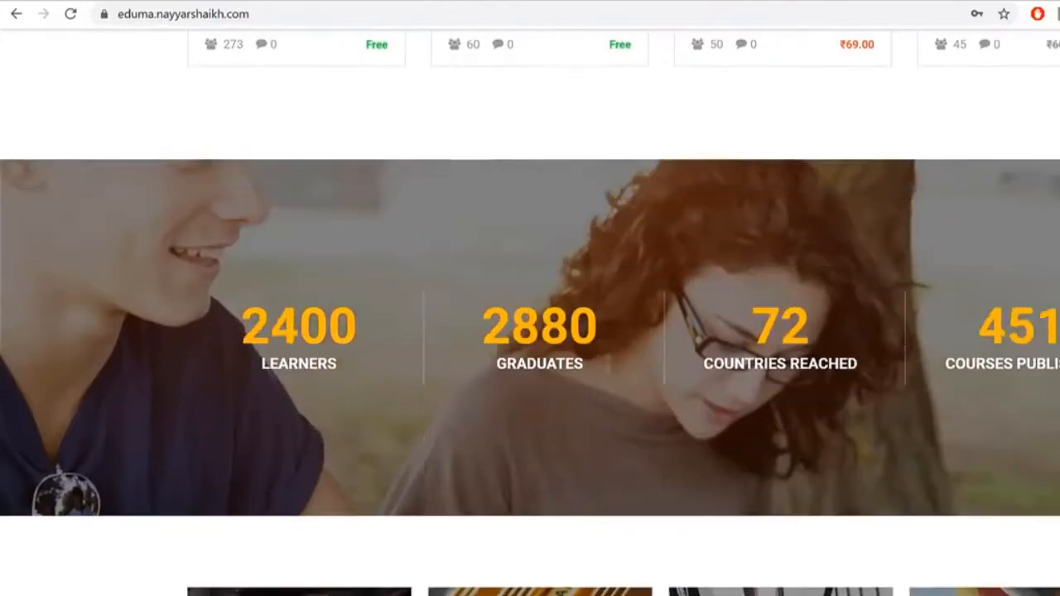
Step: Scroll through the From Zero to Hero with Nodejs course description
scroll(530, 298, down, 3)
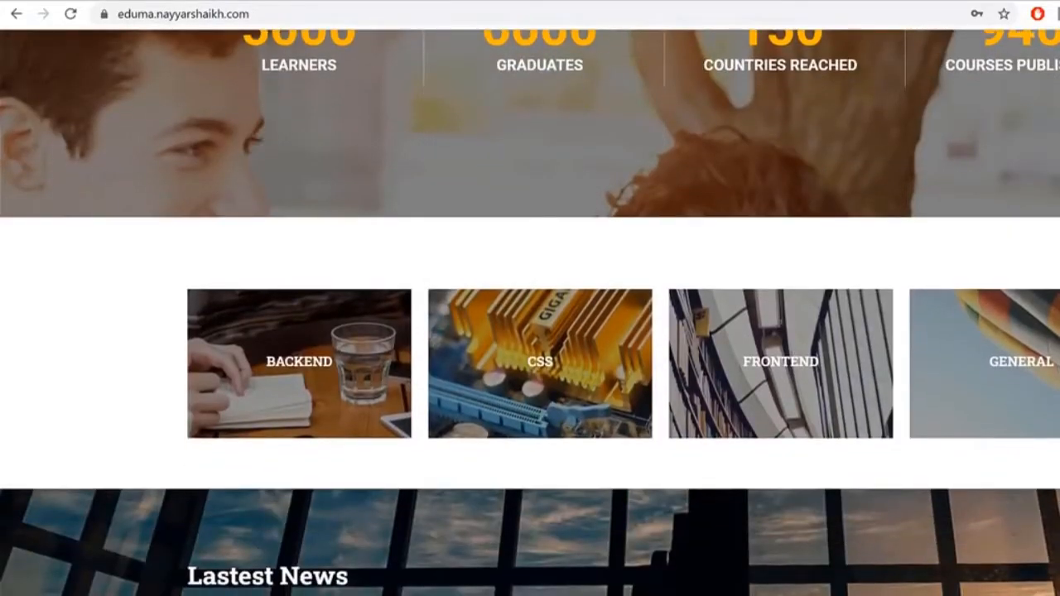
scroll(530, 298, down, 5)
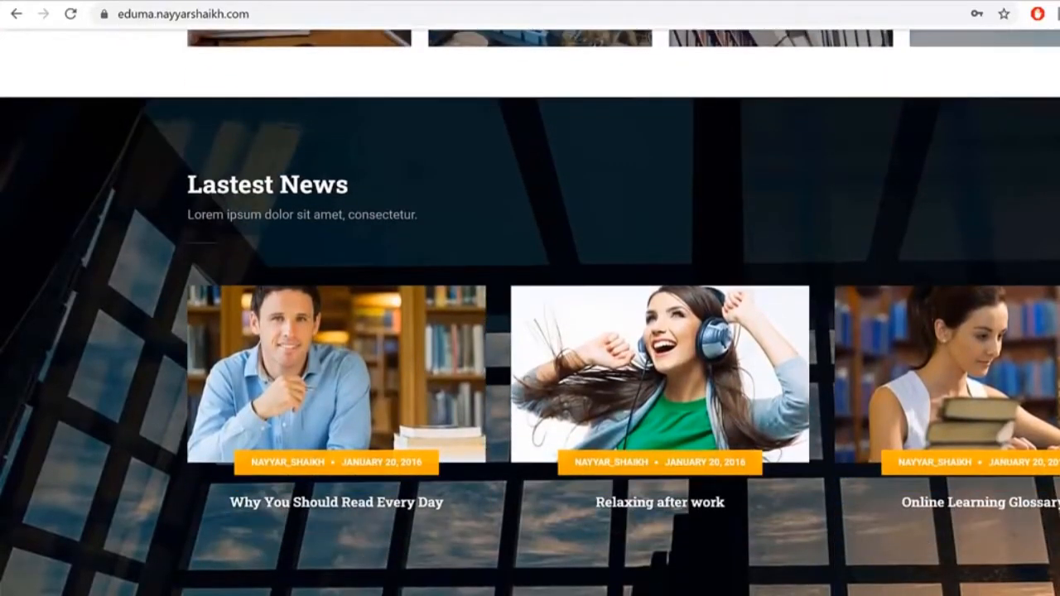
scroll(530, 298, down, 6)
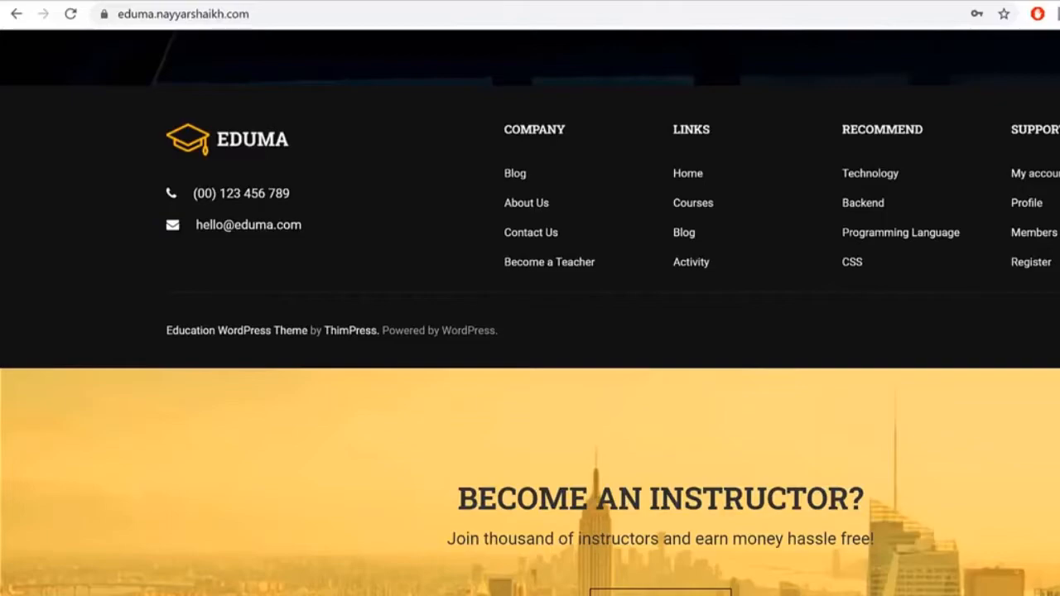
scroll(530, 313, up, 20)
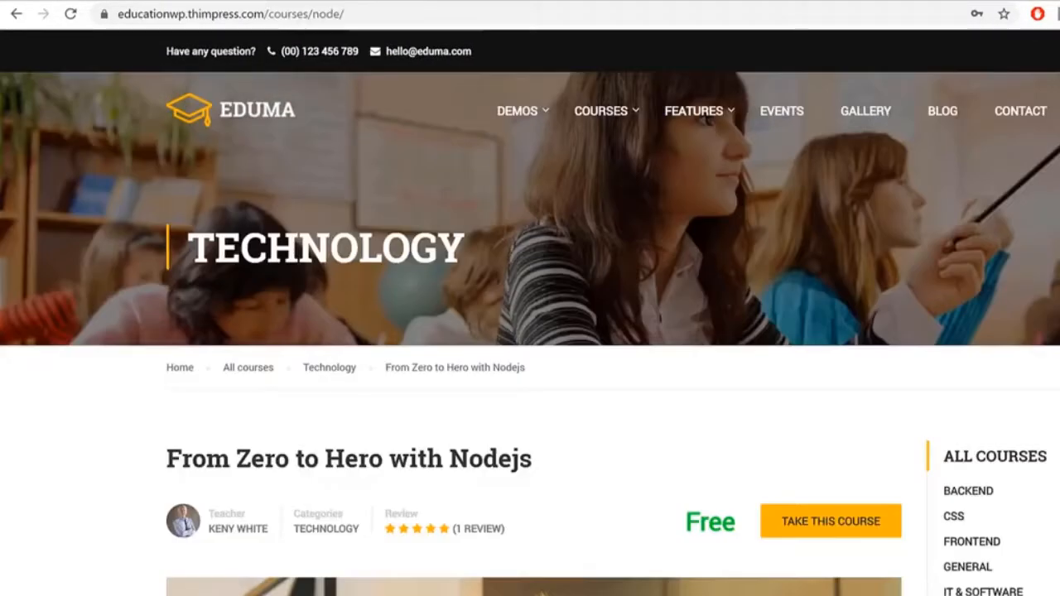
scroll(530, 312, down, 2)
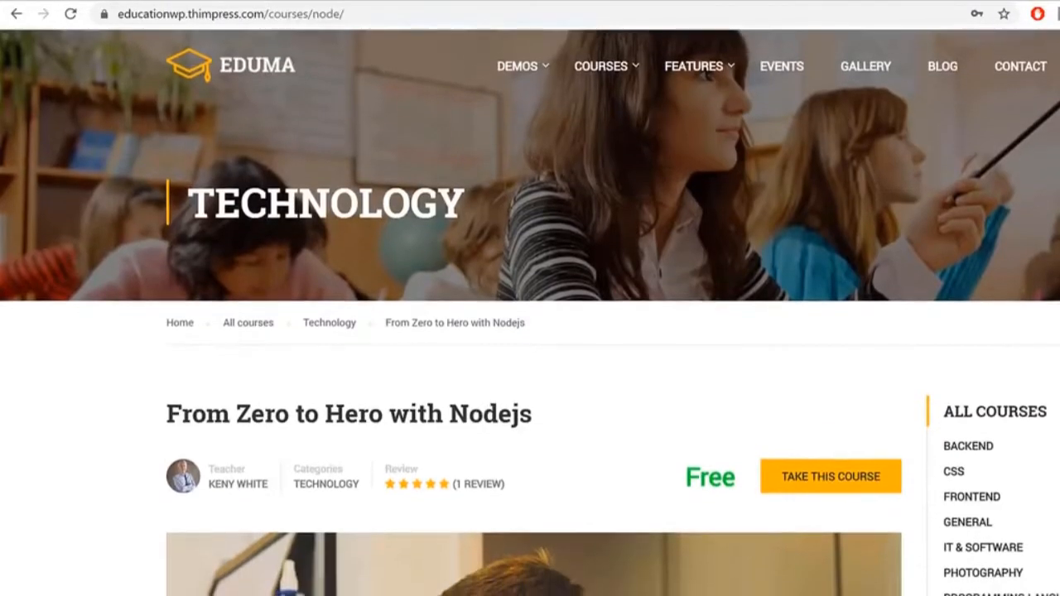
scroll(530, 312, down, 4)
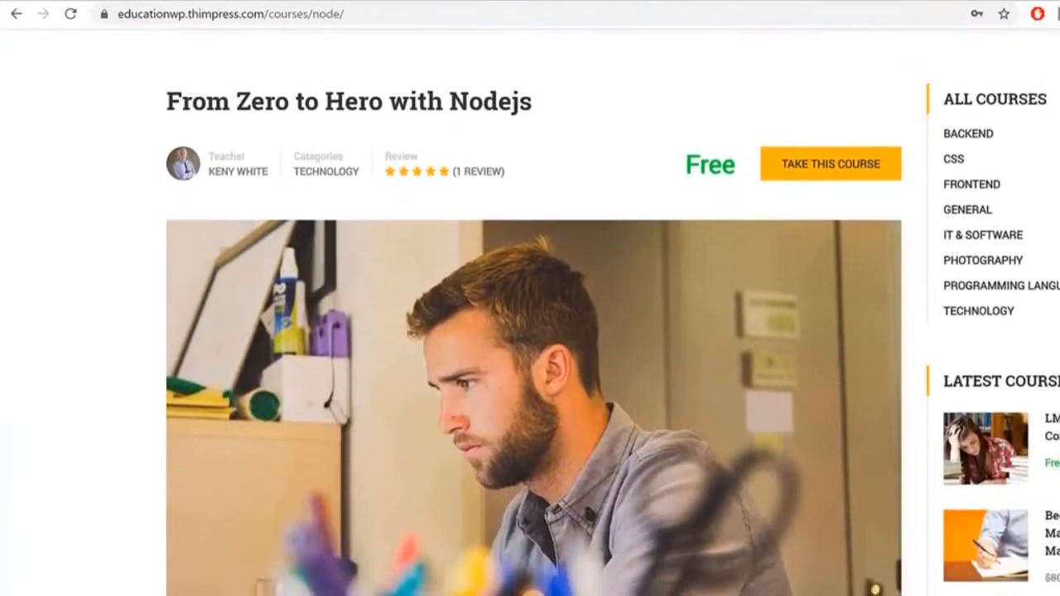
scroll(530, 312, down, 5)
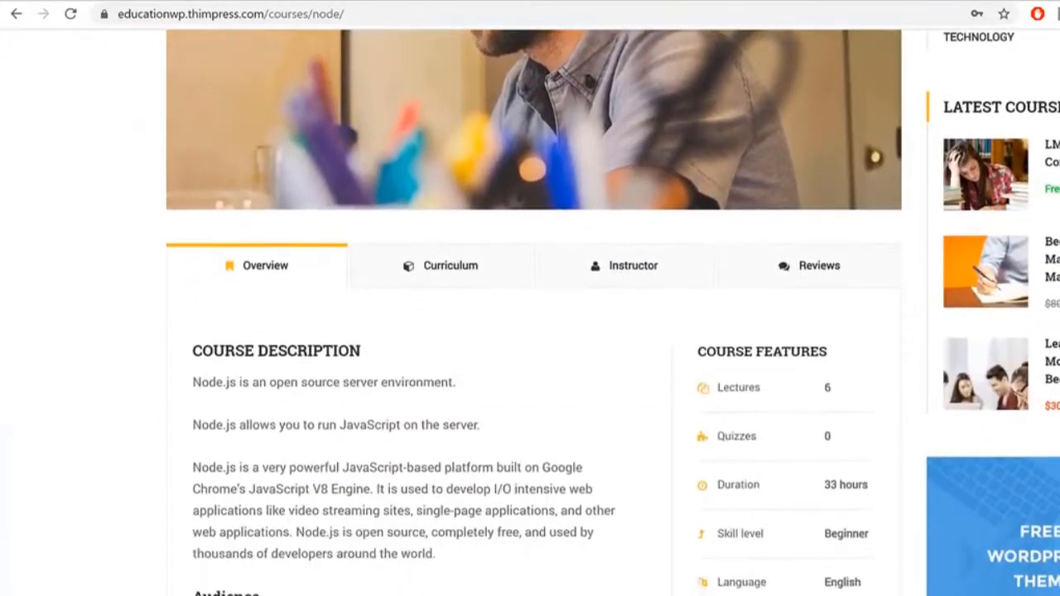
scroll(420, 127, up, 1)
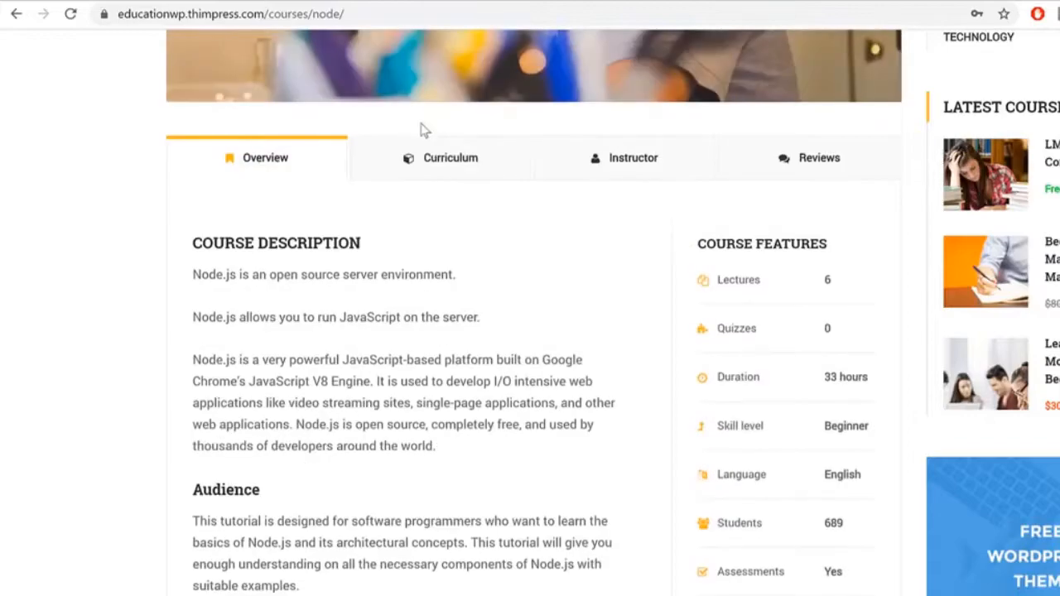
Step: Switch to the course's Curriculum tab and scroll through the lesson list
click(428, 159)
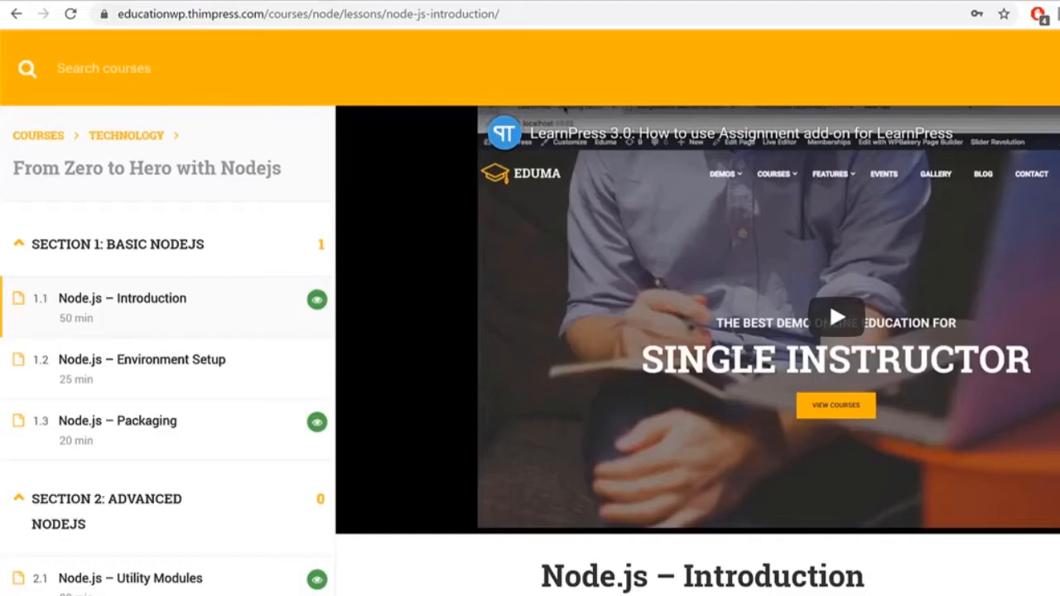
scroll(697, 350, down, 5)
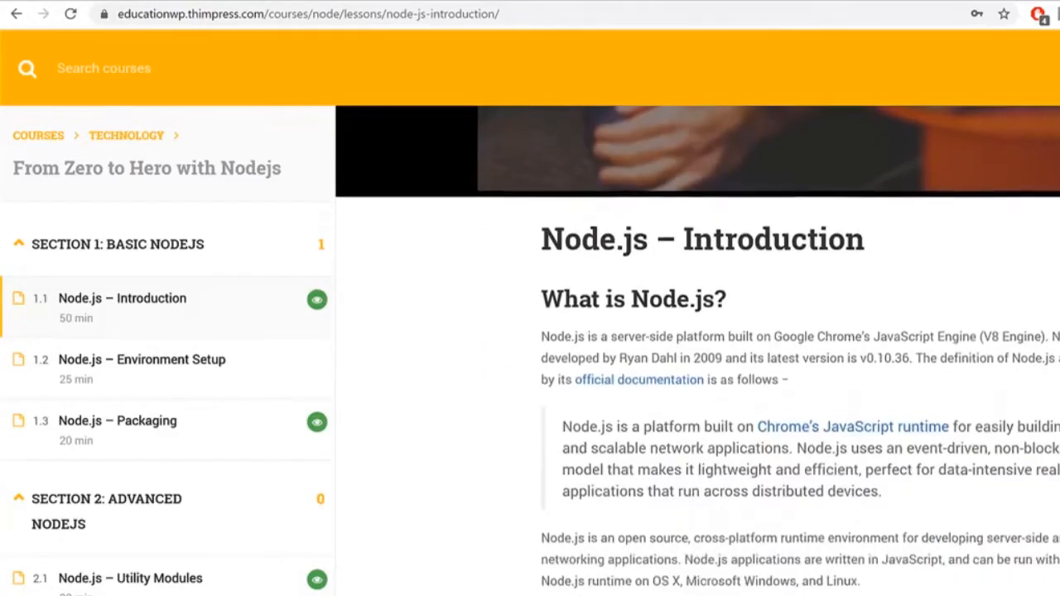
scroll(799, 346, down, 6)
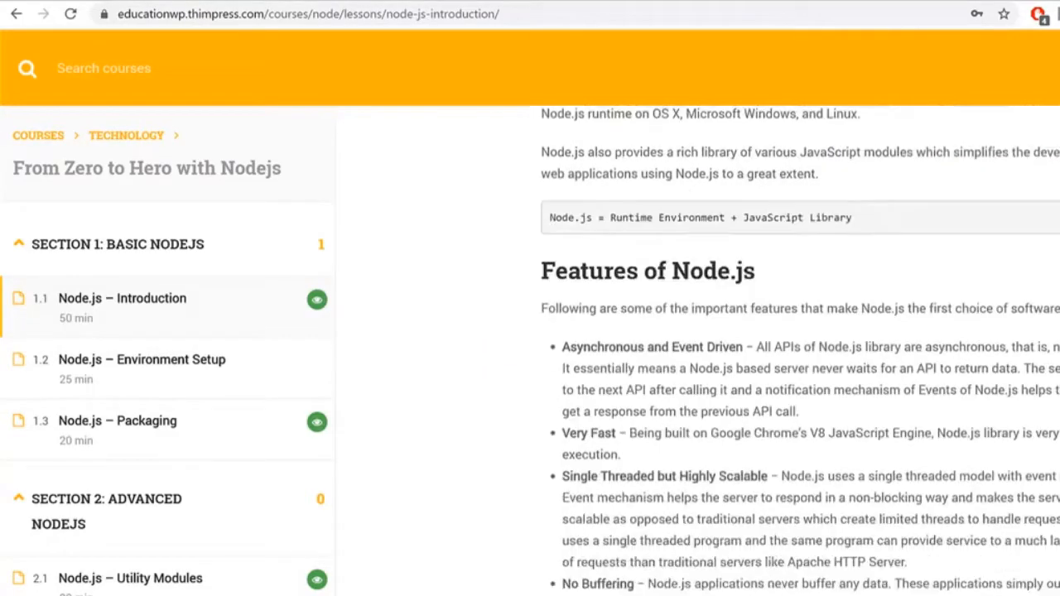
scroll(800, 349, down, 7)
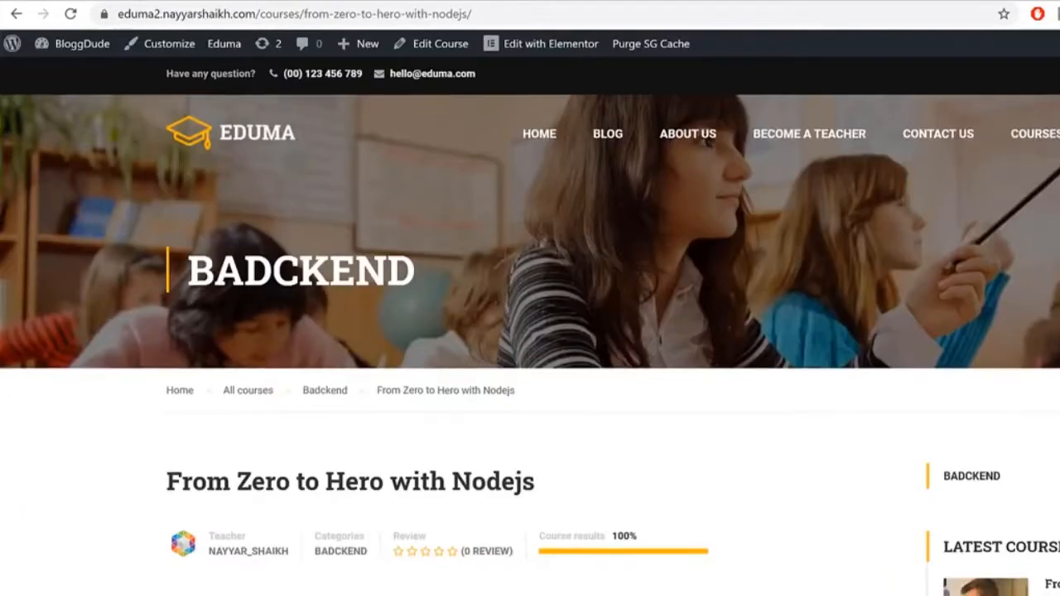
scroll(530, 331, down, 5)
scroll(534, 331, down, 6)
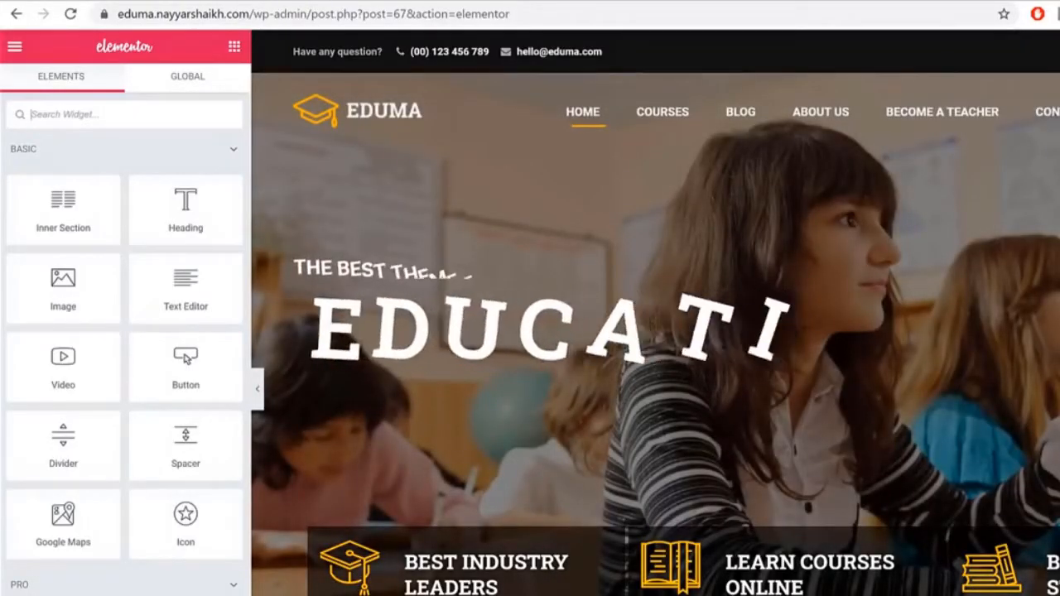
Step: Relabel the LEARNERS counter to WEBSITES and replace its 5000 value with a new number
scroll(654, 331, down, 8)
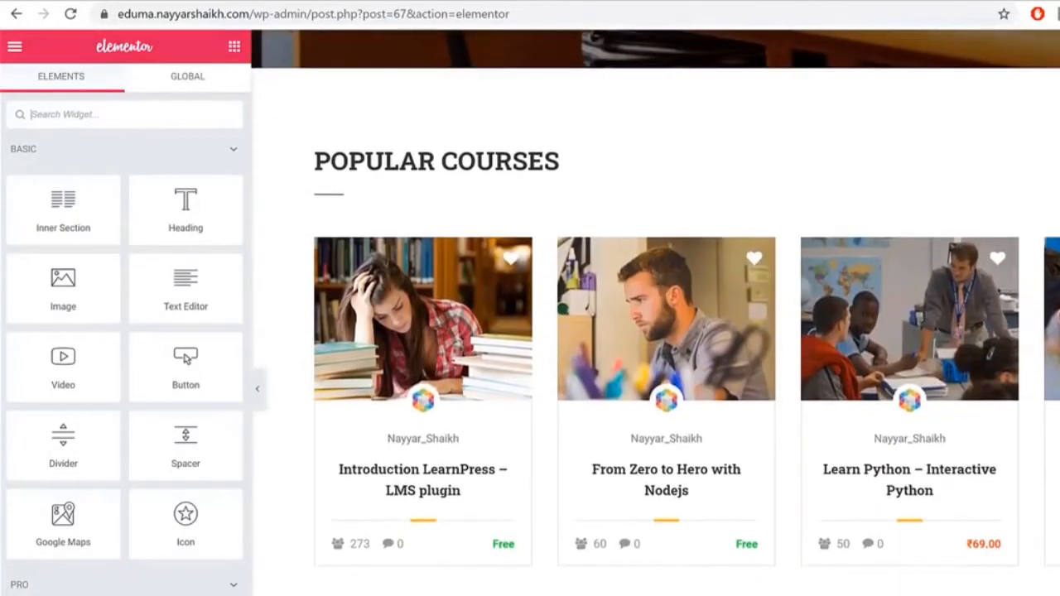
scroll(654, 331, down, 6)
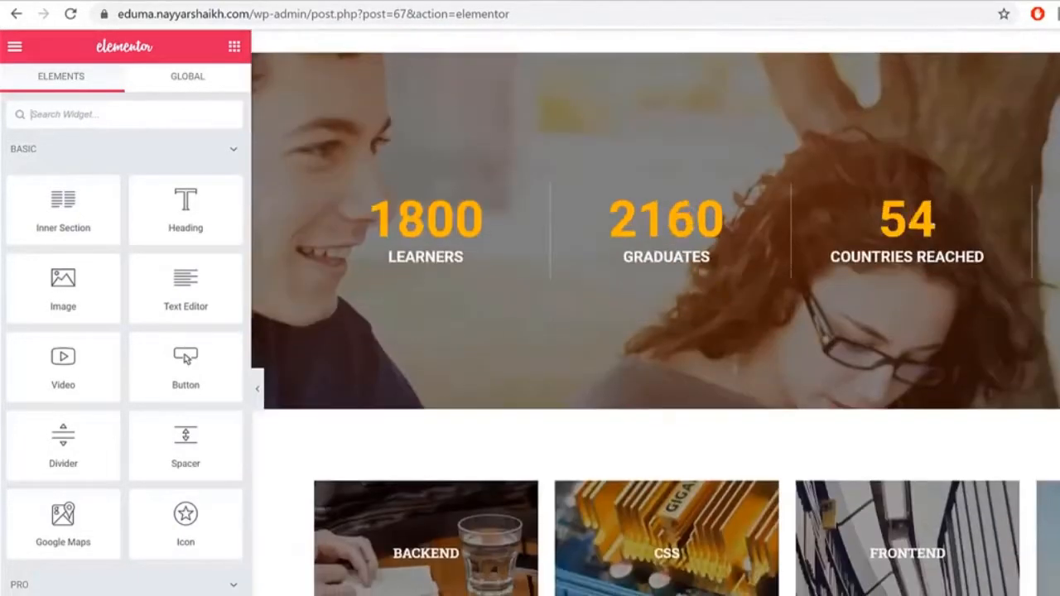
click(386, 265)
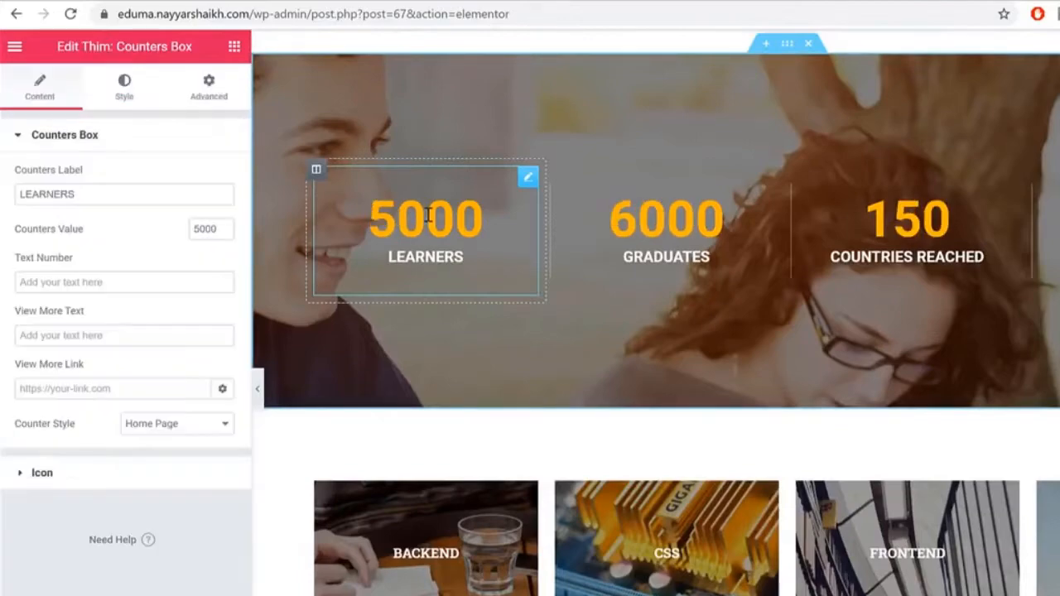
double_click(144, 197)
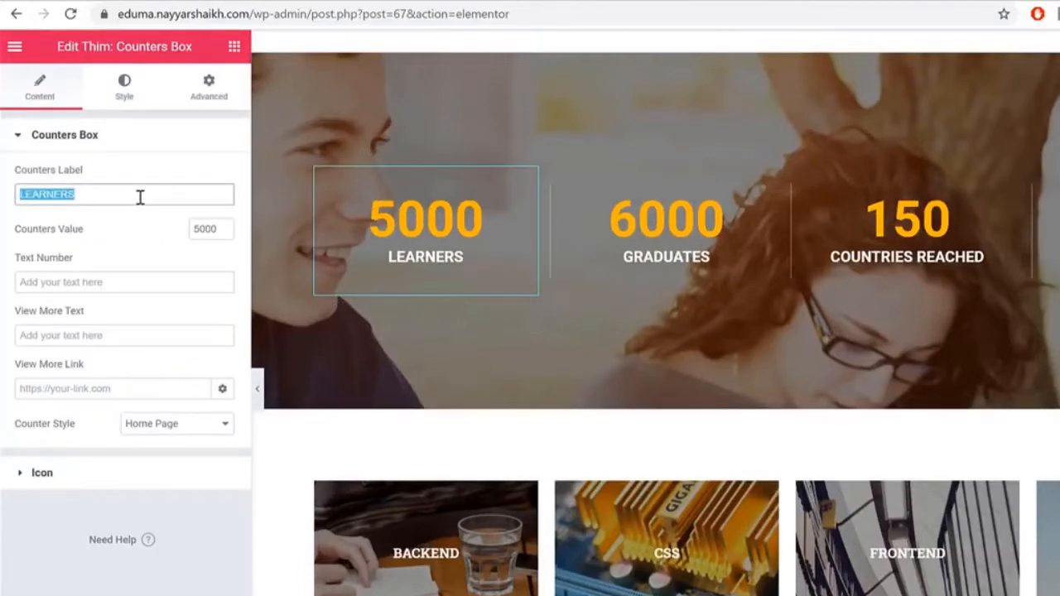
text(WE)
text(ES)
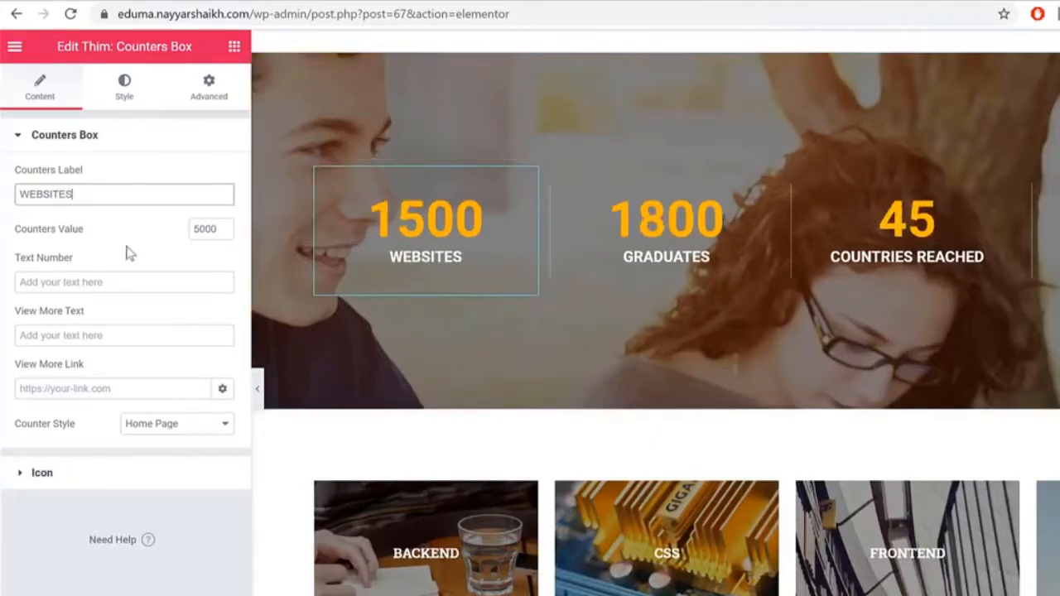
double_click(209, 226)
text(1)
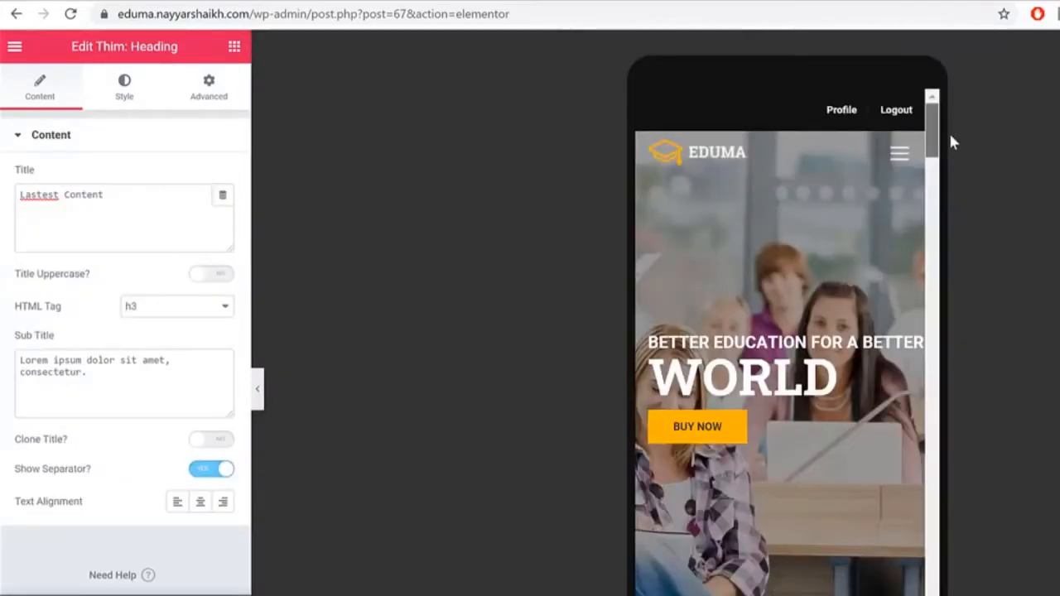
drag(948, 130, 942, 379)
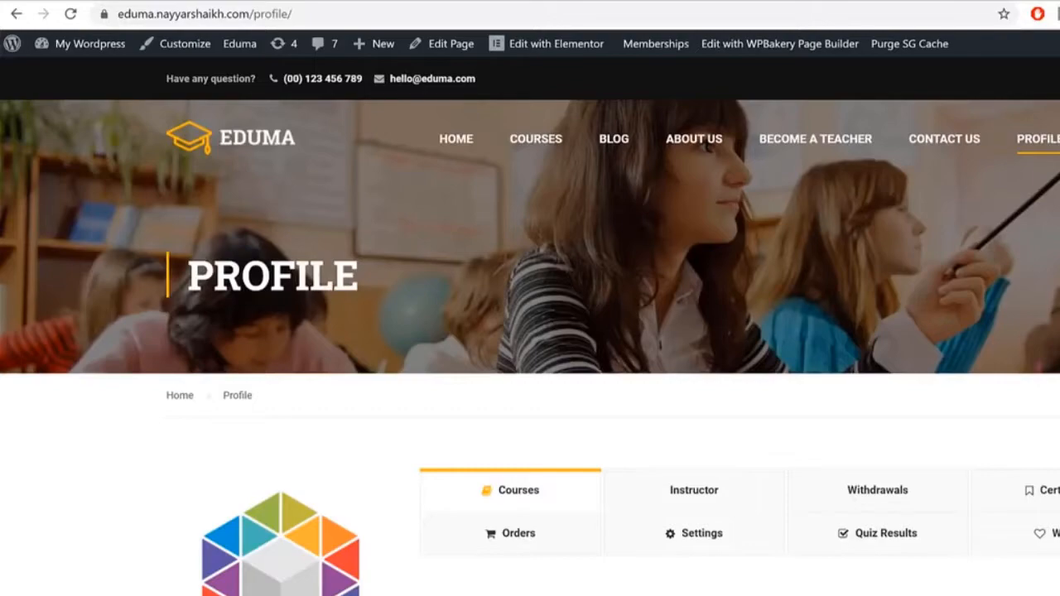
Step: Scroll down the Become a Teacher page and show its Intructor Rules text
scroll(530, 348, down, 5)
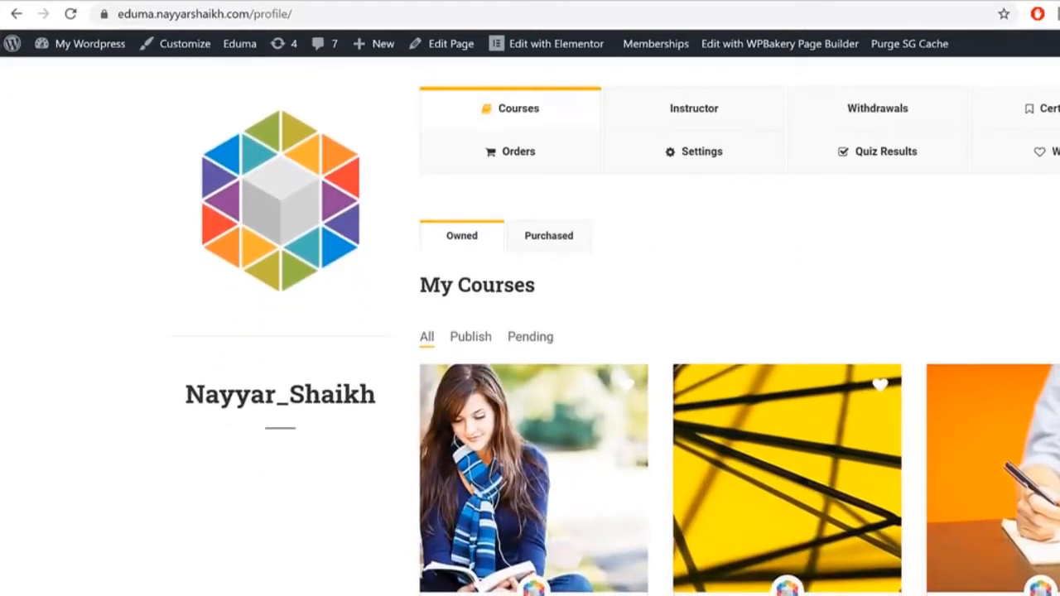
scroll(530, 331, down, 10)
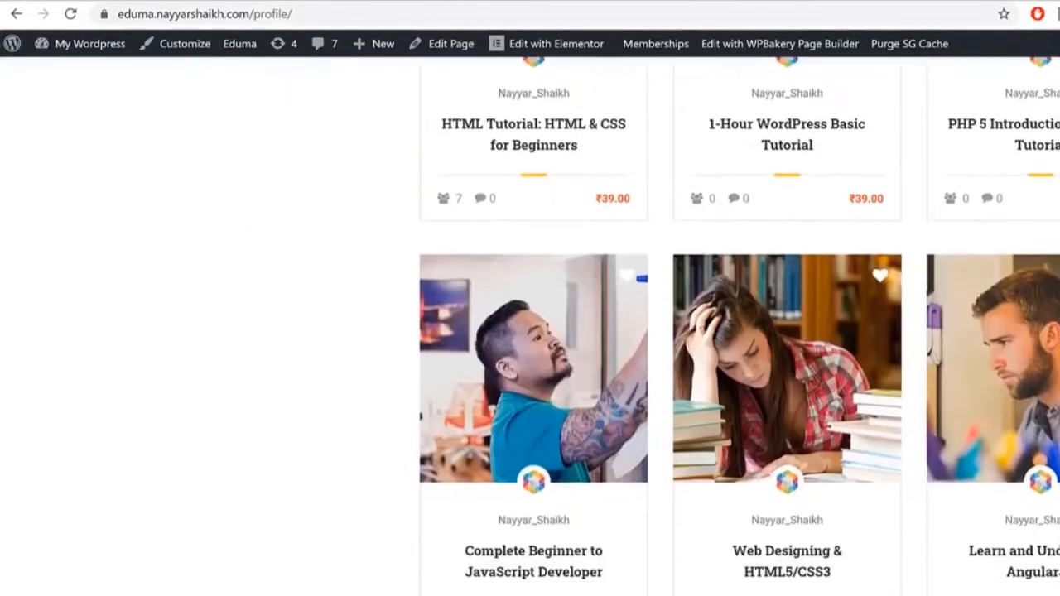
scroll(739, 323, down, 4)
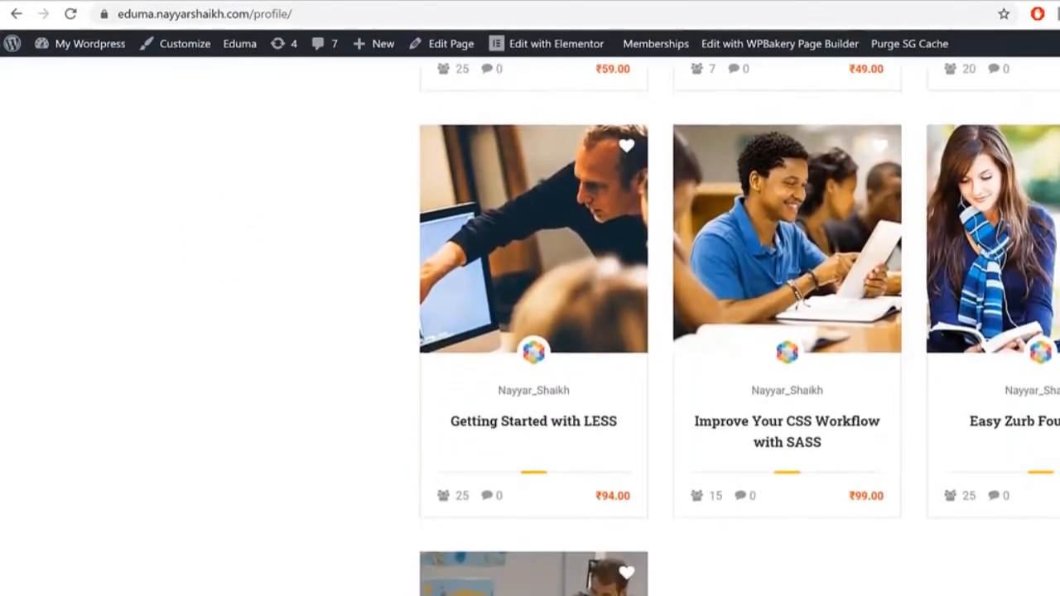
scroll(530, 332, down, 12)
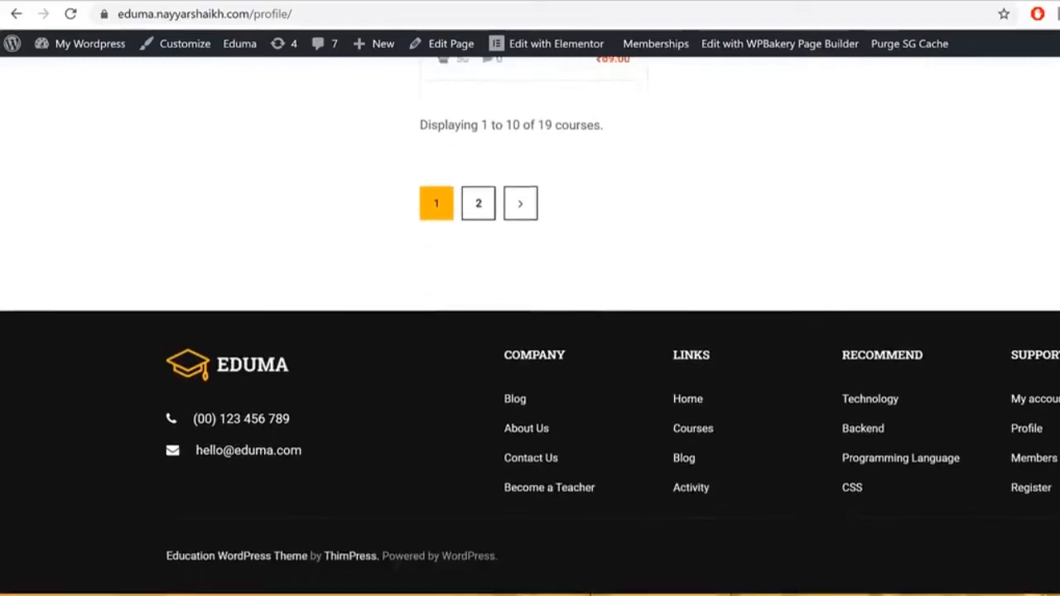
scroll(530, 331, up, 15)
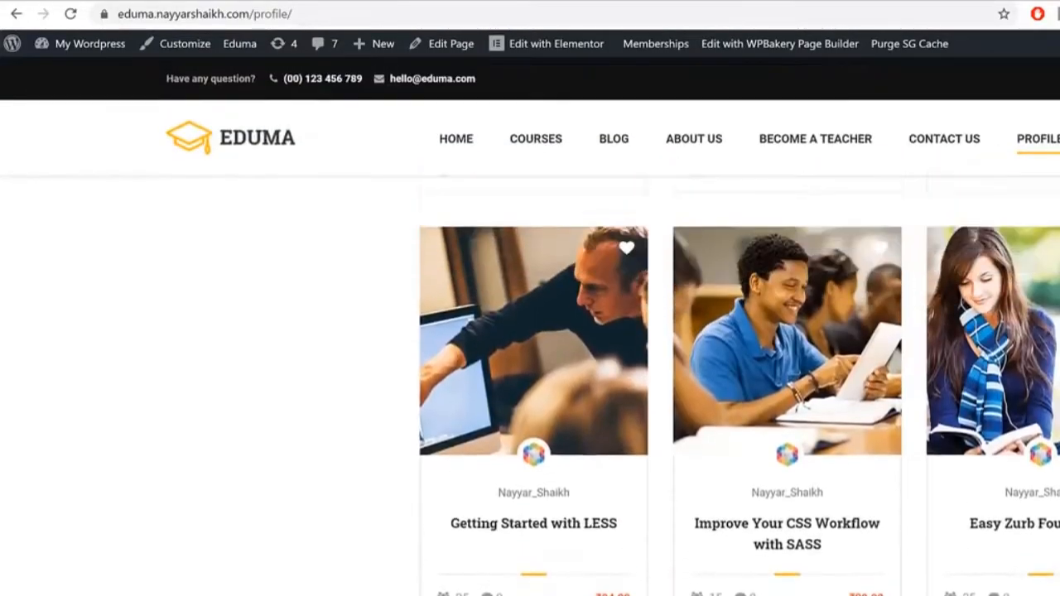
scroll(898, 76, up, 10)
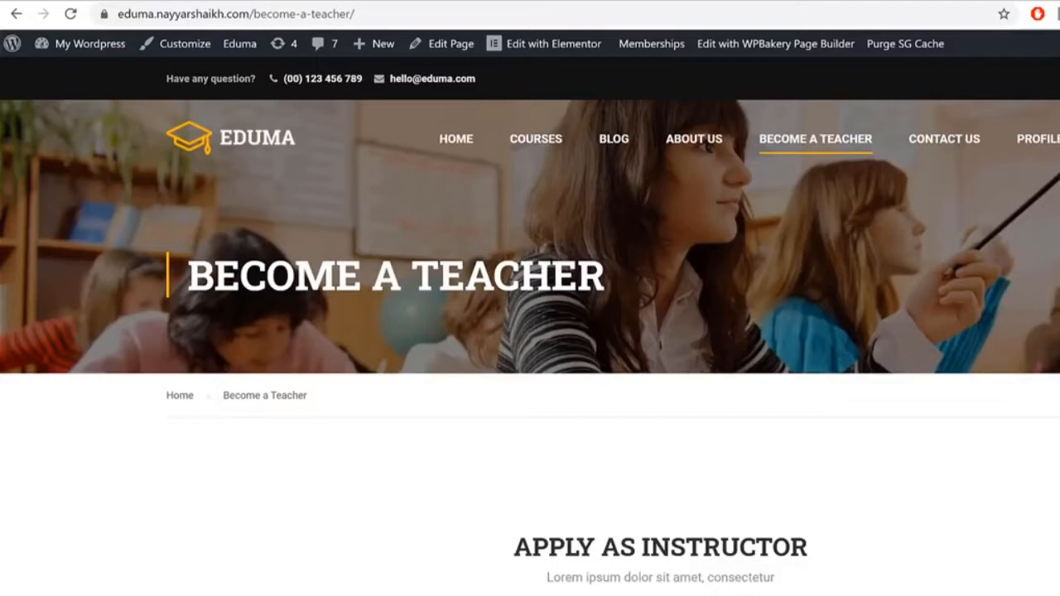
scroll(530, 332, down, 5)
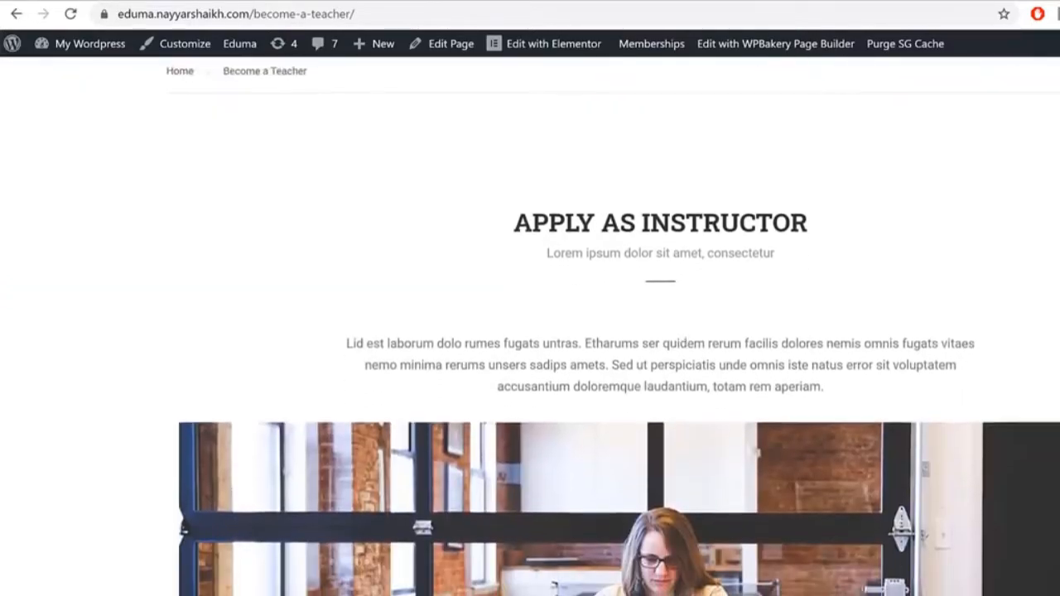
scroll(530, 332, down, 5)
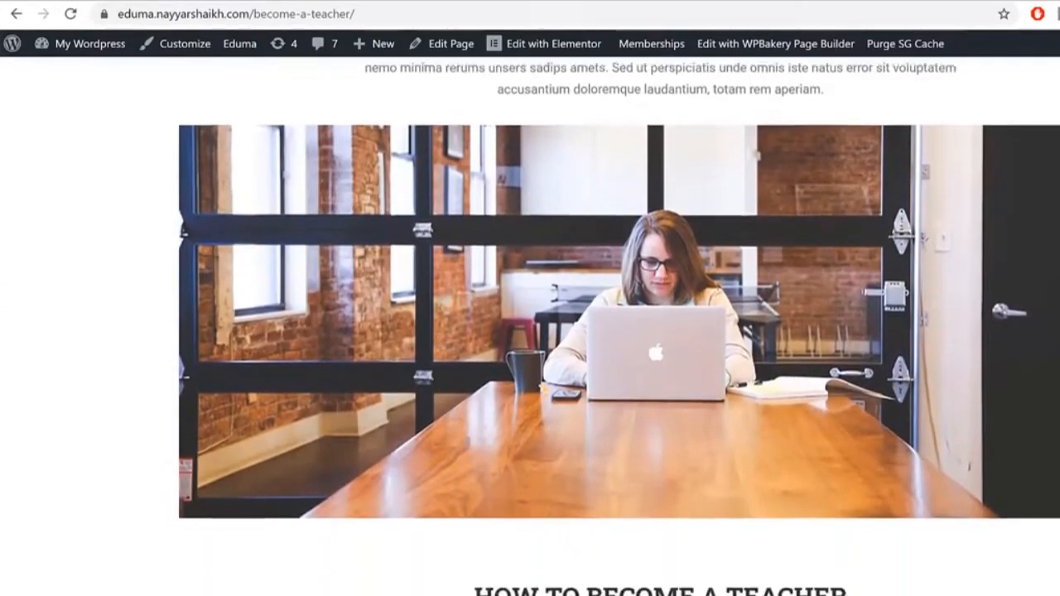
scroll(530, 331, down, 4)
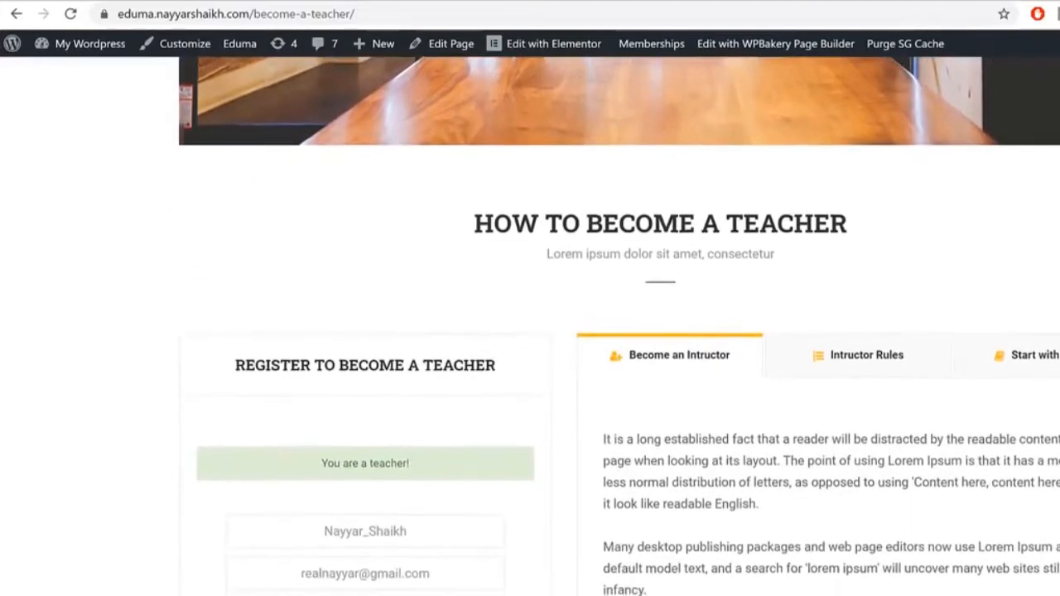
scroll(529, 331, down, 2)
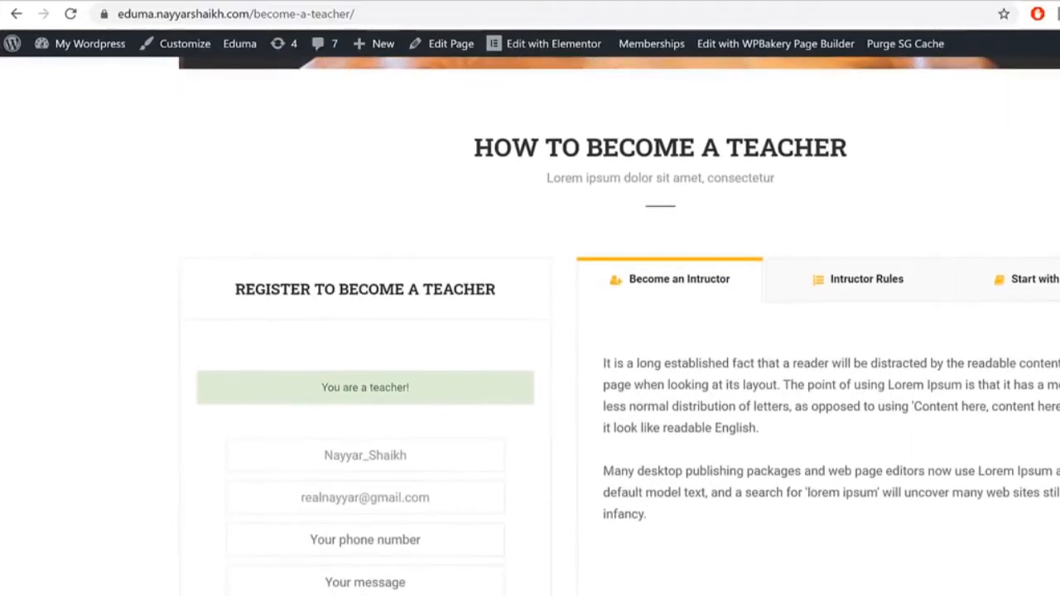
scroll(530, 331, down, 1)
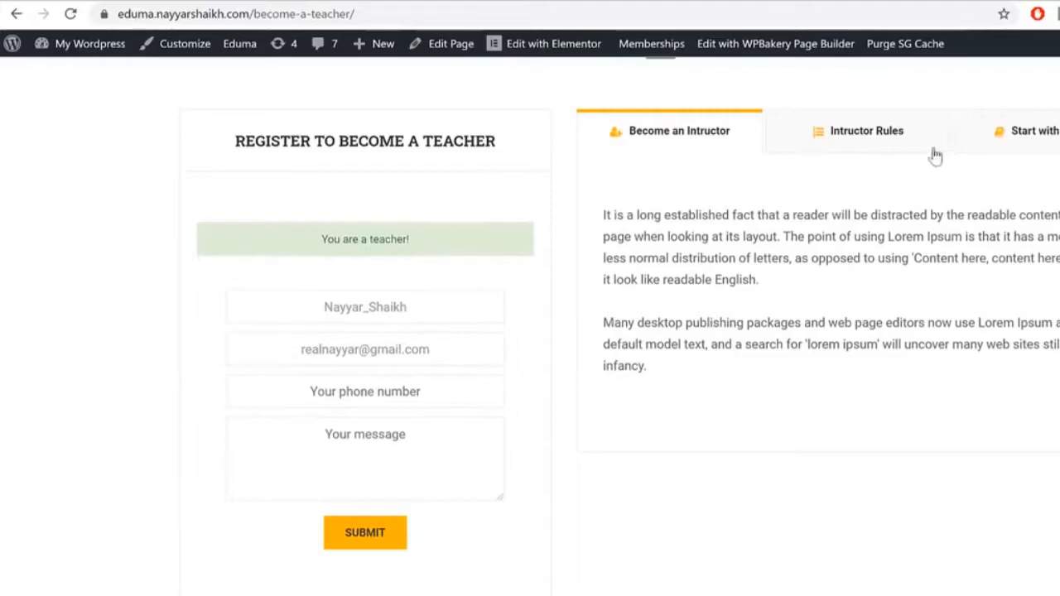
click(878, 140)
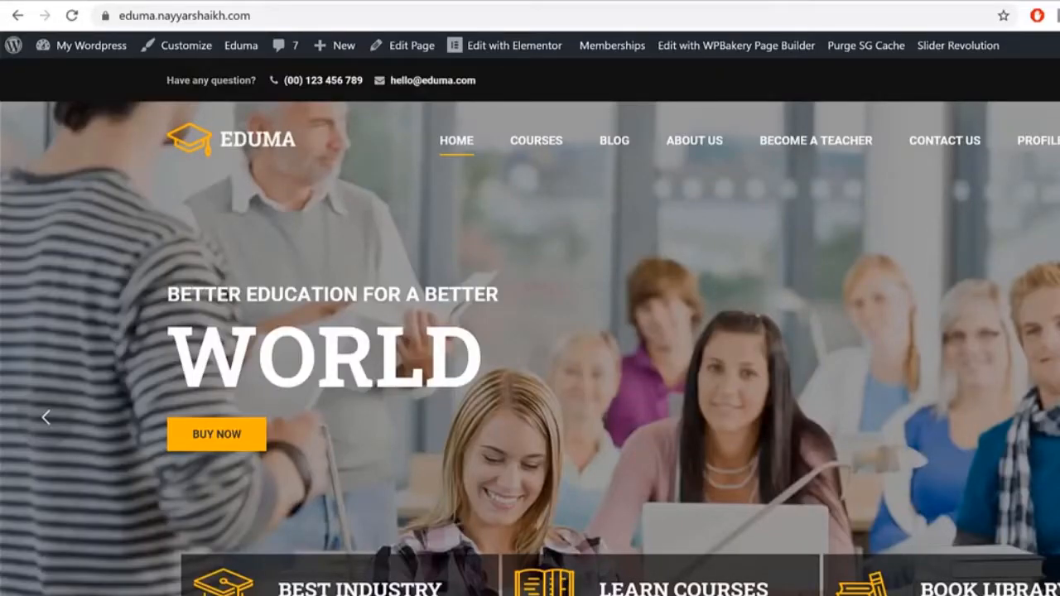
scroll(530, 331, down, 10)
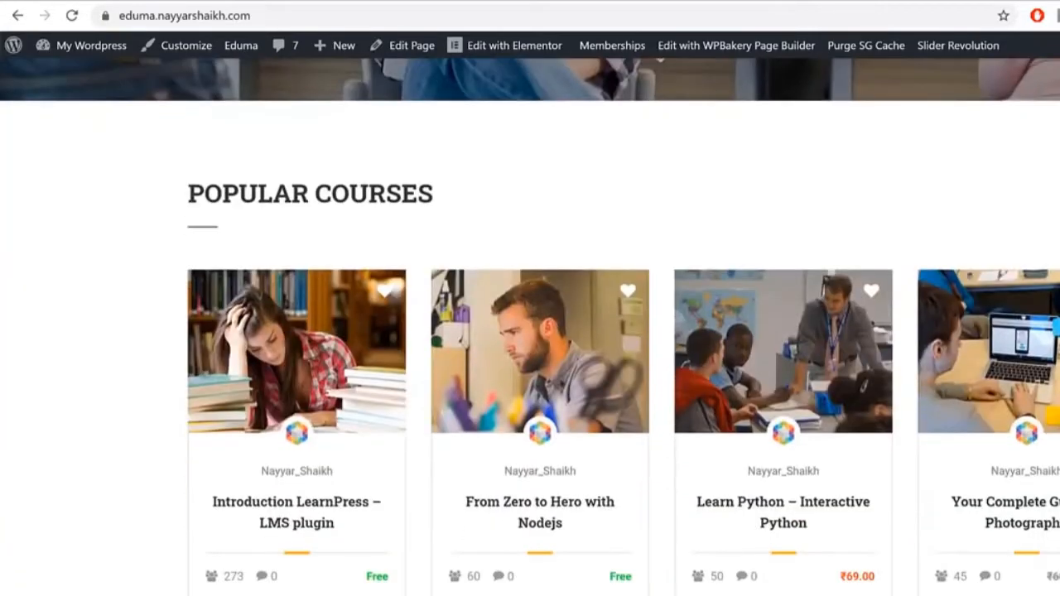
scroll(530, 331, down, 15)
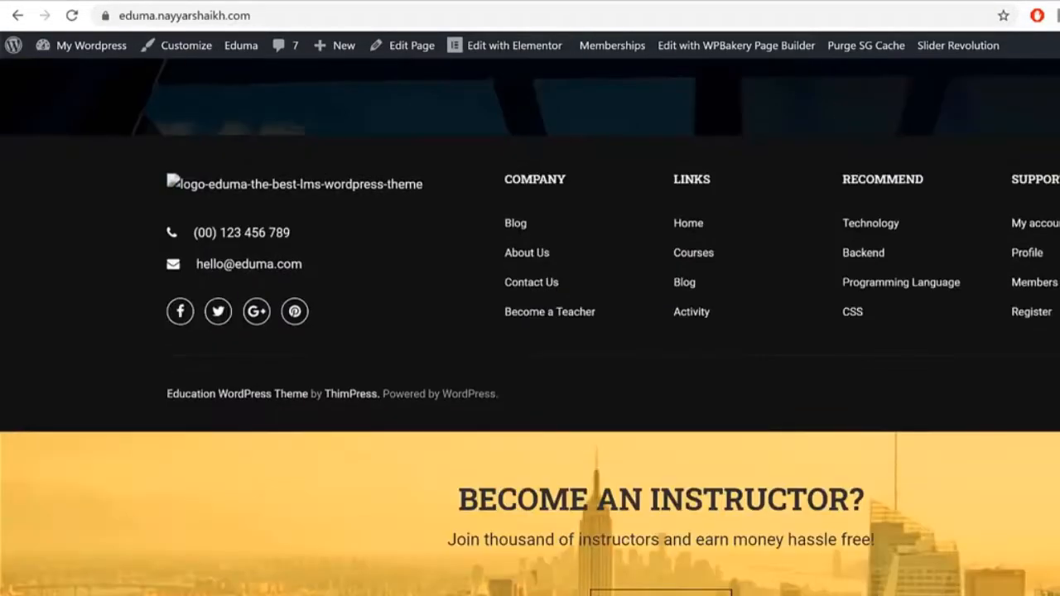
scroll(530, 331, up, 20)
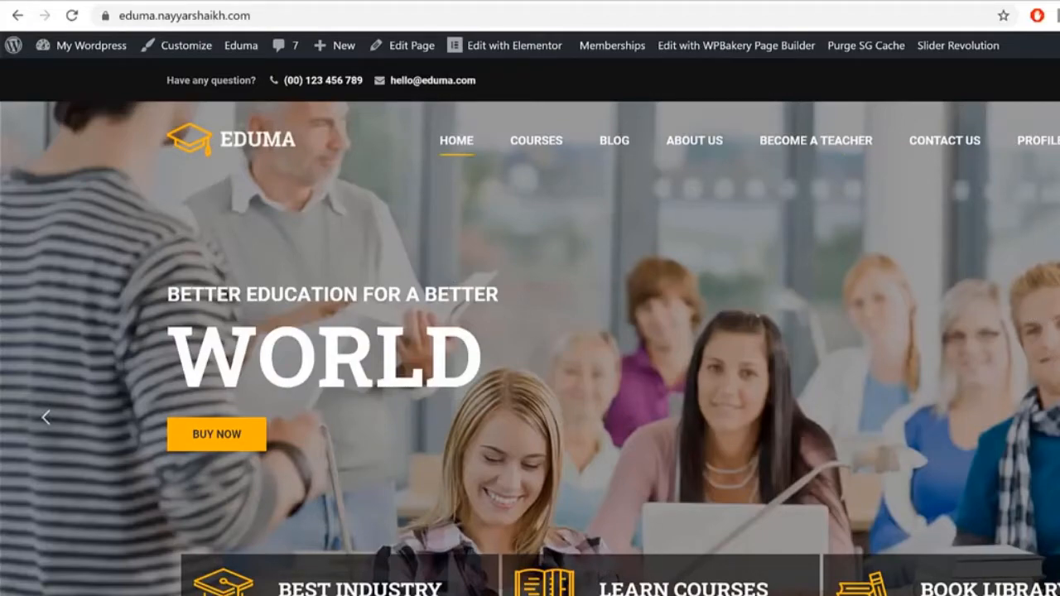
scroll(530, 332, down, 9)
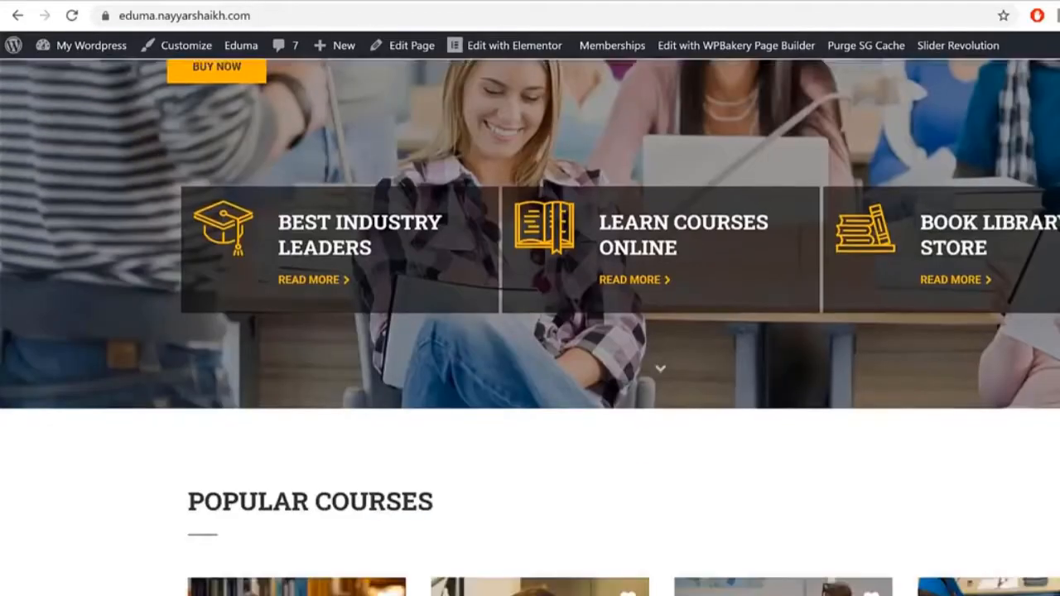
scroll(1050, 366, up, 10)
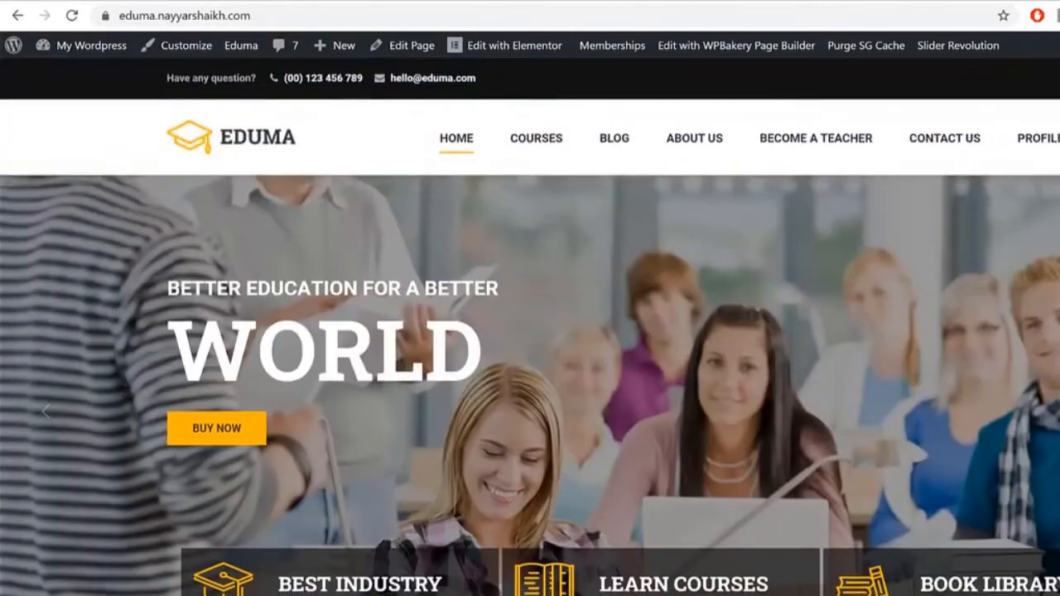
scroll(994, 398, down, 9)
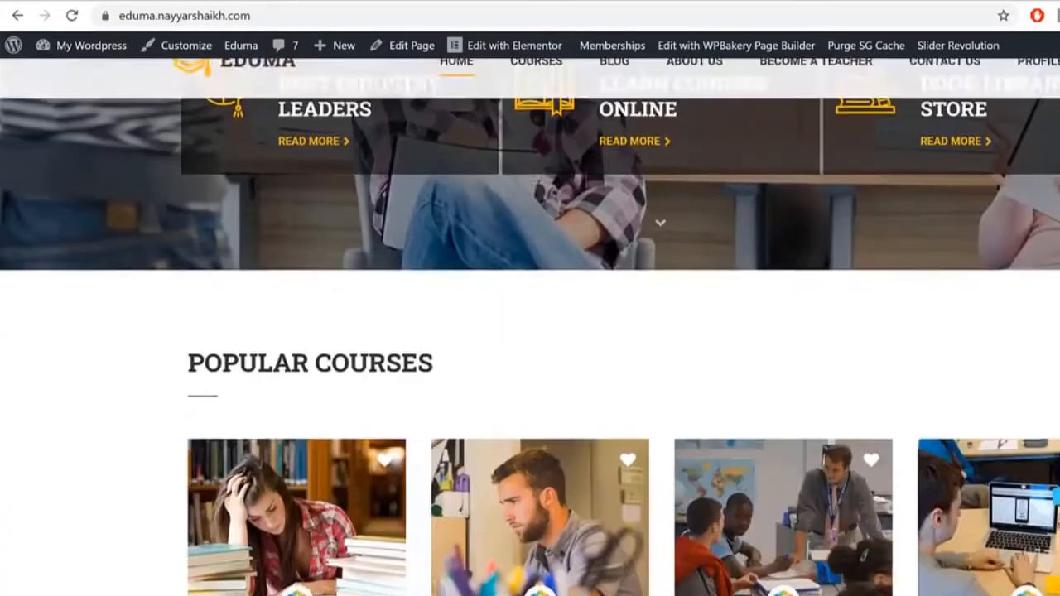
scroll(993, 397, down, 5)
scroll(530, 331, up, 1)
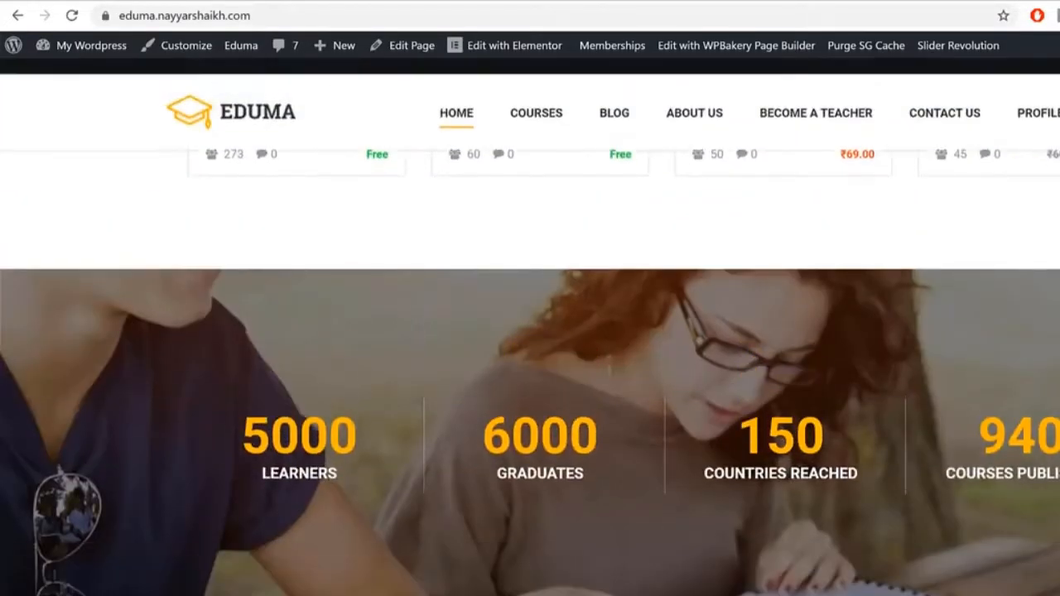
scroll(530, 331, down, 4)
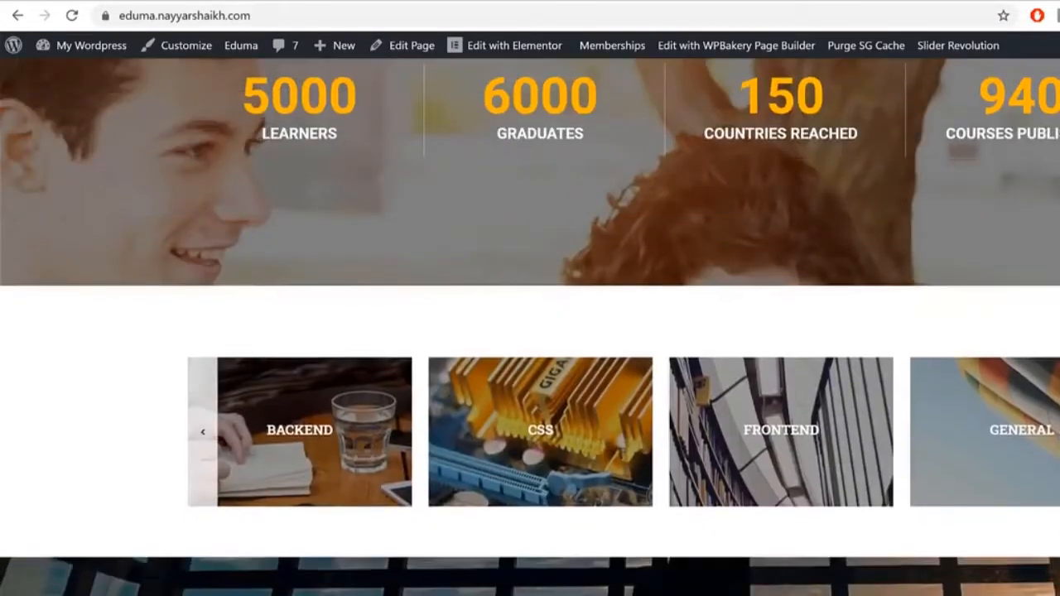
scroll(530, 331, up, 10)
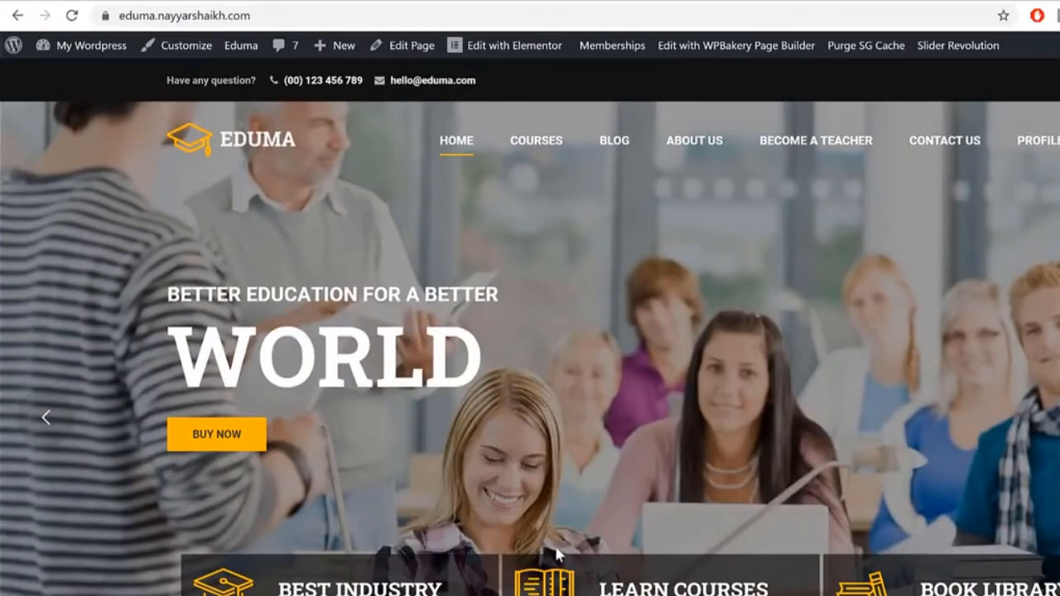
scroll(717, 551, down, 1)
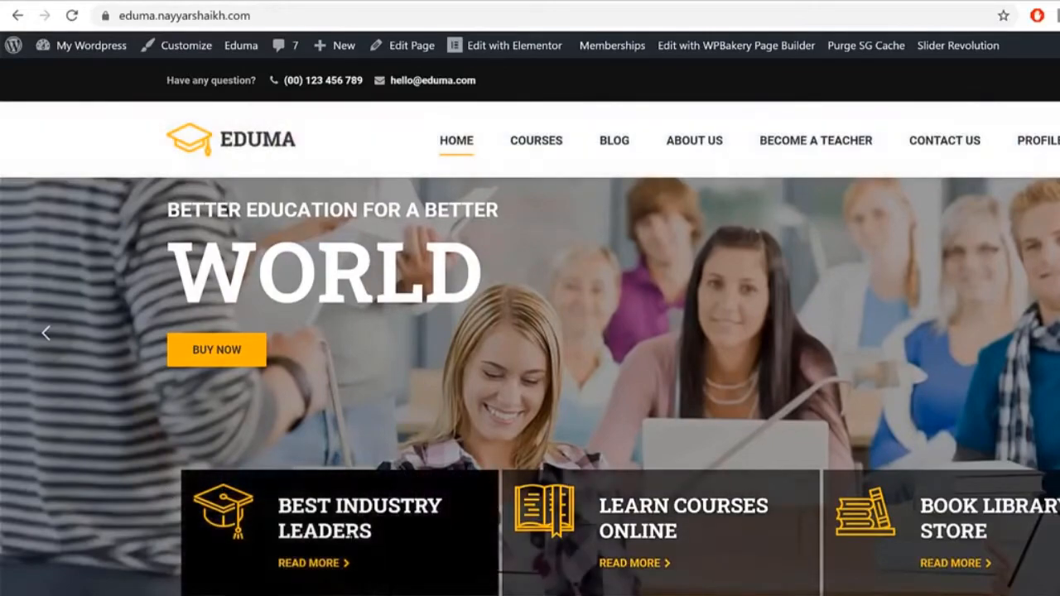
drag(267, 503, 402, 520)
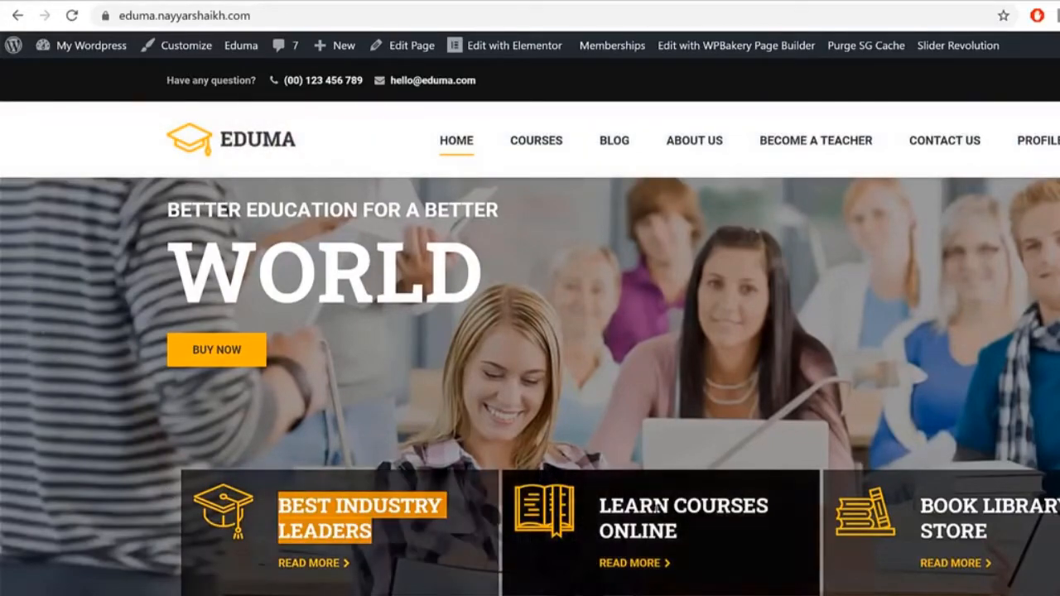
drag(599, 501, 711, 529)
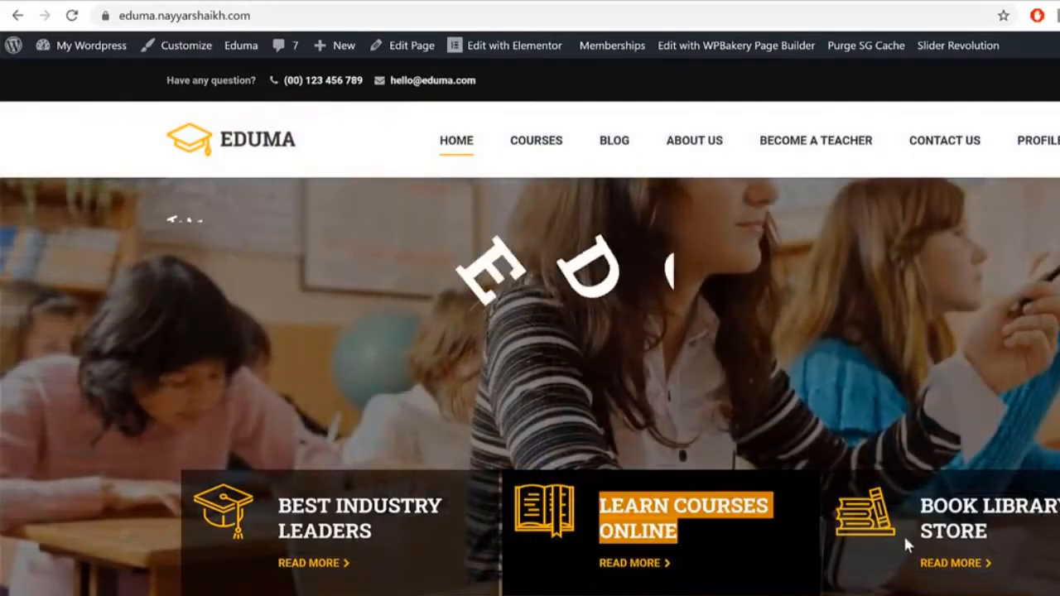
drag(894, 544, 1024, 532)
click(1025, 533)
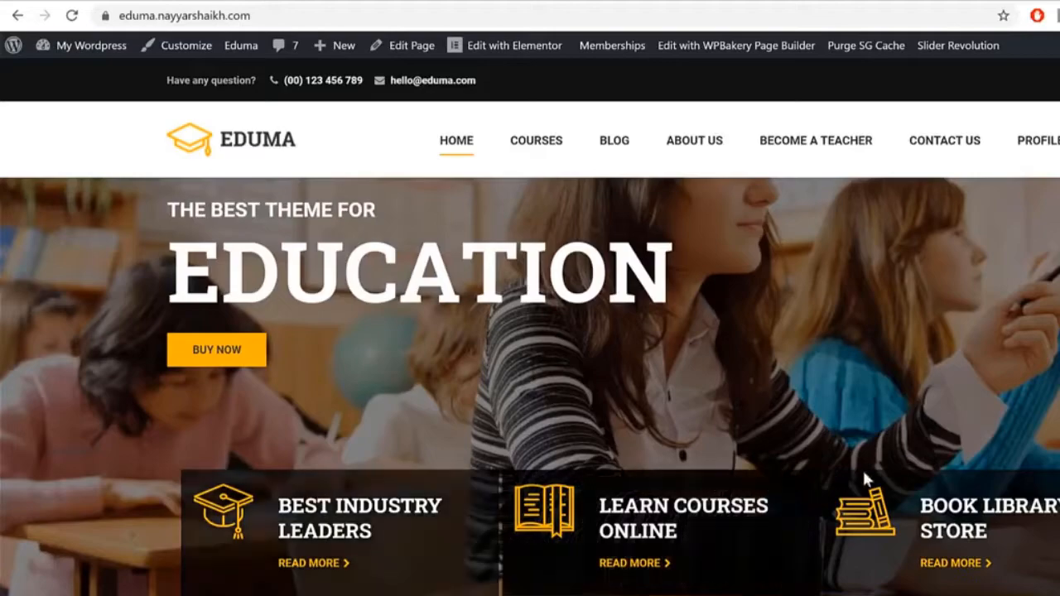
scroll(986, 230, down, 6)
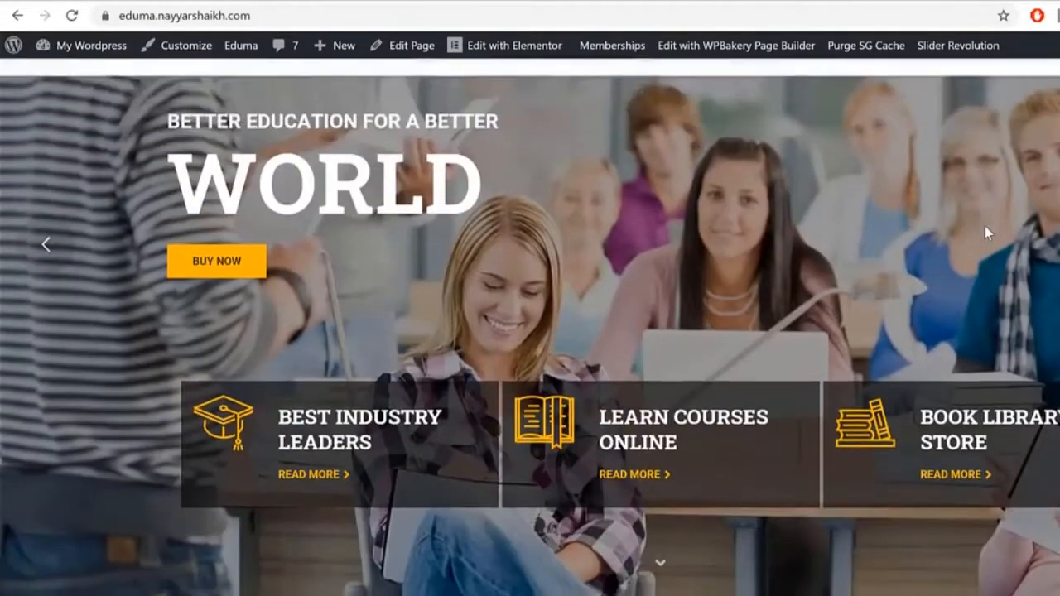
scroll(986, 231, down, 2)
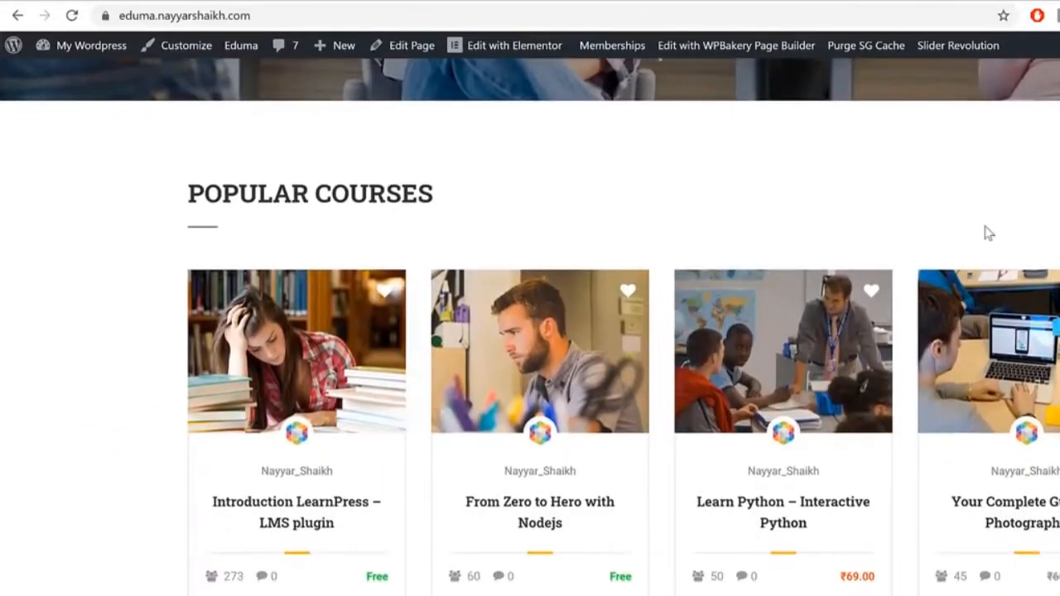
drag(199, 202, 420, 202)
click(420, 202)
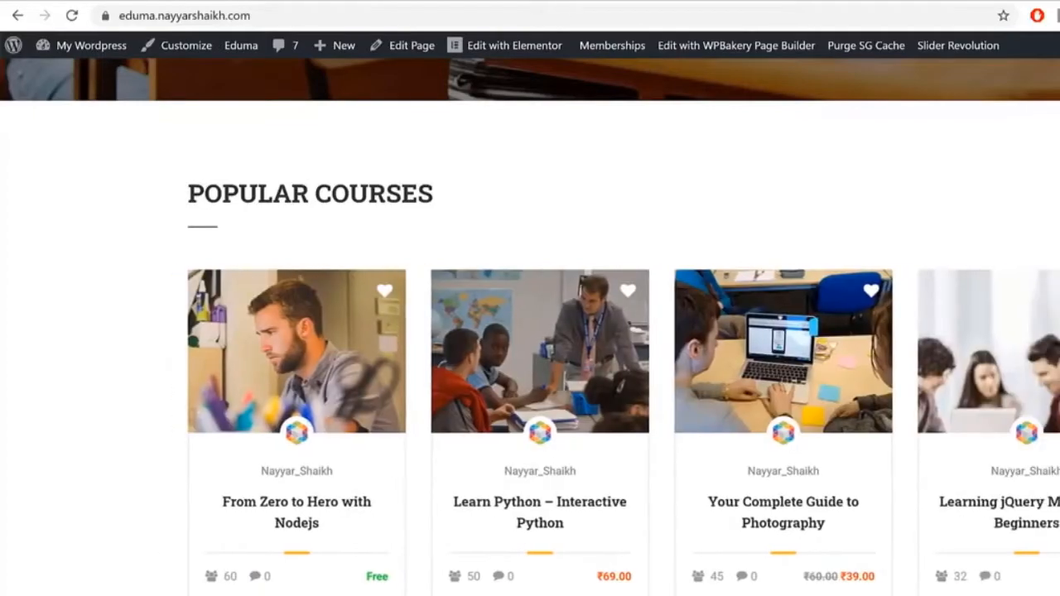
scroll(529, 331, down, 2)
scroll(530, 331, down, 3)
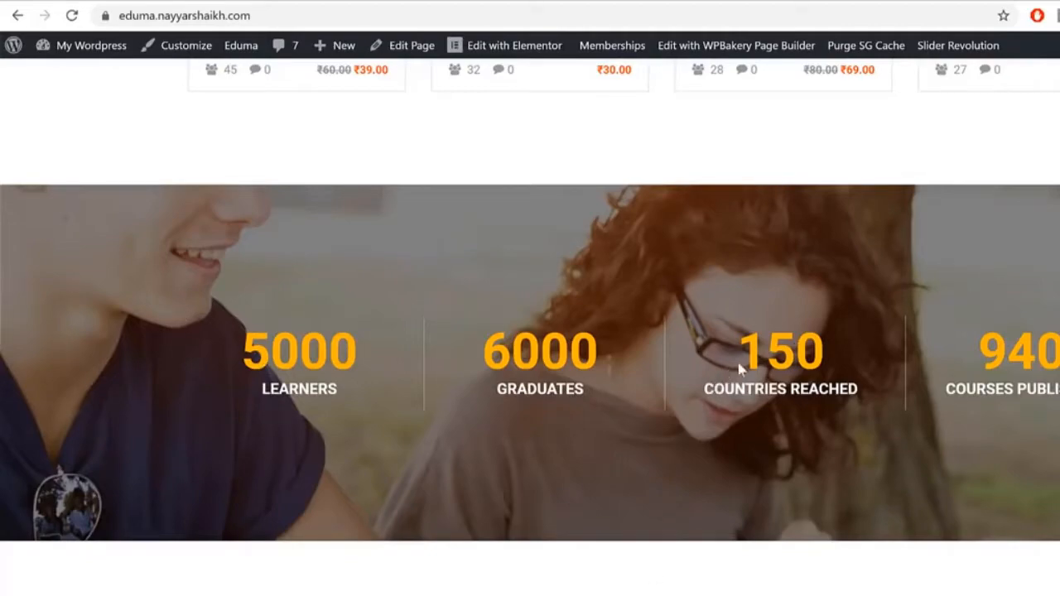
drag(246, 346, 362, 367)
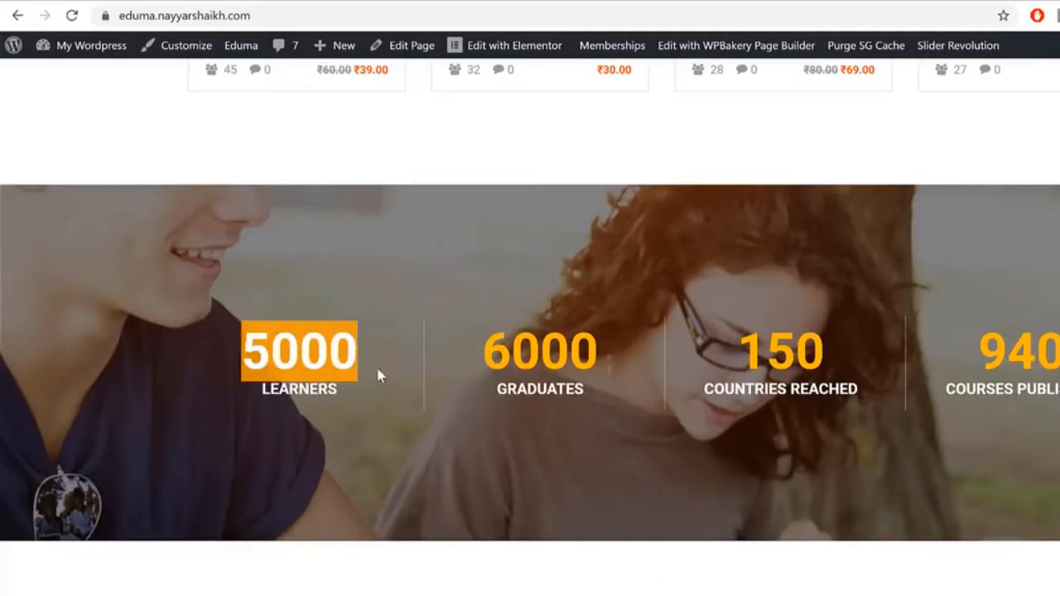
click(378, 372)
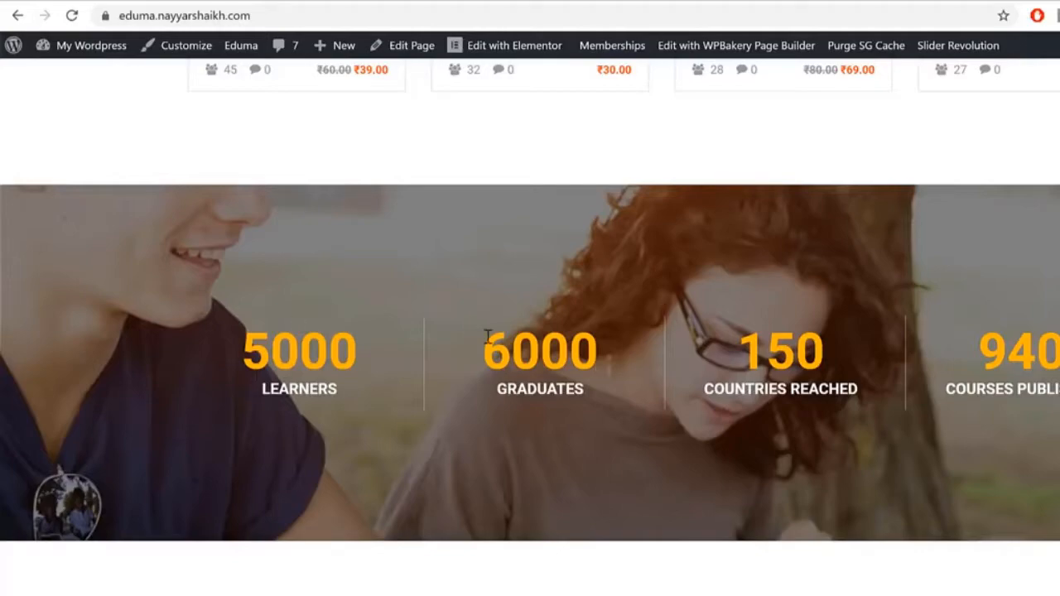
mouse_move(515, 346)
mouse_down()
mouse_move(586, 362)
mouse_move(495, 352)
mouse_up()
click(713, 352)
click(496, 353)
drag(717, 346, 850, 356)
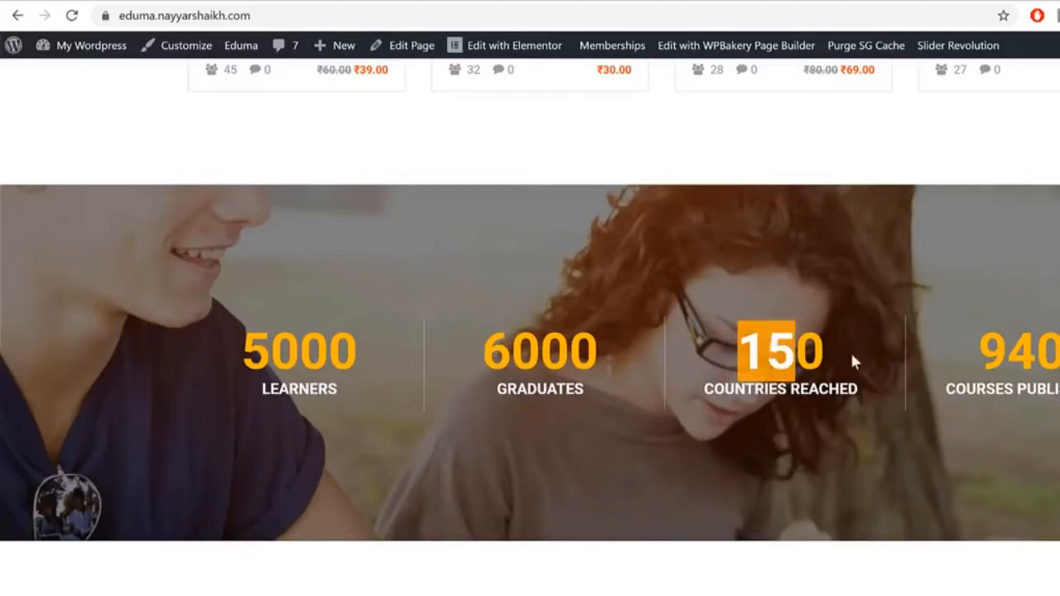
click(1013, 361)
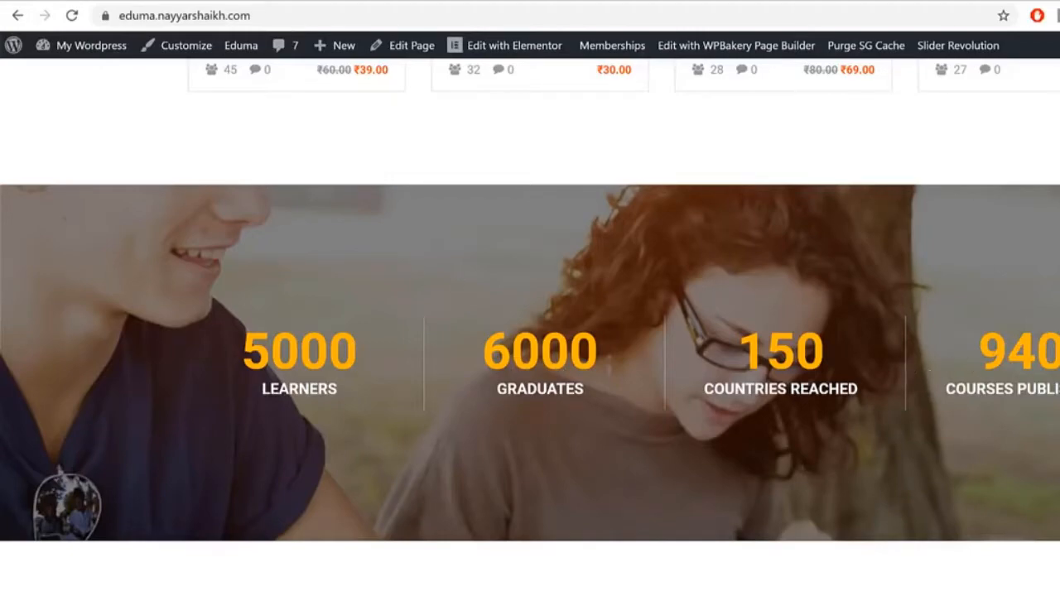
scroll(342, 329, down, 5)
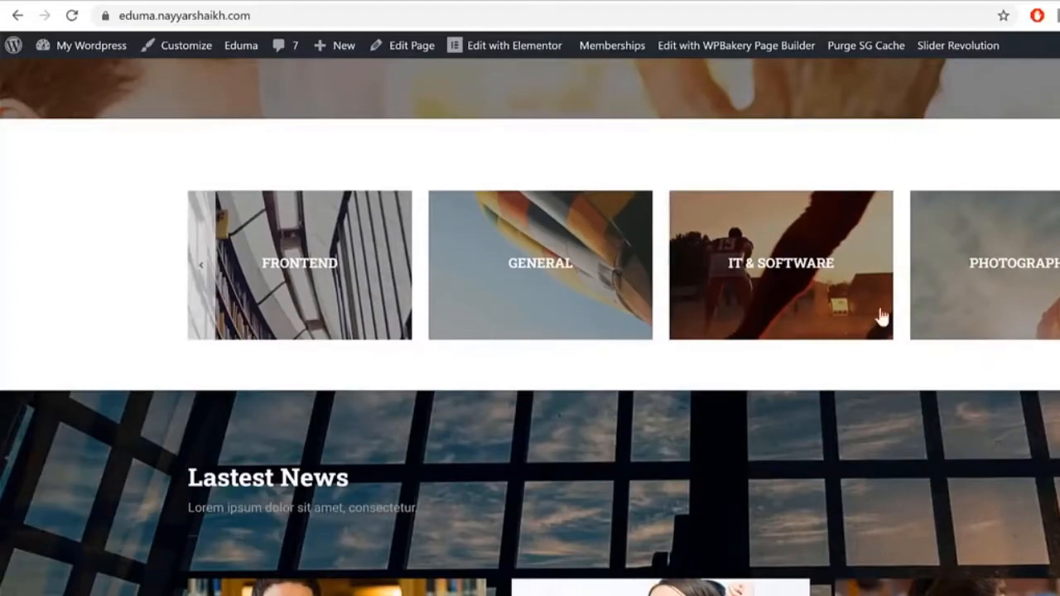
Step: Scroll the homepage through Latest News to the footer and back to the top
scroll(530, 331, up, 1)
scroll(530, 331, down, 4)
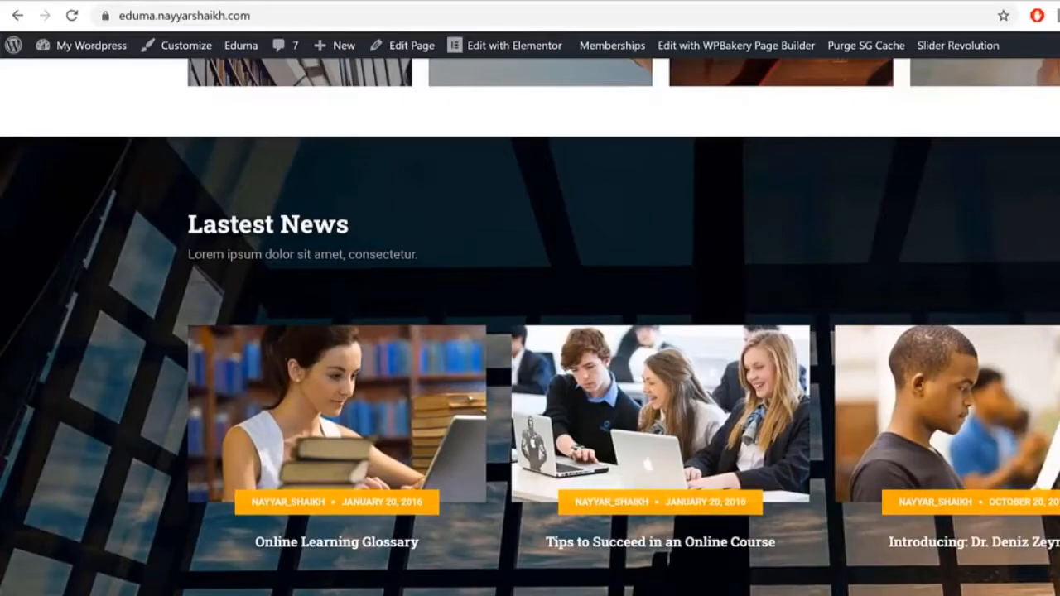
scroll(1020, 414, down, 6)
scroll(1020, 414, up, 3)
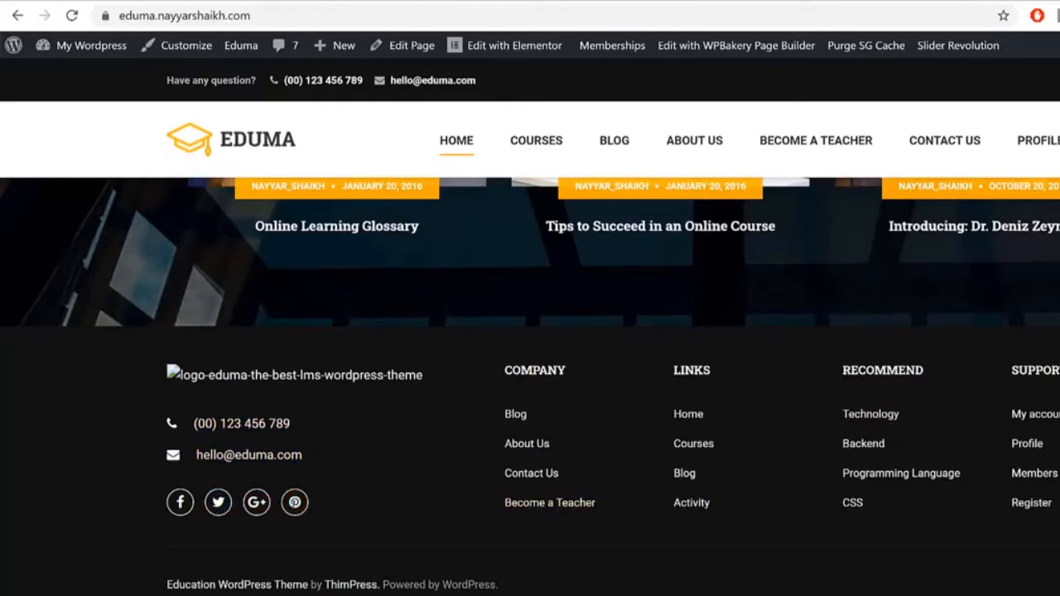
scroll(530, 331, down, 3)
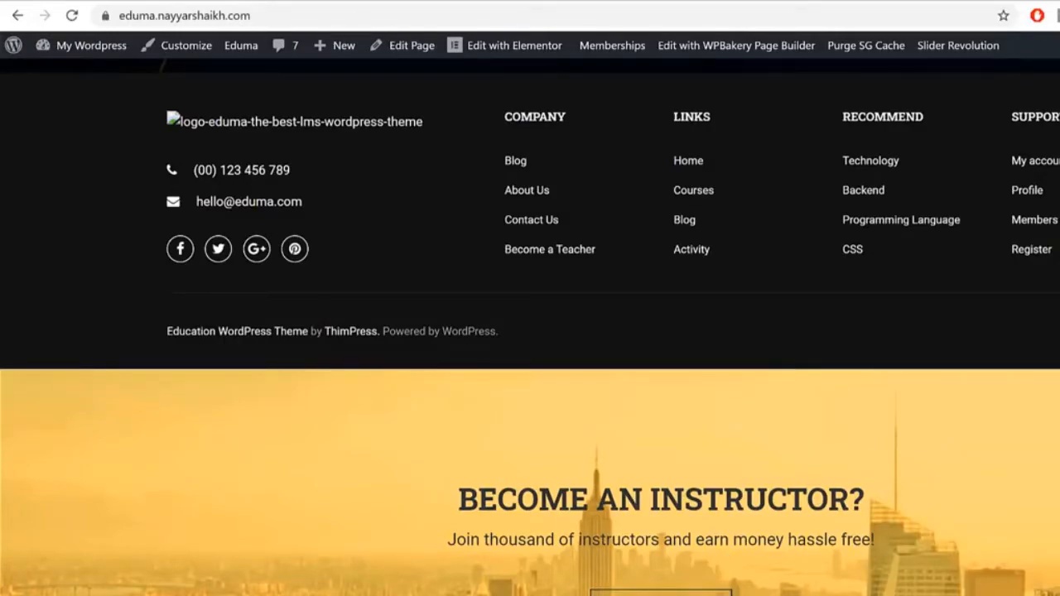
scroll(953, 275, up, 20)
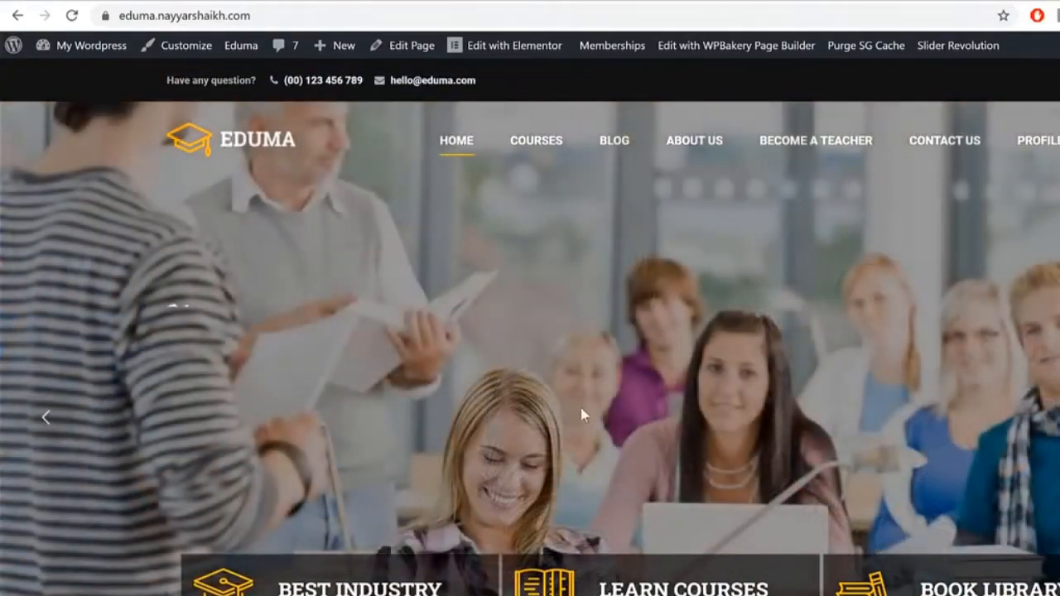
scroll(582, 414, down, 8)
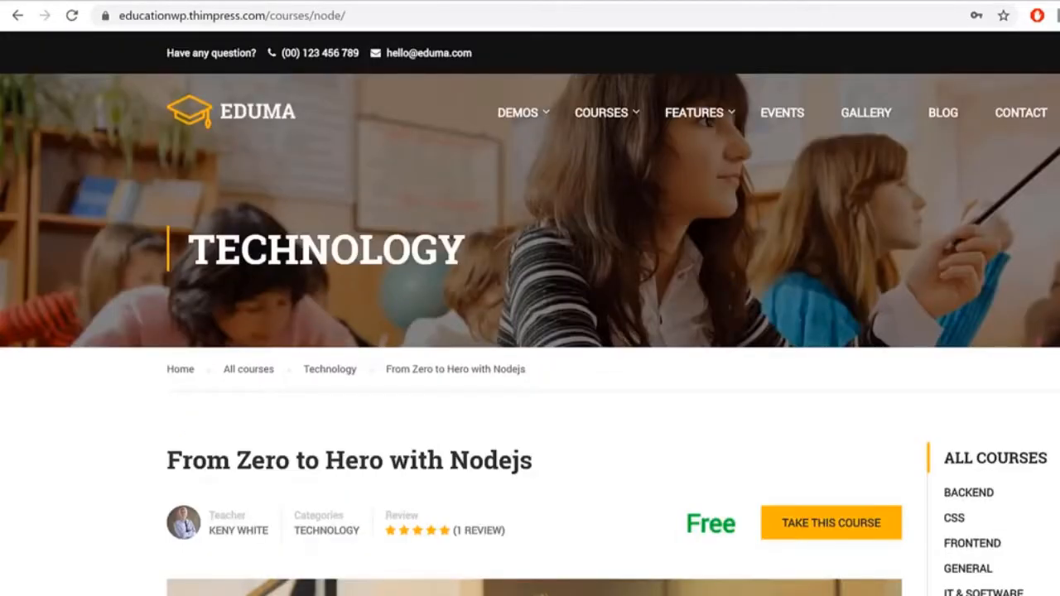
scroll(529, 331, down, 12)
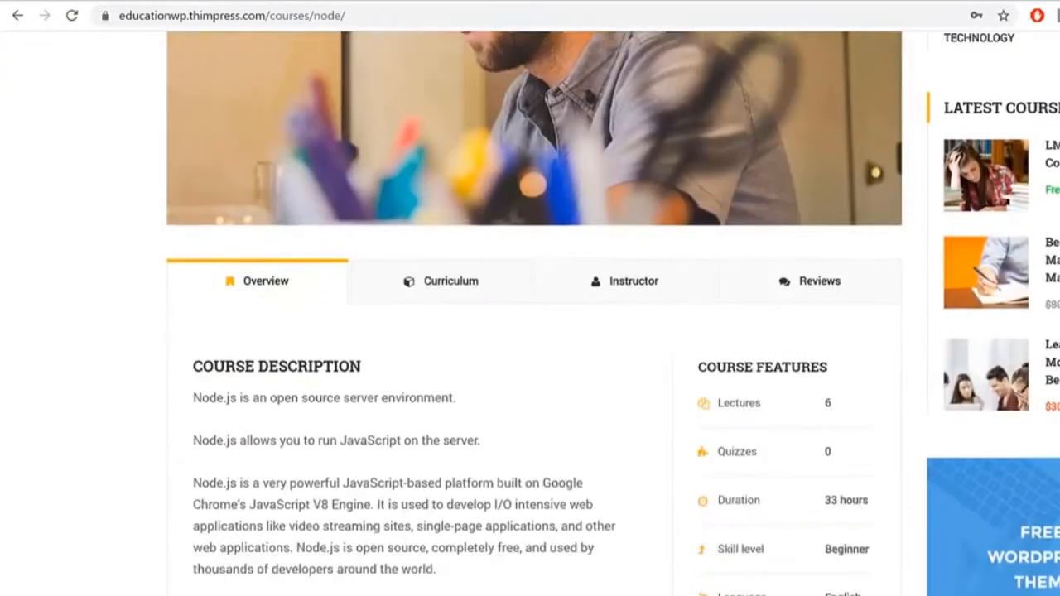
scroll(530, 332, down, 10)
scroll(529, 331, up, 17)
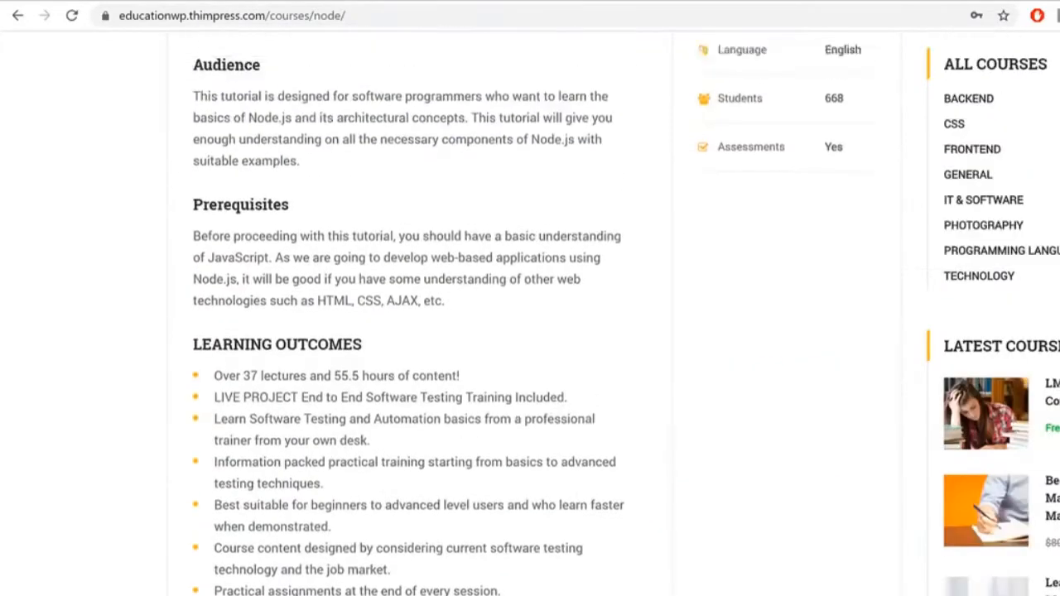
scroll(530, 331, up, 5)
scroll(530, 332, down, 9)
scroll(530, 331, up, 6)
scroll(529, 331, up, 5)
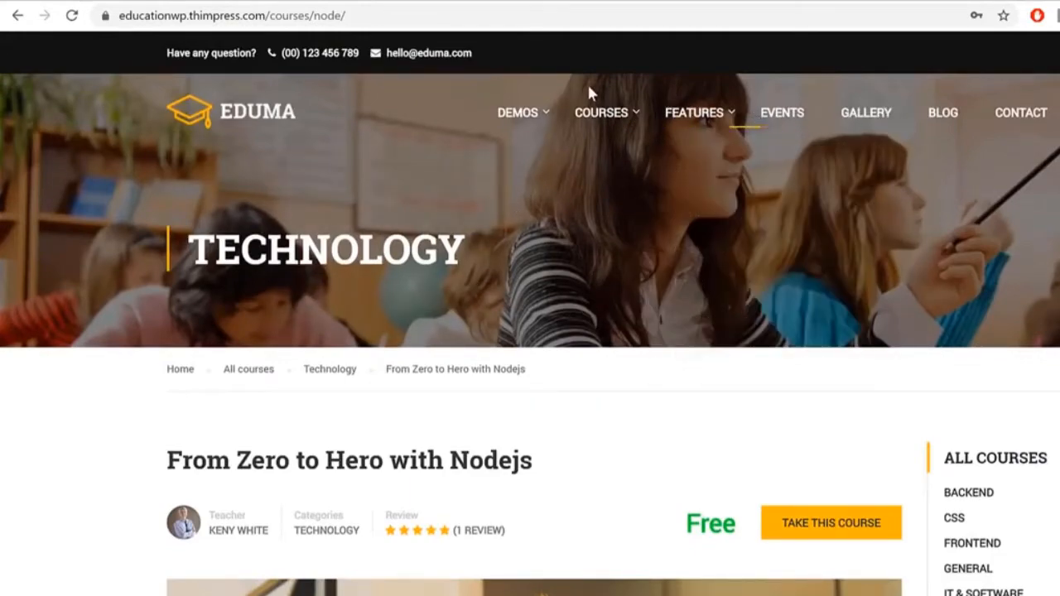
drag(144, 55, 514, 60)
click(174, 194)
drag(269, 203, 586, 266)
click(586, 267)
drag(189, 250, 480, 255)
click(579, 273)
drag(190, 241, 489, 234)
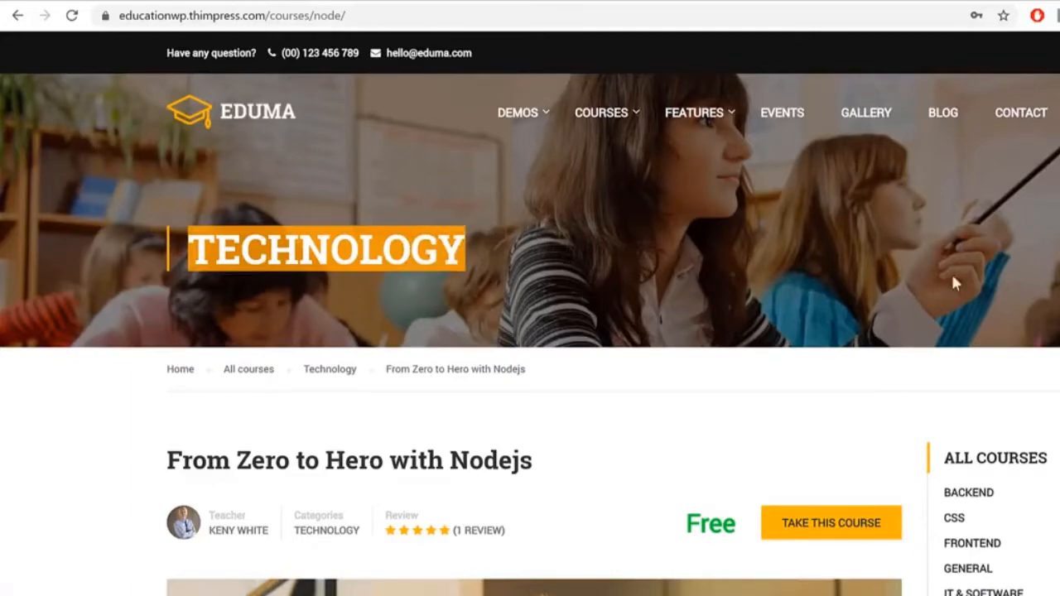
scroll(950, 317, down, 4)
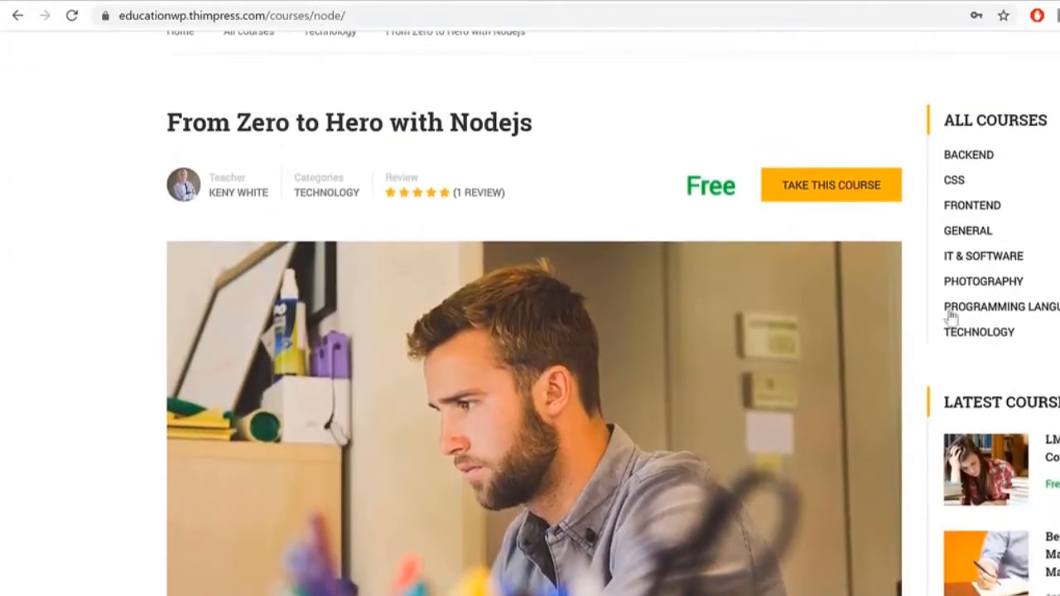
drag(156, 126, 530, 124)
click(291, 212)
drag(670, 185, 733, 187)
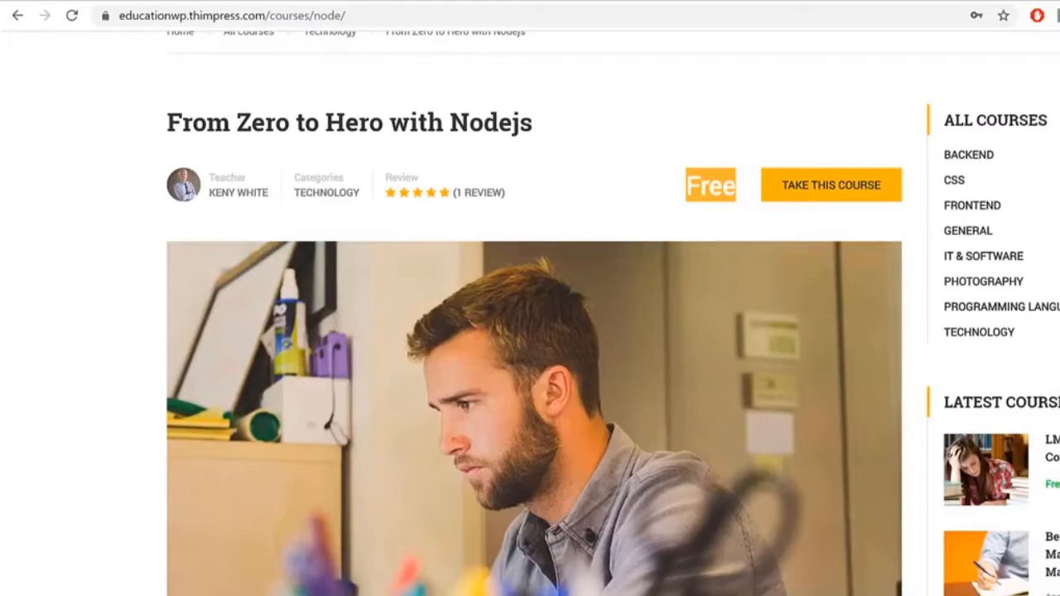
Step: Scroll down to the course tabs and show the Nodejs curriculum lecture list
scroll(638, 356, down, 4)
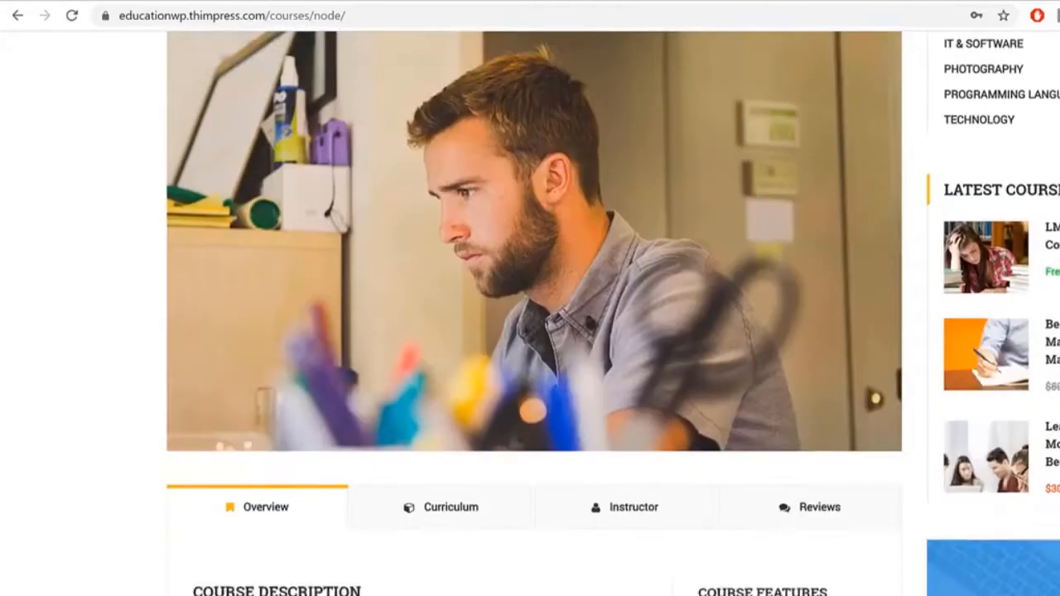
scroll(638, 356, up, 3)
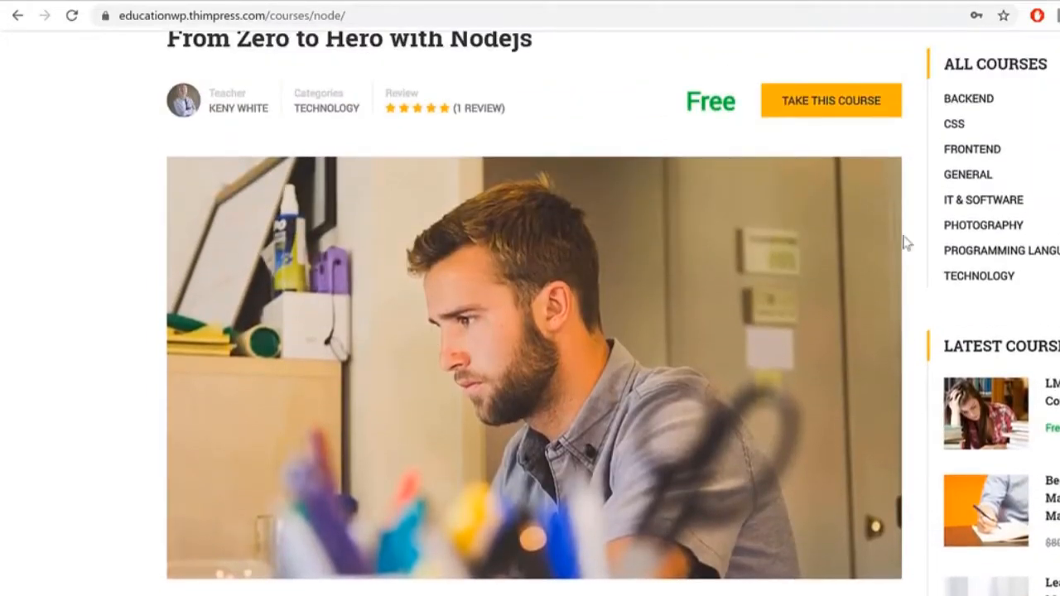
scroll(534, 306, down, 6)
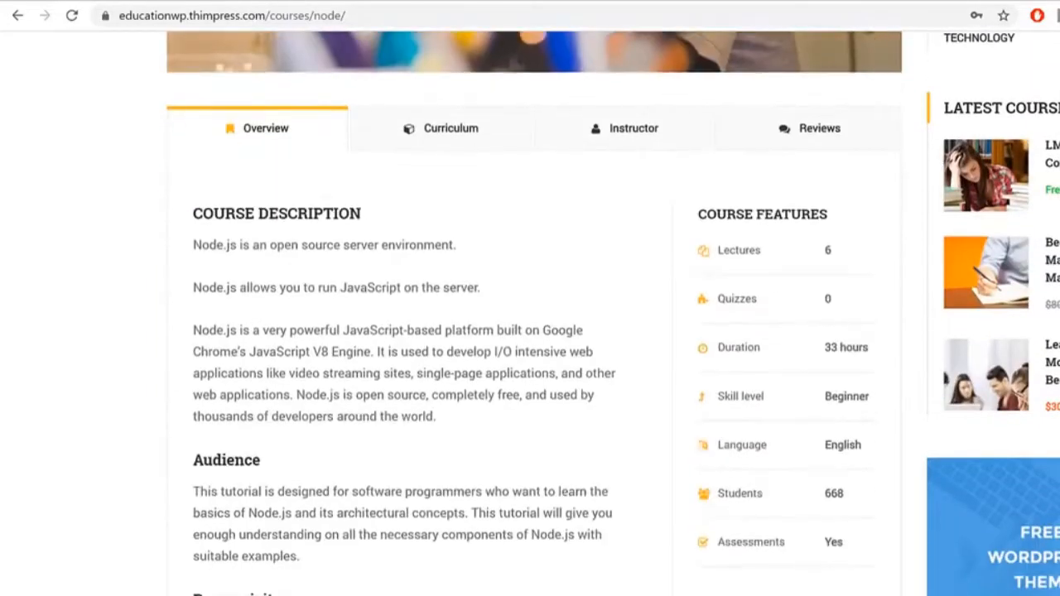
scroll(286, 220, down, 3)
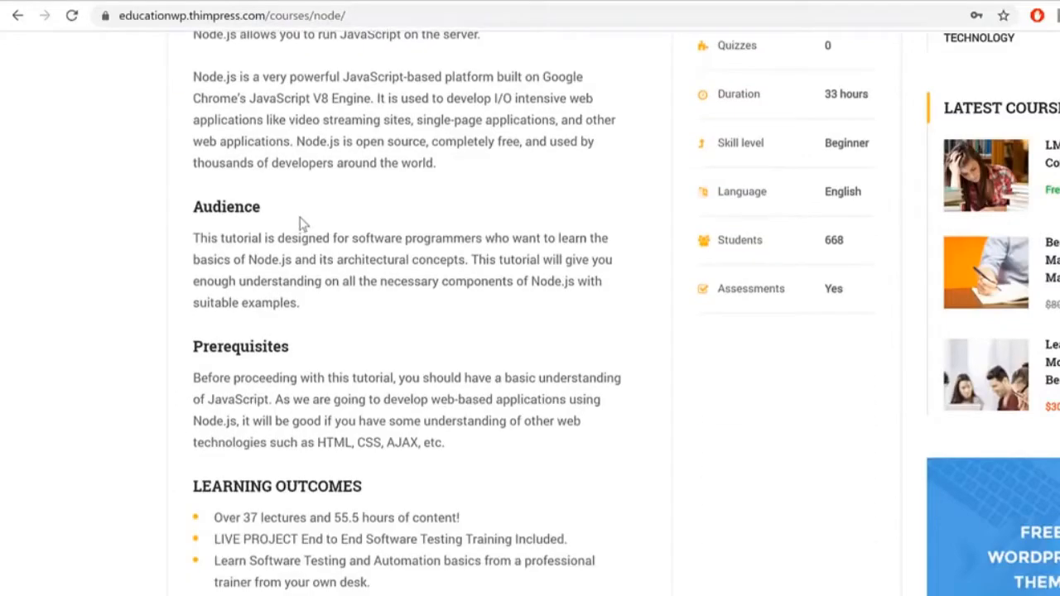
scroll(302, 224, down, 3)
scroll(423, 282, up, 8)
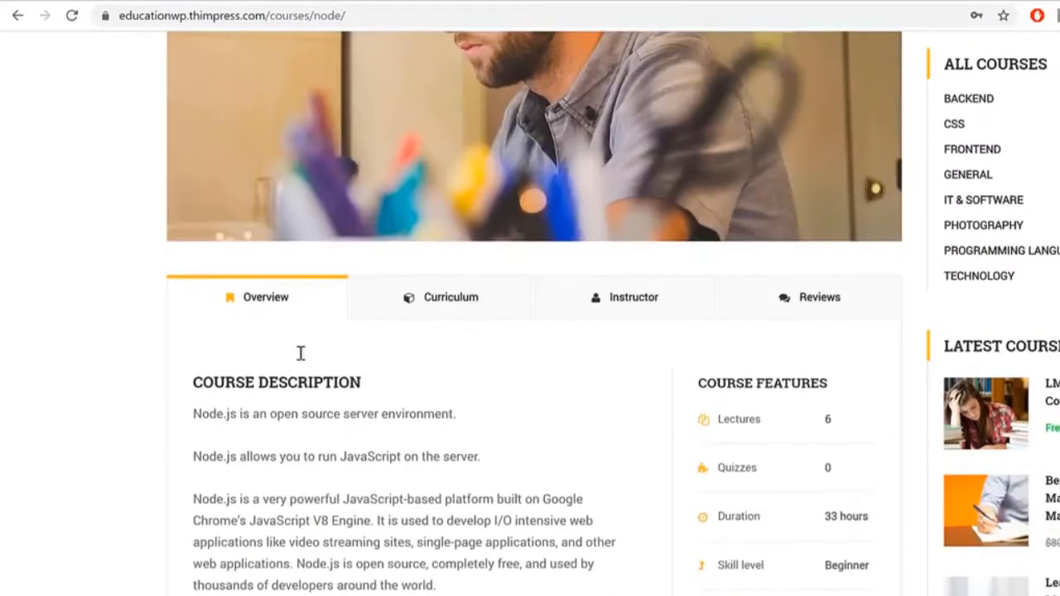
scroll(301, 354, down, 3)
click(447, 55)
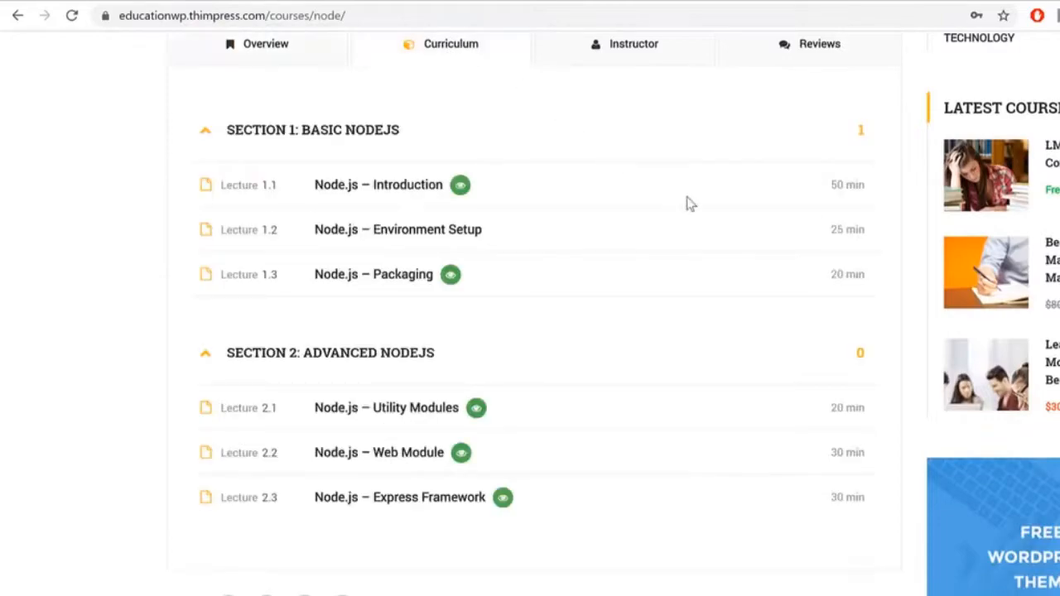
scroll(667, 217, up, 2)
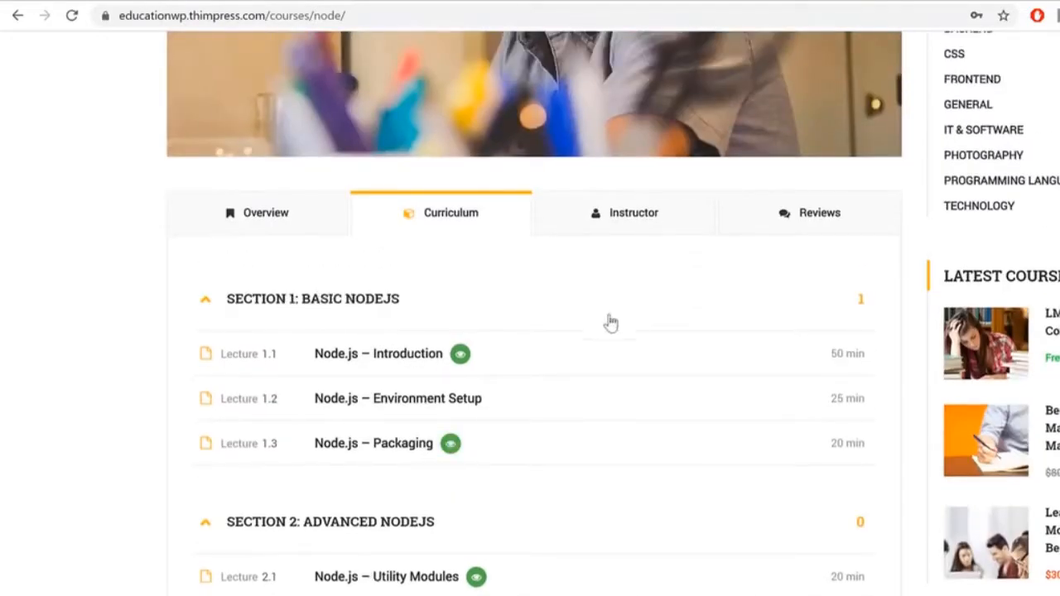
scroll(608, 320, down, 3)
scroll(380, 461, up, 2)
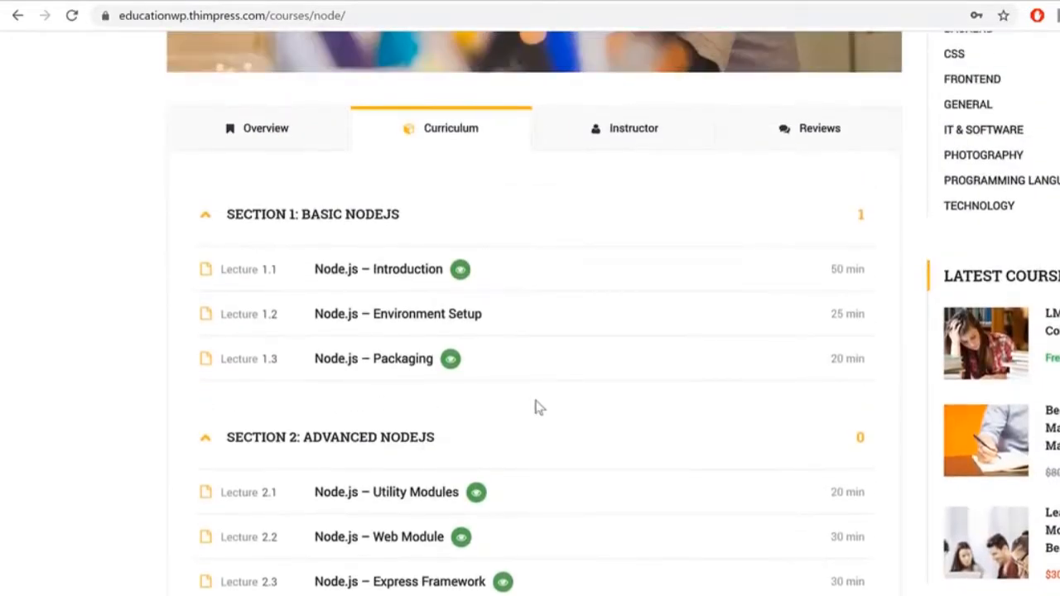
Step: Show the Instructor tab and scroll through the instructor profiles
click(623, 116)
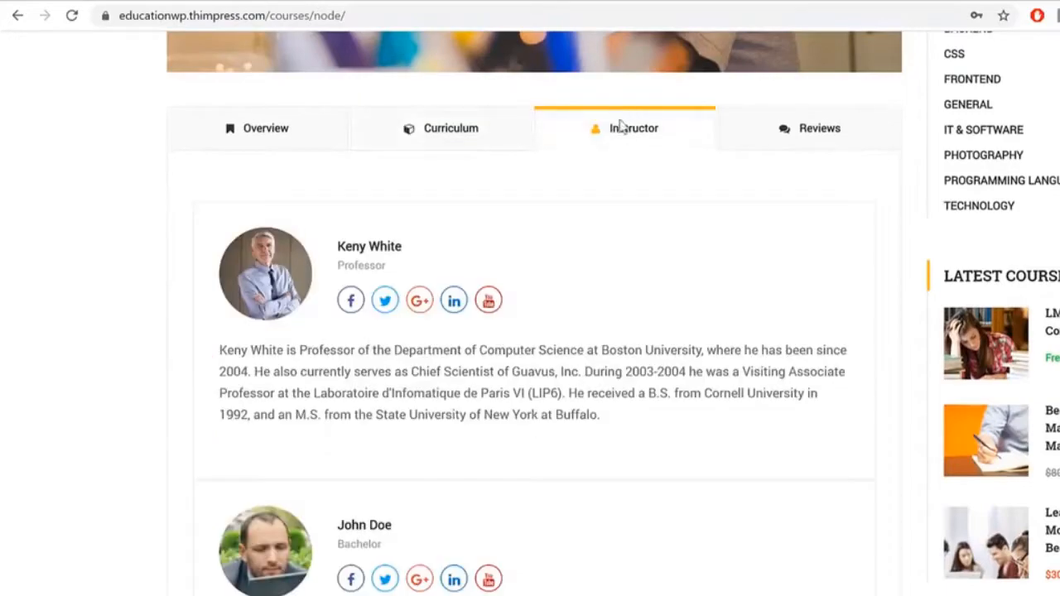
scroll(640, 340, down, 3)
scroll(640, 350, up, 3)
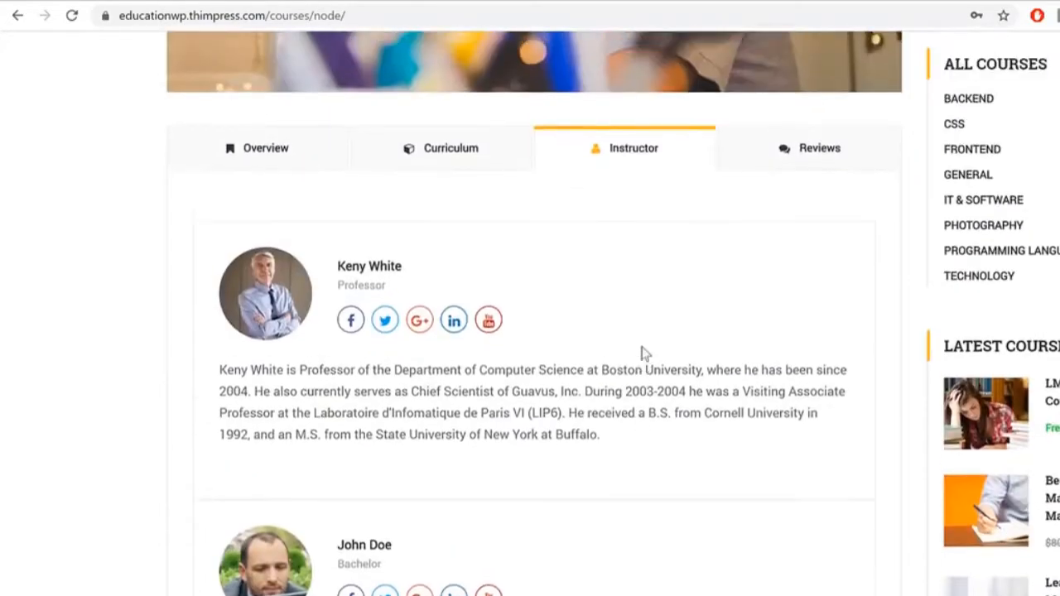
scroll(642, 351, down, 1)
scroll(643, 353, down, 1)
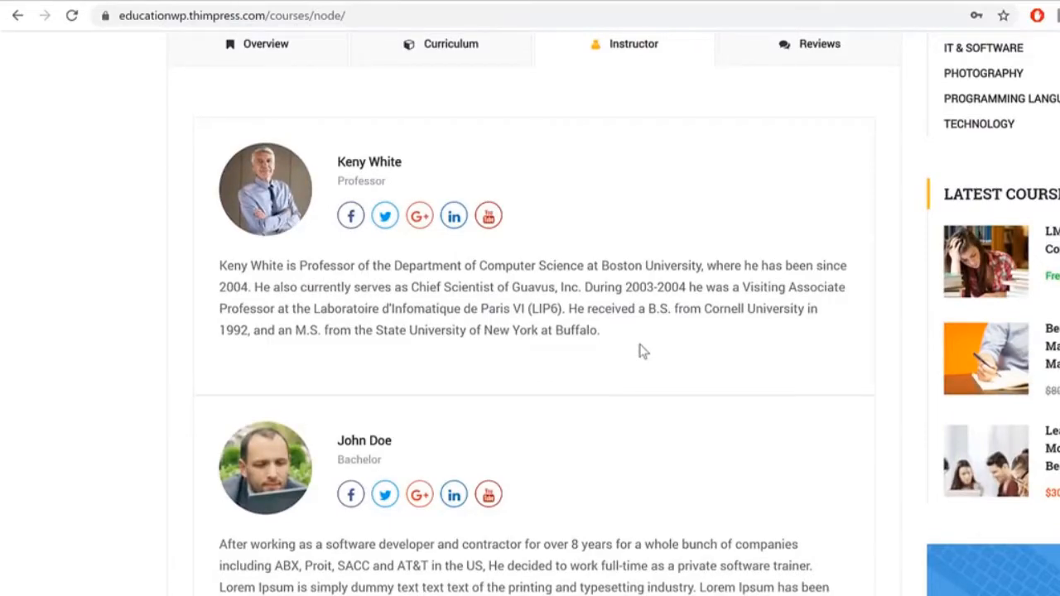
scroll(649, 354, up, 1)
Step: Show the course's Reviews tab and scroll through its 5-star rating
click(822, 131)
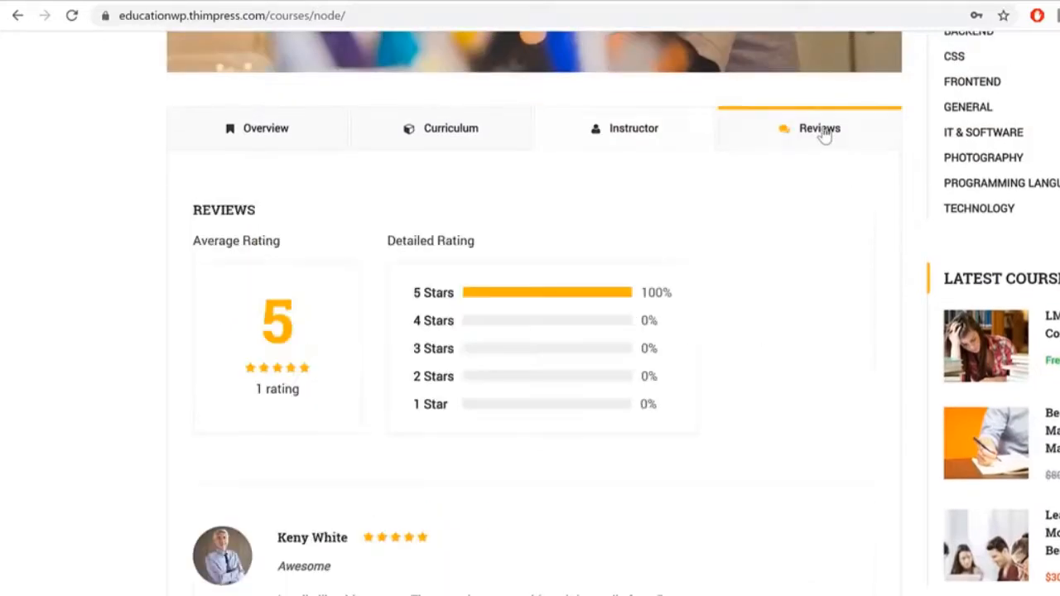
scroll(539, 401, down, 3)
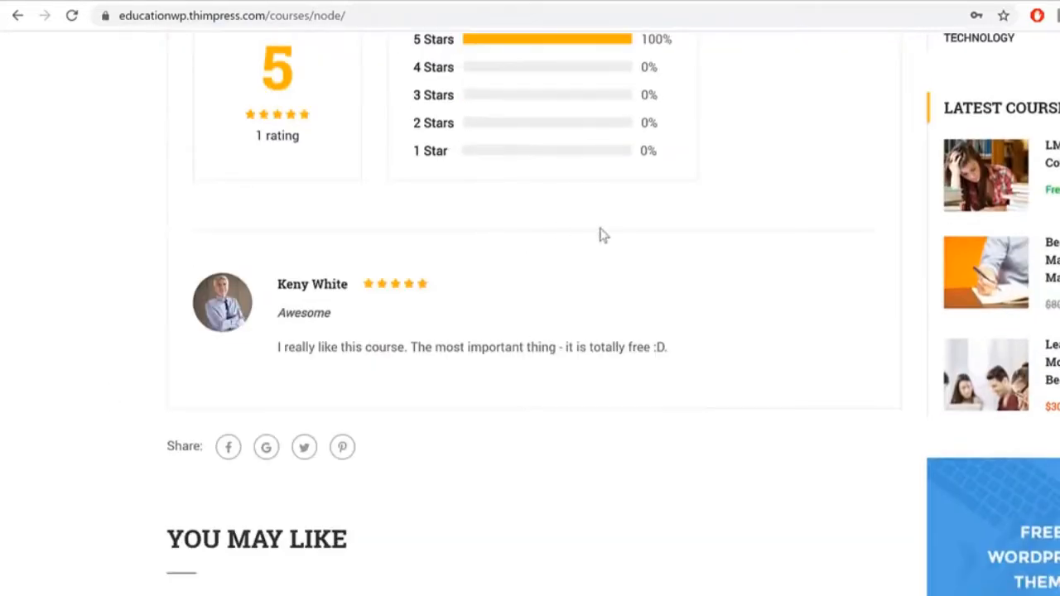
scroll(603, 236, down, 5)
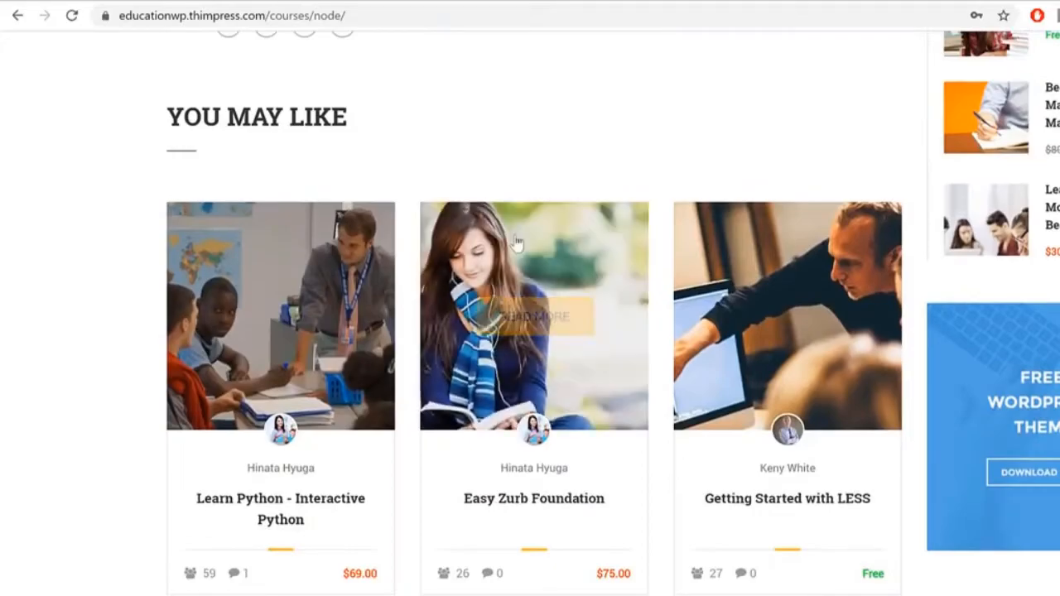
scroll(712, 309, up, 15)
scroll(717, 311, up, 3)
scroll(716, 312, down, 15)
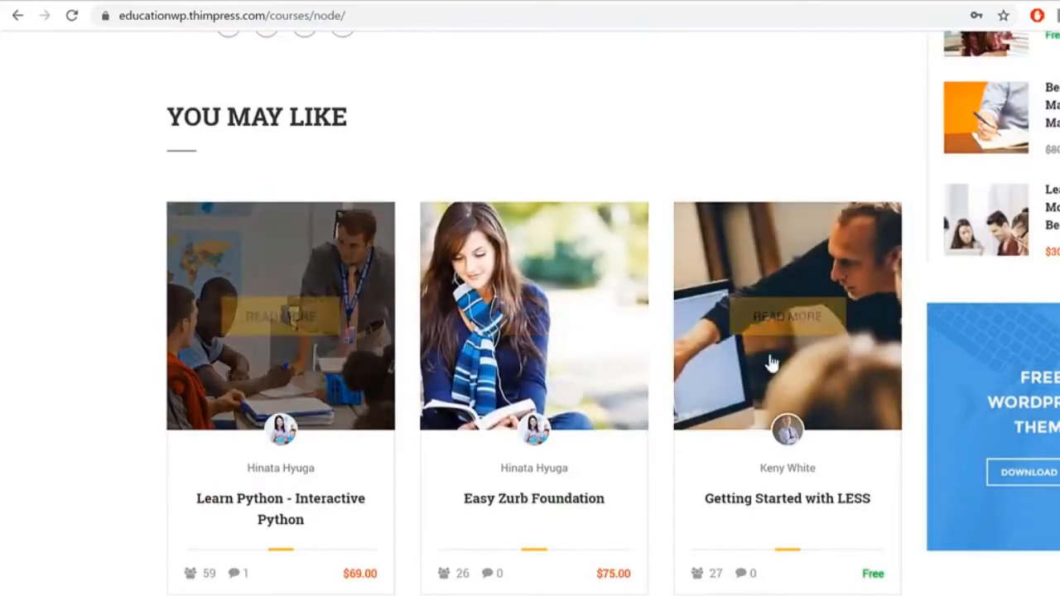
scroll(702, 331, up, 1)
scroll(530, 315, up, 15)
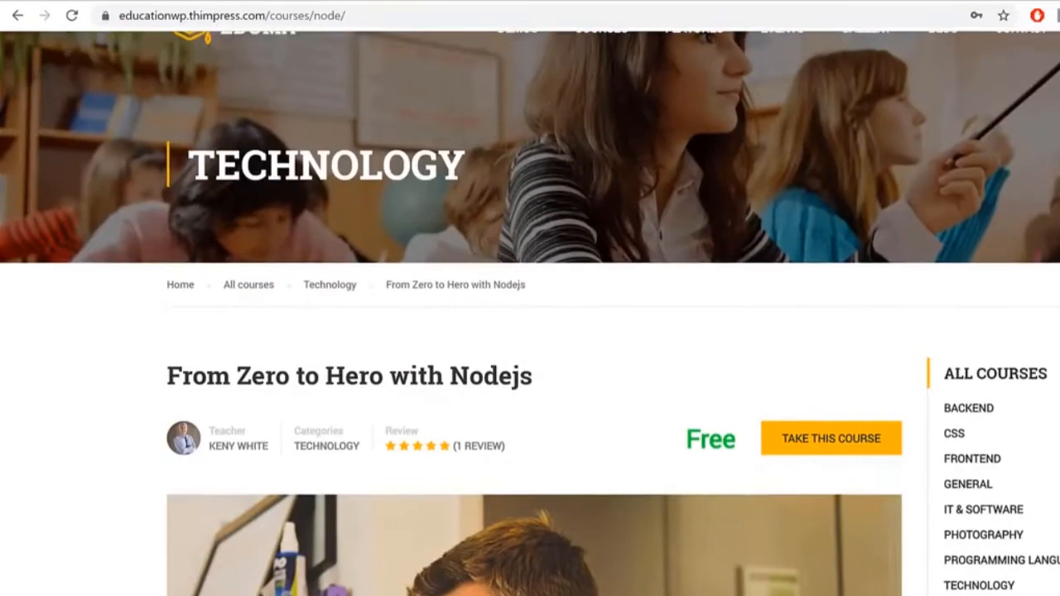
Step: Scroll back to the course tabs and return to the Curriculum lecture list
scroll(985, 220, down, 4)
scroll(1032, 308, down, 3)
scroll(1033, 588, down, 3)
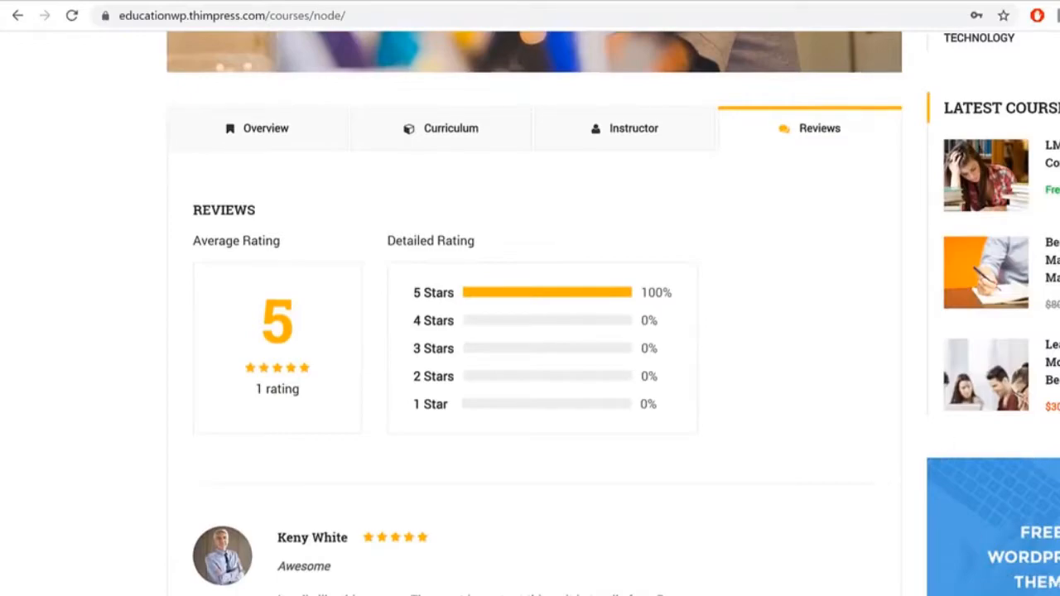
scroll(534, 314, down, 6)
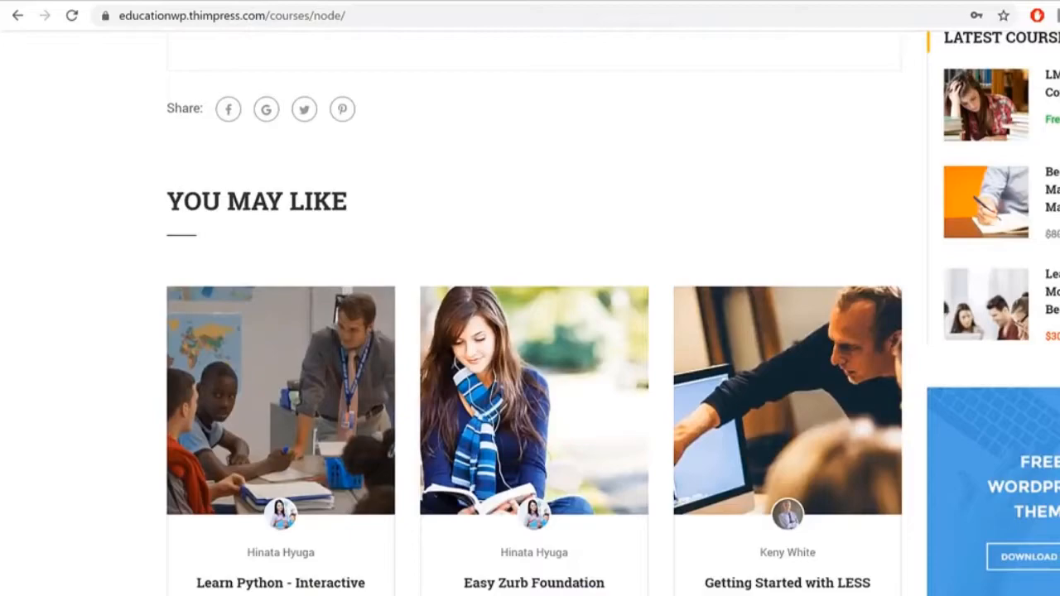
scroll(534, 315, down, 1)
scroll(534, 315, up, 6)
scroll(799, 505, up, 10)
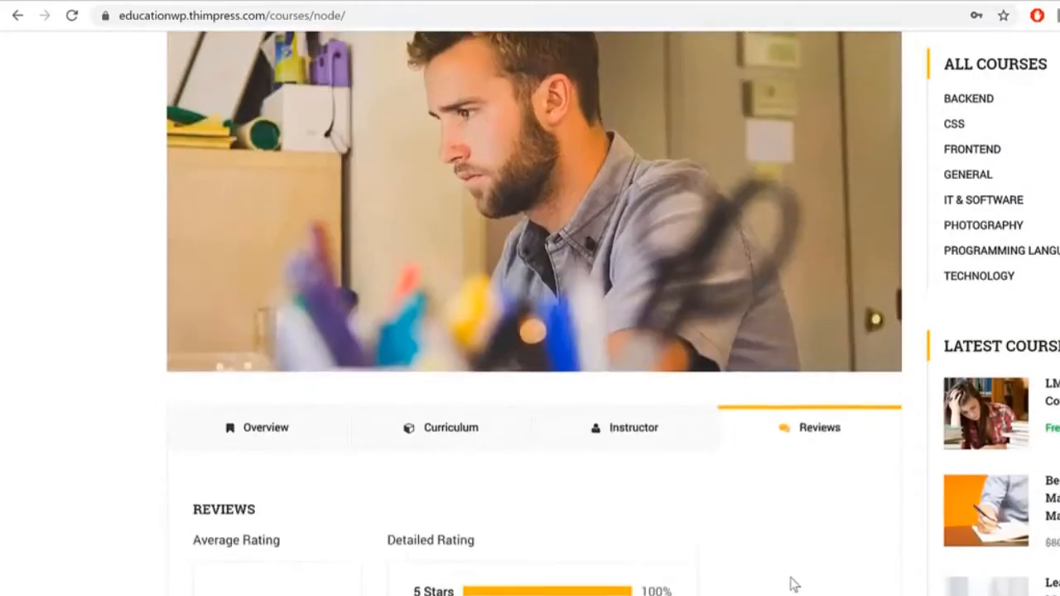
scroll(634, 402, down, 15)
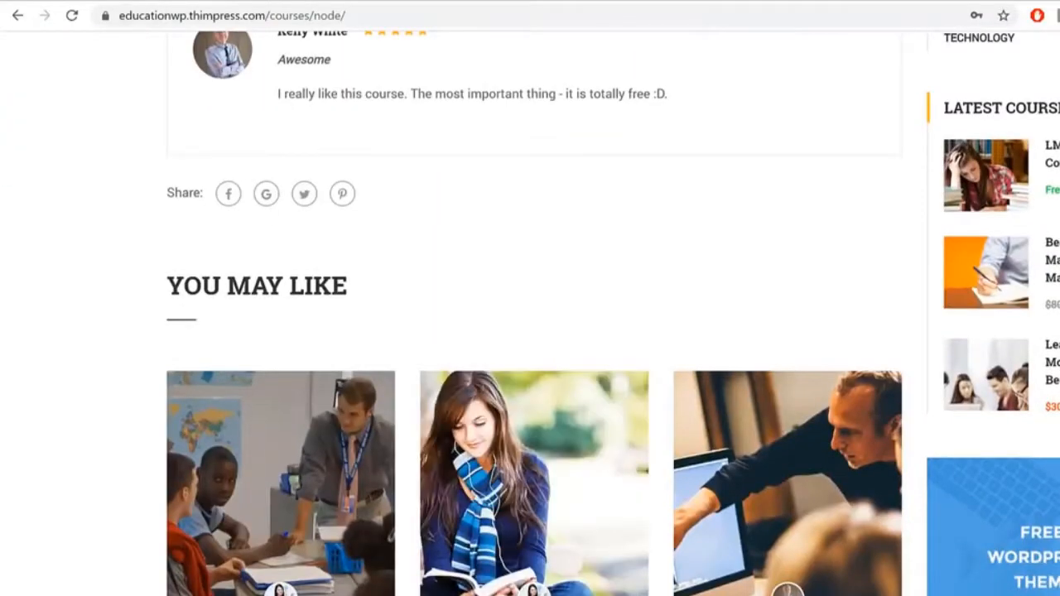
scroll(534, 307, up, 10)
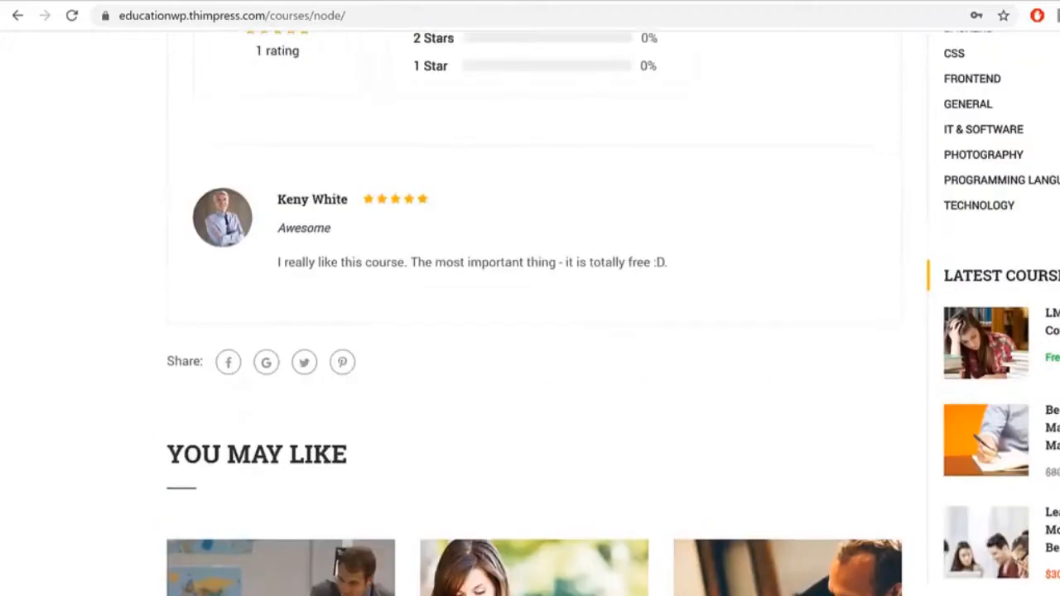
scroll(534, 306, down, 4)
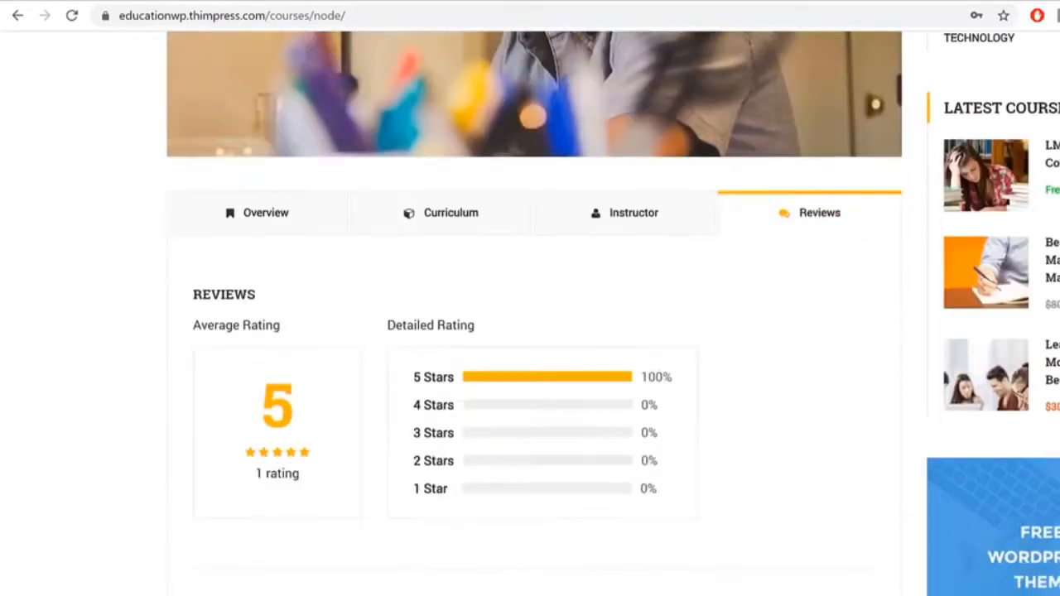
click(452, 215)
scroll(438, 371, up, 1)
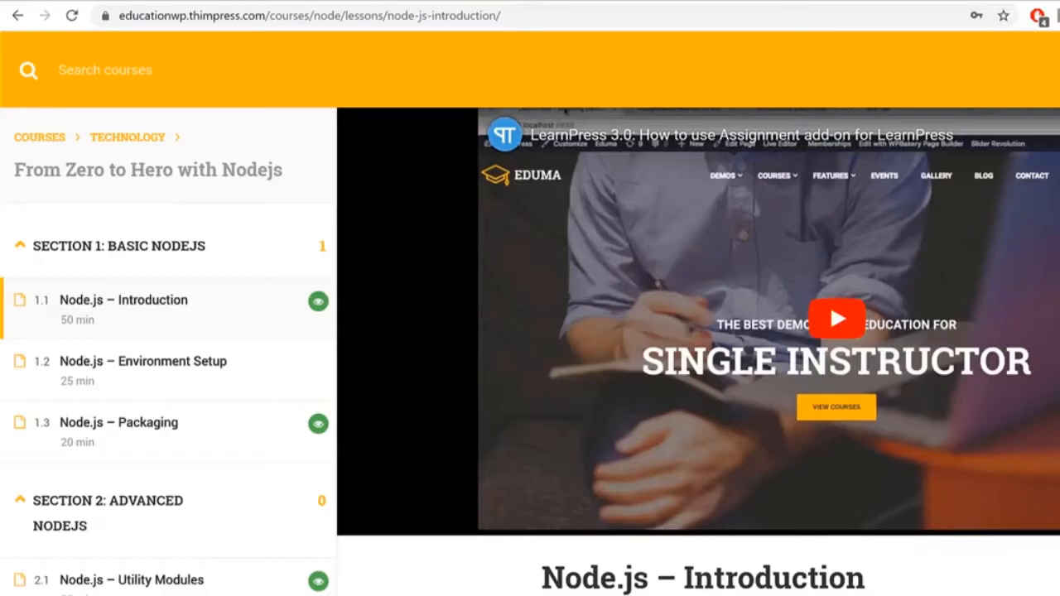
Step: Scroll through the Node.js – Introduction lesson's features text and module diagram
scroll(717, 217, down, 4)
scroll(717, 218, up, 4)
scroll(996, 284, down, 4)
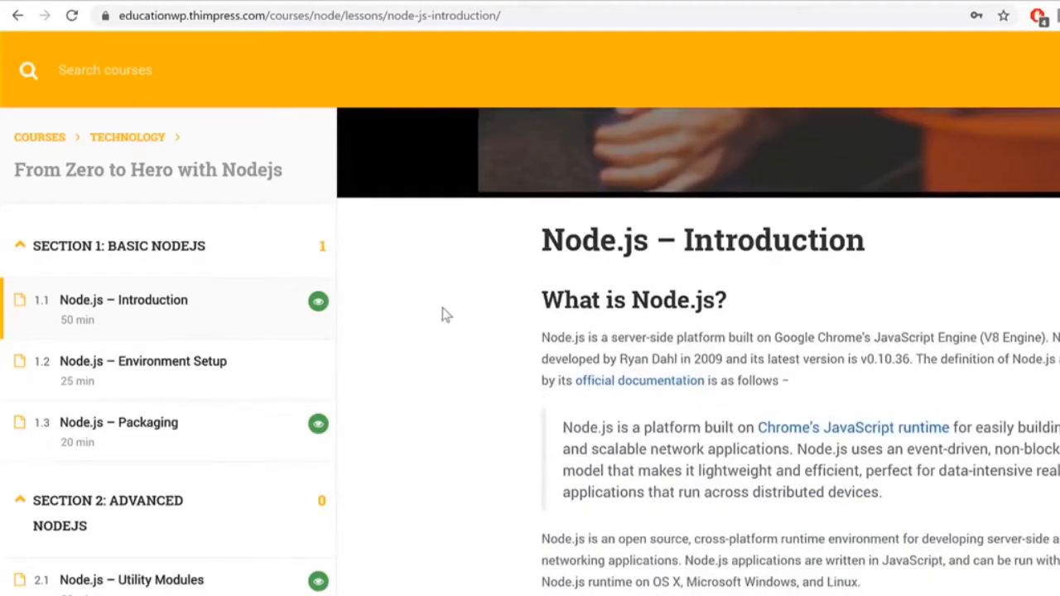
scroll(878, 319, down, 4)
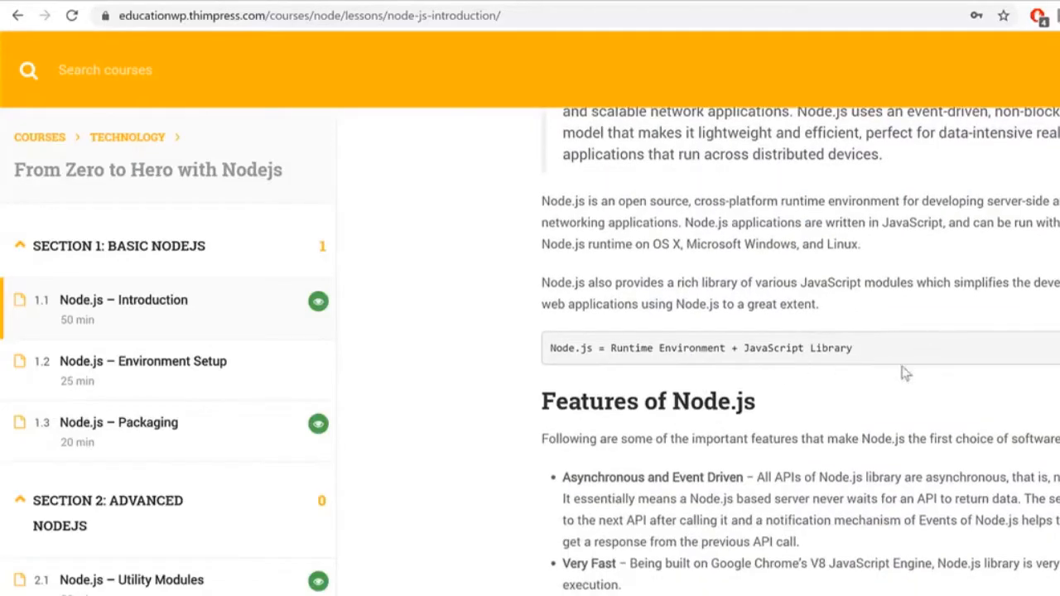
scroll(904, 372, down, 12)
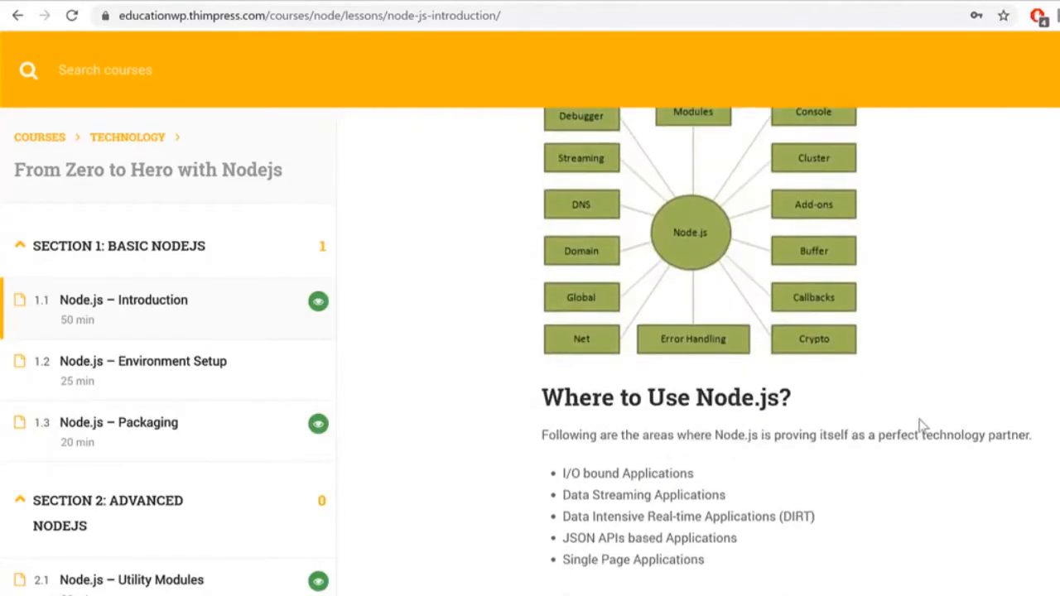
scroll(918, 447, up, 20)
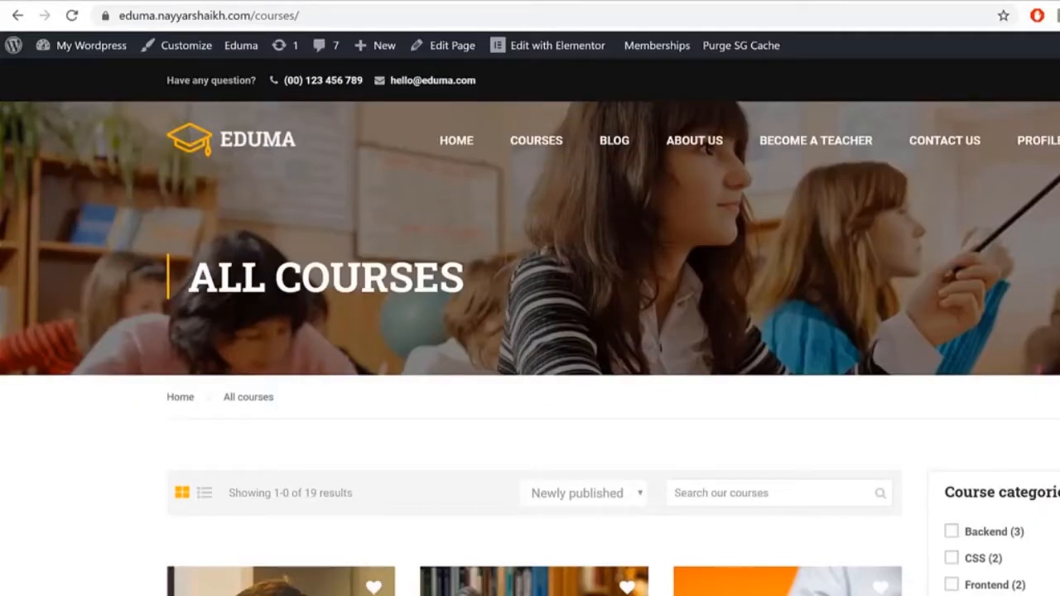
Step: Scroll through the All Courses listing of 19 courses and its sidebar filters
scroll(530, 332, down, 15)
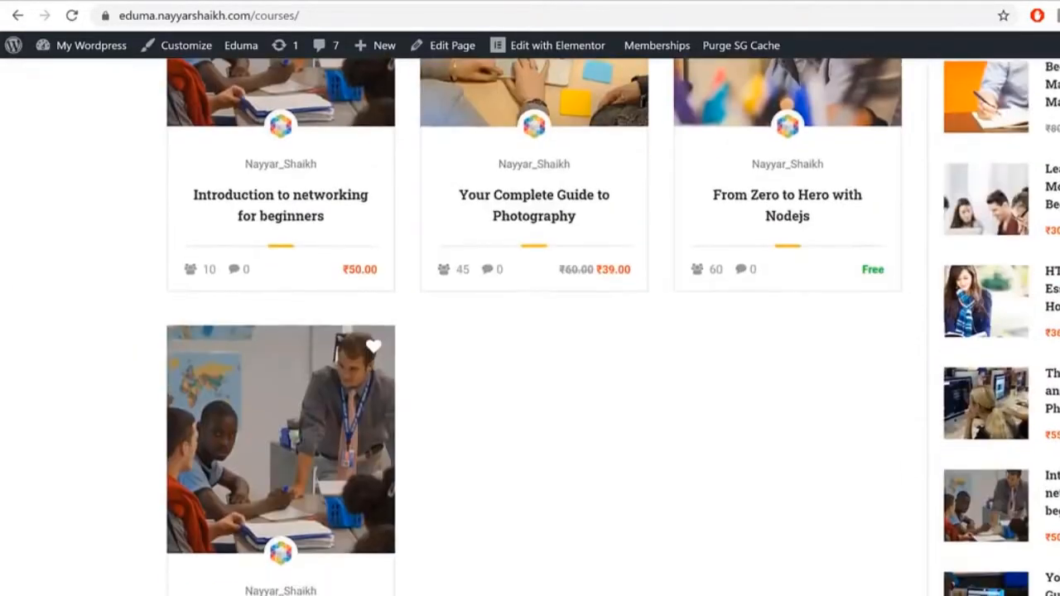
scroll(530, 331, down, 4)
scroll(530, 332, up, 15)
scroll(530, 331, down, 5)
scroll(529, 331, up, 10)
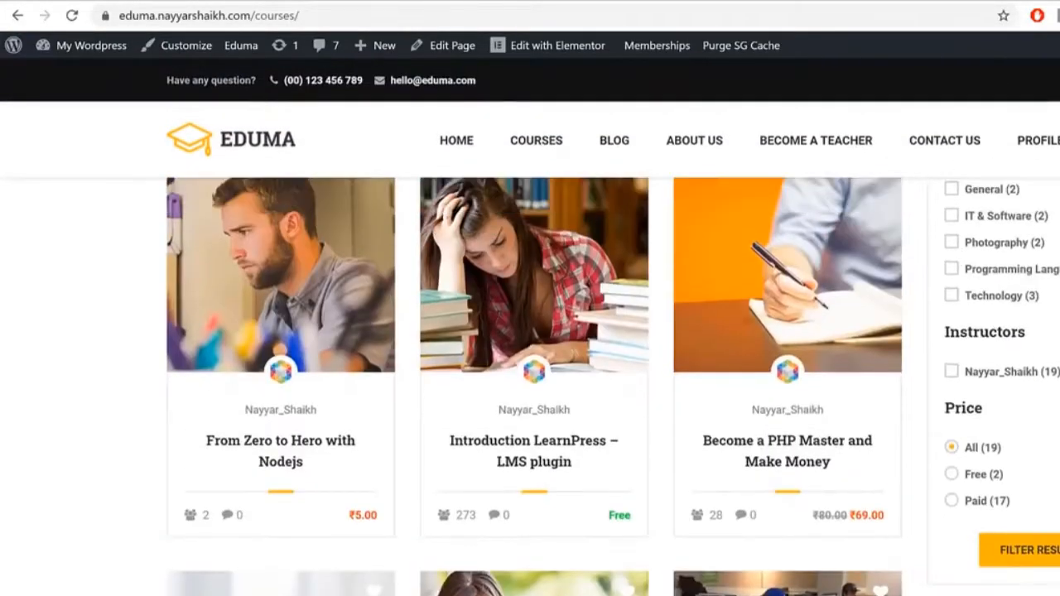
scroll(530, 332, down, 3)
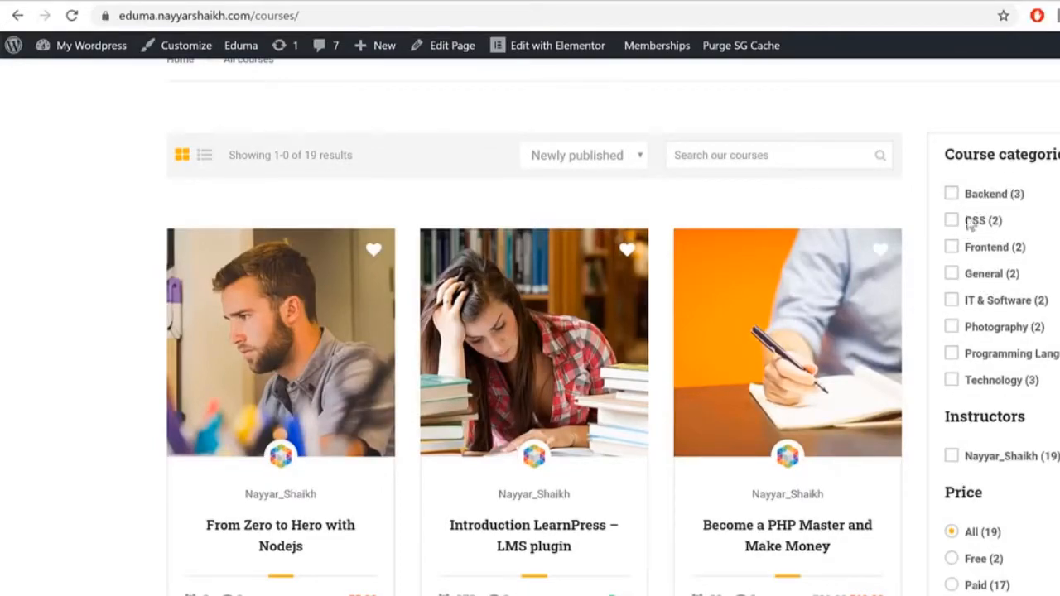
scroll(971, 482, down, 2)
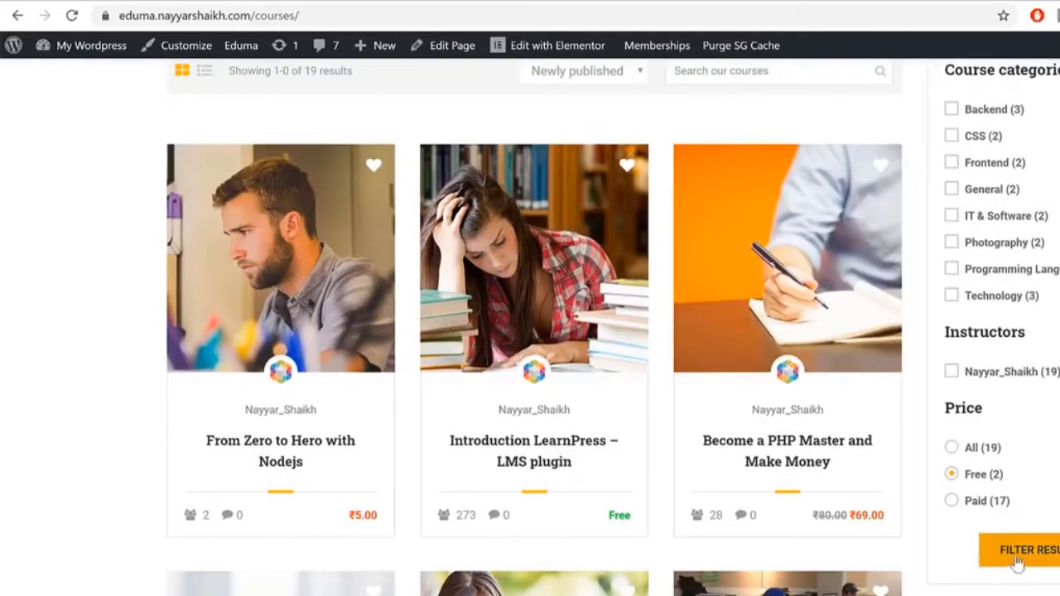
scroll(646, 292, up, 5)
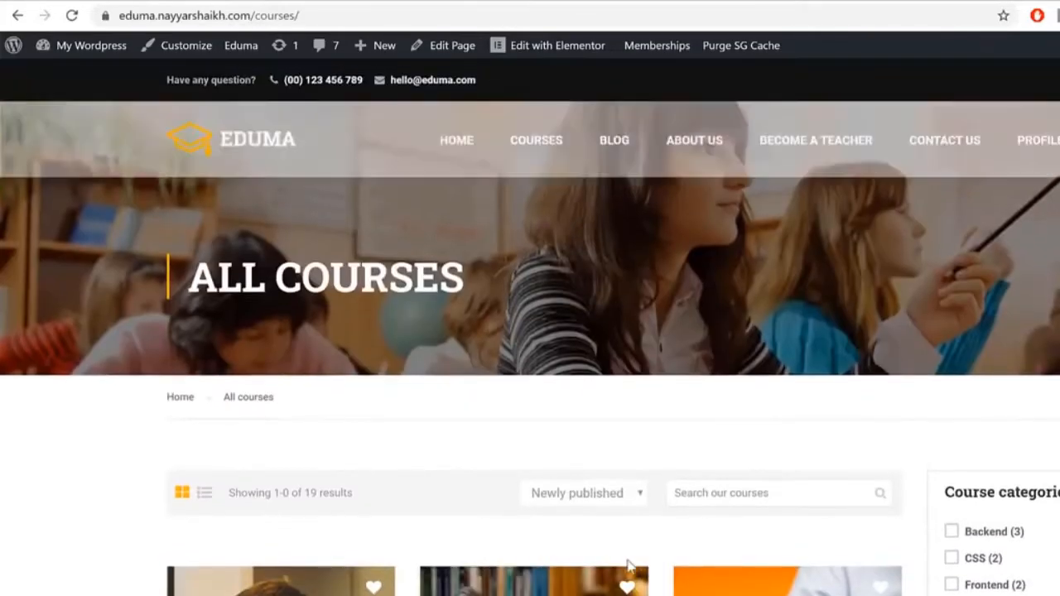
scroll(402, 449, down, 4)
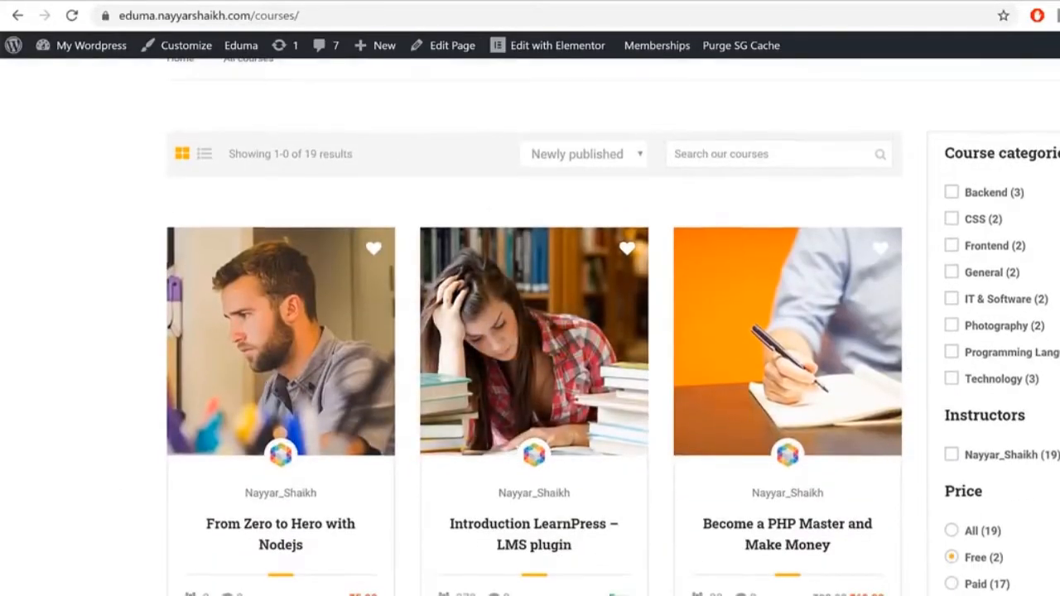
scroll(977, 199, down, 7)
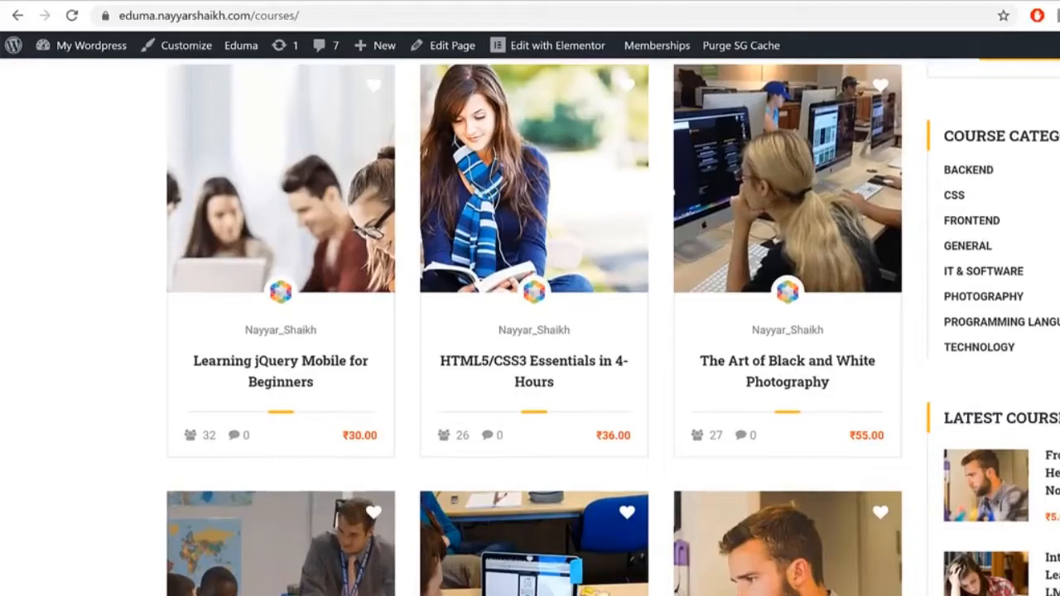
scroll(530, 331, down, 13)
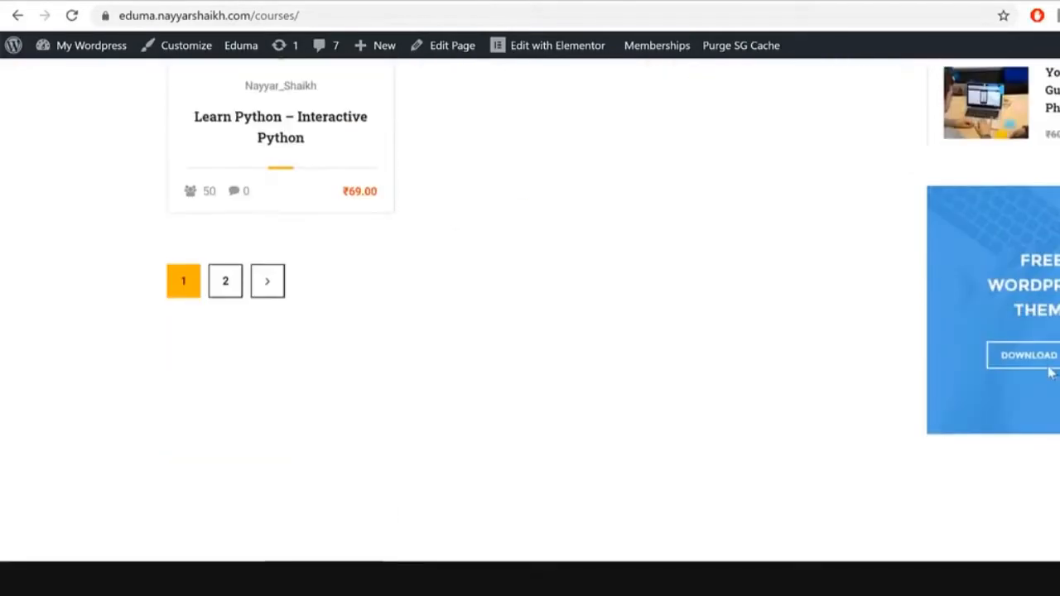
scroll(530, 331, up, 10)
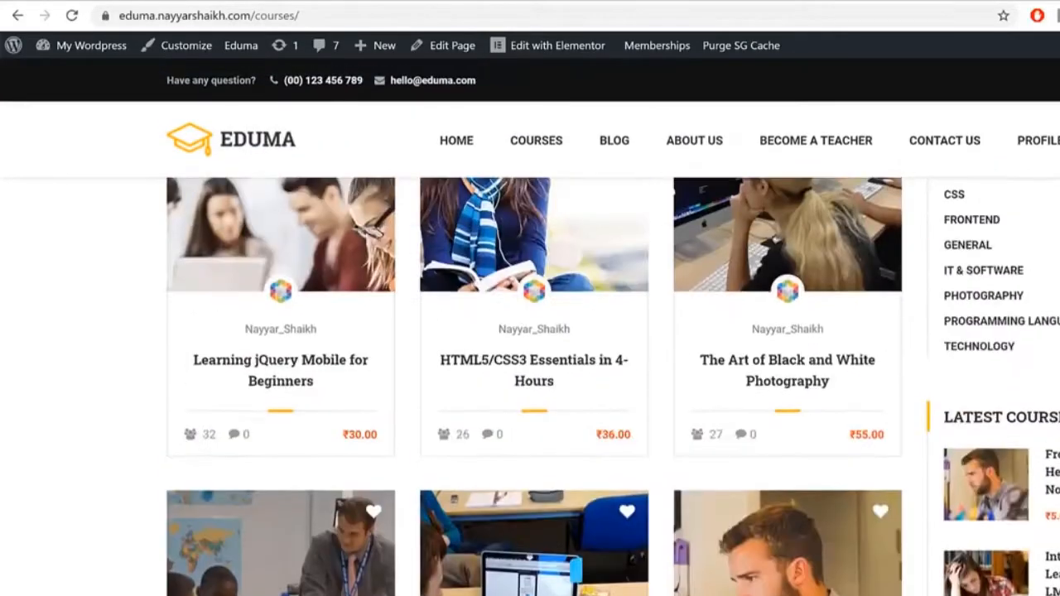
scroll(530, 331, up, 1)
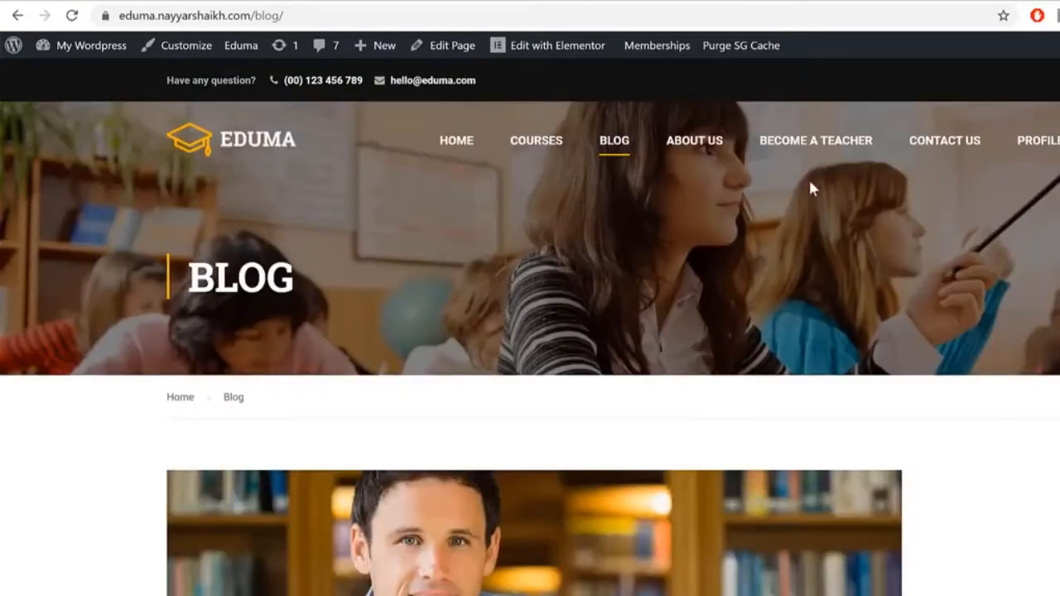
Step: Scroll past Blog posts like 'Online Learning Glossary', then go to About Us
scroll(745, 197, down, 5)
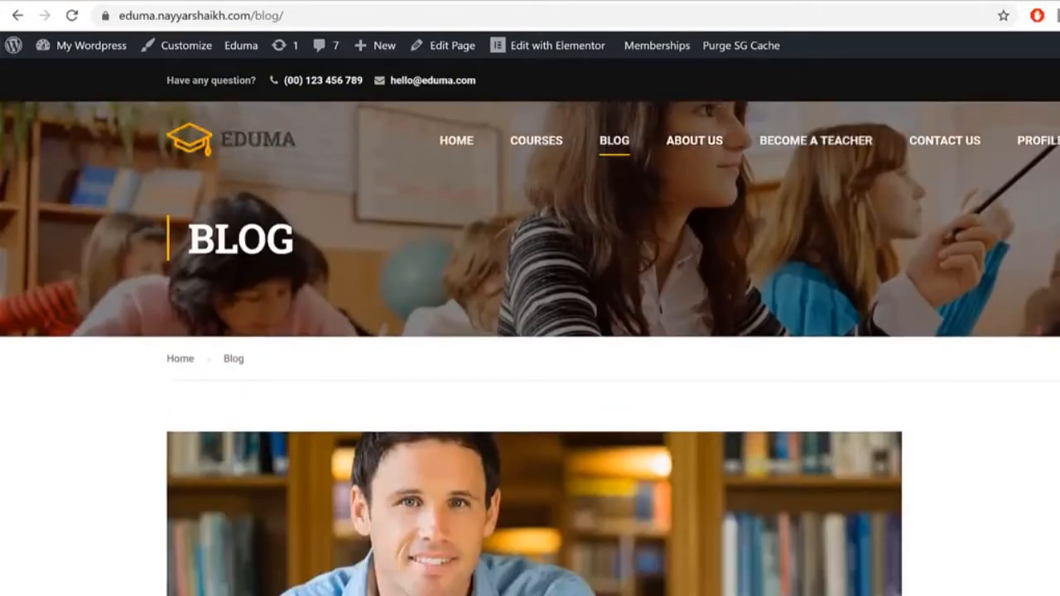
scroll(530, 331, down, 20)
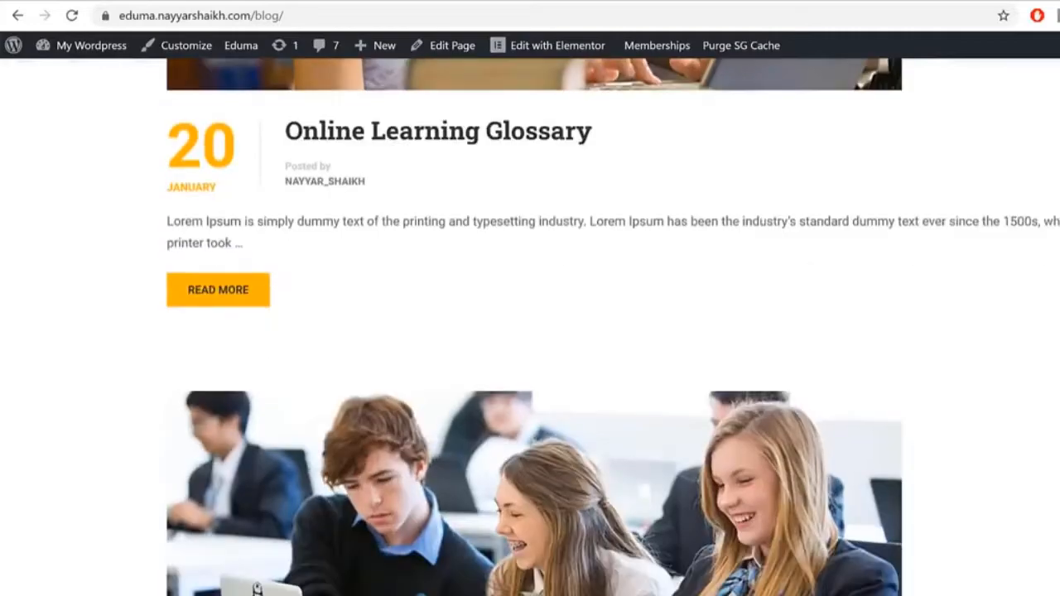
scroll(530, 331, down, 10)
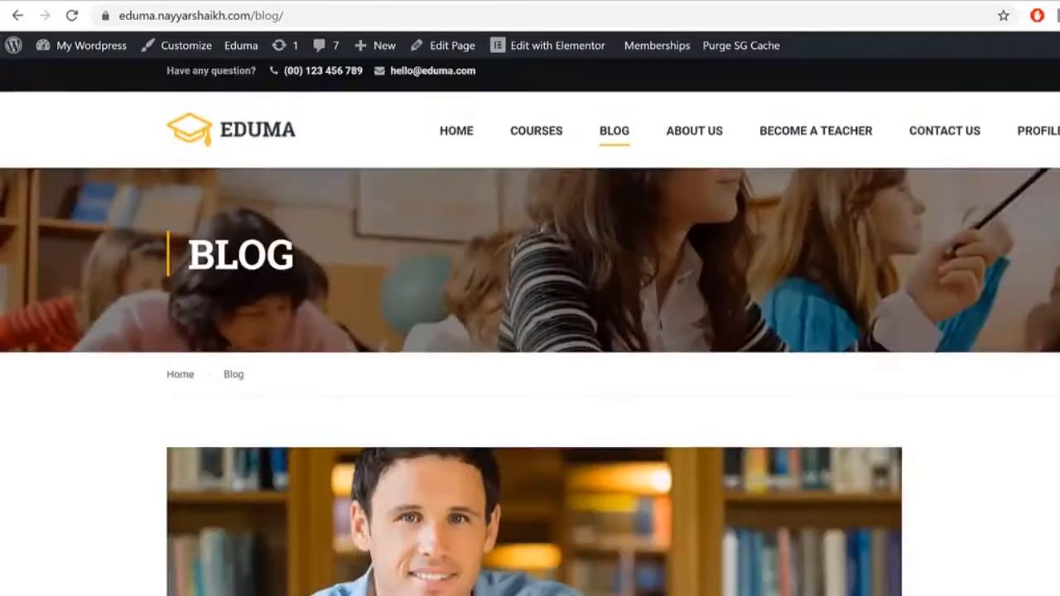
scroll(1024, 355, up, 1)
click(700, 147)
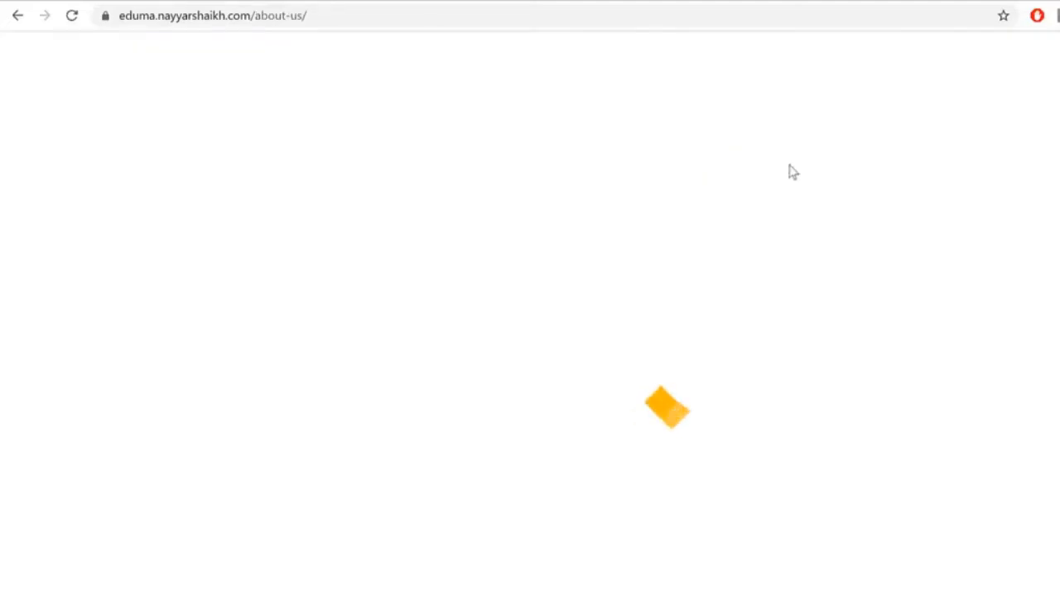
Step: Scroll the About Us page down to the footer and back up
scroll(703, 149, down, 8)
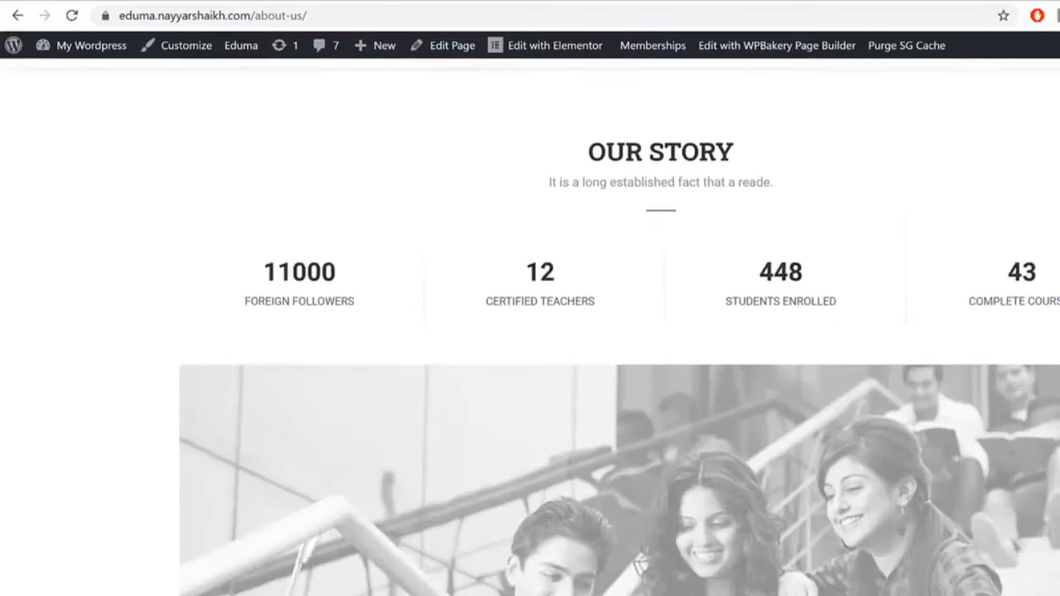
scroll(297, 274, down, 10)
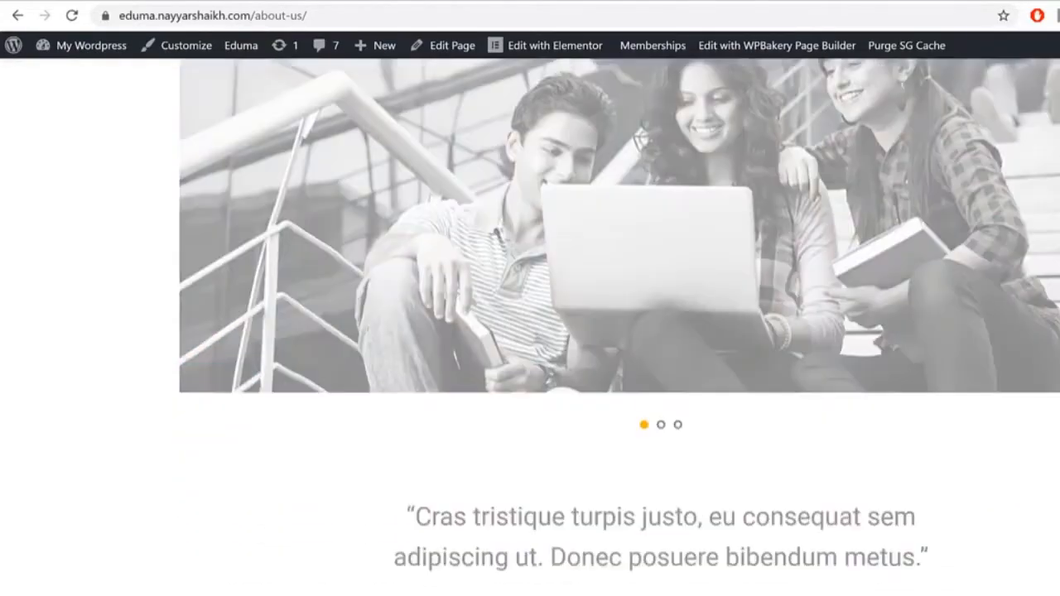
scroll(530, 331, down, 15)
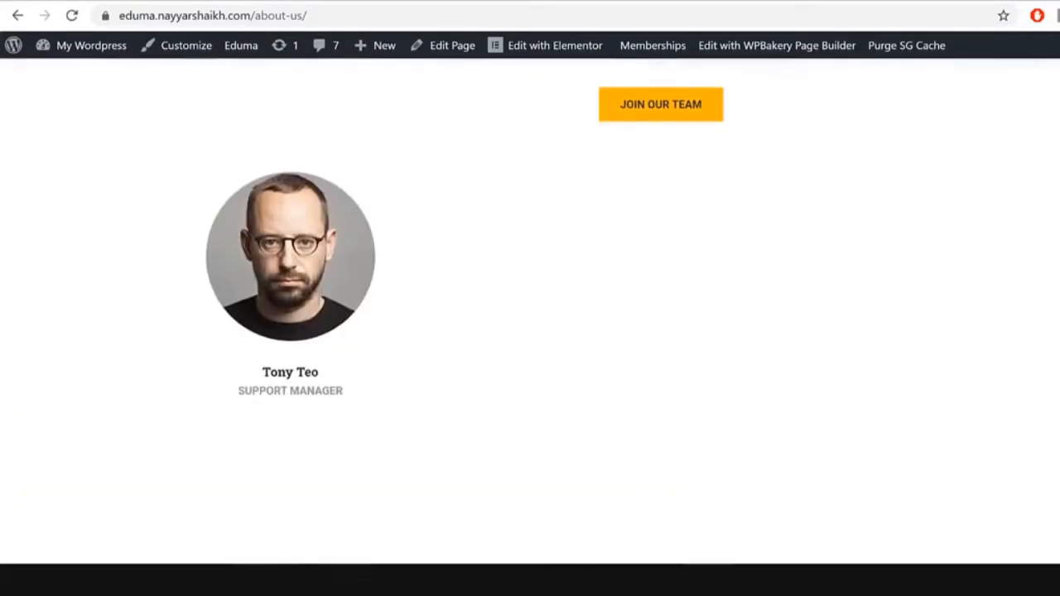
scroll(1013, 448, up, 20)
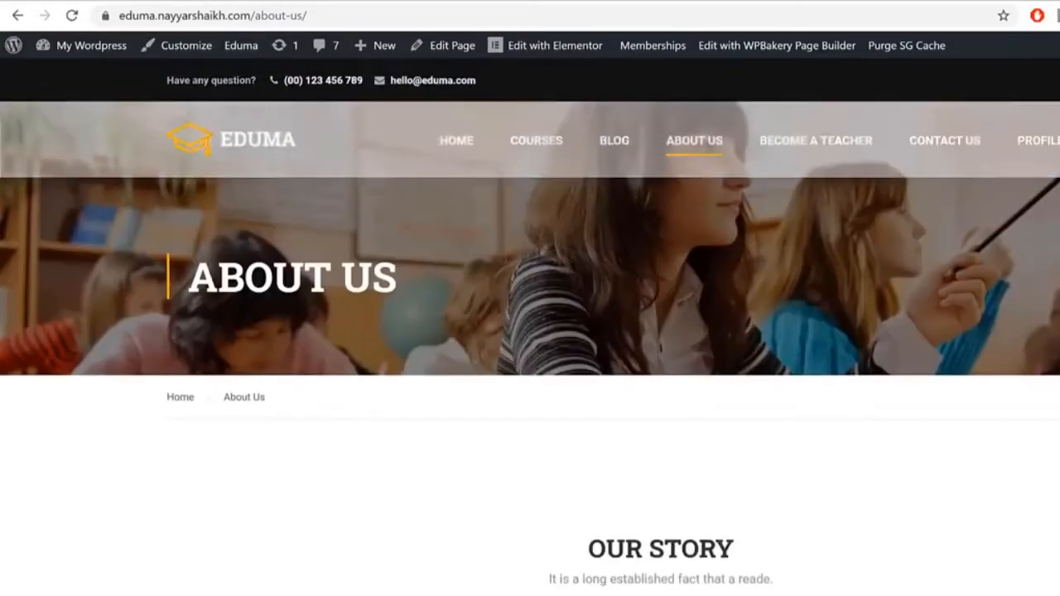
scroll(1034, 314, down, 3)
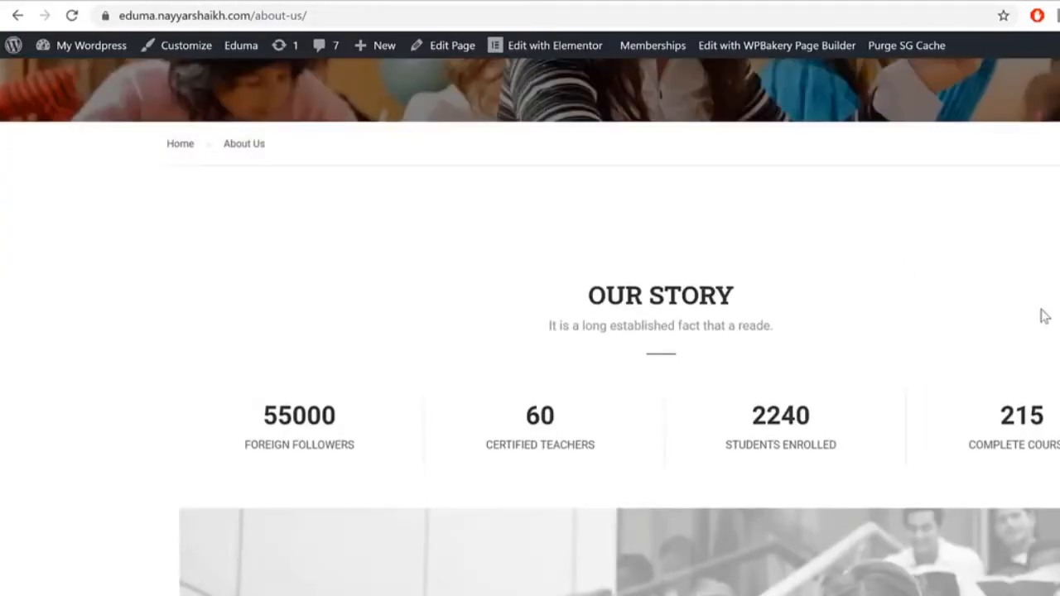
scroll(1043, 312, up, 3)
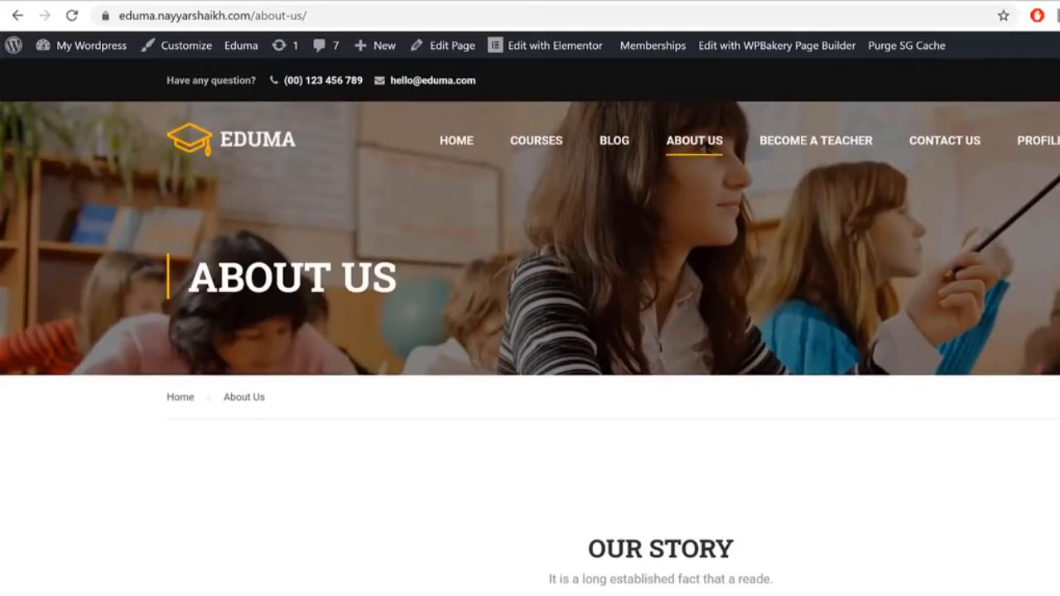
scroll(938, 336, down, 3)
scroll(937, 331, up, 3)
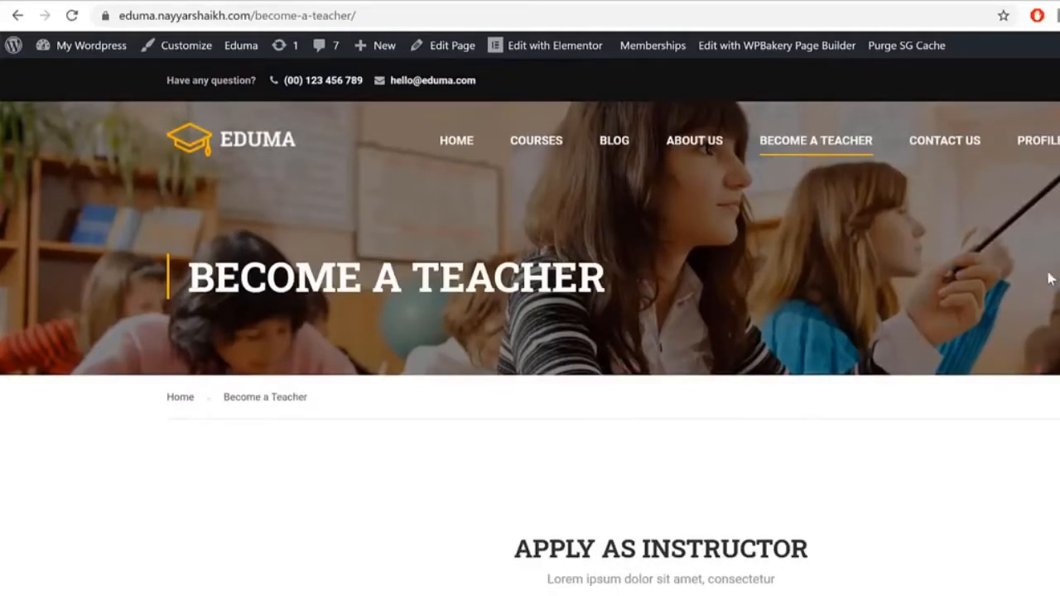
Step: Review the Become a Teacher registration form and footer, then go to the Profile page
scroll(530, 331, down, 10)
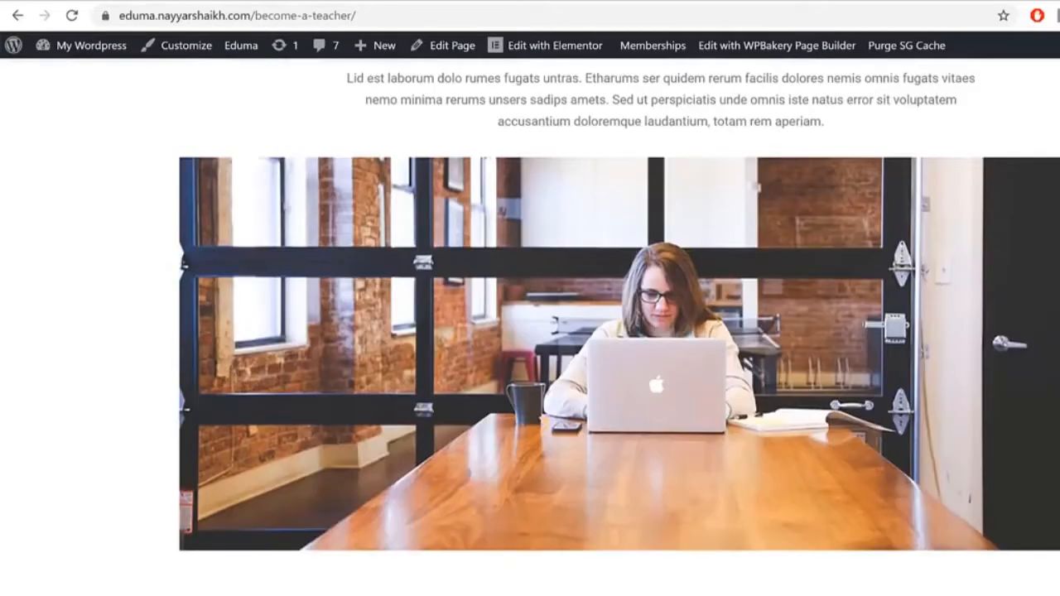
scroll(530, 331, down, 4)
scroll(405, 548, up, 1)
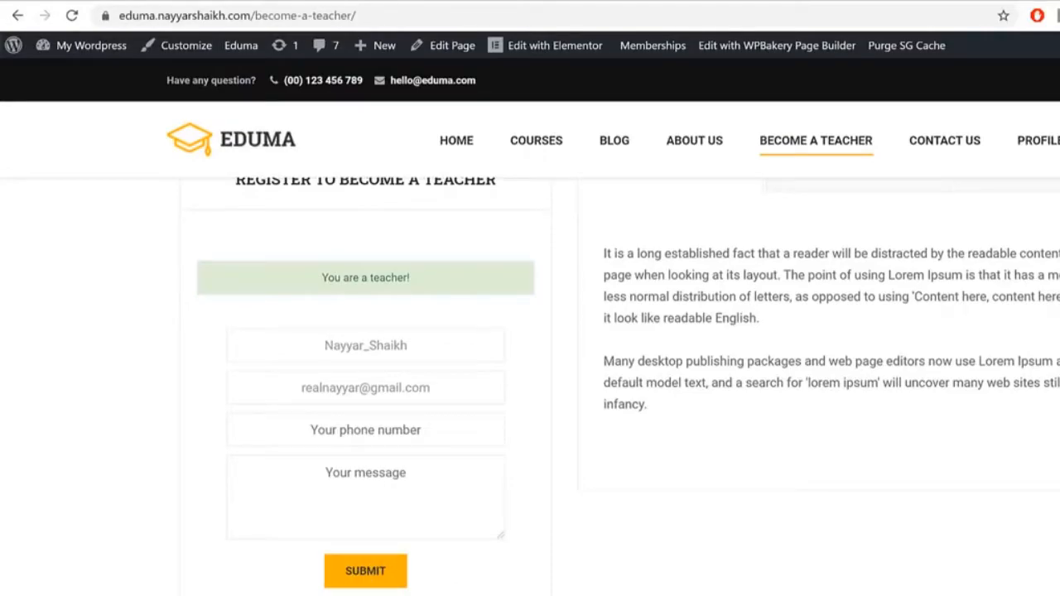
scroll(934, 442, up, 2)
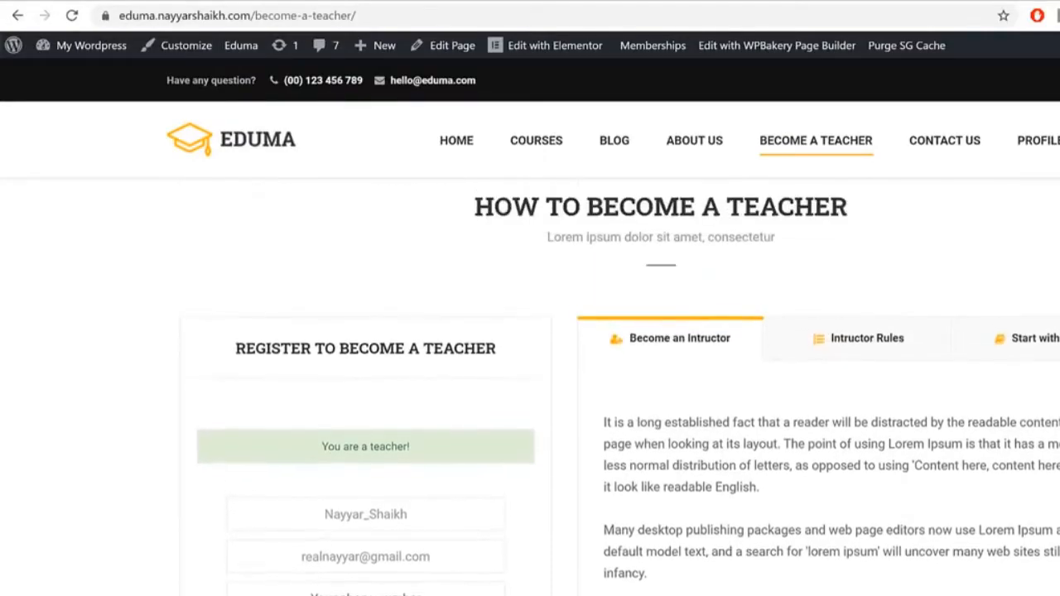
scroll(529, 331, down, 10)
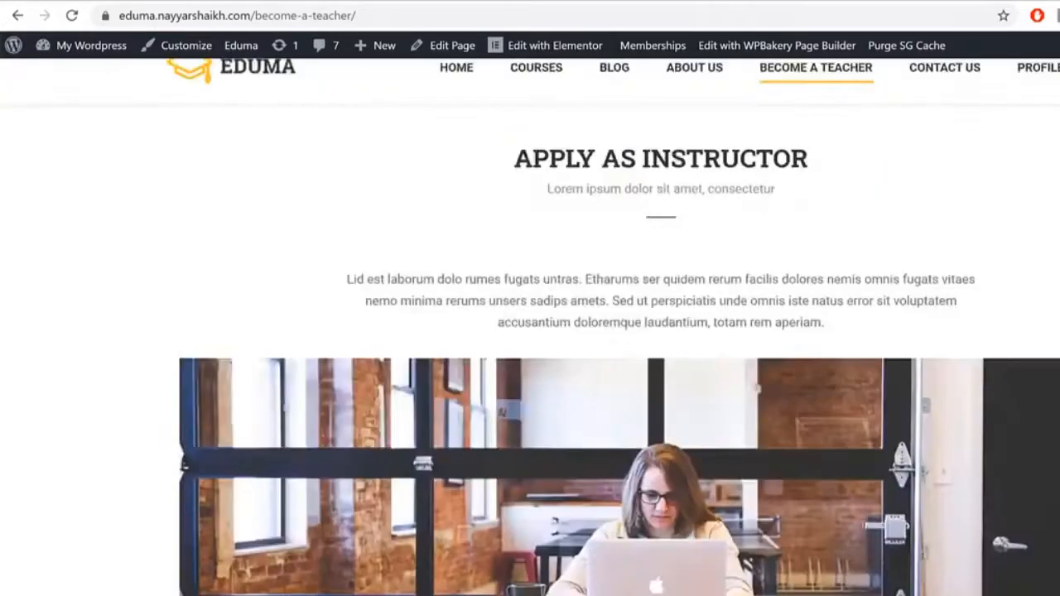
scroll(530, 331, up, 5)
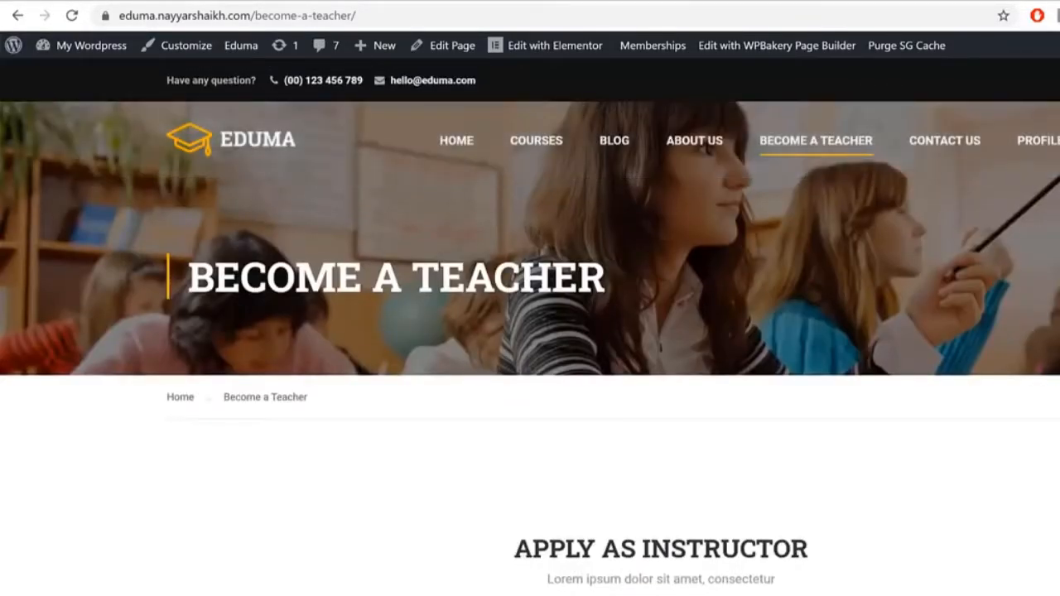
click(1053, 151)
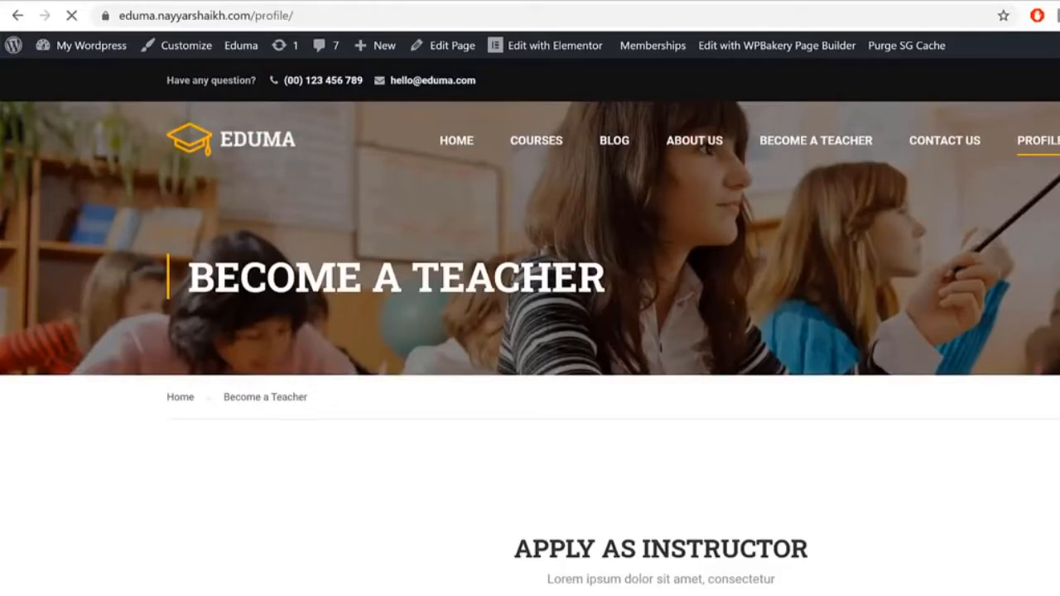
Step: Open the Instructor section of the profile page
scroll(530, 332, down, 6)
scroll(530, 331, down, 7)
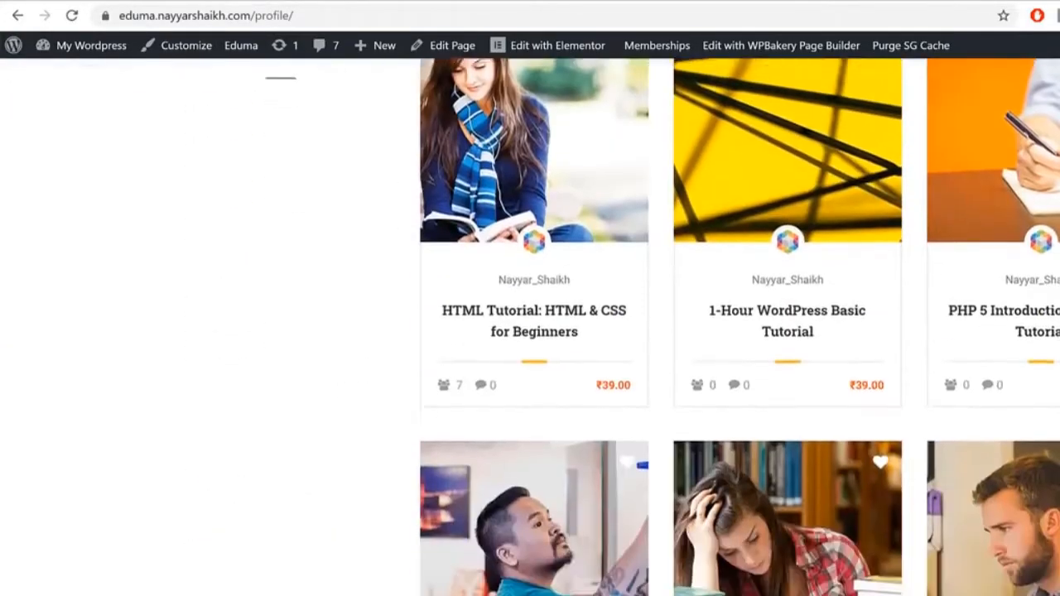
scroll(529, 331, up, 7)
scroll(721, 521, up, 5)
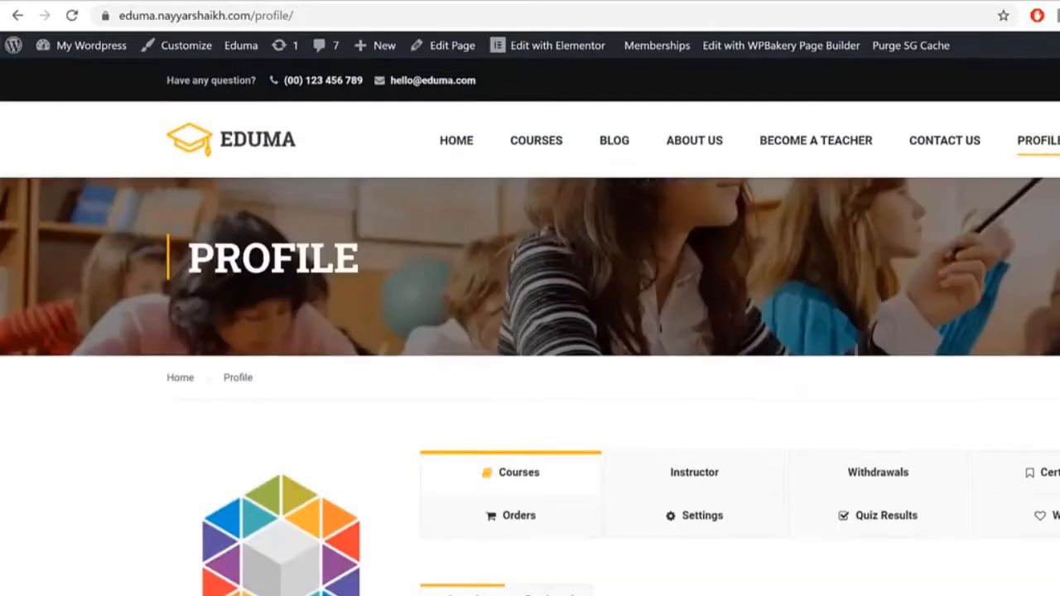
click(703, 500)
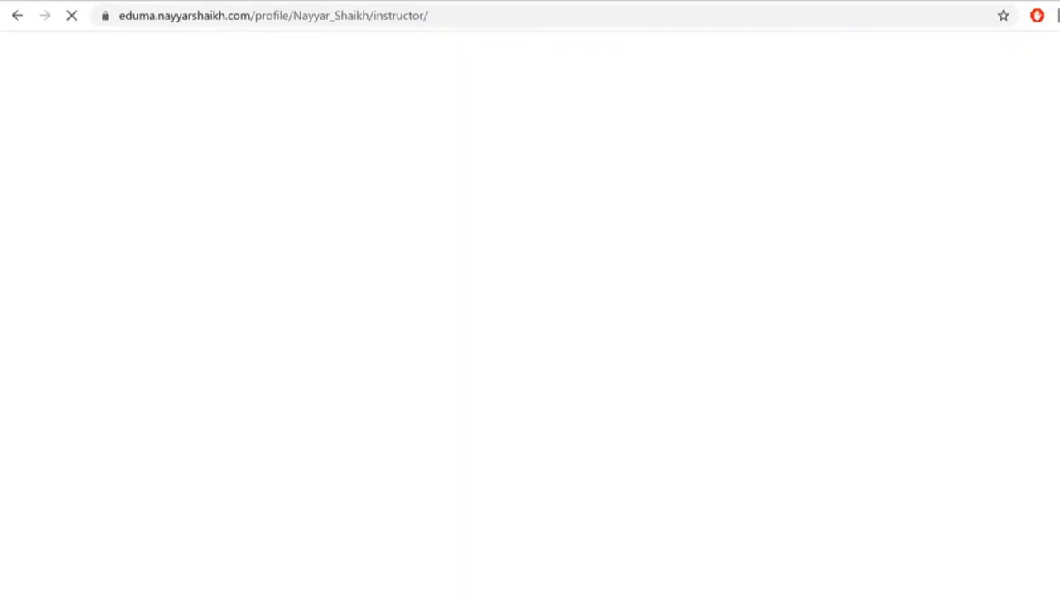
scroll(813, 239, down, 3)
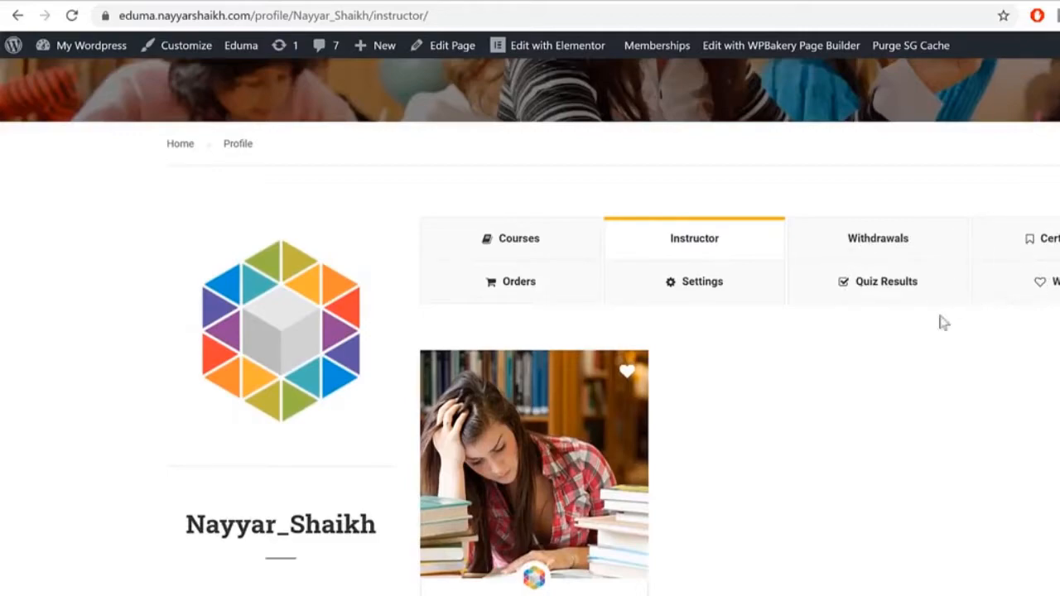
Step: View the profile's Certificates section, which shows 'No certificates!'
click(1050, 239)
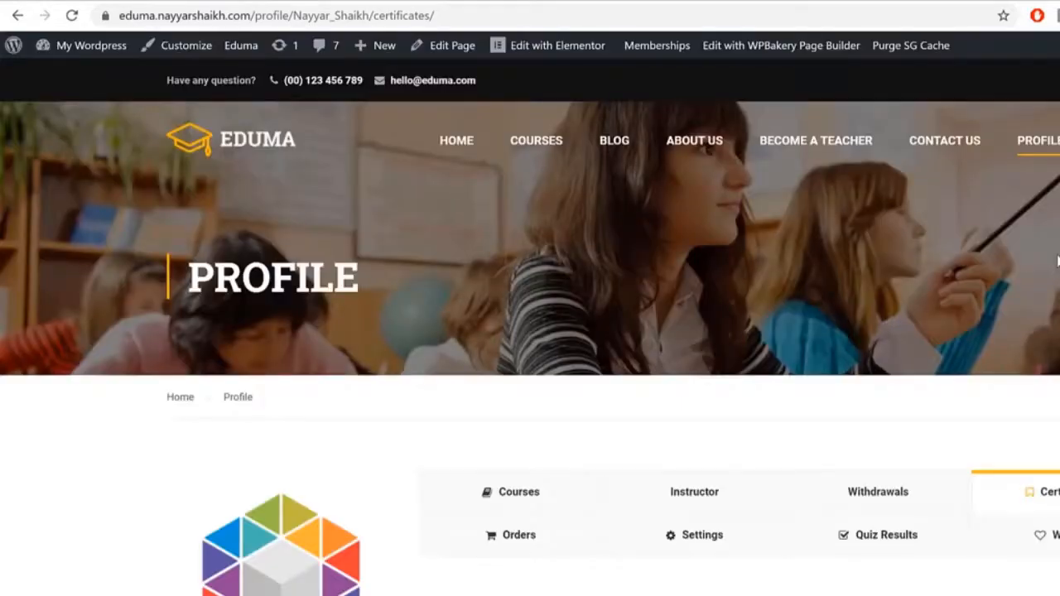
scroll(397, 350, down, 3)
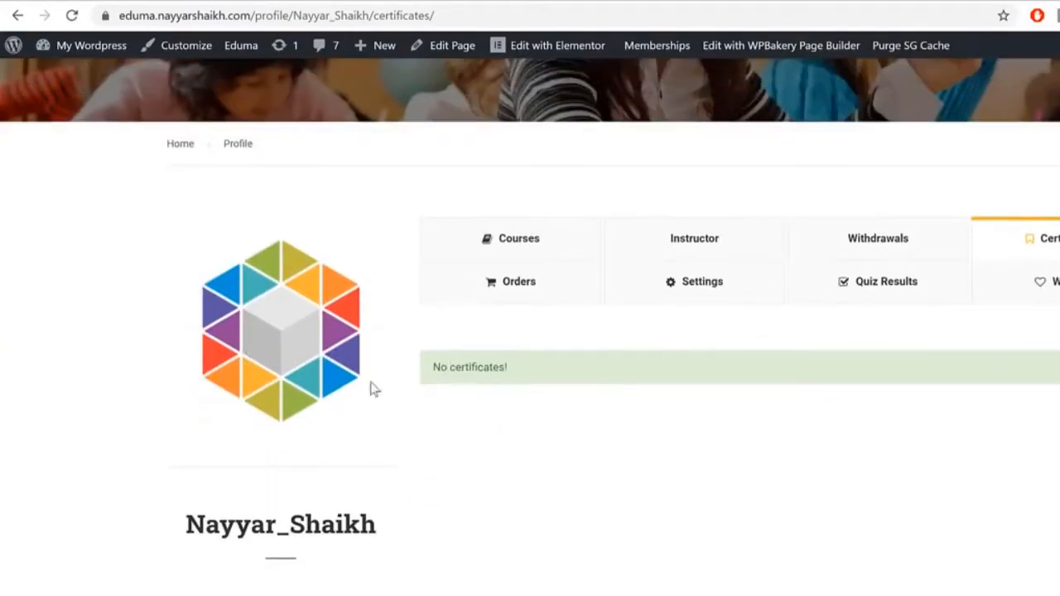
drag(433, 367, 608, 369)
click(657, 377)
Step: Browse the profile's Wishlist section
click(1021, 294)
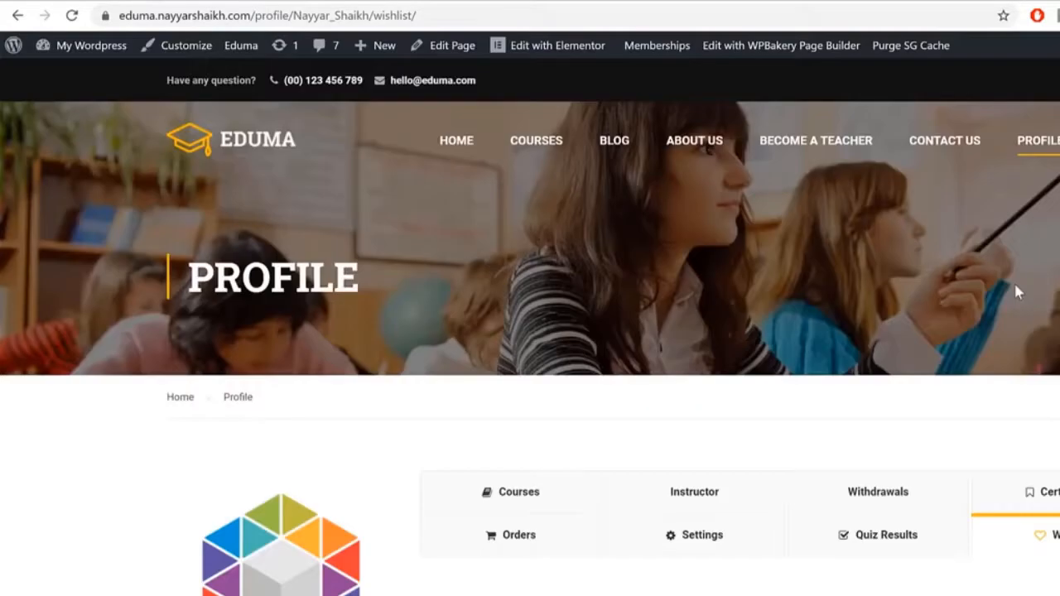
scroll(1018, 319, down, 1)
scroll(778, 412, up, 3)
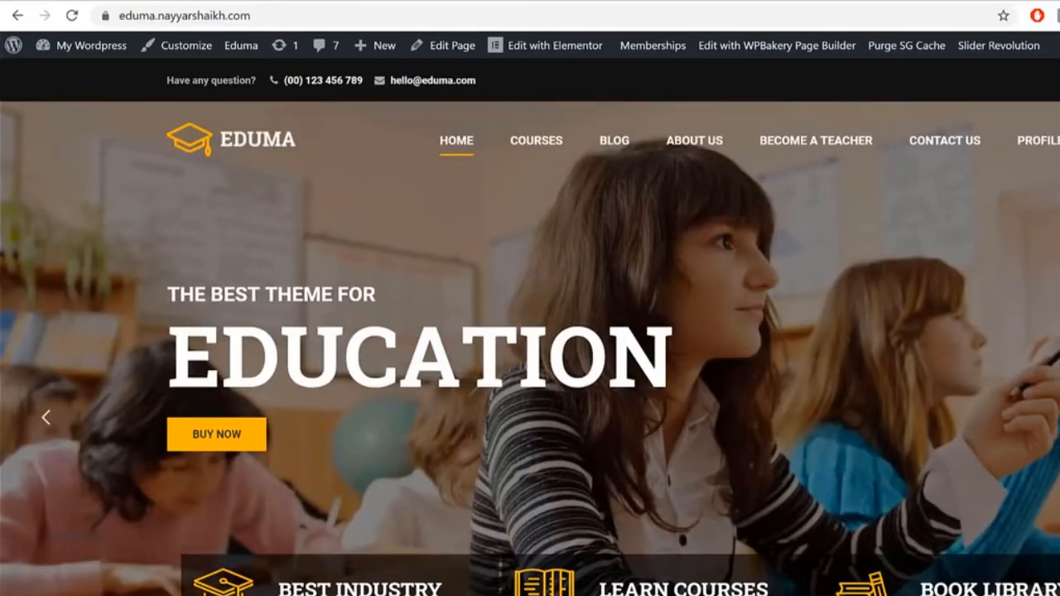
scroll(529, 326, down, 8)
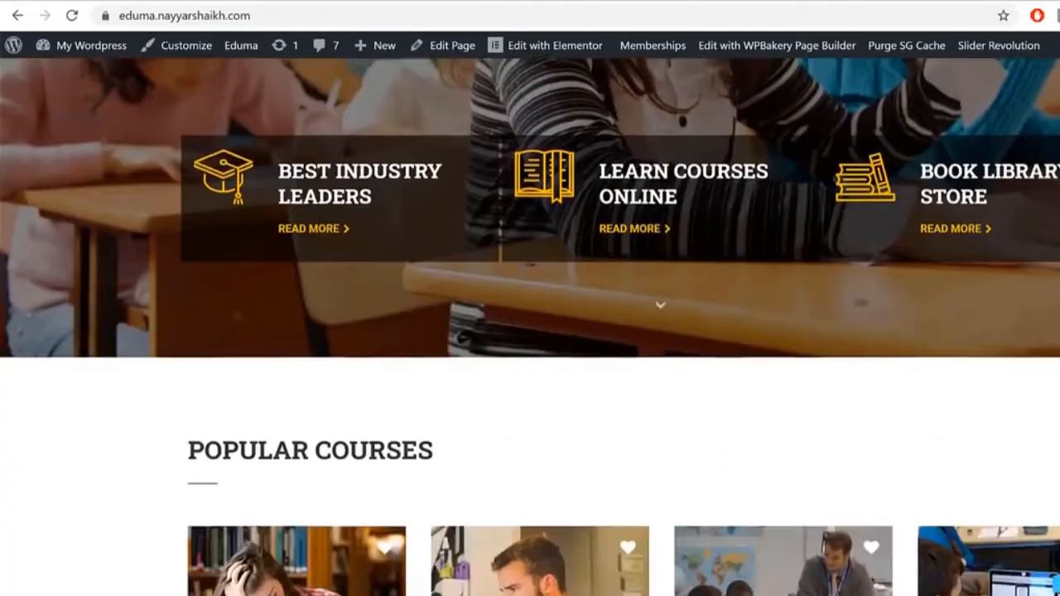
scroll(530, 326, down, 15)
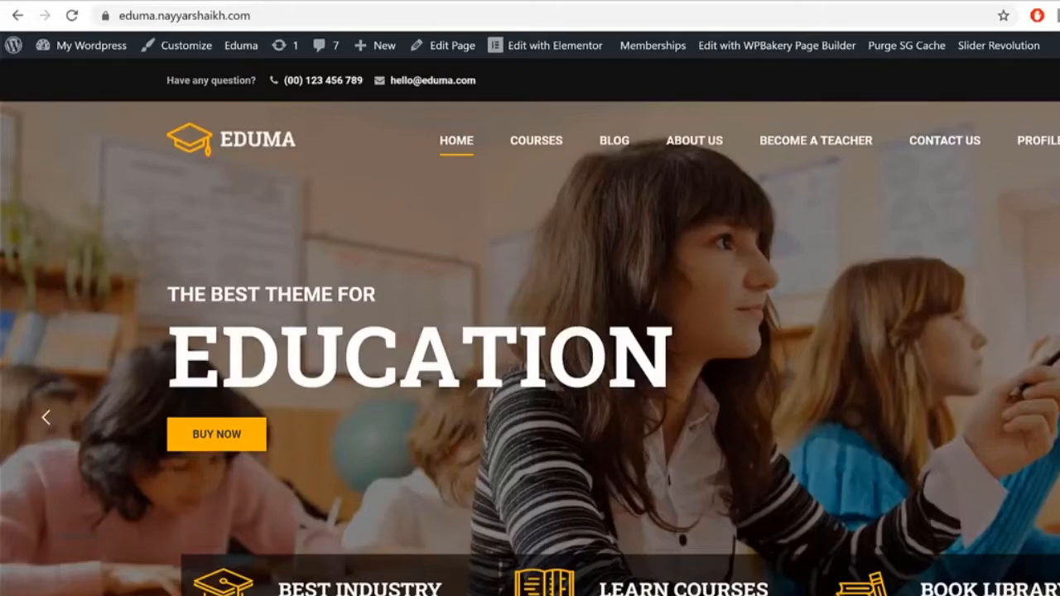
scroll(529, 326, down, 12)
scroll(134, 205, down, 15)
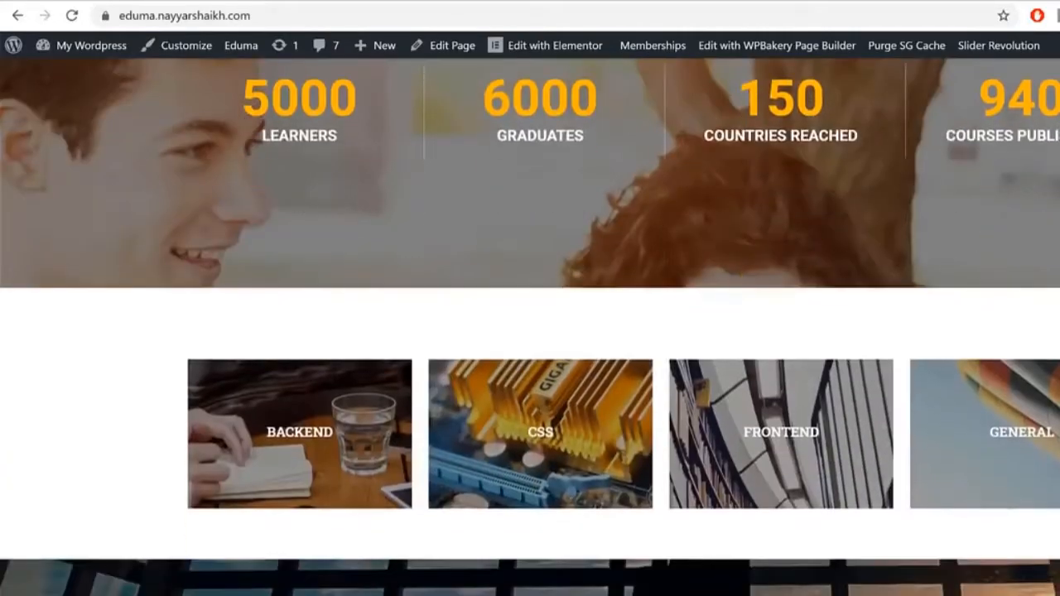
scroll(133, 204, up, 15)
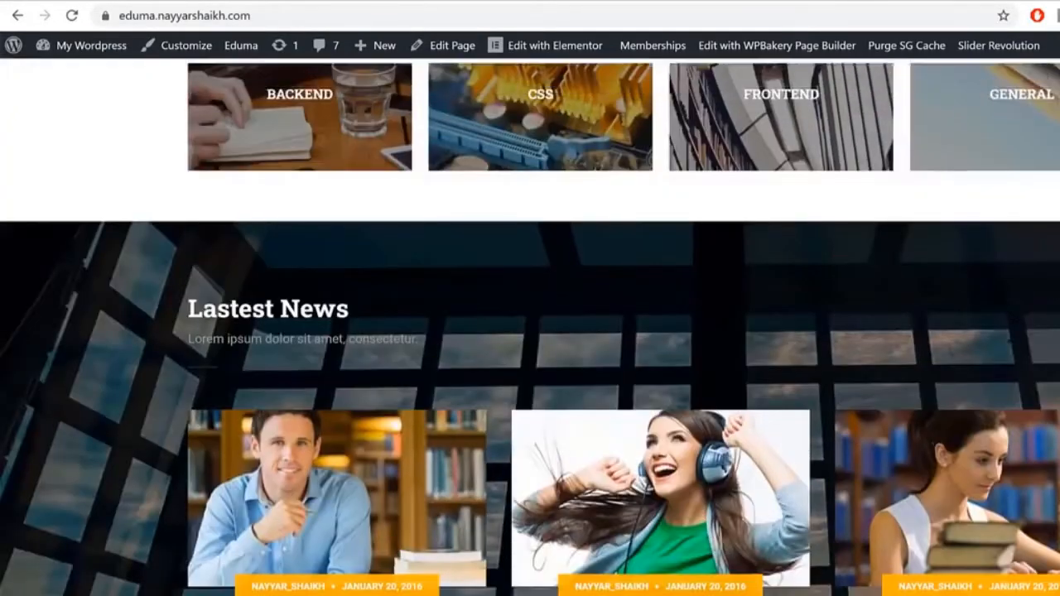
scroll(530, 348, up, 8)
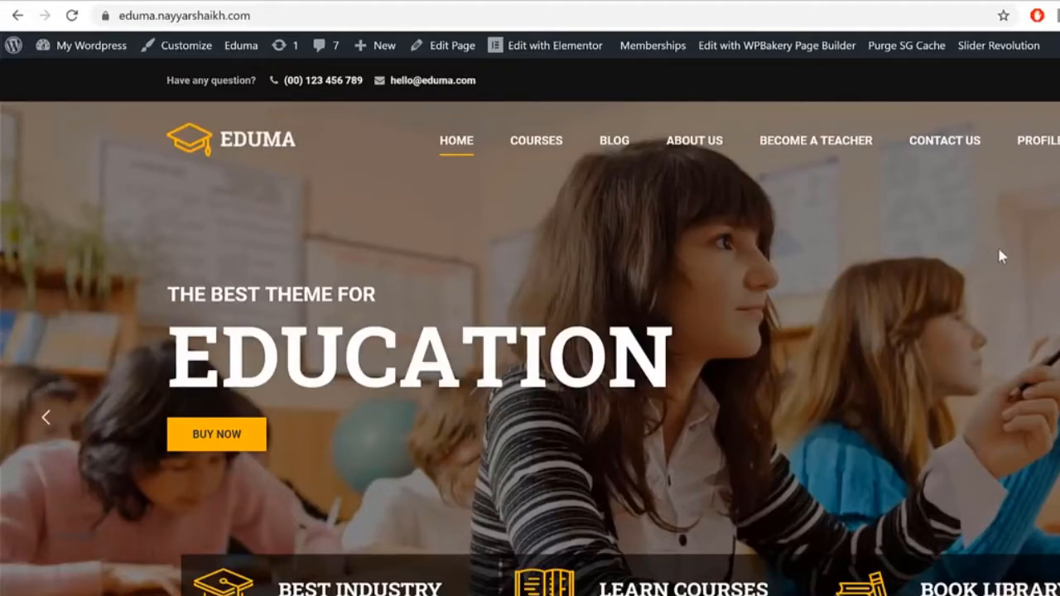
Step: Load bloggdude.com/sg in a new tab to reach SiteGround's web hosting plans
key(ctrl+t)
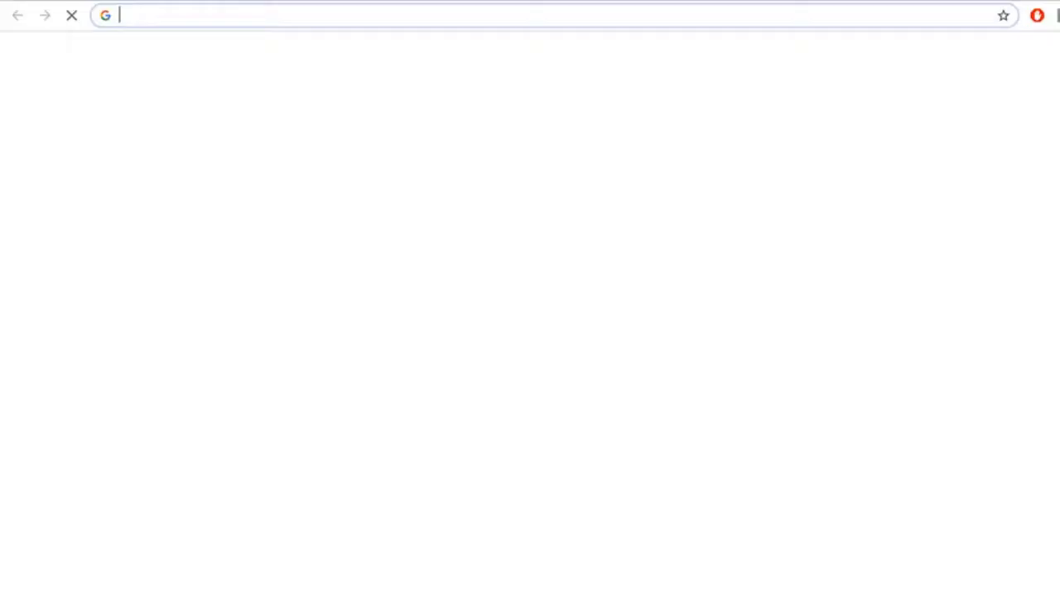
text(bloggdude.com/)
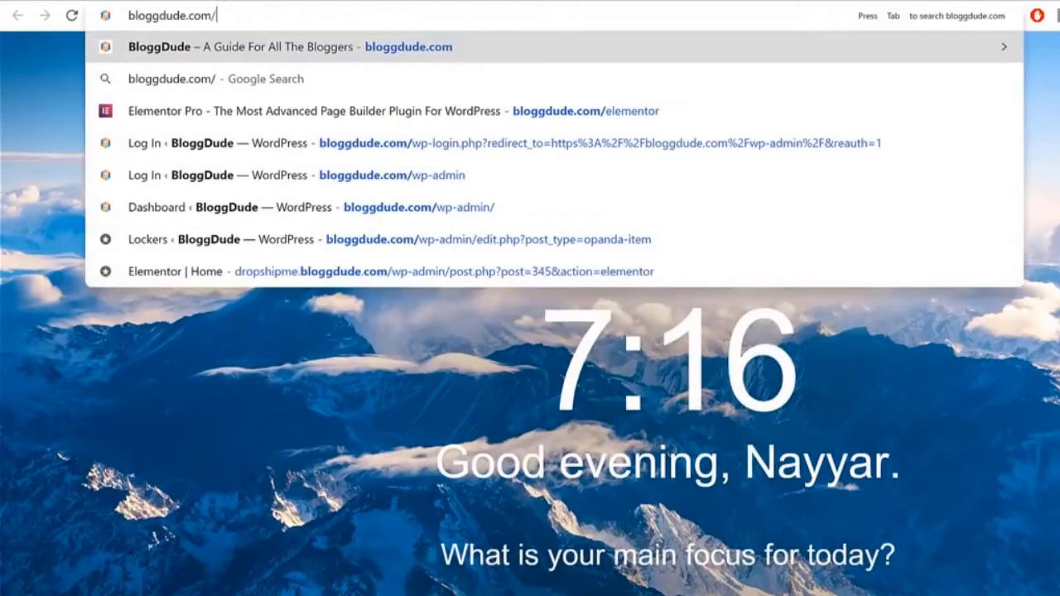
text(sg)
key(Return)
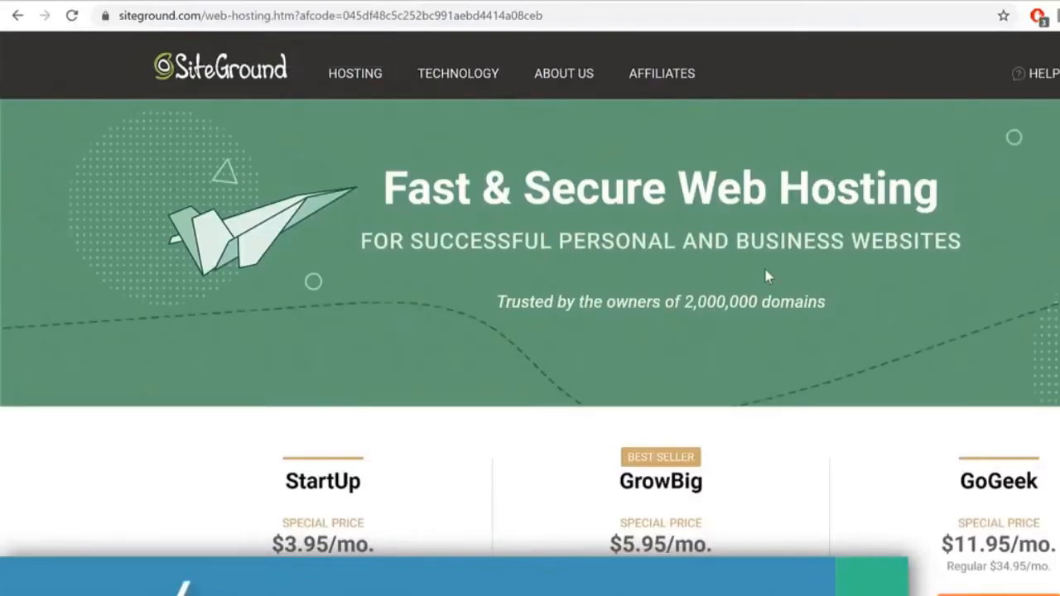
Step: Scroll down to the StartUp, GrowBig and GoGeek plan comparison table
scroll(1031, 306, down, 3)
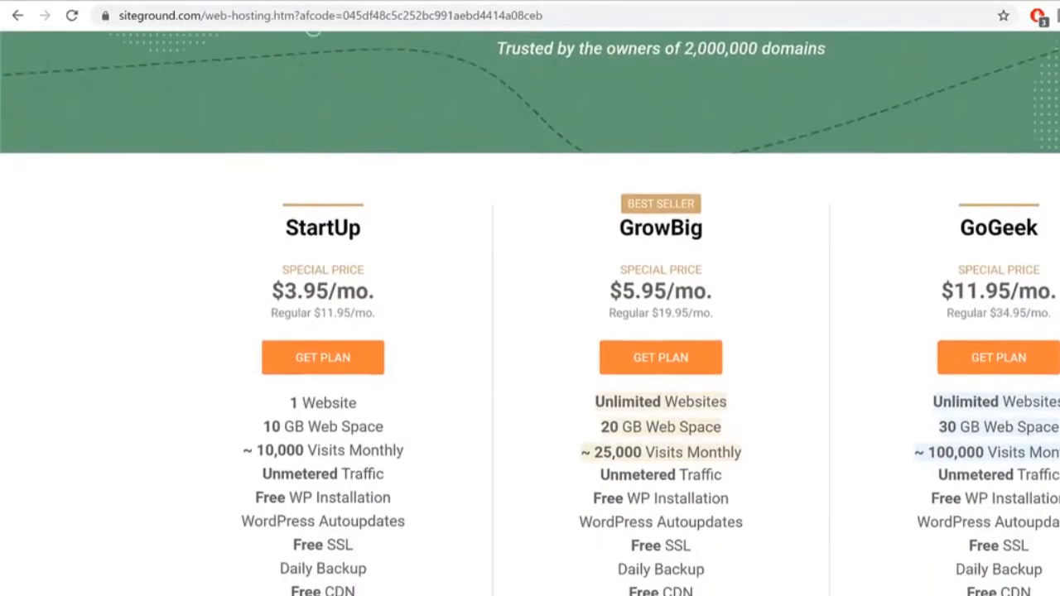
scroll(530, 315, down, 1)
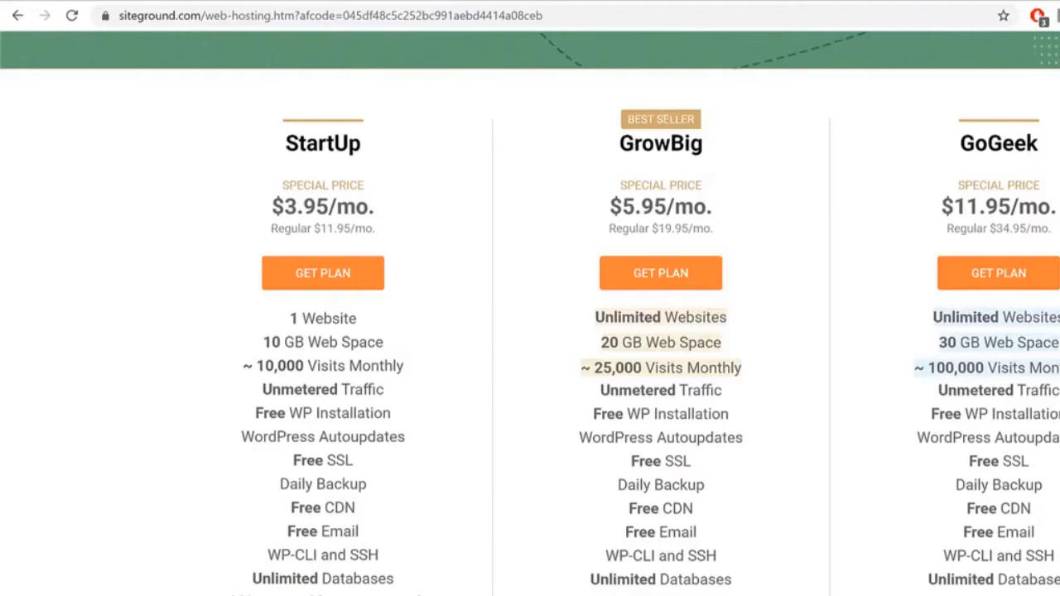
Step: Compare StartUp's 1 Website with GrowBig's Unlimited Websites, then return to the Eduma tab
drag(631, 138, 725, 136)
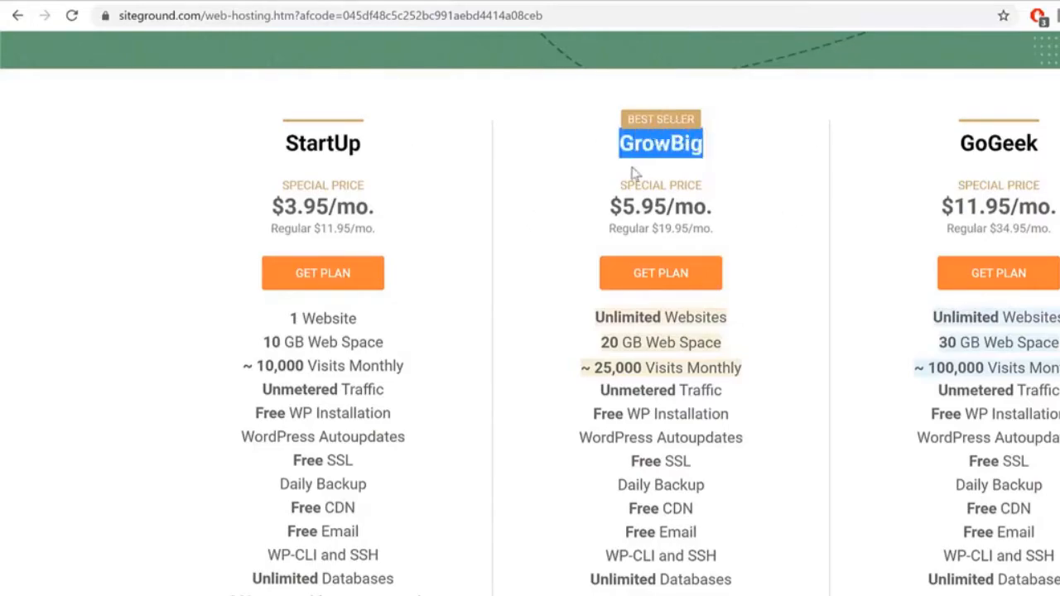
click(710, 148)
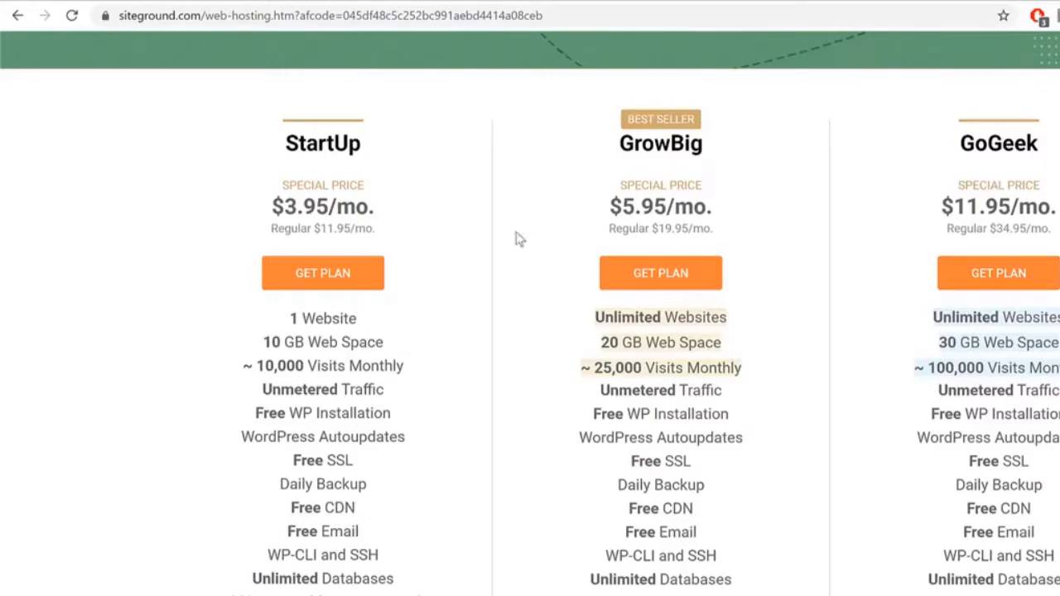
drag(282, 143, 396, 168)
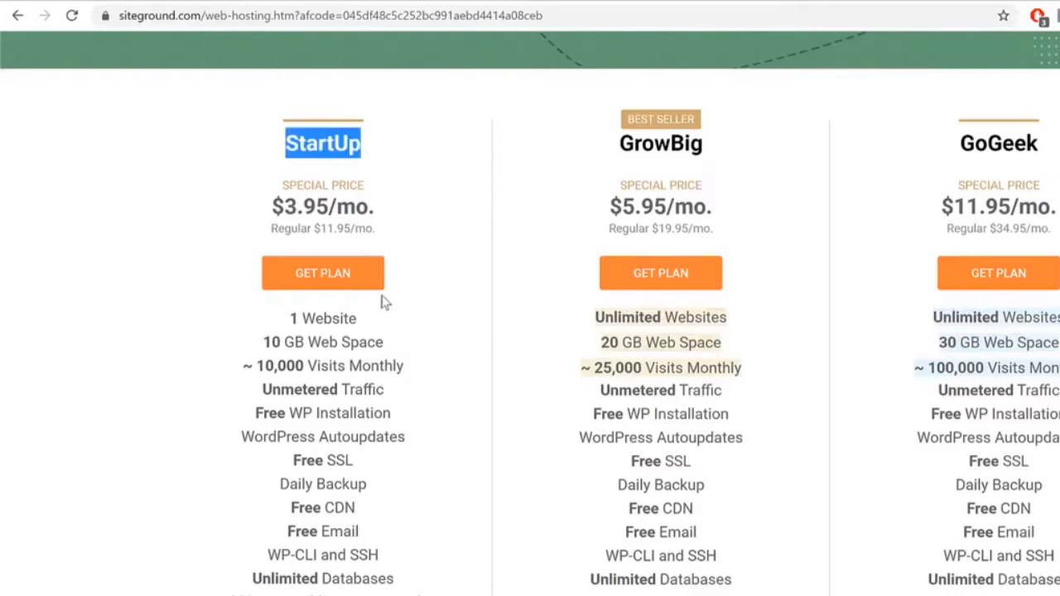
drag(399, 319, 274, 323)
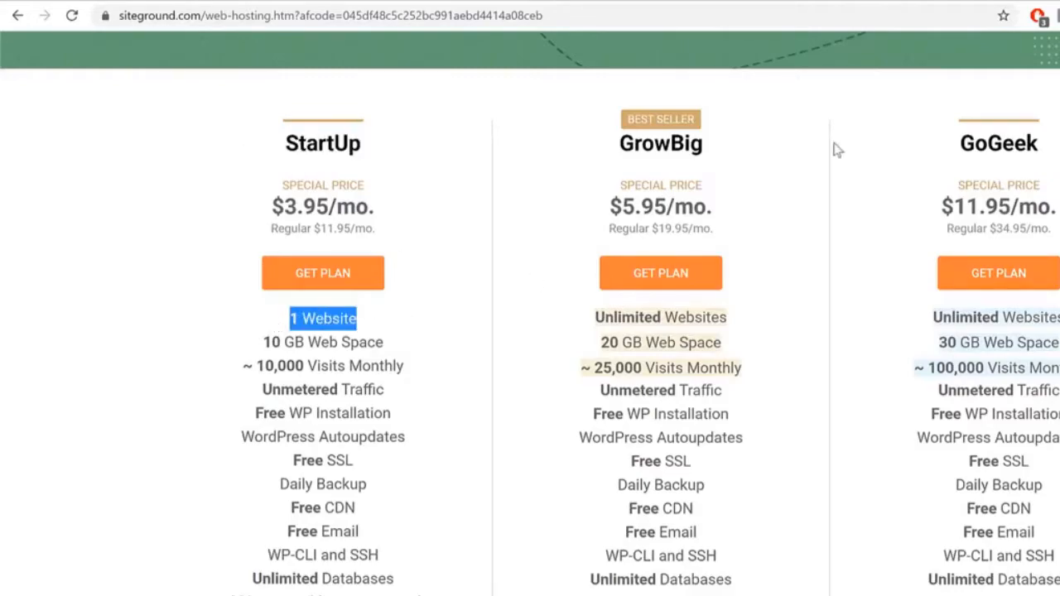
drag(604, 142, 732, 145)
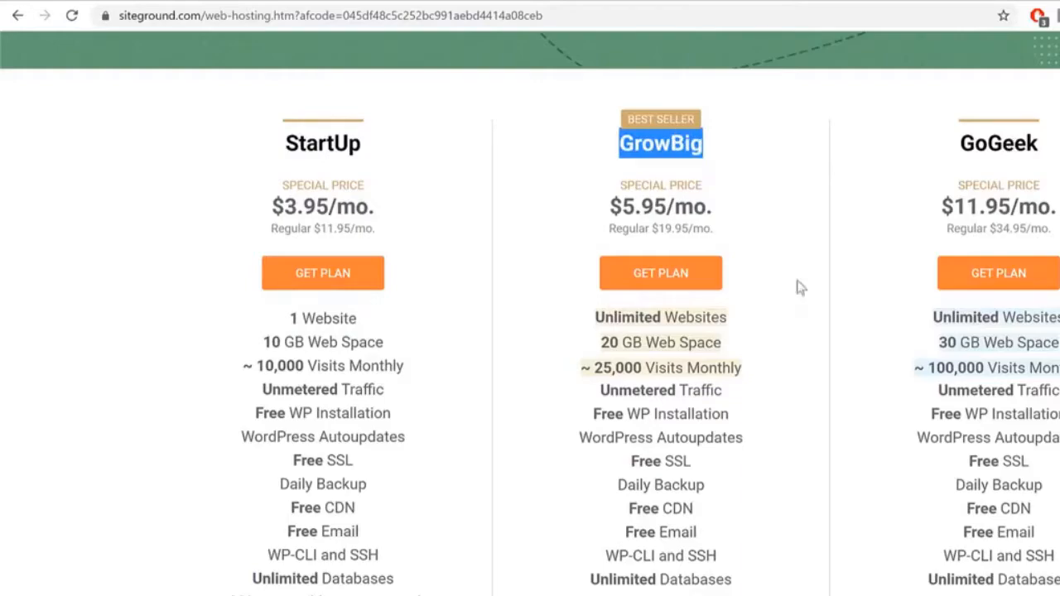
drag(743, 324, 585, 325)
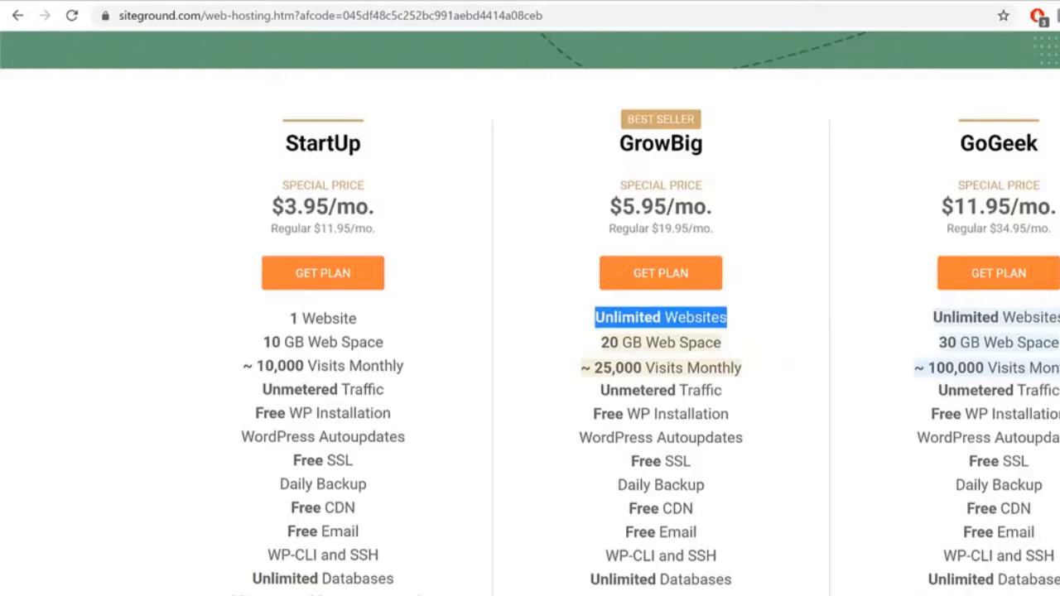
click(111, 1)
scroll(941, 430, down, 10)
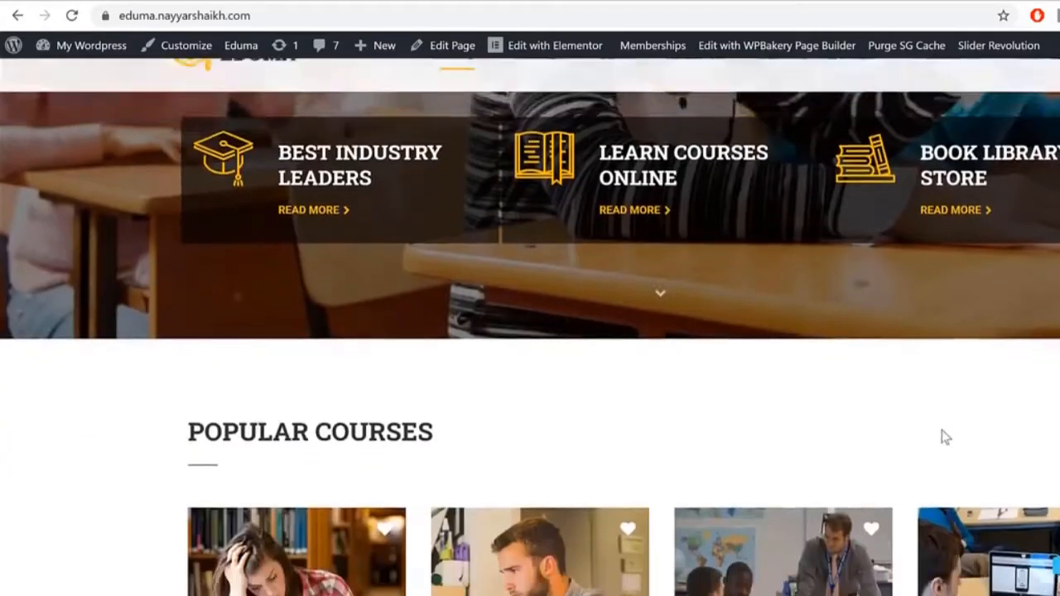
scroll(942, 435, up, 12)
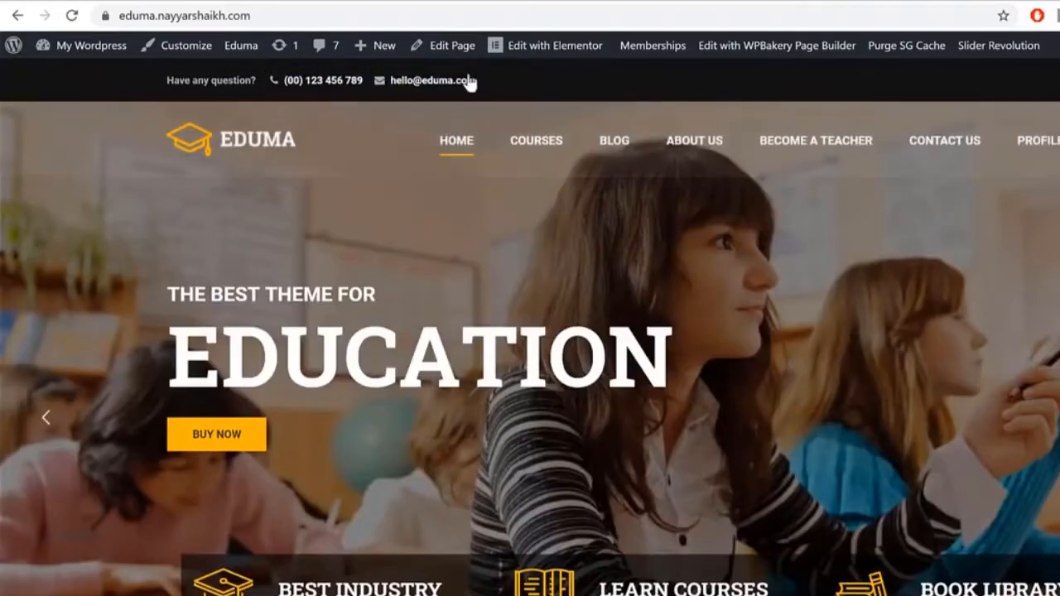
click(563, 1)
double_click(332, 143)
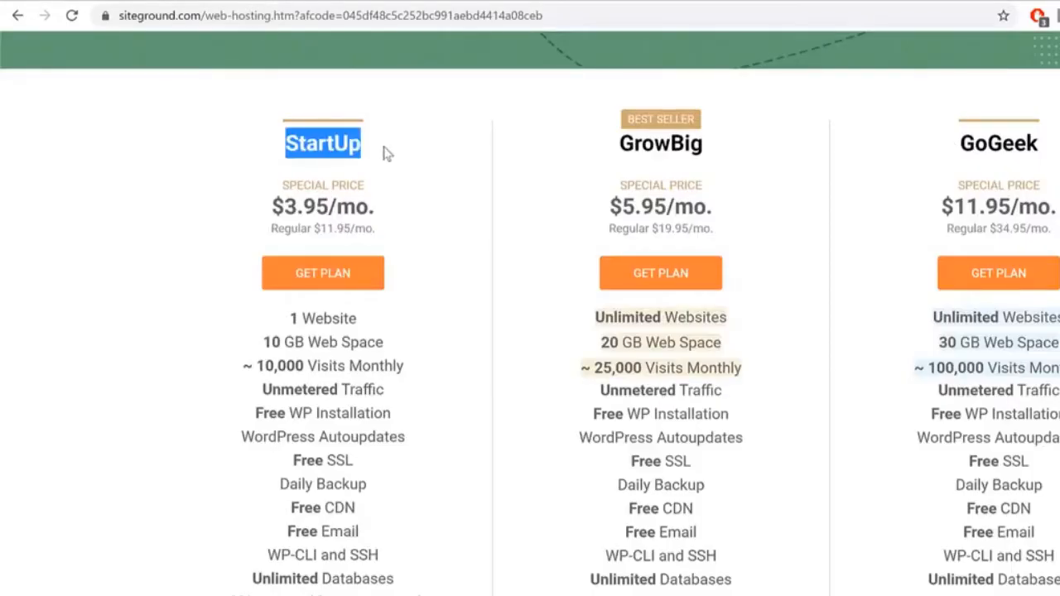
click(101, 2)
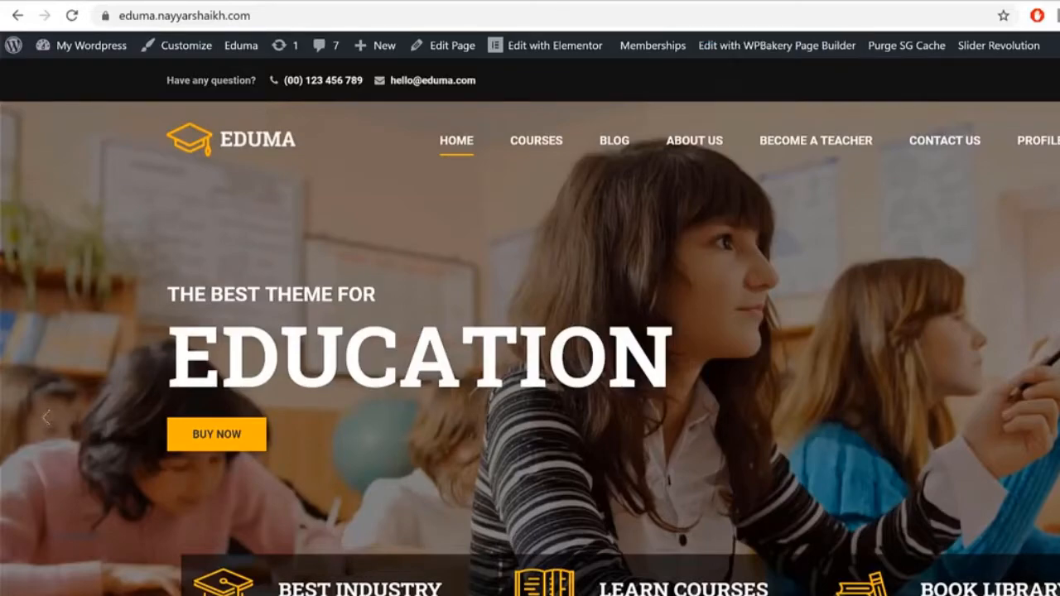
click(489, 2)
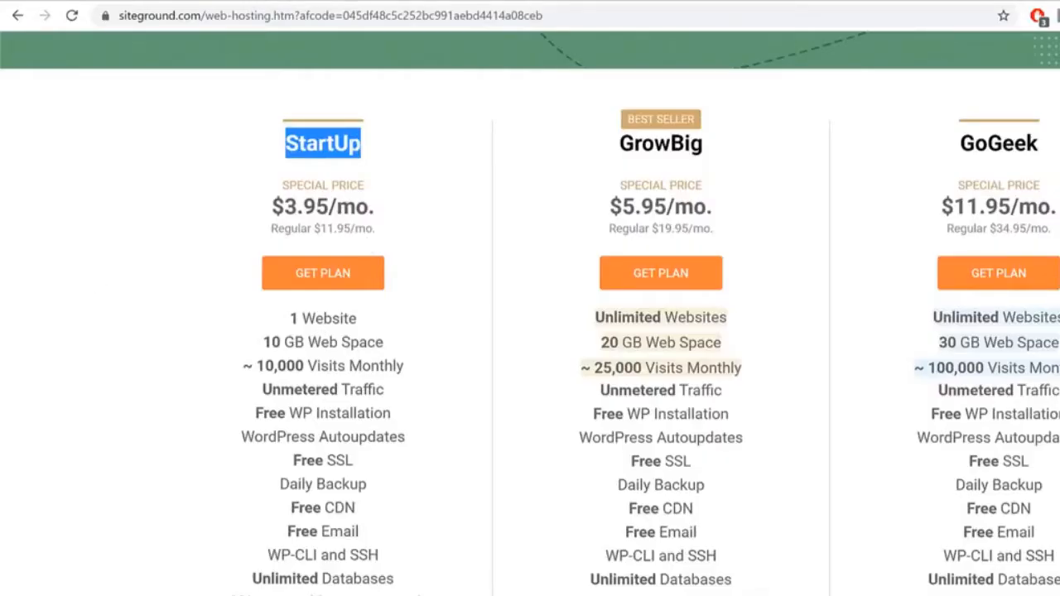
key(ctrl+Tab)
Step: Highlight StartUp's 1 Website limit against GrowBig's Unlimited Websites in the pricing table
drag(372, 327, 224, 328)
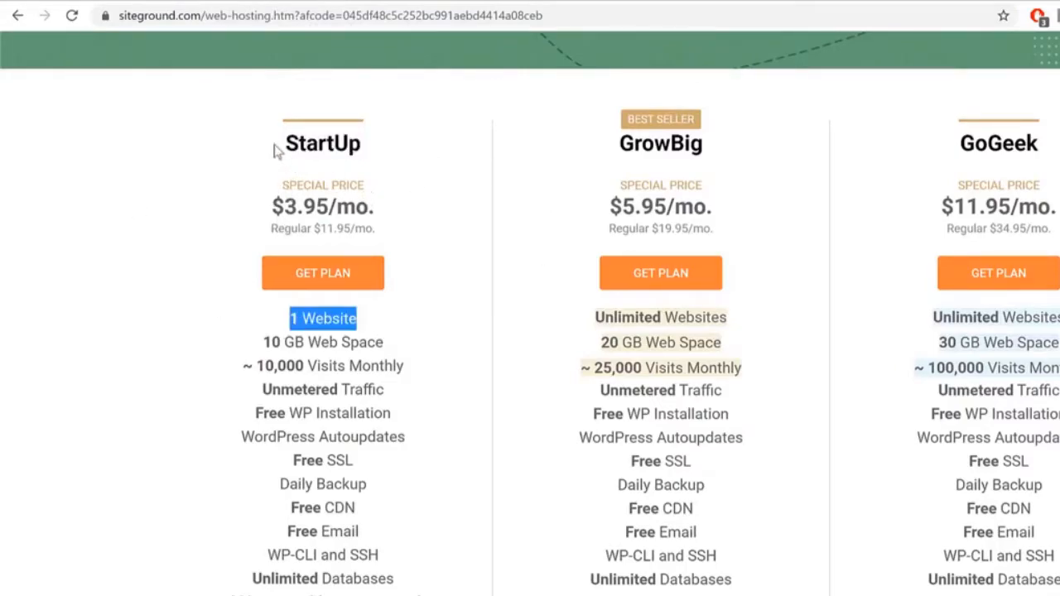
drag(370, 330, 274, 325)
drag(279, 146, 418, 160)
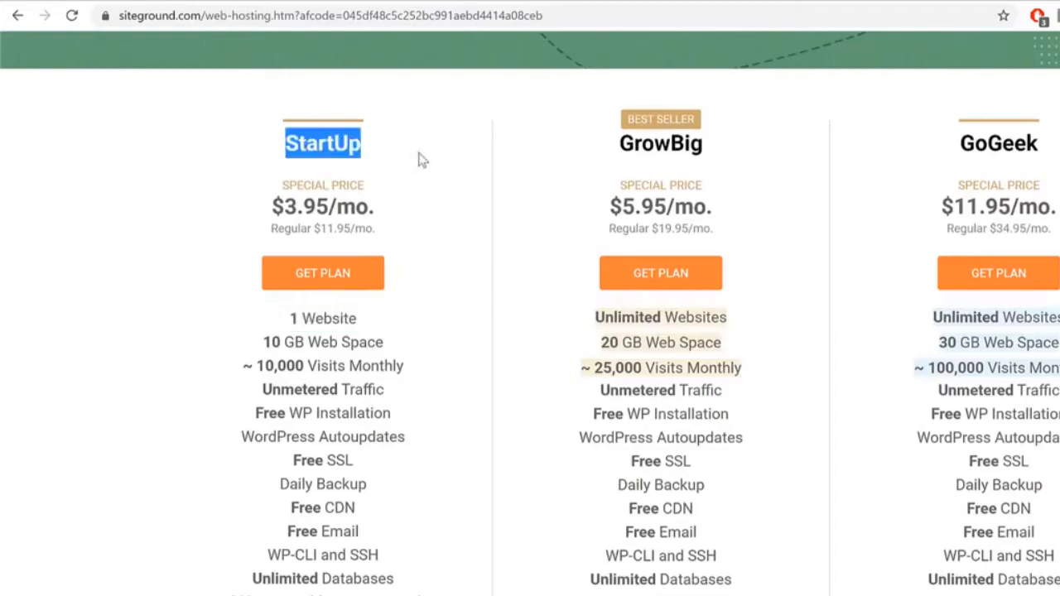
click(578, 172)
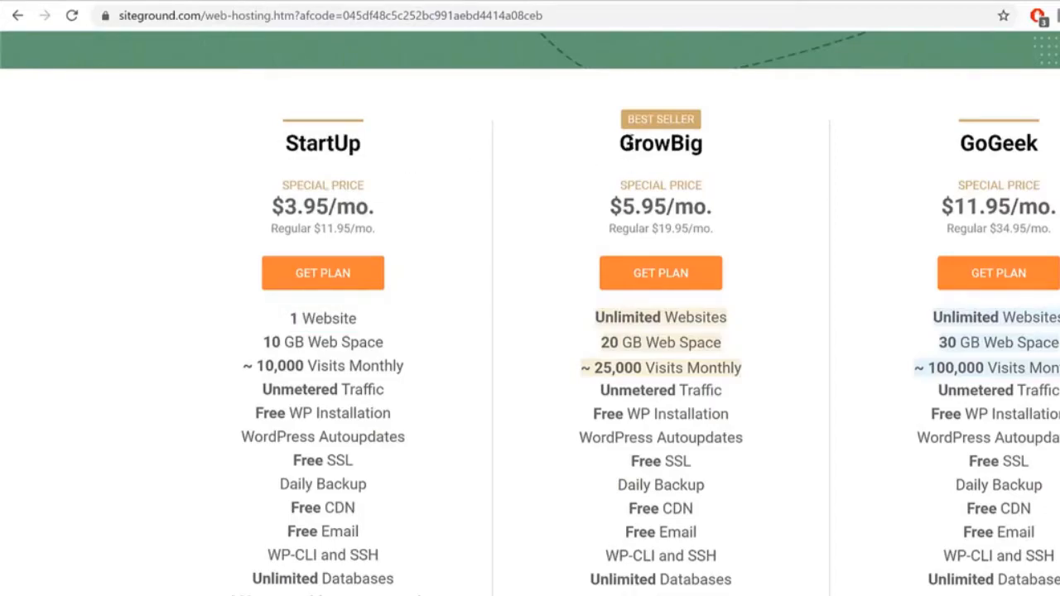
drag(628, 143, 764, 141)
drag(717, 315, 598, 319)
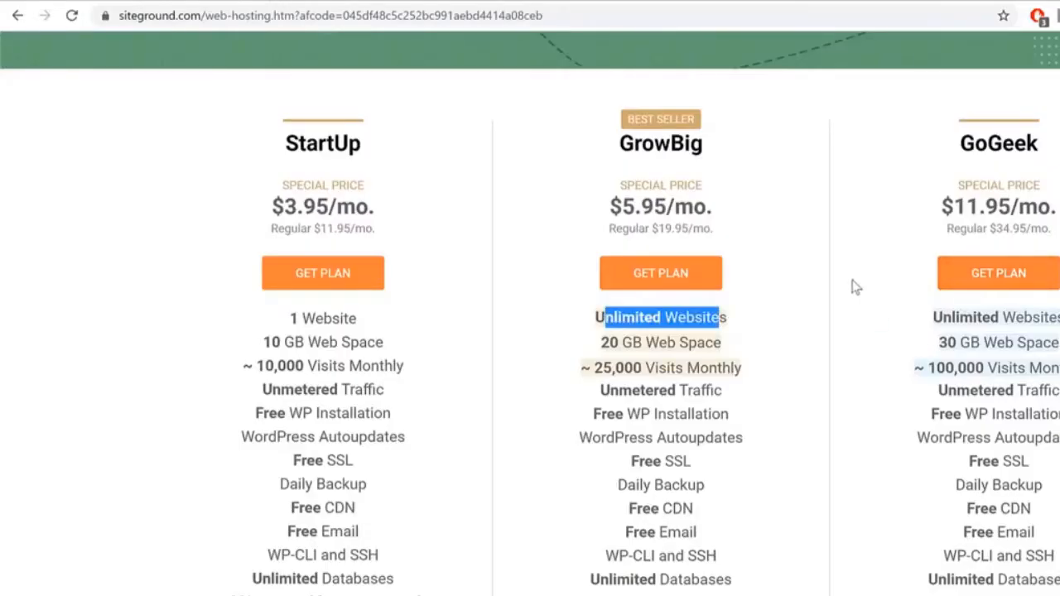
click(760, 313)
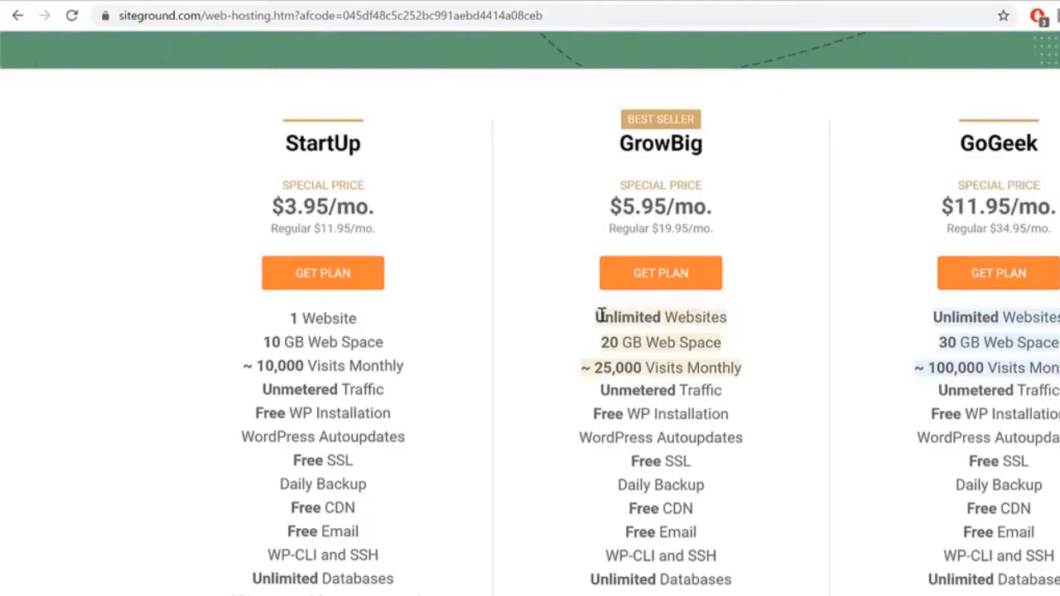
drag(597, 315, 788, 318)
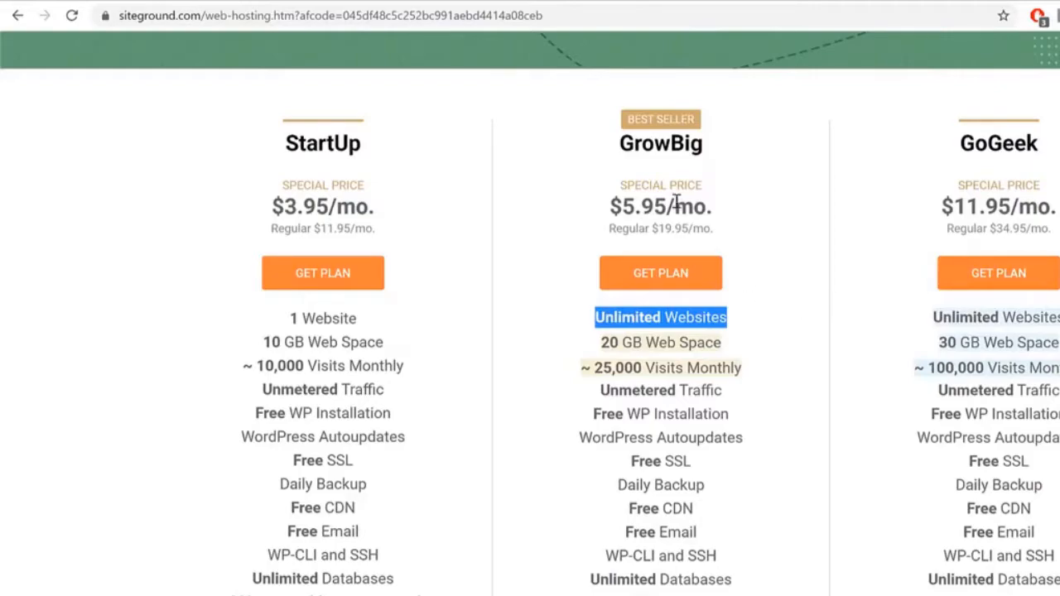
drag(620, 137, 833, 154)
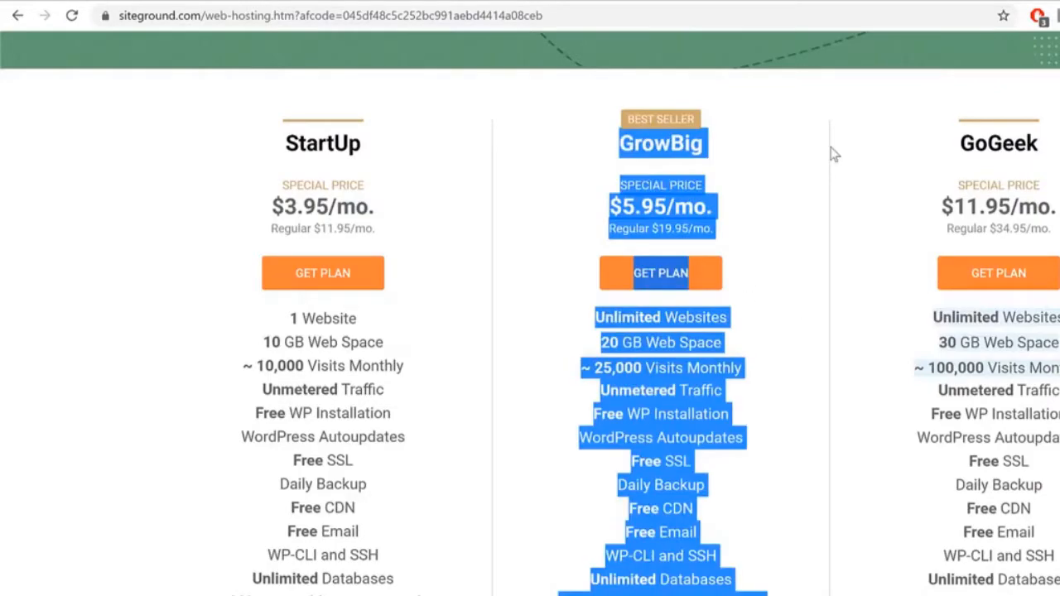
click(834, 154)
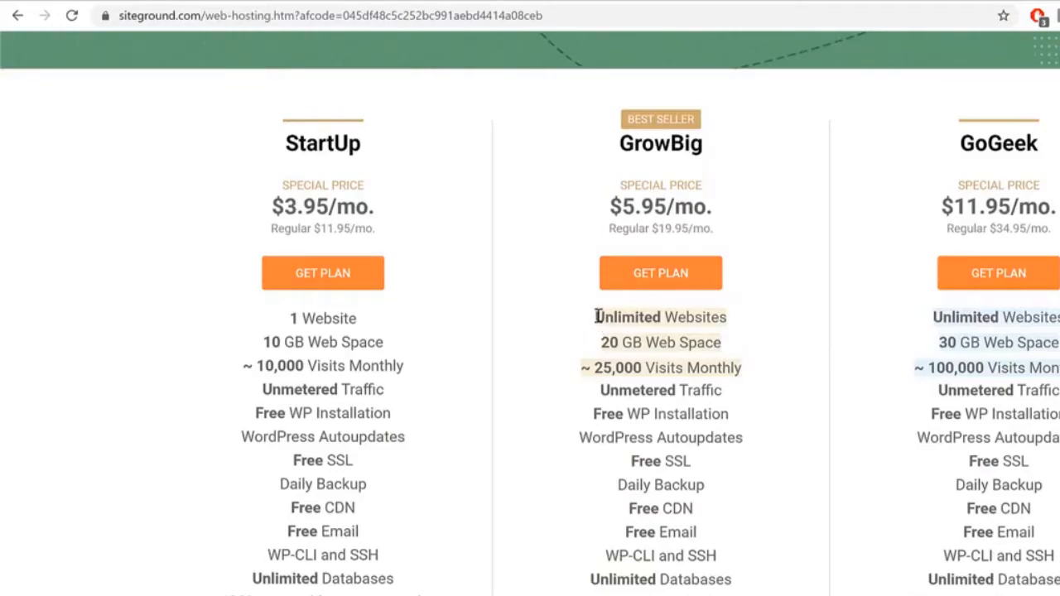
drag(597, 317, 731, 327)
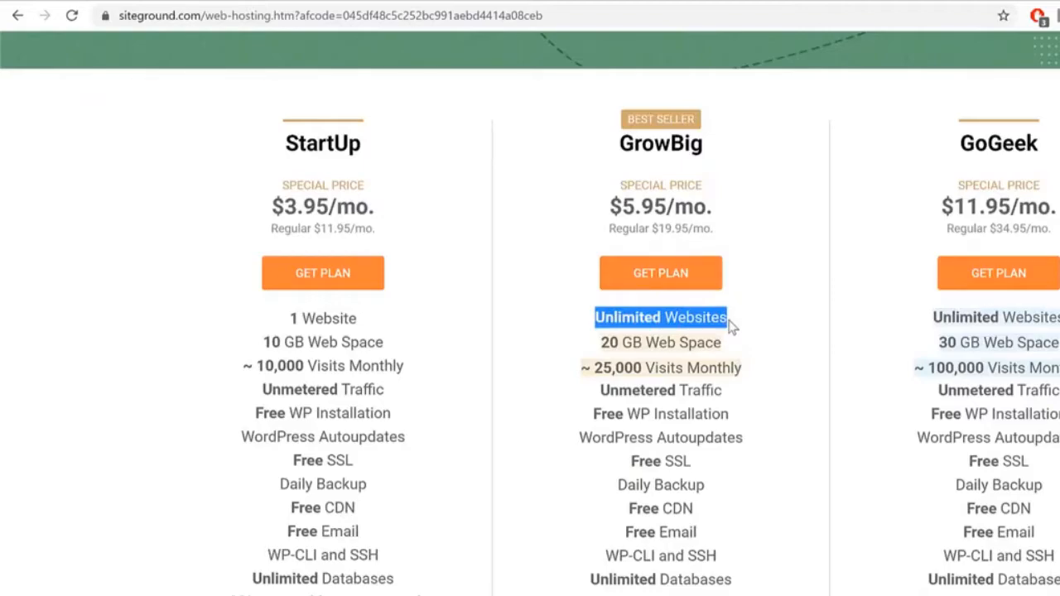
click(842, 331)
drag(600, 341, 754, 342)
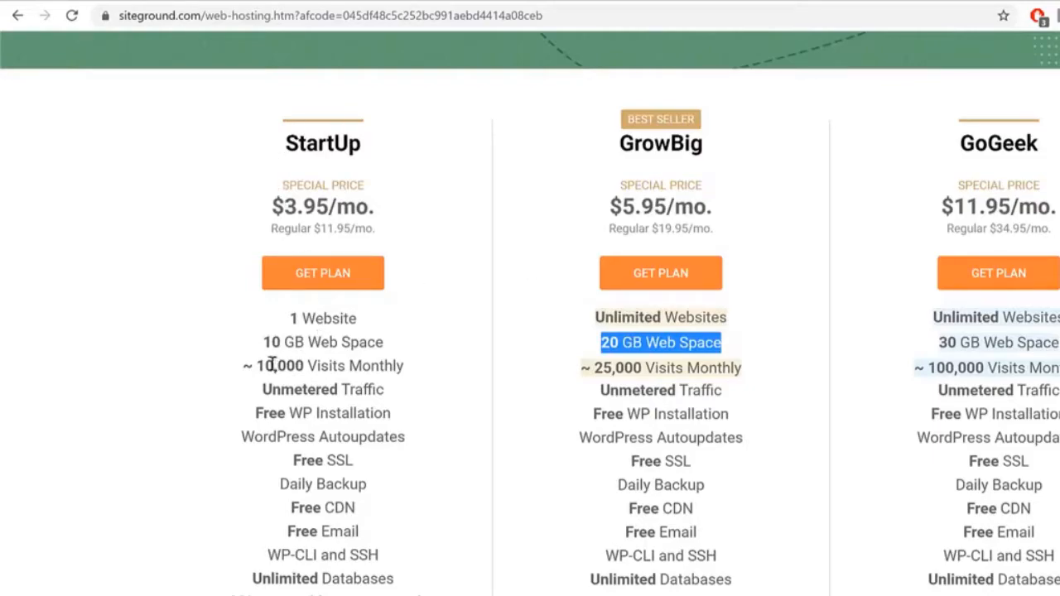
drag(262, 342, 391, 331)
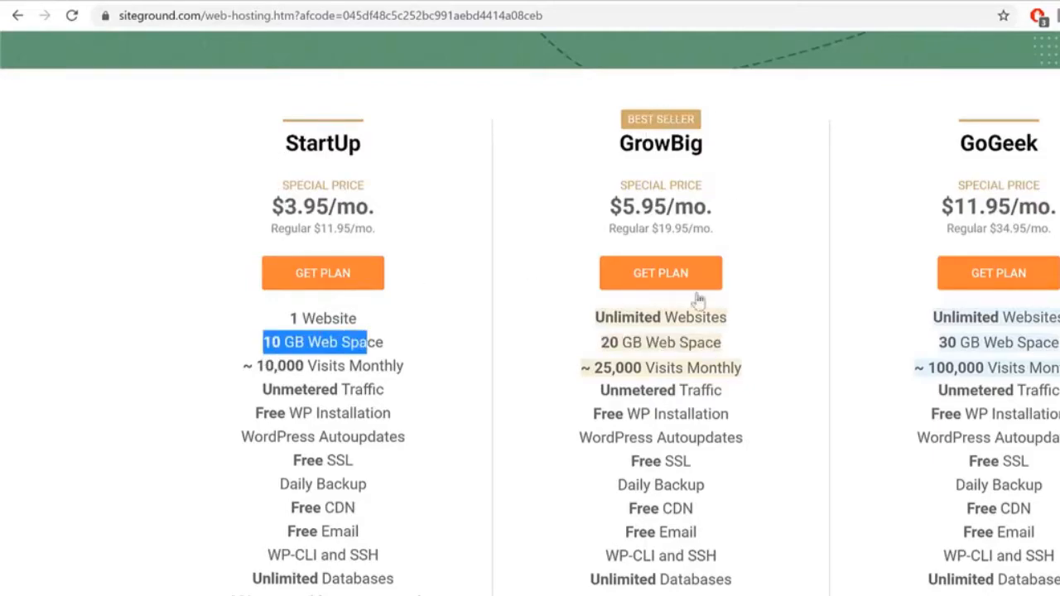
drag(934, 342, 1058, 342)
drag(589, 345, 755, 332)
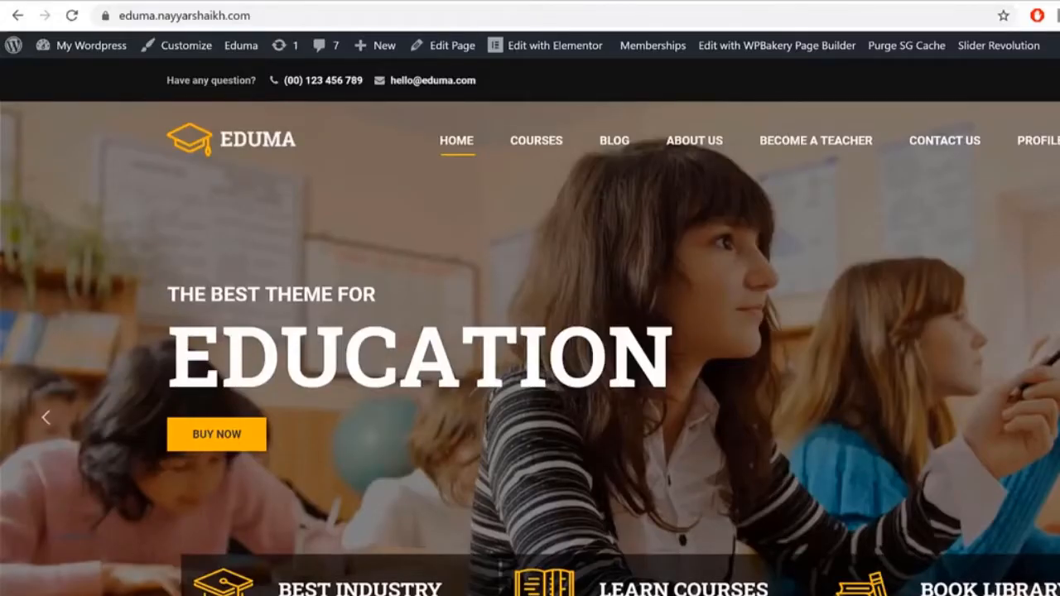
Step: Scroll through the Eduma homepage's courses, categories and news sections
scroll(530, 326, down, 20)
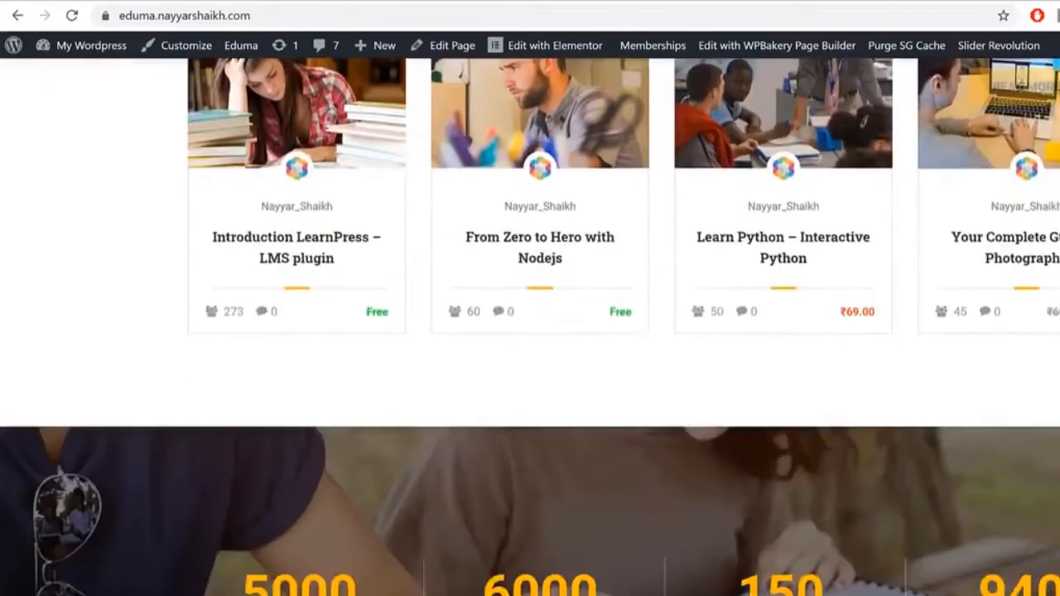
scroll(529, 327, down, 5)
scroll(529, 326, up, 20)
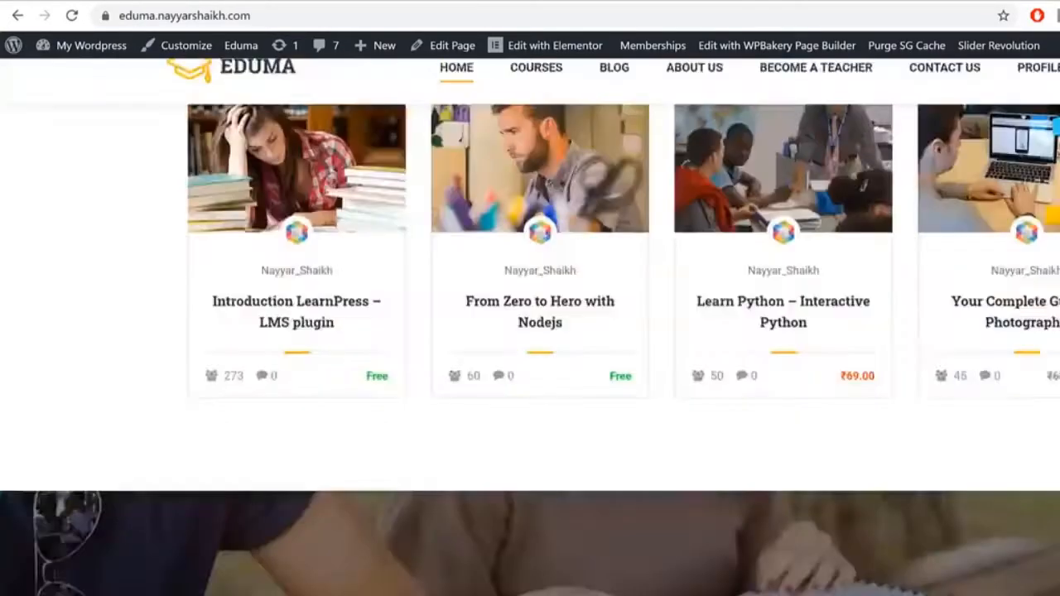
scroll(530, 326, down, 9)
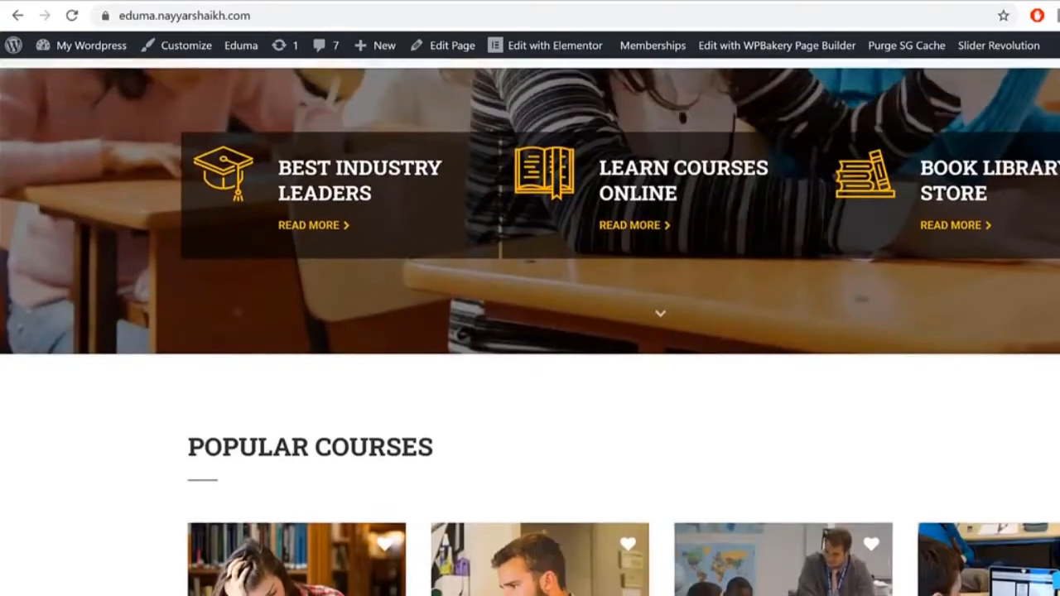
scroll(530, 326, down, 8)
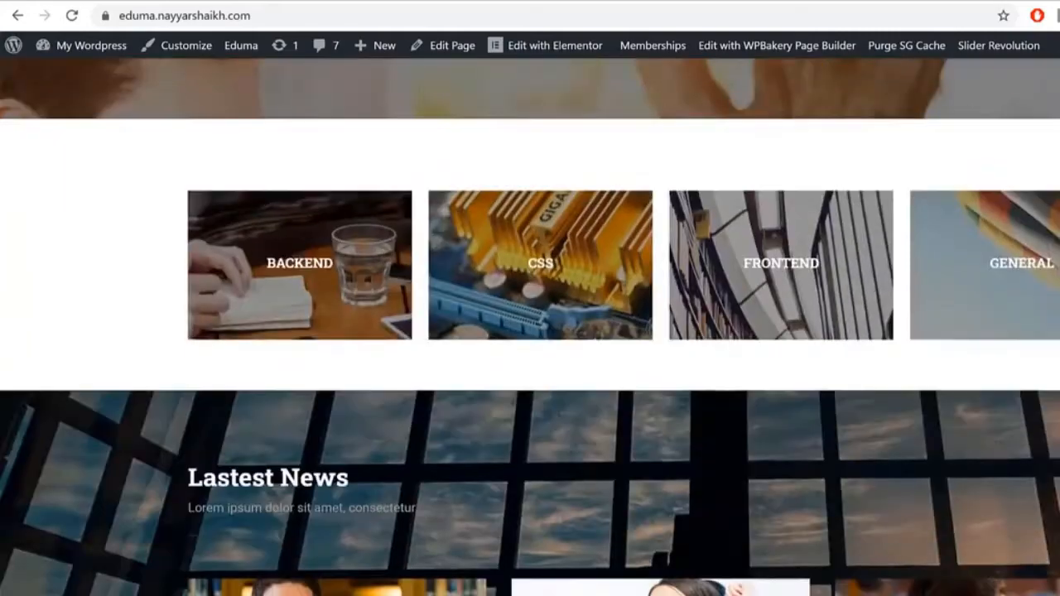
scroll(530, 326, down, 4)
scroll(530, 326, up, 20)
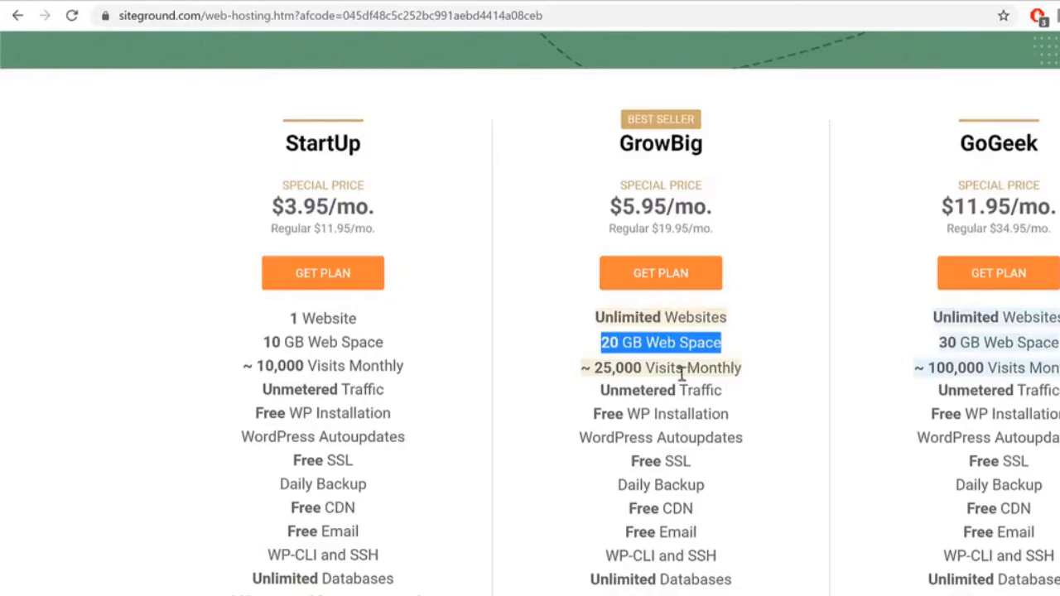
Step: Compare monthly visits: StartUp 10,000, GrowBig ~25,000 and GoGeek ~100,000
mouse_move(596, 369)
mouse_down()
mouse_move(769, 374)
mouse_move(580, 371)
mouse_up()
click(737, 371)
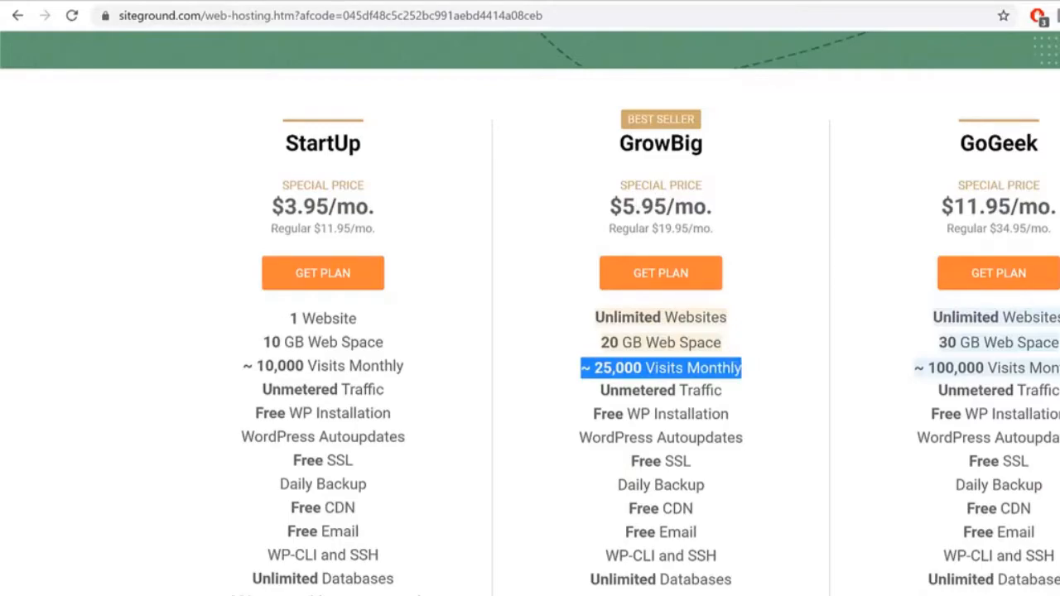
double_click(362, 153)
drag(424, 374, 249, 362)
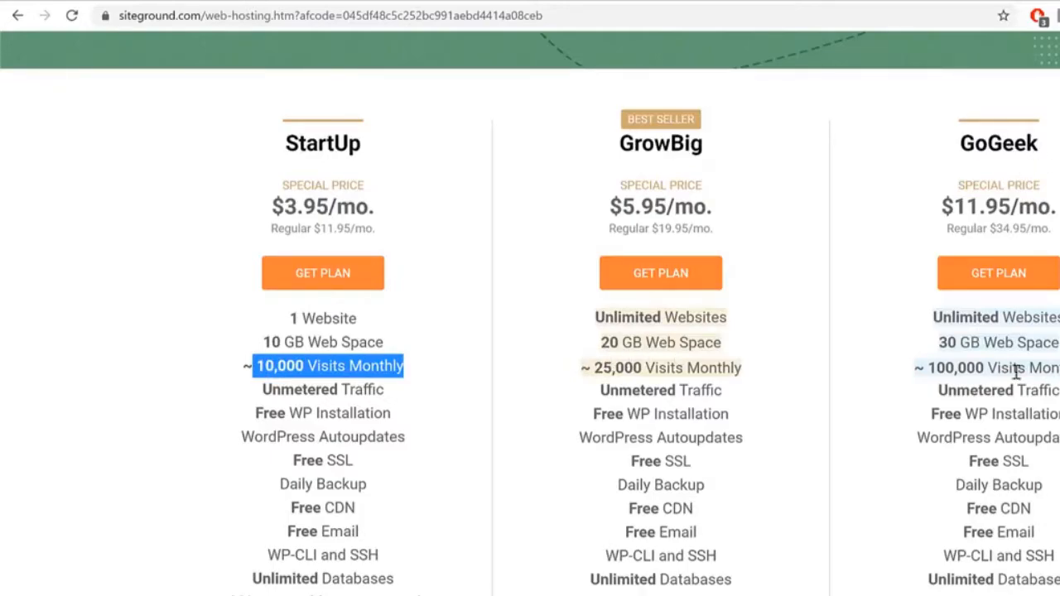
drag(985, 372, 894, 374)
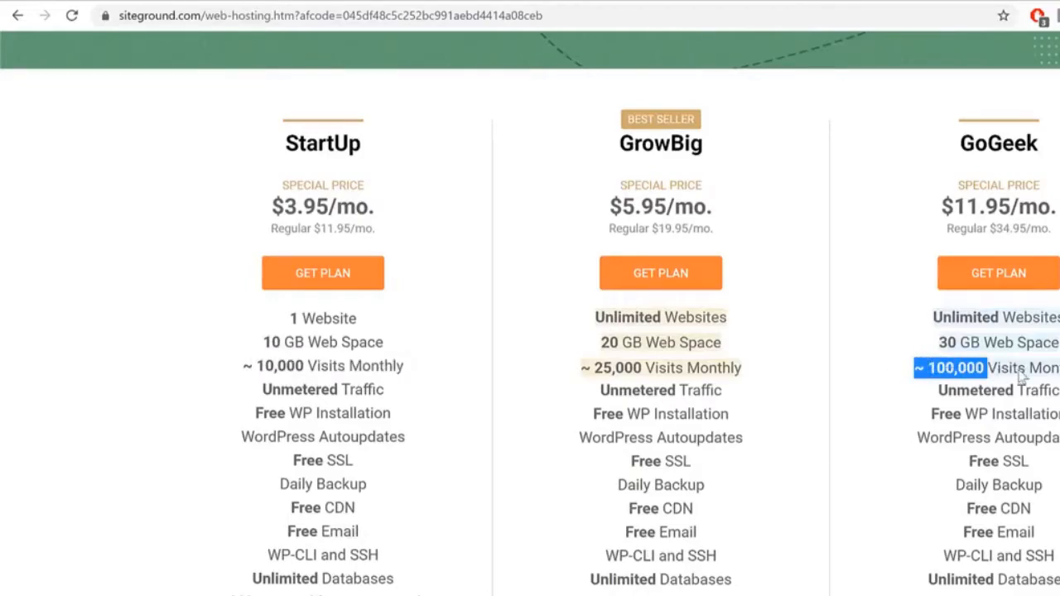
Step: Highlight GrowBig's ~25,000 monthly visits alongside the GrowBig and GoGeek plan names
drag(716, 368, 551, 369)
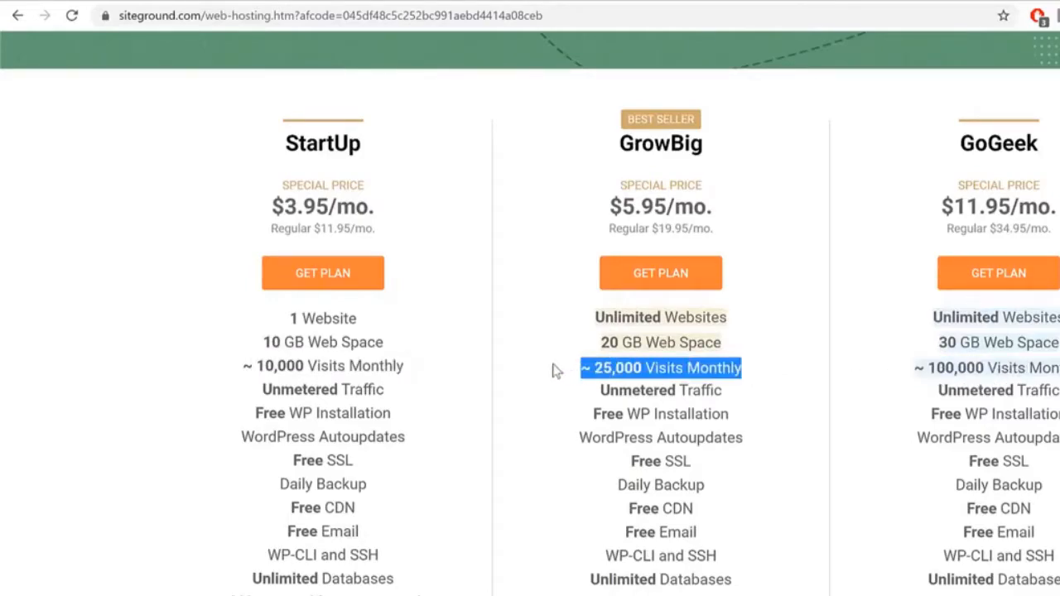
click(638, 367)
drag(650, 368, 571, 370)
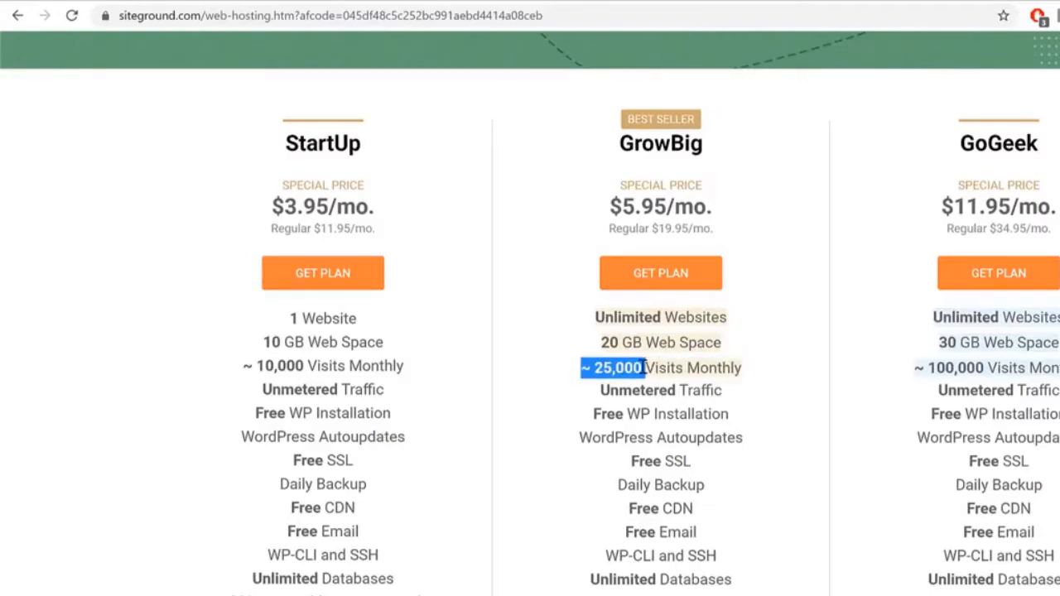
drag(614, 148, 717, 157)
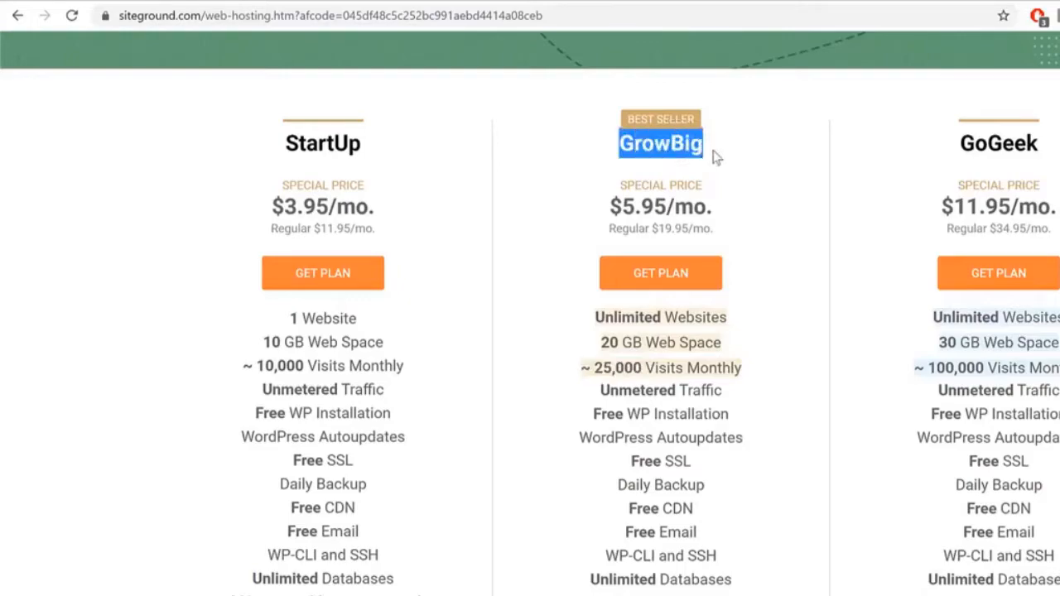
drag(643, 368, 571, 369)
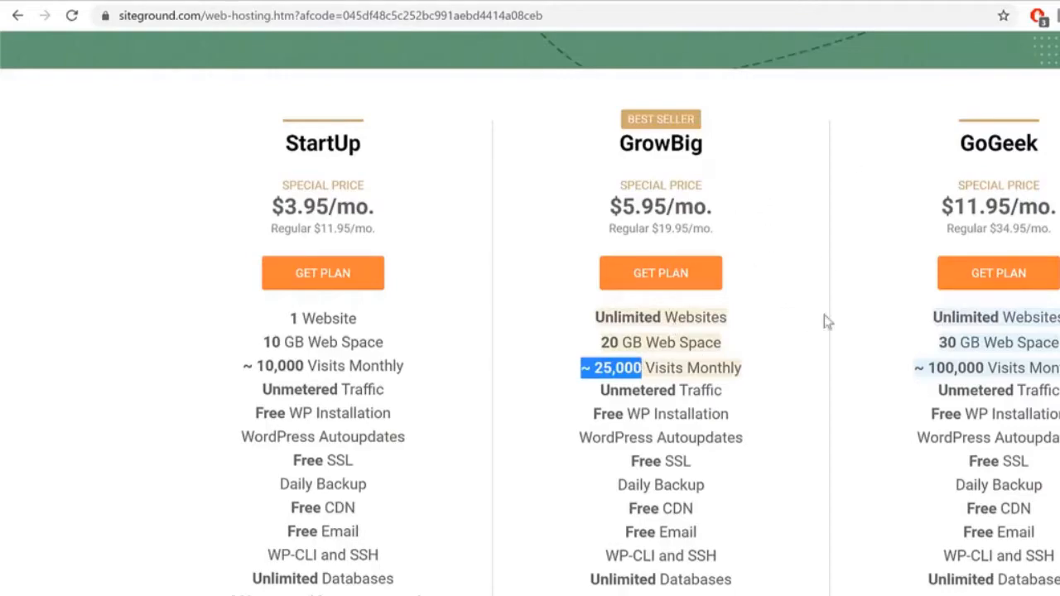
drag(957, 144, 1048, 146)
click(1051, 147)
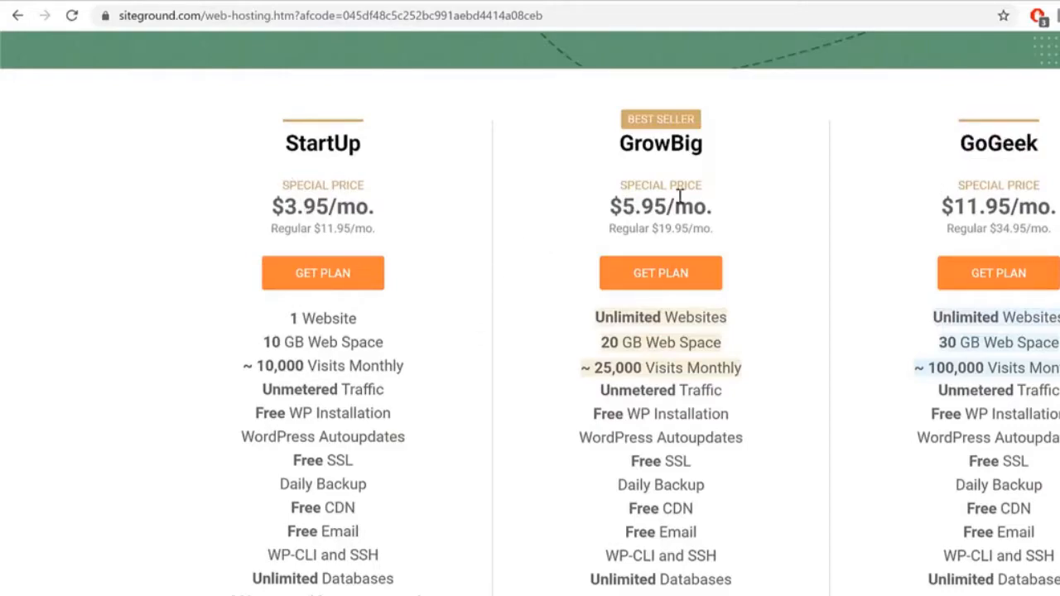
drag(716, 146, 572, 143)
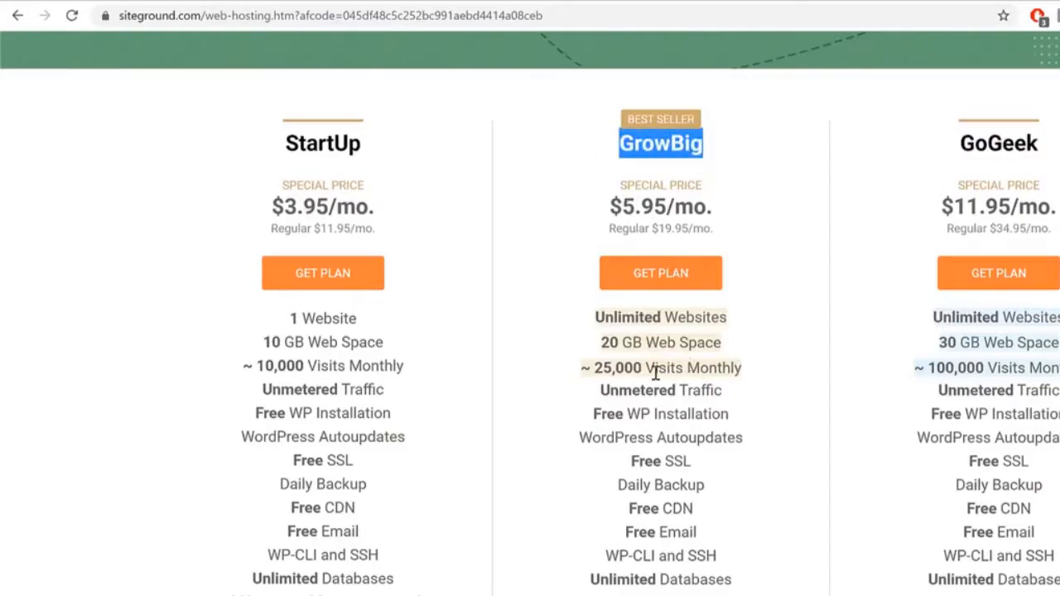
drag(656, 367, 563, 370)
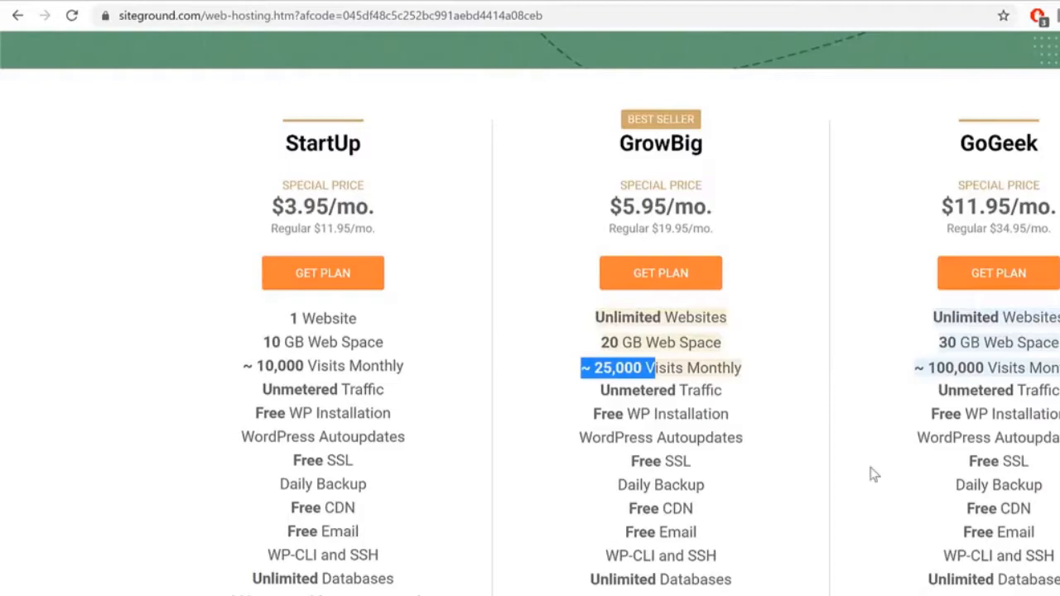
Step: Highlight GrowBig's Unmetered Traffic, Free WP Installation, WordPress Autoupdates and Free SSL
drag(602, 396, 743, 392)
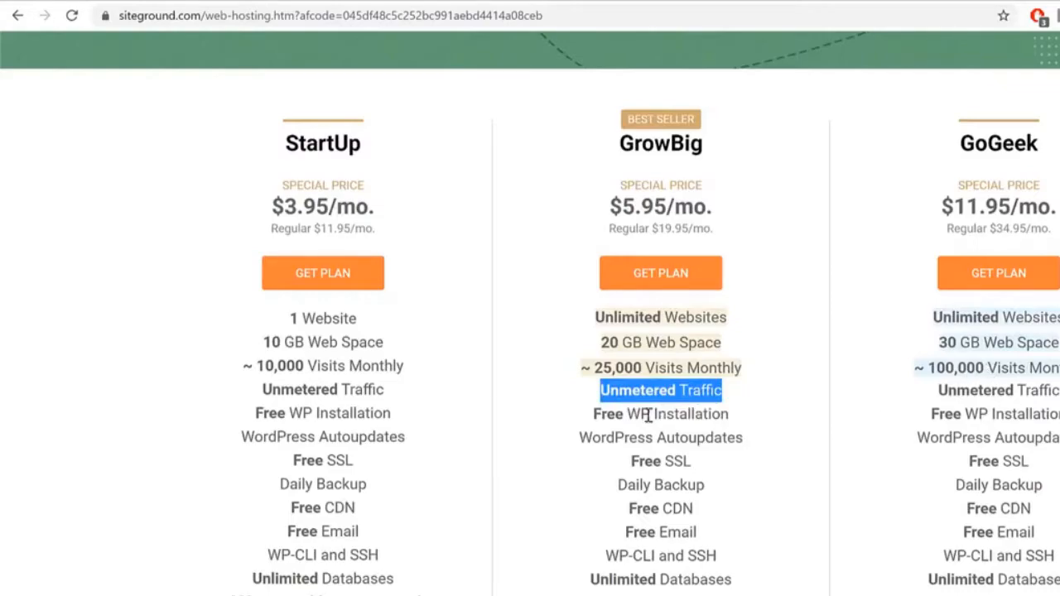
drag(579, 416, 764, 406)
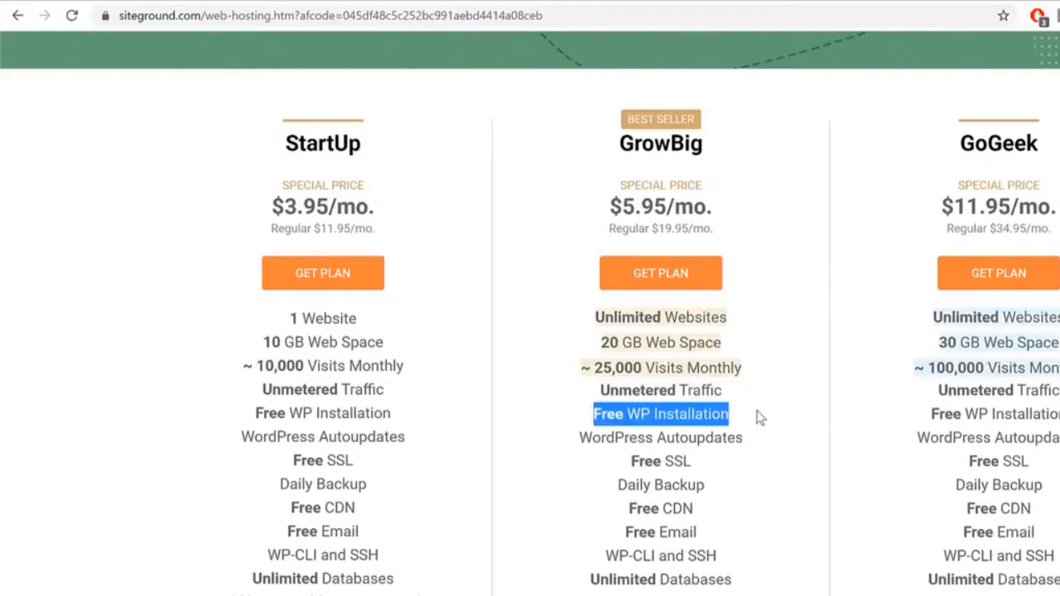
drag(560, 444, 804, 439)
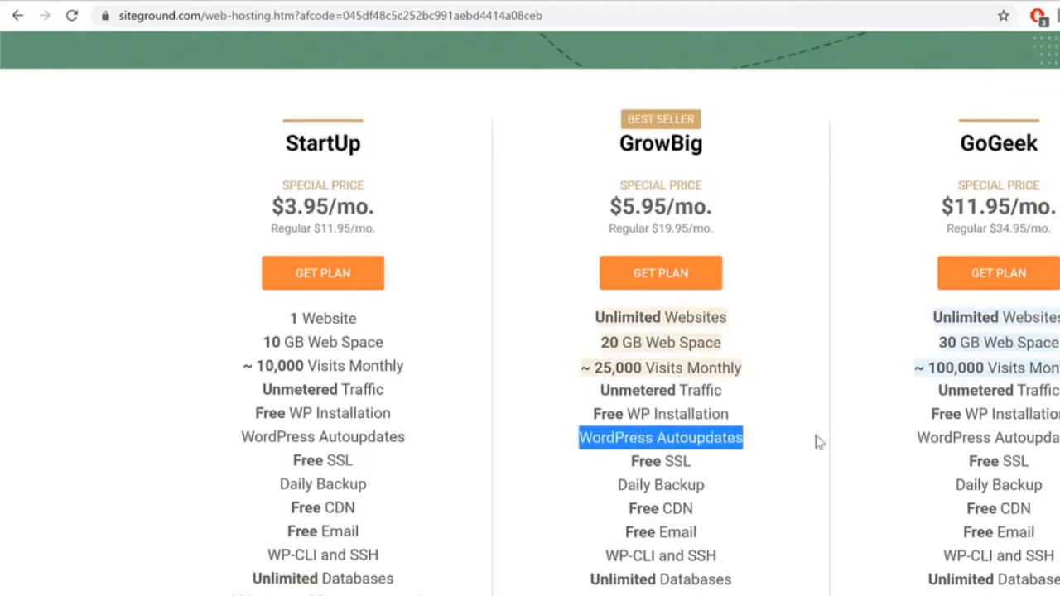
drag(629, 460, 714, 458)
Step: On the Eduma tab, check that the site's connection is secure
click(111, 1)
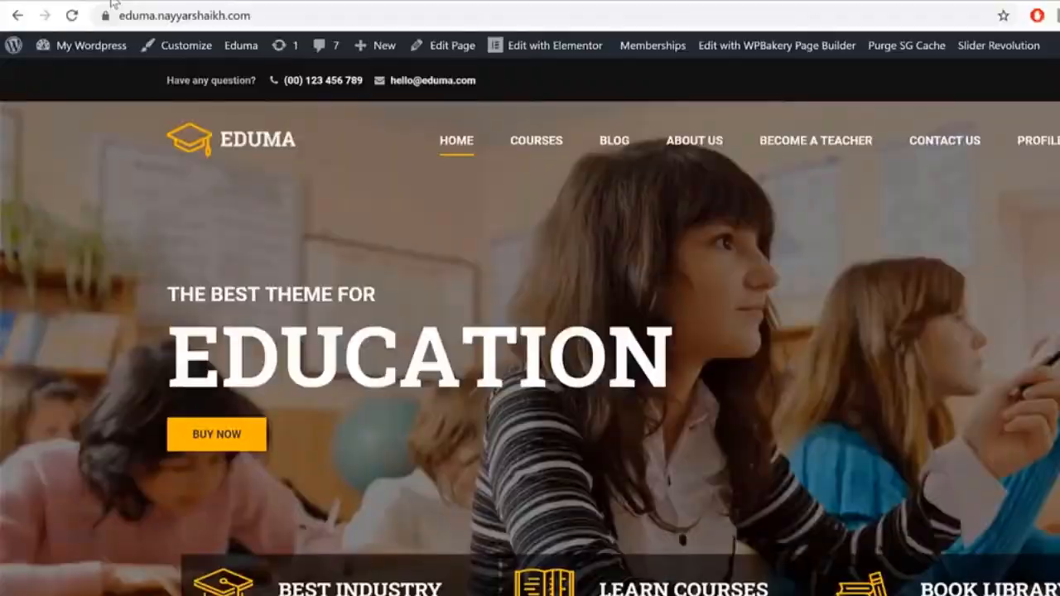
click(106, 15)
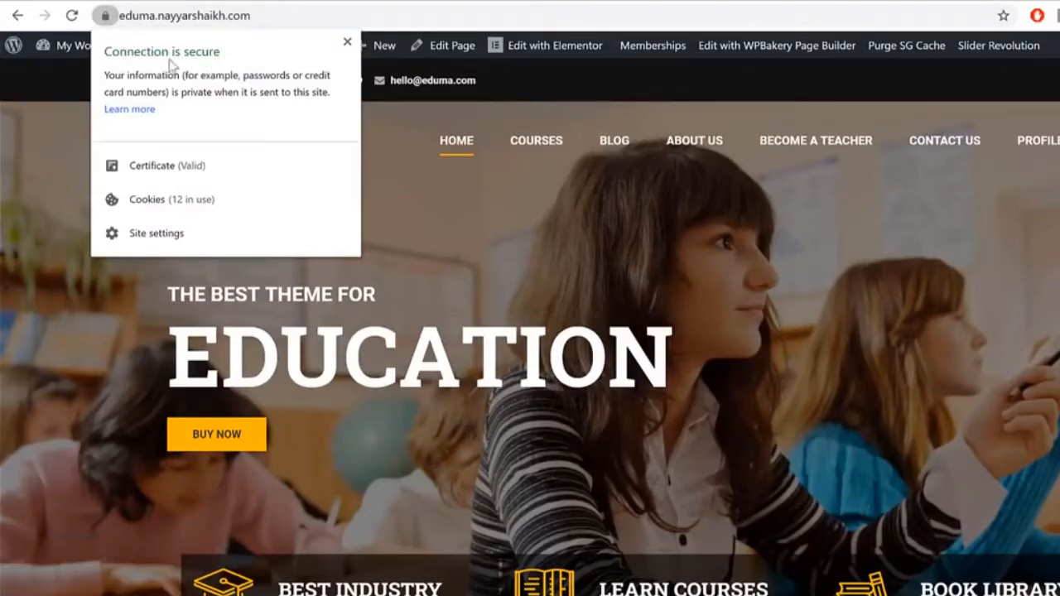
click(340, 43)
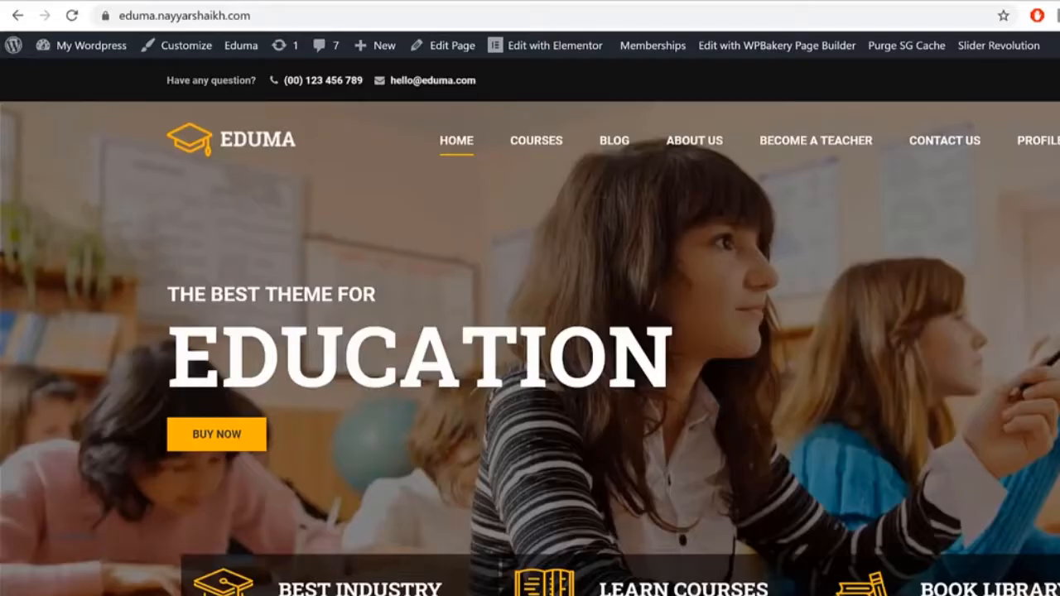
Step: Slide the Popular Courses carousel forward two courses
scroll(804, 161, down, 10)
scroll(828, 358, down, 1)
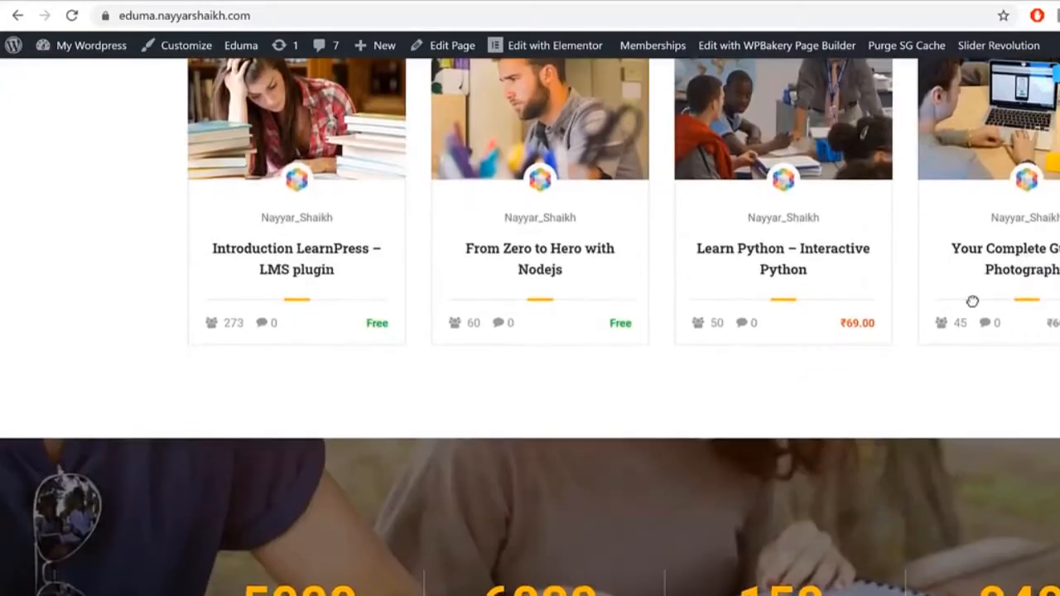
drag(1052, 261, 694, 204)
scroll(911, 356, up, 2)
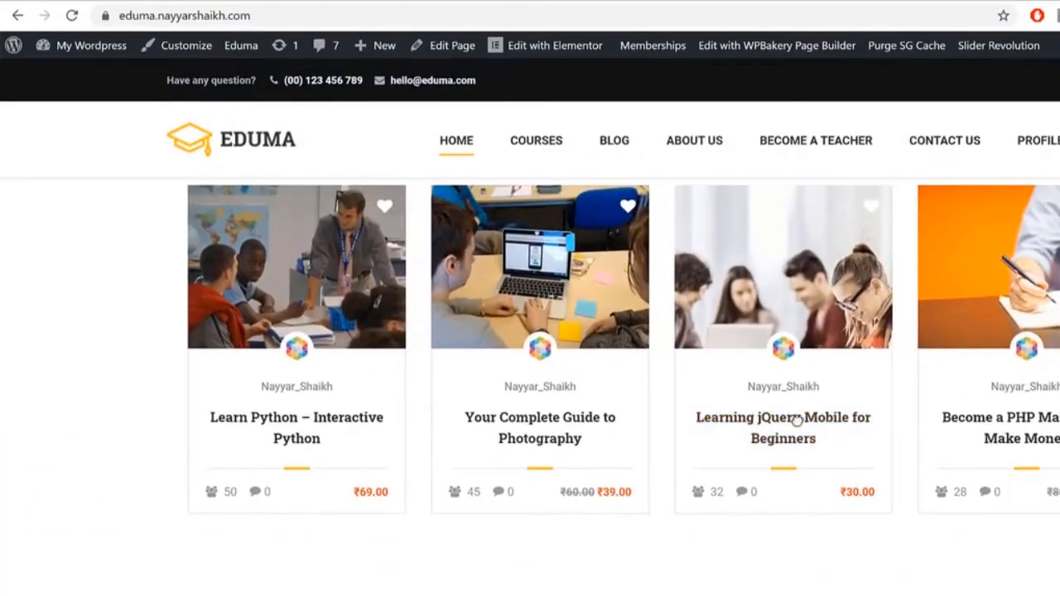
drag(990, 252, 513, 254)
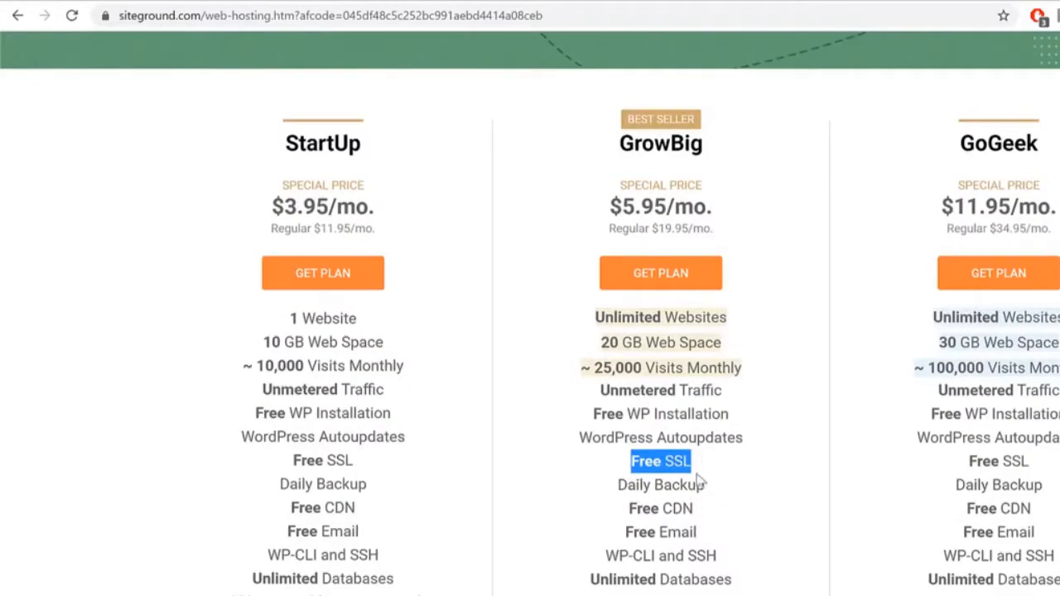
drag(619, 485, 623, 515)
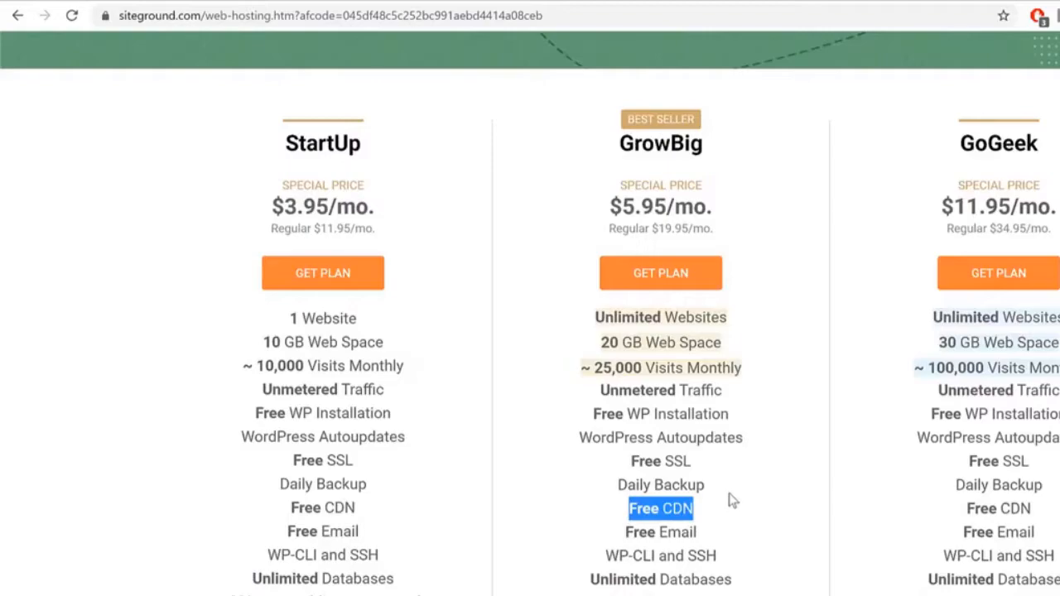
drag(617, 485, 725, 490)
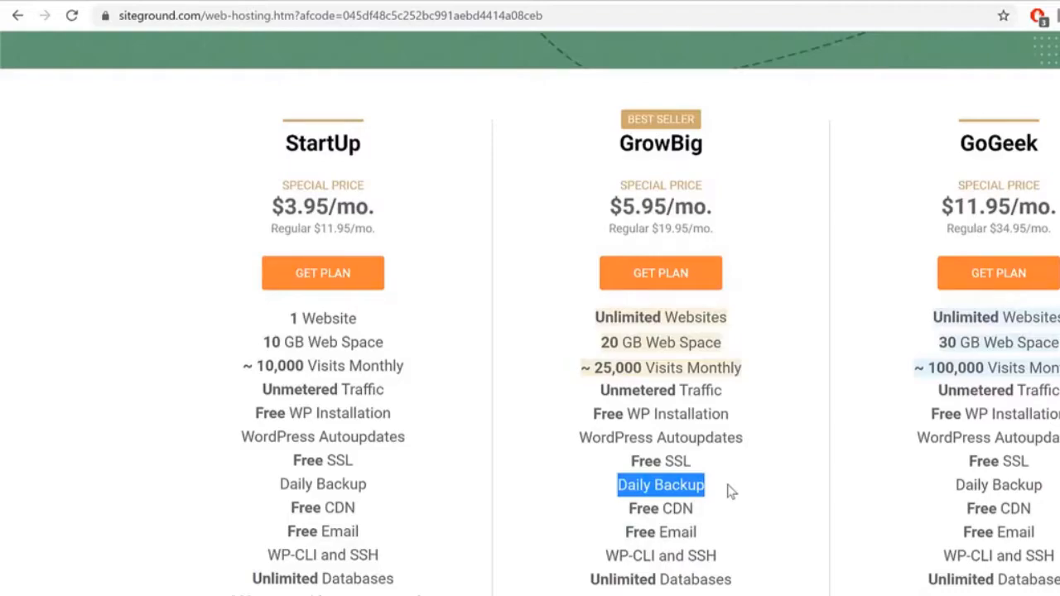
click(727, 490)
drag(618, 534, 722, 536)
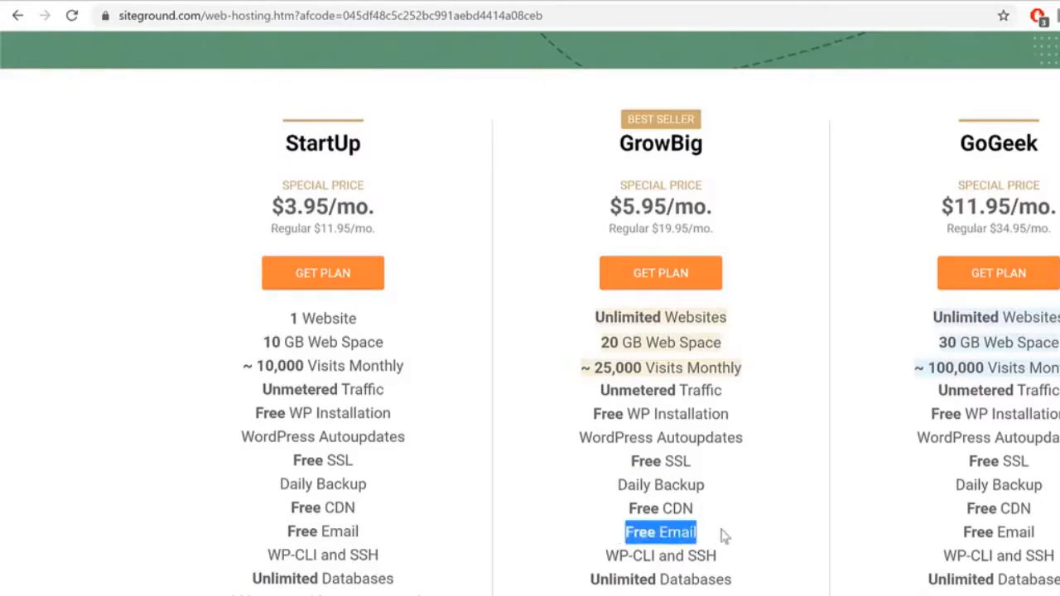
click(832, 531)
drag(605, 557, 651, 556)
click(673, 556)
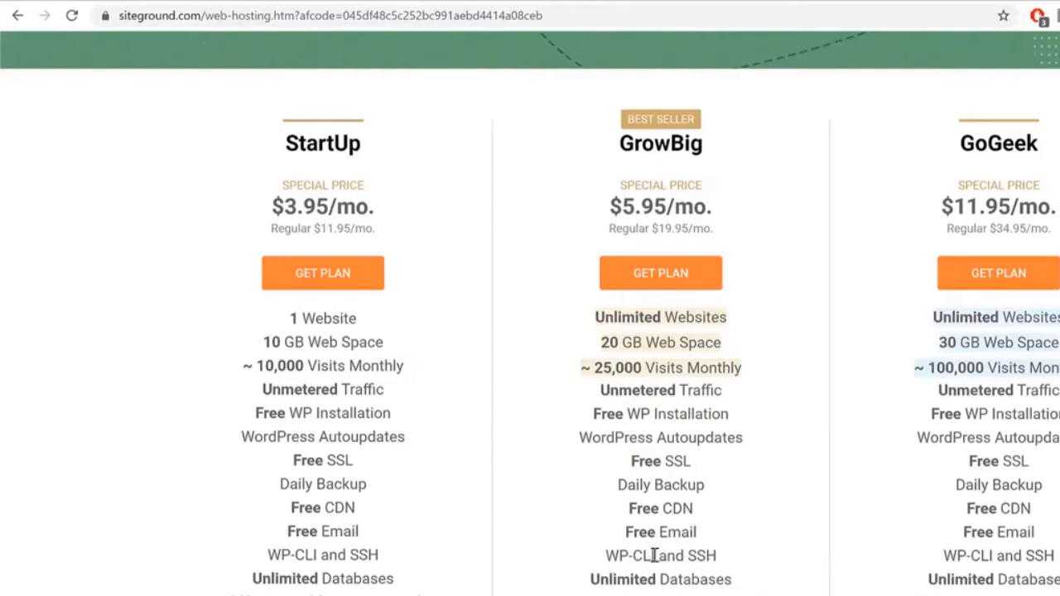
drag(584, 579, 770, 577)
Step: Review GrowBig's Dynamic Caching and On-demand Backup Copies add-ons, then scroll back up
scroll(778, 576, down, 3)
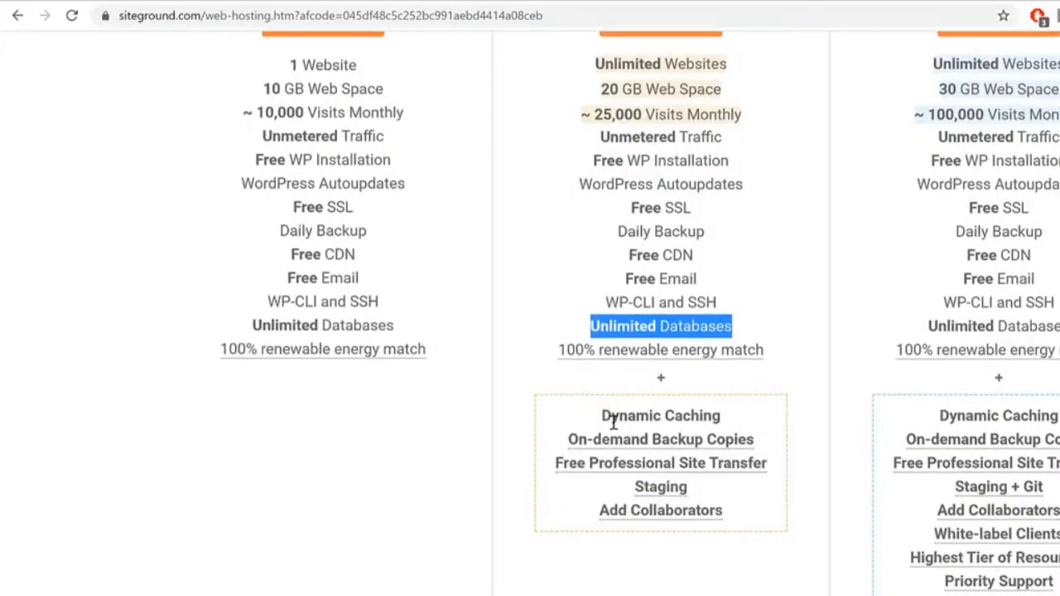
drag(604, 416, 810, 415)
drag(555, 438, 780, 436)
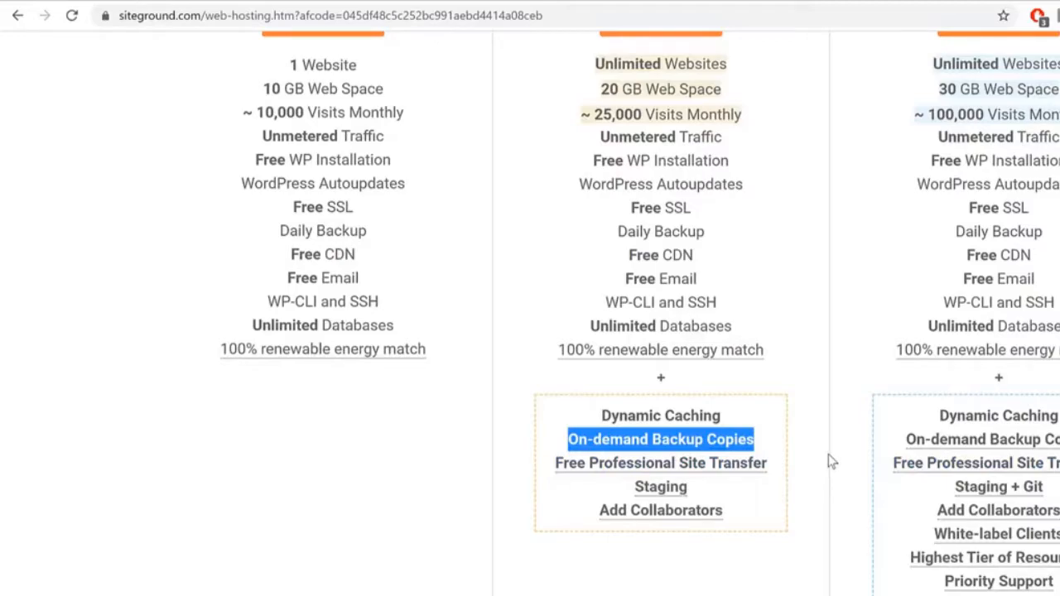
mouse_move(633, 512)
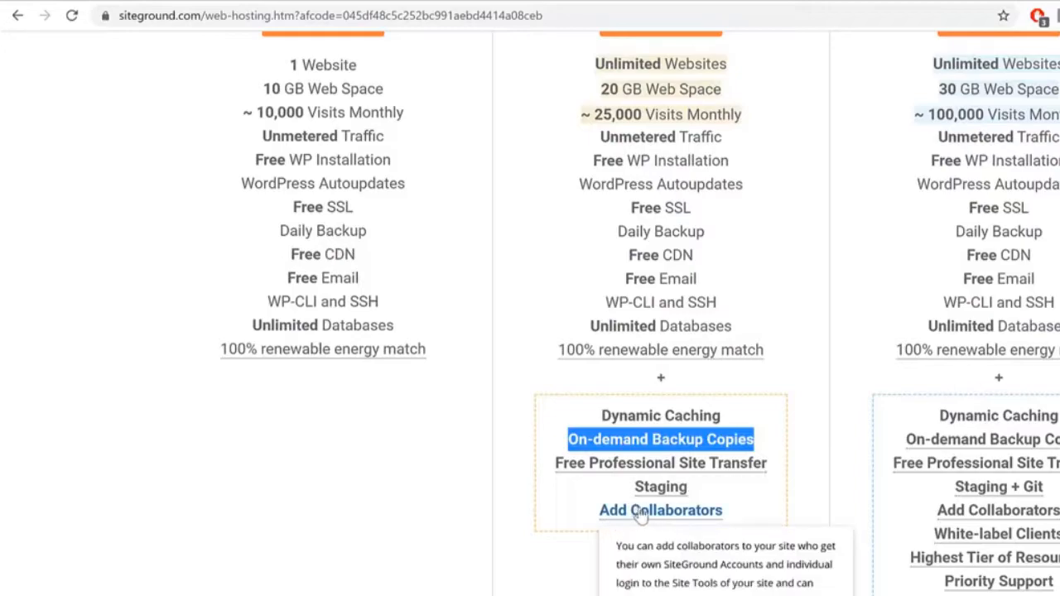
scroll(743, 522, up, 3)
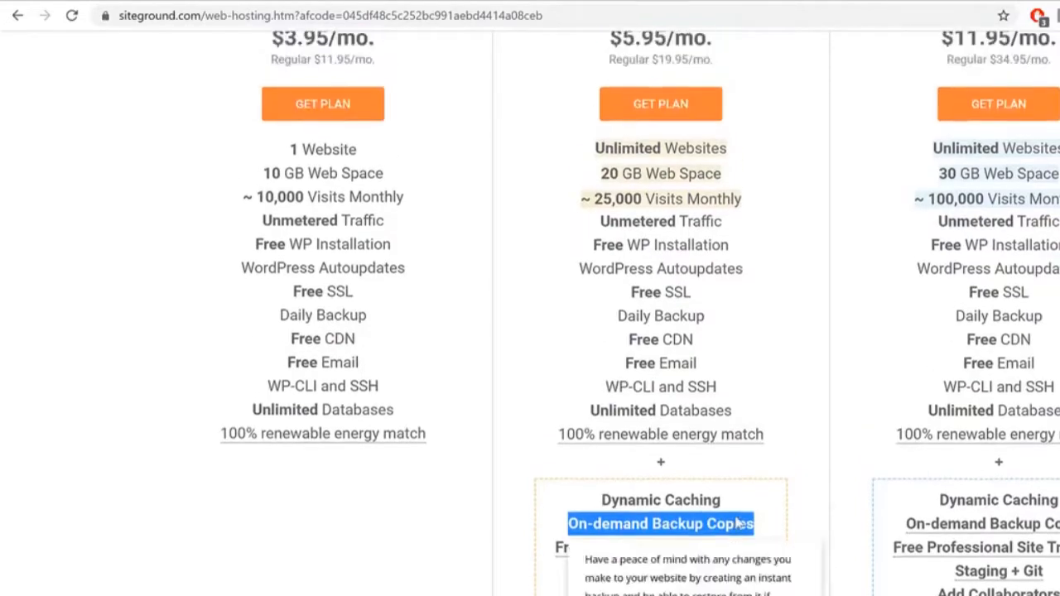
scroll(743, 522, up, 1)
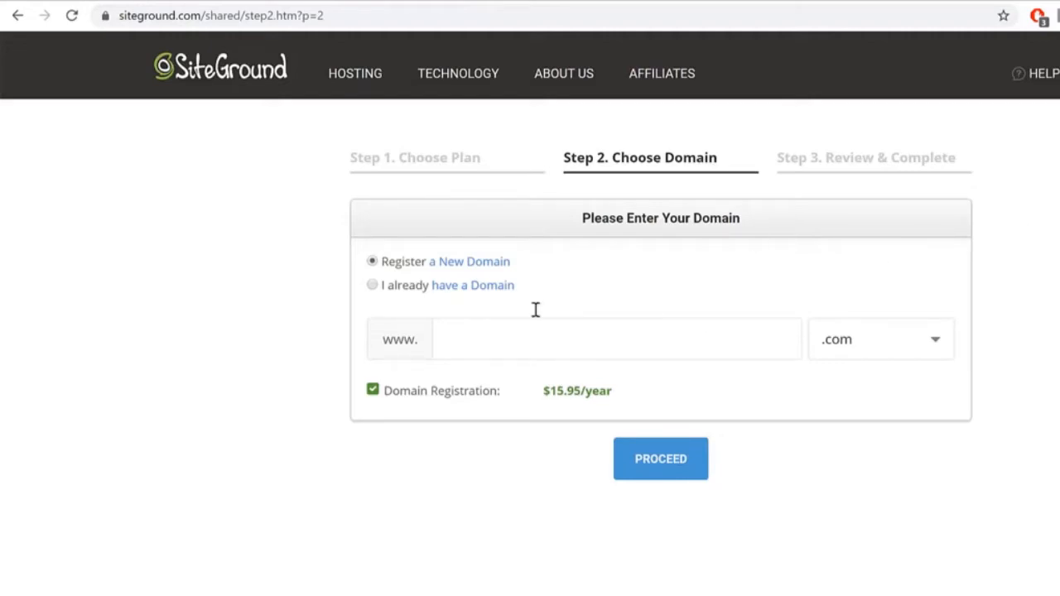
Step: Enter the site owner's domain name, check the .com extension list, and try to continue
click(723, 326)
text(nayyarshaikh)
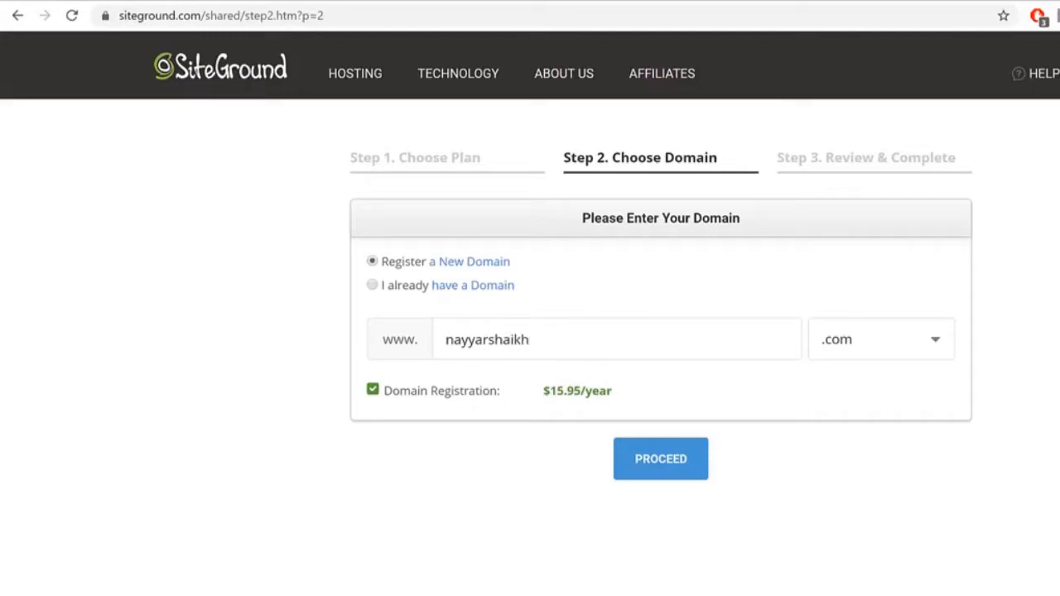
drag(655, 339, 406, 352)
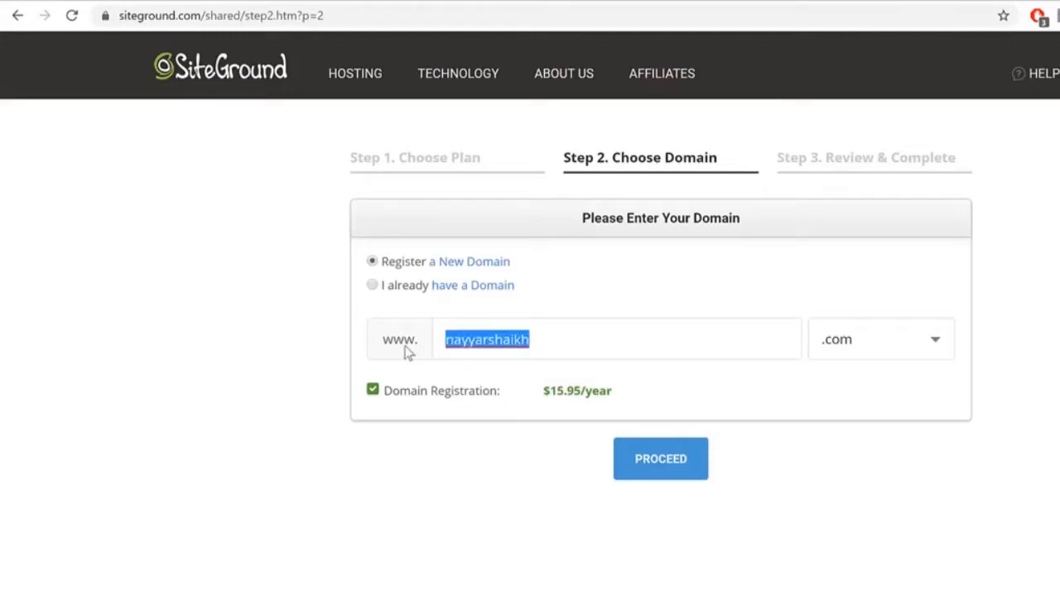
click(910, 352)
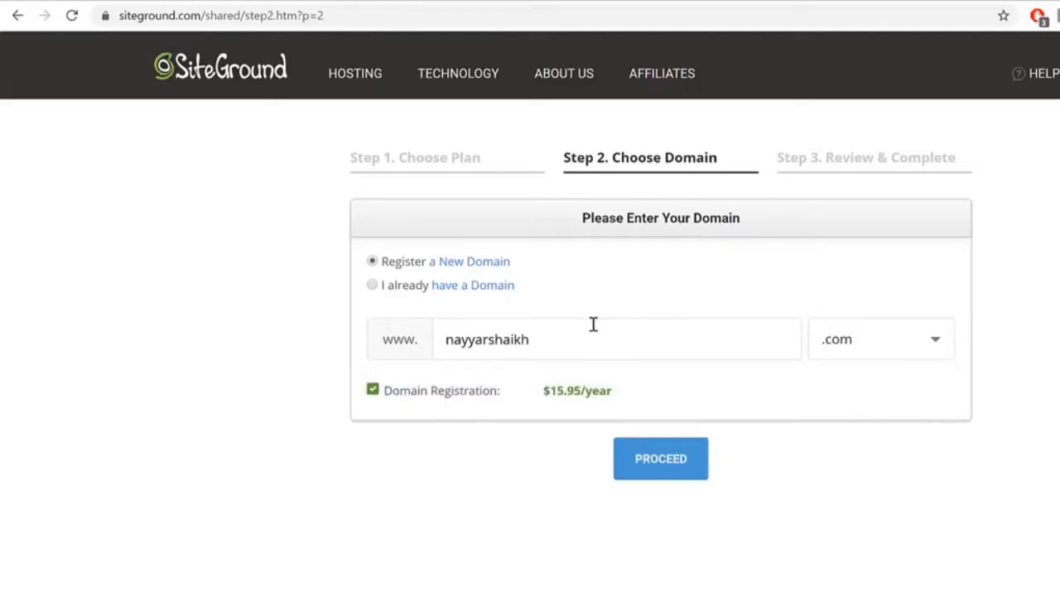
drag(591, 323, 398, 335)
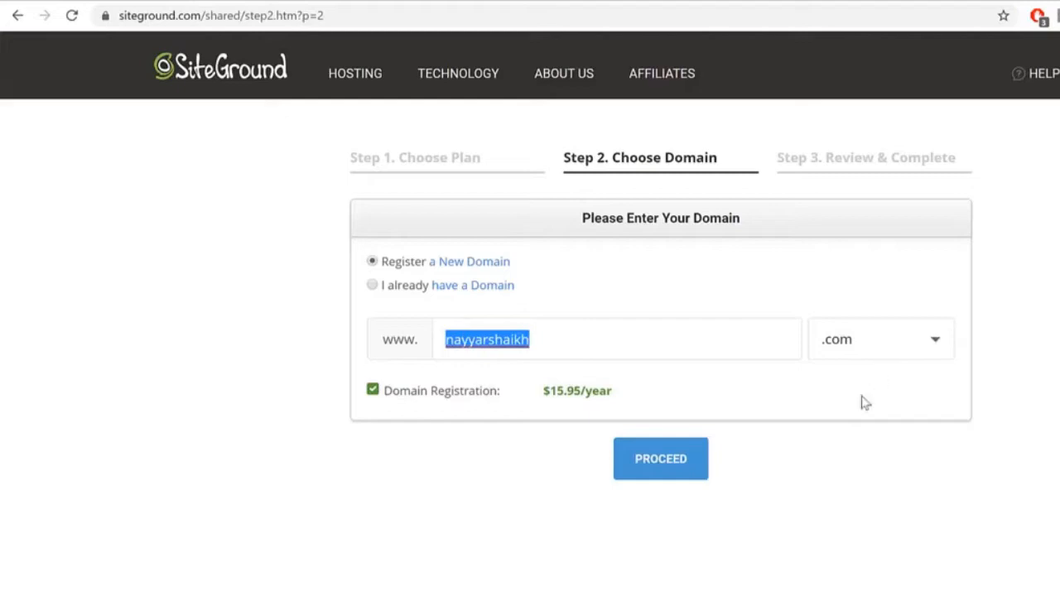
click(662, 464)
Step: Choose 'I already have a Domain', reselect the domain name, and proceed to Review & Complete
click(393, 289)
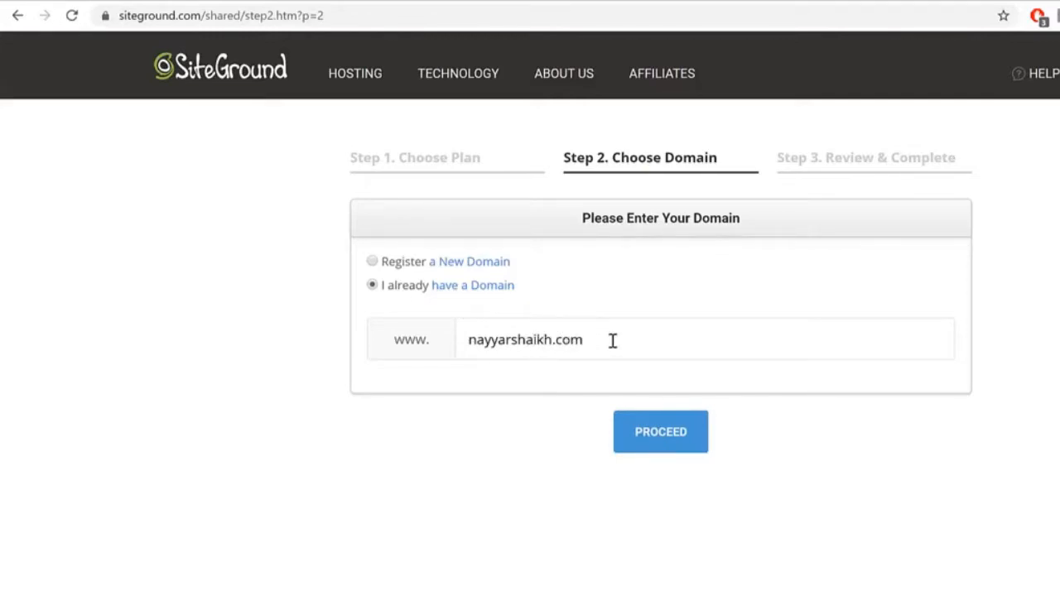
drag(610, 340, 390, 348)
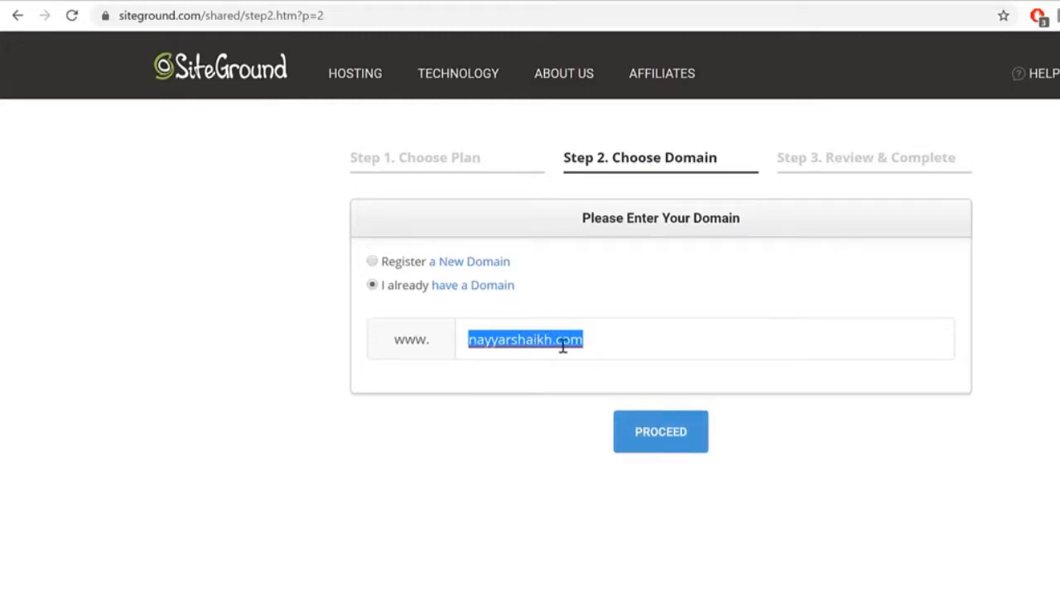
click(661, 432)
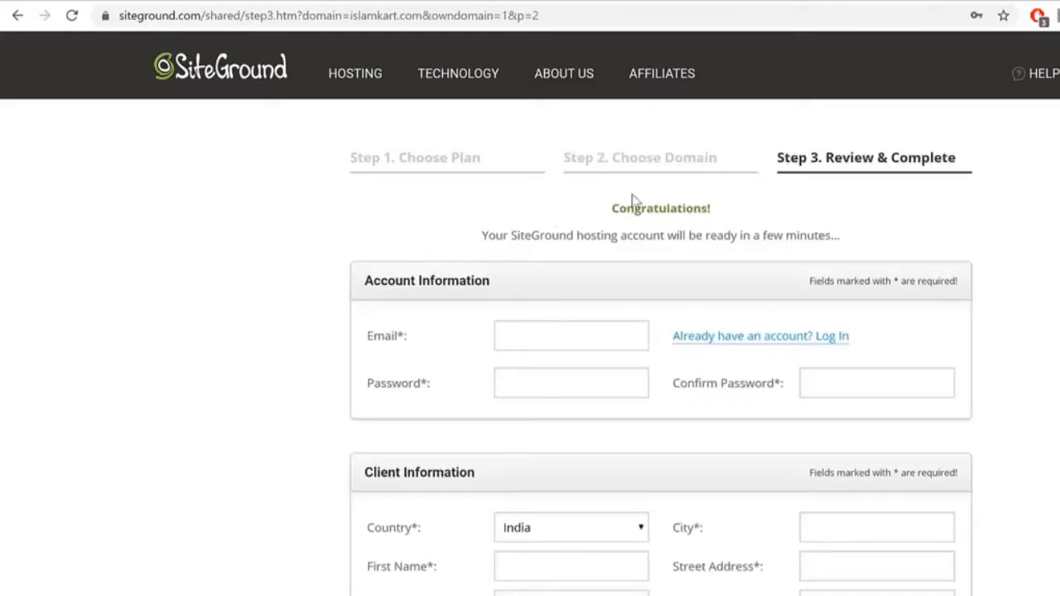
drag(489, 281, 349, 295)
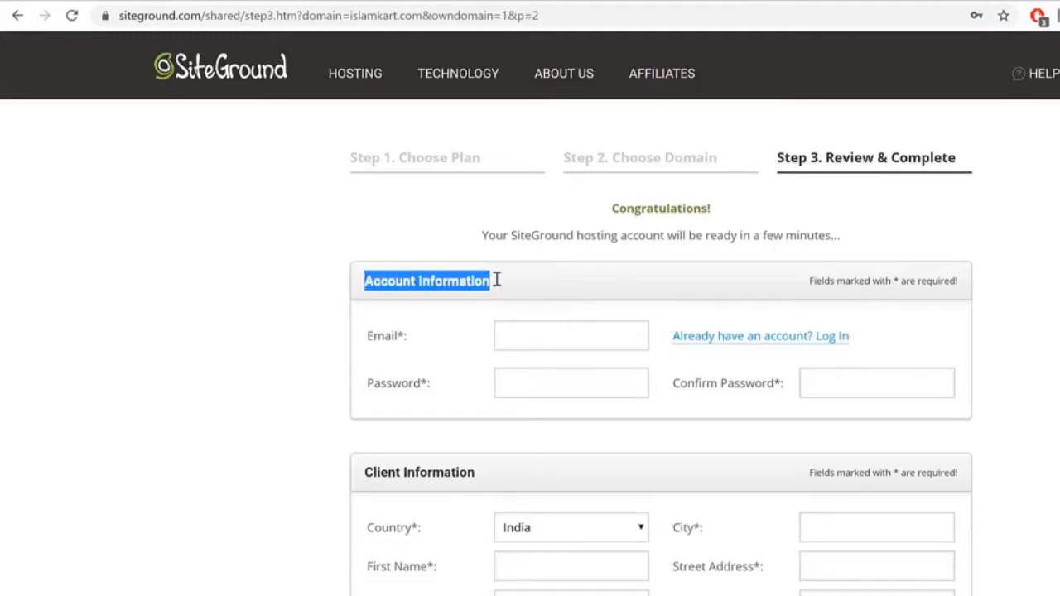
scroll(574, 240, down, 2)
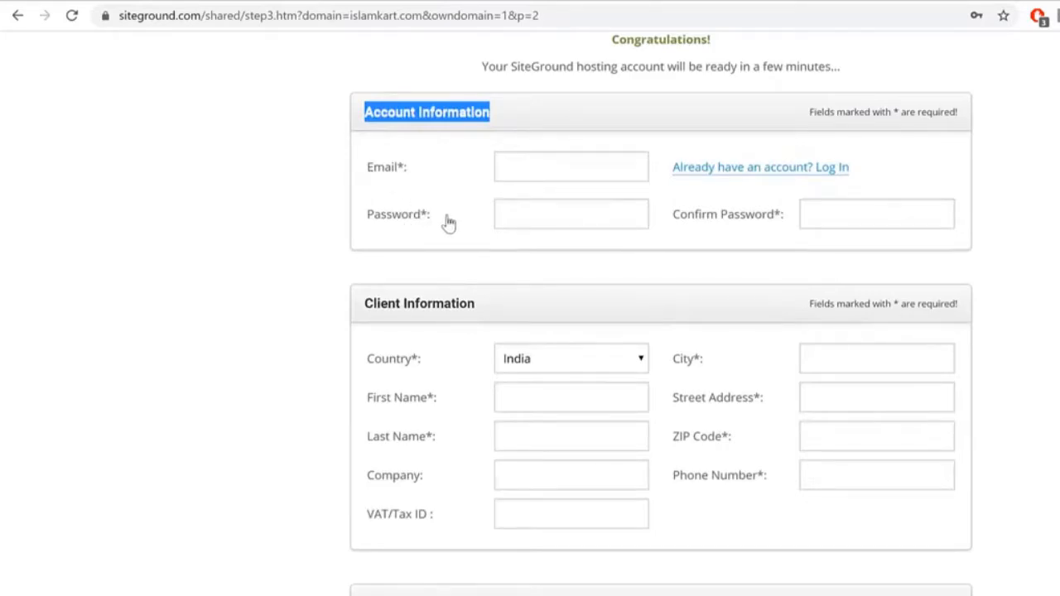
drag(673, 217, 785, 217)
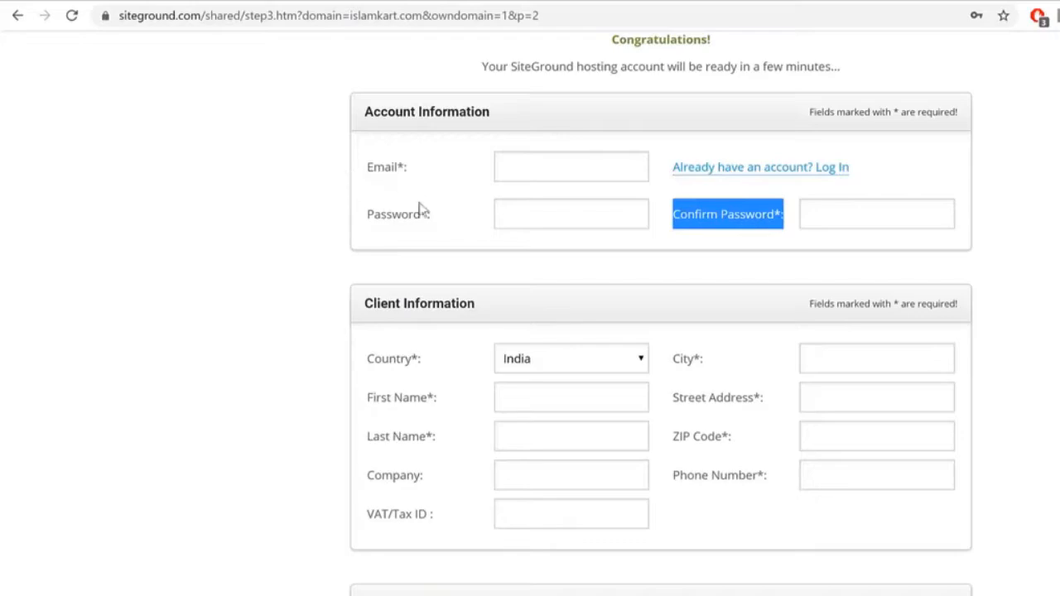
drag(363, 111, 489, 113)
click(424, 166)
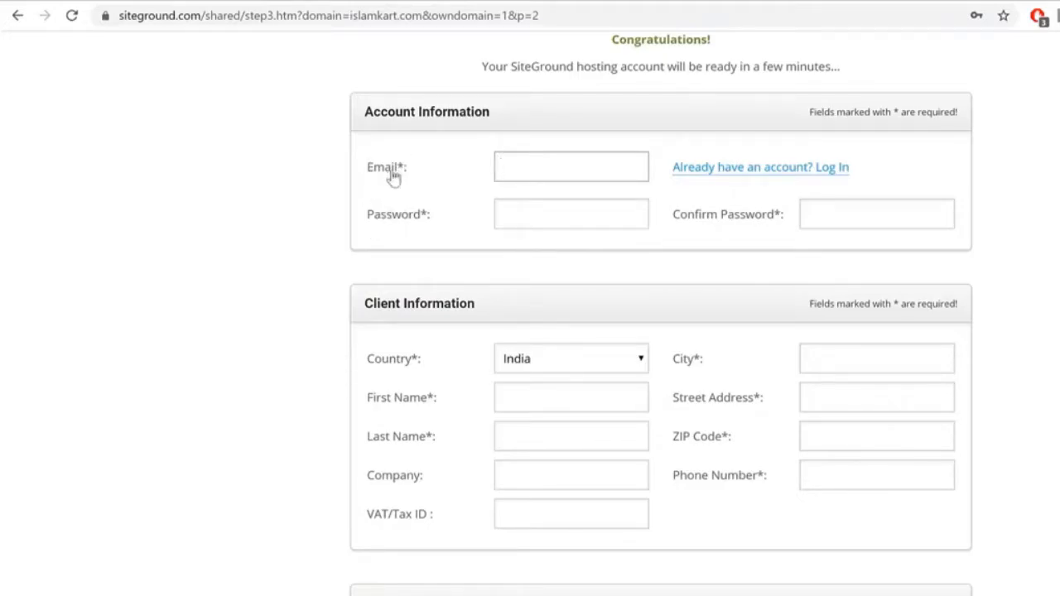
drag(369, 168, 432, 213)
drag(365, 112, 515, 116)
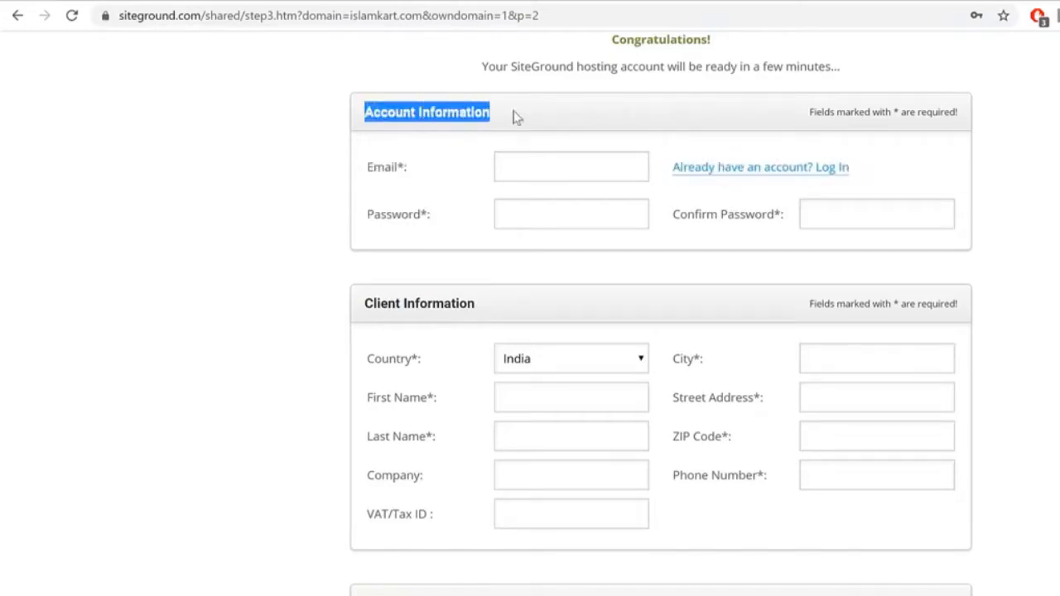
drag(367, 177, 447, 182)
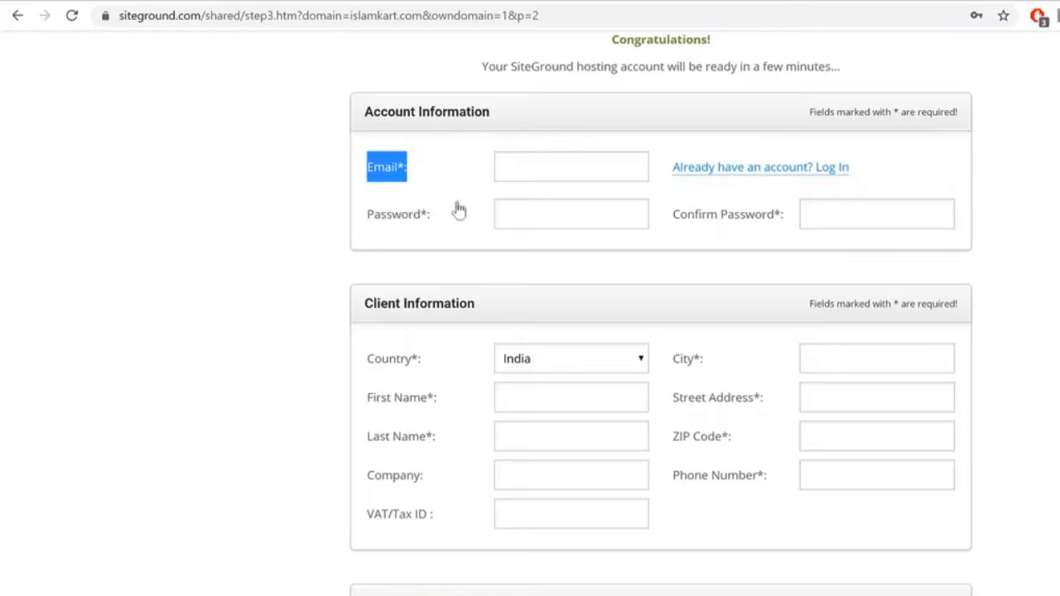
scroll(660, 315, down, 3)
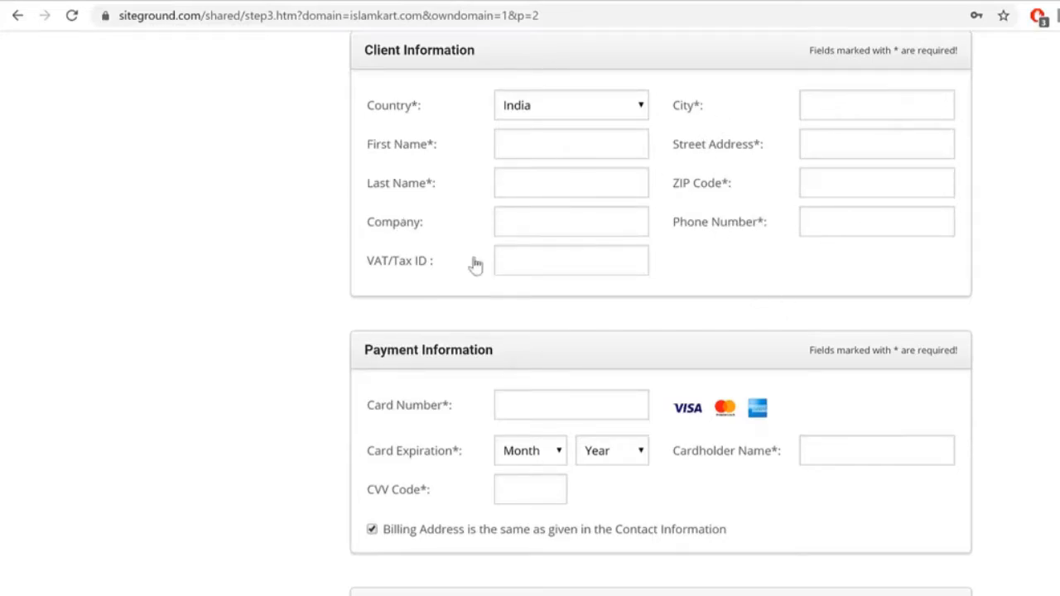
drag(359, 221, 437, 263)
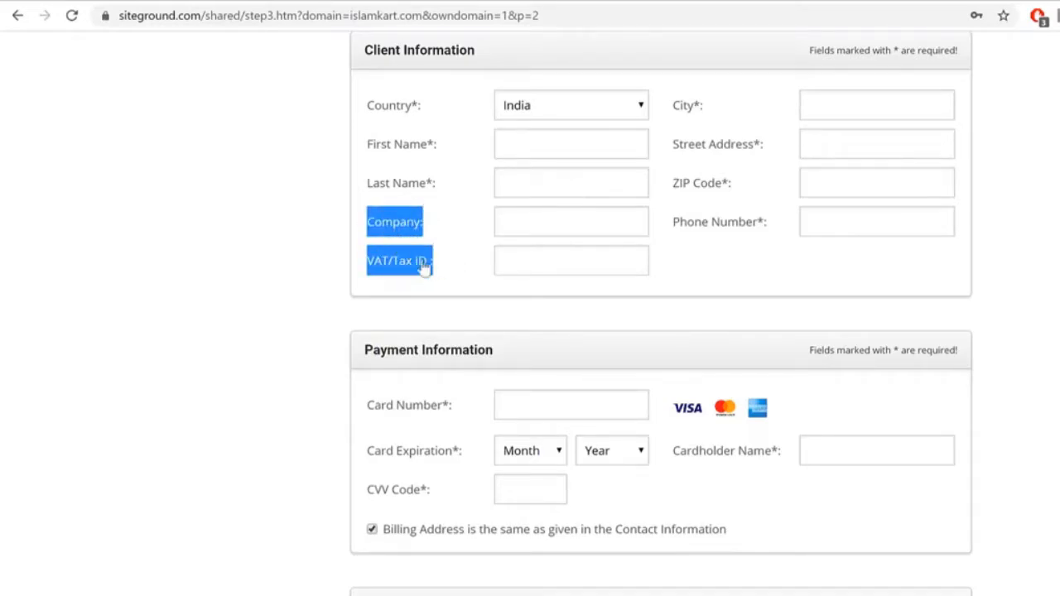
scroll(546, 249, down, 3)
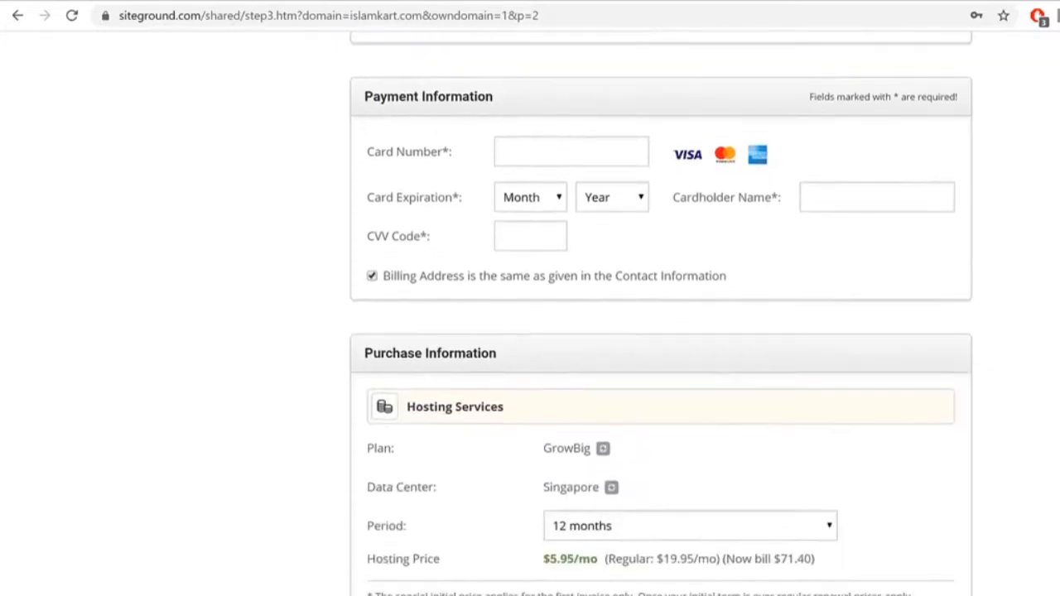
triple_click(428, 111)
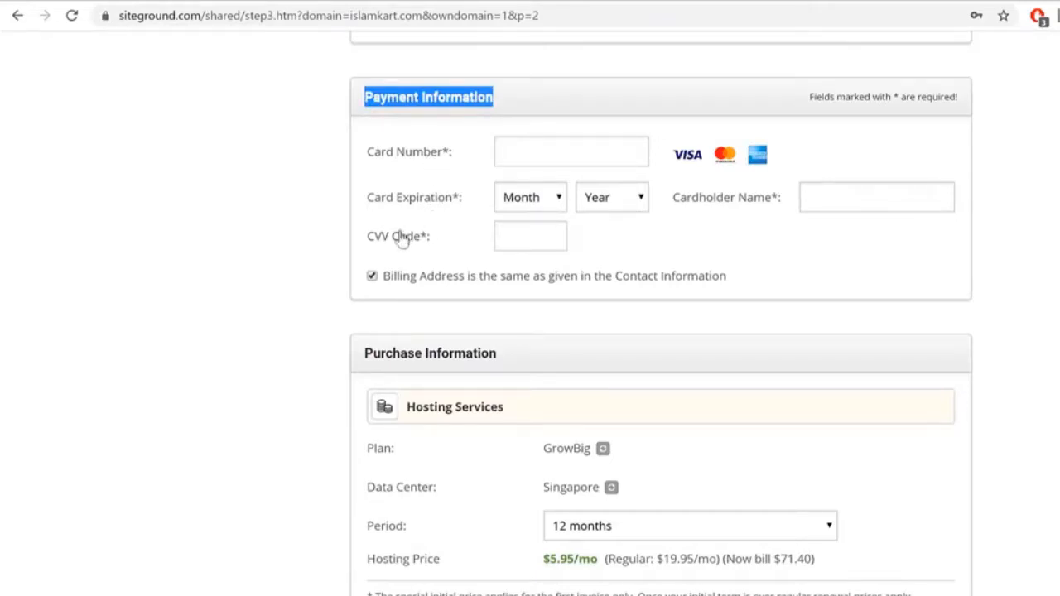
mouse_move(397, 241)
click(835, 140)
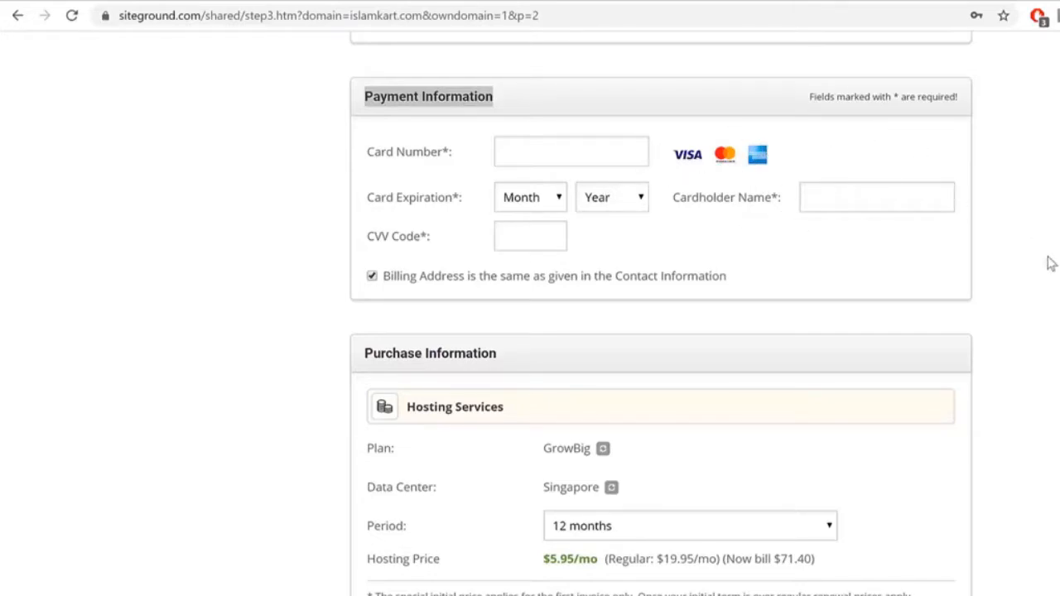
Step: Scroll through the GrowBig order and check the Singapore data center selection
scroll(1044, 261, down, 3)
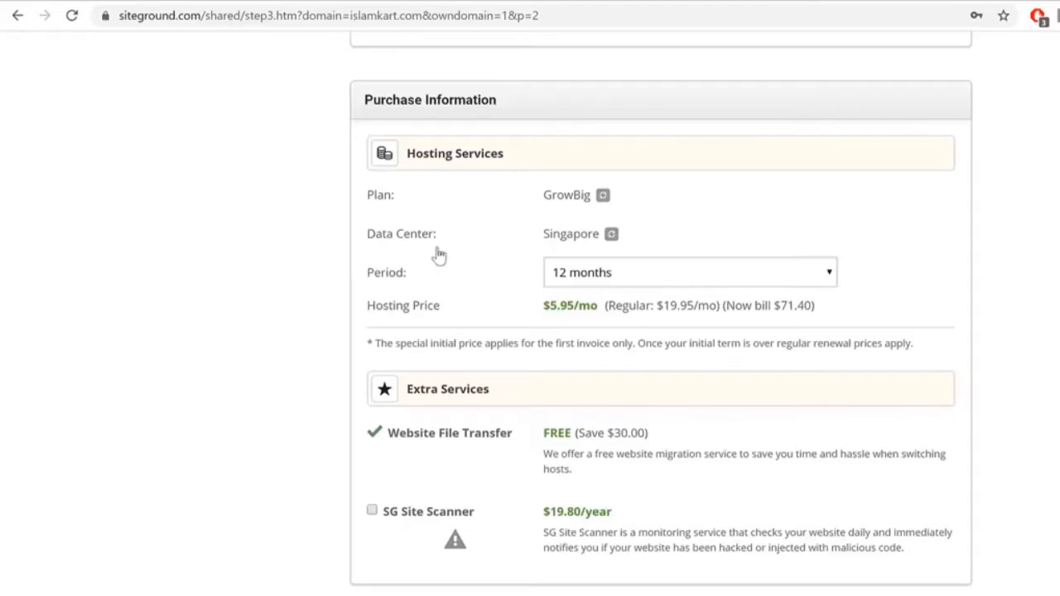
drag(545, 236, 590, 240)
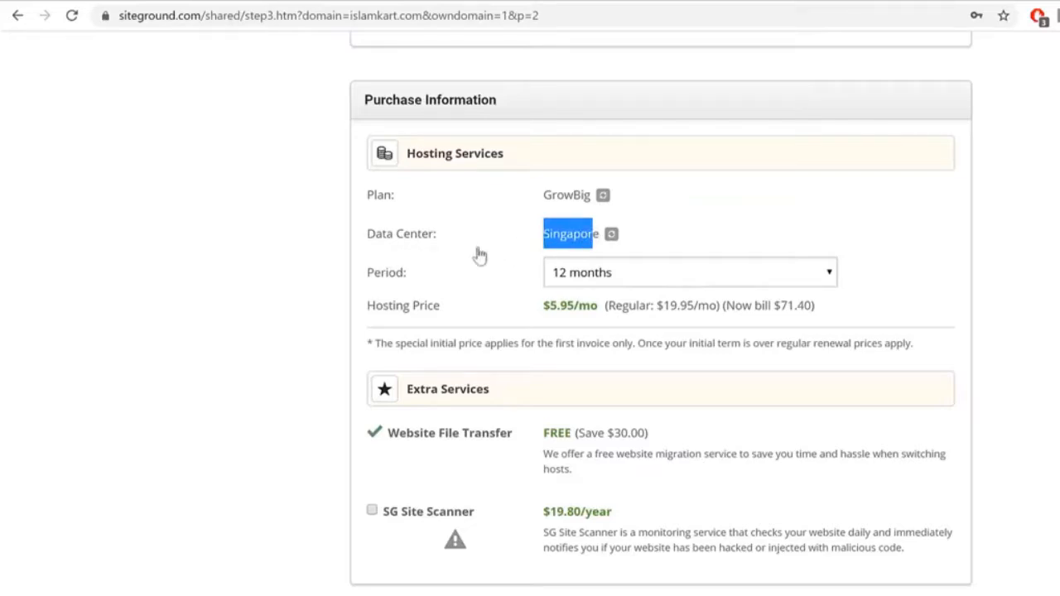
click(478, 255)
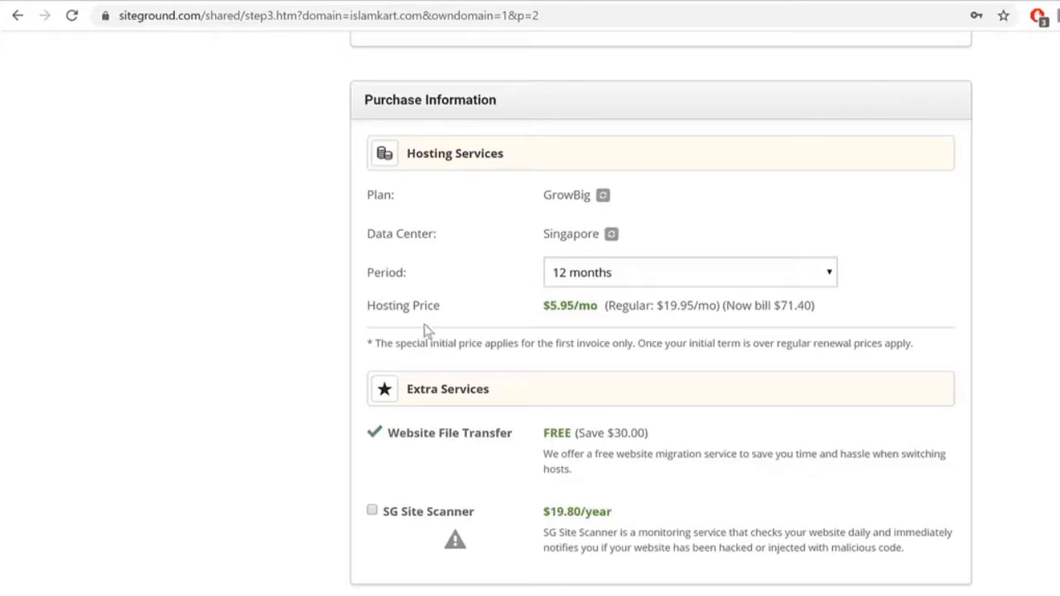
drag(412, 280, 381, 283)
click(368, 283)
Step: Agree to the Terms of Service and Privacy Policy, opt in to news emails, and check the 71.40 USD total
scroll(445, 466, down, 3)
click(381, 422)
click(377, 440)
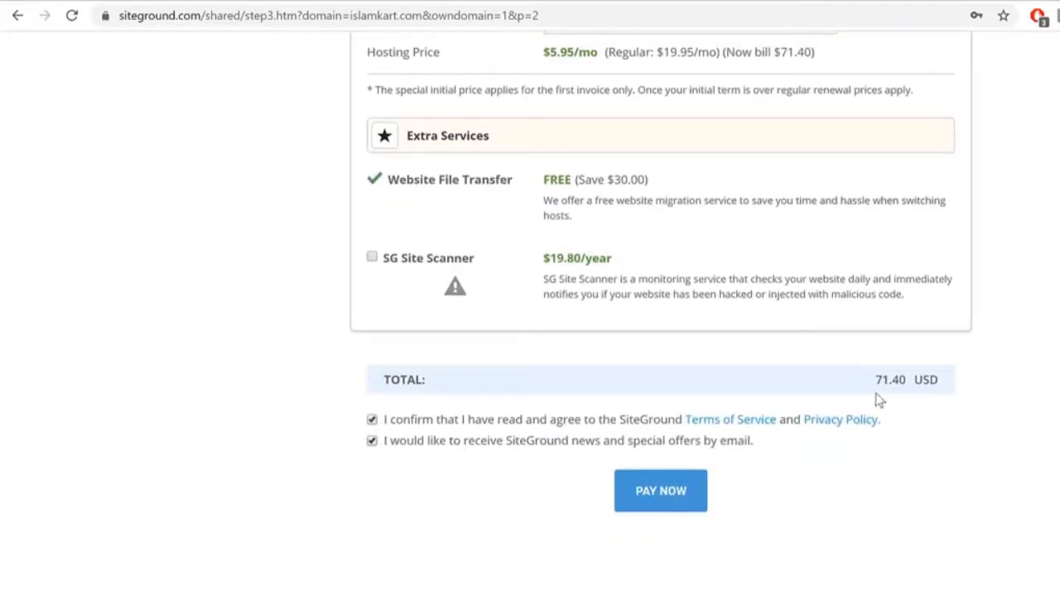
drag(875, 386, 940, 383)
click(912, 384)
scroll(912, 376, up, 4)
scroll(912, 379, up, 10)
scroll(959, 331, down, 1)
scroll(958, 331, down, 15)
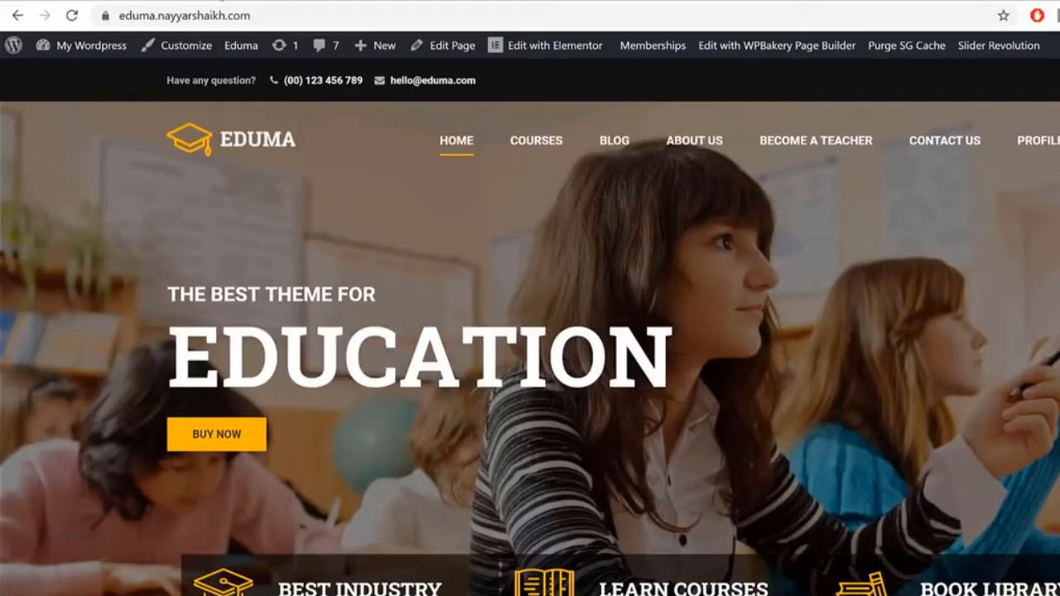
Step: Log in to my.siteground.com in a new tab using the saved user and password
key(ctrl+t)
text(my.)
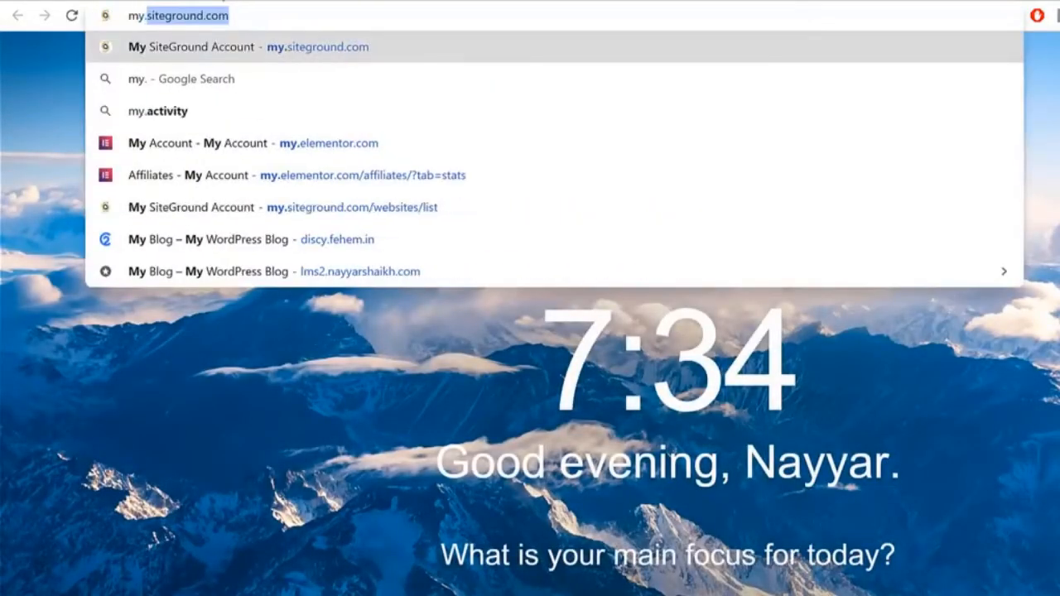
key(Return)
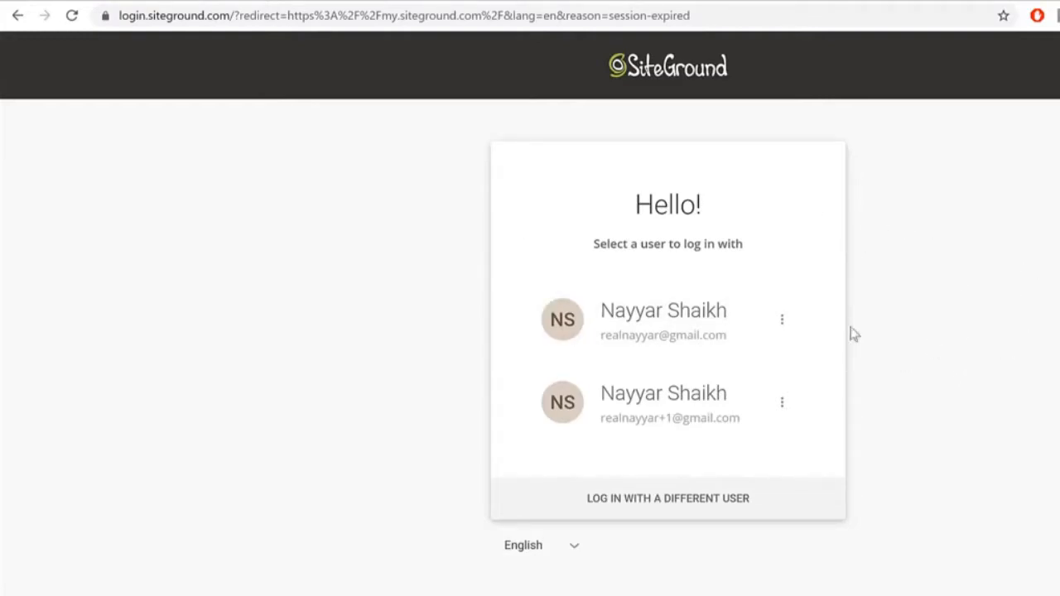
click(626, 441)
click(643, 334)
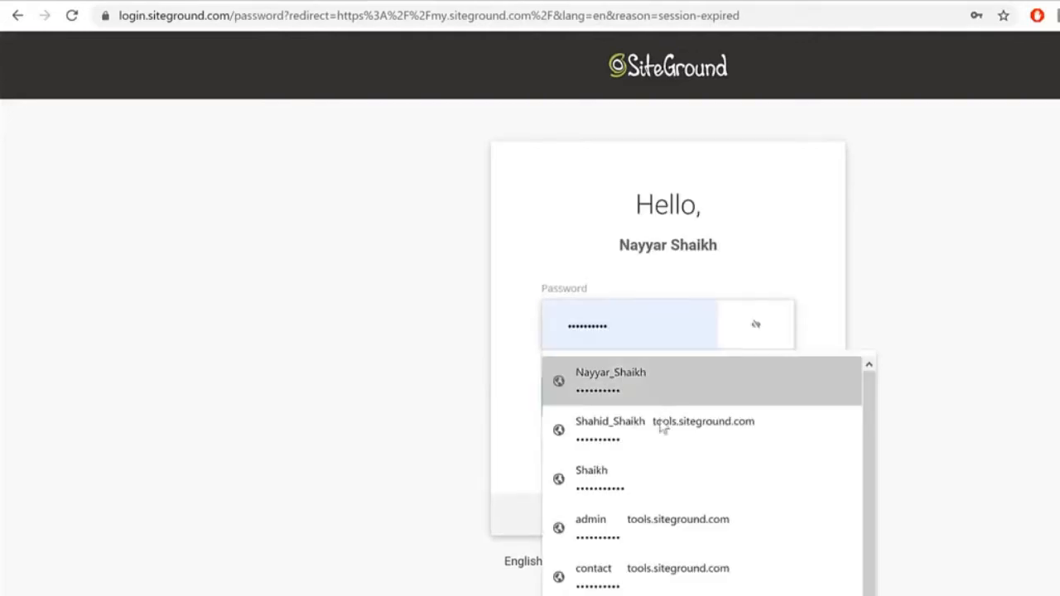
click(644, 478)
click(653, 410)
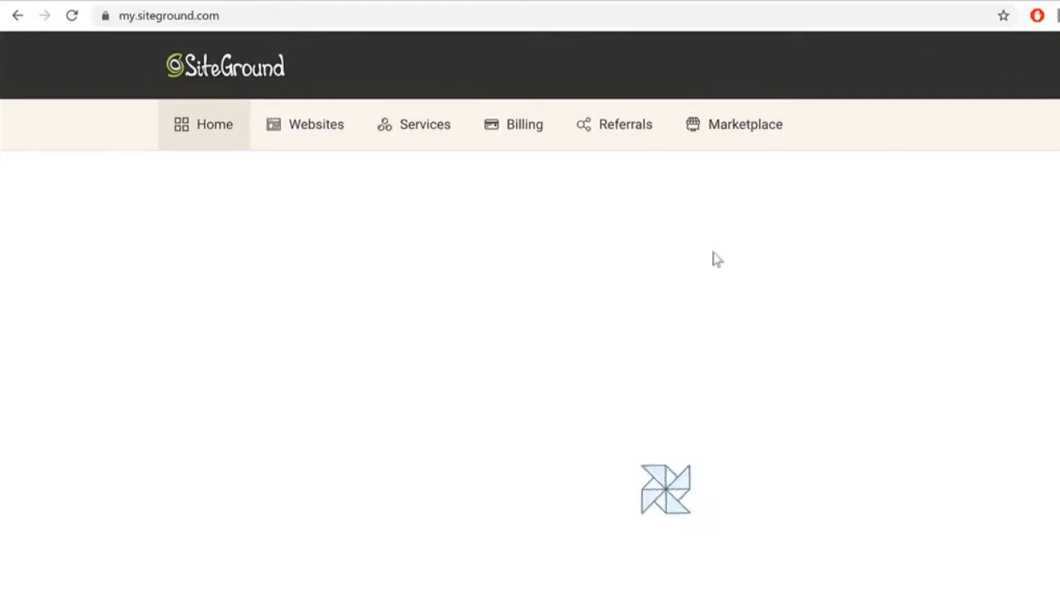
Step: Open the Websites list and locate the WooCommerce site
click(308, 135)
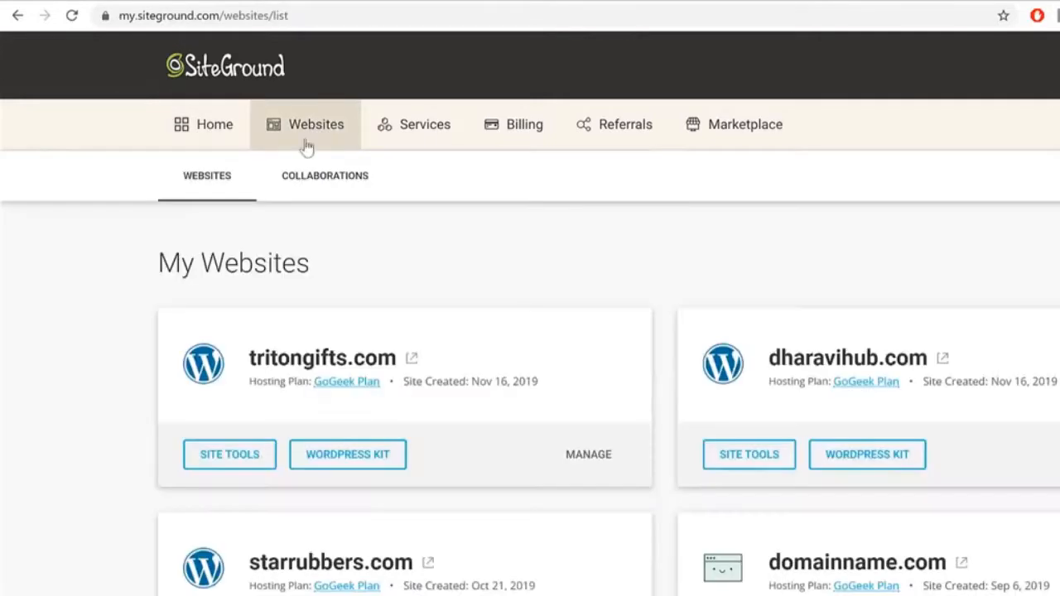
scroll(977, 251, down, 5)
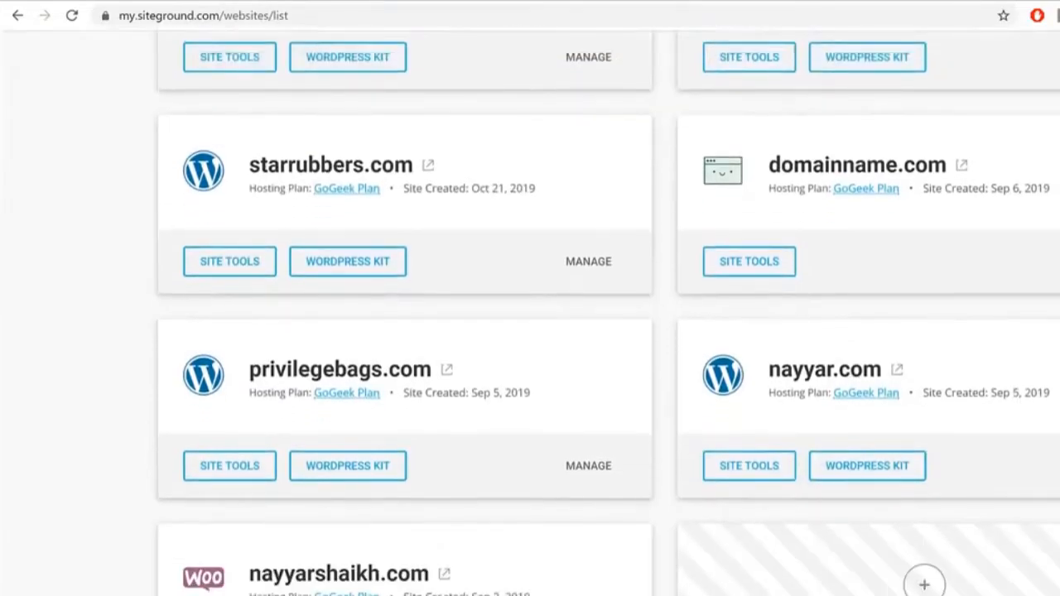
scroll(694, 570, up, 5)
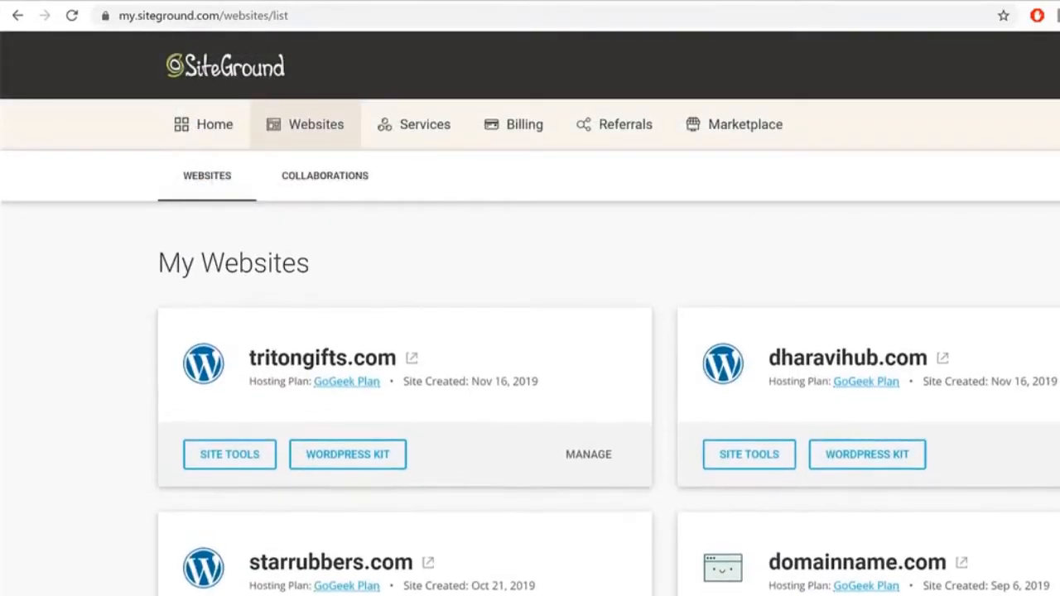
scroll(530, 313, down, 5)
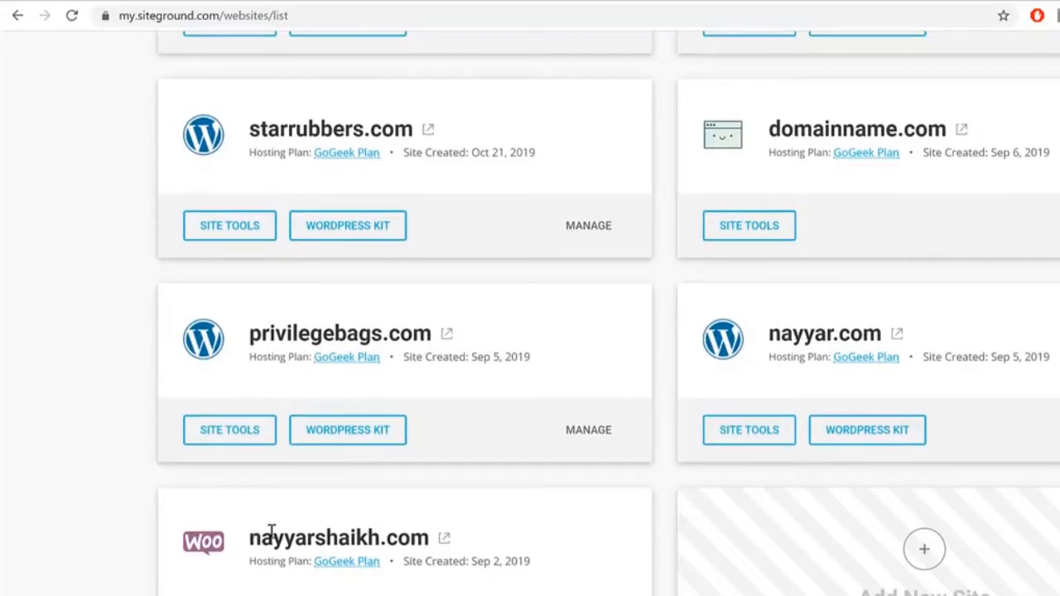
triple_click(433, 532)
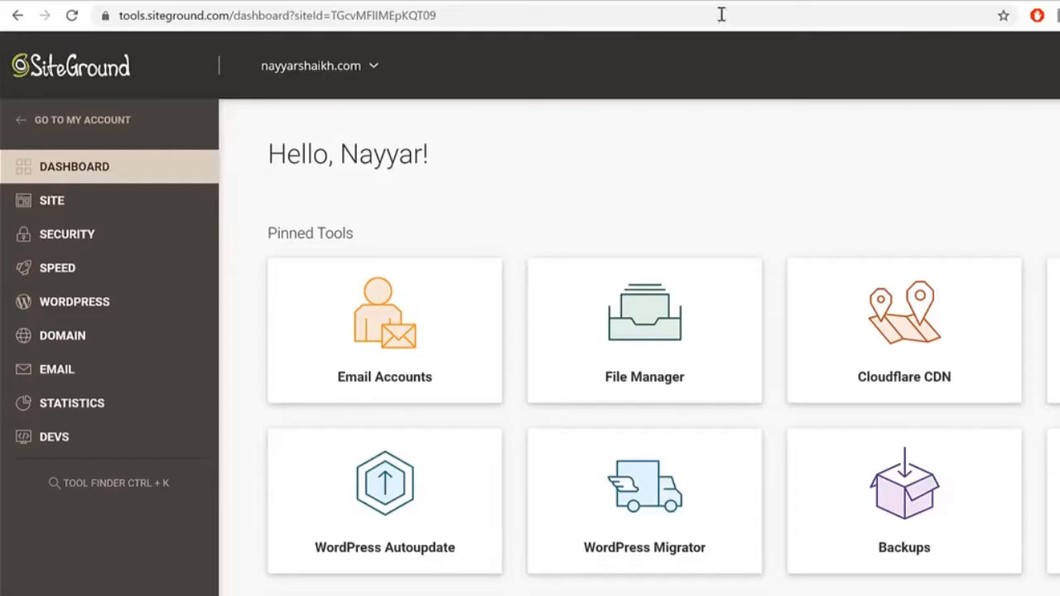
Step: Open GoDaddy in a new tab and sign in to the account
key(ctrl+t)
text(gof)
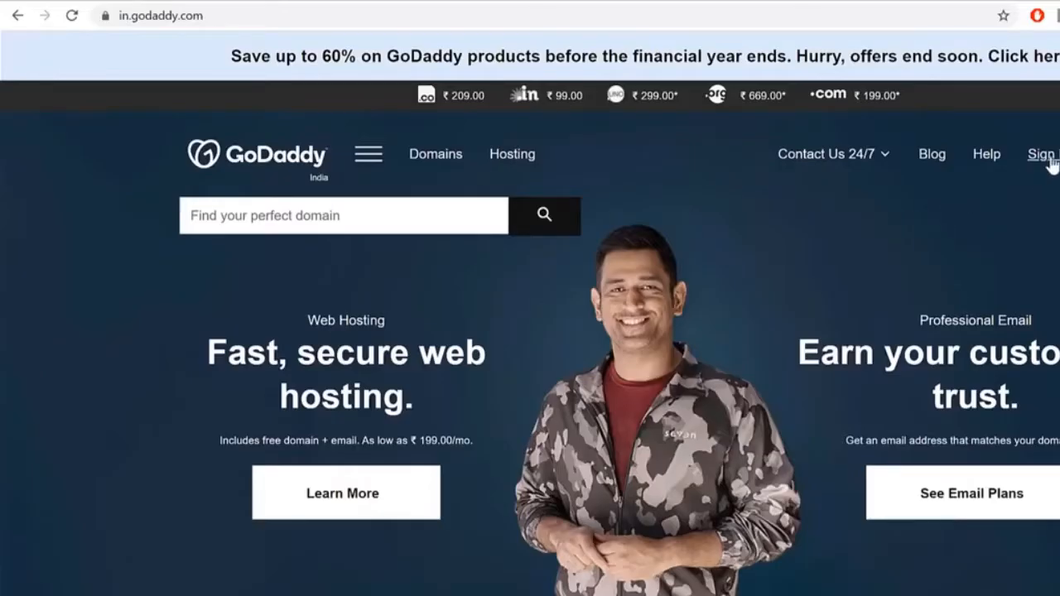
click(1047, 158)
click(865, 329)
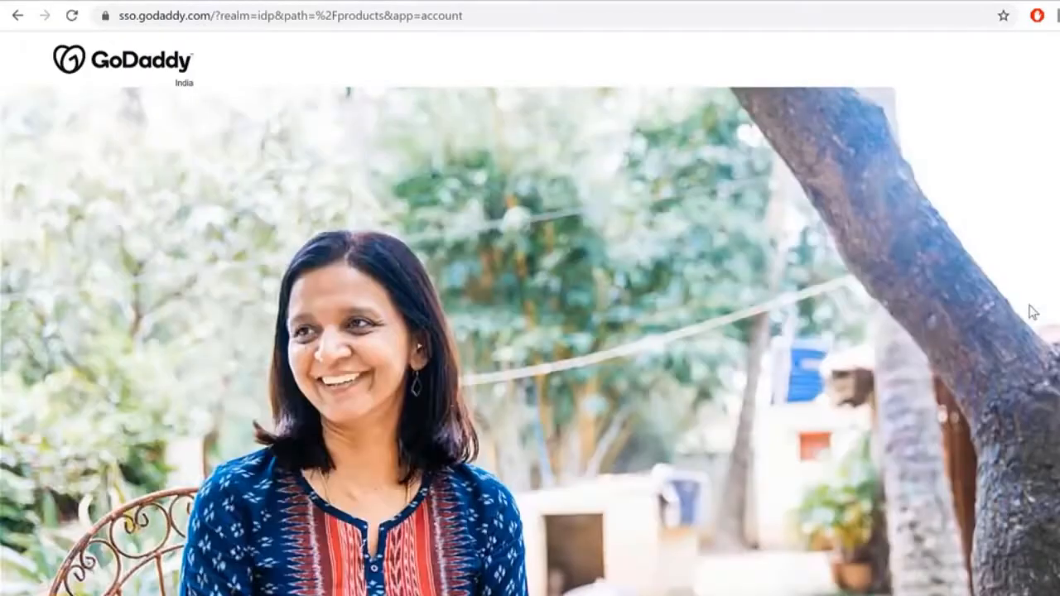
click(990, 437)
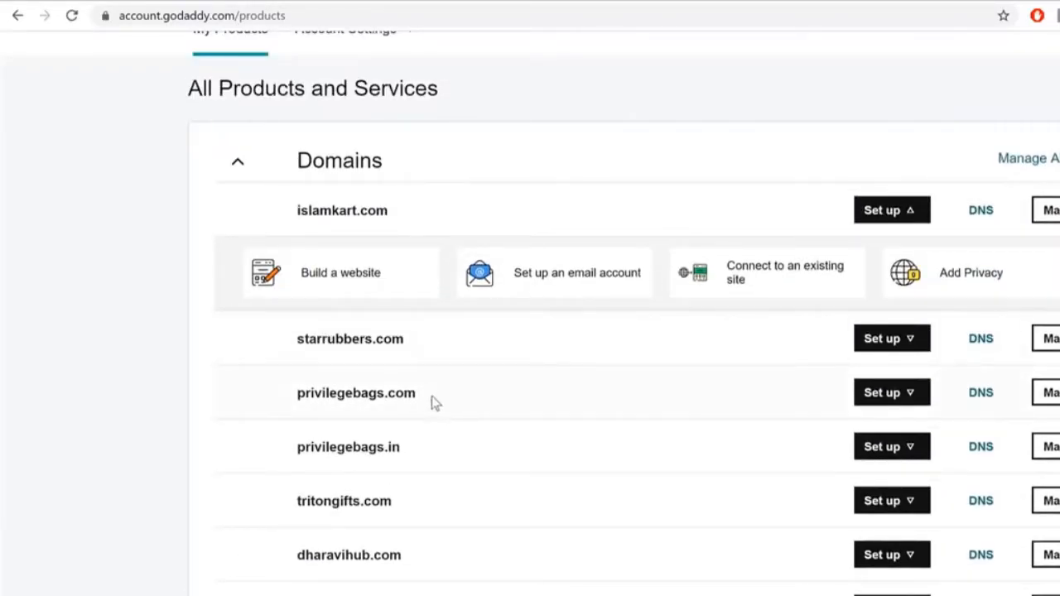
Step: Open DNS management for privilegebags.com and start changing its nameservers
drag(432, 403, 284, 411)
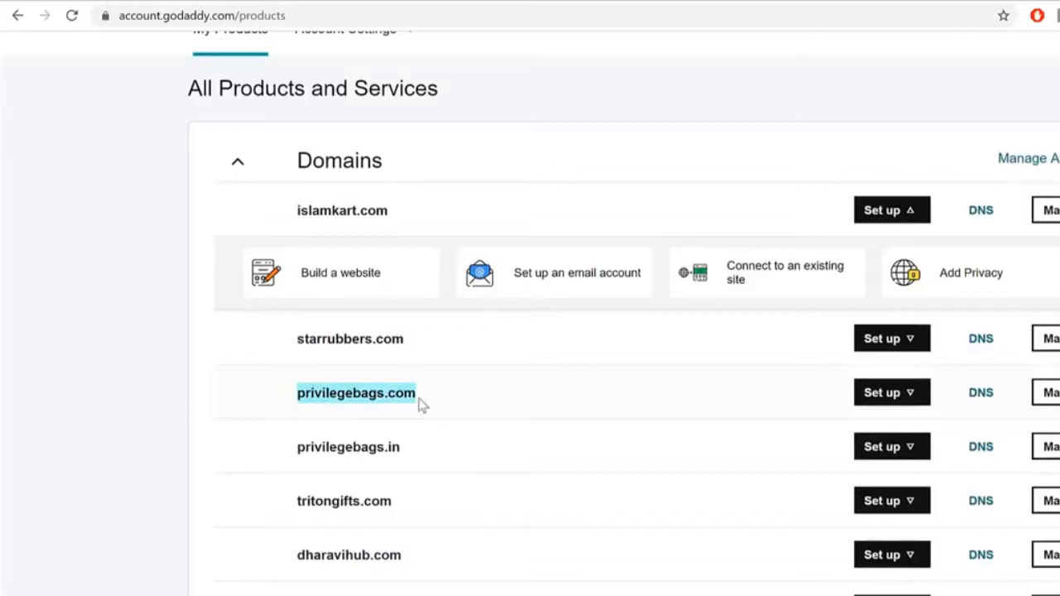
click(309, 393)
drag(296, 393, 421, 402)
click(981, 397)
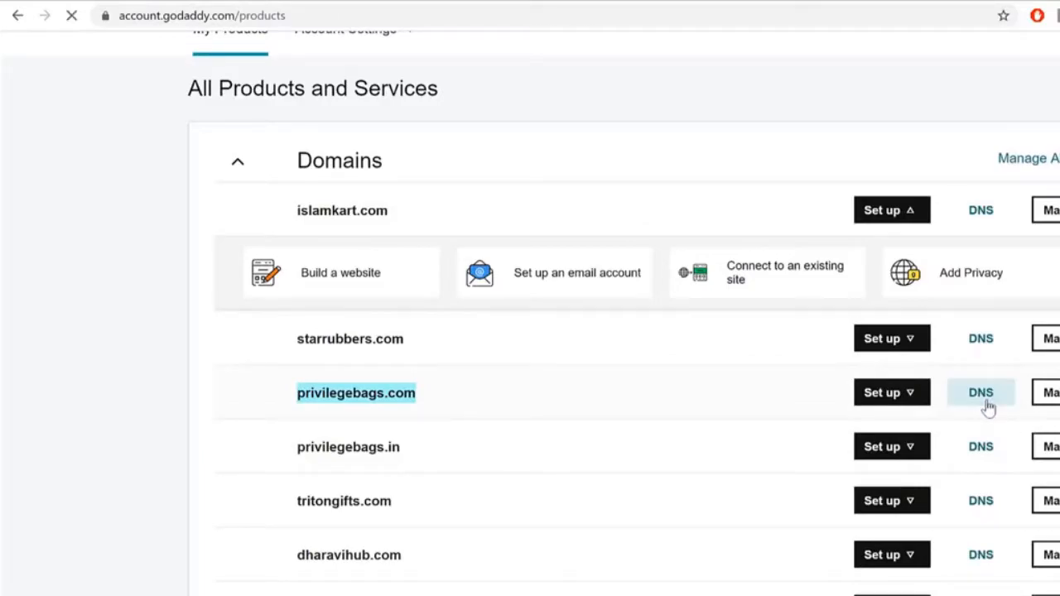
scroll(372, 364, down, 5)
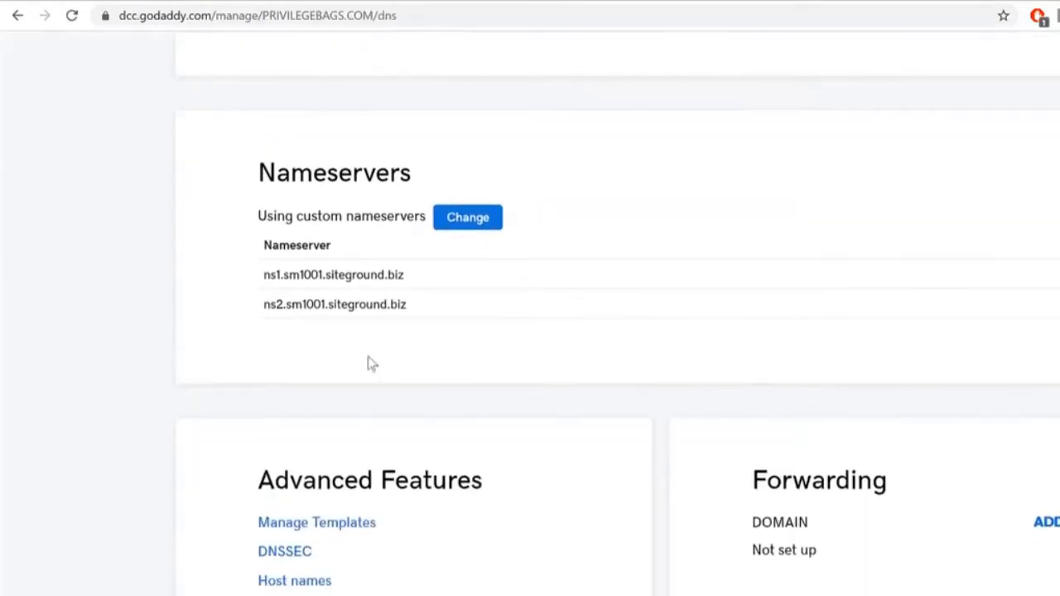
click(483, 212)
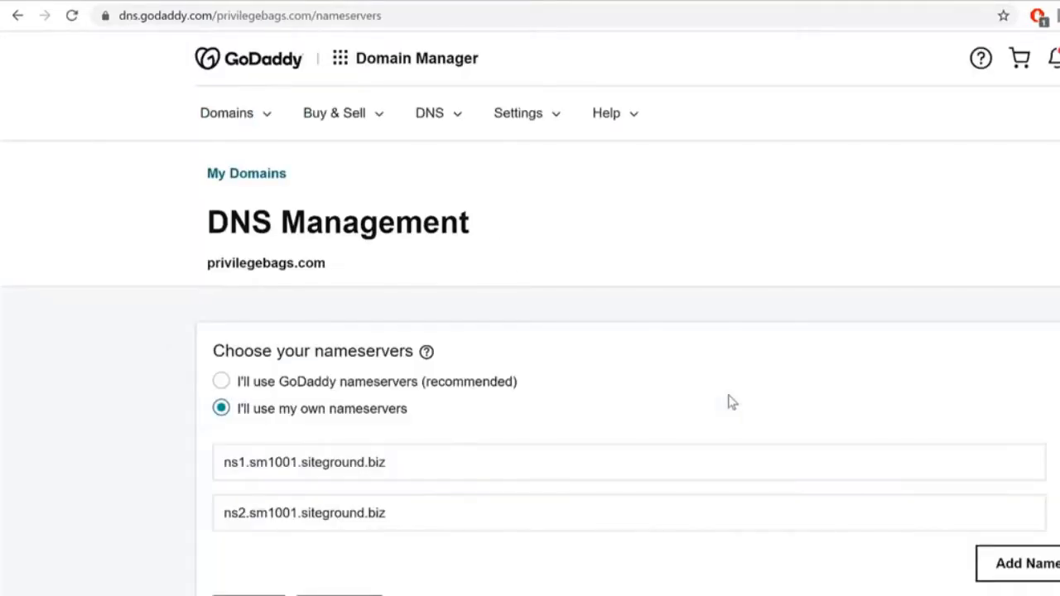
Step: Clear both existing nameserver entries, then return to the SiteGround tab
click(420, 452)
key(ctrl+a)
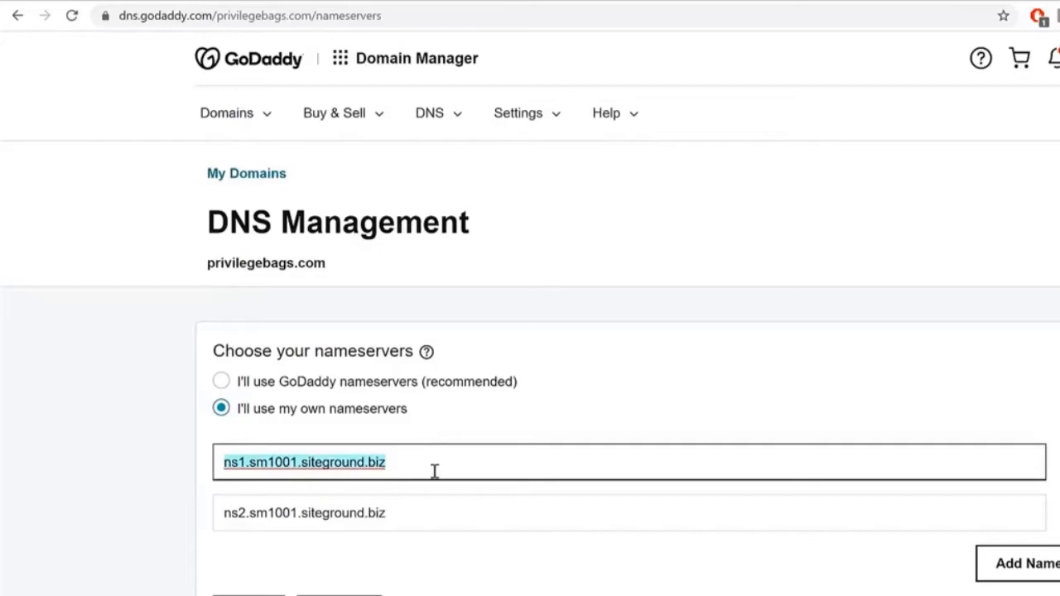
key(BackSpace)
click(419, 516)
key(ctrl+a)
key(BackSpace)
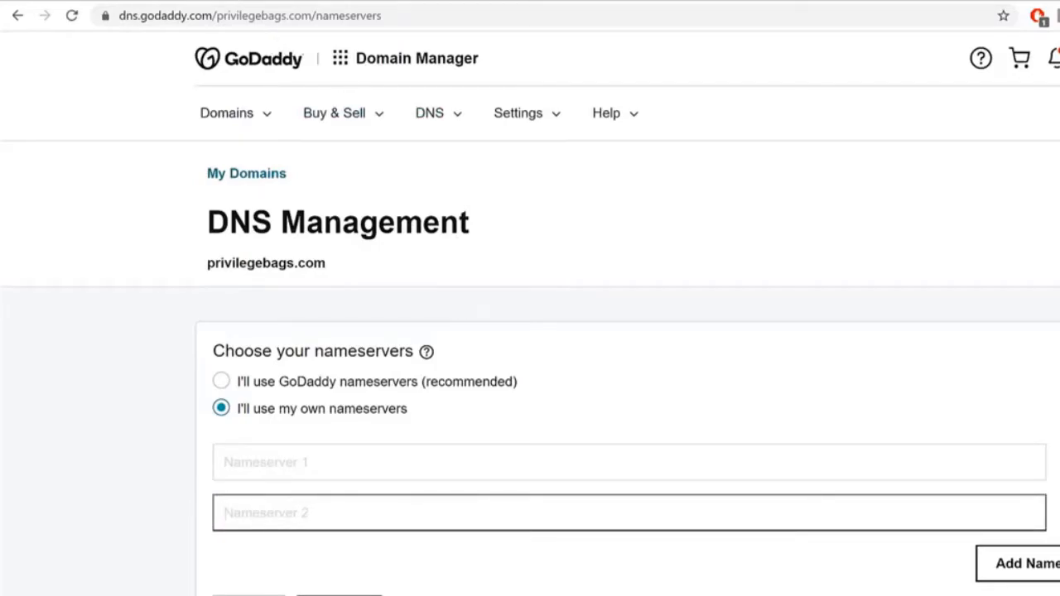
click(235, 1)
Step: Copy ns1.sm1001.siteground.biz from SiteGround and paste it into GoDaddy's Nameserver 1
scroll(662, 348, down, 7)
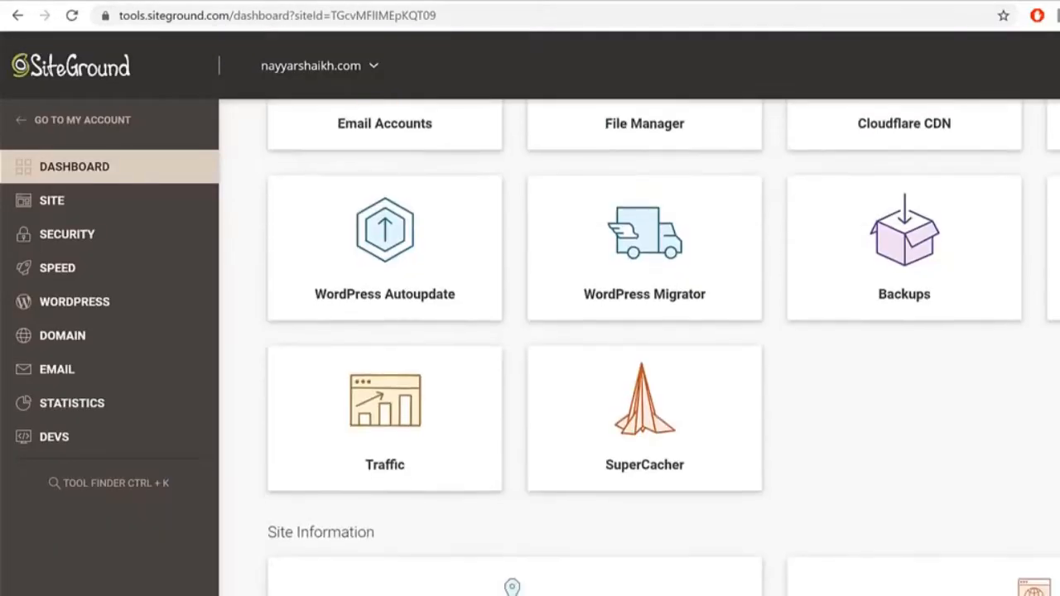
drag(922, 343, 1056, 346)
key(ctrl+c)
click(939, 346)
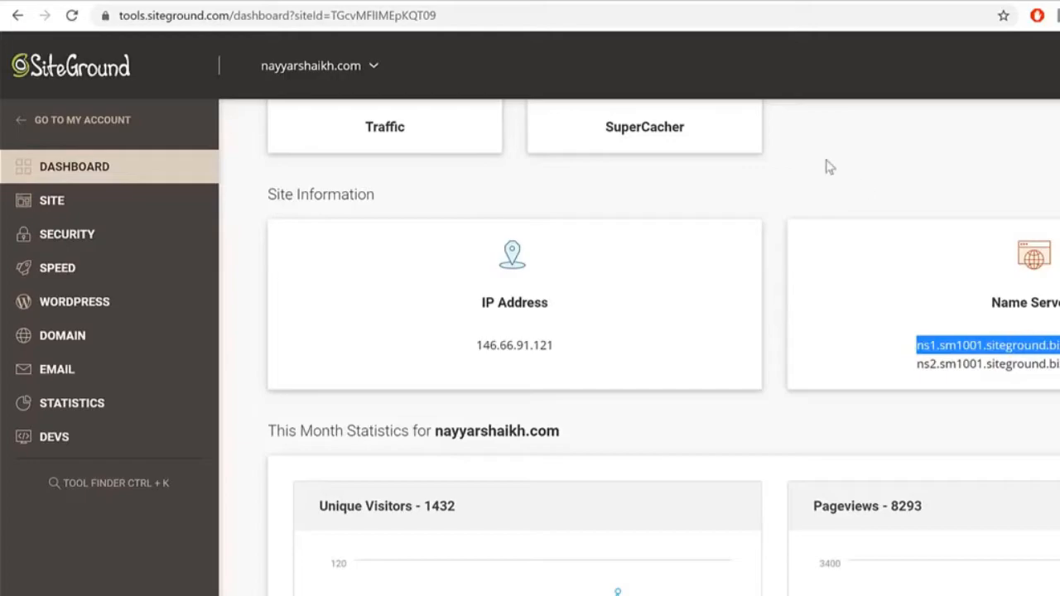
click(537, 3)
click(410, 470)
key(ctrl+v)
Step: Copy ns2.sm1001.siteground.biz and paste it into Nameserver 2, then return to SiteGround
key(ctrl+shift+Tab)
drag(917, 365, 1059, 372)
key(ctrl+c)
key(ctrl+Tab)
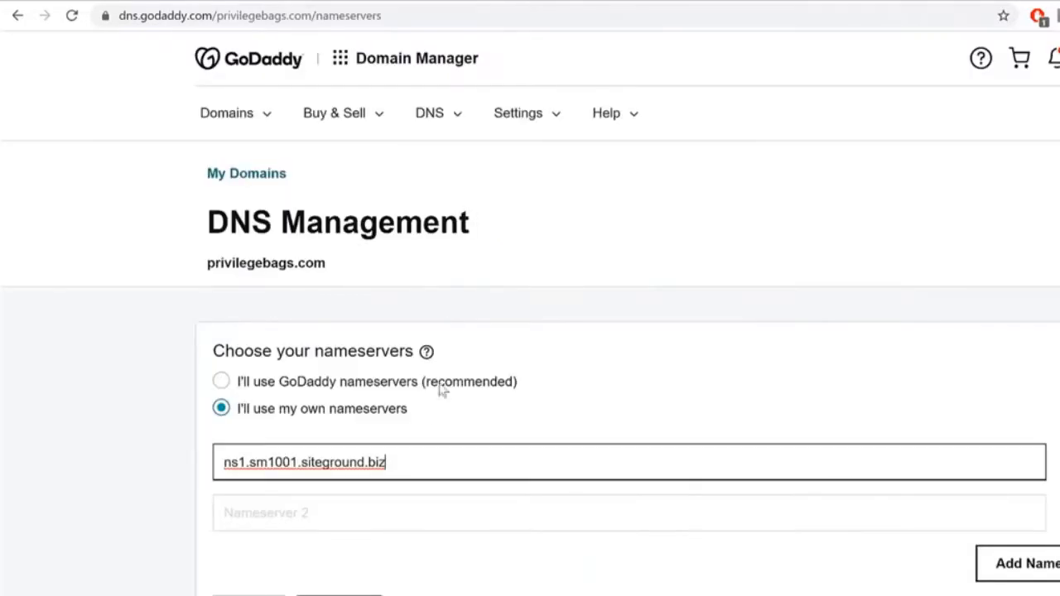
click(372, 512)
key(ctrl+v)
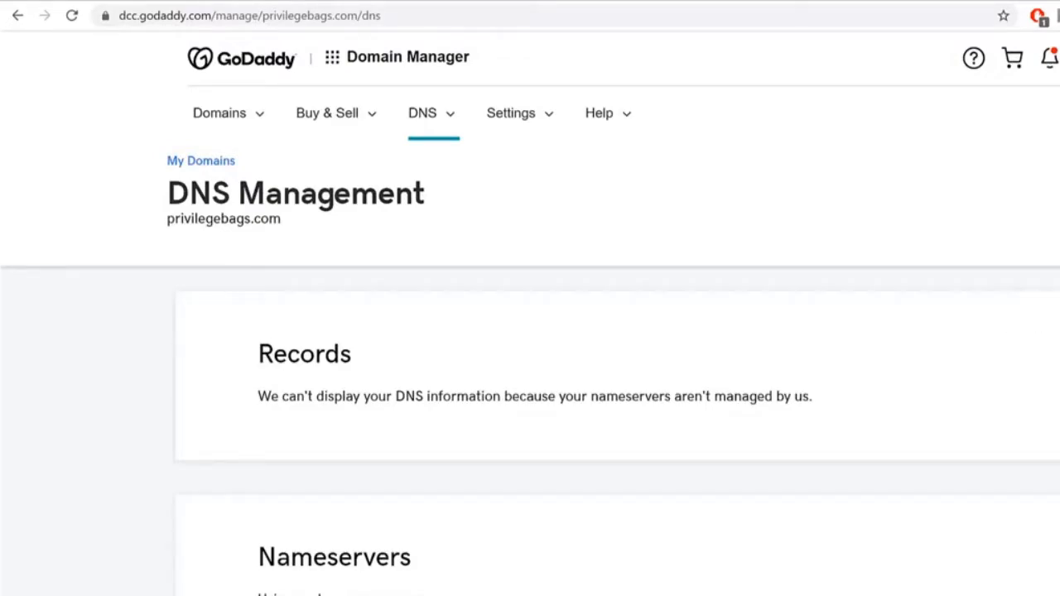
click(319, 3)
scroll(895, 370, up, 4)
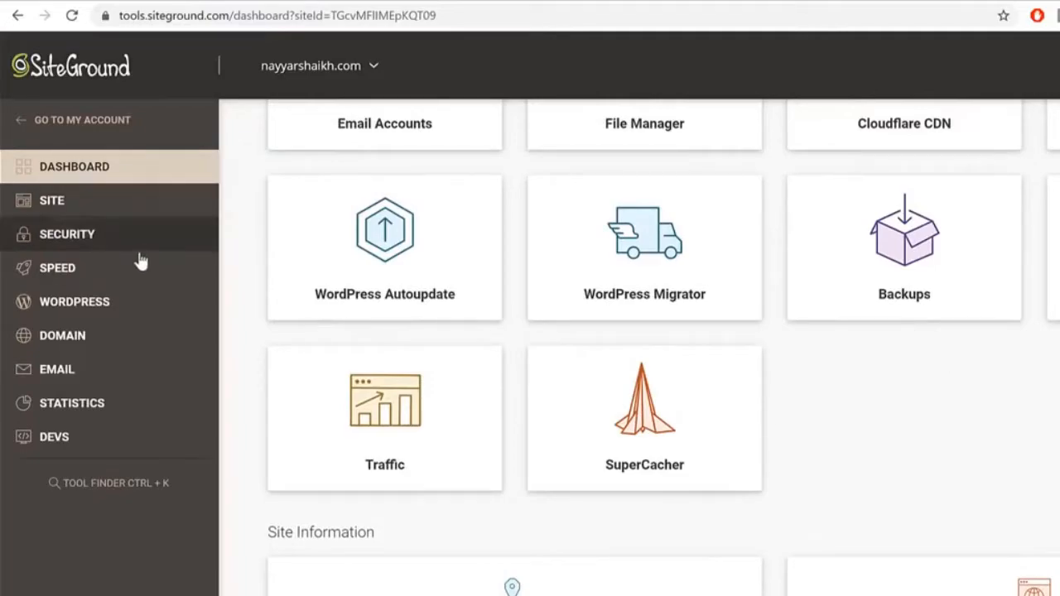
Step: Open Security > SSL Manager and select the eduma2 subdomain
click(81, 240)
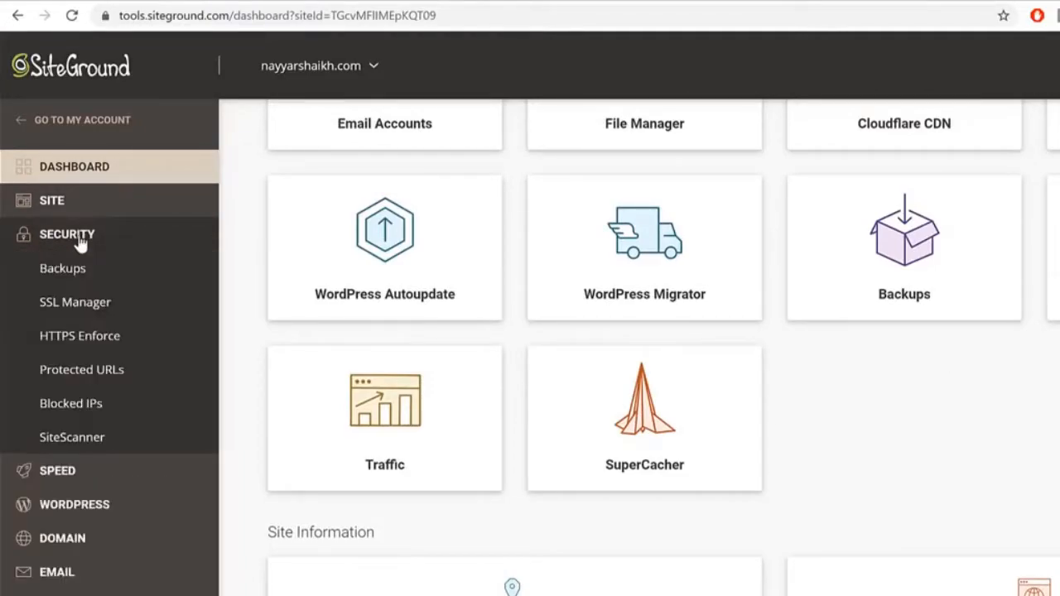
click(76, 313)
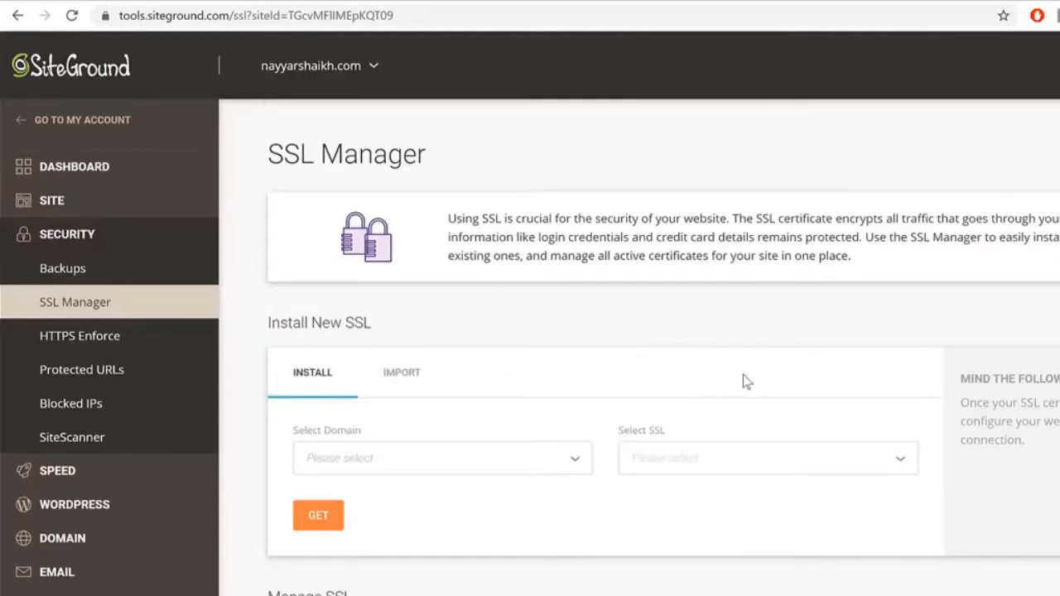
scroll(582, 386, down, 2)
click(397, 220)
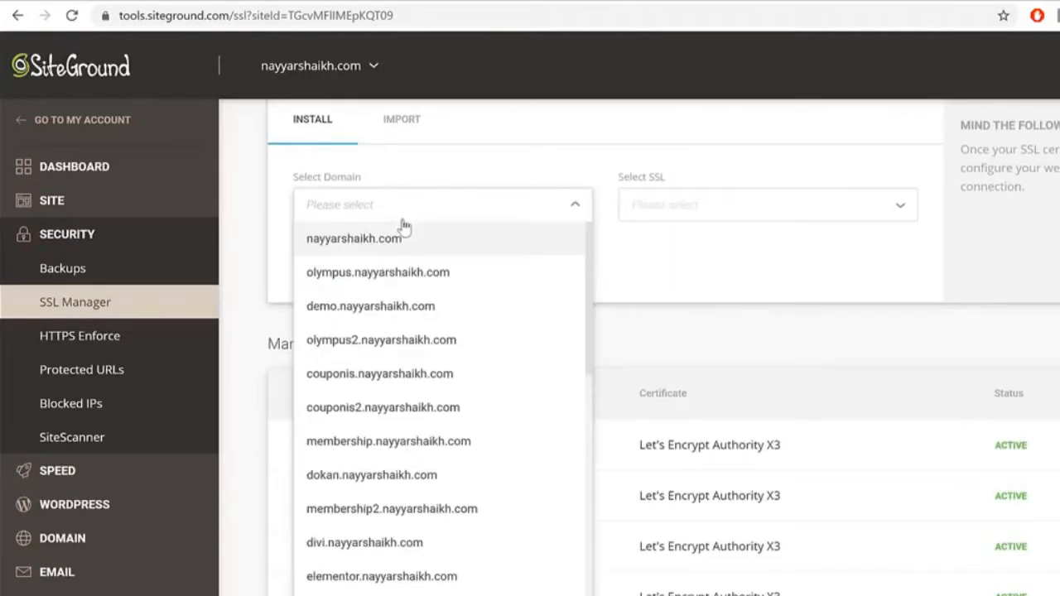
scroll(469, 346, down, 10)
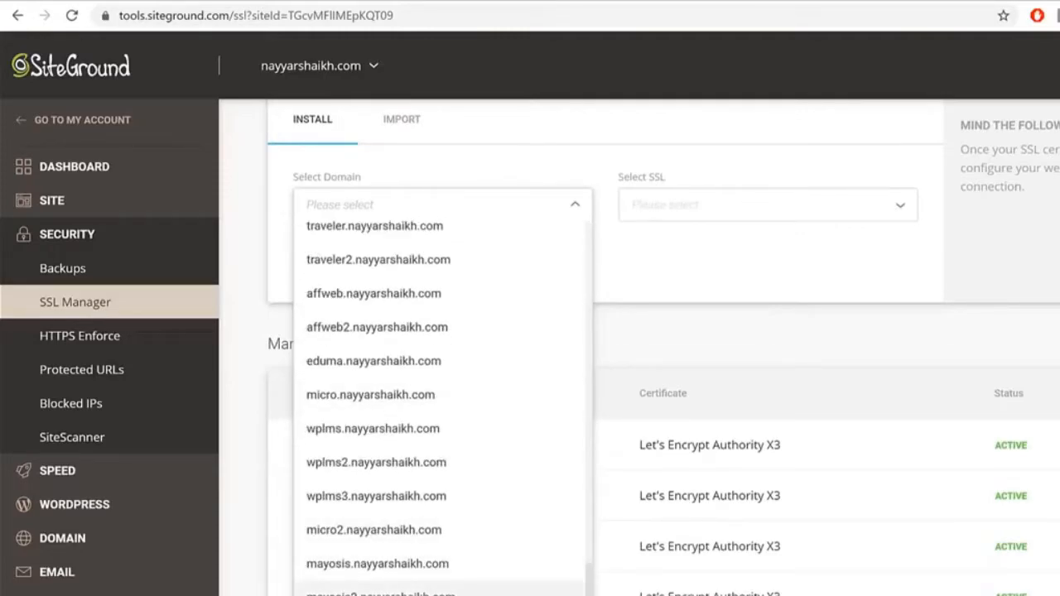
click(447, 595)
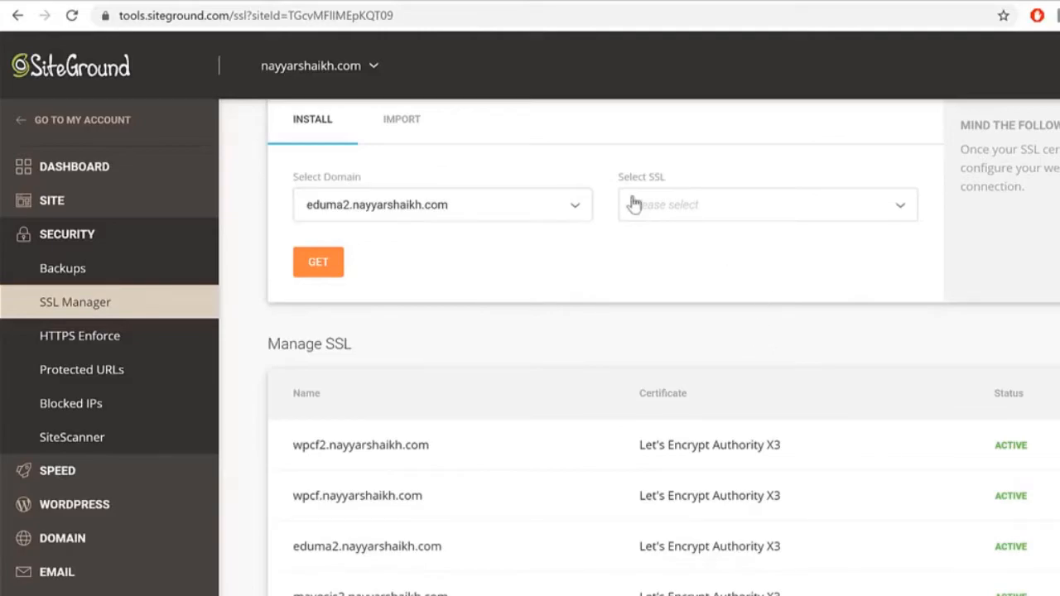
Step: Review the SSL types, then confirm eduma2's Let's Encrypt certificate shows ACTIVE in Manage SSL
click(754, 209)
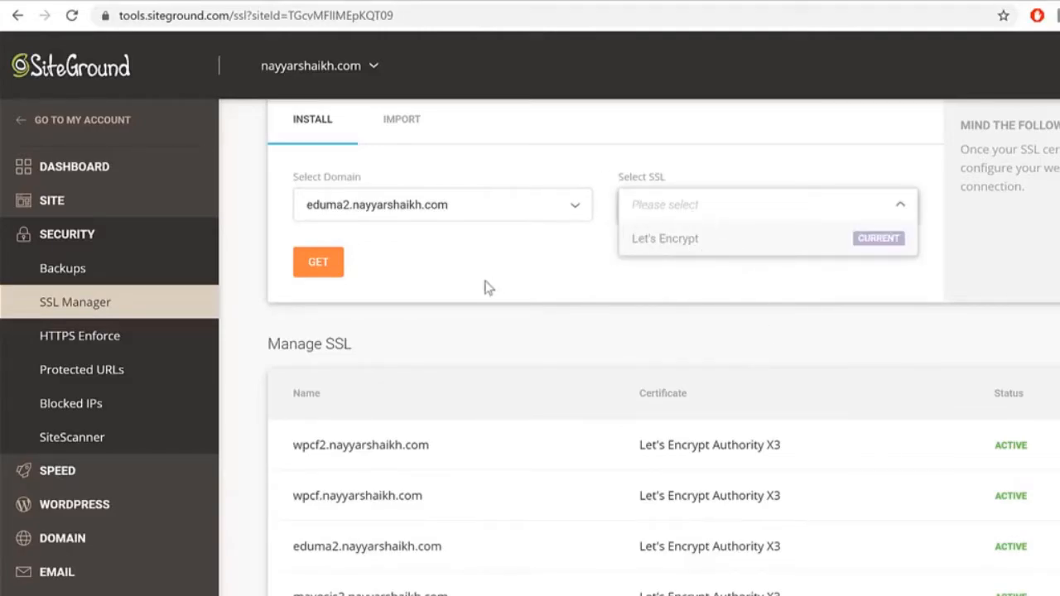
drag(572, 302, 582, 338)
click(581, 339)
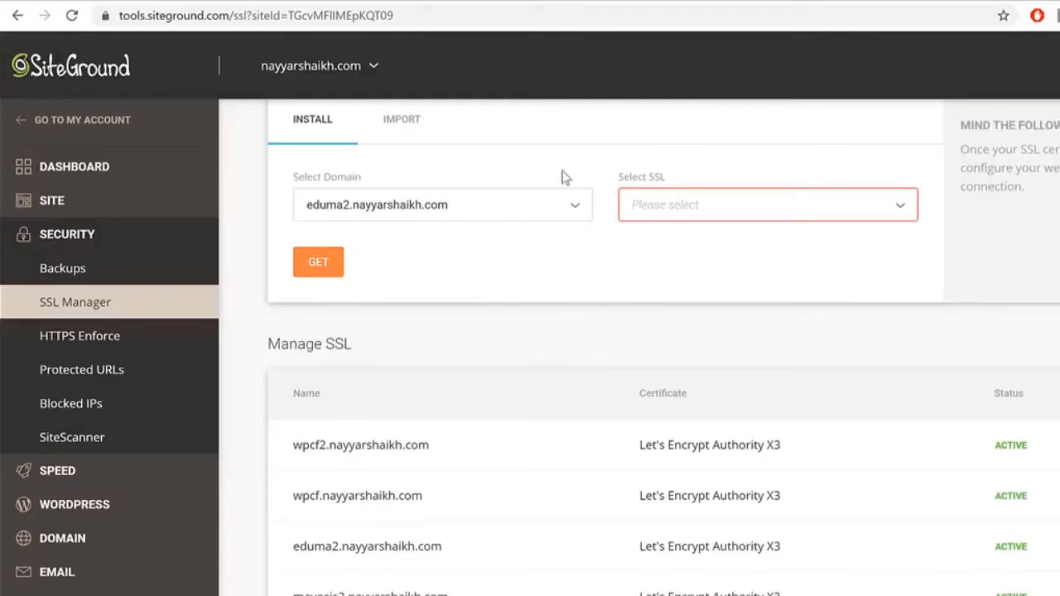
scroll(603, 280, down, 1)
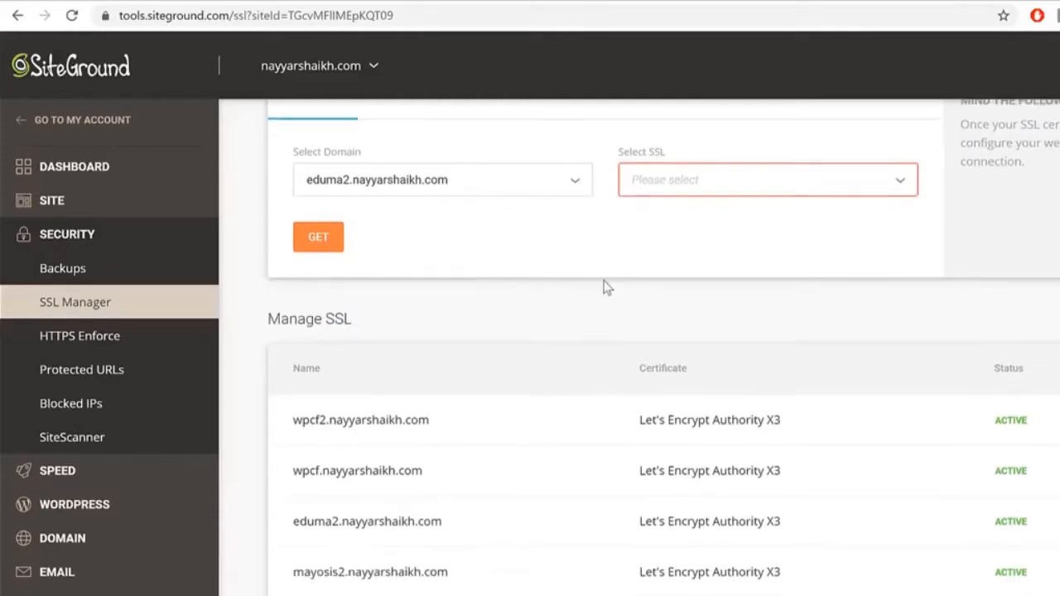
scroll(603, 288, down, 2)
drag(295, 376, 452, 379)
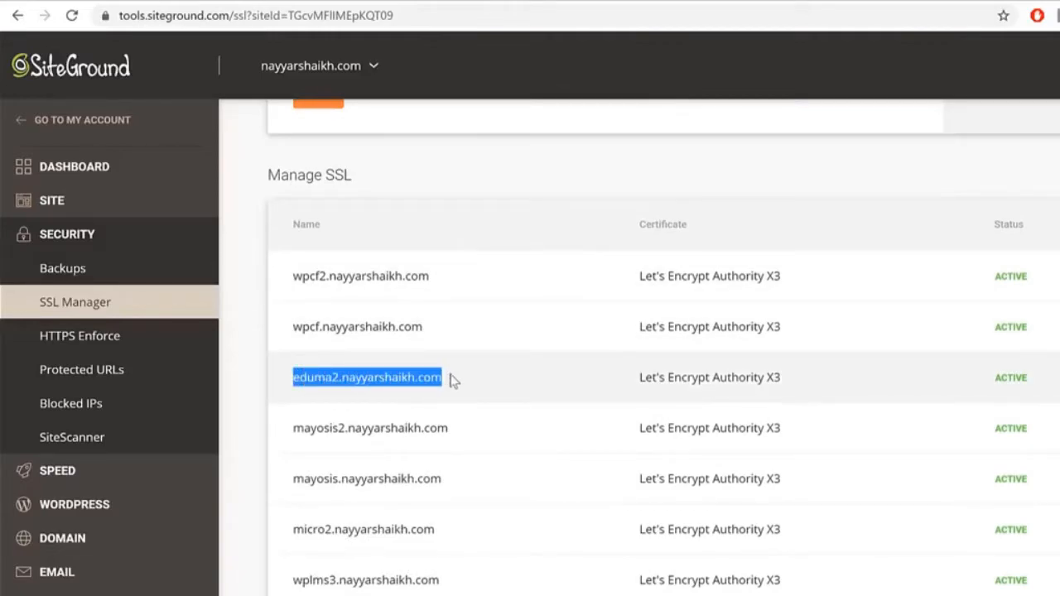
drag(1045, 379, 984, 380)
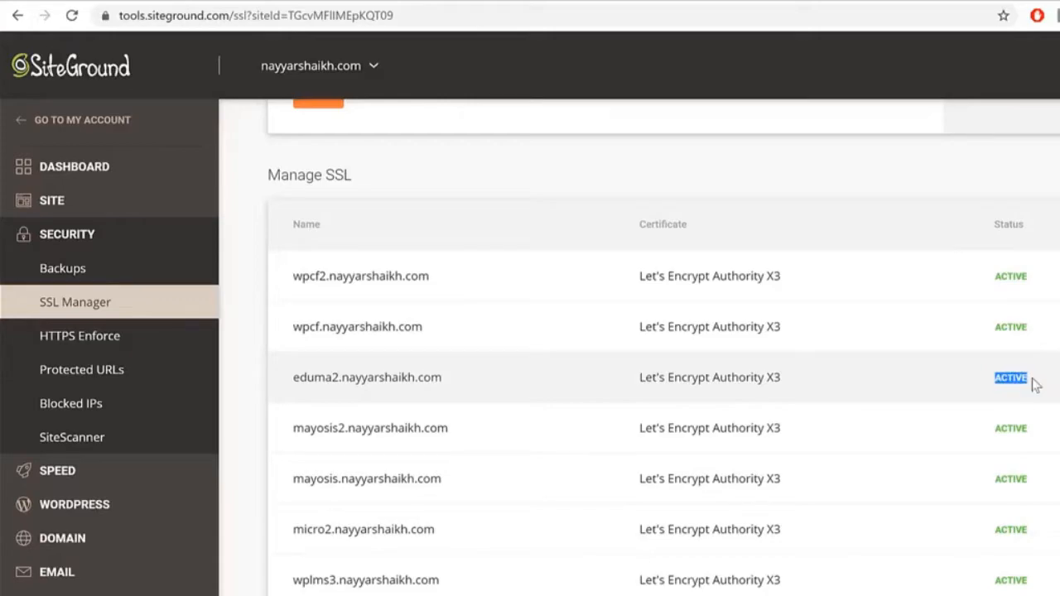
scroll(968, 424, up, 4)
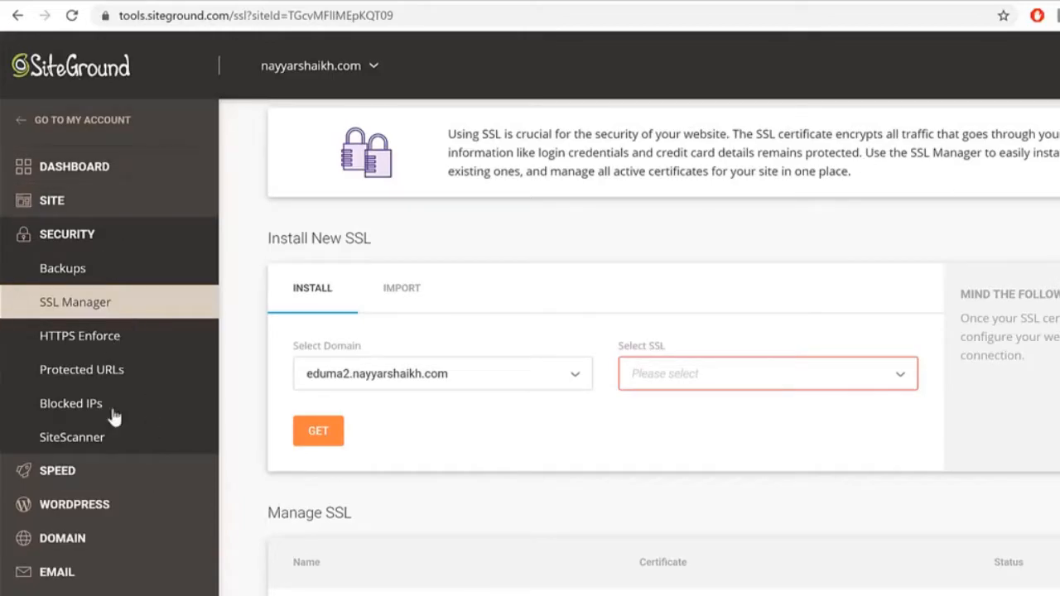
Step: Under WordPress > Install & Manage, choose a plain WordPress install on the eduma2 subdomain
click(124, 507)
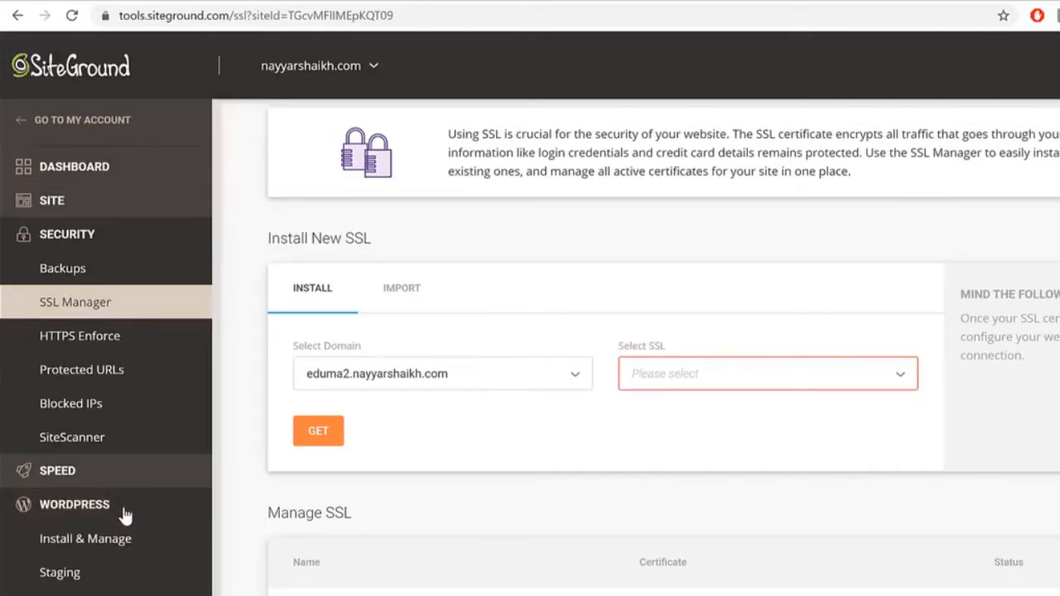
click(124, 540)
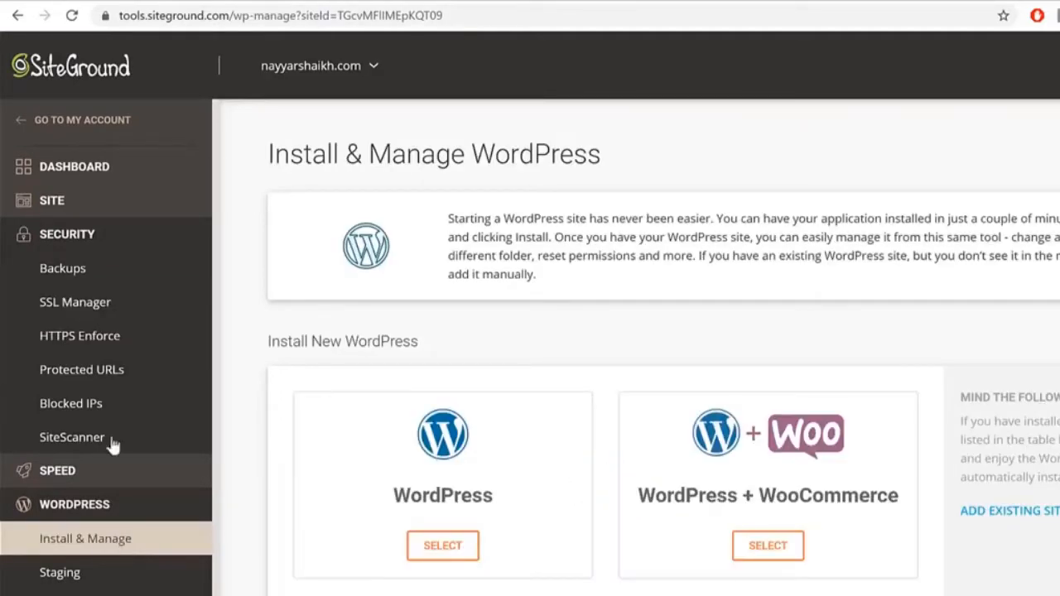
click(479, 466)
click(412, 257)
scroll(461, 458, down, 10)
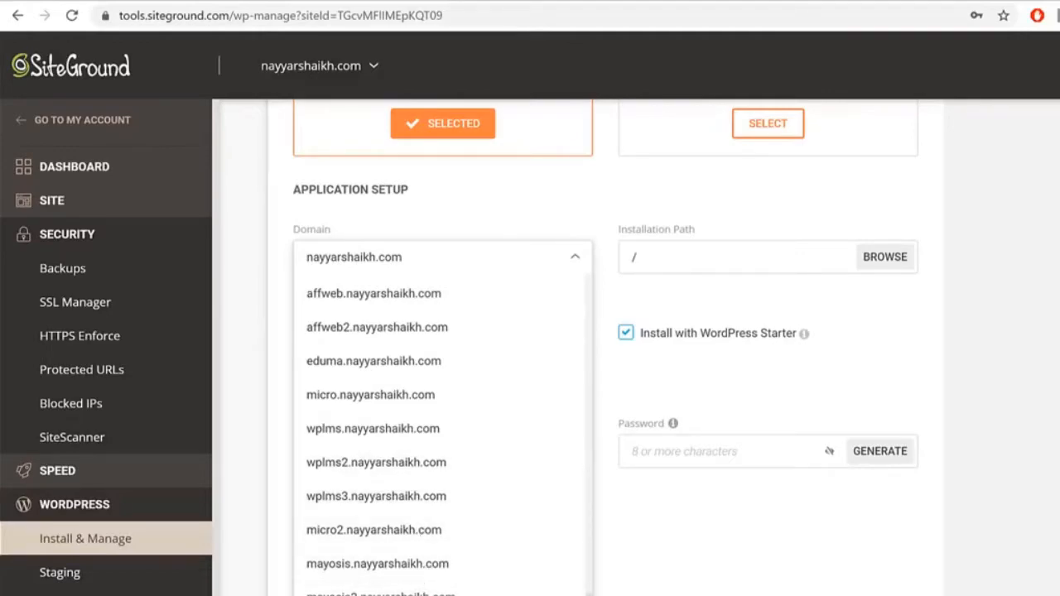
click(410, 361)
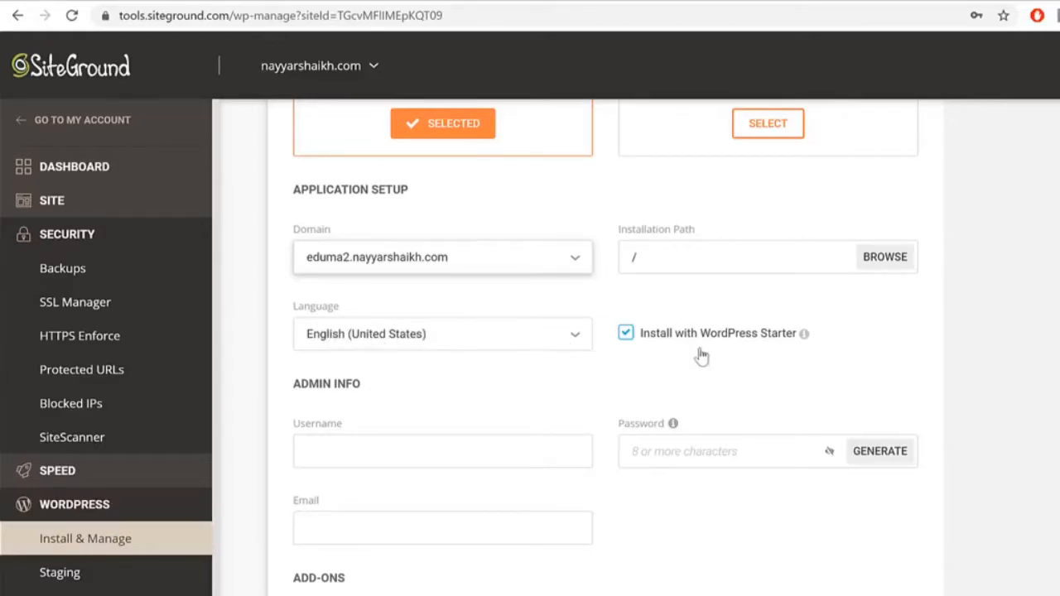
Step: Uncheck the WordPress Starter option
click(668, 342)
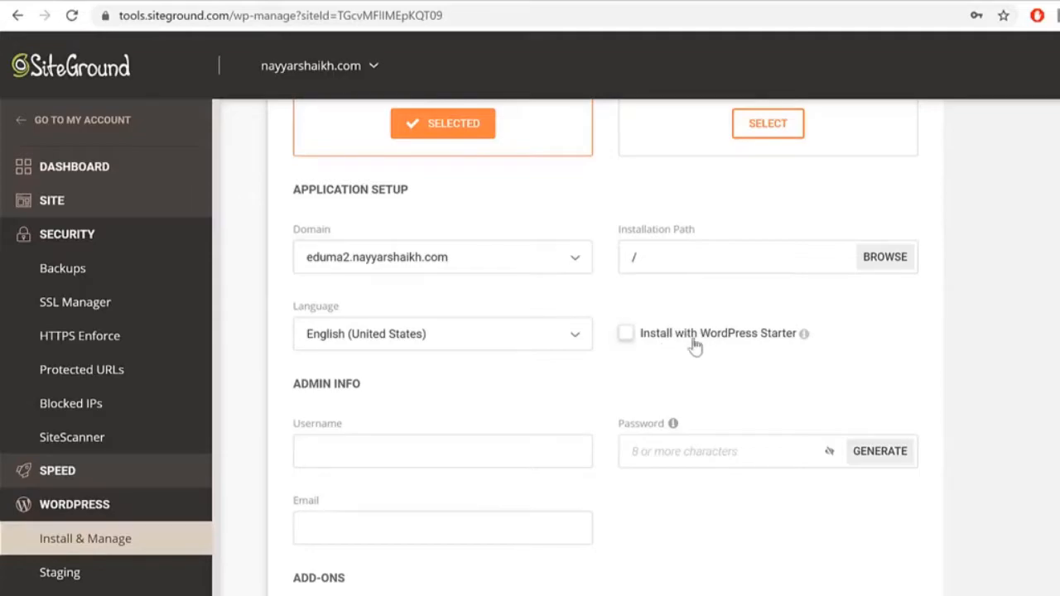
click(630, 344)
drag(640, 347, 778, 352)
click(625, 334)
Step: Fill in the admin username, password and email, then install WordPress
scroll(858, 319, down, 1)
click(406, 370)
text(Nayyar_S)
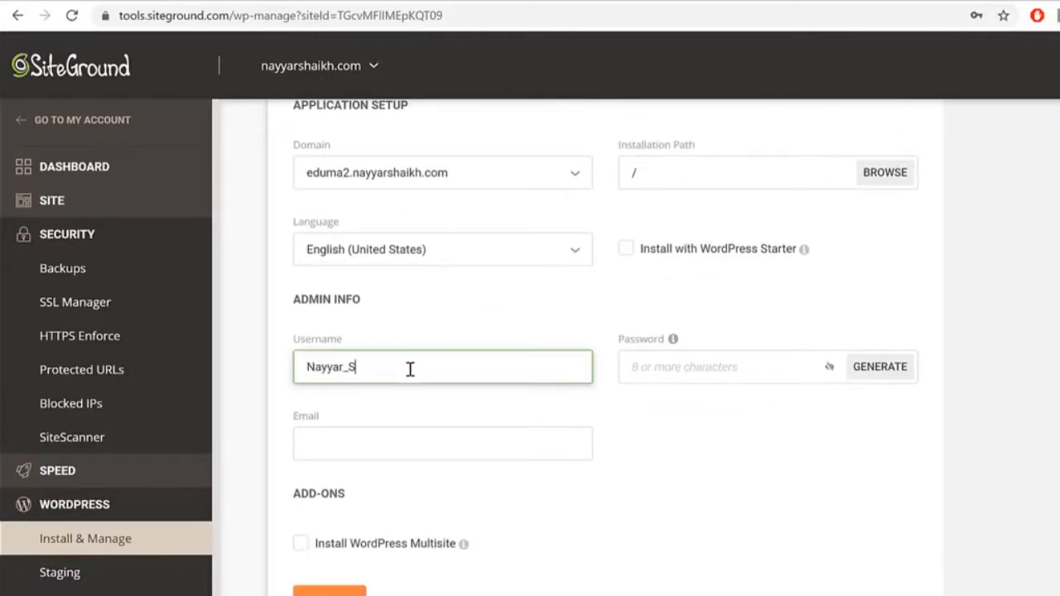
text(haikh)
key(Tab)
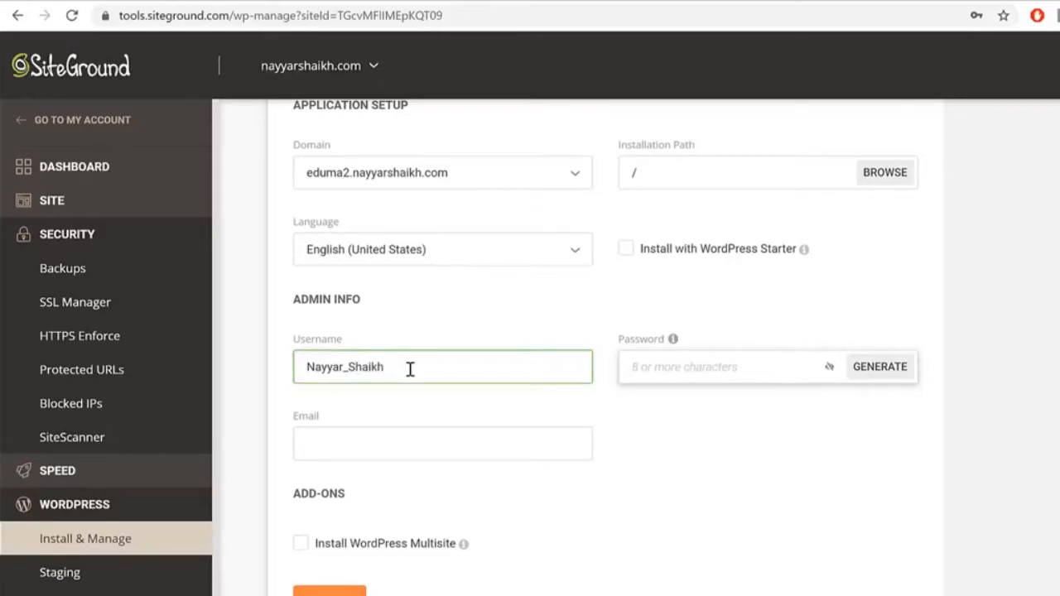
text(*******)
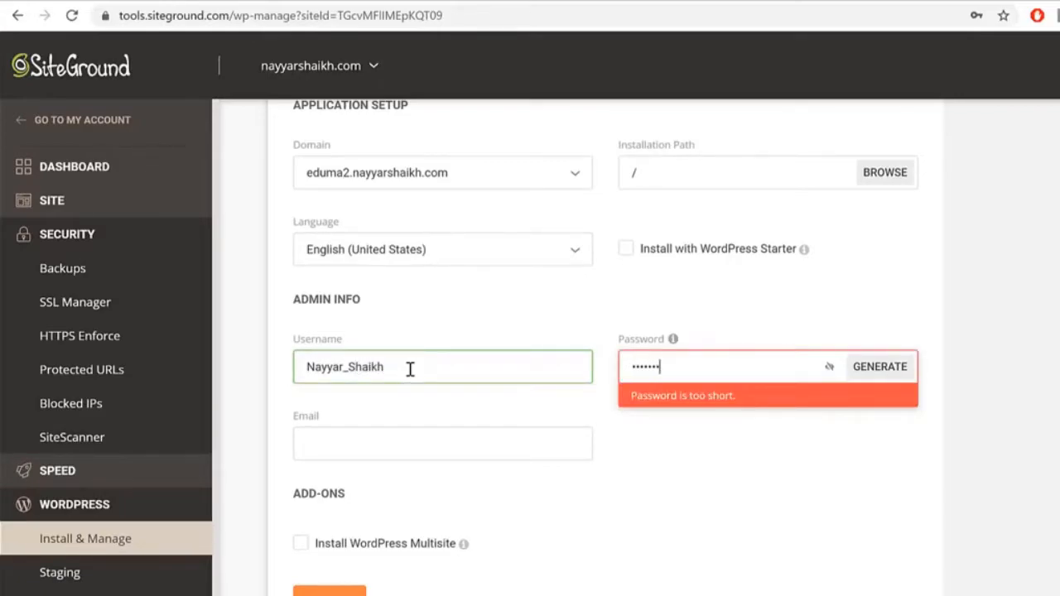
text(***)
click(356, 439)
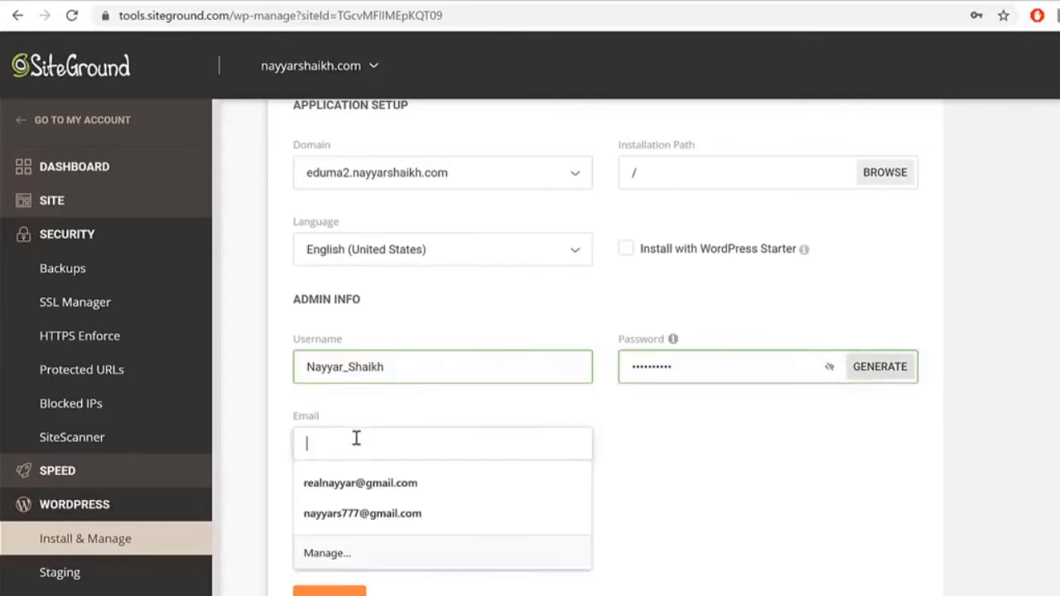
click(379, 478)
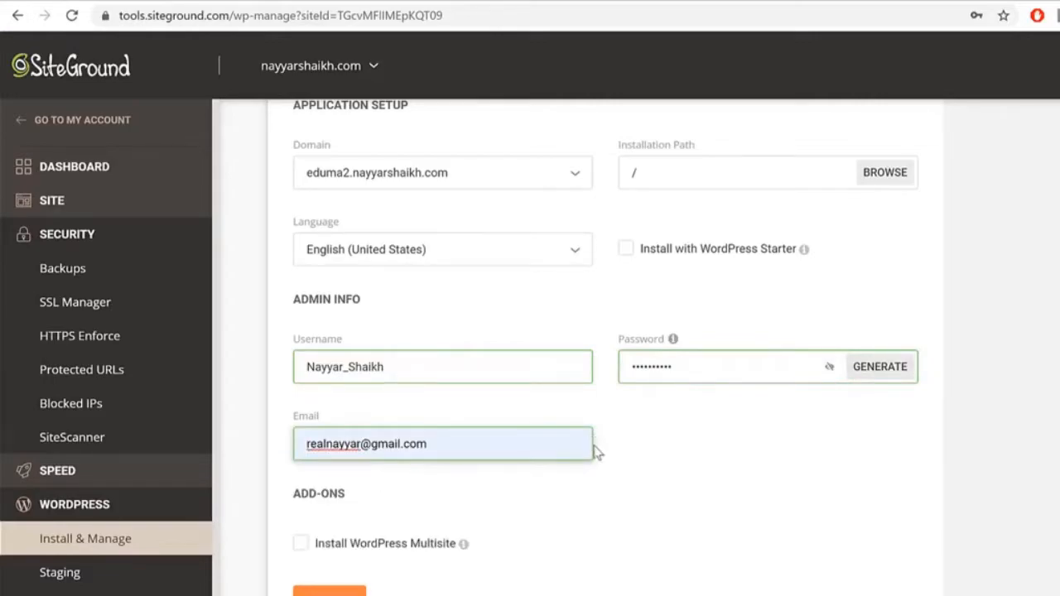
scroll(606, 348, up, 2)
scroll(606, 347, down, 2)
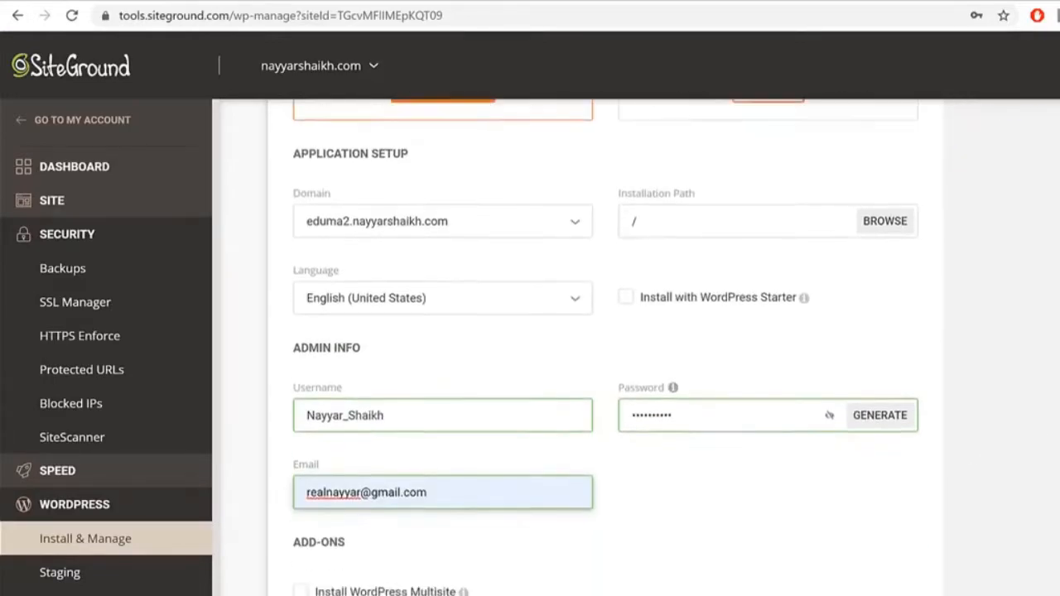
click(330, 592)
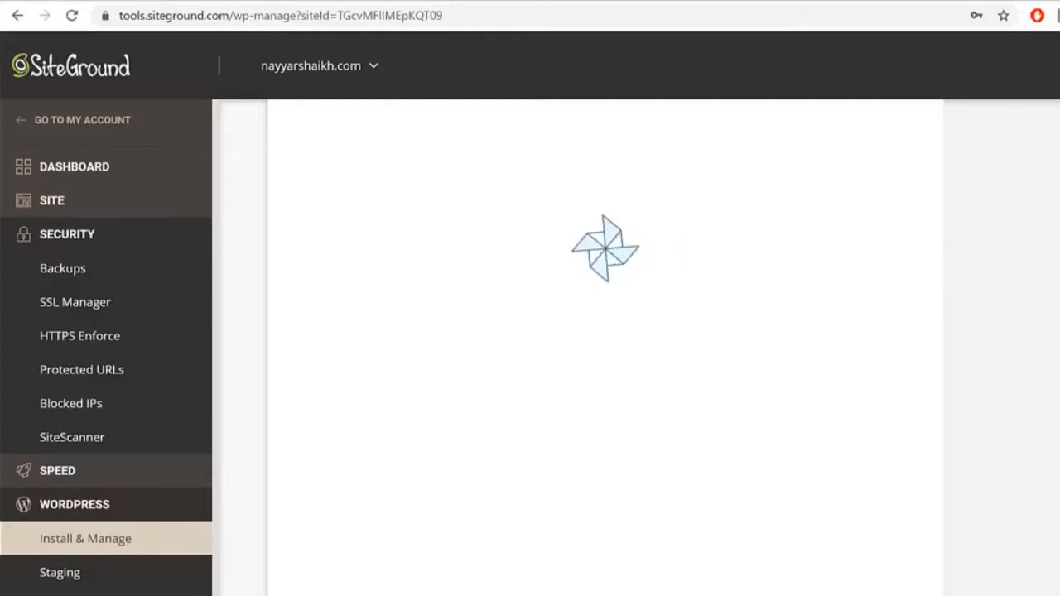
scroll(886, 379, down, 5)
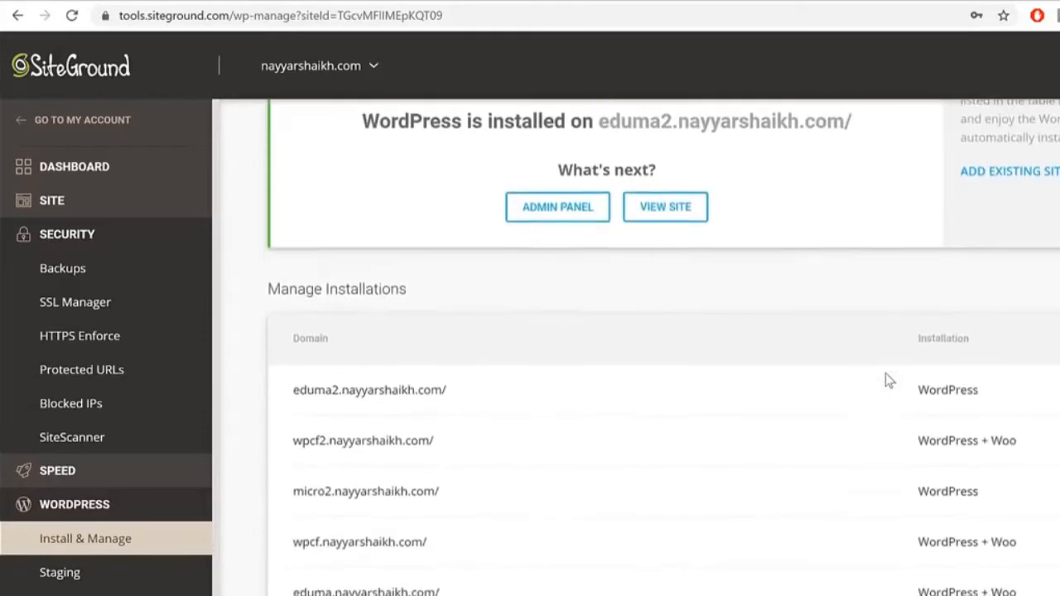
Step: Highlight the new eduma2.nayyarshaikh.com installation under Manage Installations
drag(449, 223, 289, 221)
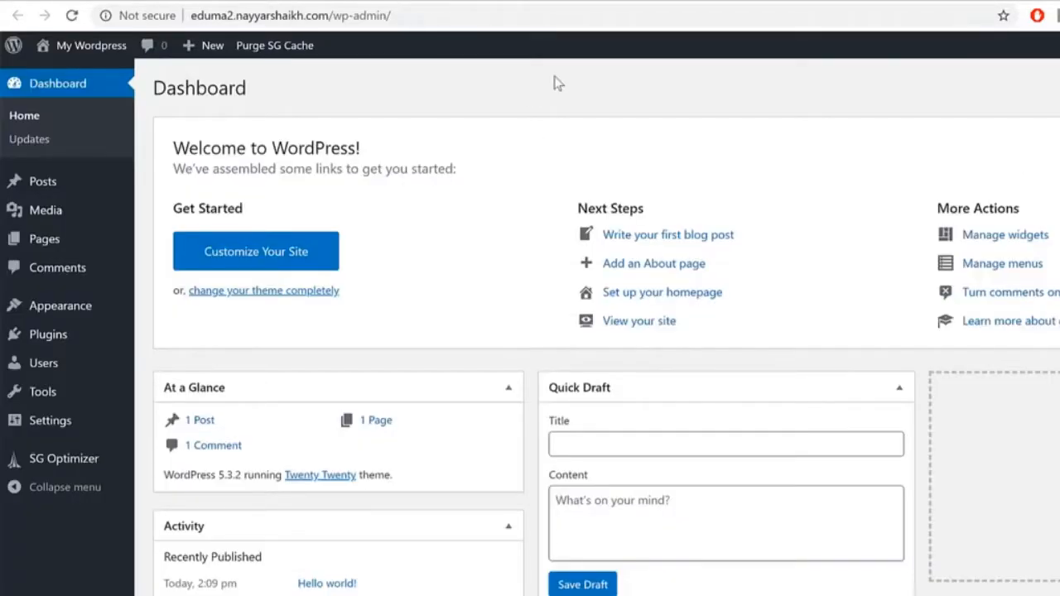
Step: Review the fresh Dashboard, highlight /wp-admin/ in the address bar, and open Posts
scroll(920, 367, down, 2)
scroll(921, 367, up, 2)
click(258, 17)
click(329, 16)
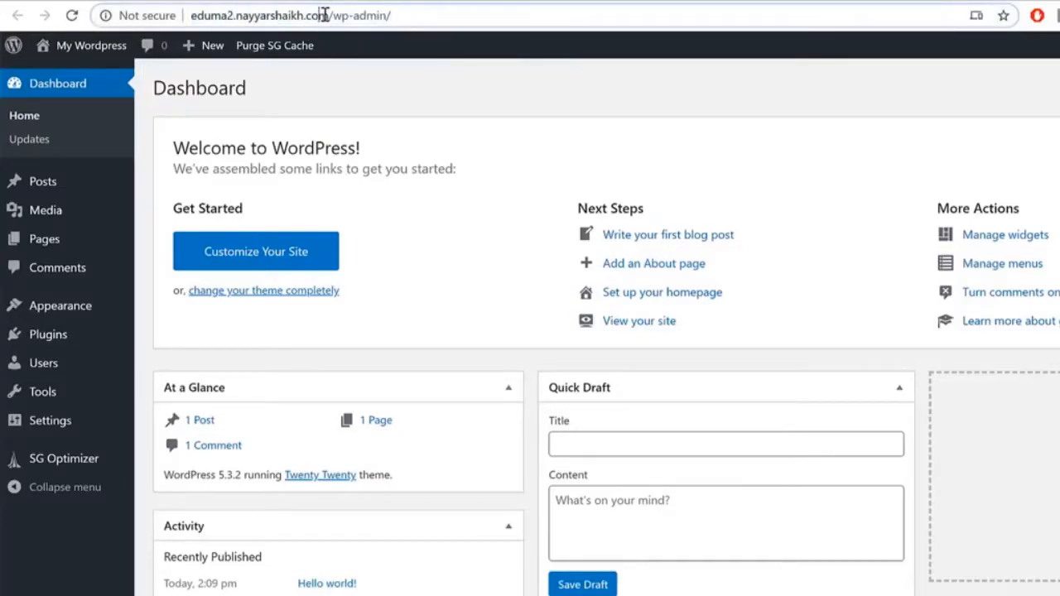
drag(329, 15, 431, 18)
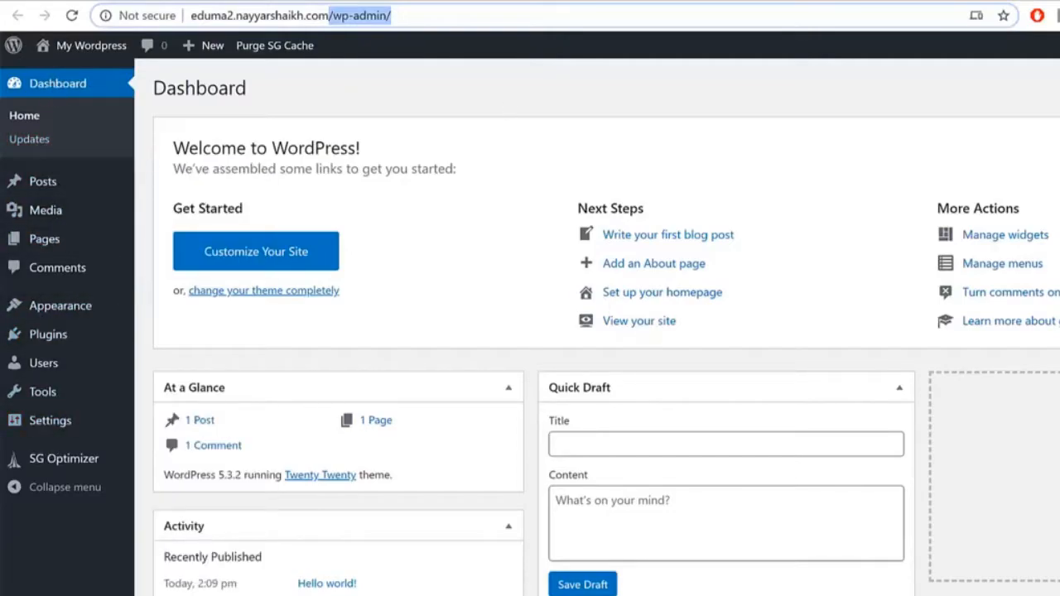
scroll(828, 521, down, 3)
scroll(349, 307, up, 3)
click(50, 182)
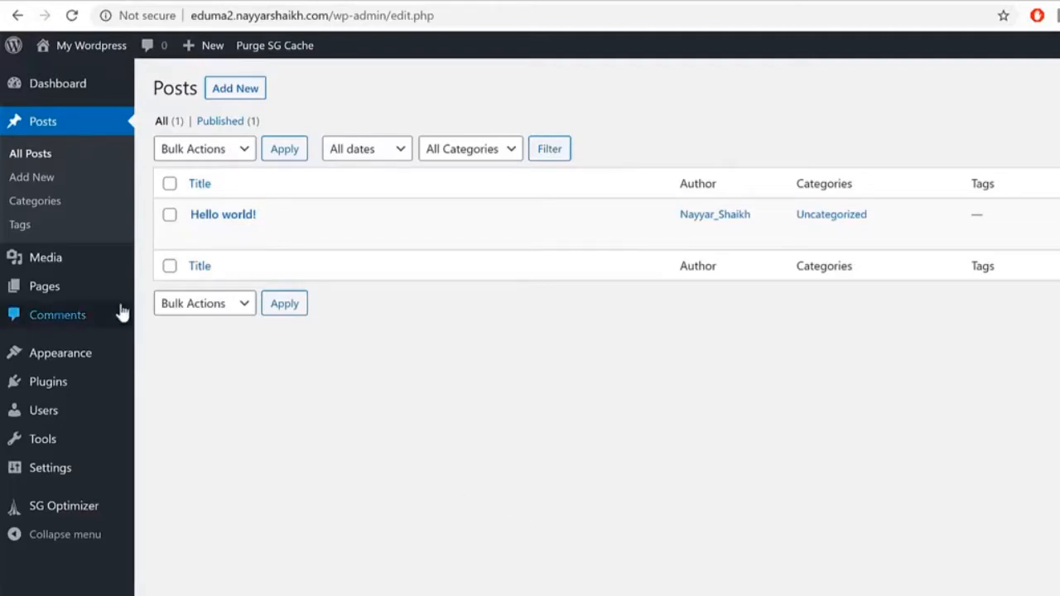
Step: Browse Media, Pages and Comments, then open Appearance > Themes
click(105, 265)
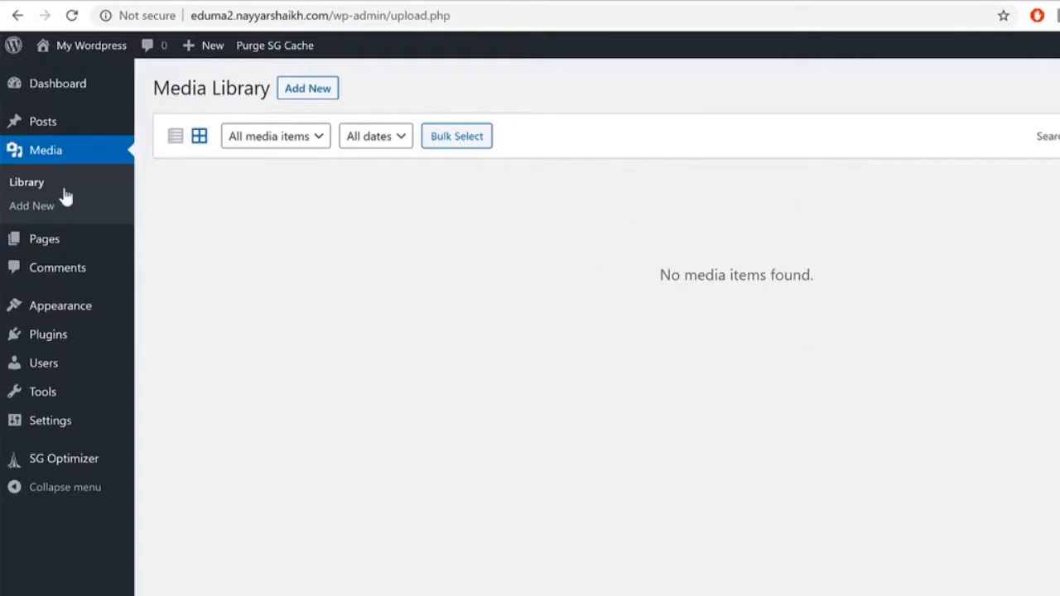
click(41, 245)
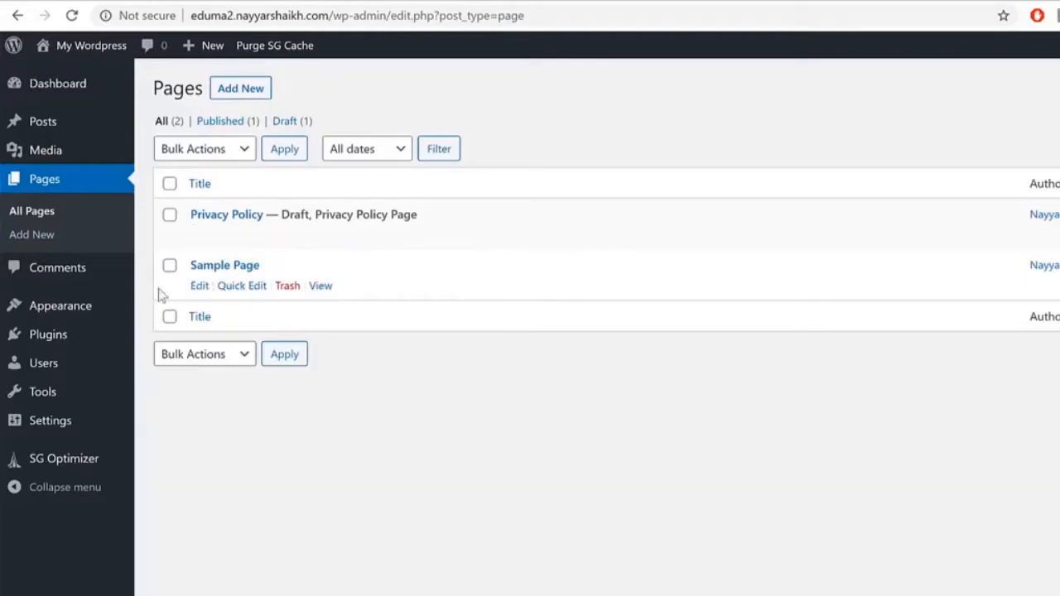
click(92, 274)
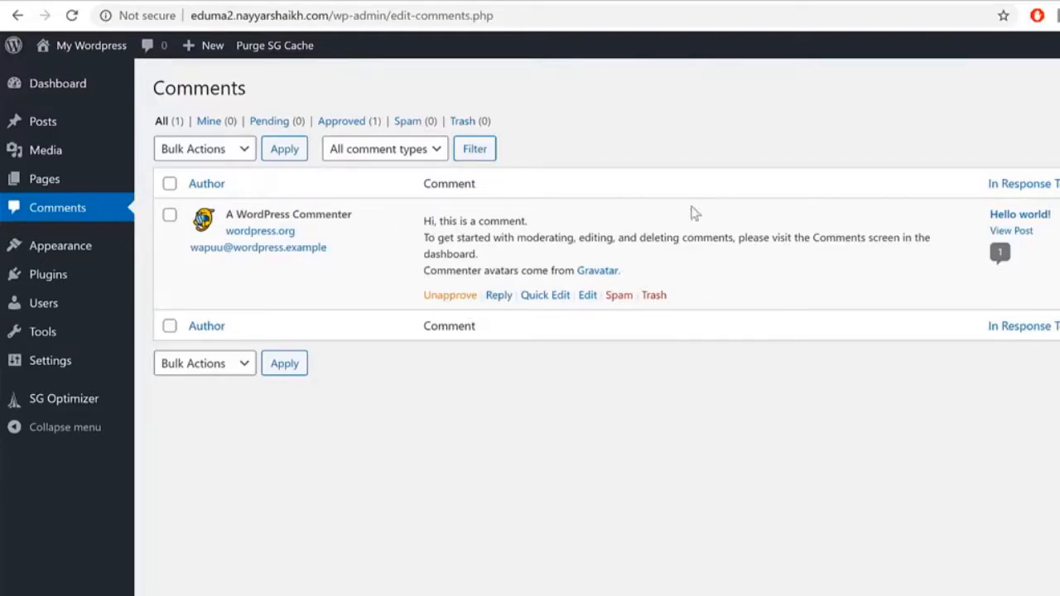
click(93, 257)
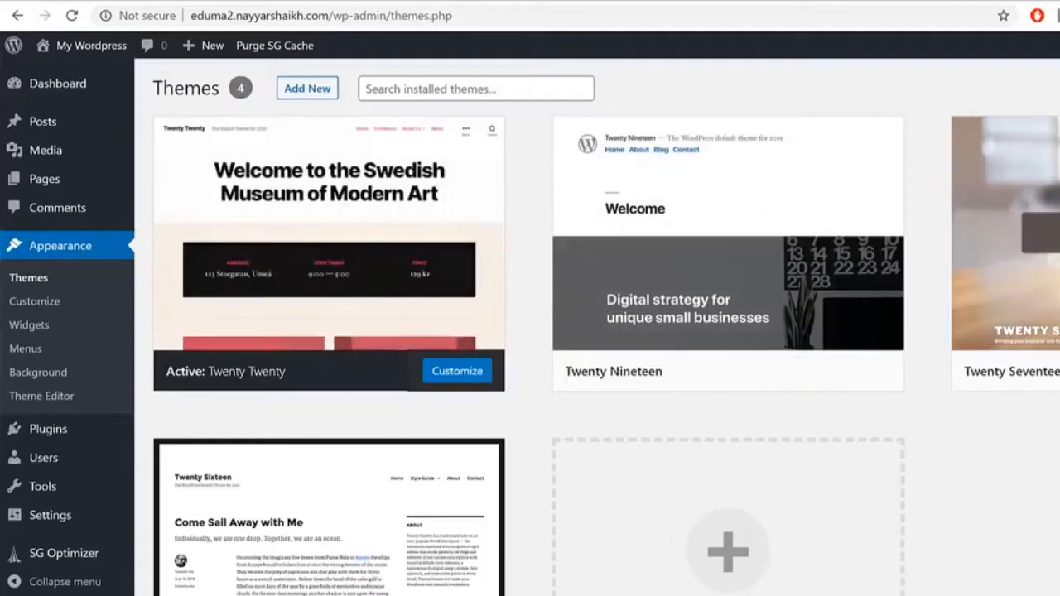
Step: View the live site in a new tab, then return to the Themes page
scroll(678, 505, down, 1)
scroll(539, 403, up, 1)
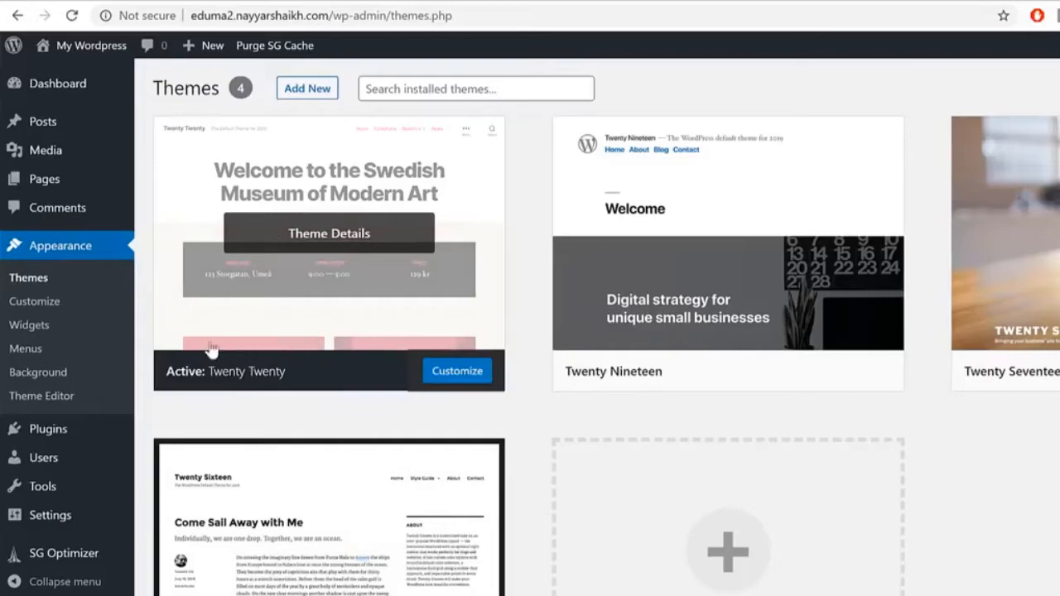
right_click(83, 45)
click(124, 54)
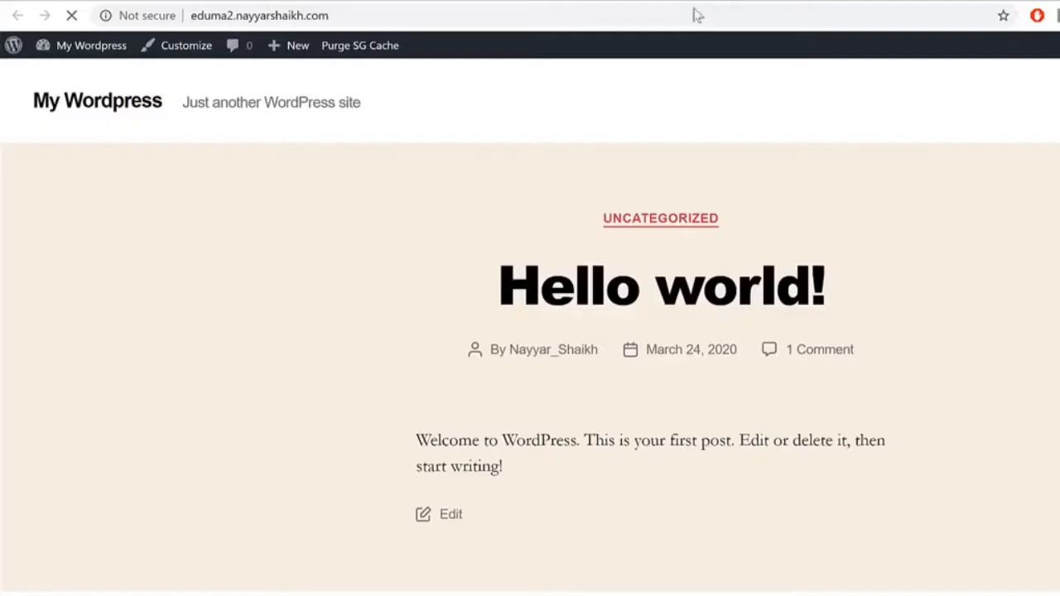
scroll(529, 331, down, 6)
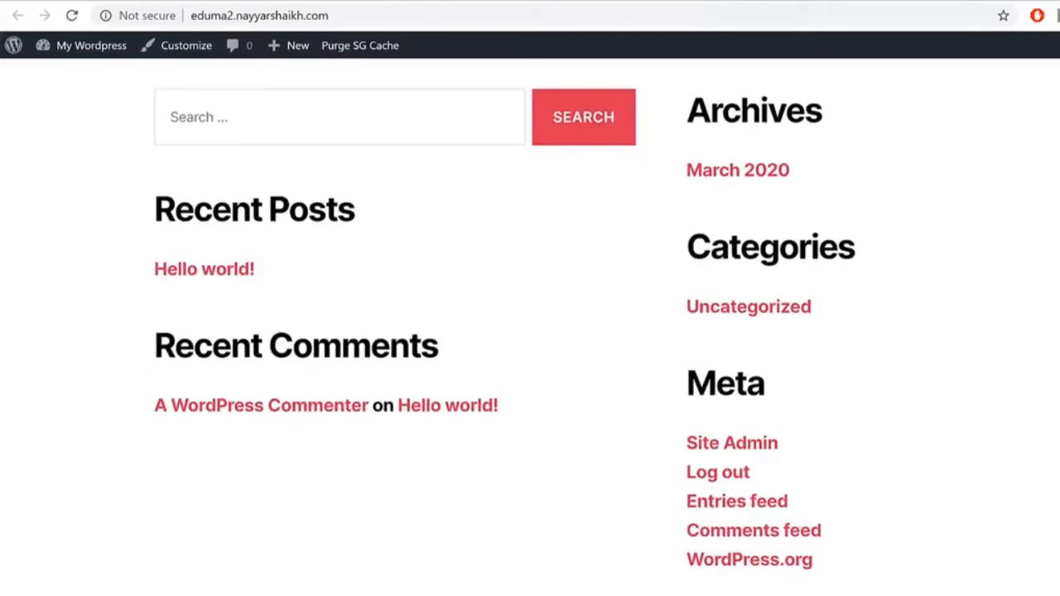
scroll(530, 332, up, 7)
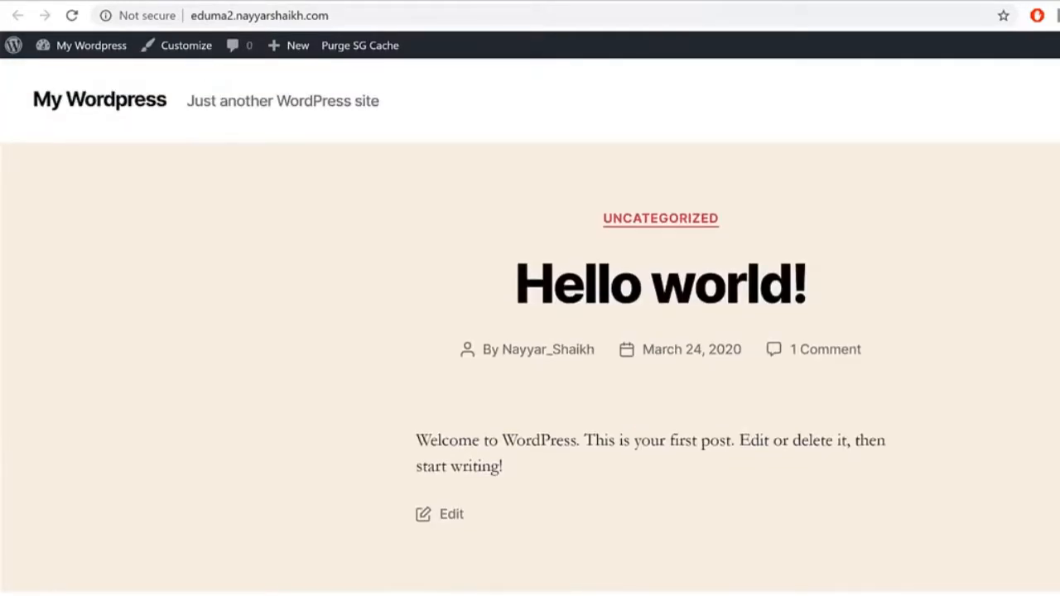
click(166, 1)
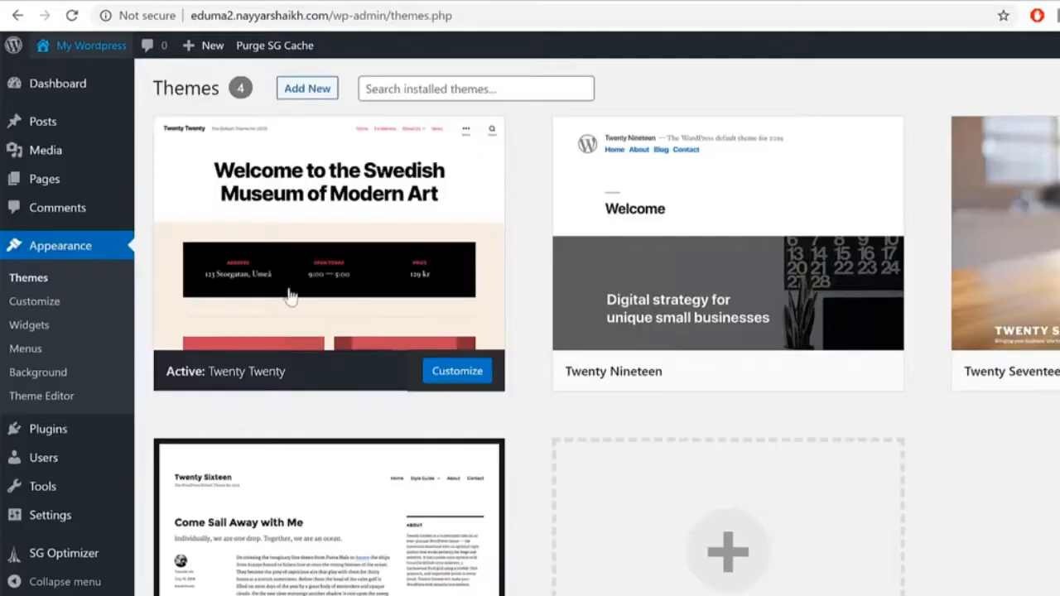
click(514, 1)
click(323, 2)
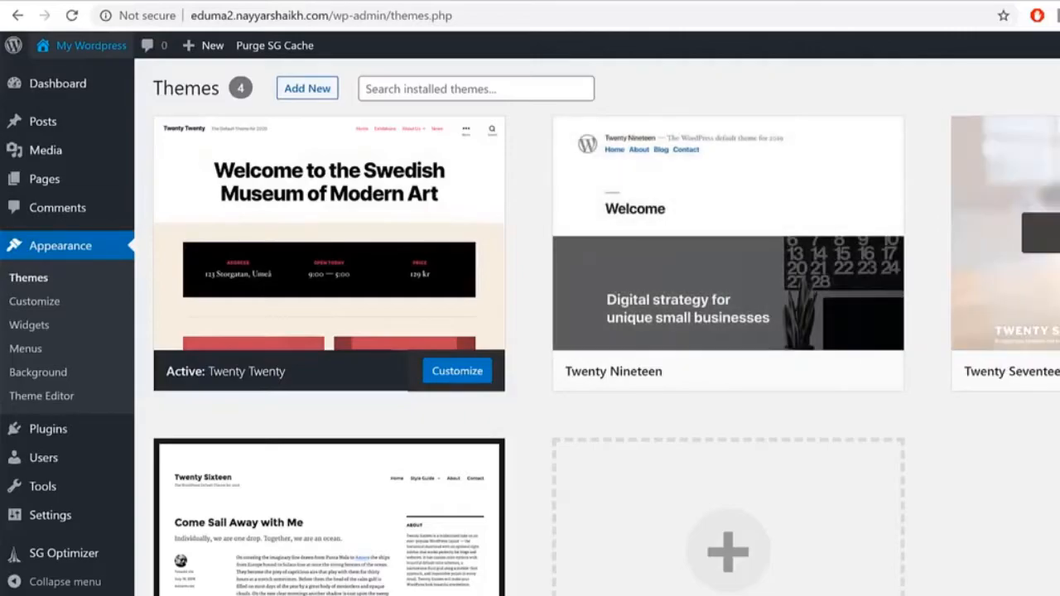
Step: Activate the Twenty Seventeen theme
click(1059, 371)
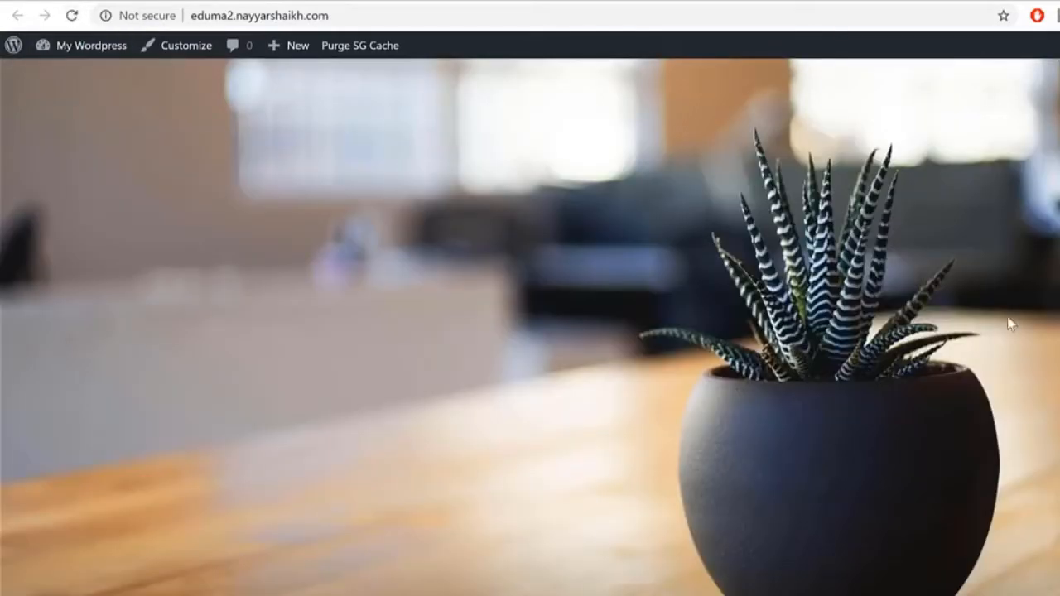
scroll(977, 477, down, 10)
scroll(978, 476, up, 3)
scroll(976, 474, up, 7)
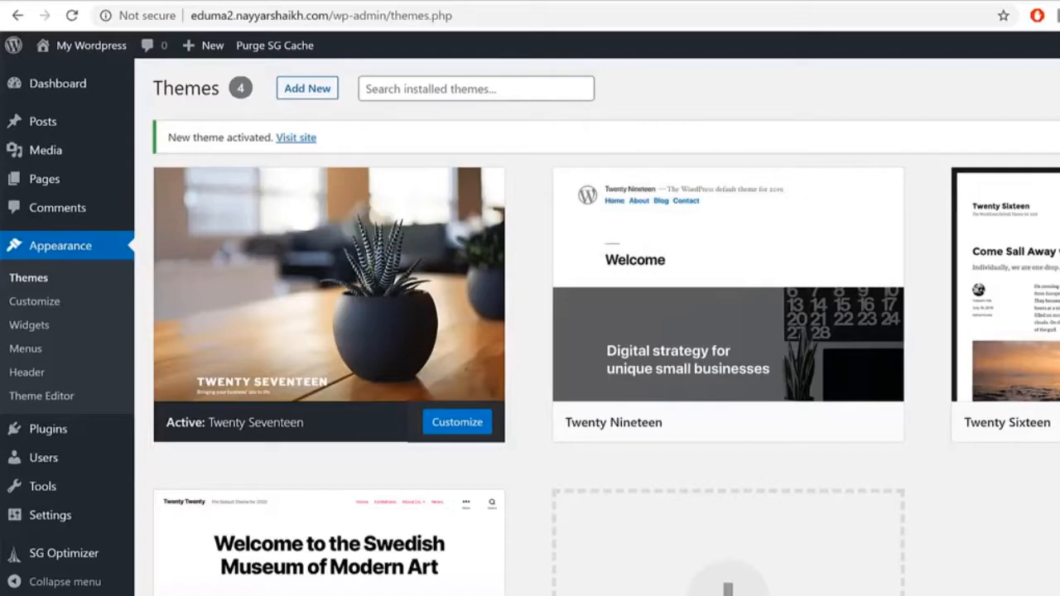
Step: Delete the Twenty Nineteen, Twenty Sixteen and Twenty Twenty themes, leaving Twenty Seventeen
mouse_move(191, 326)
click(717, 292)
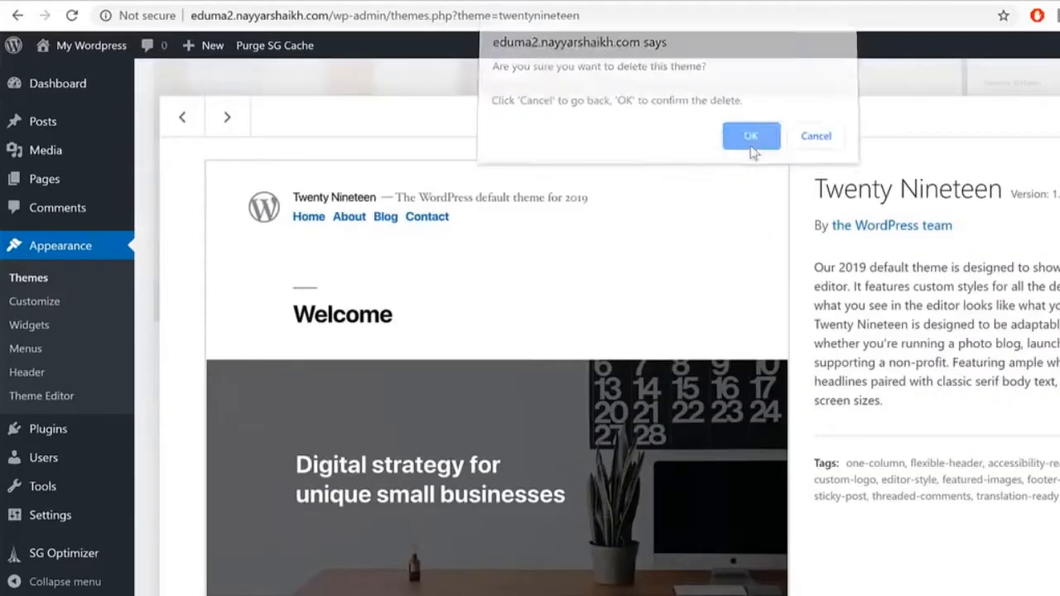
click(750, 145)
click(734, 229)
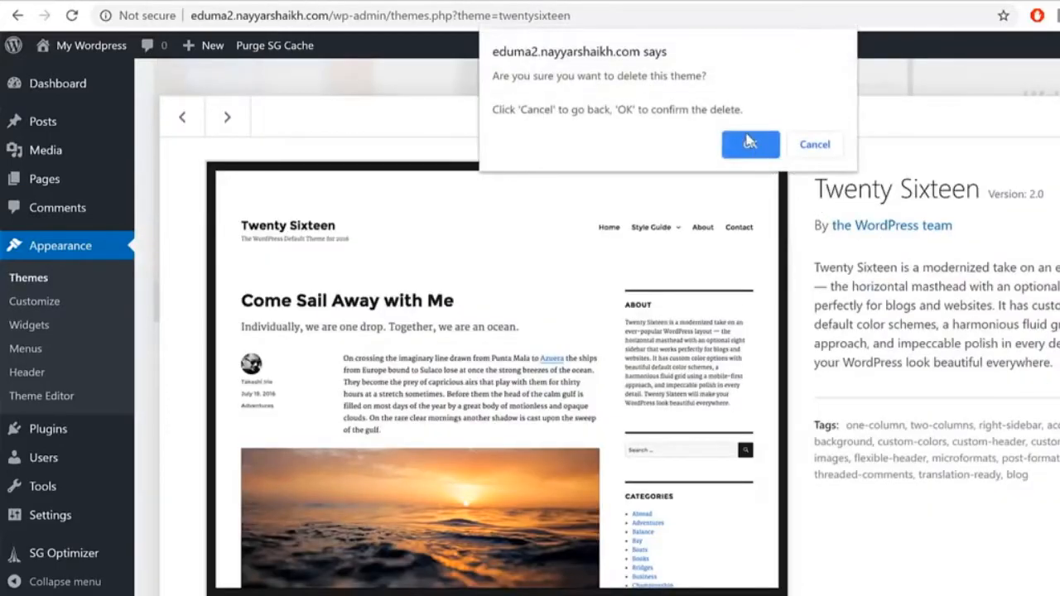
click(751, 145)
click(694, 237)
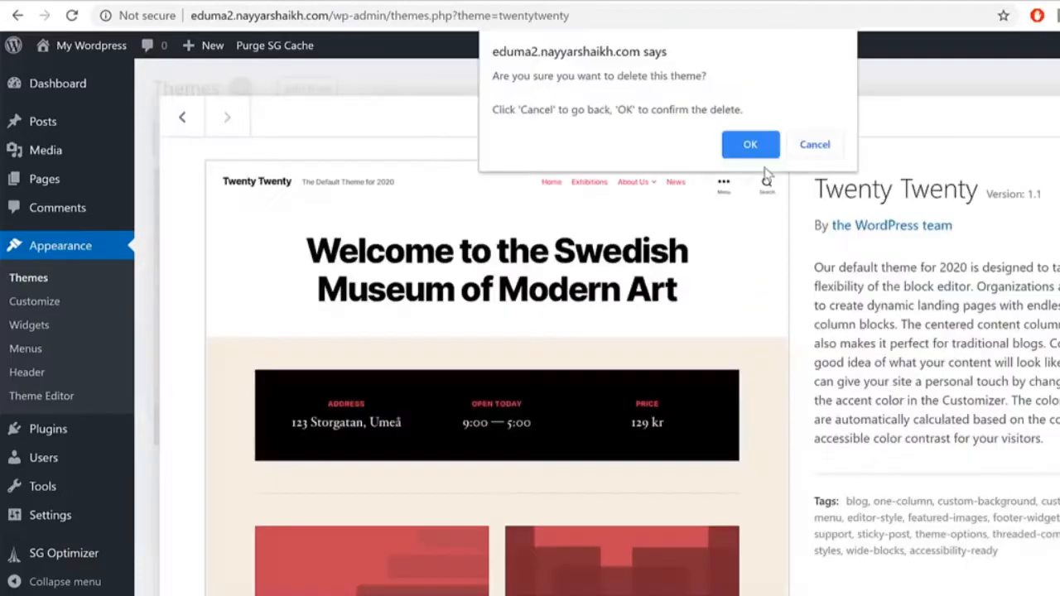
click(752, 142)
click(289, 253)
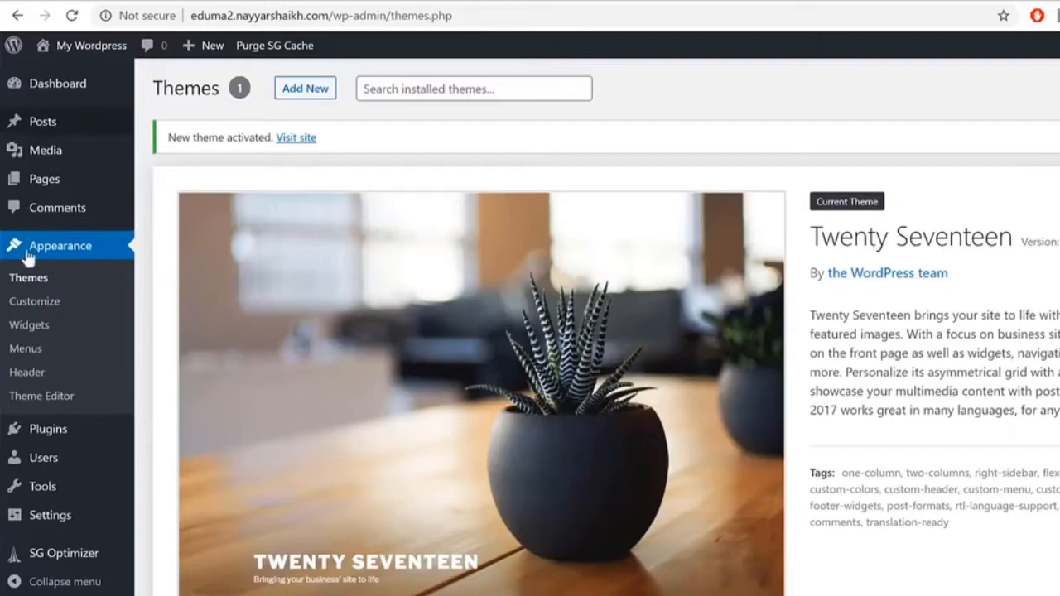
Step: Review Installed Plugins, where only SiteGround's SG Optimizer is installed and active
click(46, 428)
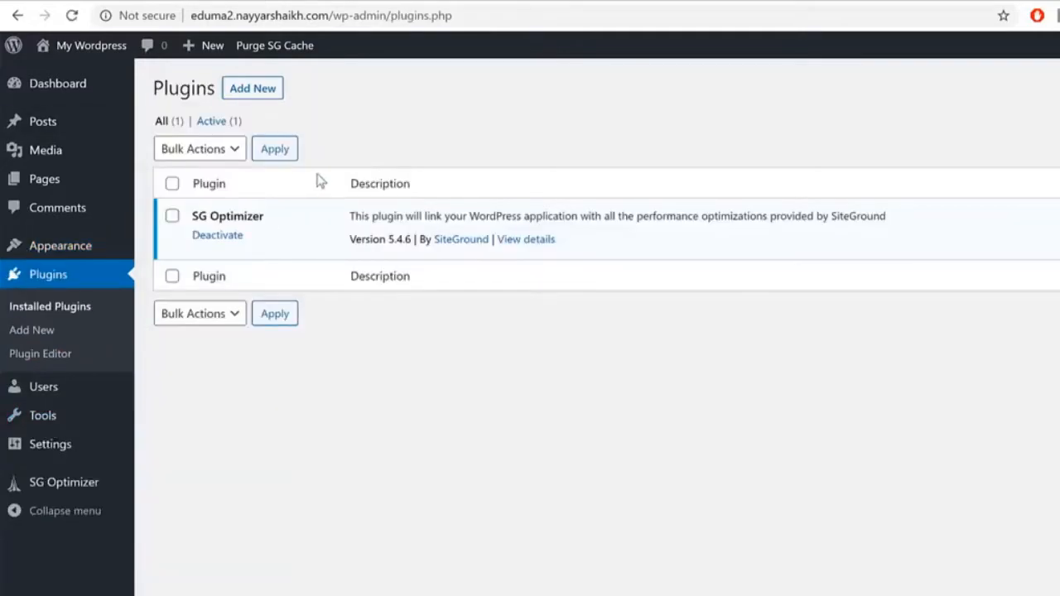
drag(266, 216, 171, 214)
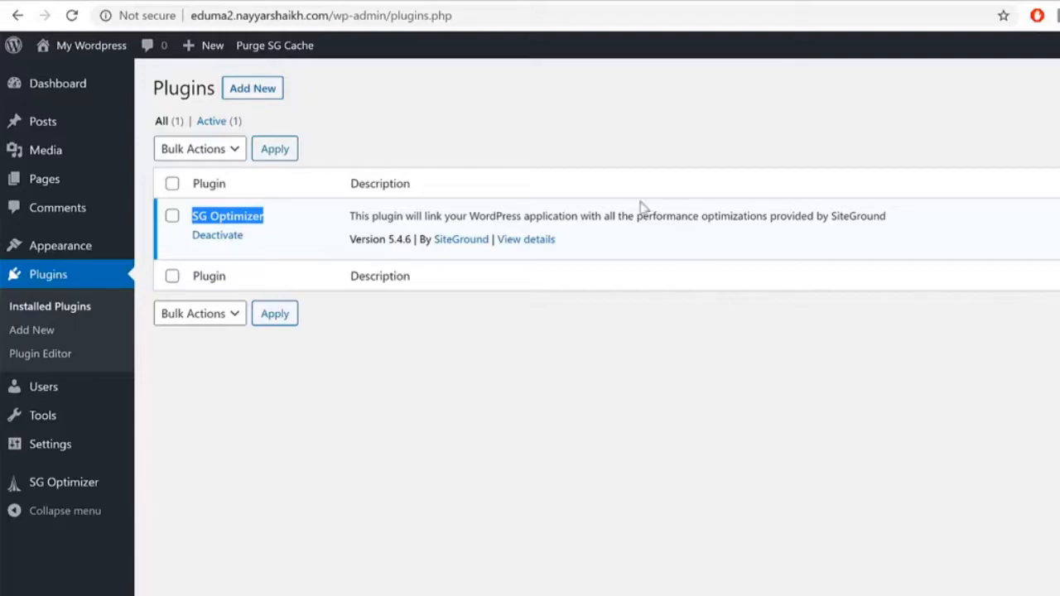
drag(490, 234, 433, 255)
click(486, 277)
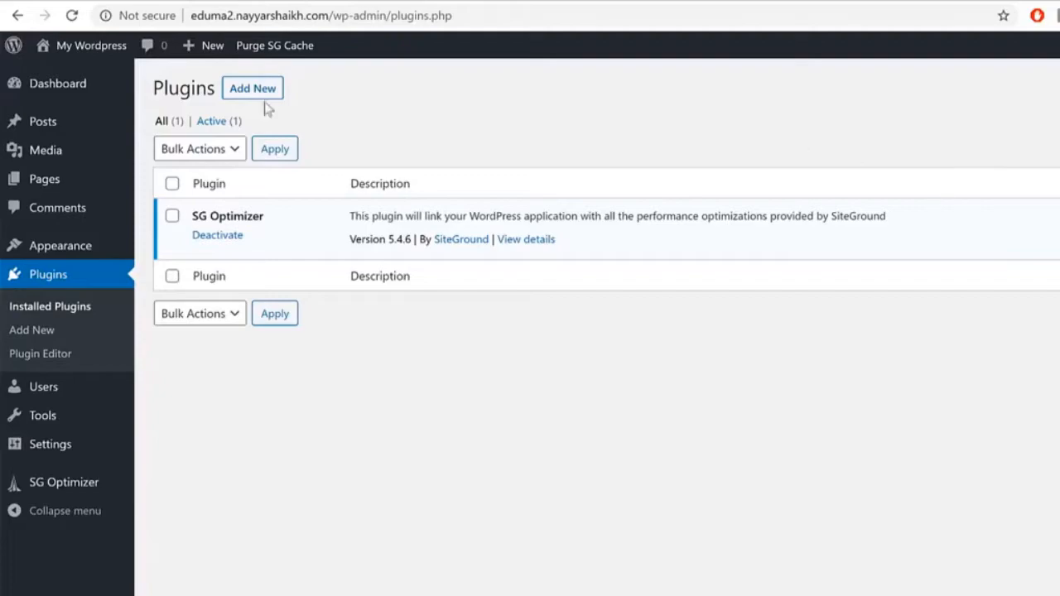
mouse_move(67, 457)
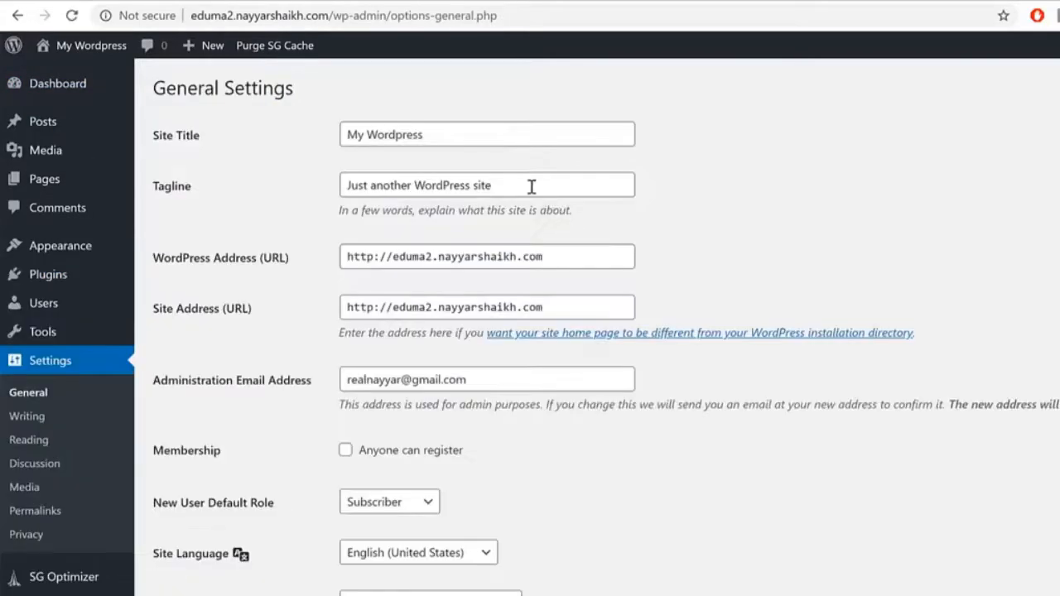
Step: Replace the Site Title 'My Wordpress' with 'BloggDude'
click(196, 142)
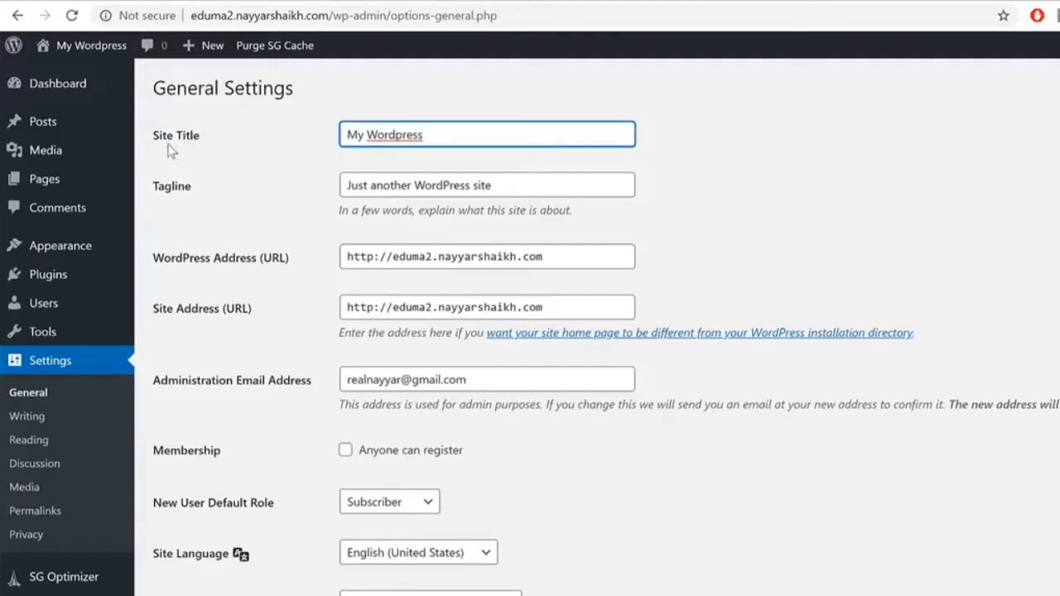
drag(344, 134, 625, 163)
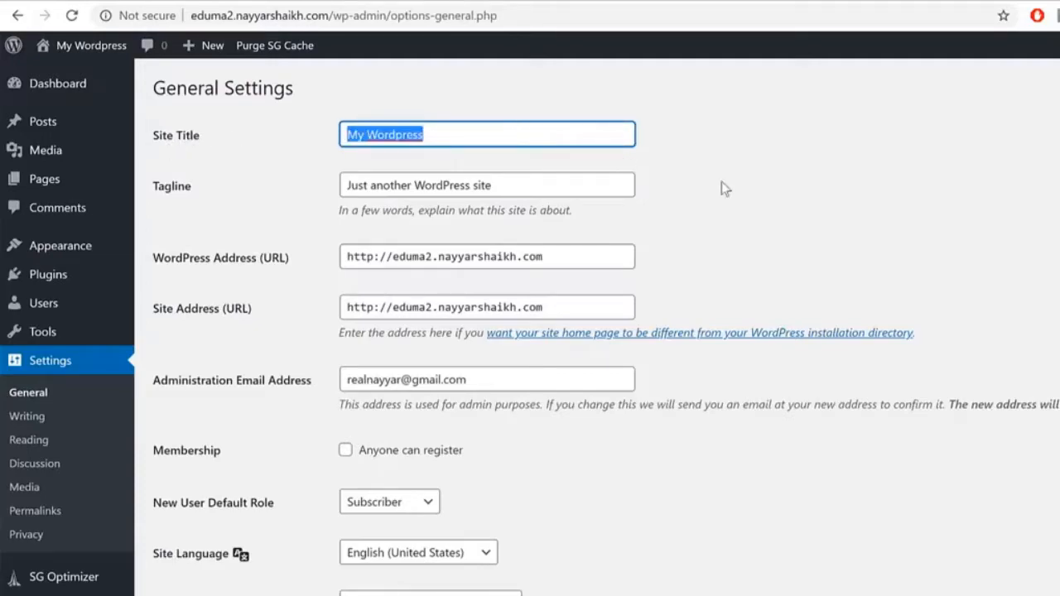
key(BackSpace)
text(Blo)
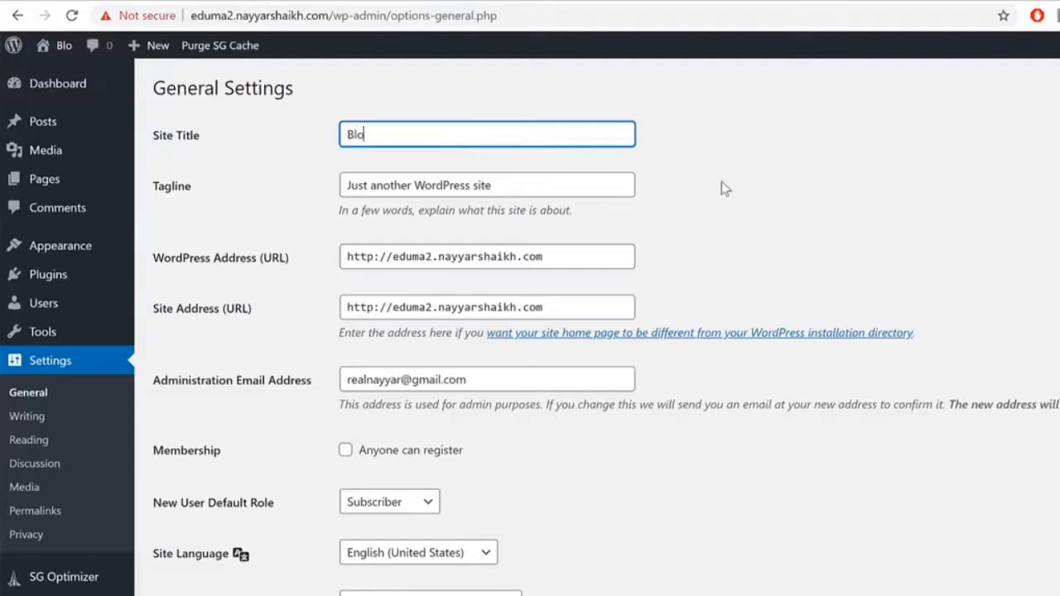
text(ggDude)
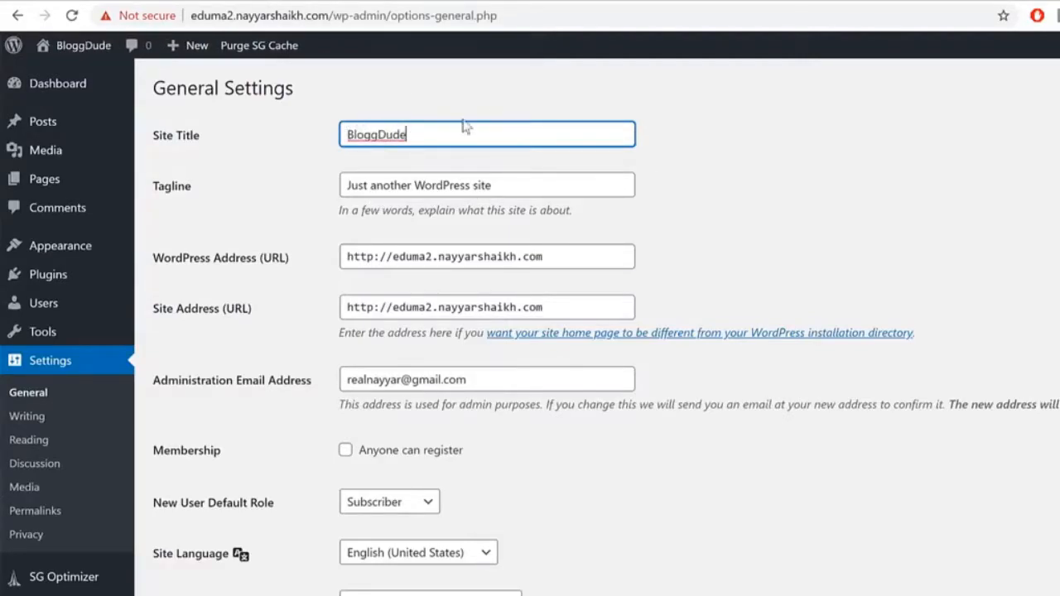
scroll(598, 170, down, 1)
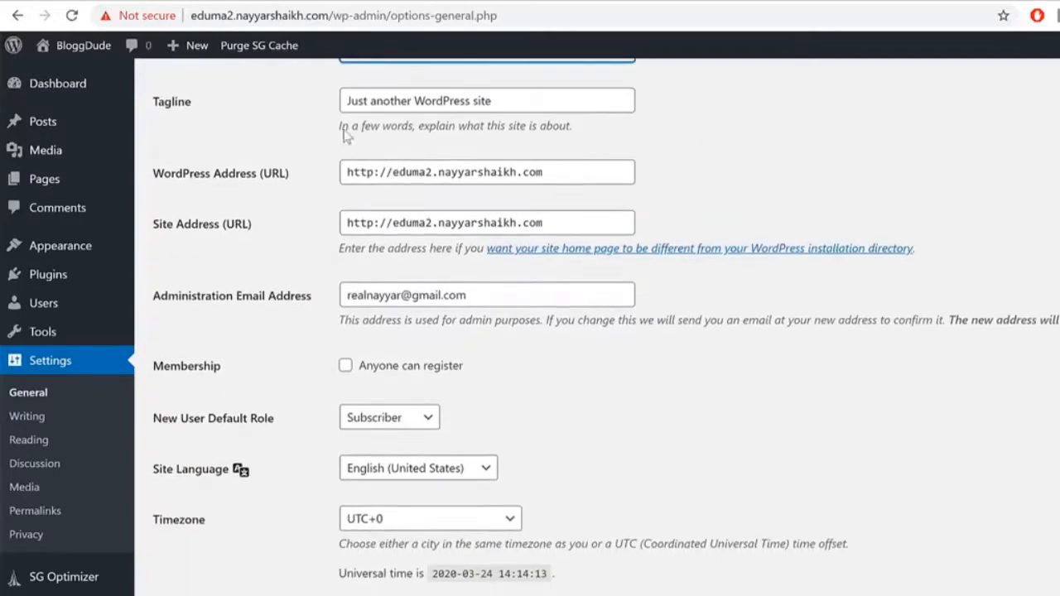
drag(537, 105, 177, 109)
scroll(905, 214, up, 1)
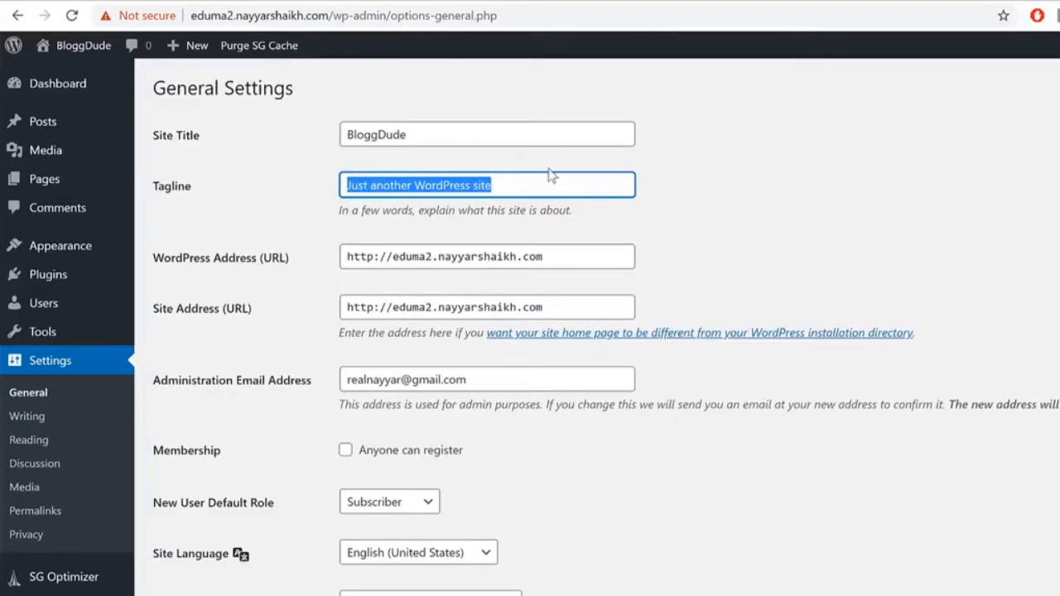
Step: Change the WordPress Address and Site Address prefixes from http to https
mouse_move(192, 222)
scroll(893, 192, down, 1)
scroll(251, 160, up, 1)
click(243, 175)
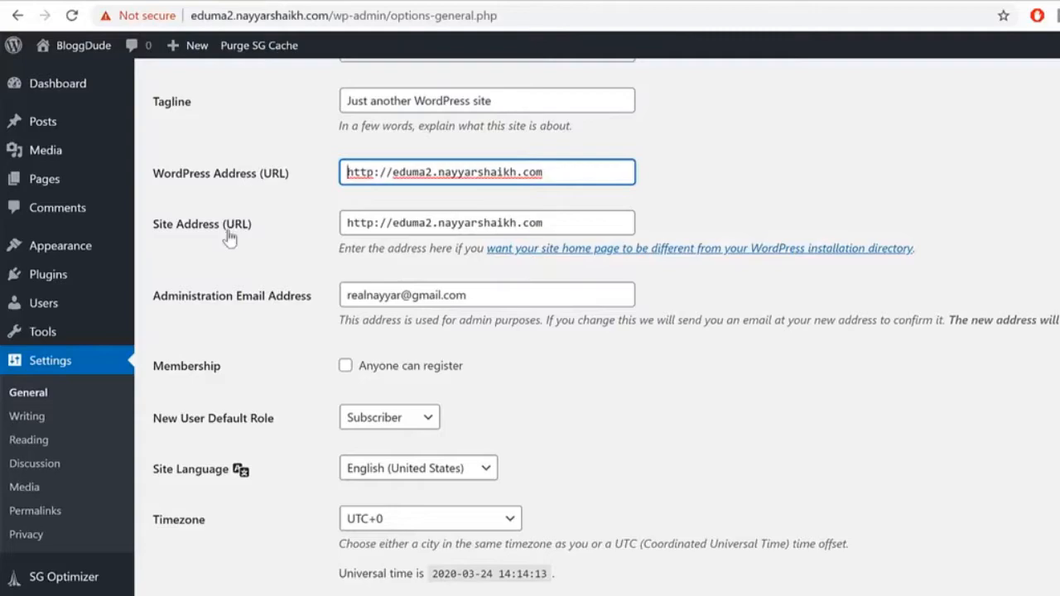
click(230, 222)
click(375, 173)
drag(375, 173, 293, 182)
click(374, 173)
text(s)
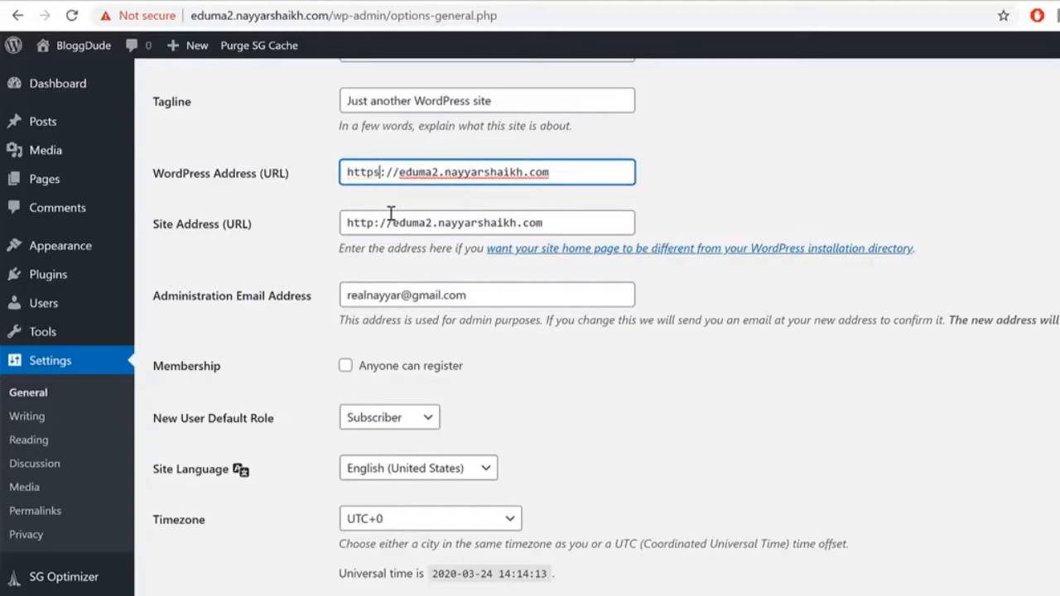
click(377, 223)
text(s)
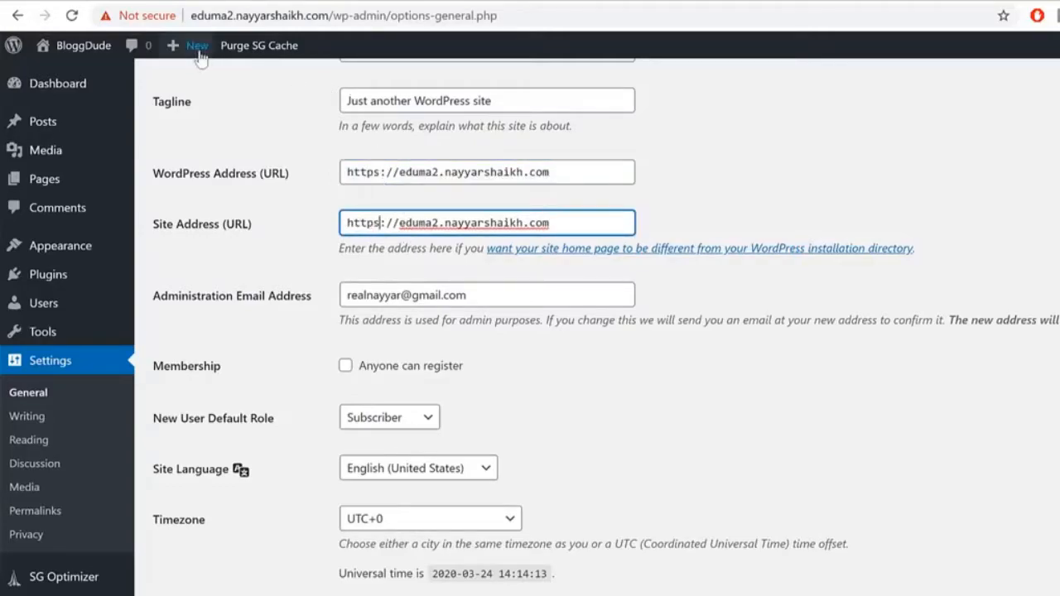
click(141, 15)
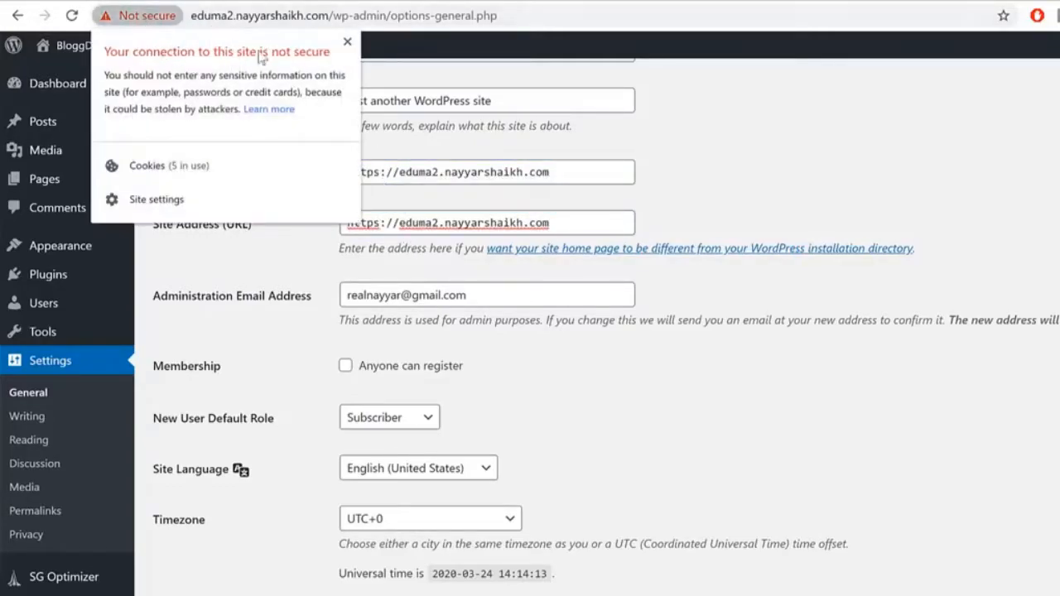
click(347, 42)
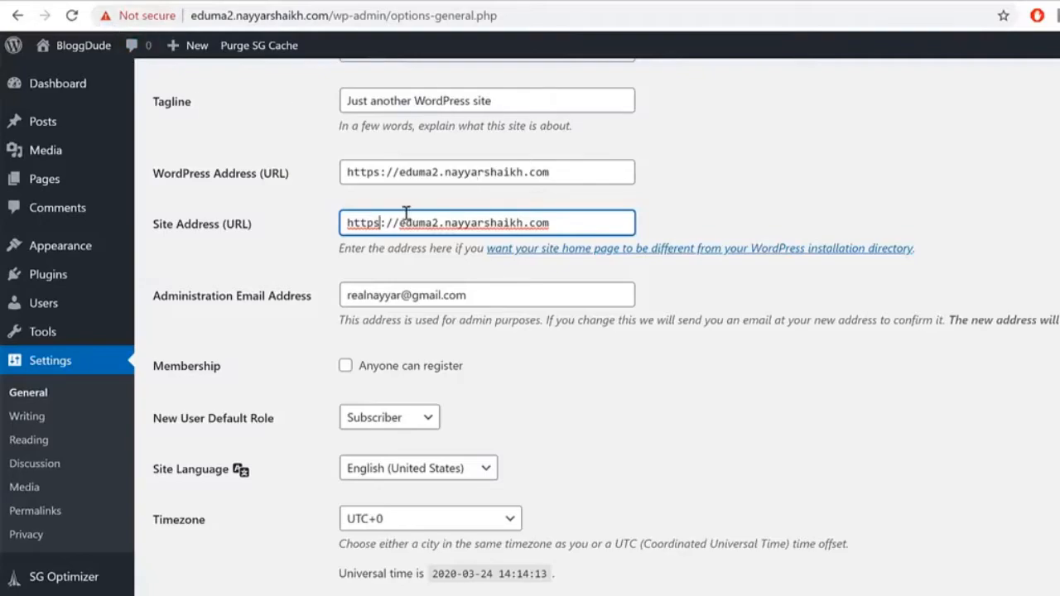
drag(399, 172, 308, 189)
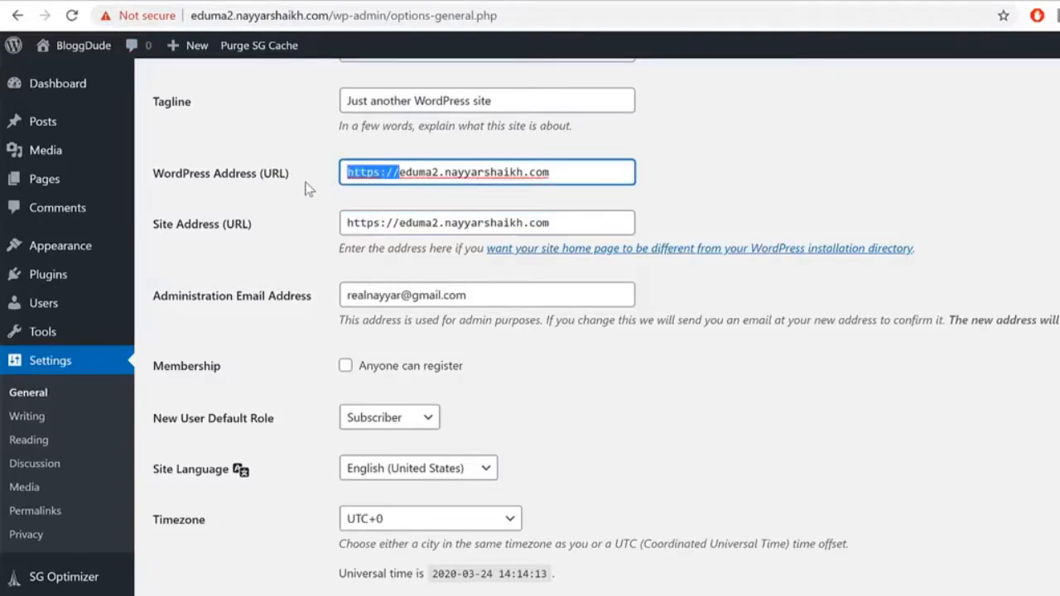
drag(347, 223, 399, 224)
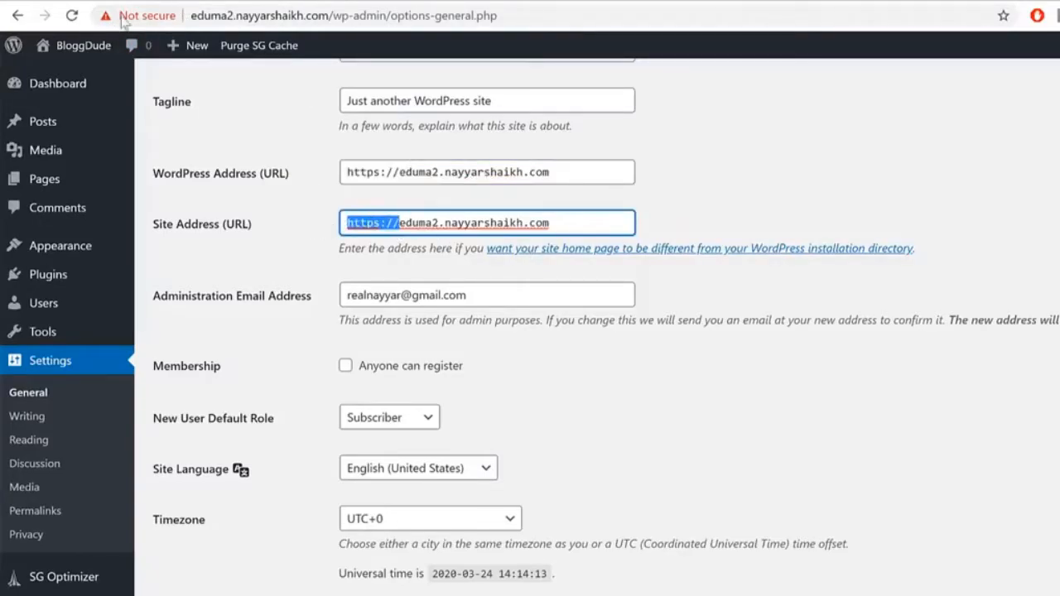
Step: Review the Administration Email Address setting, leaving it unchanged
click(910, 202)
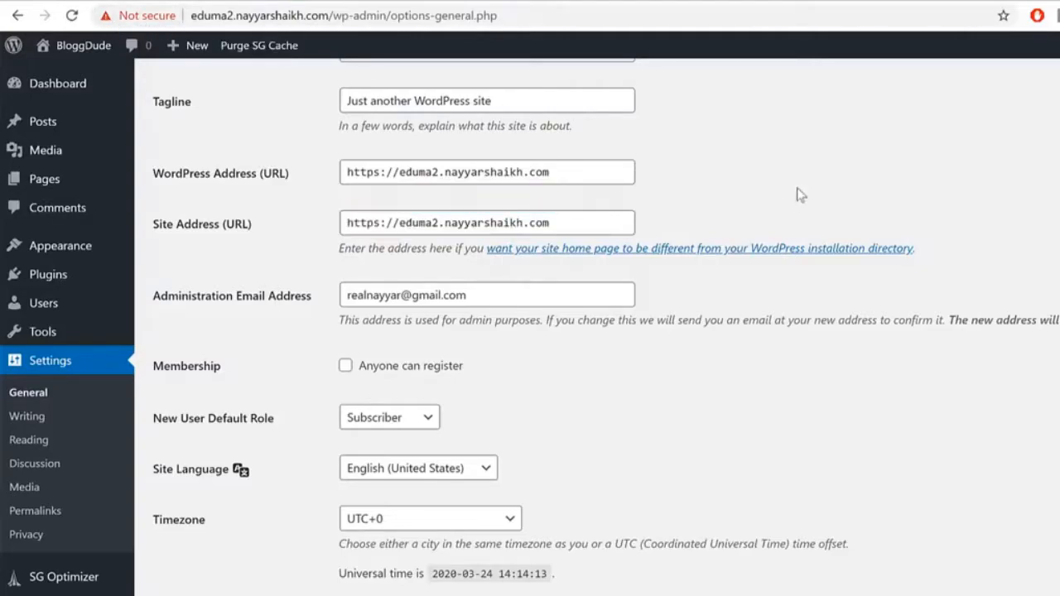
drag(178, 304, 302, 317)
drag(555, 299, 205, 282)
click(818, 278)
click(530, 293)
drag(428, 290, 324, 301)
click(510, 295)
drag(500, 294, 275, 309)
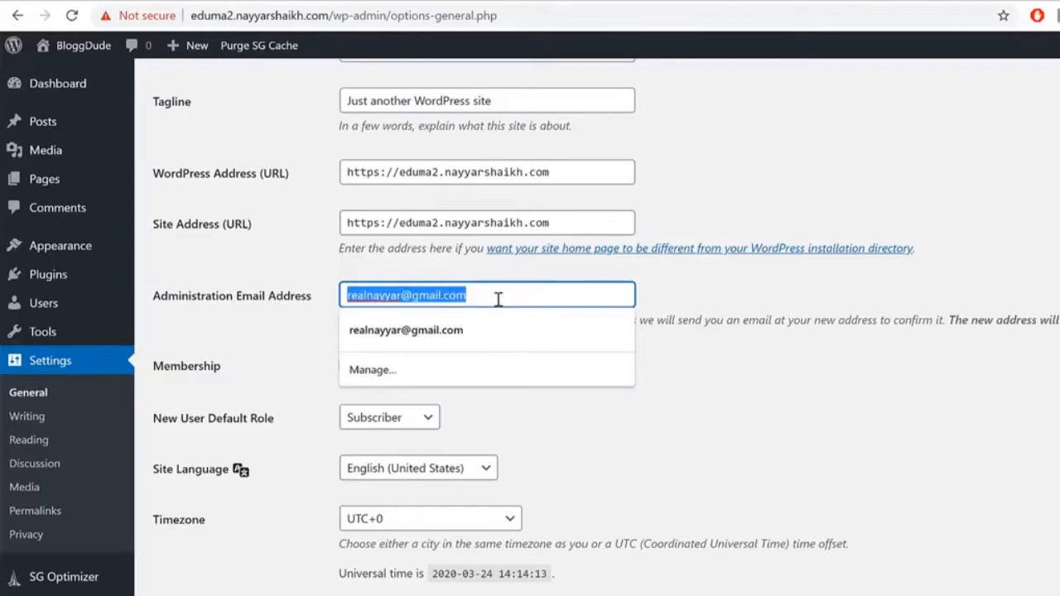
click(811, 324)
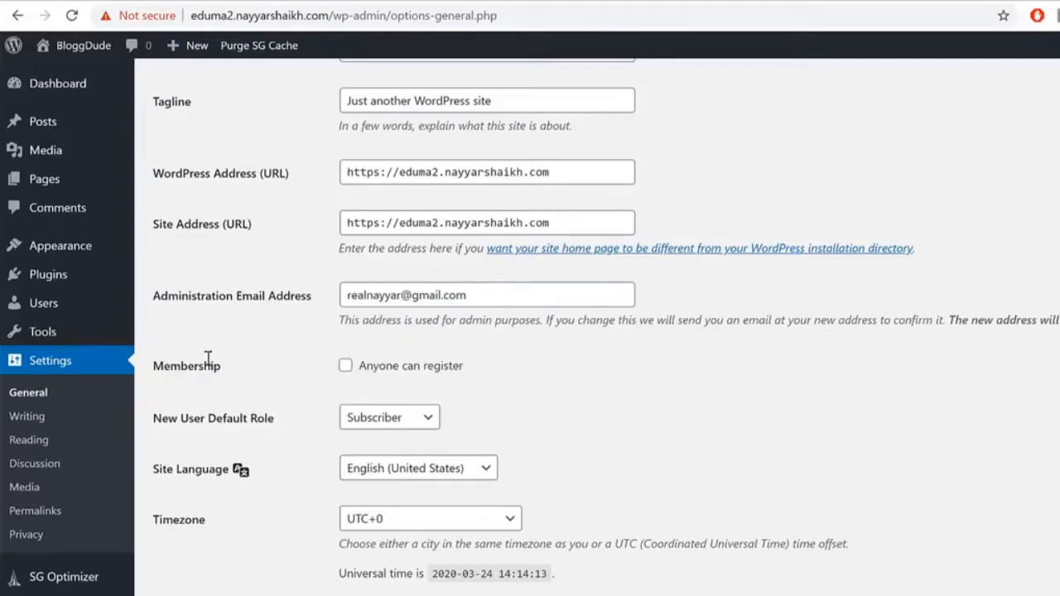
Step: Enable the Membership option 'Anyone can register'
drag(148, 369, 276, 370)
click(255, 369)
click(367, 375)
drag(478, 367, 359, 376)
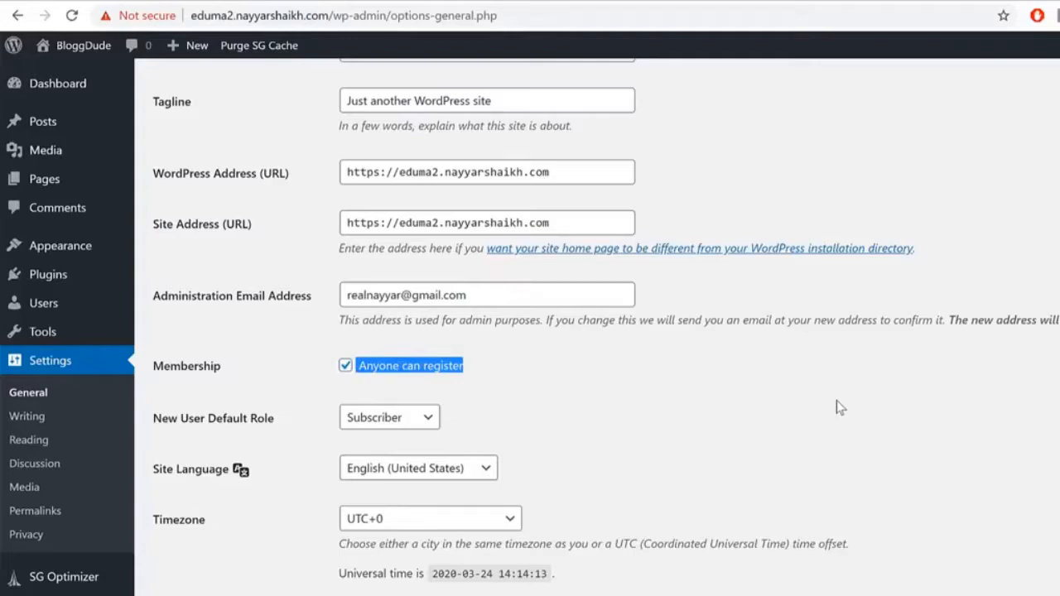
scroll(832, 397, down, 5)
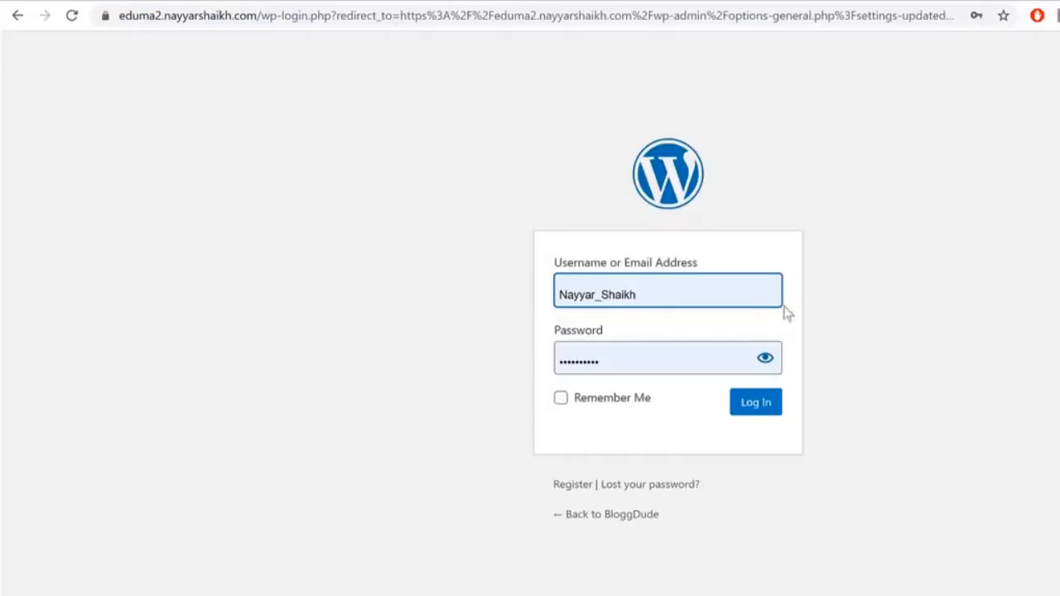
Step: Log back in to the admin and confirm the connection is now secure
click(776, 407)
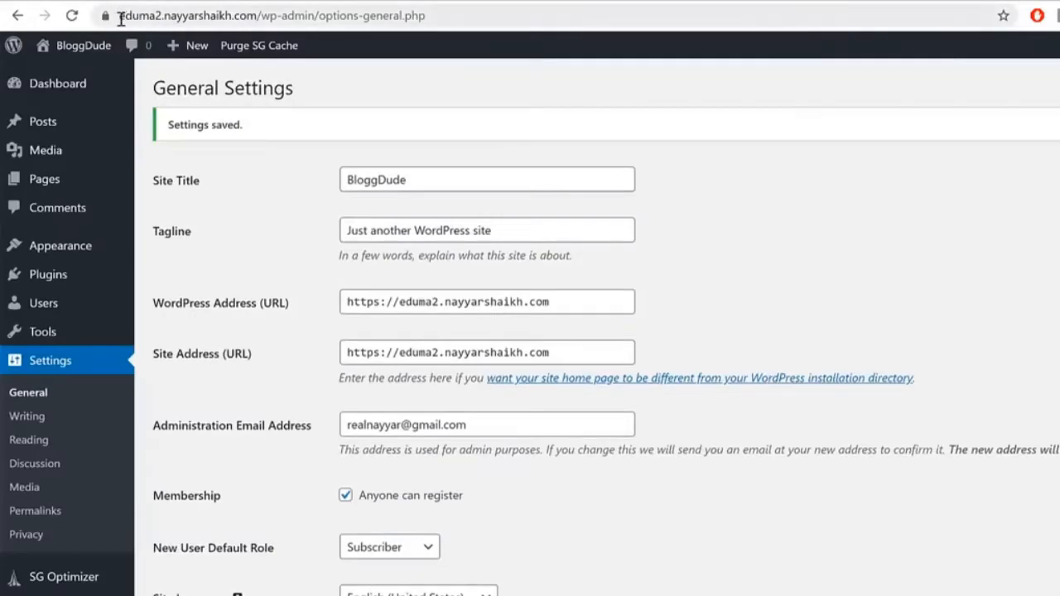
click(105, 16)
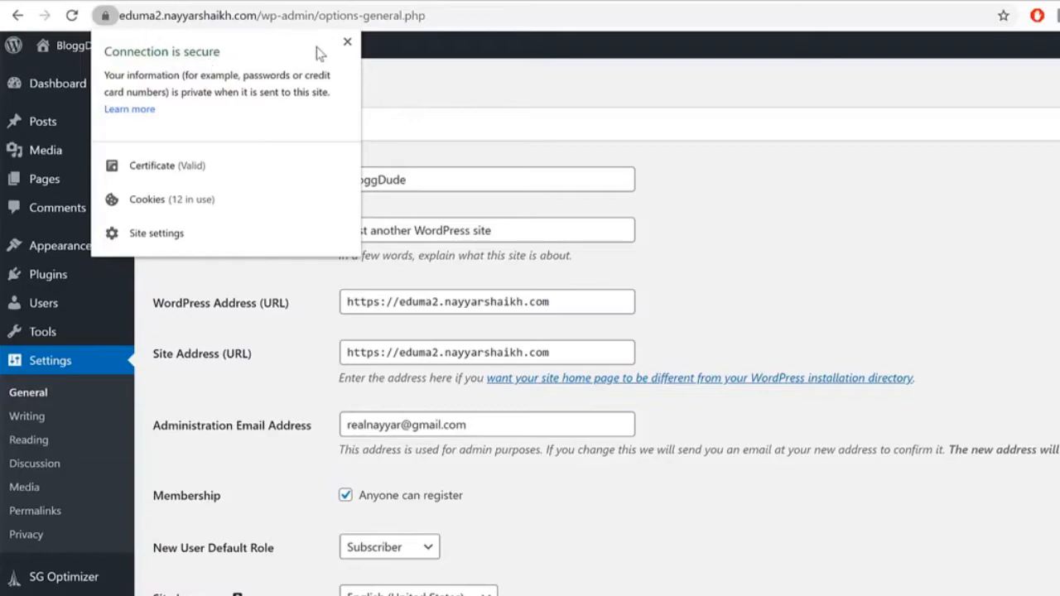
click(346, 43)
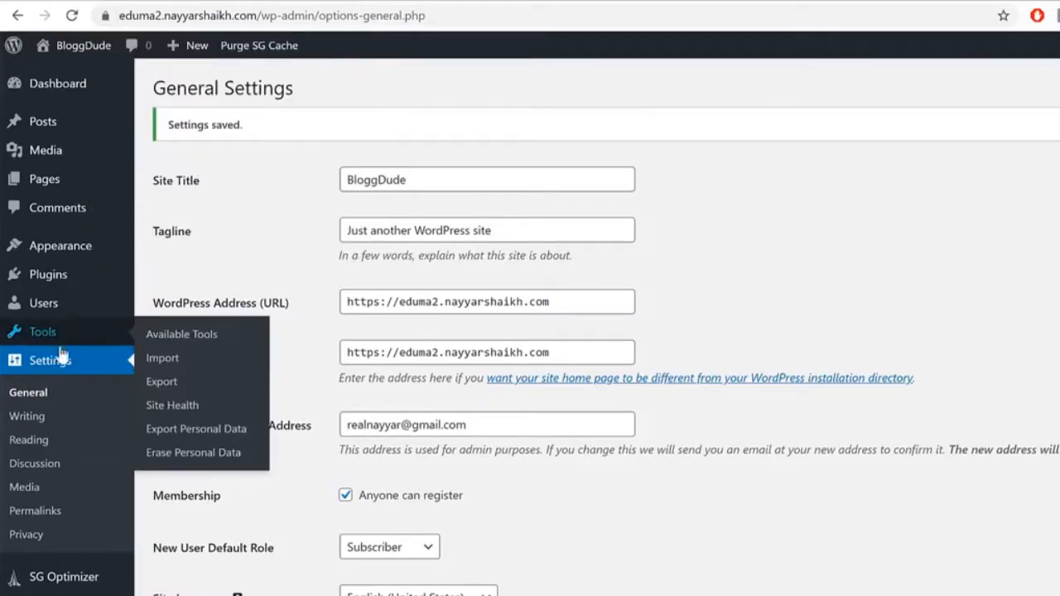
Step: Set the permalink structure to Post name (/%postname%/)
click(64, 512)
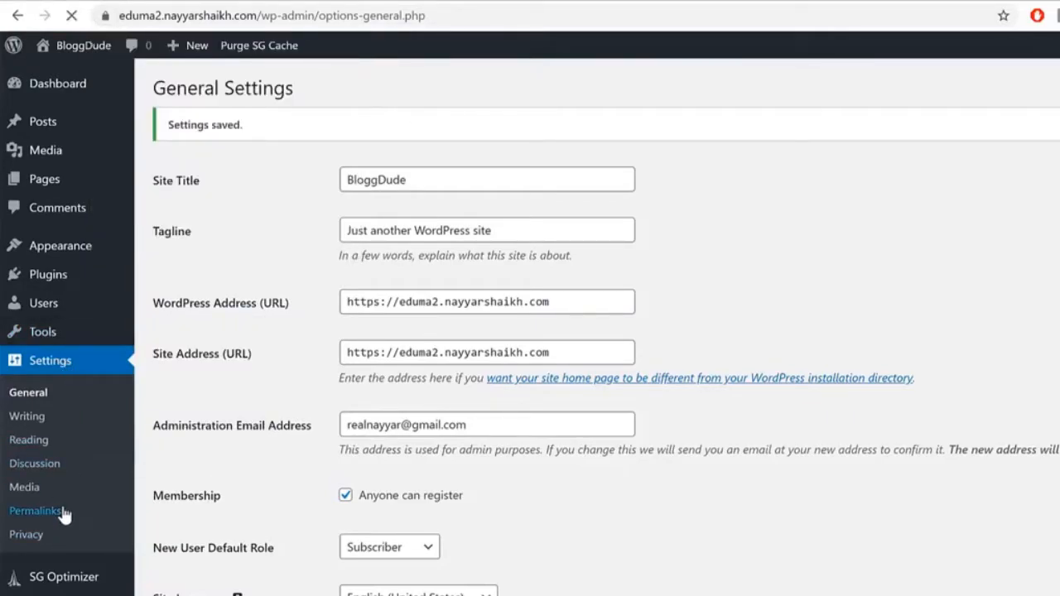
drag(272, 426, 174, 420)
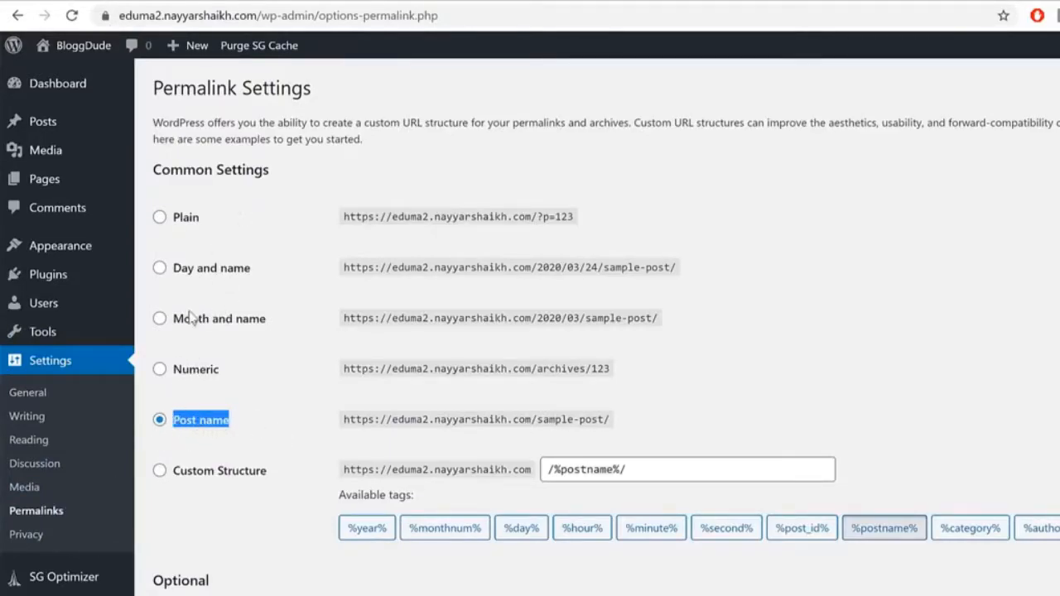
click(159, 420)
scroll(209, 428, down, 2)
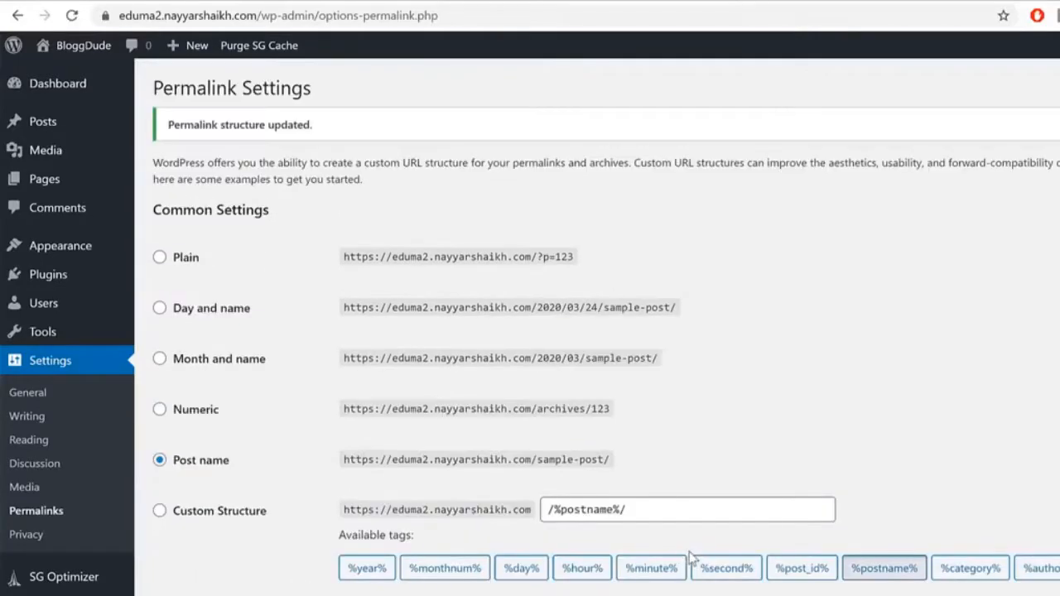
mouse_move(90, 93)
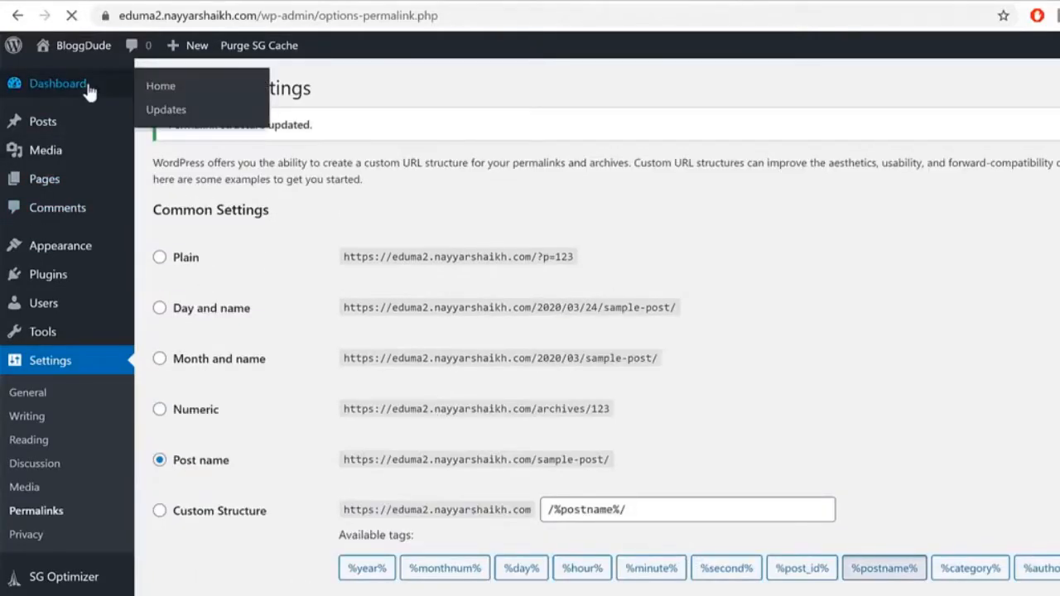
Step: Uncheck At a Glance, Activity, Quick Draft, Events and News, and Welcome in Screen Options
scroll(580, 331, down, 3)
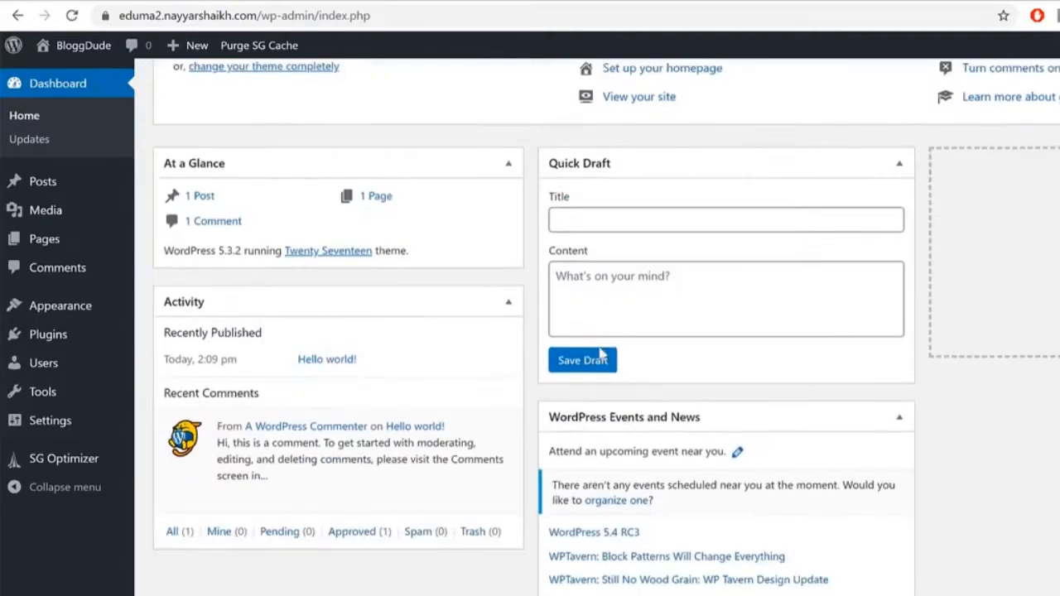
scroll(683, 443, up, 3)
scroll(765, 431, down, 3)
scroll(769, 443, up, 3)
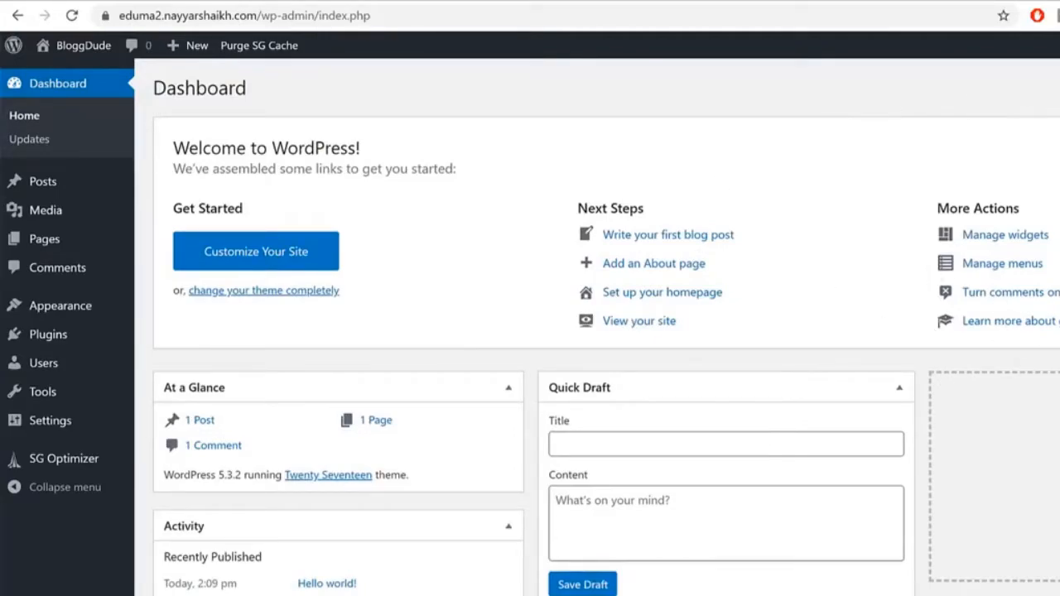
click(1059, 69)
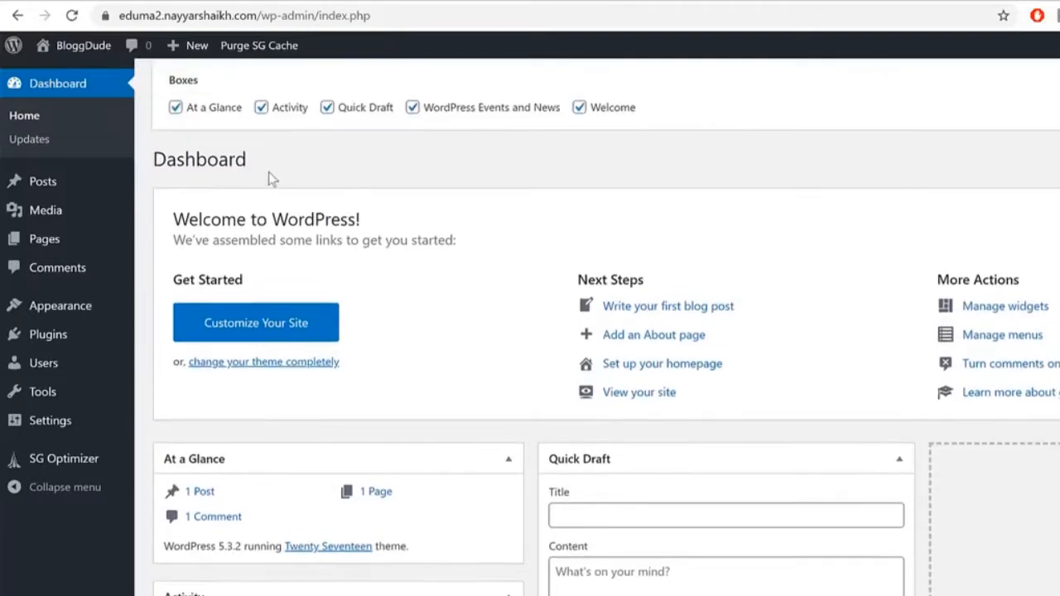
click(189, 108)
click(291, 109)
click(371, 108)
click(481, 109)
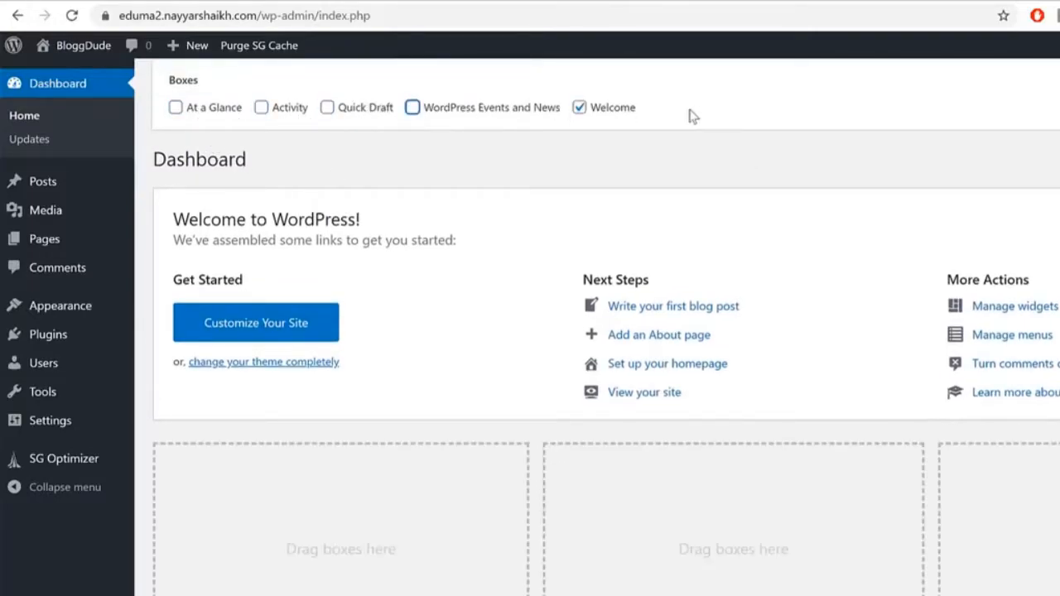
click(627, 113)
click(1059, 140)
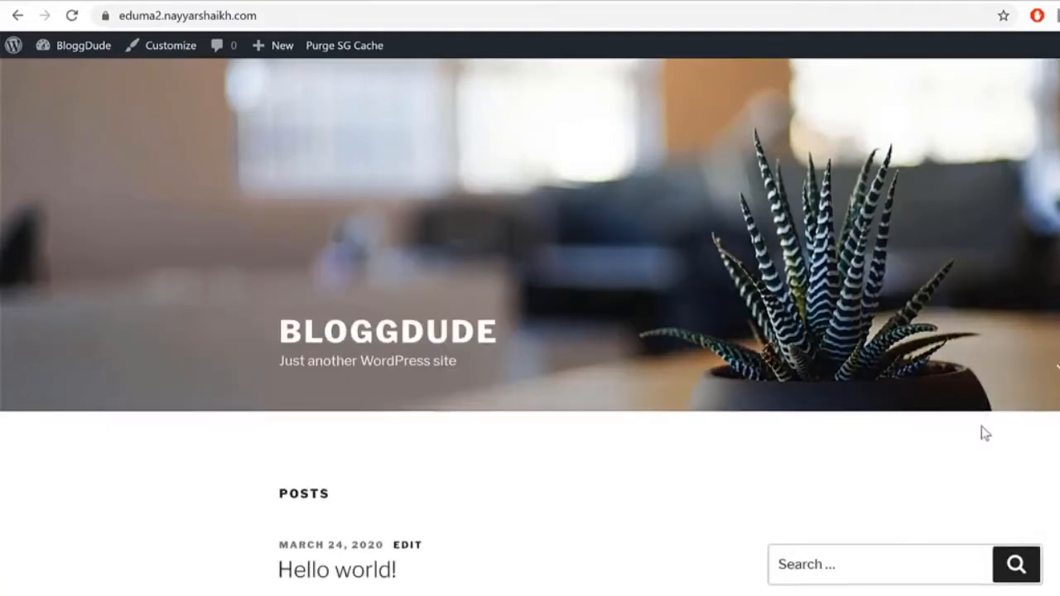
Step: Scroll through the new site's front page and the Eduma demo homepage
scroll(982, 431, down, 8)
scroll(984, 432, up, 10)
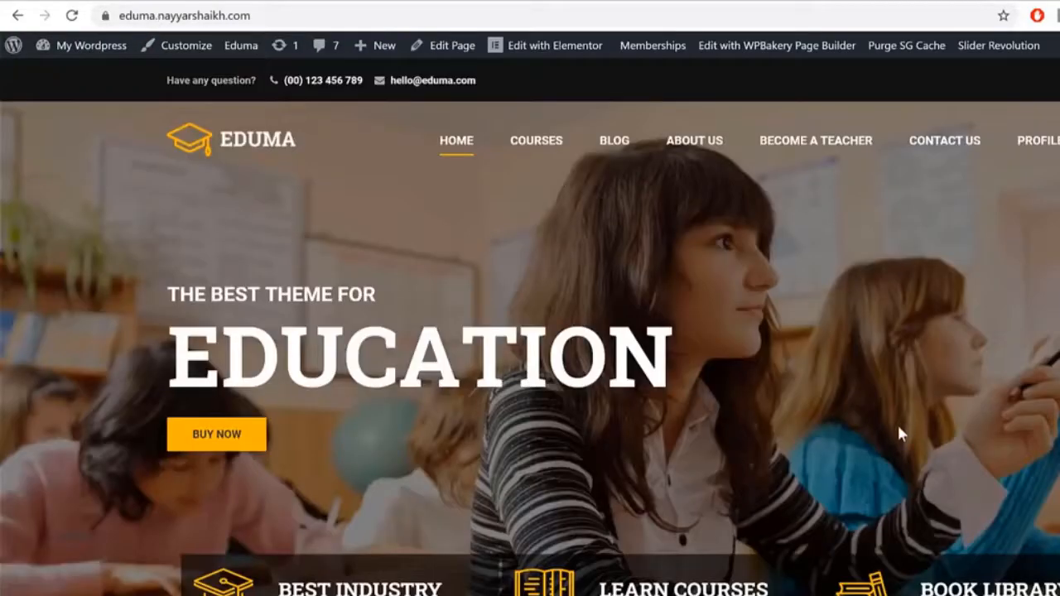
scroll(899, 428, down, 5)
scroll(902, 436, up, 5)
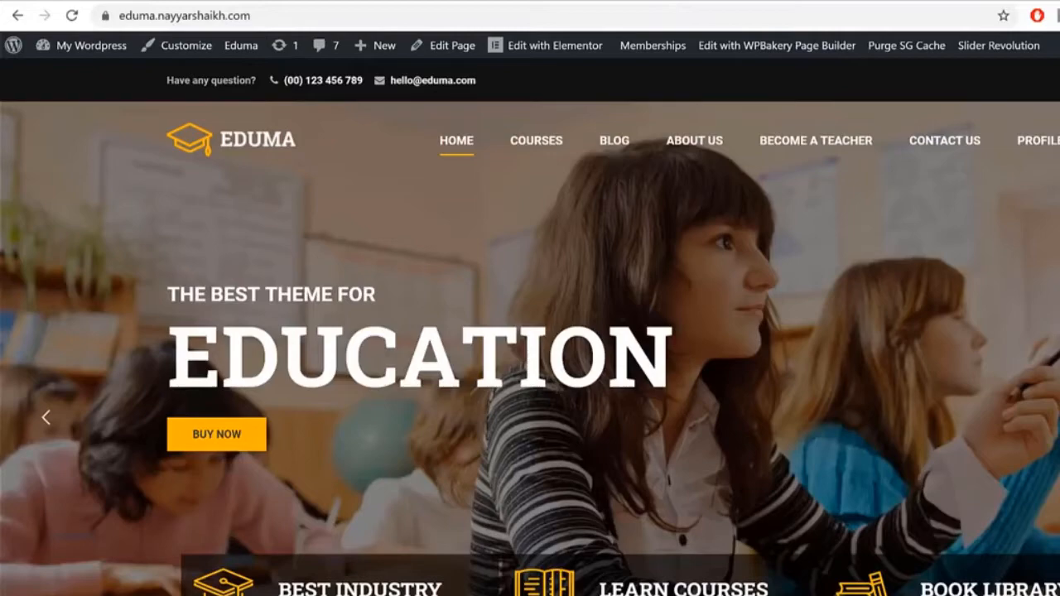
Step: Go to bloggdude.com/eduma in a new tab and scroll through the Eduma ThemeForest listing
key(ctrl+t)
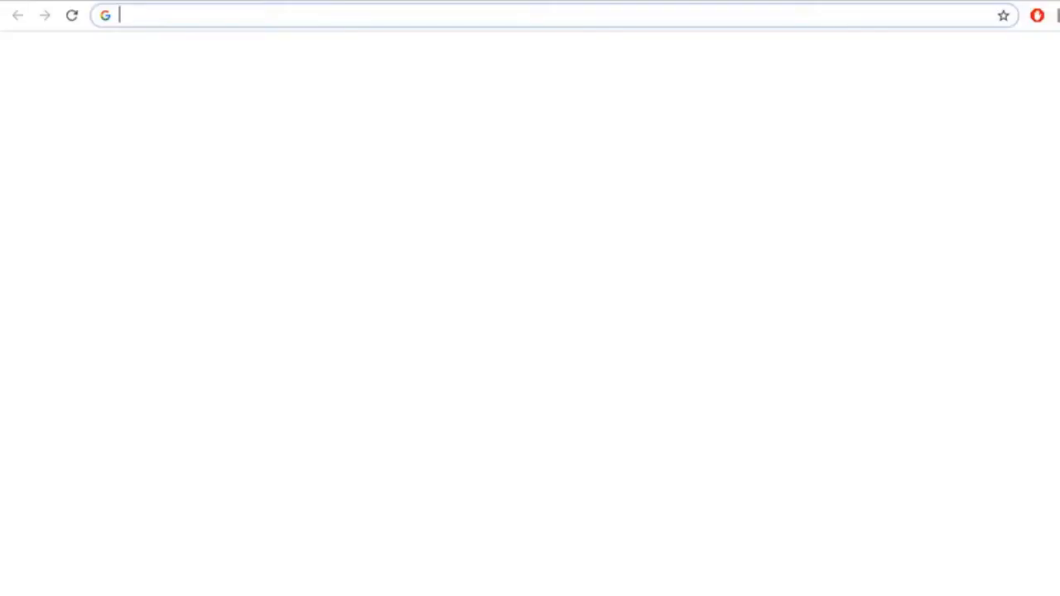
text(bloggdude.com/eduma)
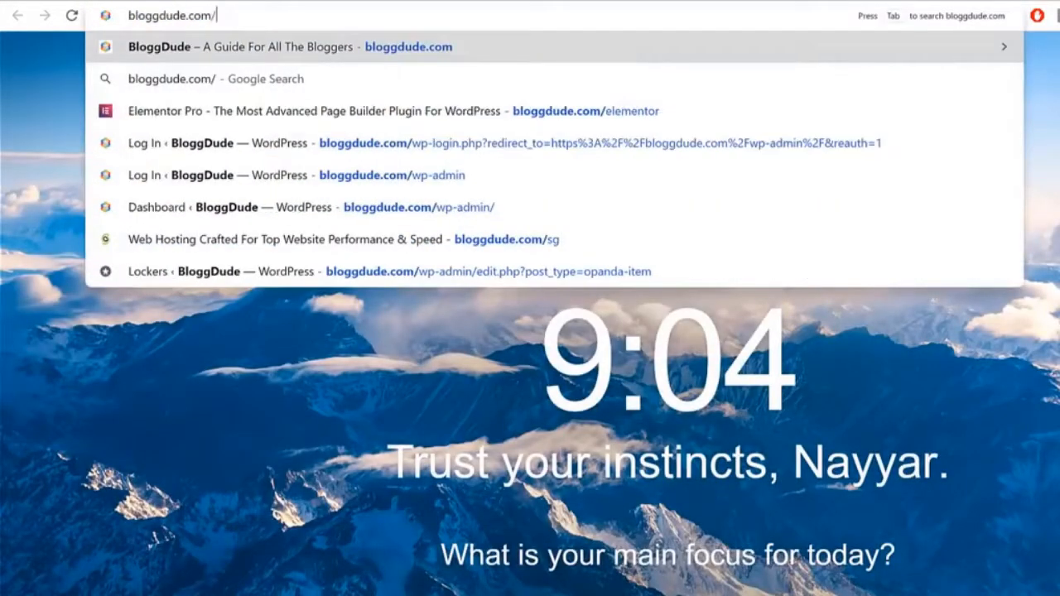
key(Return)
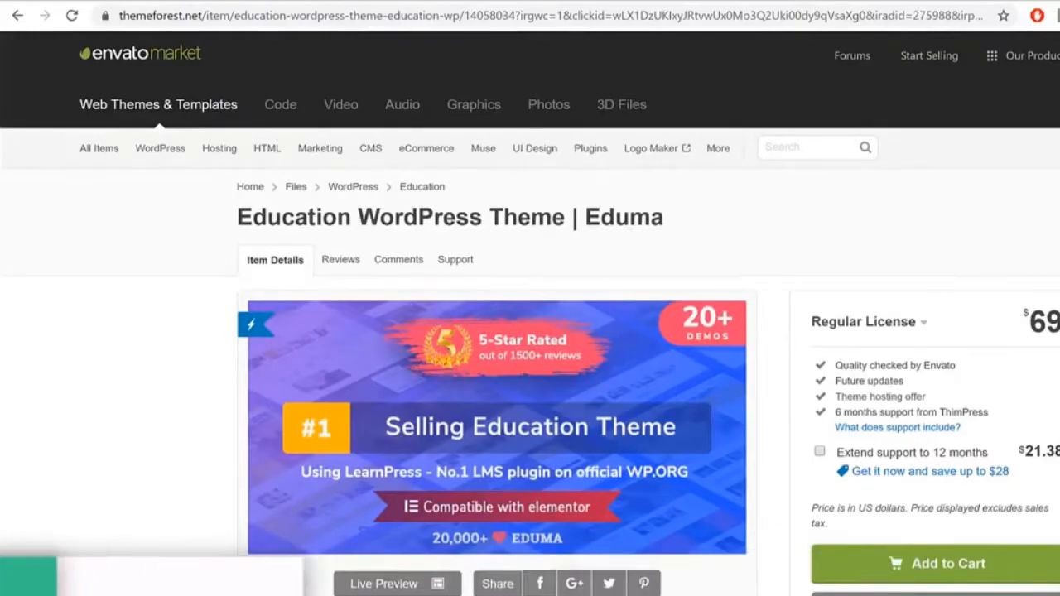
scroll(530, 332, down, 6)
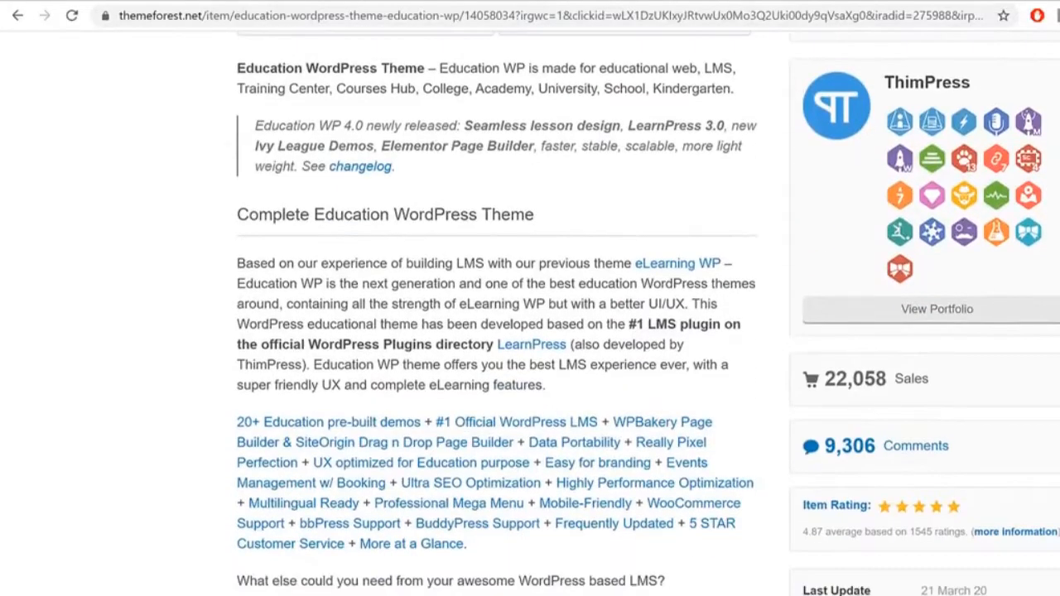
scroll(529, 331, up, 7)
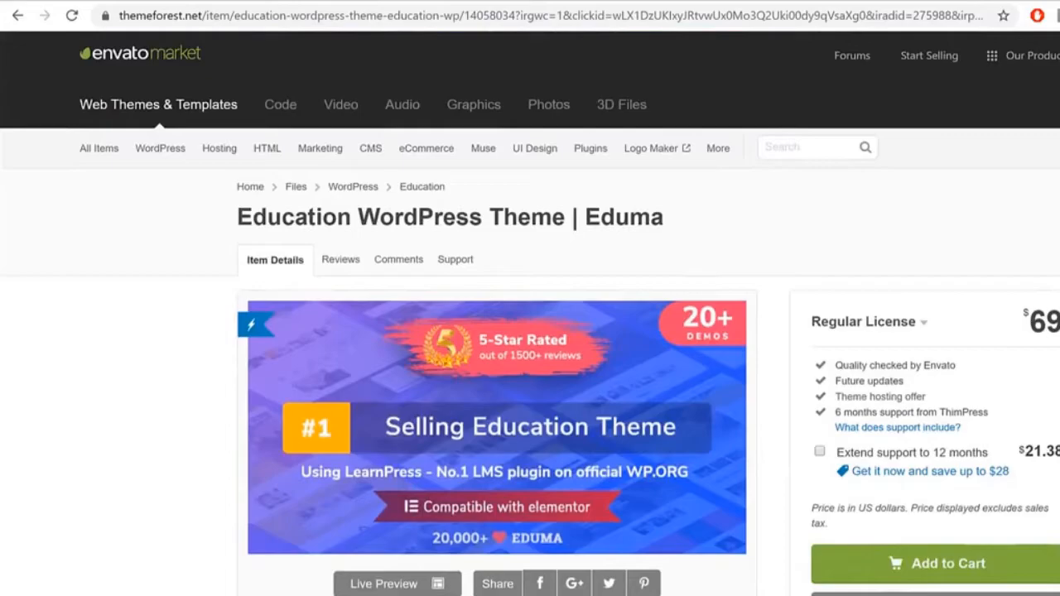
scroll(529, 332, down, 12)
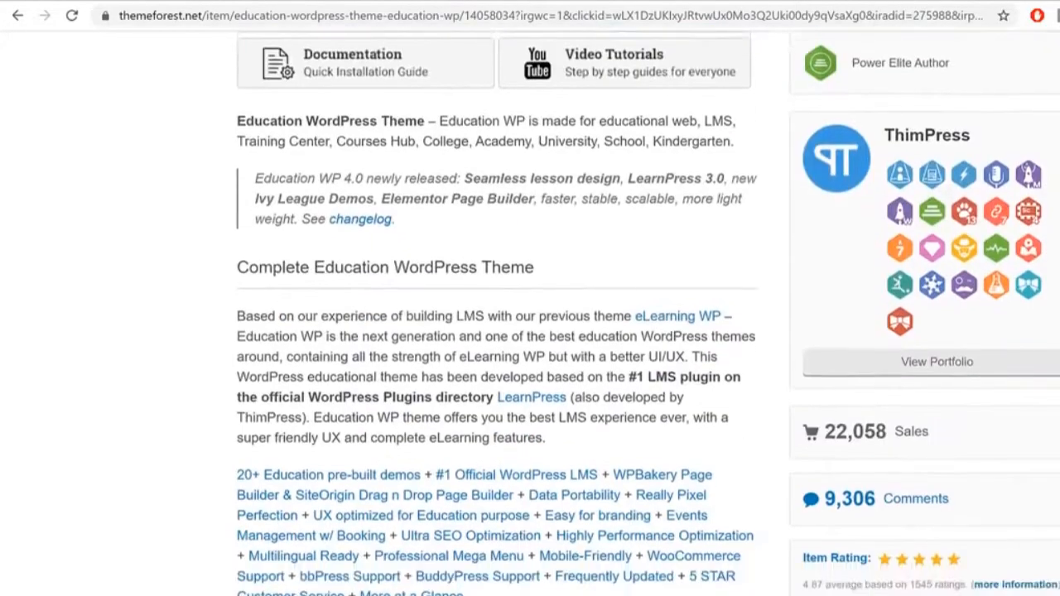
scroll(530, 331, down, 20)
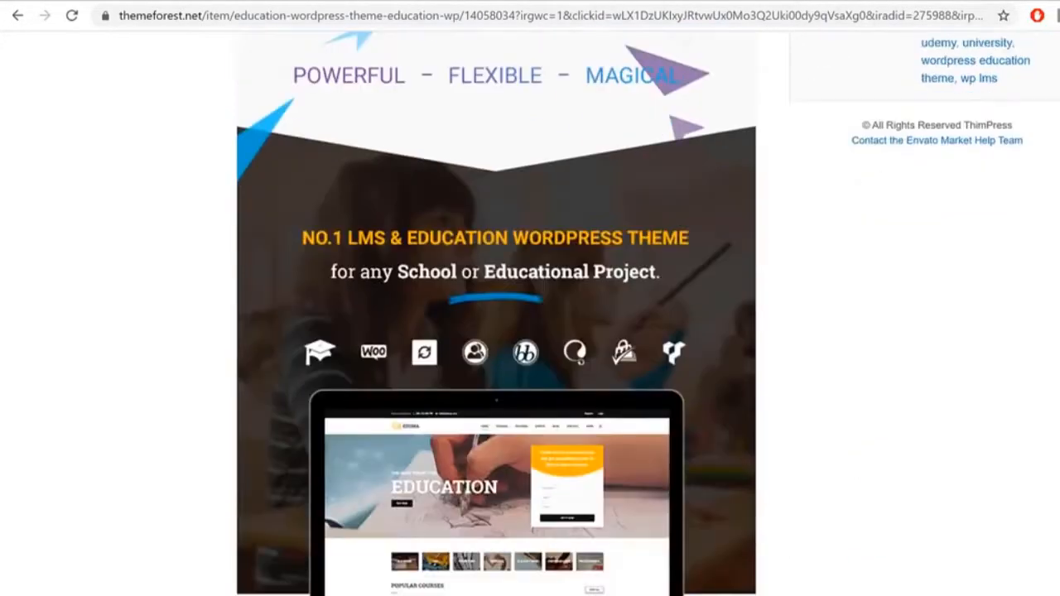
scroll(530, 331, down, 15)
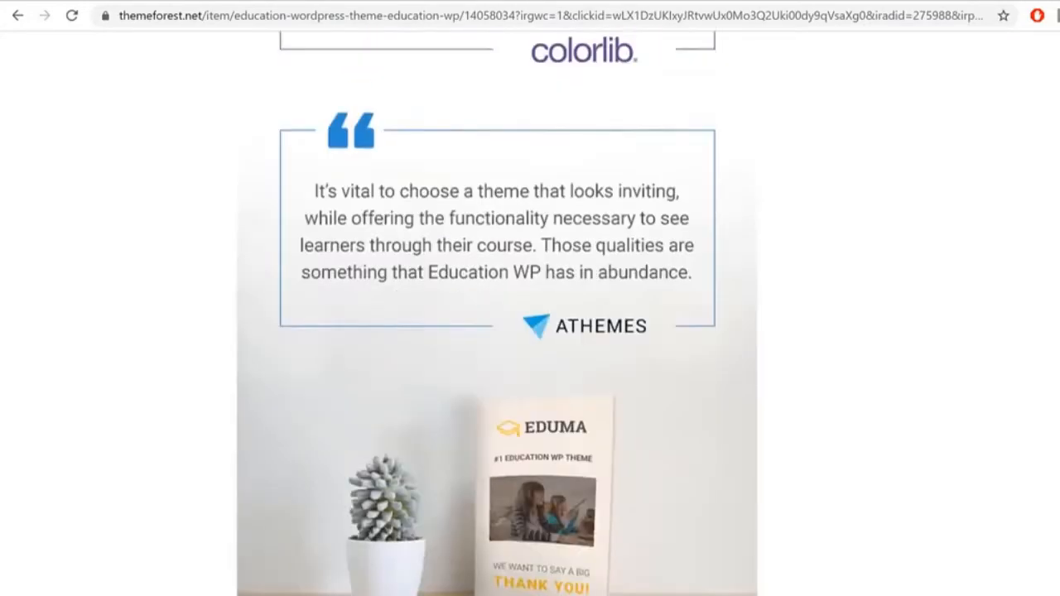
scroll(530, 331, down, 20)
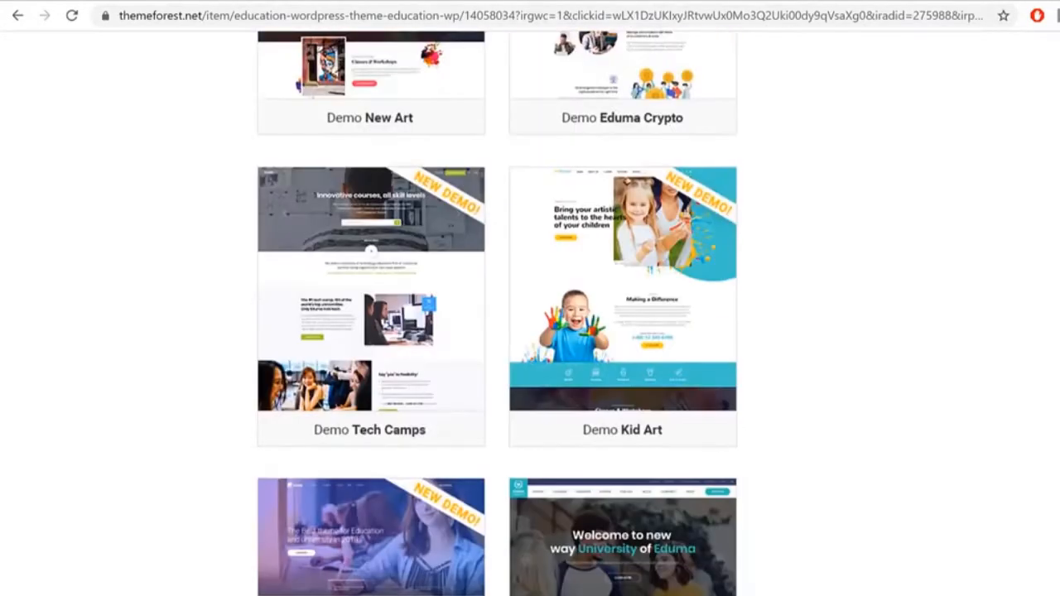
scroll(530, 332, down, 20)
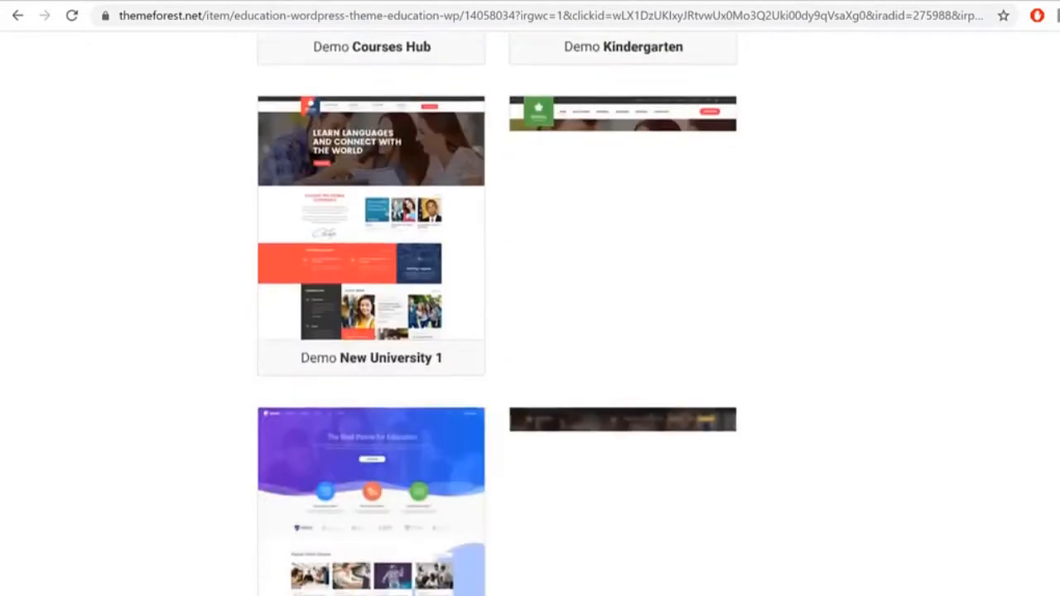
scroll(985, 383, down, 15)
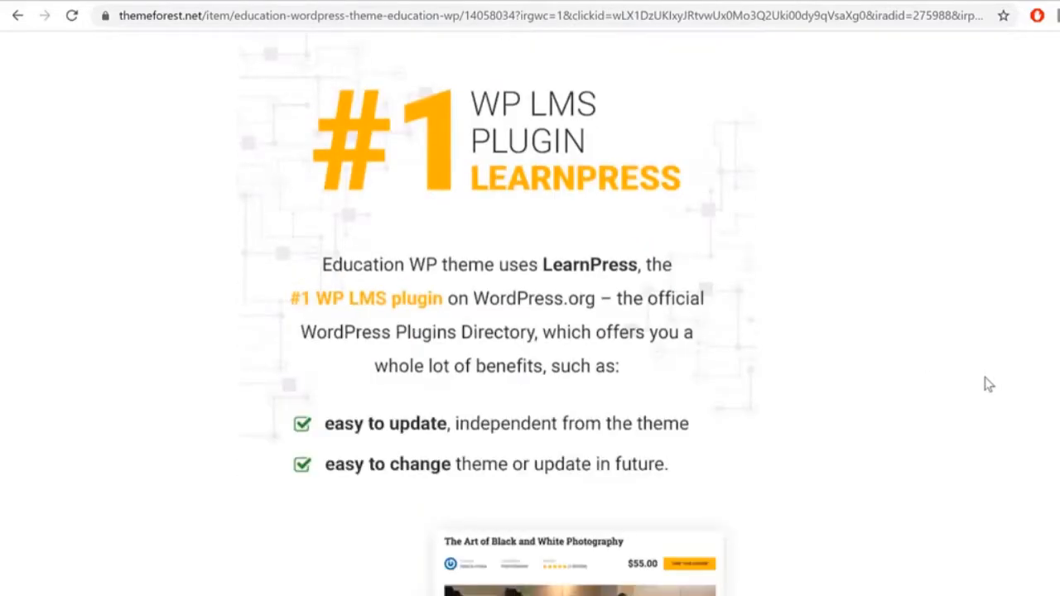
scroll(985, 384, down, 1)
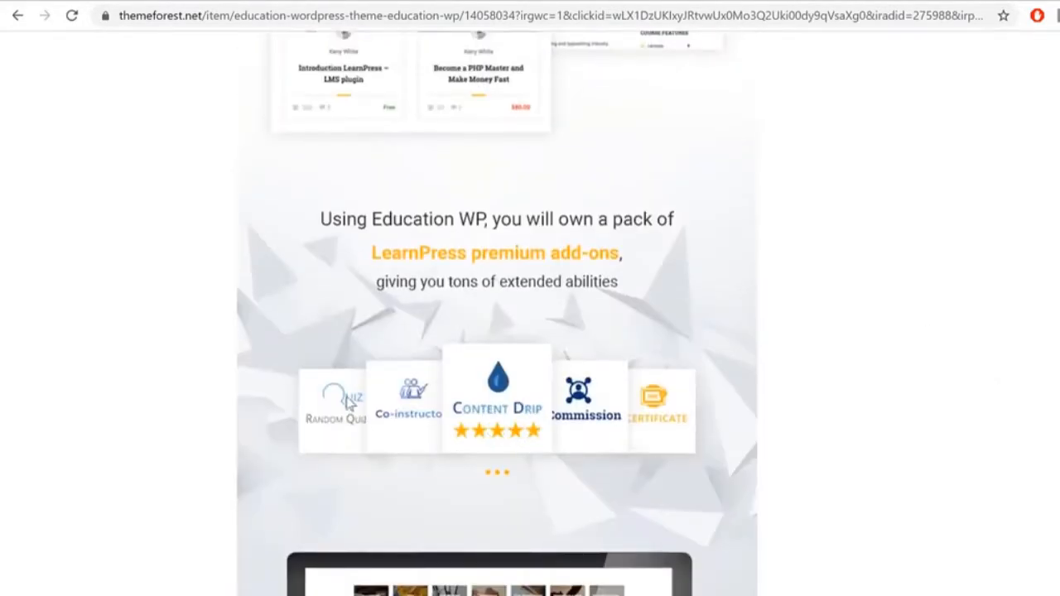
scroll(497, 314, down, 20)
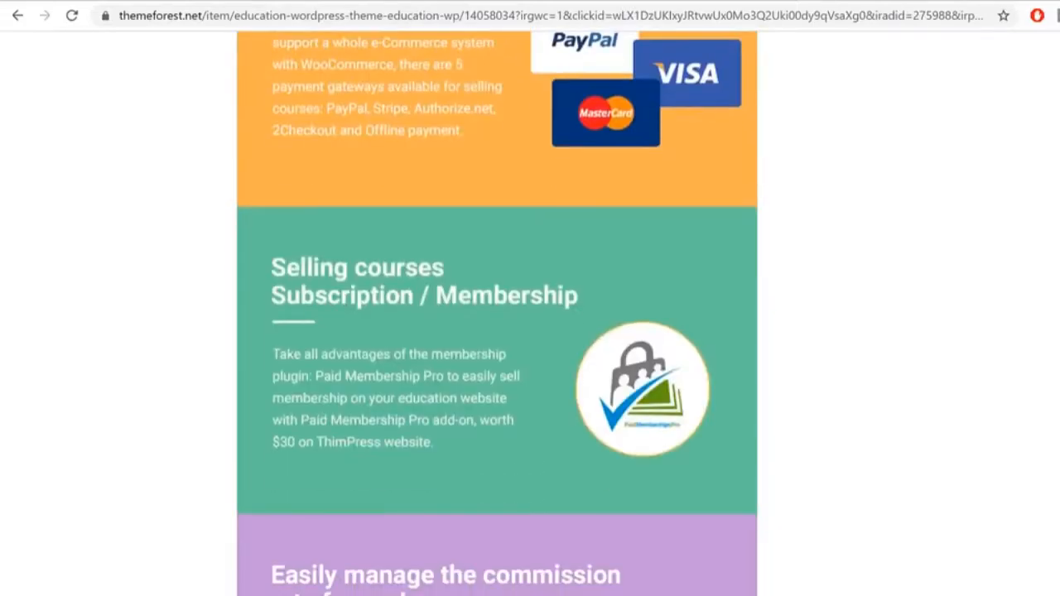
scroll(535, 506, down, 8)
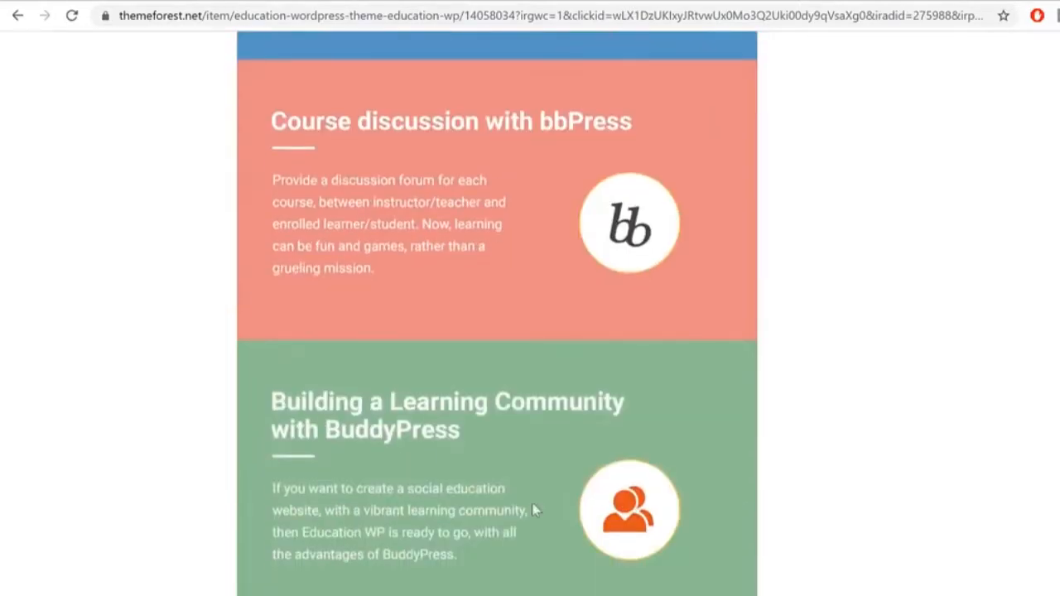
scroll(695, 379, up, 5)
scroll(695, 379, up, 20)
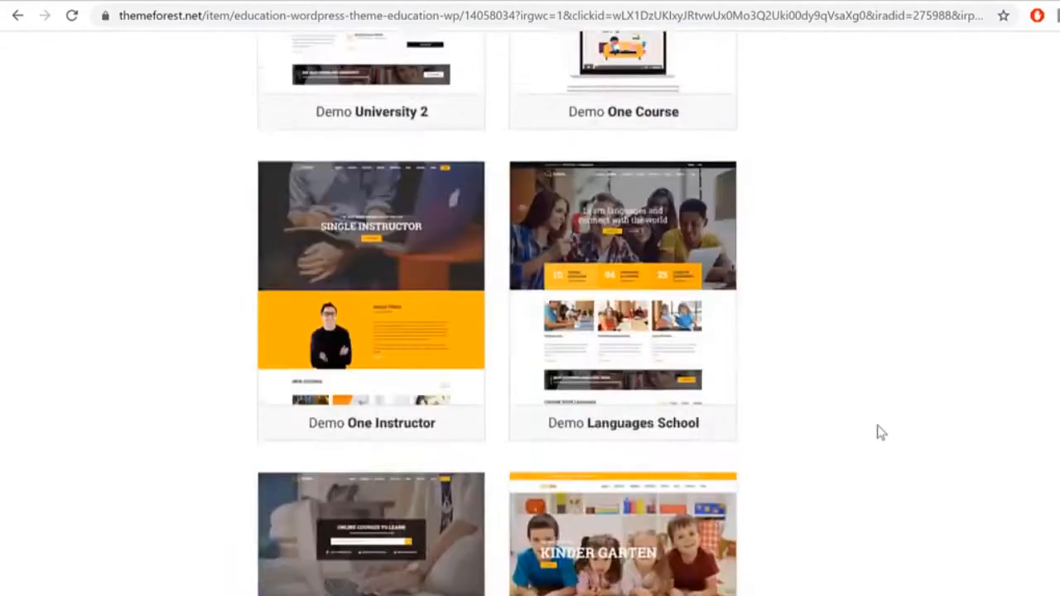
scroll(924, 428, up, 10)
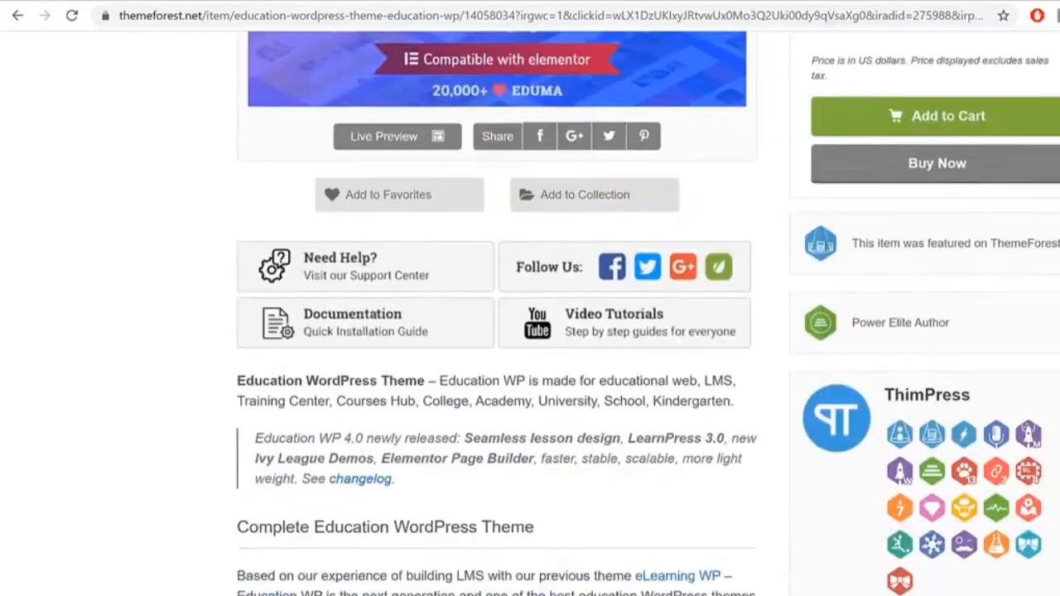
Step: Highlight the sales count, the 4.87 average rating and the 1545 ratings count
scroll(1000, 444, down, 4)
drag(893, 378, 822, 378)
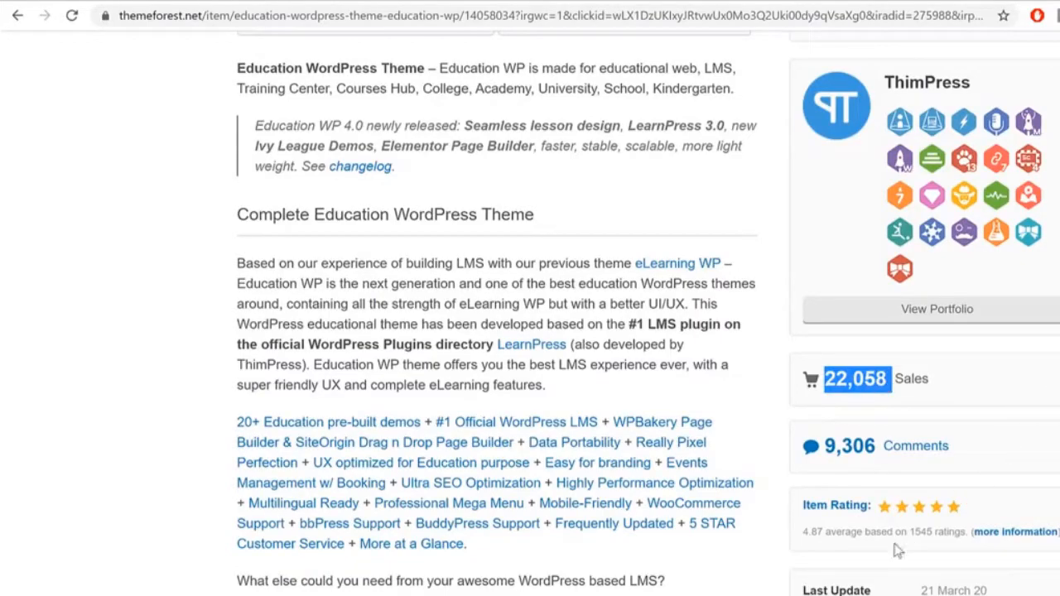
drag(830, 532, 799, 538)
drag(909, 532, 935, 532)
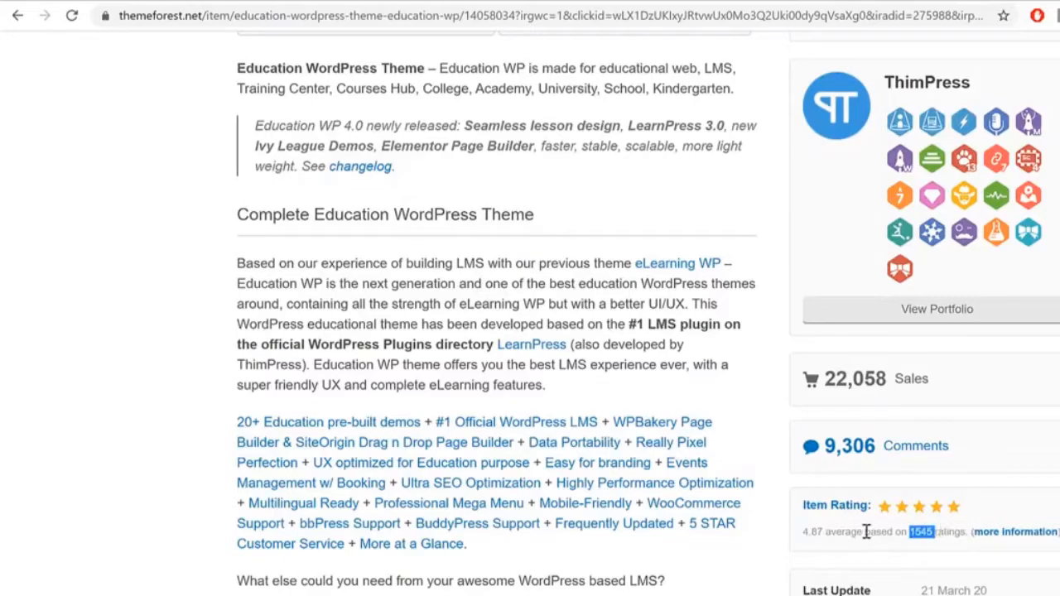
click(924, 533)
scroll(530, 331, up, 10)
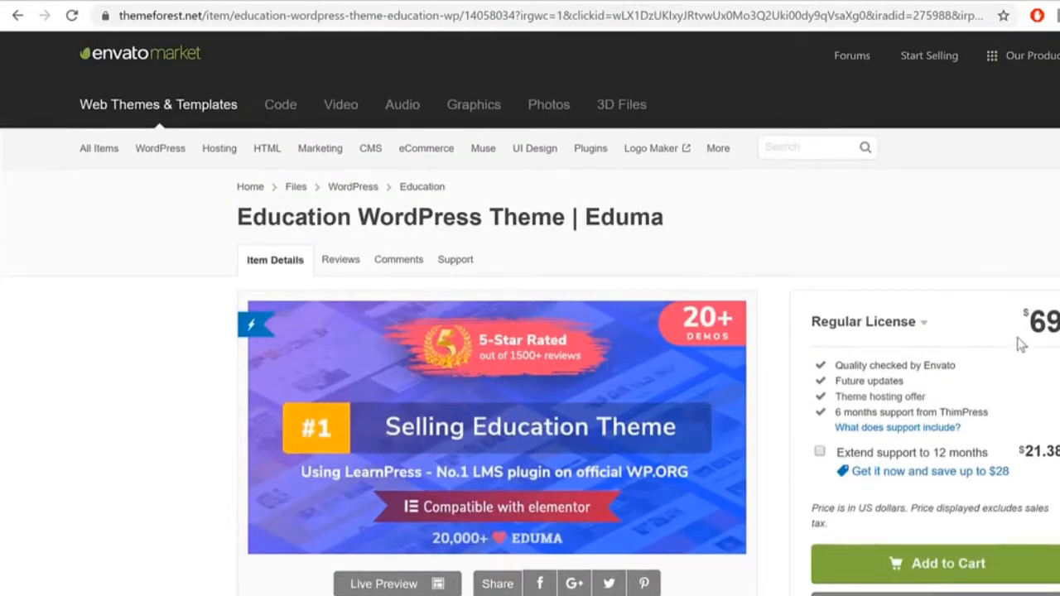
Step: Highlight the 69 dollar price and the '6 months support from ThimPress' line
drag(1039, 312, 1057, 314)
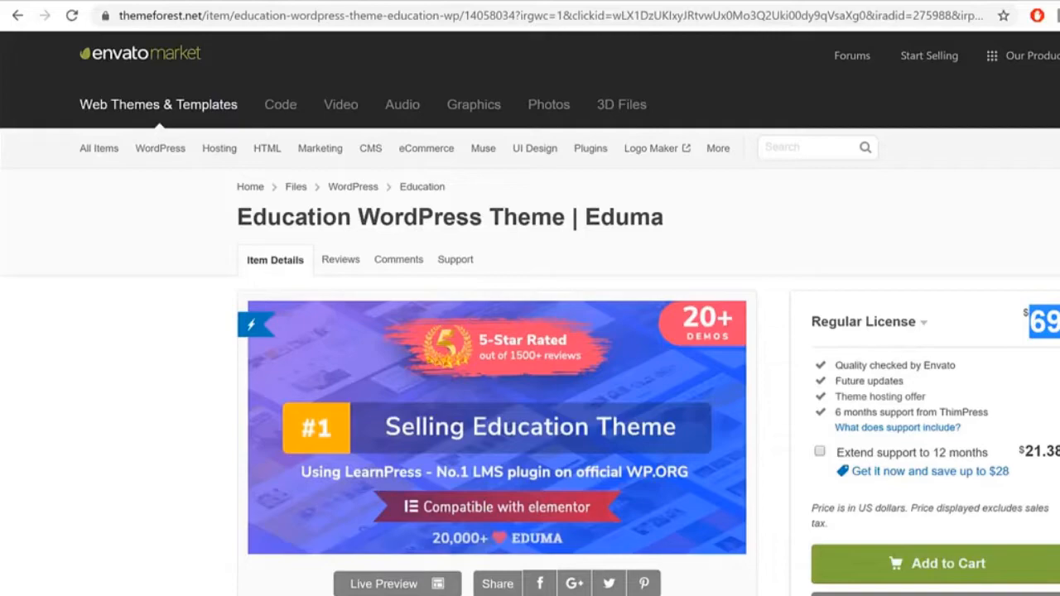
drag(834, 412, 993, 418)
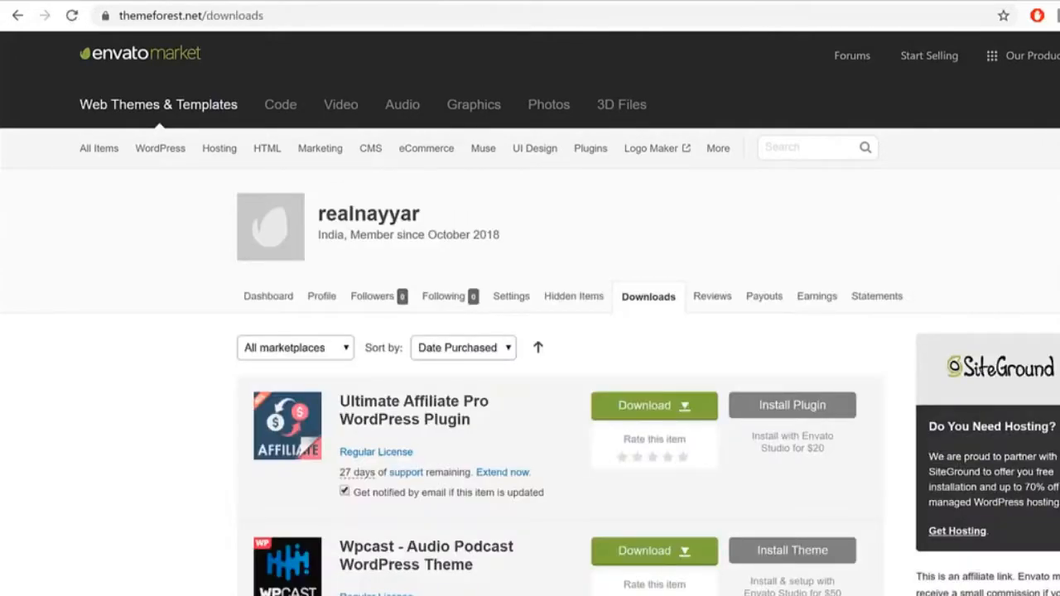
Step: Download only Ultimate Affiliate Pro's installable WordPress file, then go back to the WordPress admin tab
scroll(530, 331, down, 5)
scroll(530, 331, up, 3)
scroll(530, 331, up, 2)
click(644, 408)
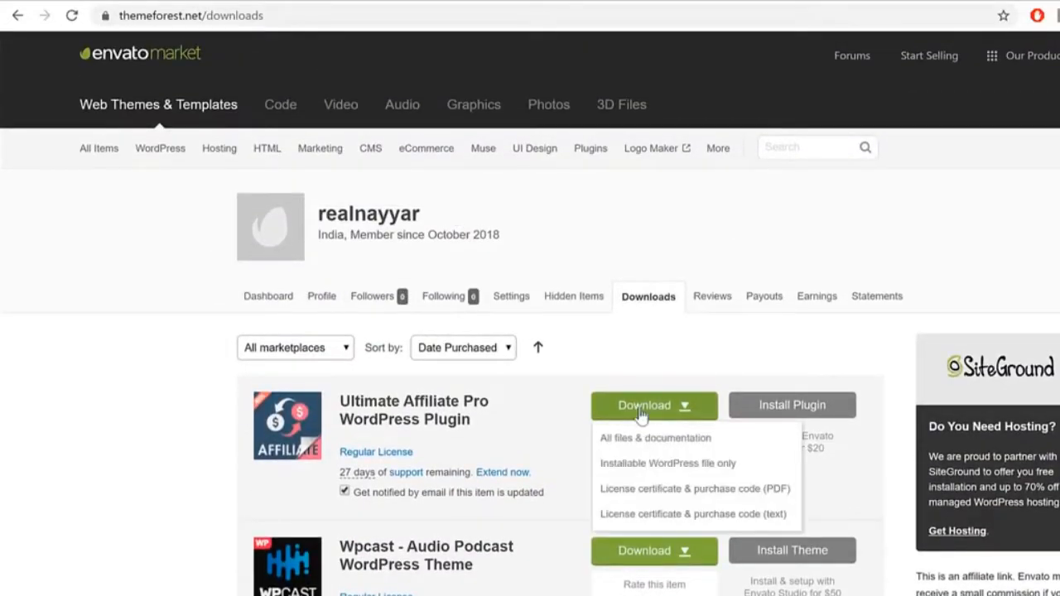
click(675, 468)
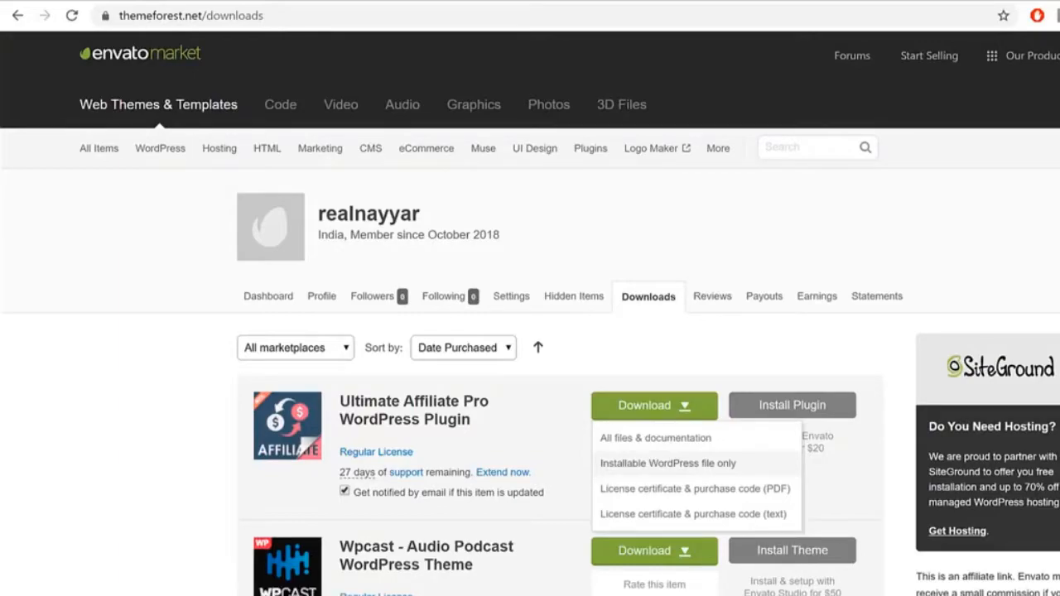
key(Escape)
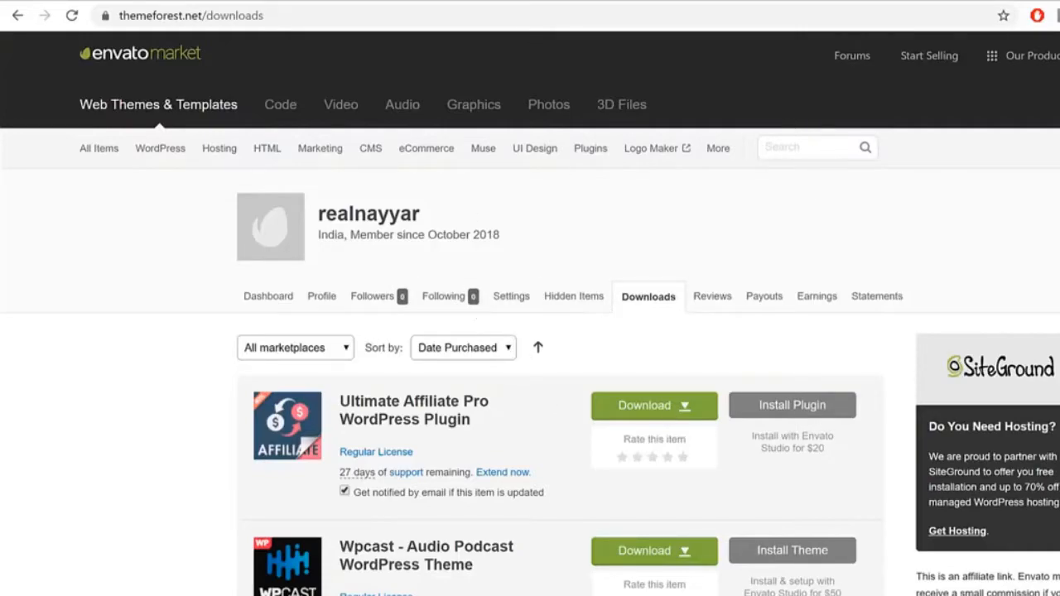
click(336, 2)
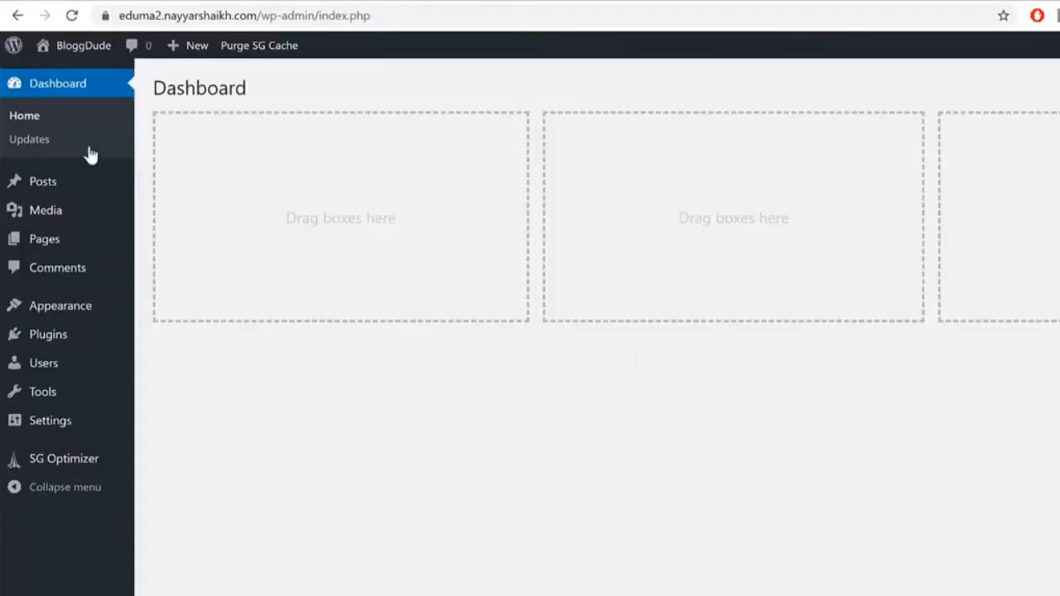
Step: Go to the installed Themes list and locate the eduma archive in the eDuma LMS folder
click(64, 316)
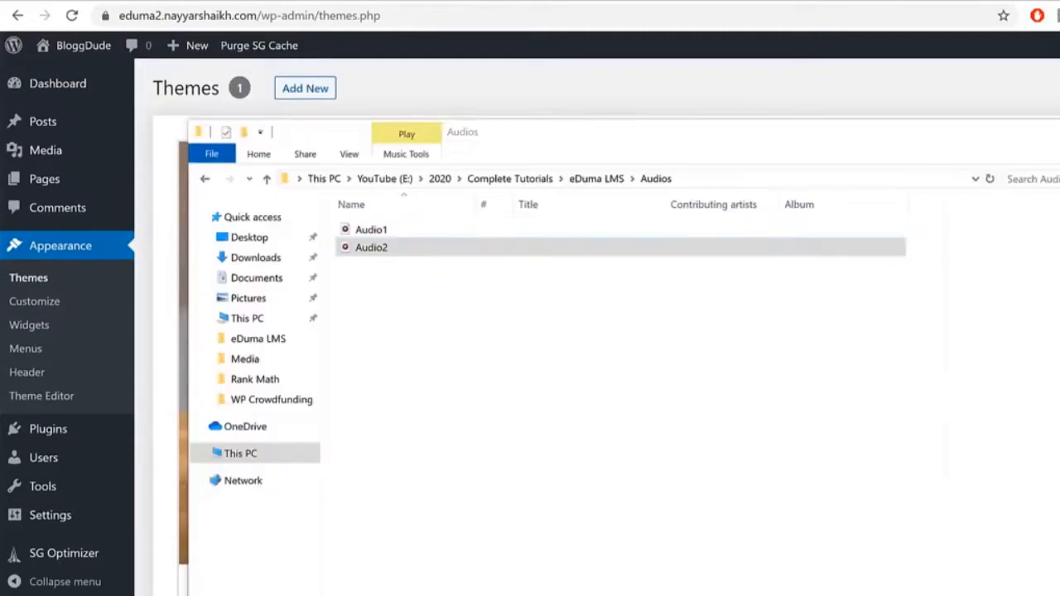
click(406, 594)
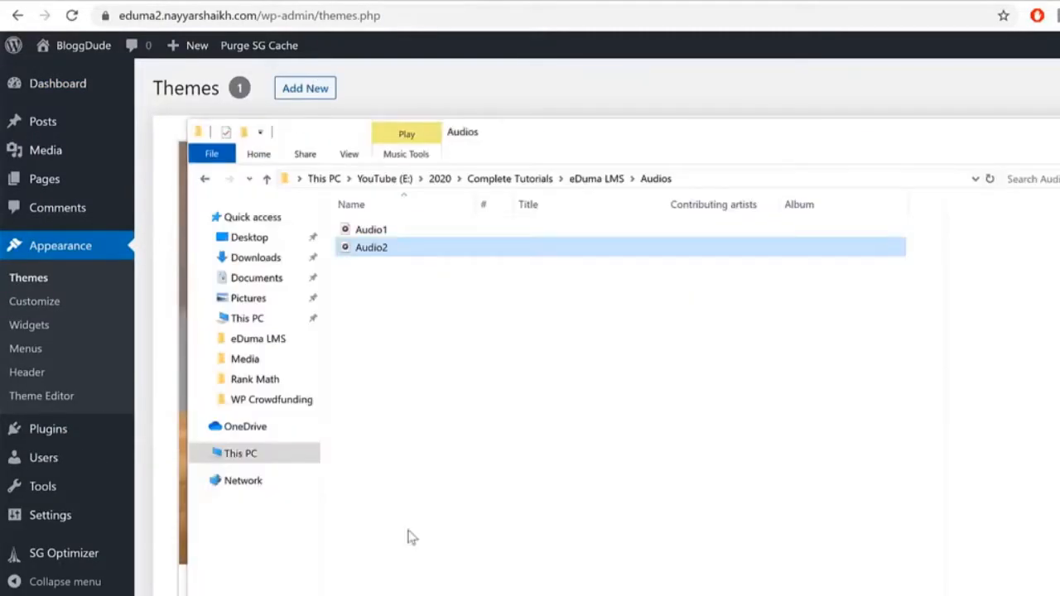
click(598, 181)
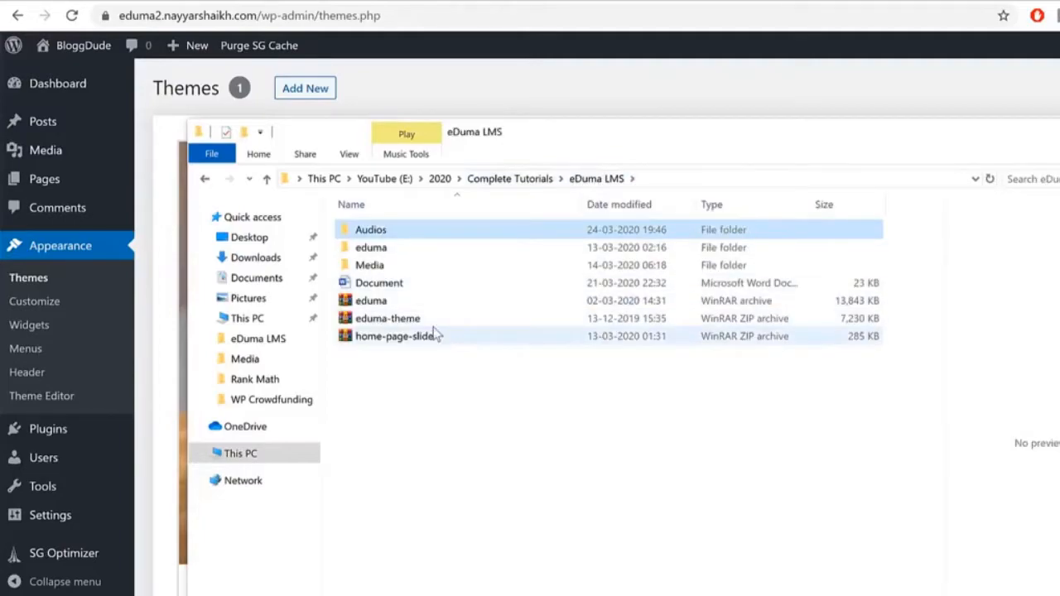
click(389, 303)
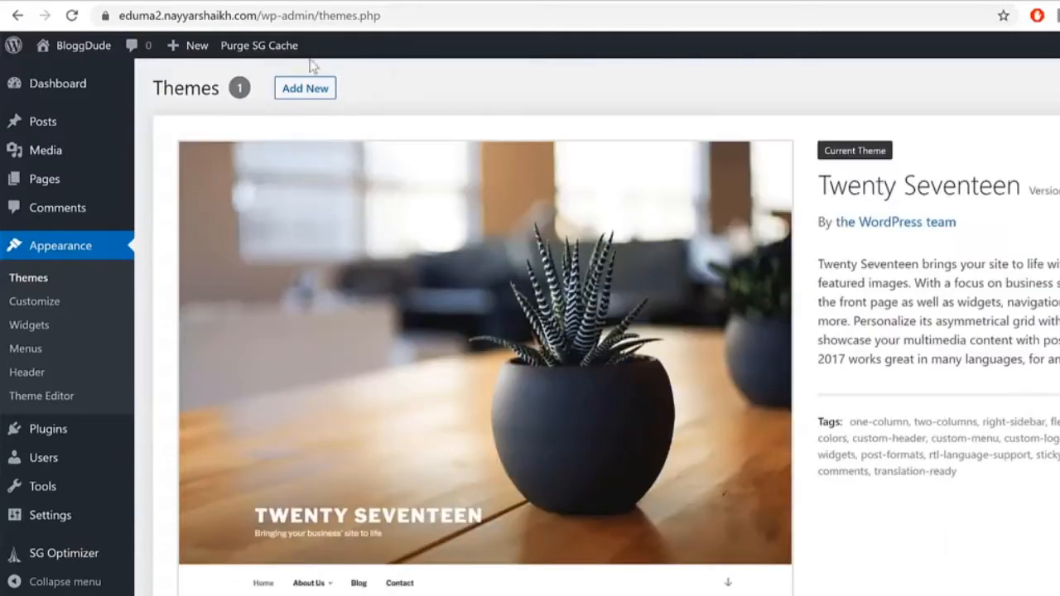
Step: Upload eduma-theme.zip through Add New > Upload Theme and install it
click(319, 91)
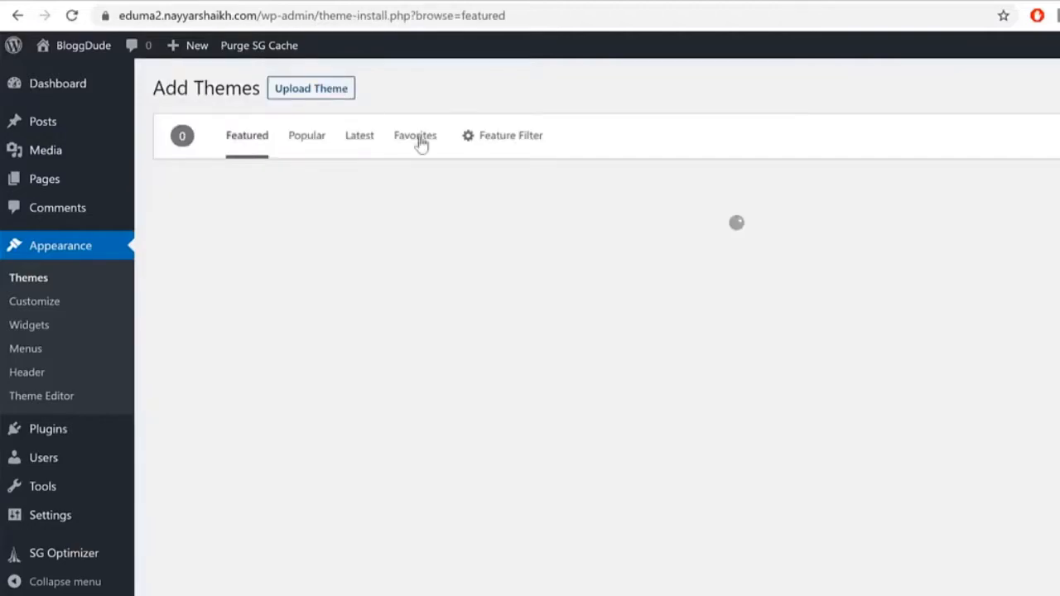
click(303, 94)
click(608, 239)
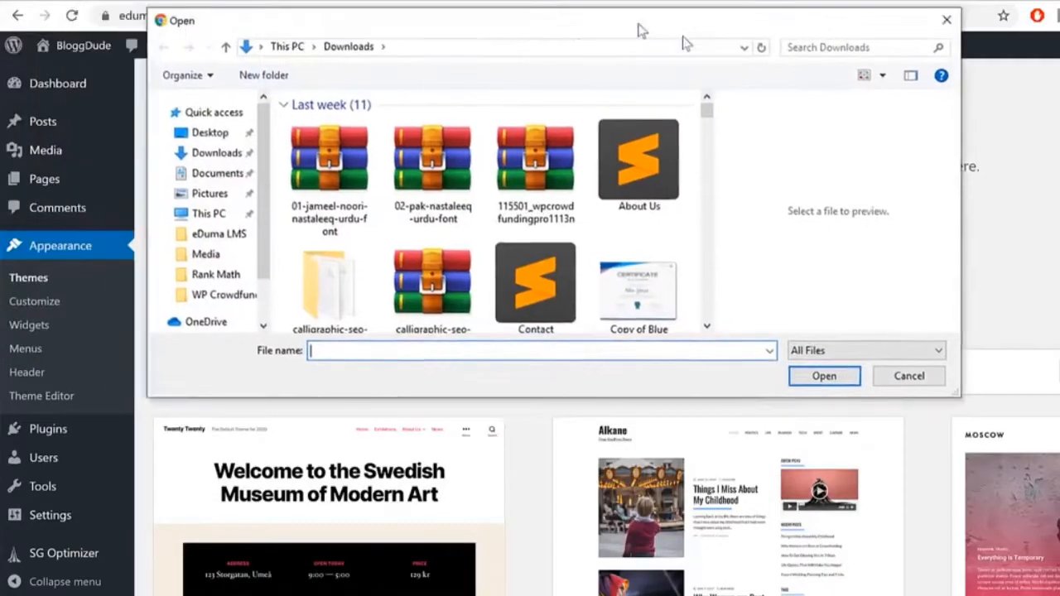
drag(638, 29, 689, 44)
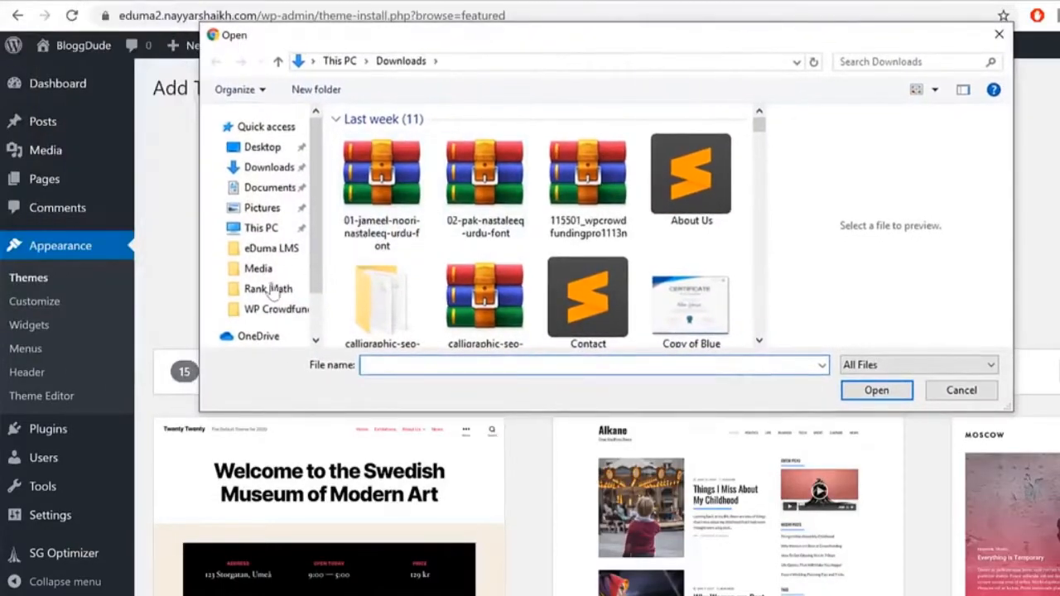
click(300, 250)
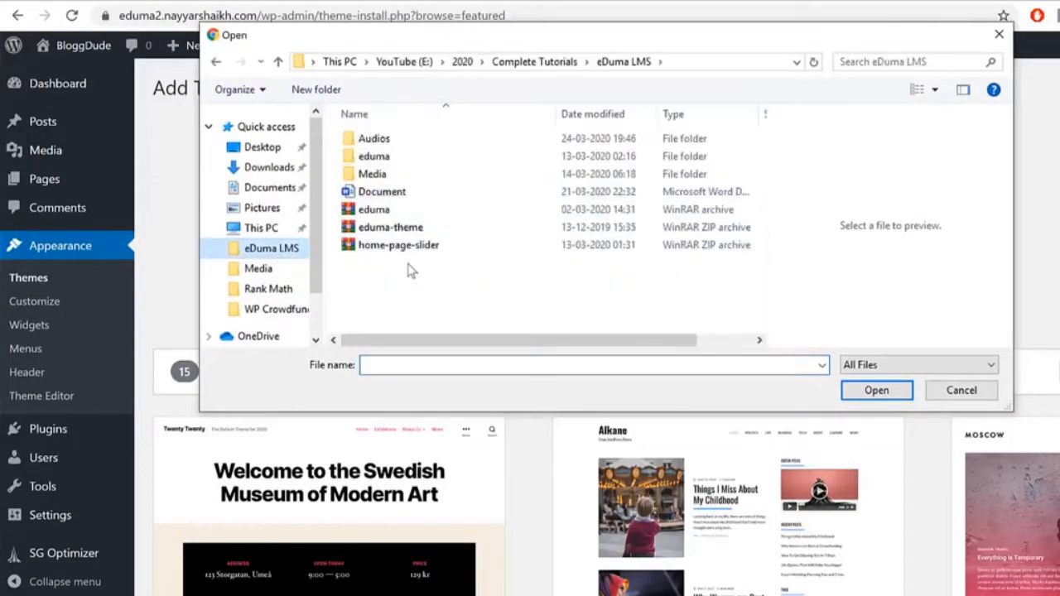
click(420, 228)
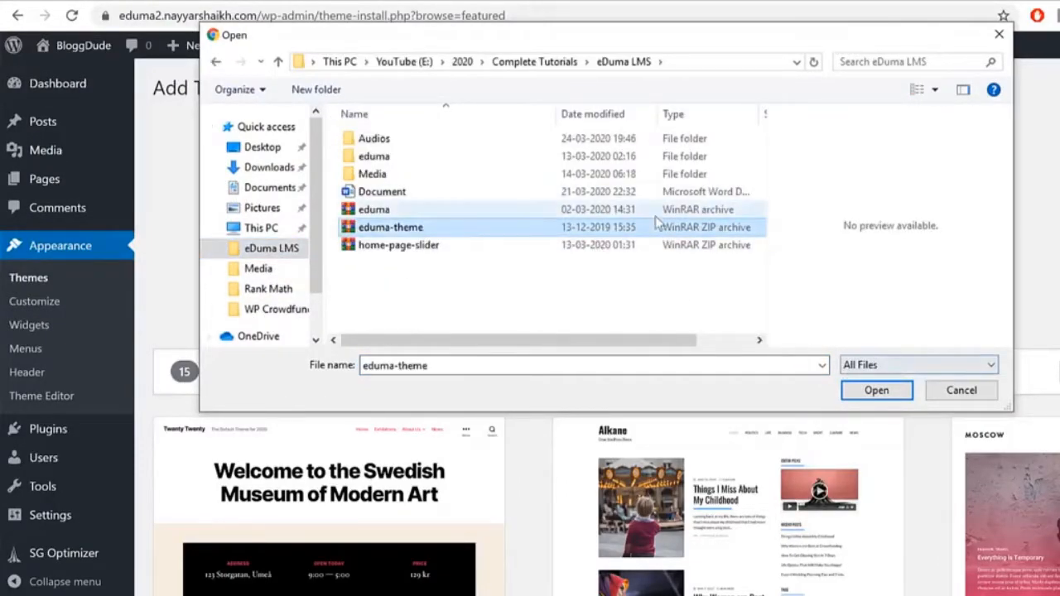
click(875, 391)
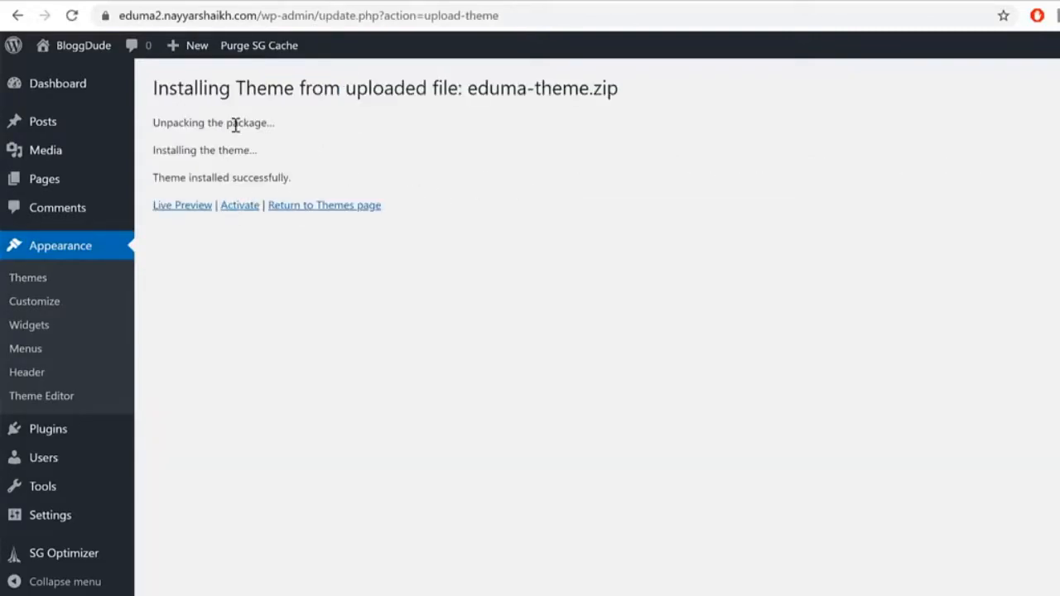
Step: Activate the newly installed Eduma theme, landing on the Education WP Thim Core Installer page
click(237, 214)
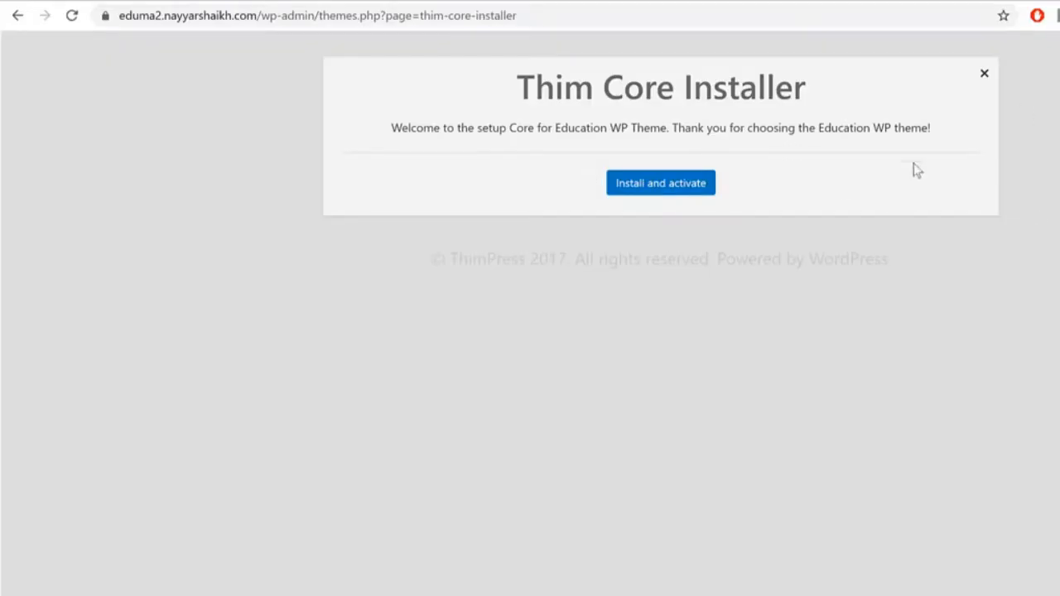
drag(511, 91, 788, 93)
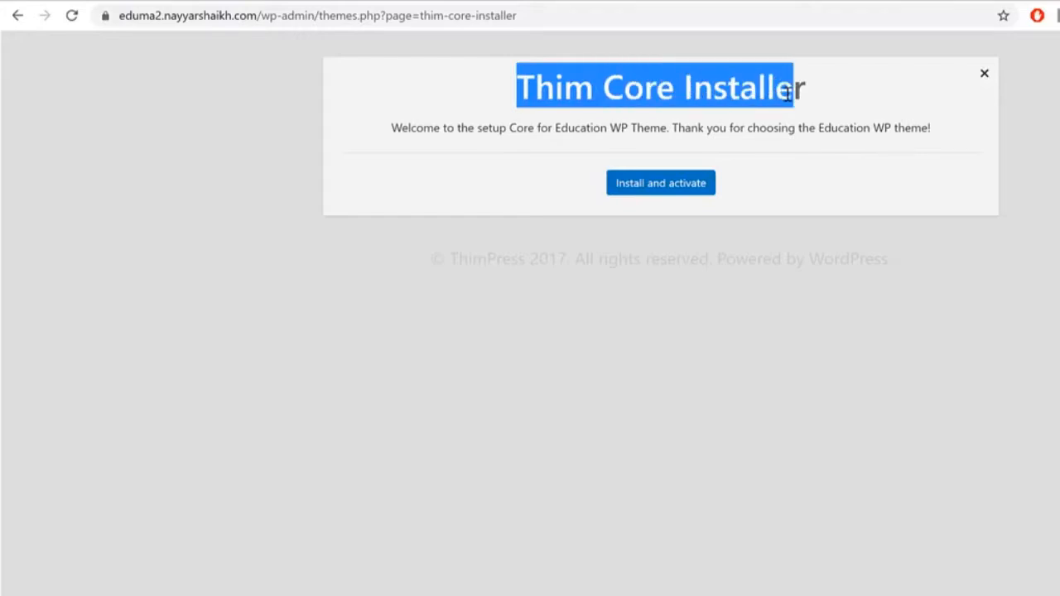
click(788, 93)
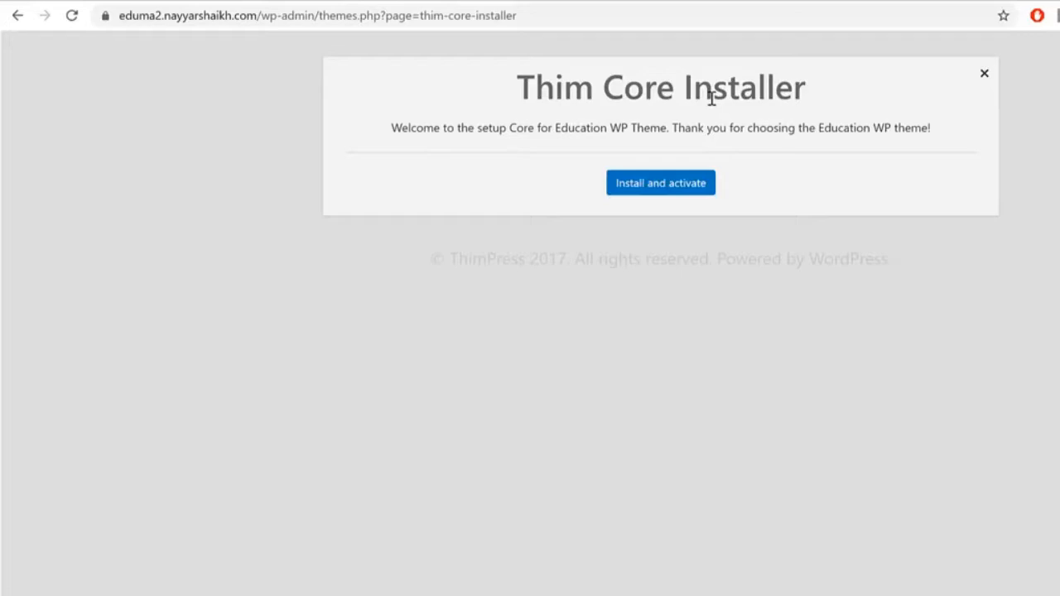
Step: Install and activate the Thim Core plugin
click(645, 192)
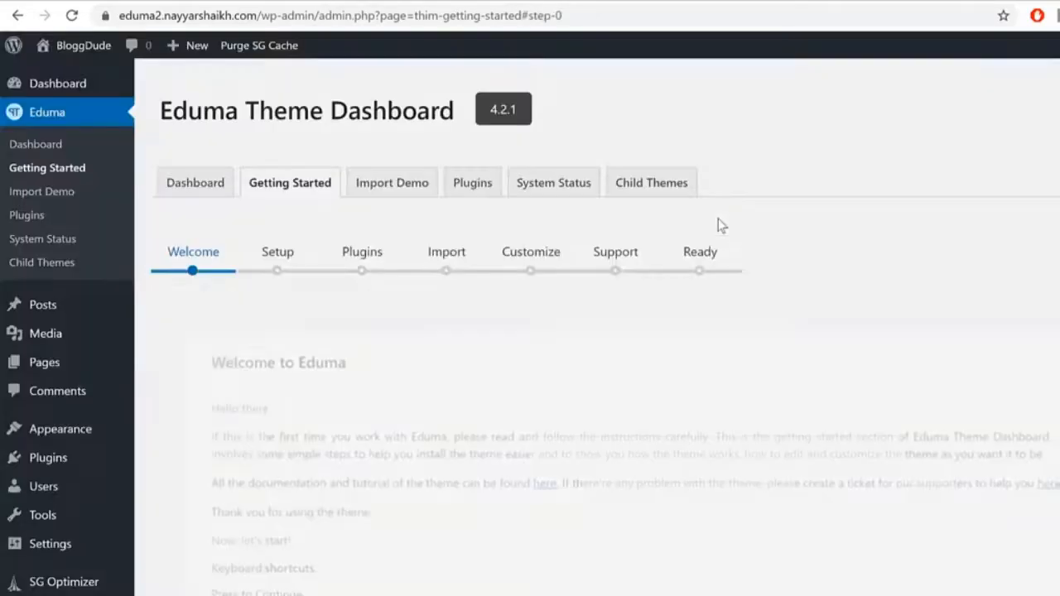
scroll(852, 273, down, 3)
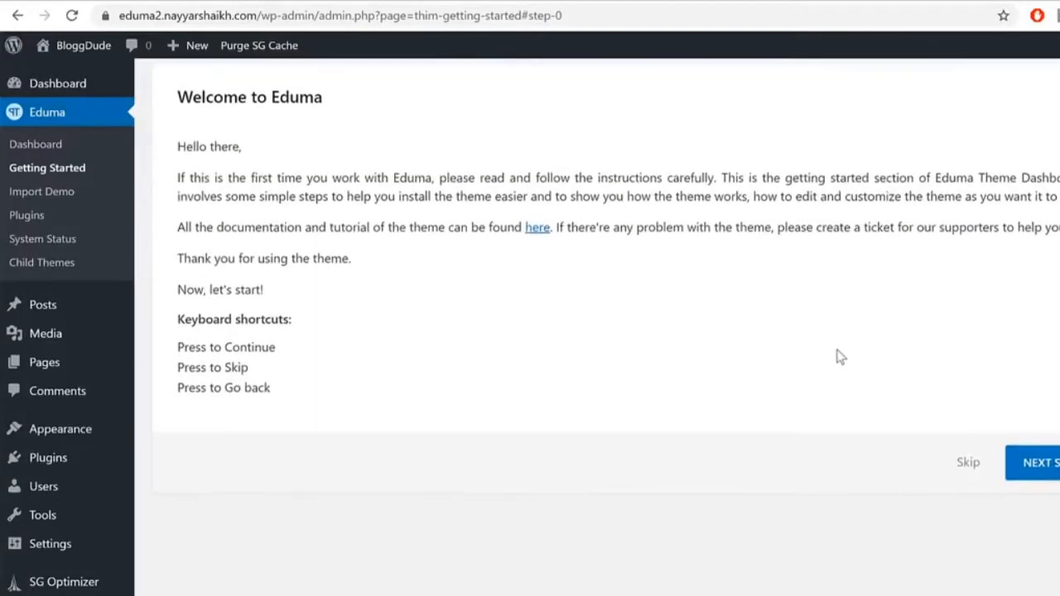
scroll(771, 355, up, 3)
scroll(248, 365, down, 2)
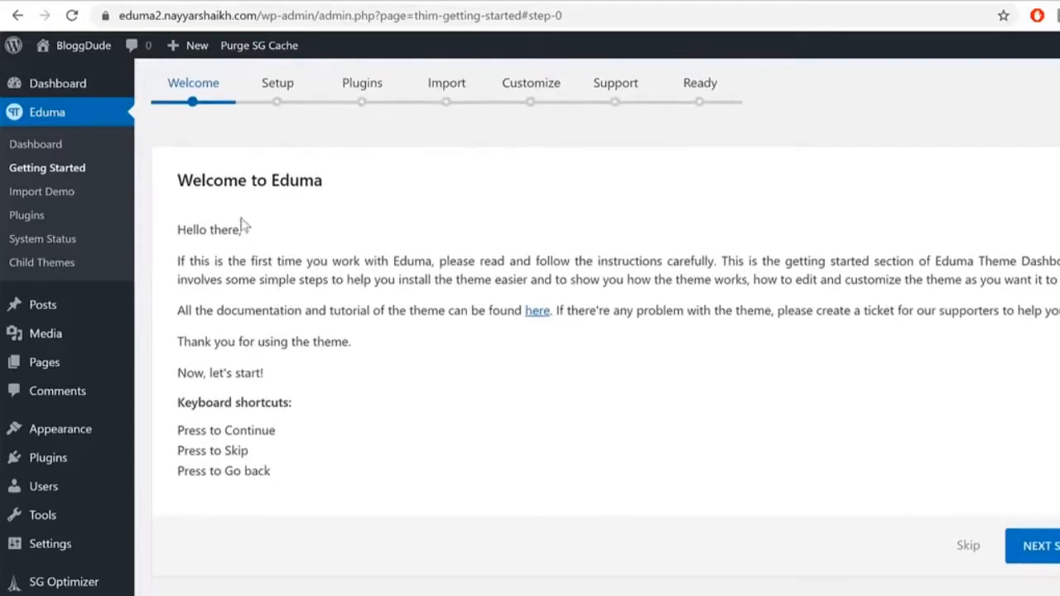
drag(203, 182, 339, 189)
Step: Go past the wizard's Welcome and General Setup steps to Install Required Plugins
key(Return)
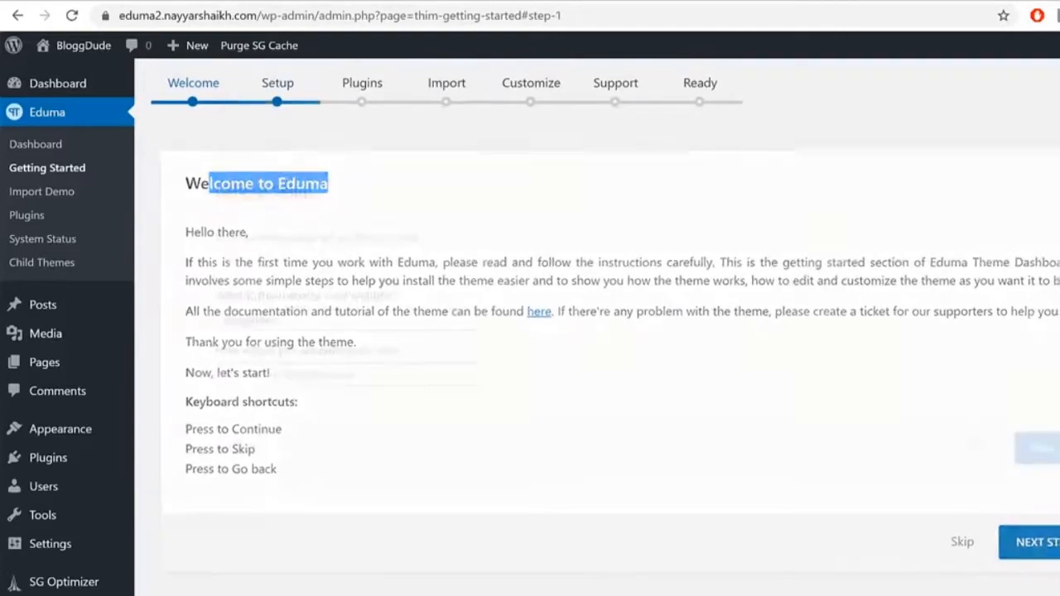
double_click(285, 327)
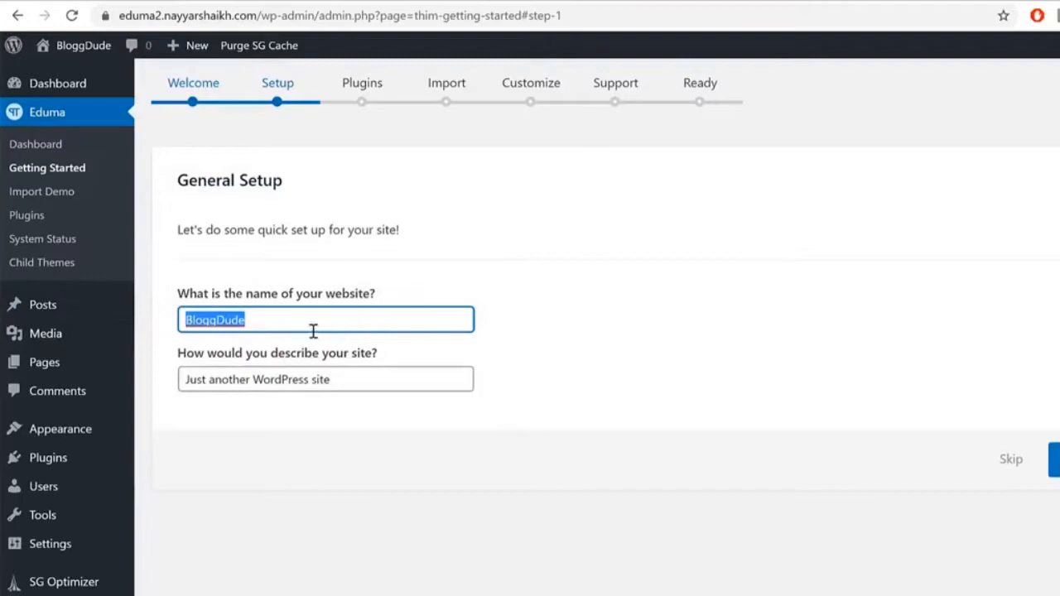
key(Tab)
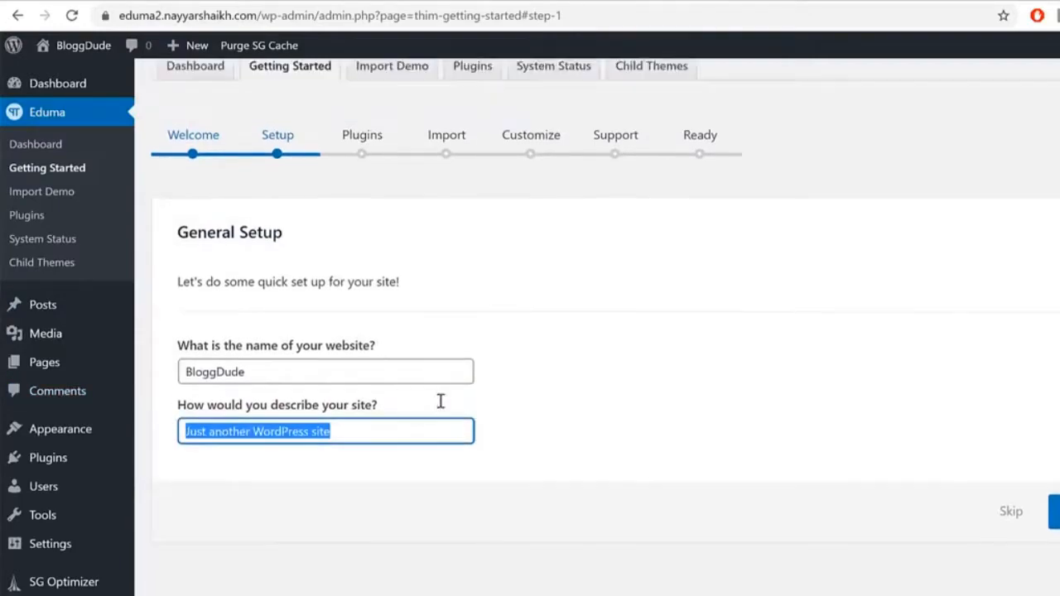
scroll(440, 400, up, 2)
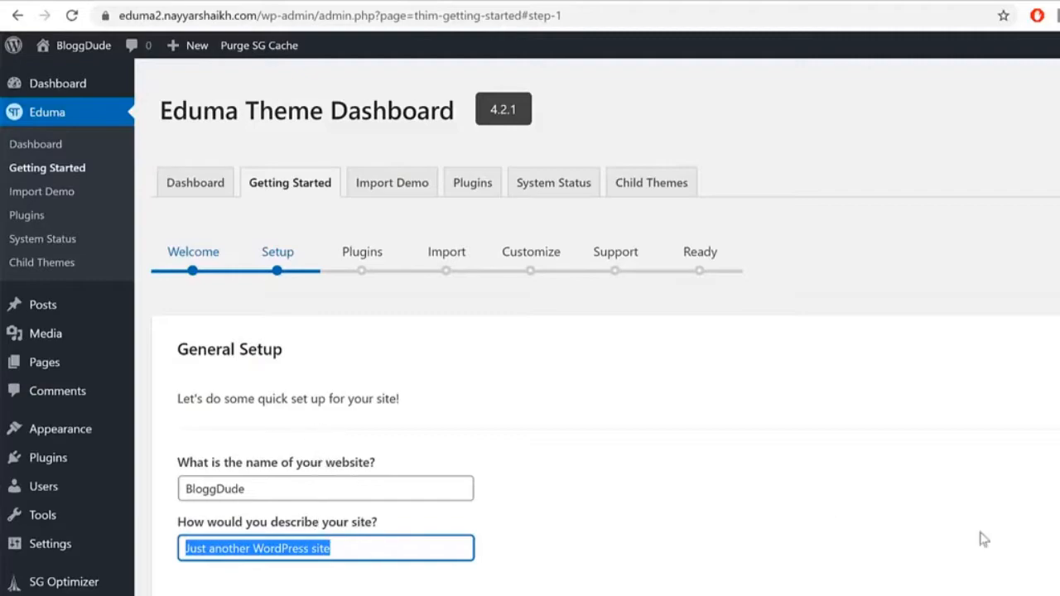
click(530, 589)
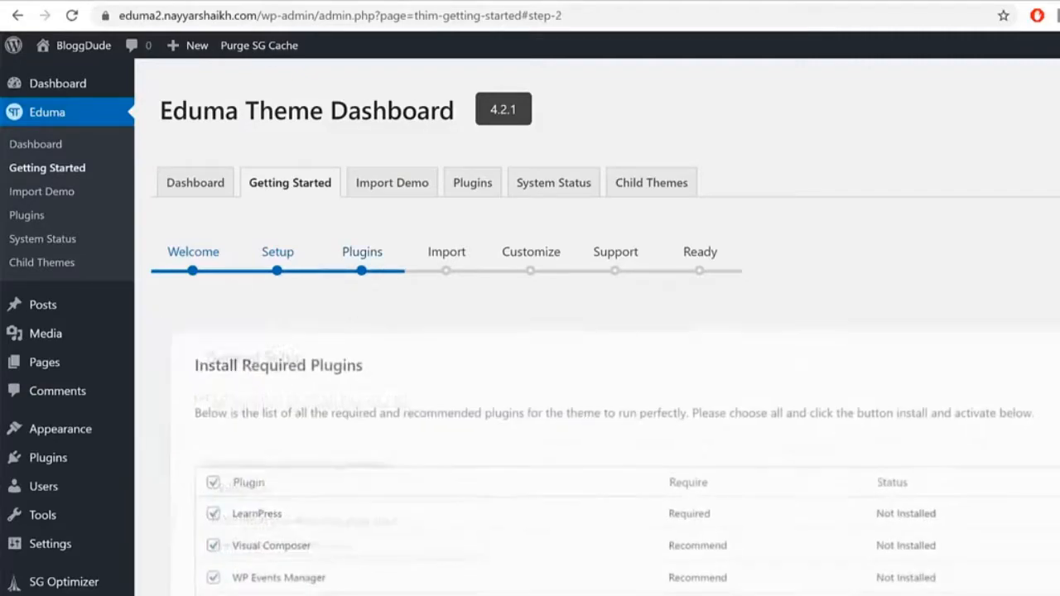
Step: Uncheck Visual Composer, WP Events Manager and Paid Memberships Pro in the required plugins list
scroll(392, 446, down, 3)
scroll(388, 444, down, 6)
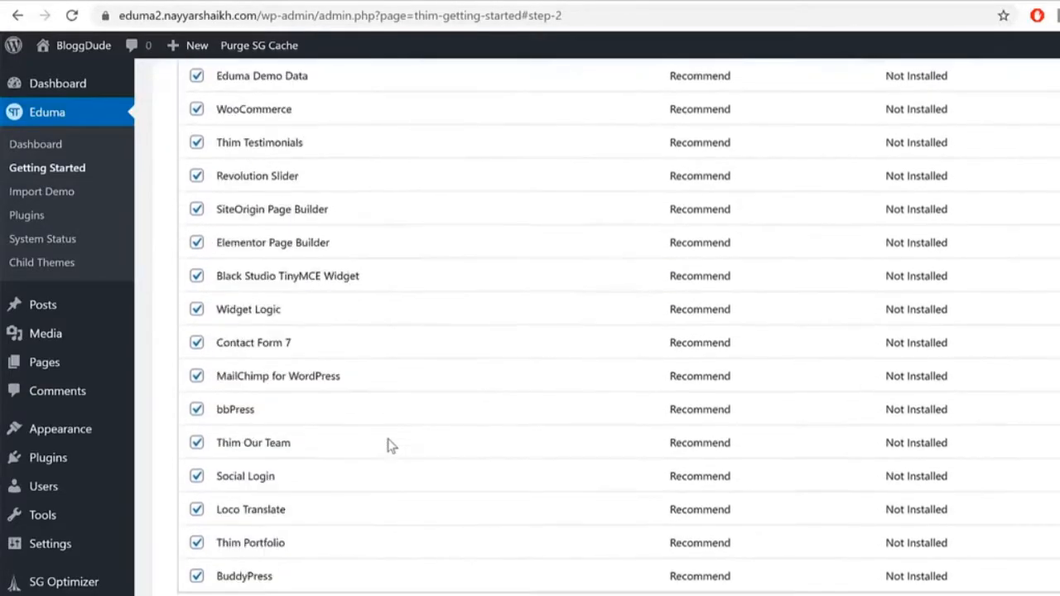
scroll(400, 472, up, 7)
scroll(402, 475, up, 2)
scroll(410, 469, down, 3)
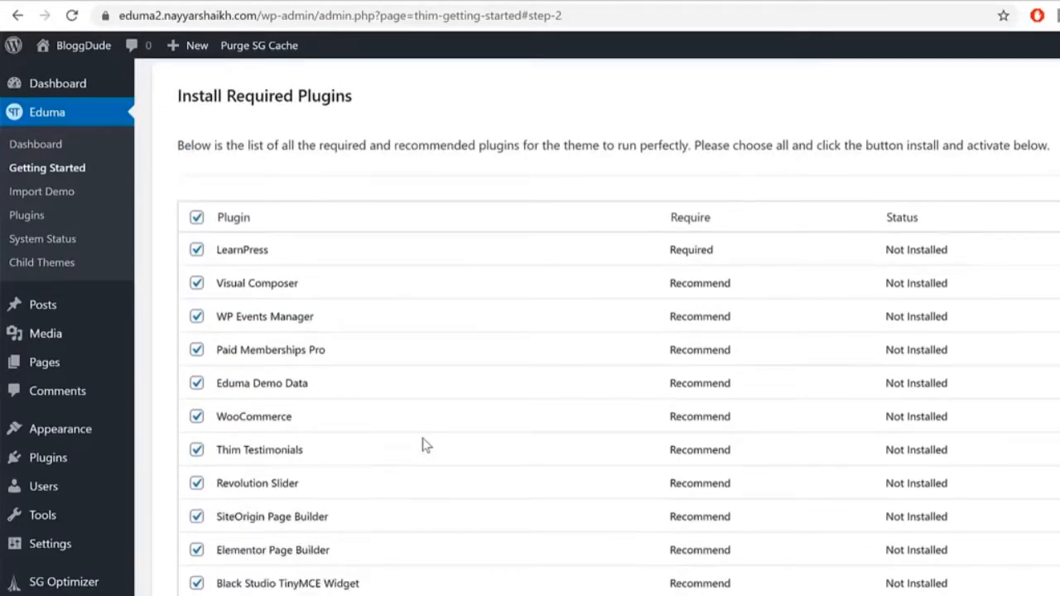
click(197, 285)
drag(299, 283, 219, 286)
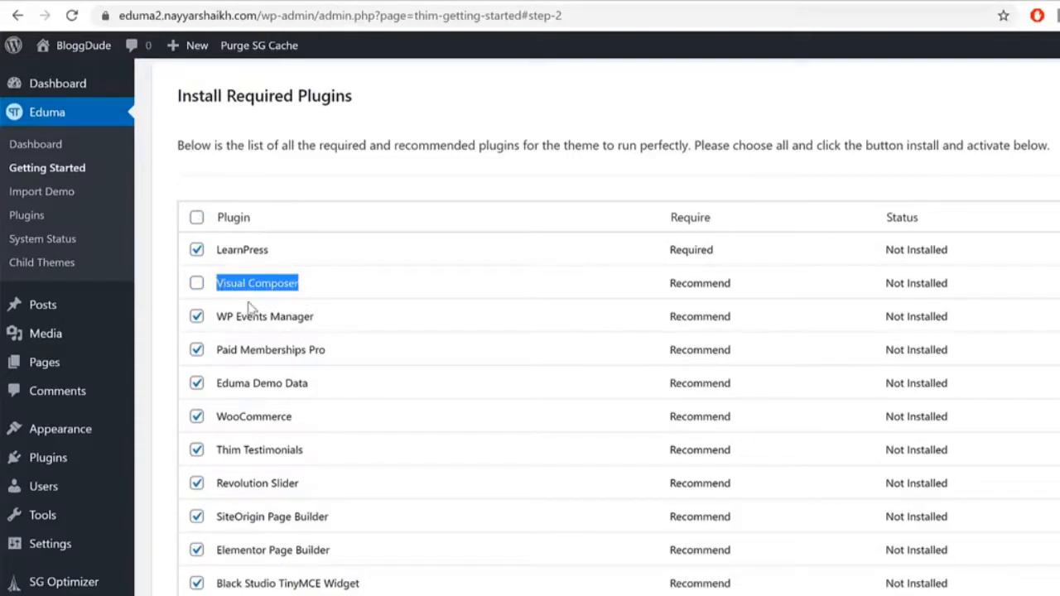
scroll(475, 326, down, 1)
click(196, 232)
drag(376, 238, 225, 233)
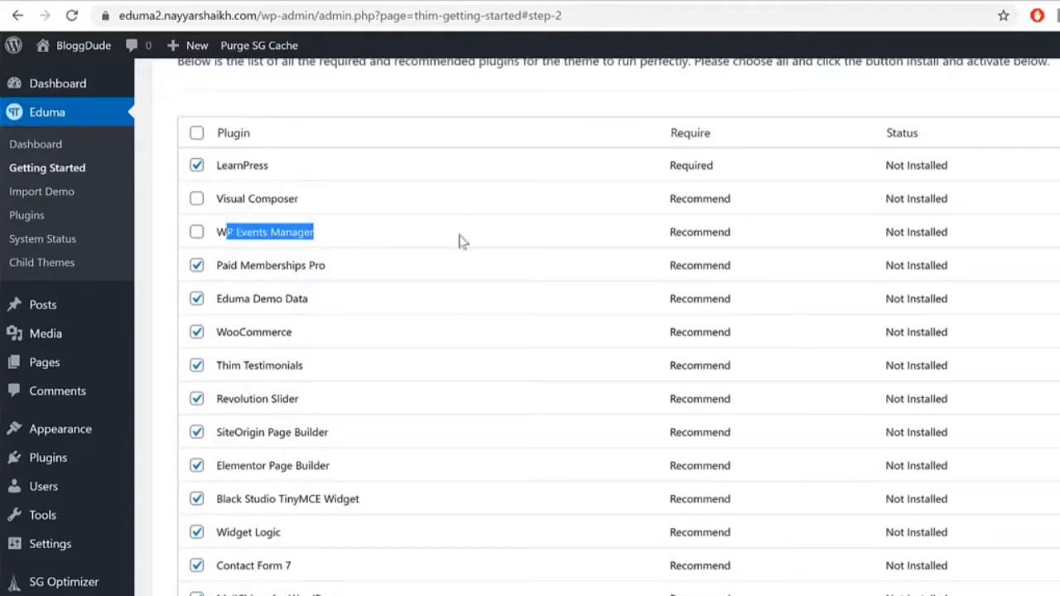
scroll(601, 267, down, 1)
click(196, 180)
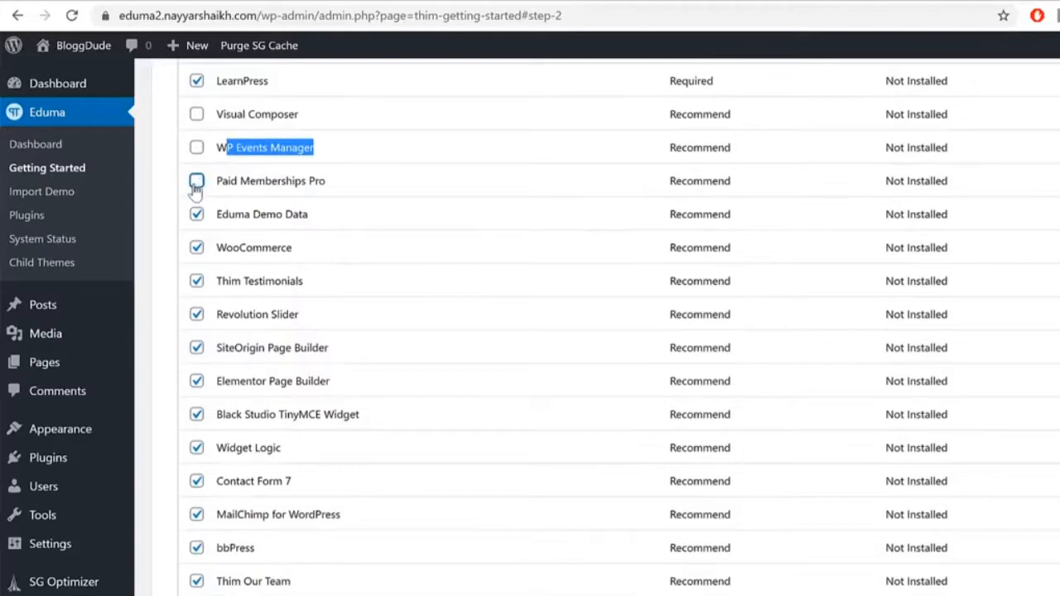
drag(348, 184, 209, 186)
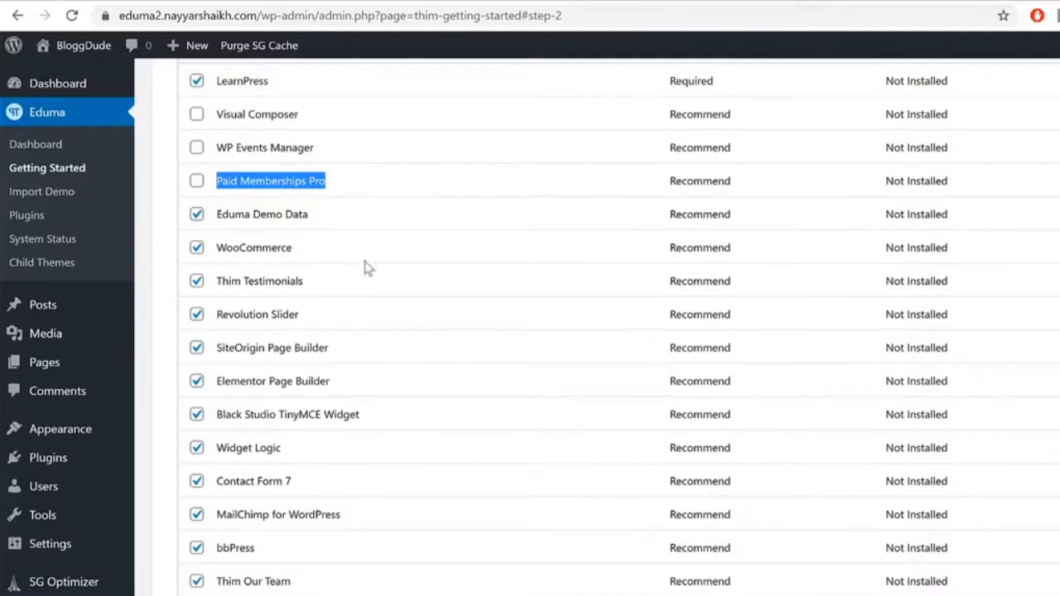
Step: Uncheck SiteOrigin Page Builder and Loco Translate as well
scroll(272, 248, down, 1)
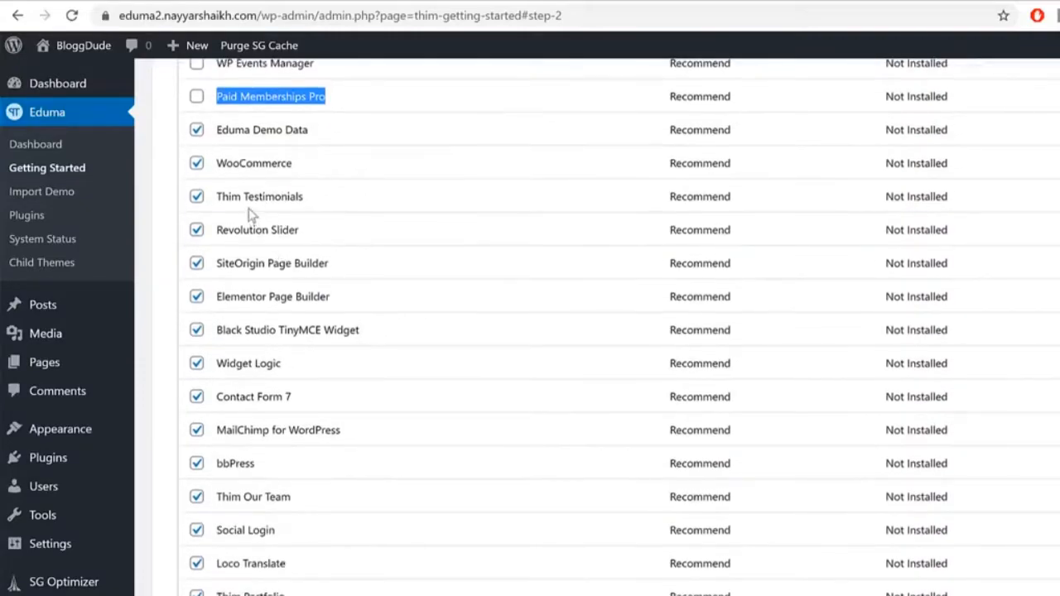
click(197, 263)
drag(217, 263, 354, 277)
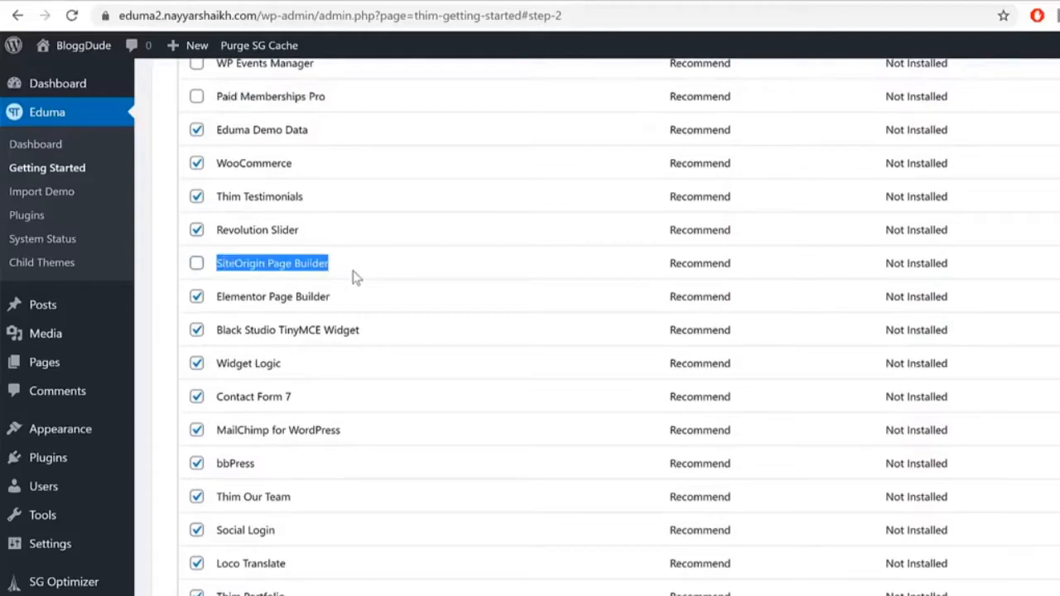
click(339, 266)
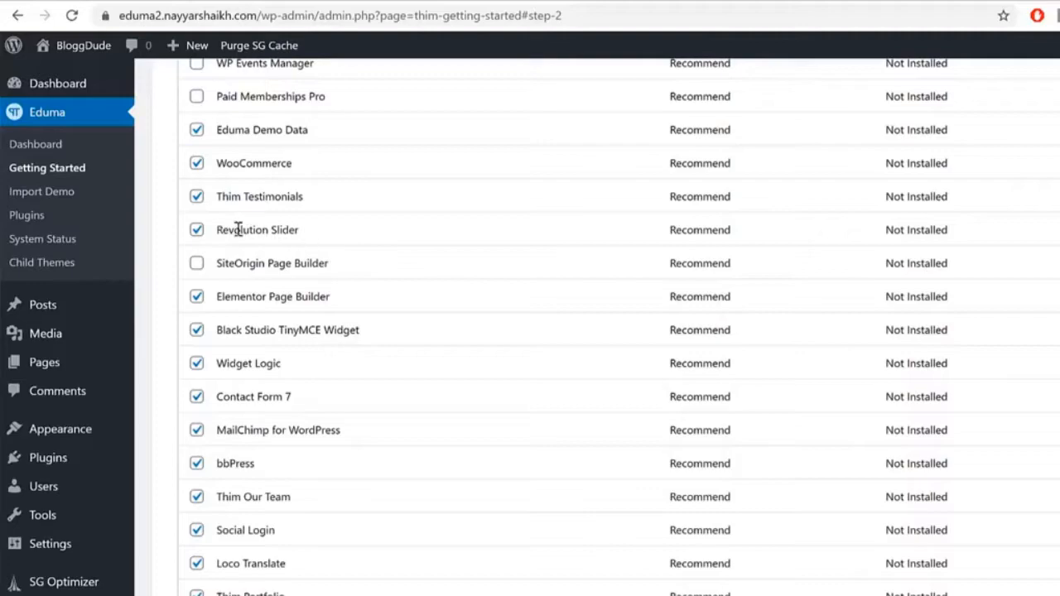
drag(222, 231, 310, 238)
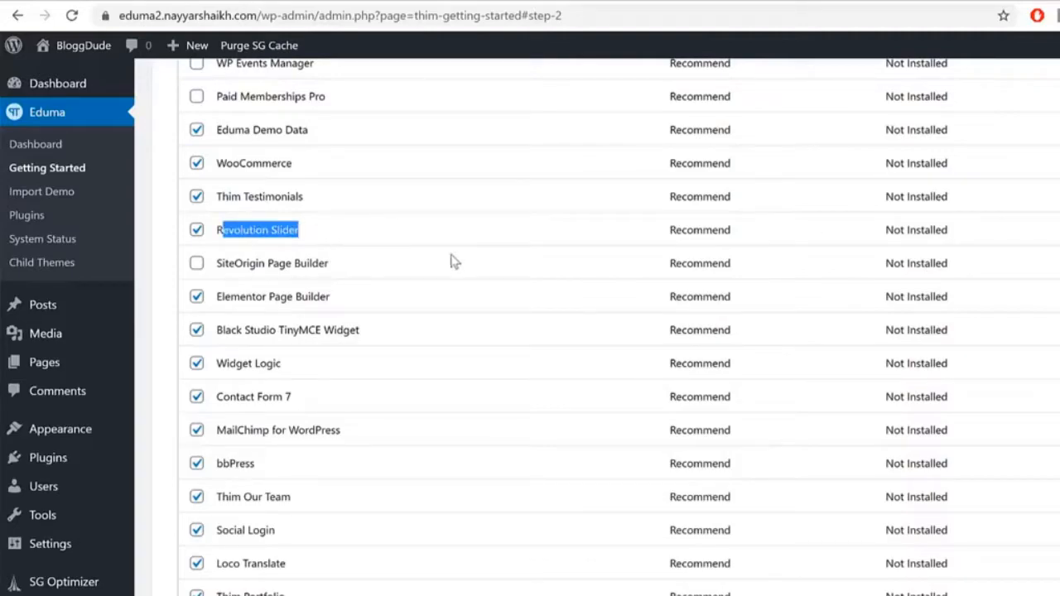
drag(252, 298, 372, 317)
click(256, 341)
drag(237, 331, 372, 361)
drag(229, 368, 290, 434)
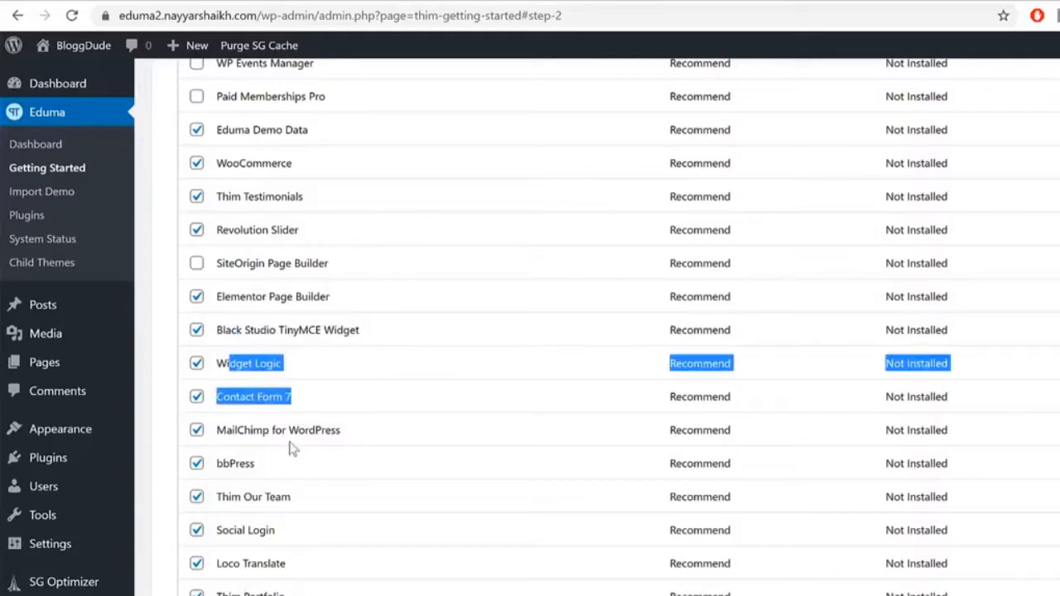
click(284, 445)
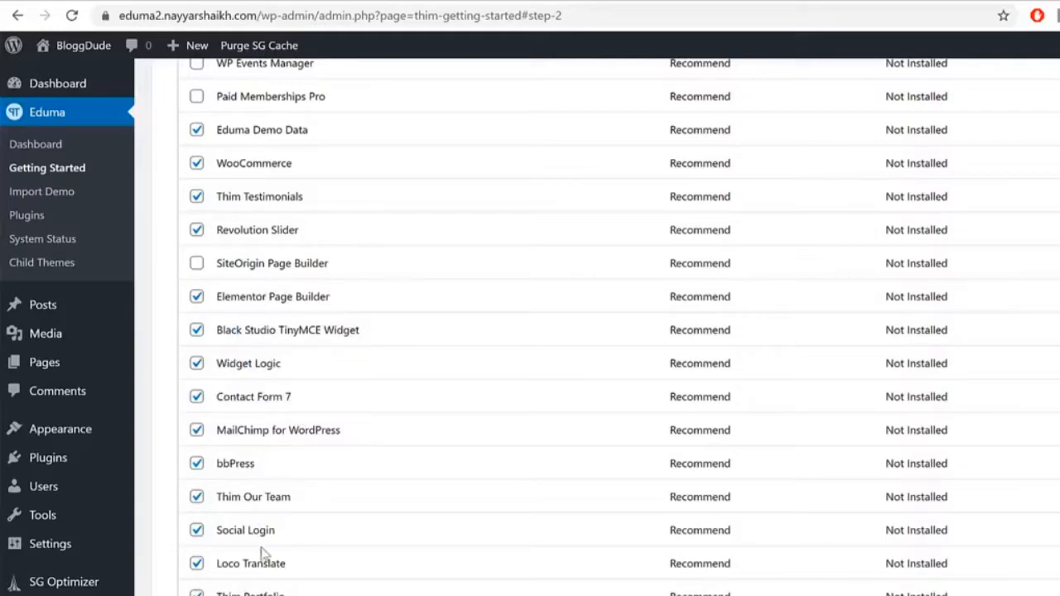
scroll(303, 542, down, 2)
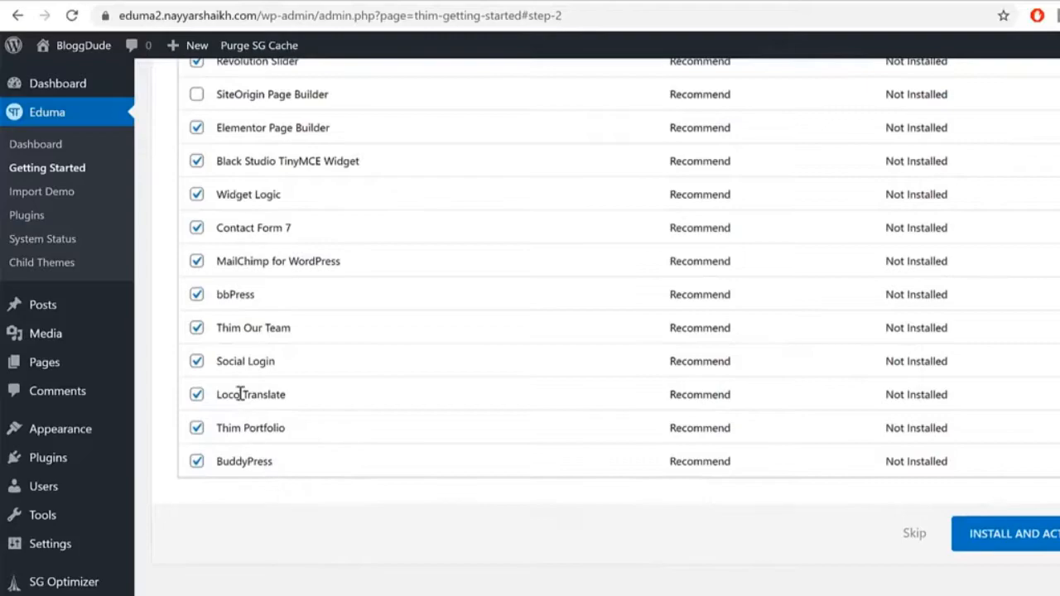
click(196, 395)
Step: Install and activate the remaining checked Eduma plugins
scroll(675, 458, up, 6)
scroll(639, 463, down, 3)
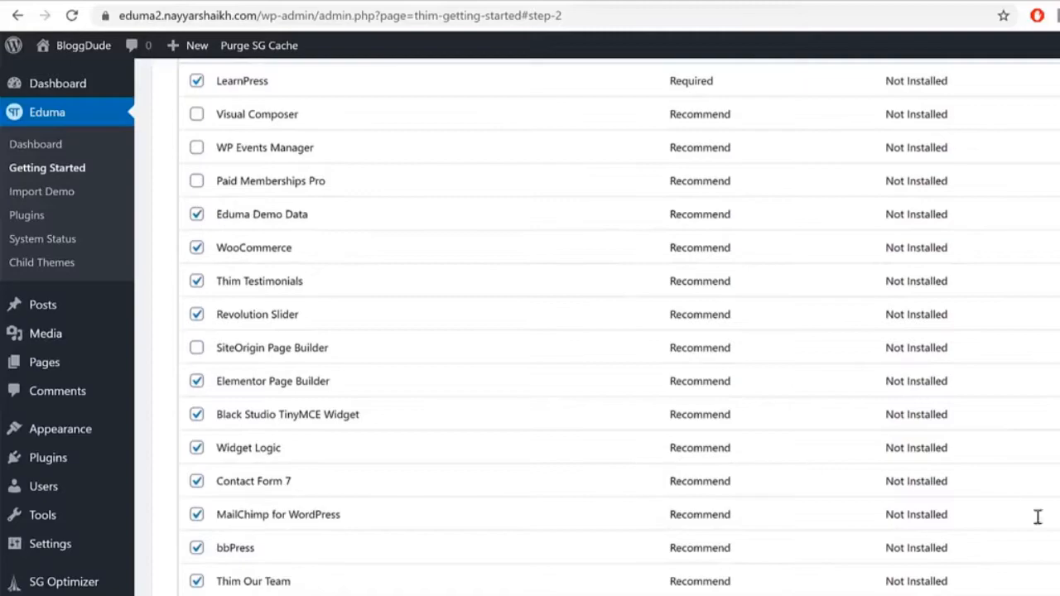
scroll(619, 328, down, 2)
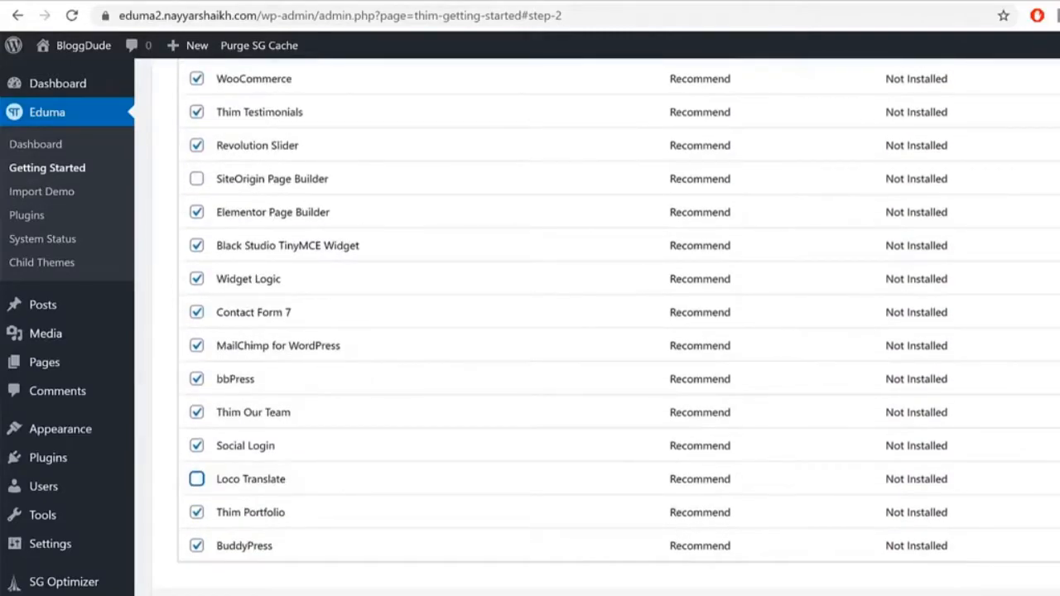
click(1052, 591)
scroll(613, 327, up, 4)
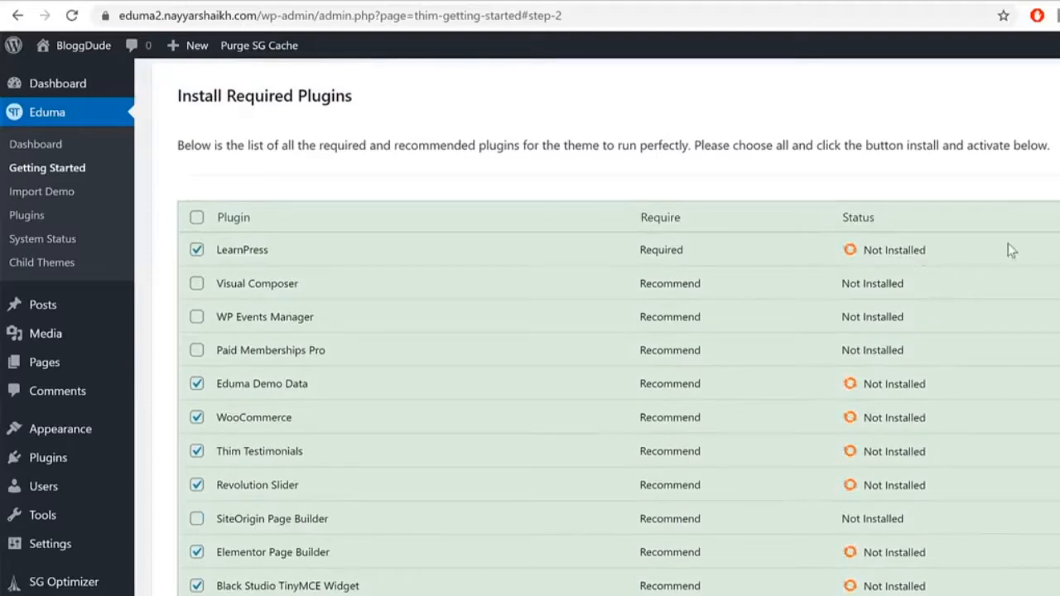
scroll(347, 409, down, 4)
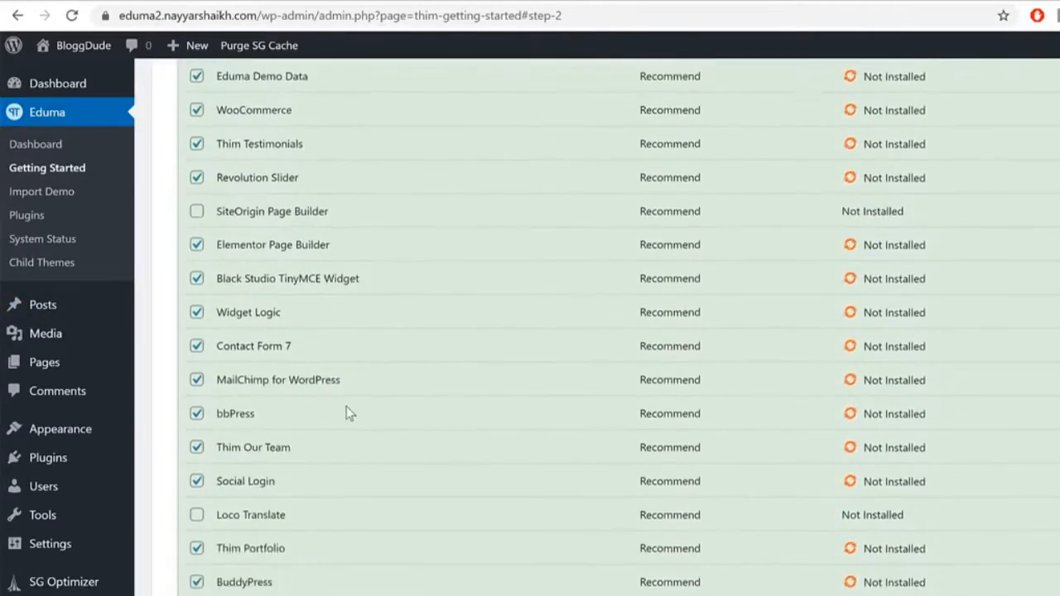
scroll(359, 424, up, 1)
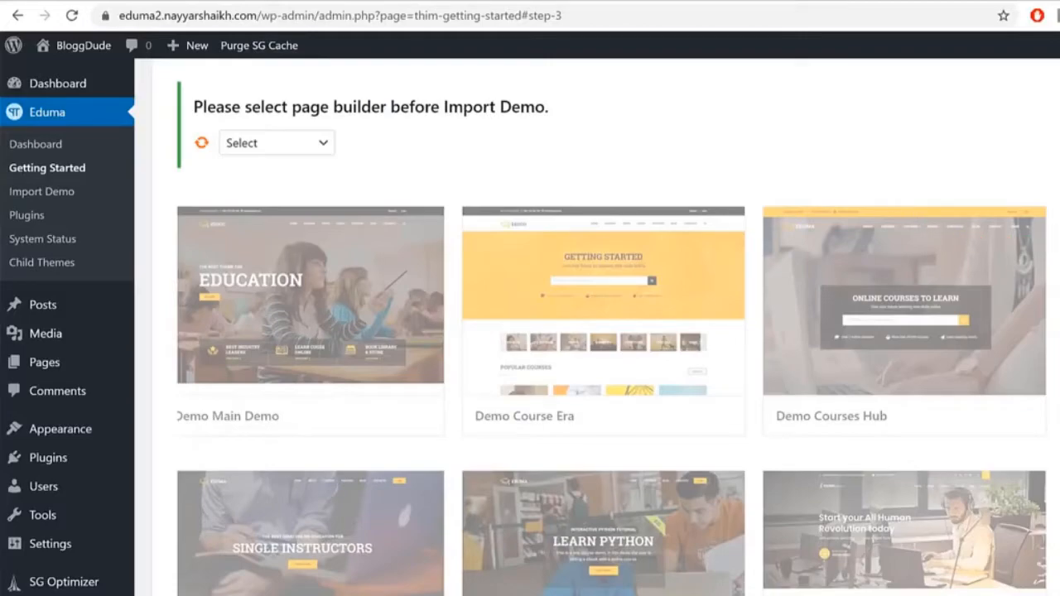
Step: Select Elementor as the page builder for the demo import
scroll(720, 259, down, 12)
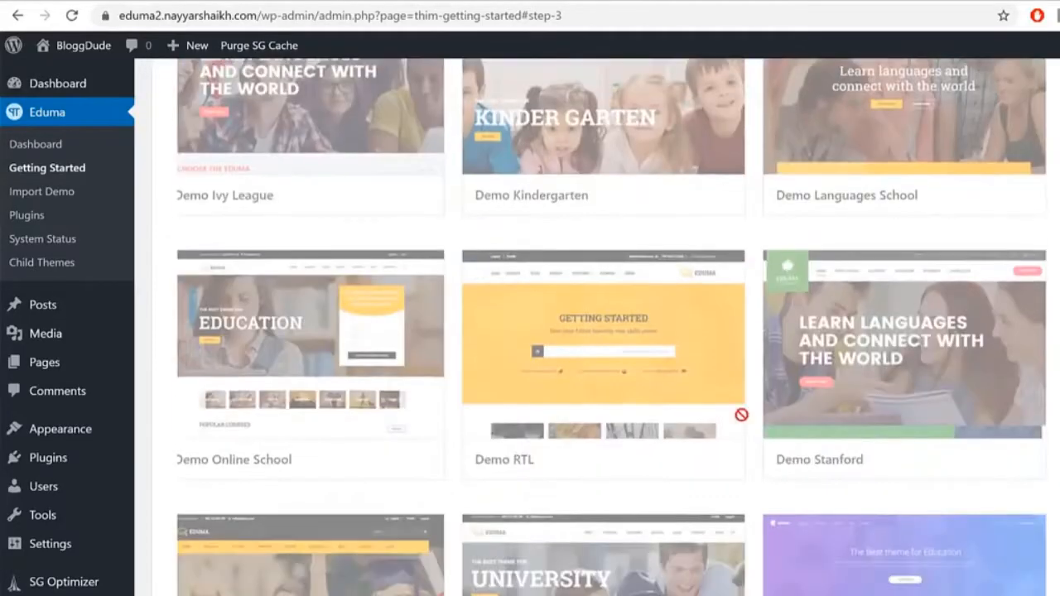
scroll(611, 326, down, 8)
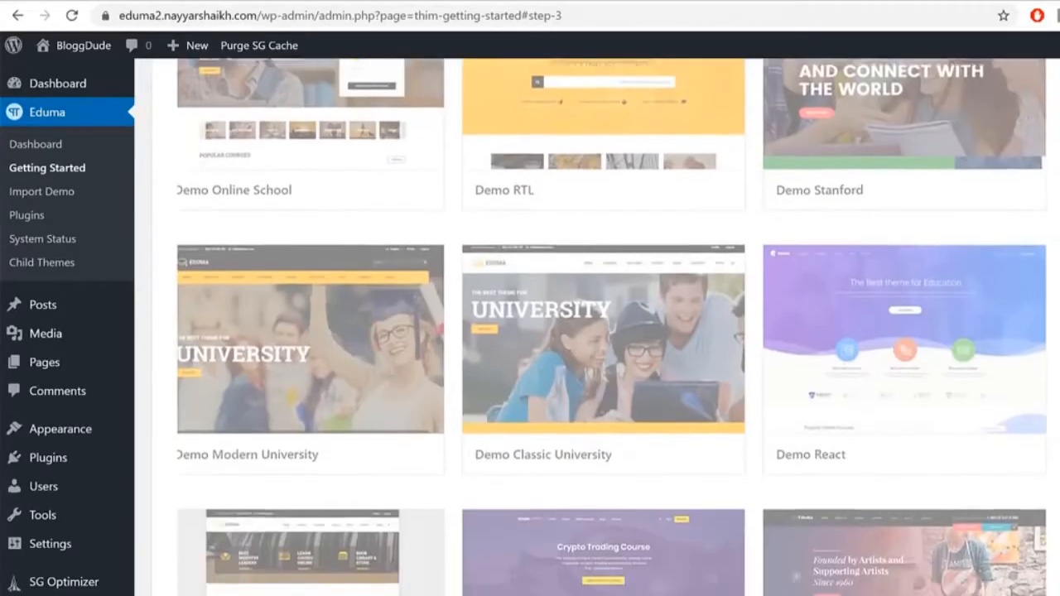
scroll(334, 280, up, 20)
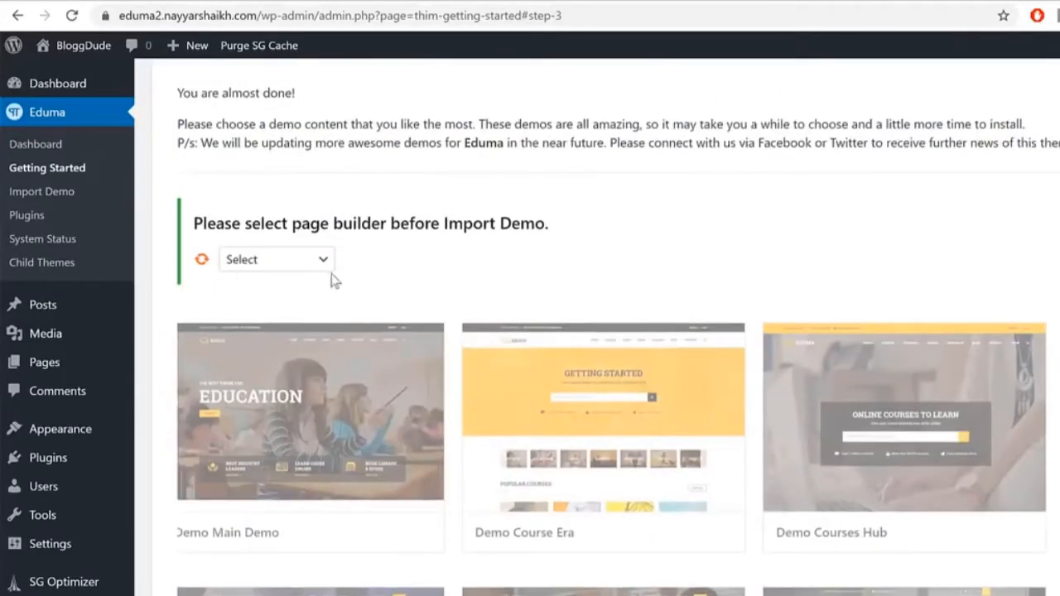
click(302, 261)
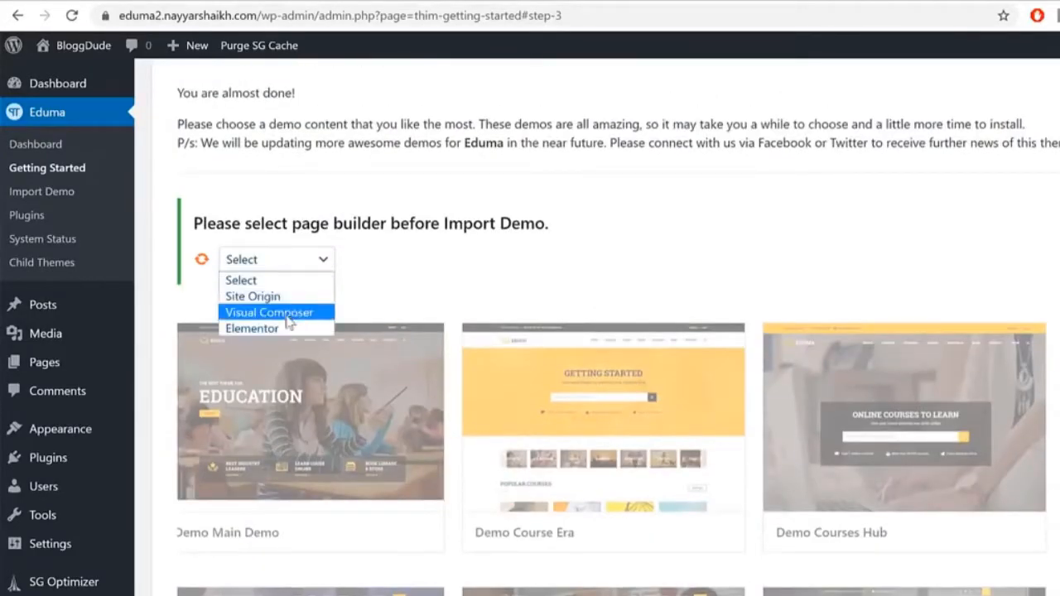
click(253, 329)
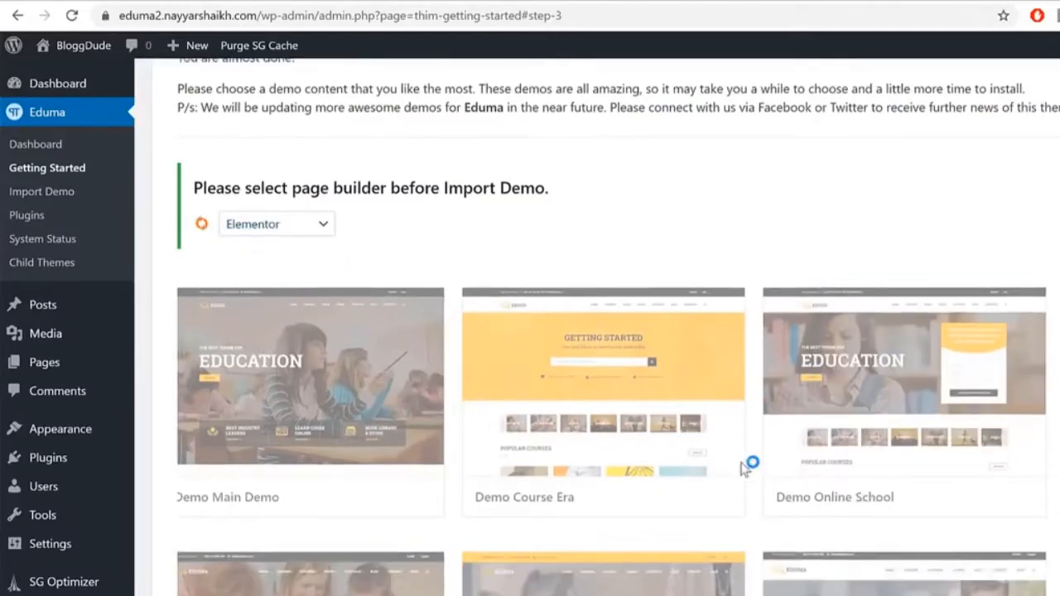
Step: Look through the available demos and skip importing one
scroll(870, 402, down, 8)
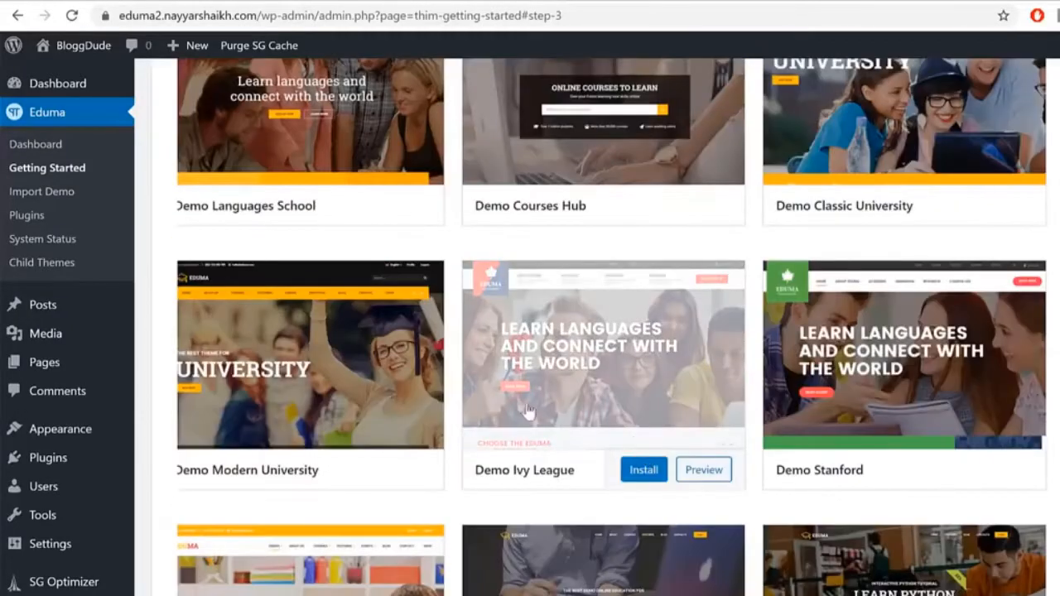
scroll(860, 459, down, 4)
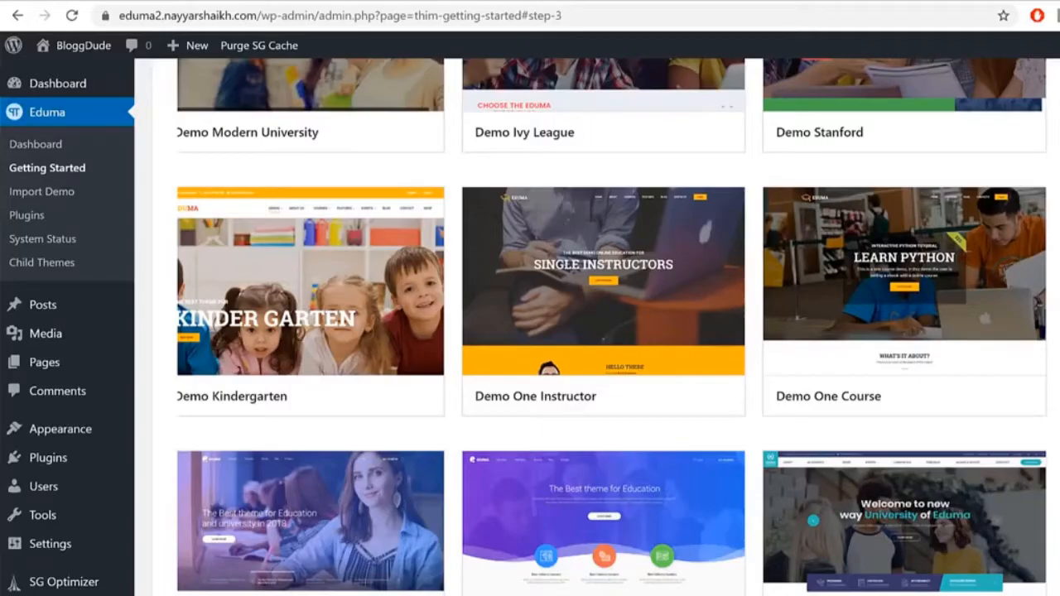
scroll(638, 472, up, 10)
scroll(795, 464, down, 3)
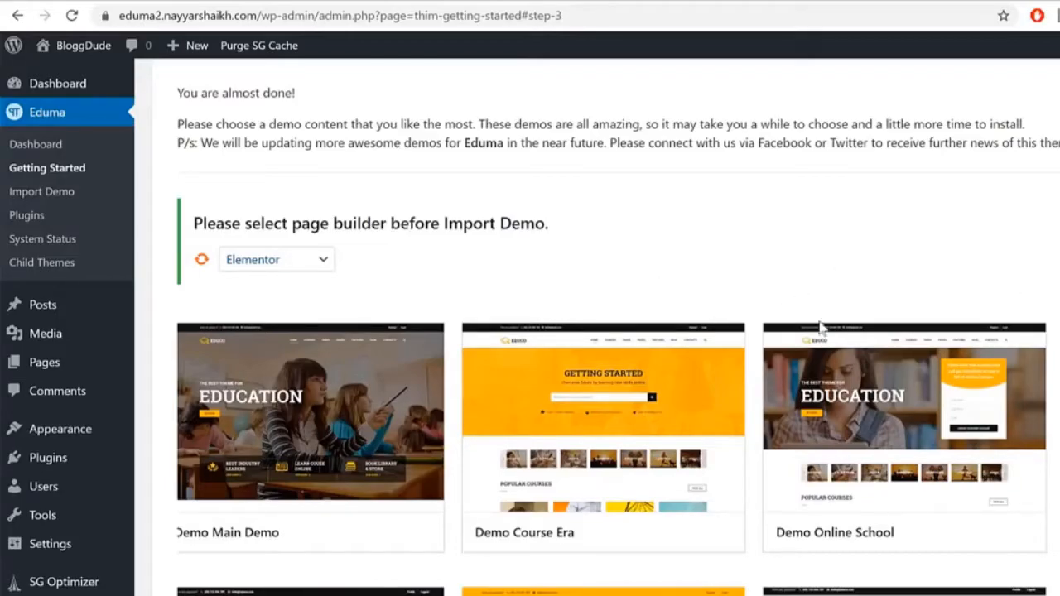
scroll(813, 267, down, 15)
scroll(813, 266, down, 10)
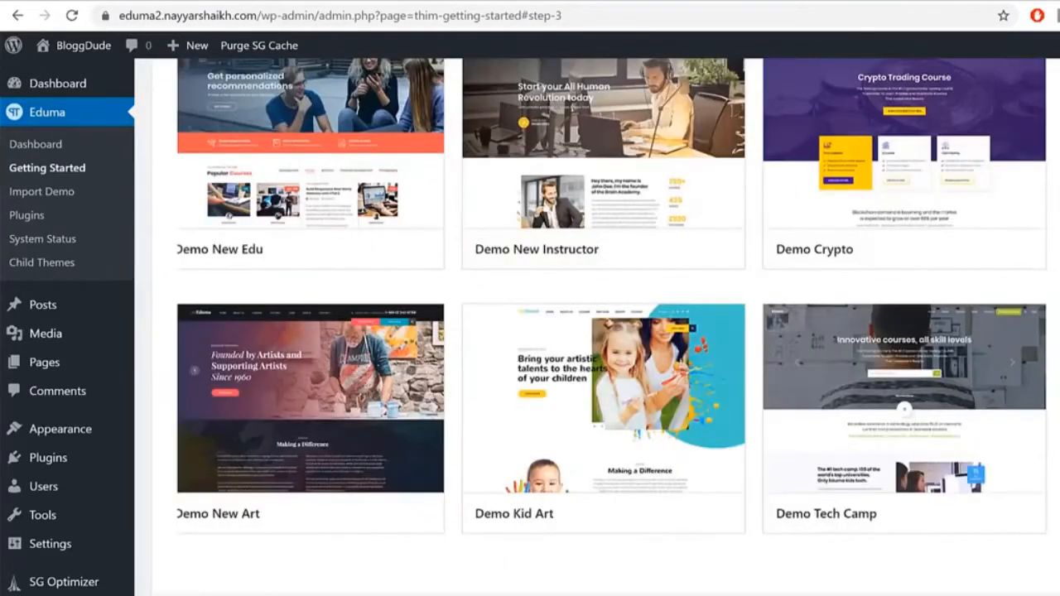
click(970, 510)
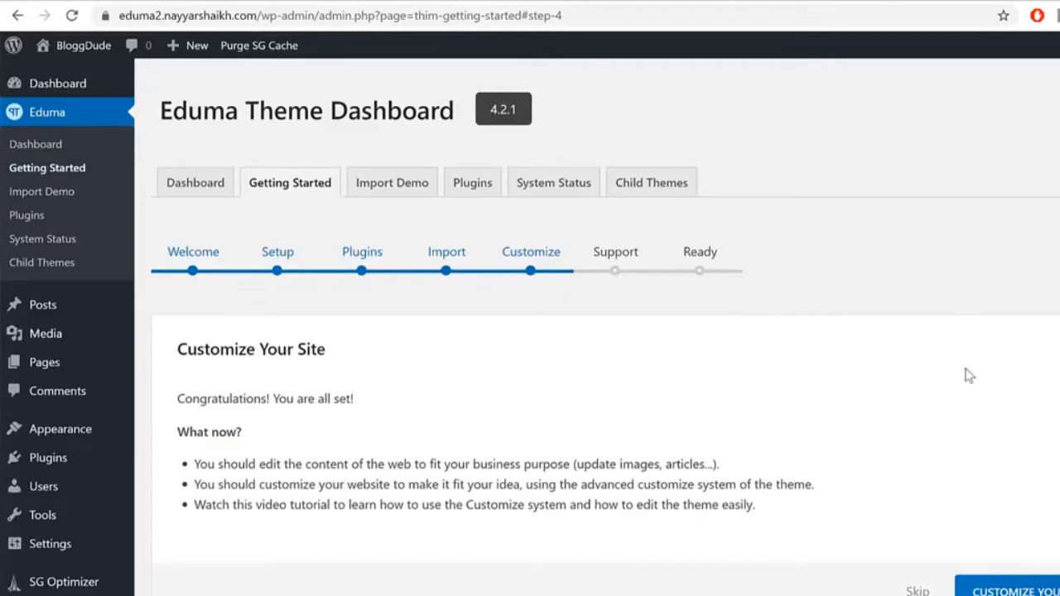
Step: Skip the Customize and Support steps to reach 'Your Website is Ready to Shine!', then go to Dashboard
click(919, 591)
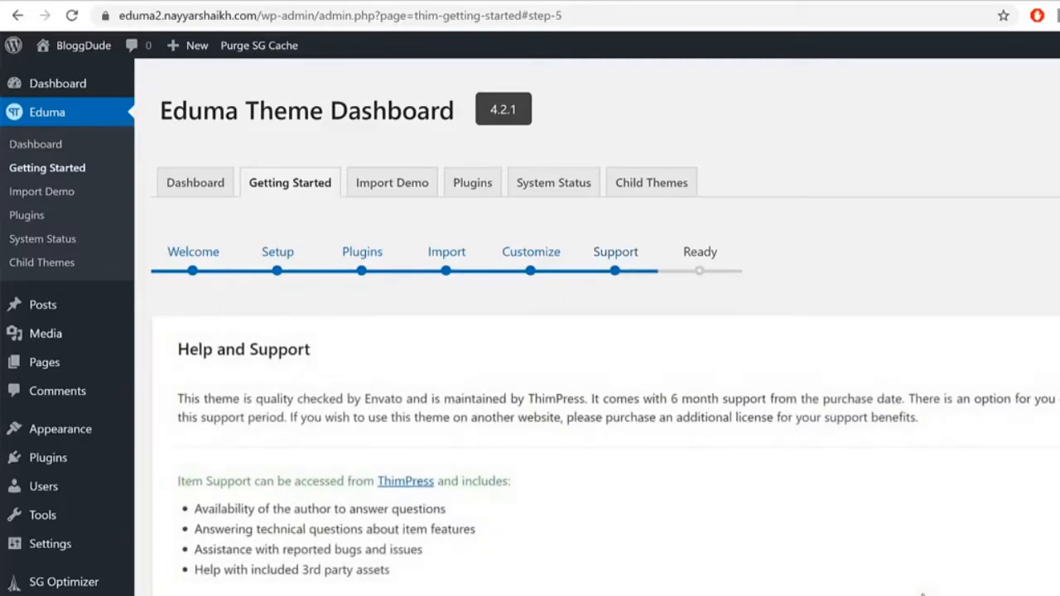
scroll(531, 202, down, 4)
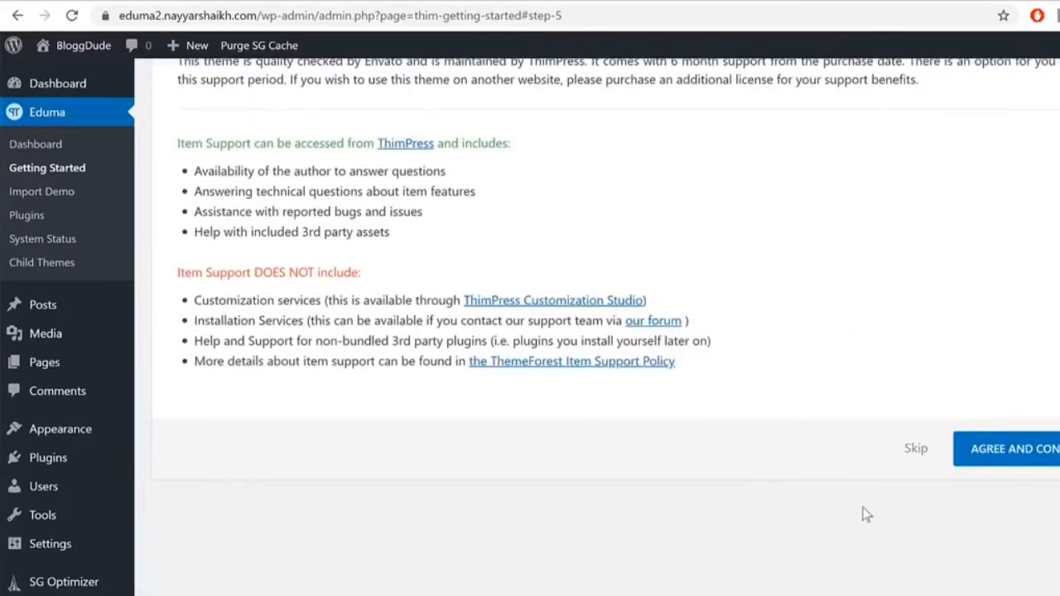
click(914, 449)
scroll(931, 484, up, 5)
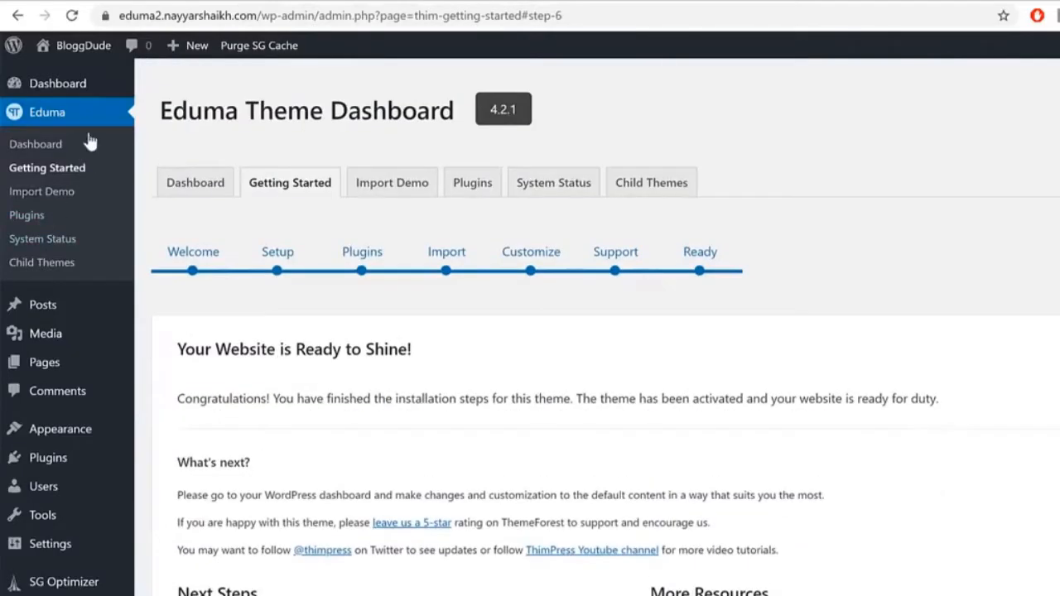
click(62, 85)
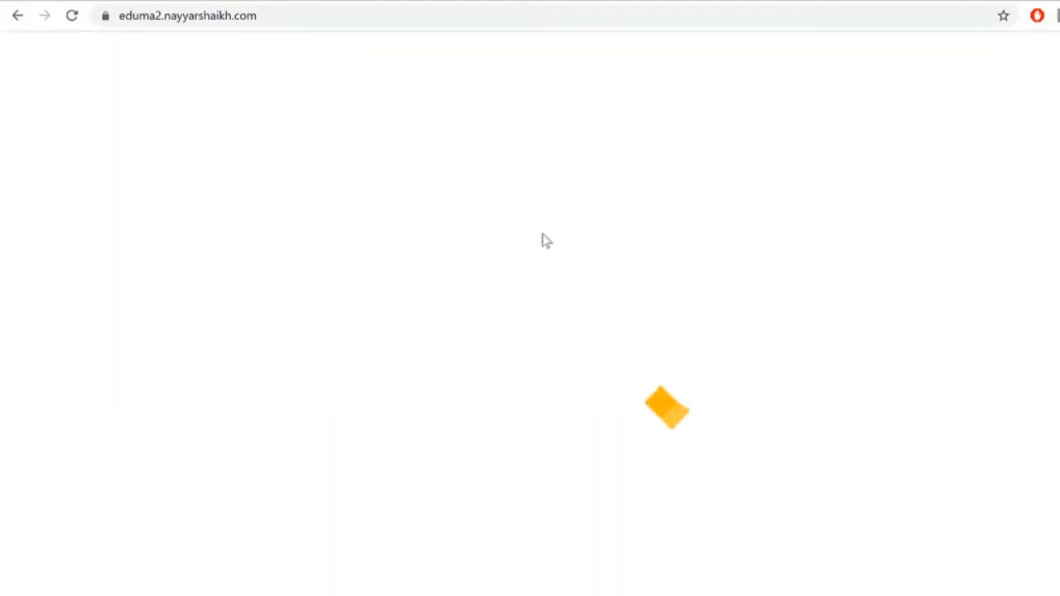
Step: Bring up the context menu for the Plugins link in the Eduma sidebar submenu
scroll(869, 249, down, 1)
scroll(869, 248, up, 1)
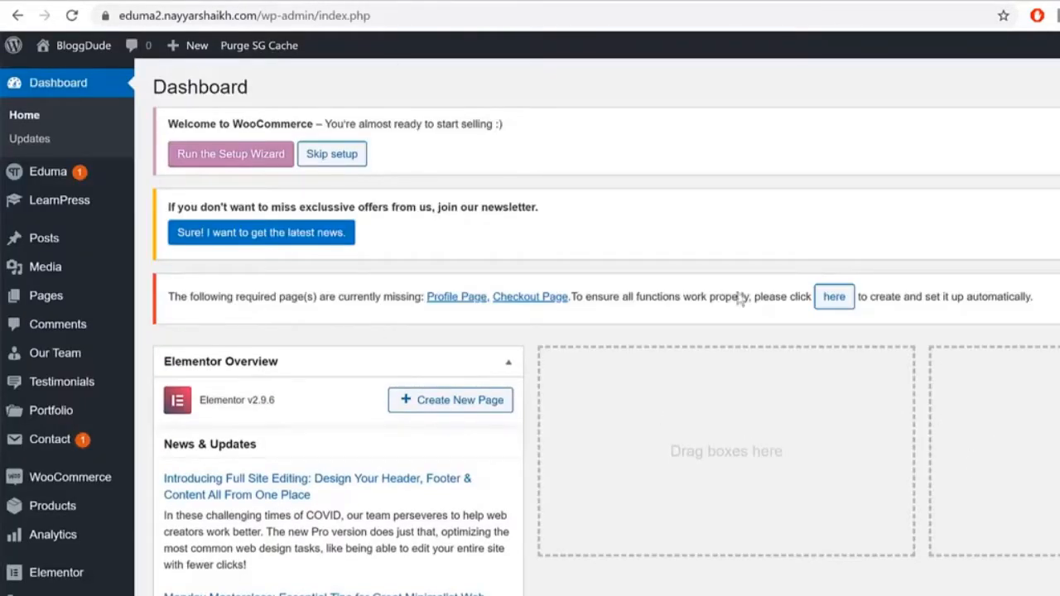
scroll(655, 256, down, 5)
scroll(534, 516, up, 5)
mouse_move(79, 172)
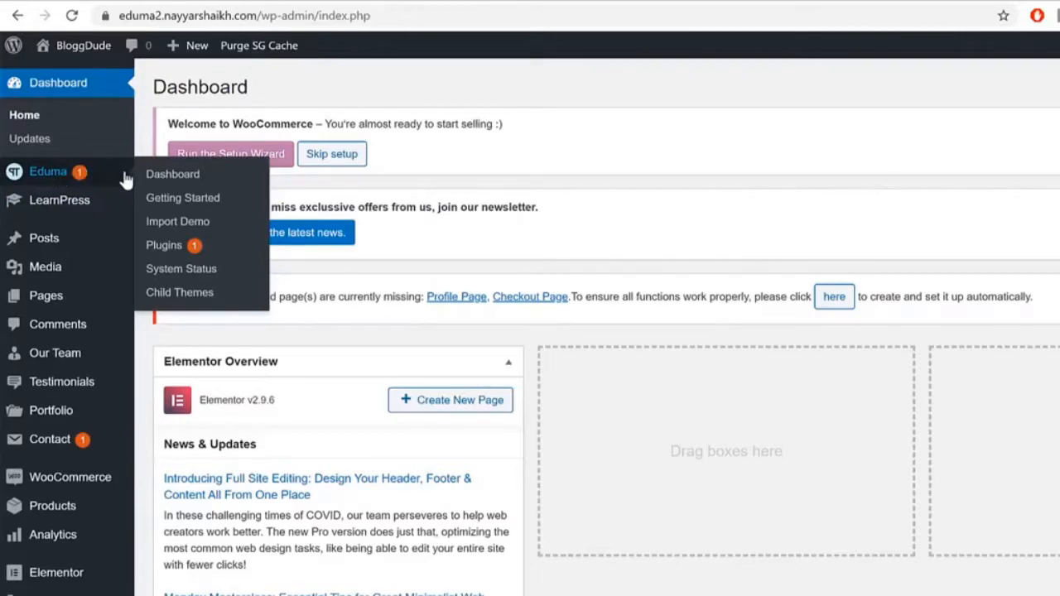
right_click(169, 247)
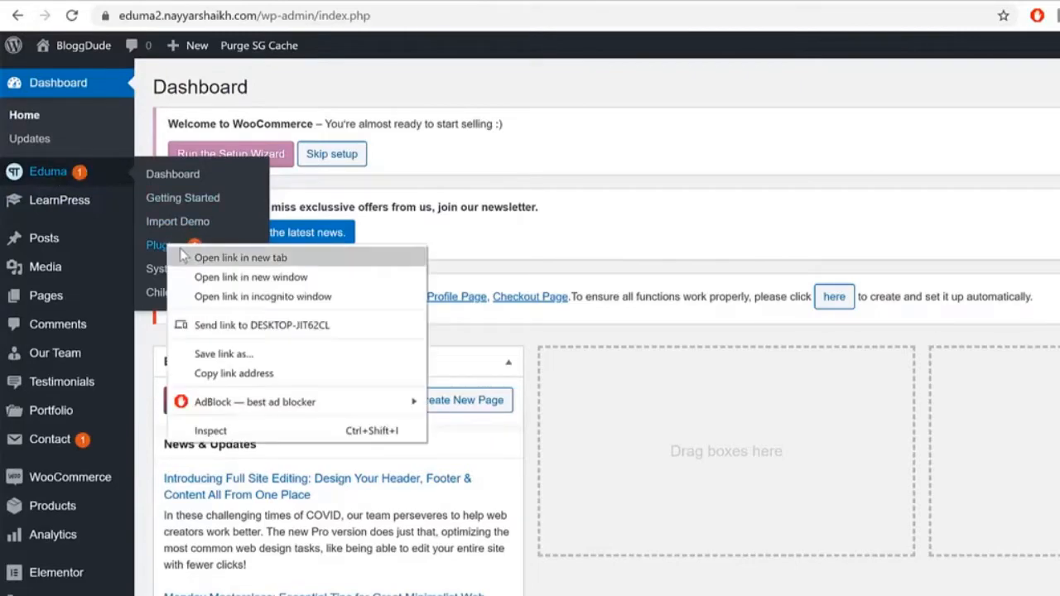
Step: Open Eduma Plugins in a new tab and install LearnPress Fill in Blank Question
click(183, 257)
click(508, 2)
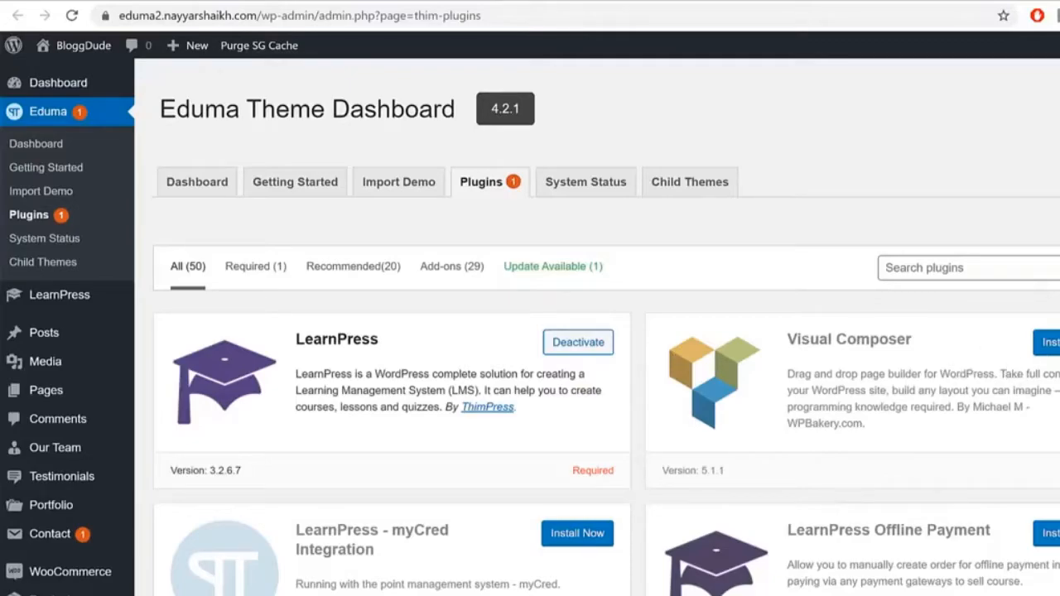
scroll(418, 497, down, 3)
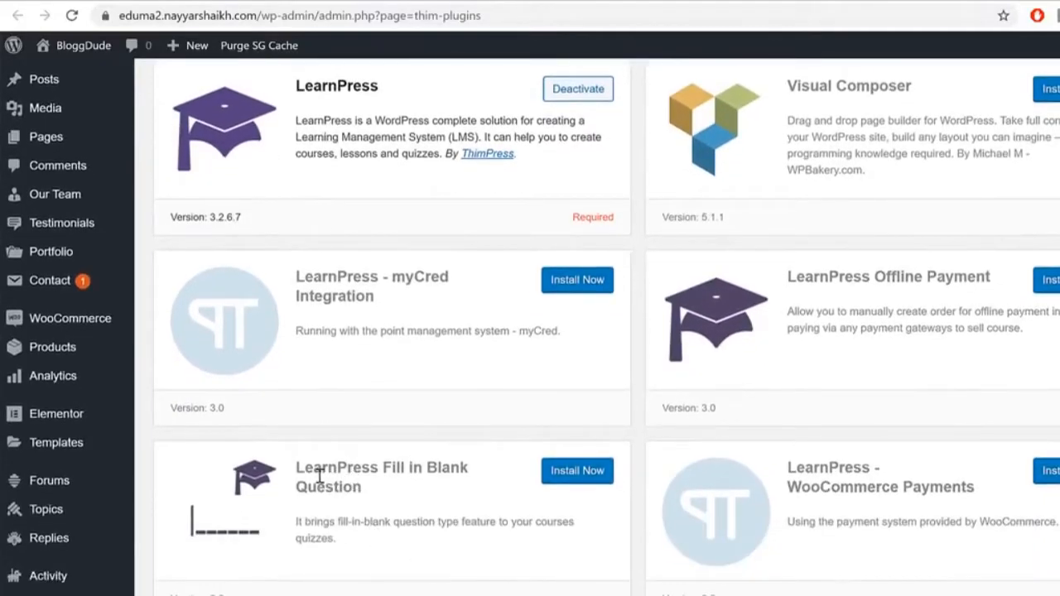
triple_click(366, 486)
click(405, 496)
click(570, 476)
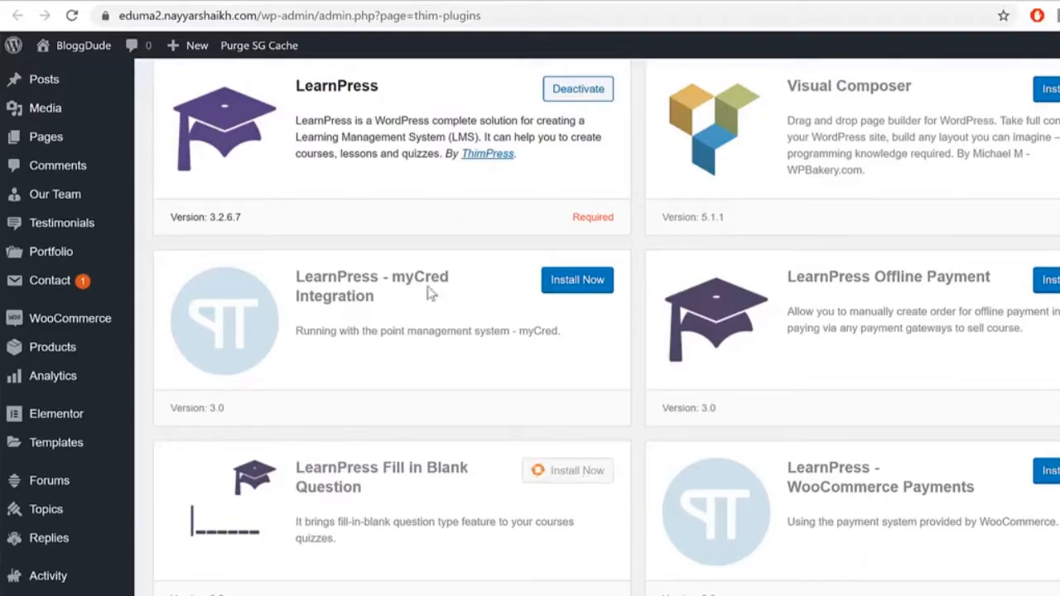
Step: Install the LearnPress Instructor Commission add-on after reviewing WooCommerce Payments and Content Drip
scroll(1002, 323, down, 1)
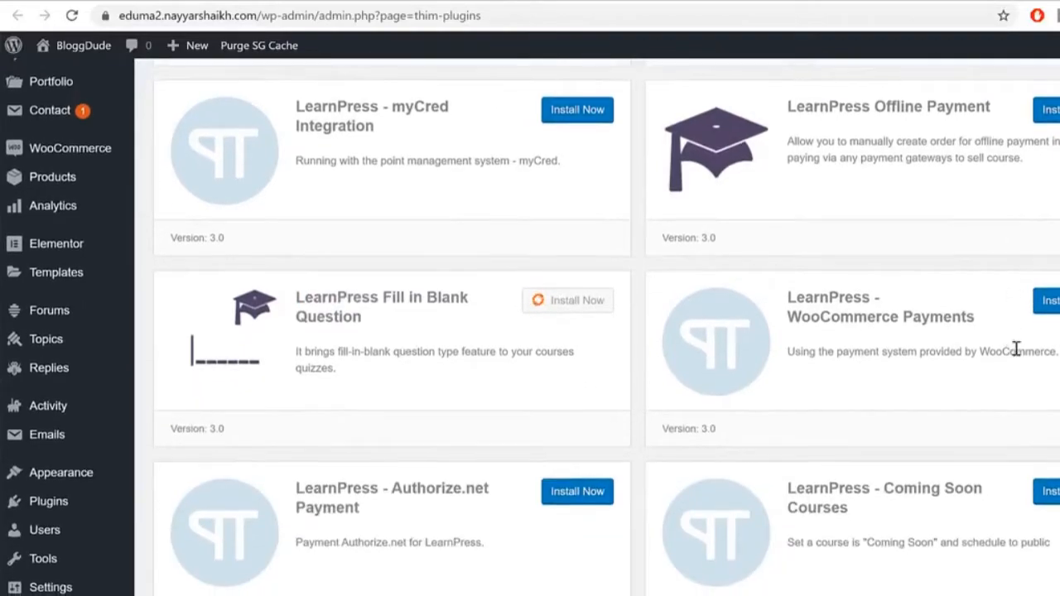
scroll(1017, 350, down, 2)
drag(787, 213, 967, 248)
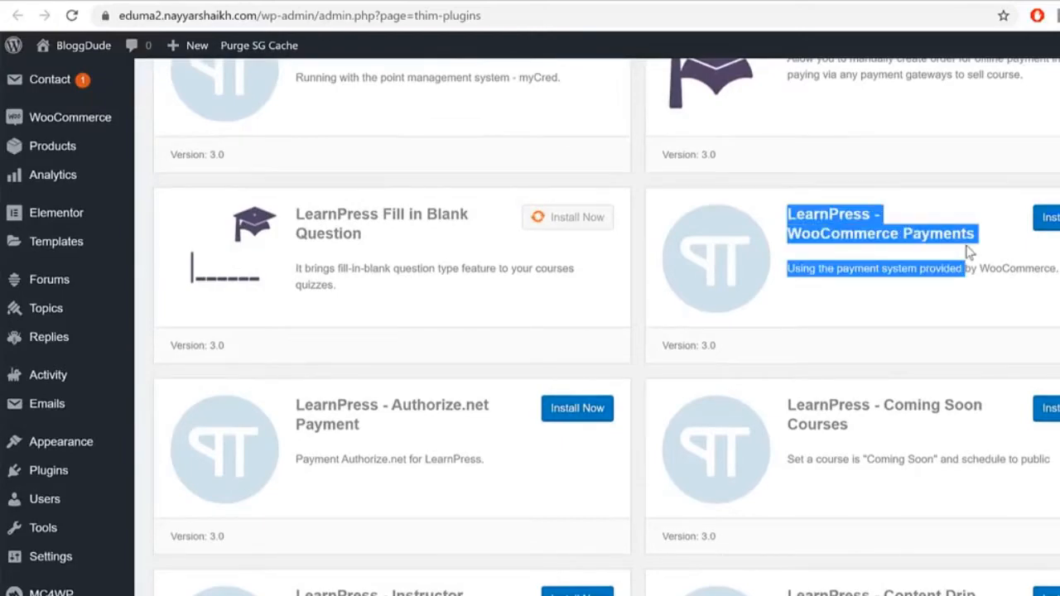
click(1021, 227)
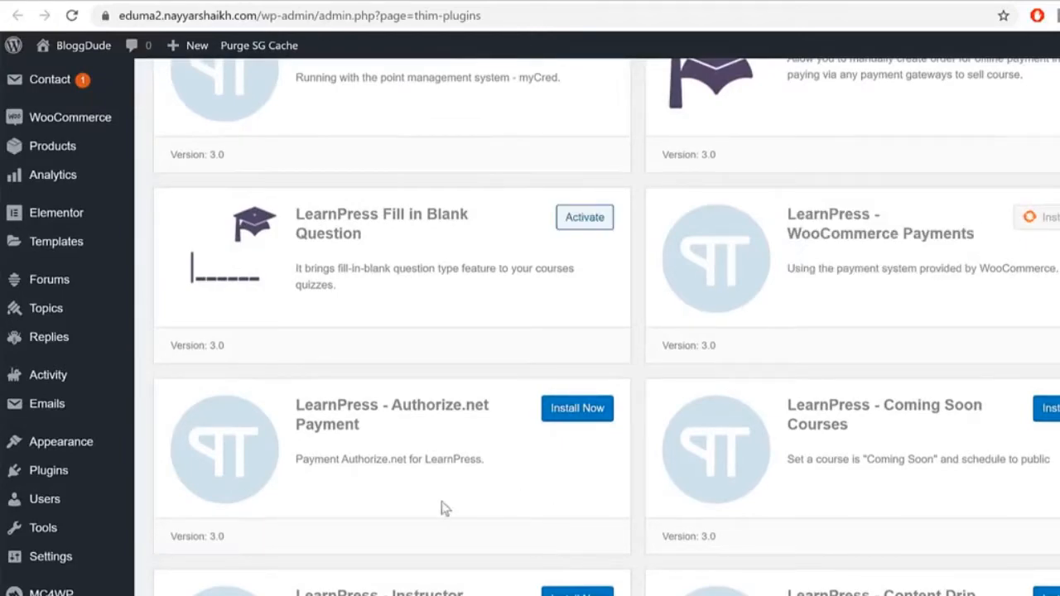
scroll(995, 432, down, 4)
drag(885, 254, 993, 258)
click(970, 258)
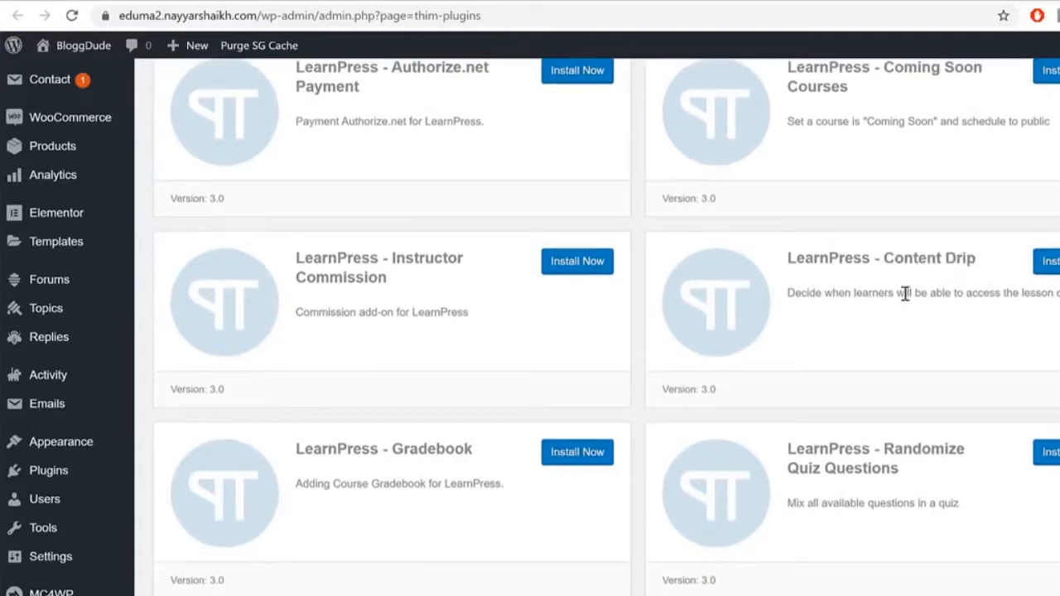
drag(795, 293, 1059, 299)
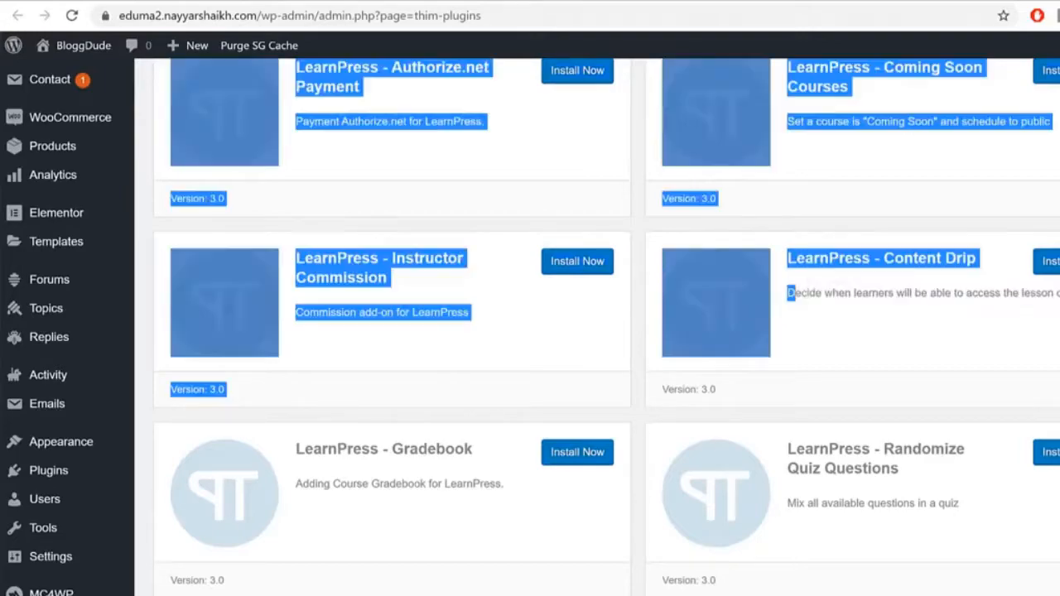
click(948, 314)
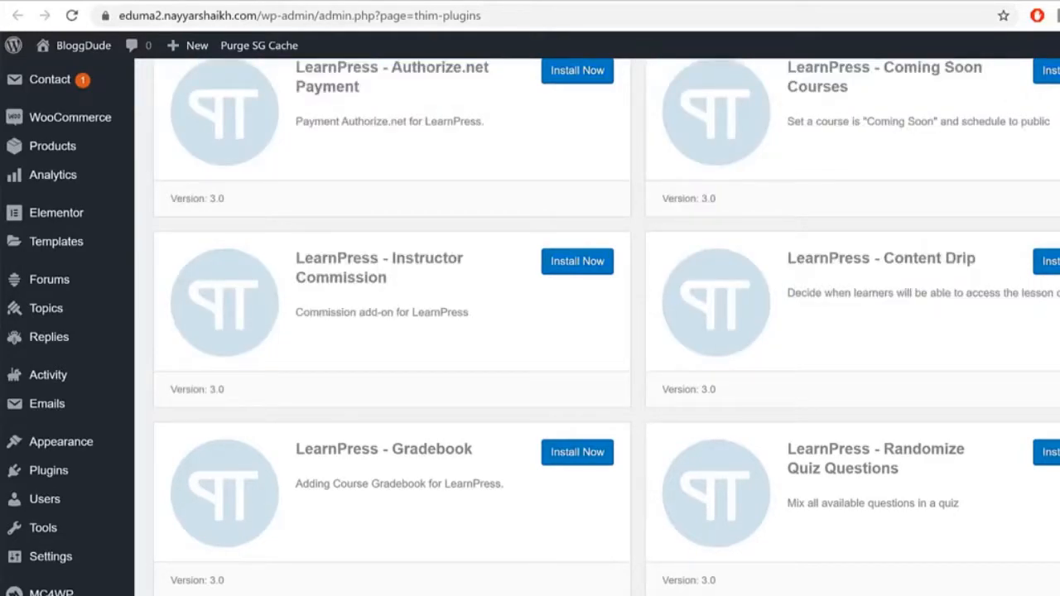
drag(382, 257, 457, 281)
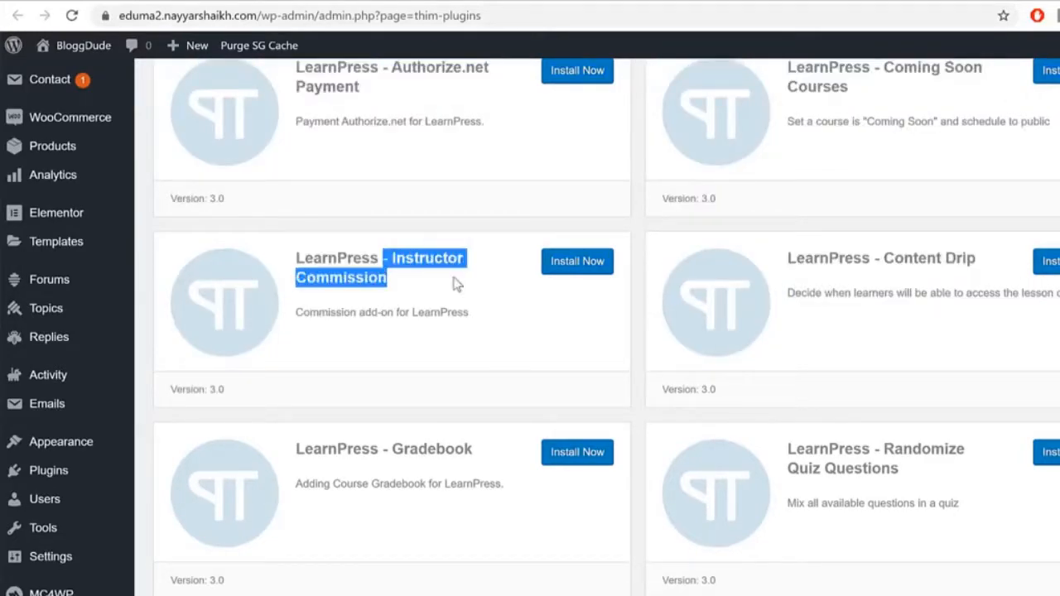
click(577, 263)
click(521, 308)
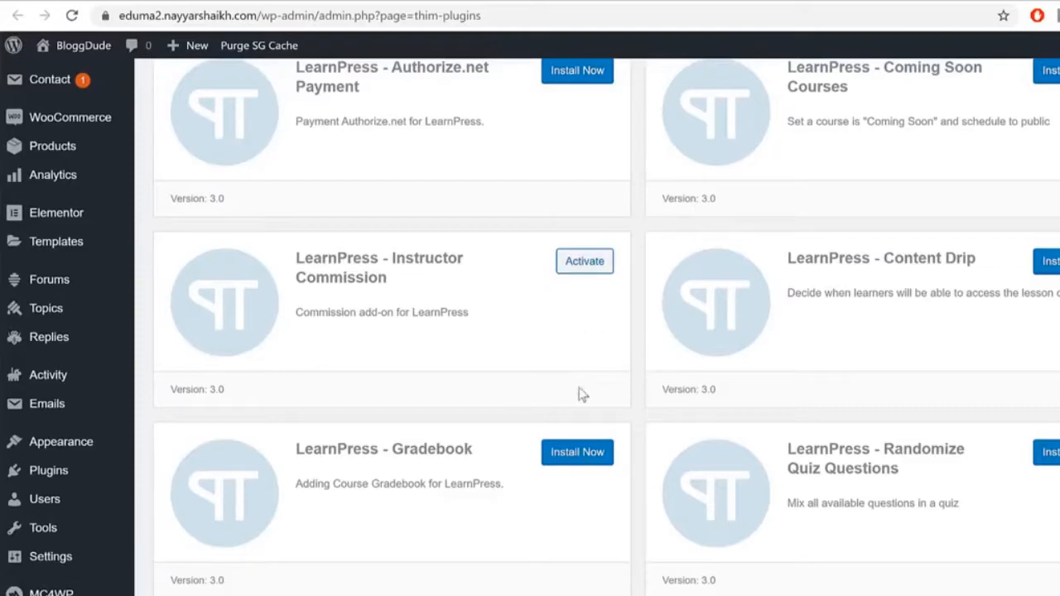
Step: Install the LearnPress Randomize Quiz Questions add-on
scroll(687, 481, down, 2)
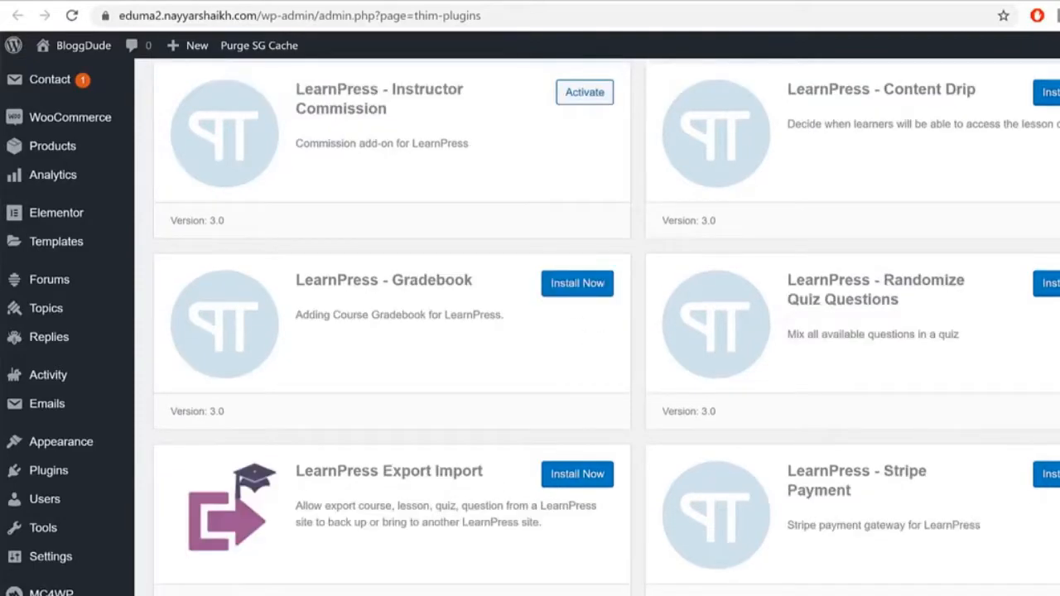
drag(879, 281, 925, 308)
click(929, 305)
click(927, 308)
click(1046, 283)
Step: Install the LearnPress Stripe Payment add-on
scroll(606, 326, down, 2)
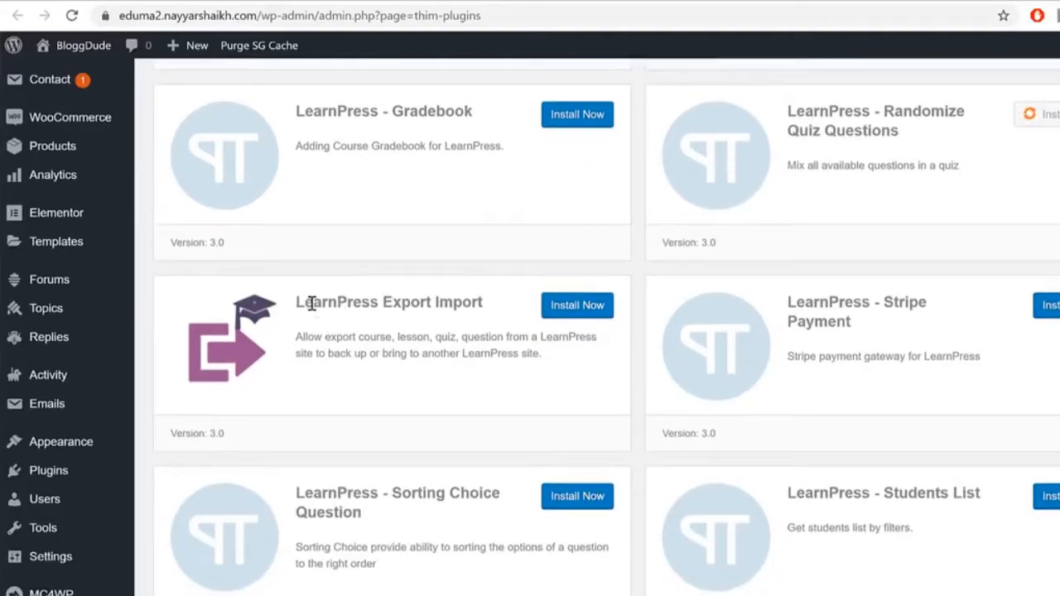
drag(311, 302, 485, 320)
click(485, 319)
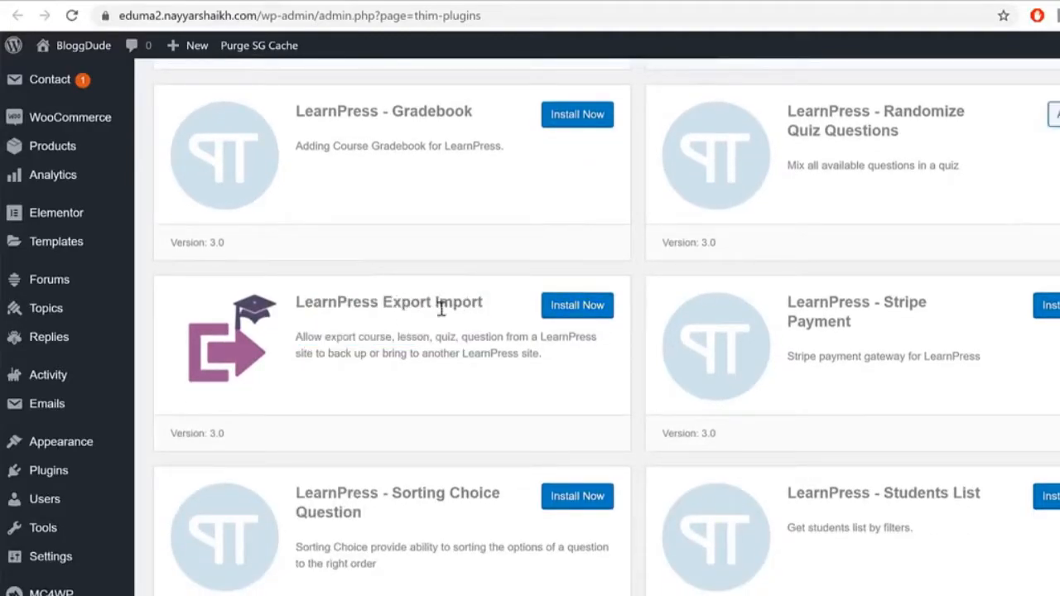
drag(818, 304, 922, 321)
click(920, 320)
click(1052, 305)
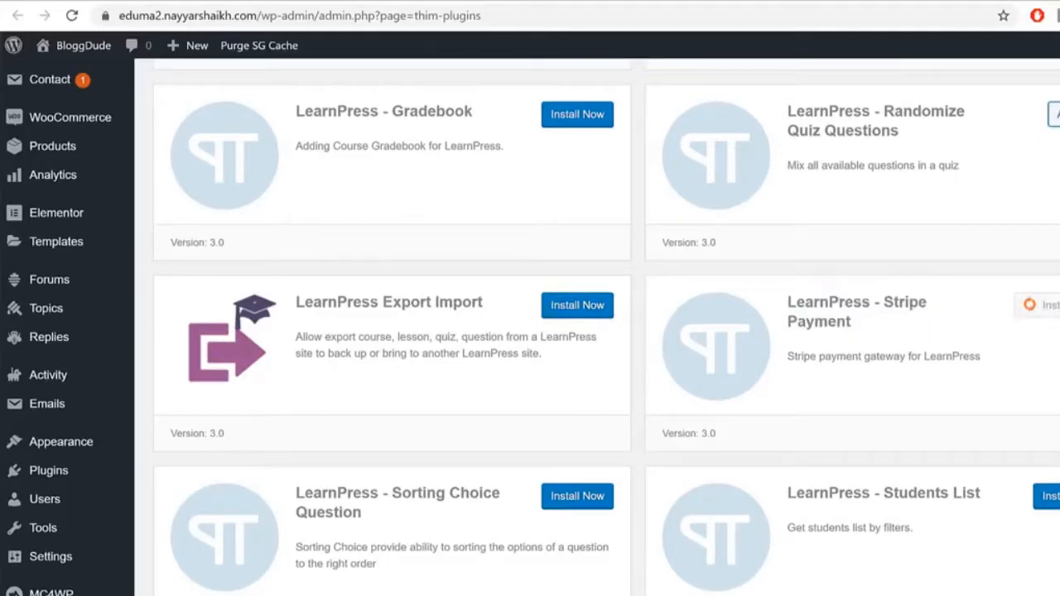
Step: Install the LearnPress Wishlist add-on and browse the remaining add-ons
scroll(596, 331, down, 2)
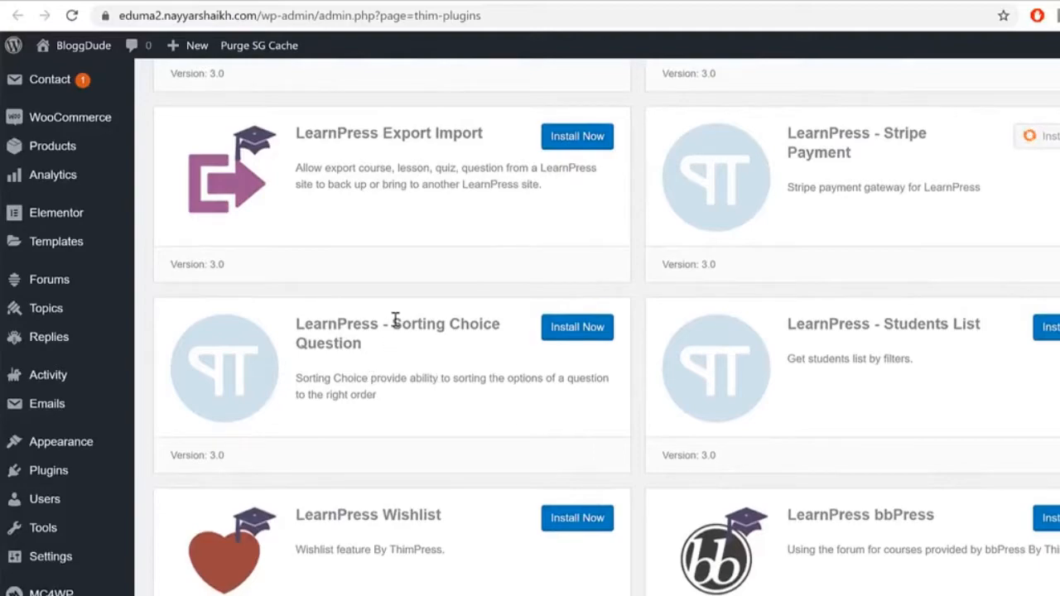
drag(371, 324, 462, 349)
click(462, 350)
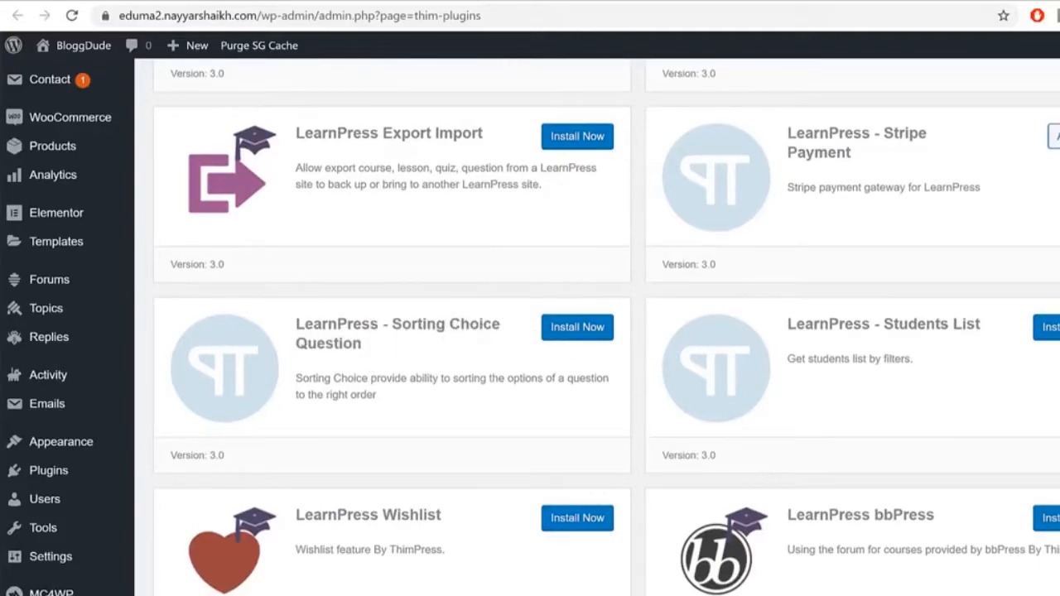
scroll(1035, 356, down, 4)
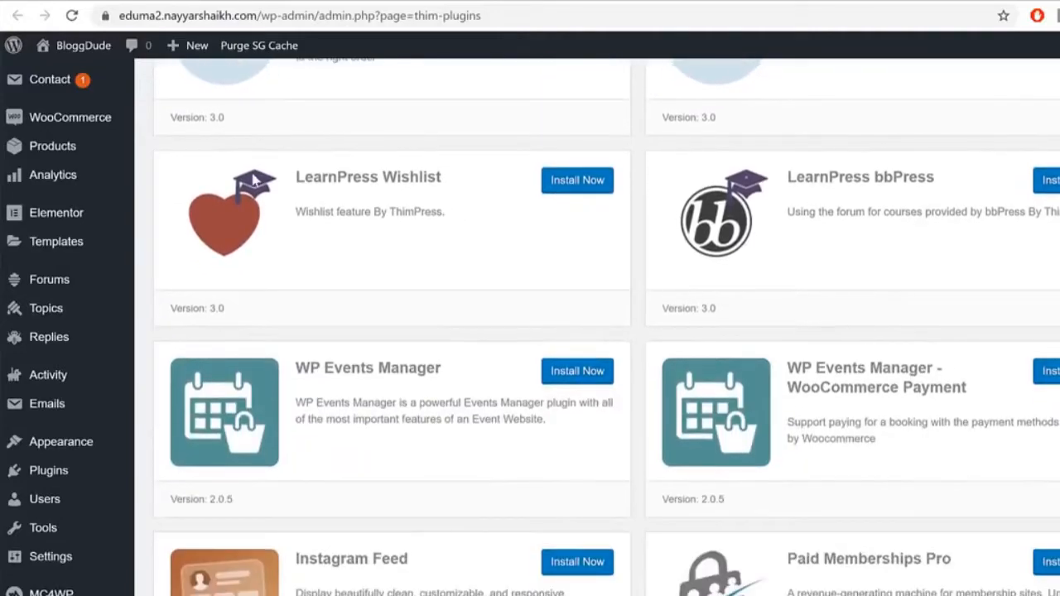
drag(309, 170, 449, 189)
click(585, 190)
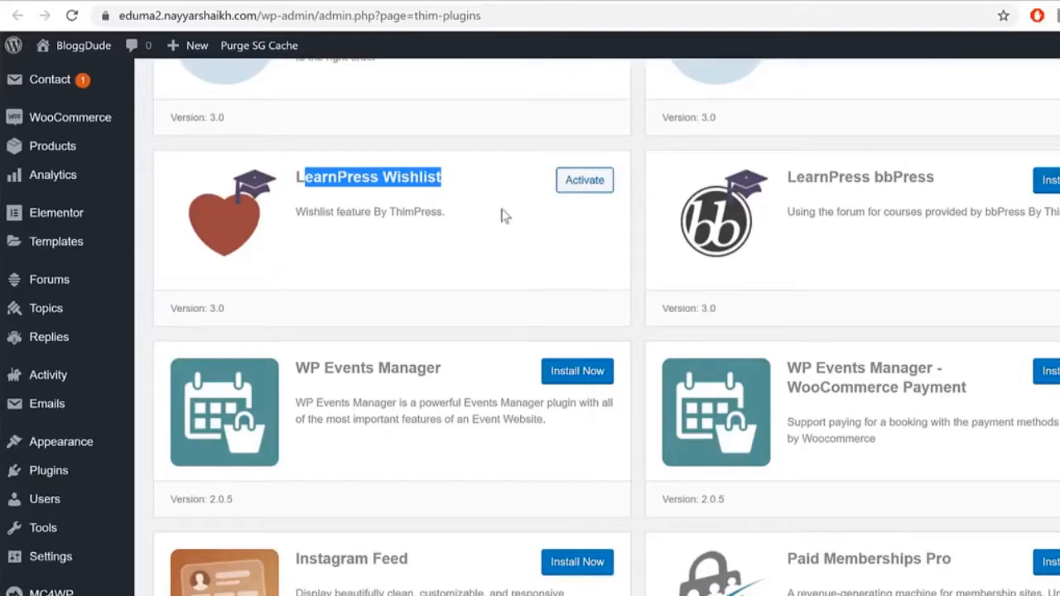
scroll(794, 224, down, 2)
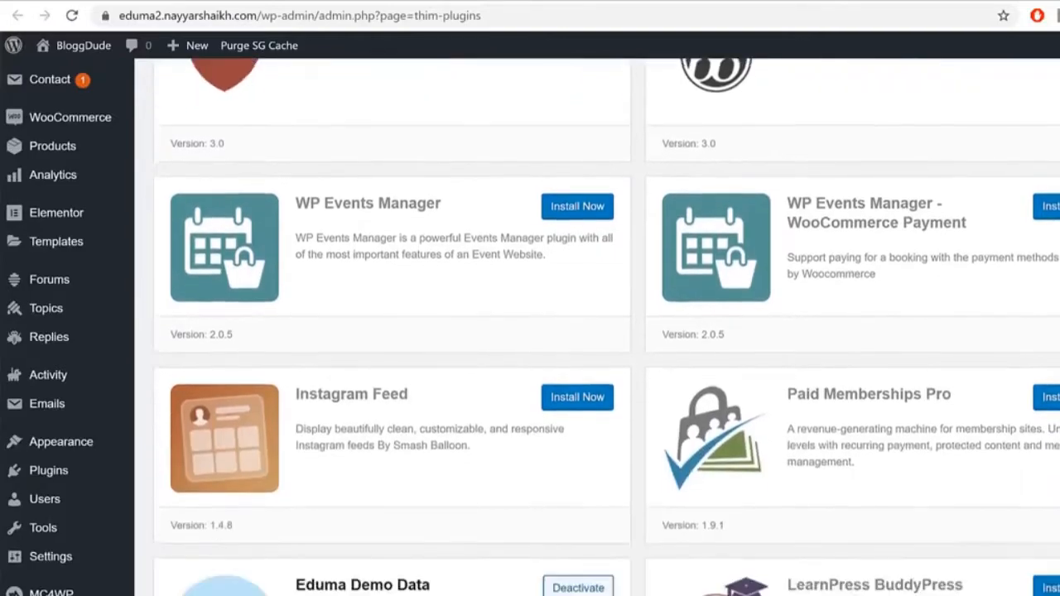
drag(800, 200, 917, 225)
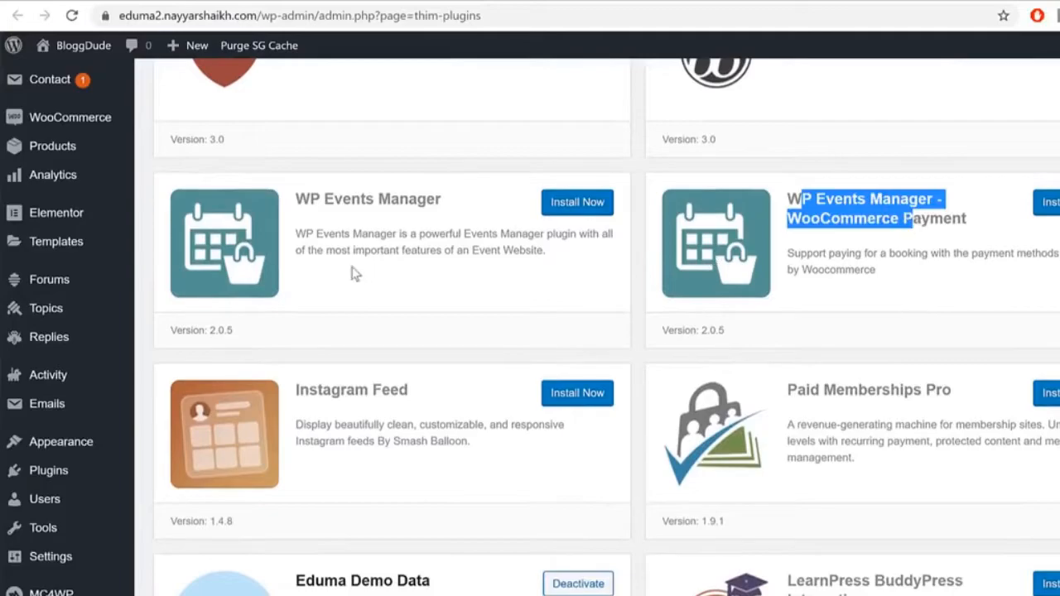
scroll(444, 425, down, 1)
drag(812, 298, 930, 308)
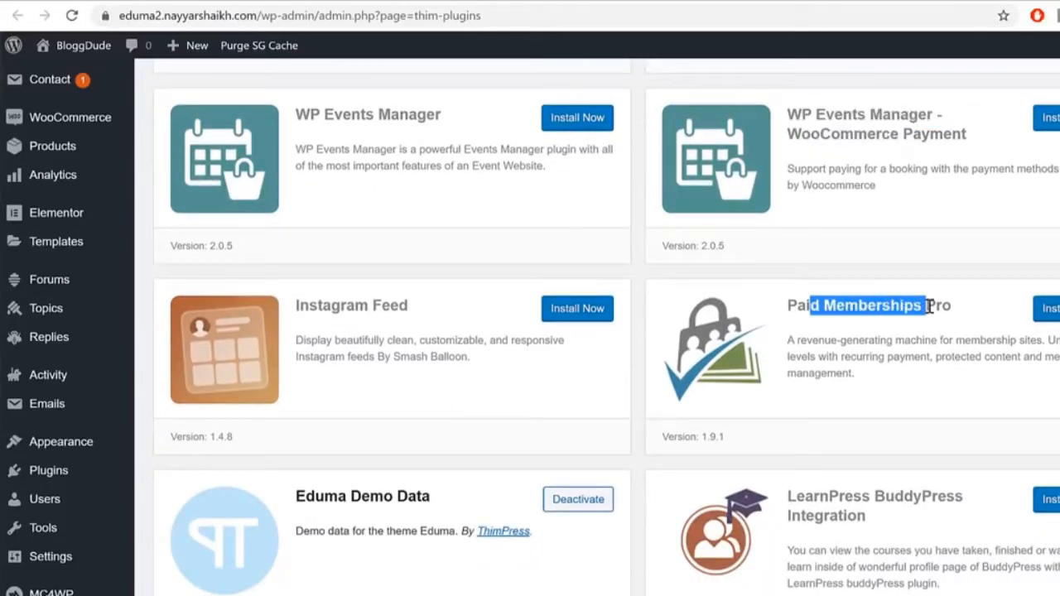
scroll(930, 308, down, 3)
scroll(944, 339, down, 1)
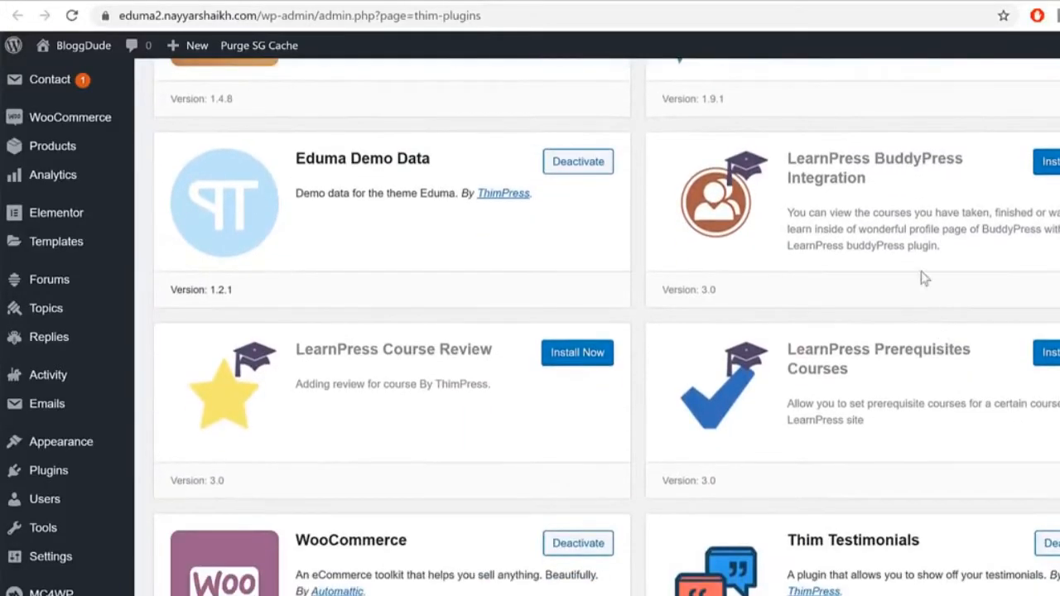
Step: Install the LearnPress Course Review add-on and the Anywhere Elementor plugin
click(573, 358)
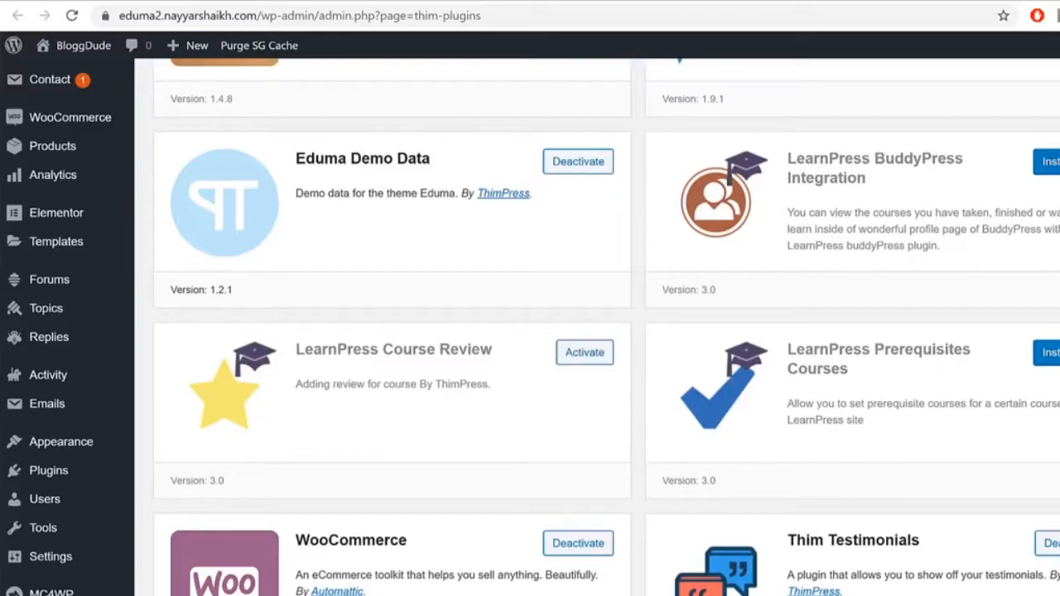
scroll(683, 223, down, 1)
scroll(816, 278, down, 4)
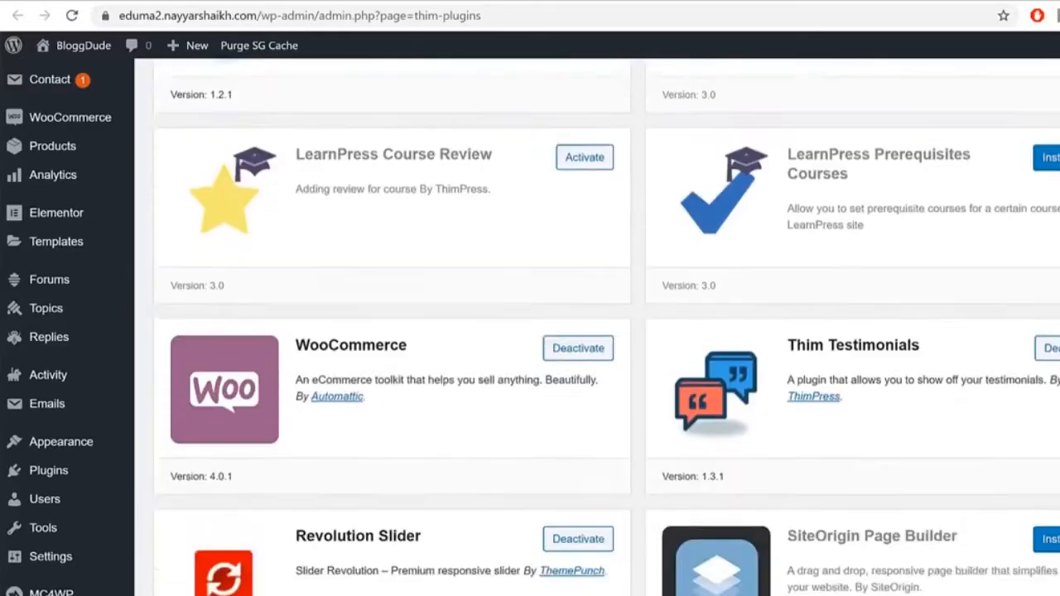
scroll(855, 179, down, 2)
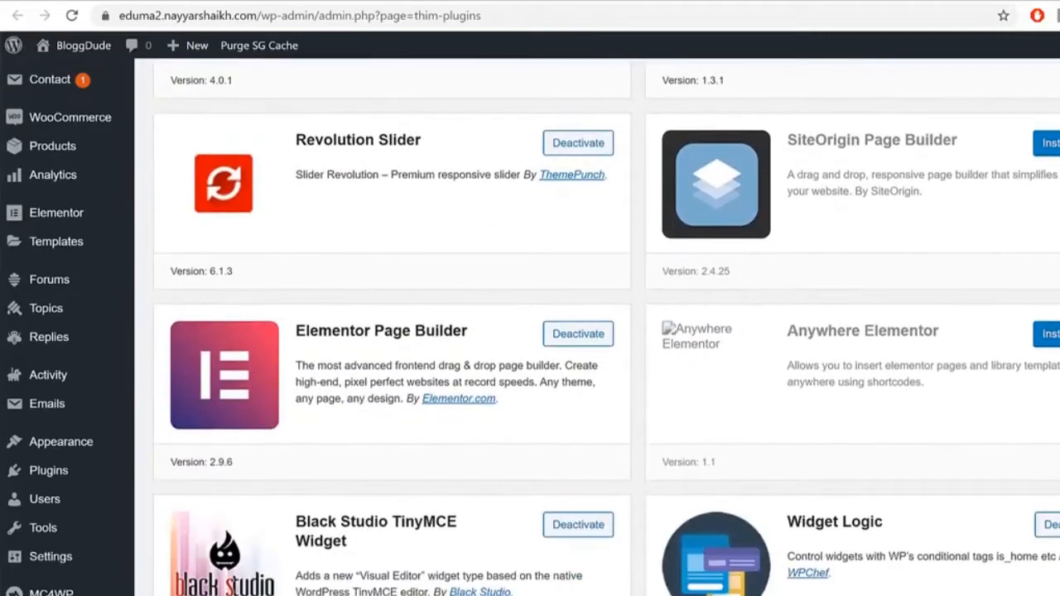
scroll(855, 180, down, 2)
drag(796, 162, 952, 173)
click(1052, 165)
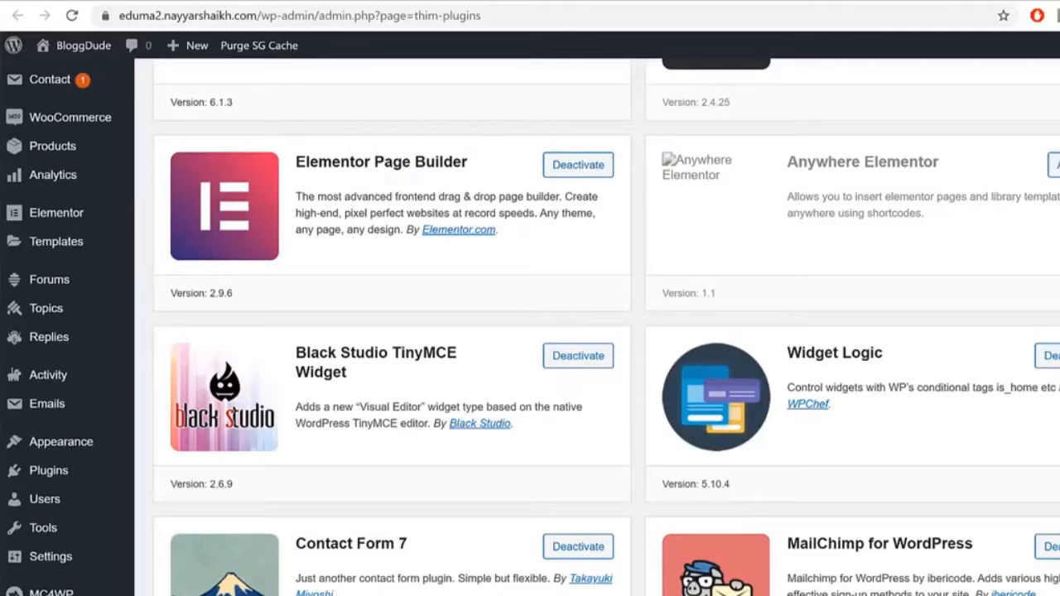
Step: Install the LearnPress Certificates and LearnPress Co-Instructors add-ons further down the list
scroll(596, 331, down, 7)
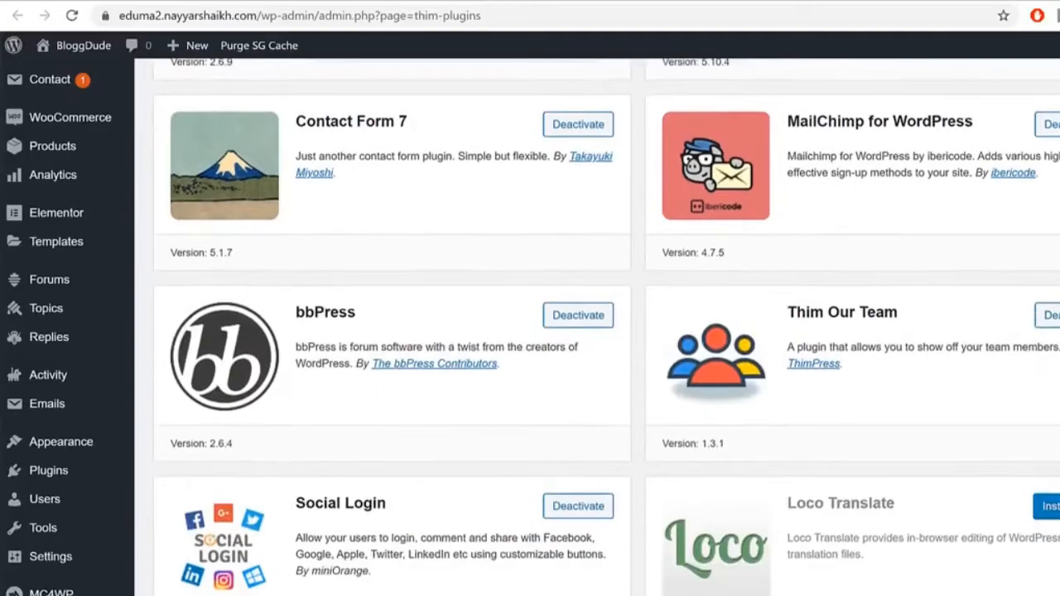
scroll(596, 331, down, 4)
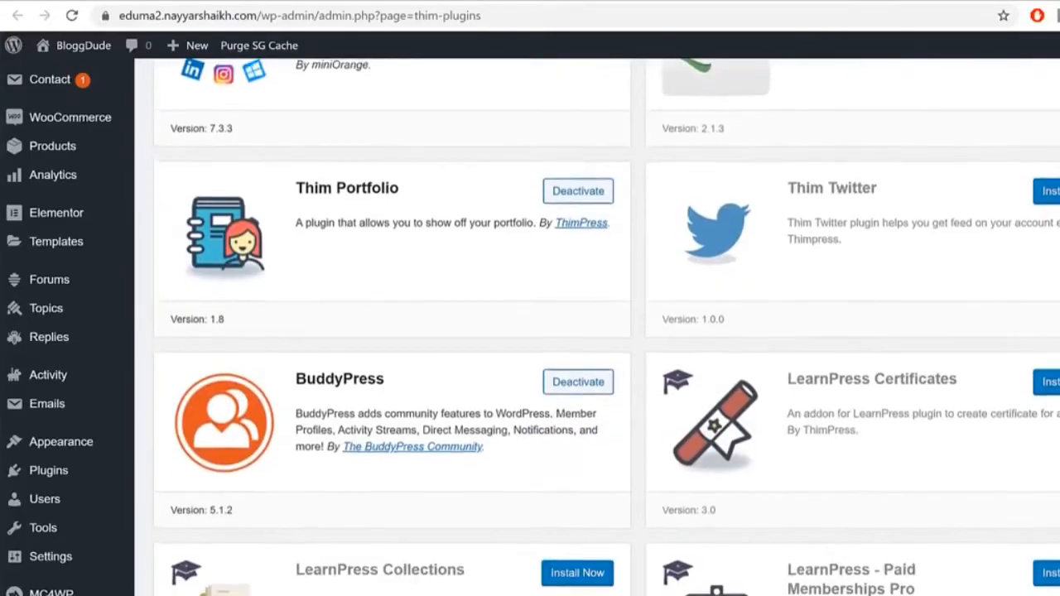
click(1045, 381)
drag(816, 378, 954, 379)
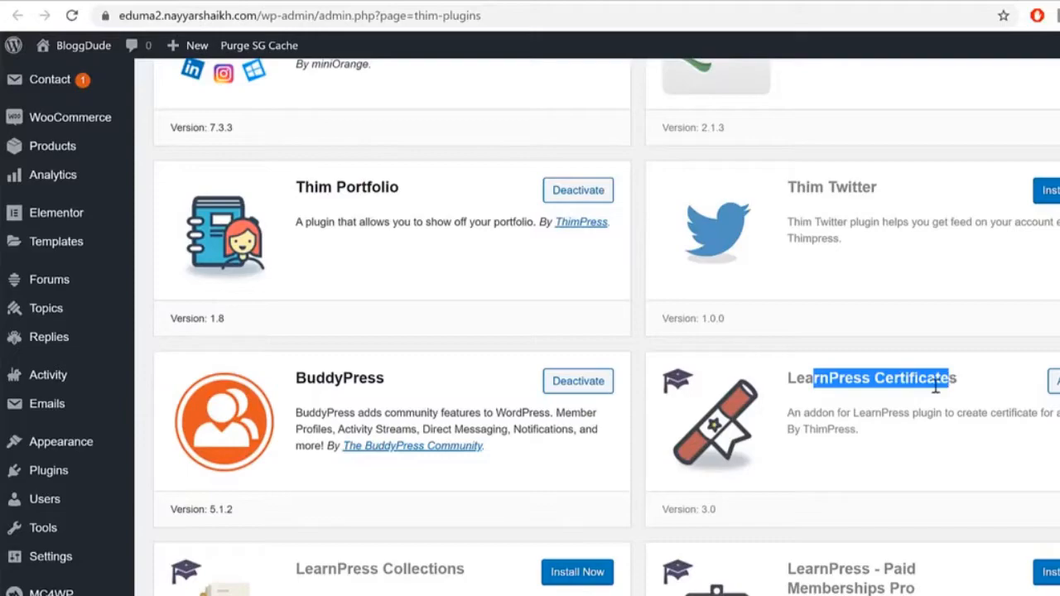
scroll(989, 458, down, 4)
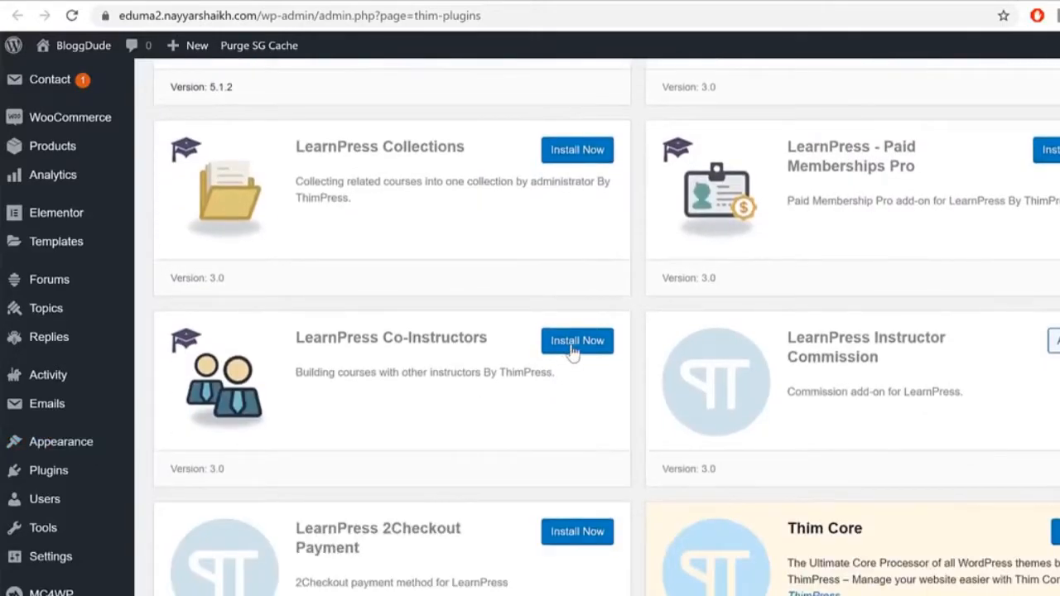
click(569, 348)
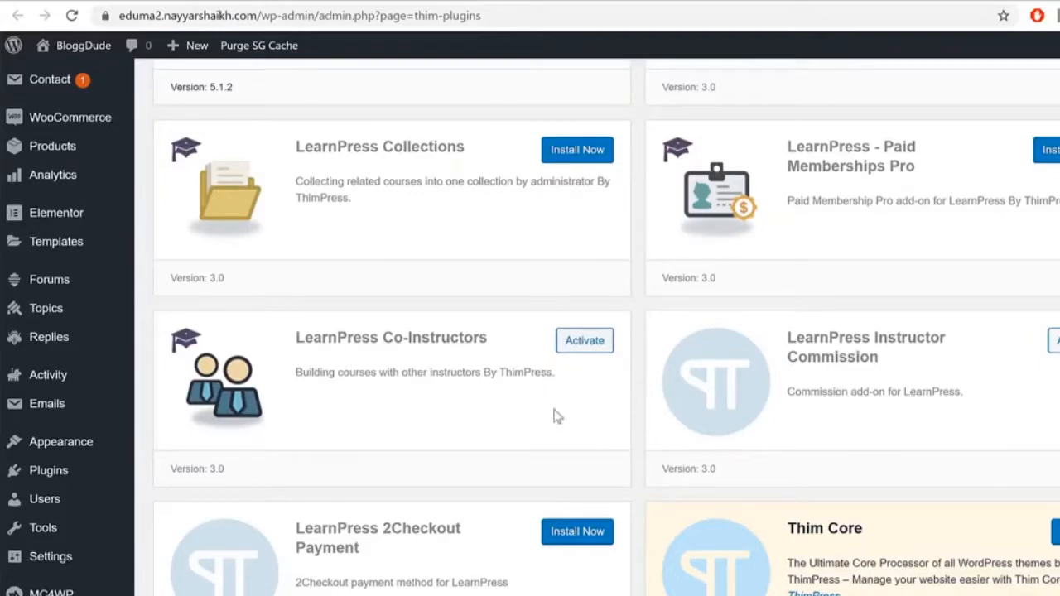
scroll(676, 351, up, 2)
Step: Activate LearnPress Co-Instructors and LearnPress Instructor Commission, then return to the admin Dashboard
click(581, 509)
click(1054, 509)
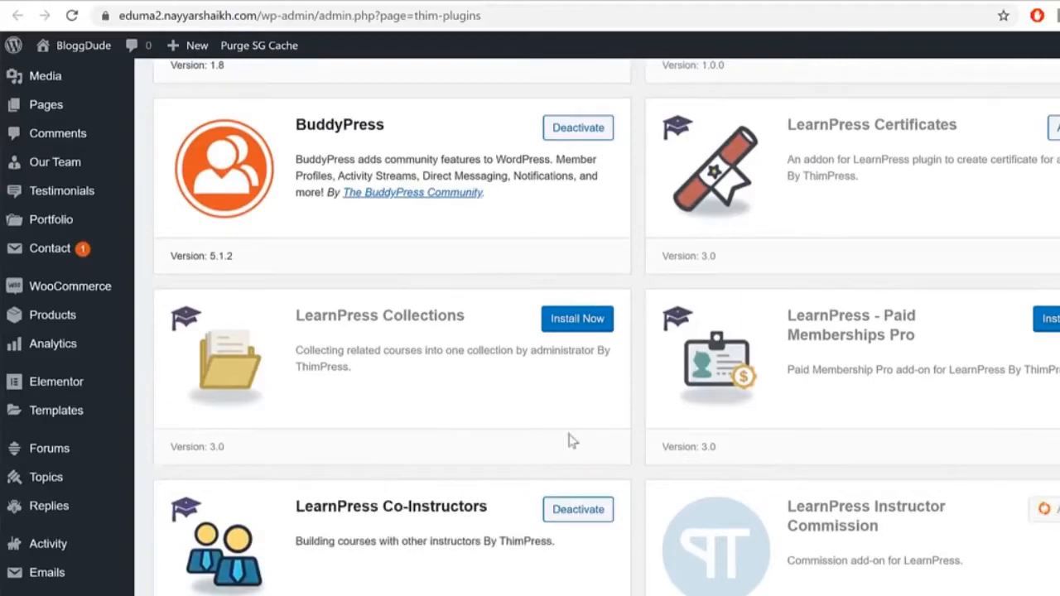
scroll(597, 327, up, 1)
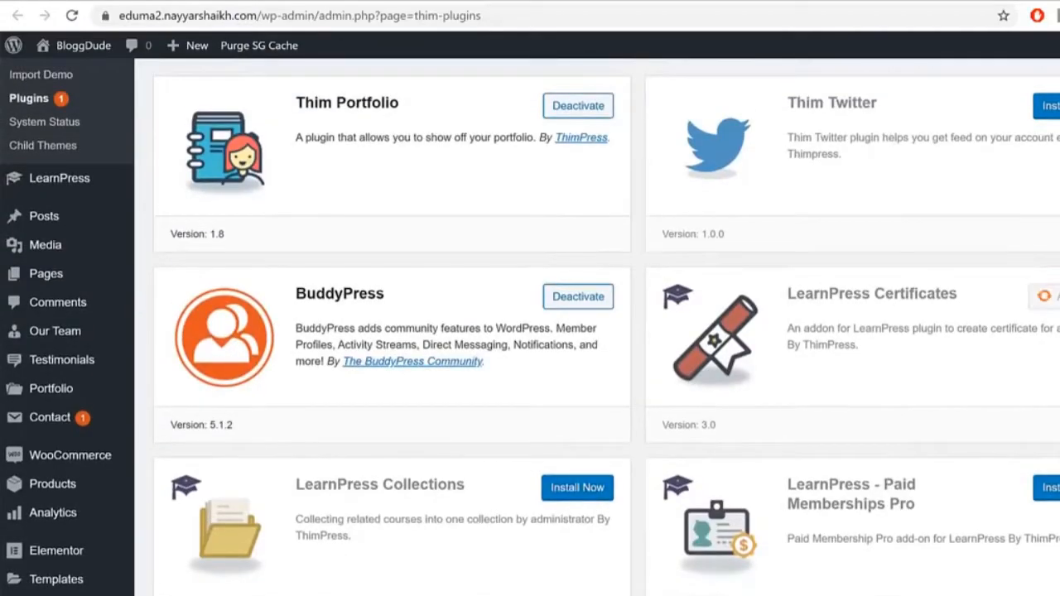
scroll(604, 265, up, 5)
scroll(692, 361, up, 1)
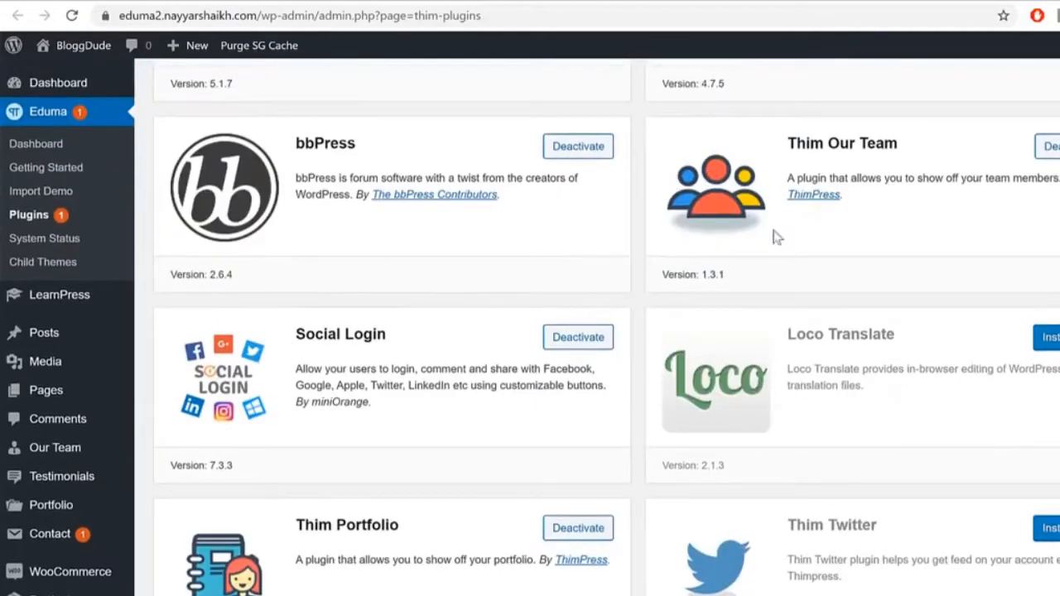
scroll(745, 248, up, 3)
scroll(630, 373, up, 3)
scroll(617, 406, up, 3)
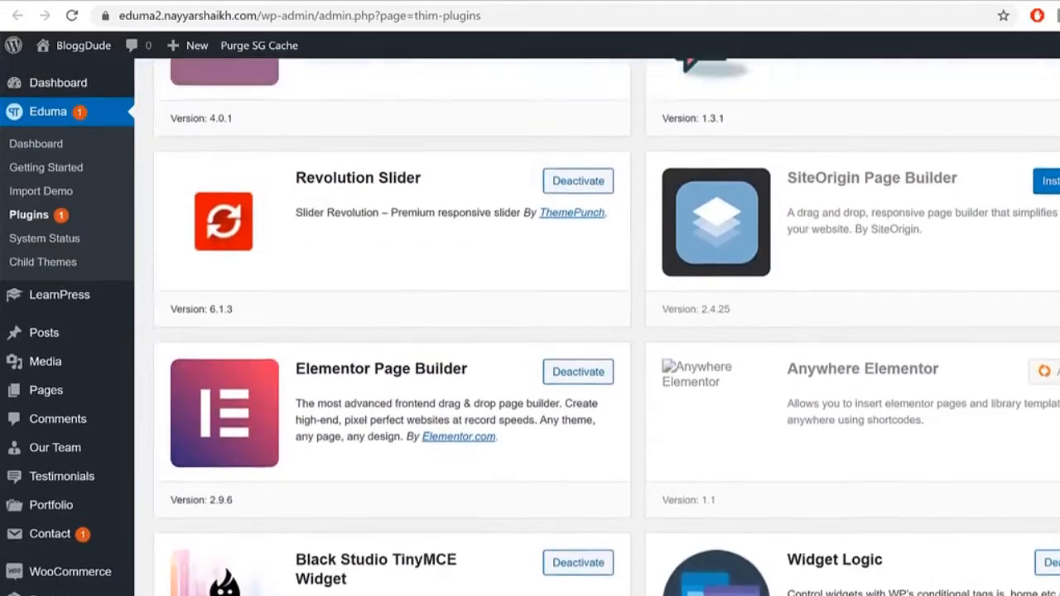
scroll(596, 331, up, 4)
scroll(596, 332, up, 5)
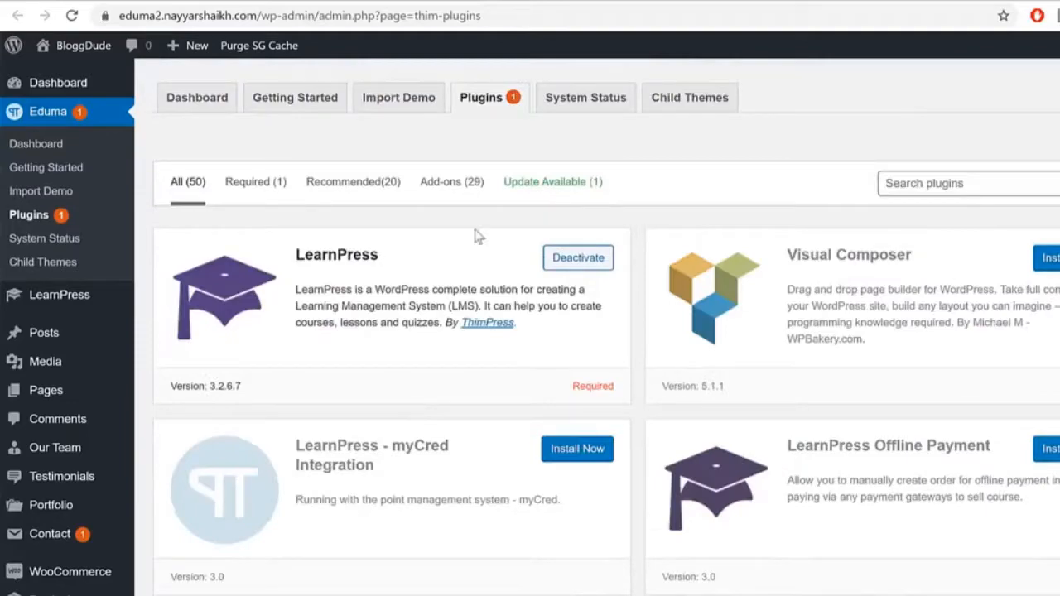
click(99, 91)
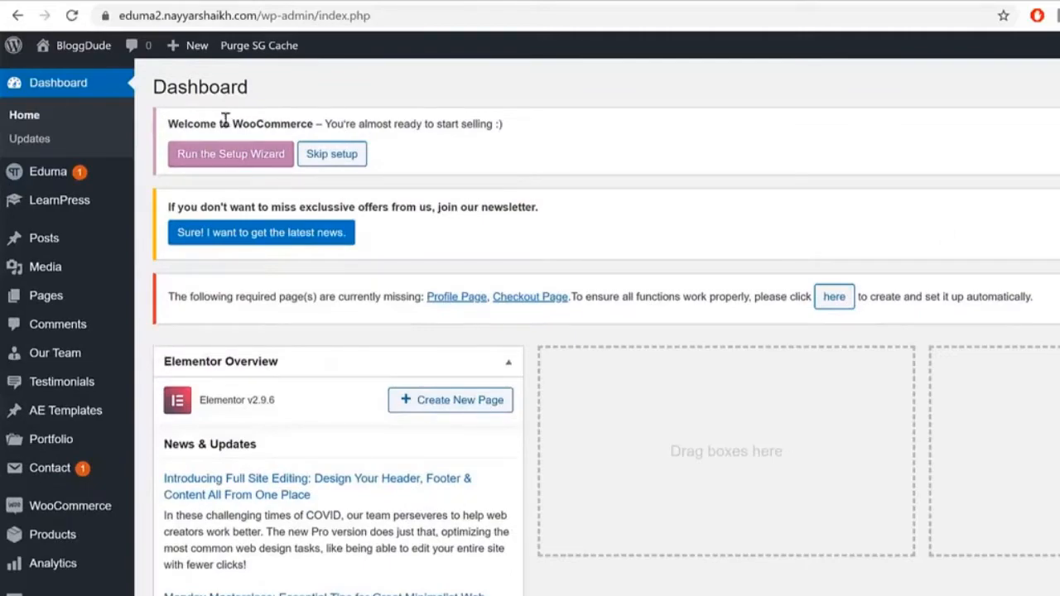
Step: Open the sidebar's Pages list in a new browser tab
drag(201, 122, 309, 119)
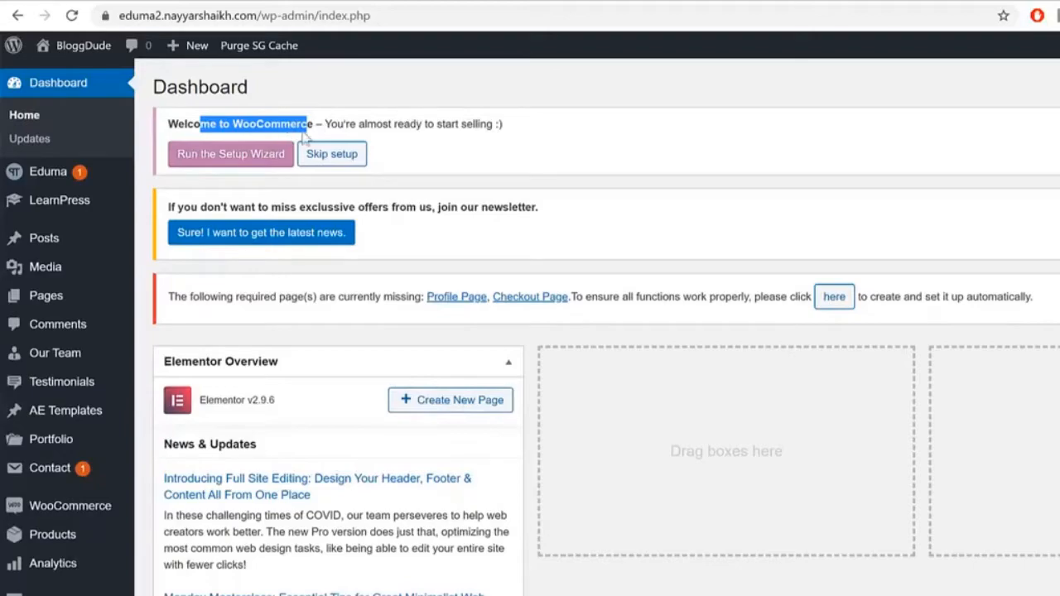
right_click(65, 299)
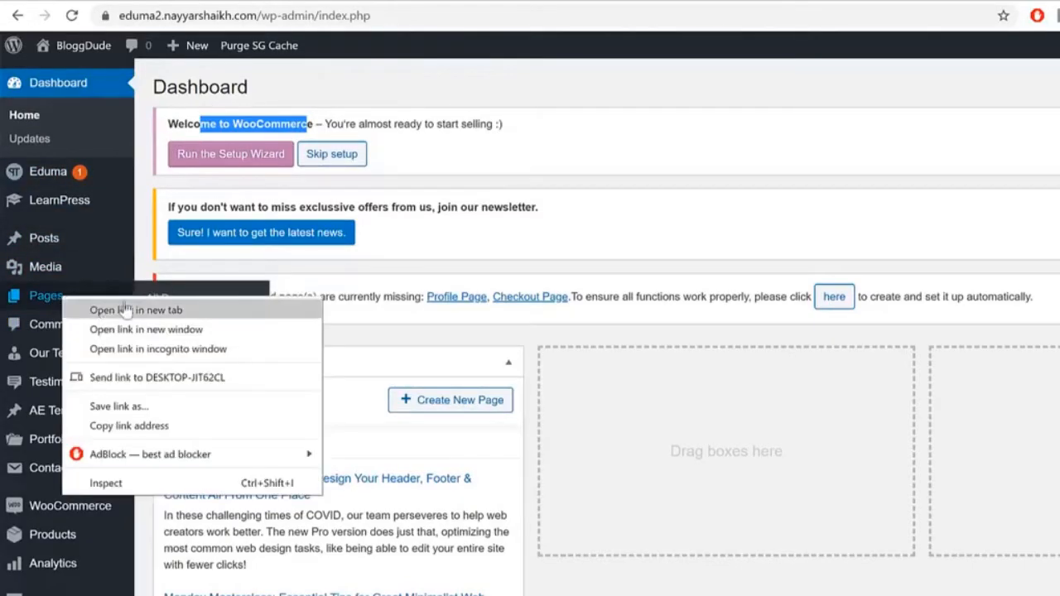
click(100, 315)
Step: Switch to the new tab and view the six pages in the Pages list
click(702, 1)
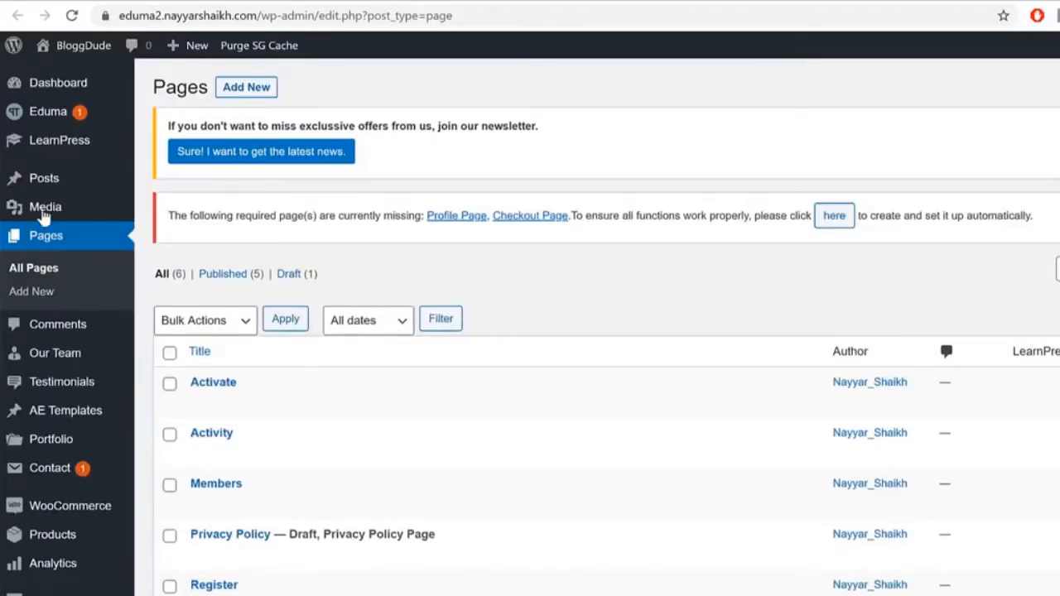
scroll(499, 353, down, 2)
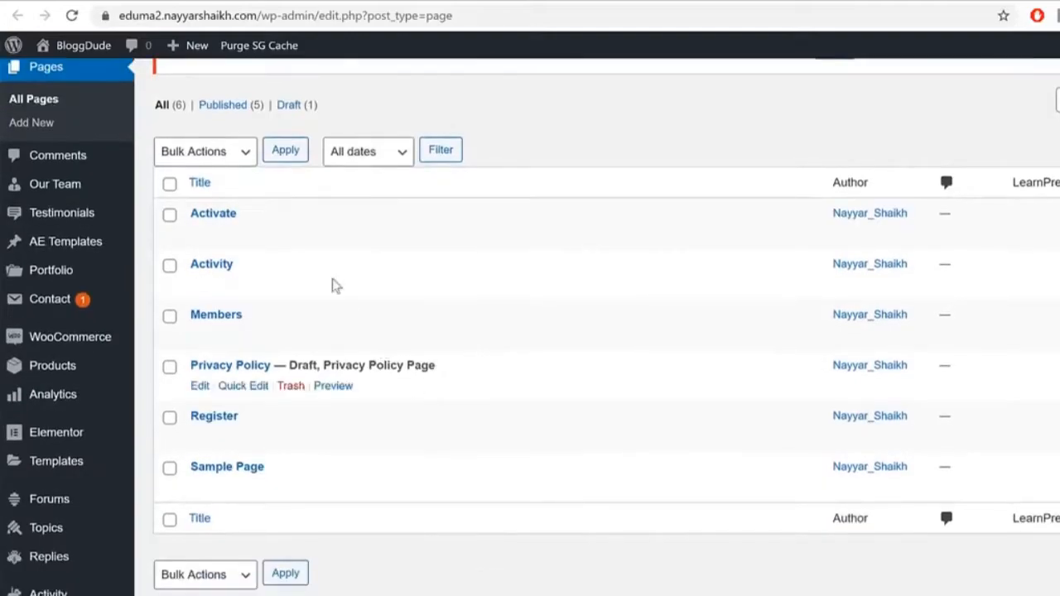
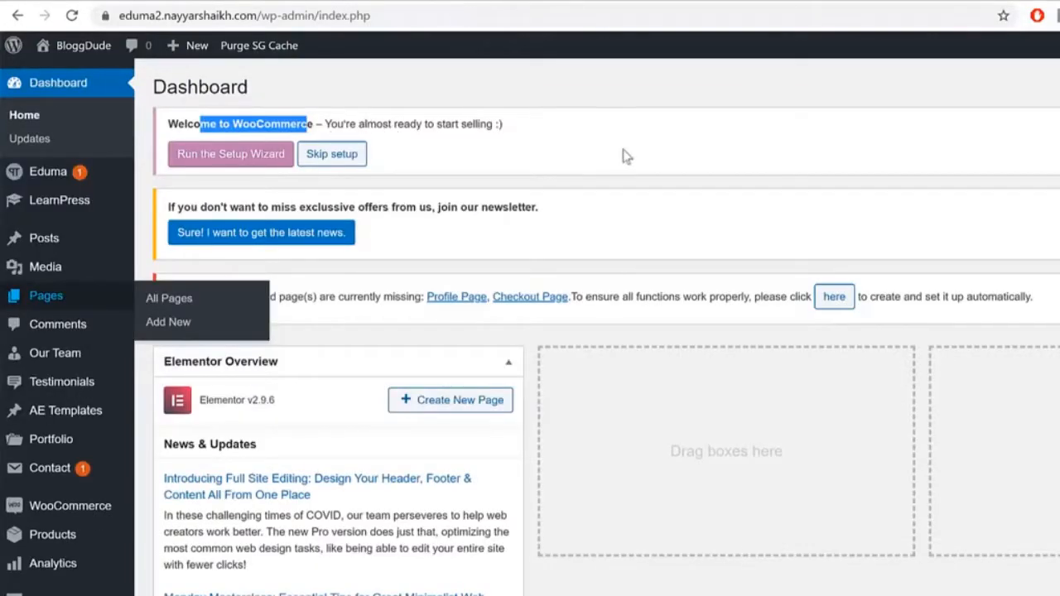
Step: Launch the WooCommerce setup wizard from the notice on the Pages screen
click(627, 157)
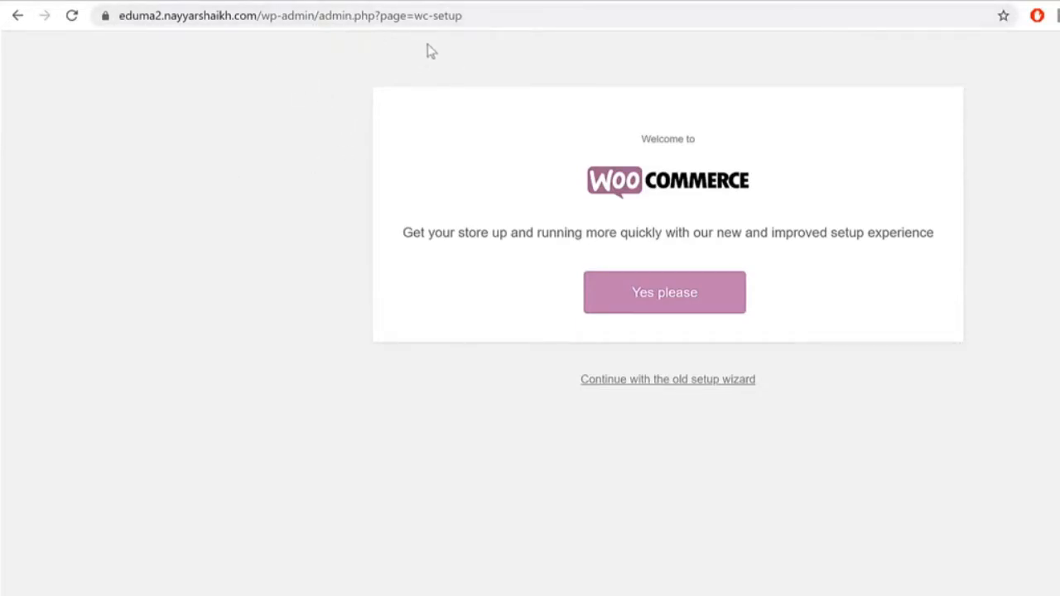
Step: Highlight the wc-setup admin path in the browser address bar
click(512, 16)
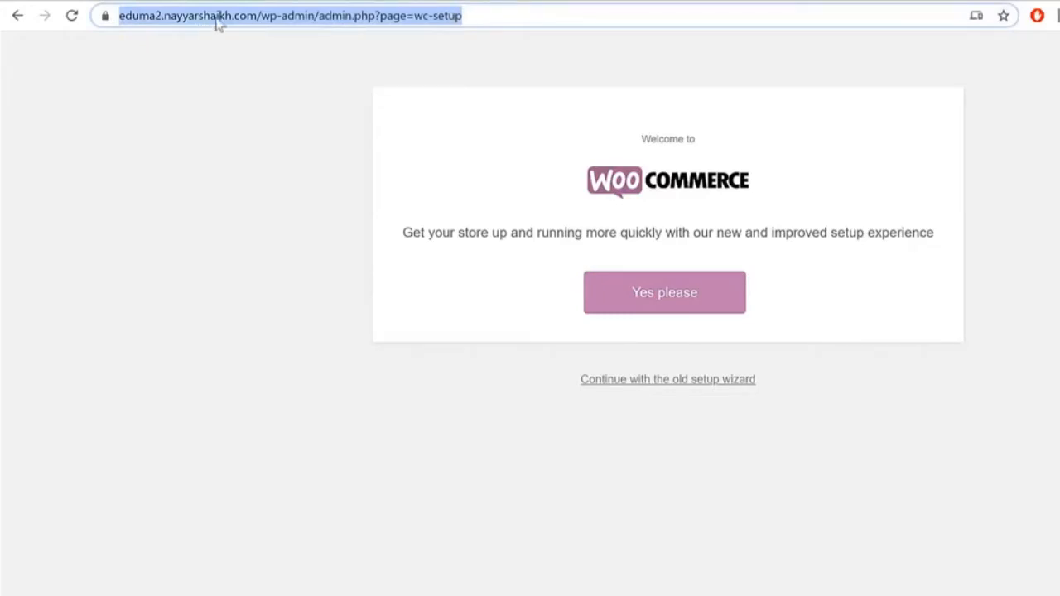
click(261, 15)
drag(295, 15, 509, 64)
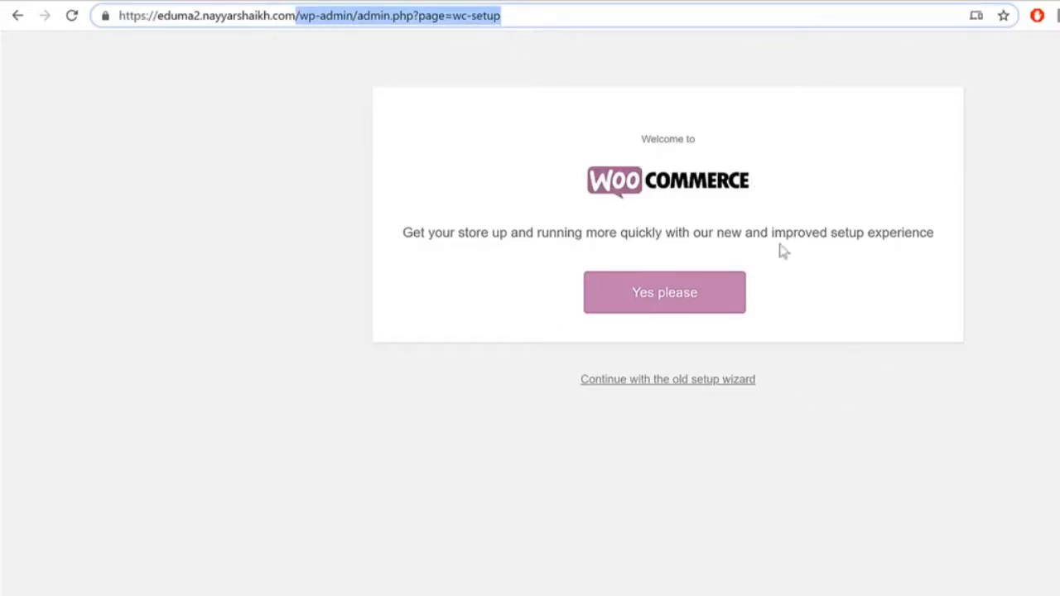
click(1008, 289)
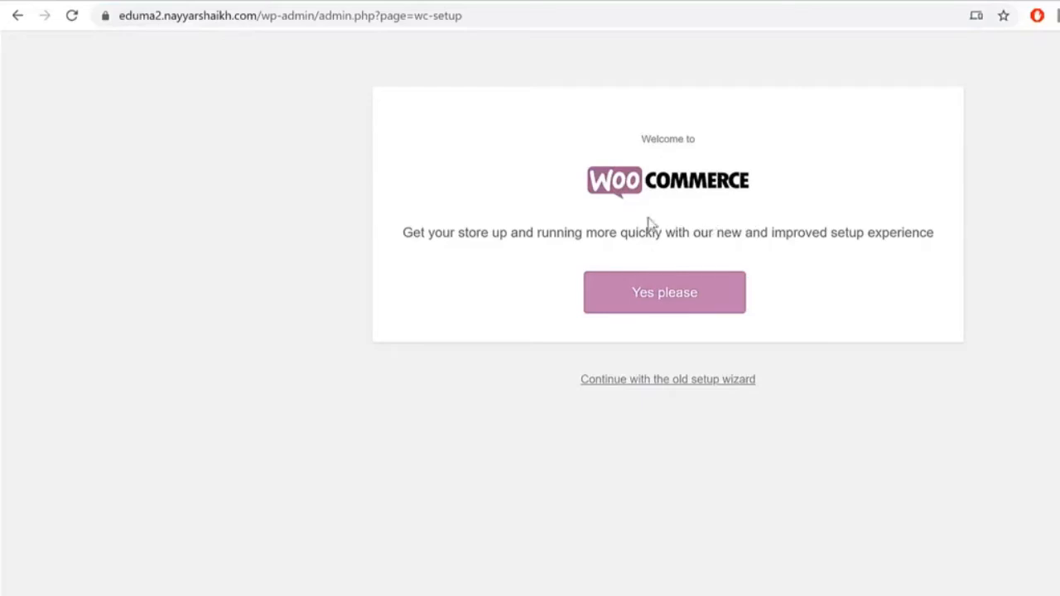
Step: Accept the new setup experience and continue without opting into usage tracking
click(626, 302)
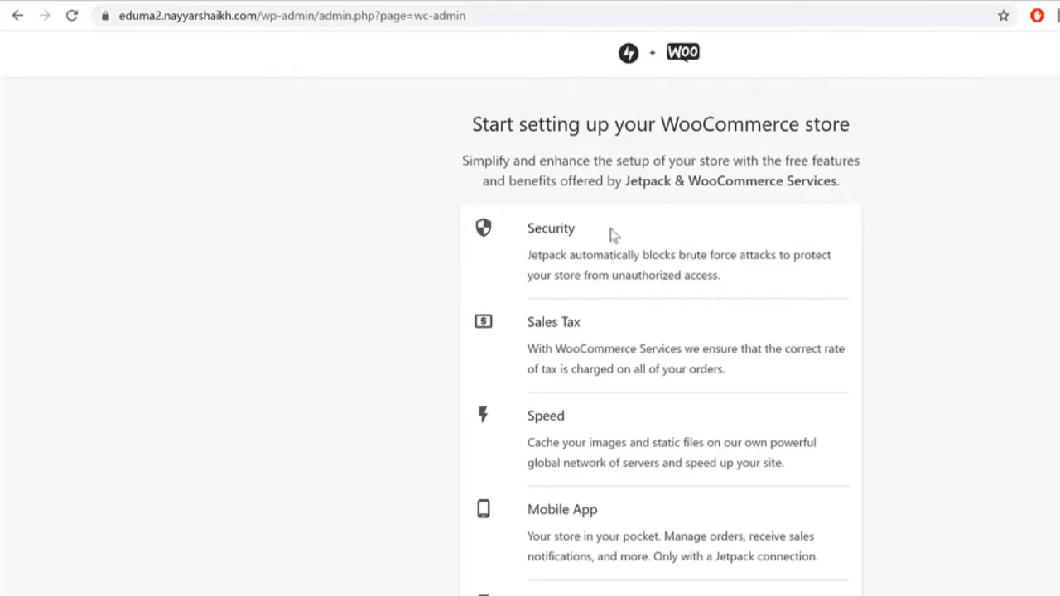
drag(490, 139, 817, 158)
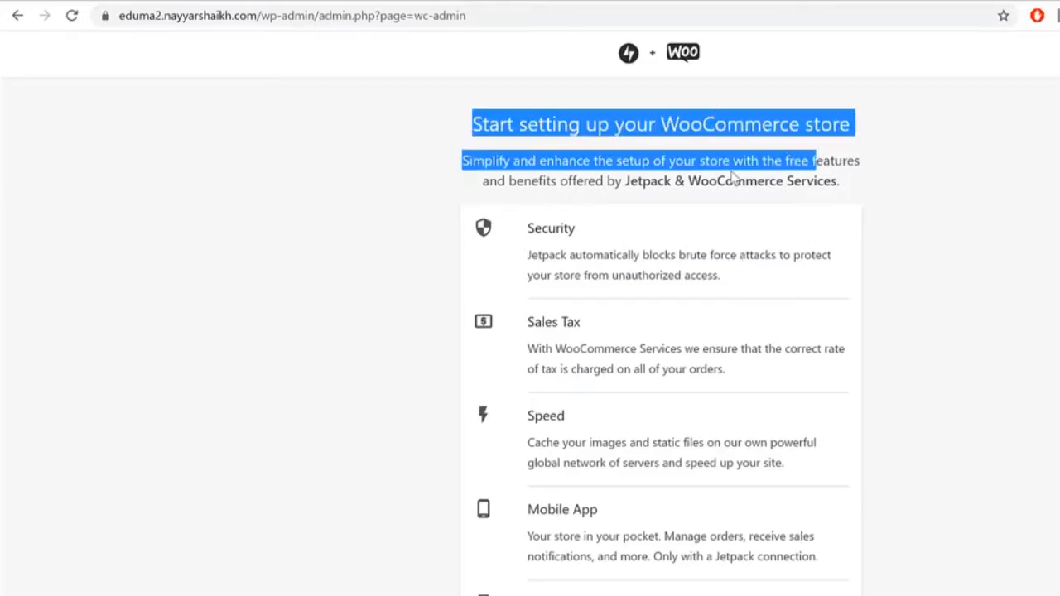
click(646, 181)
drag(634, 182, 856, 187)
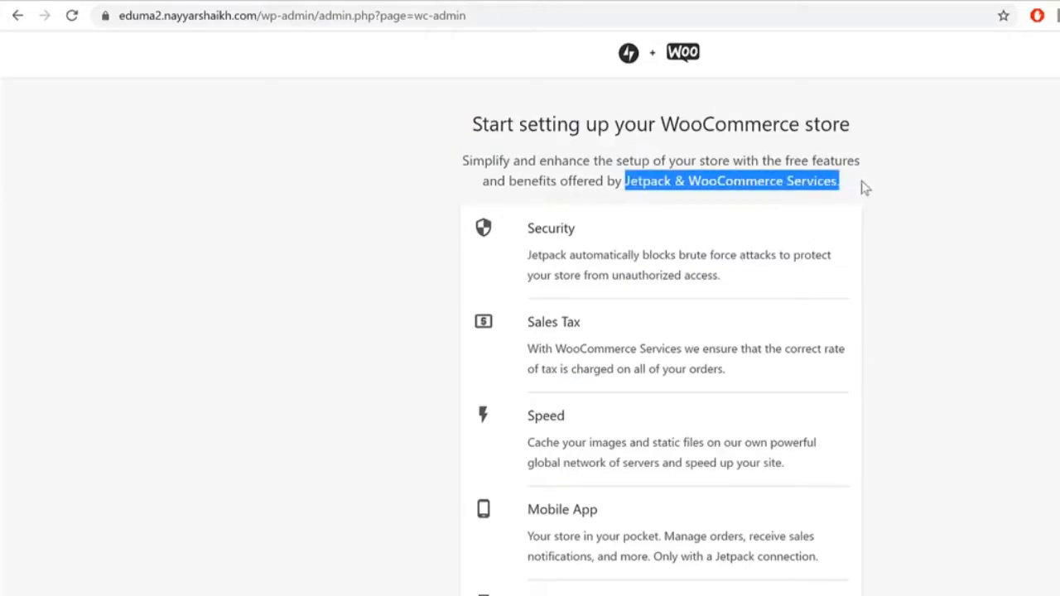
click(906, 274)
scroll(887, 279, down, 3)
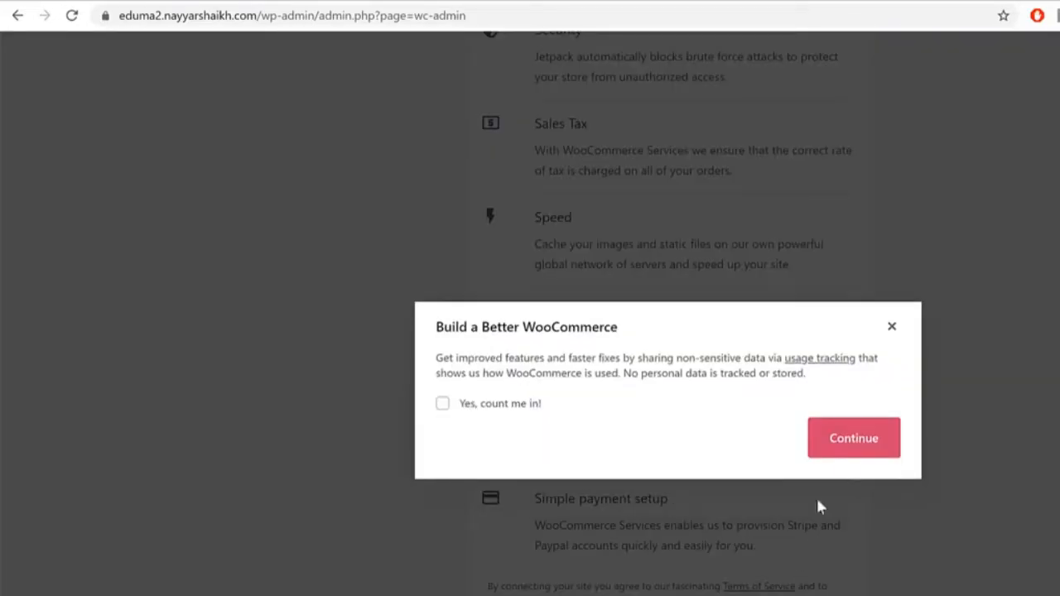
click(864, 448)
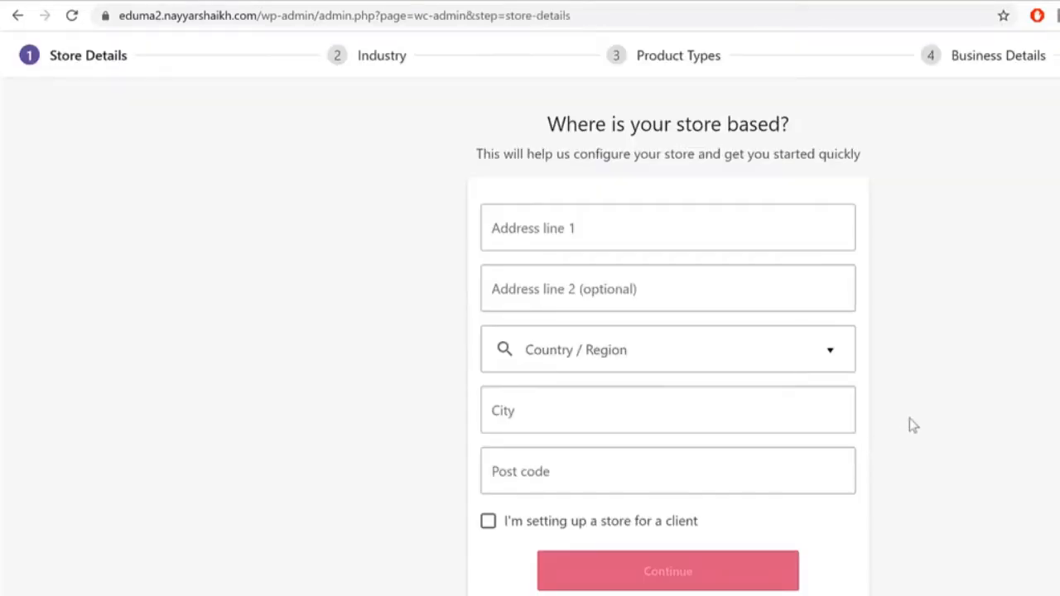
Step: Autofill the store address, set the region to India -- Maharashtra, and continue
click(723, 228)
click(624, 267)
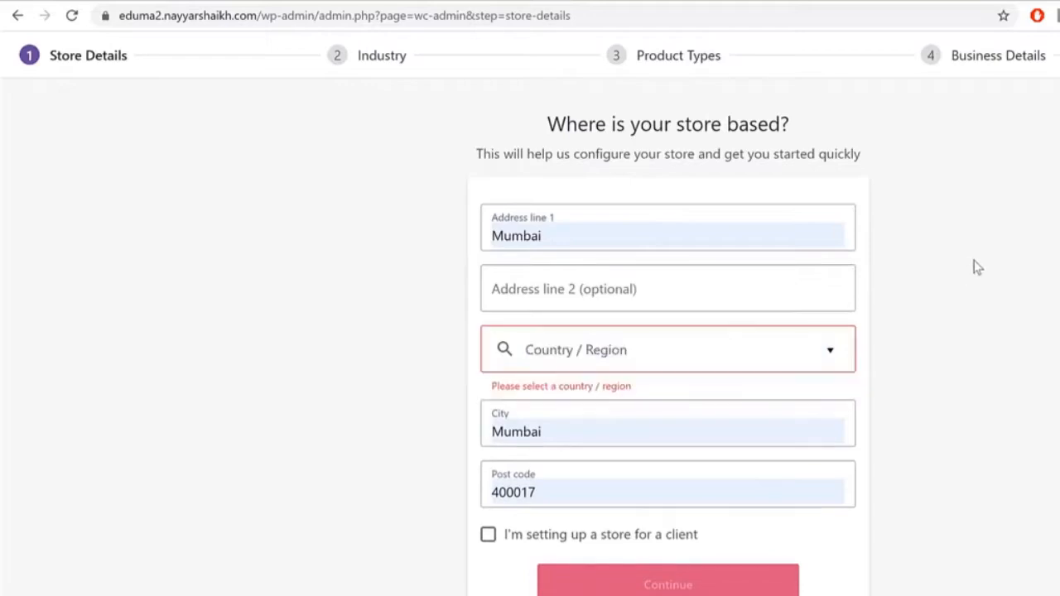
click(766, 356)
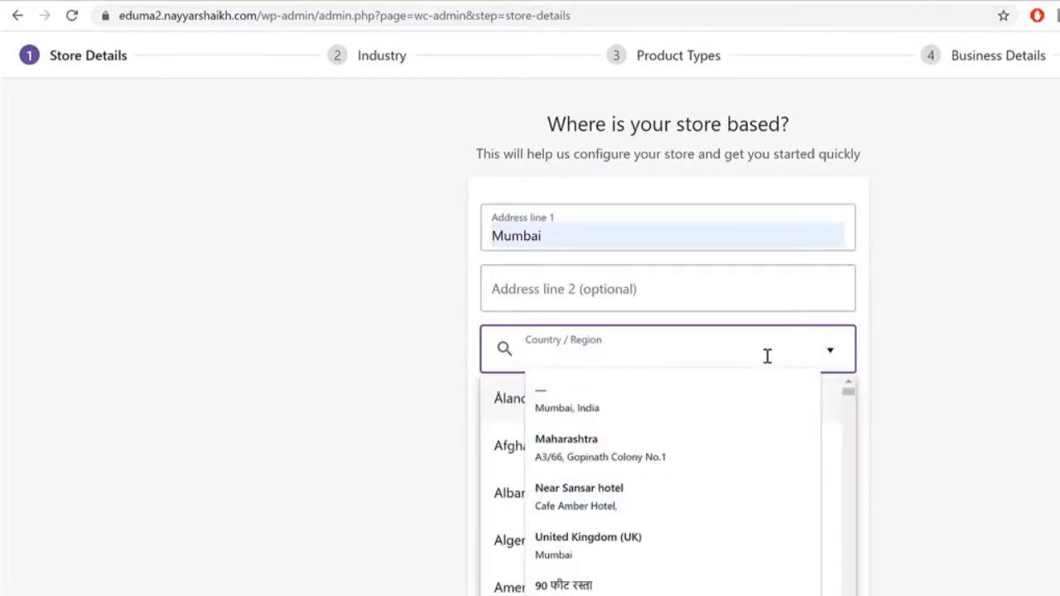
text(maha)
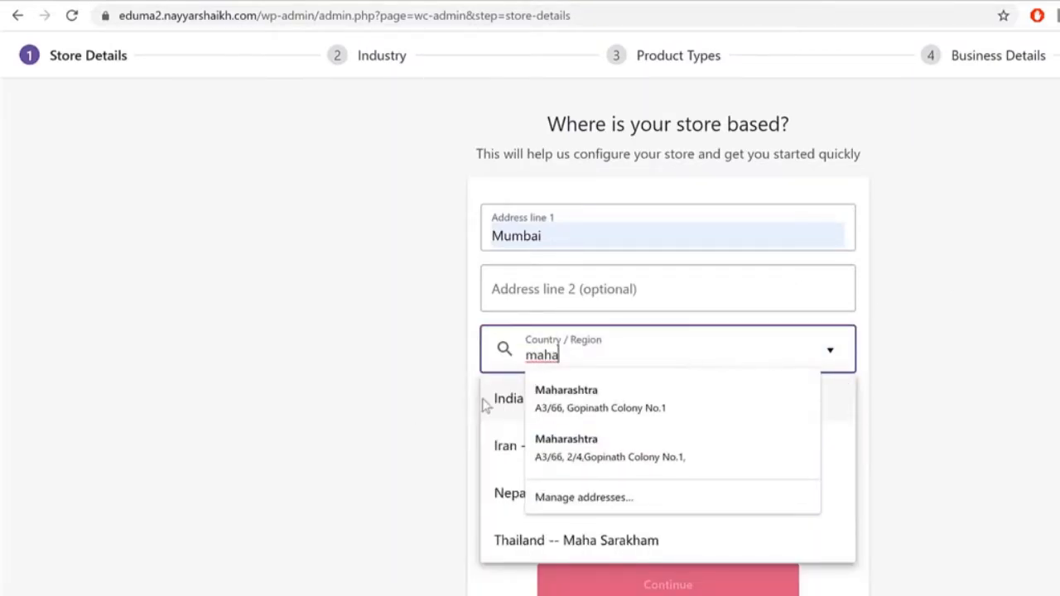
click(499, 399)
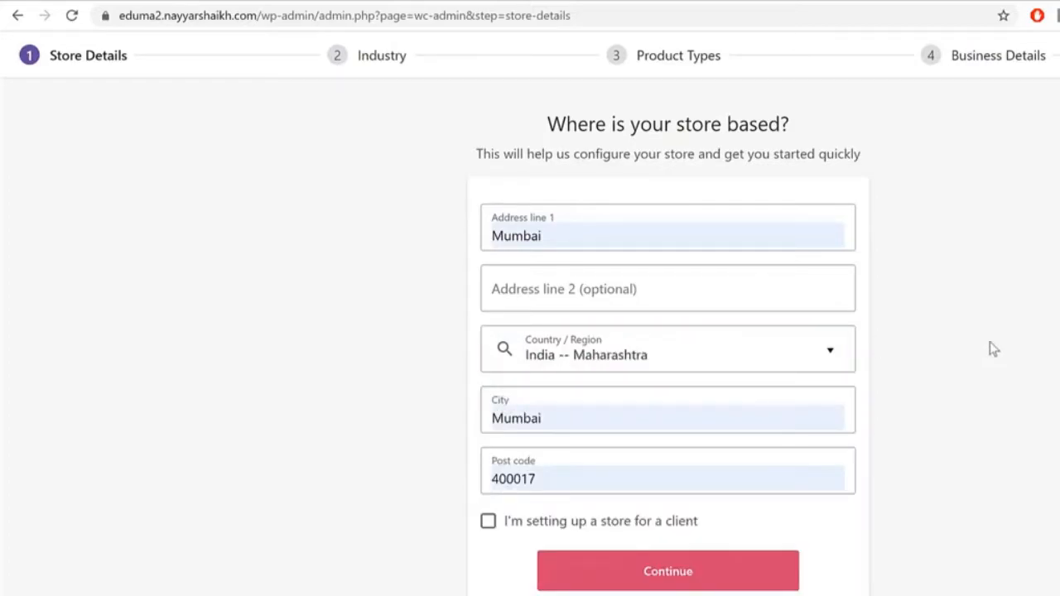
click(687, 575)
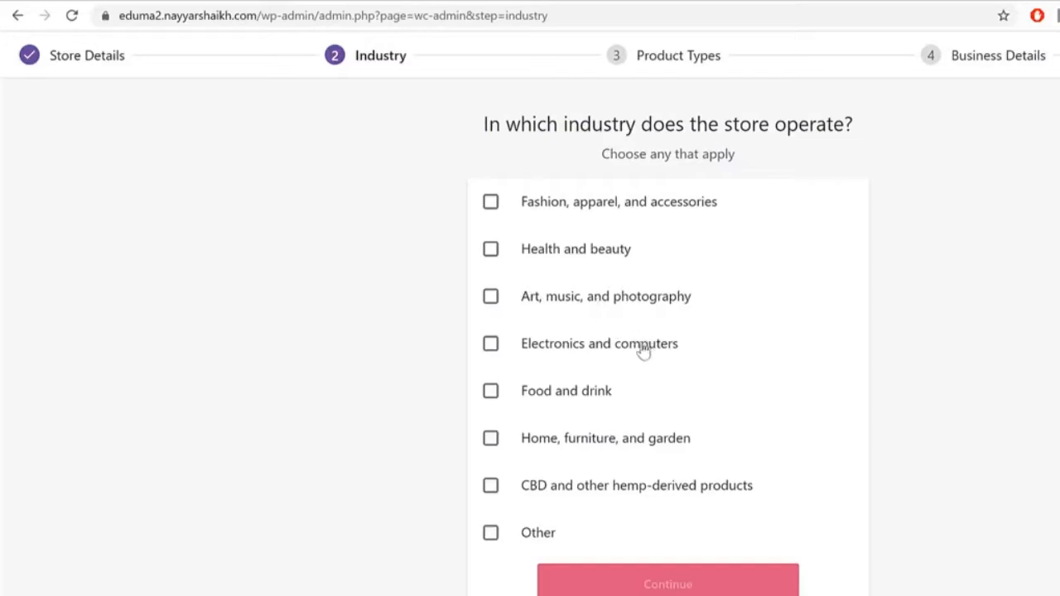
Step: Set the store industry to Other with the description 'LM'
click(545, 538)
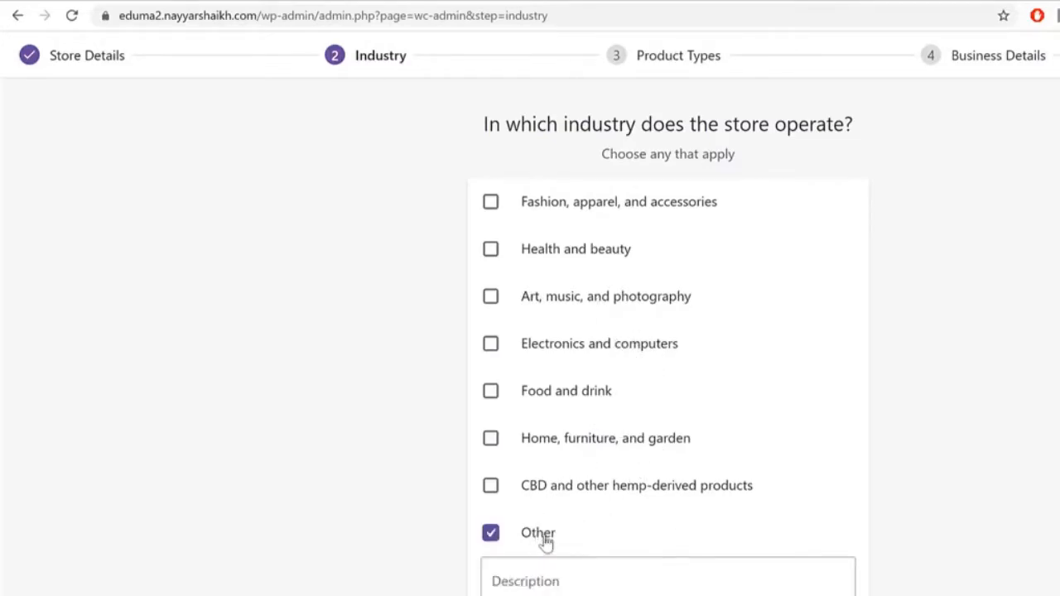
click(651, 573)
text(LMS)
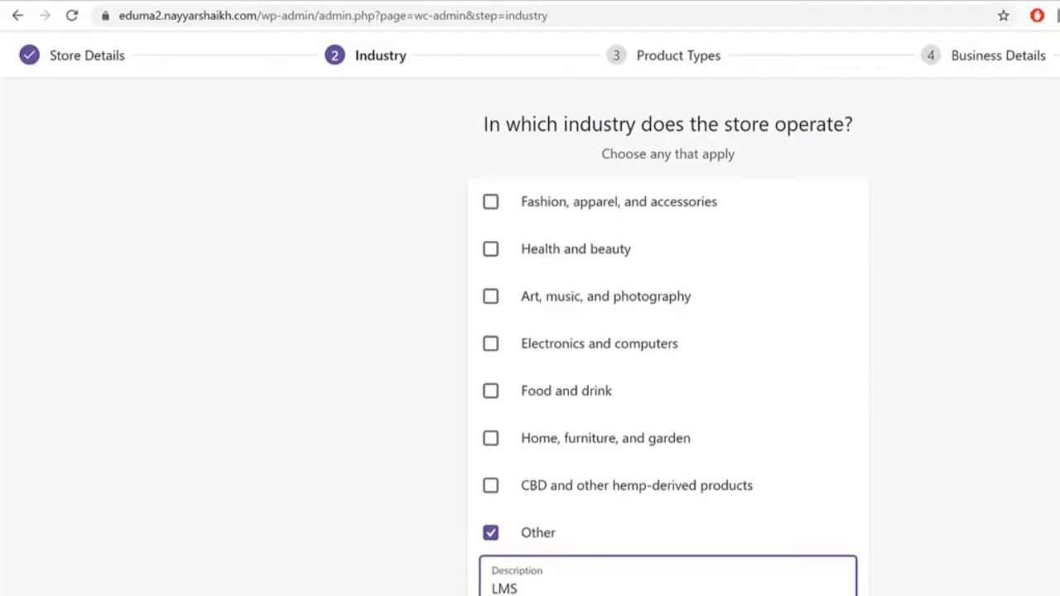
key(Return)
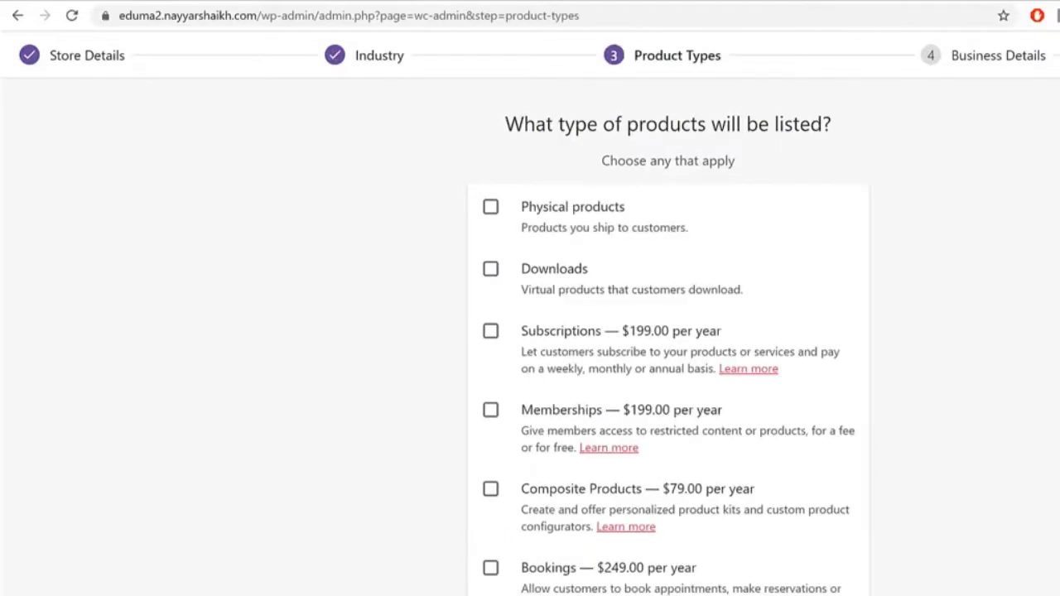
Step: Choose Downloads as the only product type, leaving Physical products unticked
drag(533, 124, 781, 135)
click(783, 135)
click(543, 220)
click(540, 282)
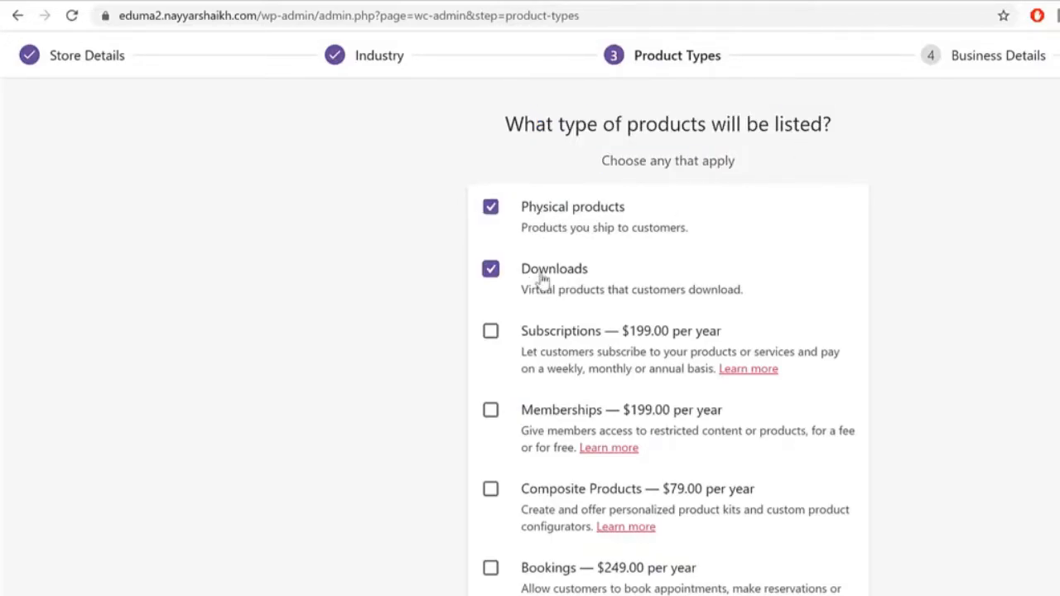
click(548, 211)
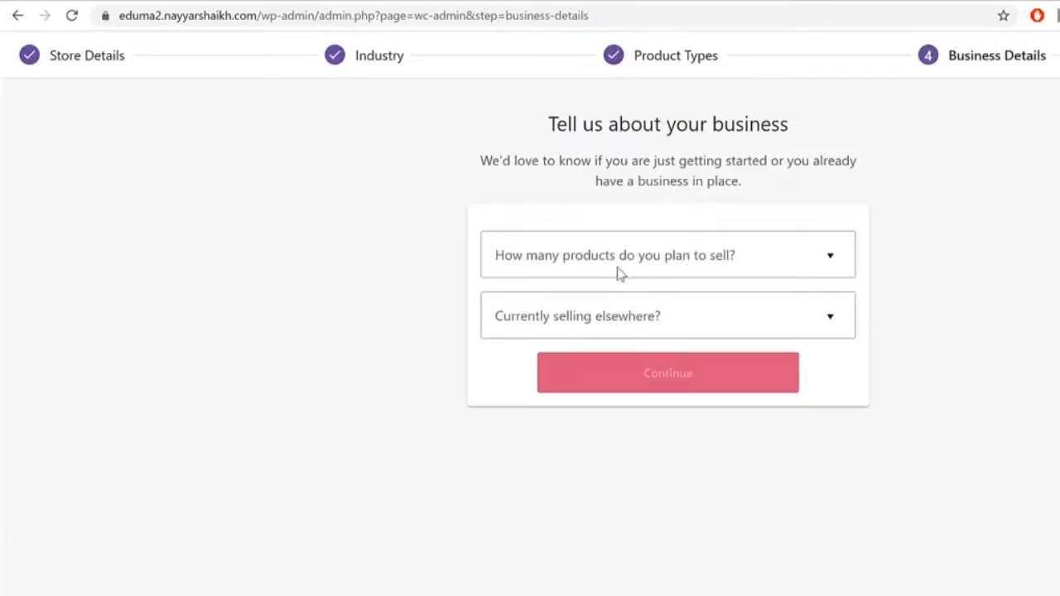
Step: Answer 11 - 100 planned products and No for selling elsewhere
click(677, 263)
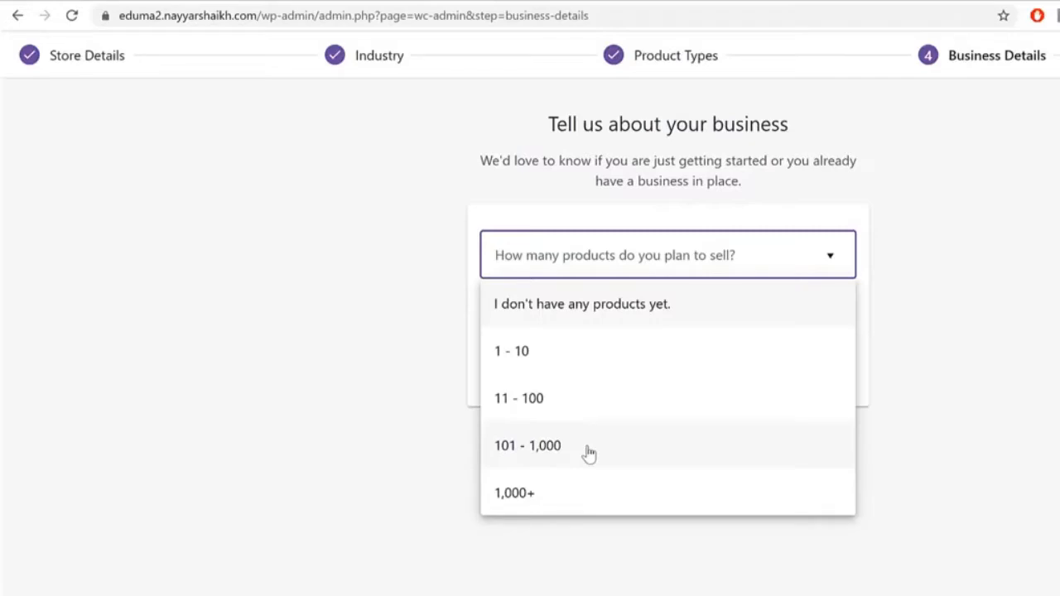
click(591, 415)
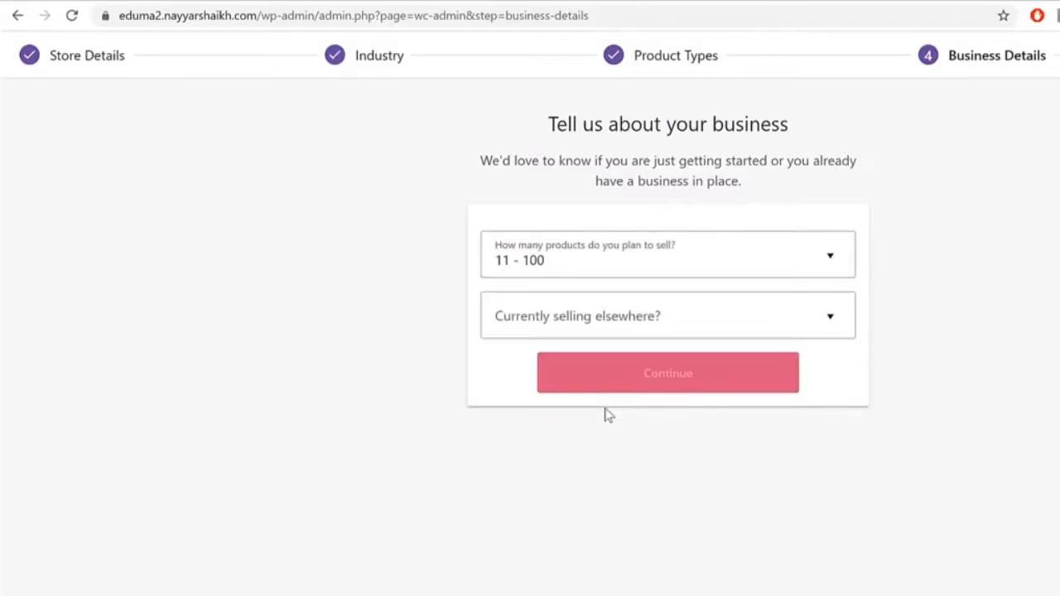
click(634, 275)
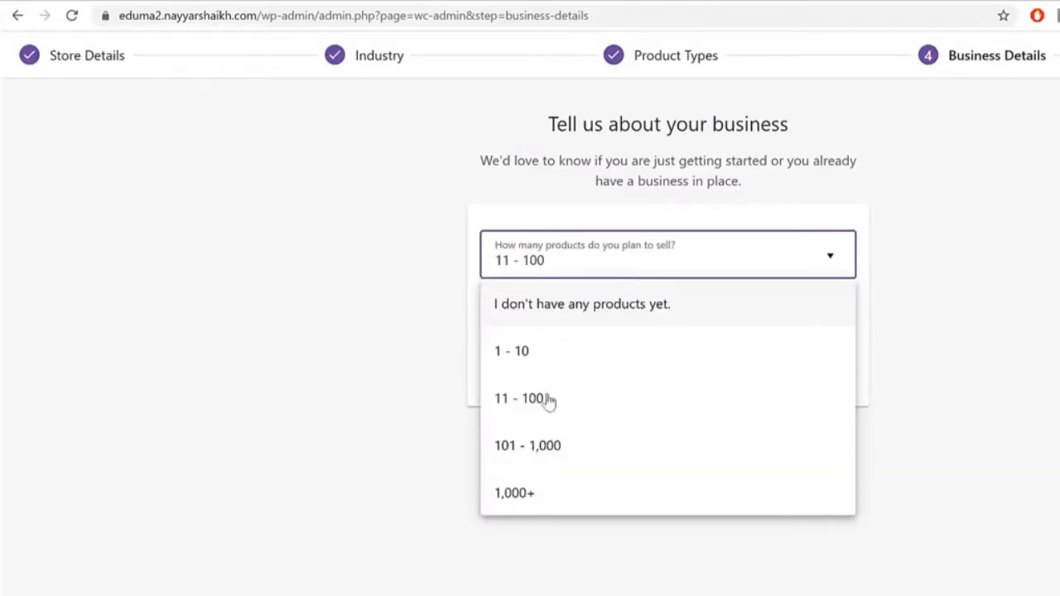
click(1034, 255)
click(644, 334)
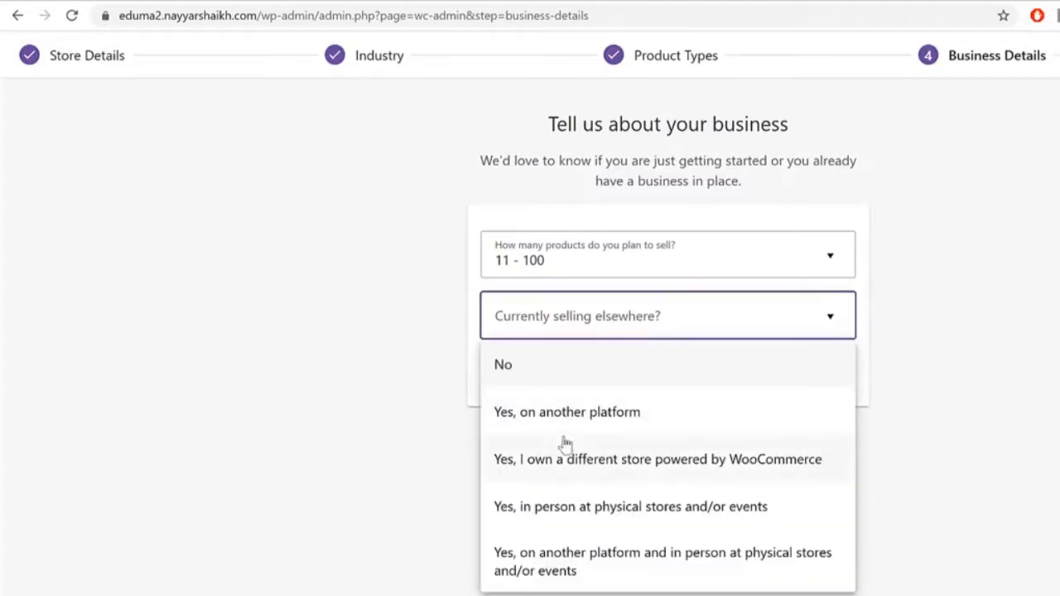
click(573, 364)
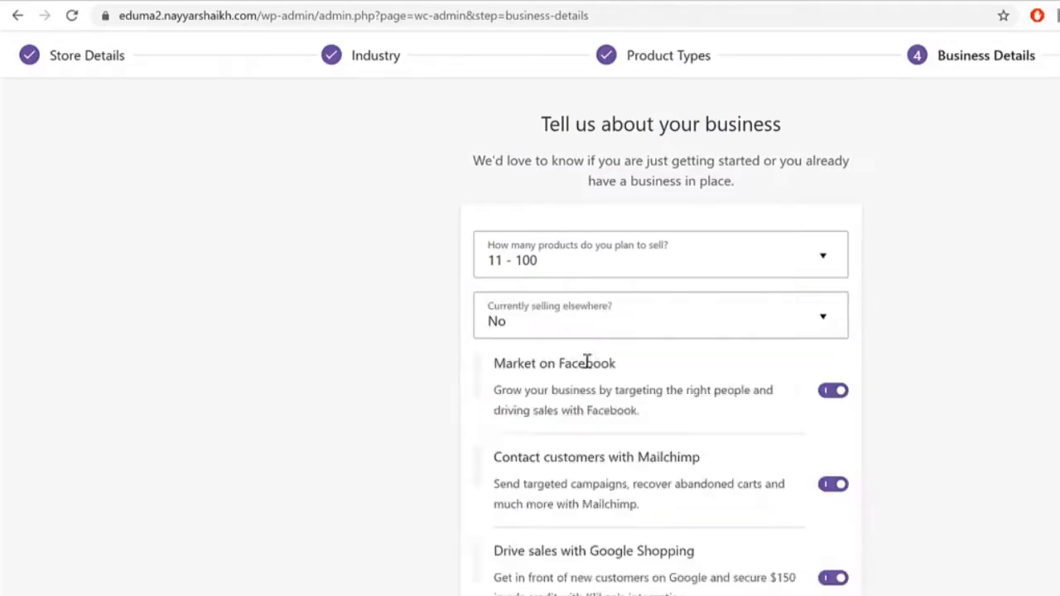
Step: Turn off the Facebook, Mailchimp and Google Shopping add-ons
scroll(938, 368, down, 1)
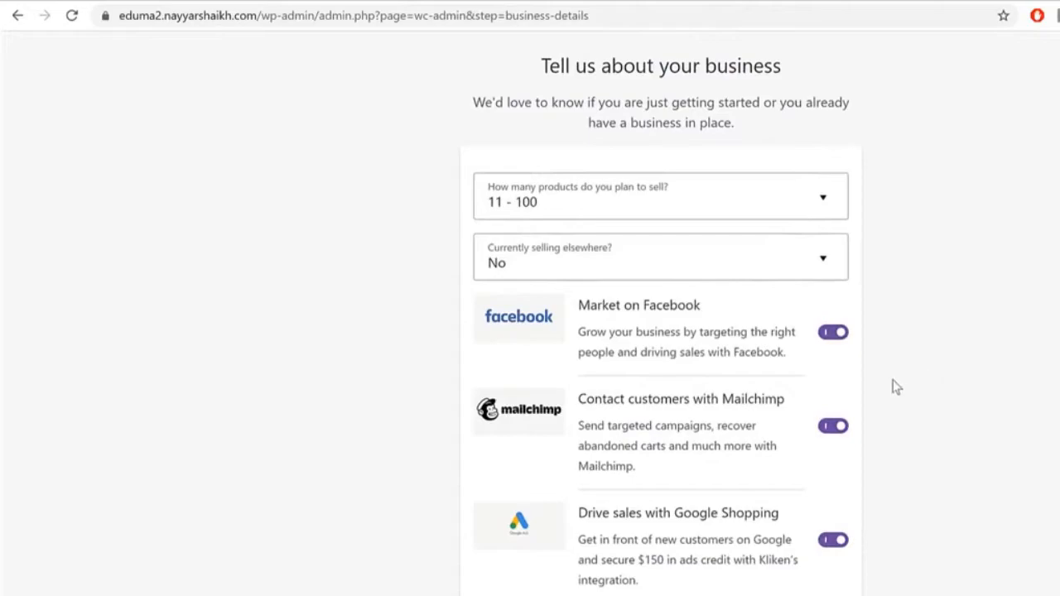
click(838, 336)
click(833, 427)
click(836, 560)
scroll(828, 464, up, 1)
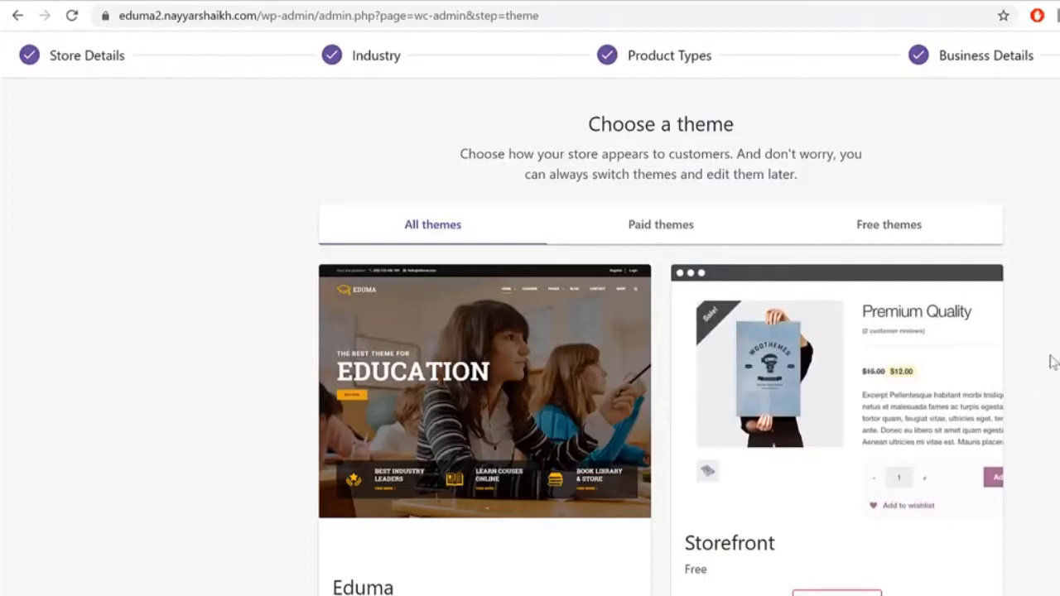
Step: Skip the theme step and dismiss the Woo hoo almost-there message
scroll(1050, 360, down, 7)
scroll(404, 416, up, 7)
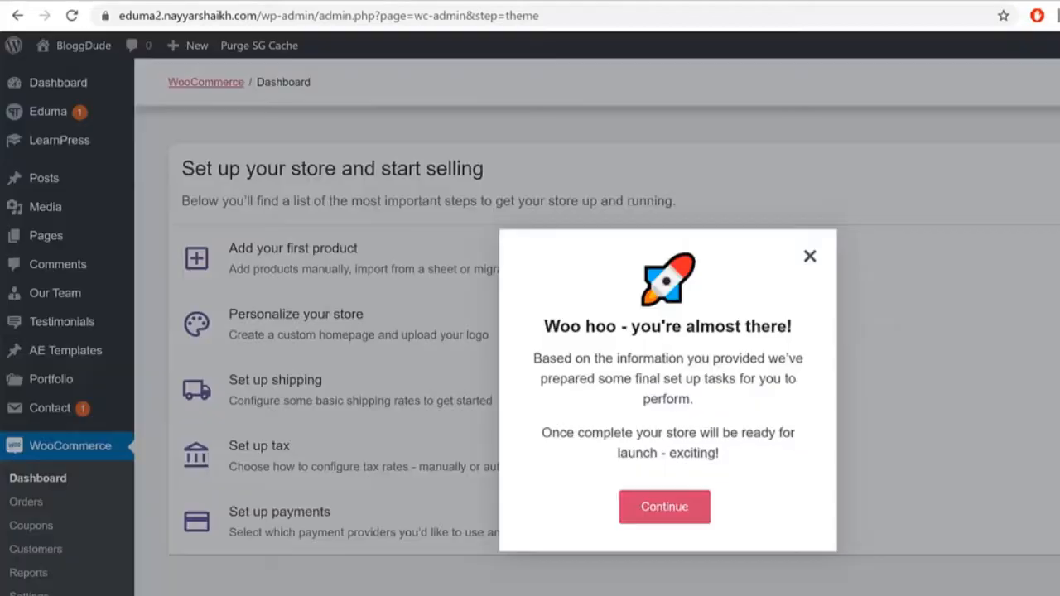
click(685, 505)
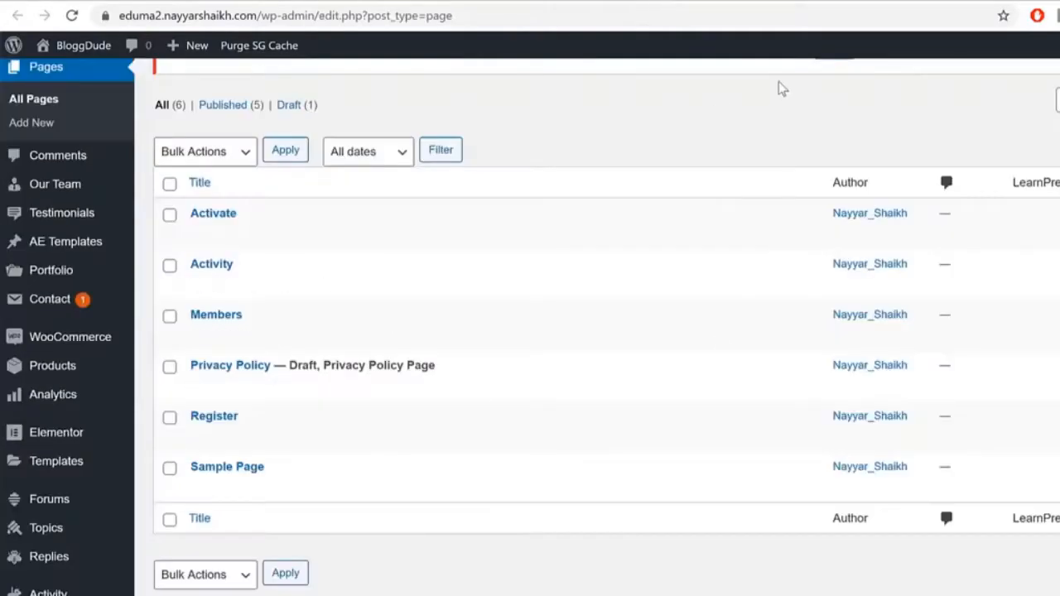
Step: Reload and review the All Pages list
click(71, 14)
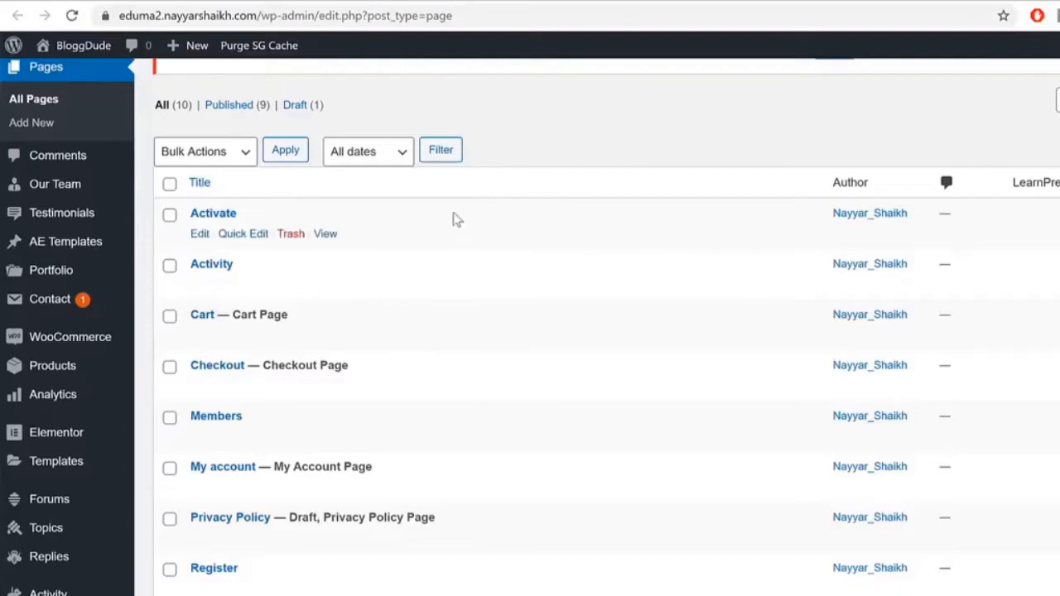
scroll(453, 220, down, 3)
scroll(471, 240, up, 2)
scroll(485, 259, up, 2)
scroll(476, 265, down, 2)
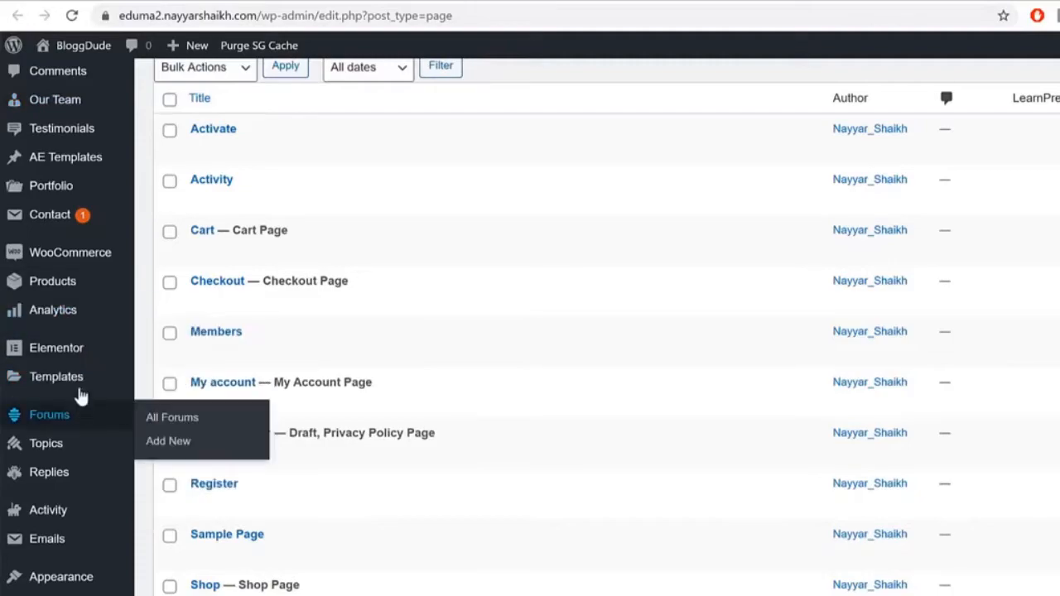
Step: Delete the Twenty Seventeen theme from Appearance > Themes, leaving only Eduma
click(89, 580)
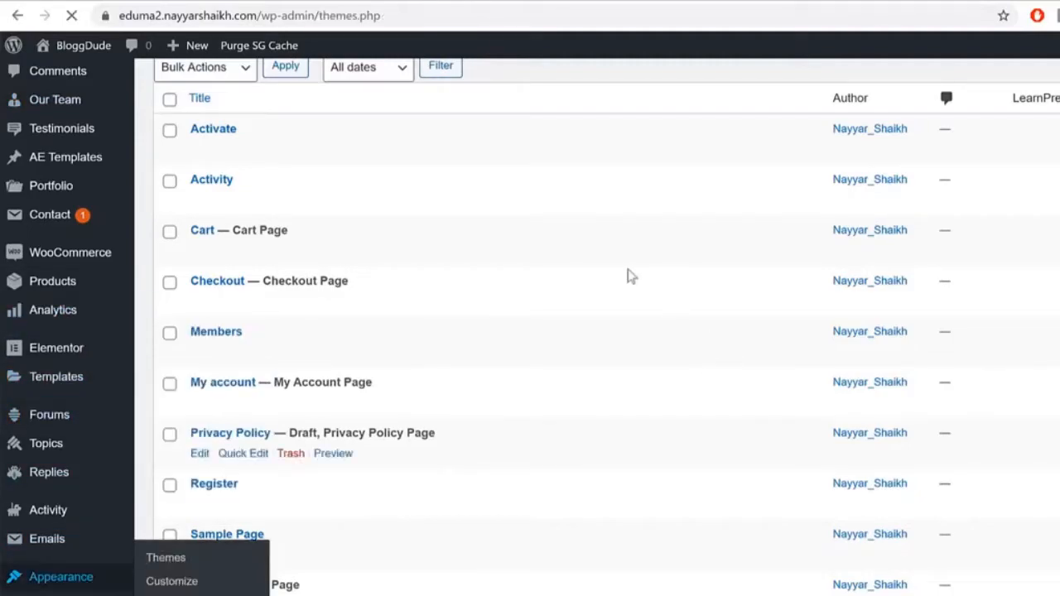
scroll(947, 413, down, 1)
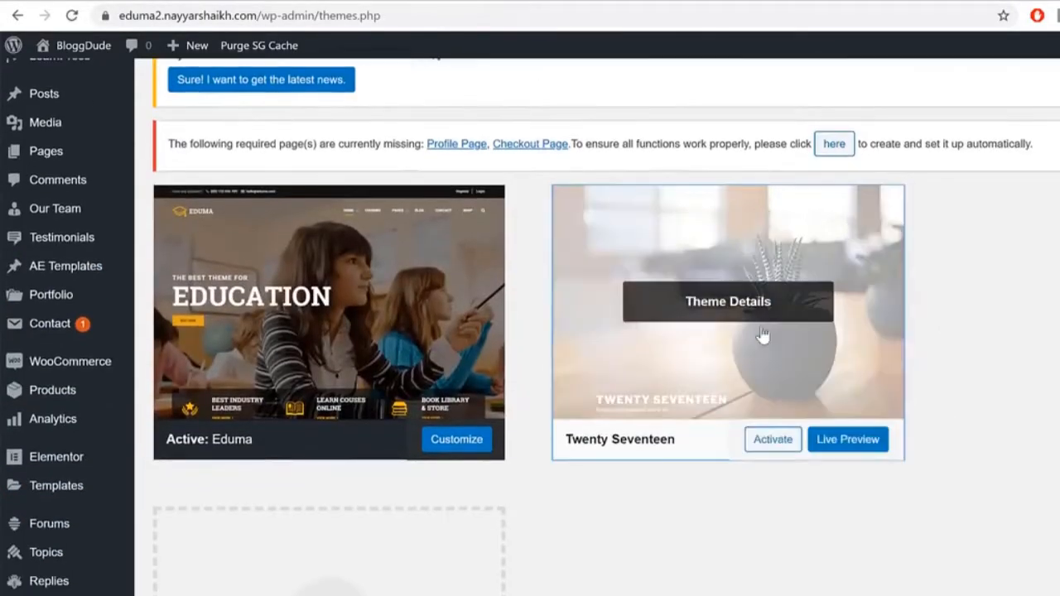
click(762, 336)
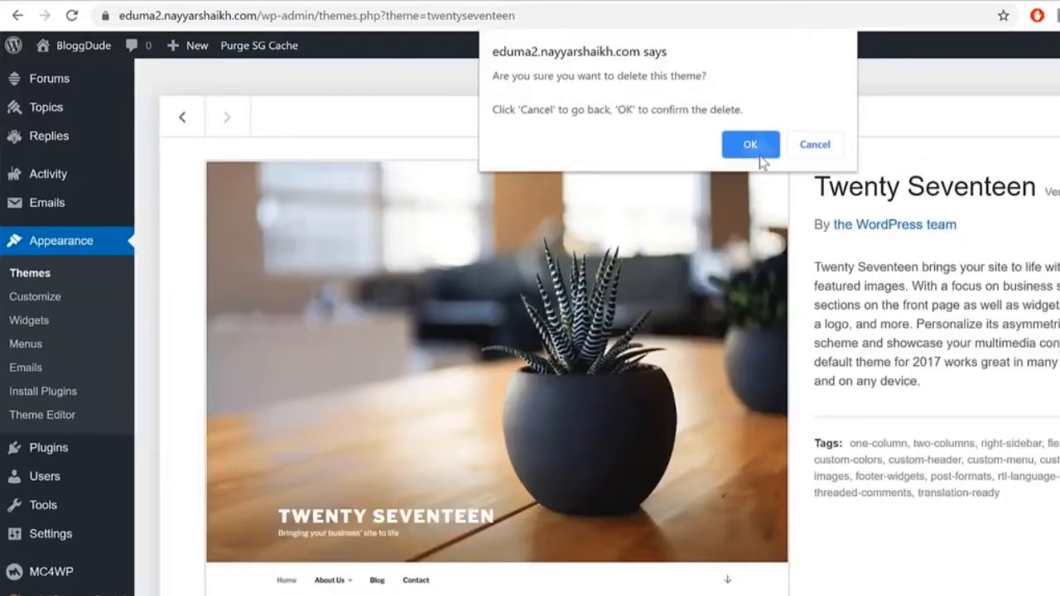
click(753, 214)
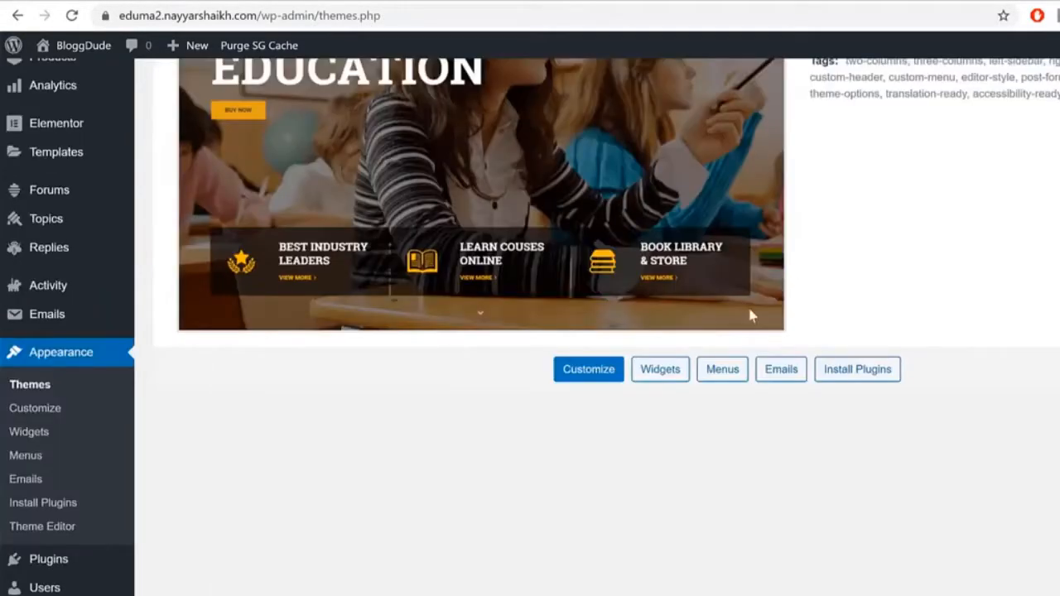
scroll(720, 357, up, 5)
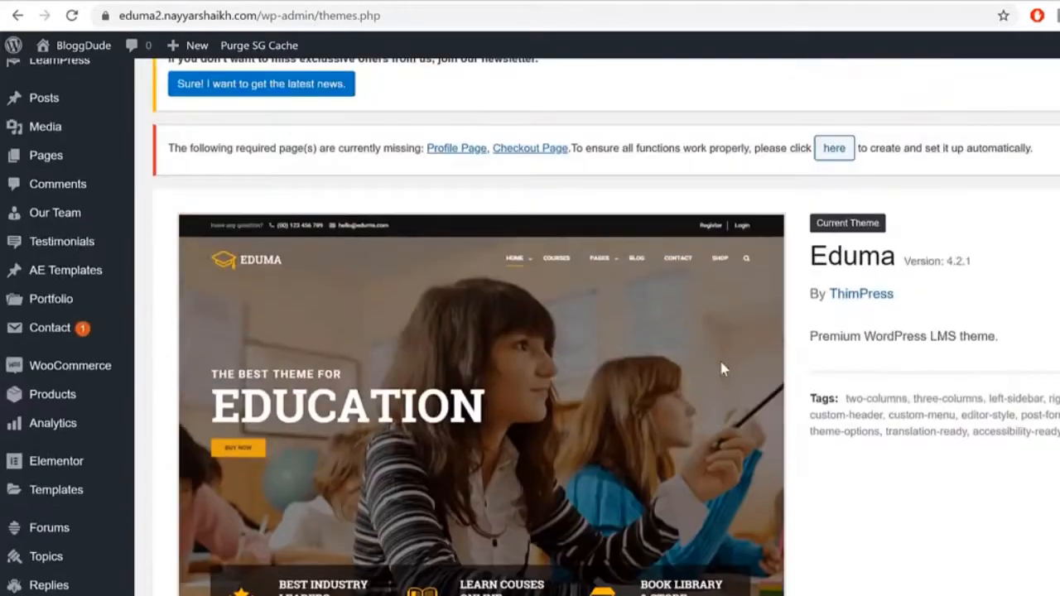
mouse_move(74, 80)
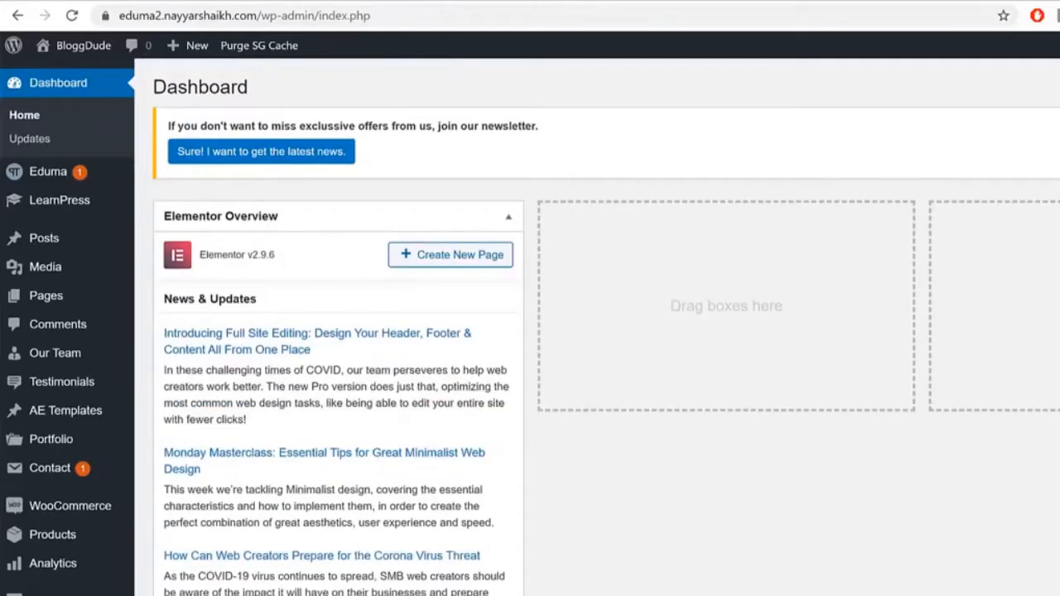
Step: Hide Elementor Overview and LearnPress order status, and move the WooCommerce boxes to columns two and three
scroll(679, 331, down, 12)
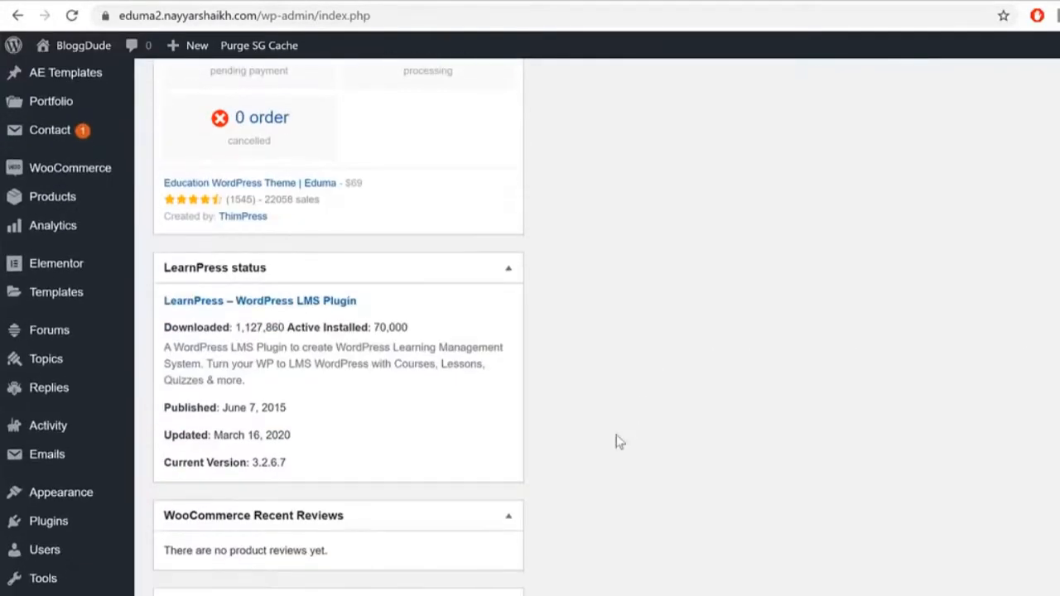
scroll(487, 484, up, 12)
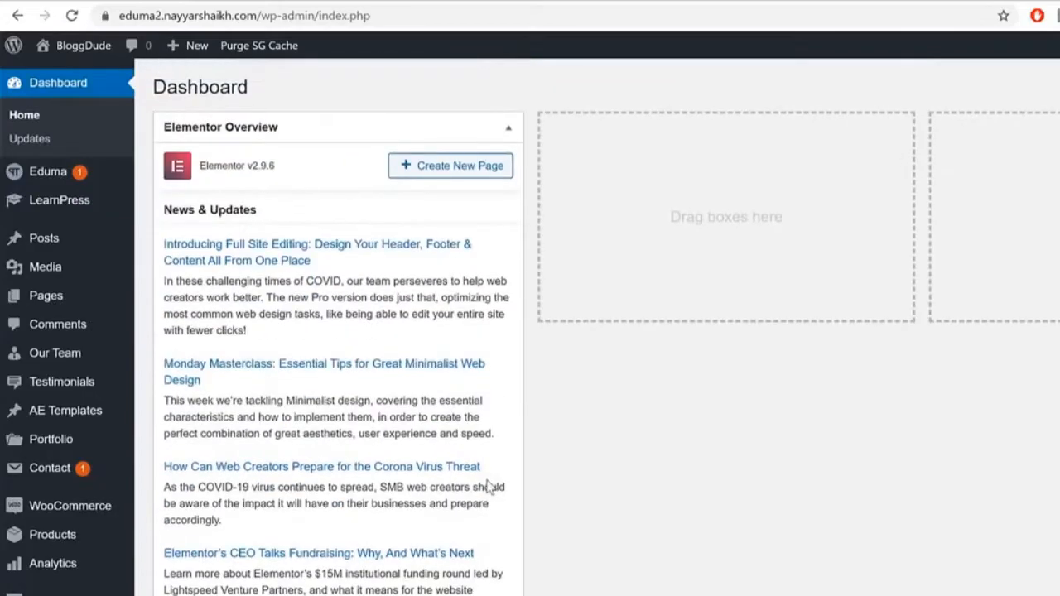
scroll(617, 233, up, 2)
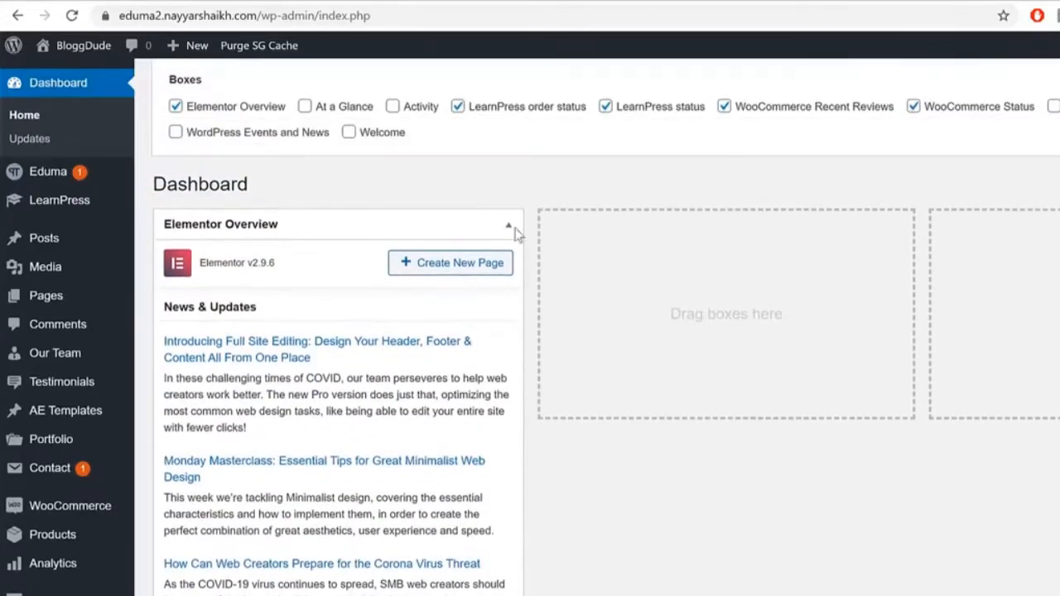
click(212, 106)
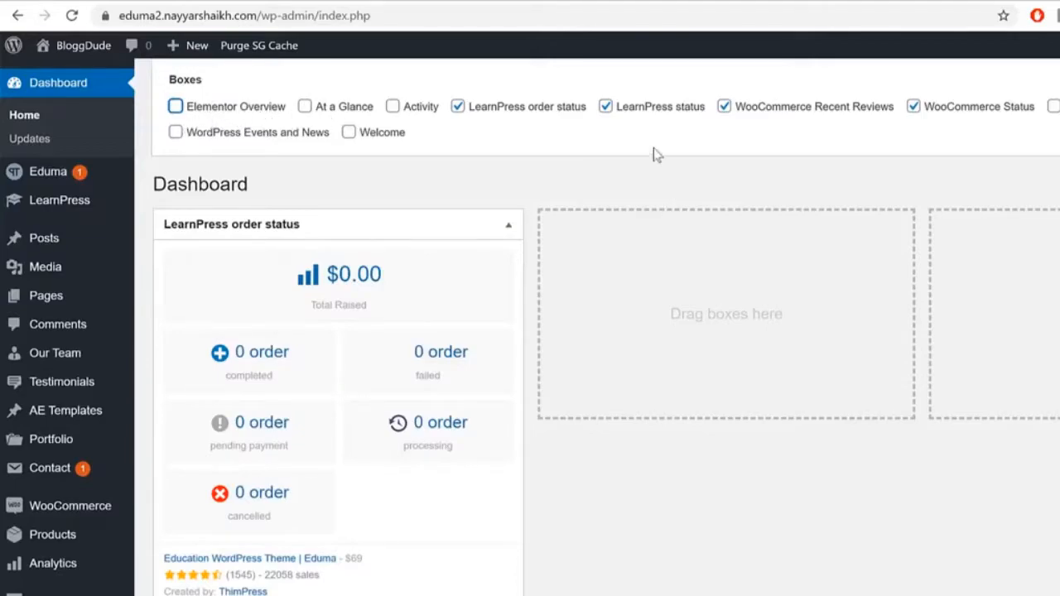
scroll(799, 239, down, 5)
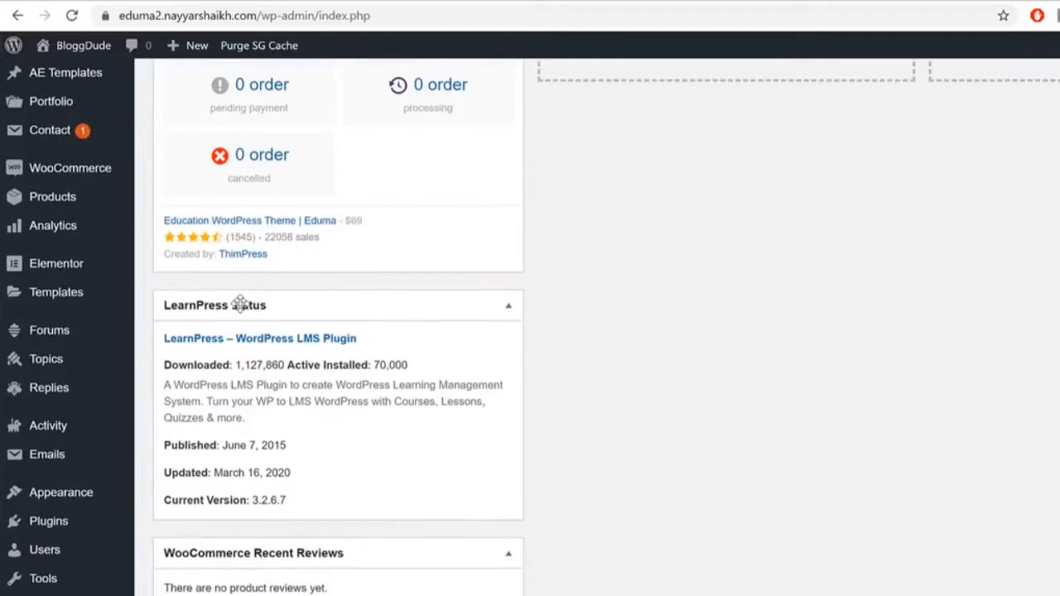
scroll(489, 377, up, 5)
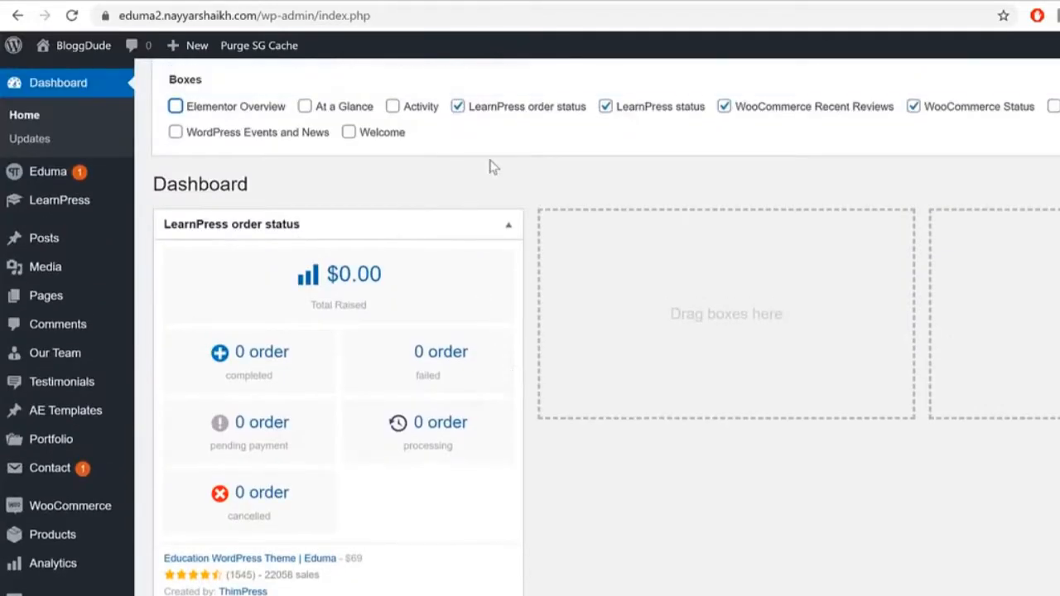
click(507, 112)
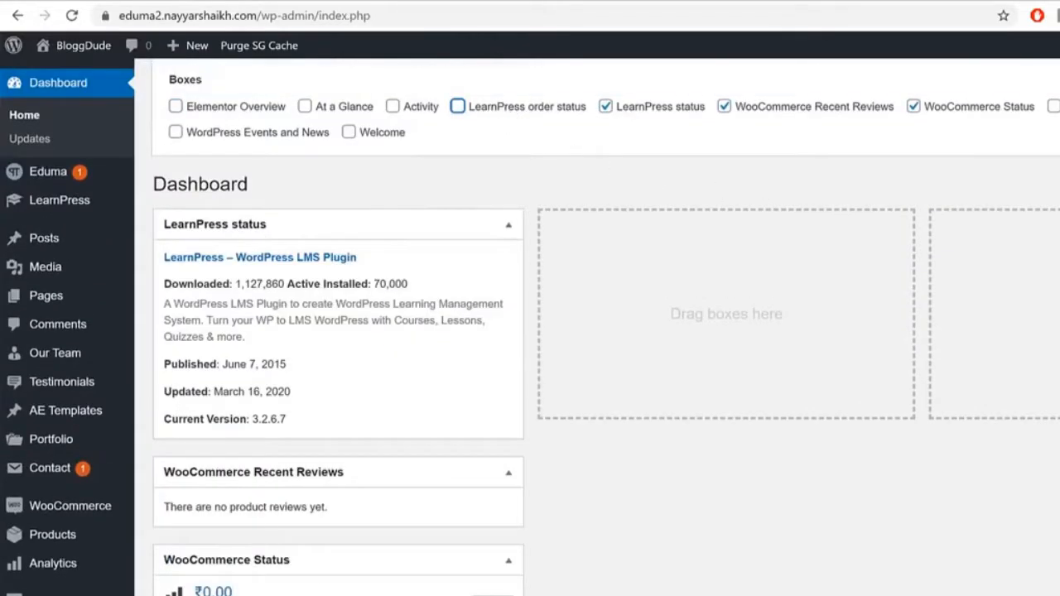
drag(423, 373, 870, 178)
drag(384, 381, 1027, 137)
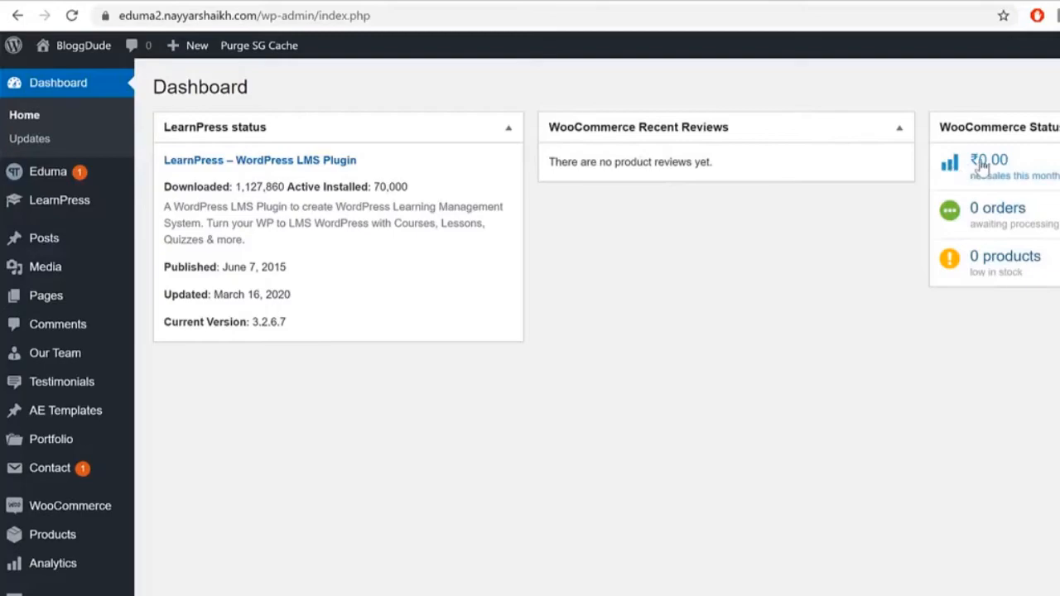
click(483, 1)
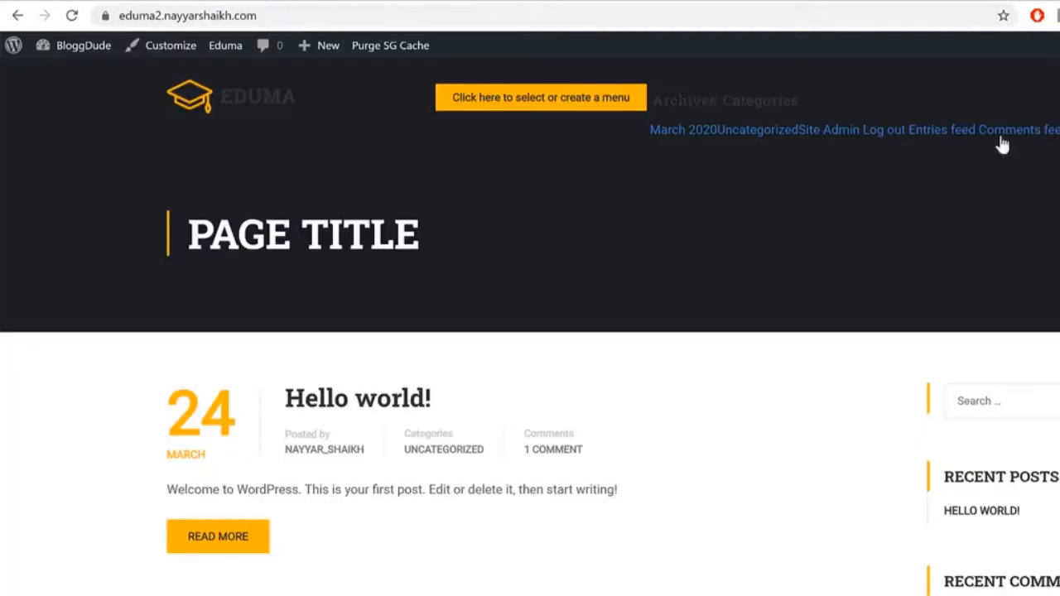
click(312, 2)
click(136, 2)
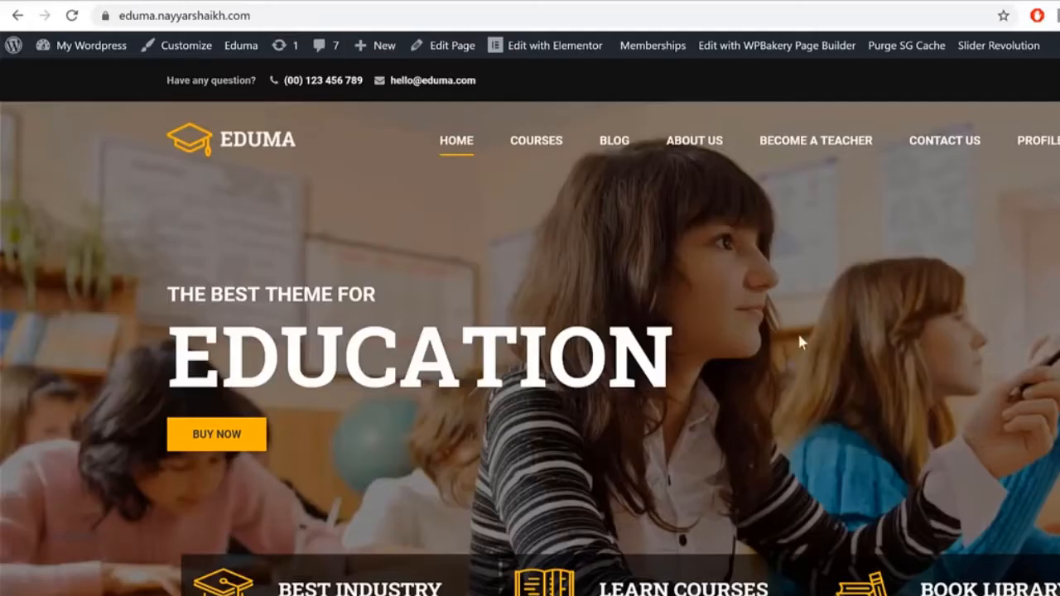
scroll(787, 333, down, 4)
scroll(823, 346, down, 6)
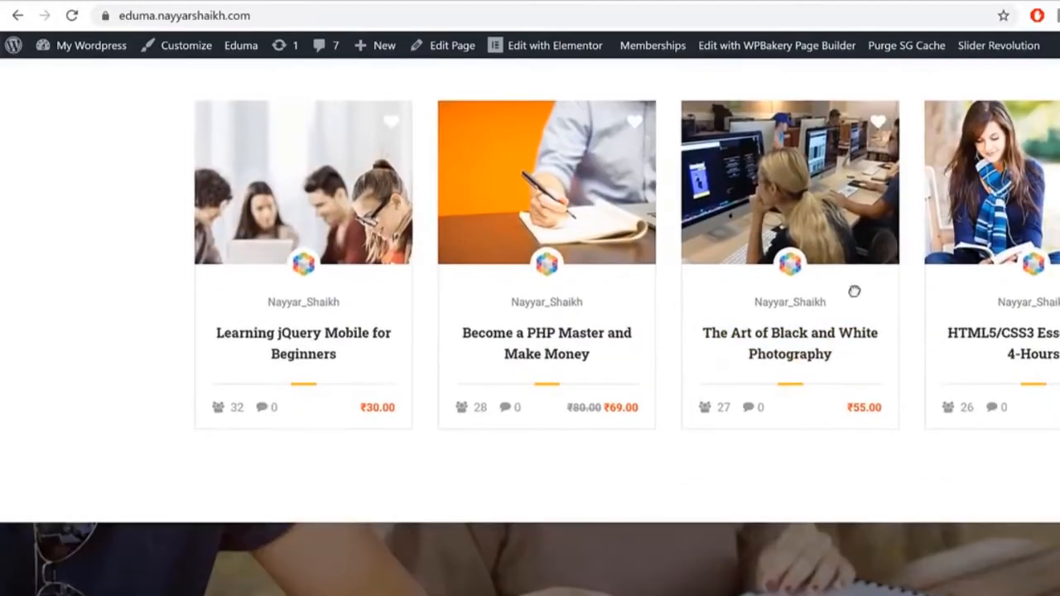
click(523, 335)
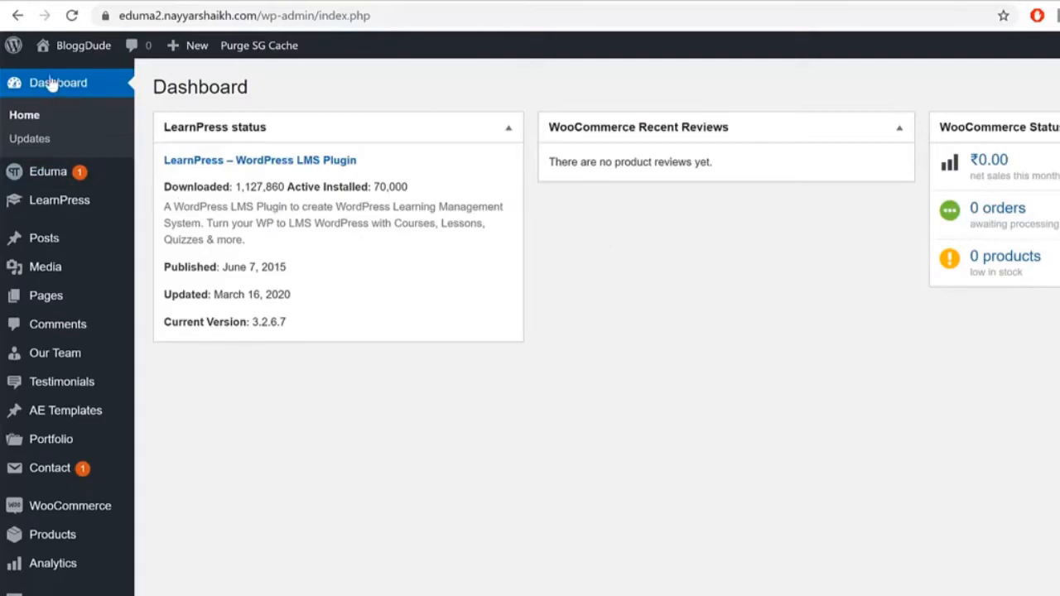
Step: Add a new LearnPress course and paste 'From Zero to Hero with Nodejs' as its title
mouse_move(28, 206)
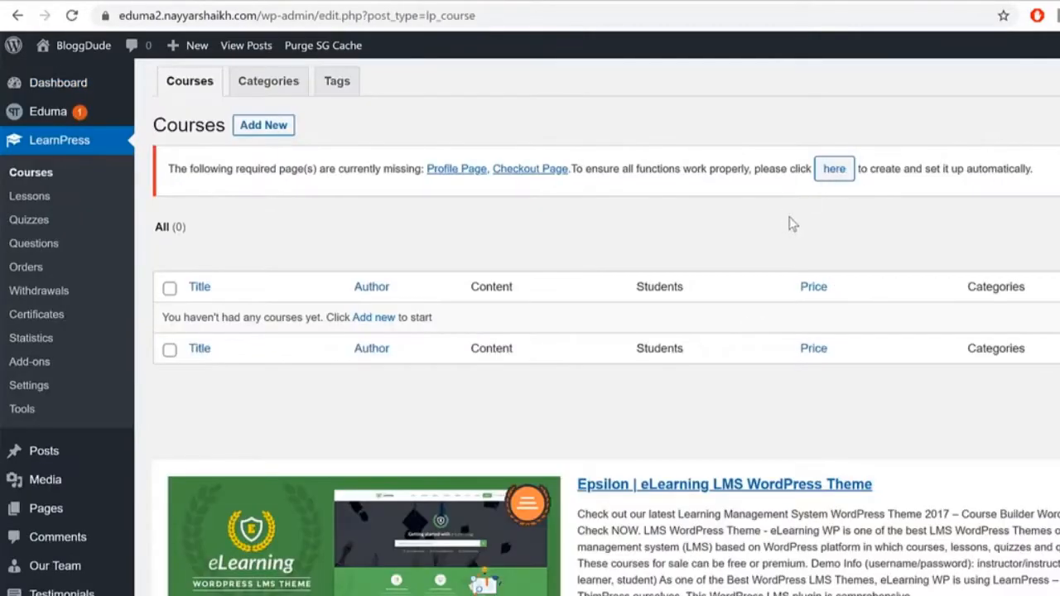
click(275, 132)
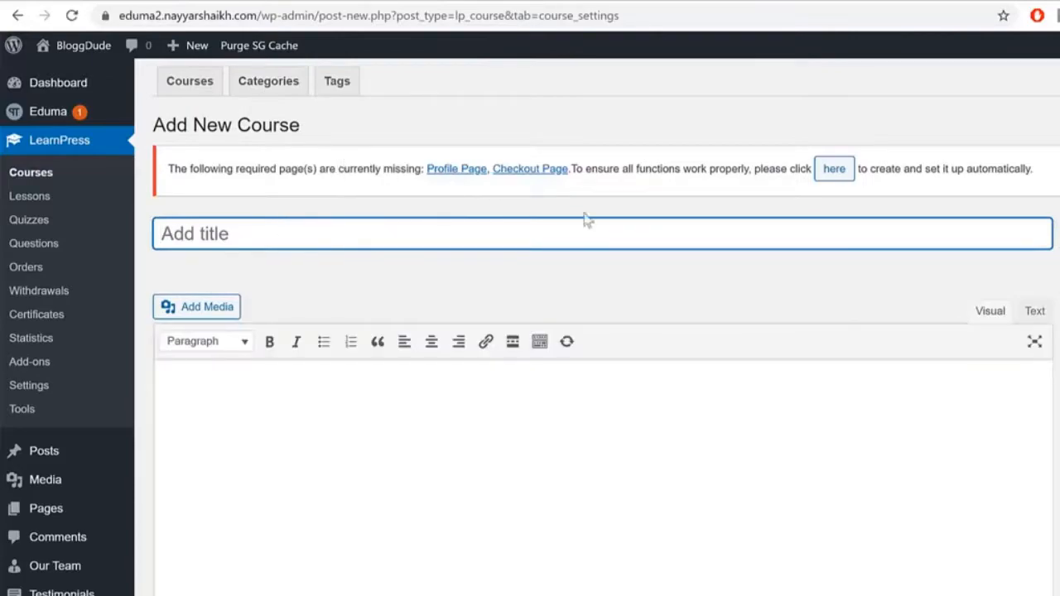
scroll(549, 480, down, 3)
scroll(549, 487, up, 3)
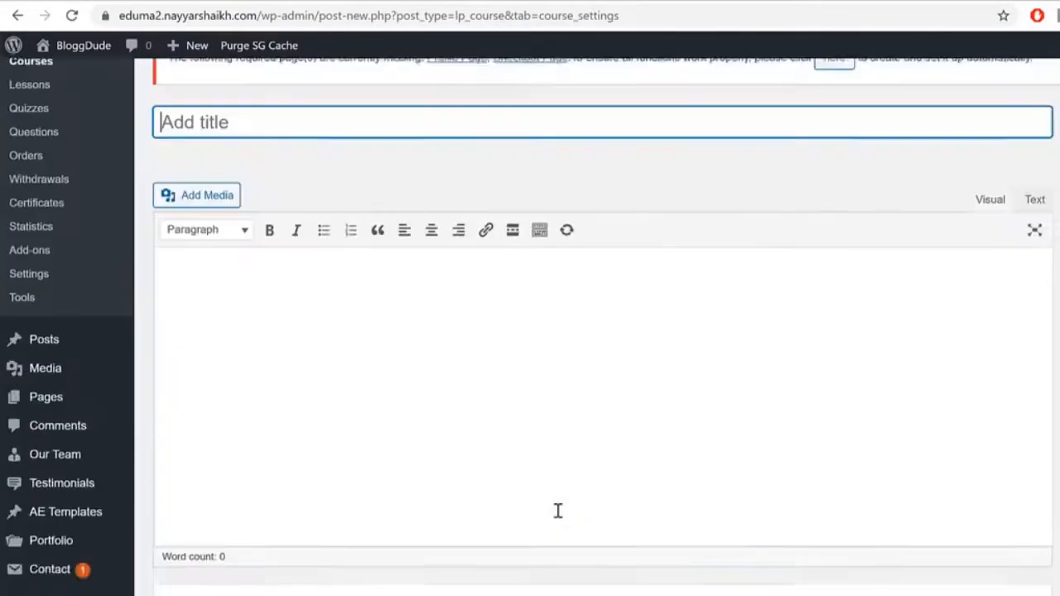
click(494, 237)
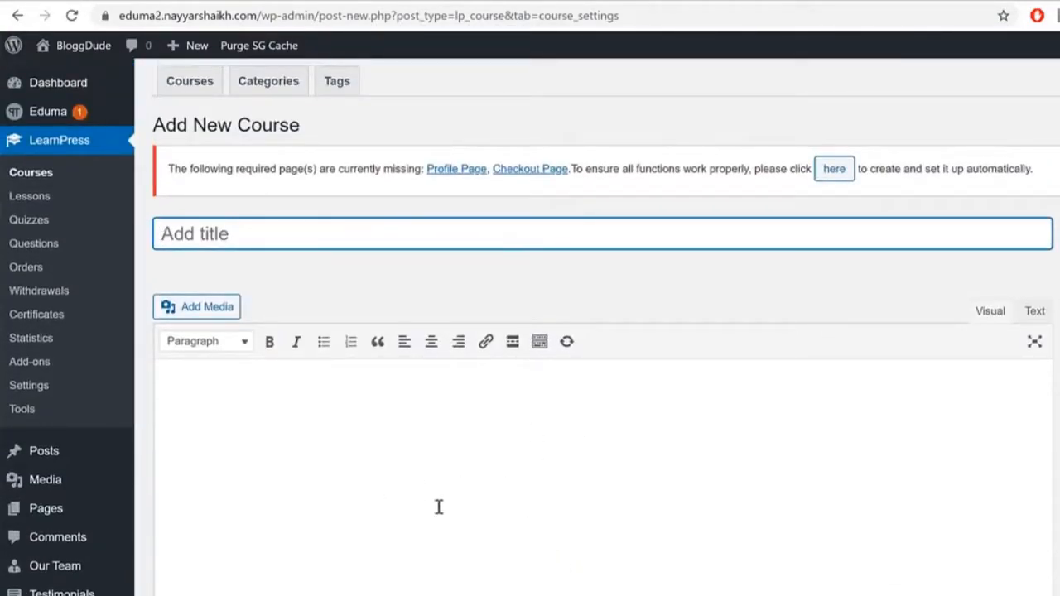
scroll(464, 518, down, 5)
scroll(464, 439, up, 5)
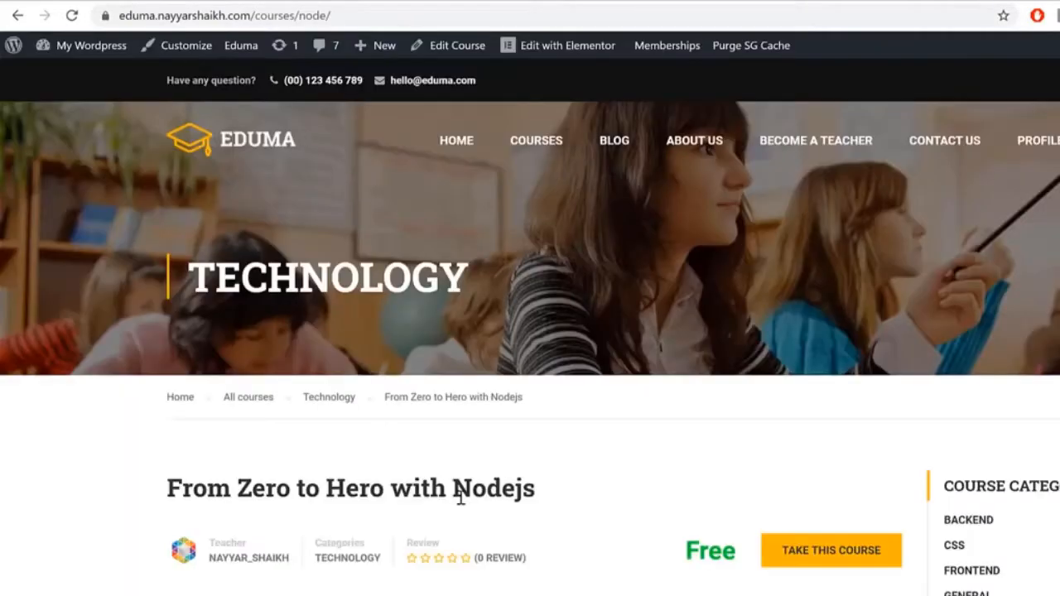
scroll(460, 495, down, 3)
scroll(368, 323, down, 1)
drag(167, 146, 548, 143)
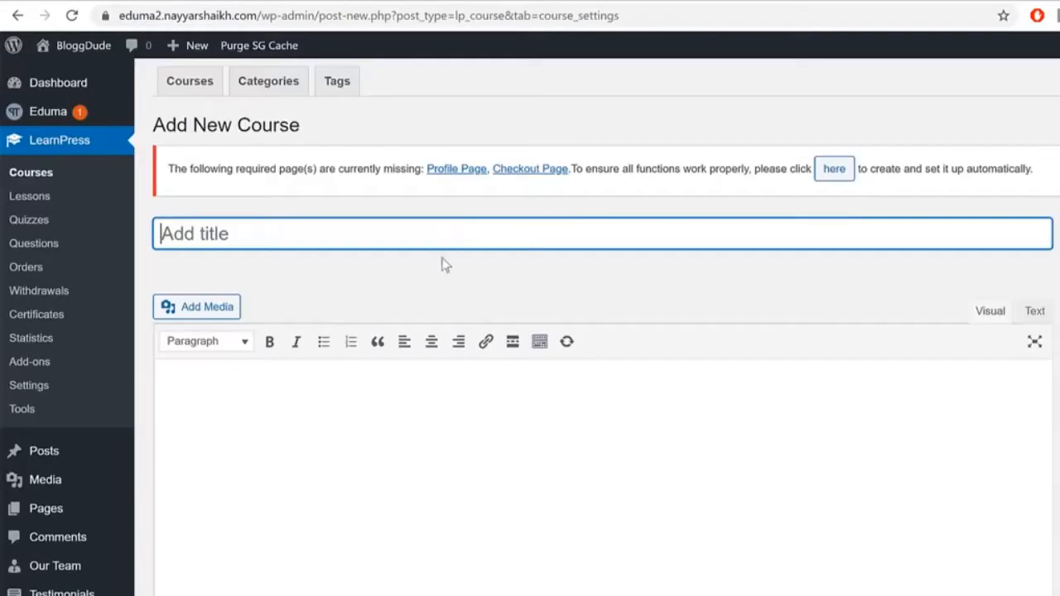
text(From Zero to Hero with Nodejs)
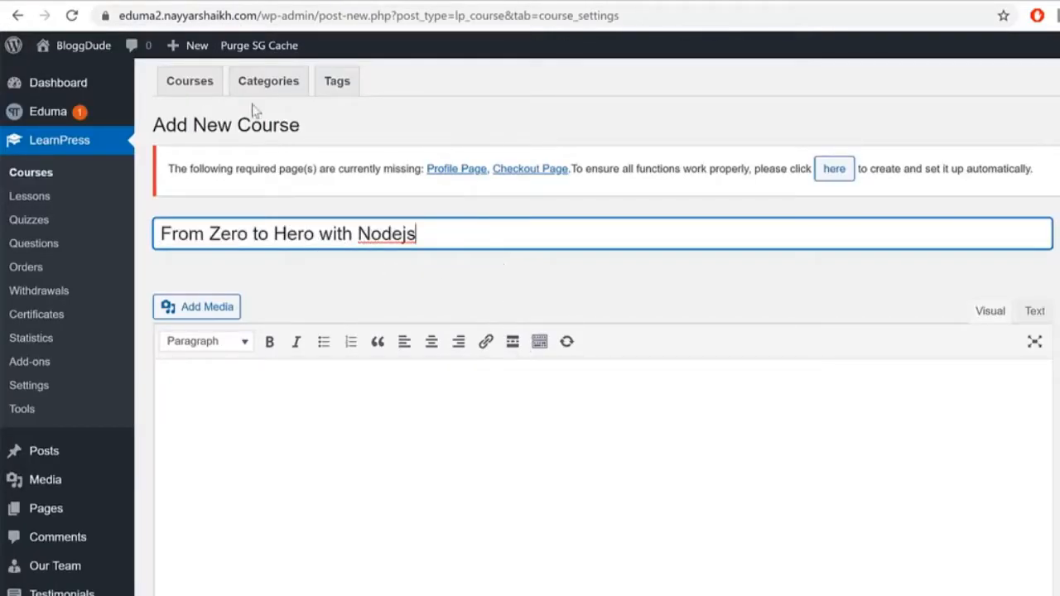
Step: Select the demo course's description text to copy it
click(466, 505)
scroll(487, 492, down, 2)
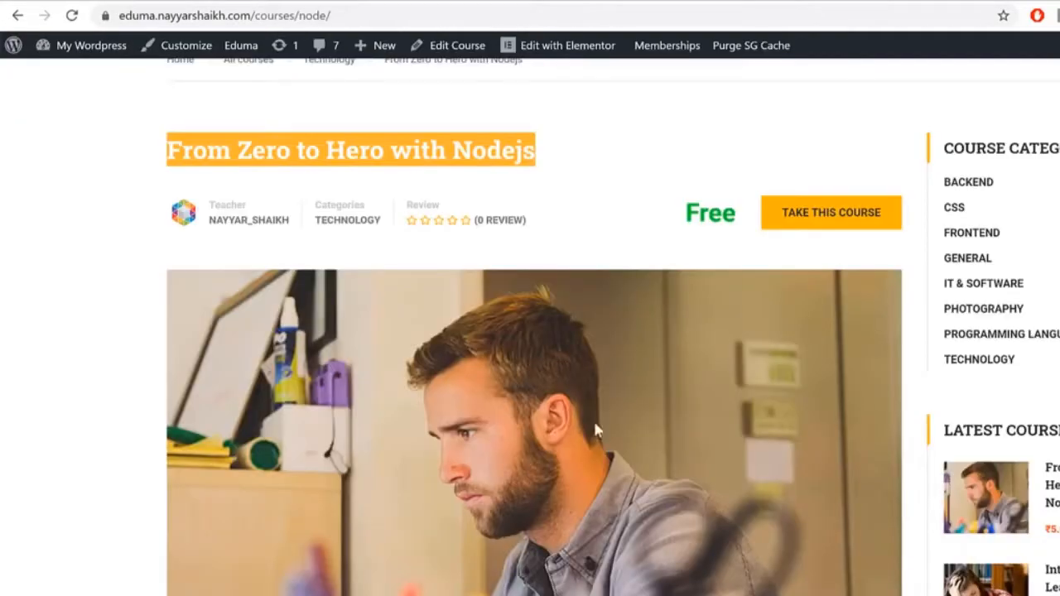
scroll(593, 419, down, 8)
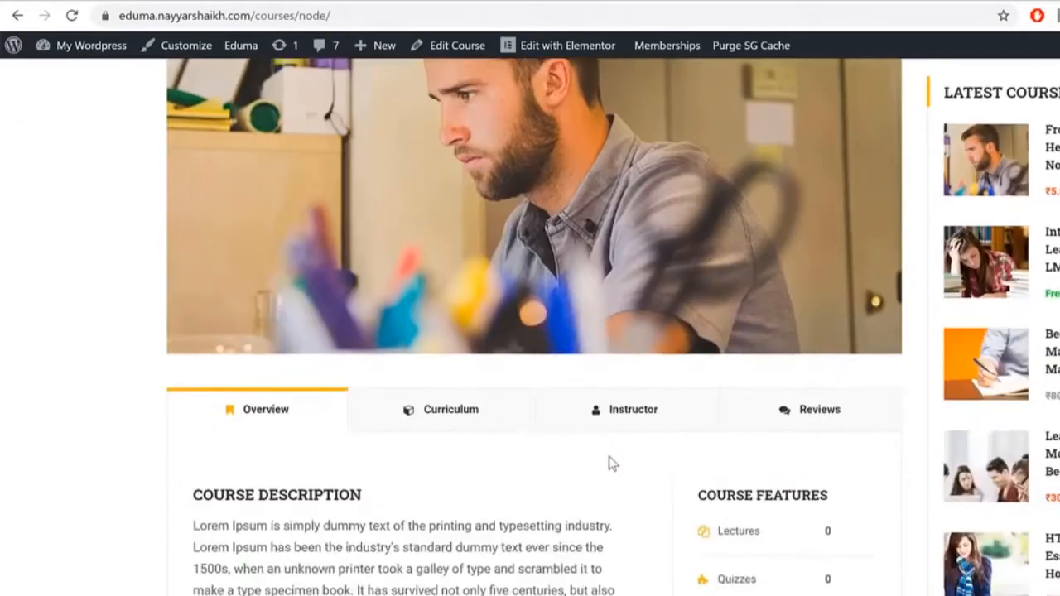
drag(200, 162, 589, 445)
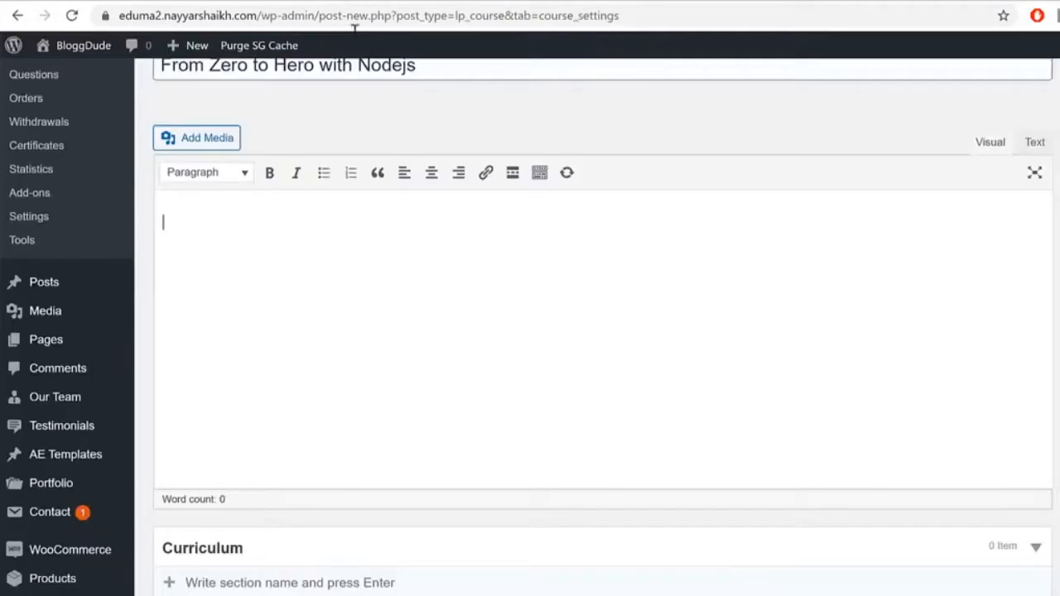
Step: Paste the copied course description into the empty editor
text(COURSE DESCRIPTION Lorem Ipsum is simply dummy text of the printing and typesetting industry. Lorem Ipsum has been the industry’s standard dummy text ever since the 1500s, when an unknown printer took a galley of type and scrambled it to make a type specimen book. It has survived not only five centuries, but also the leap into electronic typesetting, remaining essentially unchanged. CERTIFICATION Lorem Ipsum is simply dummy text of the printing and typesetting industry. Lorem Ipsum has been the industry’s standard dummy text ever since the 1500s, when an unknown printer took a galley of type and scrambled it to make a type specimen book. It has survived not only five centuries, but also the leap into electronic typesetting, remaining essentially unchanged. LEARNING OUTCOMES Over 37 lectures and 55.5 hours of content! LIVE PROJECT End to End Software Testing Training Included. Learn Software Testing and Automation basics from a professional trainer from your own desk. Information packed practical training starting from basics to advanced testing techniques. Best suitable for beginners to advanced level users and who learn faster when demonstrated. Course content designed by considering current software testing technology and the job market. Practical assignments at the end of every session. Practical learning experience with live project work and examples.)
scroll(501, 403, down, 3)
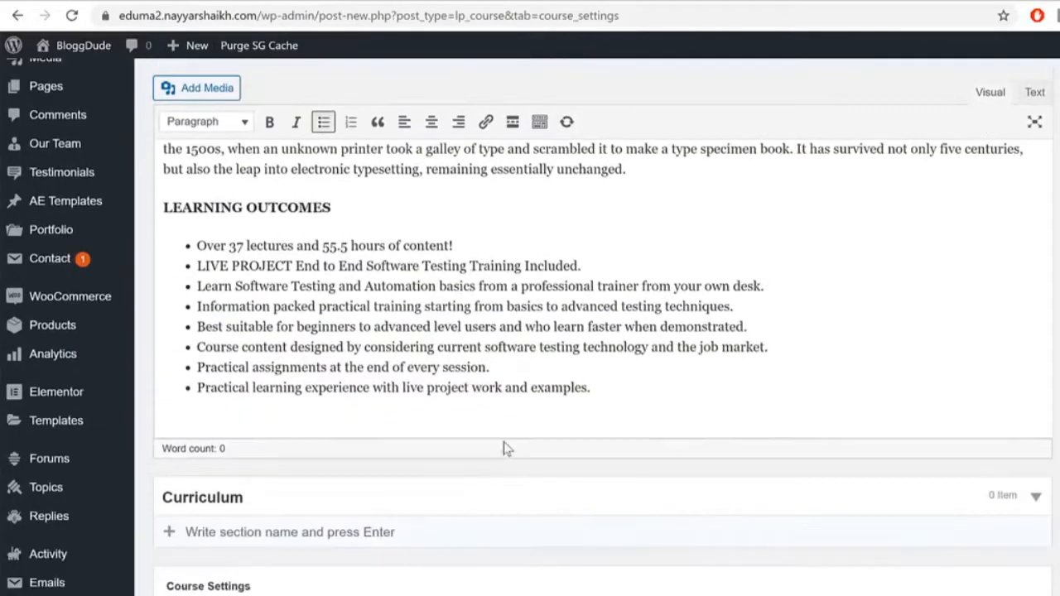
scroll(504, 428, up, 5)
scroll(502, 451, down, 4)
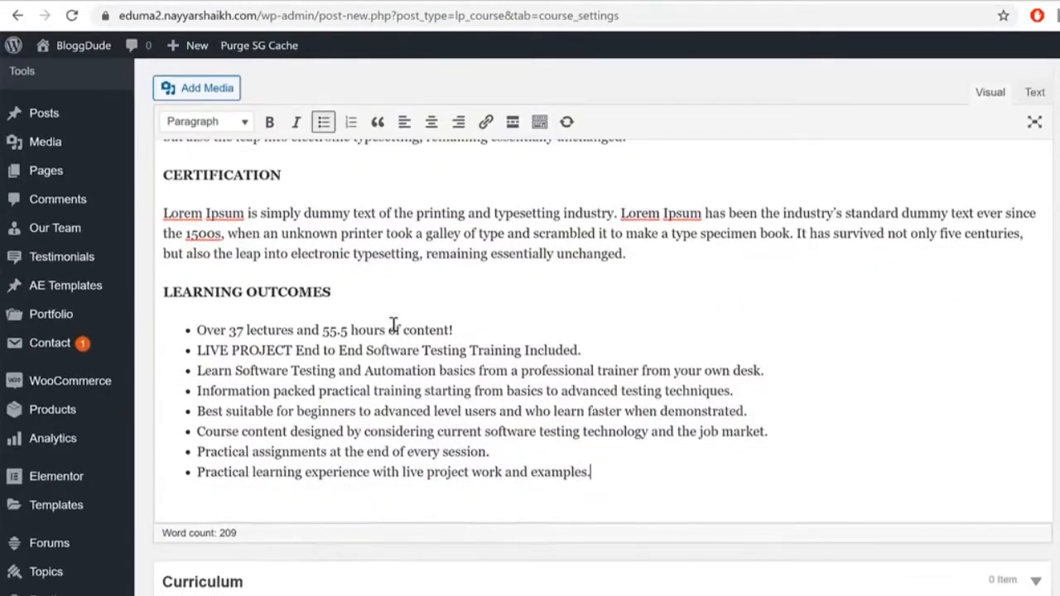
scroll(521, 412, up, 3)
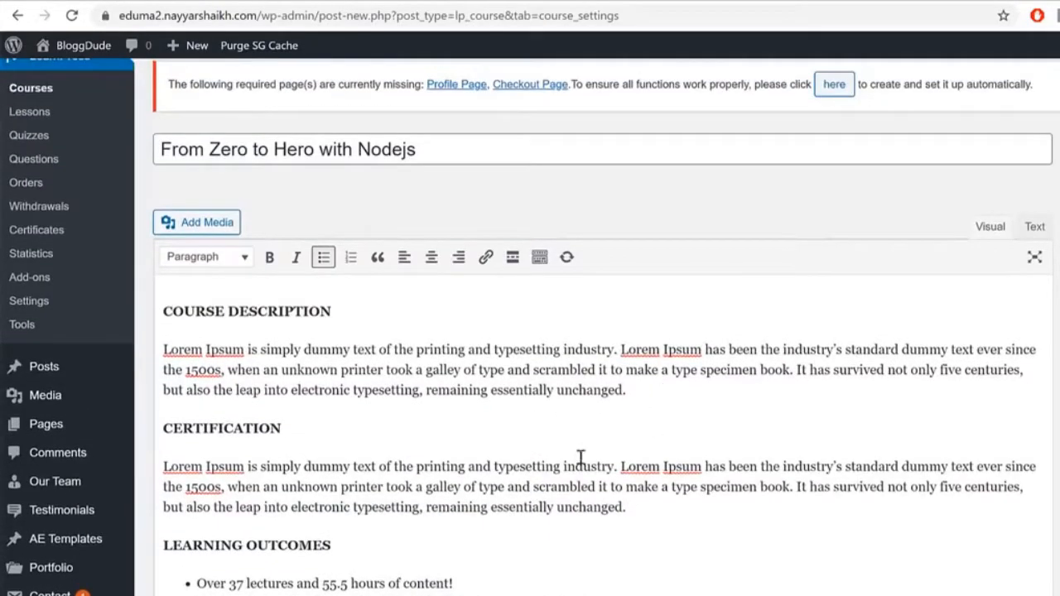
scroll(662, 497, down, 2)
Step: Clear the editor and paste the description again as plain text
key(ctrl+a)
key(ctrl+c)
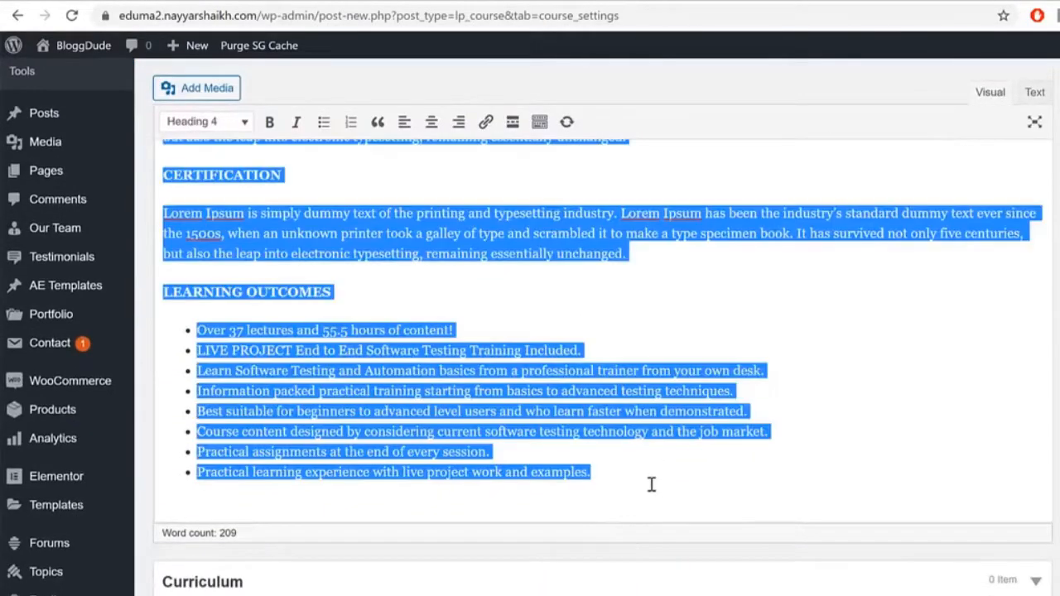
scroll(654, 488, up, 3)
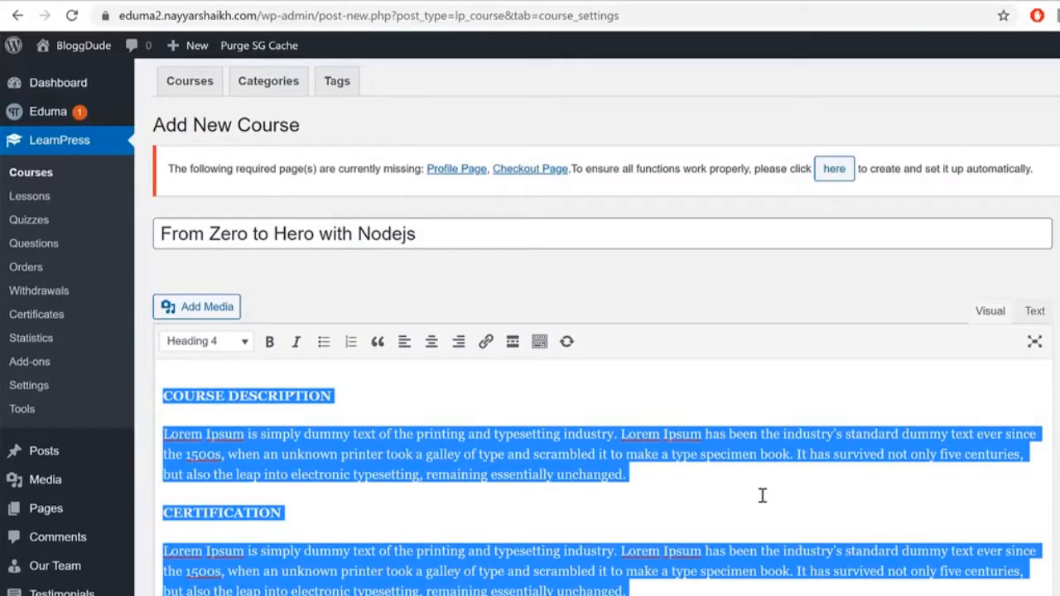
key(Delete)
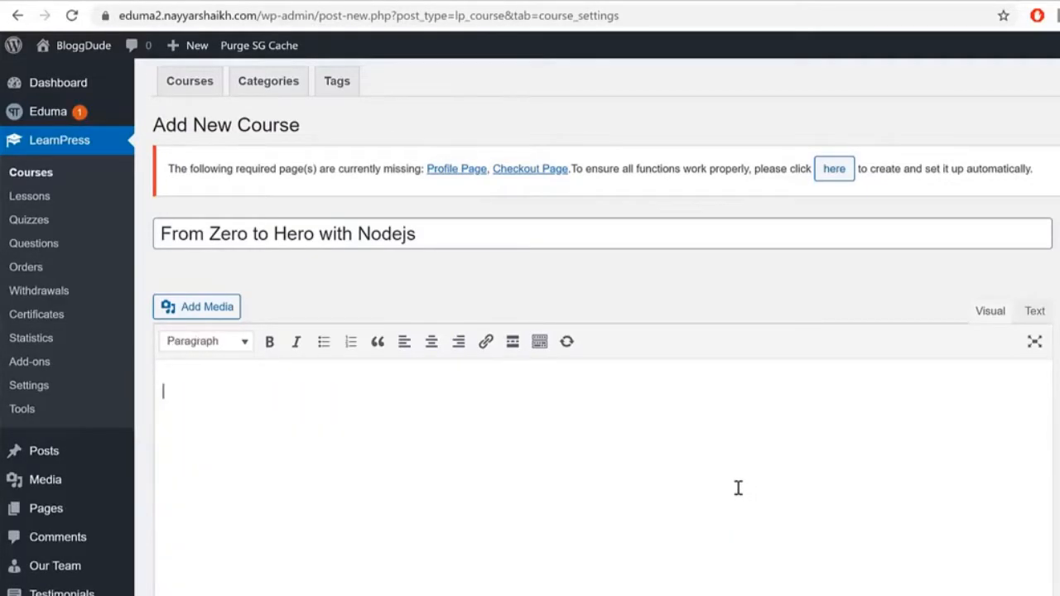
key(ctrl+v)
scroll(721, 477, down, 3)
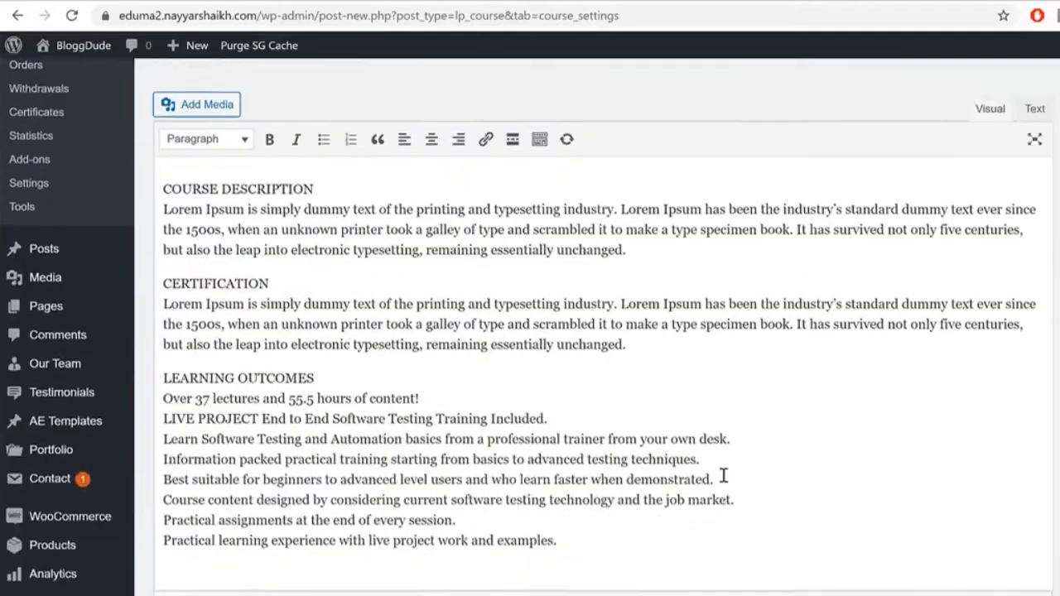
scroll(580, 458, up, 2)
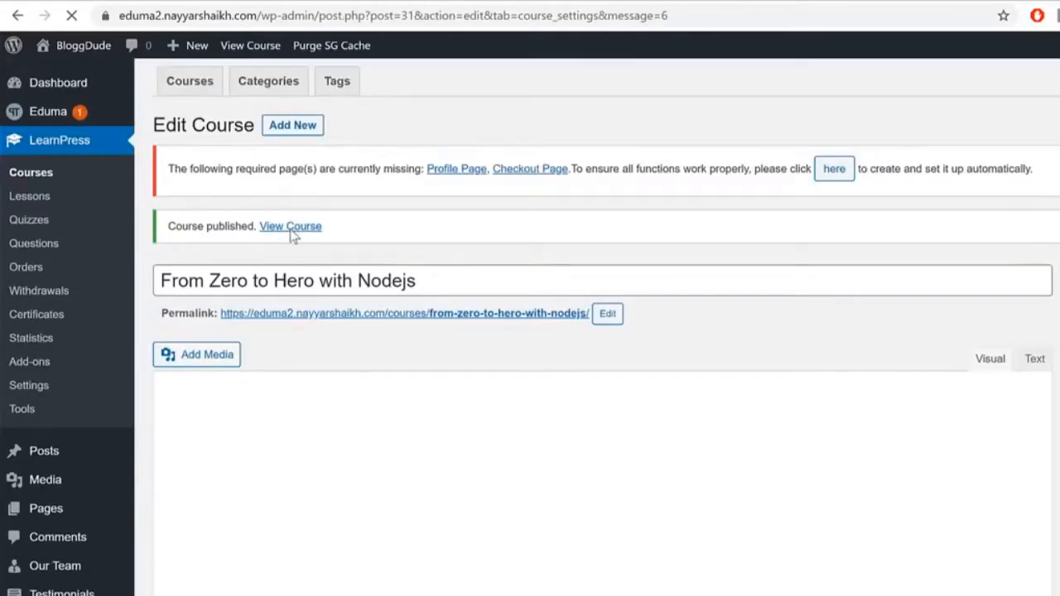
Step: Open the published course's public page in a new browser tab
right_click(290, 230)
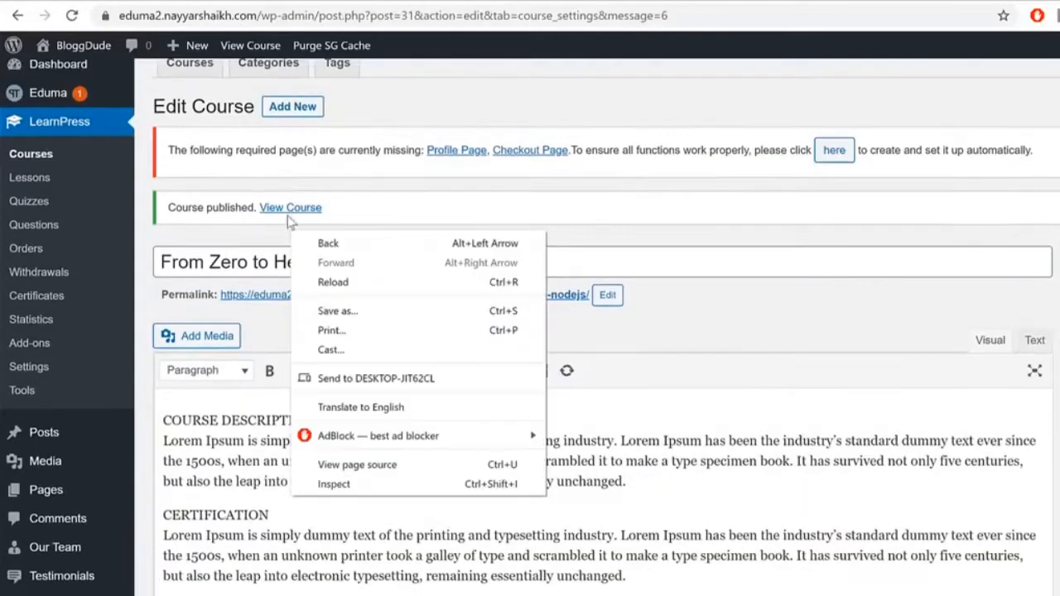
right_click(290, 210)
click(322, 227)
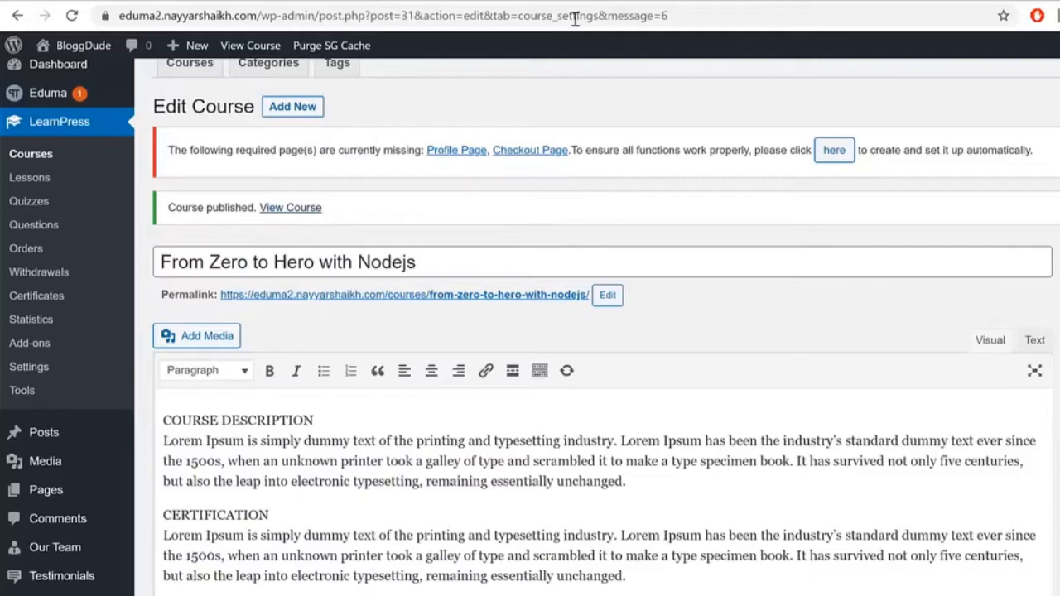
click(478, 1)
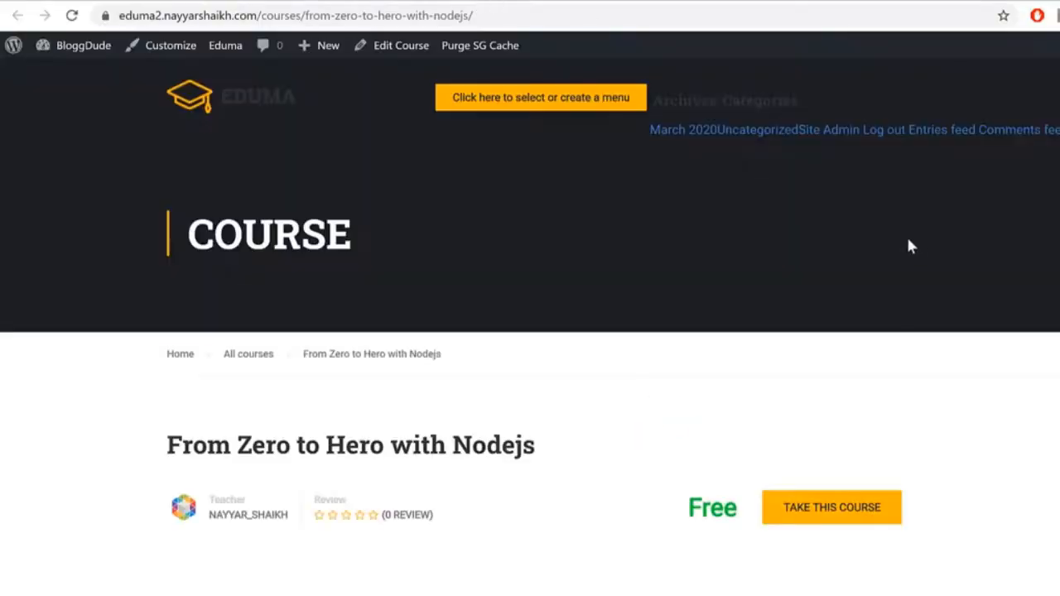
Step: Review the course Overview description on the public page, then return to the Edit Course tab
scroll(529, 331, down, 6)
scroll(243, 232, up, 2)
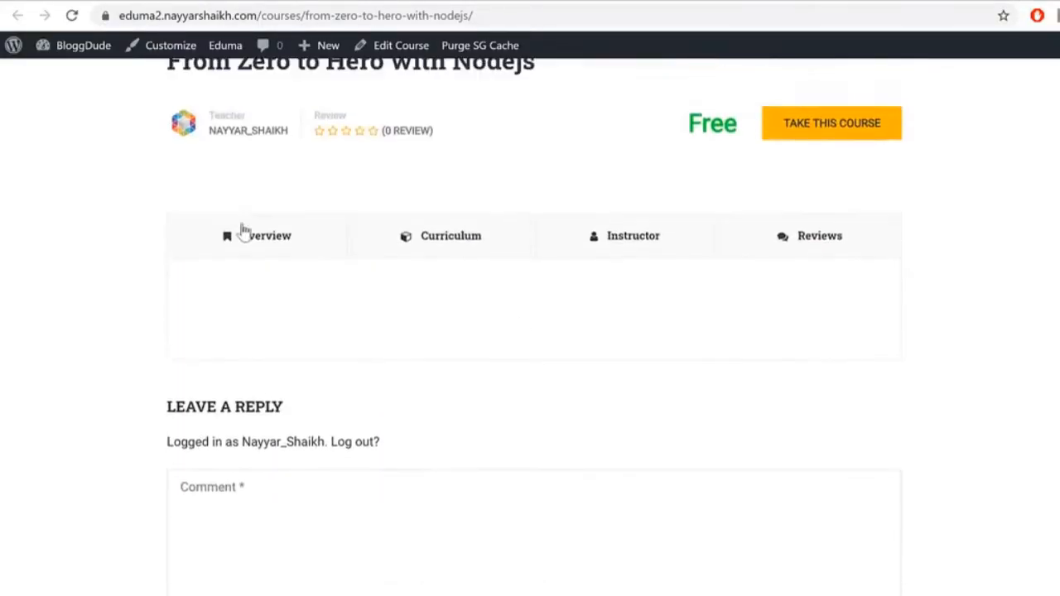
click(267, 238)
scroll(388, 300, down, 3)
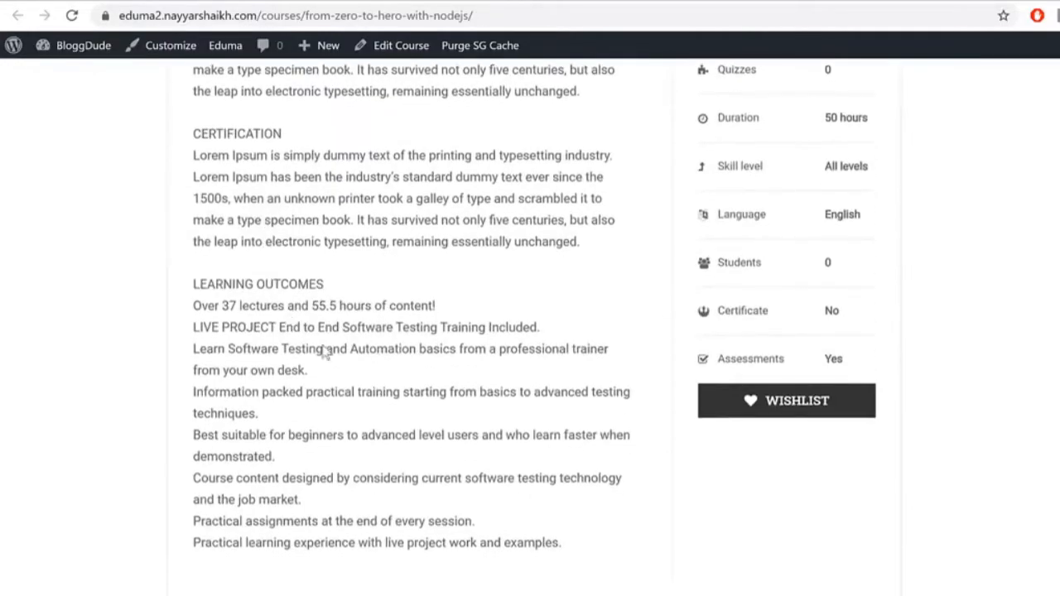
scroll(392, 389, up, 2)
drag(217, 153, 488, 238)
click(451, 190)
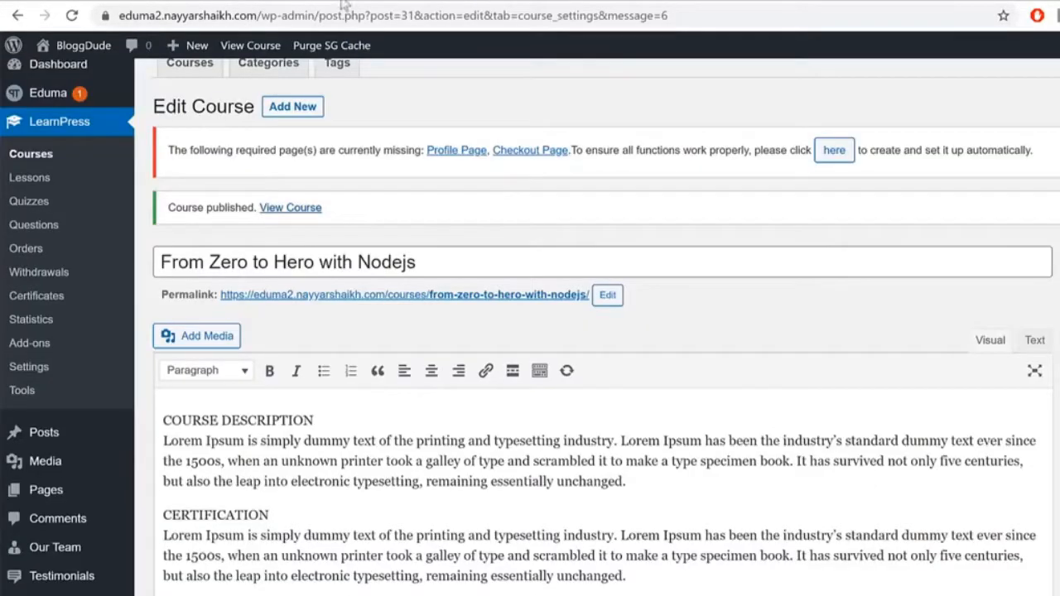
Step: Try Heading 4 on the COURSE DESCRIPTION line, then undo the change
scroll(697, 400, down, 2)
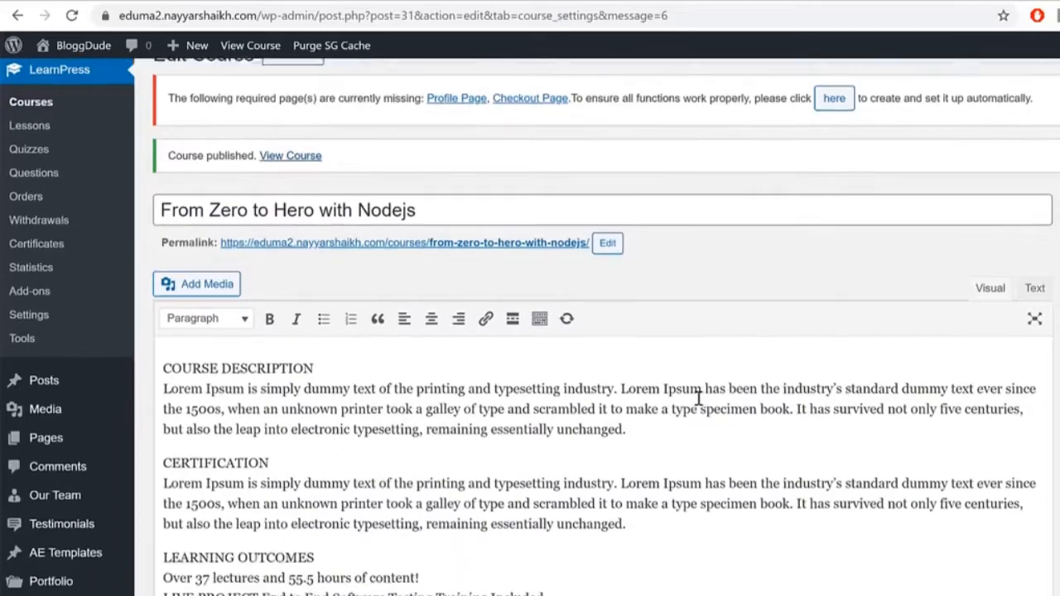
drag(332, 252, 157, 251)
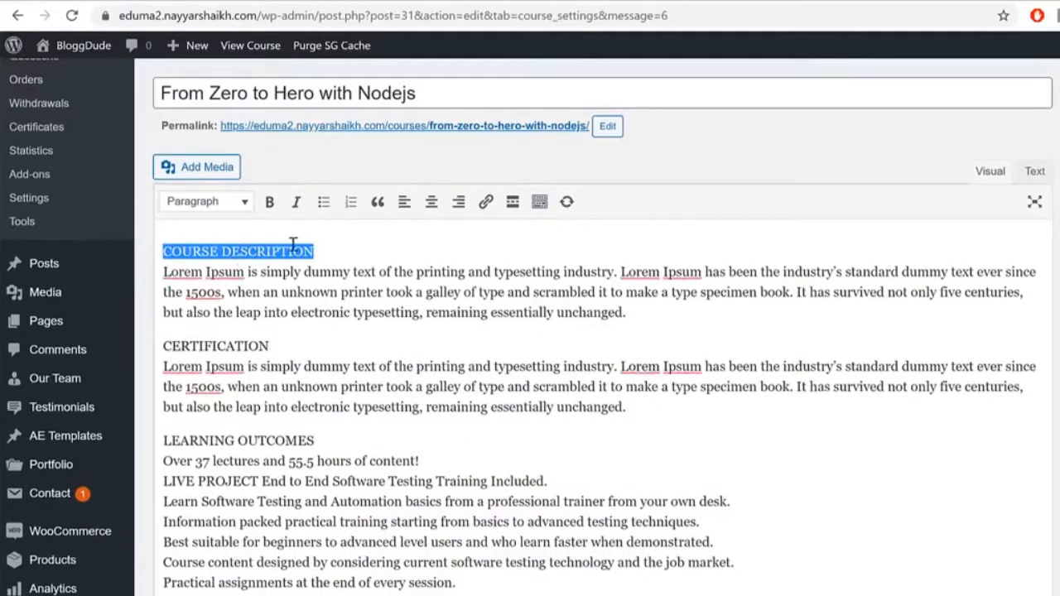
click(199, 207)
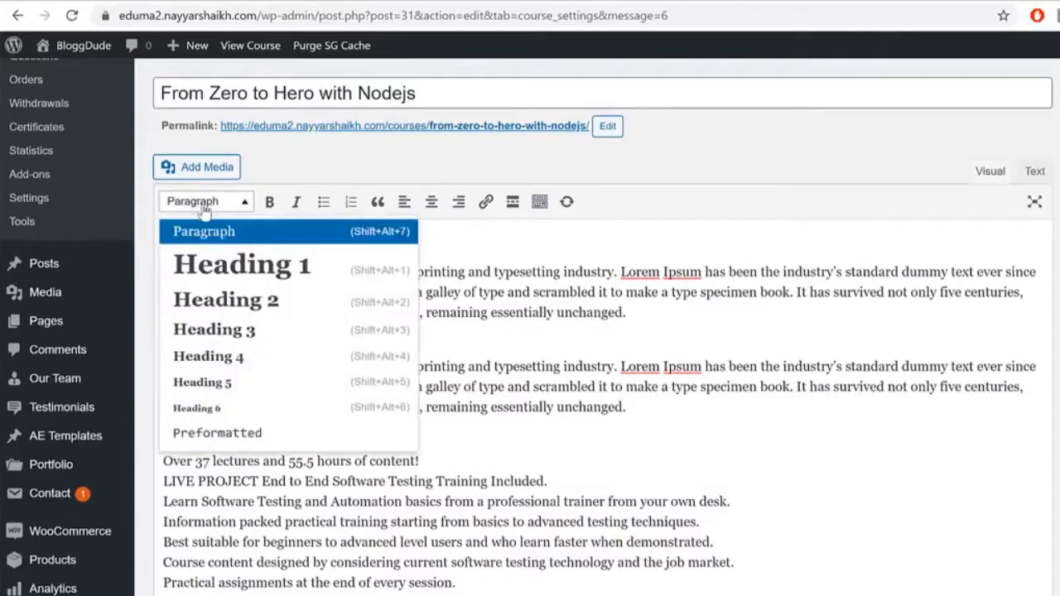
click(263, 364)
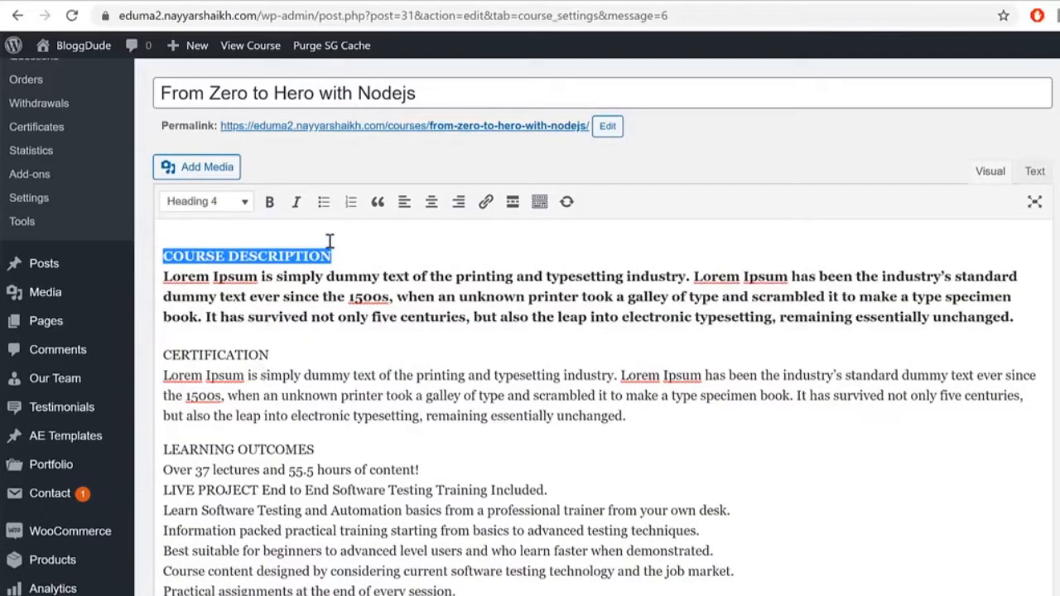
click(361, 240)
key(ctrl+z)
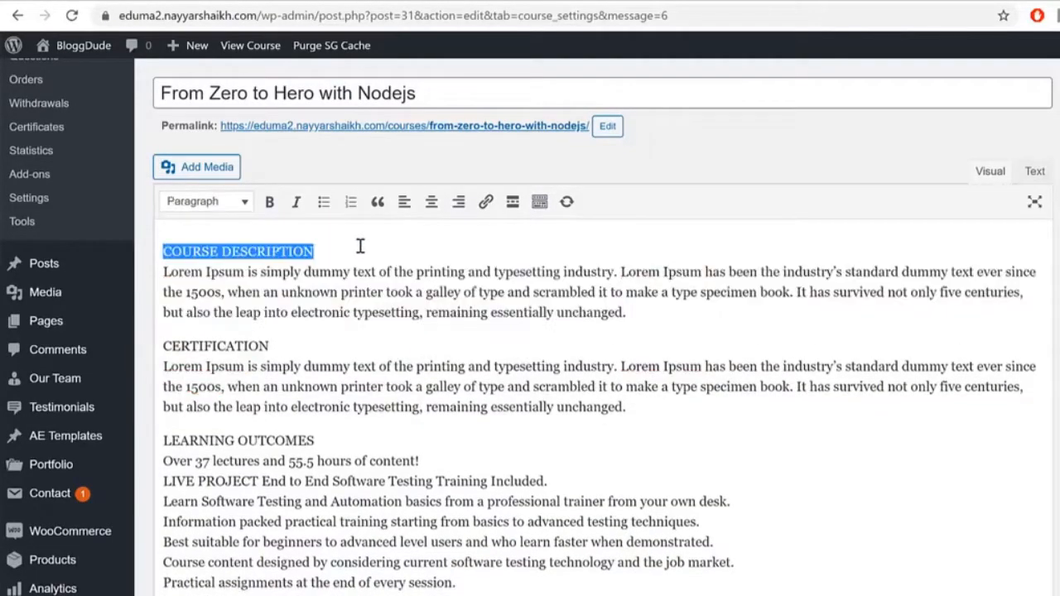
key(Return)
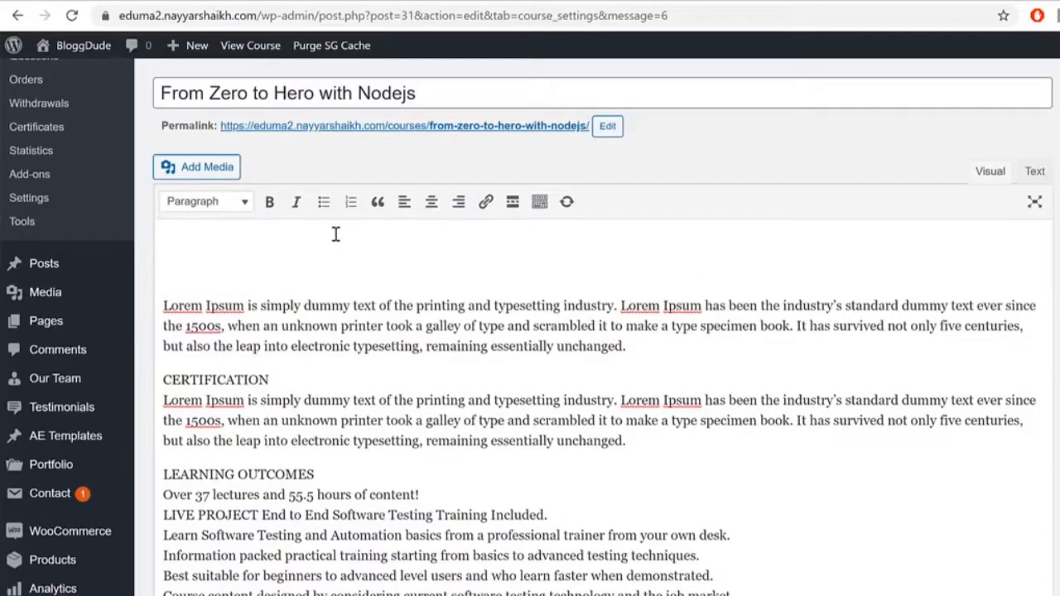
key(ctrl+z)
key(ctrl+z)
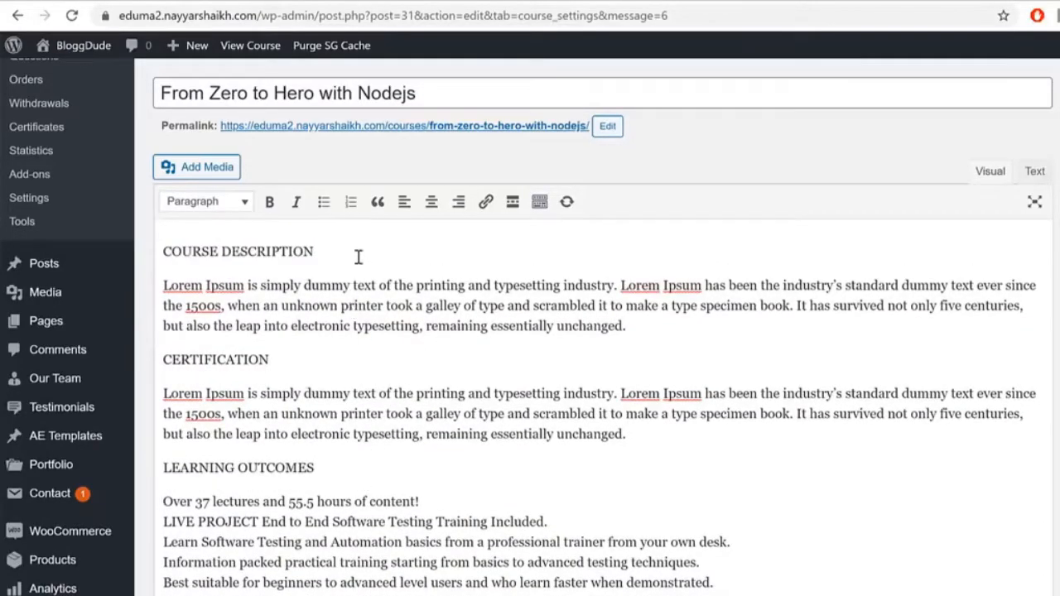
Step: Format COURSE DESCRIPTION, CERTIFICATION and LEARNING OUTCOMES as Heading 4
drag(349, 246, 154, 238)
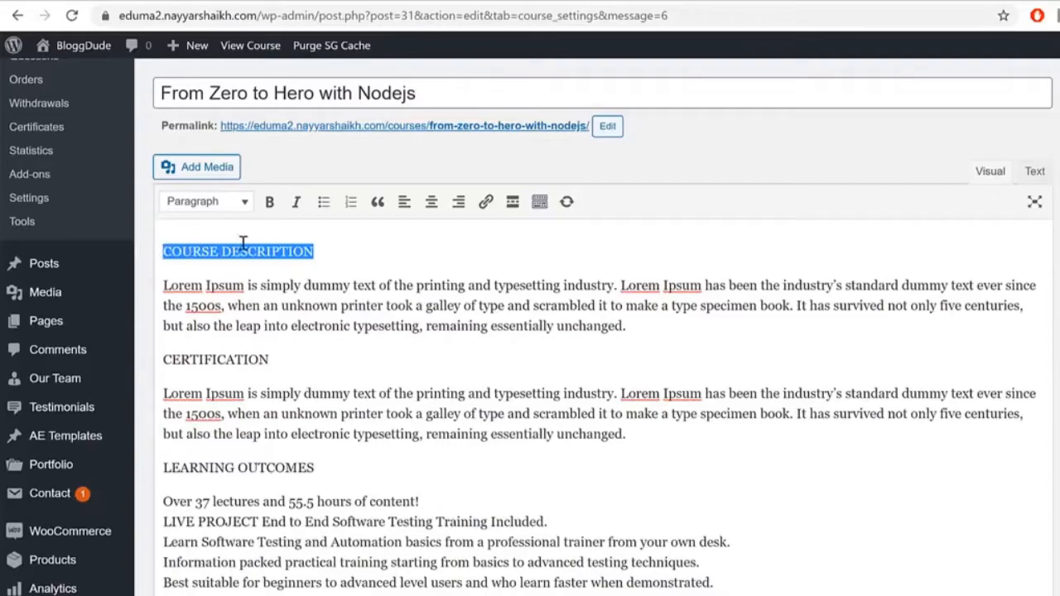
click(198, 207)
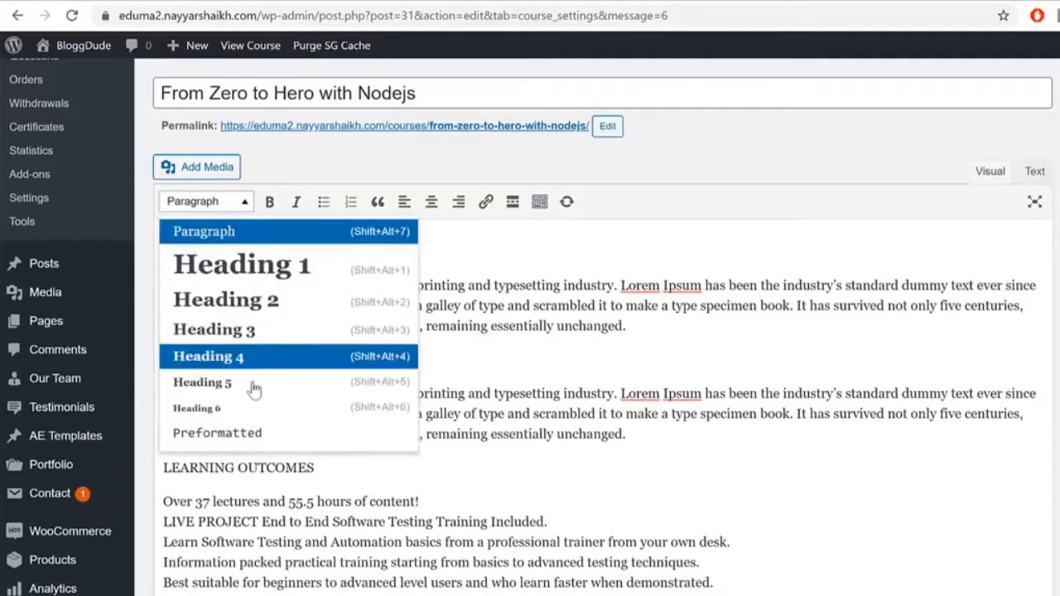
click(263, 365)
drag(290, 370, 152, 370)
click(225, 205)
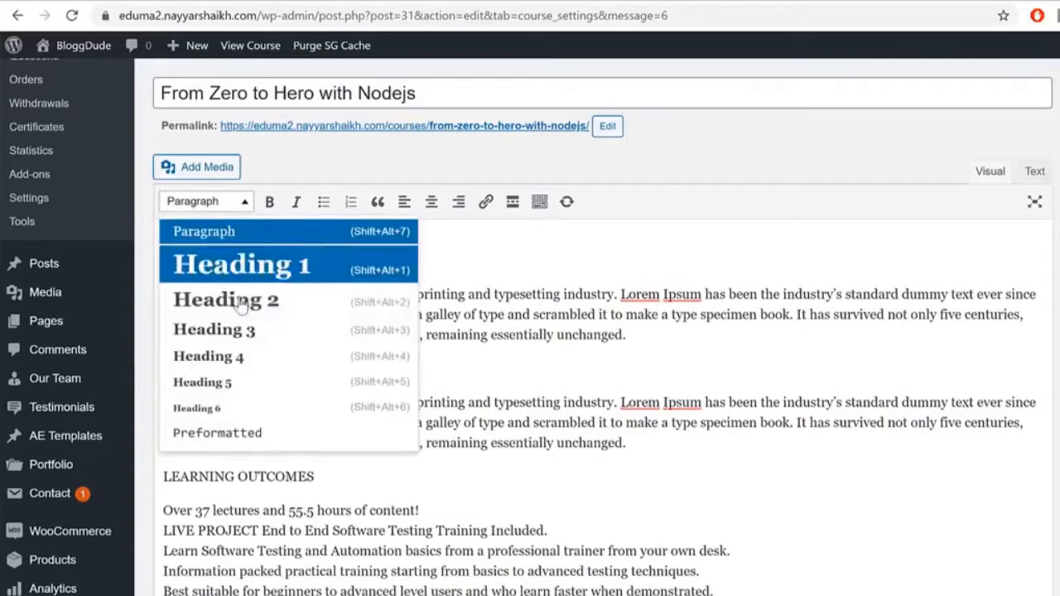
click(246, 354)
drag(335, 490, 164, 485)
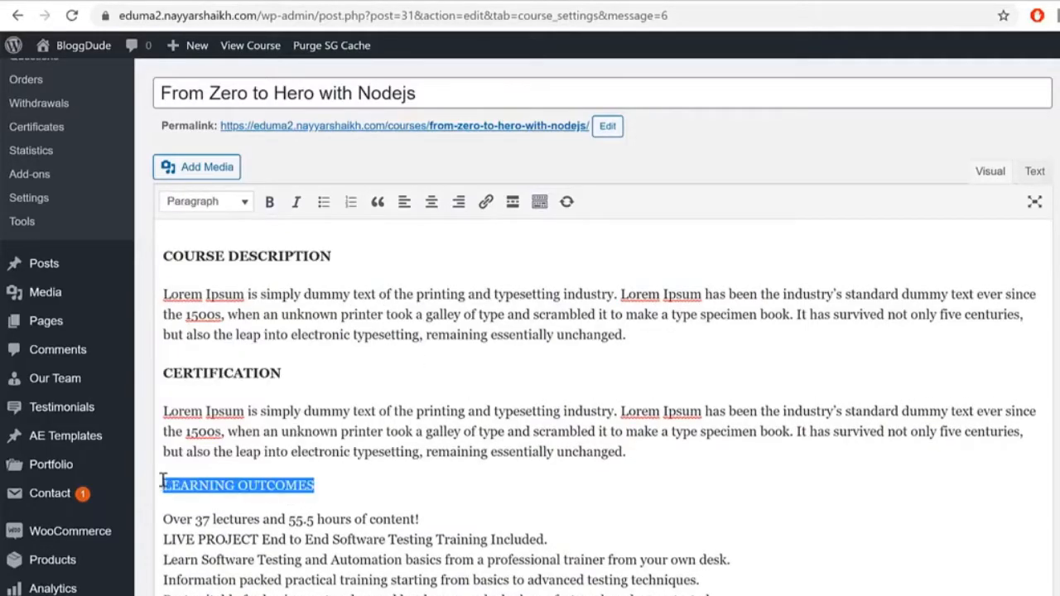
click(207, 204)
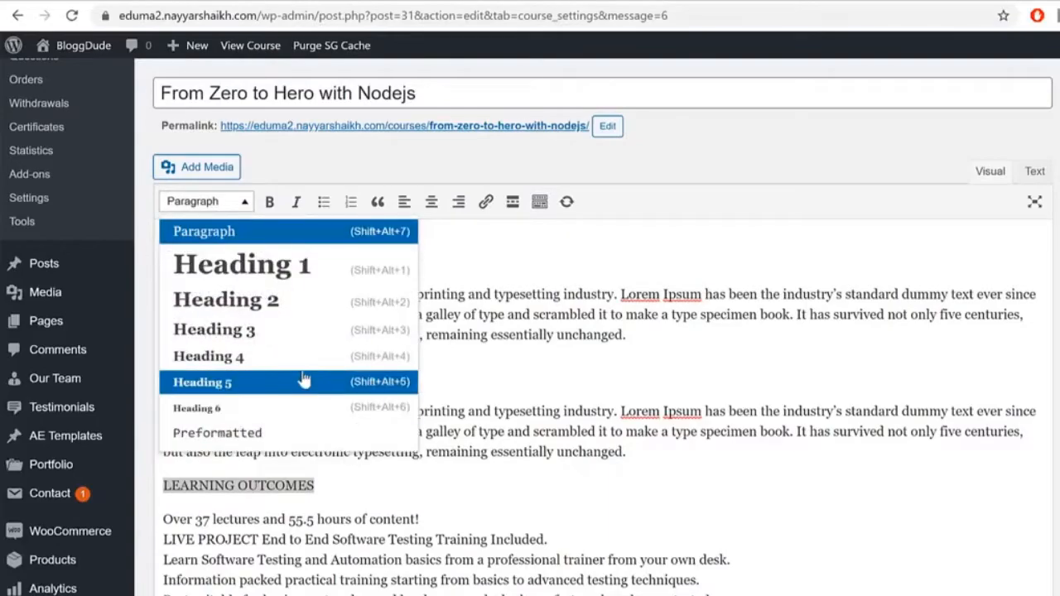
click(303, 358)
Step: Turn the eight learning outcome lines into a bulleted list, one bullet each
scroll(544, 515, down, 1)
scroll(563, 509, down, 3)
drag(580, 501, 146, 359)
scroll(249, 398, up, 2)
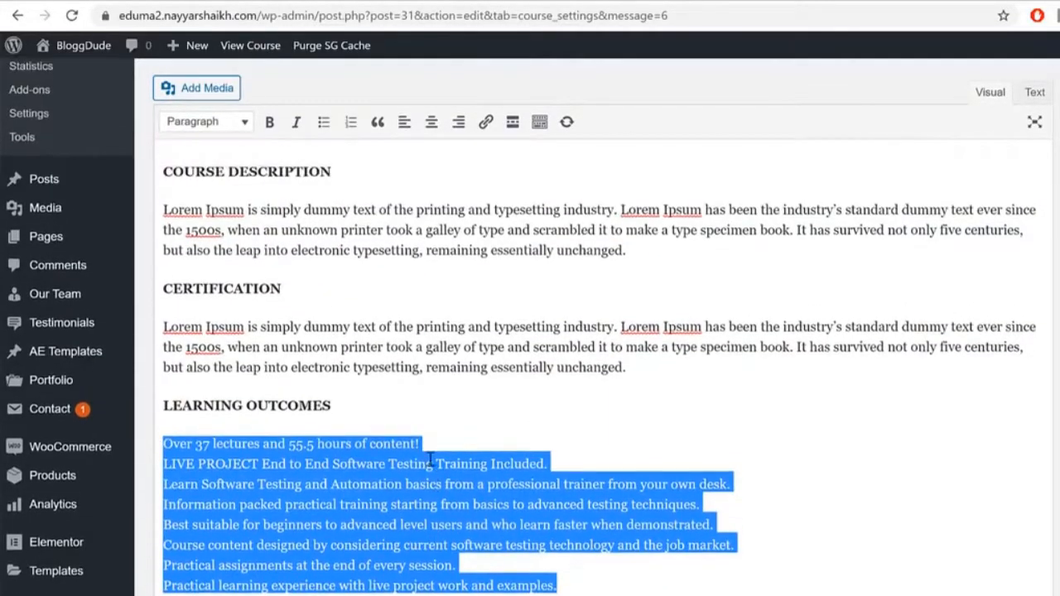
click(323, 122)
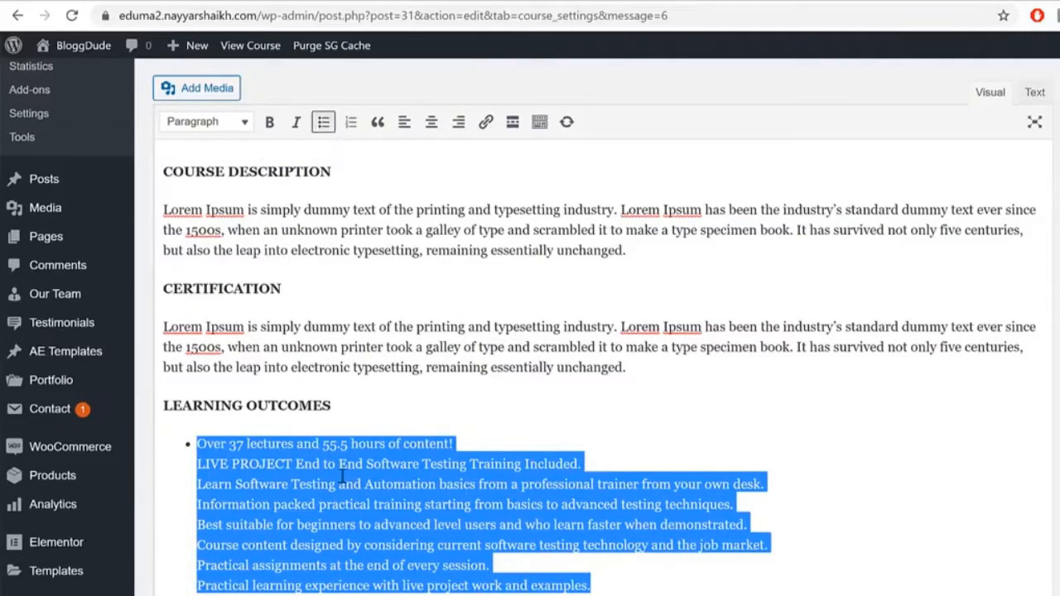
click(282, 453)
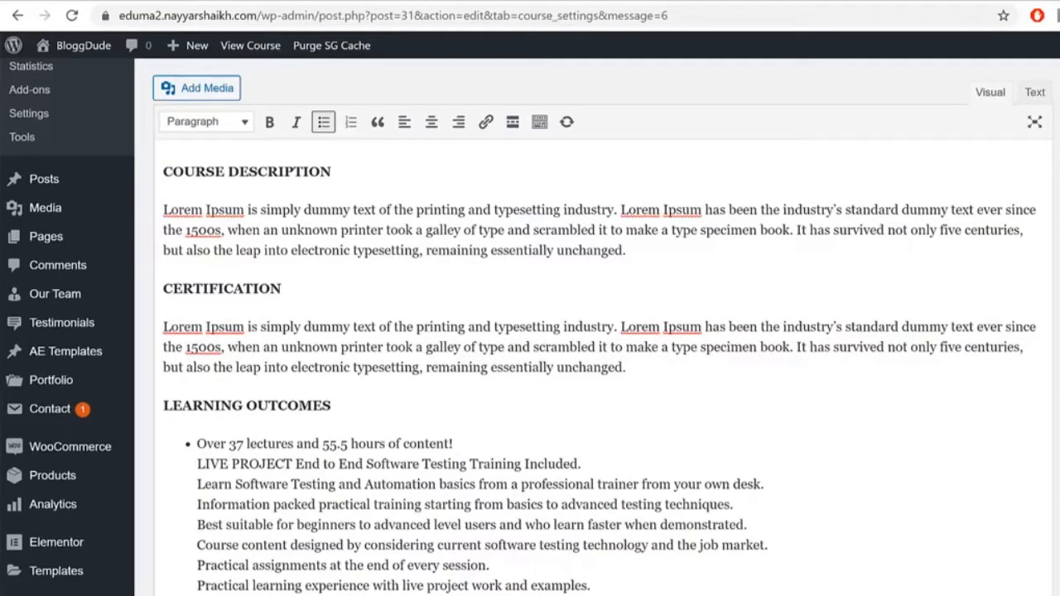
key(BackSpace)
text(\)
key(ctrl+z)
key(ctrl+z)
click(544, 2)
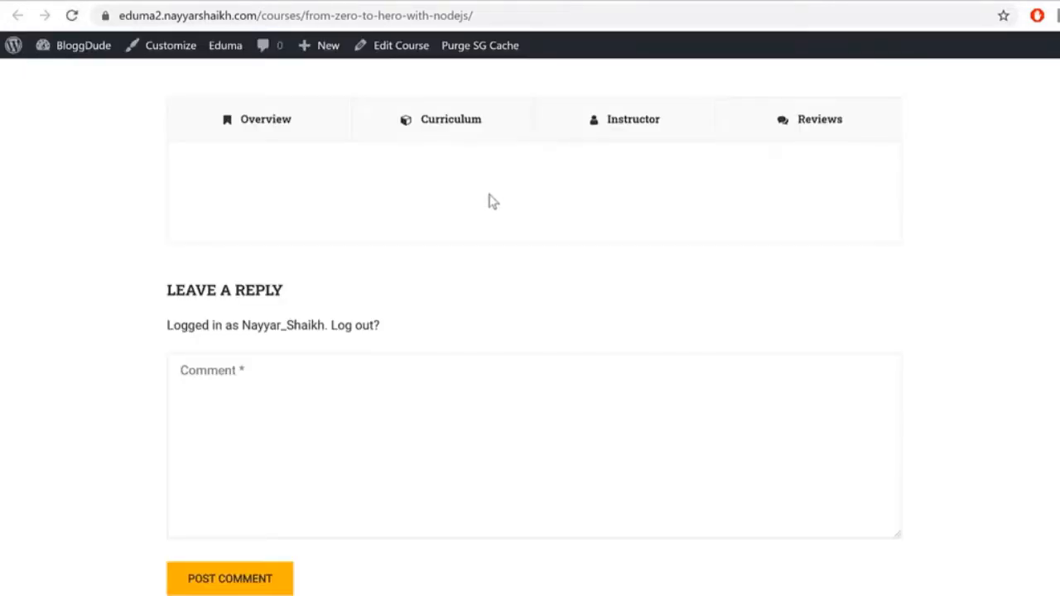
Step: Check the live page's Learning Outcomes, then scroll the course editor to the empty Curriculum box
scroll(448, 291, up, 6)
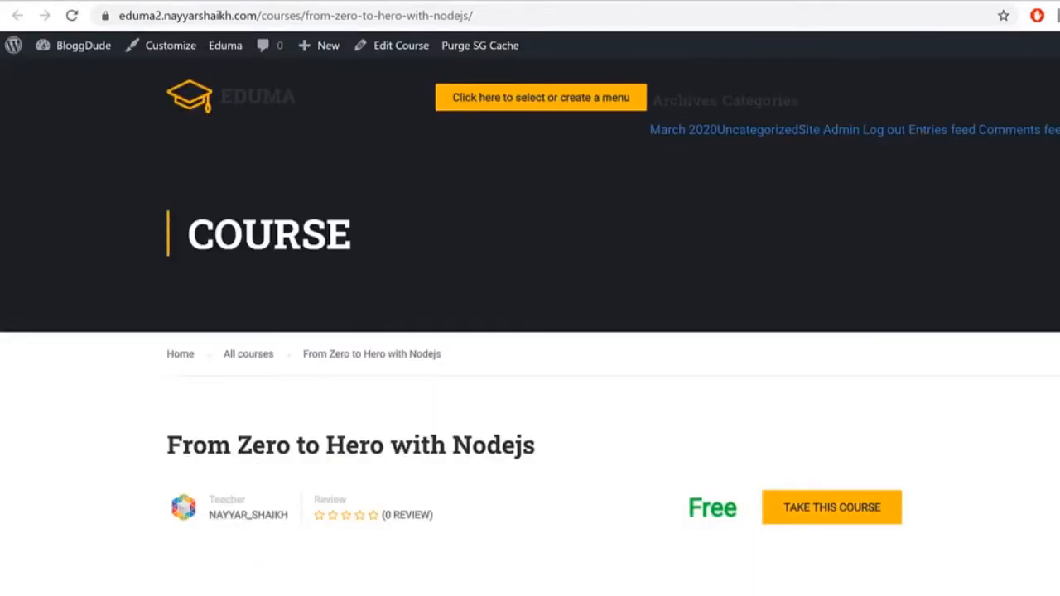
scroll(932, 452, down, 9)
drag(250, 276, 385, 398)
click(385, 398)
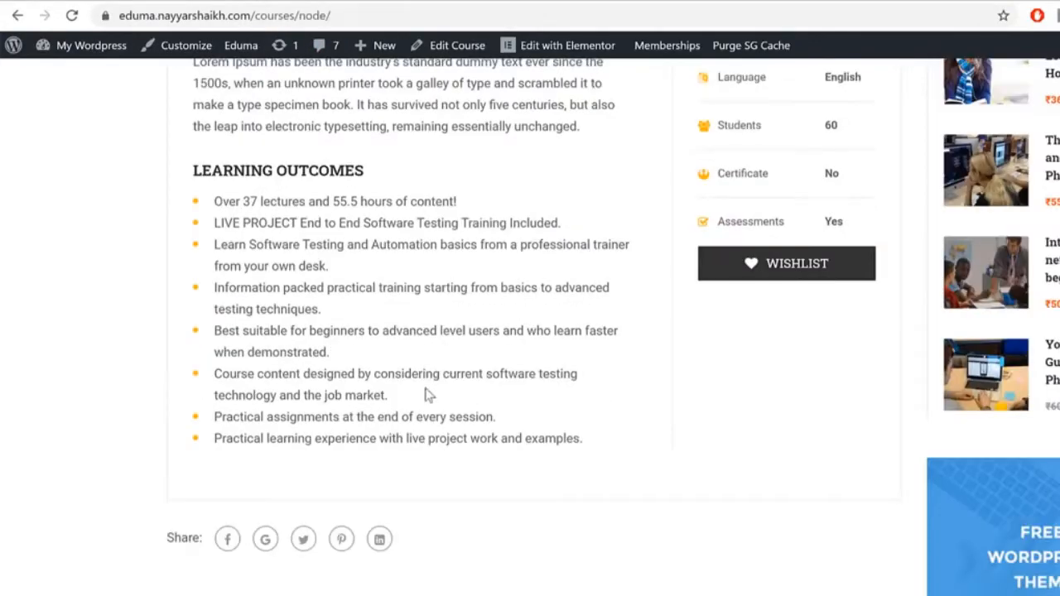
scroll(338, 343, up, 1)
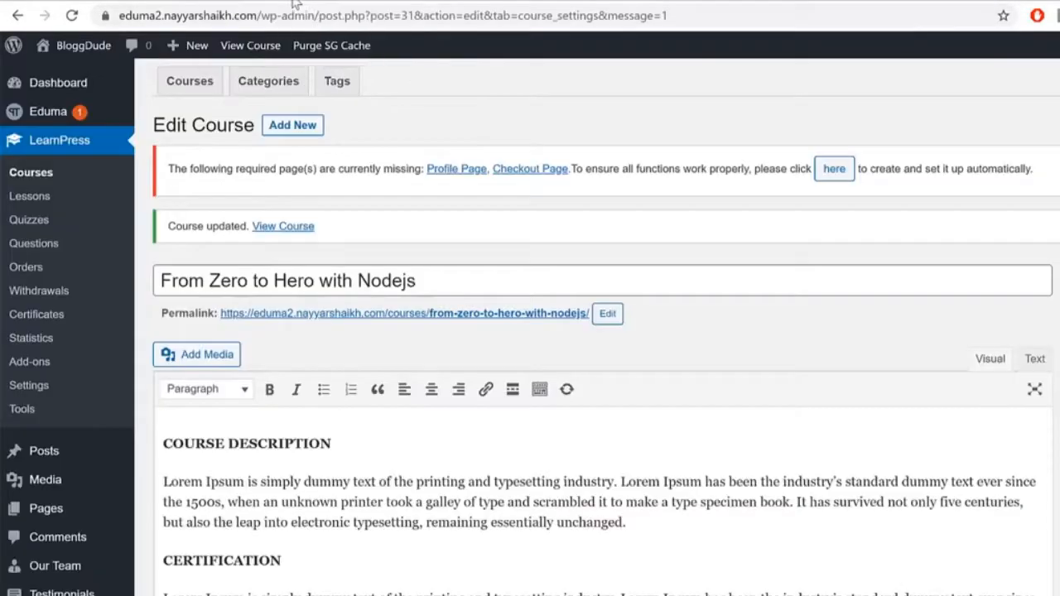
scroll(881, 300, down, 5)
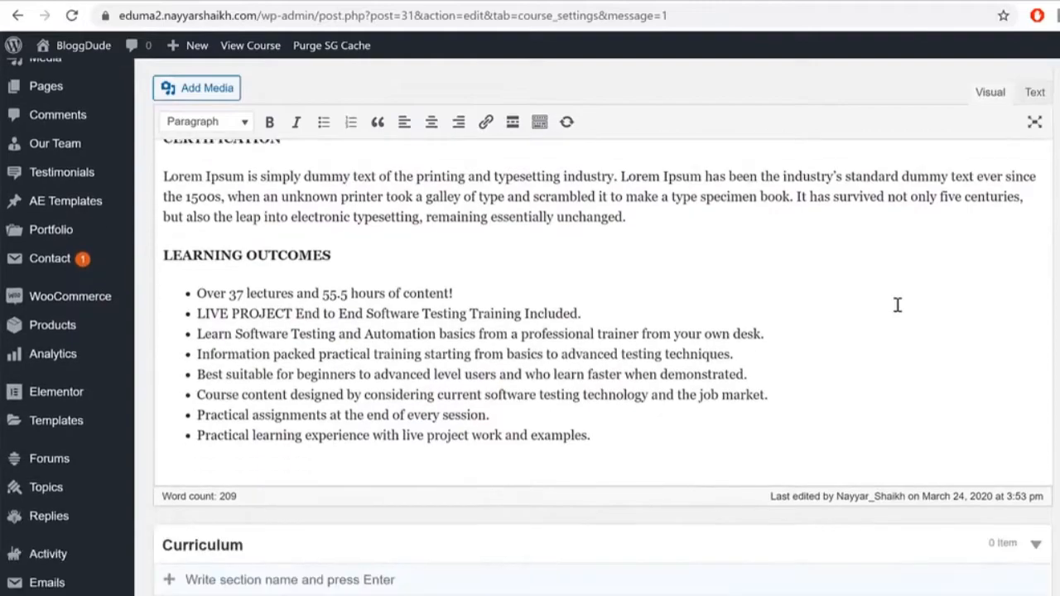
scroll(897, 304, down, 5)
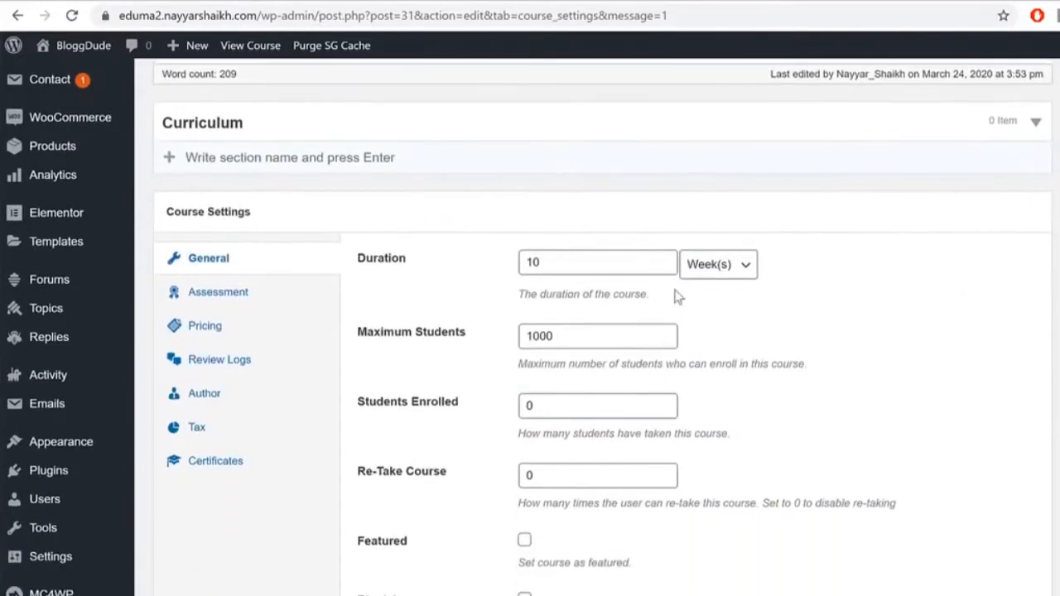
scroll(442, 265, up, 2)
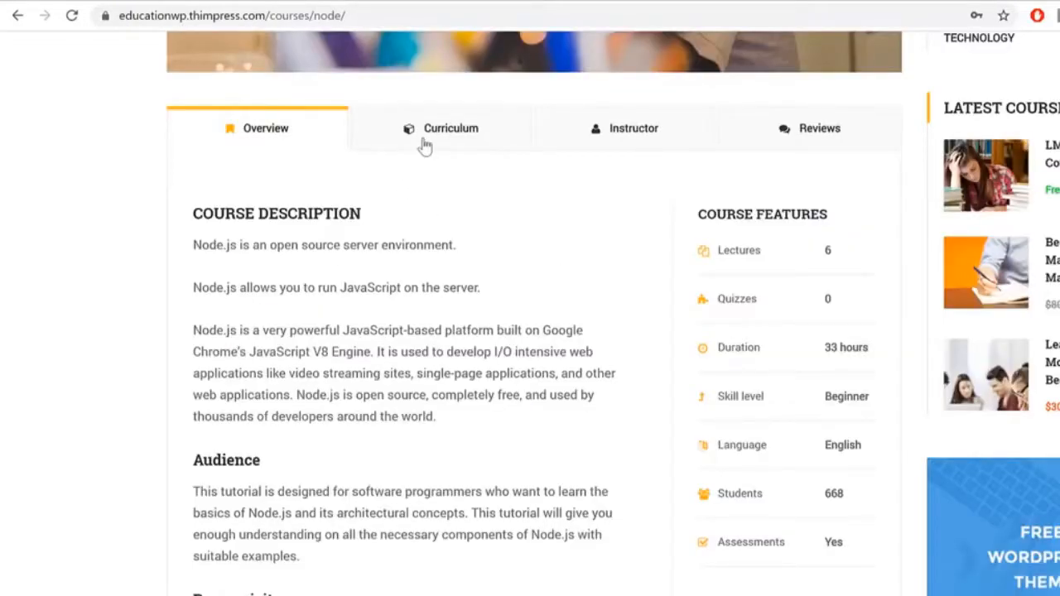
Step: Add the section 'SECTION 1: BASIC NODEJS' copied from the demo course curriculum
click(420, 142)
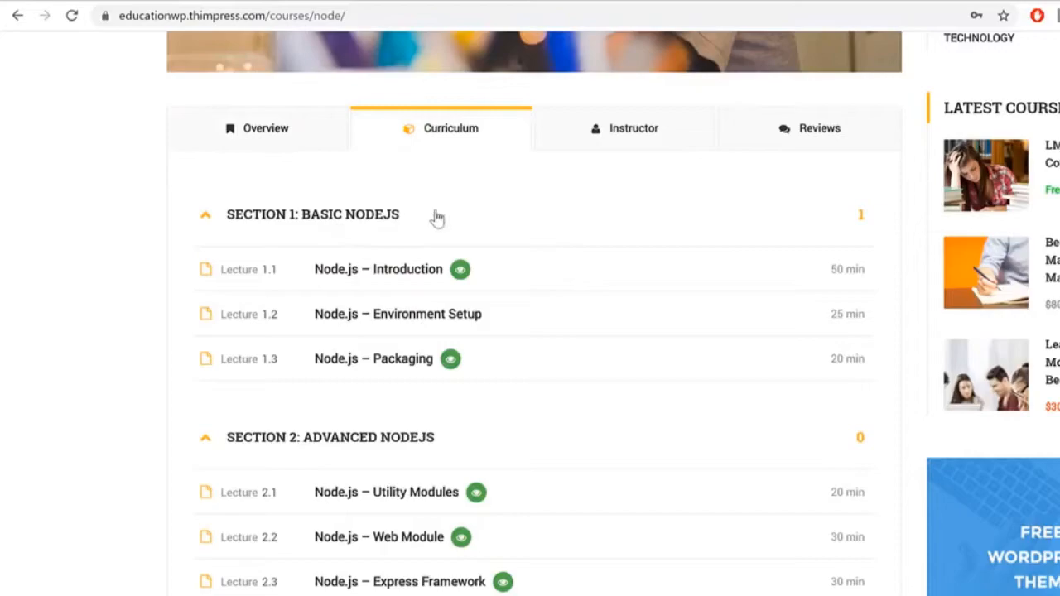
click(209, 218)
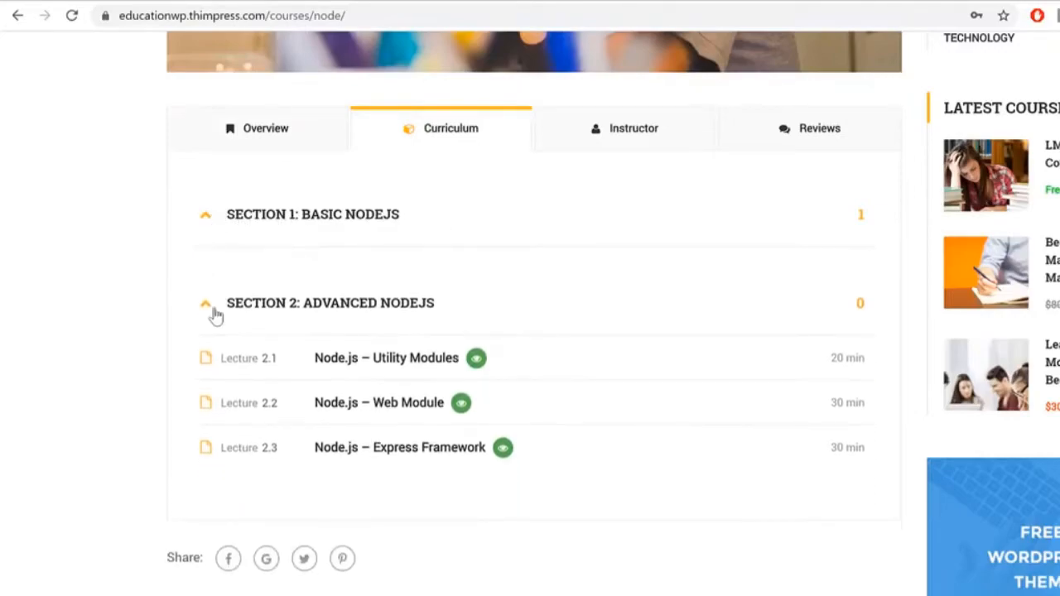
click(207, 306)
click(212, 311)
click(207, 222)
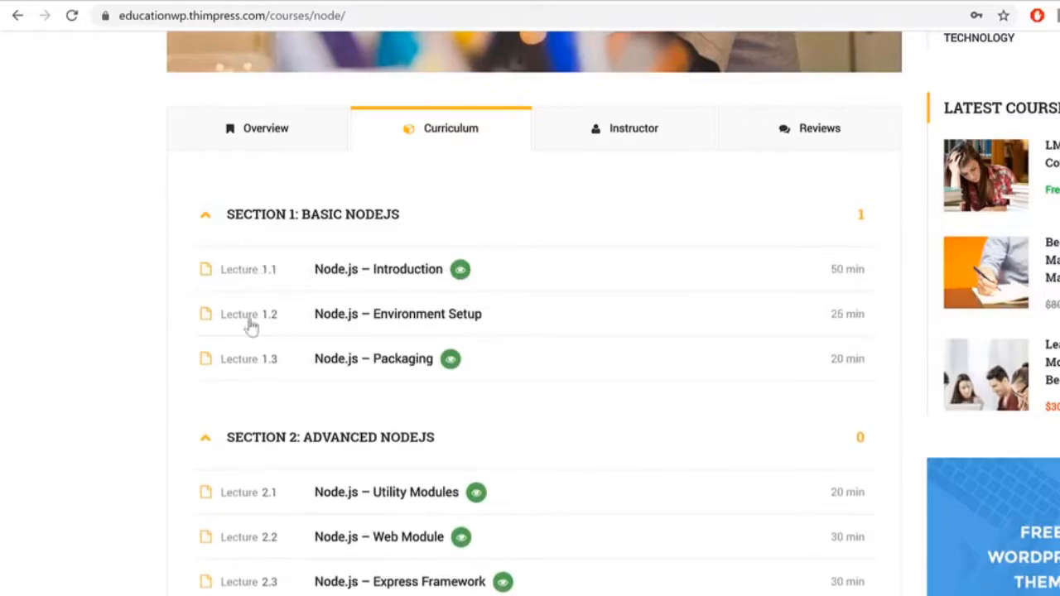
triple_click(335, 226)
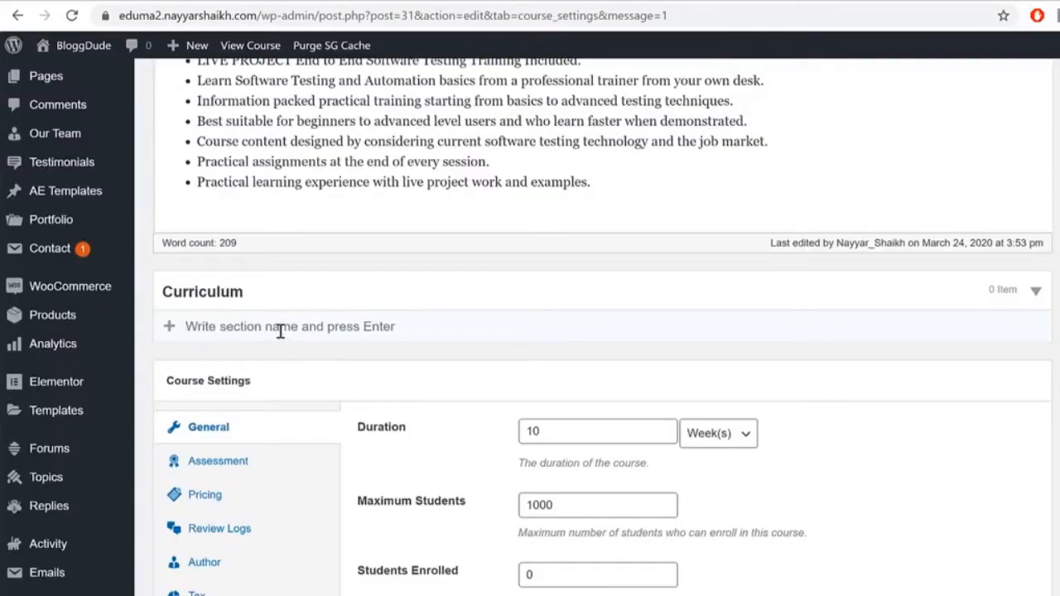
text(SECTION 1: BASIC NODEJS)
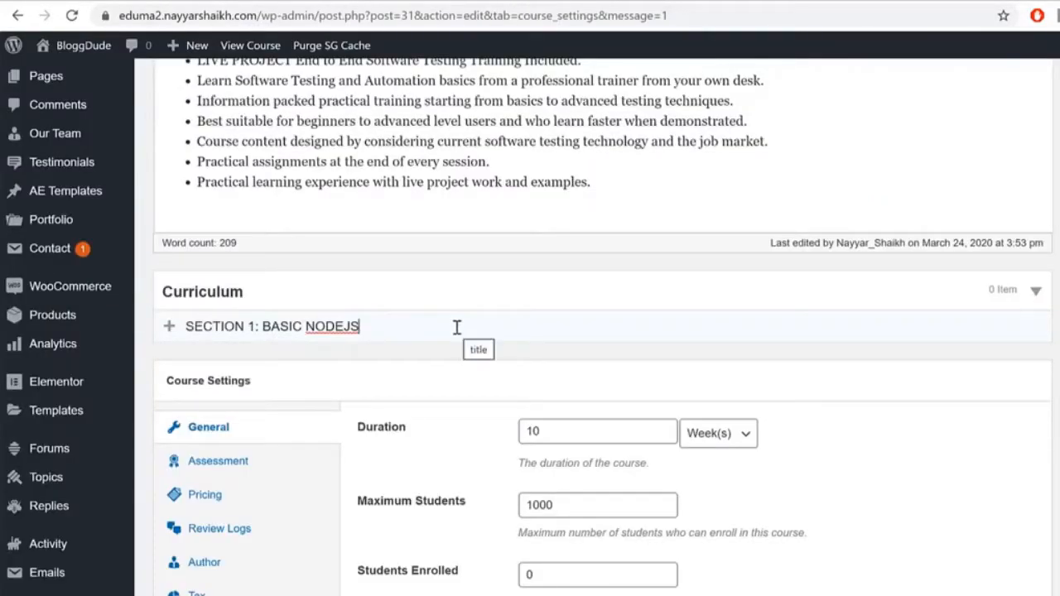
key(Return)
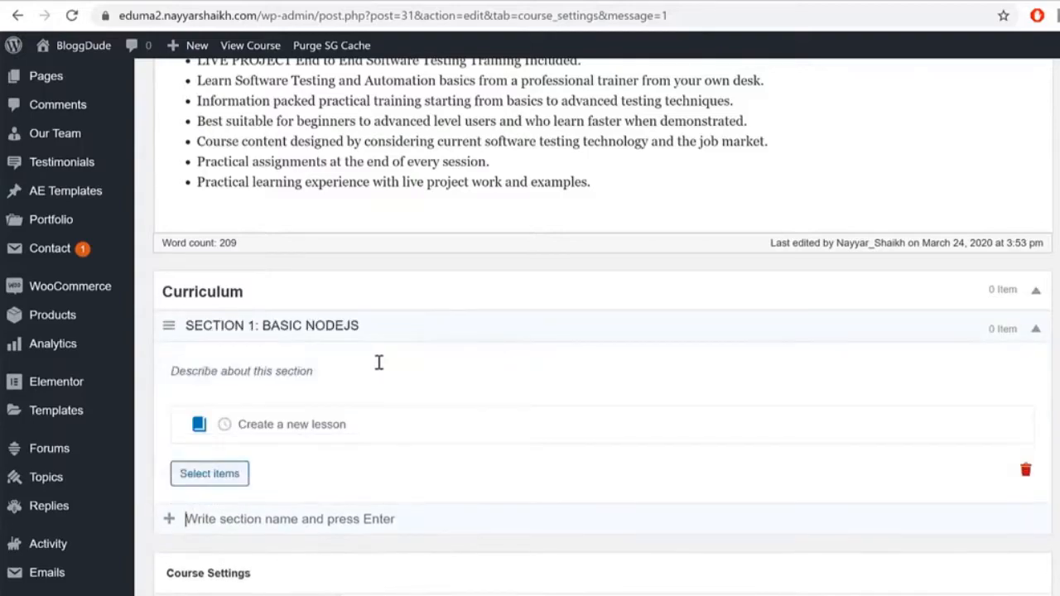
Step: Add the section 'SECTION 2: ADVANCED NODEJS' copied from the demo course
click(264, 15)
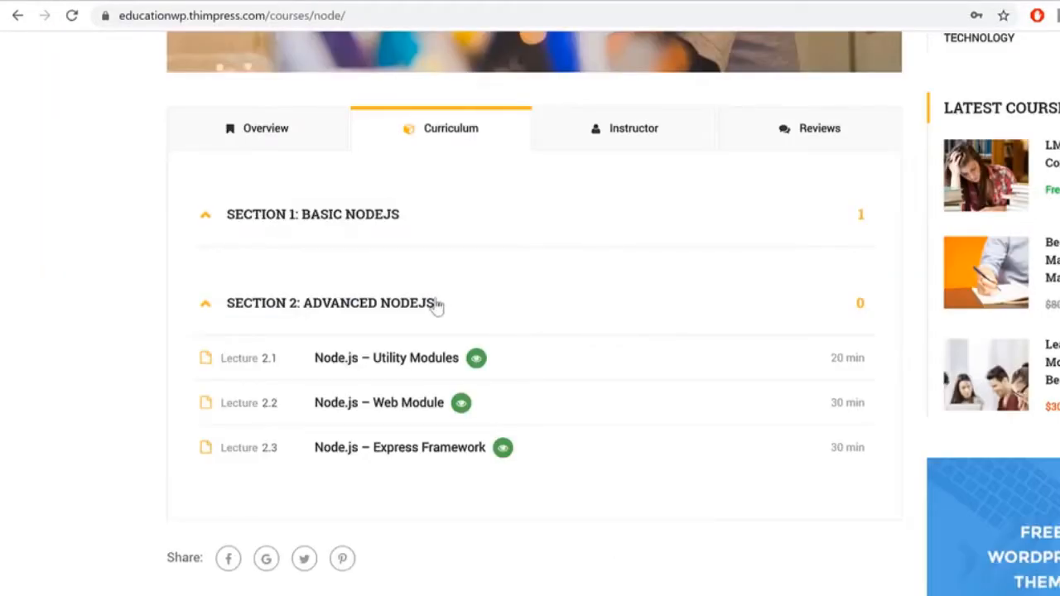
drag(437, 306, 251, 325)
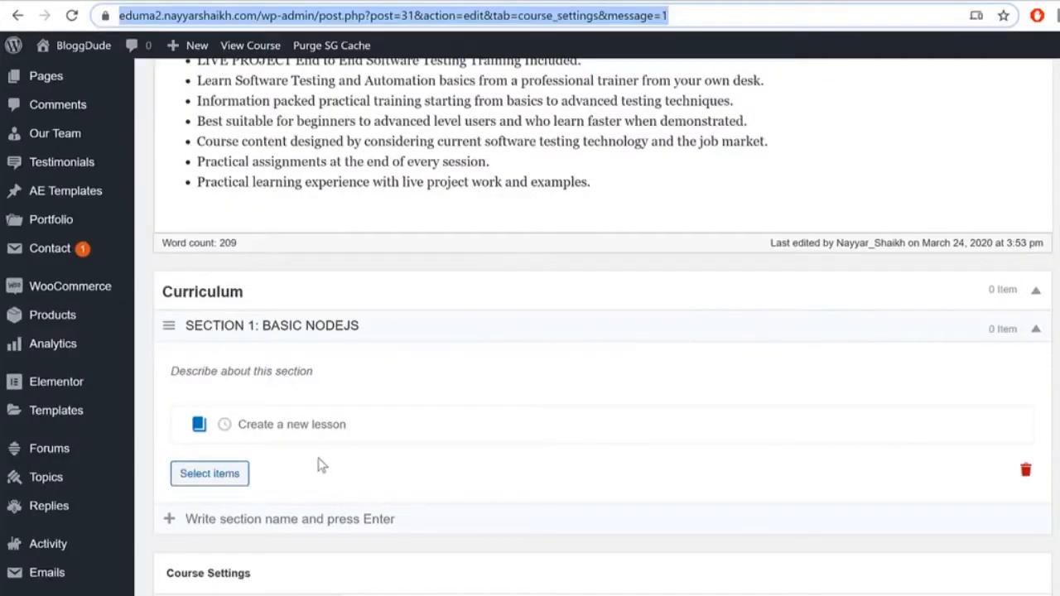
text(SECTION 2: ADVANCED NODEJS)
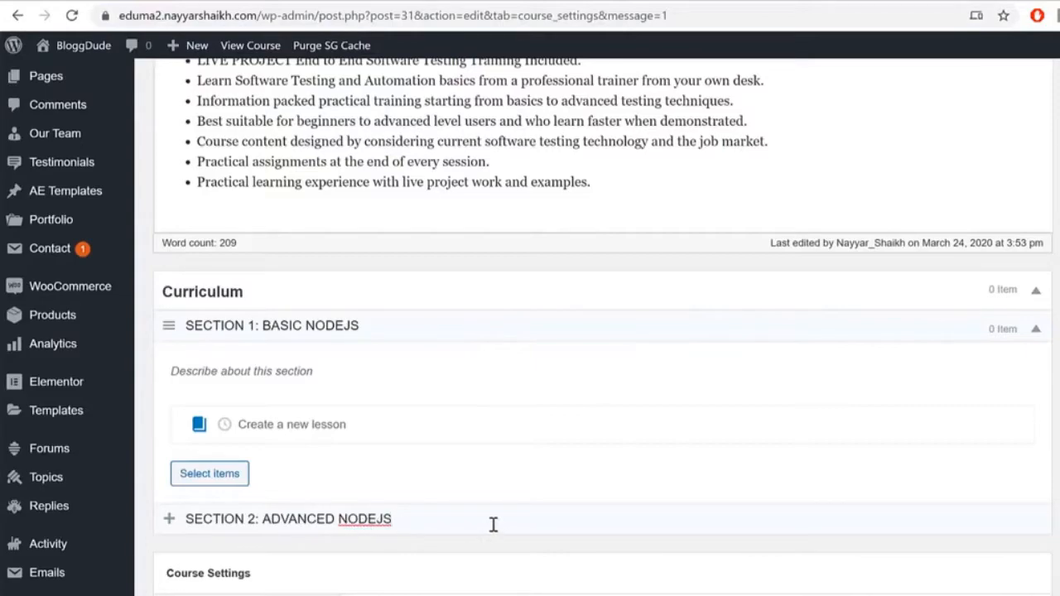
scroll(492, 524, down, 3)
triple_click(443, 357)
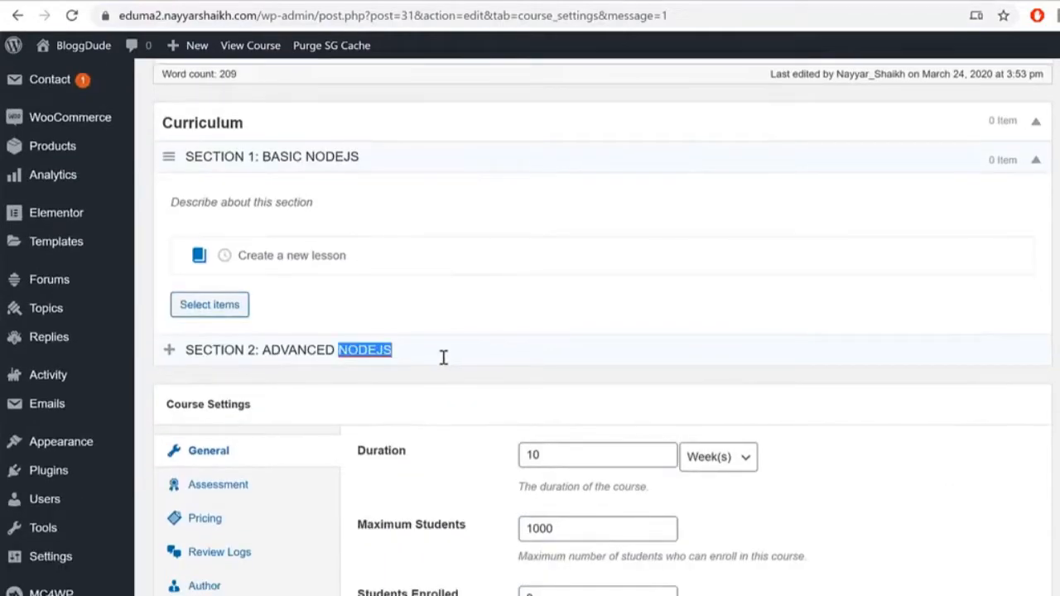
click(456, 364)
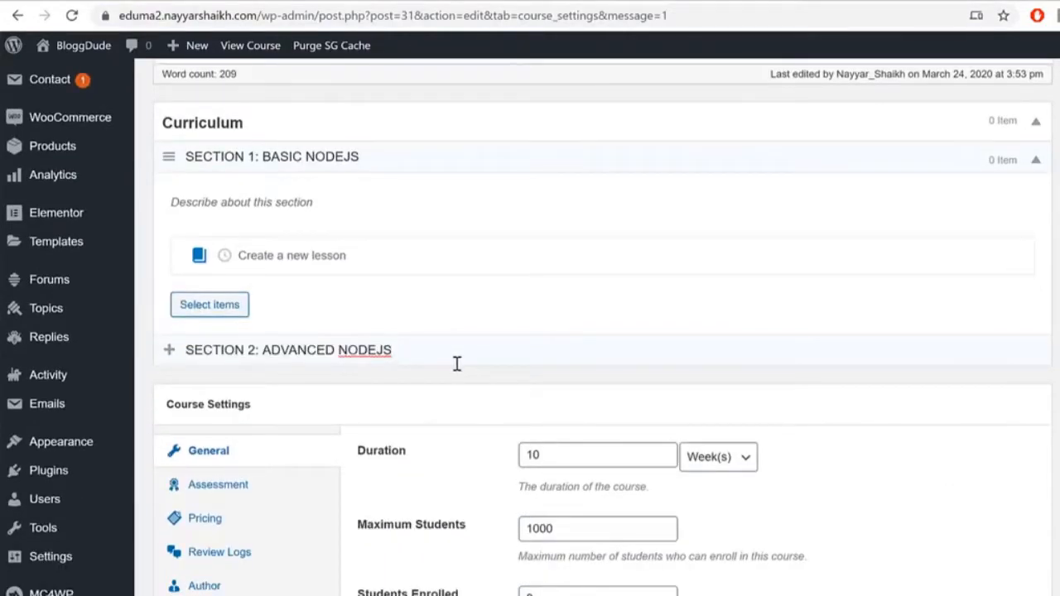
key(Return)
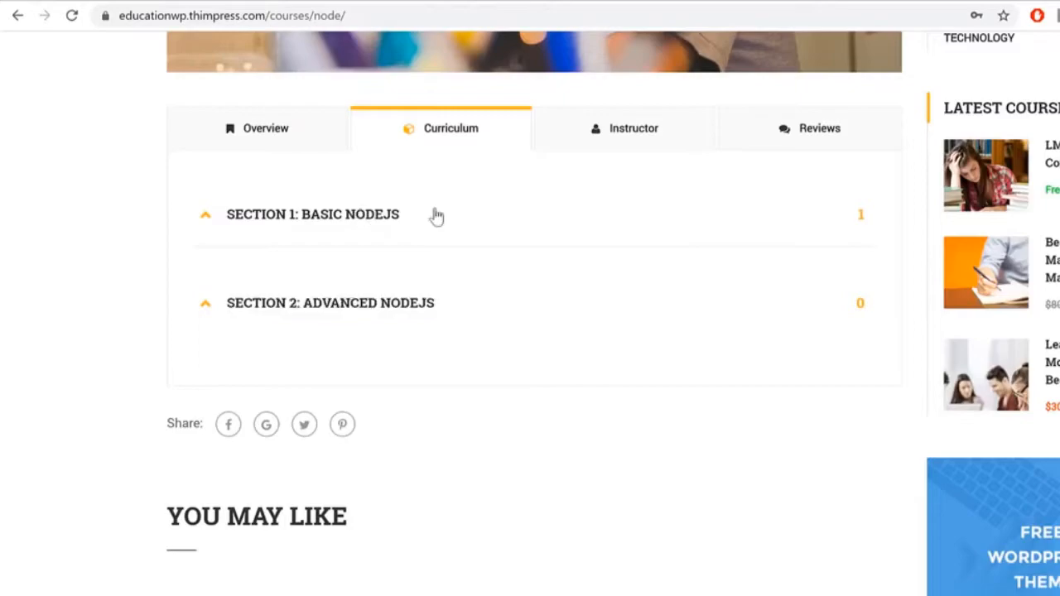
Step: Add lessons 'Node.js – Introduction' and 'Node.js – Environment Setup' to Section 1, dropping the copied duration
click(436, 217)
drag(334, 277, 505, 252)
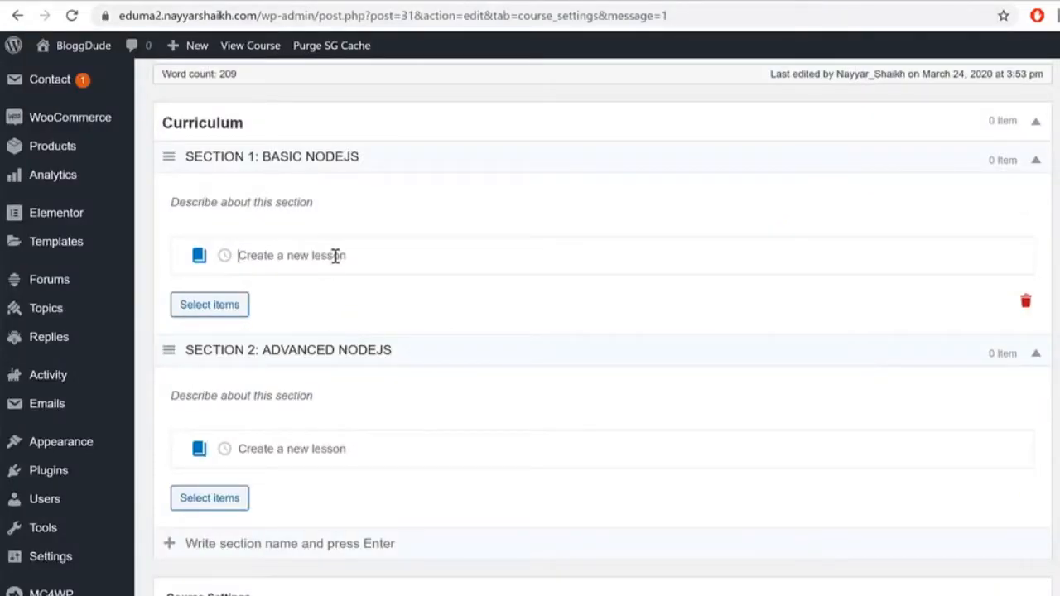
text(Node.js – Introduction 50 min)
key(BackSpace)
key(BackSpace)
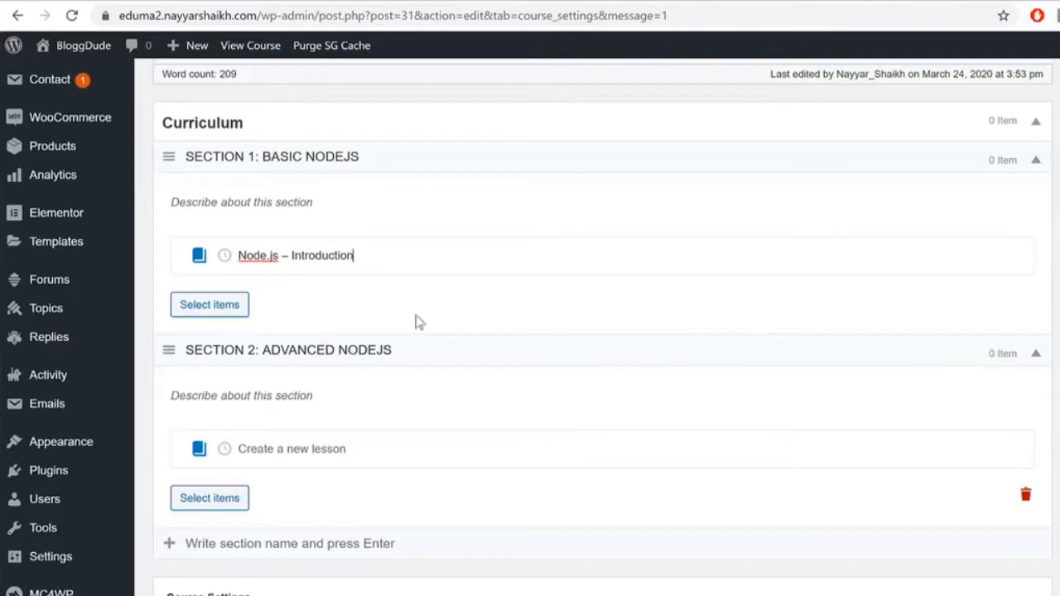
key(Return)
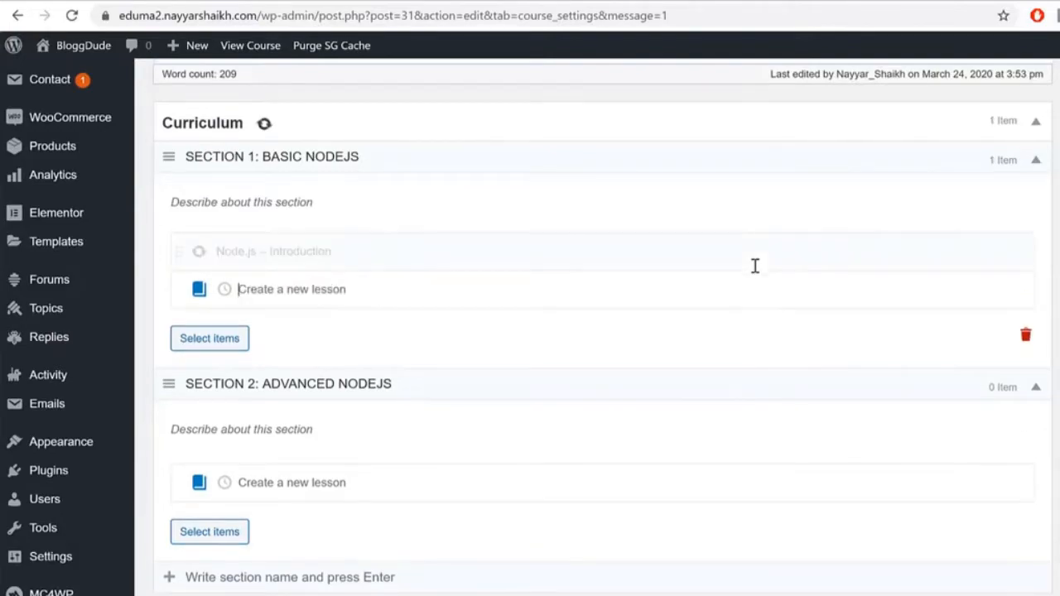
click(302, 2)
drag(314, 313, 482, 318)
key(ctrl+c)
click(124, 1)
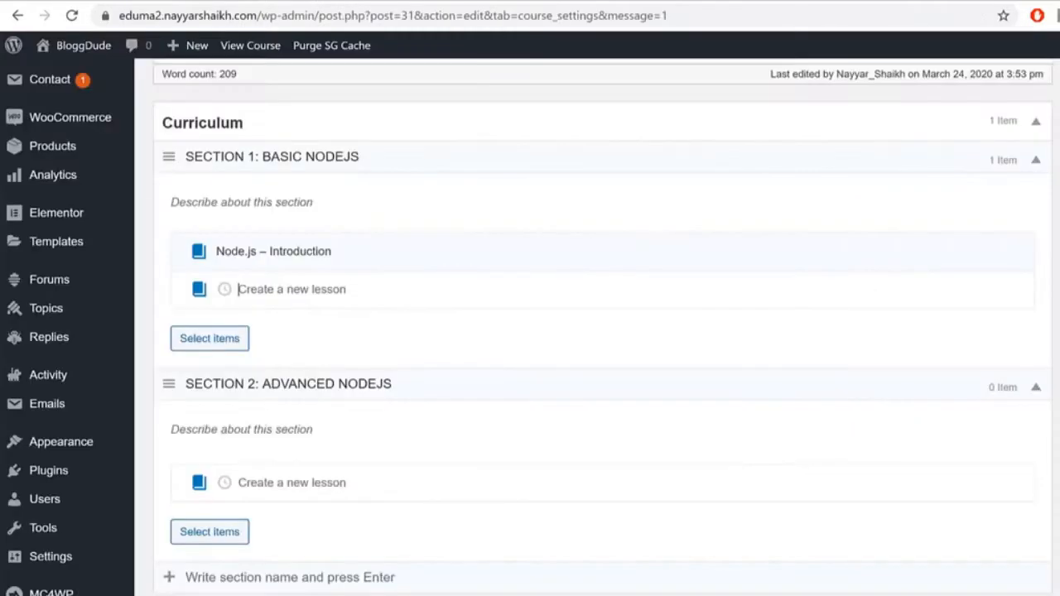
key(ctrl+v)
key(Return)
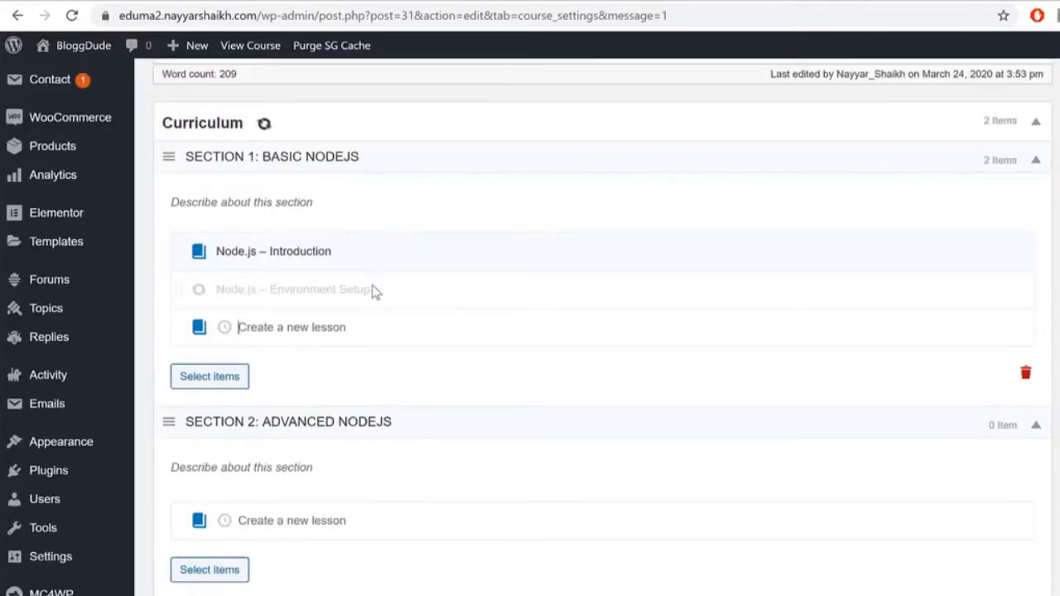
Step: Add the lesson 'Node.js – Packaging' to Section 1
click(313, 5)
drag(312, 362, 433, 367)
key(ctrl+c)
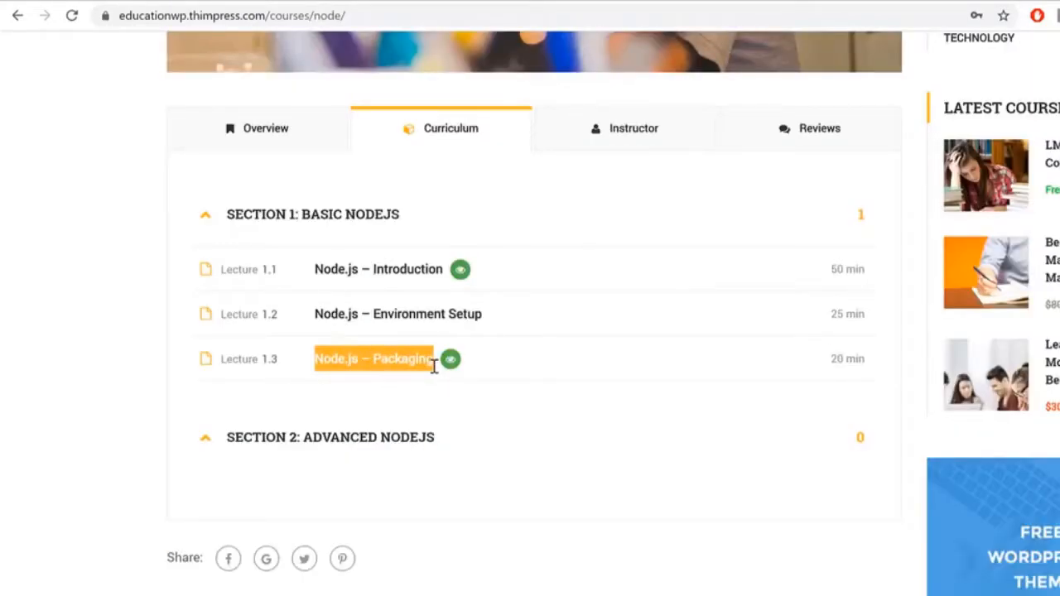
click(449, 6)
key(ctrl+v)
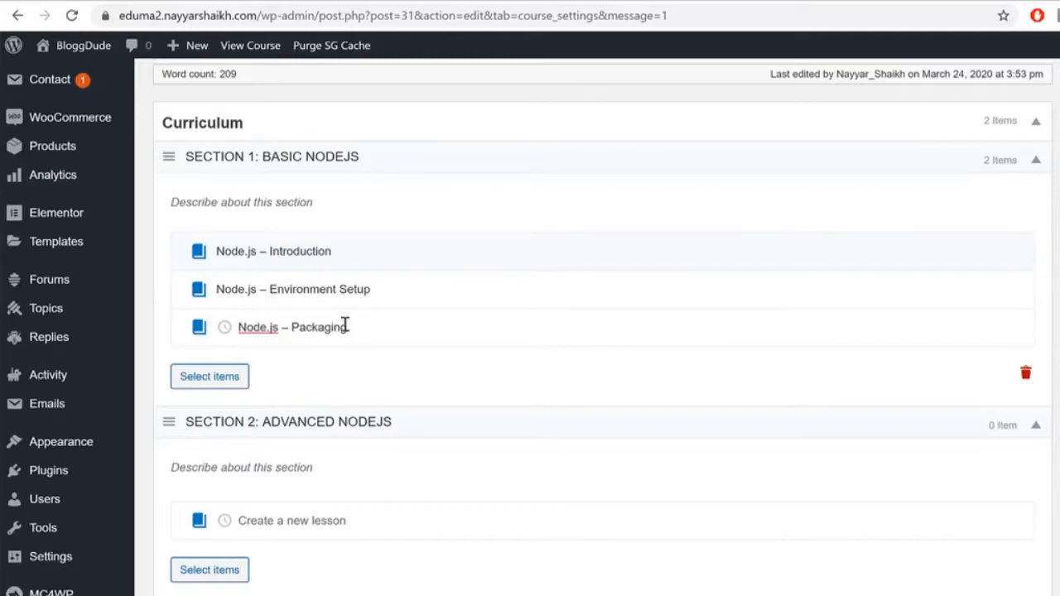
key(Return)
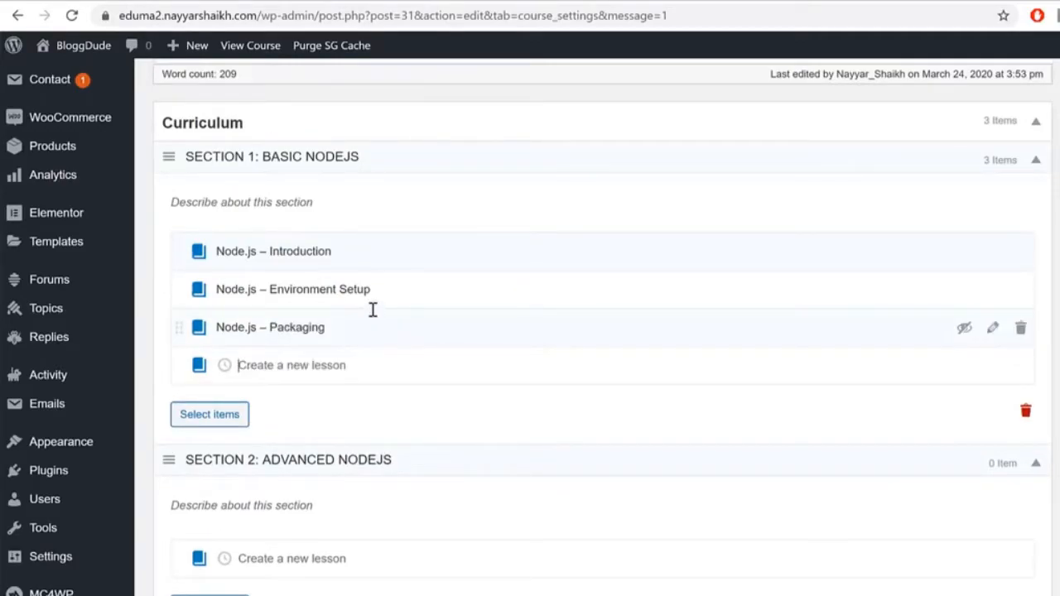
triple_click(262, 326)
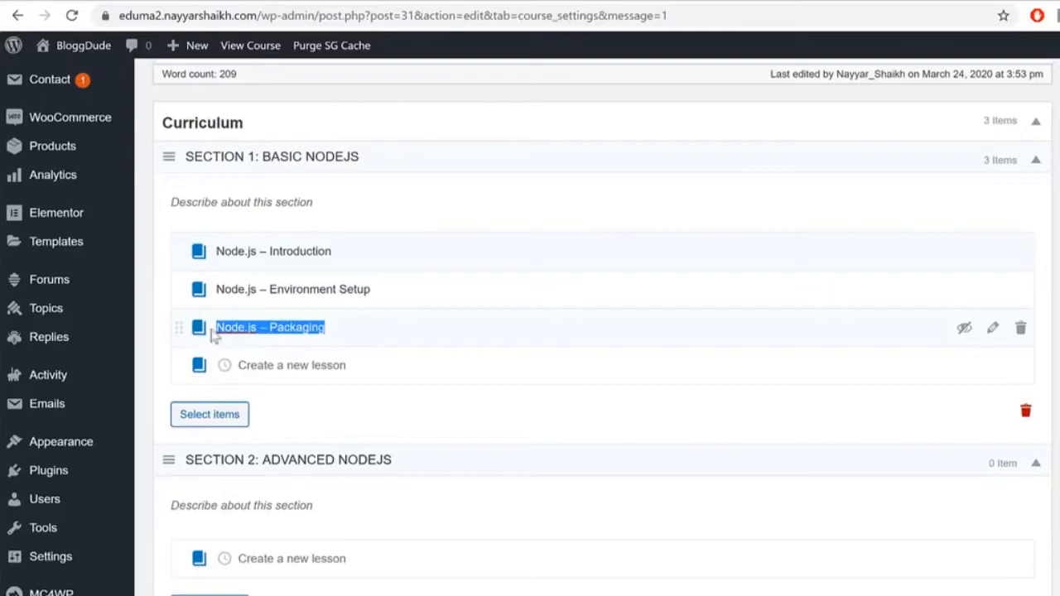
drag(416, 290, 202, 278)
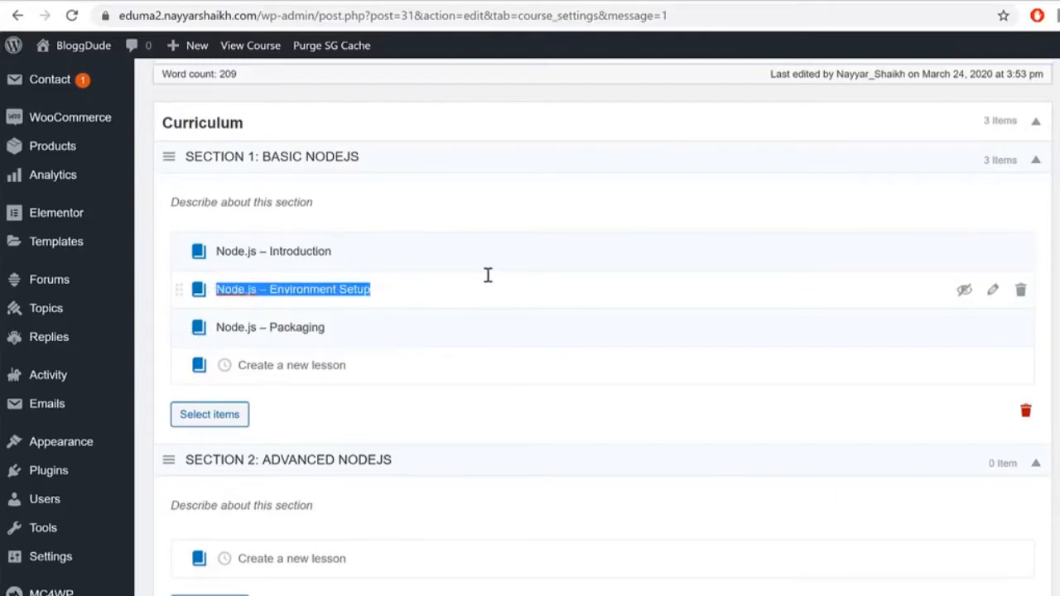
scroll(878, 414, up, 2)
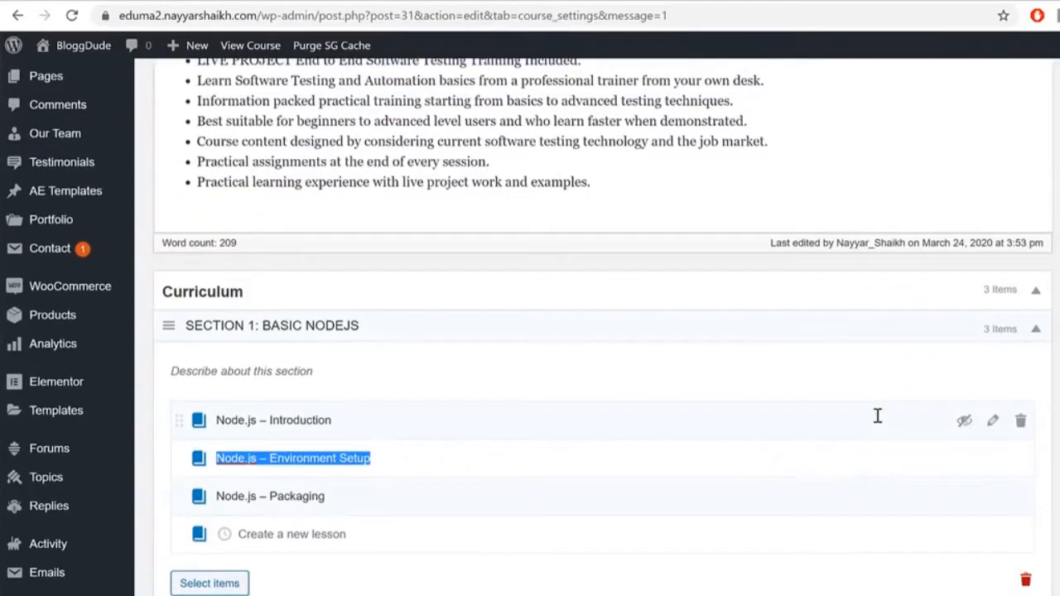
Step: Add the lesson 'Node.js – Utility Modules' to Section 2, copied from the demo course
scroll(720, 443, down, 4)
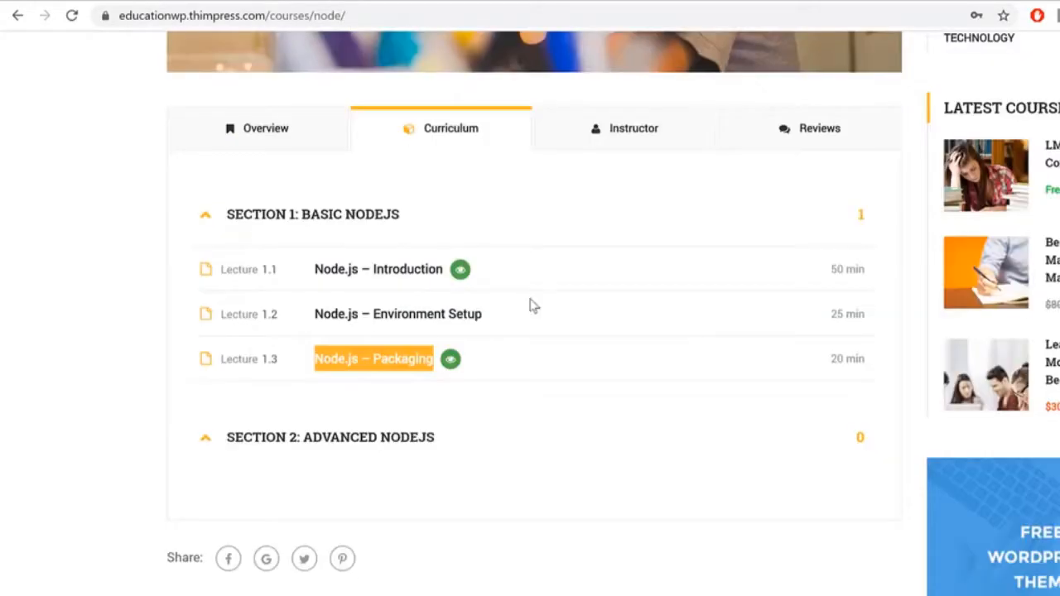
scroll(527, 303, down, 2)
click(323, 258)
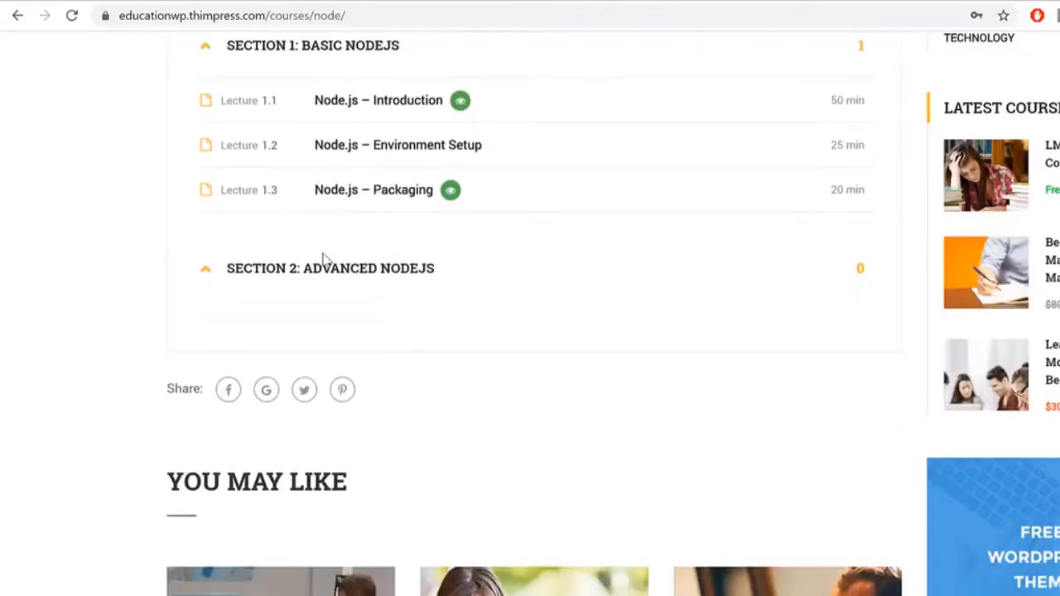
drag(296, 319, 456, 324)
key(ctrl+c)
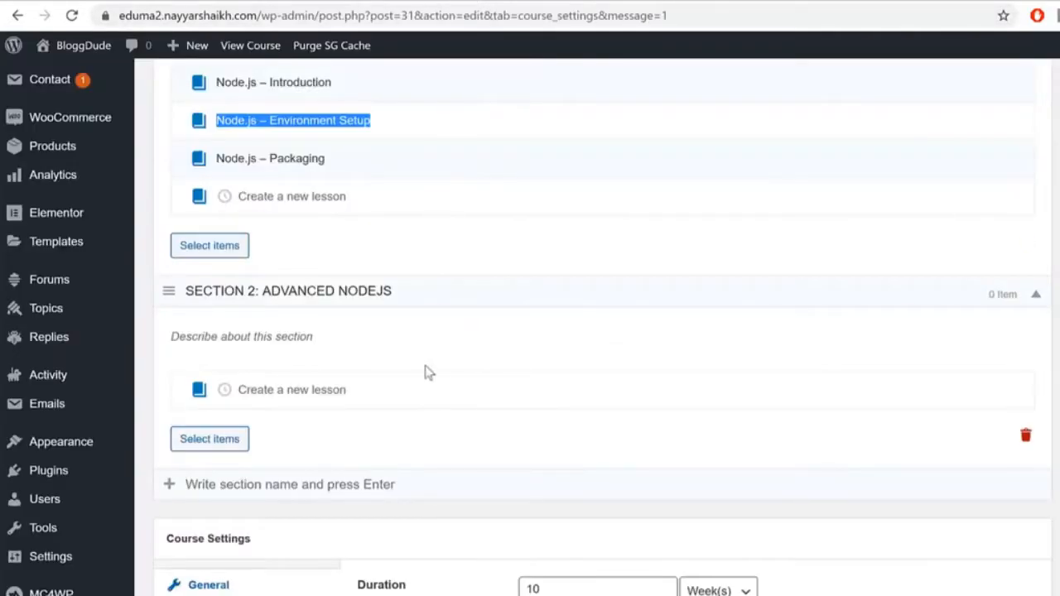
click(386, 384)
key(ctrl+v)
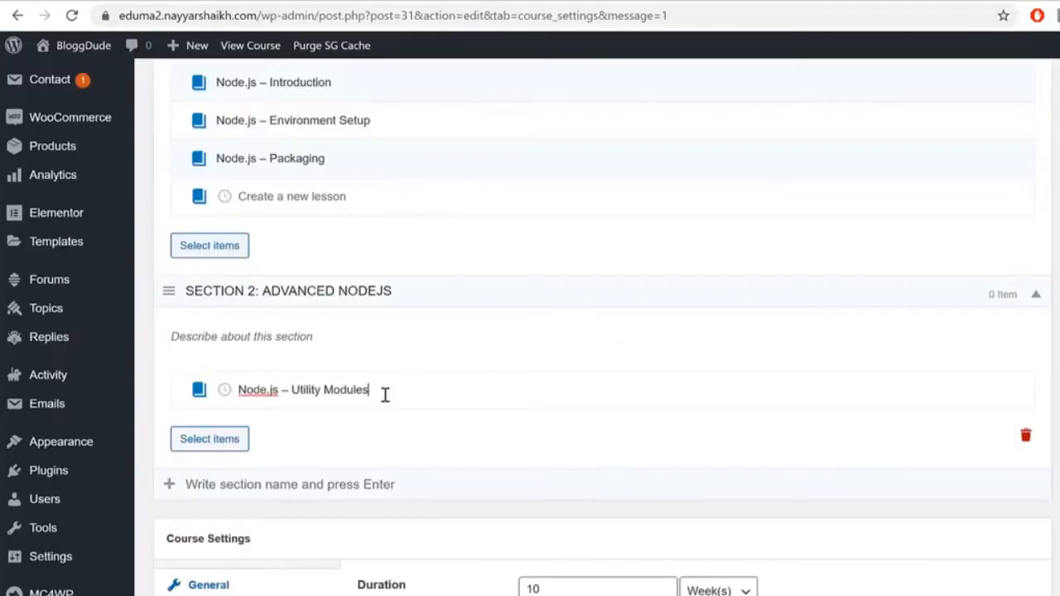
key(Return)
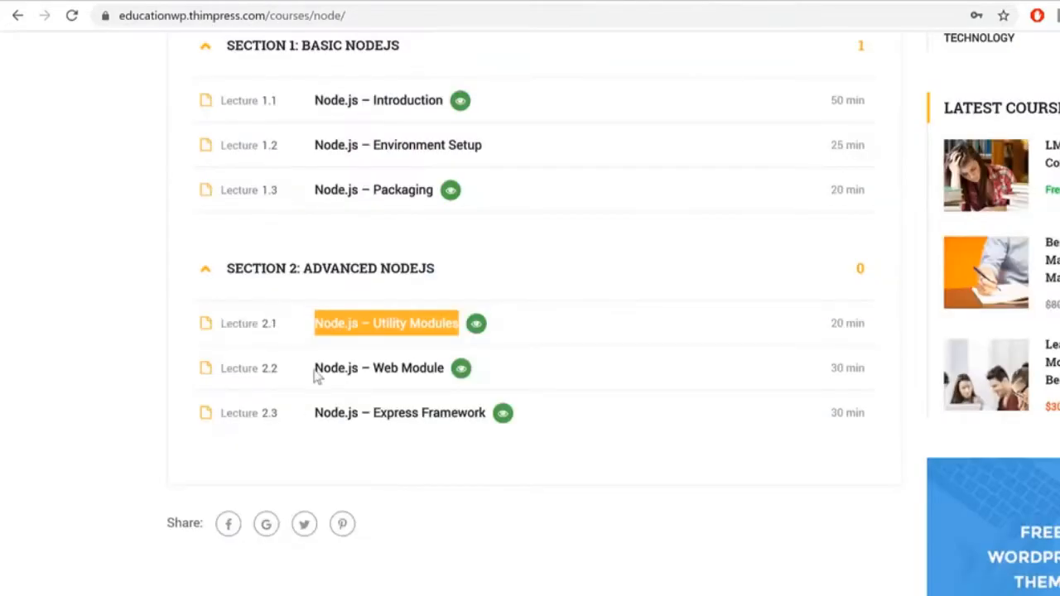
Step: Add lessons 'Node.js – Web Module' and 'Node.js – Express Framework' to Section 2
drag(312, 367, 446, 367)
key(ctrl+c)
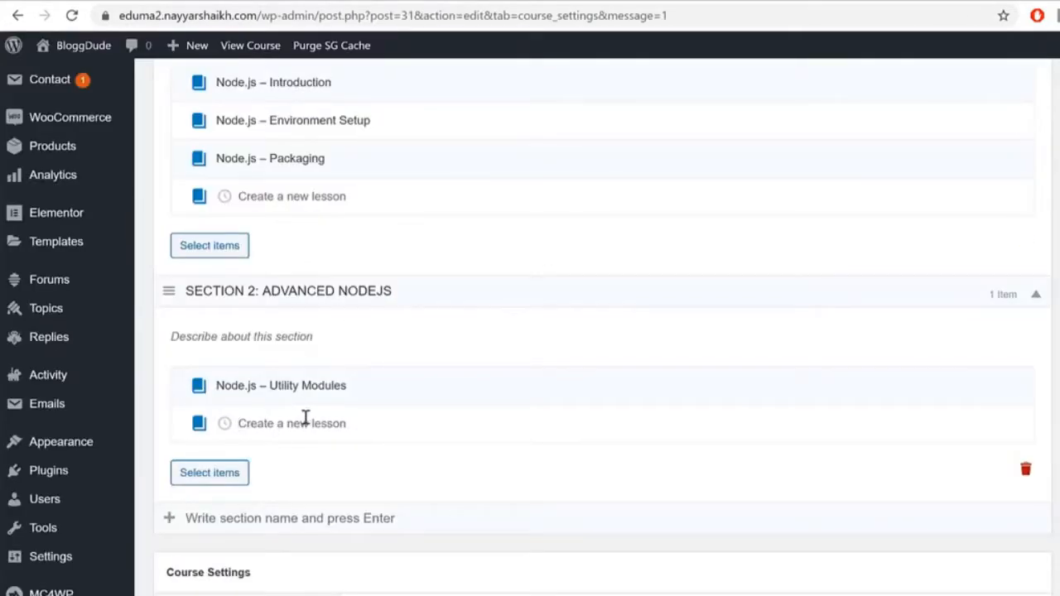
click(307, 420)
key(ctrl+v)
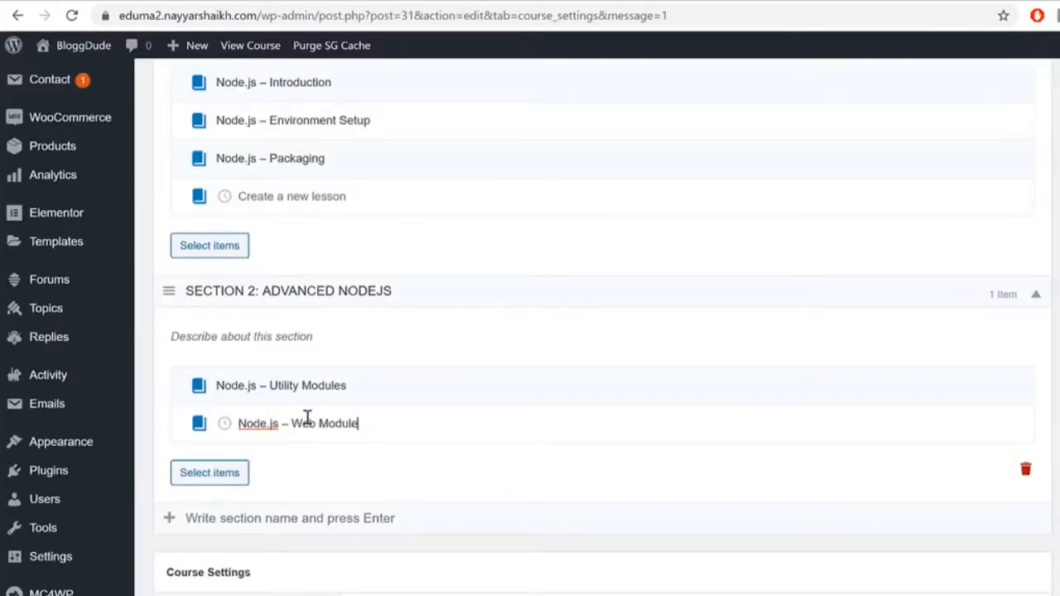
key(Return)
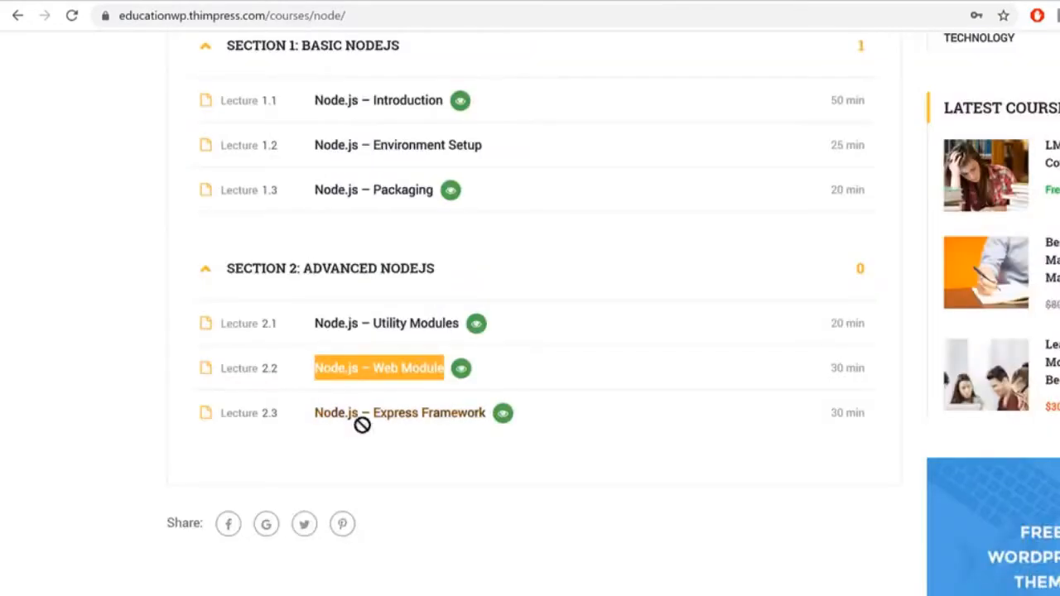
drag(310, 412, 485, 420)
key(ctrl+c)
click(373, 2)
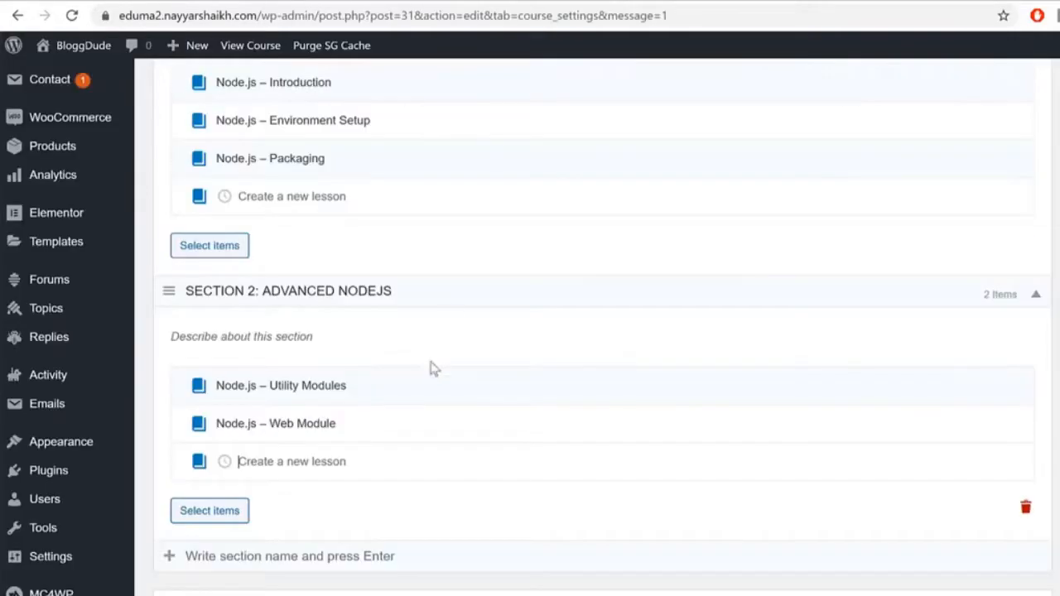
key(ctrl+v)
key(Return)
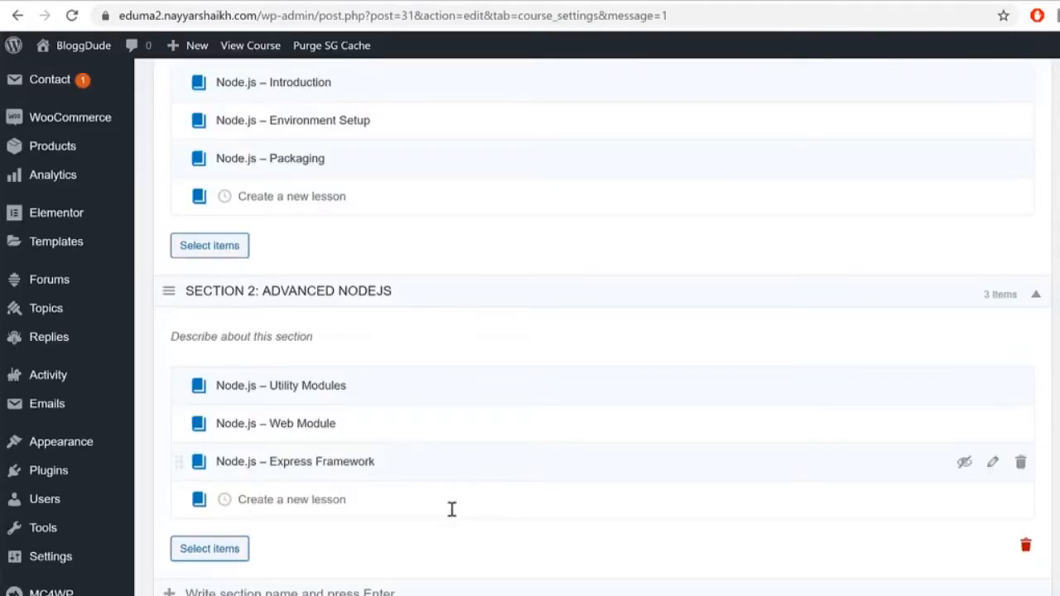
scroll(473, 433, up, 3)
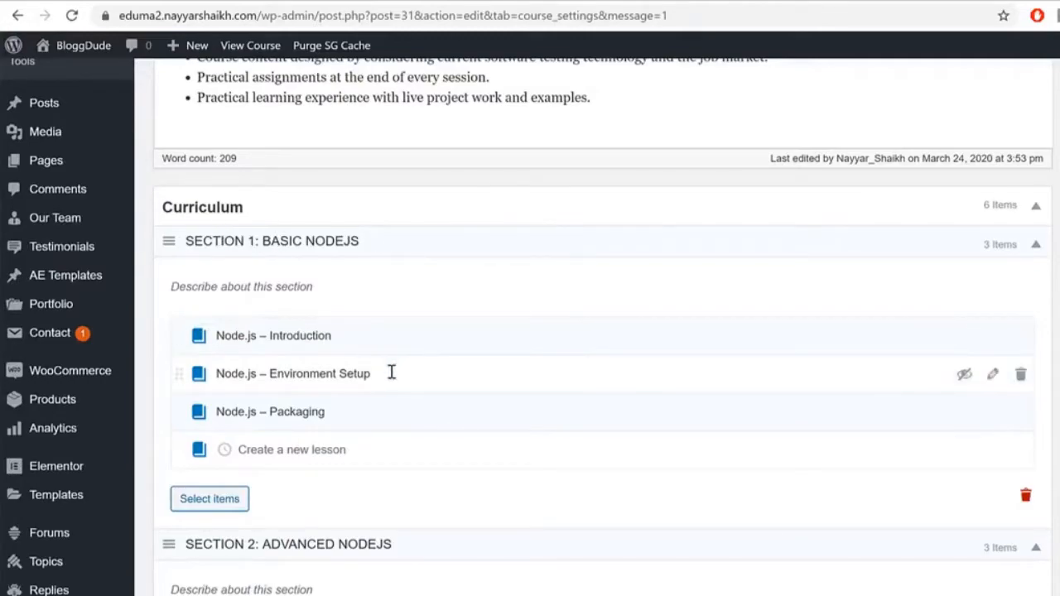
Step: Change Maximum Students from 1000 to 100000 in the General course settings
scroll(396, 393, down, 2)
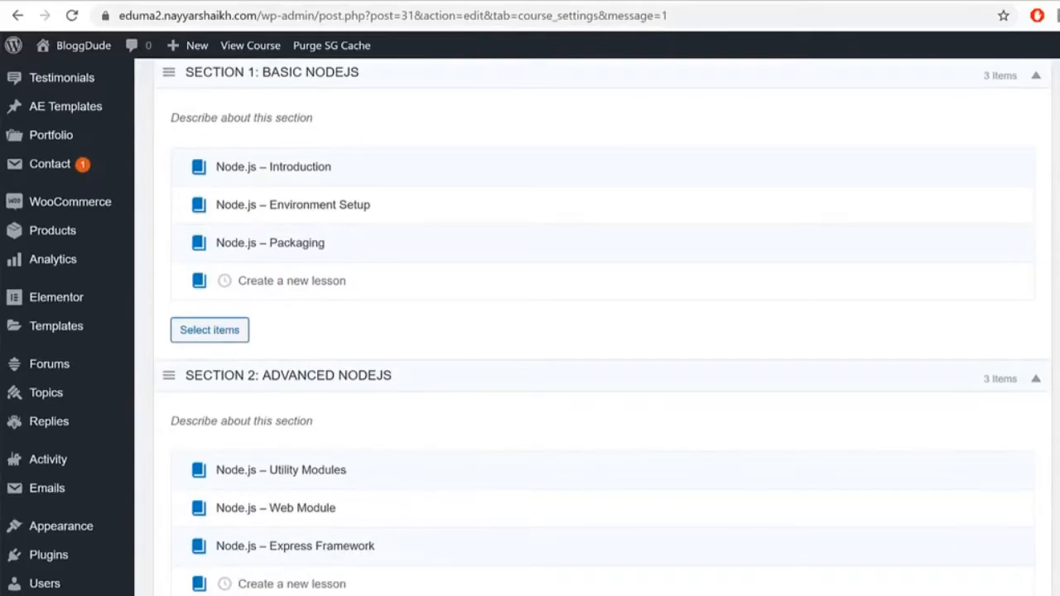
scroll(601, 327, down, 5)
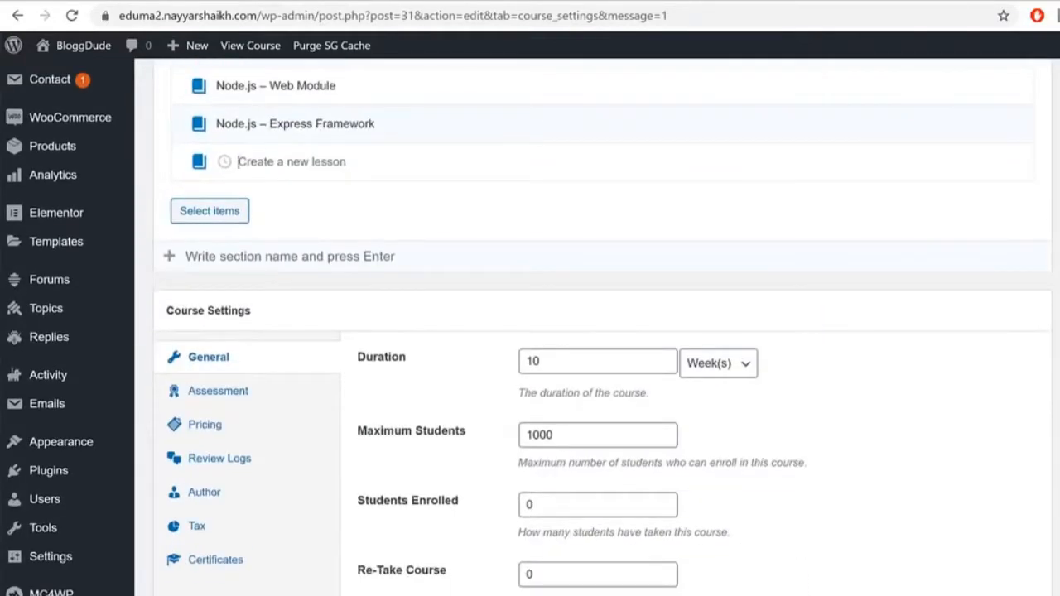
scroll(206, 403, up, 2)
scroll(206, 403, down, 3)
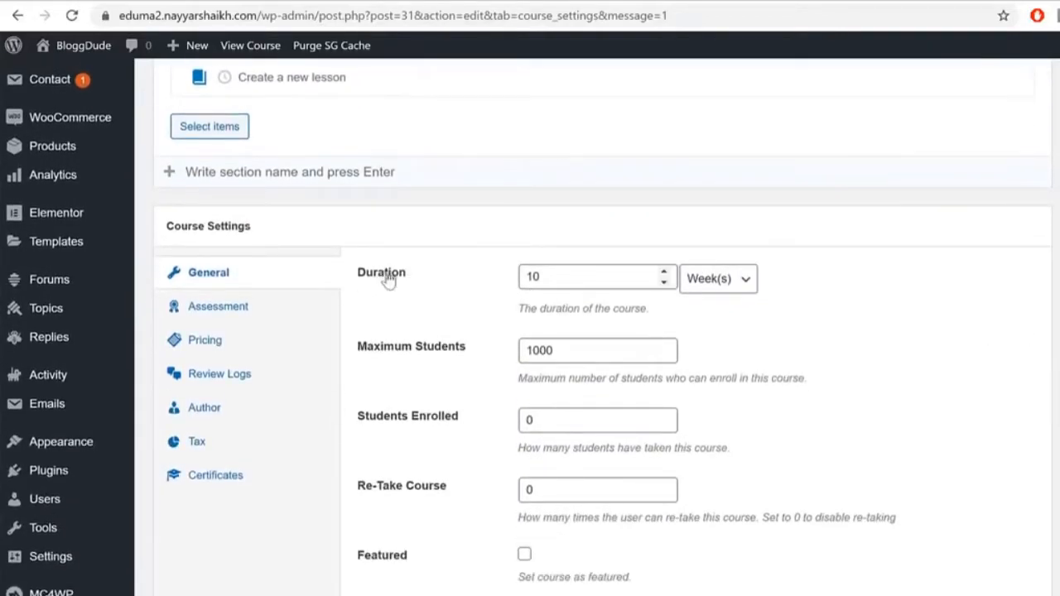
click(549, 275)
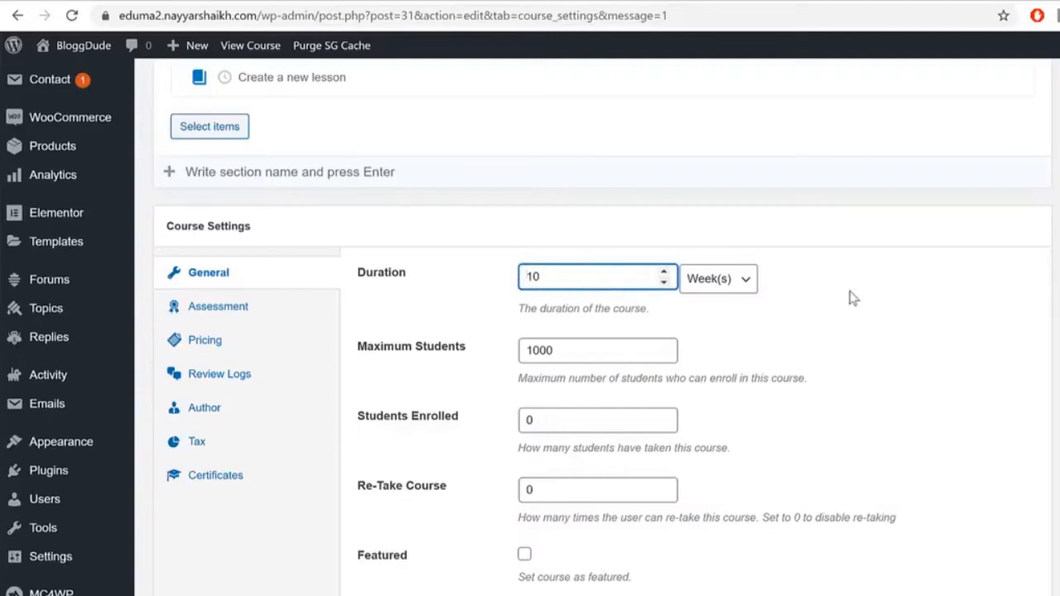
drag(384, 348, 486, 353)
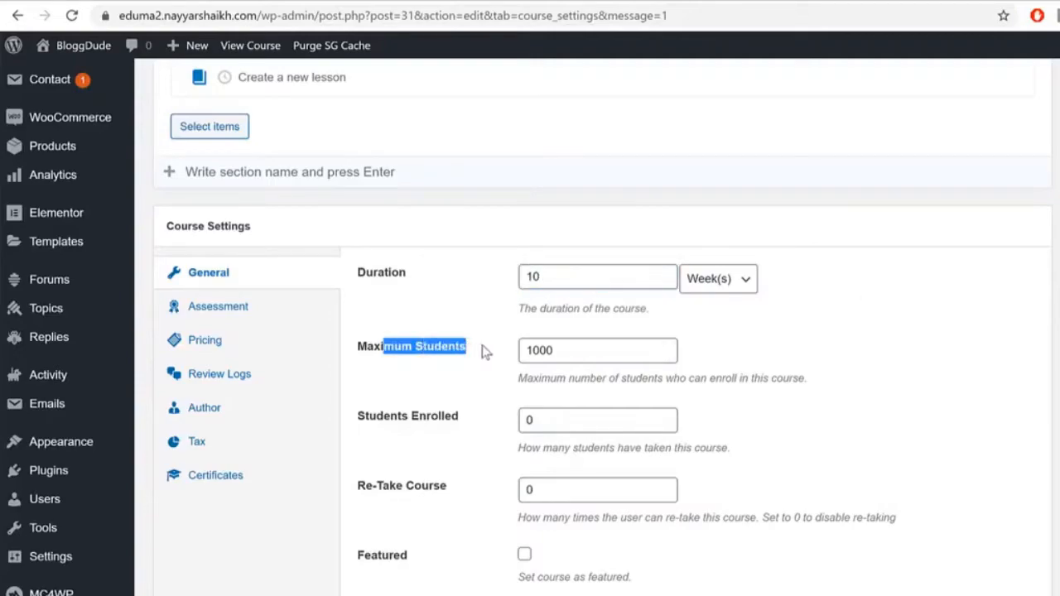
drag(603, 355, 362, 369)
click(607, 356)
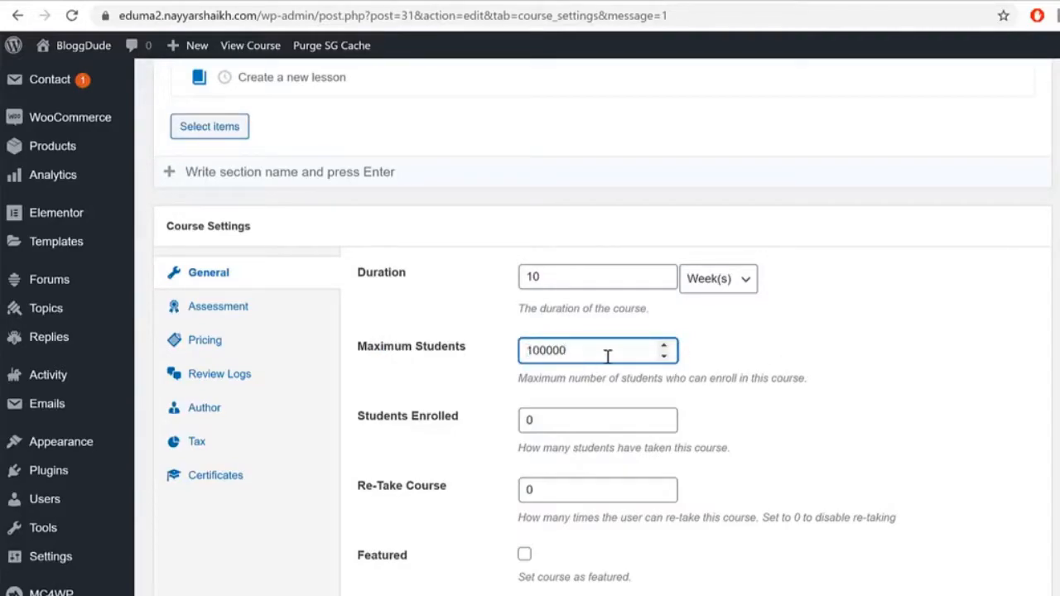
key(Tab)
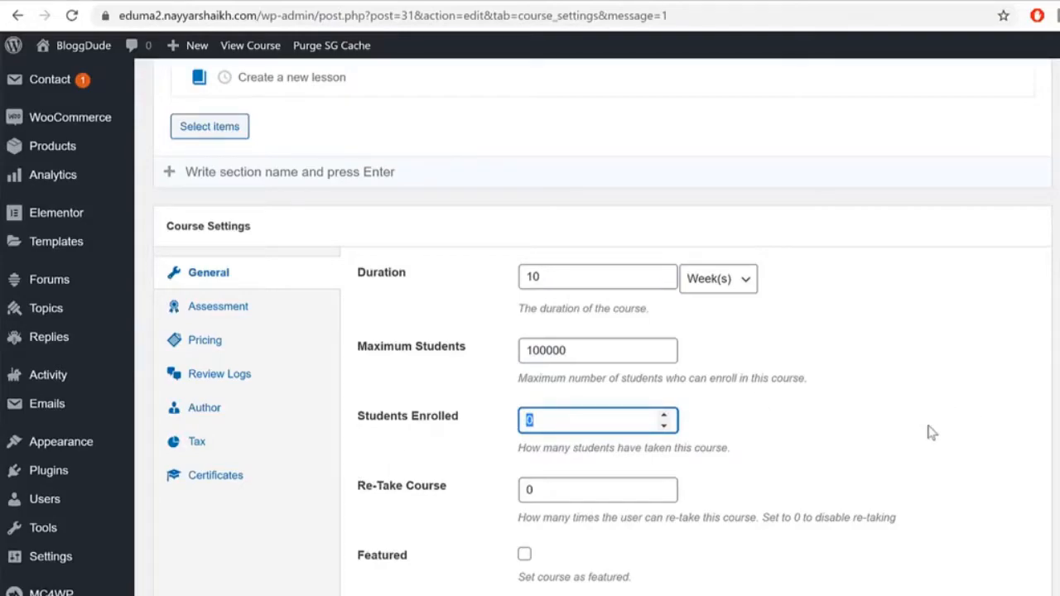
Step: Mark the course Featured, leaving Block Lessons turned off
scroll(935, 431, down, 2)
click(524, 386)
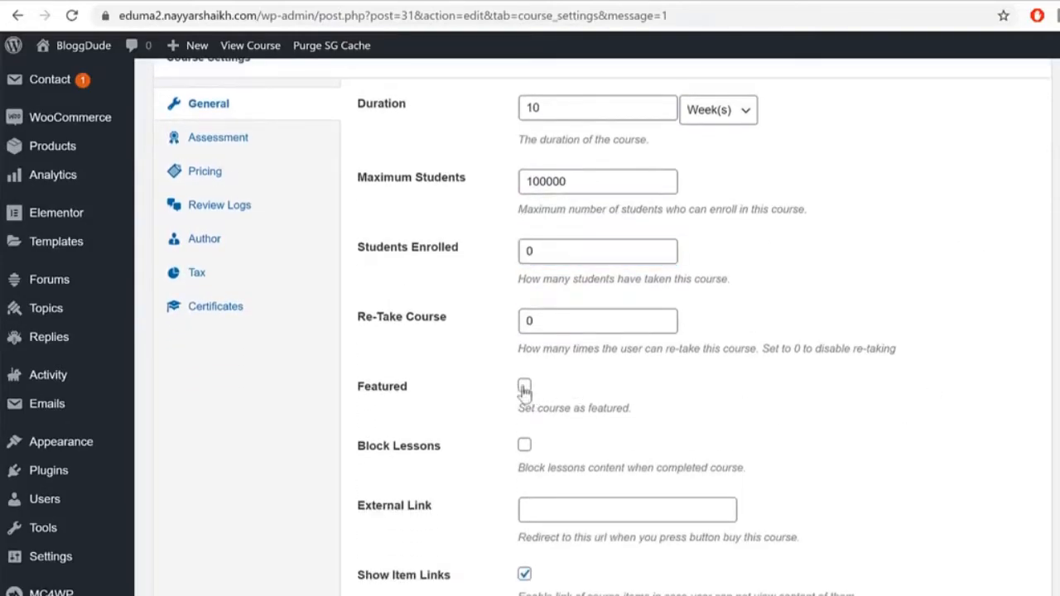
drag(365, 389, 380, 399)
drag(441, 447, 402, 444)
triple_click(361, 457)
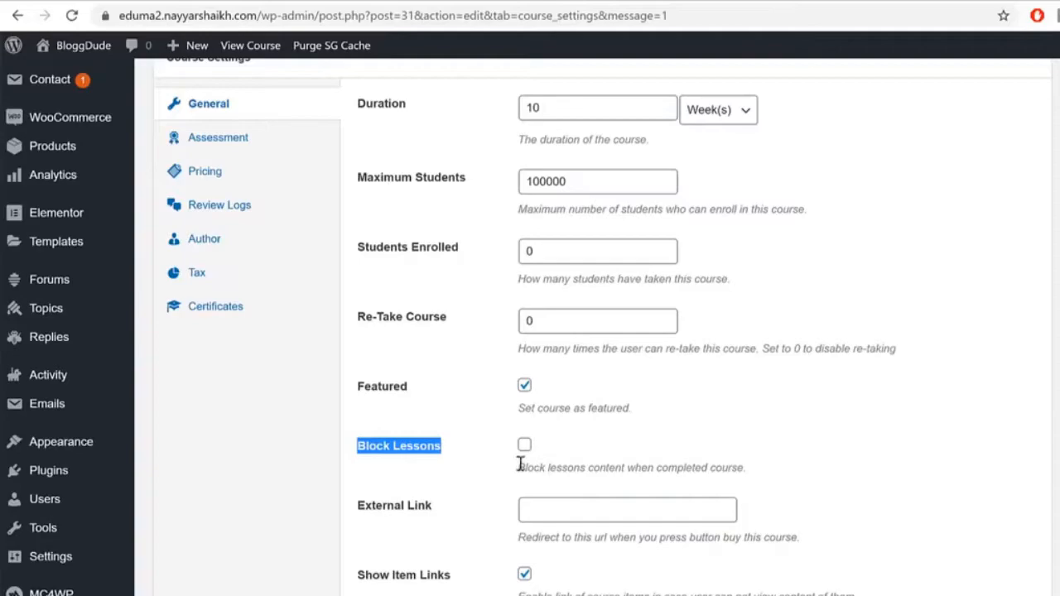
click(433, 460)
click(433, 460)
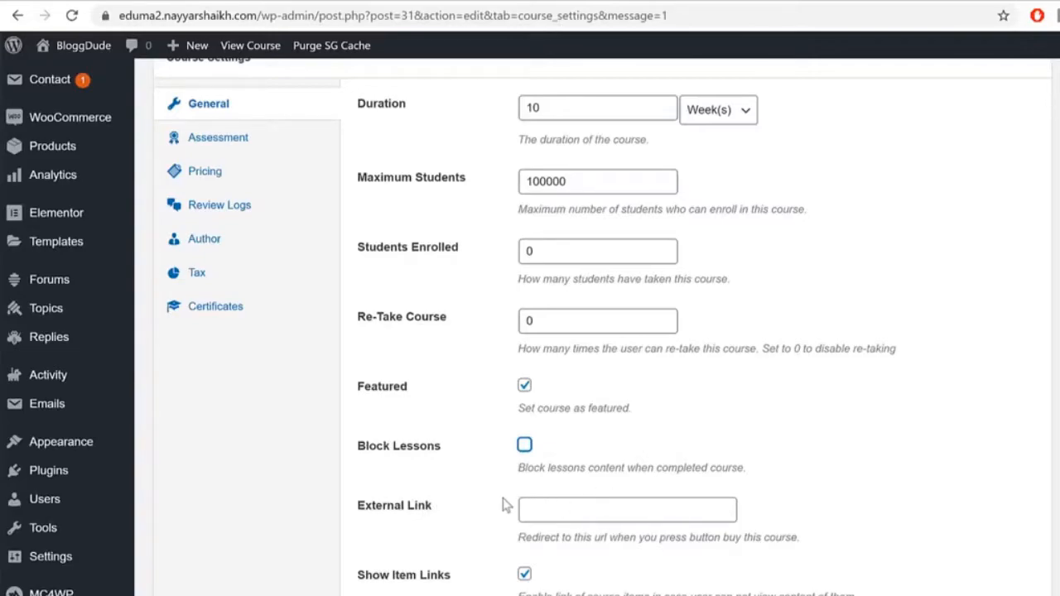
Step: Change Duration Info from 50 hours to 3 hours
scroll(471, 386, down, 2)
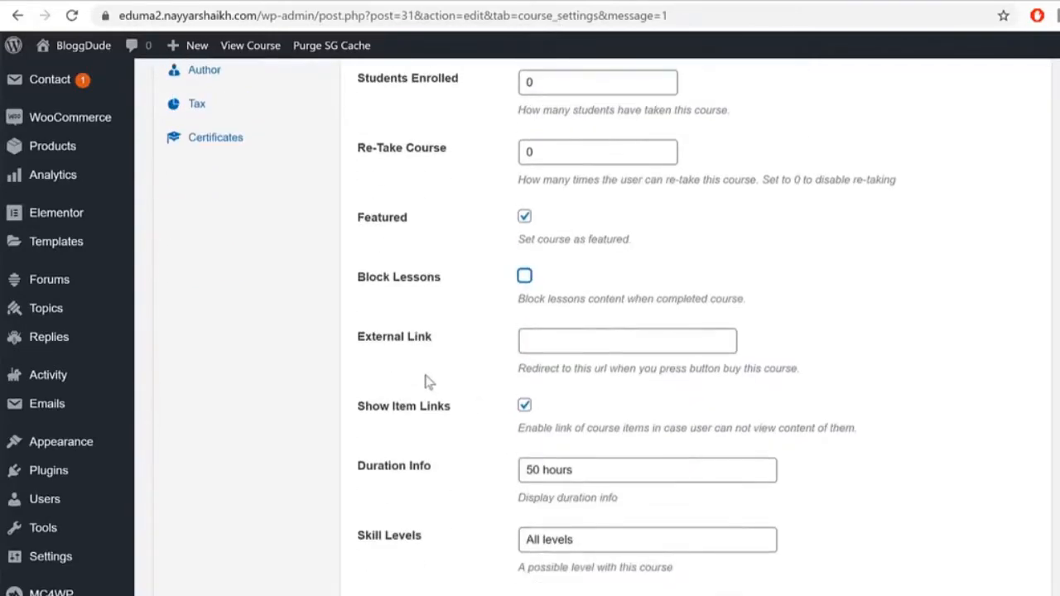
drag(454, 407, 377, 414)
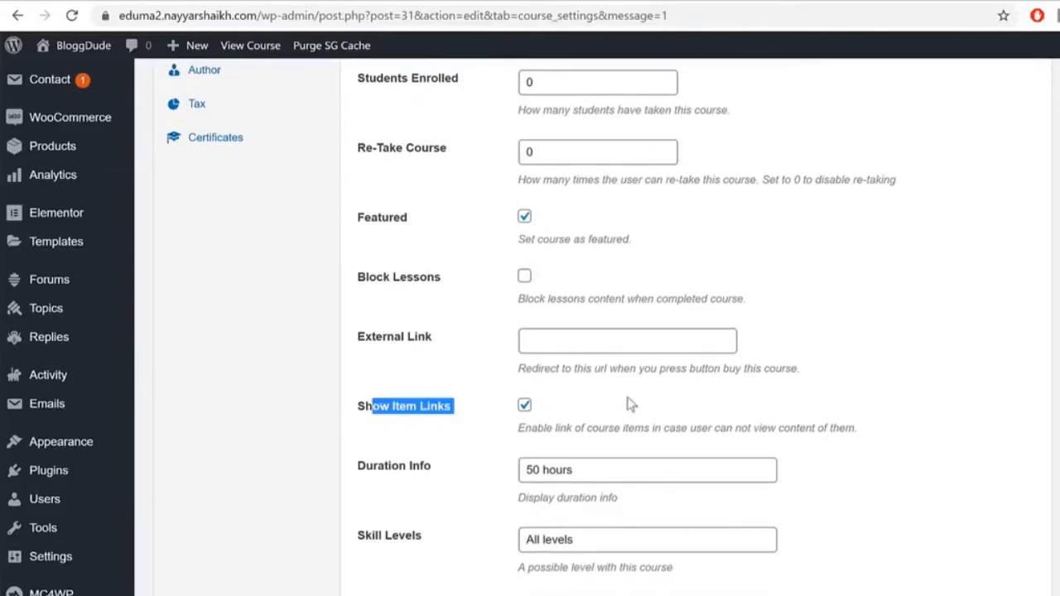
scroll(780, 417, down, 1)
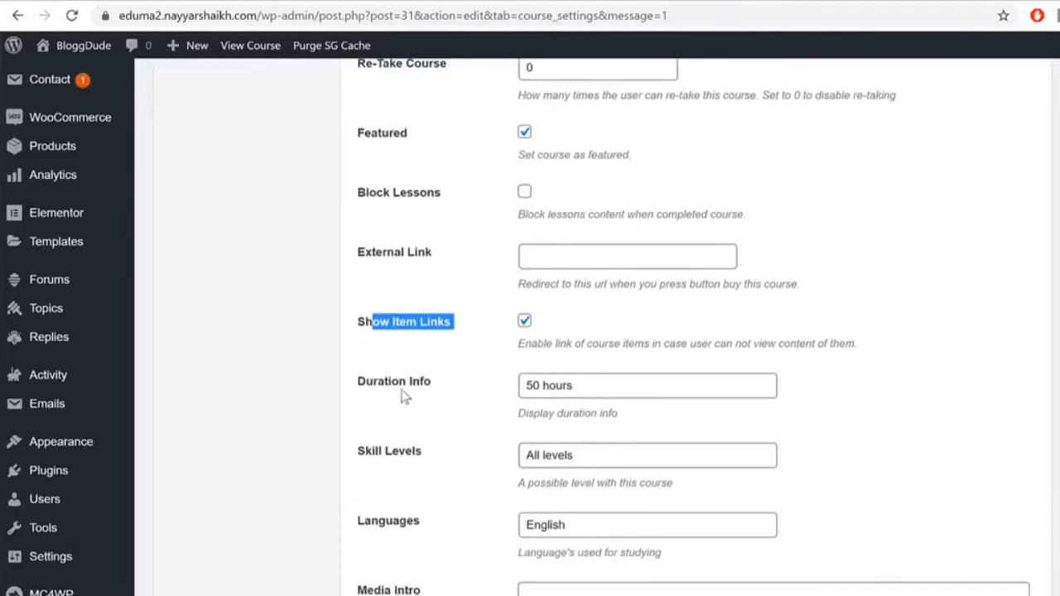
click(352, 396)
drag(433, 387, 372, 390)
click(363, 393)
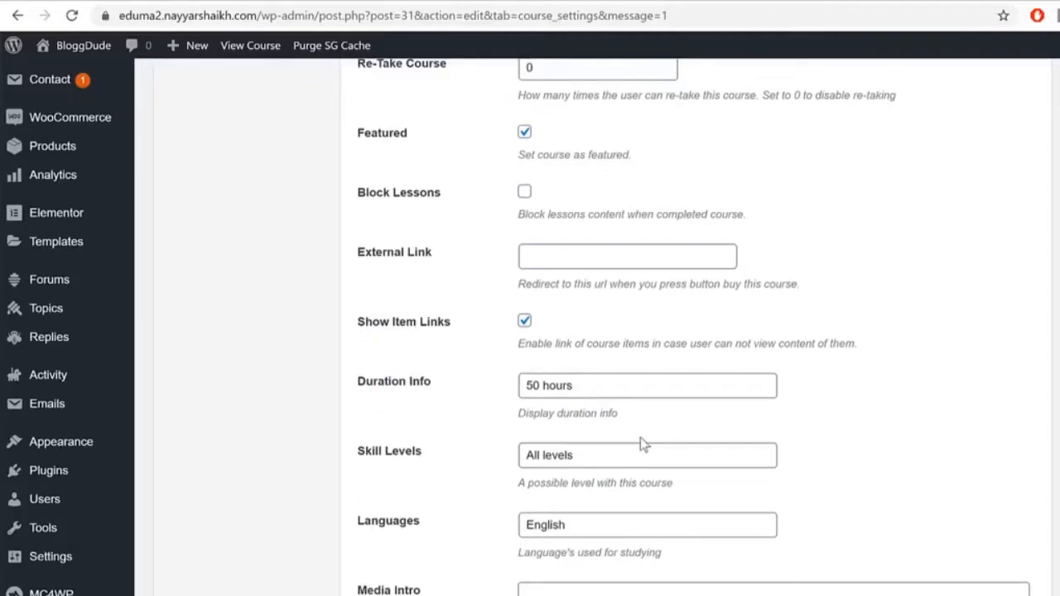
drag(537, 387, 500, 389)
scroll(468, 214, up, 8)
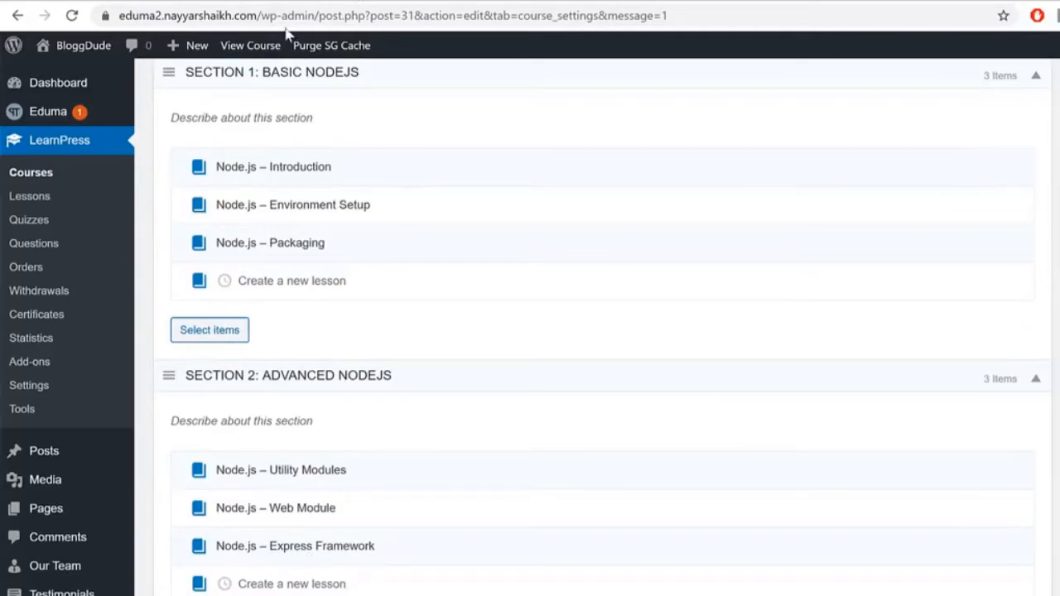
scroll(663, 426, down, 10)
scroll(673, 434, down, 2)
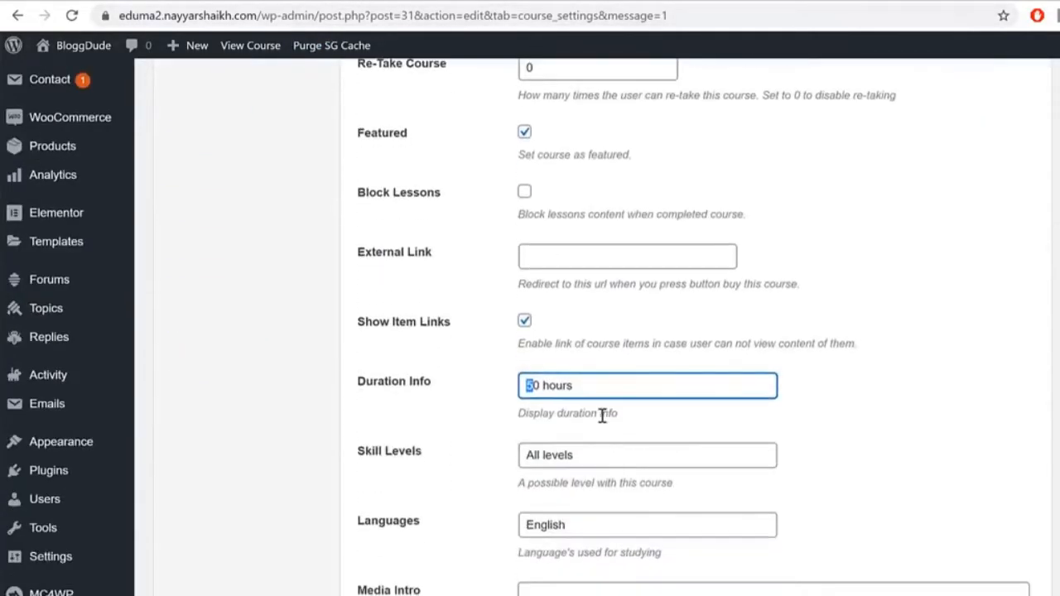
key(Delete)
key(Delete)
text(3)
click(418, 388)
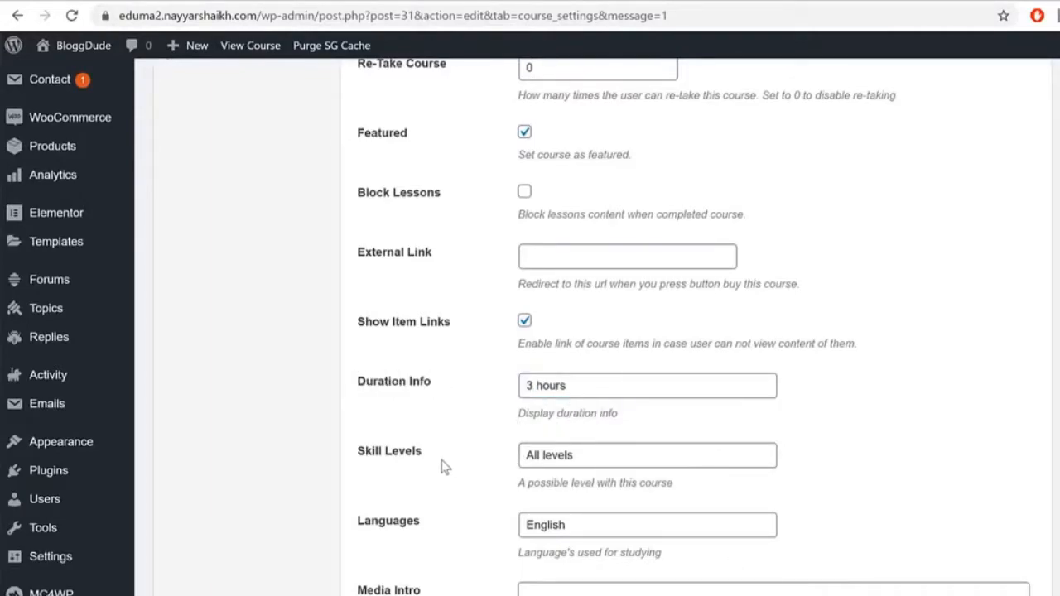
Step: Confirm the All levels and English settings, then open the Assessment settings
drag(633, 461, 449, 480)
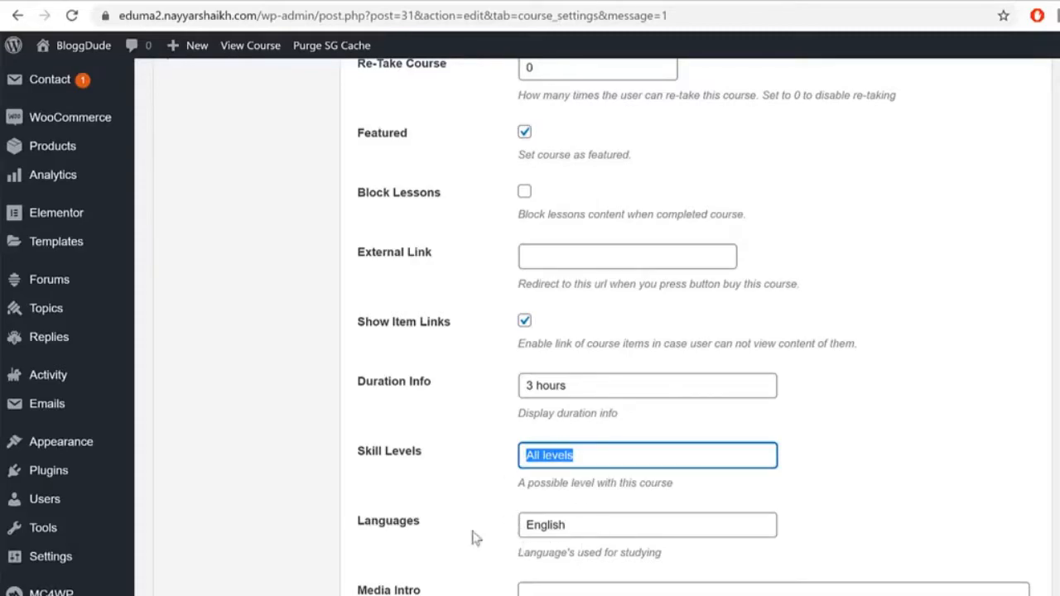
drag(574, 521, 393, 525)
click(535, 591)
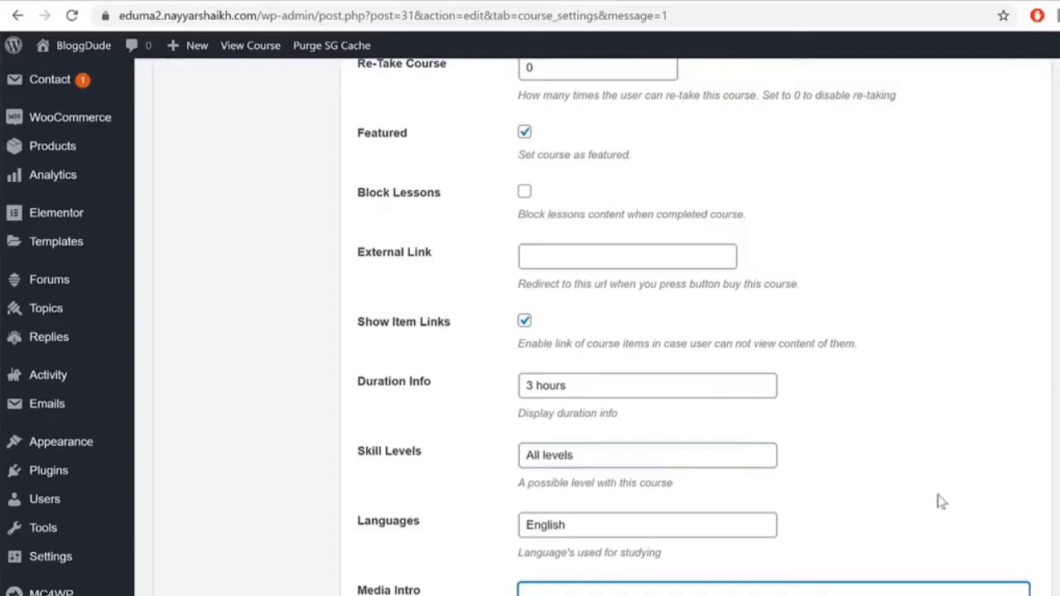
scroll(948, 508, up, 6)
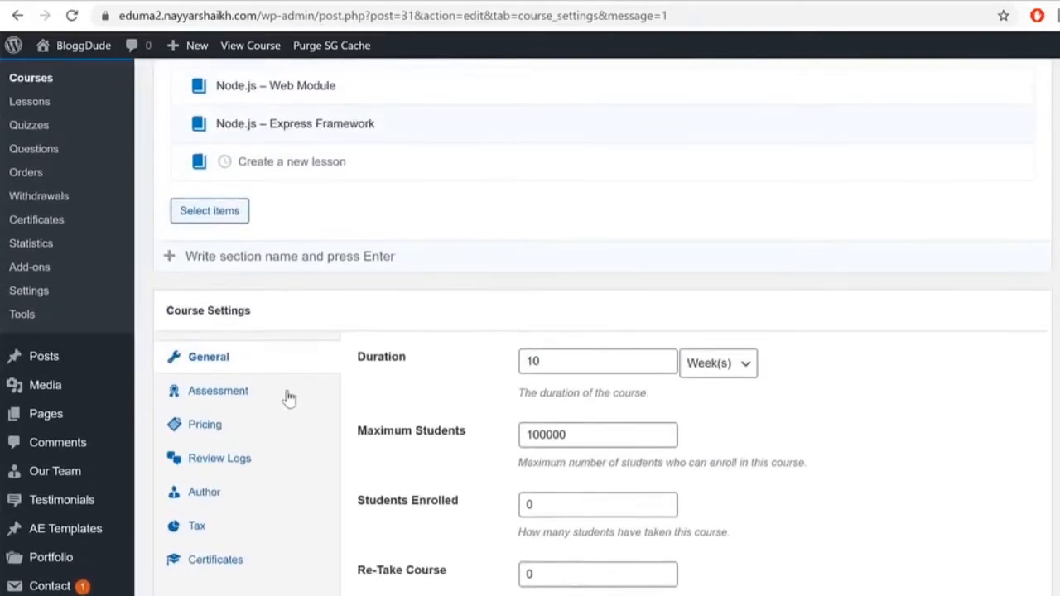
click(273, 401)
drag(485, 365, 354, 360)
Step: Try the Course Result evaluation options: final quiz, quiz results, and quizzes passed
click(354, 360)
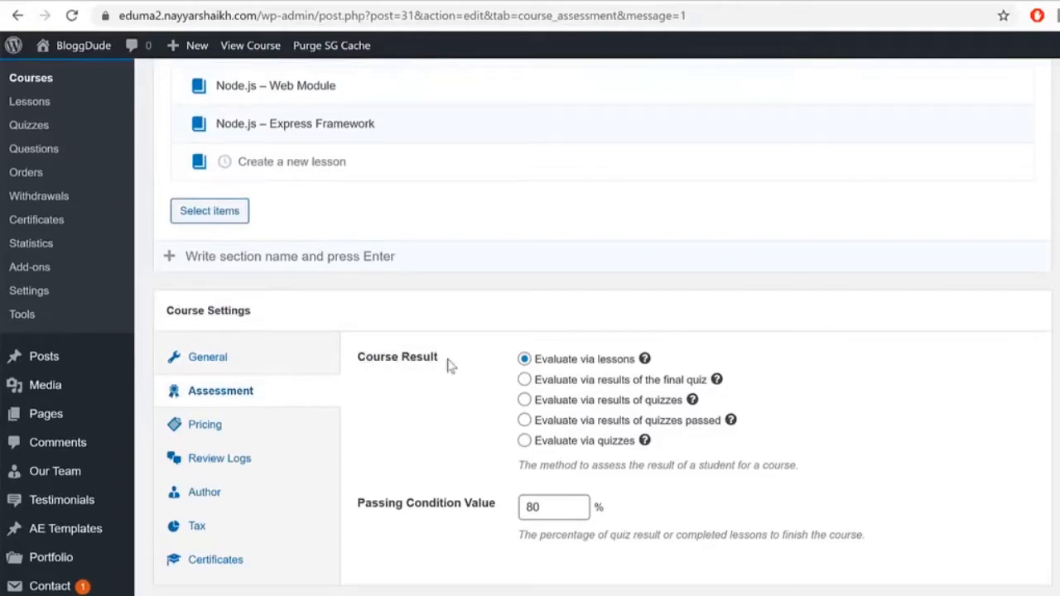
drag(541, 362, 612, 378)
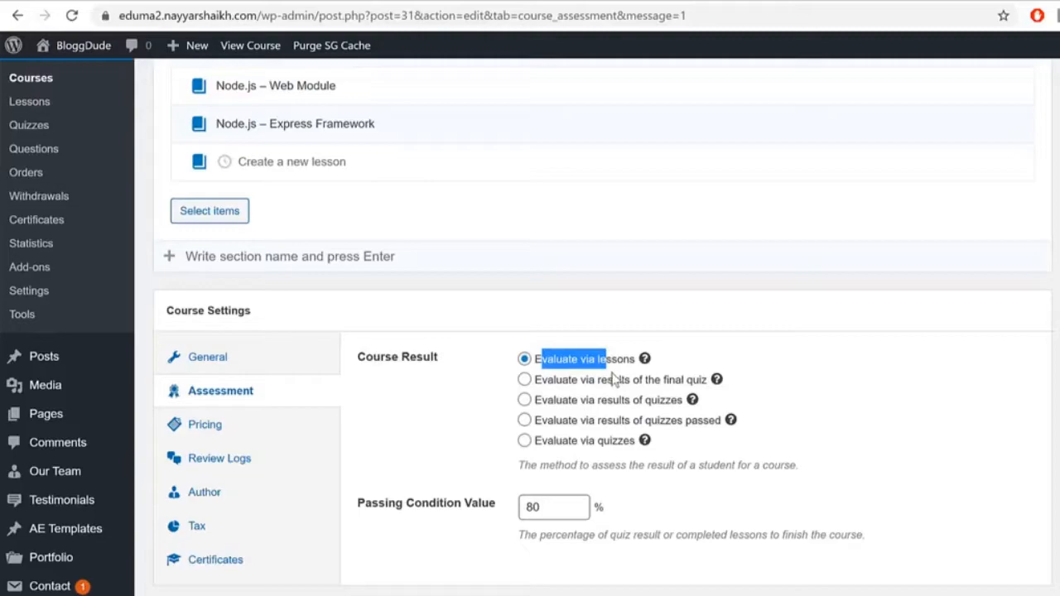
click(613, 383)
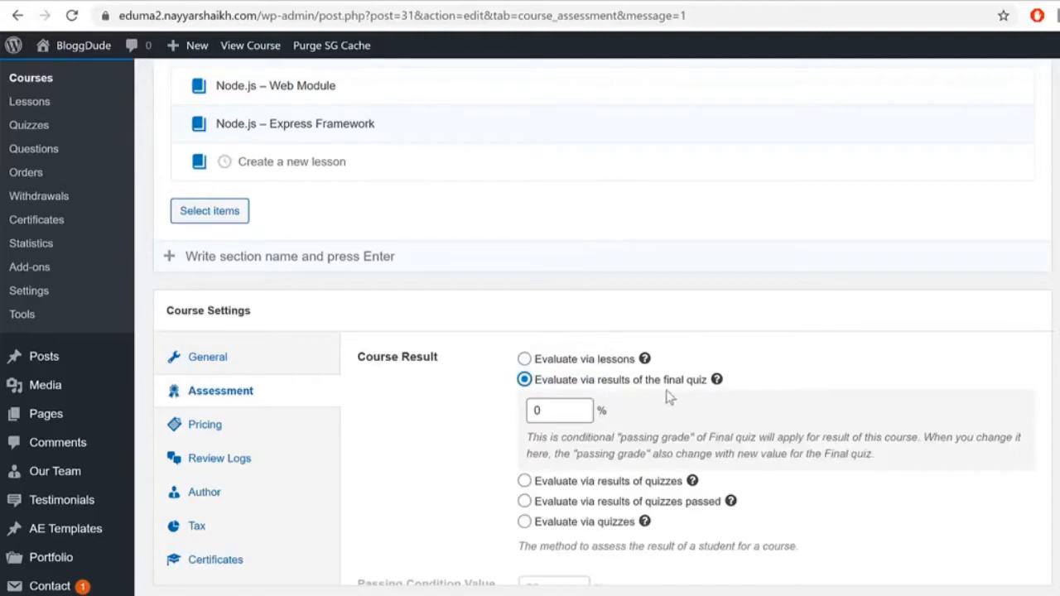
click(582, 482)
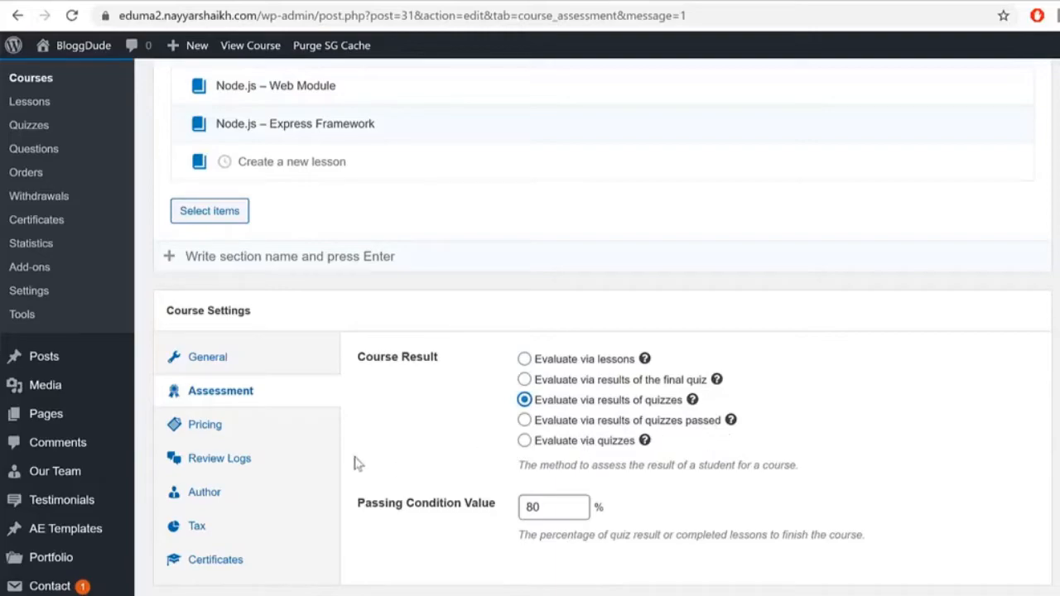
click(619, 422)
mouse_move(643, 446)
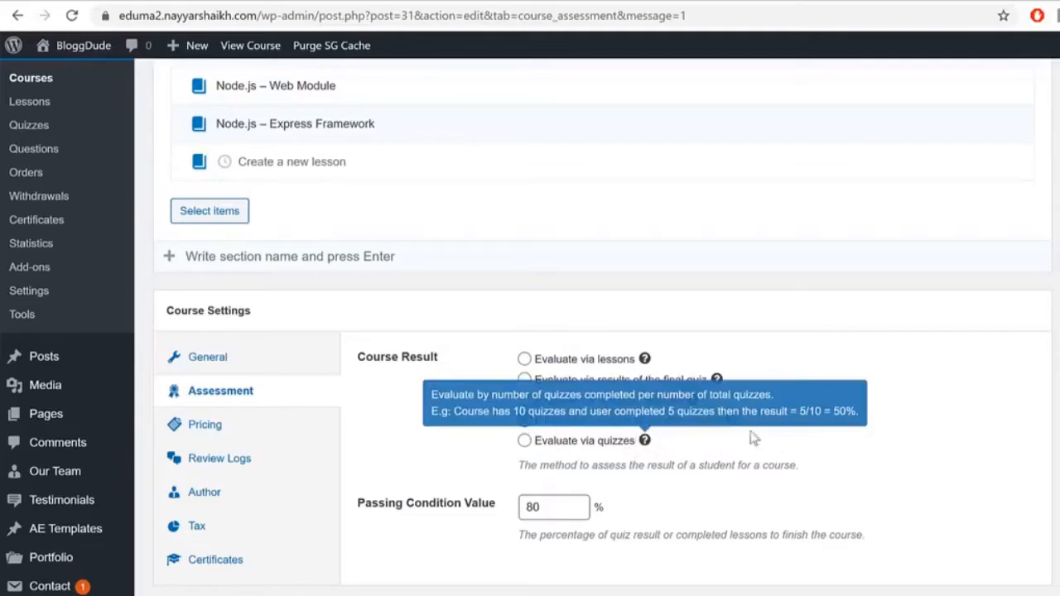
Step: Evaluate the course via the final quiz result with an 80% passing grade, then open Pricing
drag(370, 506, 466, 515)
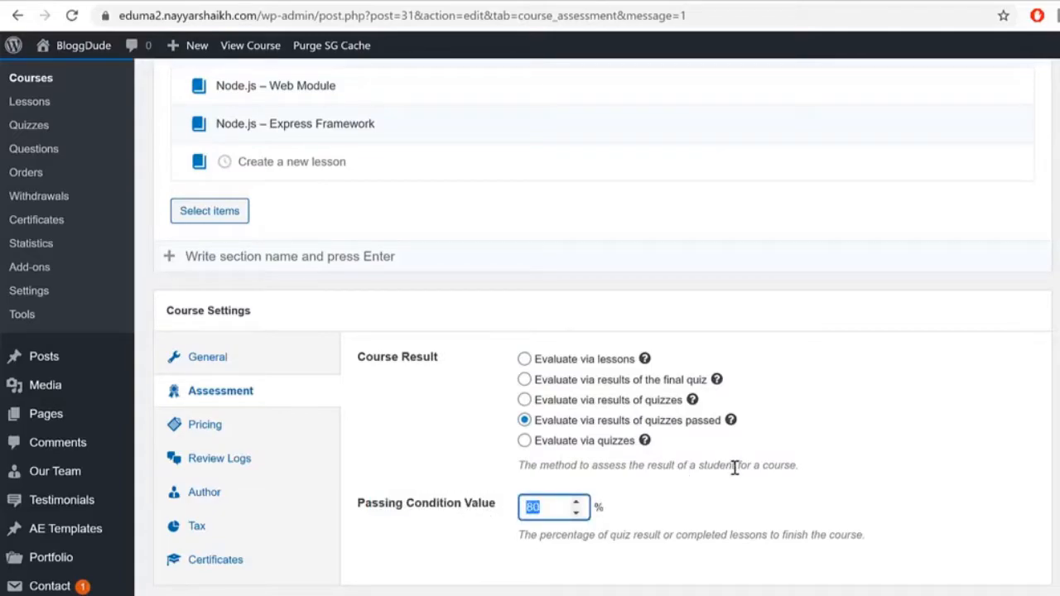
click(628, 394)
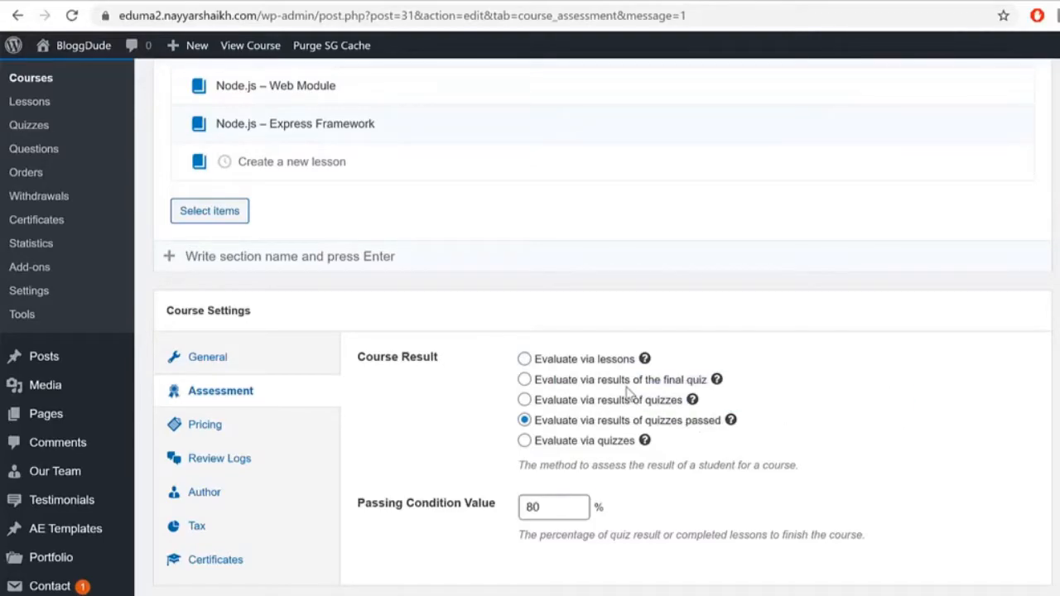
click(617, 386)
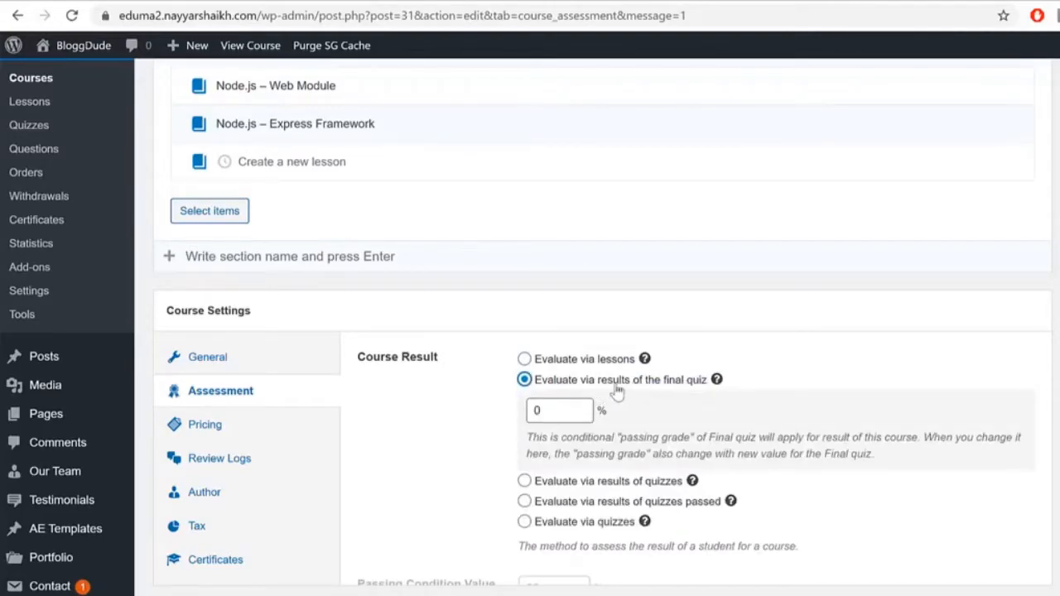
scroll(807, 435, down, 2)
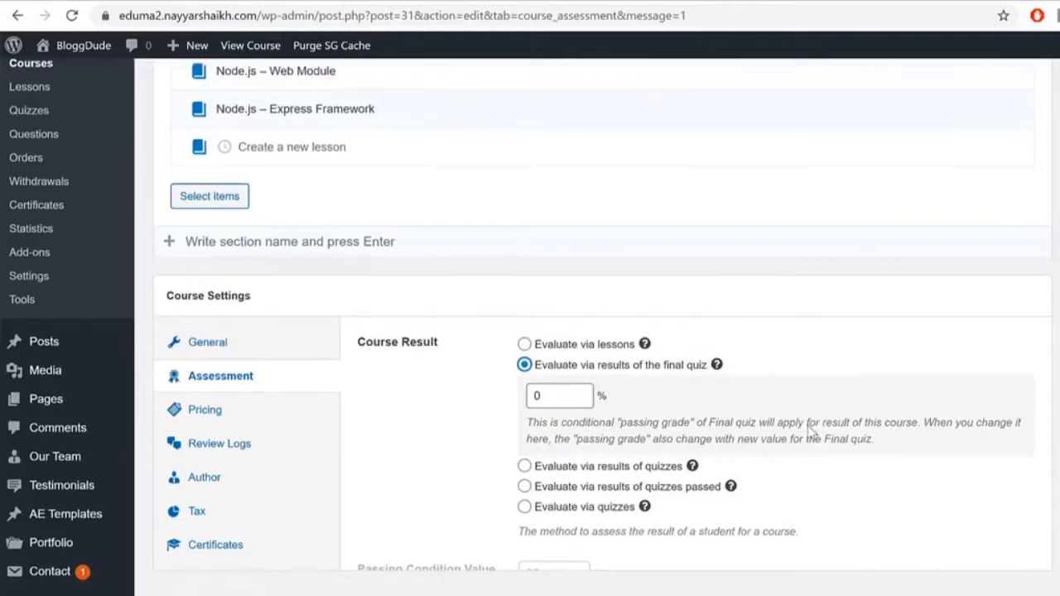
double_click(565, 242)
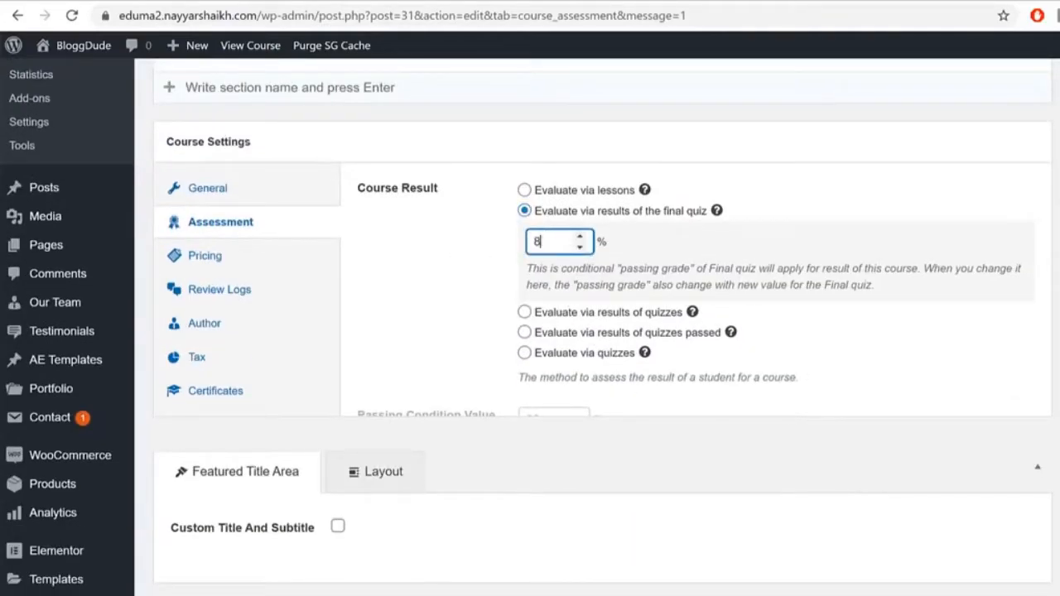
click(206, 256)
Step: Set the course price to 100 and the sale price to 50
click(582, 189)
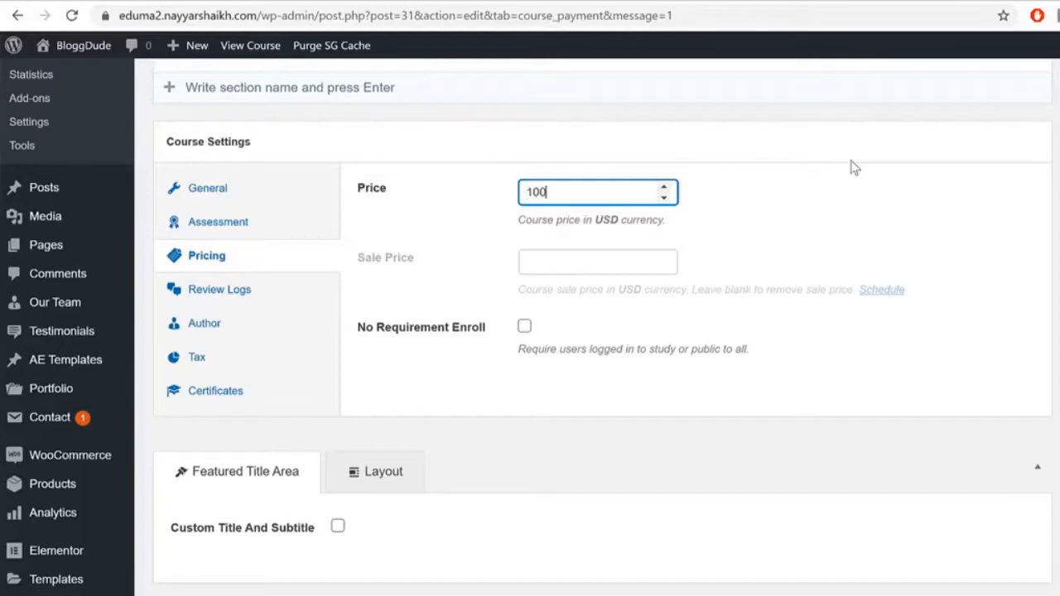
key(Tab)
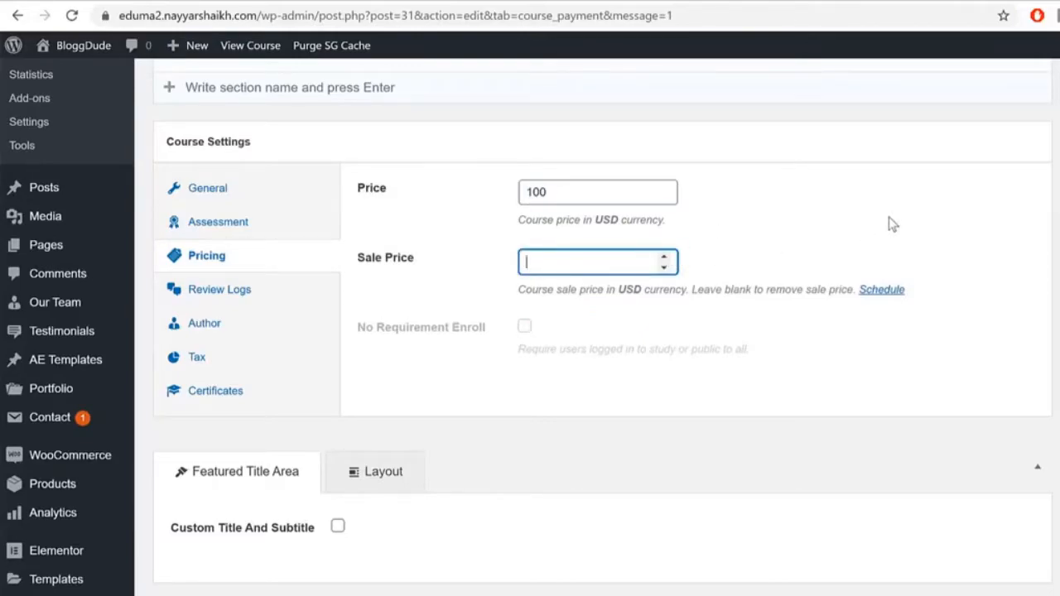
text(50)
click(867, 224)
Step: Schedule the sale to run from March 24, 2020 to April 30, 2020
click(880, 290)
click(623, 330)
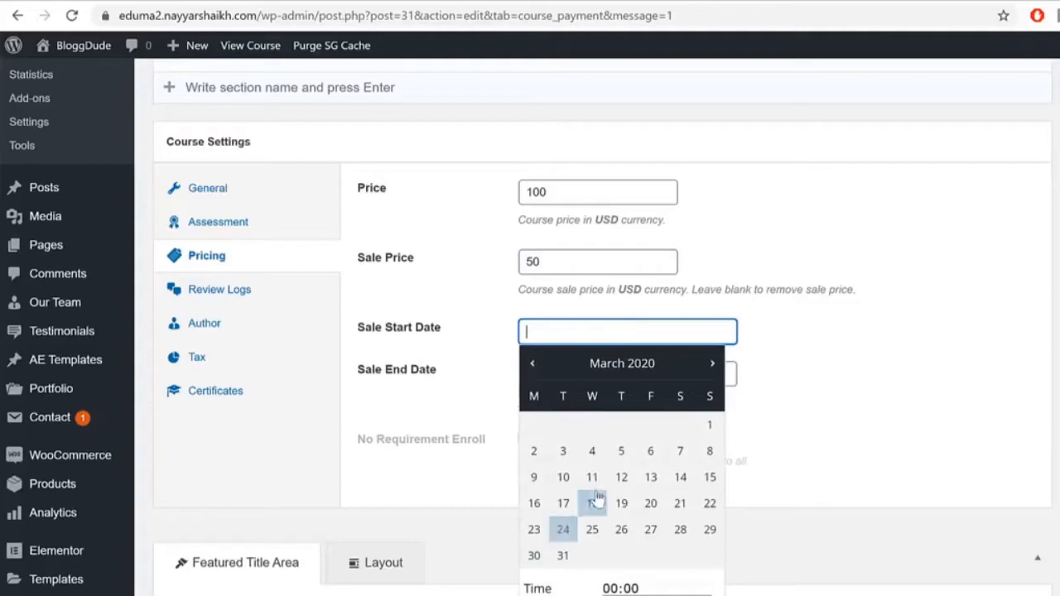
click(565, 534)
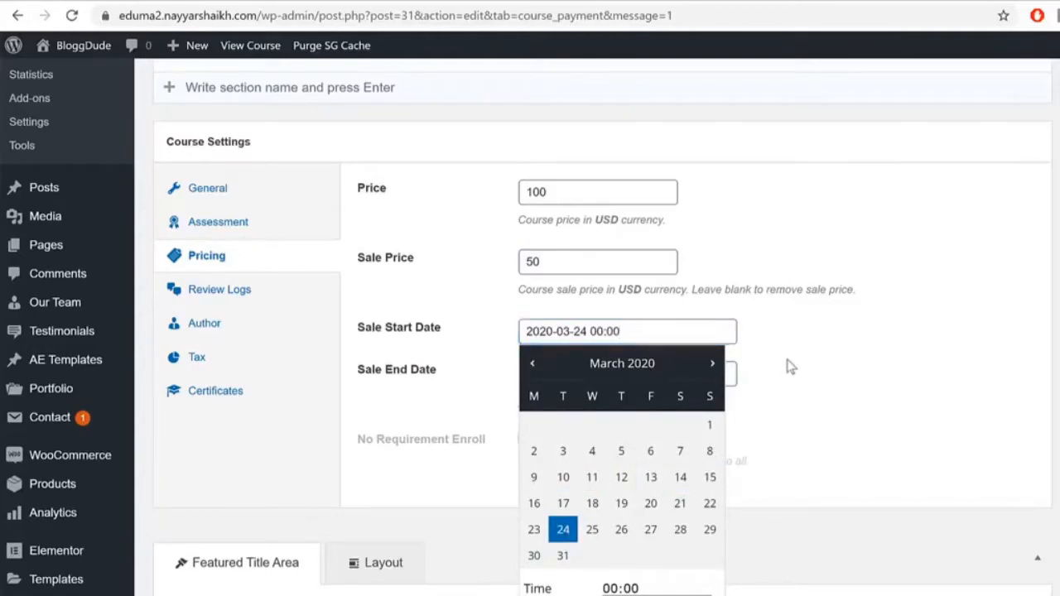
click(716, 374)
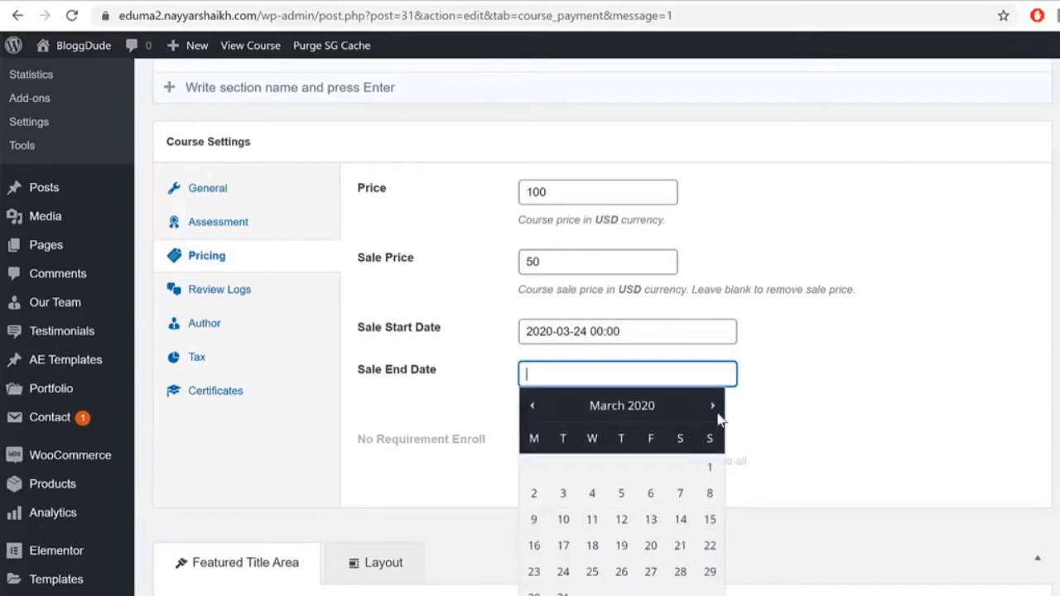
click(712, 406)
click(619, 571)
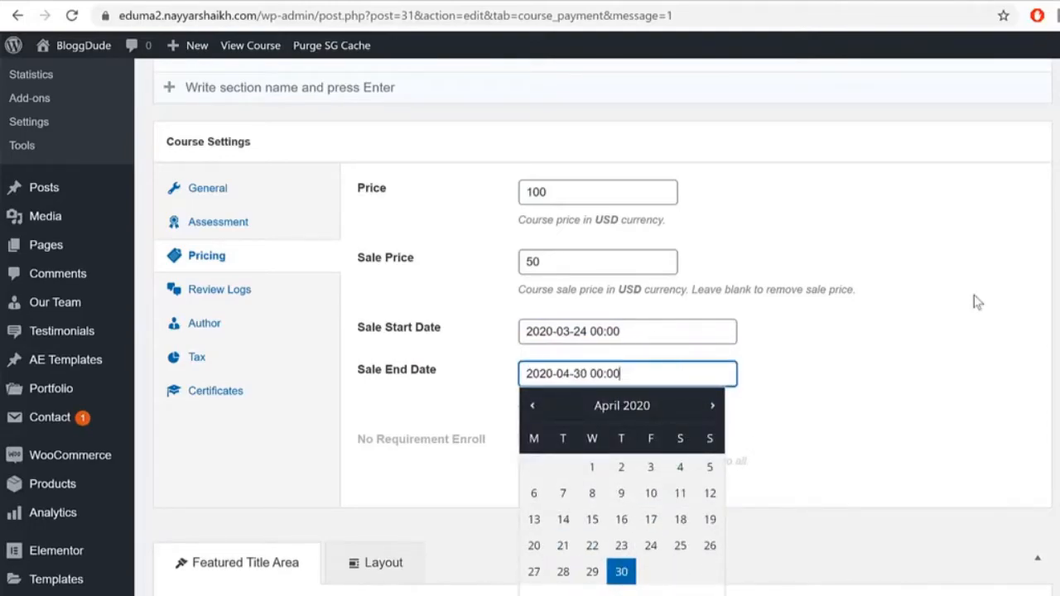
click(977, 302)
drag(561, 254, 447, 257)
click(686, 410)
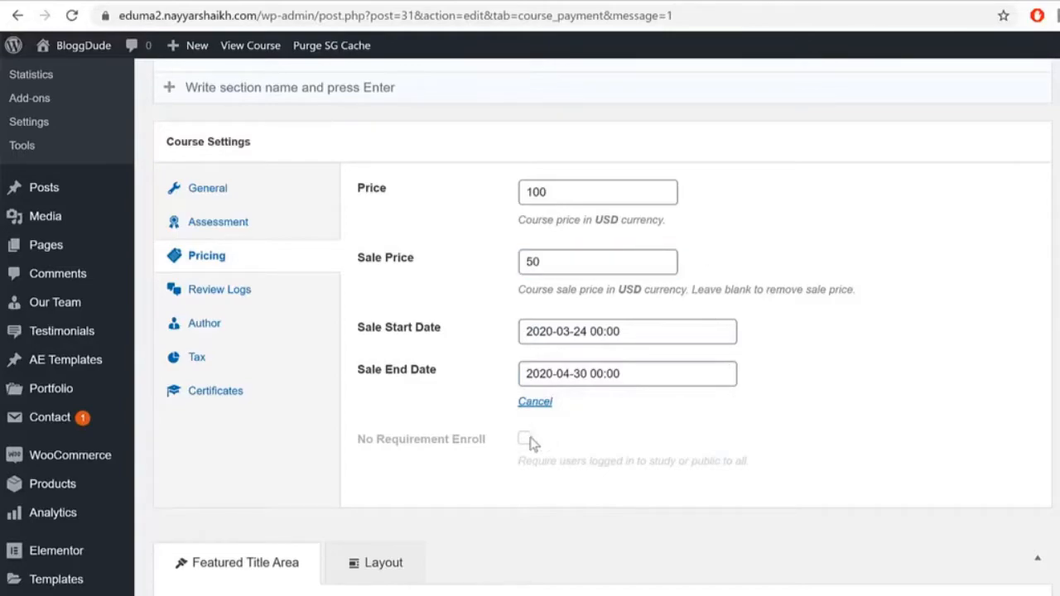
Step: Check Review Logs and Author settings, trying a co-instructor search for 'jo' without adding anyone
click(227, 292)
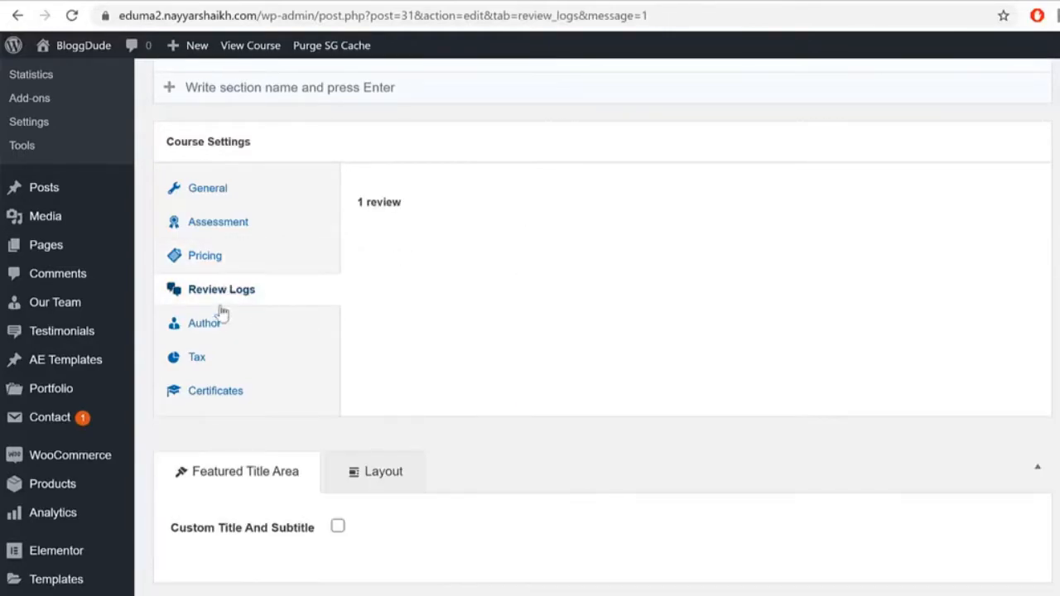
click(218, 325)
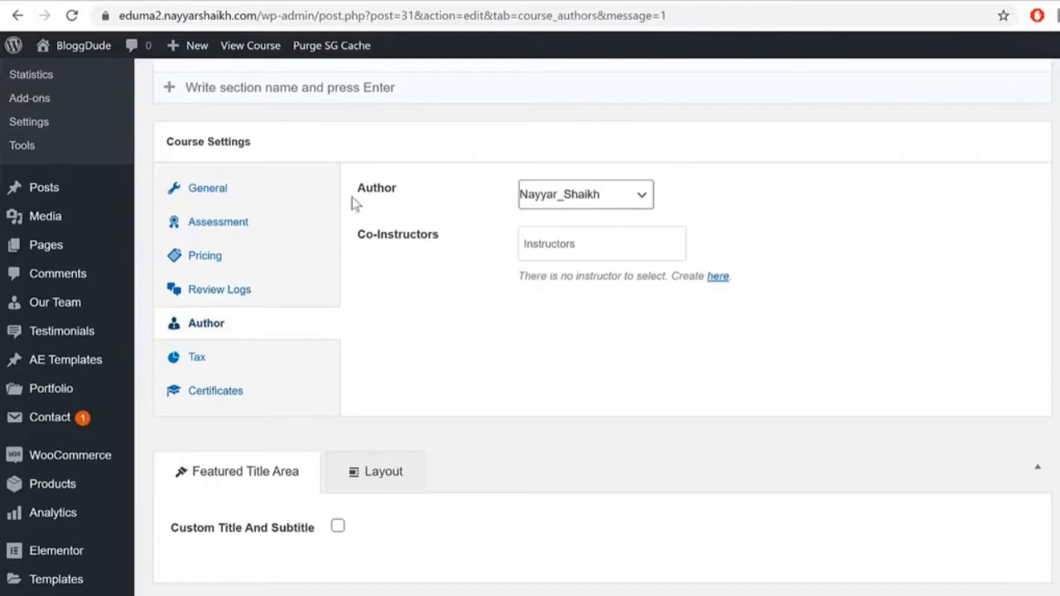
click(604, 248)
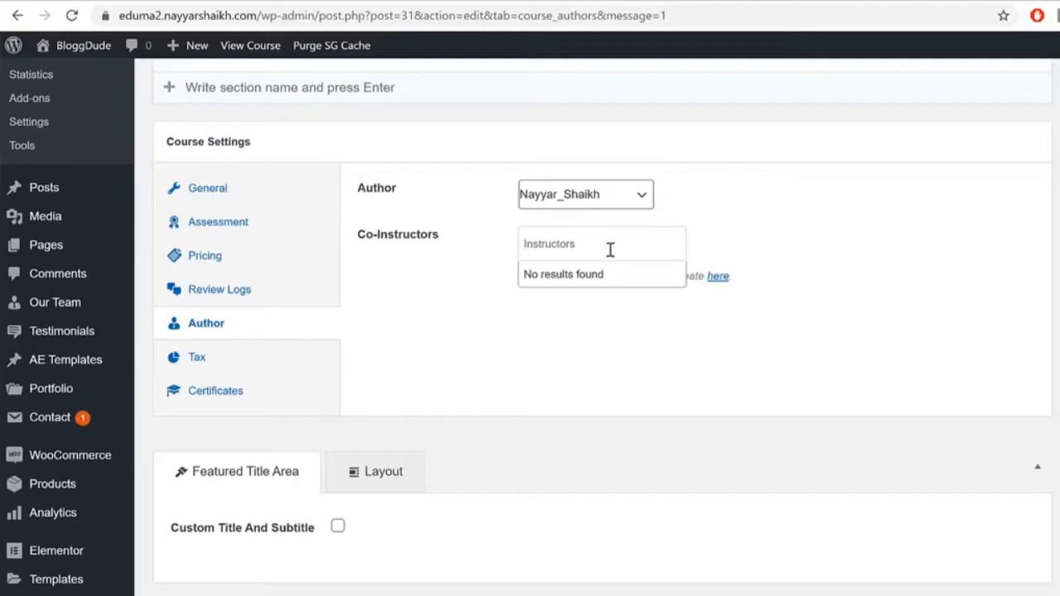
text(john)
click(903, 232)
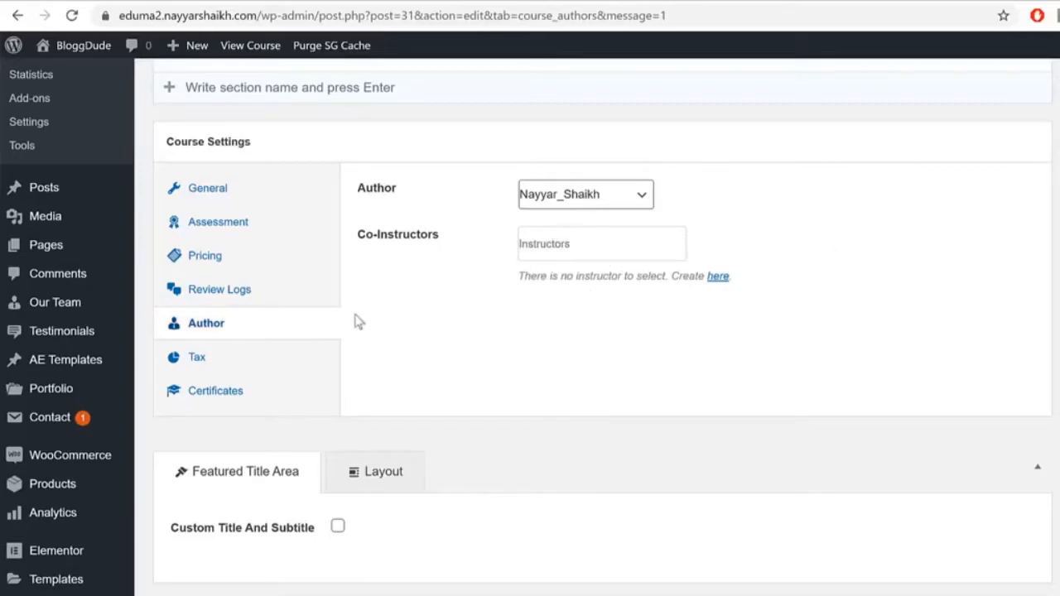
Step: Set the course's Enable Taxes to follow the Global setting, then view the Certificates options
click(242, 365)
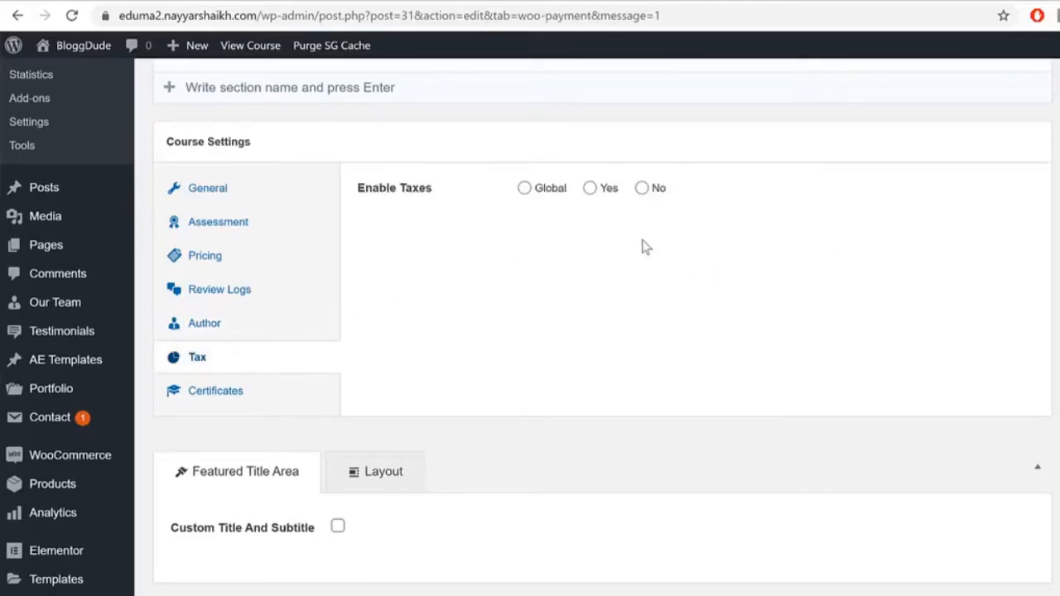
click(603, 198)
click(548, 197)
click(284, 402)
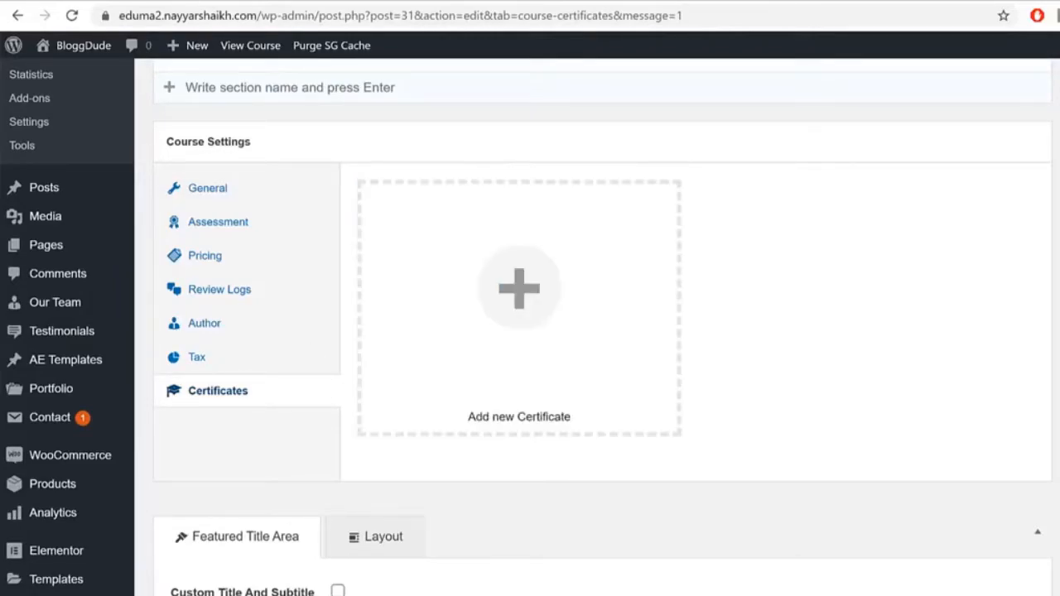
scroll(602, 331, down, 6)
scroll(601, 331, up, 11)
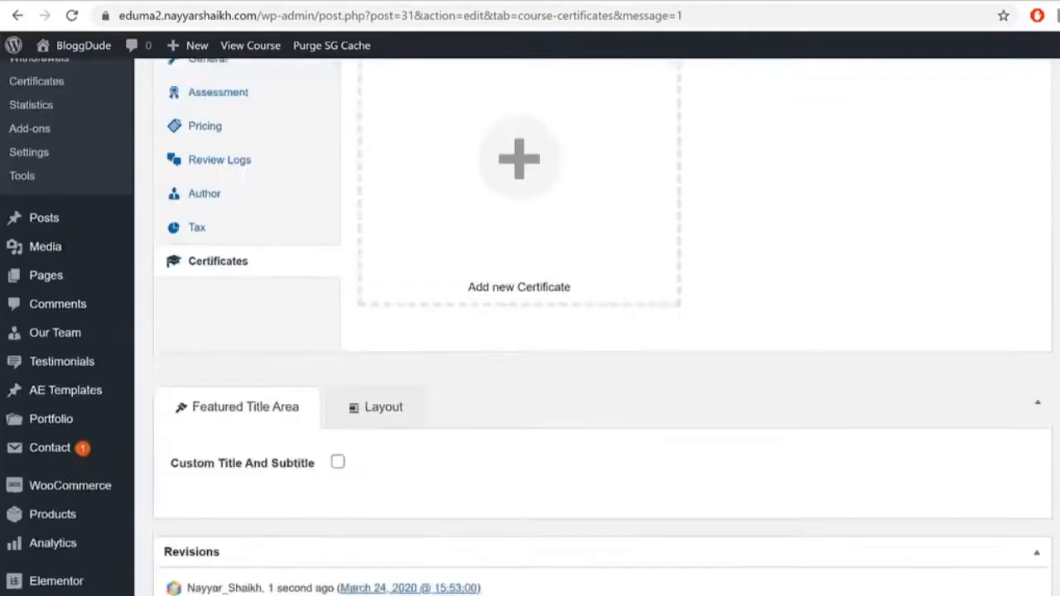
scroll(602, 331, up, 15)
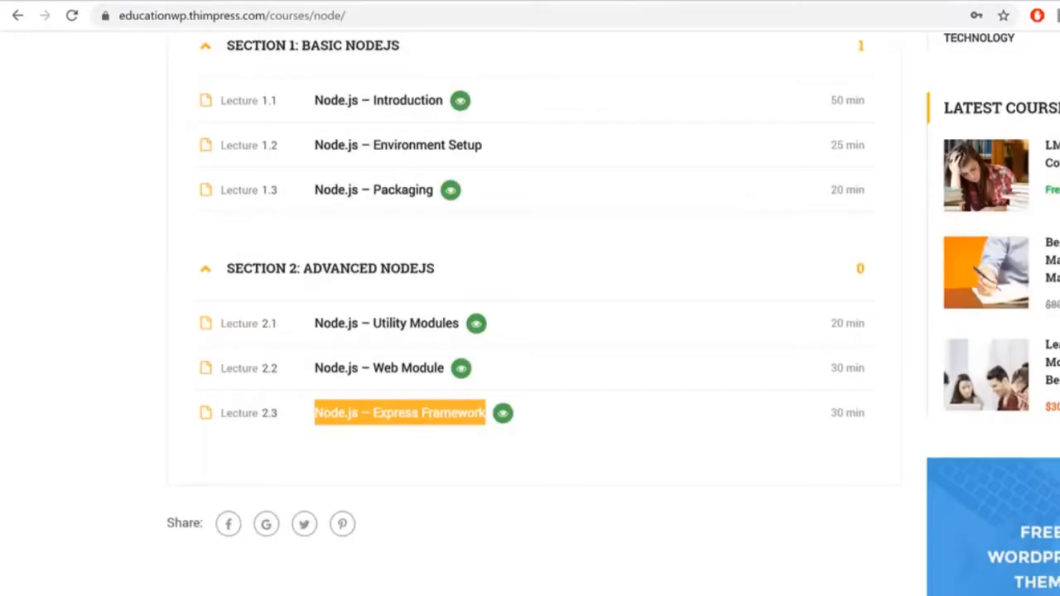
scroll(1045, 232, up, 10)
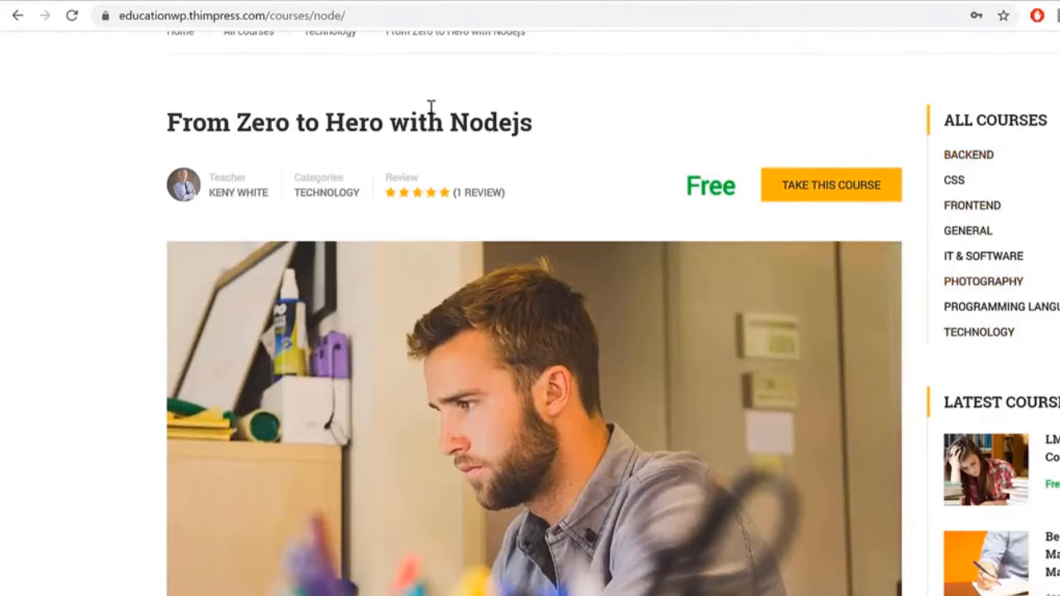
drag(532, 124, 182, 124)
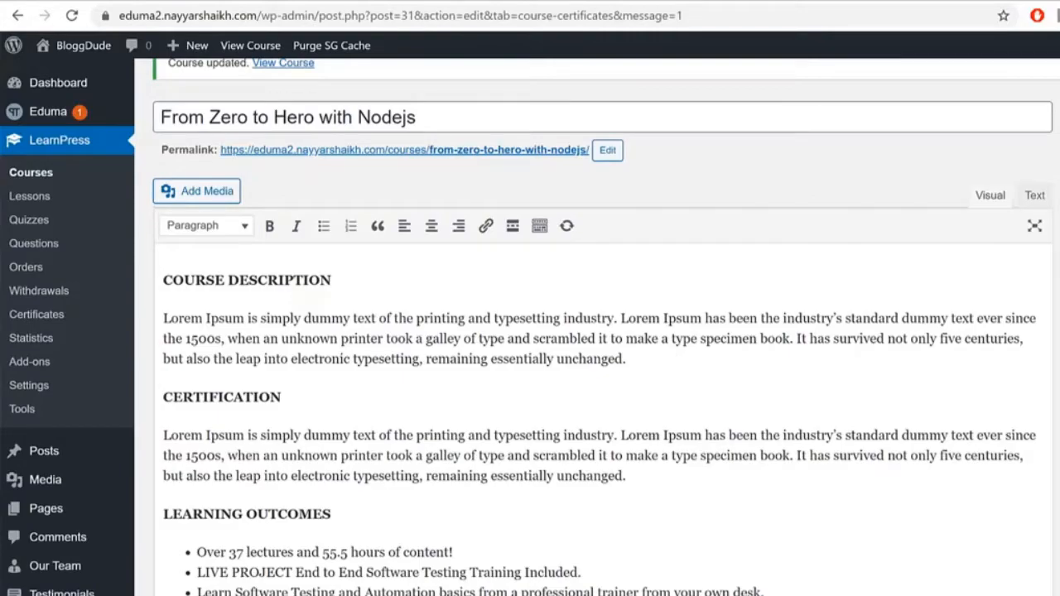
Step: Scroll down the course edit screen to look over the featured image area
scroll(530, 331, down, 6)
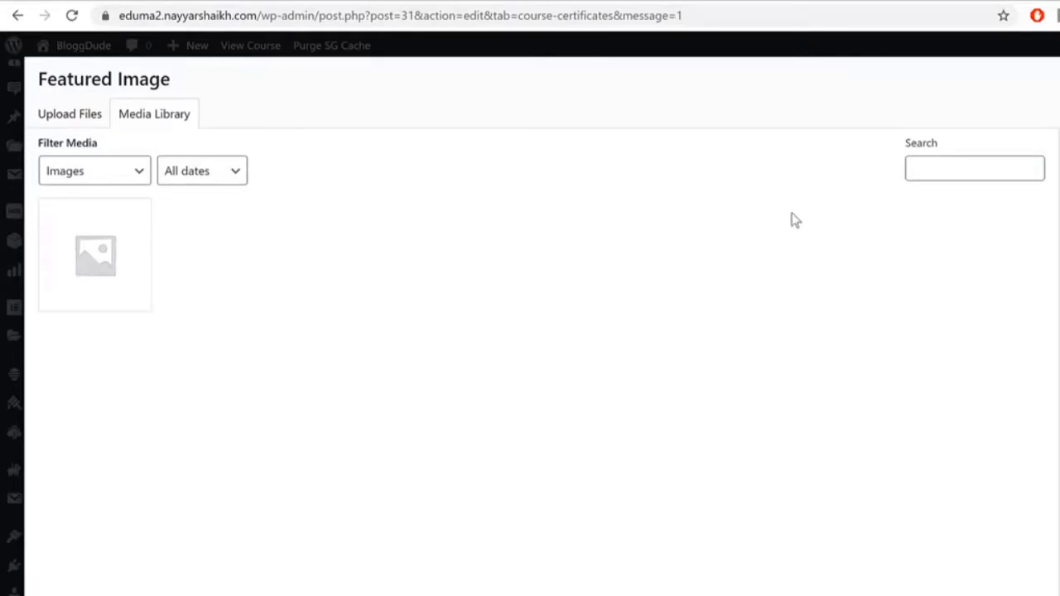
Step: Go to bloggdude.com in a new browser tab
key(ctrl+t)
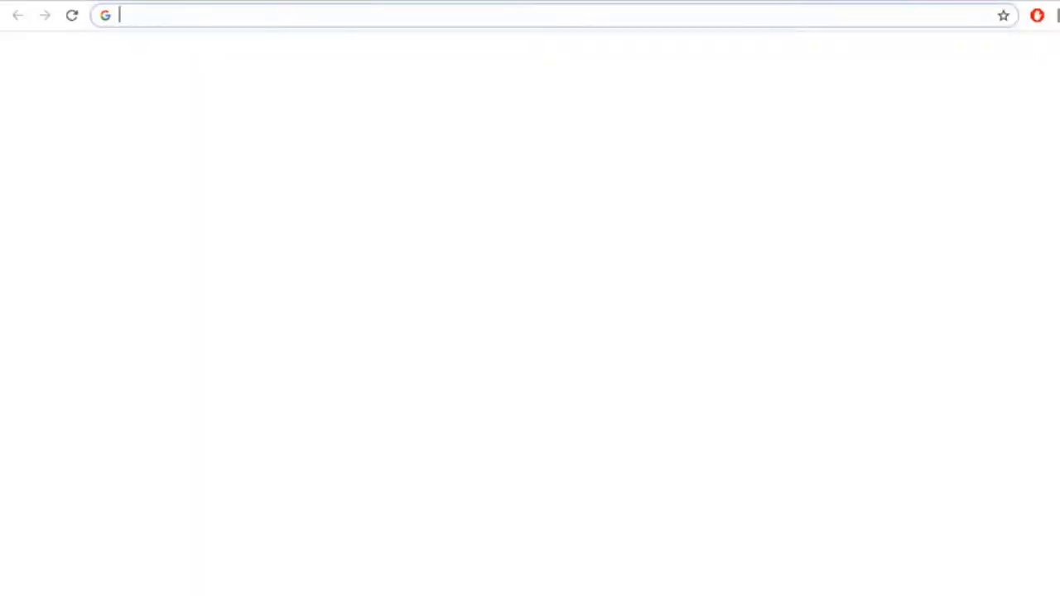
text(bloggdude.com)
key(Return)
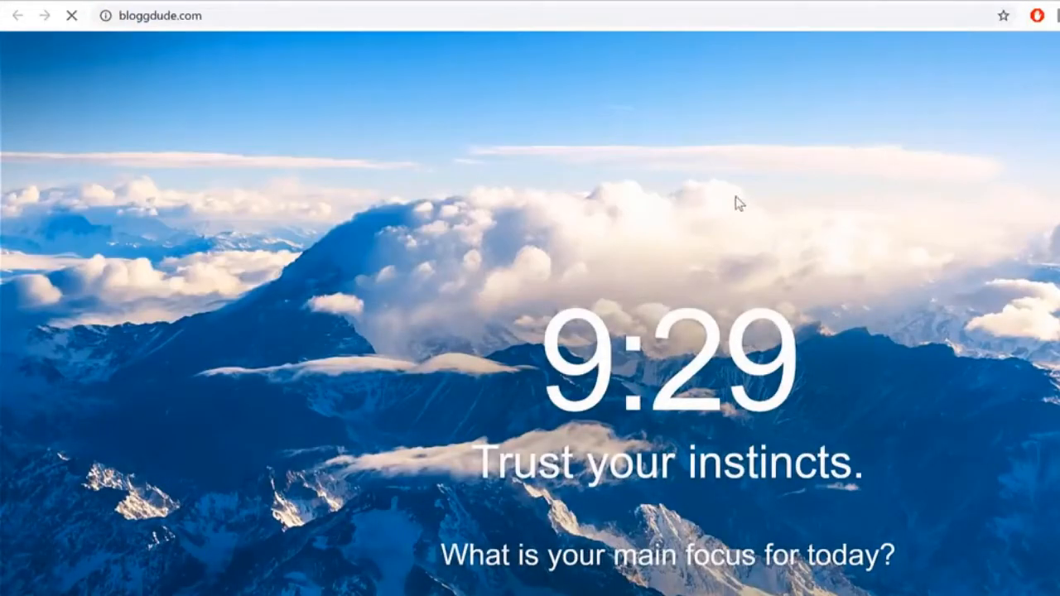
scroll(873, 300, down, 5)
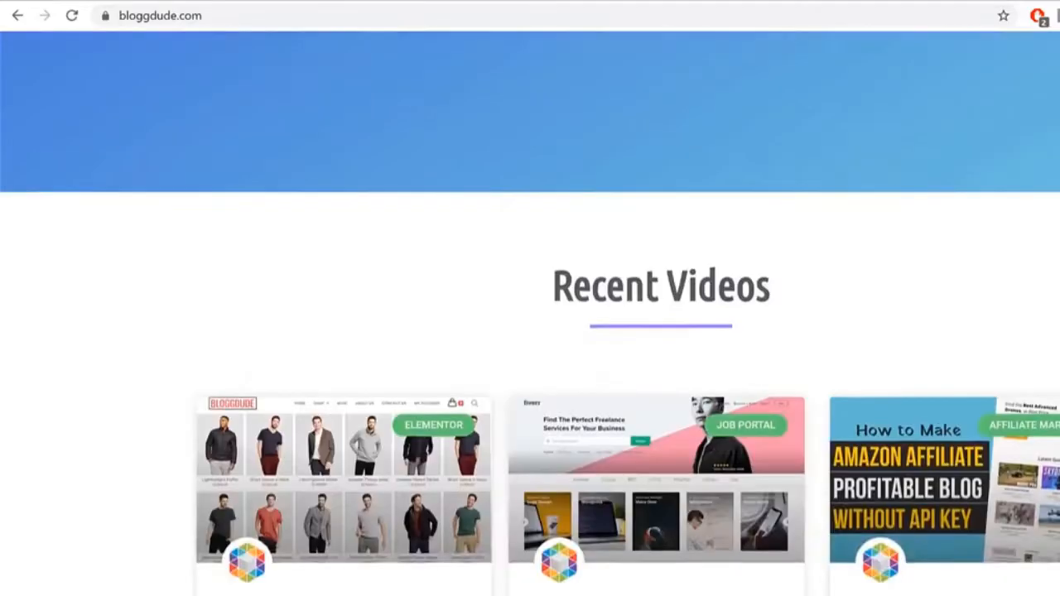
scroll(797, 359, down, 5)
scroll(709, 312, up, 4)
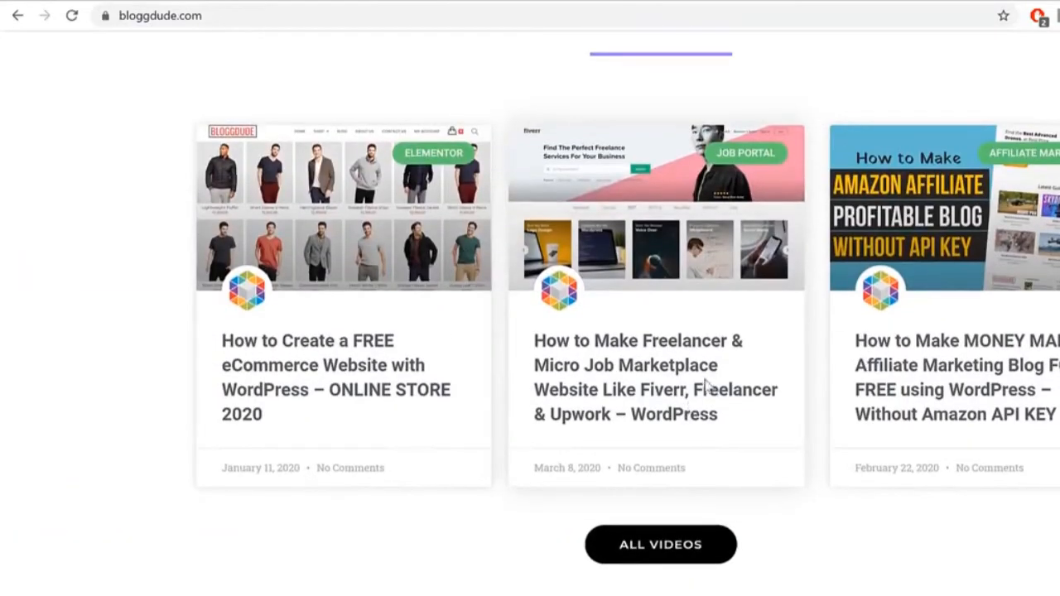
Step: Open the Freelancer & Micro Job Marketplace article and scroll down to Download Free Images
click(714, 400)
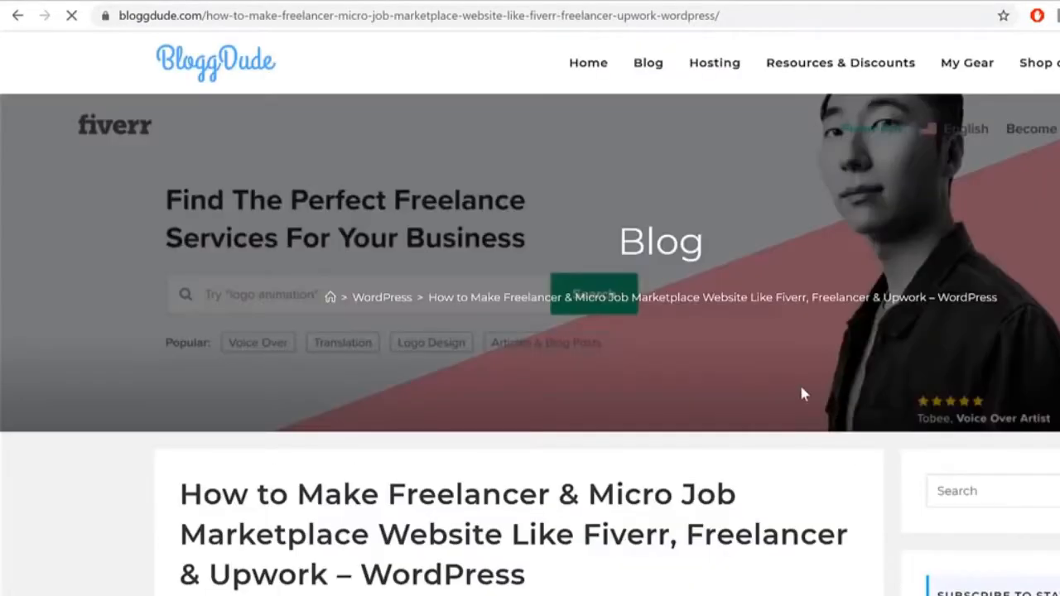
scroll(1057, 375, down, 10)
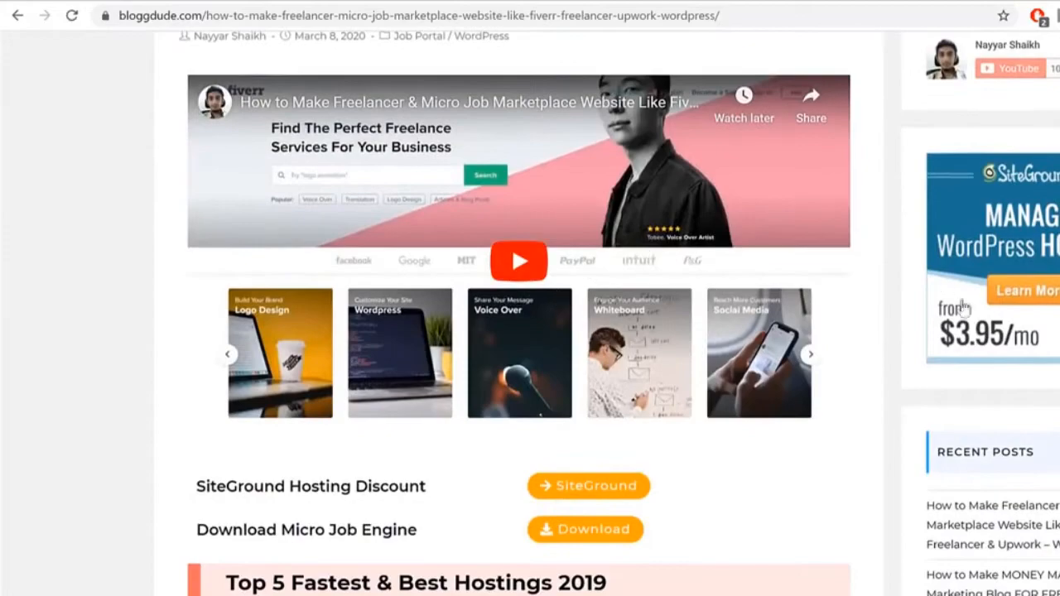
scroll(789, 374, up, 4)
scroll(787, 373, down, 2)
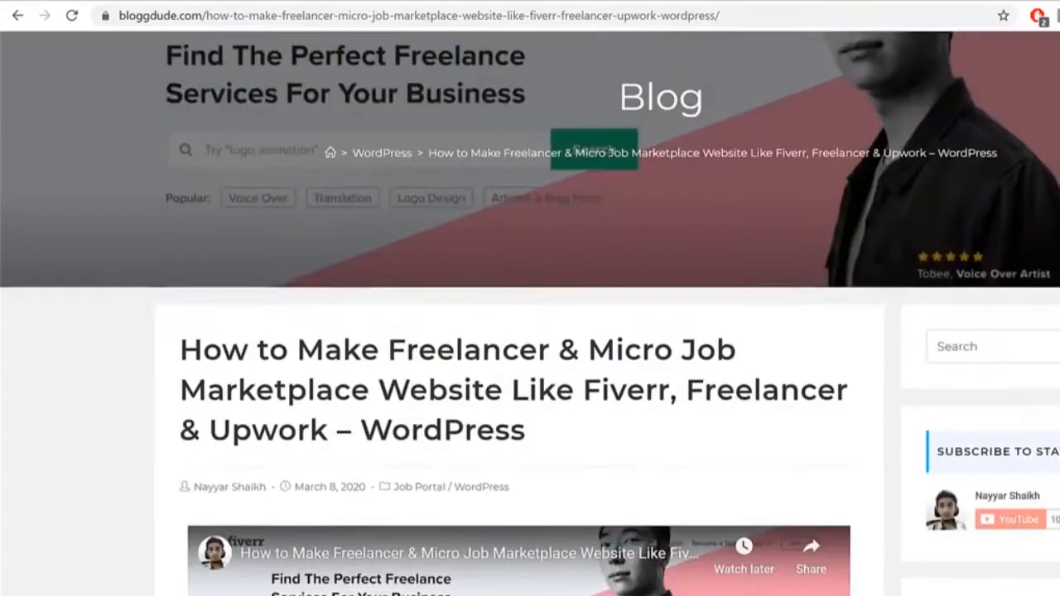
scroll(832, 315, down, 5)
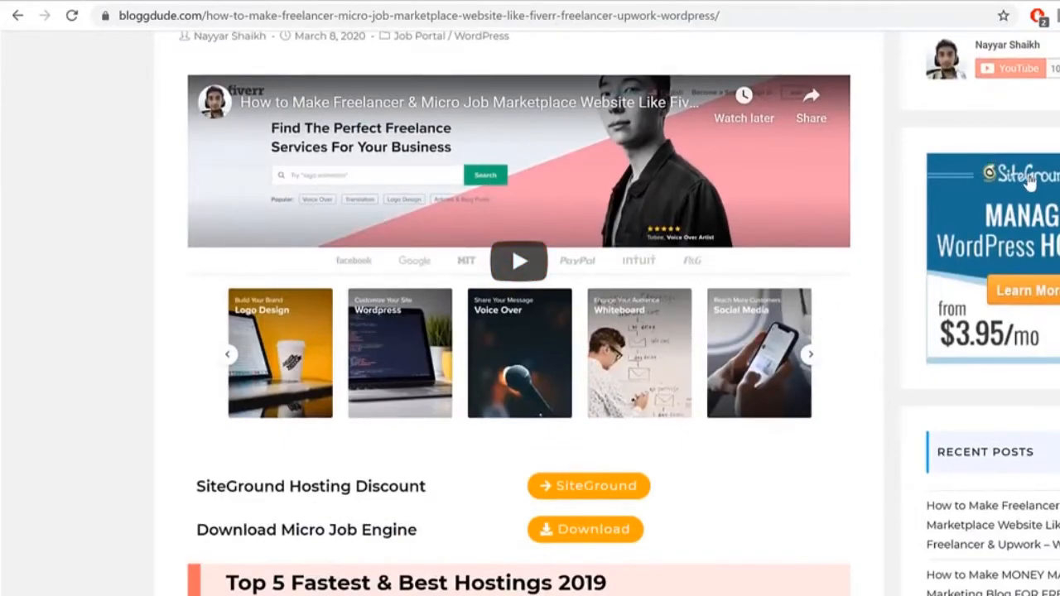
scroll(799, 398, down, 4)
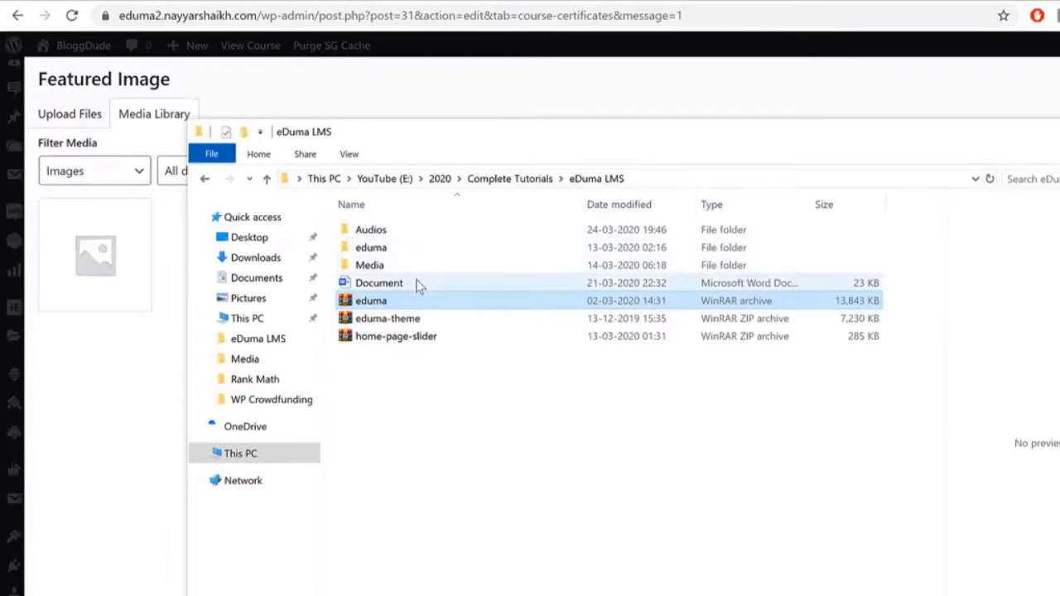
Step: Inspect the Footer, MailChimp CSS and Contact Form CSS files in the eDuma LMS Media folder
double_click(418, 267)
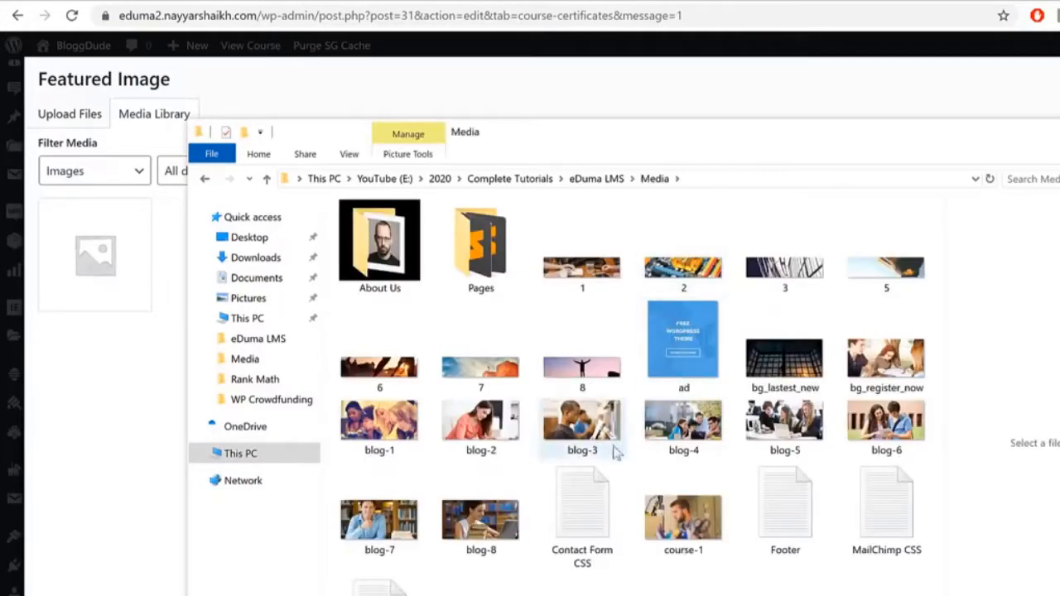
click(785, 507)
click(890, 505)
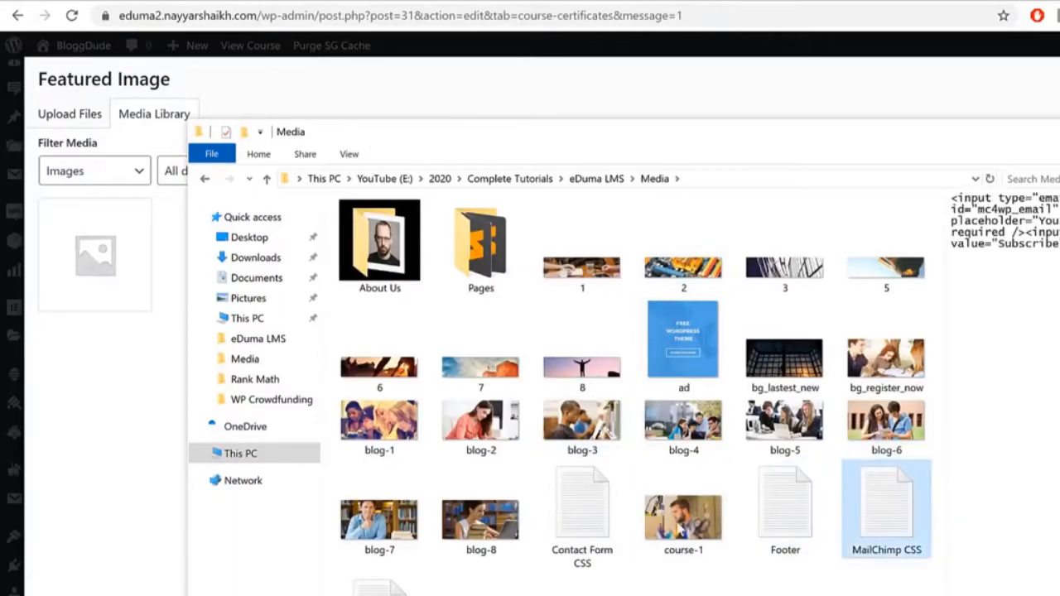
click(558, 499)
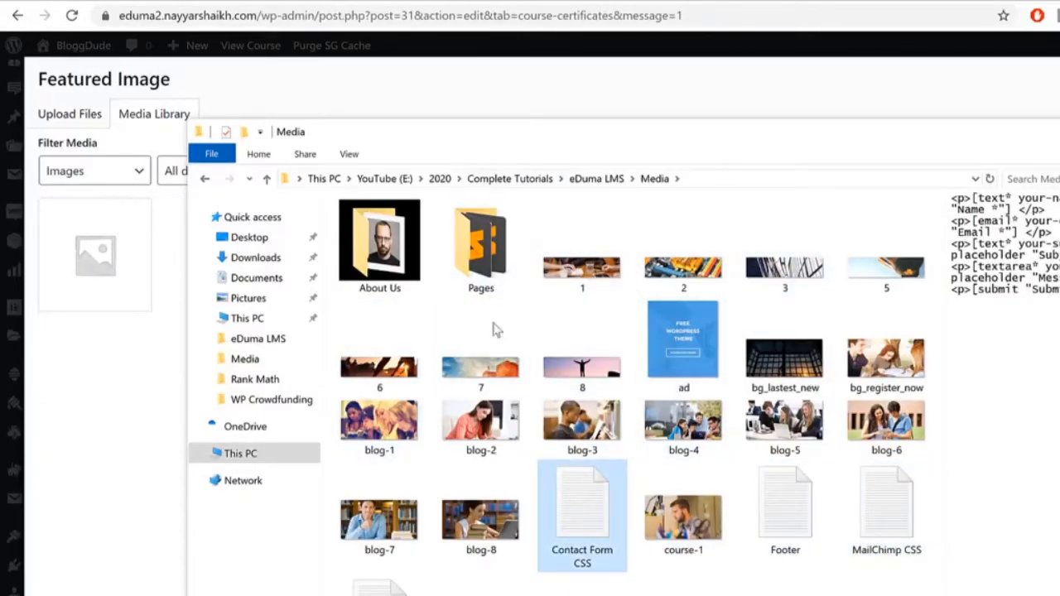
click(670, 2)
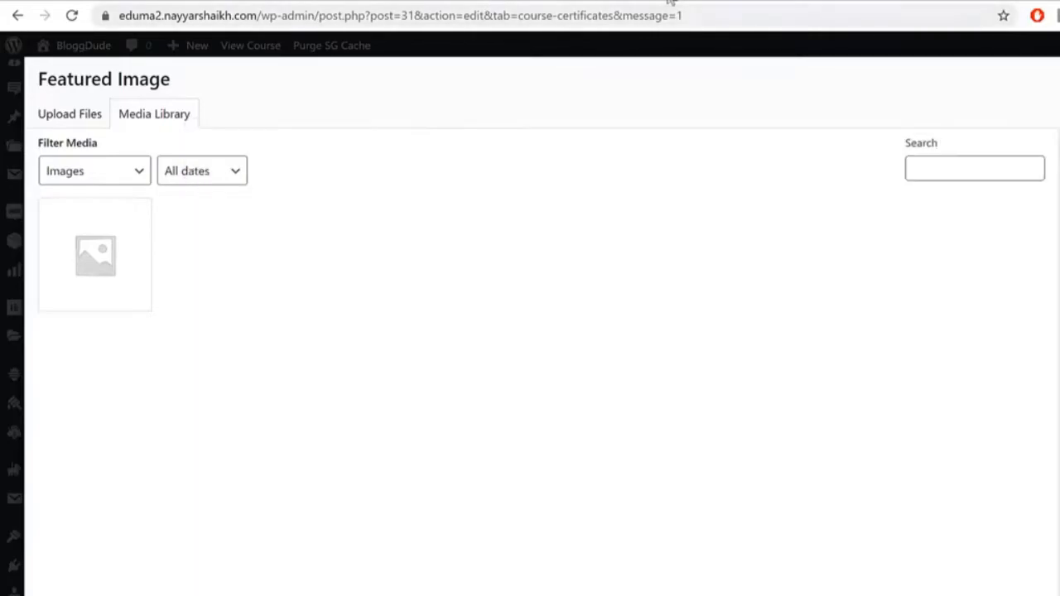
Step: Open the Upload Files file picker at the Media folder
click(76, 114)
click(675, 379)
click(414, 161)
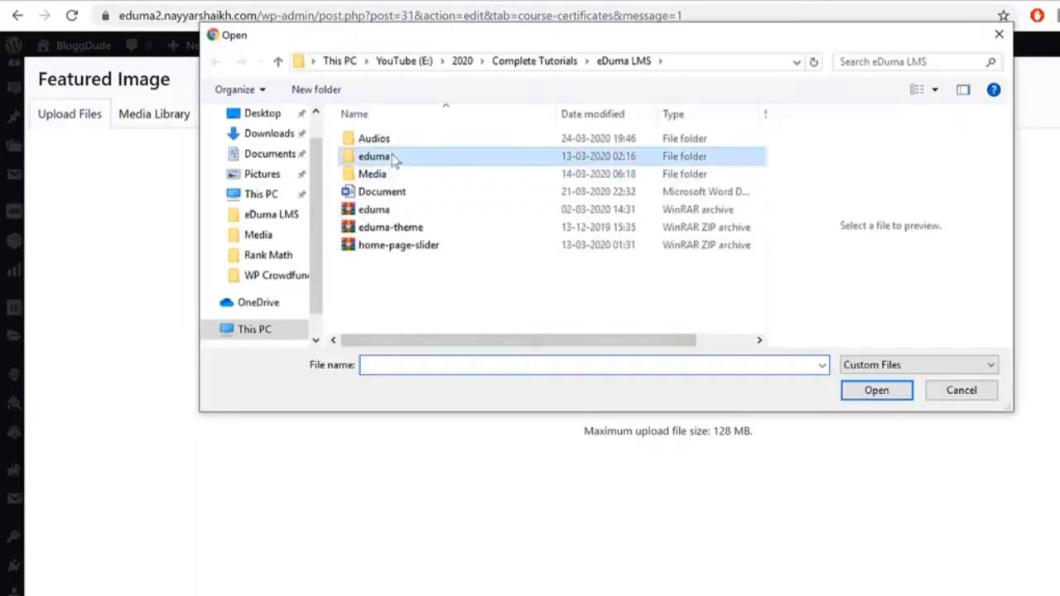
double_click(409, 175)
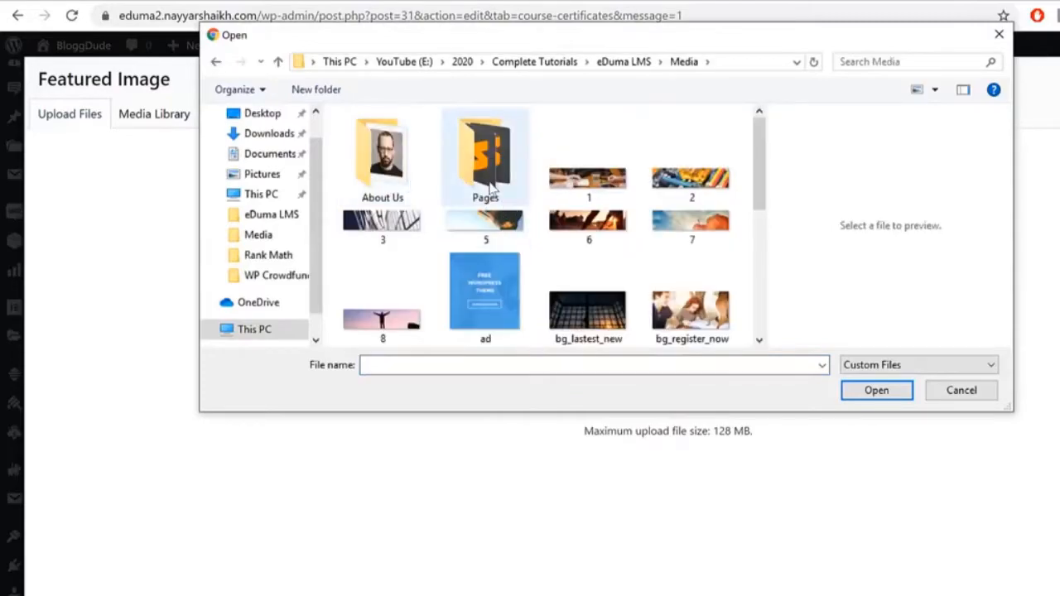
Step: Upload all Media folder files except Footer, MailChimp CSS and Top Menu
key(ctrl+a)
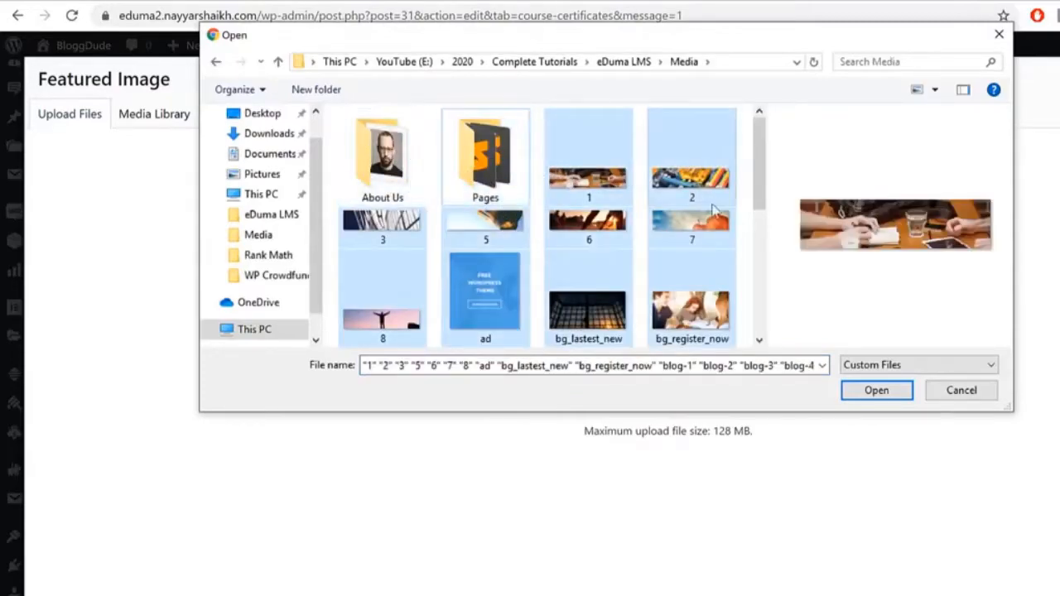
scroll(729, 232, down, 5)
ctrl+click(589, 190)
ctrl+click(694, 201)
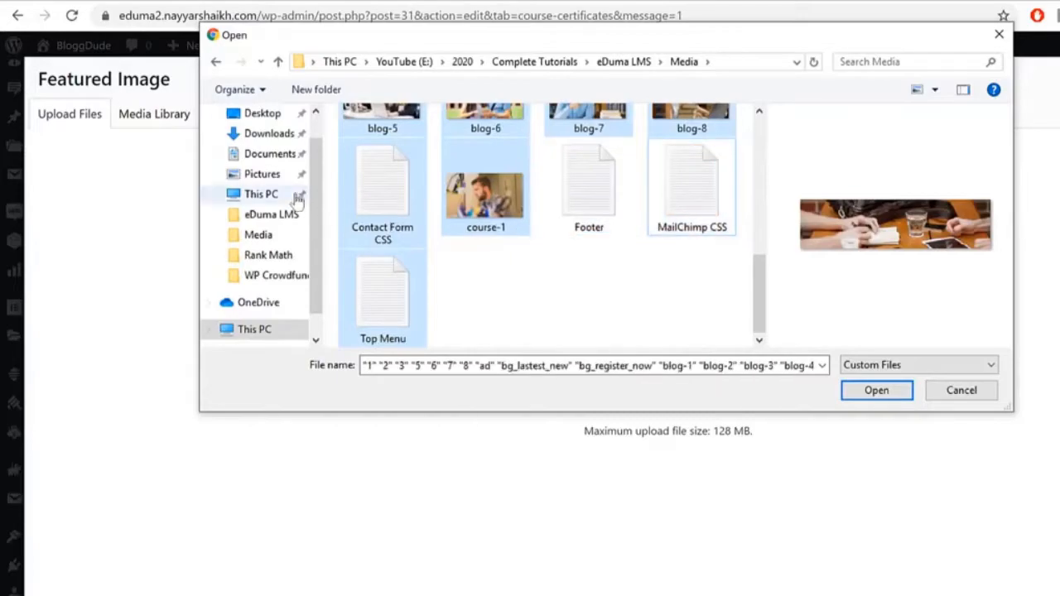
ctrl+click(394, 286)
scroll(611, 291, up, 5)
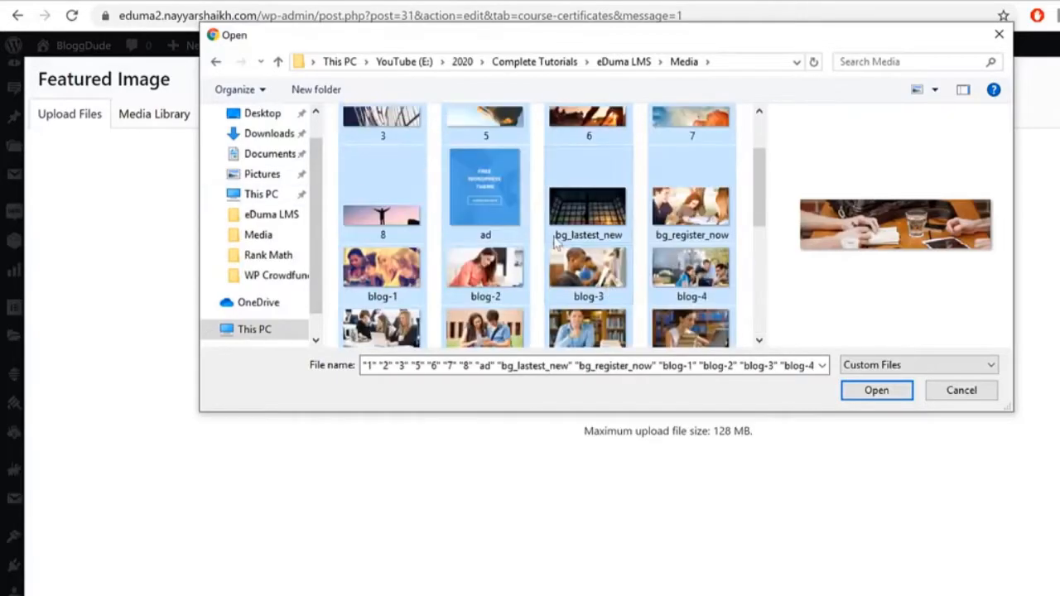
scroll(556, 240, up, 3)
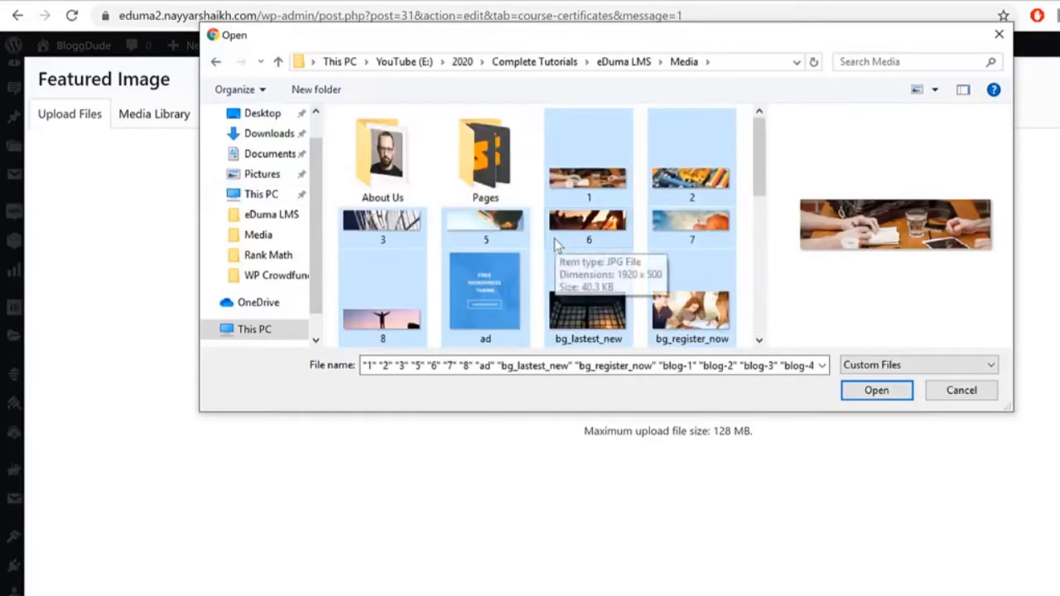
click(864, 394)
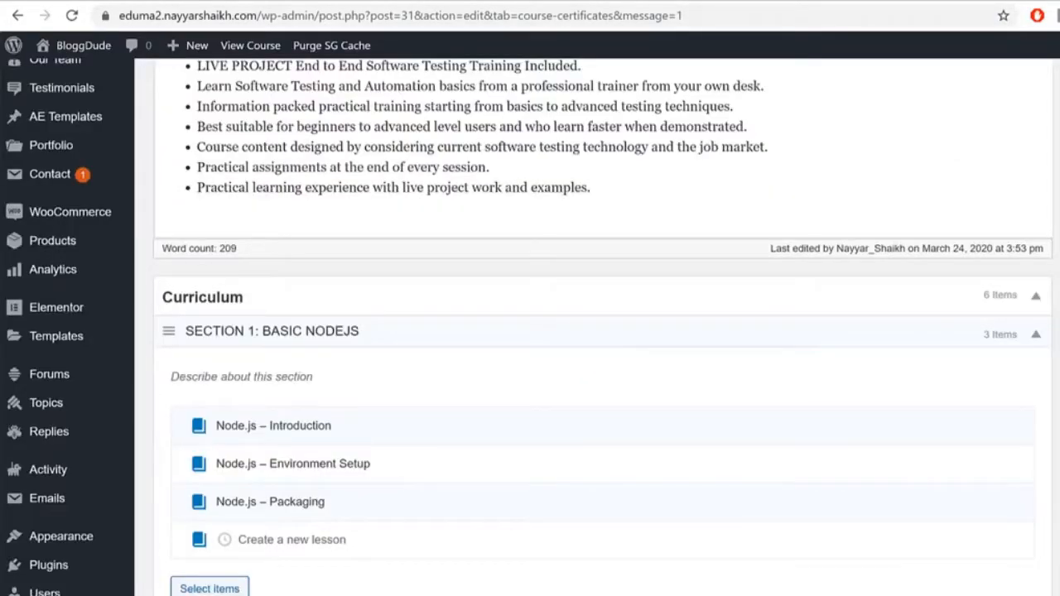
Step: Reload the course page and check its title, 100.00 original price and $50 sale price
scroll(596, 331, up, 8)
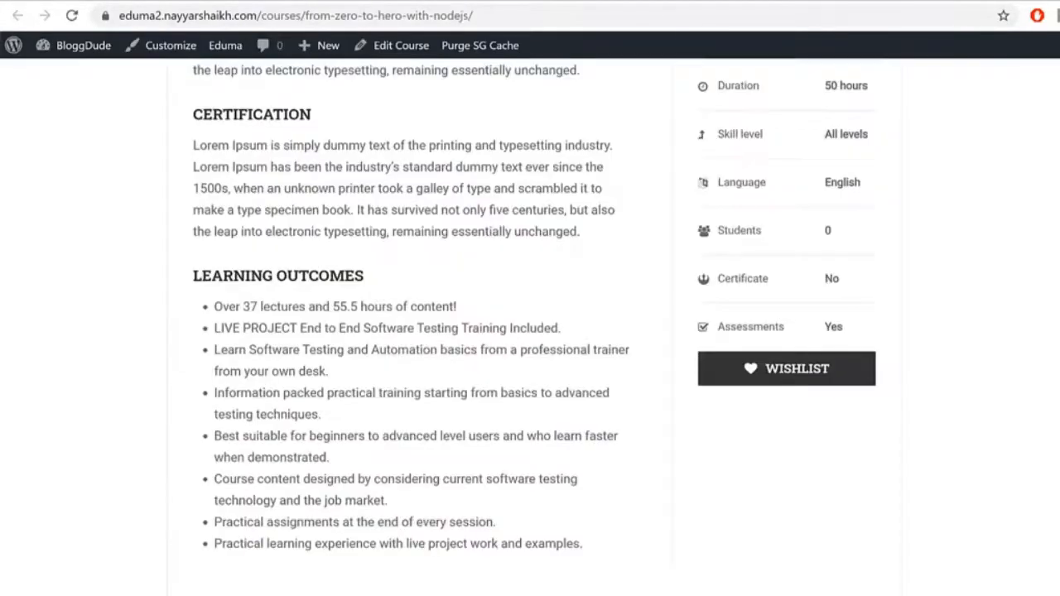
scroll(410, 248, up, 10)
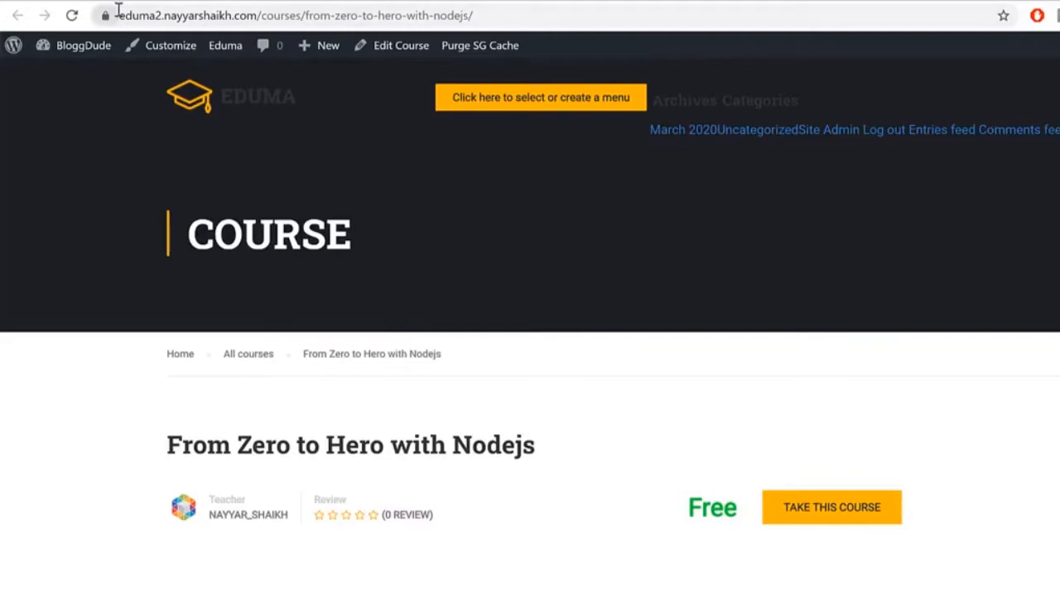
click(70, 16)
scroll(712, 304, down, 6)
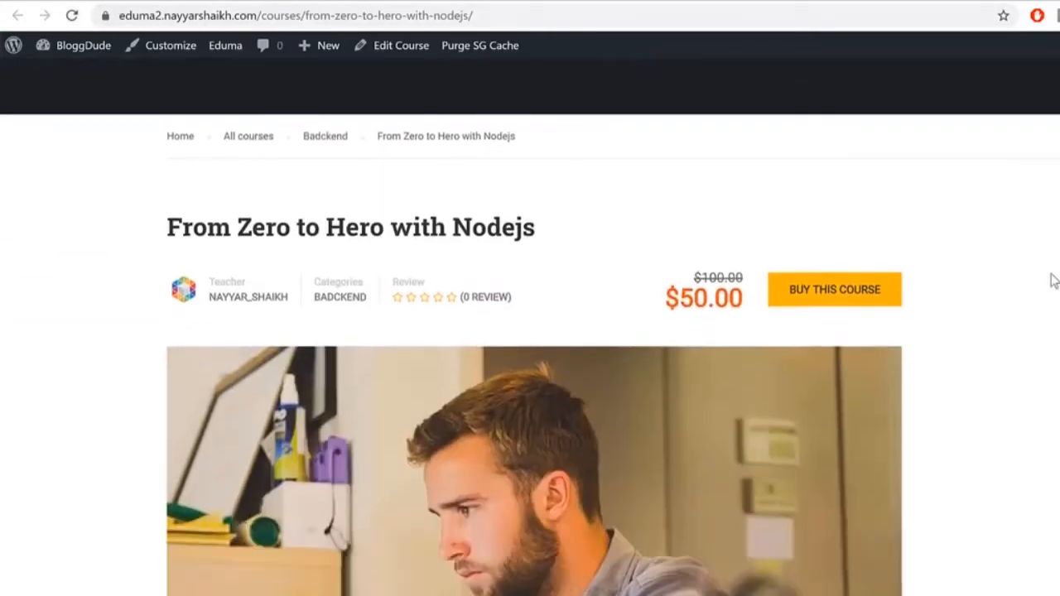
scroll(712, 303, up, 6)
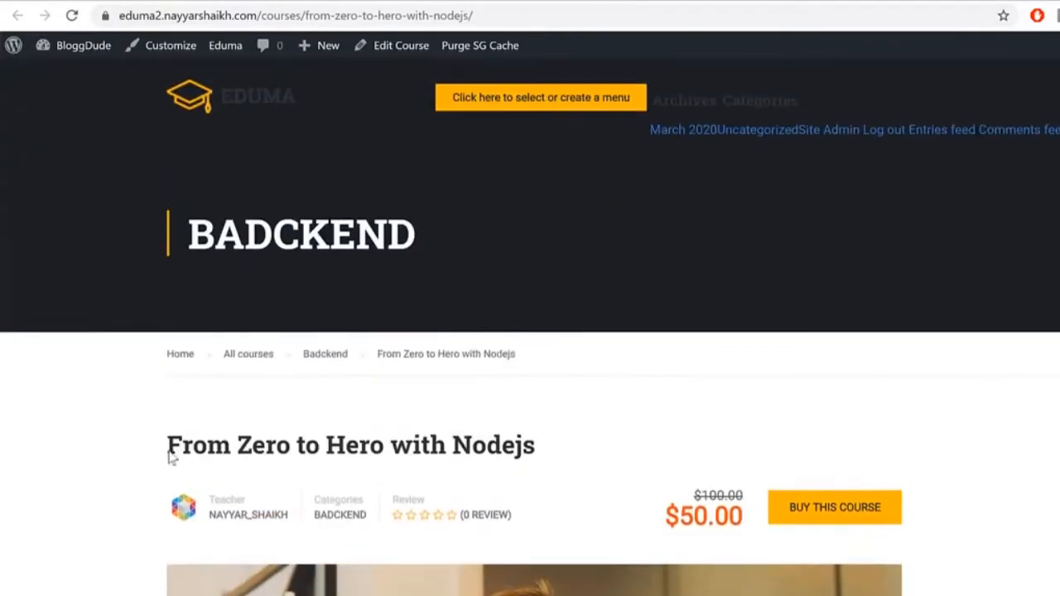
drag(165, 478, 507, 470)
click(1031, 481)
drag(703, 508, 730, 487)
click(717, 491)
double_click(713, 493)
click(692, 505)
drag(670, 517, 715, 519)
click(714, 519)
Step: View the course Overview and Curriculum lesson lists, opening a lesson and returning
scroll(998, 473, down, 10)
scroll(911, 373, up, 6)
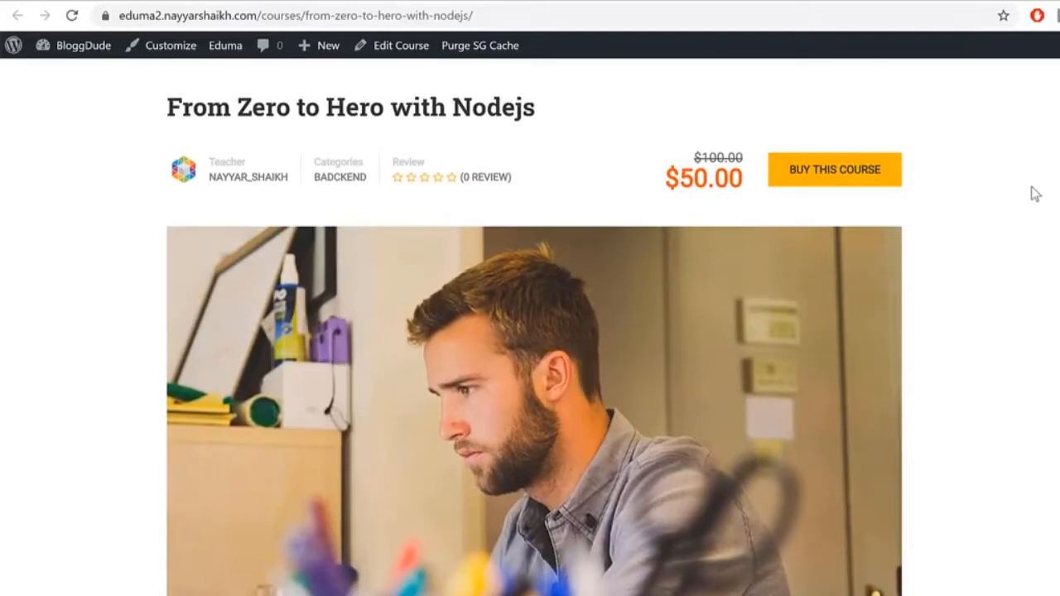
scroll(698, 323, down, 5)
click(311, 201)
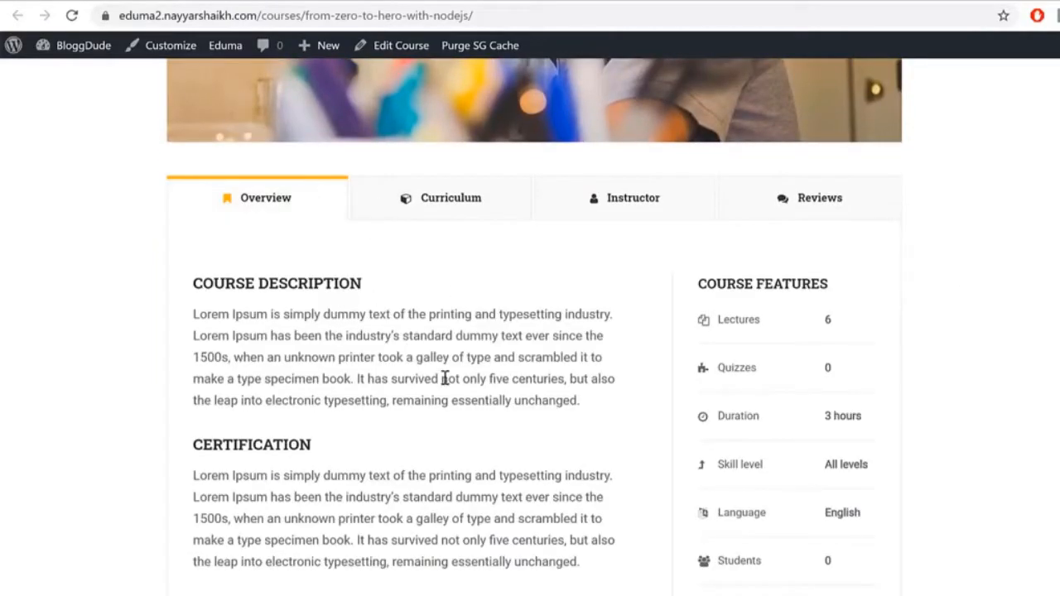
scroll(445, 378, down, 4)
scroll(444, 373, up, 4)
click(425, 198)
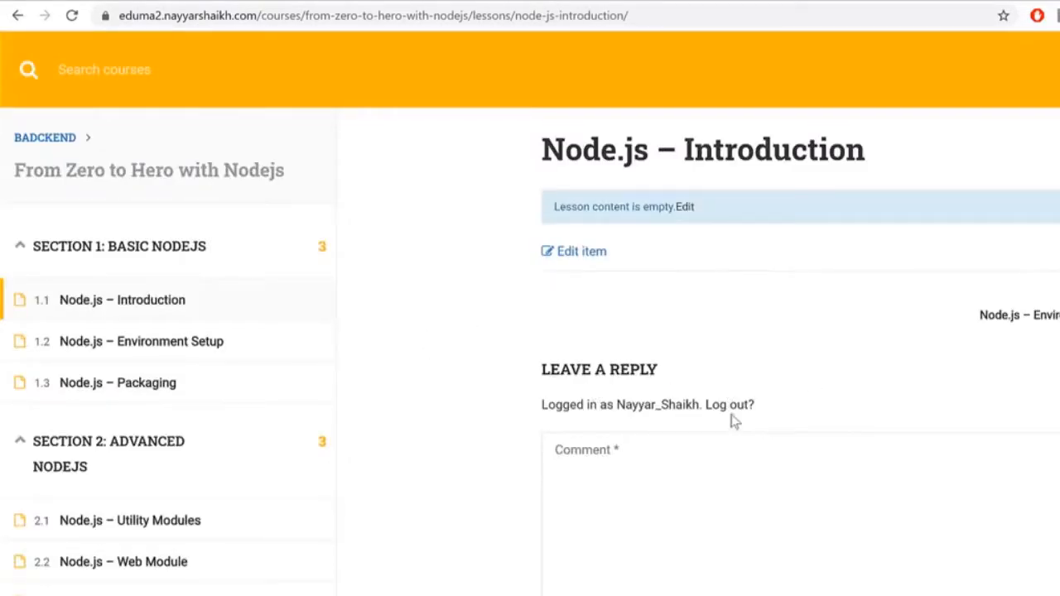
key(alt+Left)
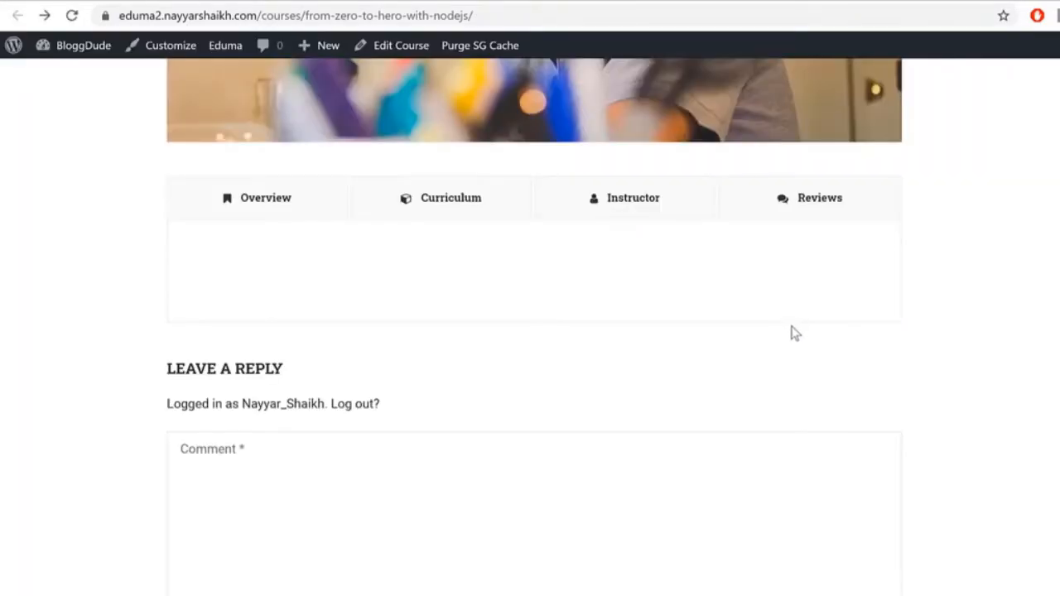
Step: Check the Instructor, Reviews and Overview tabs, including the 0 Students count, then Curriculum
click(654, 225)
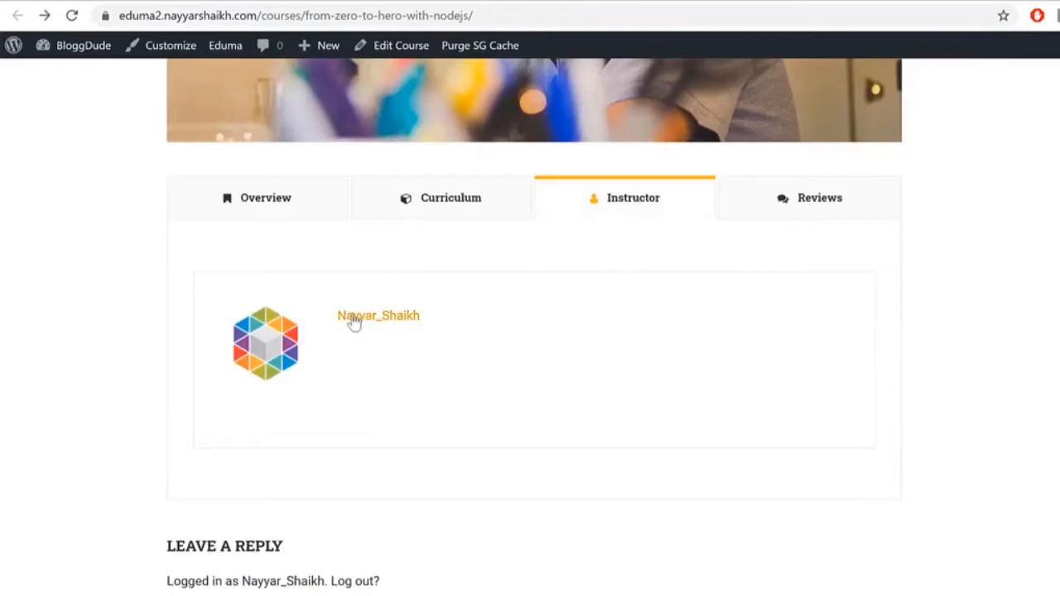
click(856, 192)
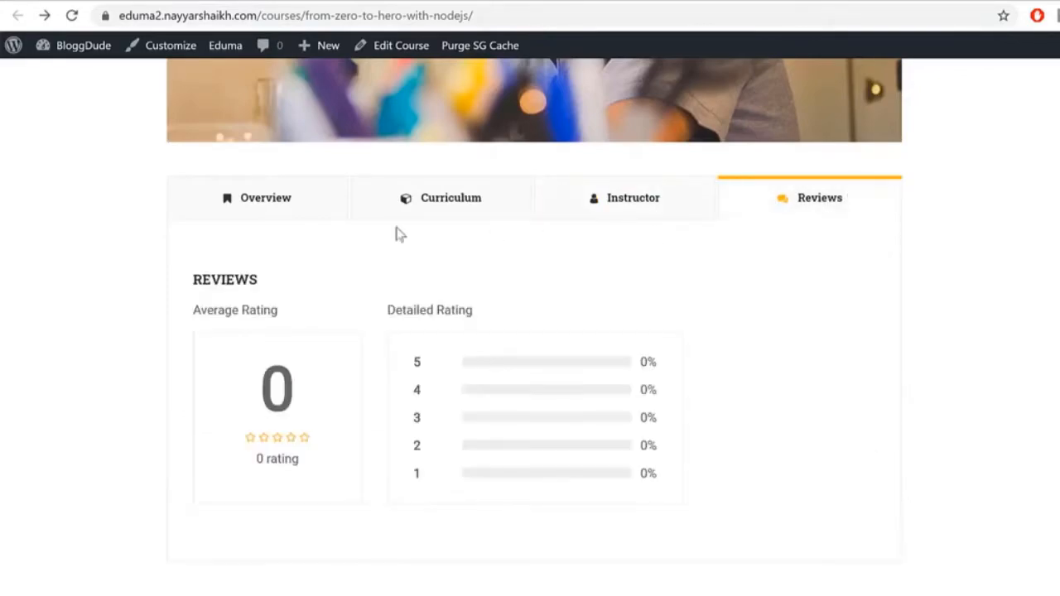
click(260, 206)
scroll(998, 386, up, 4)
scroll(910, 347, down, 8)
drag(874, 329, 714, 322)
click(859, 372)
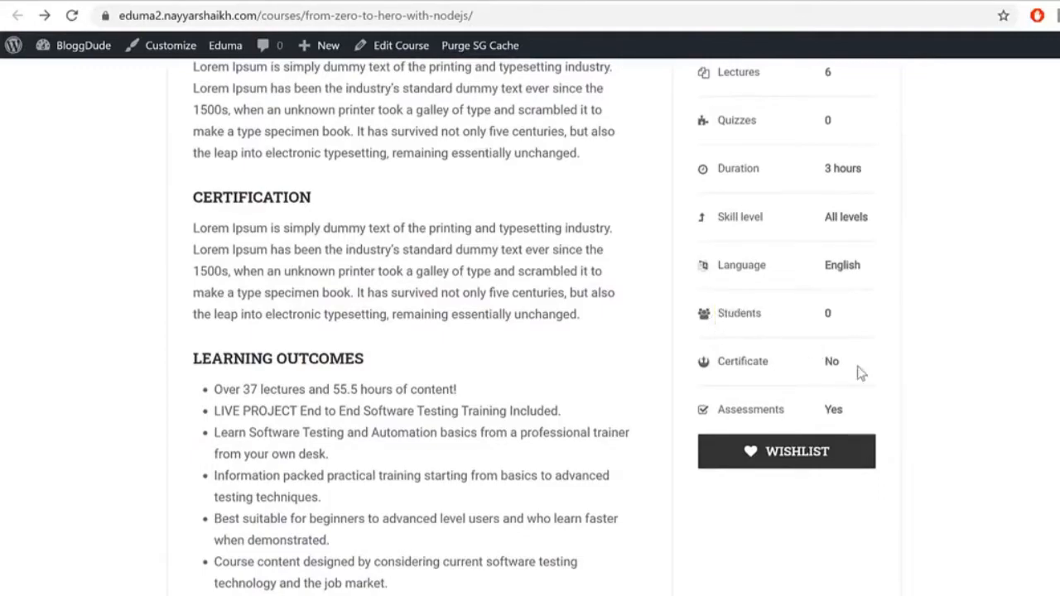
drag(822, 375, 861, 385)
click(833, 409)
scroll(832, 414, up, 2)
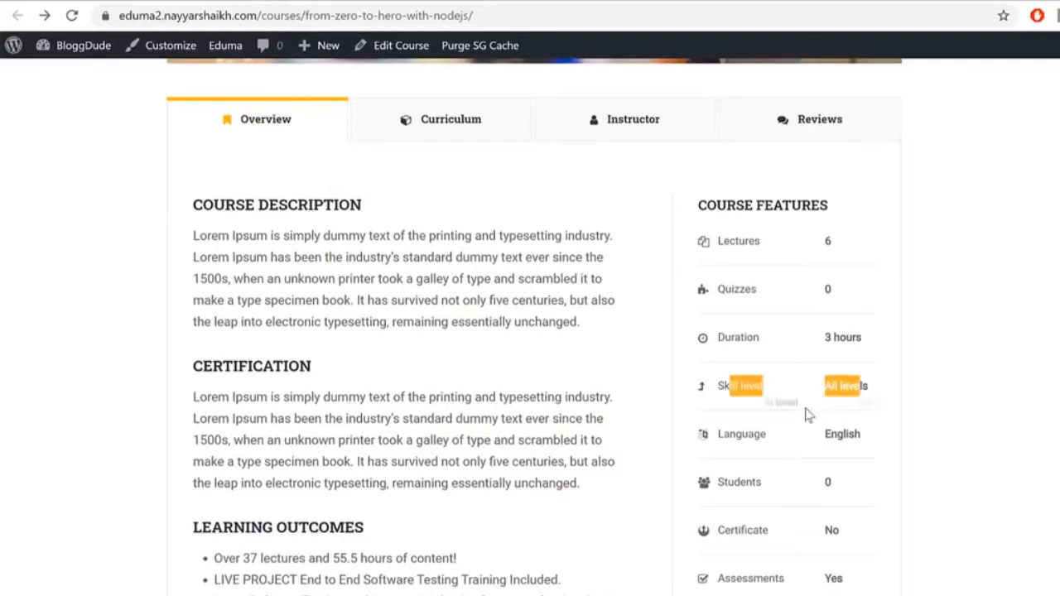
click(884, 282)
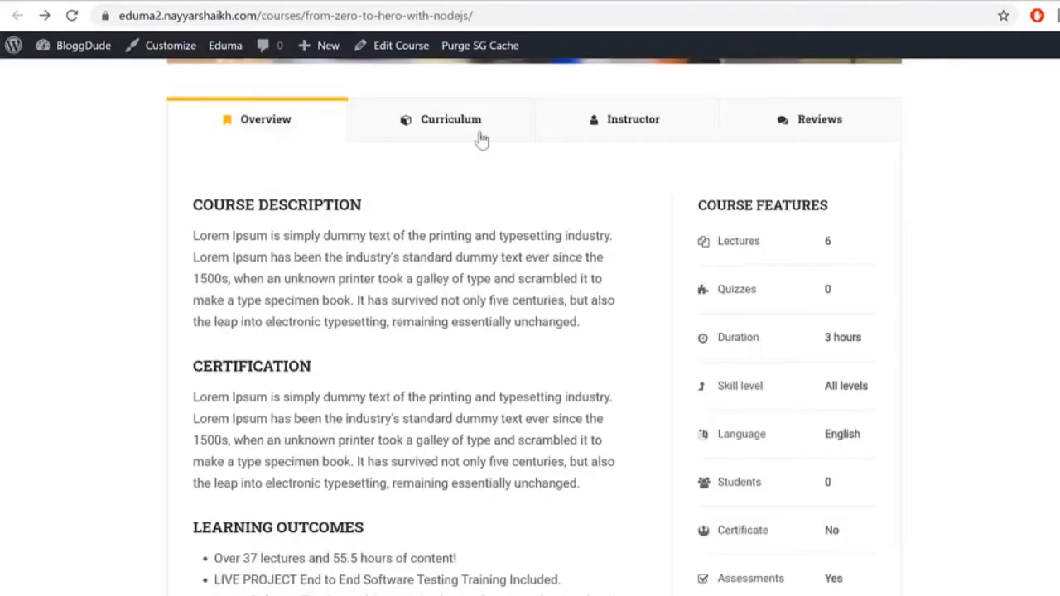
click(480, 132)
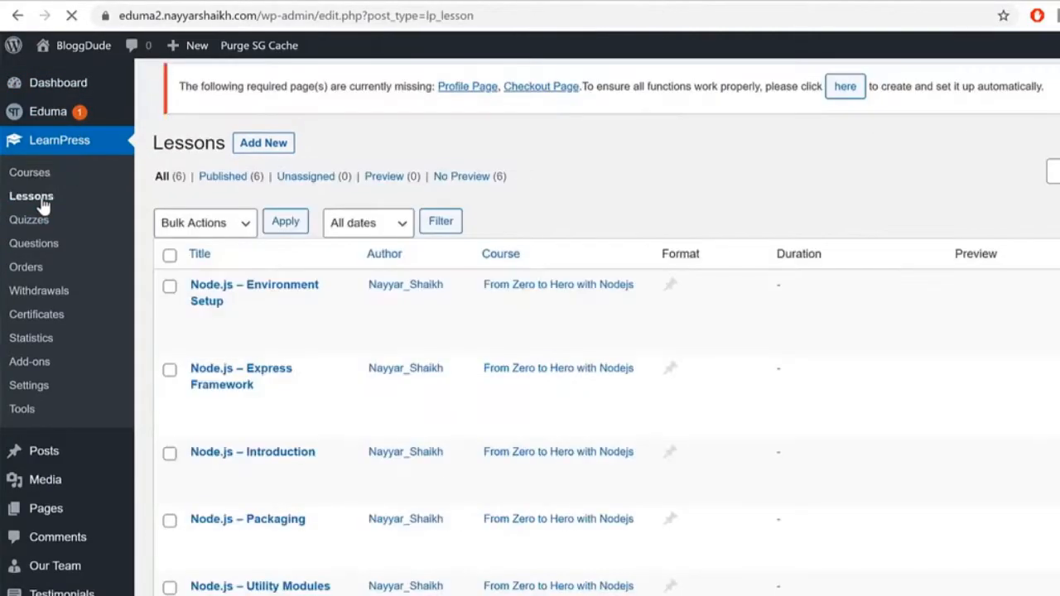
Step: Scroll the Lessons table to confirm all six Node.js lessons belong to the Nodejs course
scroll(590, 409, down, 3)
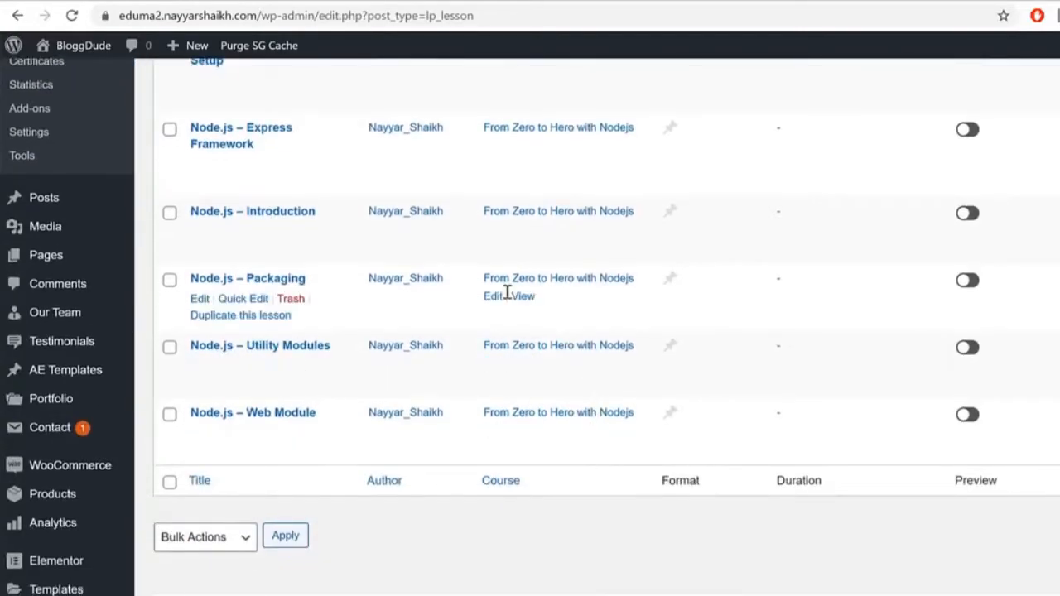
scroll(513, 331, up, 5)
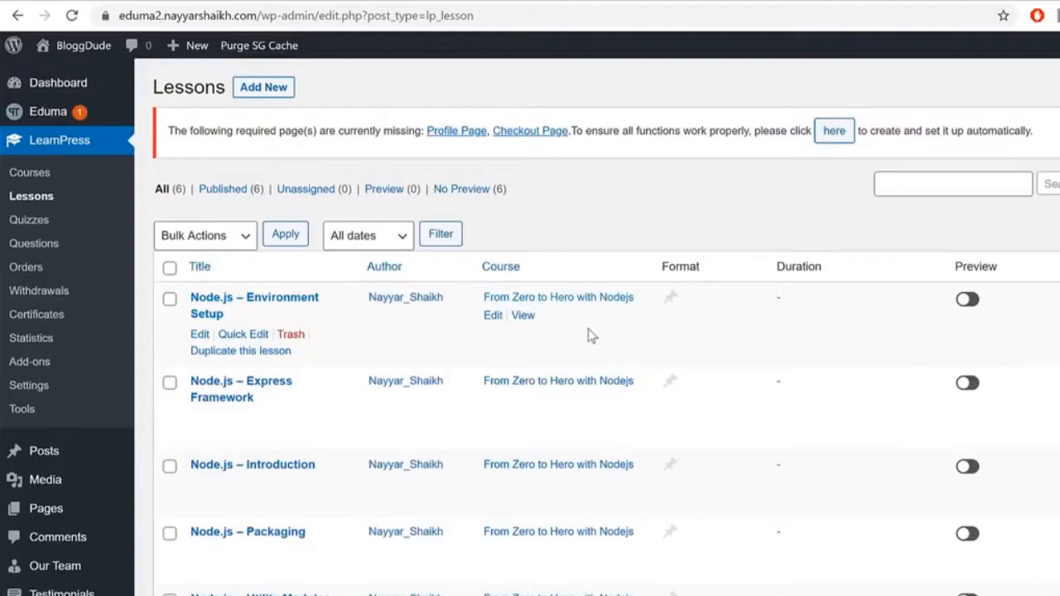
triple_click(468, 298)
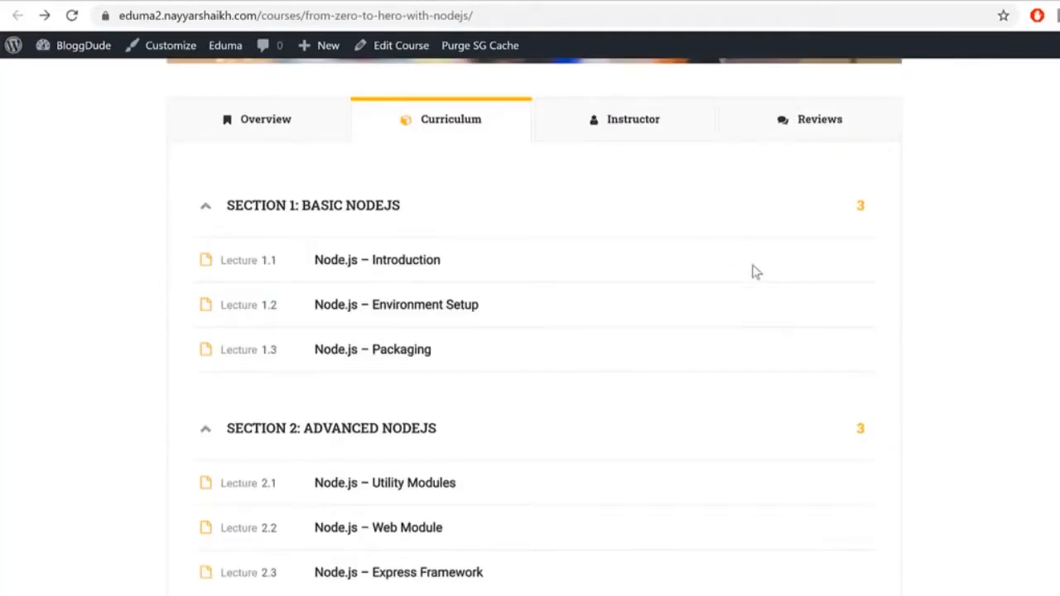
scroll(761, 290, up, 10)
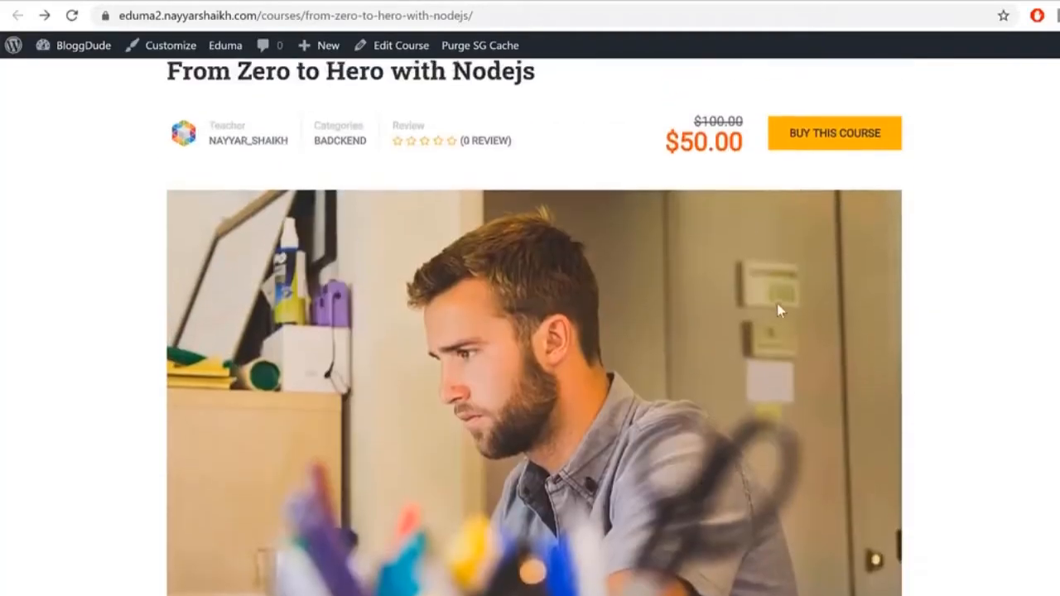
scroll(777, 305, up, 2)
scroll(721, 323, down, 7)
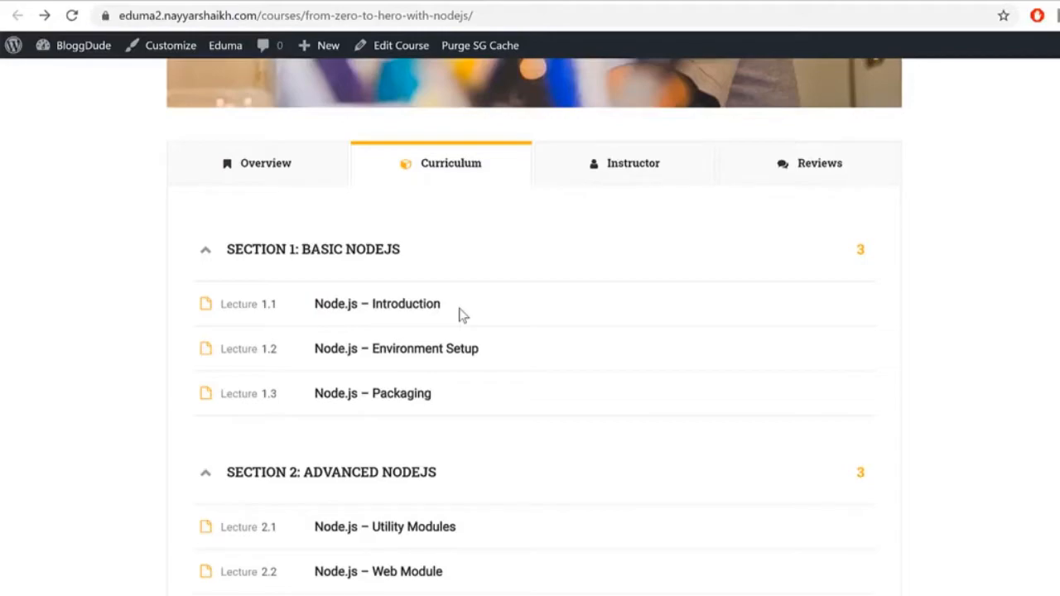
scroll(715, 390, up, 6)
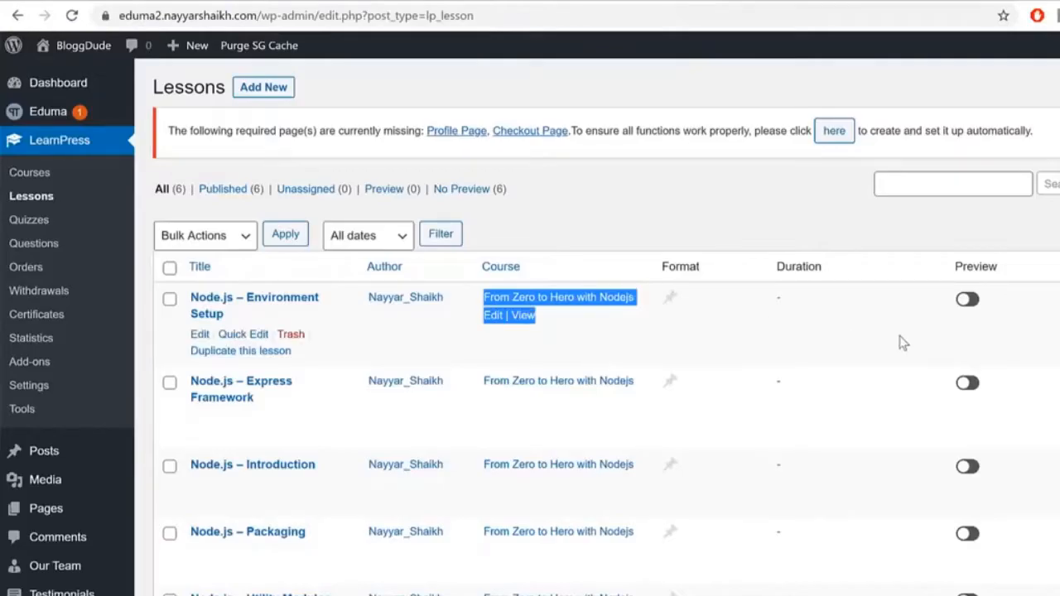
Step: Toggle Environment Setup's preview on and off, then enable preview on Node.js – Introduction
click(968, 300)
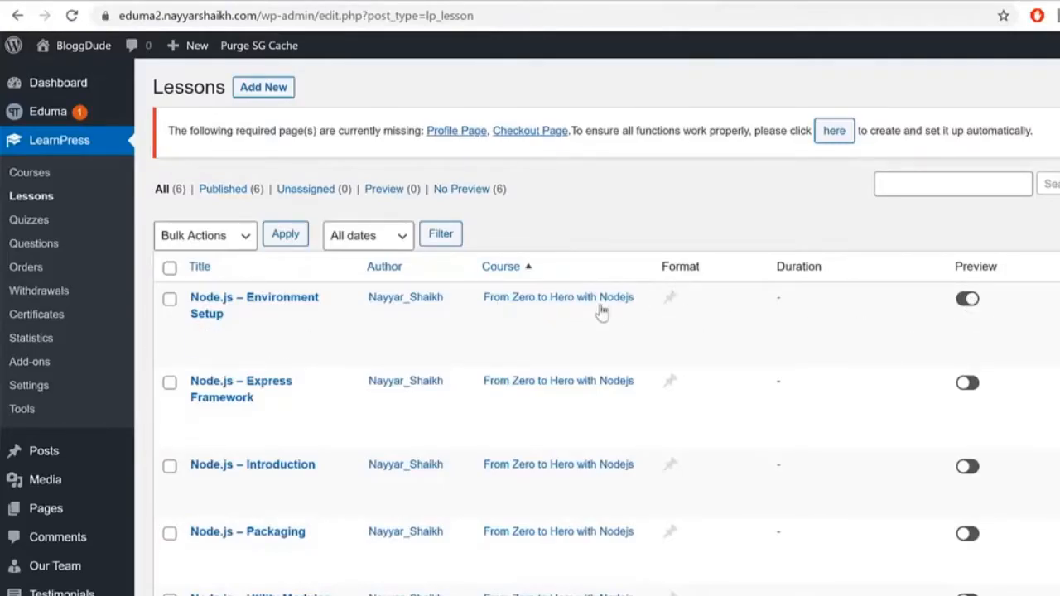
click(968, 301)
scroll(450, 480, down, 1)
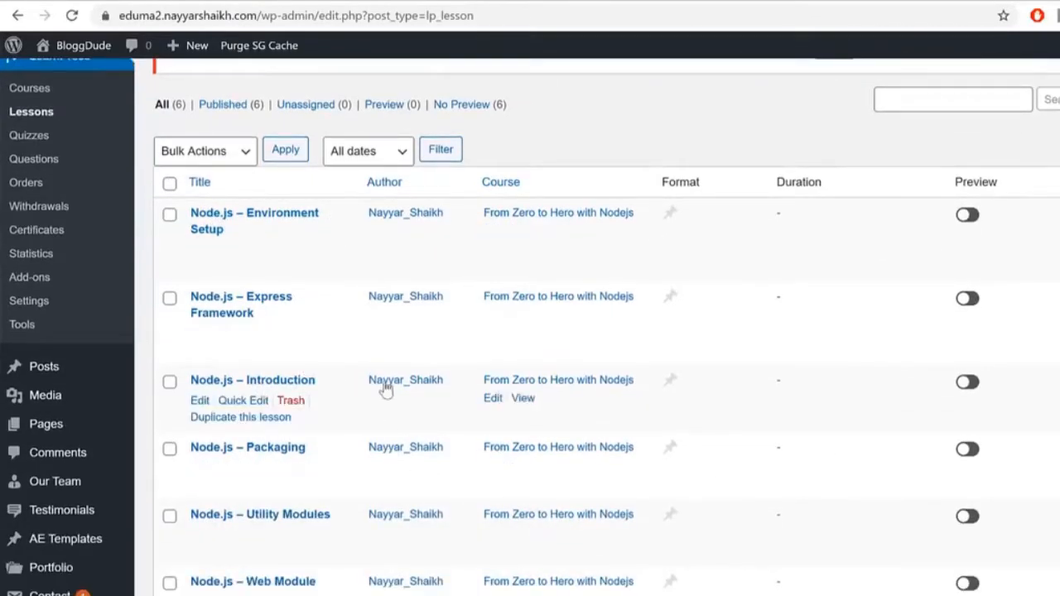
click(969, 382)
drag(189, 381, 301, 382)
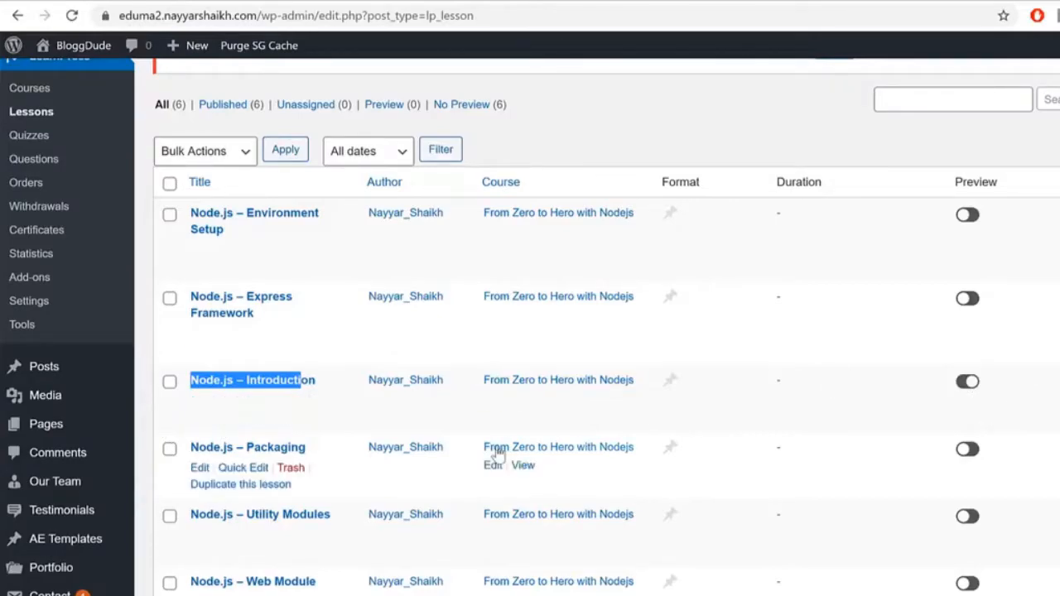
Step: Edit the Node.js – Introduction lesson and set its Lesson Duration to 30
click(199, 401)
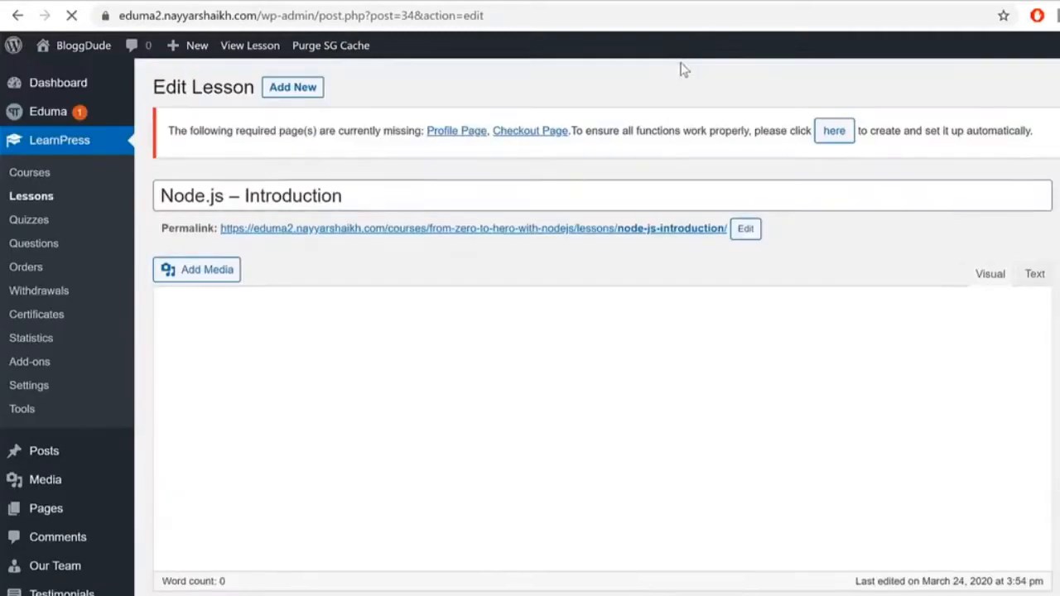
scroll(664, 355, down, 1)
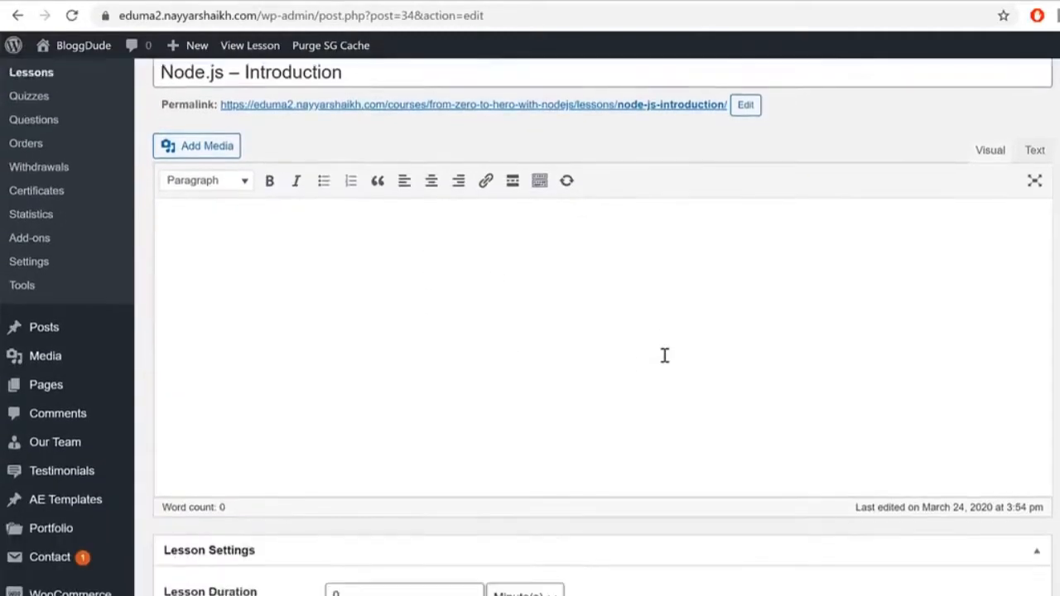
scroll(664, 355, down, 1)
scroll(736, 301, down, 3)
scroll(745, 335, up, 5)
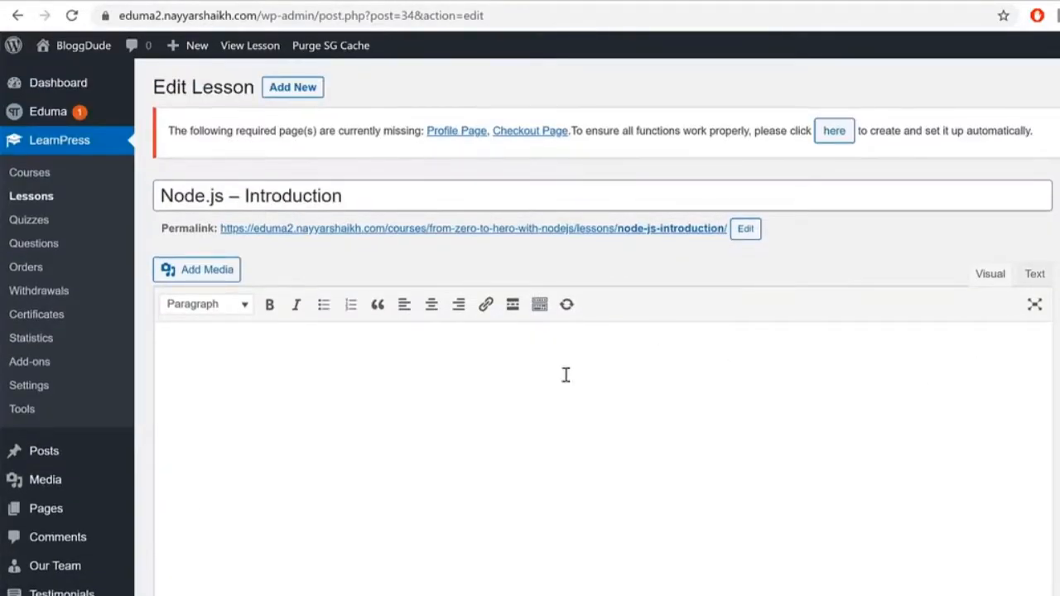
scroll(734, 429, down, 1)
scroll(738, 432, down, 3)
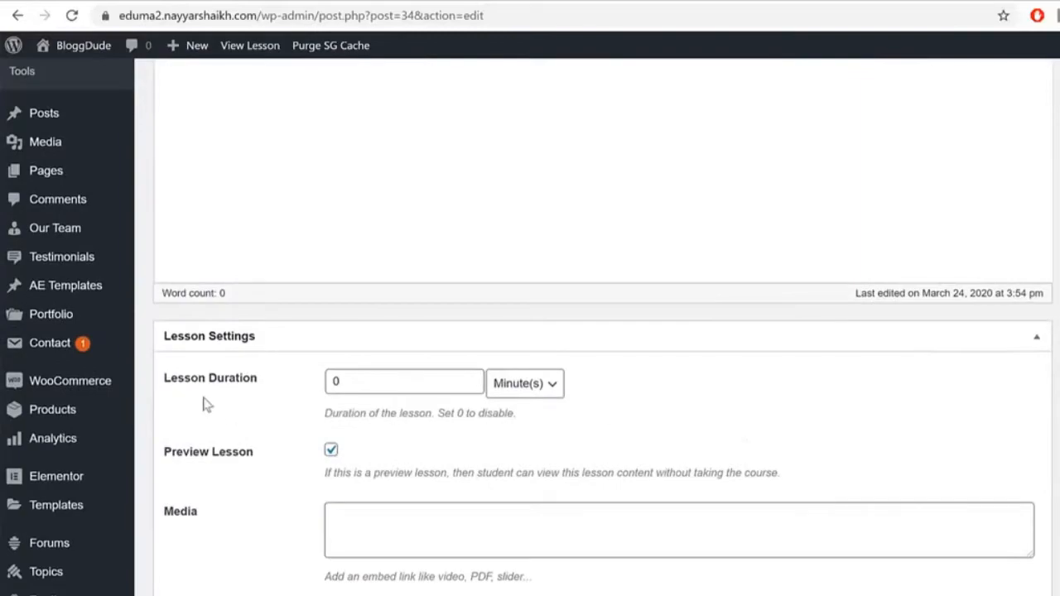
drag(346, 382, 263, 393)
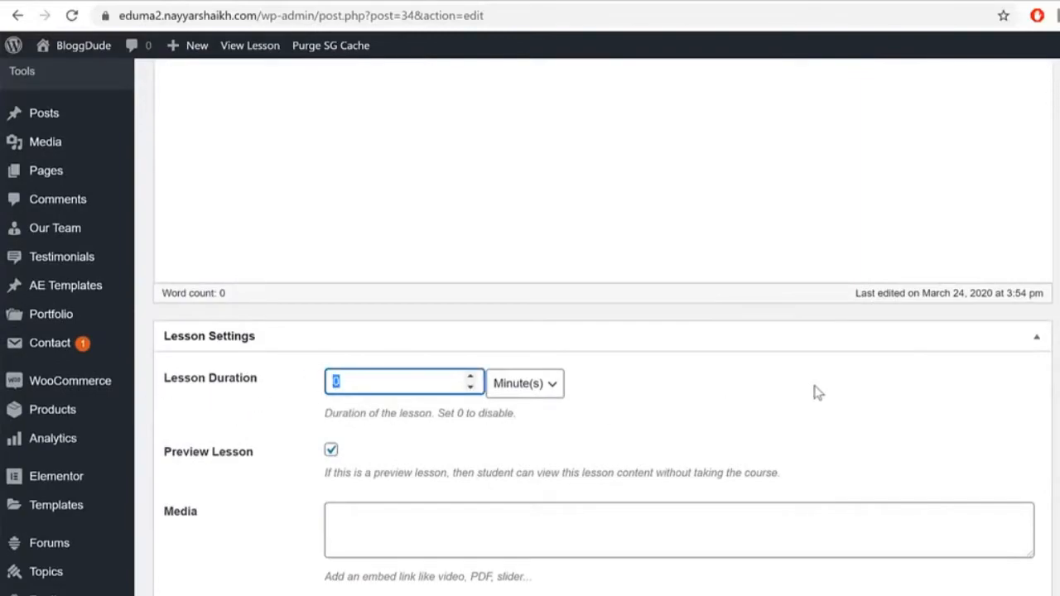
text(30)
Step: Scroll back up and place the cursor in the empty lesson content editor
scroll(629, 343, up, 5)
scroll(774, 414, down, 5)
scroll(730, 327, up, 3)
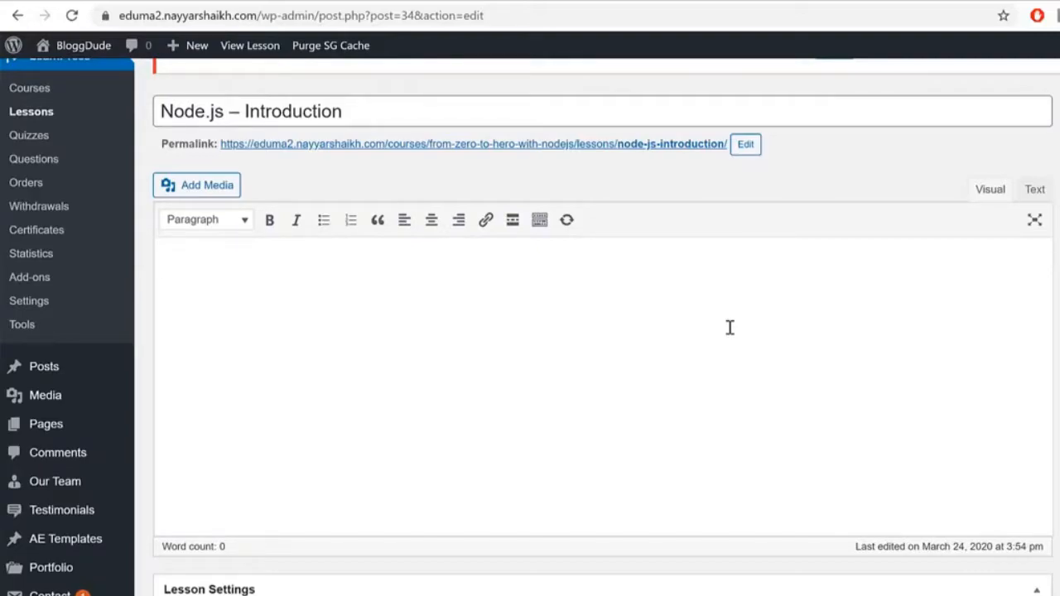
click(729, 327)
Step: Upload SampleVideo_1280x720_10mb from the eDuma LMS Media folder to the Introduction lesson's media library
click(210, 192)
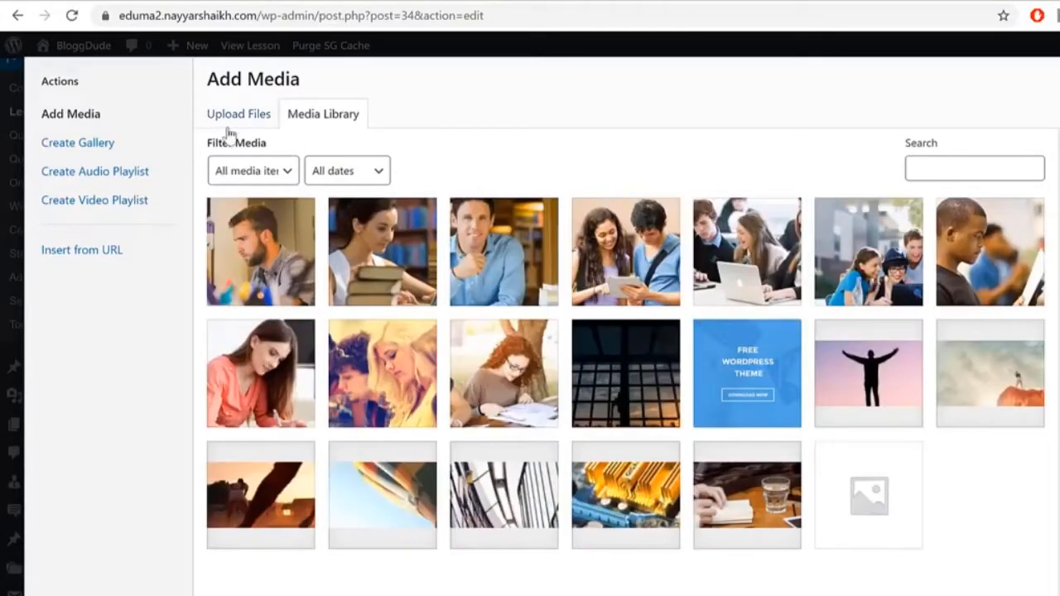
click(232, 132)
click(776, 372)
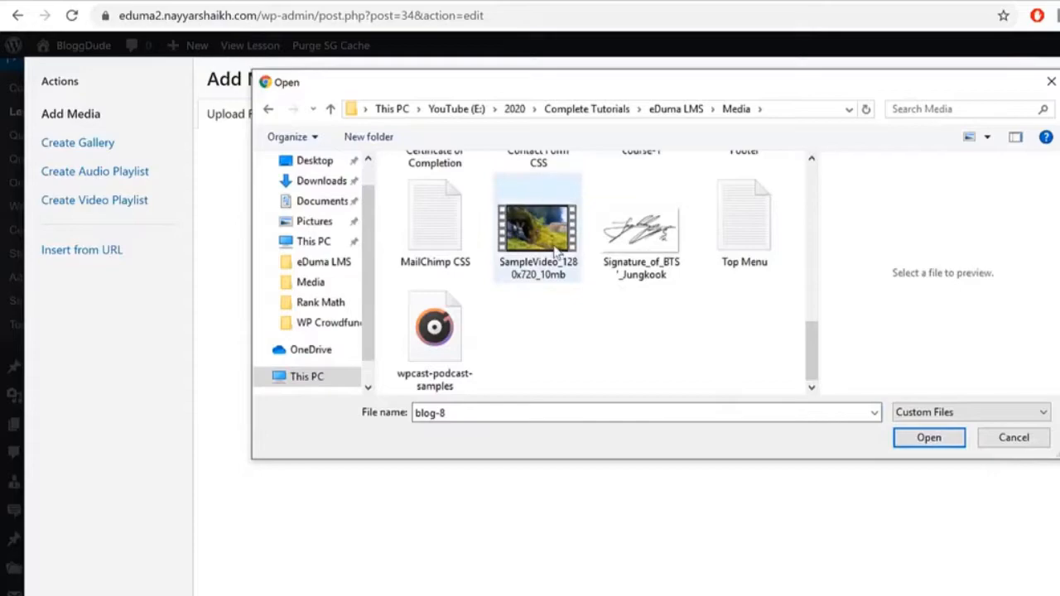
click(553, 251)
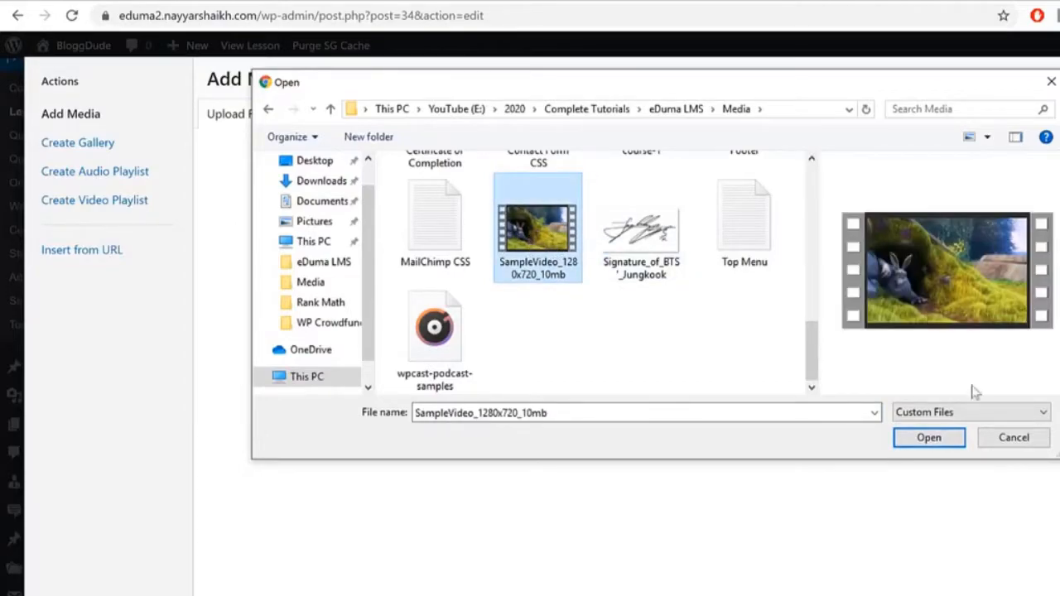
click(928, 438)
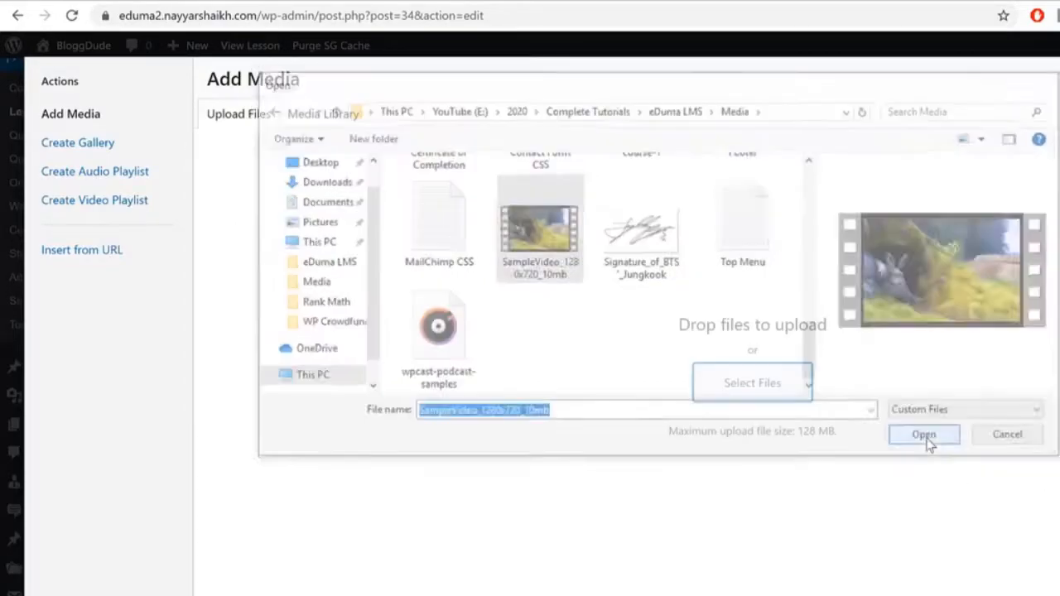
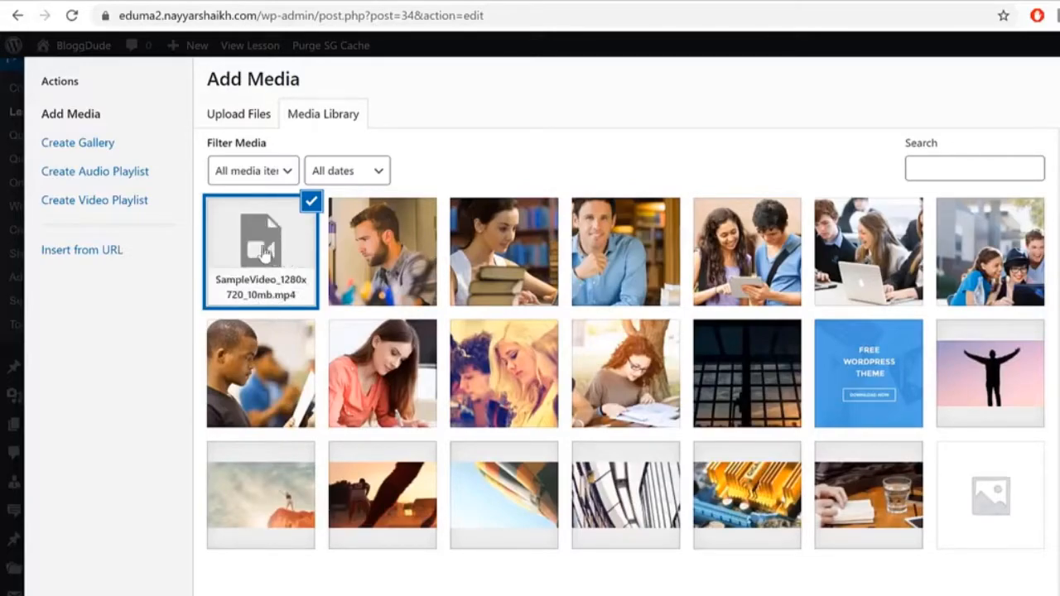
Step: Embed the SampleVideo_1280x720_10mb video in the Node.js – Introduction lesson
key(Escape)
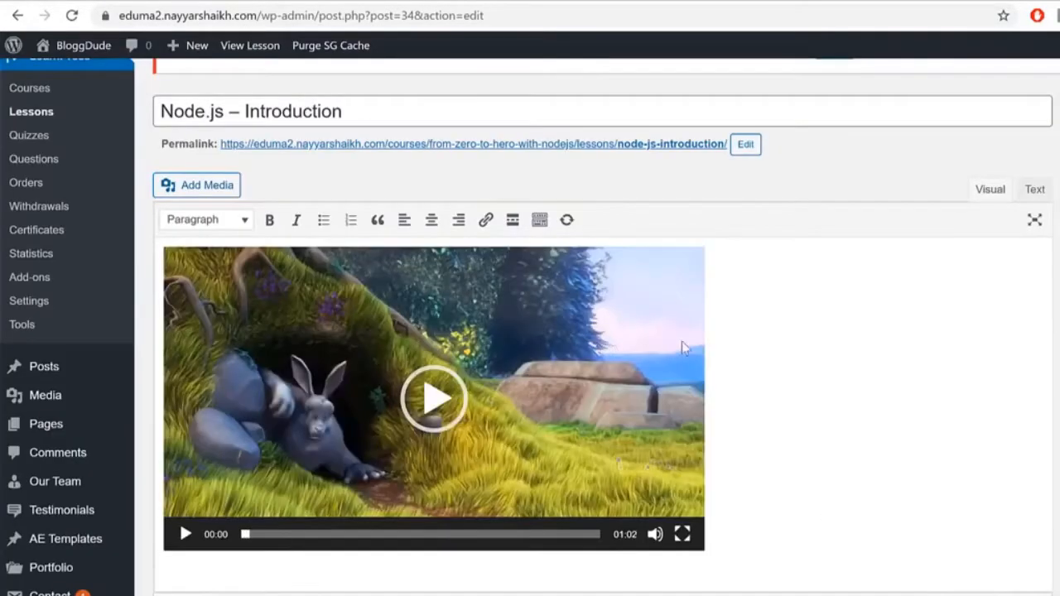
click(724, 315)
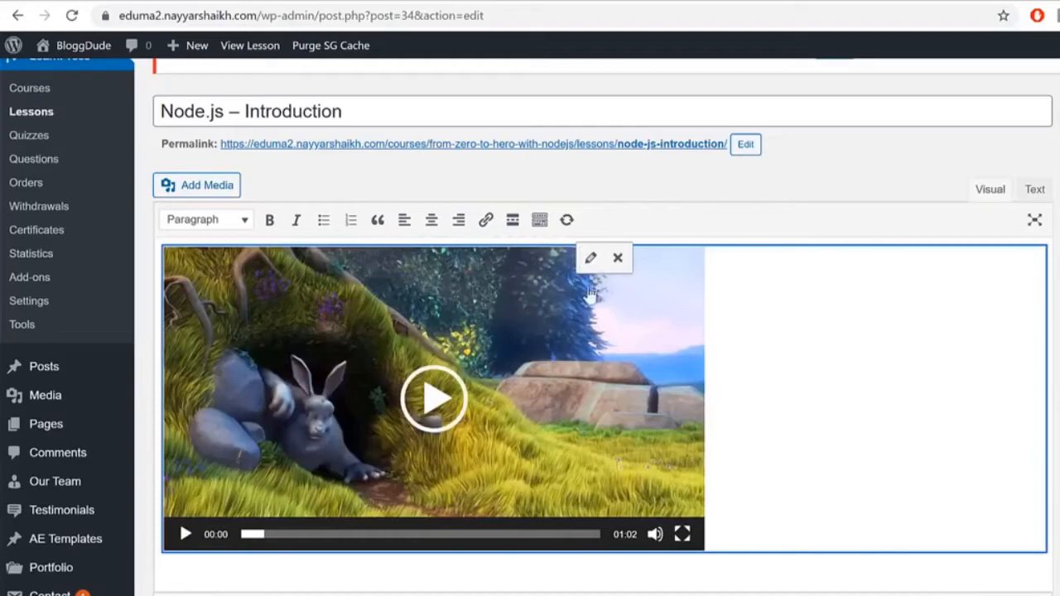
click(430, 226)
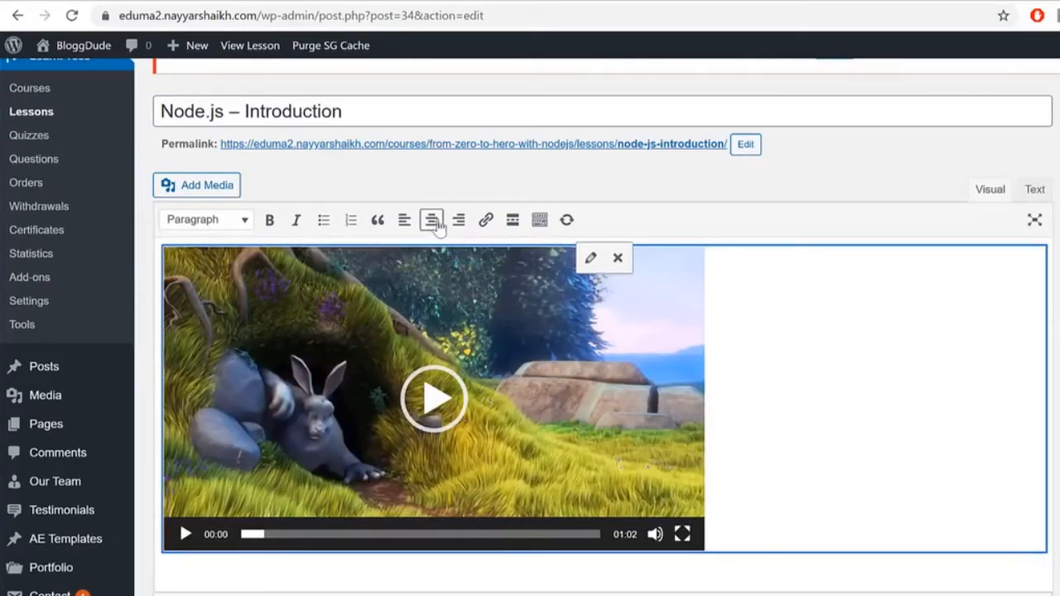
Step: Start a new line below the video and switch to the EducationWP Node course page
click(1049, 366)
scroll(978, 522, down, 1)
scroll(978, 522, down, 2)
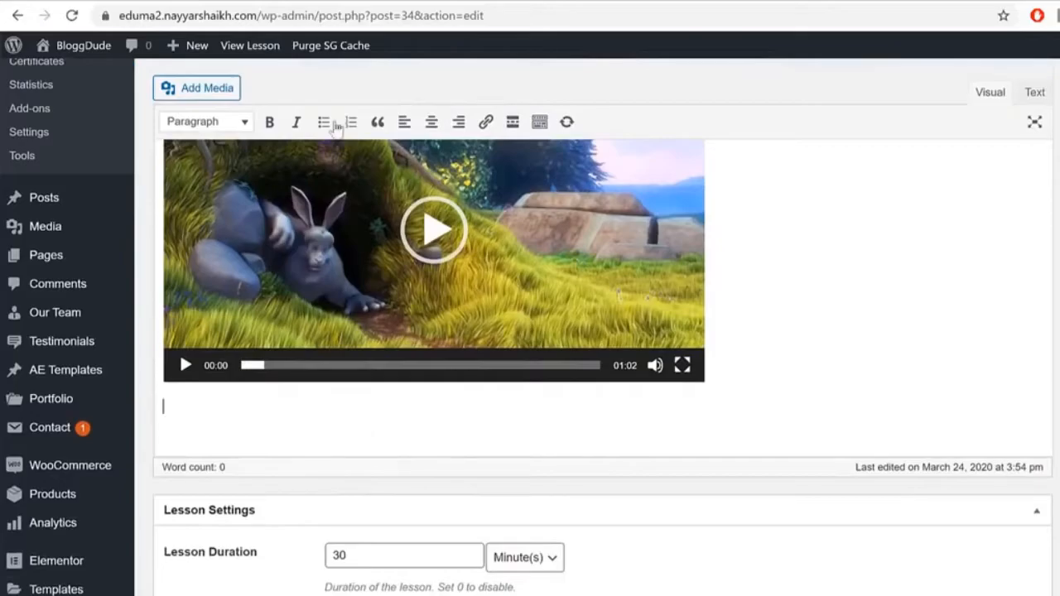
click(470, 2)
scroll(559, 308, down, 1)
Step: Open the demo's Node.js – Introduction lecture and select its 'What is Node.js?' heading and first paragraph
scroll(558, 309, down, 5)
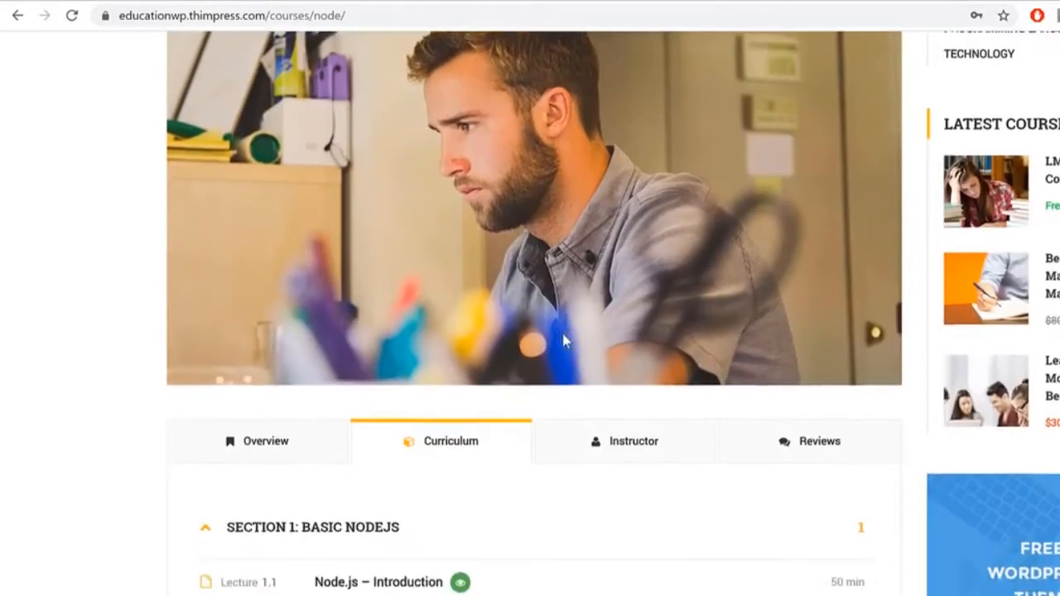
click(389, 438)
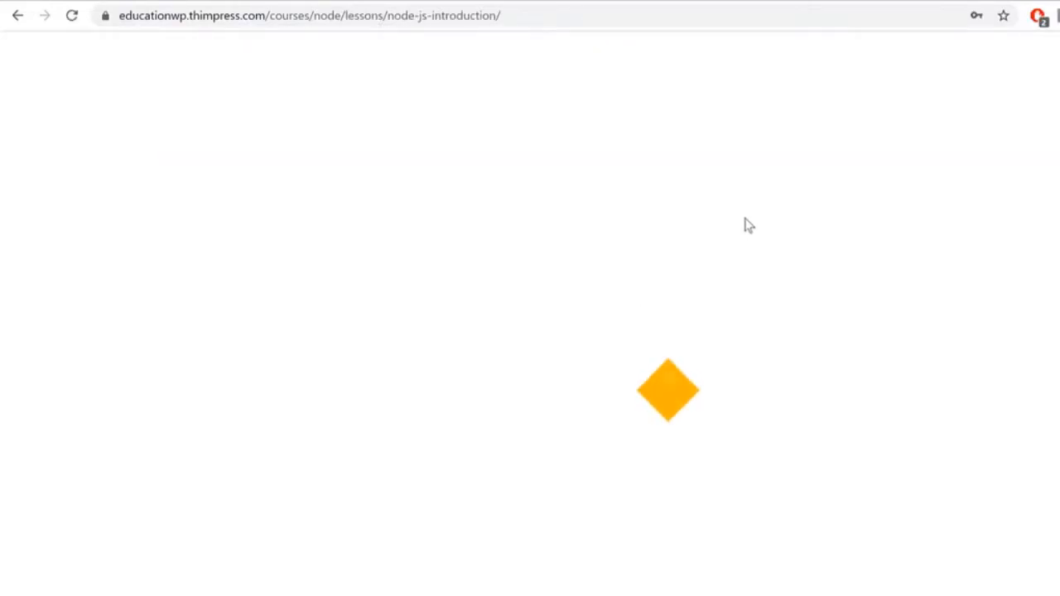
scroll(746, 225, down, 3)
scroll(746, 225, down, 2)
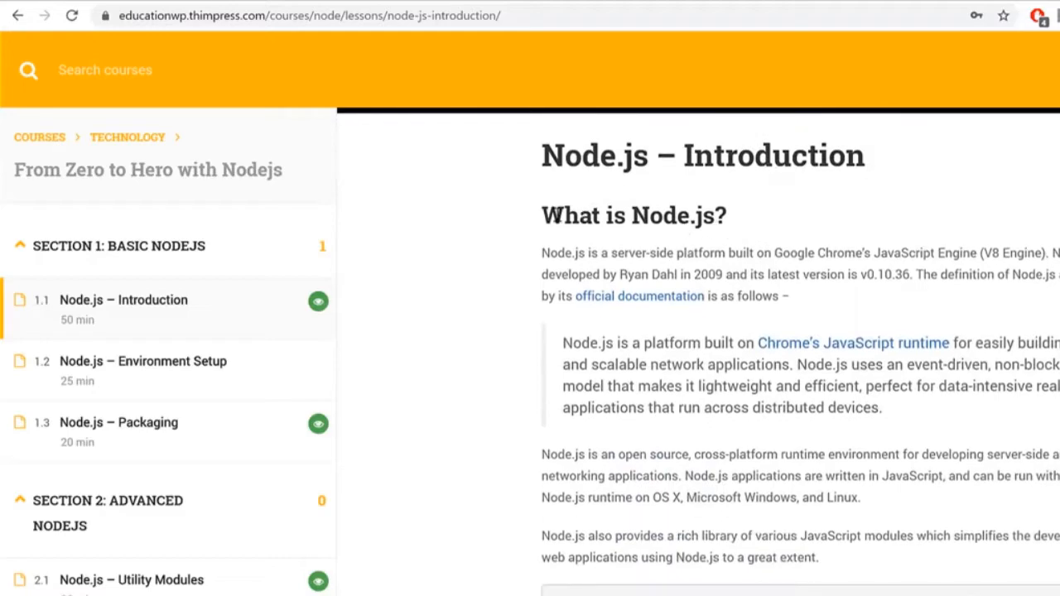
drag(540, 213, 953, 300)
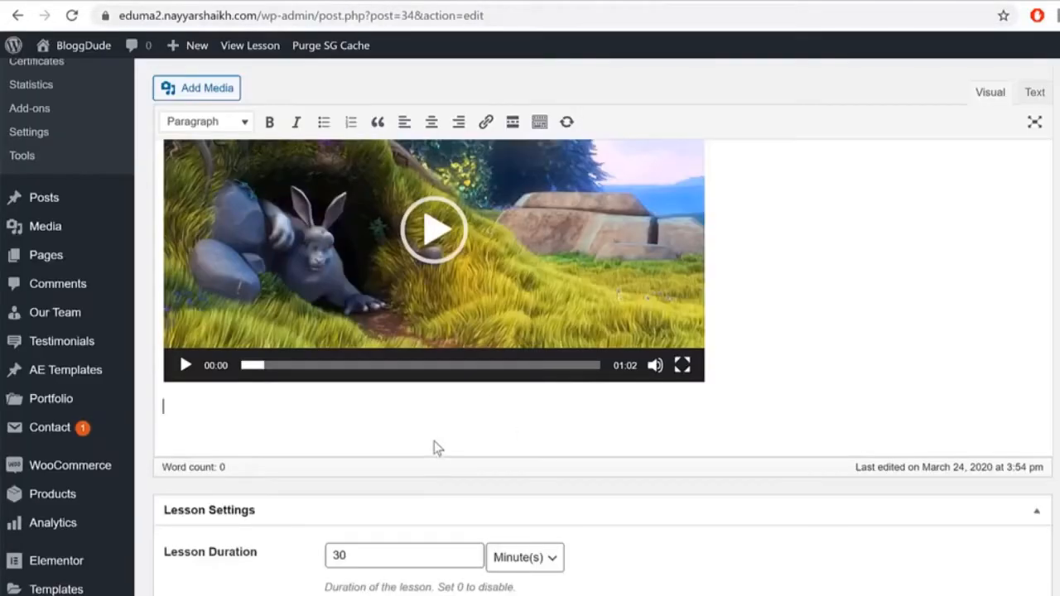
Step: Paste the copied text into the lesson, keeping the paragraph on its own line after 'What is Node.js?'
text(What is Node.js? Node.js is a server-side platform built on Google Chrome’s JavaScript Engine (V8 Engine). Node.js was developed by Ryan Dahl in 2009 and its latest version is v0.10.36. The definition of Node.js as supplied by its official documentation is as follows –)
click(267, 407)
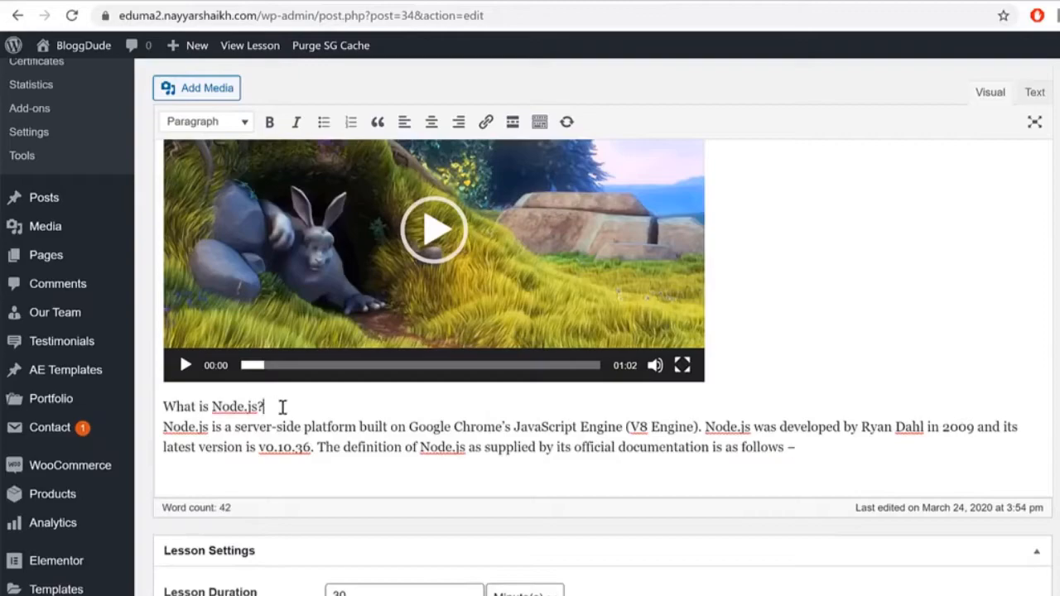
key(Delete)
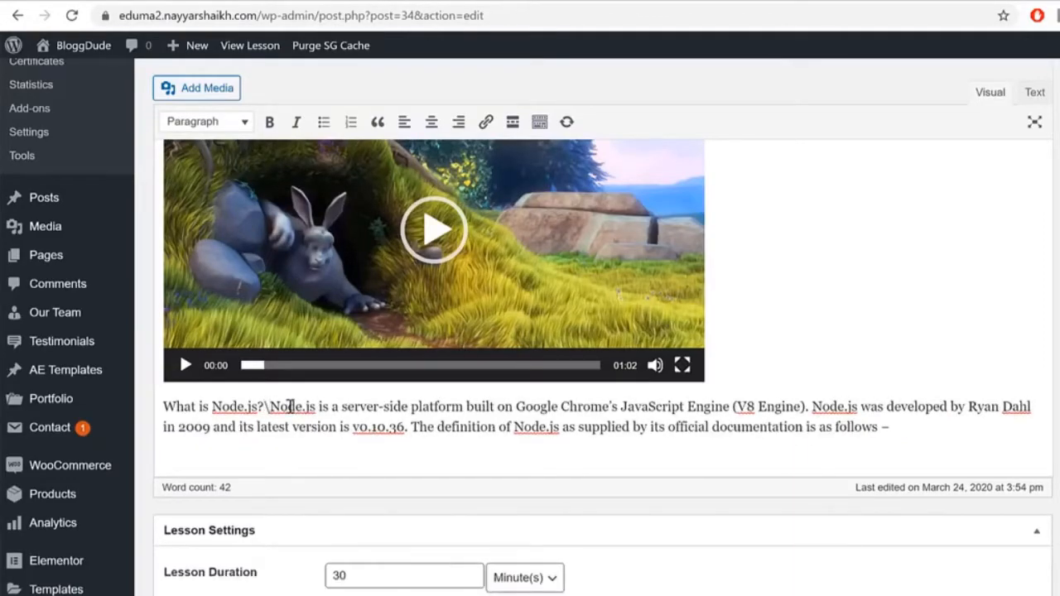
key(Return)
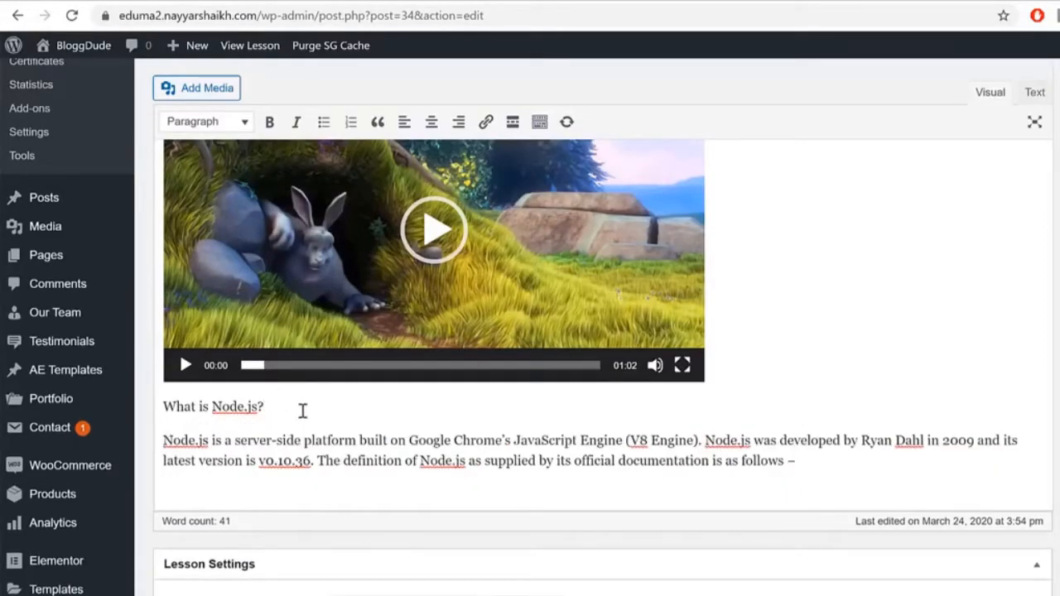
Step: Format 'What is Node.js?' as Heading 2 and start a new paragraph below the intro
drag(171, 424, 163, 401)
click(209, 124)
click(224, 222)
click(458, 426)
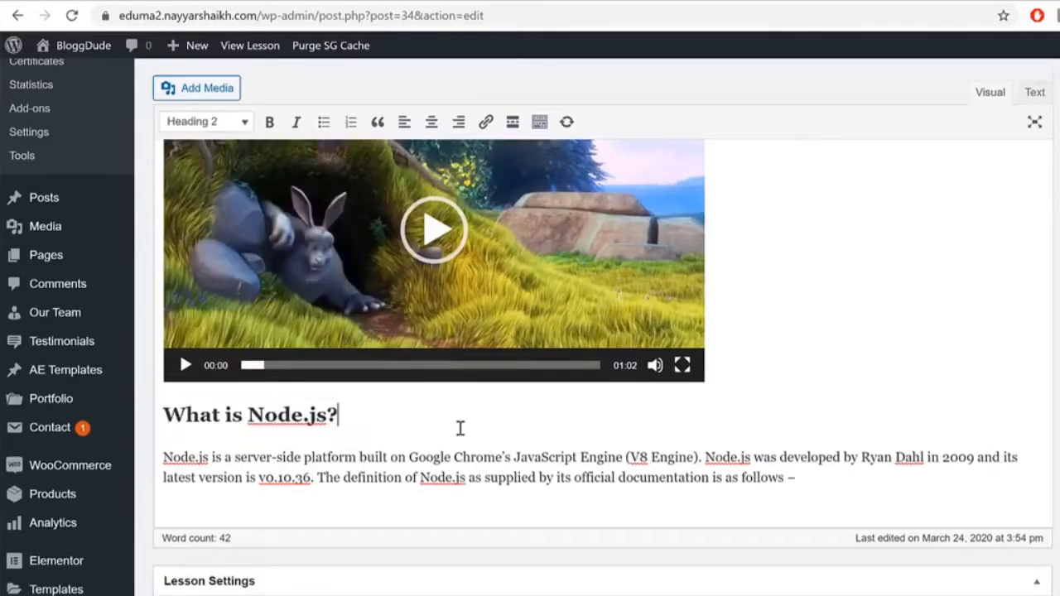
click(832, 488)
key(Return)
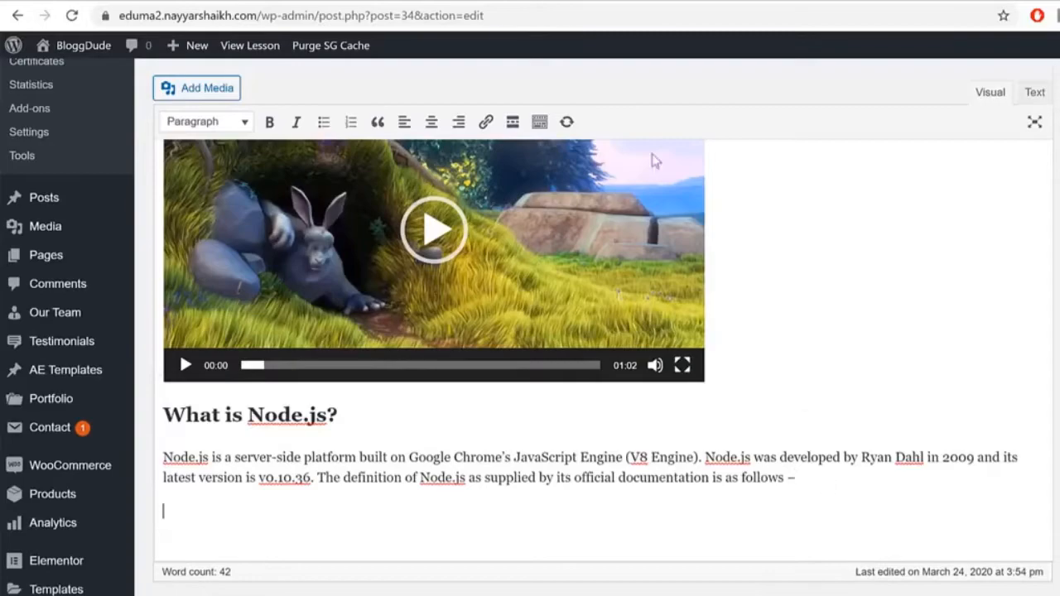
key(ctrl+Tab)
Step: Select and copy the quoted paragraph defining Node.js as a platform on the demo lesson
click(900, 305)
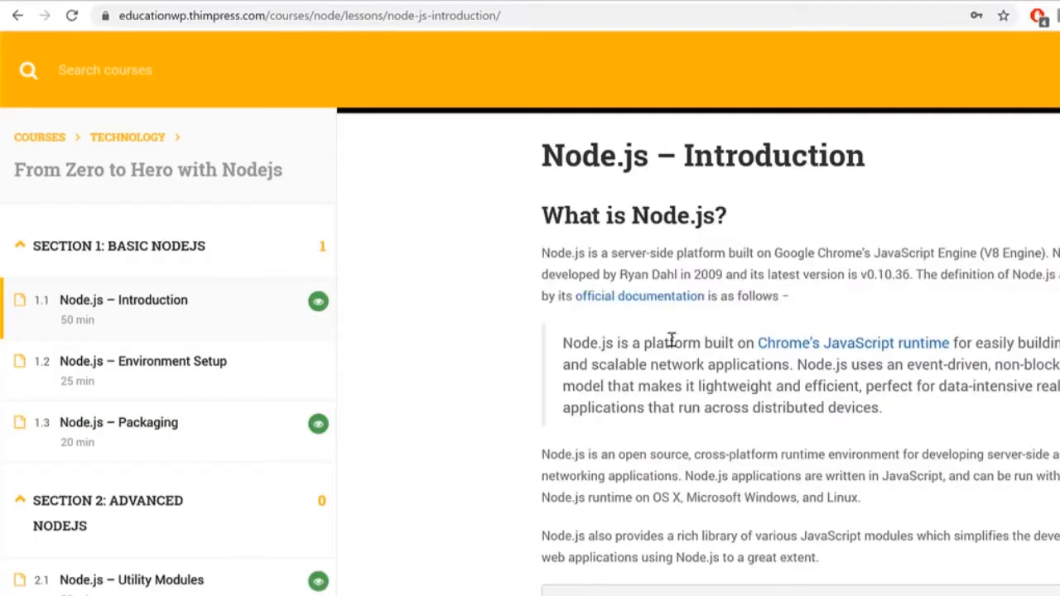
drag(563, 341, 918, 409)
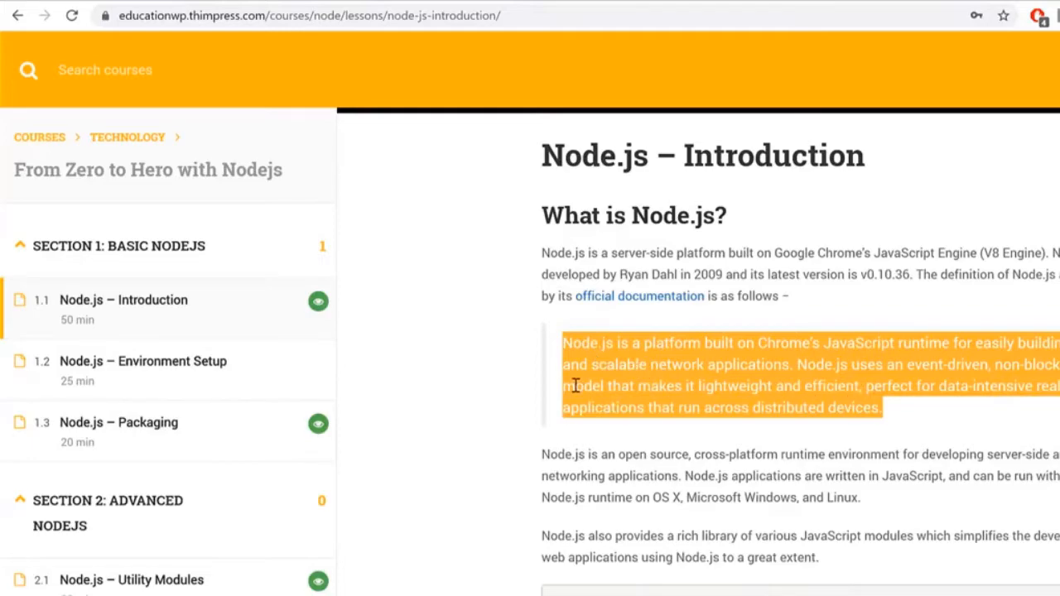
click(534, 384)
drag(545, 245, 778, 298)
scroll(873, 371, down, 1)
click(622, 341)
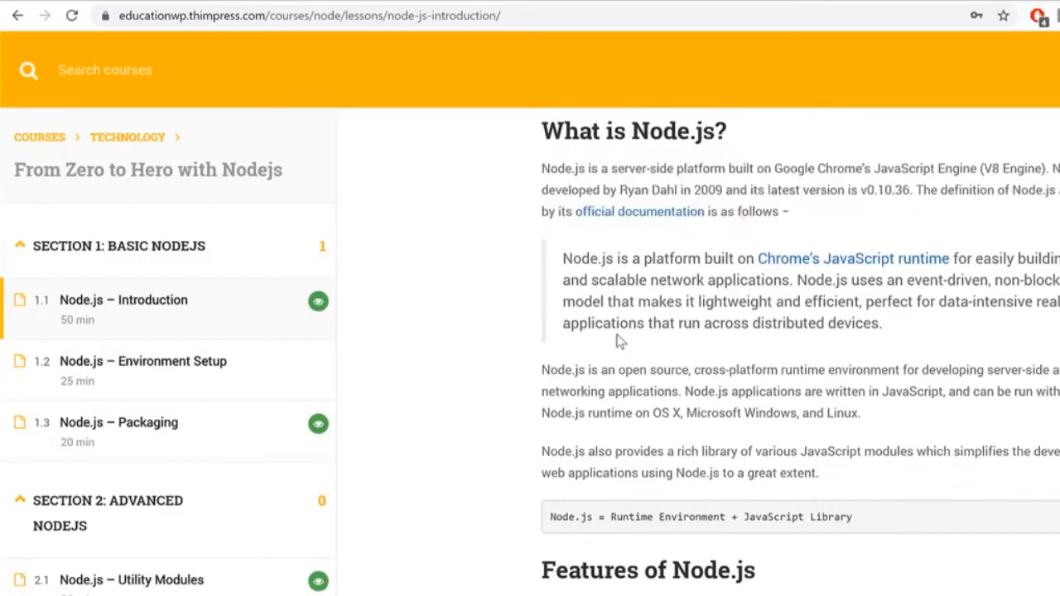
drag(566, 253, 530, 268)
key(ctrl+c)
click(906, 329)
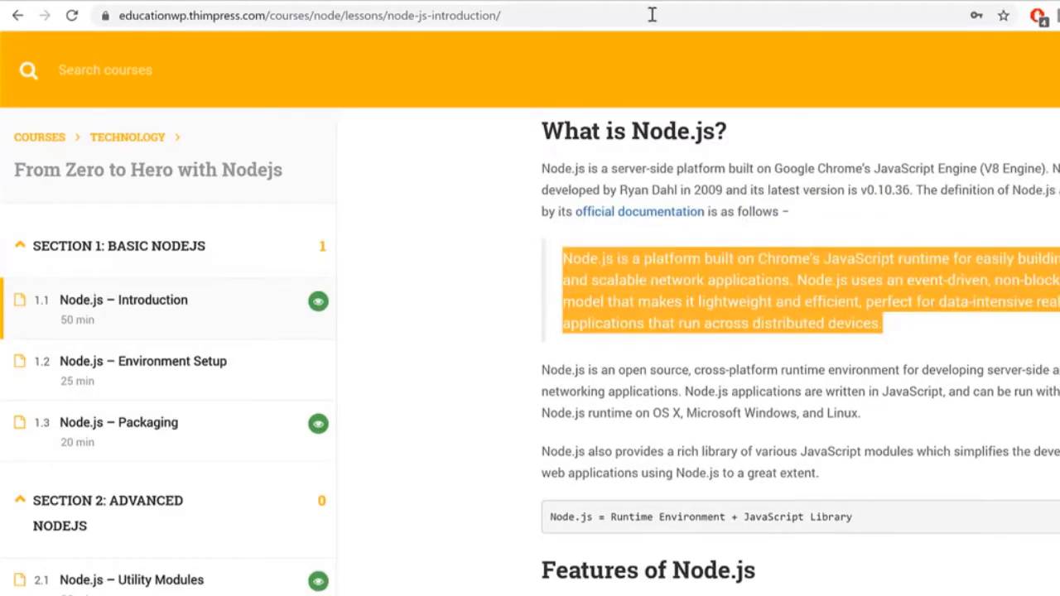
click(563, 1)
Step: Paste the Node.js platform definition paragraph into the lesson below the intro text
key(ctrl+v)
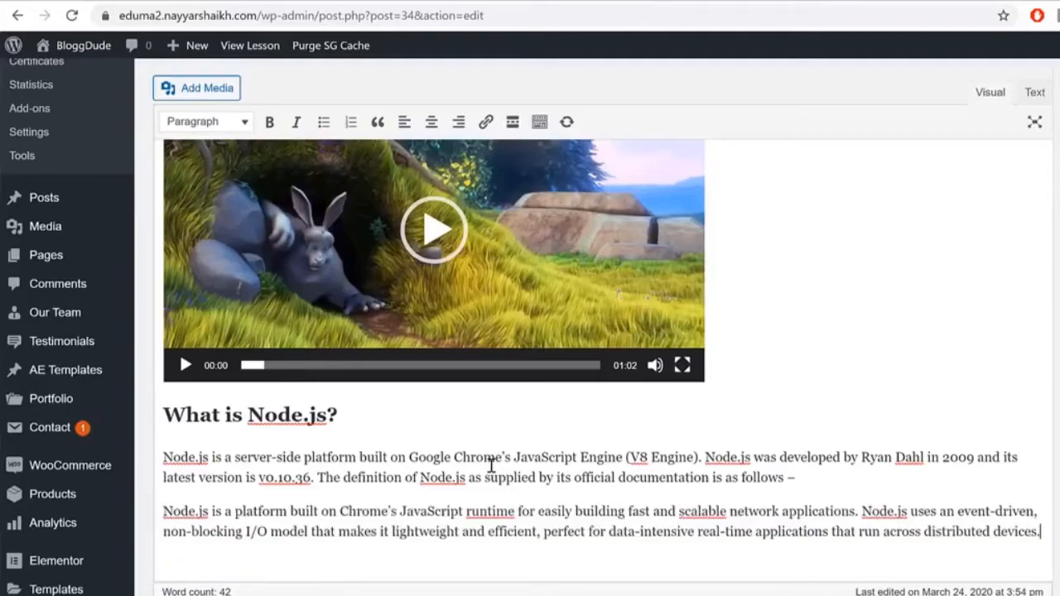
scroll(450, 555, down, 1)
drag(878, 436, 686, 435)
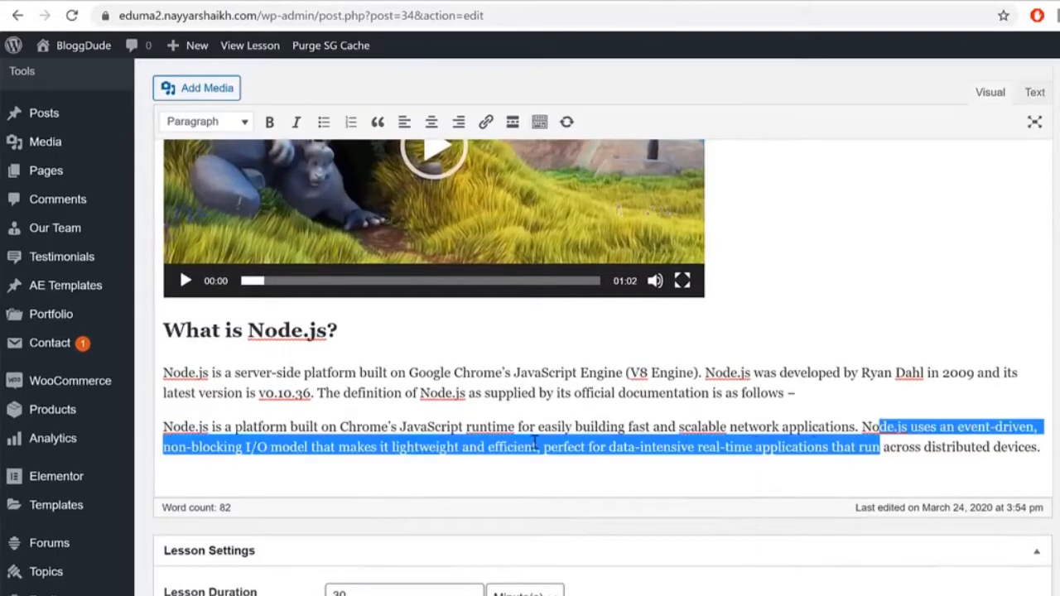
scroll(371, 454, up, 1)
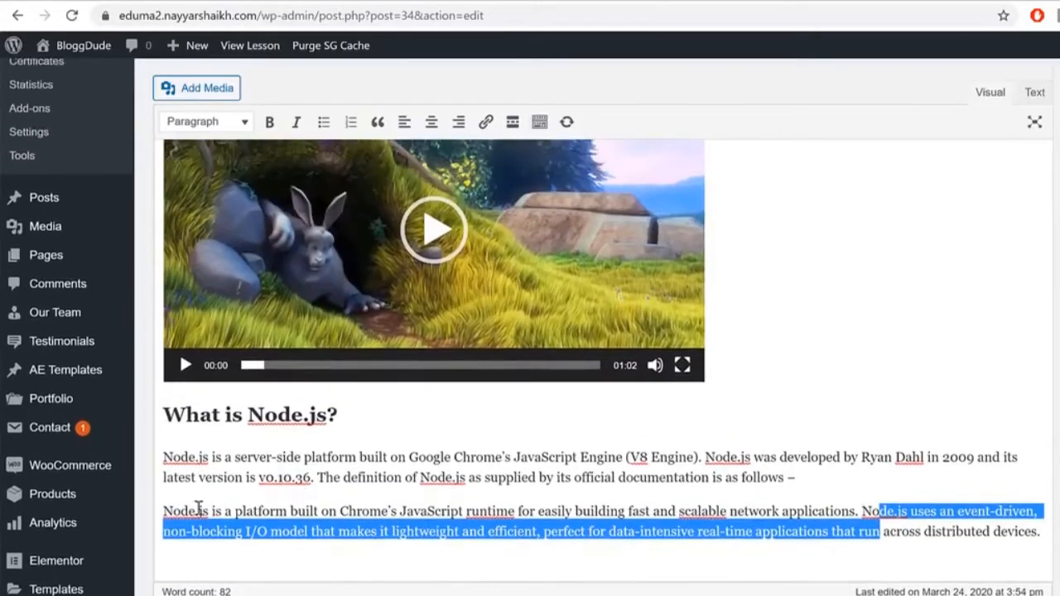
click(169, 511)
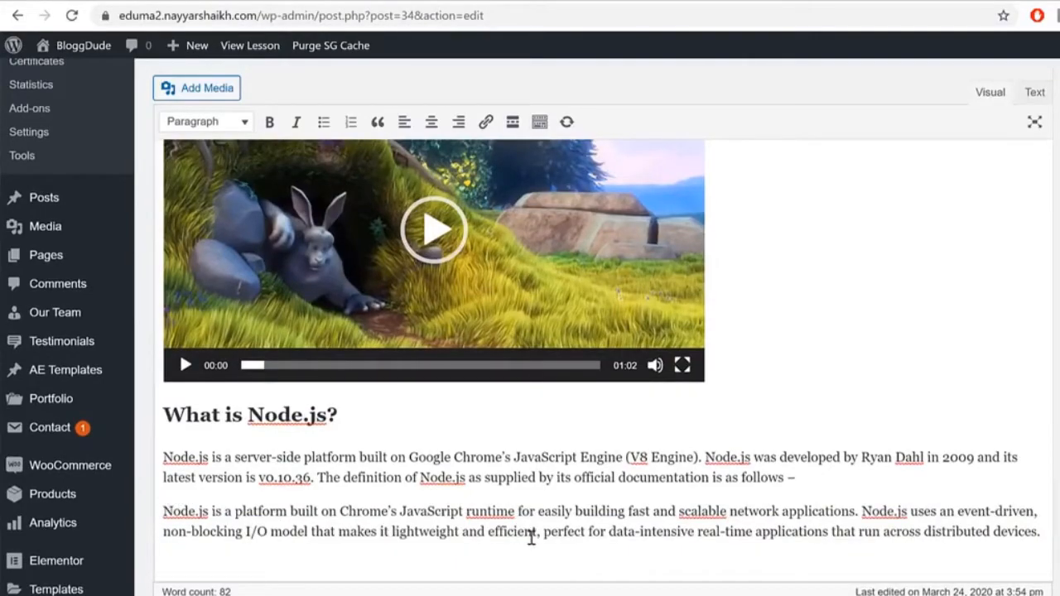
drag(517, 531, 500, 511)
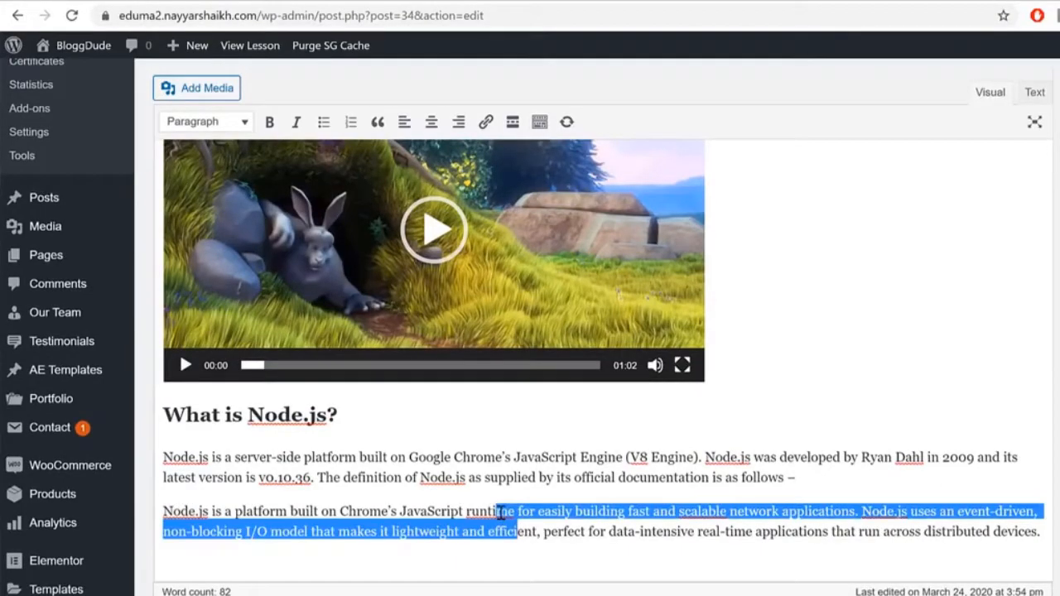
Step: Format the pasted paragraph as a blockquote and add an empty paragraph beneath it
triple_click(179, 501)
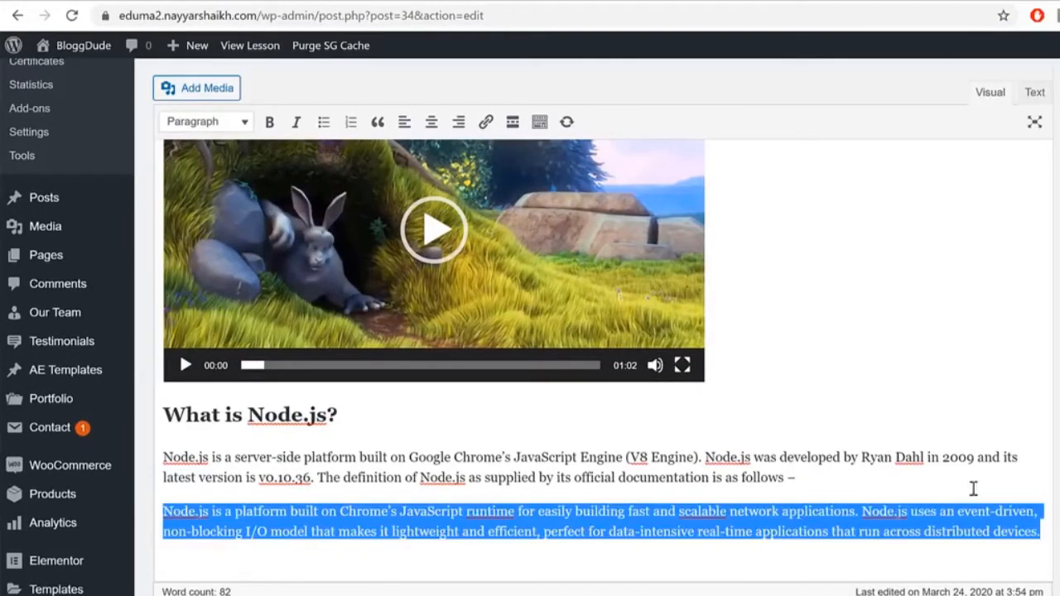
click(541, 129)
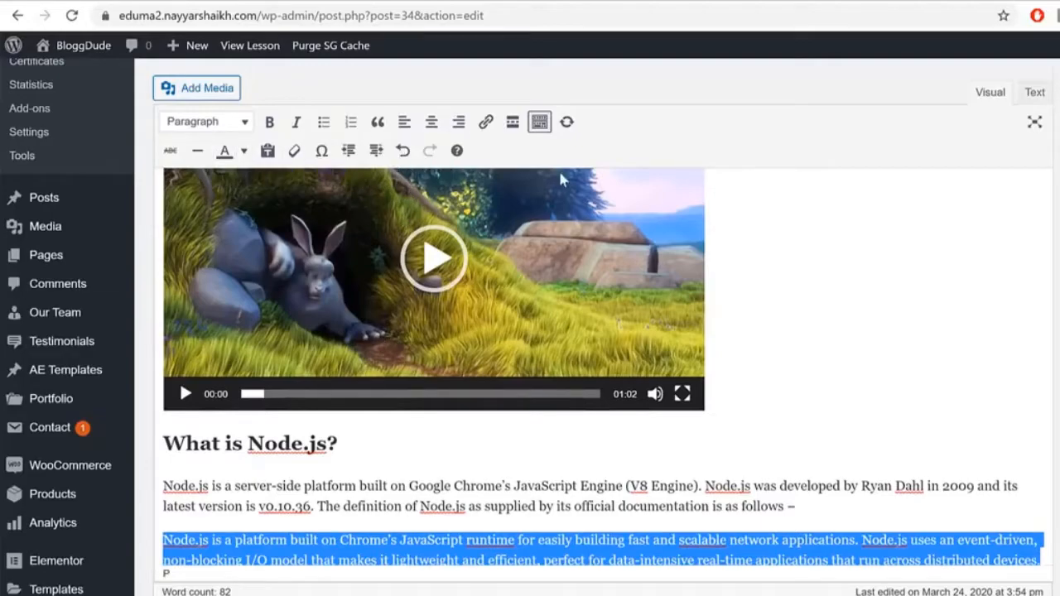
scroll(854, 267, down, 1)
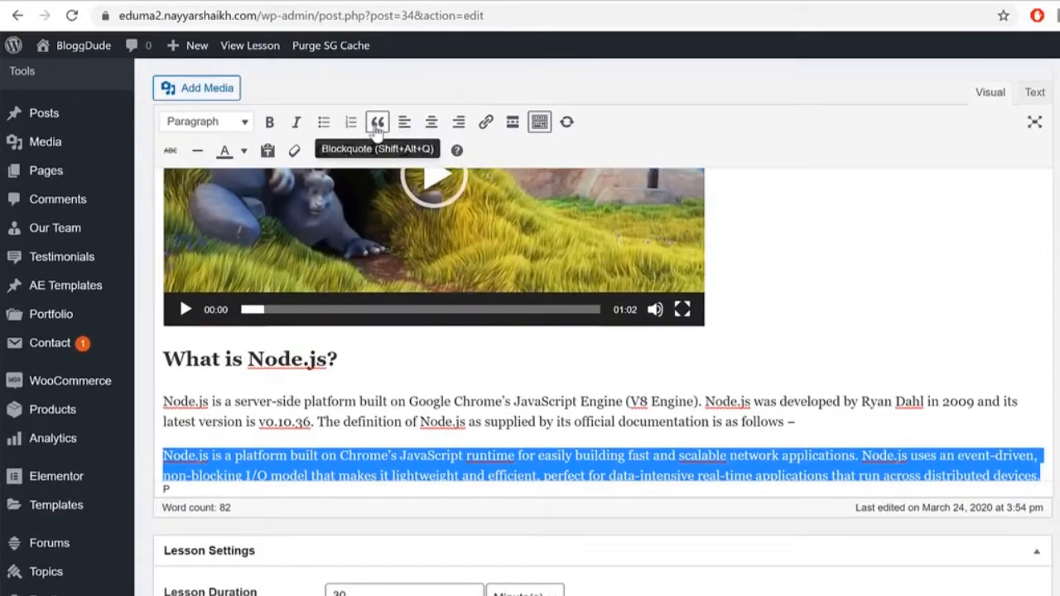
click(377, 124)
click(248, 445)
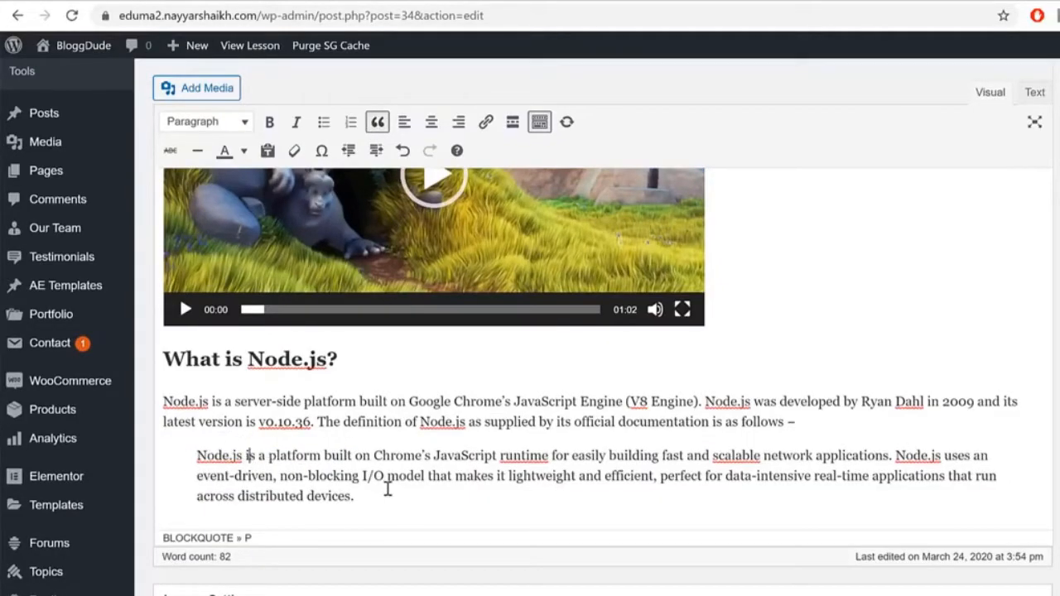
click(454, 539)
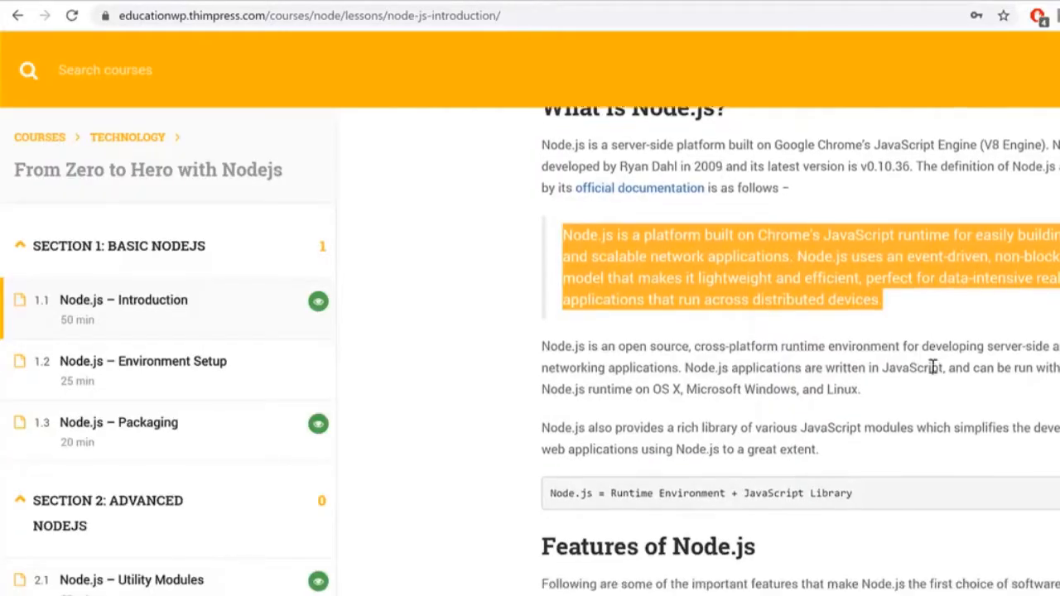
Step: Copy the open-source cross-platform and JavaScript module library paragraphs from the demo lesson
scroll(933, 367, down, 1)
drag(518, 287, 904, 387)
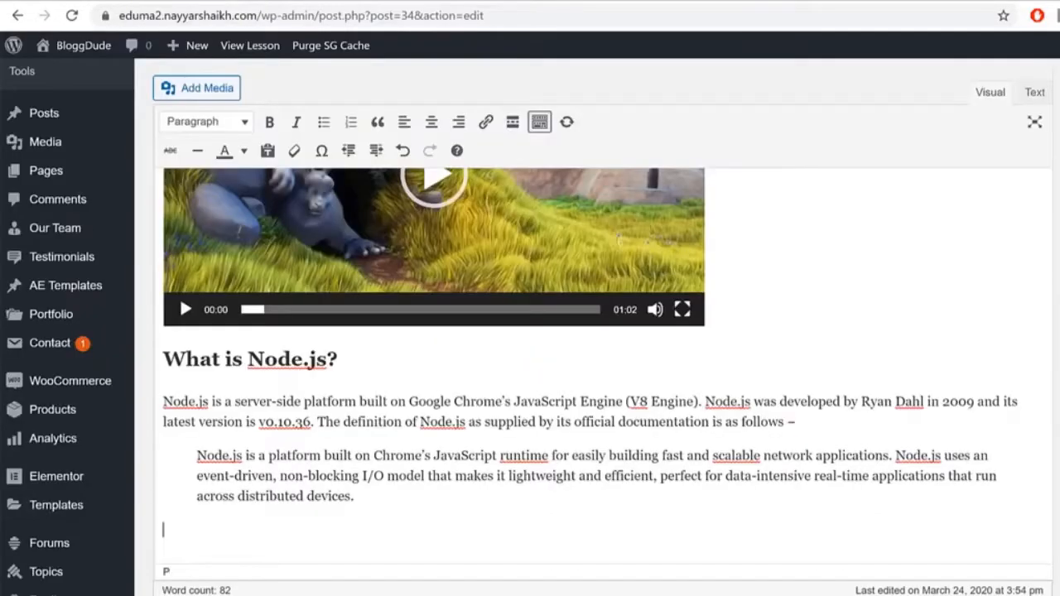
text(Node.js is an open source, cross-platform runtime environment for developing server-side and networking applications. Node.js applications are written in JavaScript, and can be run within the Node.js runtime on OS X, Microsoft Windows, and Linux. Node.js also provides a rich library of various JavaScript modules which simplifies the development of web applications using Node.js to a great extent)
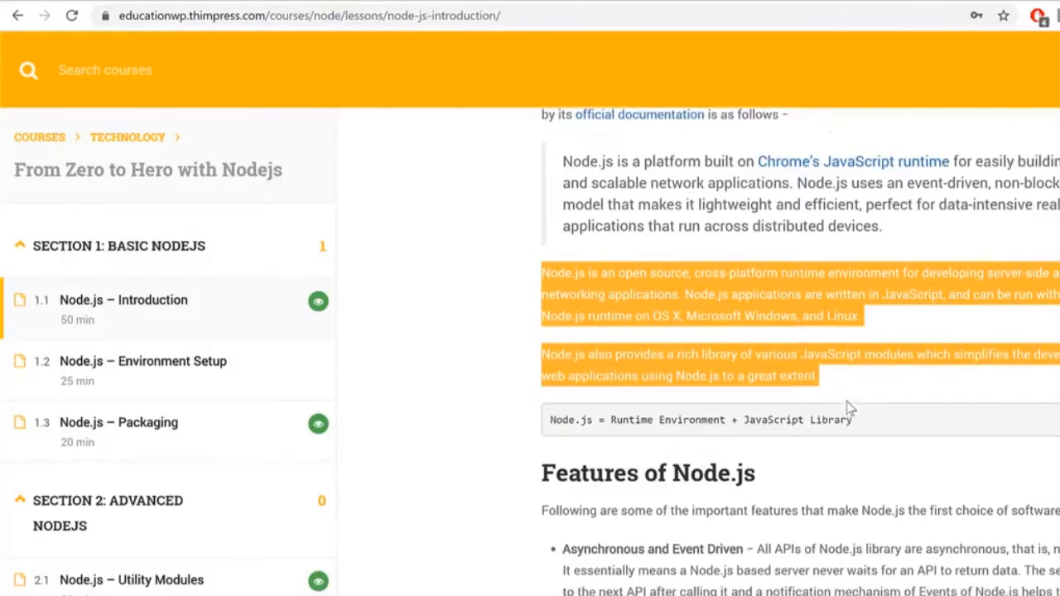
drag(879, 362, 558, 348)
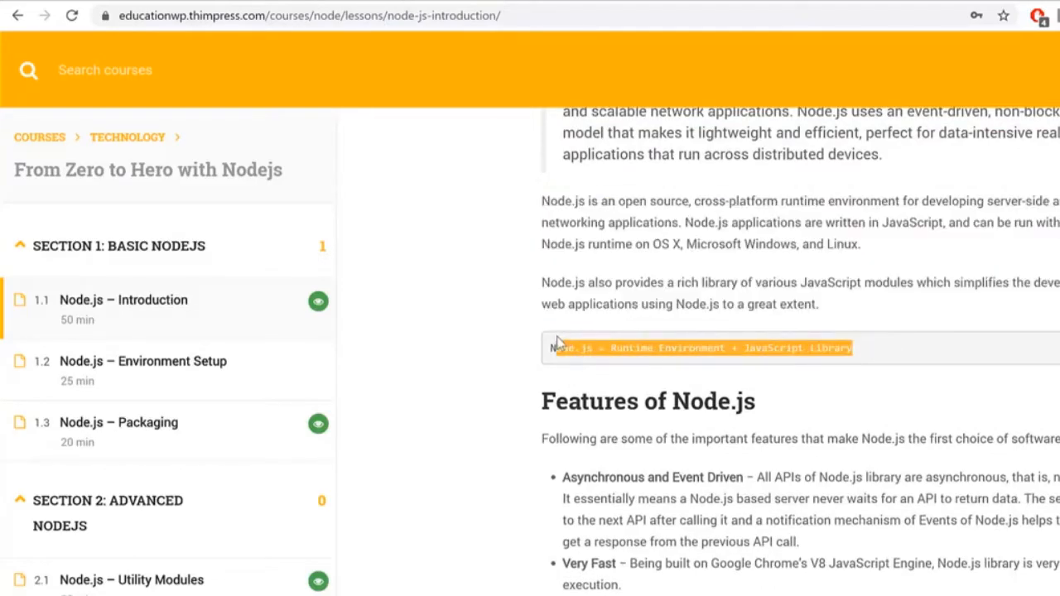
click(644, 342)
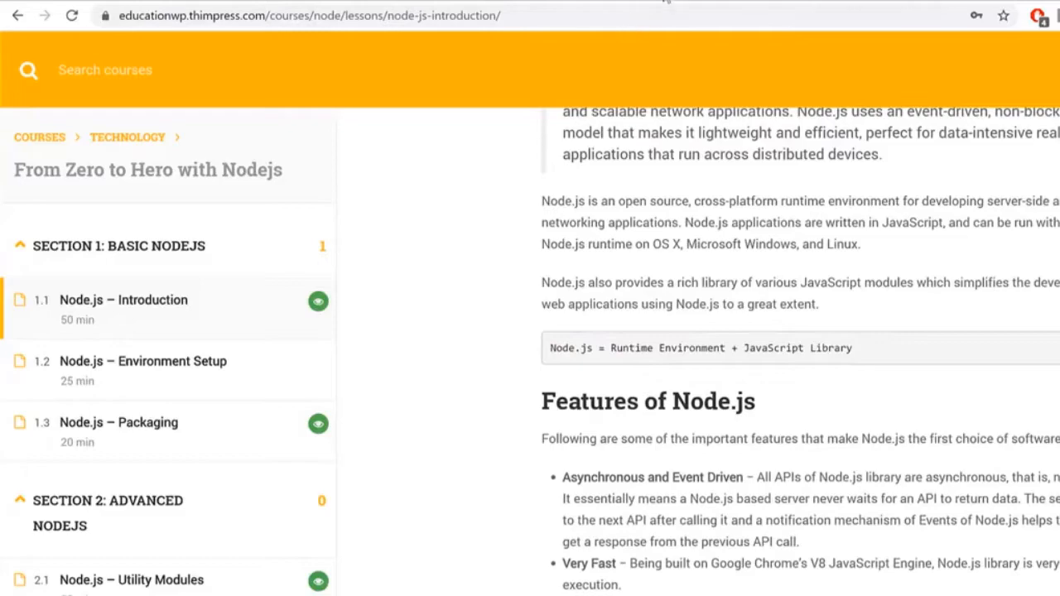
click(666, 1)
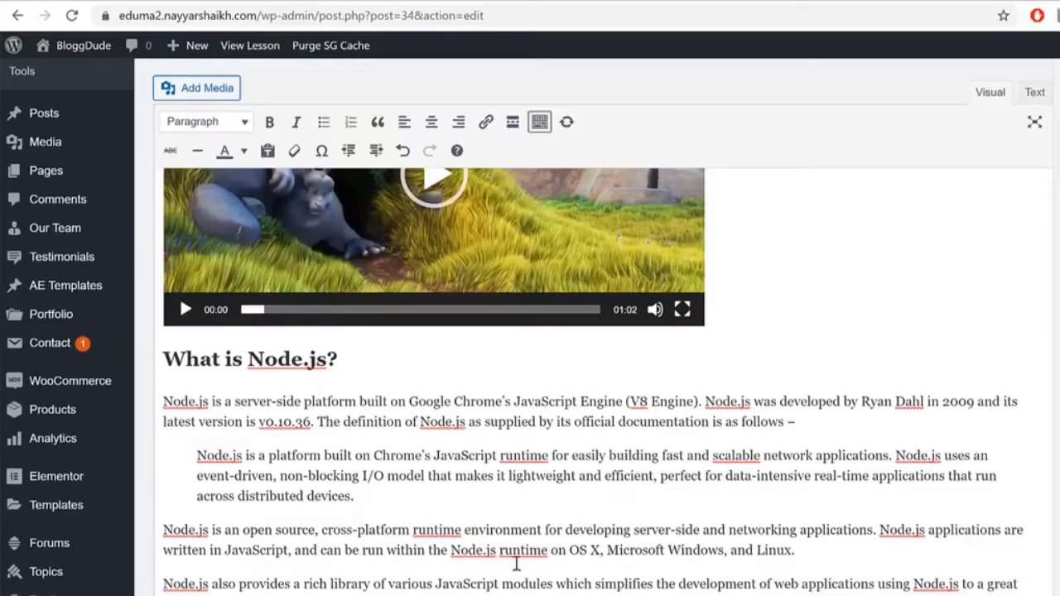
scroll(360, 558, down, 2)
scroll(397, 556, up, 2)
scroll(393, 563, down, 1)
scroll(398, 558, up, 1)
scroll(416, 577, down, 1)
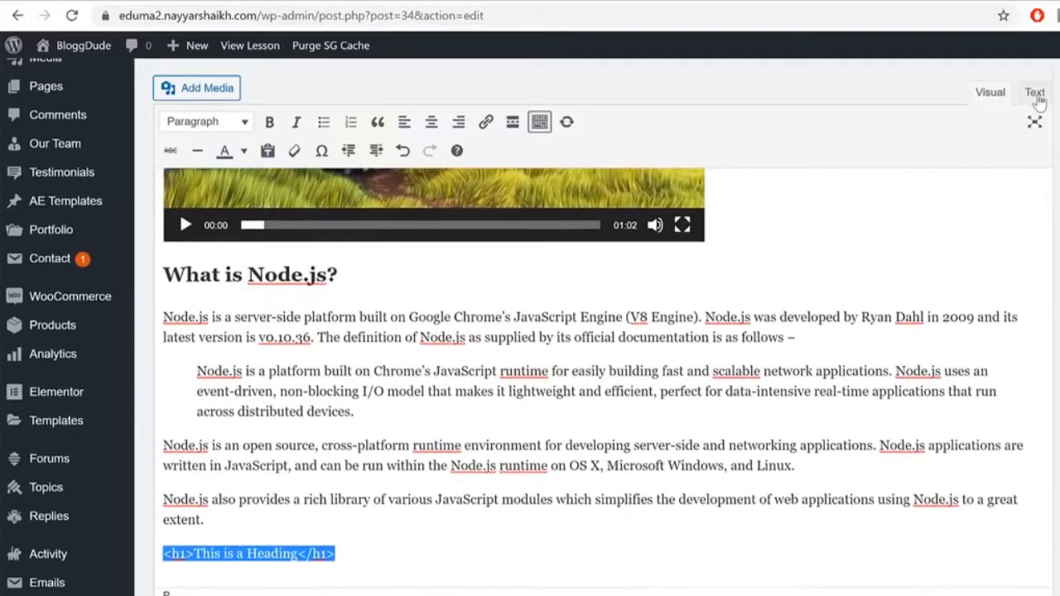
click(1037, 94)
click(420, 379)
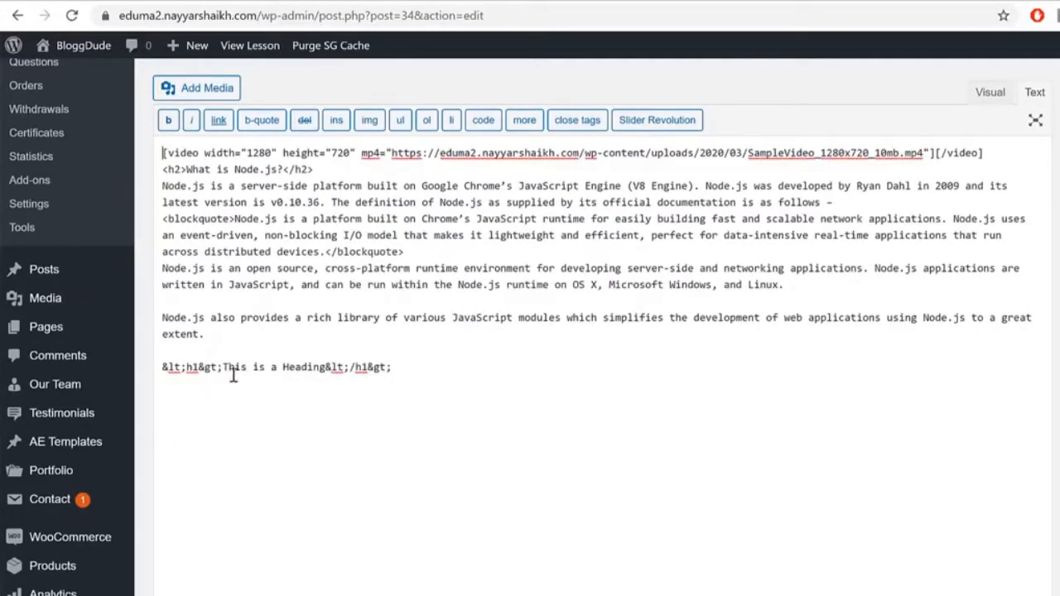
drag(198, 368, 139, 368)
click(188, 367)
click(185, 368)
click(163, 367)
click(428, 369)
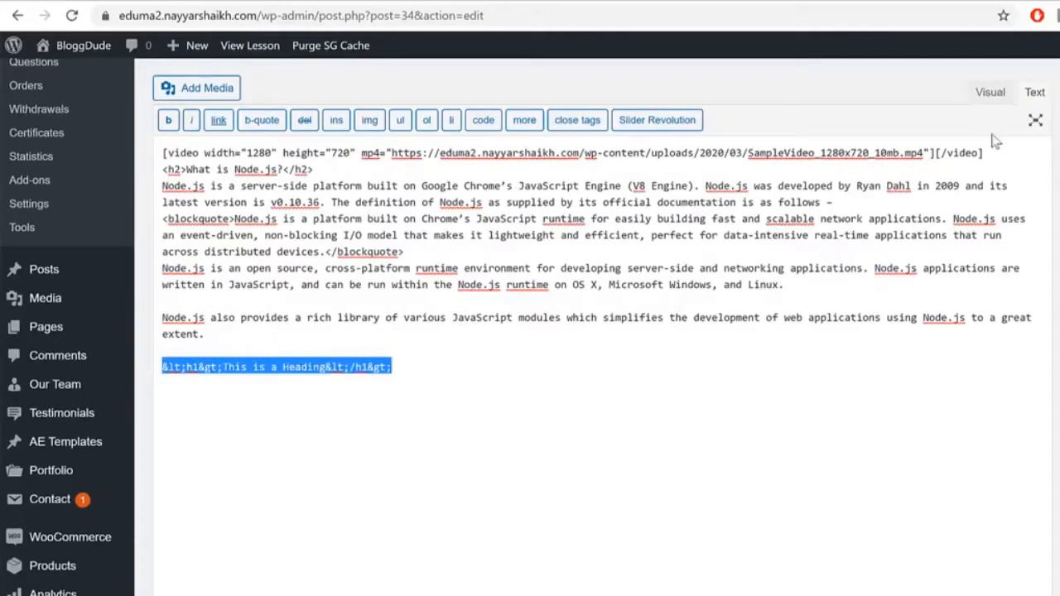
click(989, 92)
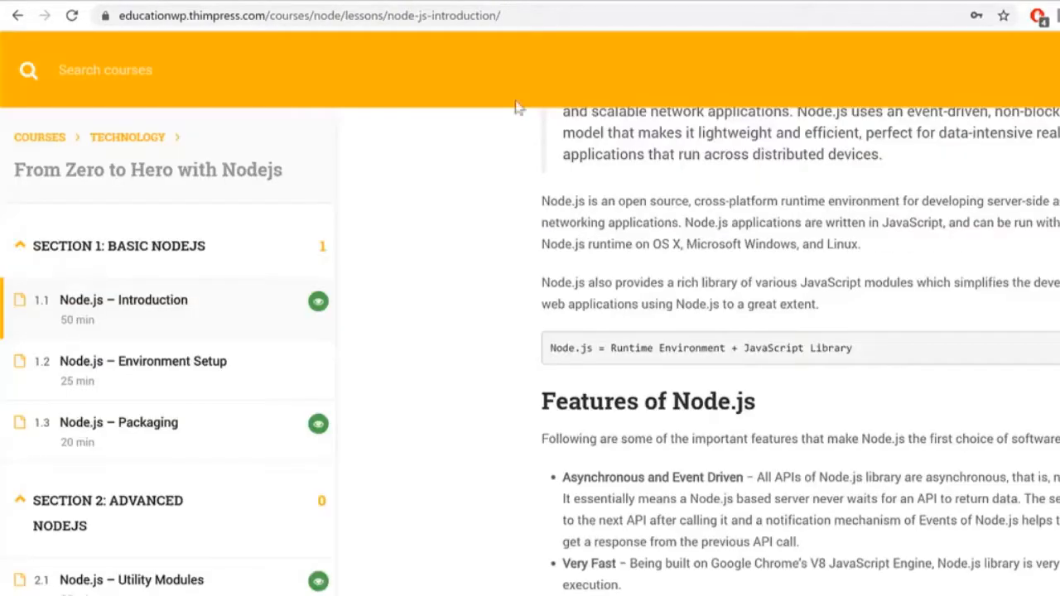
Step: Check the demo lesson's code block, then select the matching heading line in the lesson editor
drag(549, 348, 887, 339)
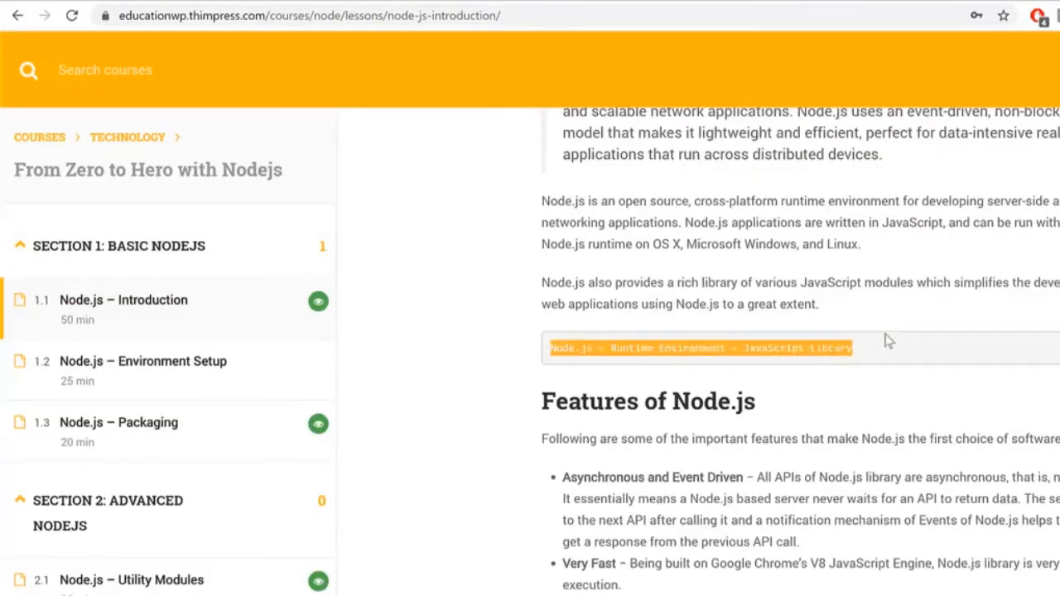
click(687, 4)
drag(348, 404, 166, 416)
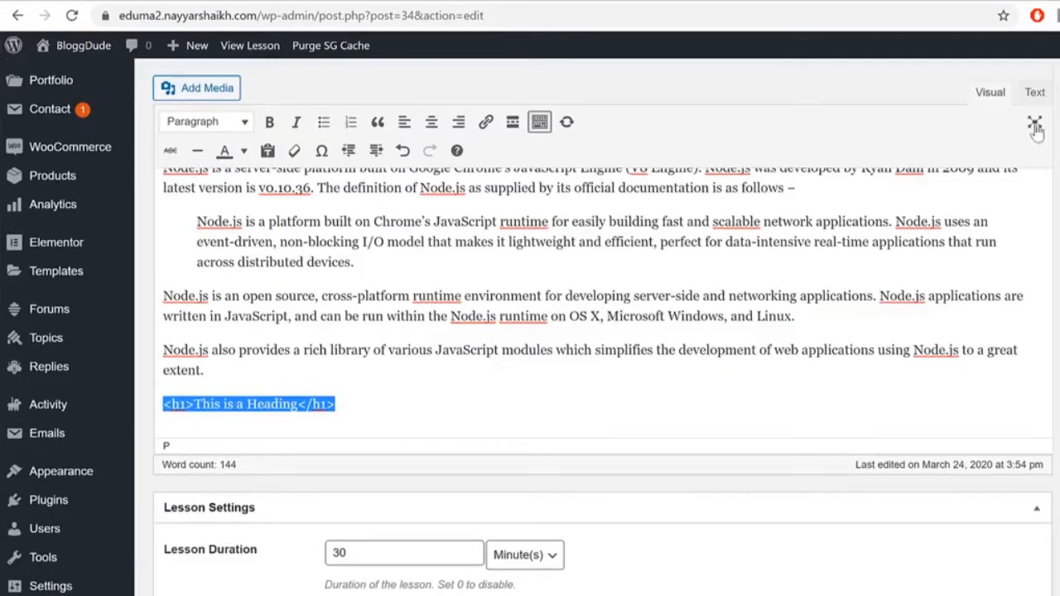
Step: Inspect the <pre> tags around 'This is a Heading' in the Text view
click(1033, 97)
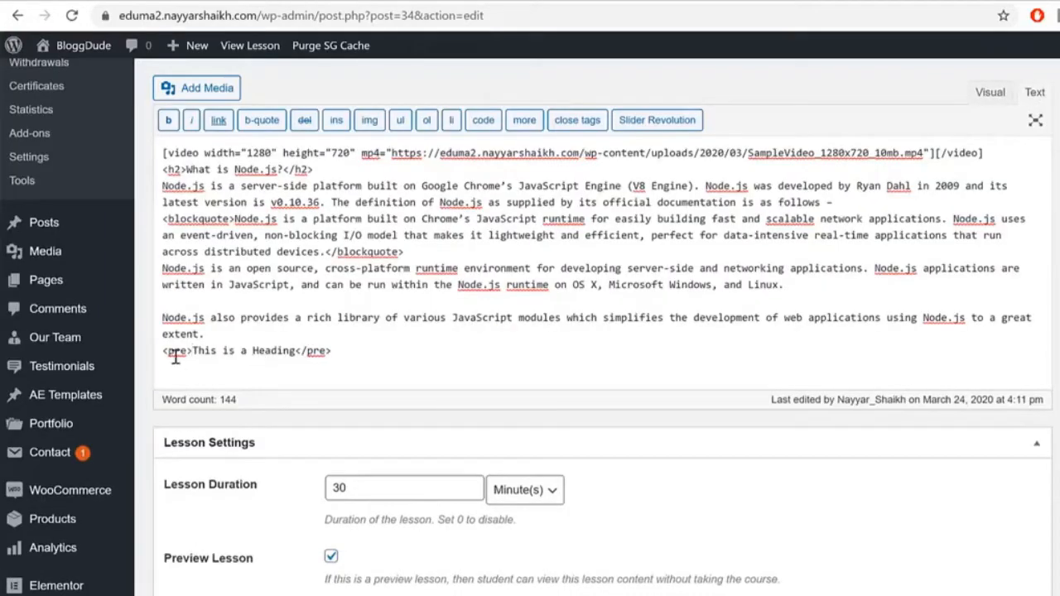
drag(193, 351, 160, 353)
click(160, 353)
click(163, 352)
drag(336, 351, 293, 357)
key(ctrl+Home)
drag(192, 352, 295, 351)
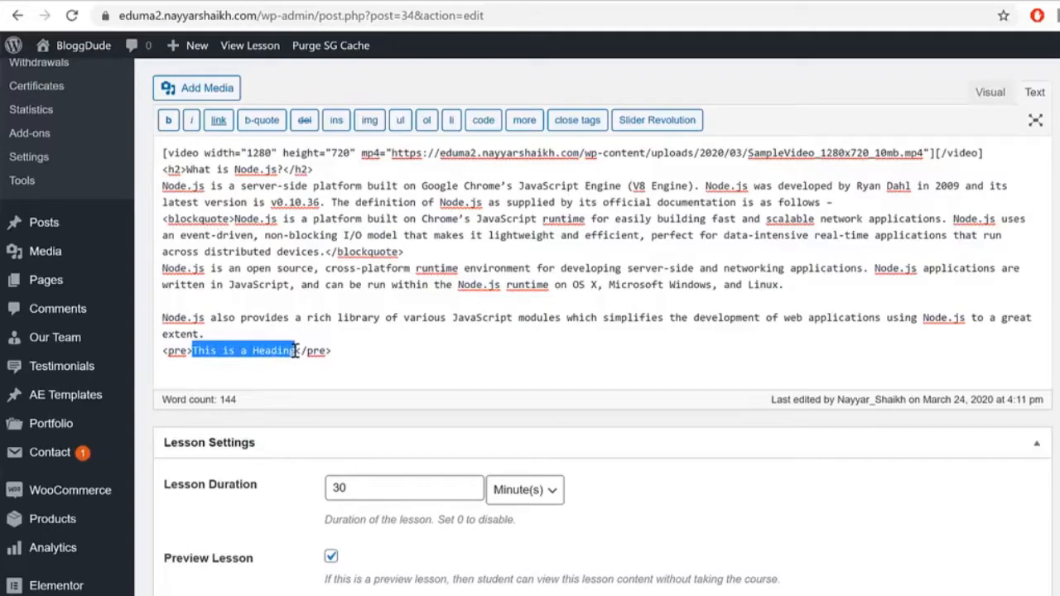
click(295, 351)
drag(197, 352, 290, 352)
click(290, 352)
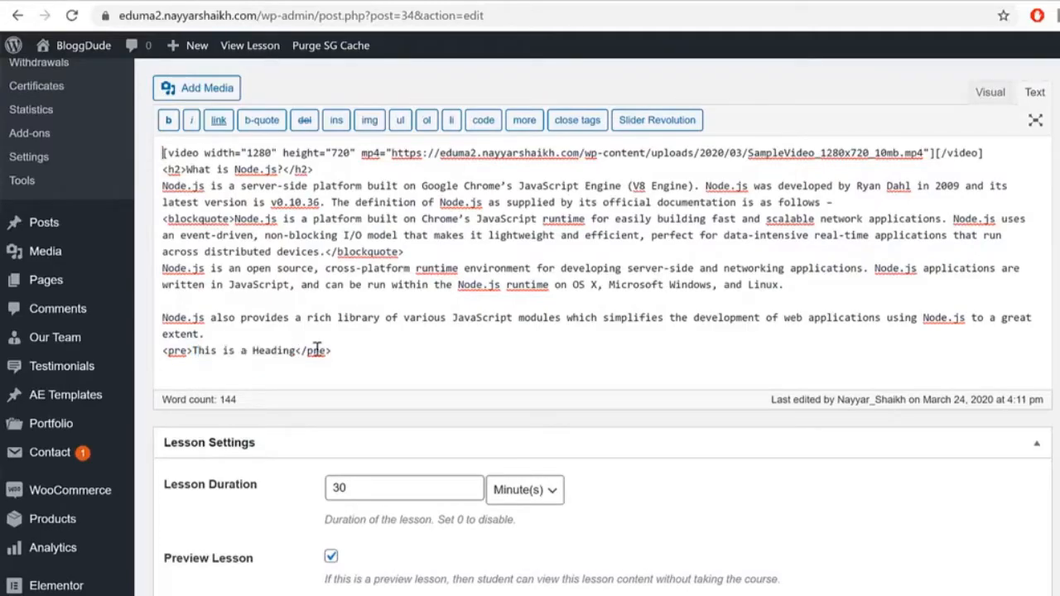
Step: Back in the Visual view, type <h1> before 'This is a Heading'
click(989, 92)
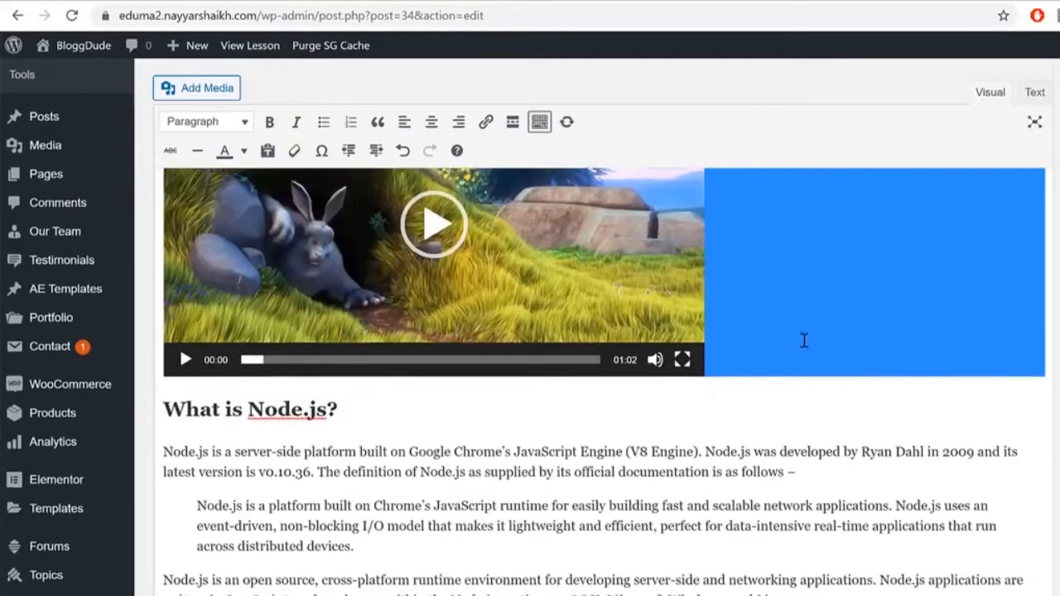
scroll(803, 348, down, 3)
click(164, 460)
text(<)
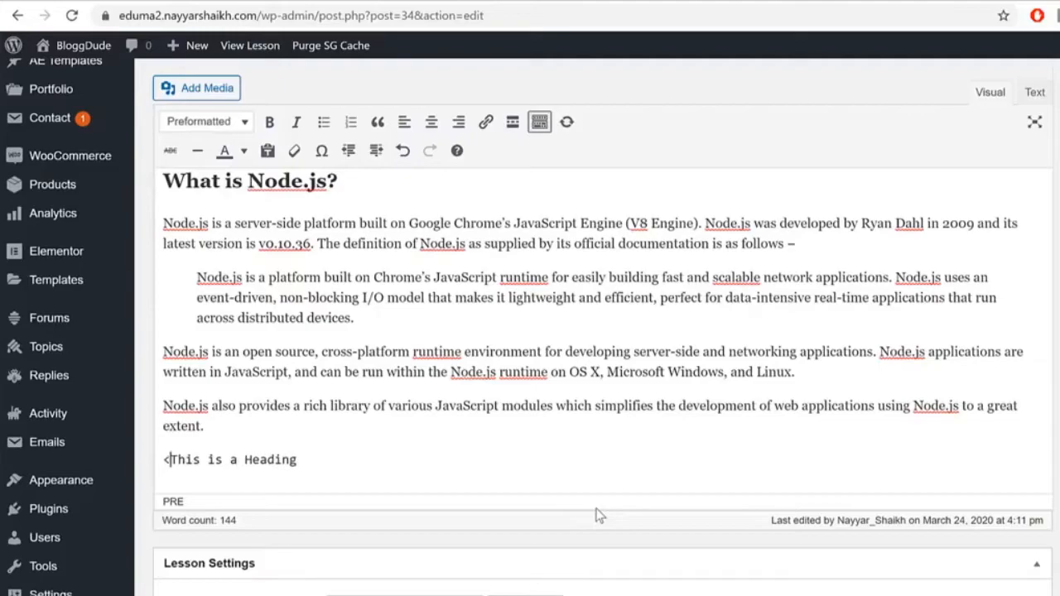
text(h1>)
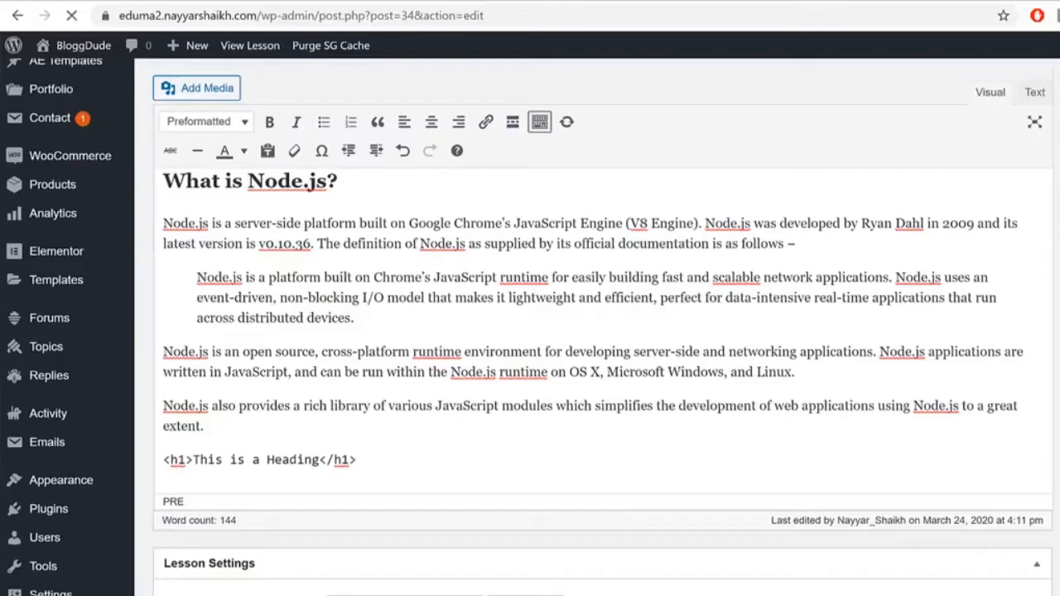
Step: Open Node.js – Introduction from the course's Curriculum list
click(863, 2)
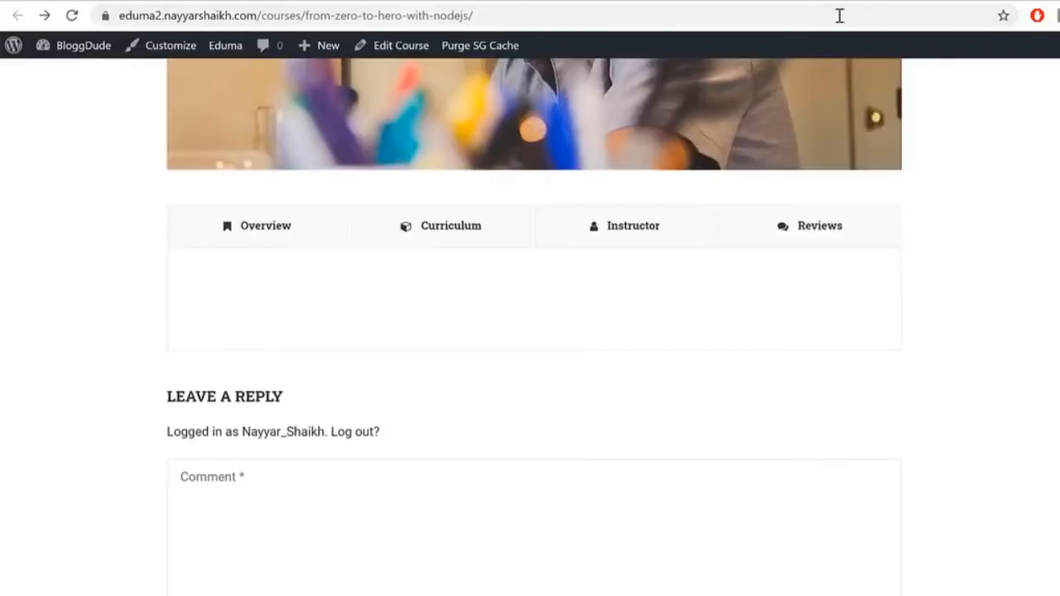
click(487, 245)
click(427, 367)
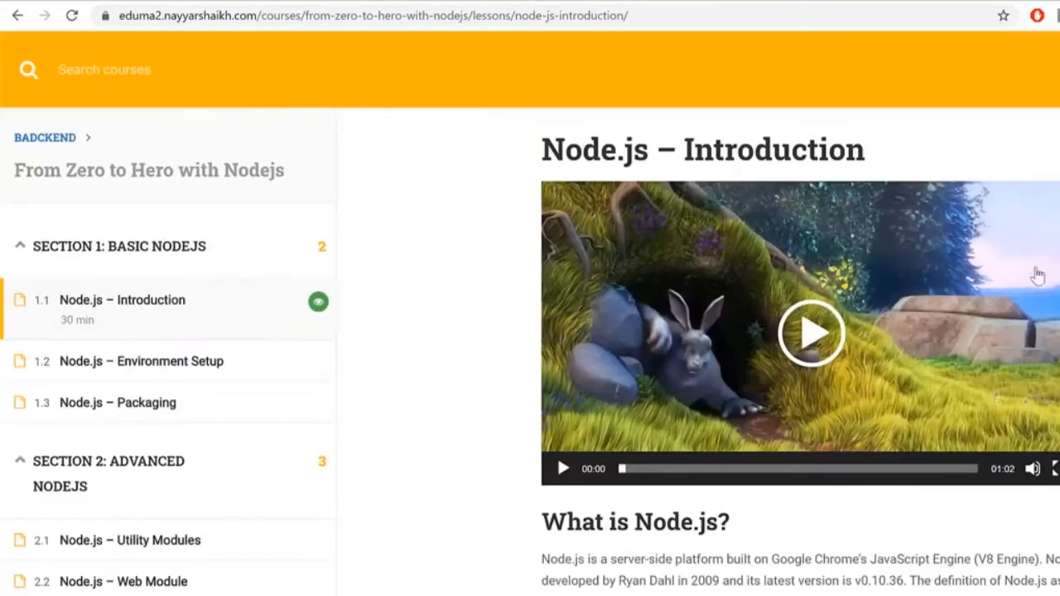
scroll(1030, 267, down, 6)
Step: Select the code block to confirm it reads <h1>This is a Heading</h1>
drag(703, 244, 561, 266)
triple_click(560, 266)
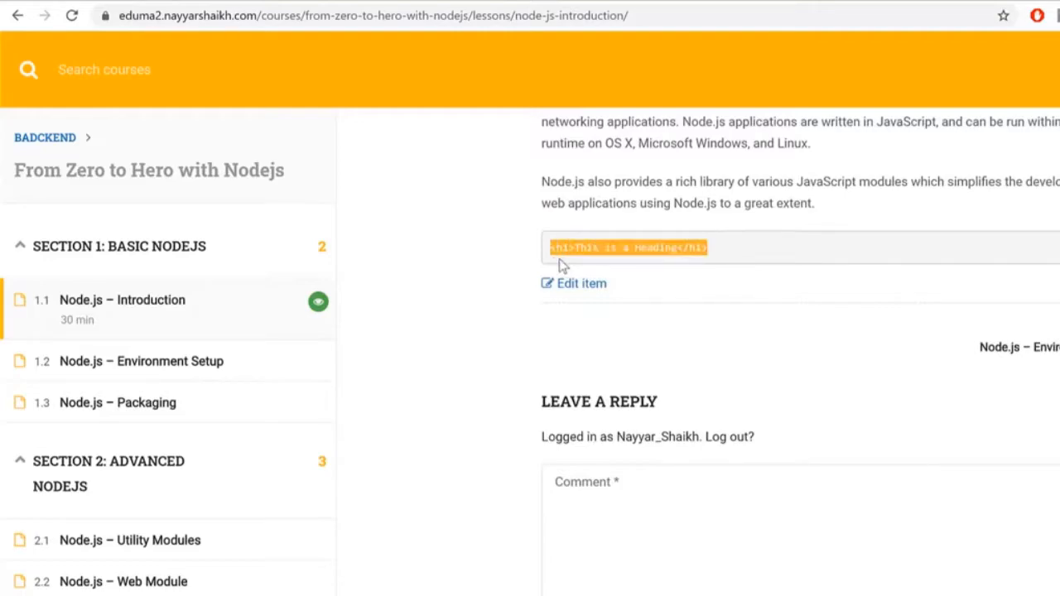
click(760, 245)
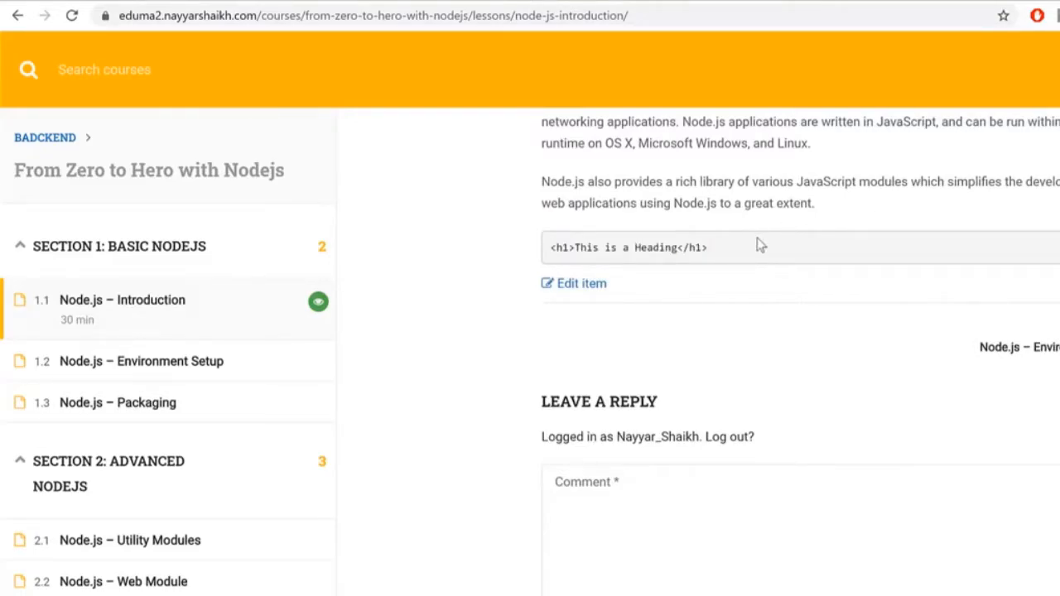
triple_click(655, 263)
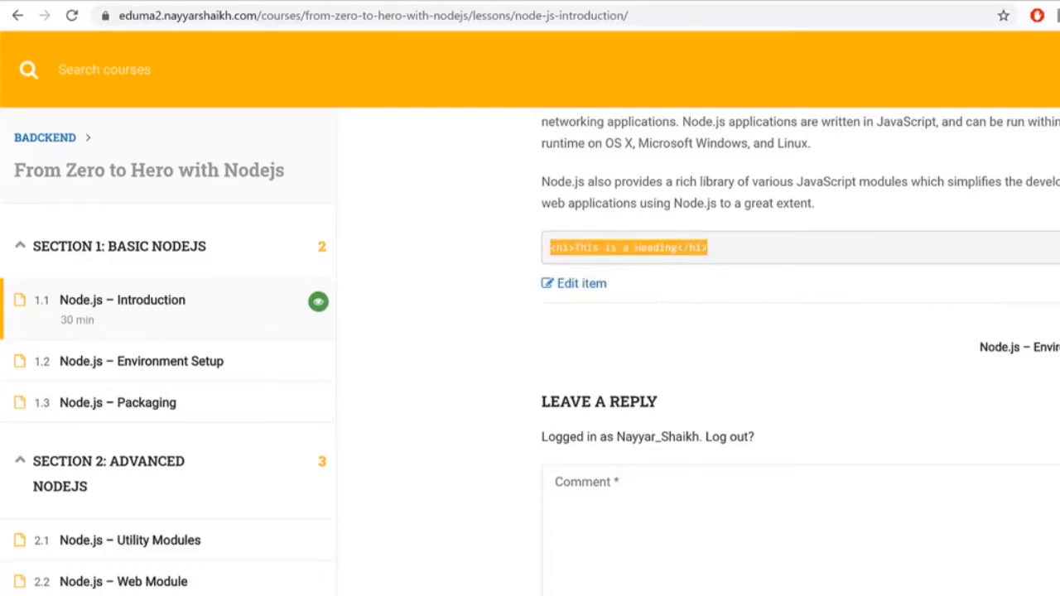
click(707, 296)
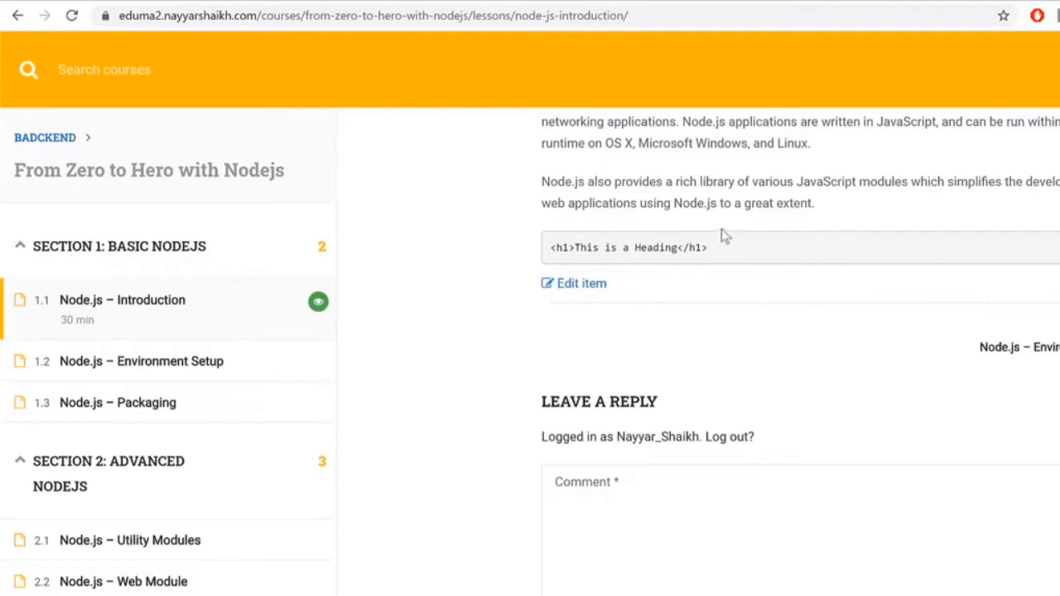
drag(722, 253, 582, 263)
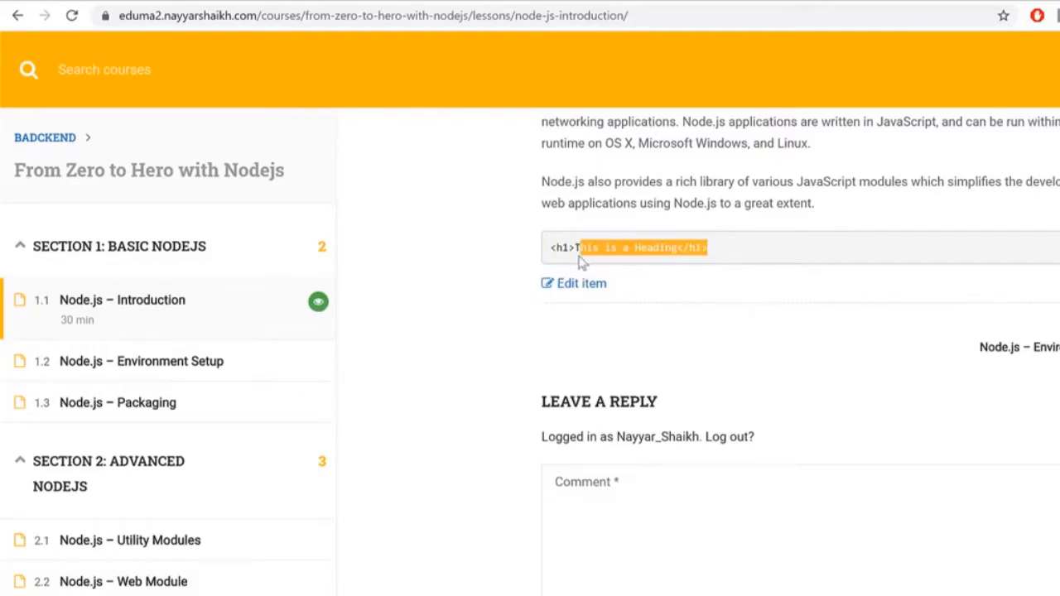
double_click(580, 257)
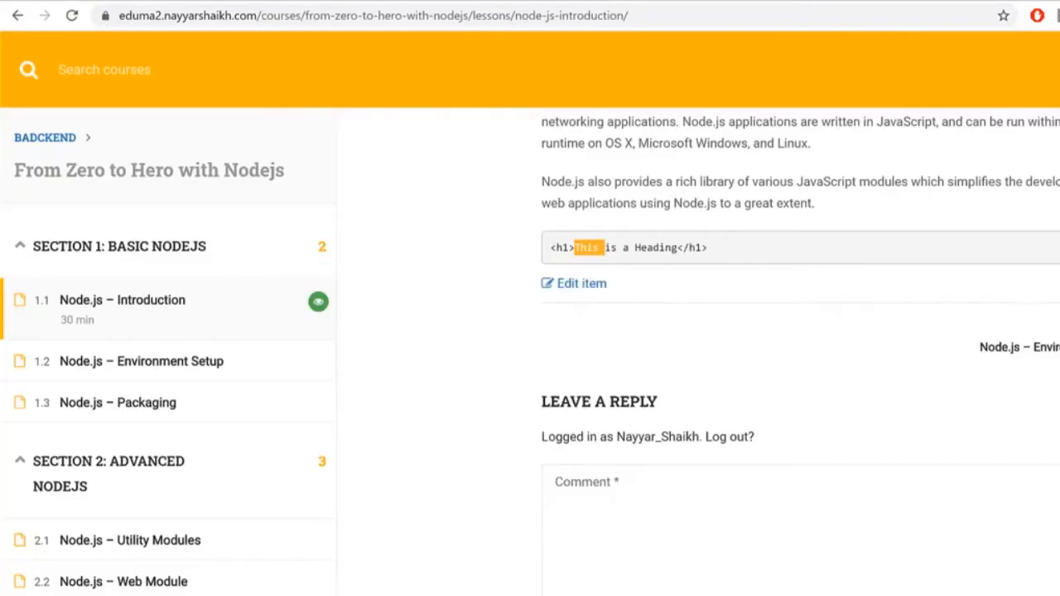
drag(737, 261, 698, 263)
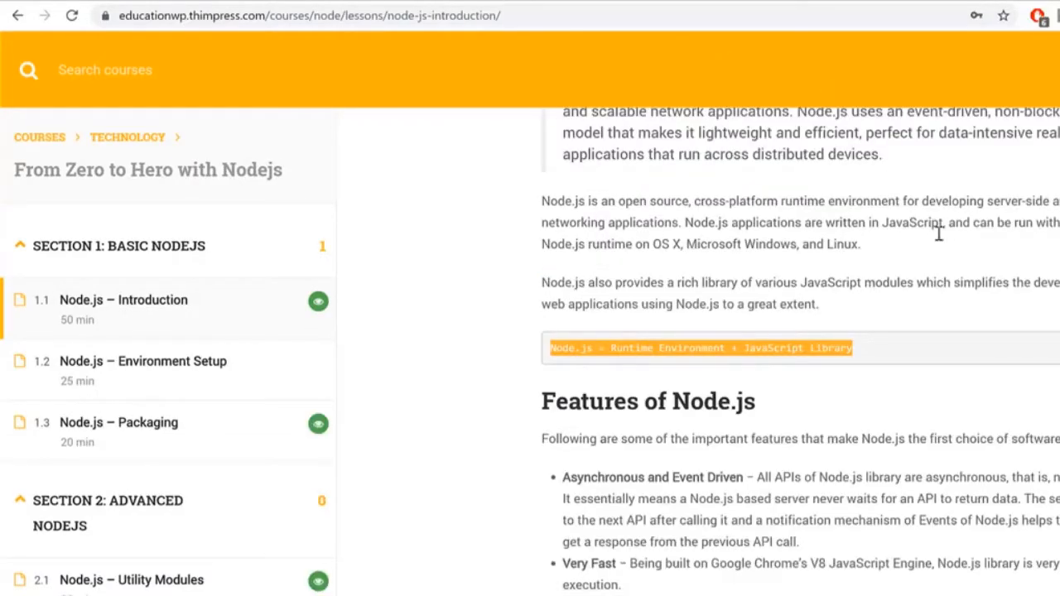
Step: Scroll to the Where to Use Node.js section and select its five bullet items
scroll(931, 224, down, 6)
scroll(856, 409, down, 5)
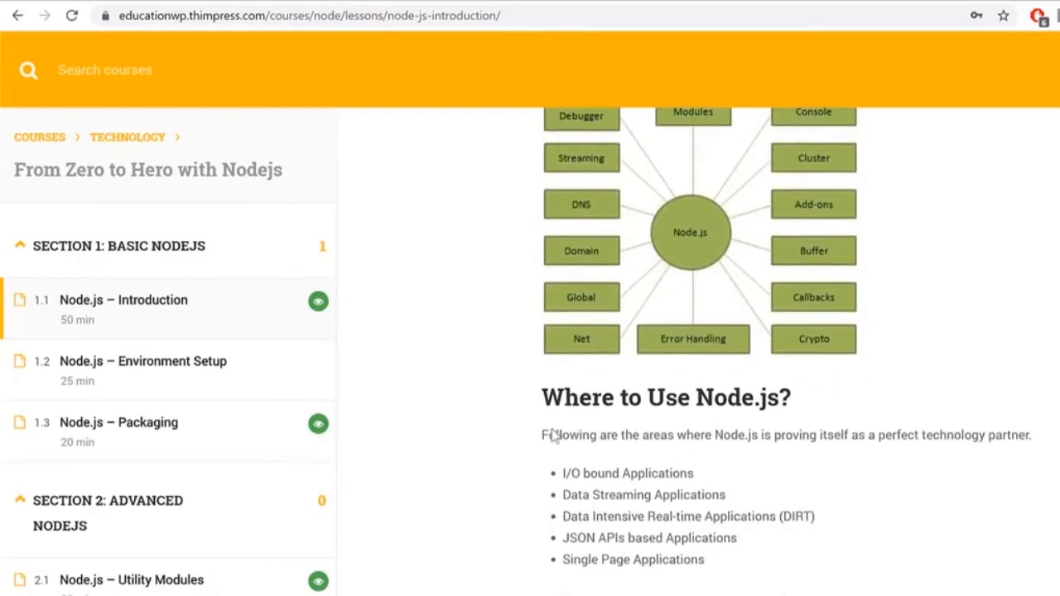
drag(551, 430, 664, 557)
click(615, 522)
drag(729, 560, 563, 477)
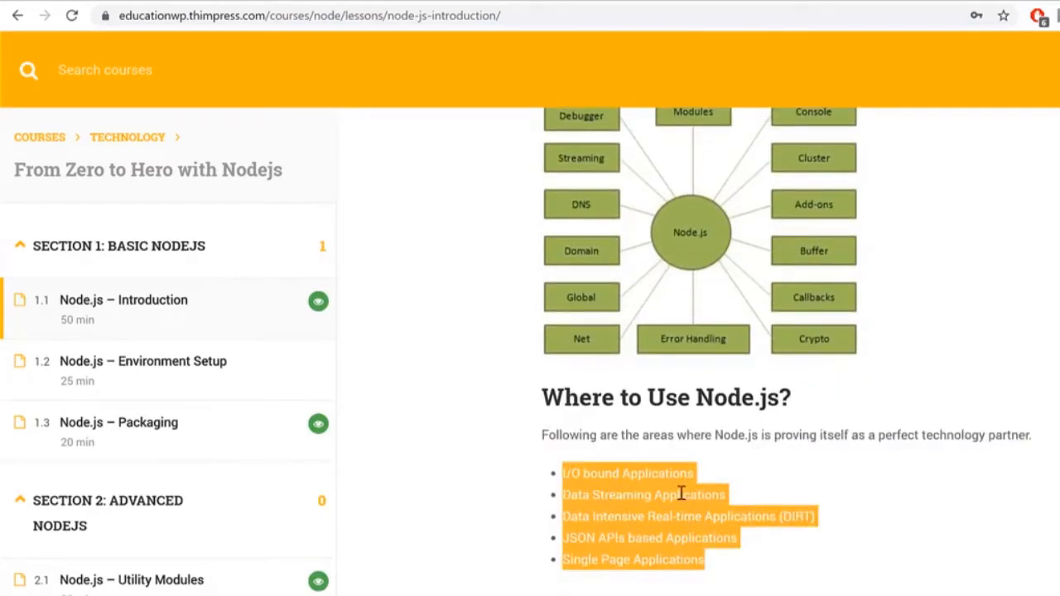
scroll(712, 499, up, 2)
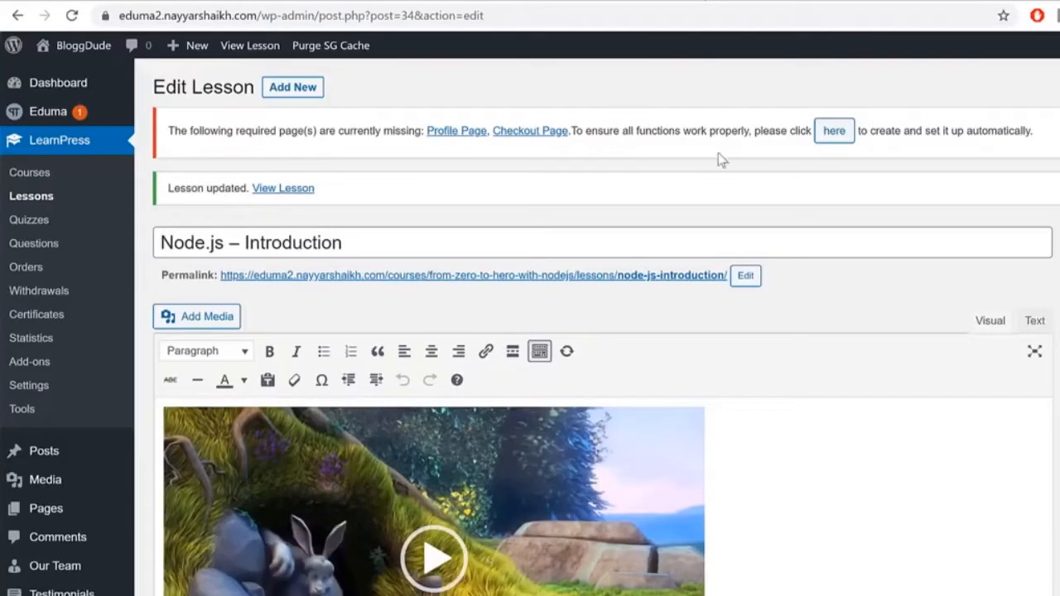
scroll(887, 449, down, 5)
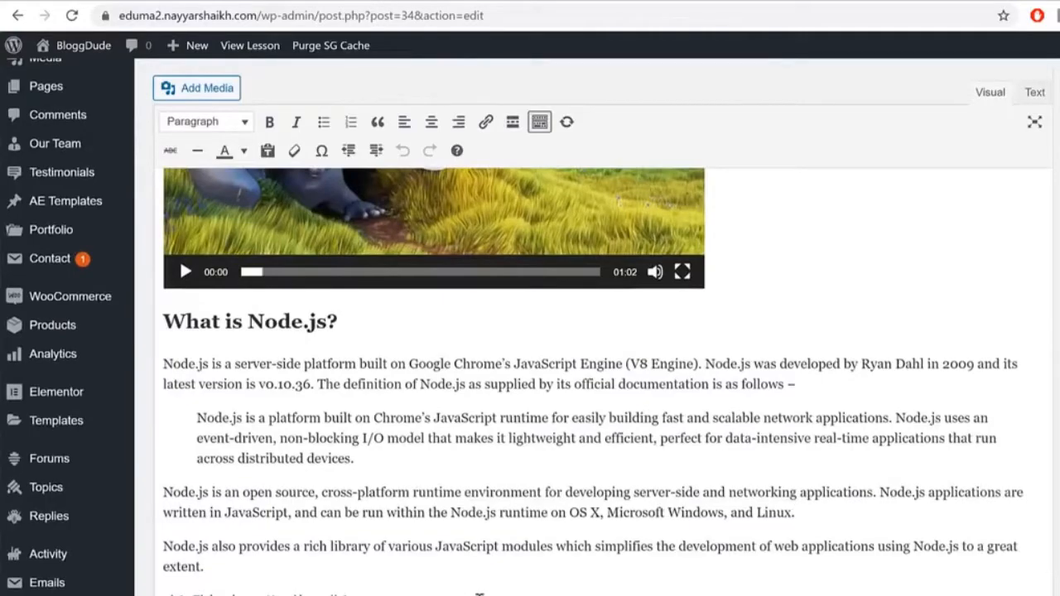
Step: Insert the orange image from the media library after the '<h1>This is a Heading</h1>' line
click(479, 593)
click(209, 88)
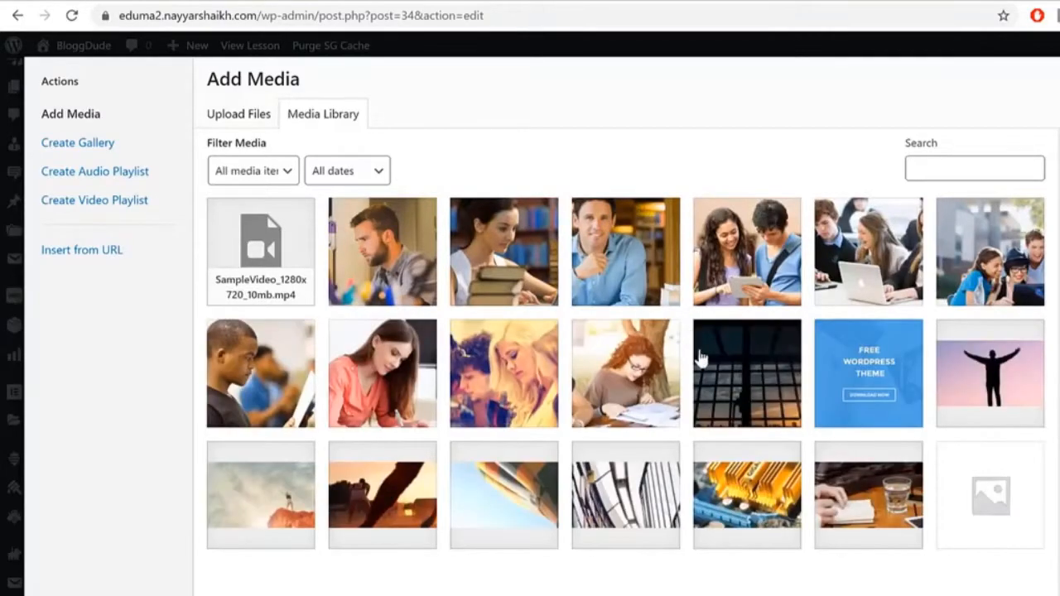
click(880, 378)
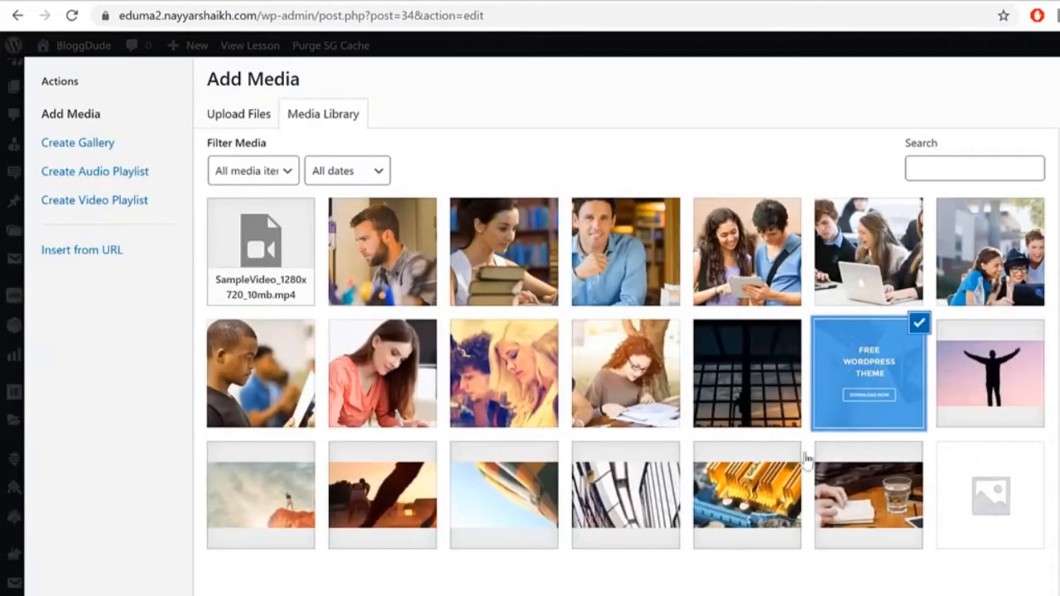
click(414, 480)
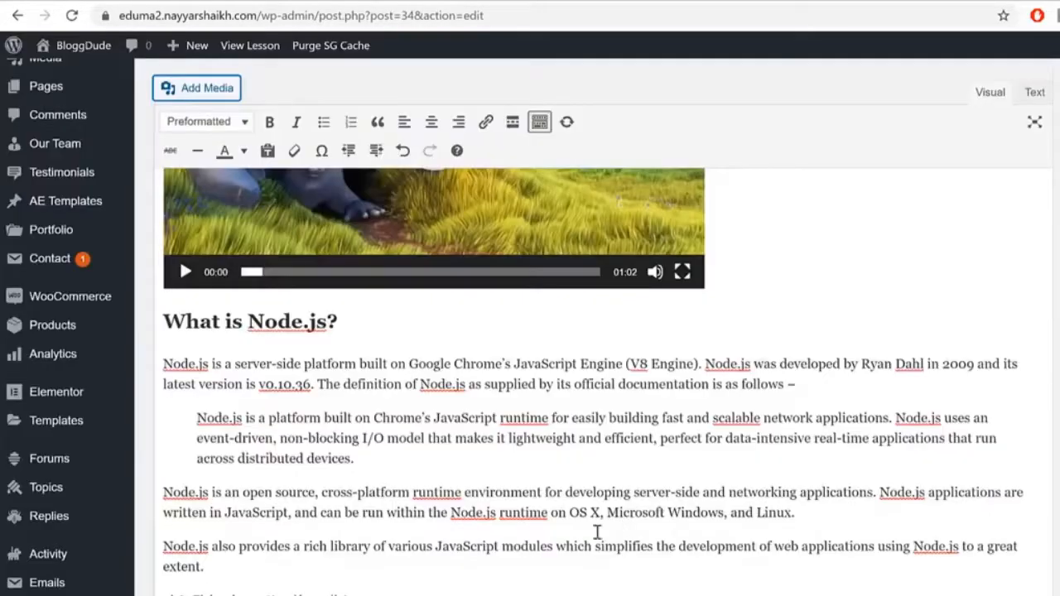
scroll(619, 526, down, 1)
Step: Centre the image, set it to Full Size 1920 × 500, and view the lesson
click(365, 589)
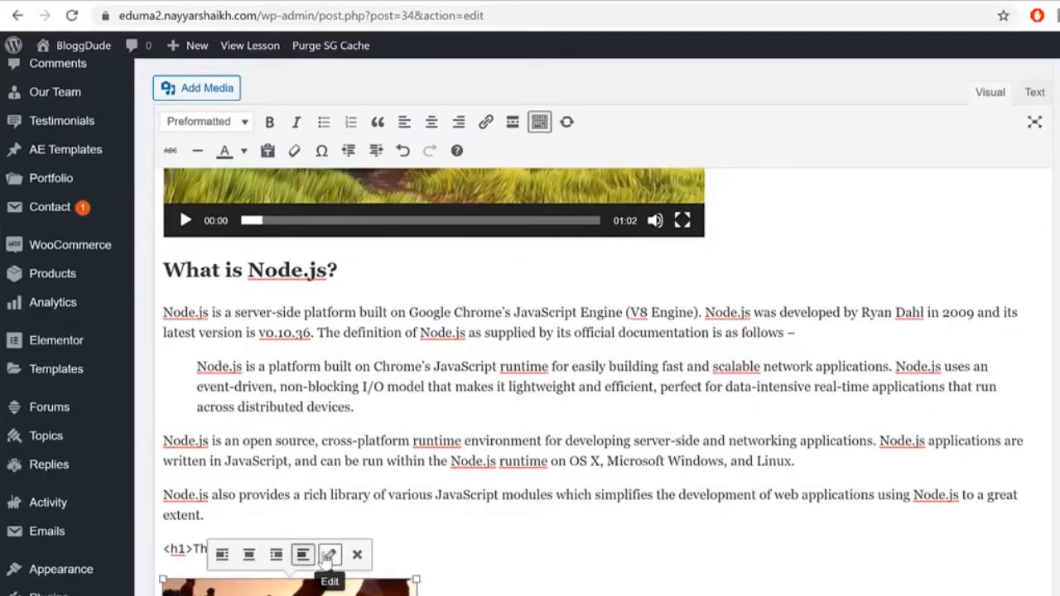
click(249, 554)
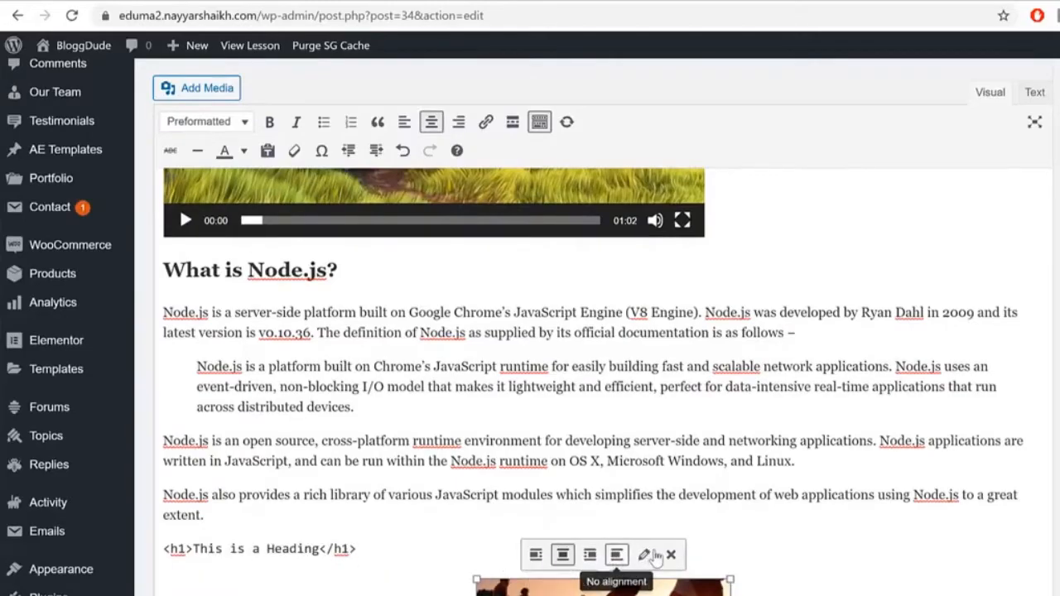
click(643, 554)
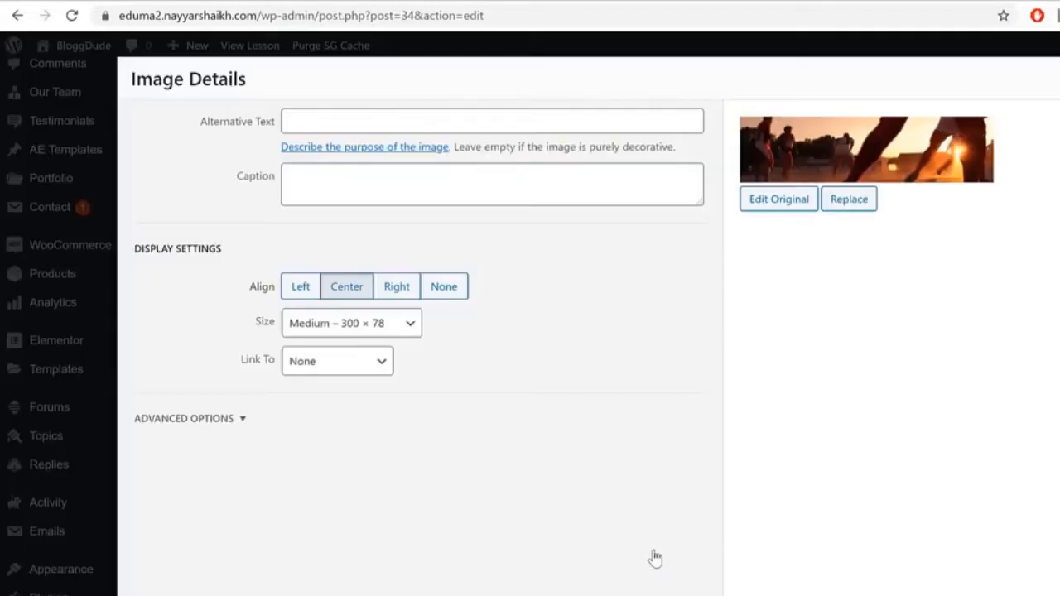
click(345, 322)
click(365, 390)
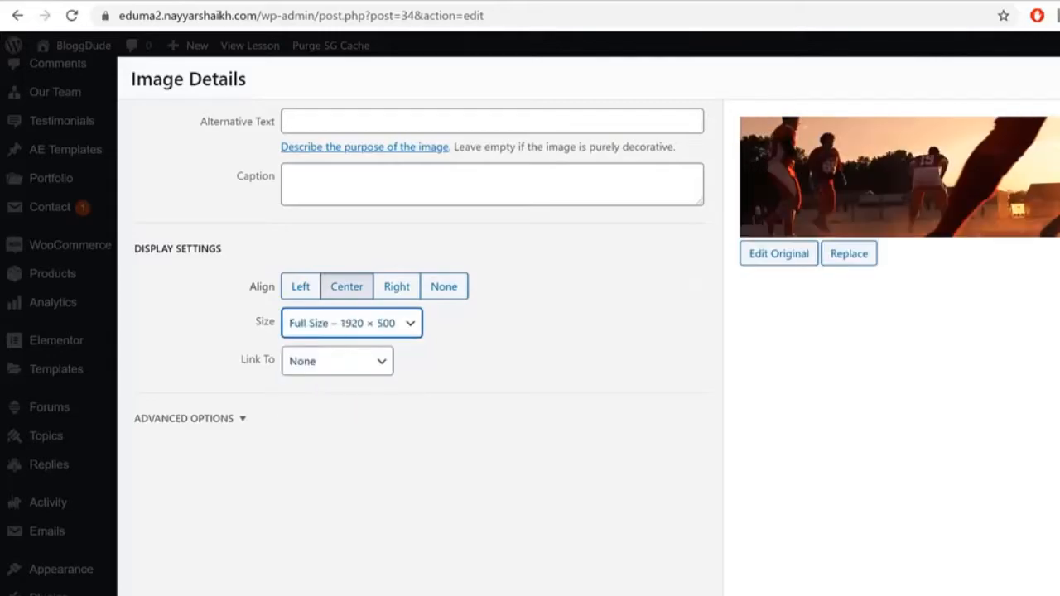
scroll(592, 572, down, 3)
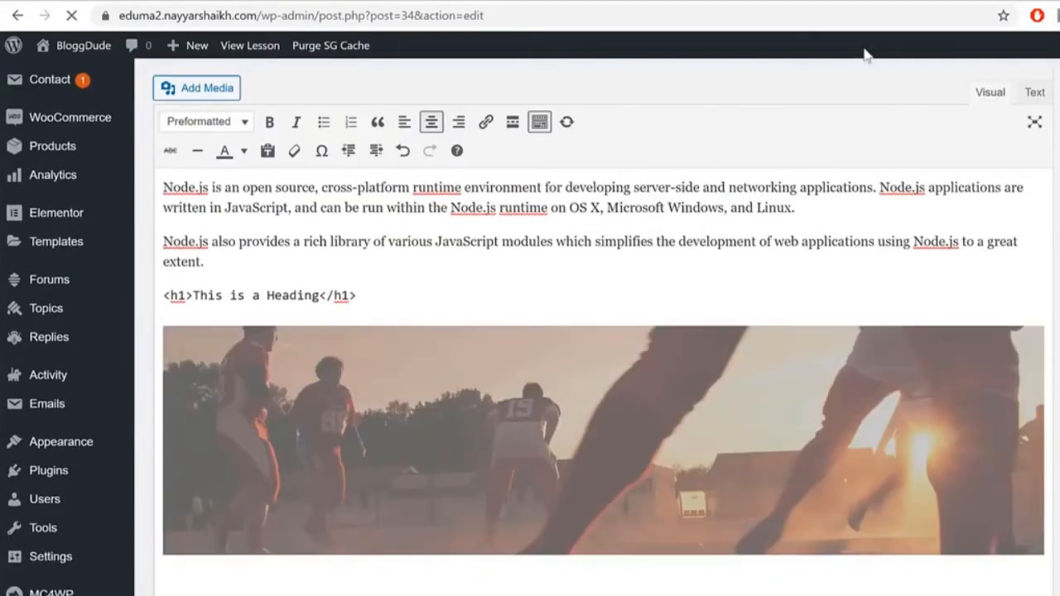
click(918, 5)
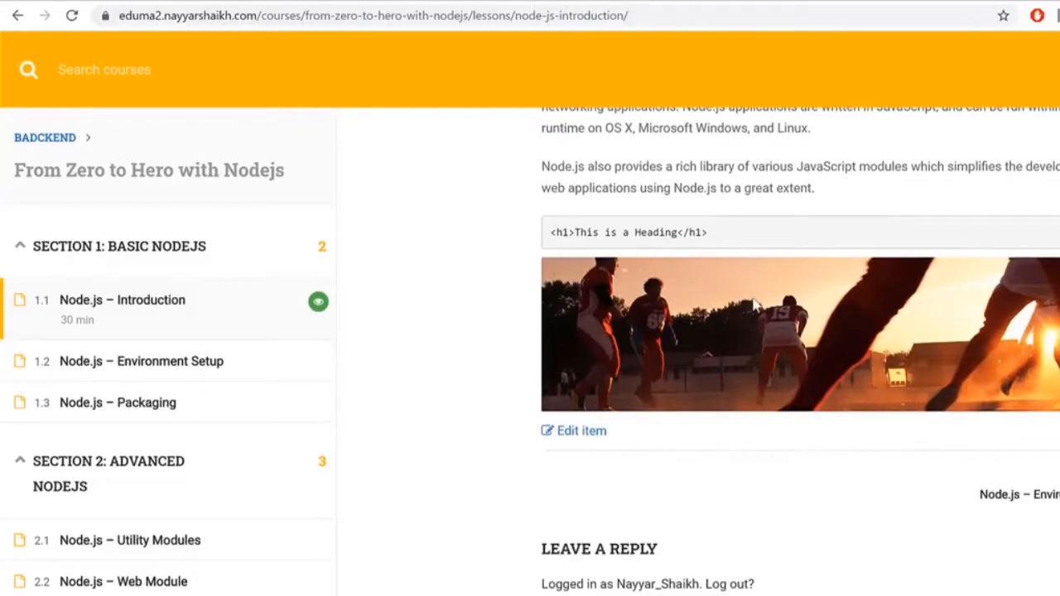
Step: Check the live lesson's video and football photo, then return to the Edit Lesson tab
scroll(915, 234, up, 10)
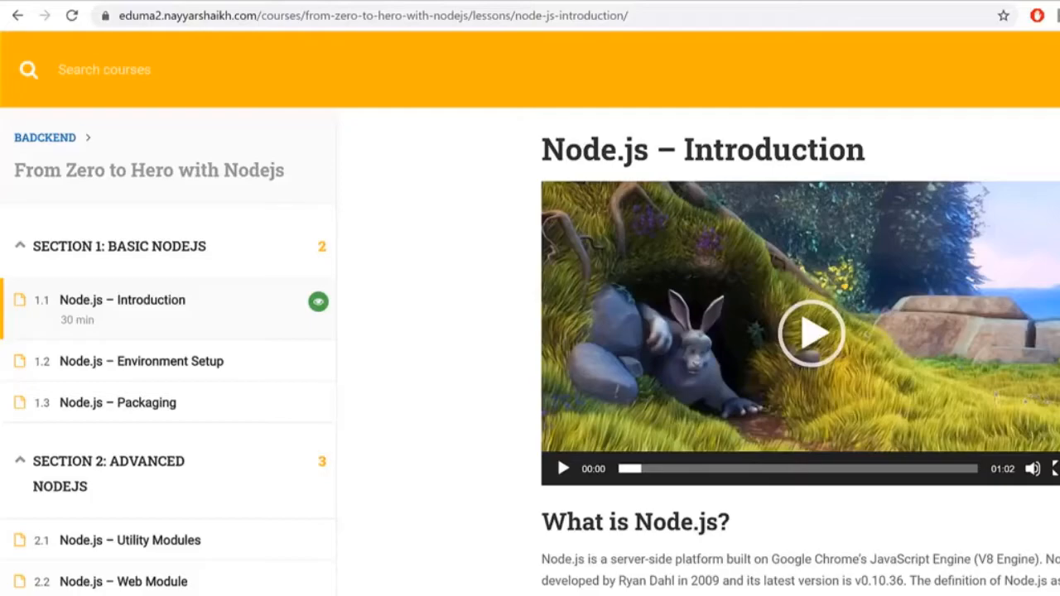
click(722, 2)
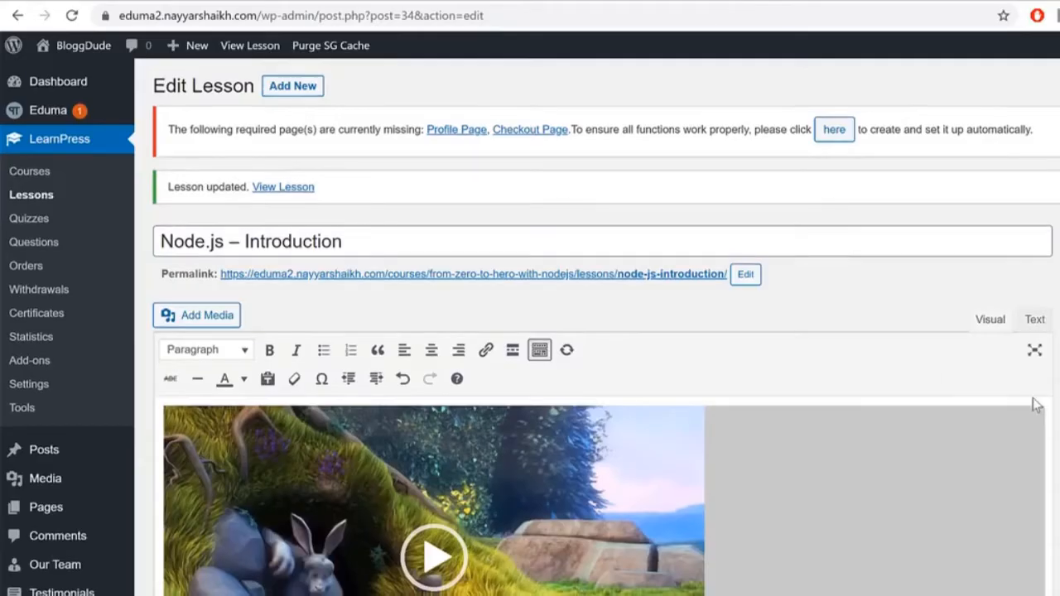
Step: Remove the top video embed, leaving an empty line above the 'What is Node.js?' heading
scroll(1036, 406, down, 3)
click(659, 316)
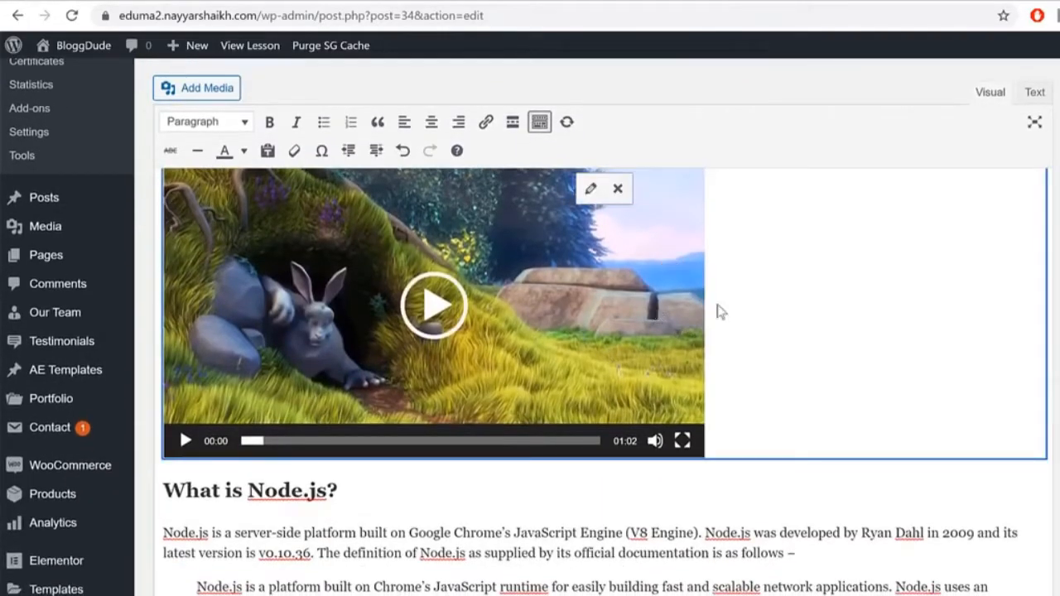
scroll(667, 296, up, 1)
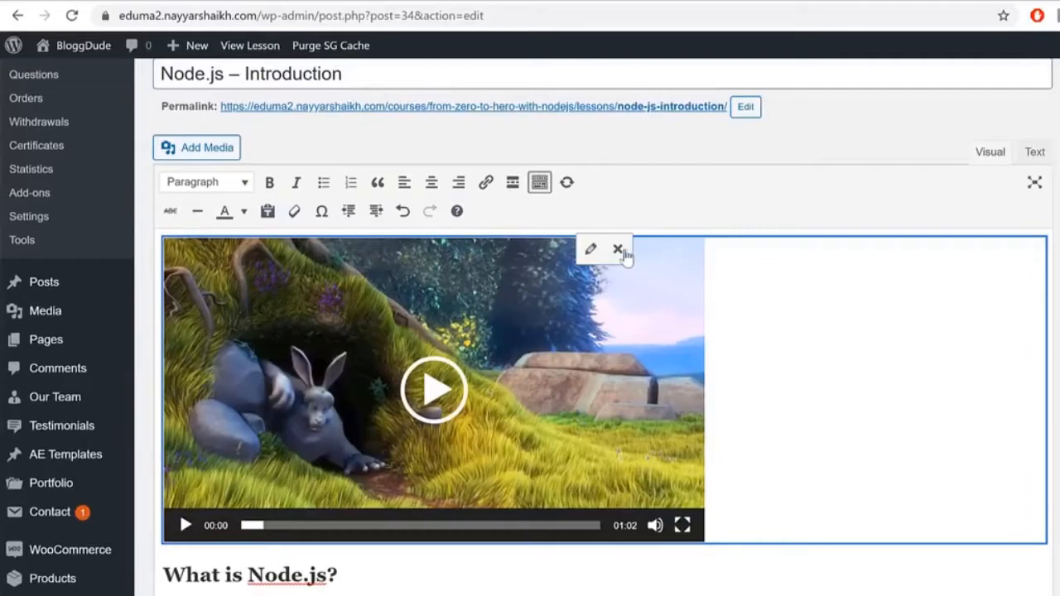
click(617, 249)
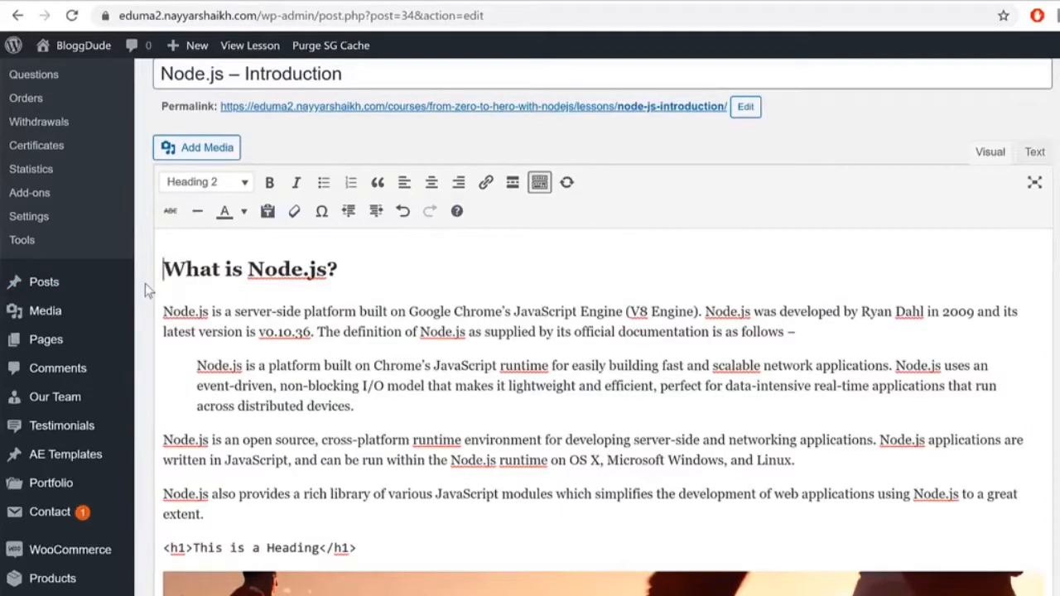
key(Return)
click(217, 223)
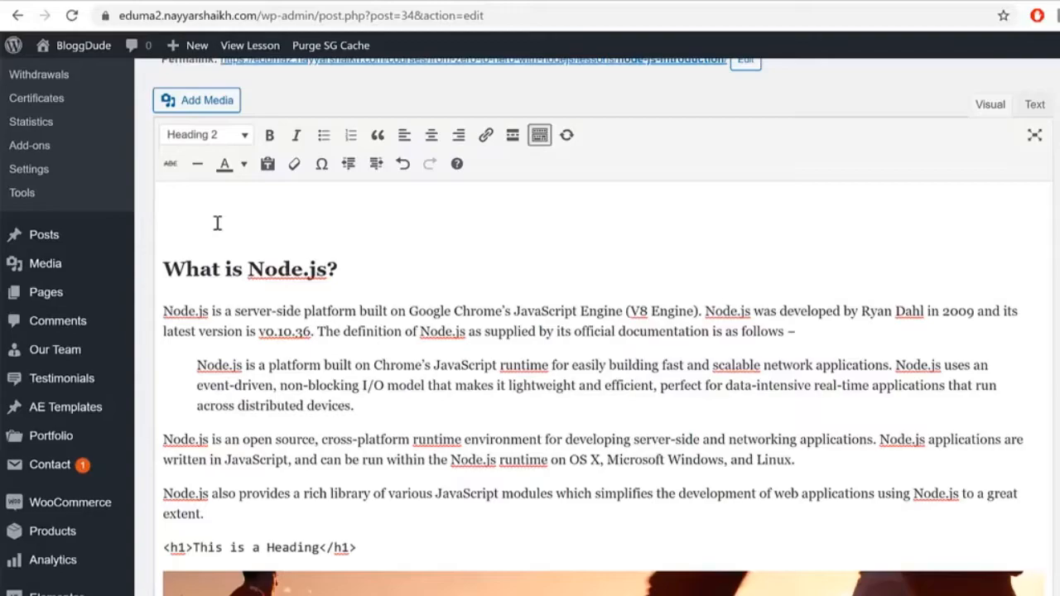
Step: Search for vimeo in a new tab and open the Vimeo homepage
key(ctrl+t)
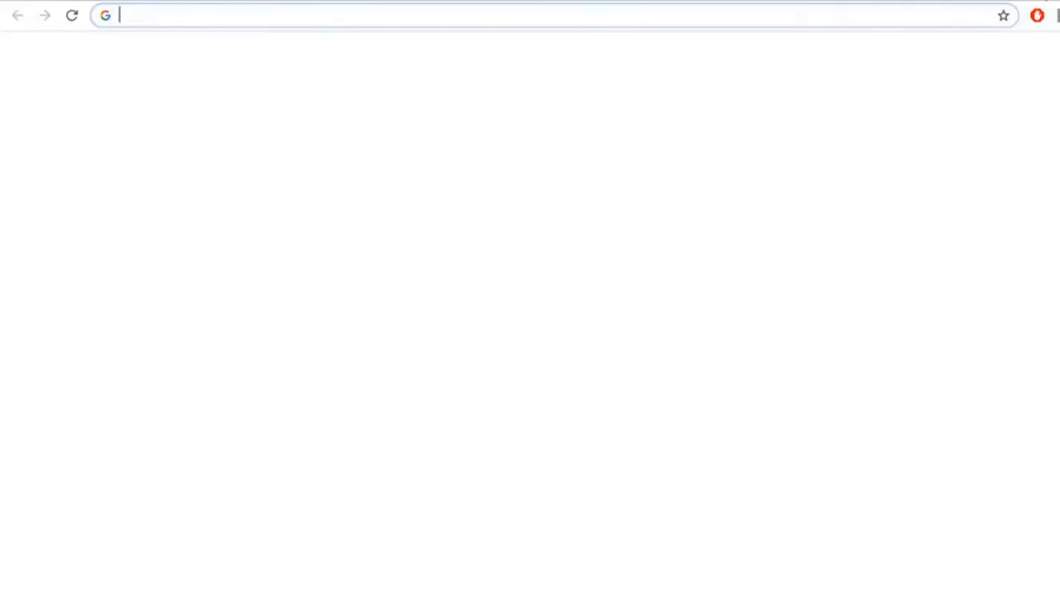
text(vime)
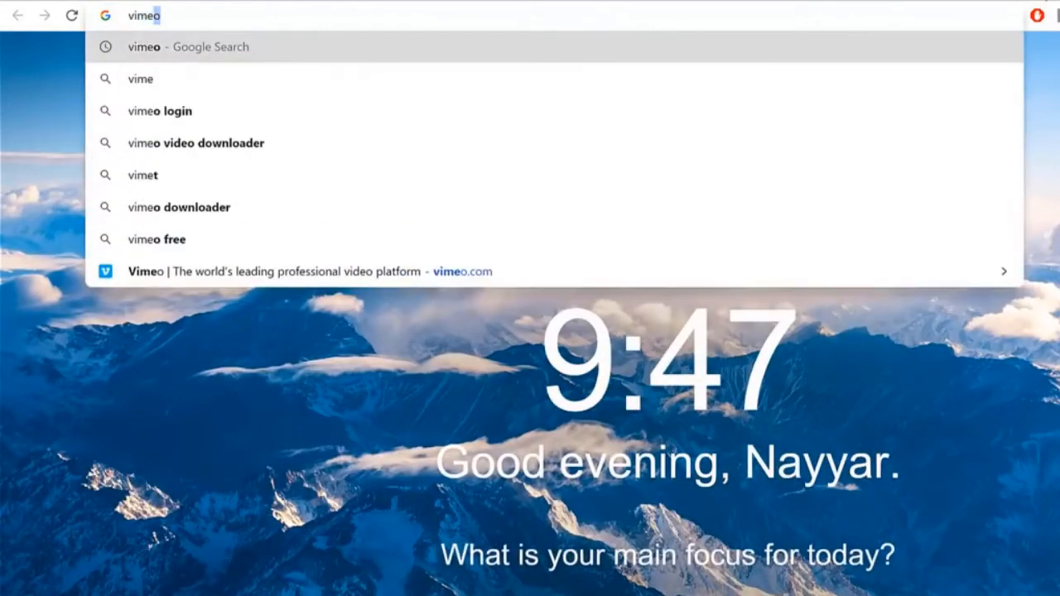
key(Return)
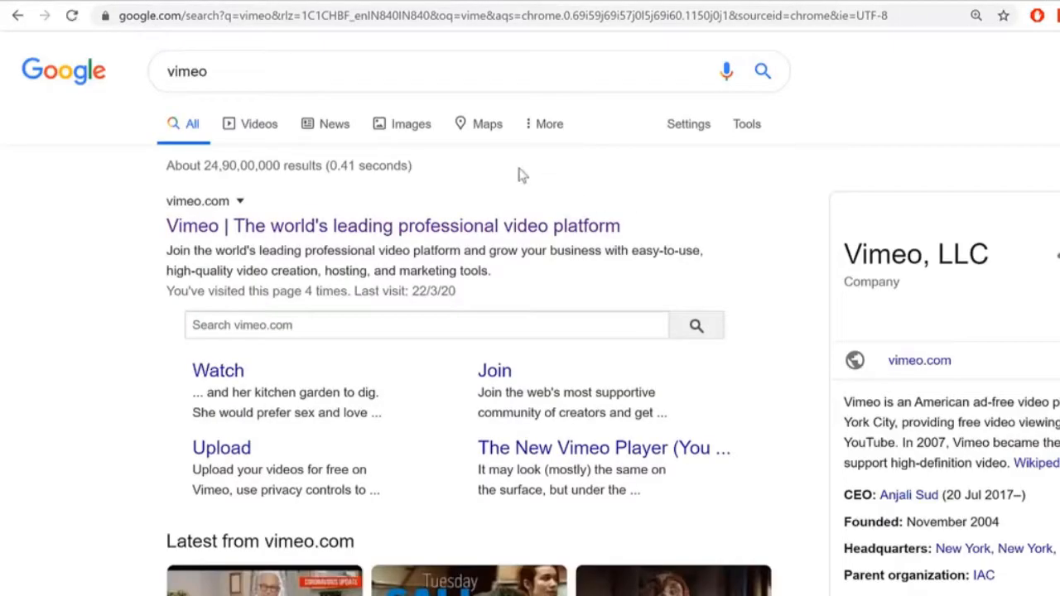
click(170, 224)
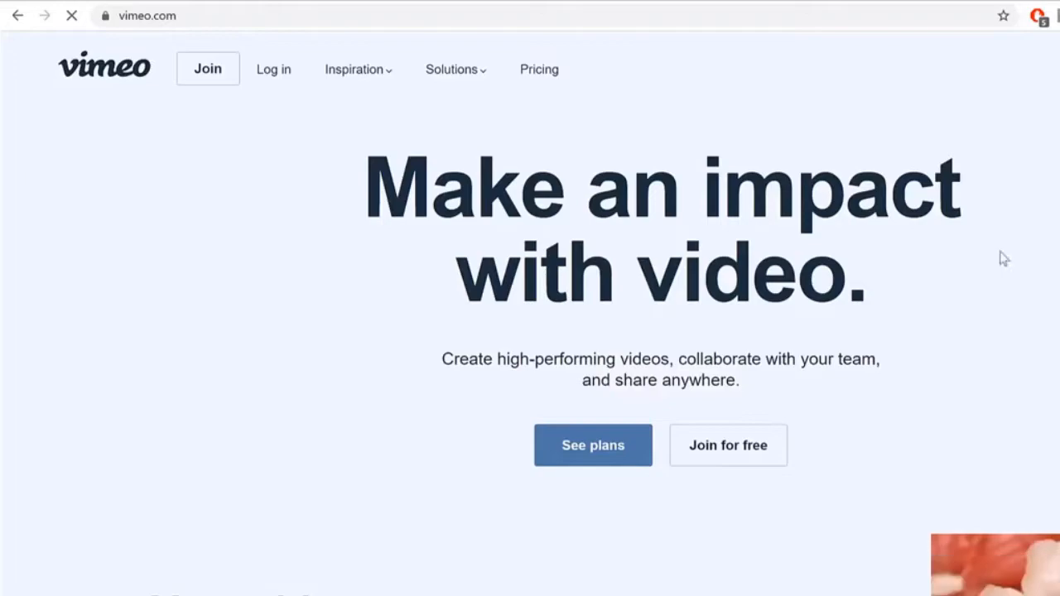
scroll(1003, 256, down, 5)
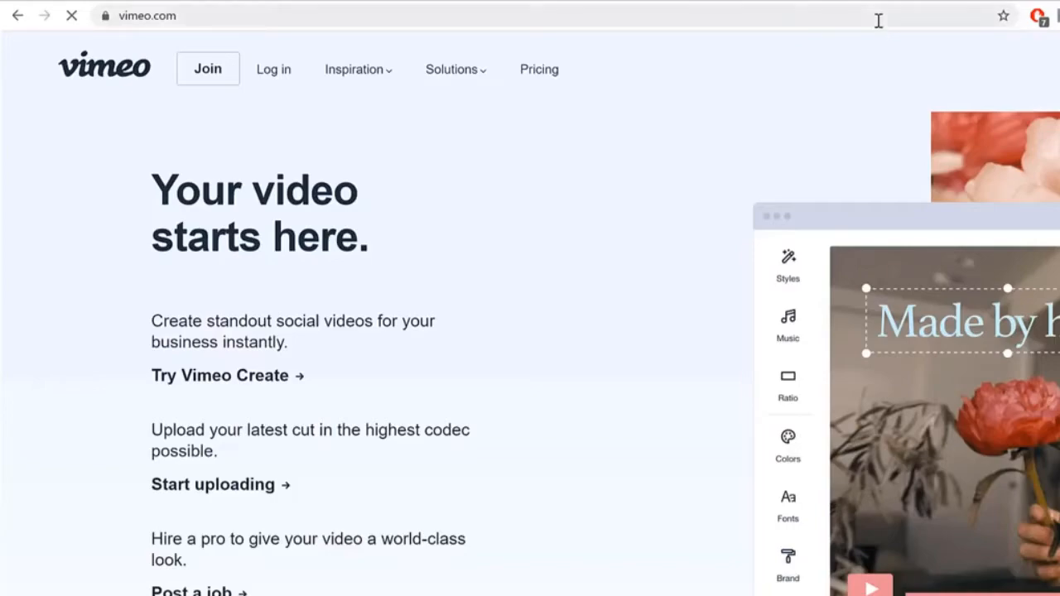
Step: Go to youtube.com and open the channel page from the address bar suggestions
click(878, 20)
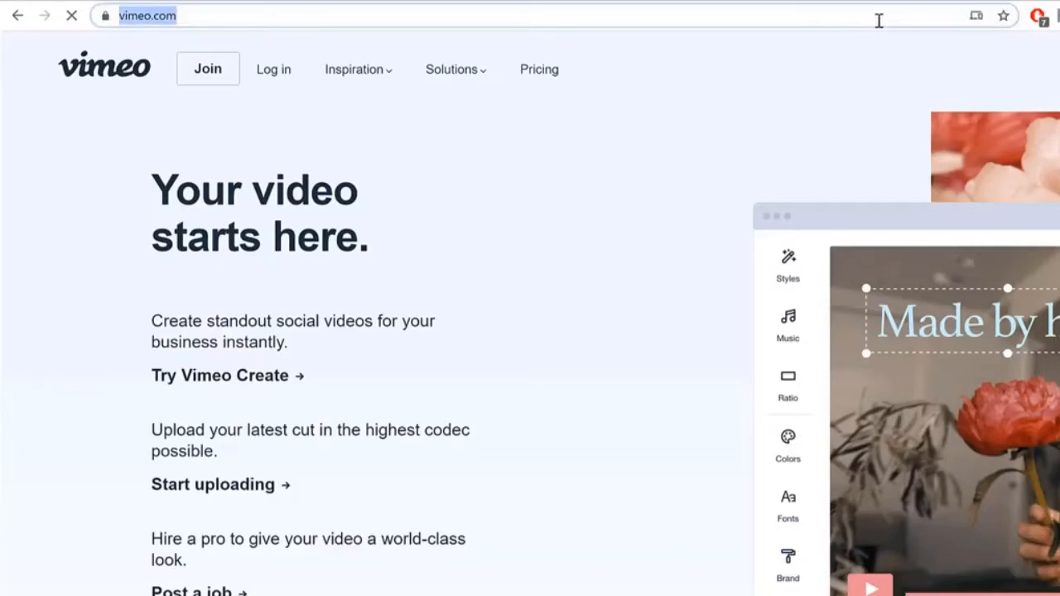
text(youtub)
key(Return)
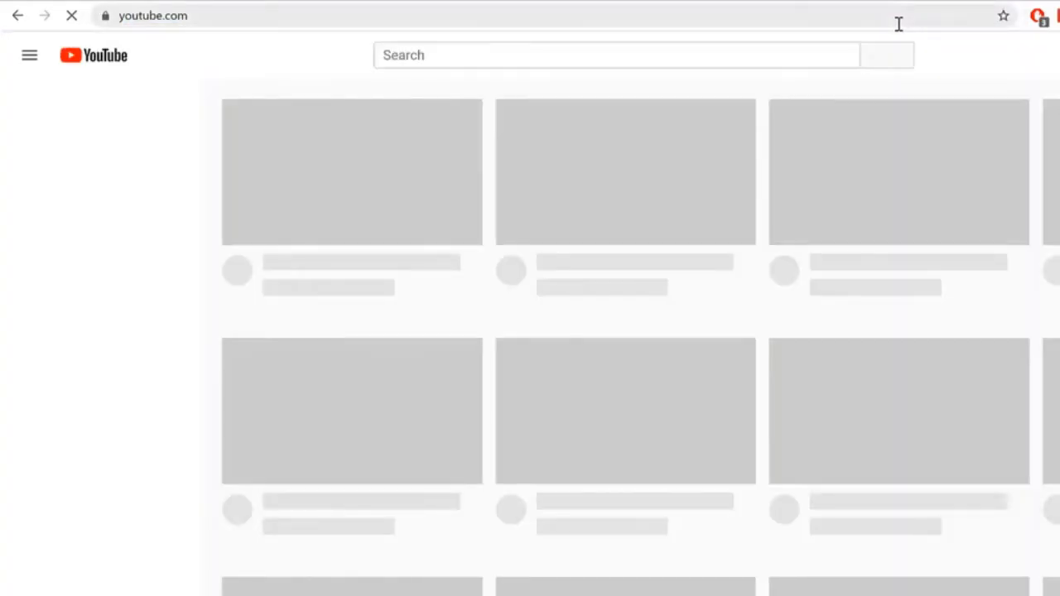
click(898, 24)
text(y)
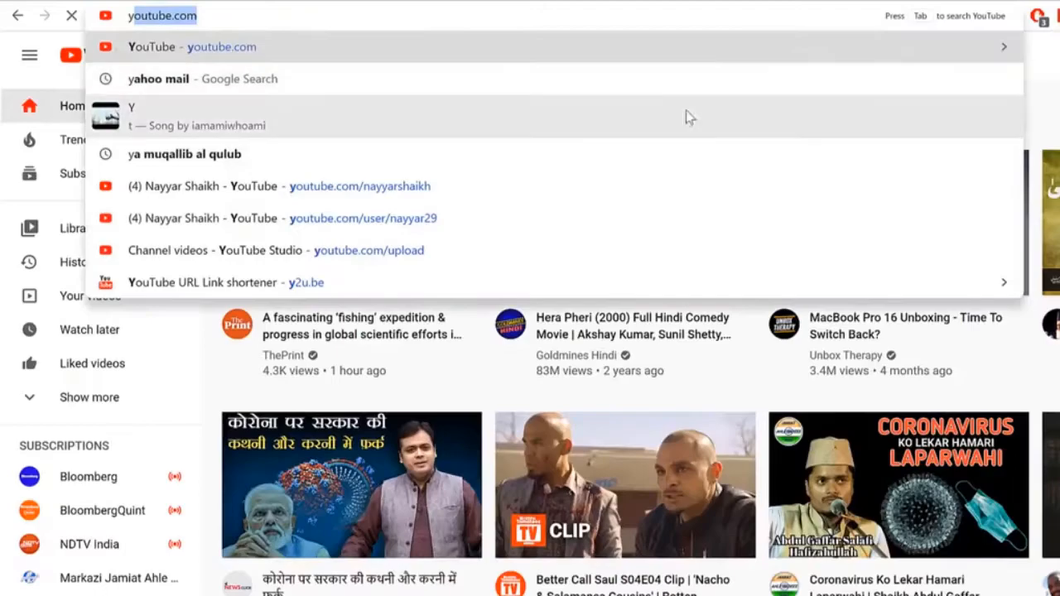
click(615, 186)
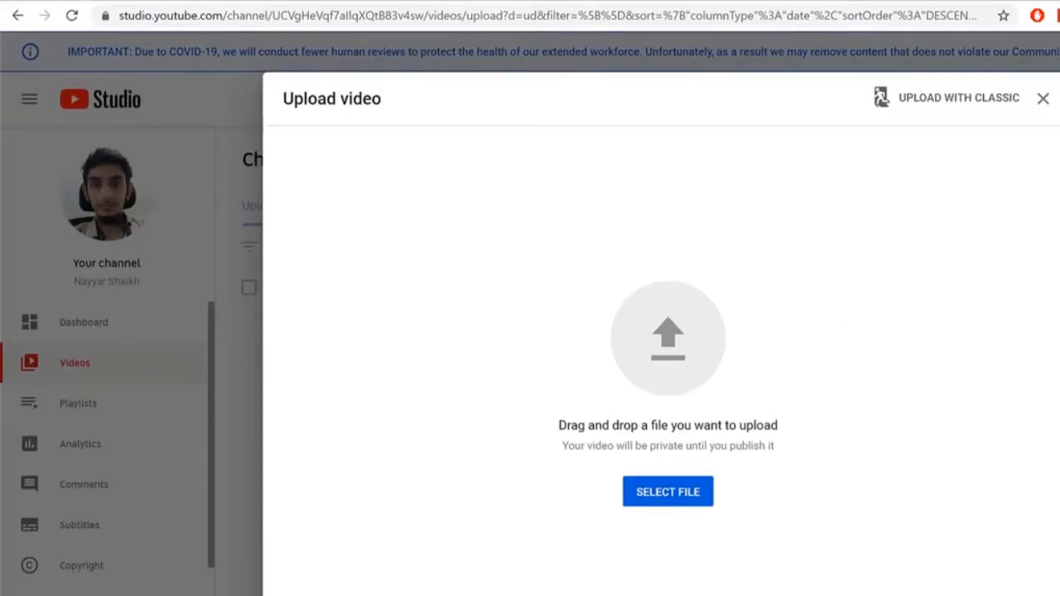
Step: Close the Upload video dialog and check the SEO tutorial's Visibility options without changing them
click(1042, 99)
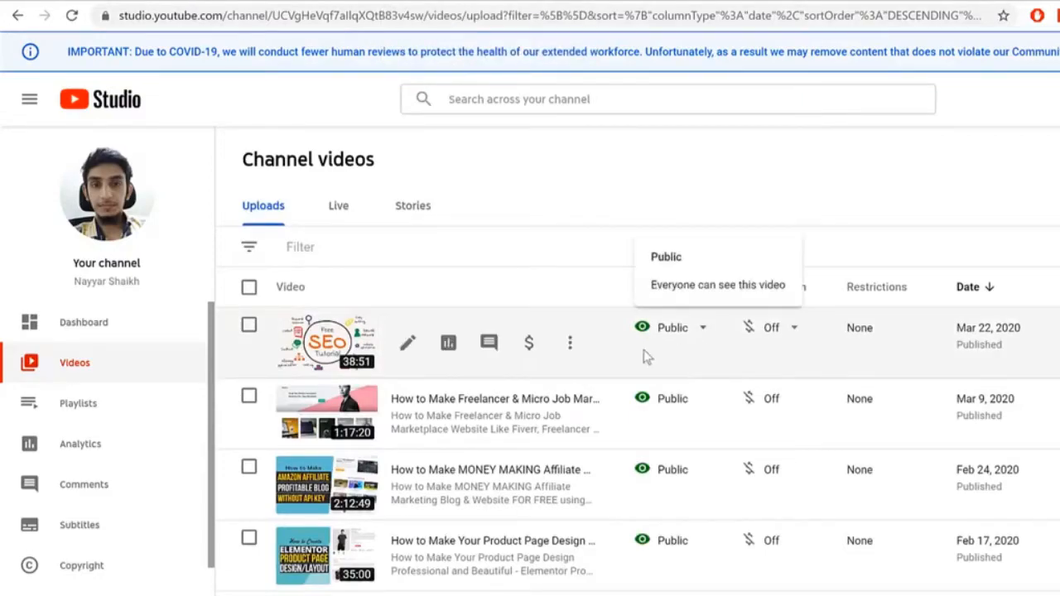
click(702, 331)
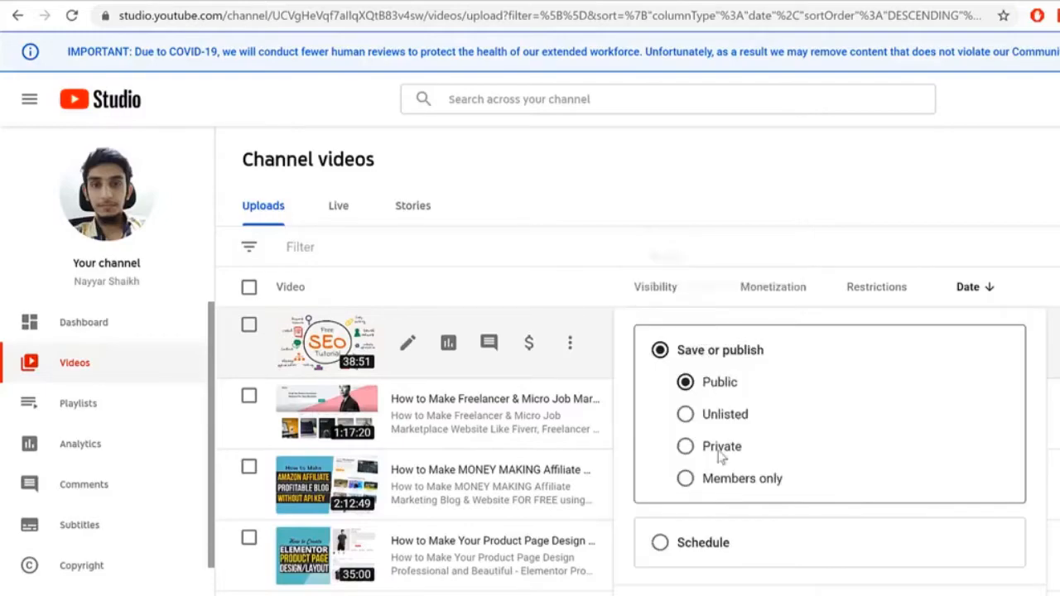
click(813, 182)
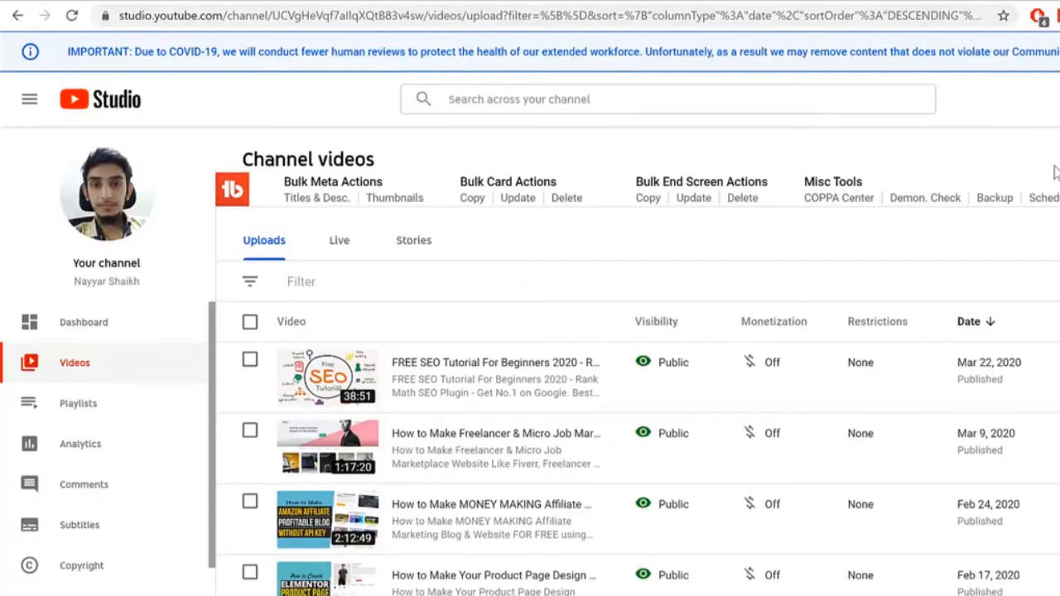
Step: Open the channel's public YouTube home page from the address bar suggestion
click(865, 18)
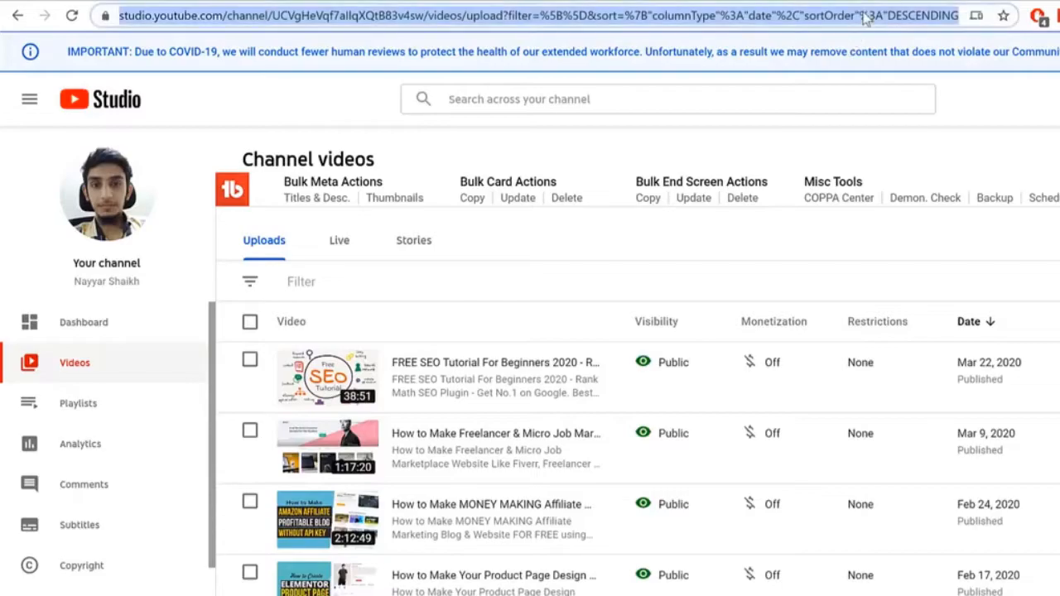
text(y)
click(408, 204)
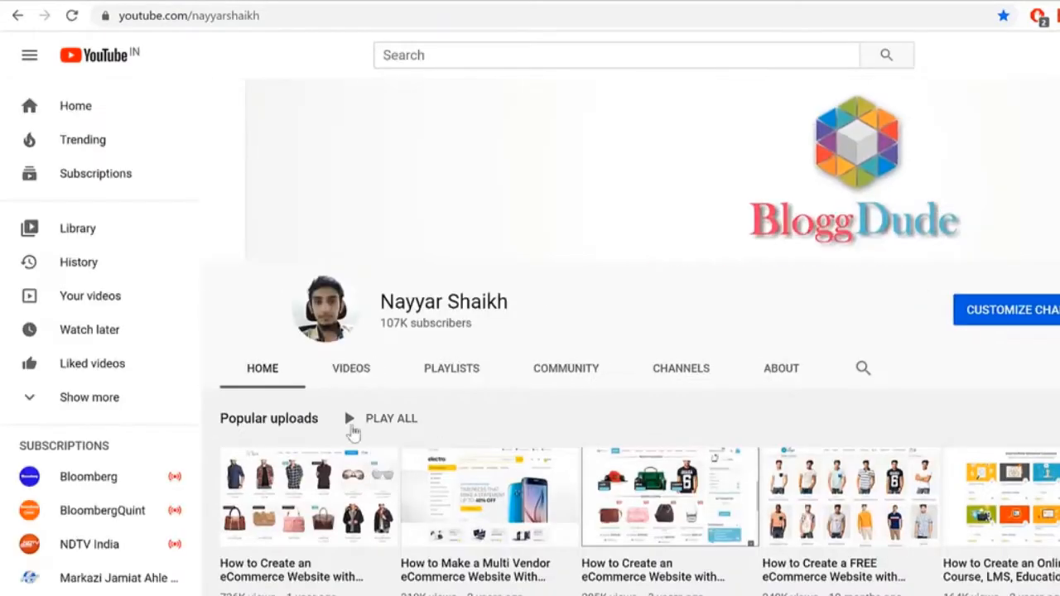
Step: Copy the FREE SEO Tutorial video's link from the channel's VIDEOS tab
click(360, 368)
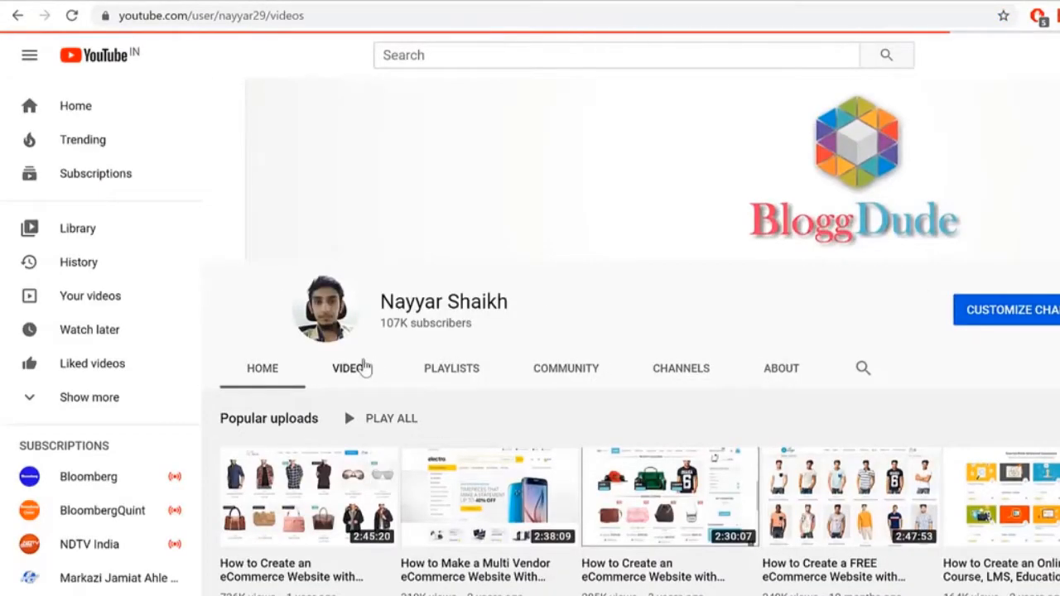
scroll(352, 379, down, 2)
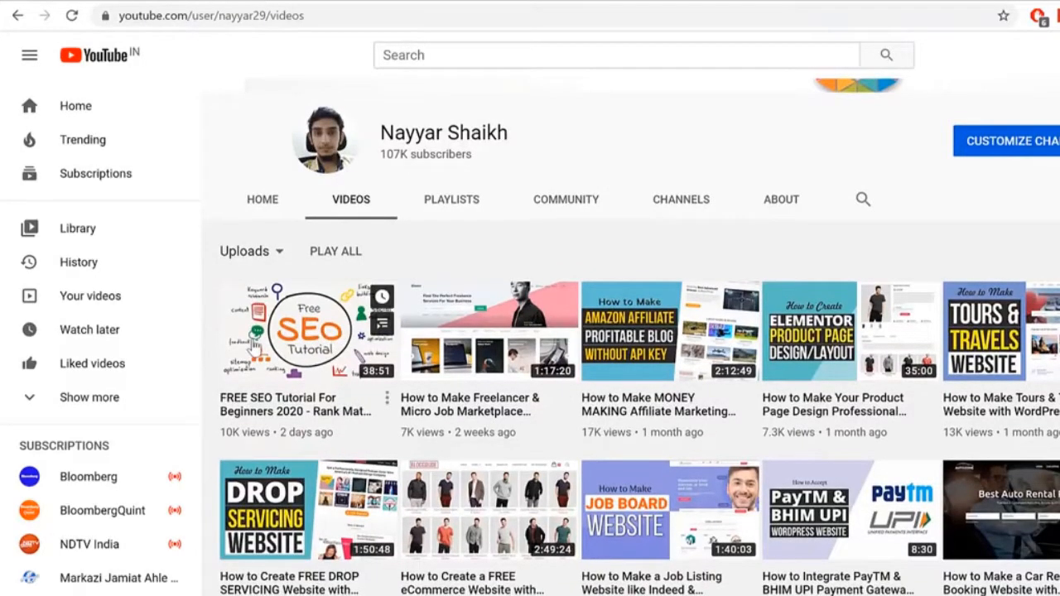
right_click(255, 348)
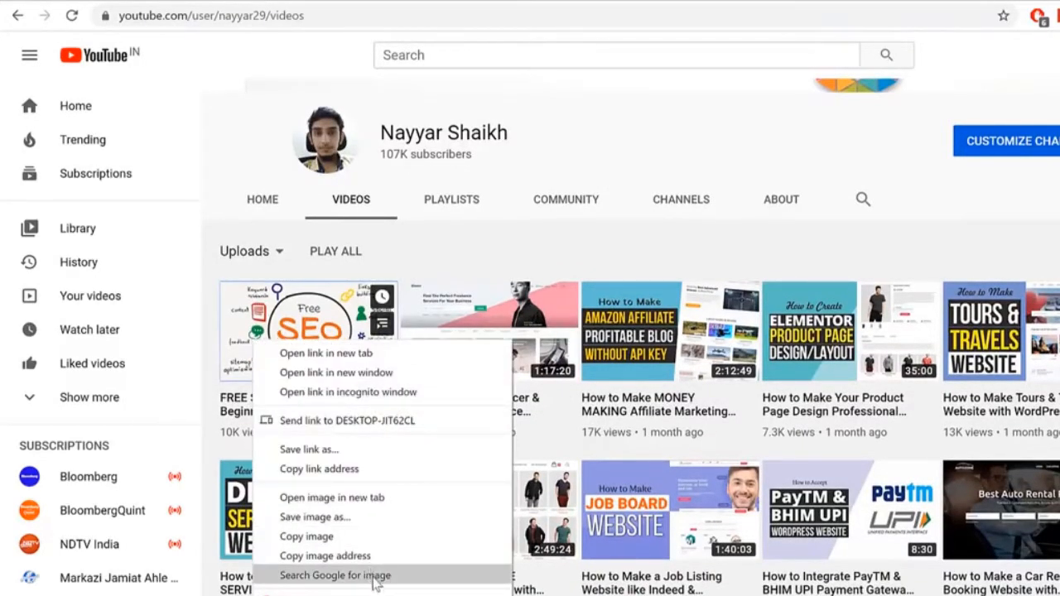
click(362, 470)
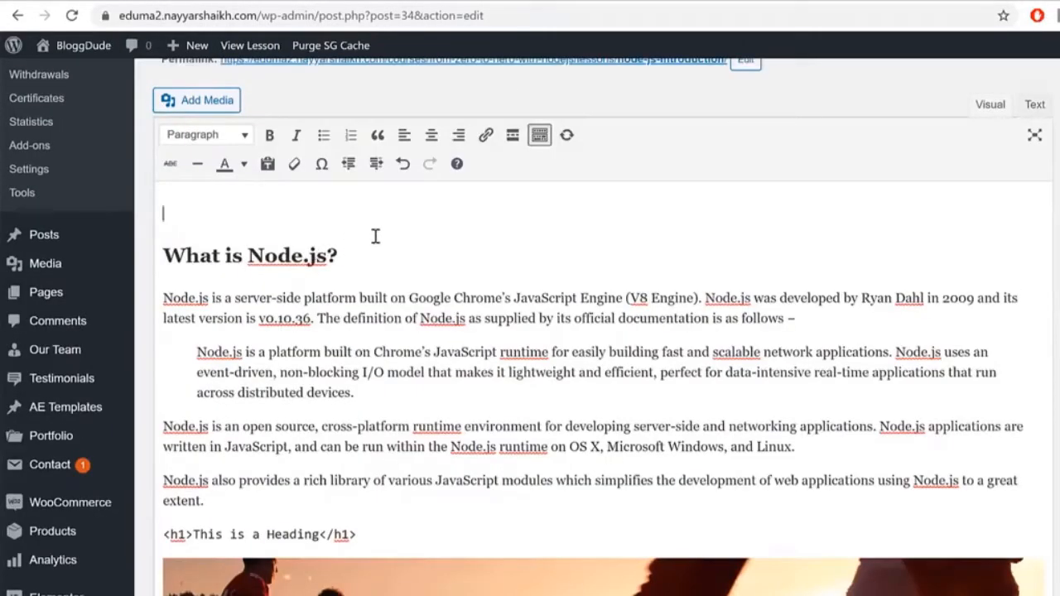
Step: Paste the FREE SEO Tutorial YouTube link on the lesson's empty first line, then go to the live lesson
key(ctrl+v)
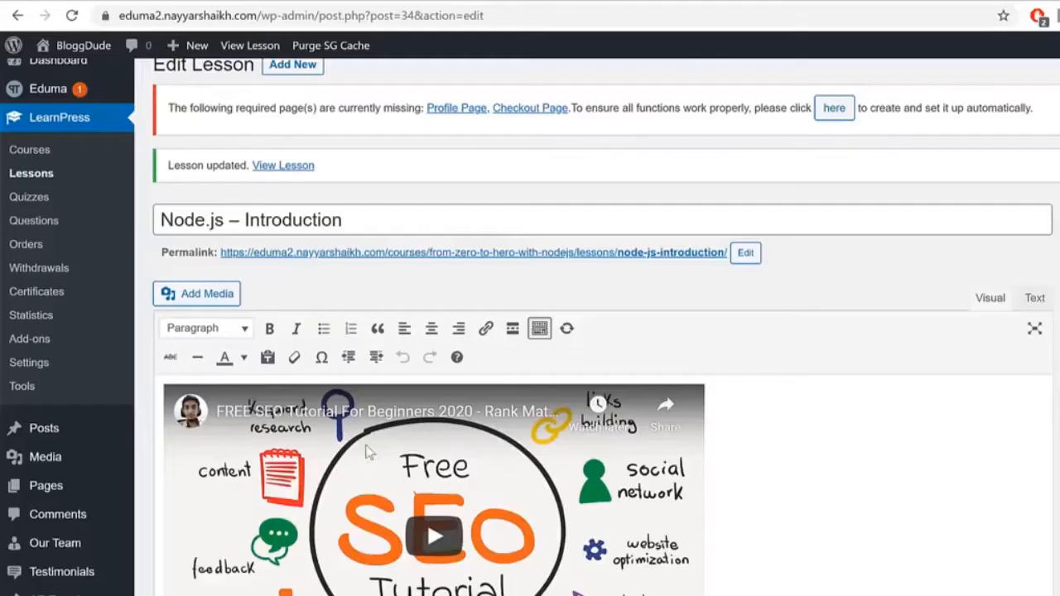
scroll(864, 444, down, 1)
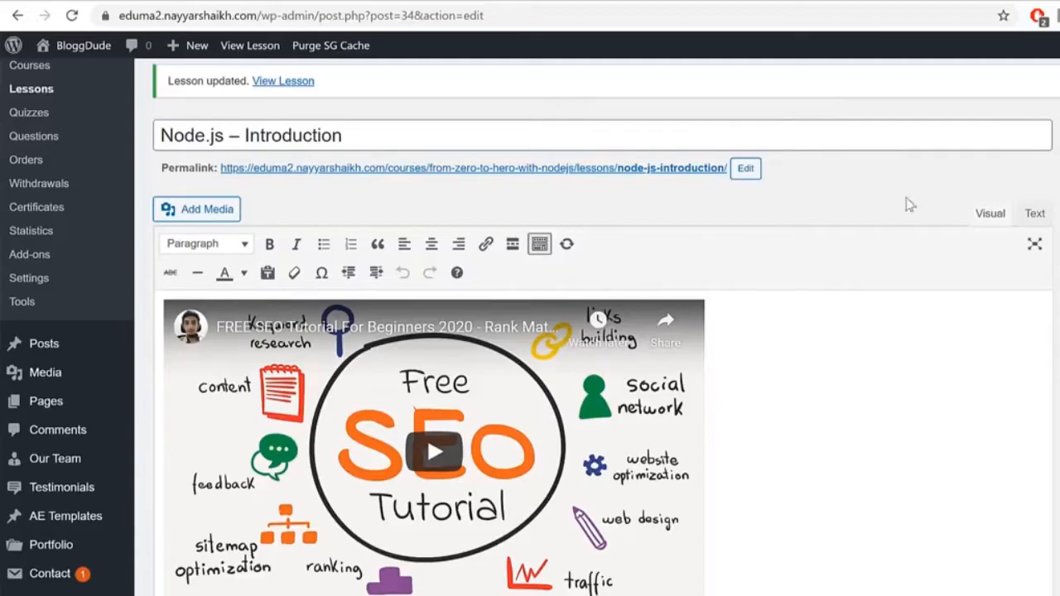
click(734, 2)
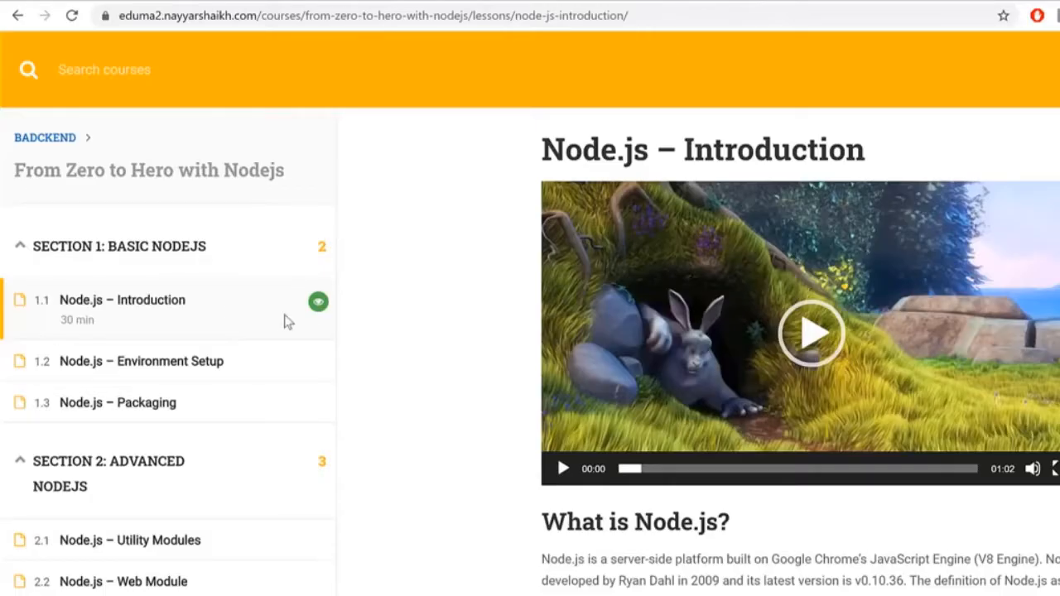
Step: Reload the lesson and view the From Zero to Hero with Nodejs curriculum's two sections
key(F5)
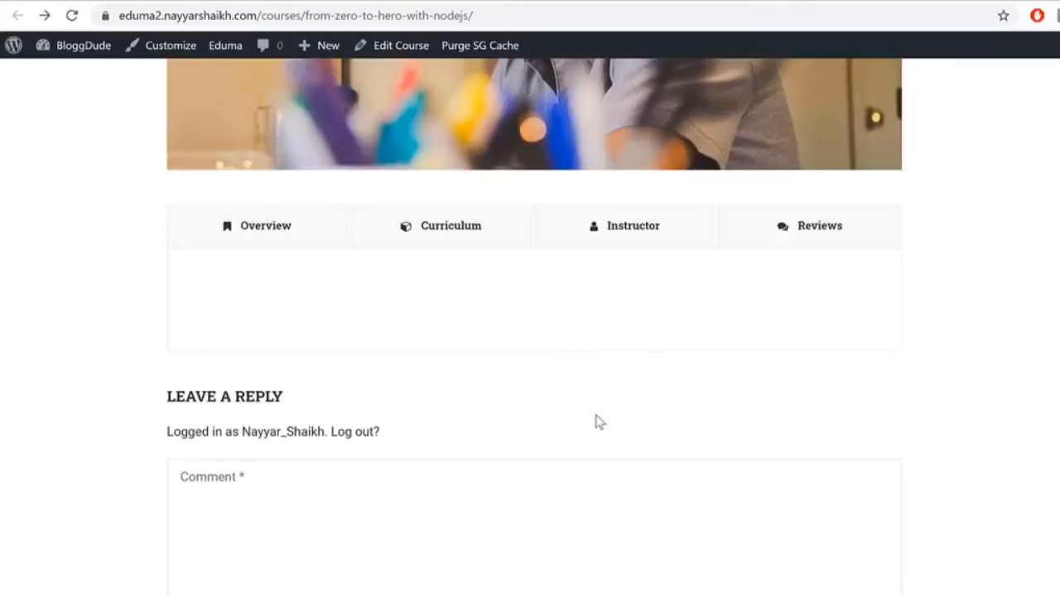
scroll(485, 331, up, 2)
click(456, 392)
scroll(534, 416, down, 4)
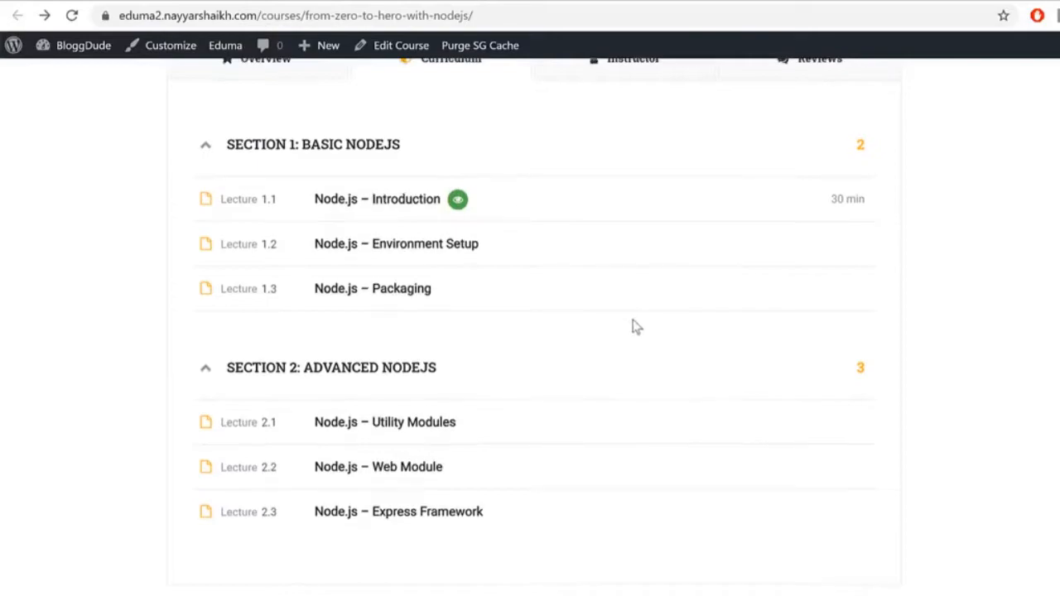
scroll(634, 324, up, 5)
scroll(911, 386, down, 5)
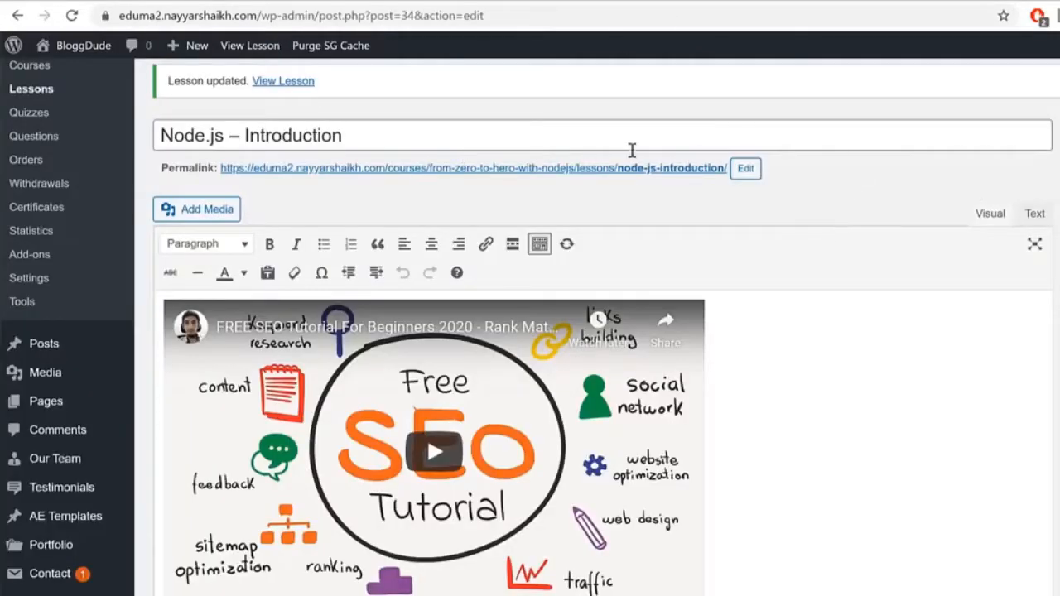
Step: Title the new quiz Q1 and place the cursor in its description
scroll(786, 318, up, 3)
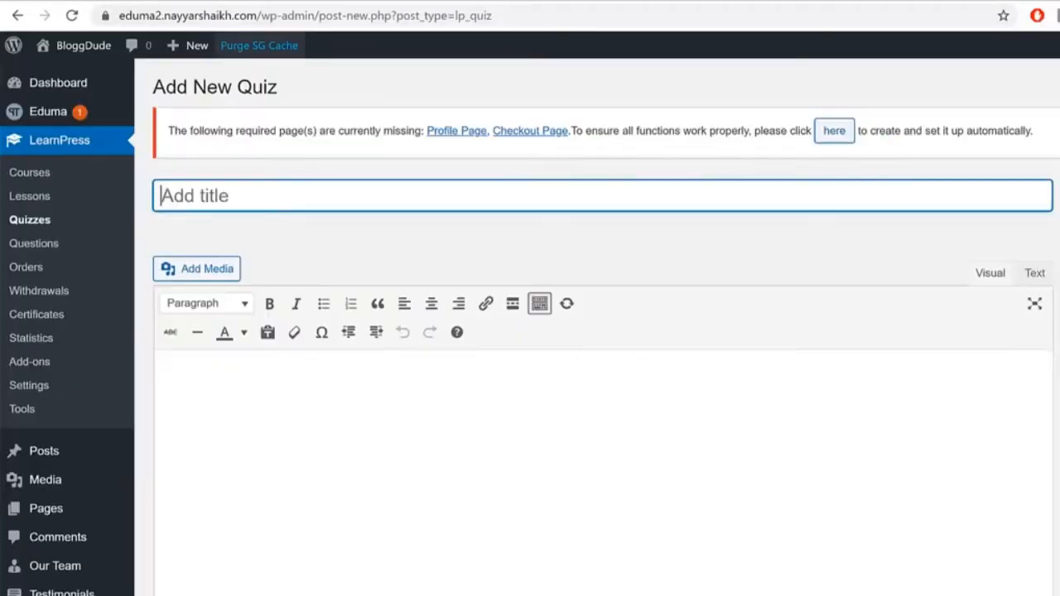
text(Q1)
click(615, 392)
scroll(632, 444, down, 3)
scroll(417, 352, up, 2)
scroll(404, 335, down, 1)
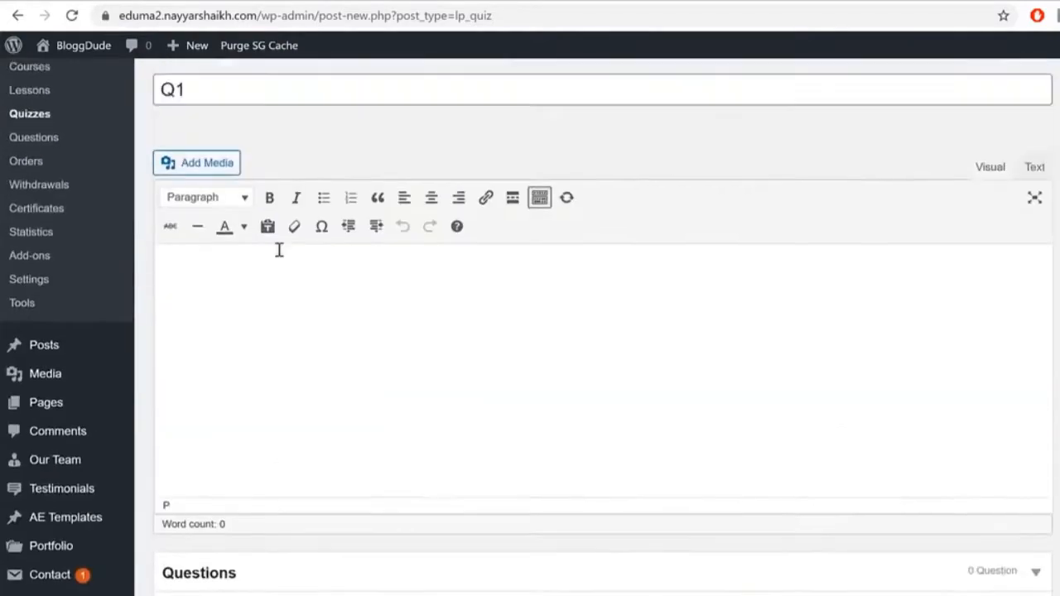
scroll(593, 355, down, 2)
scroll(607, 379, up, 1)
scroll(608, 381, up, 2)
Step: Clear stray text and paste the 'Following is the link on github wiki…' paragraph as the description
text(vmfkd,v fp[dokgg,)
key(ctrl+a)
key(BackSpace)
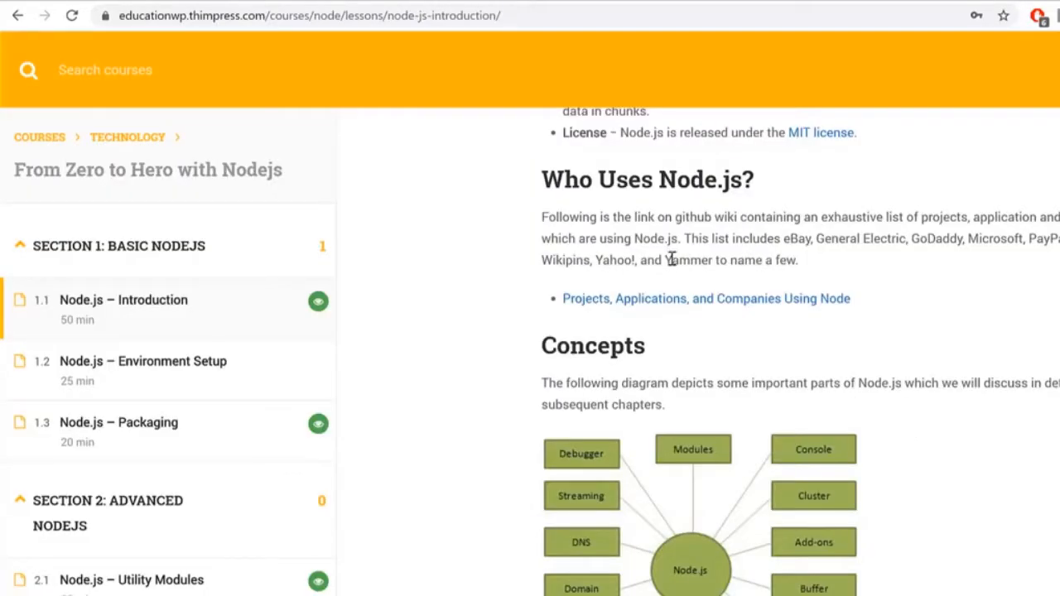
triple_click(671, 257)
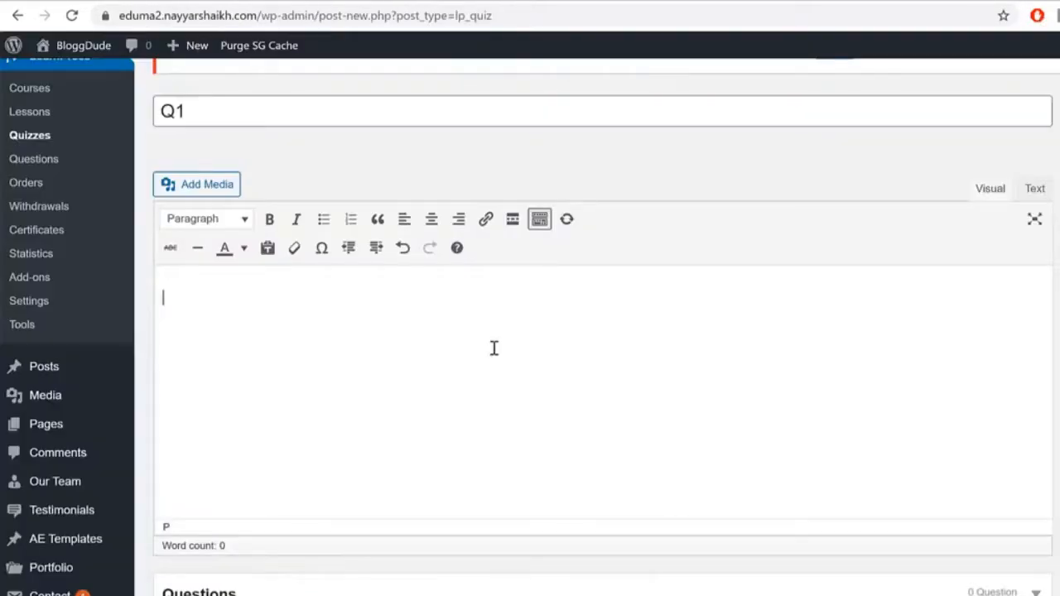
key(ctrl+v)
scroll(561, 435, down, 3)
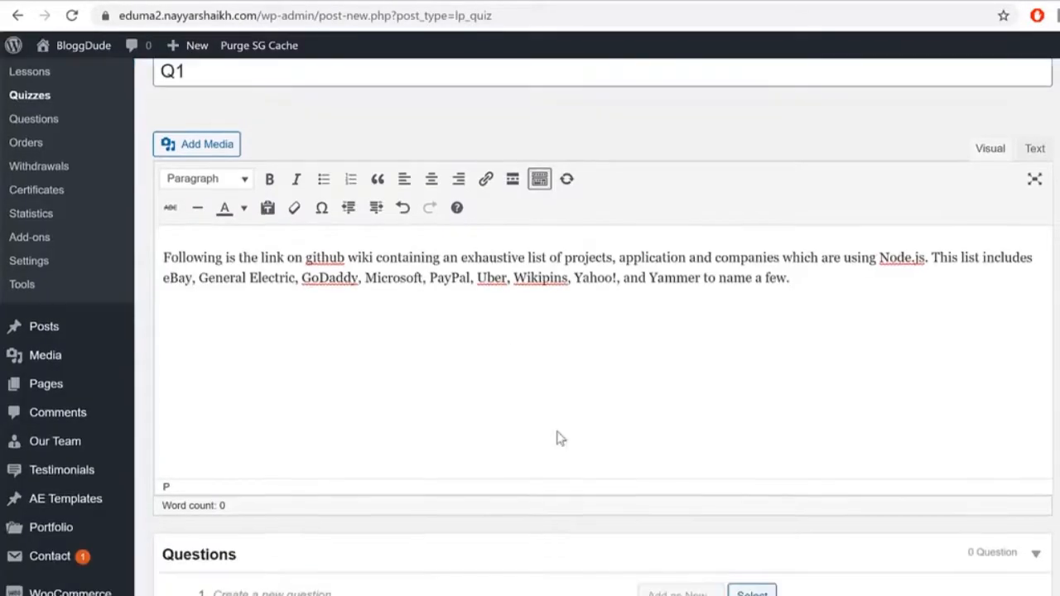
Step: Create 'What is WordPress?' as a Single Choice question in quiz Q1
click(389, 382)
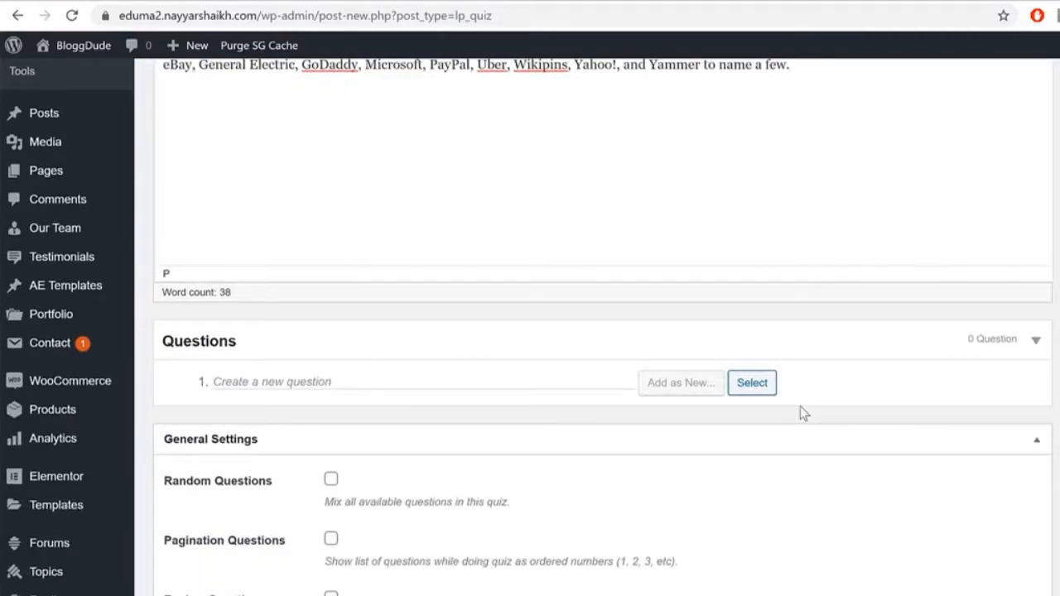
text(W)
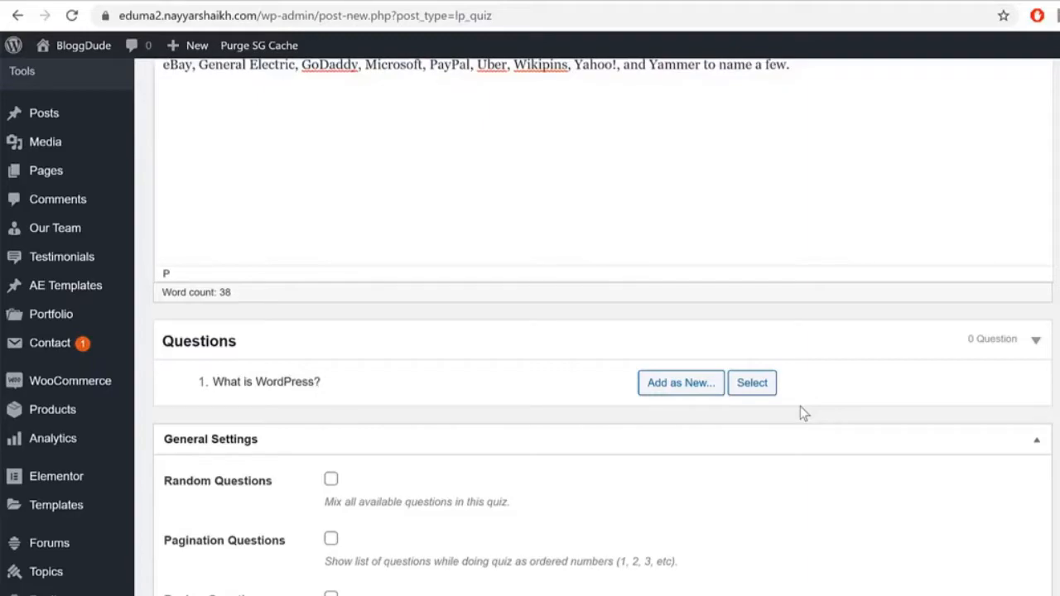
mouse_move(675, 389)
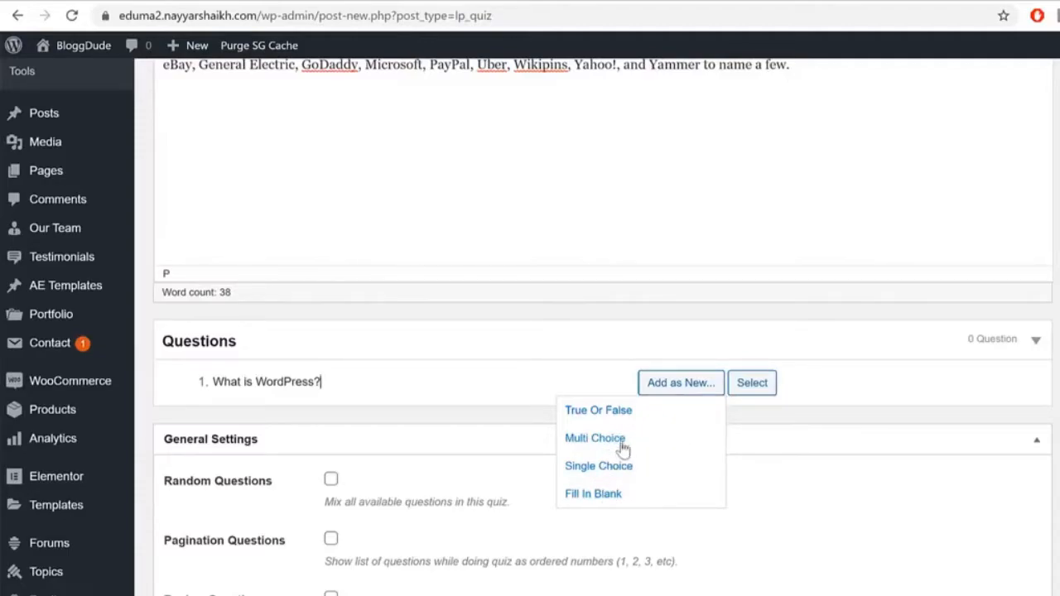
click(623, 468)
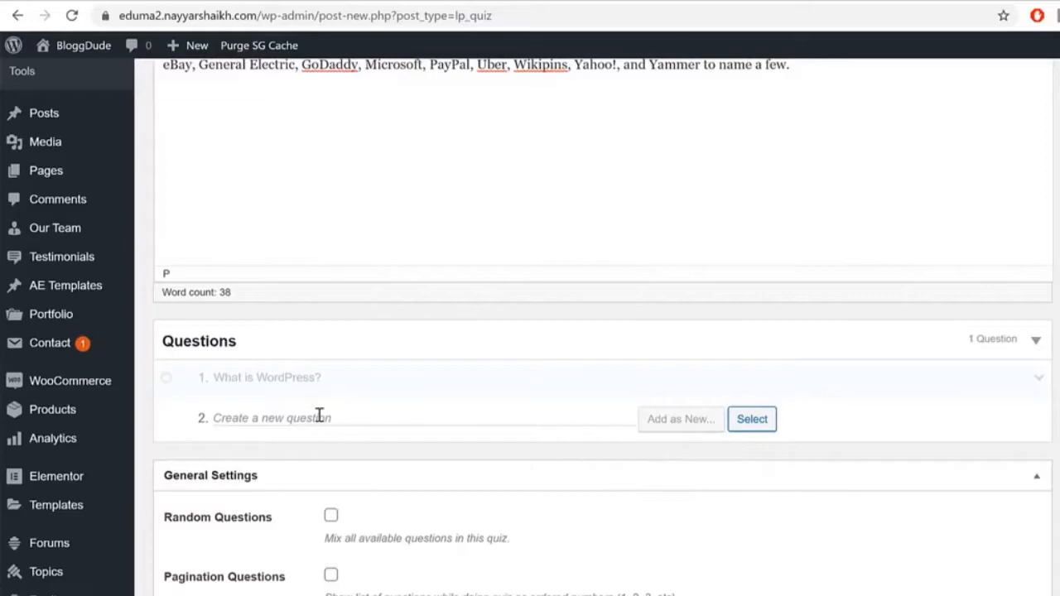
Step: Replace the three answer placeholders with Theme, CMS and Website, and mark CMS as correct
scroll(745, 463, down, 1)
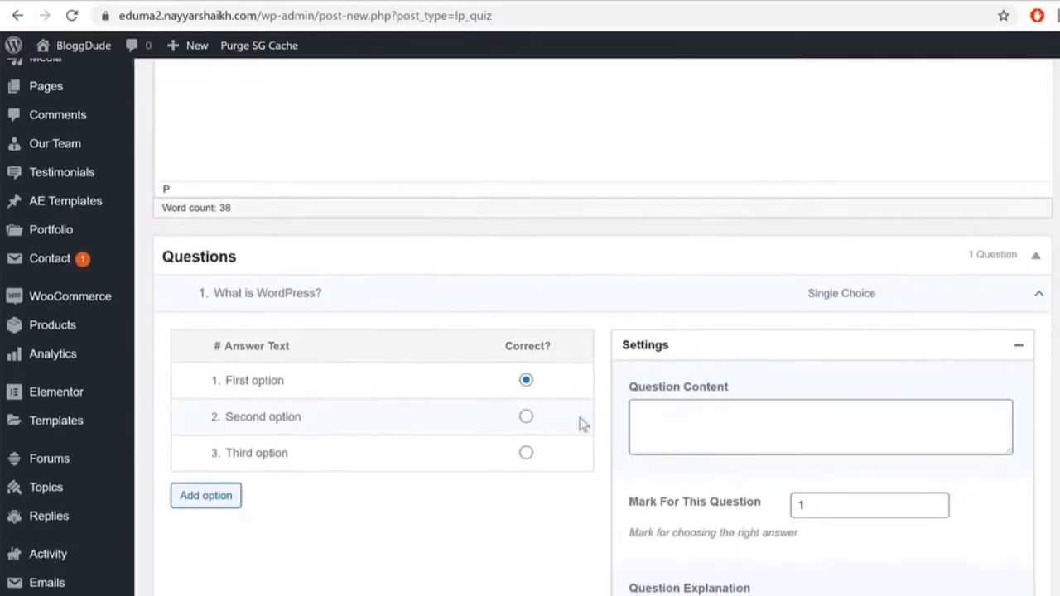
triple_click(343, 376)
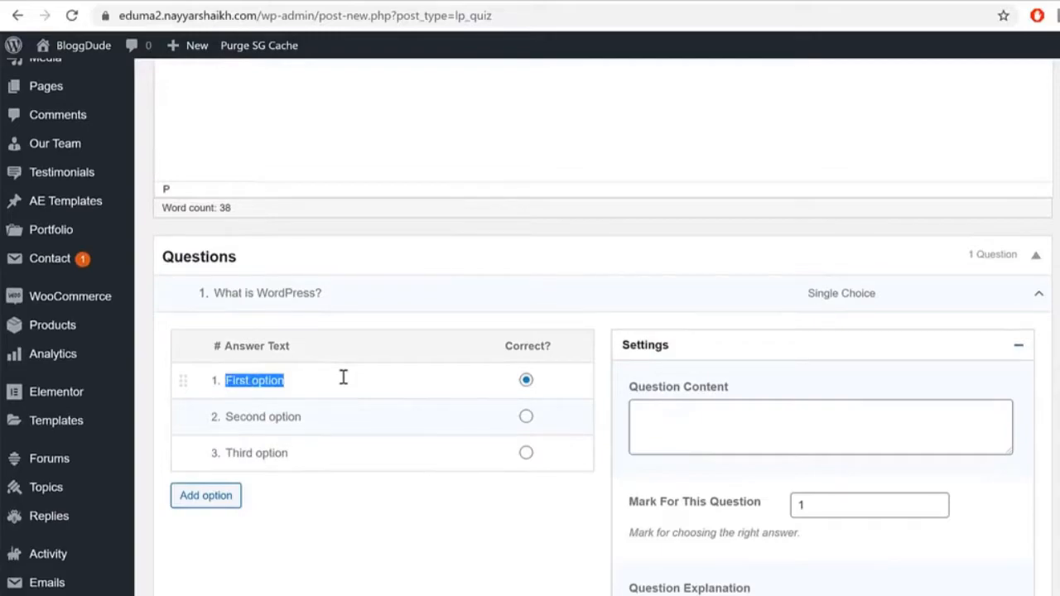
text(Theme)
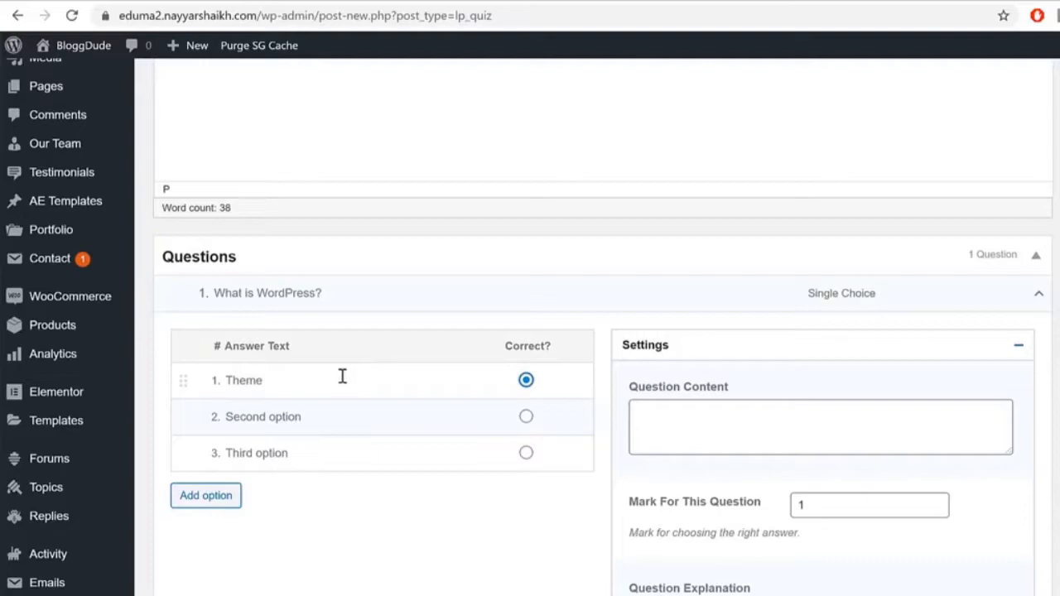
triple_click(315, 416)
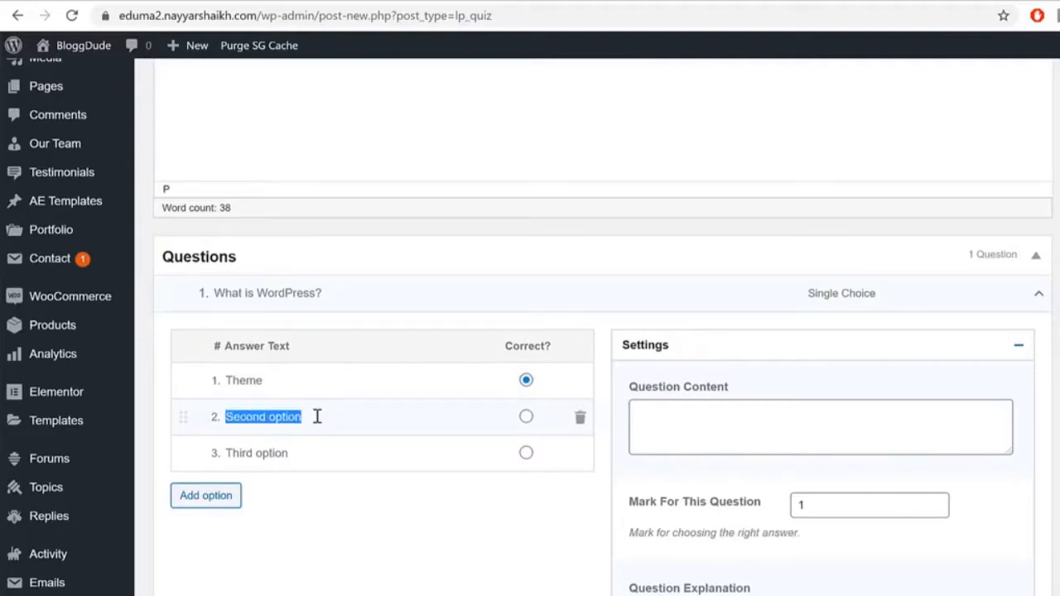
text(CMS)
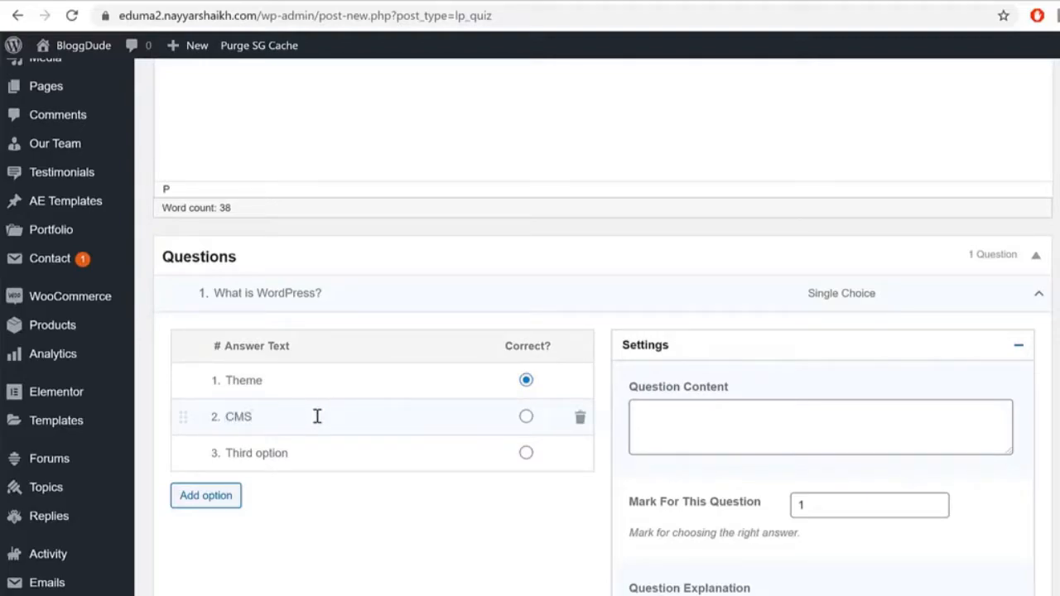
triple_click(329, 452)
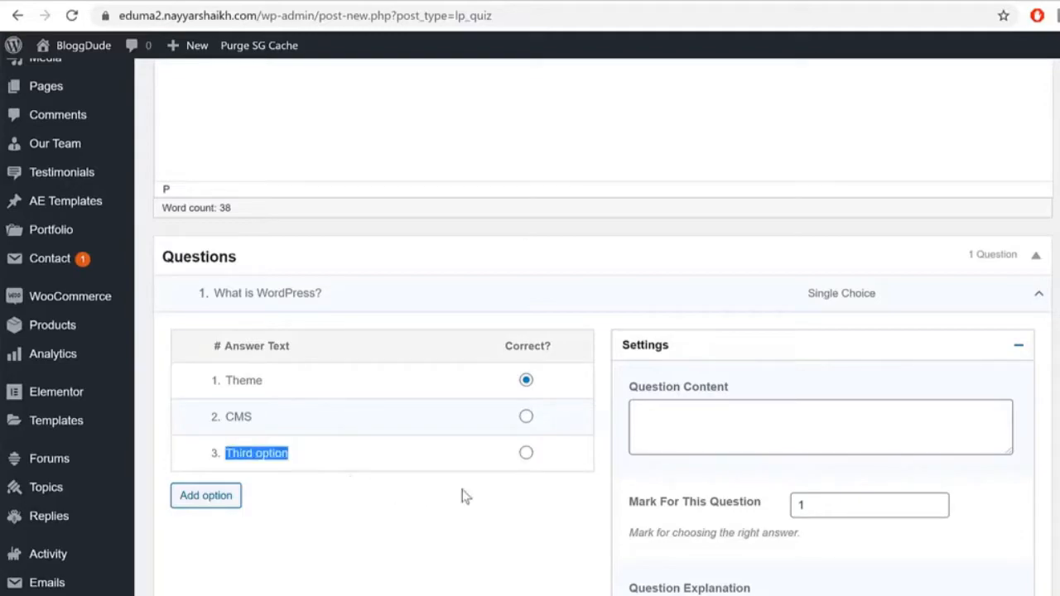
text(We)
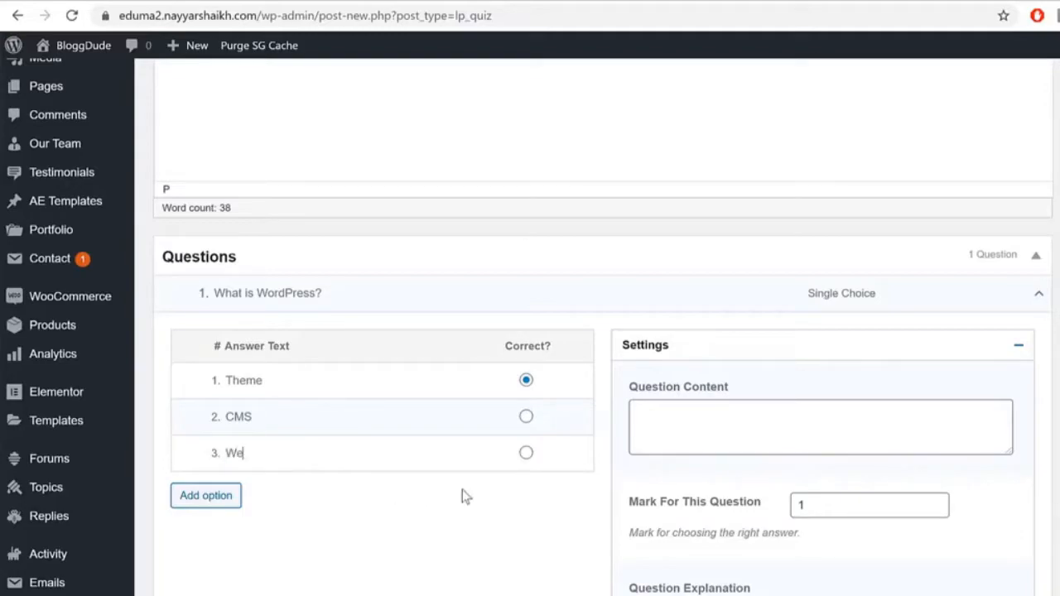
text(bsite)
click(526, 416)
Step: Go through the question content, mark value and explanation fields
drag(310, 416, 207, 414)
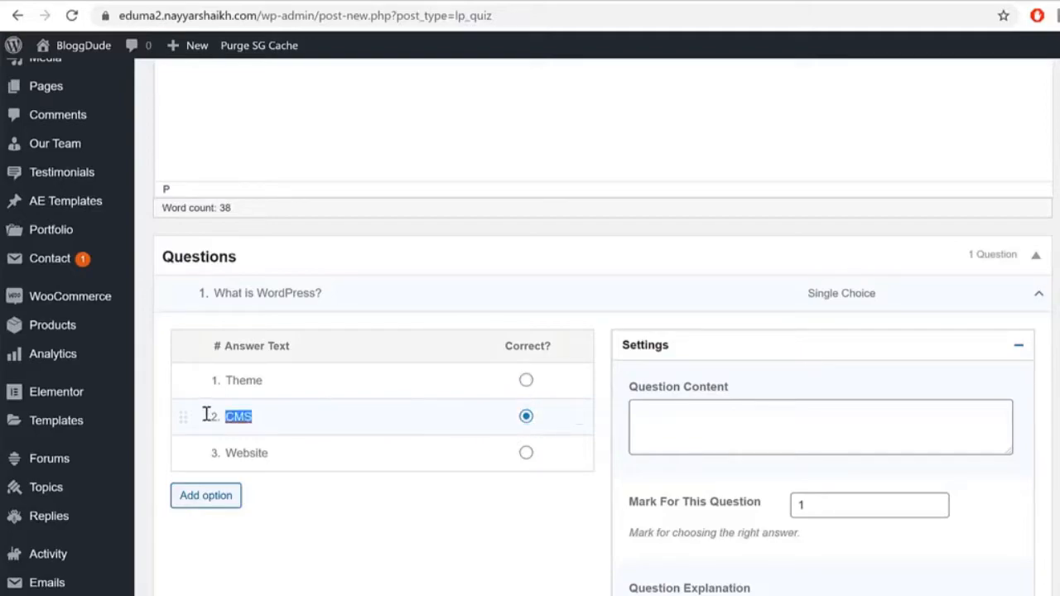
click(923, 415)
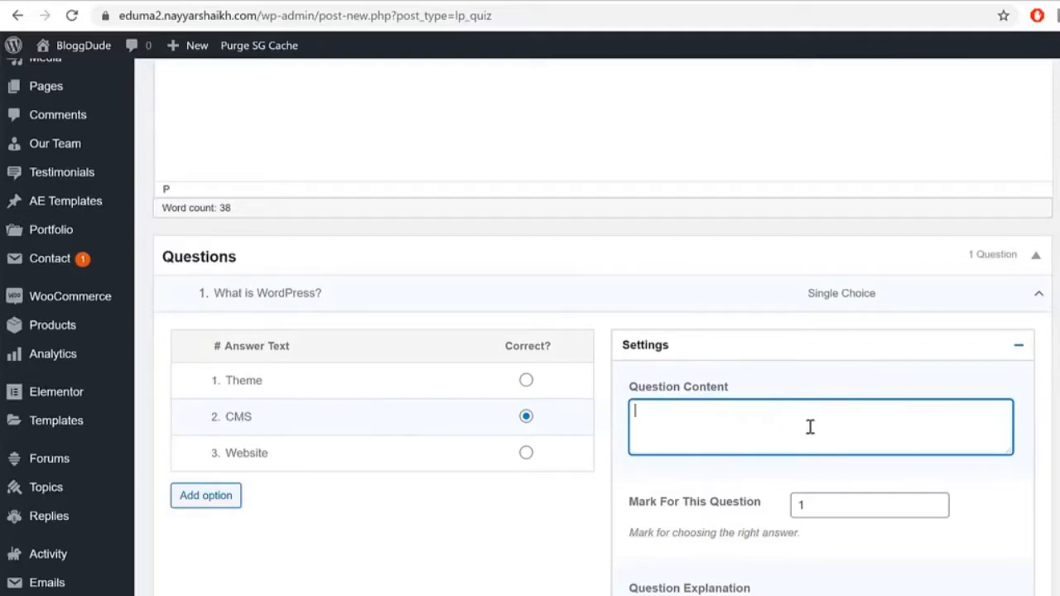
double_click(849, 503)
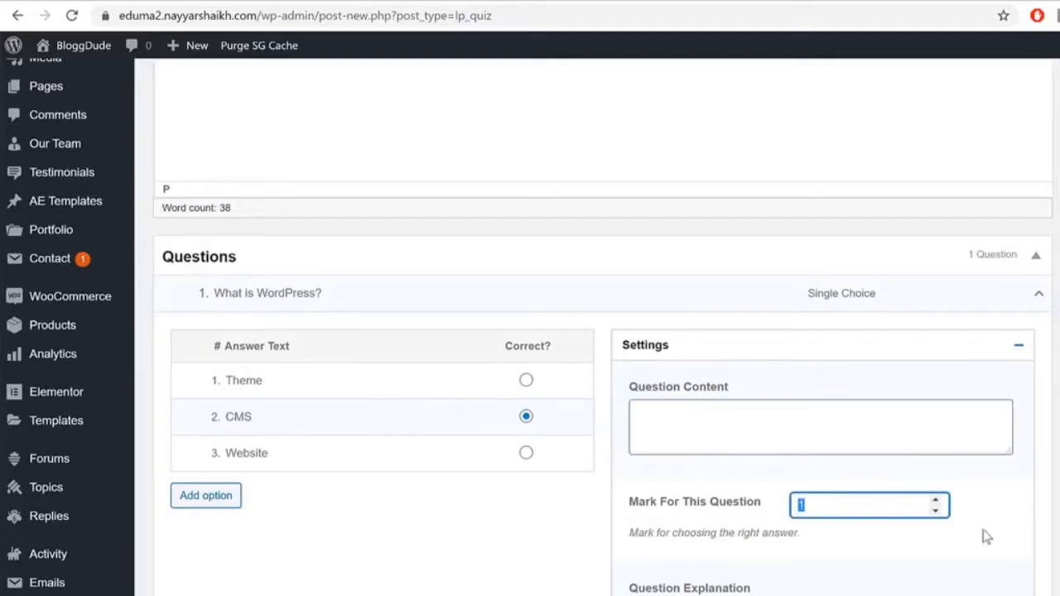
scroll(975, 562, down, 2)
click(791, 448)
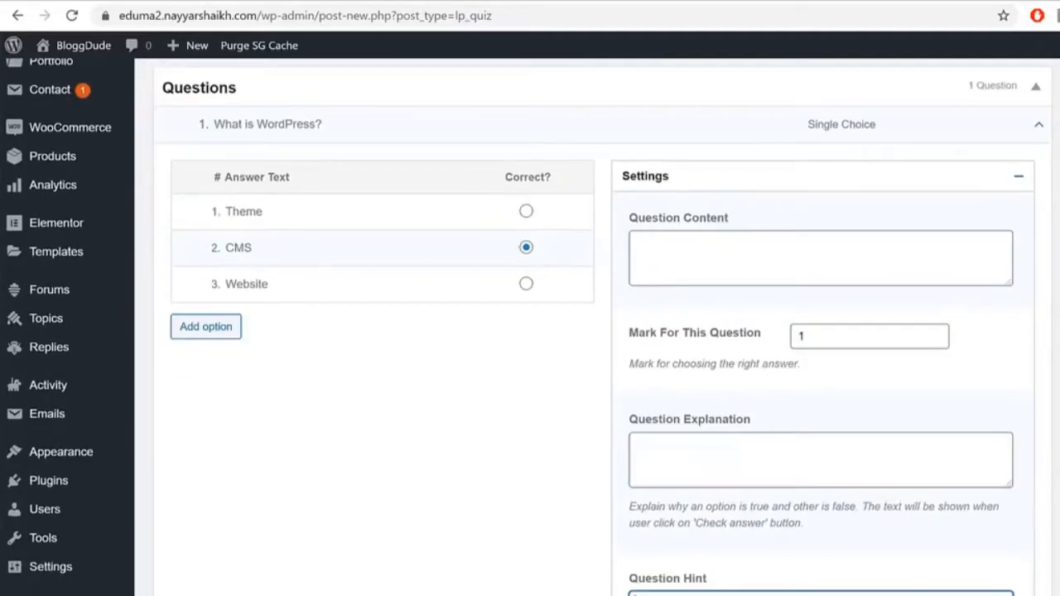
scroll(977, 529, up, 5)
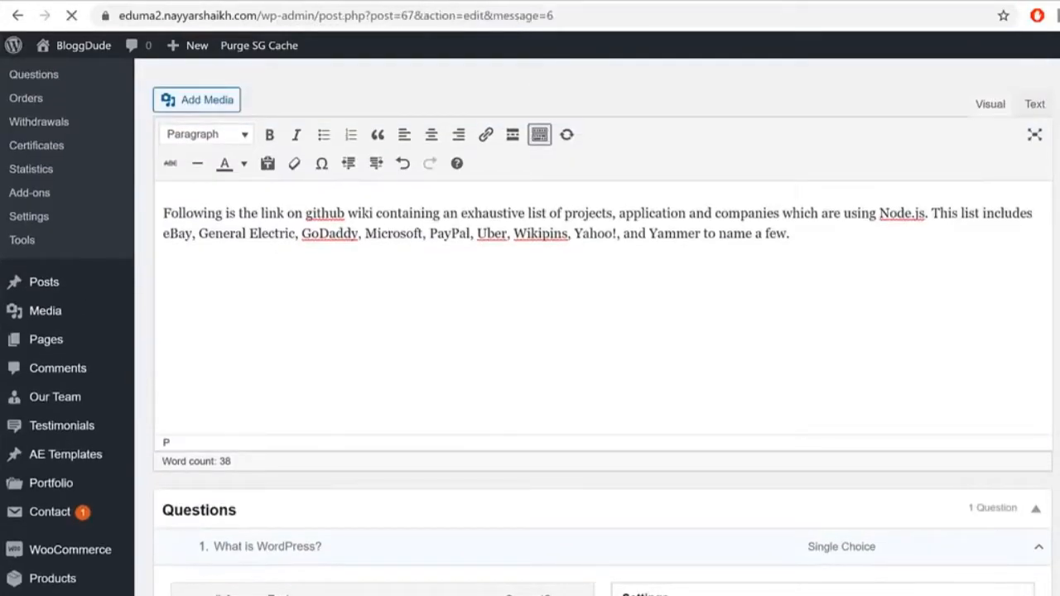
Step: Scroll through the Edit Quiz page to review the question and its General Settings
scroll(810, 314, down, 7)
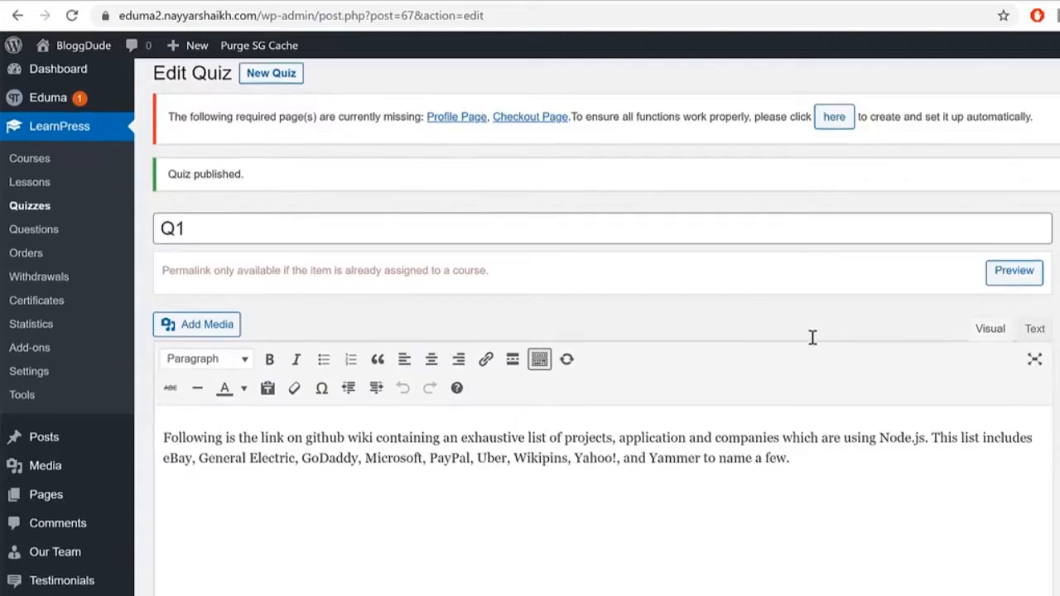
scroll(915, 562, up, 5)
scroll(915, 563, up, 2)
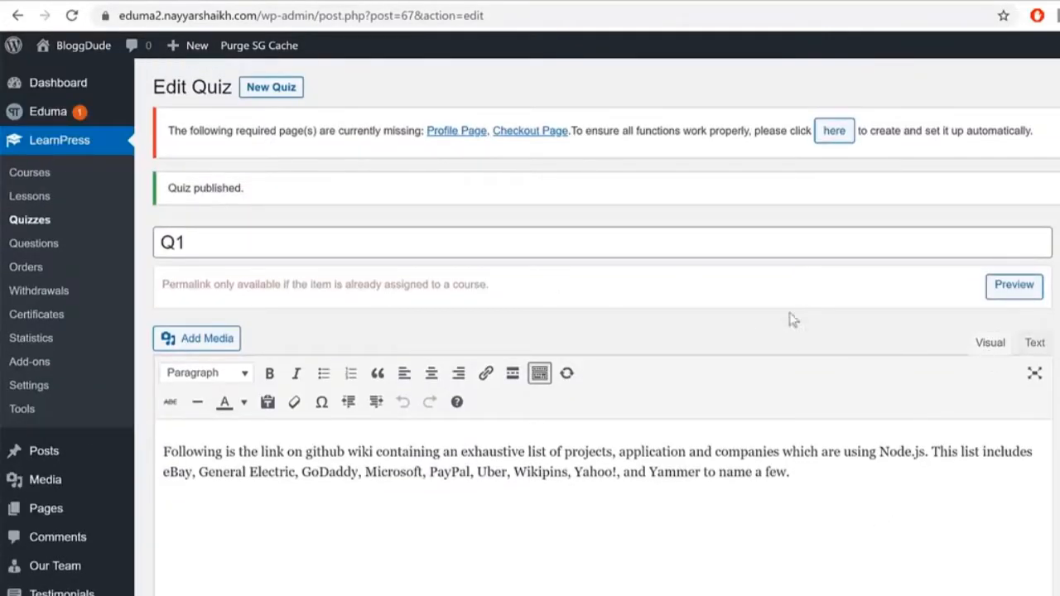
scroll(810, 302, down, 10)
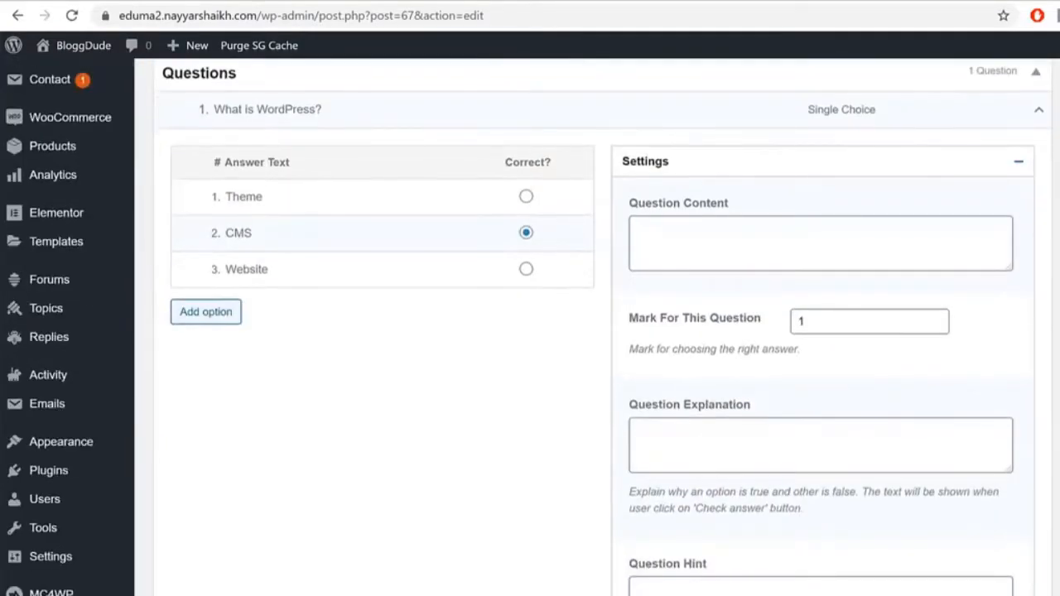
scroll(402, 395, up, 10)
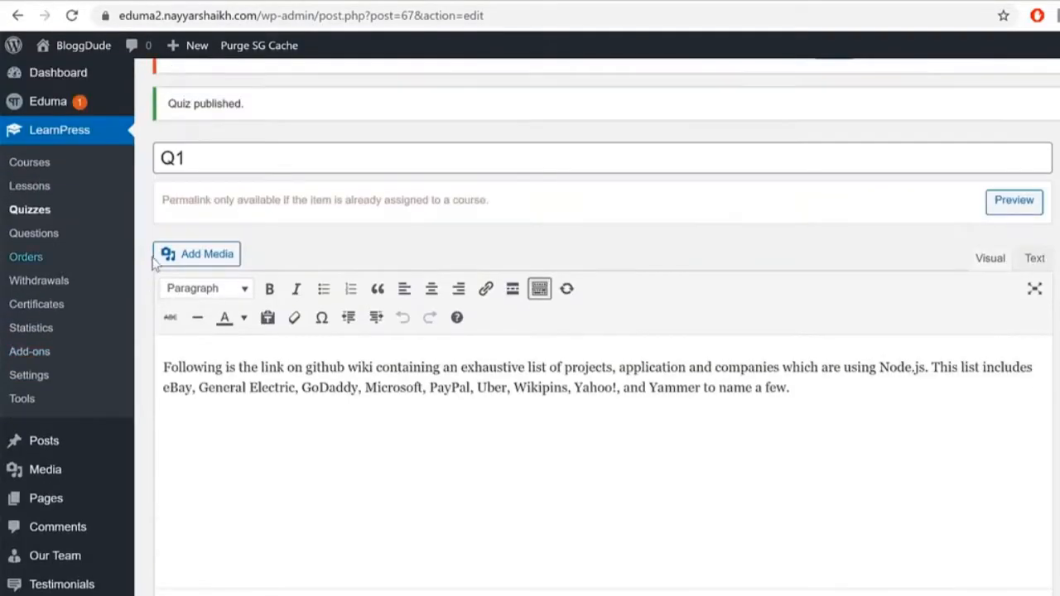
scroll(187, 170, up, 2)
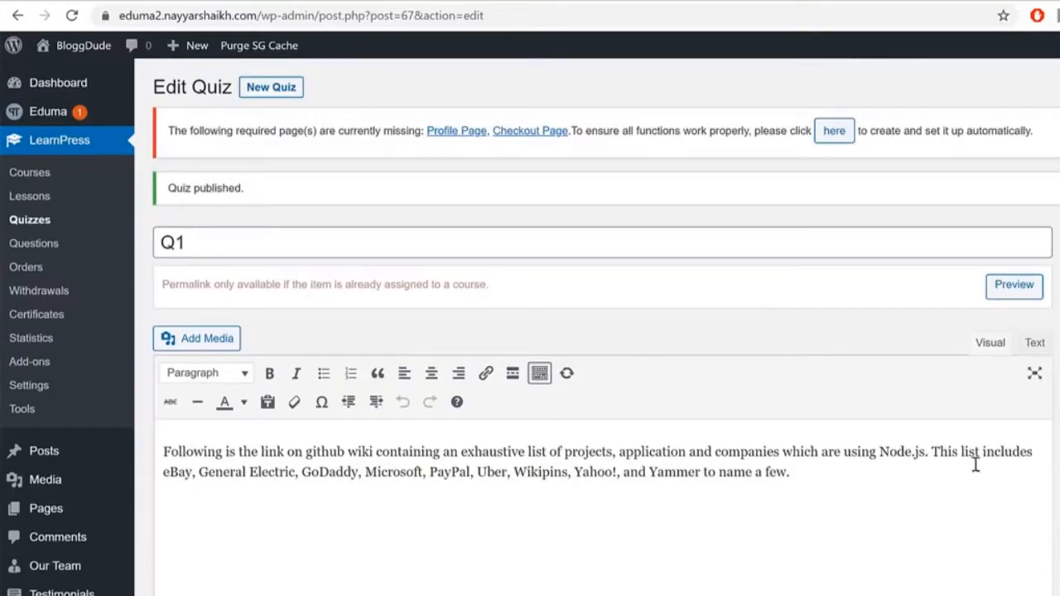
scroll(1053, 515, down, 15)
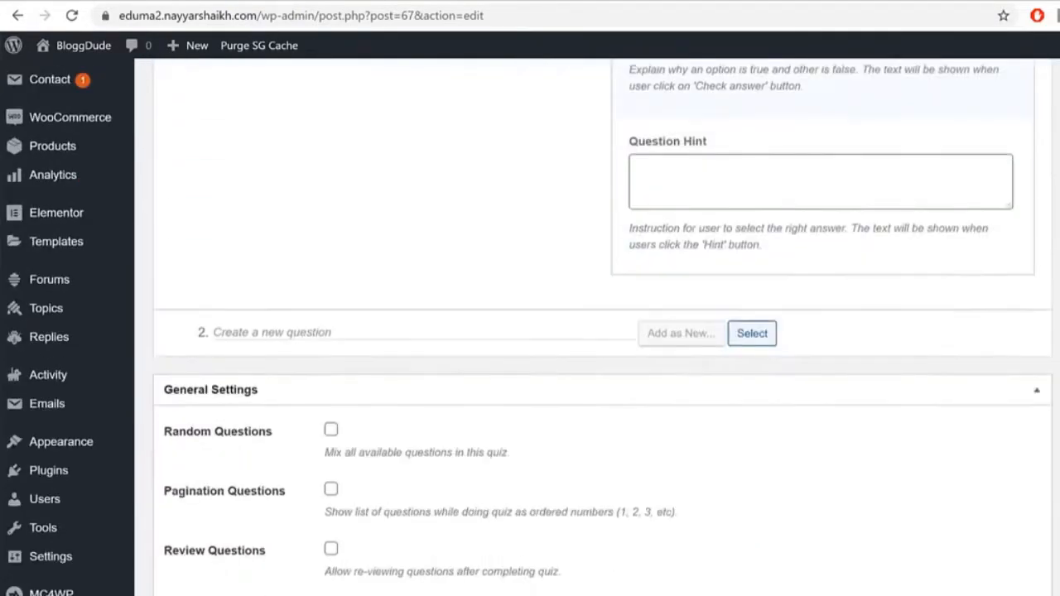
scroll(724, 463, up, 3)
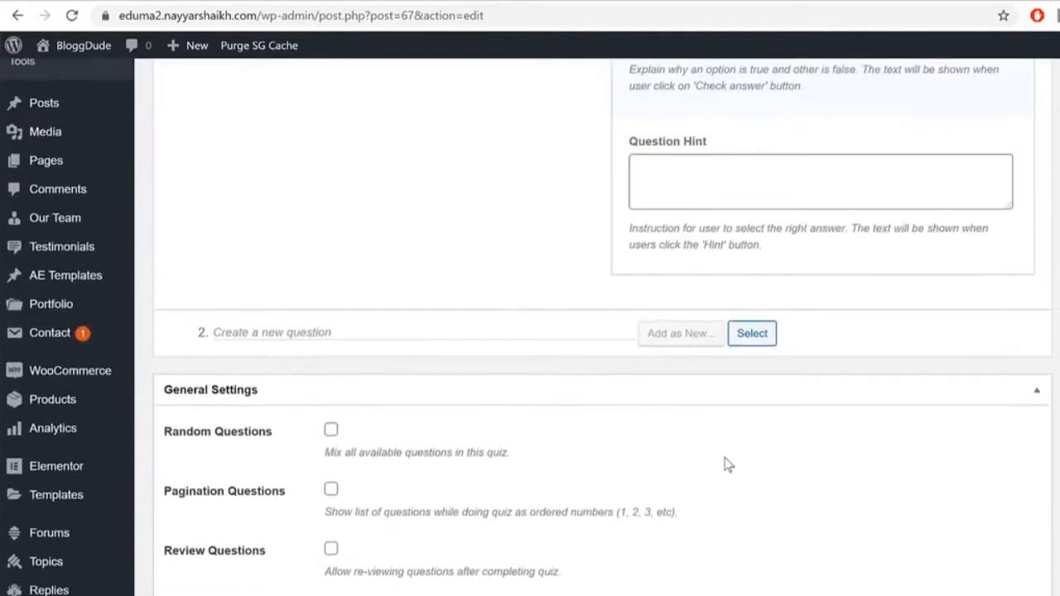
scroll(524, 483, up, 7)
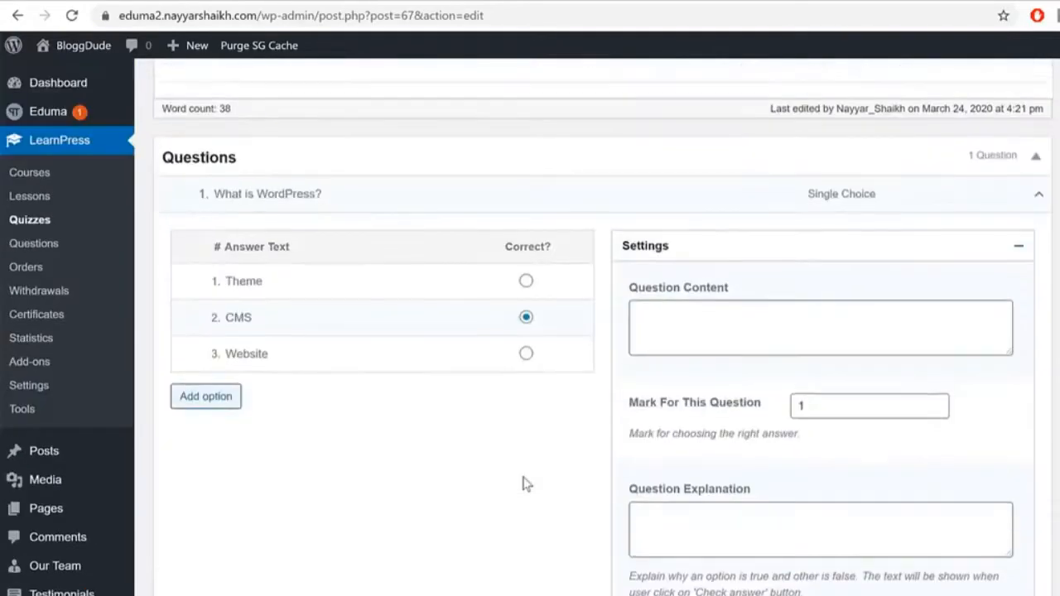
scroll(295, 534, down, 11)
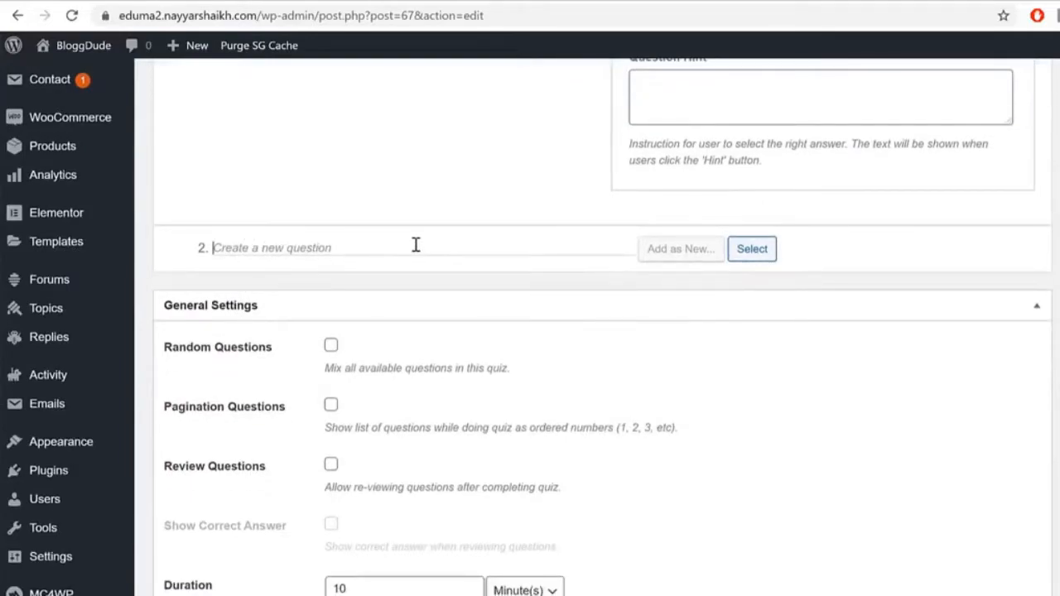
Step: Review the Random Questions setting in the quiz's General Settings
drag(173, 348, 280, 353)
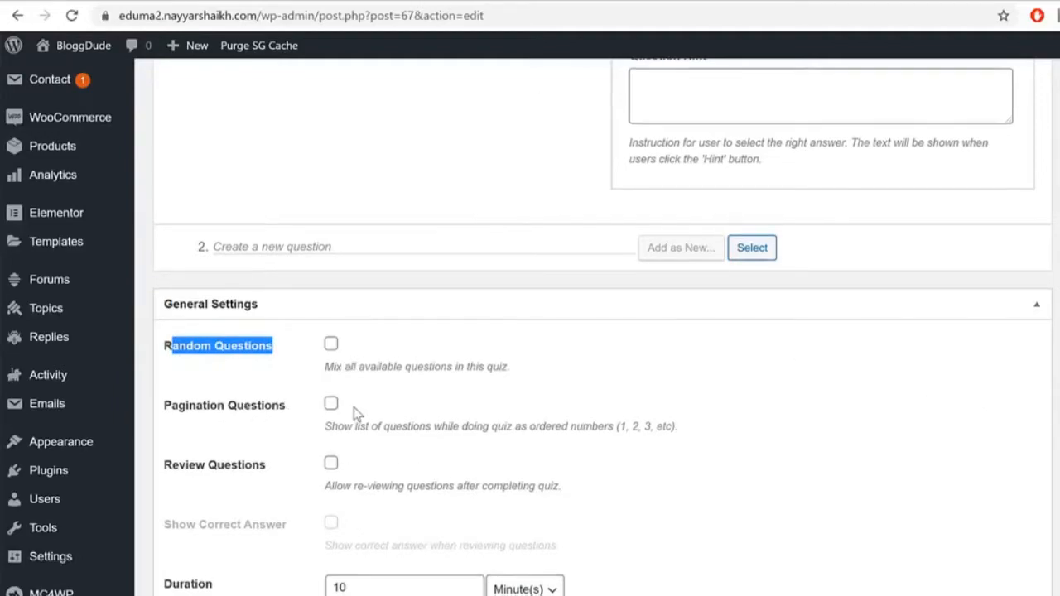
scroll(431, 331, down, 2)
drag(189, 297, 267, 299)
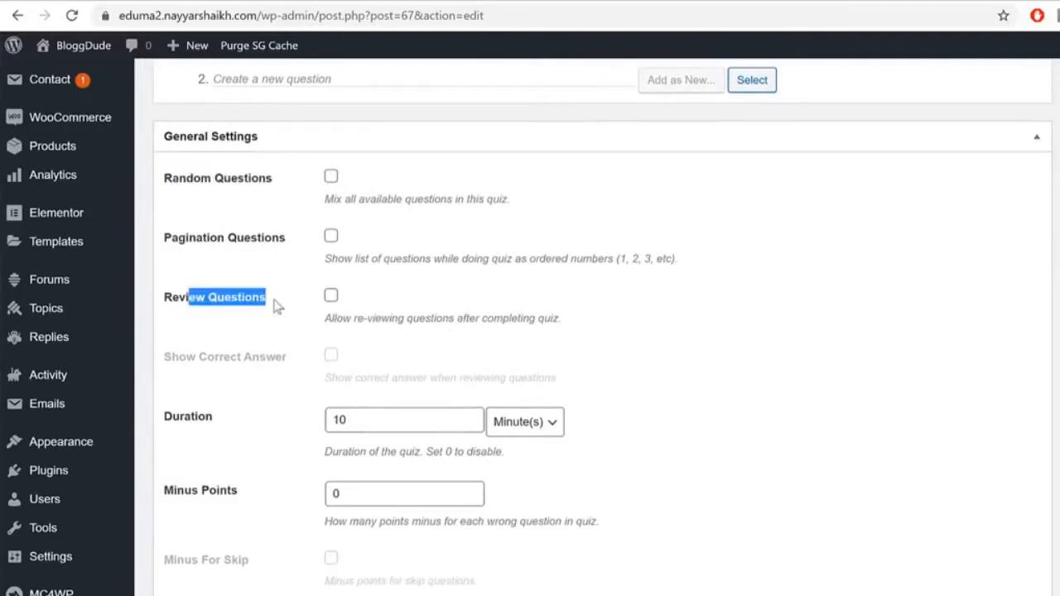
scroll(802, 366, down, 2)
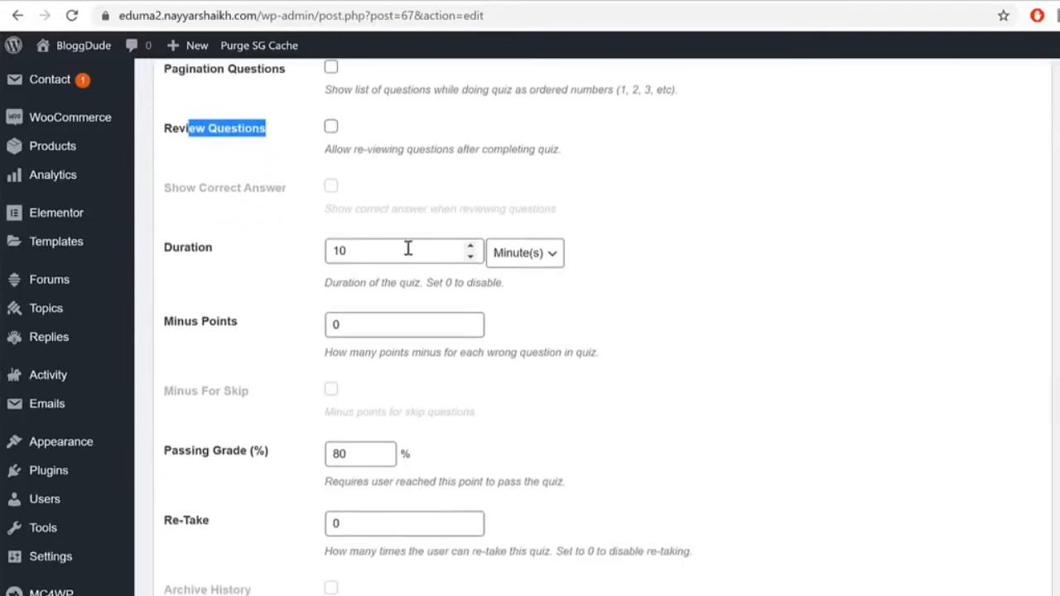
Step: Check the quiz duration of 10, passing grade of 80 and the minus points value
drag(416, 249, 220, 249)
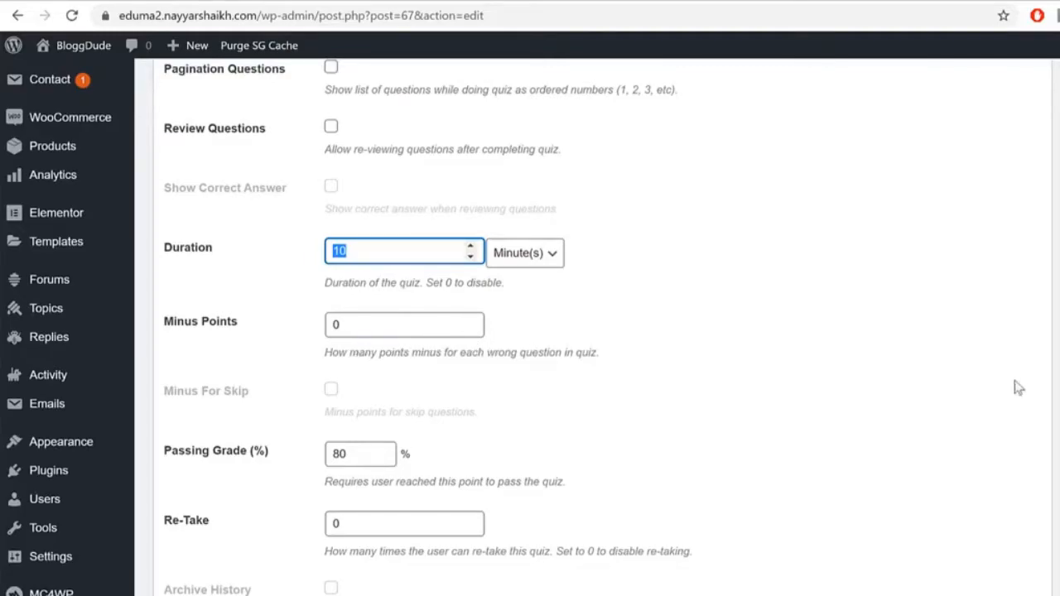
drag(382, 452, 207, 455)
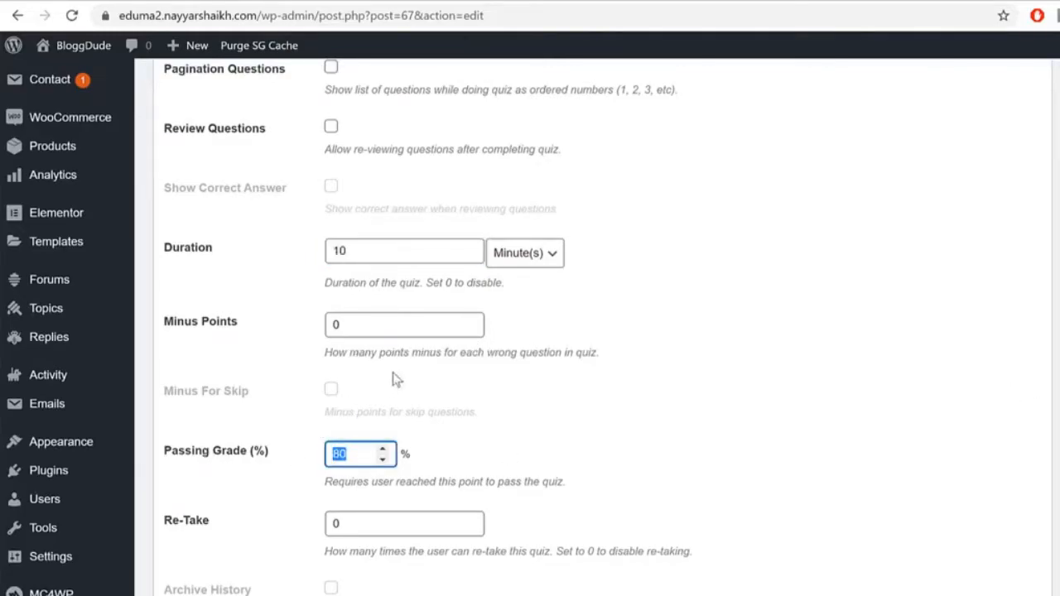
drag(397, 335, 250, 359)
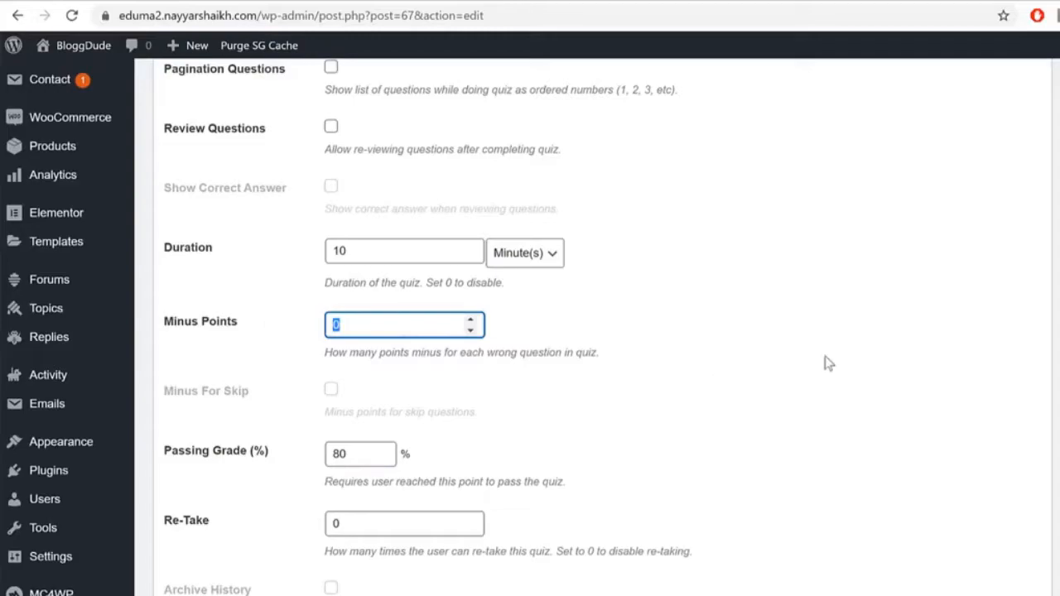
drag(375, 356, 508, 356)
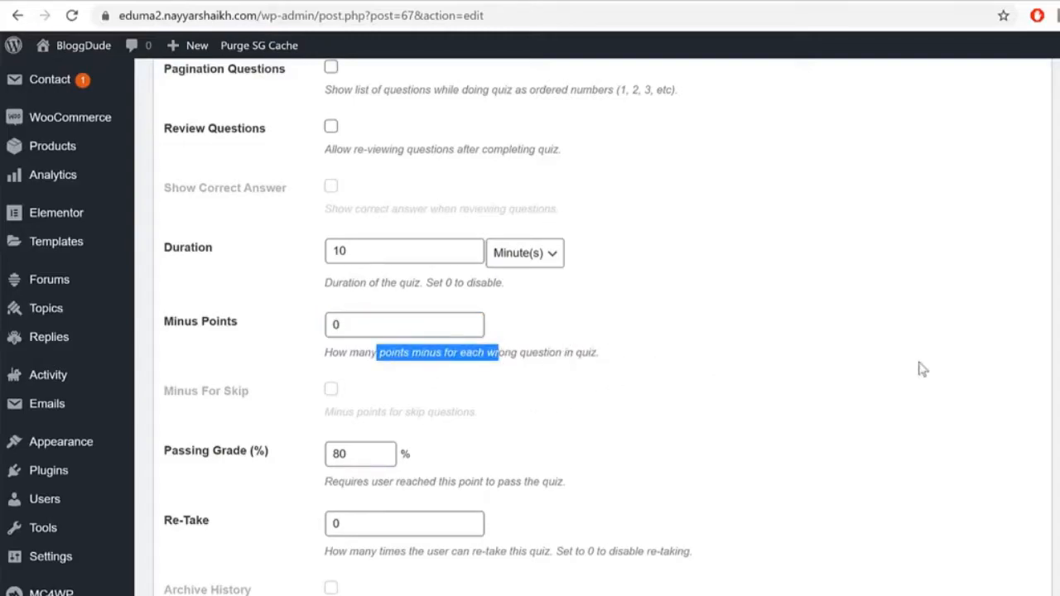
scroll(989, 402, down, 5)
scroll(1000, 448, up, 15)
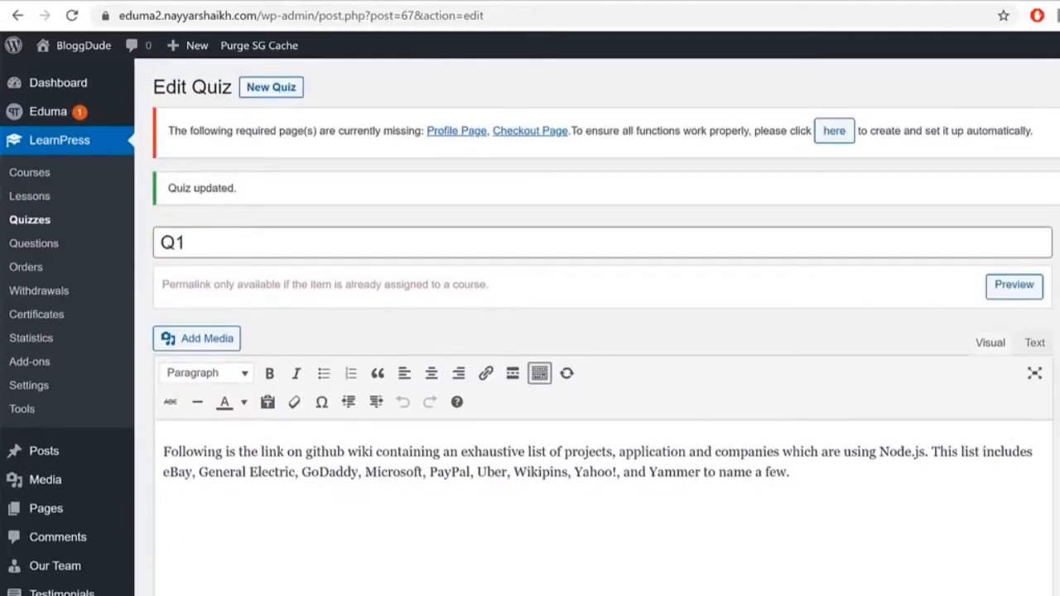
scroll(580, 331, down, 9)
scroll(600, 331, down, 12)
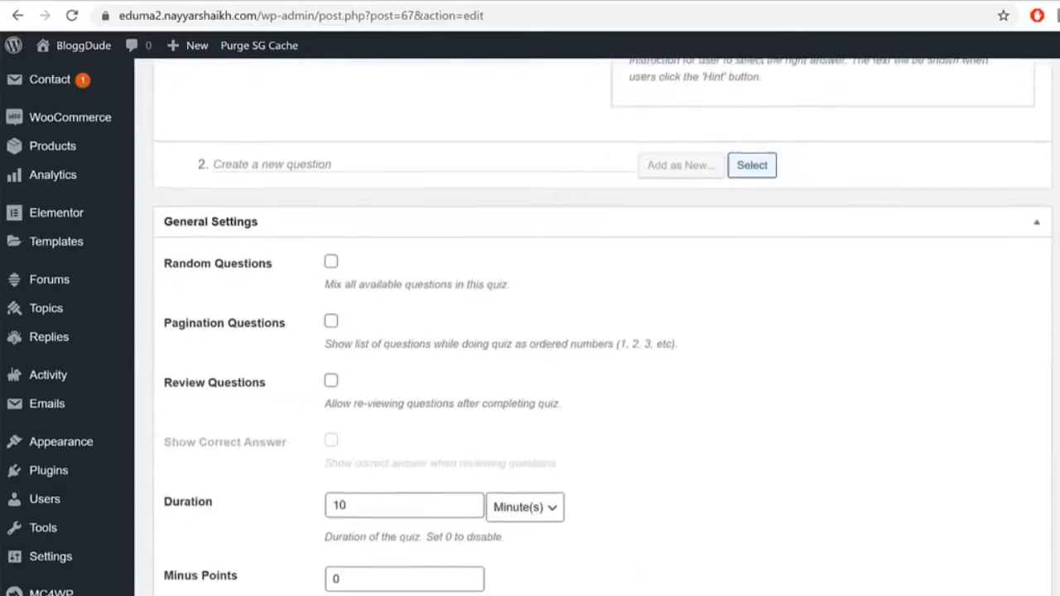
scroll(600, 331, up, 20)
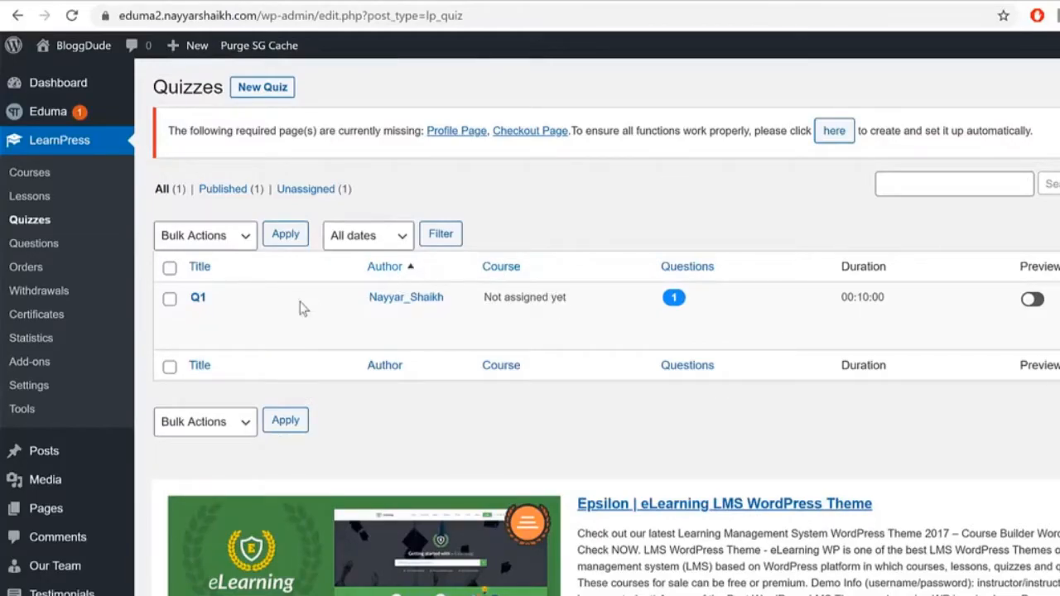
Step: Open the From Zero to Hero with Nodejs course for editing and scroll to its curriculum
mouse_move(301, 307)
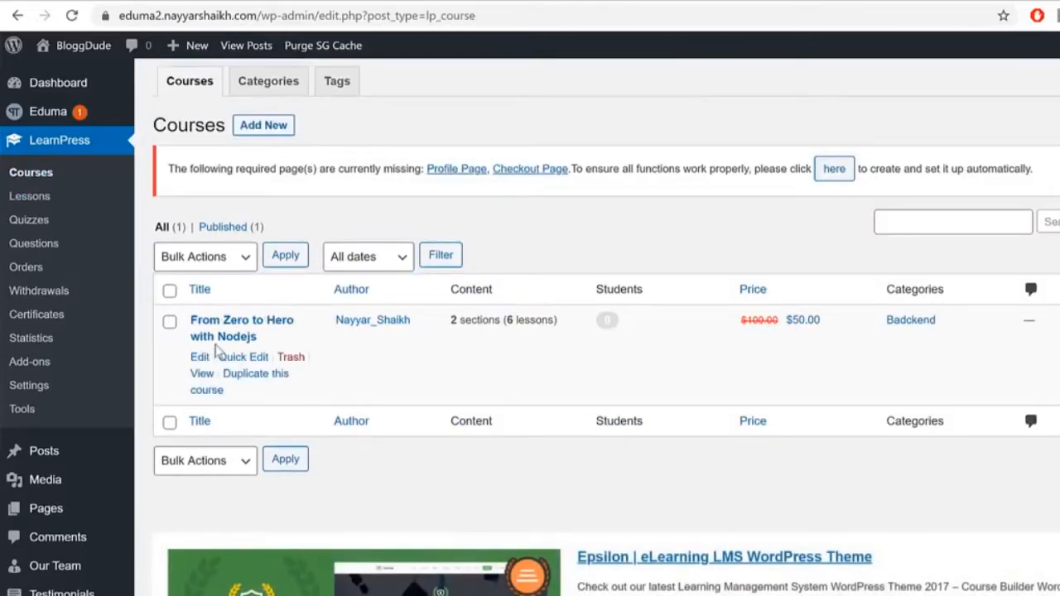
click(200, 358)
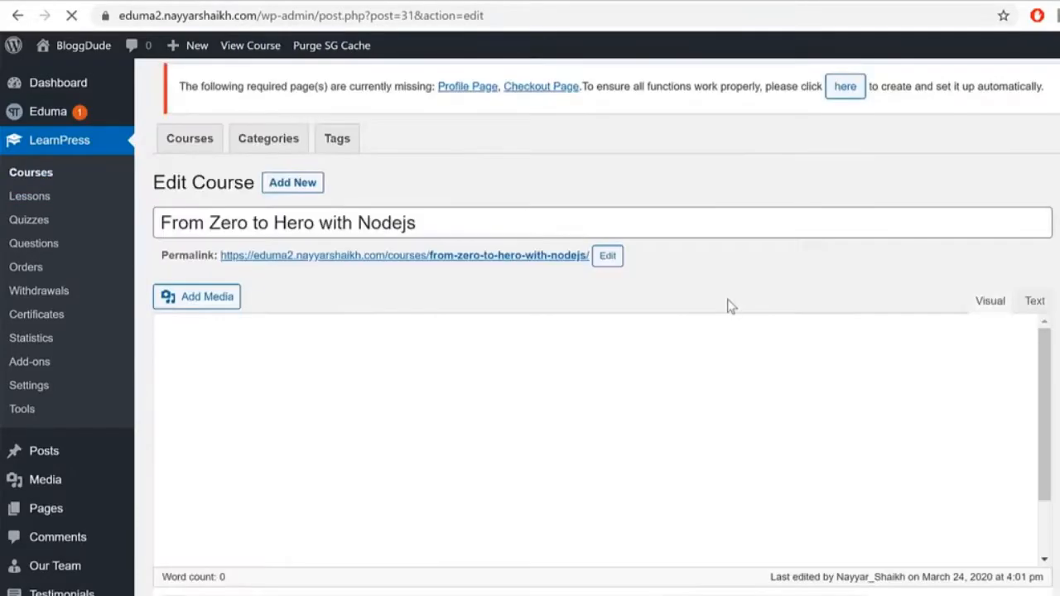
scroll(742, 405, down, 3)
scroll(743, 408, down, 3)
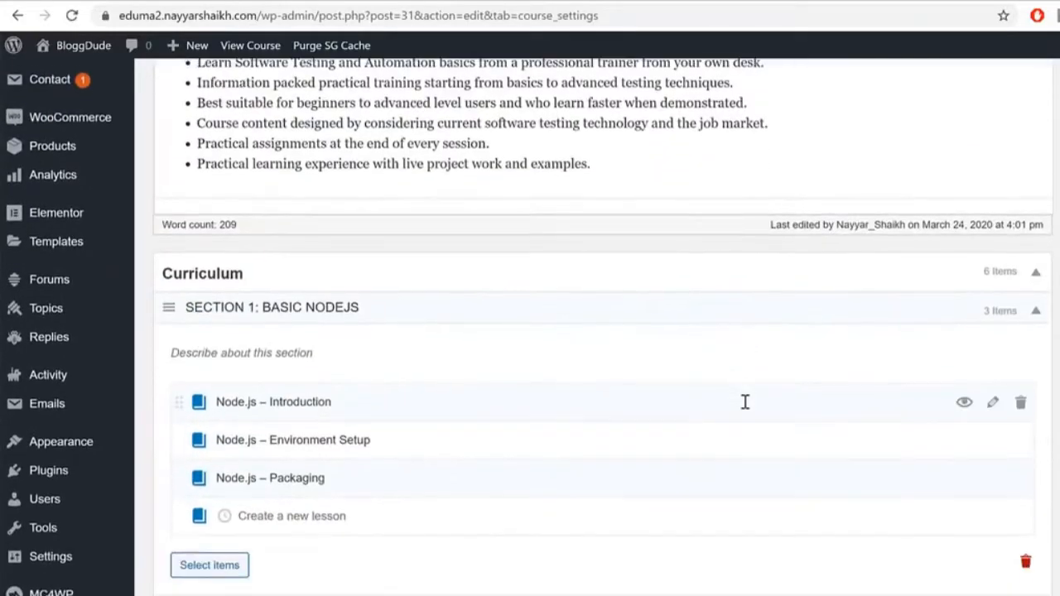
scroll(745, 401, down, 3)
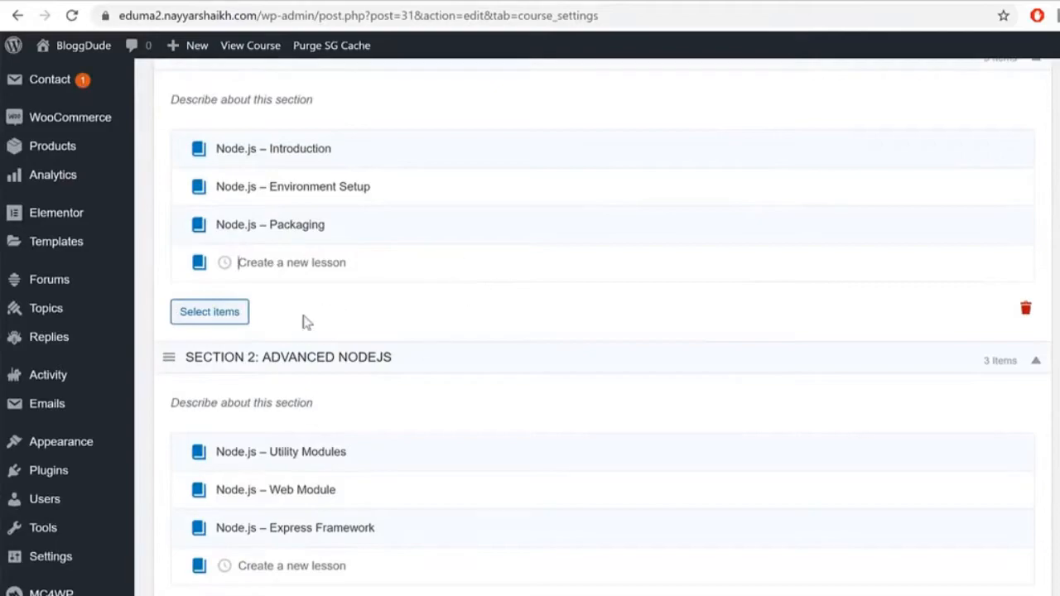
click(279, 262)
Step: Add quiz Q1 (#67) from the Quiz list to Section 1 of the curriculum
click(220, 317)
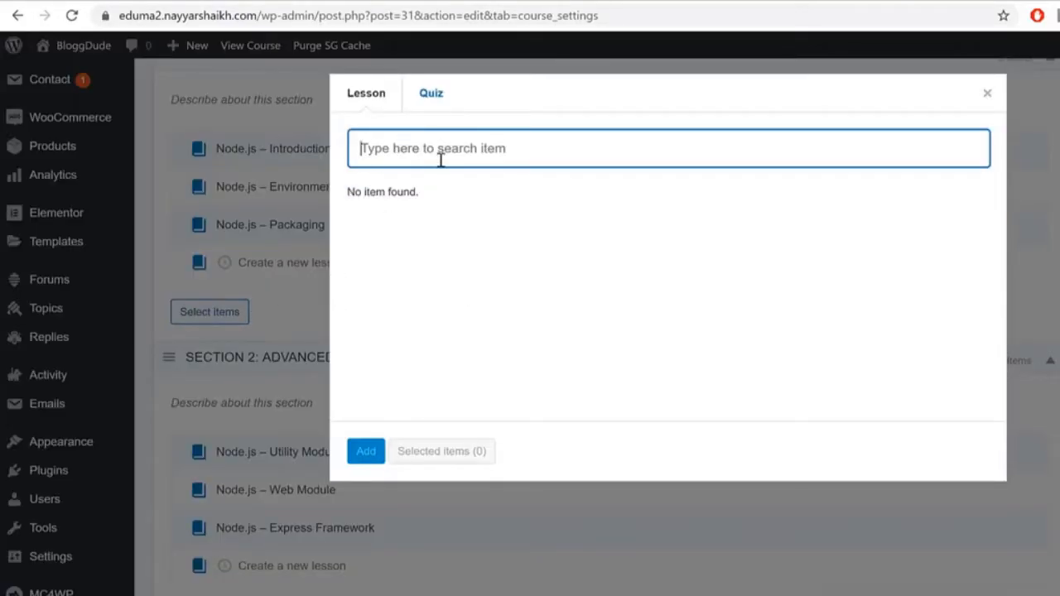
click(437, 98)
click(396, 210)
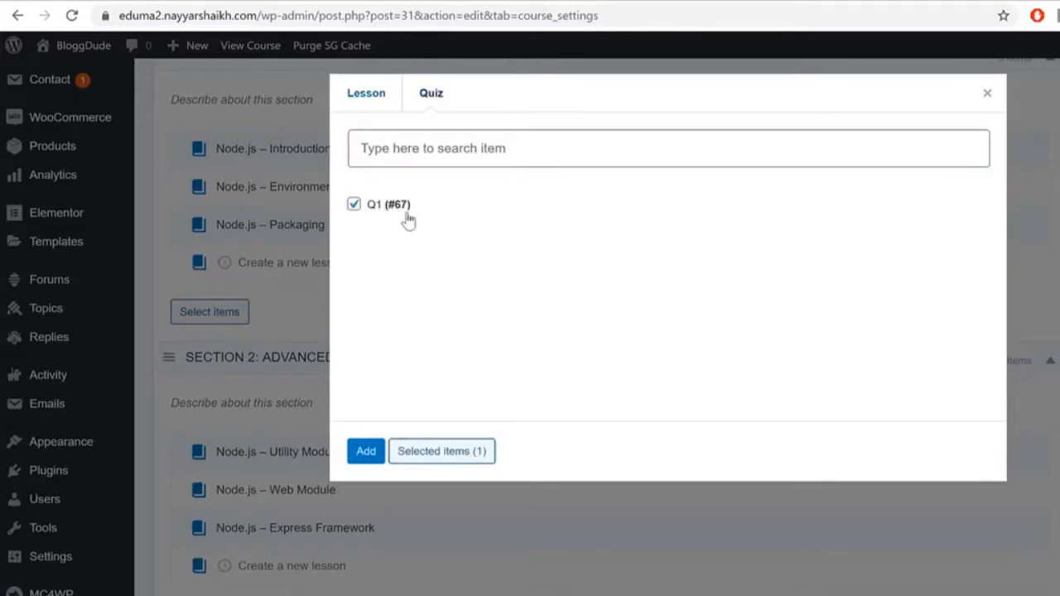
click(436, 460)
click(367, 447)
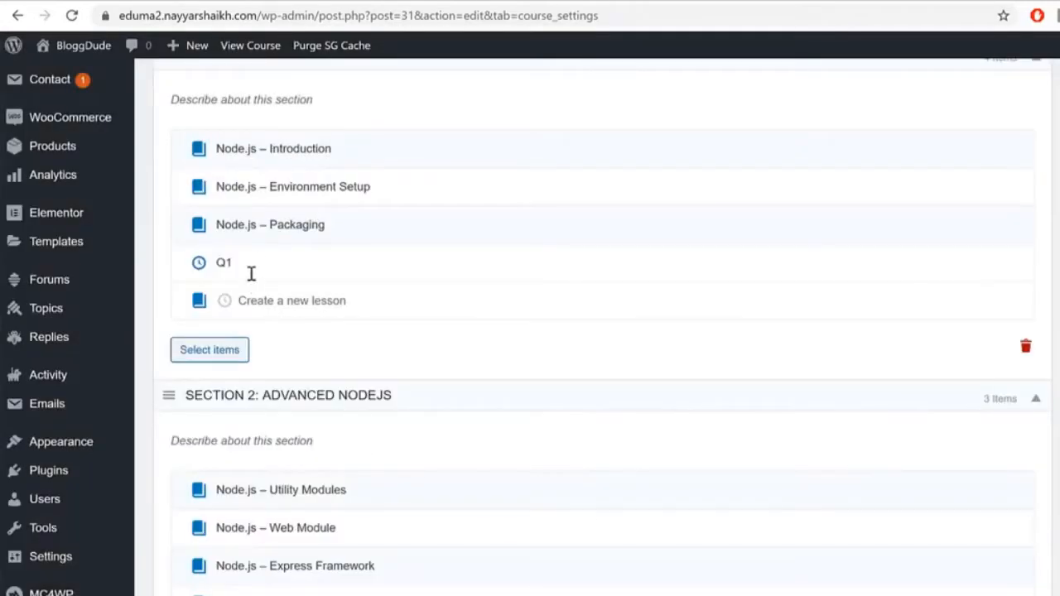
click(253, 261)
scroll(226, 267, up, 15)
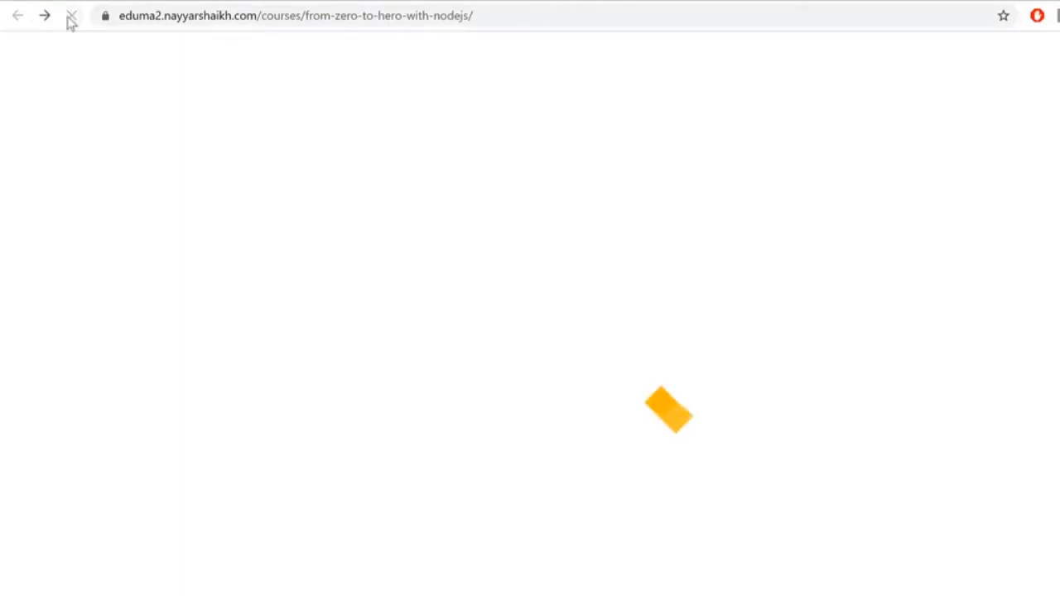
Step: Check that Q1 appears in the course's Curriculum tab, then return to the course page
scroll(409, 381, up, 4)
click(445, 503)
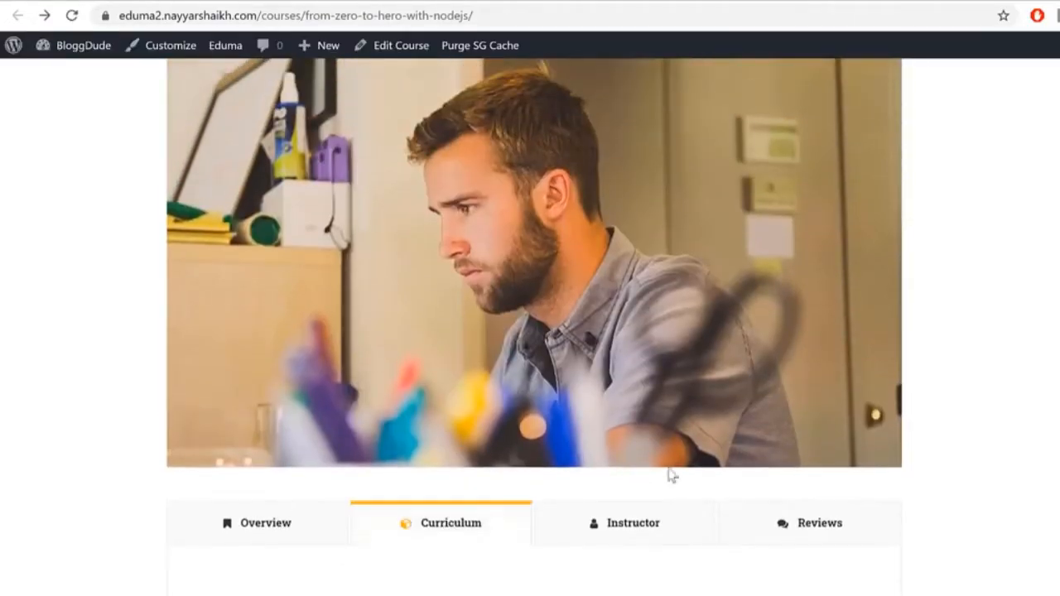
scroll(634, 471, down, 6)
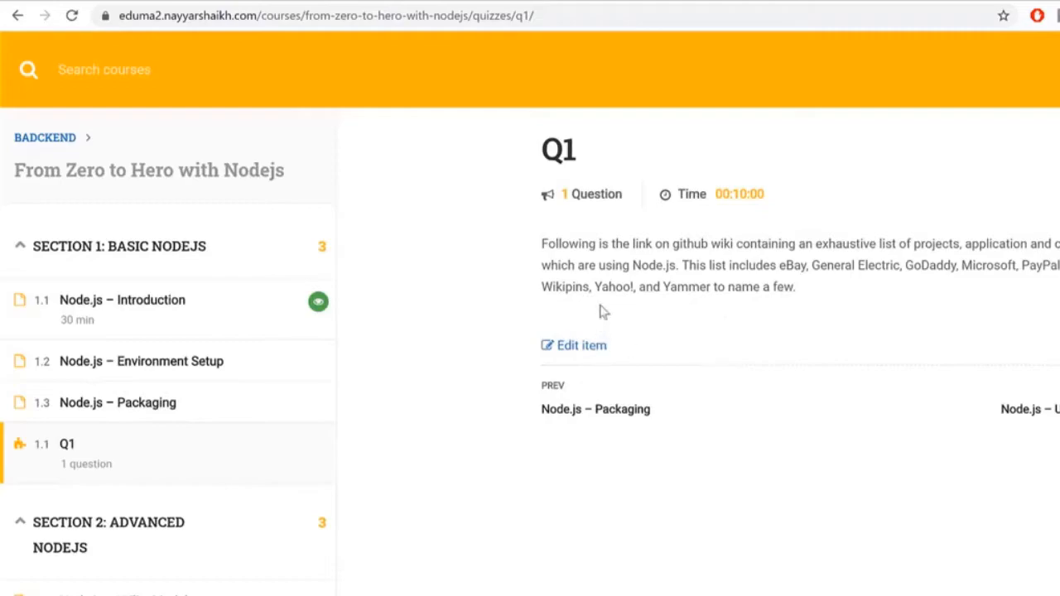
key(alt+Left)
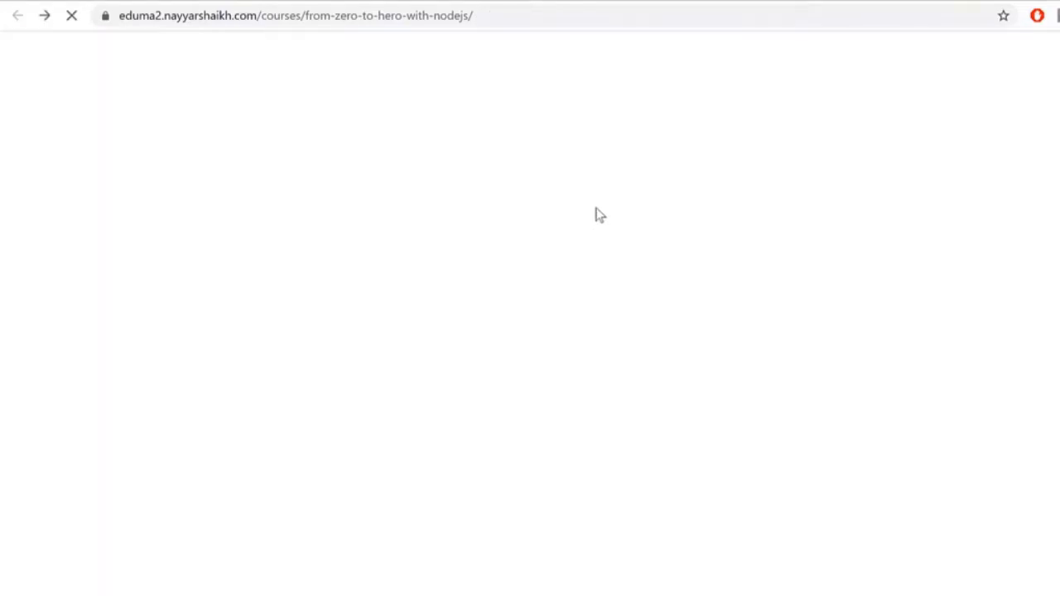
scroll(866, 357, down, 2)
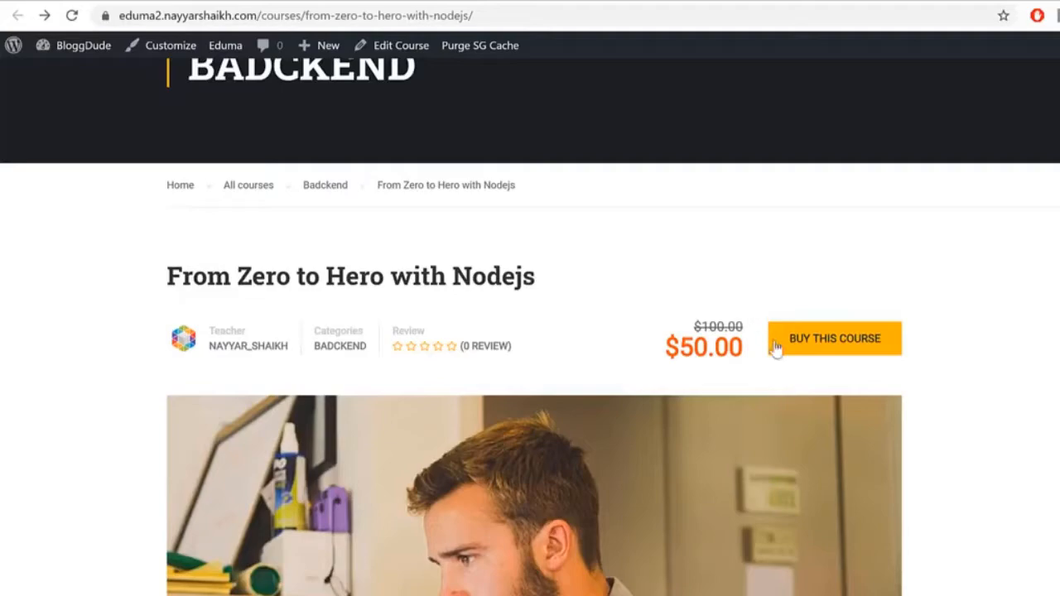
scroll(786, 346, down, 9)
scroll(836, 401, up, 12)
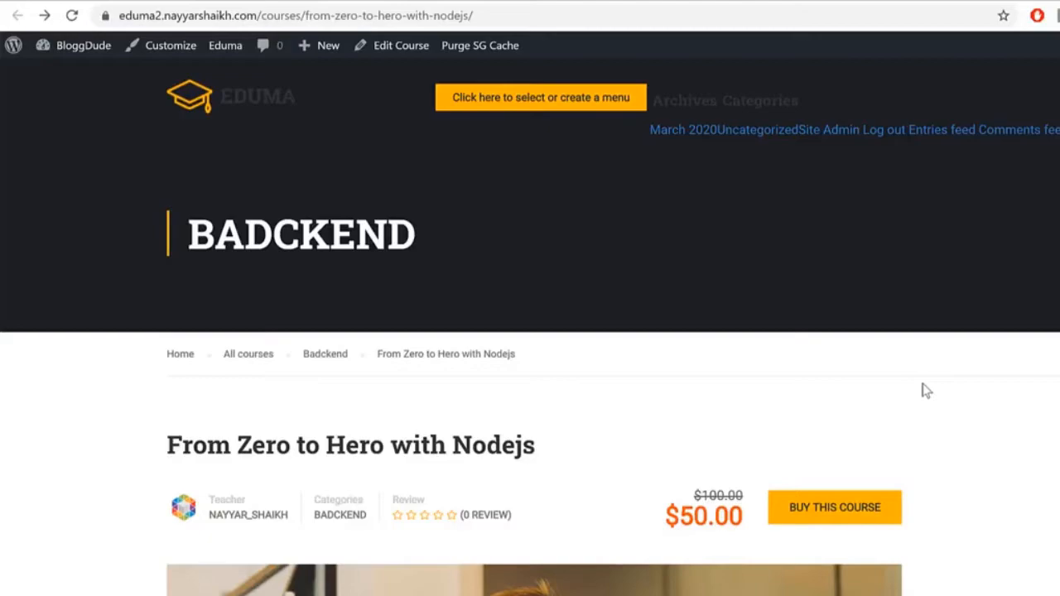
Step: In LearnPress General settings, open the Currency list and leave it on US dollar ($)
click(563, 1)
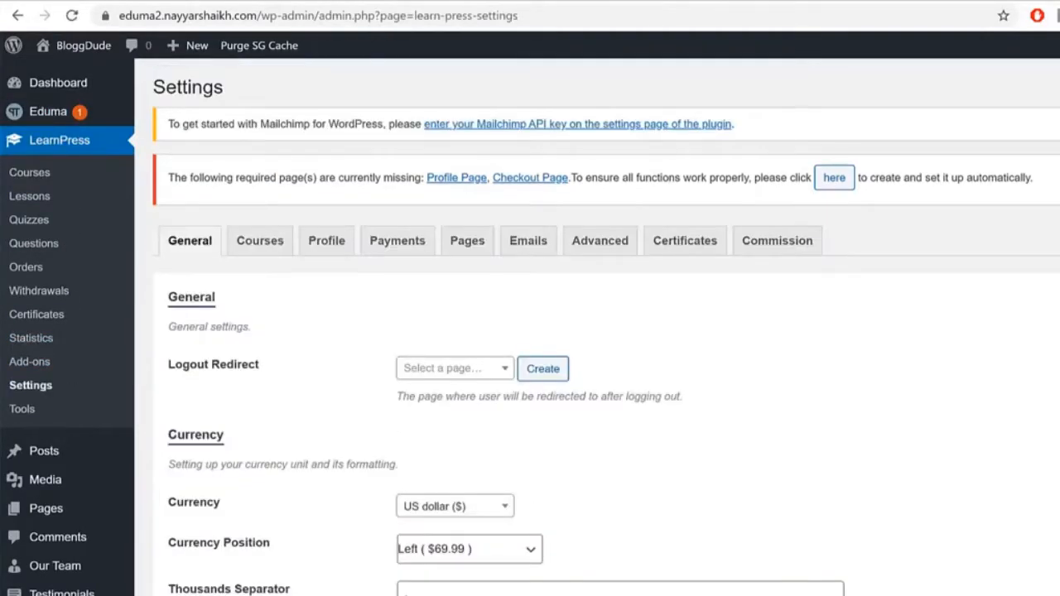
scroll(513, 312, down, 5)
scroll(514, 312, up, 5)
scroll(352, 377, down, 1)
drag(191, 426, 307, 421)
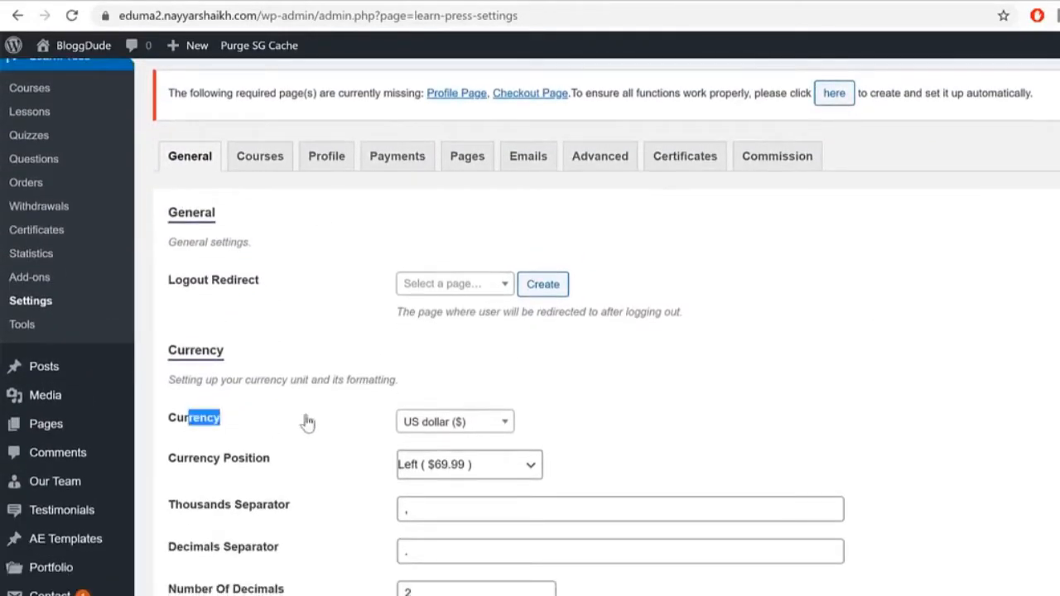
click(471, 431)
scroll(466, 559, down, 1)
click(743, 440)
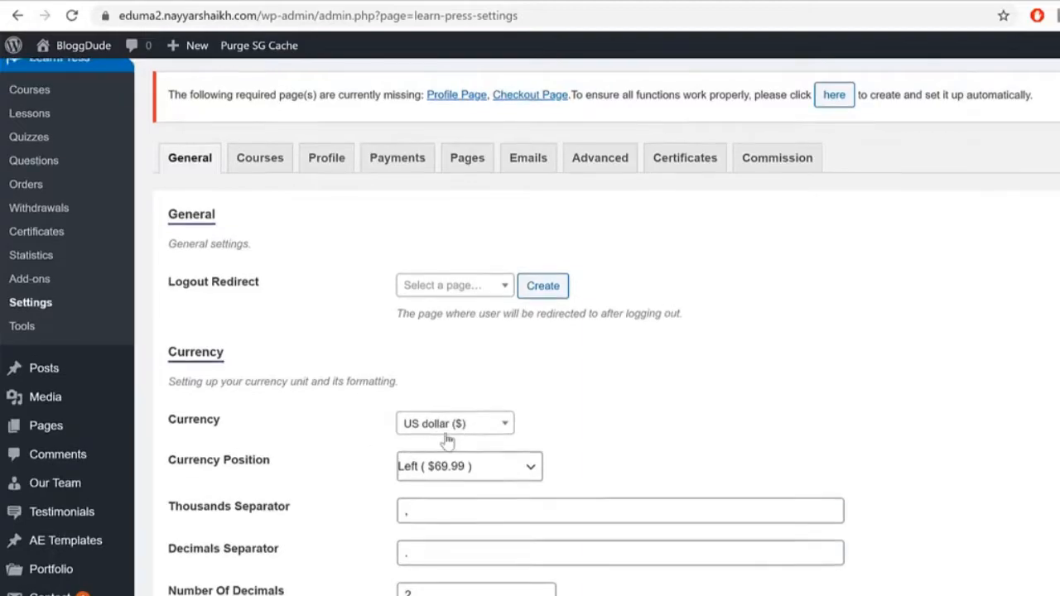
scroll(445, 436, up, 2)
Step: Review the LearnPress Courses settings, including Review Course Before Publishing and Enable Editing Published Course
click(248, 242)
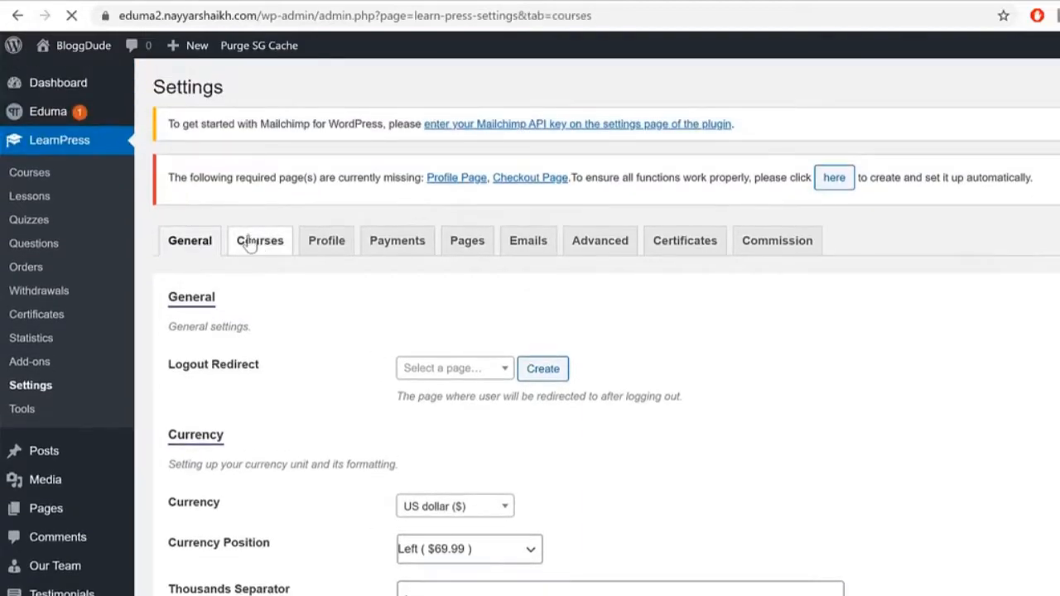
scroll(352, 228, down, 2)
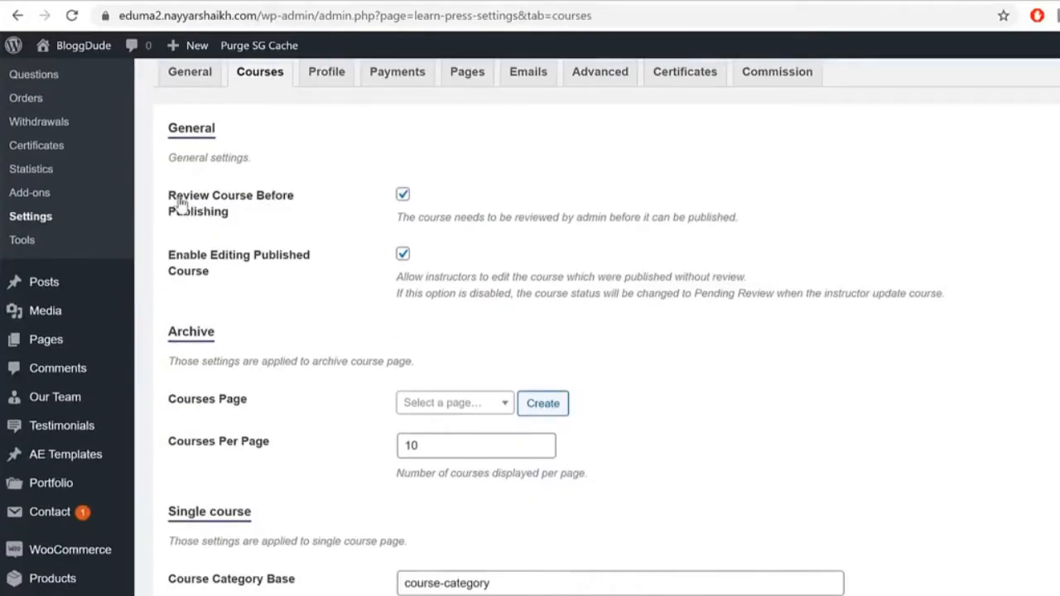
drag(175, 199, 243, 212)
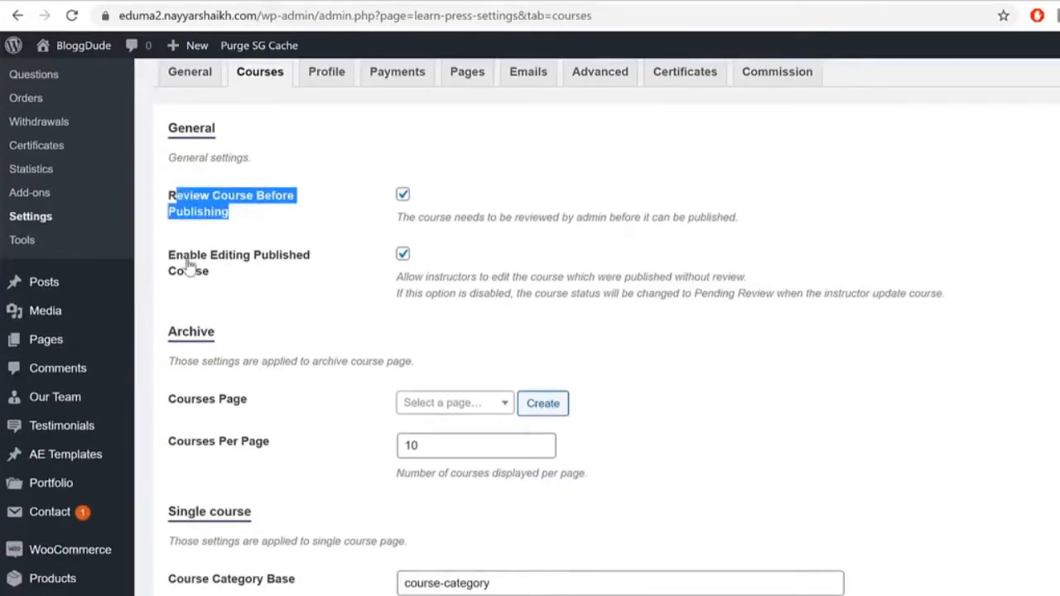
drag(183, 257, 240, 276)
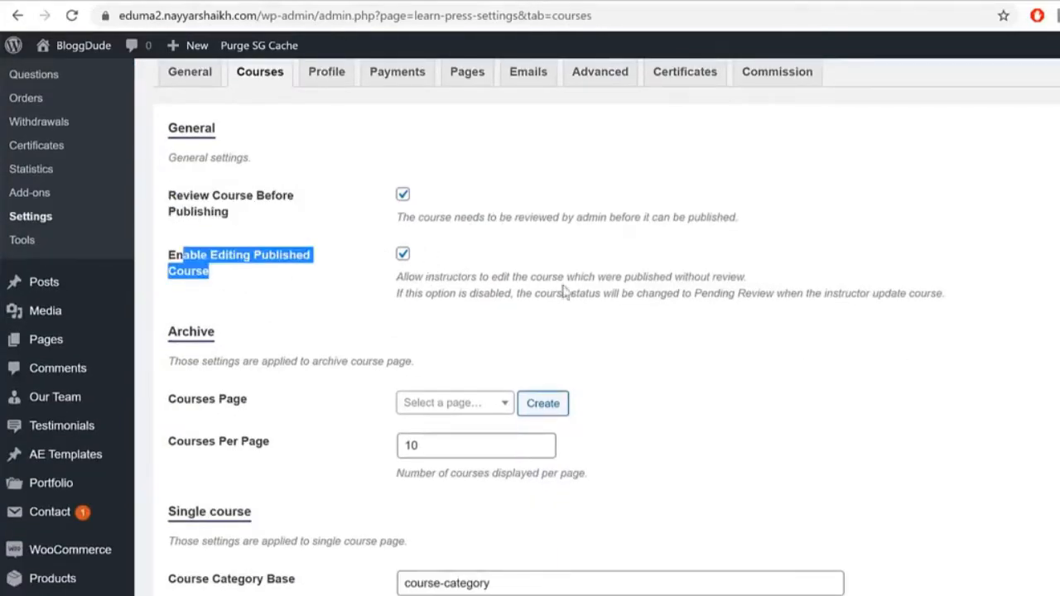
scroll(869, 314, down, 2)
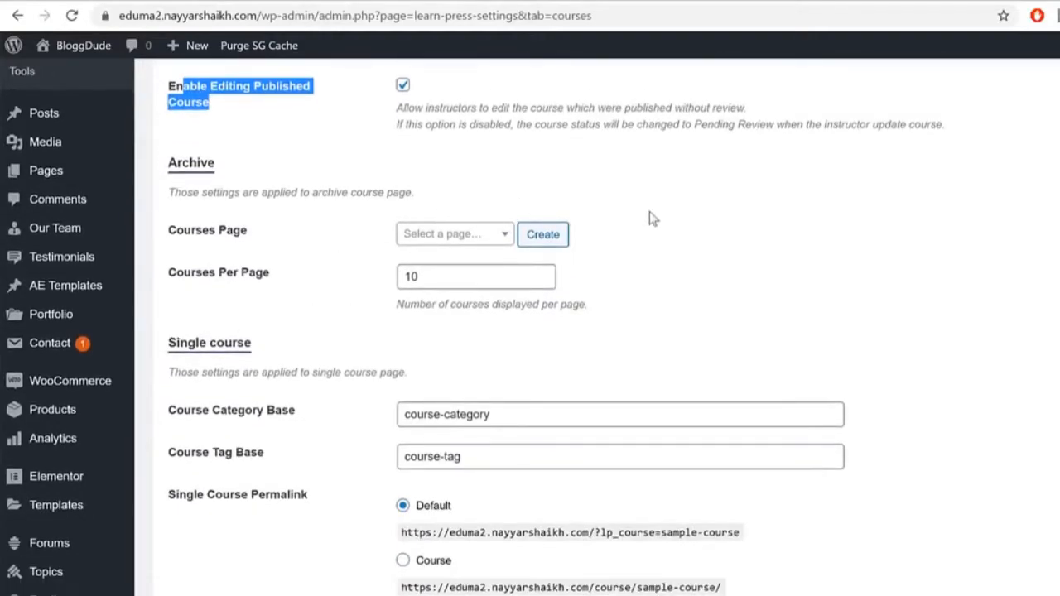
click(873, 436)
scroll(873, 438, up, 4)
scroll(873, 438, down, 2)
scroll(235, 318, down, 1)
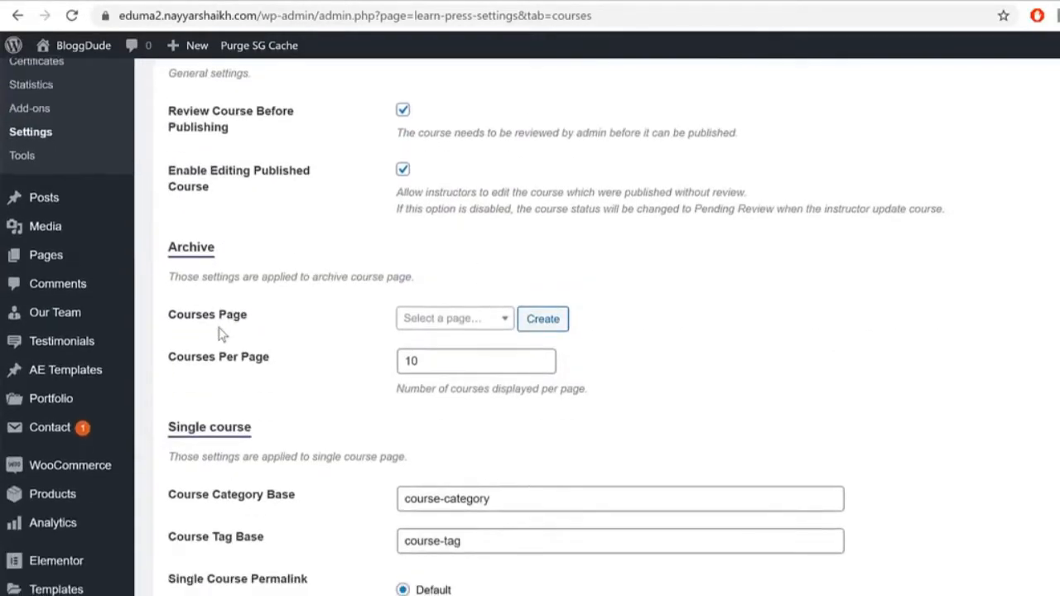
scroll(221, 334, down, 1)
drag(183, 234, 272, 233)
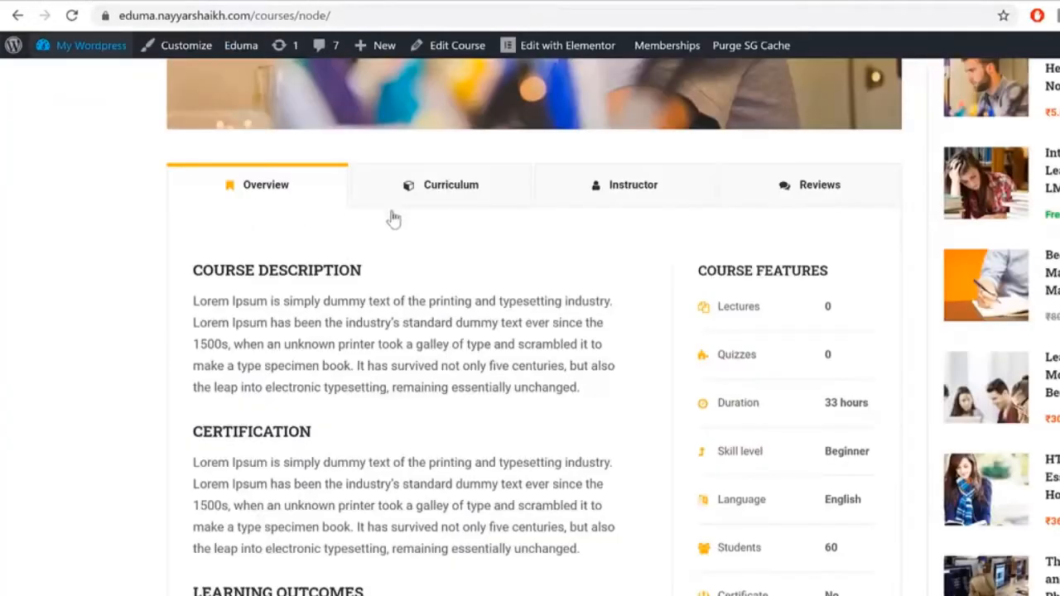
scroll(390, 213, up, 10)
Step: Check the site's courses listing page
click(535, 143)
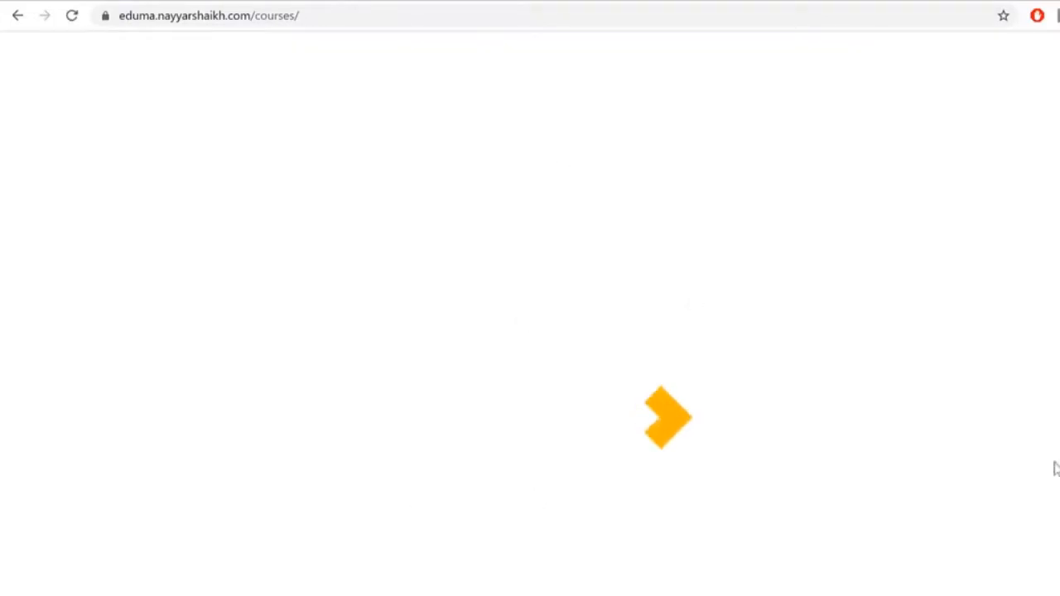
scroll(875, 408, down, 4)
scroll(873, 419, up, 4)
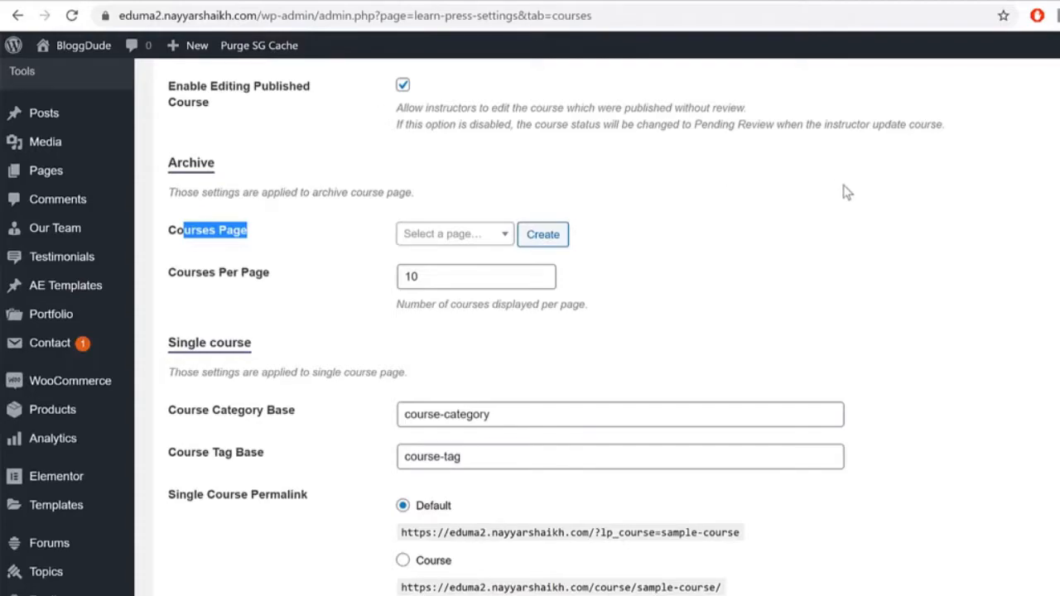
scroll(869, 298, up, 4)
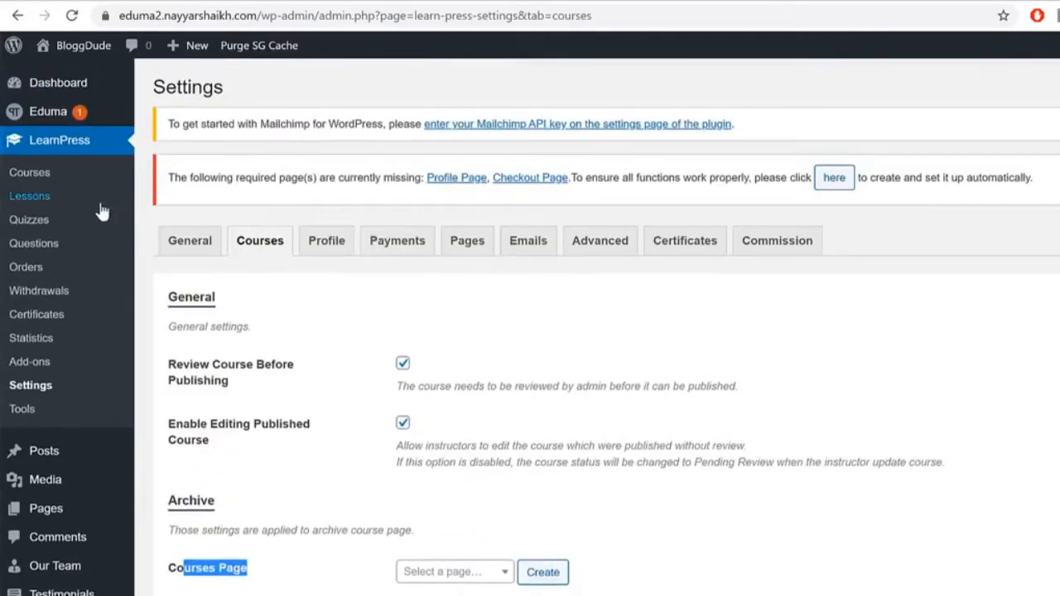
scroll(85, 430, down, 2)
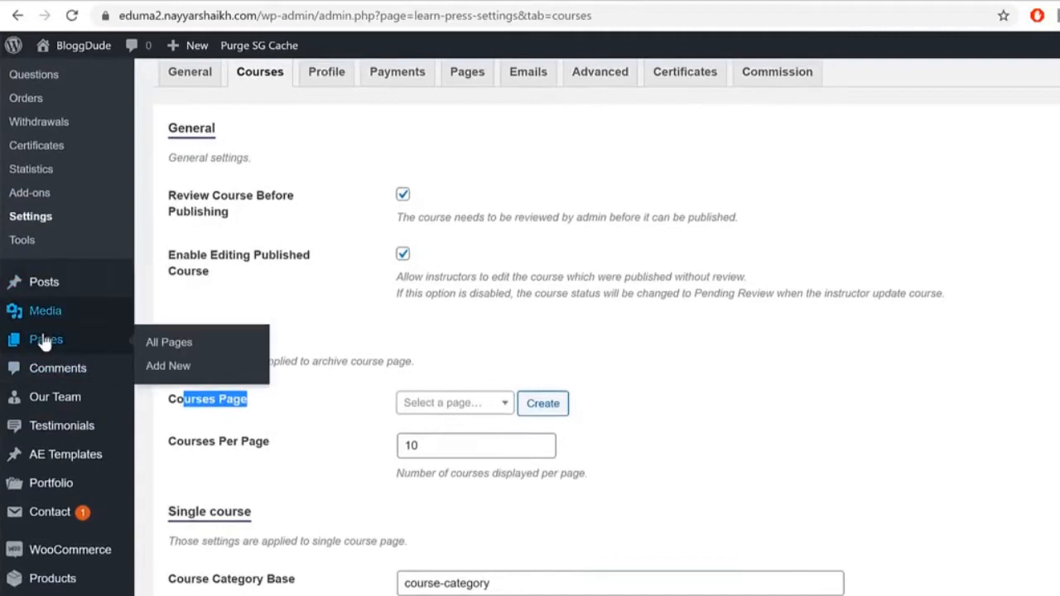
Step: Open the Pages section of the admin in a new browser tab
right_click(66, 338)
click(76, 348)
right_click(55, 346)
click(89, 356)
Step: Create a page titled Courses, assign it as the LearnPress Courses Page, and save
click(753, 2)
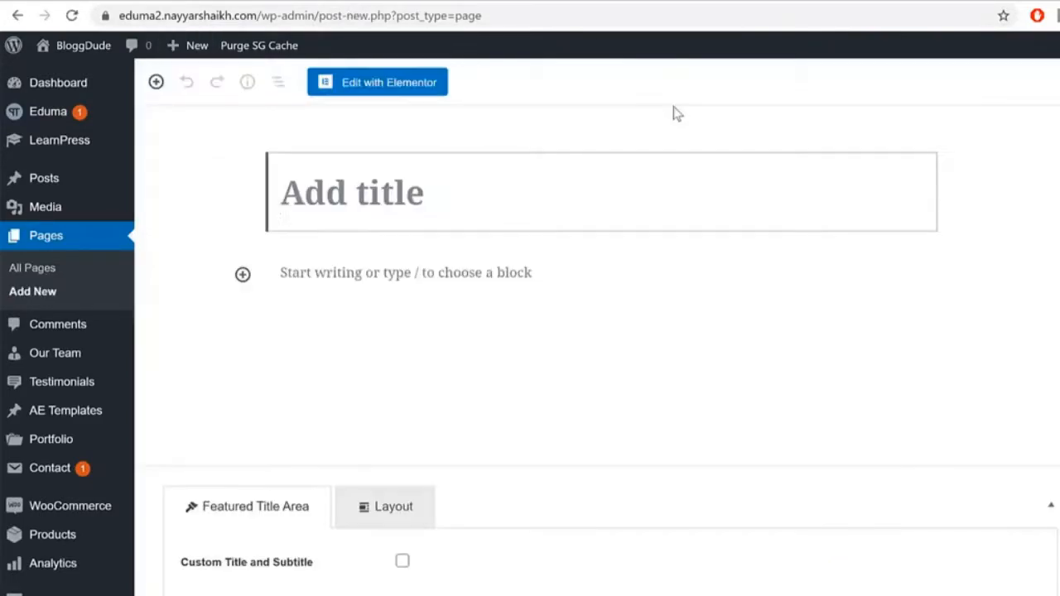
text(Courses)
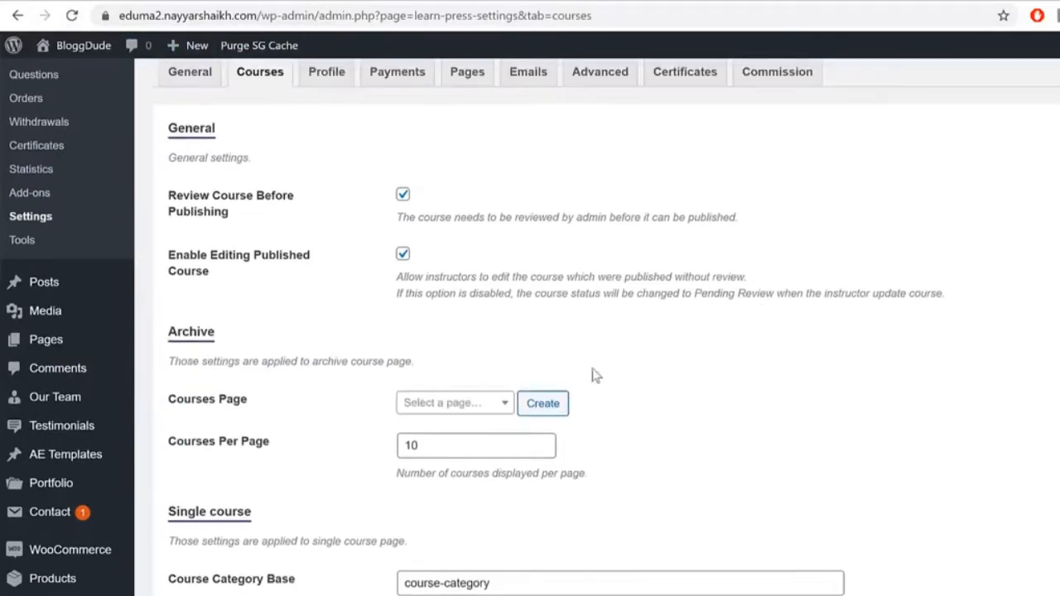
click(436, 406)
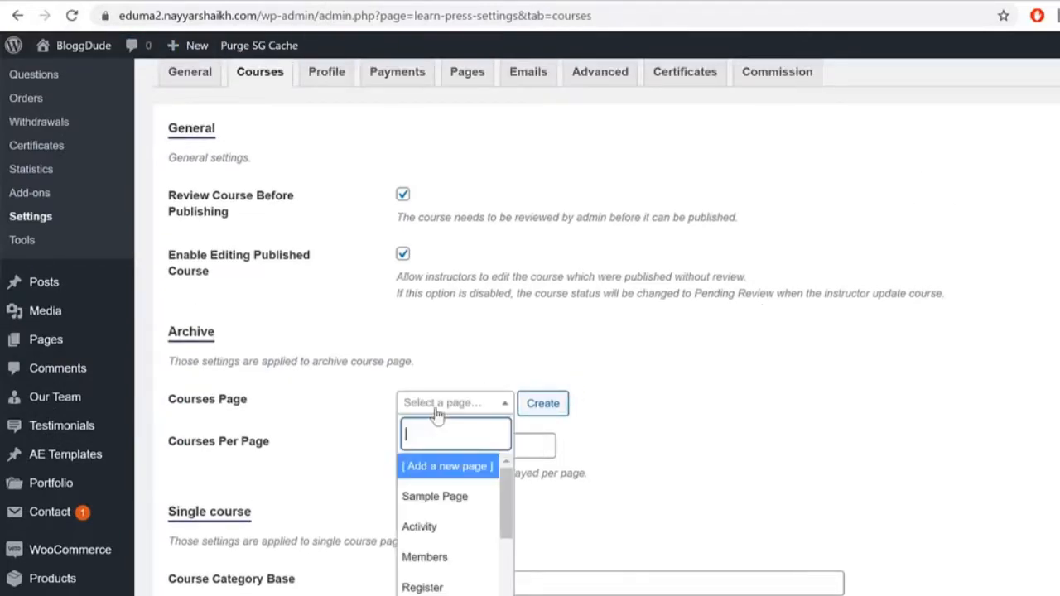
scroll(457, 579, down, 3)
click(459, 592)
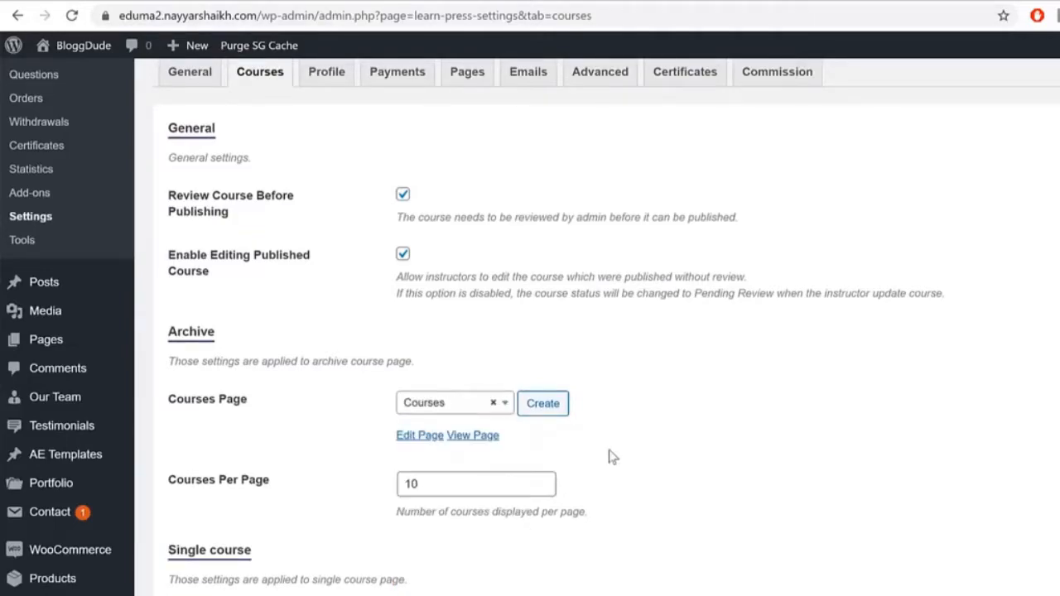
scroll(789, 458, down, 10)
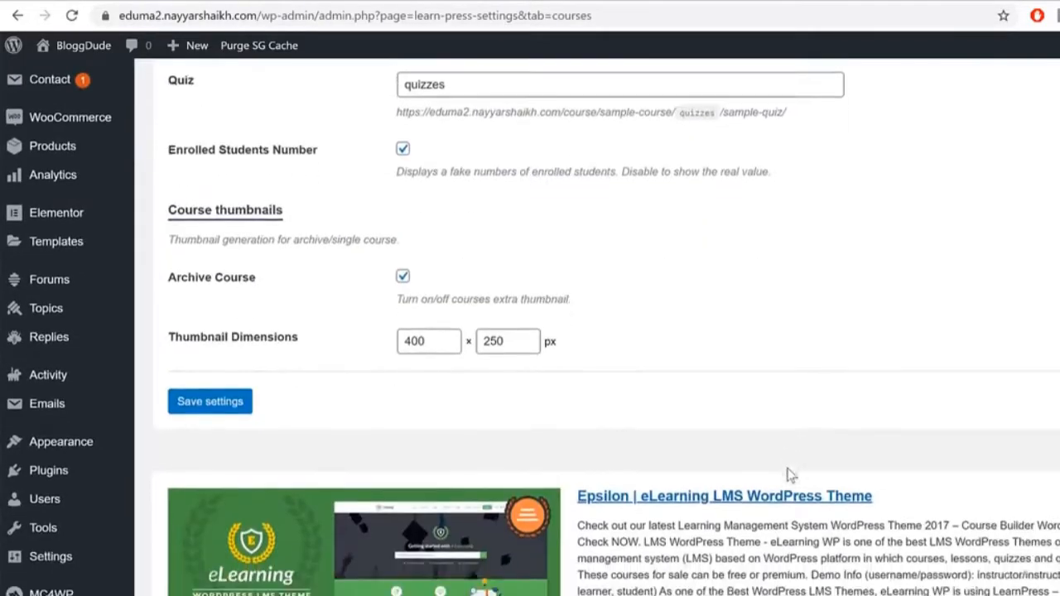
click(198, 357)
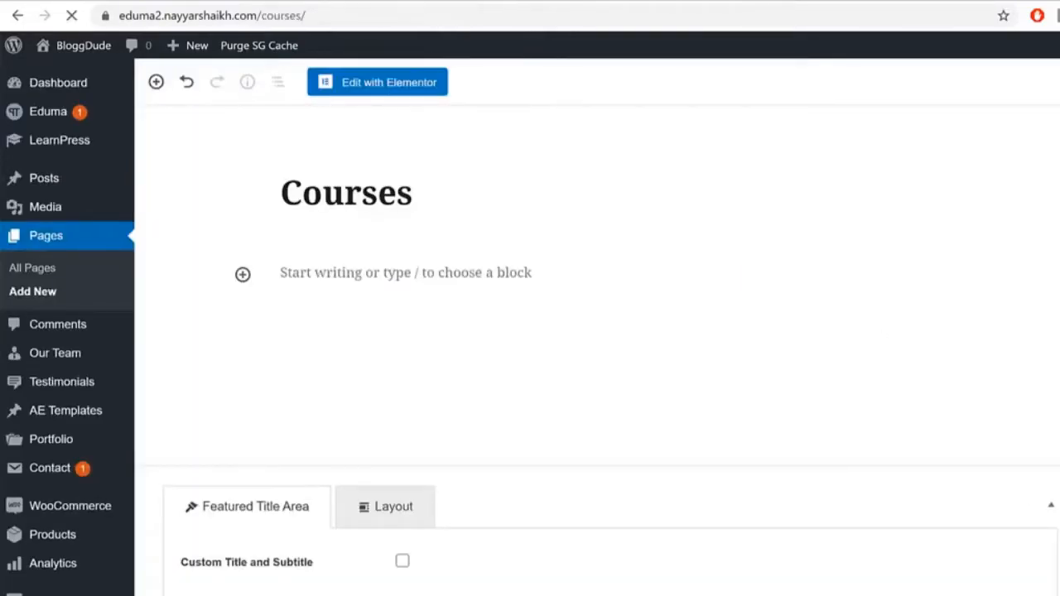
Step: View the /courses/ listing, switching between list and grid layouts
scroll(728, 439, down, 4)
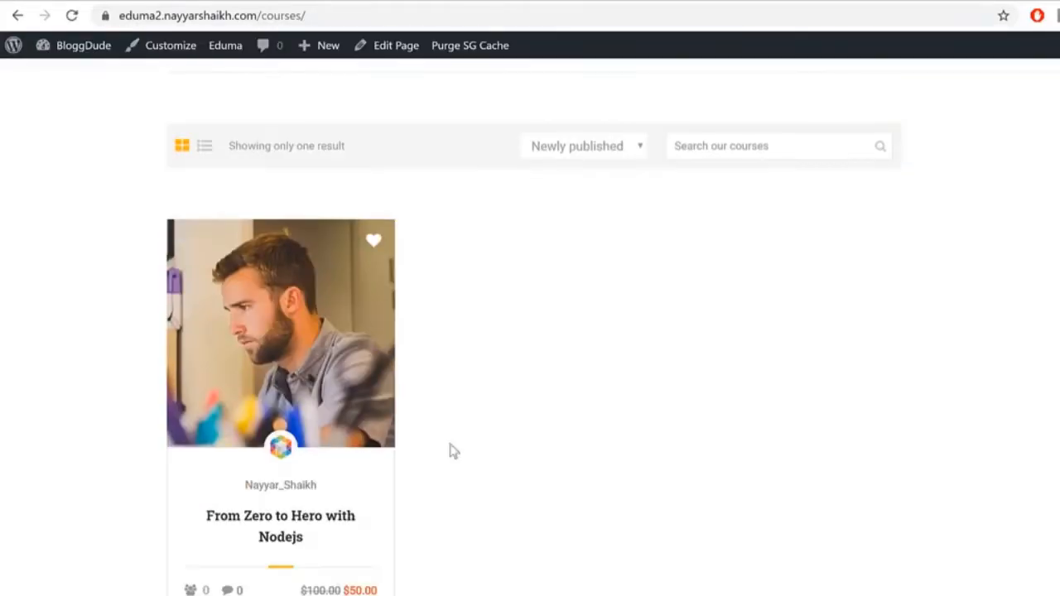
scroll(991, 390, up, 2)
scroll(989, 396, up, 1)
scroll(989, 397, down, 3)
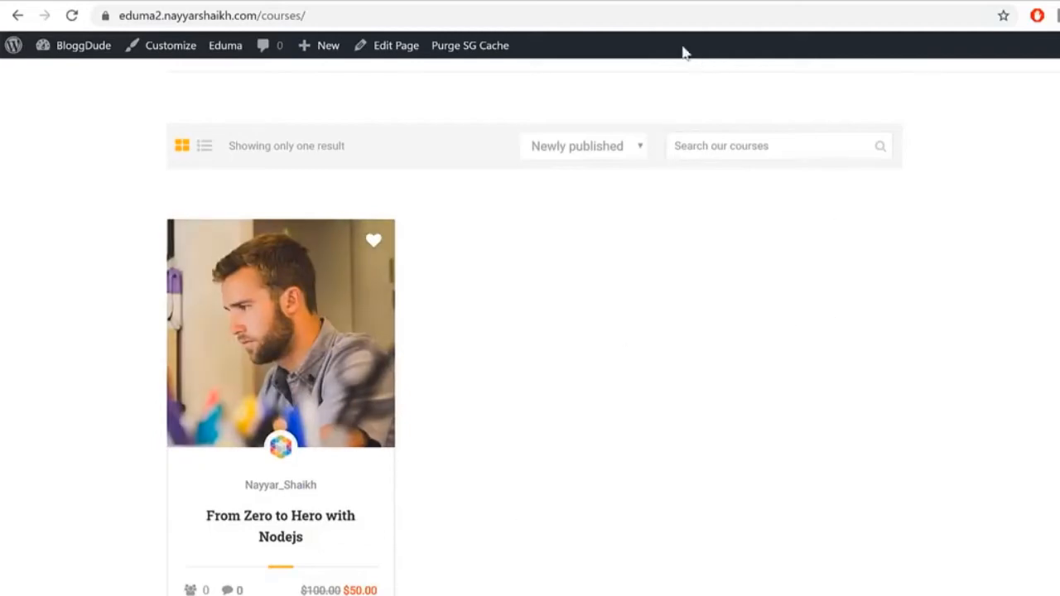
click(204, 147)
click(183, 277)
click(633, 2)
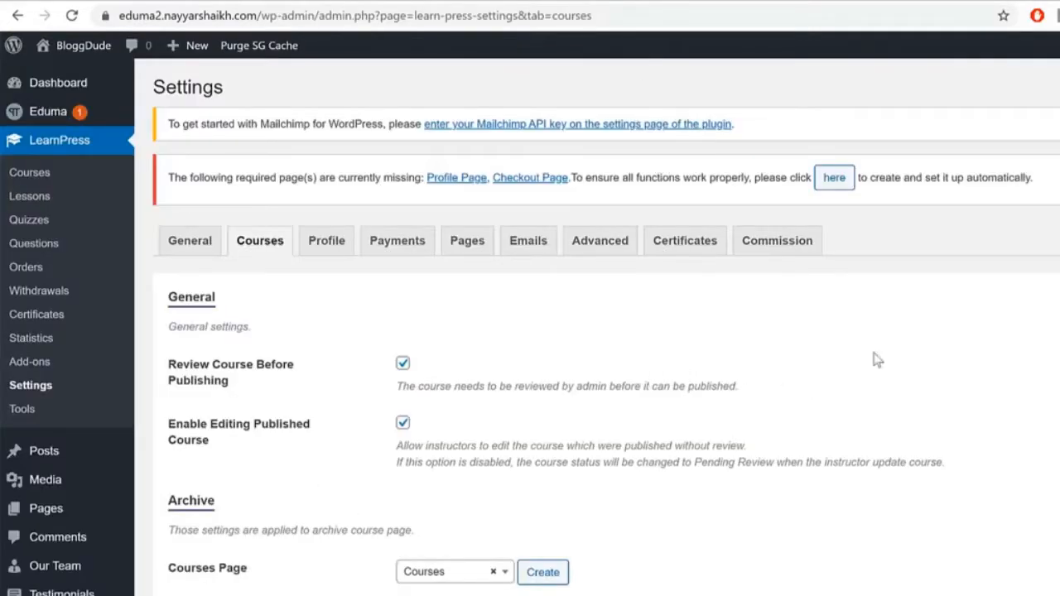
Step: Confirm Courses Per Page is 10, then move to the LearnPress Profile settings
scroll(894, 356, down, 3)
double_click(463, 400)
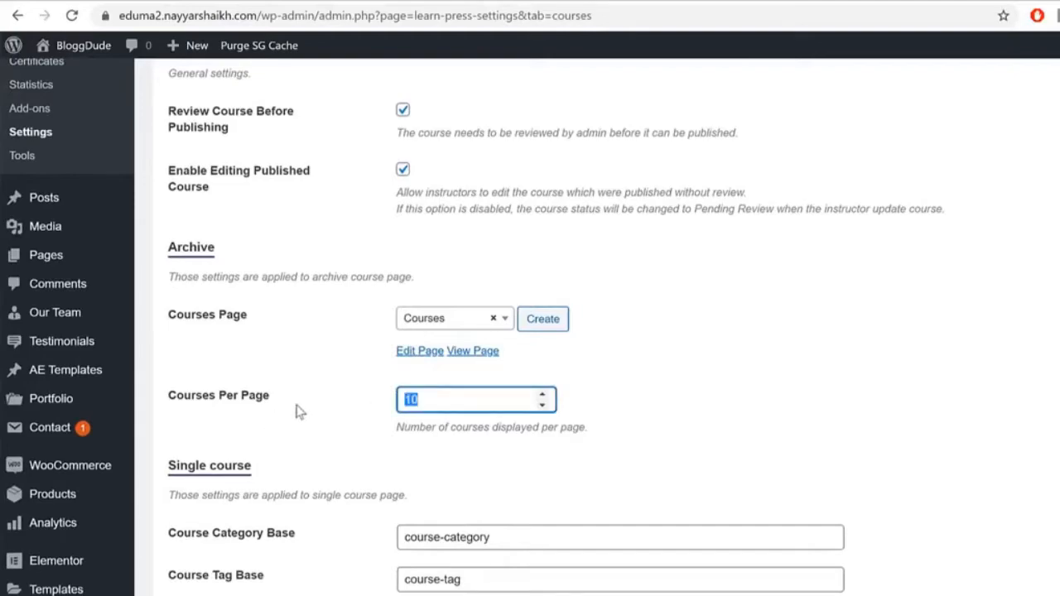
scroll(863, 339, down, 2)
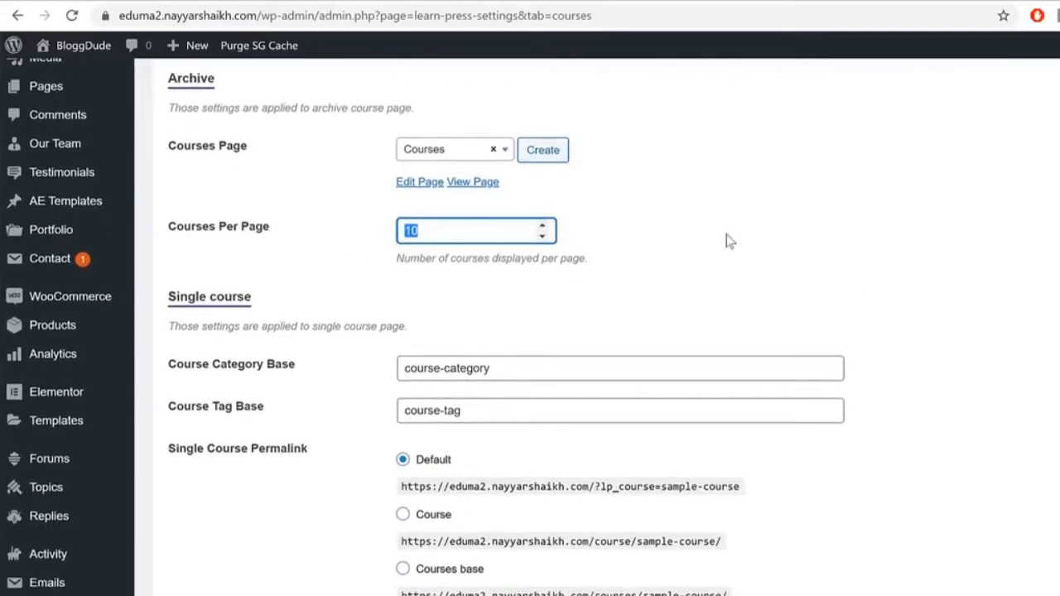
scroll(1027, 358, down, 4)
scroll(1043, 418, down, 3)
scroll(600, 559, up, 12)
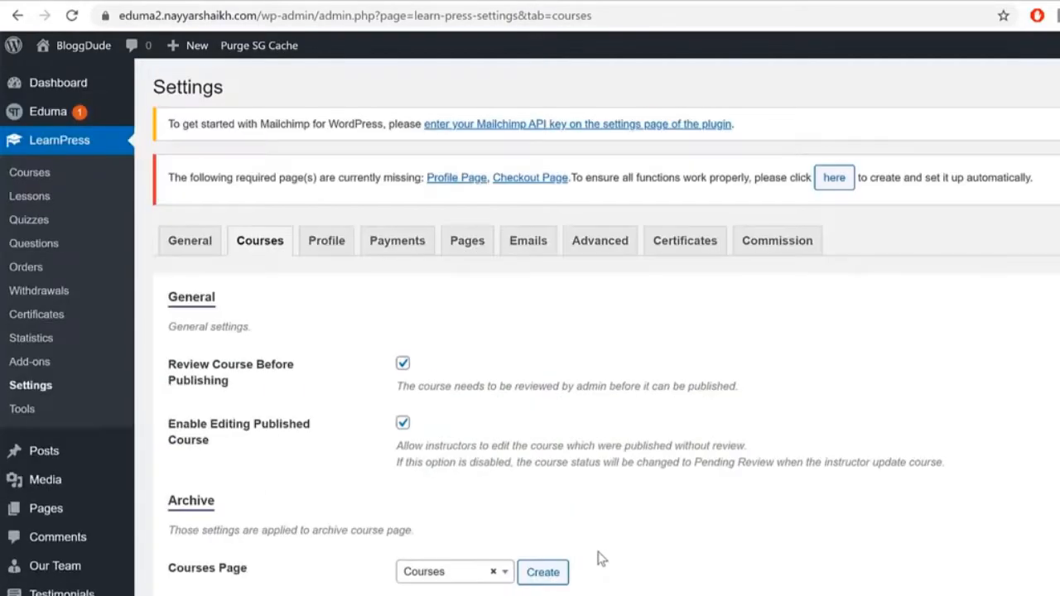
click(324, 241)
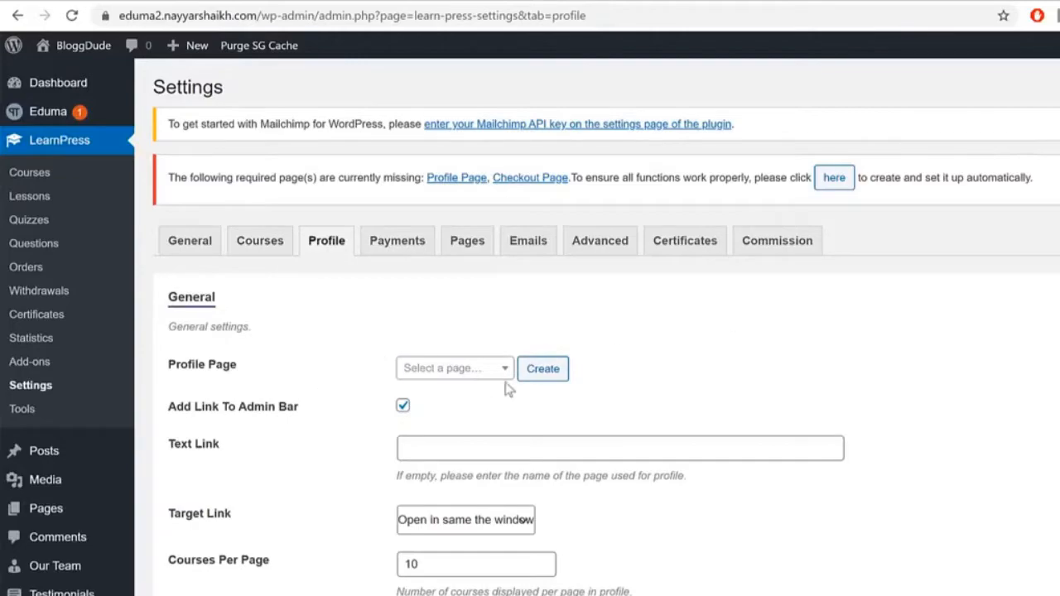
Step: Create a new page named Profile from the Profile Page field
click(482, 368)
click(552, 370)
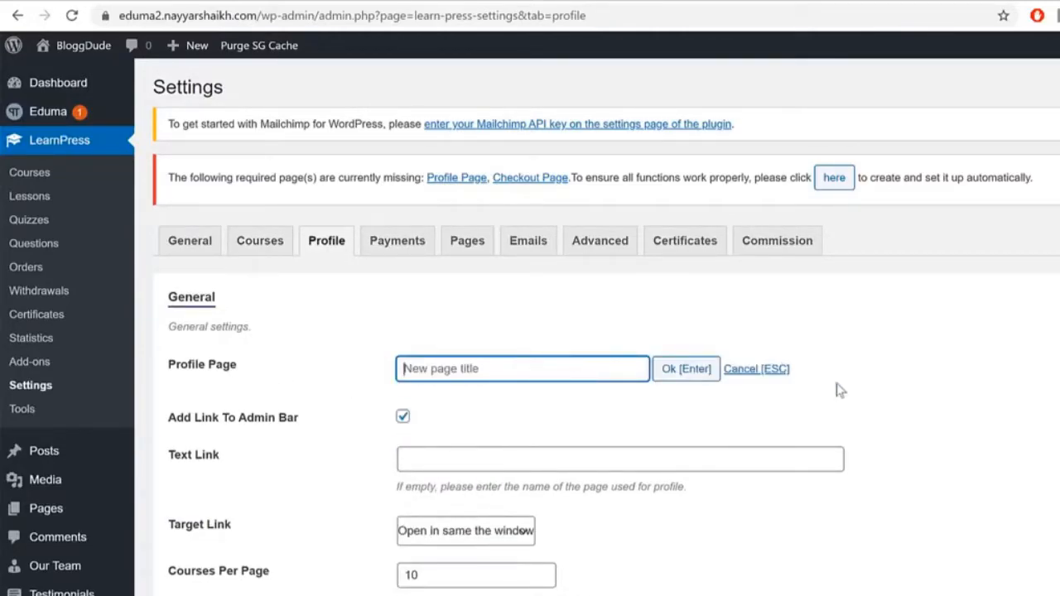
text(Profile)
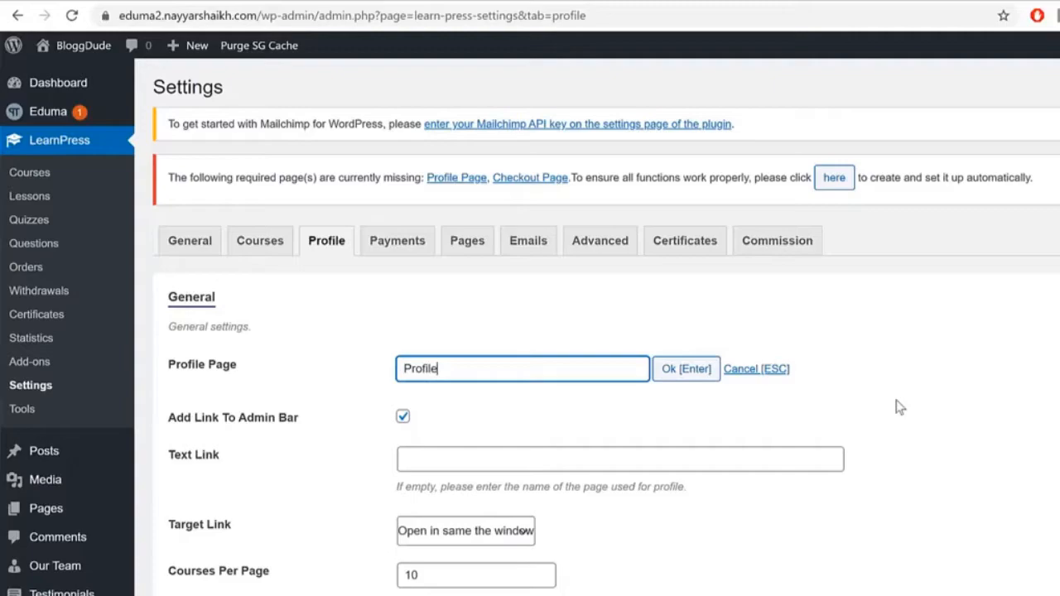
click(698, 369)
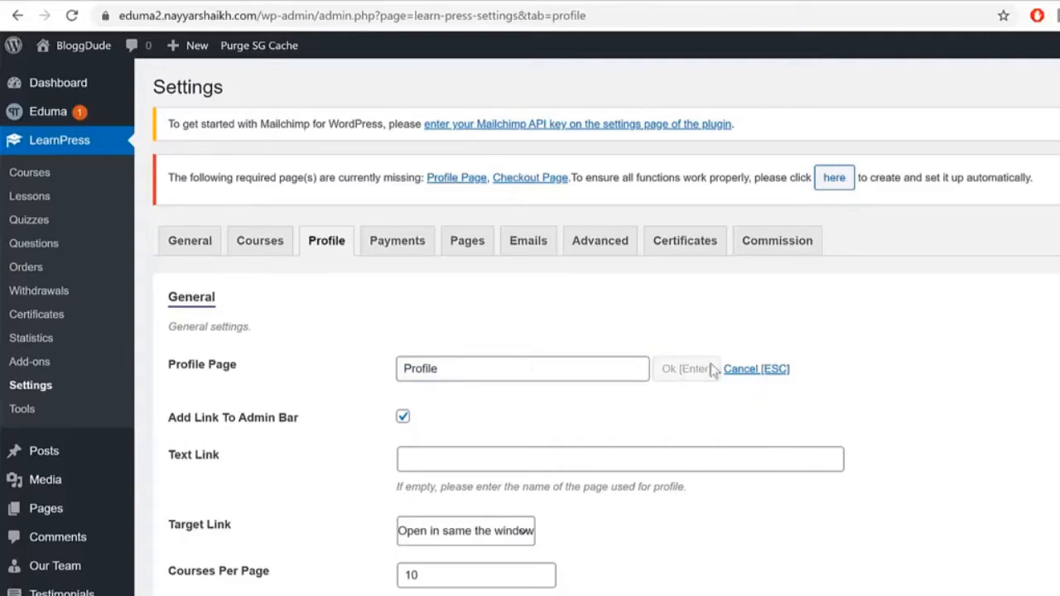
Step: Open the live Profile page in a new tab to preview it
right_click(472, 406)
click(514, 414)
click(722, 3)
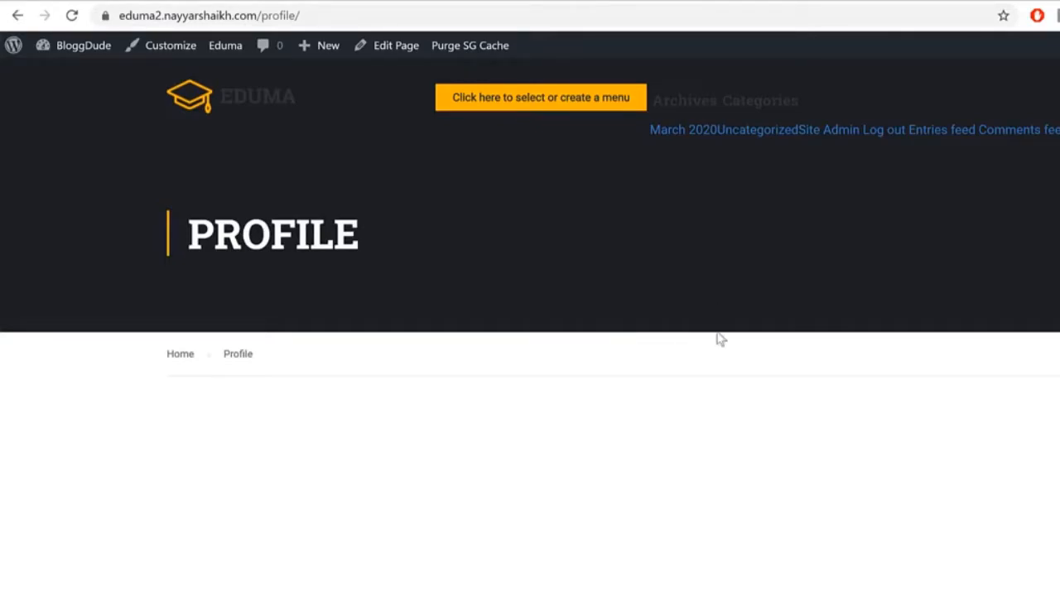
Step: Enable the login form and register form on the LearnPress profile page
click(386, 2)
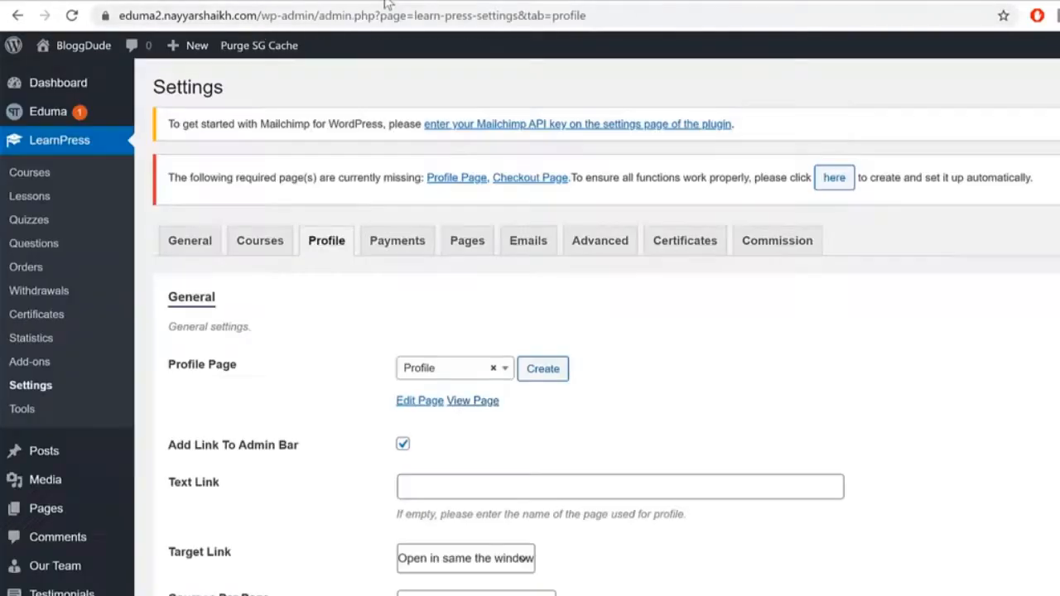
scroll(868, 376, down, 1)
scroll(868, 377, down, 2)
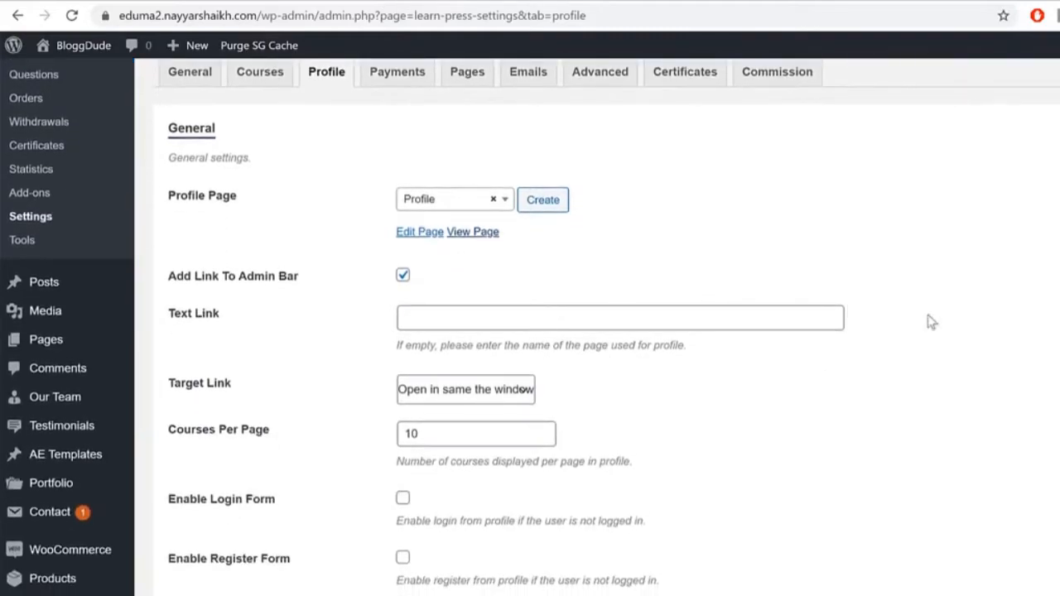
scroll(1050, 384, down, 1)
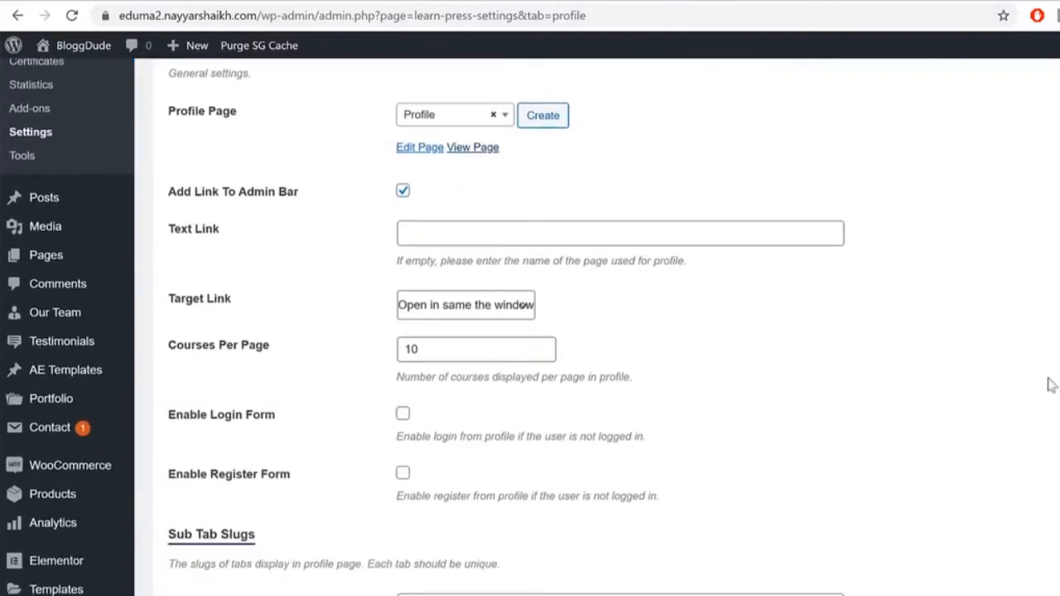
click(403, 416)
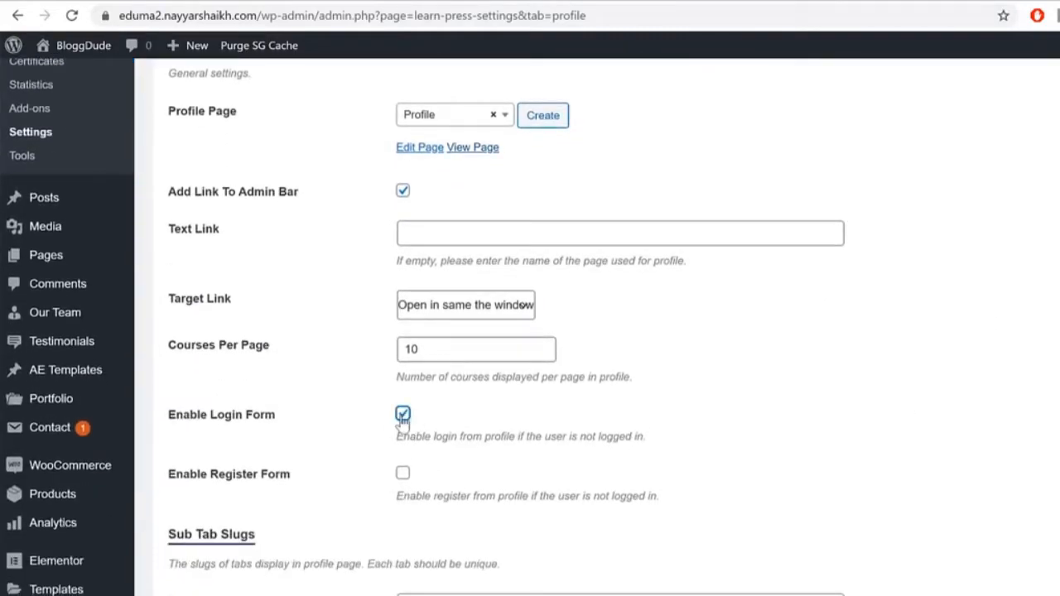
click(403, 474)
Step: Make profile courses and quizzes publicly visible and save the profile settings
scroll(1012, 426, down, 8)
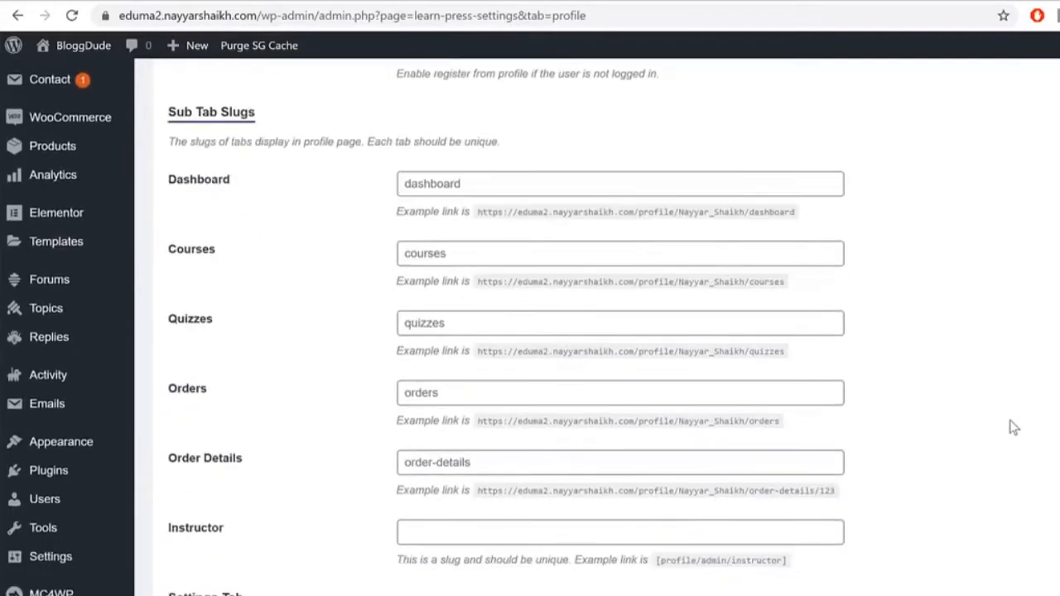
scroll(1011, 426, down, 6)
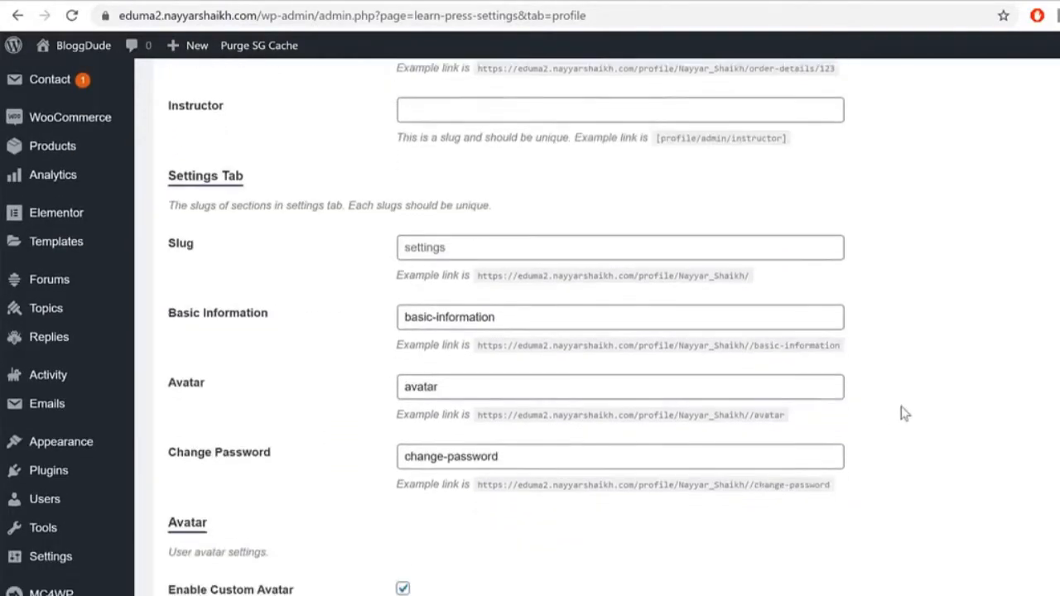
scroll(920, 411, down, 1)
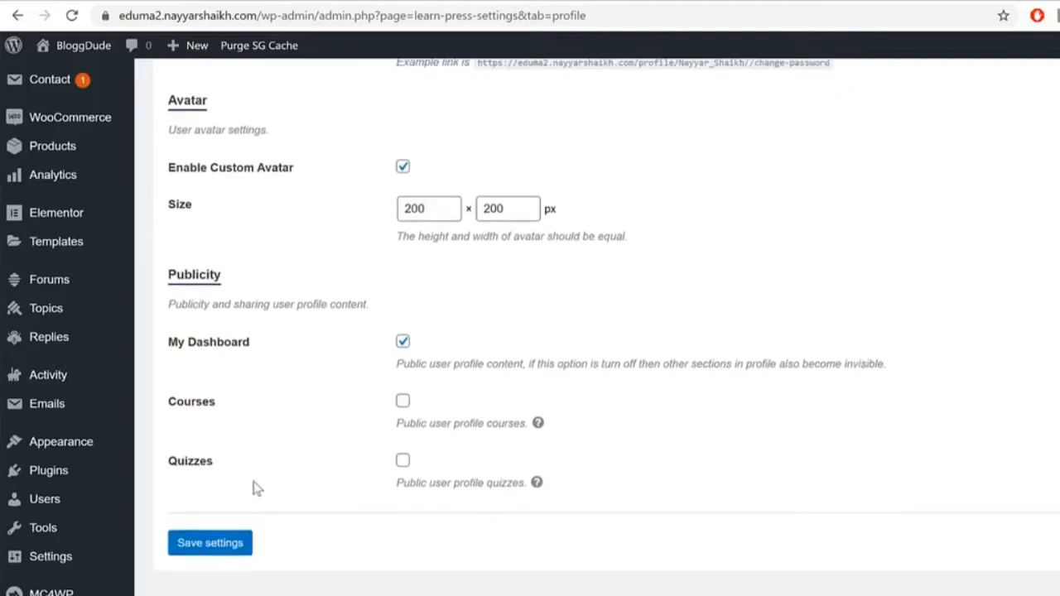
click(403, 401)
click(402, 460)
click(215, 552)
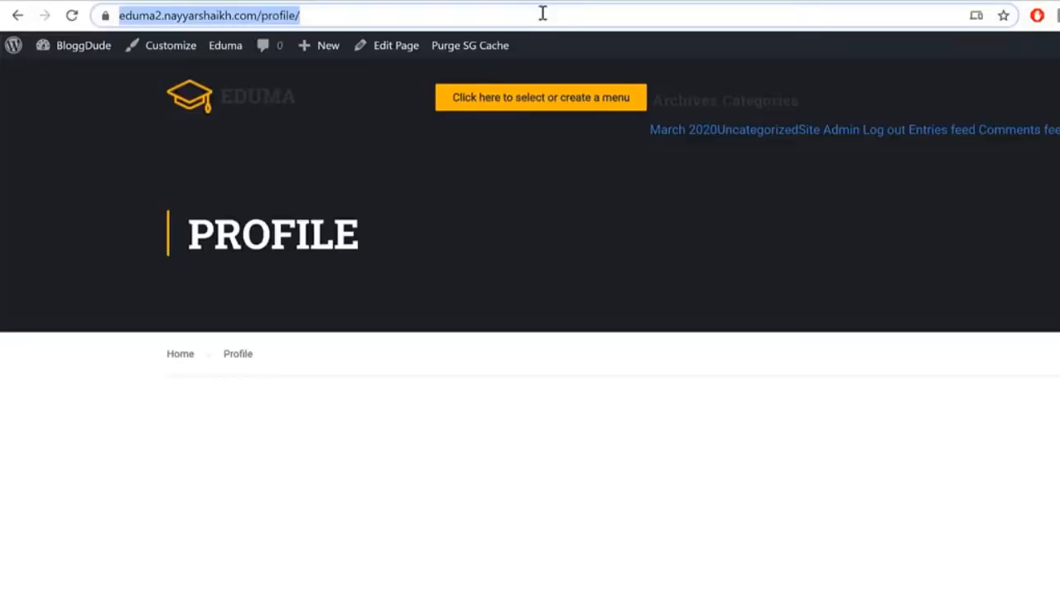
Step: Recheck the site's /profile/ page, which now lists the user's courses
click(71, 15)
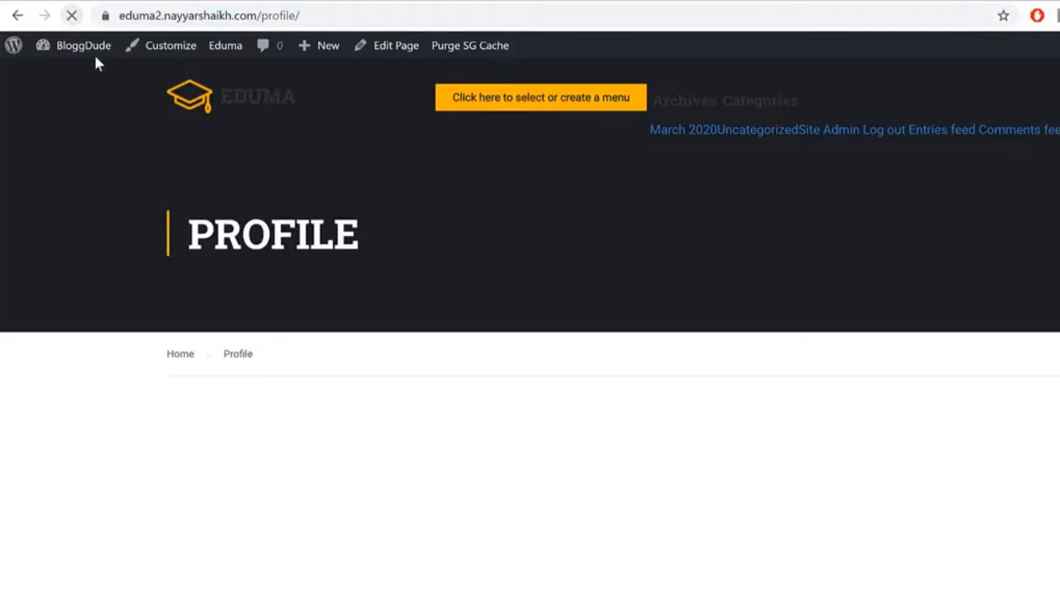
scroll(905, 533, down, 5)
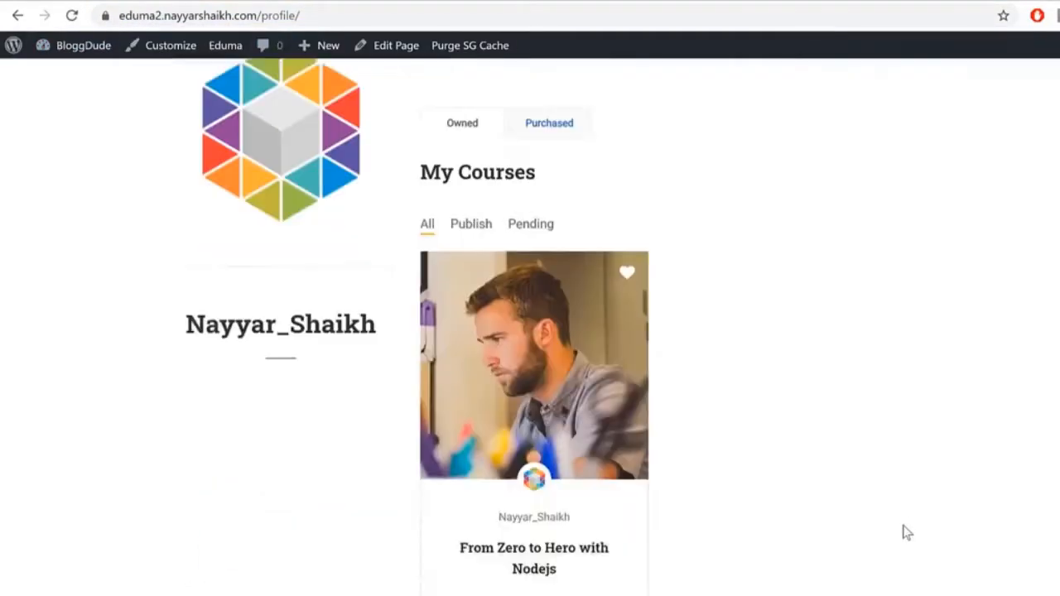
scroll(906, 532, up, 5)
scroll(691, 463, down, 4)
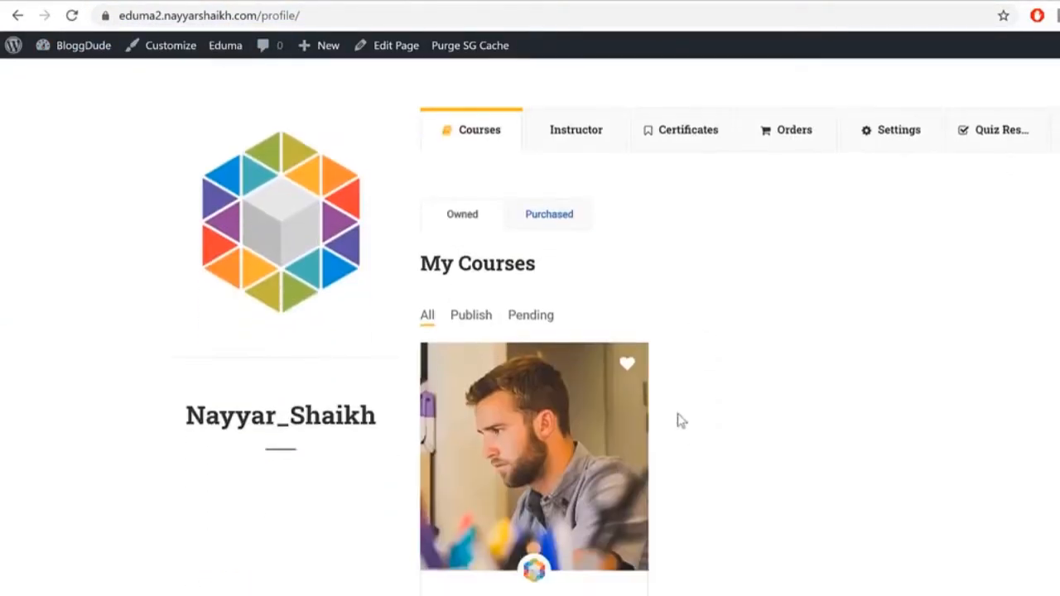
scroll(990, 437, down, 2)
scroll(992, 440, up, 5)
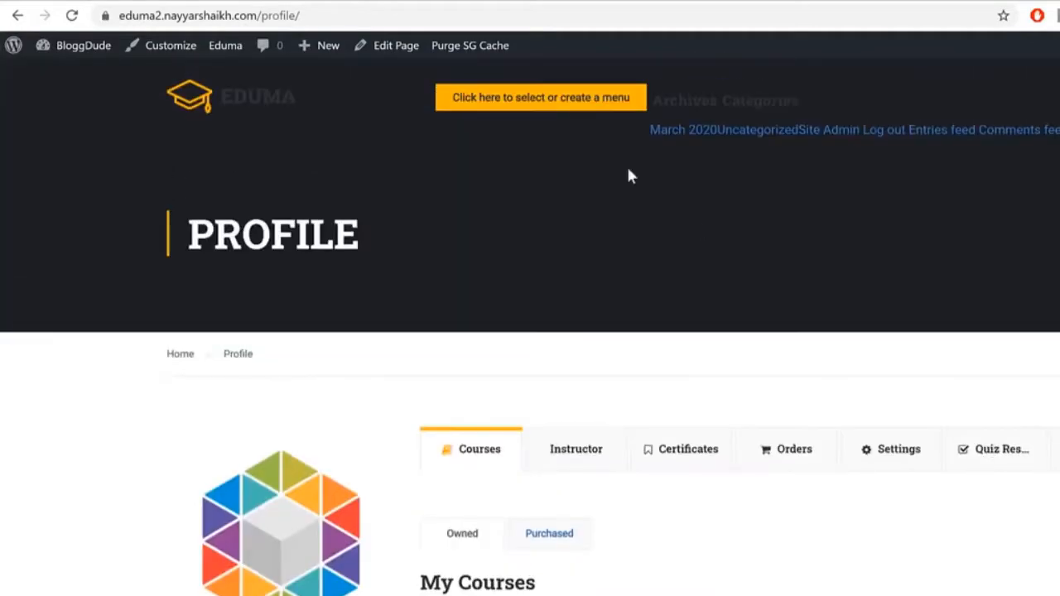
click(442, 1)
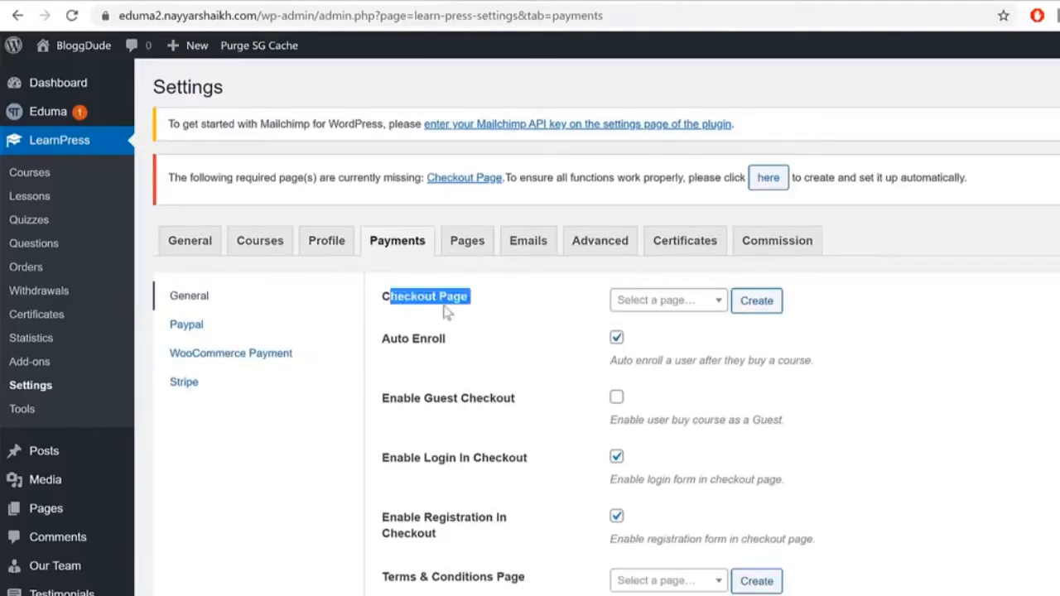
Step: Browse the existing pages in the Checkout Page dropdown without choosing one
triple_click(389, 311)
click(621, 308)
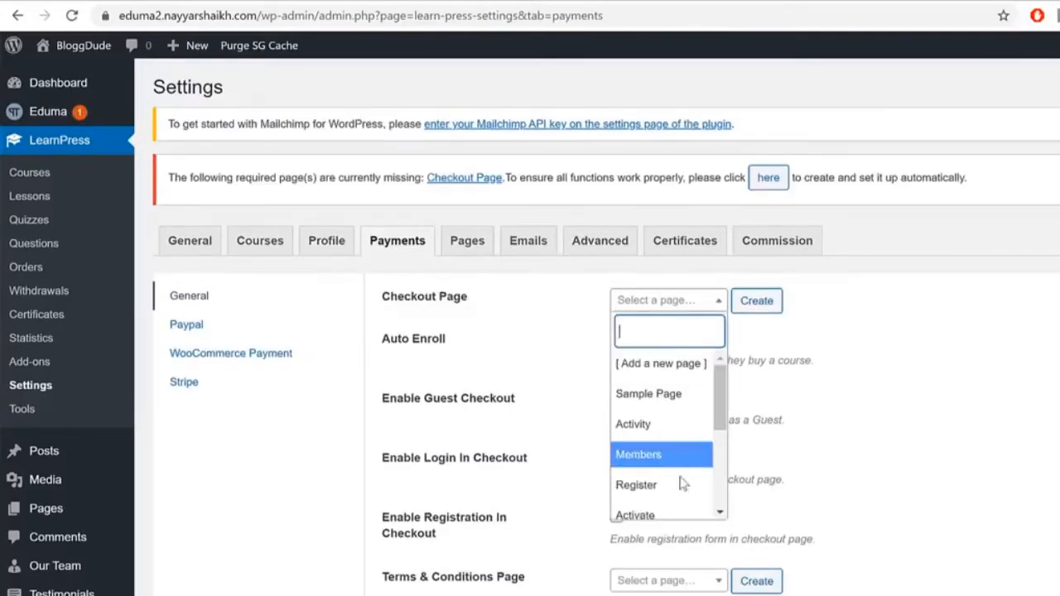
scroll(691, 492, down, 5)
scroll(691, 493, up, 5)
scroll(691, 492, down, 3)
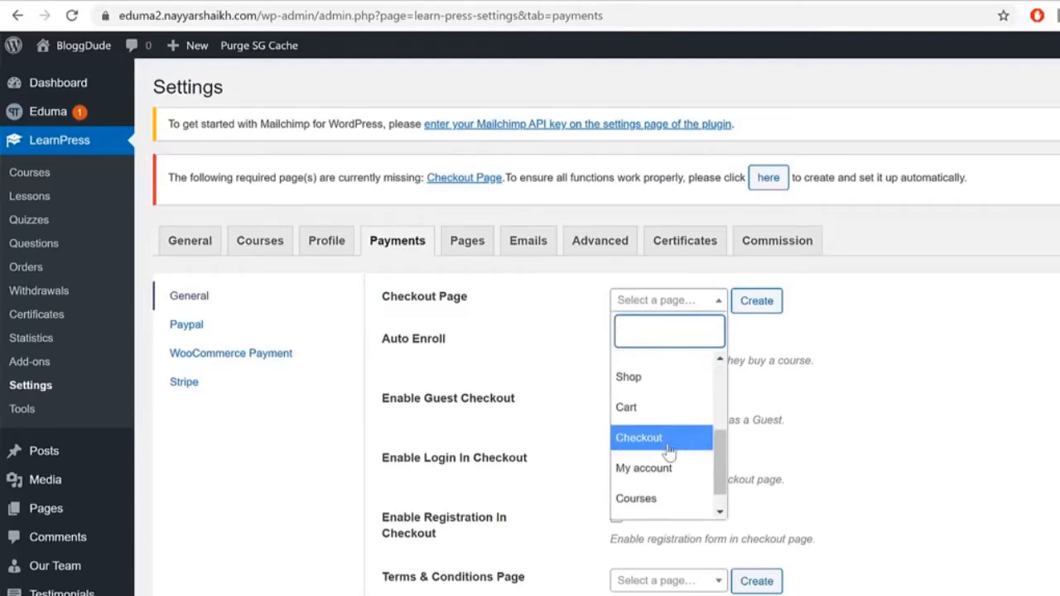
scroll(675, 443, down, 1)
scroll(673, 447, up, 4)
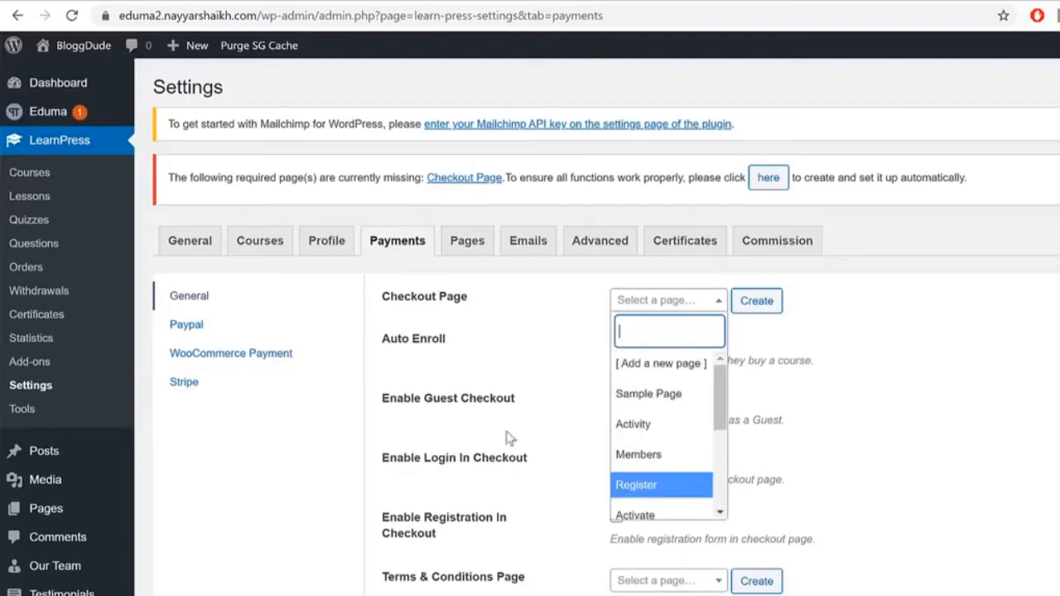
click(518, 310)
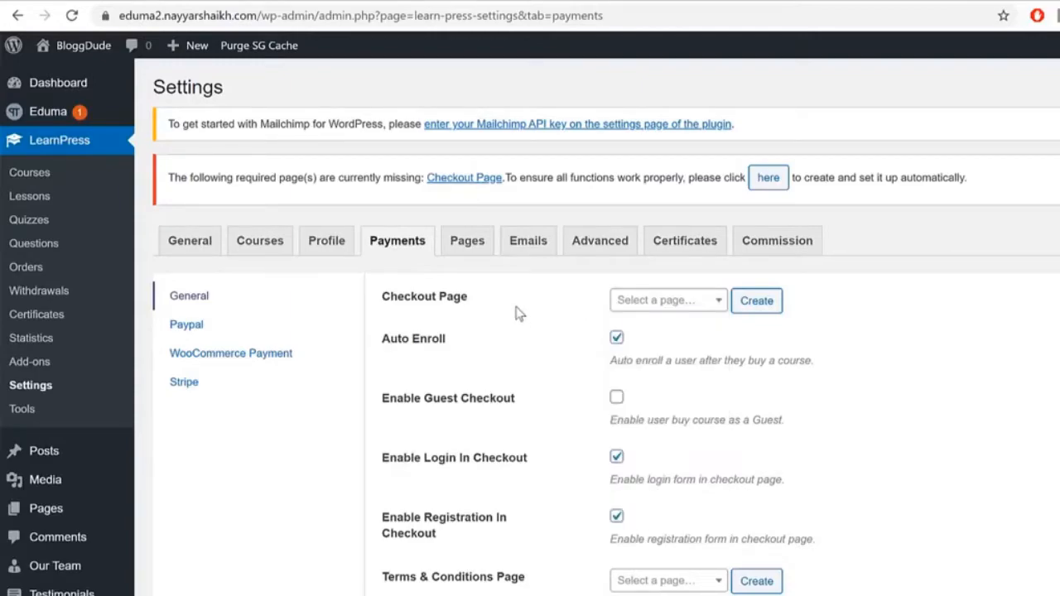
click(675, 302)
scroll(698, 452, down, 4)
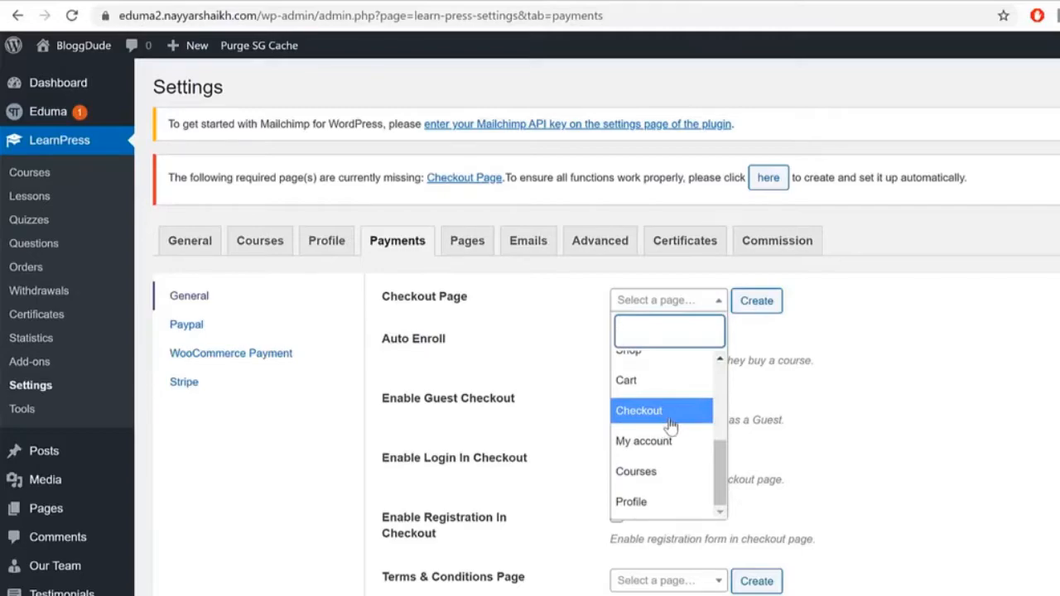
click(911, 331)
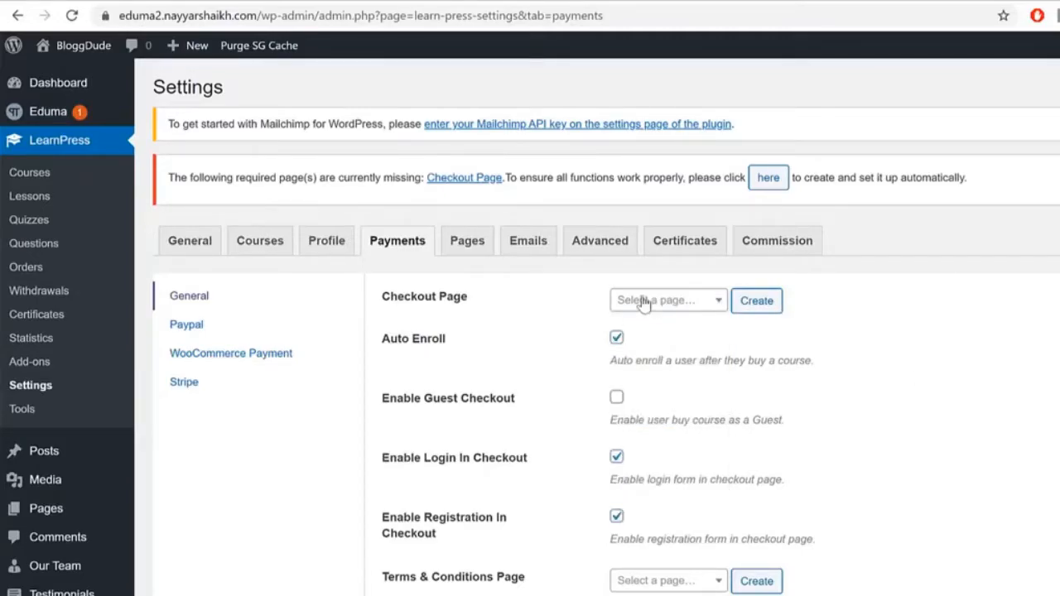
Step: Create a new page titled 'Checkout' and assign it as the checkout page
click(760, 299)
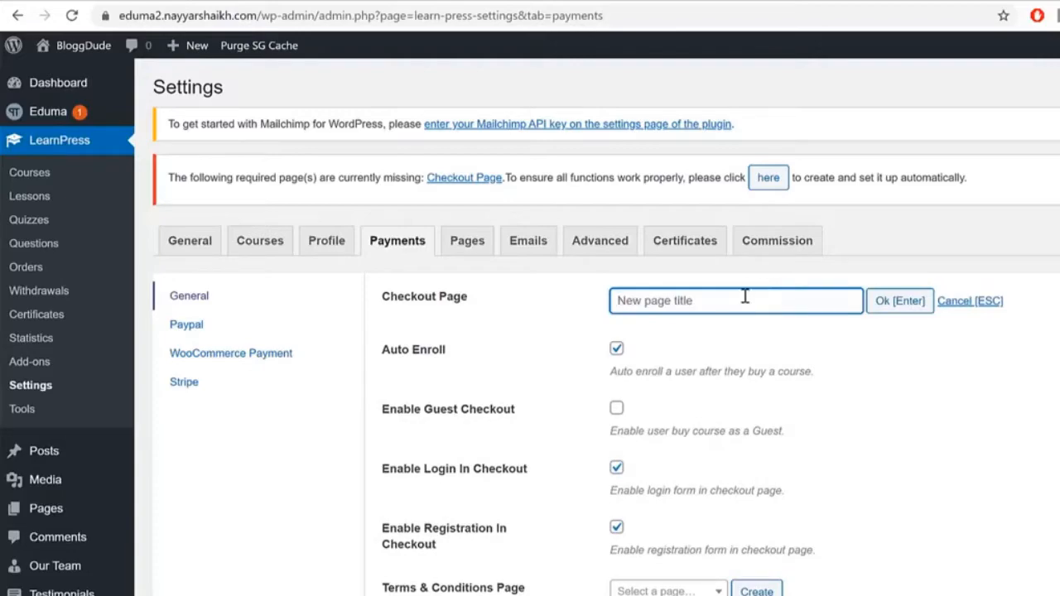
text(c)
key(BackSpace)
text(Checkout)
click(884, 308)
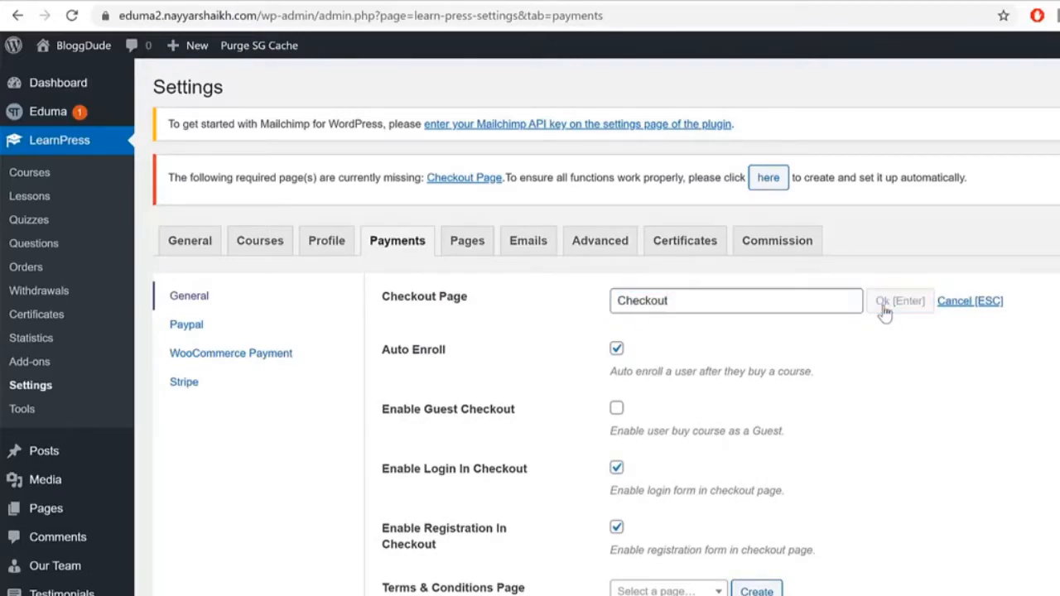
right_click(700, 337)
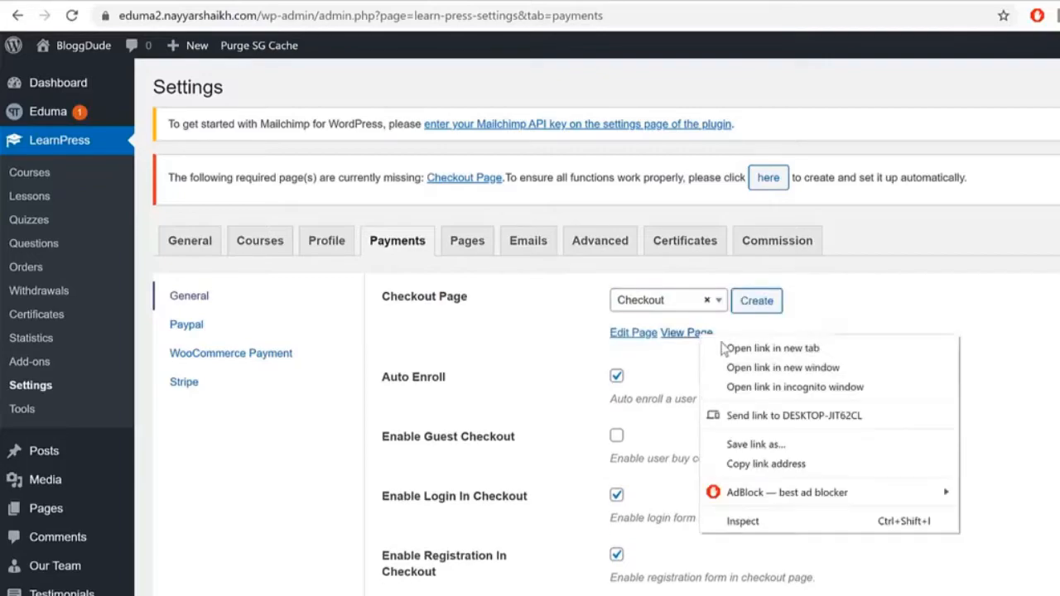
click(982, 320)
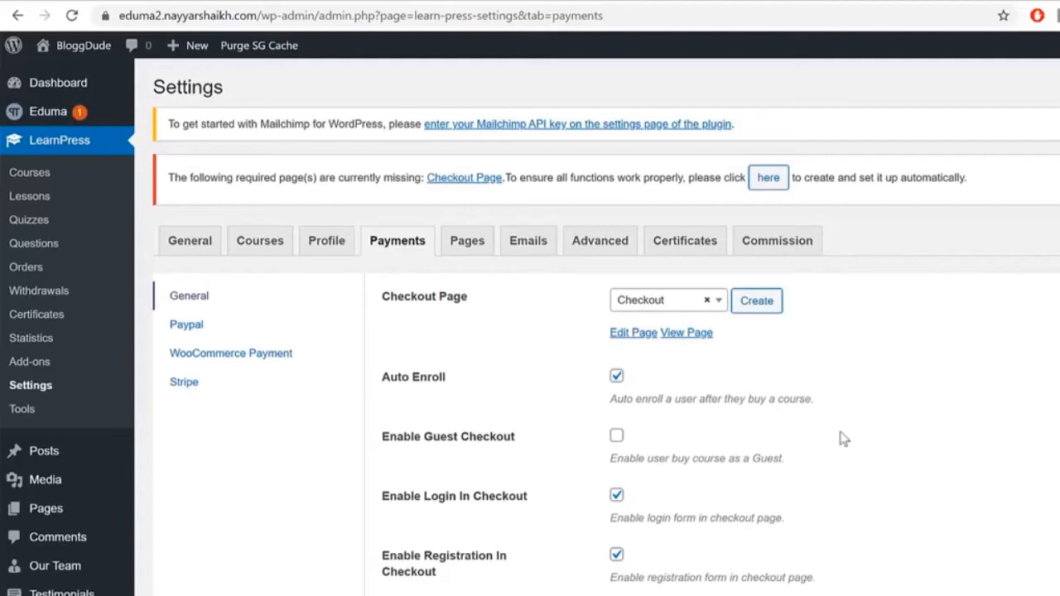
scroll(781, 406, down, 2)
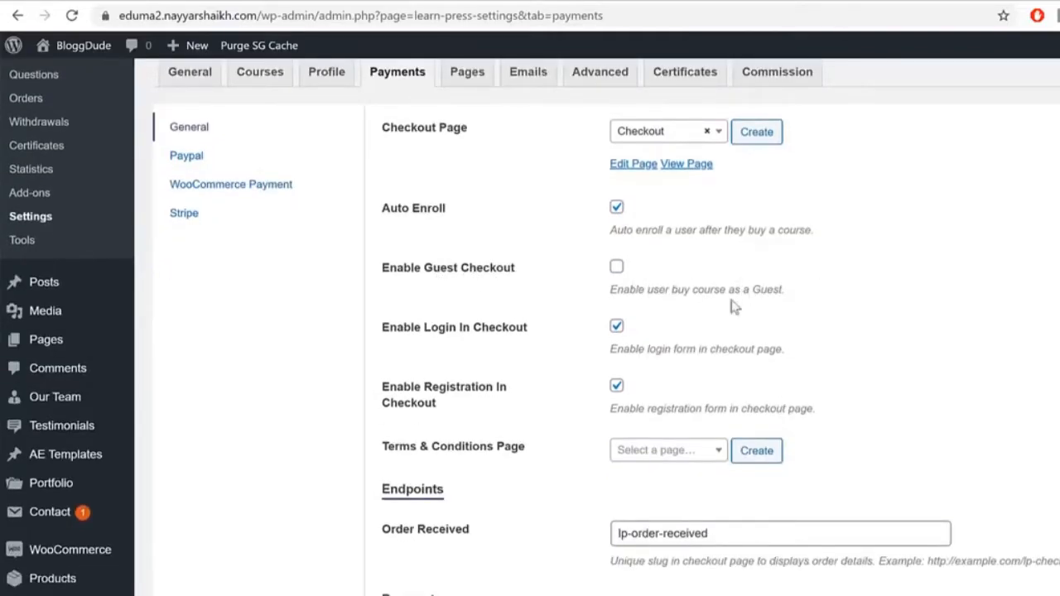
Step: Review the checkout options, including Enable Registration In Checkout
scroll(997, 295, down, 1)
scroll(997, 295, down, 1)
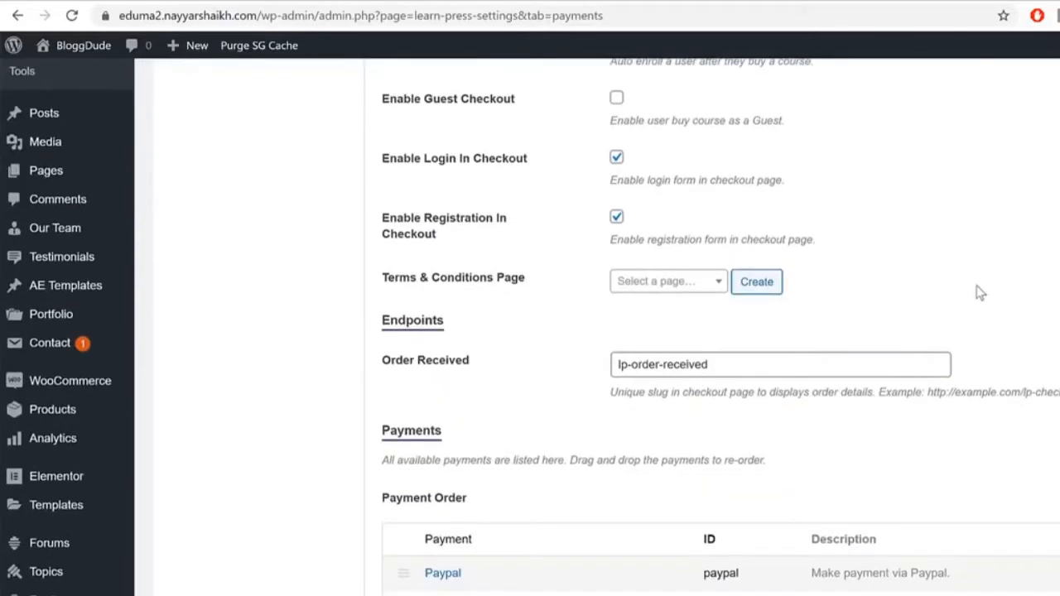
drag(398, 160, 527, 175)
drag(389, 219, 478, 222)
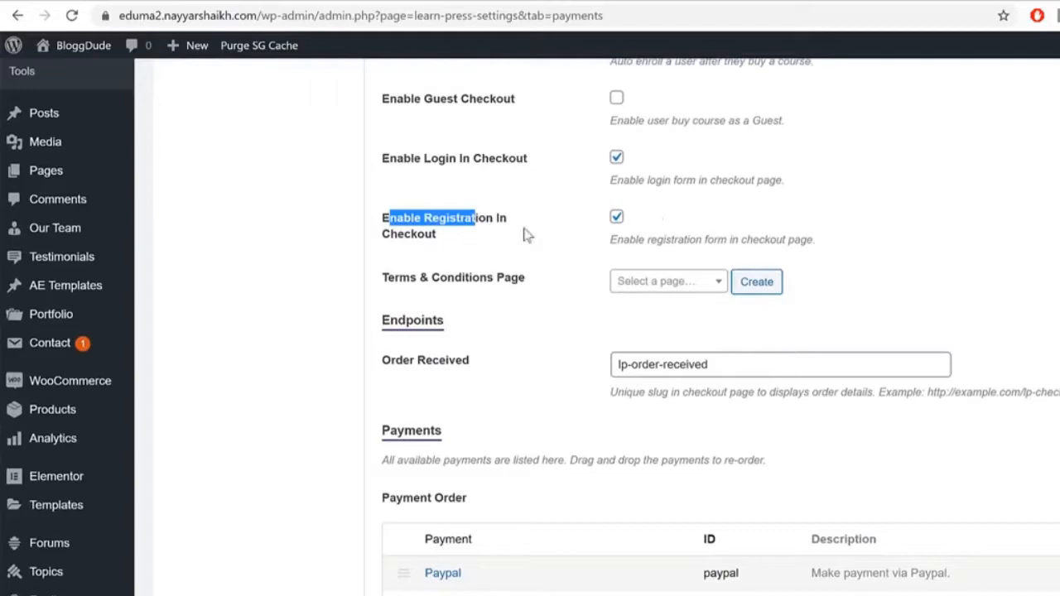
scroll(988, 303, down, 1)
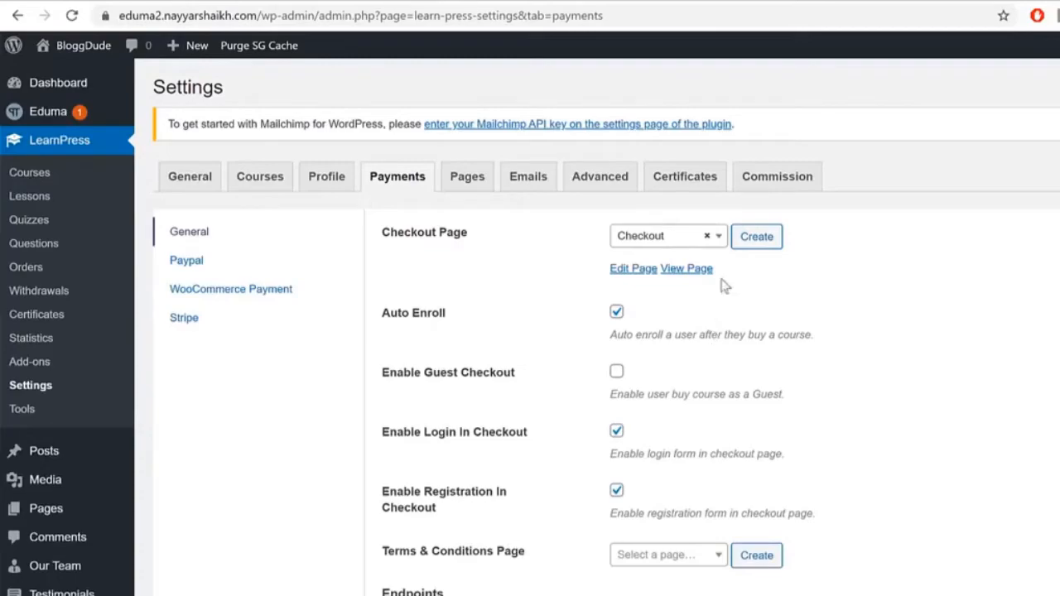
Step: Open the Checkout page in a new tab, confirm its cart is empty, and return
right_click(685, 268)
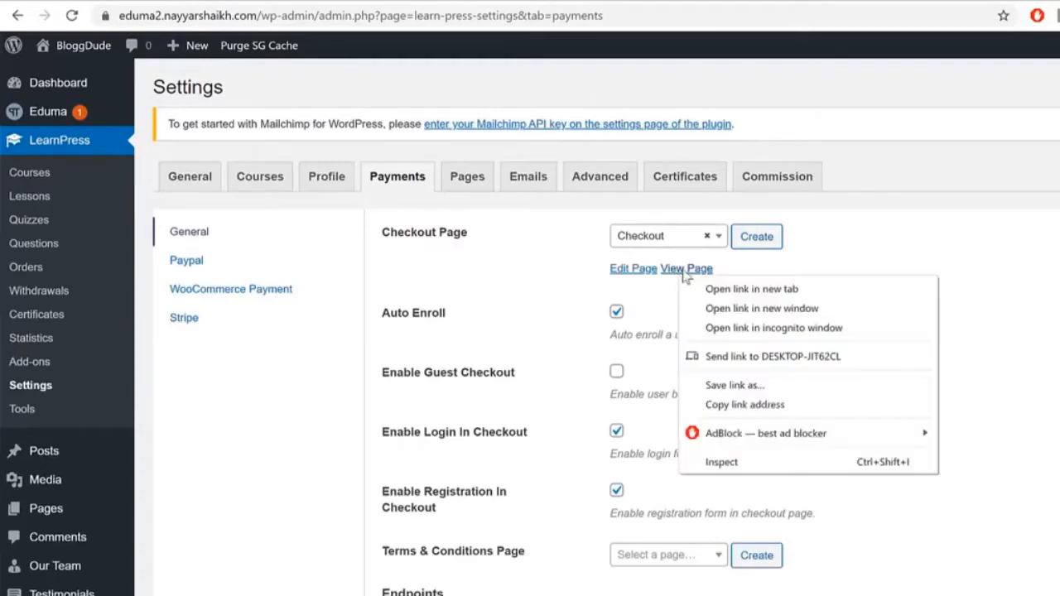
click(729, 281)
click(500, 2)
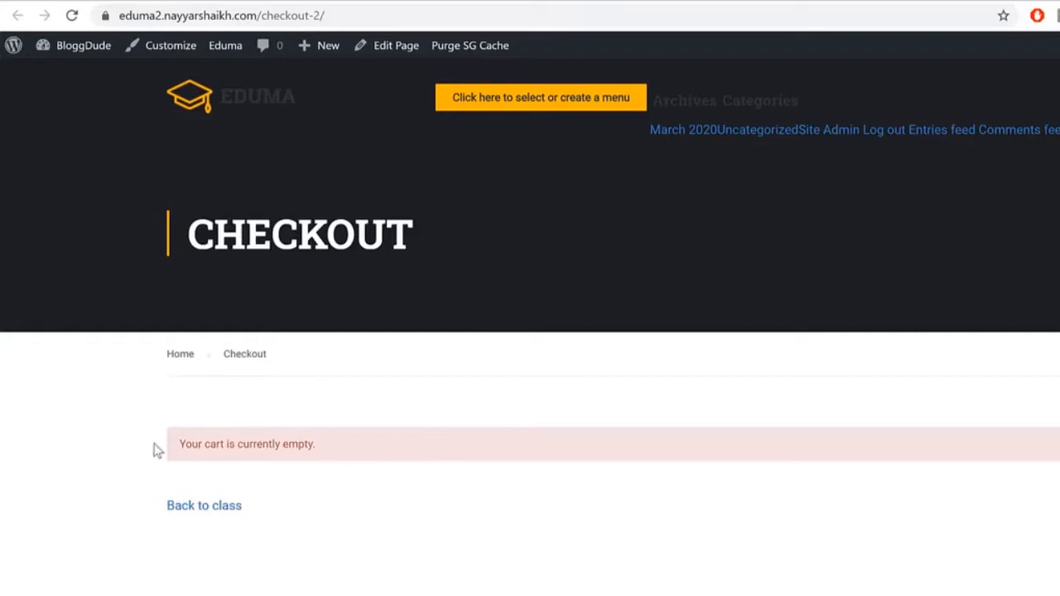
drag(158, 450, 324, 447)
click(285, 440)
drag(179, 447, 385, 448)
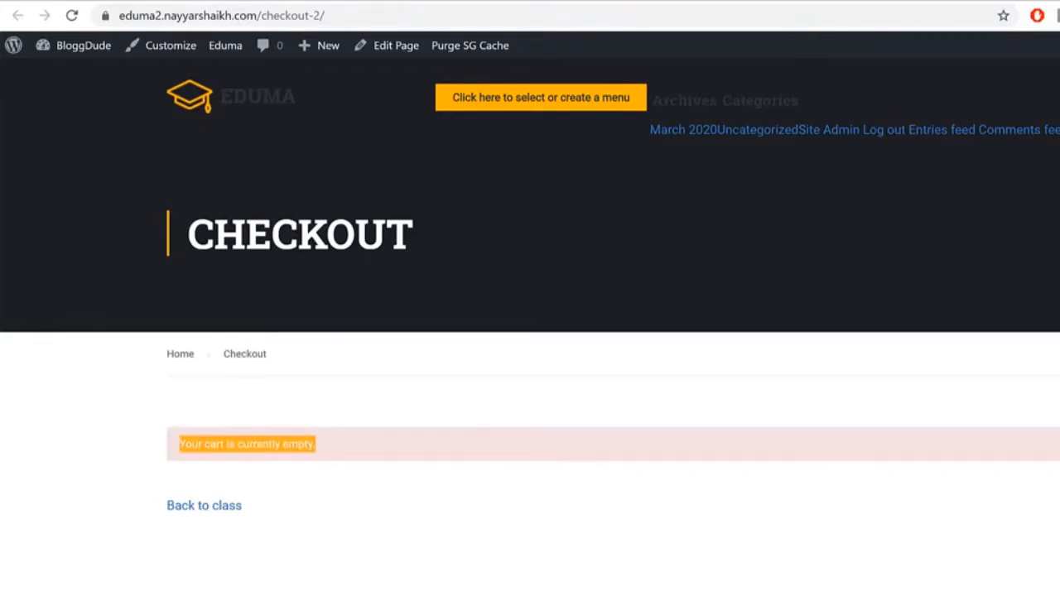
click(323, 2)
scroll(767, 472, down, 6)
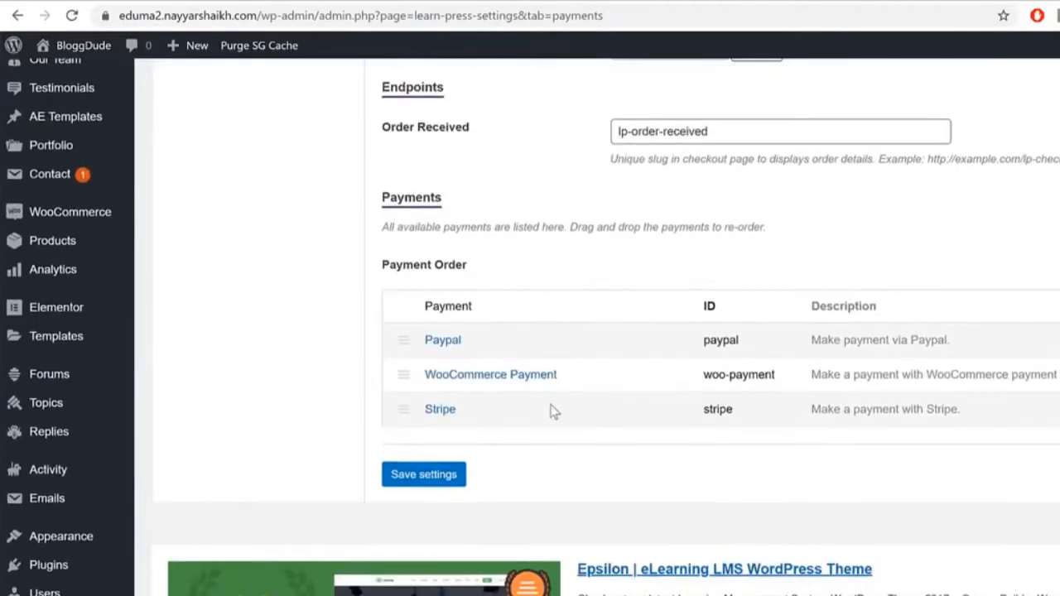
Step: Review Paypal and Stripe in the Payment Order list, then go to the PayPal settings
drag(491, 348, 414, 345)
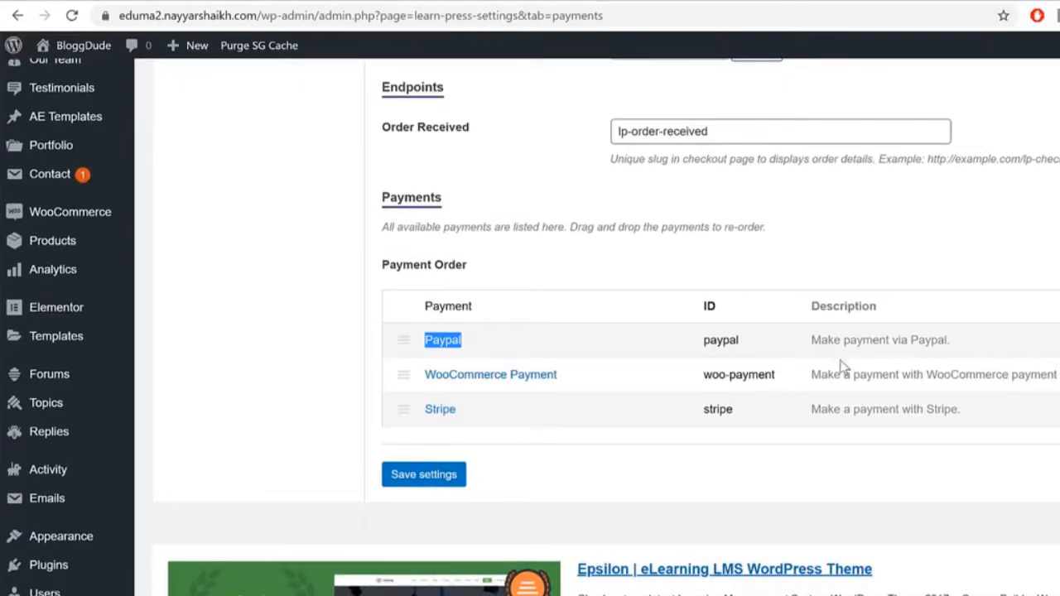
click(475, 349)
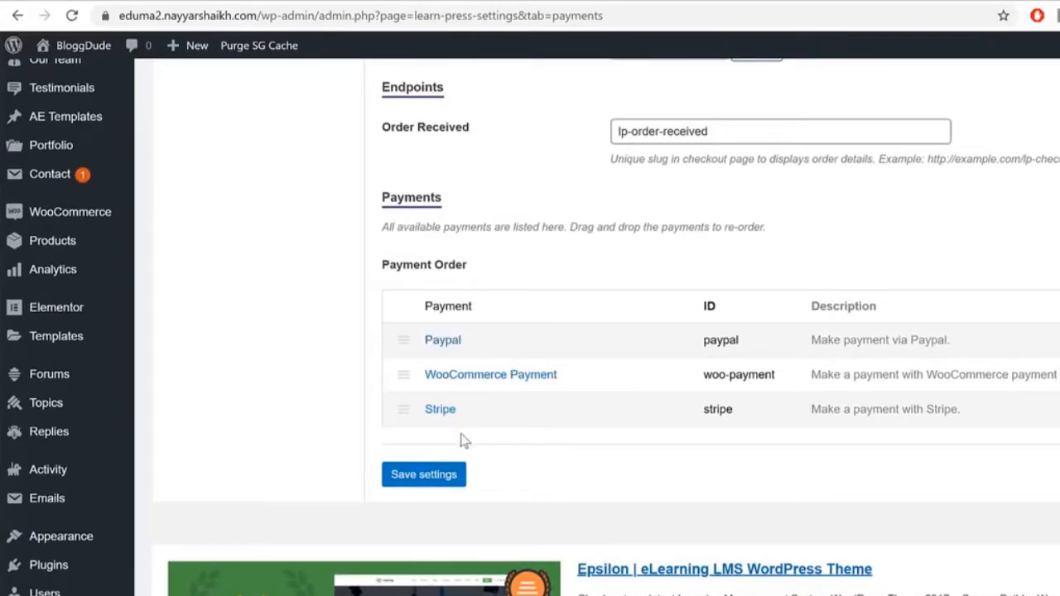
drag(475, 351, 404, 339)
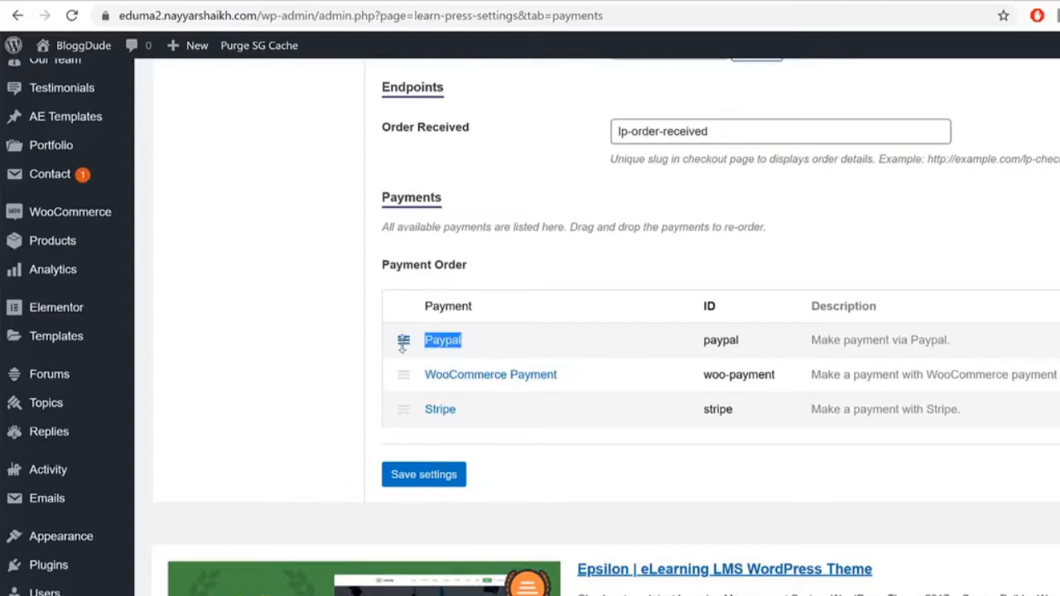
drag(468, 418, 407, 407)
scroll(846, 433, up, 1)
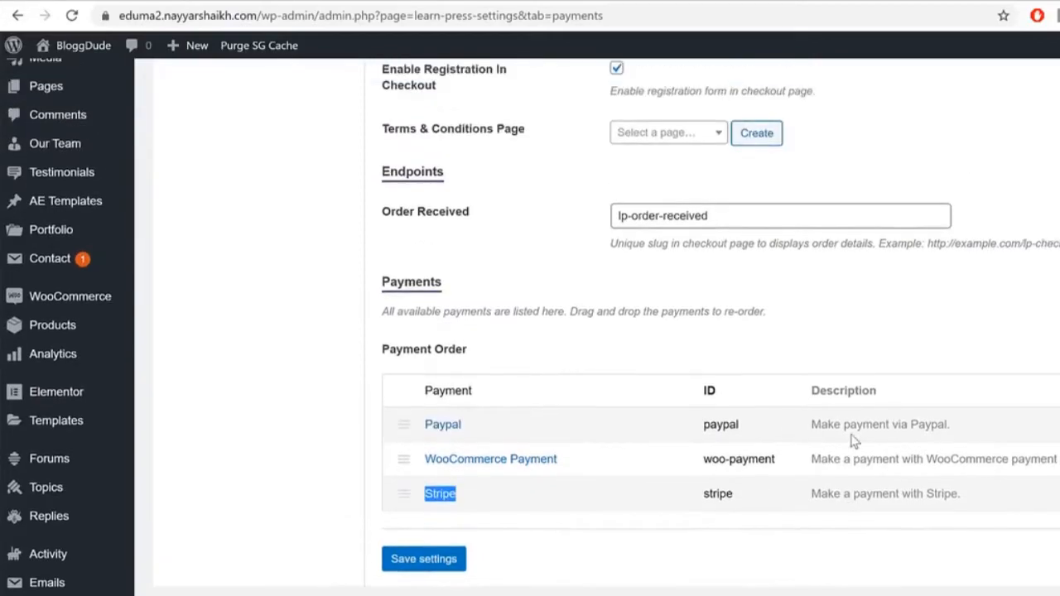
scroll(861, 454, up, 5)
scroll(883, 525, down, 5)
drag(461, 426, 425, 437)
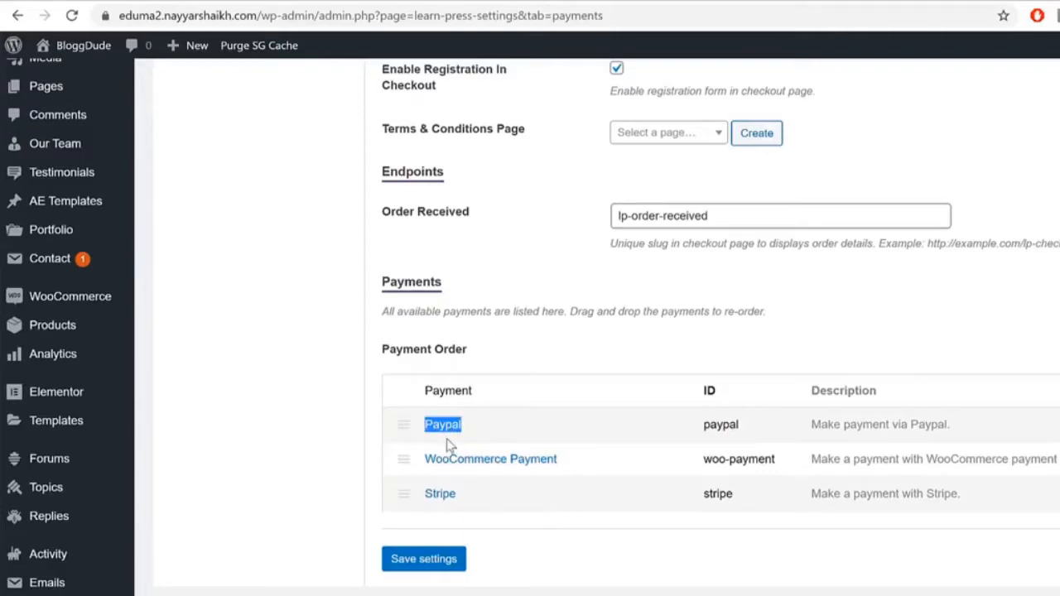
drag(478, 508, 409, 494)
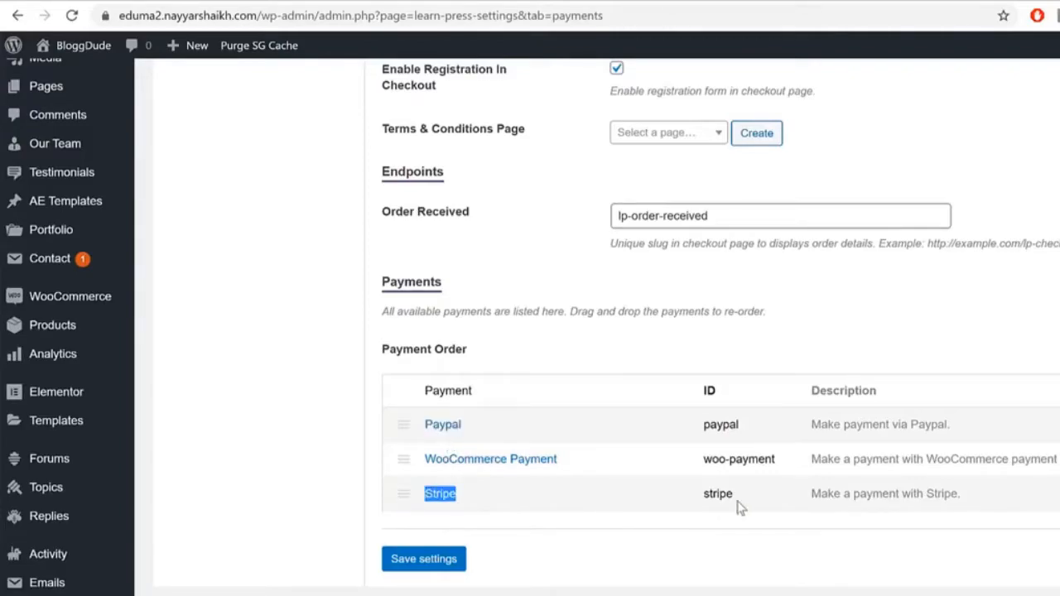
scroll(729, 495, up, 5)
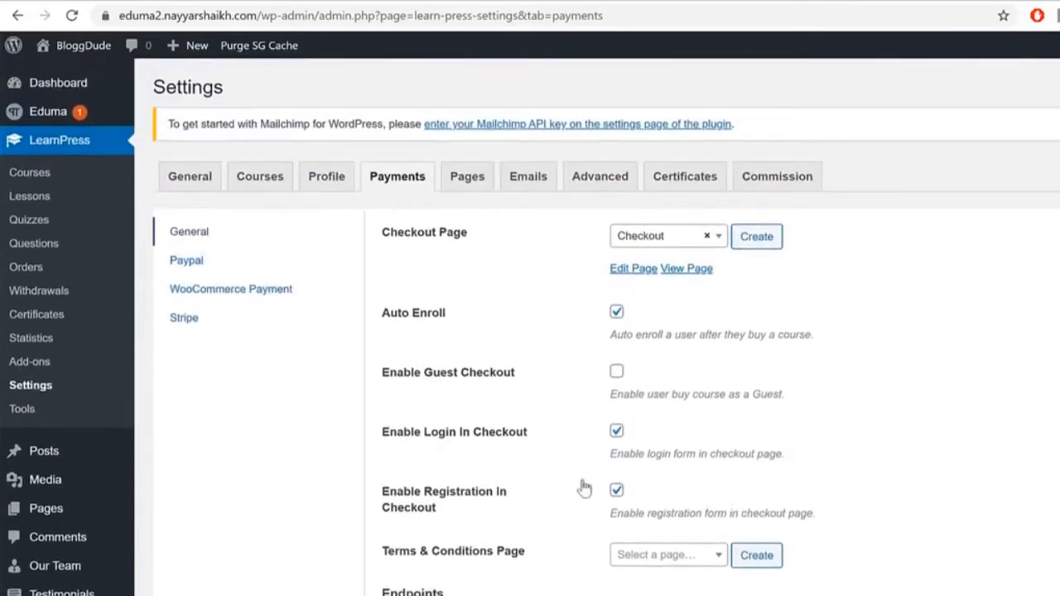
scroll(935, 501, down, 4)
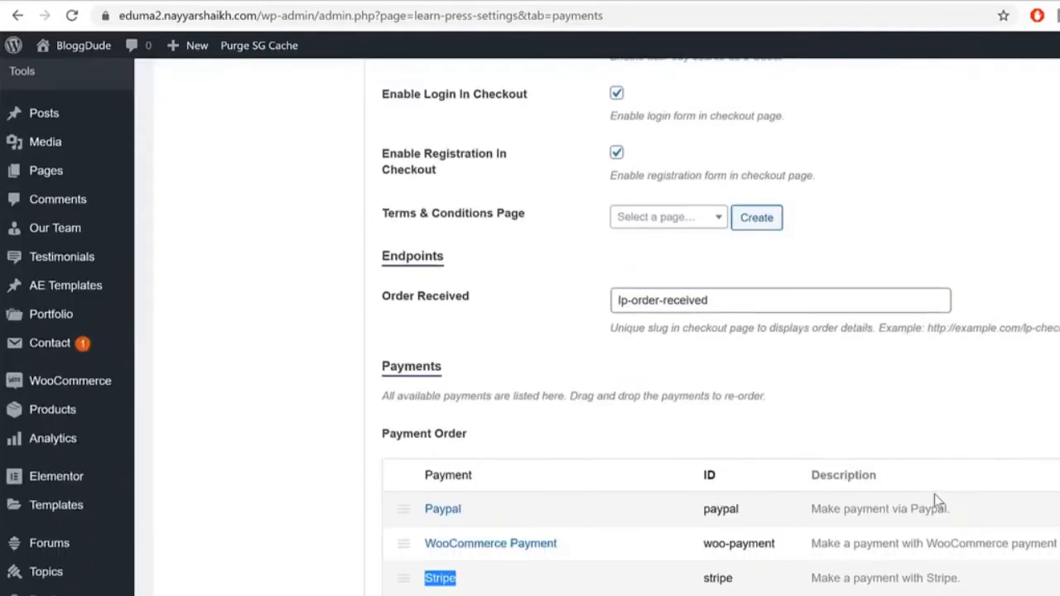
scroll(933, 504, up, 3)
click(215, 177)
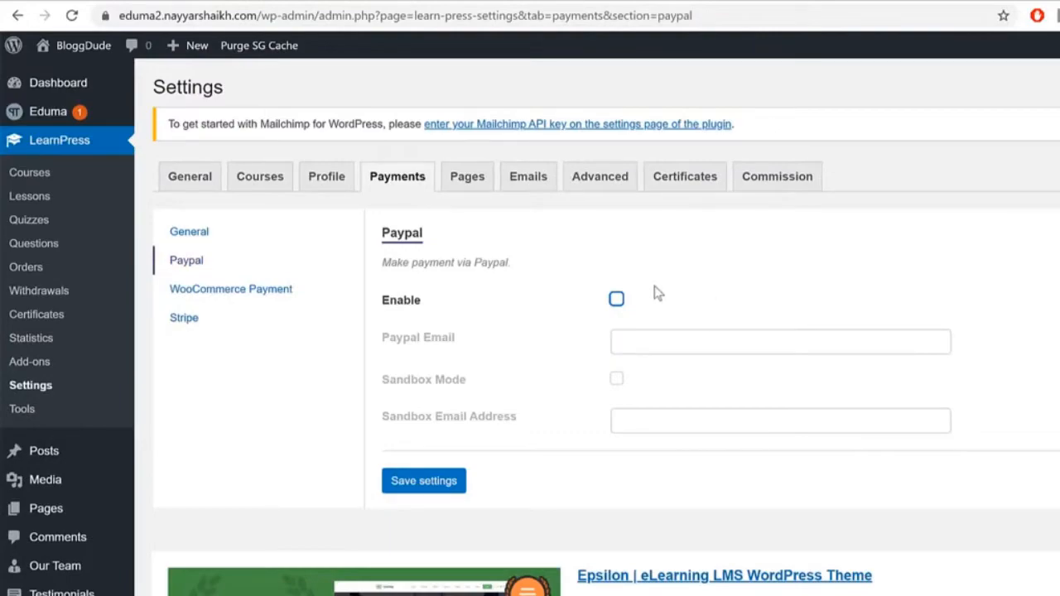
Step: Enable PayPal with the account's PayPal email, save, then go to the Stripe settings
click(616, 298)
click(671, 335)
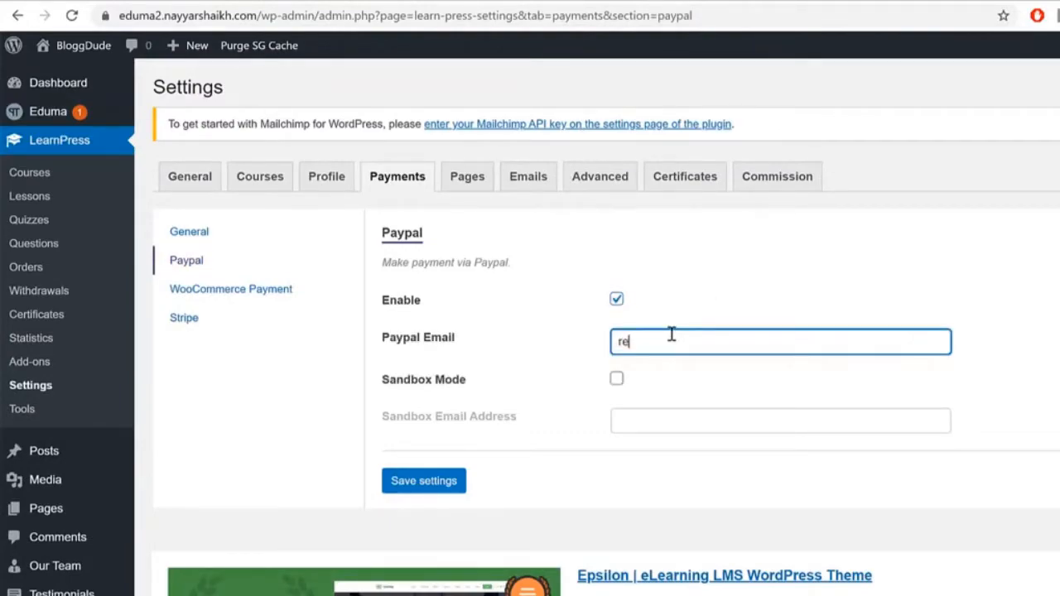
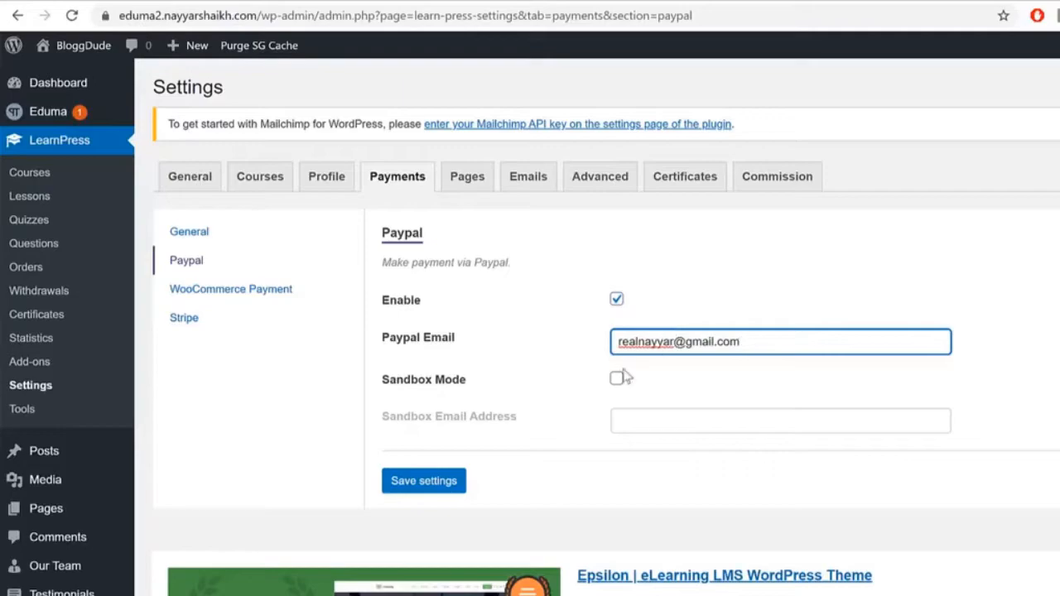
click(418, 481)
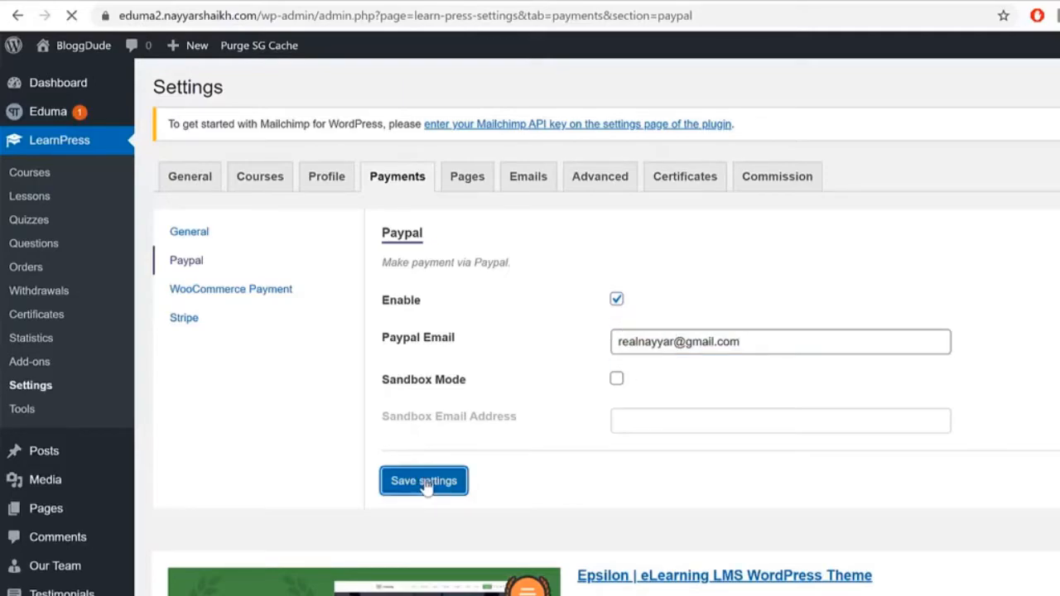
click(267, 290)
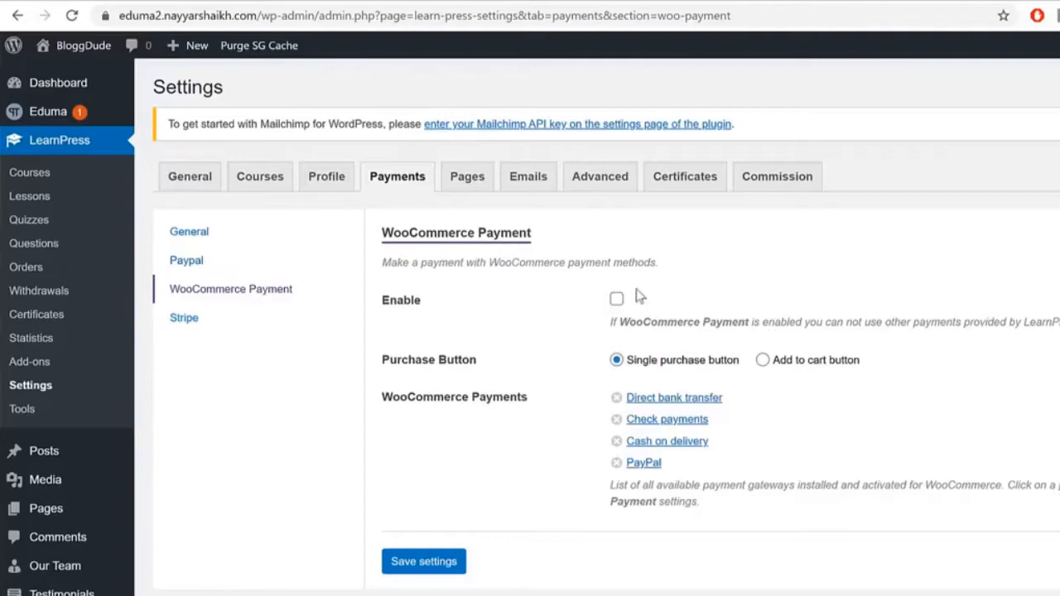
click(223, 322)
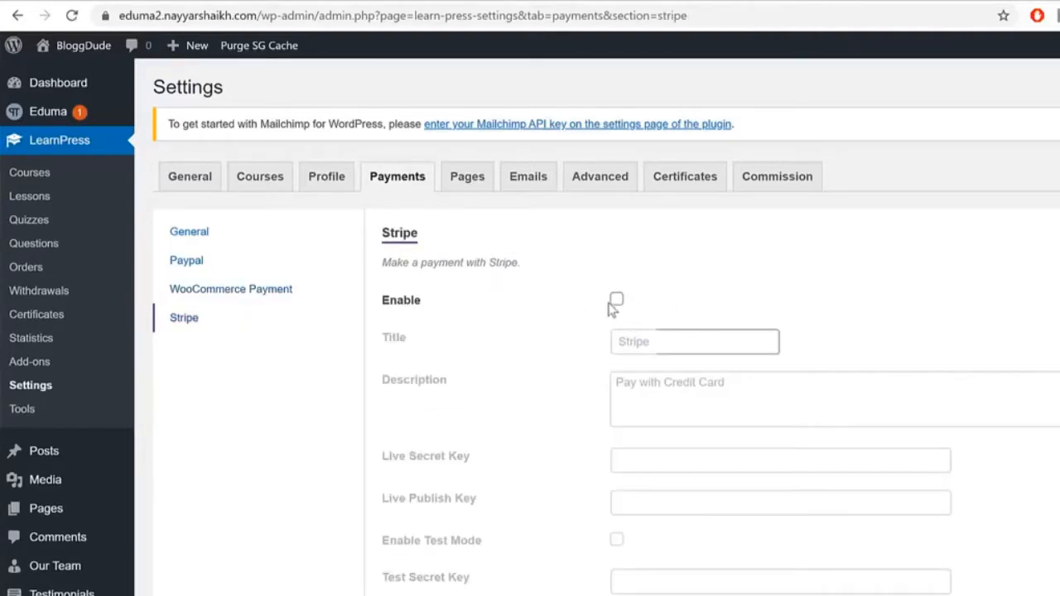
Step: Enable Stripe titled 'Credit / Debit Cards', described as 'Pay with Credit / Debit Cards'
click(616, 300)
click(714, 339)
double_click(714, 339)
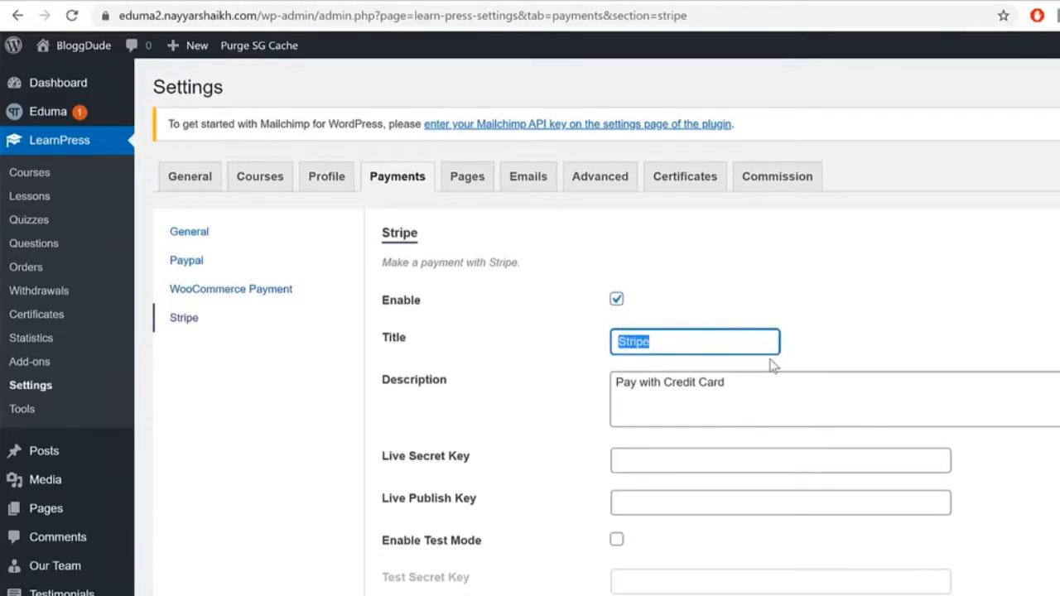
text(Credit / Debit)
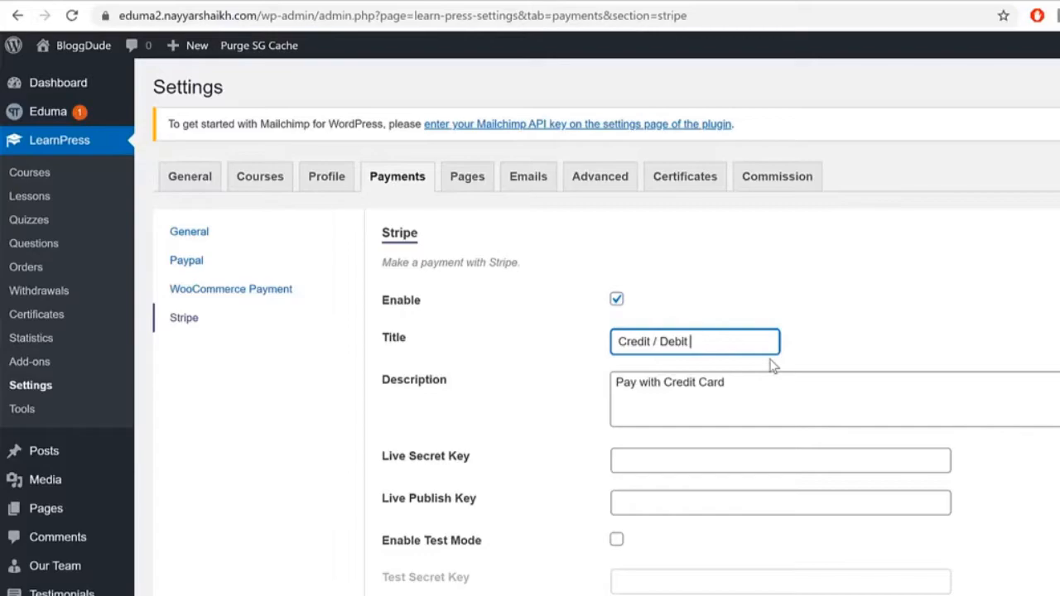
text(Cards)
drag(745, 342, 615, 342)
key(ctrl+c)
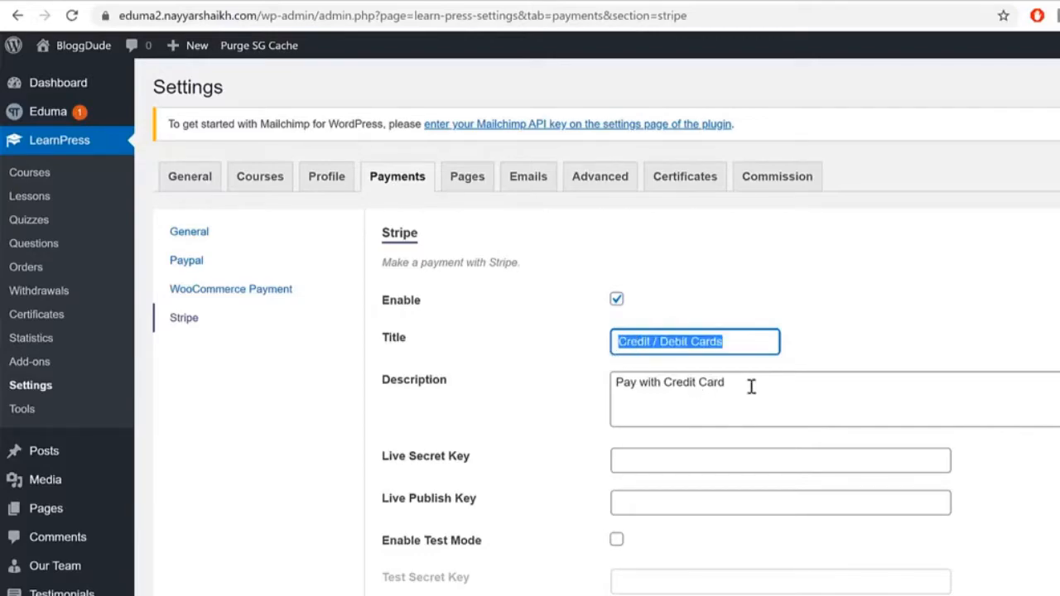
click(714, 385)
drag(726, 382, 668, 391)
key(ctrl+v)
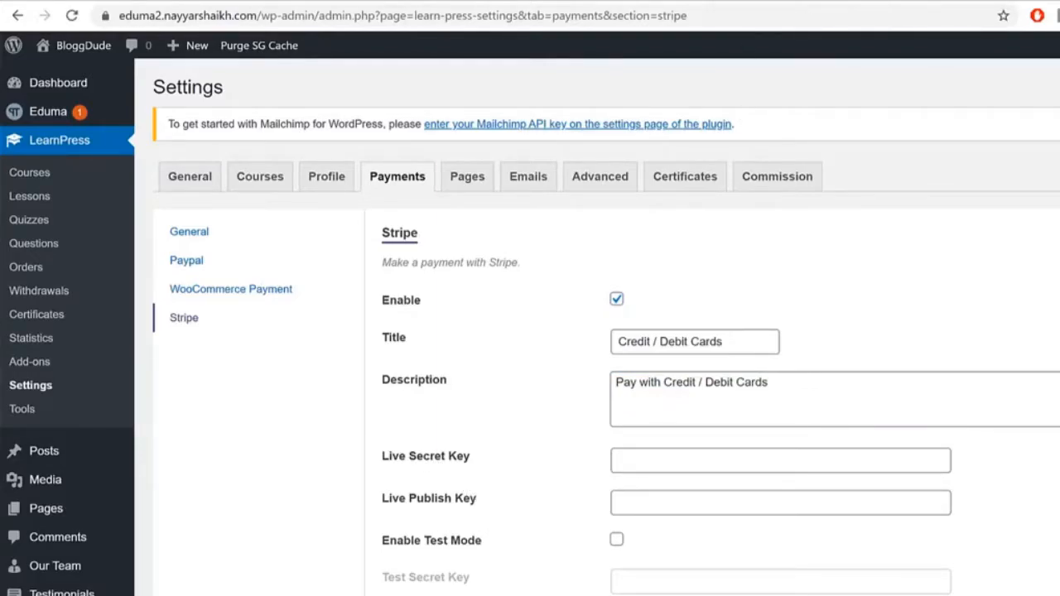
key(ctrl+t)
Step: Sign in to the Stripe Dashboard and paste its publishable key into Live Publish Key
text(das)
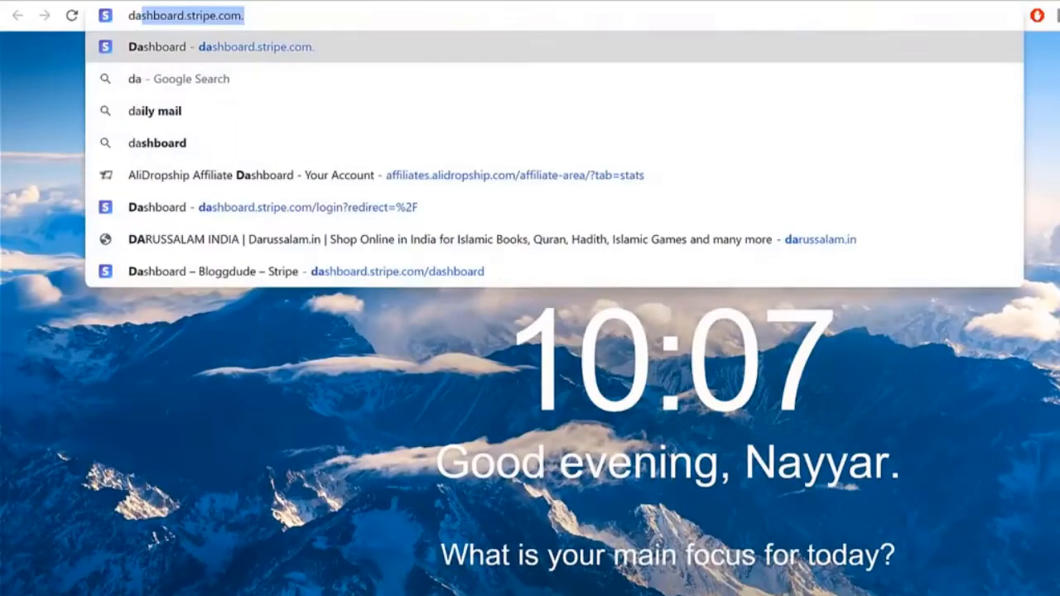
key(Return)
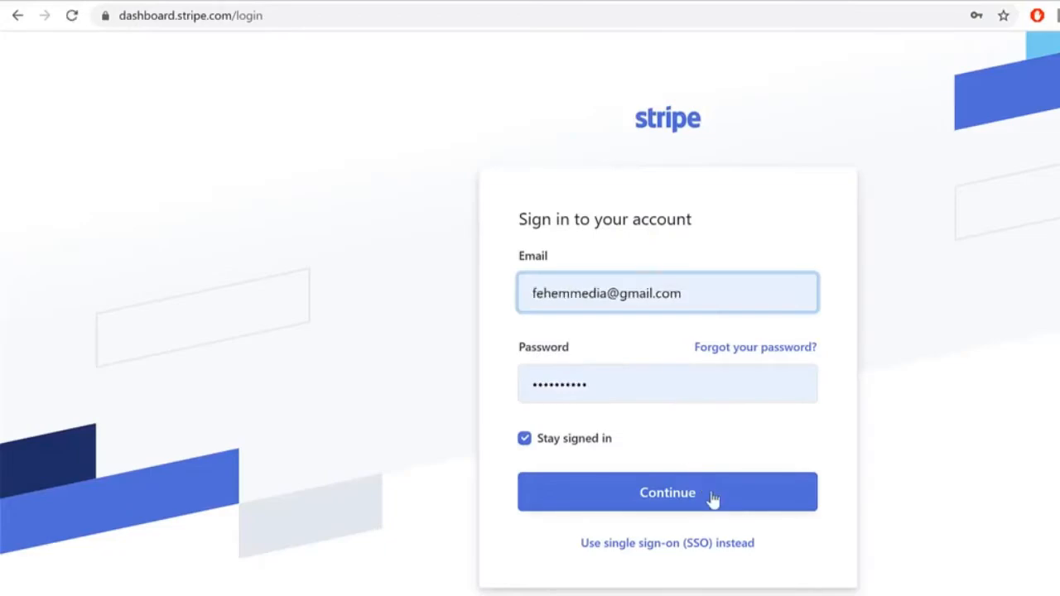
click(712, 495)
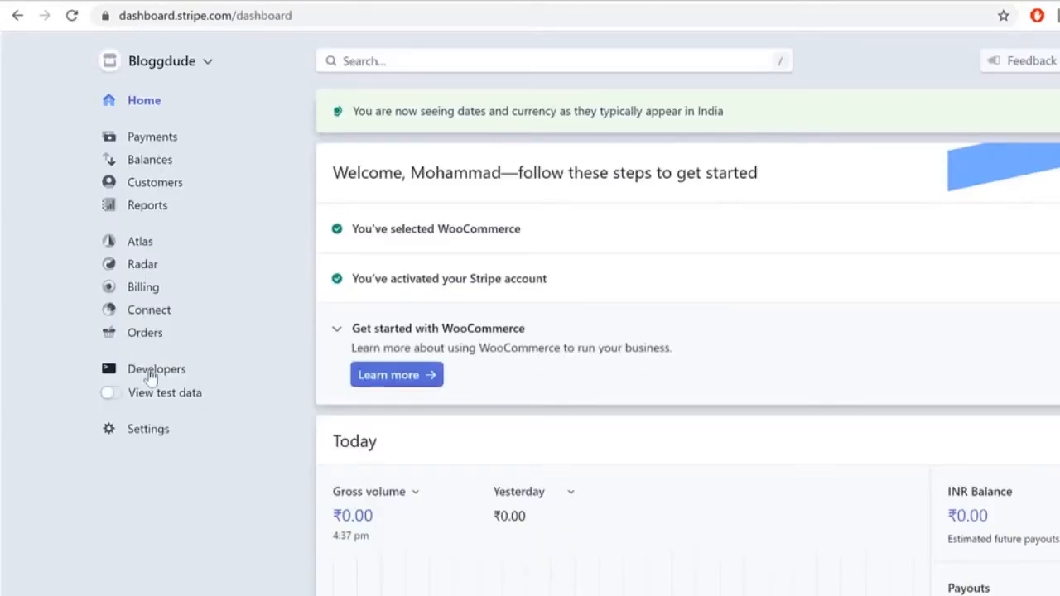
click(149, 374)
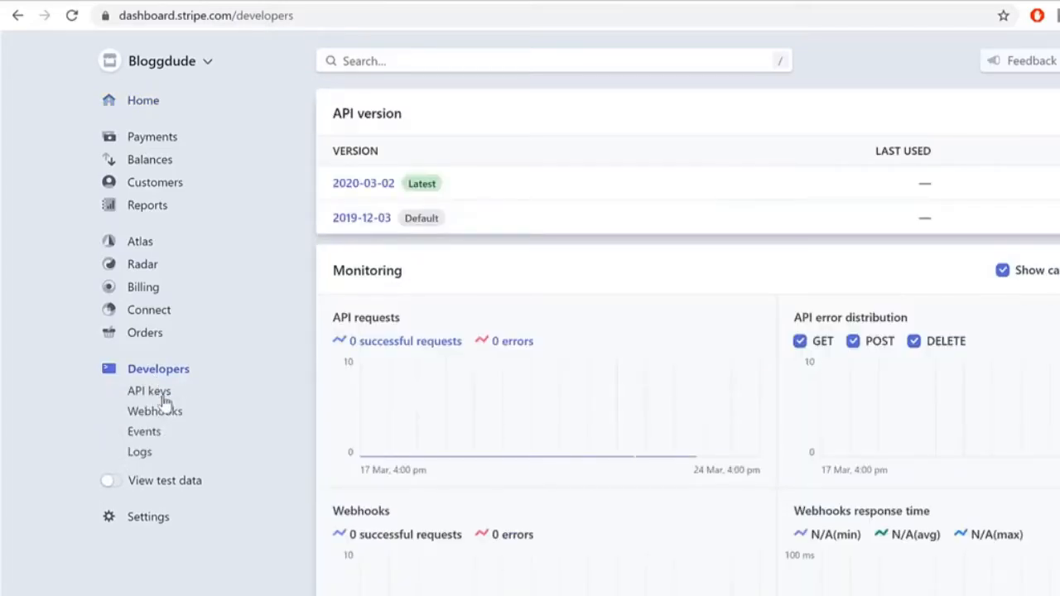
click(162, 395)
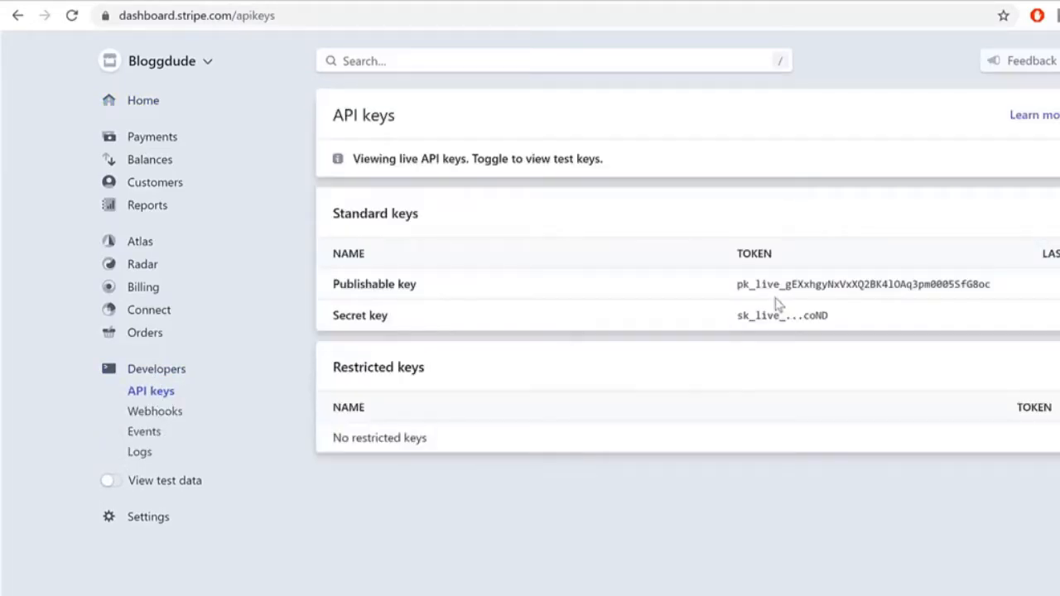
drag(717, 293, 1008, 295)
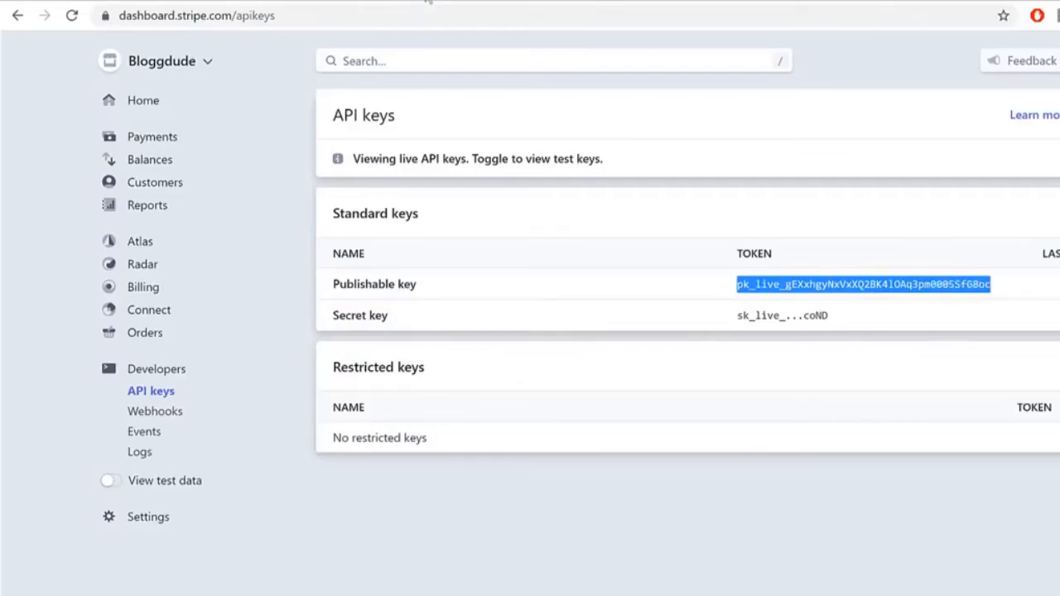
click(424, 2)
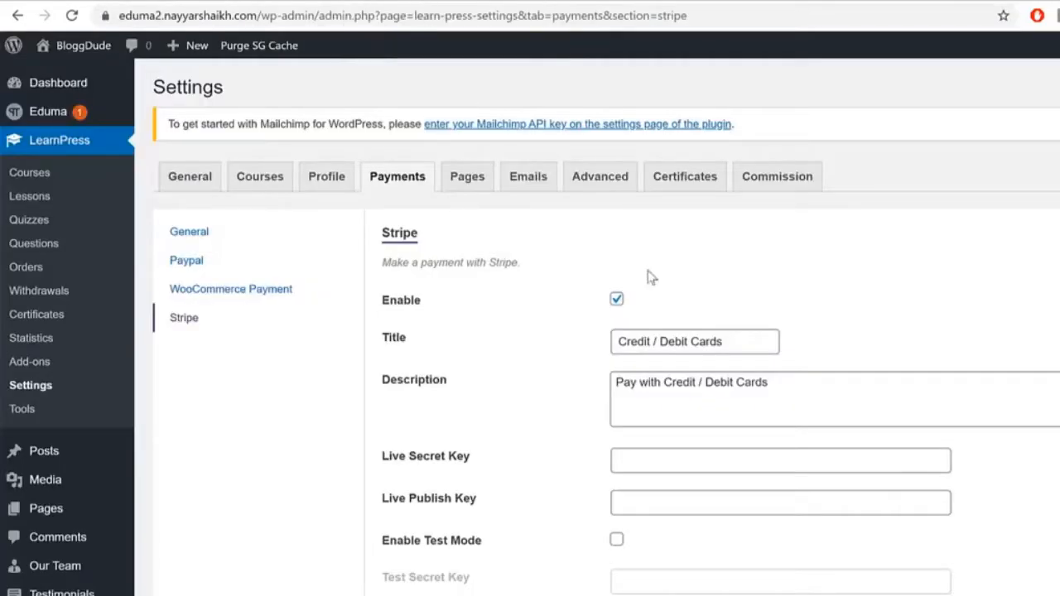
click(706, 502)
key(ctrl+v)
key(BackSpace)
Step: Copy the Stripe secret key into the LearnPress Live Secret Key field
click(1005, 2)
click(744, 311)
drag(737, 313, 768, 310)
triple_click(770, 313)
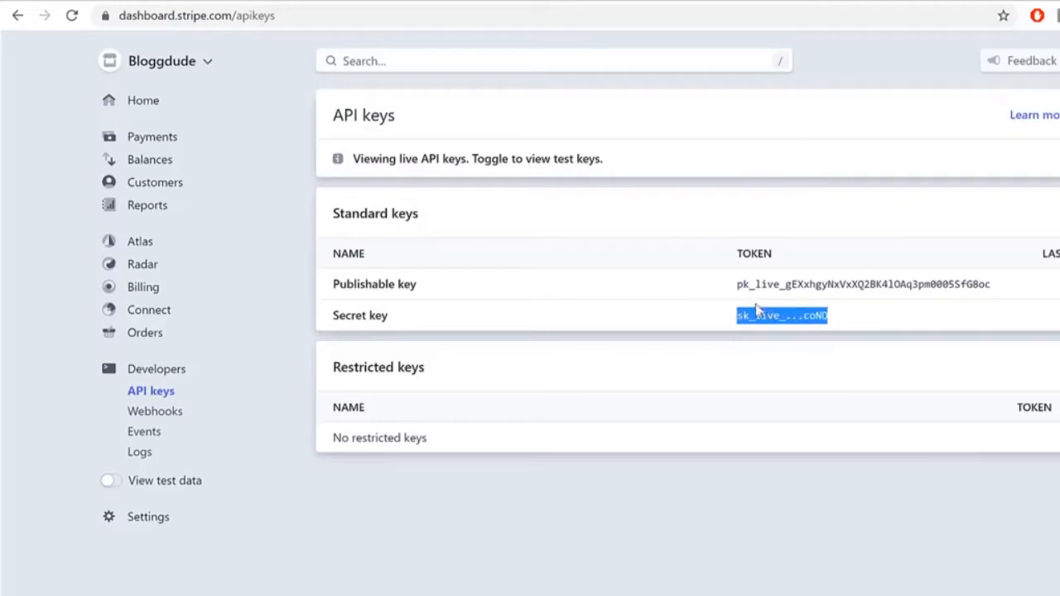
click(617, 2)
click(674, 463)
key(ctrl+v)
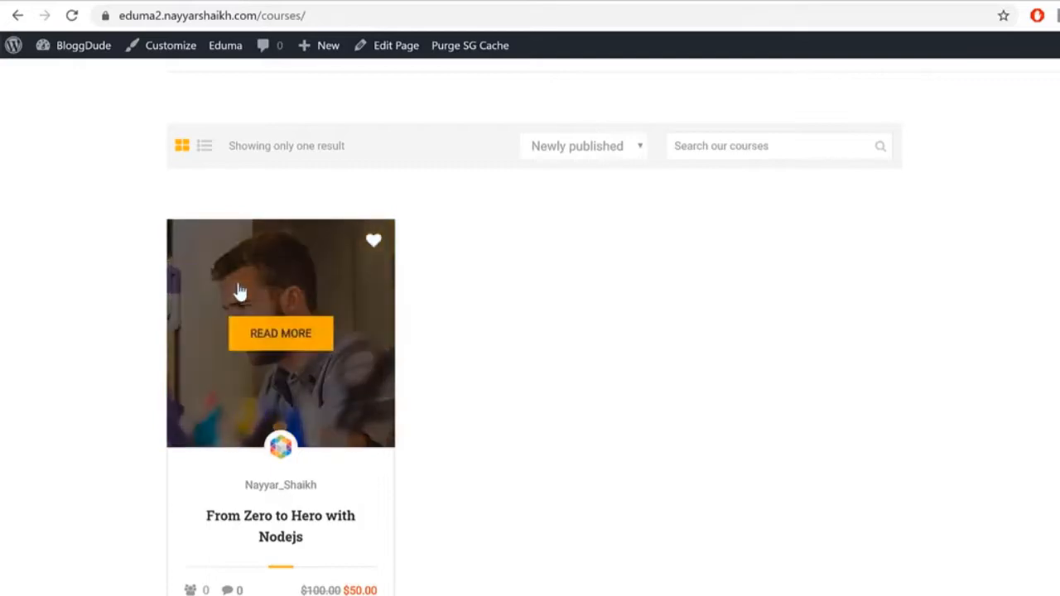
Step: Buy the From Zero to Hero with Nodejs course, choosing Credit / Debit Cards at checkout
click(238, 292)
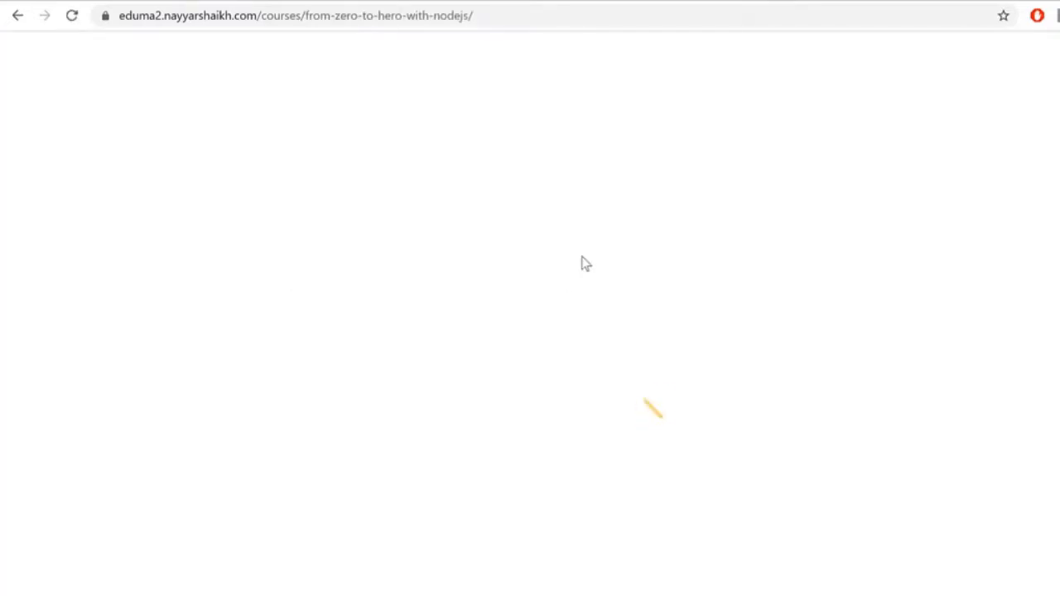
scroll(931, 416, down, 4)
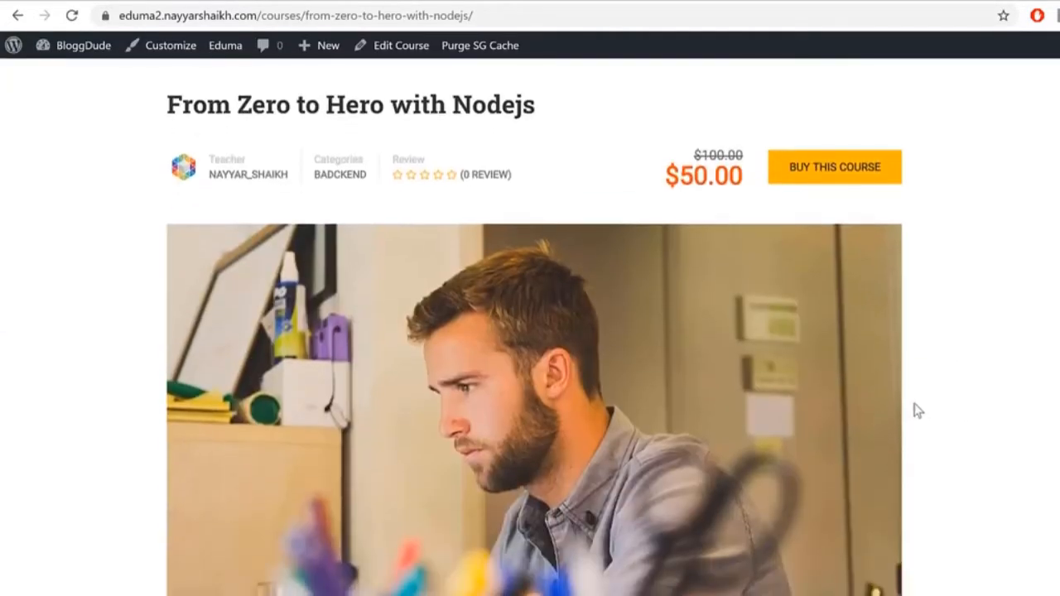
click(851, 182)
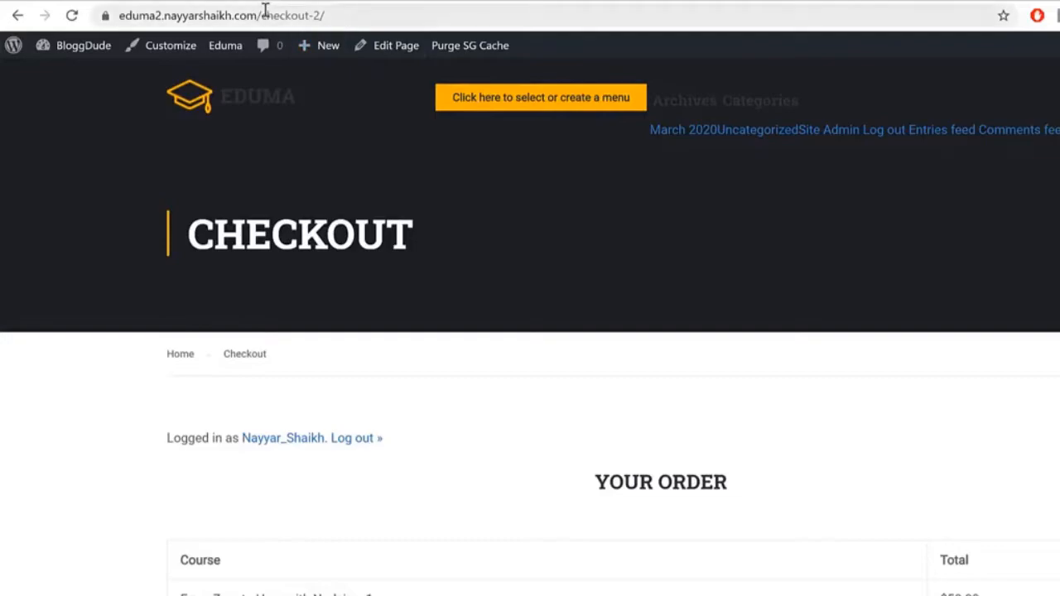
drag(299, 15, 356, 16)
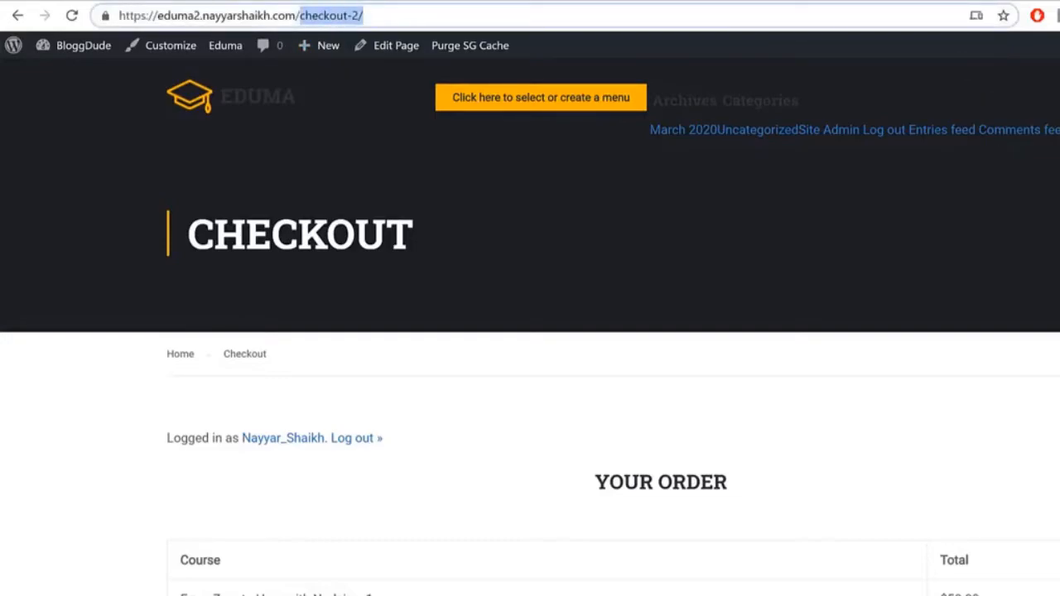
scroll(390, 368, down, 10)
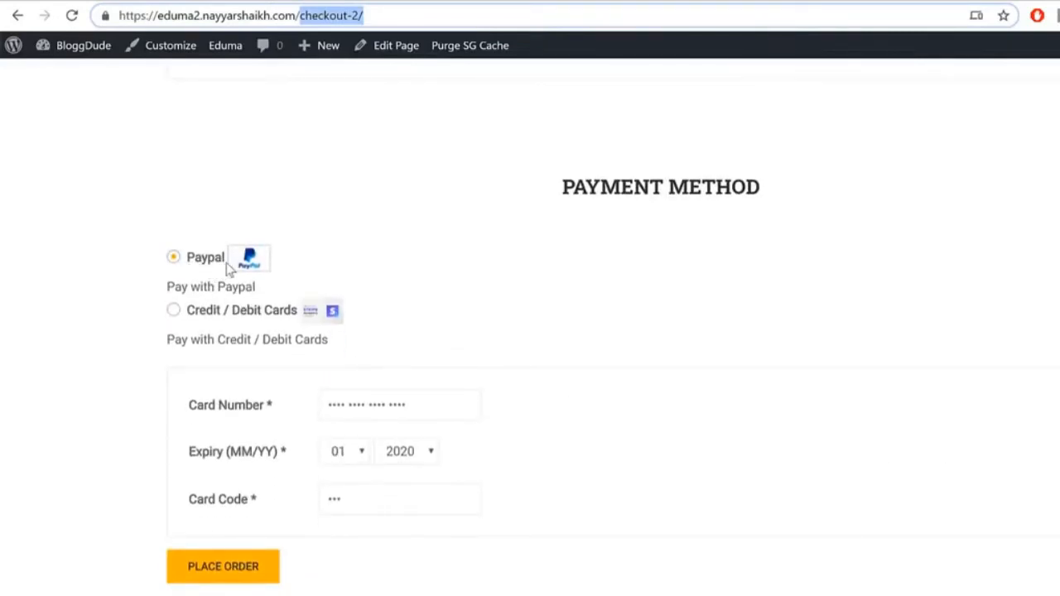
click(216, 312)
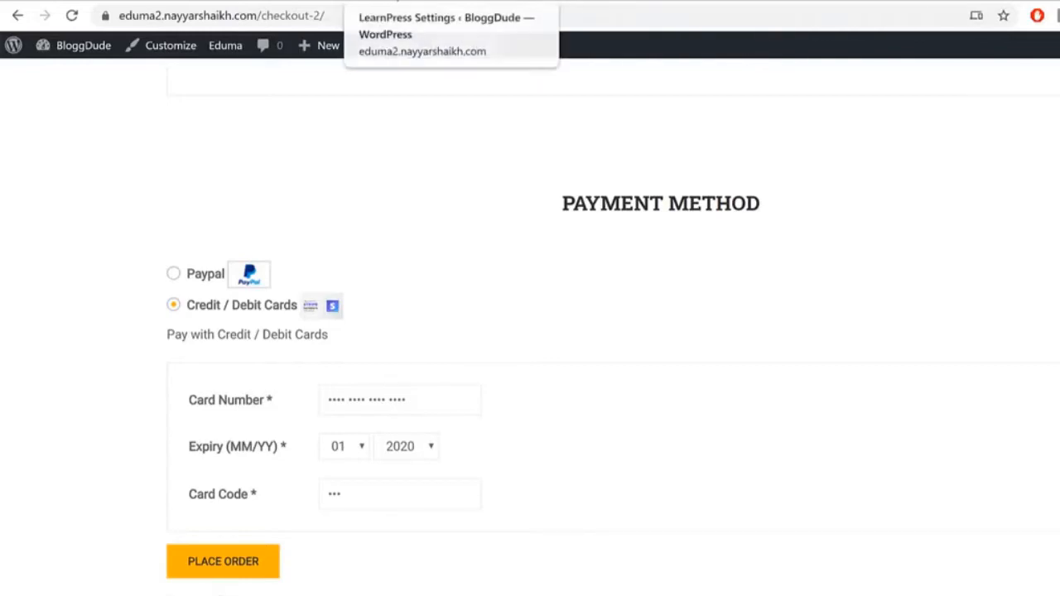
Step: Turn on WooCommerce Payment in LearnPress payments and save, noting other gateways get disabled
click(514, 4)
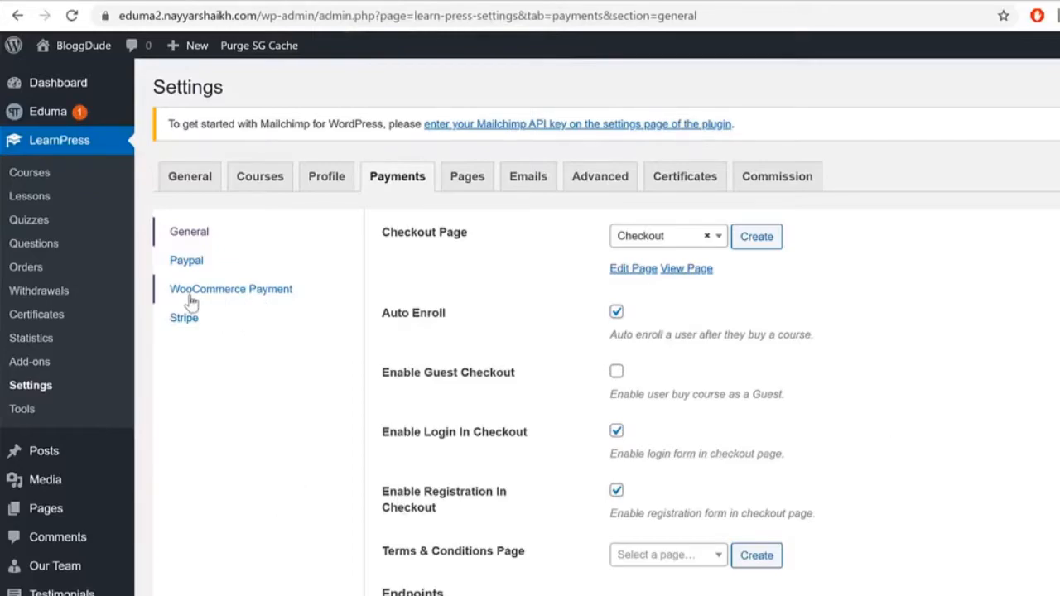
click(241, 291)
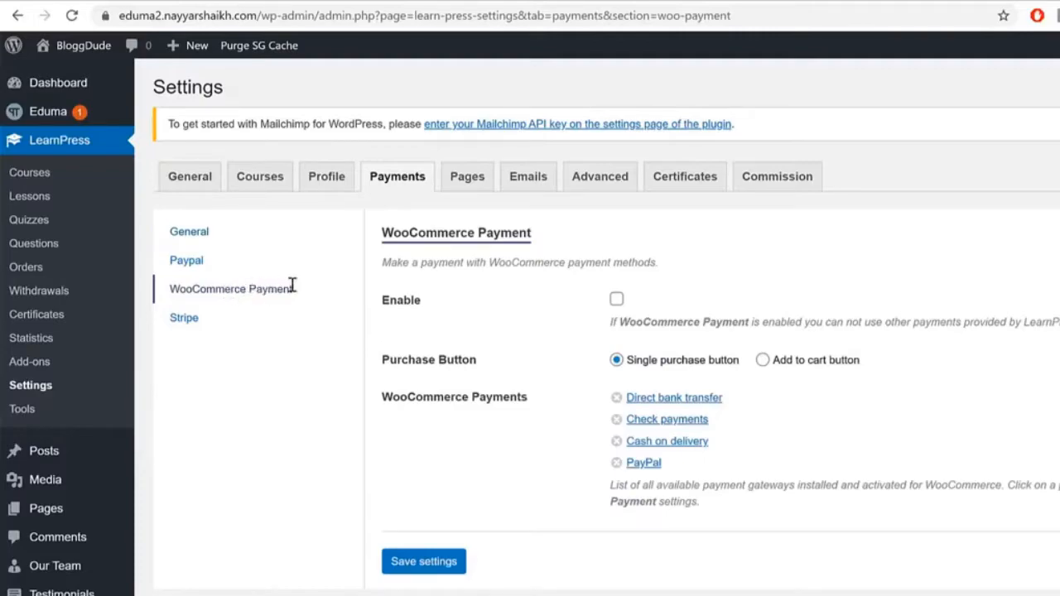
click(617, 299)
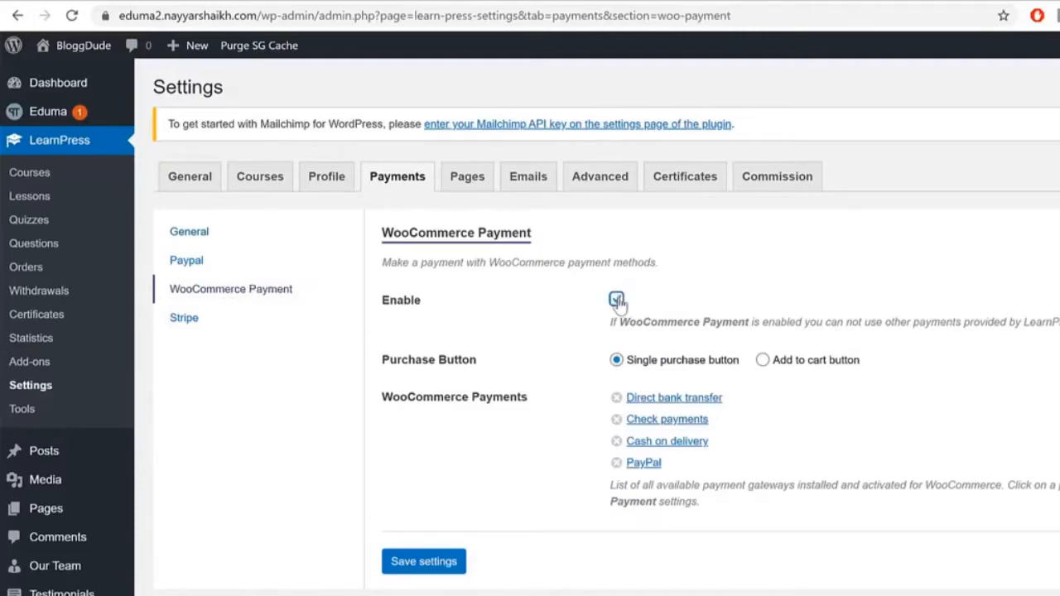
click(429, 563)
drag(611, 322, 1059, 331)
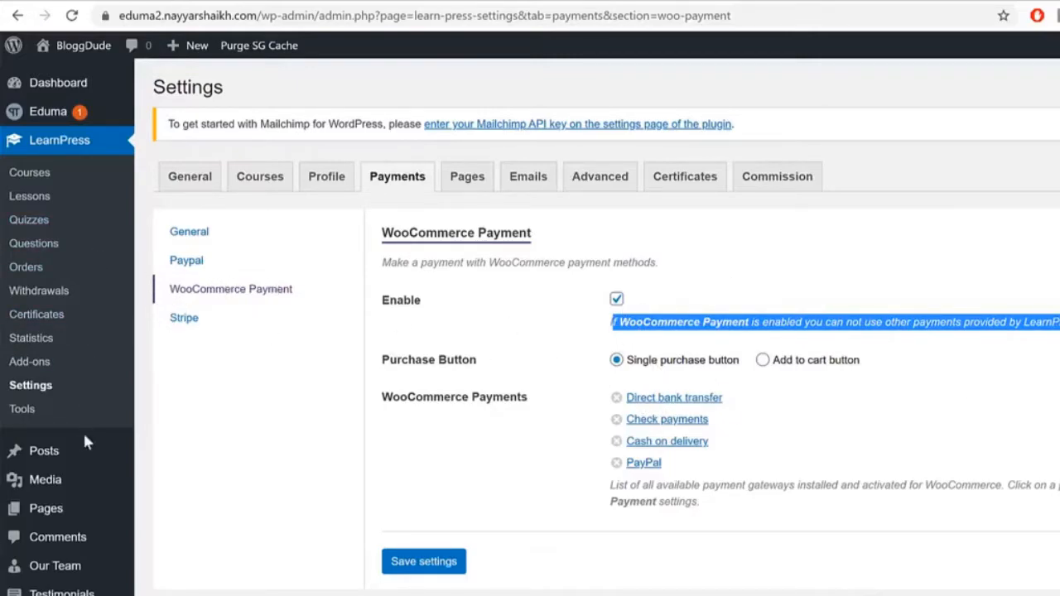
scroll(83, 426, down, 4)
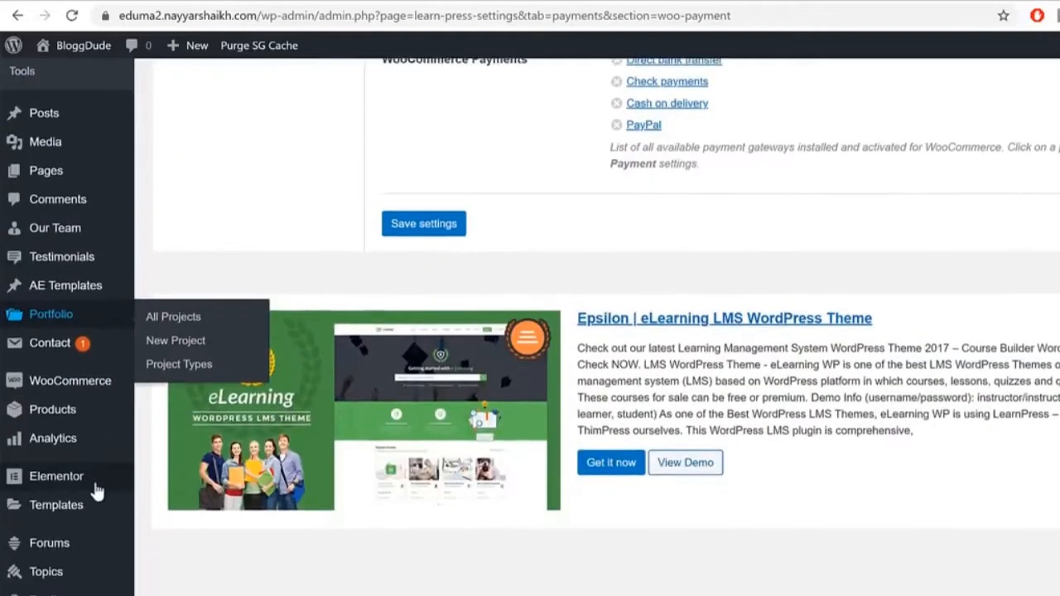
scroll(50, 331, down, 3)
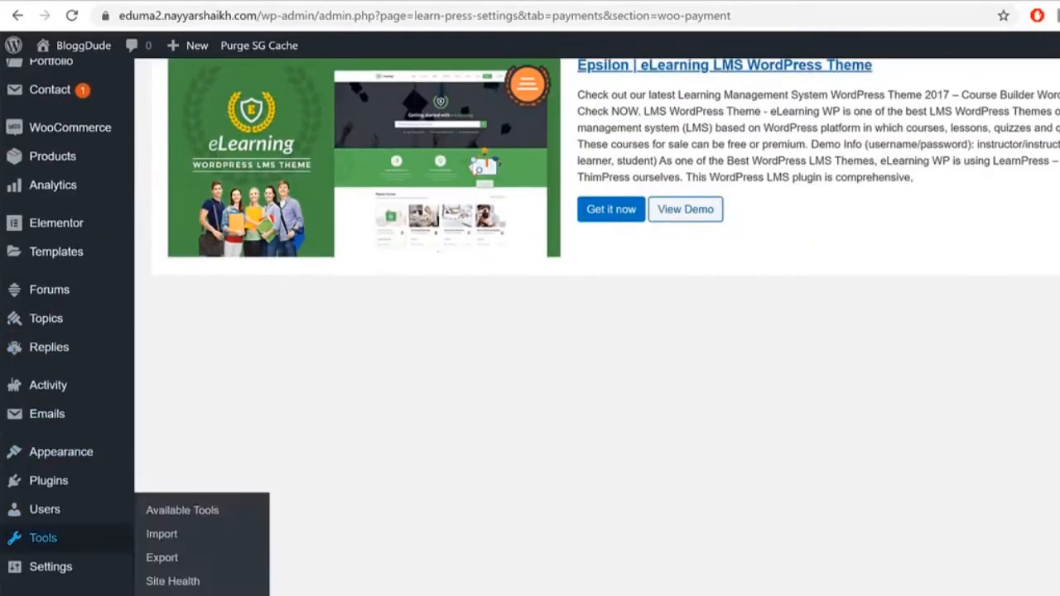
scroll(41, 530, down, 1)
scroll(78, 463, up, 4)
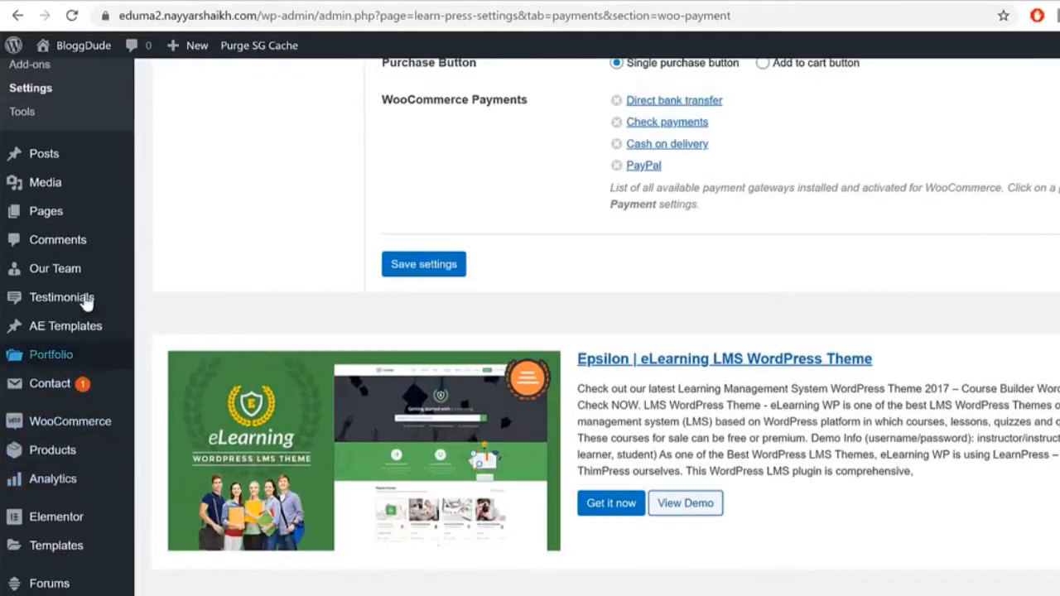
mouse_move(95, 426)
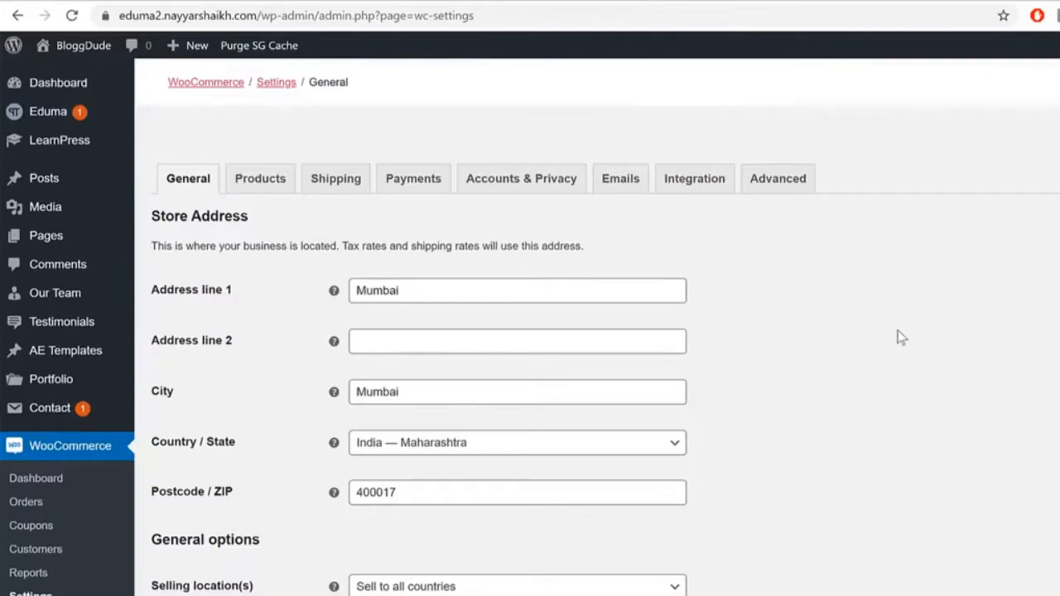
Step: Set the store currency to United States (US) dollar, save, and view the Payments tab
scroll(900, 336, down, 7)
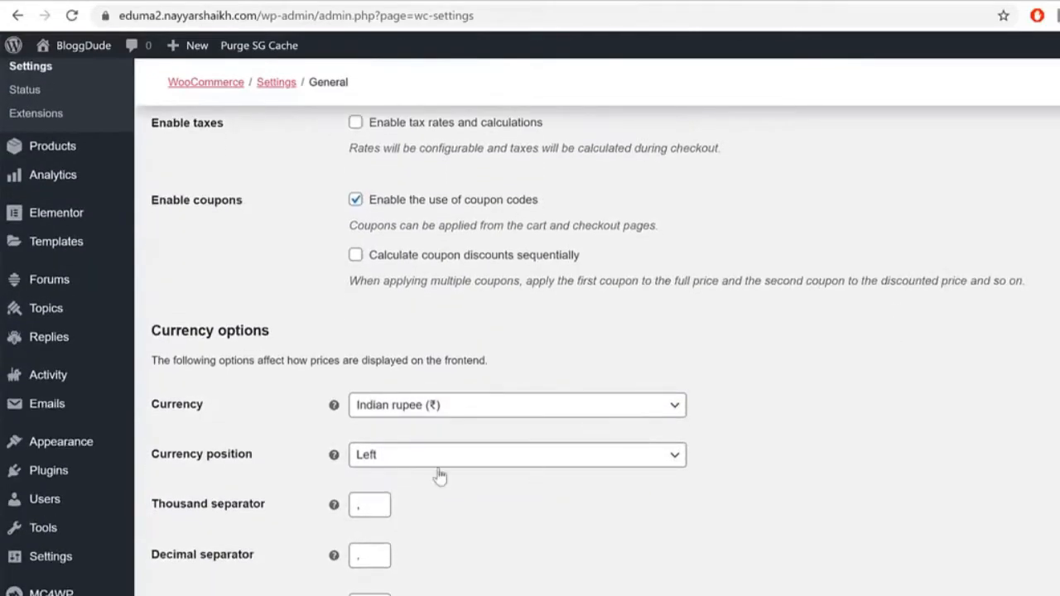
click(471, 406)
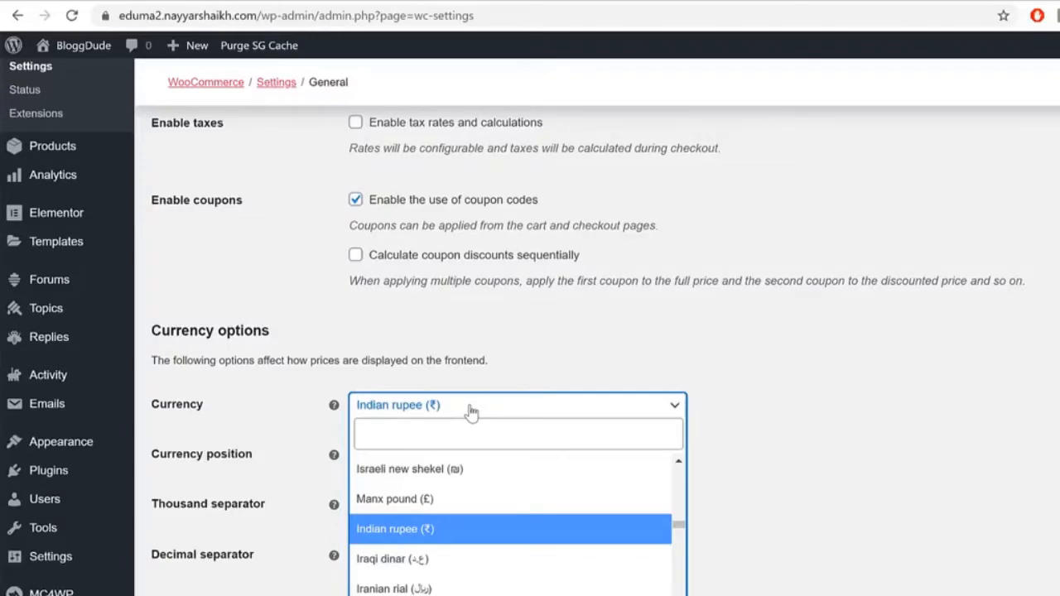
text(usd)
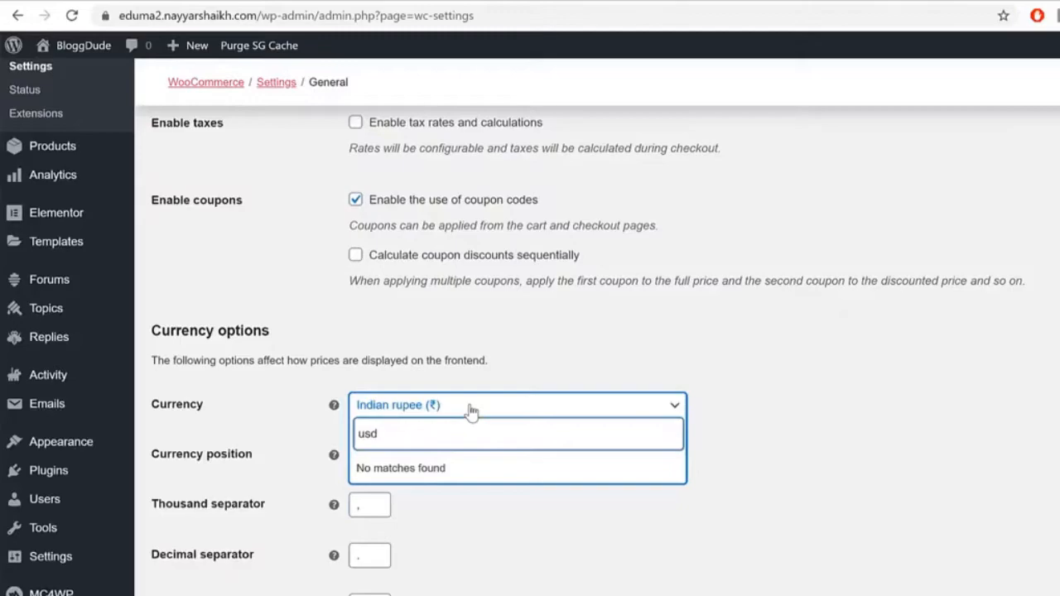
key(BackSpace)
key(Down)
key(Down)
key(Down)
key(Down)
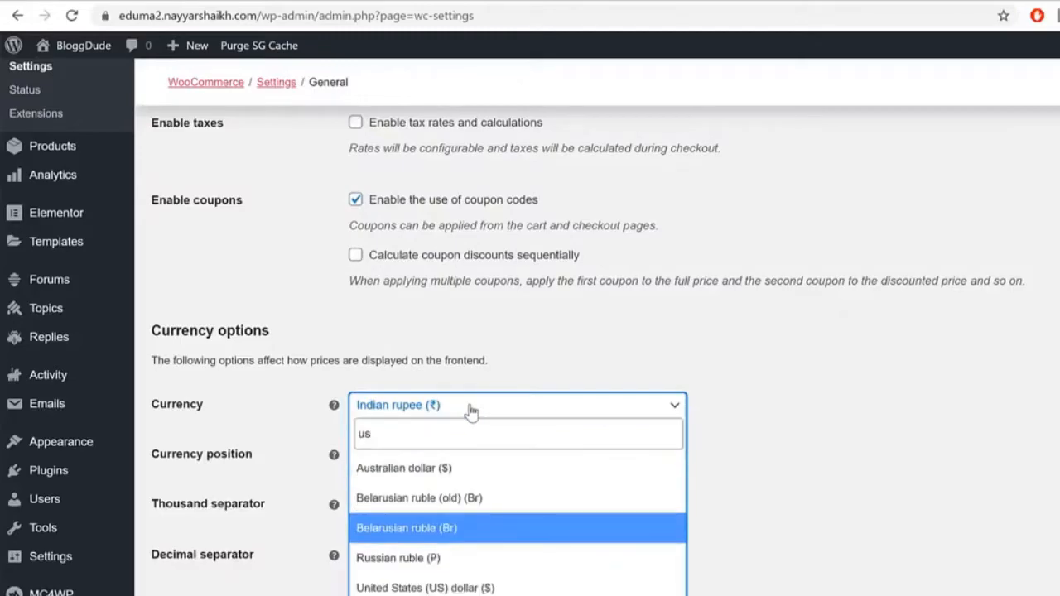
key(Return)
click(911, 455)
scroll(767, 477, up, 1)
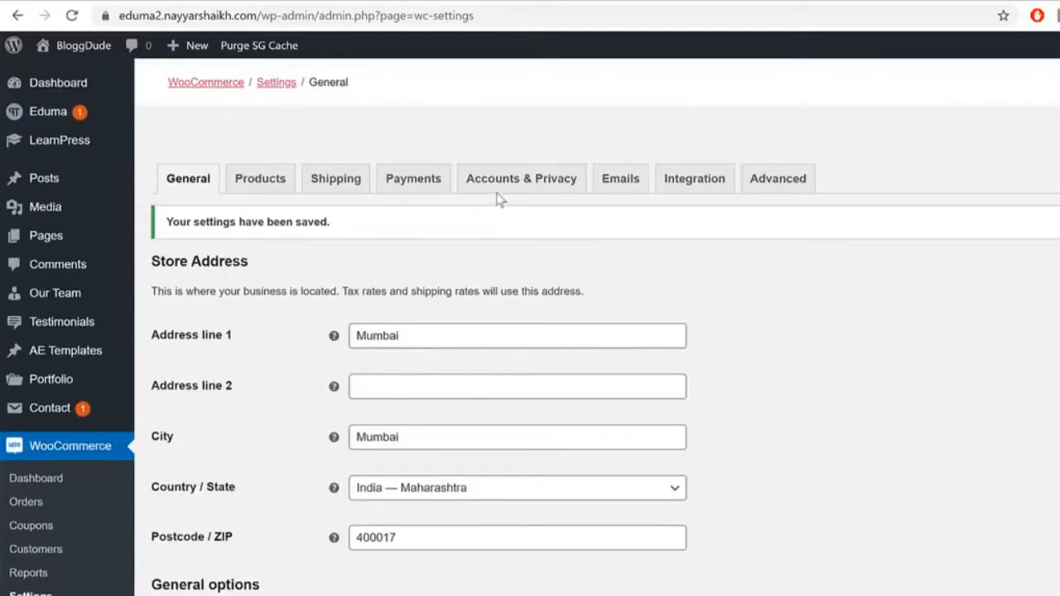
click(402, 191)
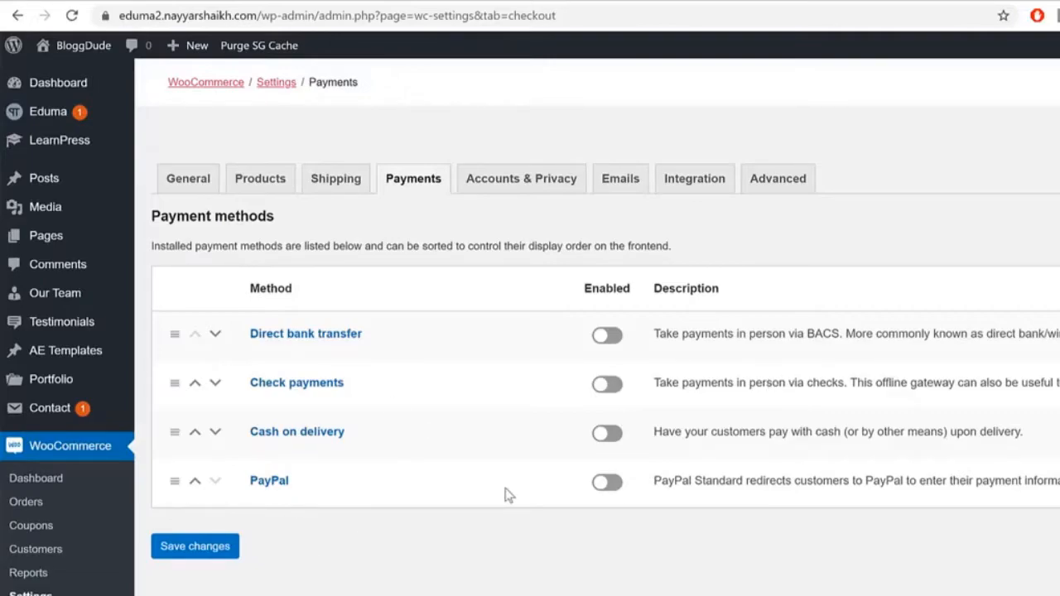
Step: Enable PayPal, save the payment methods, and scroll down to the PayPal API credentials section
click(606, 483)
click(222, 550)
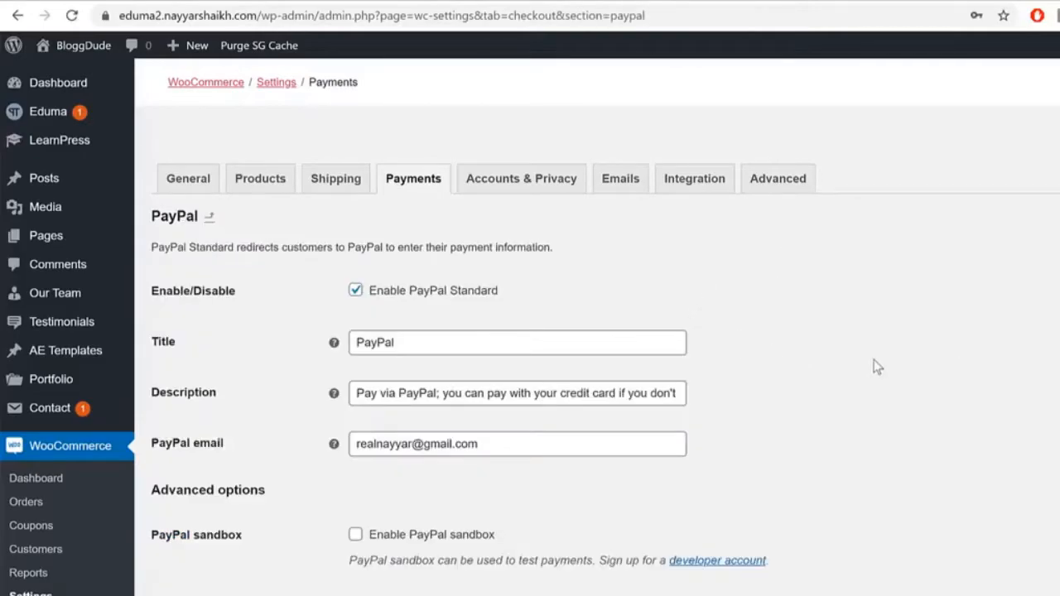
scroll(875, 365, down, 5)
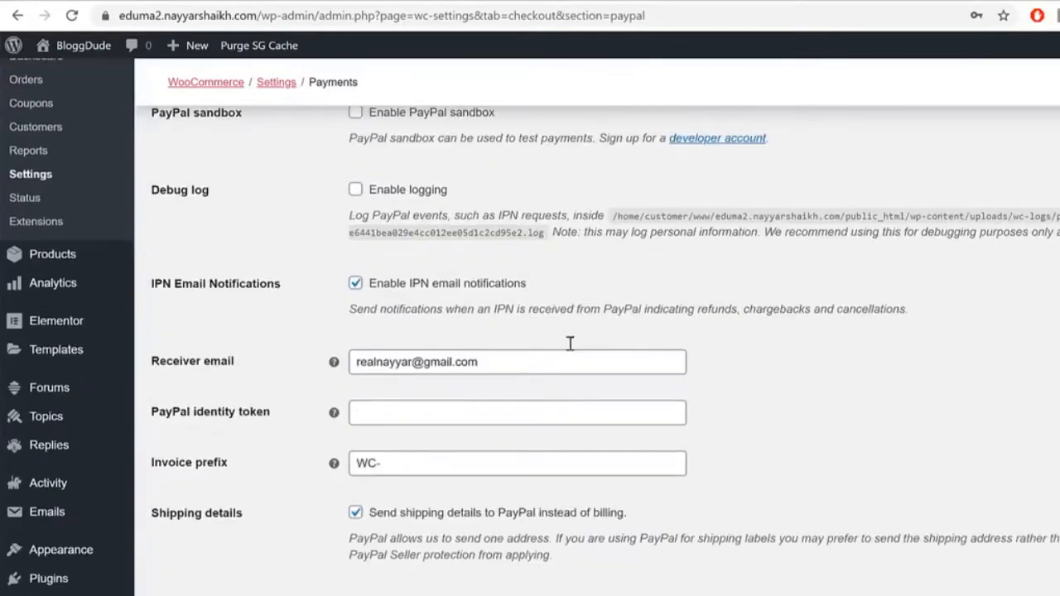
scroll(566, 311, up, 4)
scroll(734, 408, down, 1)
scroll(733, 407, down, 7)
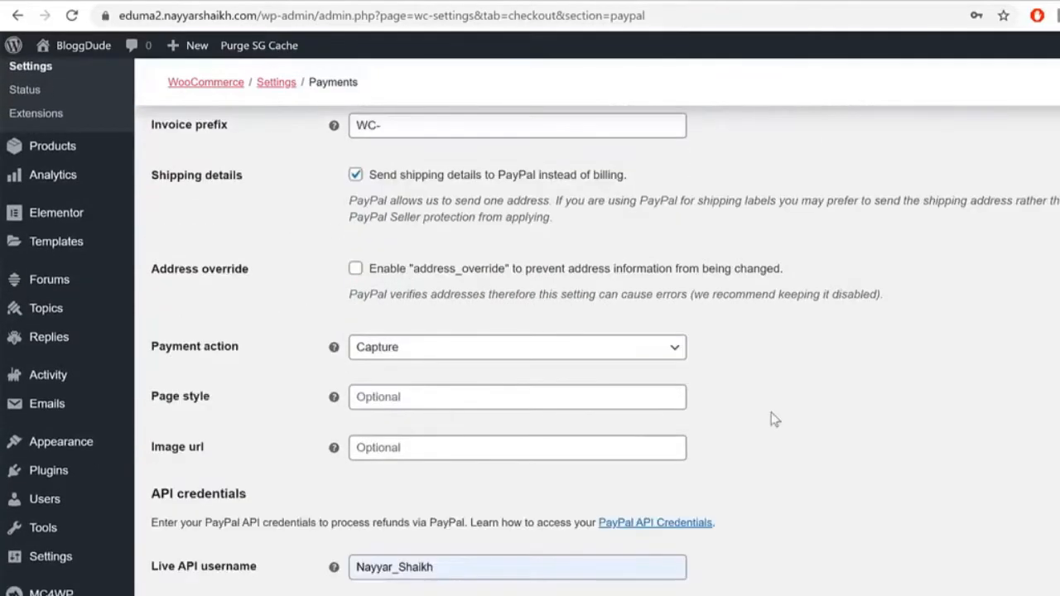
scroll(685, 407, down, 1)
drag(176, 503, 256, 504)
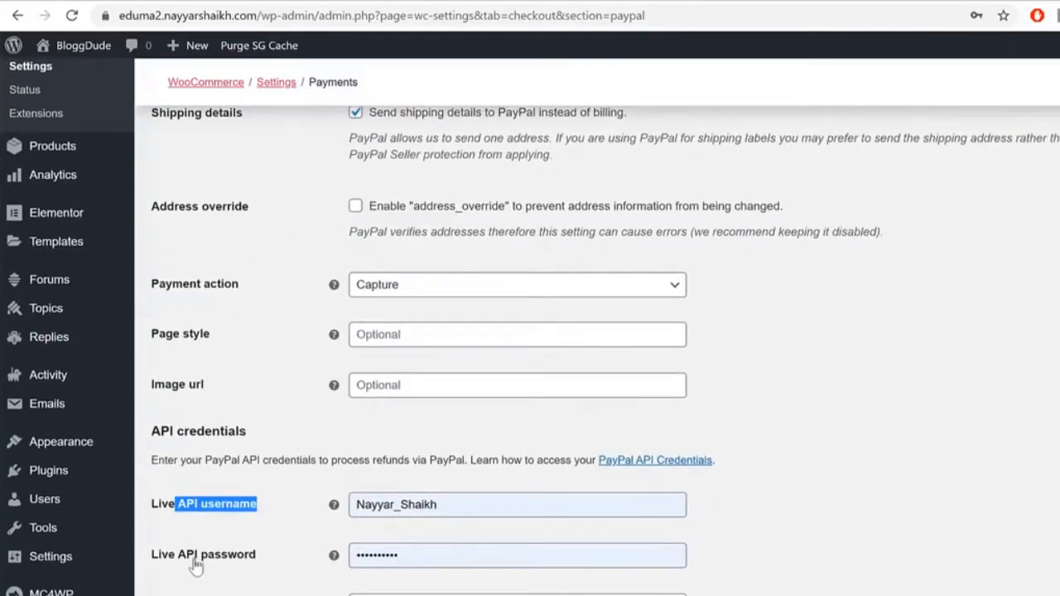
Step: Open paypal.com in a new tab and go to the Seller Tools page
key(ctrl+t)
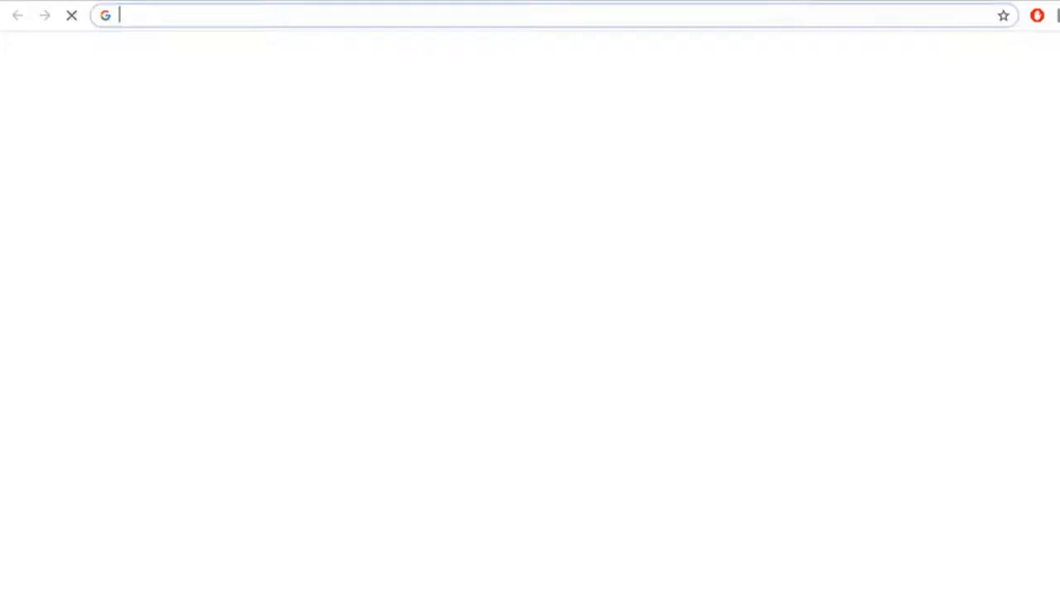
text(pay)
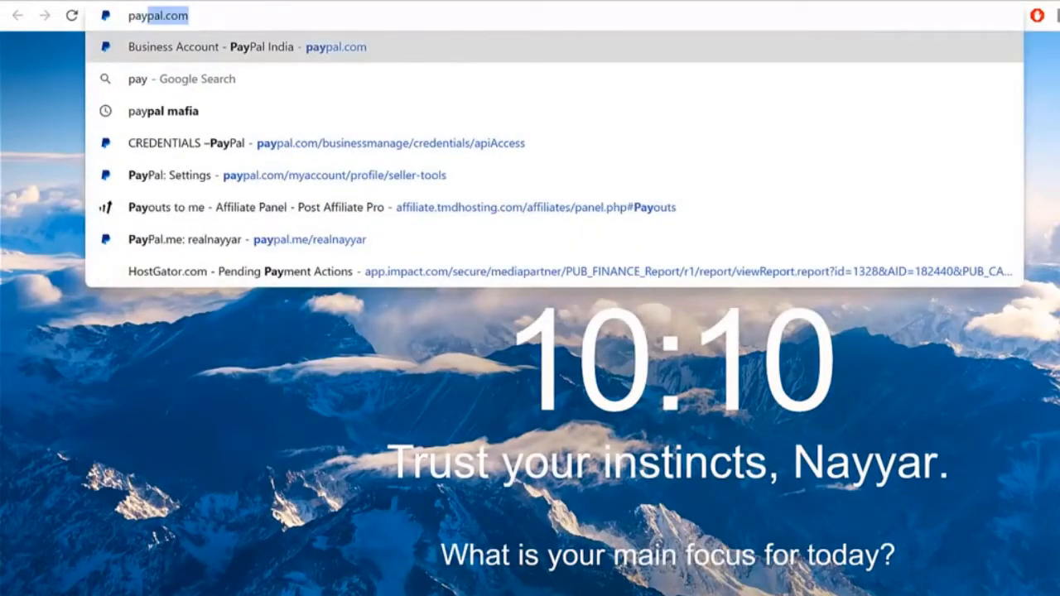
key(Return)
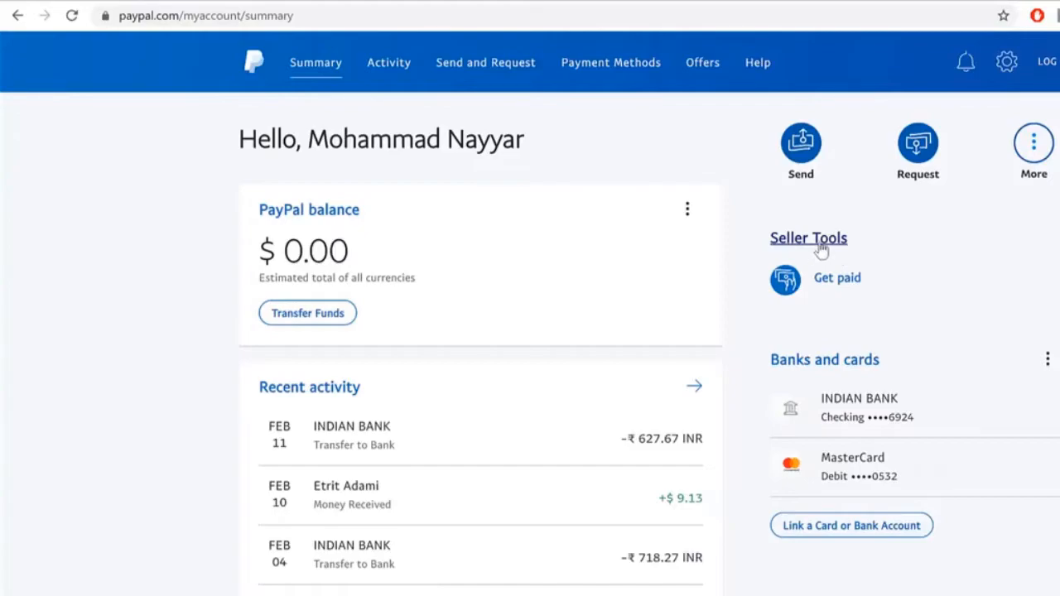
click(825, 245)
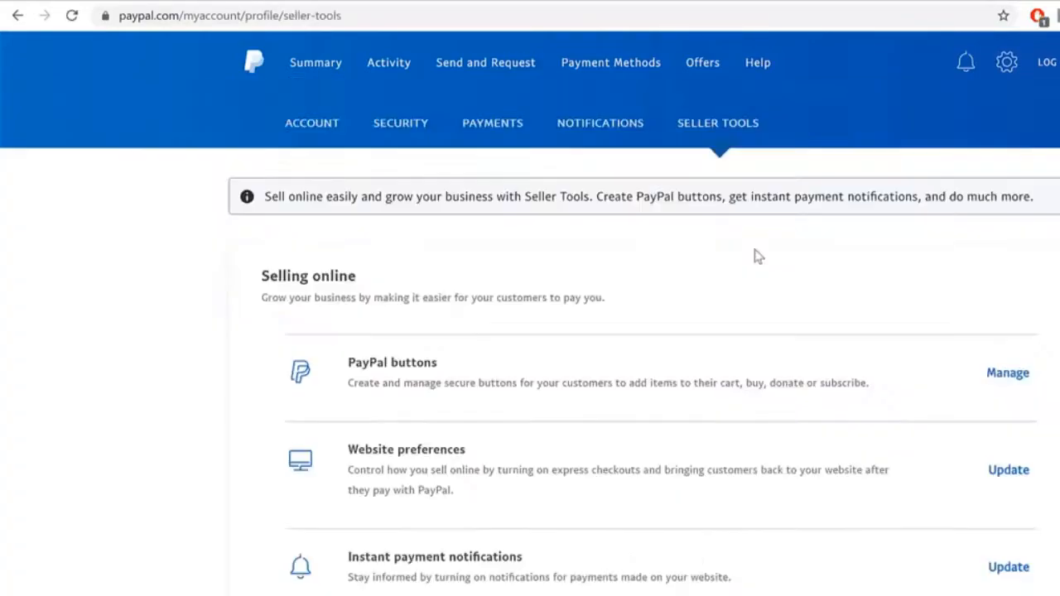
scroll(778, 398, down, 5)
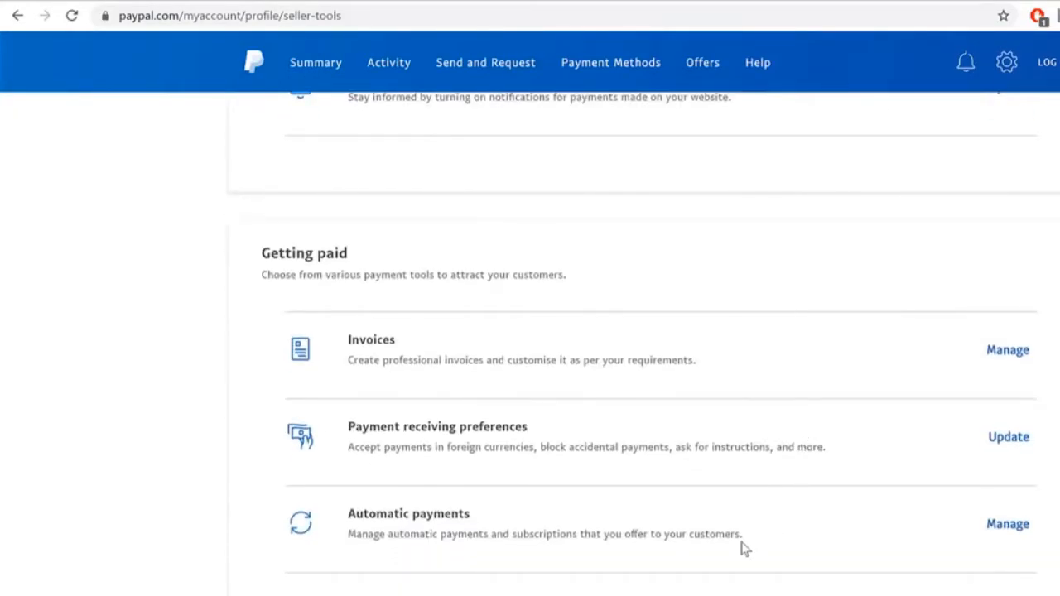
scroll(744, 549, up, 5)
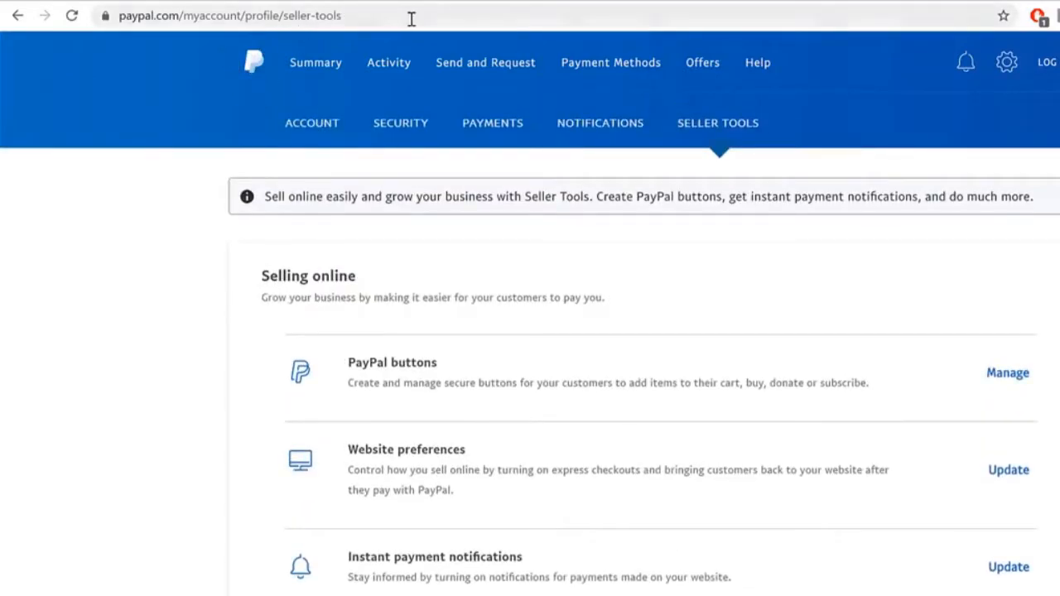
Step: Load the pasted businessmanage/credentials/apiAccess URL and locate the NVP/SOAP API integration (Classic) section
click(410, 18)
key(BackSpace)
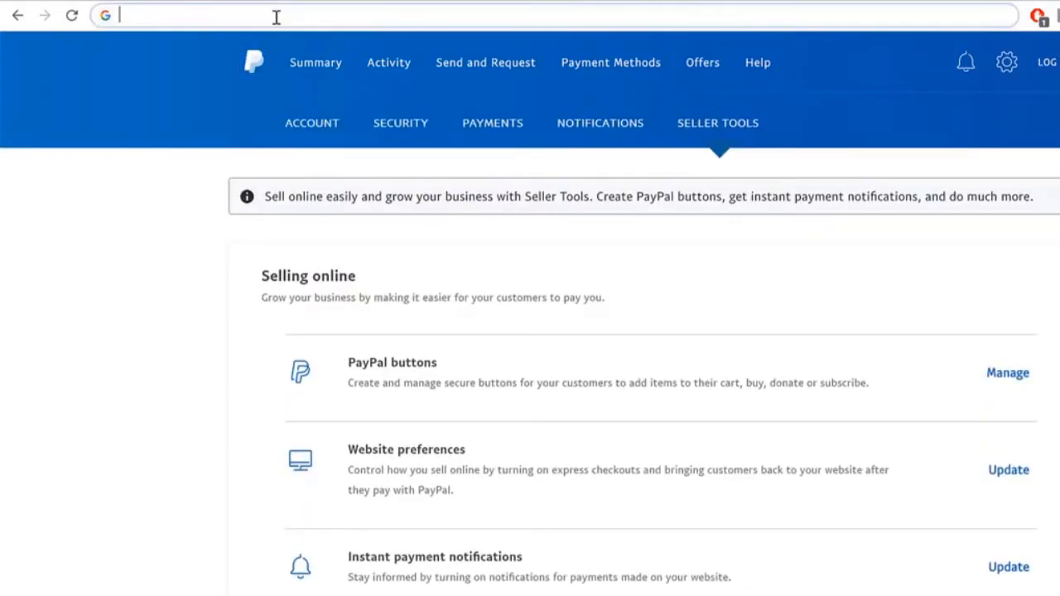
key(ctrl+v)
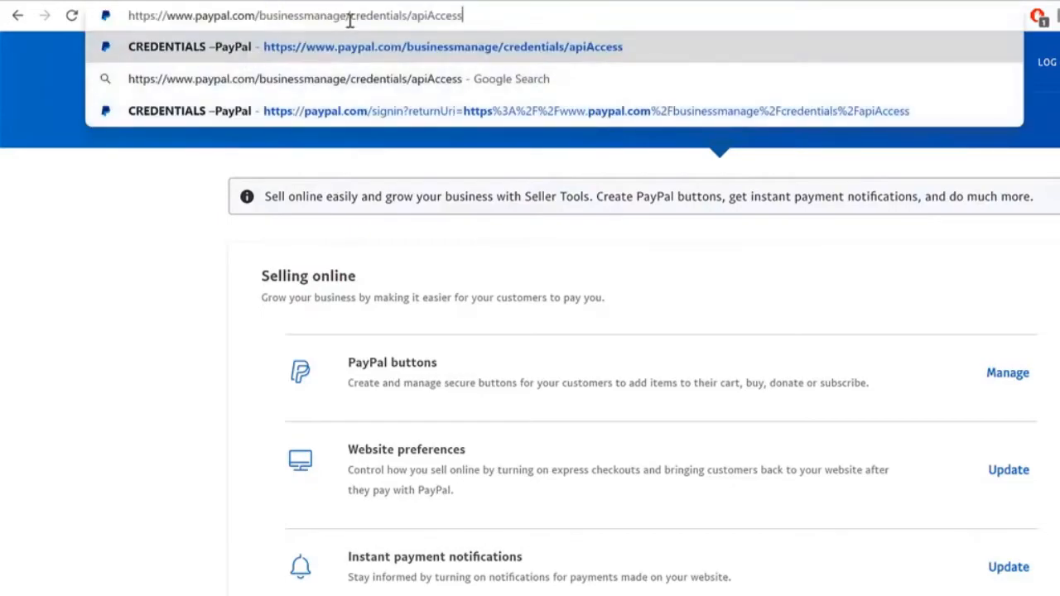
key(ctrl+a)
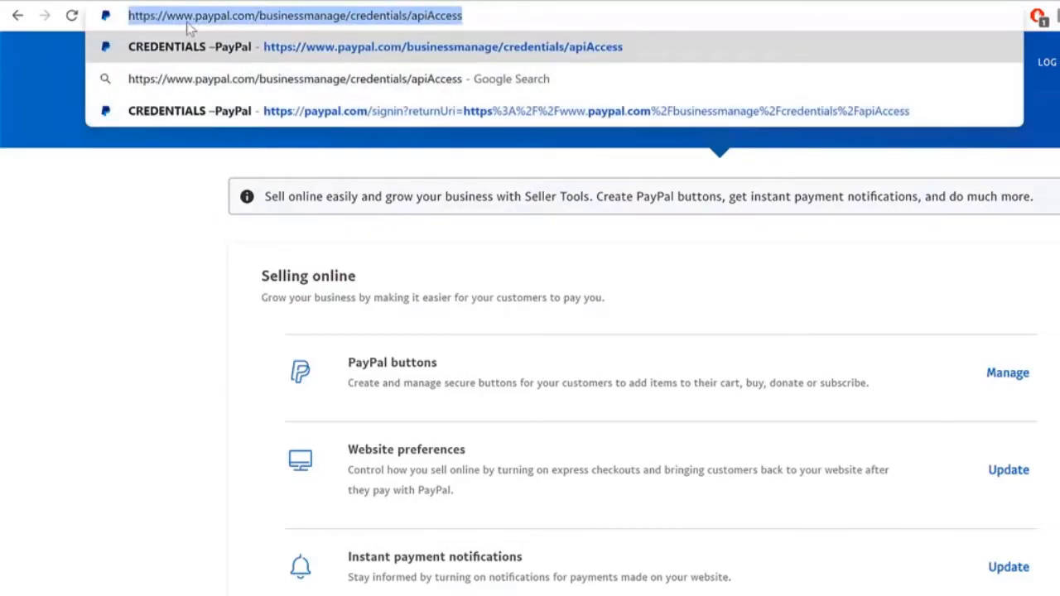
click(233, 16)
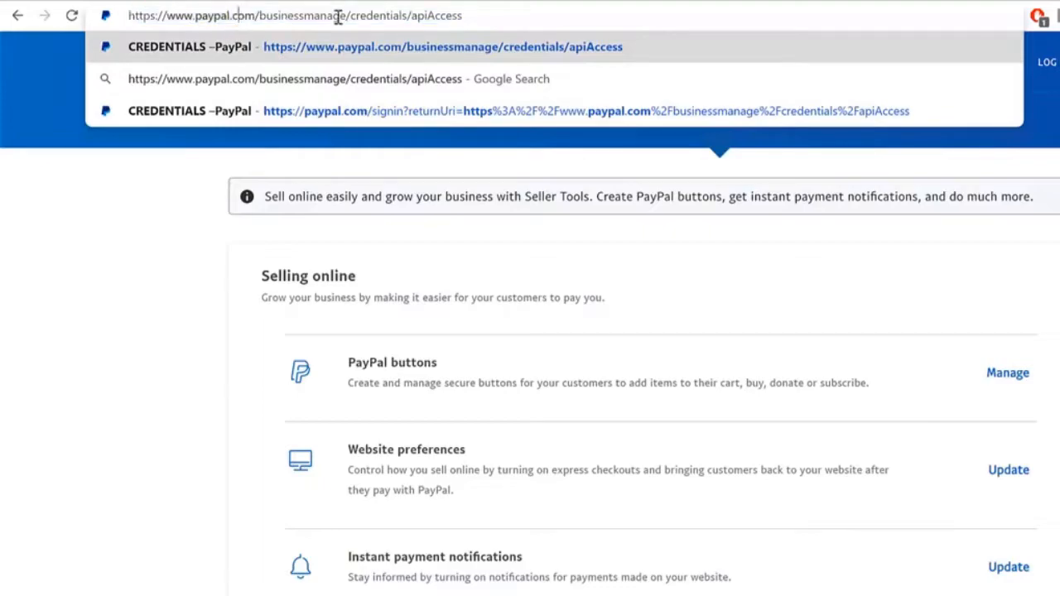
key(Return)
drag(174, 16, 477, 16)
click(487, 16)
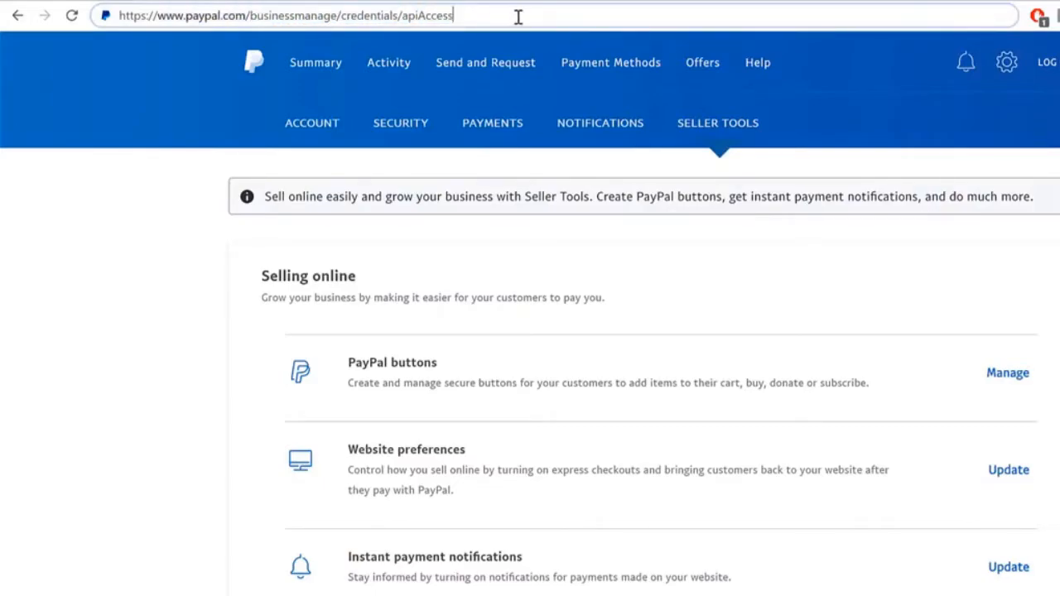
double_click(424, 15)
click(422, 15)
key(Return)
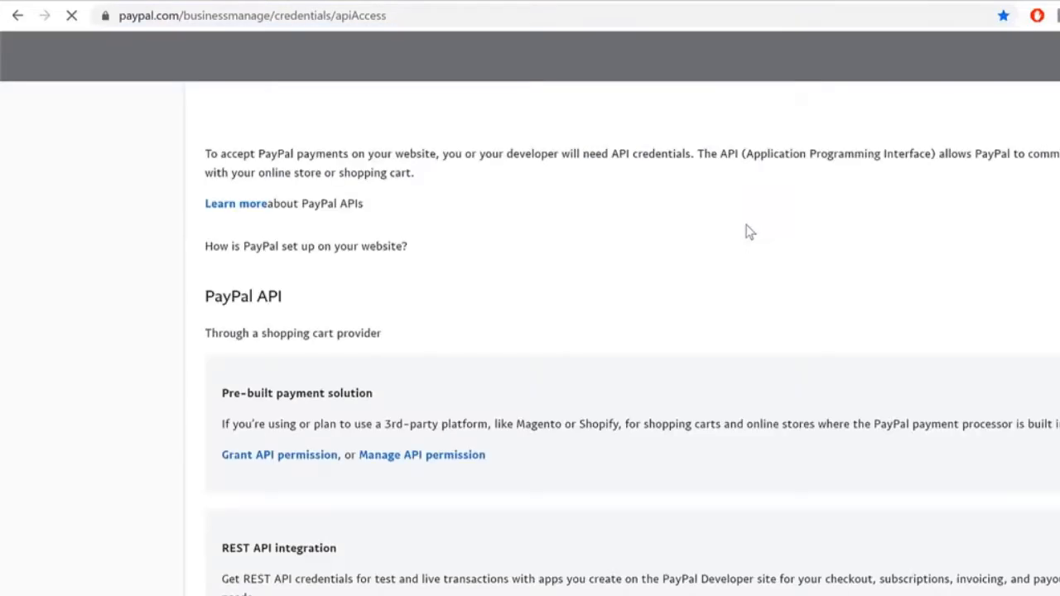
scroll(887, 298, down, 7)
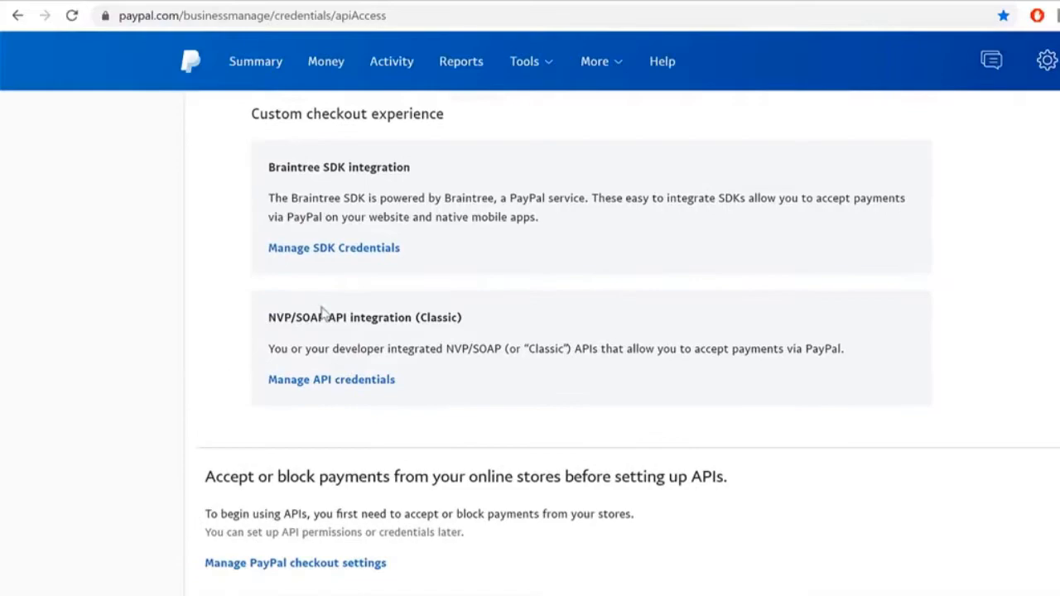
drag(262, 322, 557, 327)
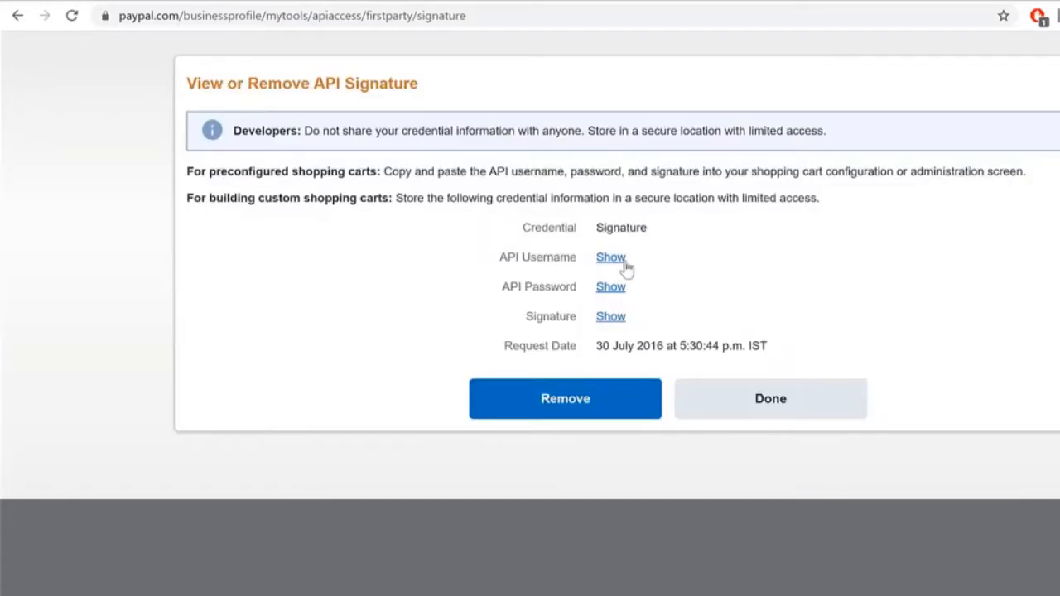
Step: Reveal the API username on PayPal's API signature page and select it for copying
click(625, 261)
double_click(625, 261)
triple_click(625, 263)
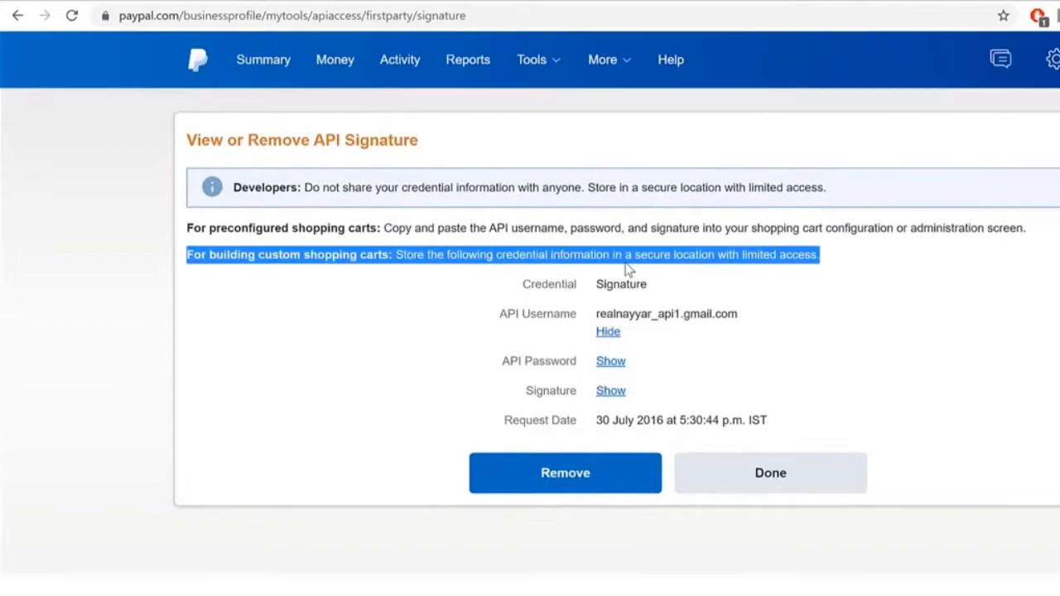
click(647, 315)
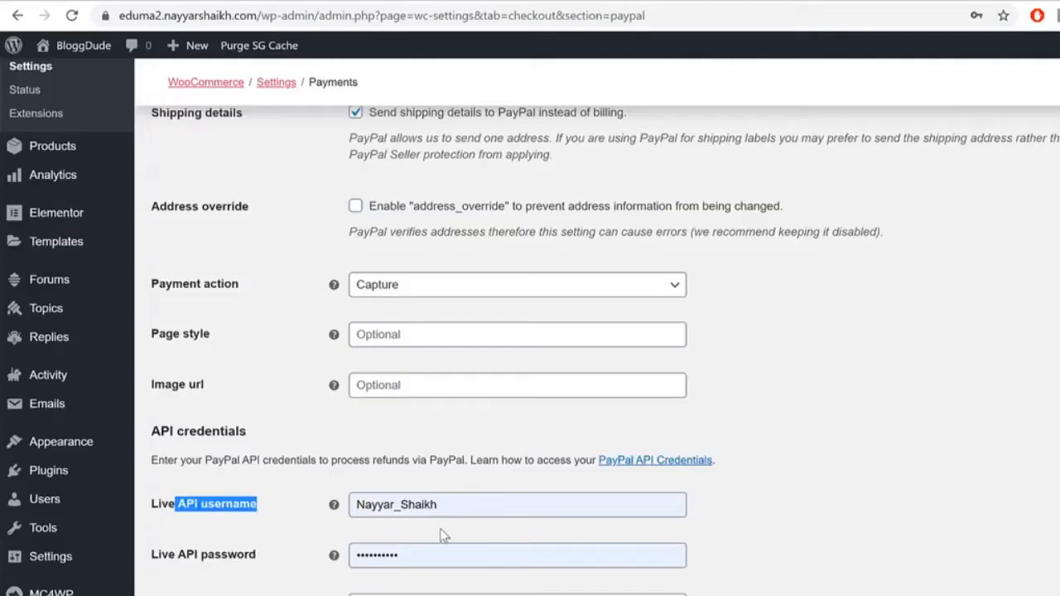
Step: Paste the API username into WooCommerce's Live API username field, then hide it on PayPal
click(455, 506)
key(ctrl+a)
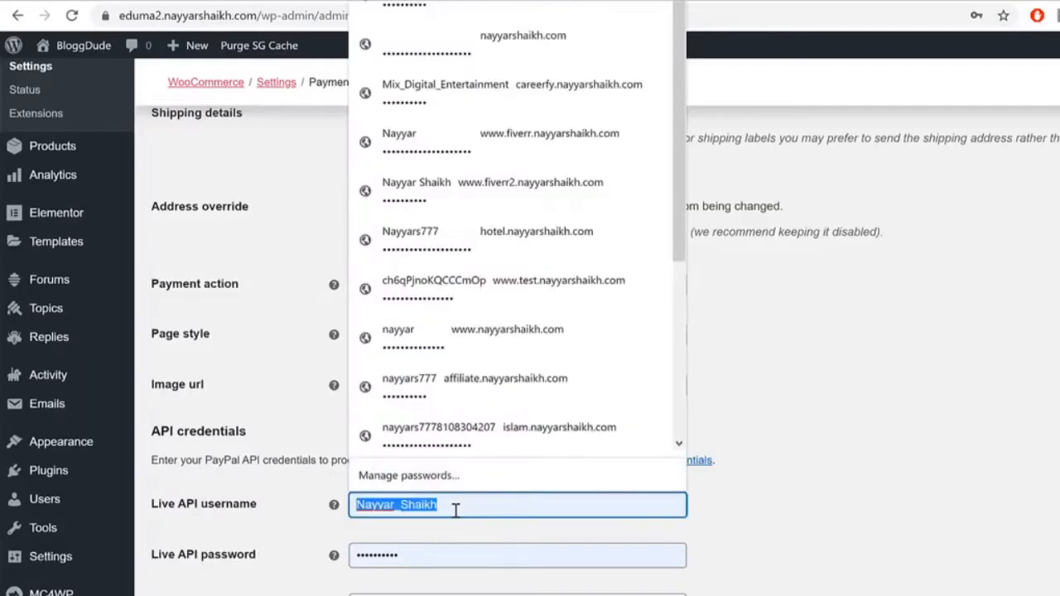
key(ctrl+v)
key(Tab)
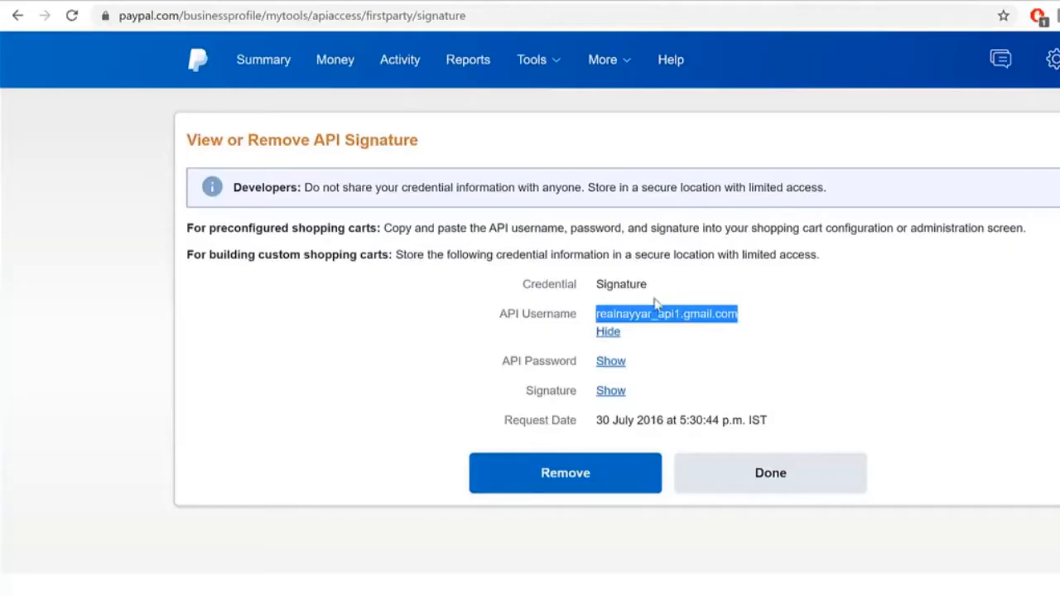
click(617, 335)
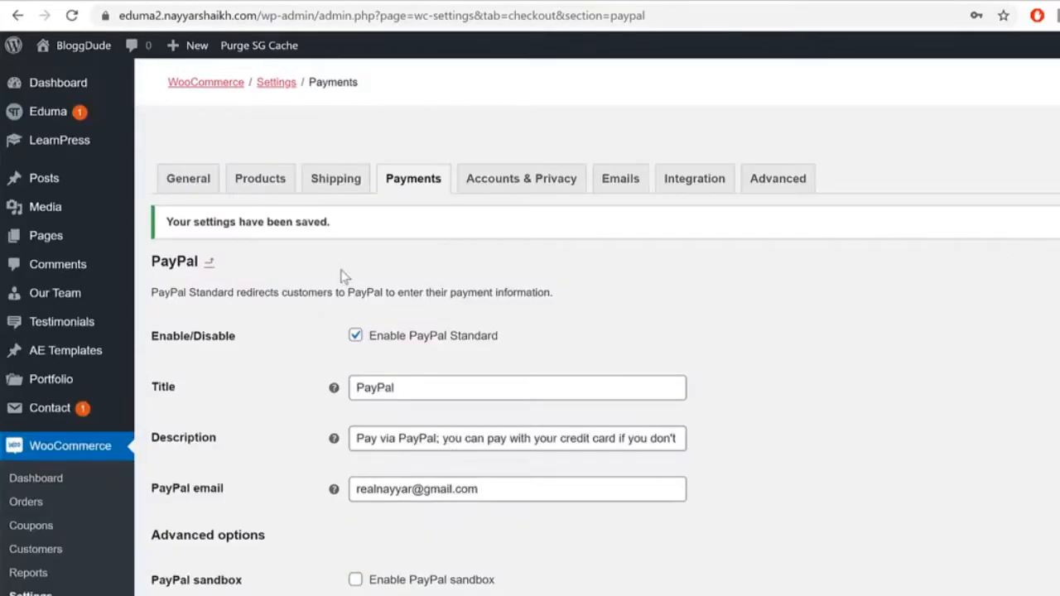
scroll(50, 423, down, 4)
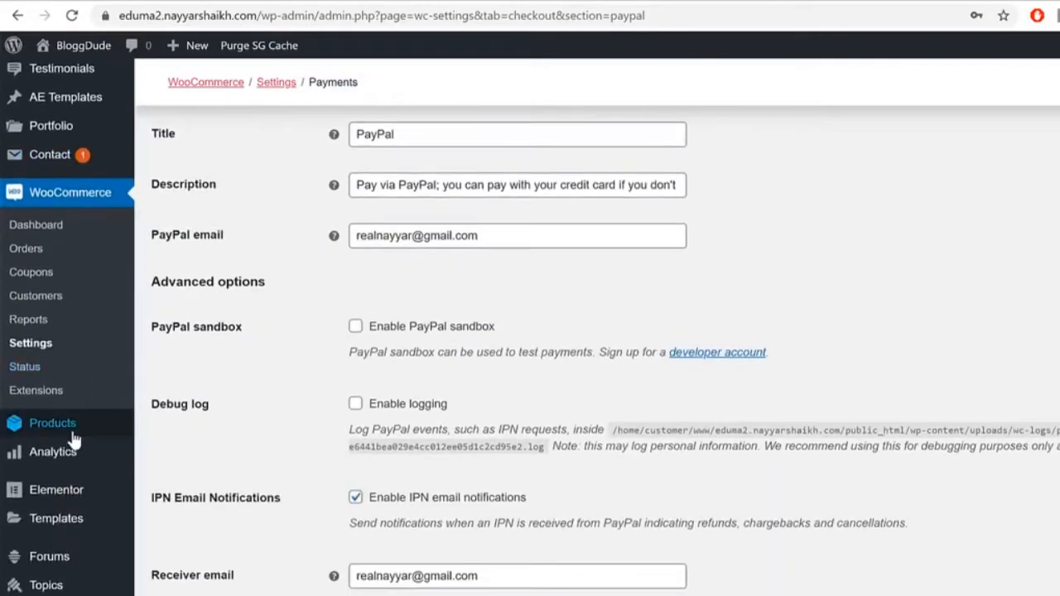
scroll(33, 513, down, 1)
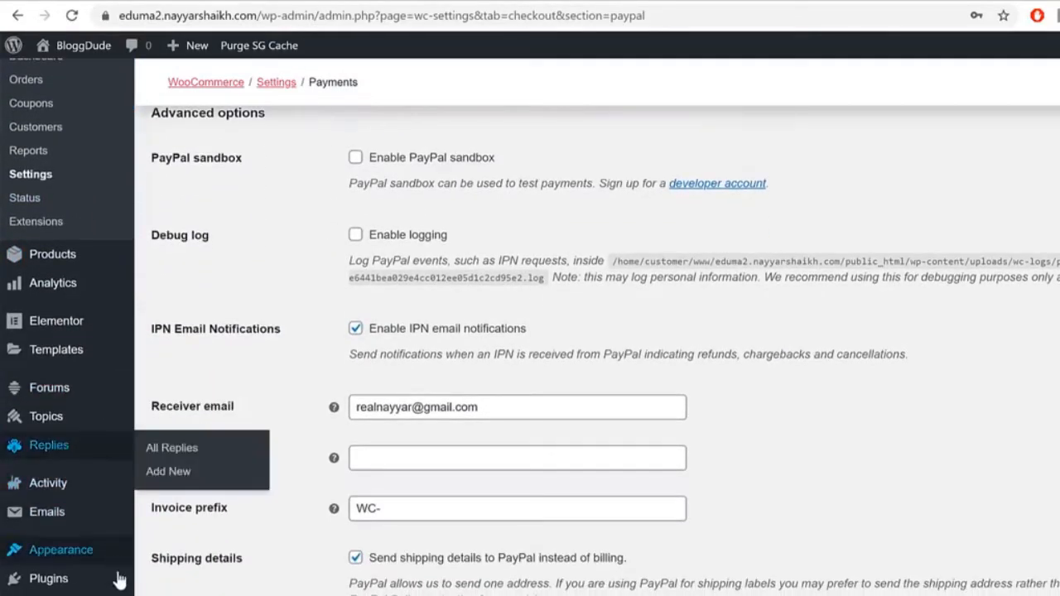
scroll(66, 489, down, 1)
Step: Open the Plugins > Add New page and scroll through the plugin listings
click(251, 524)
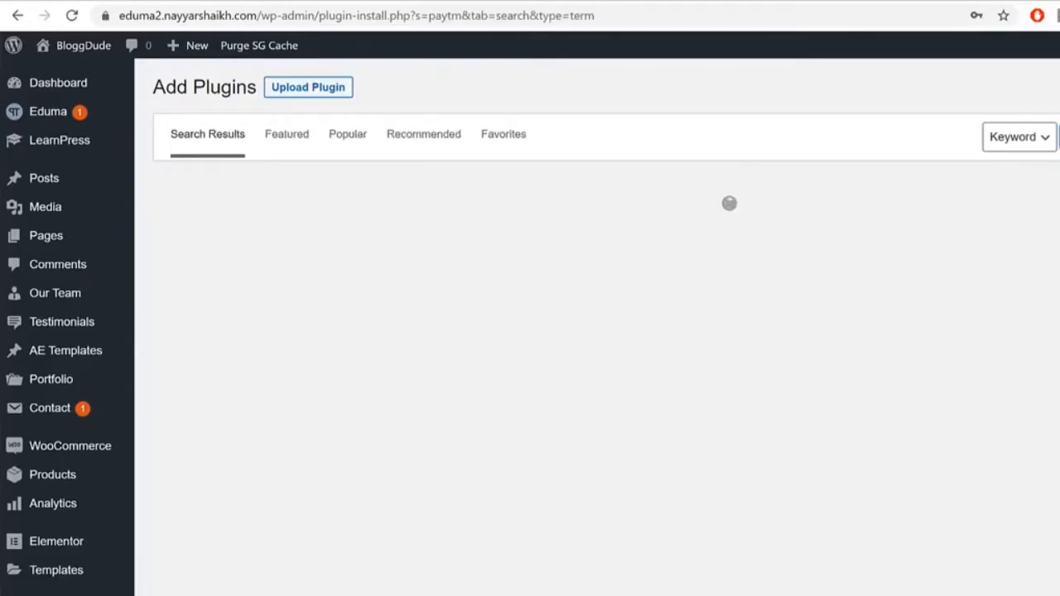
scroll(716, 437, down, 5)
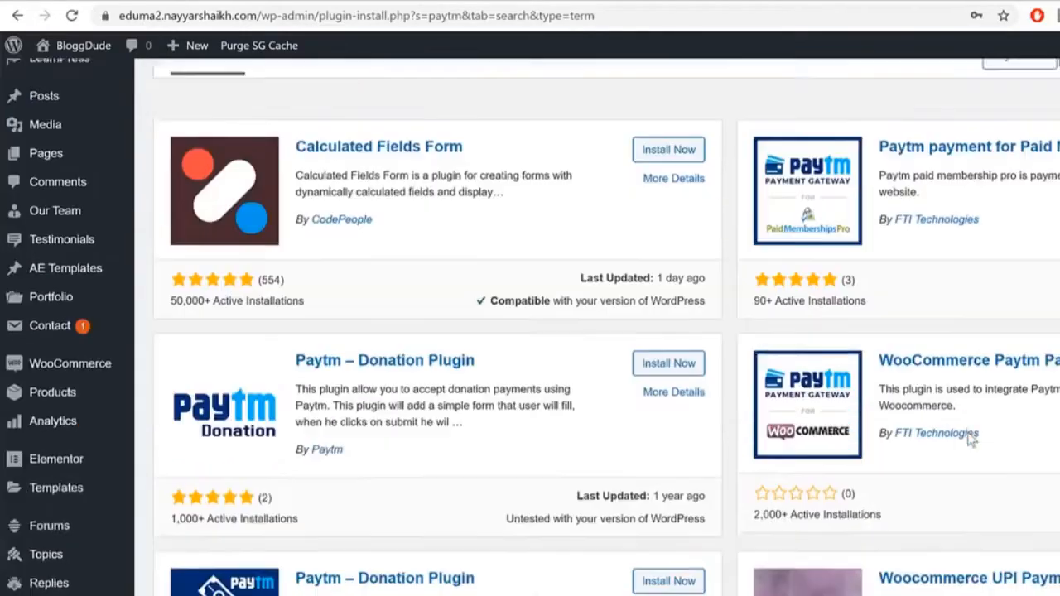
scroll(717, 437, down, 4)
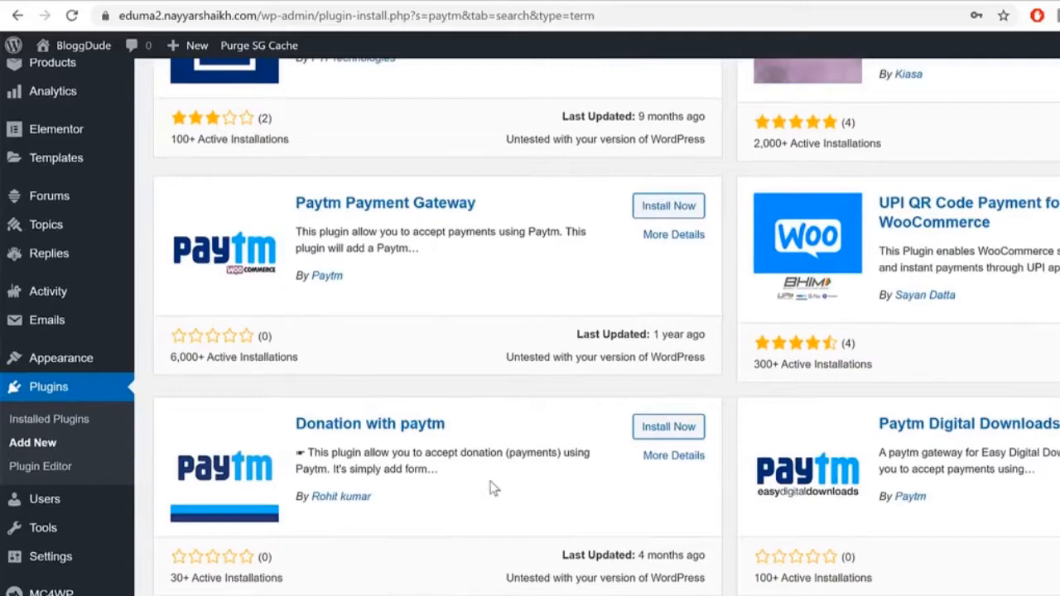
scroll(594, 497, up, 8)
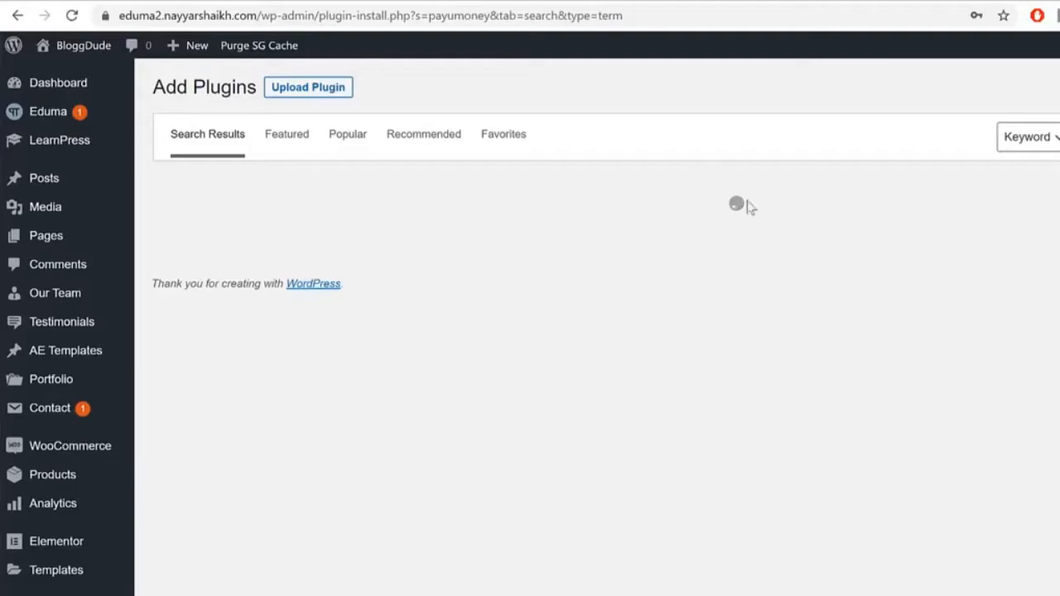
scroll(485, 463, down, 4)
scroll(480, 492, up, 4)
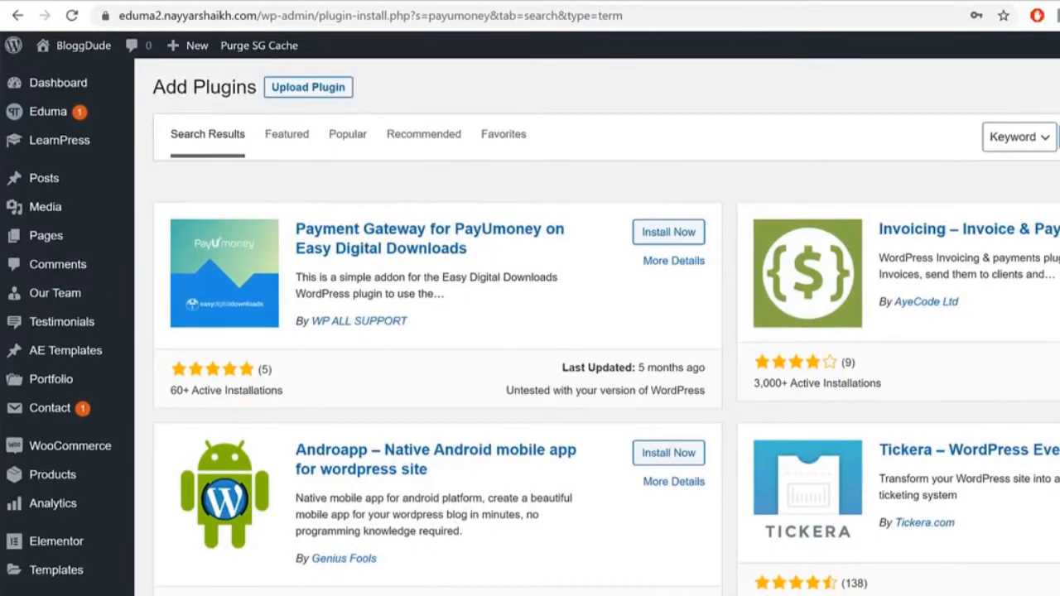
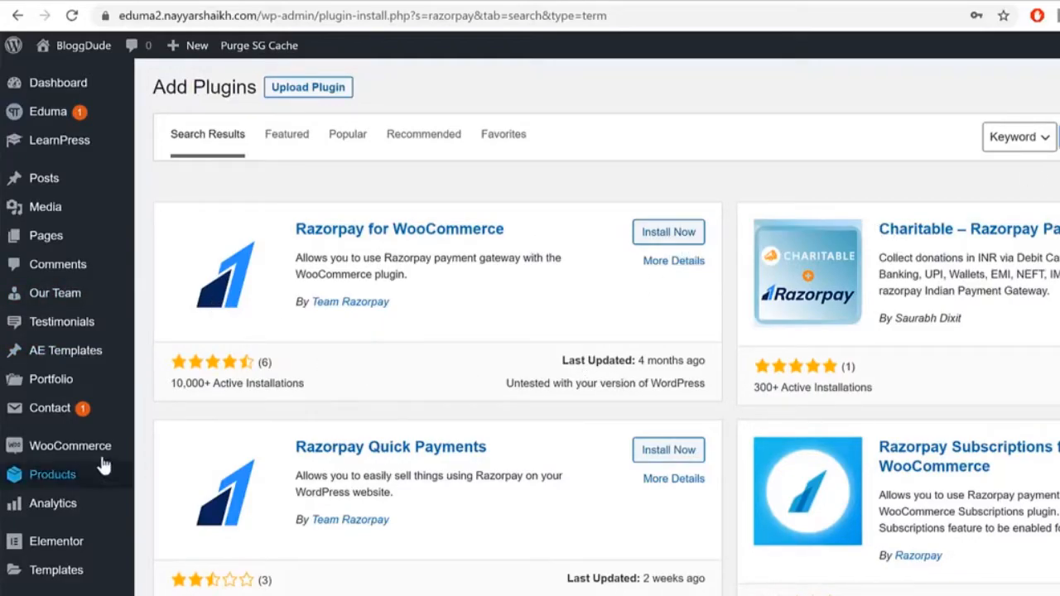
Step: Leave the Razorpay plugin search results for the admin Dashboard home page
mouse_move(99, 454)
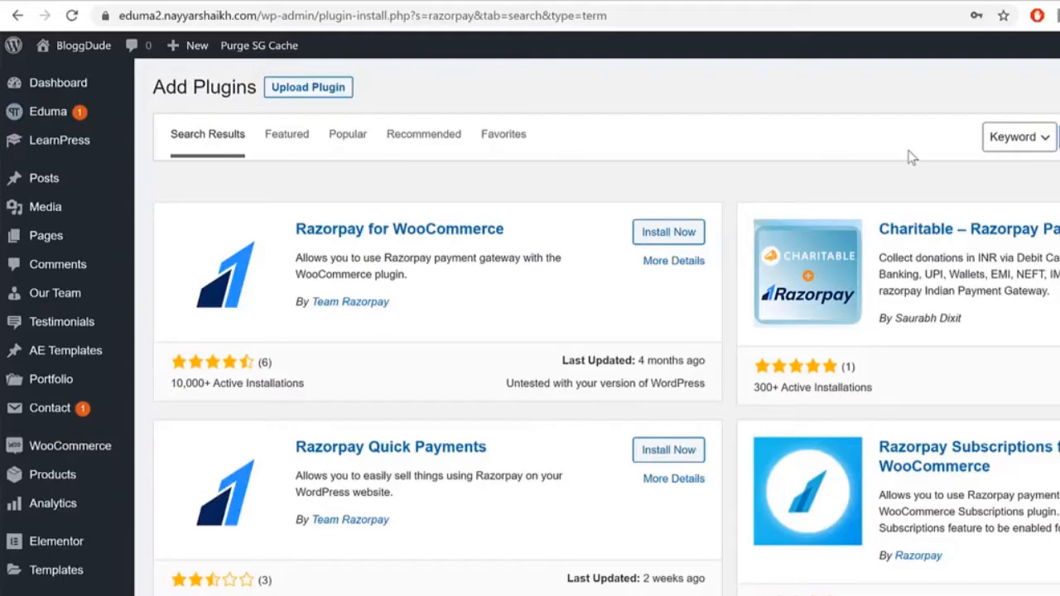
click(52, 86)
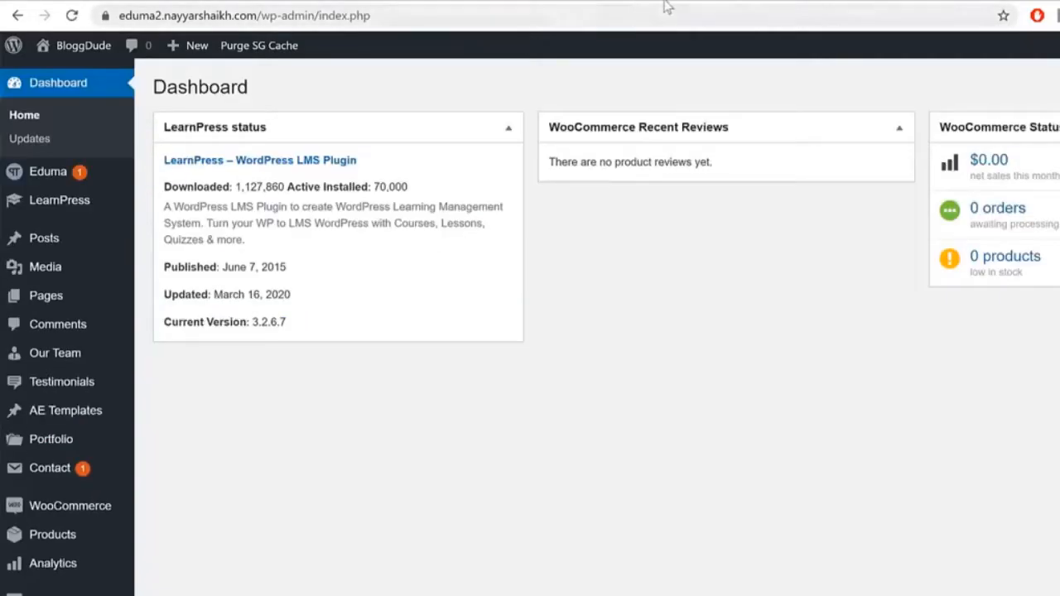
Step: Reload the course page and buy the From Zero to Hero with Nodejs course
click(799, 0)
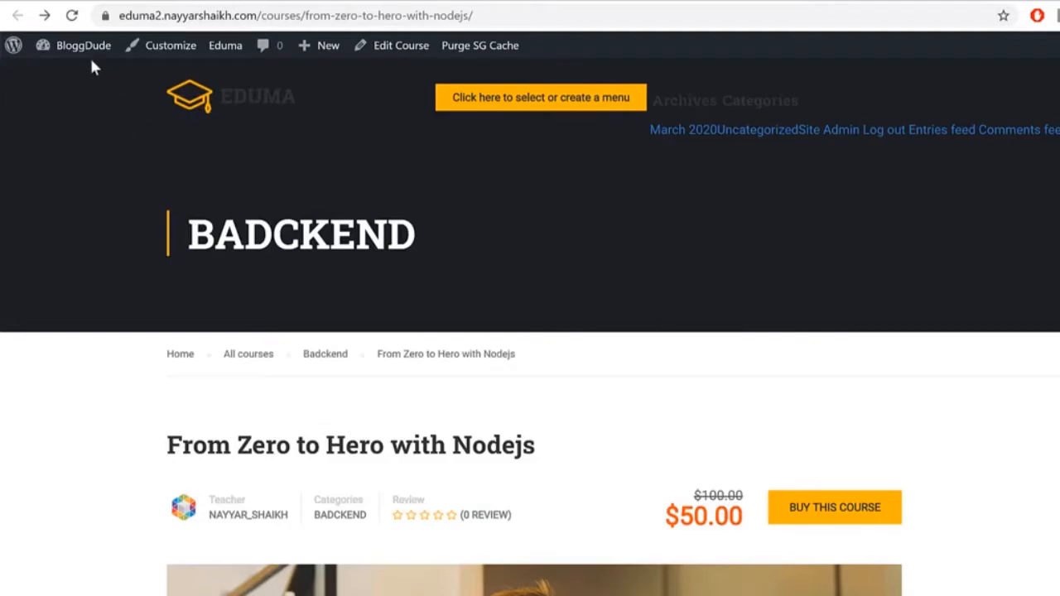
click(71, 15)
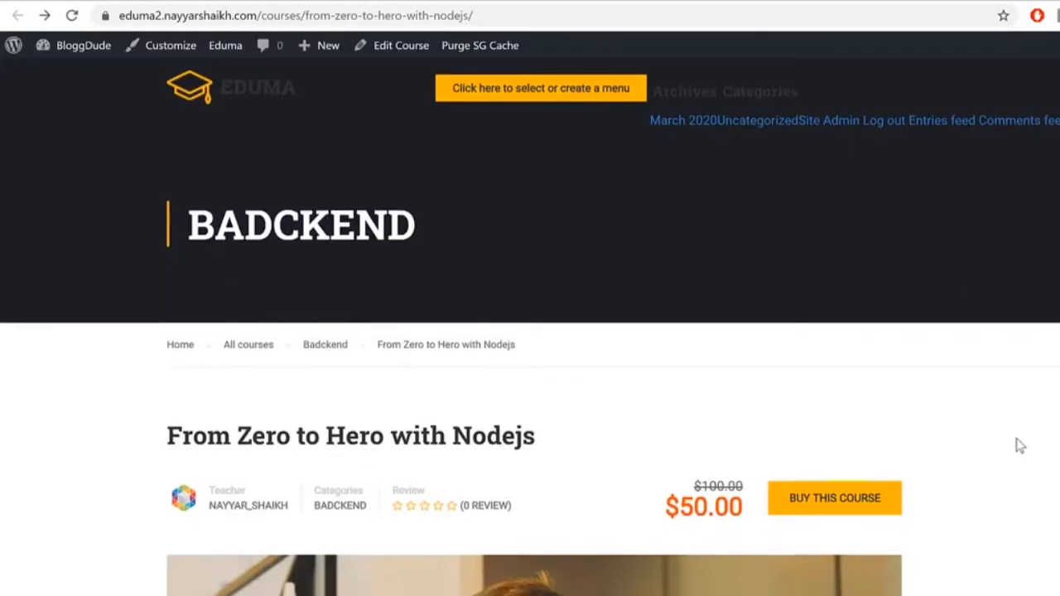
scroll(943, 373, down, 5)
click(844, 137)
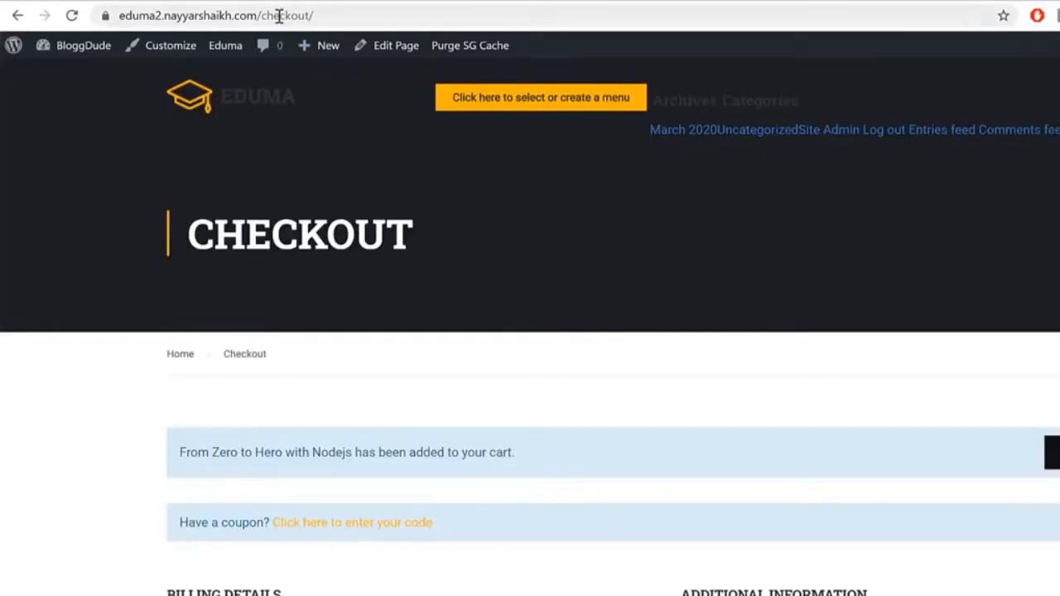
Step: Review the checkout order page, then return to the admin Dashboard
drag(279, 15, 326, 15)
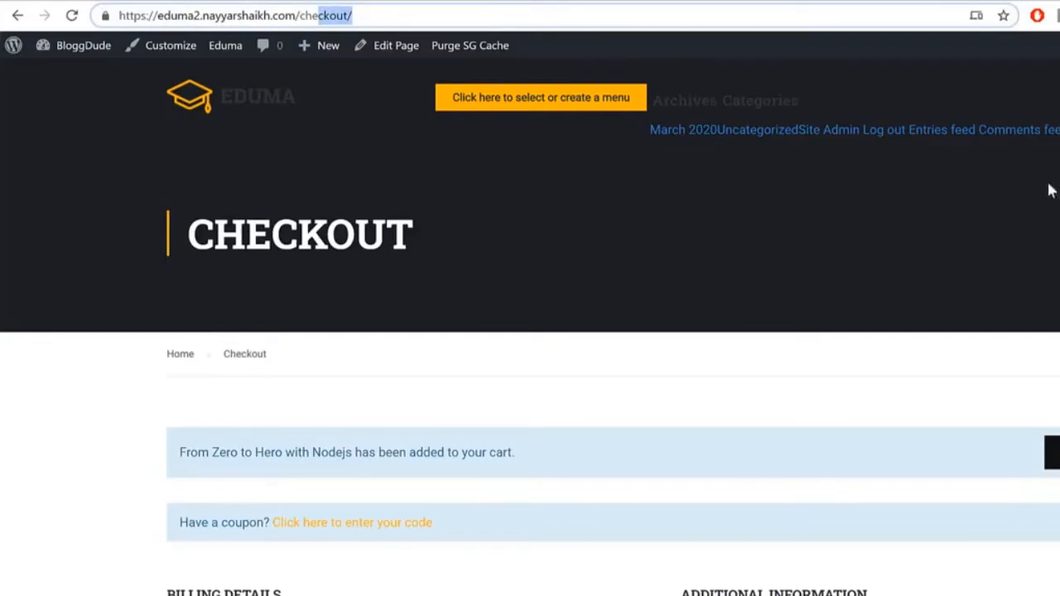
scroll(333, 199, down, 5)
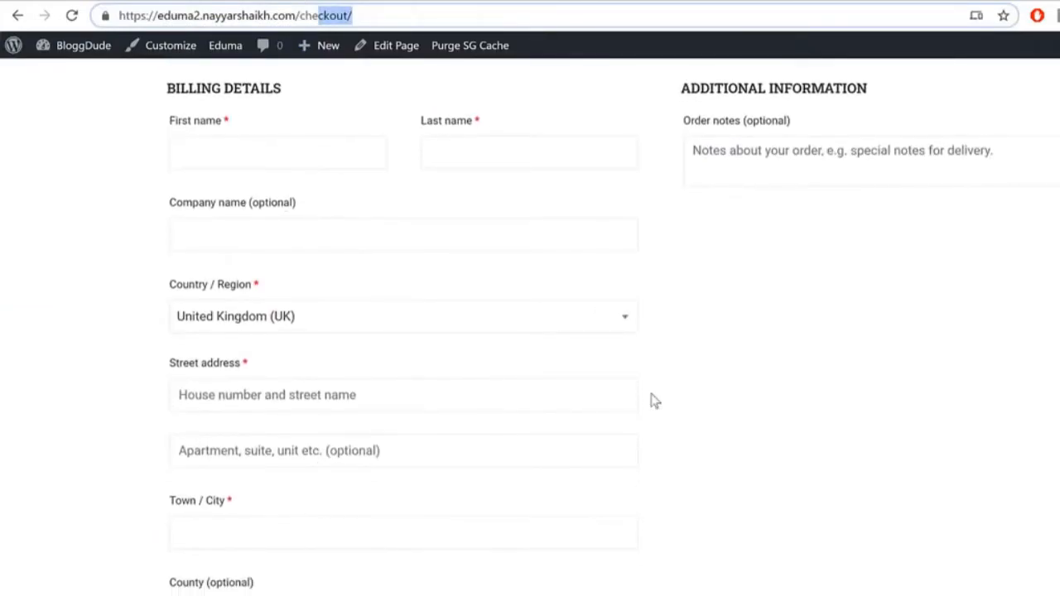
scroll(654, 401, down, 9)
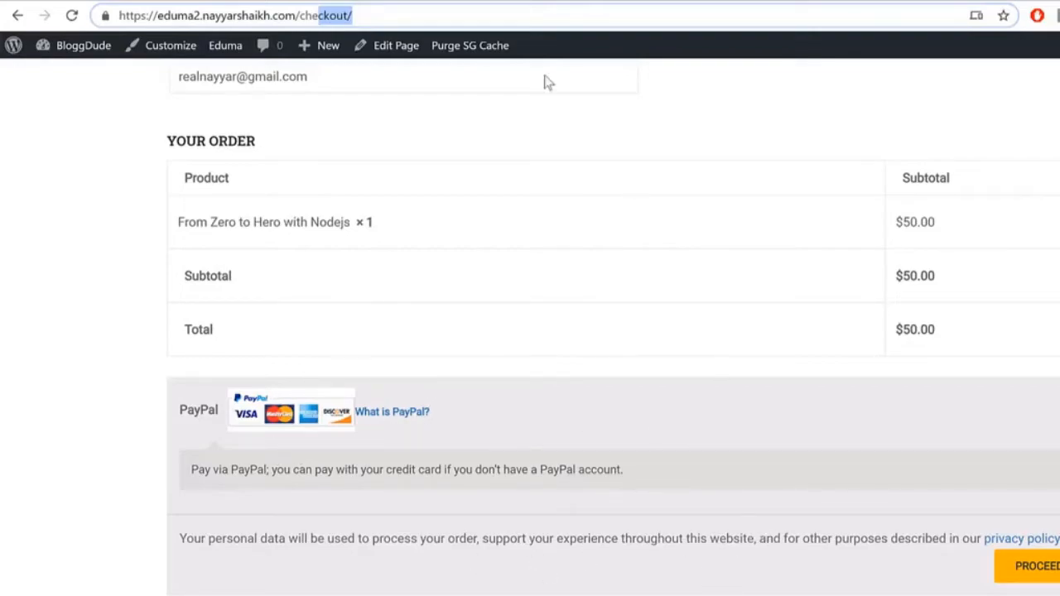
click(372, 0)
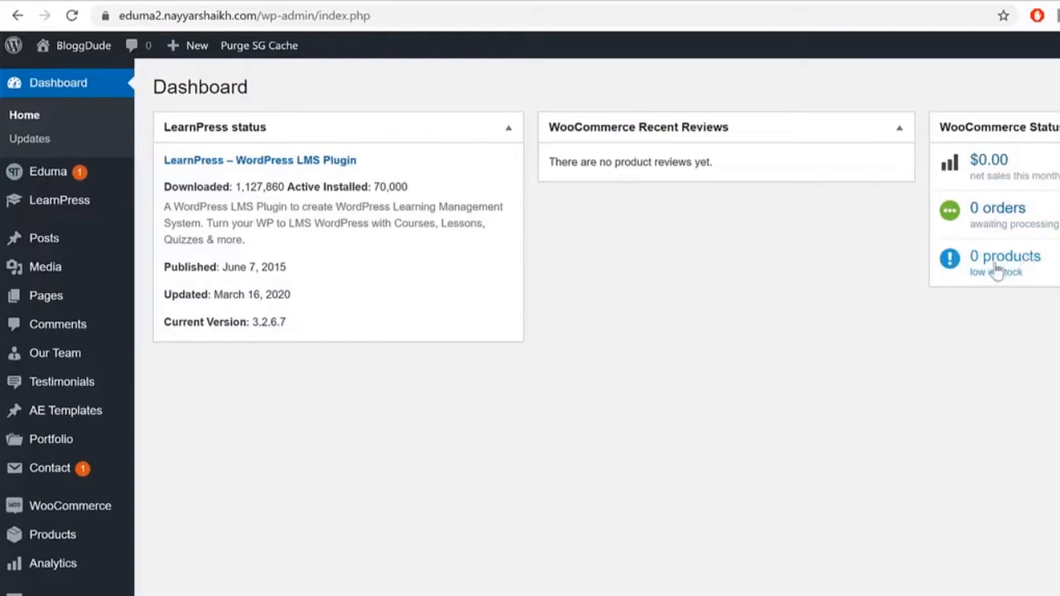
Step: Create a new page titled Home
mouse_move(68, 304)
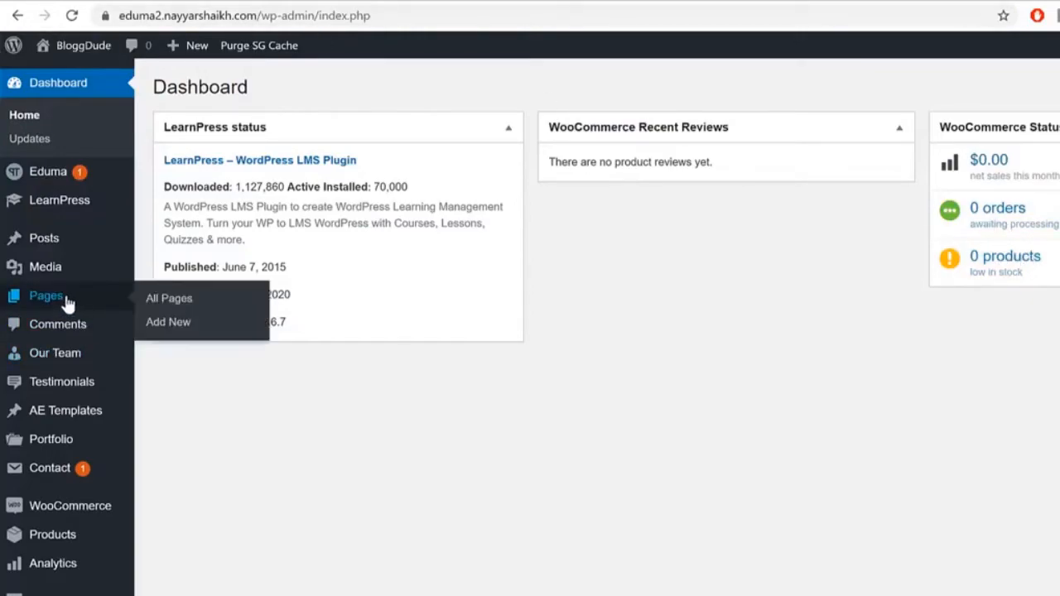
click(192, 329)
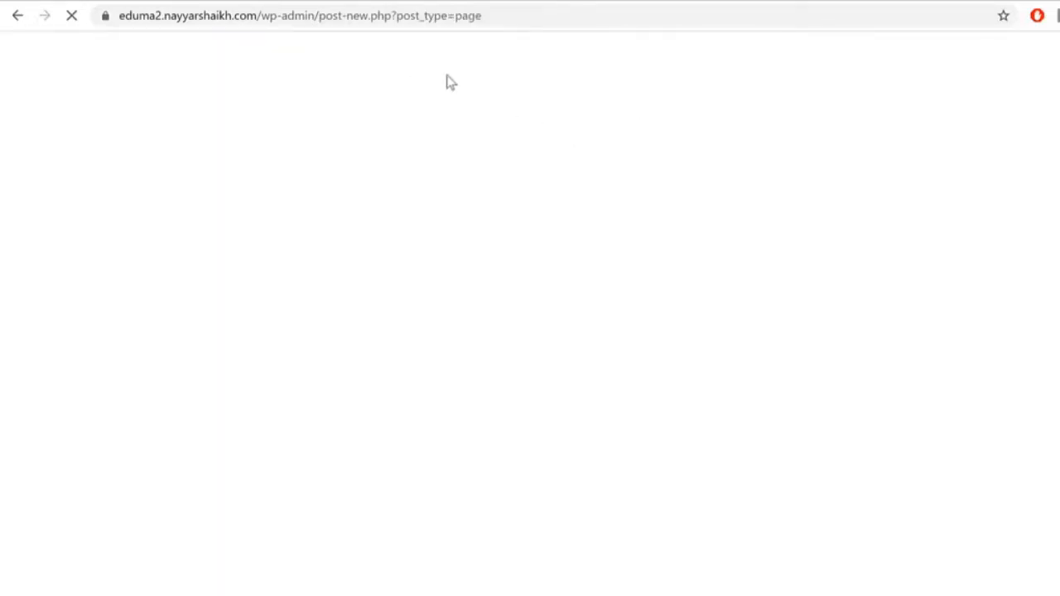
text(Home)
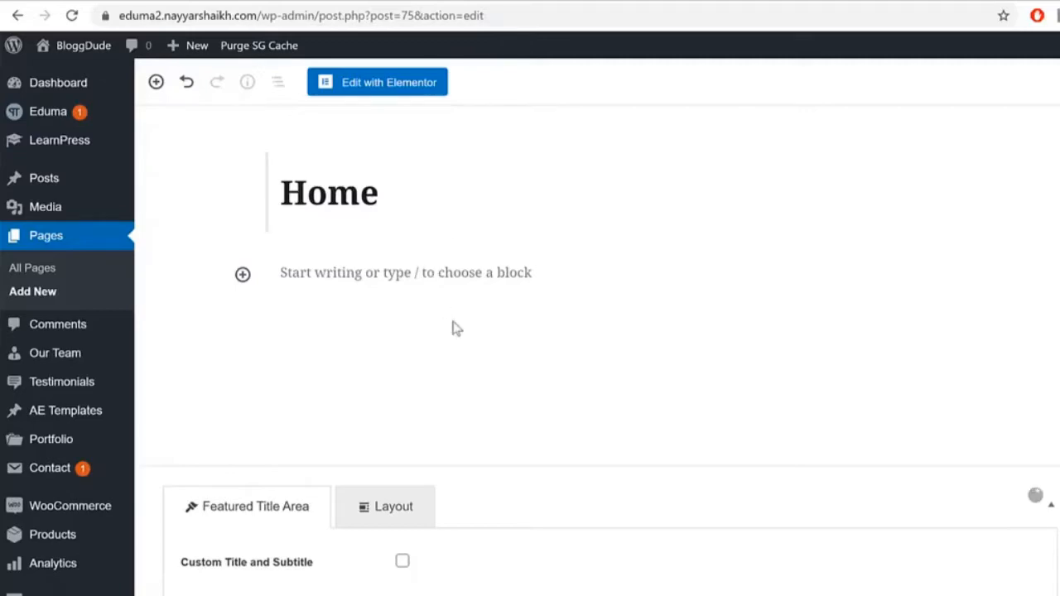
Step: Open the new Home page in a new tab and inspect its title and breadcrumb
right_click(308, 595)
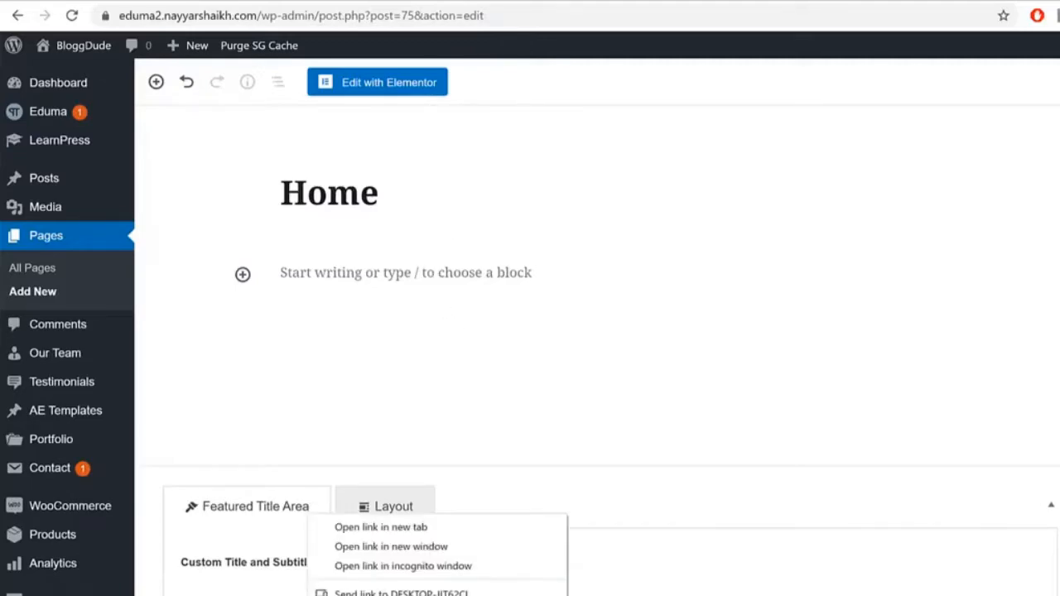
click(390, 530)
click(510, 1)
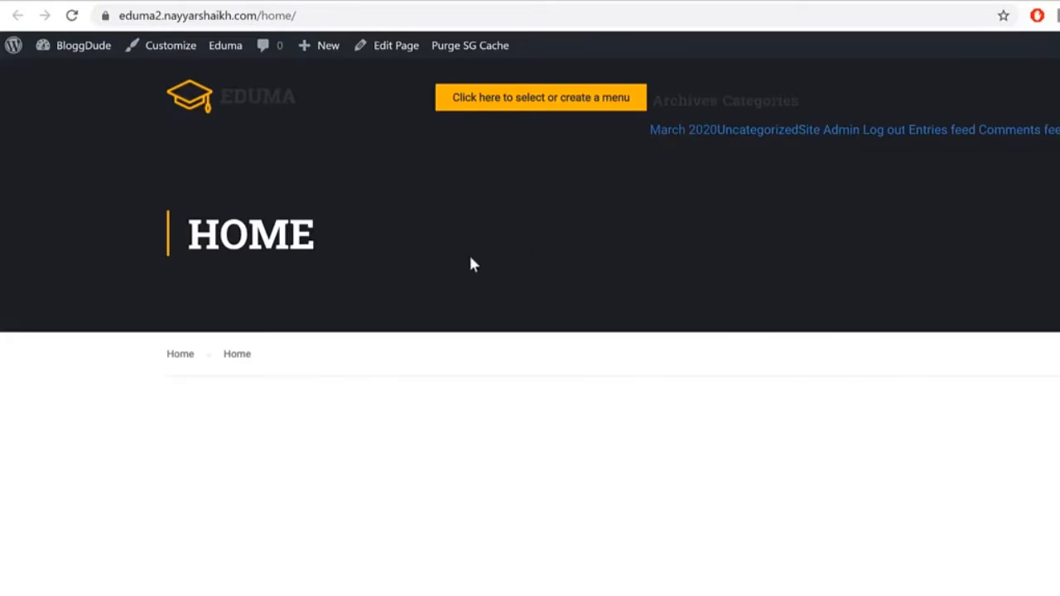
drag(190, 233, 402, 234)
click(403, 234)
drag(301, 367, 147, 364)
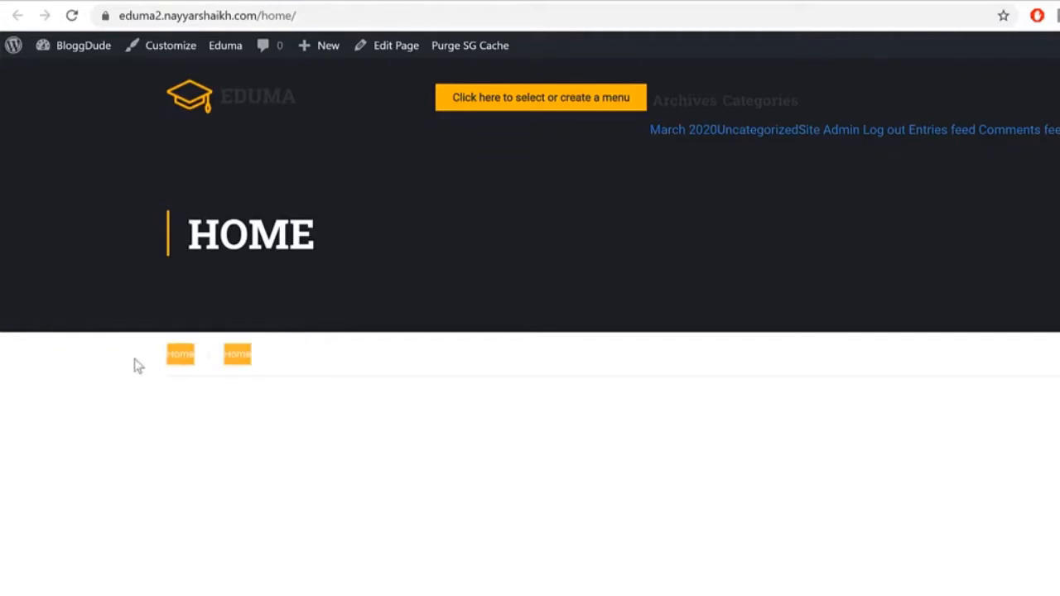
click(255, 377)
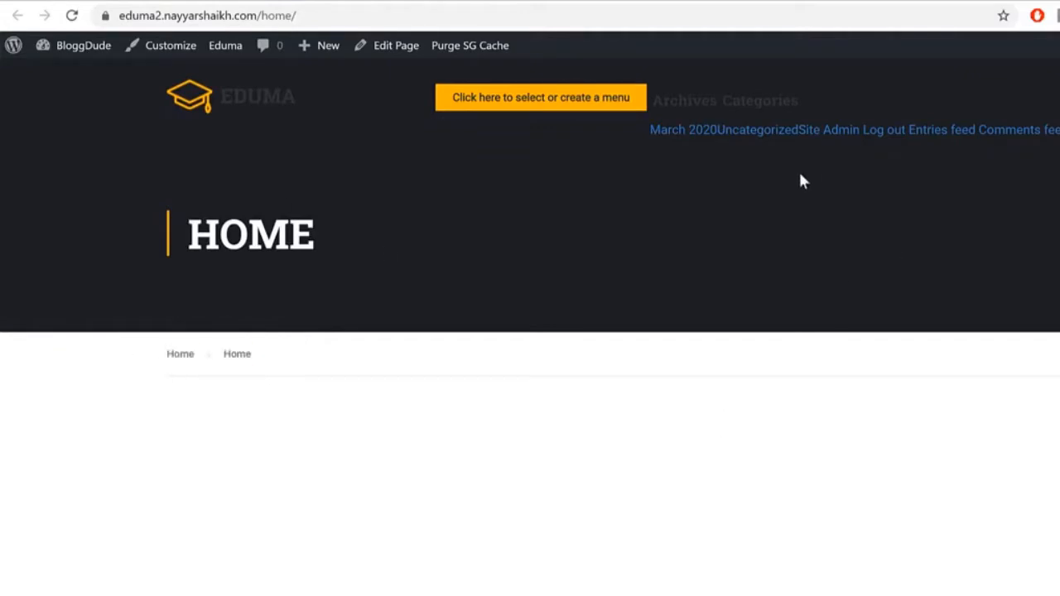
Step: Bring up the Eduma demo site homepage and scroll through it
click(91, 1)
scroll(973, 369, down, 2)
scroll(984, 389, up, 2)
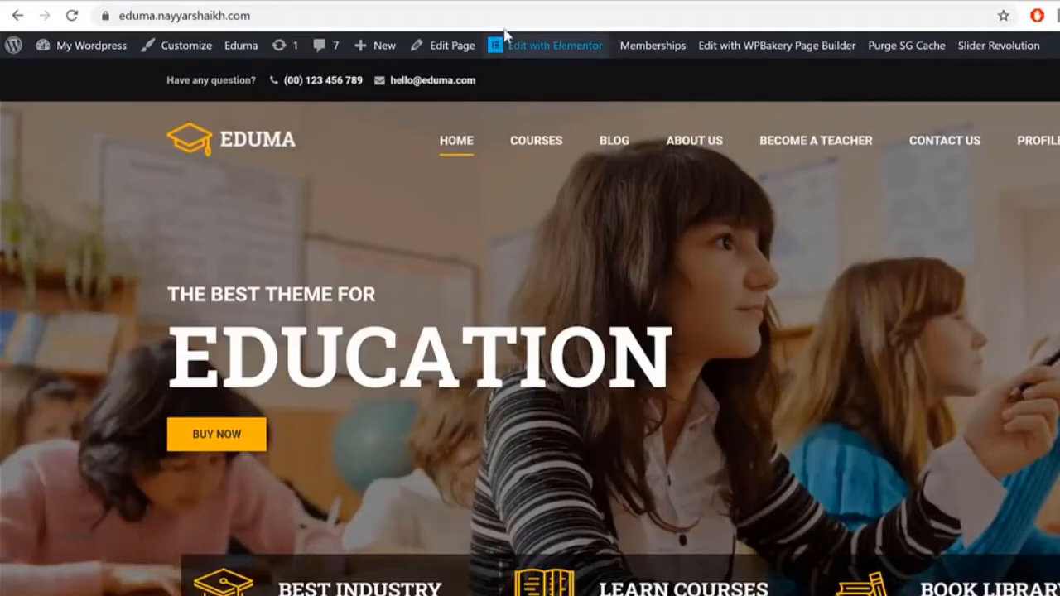
Step: After browsing the demo site, save the Home page with Ctrl+S
scroll(828, 285, down, 12)
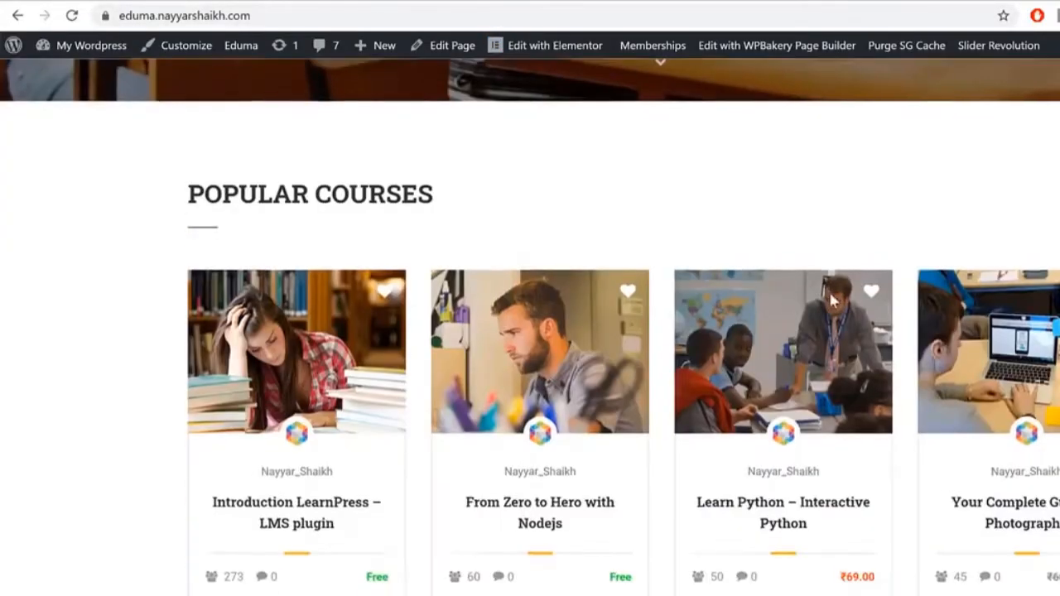
scroll(856, 435, up, 15)
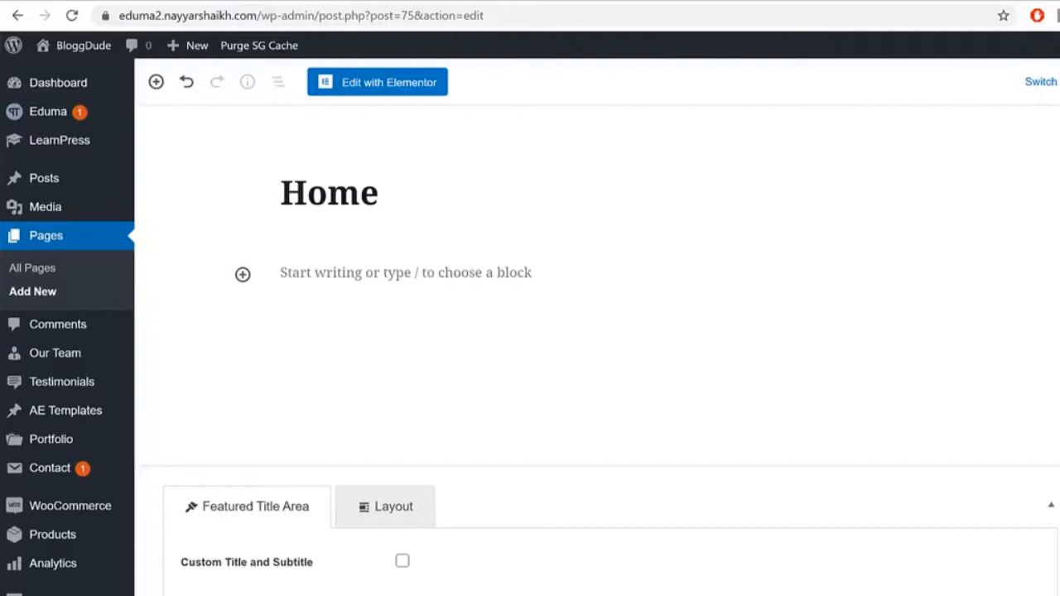
scroll(67, 327, down, 3)
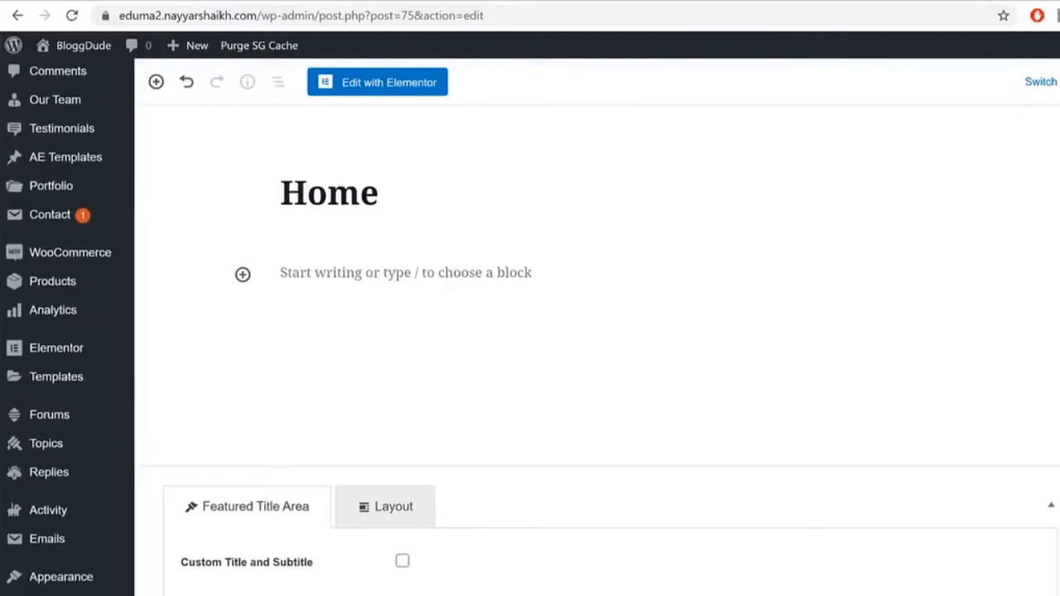
key(ctrl+s)
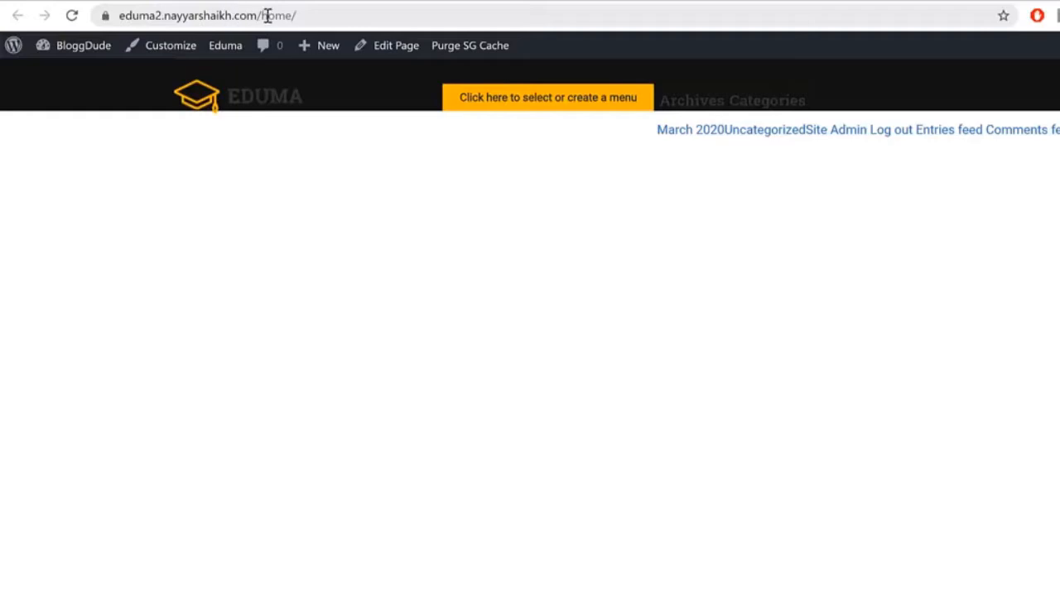
Step: Load the site root to check the front page, then return to the Home page editor
drag(261, 15, 359, 19)
click(366, 19)
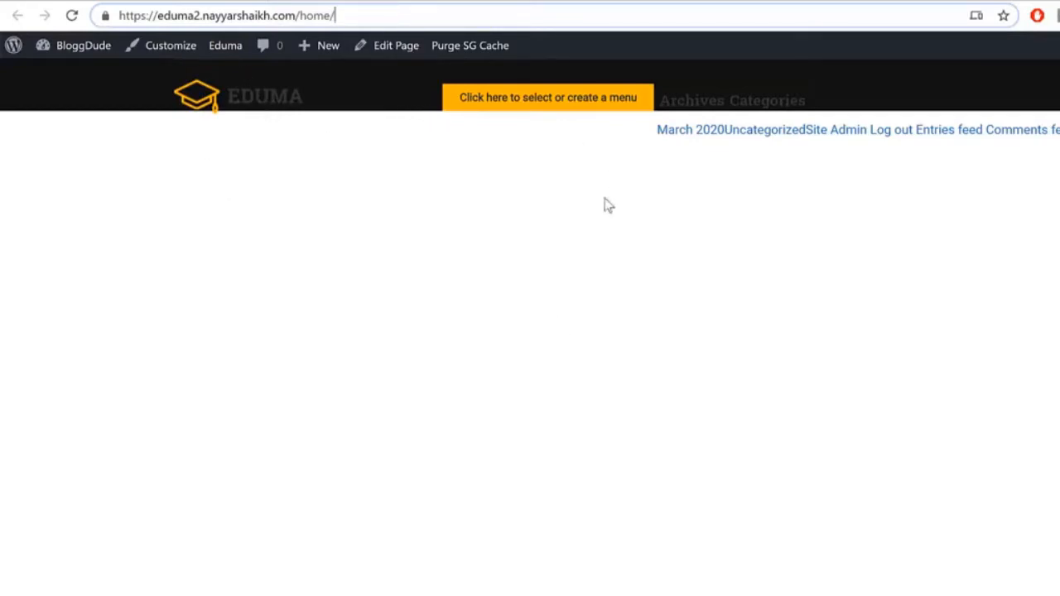
click(259, 102)
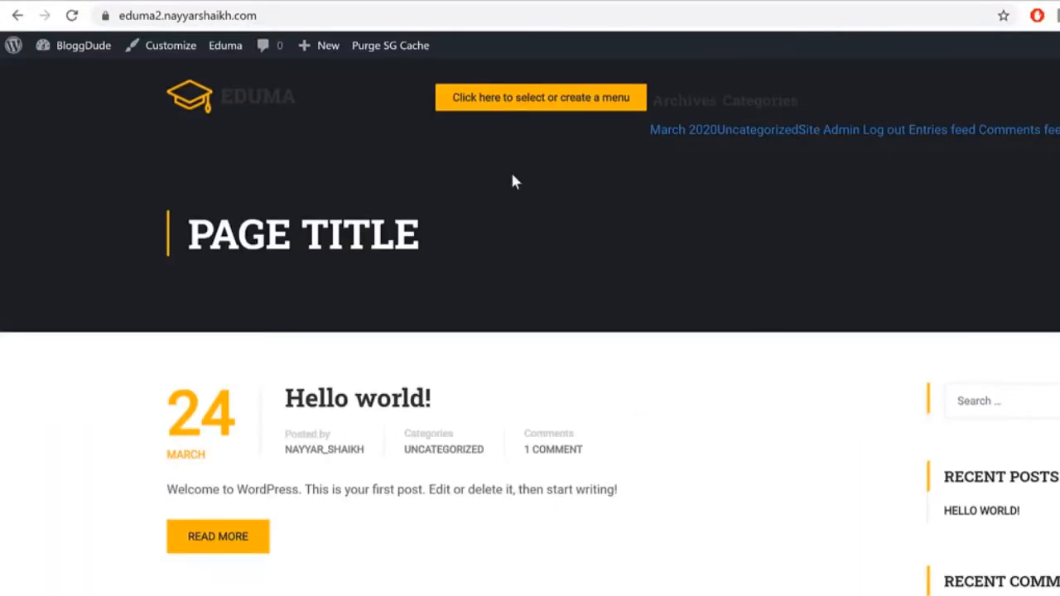
key(alt+Left)
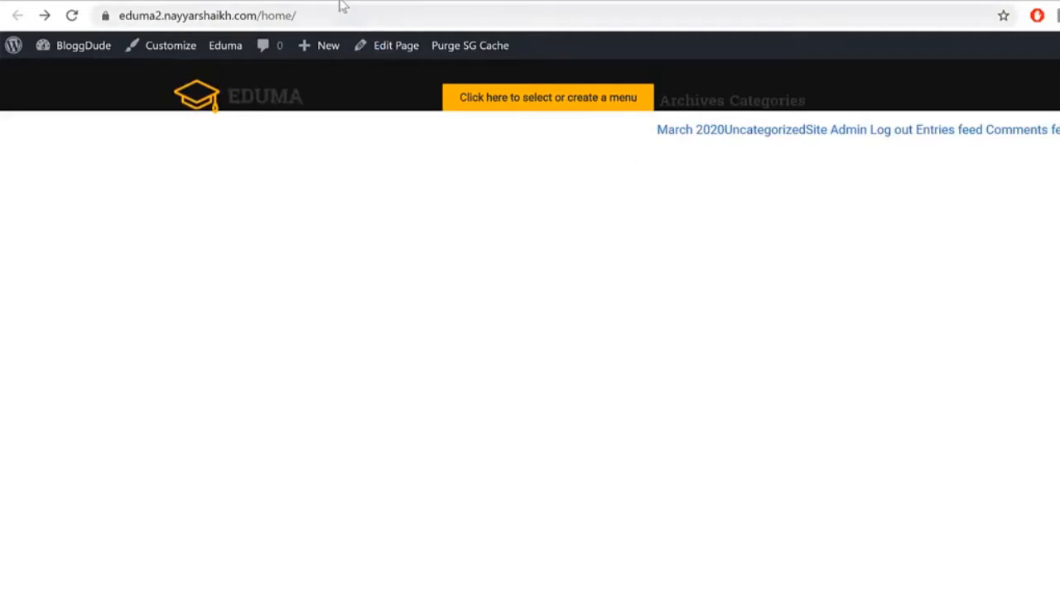
key(alt+Right)
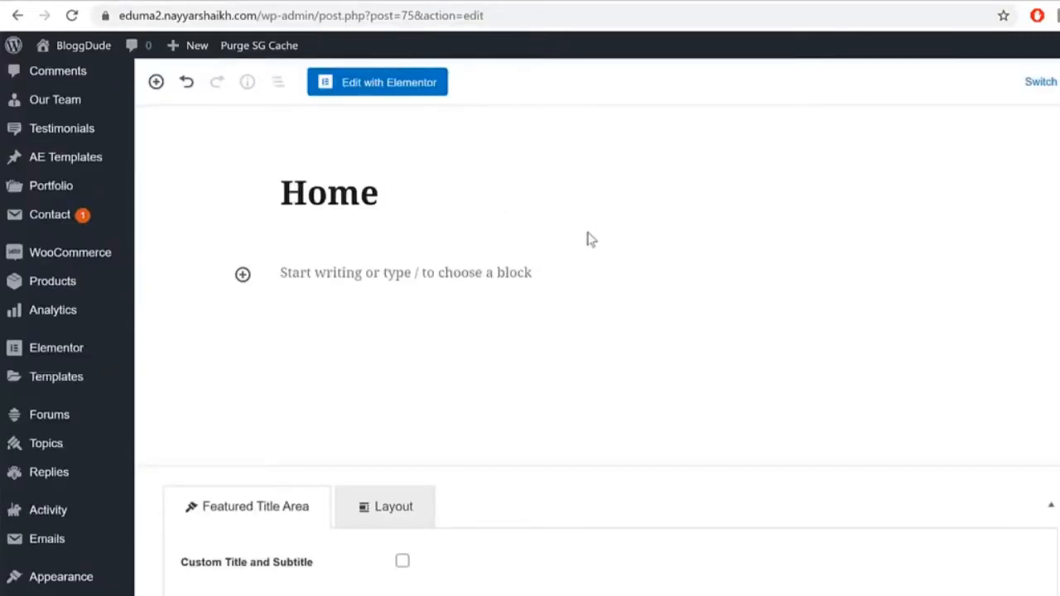
Step: In Reading Settings, set the homepage to a static page, Home, and save
scroll(50, 336, down, 2)
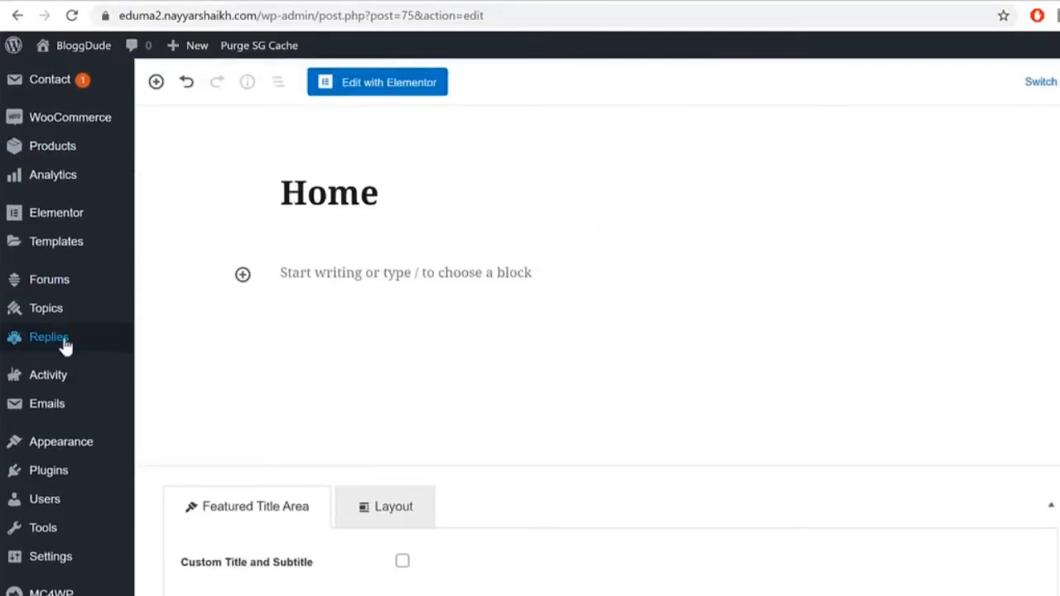
mouse_move(76, 566)
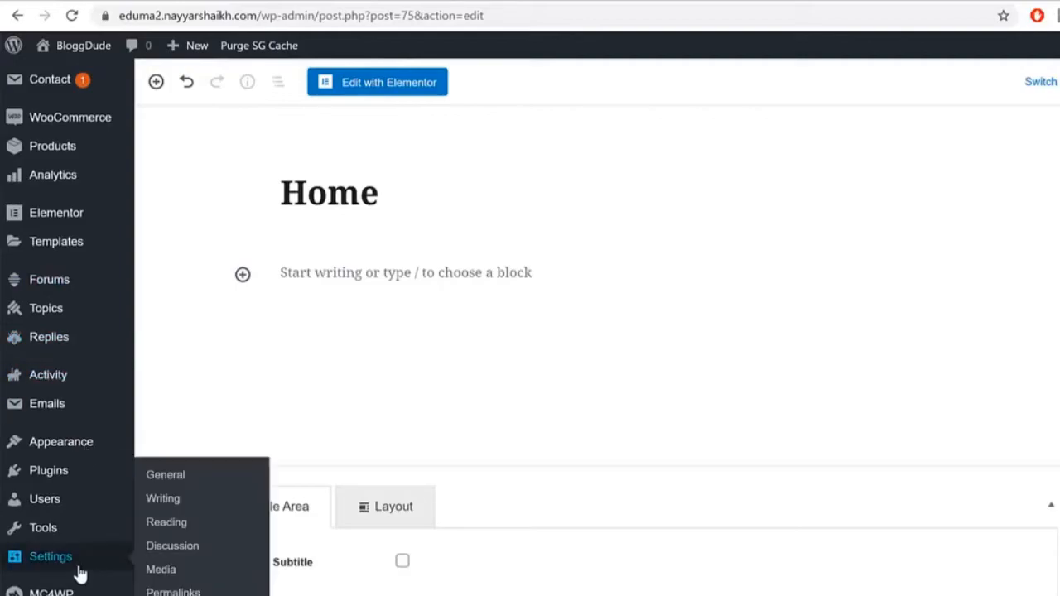
click(189, 528)
drag(152, 135, 295, 137)
drag(455, 139, 354, 147)
click(345, 169)
click(489, 215)
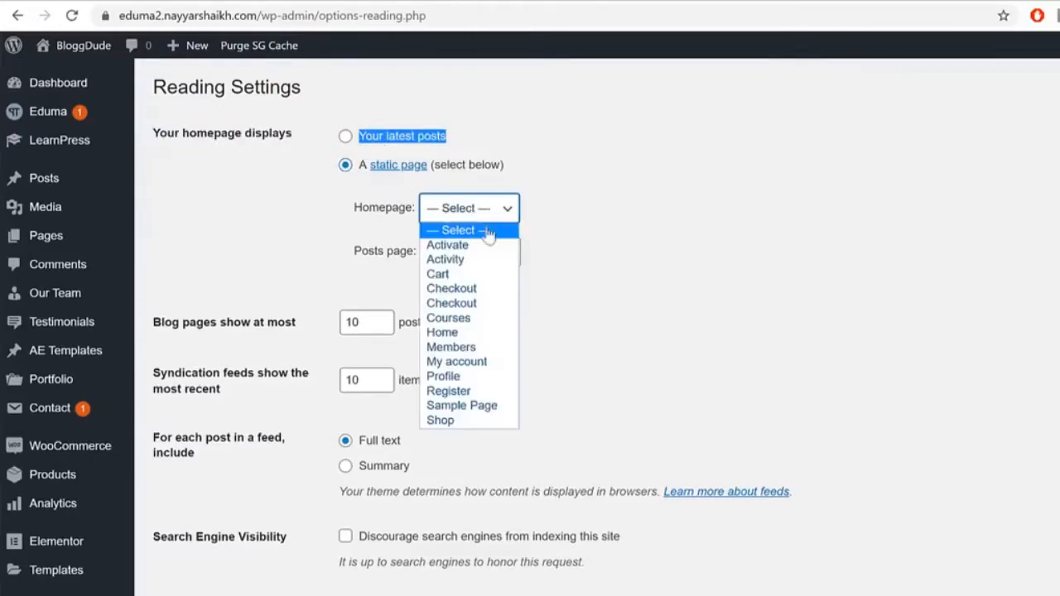
click(451, 332)
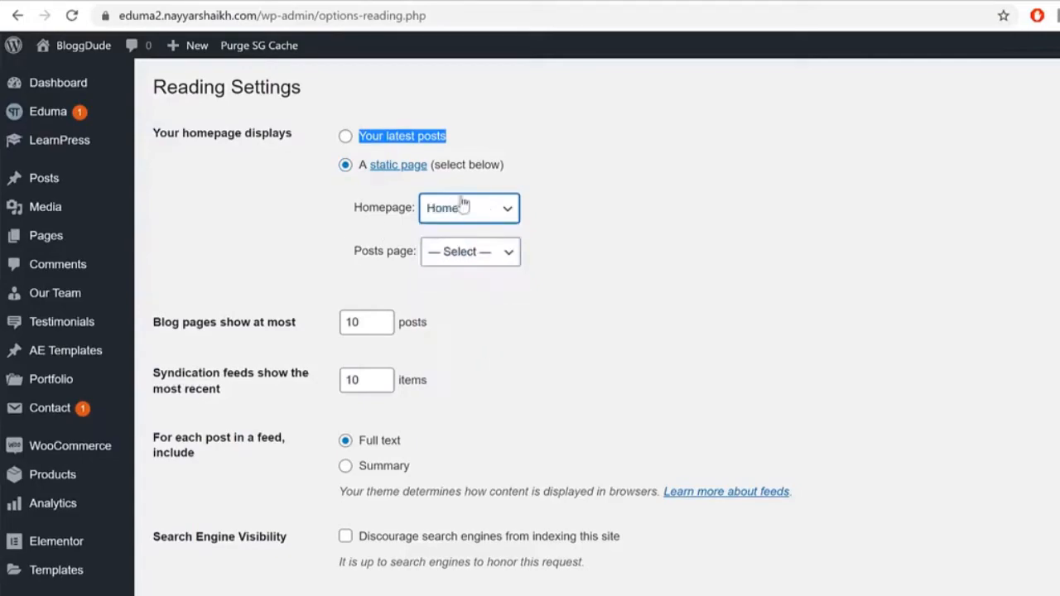
click(645, 248)
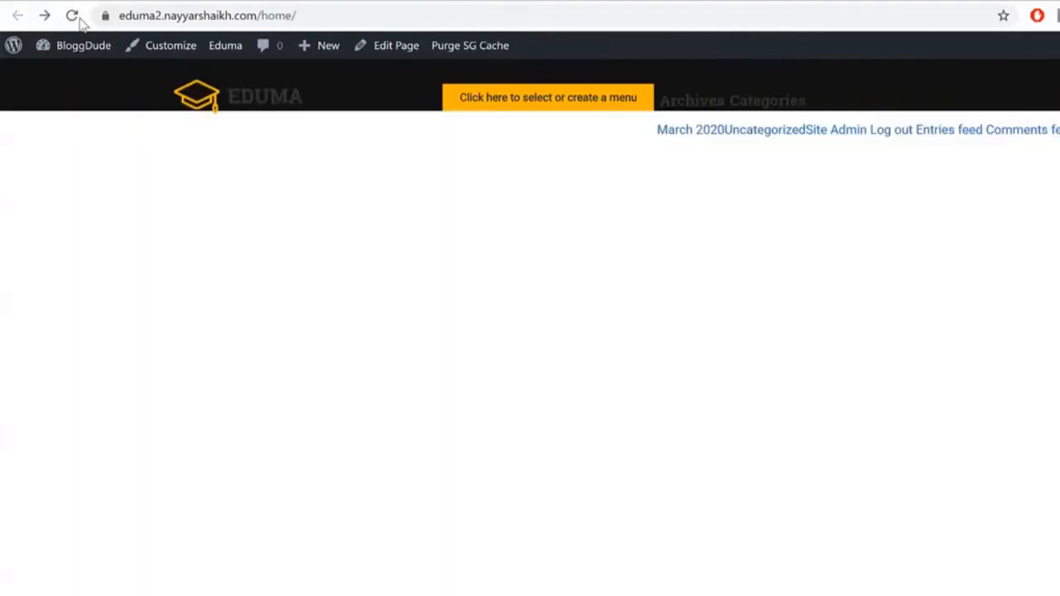
Step: Reload the site's front page, compare it with the Eduma demo, and return to Reading Settings
click(72, 15)
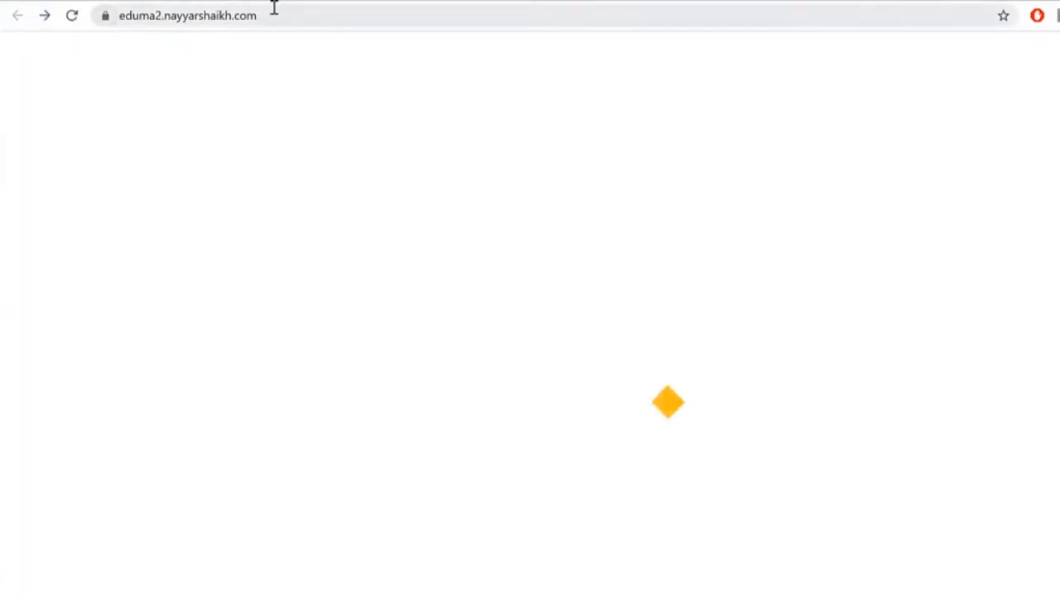
click(267, 15)
click(278, 17)
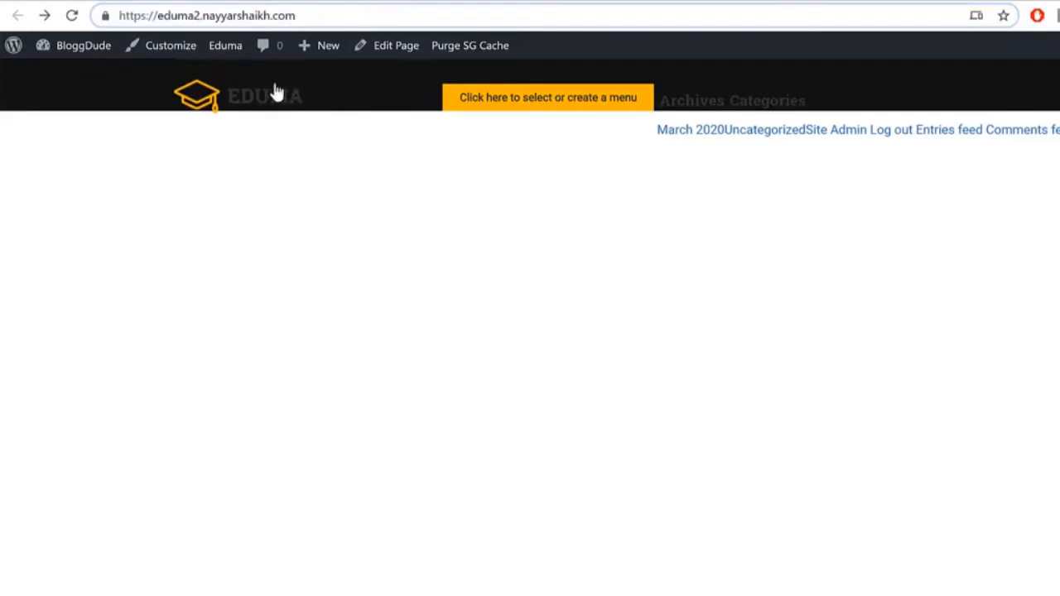
click(250, 102)
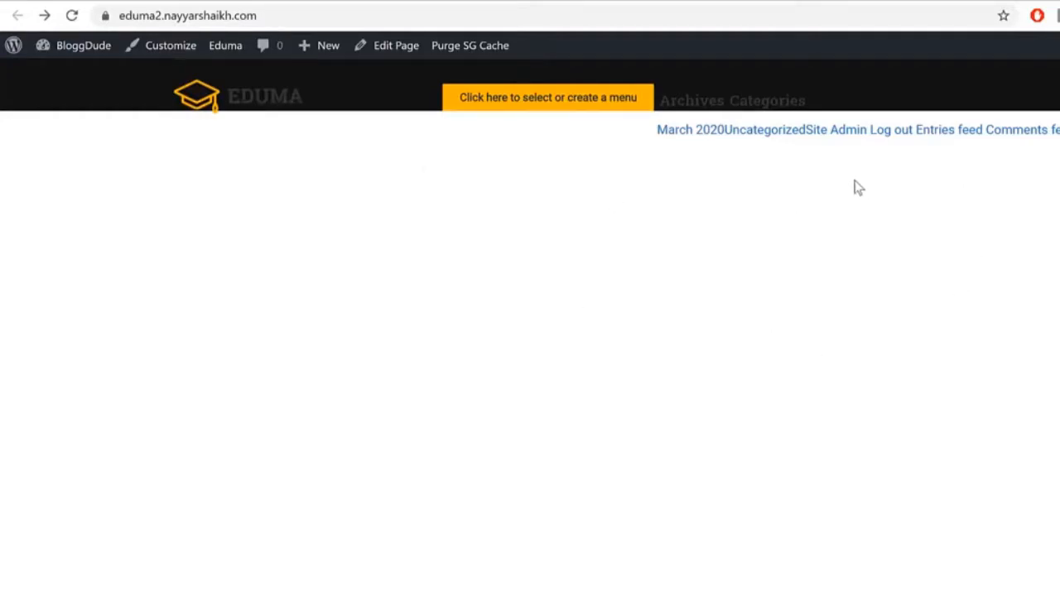
click(137, 1)
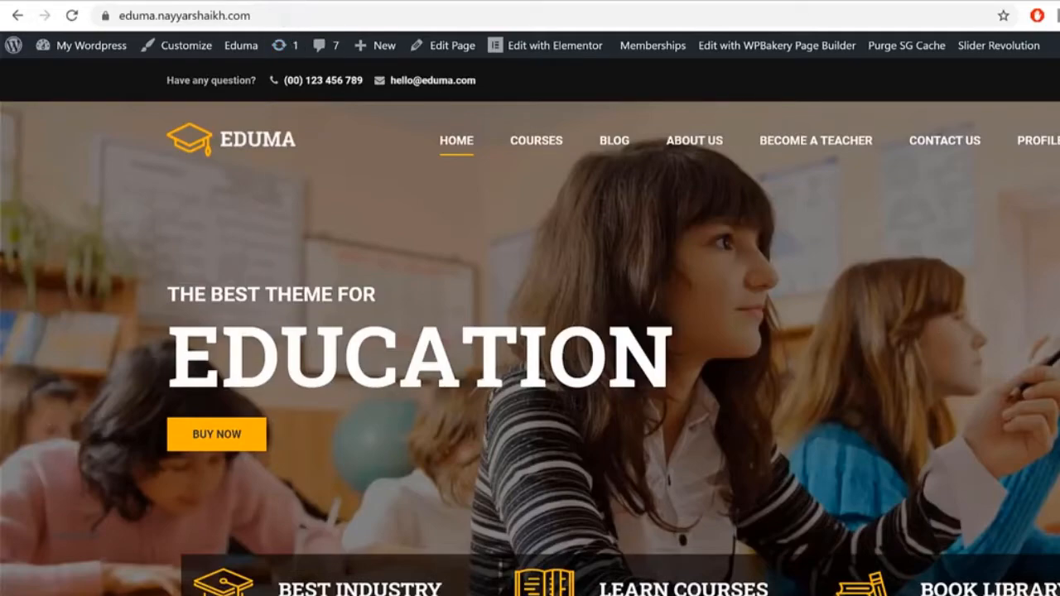
click(281, 1)
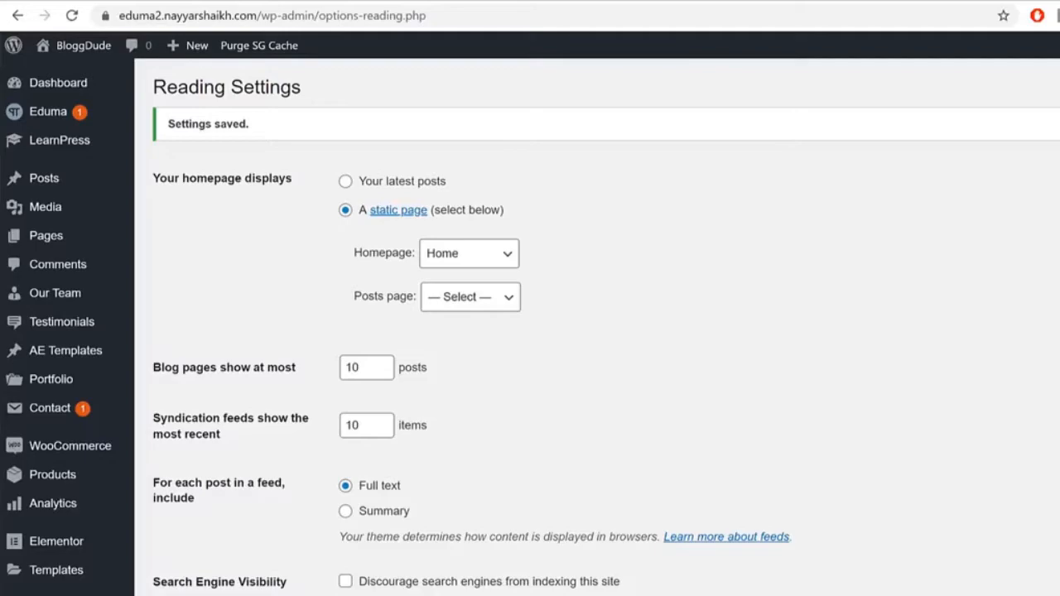
click(512, 595)
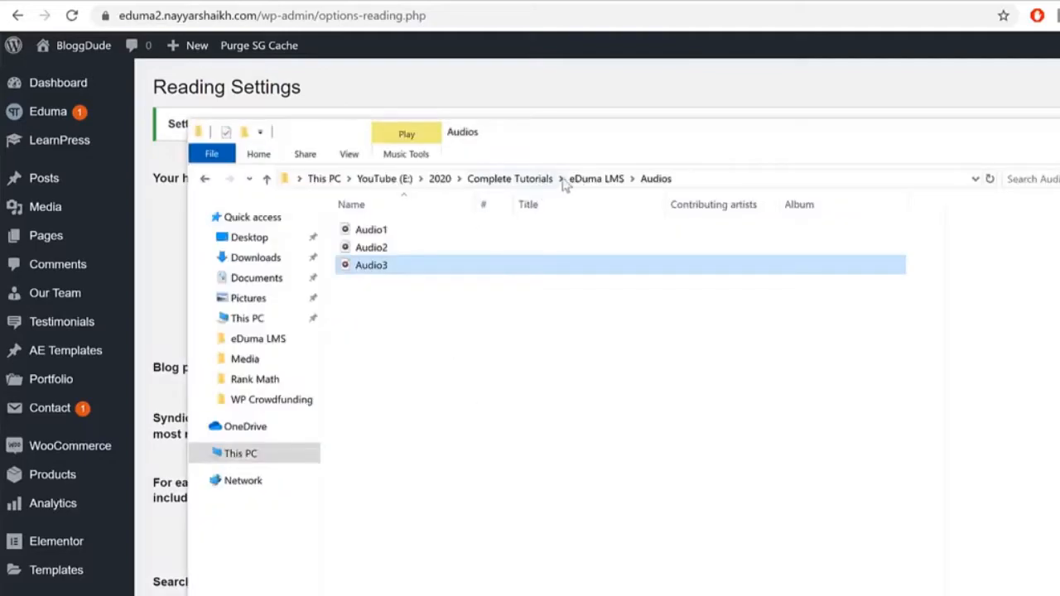
click(587, 179)
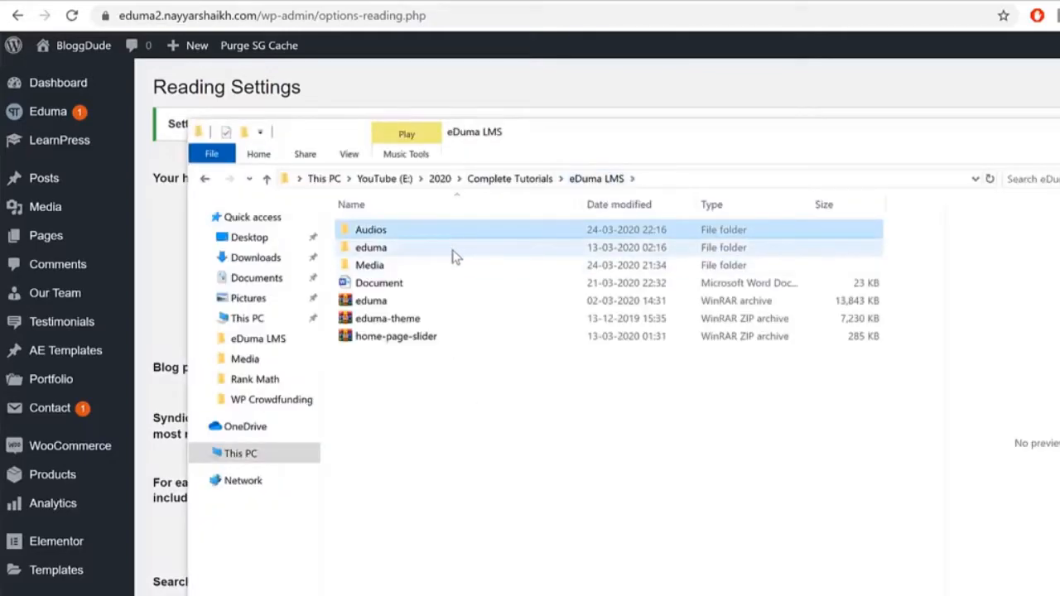
double_click(451, 265)
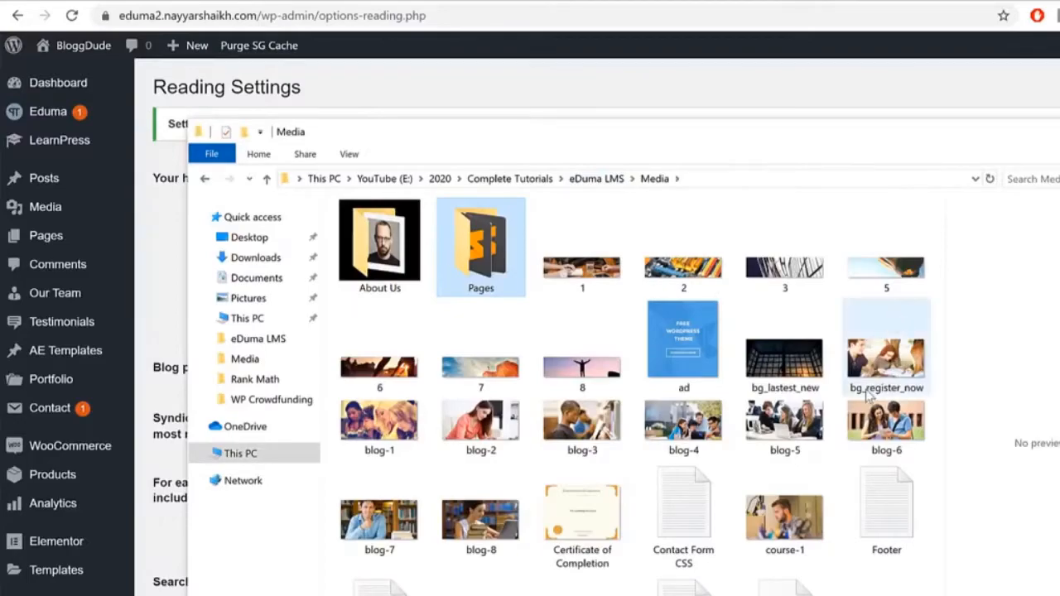
click(683, 424)
click(577, 425)
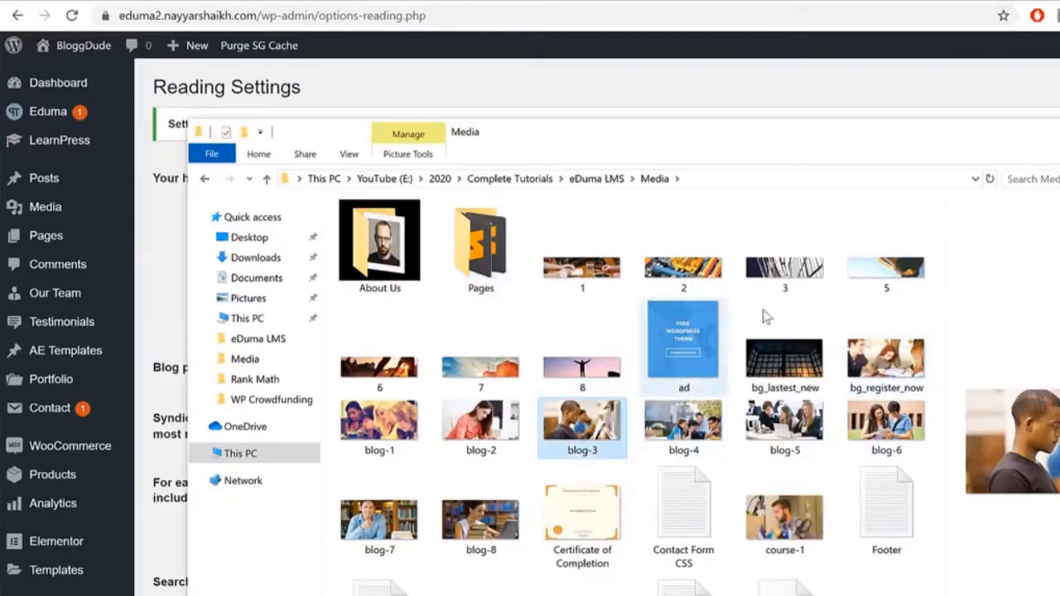
click(683, 506)
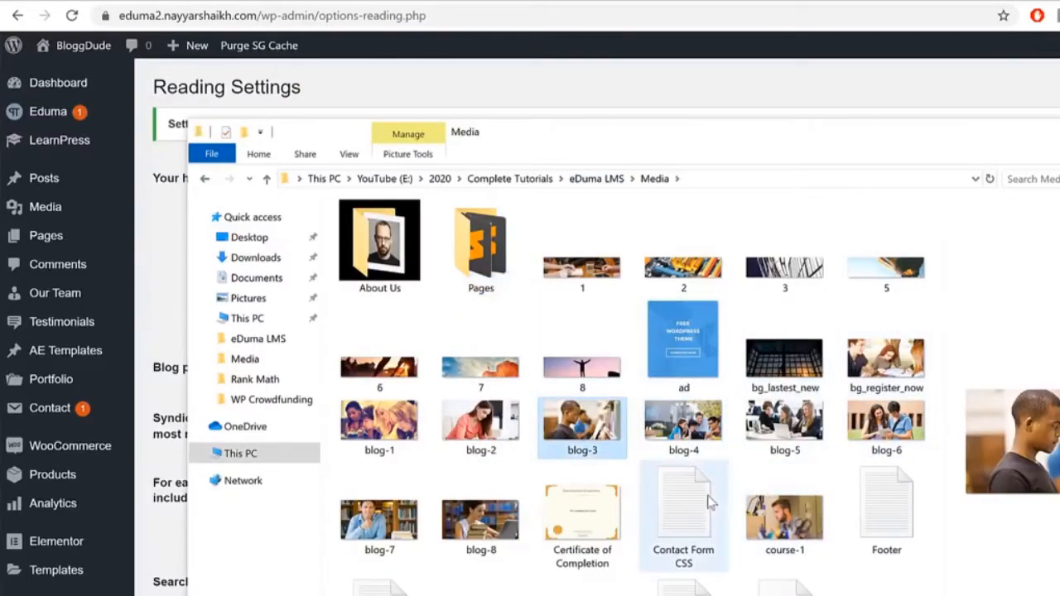
click(886, 507)
key(Right)
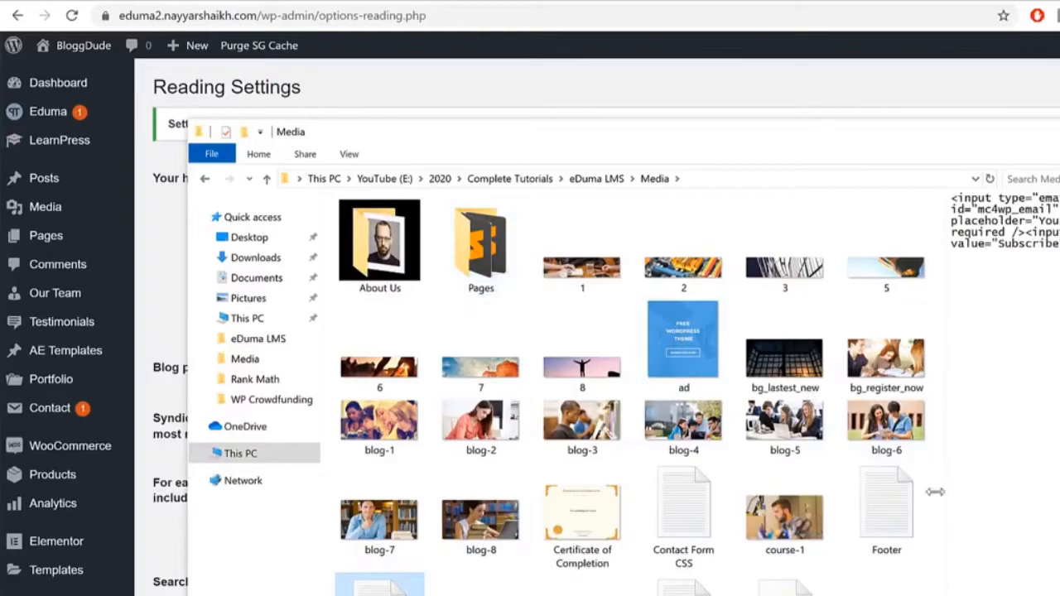
key(alt+Left)
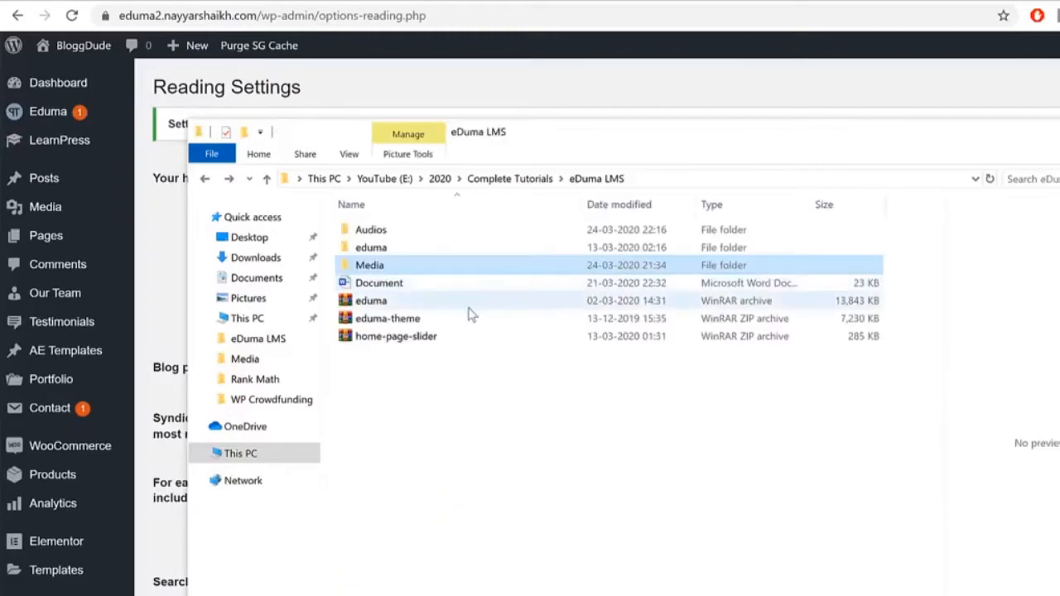
click(398, 336)
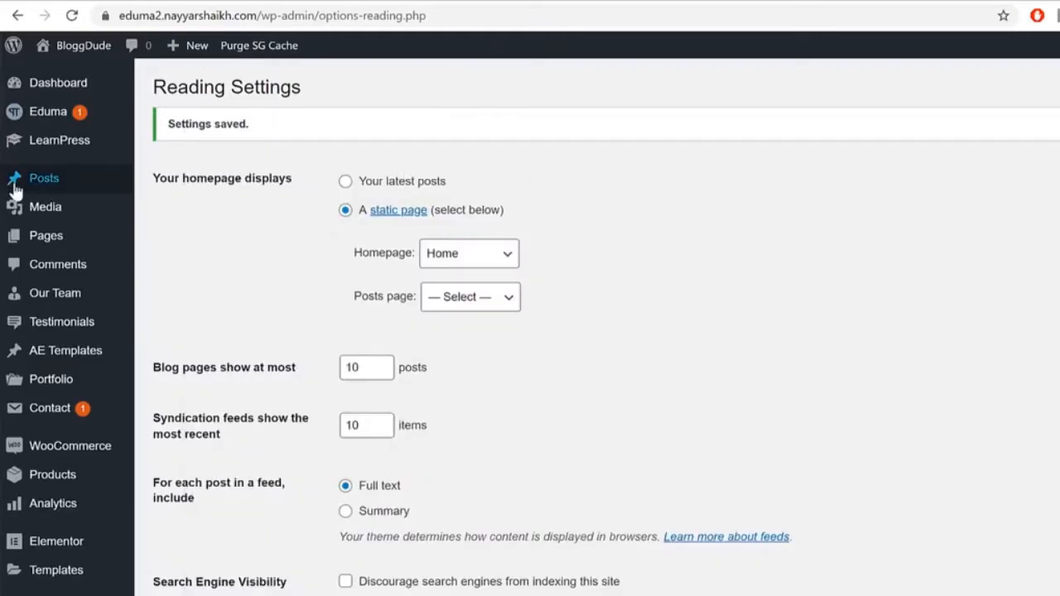
Step: Scroll down the admin sidebar to reach Slider Revolution
scroll(95, 263, down, 5)
scroll(97, 265, down, 2)
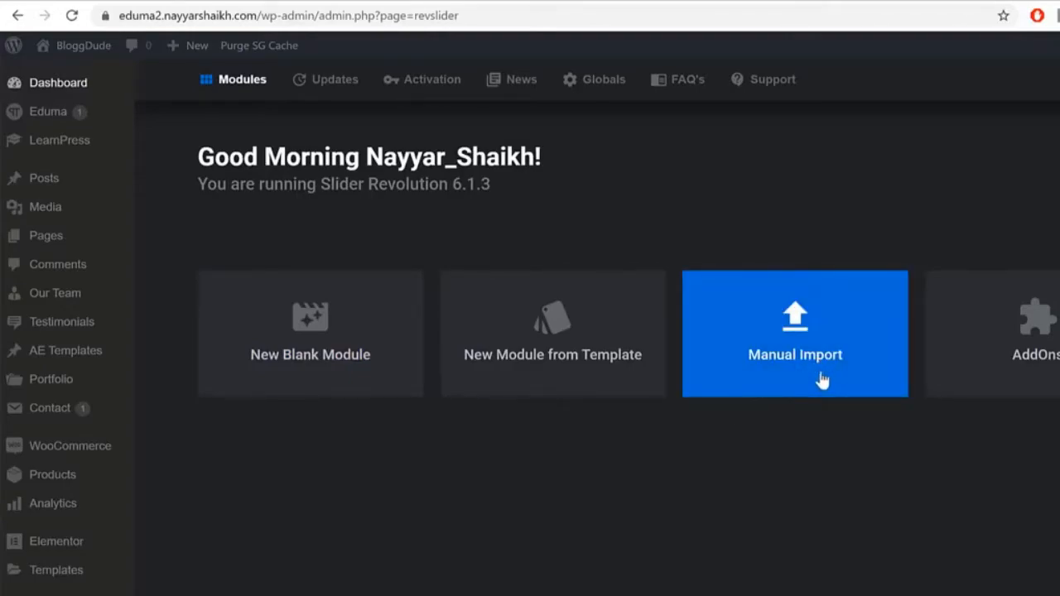
Step: Manually import home-page-slider.zip from the eDuma LMS folder into Slider Revolution
click(813, 370)
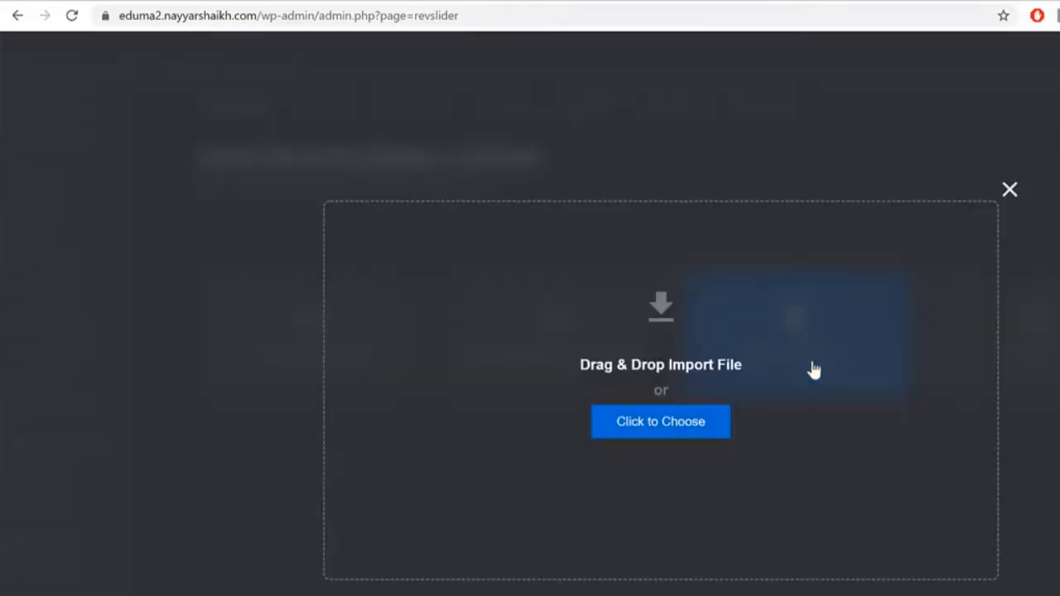
click(678, 436)
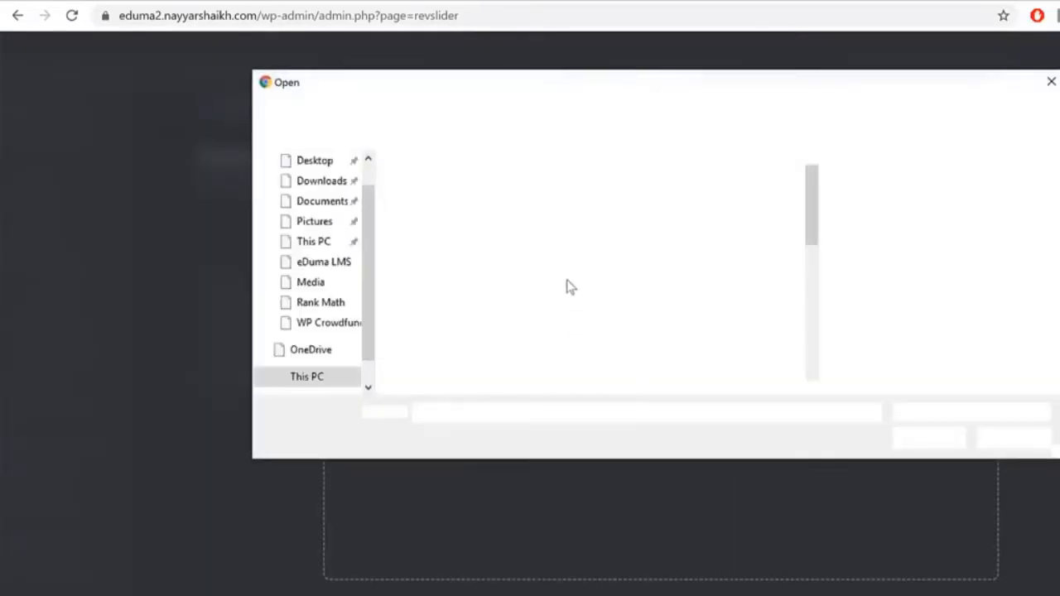
click(692, 108)
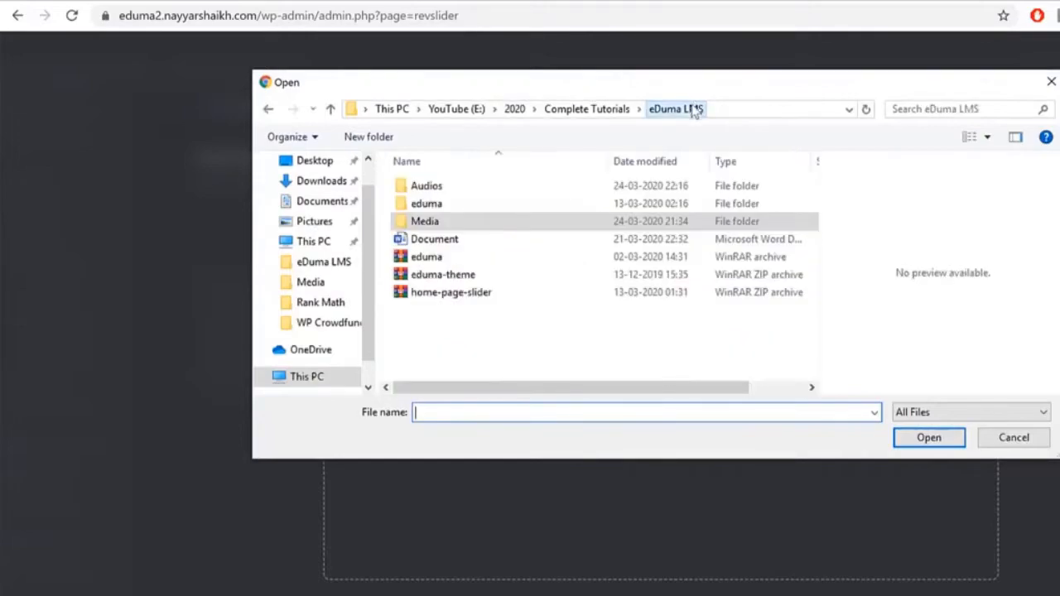
click(509, 295)
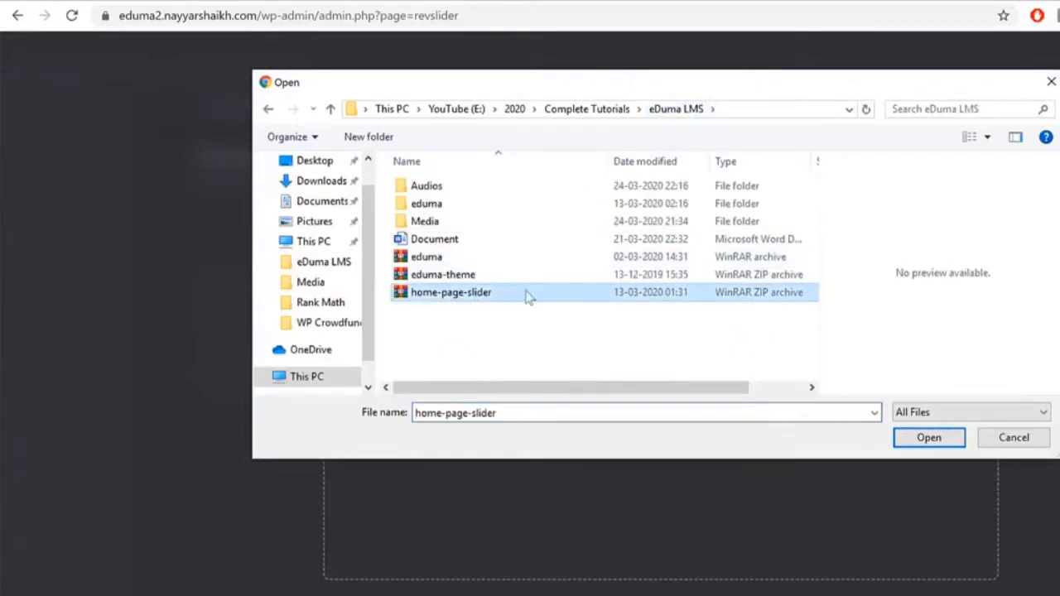
click(900, 438)
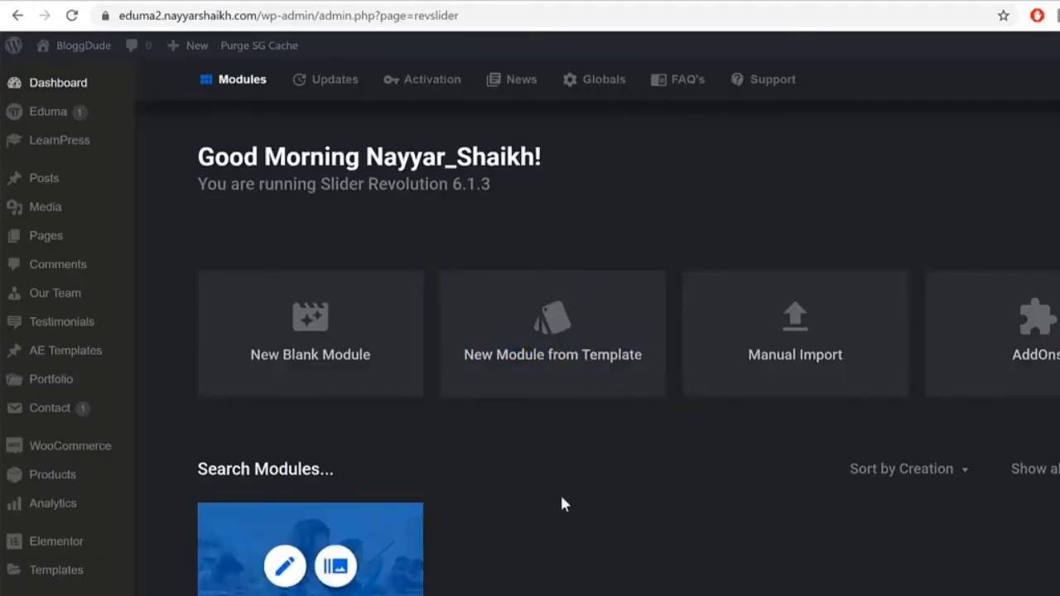
scroll(561, 503, down, 3)
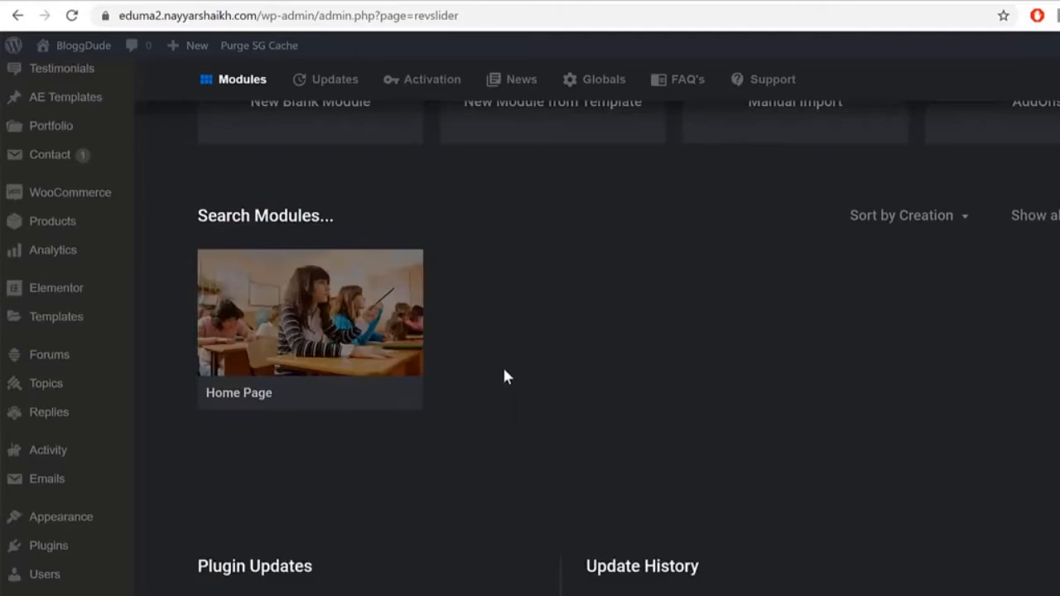
Step: Open the Home Page slider and replace the 'THE BEST THEME FOR' text with a person's name
mouse_move(283, 315)
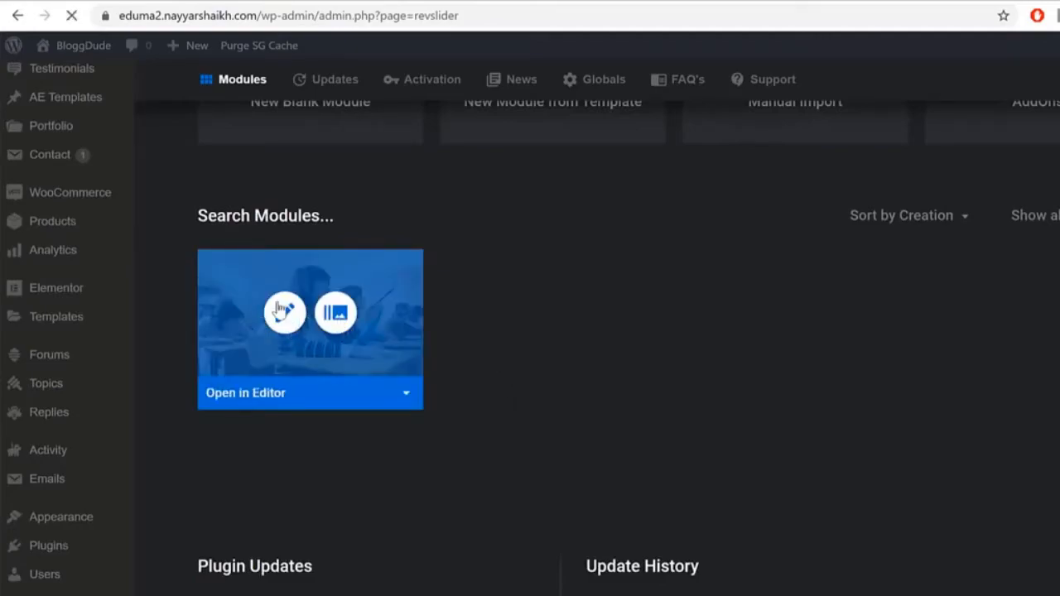
click(282, 323)
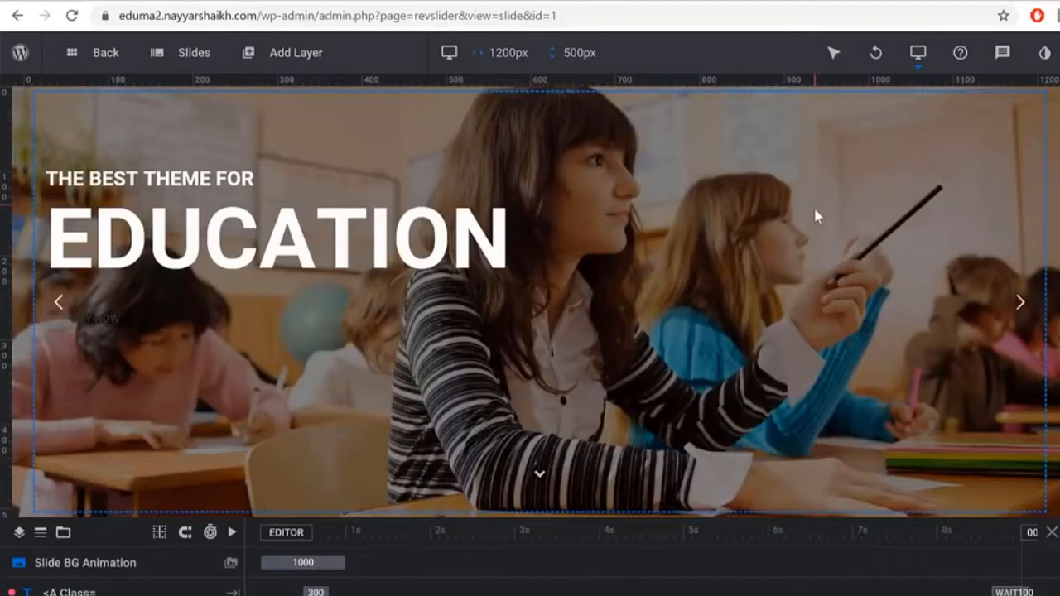
click(160, 182)
click(159, 182)
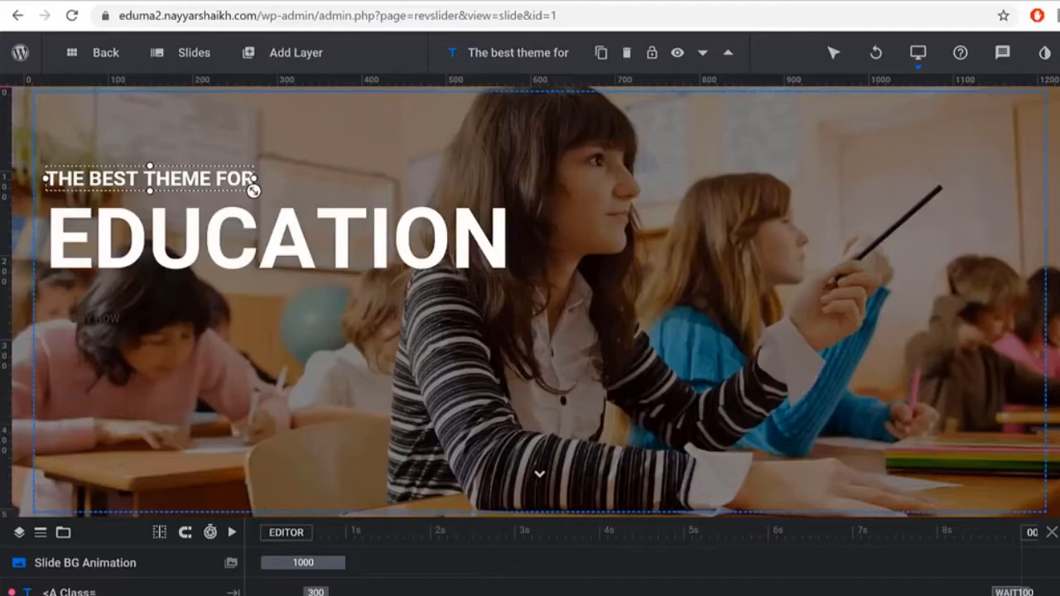
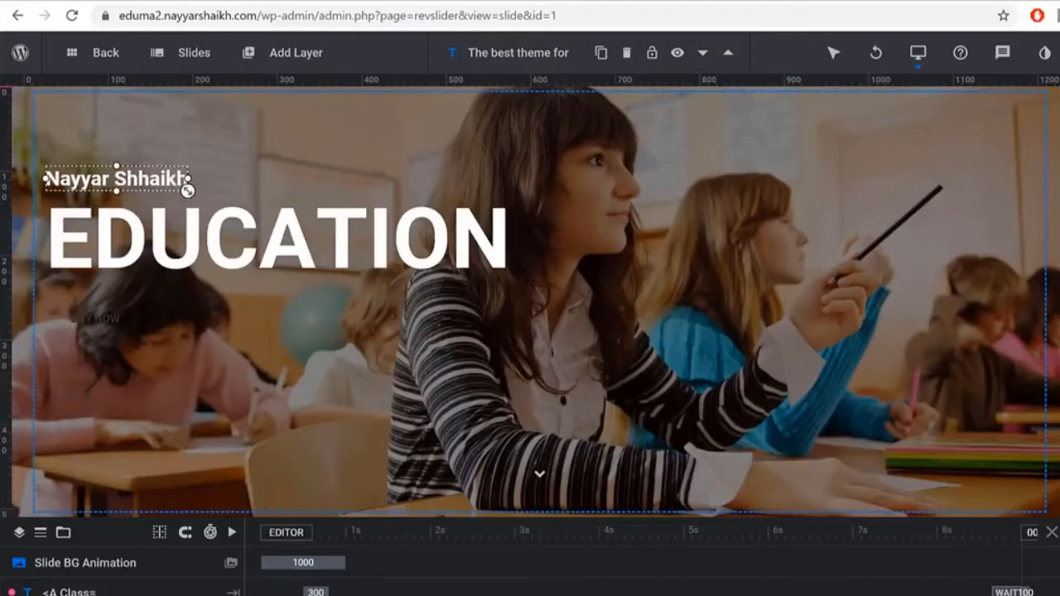
Step: Narrow the text layer's box, select the EDUCATION layer, and save the slide
drag(149, 190, 252, 190)
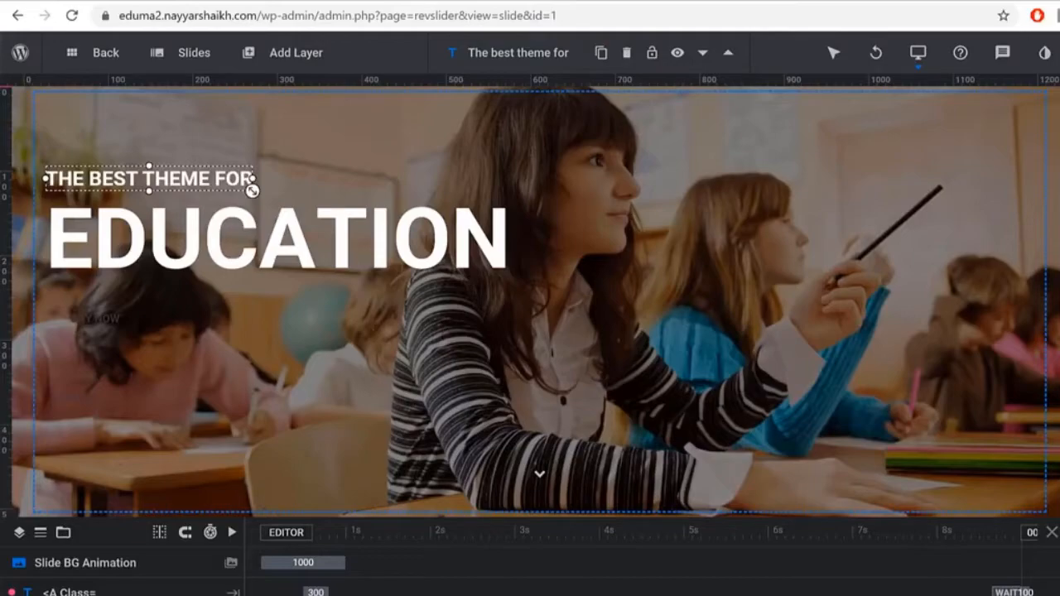
click(437, 238)
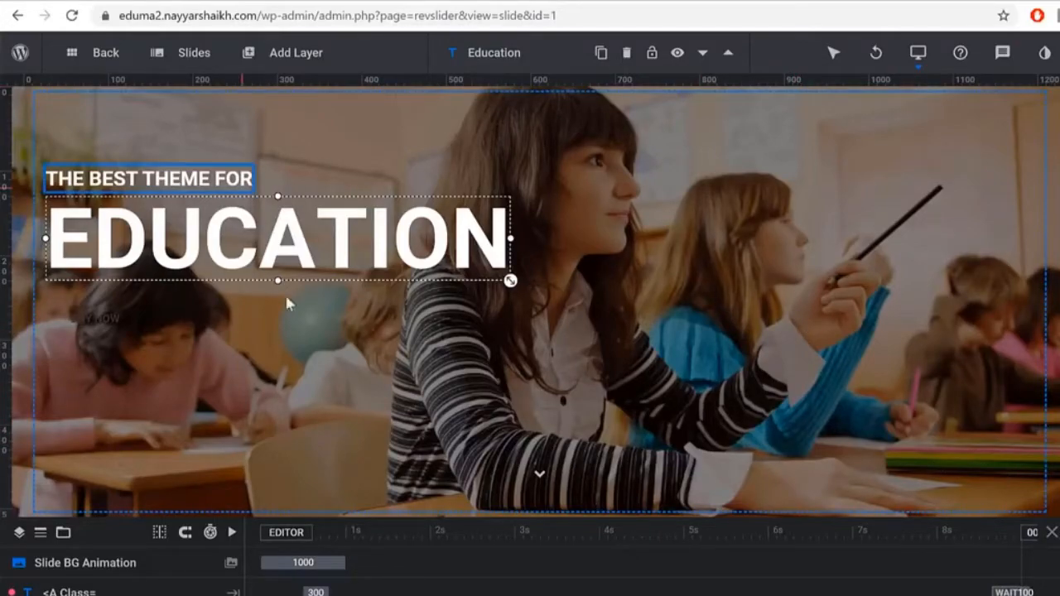
key(ctrl+s)
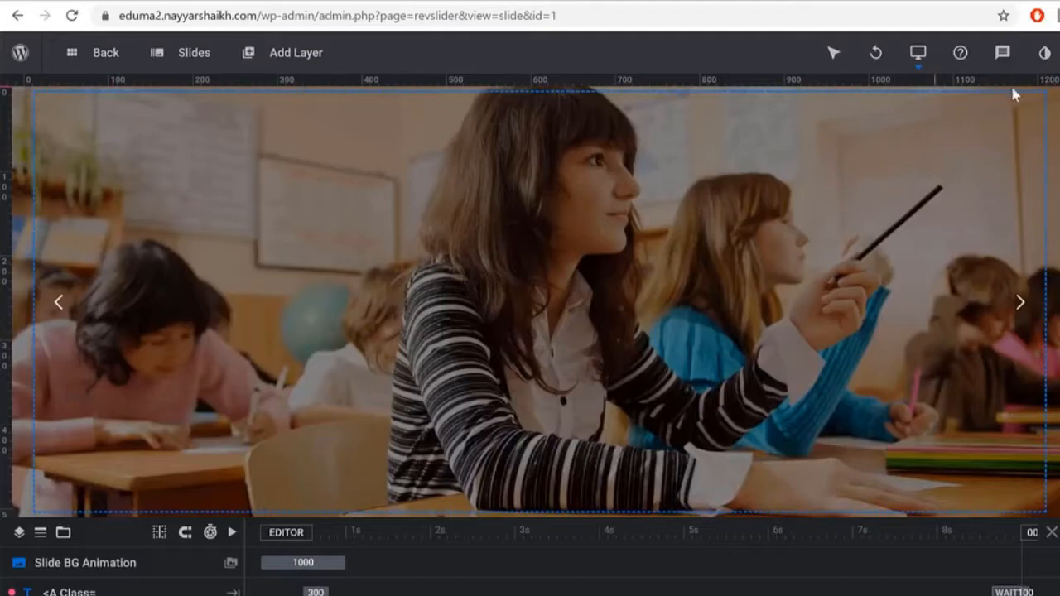
mouse_move(198, 69)
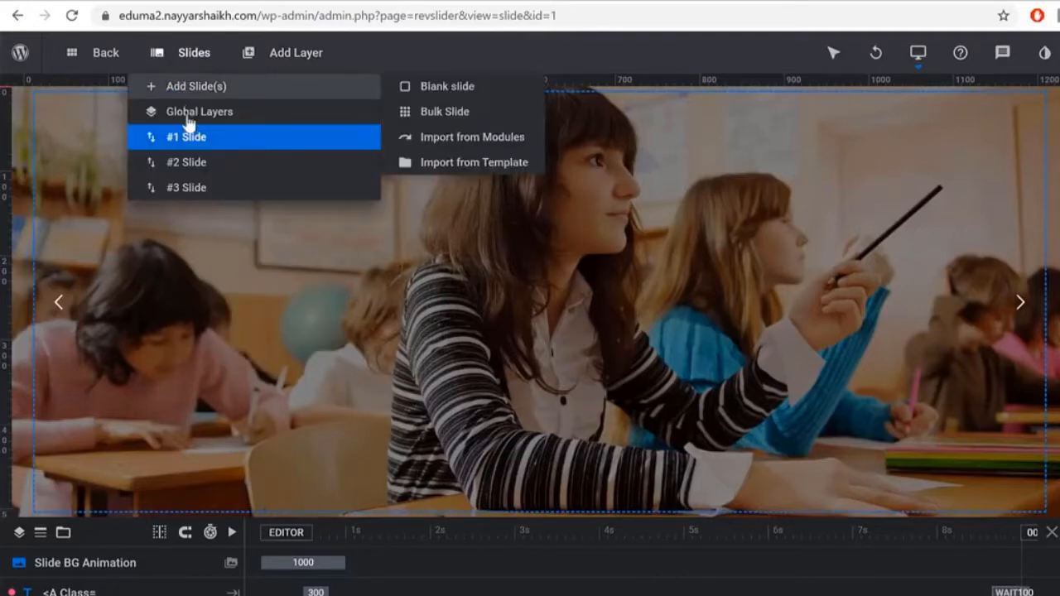
Step: Open slide #2 (LEARNPRESS), then go to the WordPress Dashboard
click(193, 166)
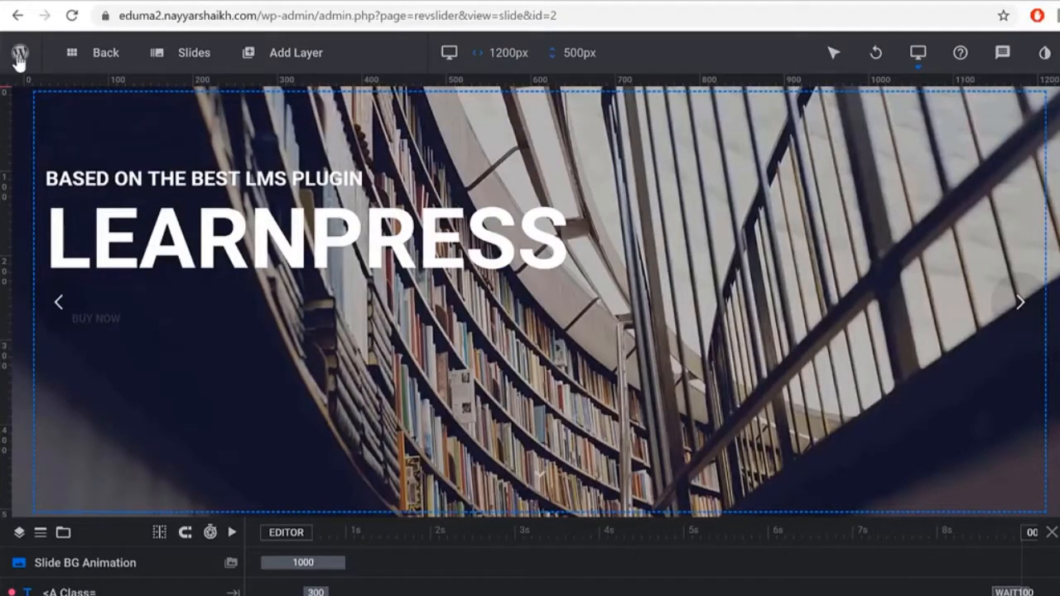
mouse_move(18, 58)
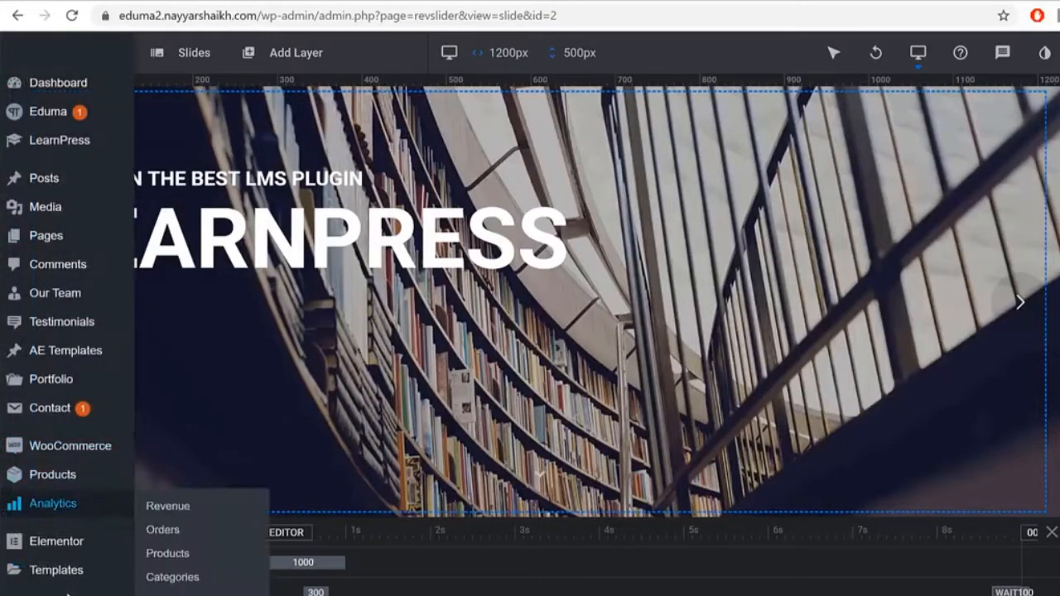
click(51, 85)
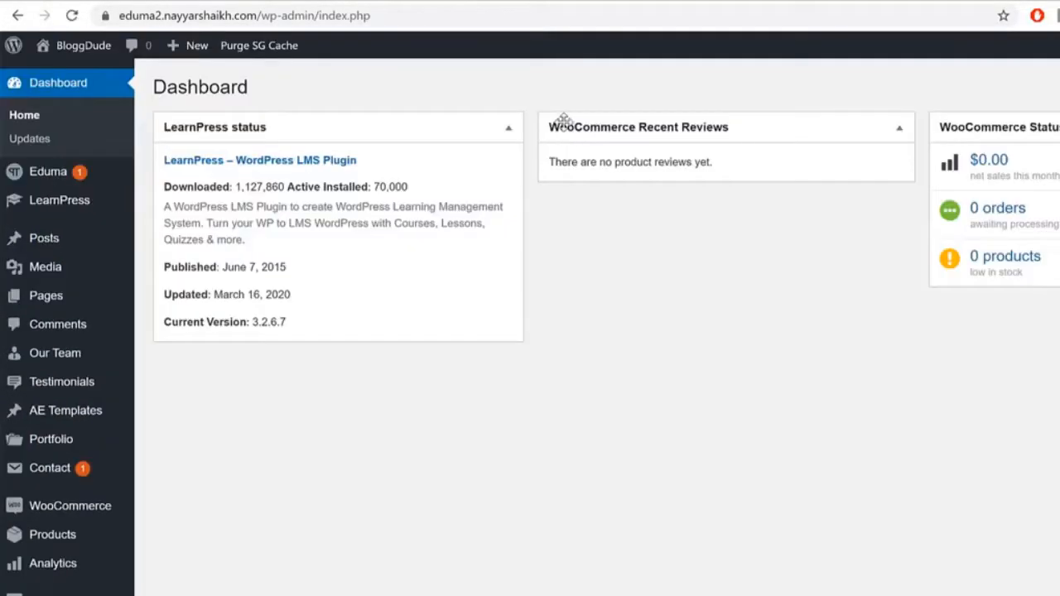
Step: Reopen the Home Page slider module for editing from Slider Revolution
scroll(108, 501, down, 3)
scroll(91, 540, down, 2)
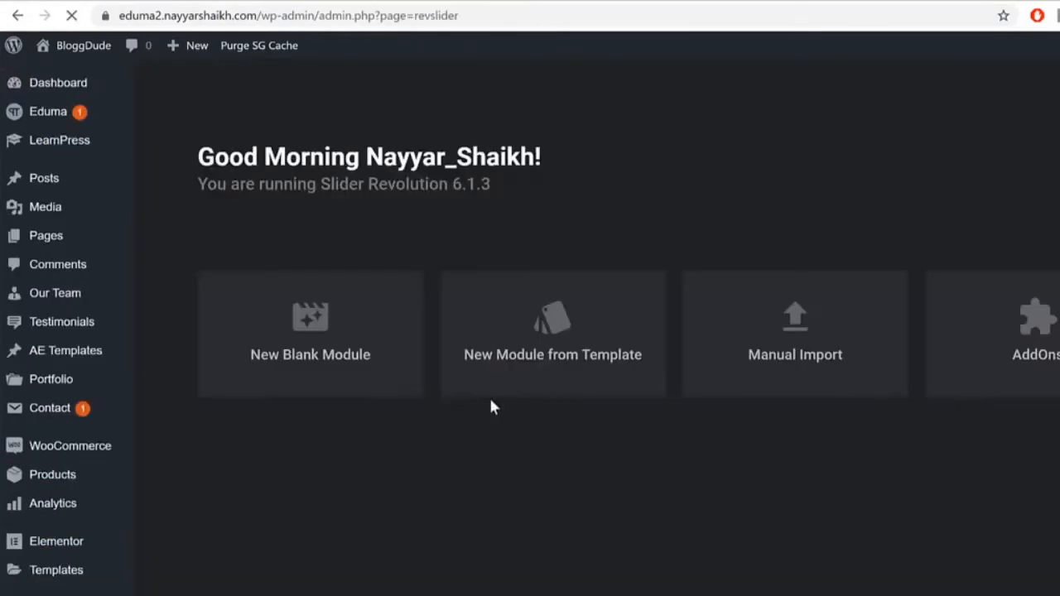
scroll(366, 580, down, 2)
mouse_move(339, 449)
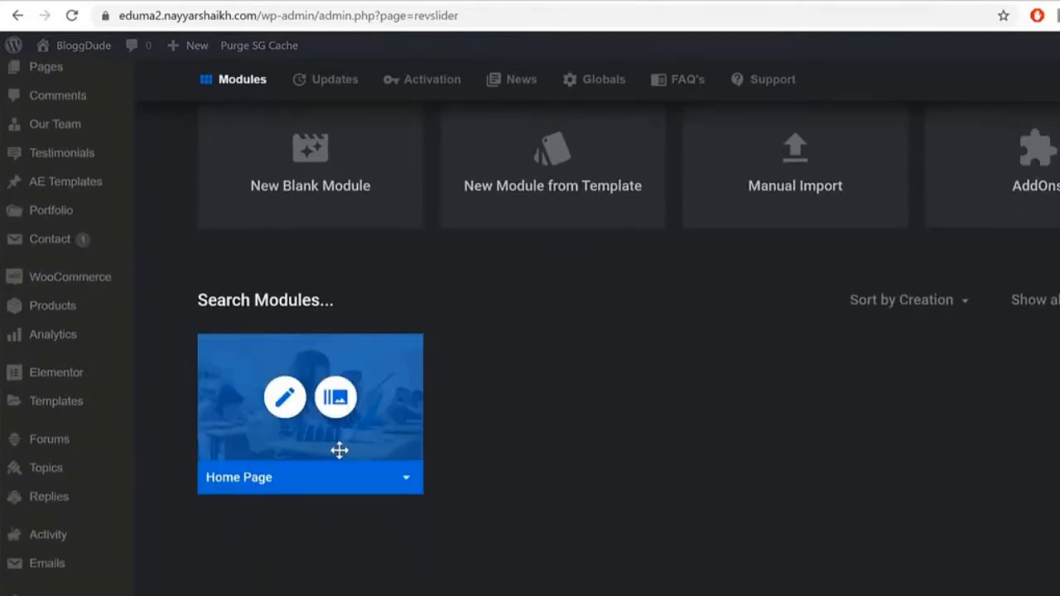
click(405, 481)
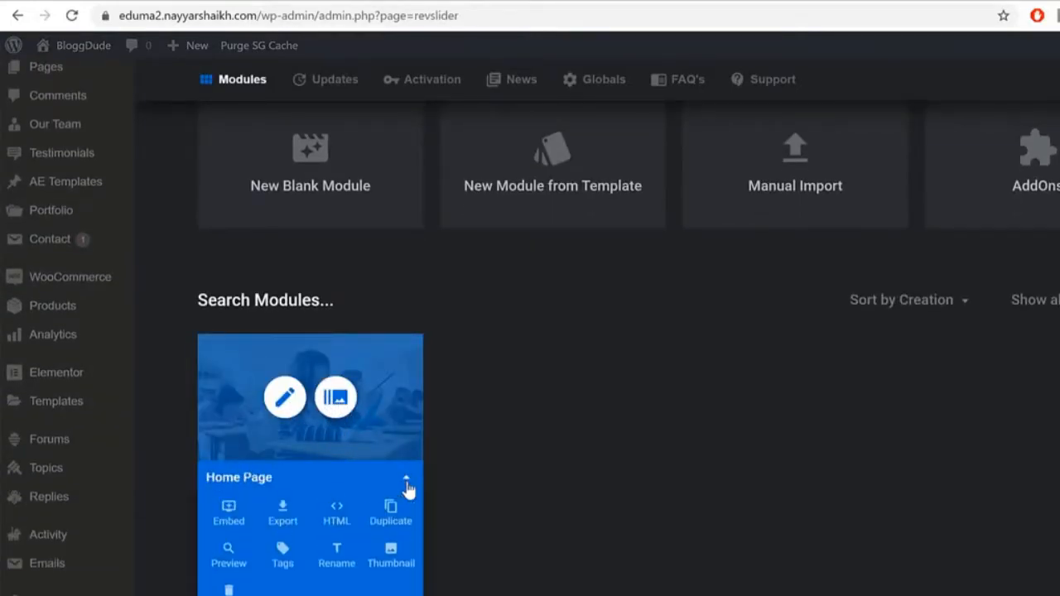
scroll(383, 556, down, 1)
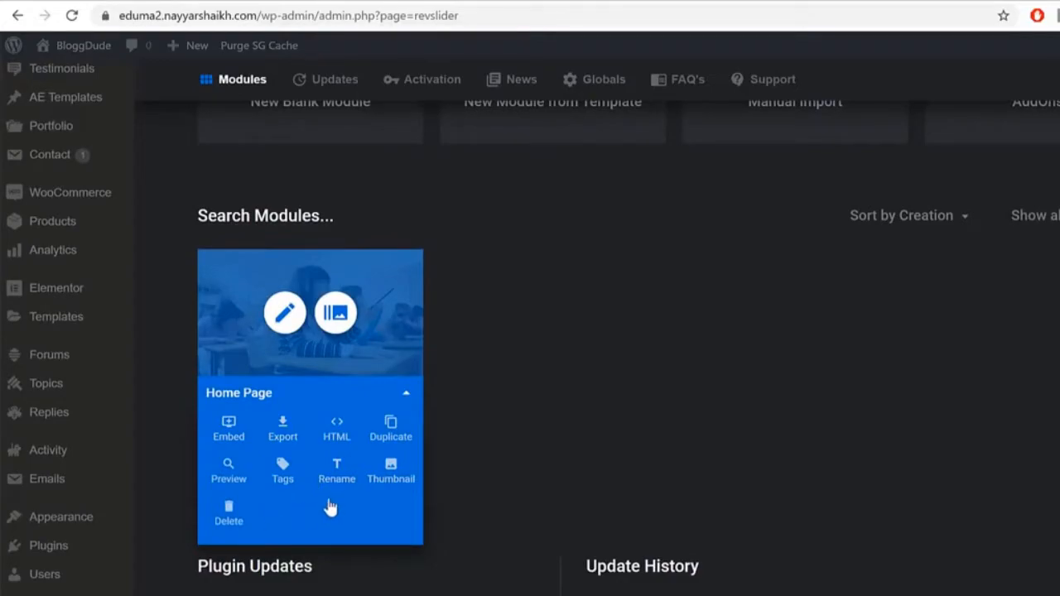
scroll(331, 476, up, 2)
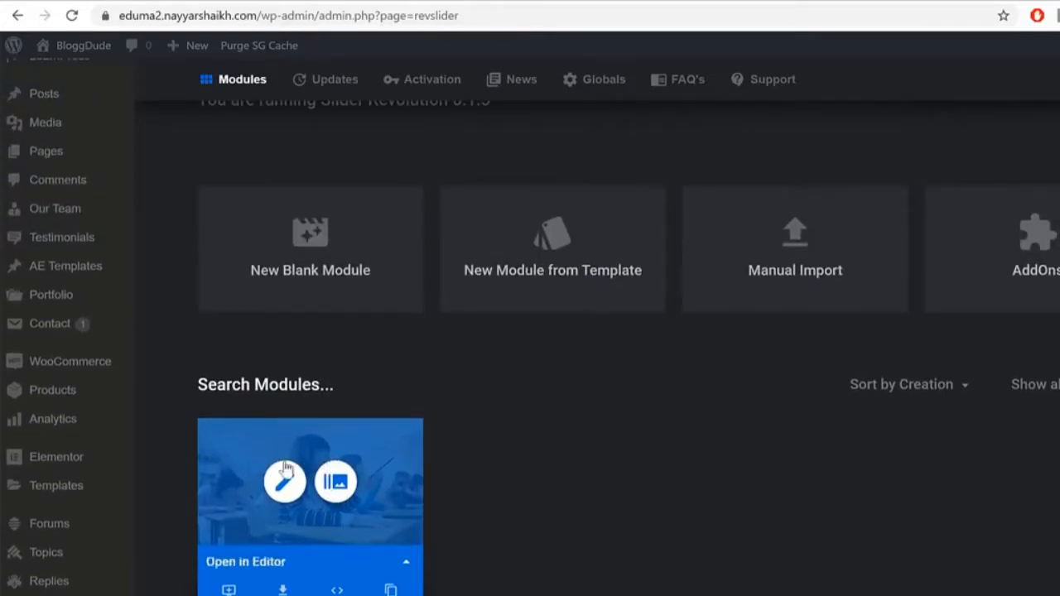
click(284, 483)
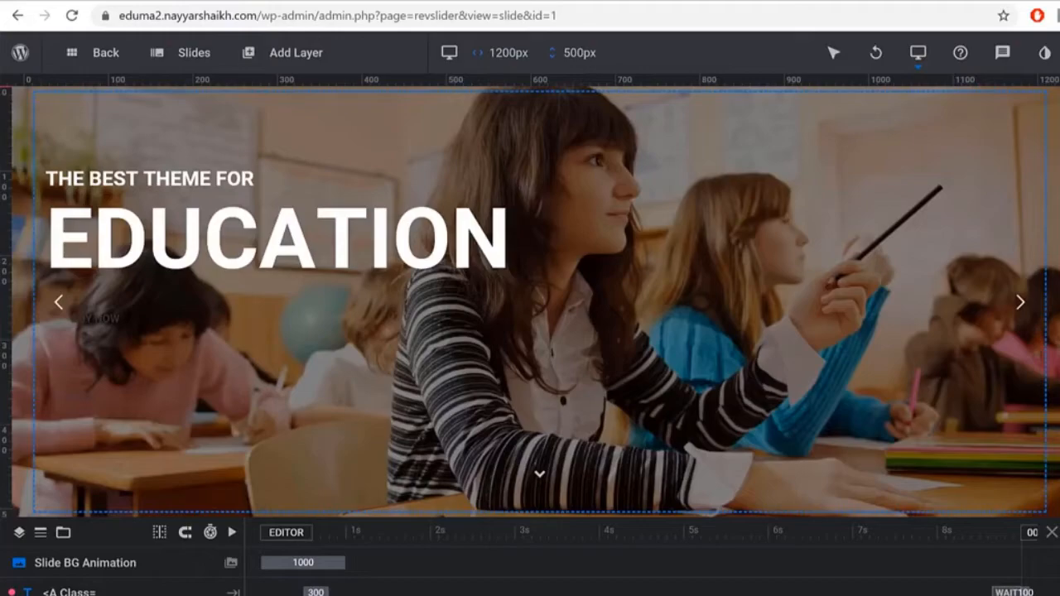
Step: Copy the Home Page slider shortcode and head back to the Dashboard
right_click(935, 413)
click(975, 428)
right_click(935, 417)
click(975, 432)
mouse_move(20, 55)
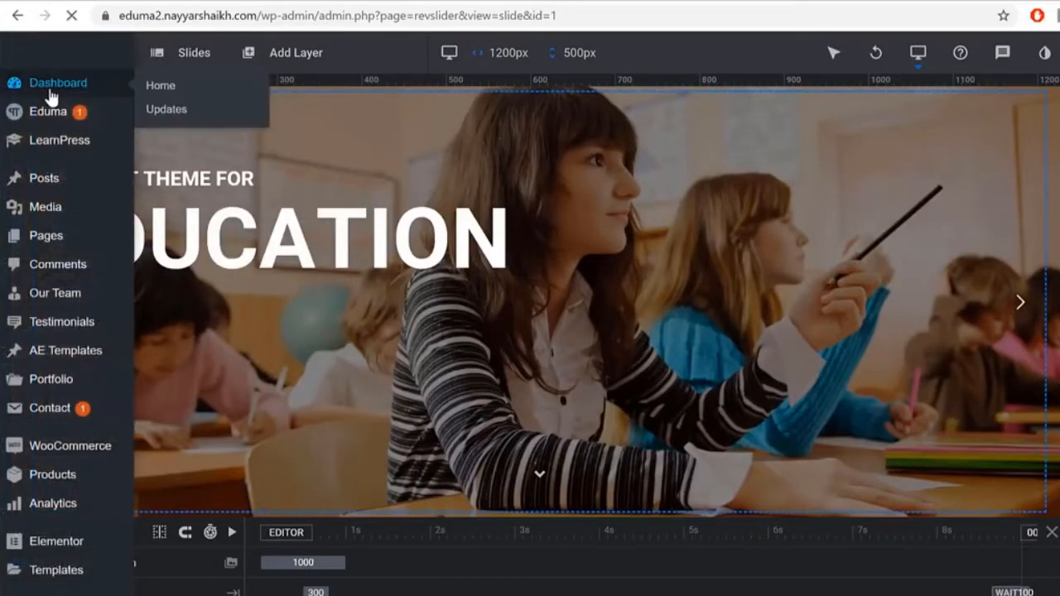
click(68, 97)
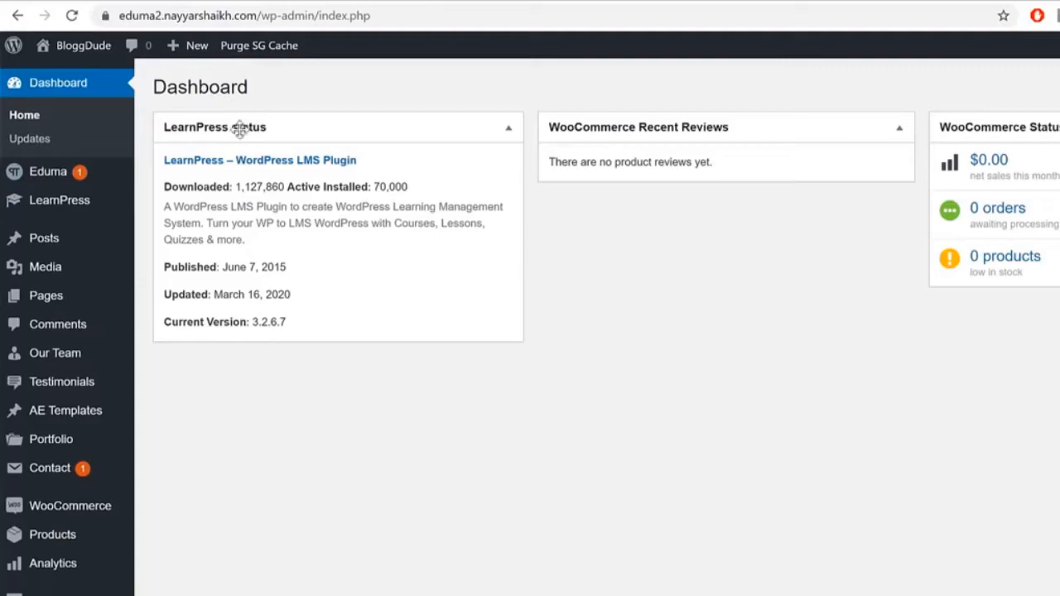
Step: Edit the Home page from All Pages and choose Edit with Elementor
mouse_move(74, 305)
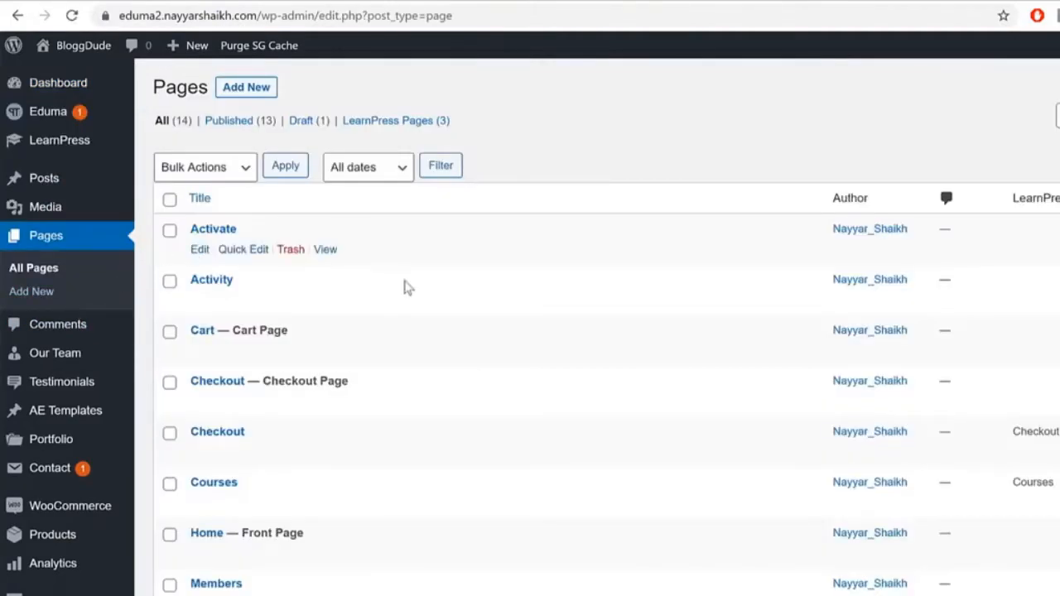
scroll(406, 286, down, 3)
scroll(424, 298, down, 1)
click(201, 301)
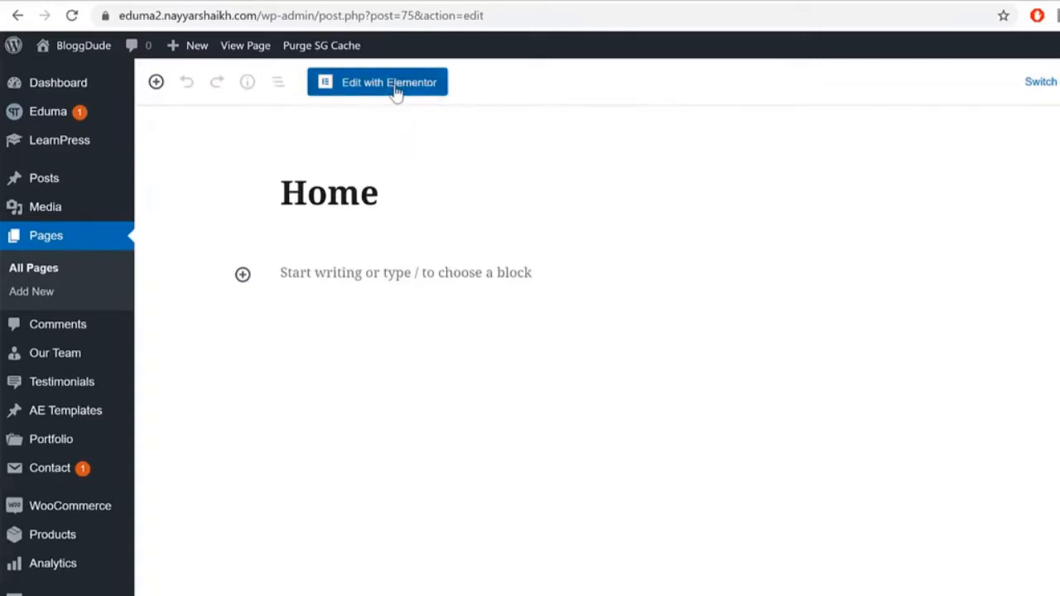
click(395, 90)
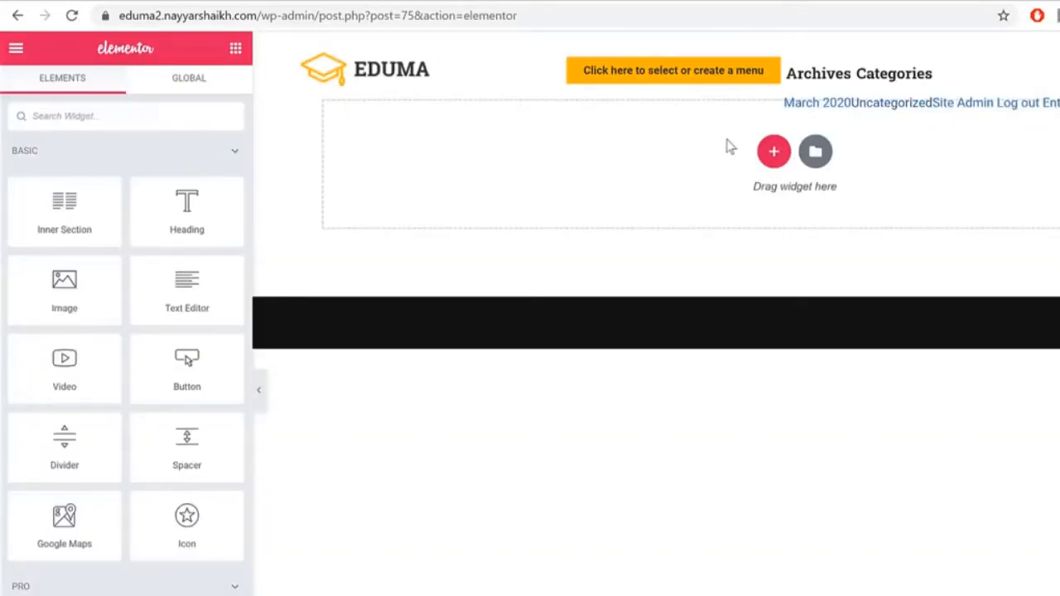
Step: Add a new single-column section to the Home page and return to the widget list
click(774, 153)
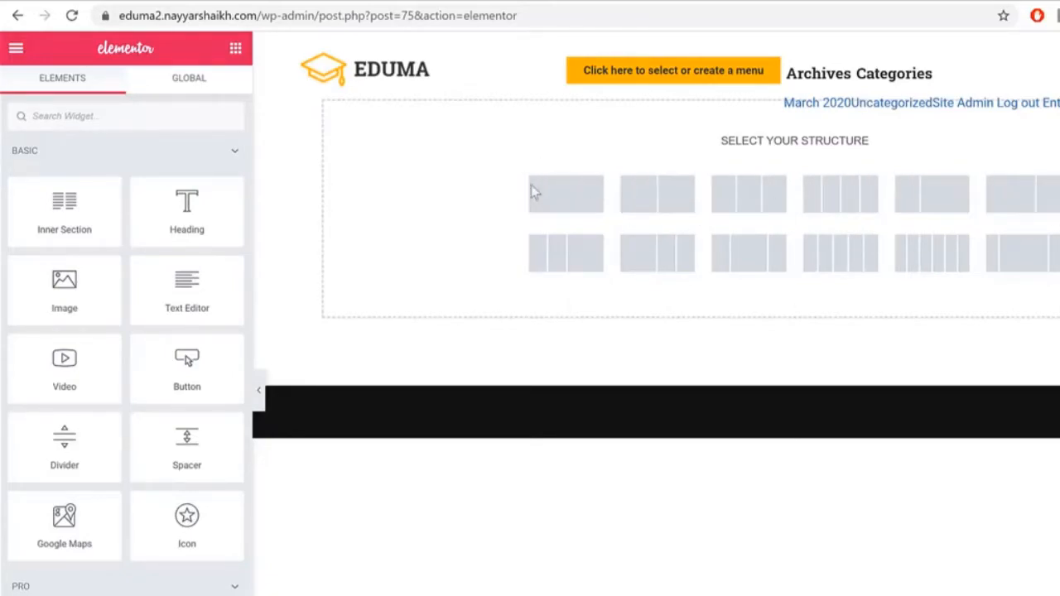
click(580, 205)
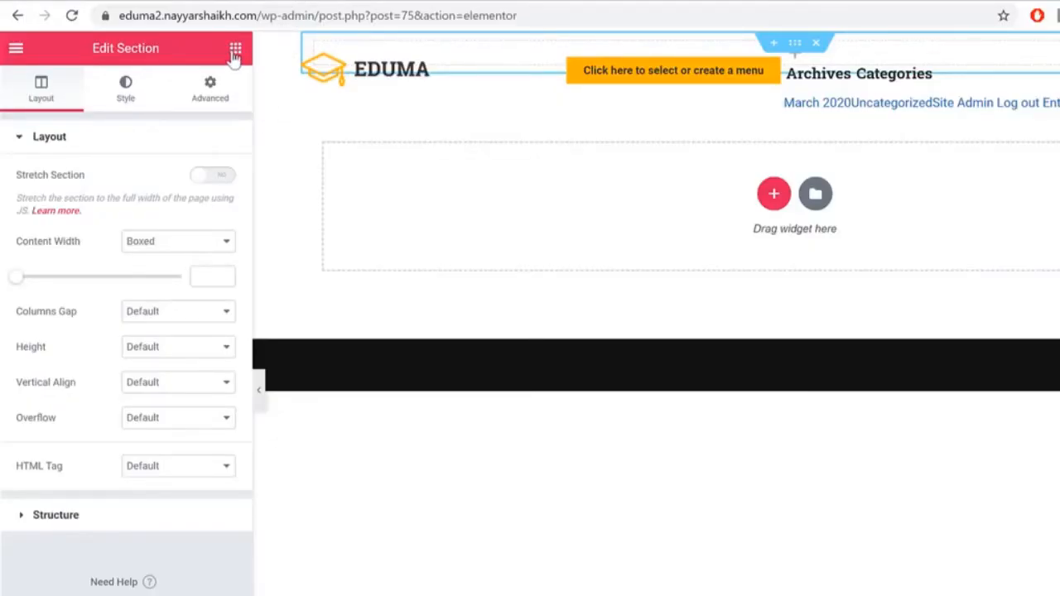
click(235, 52)
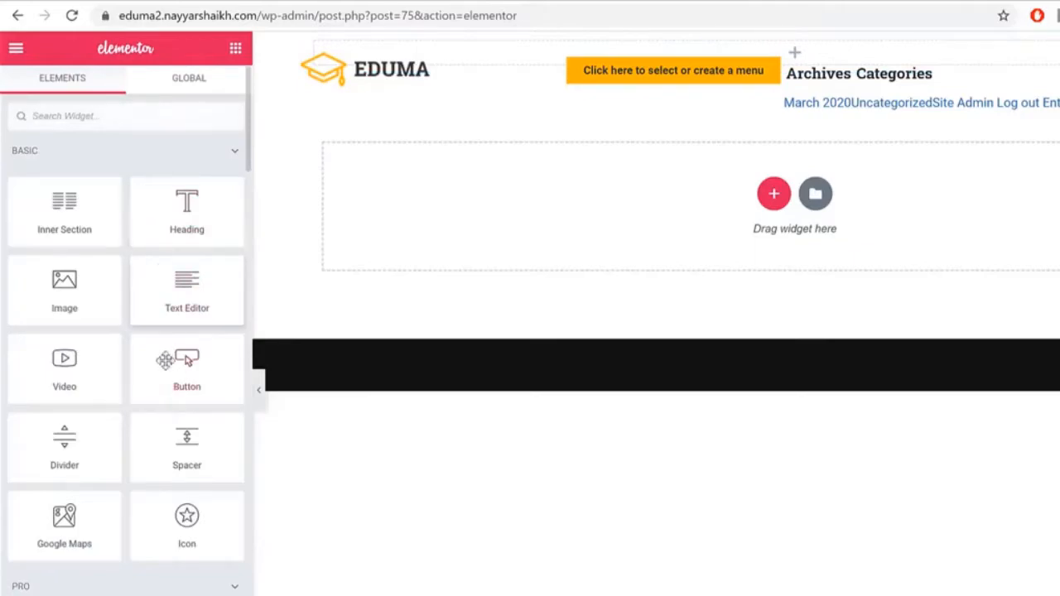
scroll(171, 483, down, 10)
scroll(170, 483, up, 10)
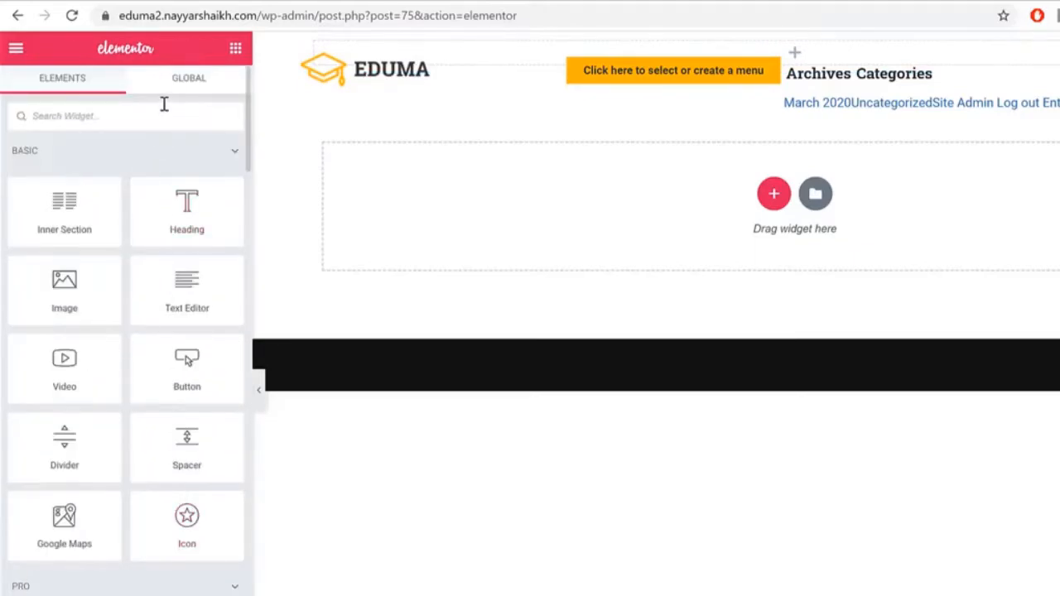
Step: Search 'short', drag the Shortcode widget into the empty section, and open Page Settings
text(short)
drag(86, 166, 49, 170)
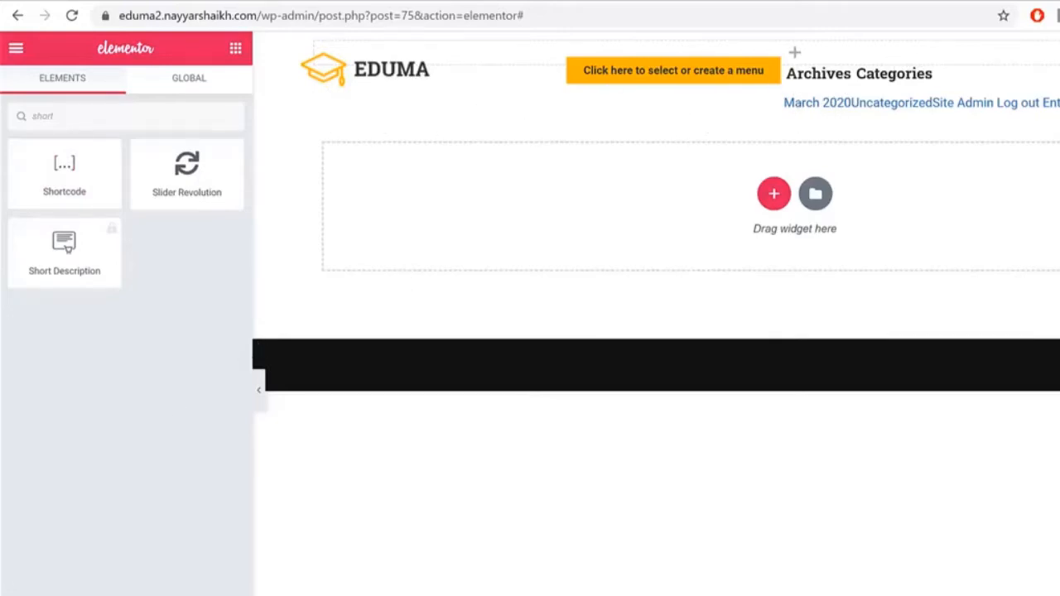
click(25, 595)
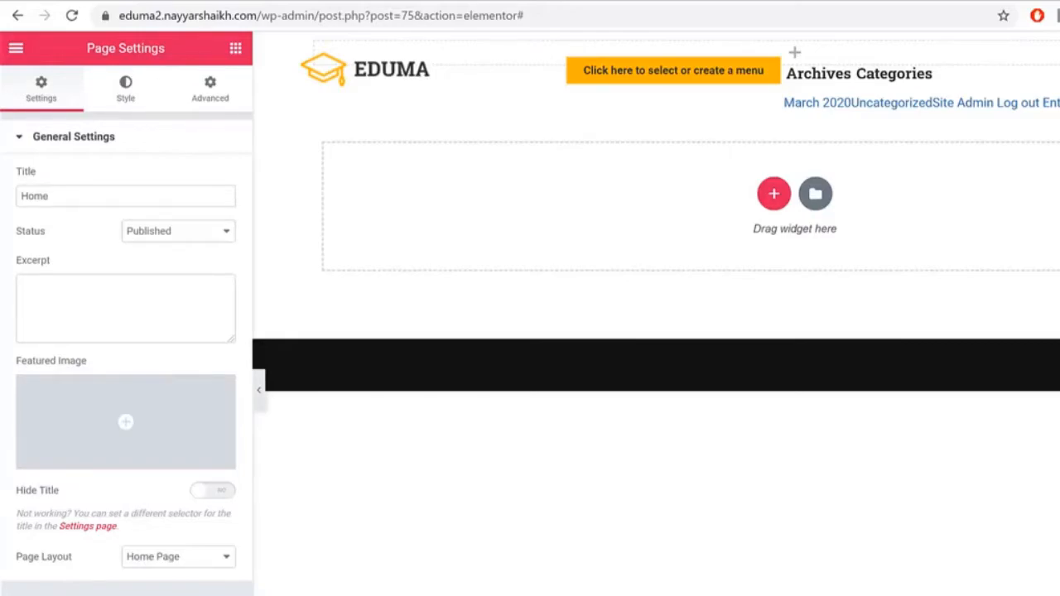
Step: Try Elementor Canvas, then set the page layout to Default and return to the widgets
drag(70, 557, 30, 566)
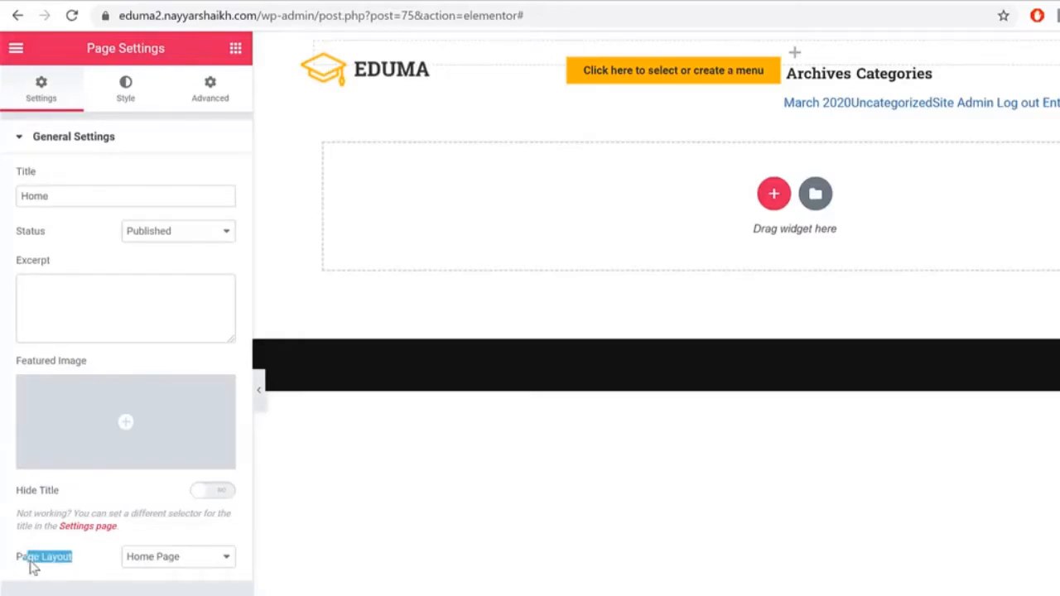
click(153, 563)
click(194, 574)
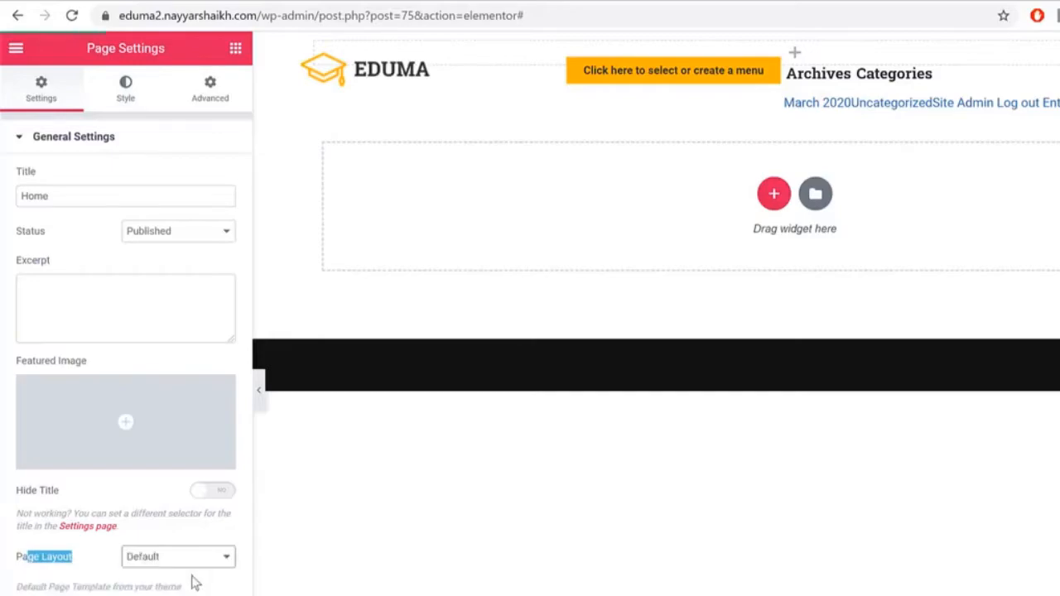
click(166, 557)
click(165, 586)
click(165, 557)
click(166, 571)
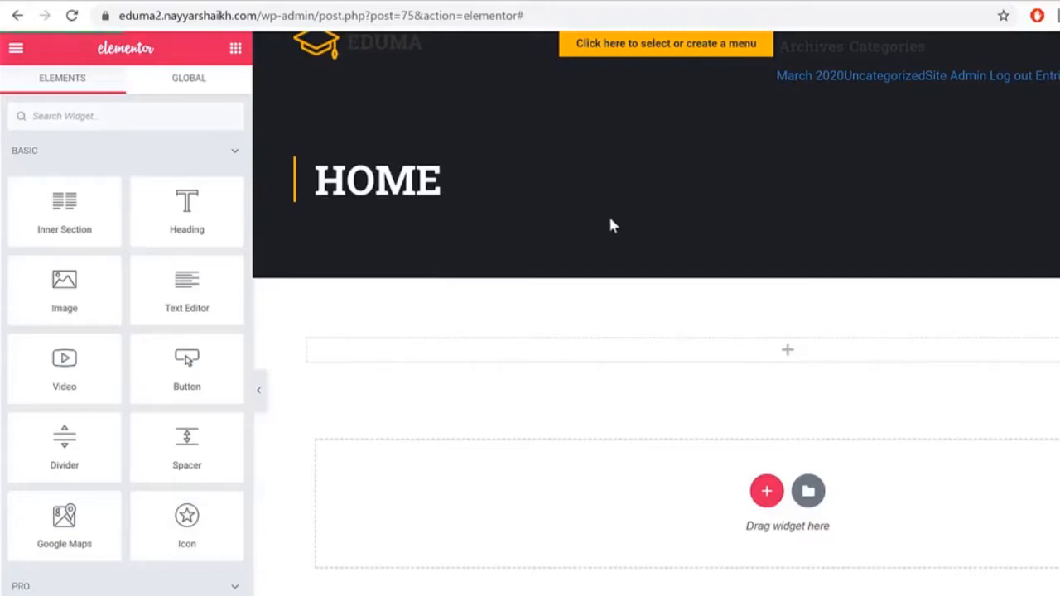
click(159, 146)
Step: Drop a Shortcode widget into the new section and paste the Home Page slider shortcode
text(shor)
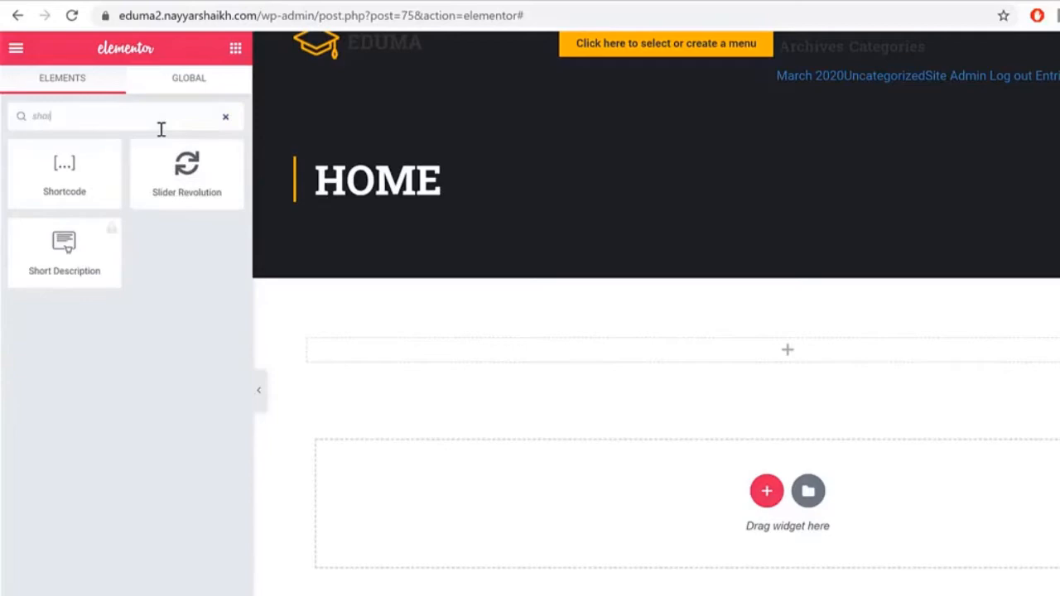
text(t)
drag(64, 166, 805, 352)
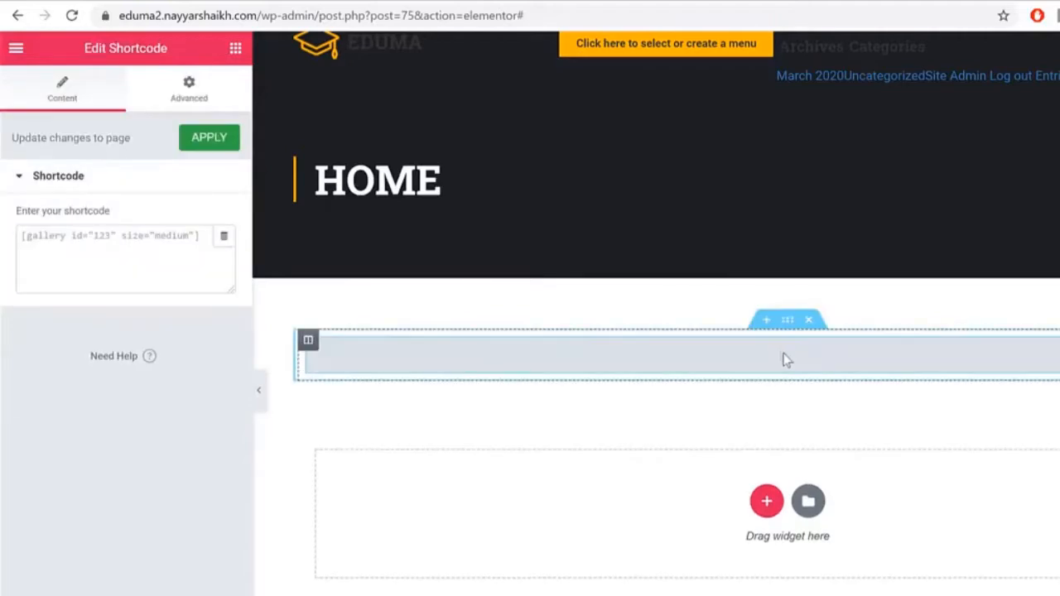
click(149, 244)
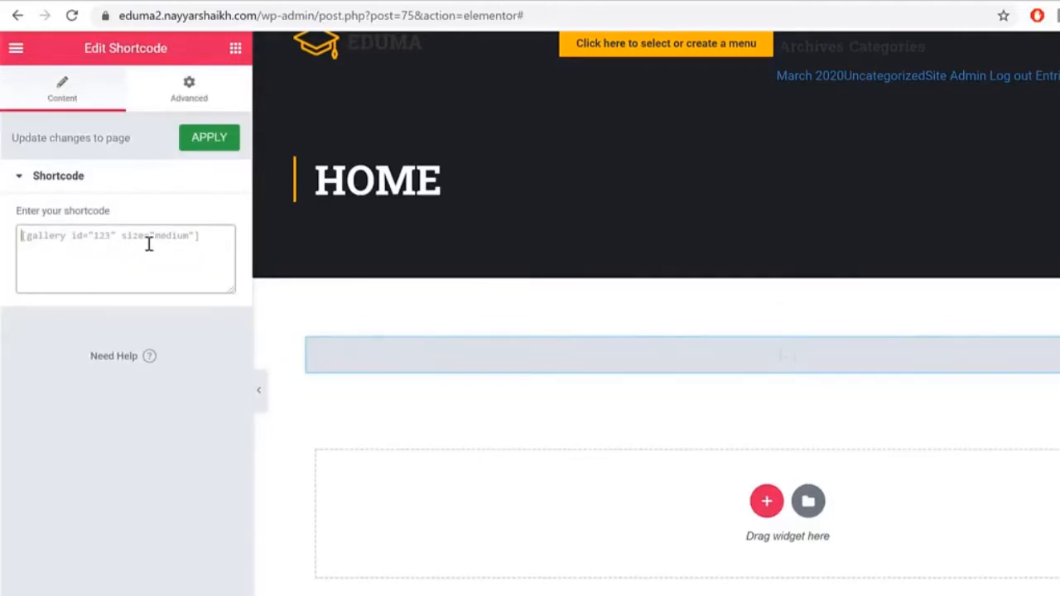
key(ctrl+v)
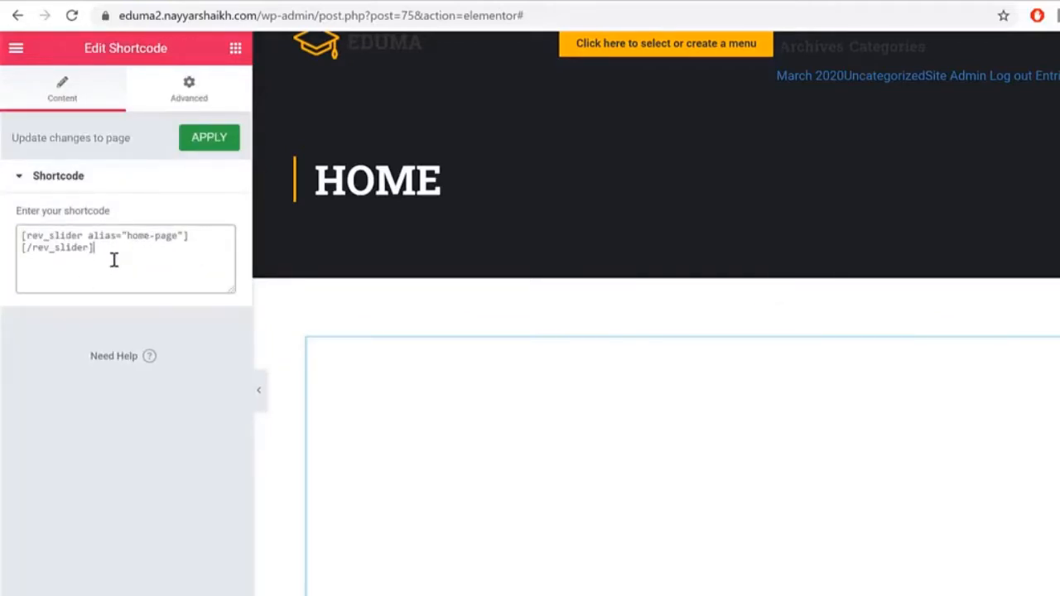
scroll(803, 425, down, 4)
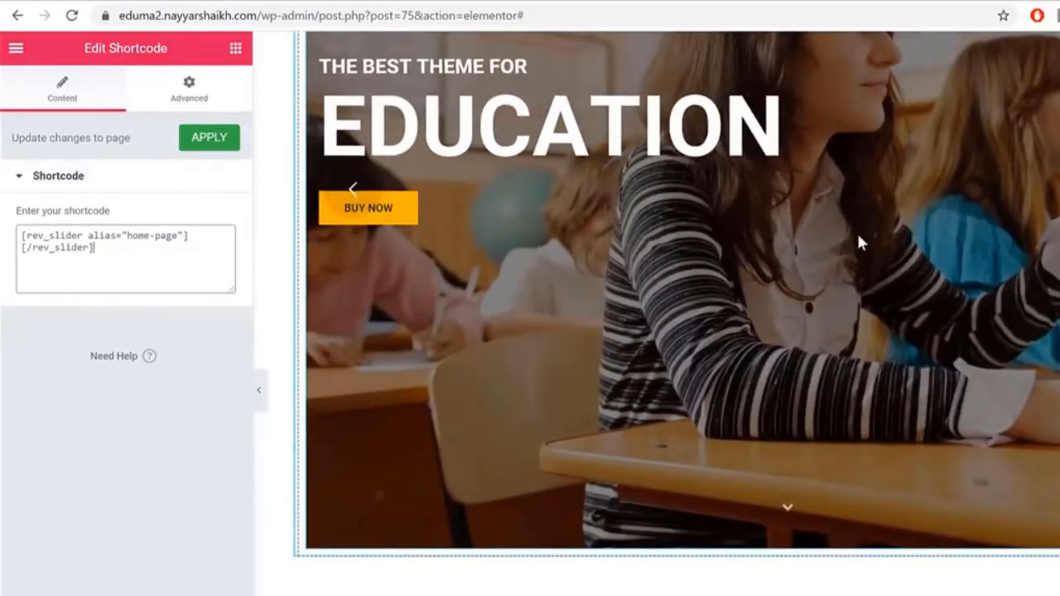
scroll(876, 227, up, 5)
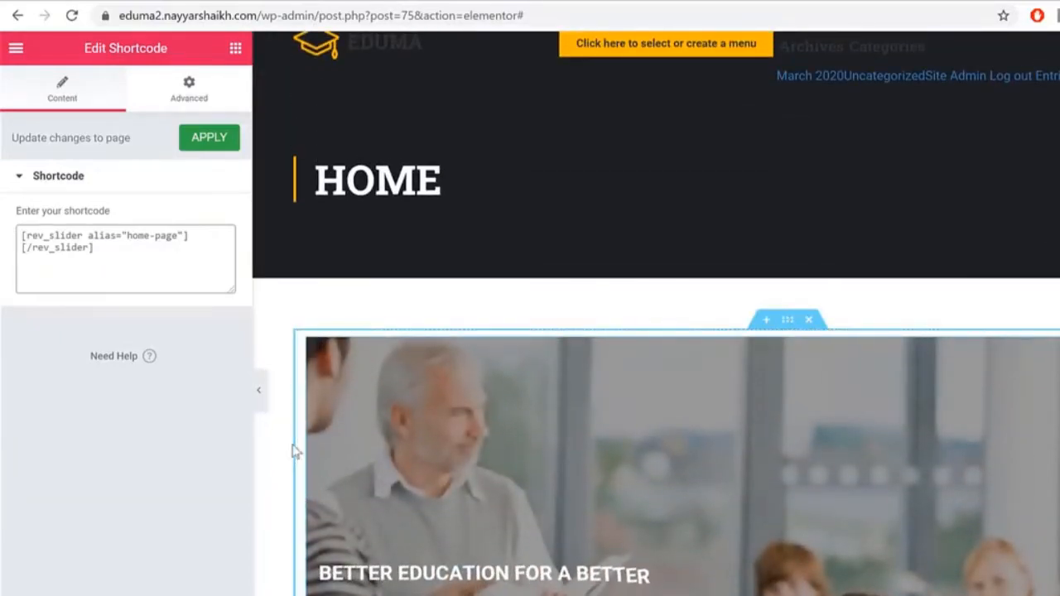
Step: Hide the editing panel to preview the slider full width, then restore the panel
click(258, 392)
scroll(1023, 442, down, 3)
scroll(52, 310, down, 2)
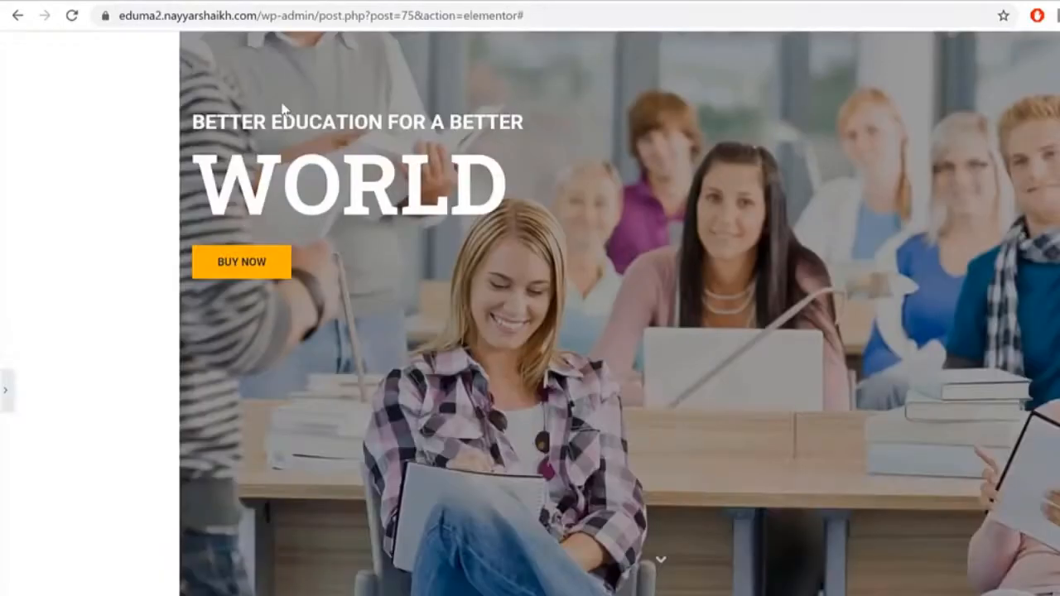
click(5, 391)
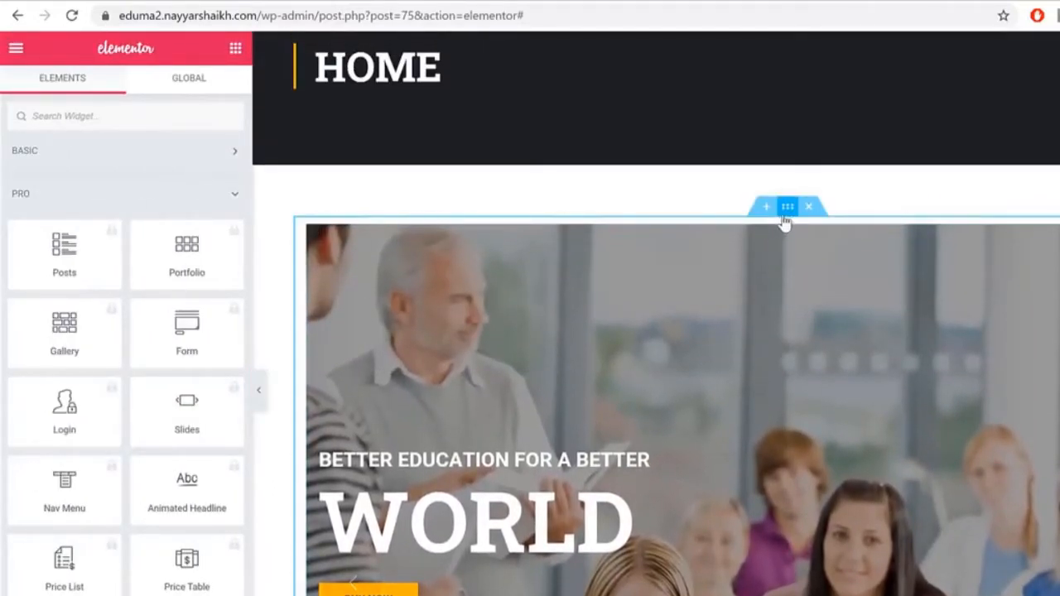
Step: Turn on Stretch Section for the slider's section and set Content Width to Full Width
click(785, 214)
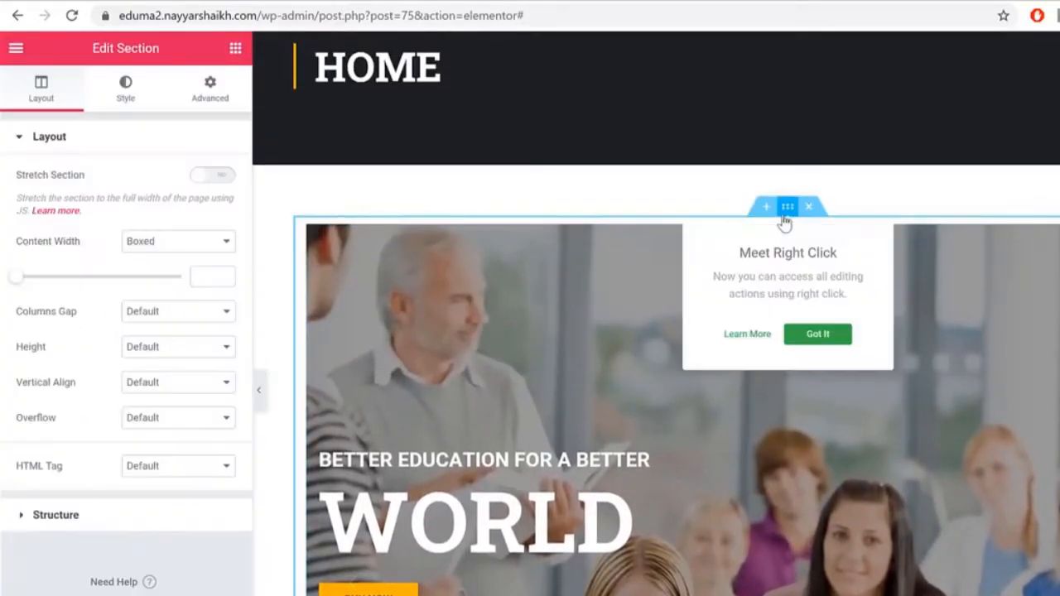
click(818, 340)
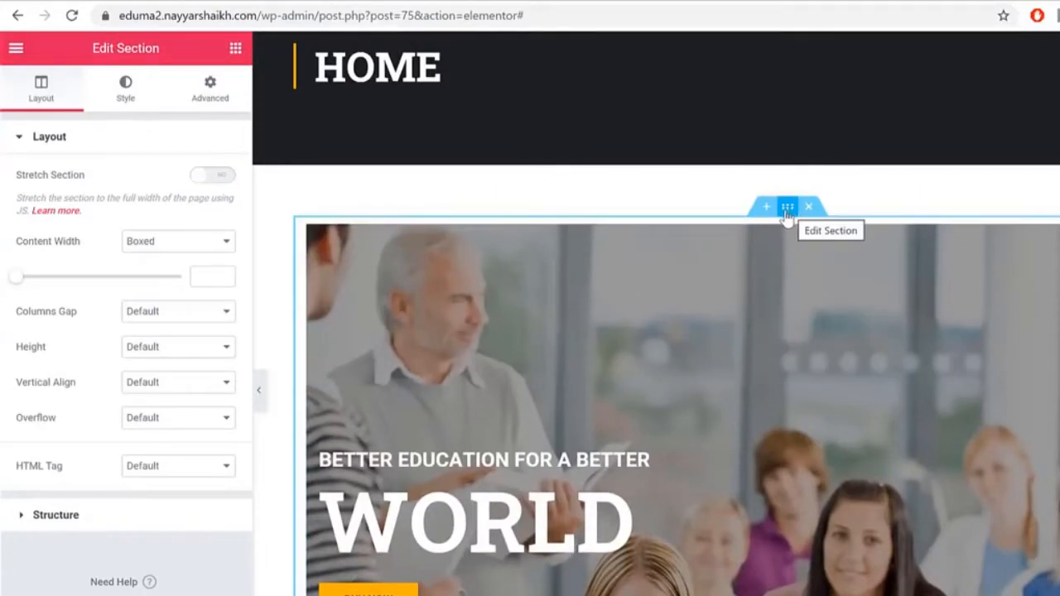
click(217, 177)
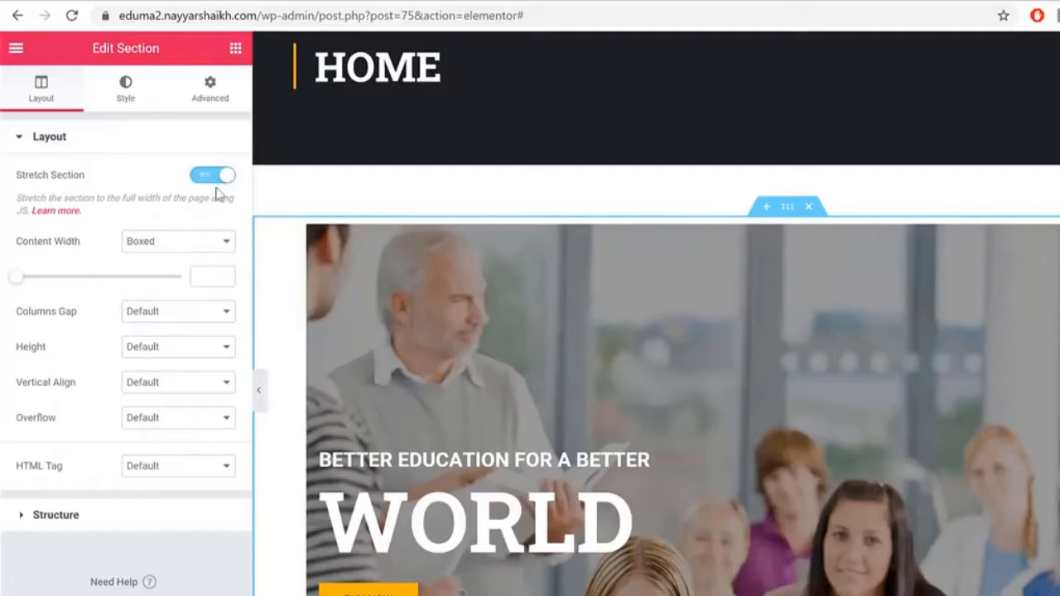
click(139, 243)
click(175, 274)
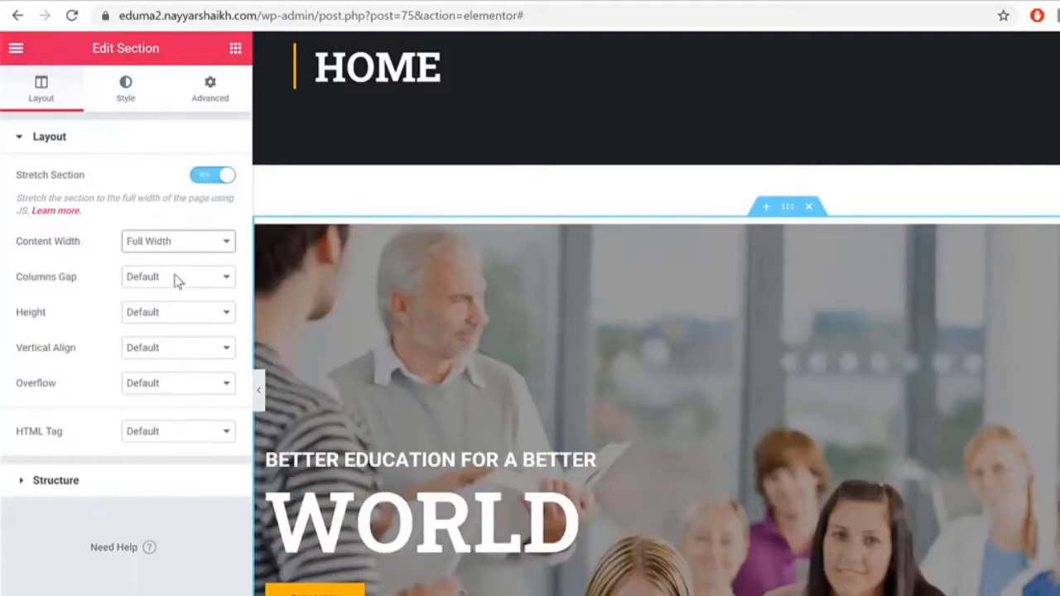
Step: Preview the stretched slider full width with the panel hidden, then bring the panel back
click(265, 404)
click(249, 390)
scroll(823, 403, down, 4)
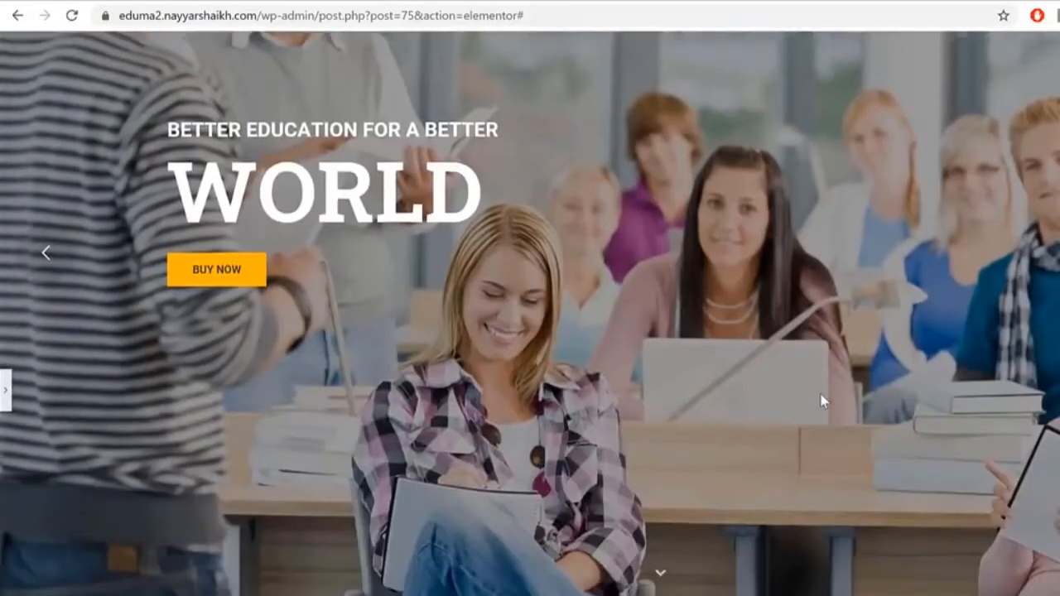
scroll(823, 402, up, 4)
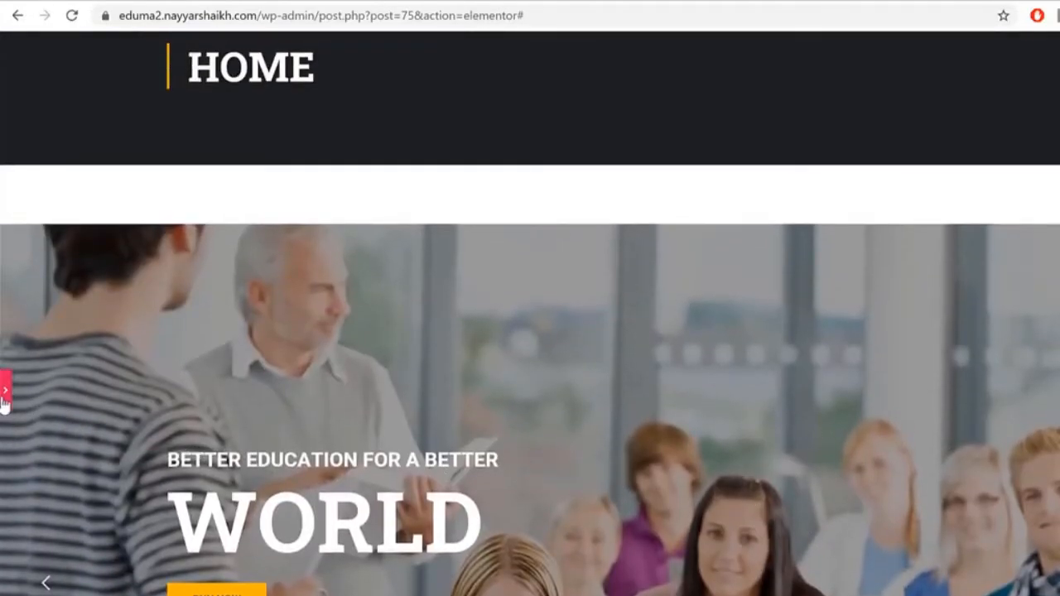
click(4, 397)
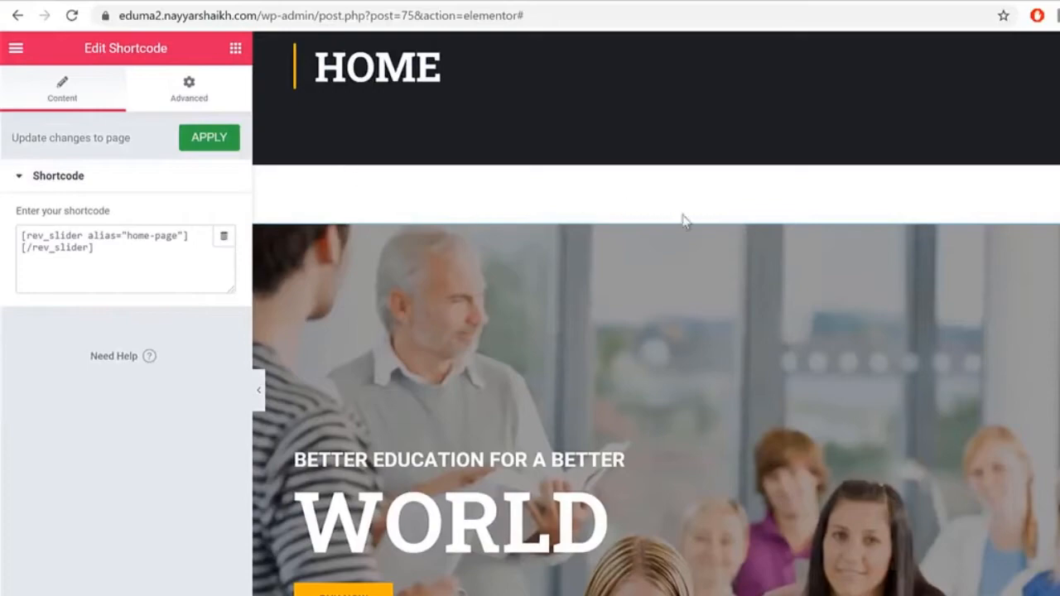
Step: Set the slider section's Columns Gap to No Gap
click(784, 207)
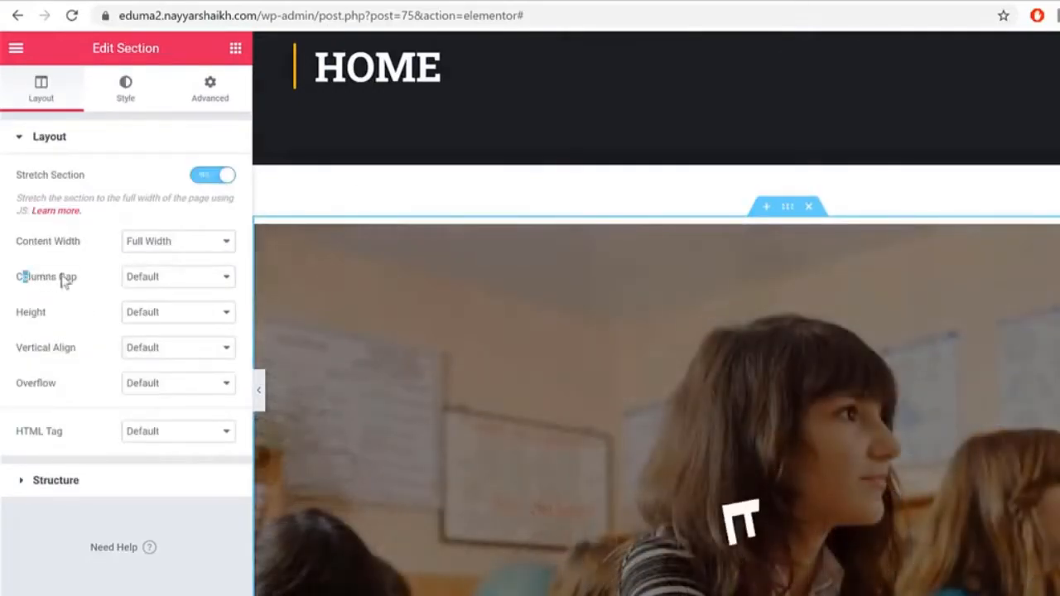
drag(24, 277, 190, 277)
click(187, 276)
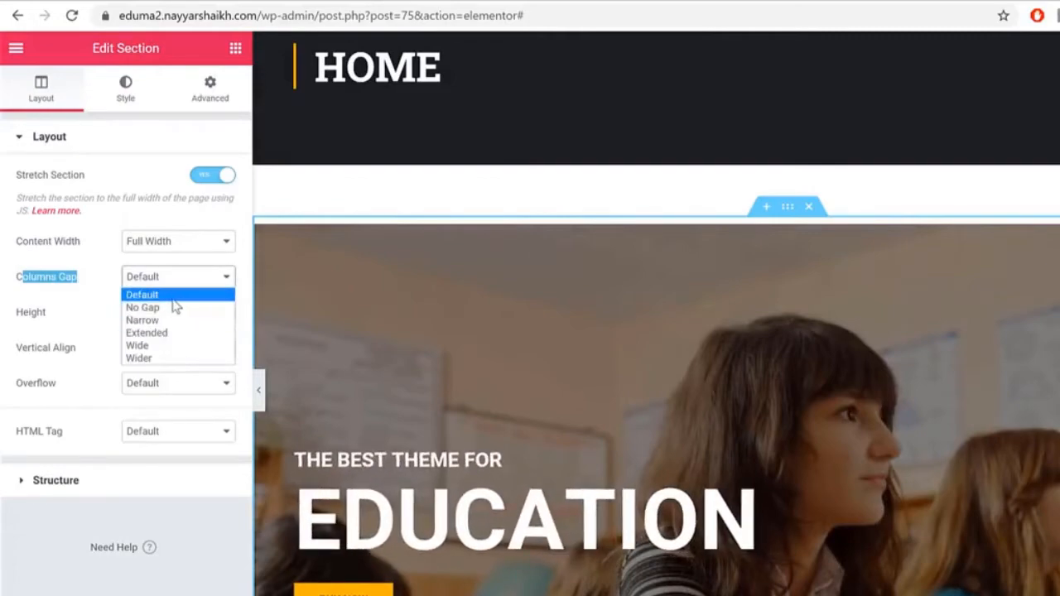
click(159, 307)
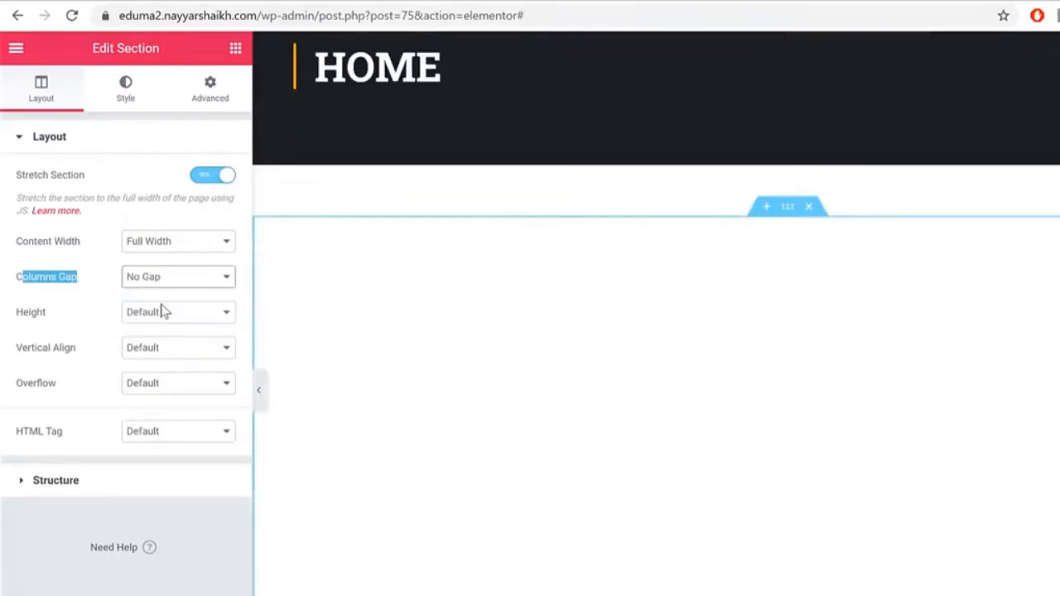
scroll(1009, 355, down, 3)
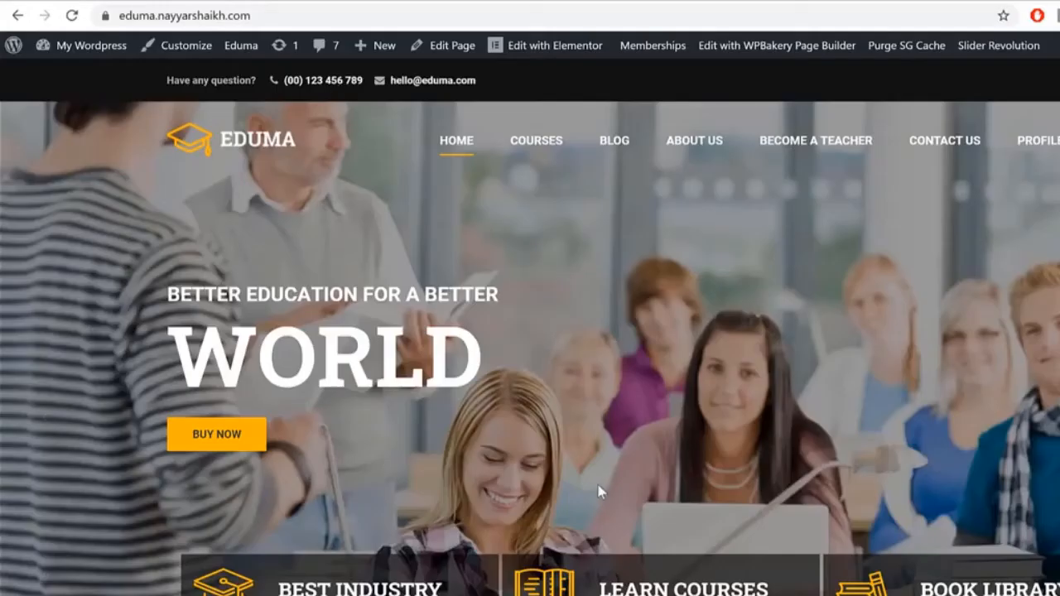
scroll(598, 489, down, 1)
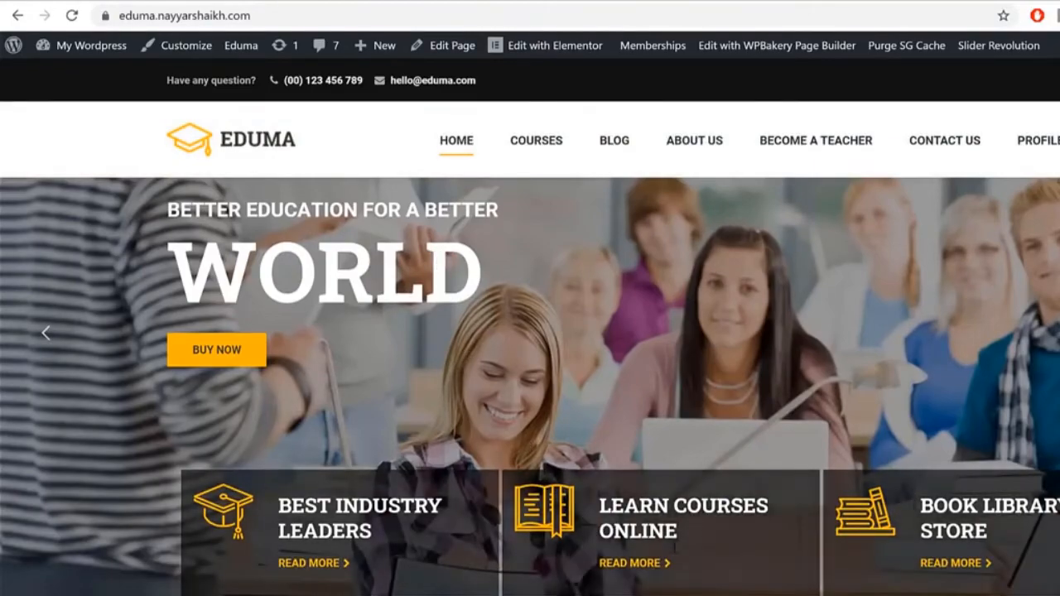
scroll(694, 523, up, 1)
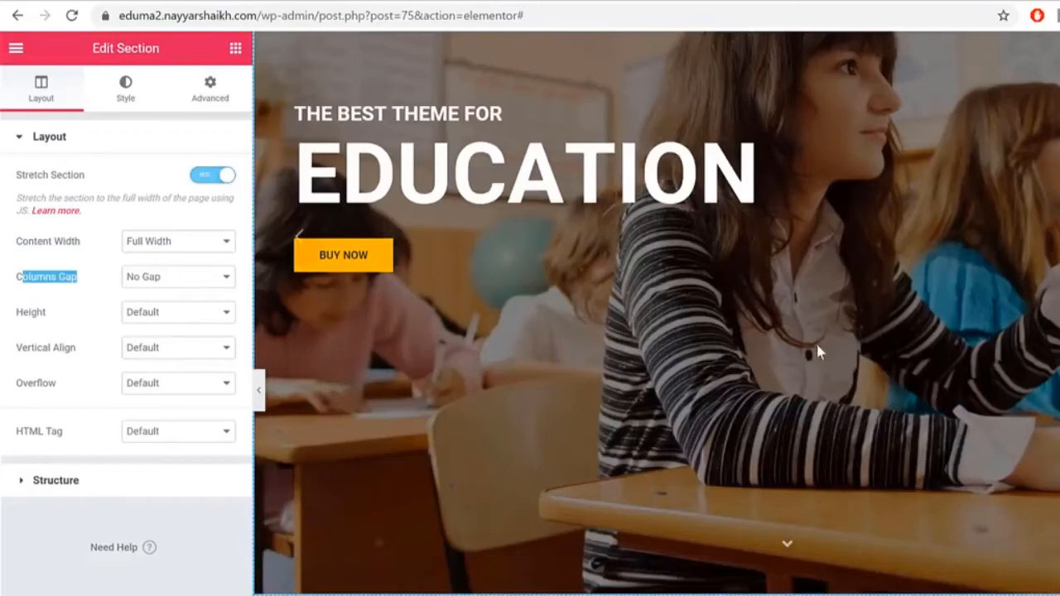
Step: Set the Home page's Page Layout to Home Page in Page Settings
scroll(815, 341, up, 5)
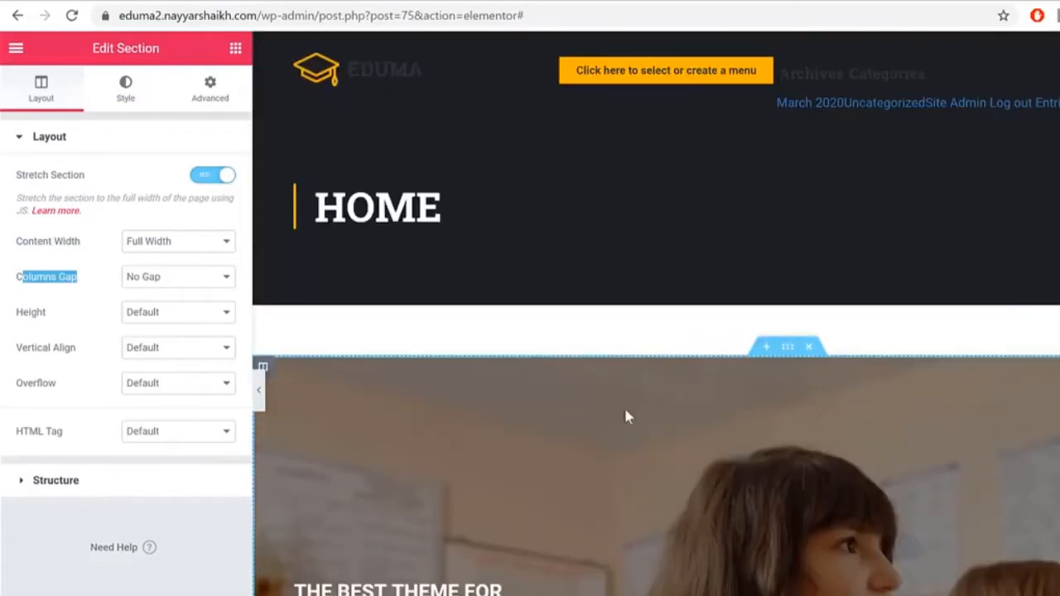
click(17, 594)
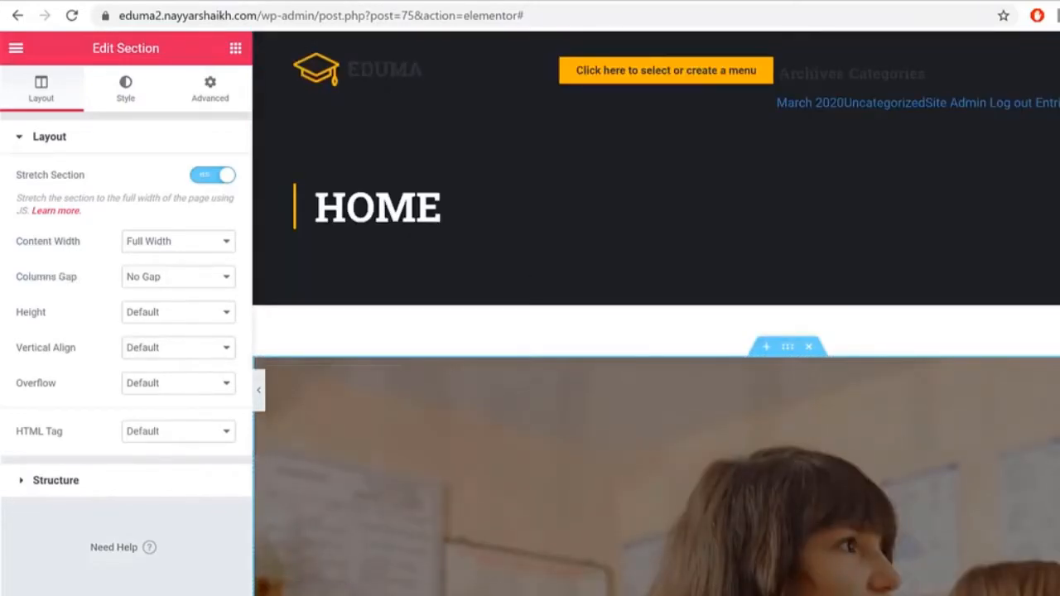
drag(32, 556, 83, 556)
click(166, 558)
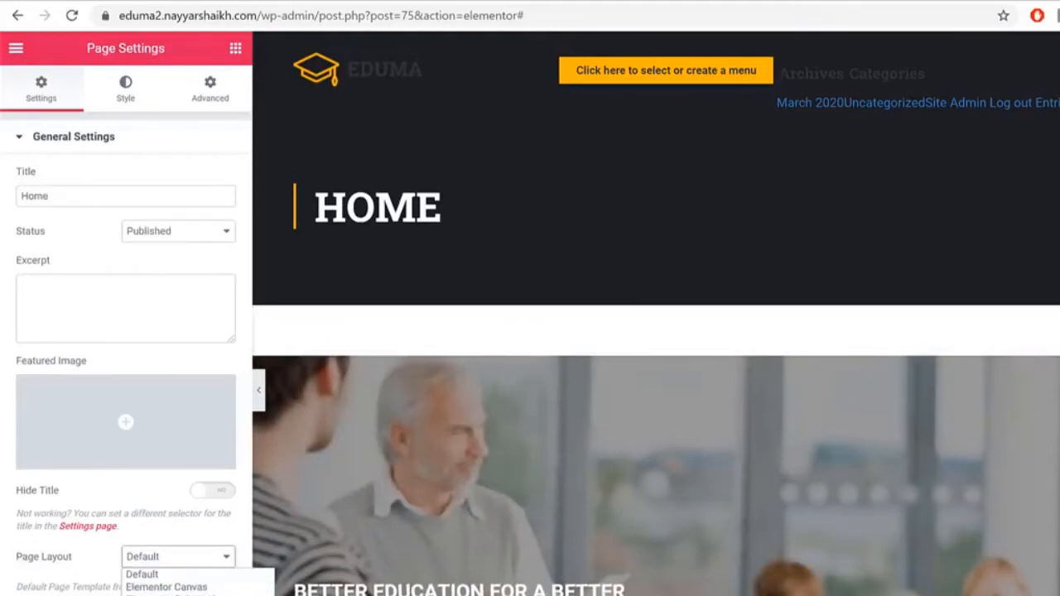
click(157, 594)
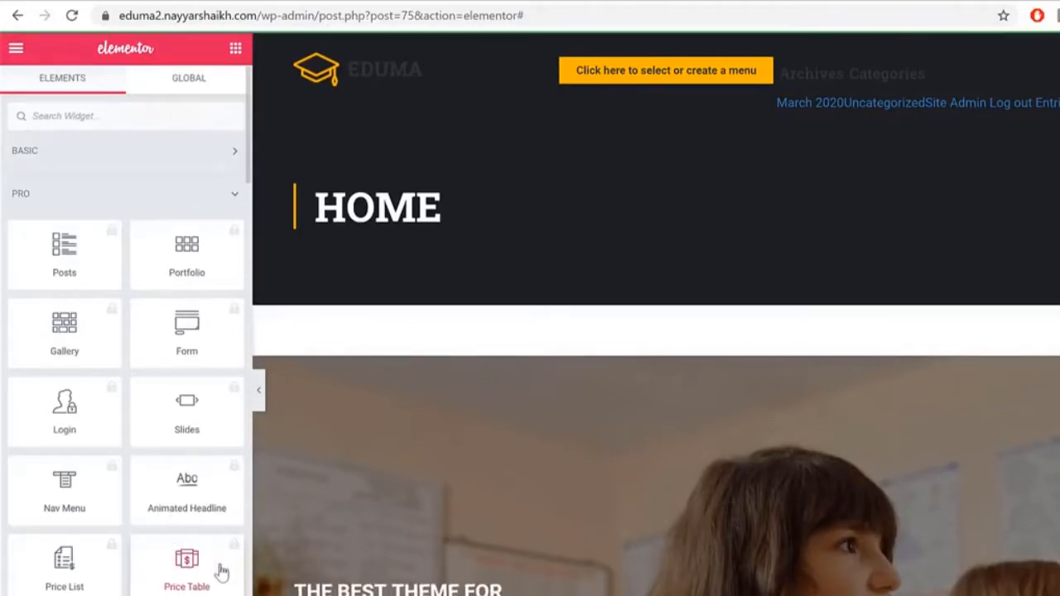
Step: Test the Elementor Canvas layout, then revert to Home Page and scroll the preview
click(16, 594)
click(150, 559)
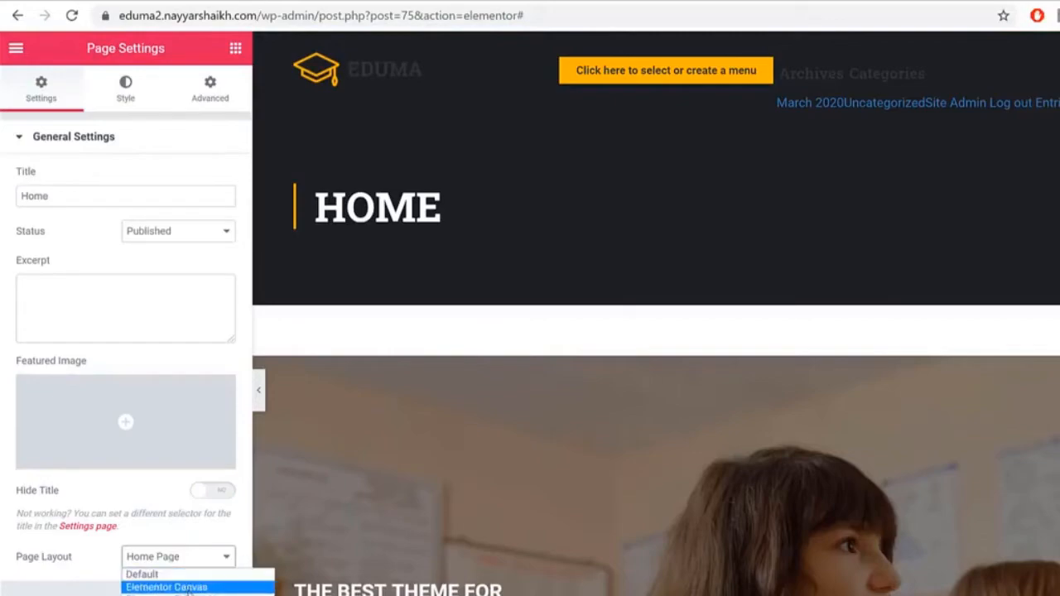
click(205, 587)
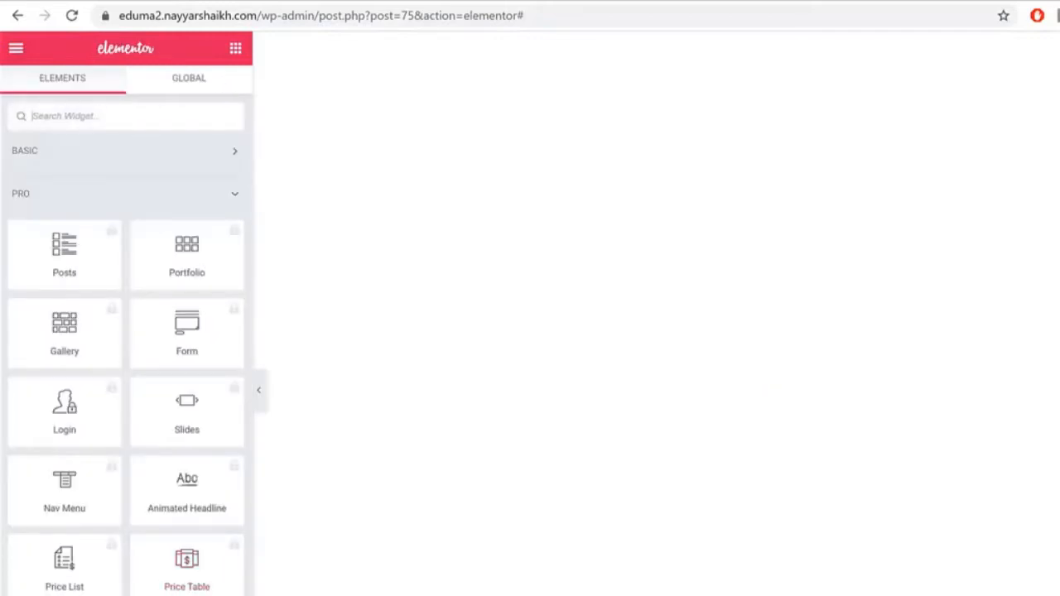
click(210, 567)
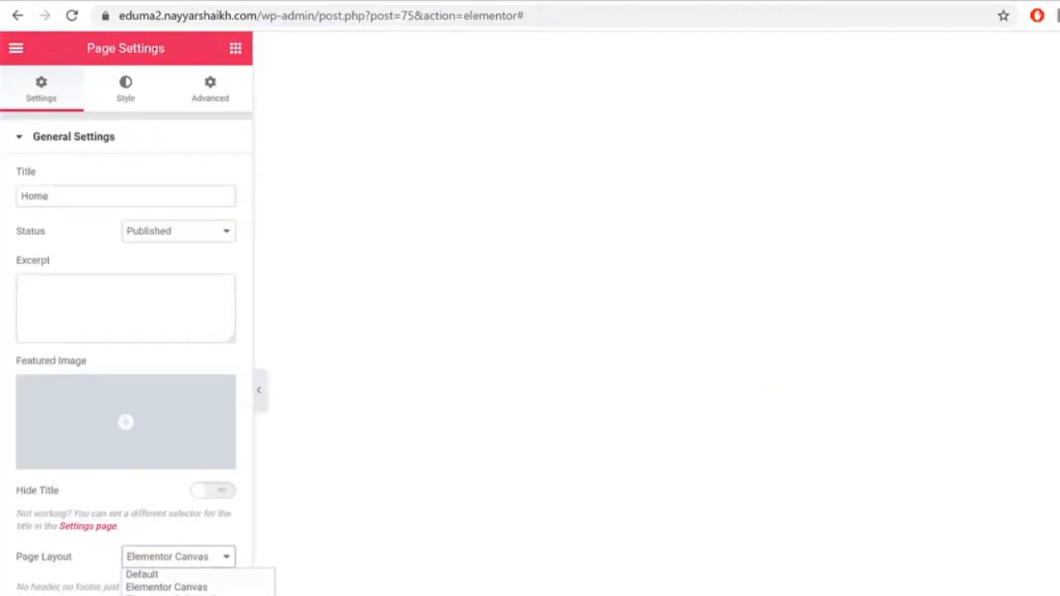
click(166, 594)
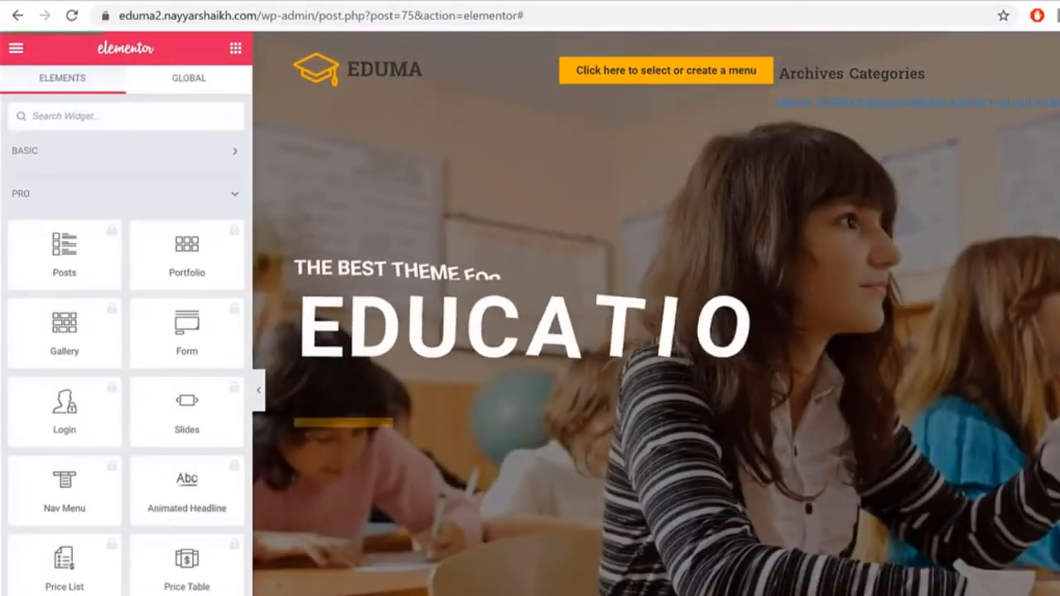
scroll(740, 256, down, 2)
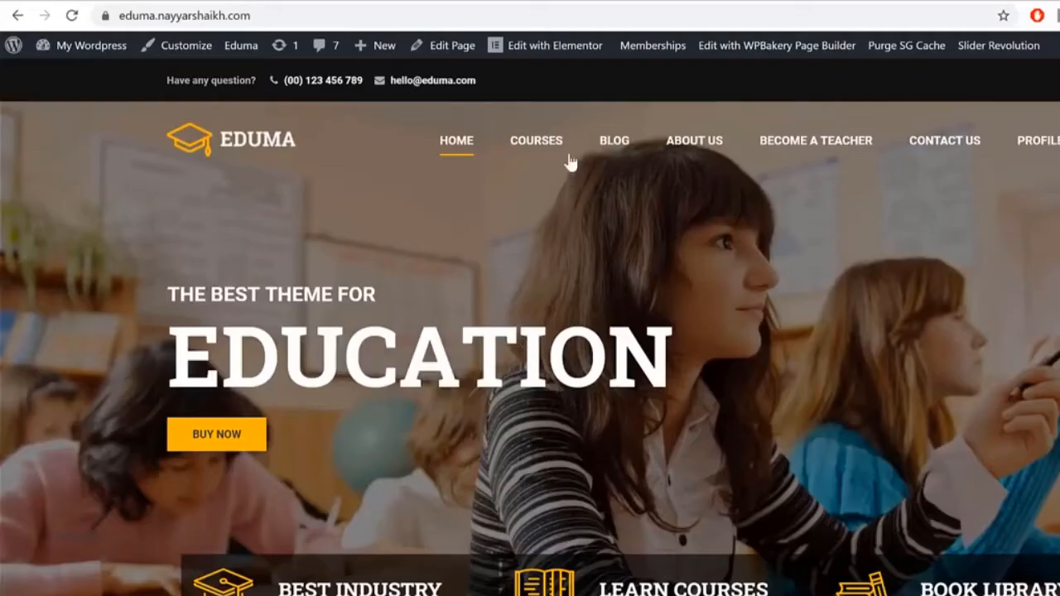
scroll(816, 381, down, 2)
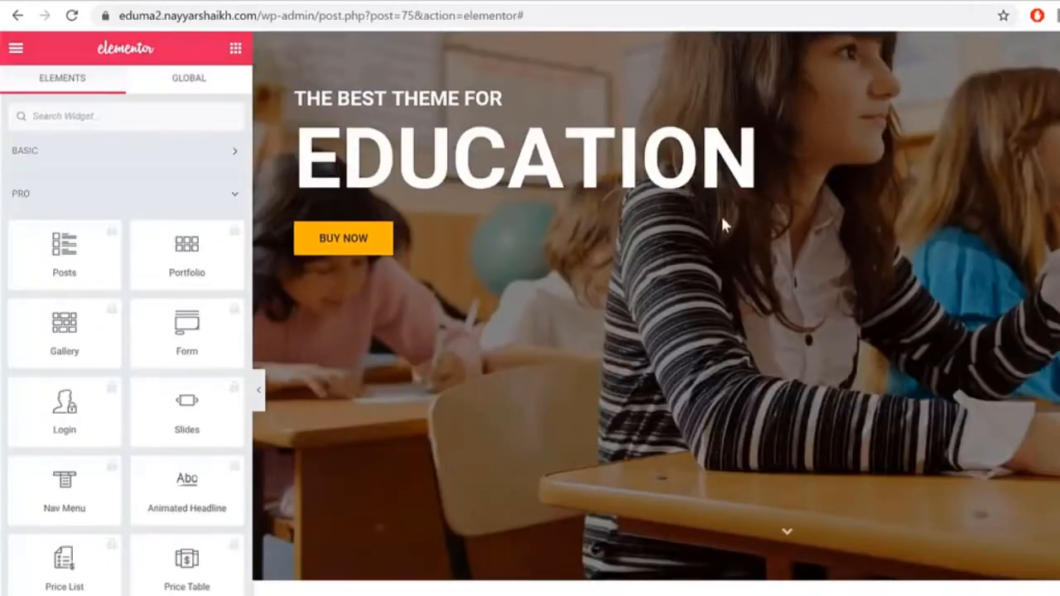
Step: Add a three-column section below the slider and expand the BASIC widget category
scroll(851, 331, down, 3)
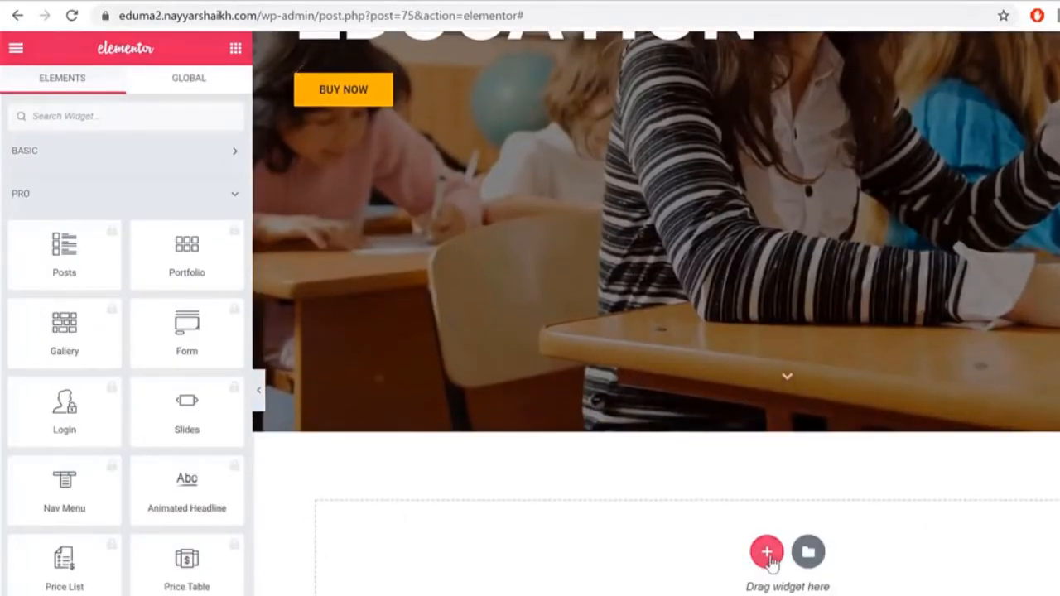
click(768, 558)
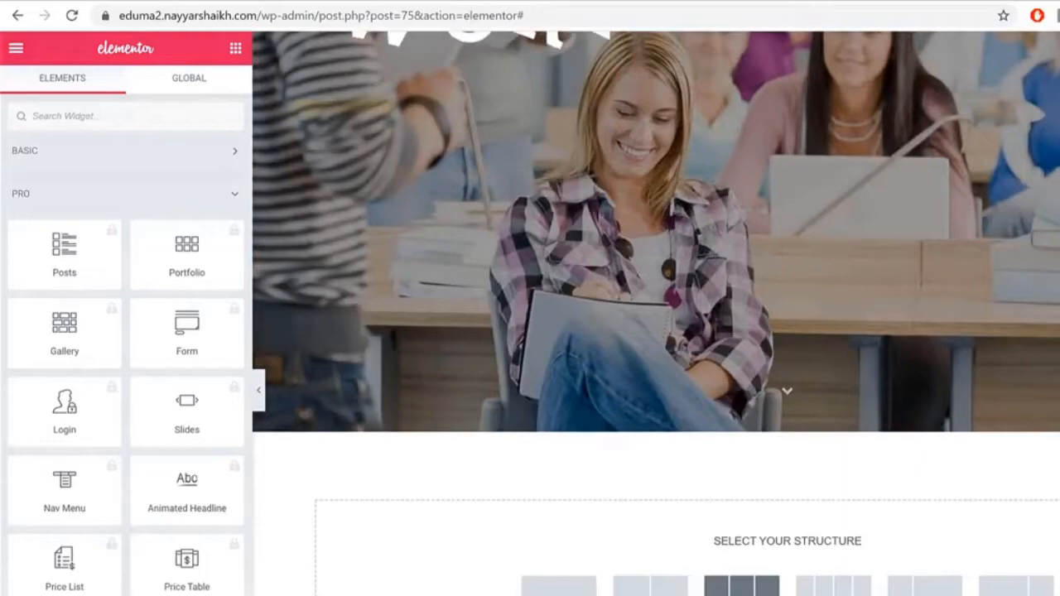
click(741, 585)
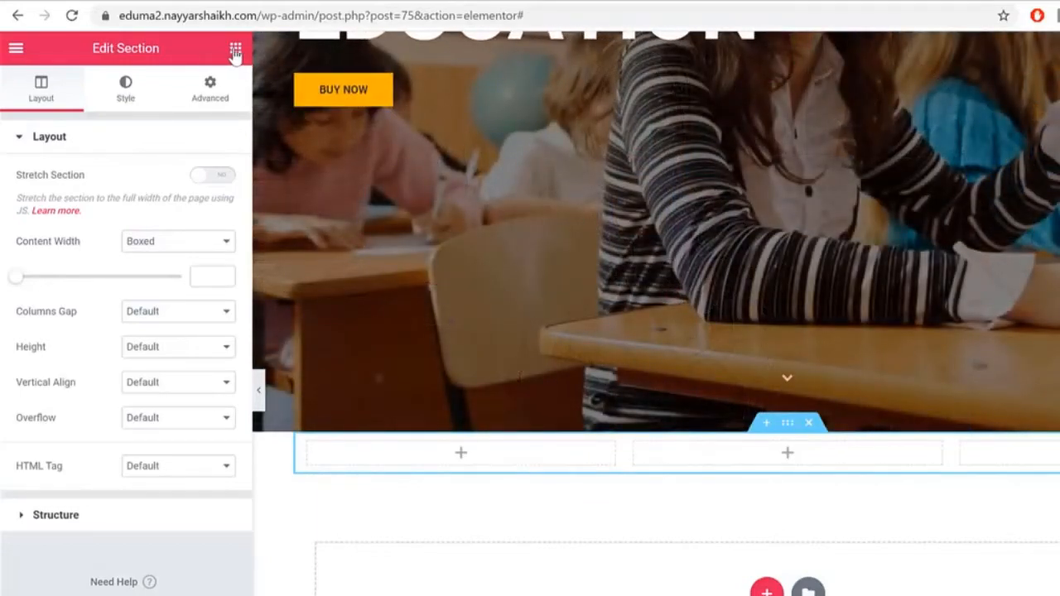
click(236, 50)
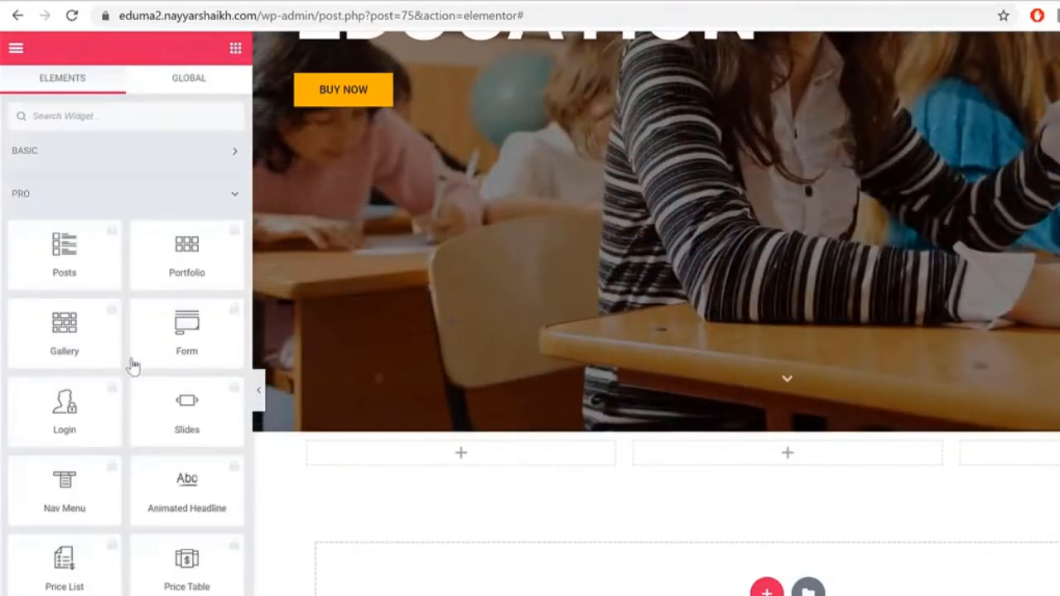
click(119, 159)
Step: Search 'icon', drag Thim: Icon Box into the first column, and select the demo's BEST INDUSTRY LEADERS heading
click(112, 116)
text(icon)
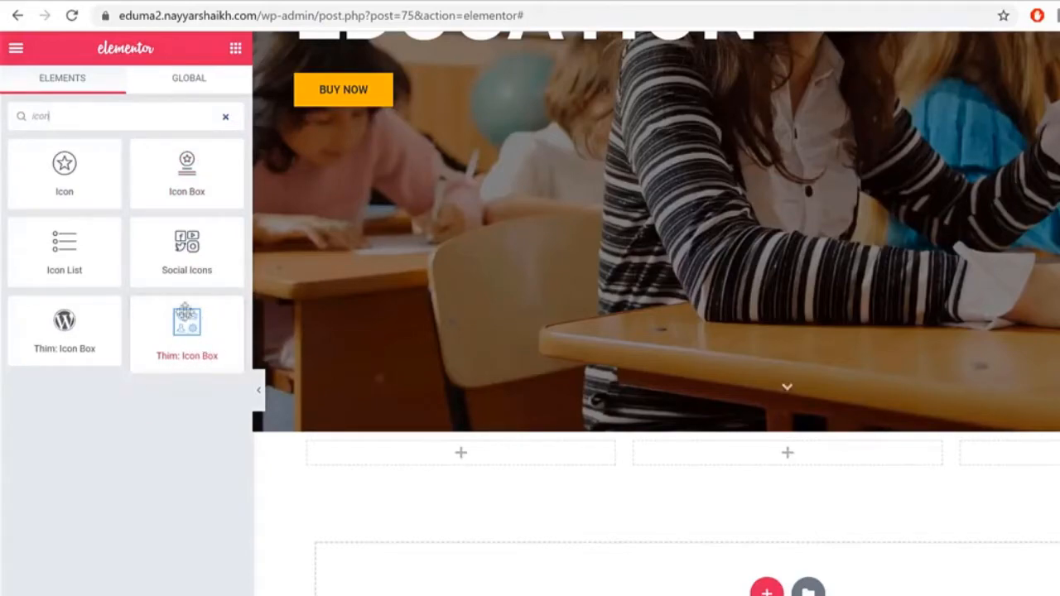
drag(182, 327, 445, 468)
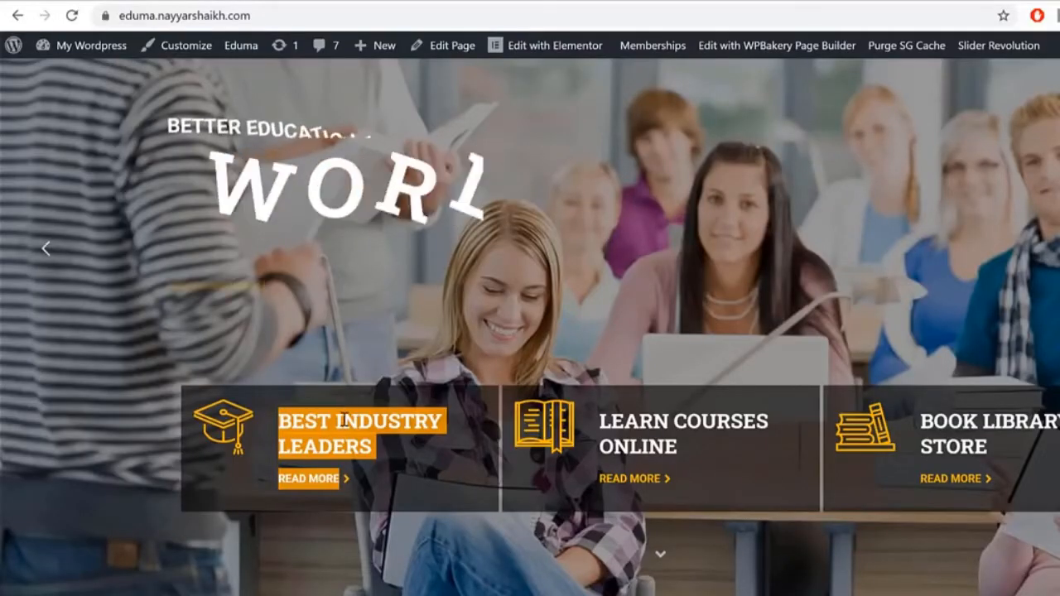
triple_click(344, 420)
key(ctrl+c)
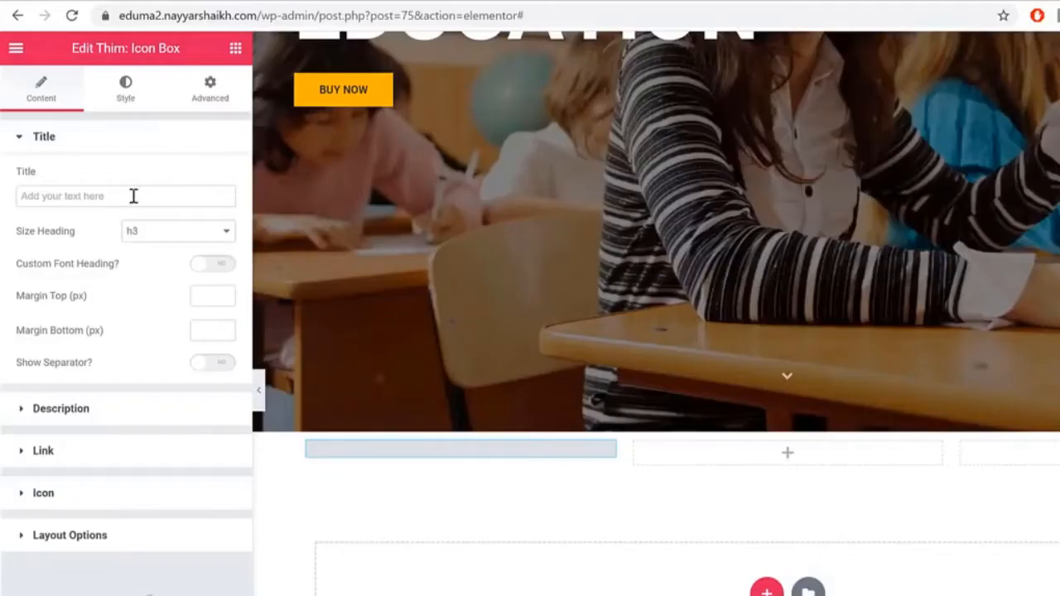
Step: Paste BEST INDUSTRY LEADERS as the icon box title, then select the demo's READ MORE text
click(133, 196)
key(ctrl+v)
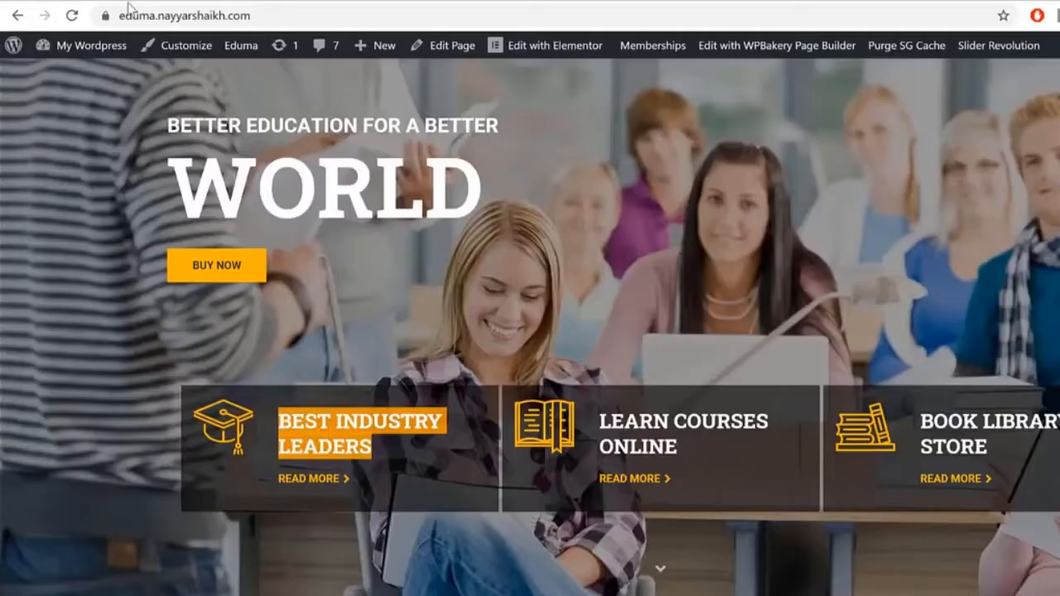
click(357, 480)
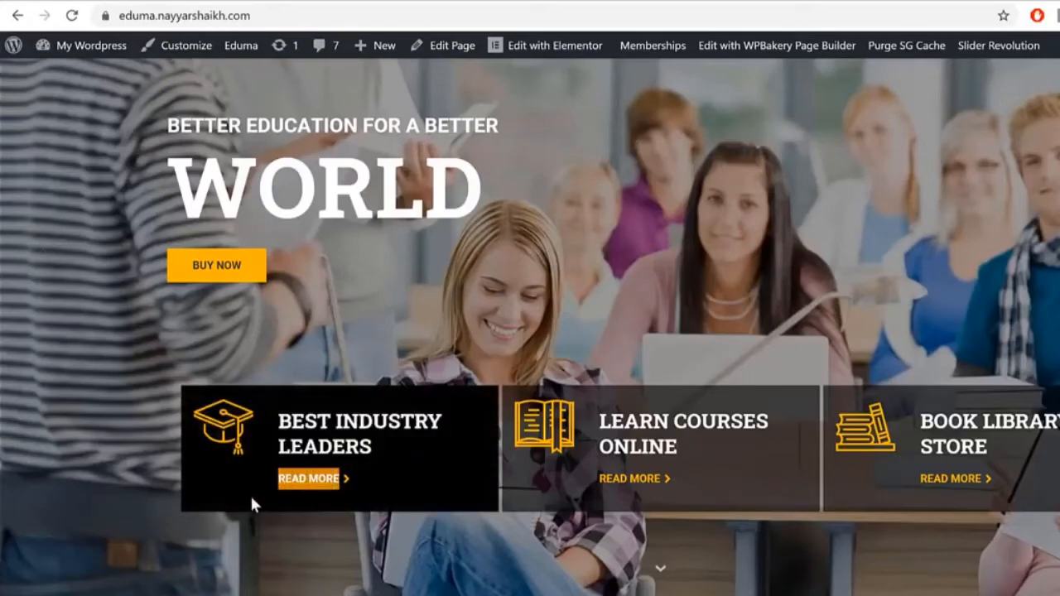
drag(258, 493, 248, 406)
click(370, 485)
drag(349, 483, 301, 482)
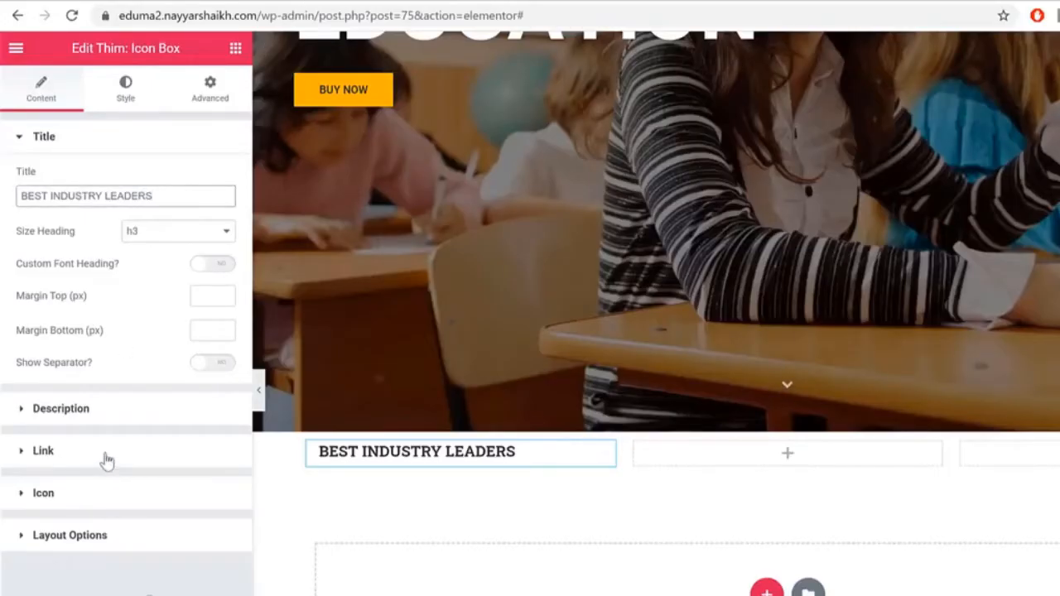
Step: Set the icon box link to Display Read More with 'READ MORE' as the label
click(106, 455)
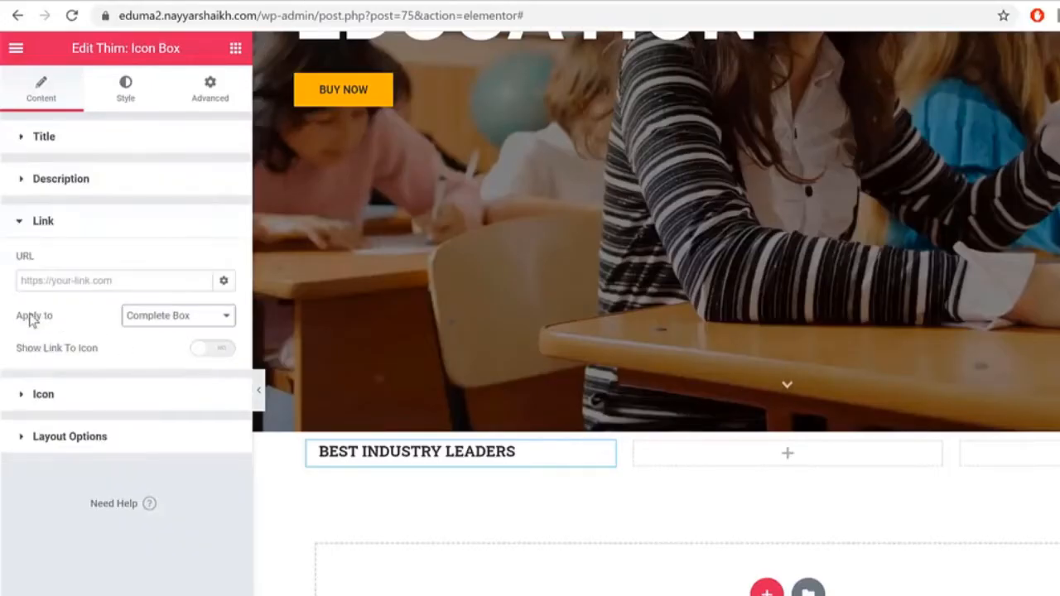
click(170, 318)
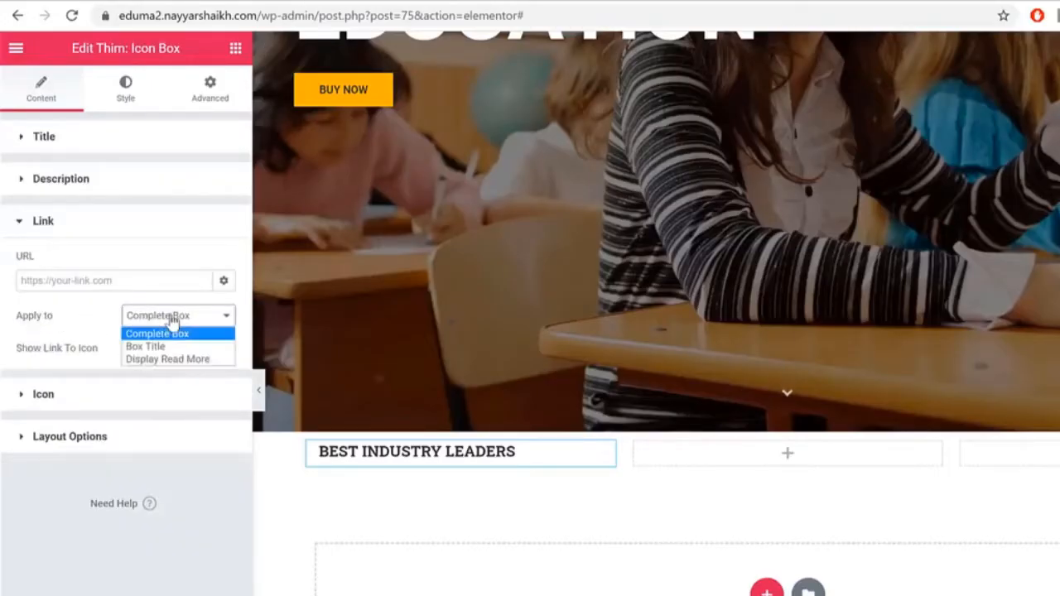
click(188, 360)
triple_click(181, 366)
text(READ MORE)
drag(126, 366, 1, 378)
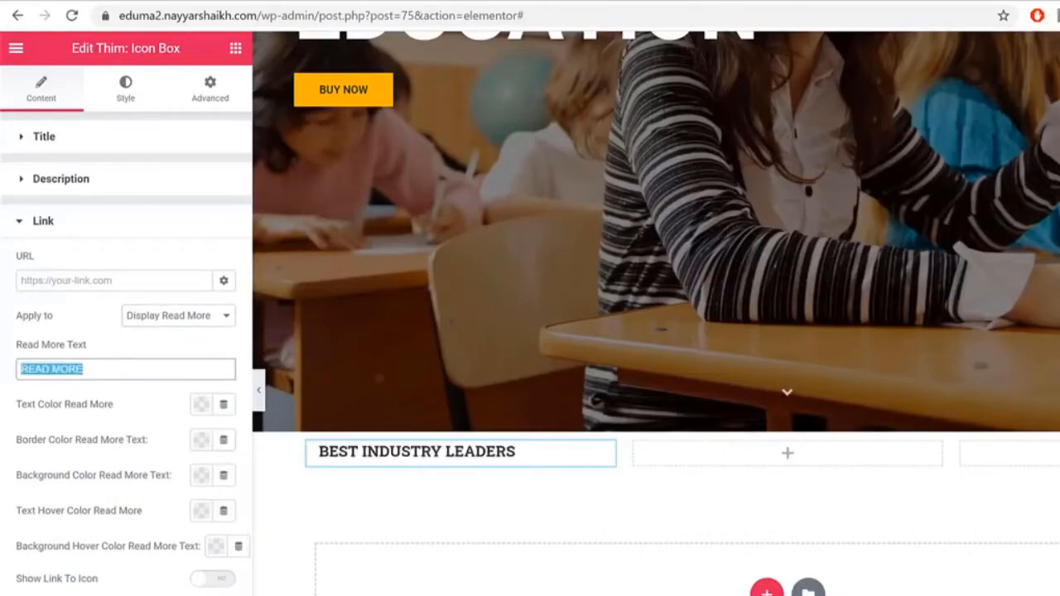
Step: Enter '#' as the Read More link URL
click(92, 281)
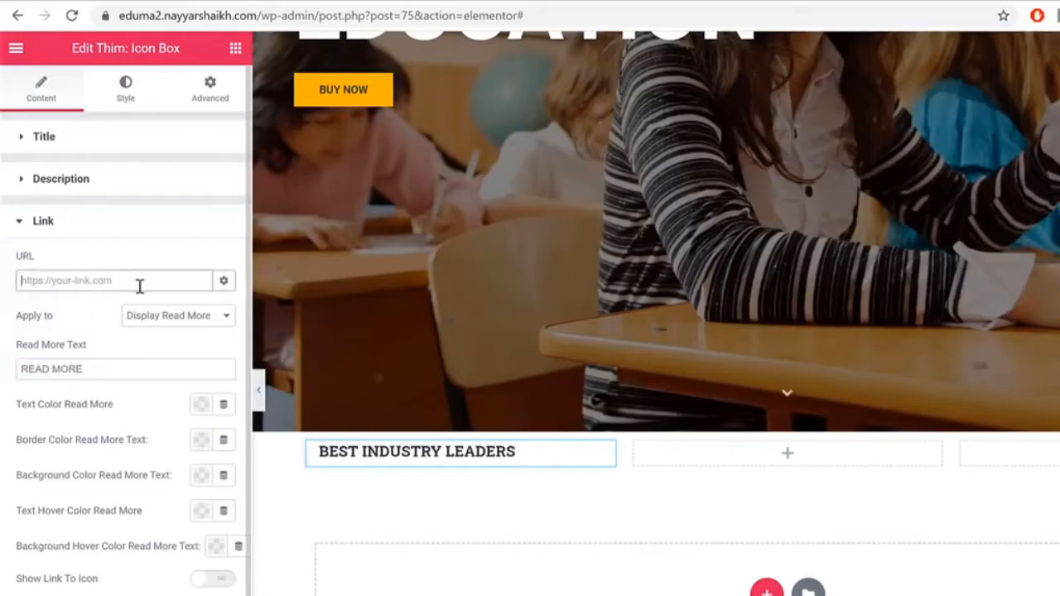
text(#)
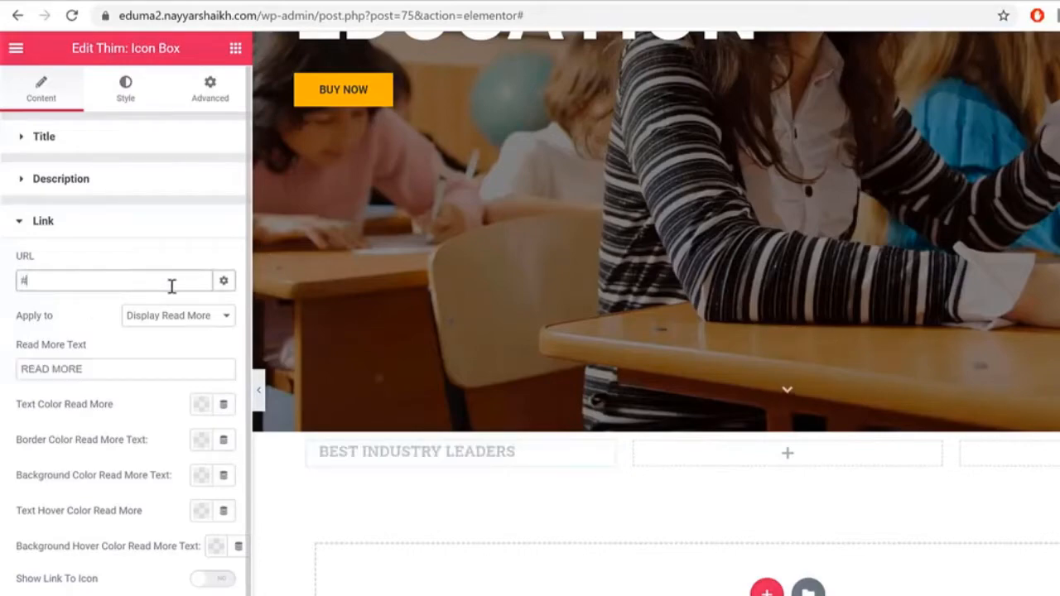
click(119, 296)
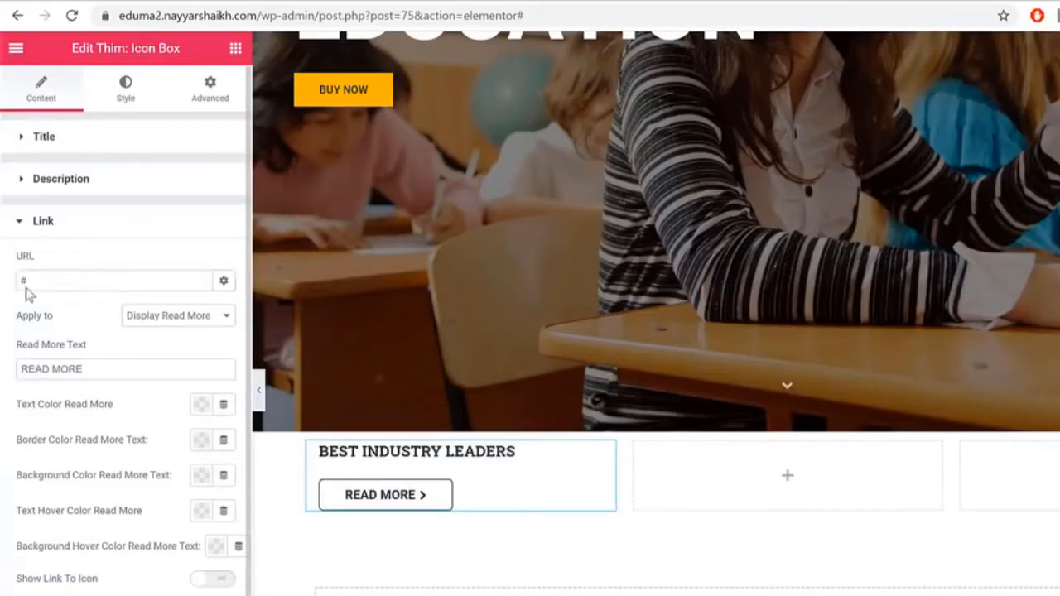
double_click(42, 283)
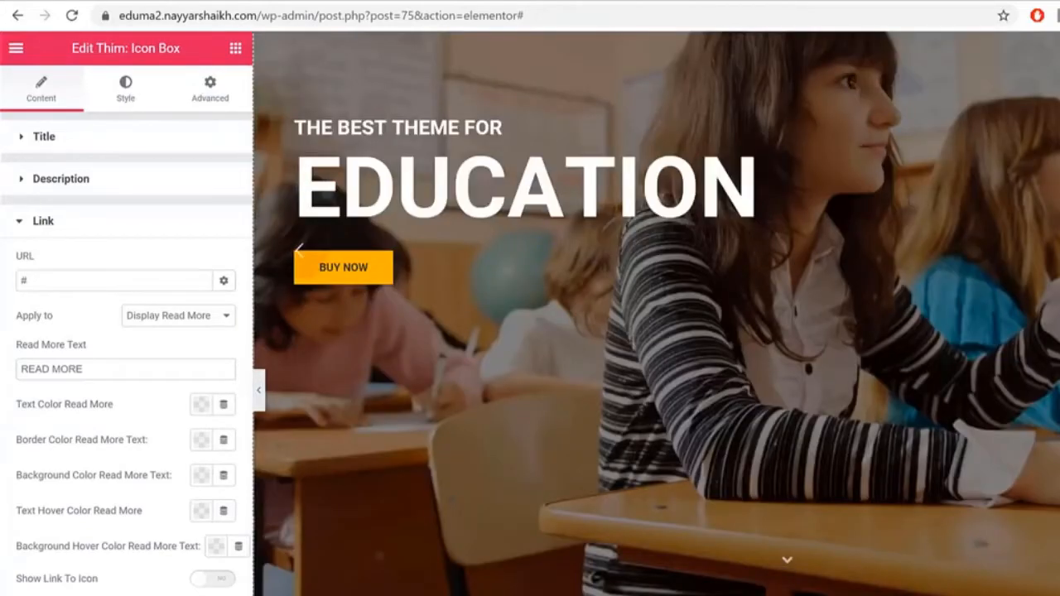
scroll(656, 315, down, 3)
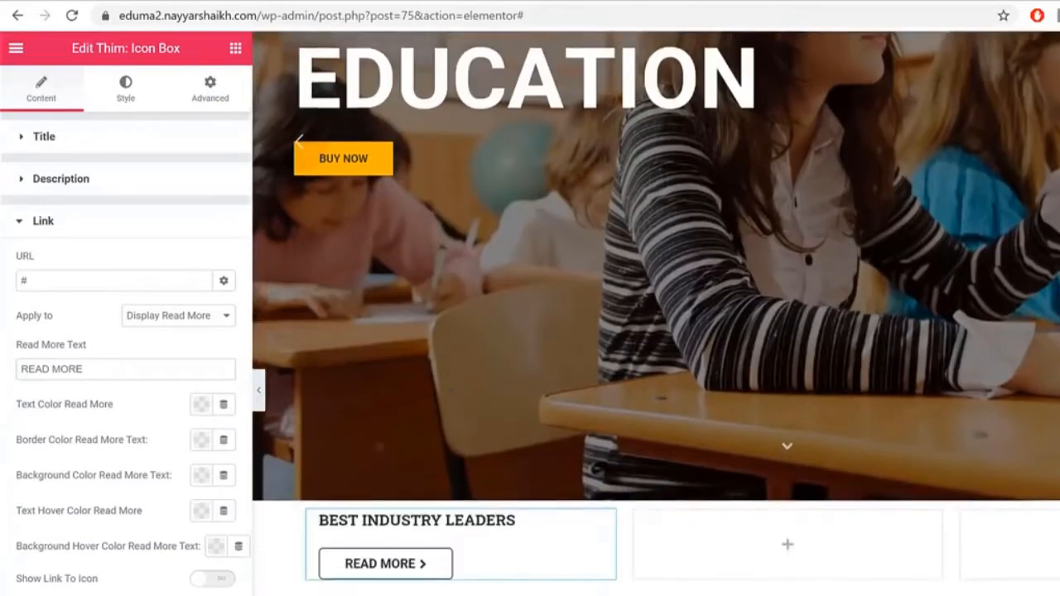
scroll(656, 315, up, 2)
scroll(522, 459, down, 2)
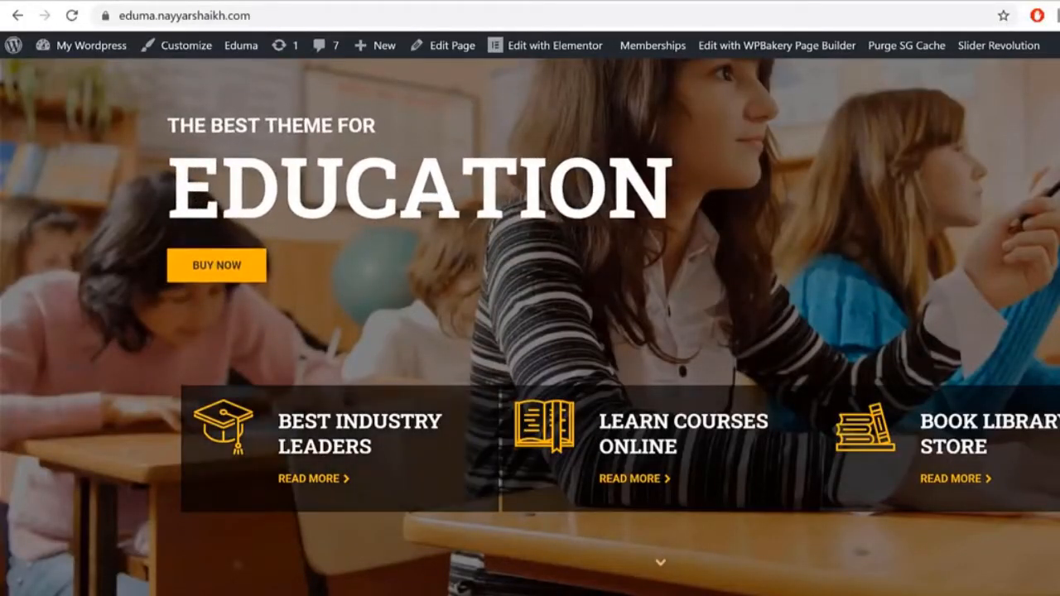
Step: Make the Read More text border colour fully transparent after comparing with the live demo
click(290, 1)
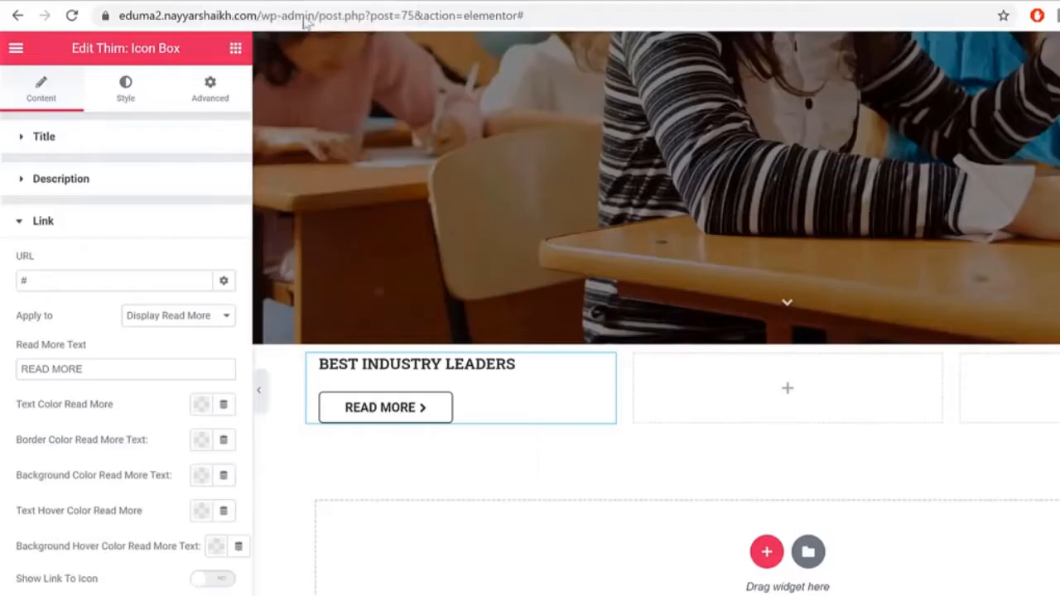
drag(81, 405, 129, 410)
click(80, 3)
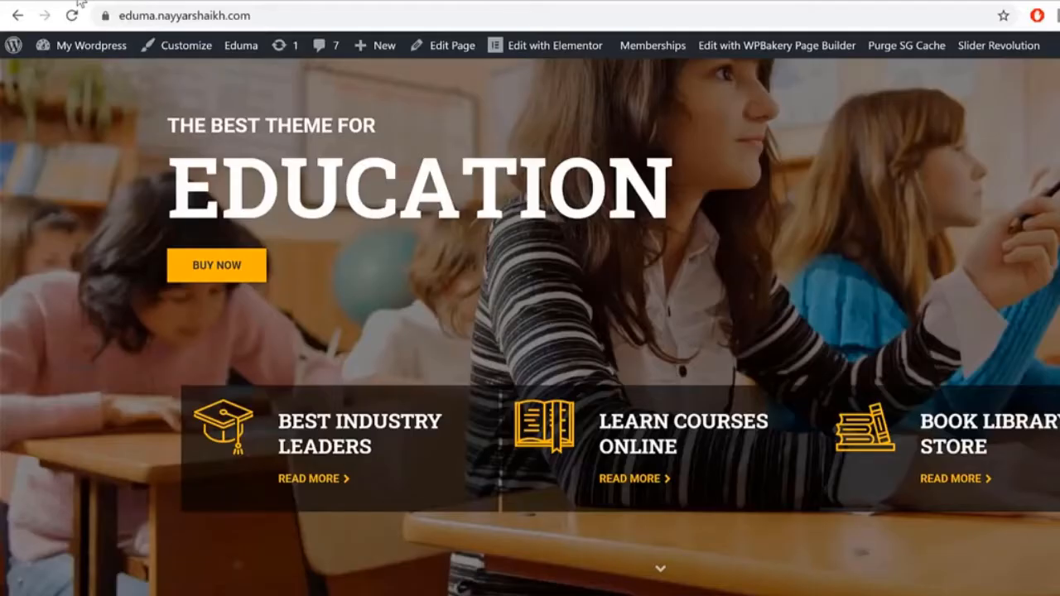
click(294, 1)
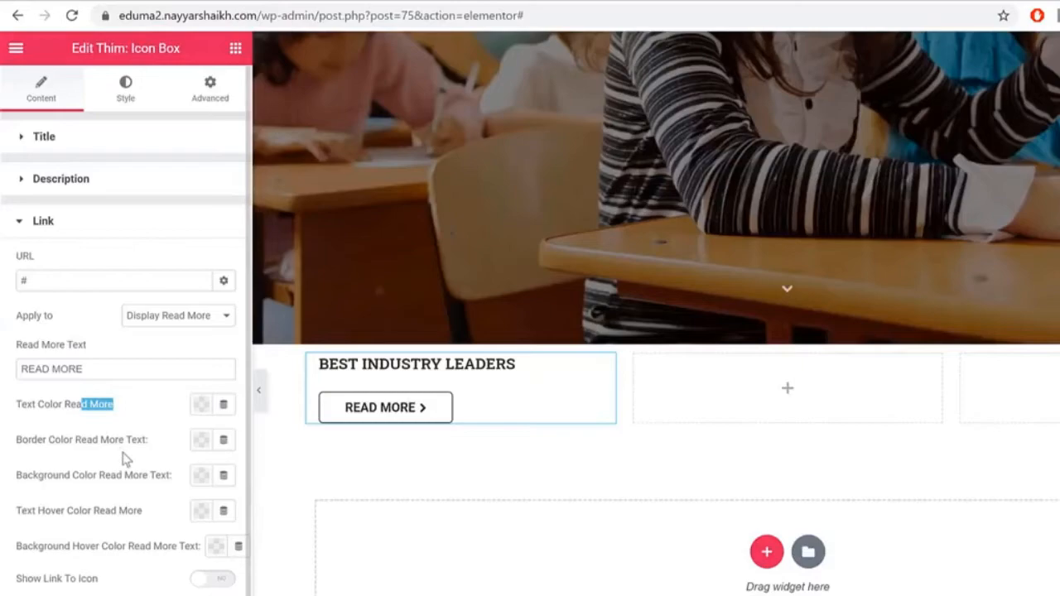
scroll(124, 458, down, 1)
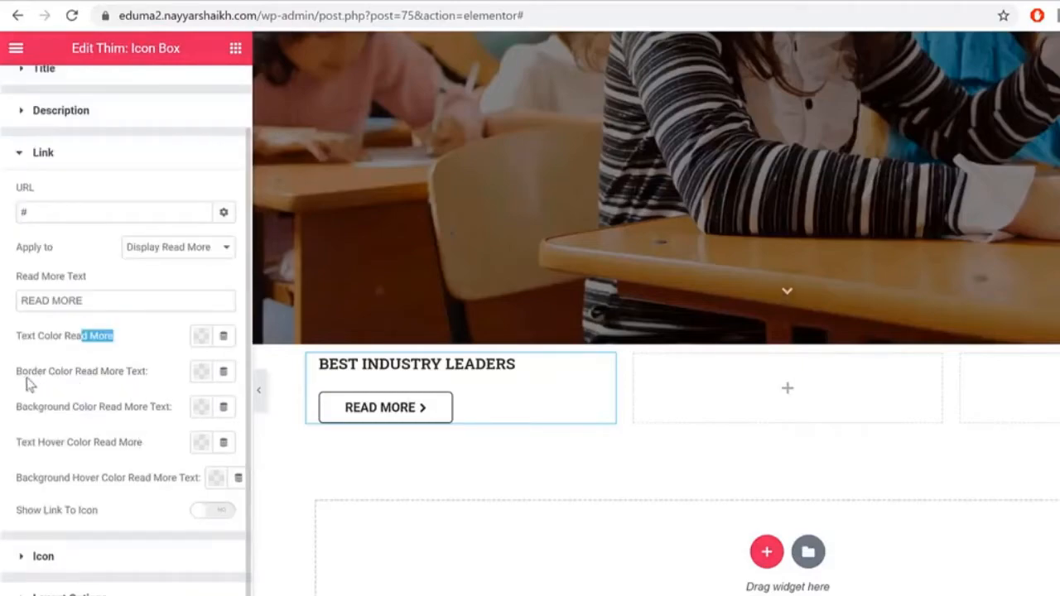
mouse_move(147, 372)
mouse_down()
mouse_move(111, 379)
mouse_move(129, 373)
mouse_up()
click(202, 372)
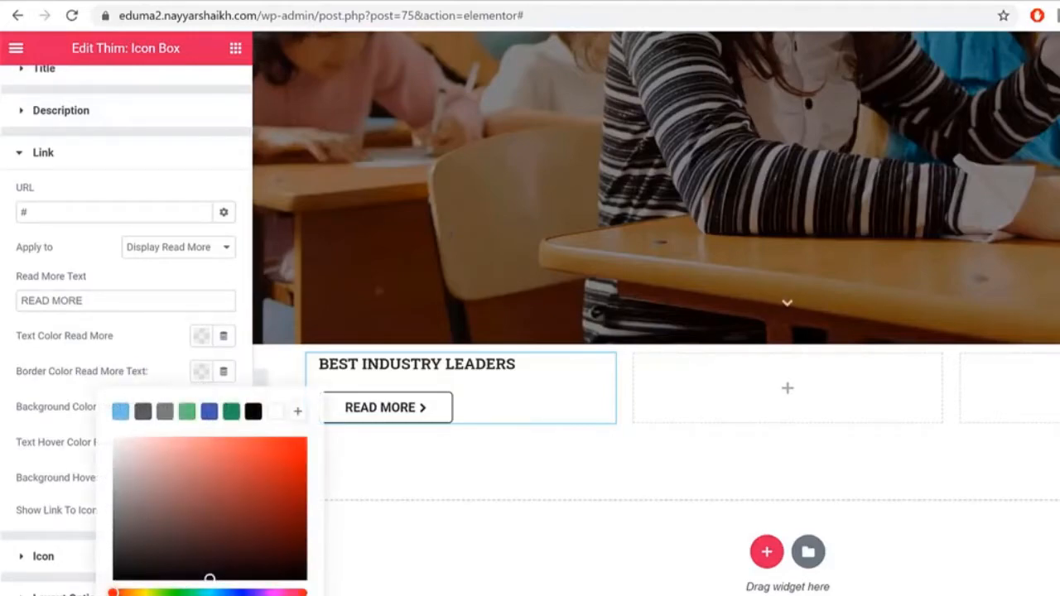
drag(306, 595, 121, 595)
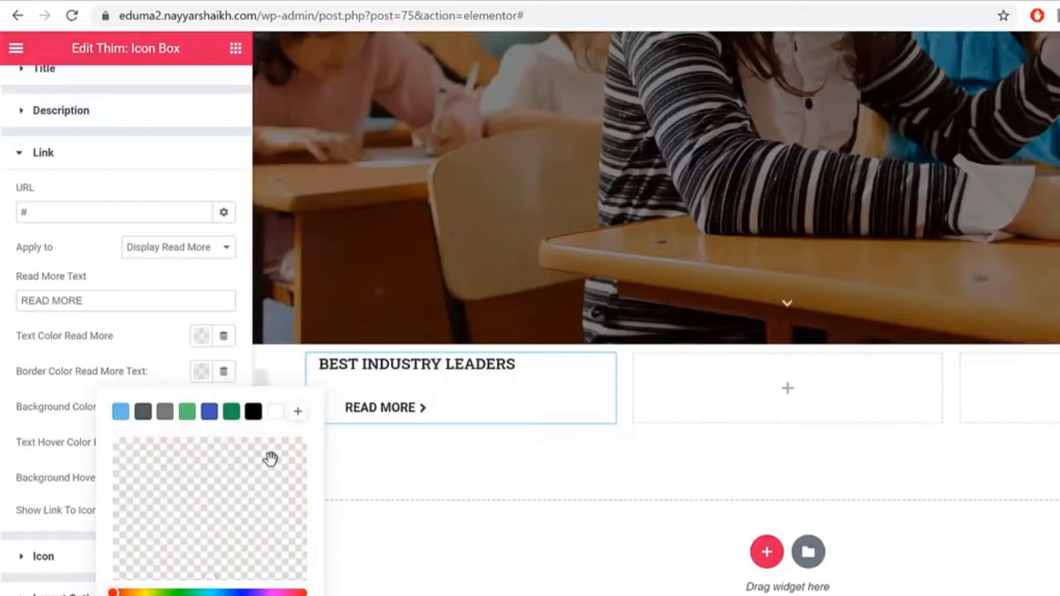
click(170, 357)
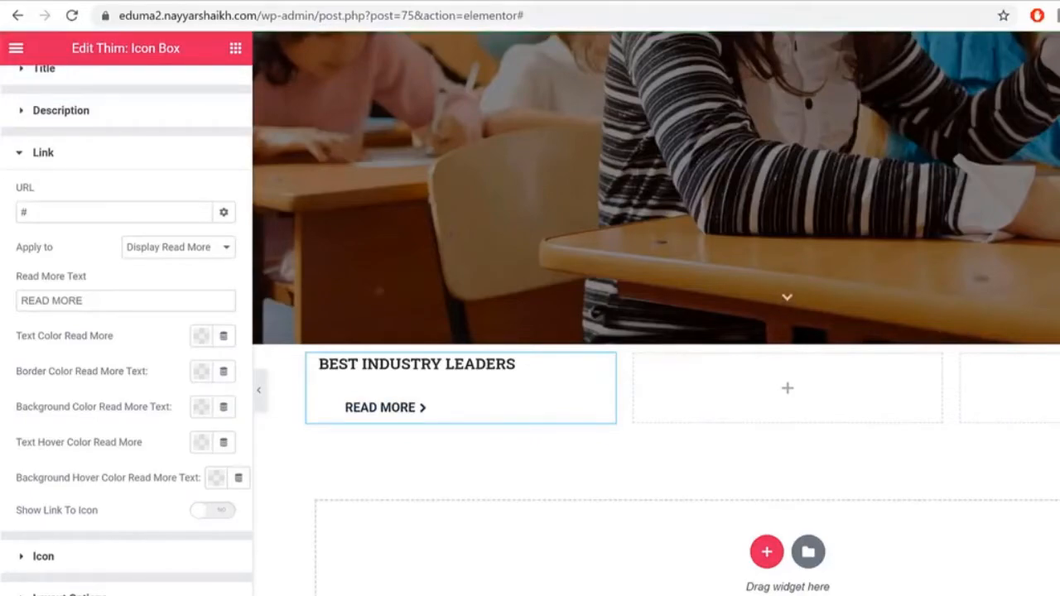
Step: Switch the icon type to Font Flat Icon and choose the mortarboard icon
click(96, 560)
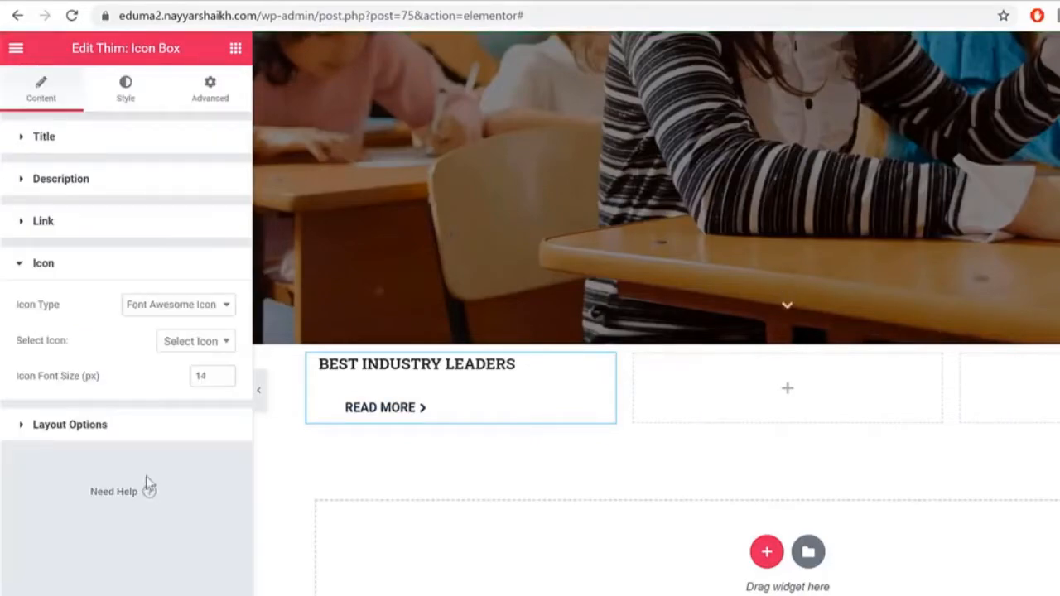
click(193, 307)
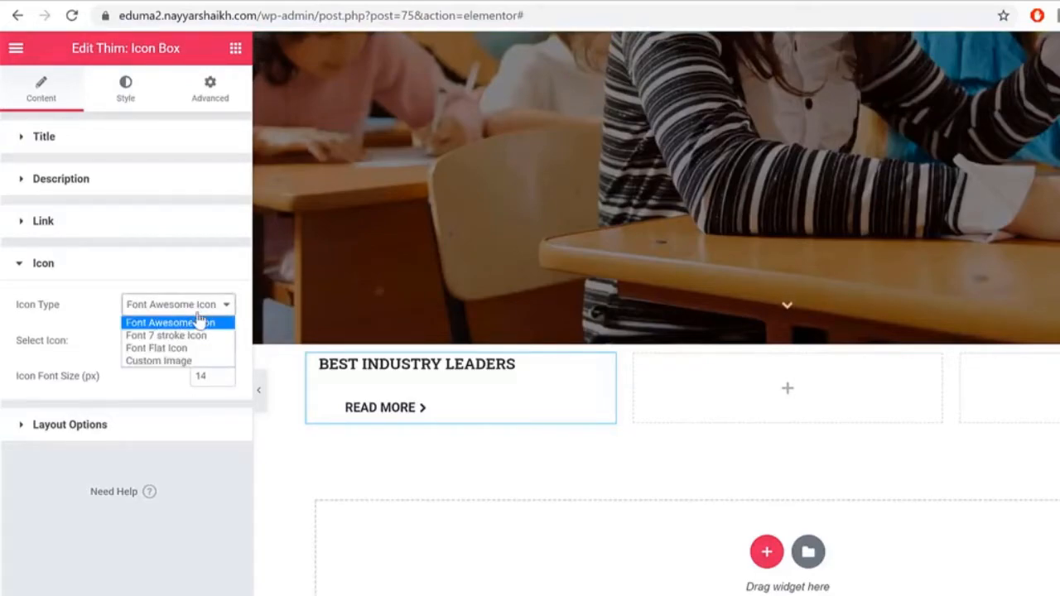
click(169, 349)
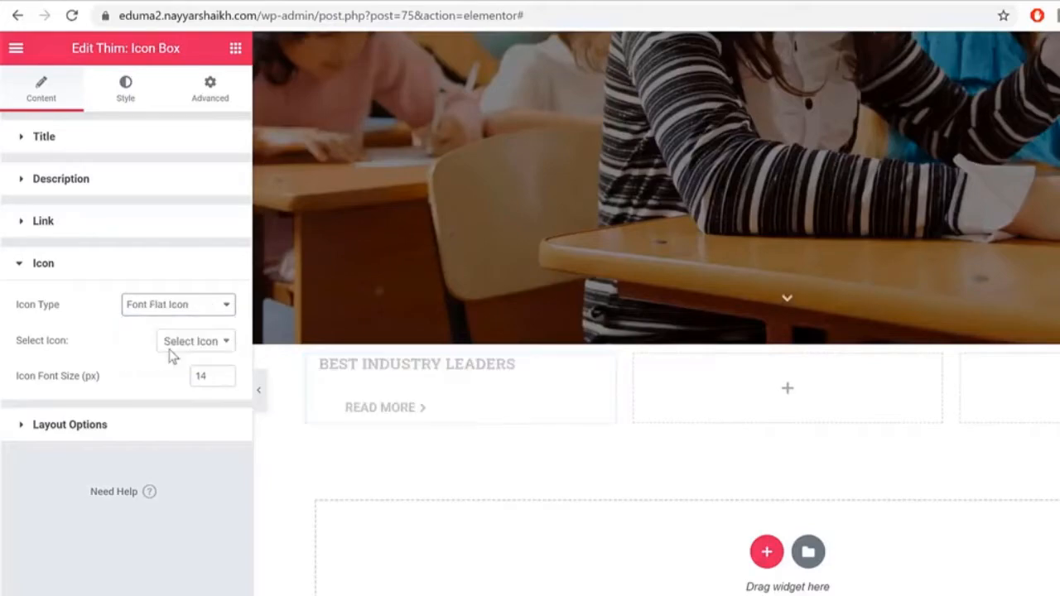
click(180, 345)
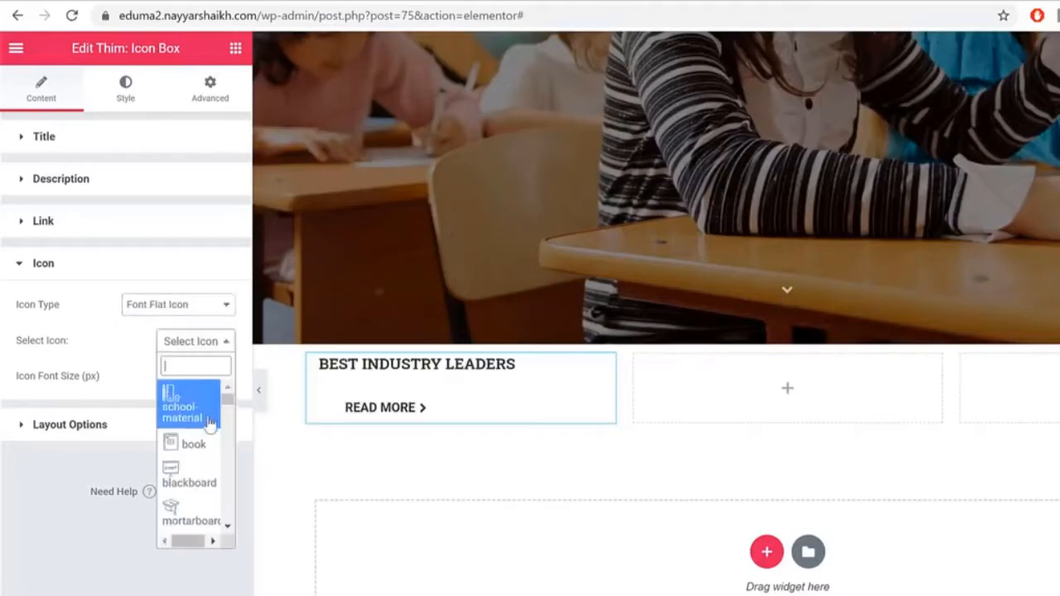
scroll(203, 466, down, 3)
scroll(204, 470, down, 10)
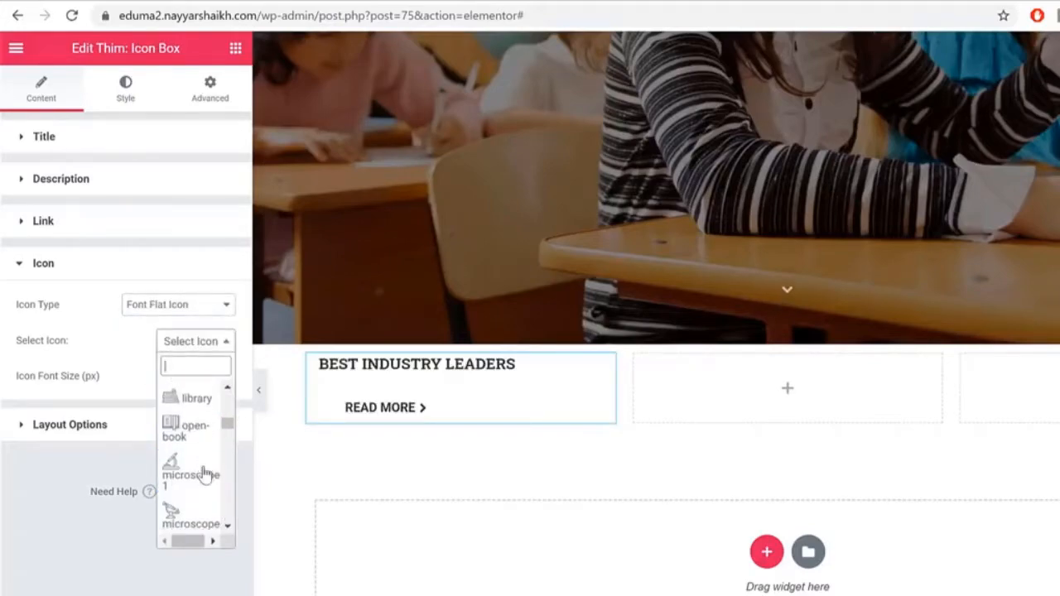
scroll(204, 469, down, 8)
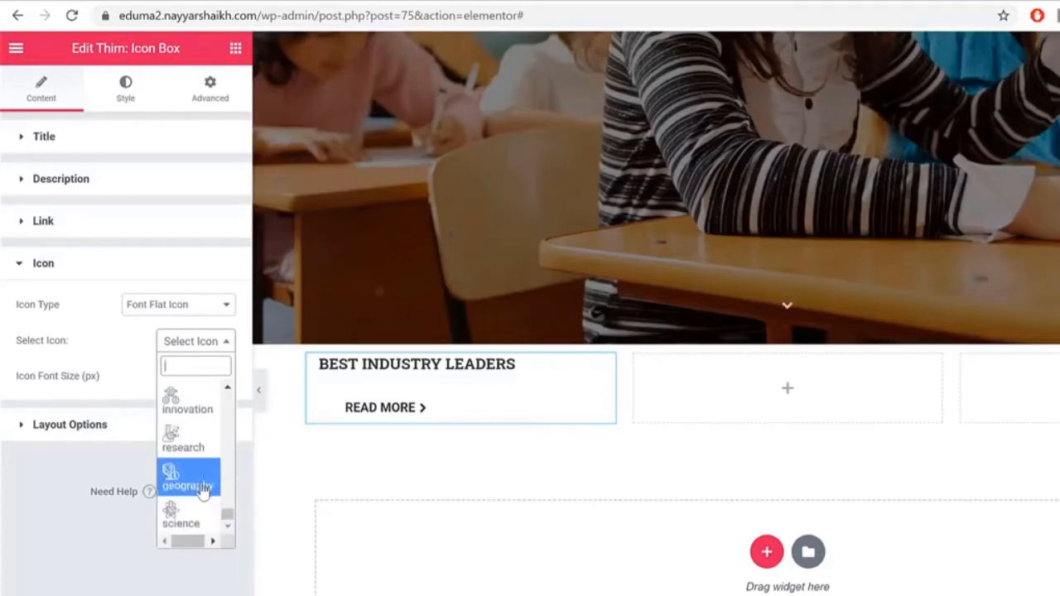
scroll(203, 497, up, 1)
scroll(200, 505, up, 15)
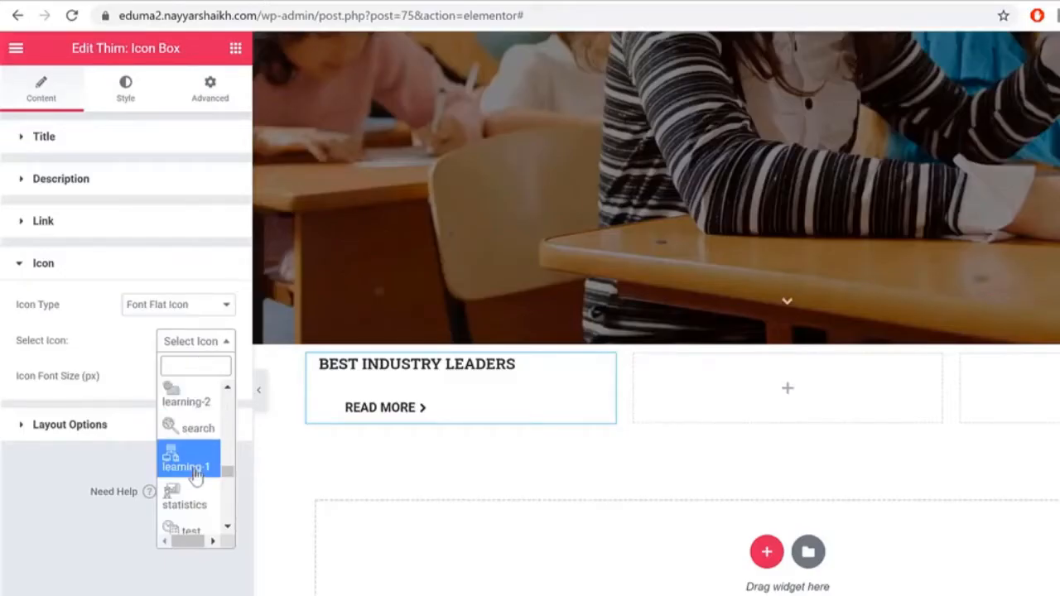
scroll(194, 480, down, 5)
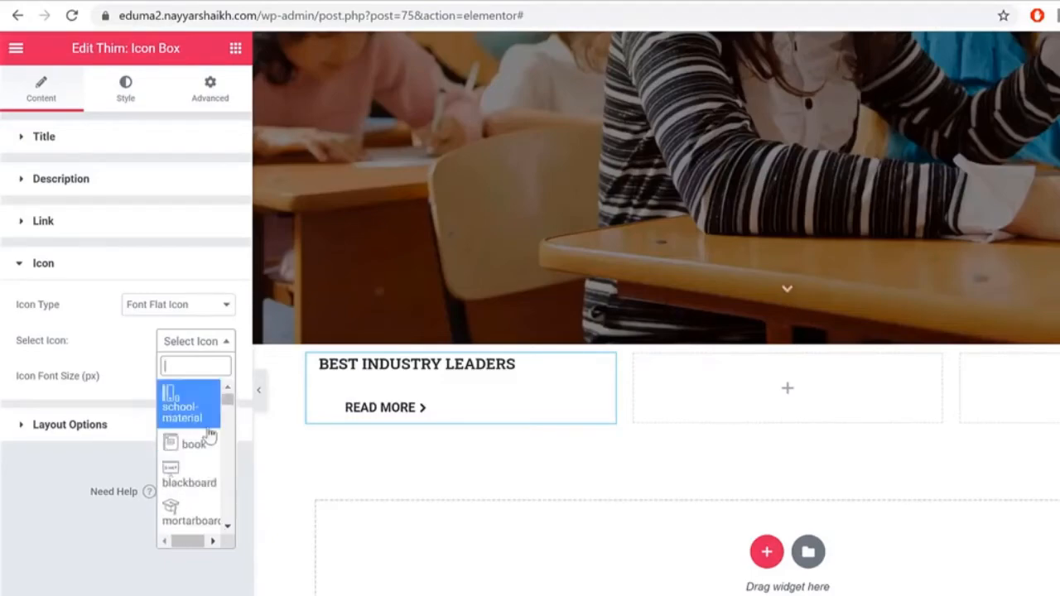
scroll(191, 447, down, 2)
click(189, 448)
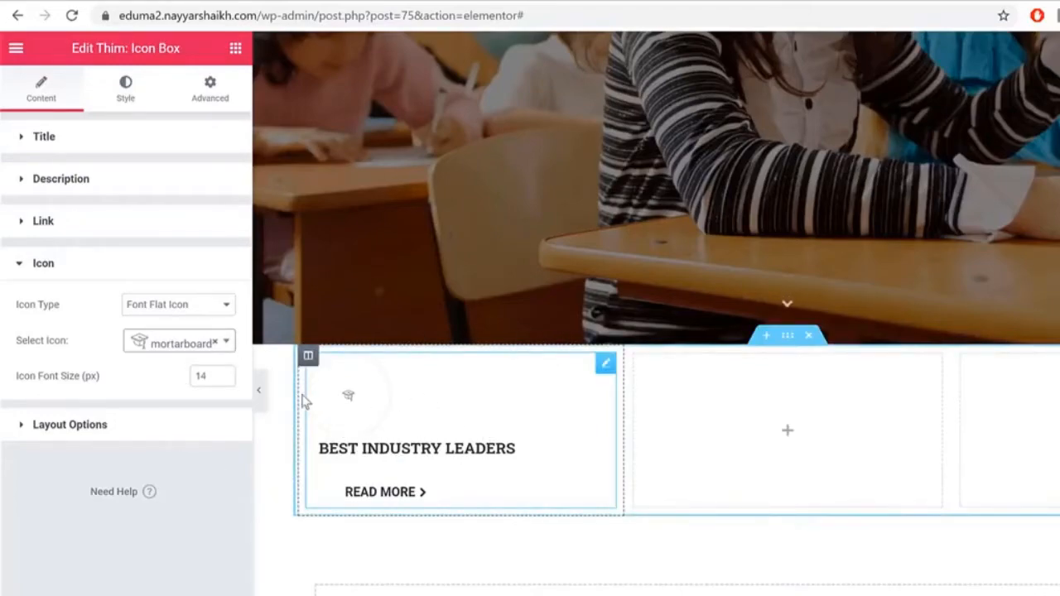
Step: Set the icon box's Icon Shape to None, Box Style to Icon at Left and Type Icon Box to Overlay
click(159, 426)
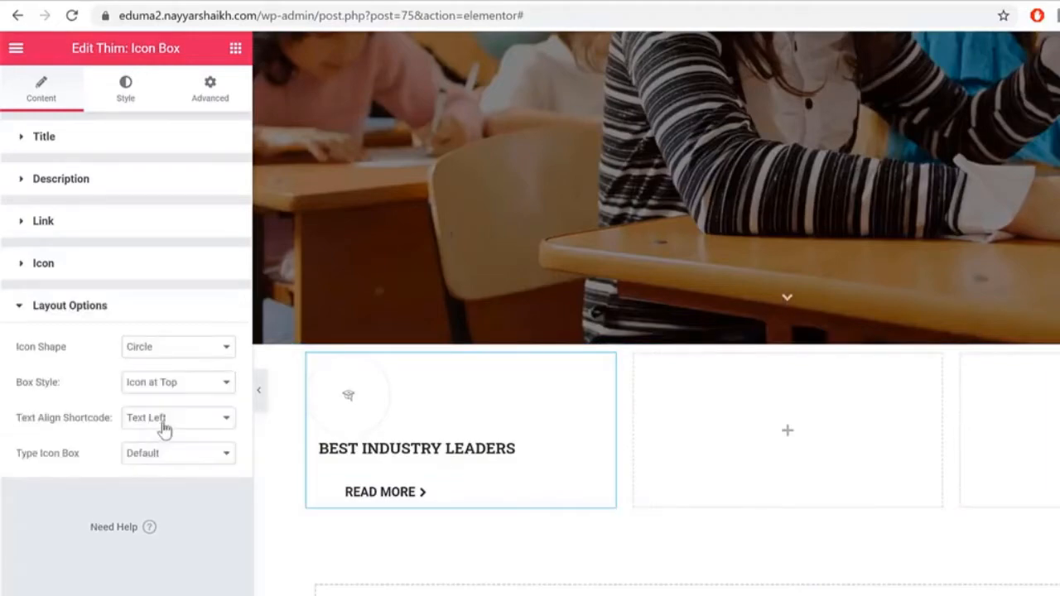
drag(29, 350, 95, 350)
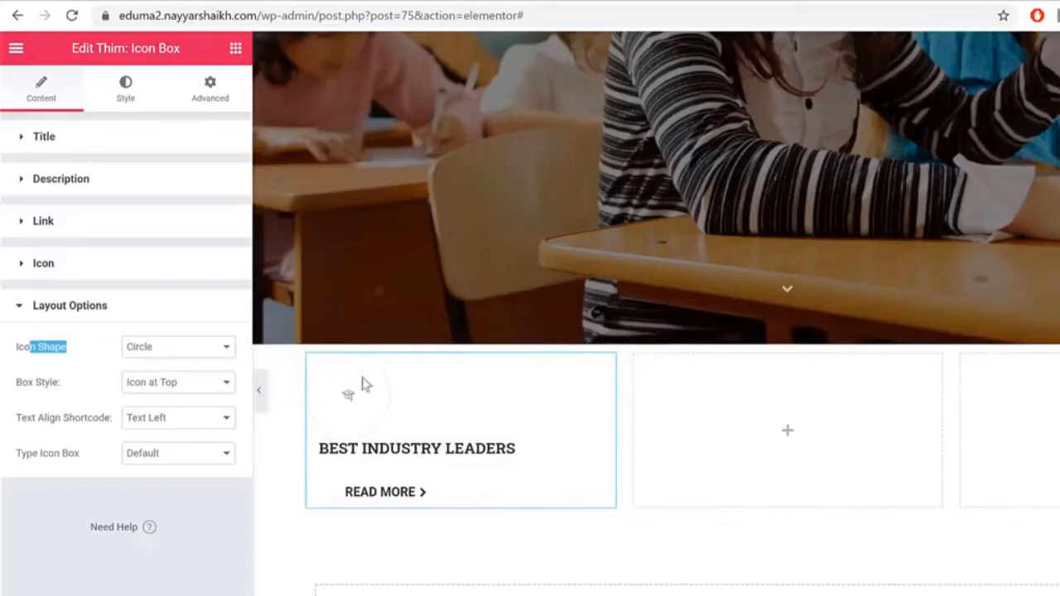
click(207, 348)
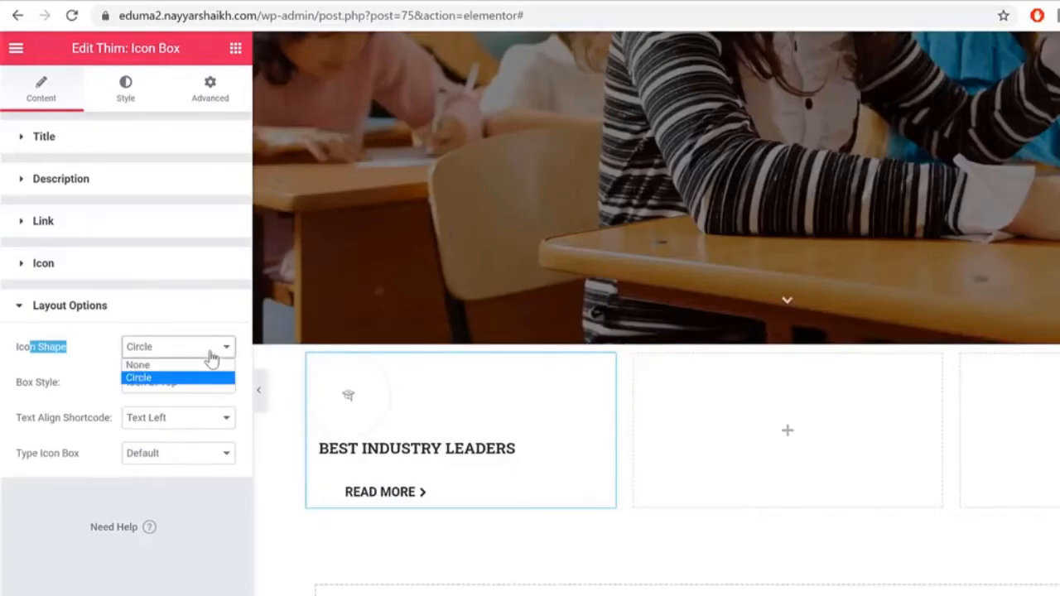
click(180, 373)
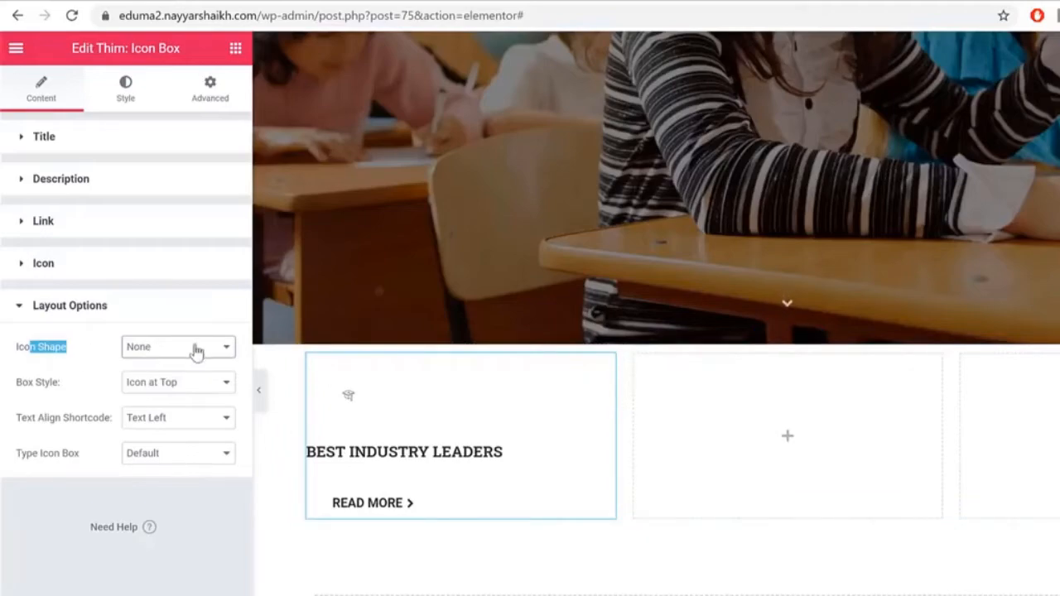
drag(23, 382, 63, 384)
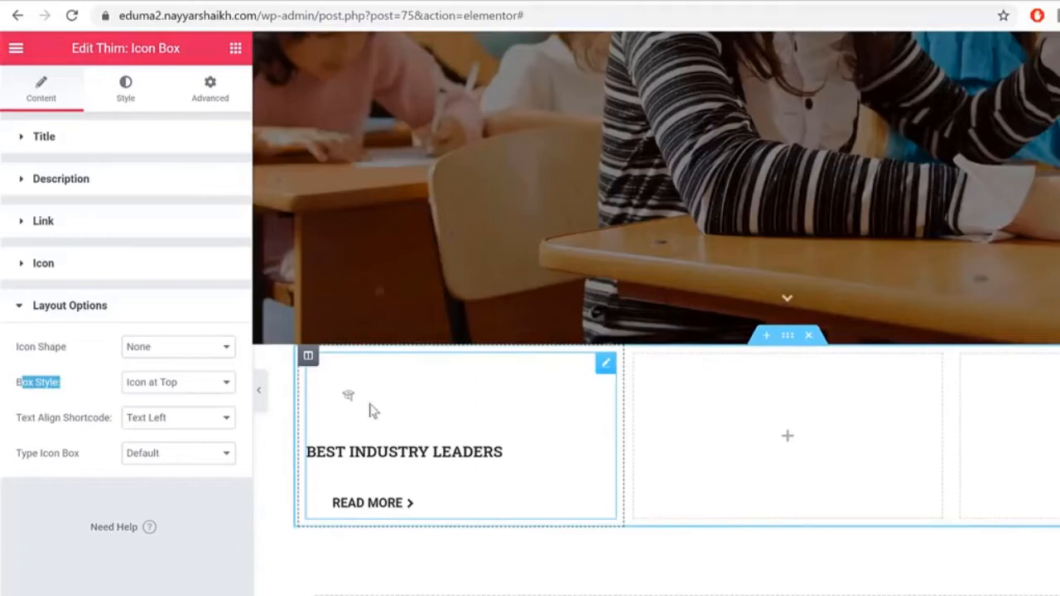
click(202, 385)
click(197, 402)
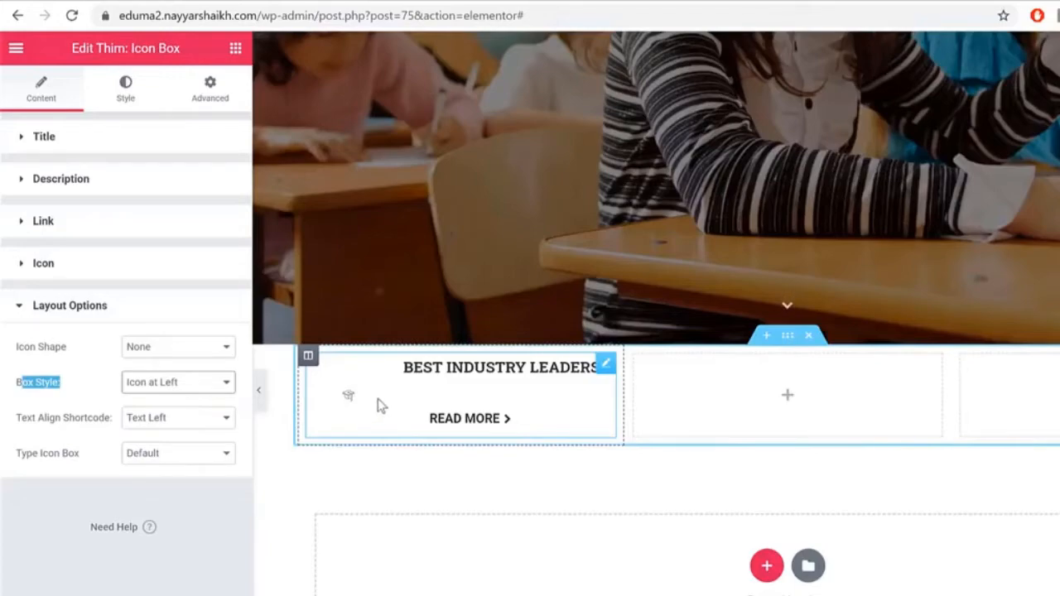
drag(20, 454, 93, 464)
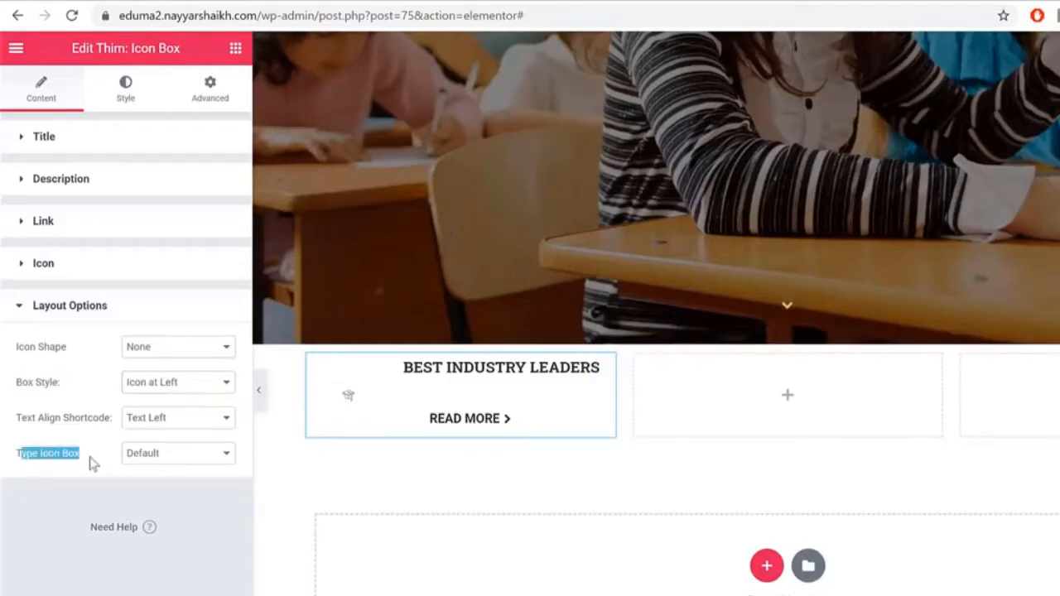
click(172, 455)
click(186, 485)
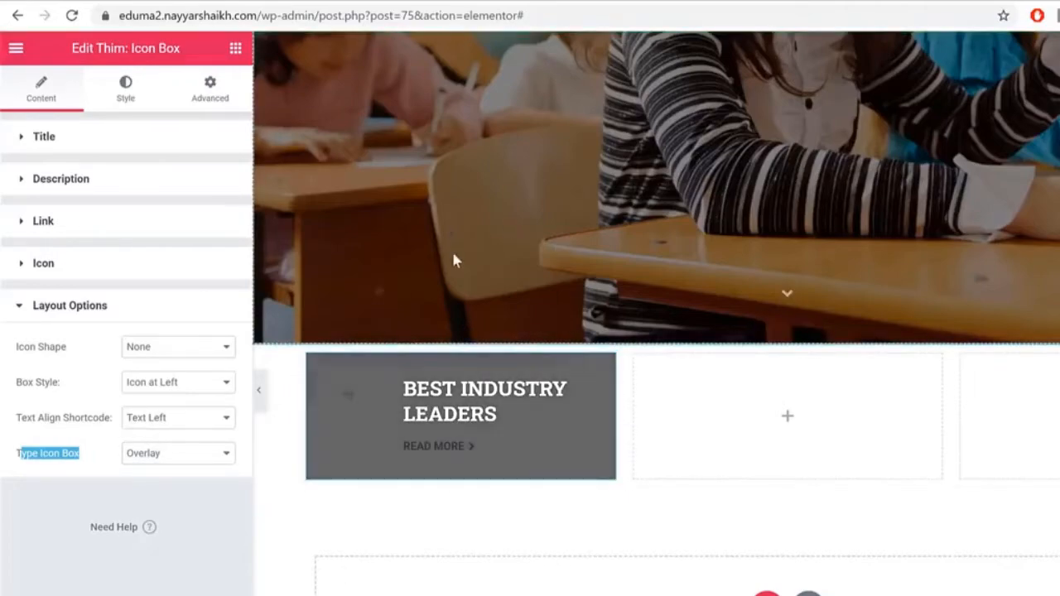
click(137, 97)
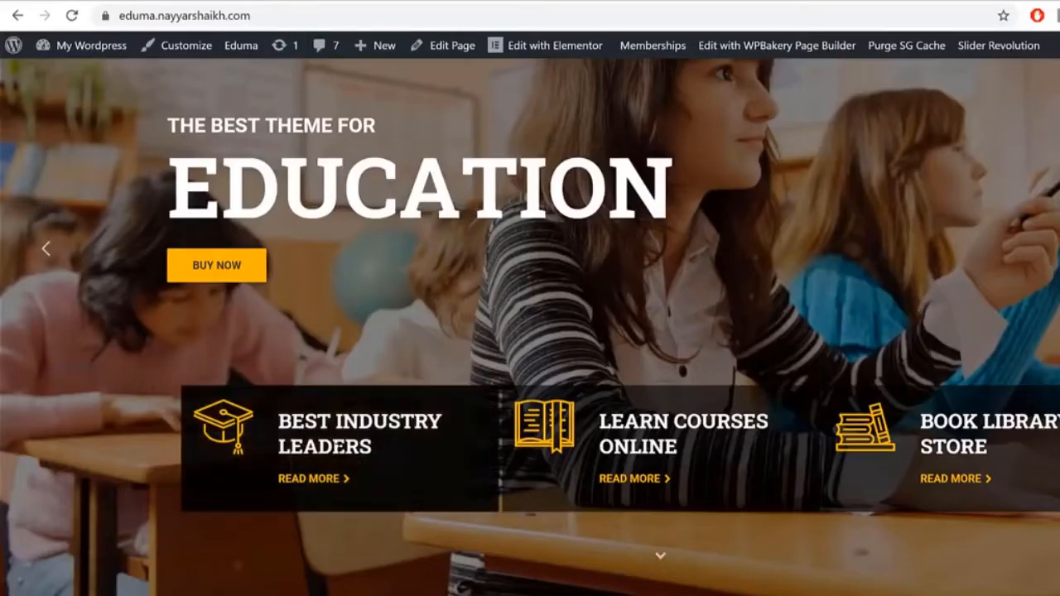
Step: Review the demo's BEST INDUSTRY LEADERS box and Popular Courses section, then open a new tab
drag(275, 423, 376, 435)
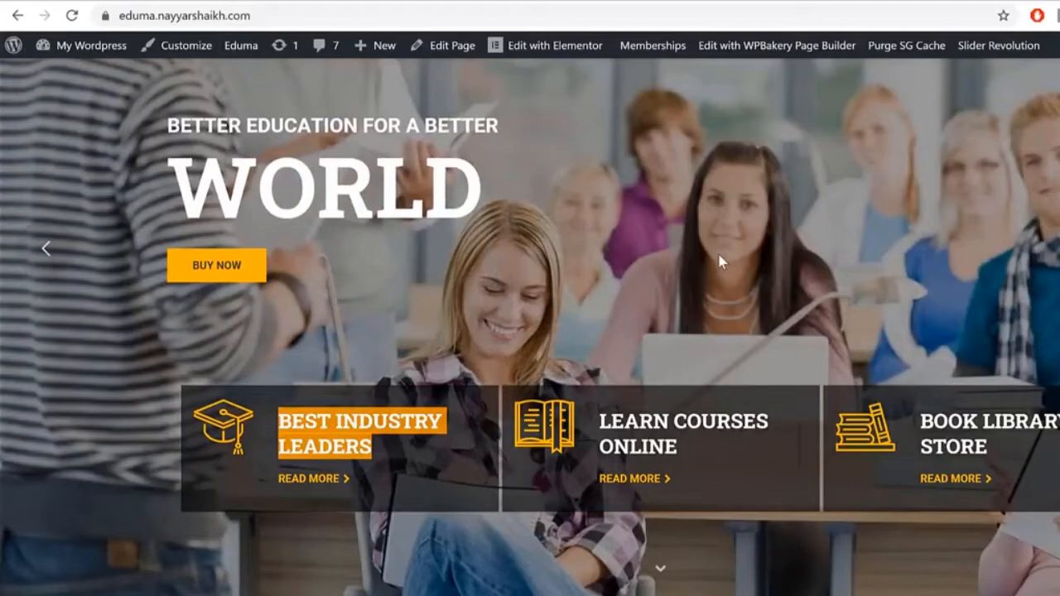
scroll(707, 405, down, 7)
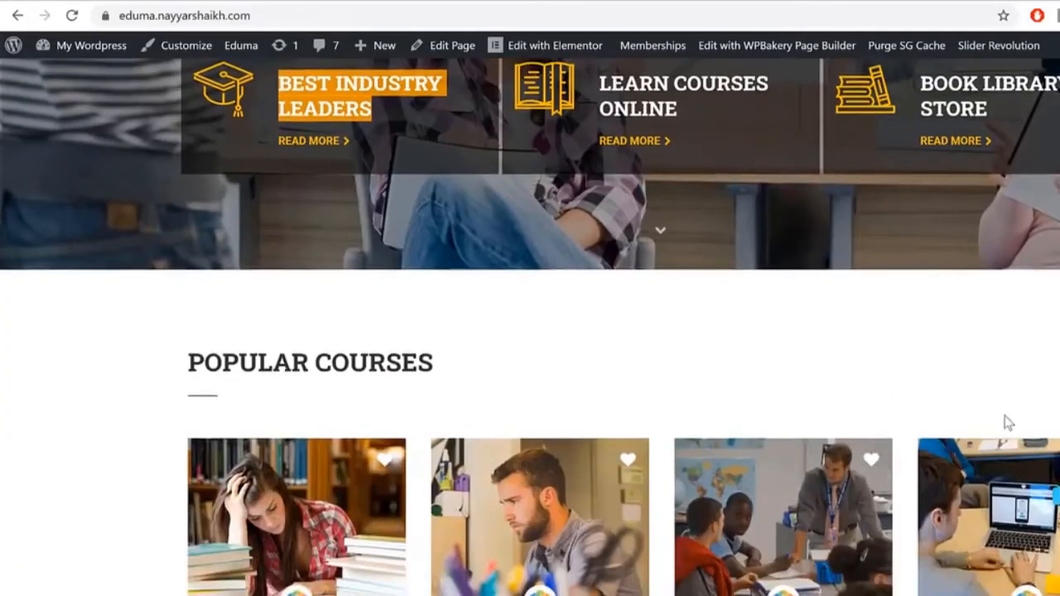
scroll(530, 327, down, 3)
scroll(530, 326, up, 10)
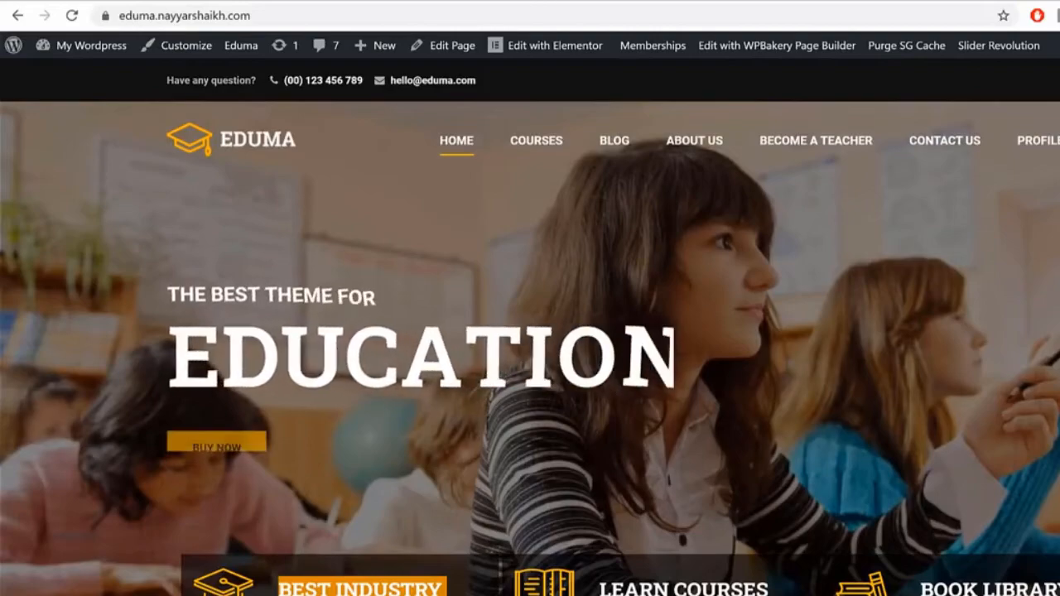
key(ctrl+t)
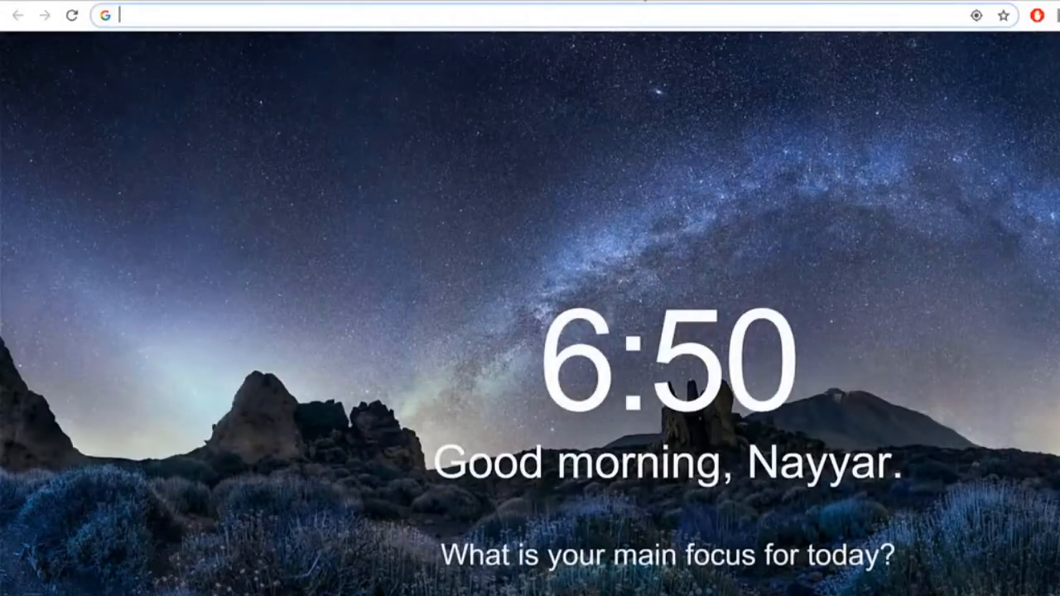
Step: Search Google for 'colorzilla chrome extension' and open ColorZilla's Chrome Web Store page
text(google.com)
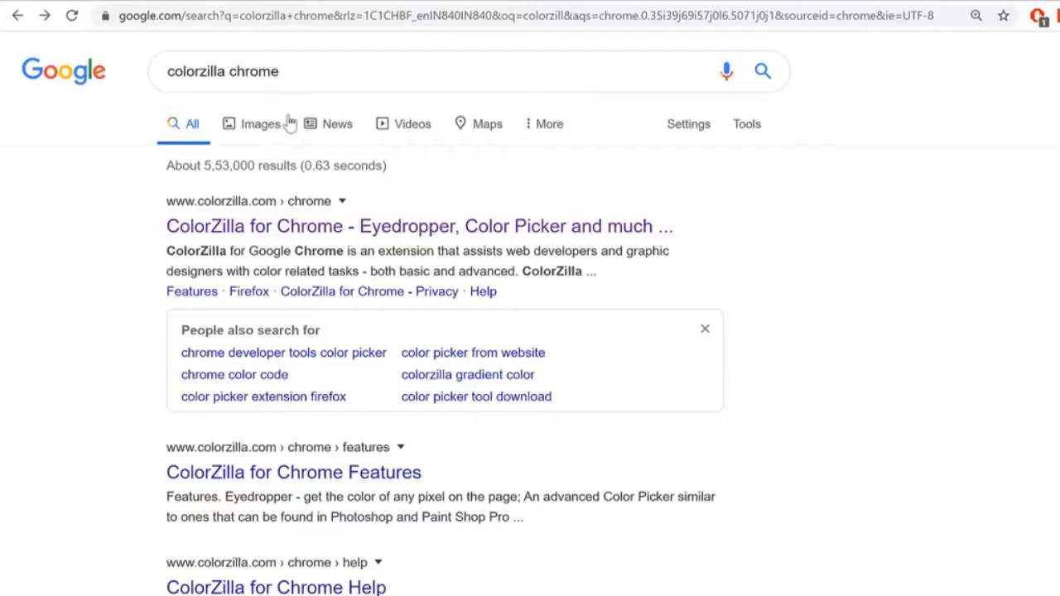
click(326, 73)
click(343, 110)
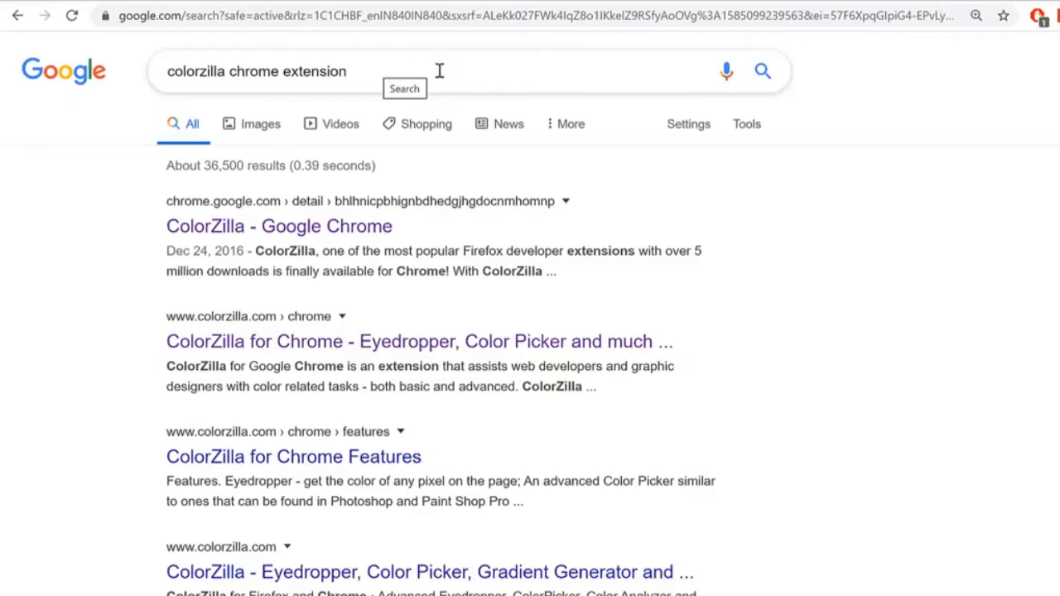
click(281, 235)
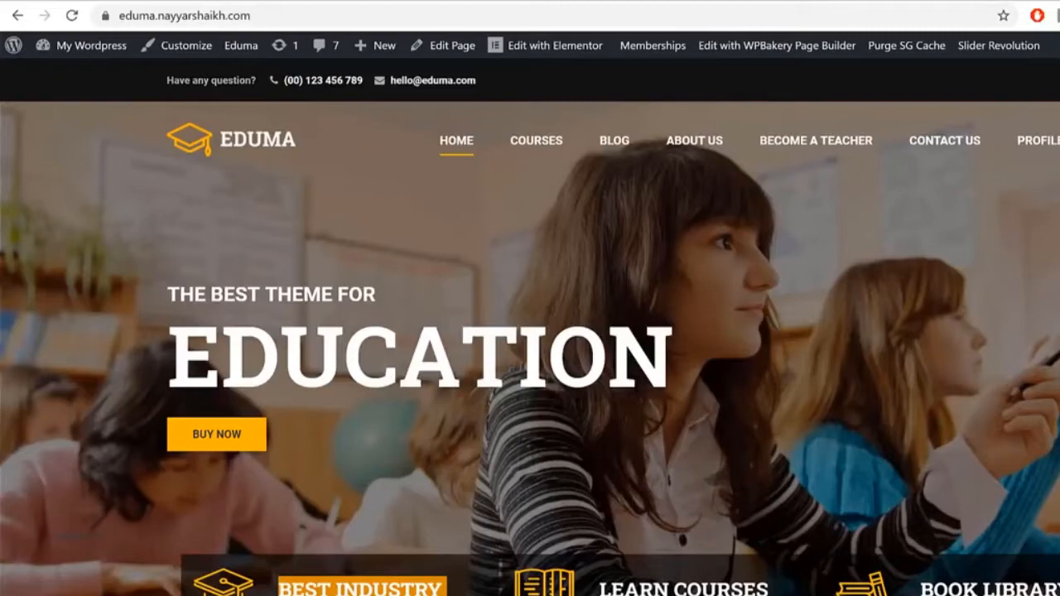
Step: Use ColorZilla's eyedropper on the demo's mortarboard icon to copy #FFB606
click(1058, 15)
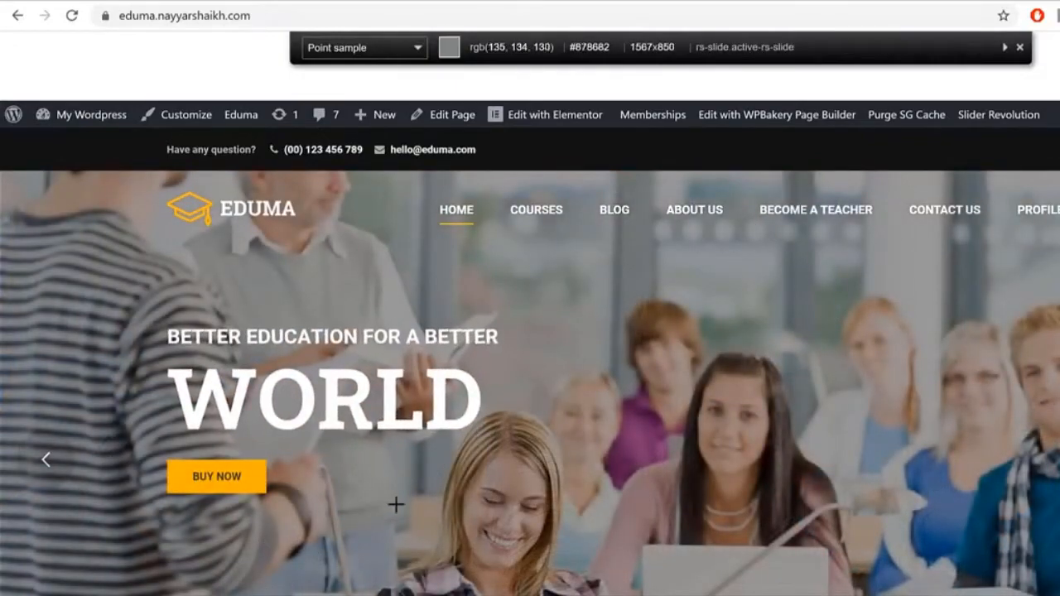
scroll(394, 503, down, 2)
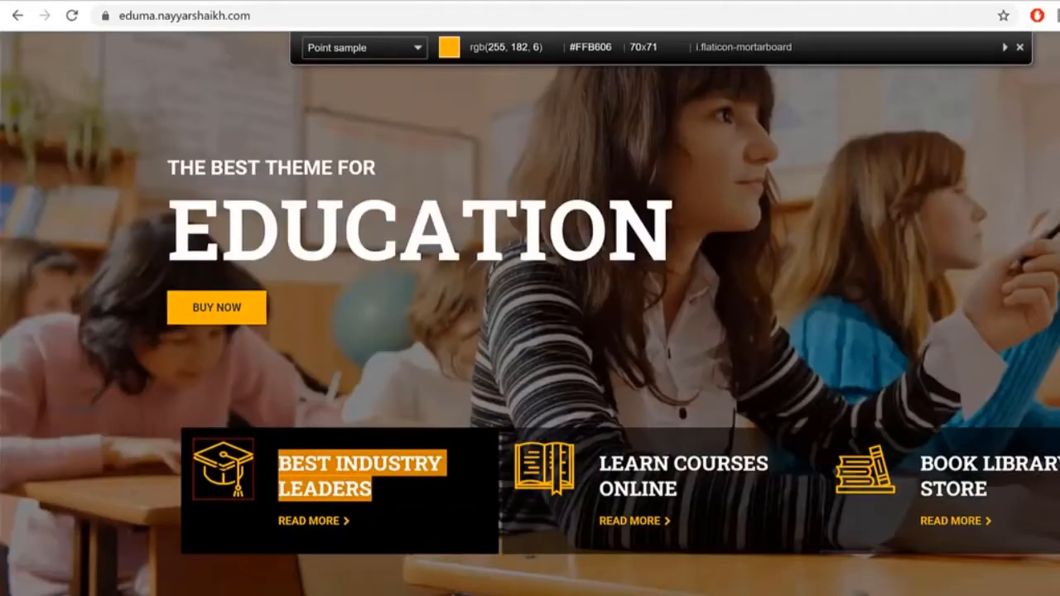
click(222, 460)
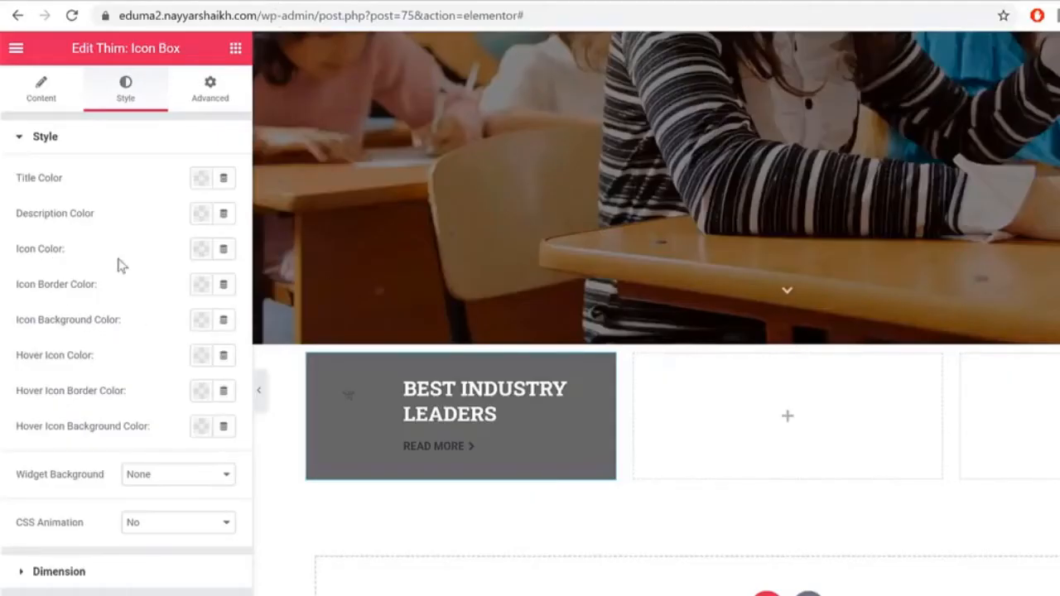
Step: Set the icon colour to #FFB606 and change the icon size from 14 to 70
click(201, 249)
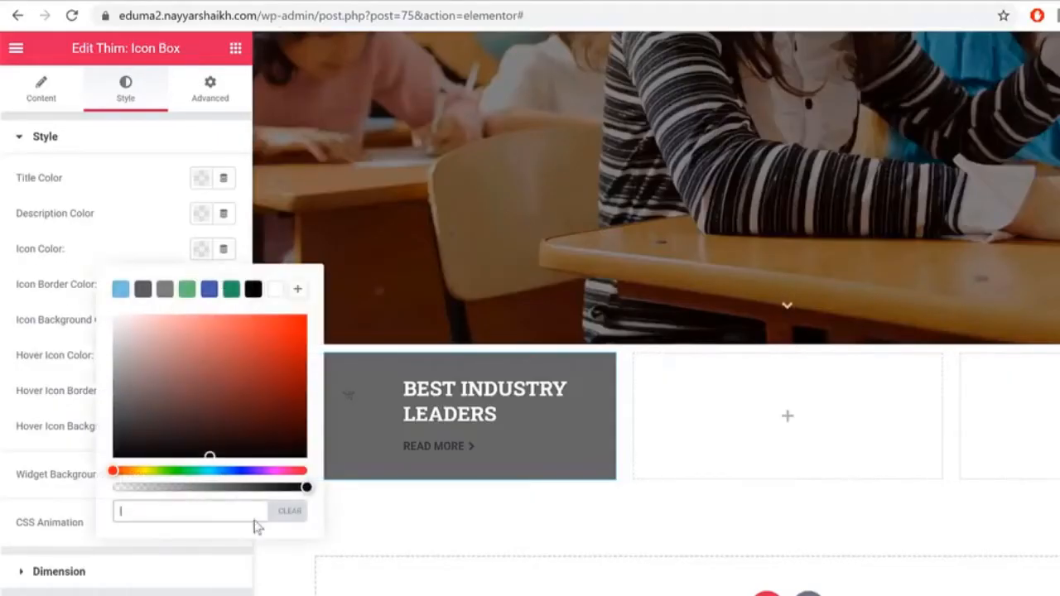
key(ctrl+v)
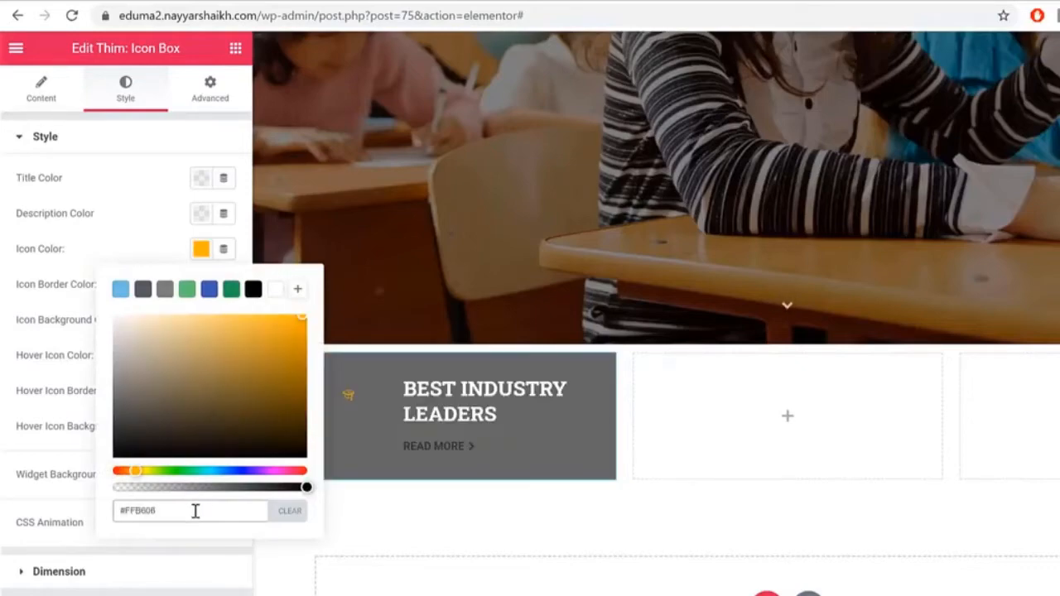
click(195, 251)
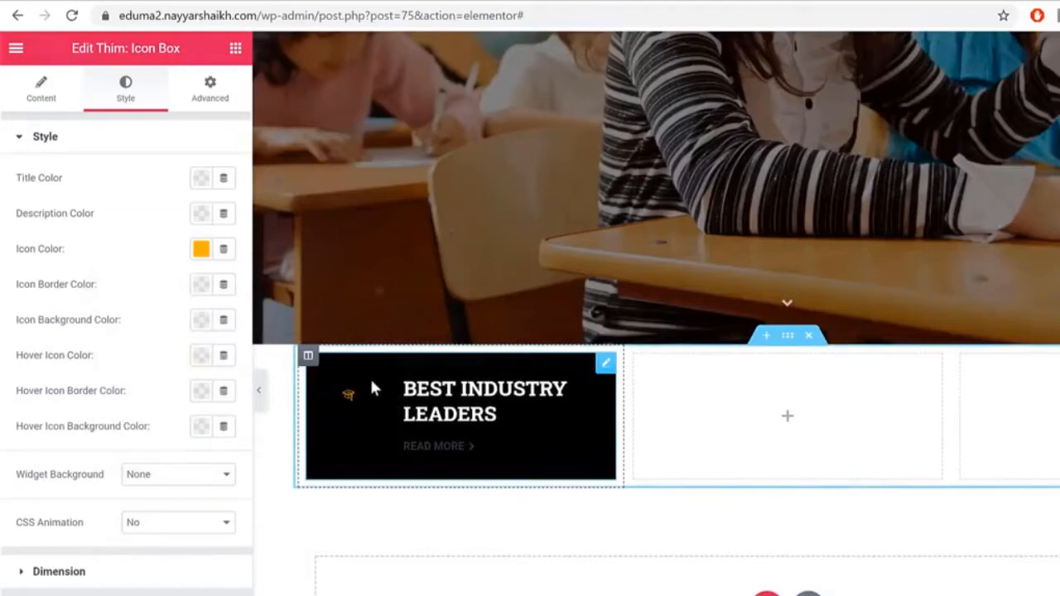
click(43, 100)
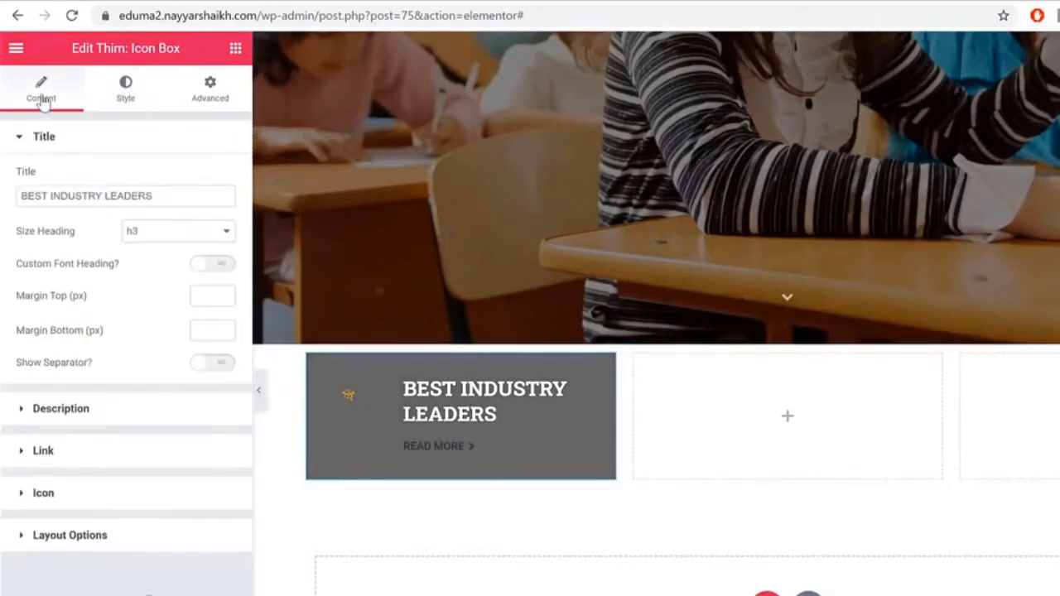
click(138, 495)
drag(212, 376, 132, 381)
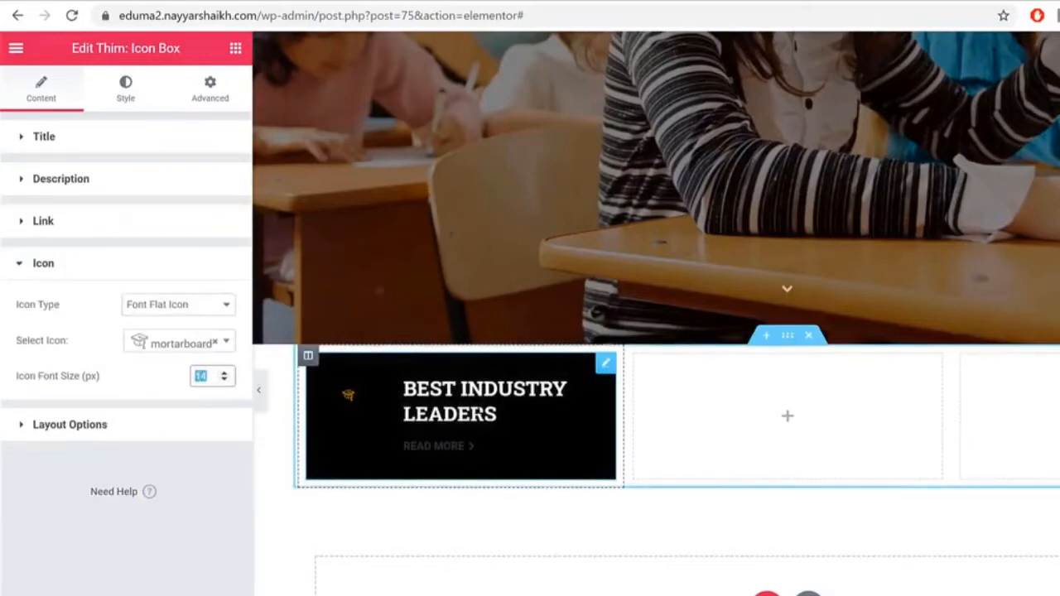
text(70)
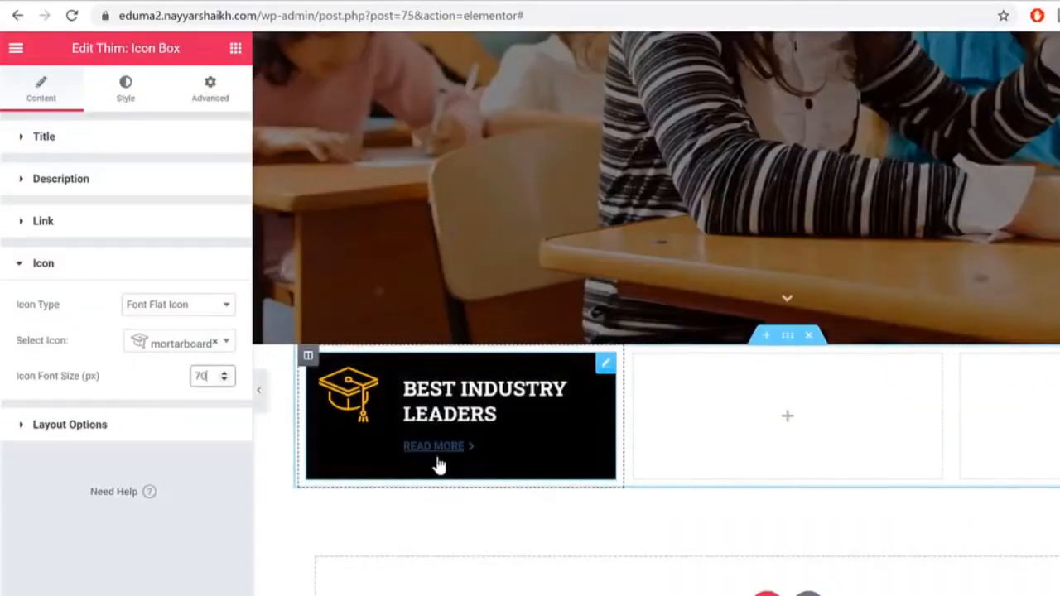
Step: Expand the Link section in the icon box's Content settings
click(123, 93)
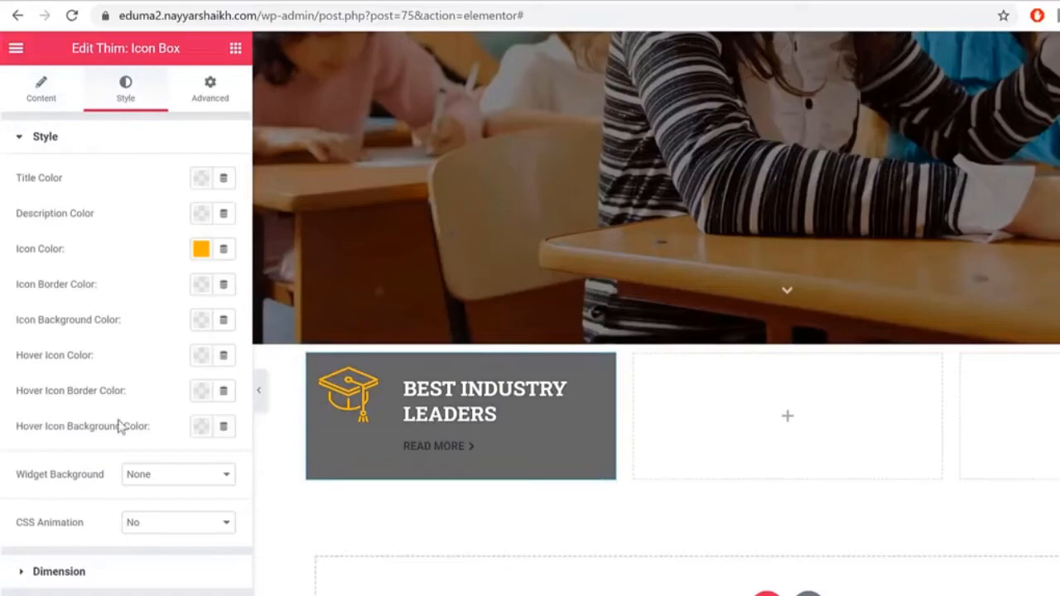
click(45, 92)
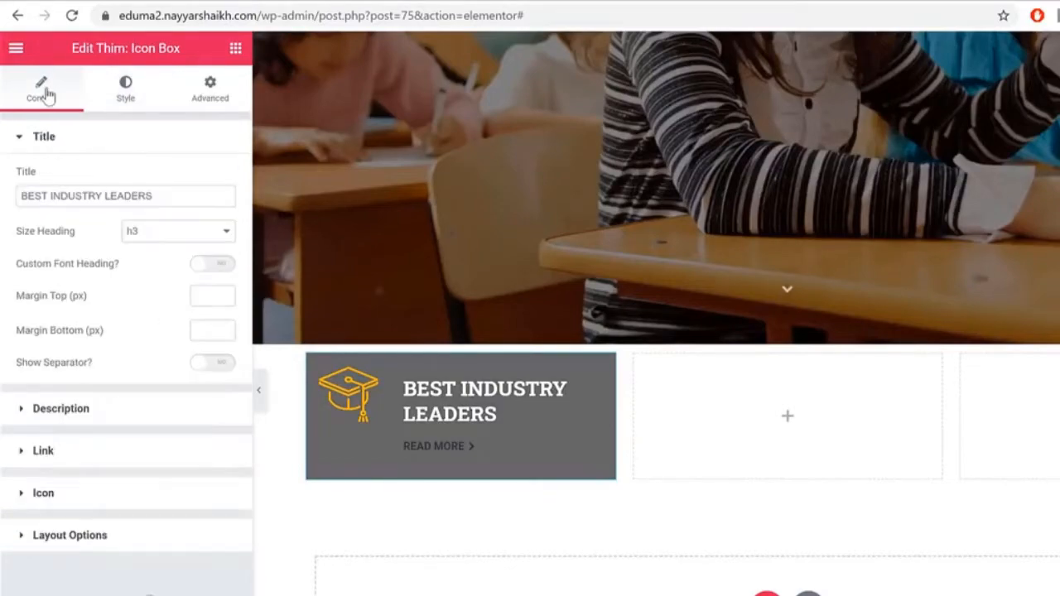
click(106, 464)
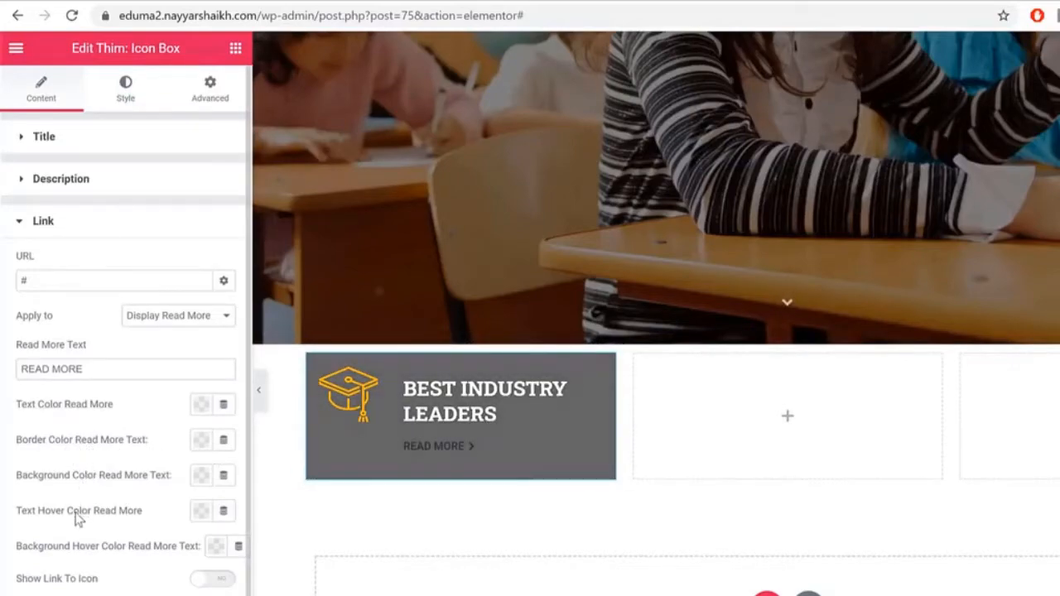
Step: Set Text Color Read More to orange so the READ MORE link matches the demo
drag(49, 518, 131, 517)
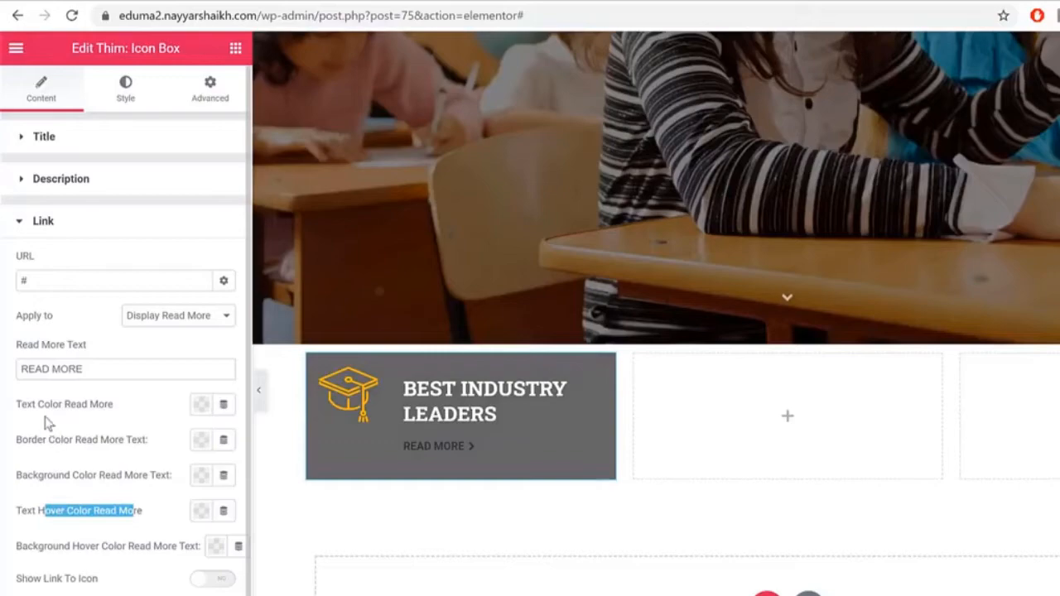
drag(39, 408, 135, 423)
click(202, 405)
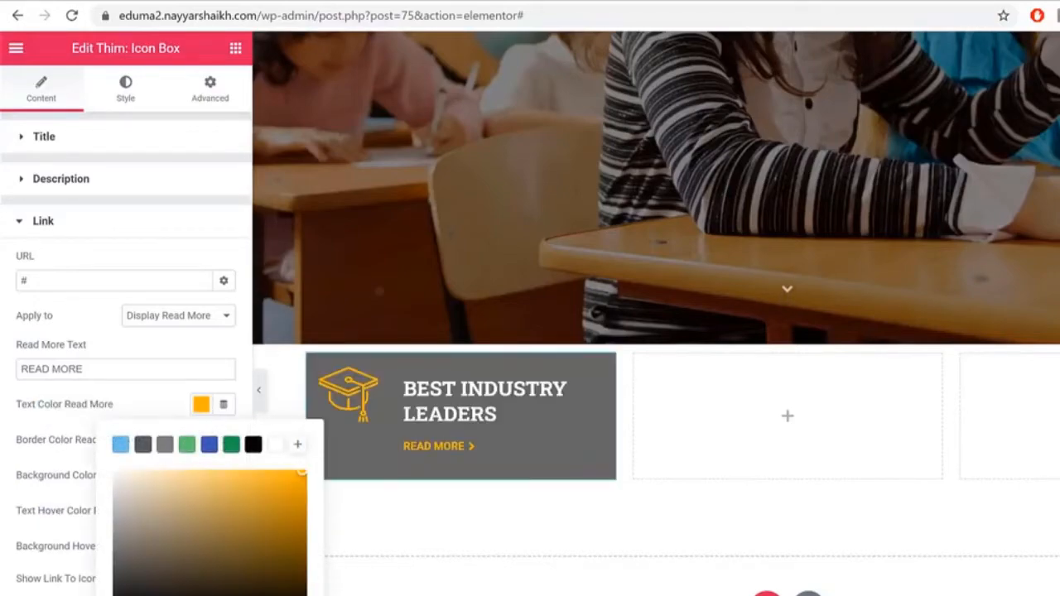
click(475, 444)
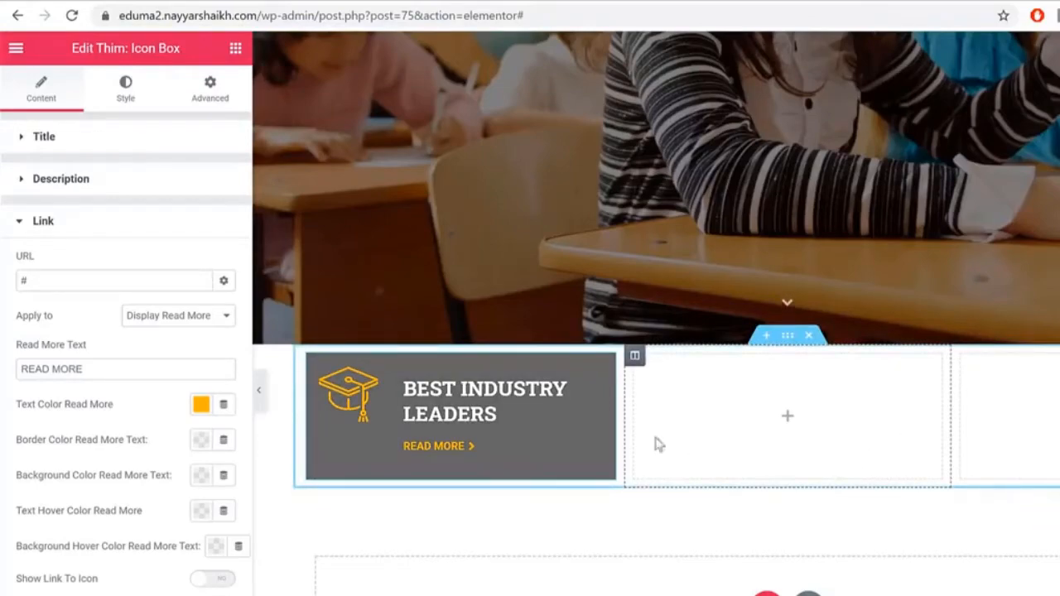
Step: Copy the BEST INDUSTRY LEADERS icon box into the empty column and select the demo's LEARN COURSES ONLINE heading
right_click(461, 407)
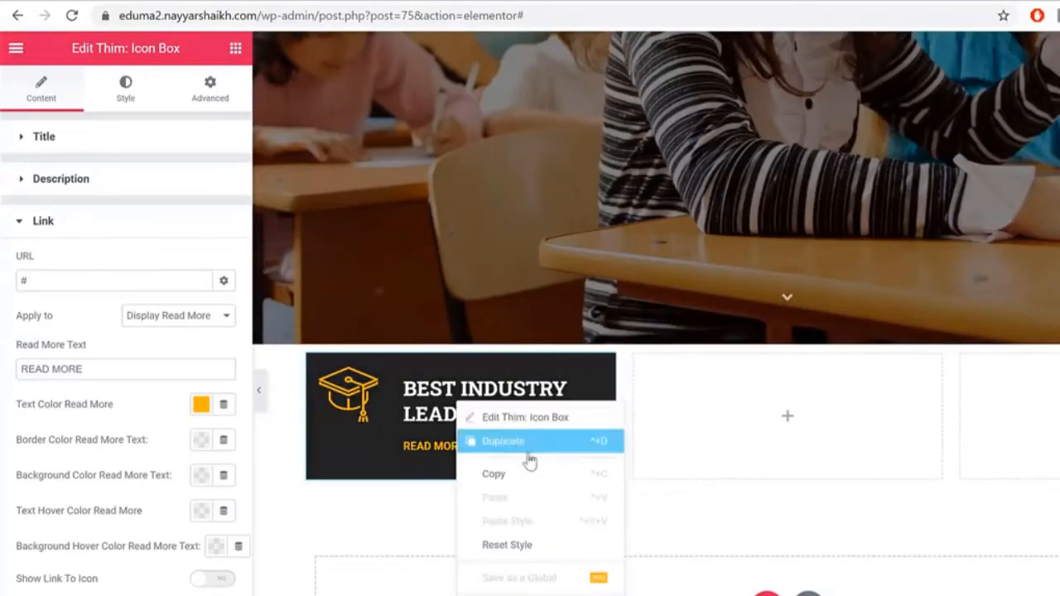
click(537, 474)
right_click(767, 401)
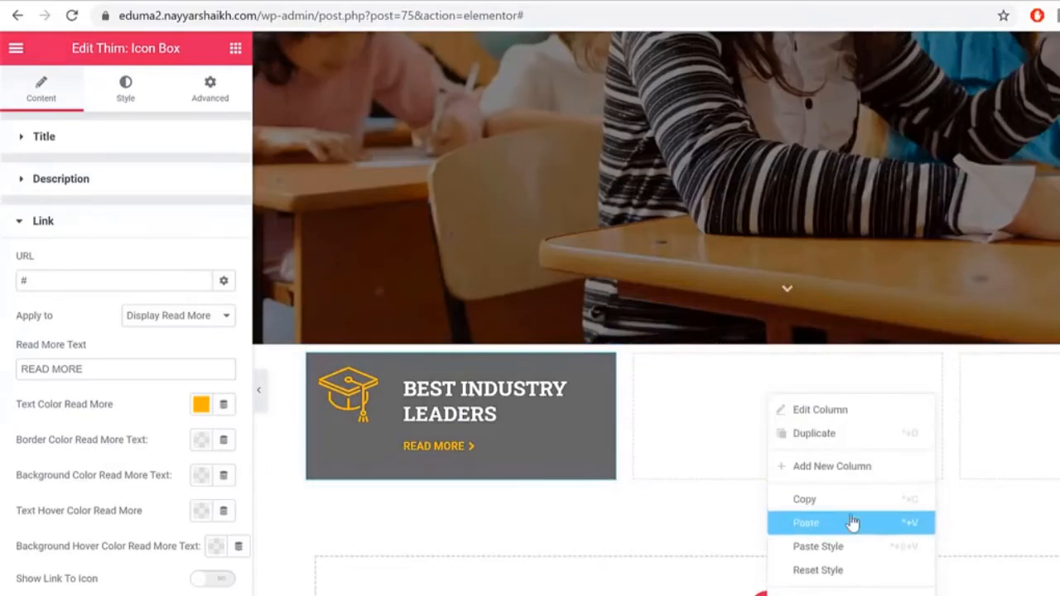
click(795, 523)
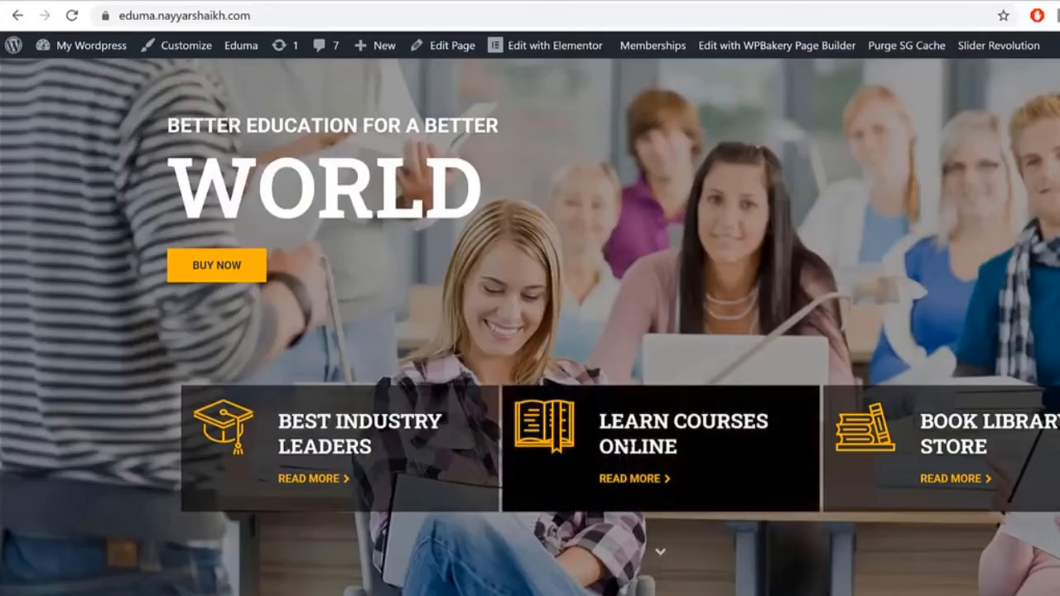
triple_click(629, 443)
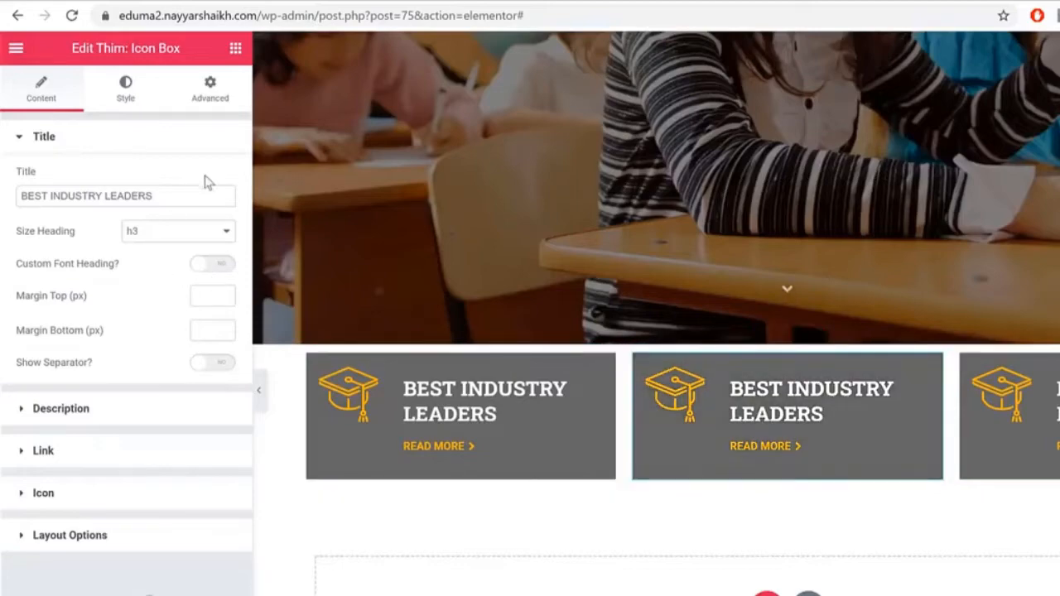
Step: Replace the copied box's title with LEARN COURSES ONLINE and swap its icon for open-book
triple_click(193, 193)
key(ctrl+v)
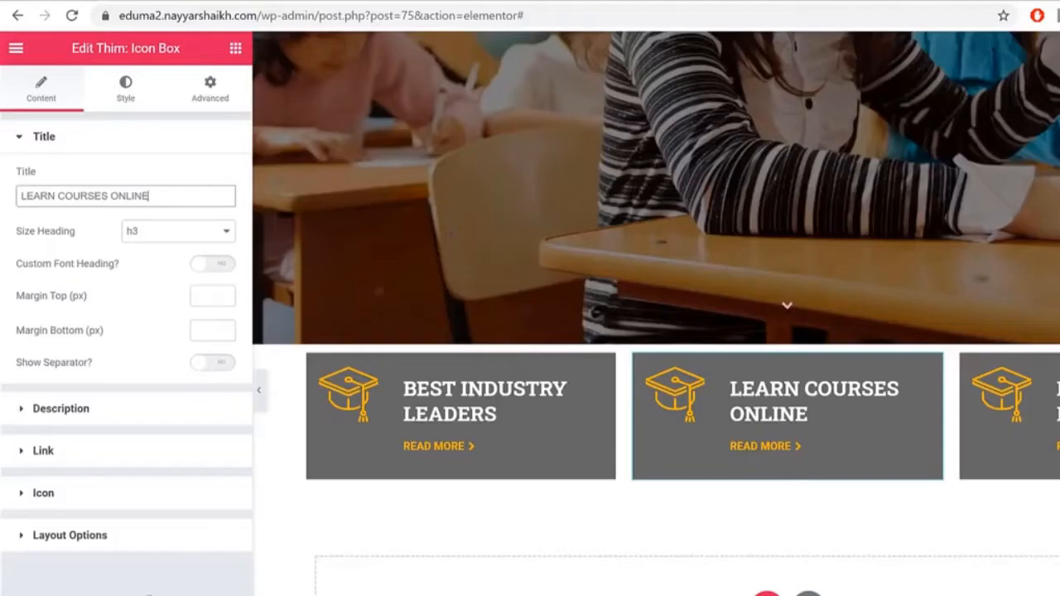
click(130, 493)
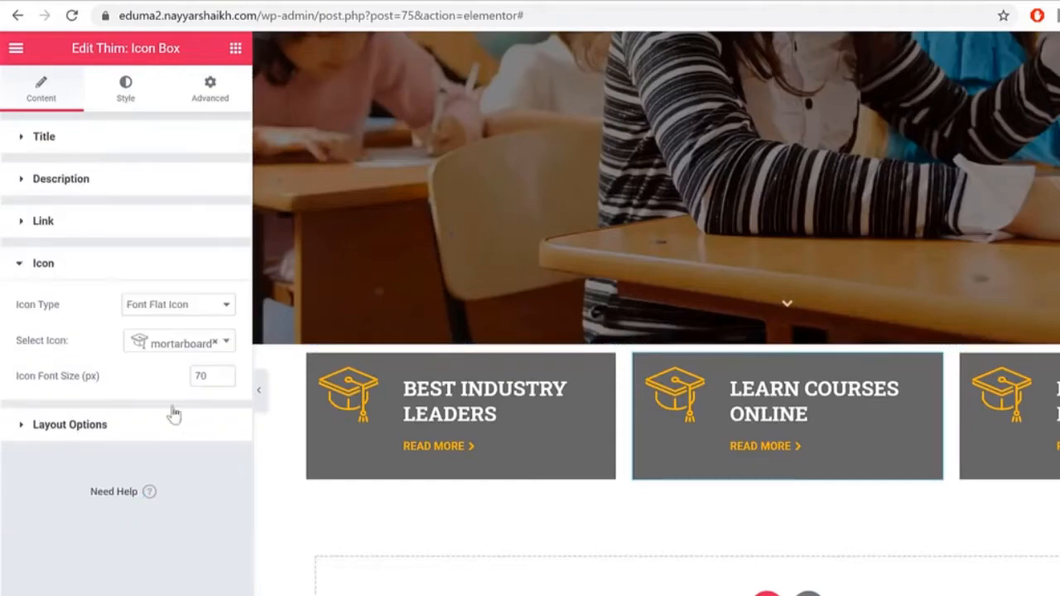
click(187, 344)
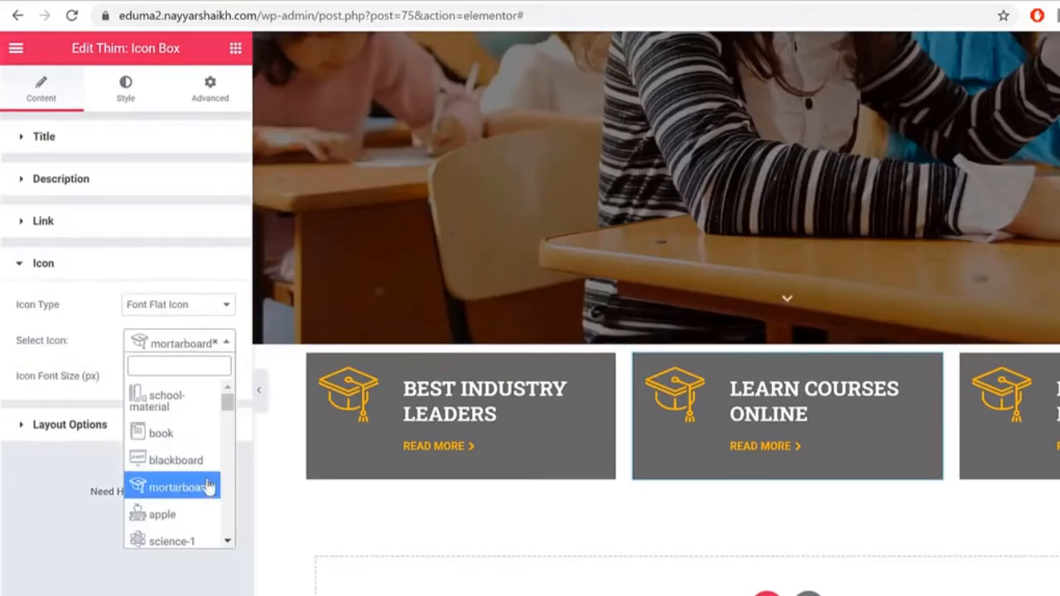
scroll(203, 455, down, 2)
scroll(207, 462, down, 2)
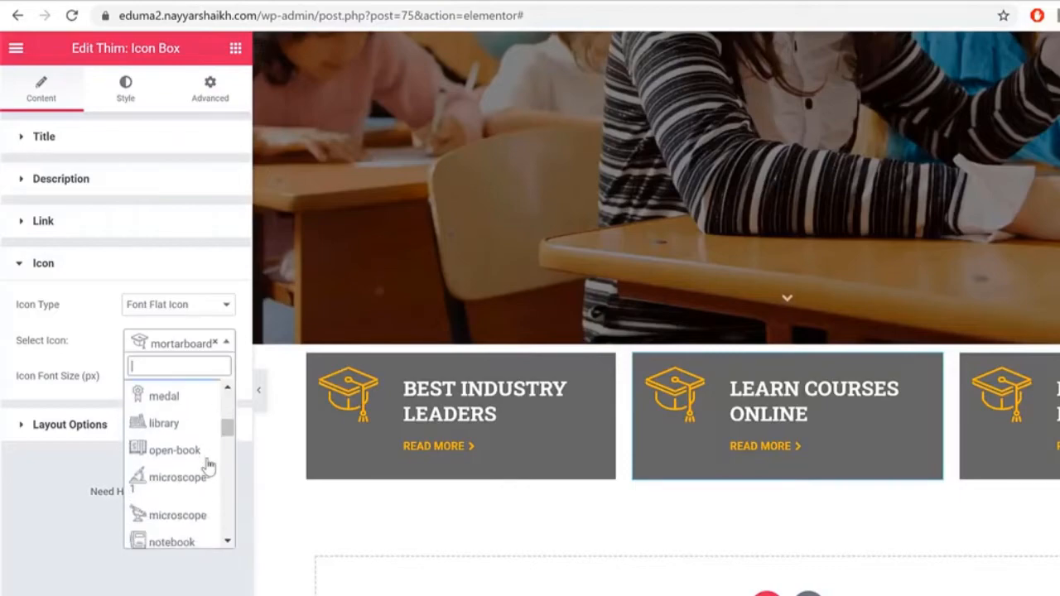
click(204, 450)
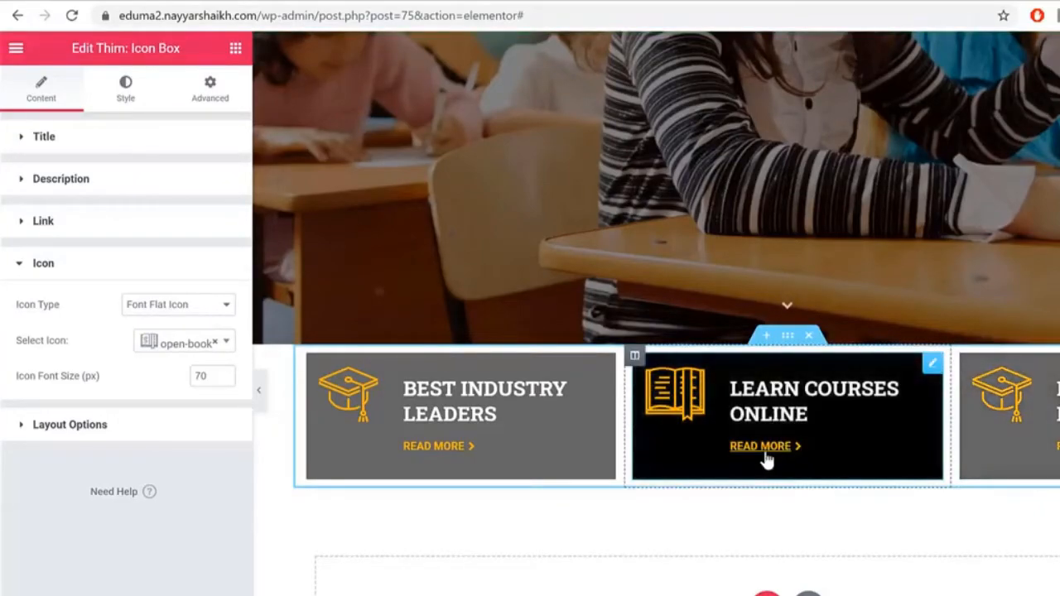
Step: Select the icon box row and bring up its Advanced spacing settings
scroll(772, 488, up, 2)
scroll(772, 493, up, 1)
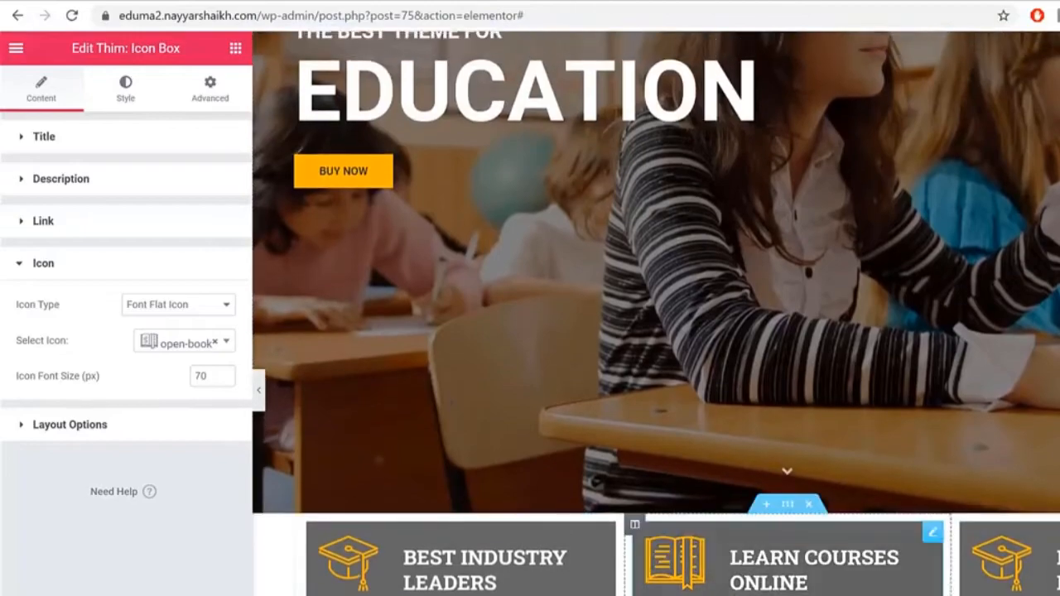
scroll(536, 424, up, 2)
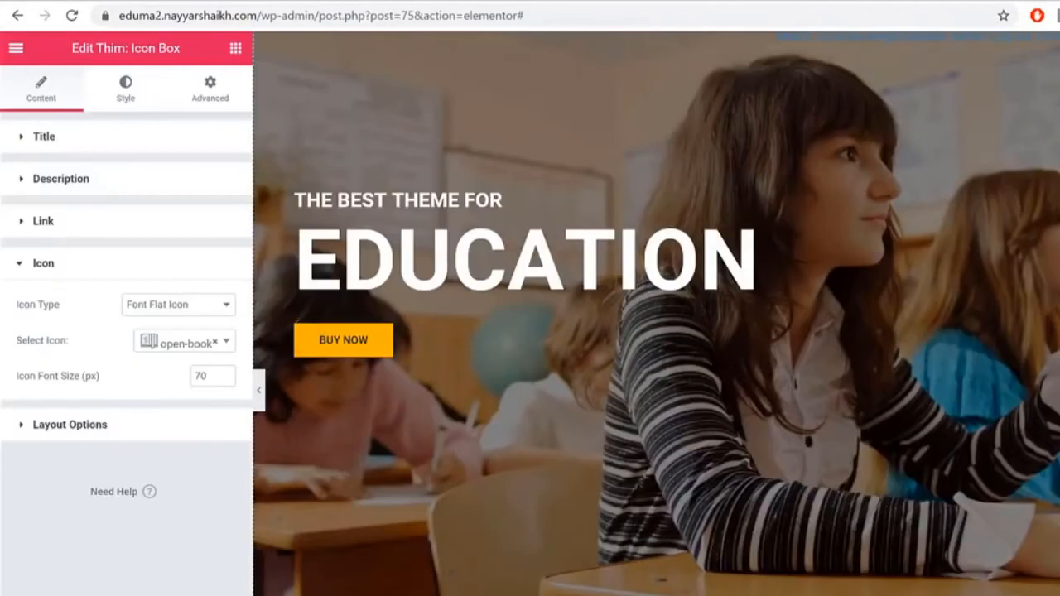
scroll(654, 315, down, 3)
scroll(654, 314, down, 2)
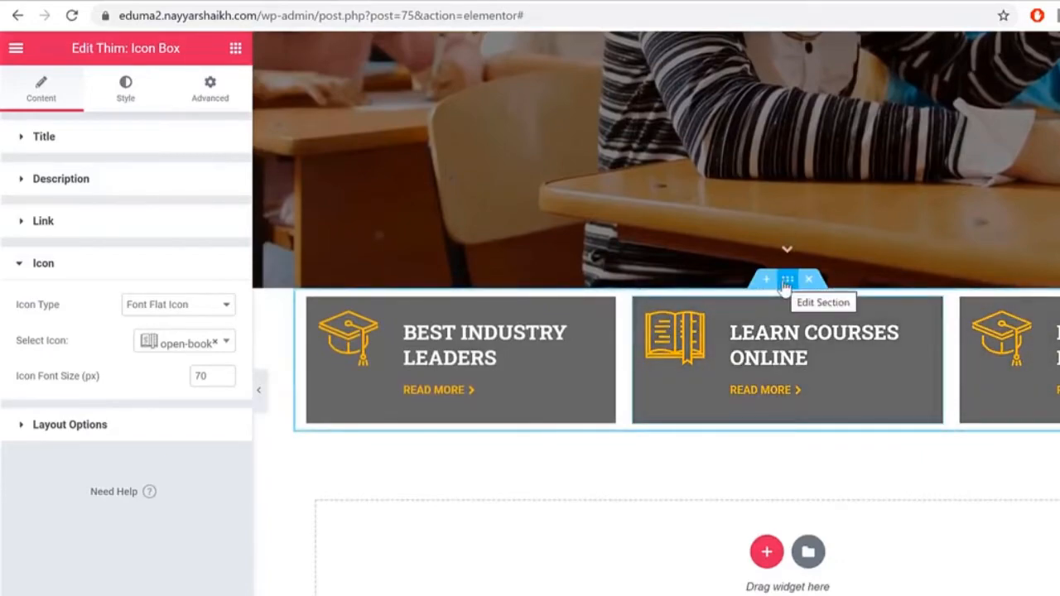
click(784, 282)
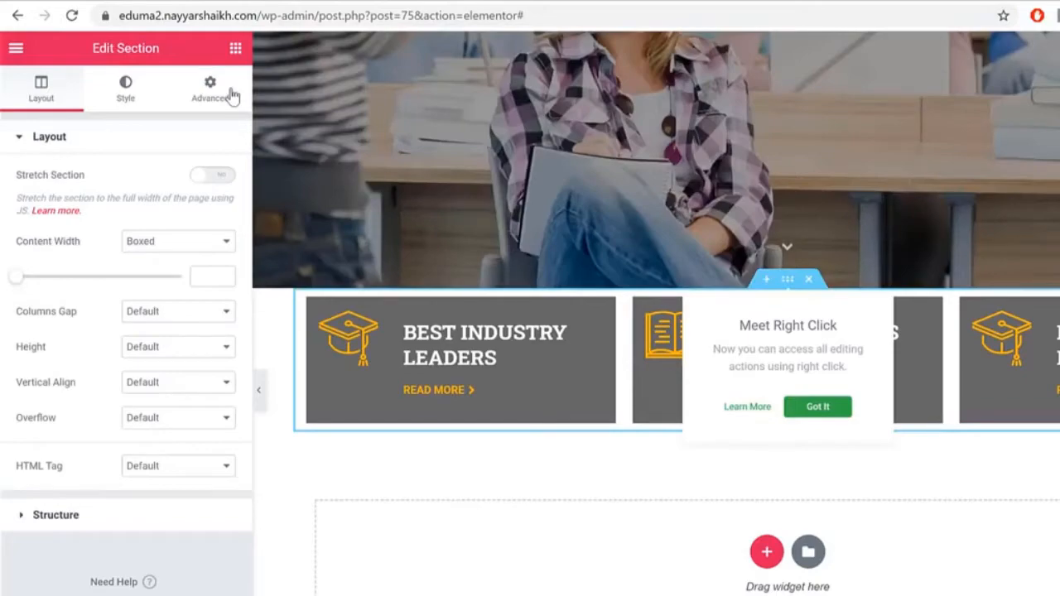
click(231, 95)
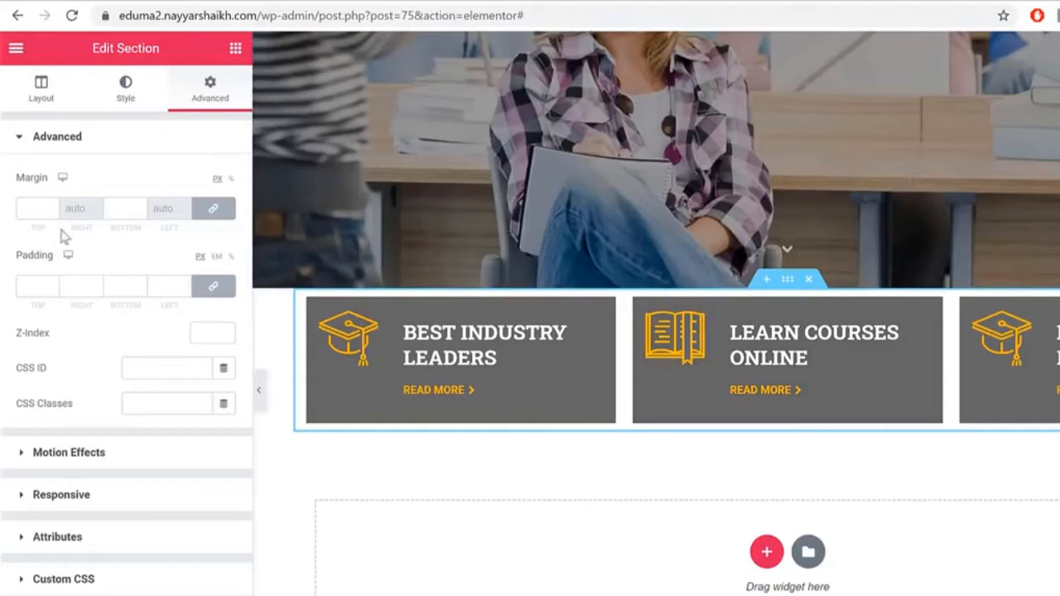
Step: Unlink the row's margins and set the top margin to -265 px
click(214, 209)
drag(47, 210, 6, 215)
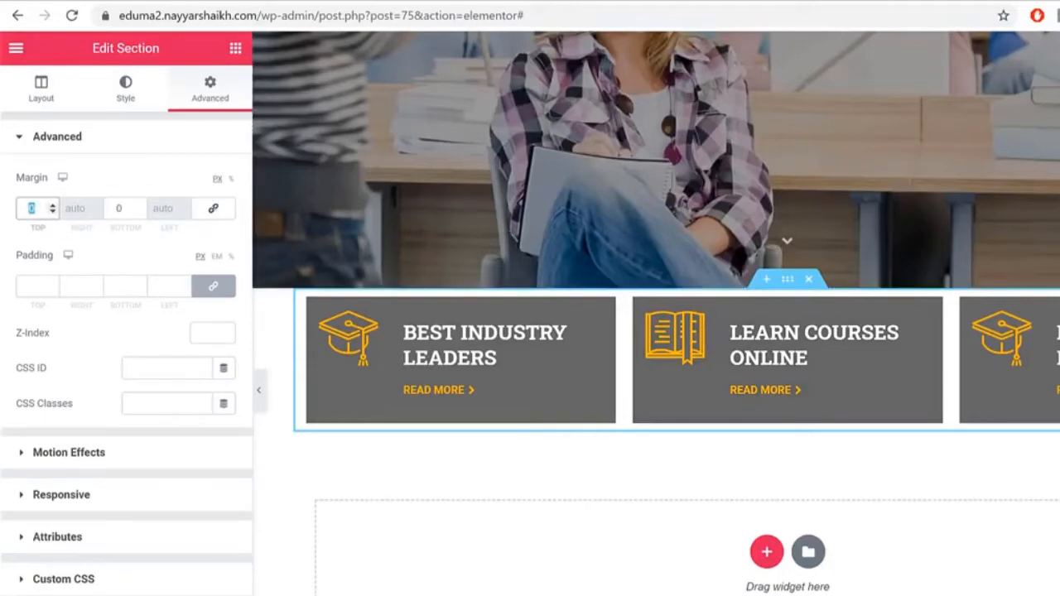
text(100)
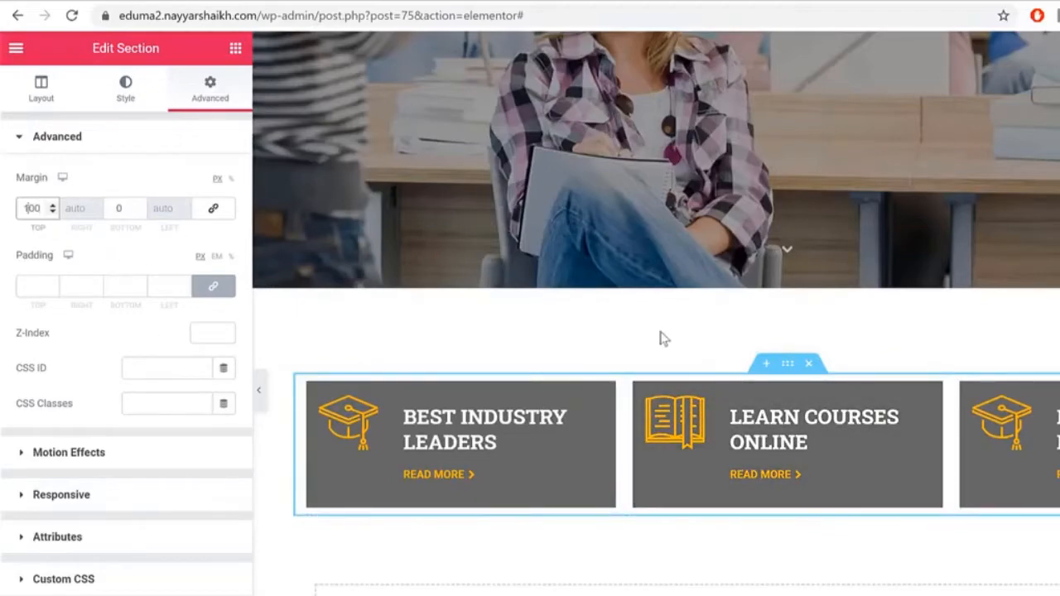
text(-)
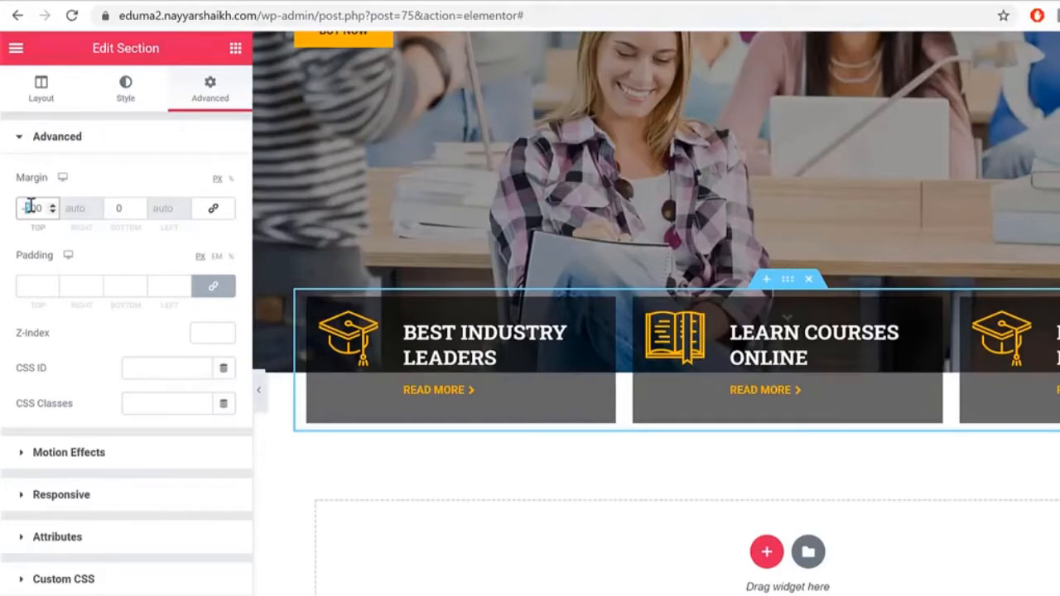
text(-265)
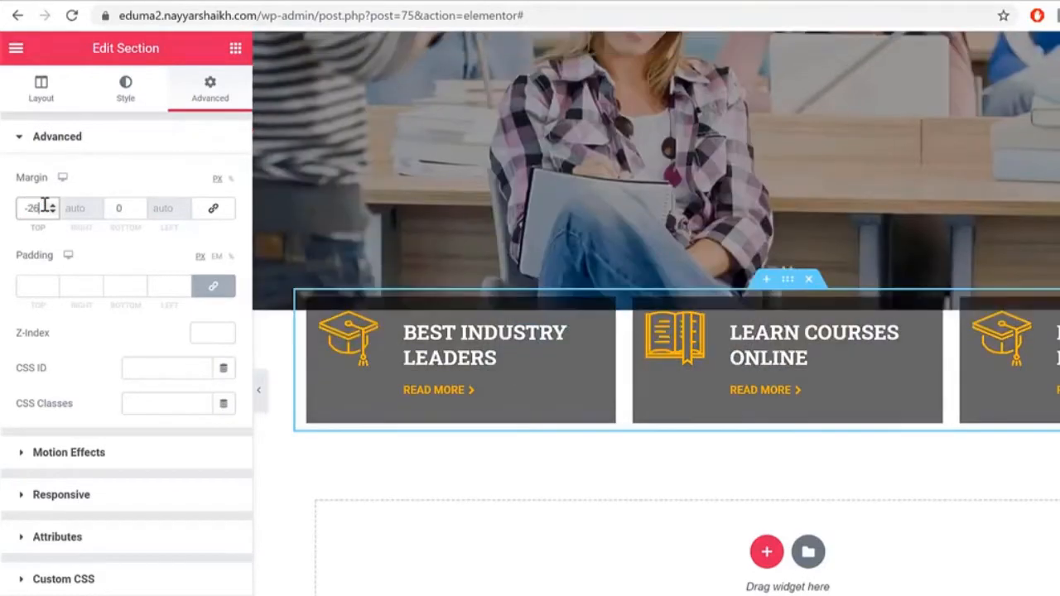
scroll(910, 472, up, 3)
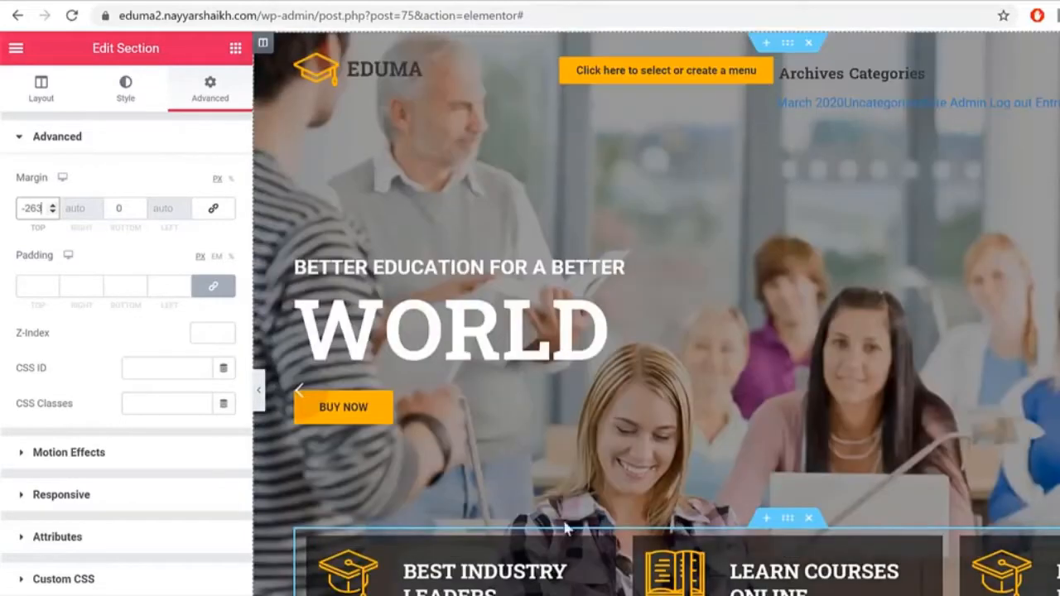
Step: Preview with the panel hidden to confirm the boxes overlap the slider, then select an icon box
click(586, 397)
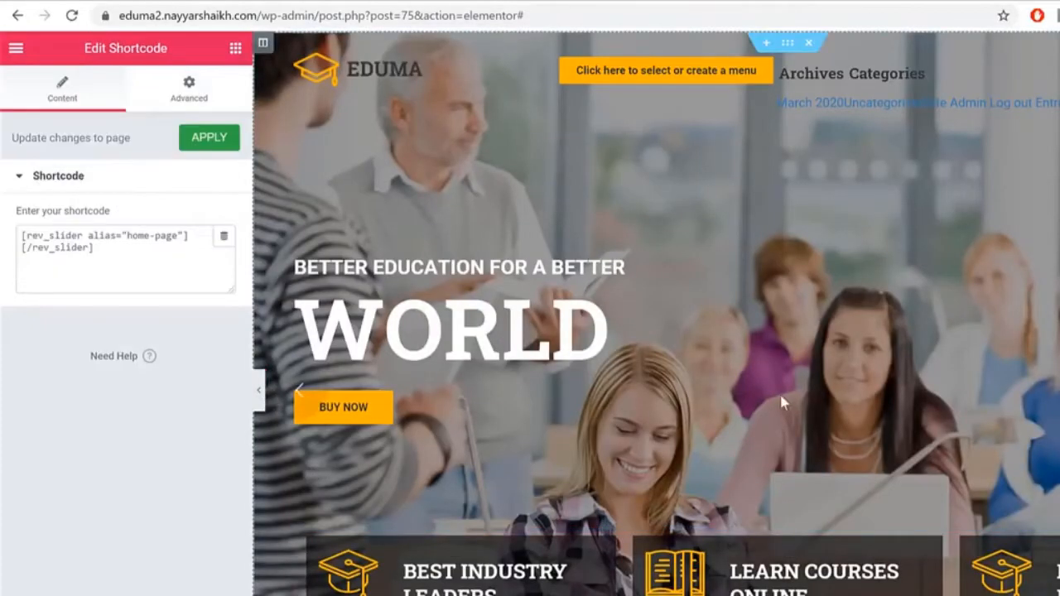
click(259, 390)
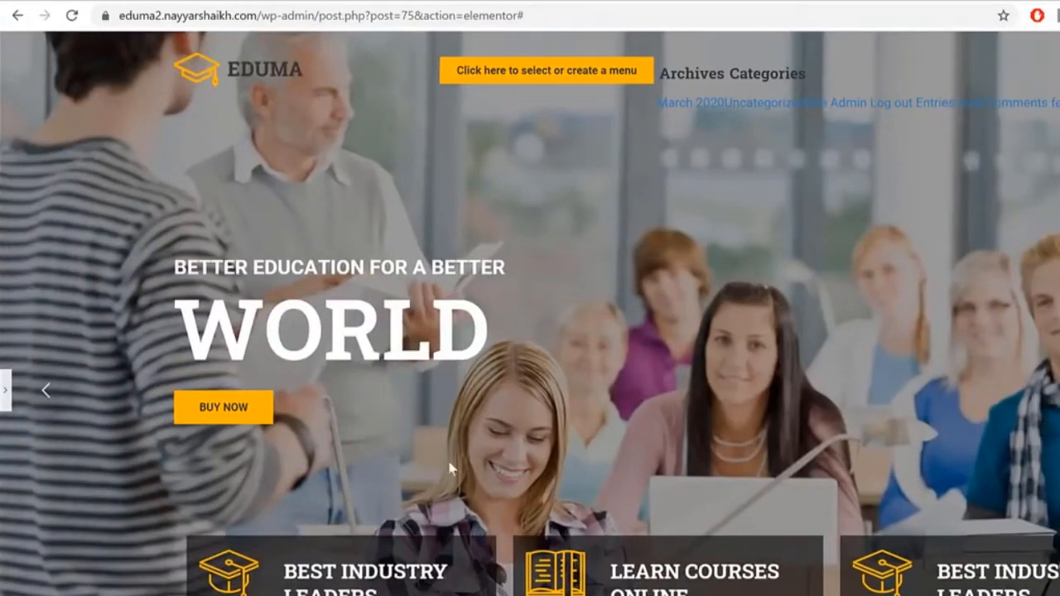
click(7, 393)
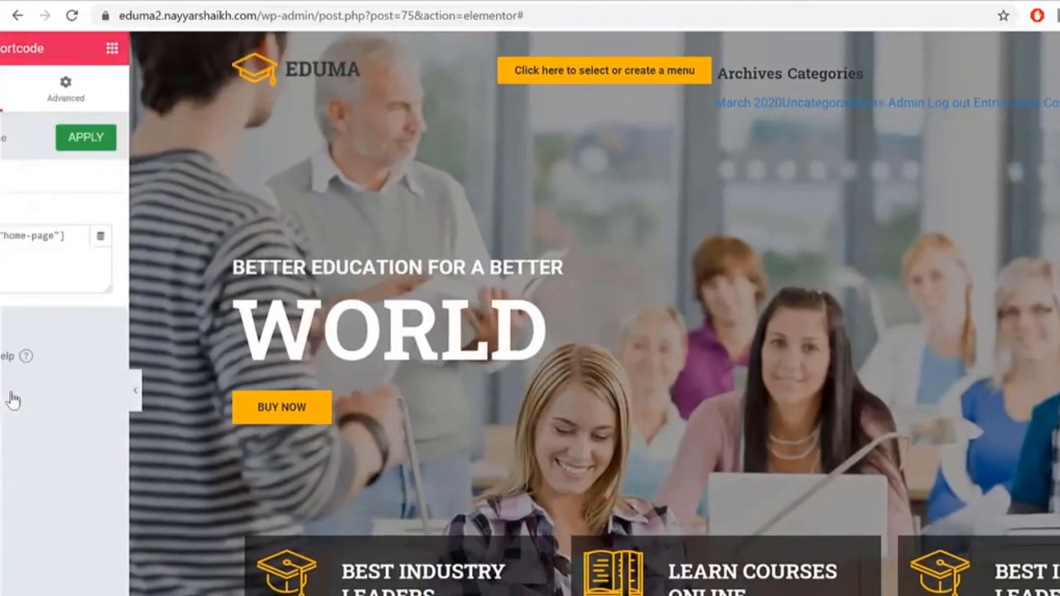
scroll(910, 505, down, 2)
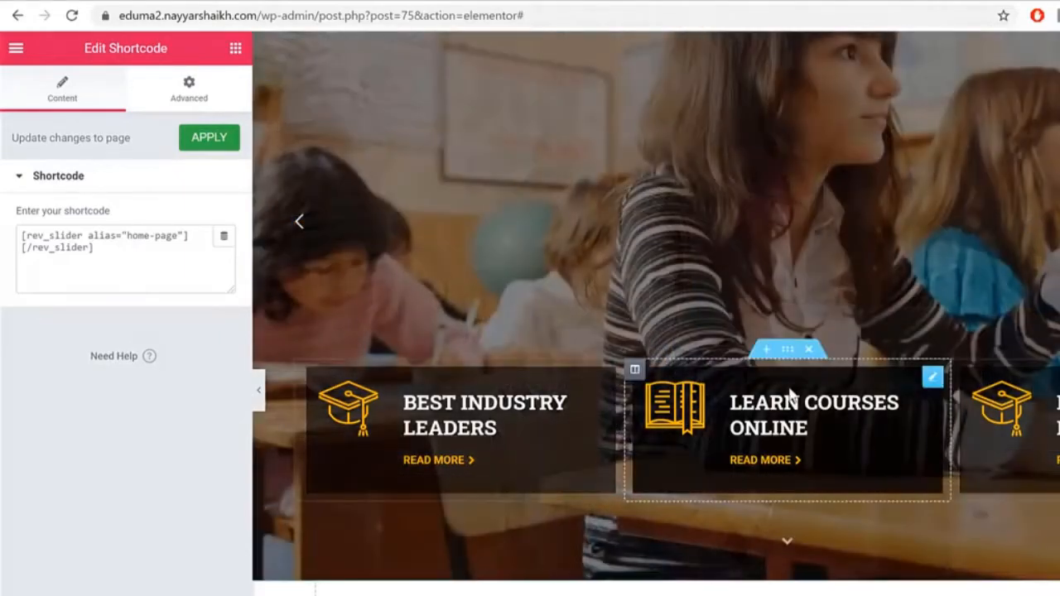
click(792, 348)
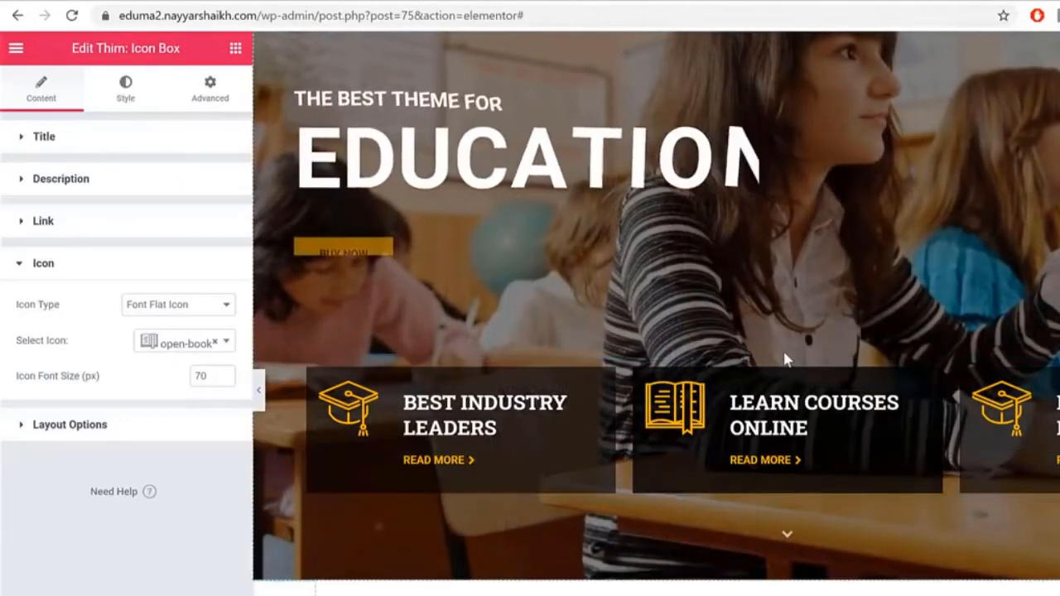
Step: Give the icon-box section a 120 px bottom margin
click(787, 352)
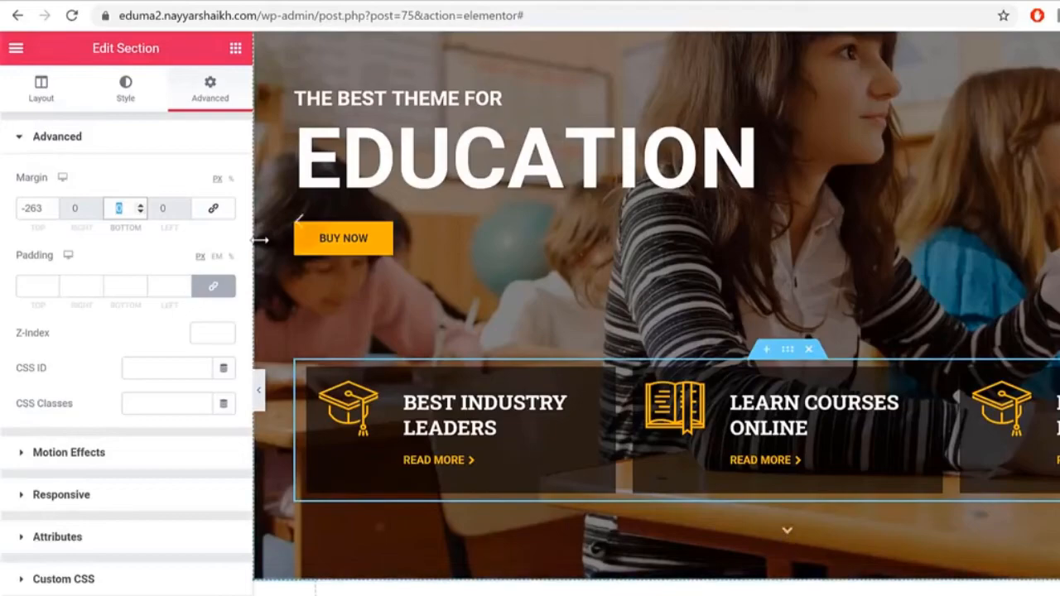
text(20)
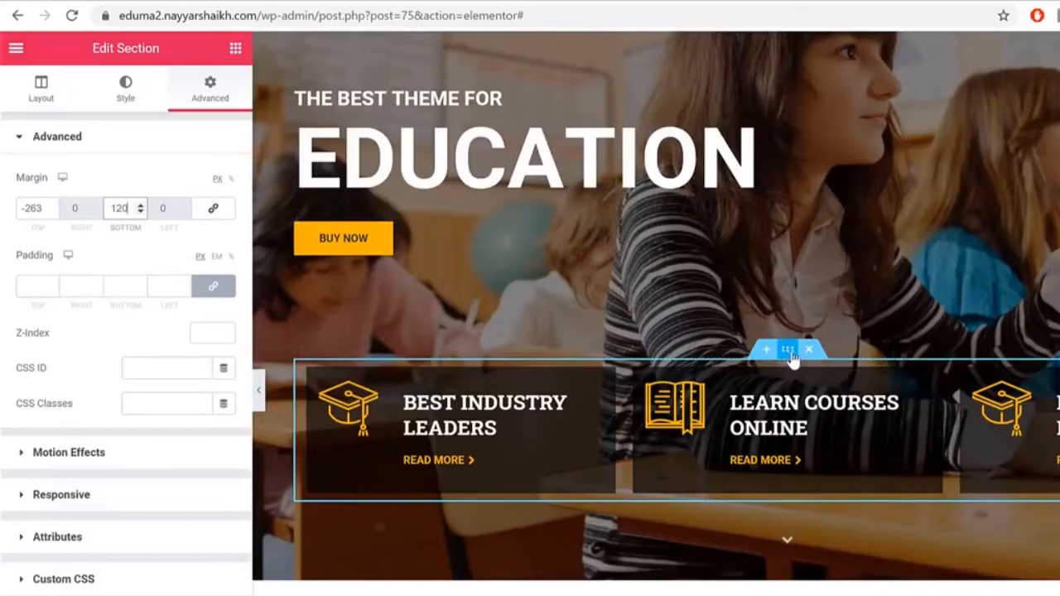
click(792, 355)
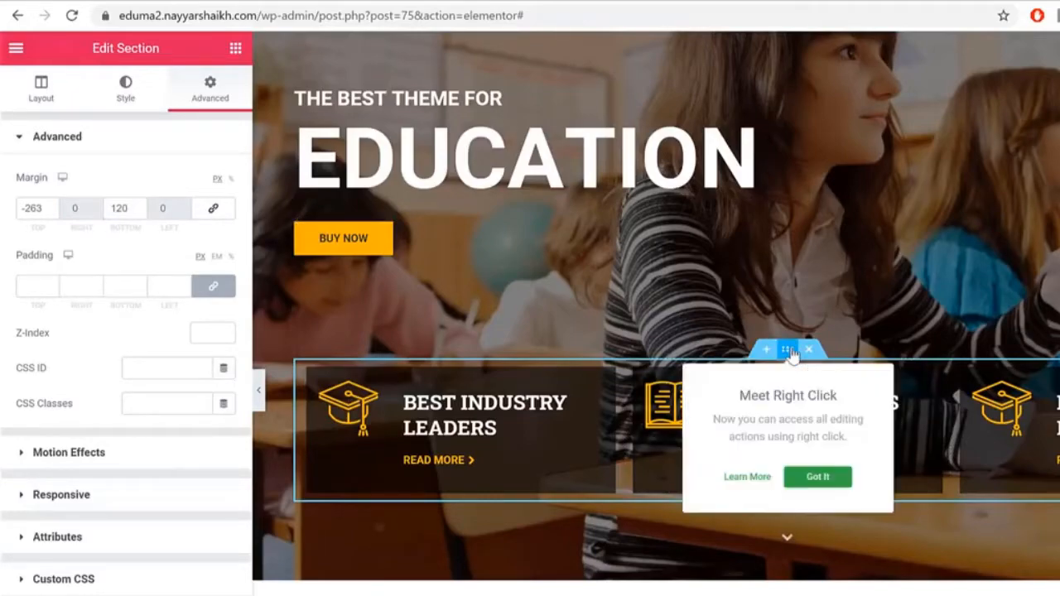
Step: Dismiss the Meet Right Click tip and preview the page at tablet width
click(818, 477)
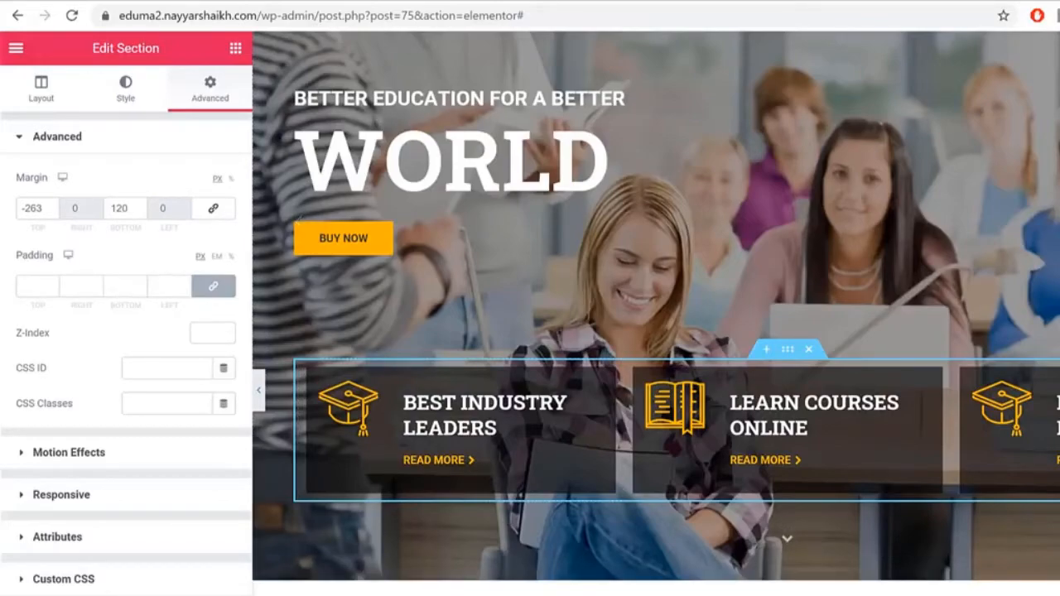
scroll(593, 551, up, 2)
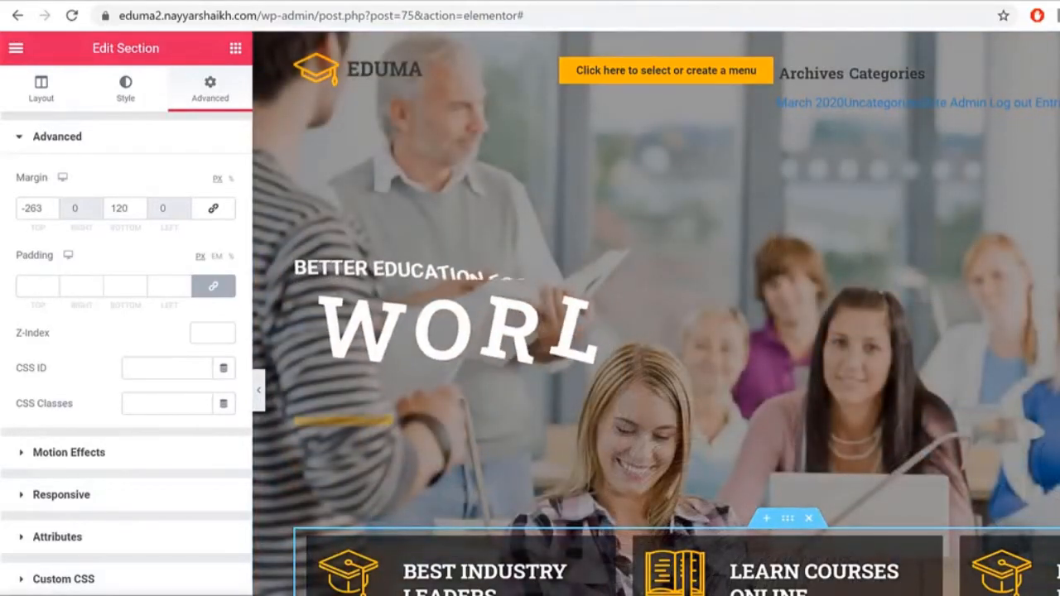
click(178, 594)
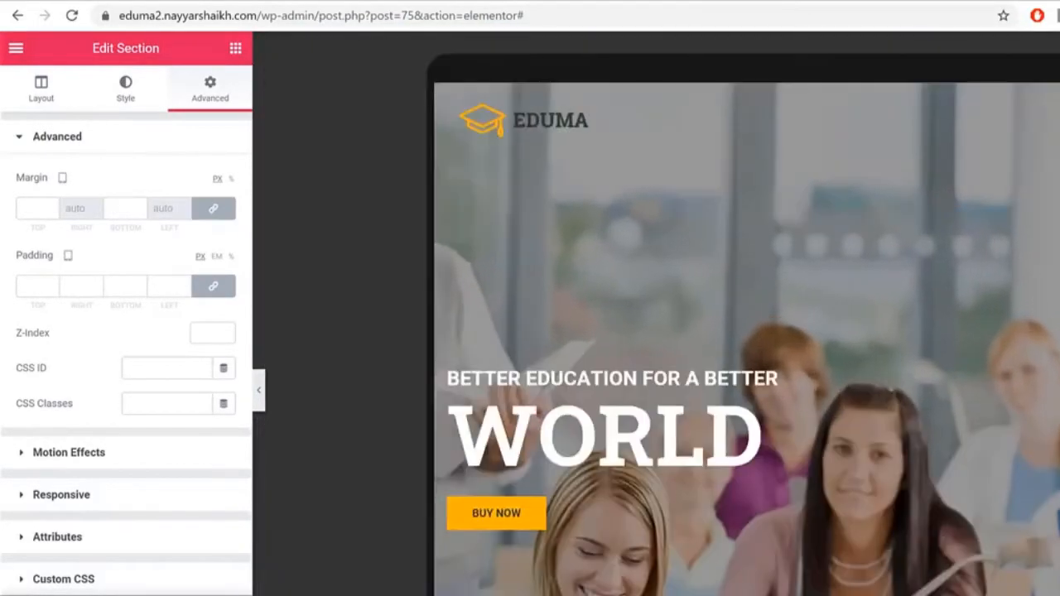
Step: Switch to mobile preview and set the section's top and bottom margins to 30 px
scroll(857, 483, down, 3)
scroll(857, 483, down, 2)
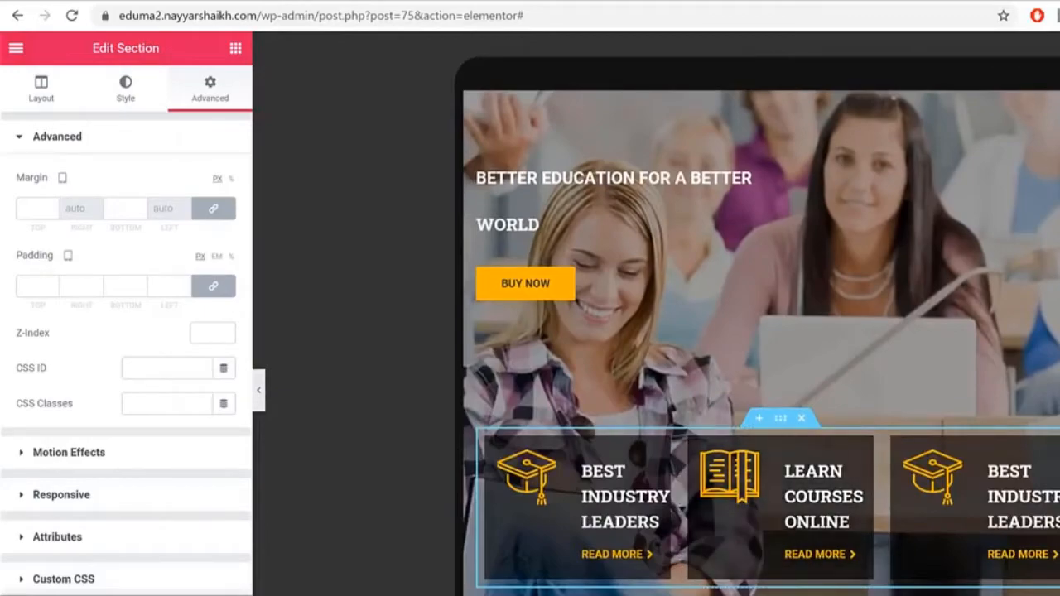
click(178, 595)
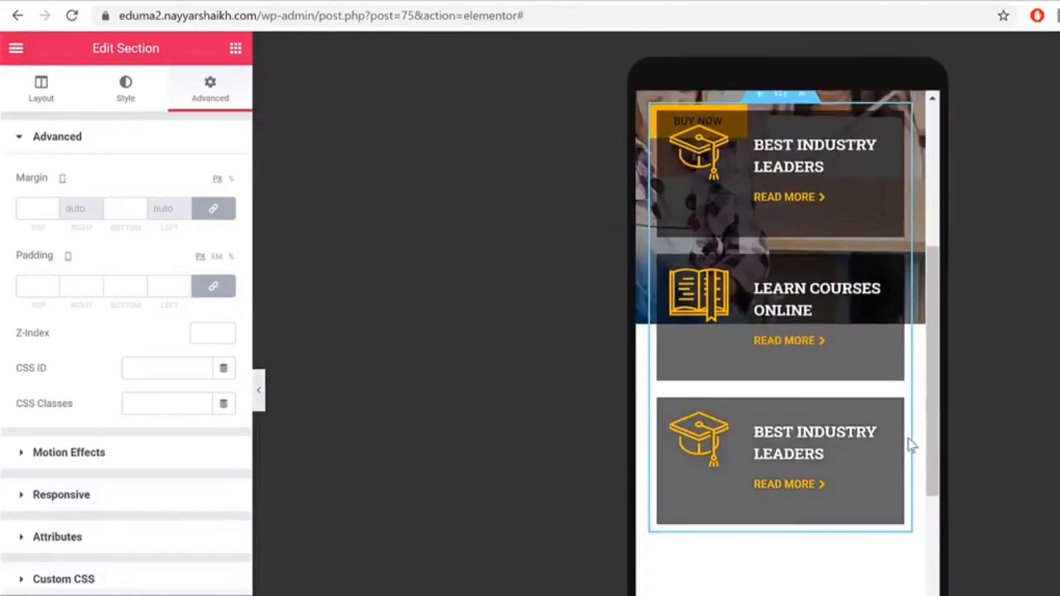
scroll(910, 447, up, 4)
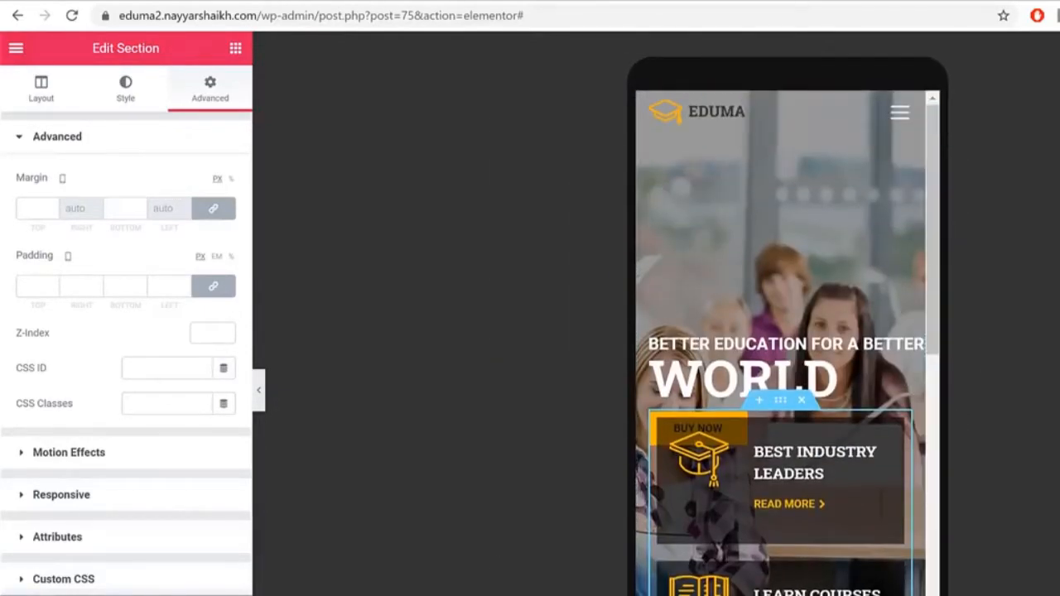
scroll(843, 369, down, 7)
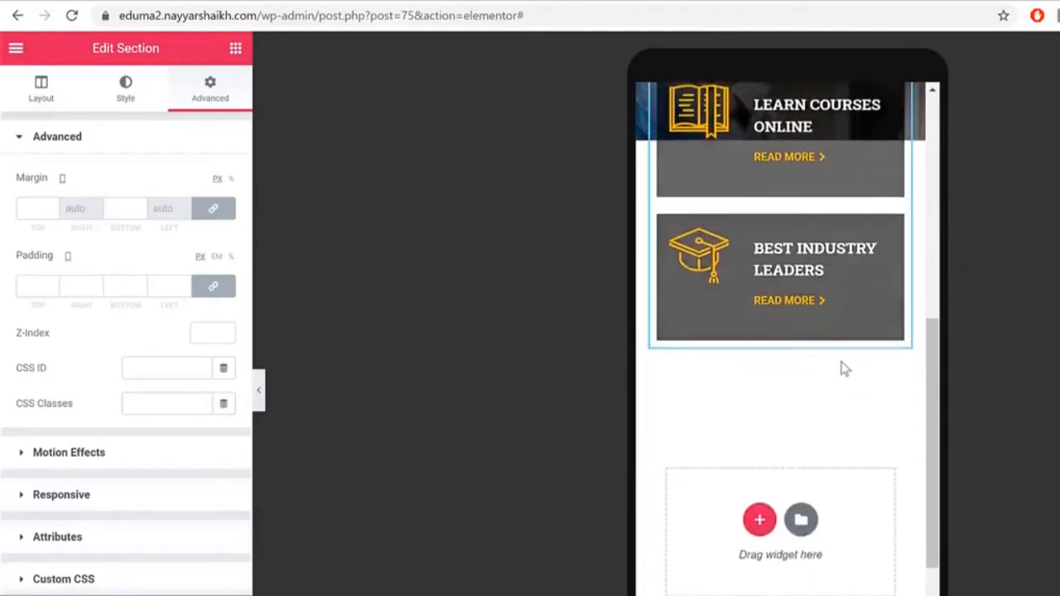
scroll(843, 368, up, 4)
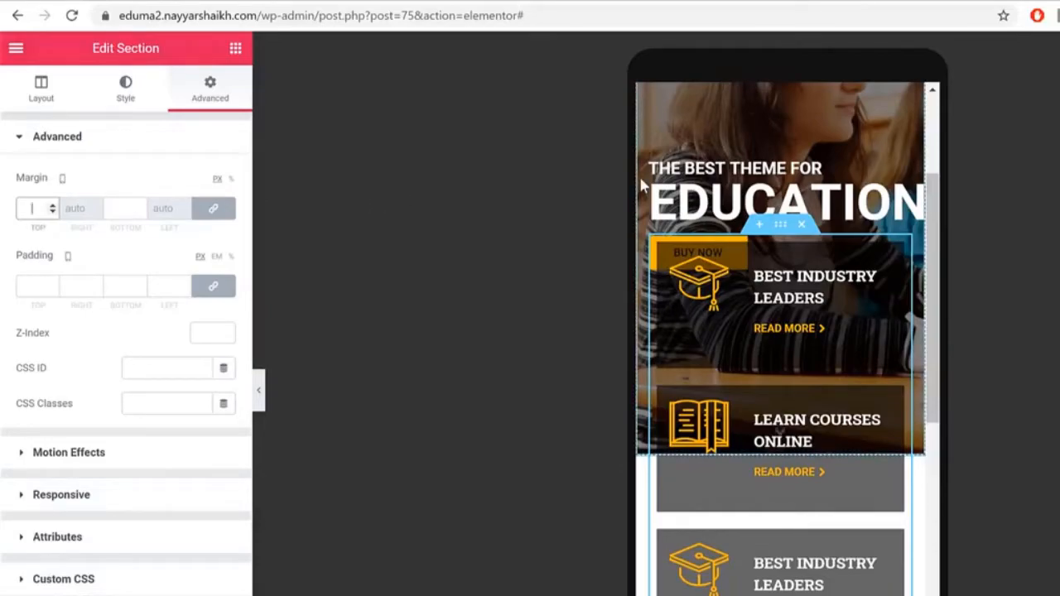
text(0)
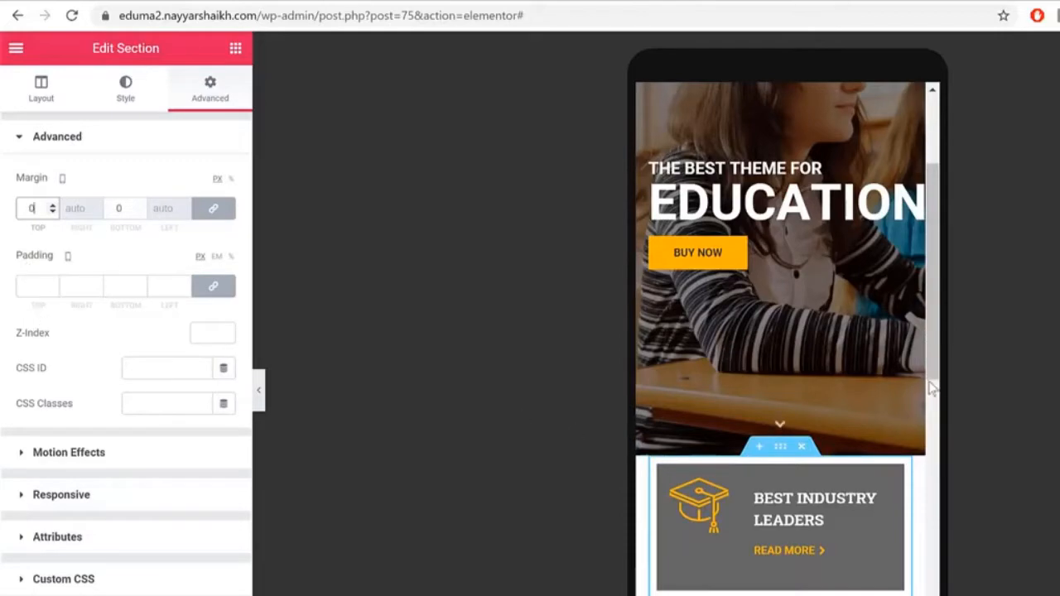
scroll(910, 373, down, 2)
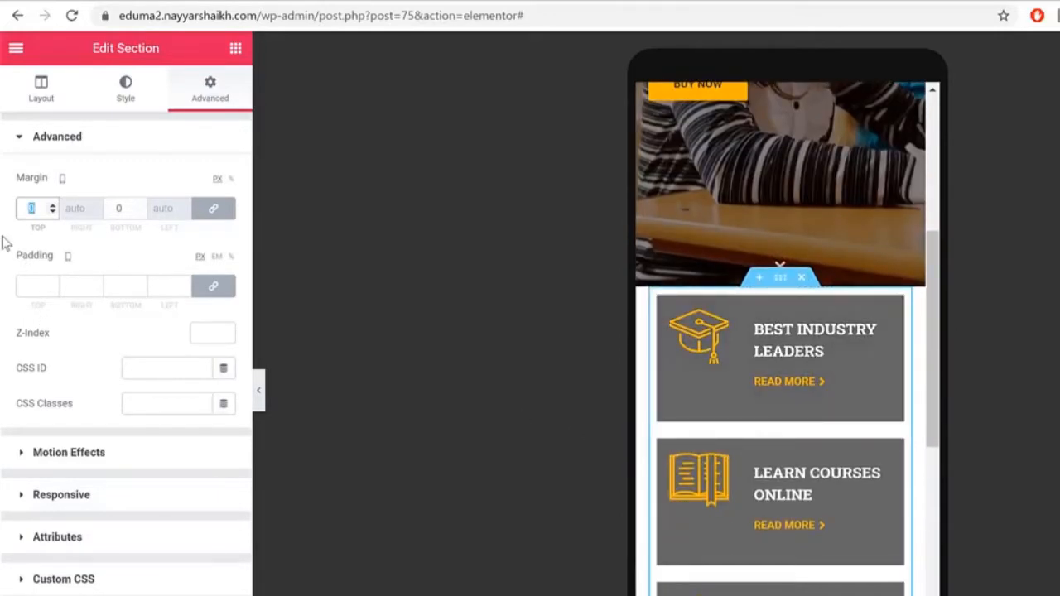
text(30)
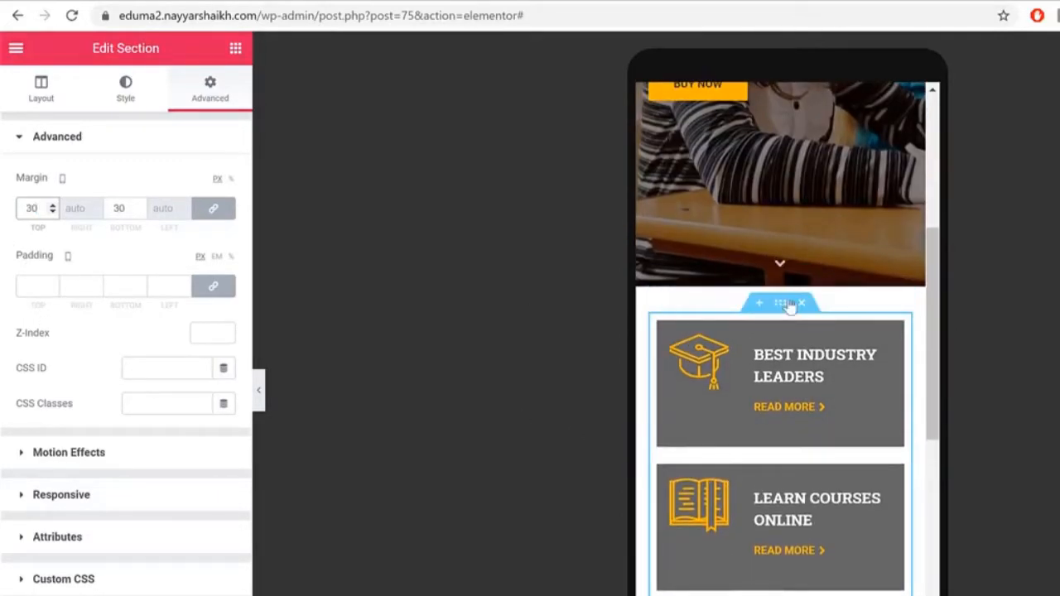
Step: Compare the layout at desktop width, then return to the mobile preview
scroll(782, 301, down, 4)
scroll(793, 412, up, 1)
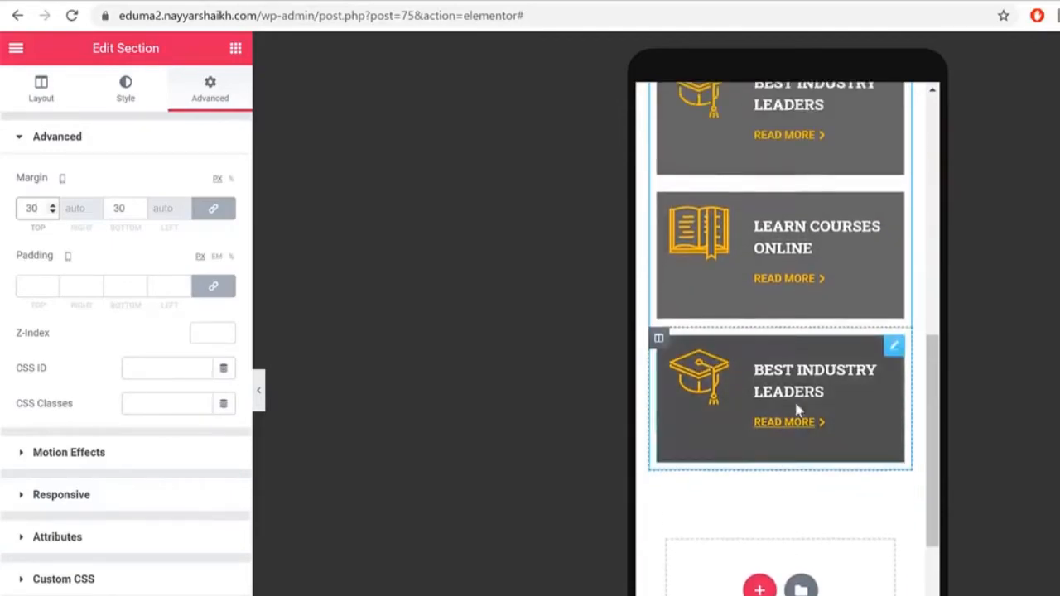
scroll(797, 410, up, 4)
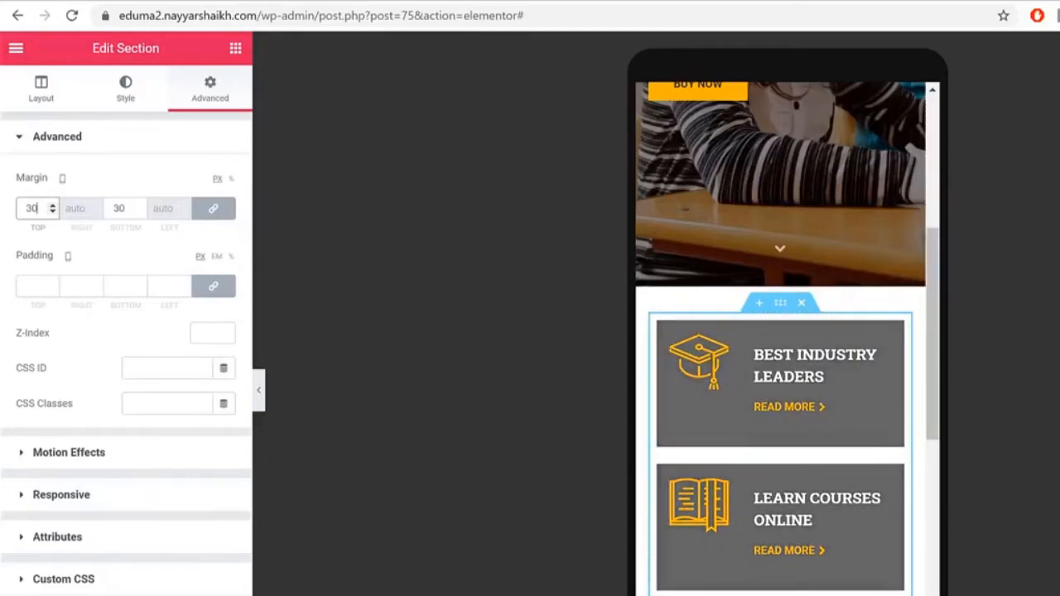
click(195, 594)
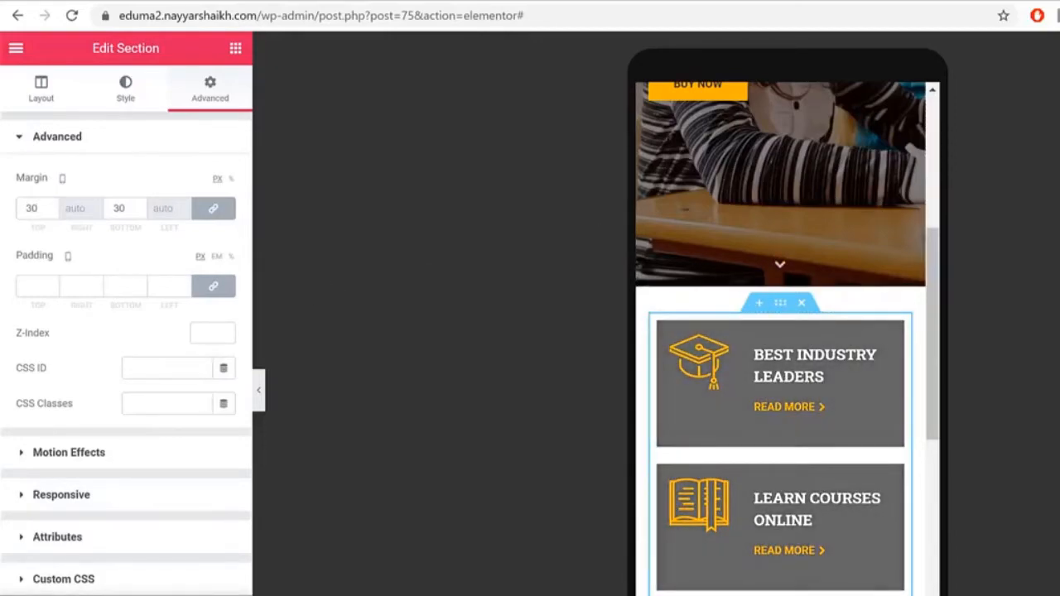
click(124, 594)
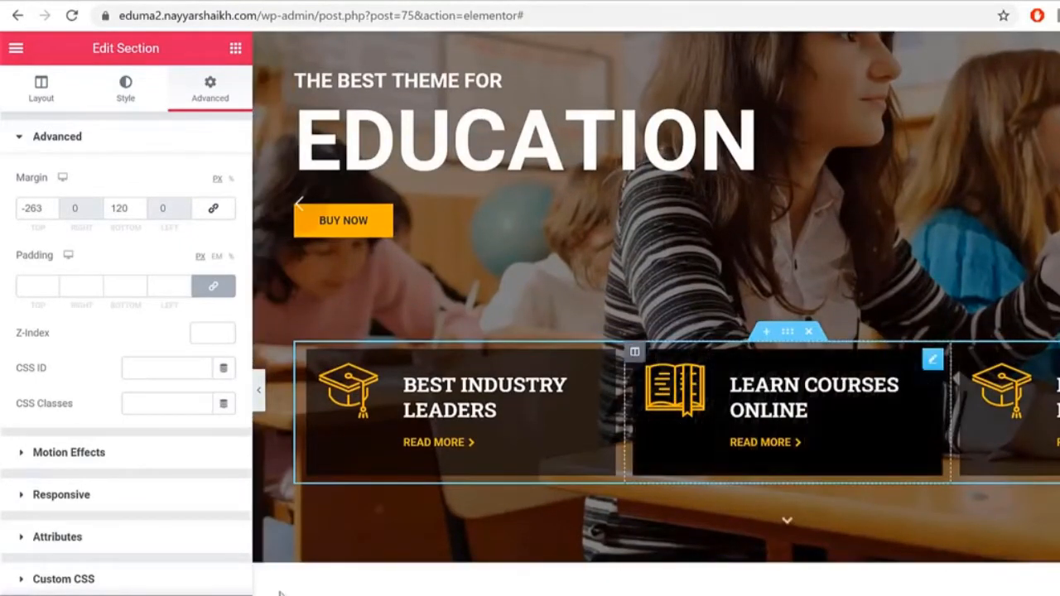
click(124, 594)
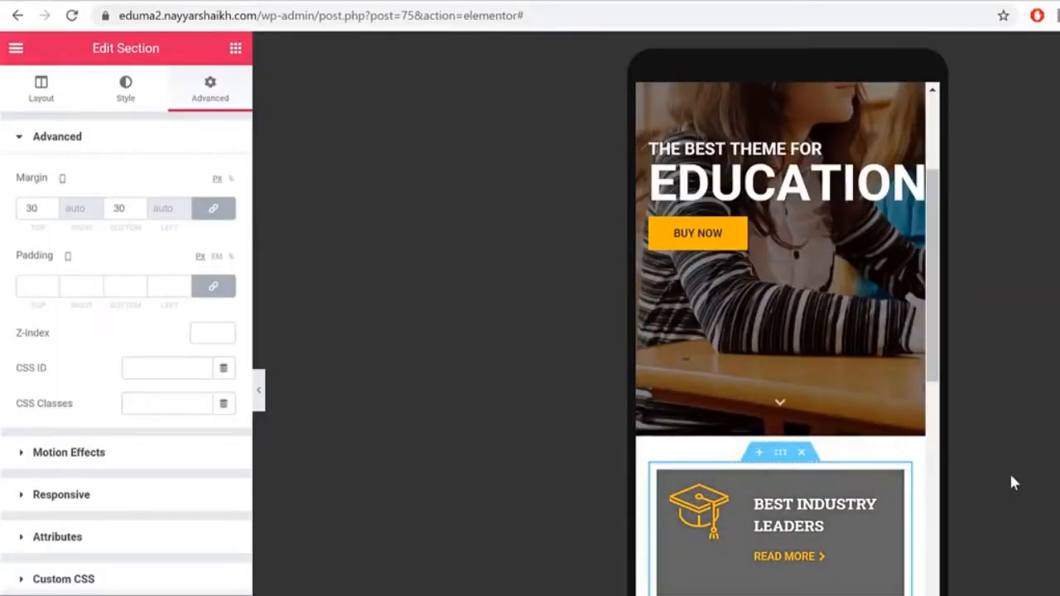
scroll(844, 408, down, 2)
scroll(896, 405, down, 2)
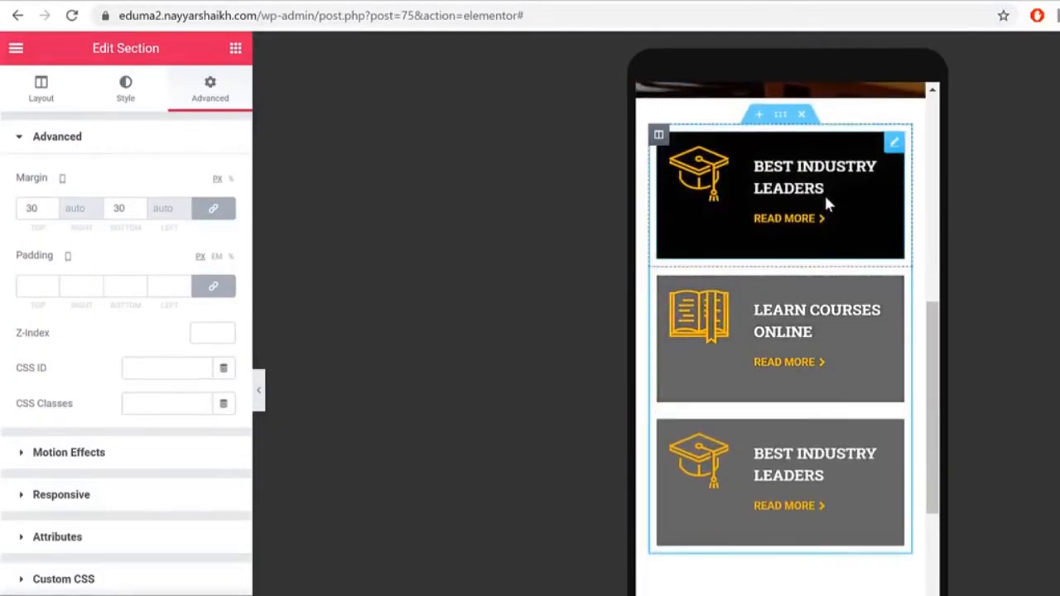
Step: Give the Best Industry Leaders icon box a solid black background, keeping the Overlay type
click(824, 193)
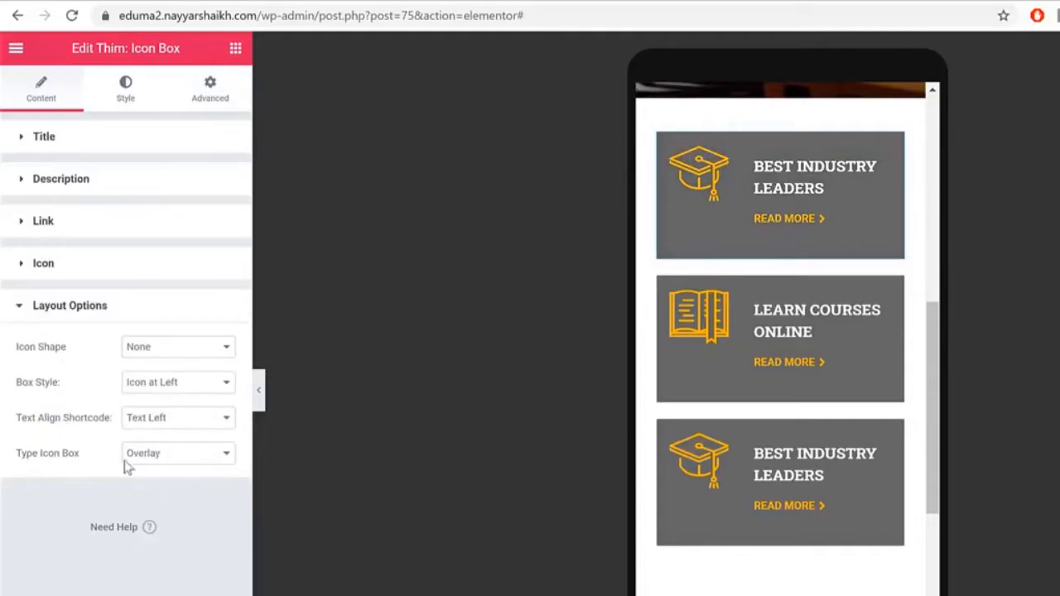
click(182, 457)
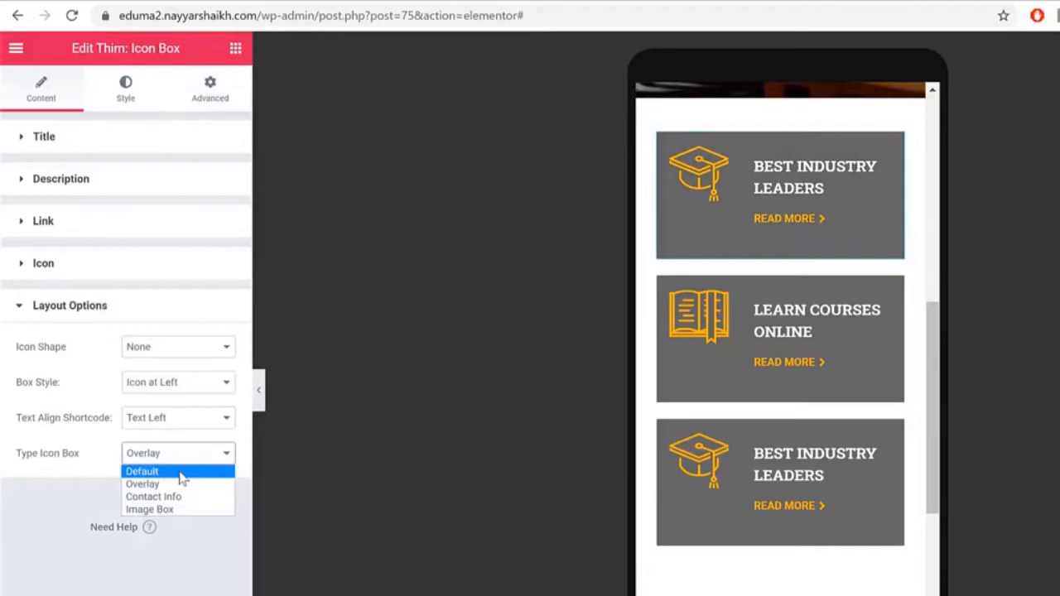
click(178, 471)
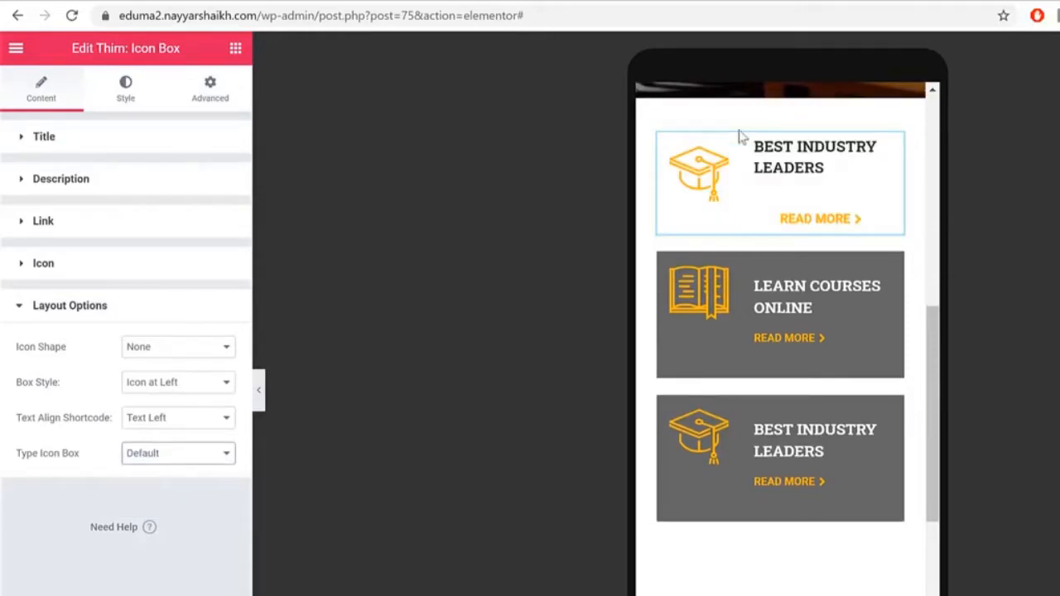
click(193, 461)
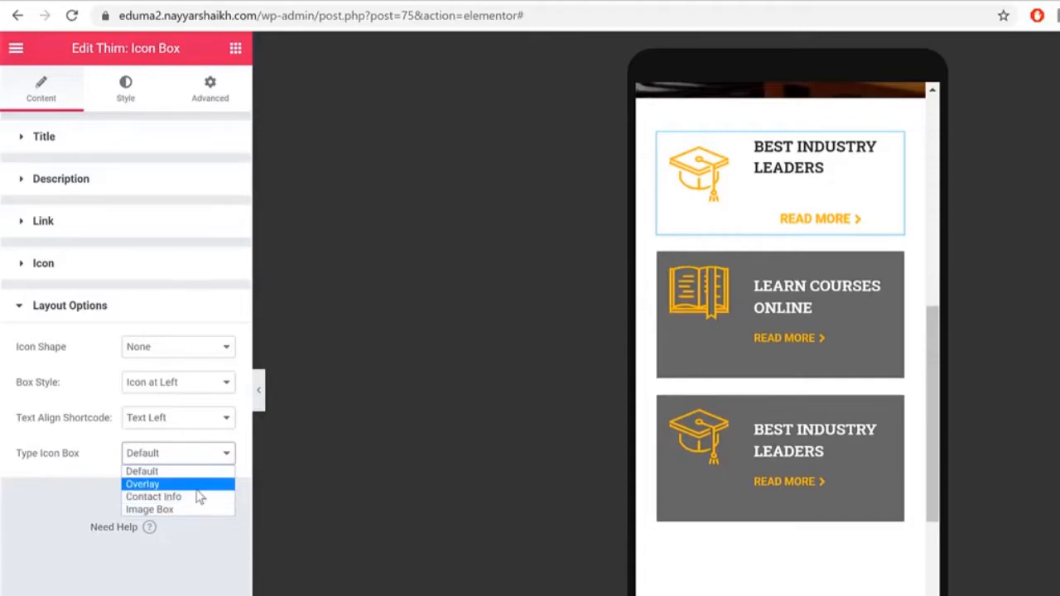
click(197, 485)
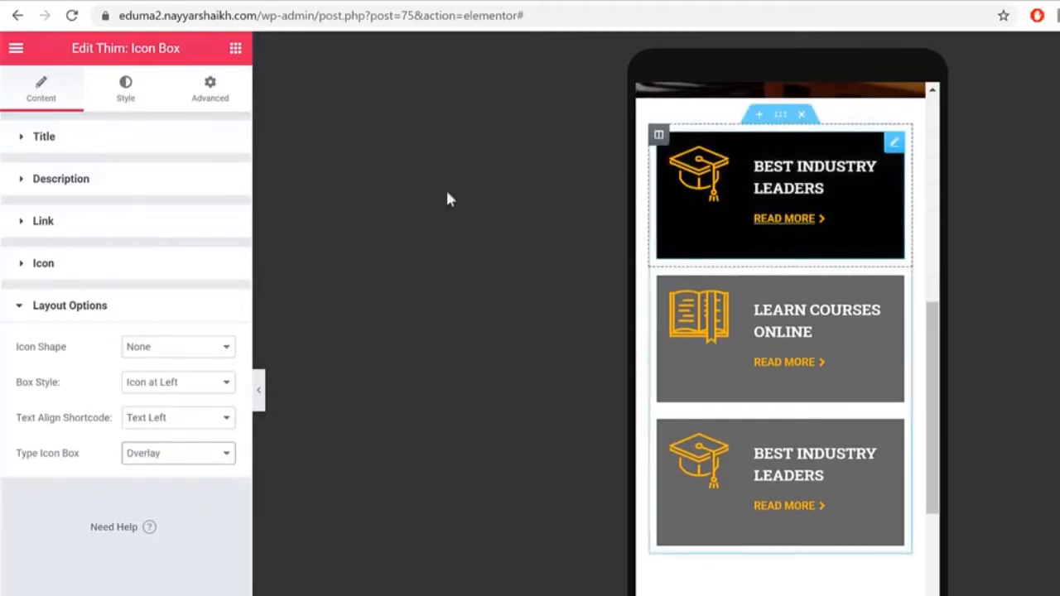
click(121, 92)
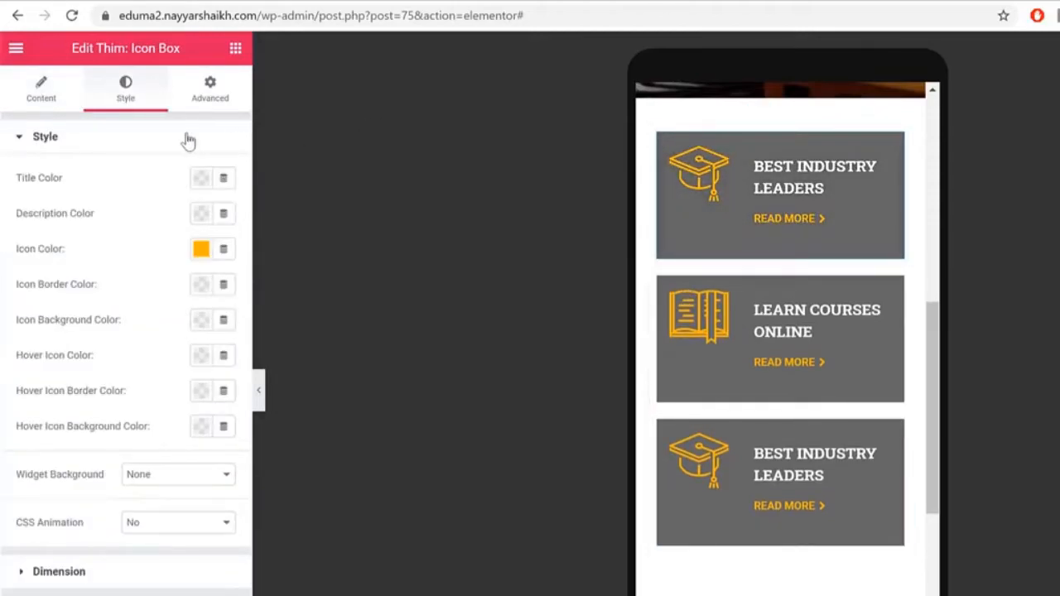
drag(71, 486, 134, 484)
click(137, 478)
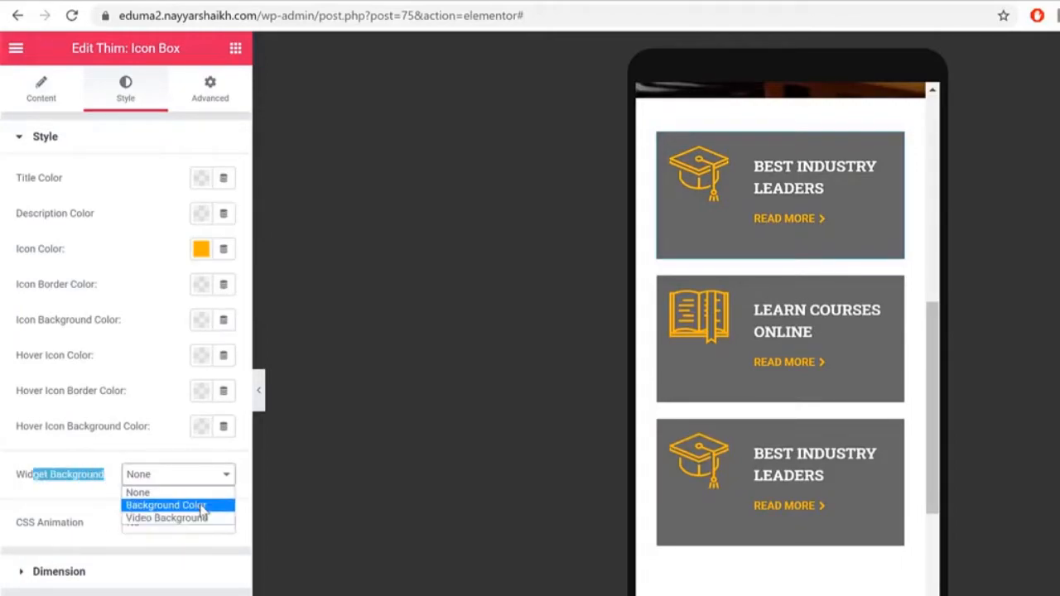
click(201, 505)
click(202, 510)
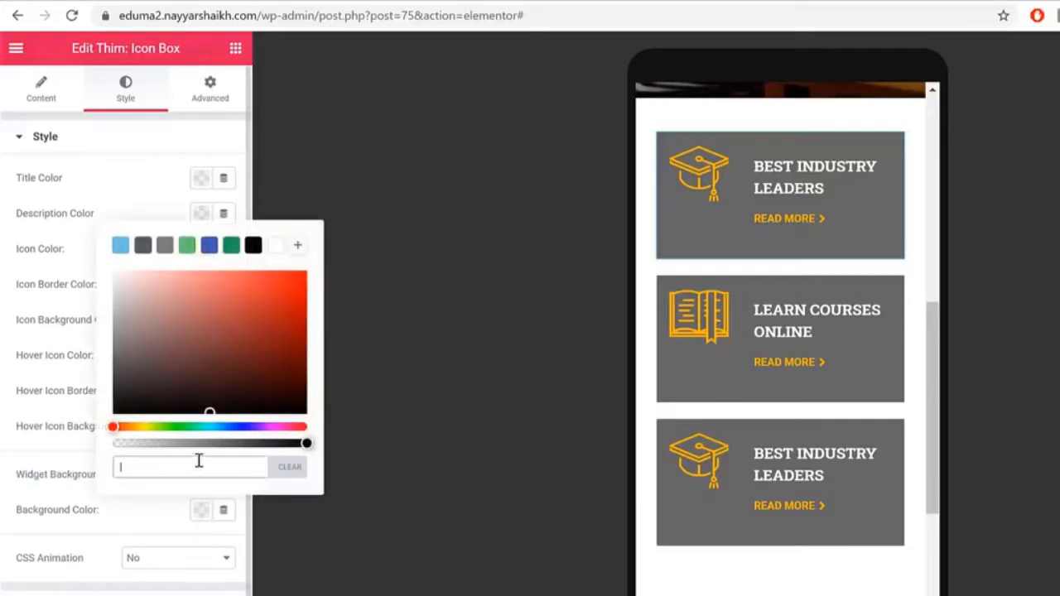
click(253, 248)
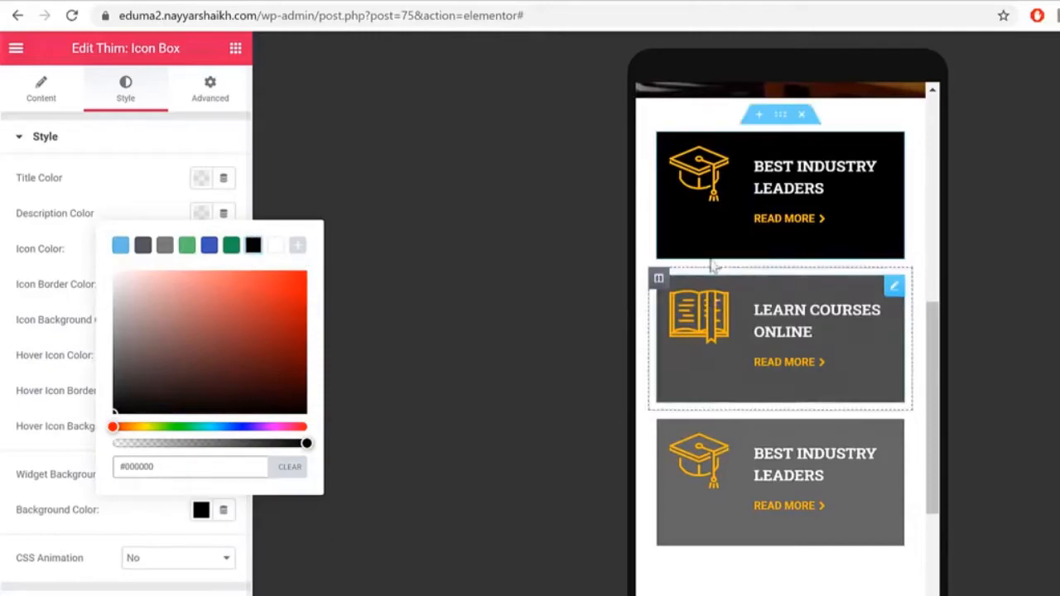
click(326, 189)
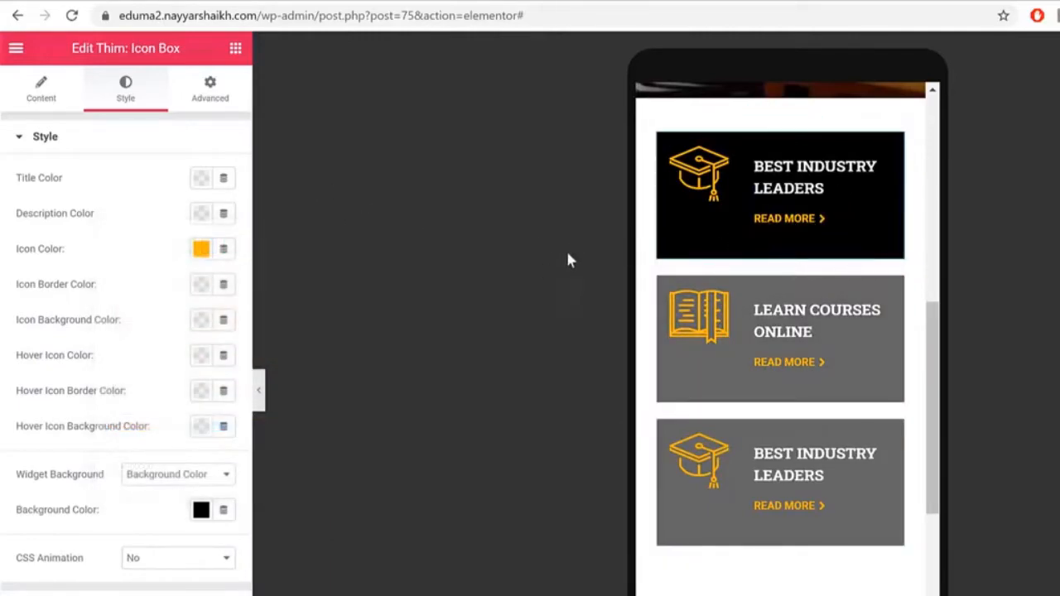
Step: Copy the first icon box and paste its style onto the second and third boxes
right_click(850, 191)
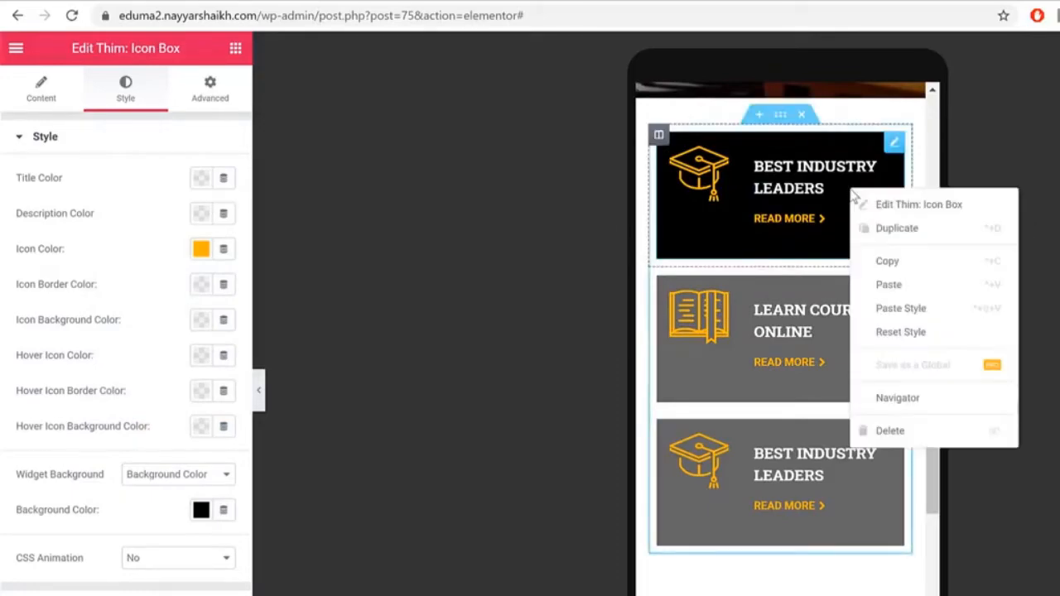
click(924, 264)
right_click(869, 338)
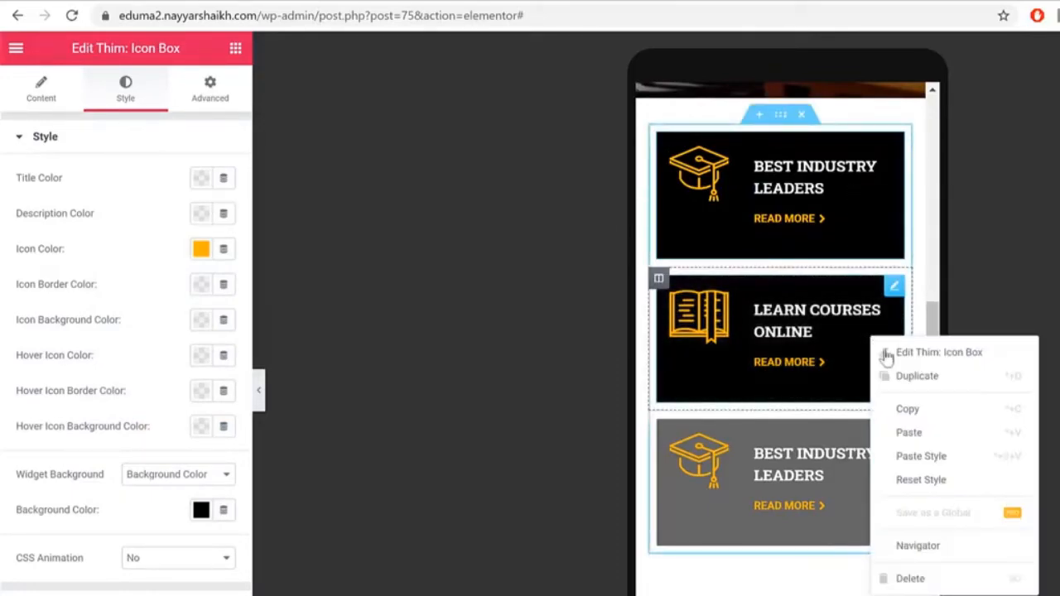
click(956, 464)
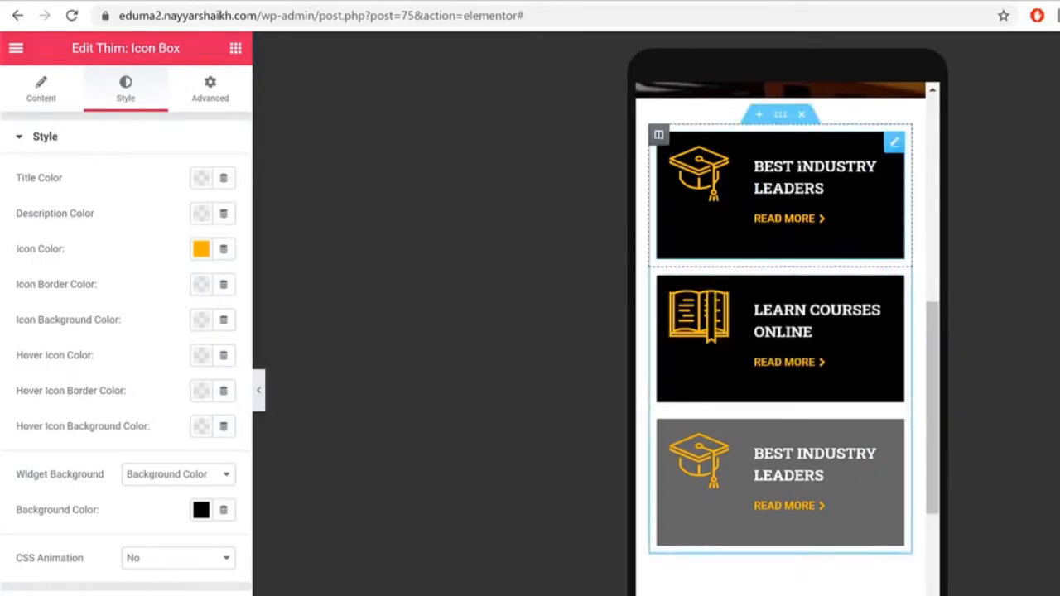
right_click(834, 492)
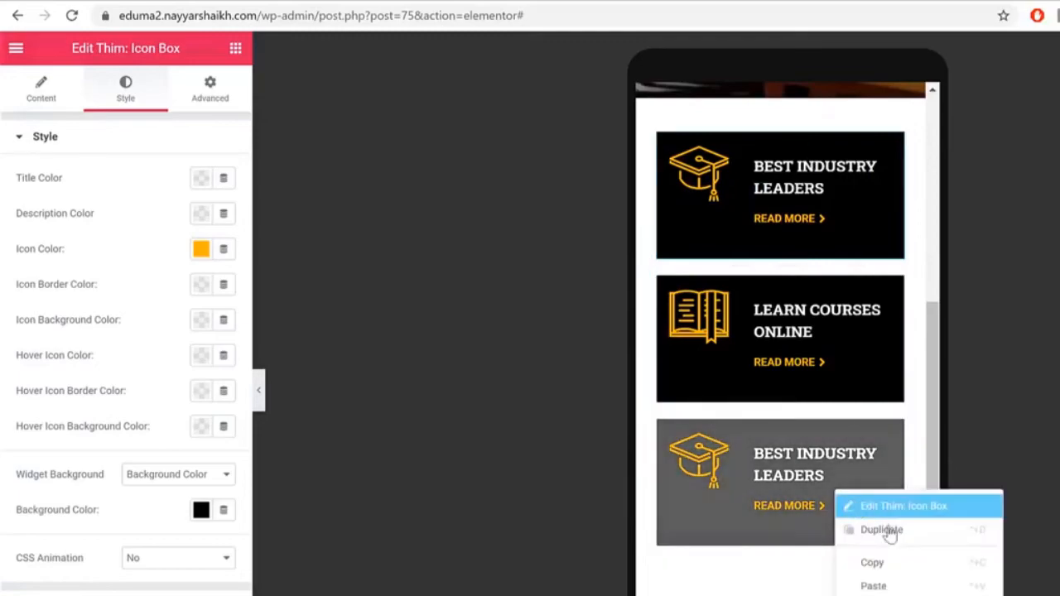
click(873, 586)
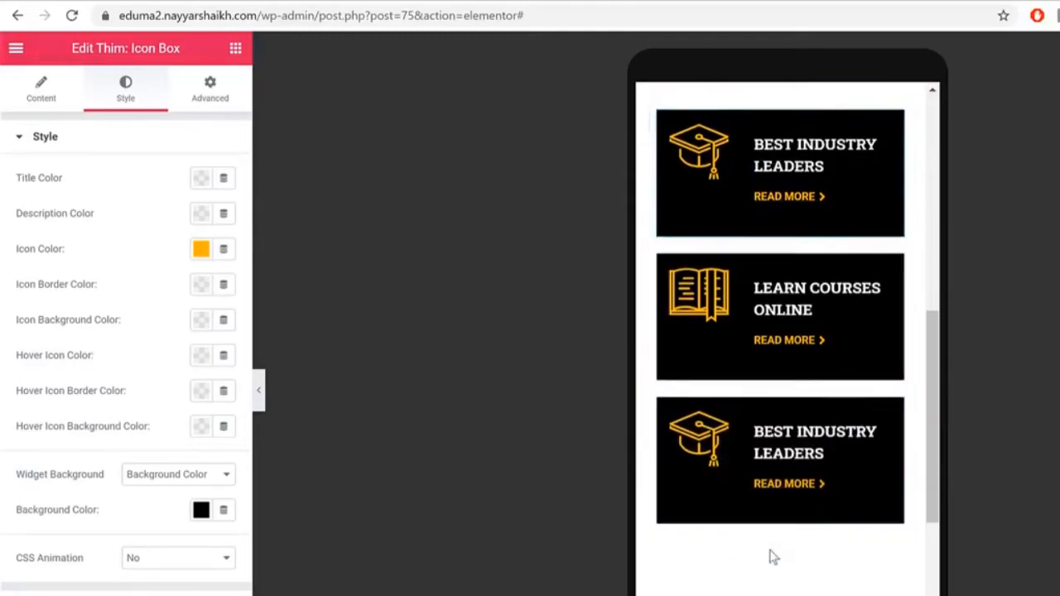
Step: Add a single-column section below the slider in the Elementor editor
scroll(770, 557, up, 3)
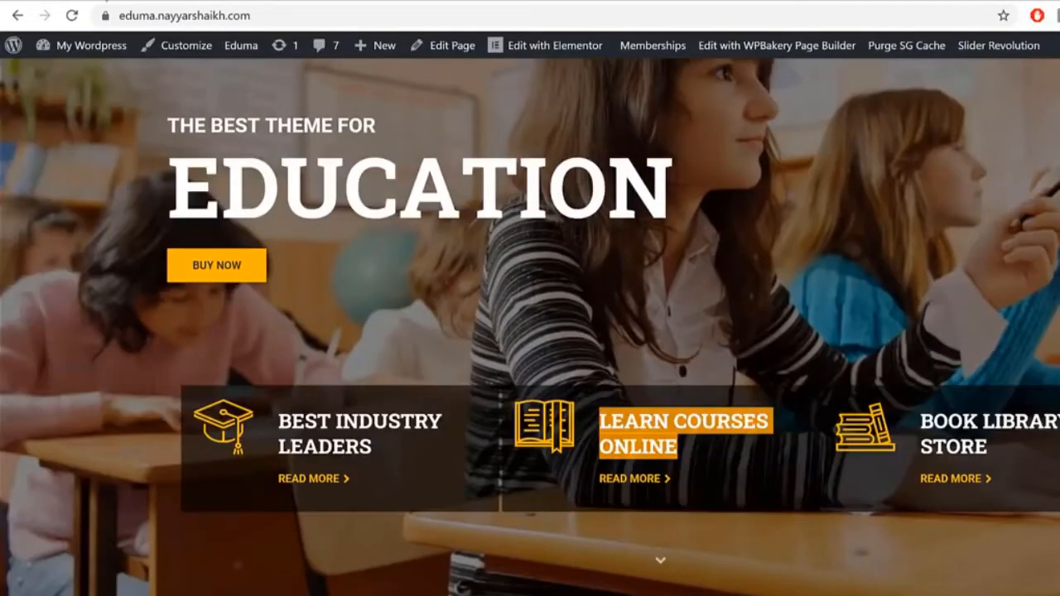
scroll(885, 298, down, 6)
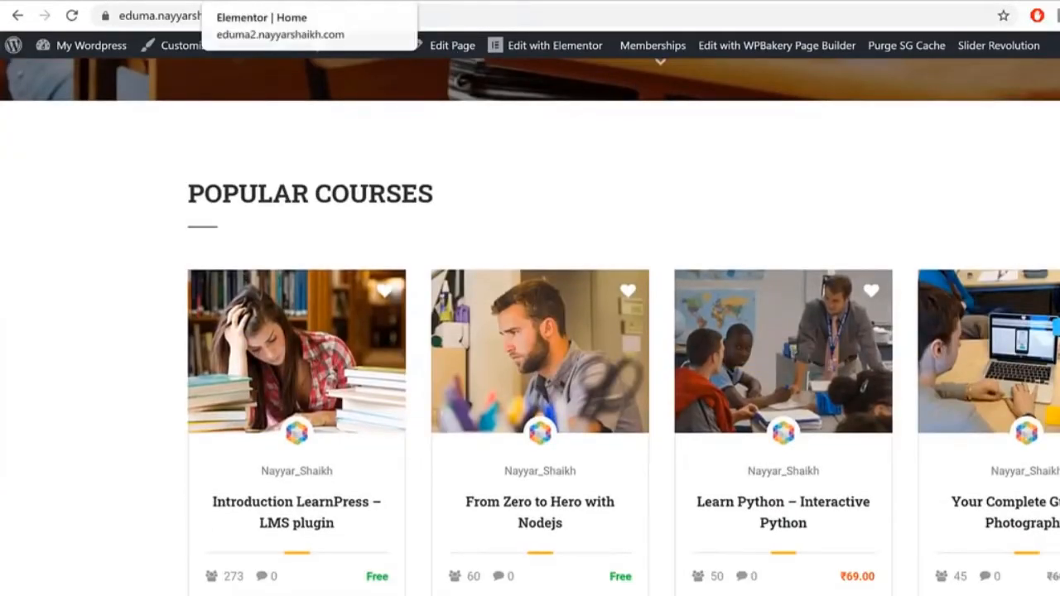
click(257, 2)
scroll(1015, 315, down, 2)
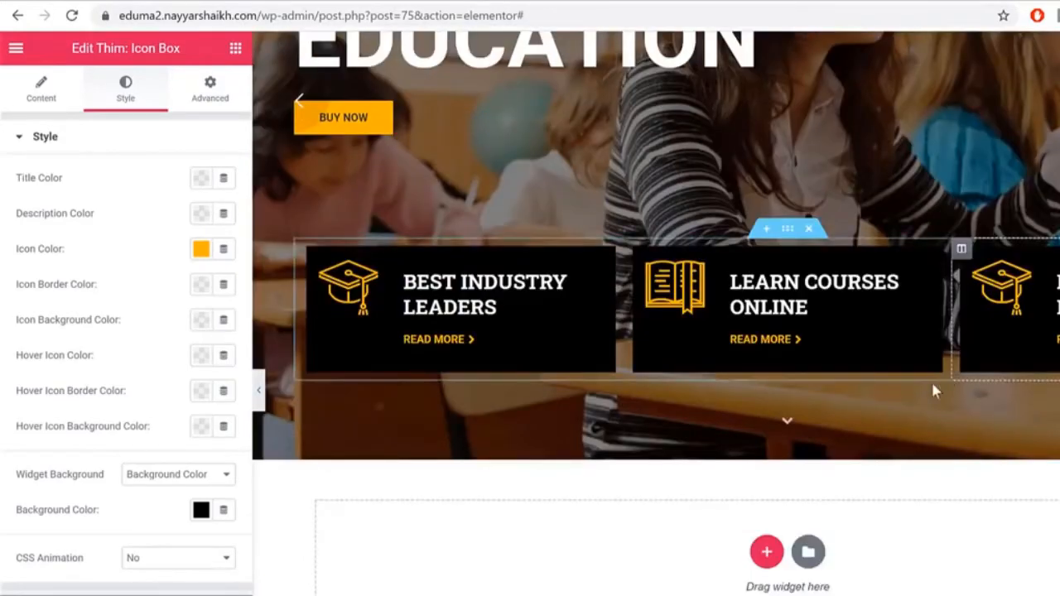
click(769, 558)
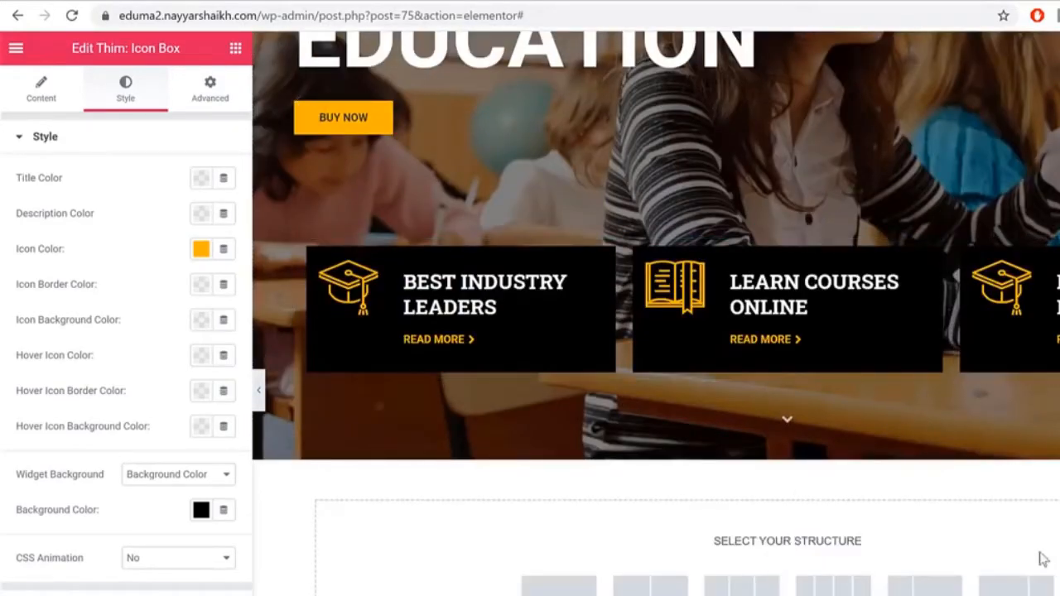
scroll(656, 314, down, 1)
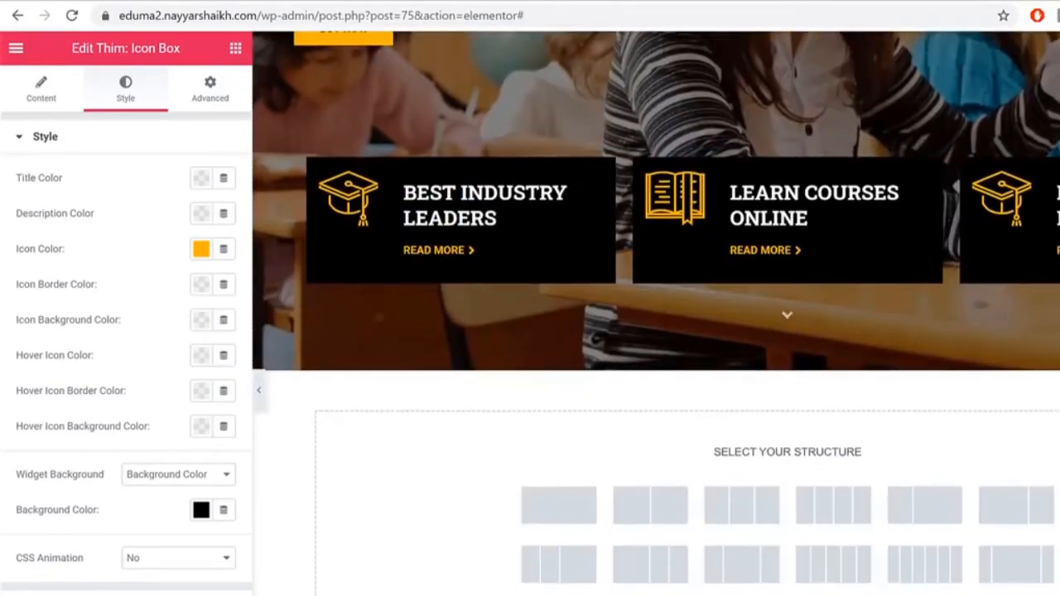
click(559, 505)
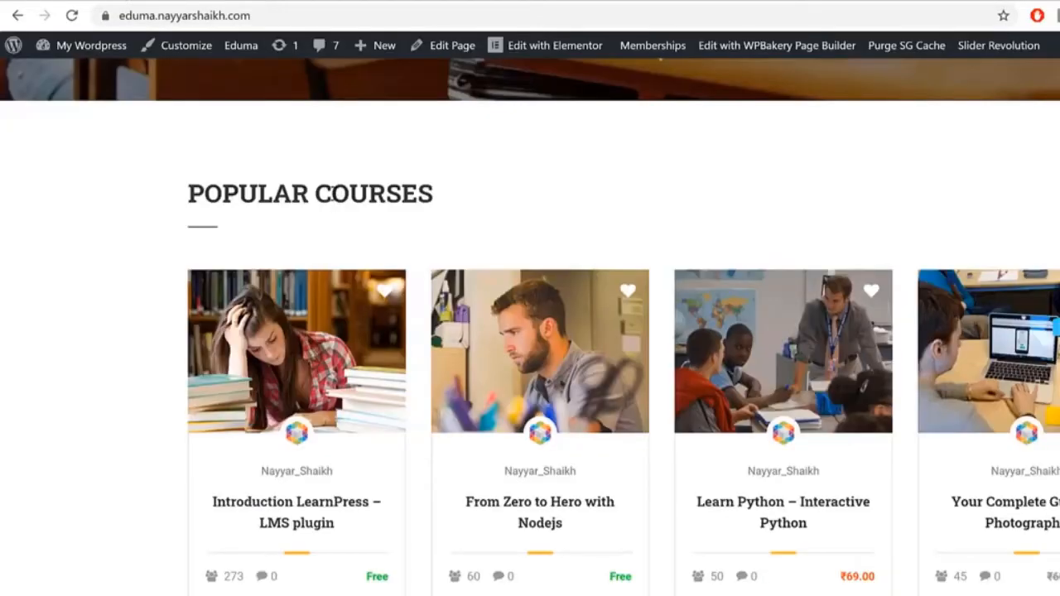
Step: Add a Thim: Heading titled POPULAR COURSES, copied from the demo, to the new section
triple_click(336, 194)
key(ctrl+c)
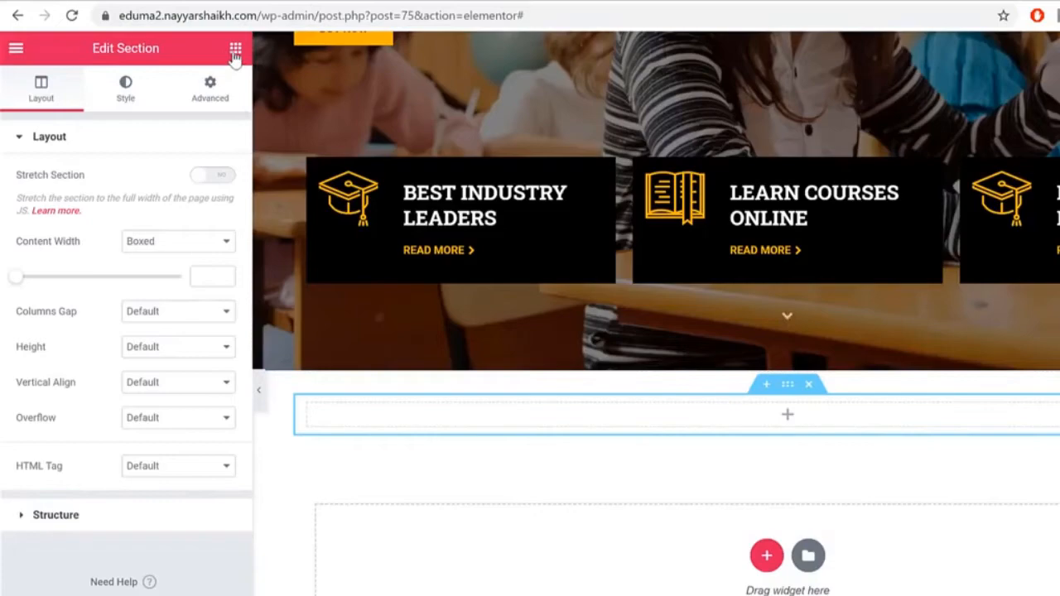
click(235, 48)
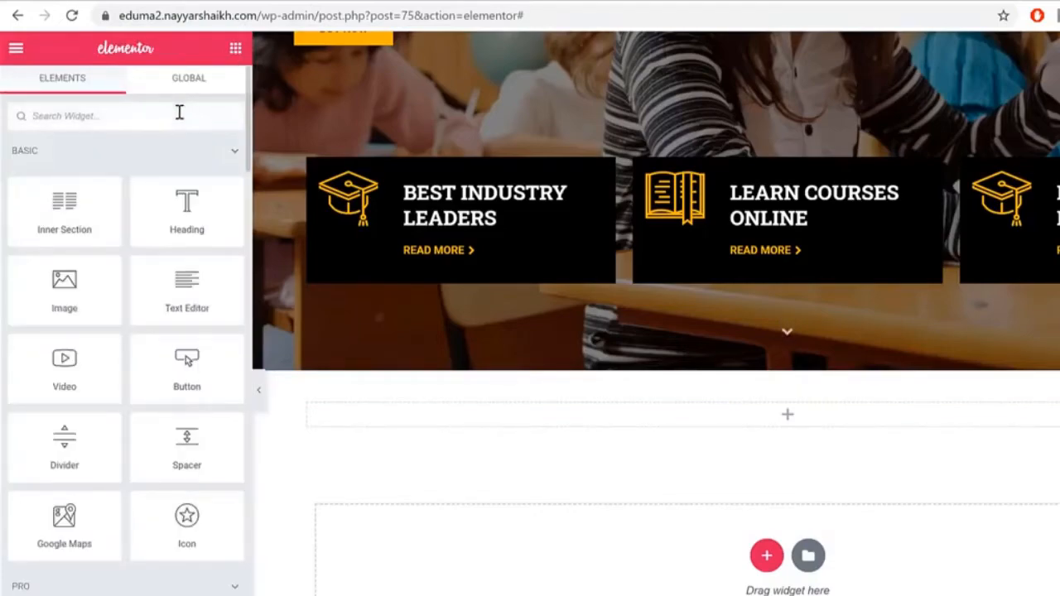
text(head)
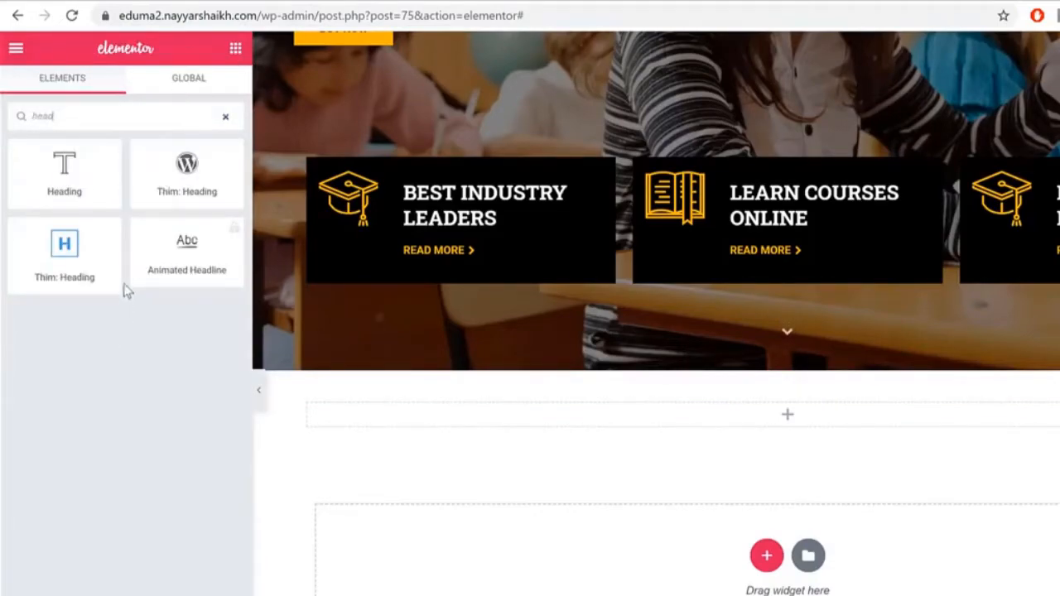
drag(36, 275, 769, 418)
click(142, 237)
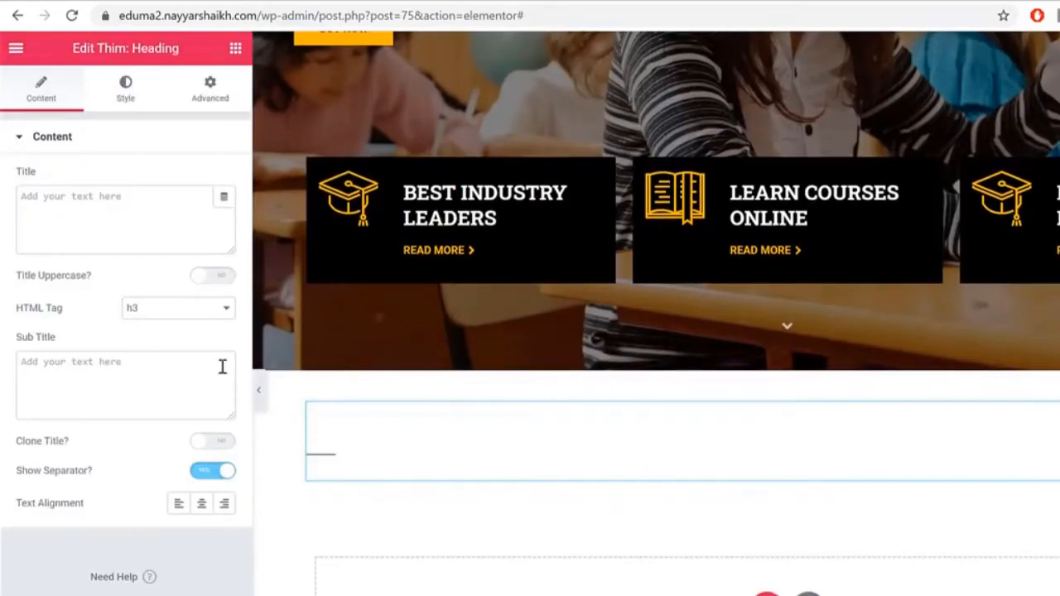
key(ctrl+v)
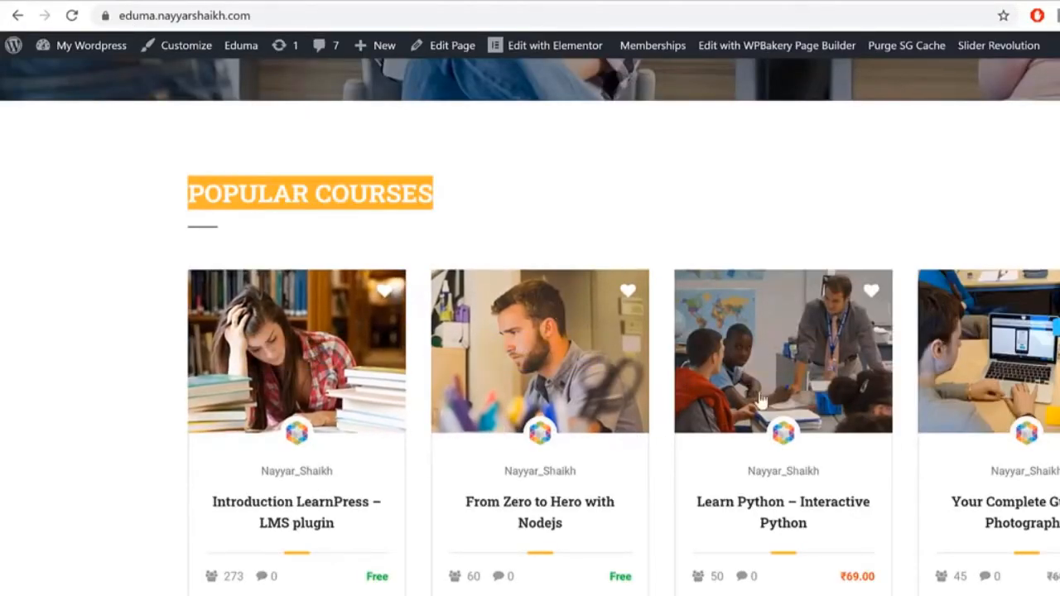
drag(967, 412, 994, 381)
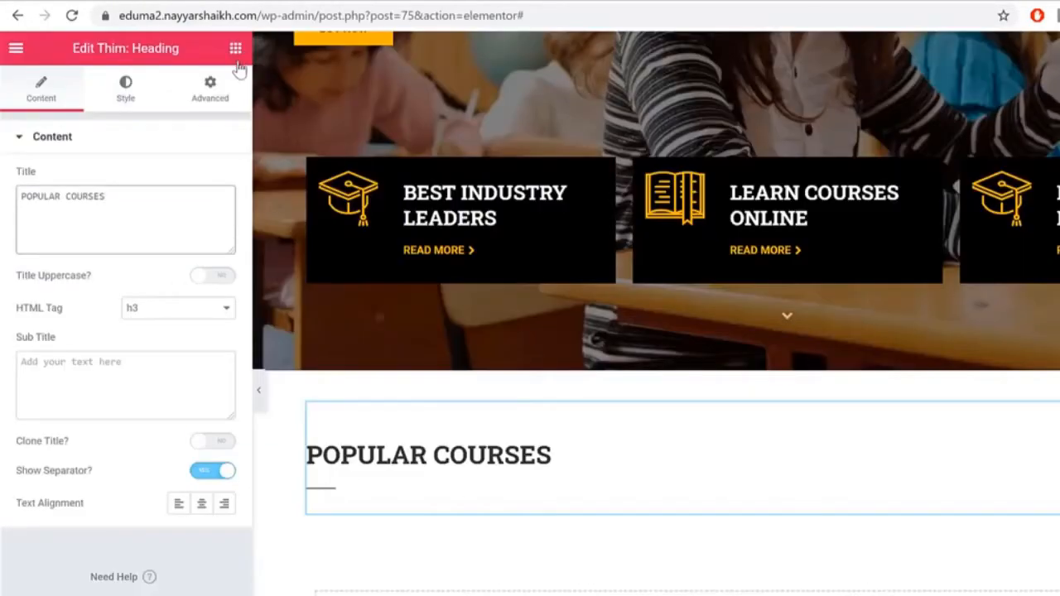
Step: Add a Thim: Courses slider with the POPULAR COURSES heading kept above it
click(236, 51)
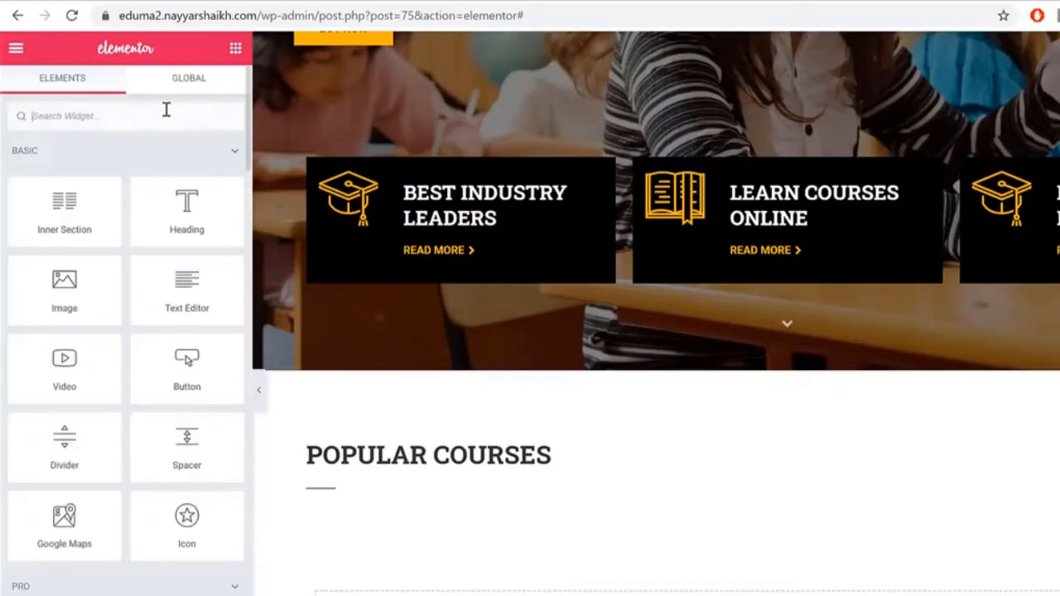
text(course)
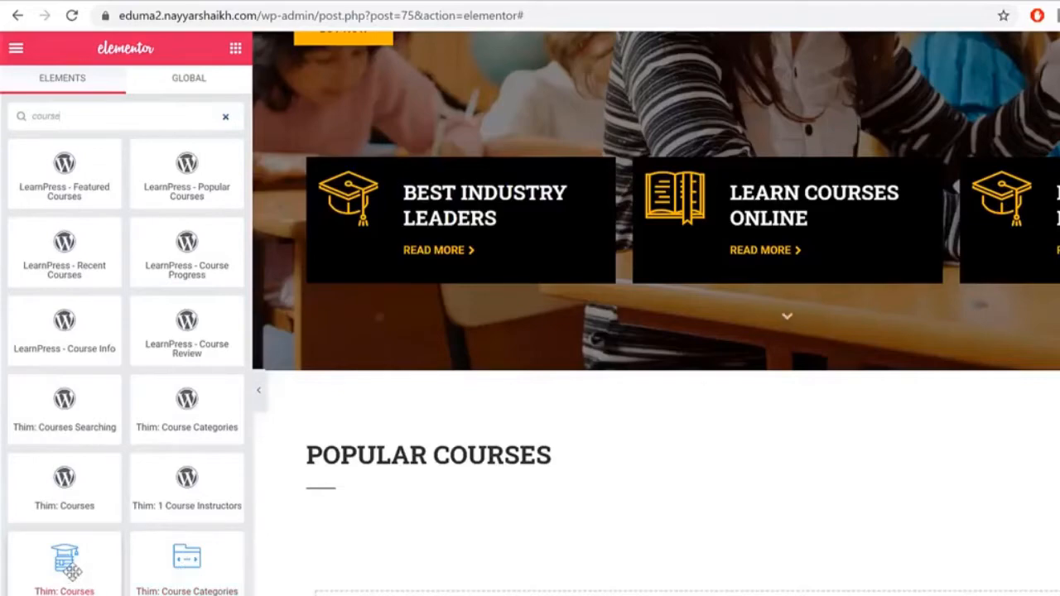
drag(662, 497, 663, 495)
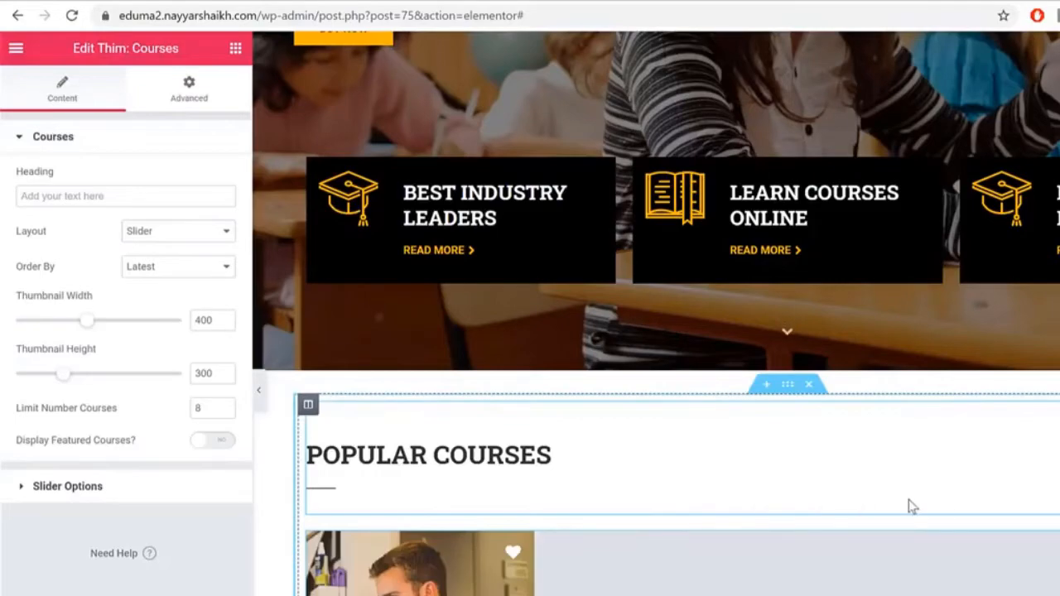
scroll(909, 500, down, 4)
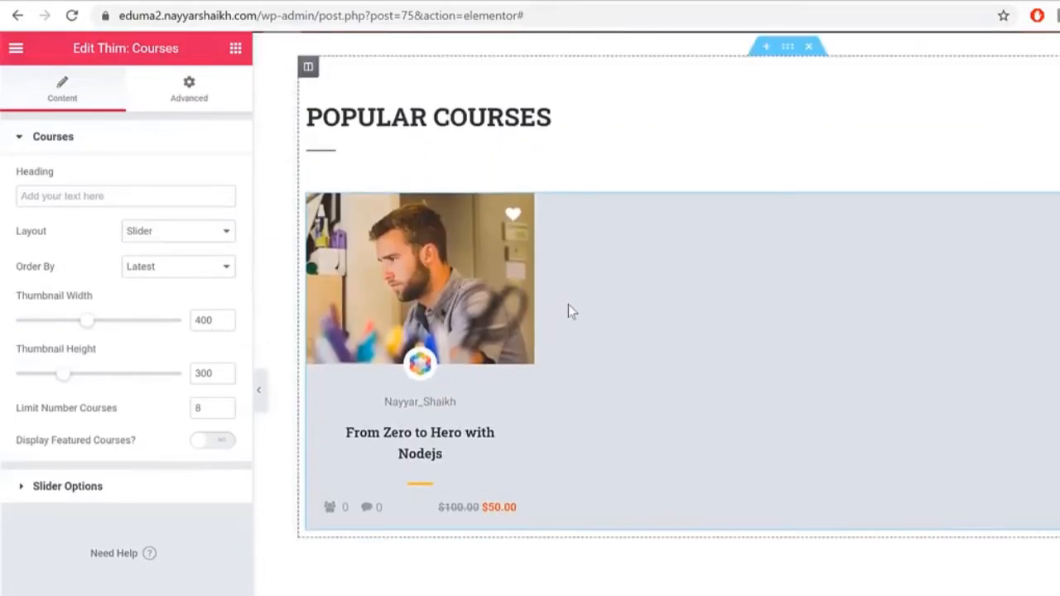
drag(23, 282, 128, 276)
drag(303, 123, 403, 100)
Step: Sort the courses by Popular and preview the slider with the panel hidden
click(160, 272)
click(177, 285)
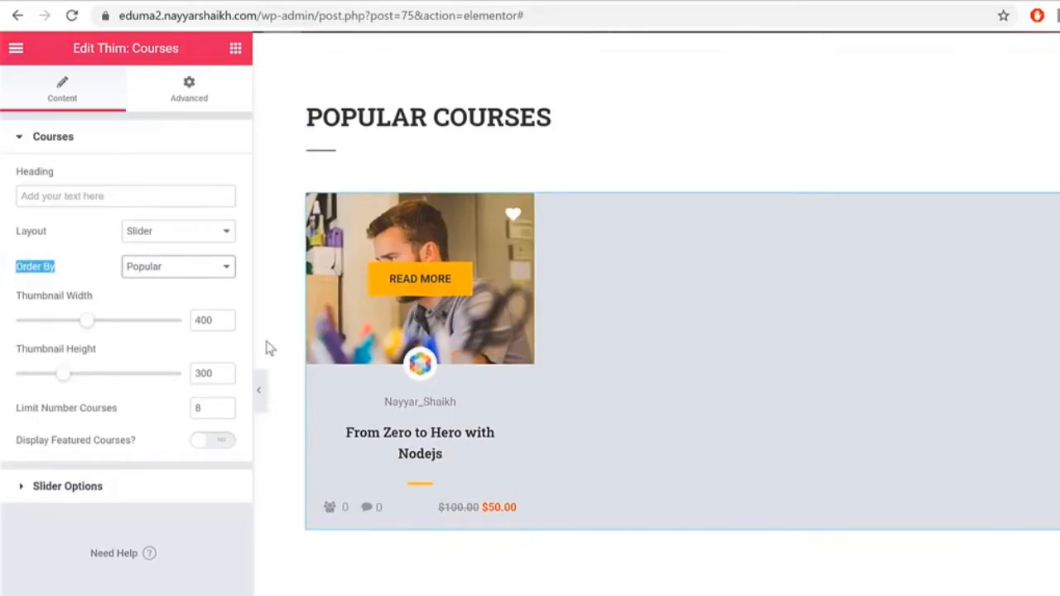
double_click(199, 409)
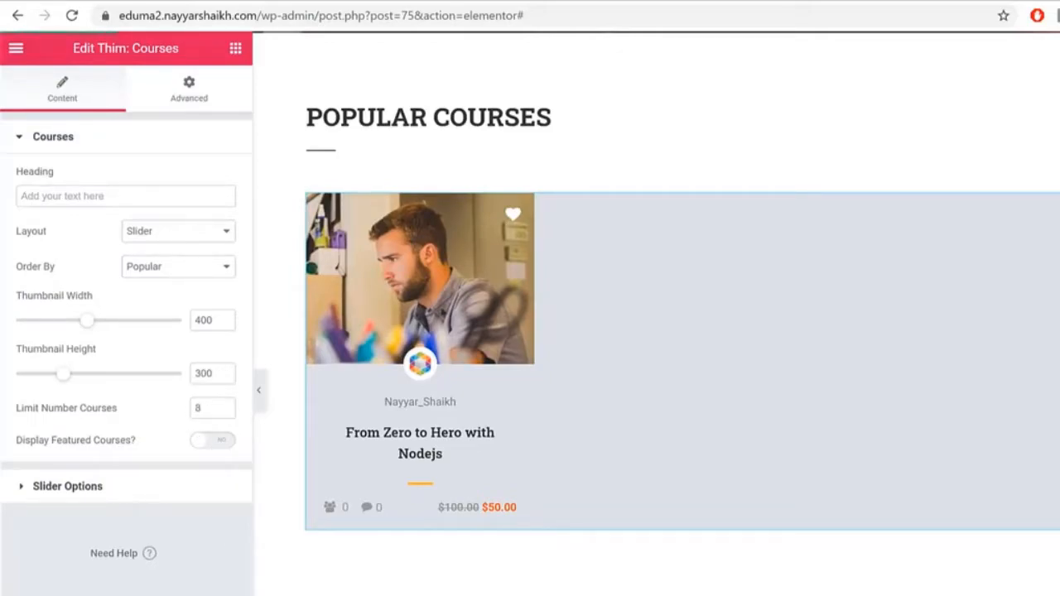
click(258, 389)
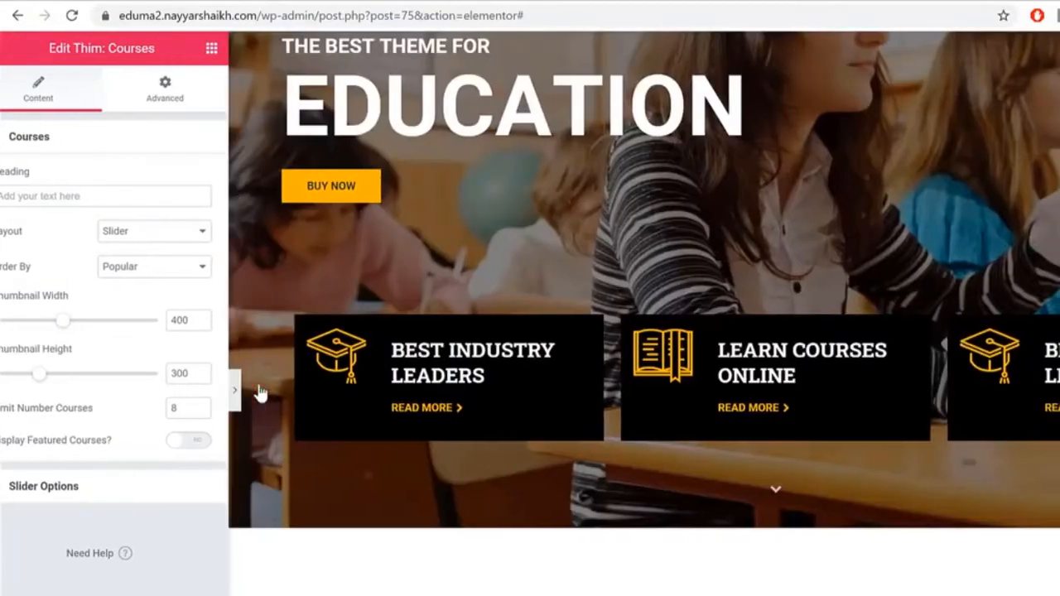
click(8, 402)
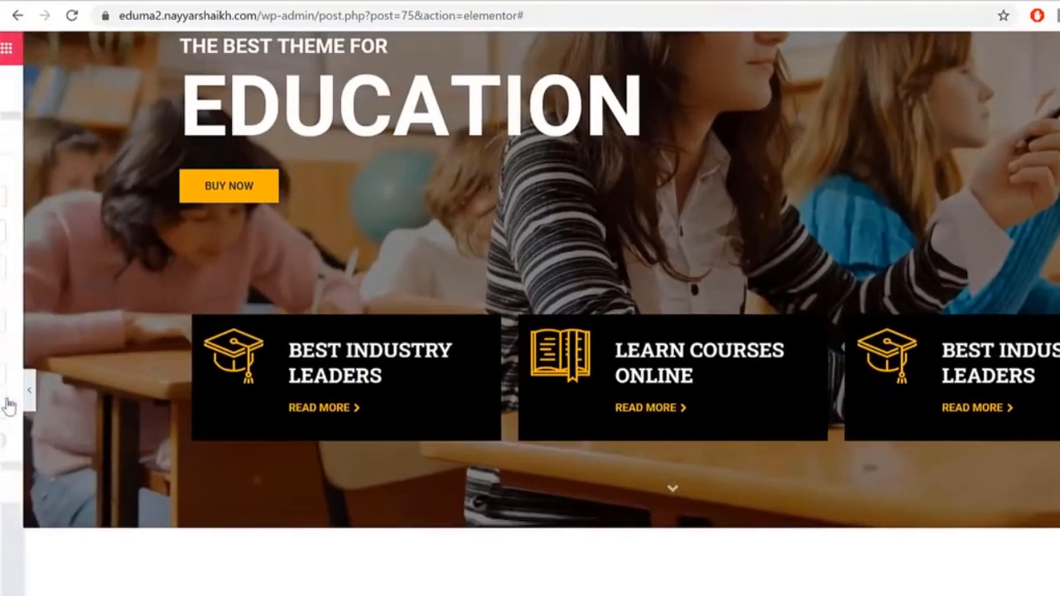
scroll(883, 384, down, 6)
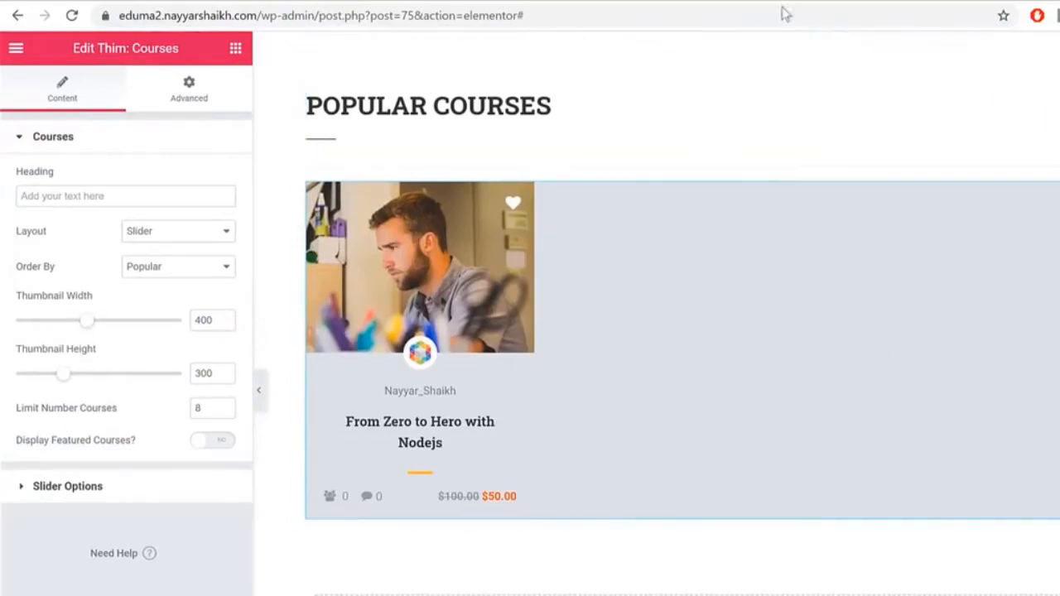
Step: Reload the live eduma2 site tab to see the new courses section
click(503, 1)
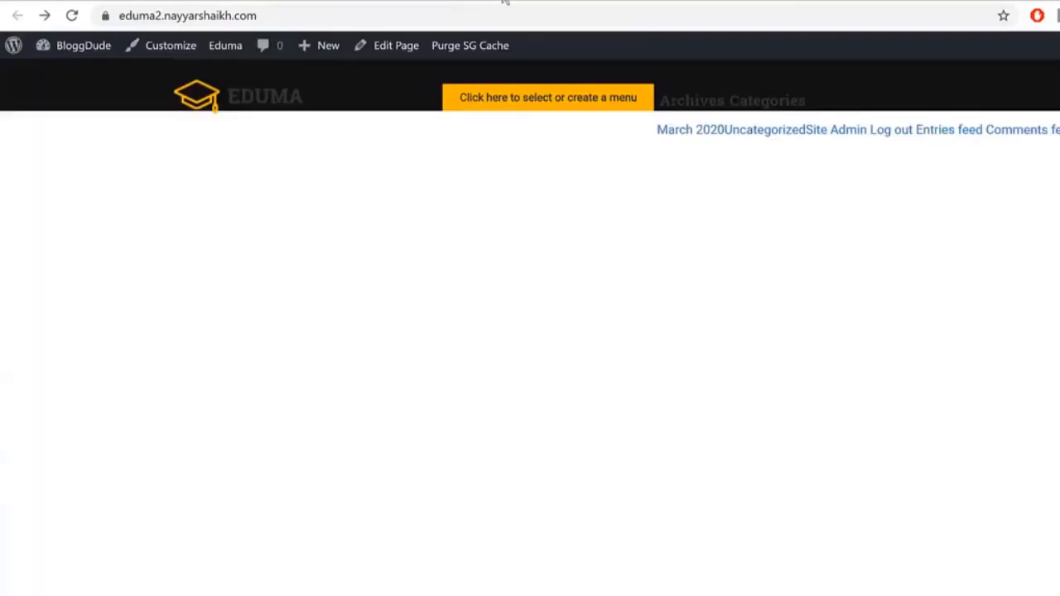
click(72, 16)
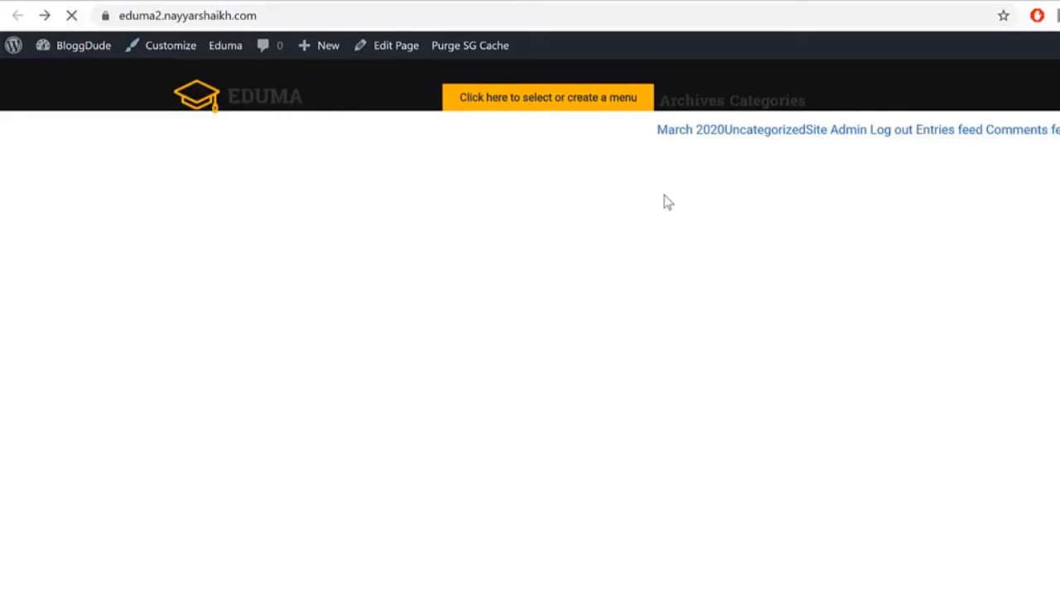
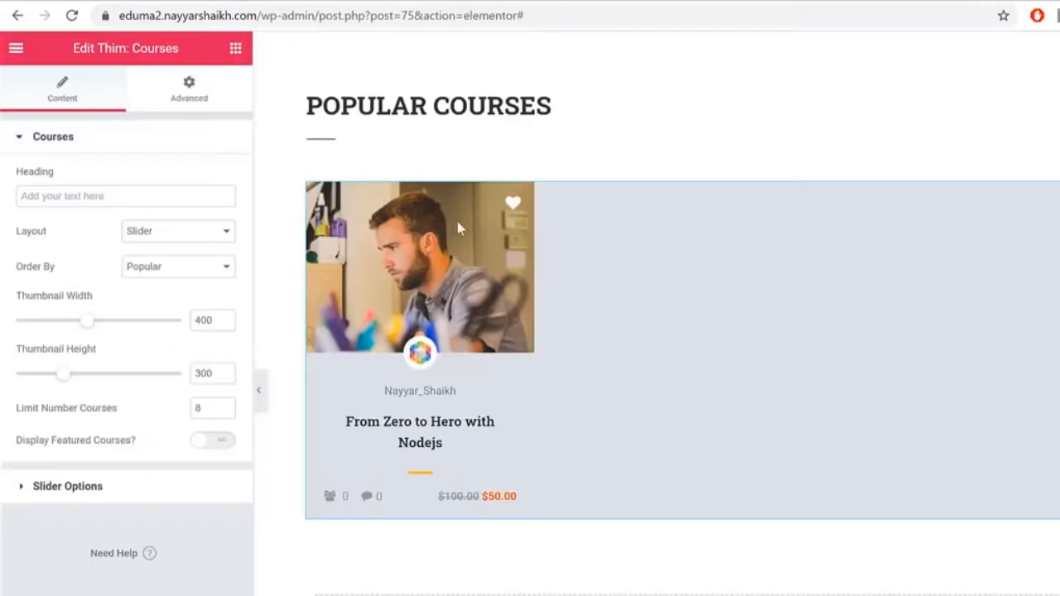
Step: Unlink the Popular Courses section padding and set it to 30 px top and 100 px bottom
scroll(734, 211, up, 3)
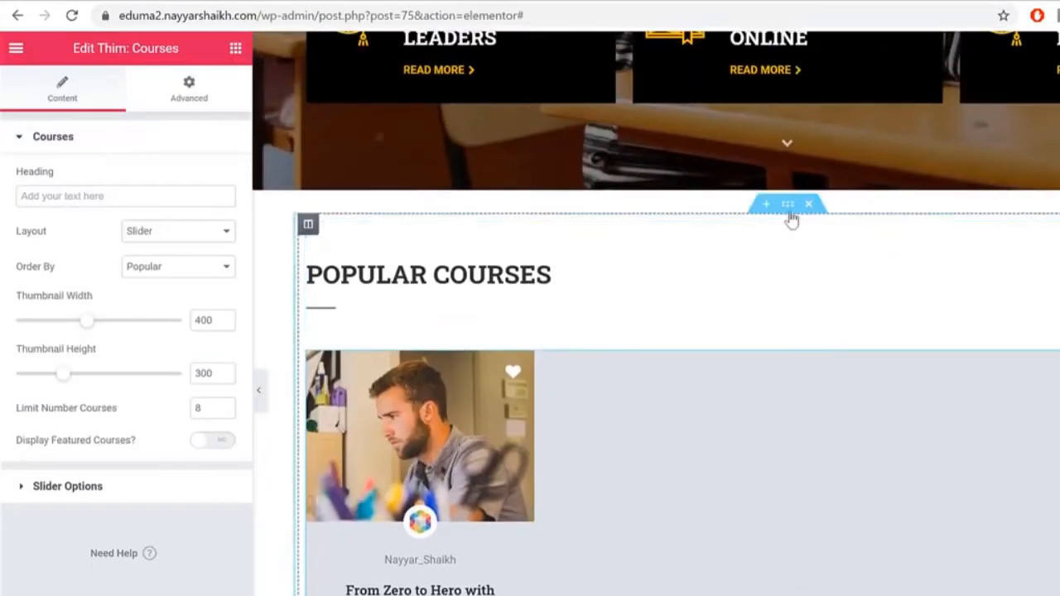
click(788, 203)
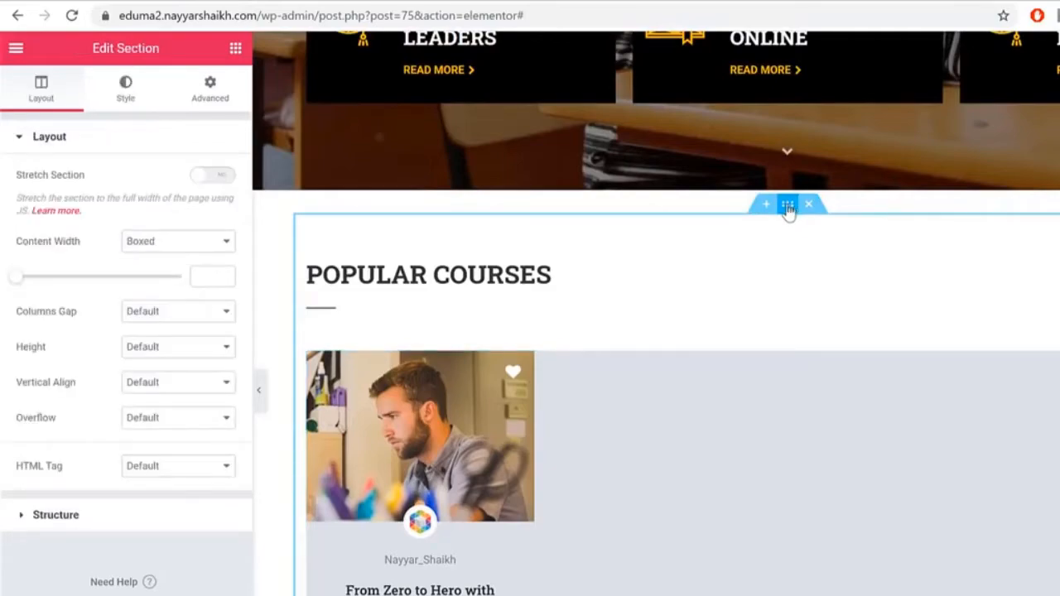
click(209, 89)
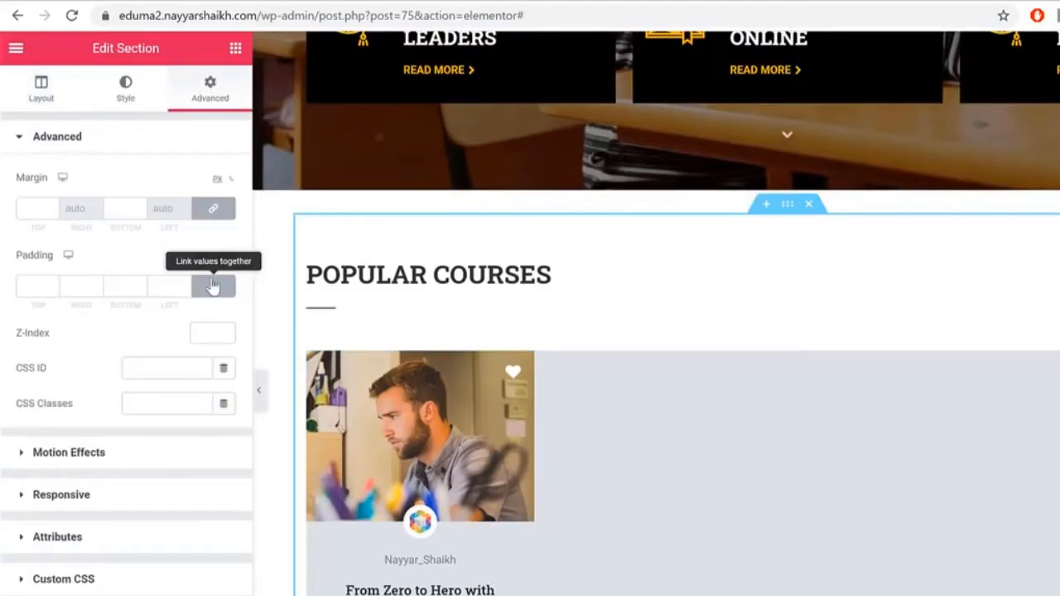
click(212, 285)
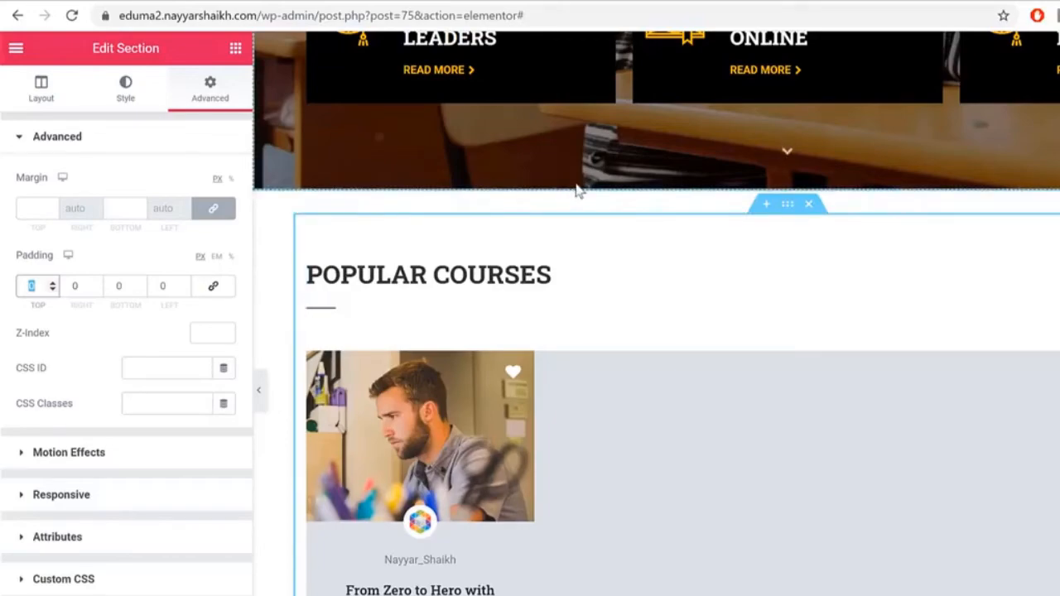
text(30)
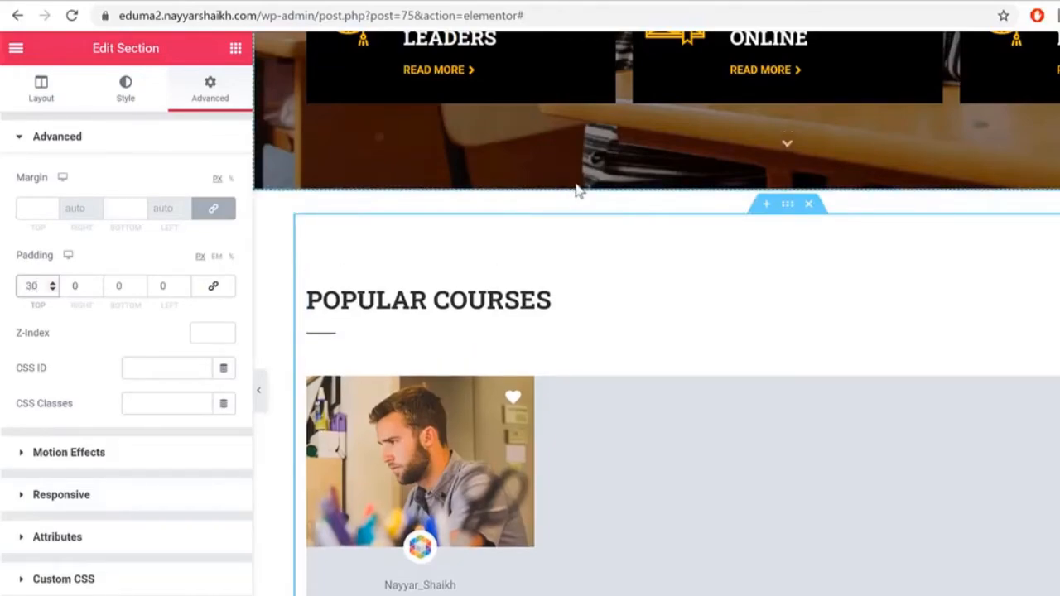
key(Tab)
key(Tab)
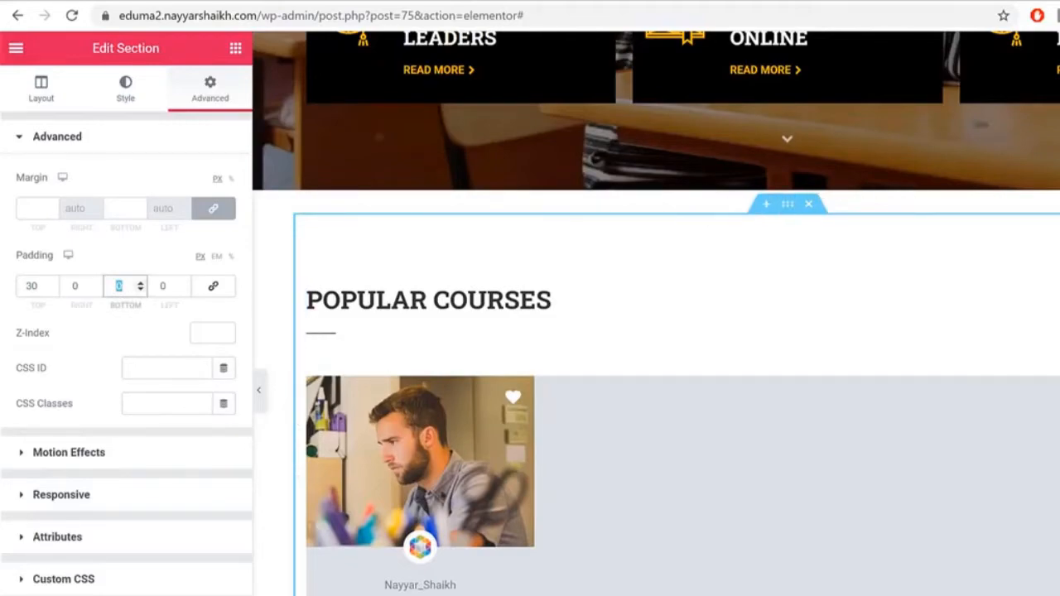
scroll(675, 315, down, 2)
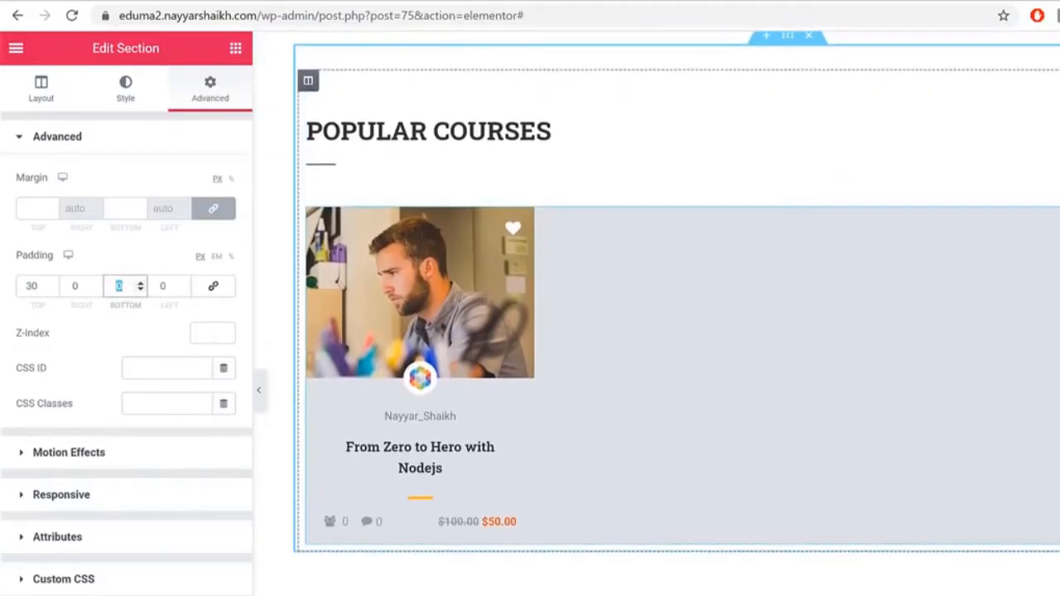
text(100)
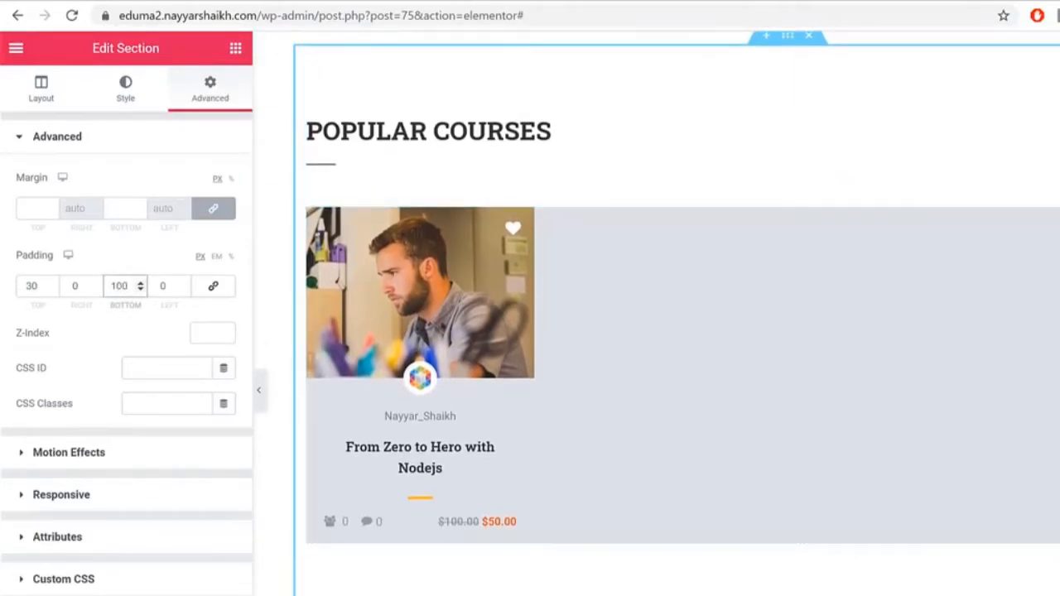
click(192, 595)
Step: Reload the live Eduma home page and scroll down to check the new courses spacing
click(470, 1)
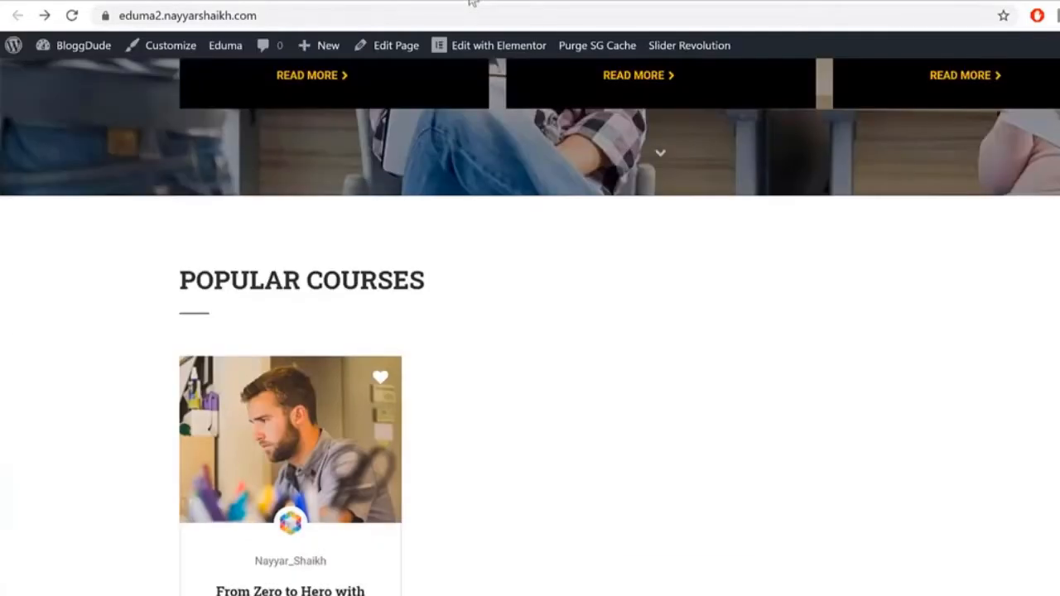
click(71, 17)
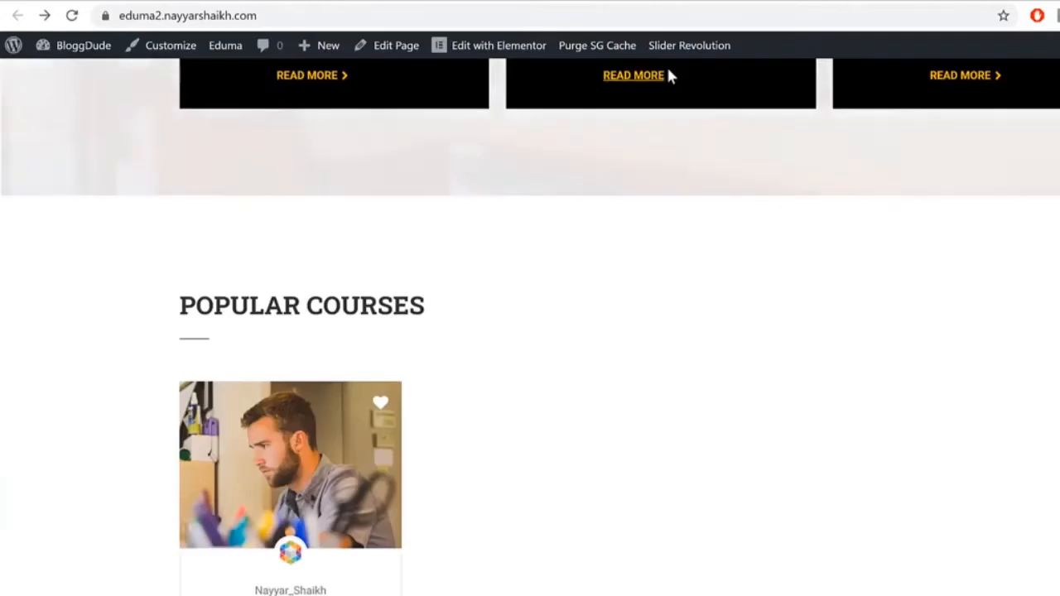
scroll(522, 244, down, 1)
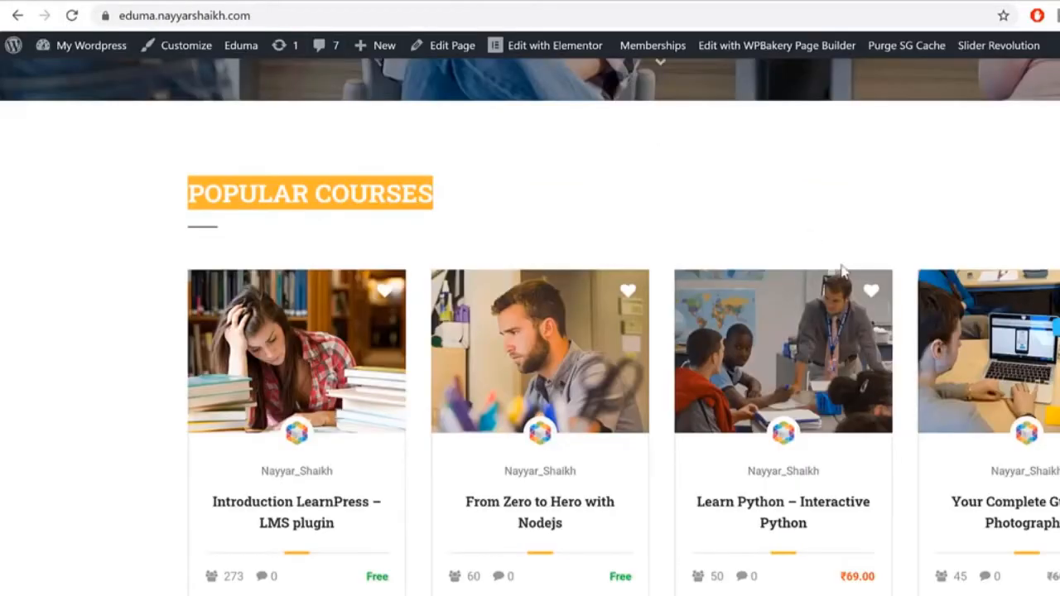
scroll(840, 269, down, 6)
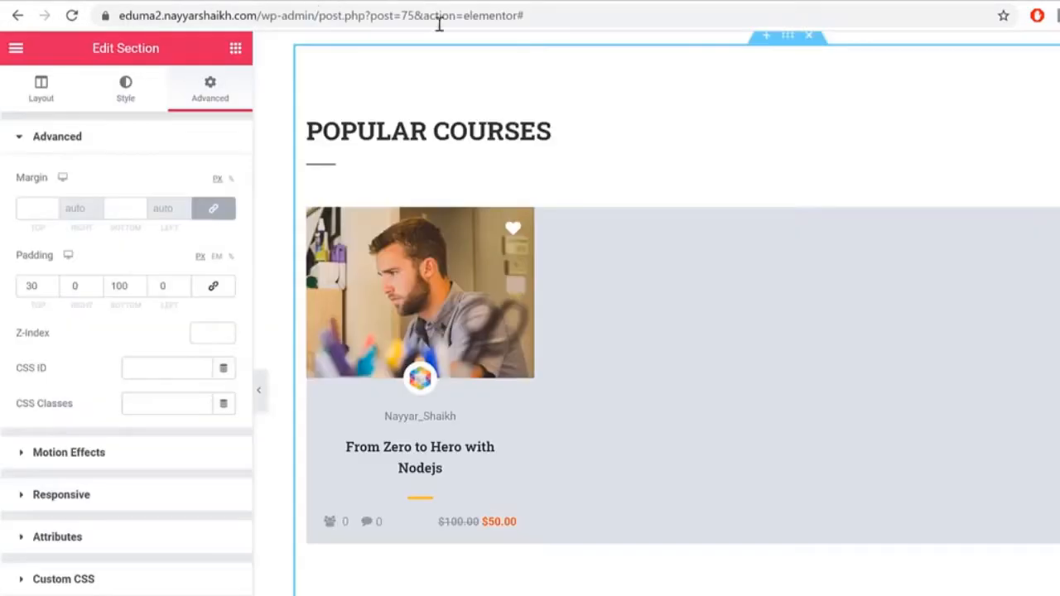
scroll(798, 466, down, 3)
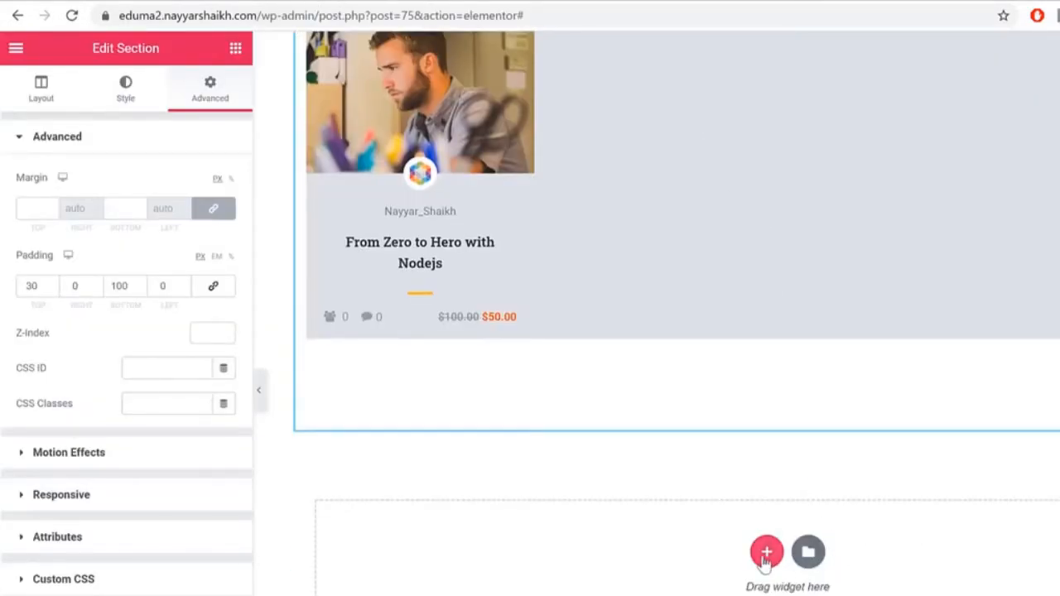
Step: Add a four-column section below Popular Courses with a Counters Box in the first column
click(766, 553)
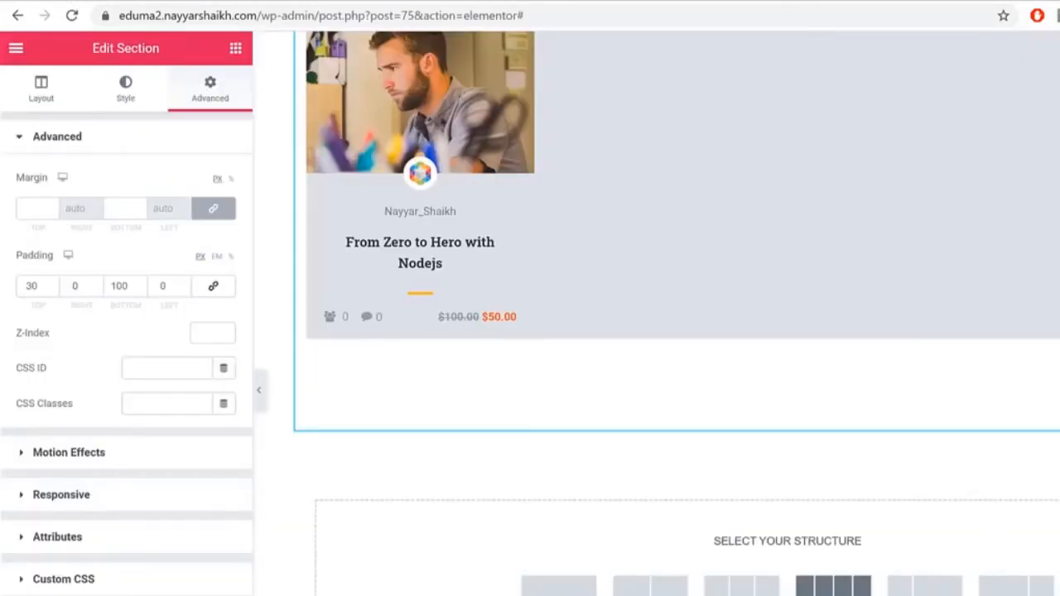
click(833, 585)
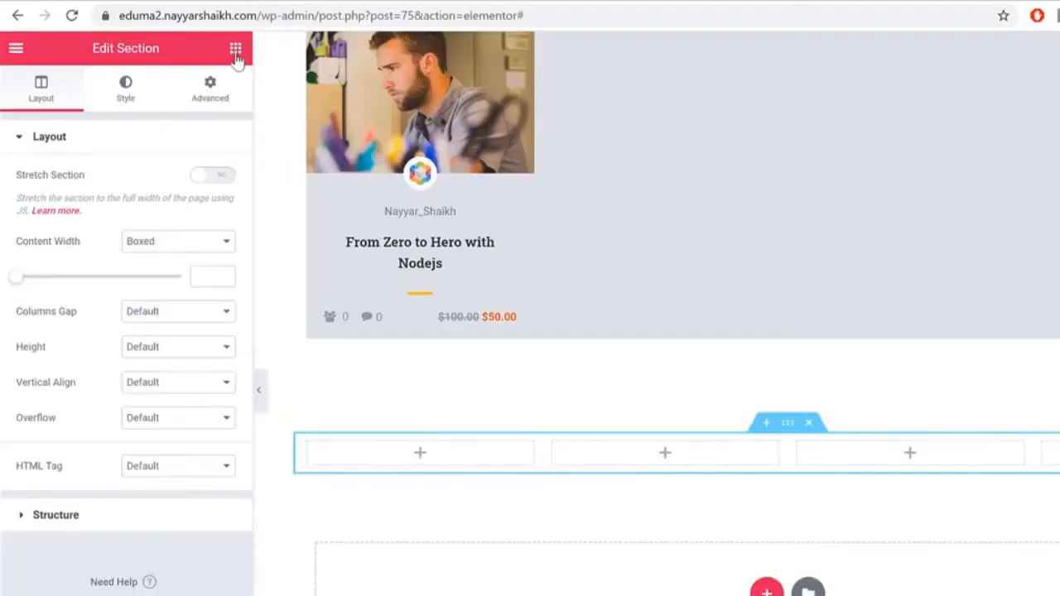
click(235, 50)
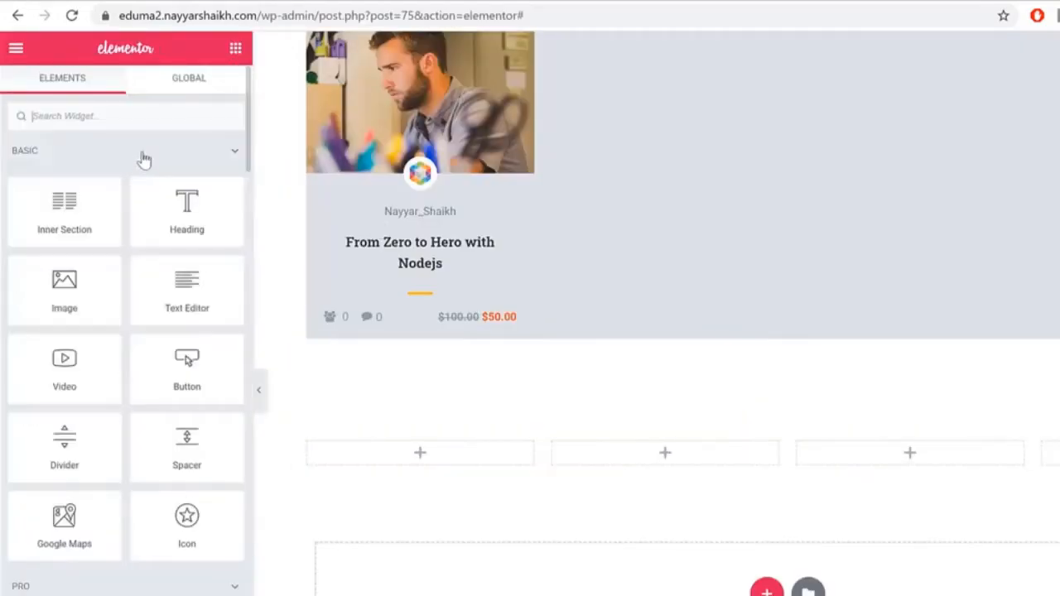
text(counte)
drag(34, 268, 473, 459)
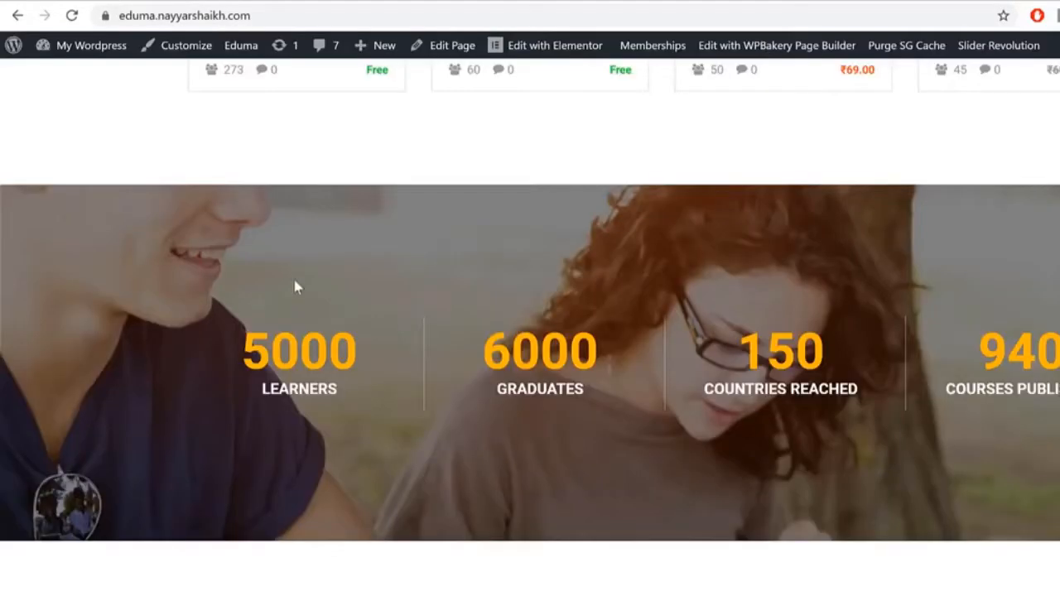
Step: Set the counter's label to LEARNERS and its value to 5000, copying from the reference site
double_click(303, 386)
key(ctrl+c)
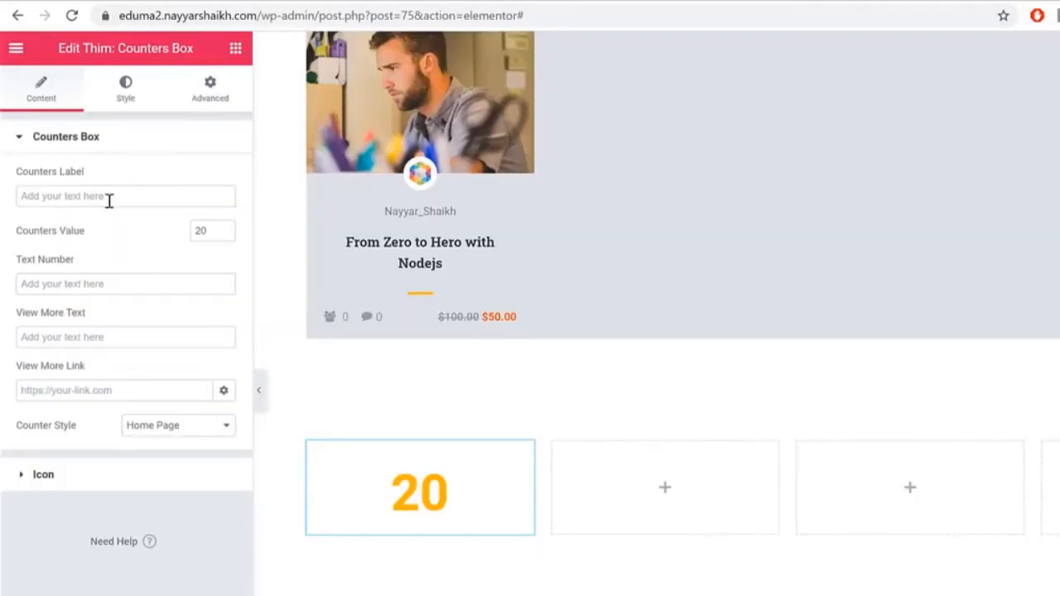
click(108, 198)
key(ctrl+v)
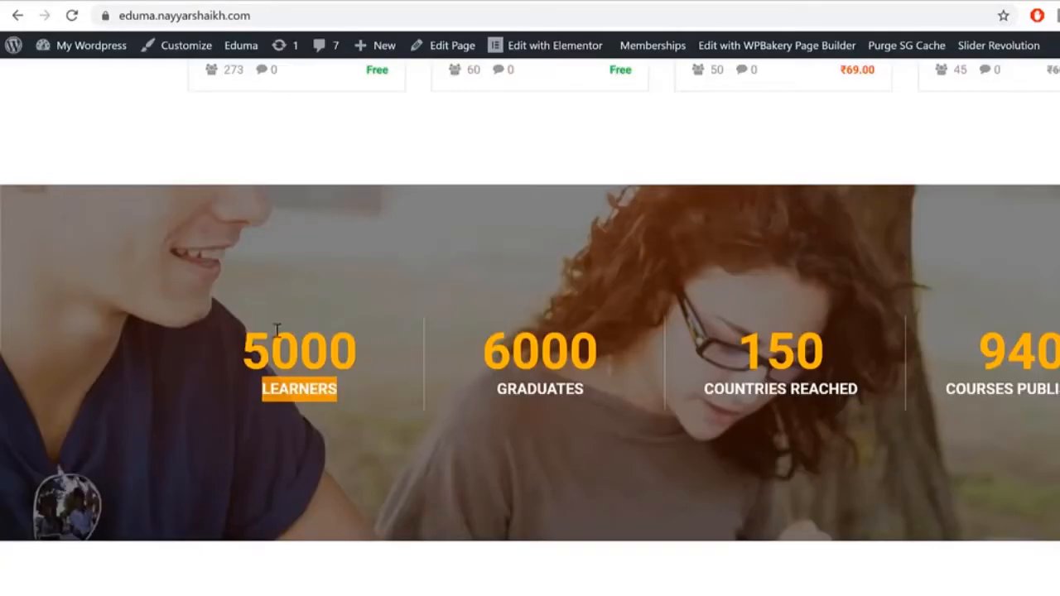
click(289, 342)
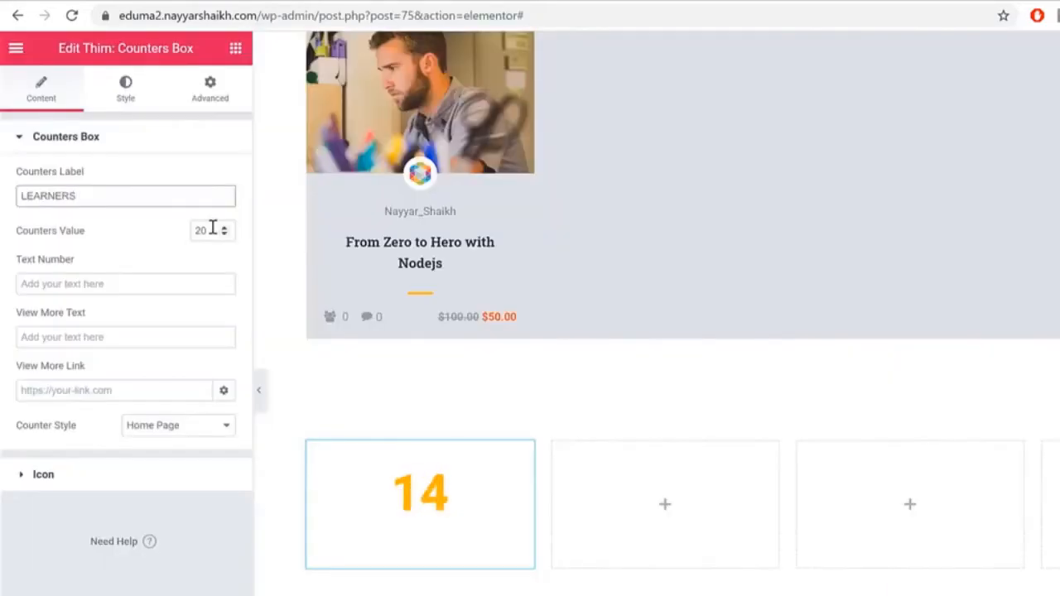
double_click(212, 229)
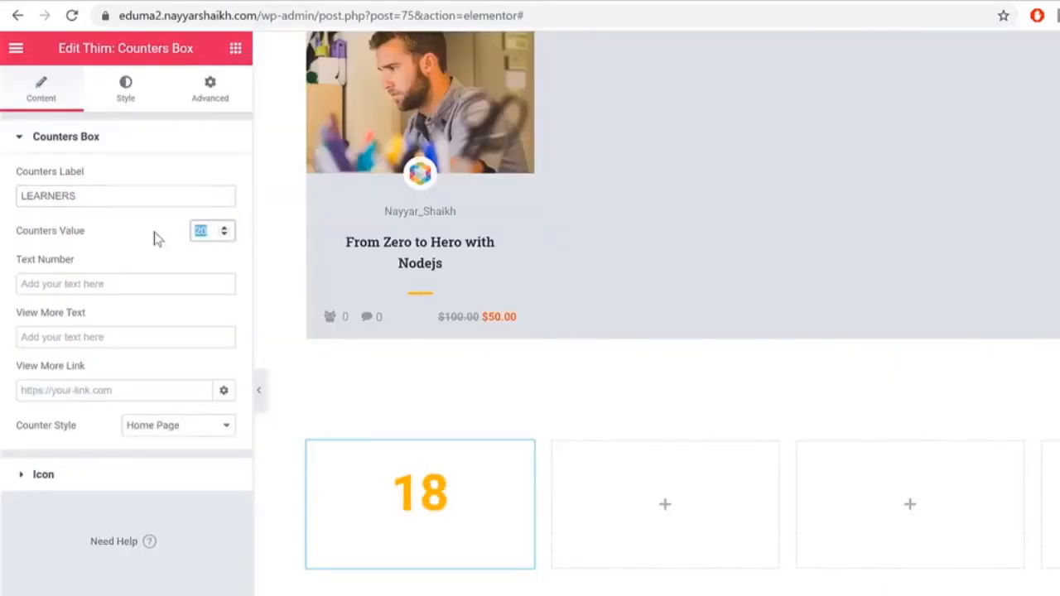
text(5000)
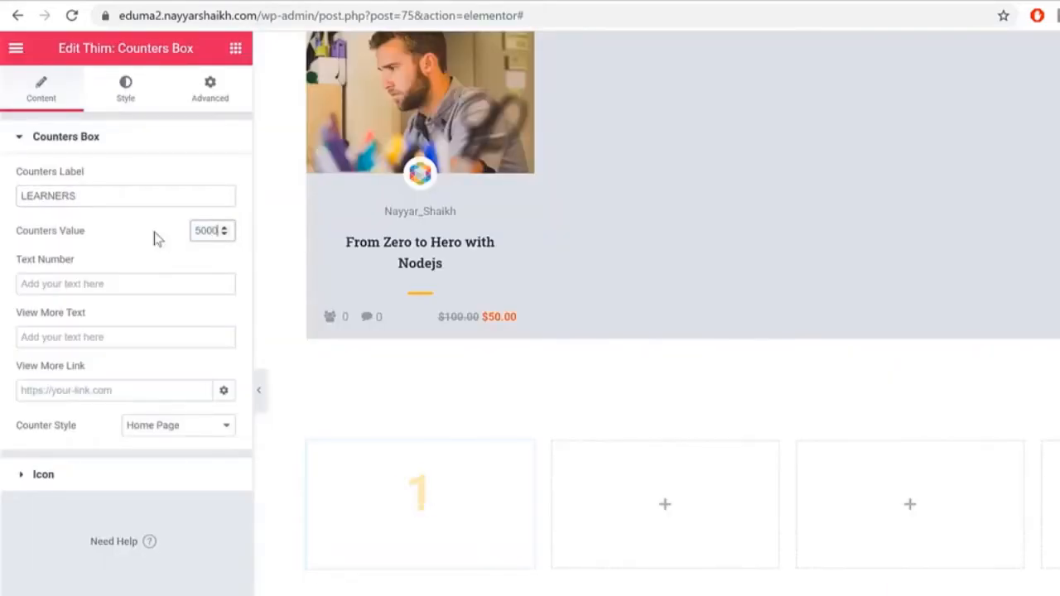
drag(389, 534, 394, 468)
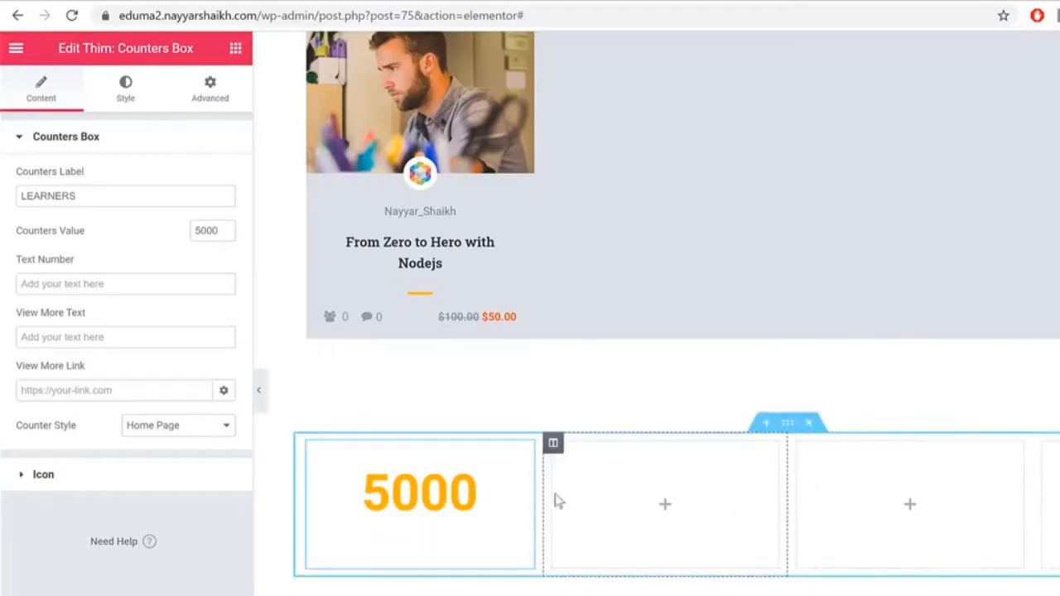
click(100, 2)
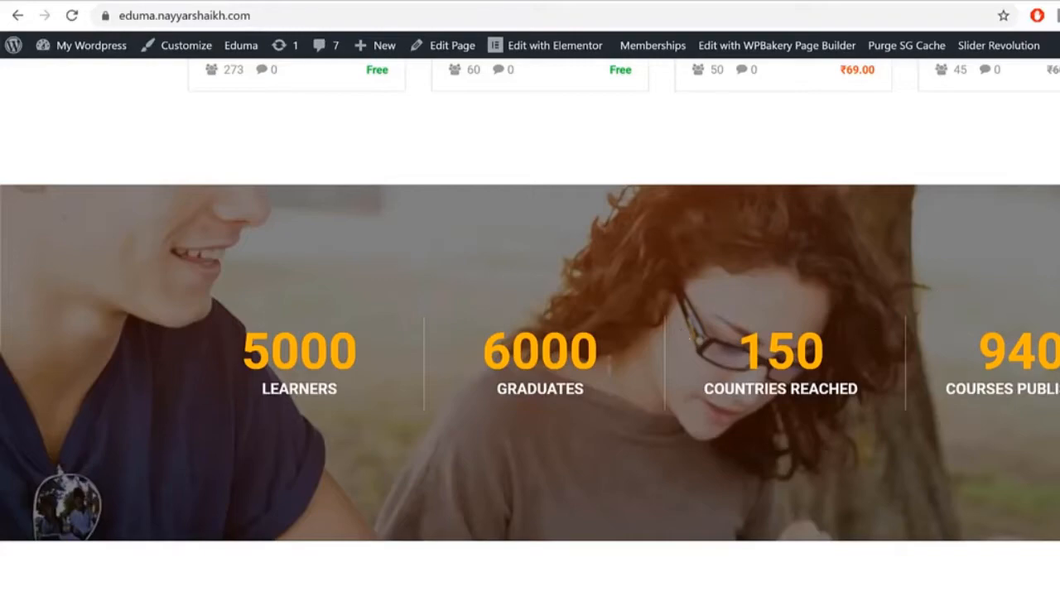
drag(263, 388, 357, 389)
click(544, 386)
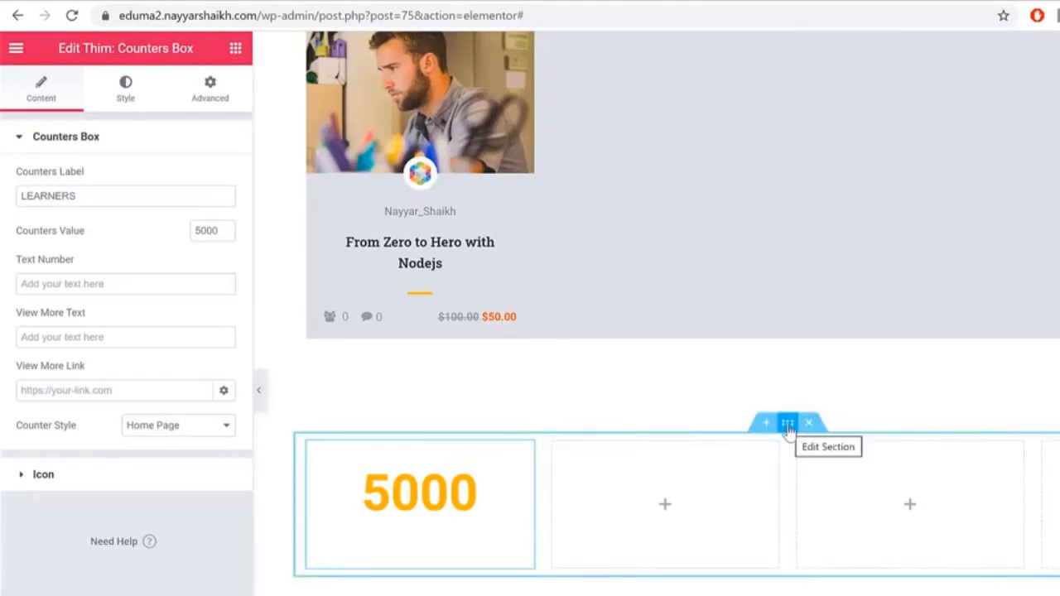
Step: Give the counters section a classic background using the red-haired girl reading image
click(787, 424)
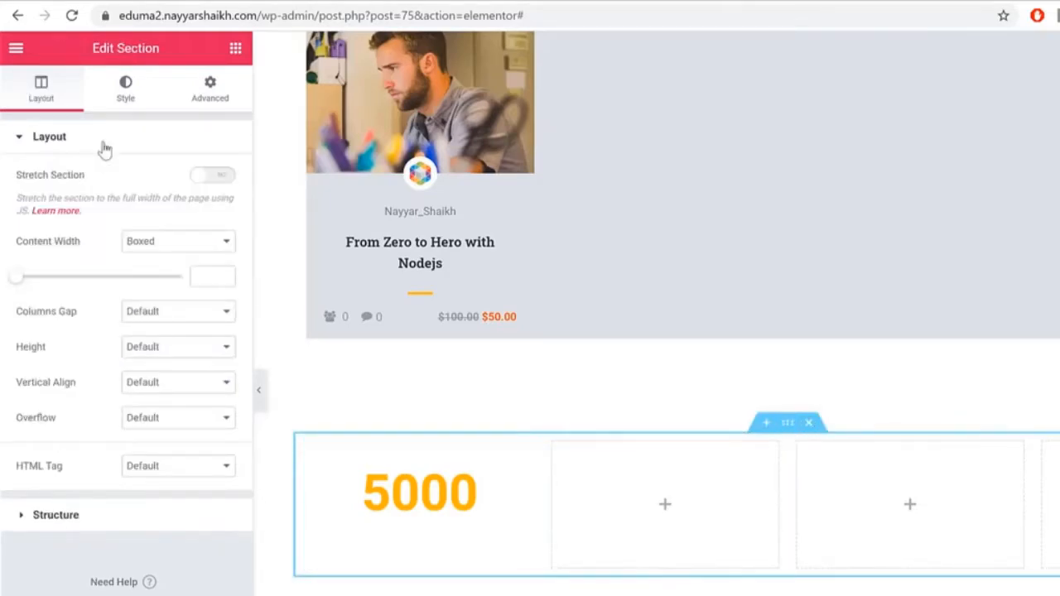
click(128, 98)
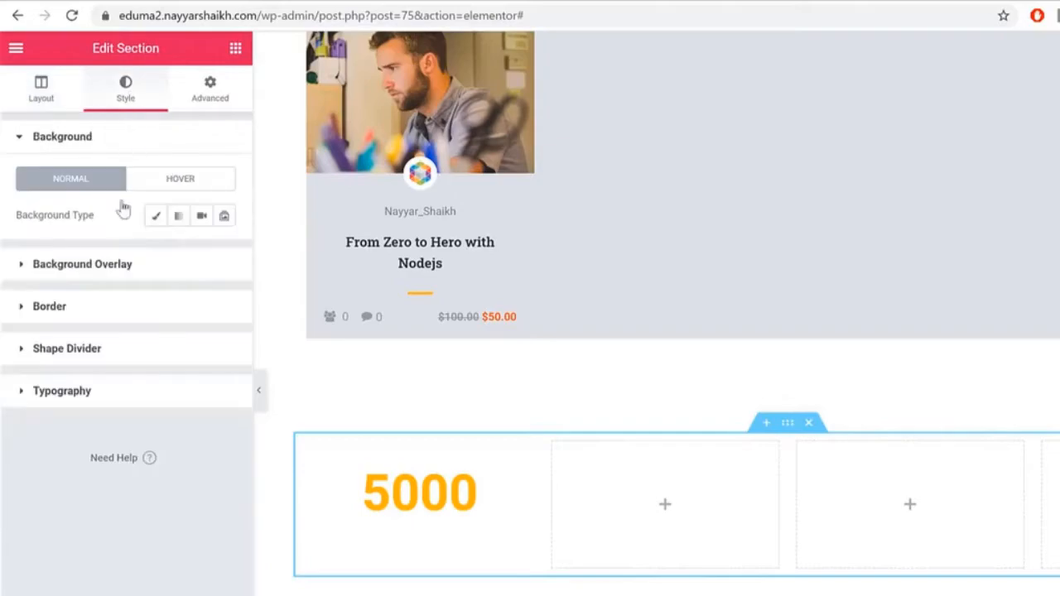
click(156, 217)
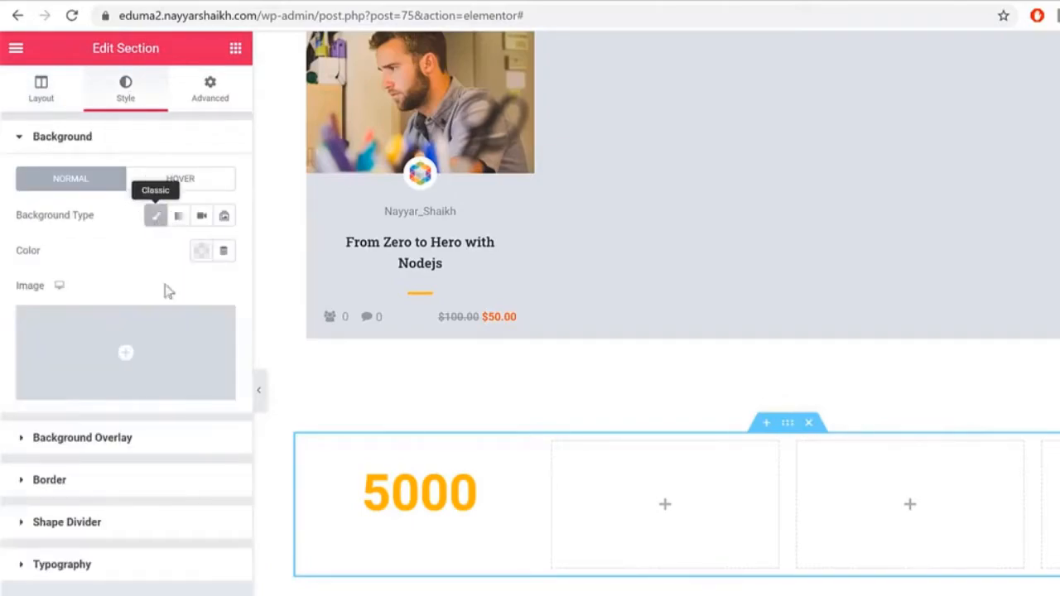
click(149, 351)
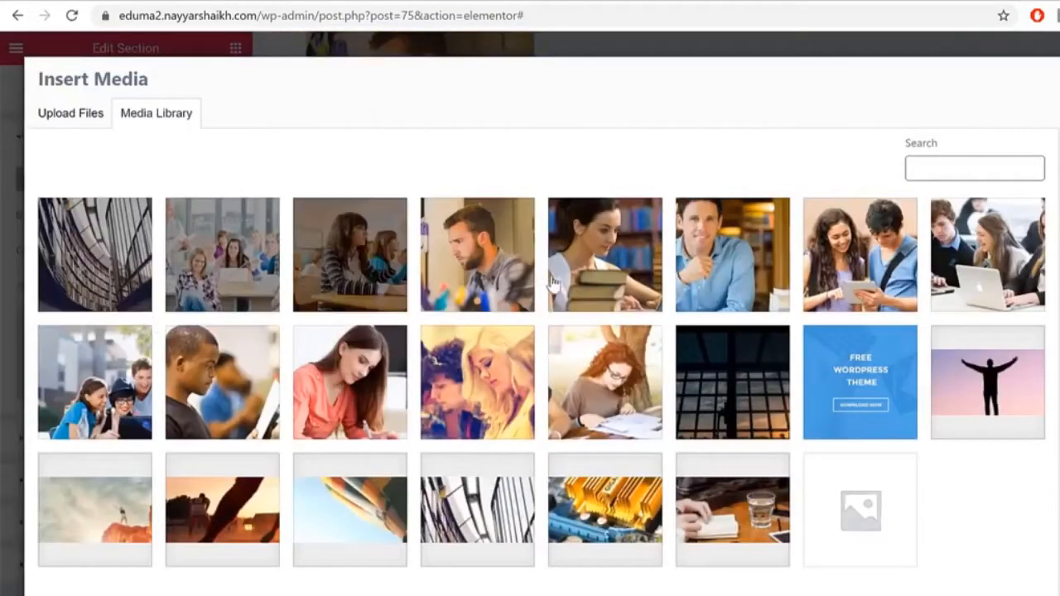
click(614, 388)
click(616, 397)
click(616, 397)
click(1053, 589)
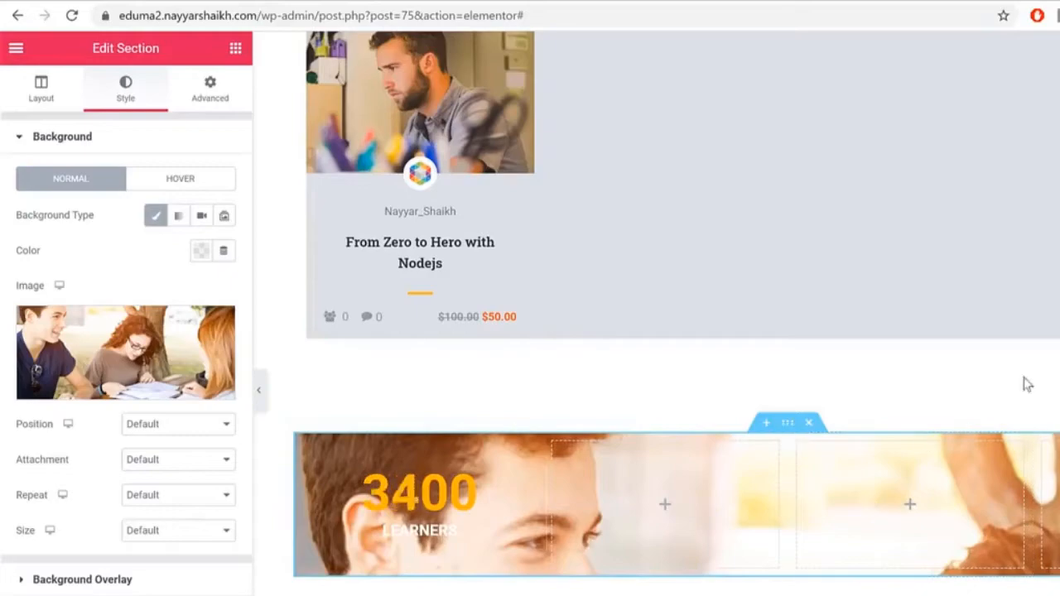
Step: Set the background image Size to Cover and Repeat to No-repeat
scroll(1024, 384, down, 2)
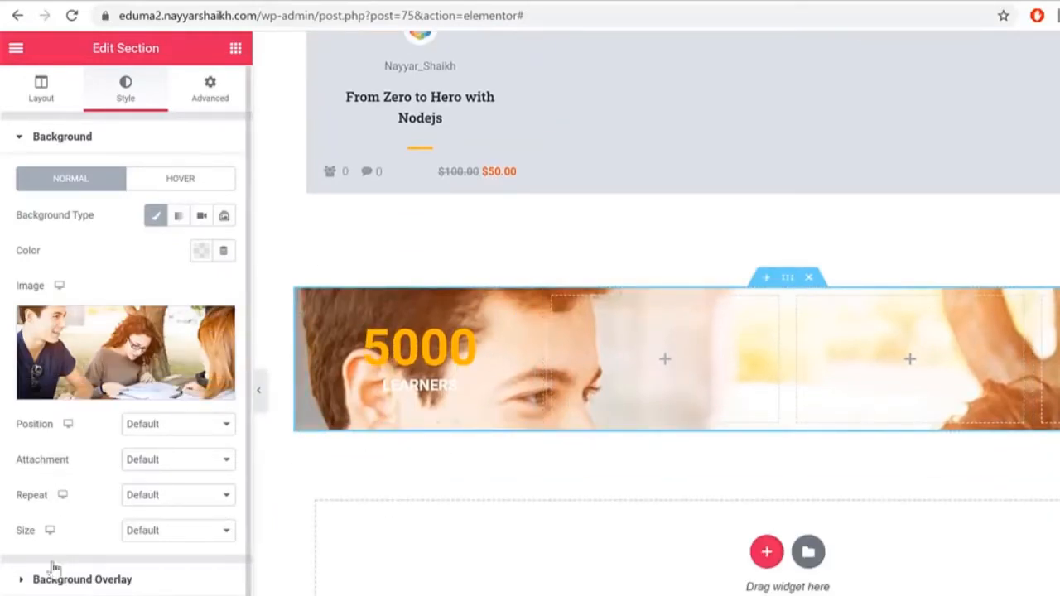
click(178, 530)
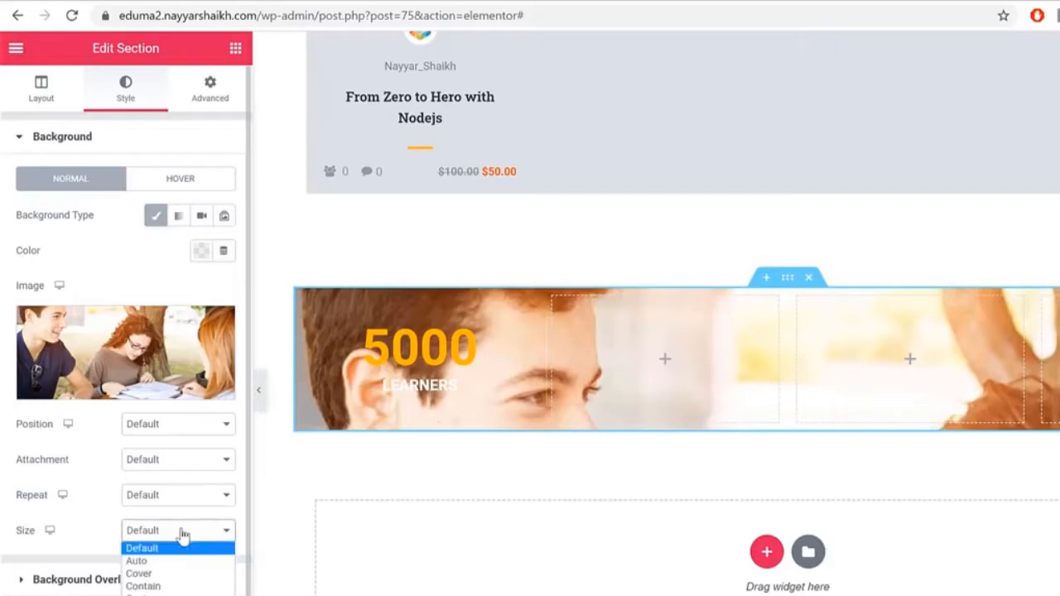
click(176, 583)
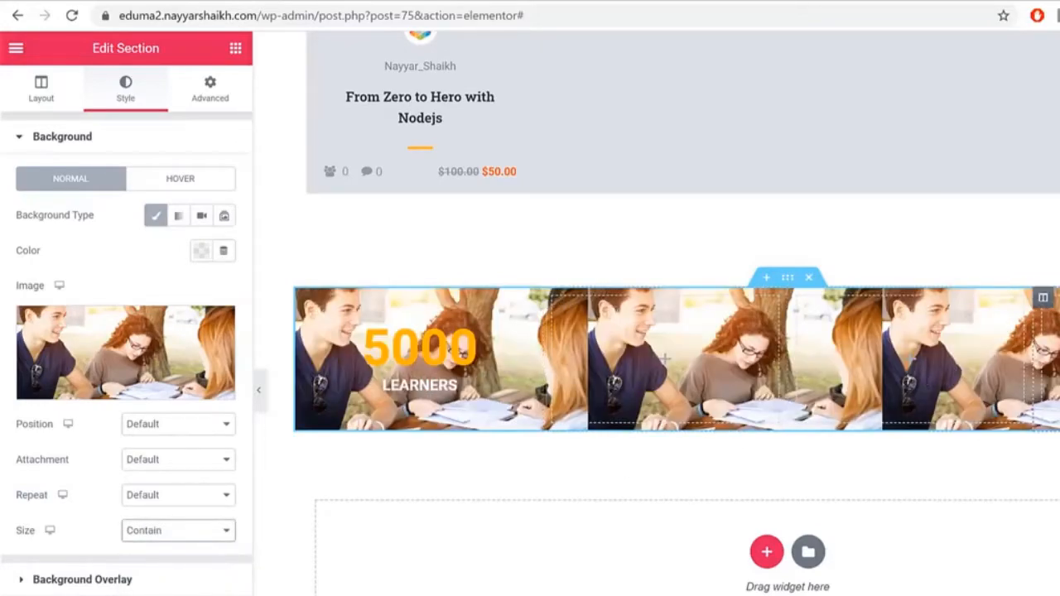
click(169, 530)
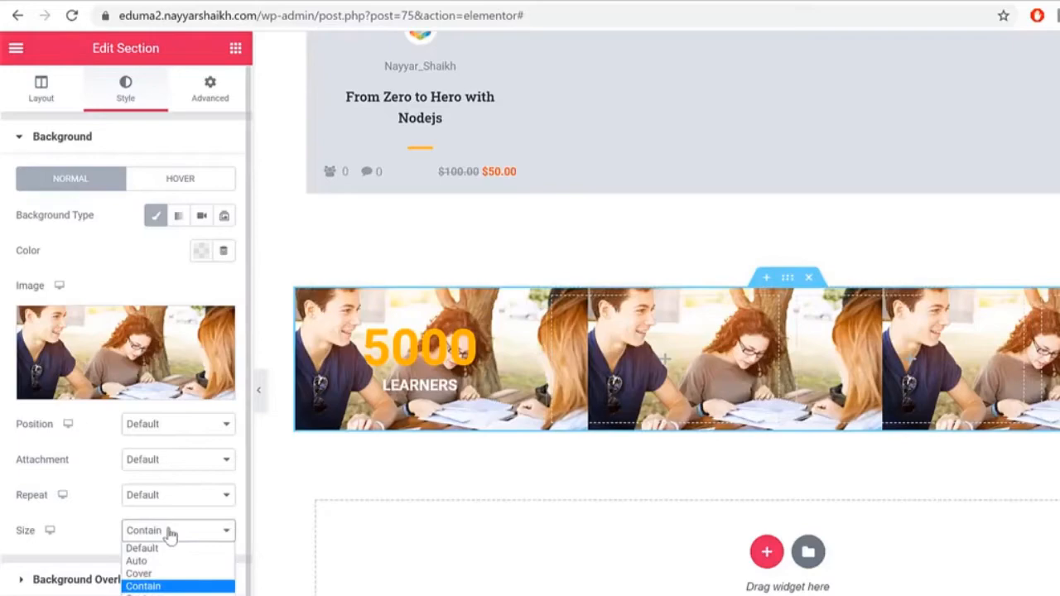
click(167, 574)
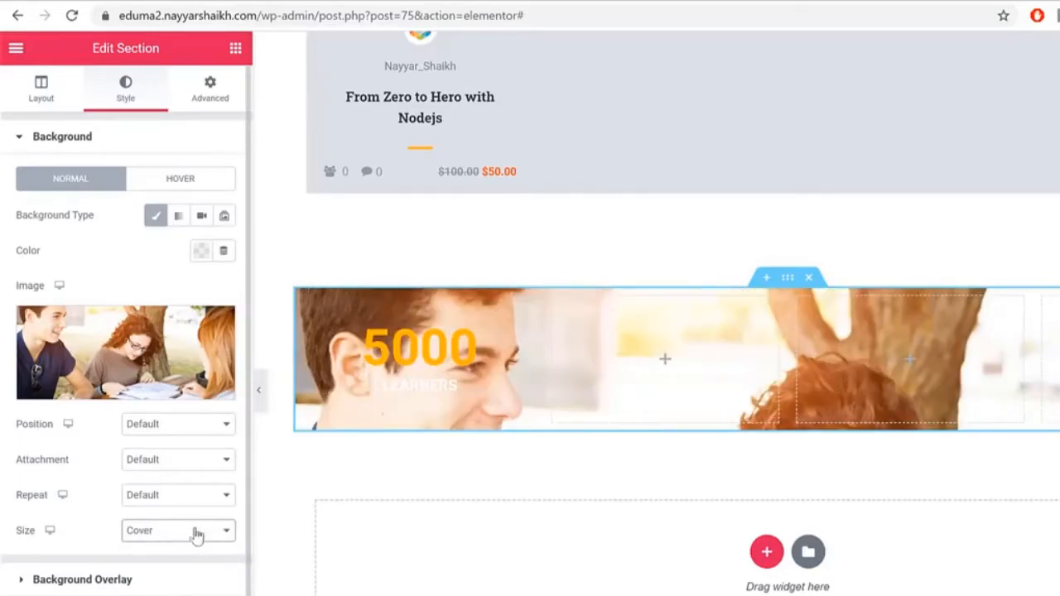
click(174, 495)
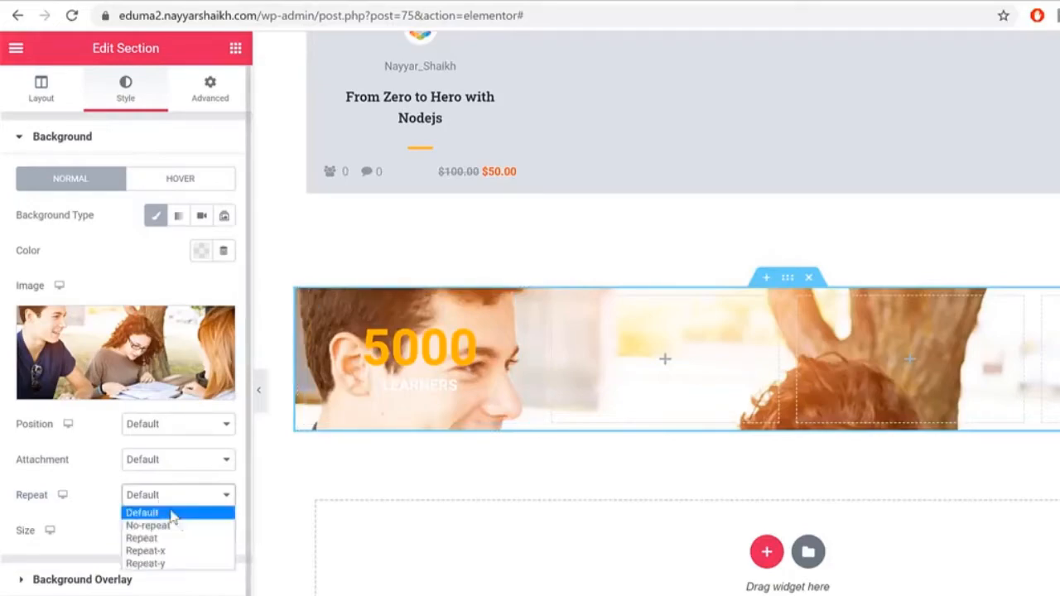
click(185, 531)
click(185, 531)
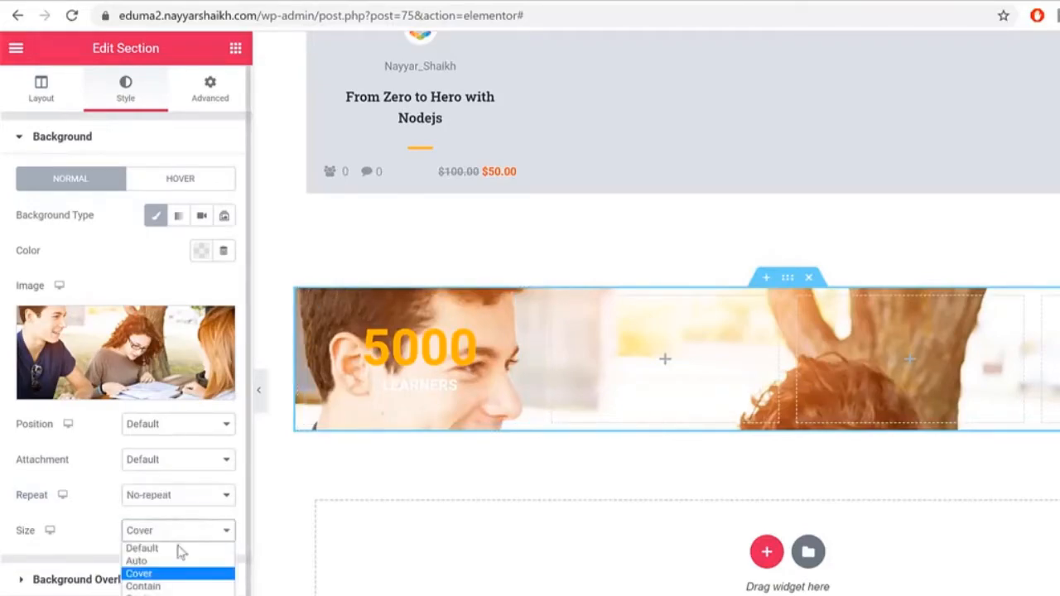
click(163, 588)
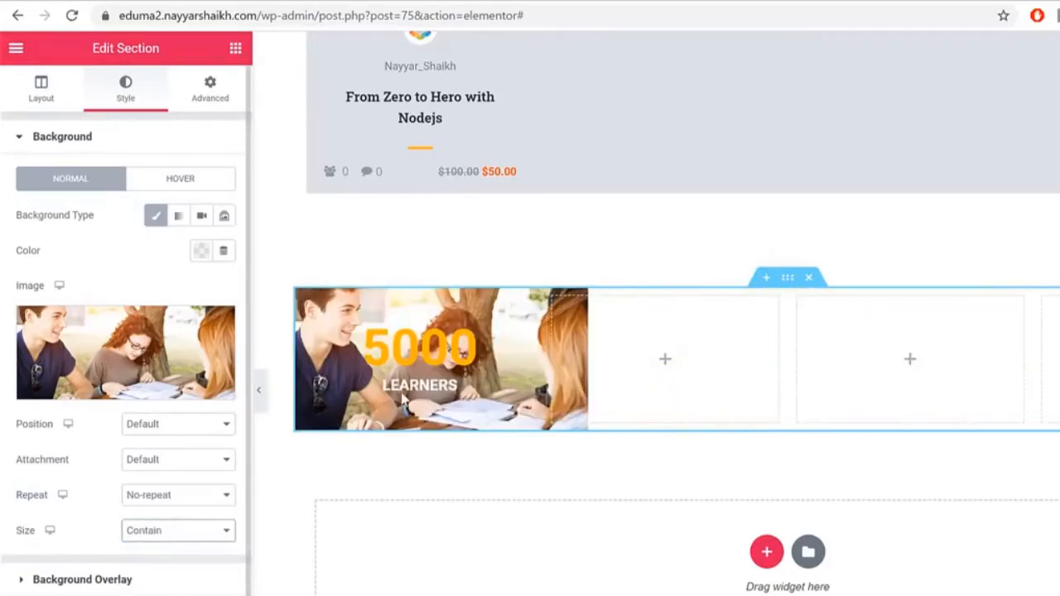
click(153, 496)
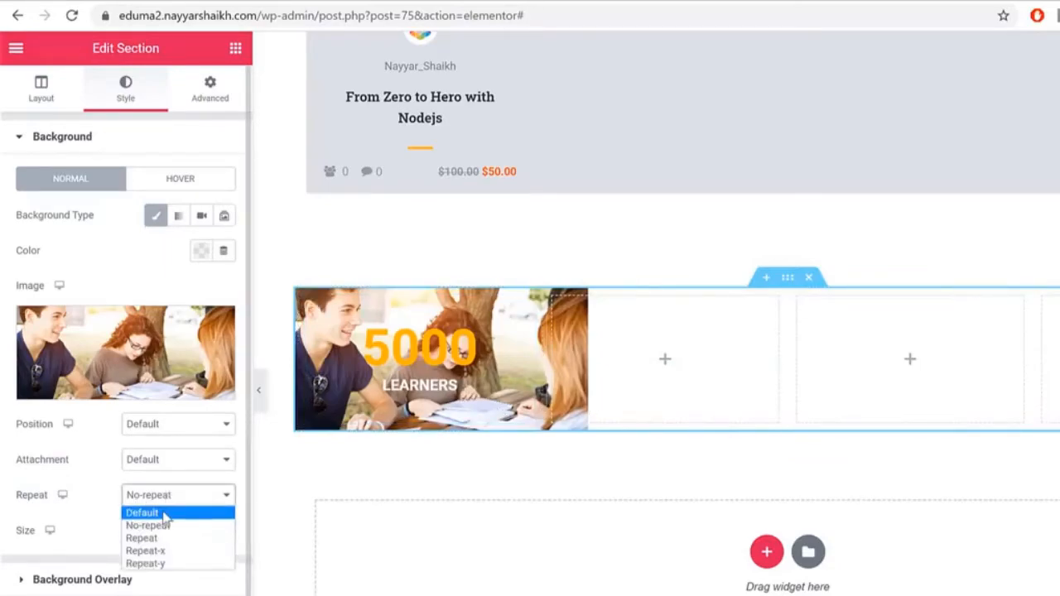
click(166, 513)
click(166, 495)
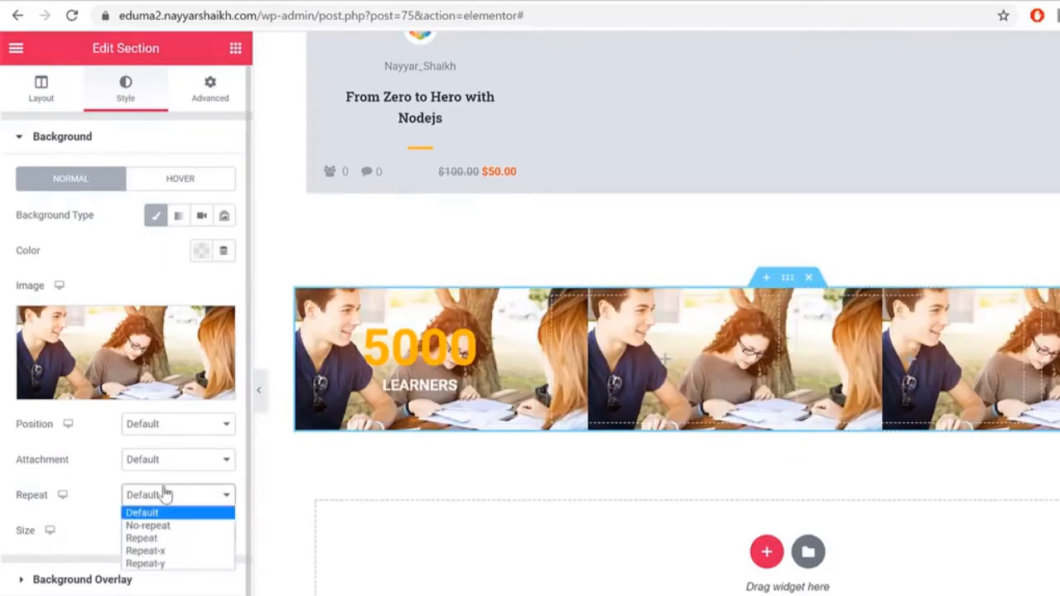
click(172, 525)
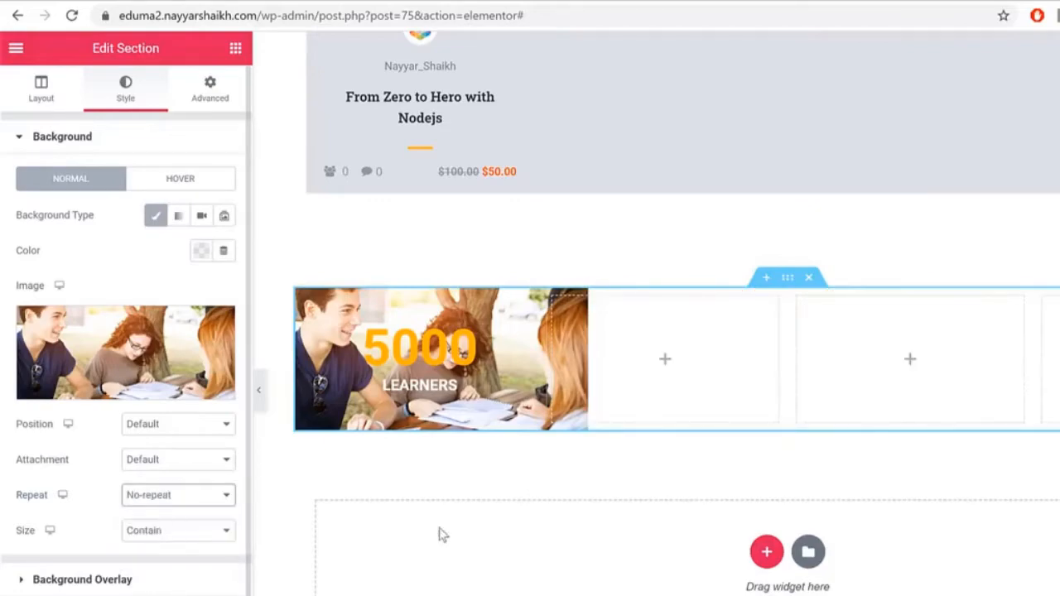
click(193, 534)
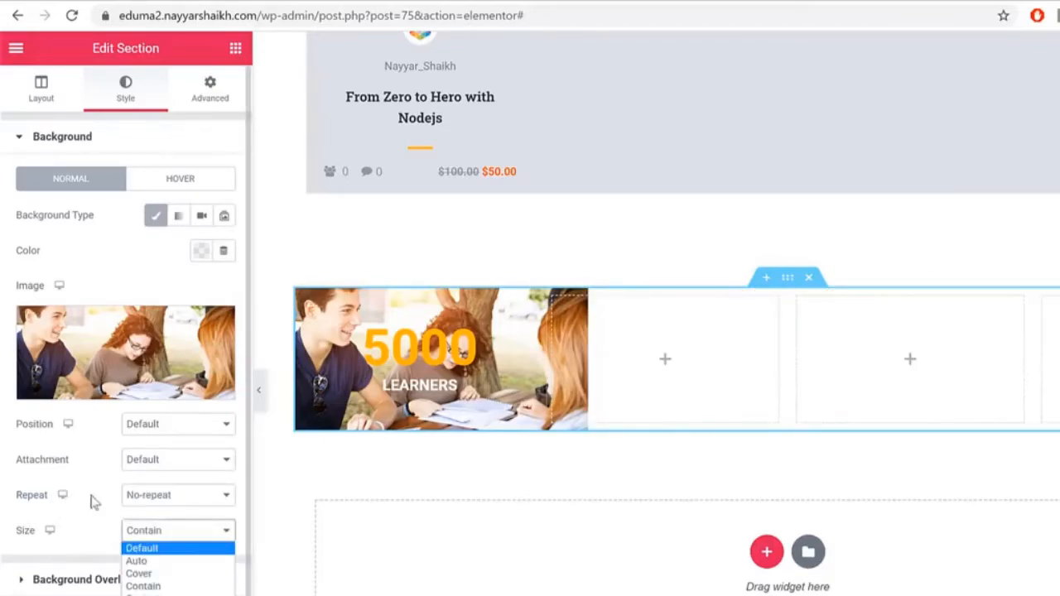
click(176, 574)
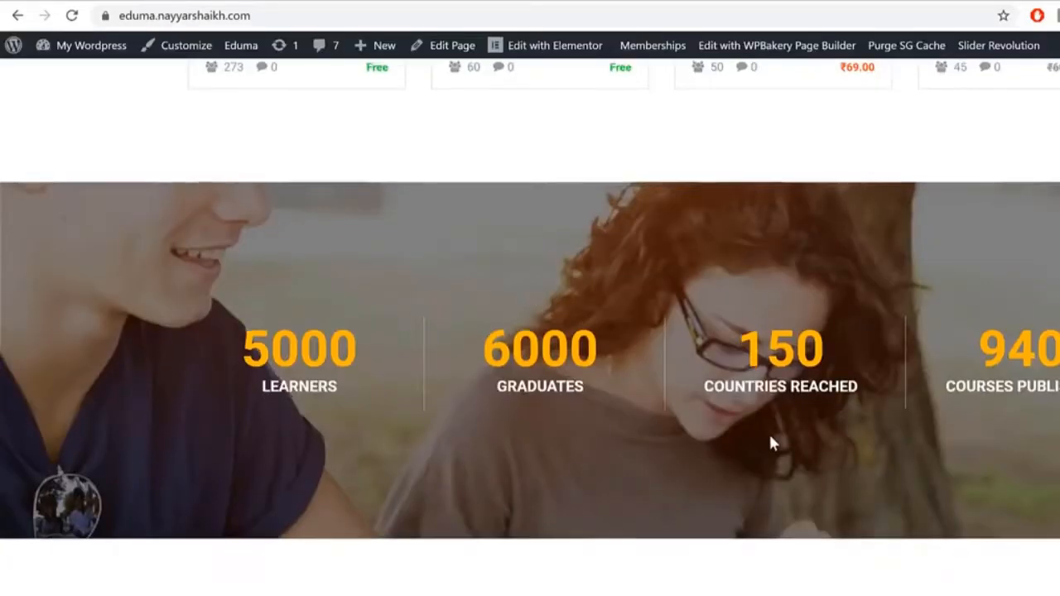
scroll(770, 435, down, 1)
scroll(774, 448, down, 2)
scroll(775, 449, up, 4)
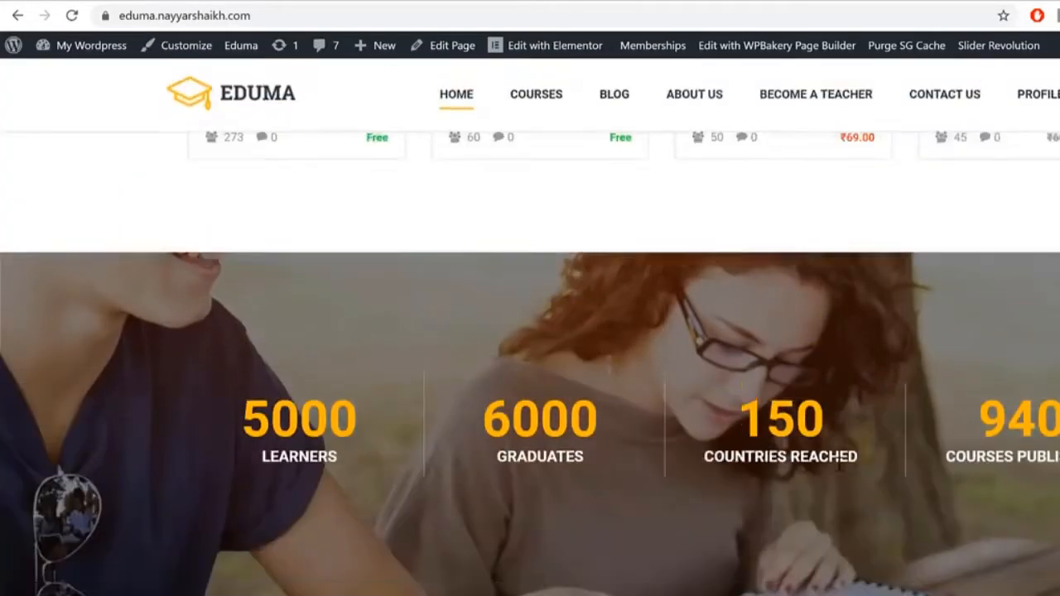
scroll(989, 490, down, 1)
scroll(991, 493, down, 2)
scroll(991, 495, up, 4)
scroll(993, 497, down, 4)
scroll(991, 493, up, 4)
scroll(990, 488, down, 3)
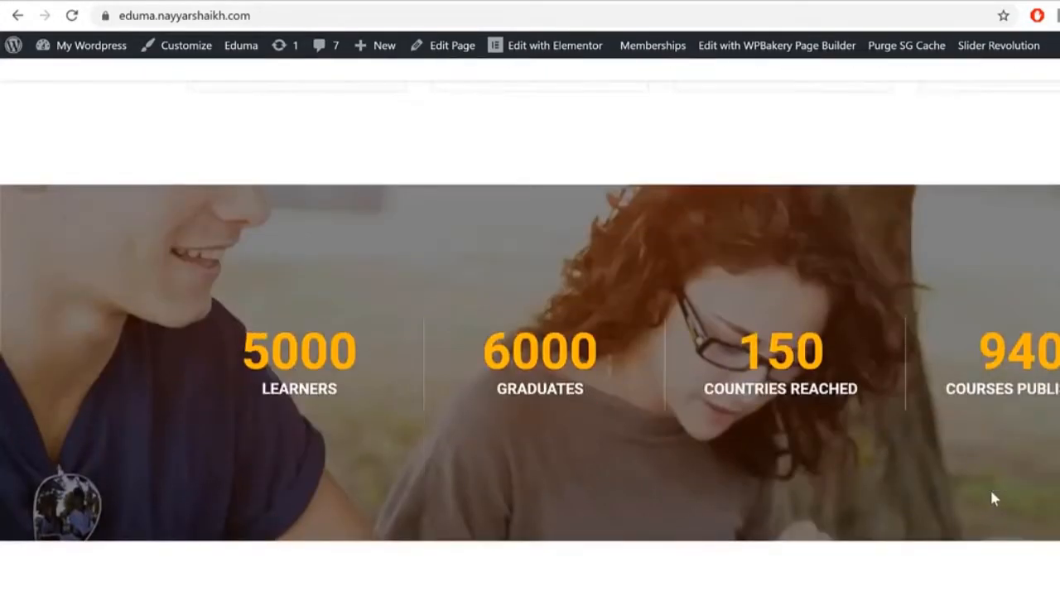
scroll(989, 488, up, 2)
Step: Set the background Position to Center Center and Attachment to Fixed
click(410, 1)
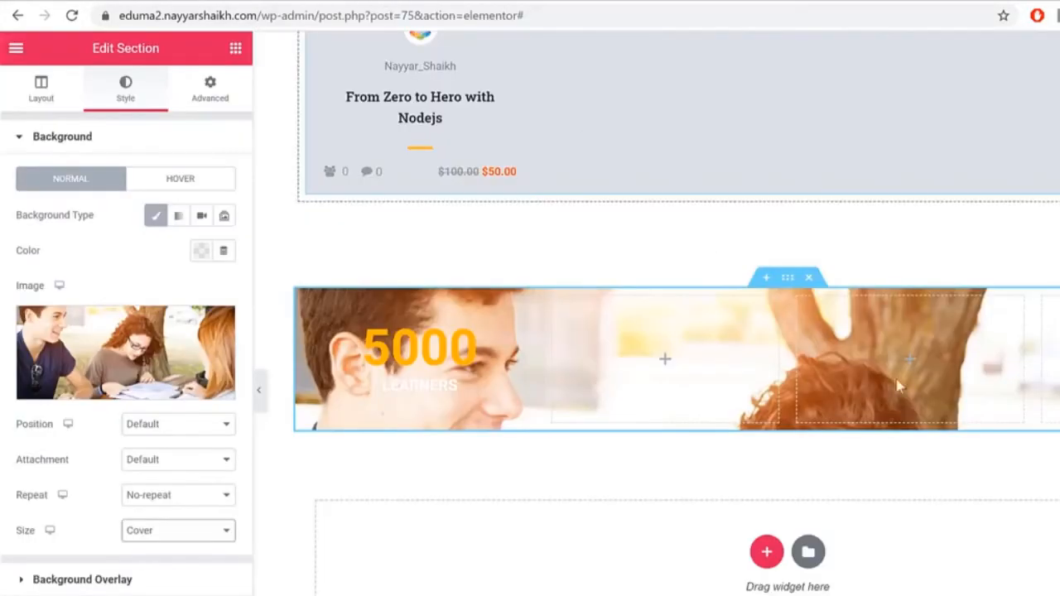
scroll(972, 467, up, 4)
scroll(967, 491, down, 1)
scroll(965, 490, down, 3)
scroll(963, 489, up, 4)
scroll(962, 489, down, 4)
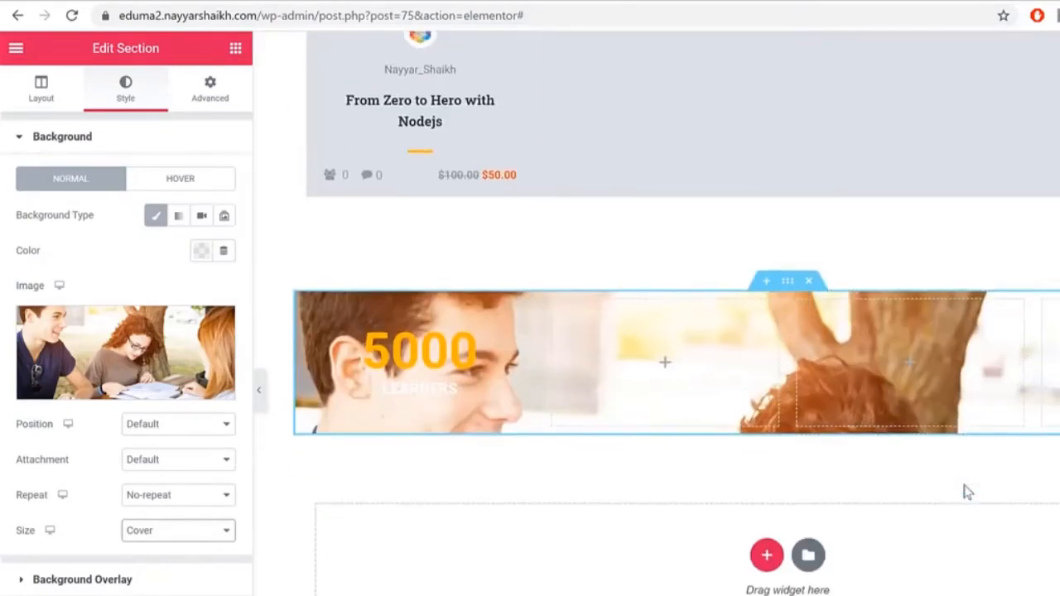
click(221, 436)
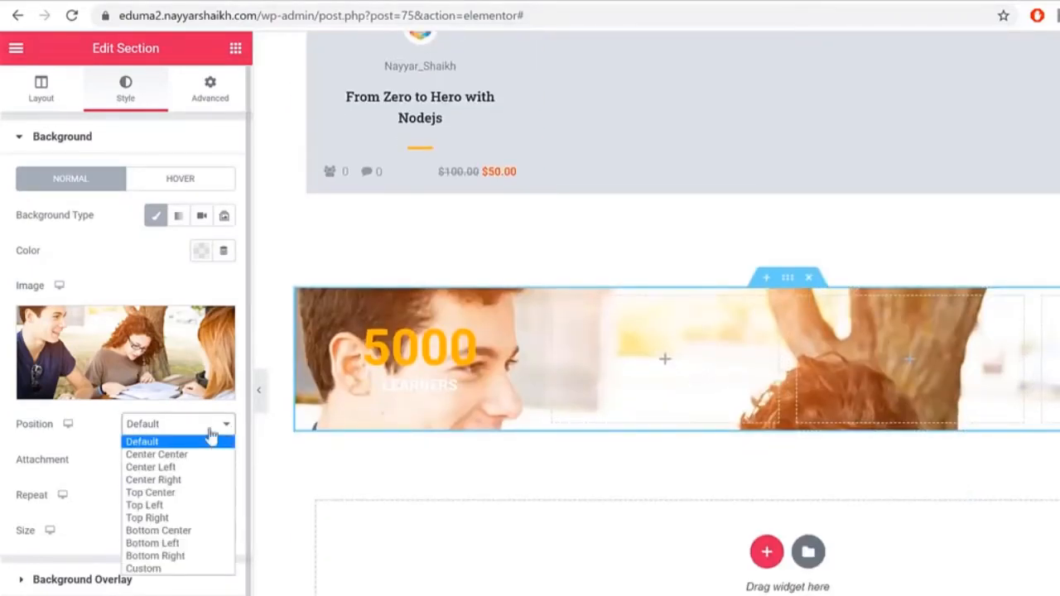
click(166, 454)
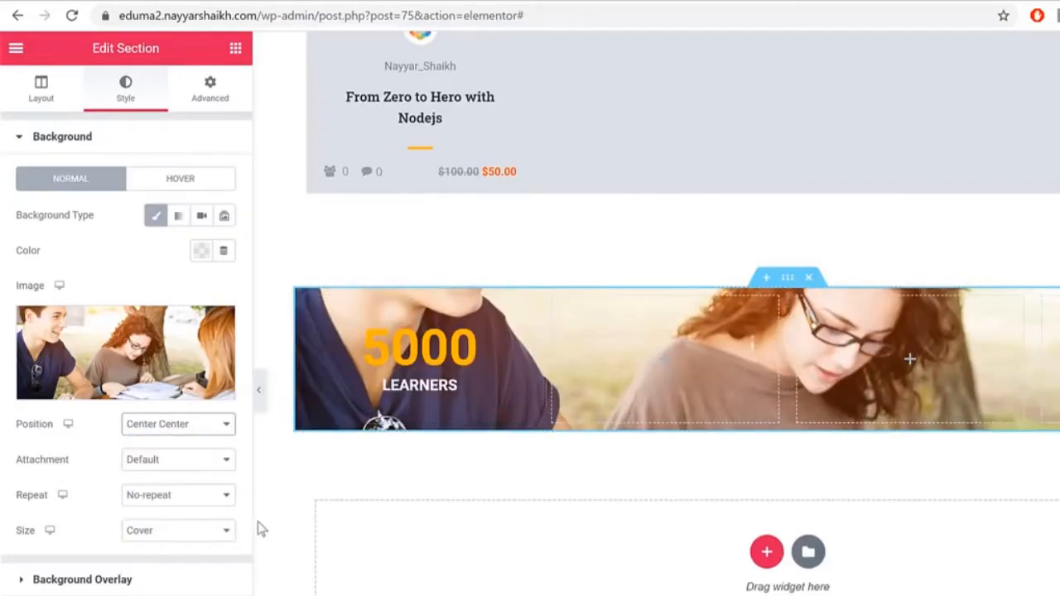
click(174, 464)
click(178, 504)
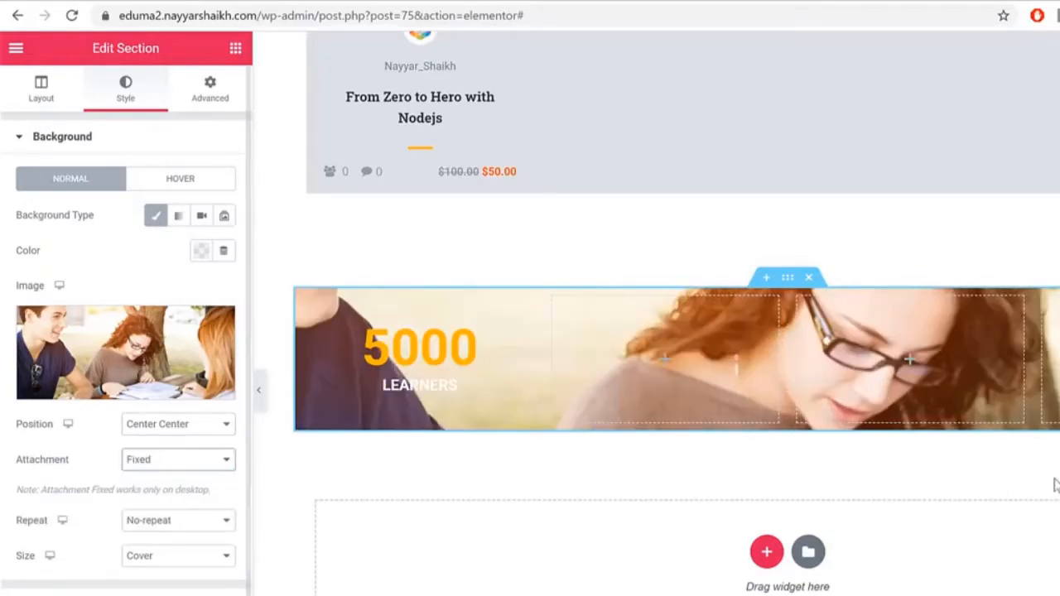
scroll(1048, 497, up, 2)
scroll(1048, 500, up, 2)
scroll(1050, 497, down, 4)
scroll(1049, 496, up, 2)
scroll(1050, 497, down, 1)
scroll(1050, 499, down, 1)
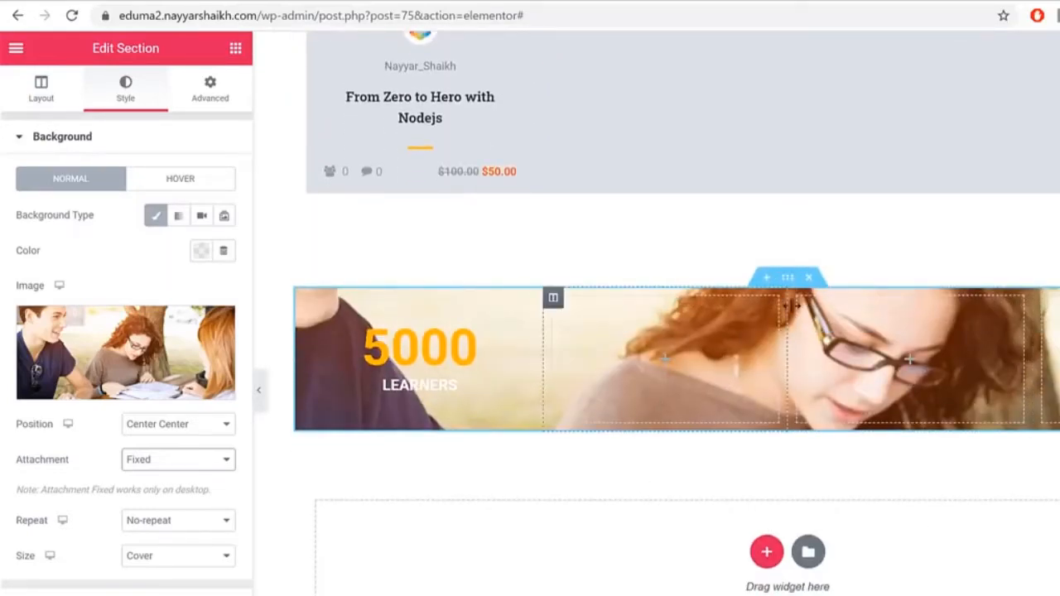
Step: Set the counters section padding to 125 px top and bottom, 0 left and right
click(208, 98)
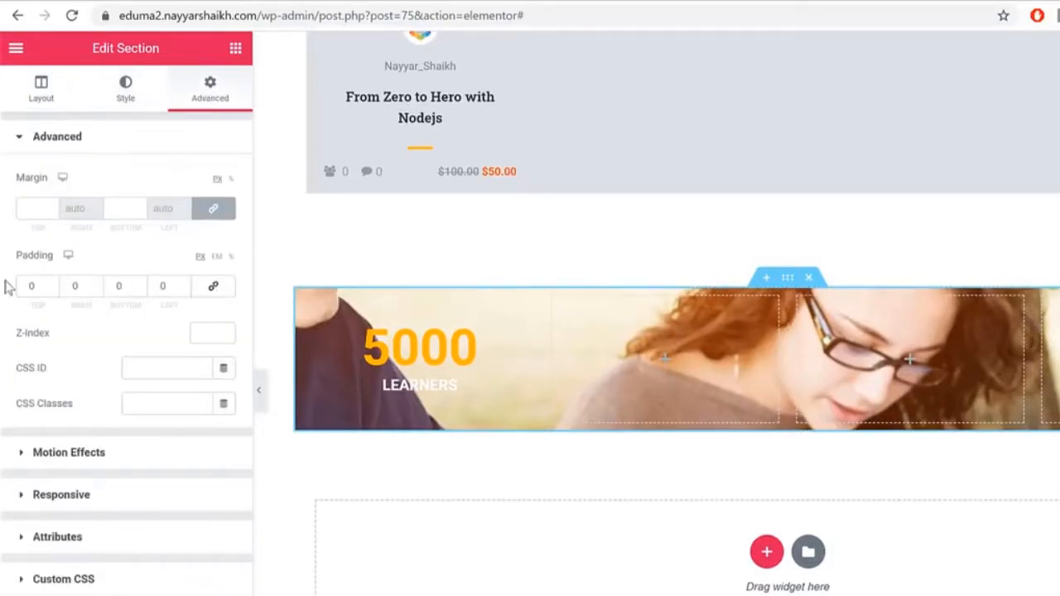
click(36, 285)
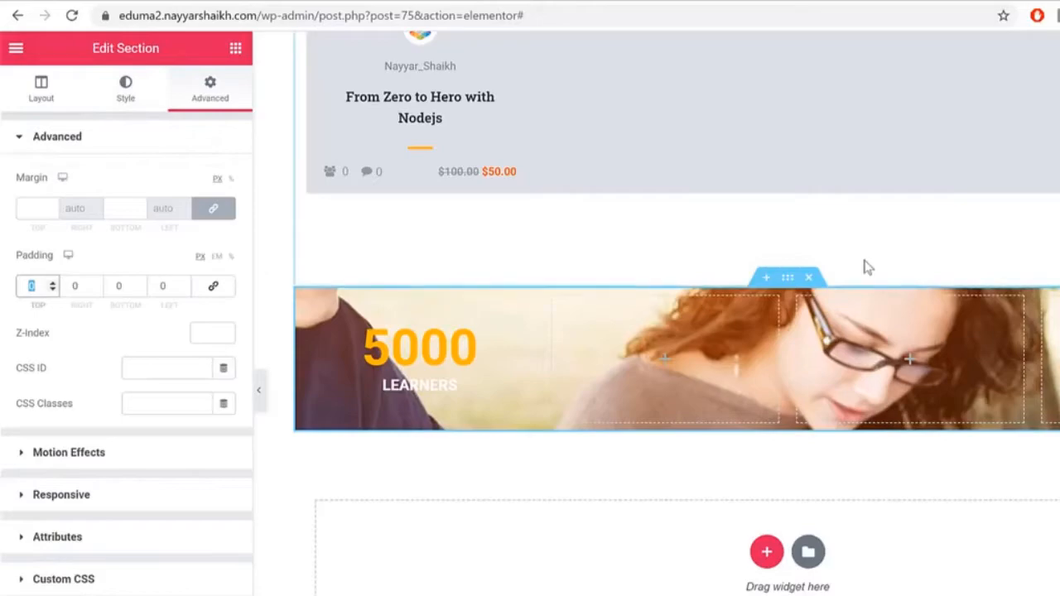
text(125)
key(Tab)
key(Tab)
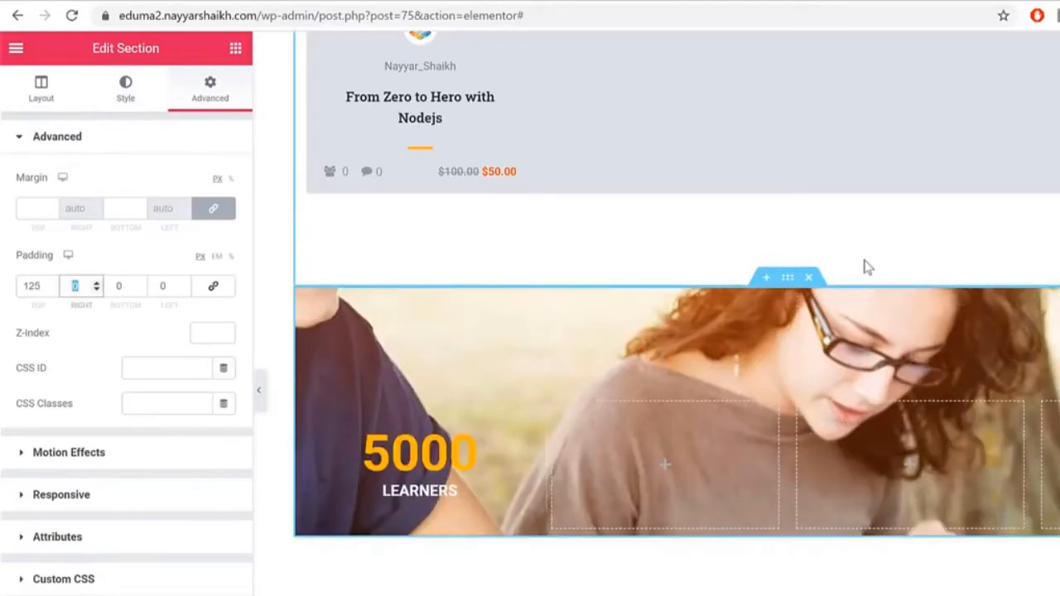
text(25)
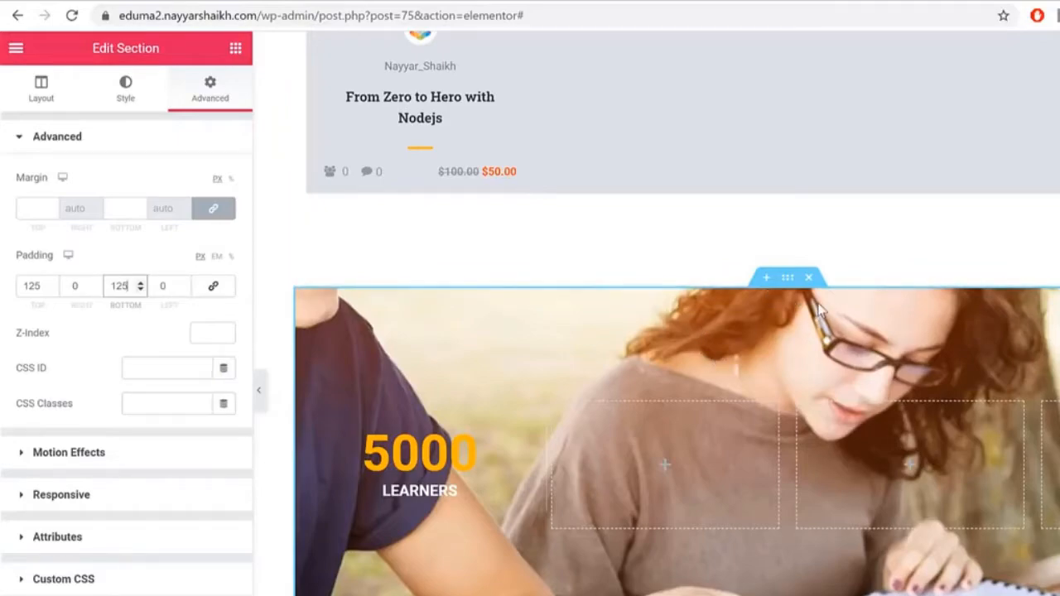
click(125, 104)
scroll(177, 478, down, 3)
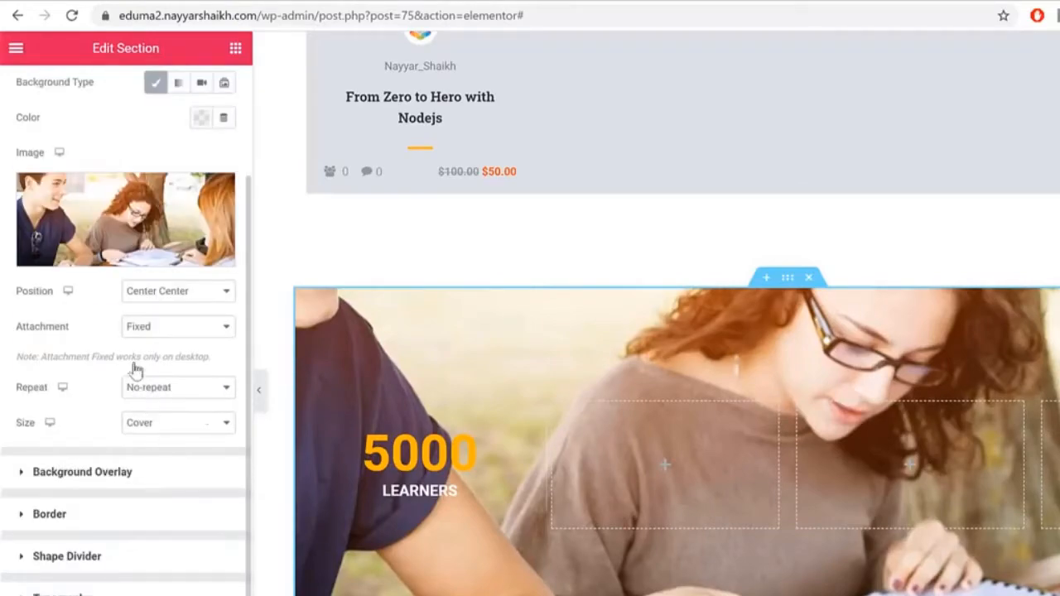
Step: Add a classic black background overlay at 0.5 opacity to the counters section
click(108, 483)
click(201, 261)
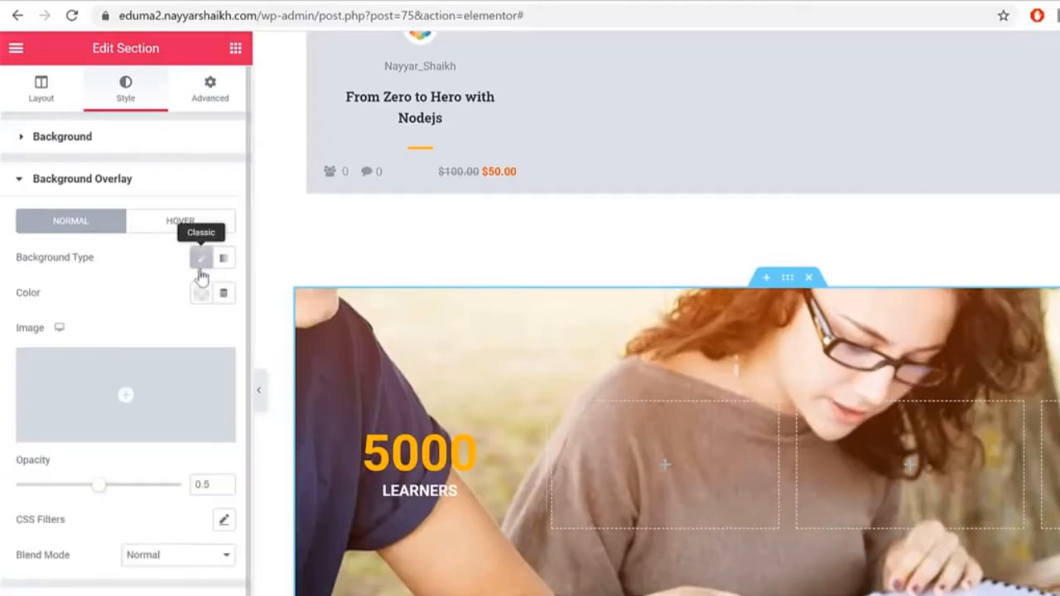
click(200, 293)
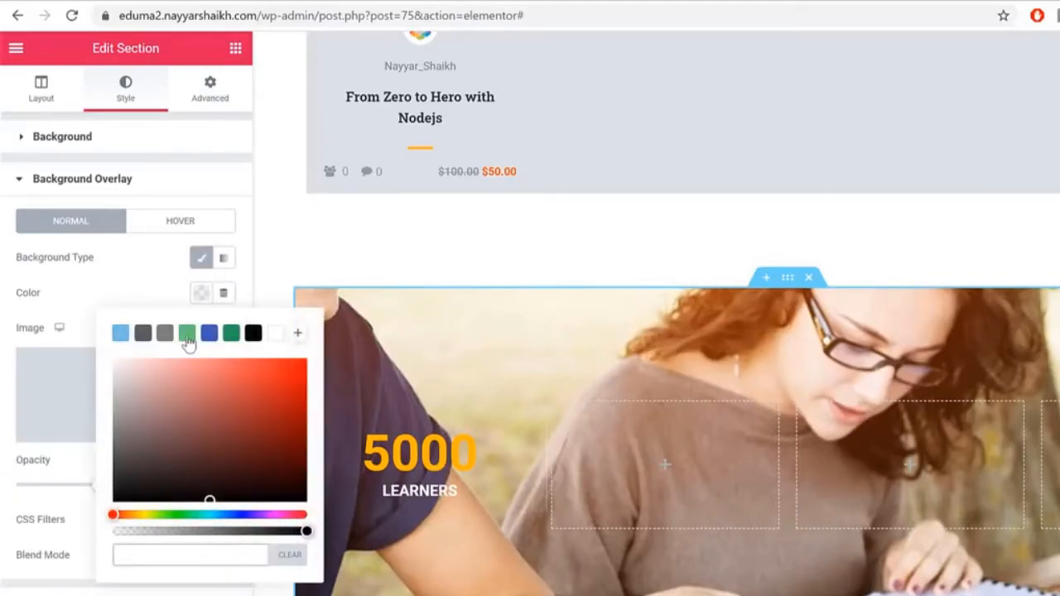
click(188, 333)
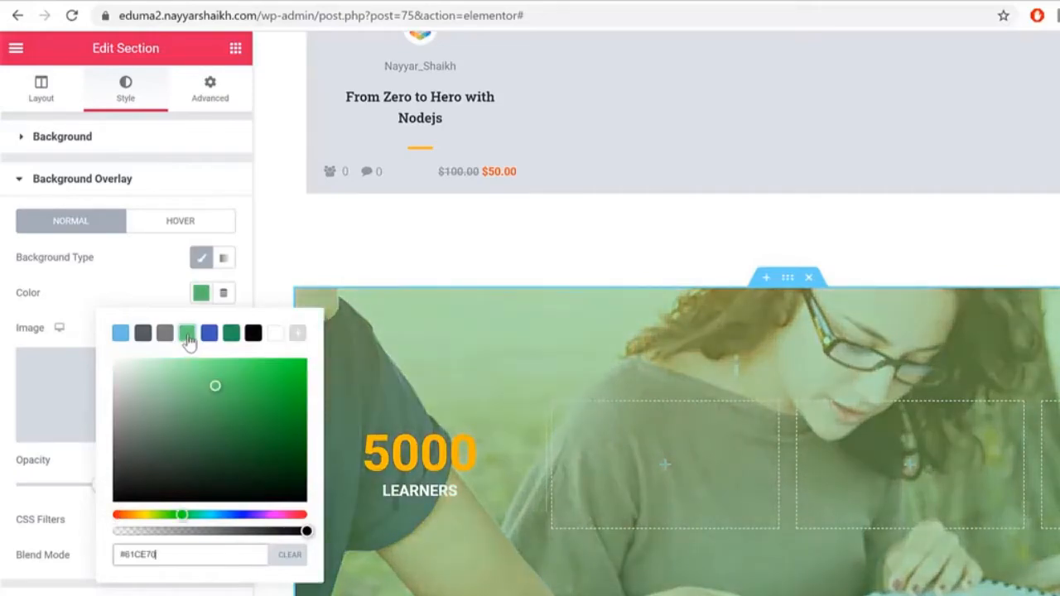
click(120, 336)
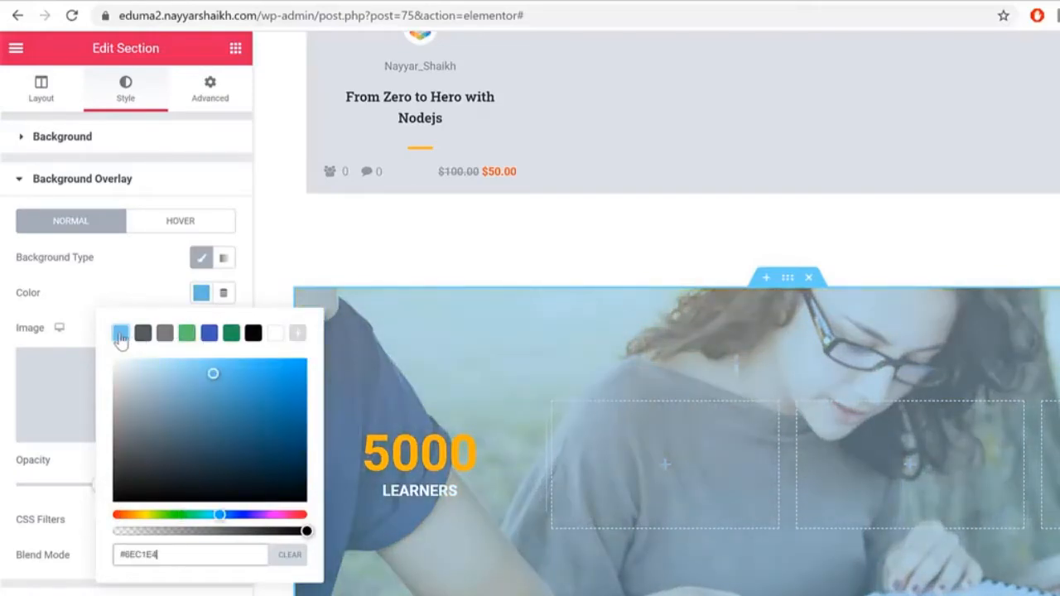
click(257, 338)
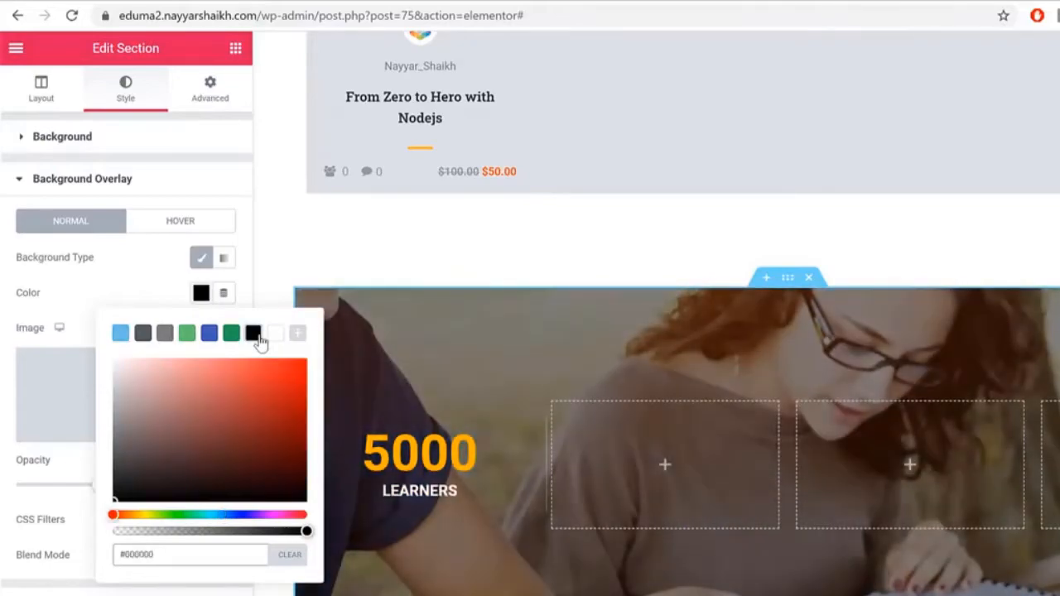
click(54, 515)
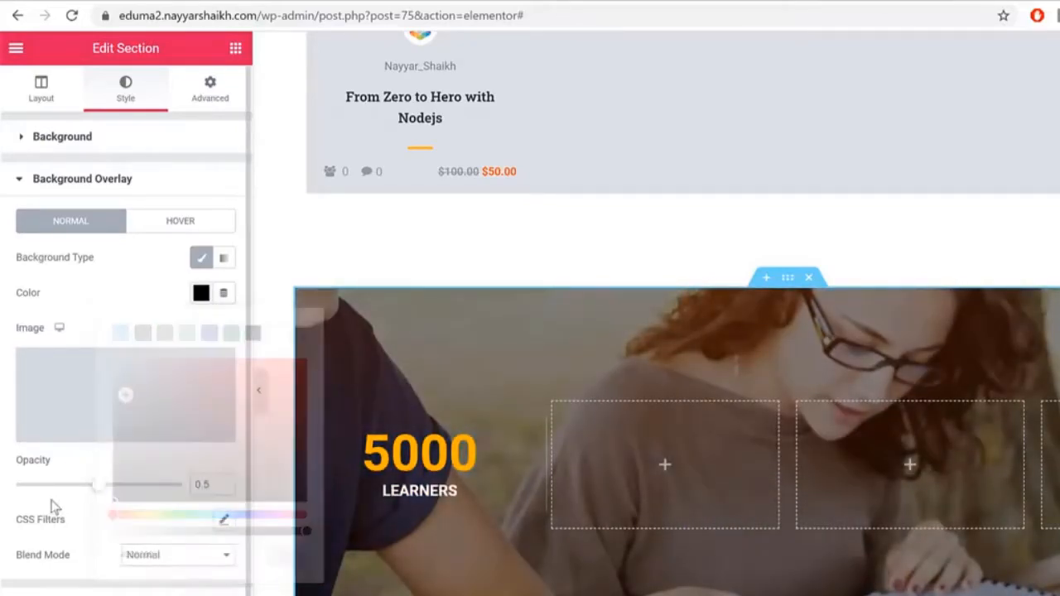
click(223, 482)
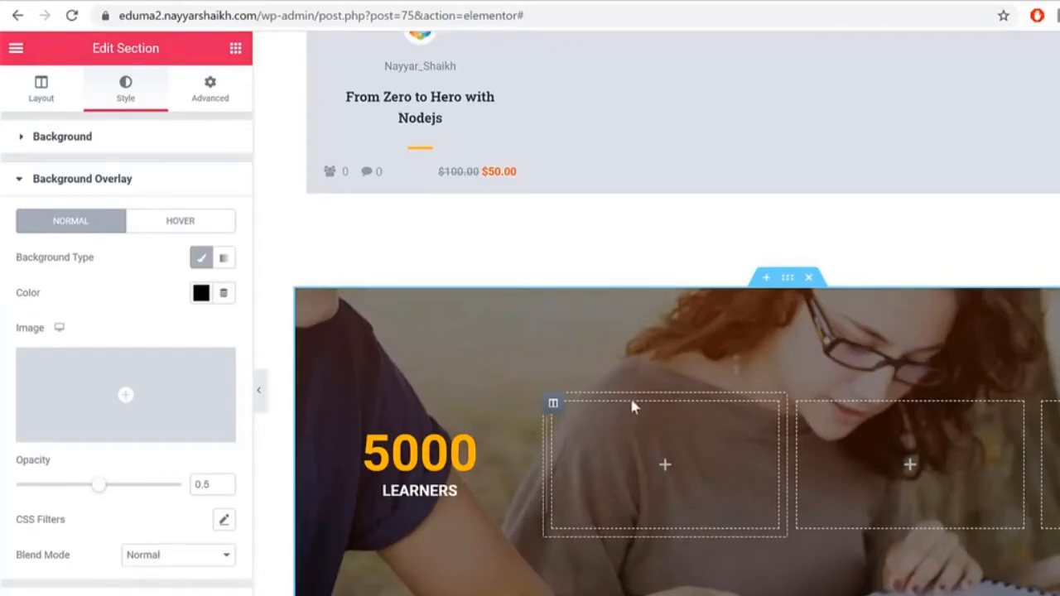
Step: Copy the 5000 LEARNERS counter and paste it into the middle and right columns
right_click(430, 457)
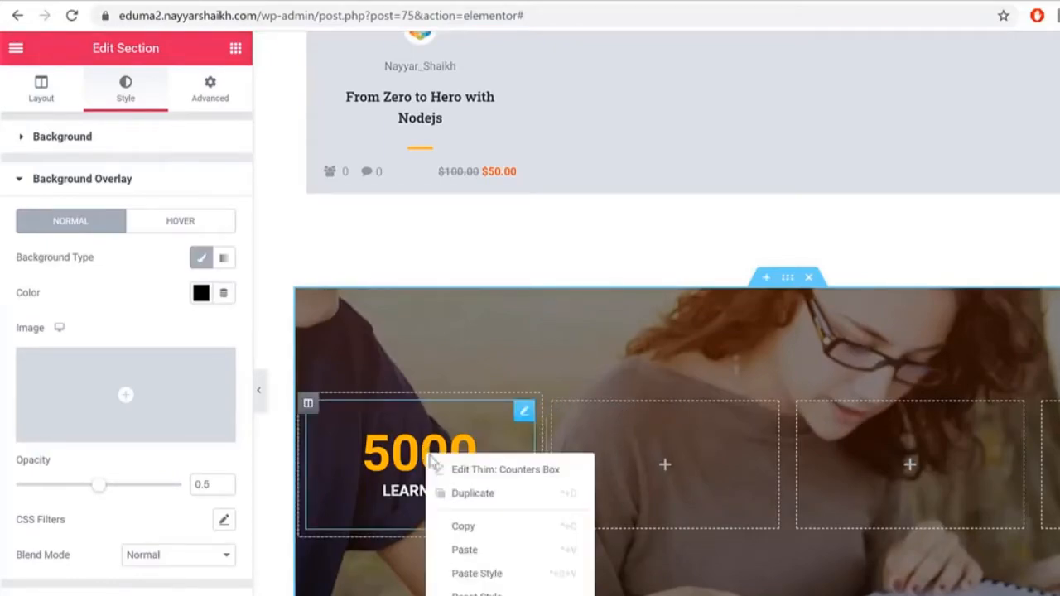
click(474, 461)
right_click(659, 472)
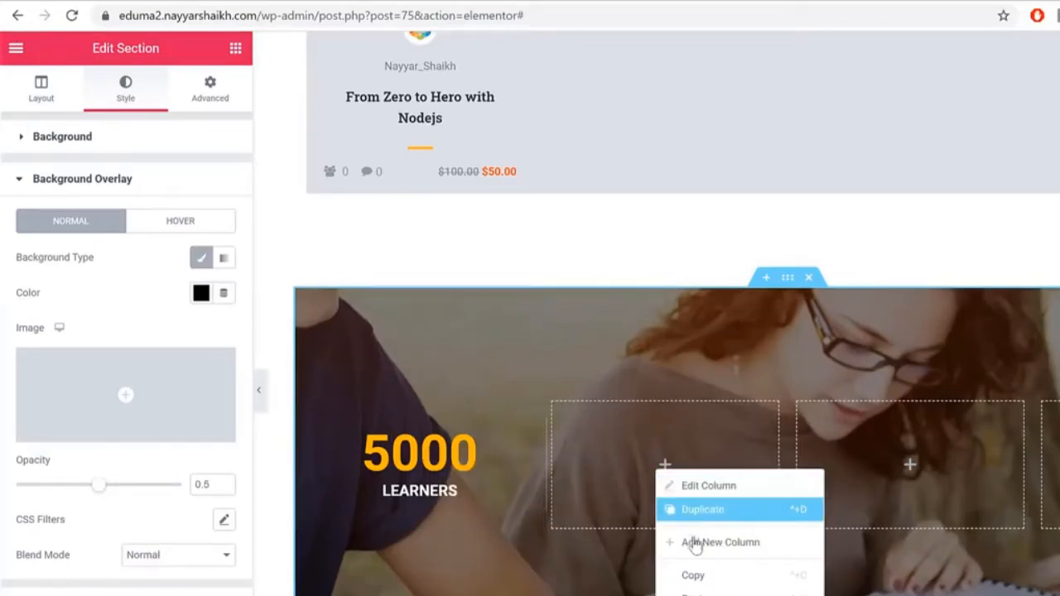
click(687, 592)
right_click(864, 460)
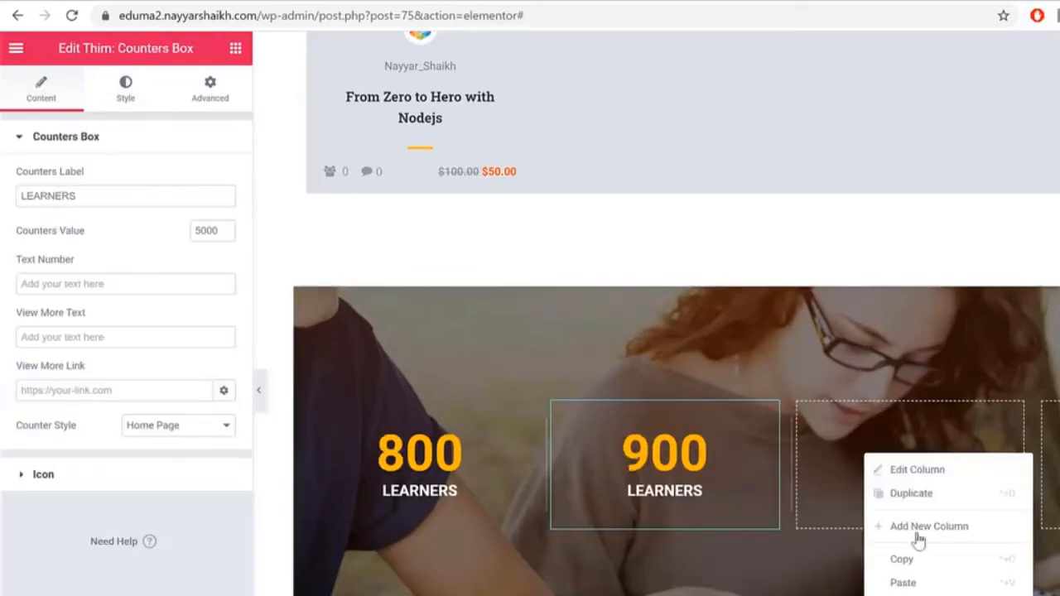
click(915, 586)
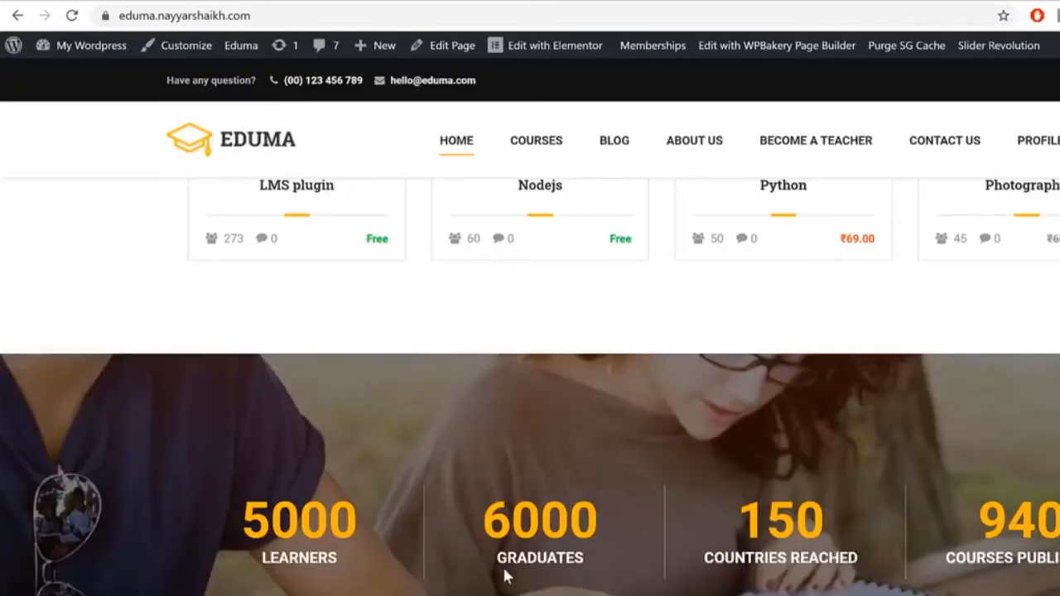
Step: Change the middle counter to label GRADUATES with value 6000
double_click(510, 556)
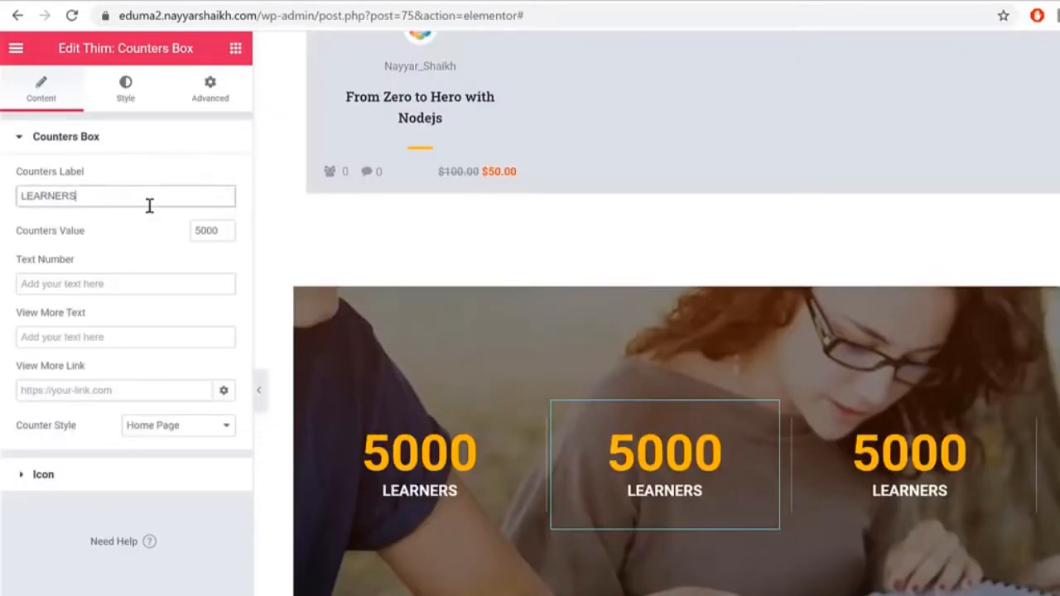
double_click(149, 206)
key(ctrl+v)
double_click(206, 228)
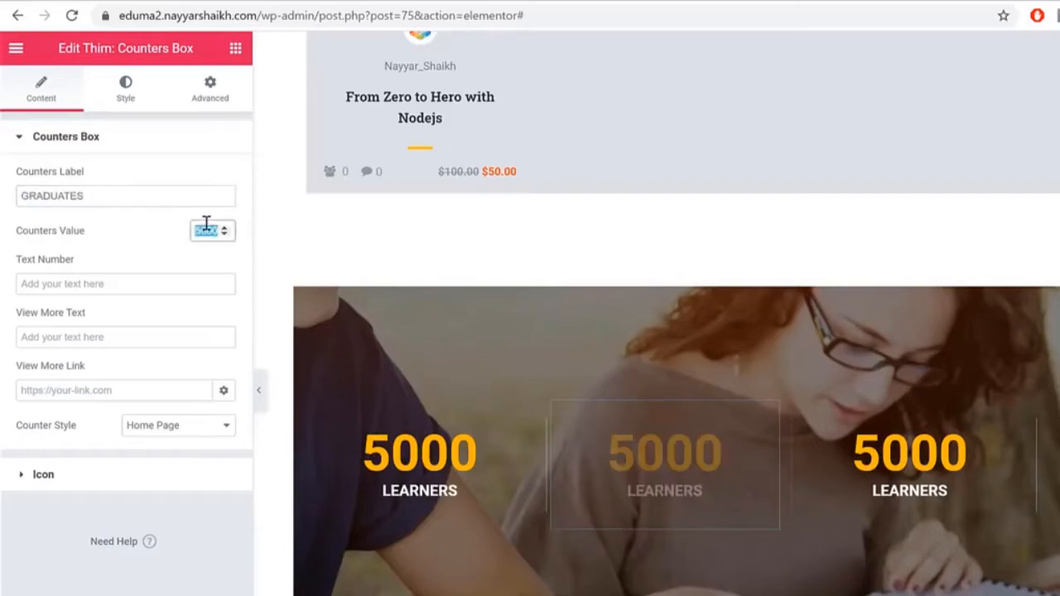
text(6000)
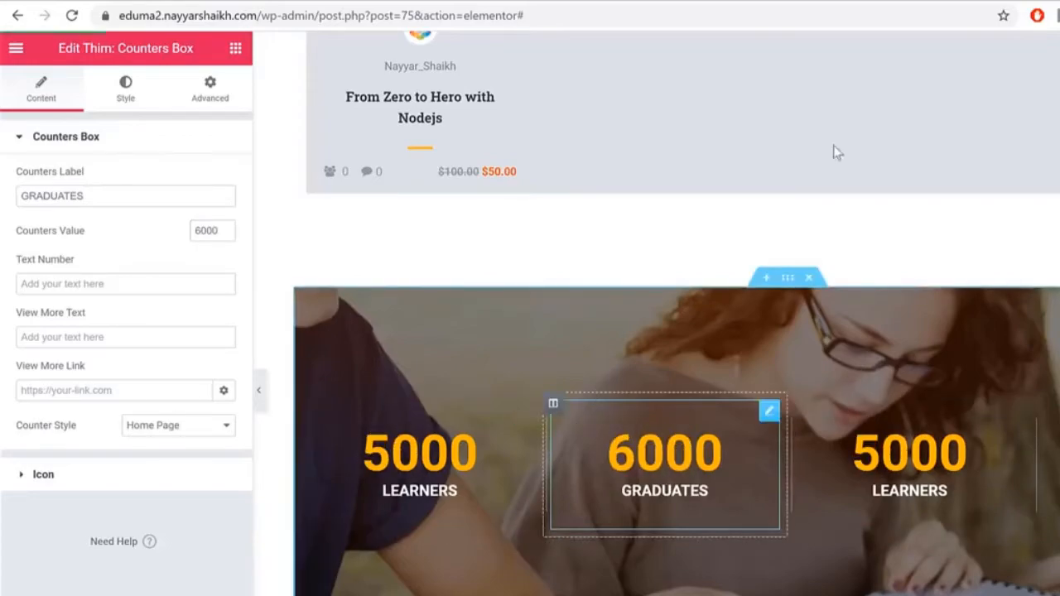
Step: Reload the live site and scroll through the updated counters banner
scroll(820, 358, down, 3)
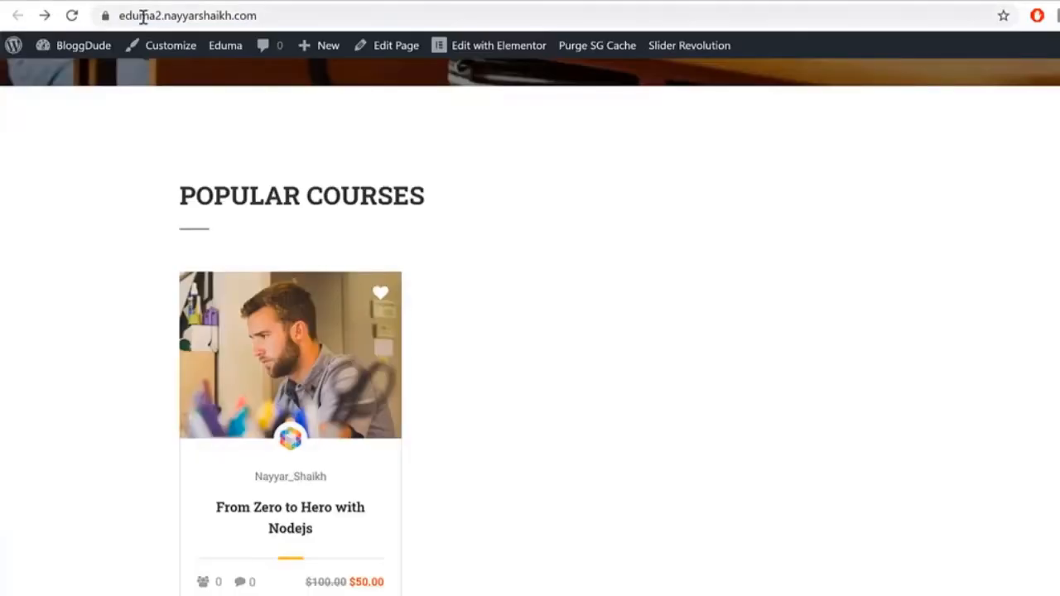
key(F5)
scroll(952, 199, down, 4)
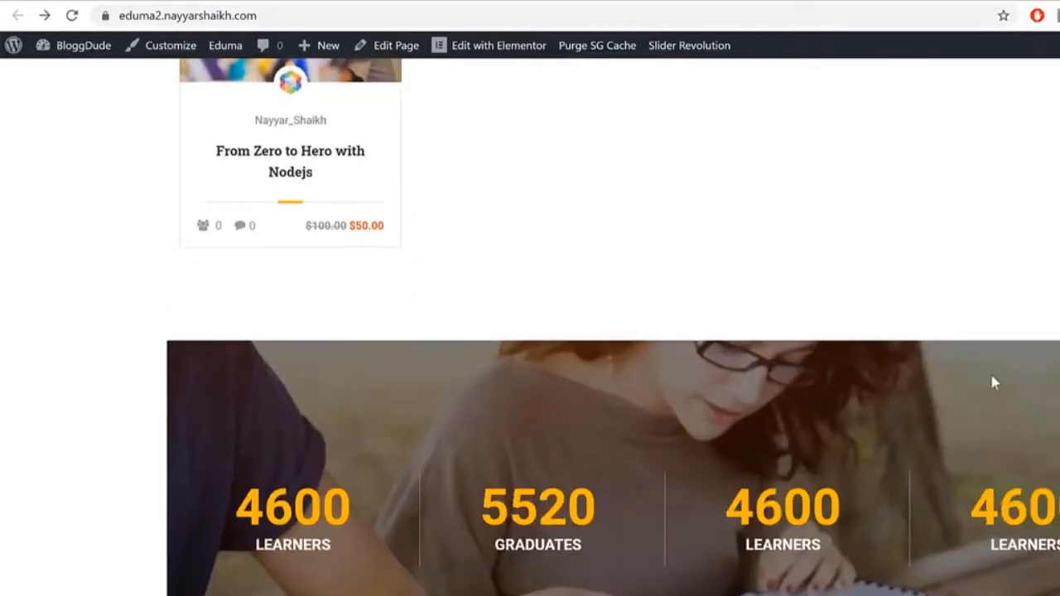
scroll(674, 422, up, 6)
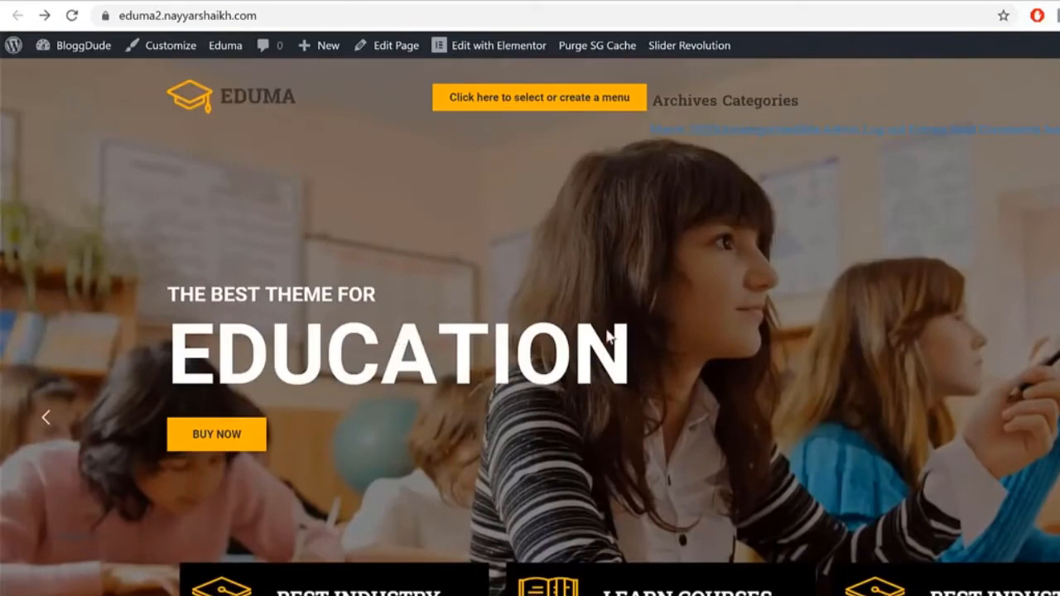
scroll(781, 382, down, 8)
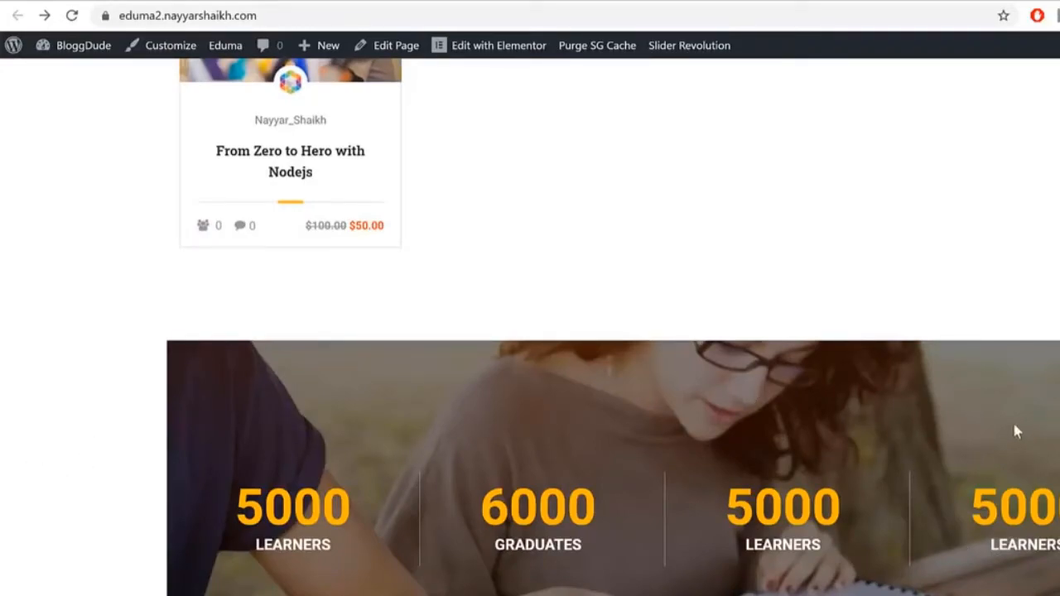
scroll(1017, 436, up, 10)
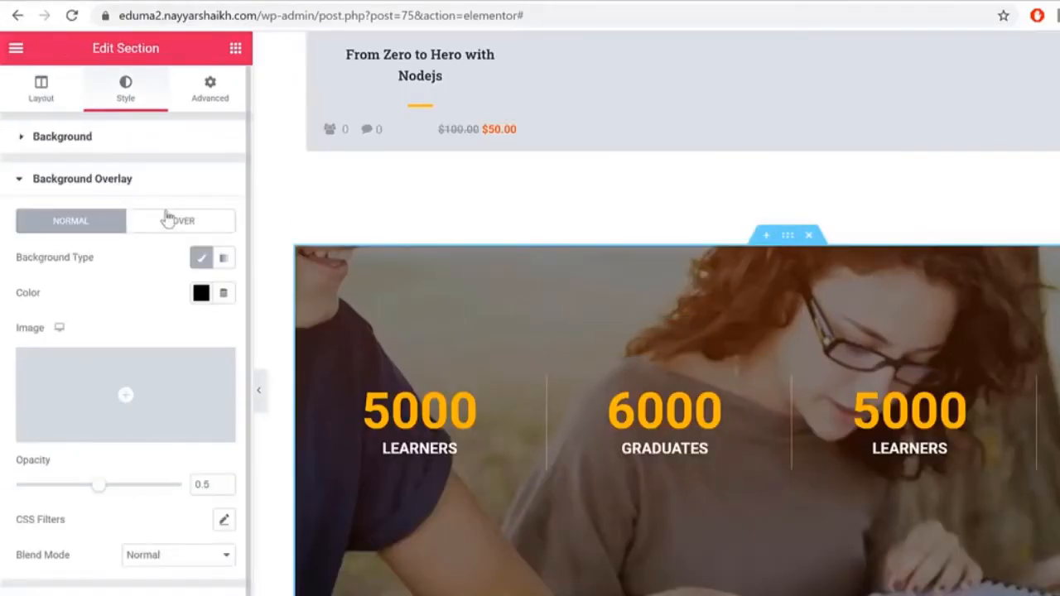
Step: Stretch the counters section to full width, keep Boxed content width, and set Columns Gap to No Gap
click(61, 101)
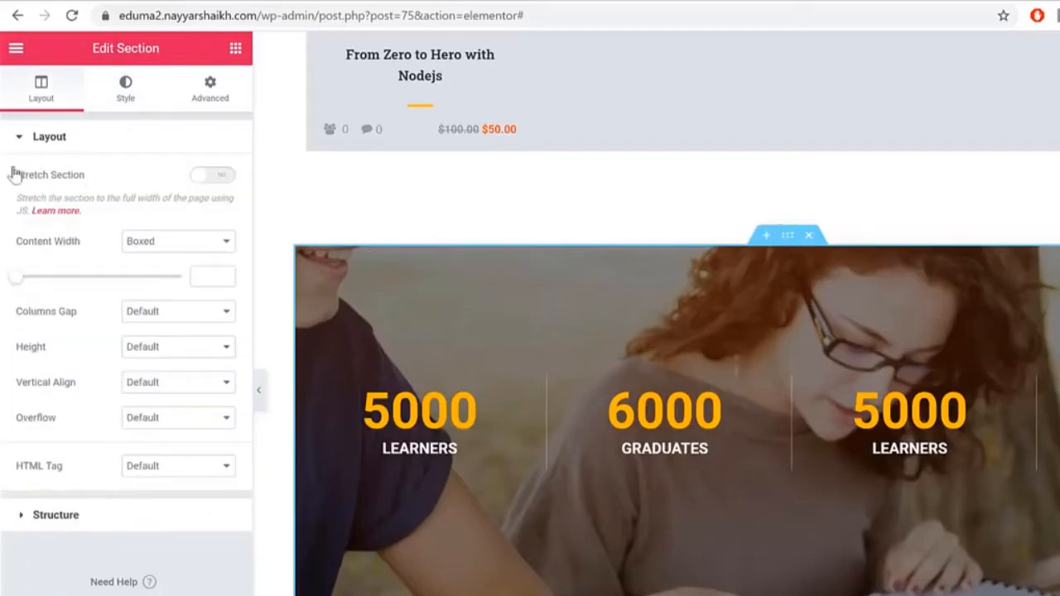
click(217, 178)
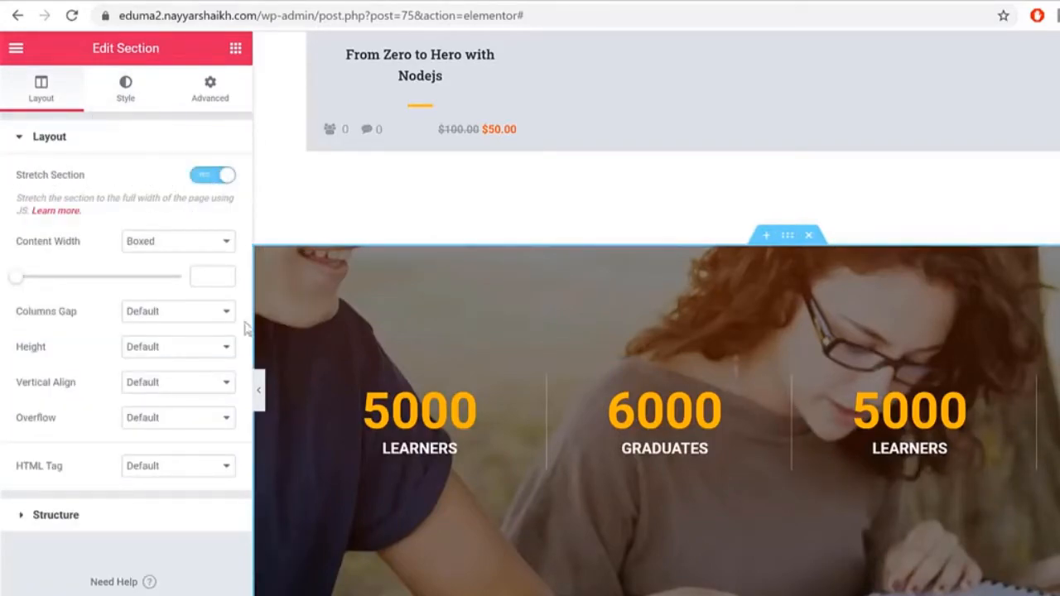
click(259, 396)
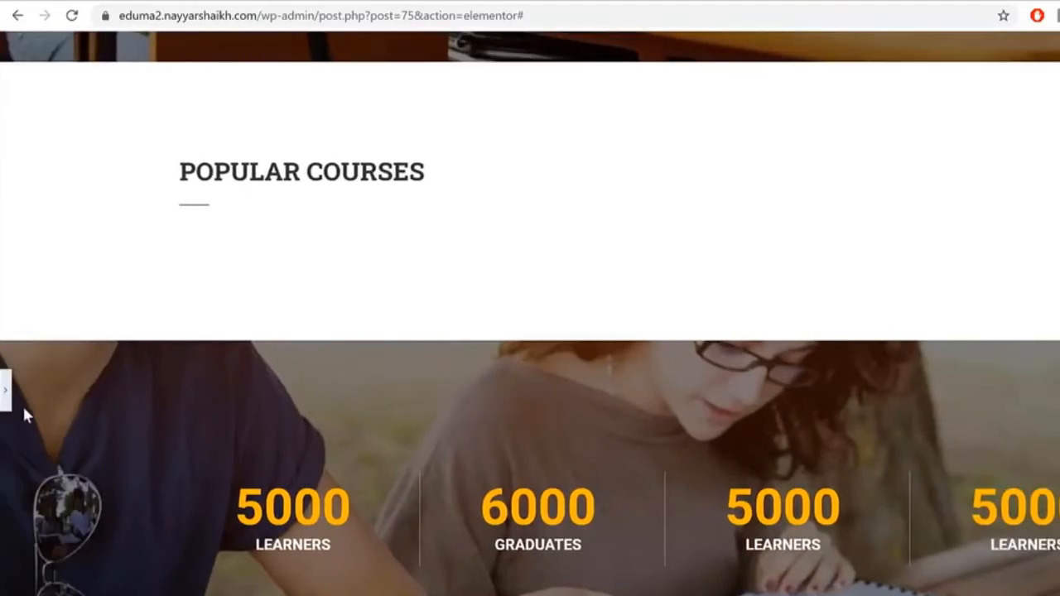
click(7, 396)
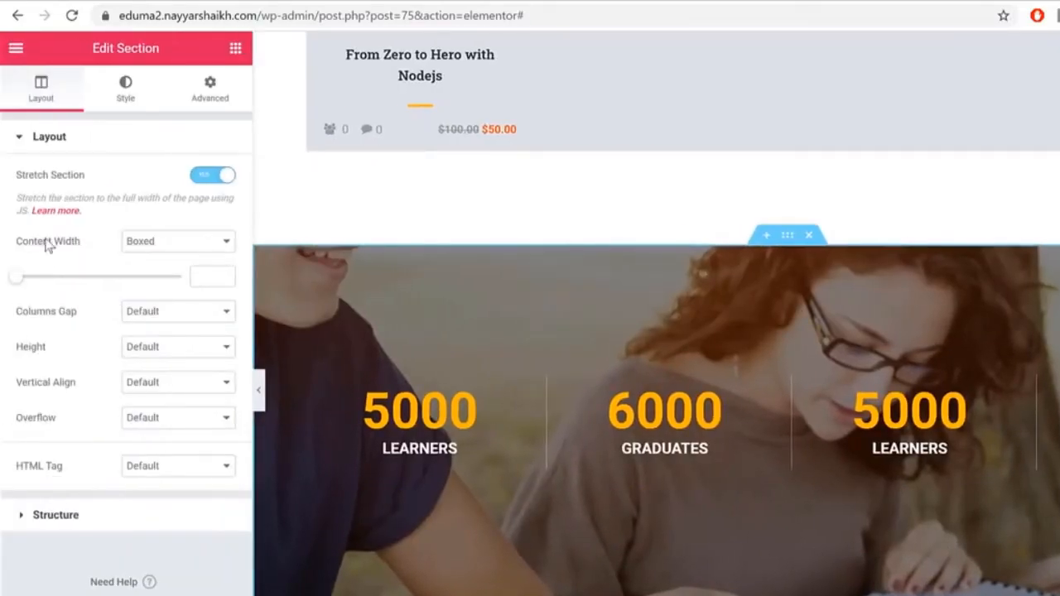
click(155, 242)
click(164, 256)
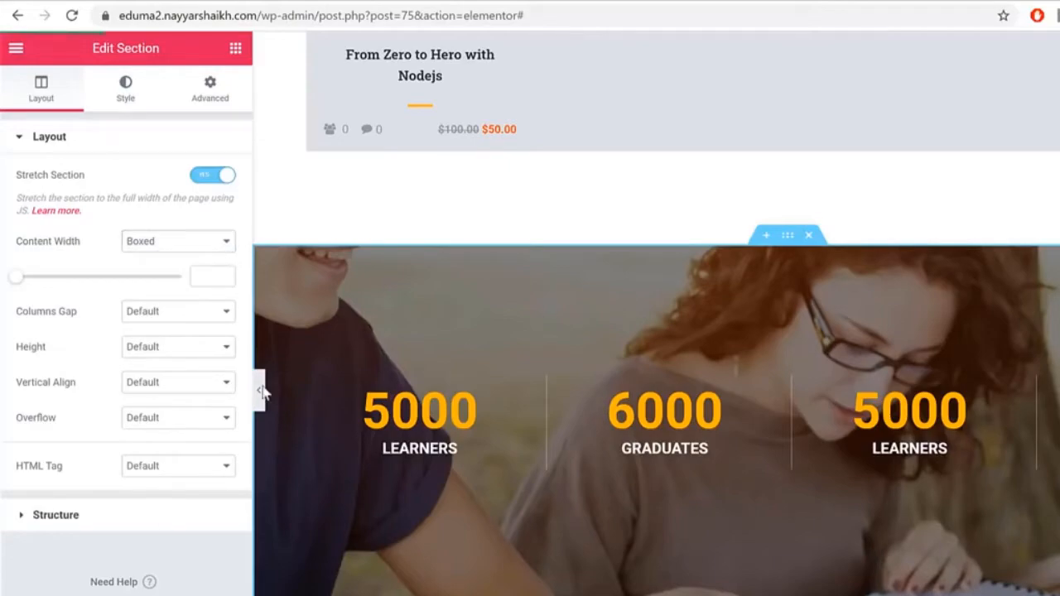
click(158, 313)
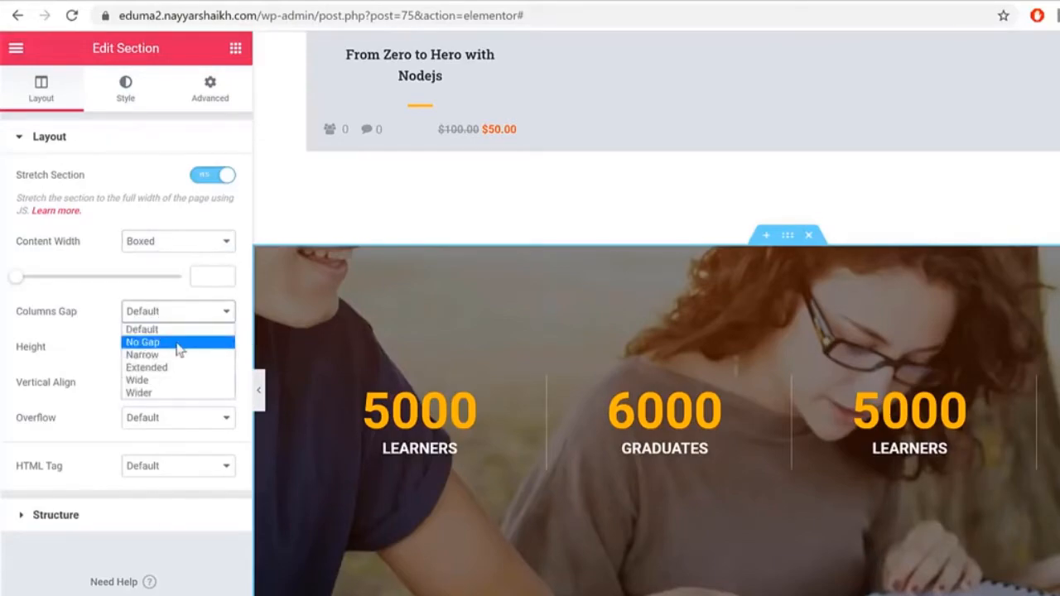
click(178, 342)
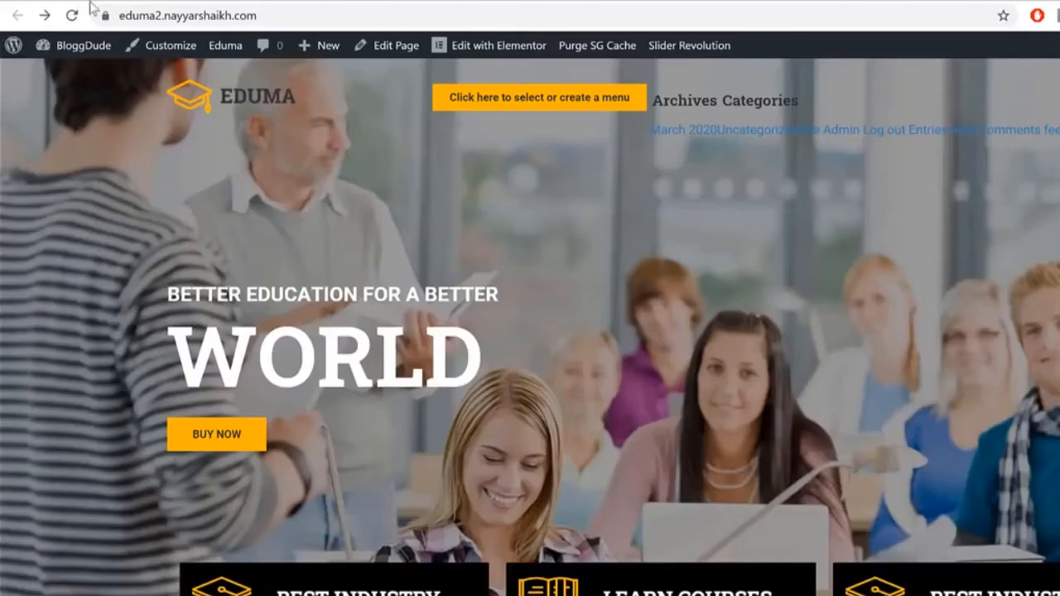
Step: Reload the live site to check the full-width stats banner
click(82, 15)
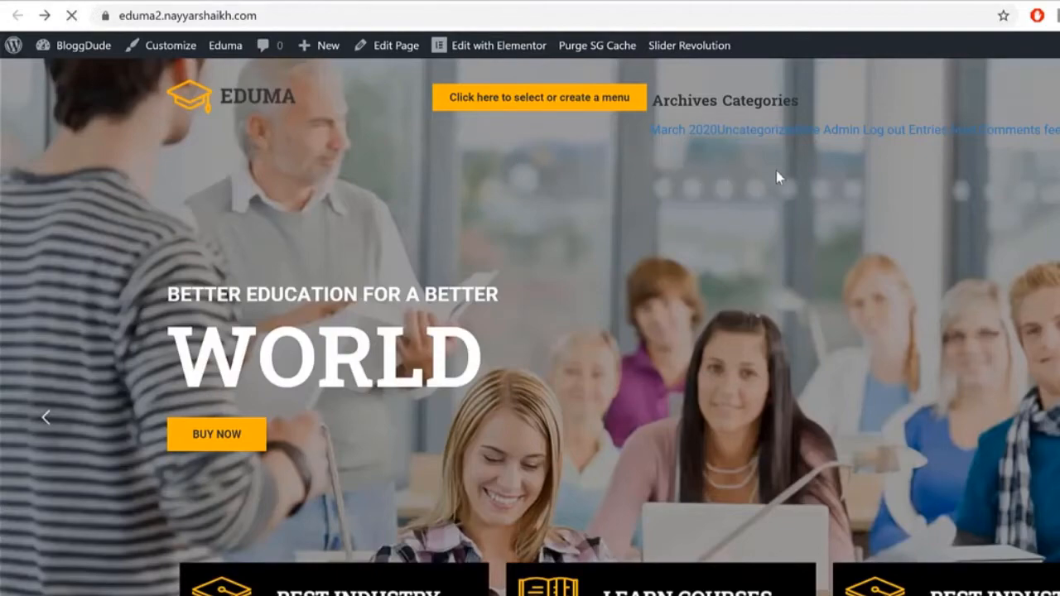
scroll(896, 266, down, 10)
scroll(896, 267, down, 2)
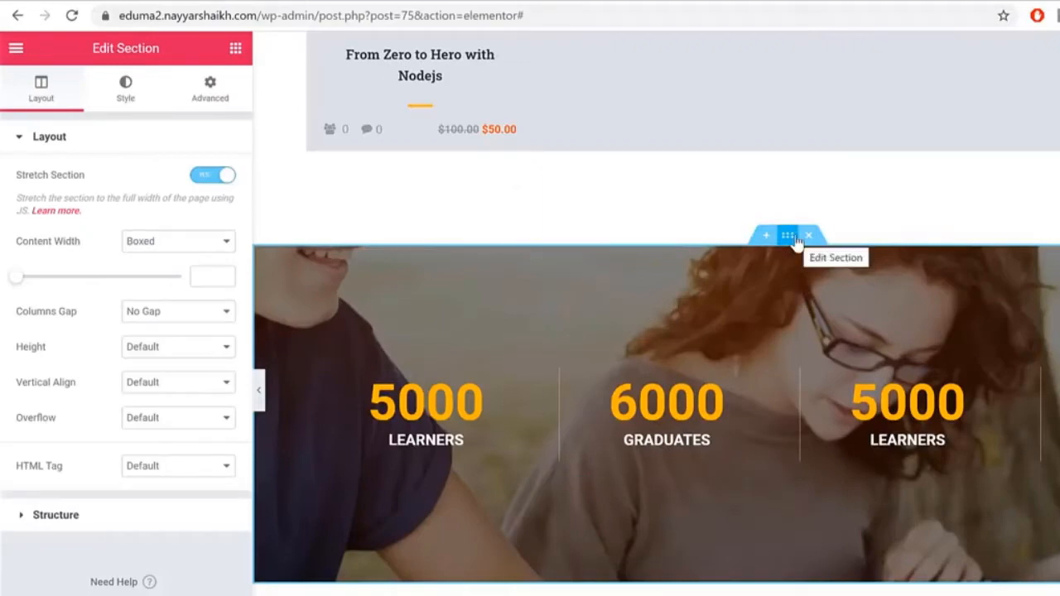
Step: Unlink the section margin to 0 top and 75 px bottom, then reload the live site
click(216, 96)
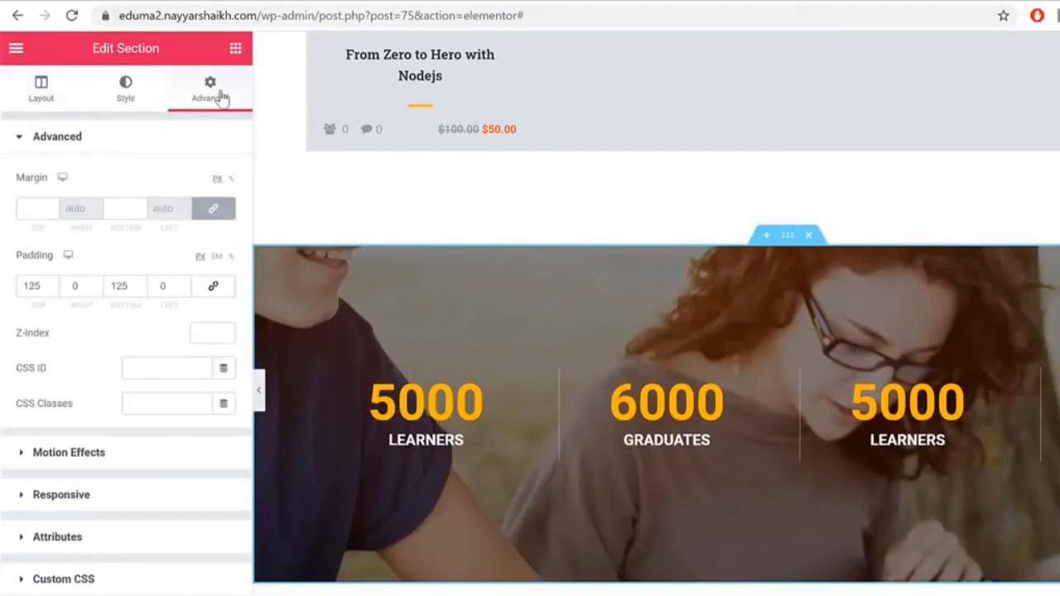
click(216, 208)
click(117, 207)
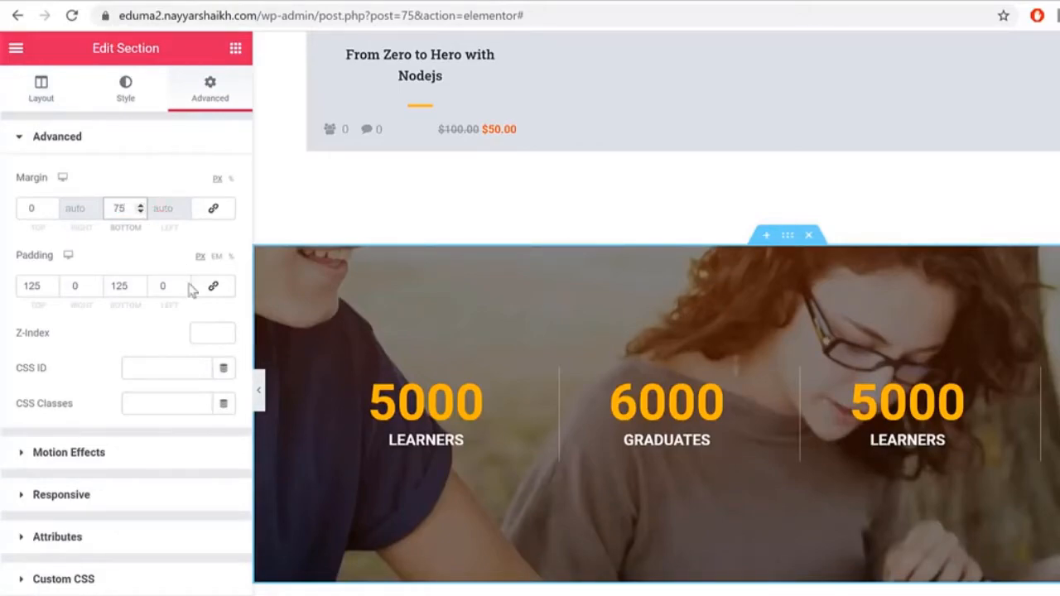
click(515, 3)
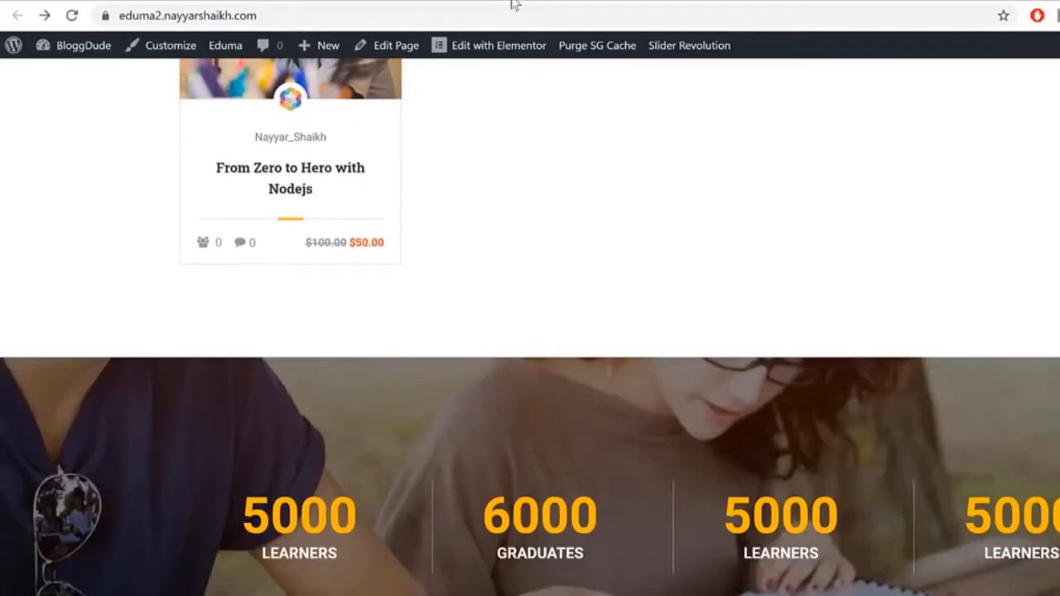
click(523, 14)
key(Return)
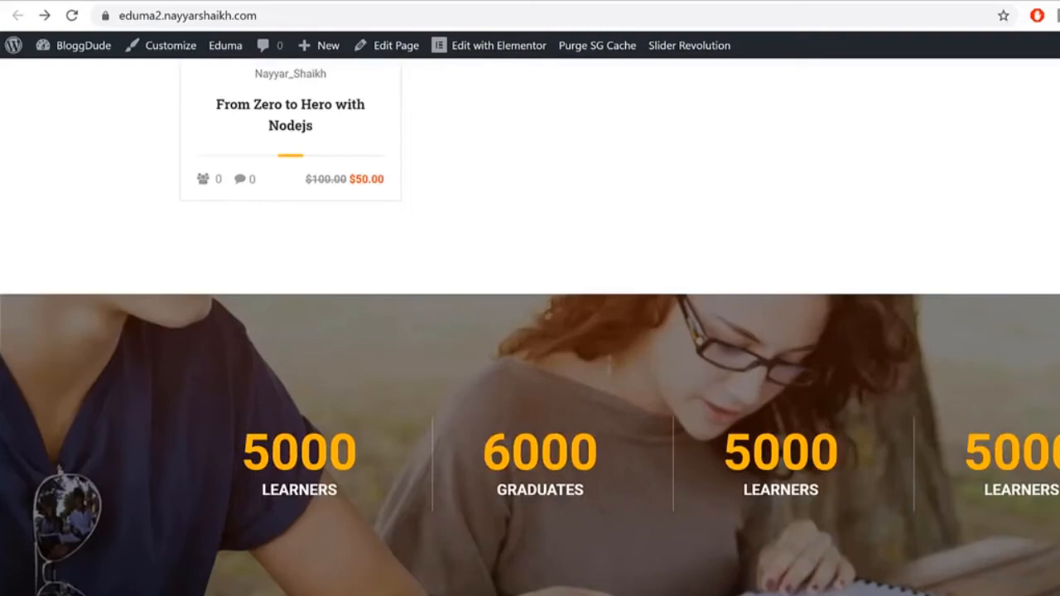
Step: Compare against the reference Eduma demo, then go to the WordPress dashboard
click(364, 2)
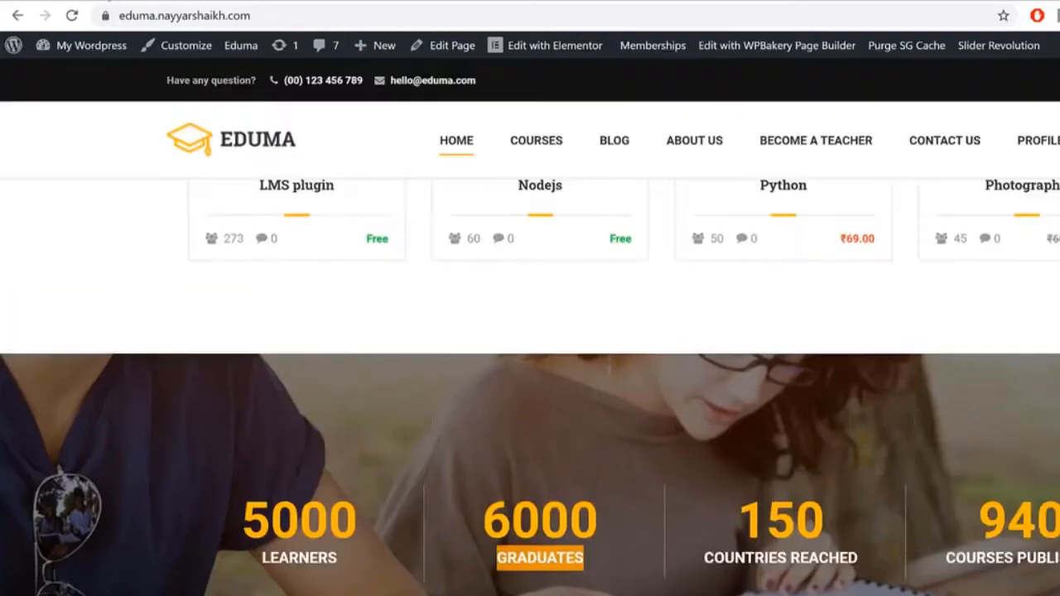
scroll(787, 261, down, 3)
scroll(798, 276, down, 5)
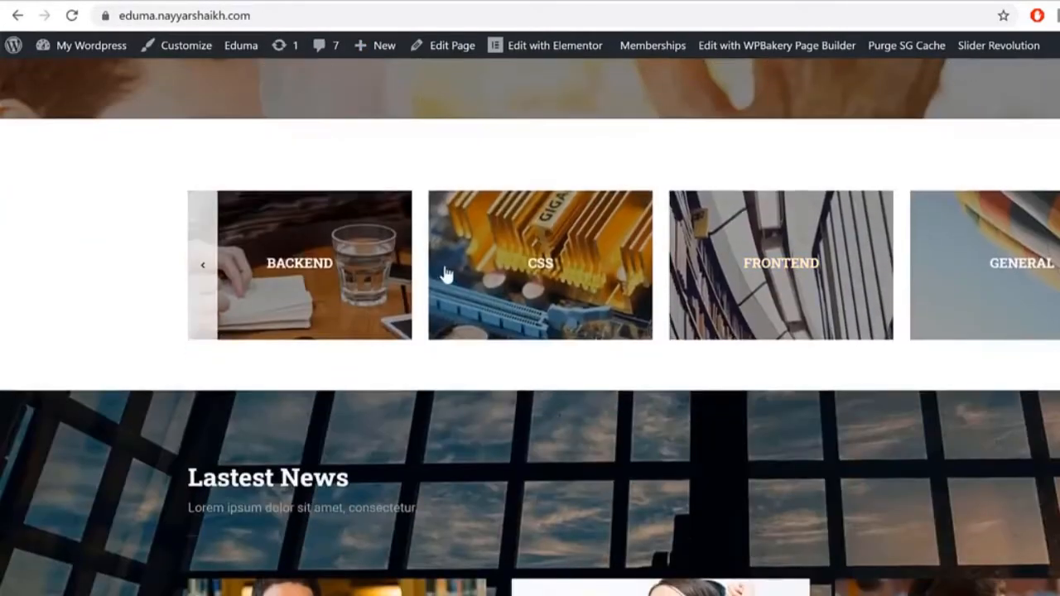
click(356, 3)
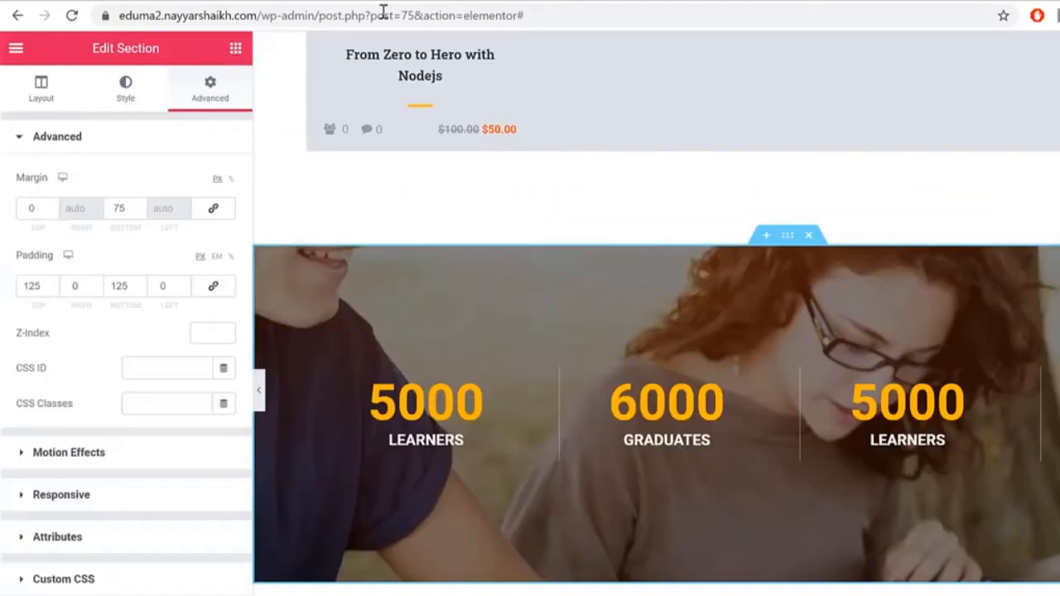
scroll(766, 349, down, 2)
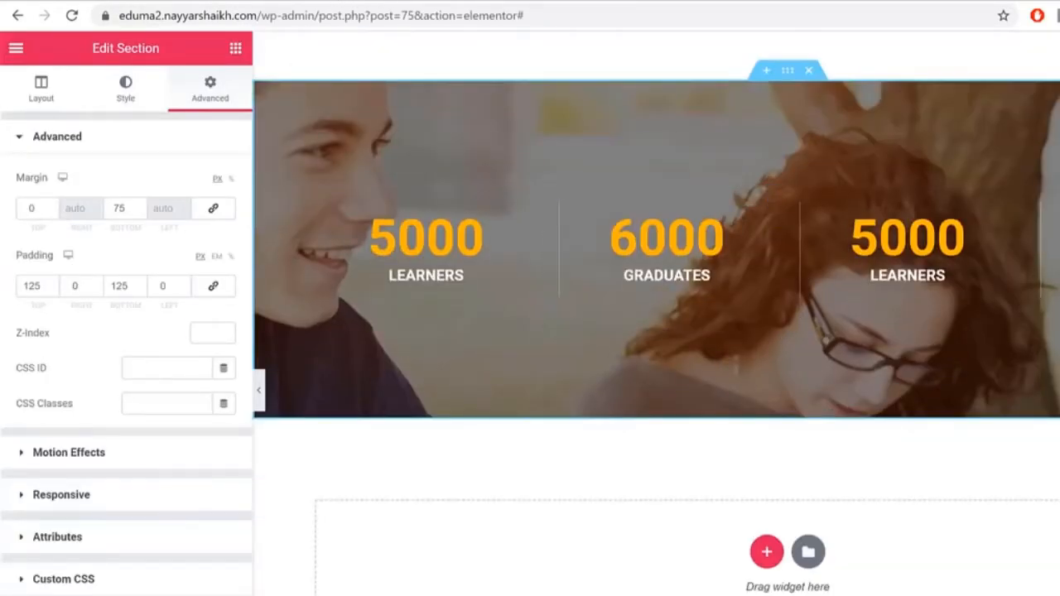
click(166, 3)
click(73, 49)
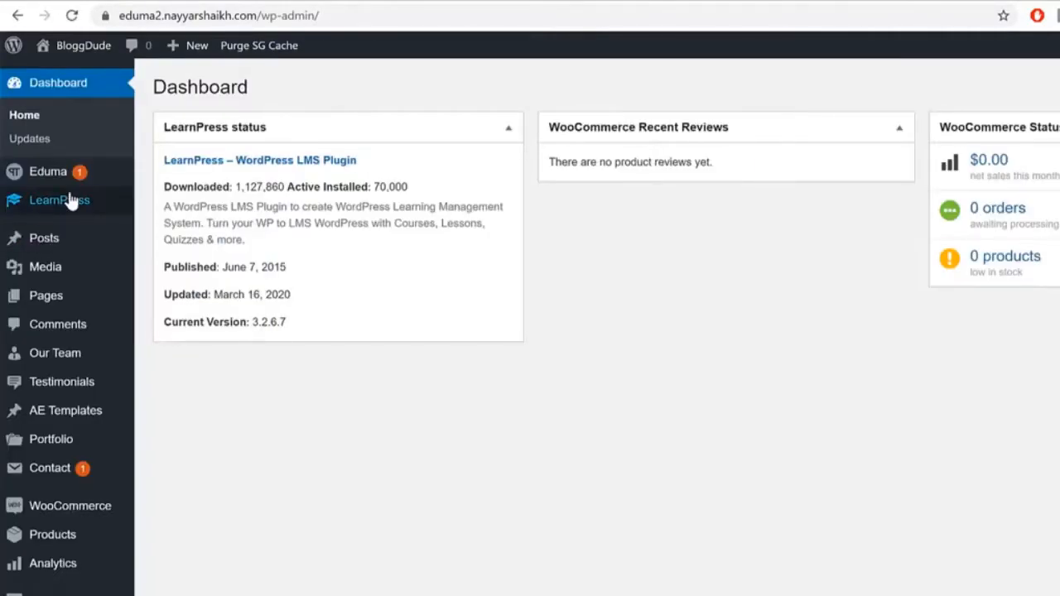
Step: On the LearnPress Course Categories page, enter CSS as the new category name
mouse_move(71, 202)
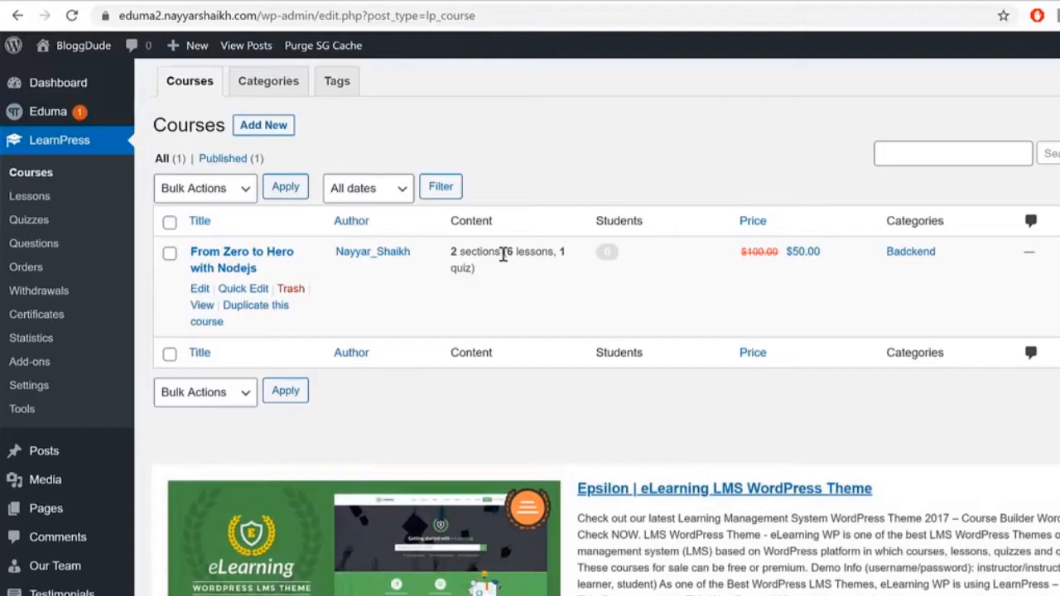
drag(933, 252, 885, 260)
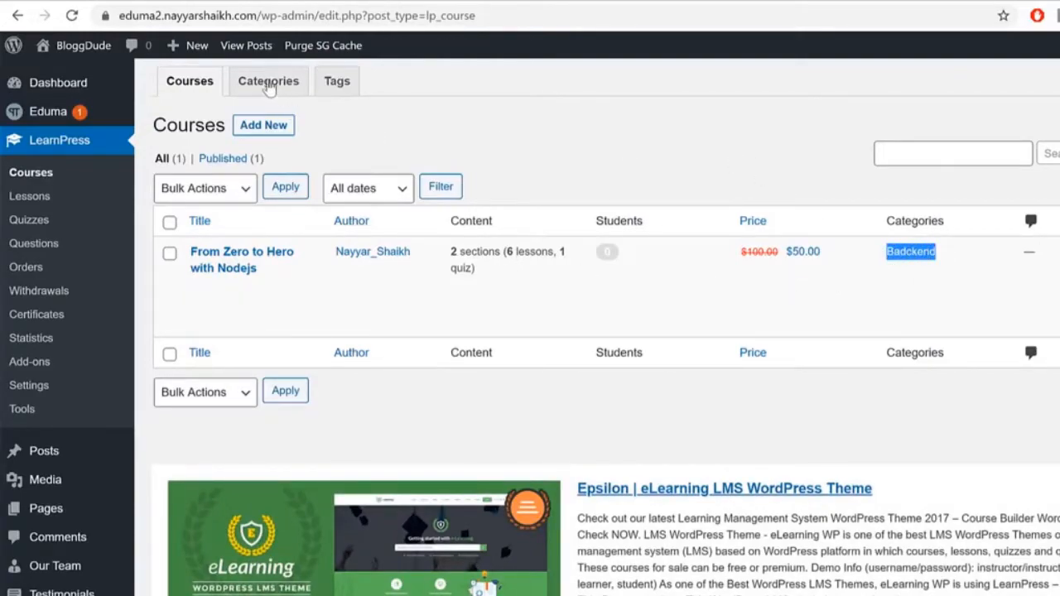
click(270, 86)
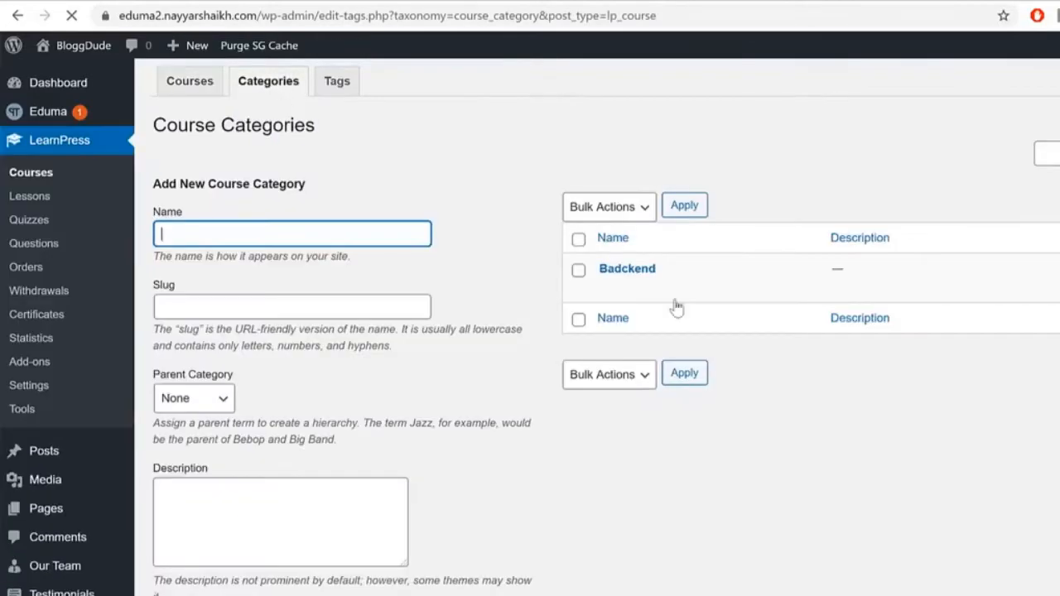
mouse_move(635, 280)
scroll(291, 220, down, 1)
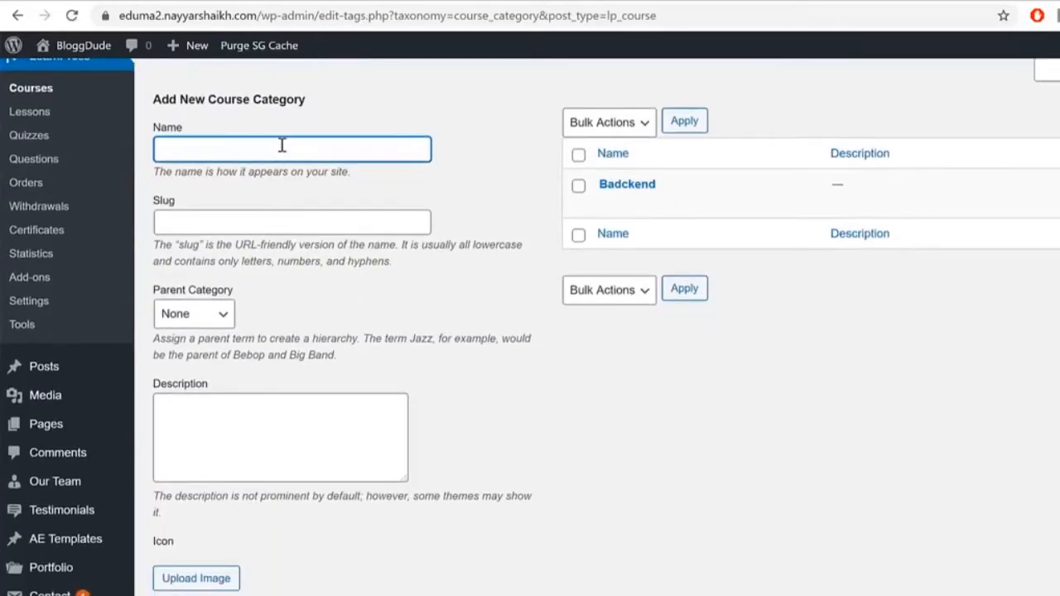
scroll(820, 514, up, 1)
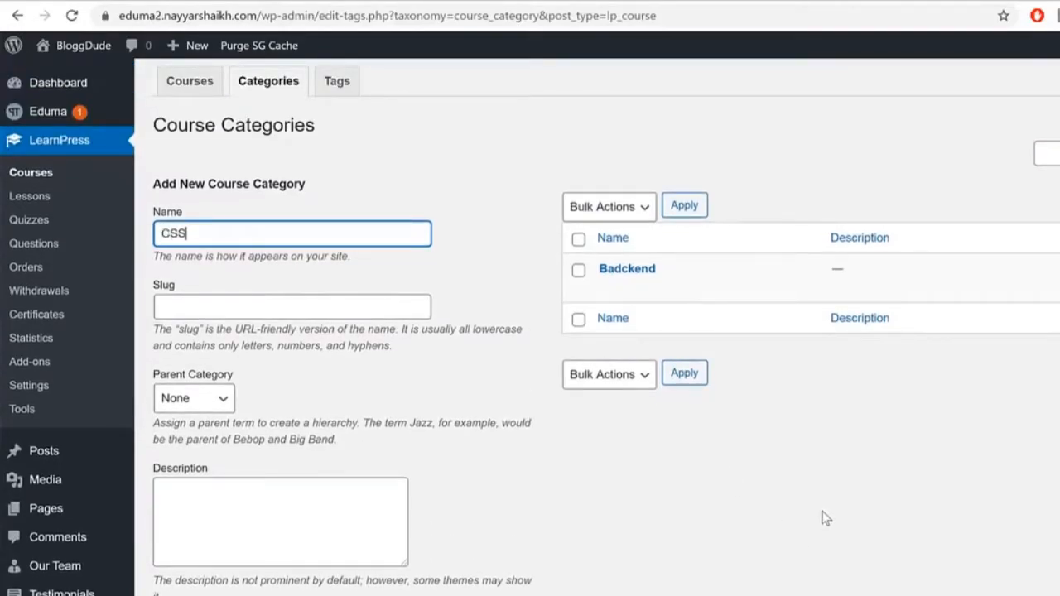
double_click(272, 233)
Step: Slide the front-page course category carousel to preview the existing categories
scroll(374, 281, down, 3)
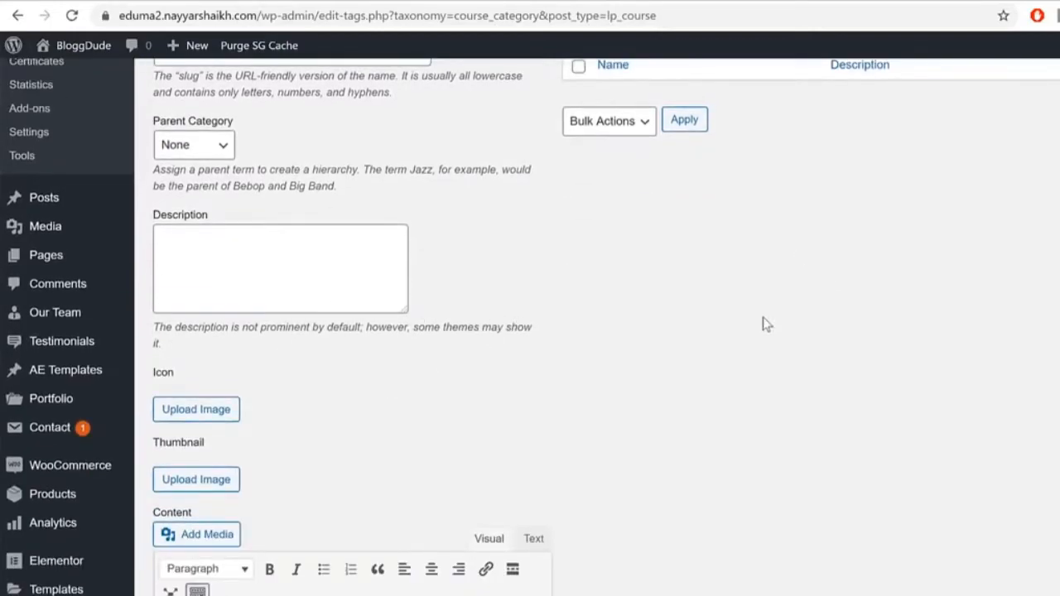
scroll(763, 323, down, 2)
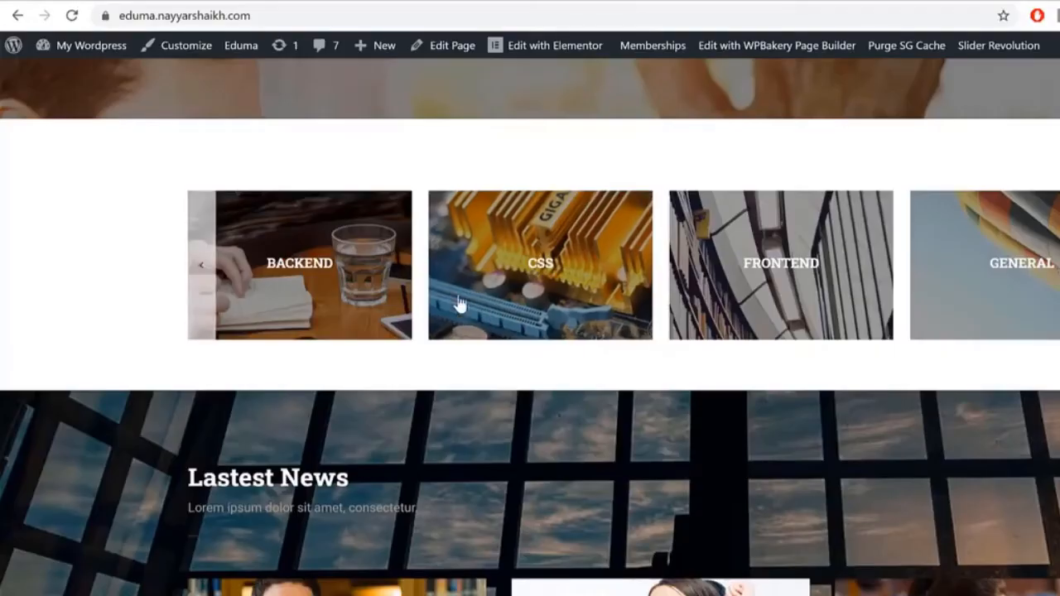
drag(457, 303, 673, 280)
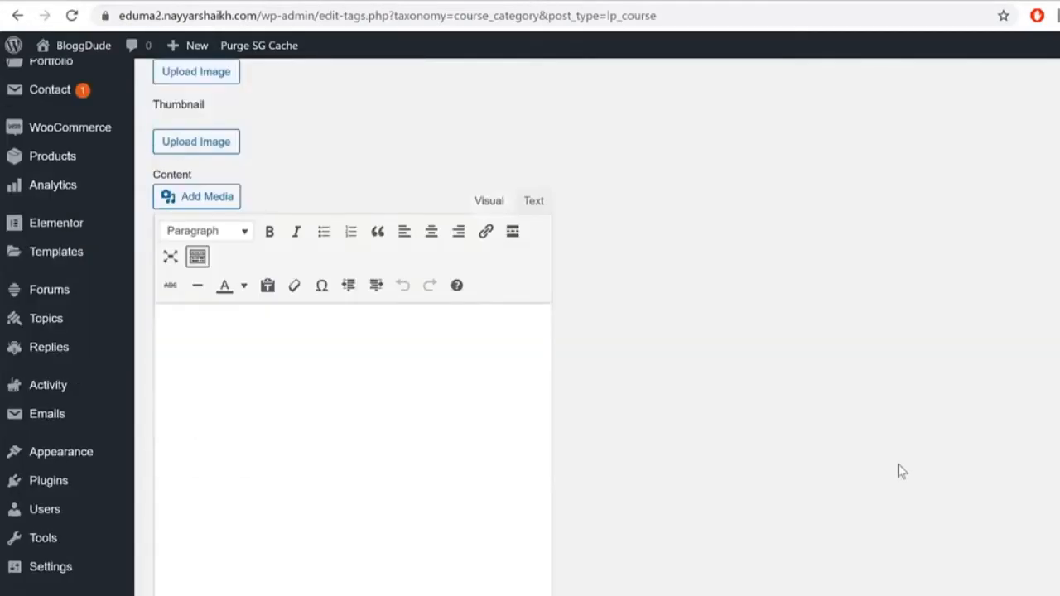
scroll(901, 470, down, 3)
scroll(901, 470, down, 2)
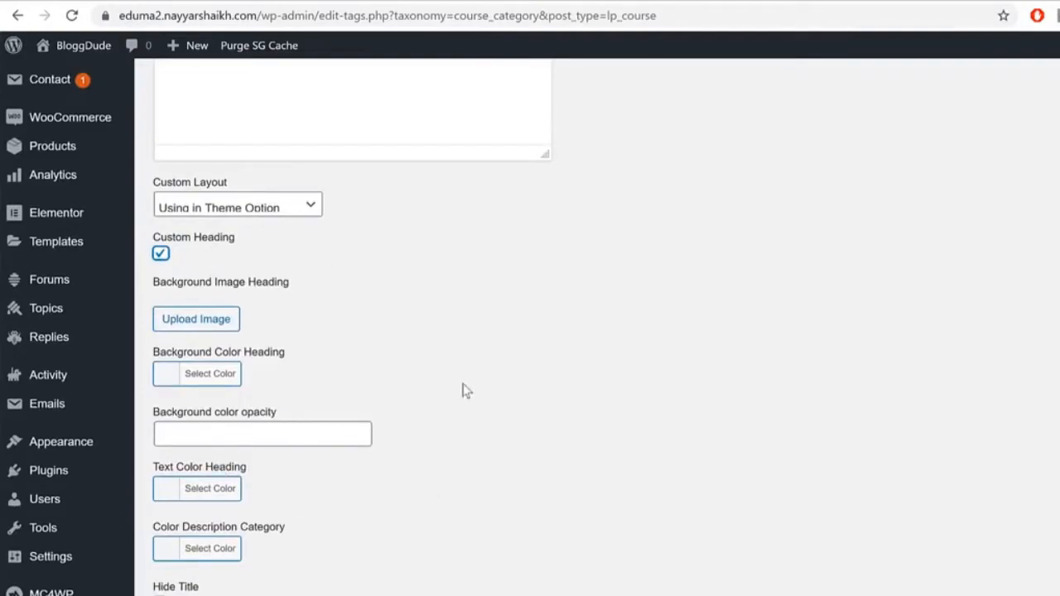
drag(152, 286, 292, 292)
Step: Set the hot-air-balloon photo as the CSS category's heading background image
click(220, 323)
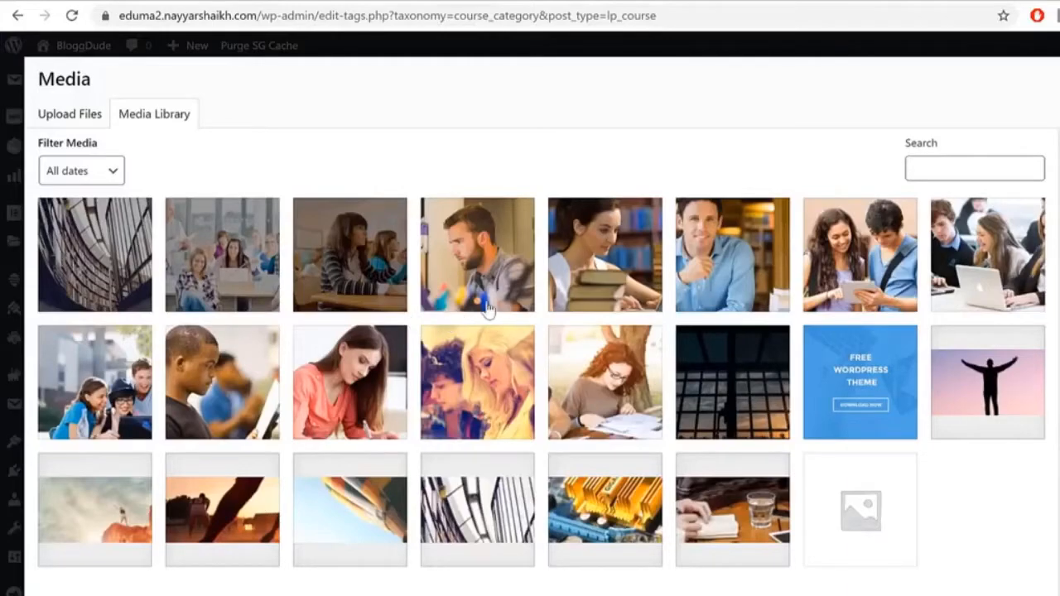
click(365, 522)
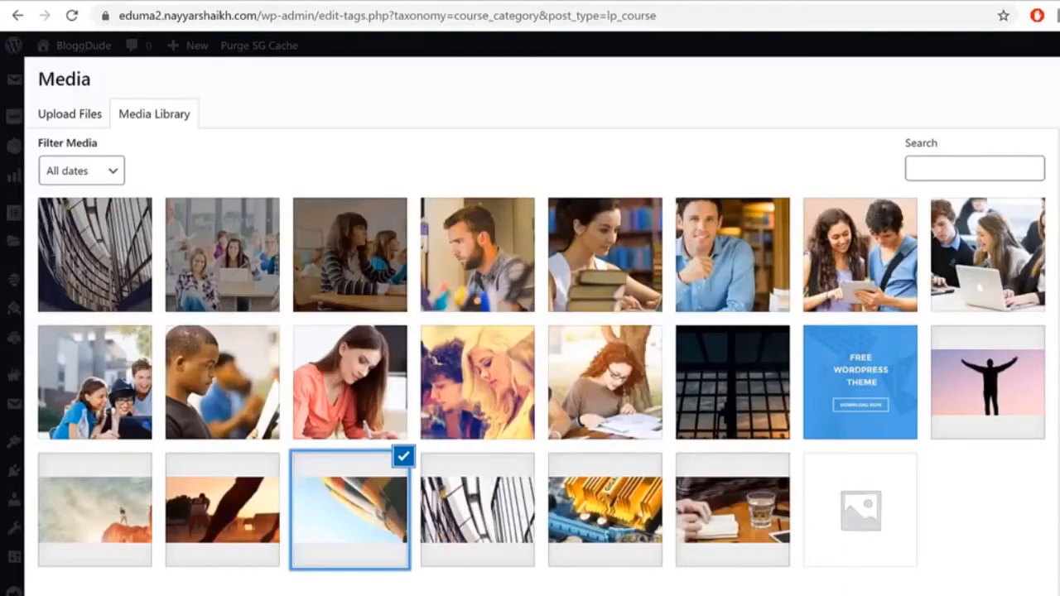
click(1059, 595)
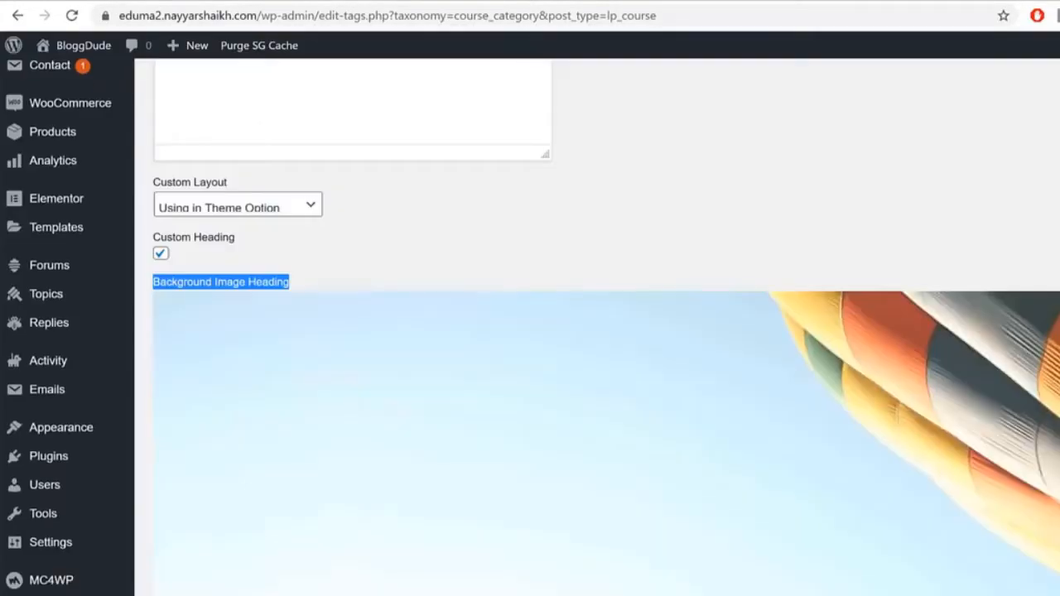
scroll(460, 579, down, 5)
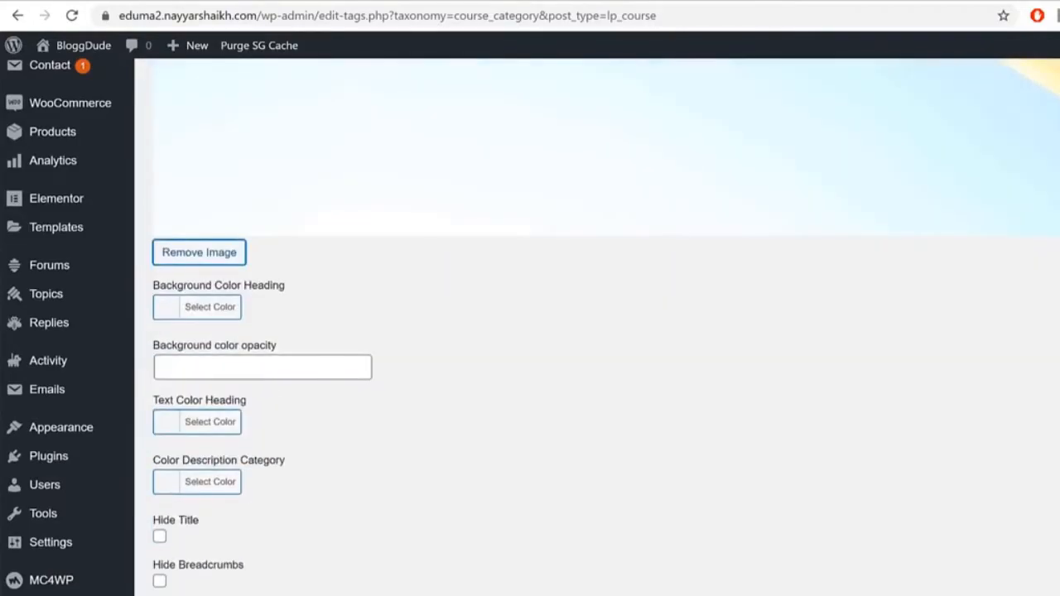
scroll(490, 541, up, 8)
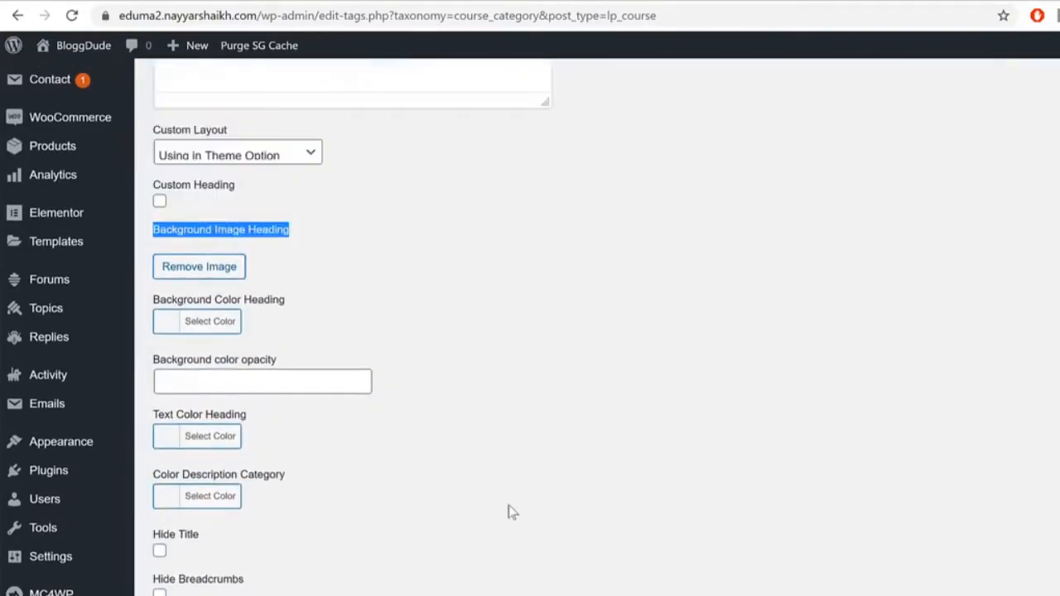
scroll(592, 392, up, 5)
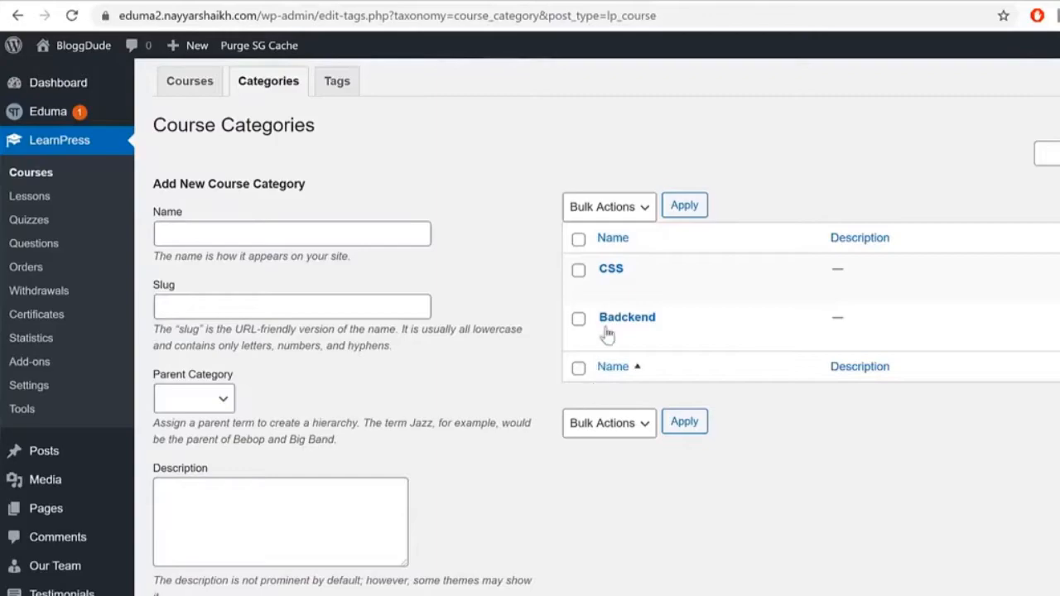
Step: Enable Custom Heading on Badckend with the arms-raised silhouette photo as background, then update it
mouse_move(653, 314)
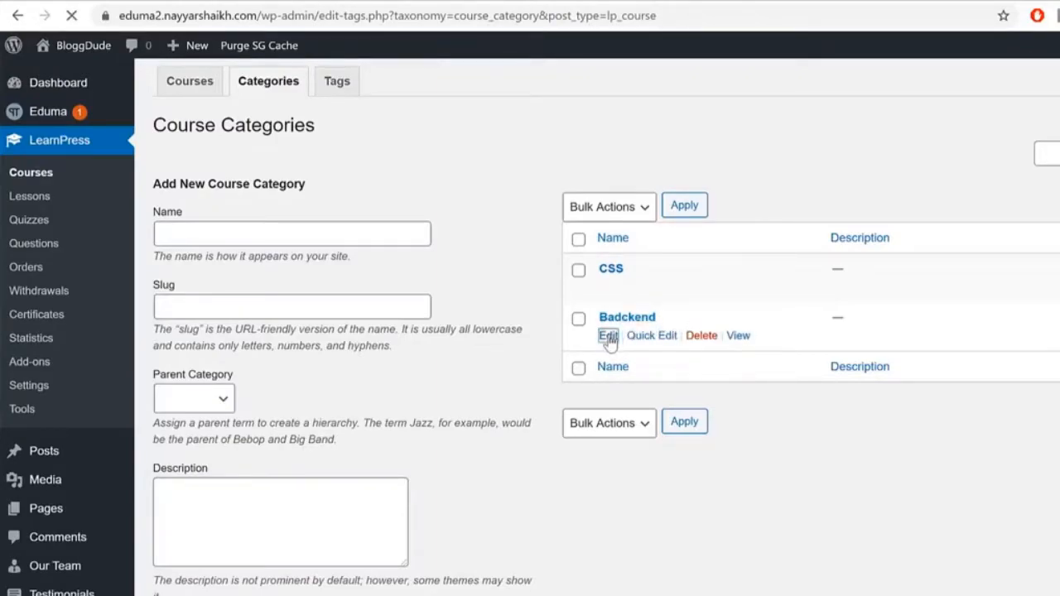
scroll(682, 251, down, 5)
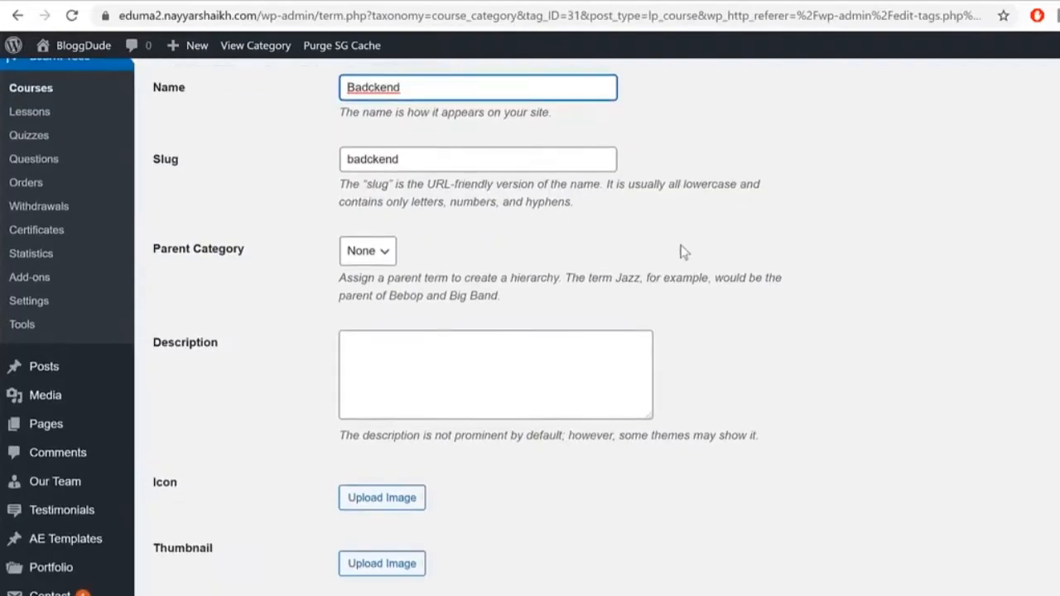
scroll(682, 251, down, 7)
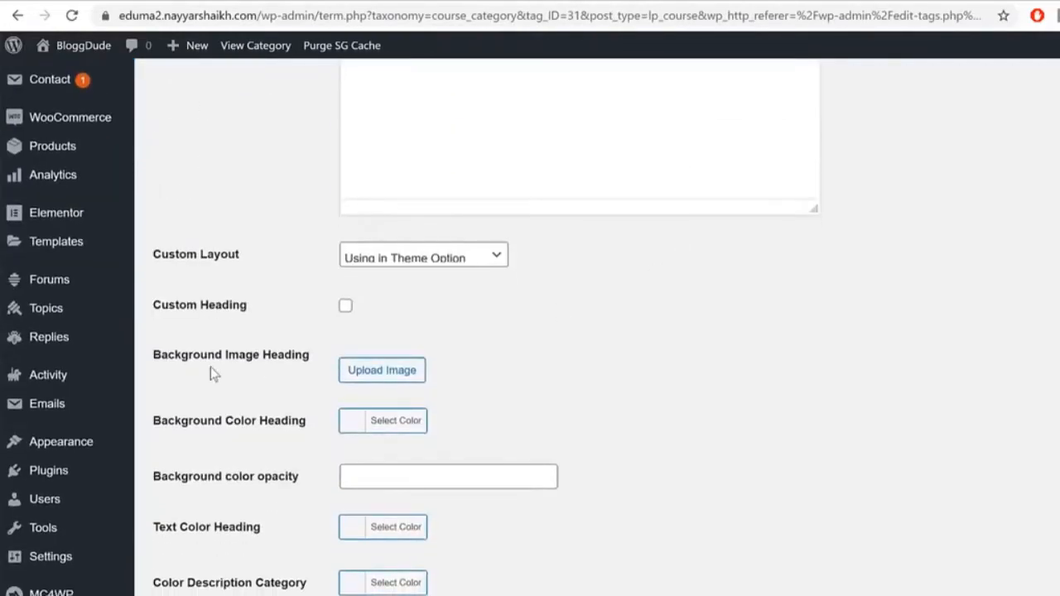
click(345, 305)
click(398, 375)
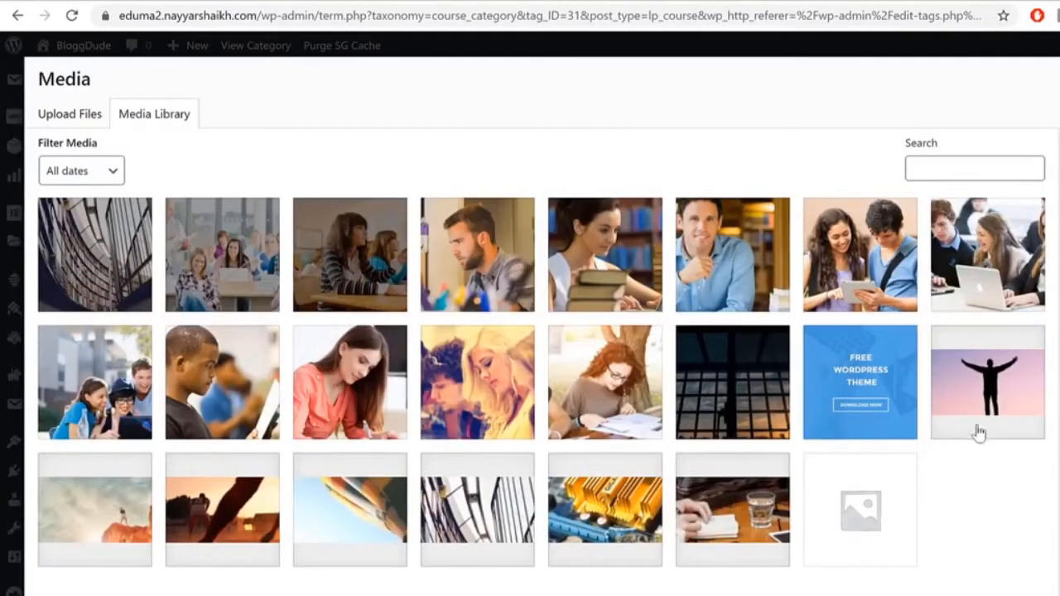
click(935, 398)
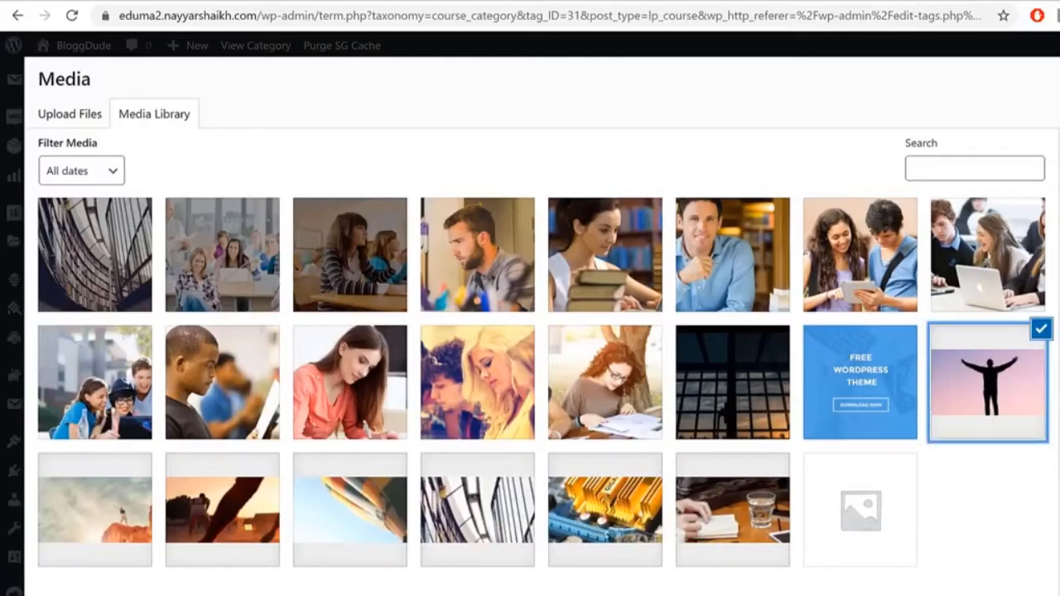
click(1051, 590)
scroll(505, 542, down, 2)
click(178, 592)
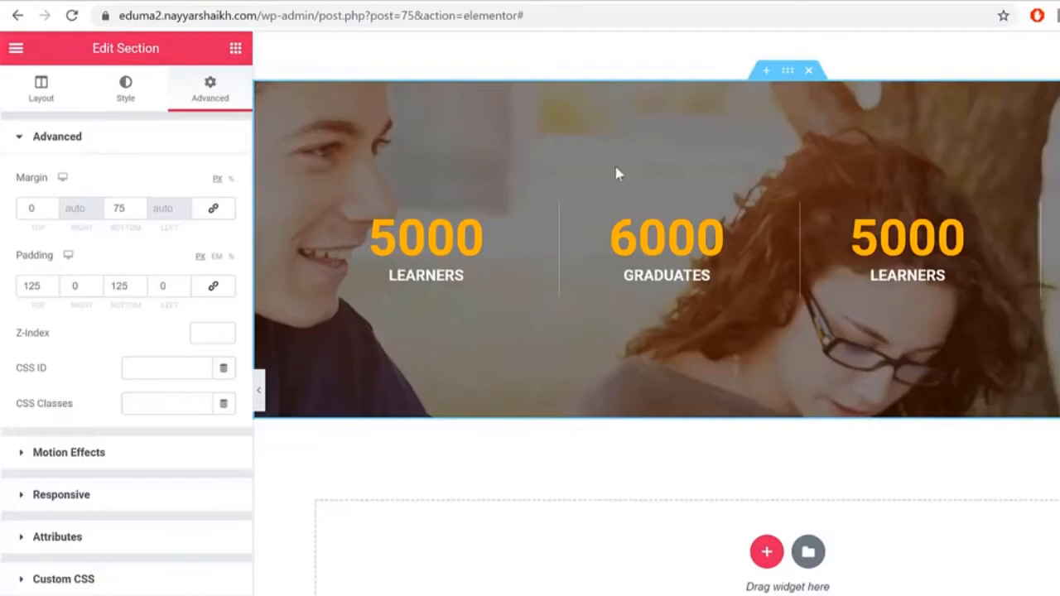
Step: Add a one-column section below the counters holding a Thim: Course Categories widget
click(766, 553)
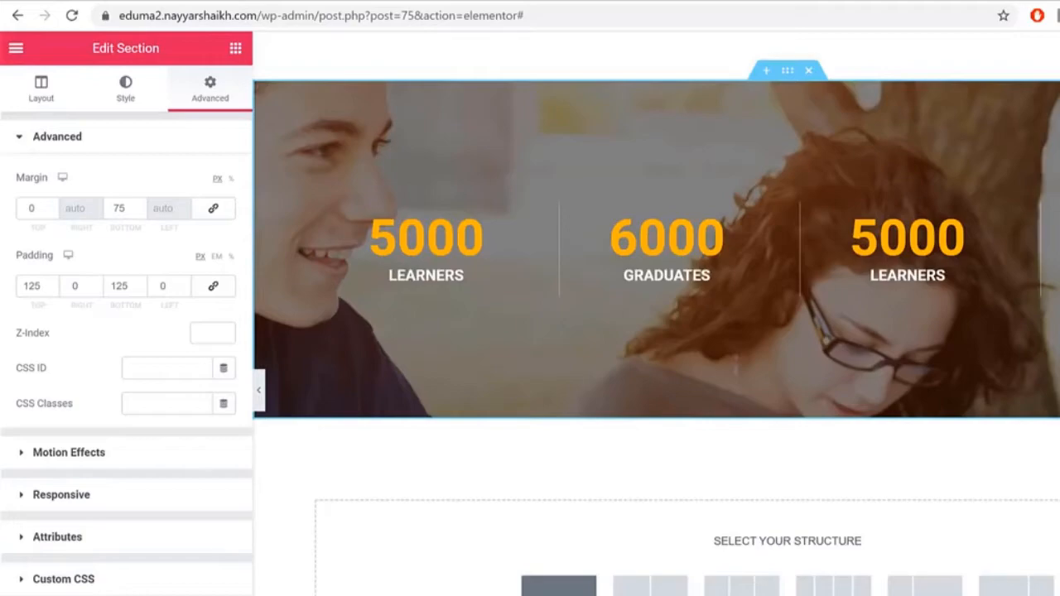
click(558, 585)
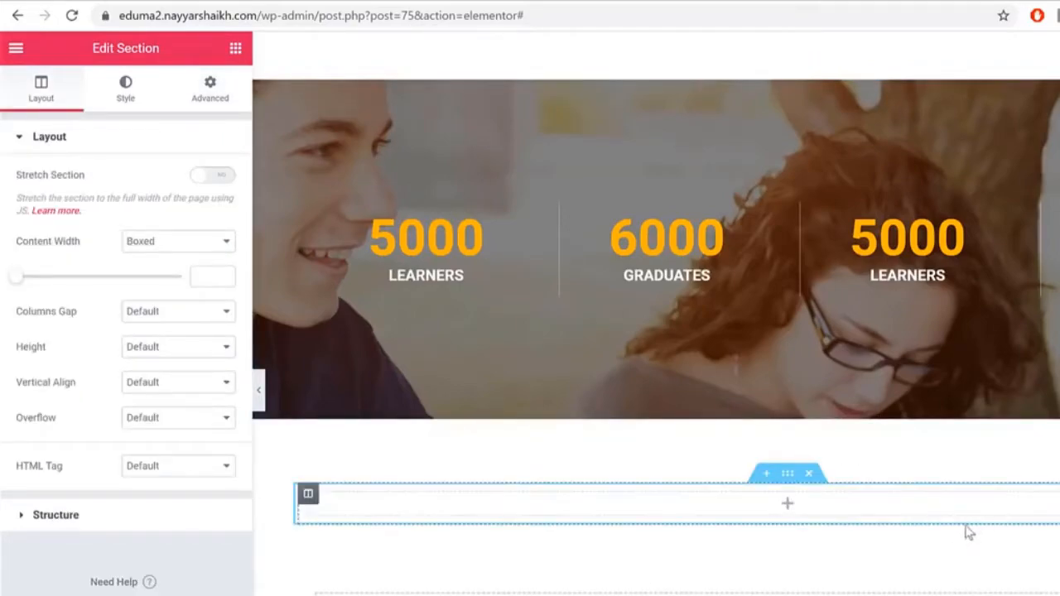
click(235, 50)
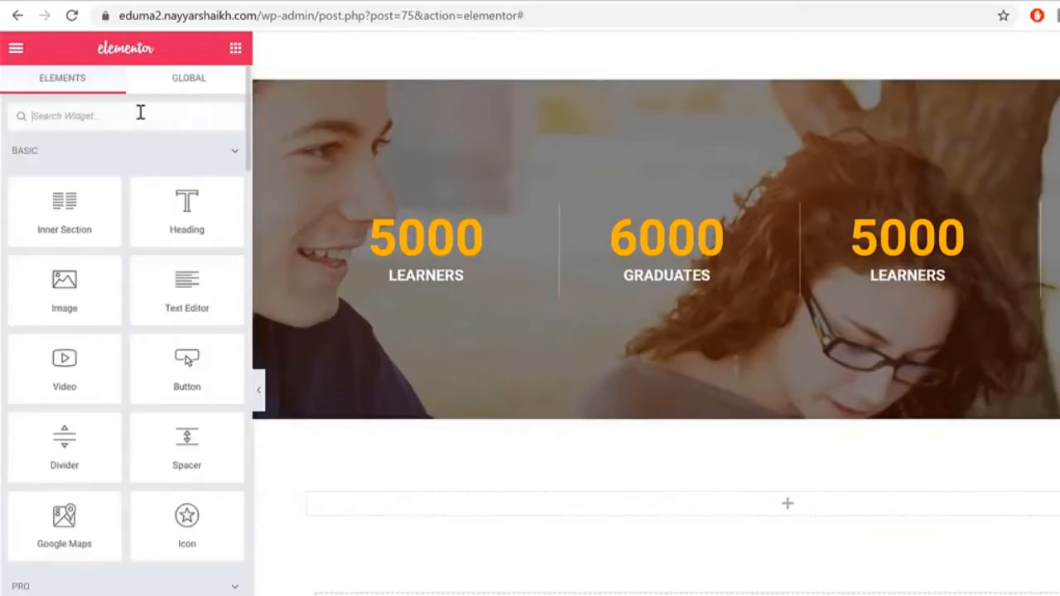
text(coun)
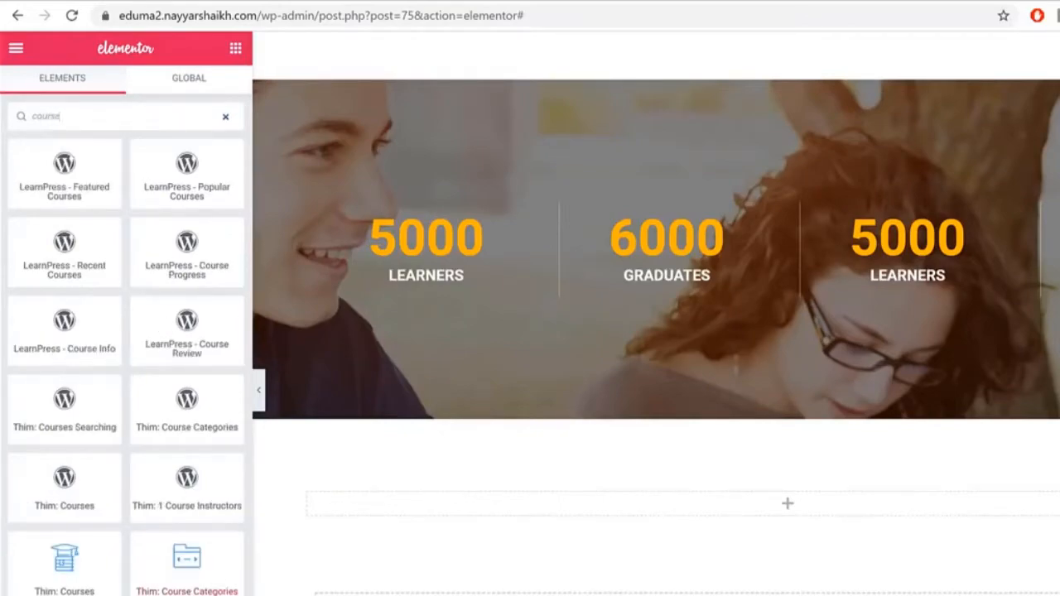
drag(188, 553, 792, 504)
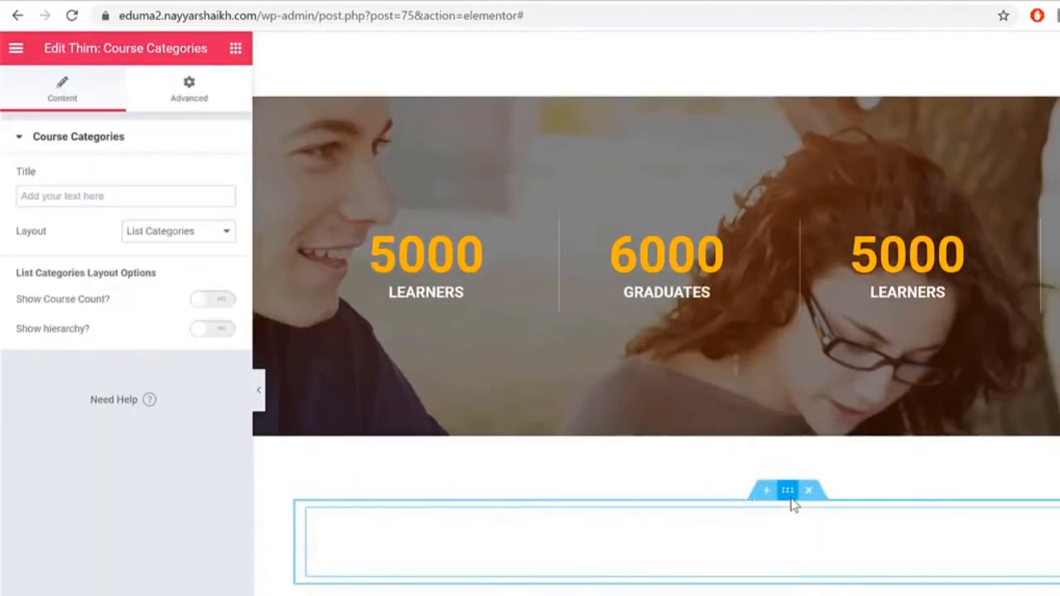
Step: Set the Course Categories widget layout to Slider with 4 items visible
scroll(1048, 444, down, 2)
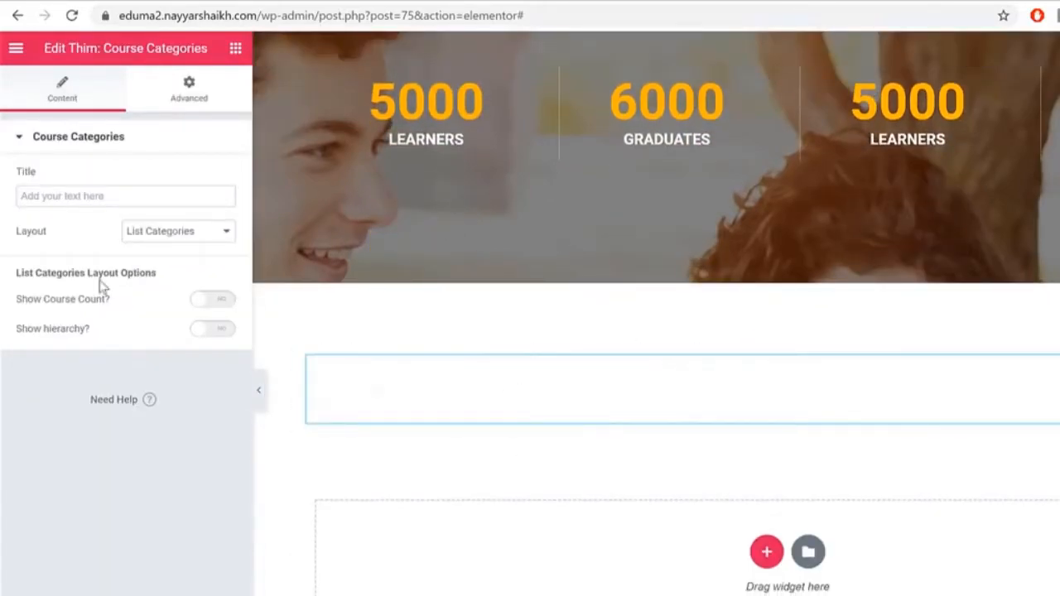
click(182, 238)
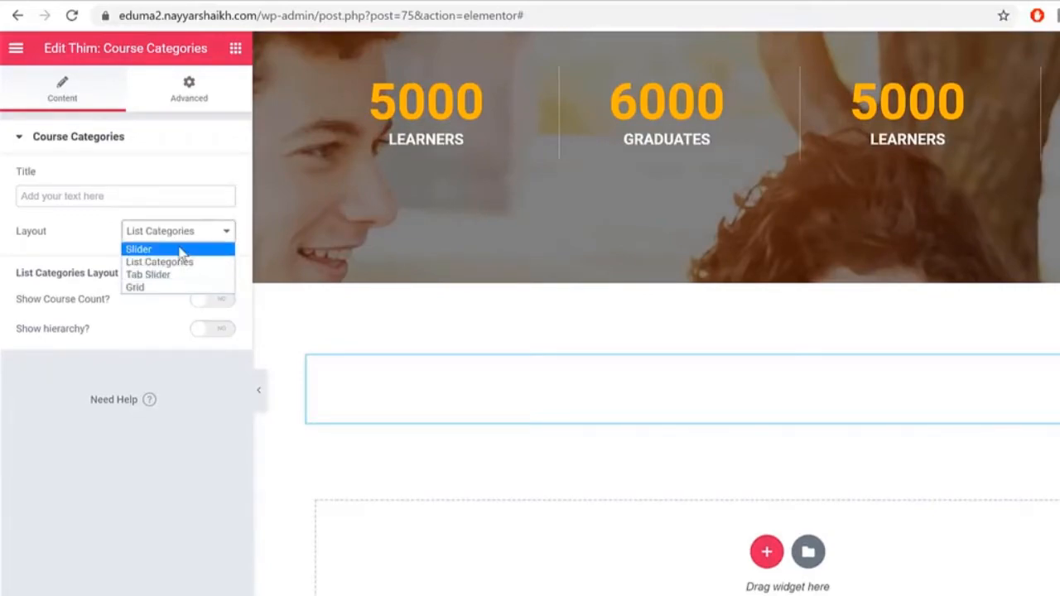
click(180, 250)
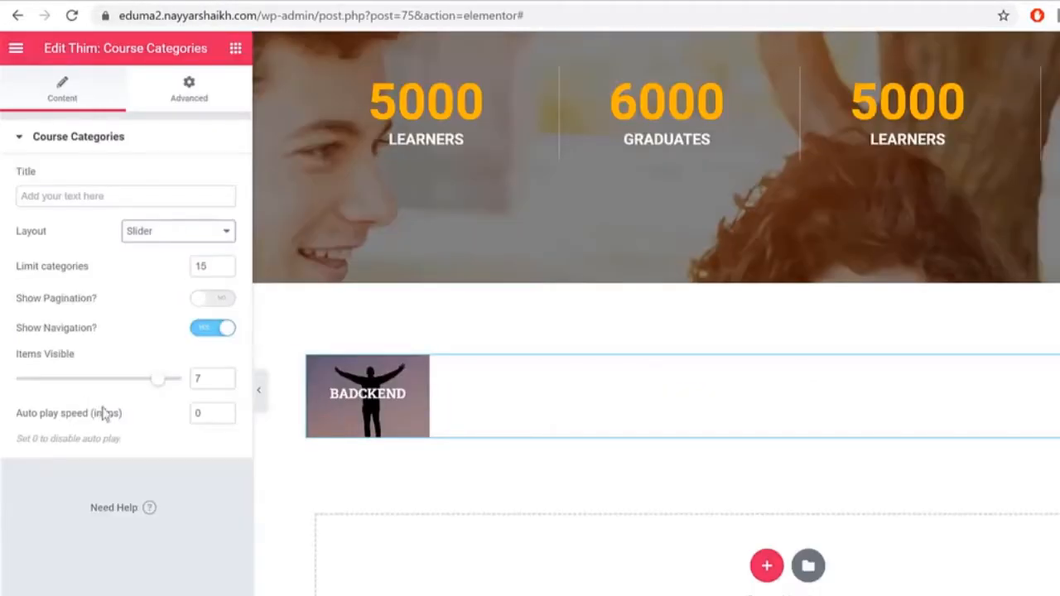
click(206, 377)
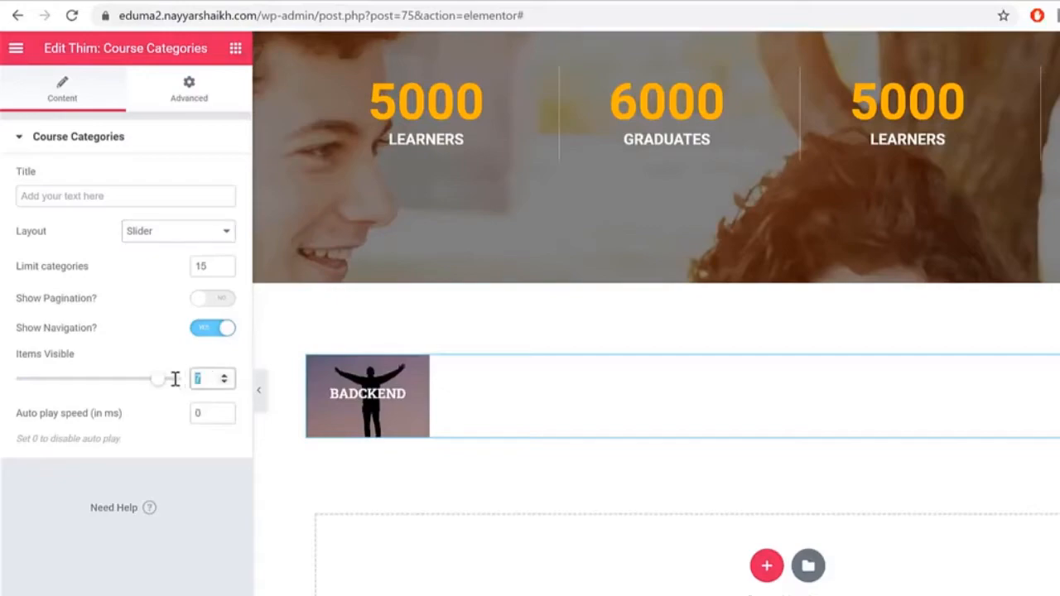
text(4)
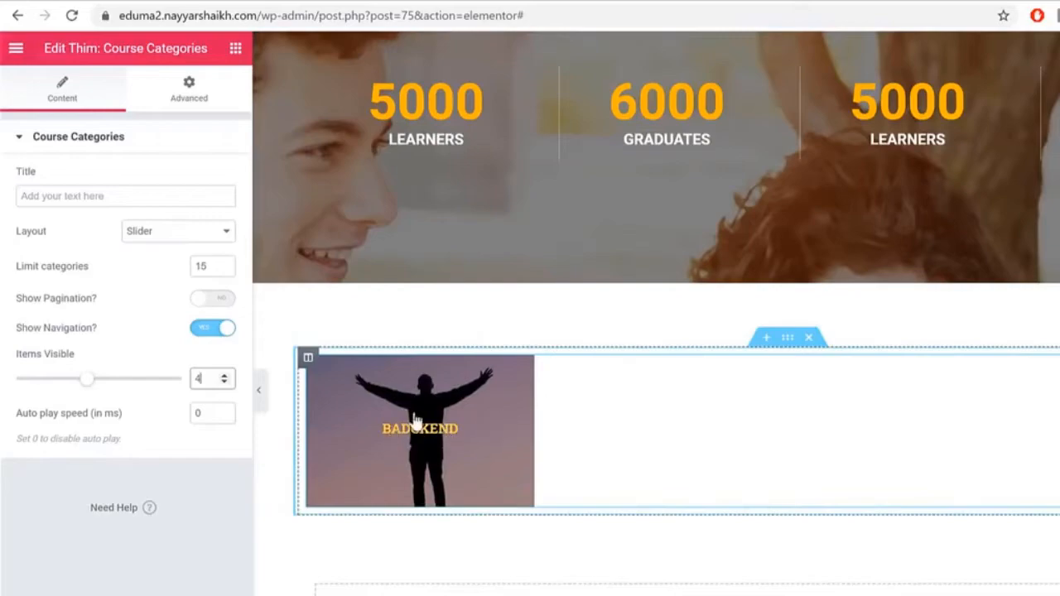
scroll(755, 254, up, 5)
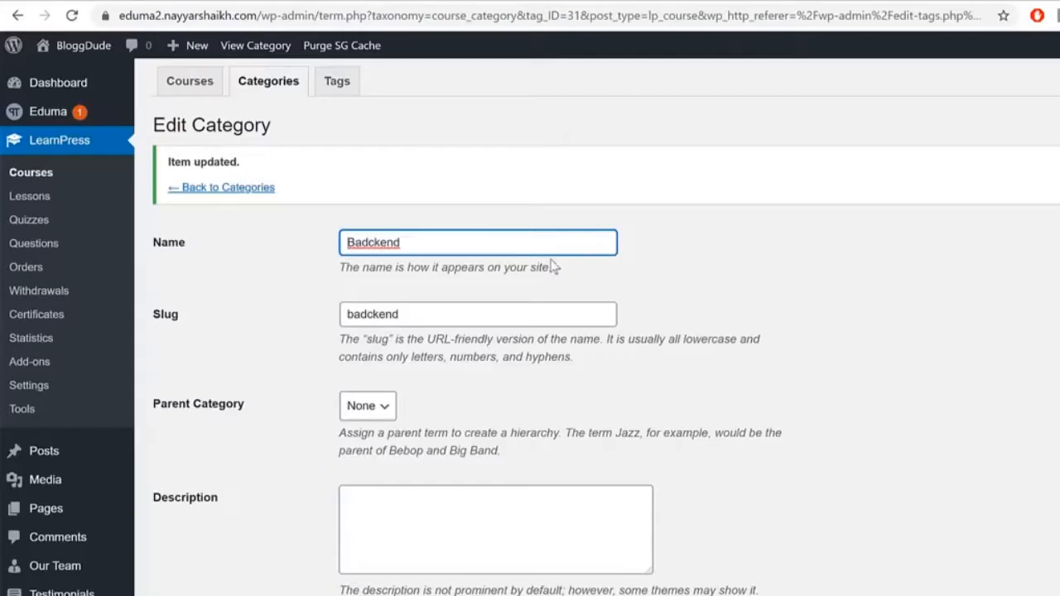
Step: Submit the category changes and return to the Course Categories list showing Badckend and CSS
key(Return)
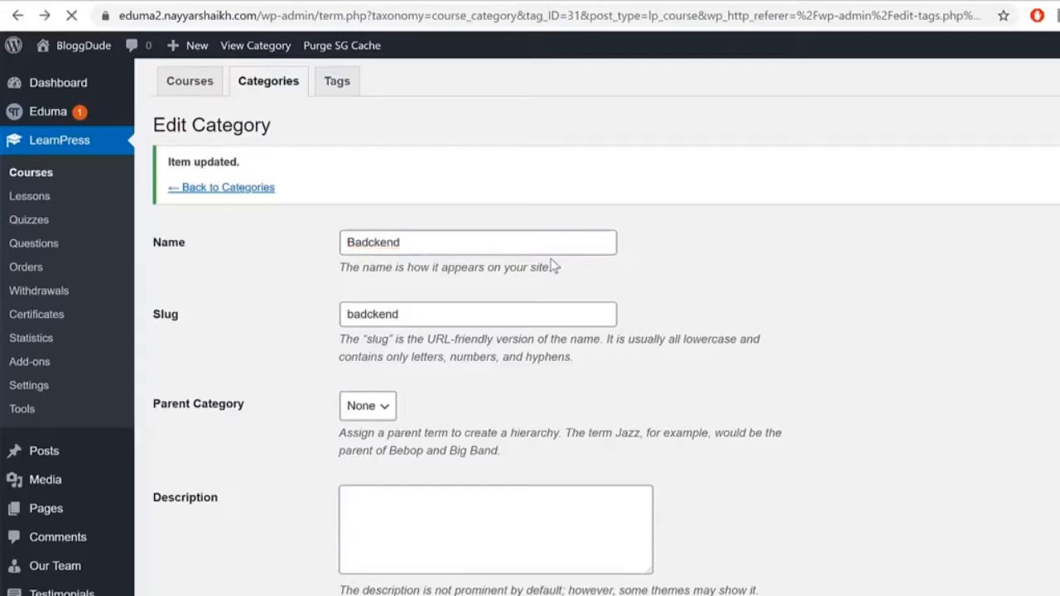
click(285, 89)
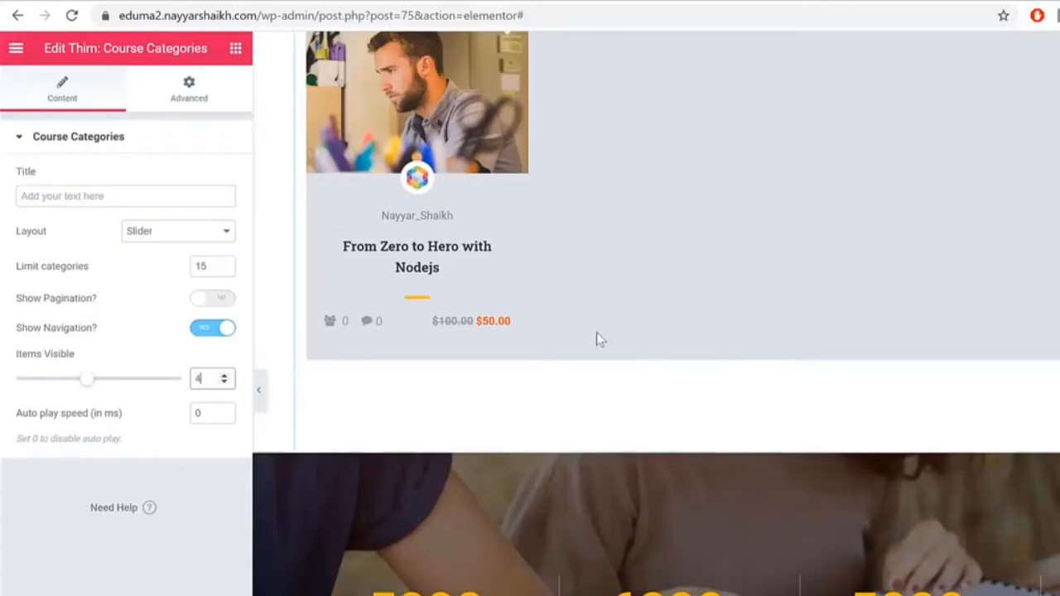
scroll(596, 338, down, 8)
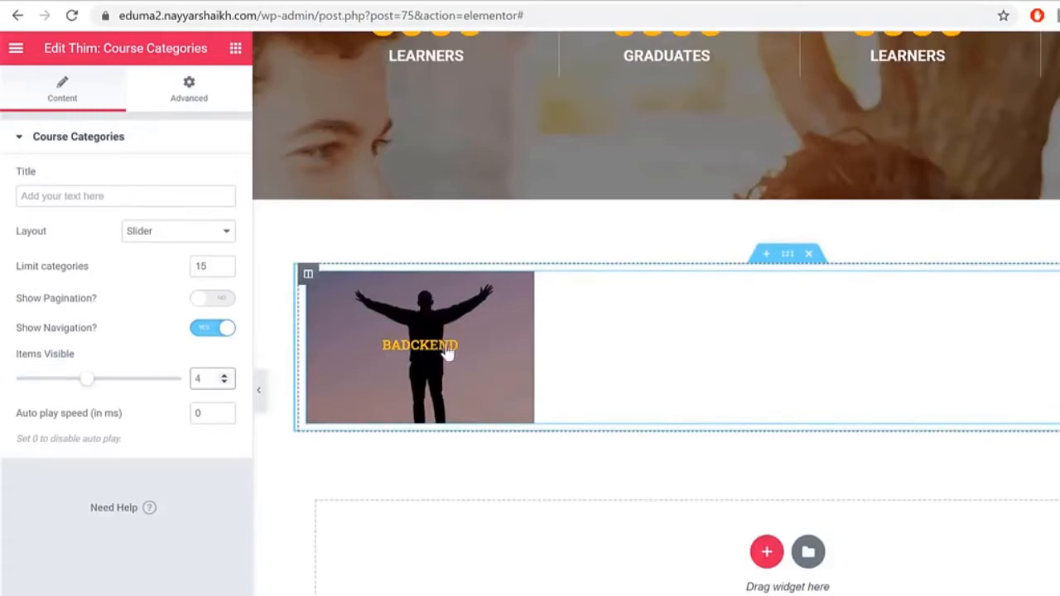
key(ctrl+s)
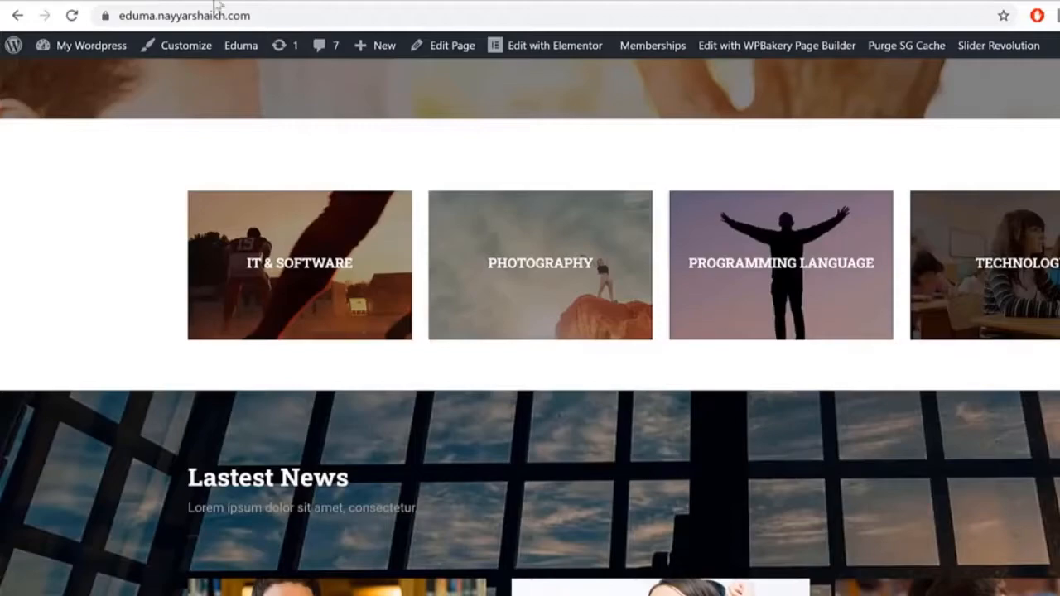
scroll(927, 283, down, 9)
scroll(932, 294, up, 7)
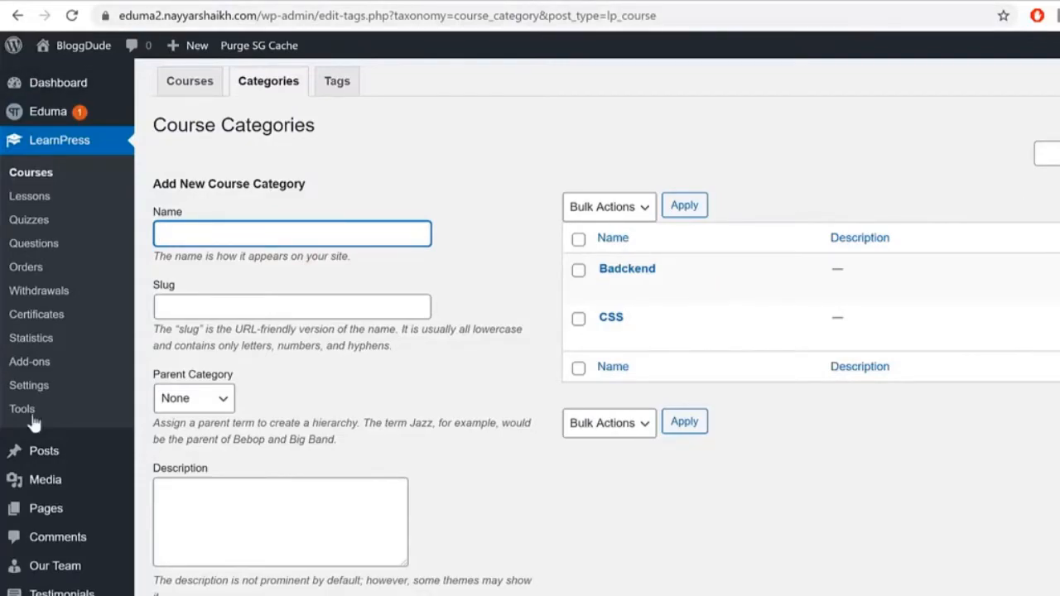
Step: Move the default Hello world! post to the trash
click(68, 451)
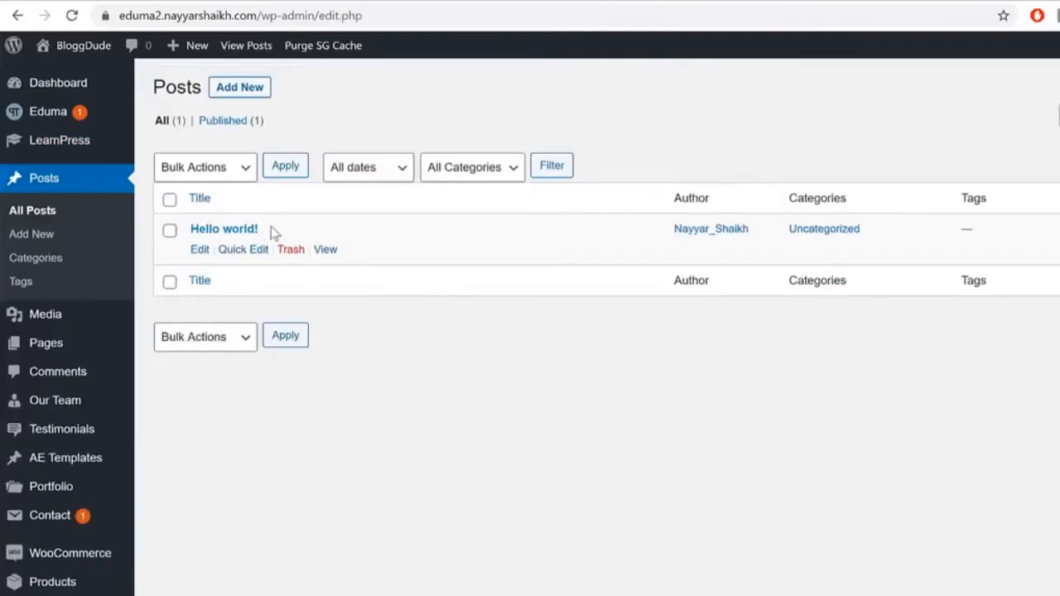
drag(271, 230, 184, 231)
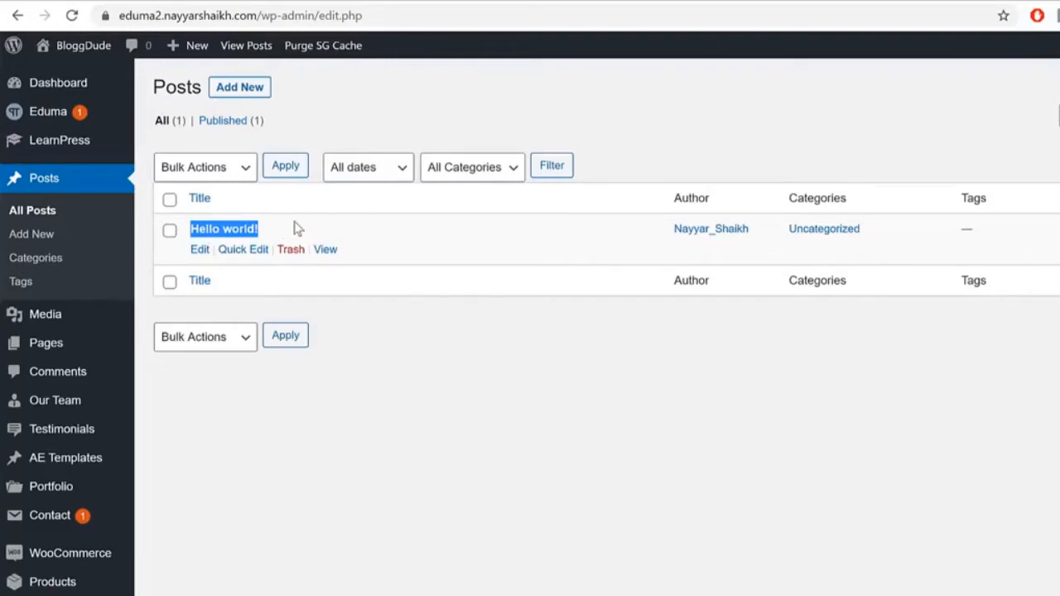
click(291, 262)
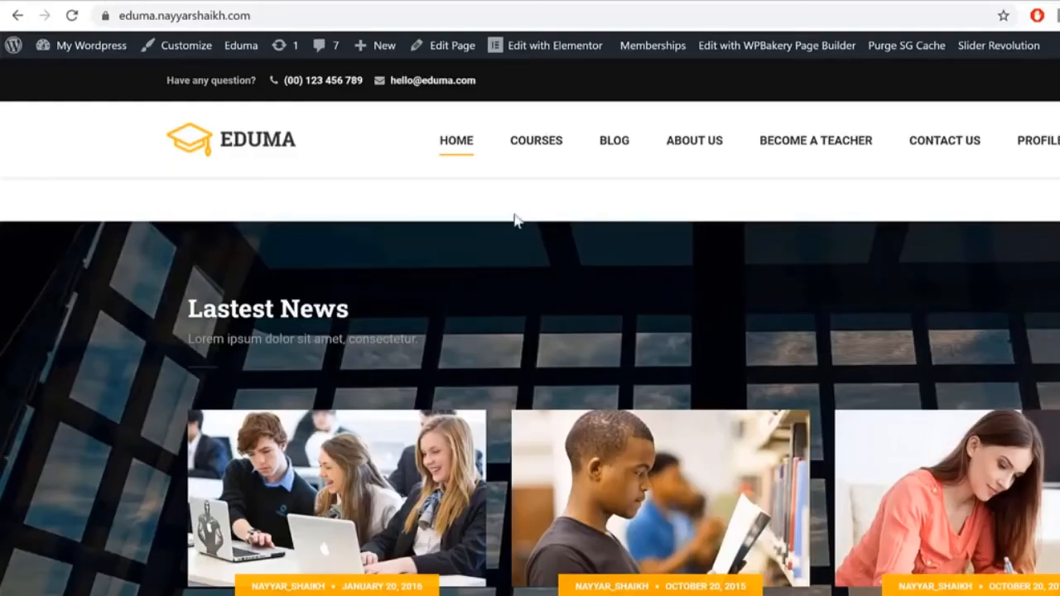
Step: Select the demo post title 'Tips to Succeed in an Online Course' to copy it
scroll(515, 220, down, 3)
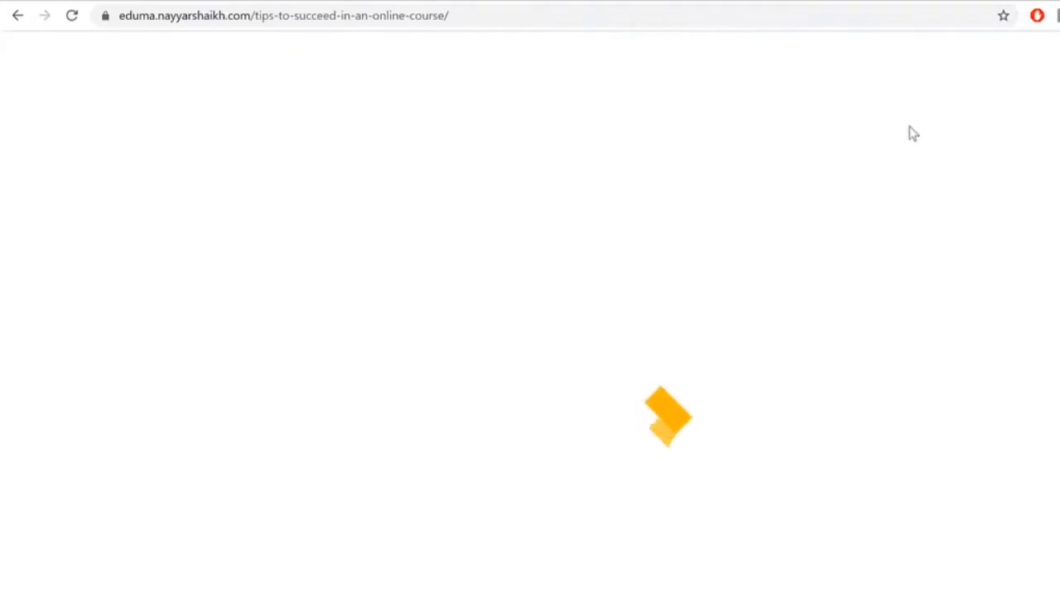
scroll(914, 130, down, 12)
scroll(538, 410, down, 3)
scroll(538, 409, up, 15)
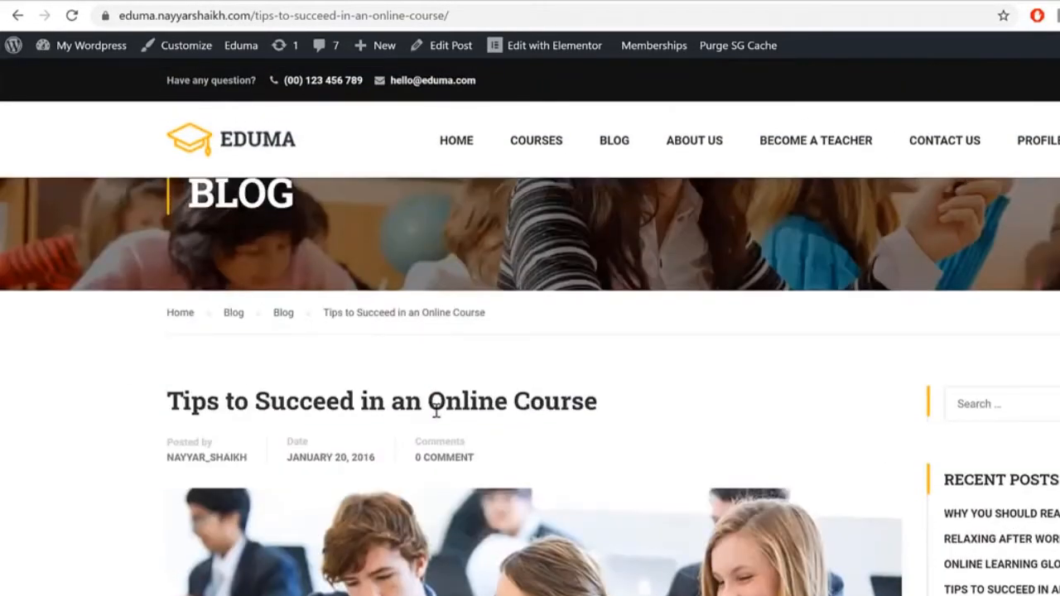
triple_click(436, 410)
key(ctrl+c)
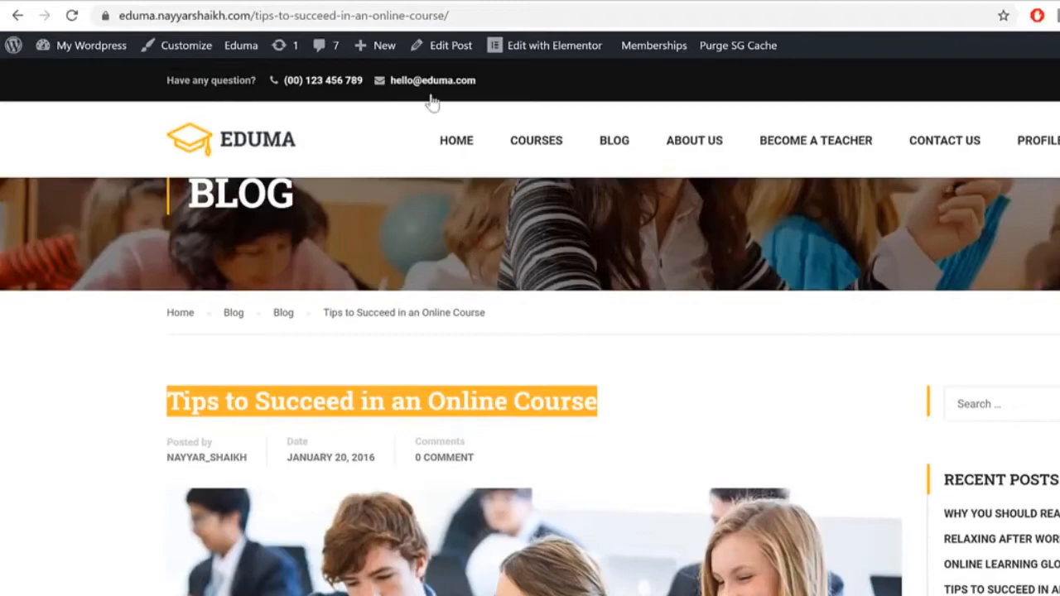
Step: Paste 'Tips to Succeed in an Online Course' as the new post's title
click(494, 4)
click(407, 208)
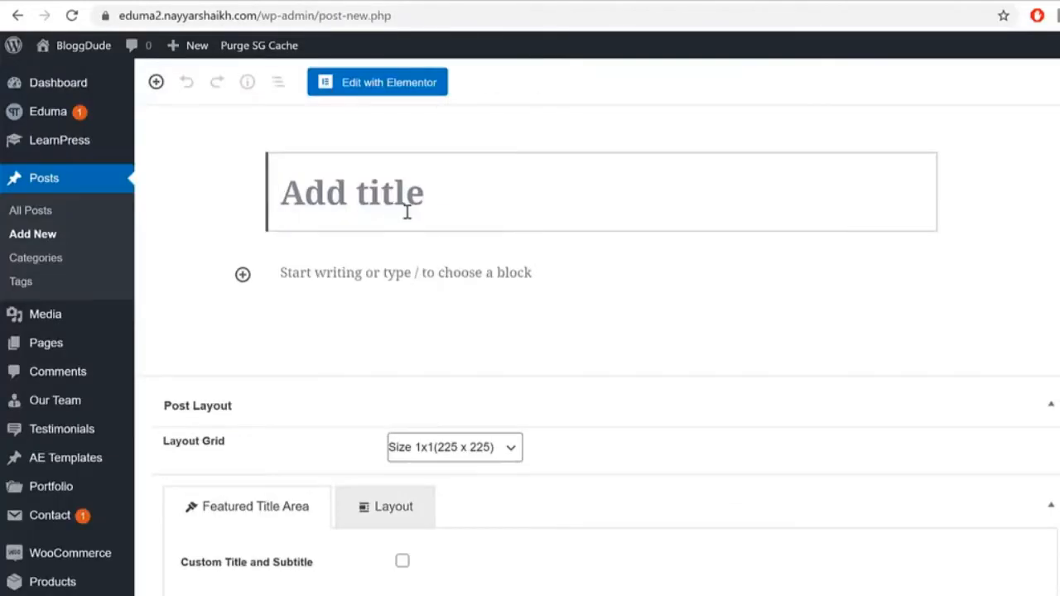
key(ctrl+v)
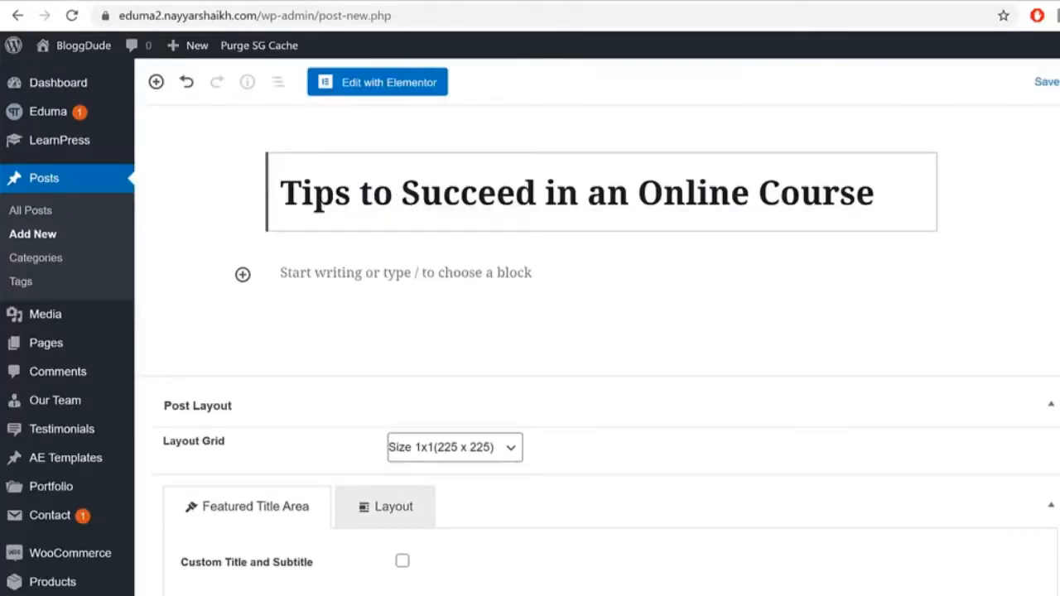
Step: Copy the demo post's Lorem Ipsum paragraphs and paste them into the new post body
click(286, 3)
scroll(799, 338, down, 1)
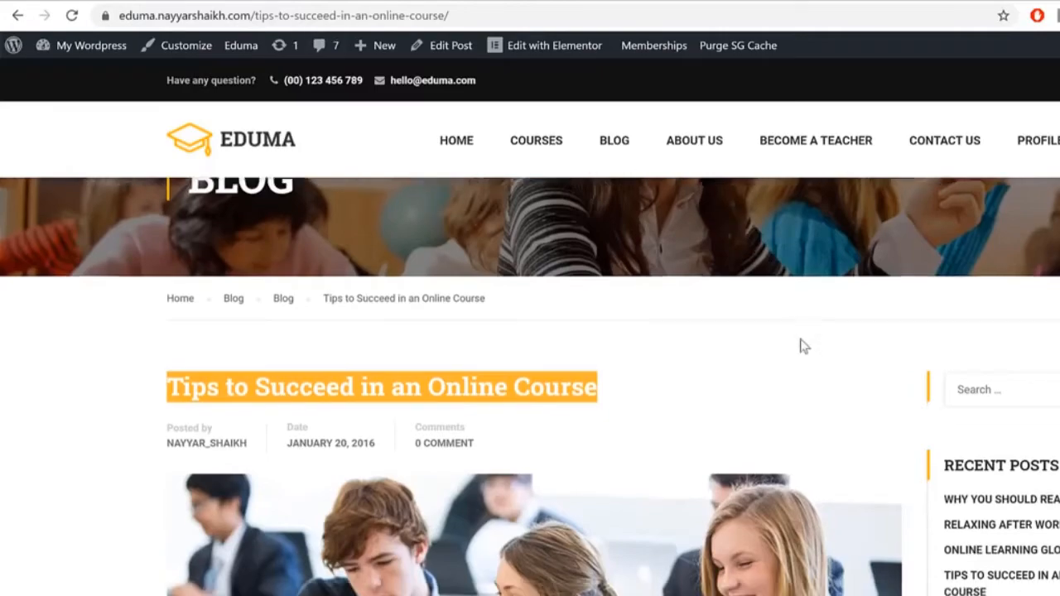
scroll(799, 346, down, 7)
drag(163, 304, 453, 322)
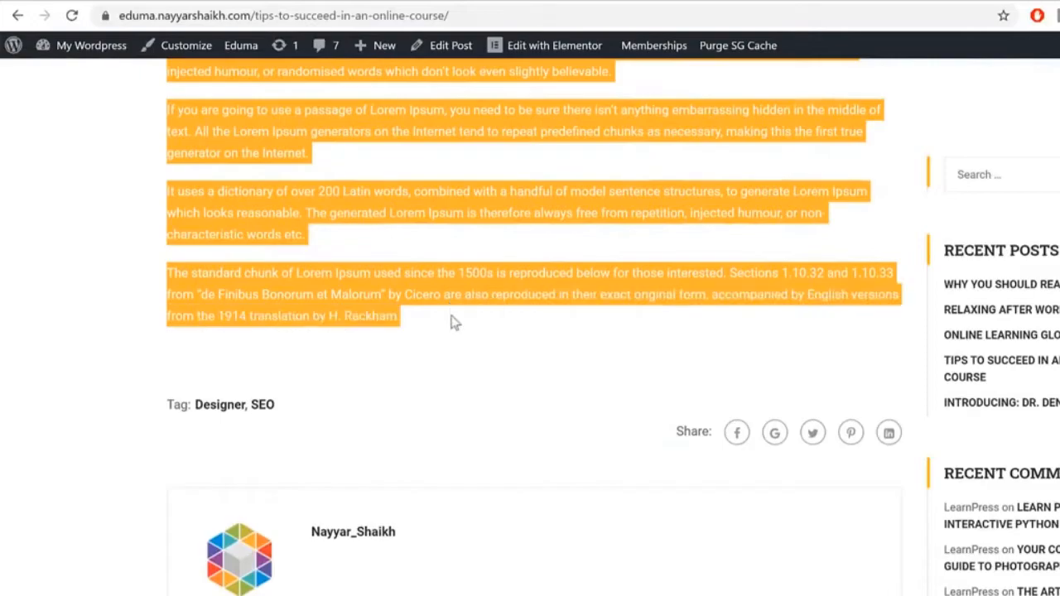
click(501, 2)
click(479, 294)
click(527, 268)
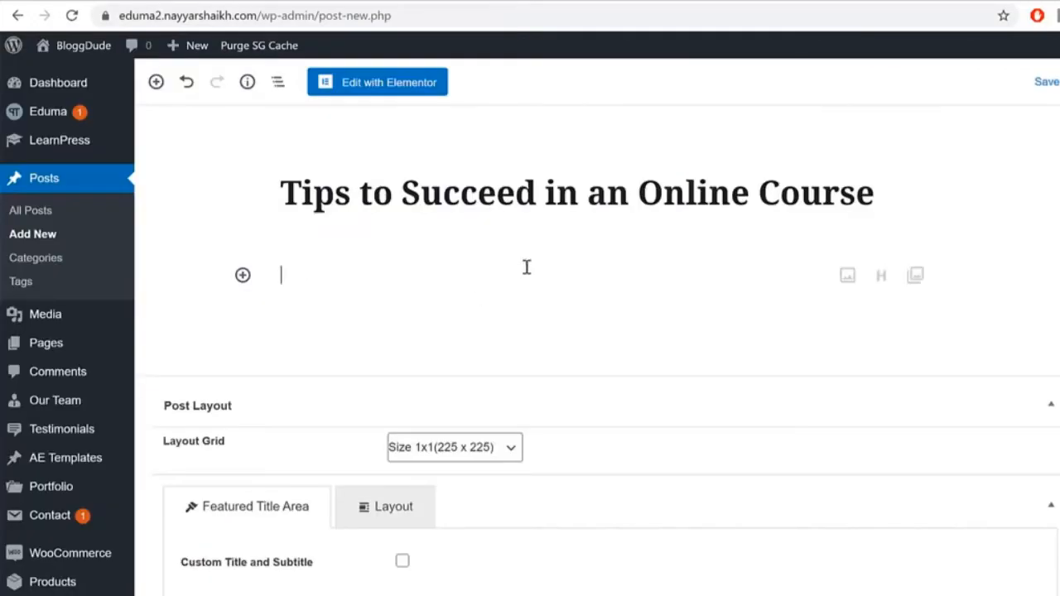
key(ctrl+v)
scroll(570, 373, up, 10)
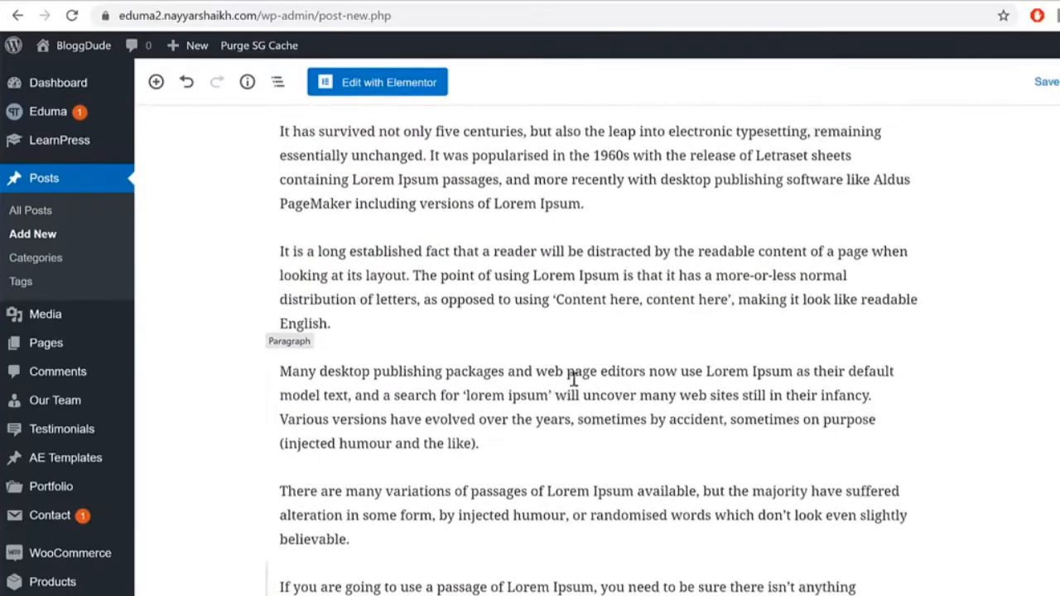
scroll(577, 385, up, 2)
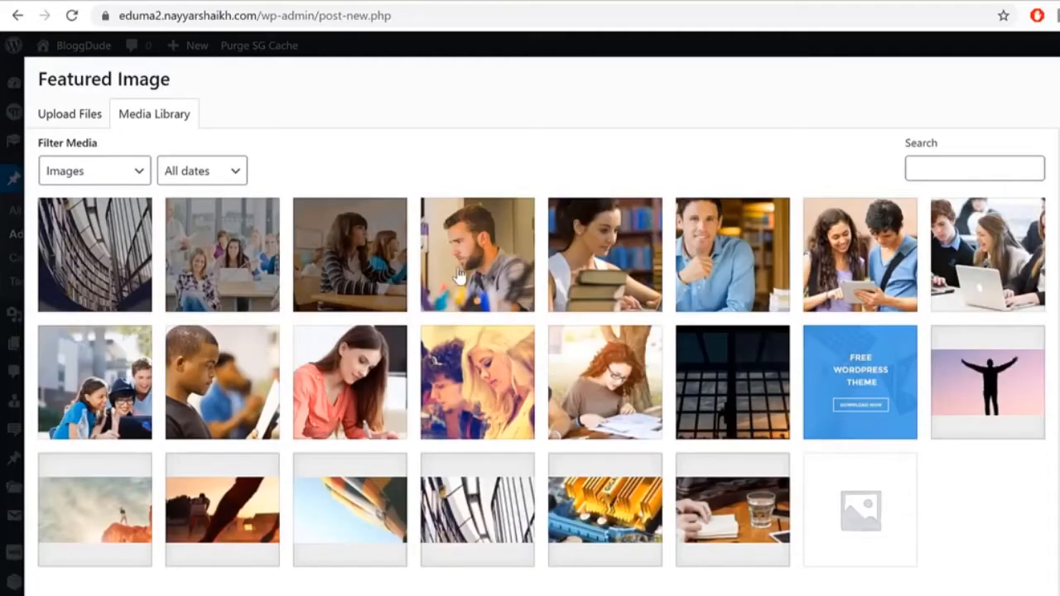
Step: Choose the woman-with-books photo as the new post's featured image
click(459, 276)
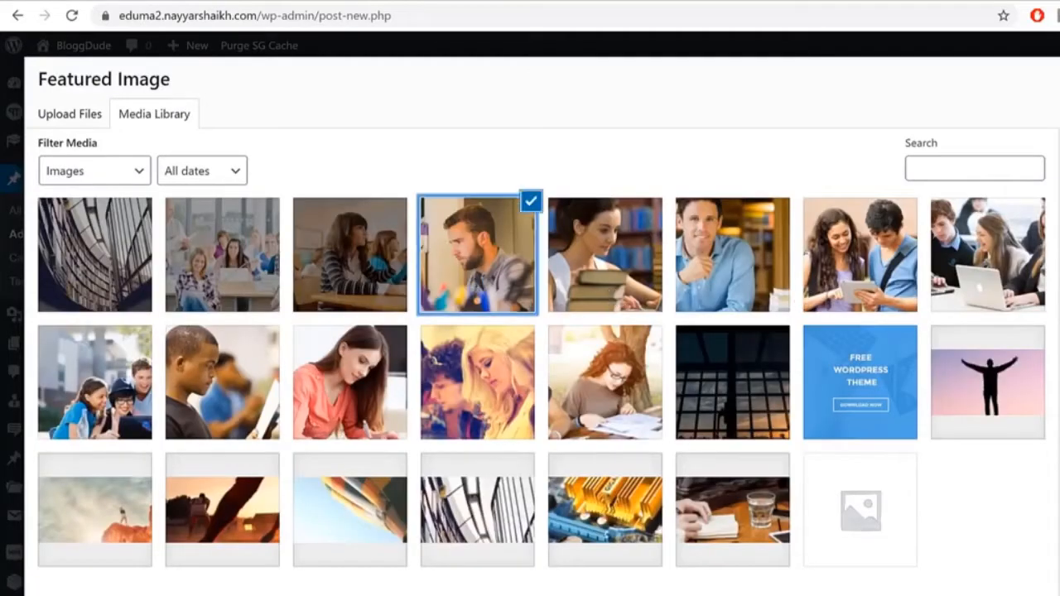
click(609, 265)
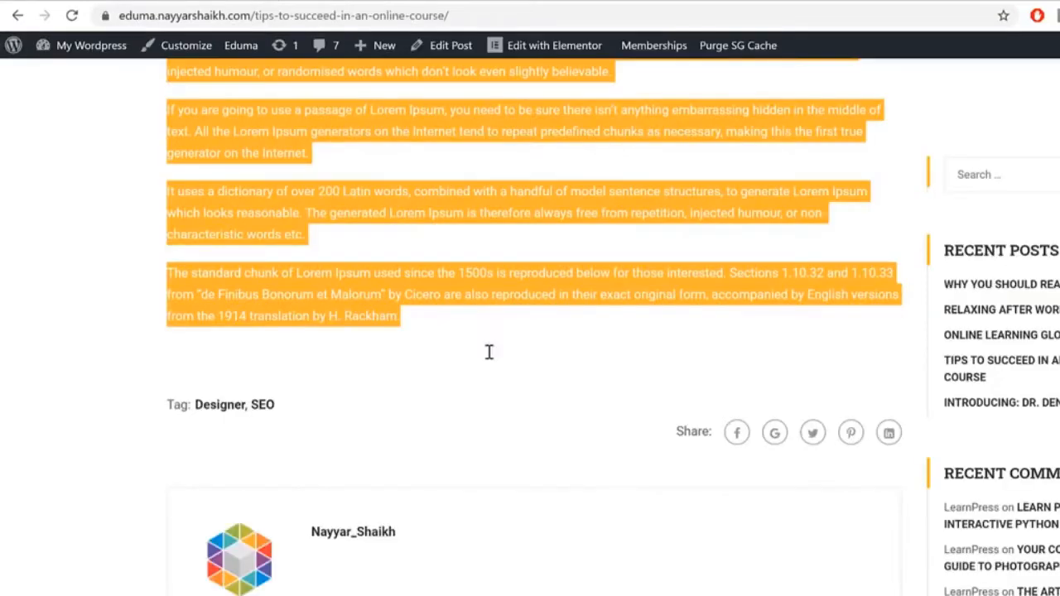
scroll(542, 431, up, 15)
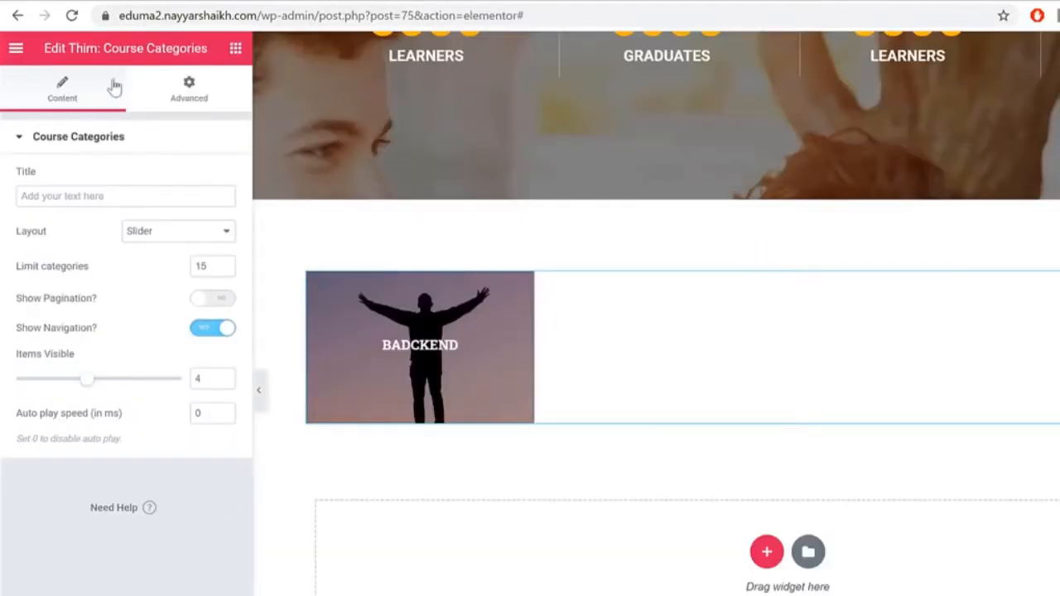
Step: Reload Elementor and add a single-column section below the Badckend category slider
click(70, 17)
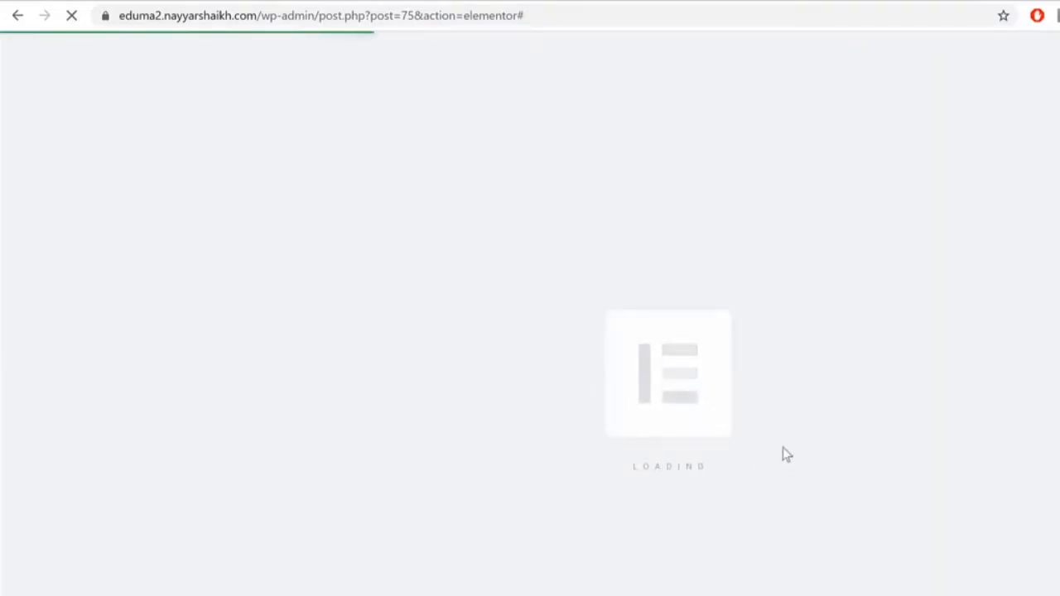
scroll(1021, 309, down, 8)
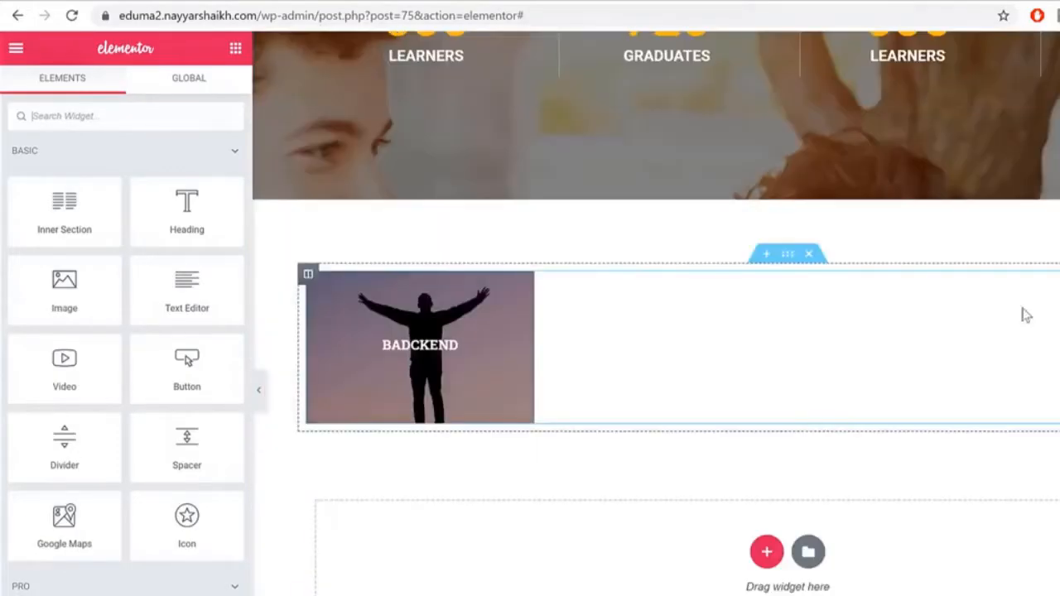
click(766, 551)
click(575, 593)
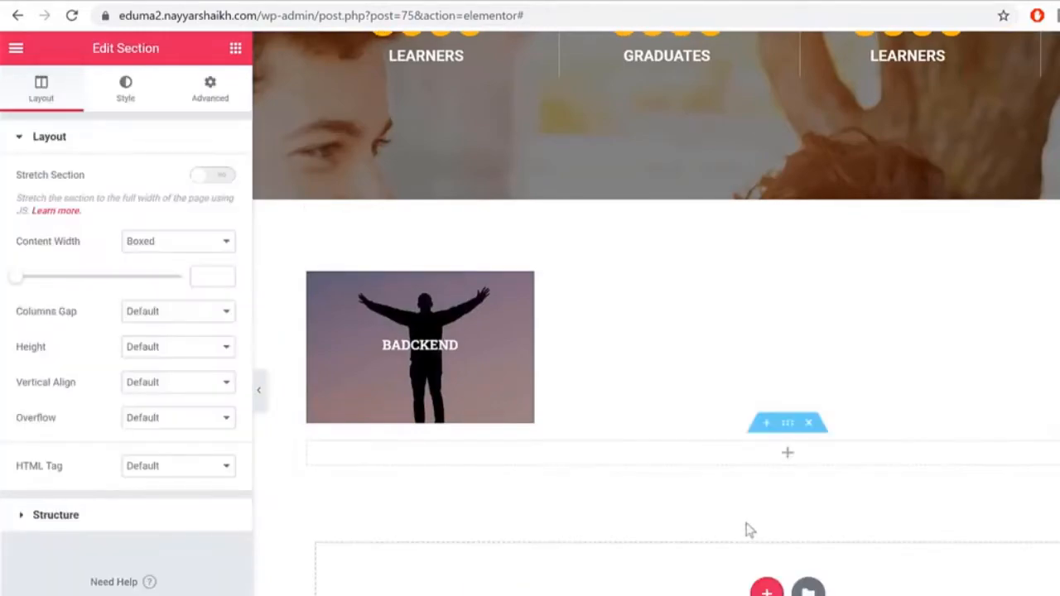
Step: On the demo home page, select the Lastest News heading to copy it
click(92, 2)
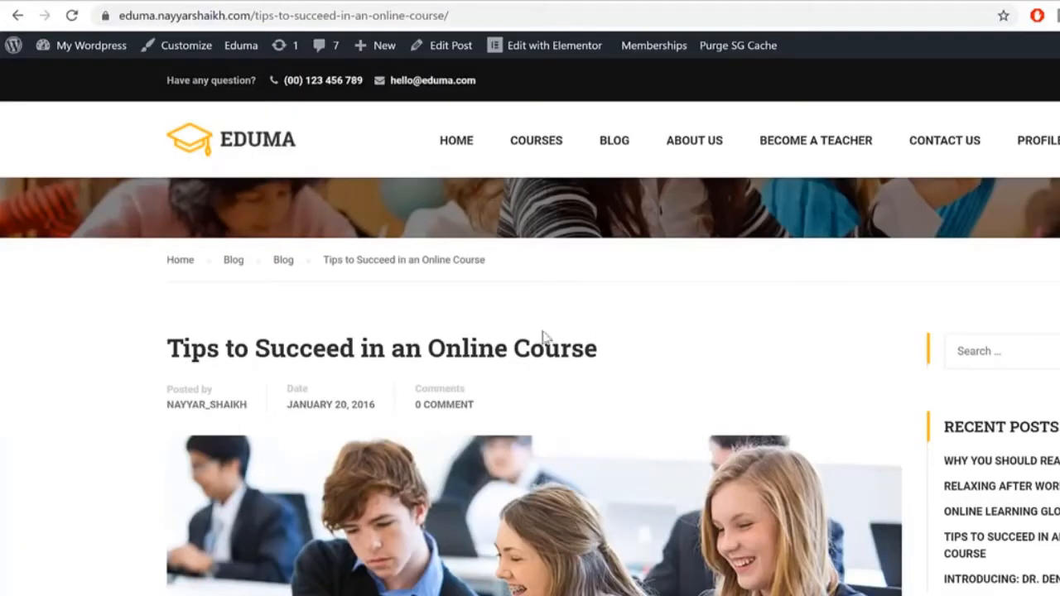
click(234, 156)
scroll(771, 283, down, 15)
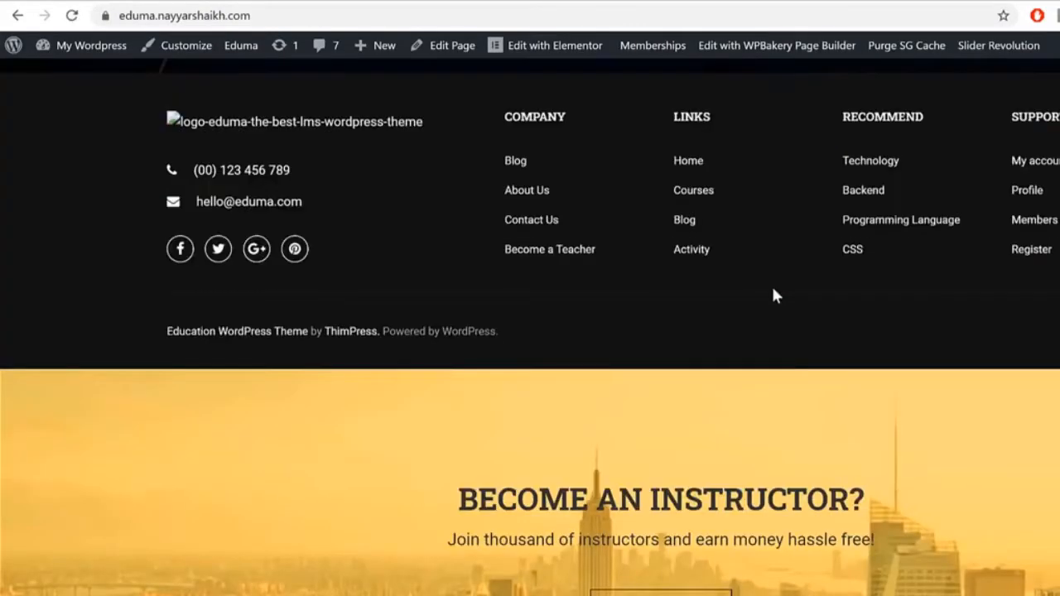
scroll(774, 295, up, 10)
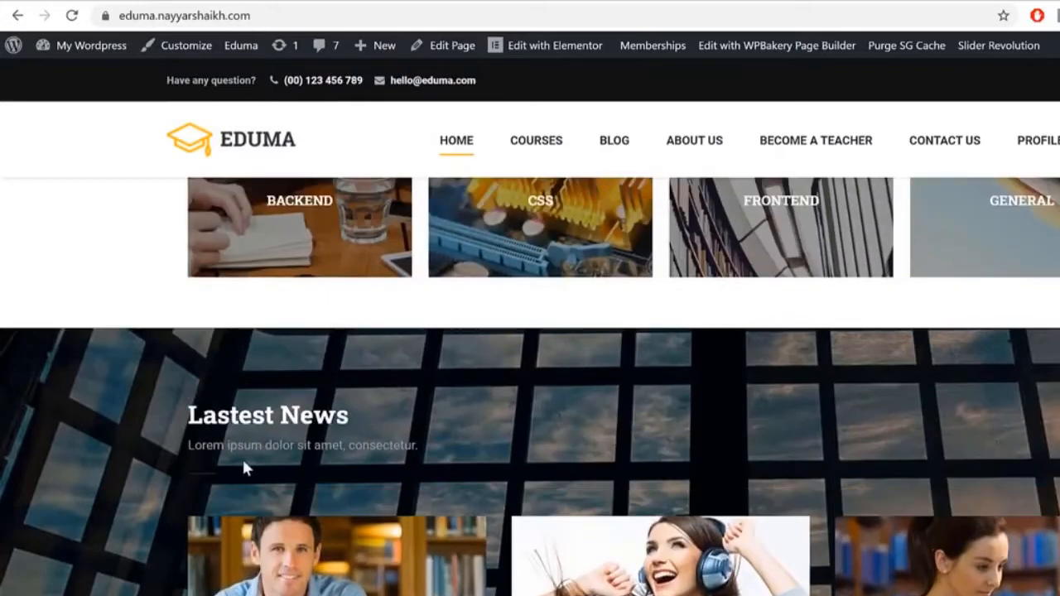
drag(186, 414, 436, 404)
key(ctrl+c)
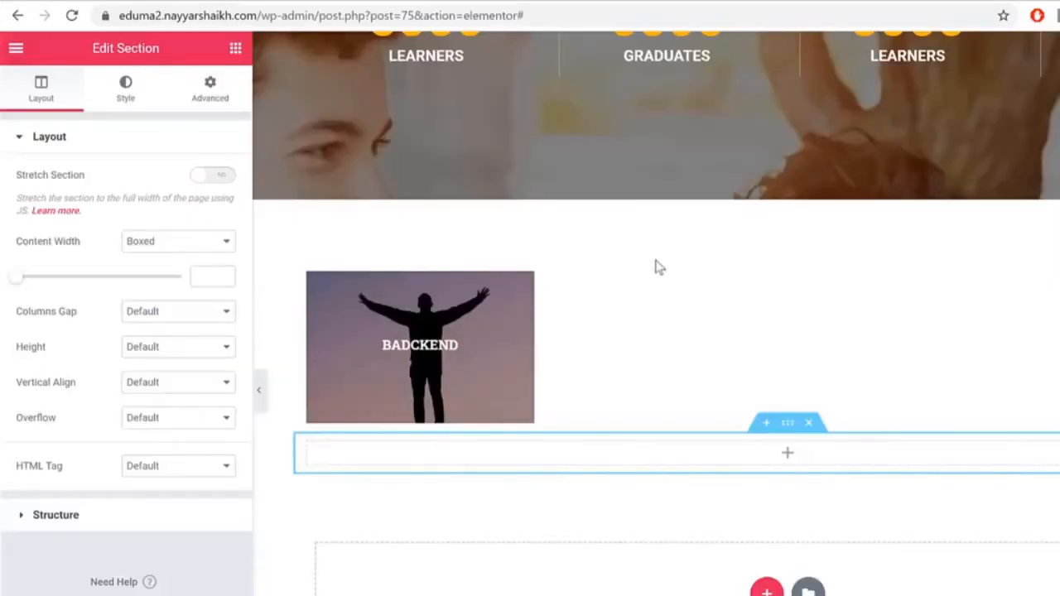
Step: Add a Thim: Heading widget to the new section titled Lastest News
click(235, 50)
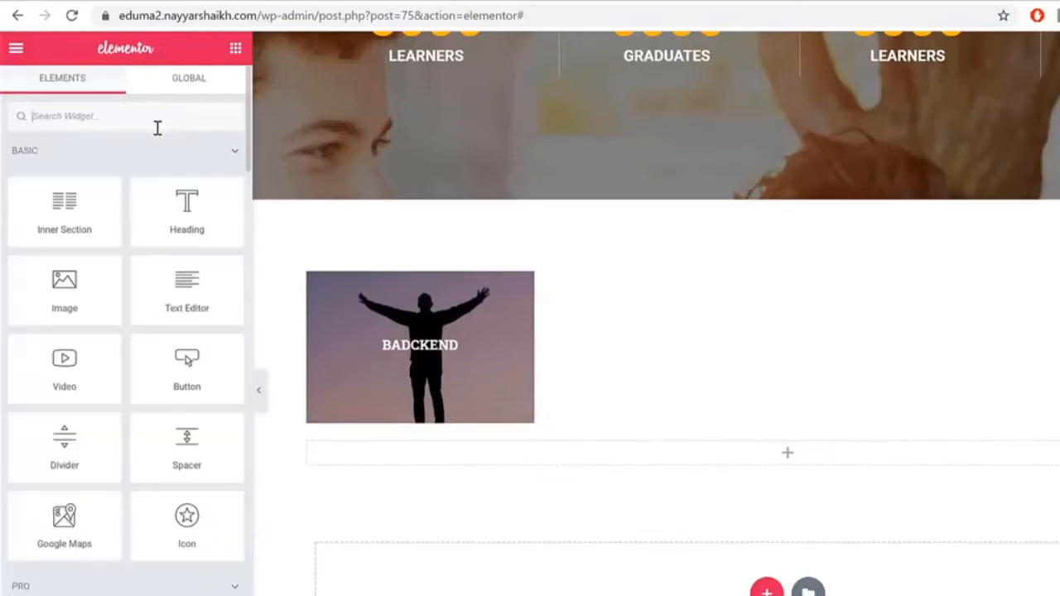
text(head)
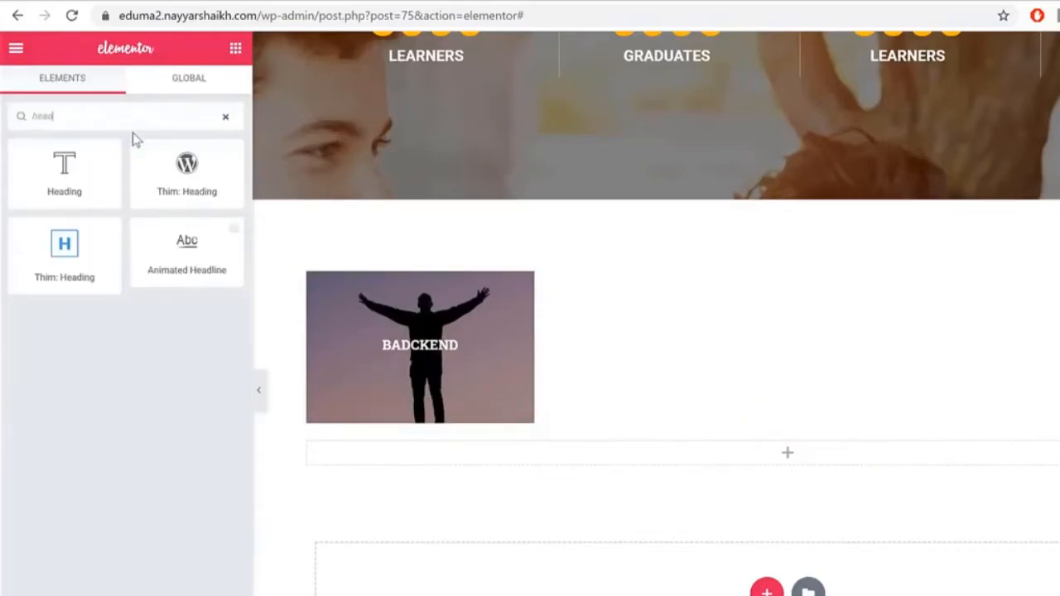
drag(87, 253, 644, 452)
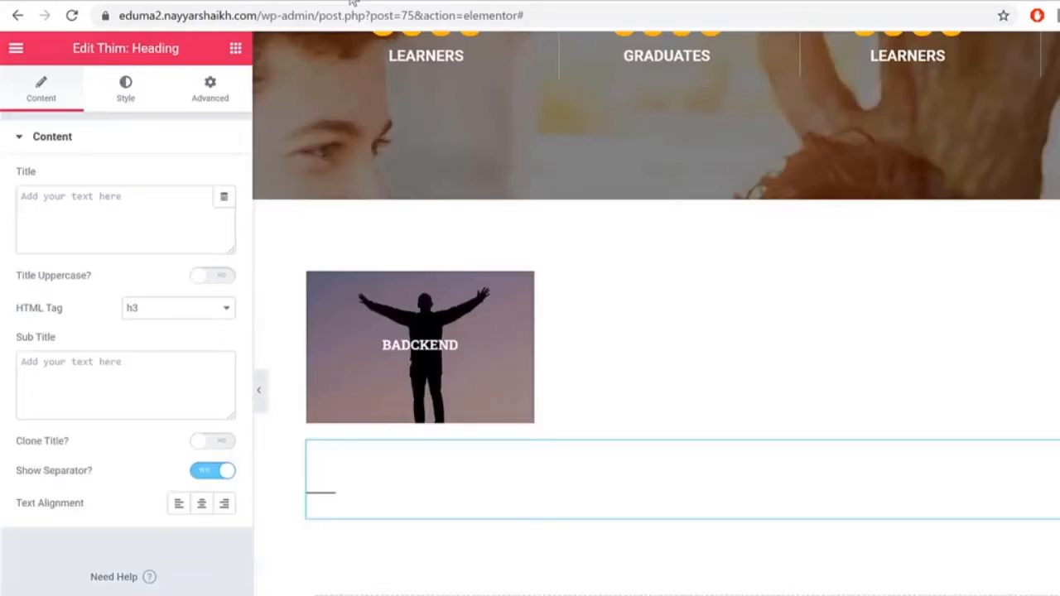
click(95, 223)
key(ctrl+v)
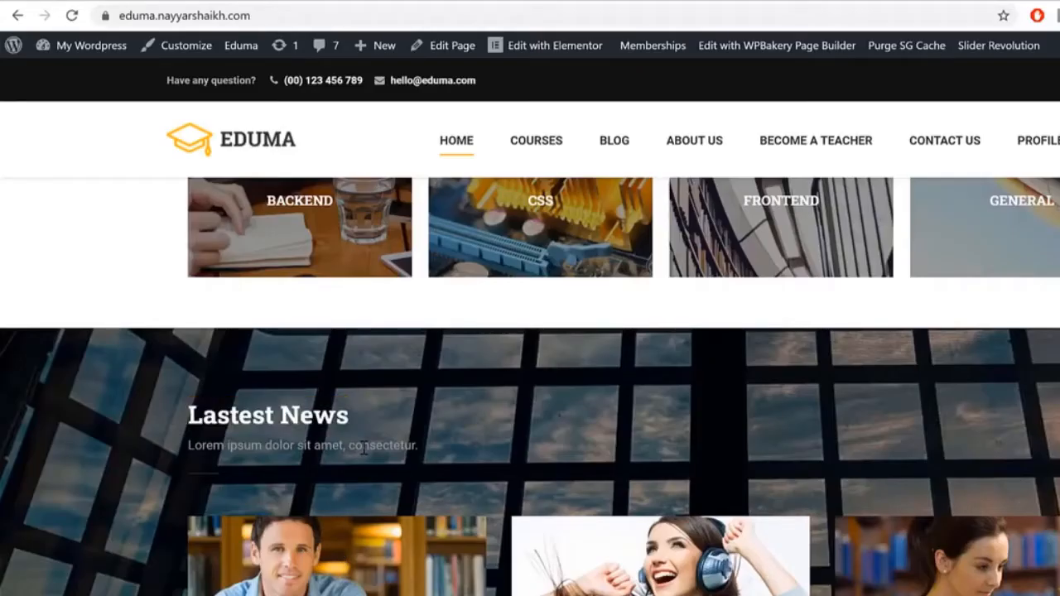
Step: Set the heading's subtitle to 'Lorem ipsum dolor sit amet, consectetur.' copied from the demo
triple_click(364, 448)
key(ctrl+c)
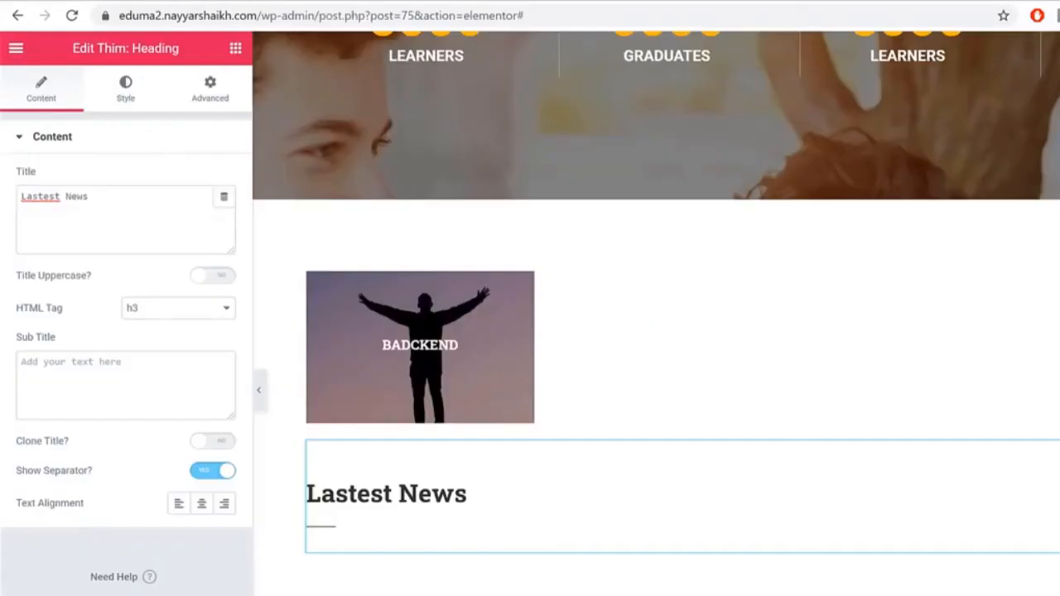
click(124, 374)
key(ctrl+v)
key(Return)
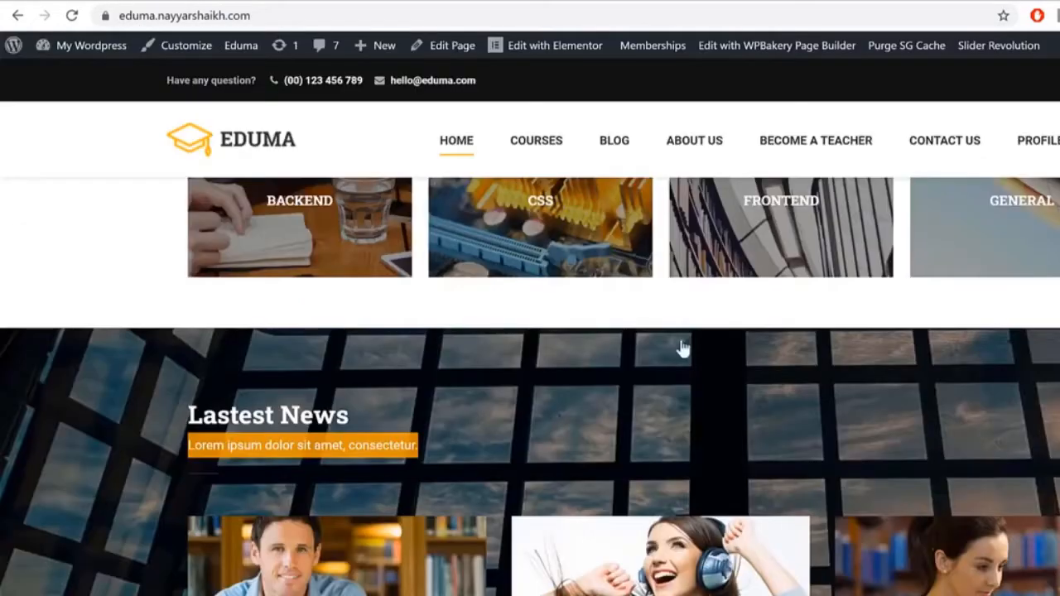
scroll(539, 230, down, 3)
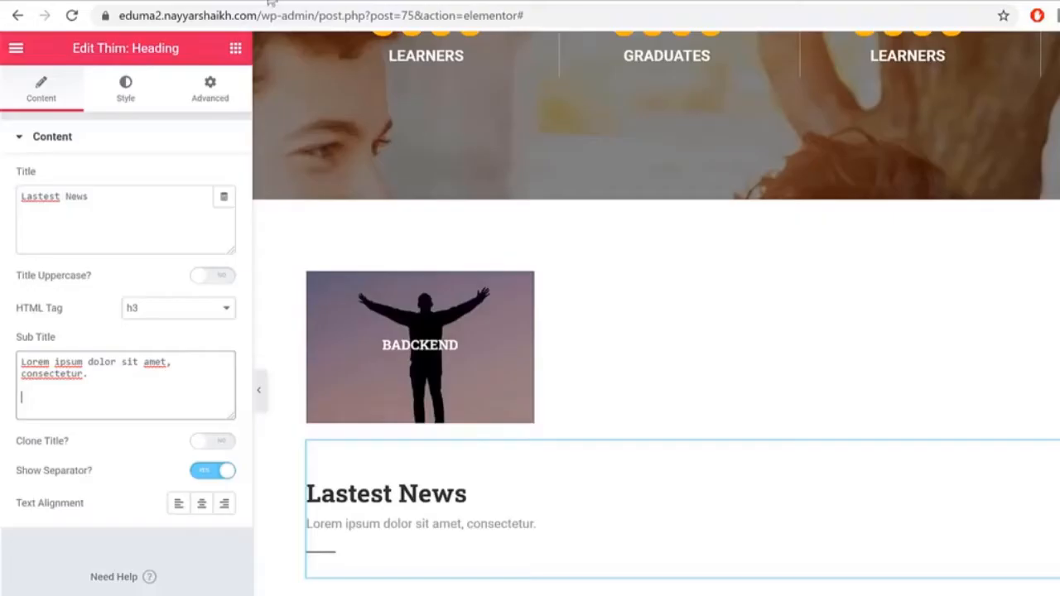
click(235, 47)
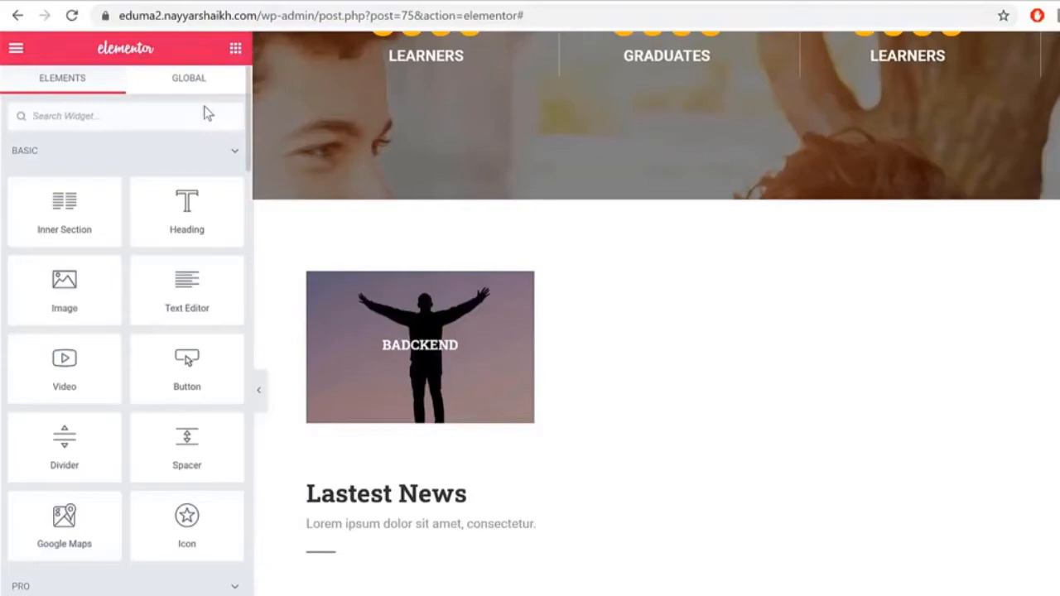
Step: Add a Thim: Carousel Posts widget beneath the Lastest News heading and select its section
text(post)
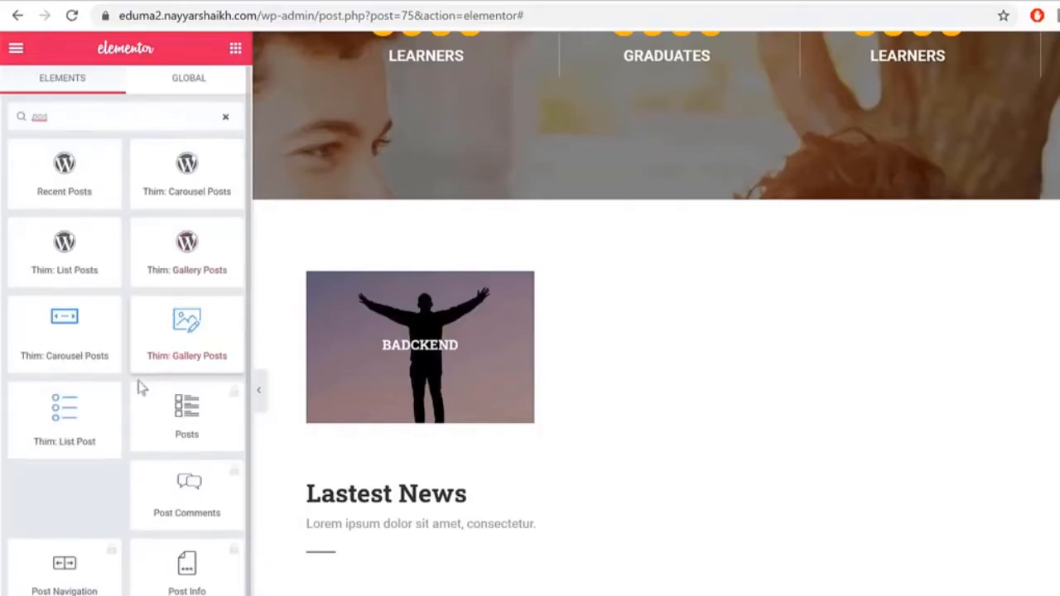
drag(64, 336, 476, 539)
scroll(826, 433, down, 4)
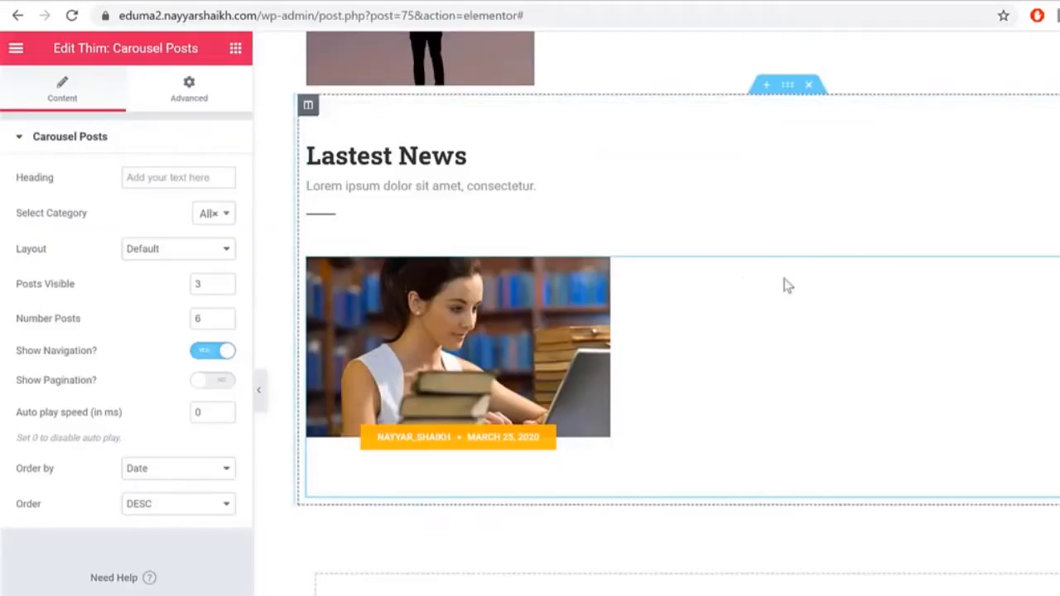
click(787, 86)
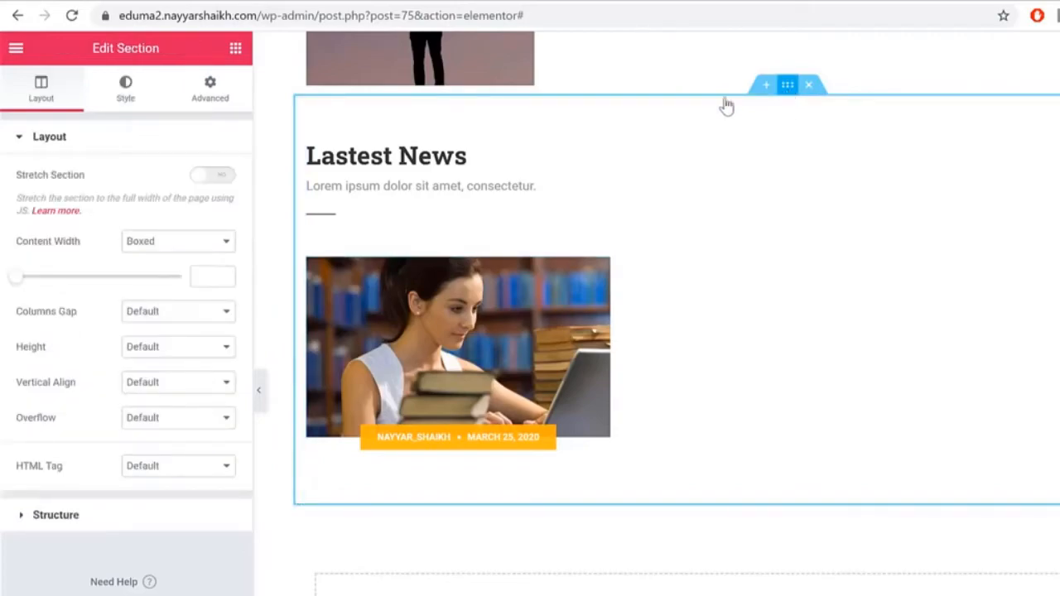
Step: Give the section a Classic background using the dark window-grid photo from the Media Library
click(131, 96)
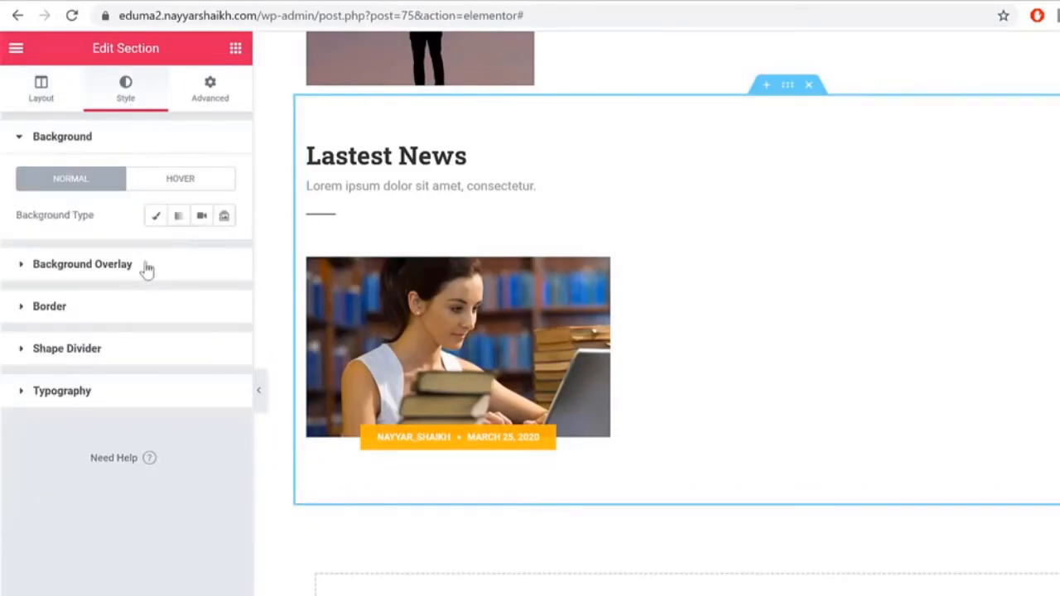
click(156, 218)
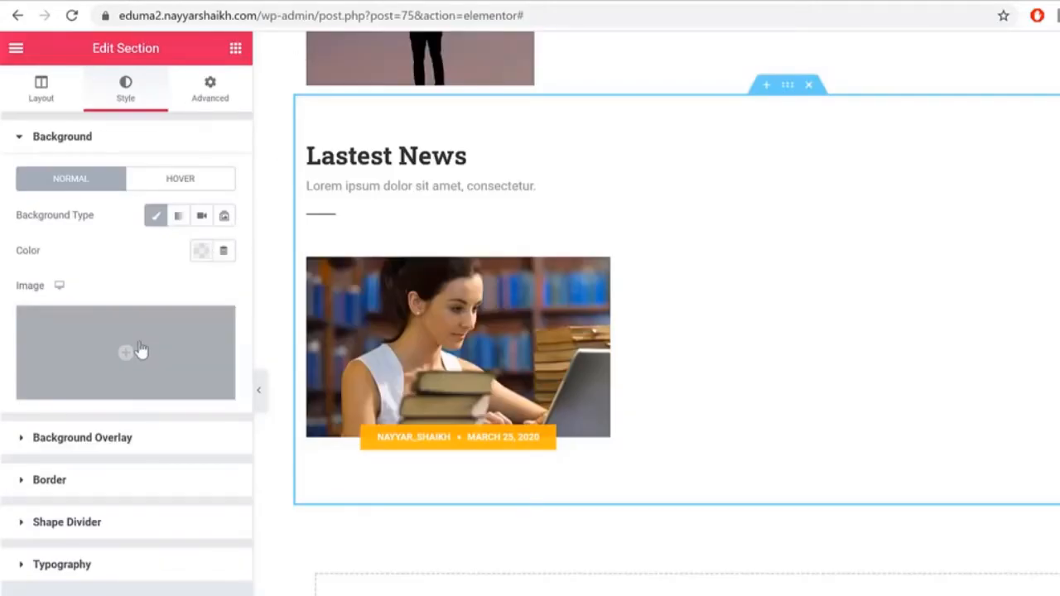
click(141, 346)
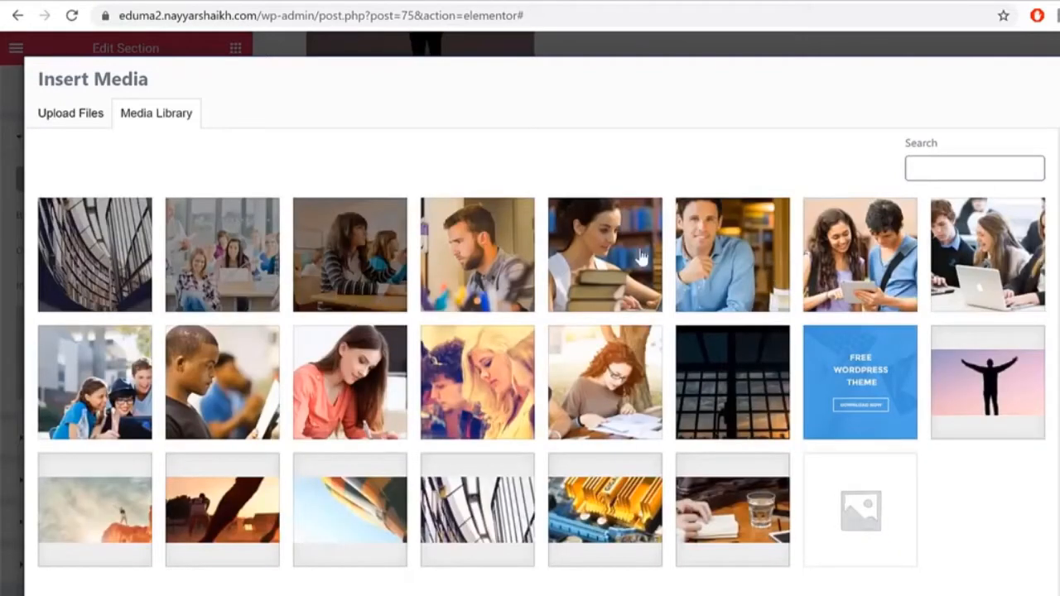
click(740, 395)
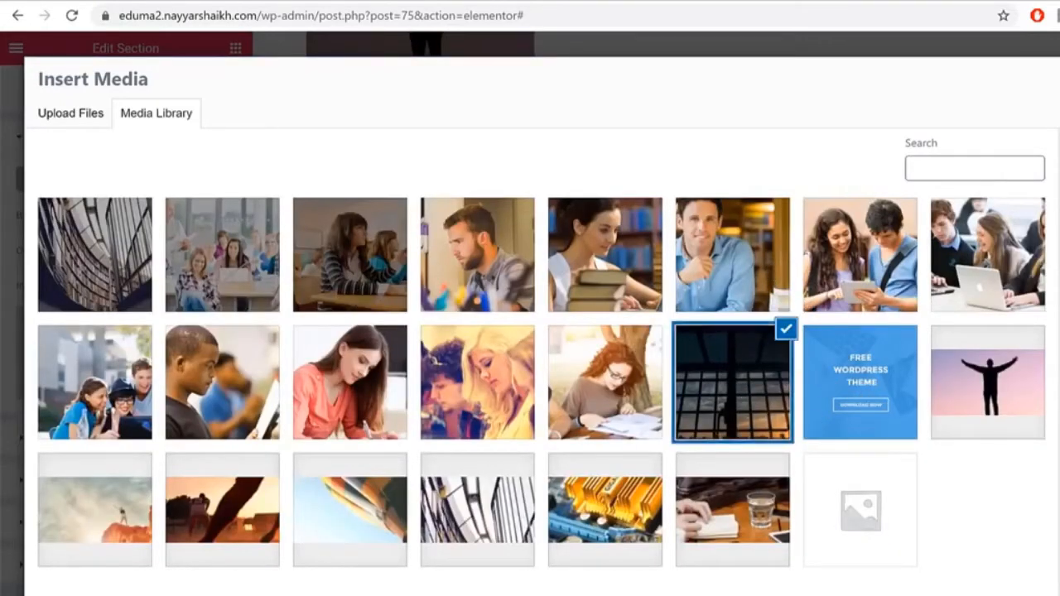
click(1053, 590)
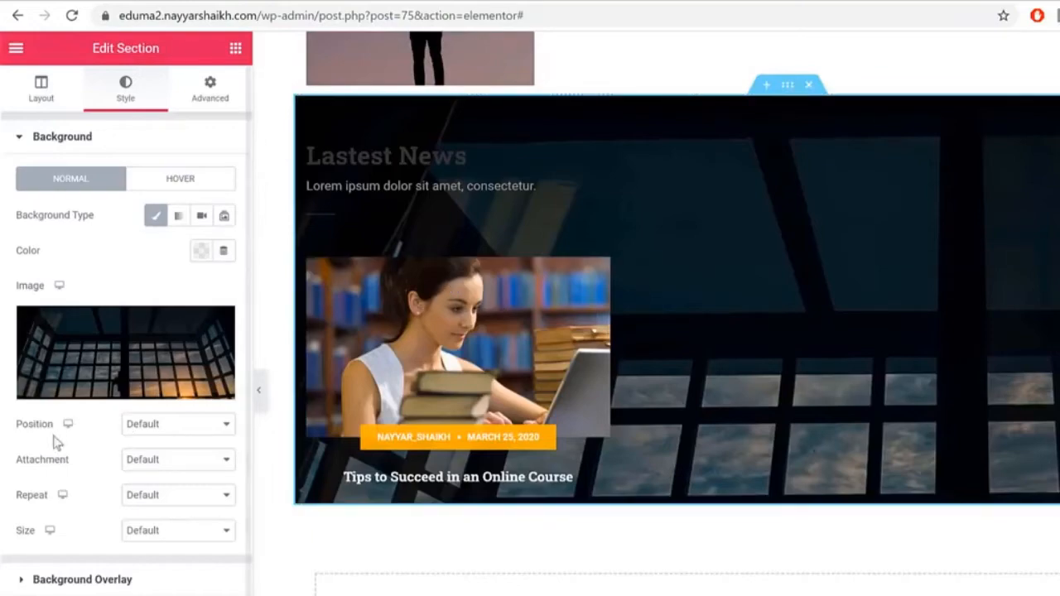
Step: Set the background size to Cover, attachment to Fixed and position to Bottom Center
click(168, 530)
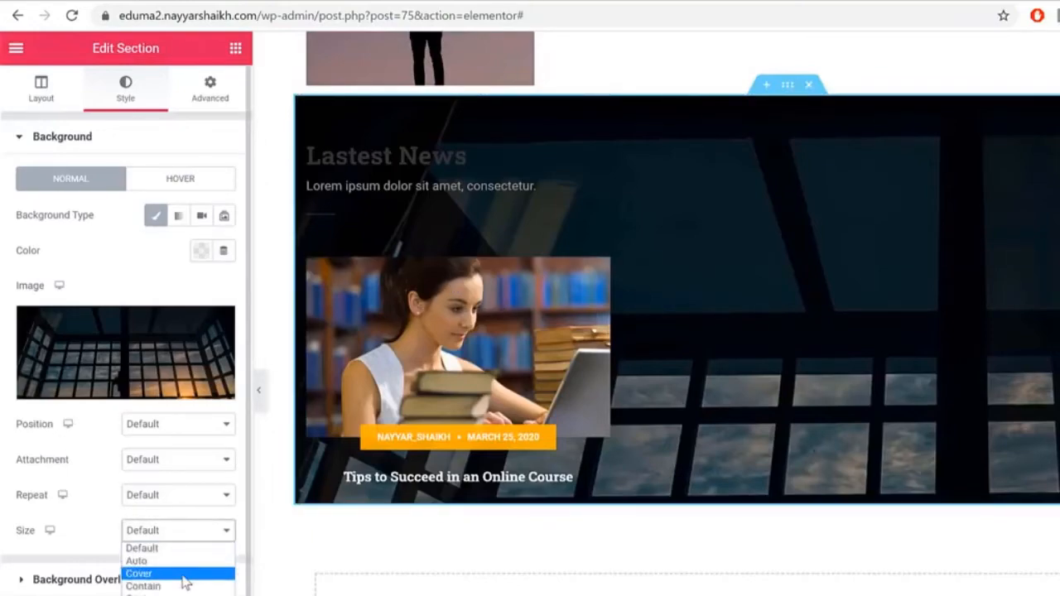
click(138, 573)
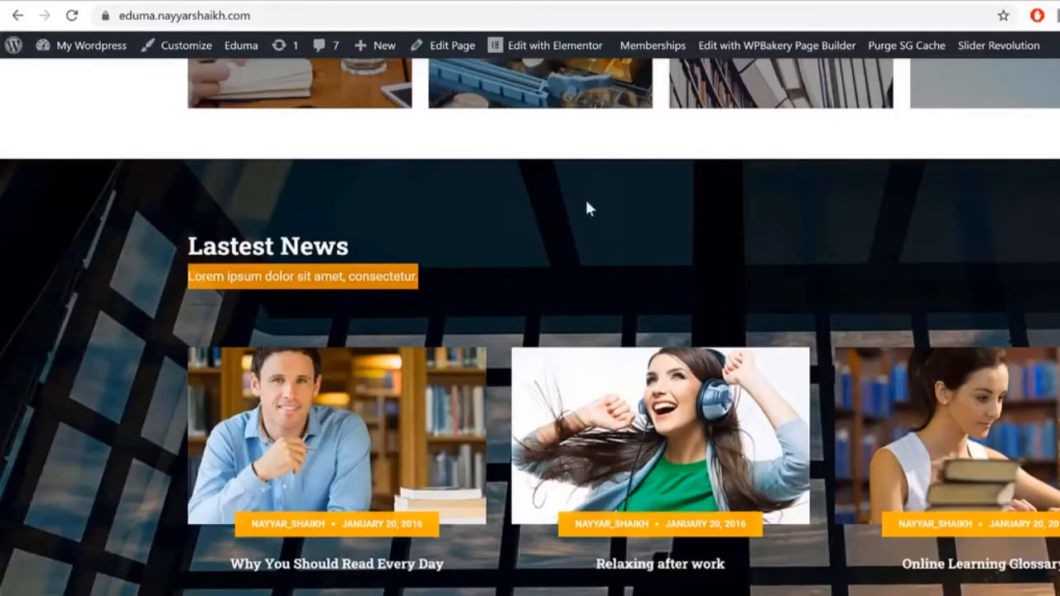
scroll(585, 197, down, 1)
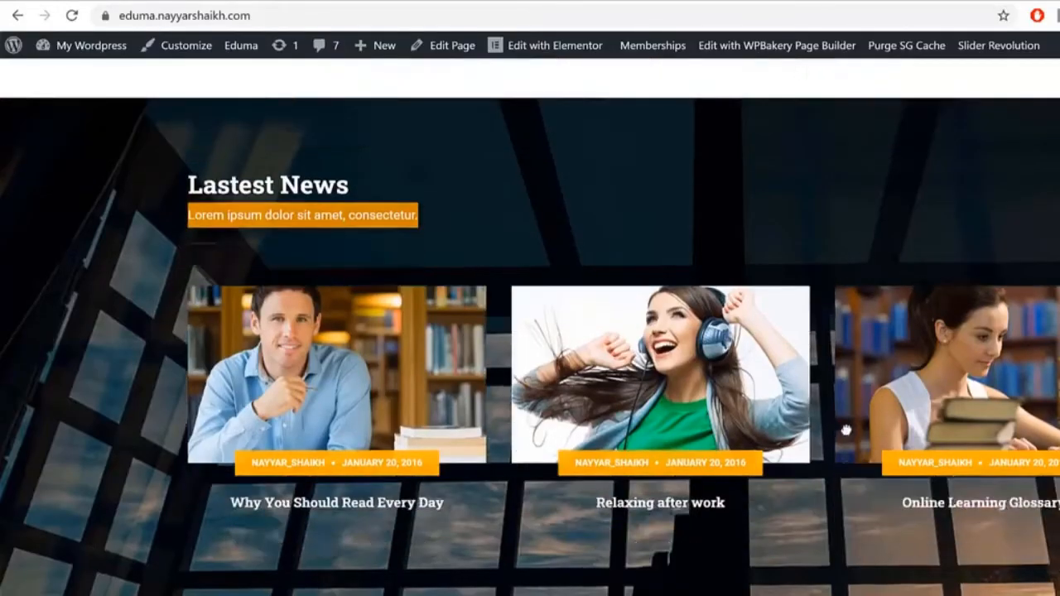
scroll(853, 447, up, 2)
scroll(852, 447, down, 3)
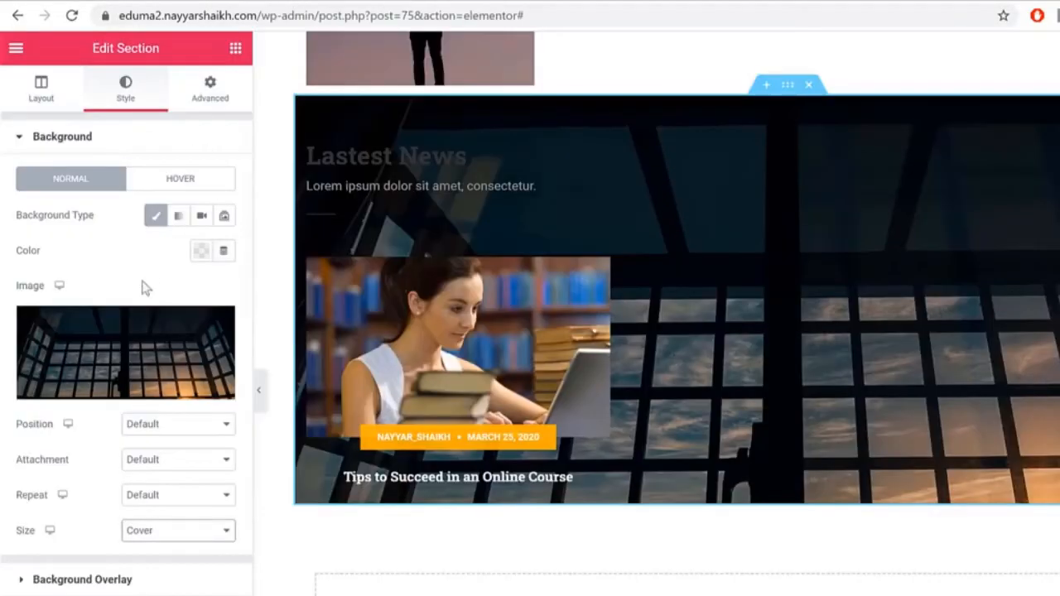
click(166, 462)
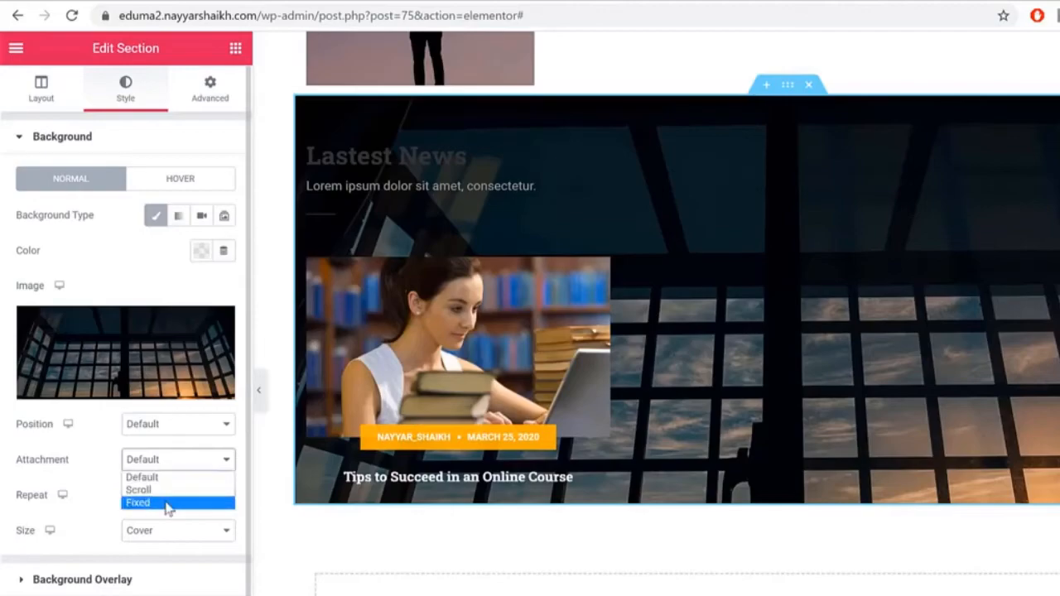
click(170, 502)
click(156, 521)
click(179, 426)
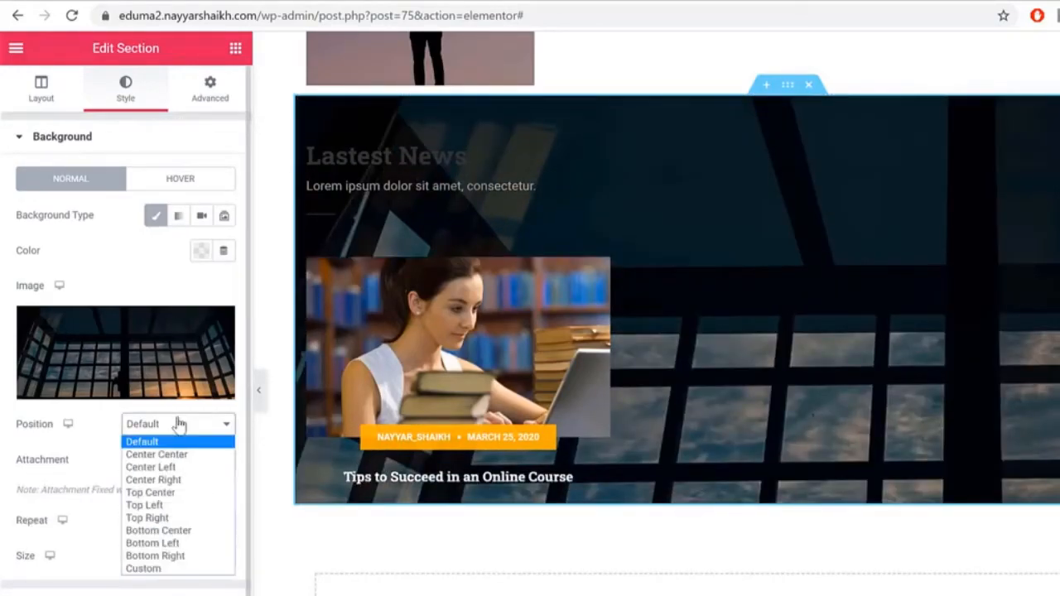
click(199, 464)
click(205, 422)
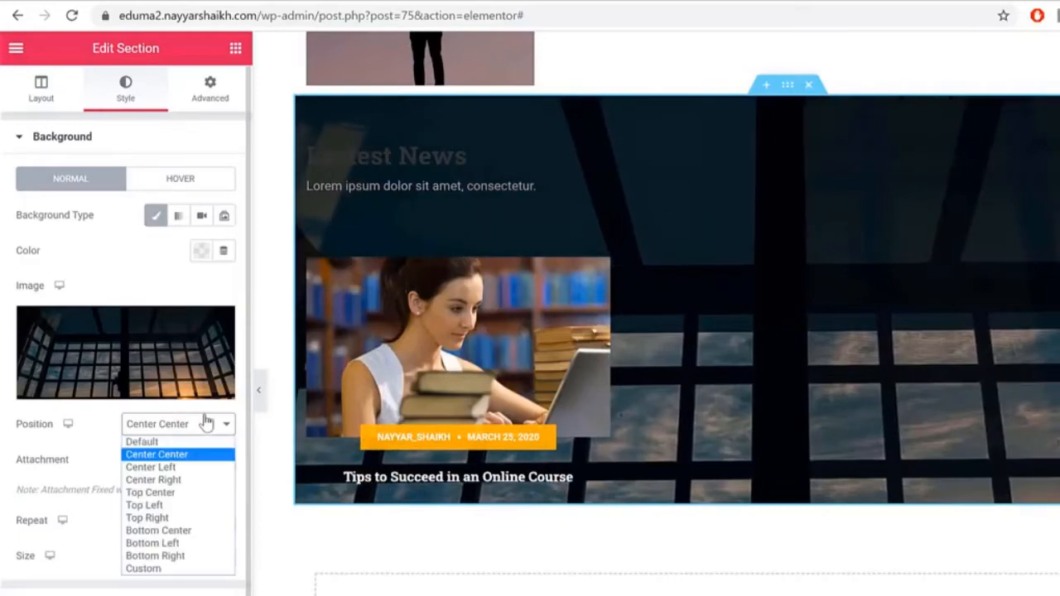
click(204, 532)
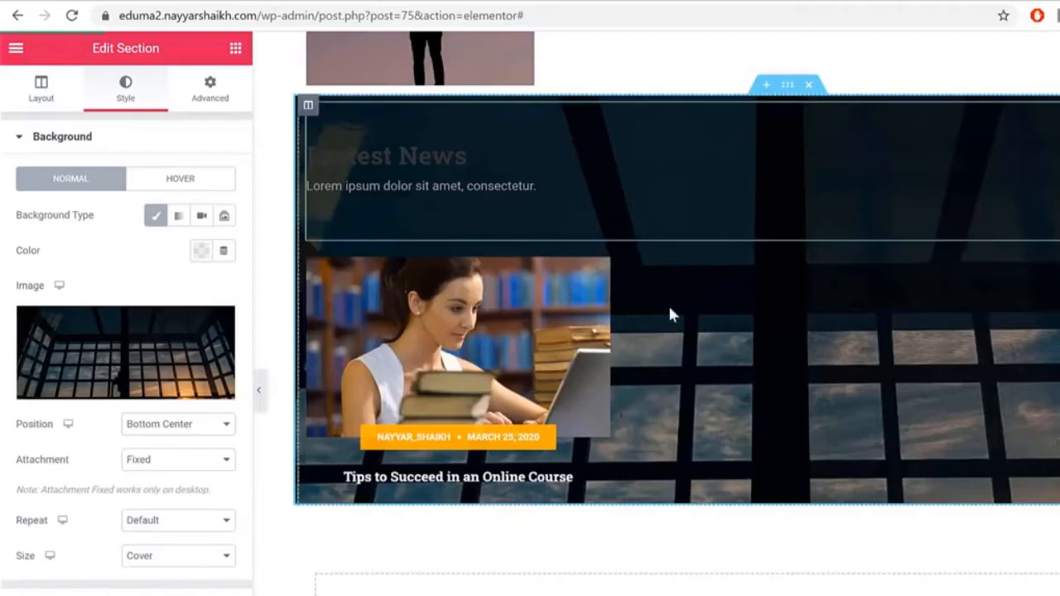
scroll(926, 236, up, 1)
scroll(925, 236, up, 2)
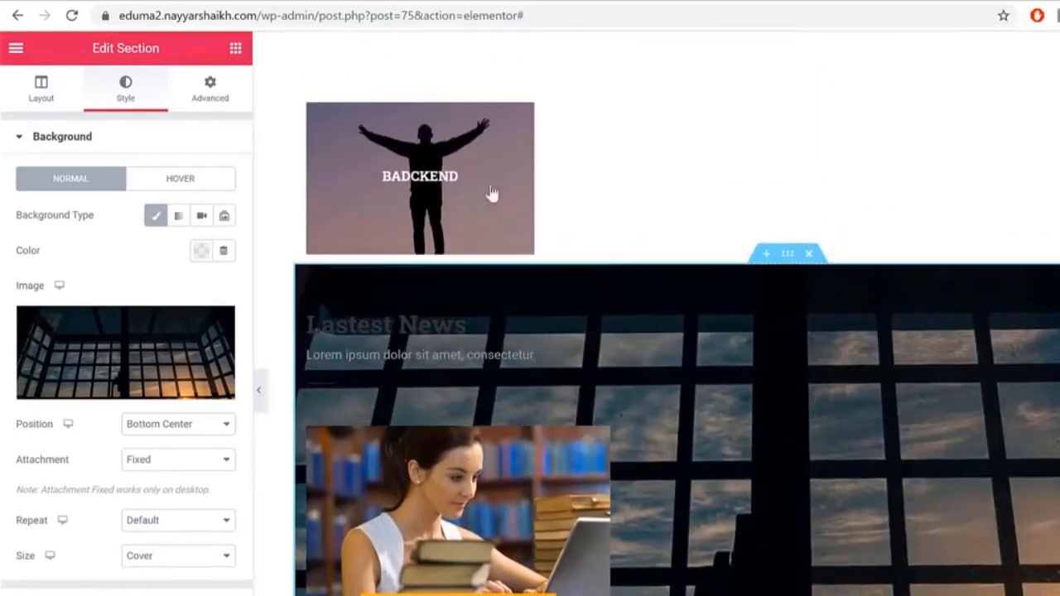
Step: Preview the page with the new background, then bring the editing panel back
click(259, 389)
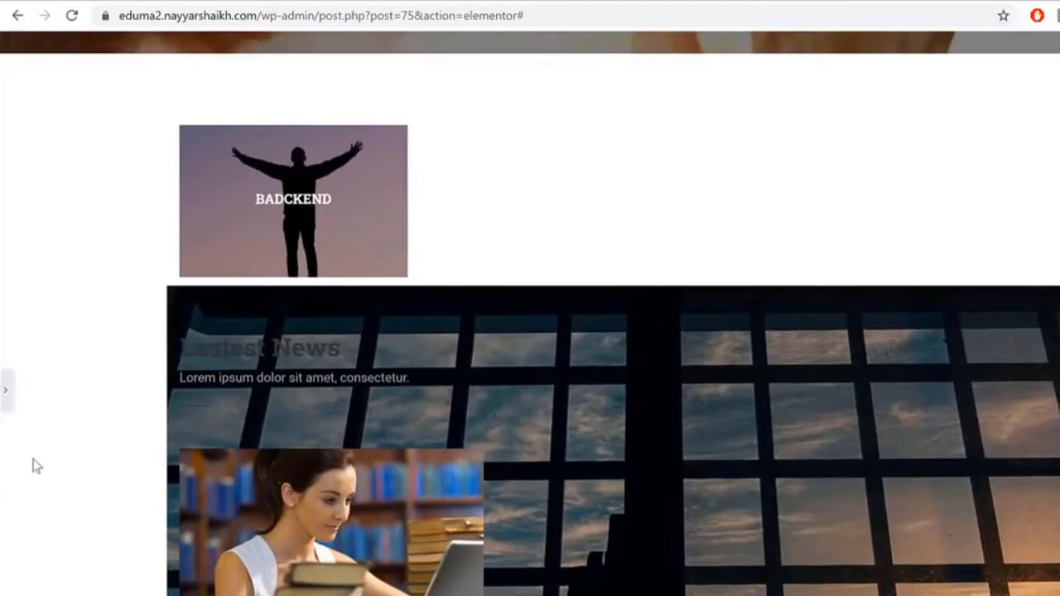
click(5, 393)
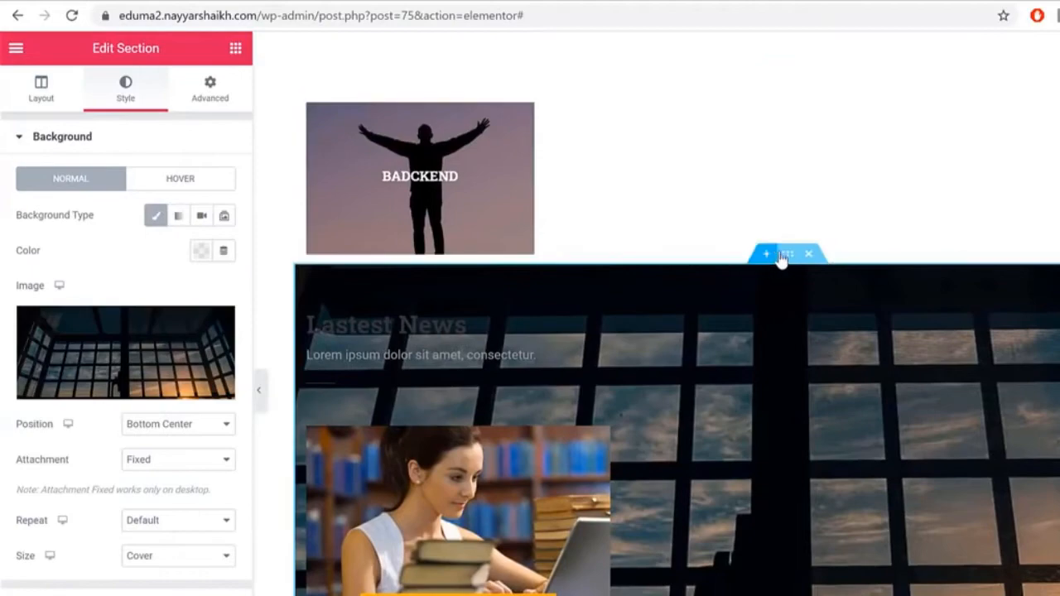
click(214, 90)
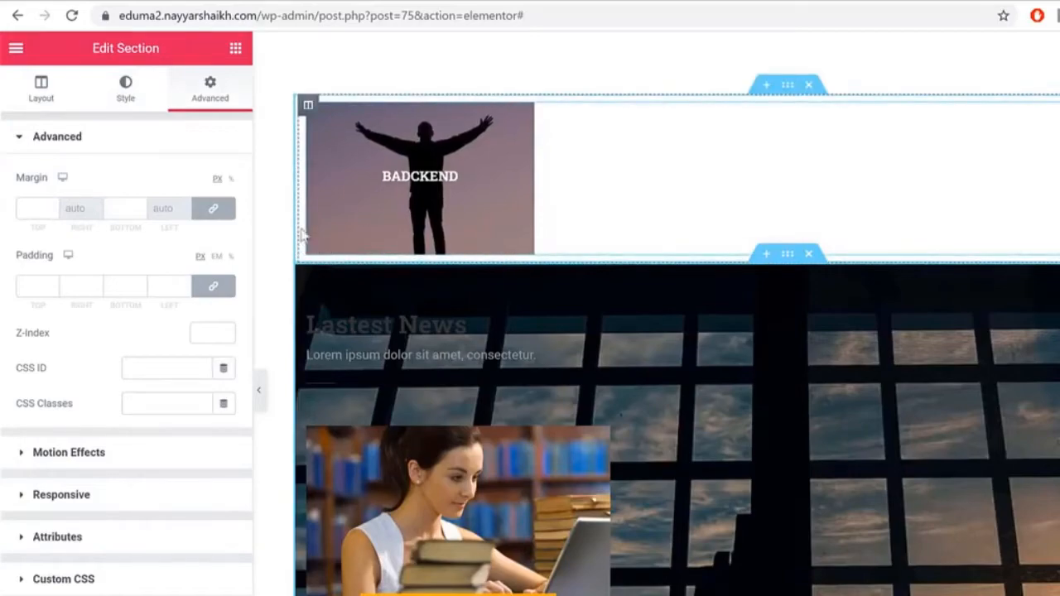
Step: Unlink the section margins and set the top margin to 50 px
click(224, 209)
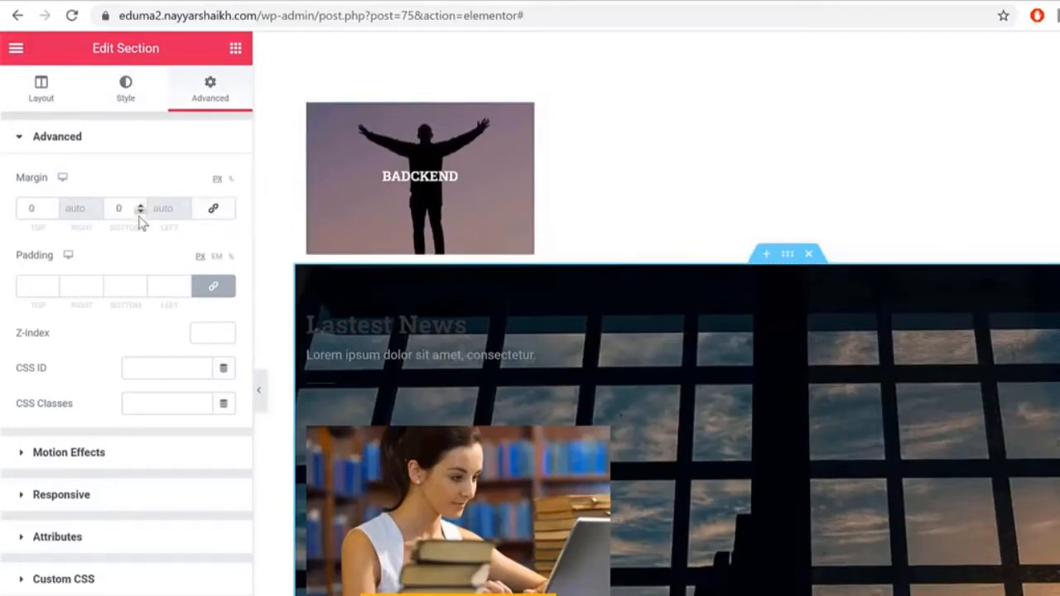
click(33, 211)
text(50)
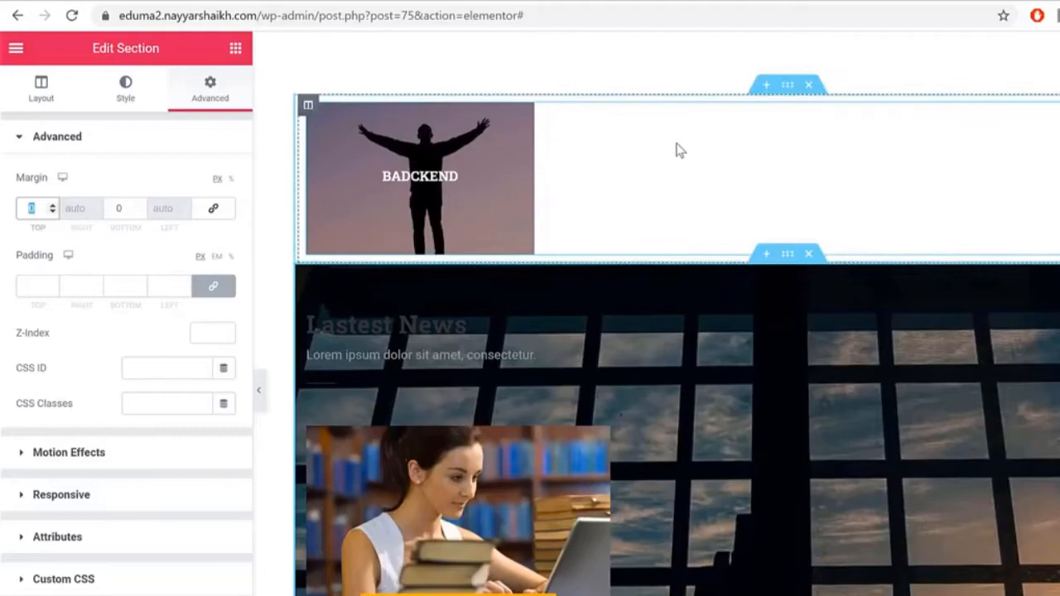
scroll(776, 364, down, 2)
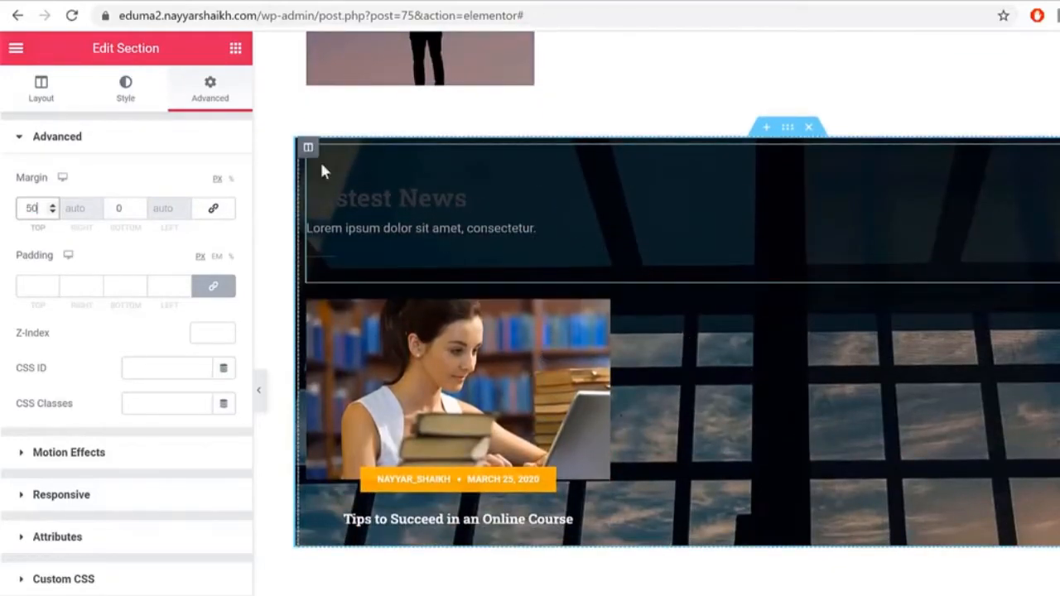
Step: Unlink the paddings and set top padding to 30 px and bottom padding to 85 px
click(212, 285)
double_click(32, 286)
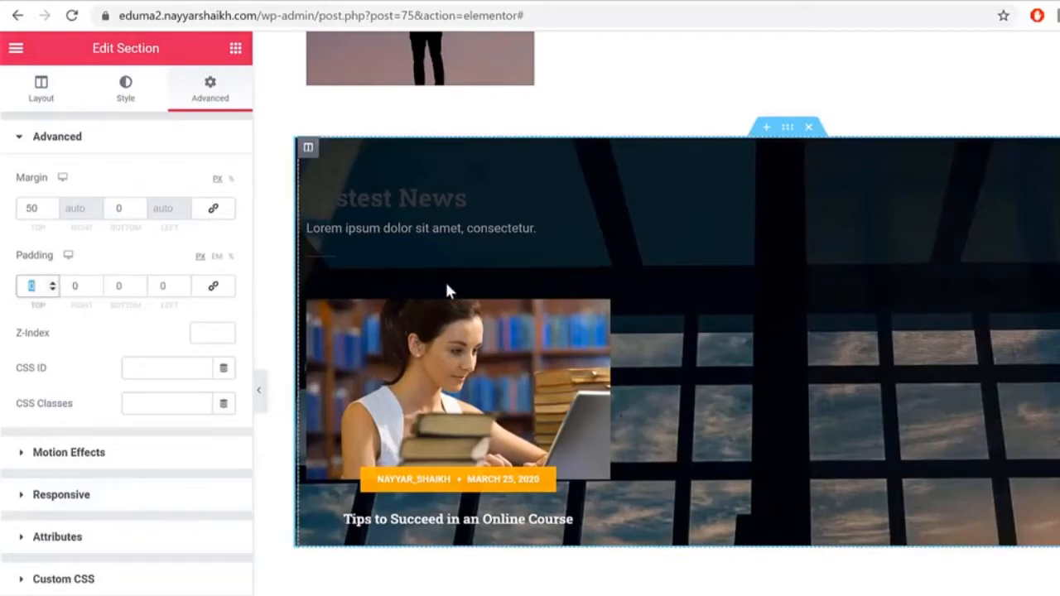
text(30)
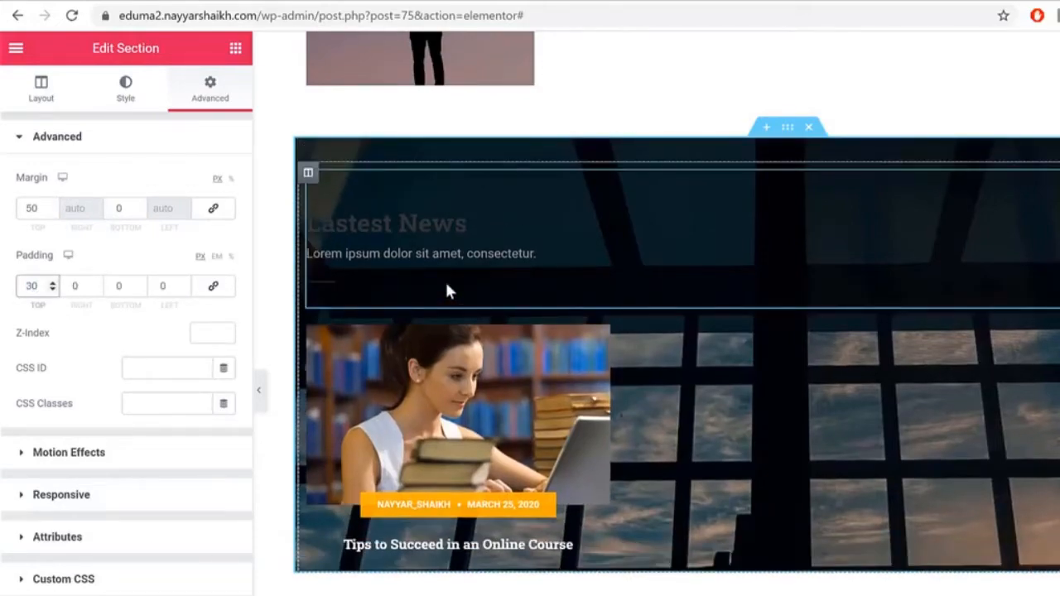
key(Tab)
key(Tab)
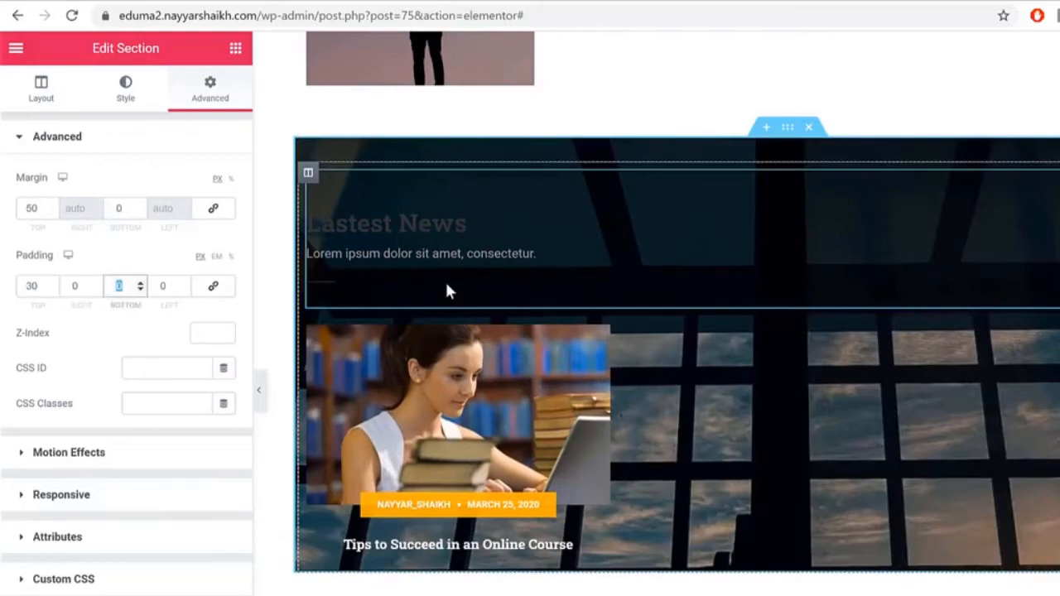
text(85)
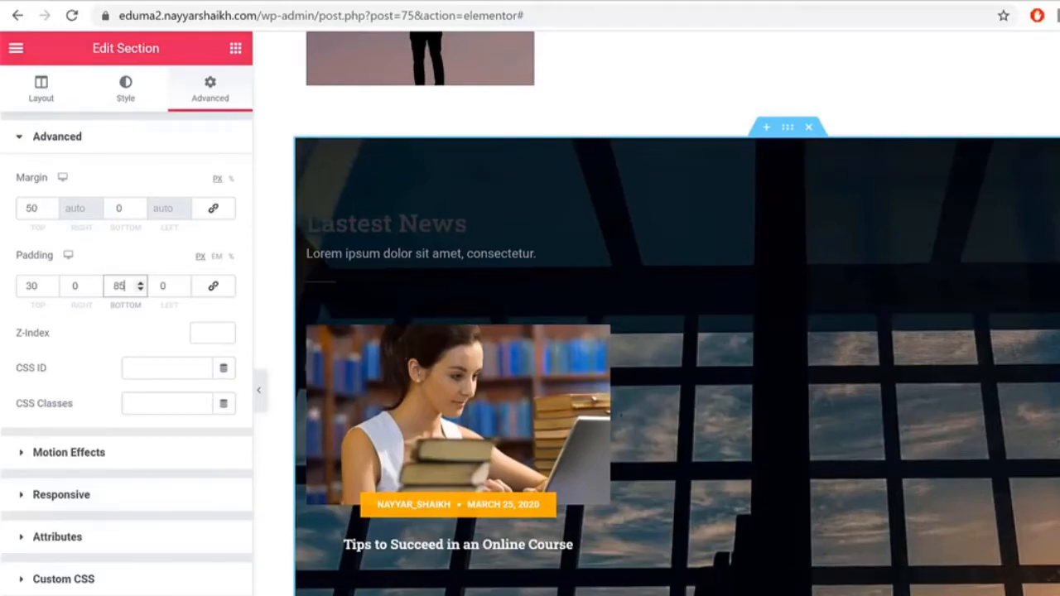
Step: Turn on Stretch Section, preview the full-width result, and select the Lastest News heading widget
click(58, 89)
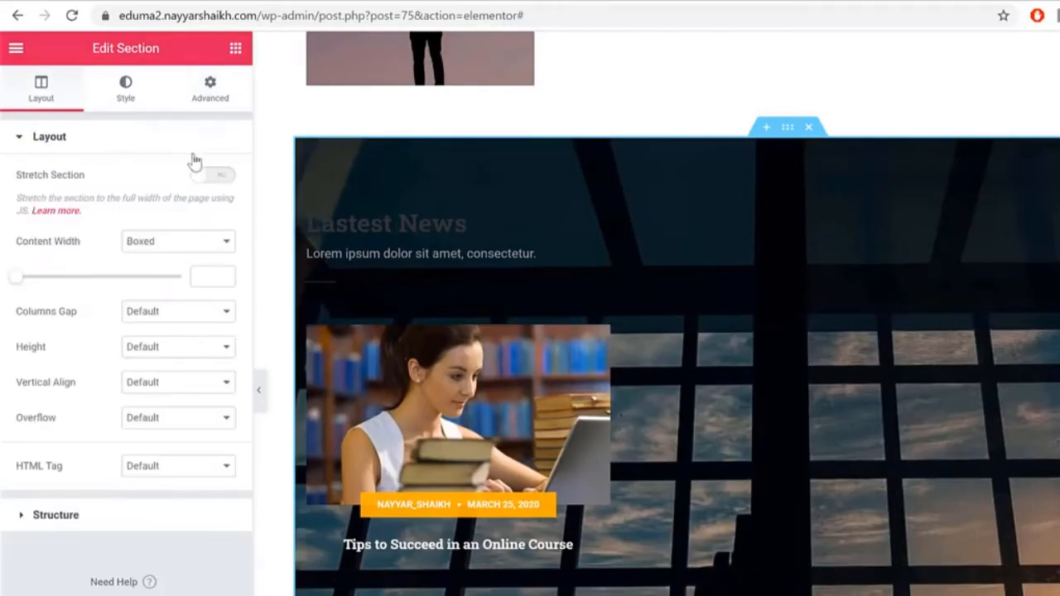
click(213, 176)
click(260, 388)
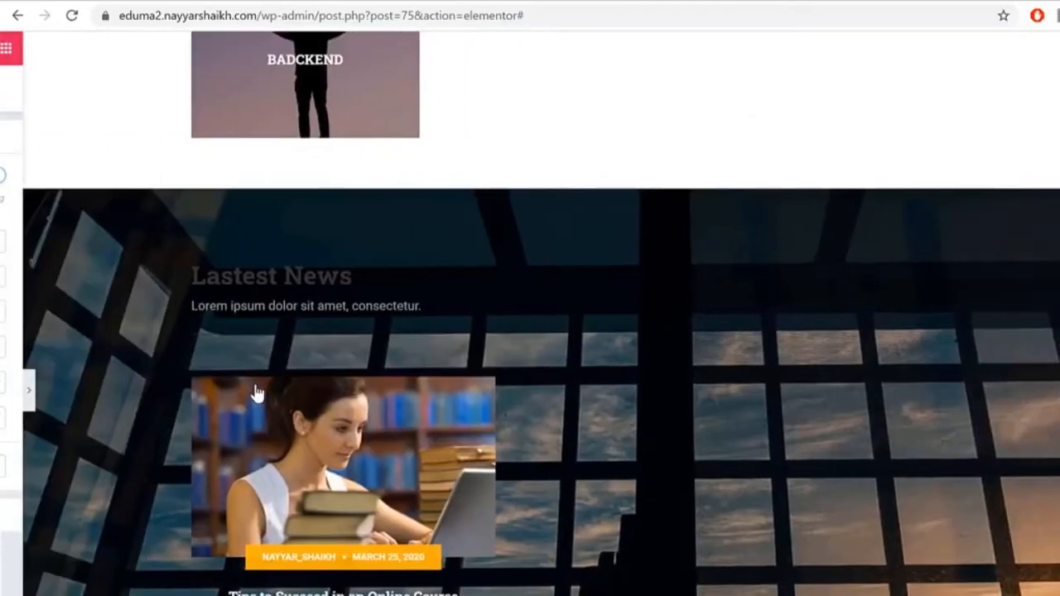
click(5, 389)
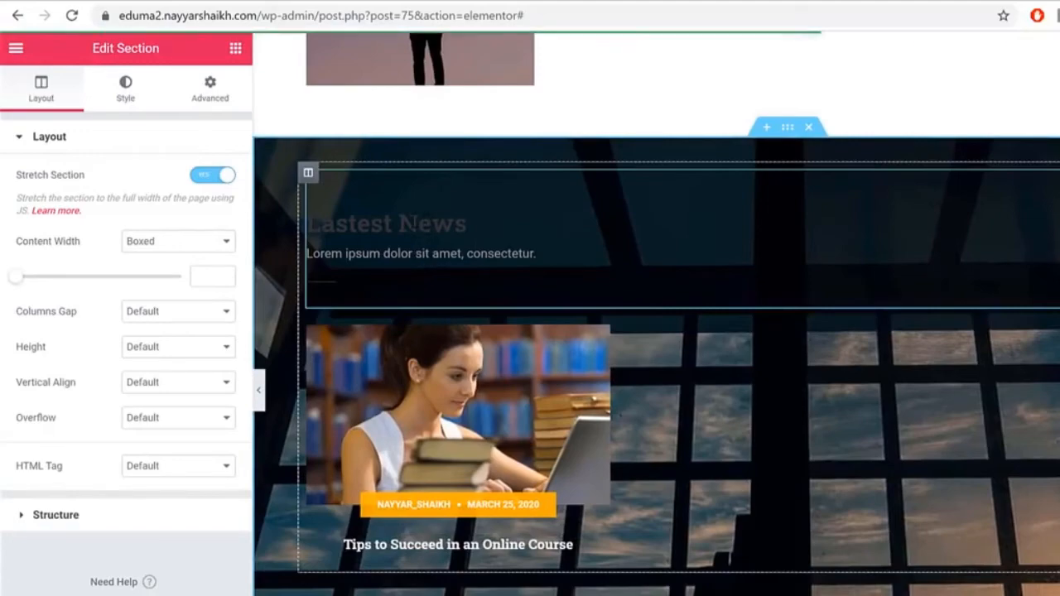
click(390, 223)
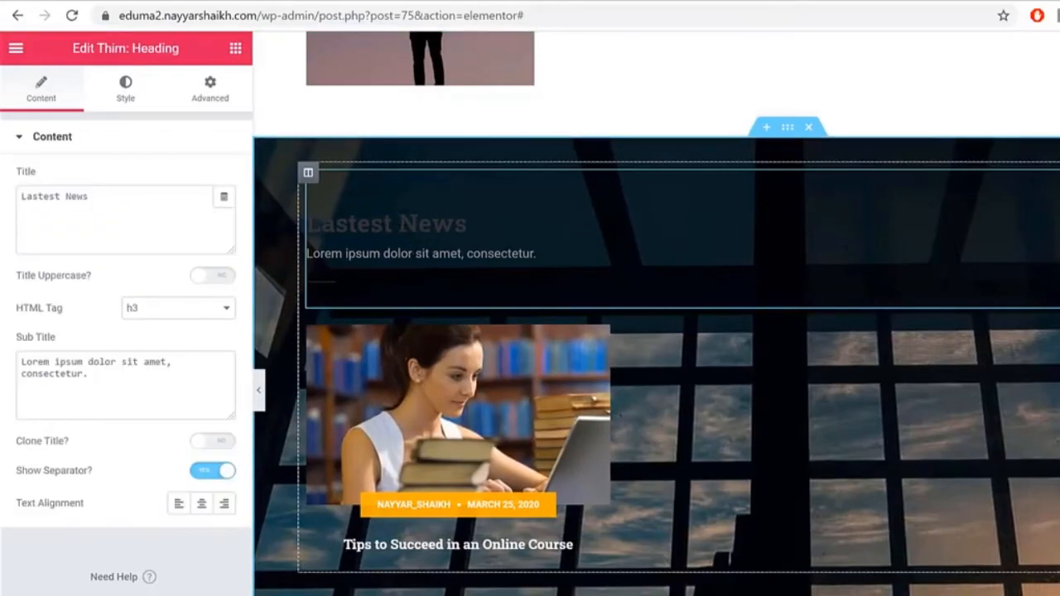
Step: Set the heading's Title, Sub Title and Separator colours to the white preset #FFFFFF
click(130, 92)
click(215, 178)
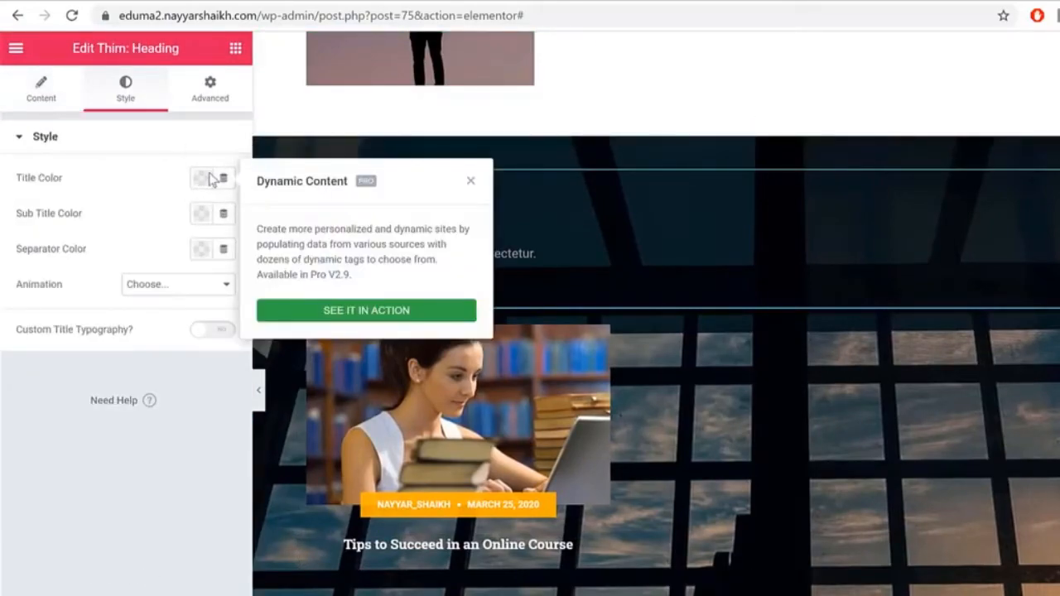
click(204, 177)
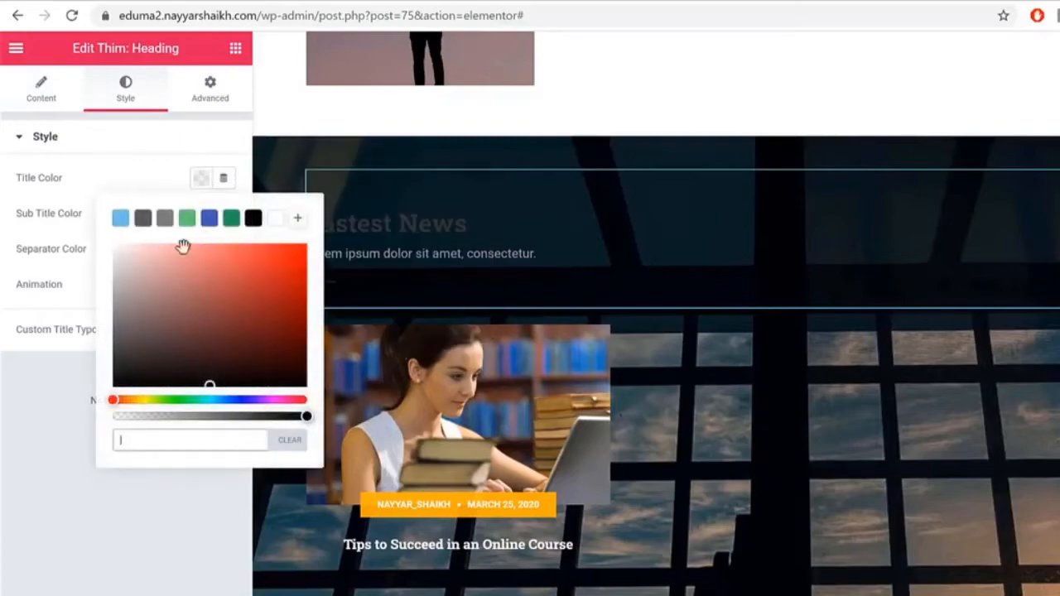
click(276, 220)
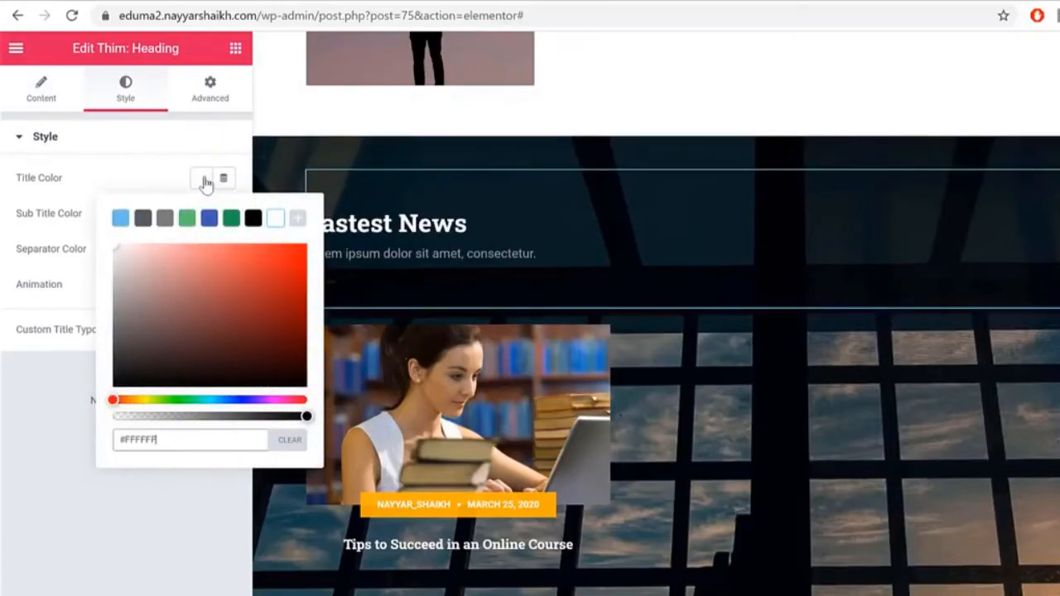
click(203, 179)
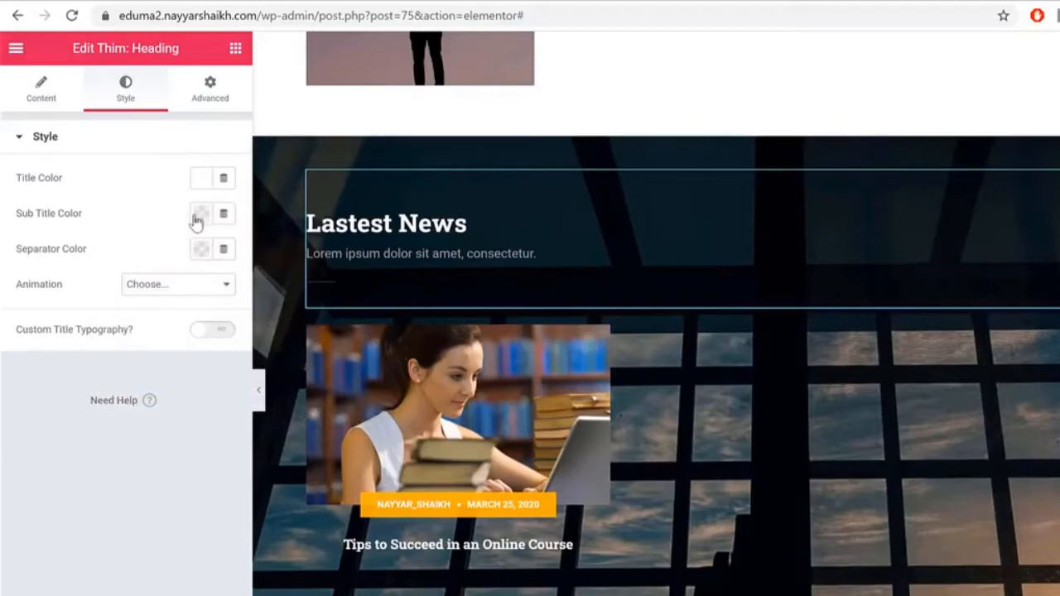
click(201, 214)
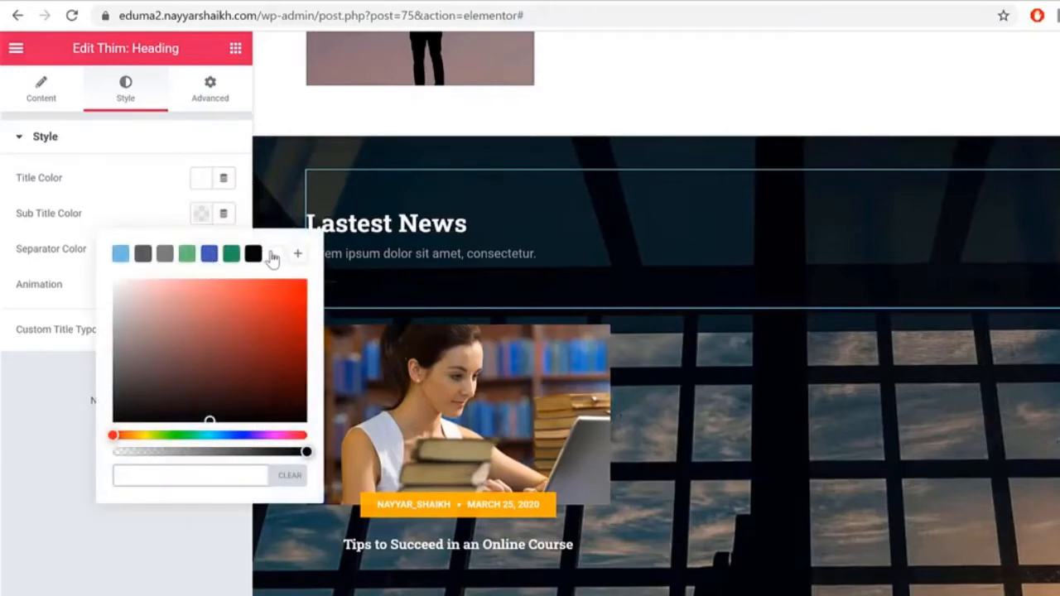
click(273, 254)
click(114, 205)
click(201, 250)
click(276, 290)
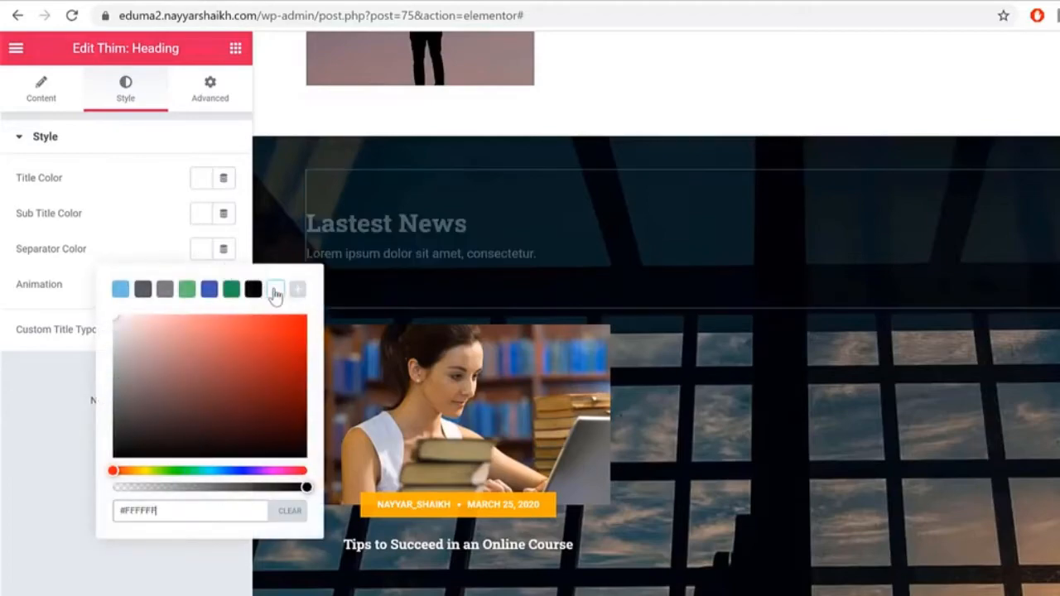
click(196, 206)
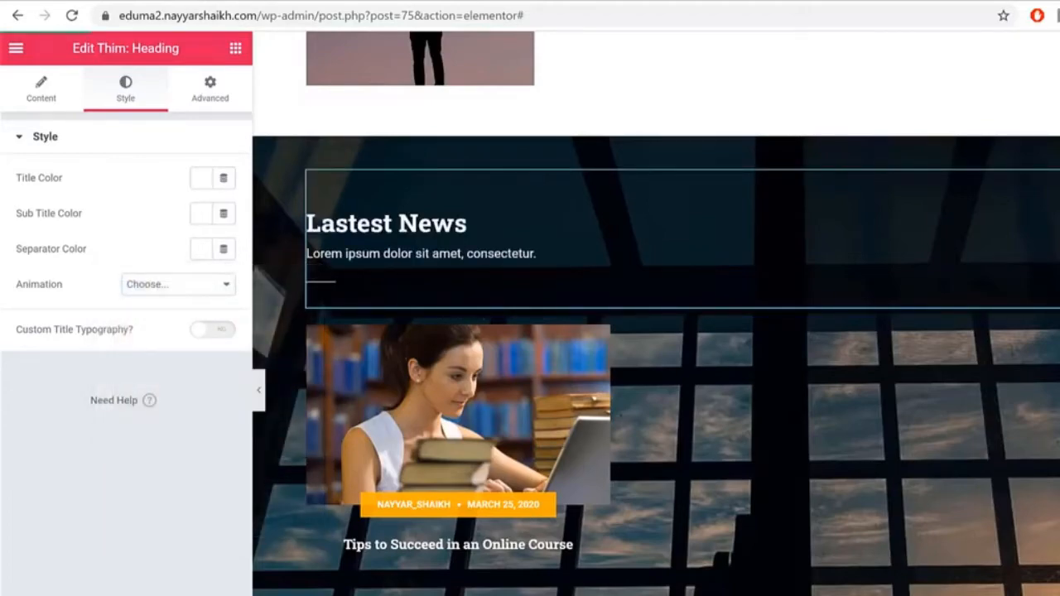
scroll(257, 389, up, 1)
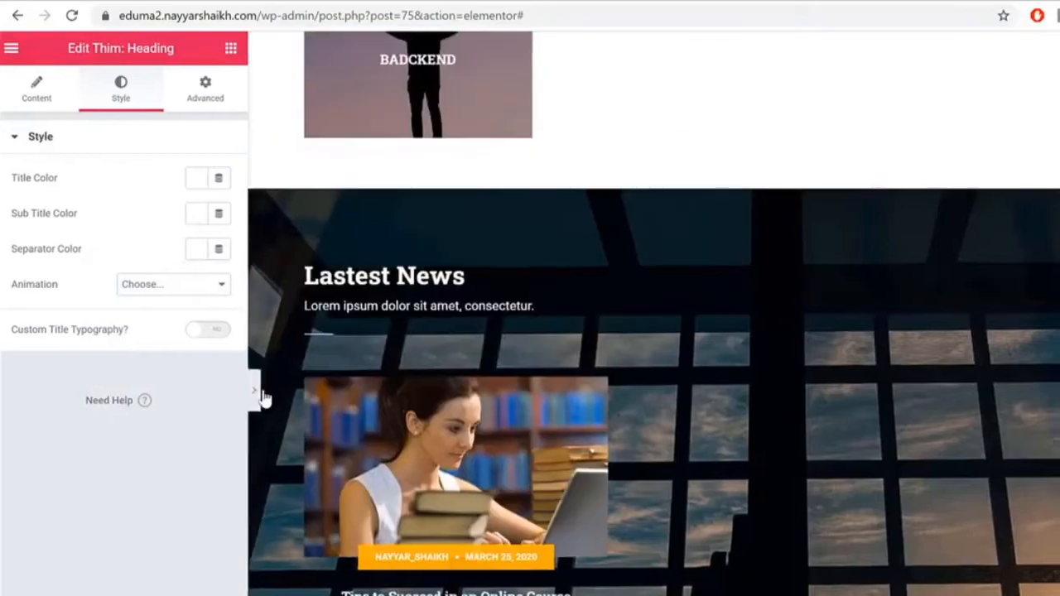
click(256, 389)
scroll(723, 395, up, 6)
scroll(871, 458, up, 6)
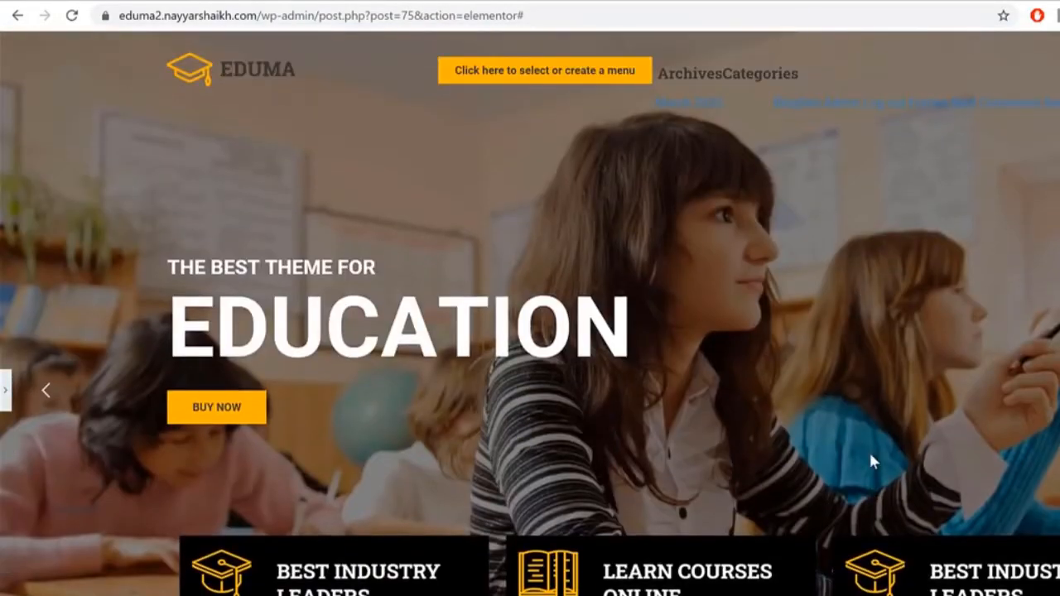
scroll(638, 291, down, 10)
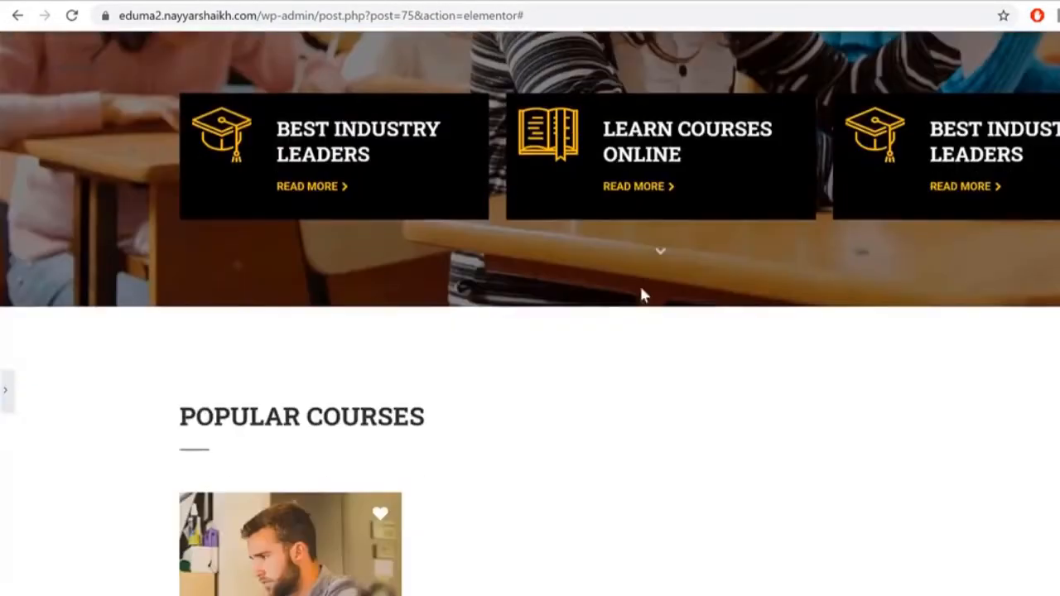
scroll(634, 365, up, 10)
scroll(634, 390, up, 1)
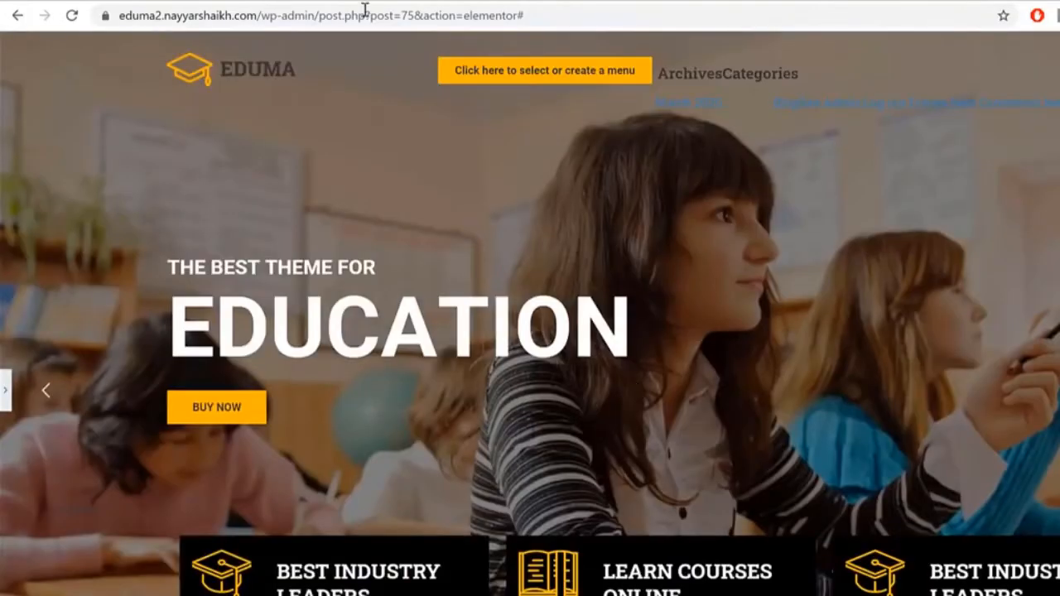
click(5, 389)
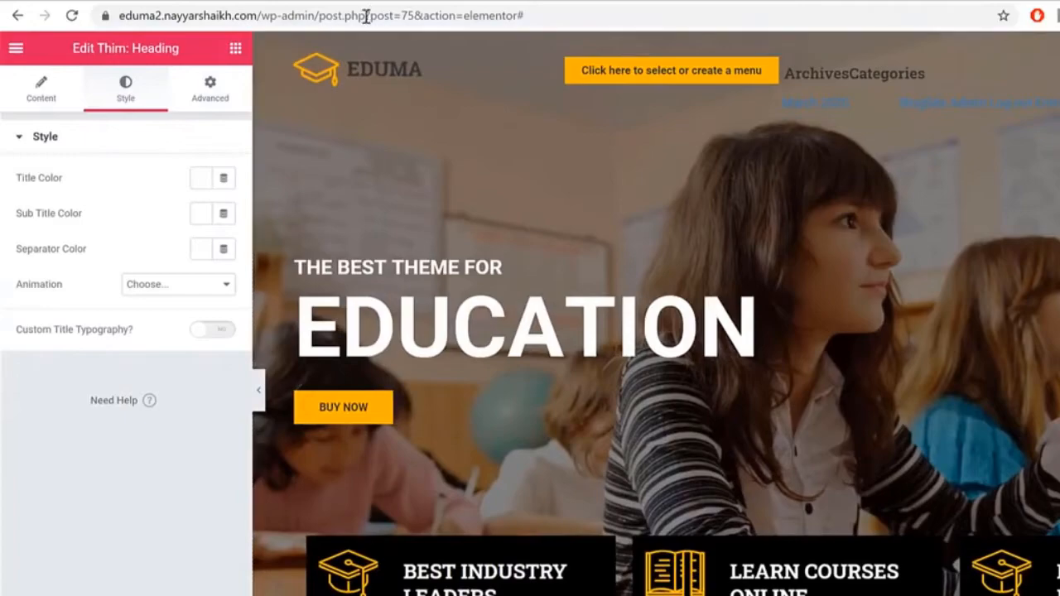
Step: Return to the /wp-admin dashboard and start a new page titled 'Blog'
drag(315, 15, 864, 7)
key(BackSpace)
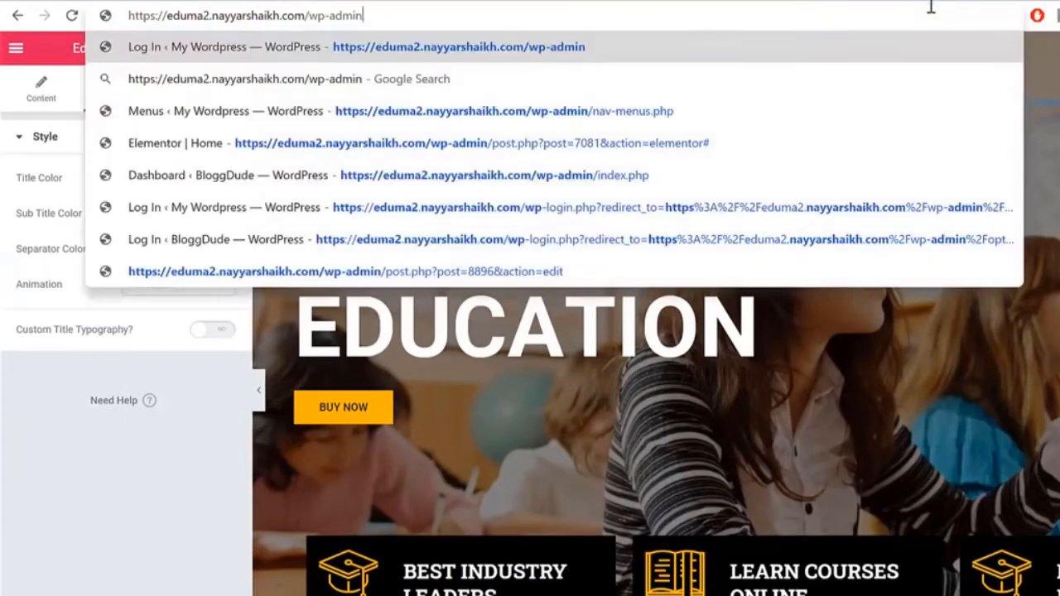
key(Return)
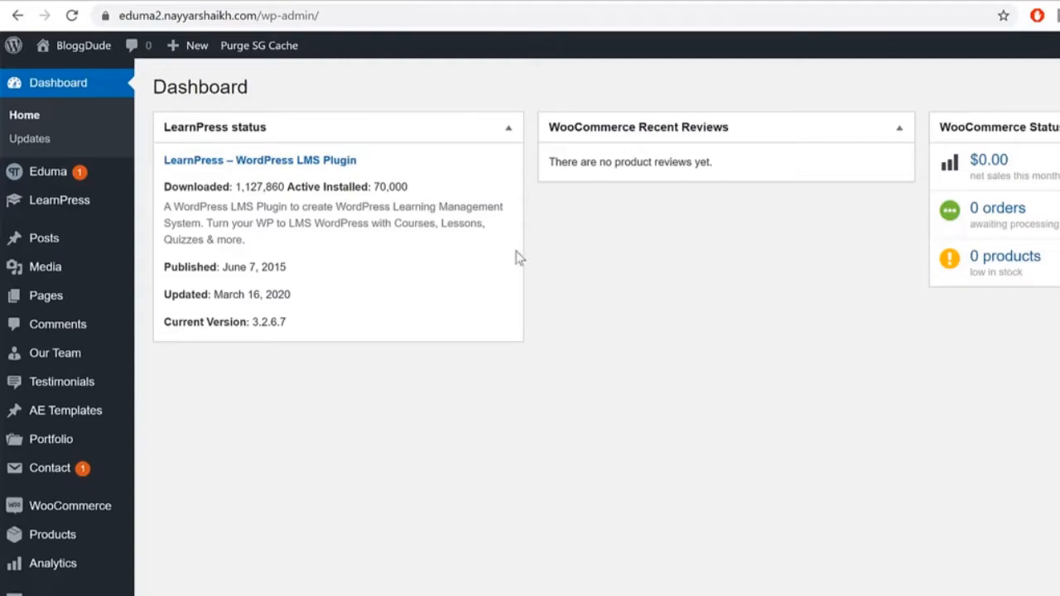
mouse_move(46, 308)
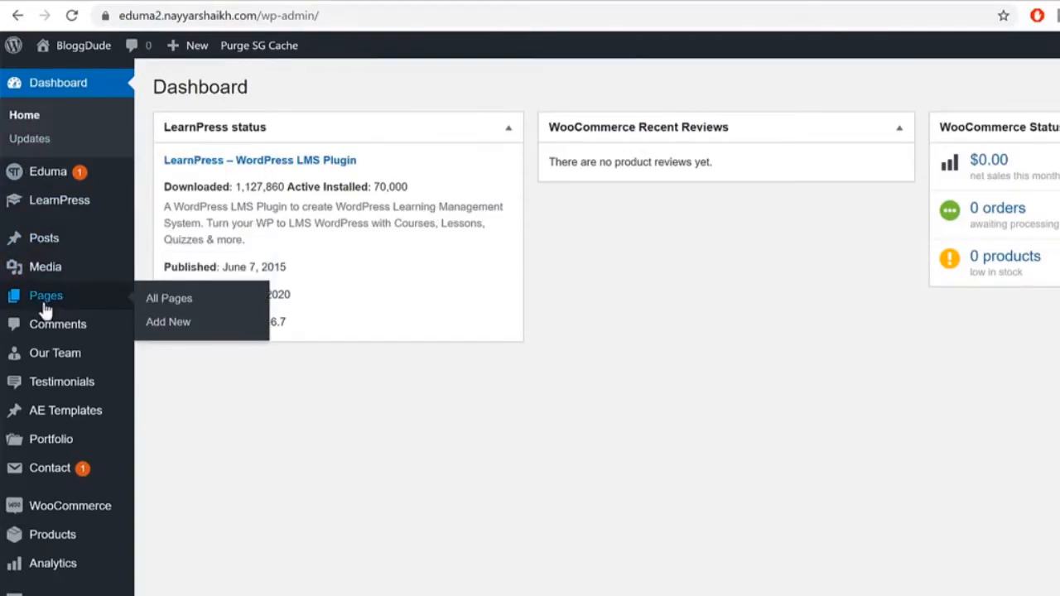
click(230, 315)
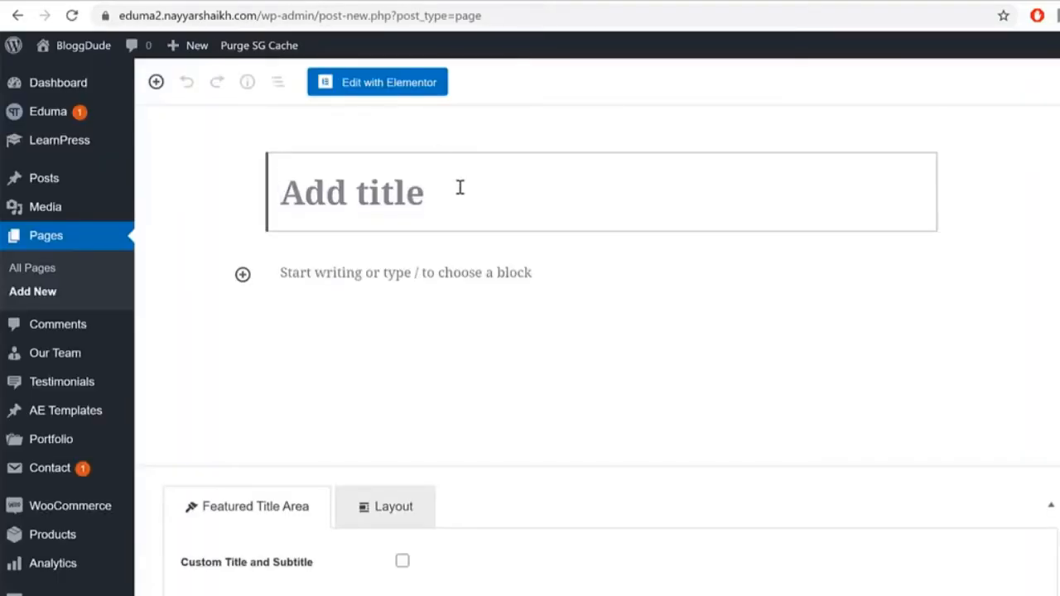
text(Blog)
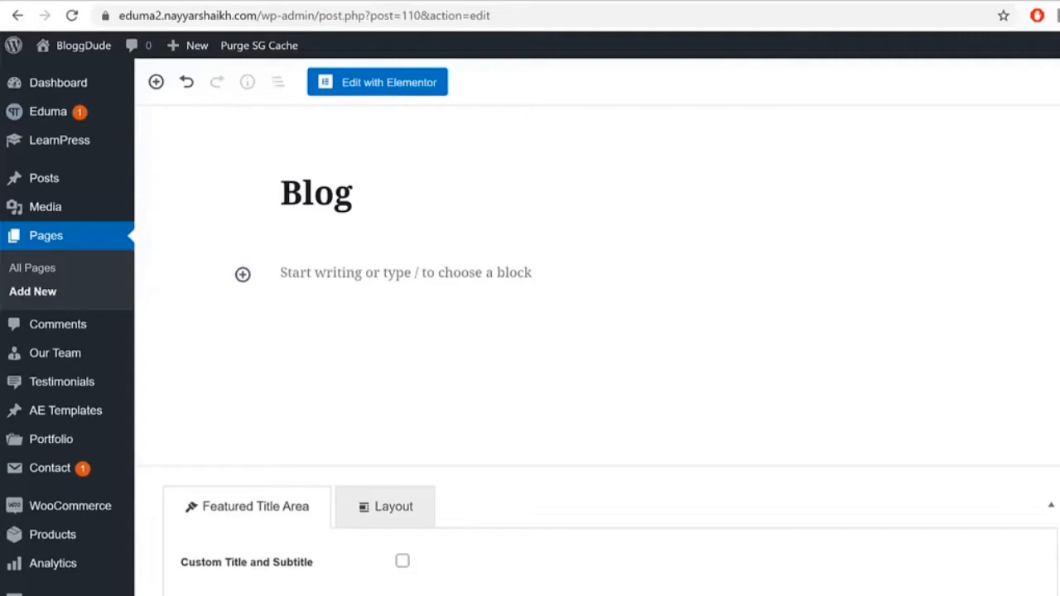
Step: Open the published Blog page in a new browser tab
right_click(304, 517)
click(381, 532)
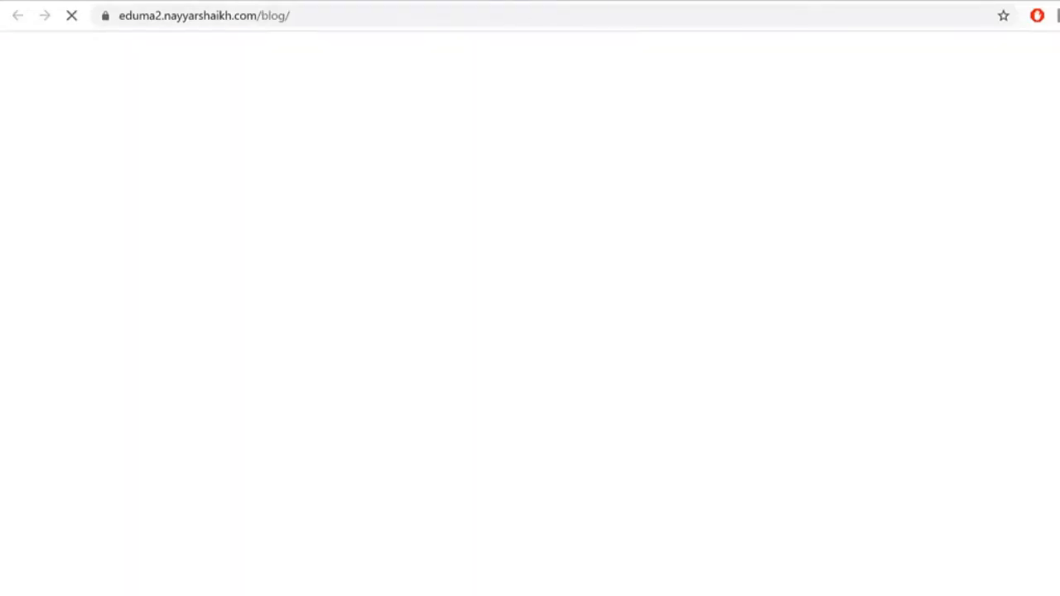
scroll(797, 398, down, 1)
scroll(567, 401, up, 1)
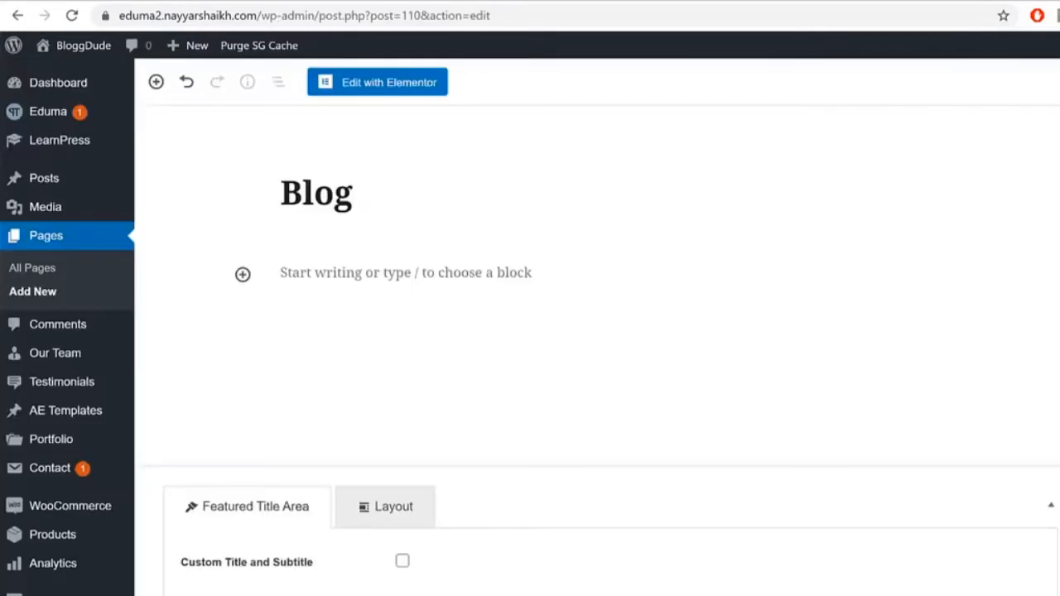
scroll(78, 348, down, 5)
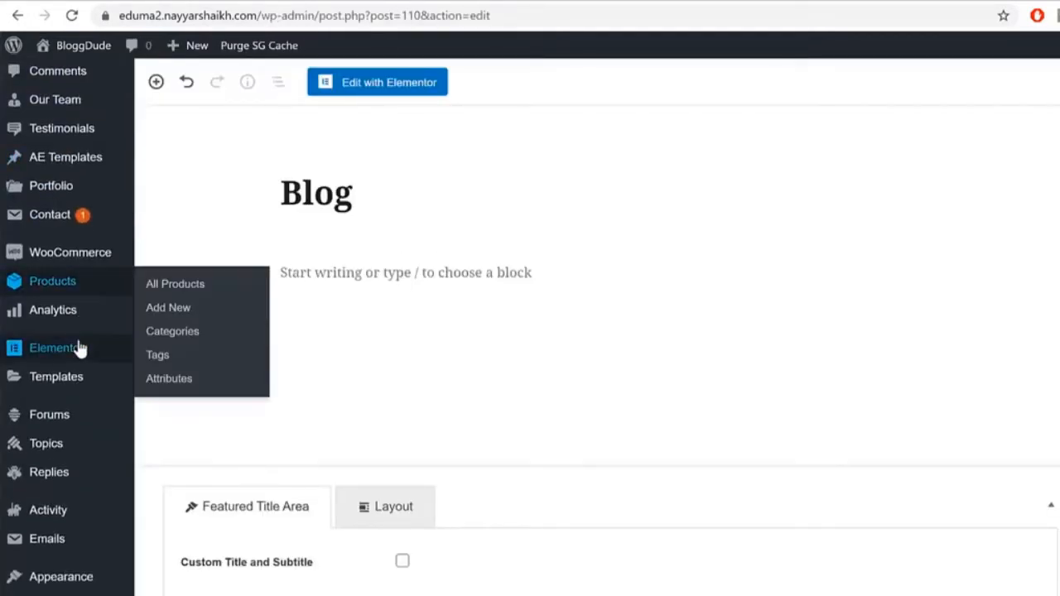
mouse_move(71, 561)
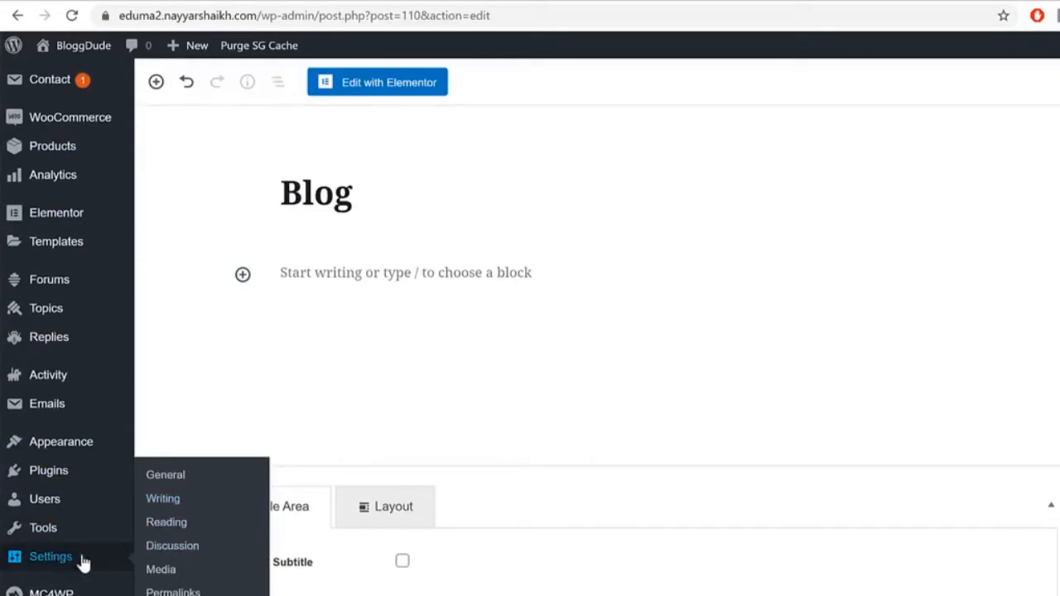
Step: Choose Blog as the posts page in Reading Settings, then reload the /blog/ tab to verify
click(159, 530)
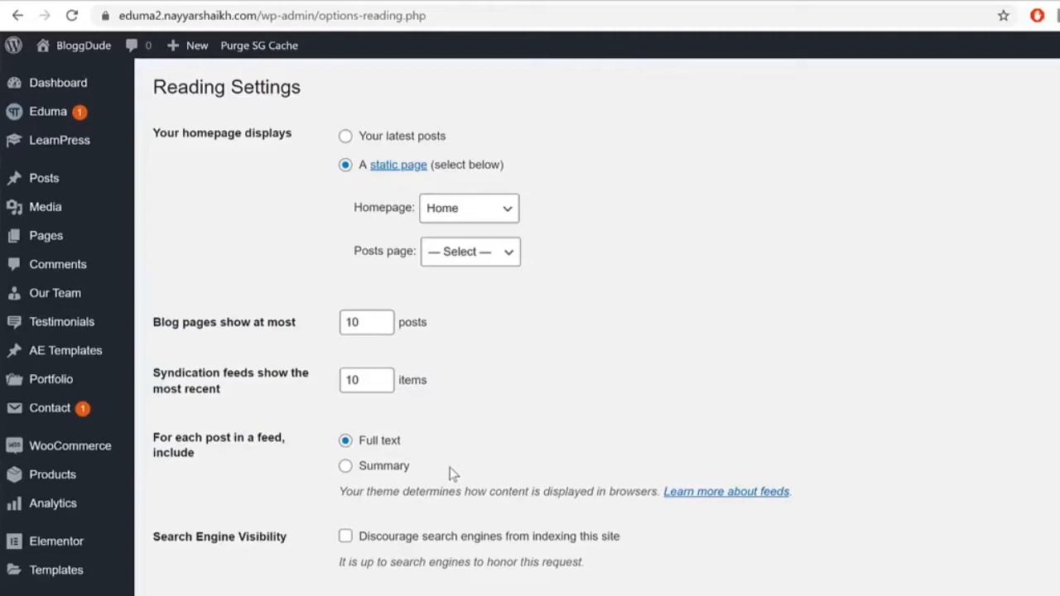
click(484, 257)
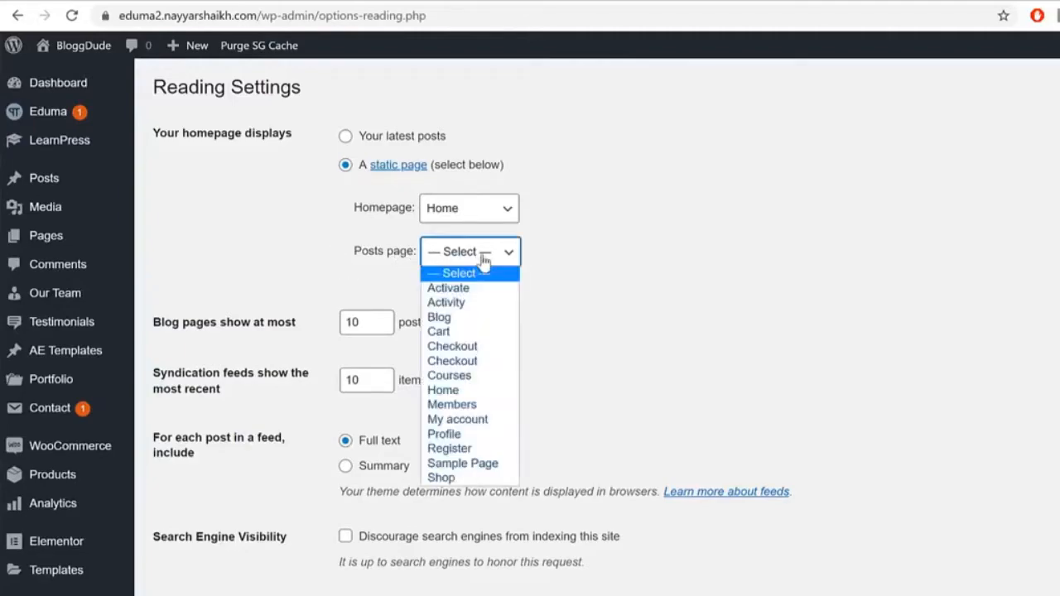
click(484, 317)
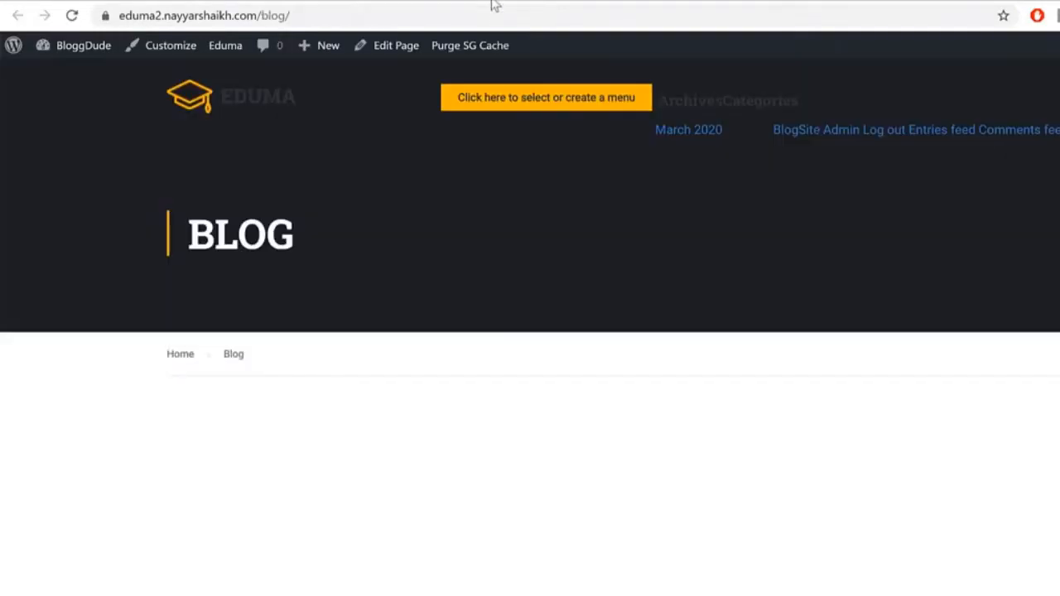
click(496, 15)
key(Return)
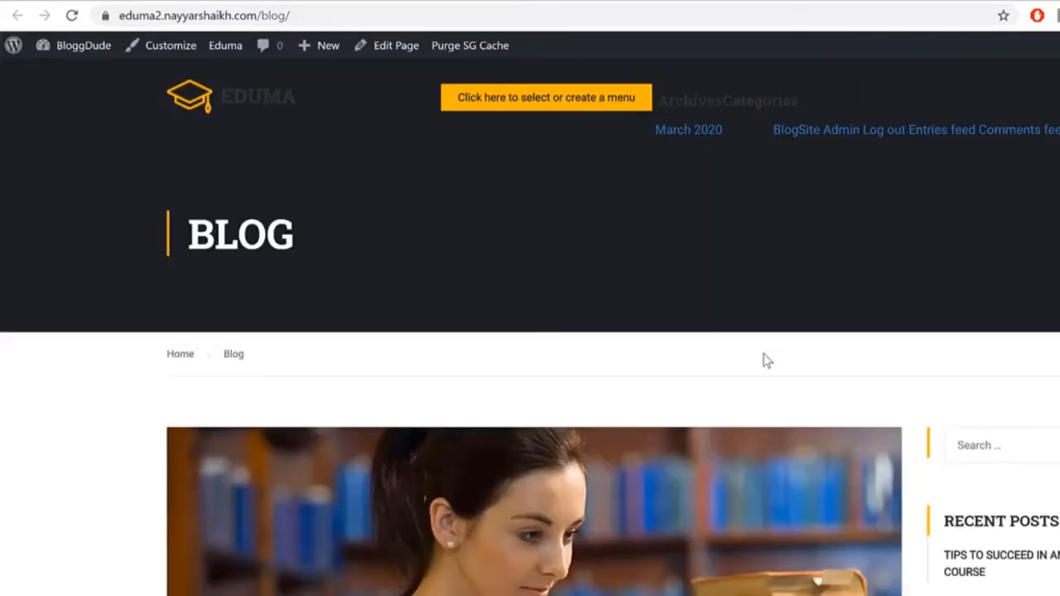
scroll(761, 360, down, 5)
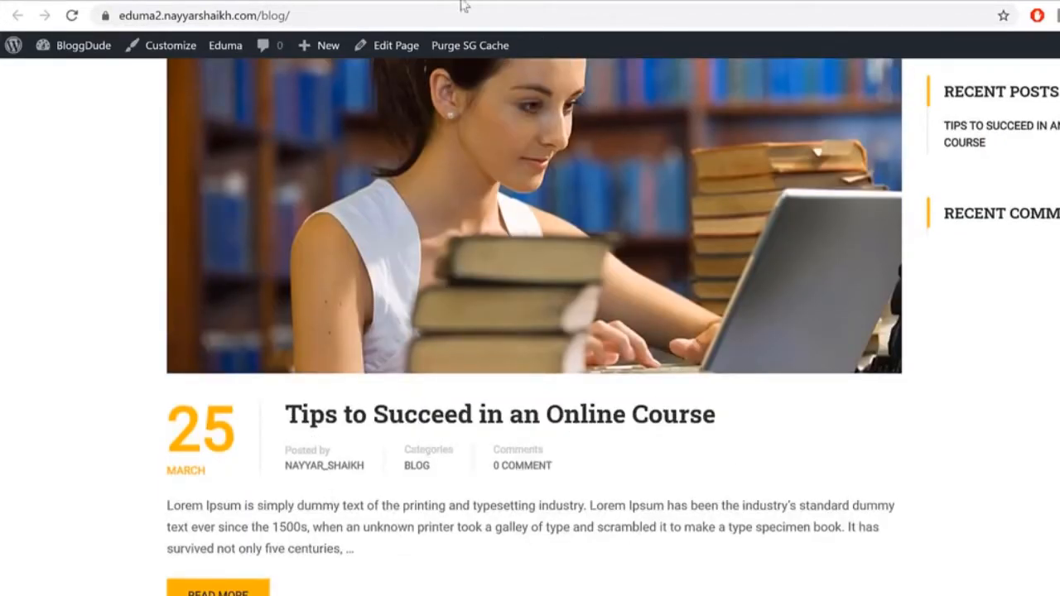
click(317, 0)
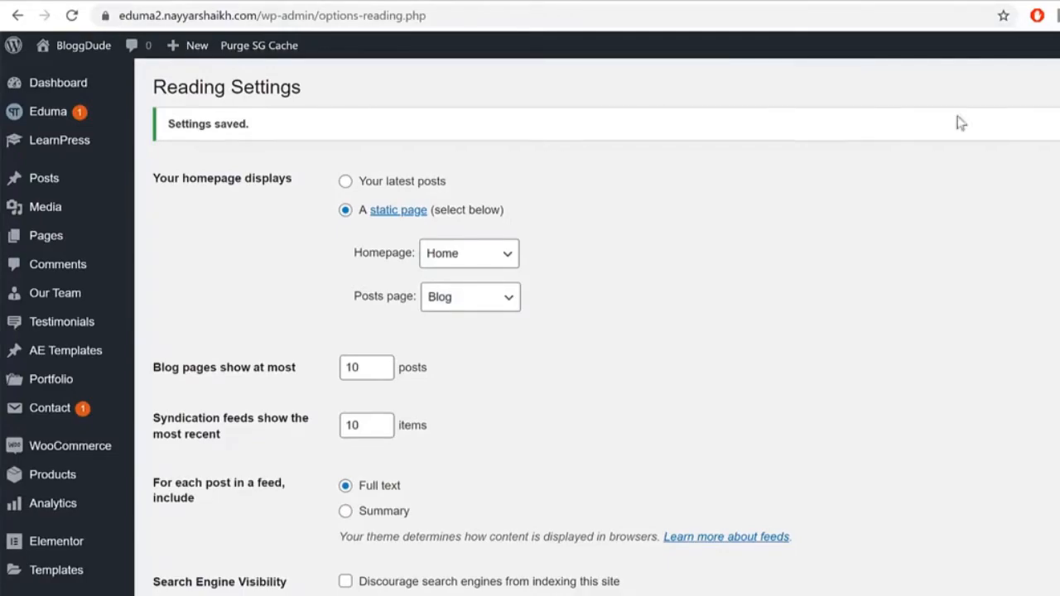
Step: Add a new page titled 'About Us' and launch it in Elementor
mouse_move(83, 244)
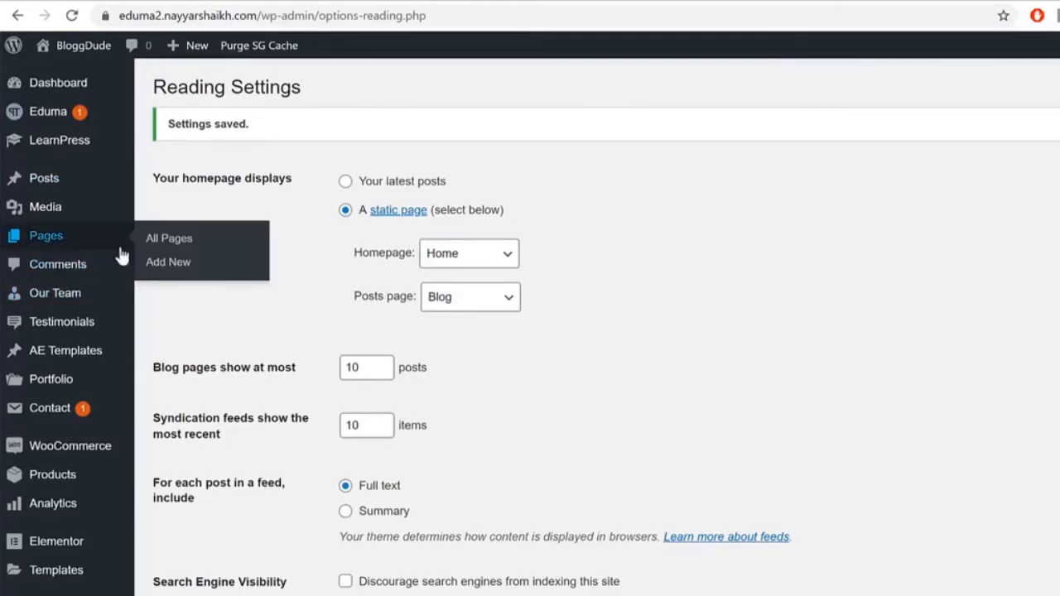
click(173, 263)
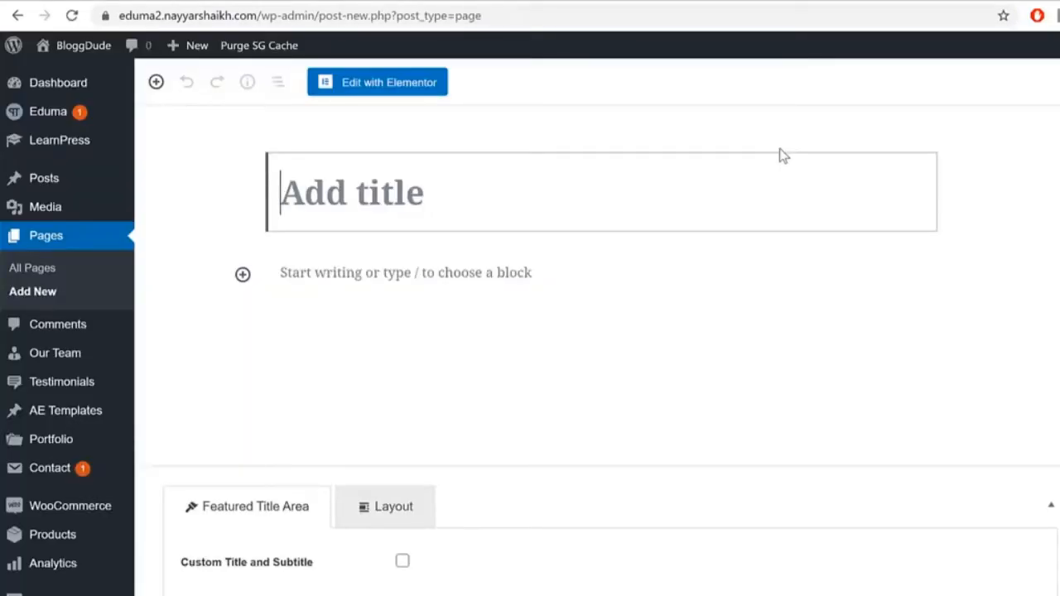
text(A)
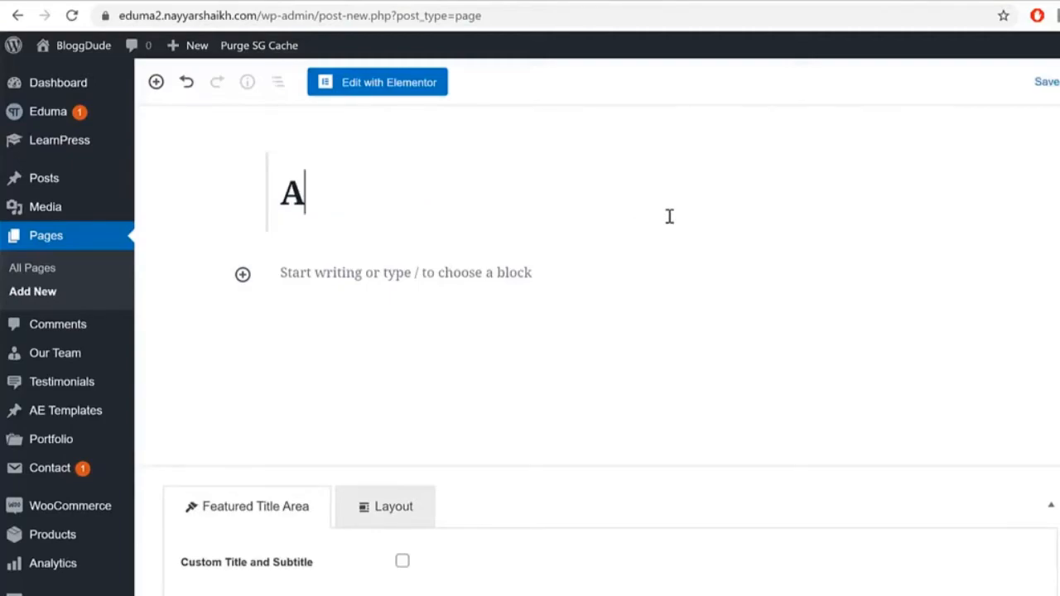
text(bout Us)
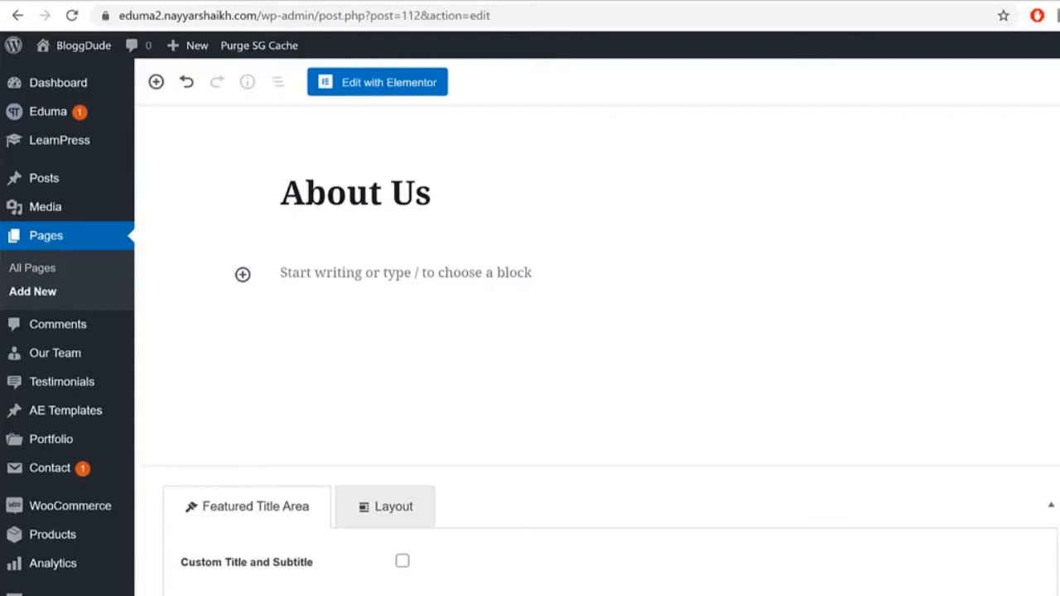
click(410, 92)
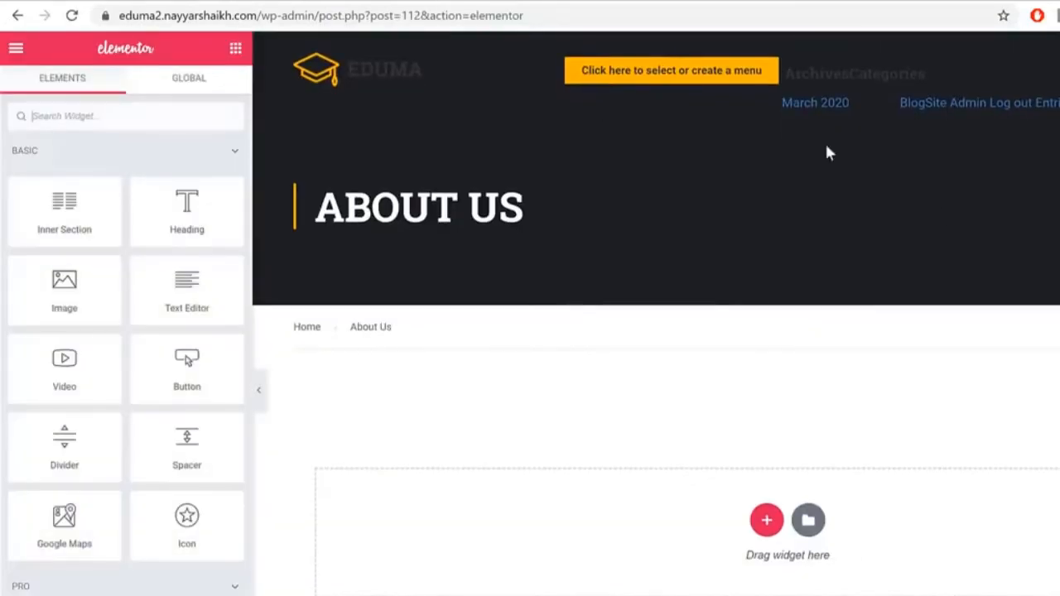
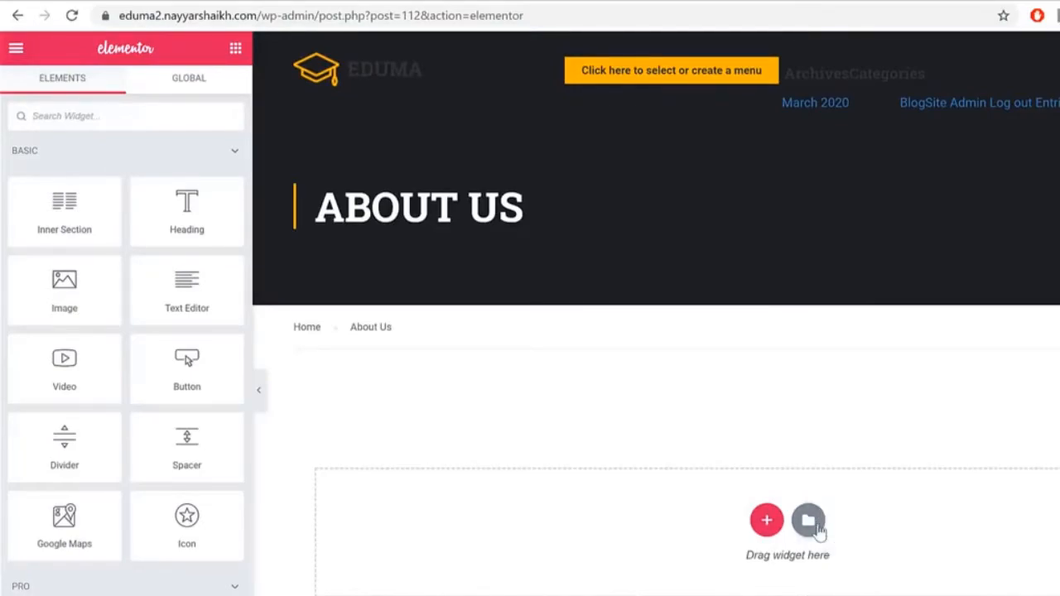
Step: Import the About Us JSON template from Media > Pages into My Templates
click(815, 518)
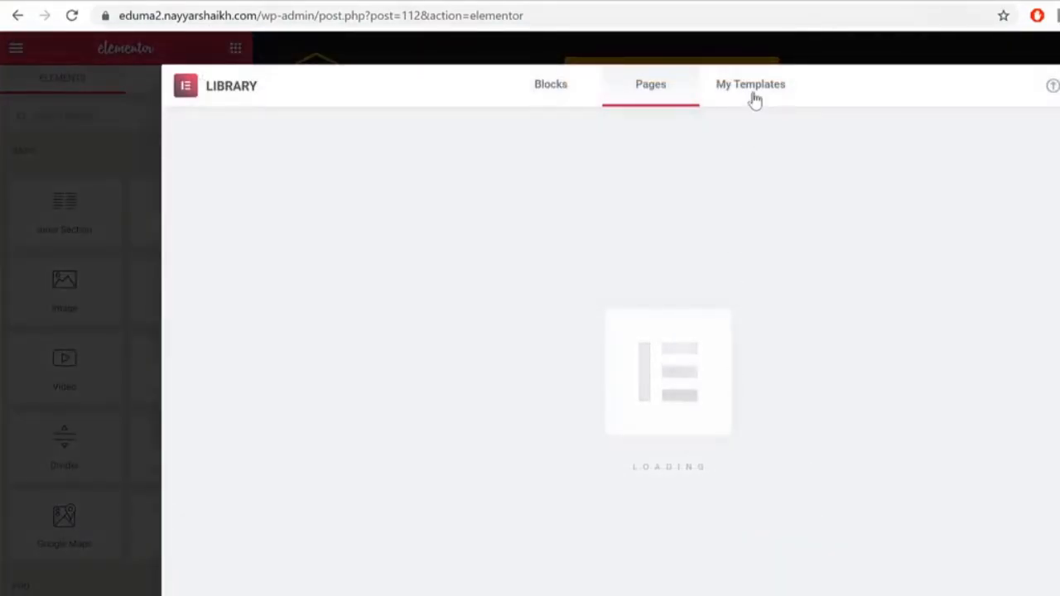
click(754, 99)
click(1052, 88)
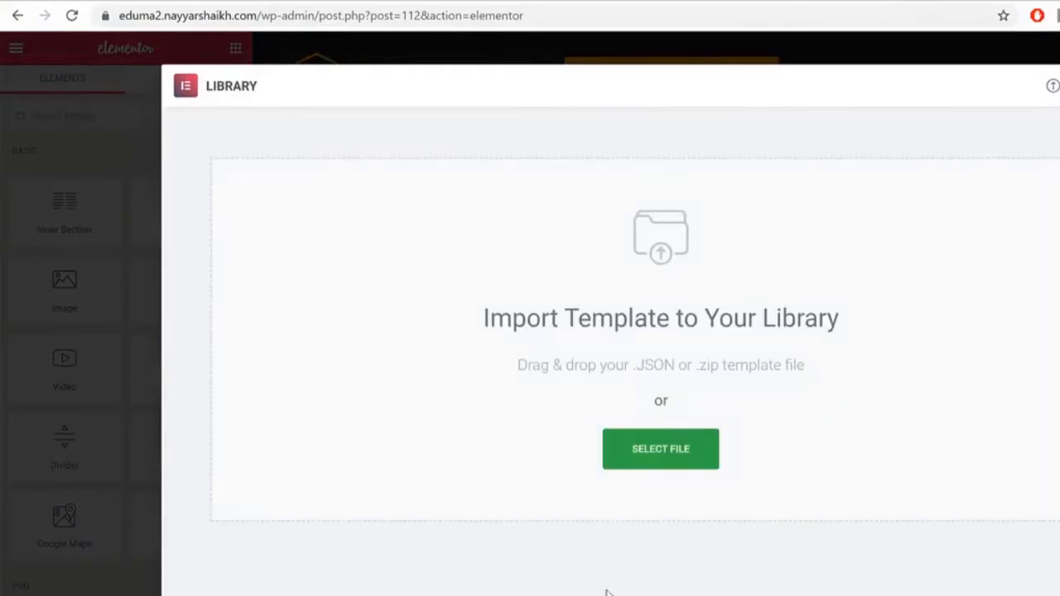
click(683, 462)
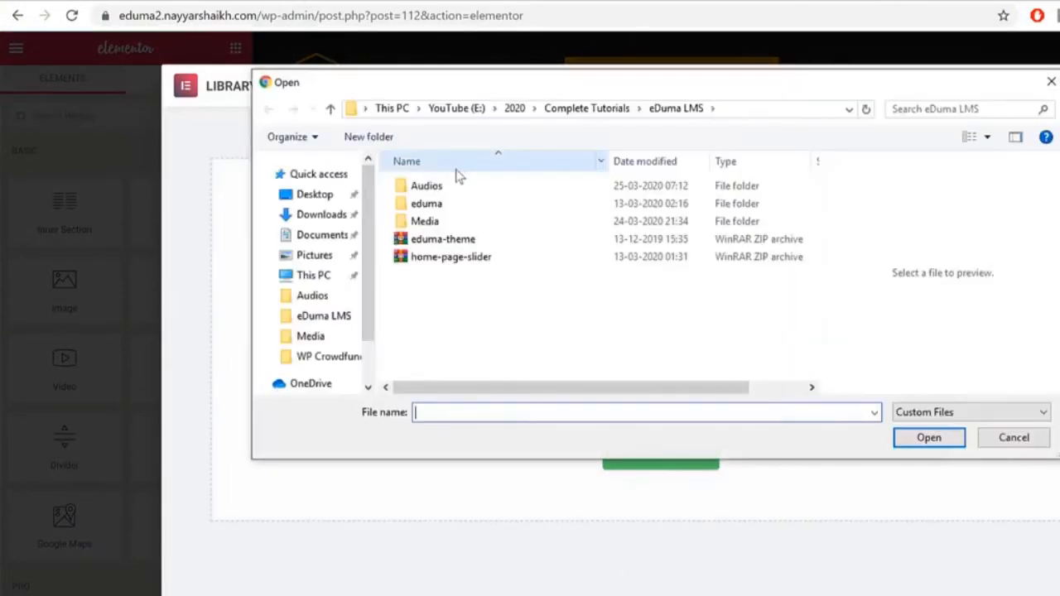
double_click(424, 221)
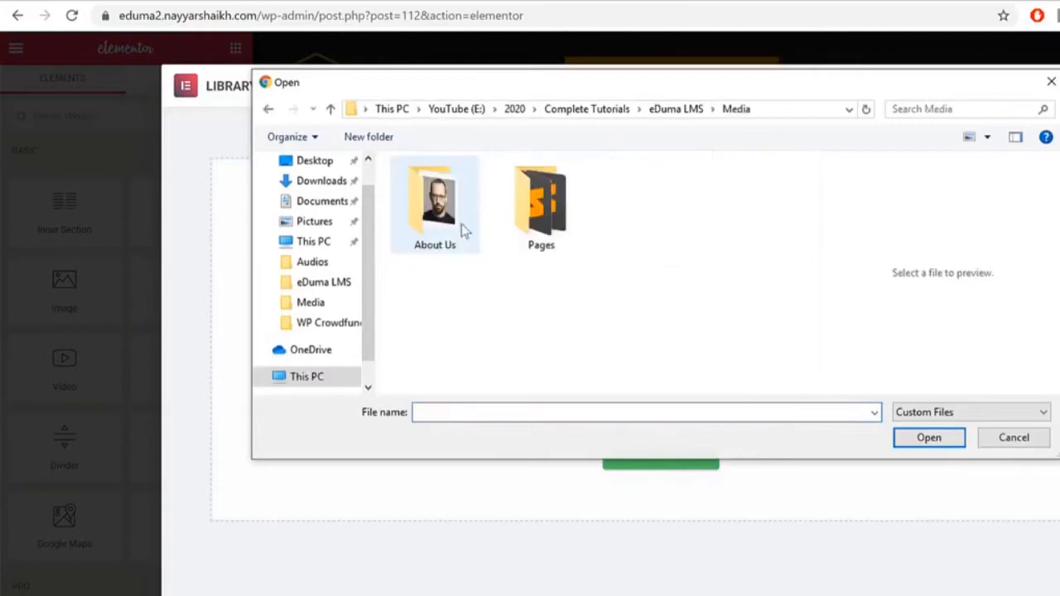
double_click(560, 221)
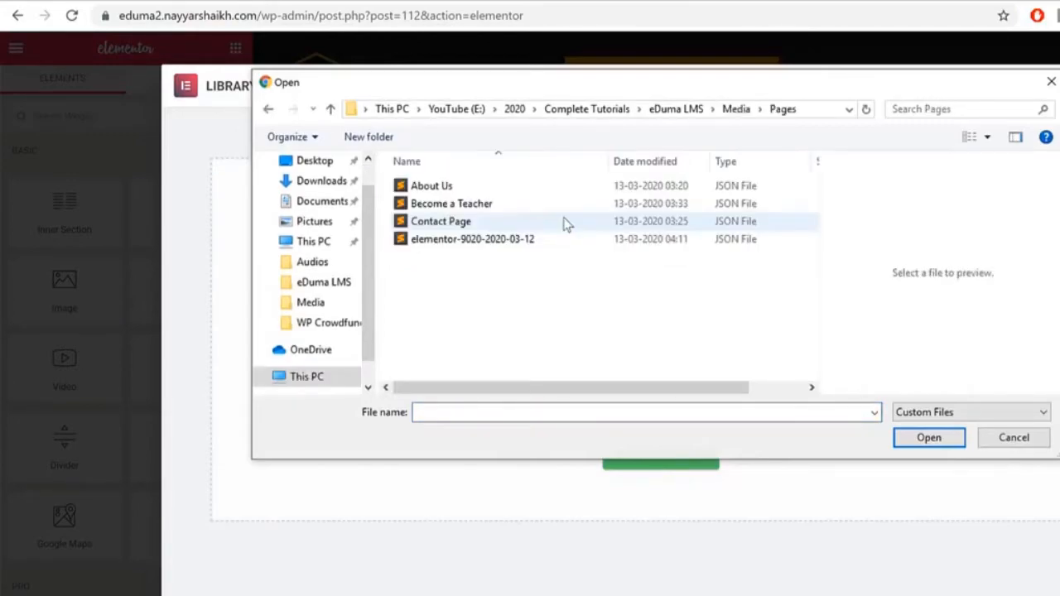
click(444, 187)
click(487, 219)
click(488, 206)
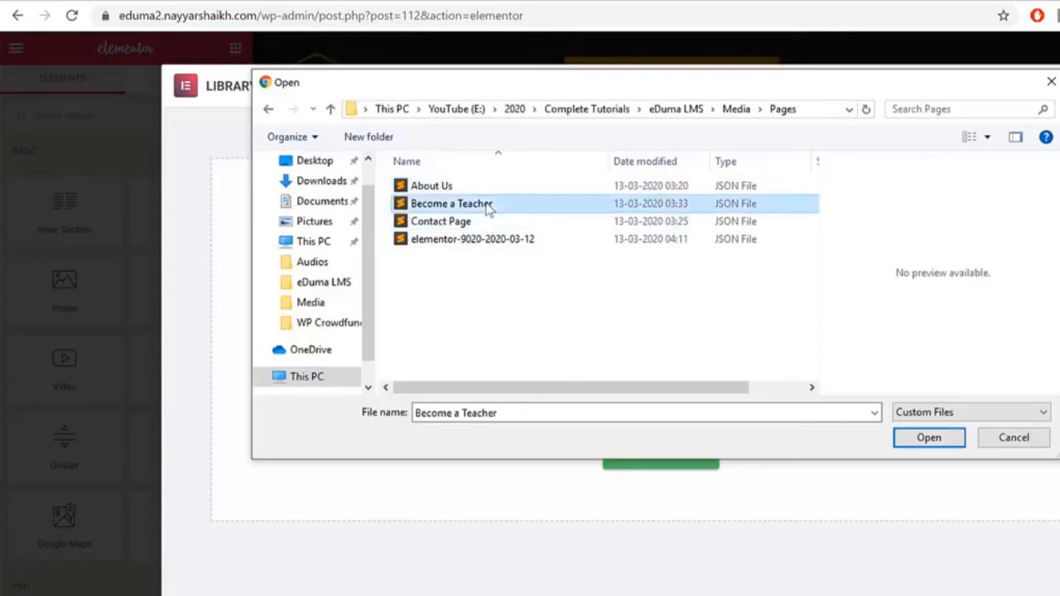
click(482, 188)
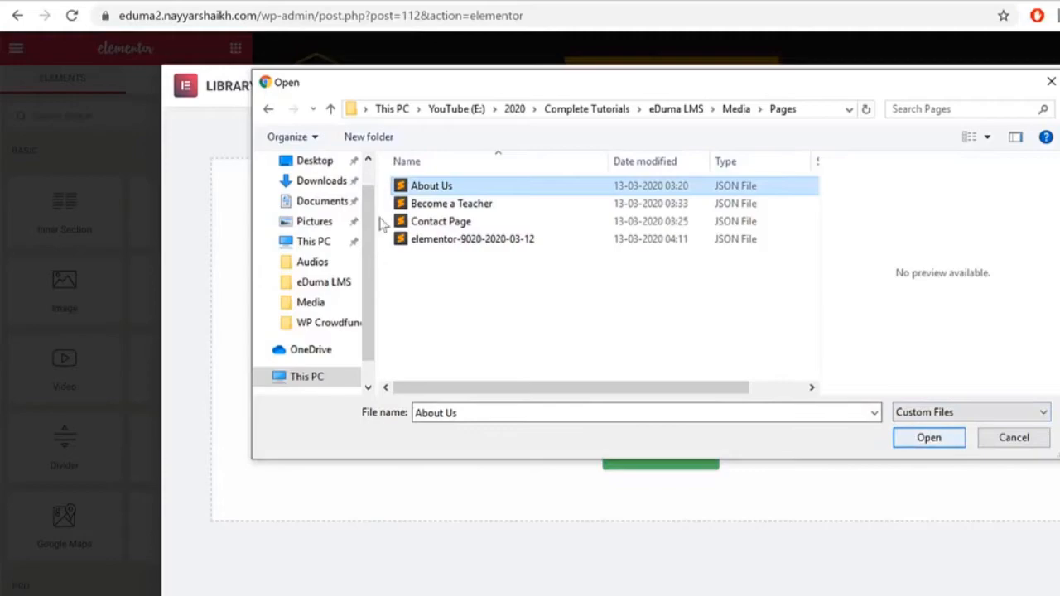
click(926, 439)
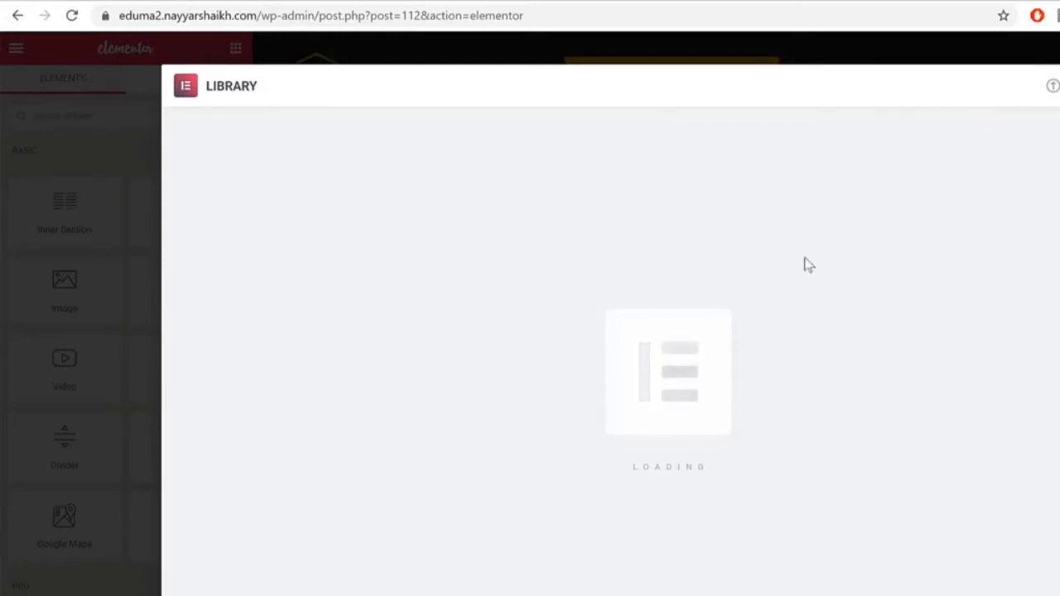
Step: Import the Become a Teacher and Contact Page JSON templates the same way
click(1051, 88)
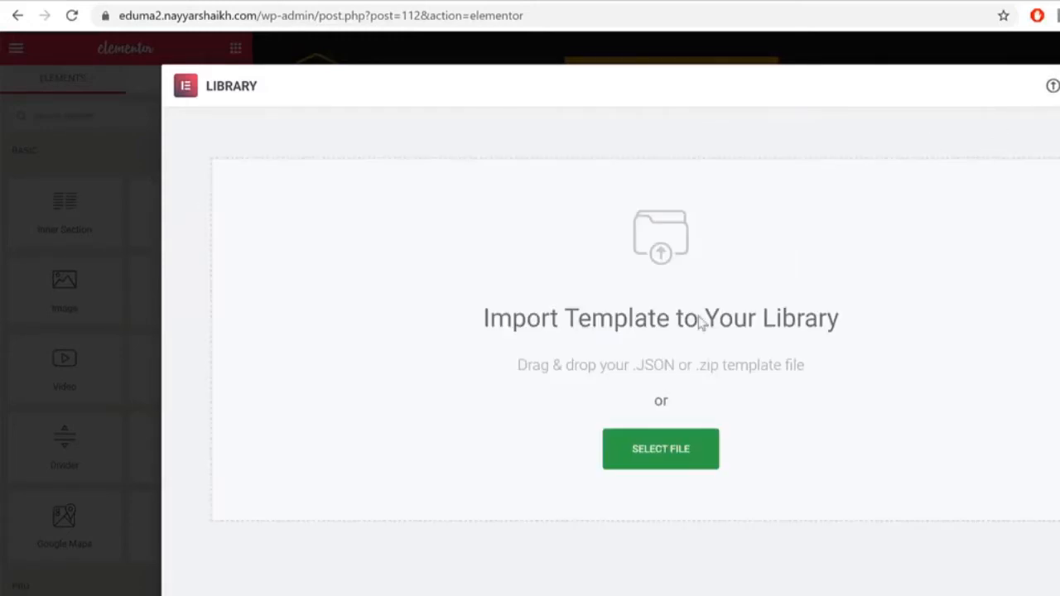
click(634, 447)
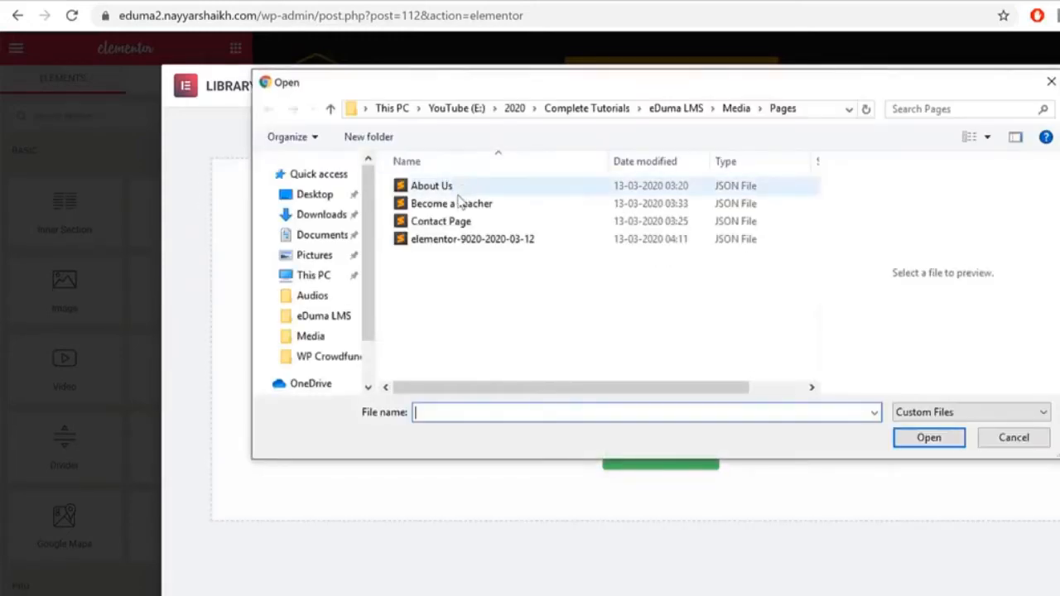
click(457, 203)
click(929, 439)
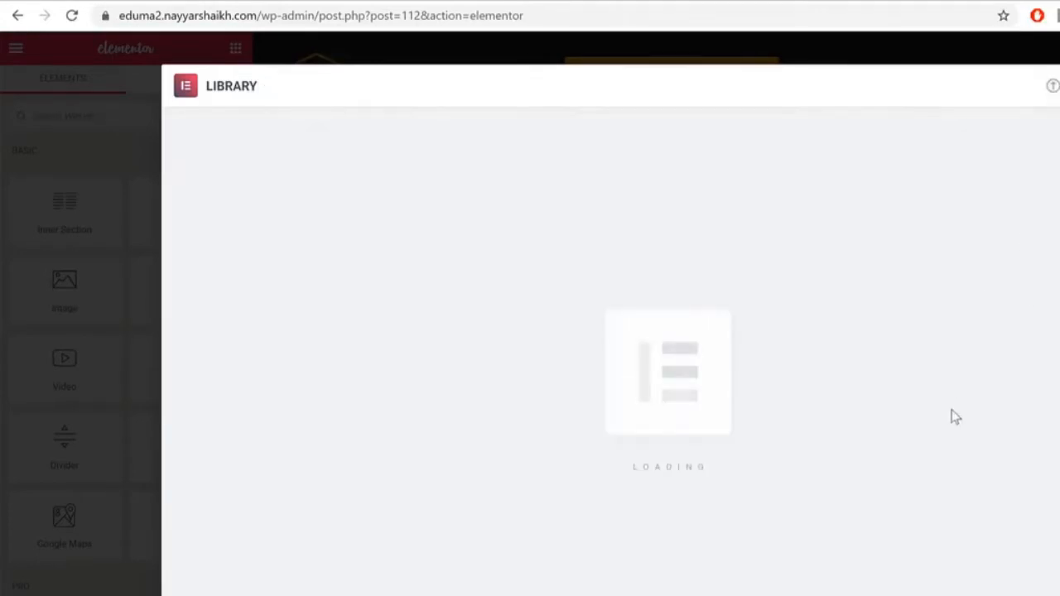
click(1053, 86)
click(658, 435)
click(453, 221)
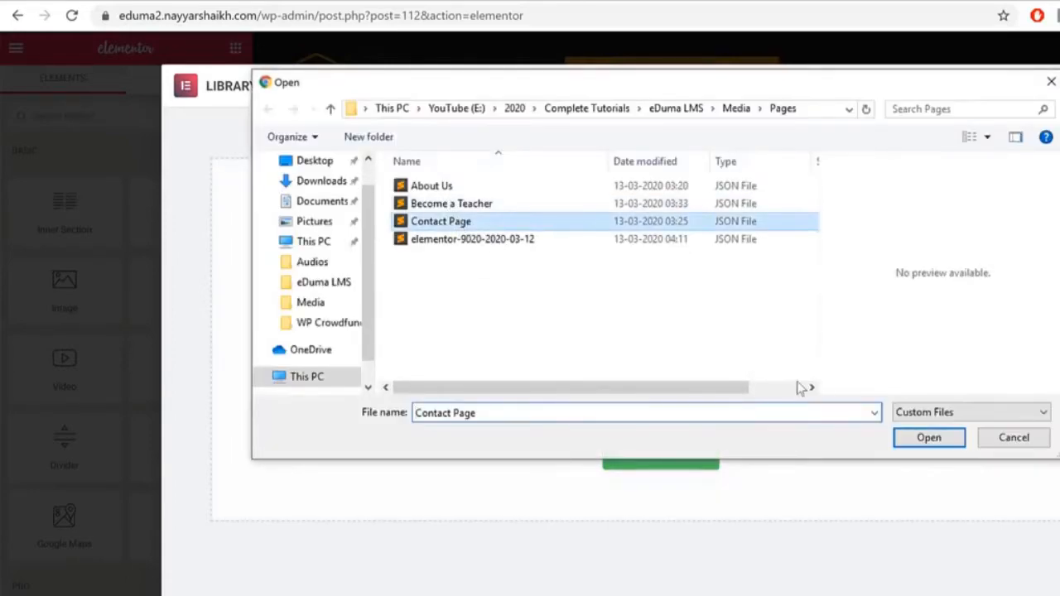
click(929, 438)
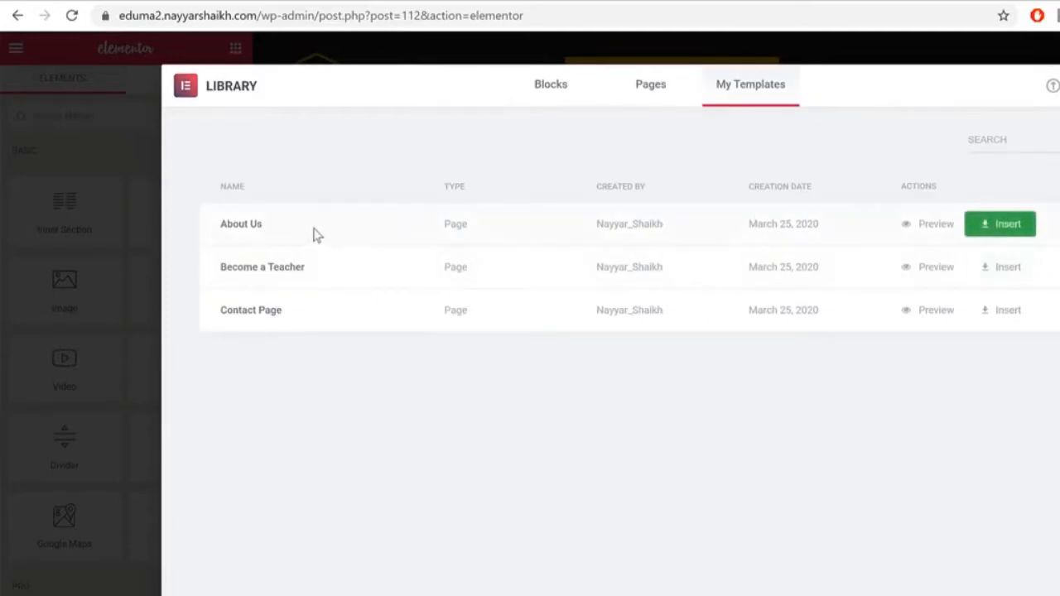
Step: Insert the About Us template into the page and check the testimonial quote text
click(1017, 231)
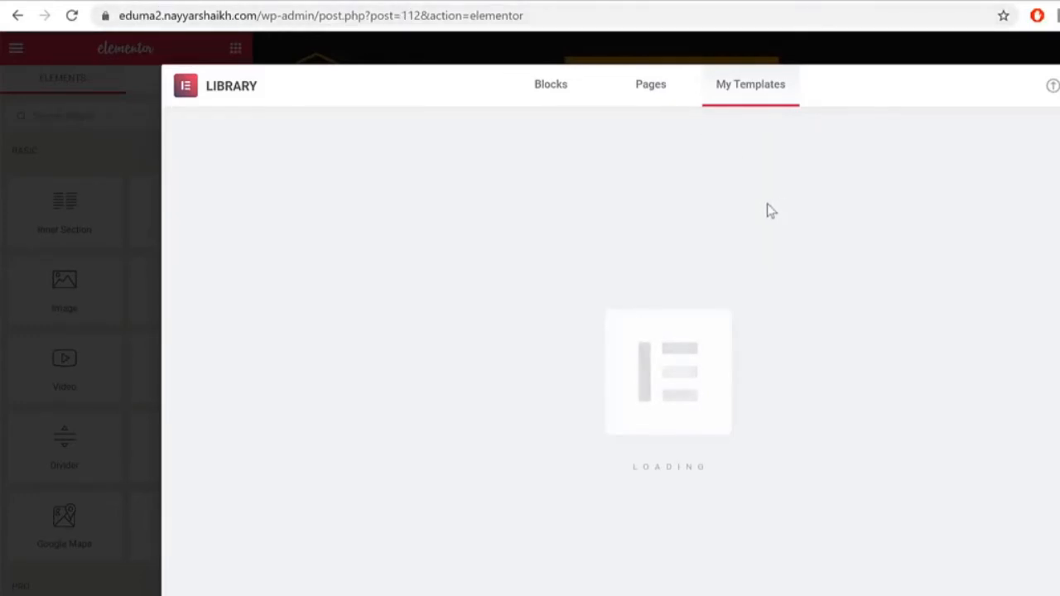
scroll(889, 229, down, 7)
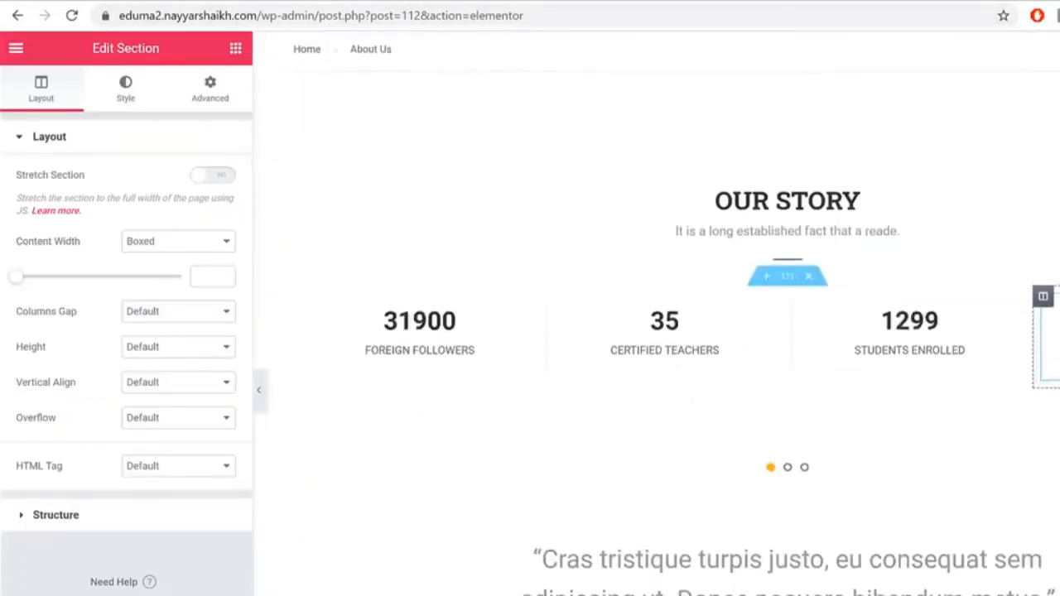
click(806, 162)
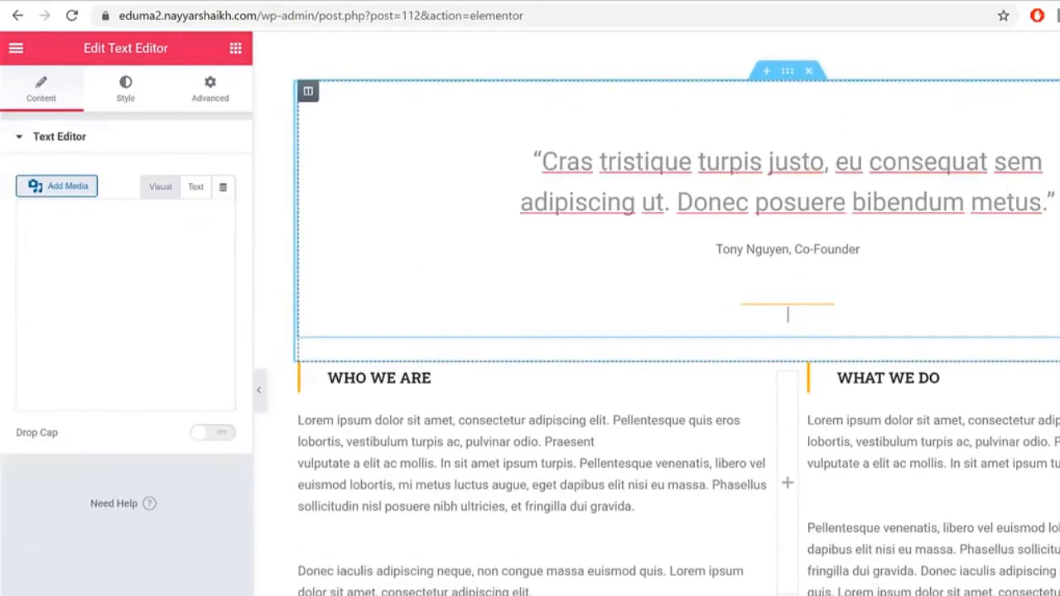
scroll(806, 161, down, 5)
scroll(677, 237, down, 1)
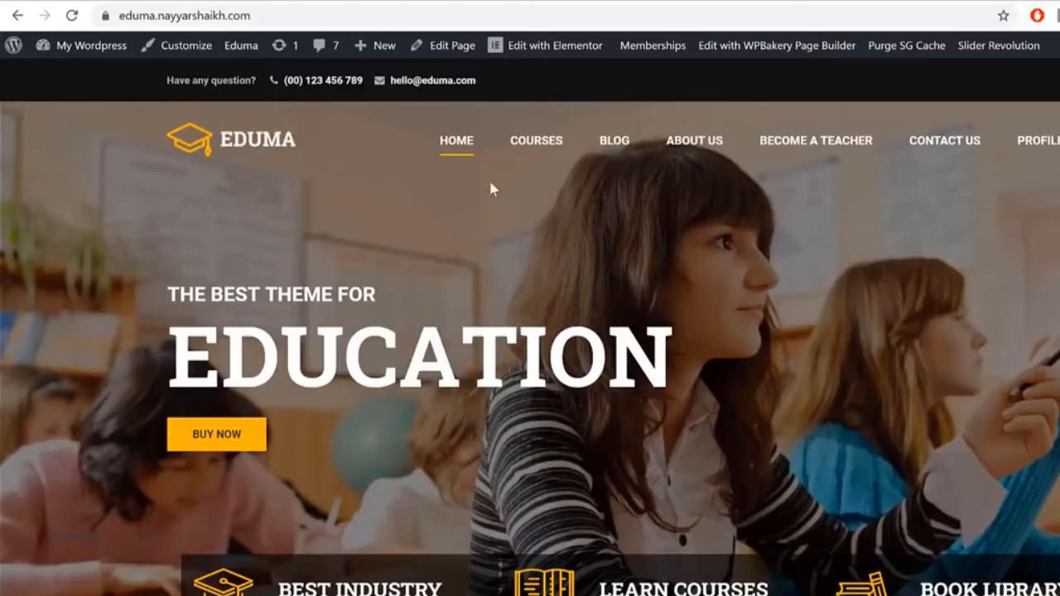
Step: Compare against the live demo About Us page, paging through its photo carousel
click(677, 141)
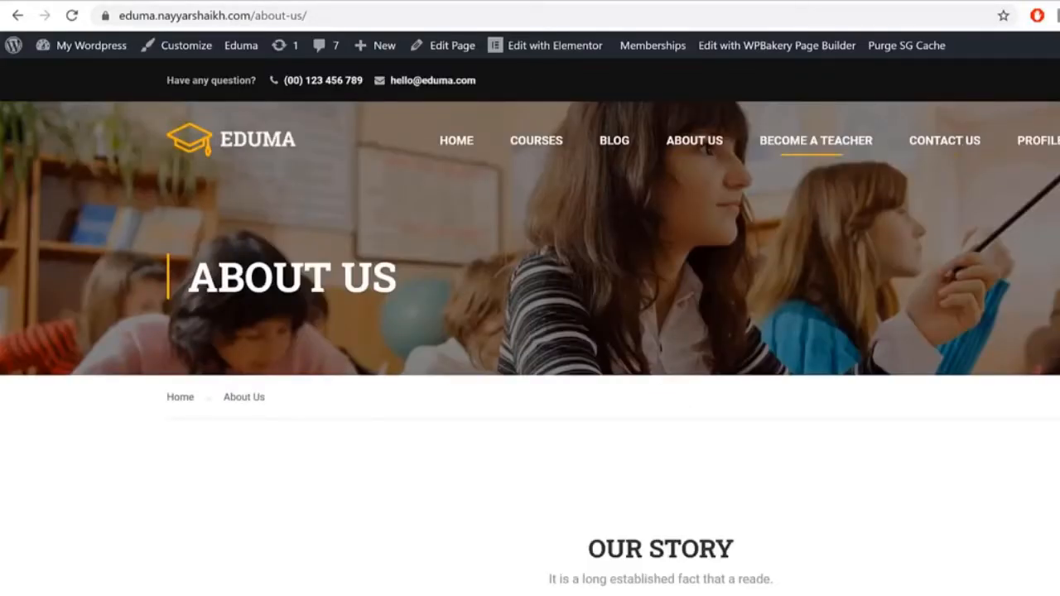
scroll(828, 166, down, 4)
scroll(823, 445, down, 2)
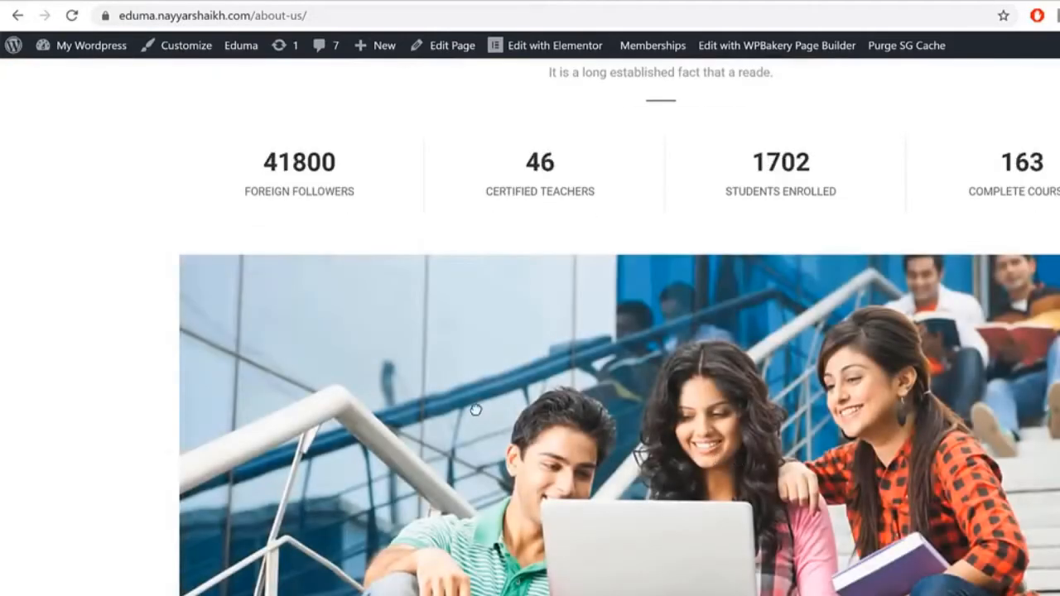
scroll(475, 331, down, 2)
drag(476, 225, 348, 224)
drag(769, 232, 315, 220)
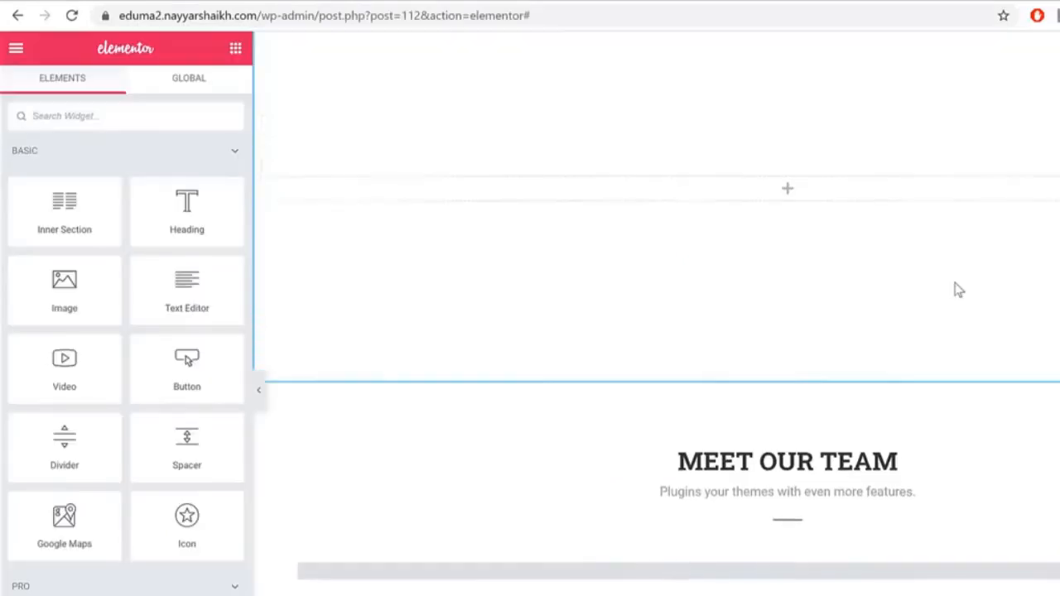
scroll(954, 289, up, 10)
Step: Remove the slider-1, slider-2 and slider-3 images from the gallery carousel
scroll(810, 368, up, 2)
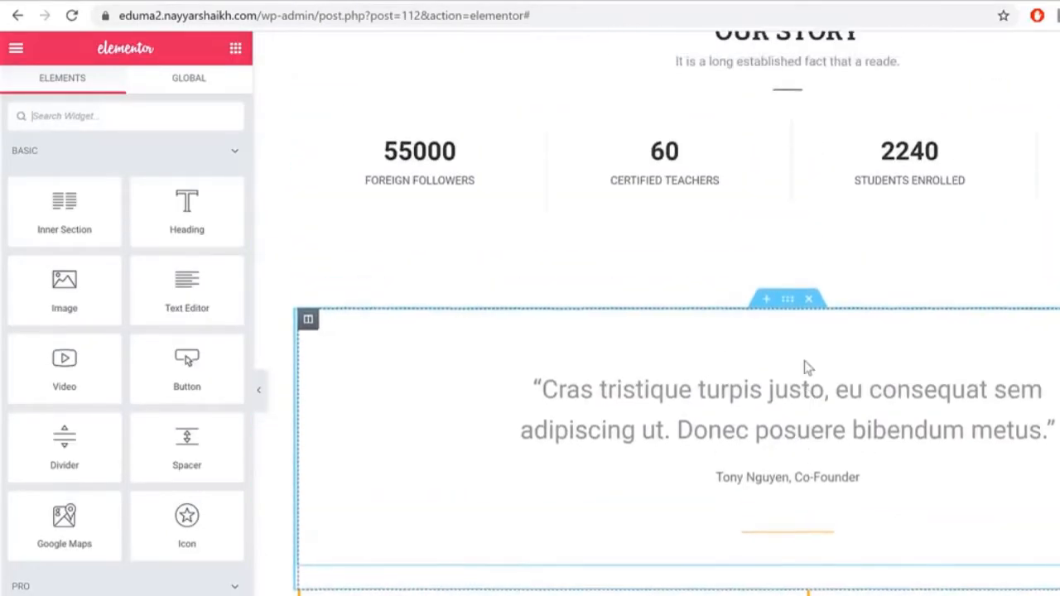
click(752, 297)
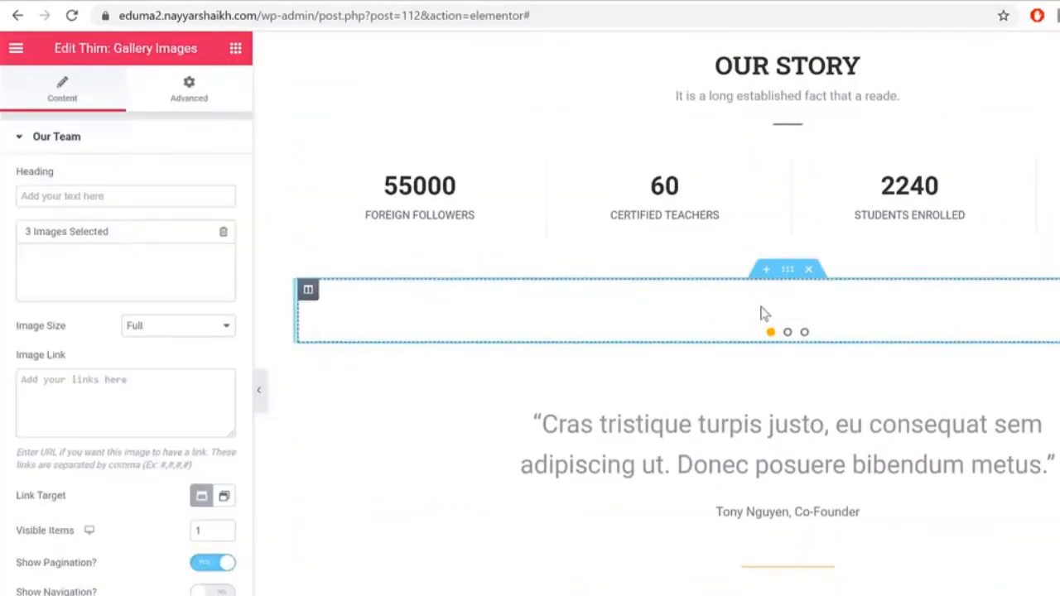
click(172, 288)
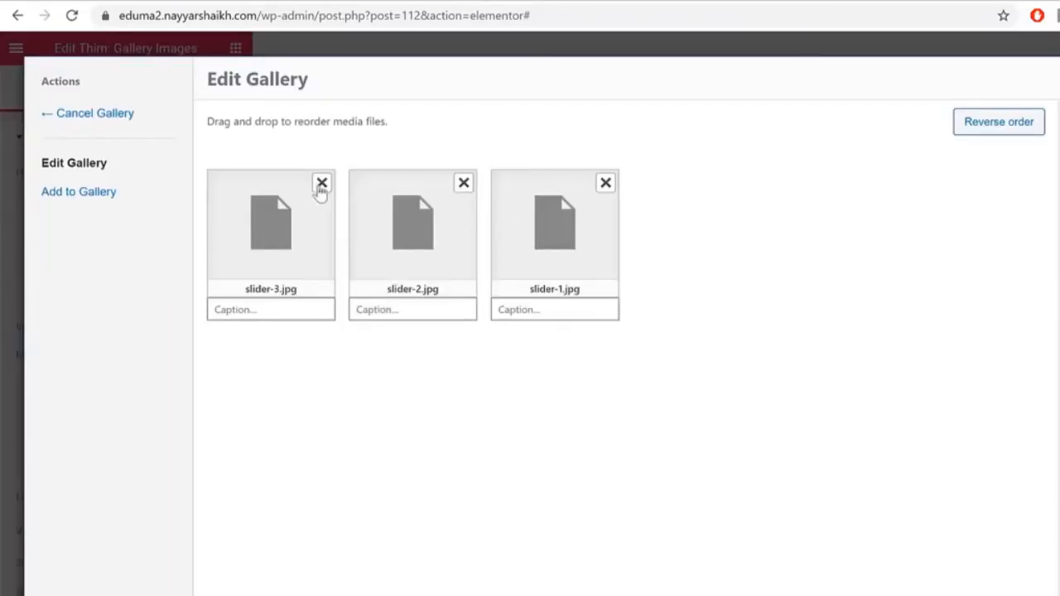
click(322, 183)
click(323, 184)
click(323, 183)
Step: Upload blog-6, blog-7 and blog-8 and add them to the gallery
click(636, 392)
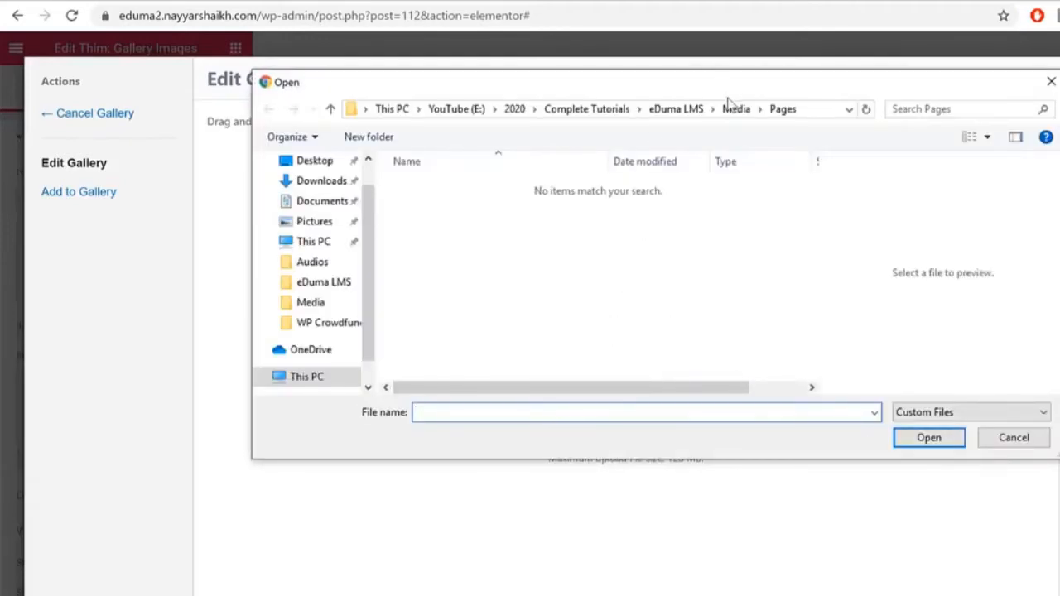
click(734, 108)
scroll(669, 275, down, 3)
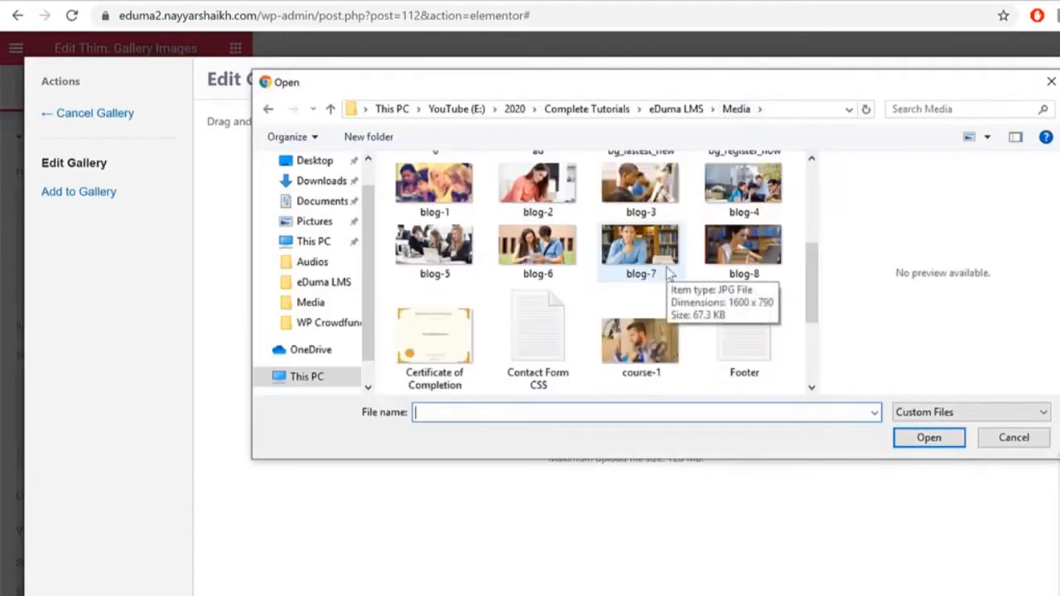
click(642, 248)
ctrl+click(743, 249)
ctrl+click(554, 265)
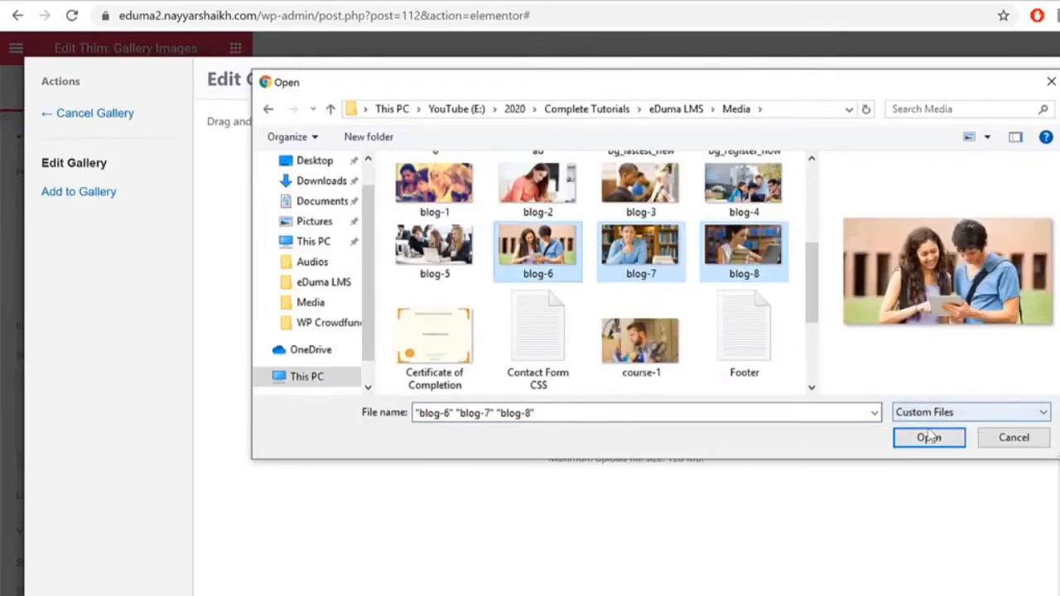
click(928, 437)
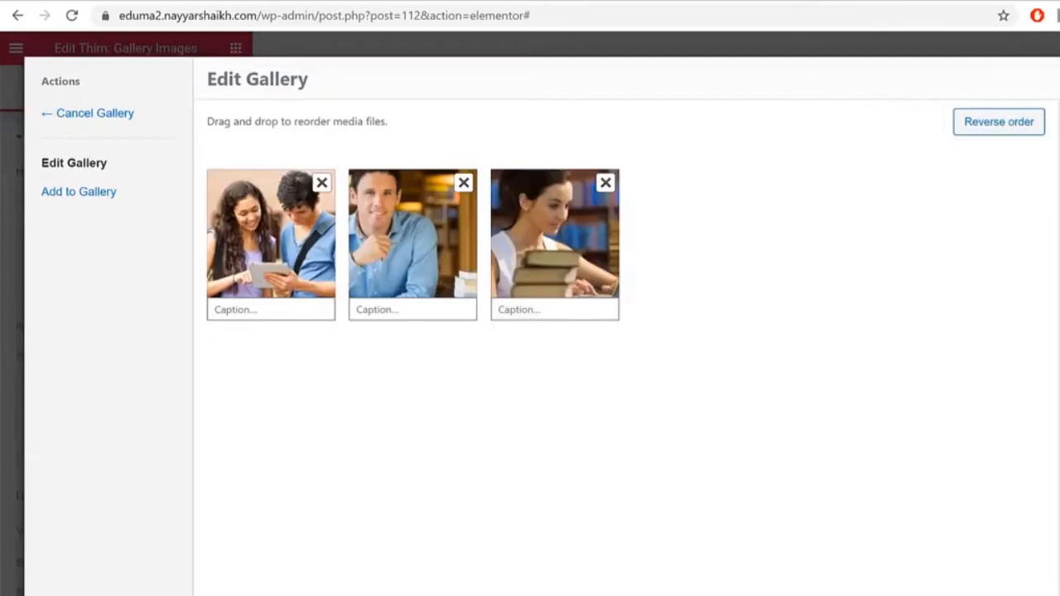
click(1000, 592)
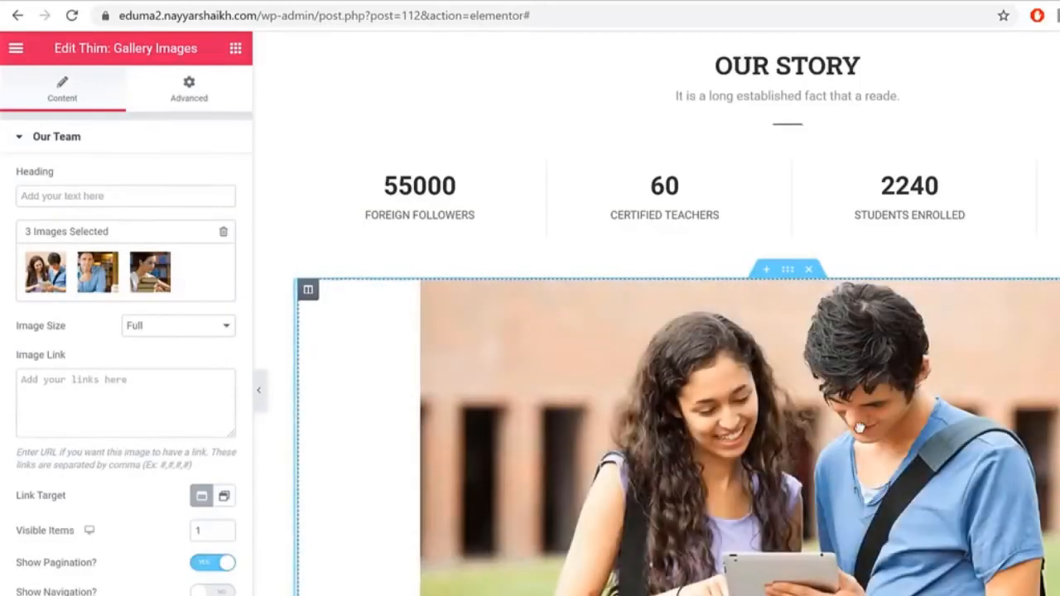
Step: Preview the new carousel images and scroll to the empty section above Meet Our Team
drag(960, 452, 514, 448)
drag(957, 468, 825, 442)
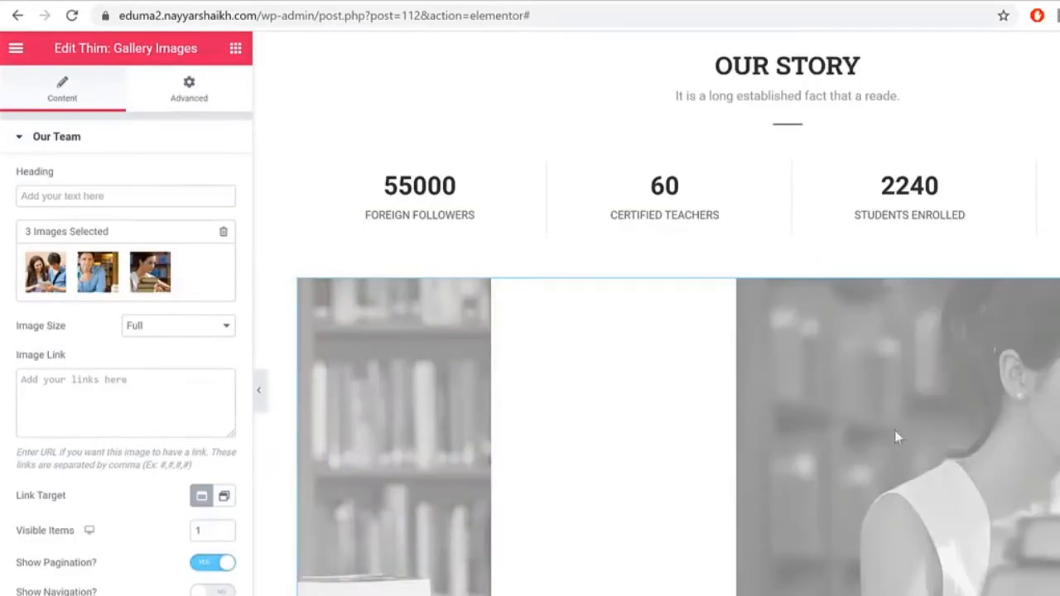
scroll(922, 425, down, 12)
scroll(588, 323, up, 4)
scroll(629, 325, down, 11)
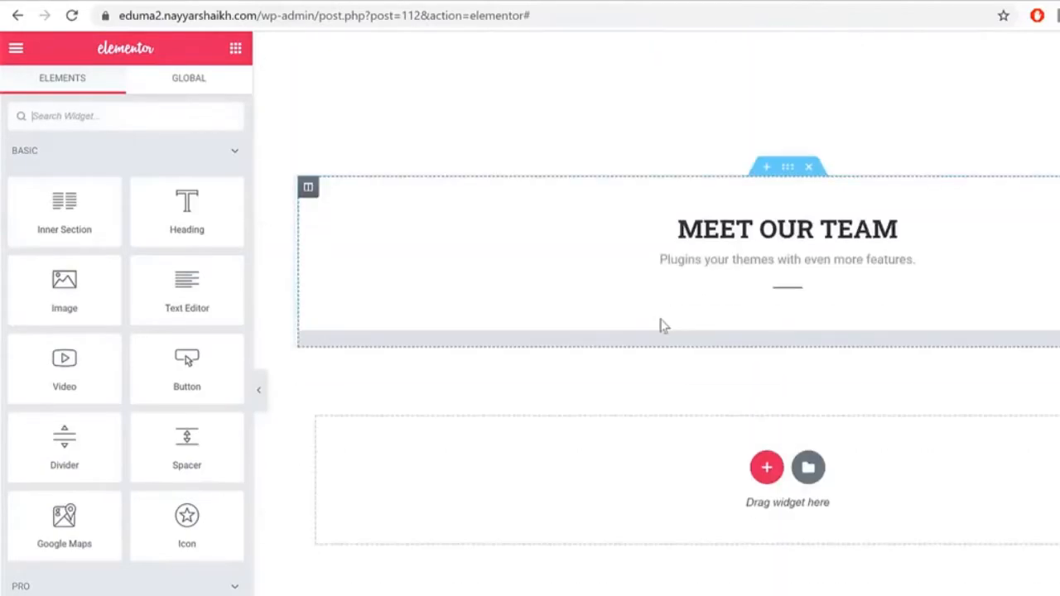
scroll(734, 262, up, 4)
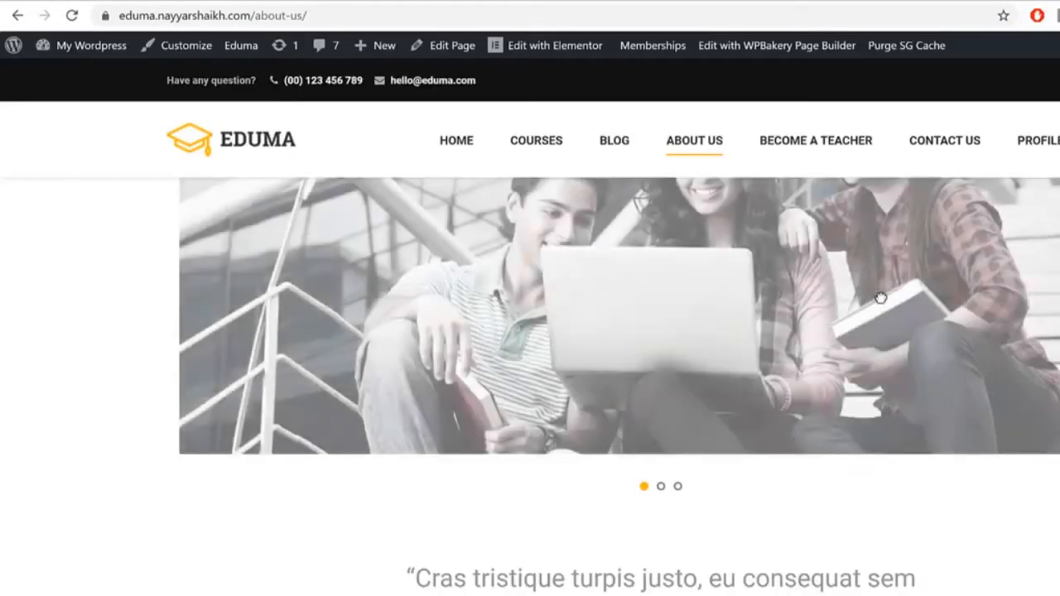
scroll(982, 310, down, 6)
scroll(990, 312, down, 5)
scroll(914, 334, up, 10)
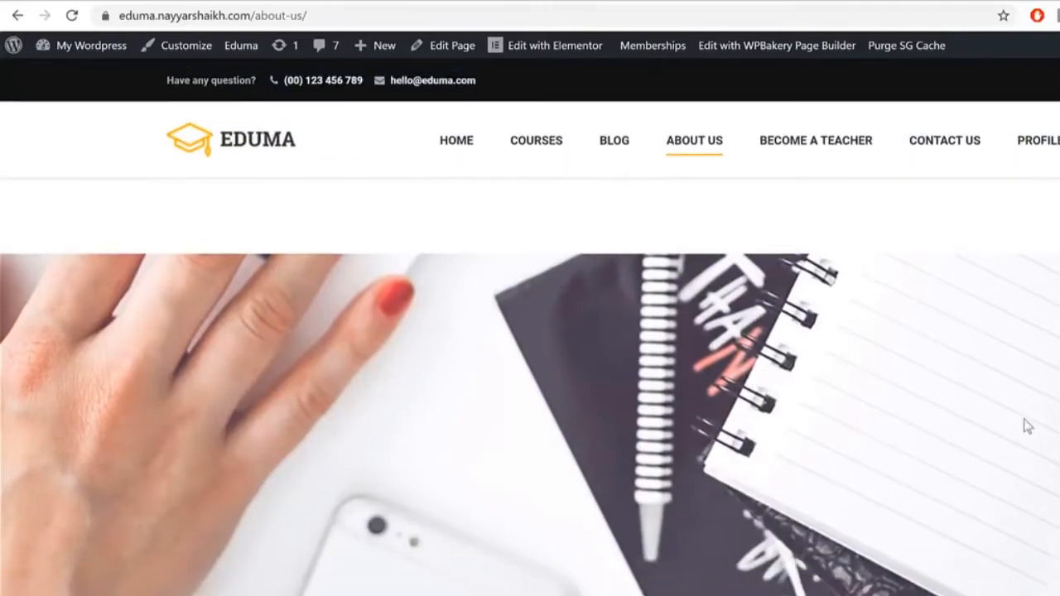
scroll(894, 397, up, 10)
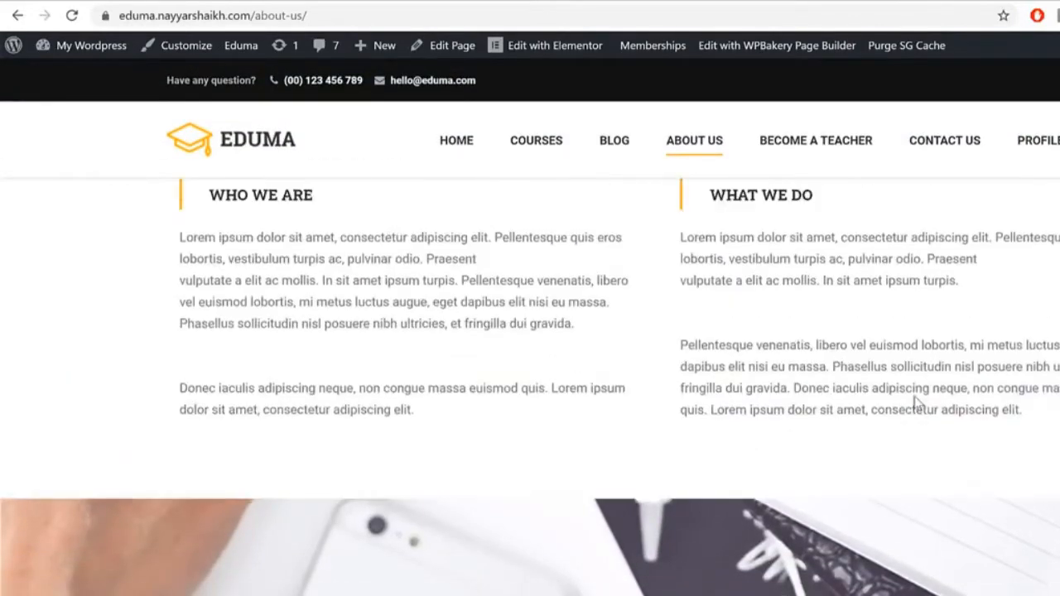
scroll(917, 411, down, 10)
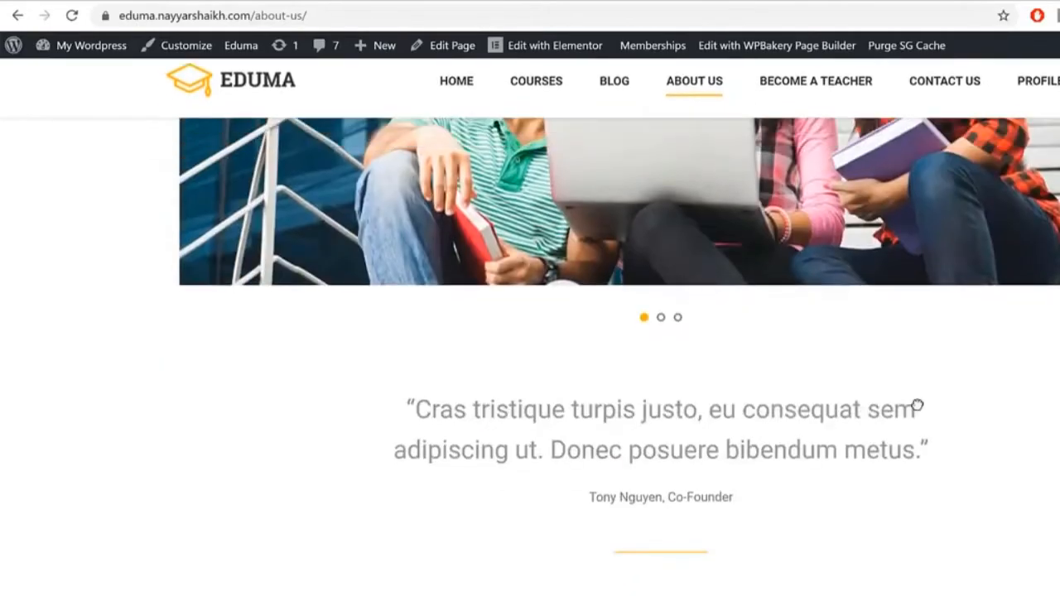
scroll(921, 409, up, 10)
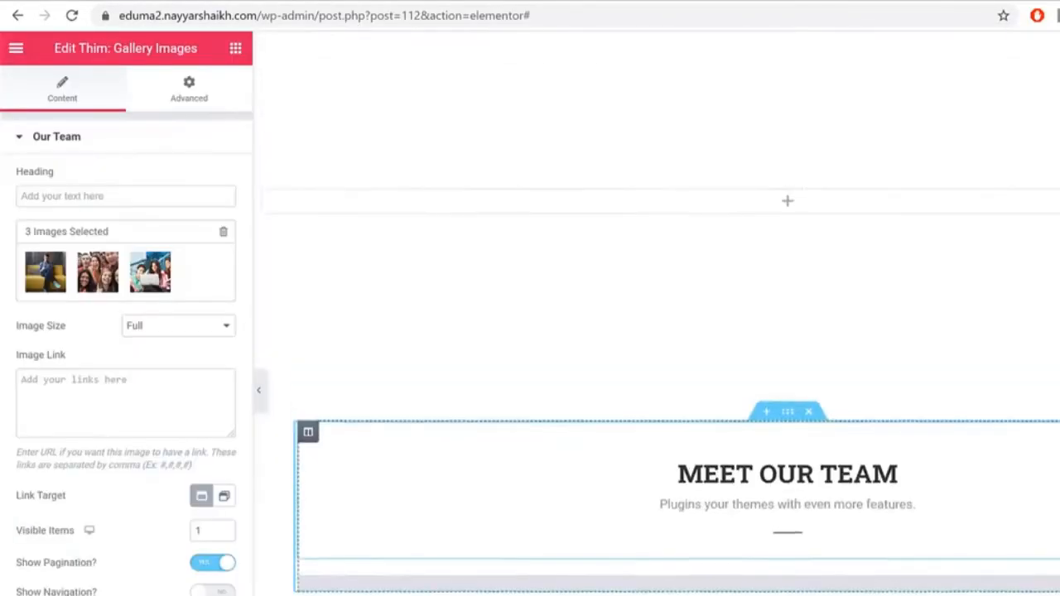
Step: Upload bg-parallax-about-us and set it as the empty section's background image
scroll(965, 452, up, 3)
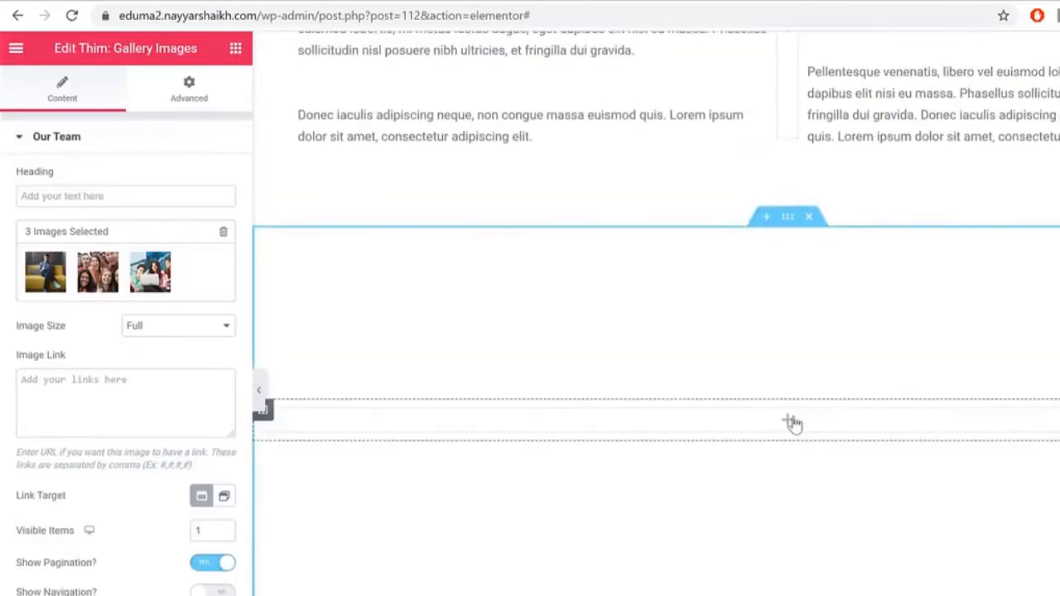
click(787, 218)
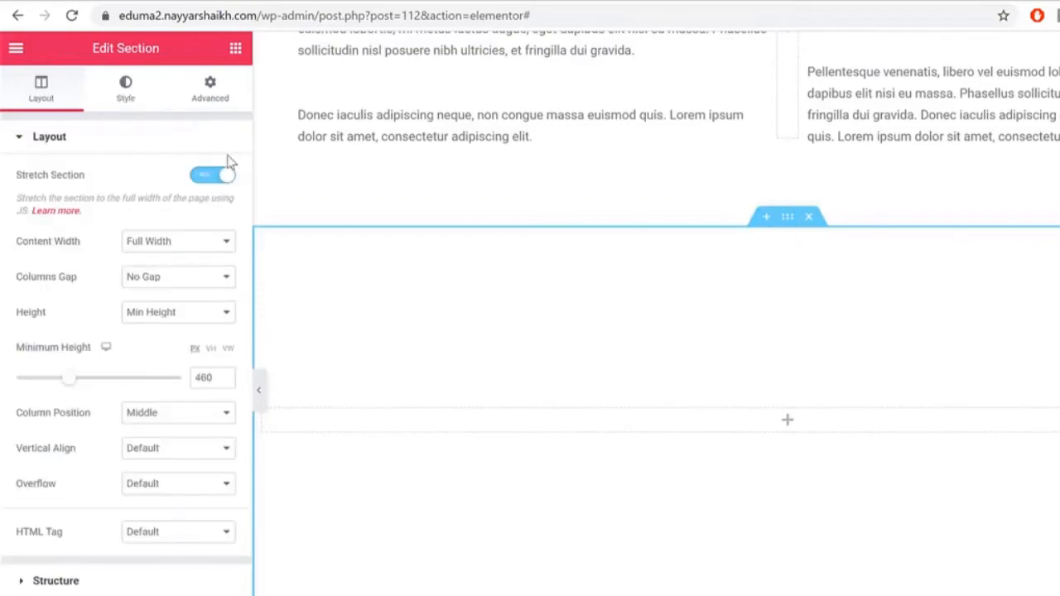
click(124, 91)
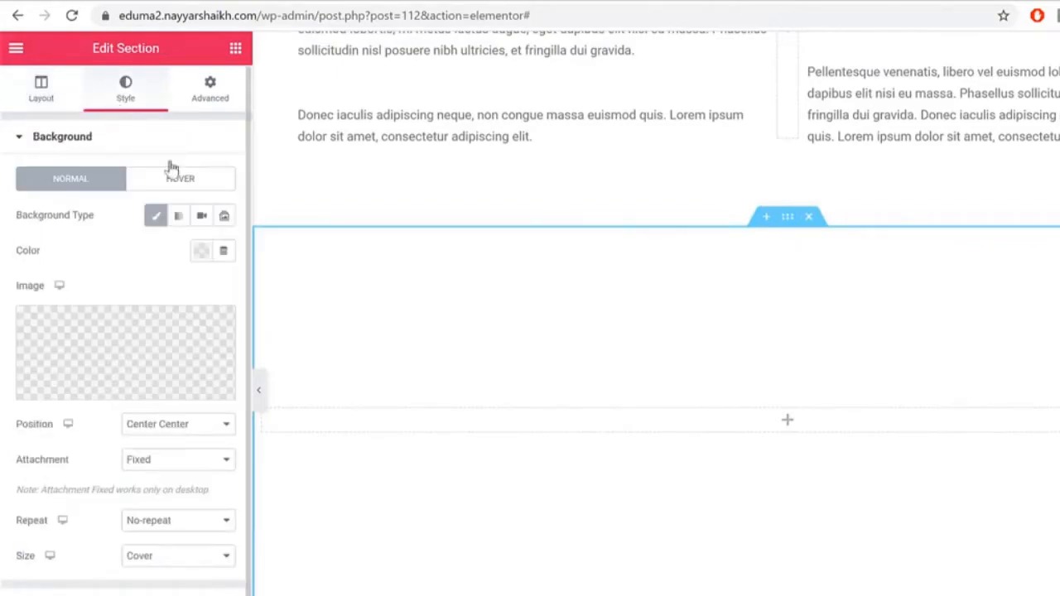
click(170, 338)
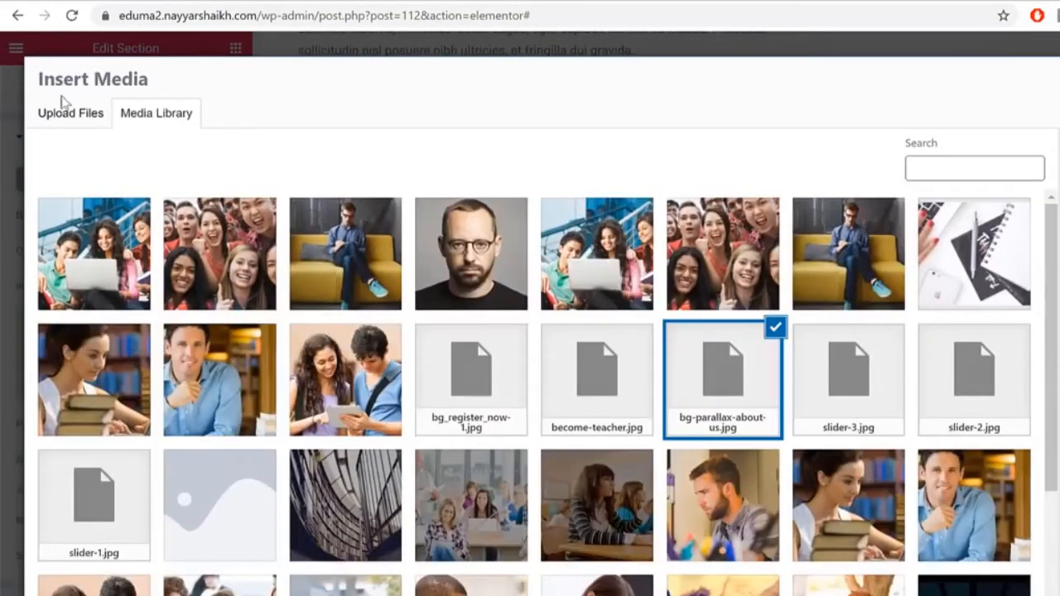
click(68, 111)
click(631, 366)
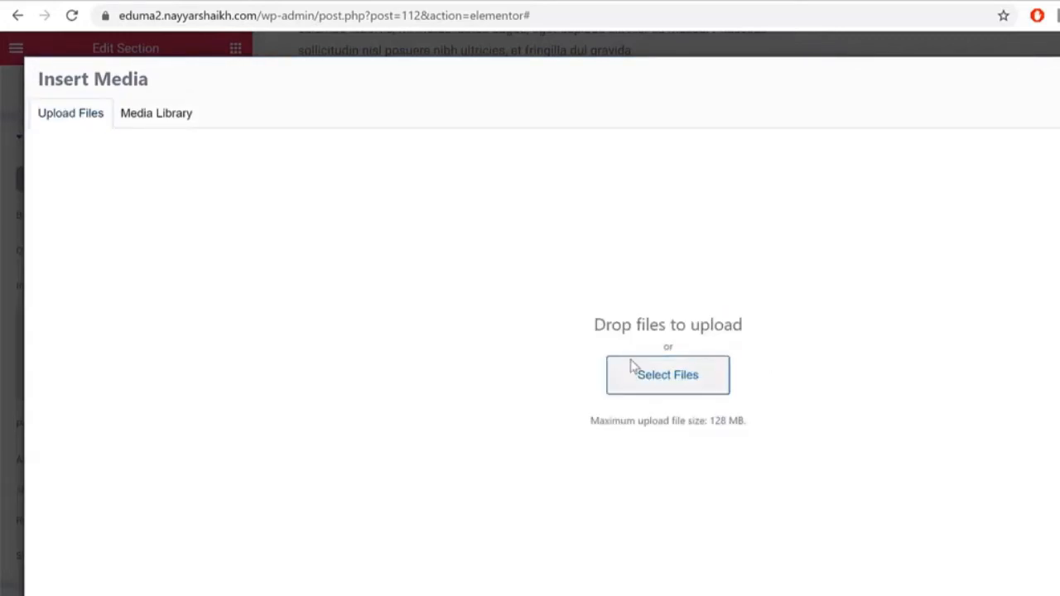
click(437, 327)
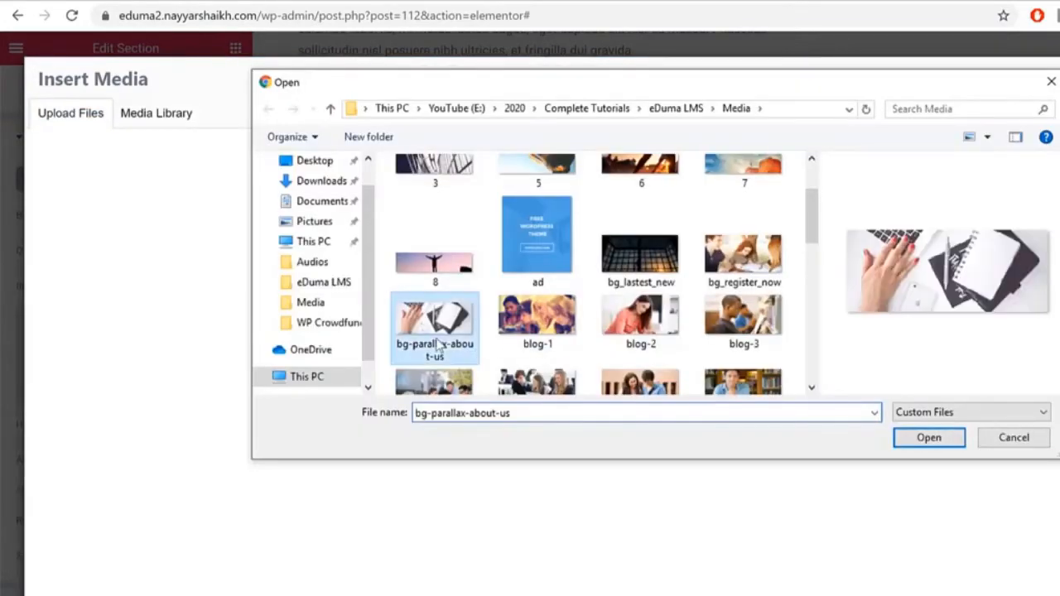
click(929, 439)
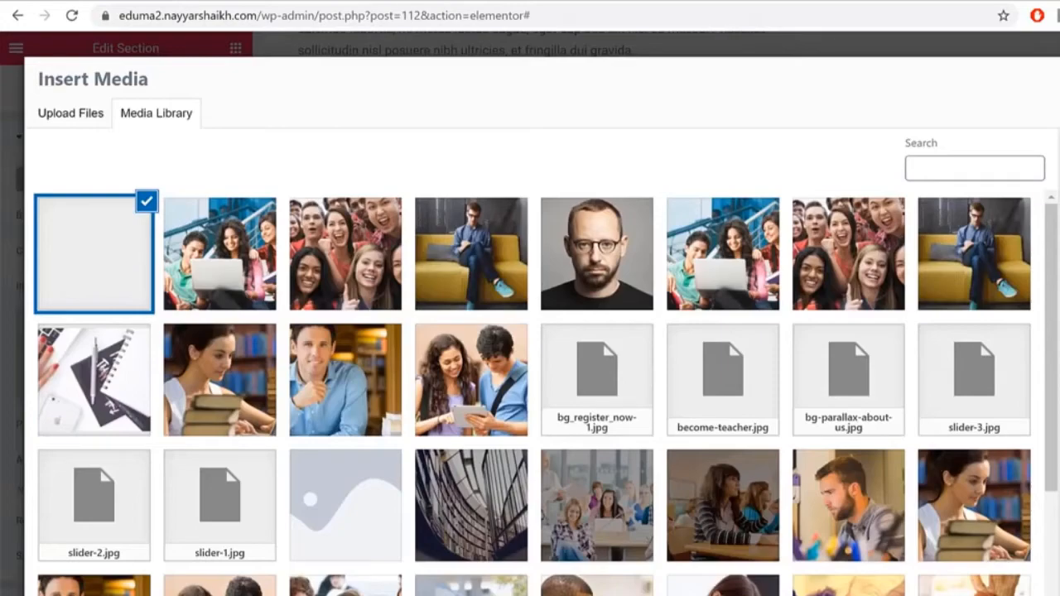
click(1059, 595)
Step: Look over the updated page, then go to the WordPress Dashboard
scroll(923, 402, down, 1)
scroll(923, 389, down, 4)
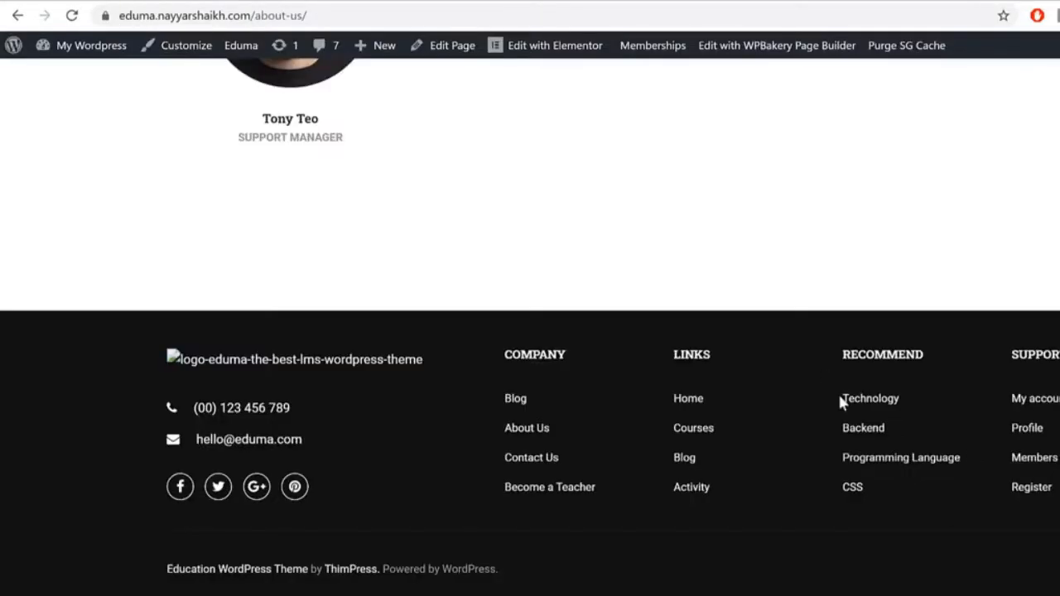
scroll(861, 414, down, 1)
scroll(580, 447, up, 5)
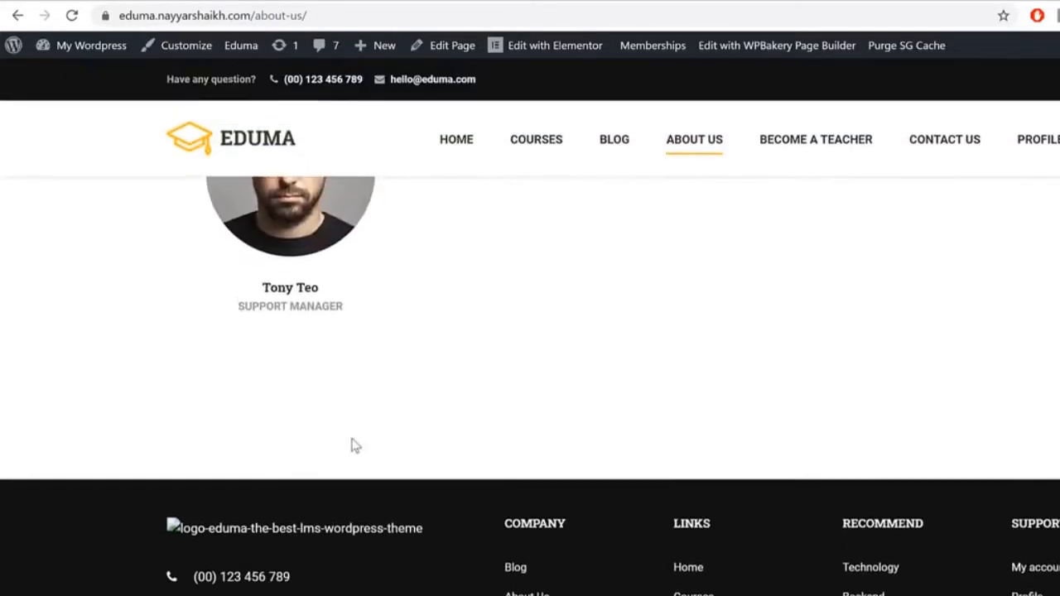
scroll(646, 367, up, 3)
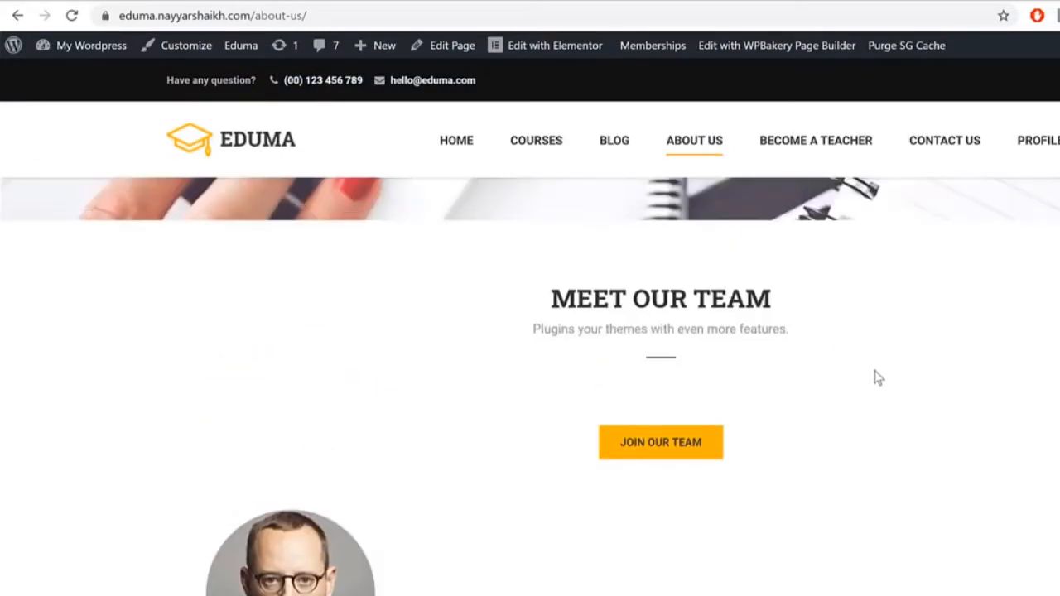
scroll(823, 432, down, 1)
mouse_move(311, 519)
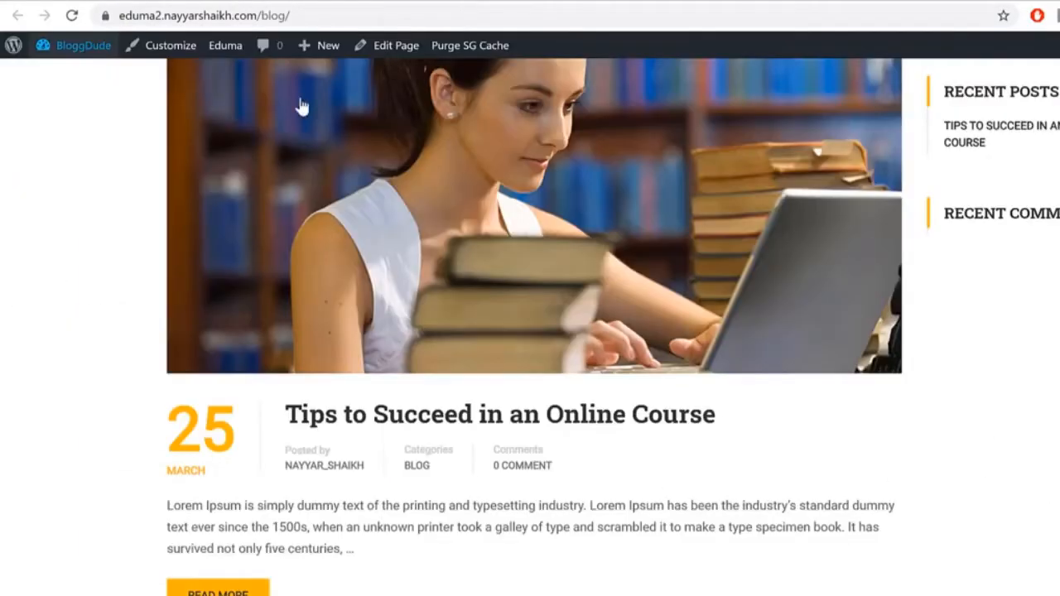
click(76, 46)
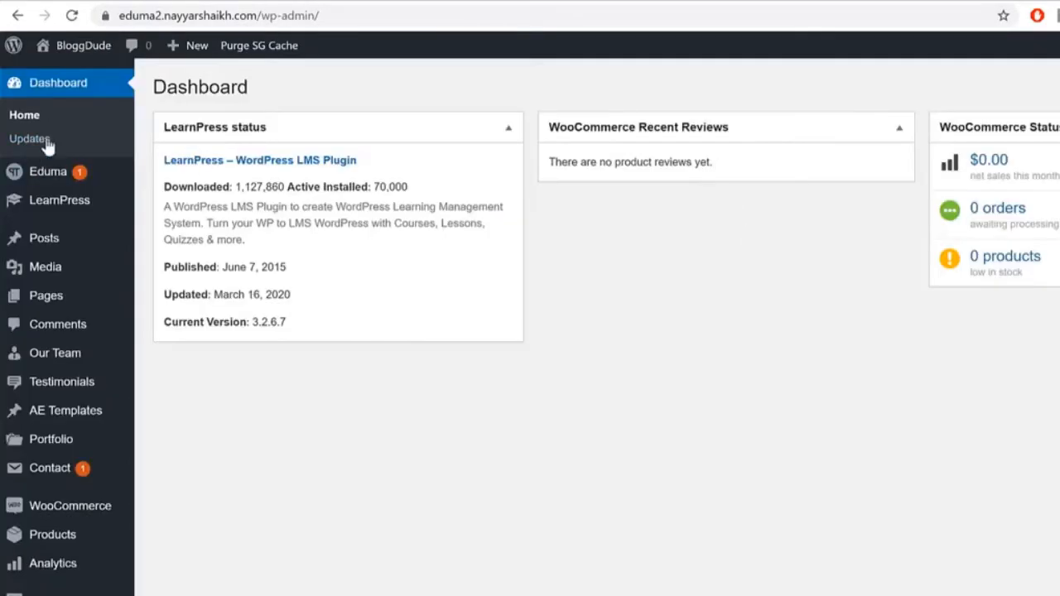
Step: Add a new Our Team member with a title and the man-with-glasses featured image
click(72, 354)
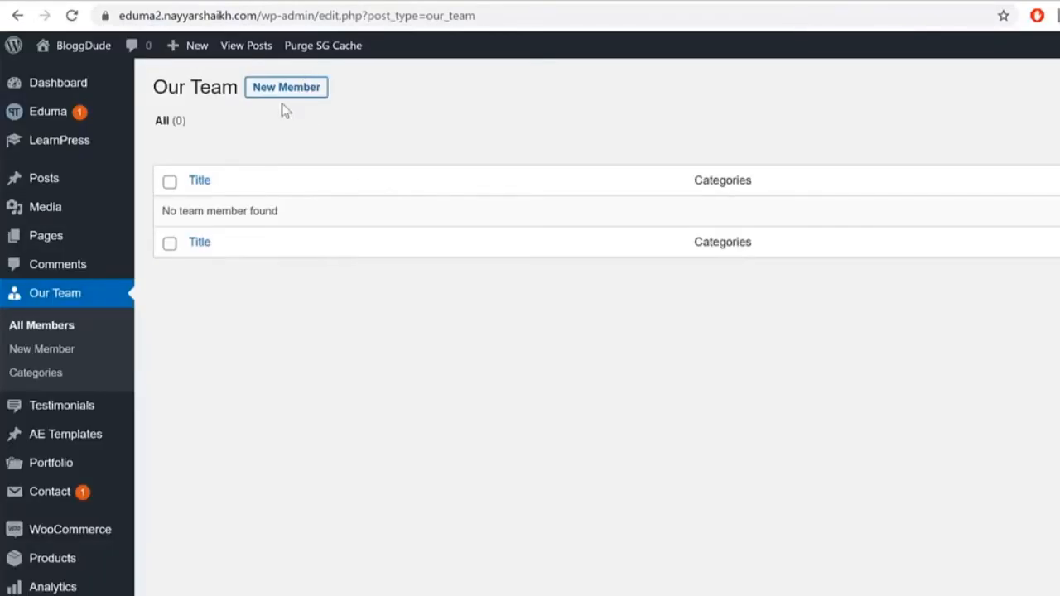
click(285, 89)
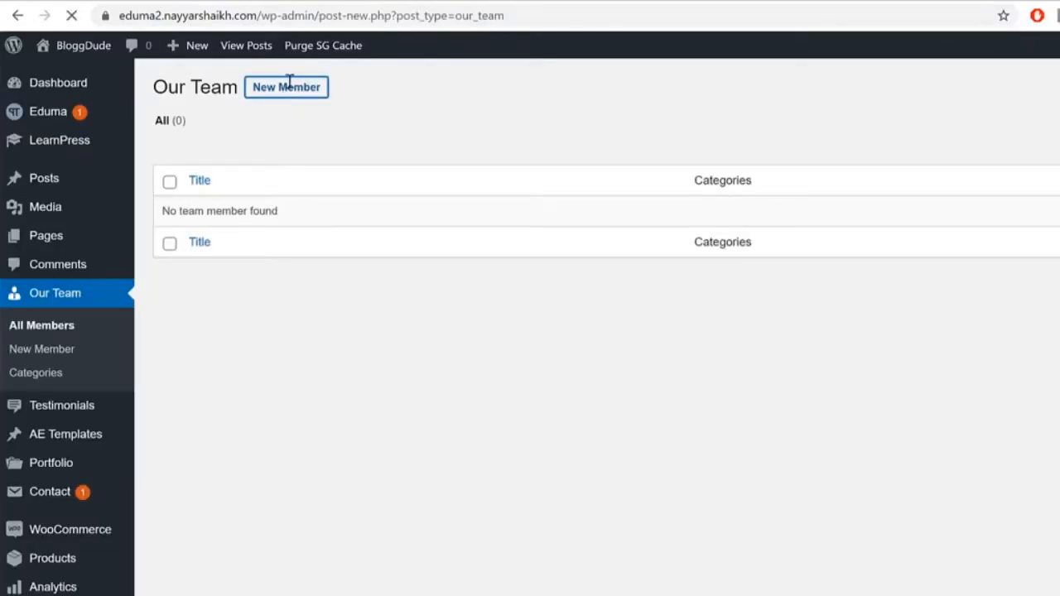
text(John Doe)
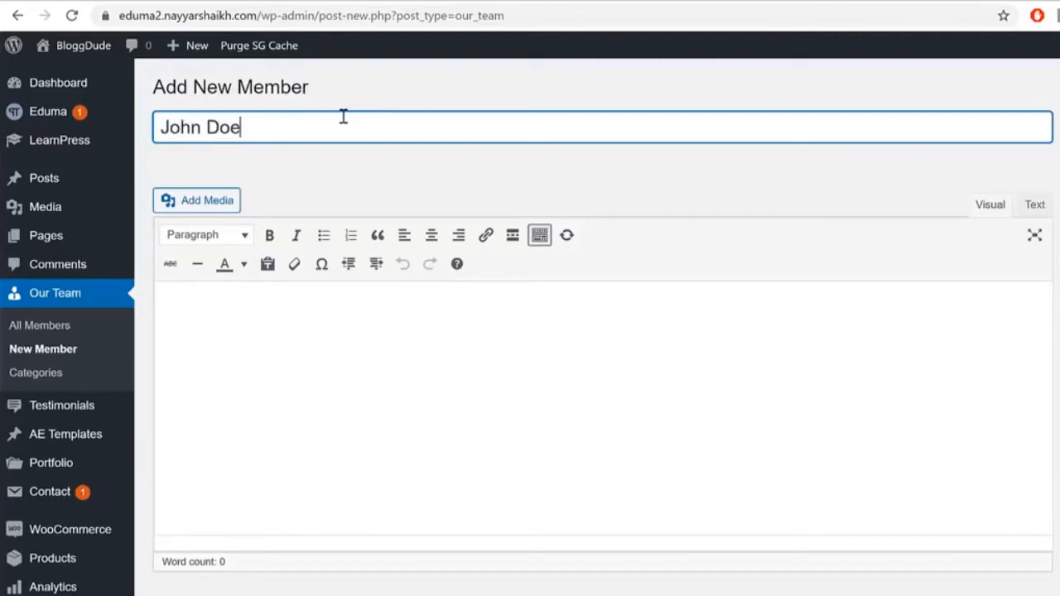
scroll(603, 331, down, 3)
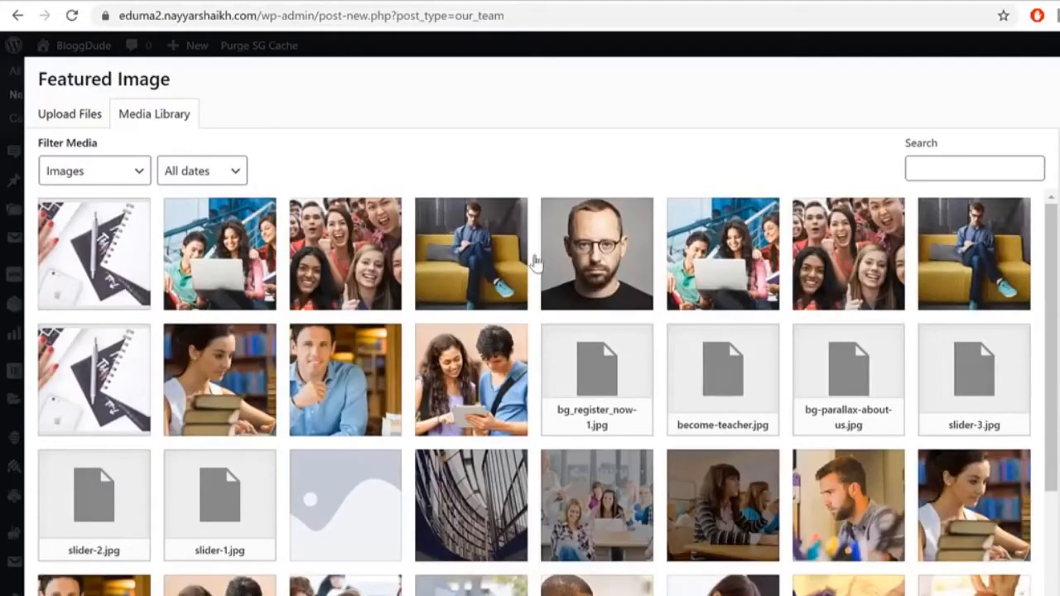
click(543, 262)
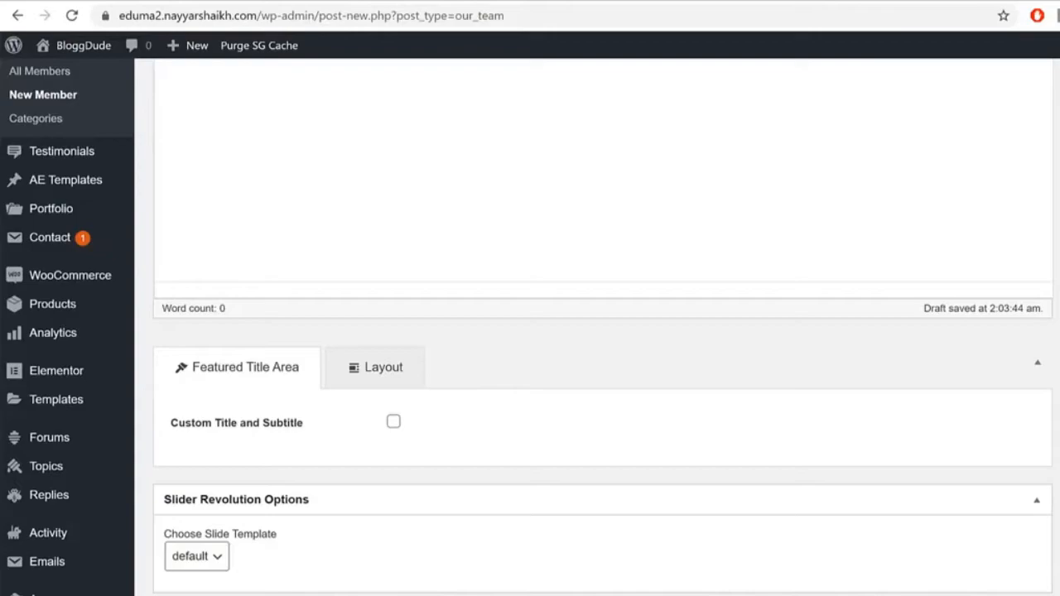
scroll(928, 518, down, 4)
Step: Fill the member's social link fields with #, then enter the phone and e-mail
click(464, 322)
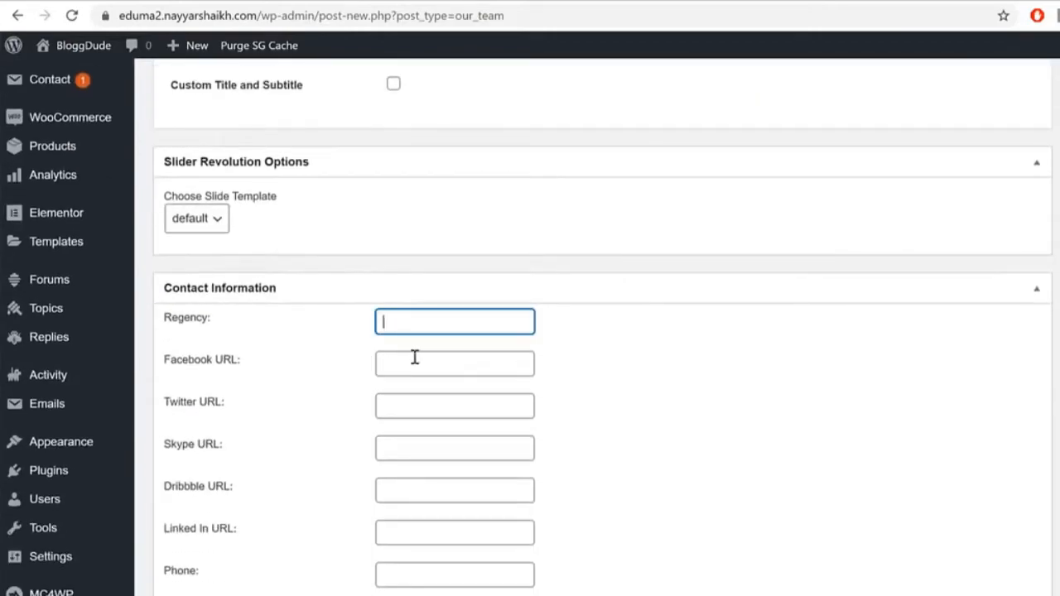
click(455, 365)
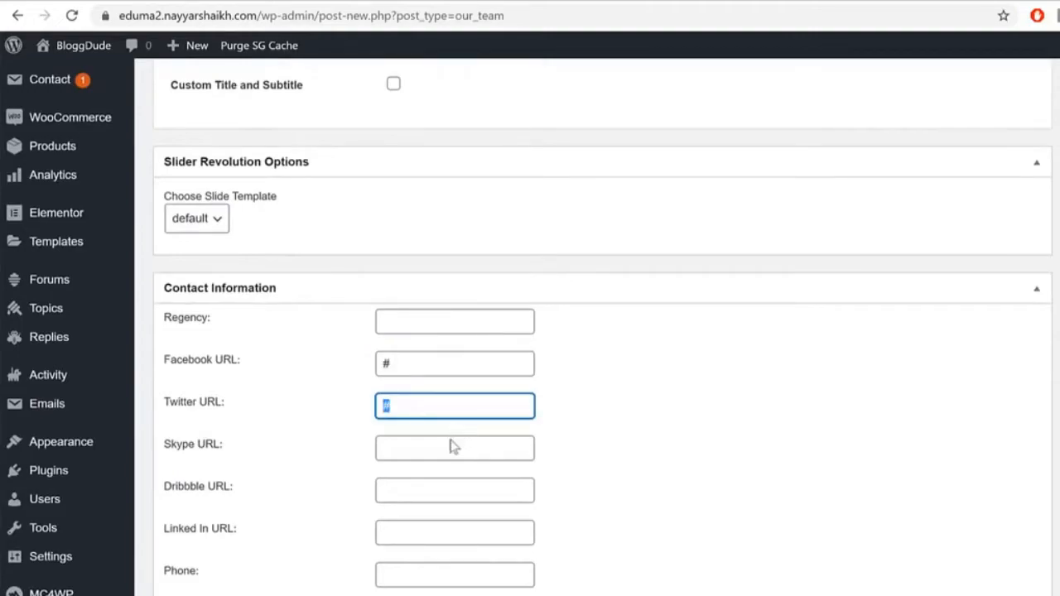
click(447, 452)
text(#)
click(452, 491)
text(#)
click(452, 534)
click(461, 577)
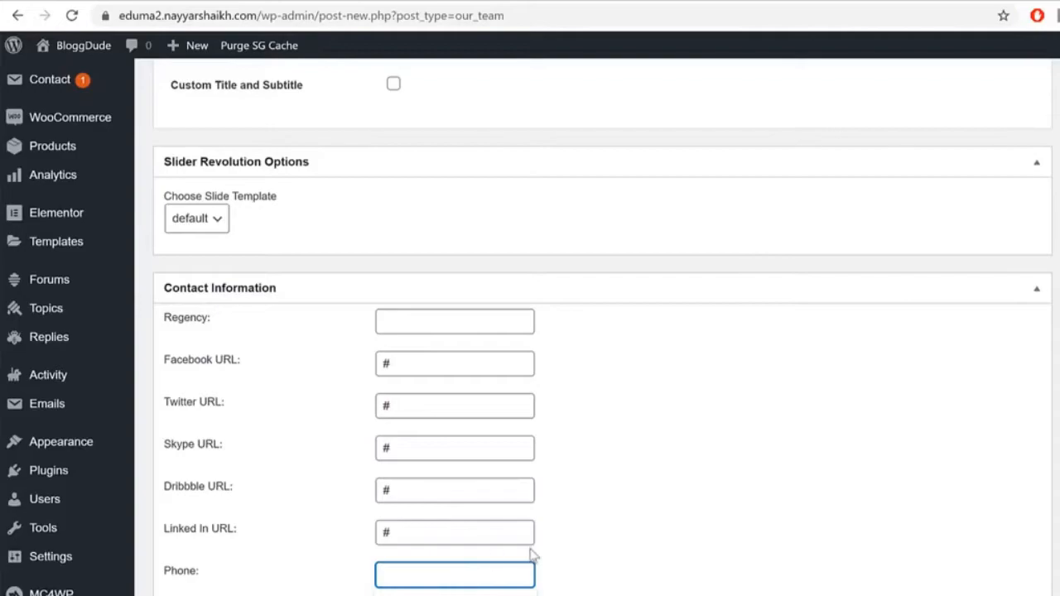
click(626, 490)
click(439, 595)
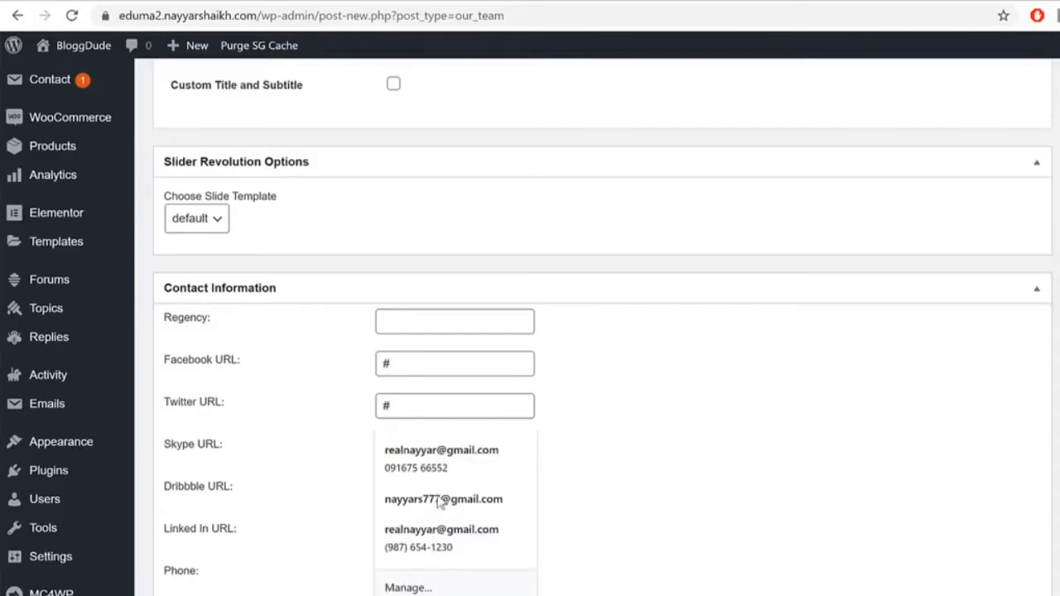
click(451, 554)
scroll(997, 563, up, 10)
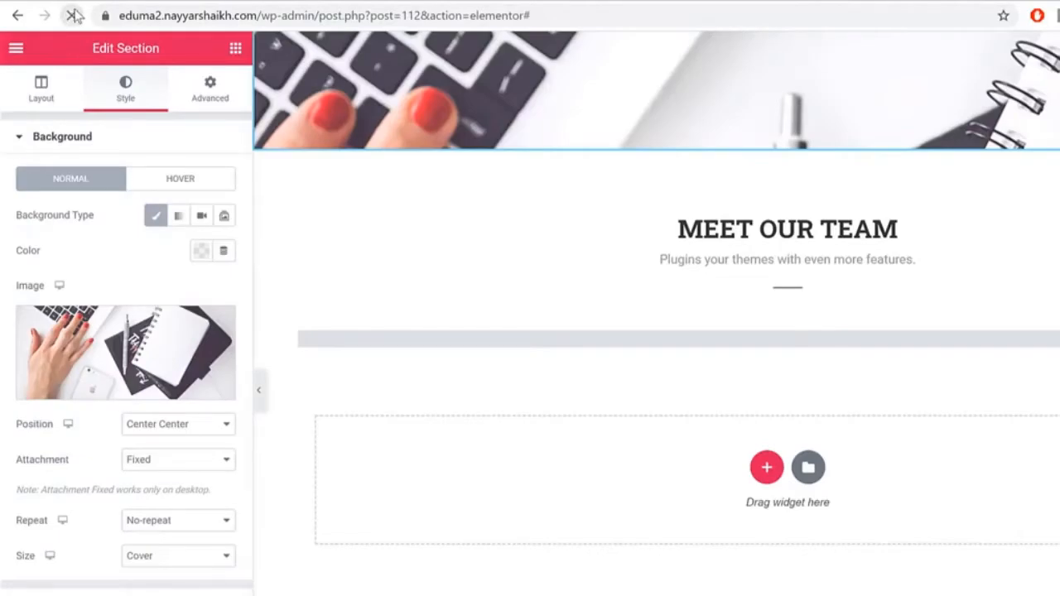
Step: Edit the member's Regency value, selecting the word CEO
scroll(828, 307, down, 15)
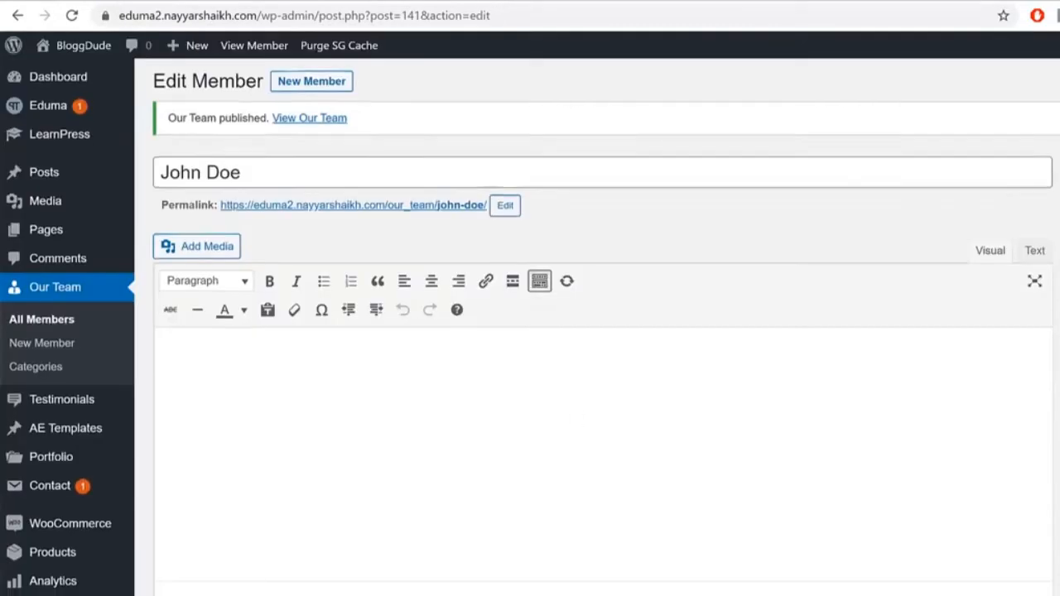
scroll(377, 427, down, 15)
click(461, 310)
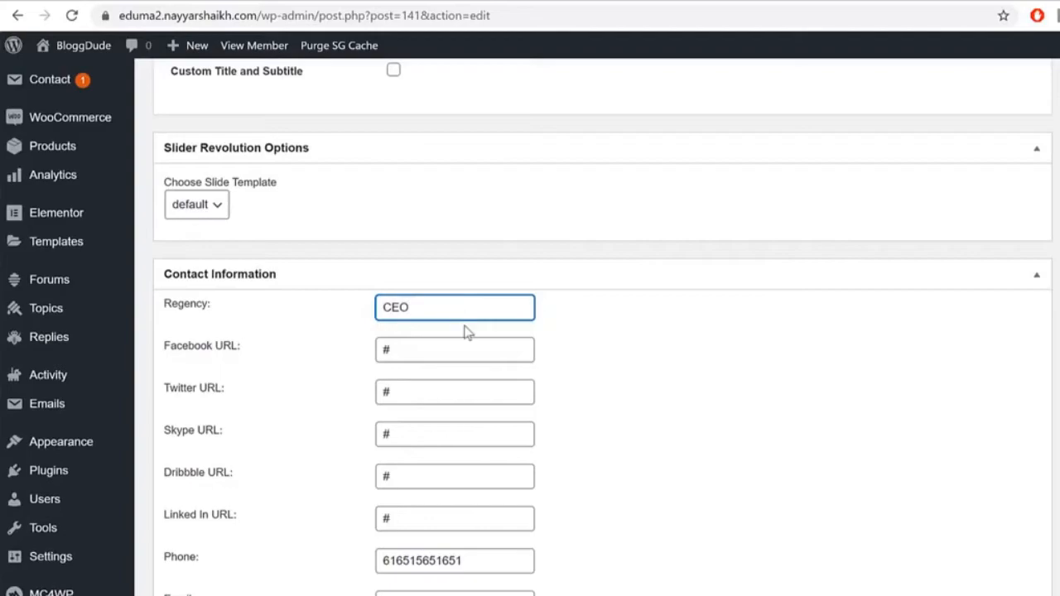
double_click(454, 303)
Step: Scroll through the About Us page in Elementor, then return to WordPress admin
scroll(653, 457, up, 15)
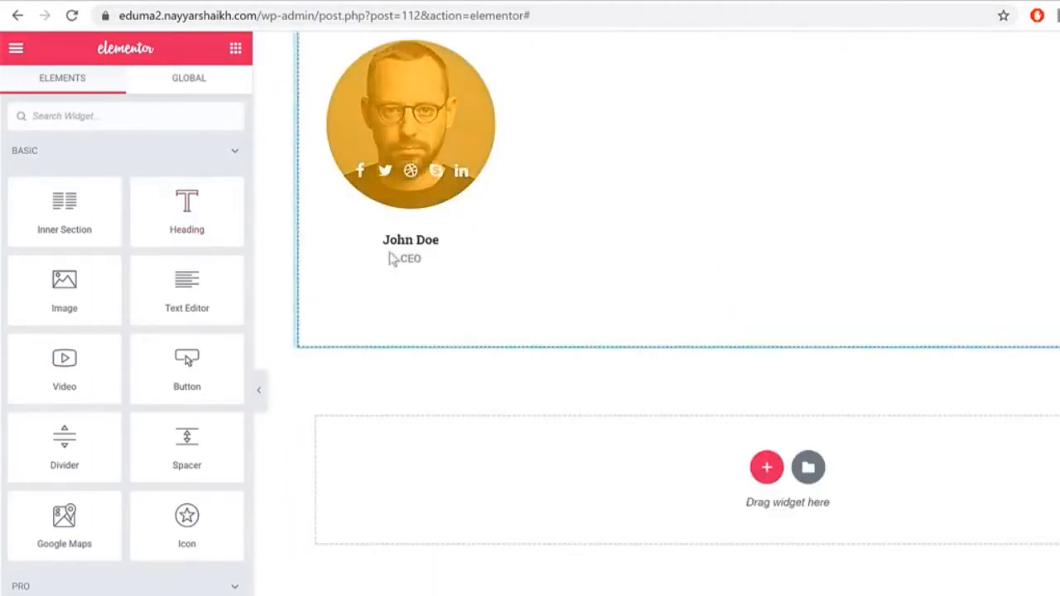
scroll(791, 343, up, 20)
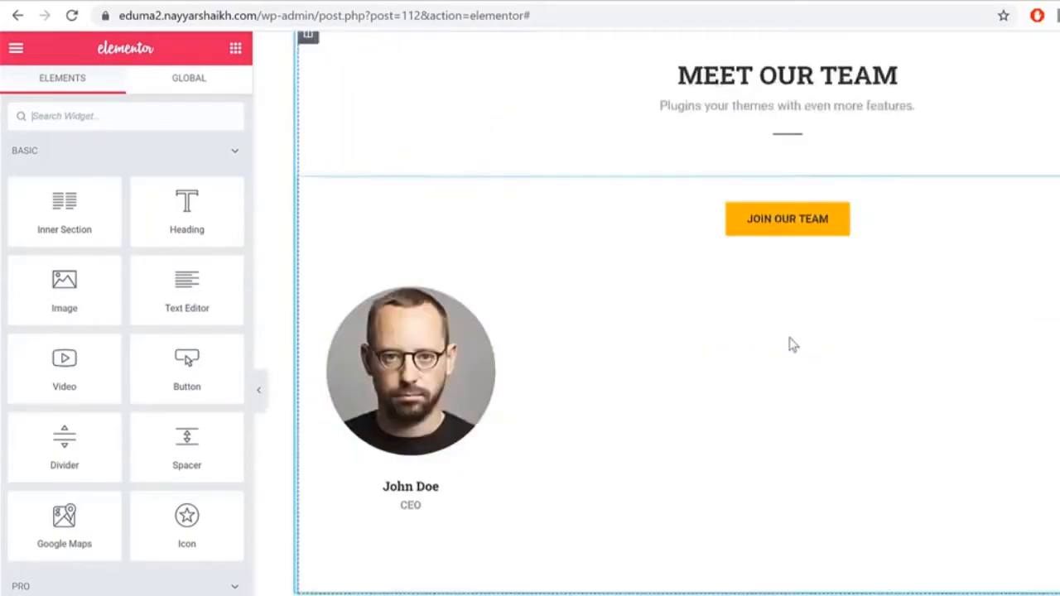
scroll(908, 378, down, 12)
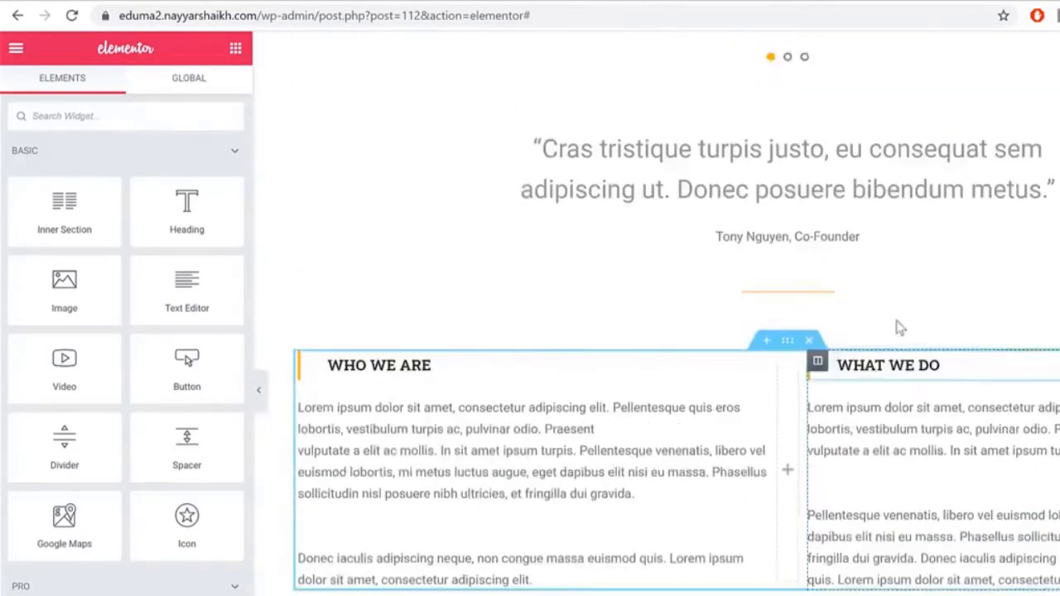
scroll(892, 315, up, 10)
scroll(762, 430, down, 5)
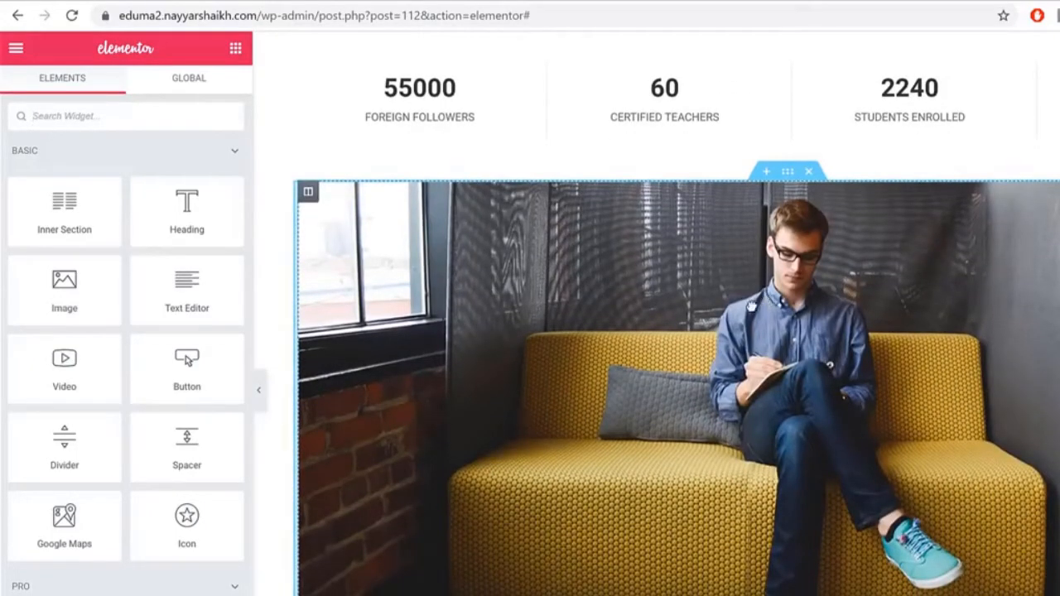
scroll(906, 435, down, 3)
scroll(906, 434, down, 12)
scroll(877, 418, up, 8)
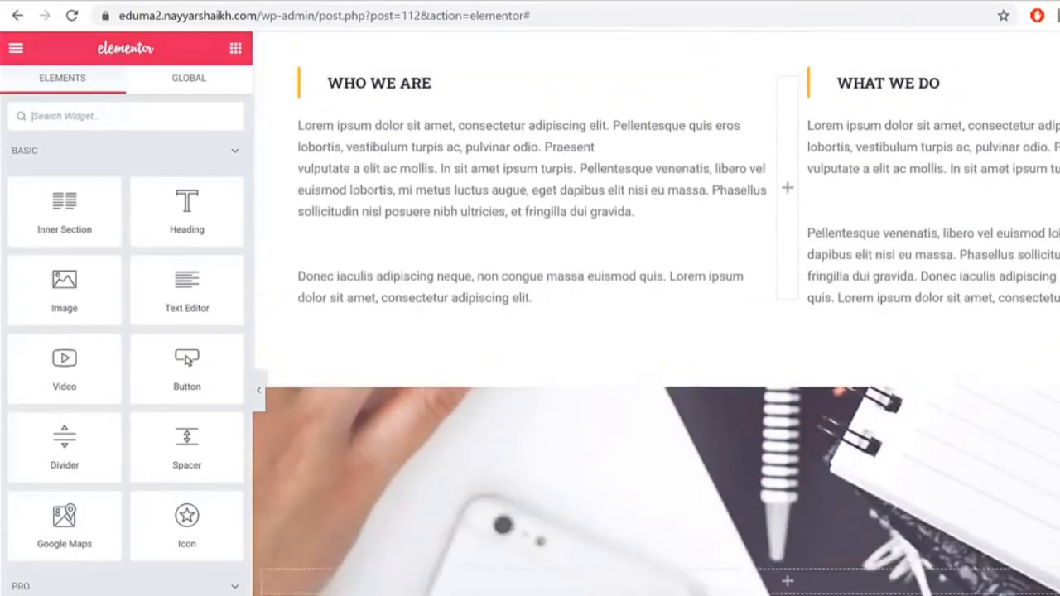
scroll(828, 331, up, 10)
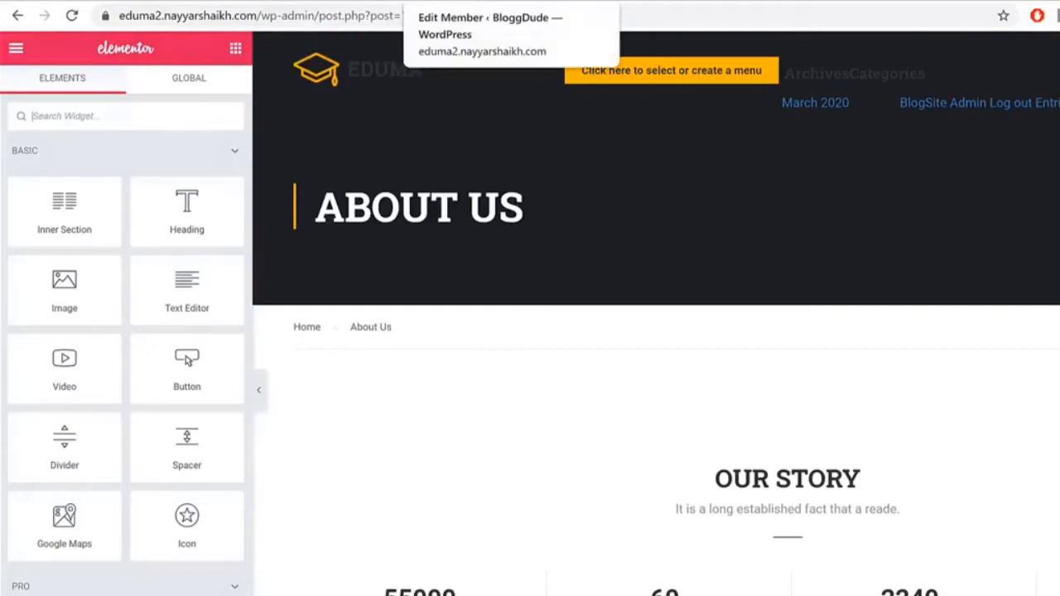
click(446, 2)
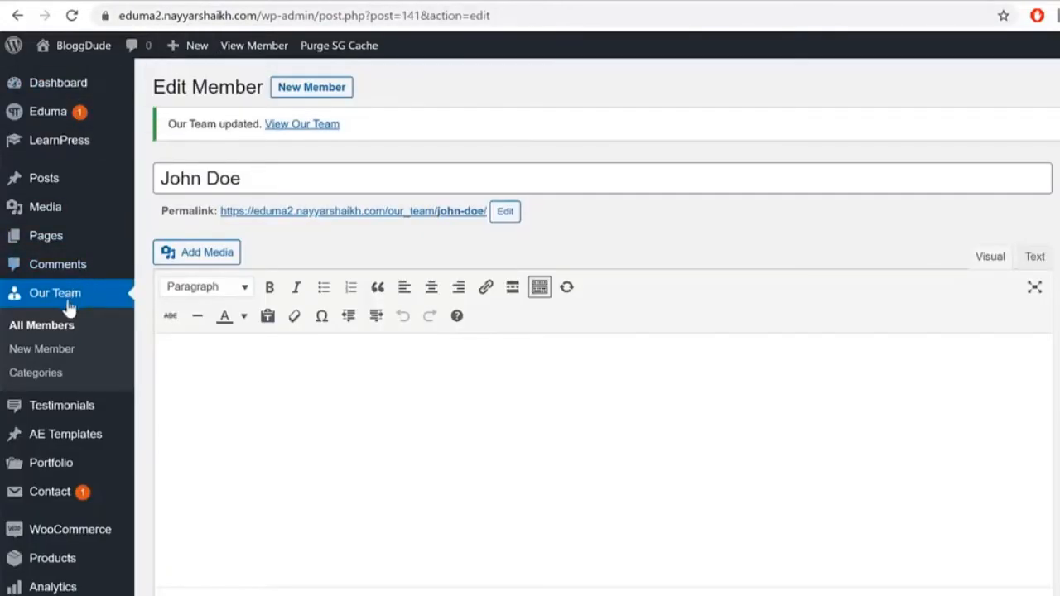
Step: Add a new page titled 'Contact Us' and open it in Elementor
mouse_move(80, 235)
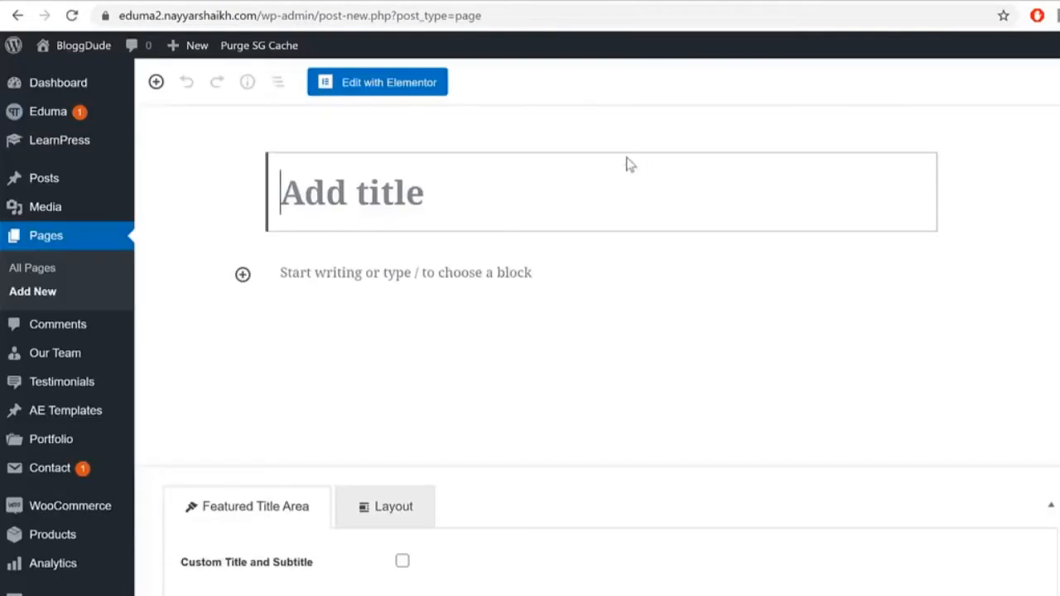
text(Con)
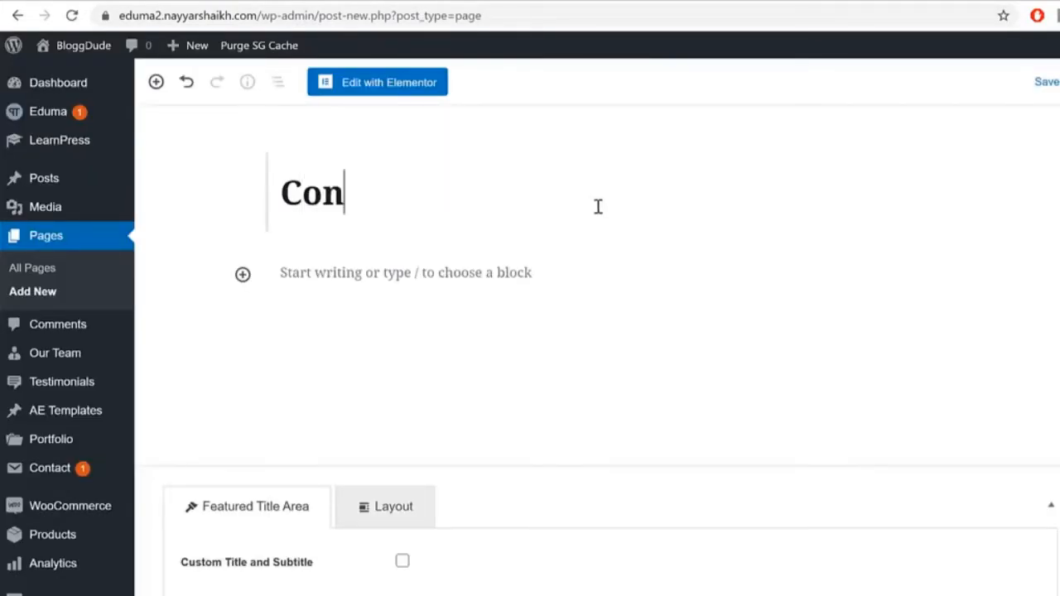
text(tact Us)
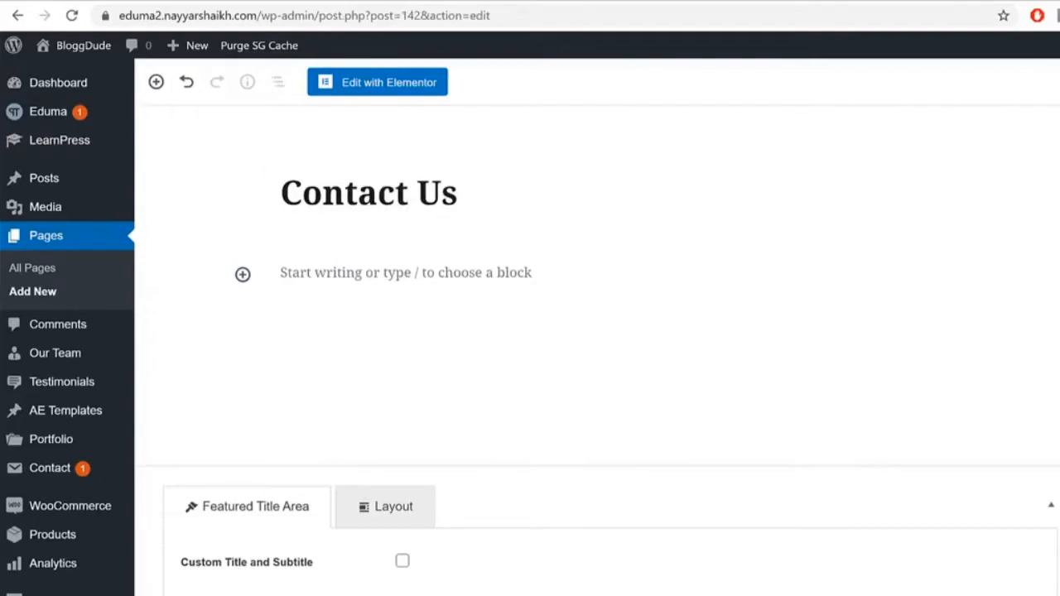
click(397, 91)
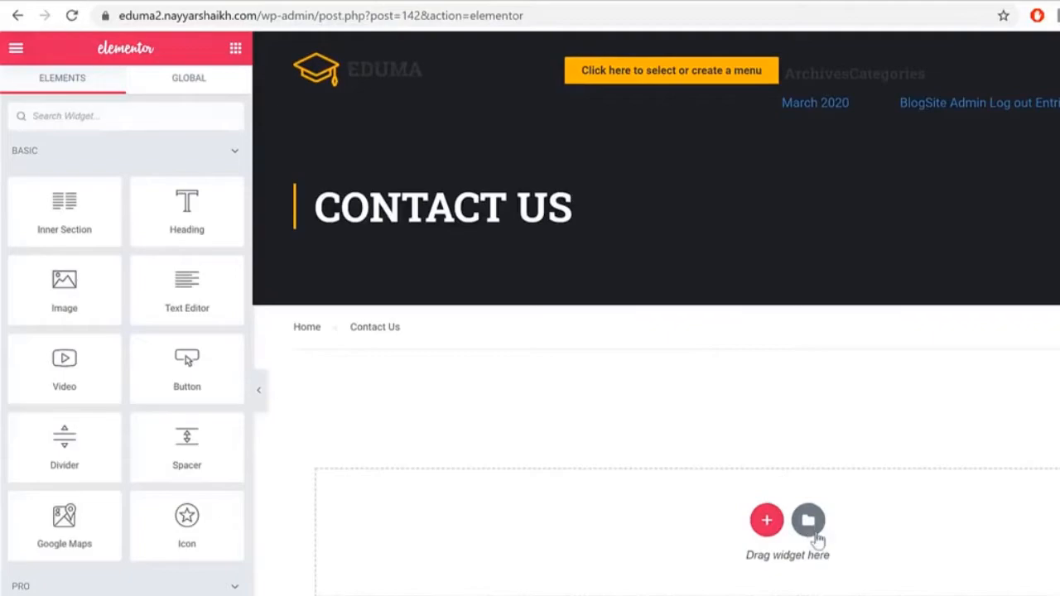
Step: Insert the saved Contact Page template from My Templates
click(814, 534)
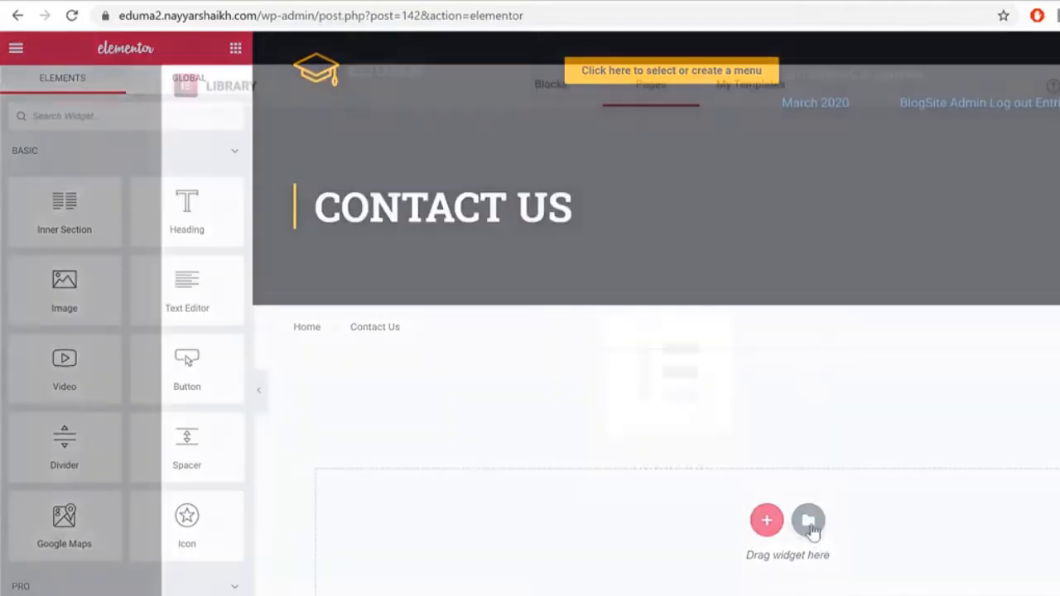
click(757, 98)
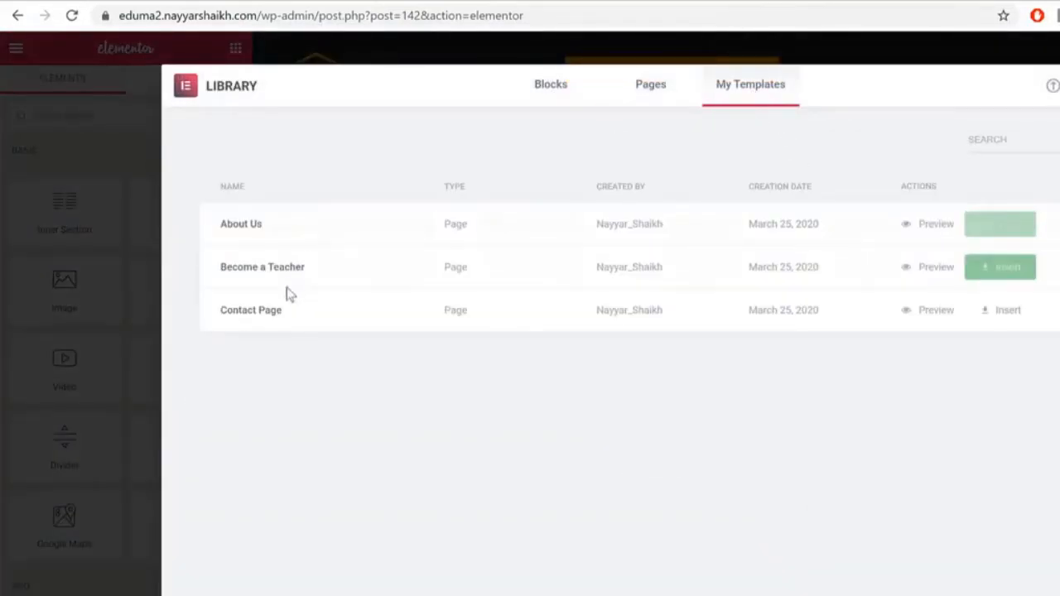
click(1000, 311)
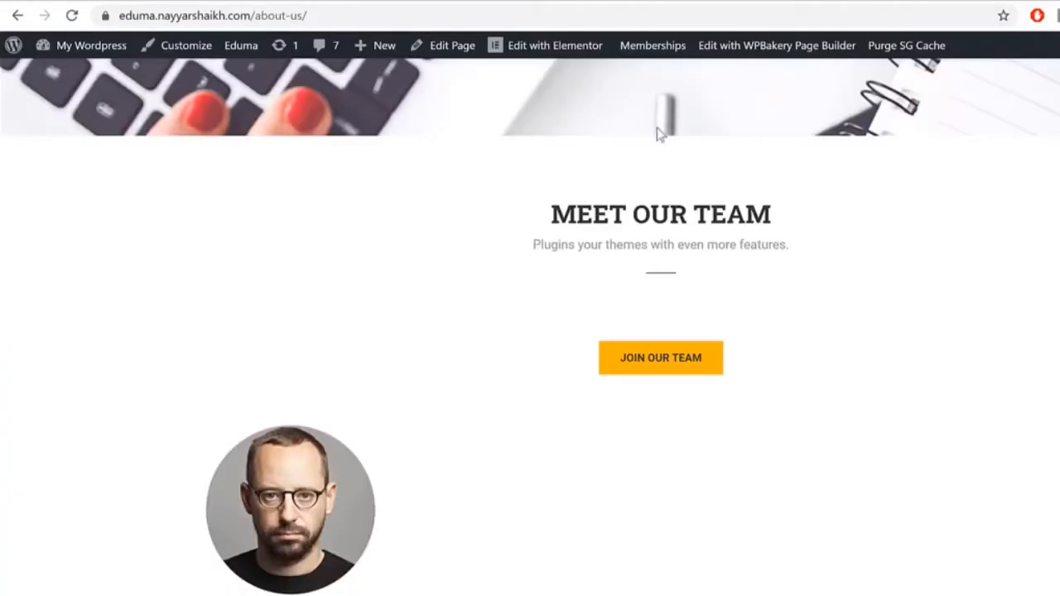
scroll(780, 255, up, 10)
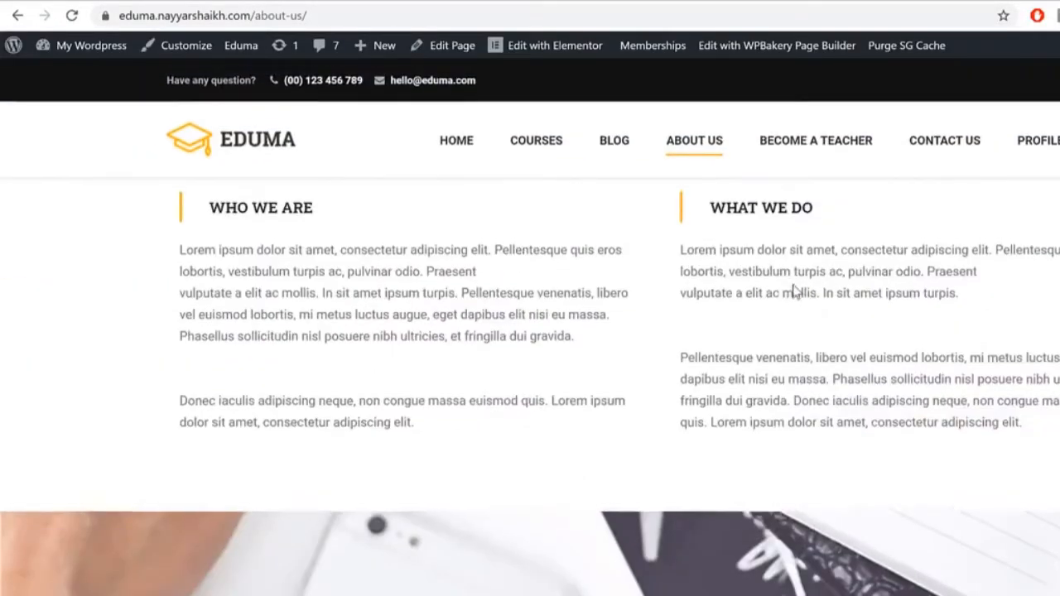
scroll(965, 168, up, 5)
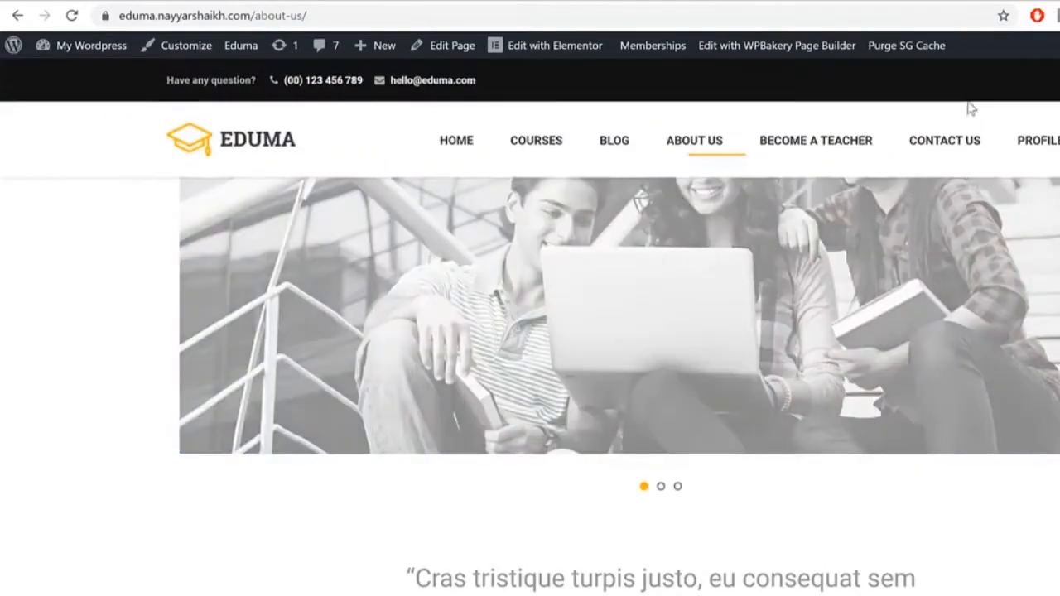
click(966, 139)
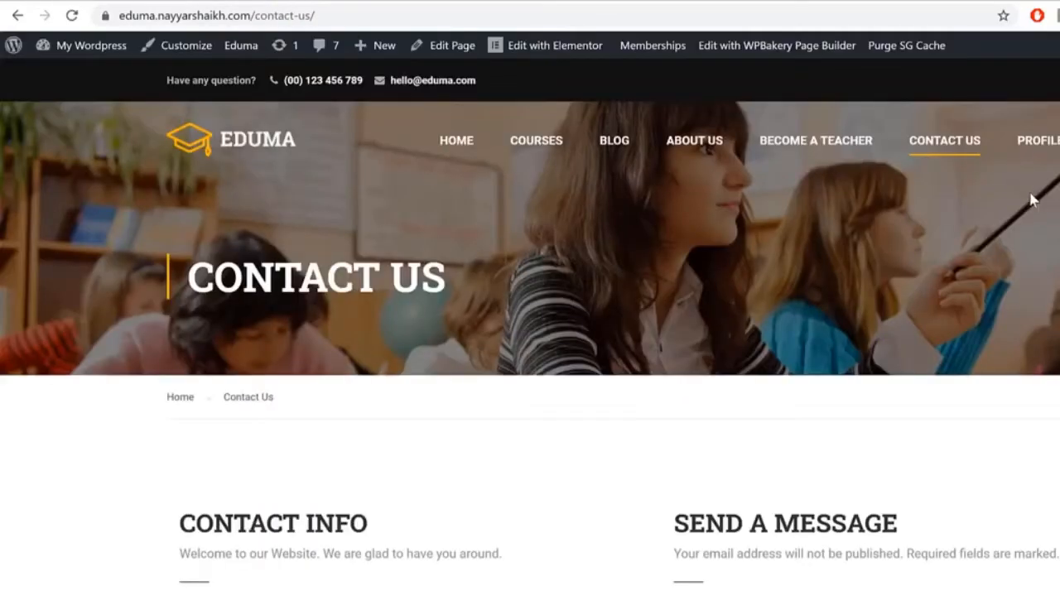
scroll(1033, 203, down, 3)
scroll(1033, 201, down, 2)
drag(251, 358, 427, 483)
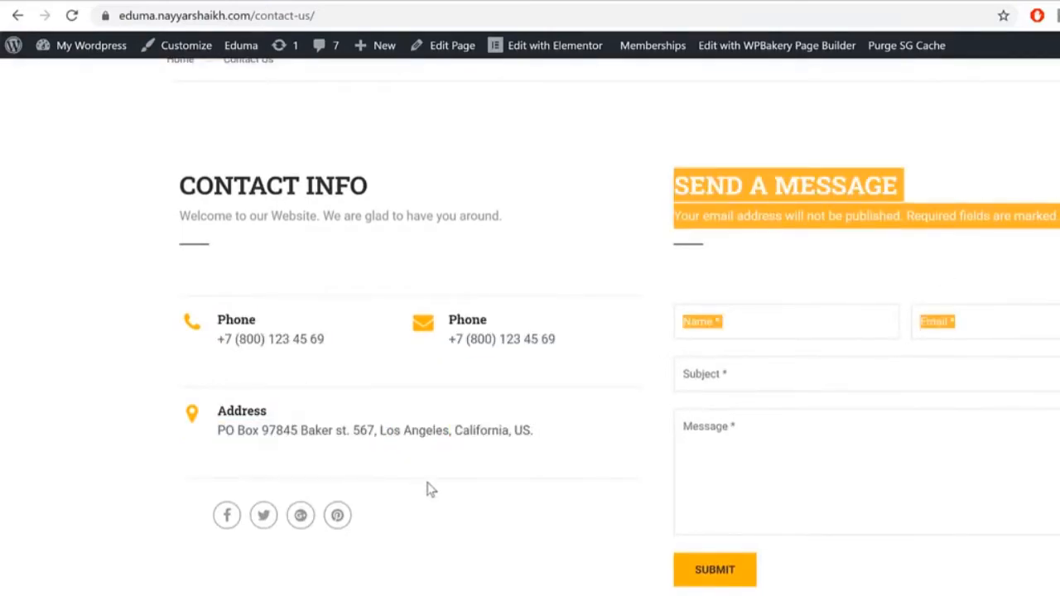
click(427, 489)
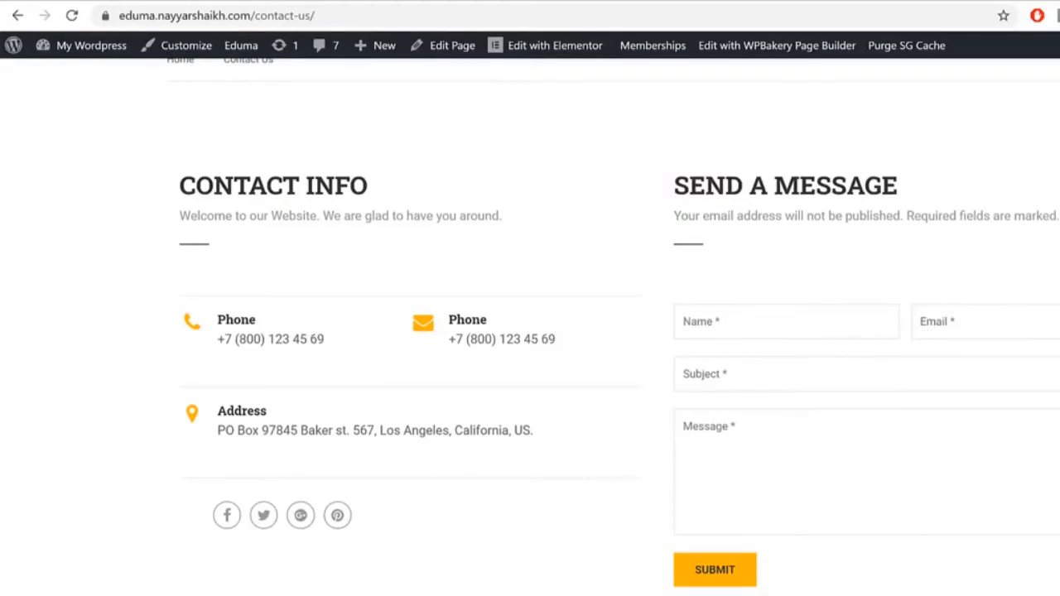
scroll(574, 446, down, 6)
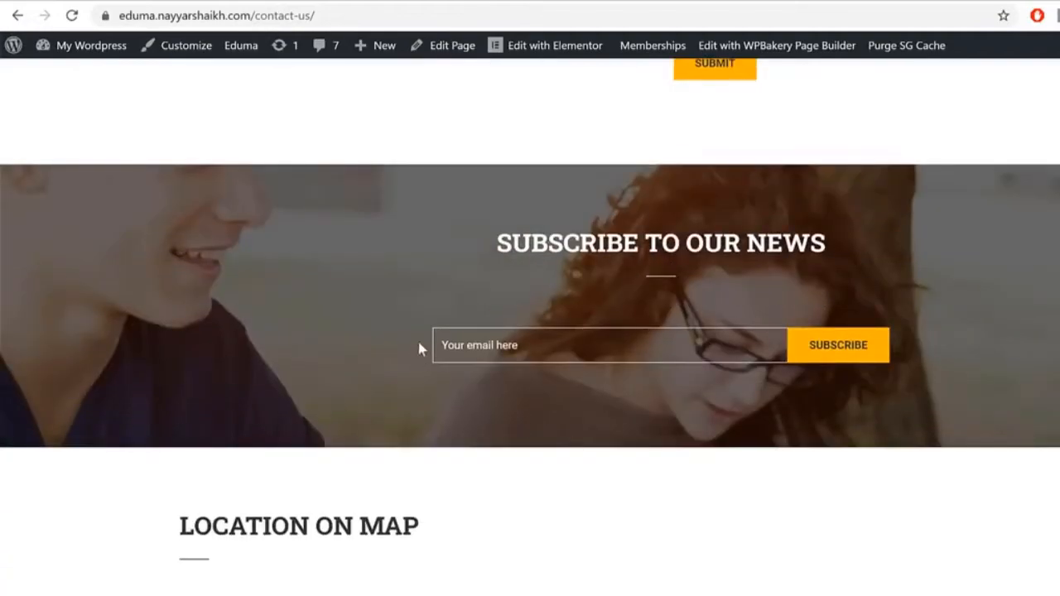
drag(535, 316, 696, 379)
click(600, 374)
scroll(594, 350, down, 6)
scroll(585, 359, up, 4)
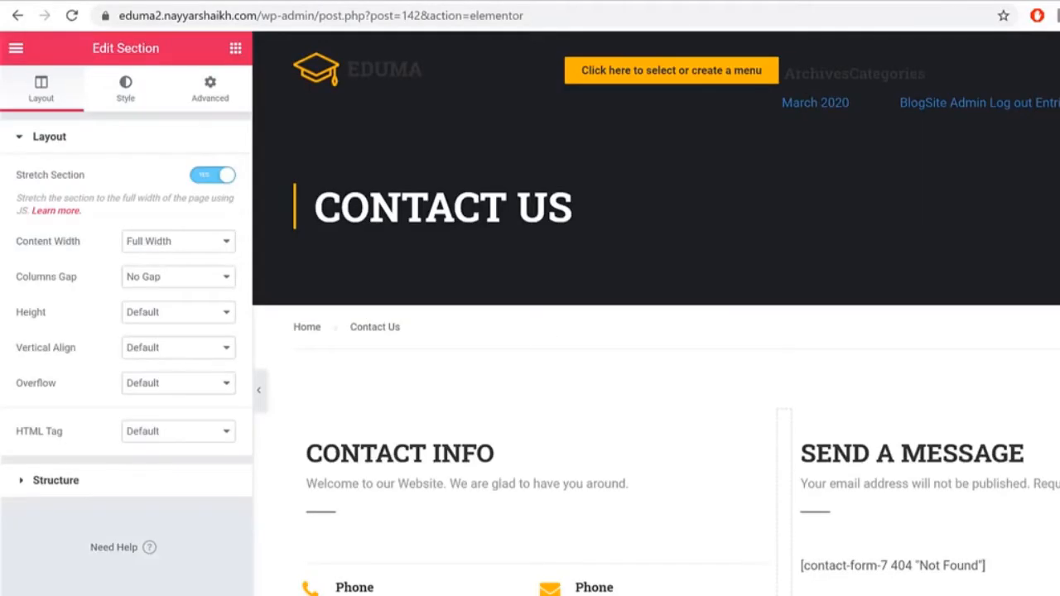
scroll(1048, 445, down, 4)
click(944, 228)
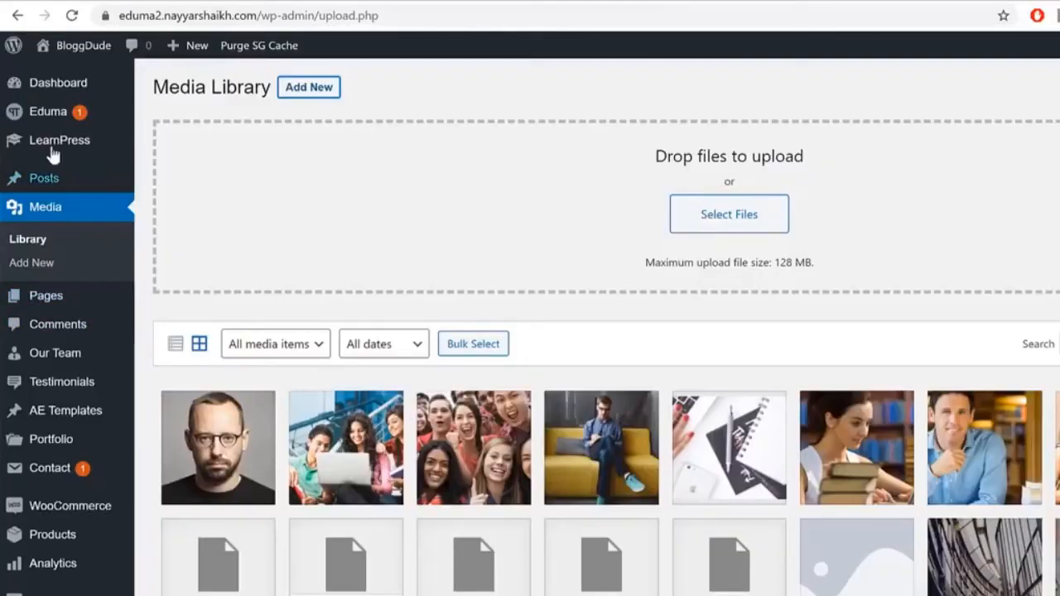
Step: Add a new Contact Form 7 form titled Form1
click(66, 478)
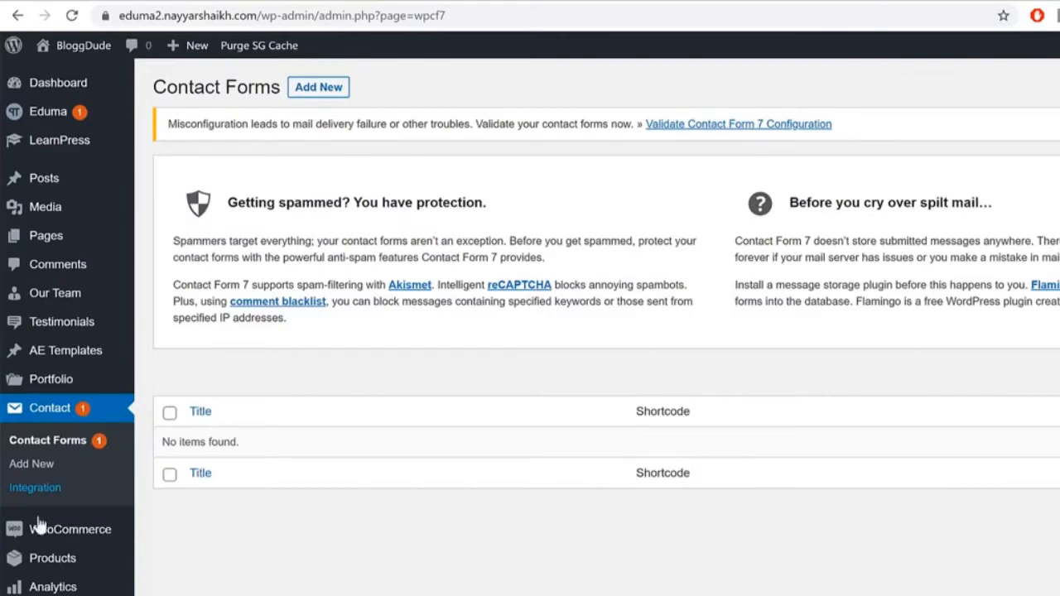
click(319, 87)
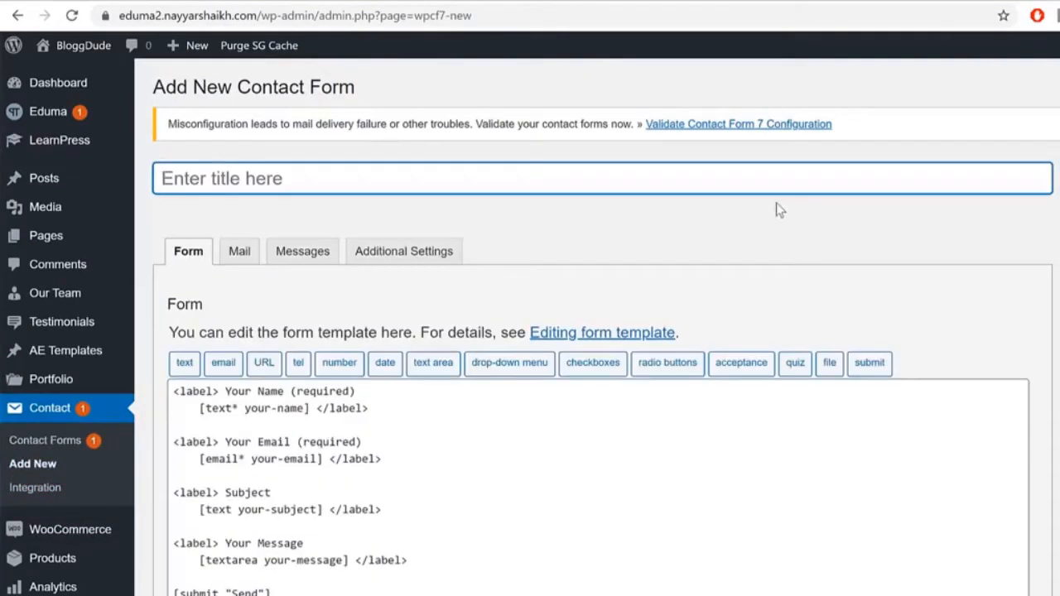
text(Form1)
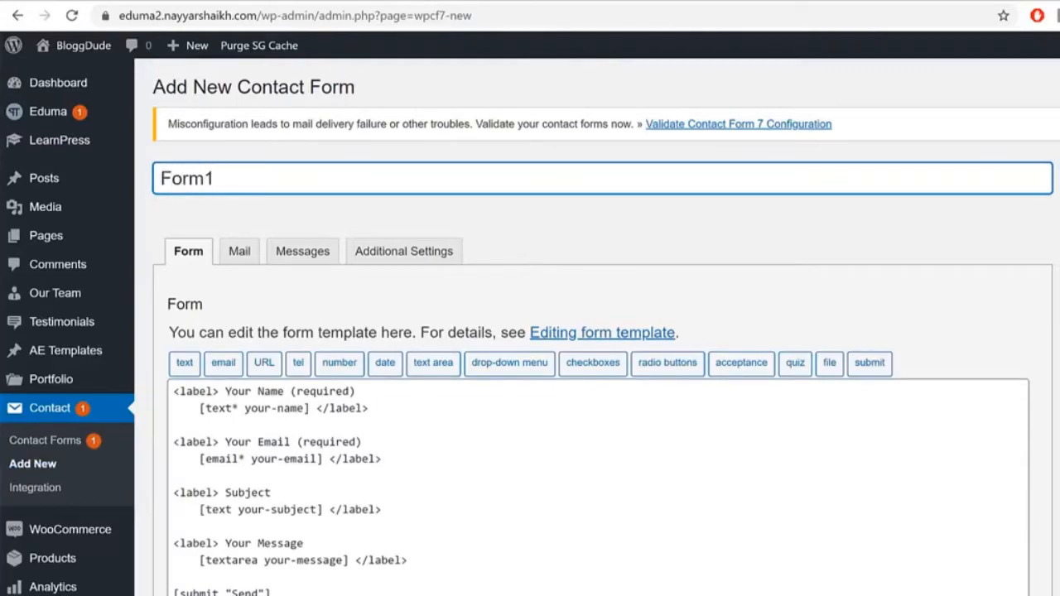
click(818, 80)
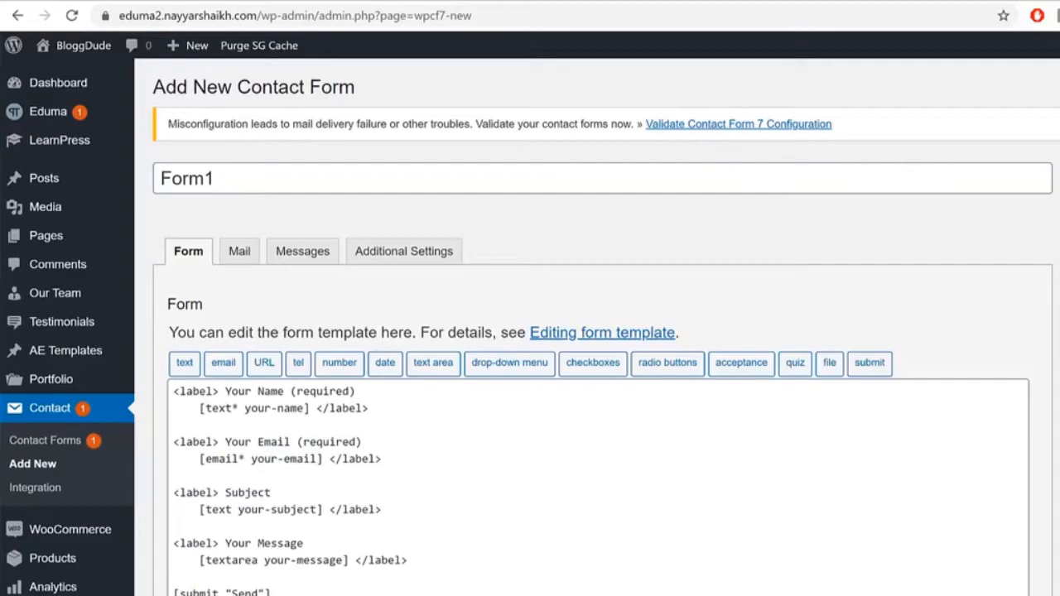
Step: Replace the default form template with the code from the Contact Form CSS file and save
key(alt+Tab)
click(805, 368)
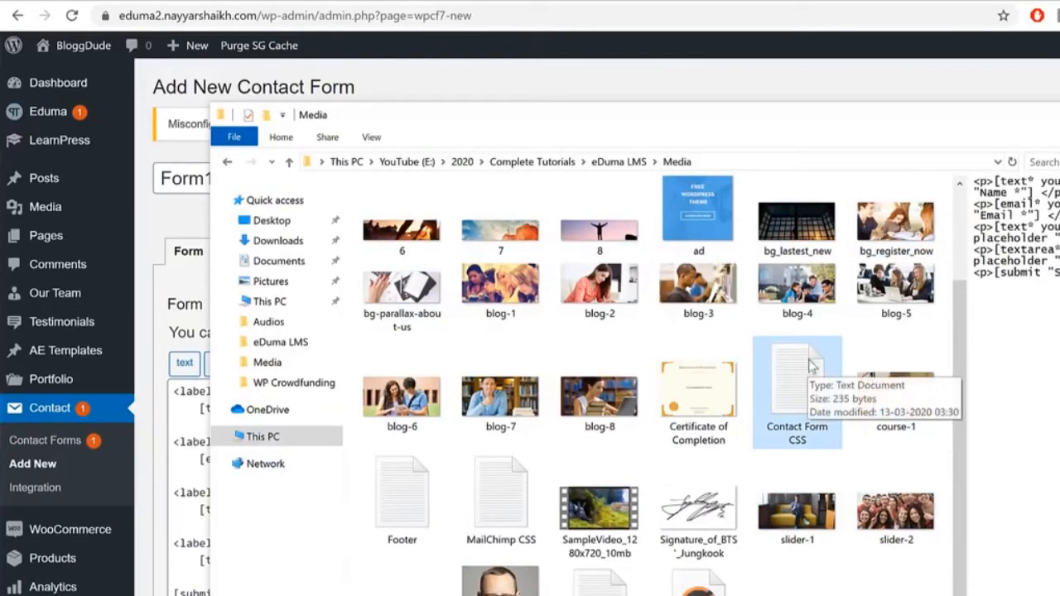
double_click(807, 359)
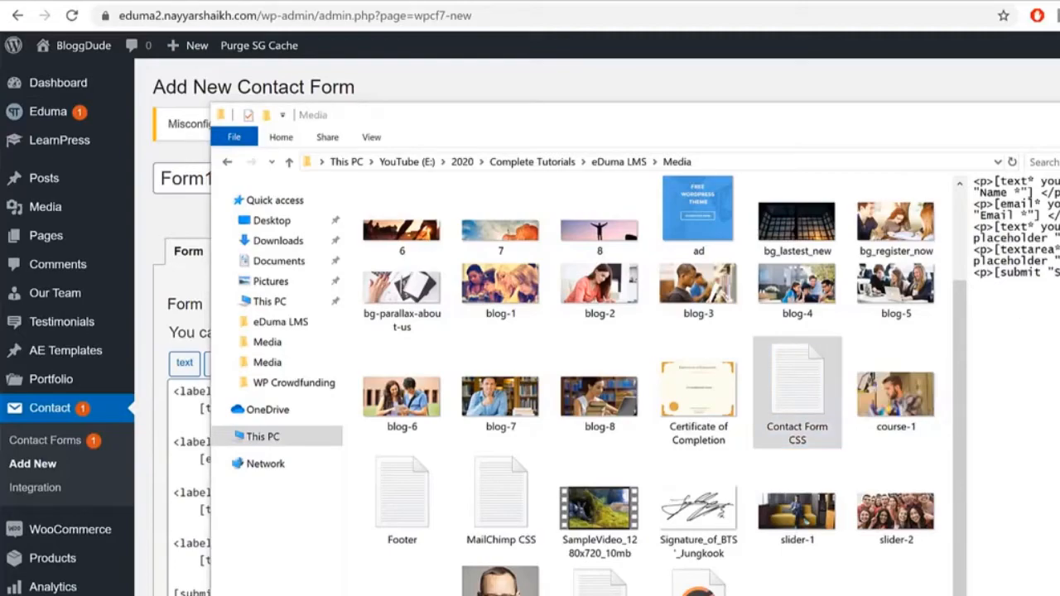
drag(859, 85, 623, 111)
drag(534, 220, 306, 119)
key(ctrl+c)
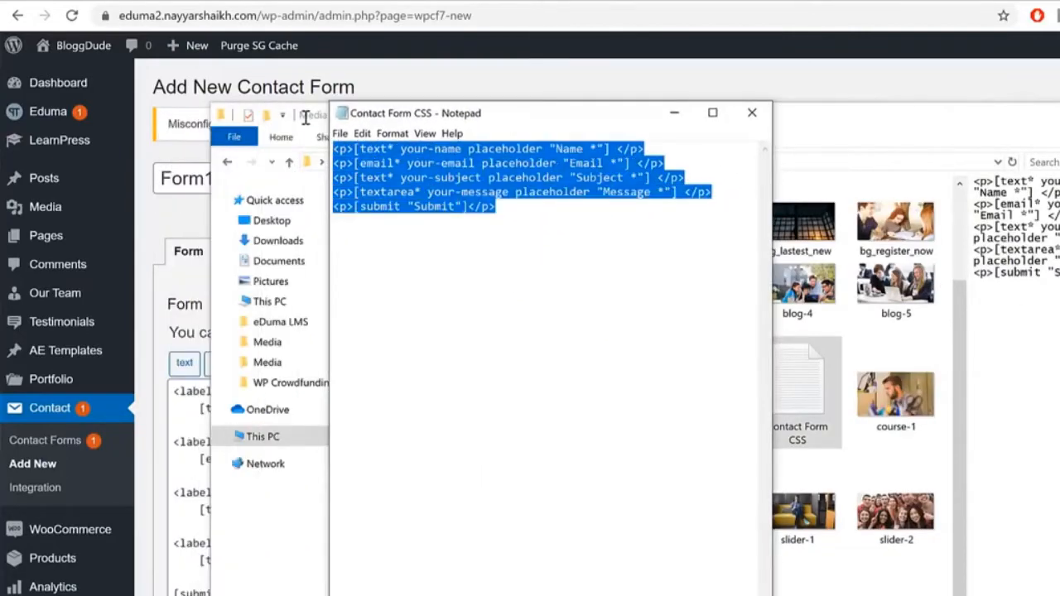
click(801, 66)
drag(273, 593, 122, 383)
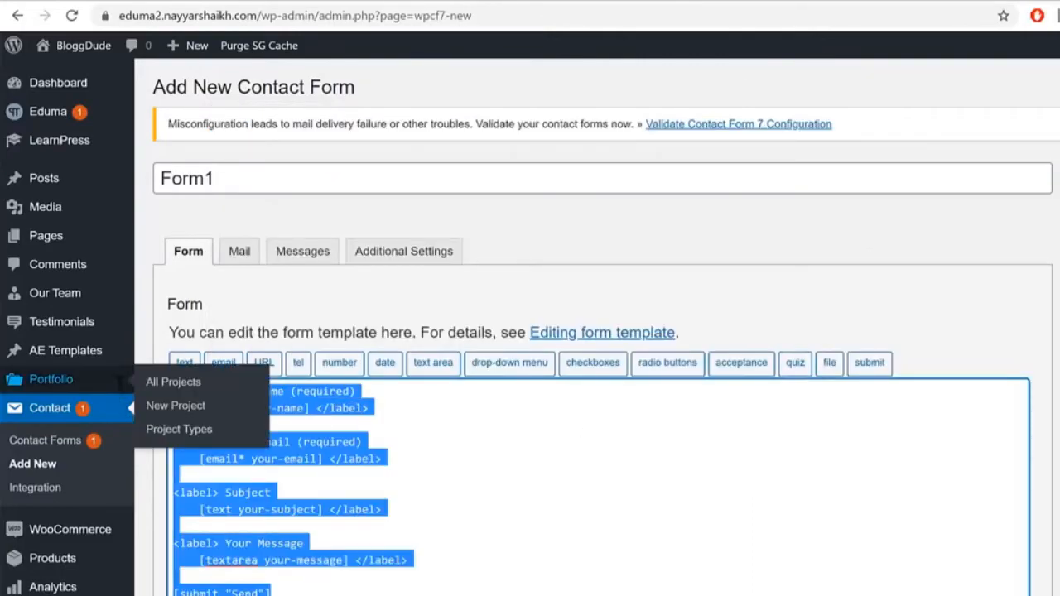
key(BackSpace)
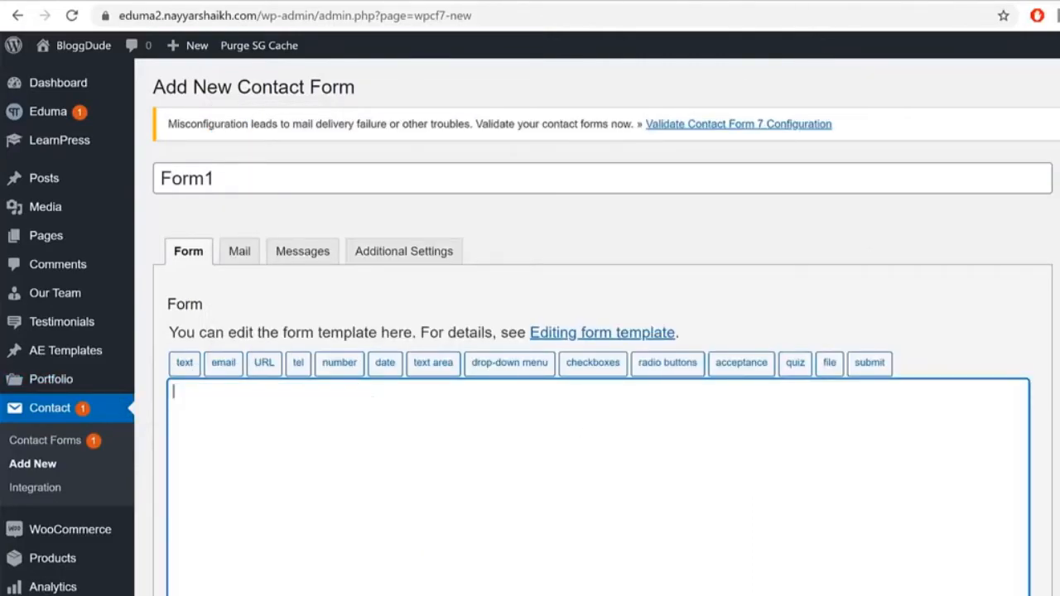
key(ctrl+v)
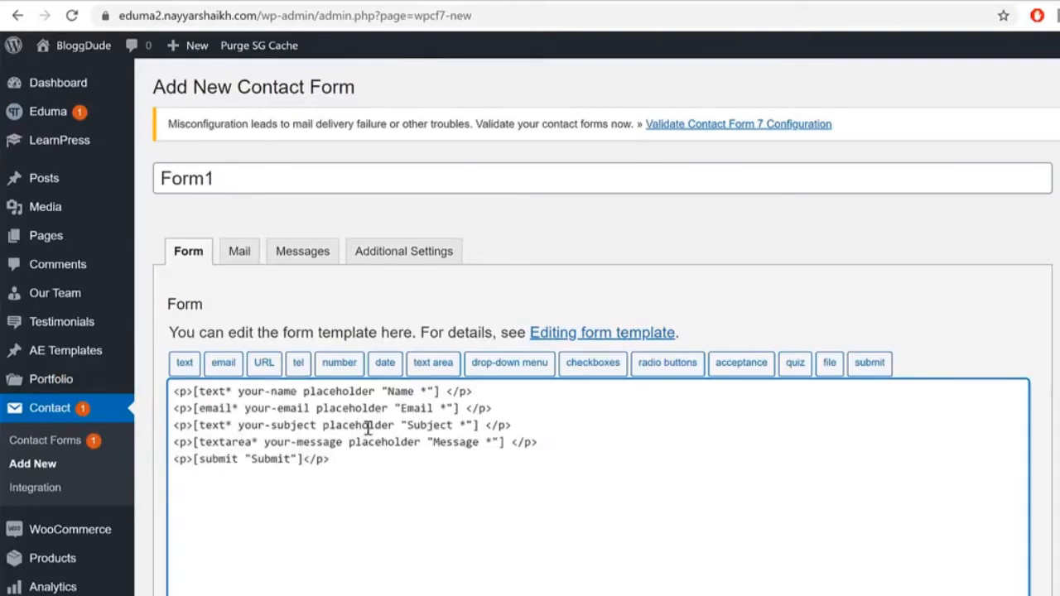
click(1059, 231)
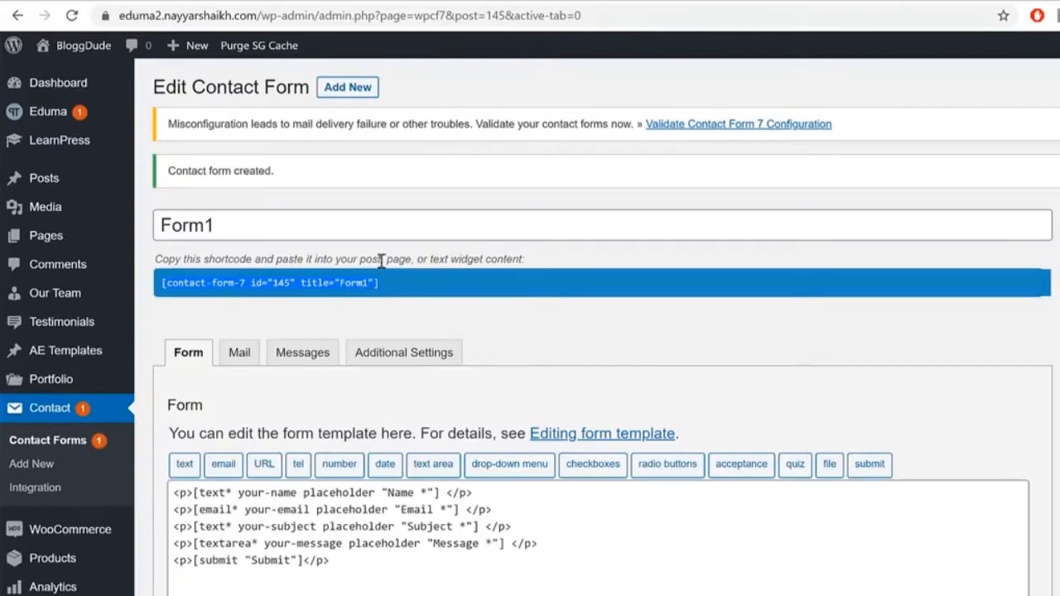
click(504, 2)
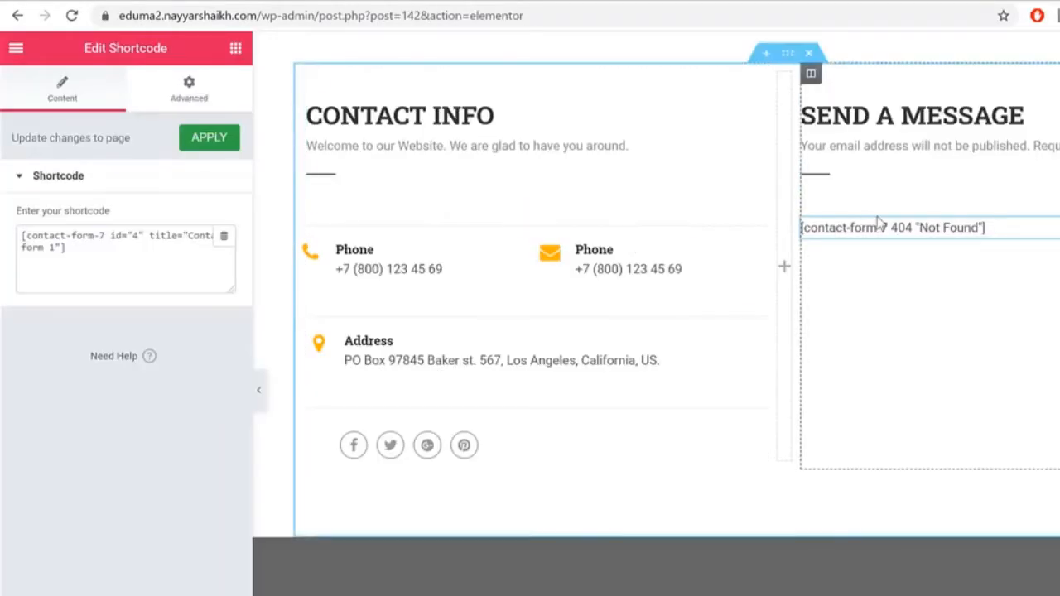
Step: Replace the shortcode widget's content with [contact-form-7 id="145" title="Form1"]
click(149, 267)
key(ctrl+a)
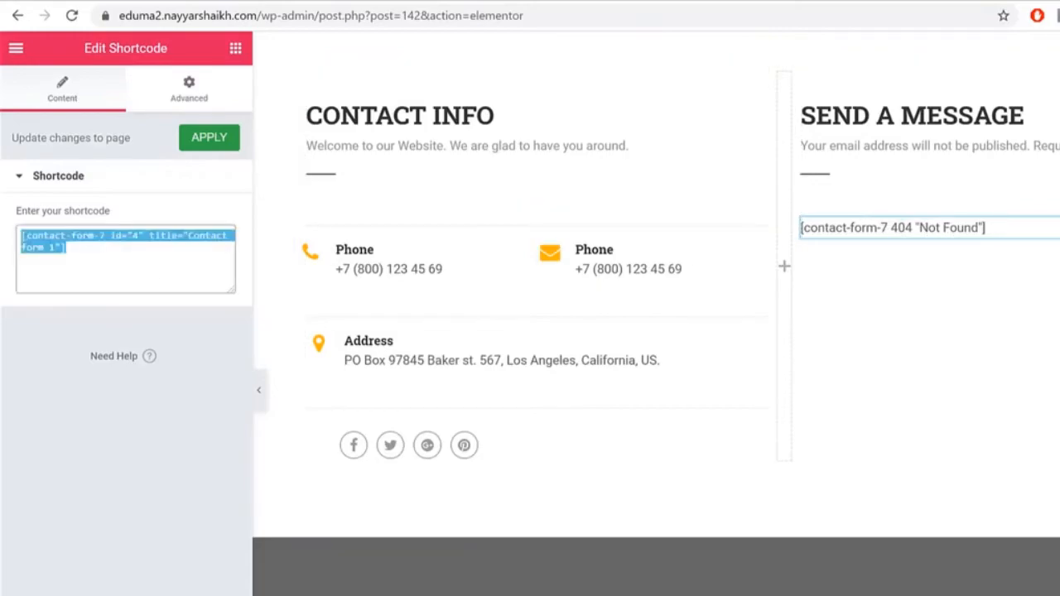
text([contact-form-7 id="145" title="Form1"])
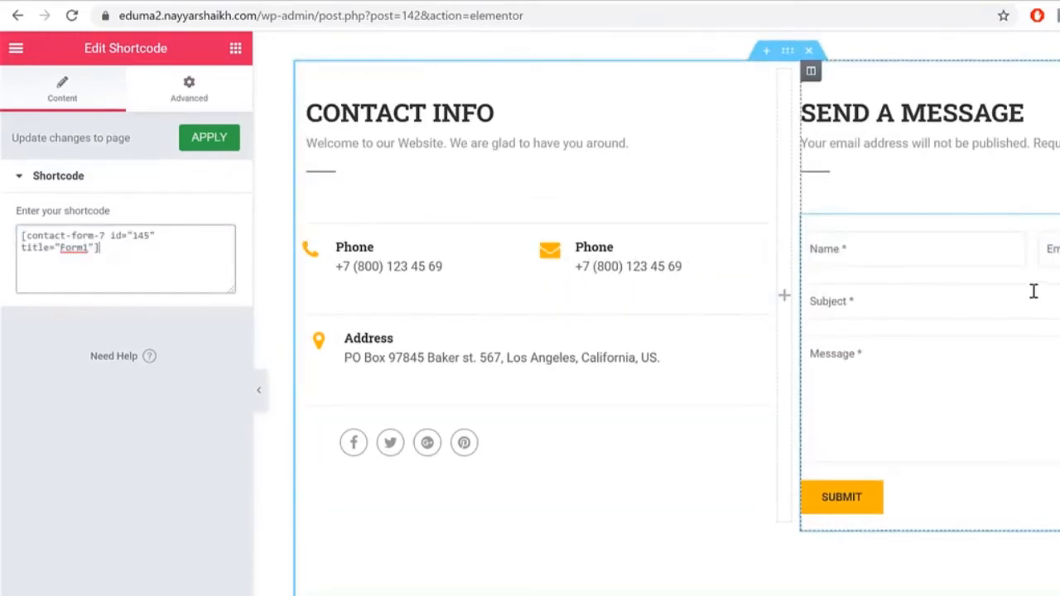
scroll(1002, 324, down, 4)
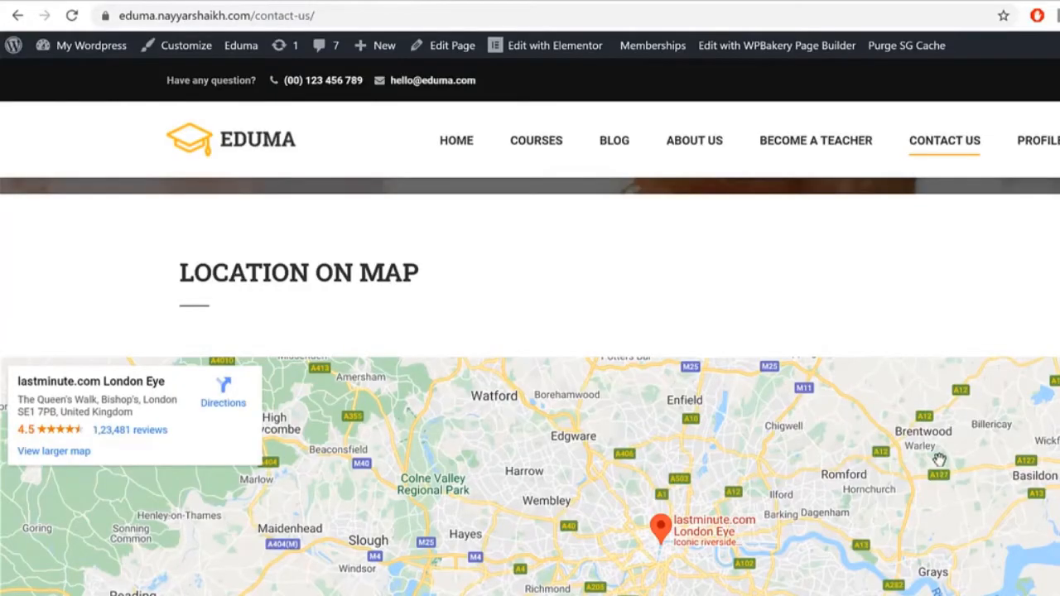
scroll(939, 460, up, 5)
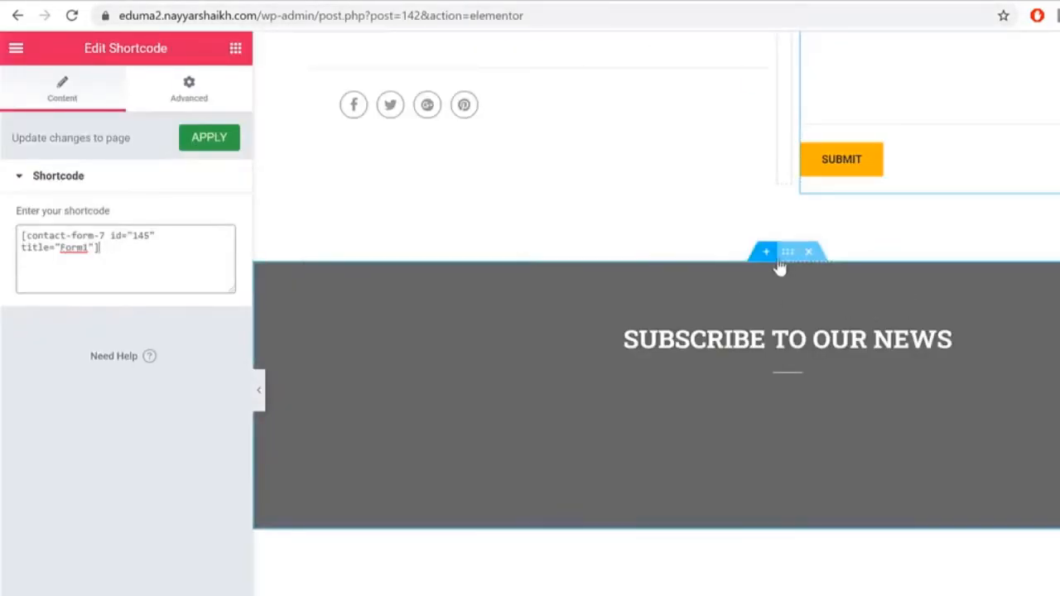
Step: Set the red-haired student reading photo as the Subscribe to our news section background
click(786, 255)
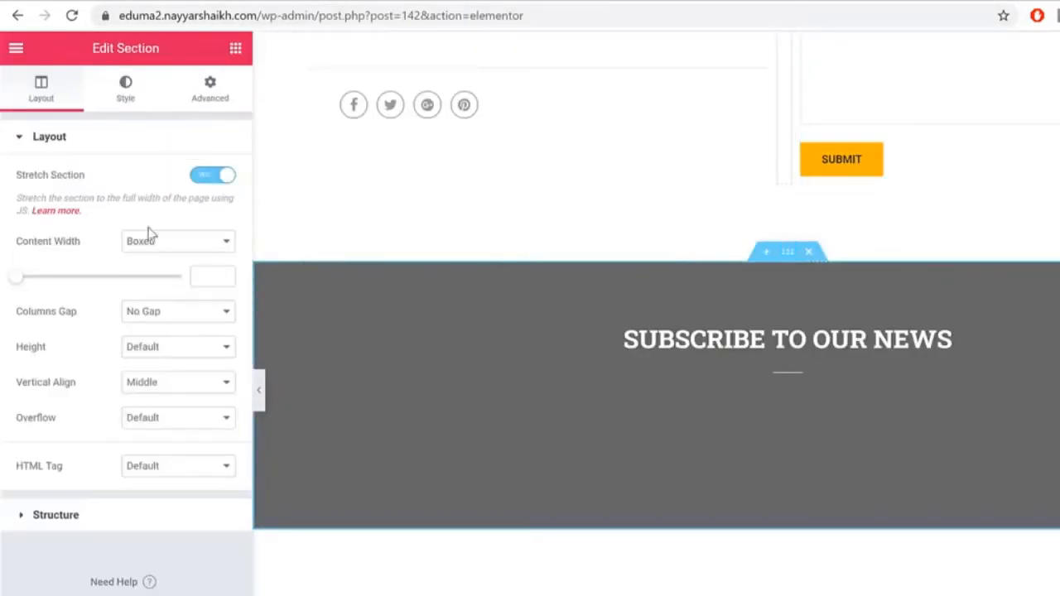
click(123, 96)
click(208, 346)
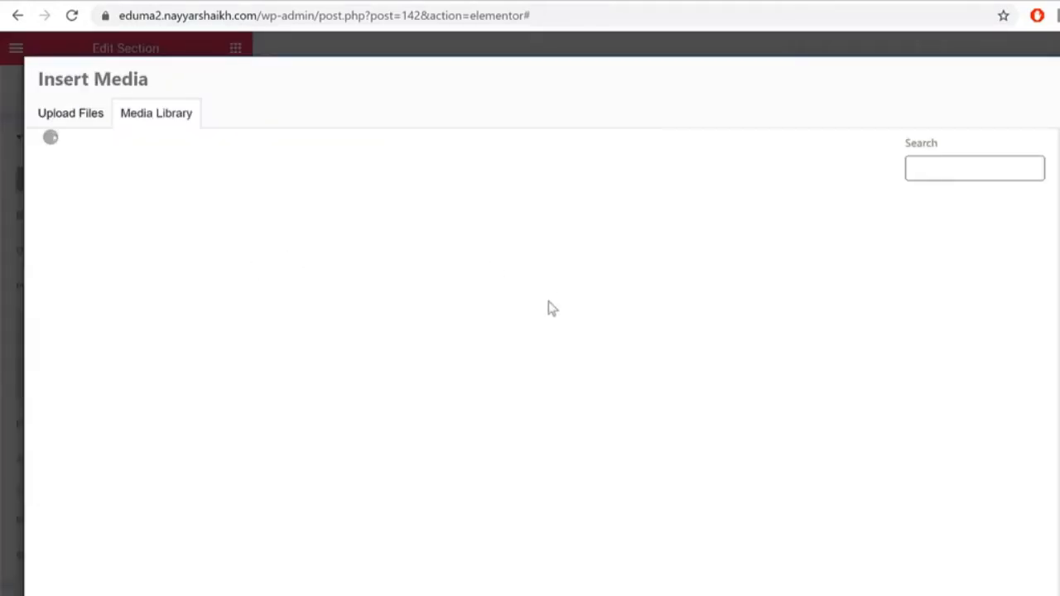
scroll(882, 360, down, 3)
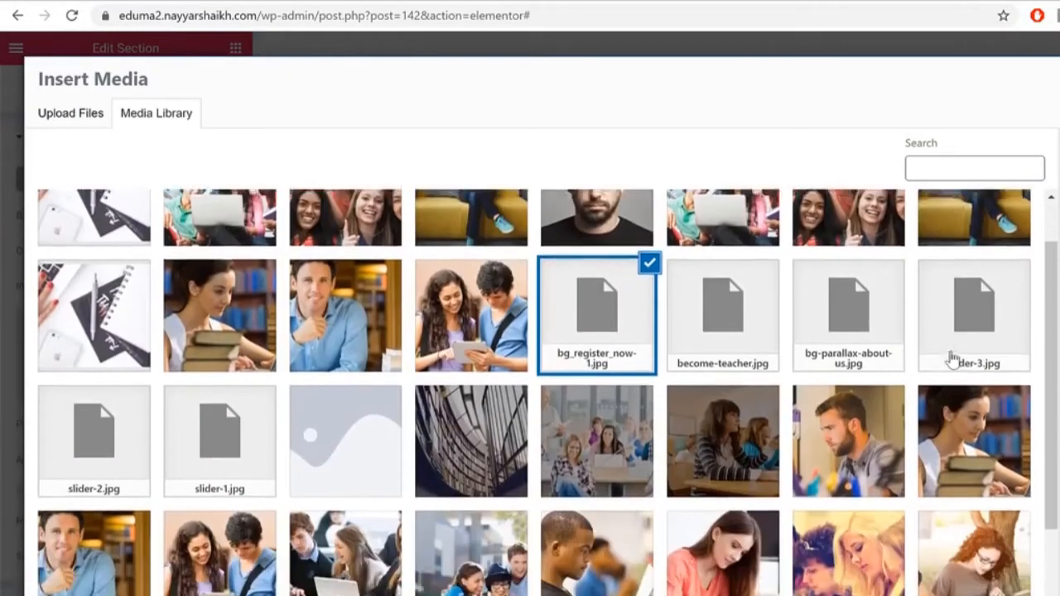
click(981, 383)
click(986, 443)
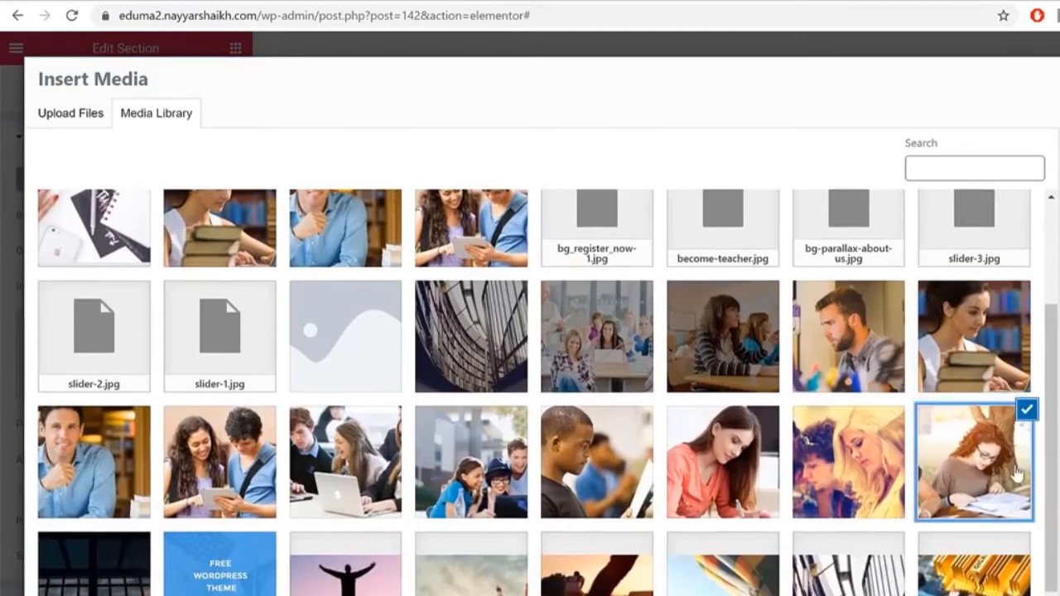
click(1058, 595)
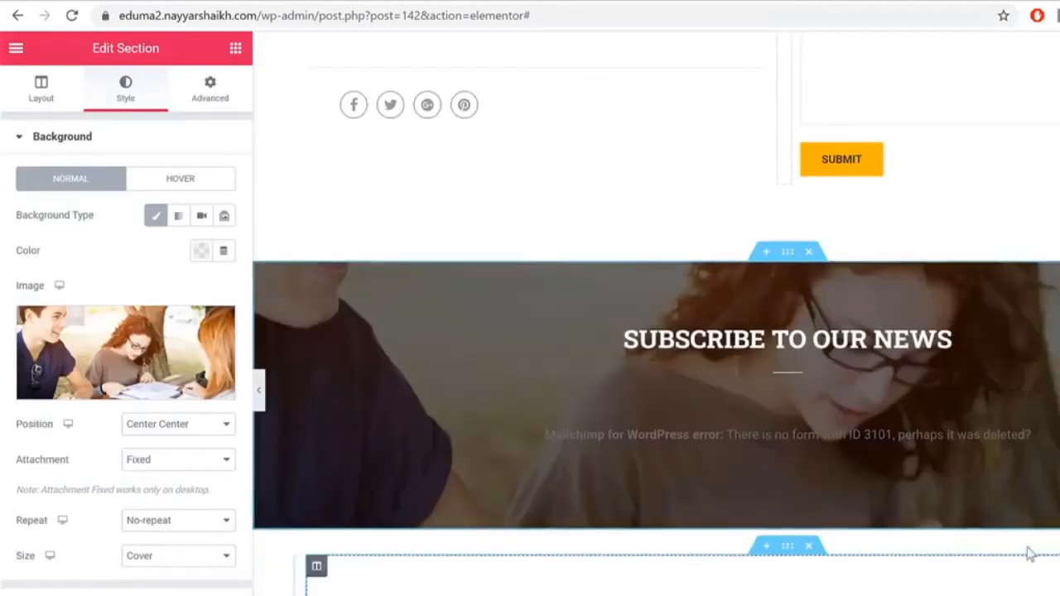
click(794, 435)
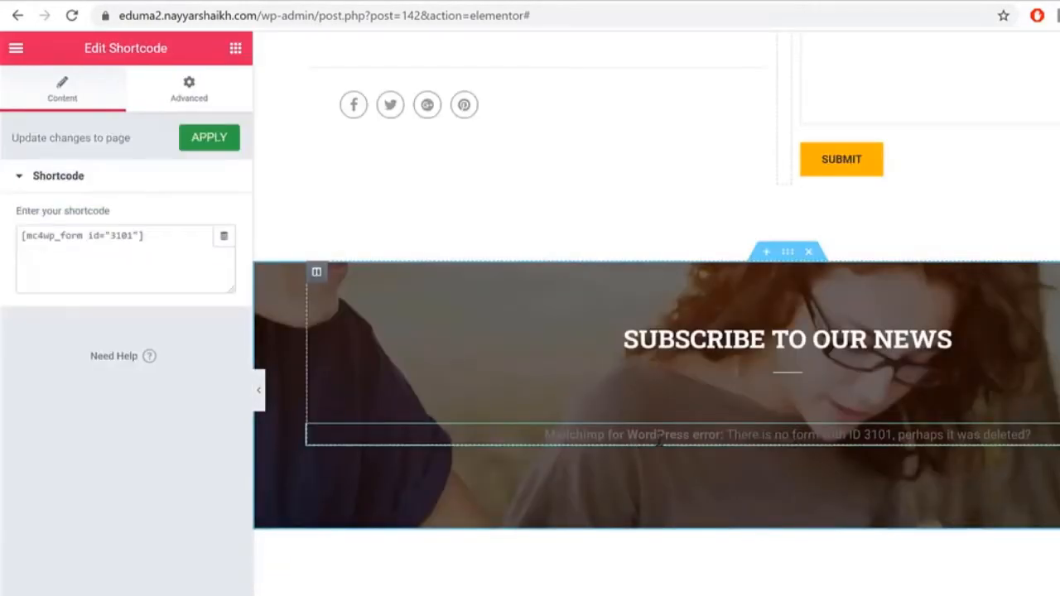
Step: Bring up MC4WP > Mailchimp API settings, which show the plugin as Not Connected
click(695, 2)
scroll(54, 419, down, 4)
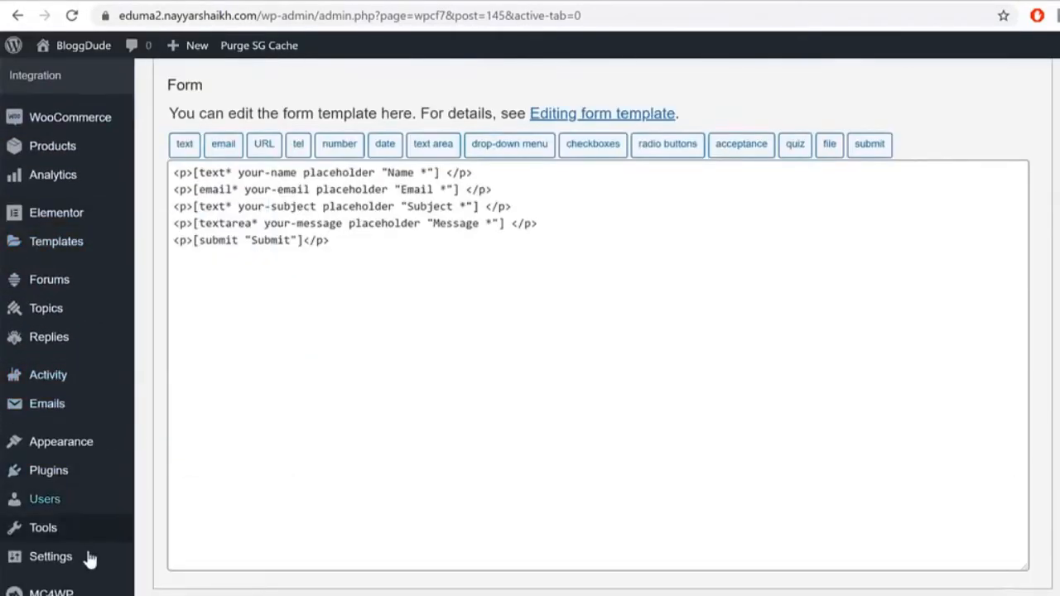
mouse_move(70, 591)
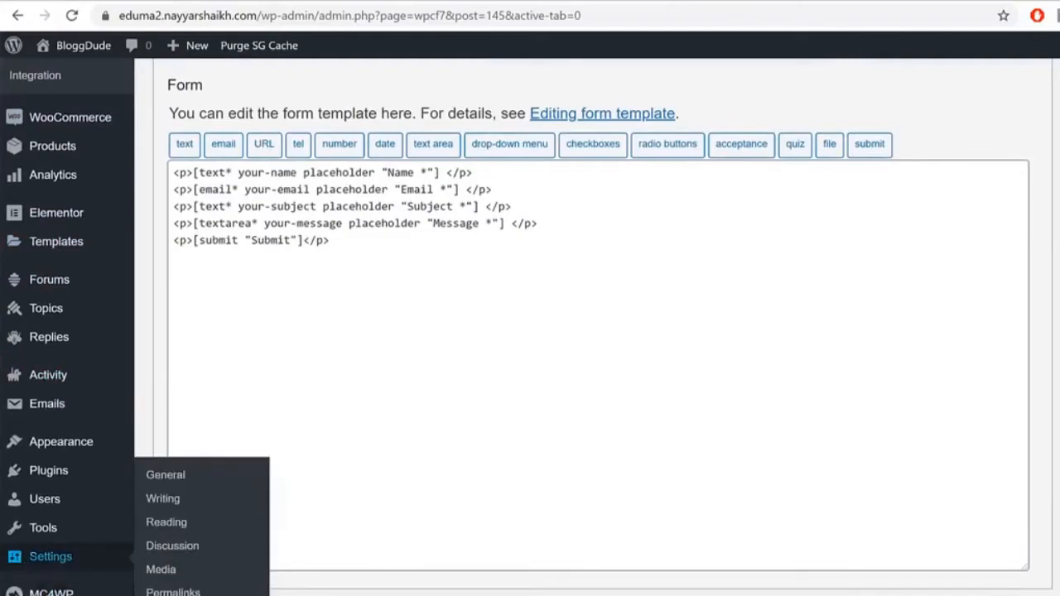
click(55, 592)
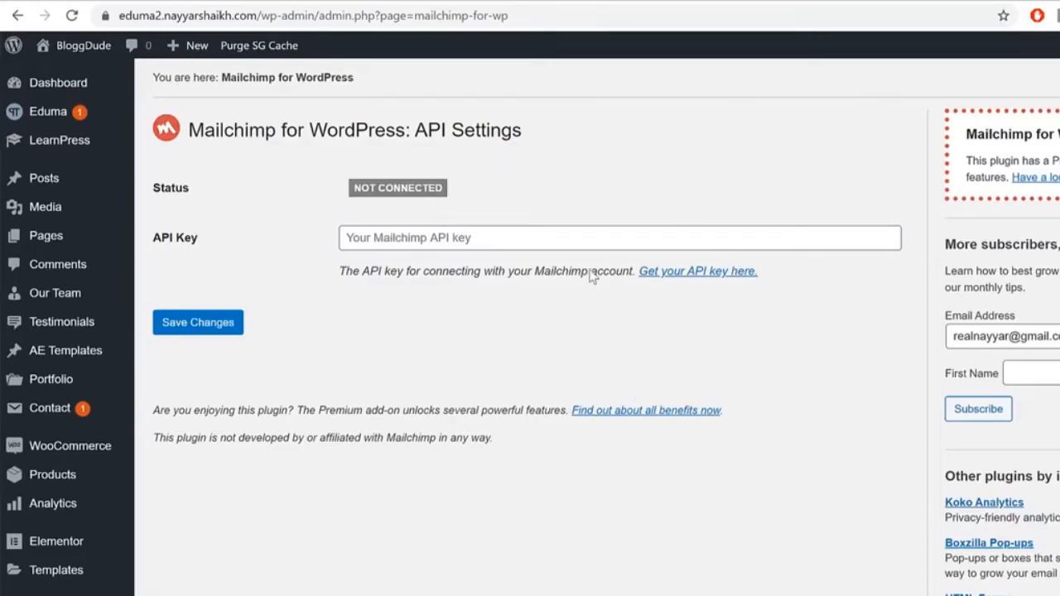
Step: Open a new Chrome tab and clear a mistyped address
key(ctrl+t)
text(mmaioo)
key(BackSpace)
key(BackSpace)
key(BackSpace)
key(BackSpace)
key(BackSpace)
key(BackSpace)
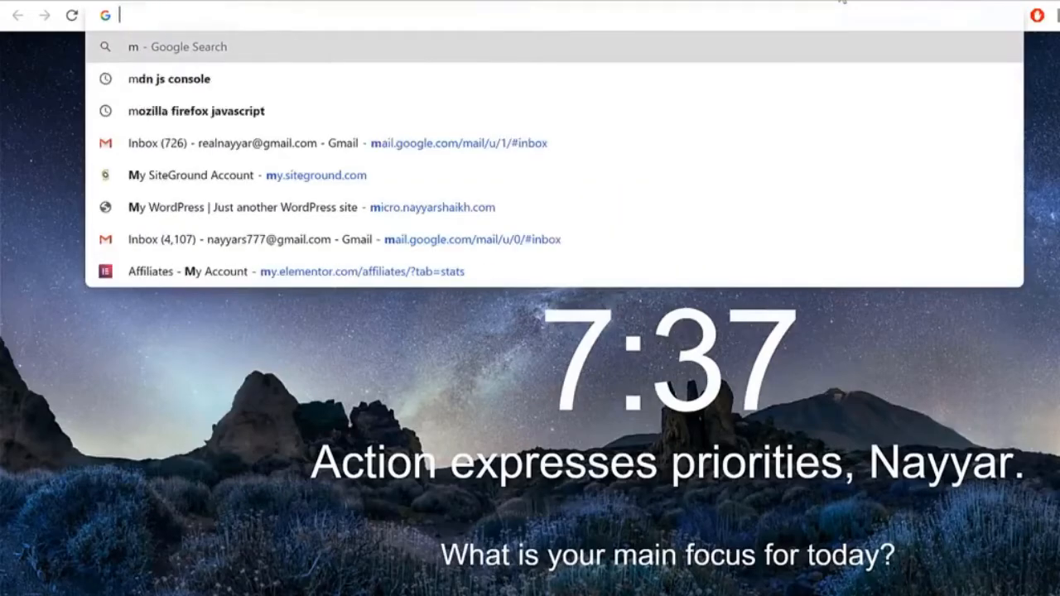
Step: Load mailchimp.com and log in with the saved credentials
text(mailc)
key(Return)
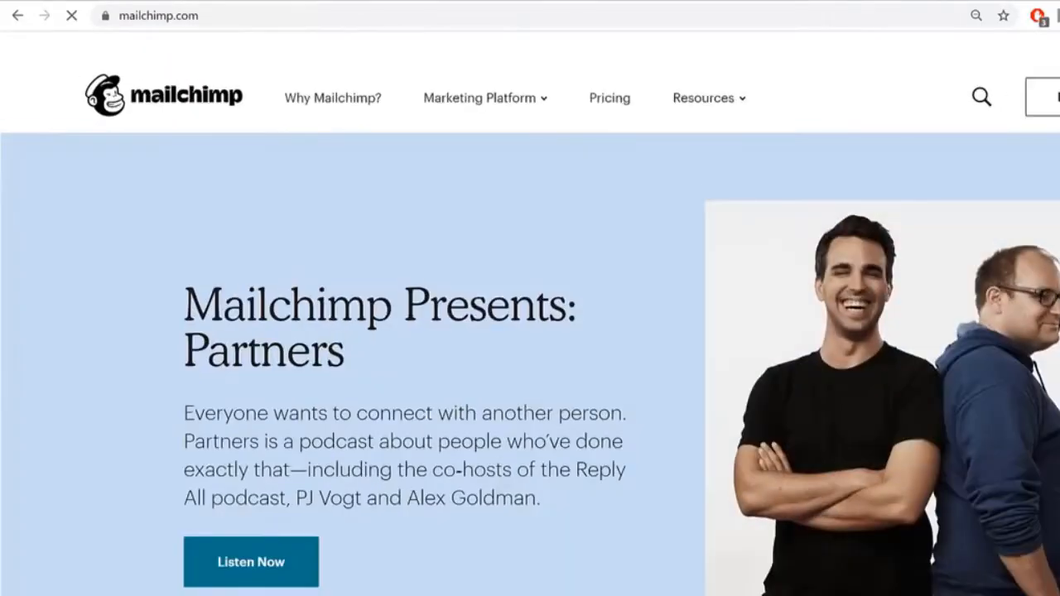
click(1057, 91)
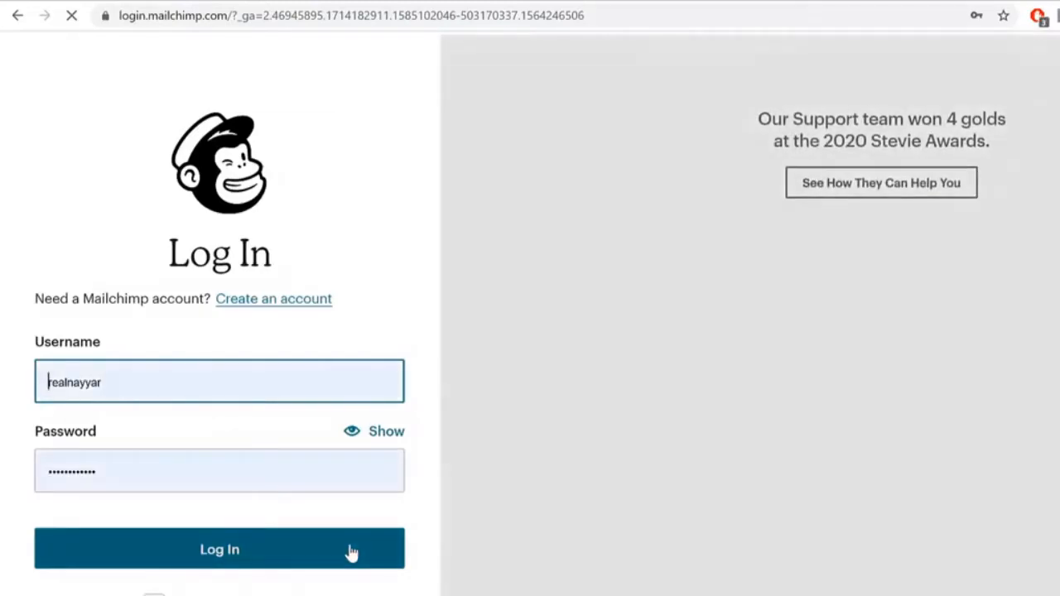
click(348, 550)
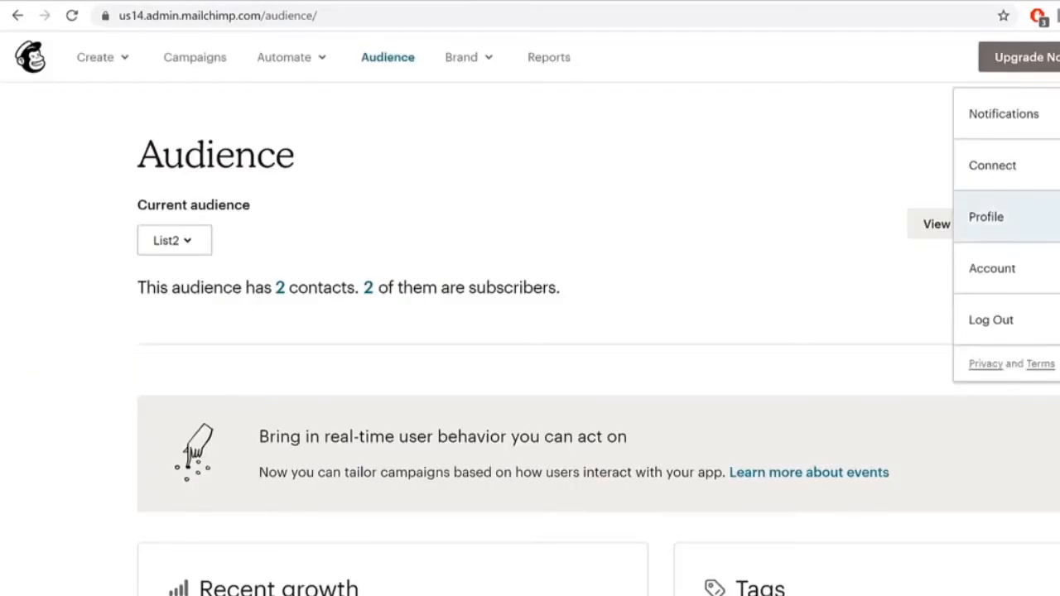
Step: Go to Account > Extras > API keys and select the existing key
click(1057, 269)
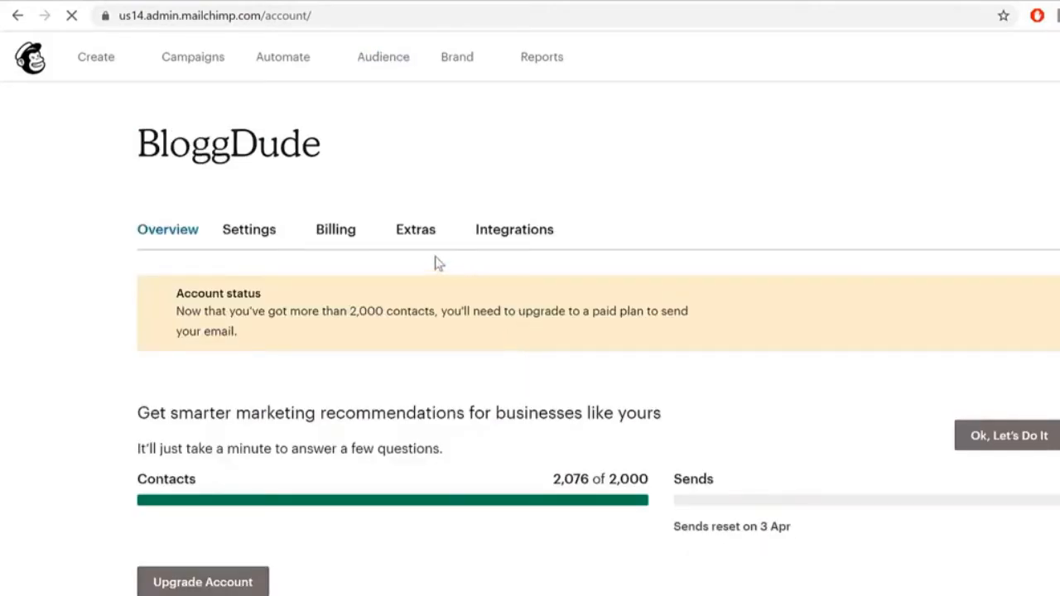
click(426, 238)
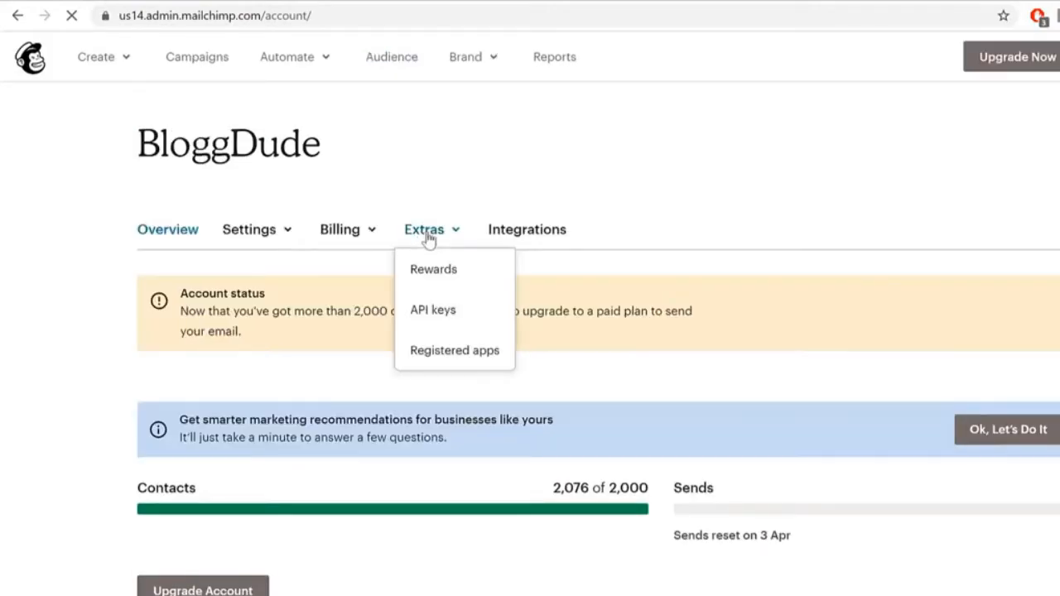
click(457, 310)
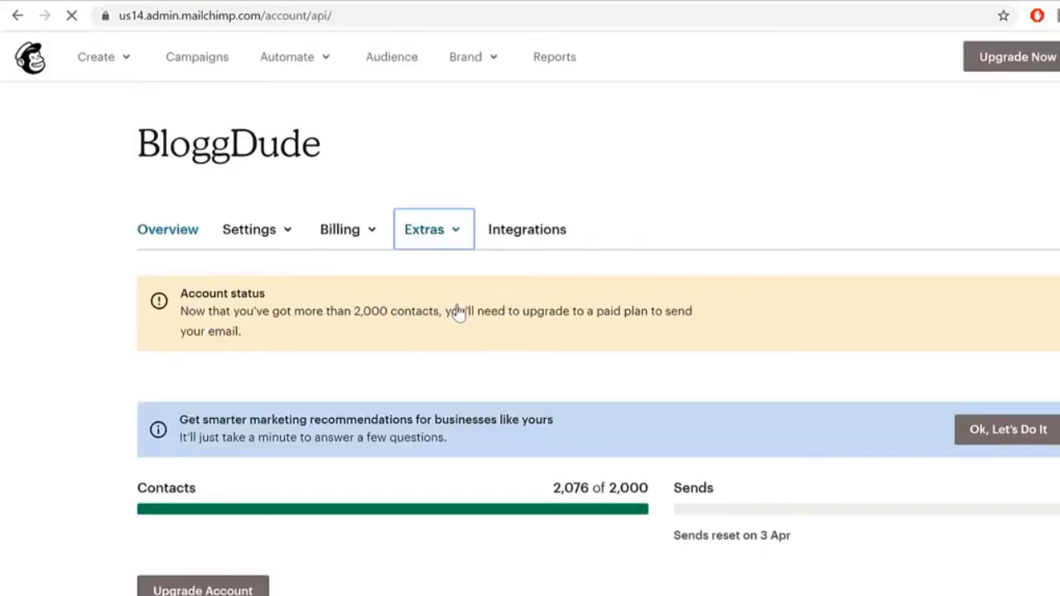
scroll(452, 293, down, 5)
click(859, 367)
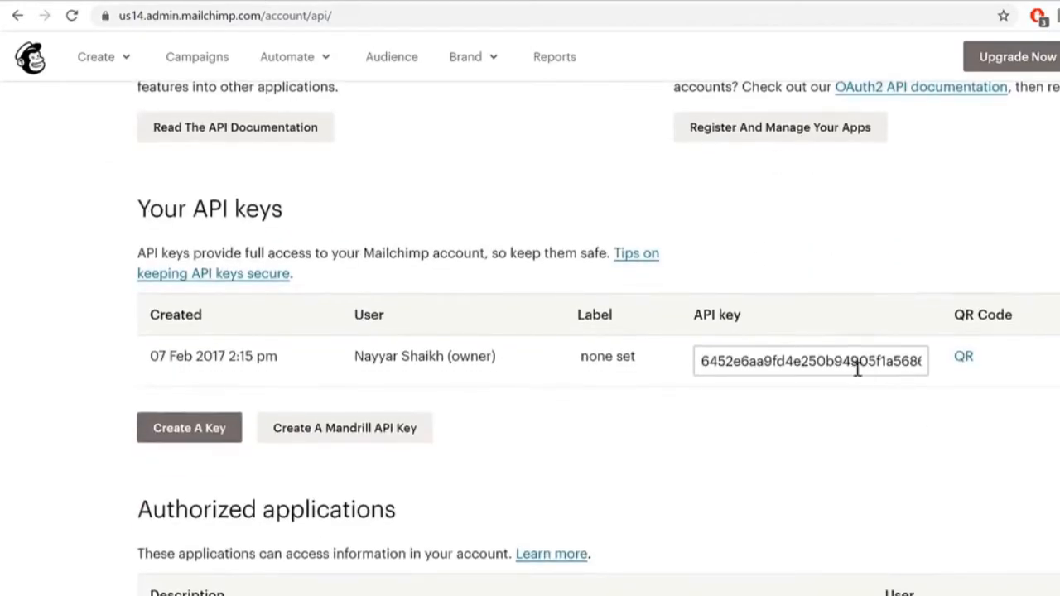
Step: Paste the copied key into MC4WP's API Key field, save to connect, then go to Form
click(521, 2)
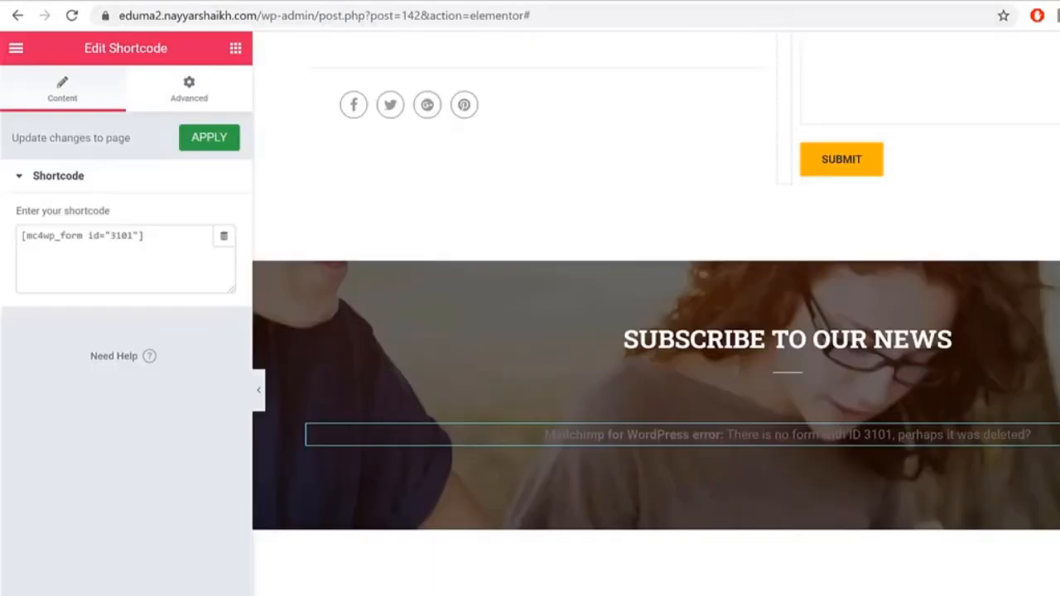
click(520, 1)
click(472, 239)
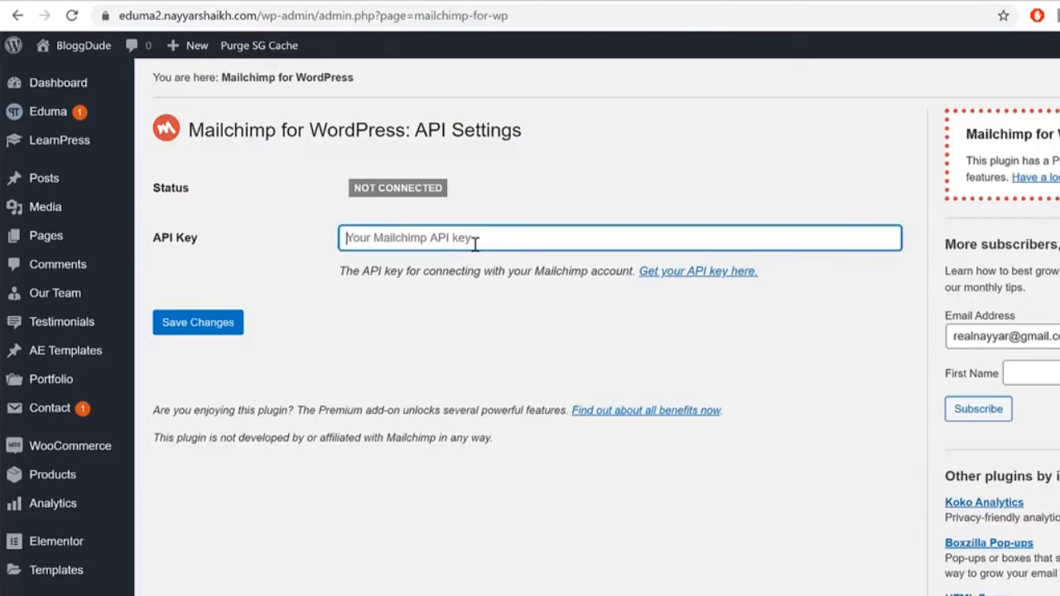
key(ctrl+v)
click(203, 329)
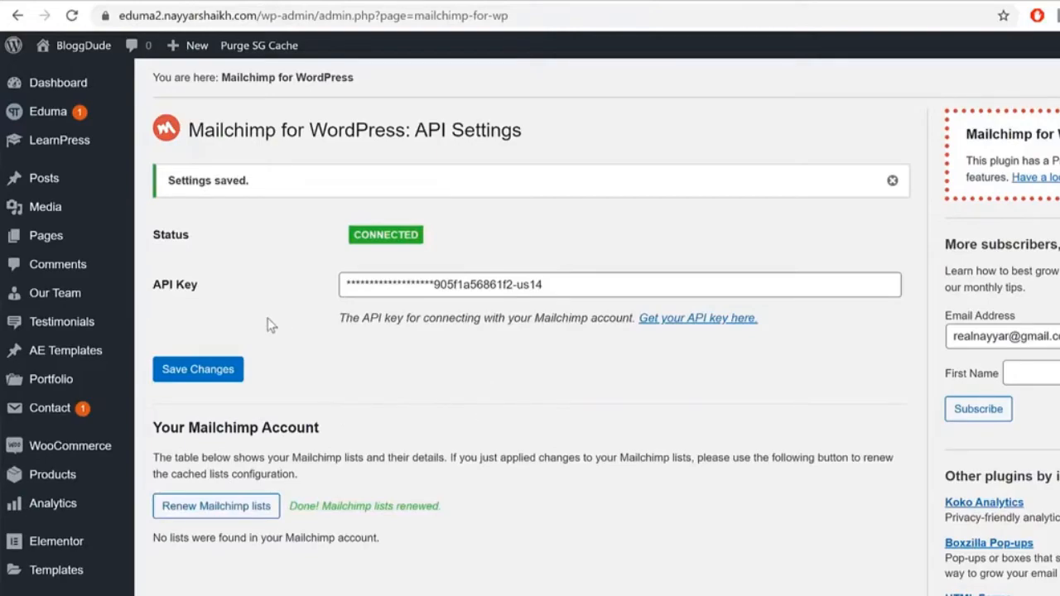
scroll(563, 319, down, 6)
click(72, 492)
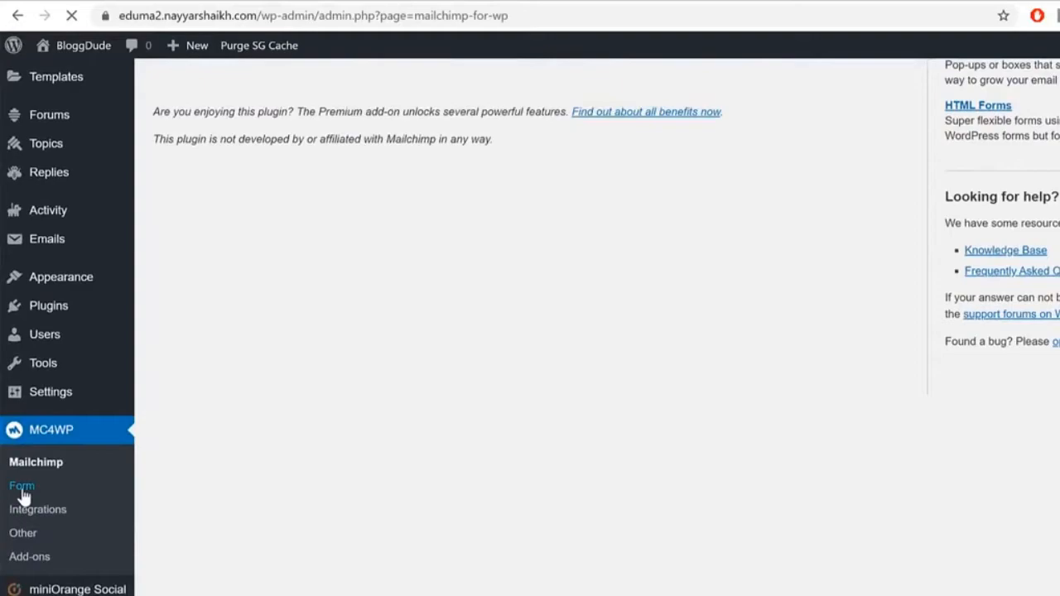
Step: Create a new sign-up form named Form1 subscribed to List2
click(391, 169)
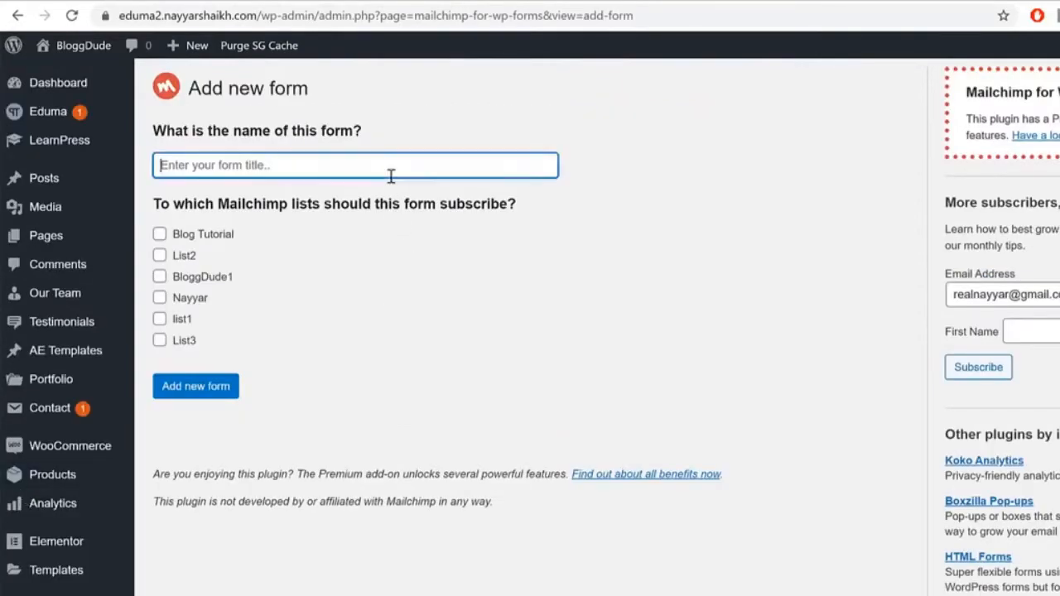
text(Form1)
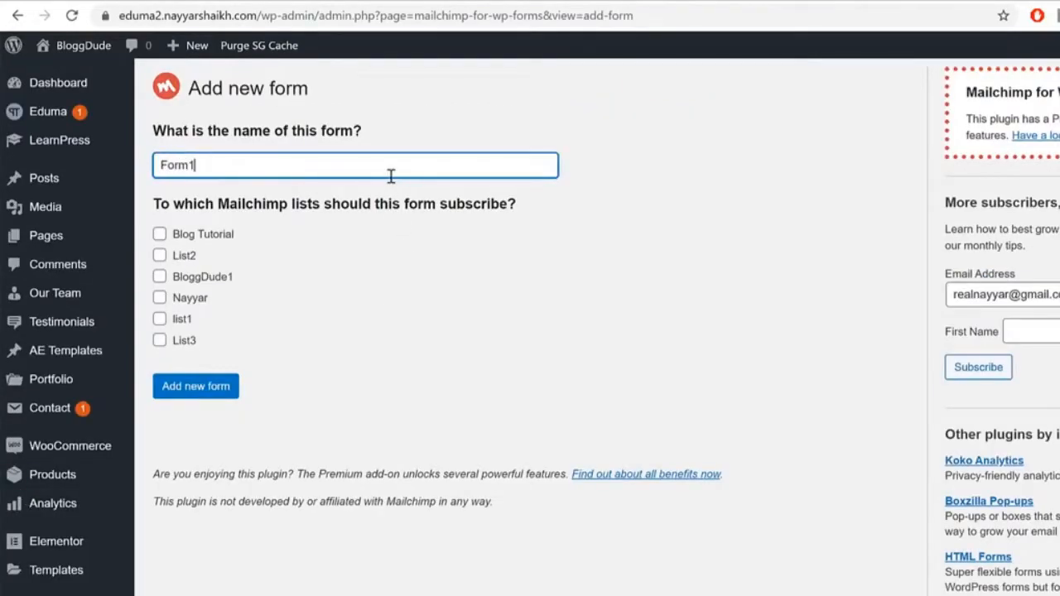
click(158, 255)
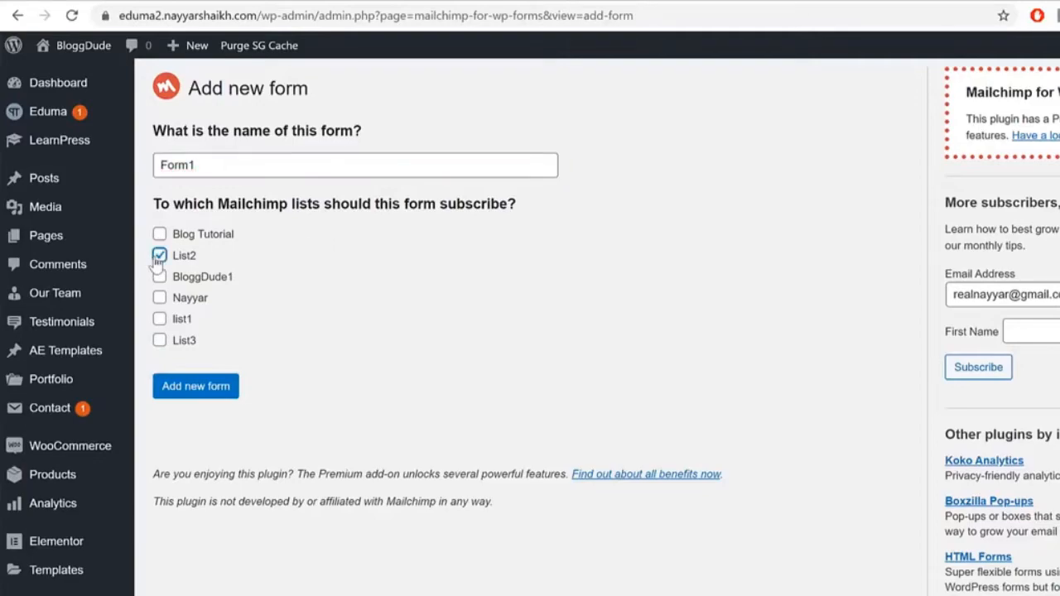
click(190, 389)
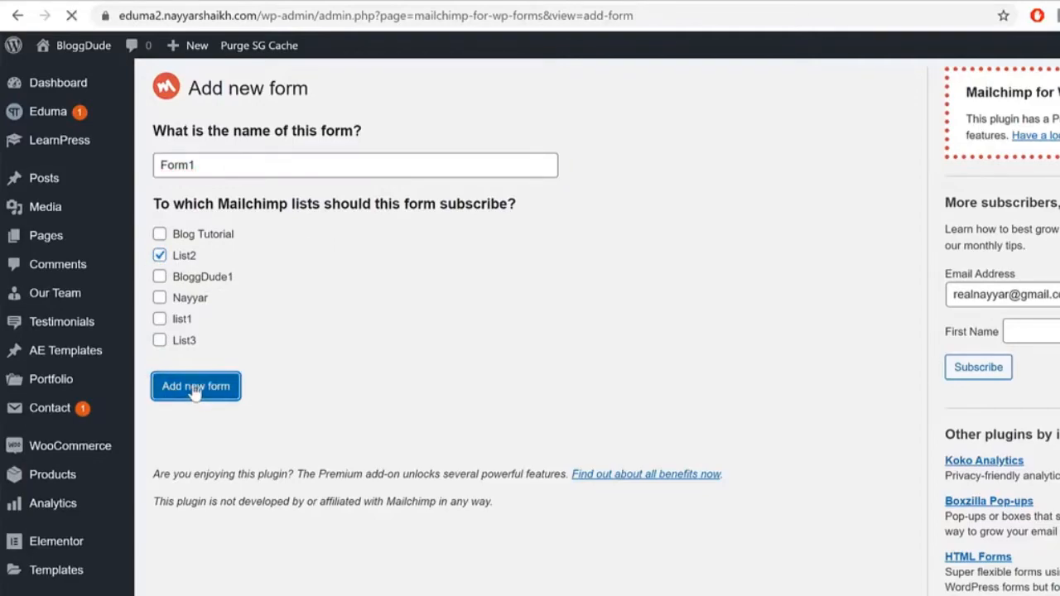
scroll(877, 314, down, 3)
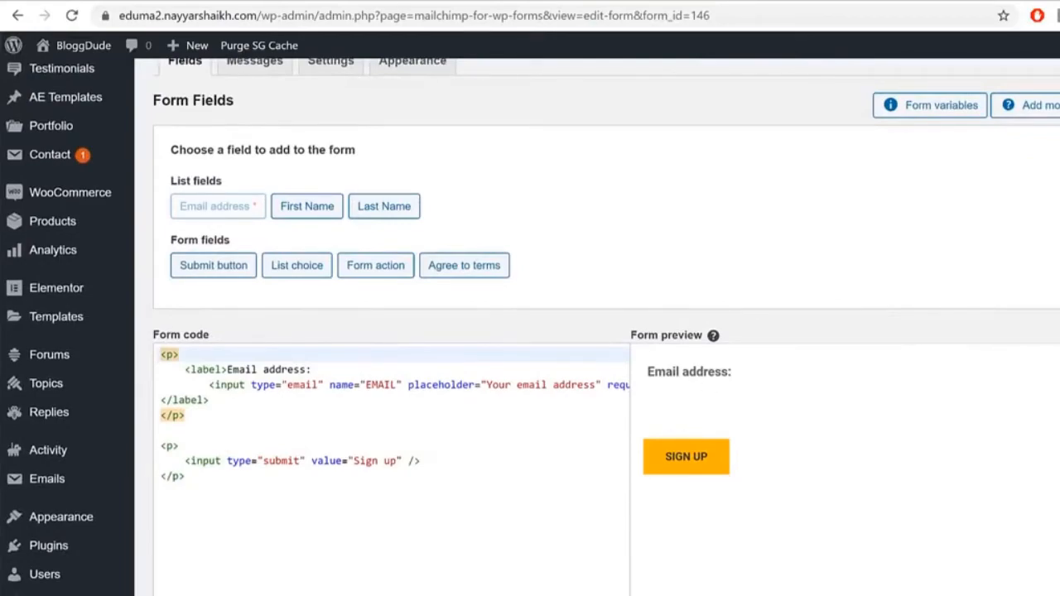
Step: Copy the form code line from the MailChimp CSS file in Notepad
click(500, 595)
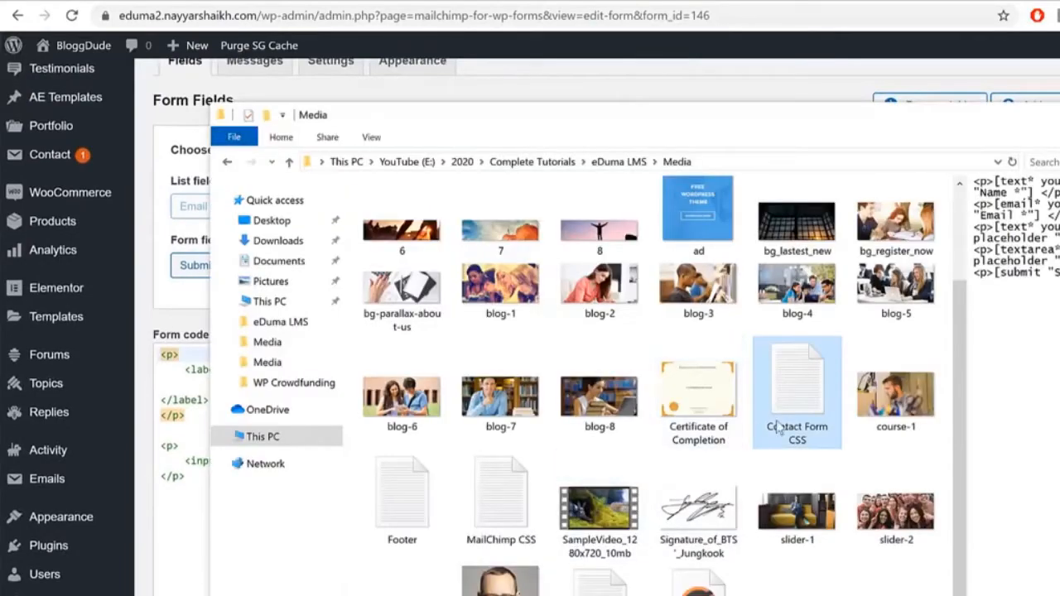
double_click(518, 514)
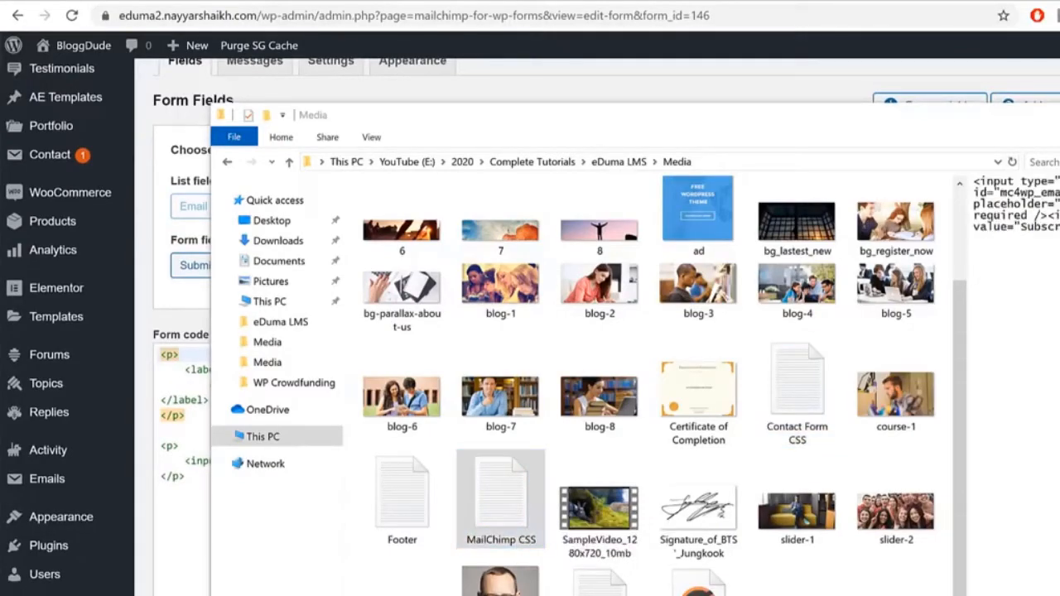
drag(663, 86, 623, 98)
double_click(602, 137)
click(602, 136)
key(ctrl+a)
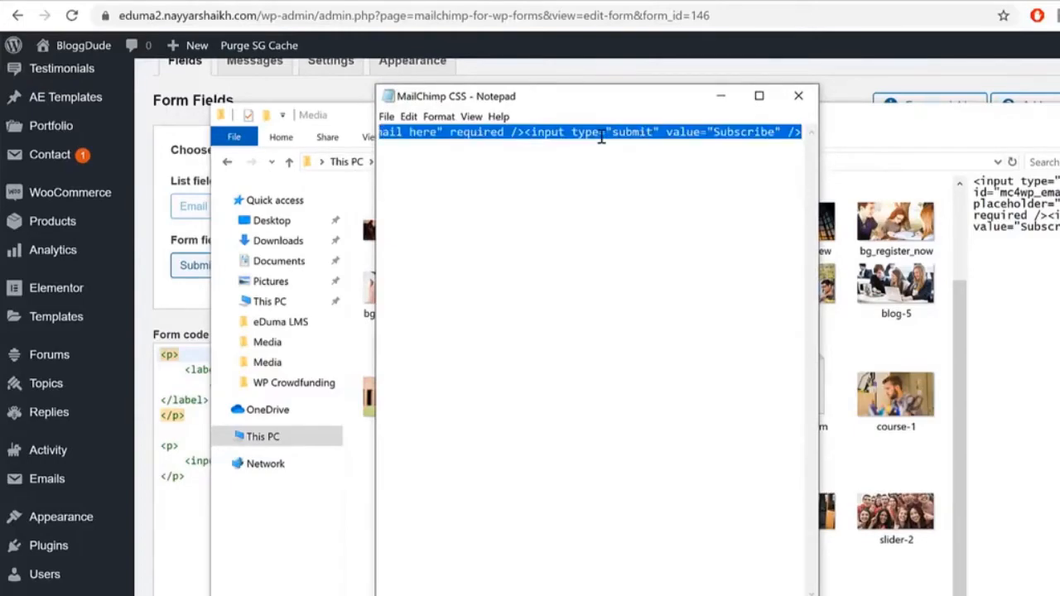
Step: Replace Form1's existing code with the pasted email and Subscribe form line
click(924, 66)
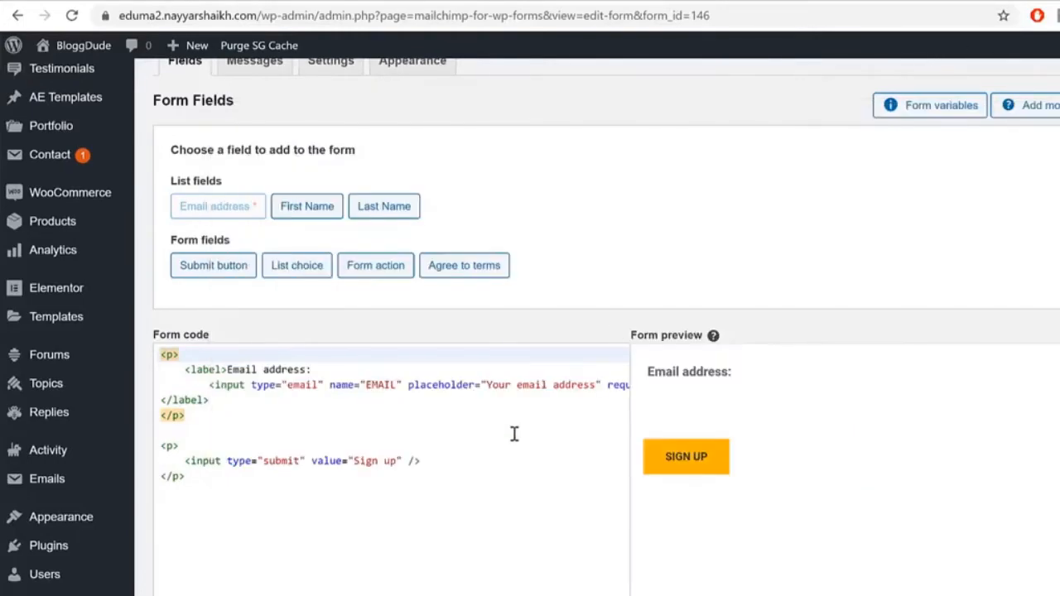
drag(359, 508, 141, 346)
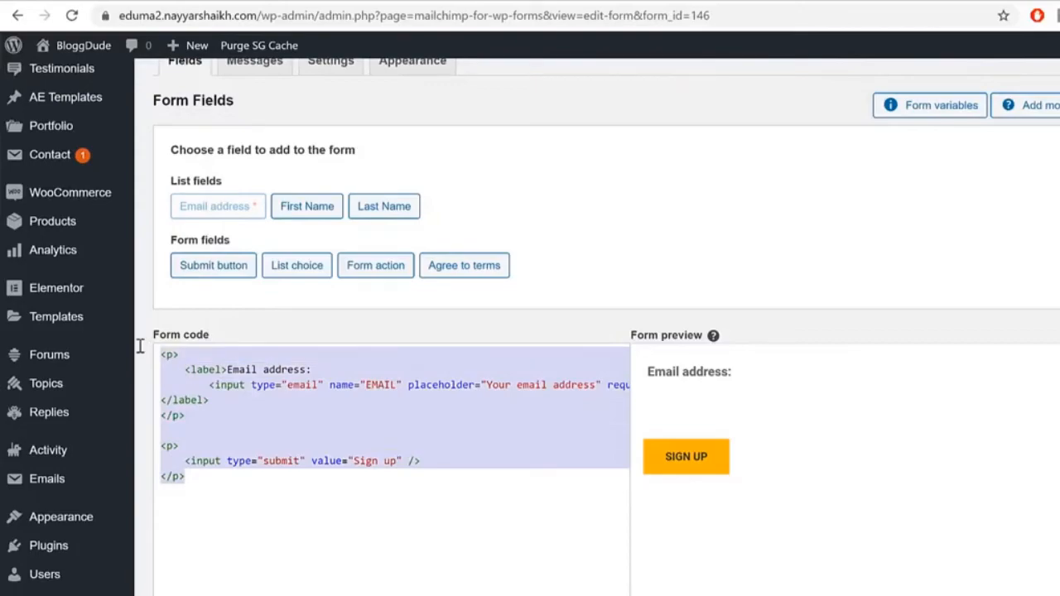
key(BackSpace)
key(ctrl+v)
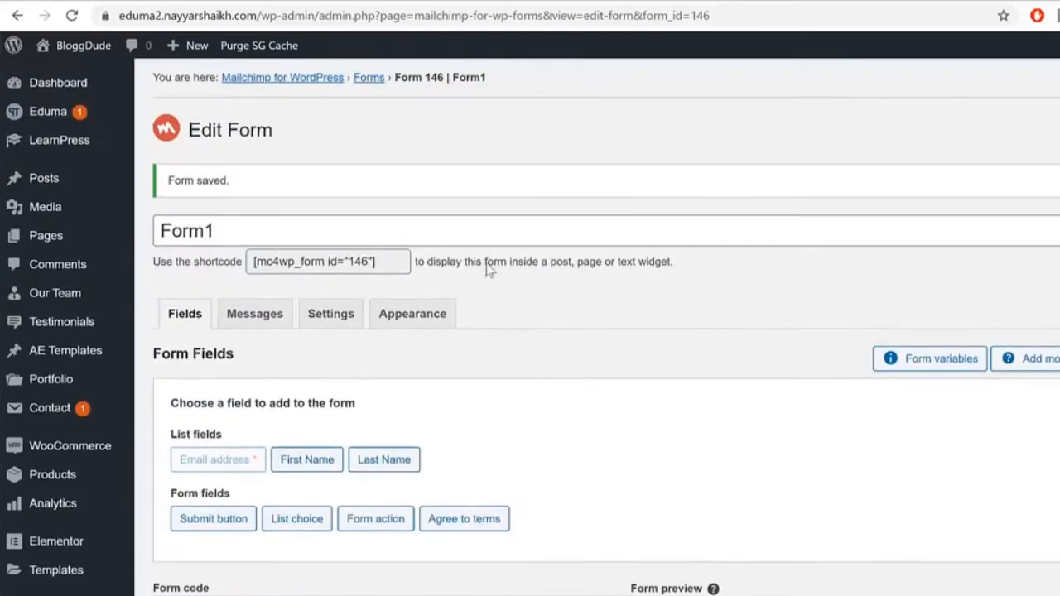
scroll(518, 298, down, 5)
Step: Save Form1 and put [mc4wp_form id="146"] into the Elementor Shortcode widget
click(211, 436)
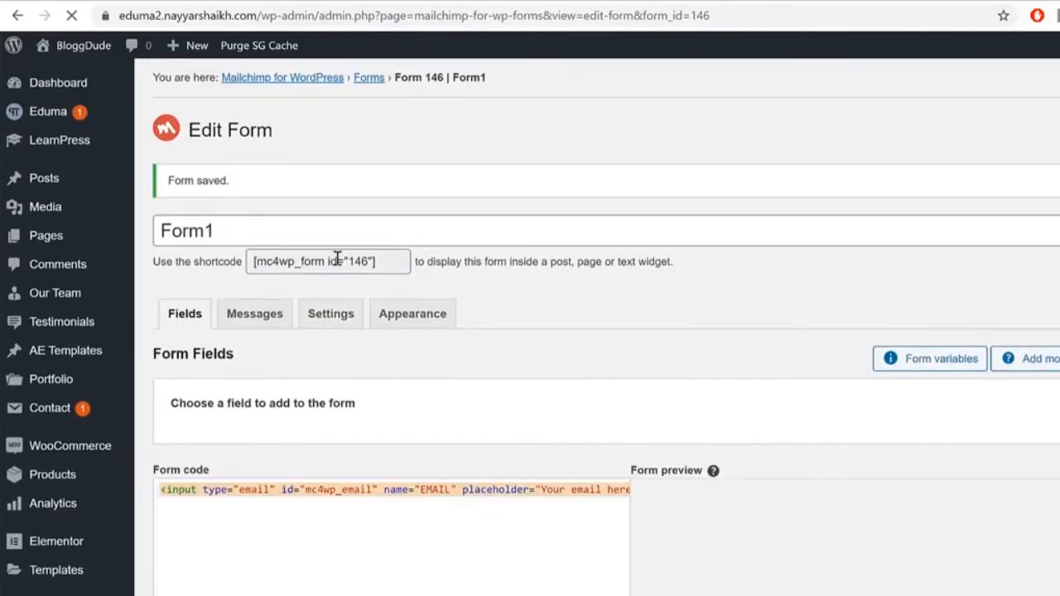
click(336, 261)
key(ctrl+c)
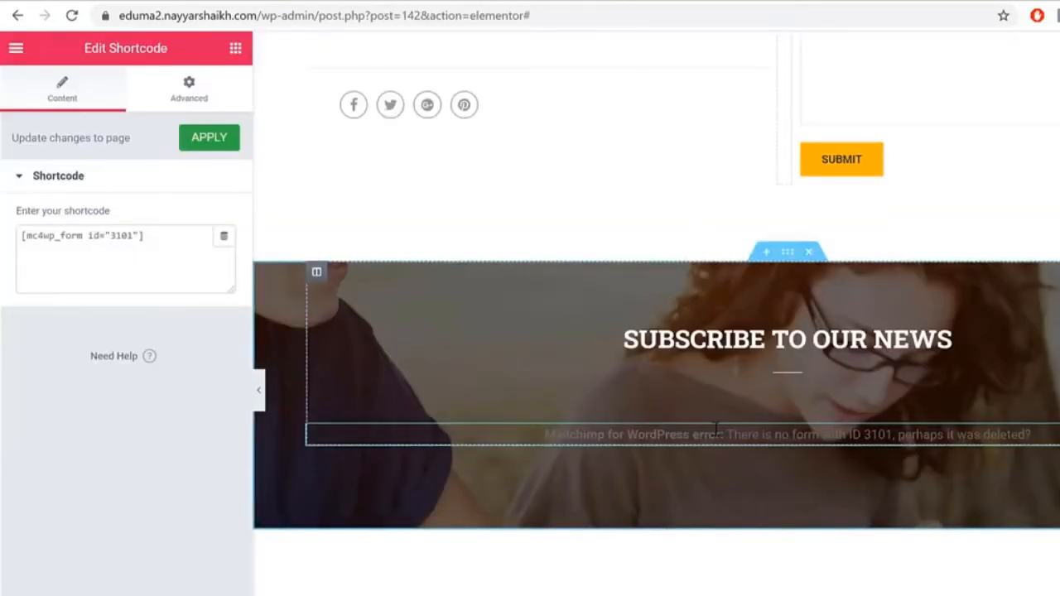
click(179, 256)
key(ctrl+a)
key(ctrl+v)
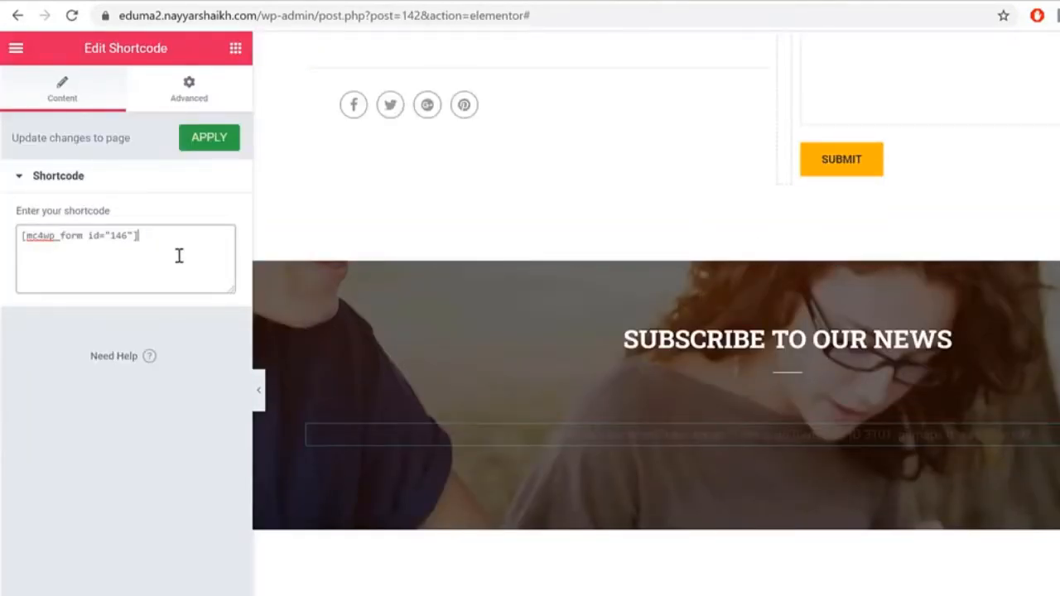
scroll(866, 412, down, 4)
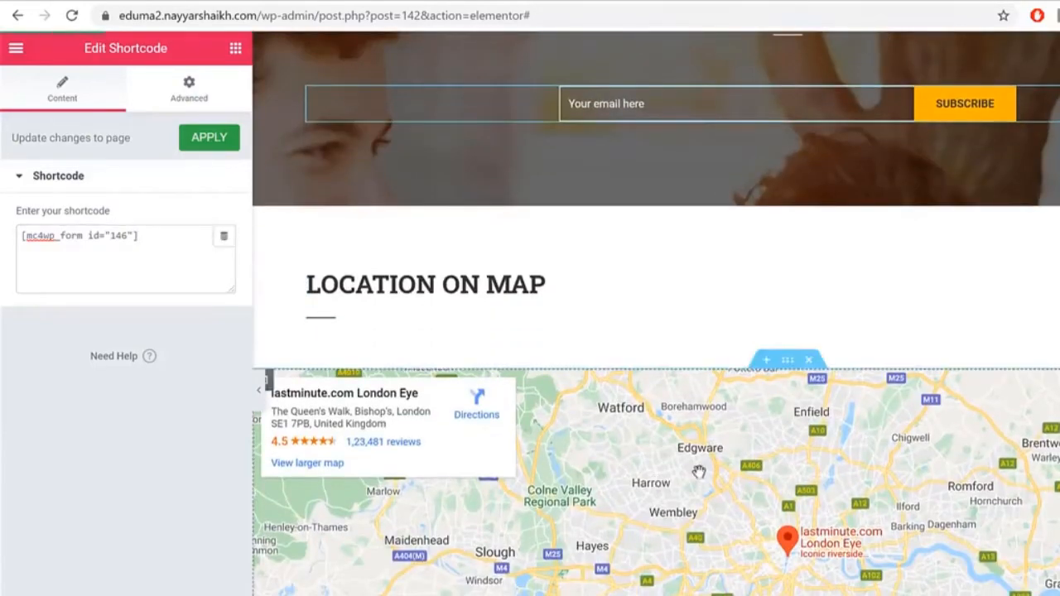
scroll(745, 464, down, 2)
scroll(745, 463, down, 1)
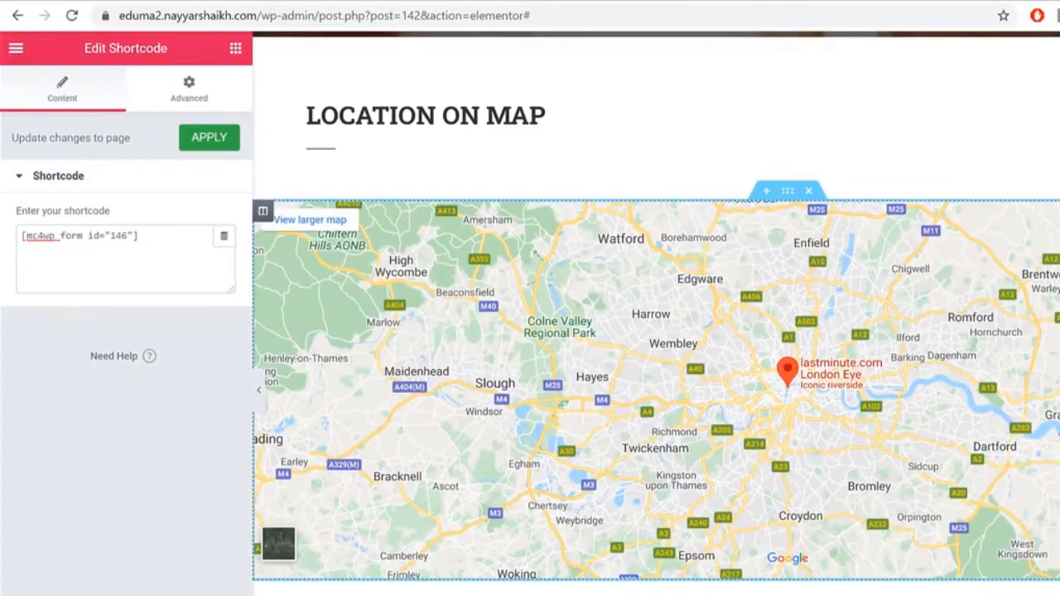
Step: Open the Google Maps widget settings and select its location text
click(1053, 212)
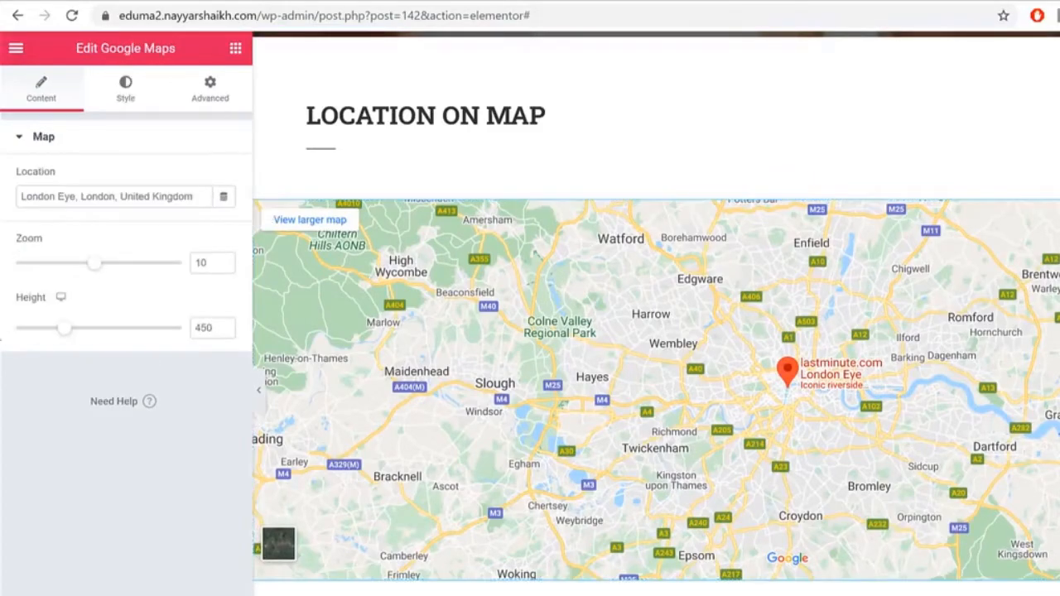
triple_click(190, 196)
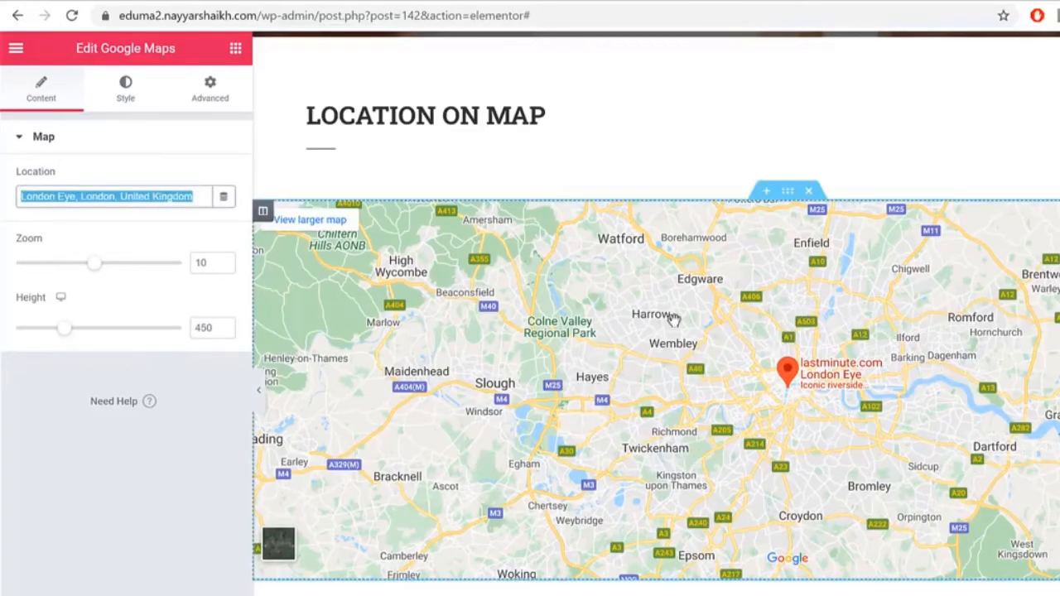
scroll(709, 348, up, 10)
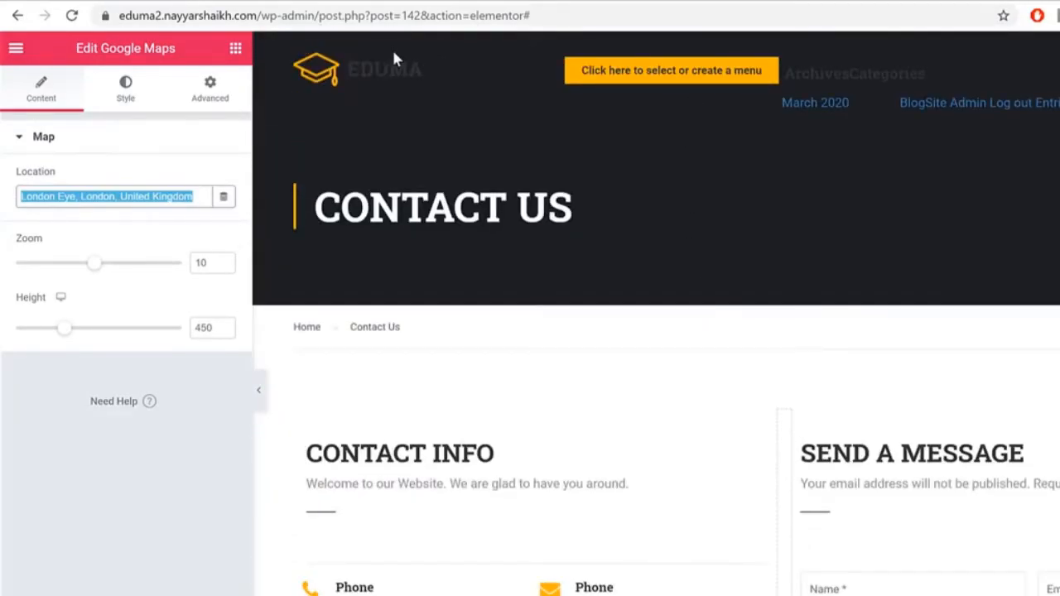
Step: Trim the address to /wp-admin/ to reach the dashboard and start a new page
drag(325, 14, 880, 8)
key(BackSpace)
key(Return)
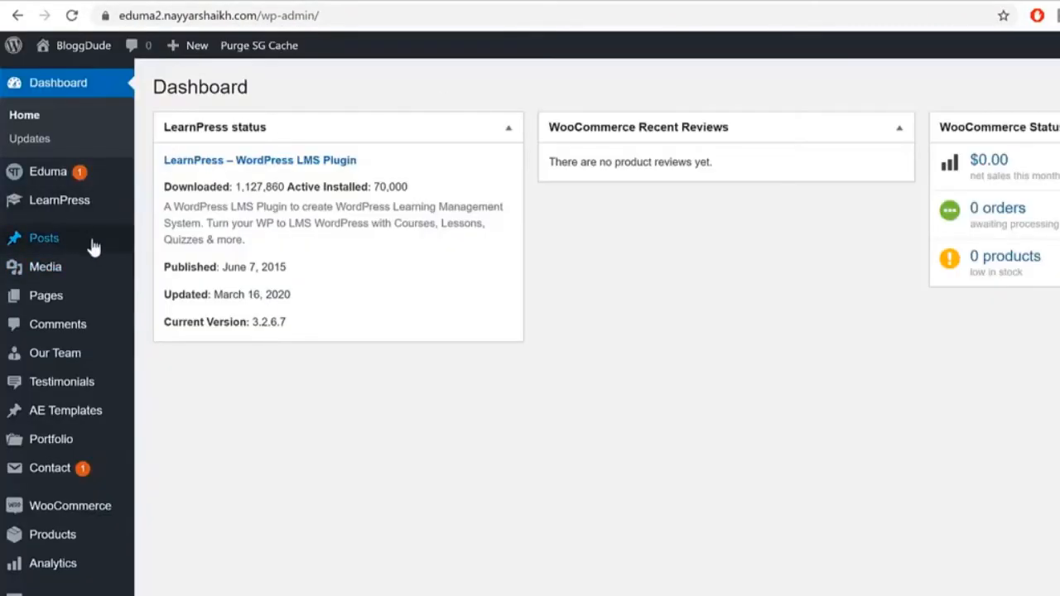
mouse_move(53, 304)
click(192, 325)
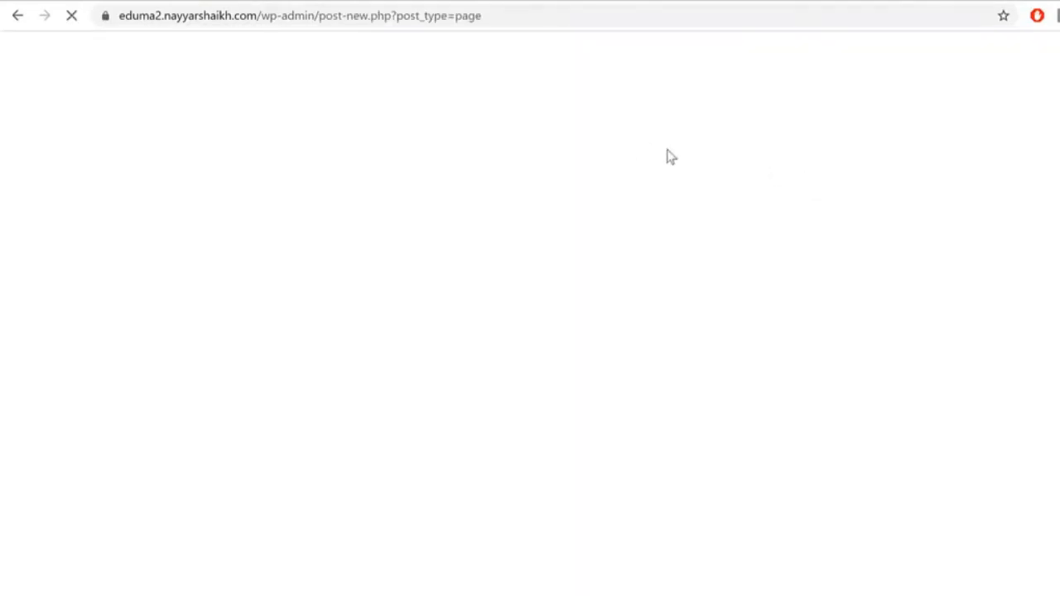
Step: Title the new page 'Become a Teacher' and open it in Elementor
text(Becoame)
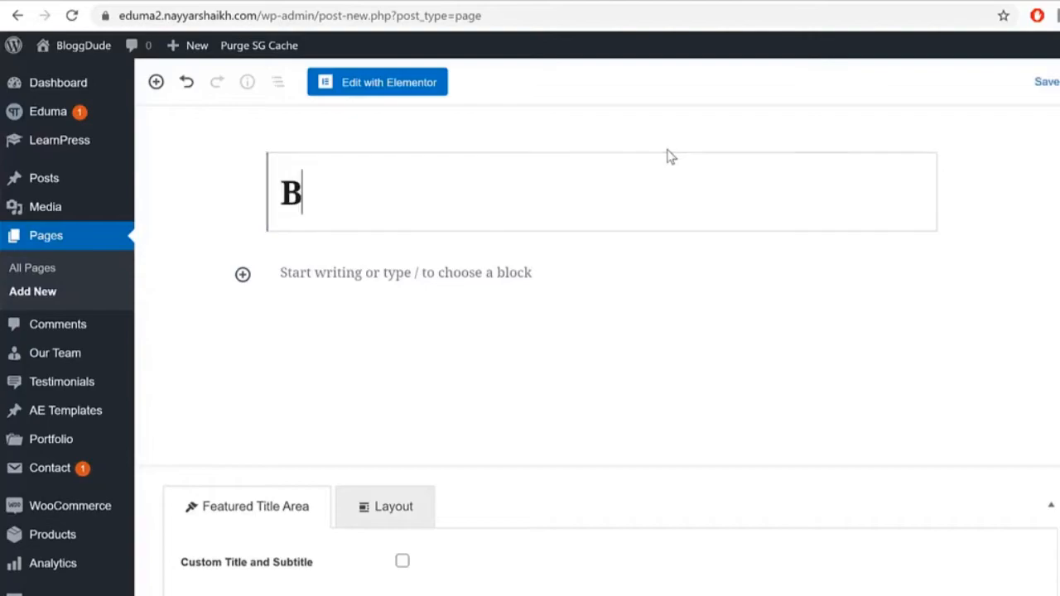
key(BackSpace)
key(BackSpace)
key(BackSpace)
text(me a Teacher)
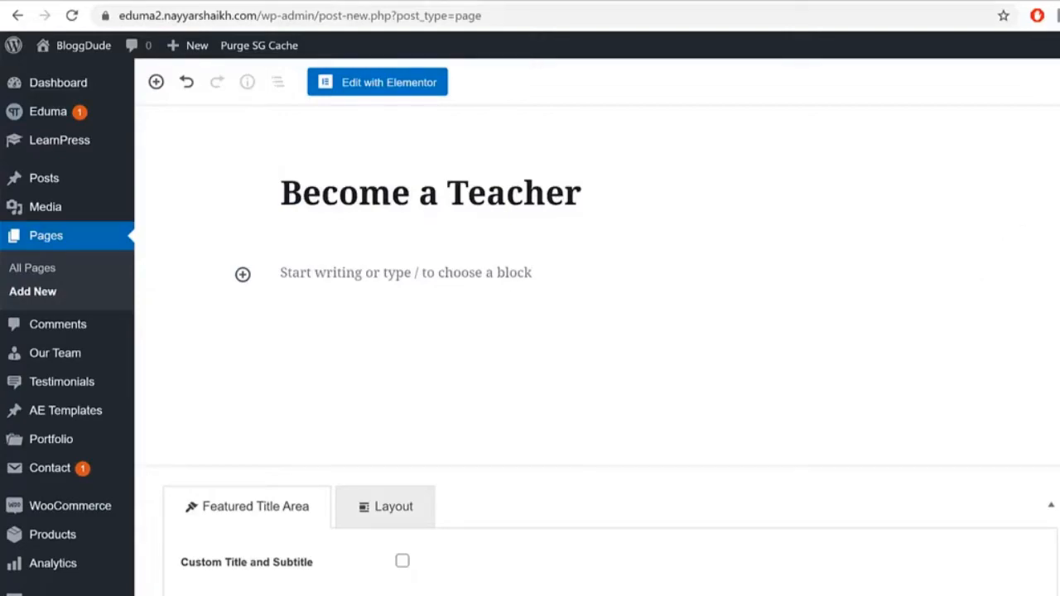
click(415, 96)
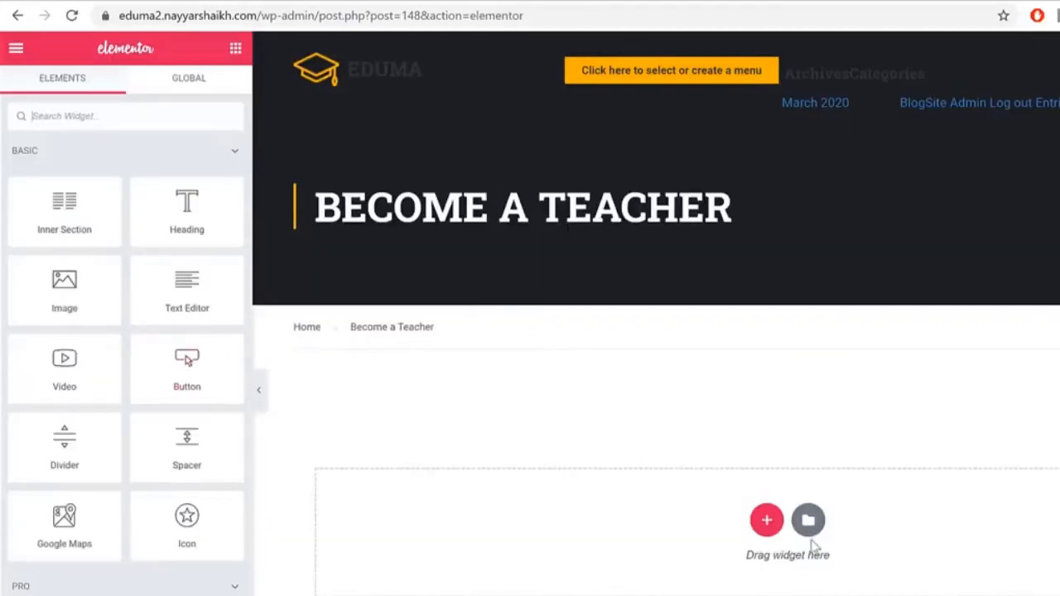
Step: Insert the saved 'Become a Teacher' template from My Templates
click(807, 520)
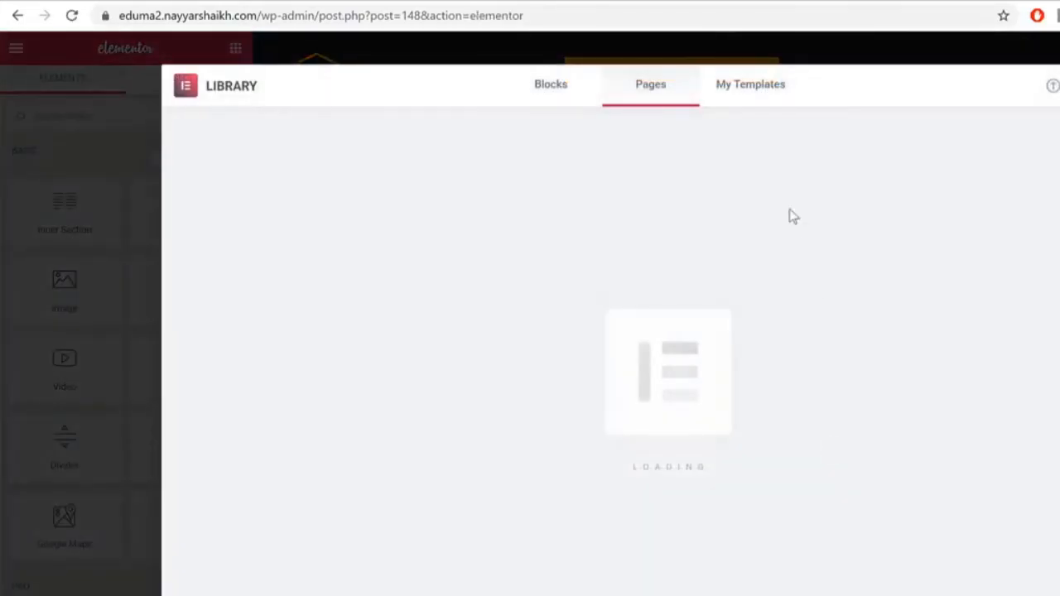
click(755, 97)
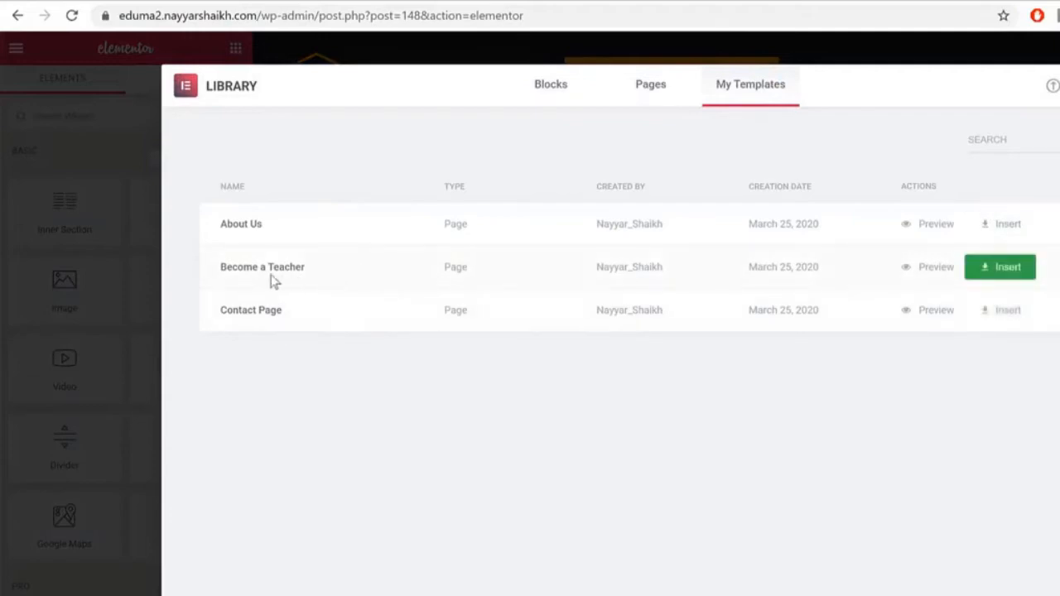
click(1009, 278)
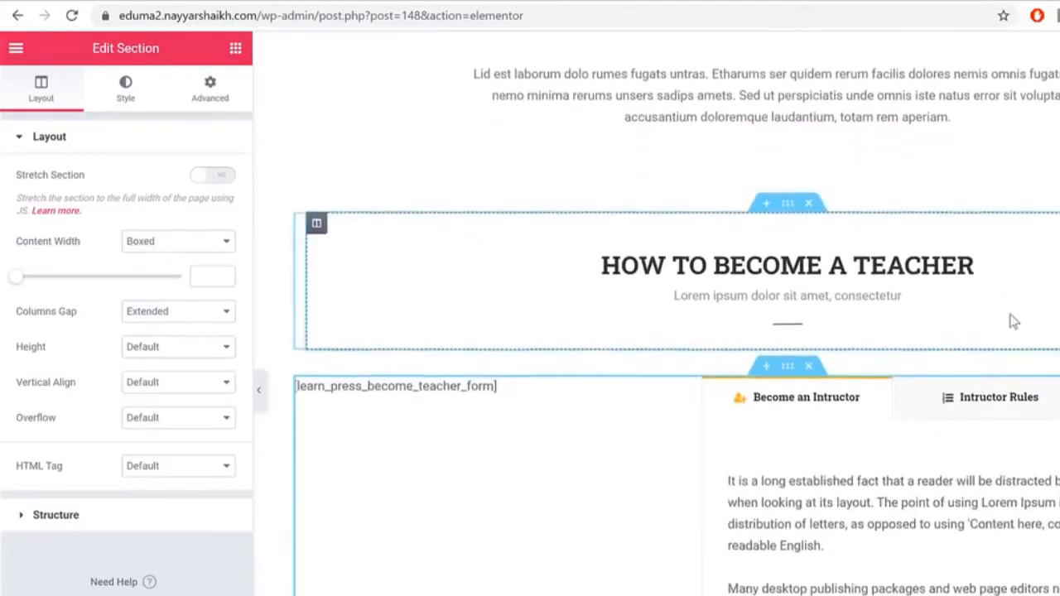
scroll(1014, 313, up, 6)
scroll(1017, 313, down, 4)
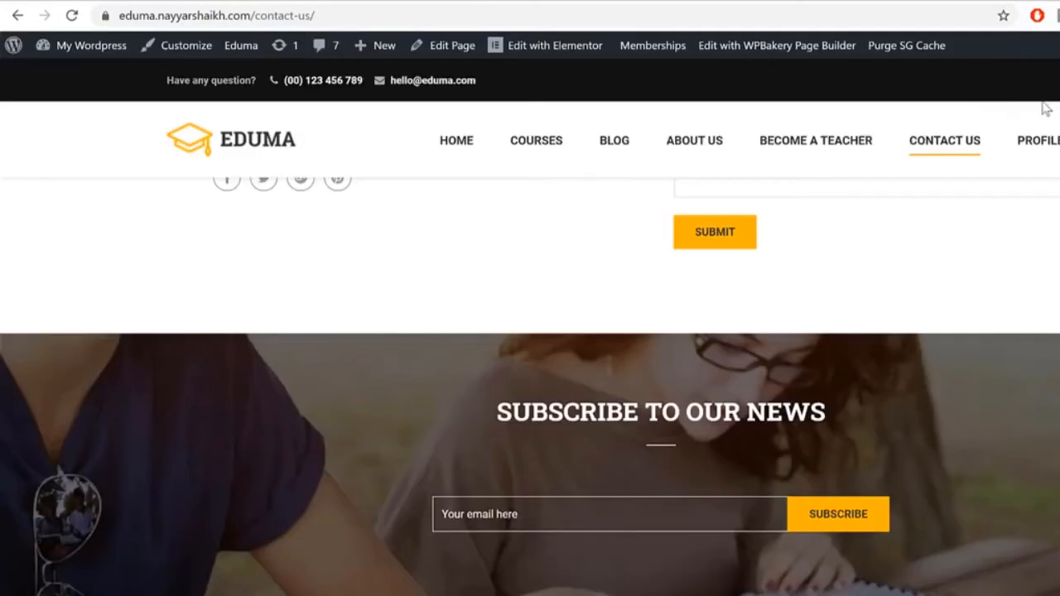
Step: Look over the live Become a Teacher page for reference
click(836, 142)
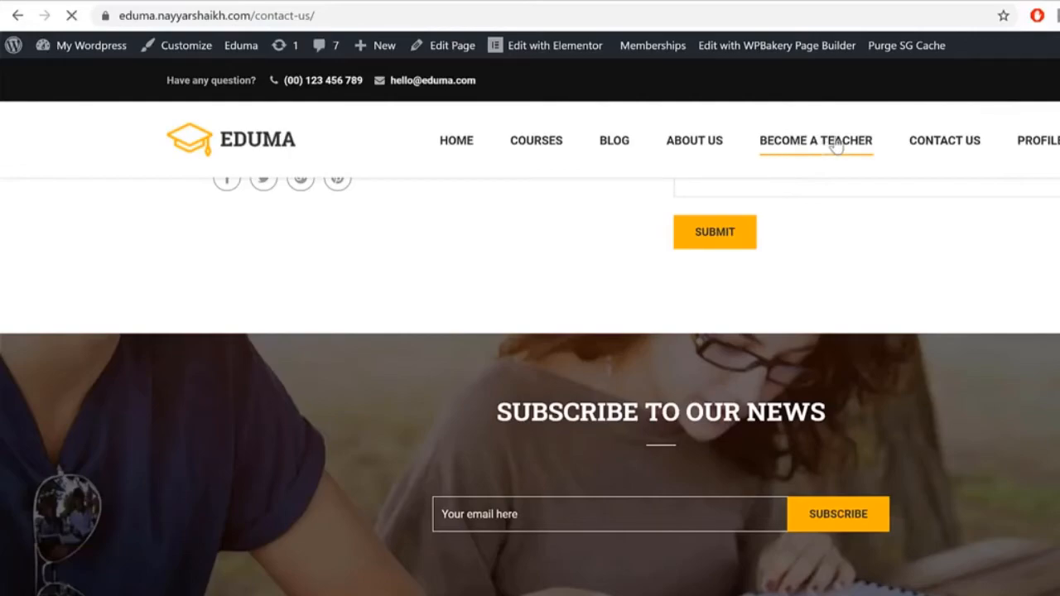
scroll(937, 142, down, 6)
scroll(627, 223, up, 2)
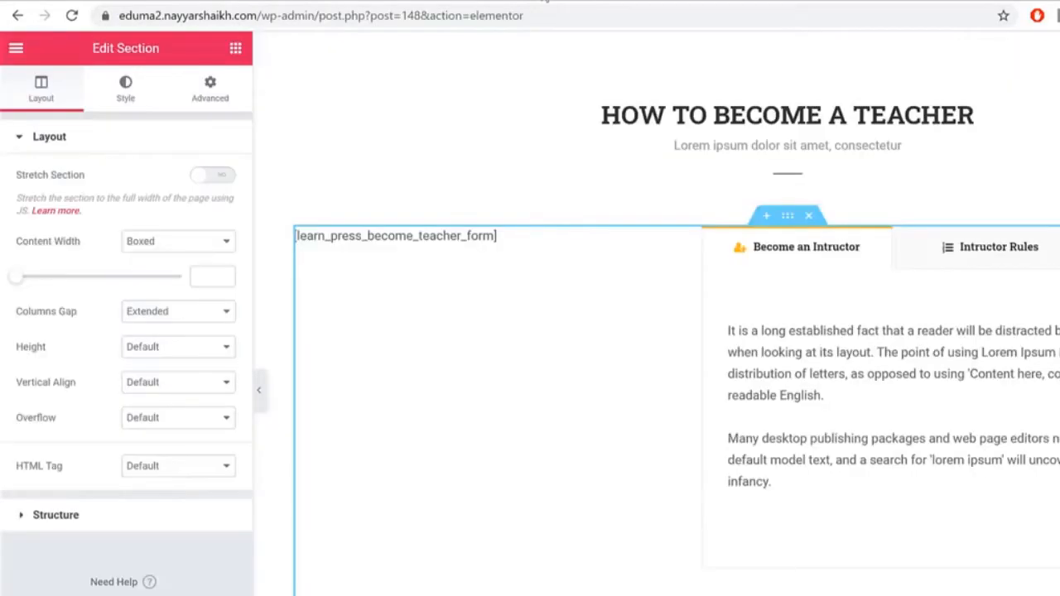
scroll(781, 530, up, 5)
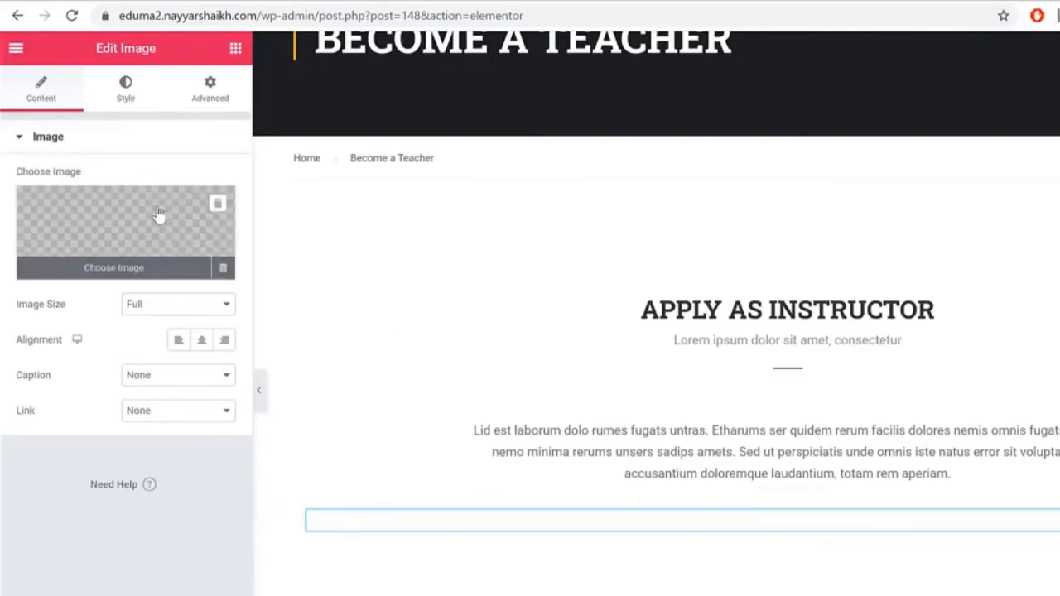
Step: Upload the become-teacher (1) laptop photo and insert it into the image widget
click(161, 218)
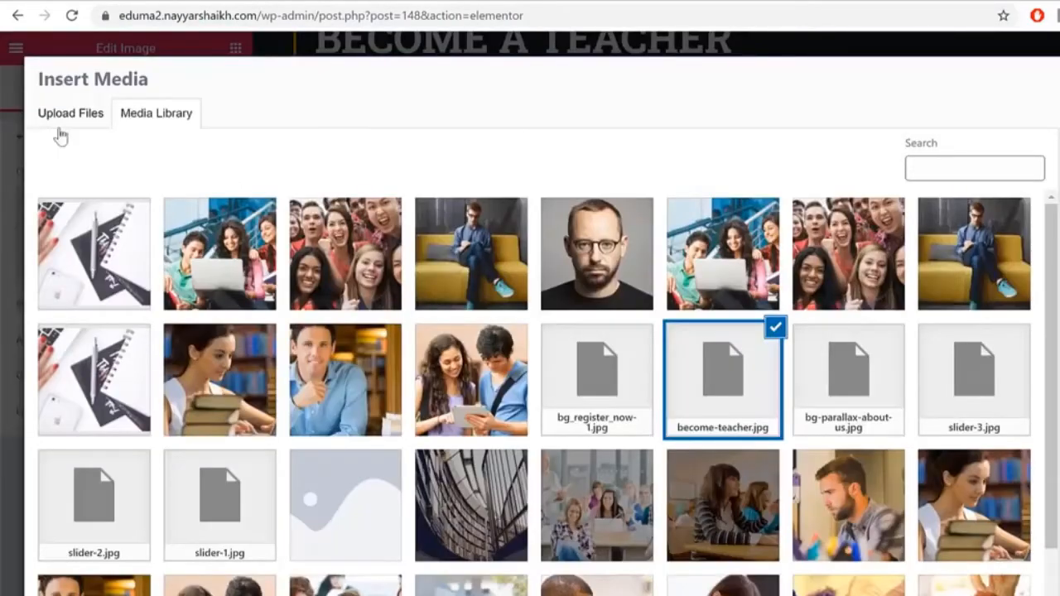
click(61, 118)
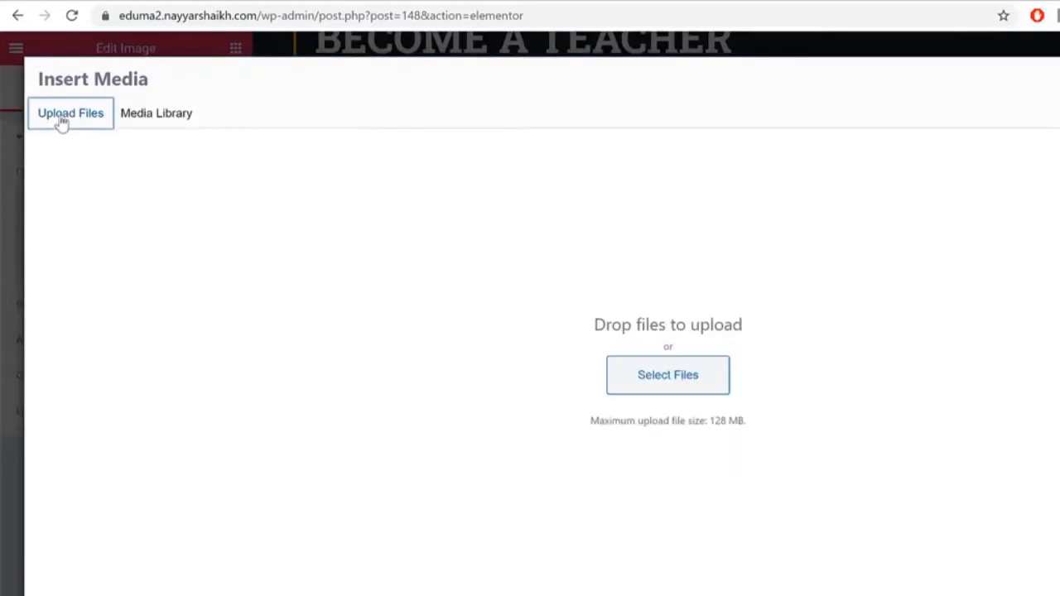
click(662, 374)
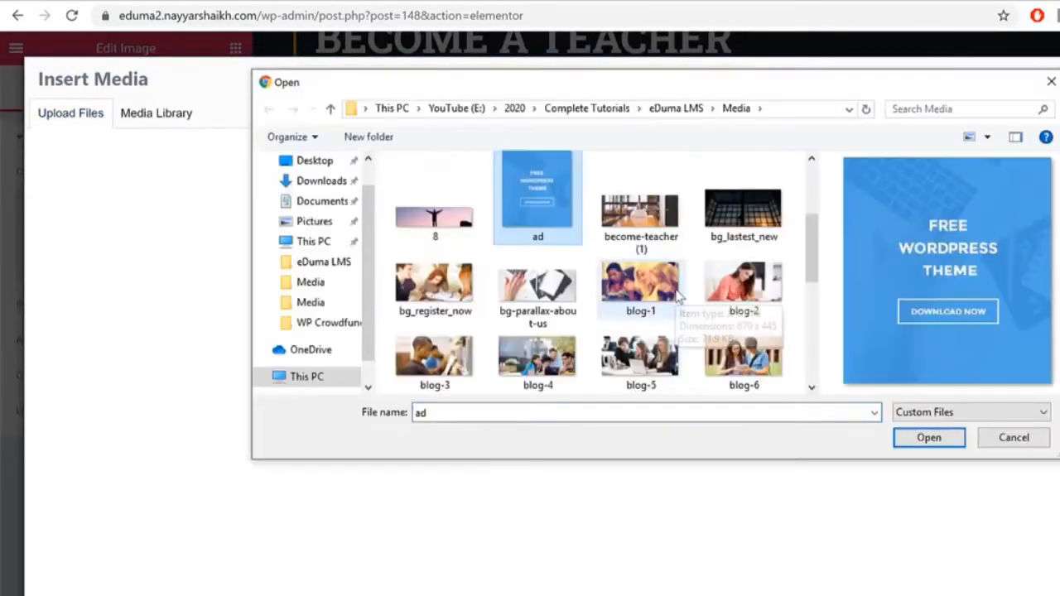
click(652, 217)
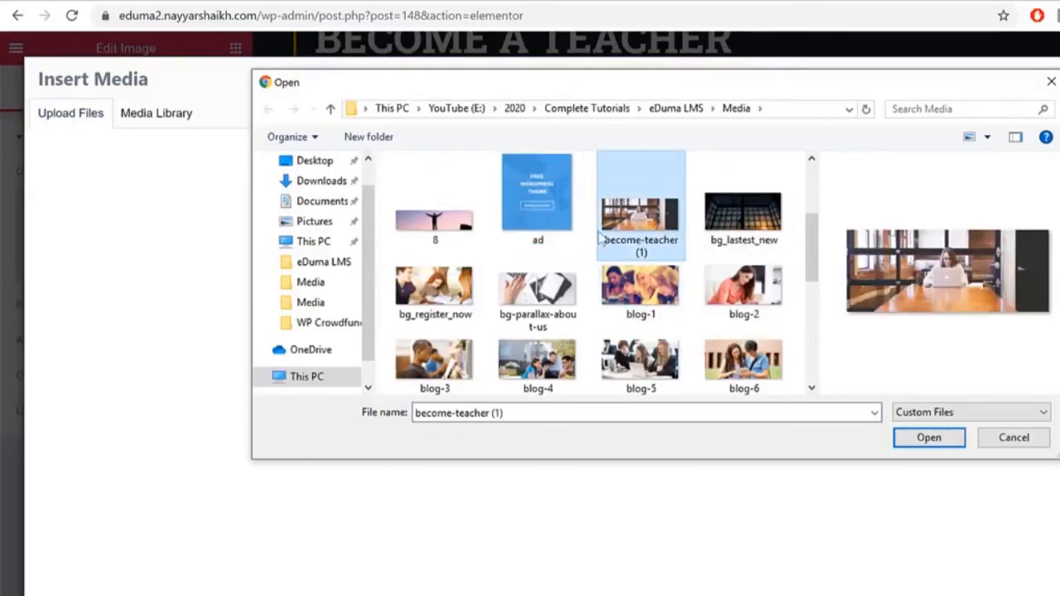
click(929, 438)
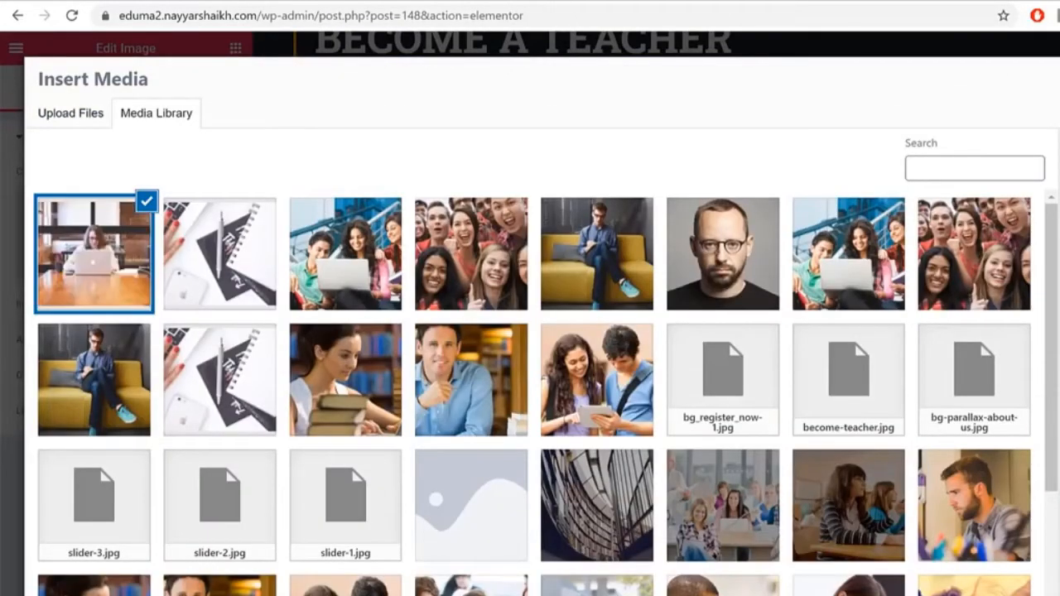
click(1051, 587)
Step: Open the teacher-form shortcode widget's settings
scroll(786, 348, down, 3)
scroll(561, 309, down, 8)
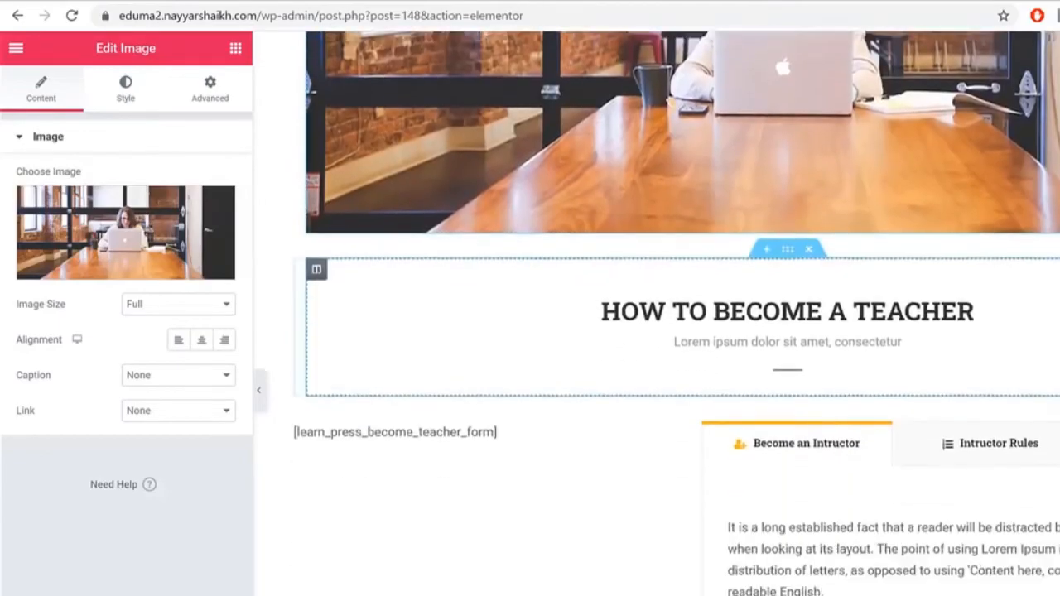
click(452, 216)
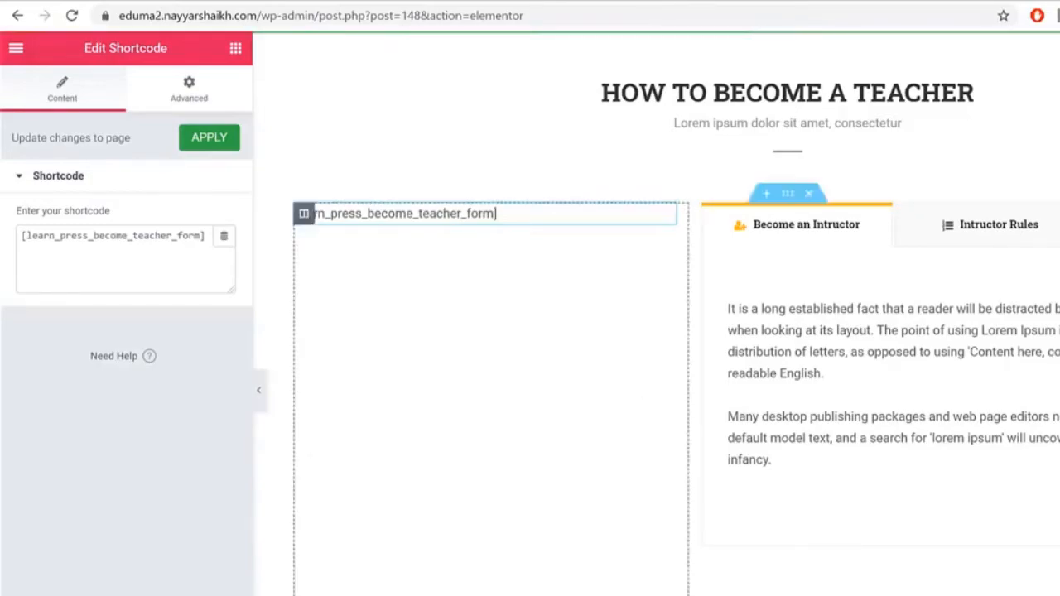
Step: Preview the rebuilt Become a Teacher page and scroll through it
click(146, 595)
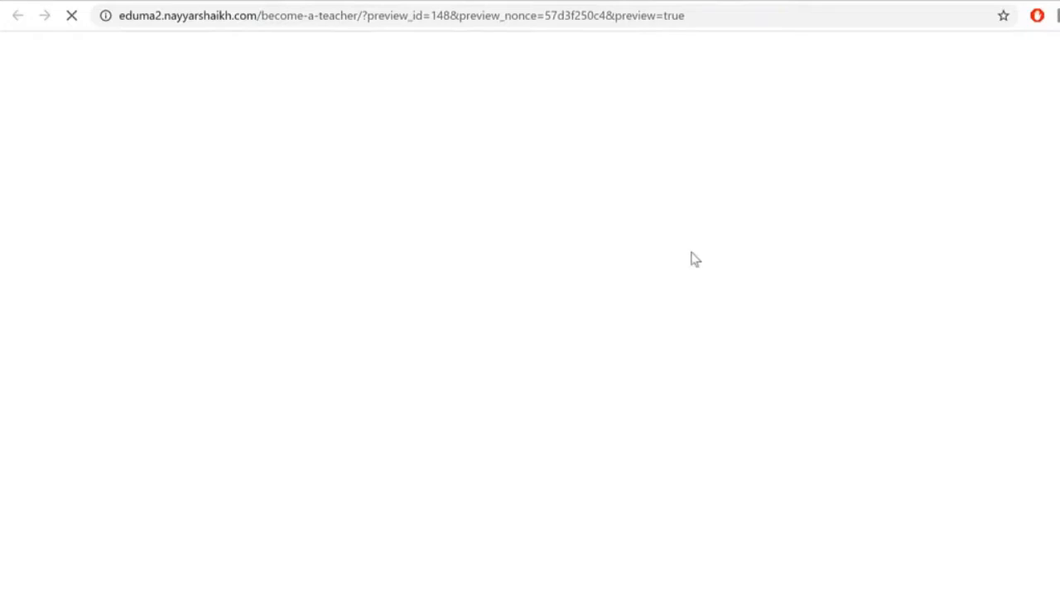
scroll(1043, 198, down, 10)
scroll(312, 272, down, 3)
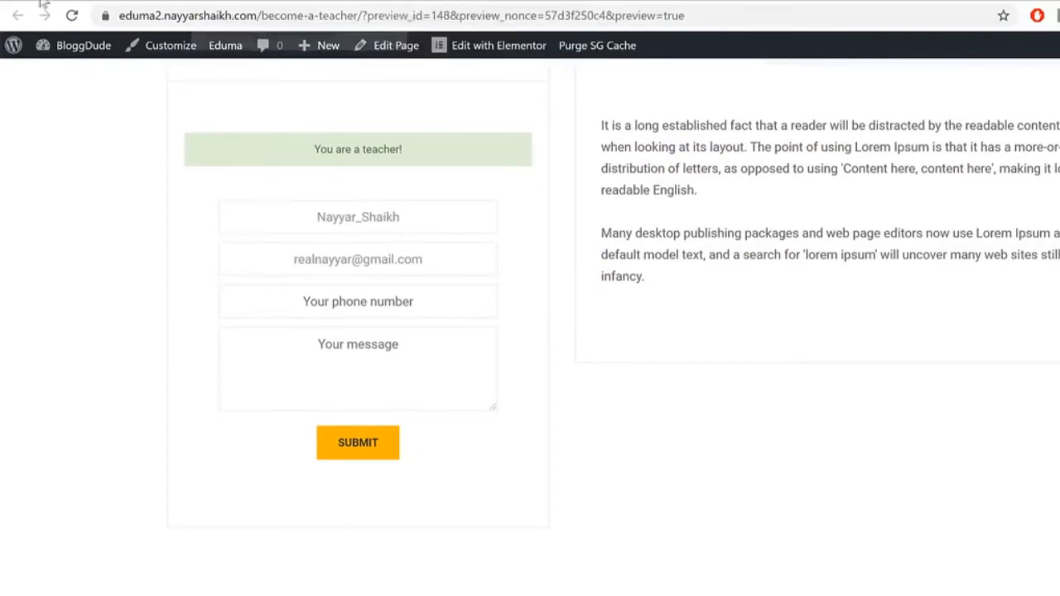
Step: Compare it against the original site's Become a Teacher page
click(72, 1)
scroll(807, 367, down, 4)
scroll(804, 361, down, 10)
scroll(798, 397, up, 20)
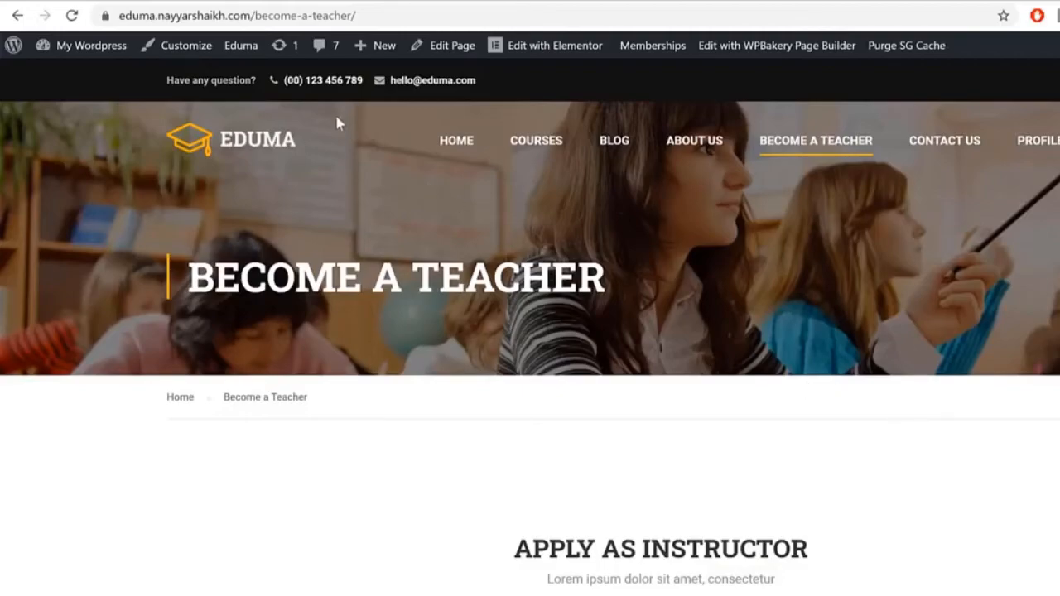
scroll(894, 331, down, 20)
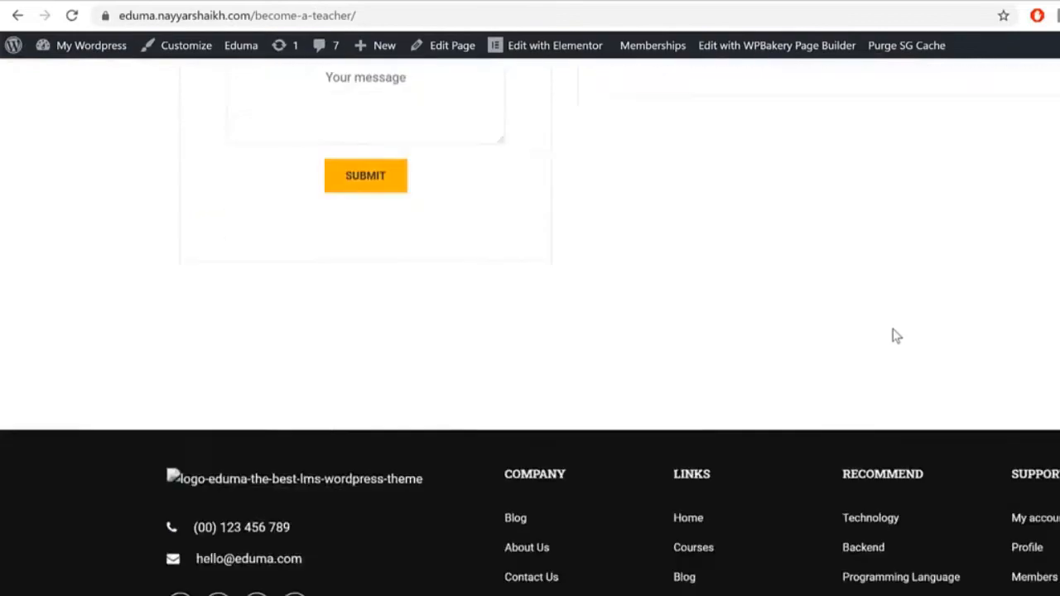
scroll(917, 476, up, 20)
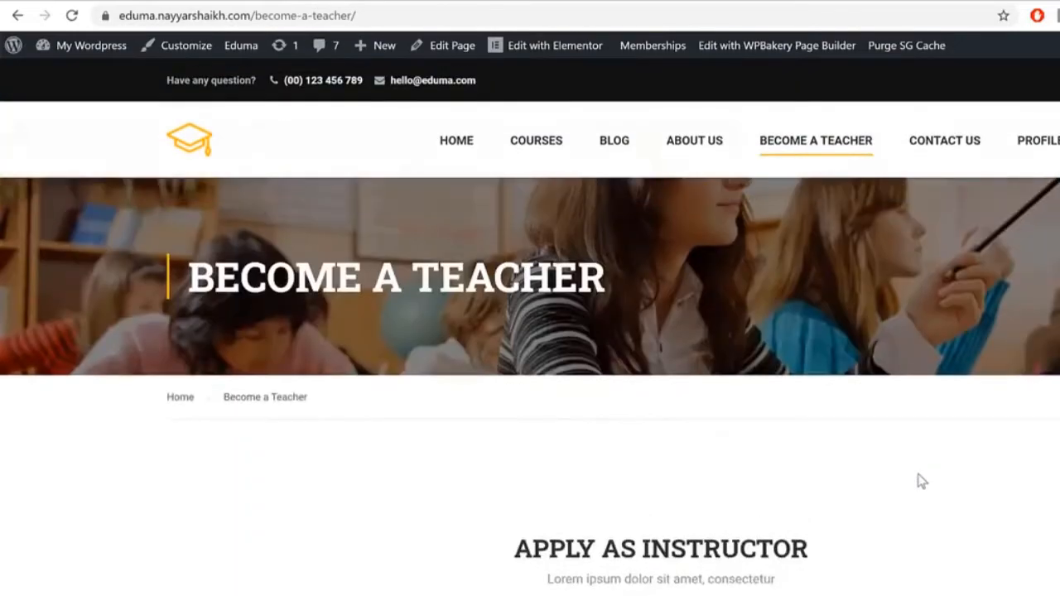
scroll(927, 397, down, 1)
scroll(847, 287, up, 1)
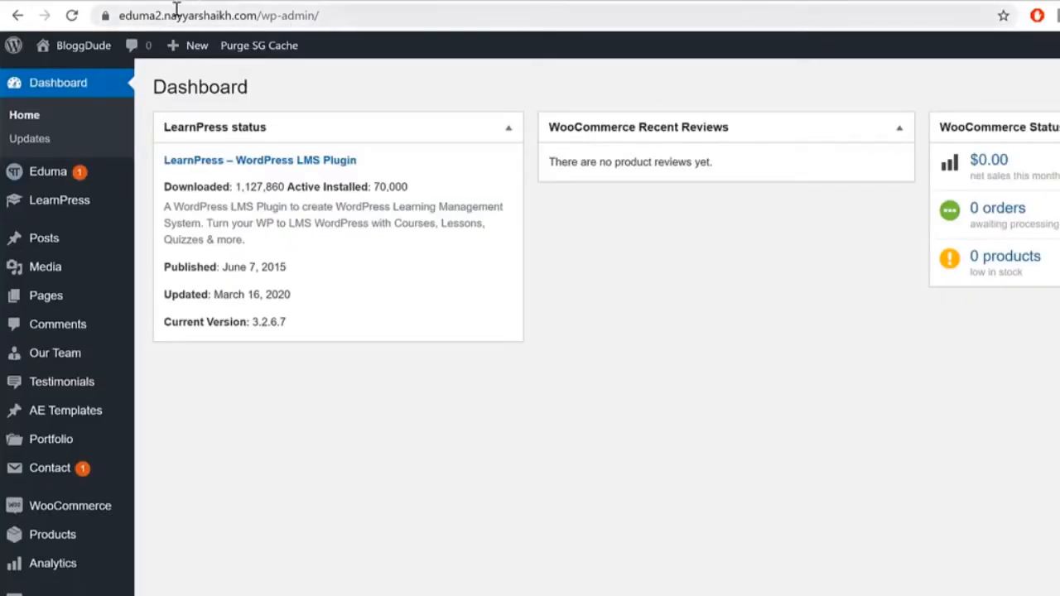
Step: Check the original site's Become a Teacher page, then create a menu named Main Menu
click(93, 2)
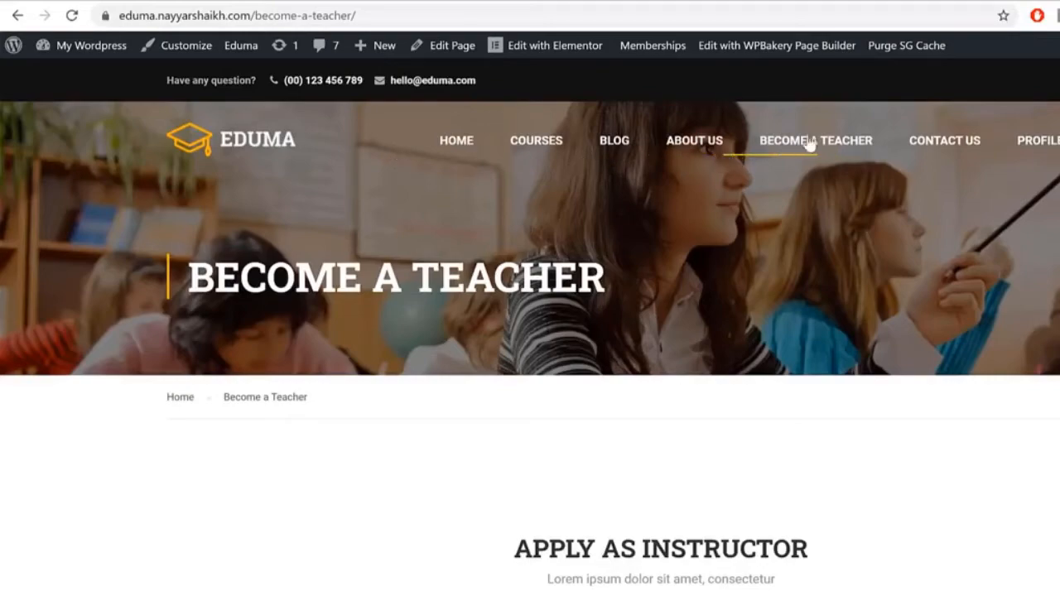
click(317, 4)
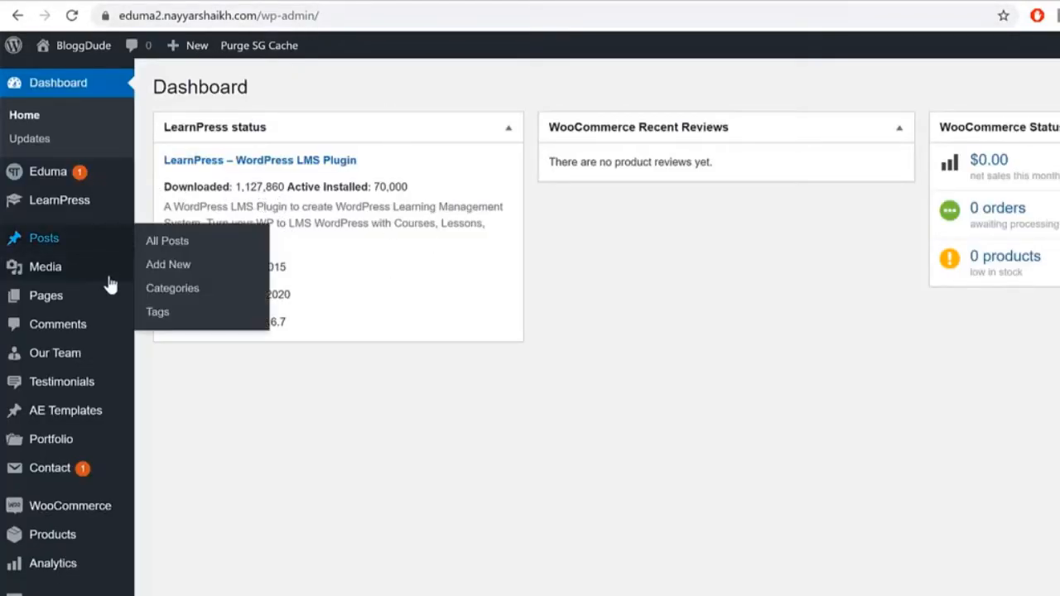
scroll(100, 488, down, 4)
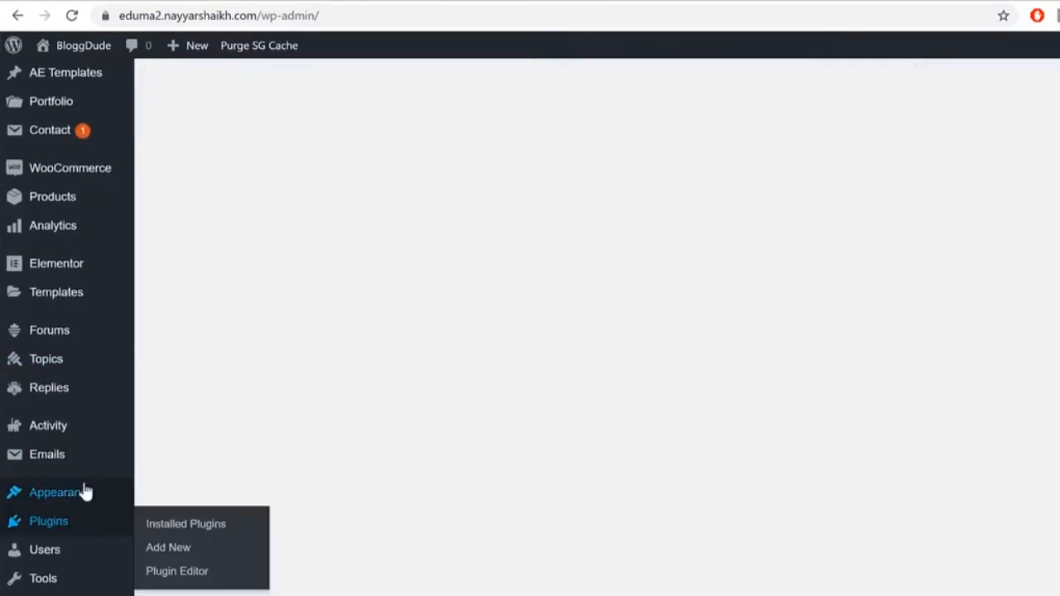
mouse_move(118, 502)
click(176, 573)
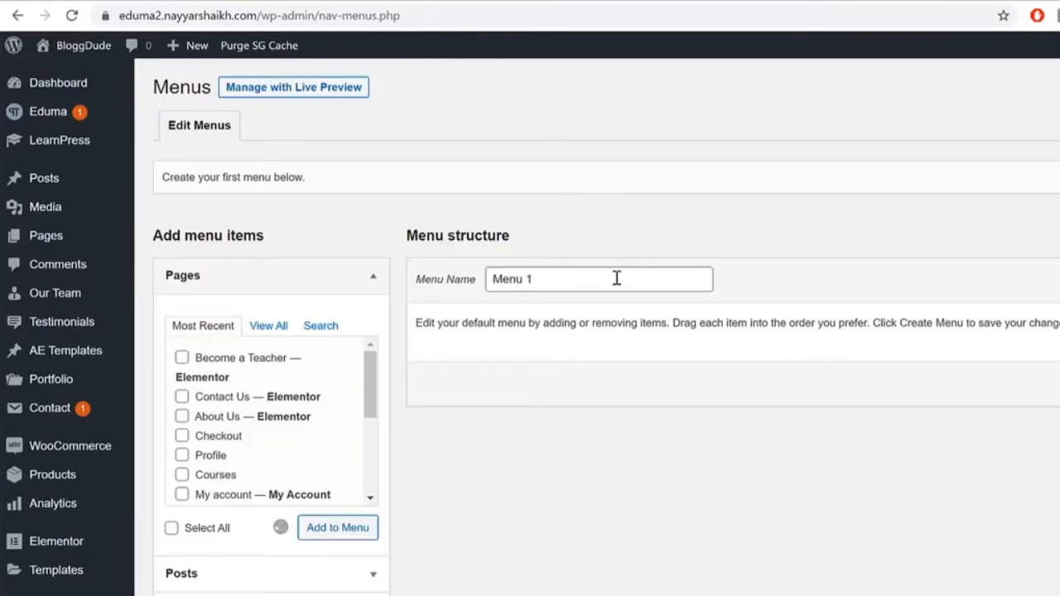
triple_click(616, 279)
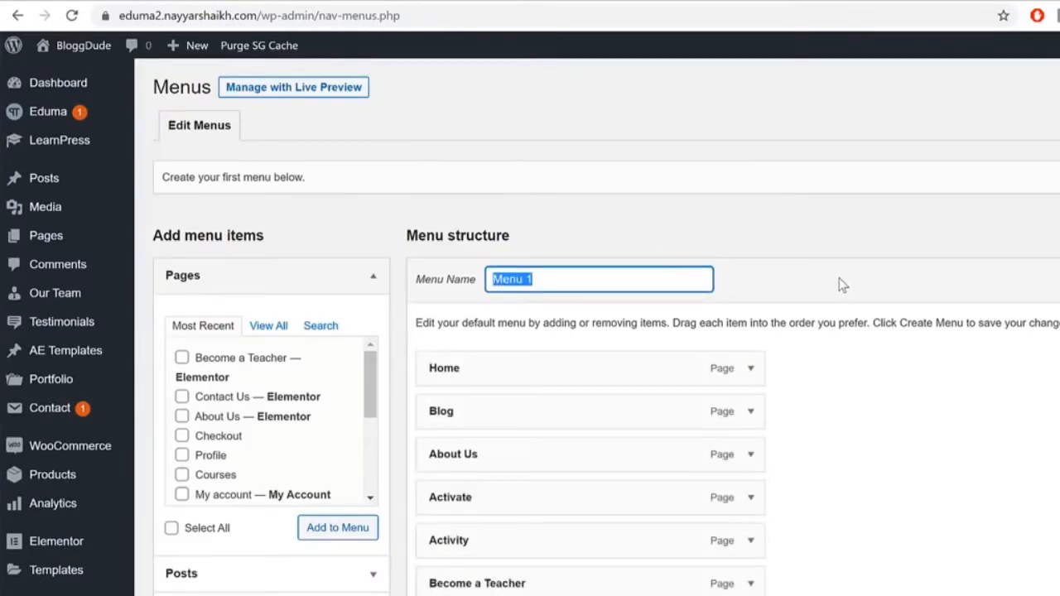
text(<Ma)
text(M)
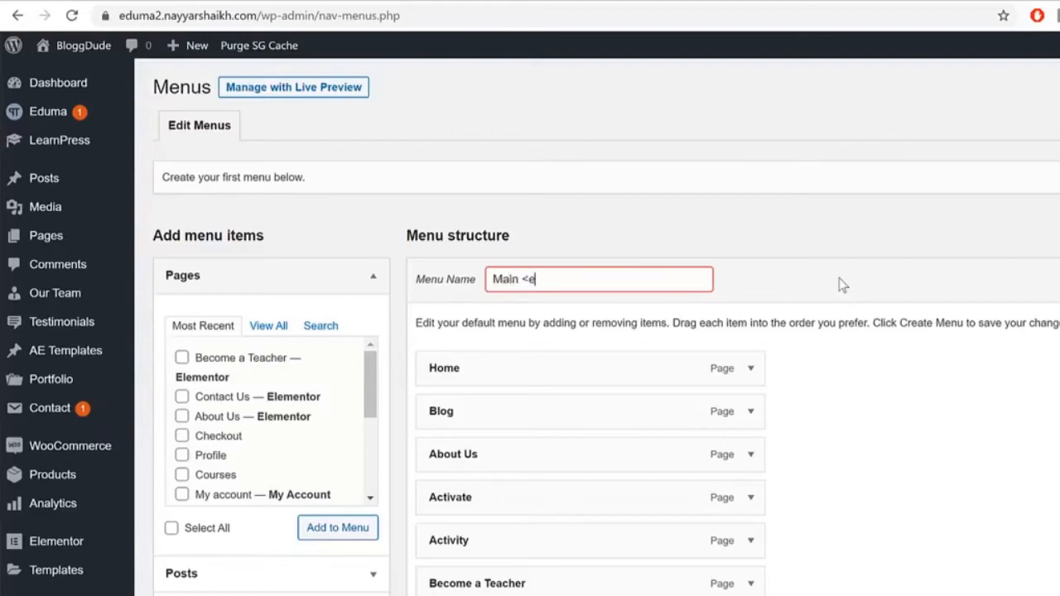
text(ain)
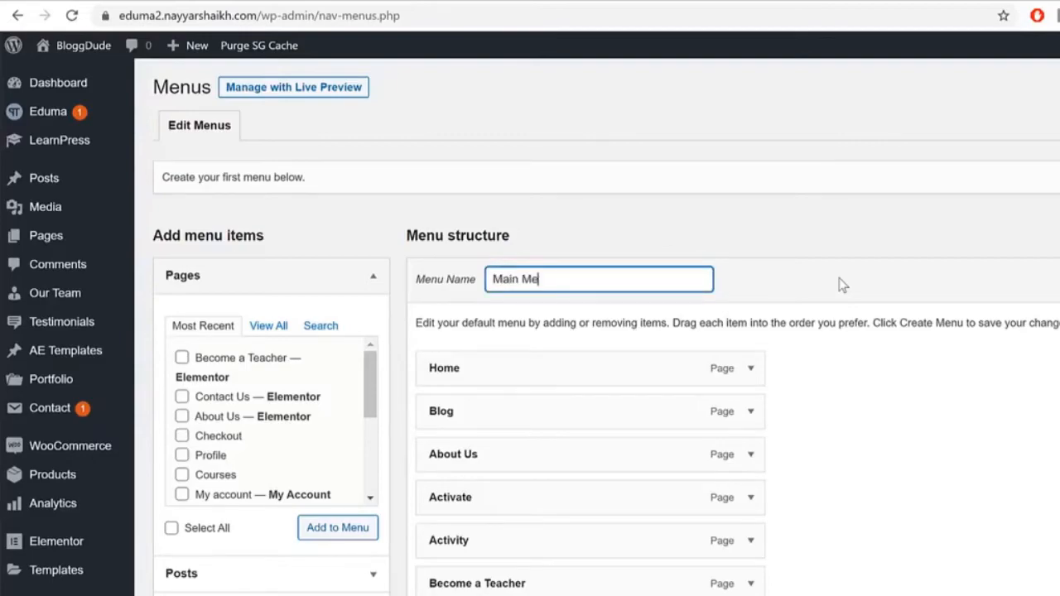
key(Tab)
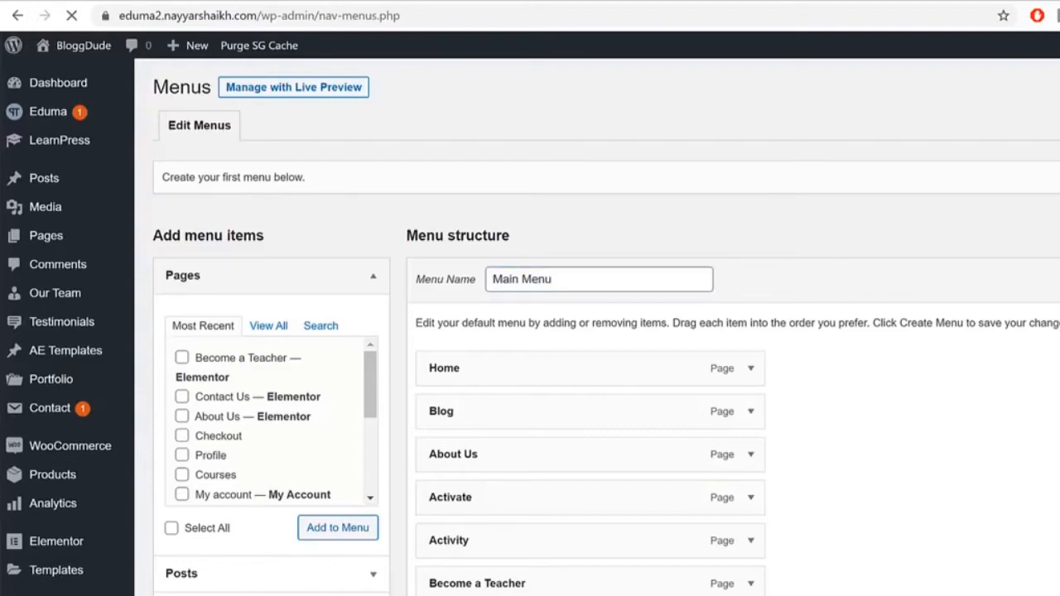
Step: Remove the Activate, Activity, Cart and both Checkout items from Main Menu
scroll(878, 289, down, 7)
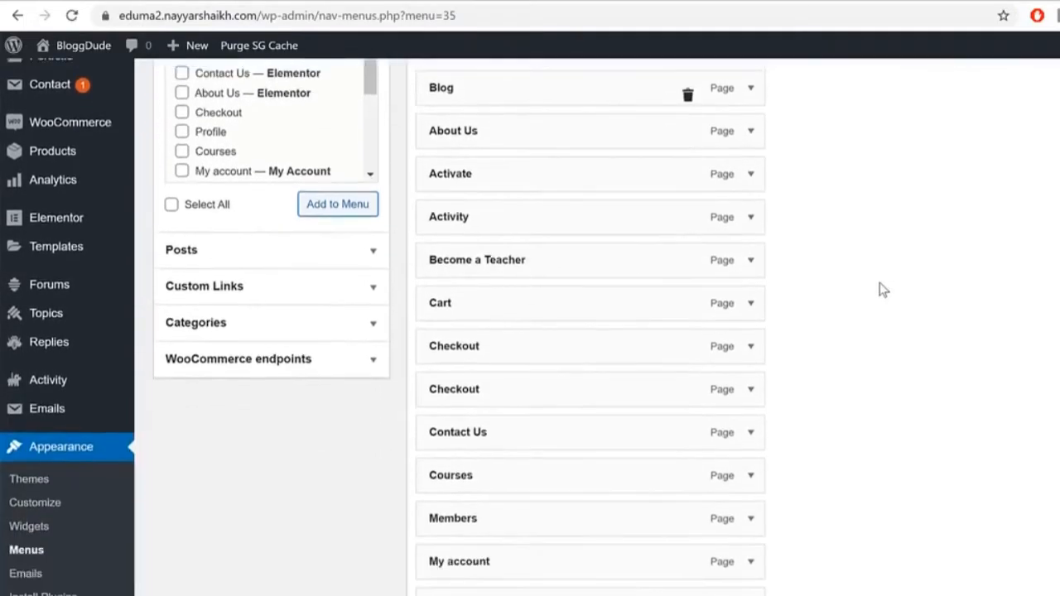
scroll(885, 312, up, 7)
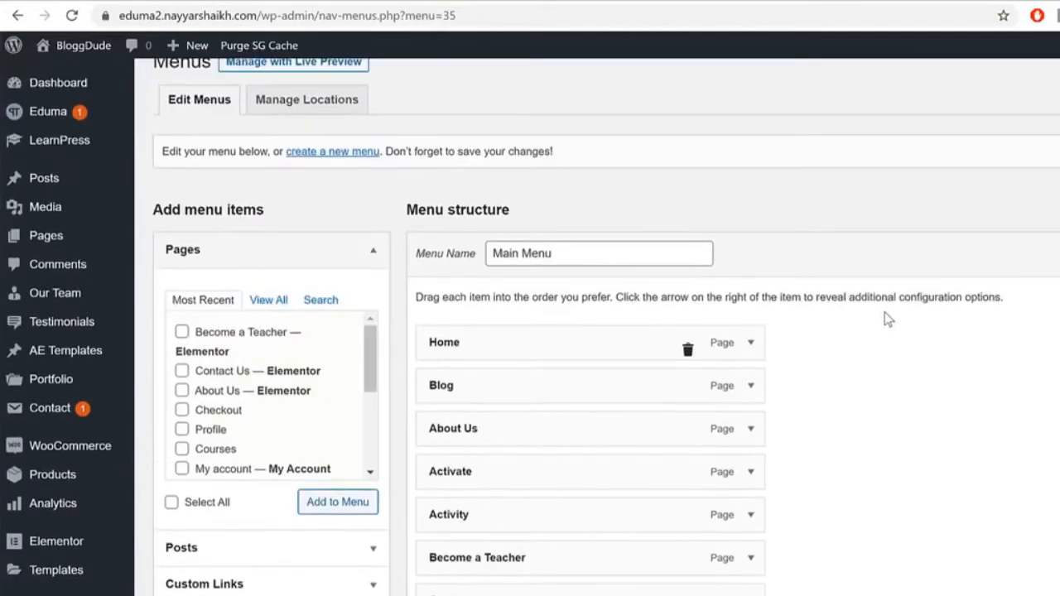
scroll(735, 377, down, 2)
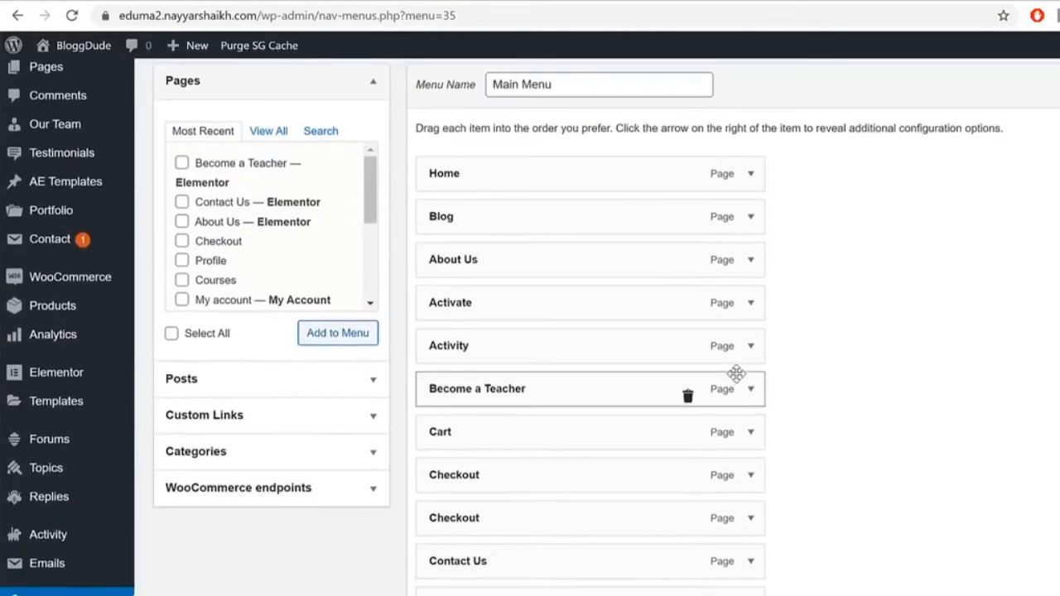
scroll(736, 374, down, 1)
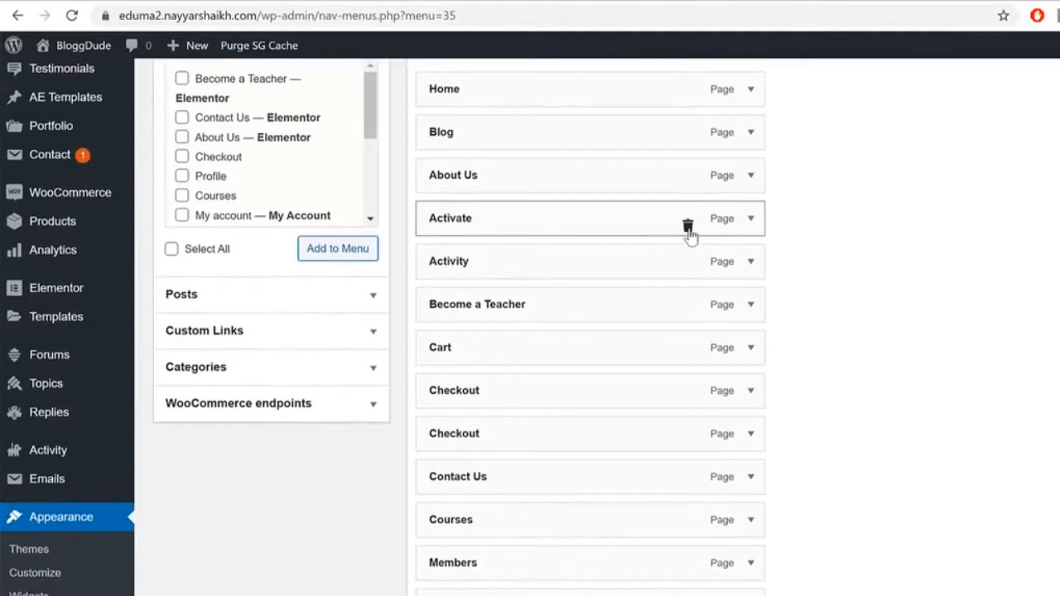
click(687, 226)
click(760, 114)
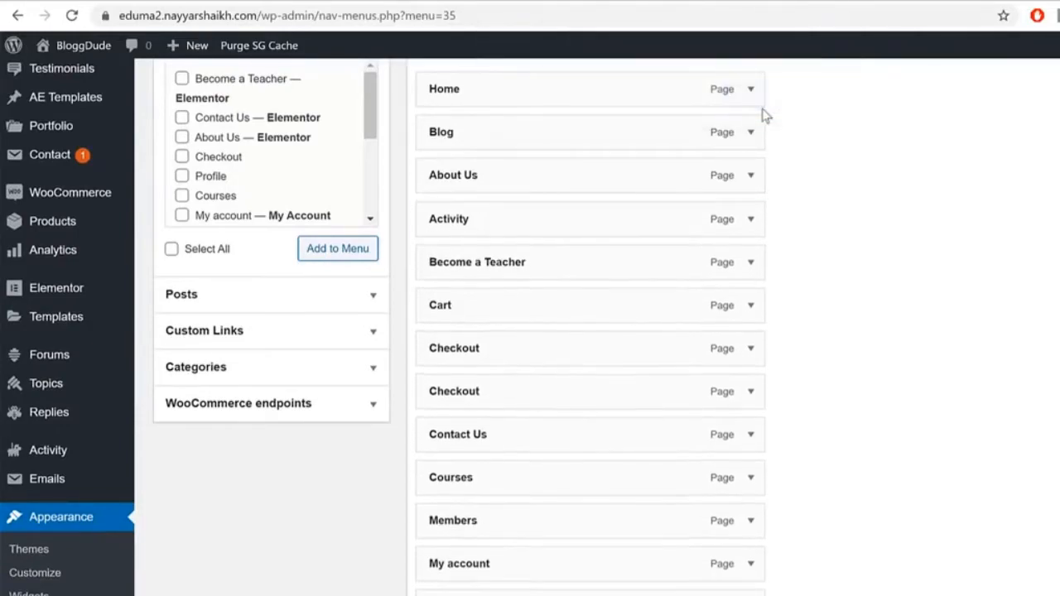
click(688, 226)
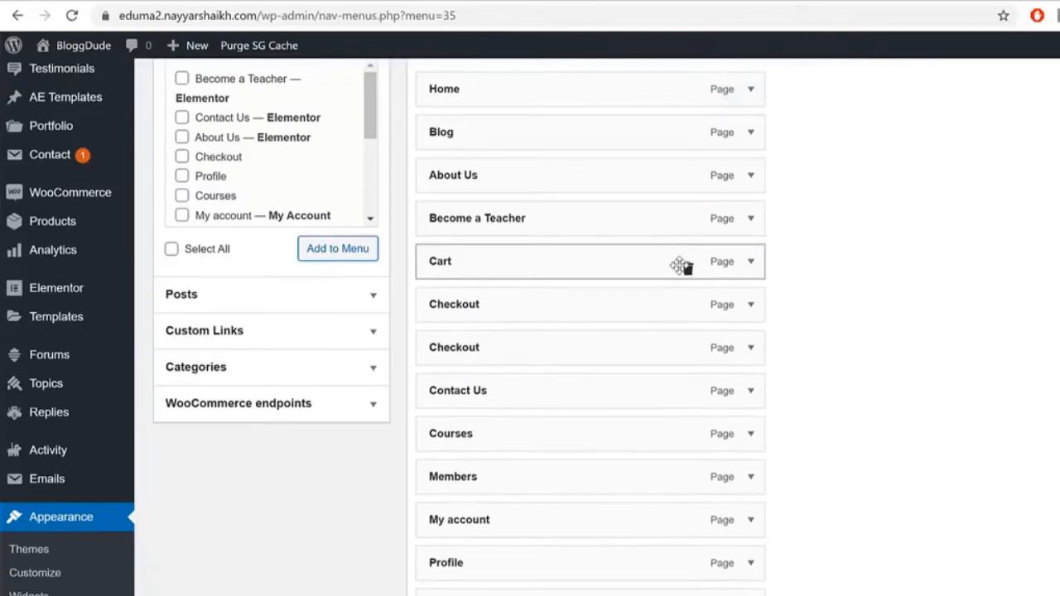
click(687, 269)
click(687, 269)
click(687, 269)
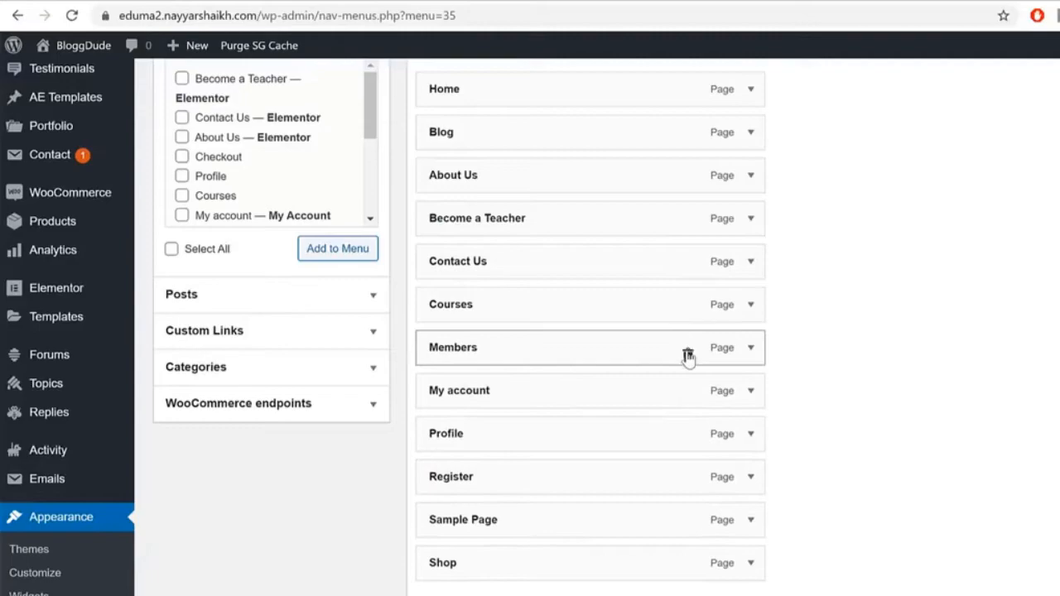
Step: Remove Members, Sample Page and Shop, and assign the menu to Primary Menu
click(687, 355)
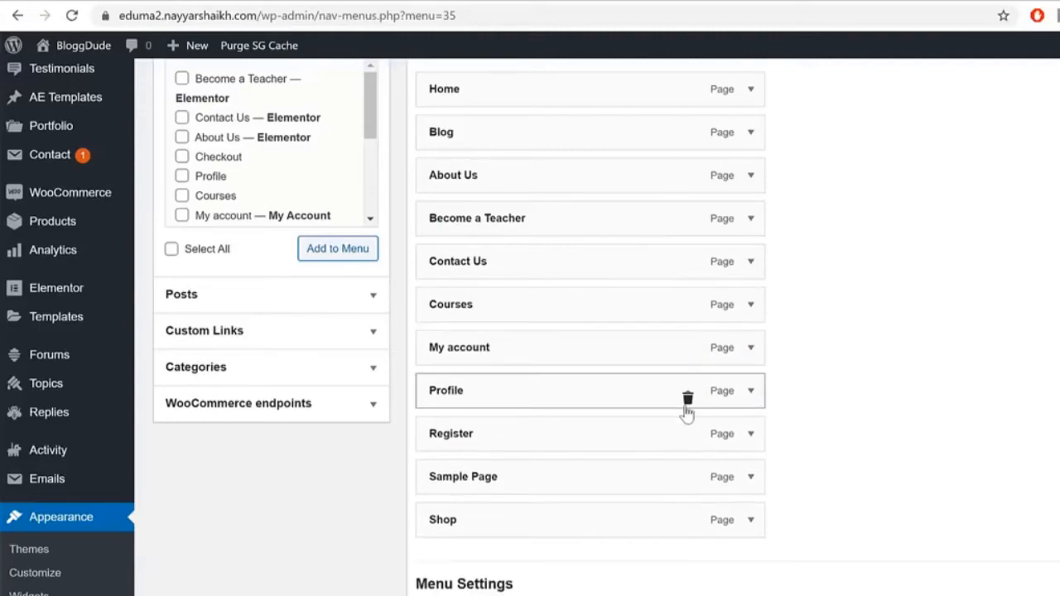
click(685, 486)
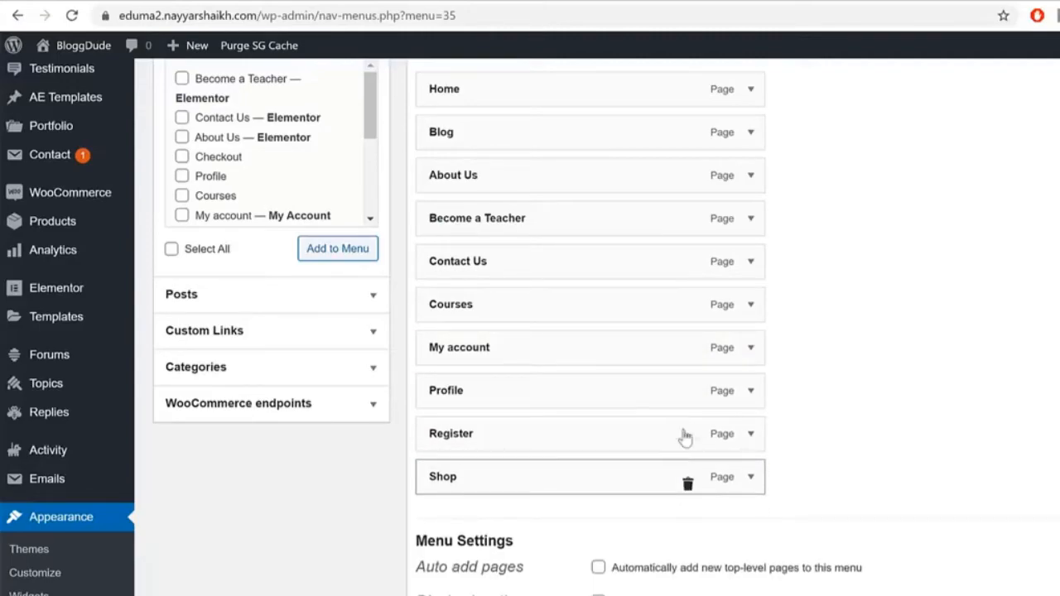
click(686, 484)
click(638, 562)
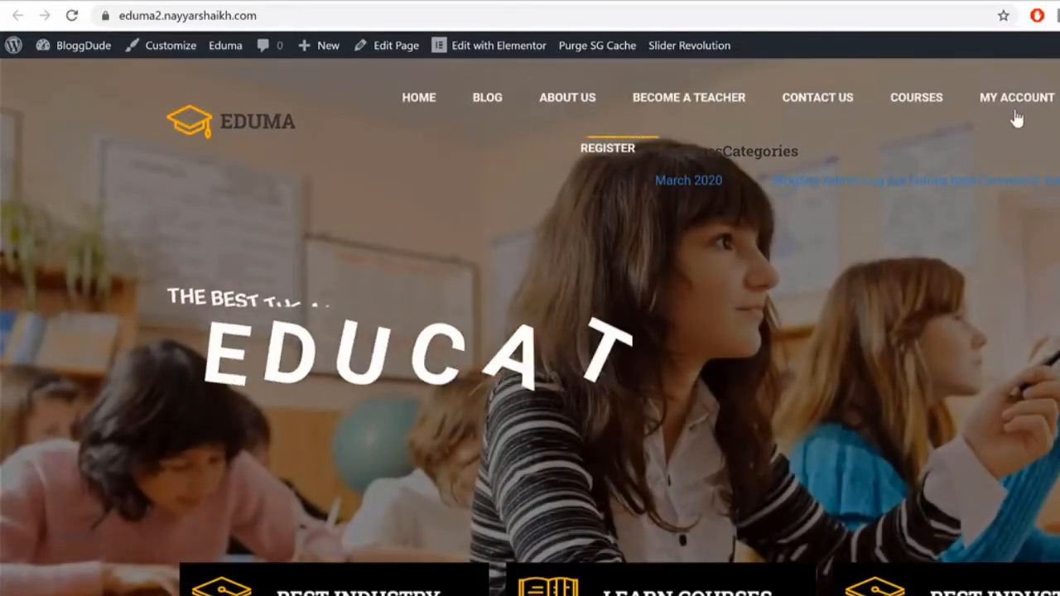
Step: Remove the My account and Profile items from Main Menu
click(298, 4)
scroll(925, 379, down, 3)
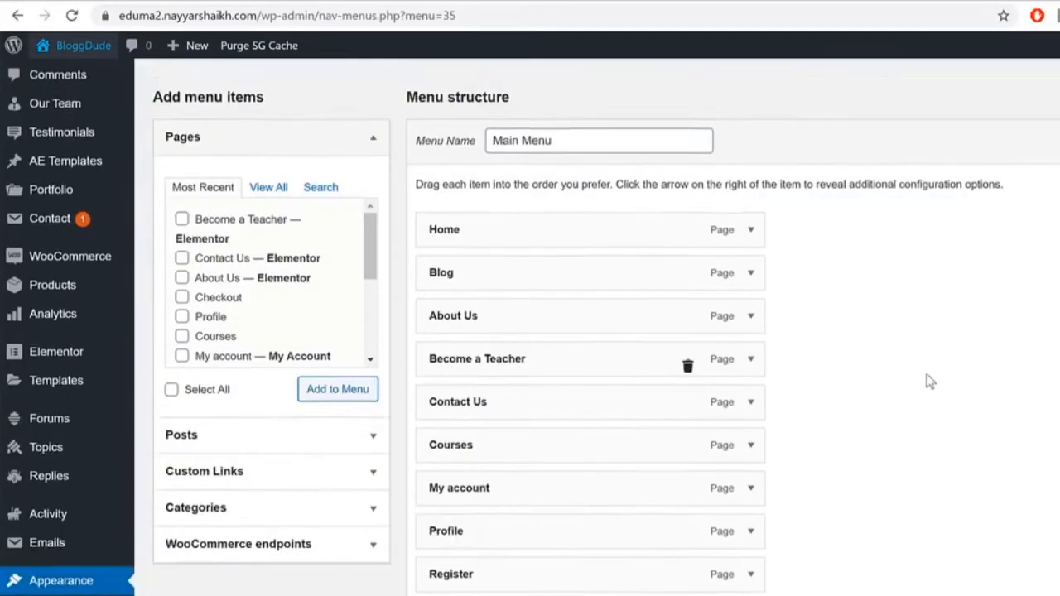
click(687, 431)
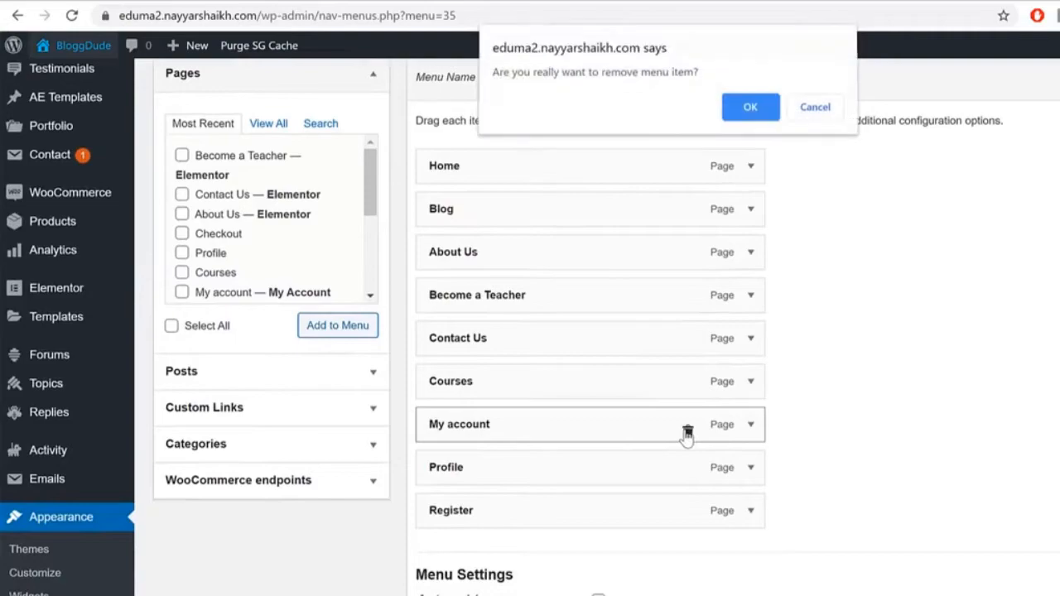
click(749, 112)
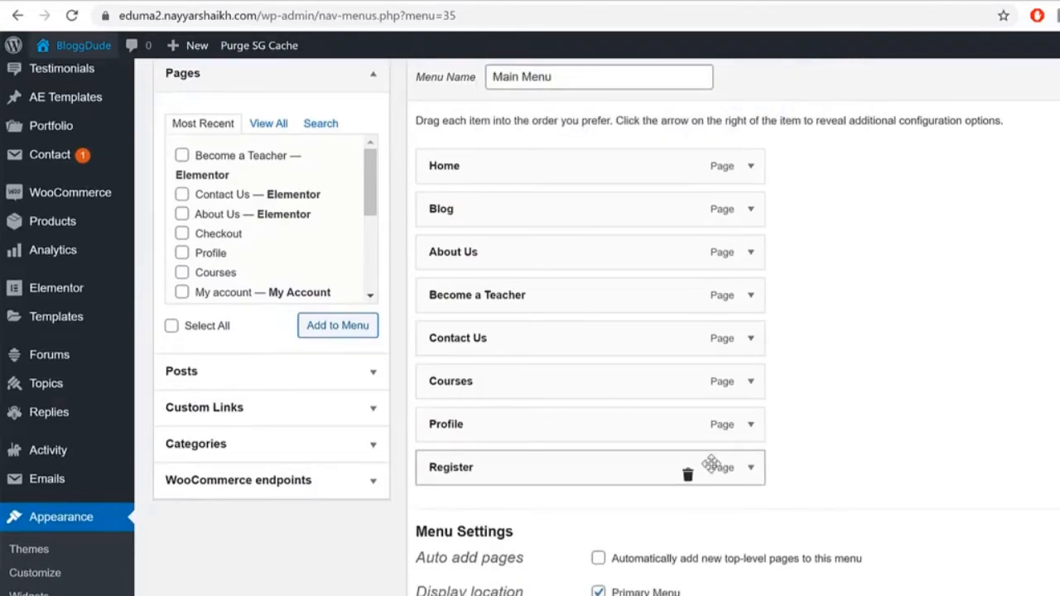
click(688, 431)
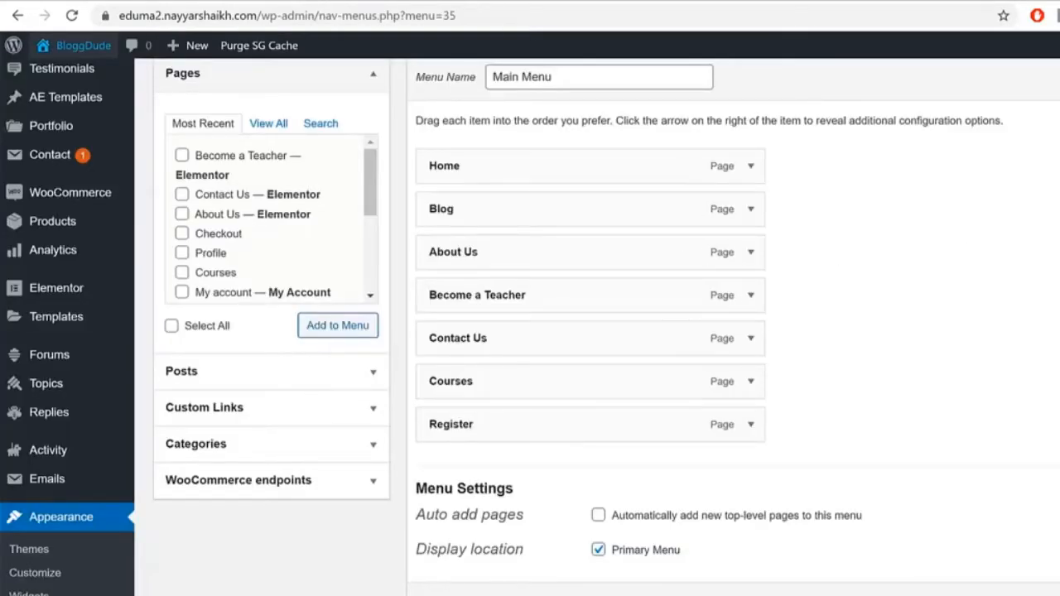
Step: View the live Eduma site to check the new main menu
click(82, 45)
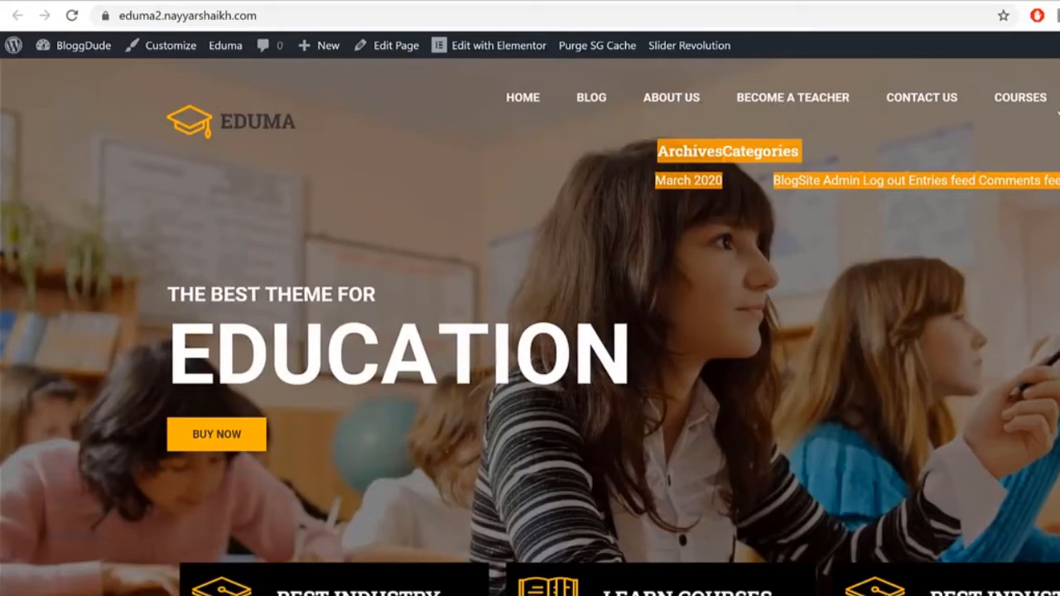
scroll(530, 331, down, 8)
scroll(530, 331, up, 8)
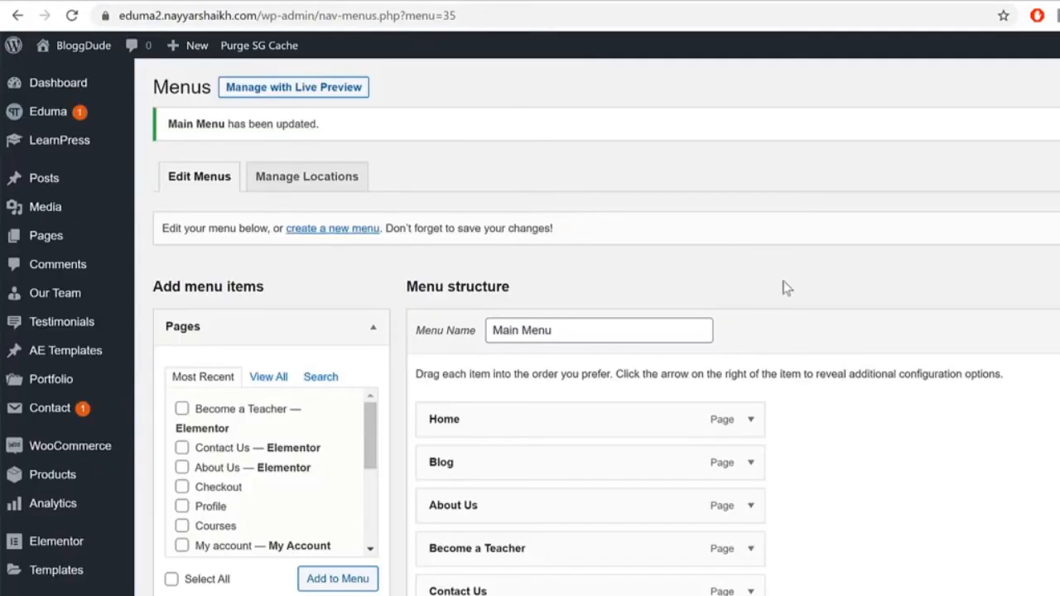
scroll(754, 331, down, 6)
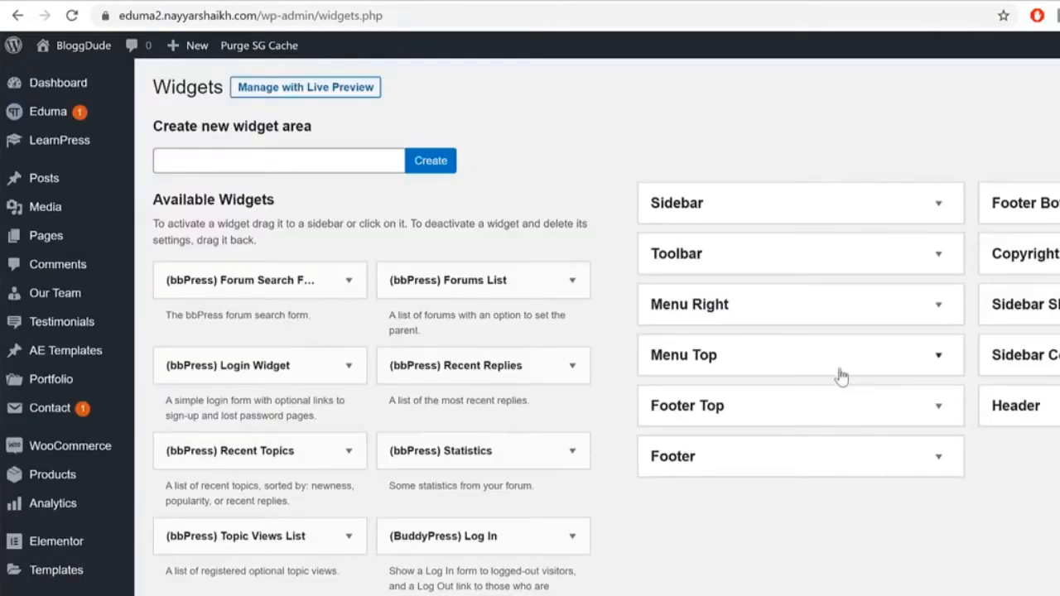
Step: Expand the Toolbar area and add a Text widget to it instead of Footer
click(826, 262)
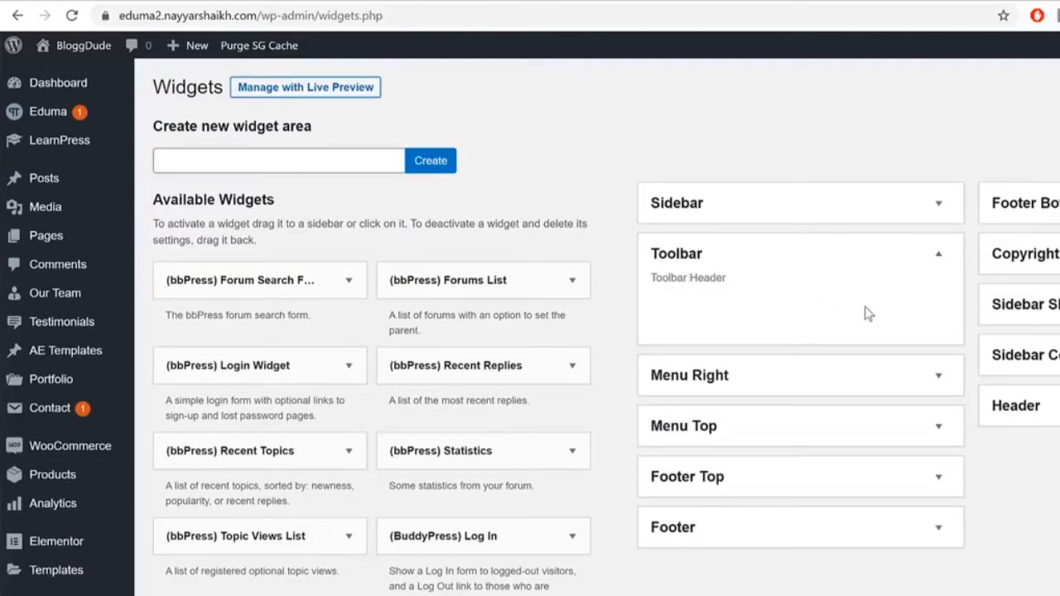
scroll(584, 500, down, 3)
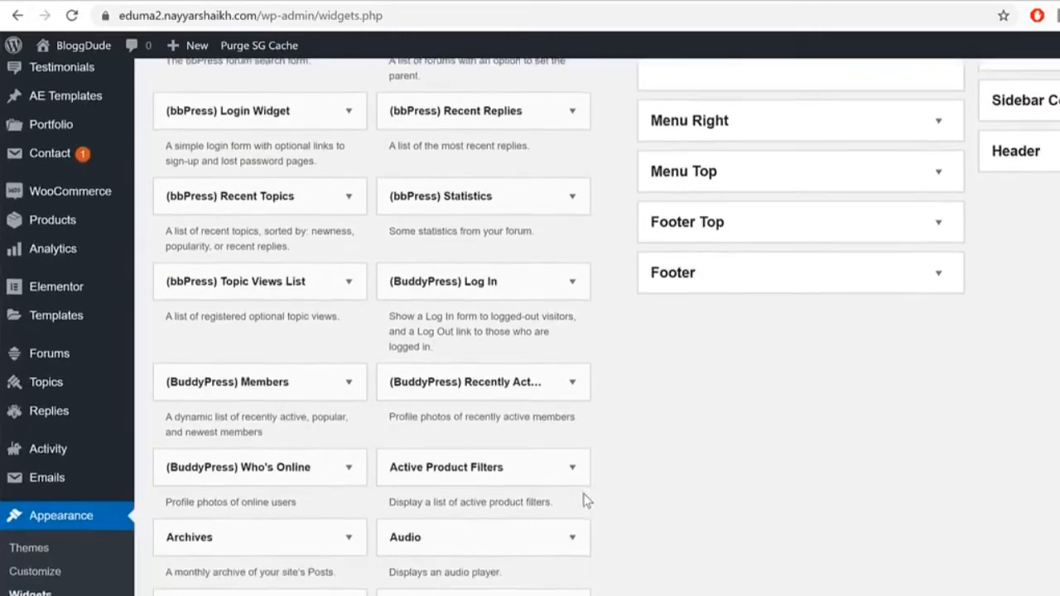
scroll(585, 501, down, 7)
scroll(584, 501, up, 10)
scroll(585, 501, down, 1)
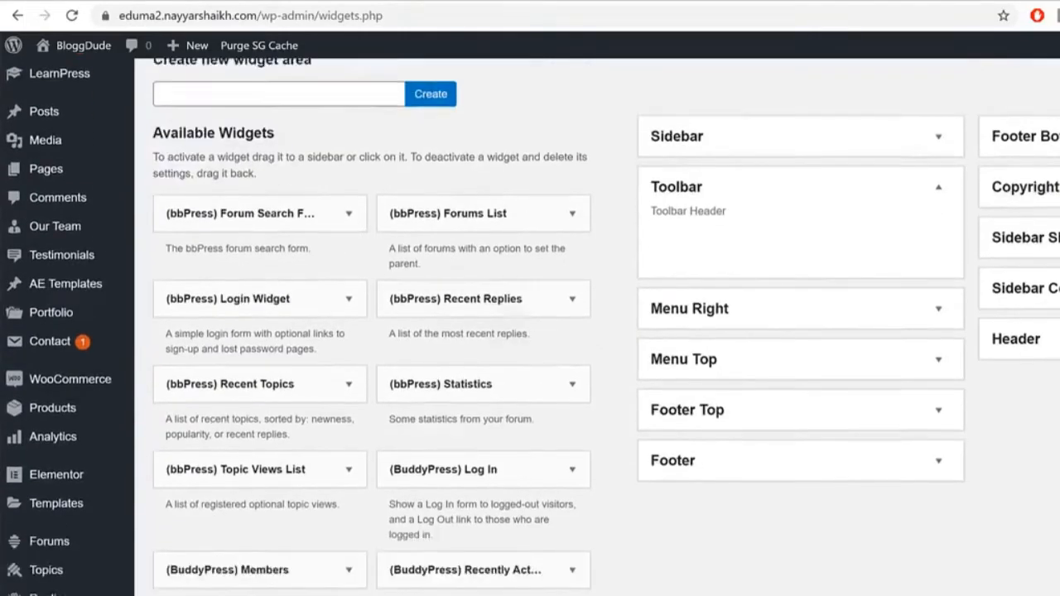
scroll(585, 500, down, 18)
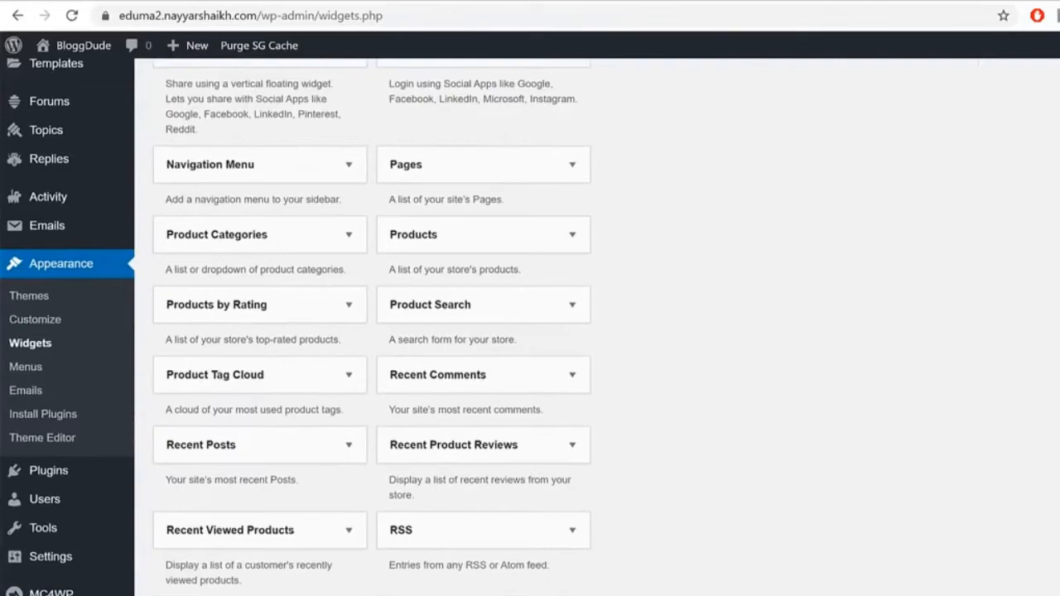
scroll(492, 530, down, 3)
click(492, 532)
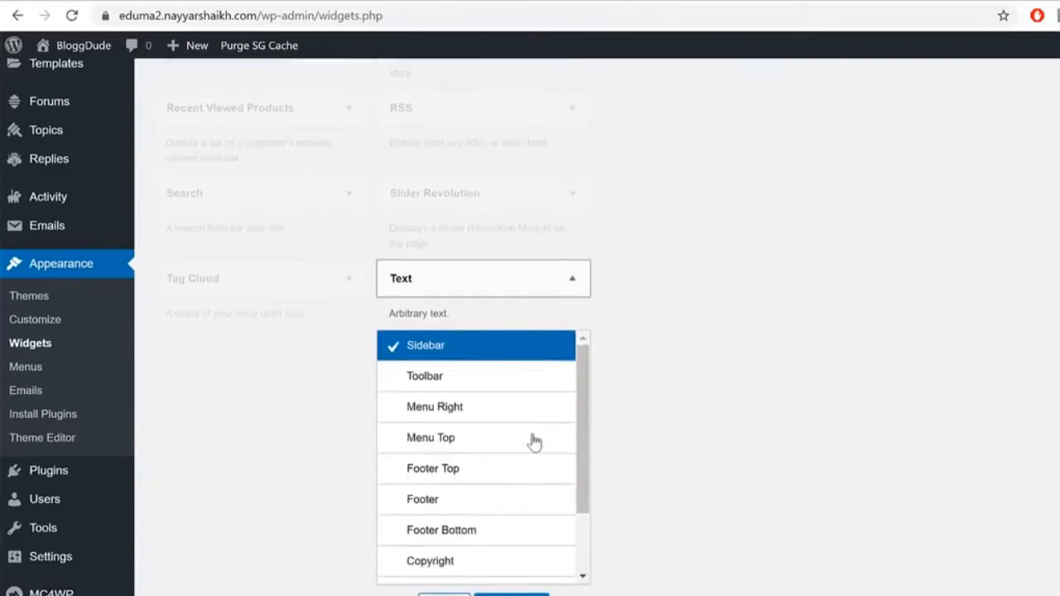
click(488, 506)
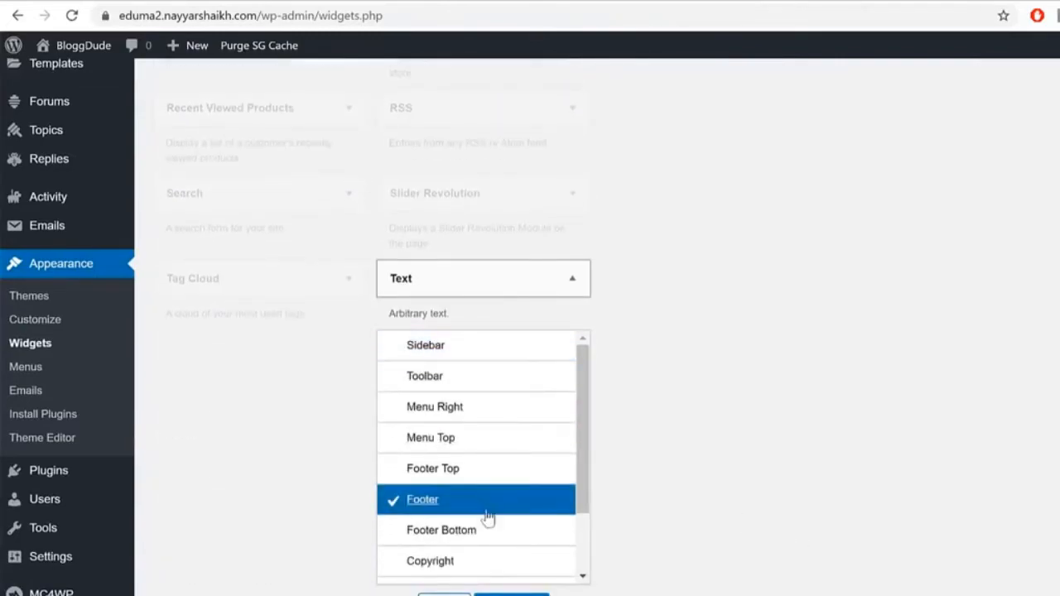
click(480, 391)
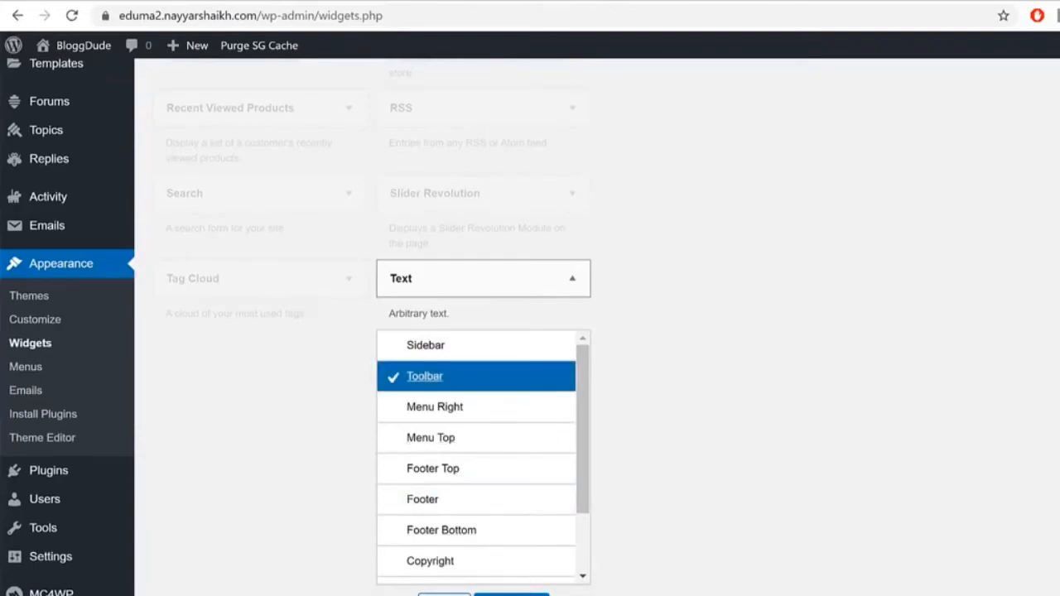
click(512, 594)
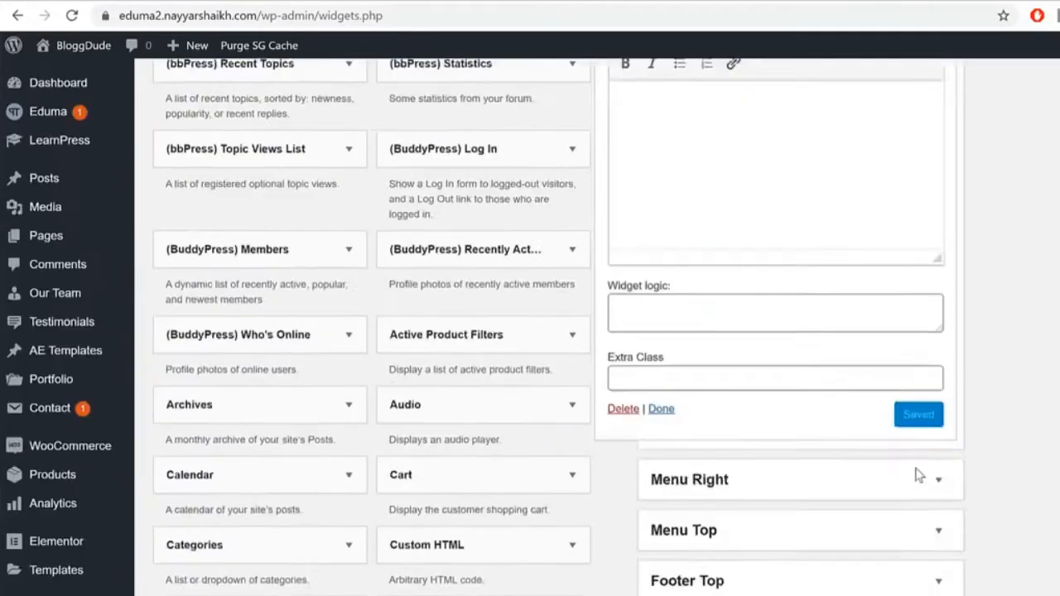
scroll(918, 476, up, 4)
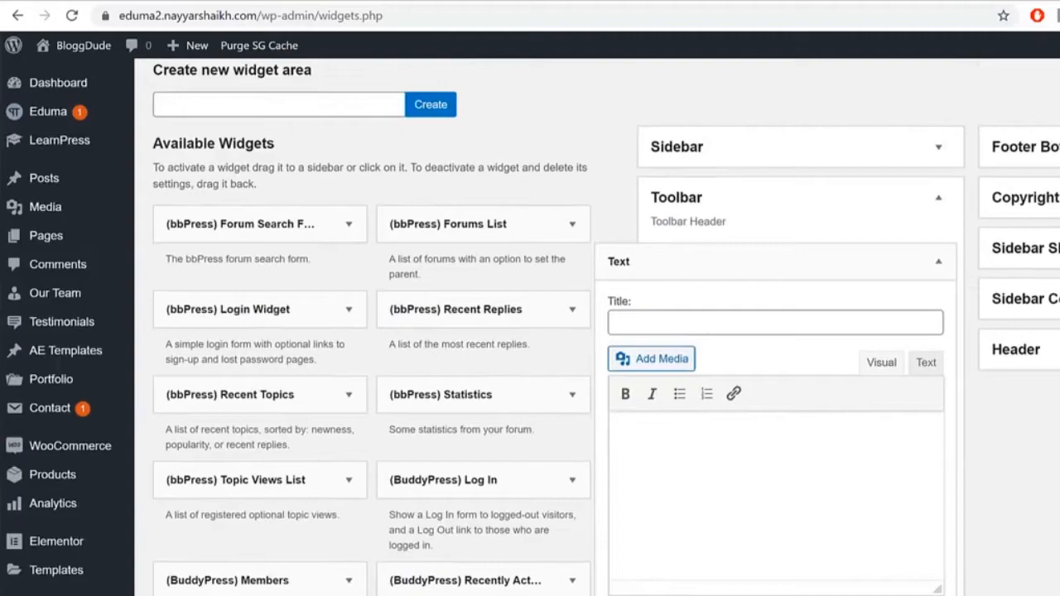
Step: Copy the Top Menu snippet's HTML and paste it into the Text widget's Text tab
key(alt+Tab)
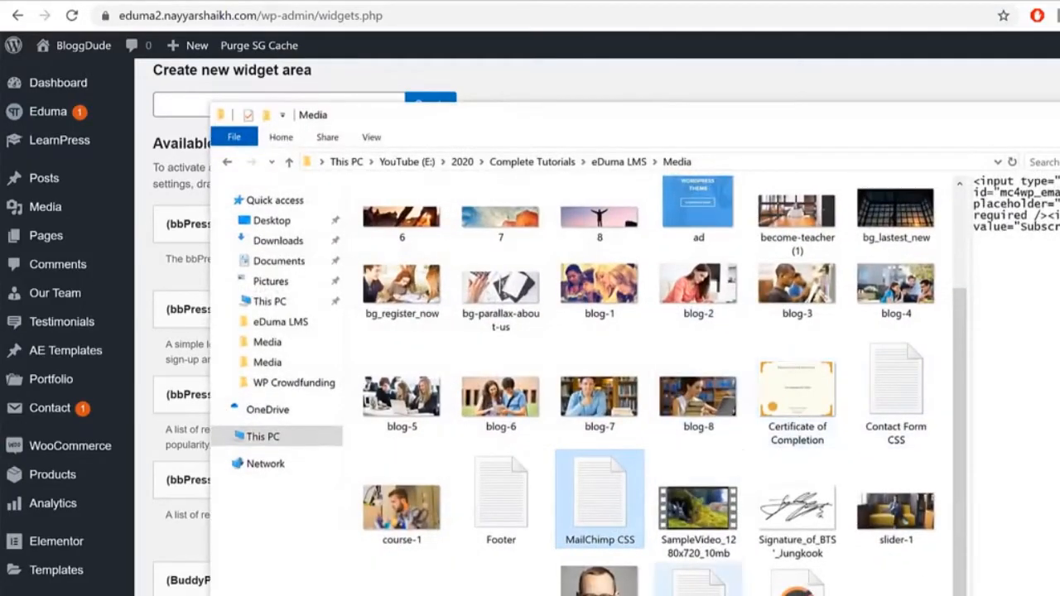
double_click(698, 580)
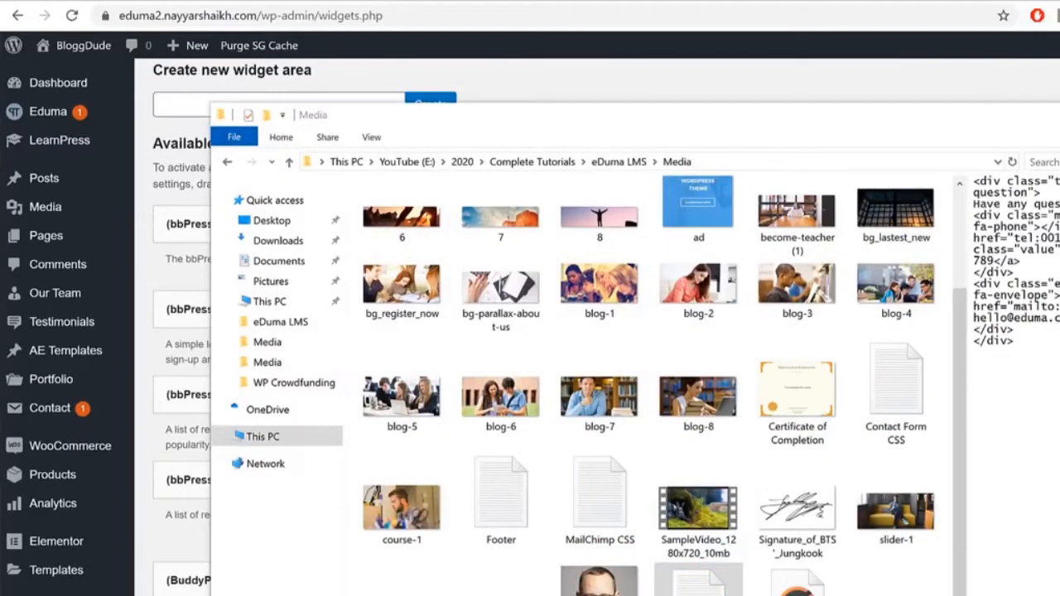
key(ctrl+a)
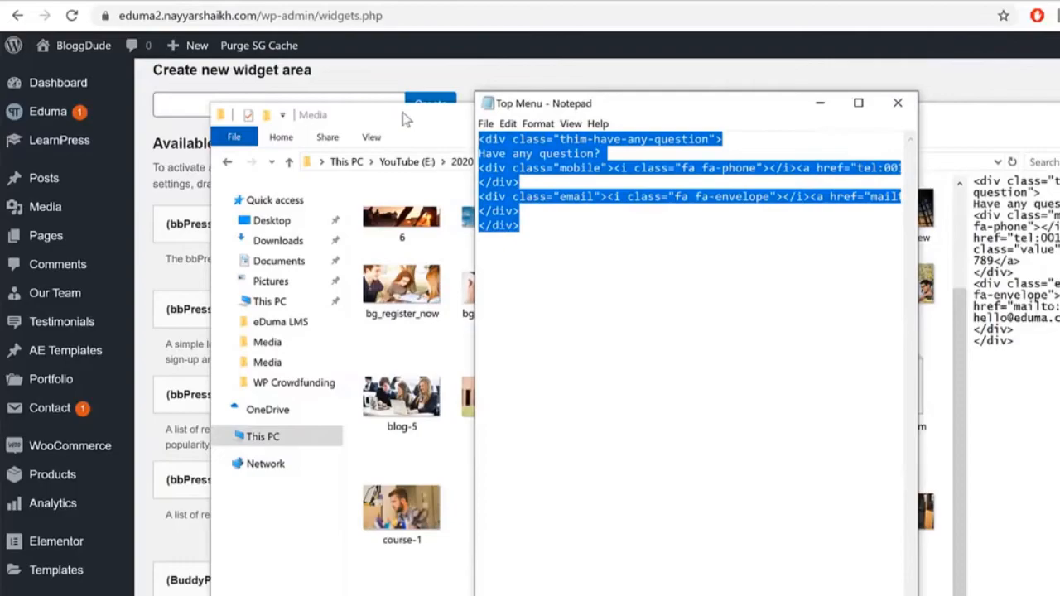
click(803, 59)
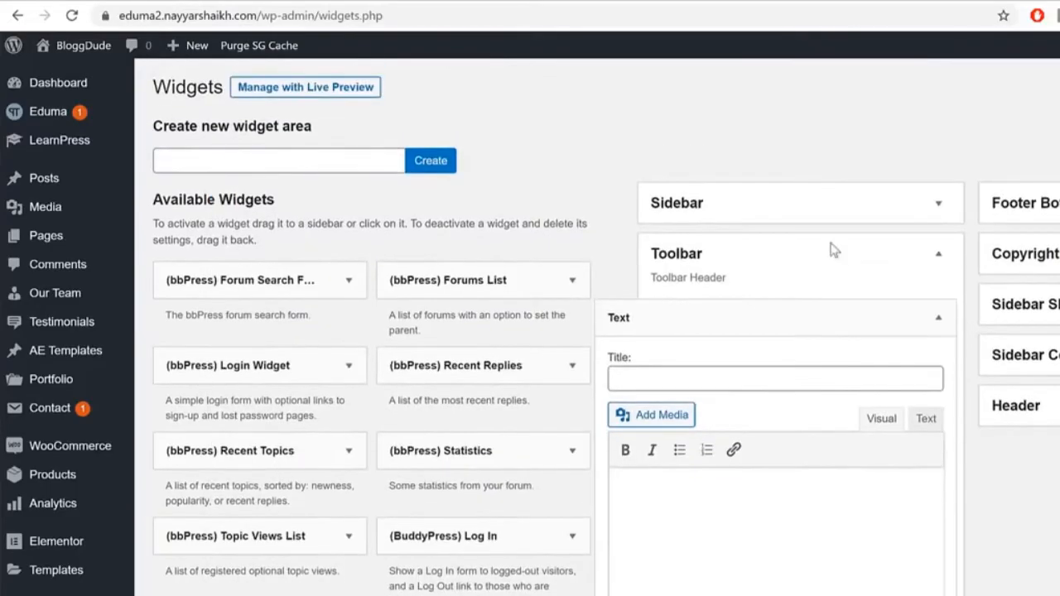
scroll(939, 310, down, 2)
click(926, 250)
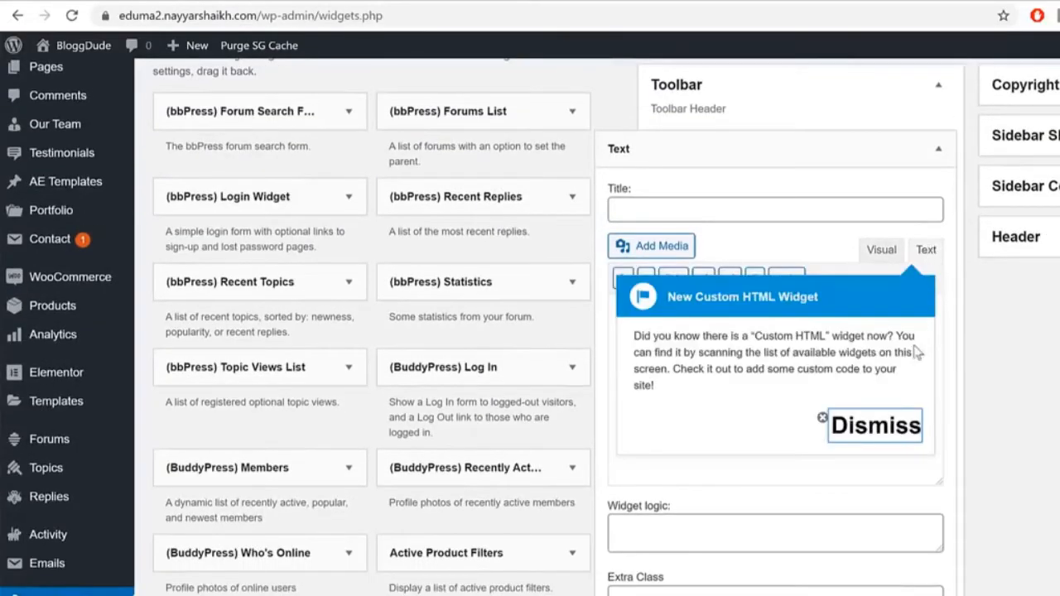
click(876, 424)
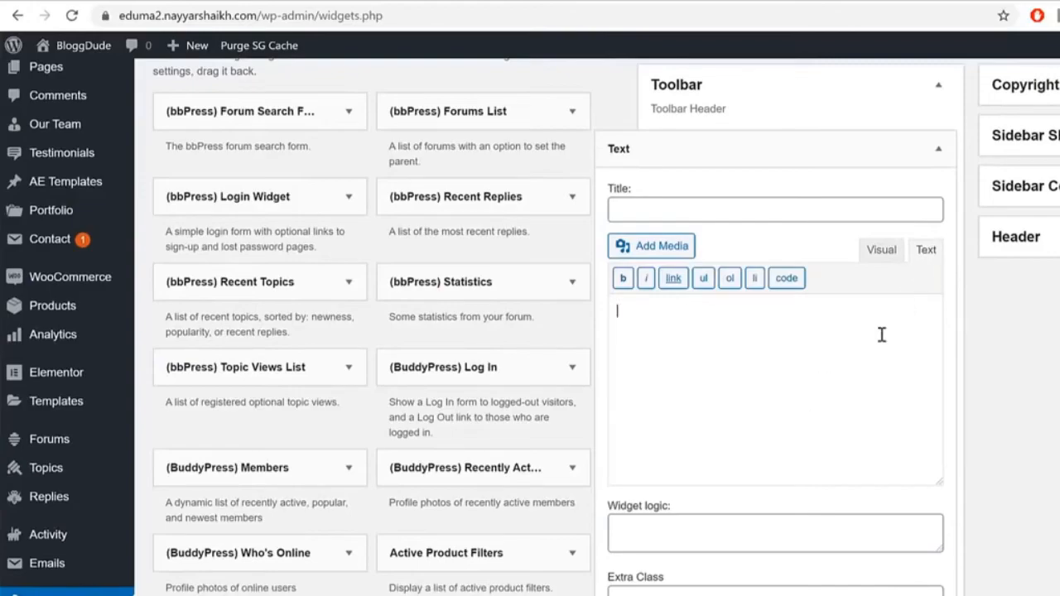
key(ctrl+v)
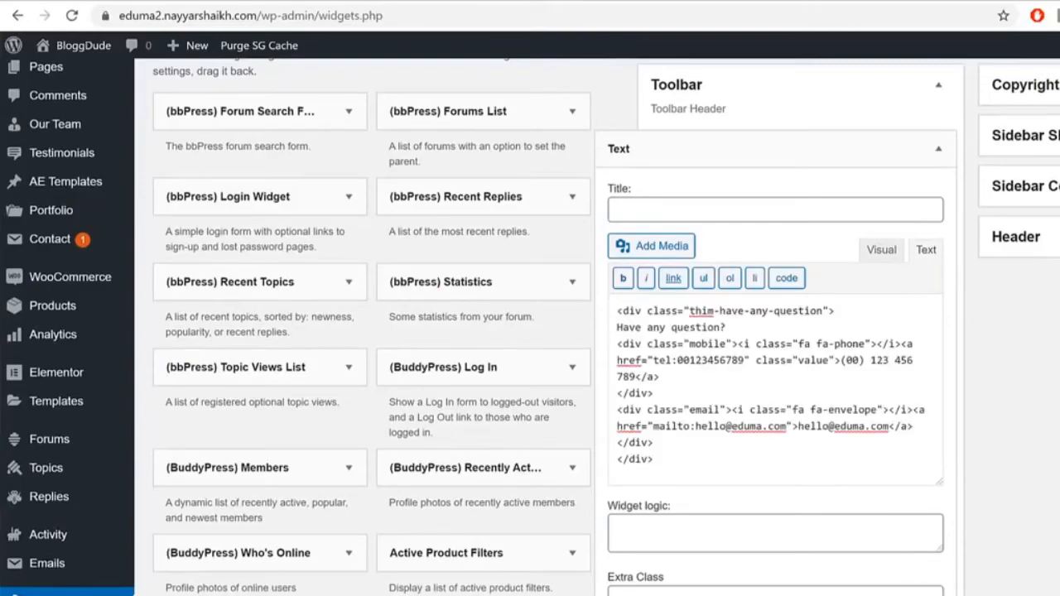
Step: Compare the phone and email links against the live homepage, then close the widget
click(511, 2)
drag(698, 425, 885, 424)
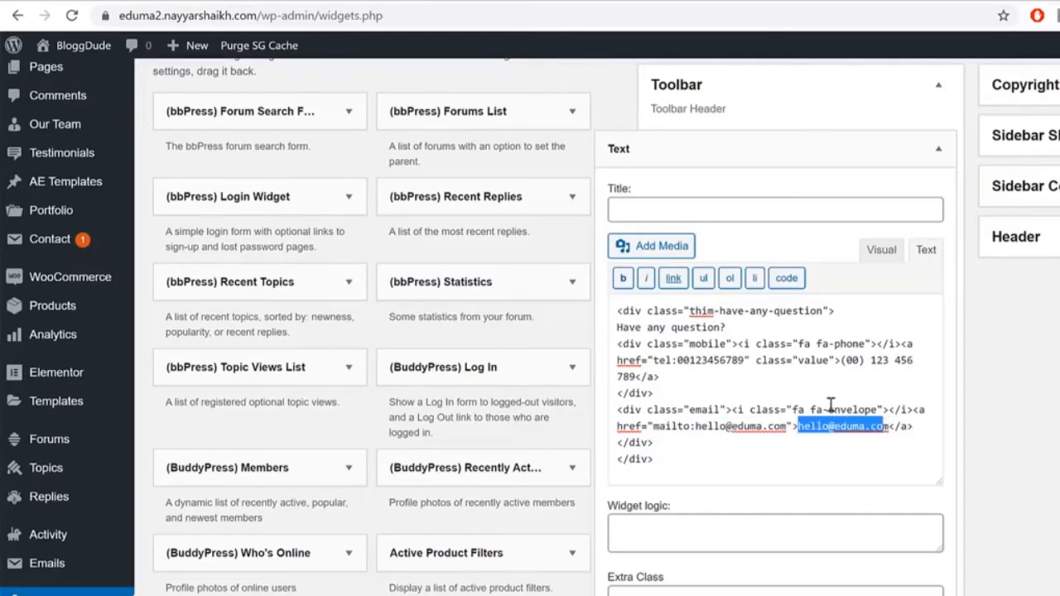
click(722, 365)
drag(677, 365, 743, 364)
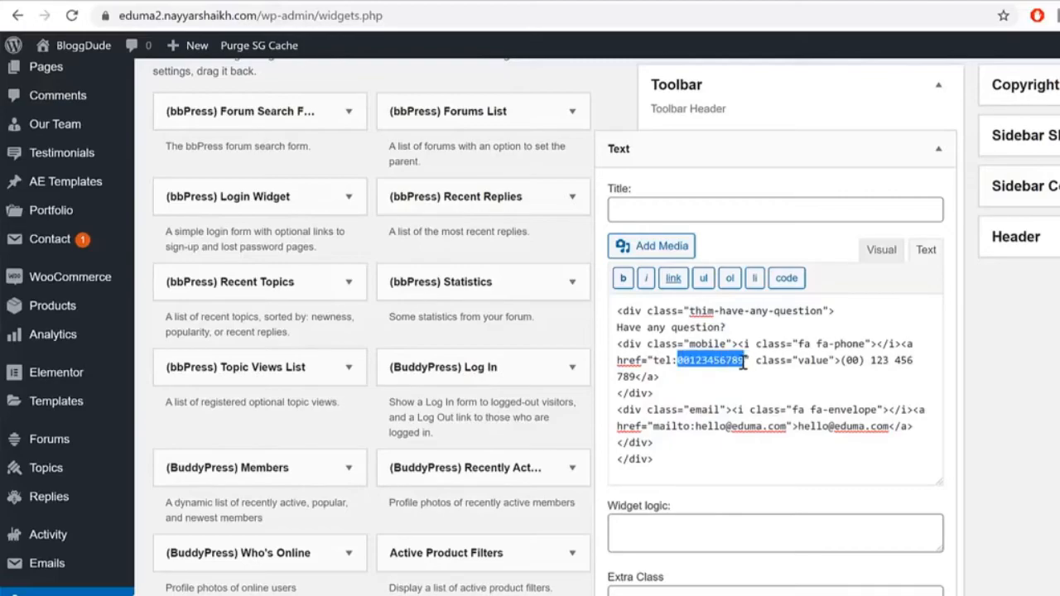
click(920, 162)
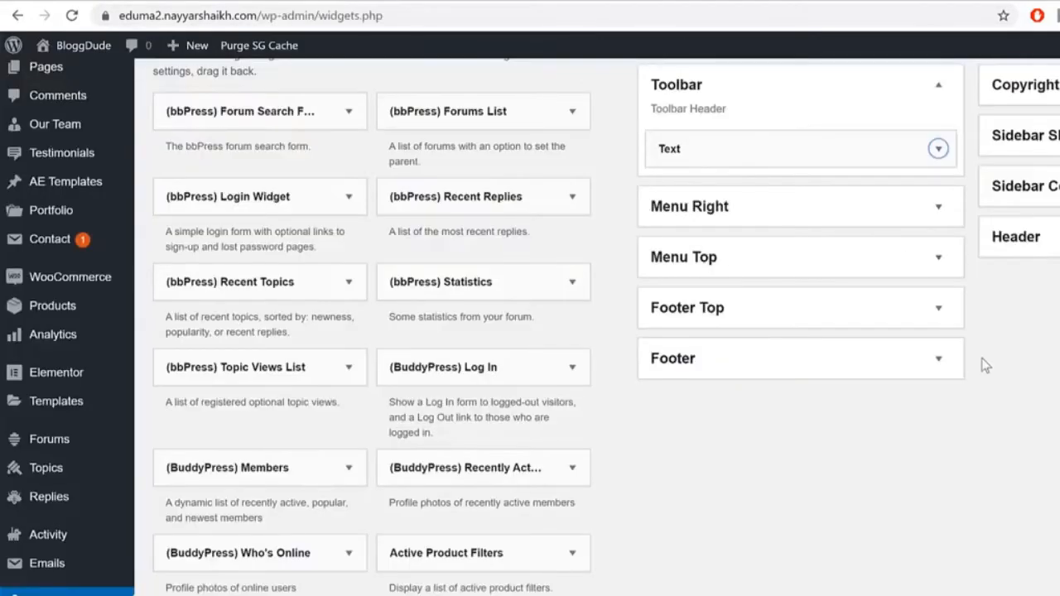
Step: Add the Thim: Login Popup widget to the Toolbar area
scroll(1030, 425, down, 12)
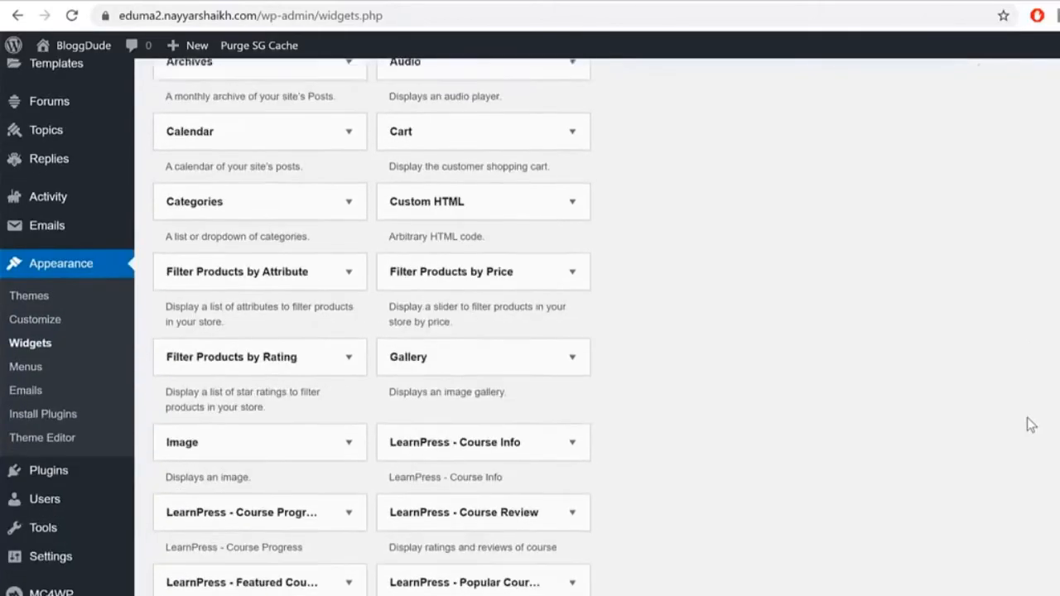
scroll(1017, 412, down, 14)
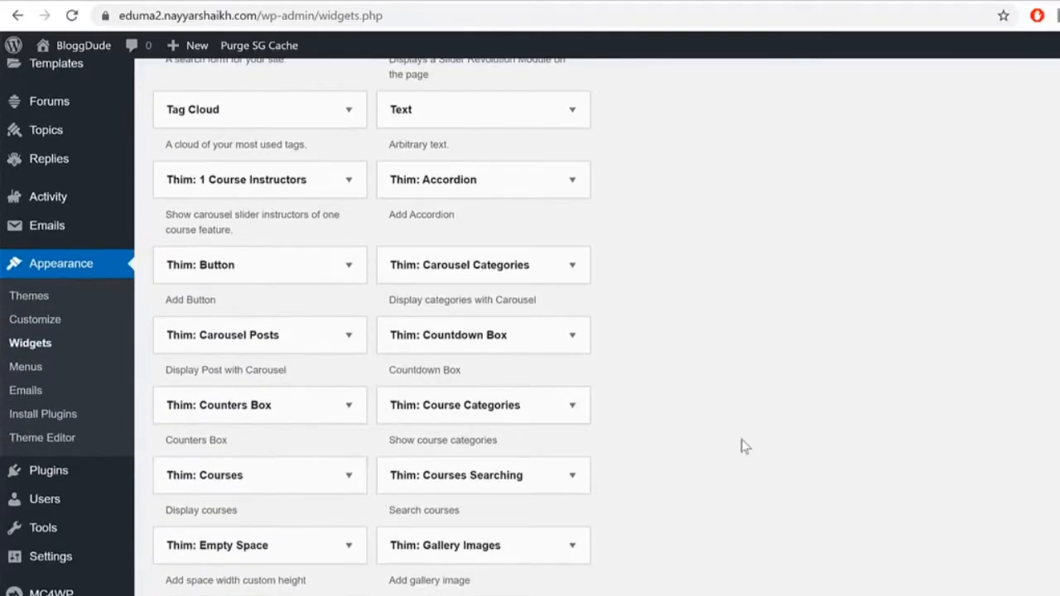
scroll(889, 444, down, 6)
scroll(820, 444, up, 2)
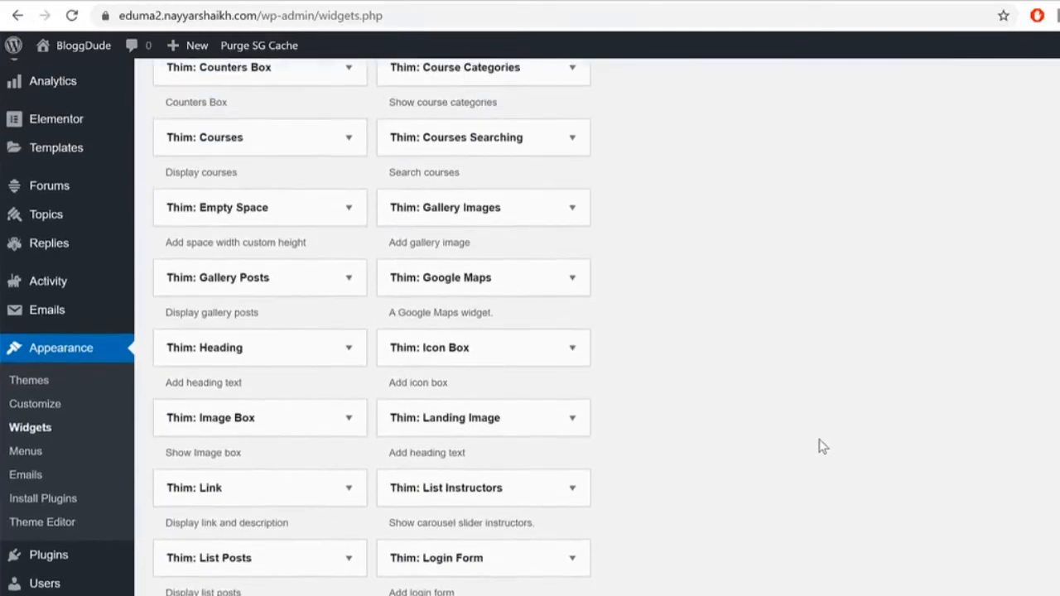
scroll(807, 530, down, 2)
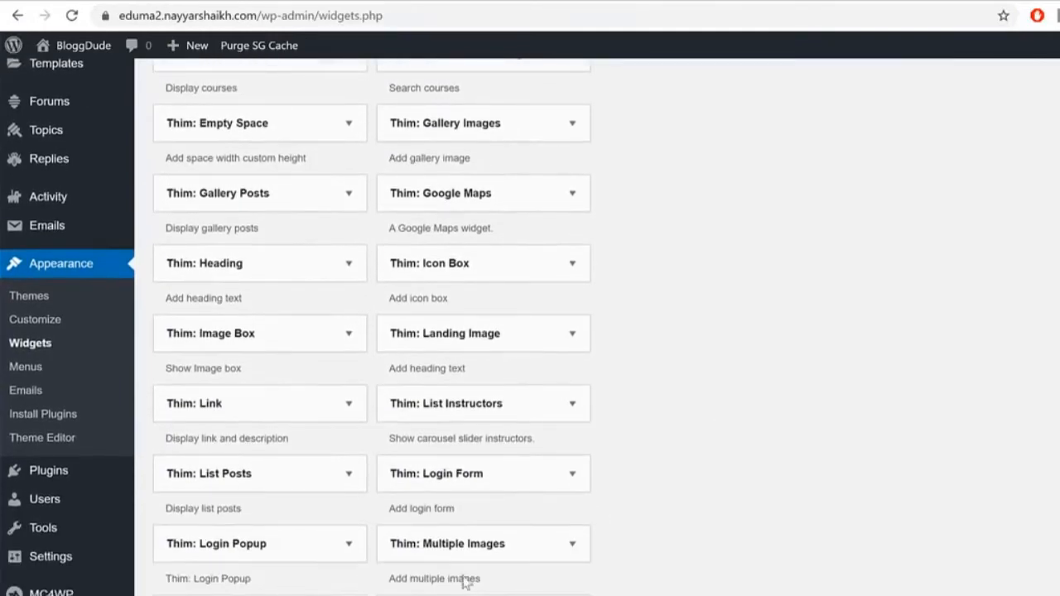
click(262, 547)
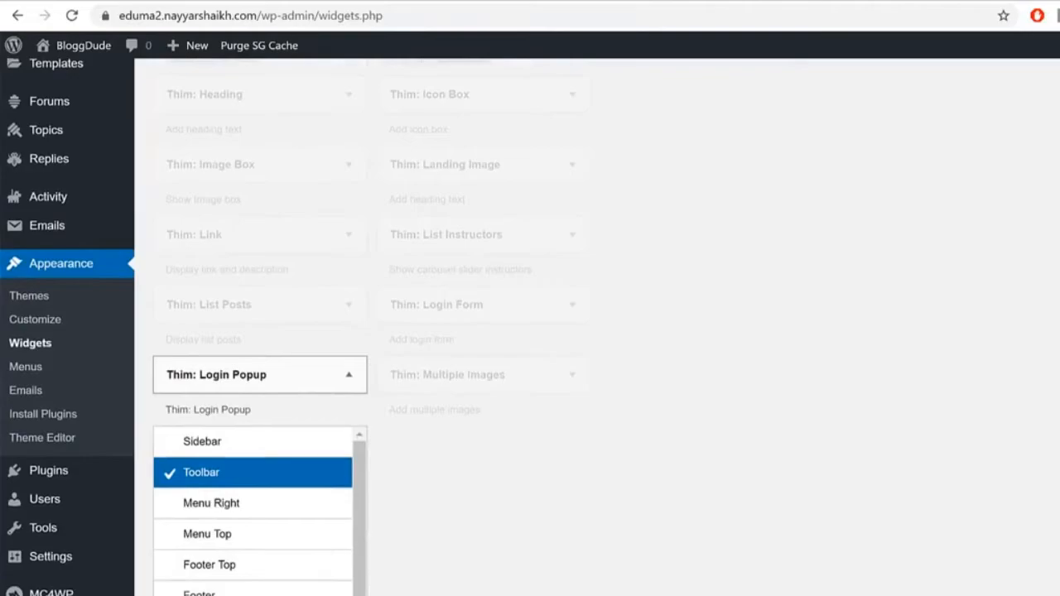
click(323, 592)
Step: Collapse the Login Popup widget and inspect the stray widget text on the homepage
scroll(868, 527, up, 15)
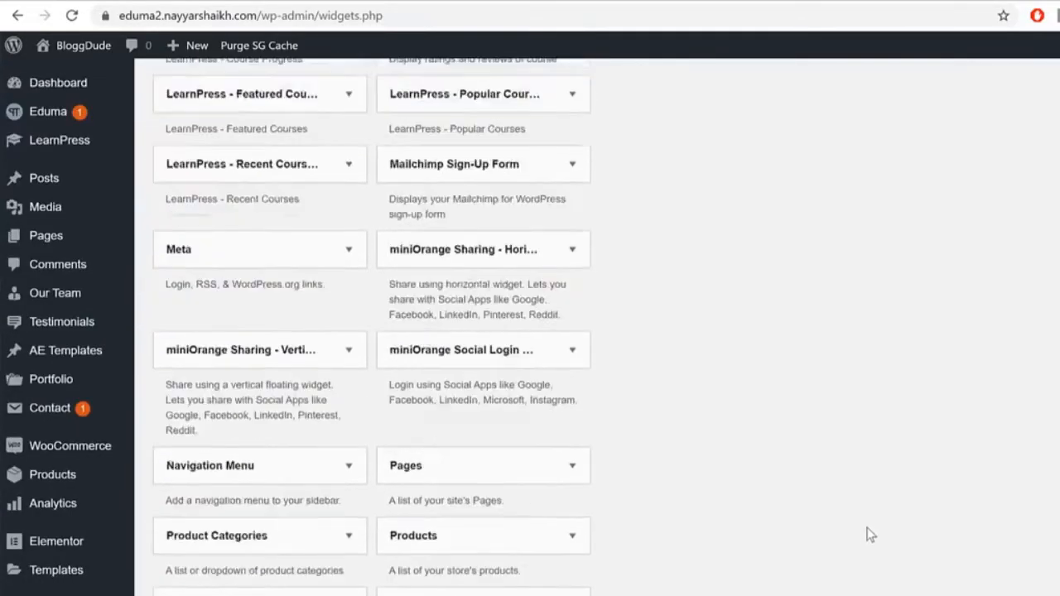
scroll(868, 527, up, 10)
scroll(704, 338, up, 2)
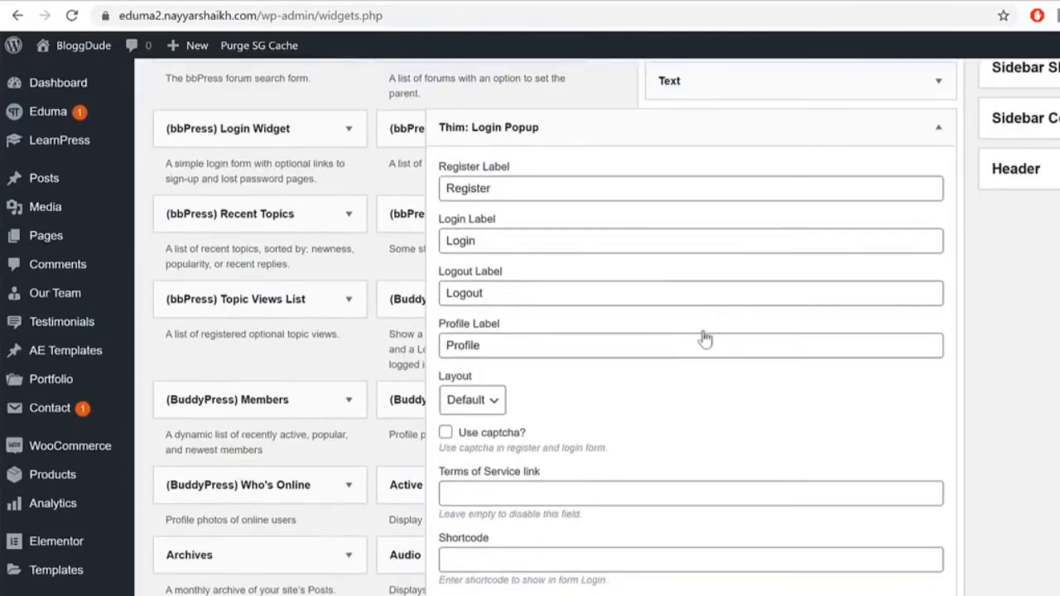
scroll(703, 337, up, 2)
click(928, 296)
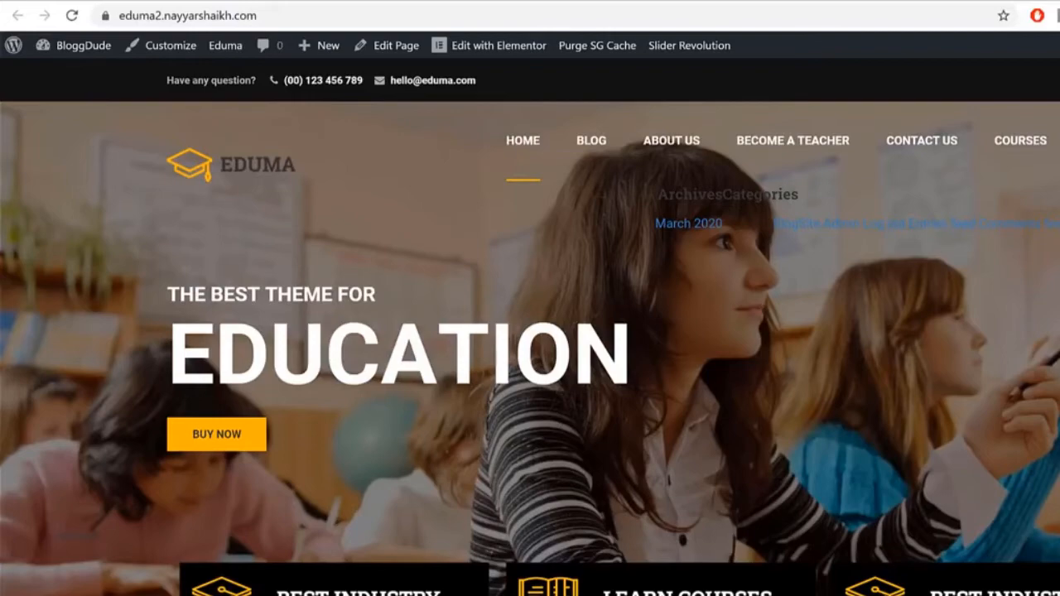
drag(613, 199, 800, 194)
click(773, 193)
Step: Delete the Archives, Categories and Meta widgets from the Menu Right area
click(348, 2)
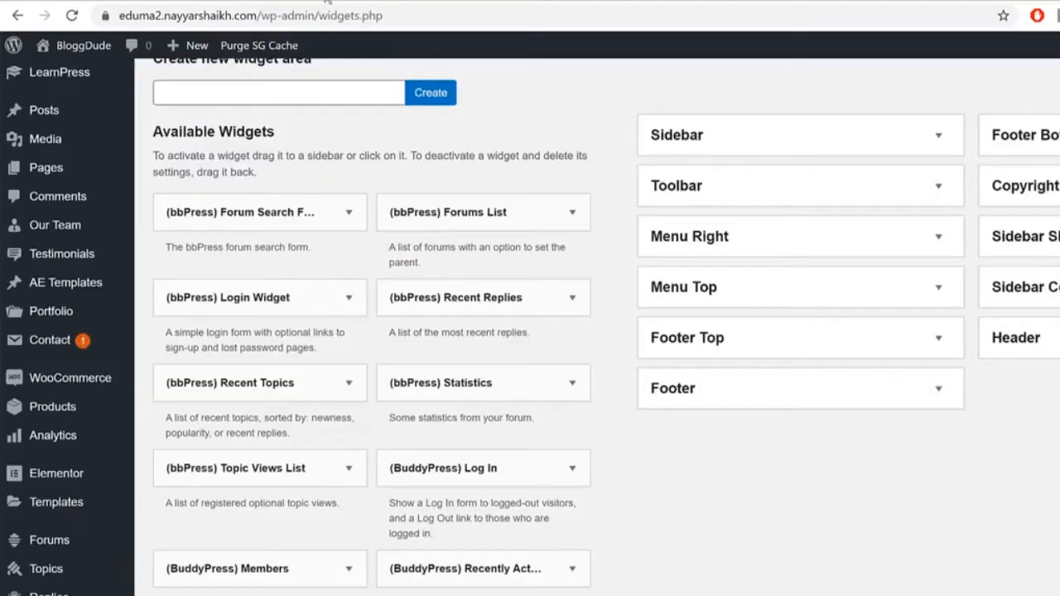
click(842, 237)
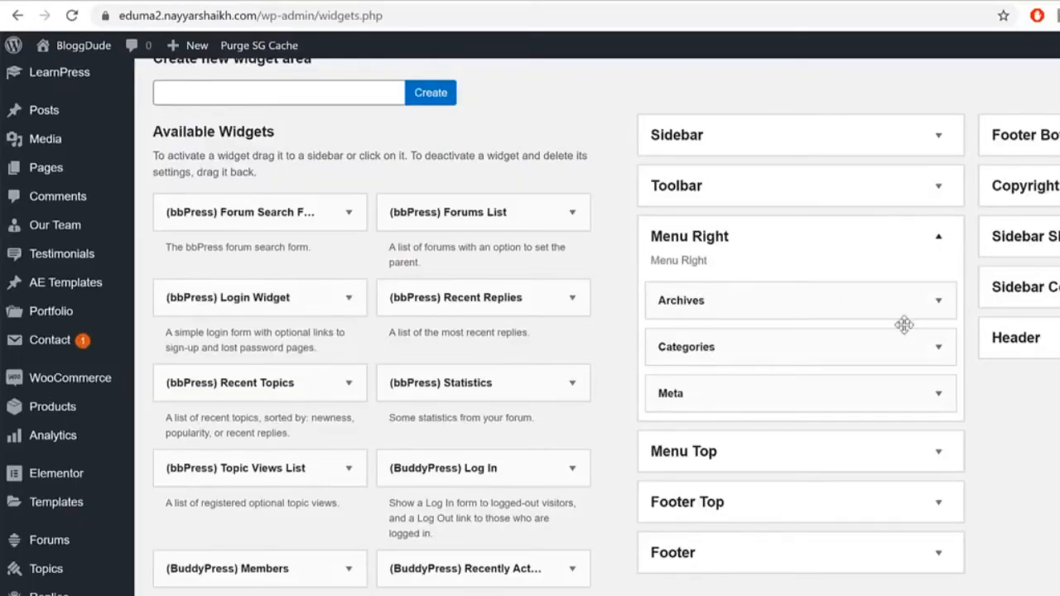
click(939, 301)
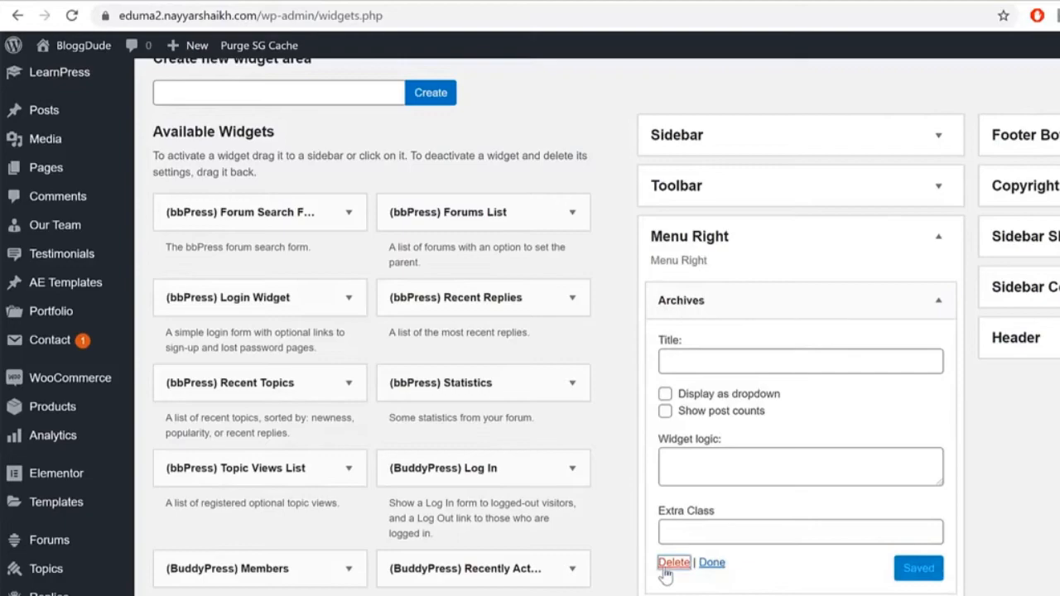
click(937, 301)
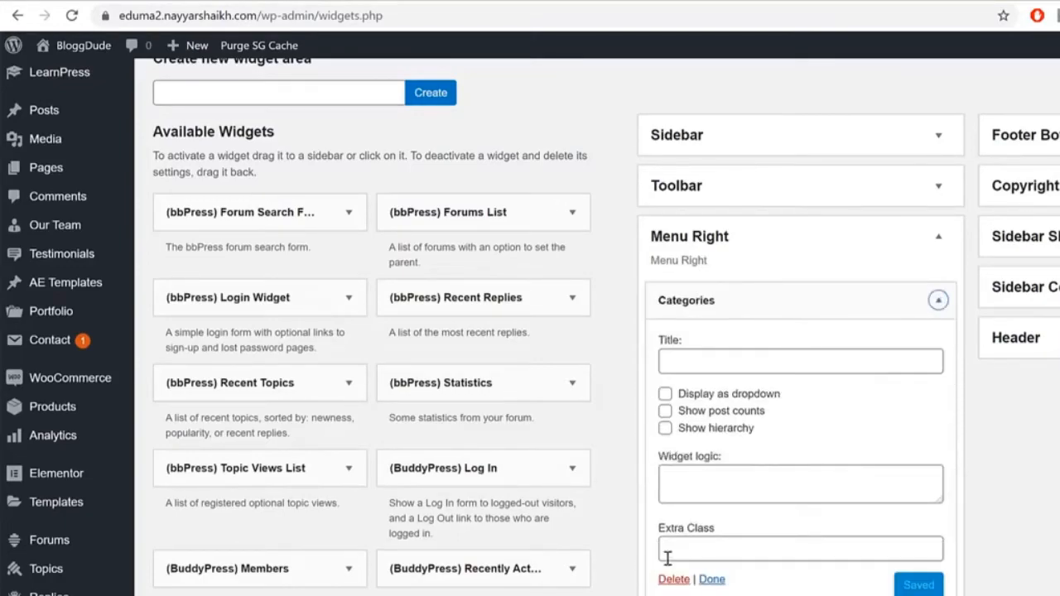
click(673, 577)
click(940, 300)
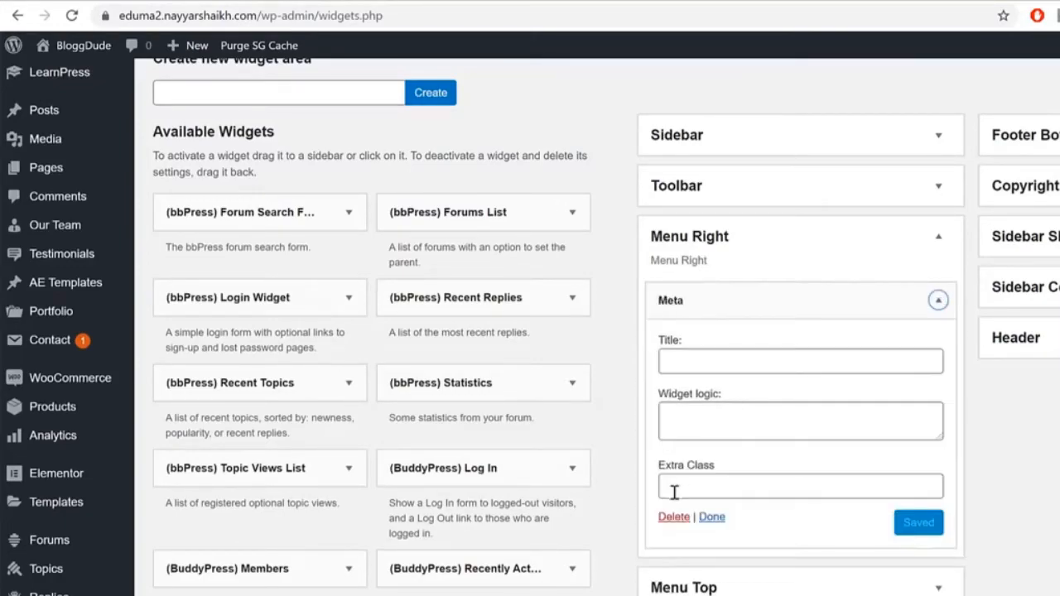
click(671, 518)
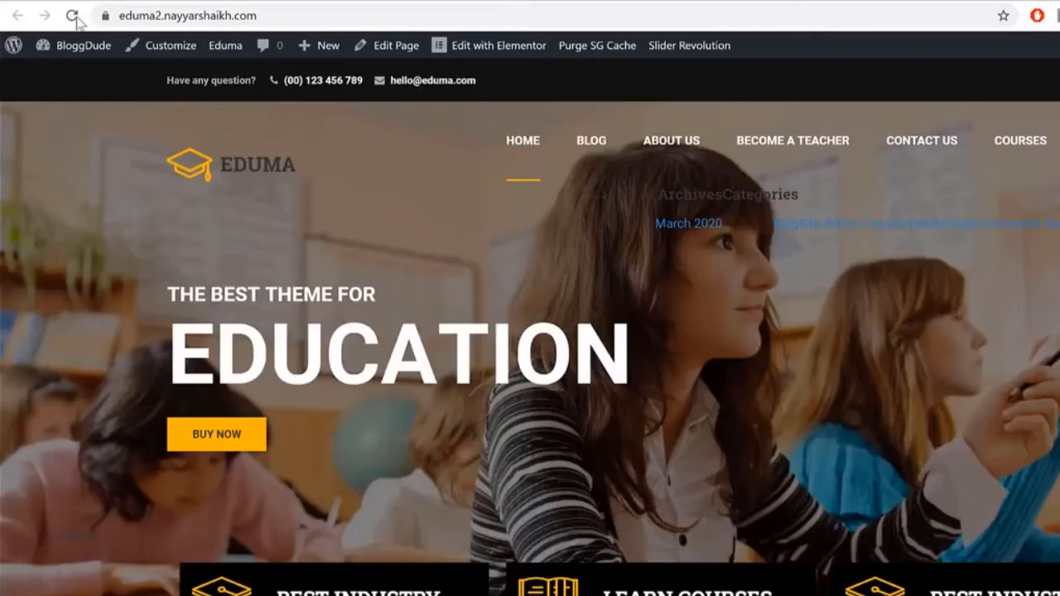
Step: Reload the homepage to confirm the stray widget text is gone
click(72, 18)
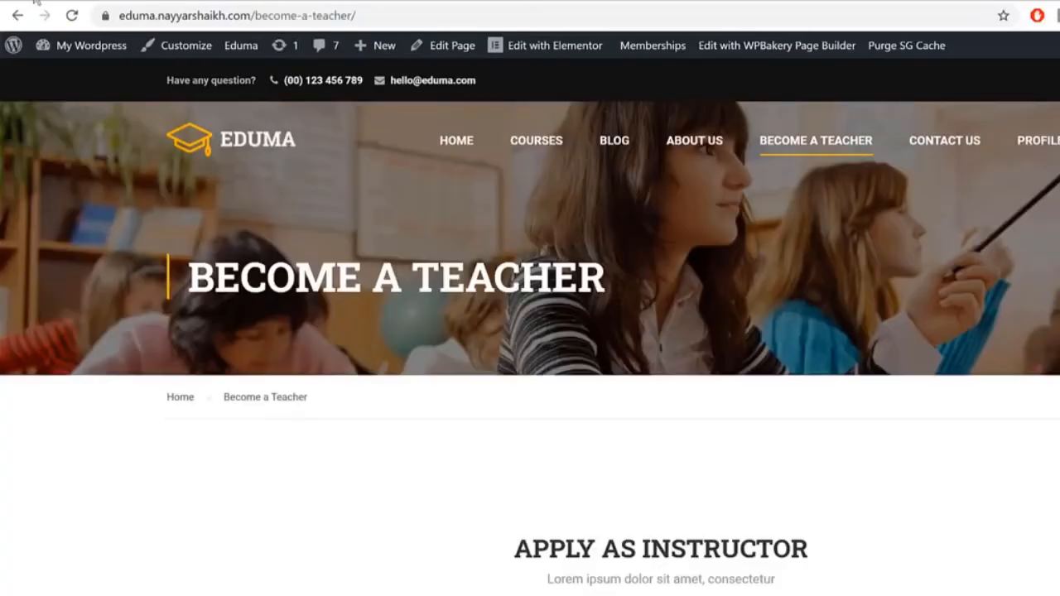
scroll(781, 433, down, 15)
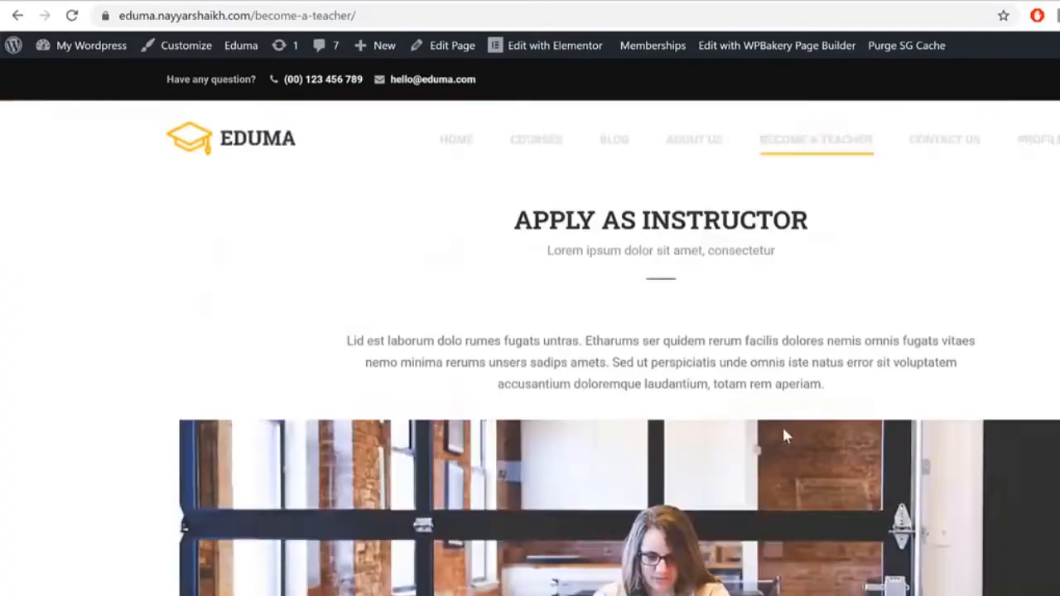
scroll(780, 441, down, 4)
scroll(670, 443, up, 2)
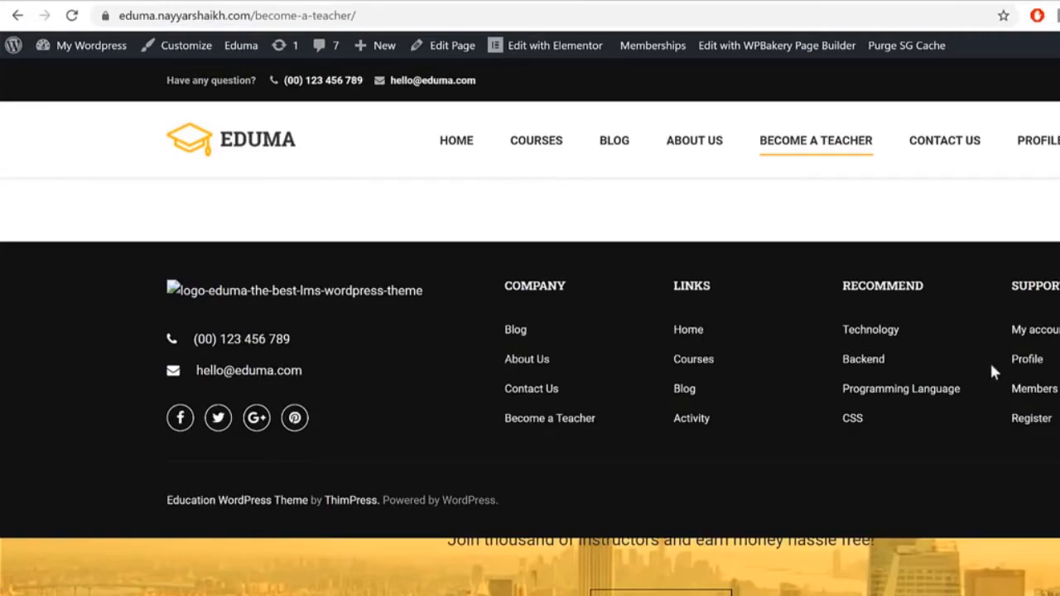
Step: Create a new menu named Footer1
click(314, 2)
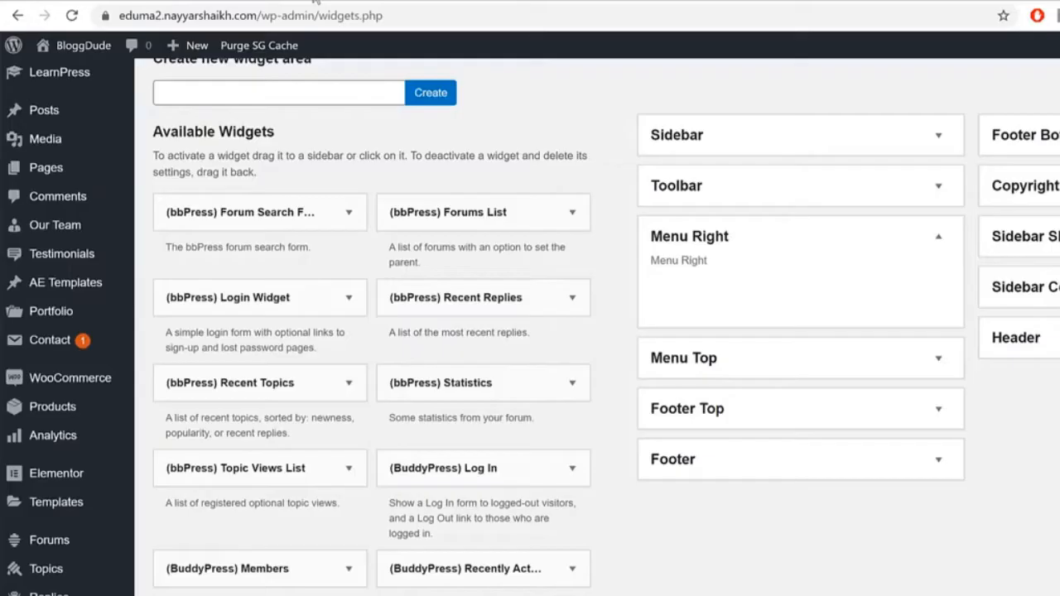
scroll(284, 350, down, 9)
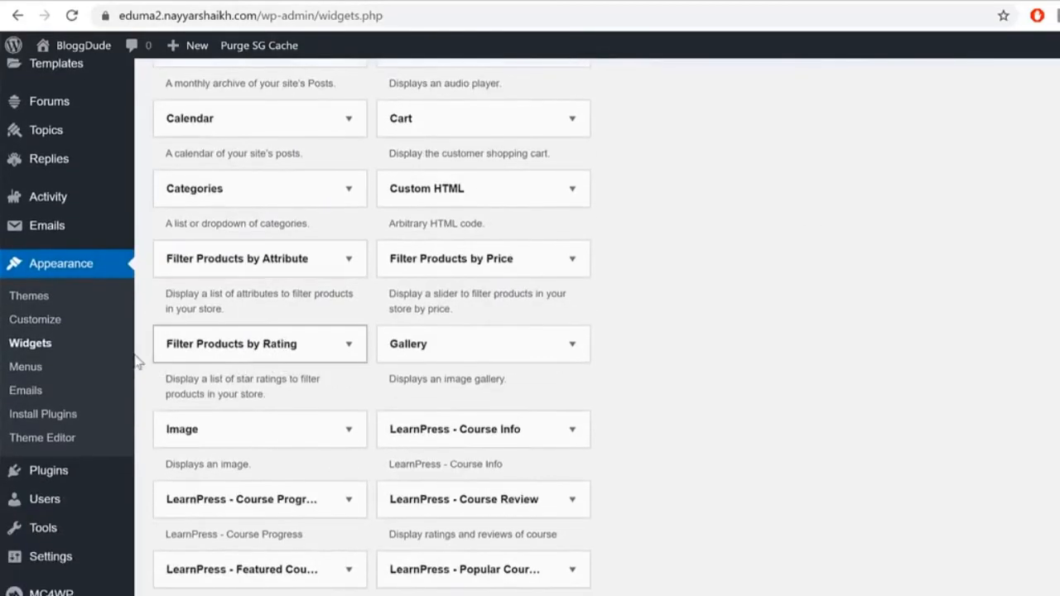
click(36, 368)
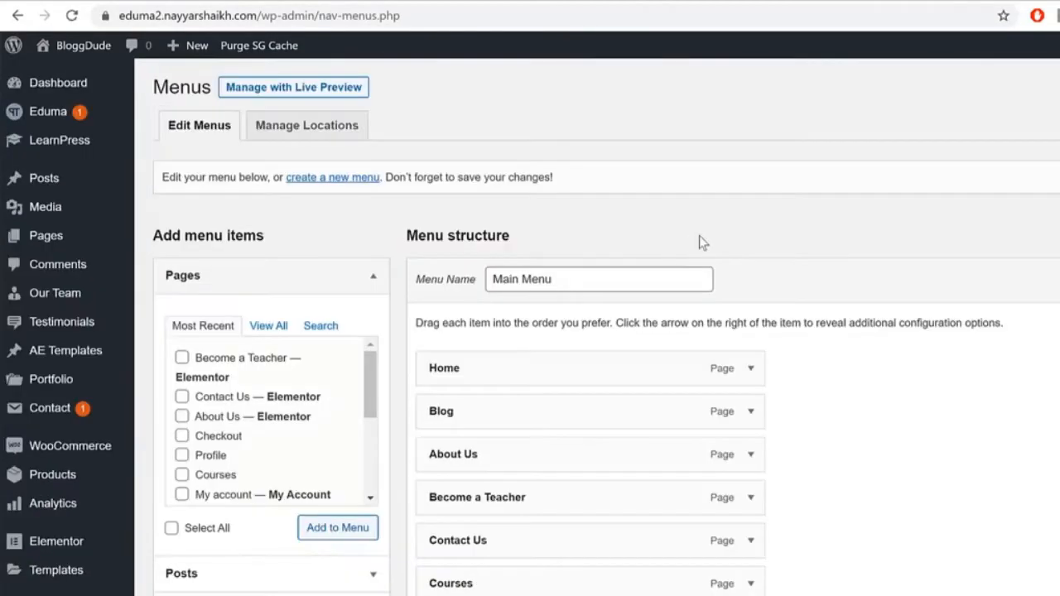
click(332, 184)
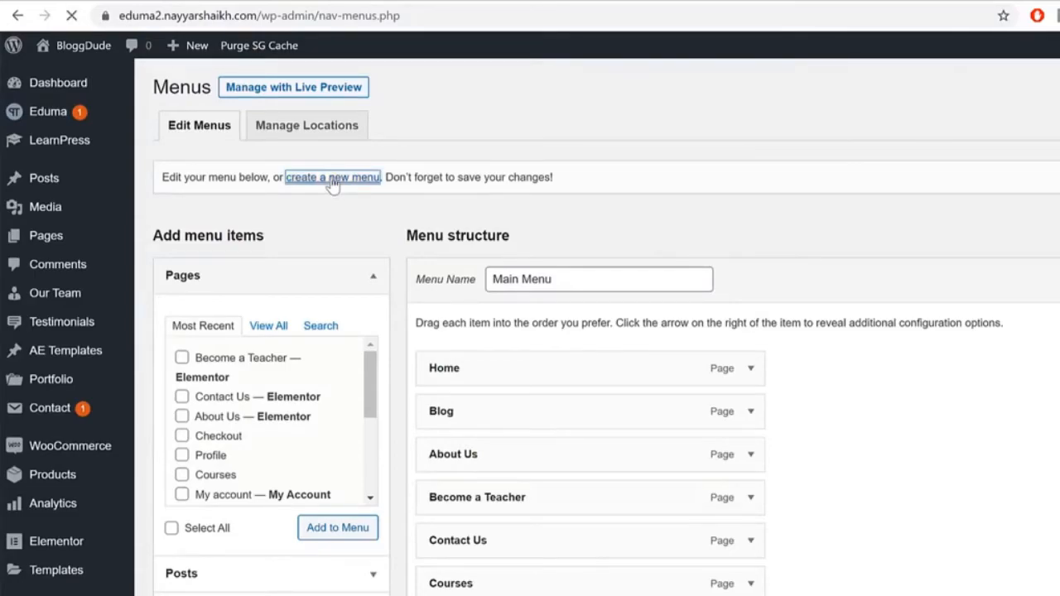
click(559, 278)
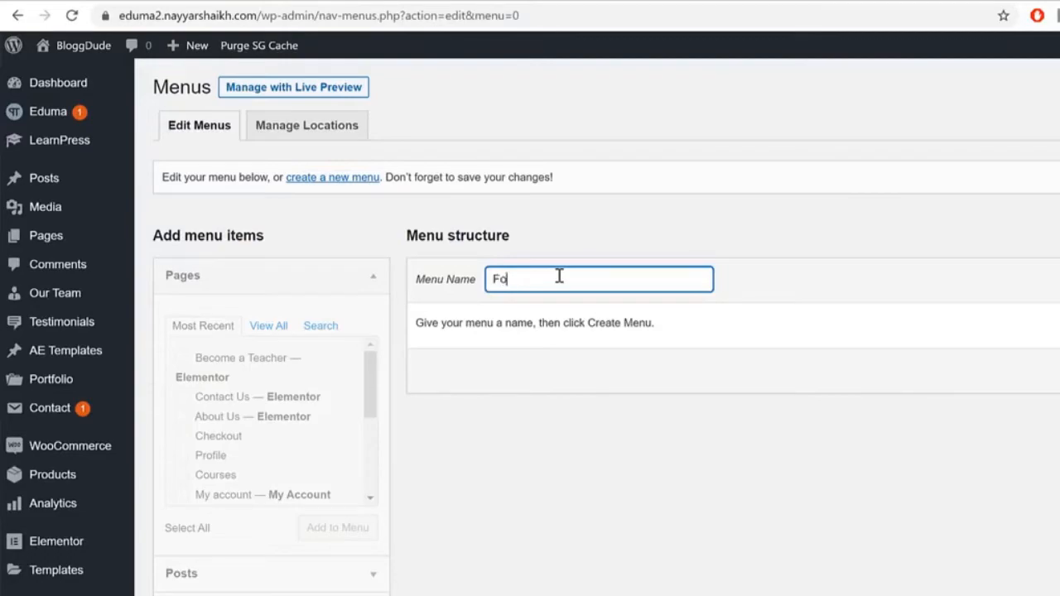
text(Footer1)
key(Tab)
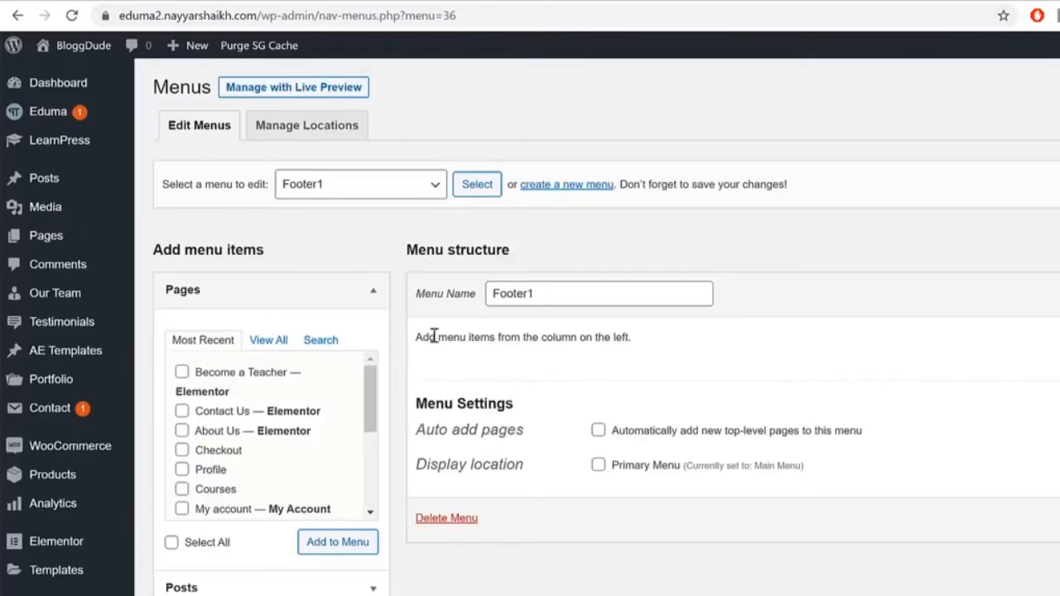
Step: Add the Home, Blog, About Us and Contact Us pages to Footer1
click(270, 340)
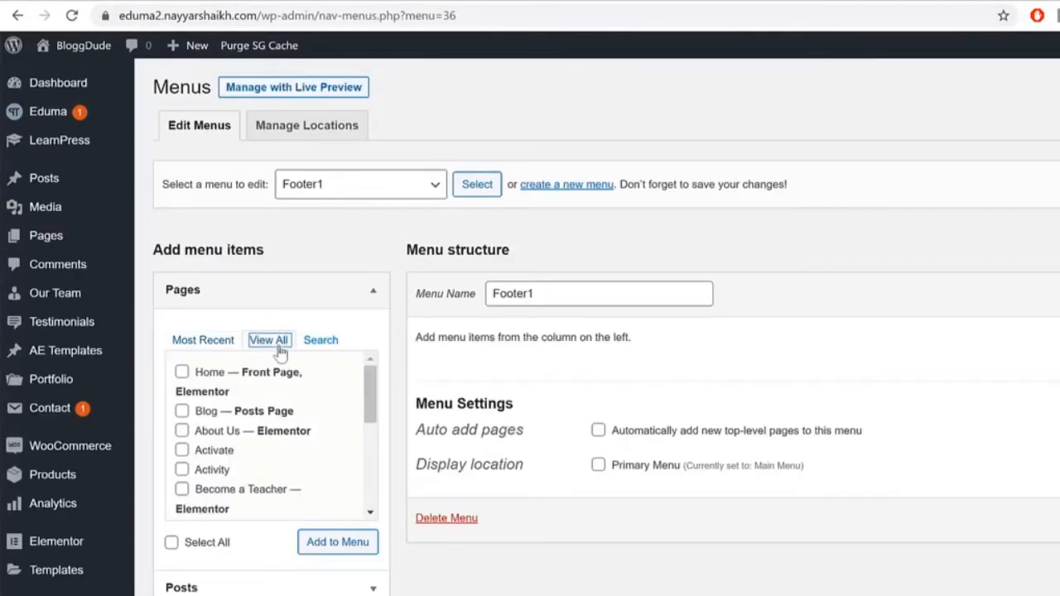
scroll(370, 397, down, 2)
scroll(370, 403, up, 2)
click(210, 376)
click(205, 412)
click(210, 433)
scroll(270, 472, down, 1)
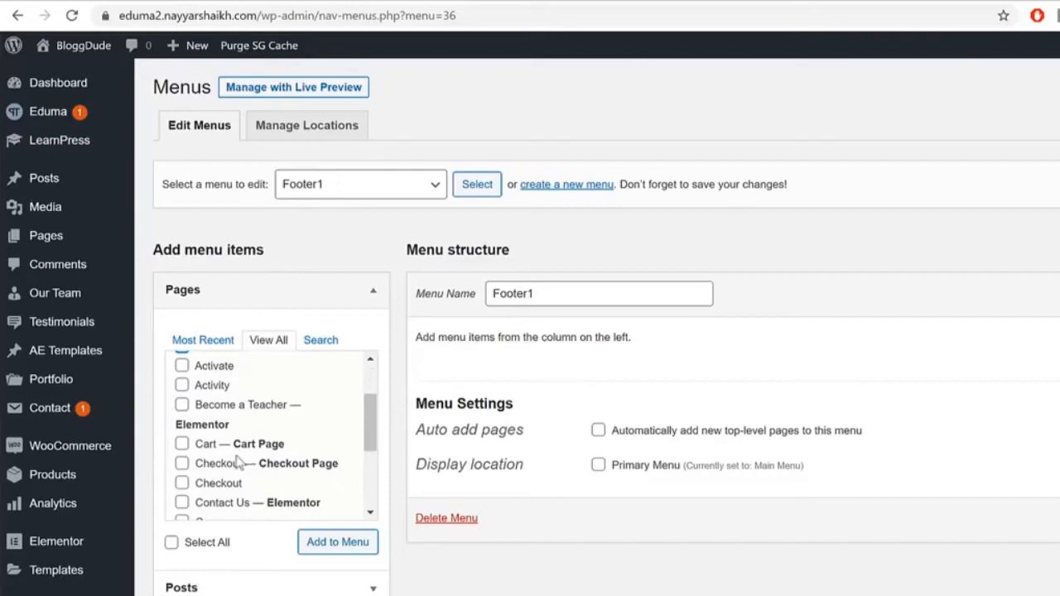
click(236, 505)
click(322, 546)
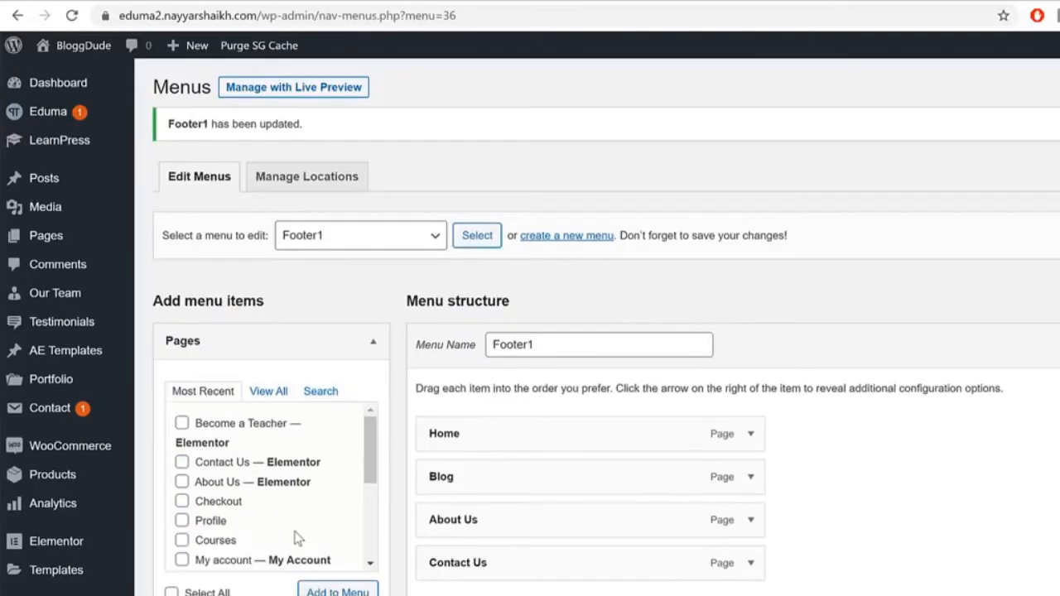
scroll(299, 538, down, 3)
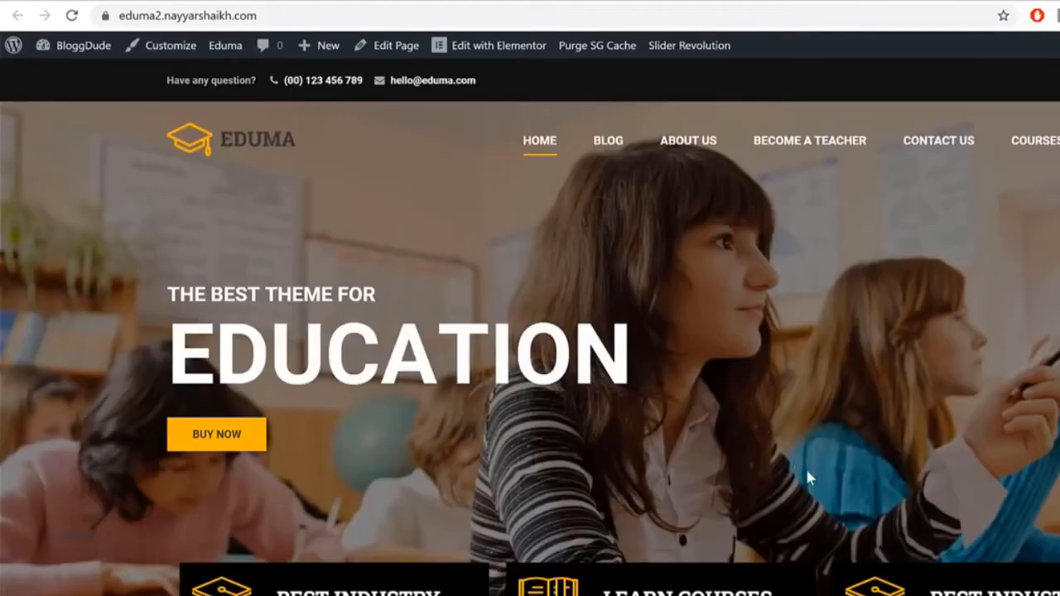
scroll(805, 466, down, 10)
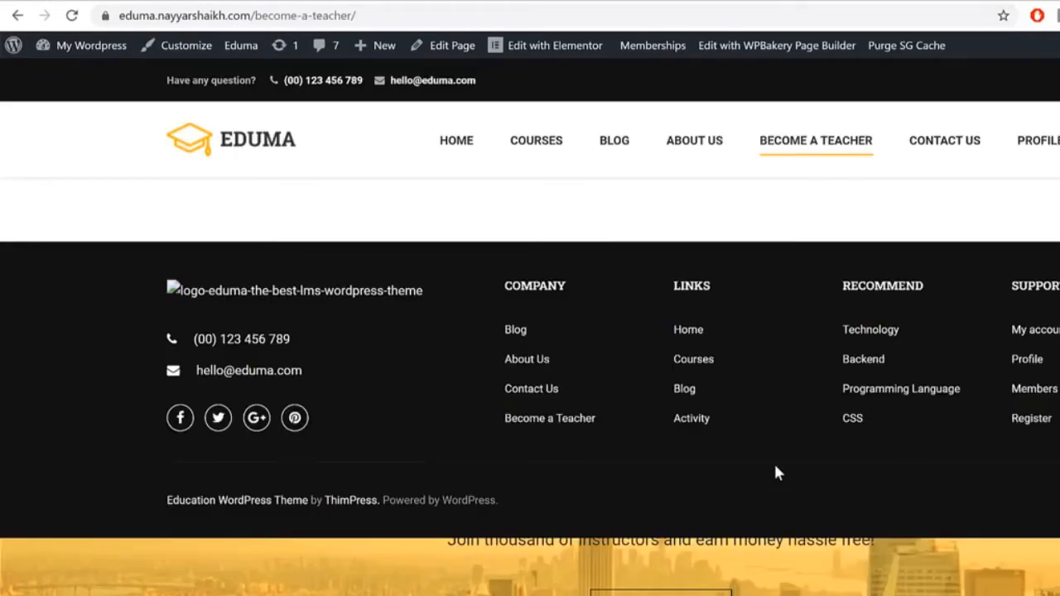
scroll(776, 461, up, 1)
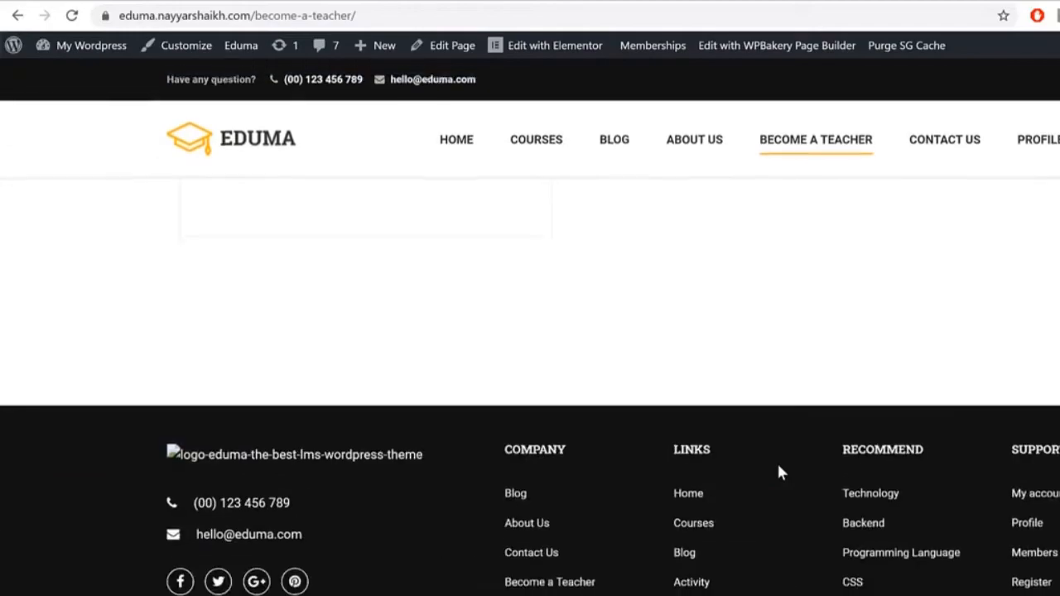
scroll(497, 389, down, 1)
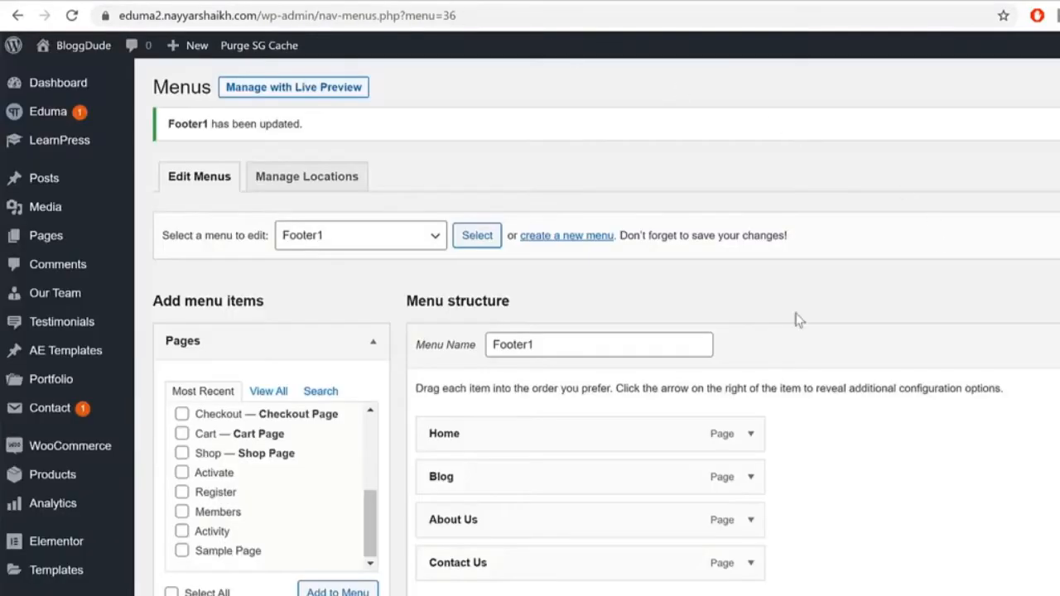
scroll(19, 403, down, 5)
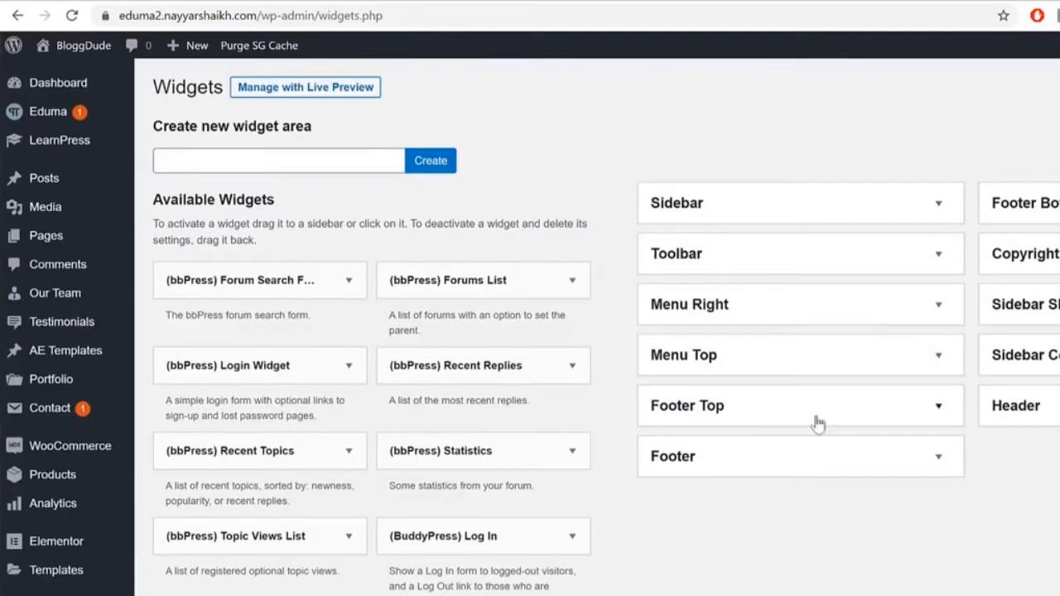
Step: Expand the Footer widget area and check the reference footer's phone and email
click(758, 459)
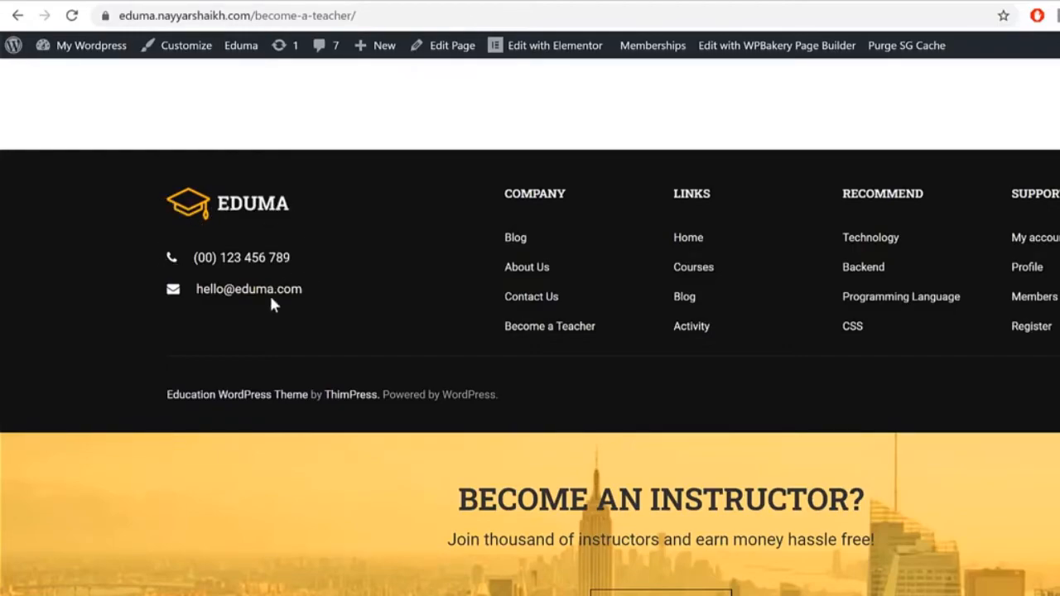
drag(315, 295, 138, 250)
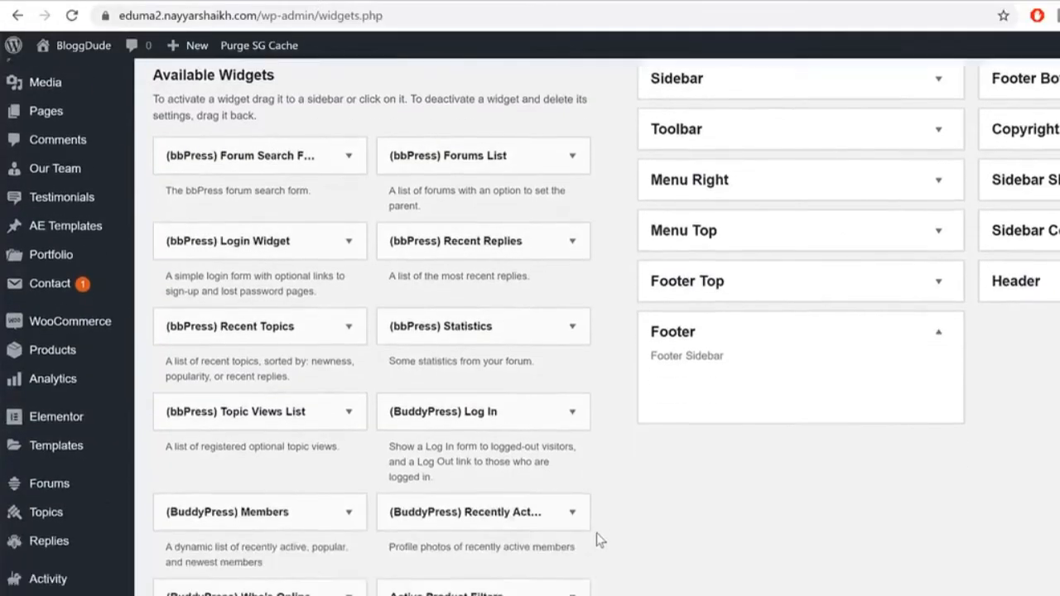
scroll(596, 532, down, 20)
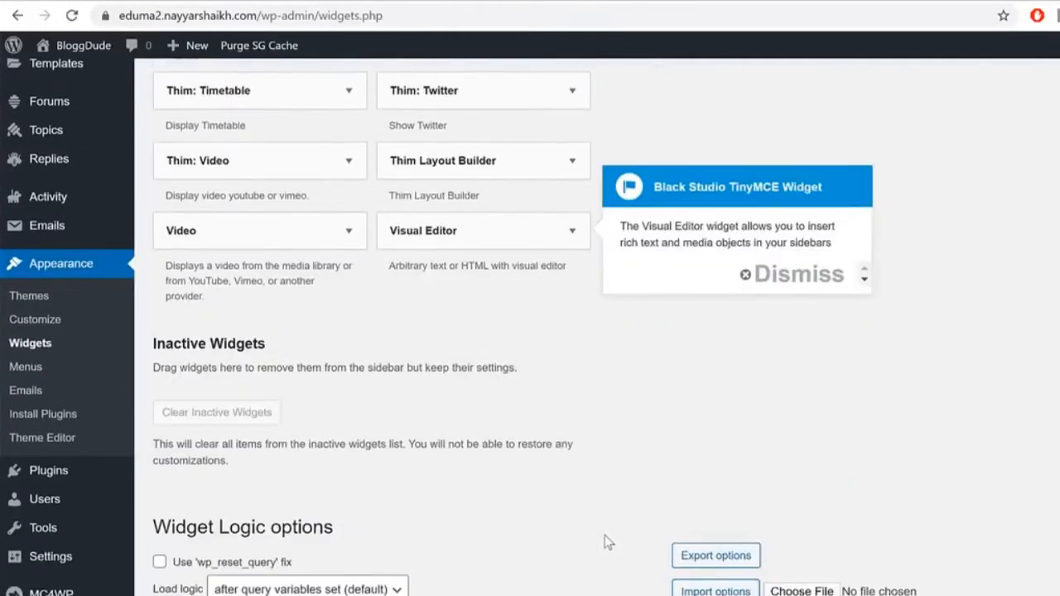
scroll(604, 535, up, 6)
scroll(624, 461, up, 5)
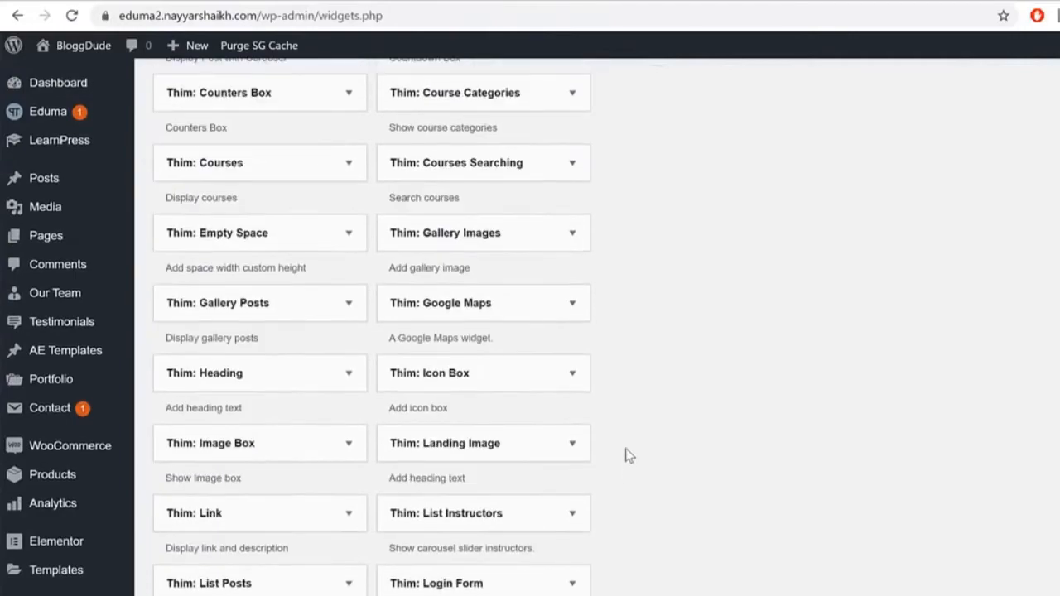
scroll(631, 444, down, 11)
scroll(632, 448, up, 10)
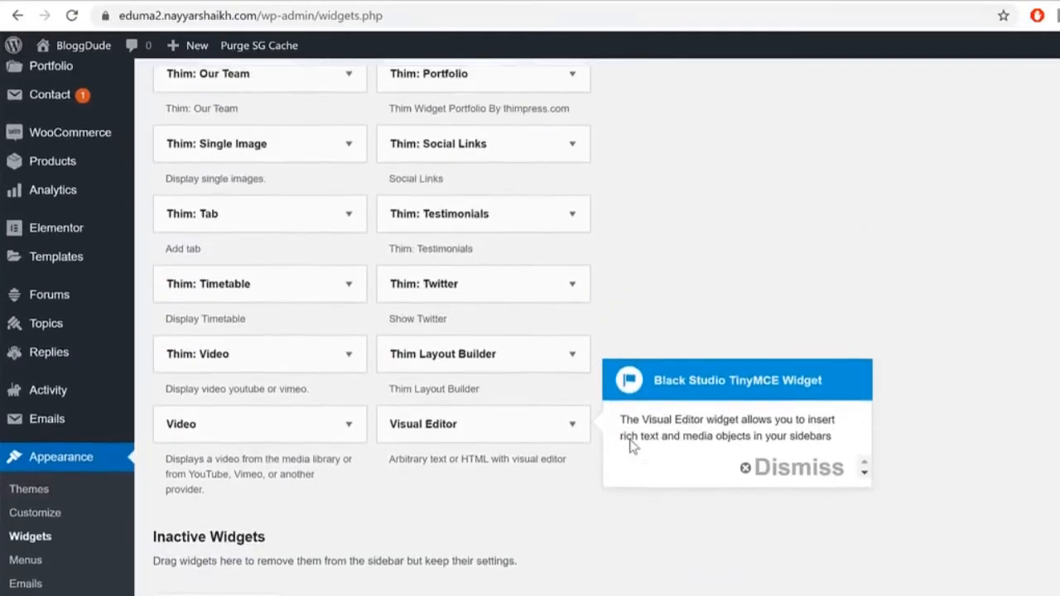
scroll(636, 458, up, 2)
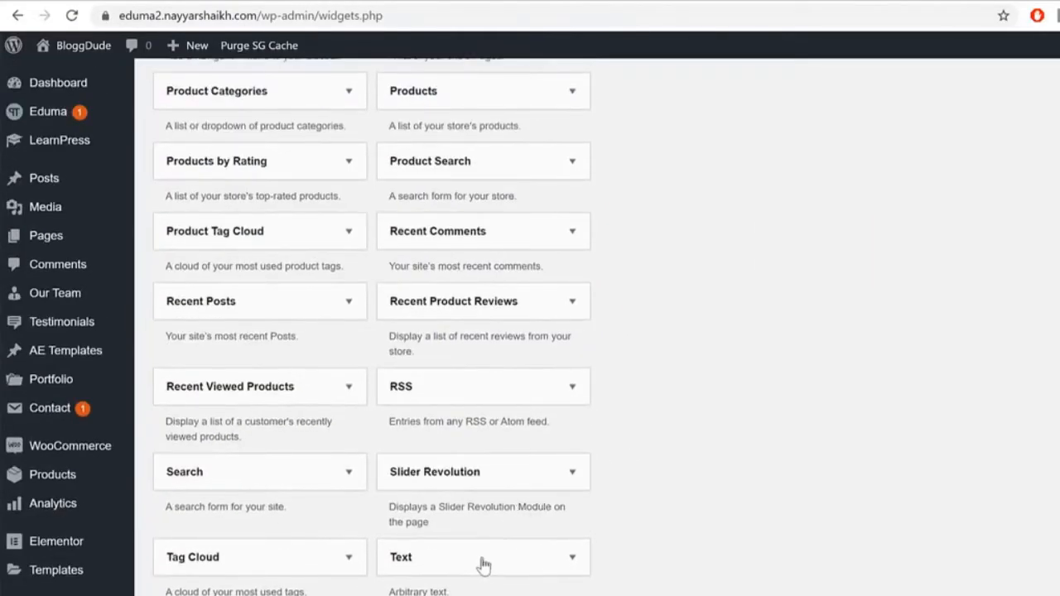
Step: Choose Footer as the Text widget's sidebar and add the widget there
click(486, 562)
scroll(761, 467, down, 2)
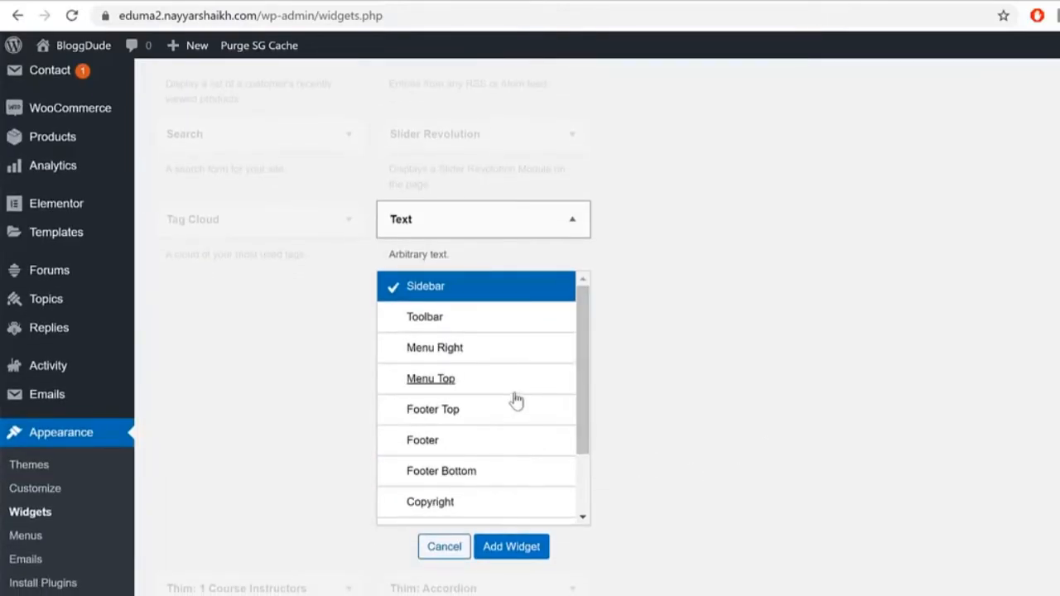
scroll(514, 397, down, 1)
click(485, 362)
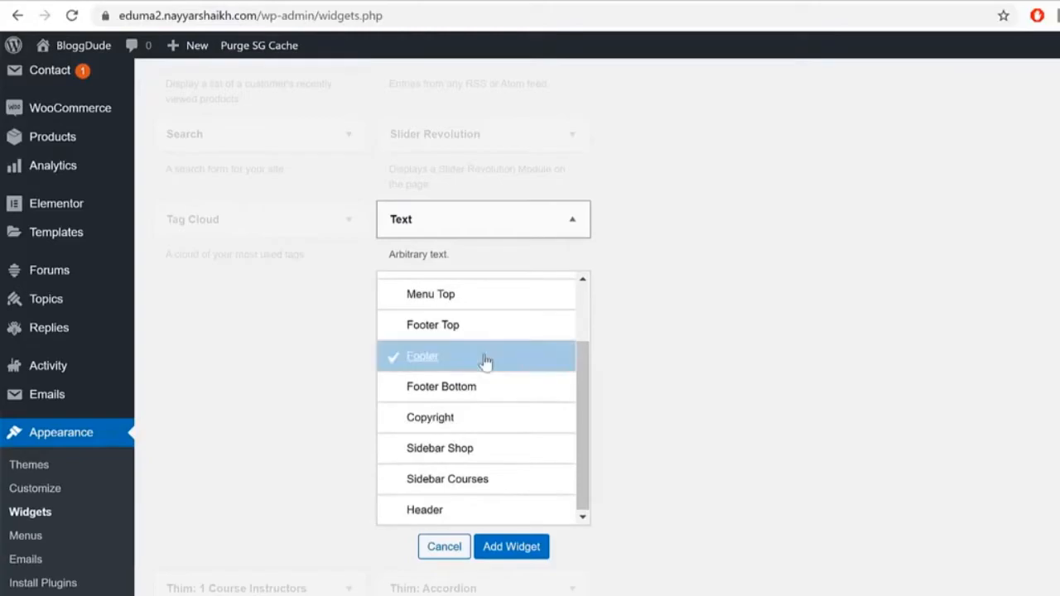
click(535, 548)
scroll(920, 451, up, 9)
scroll(922, 455, up, 10)
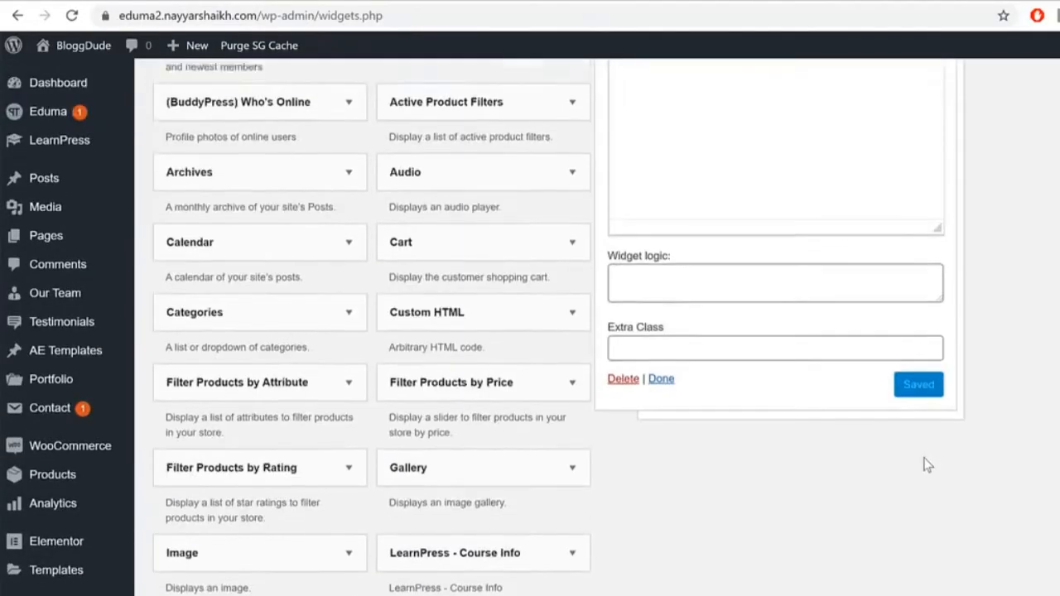
scroll(899, 419, down, 2)
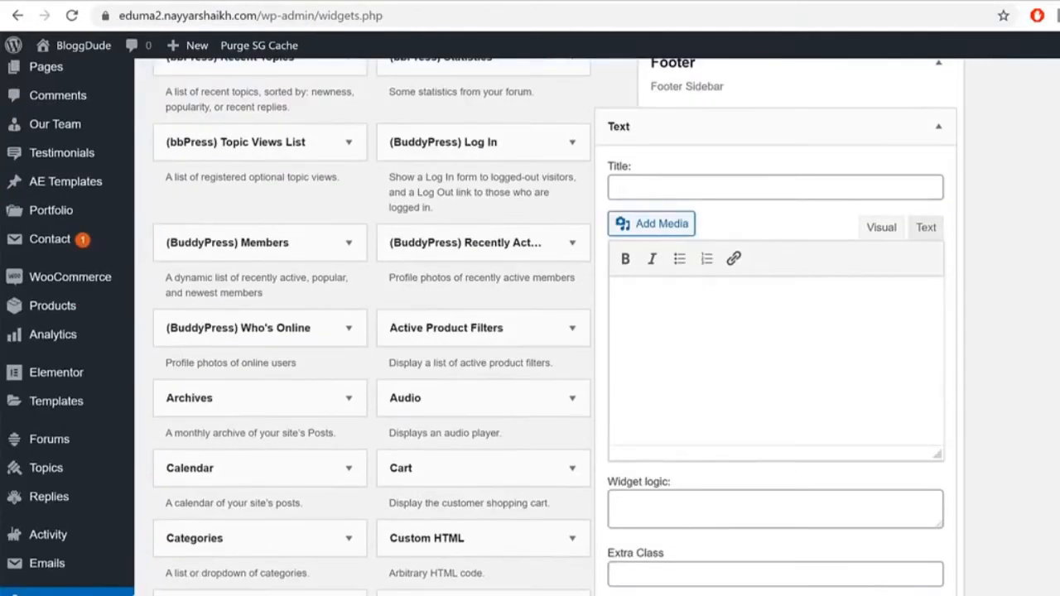
Step: Copy the Footer file's HTML and paste it into the Footer Text widget's Text tab
key(alt+Tab)
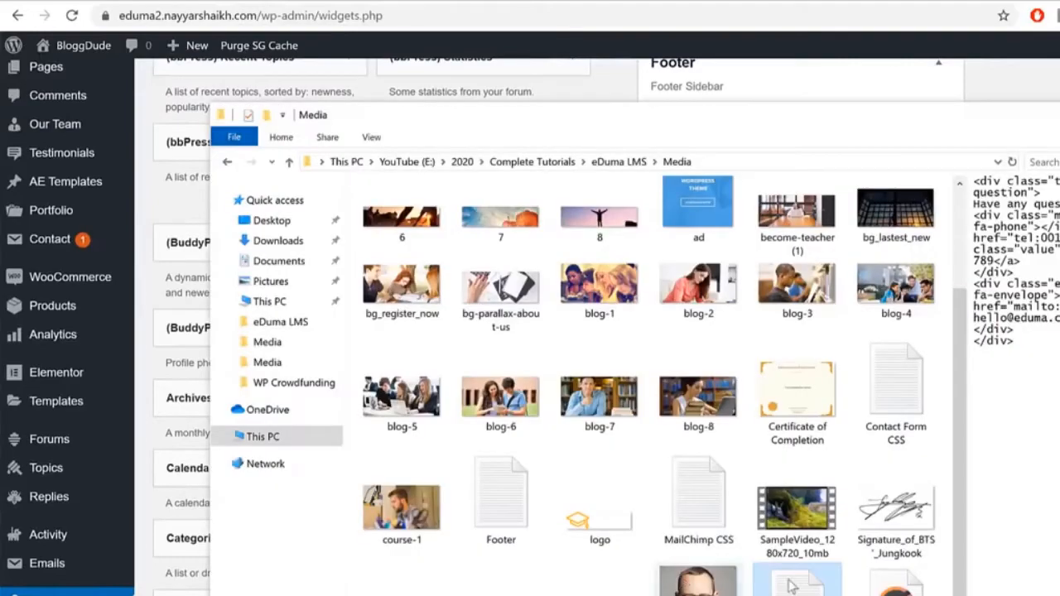
click(486, 505)
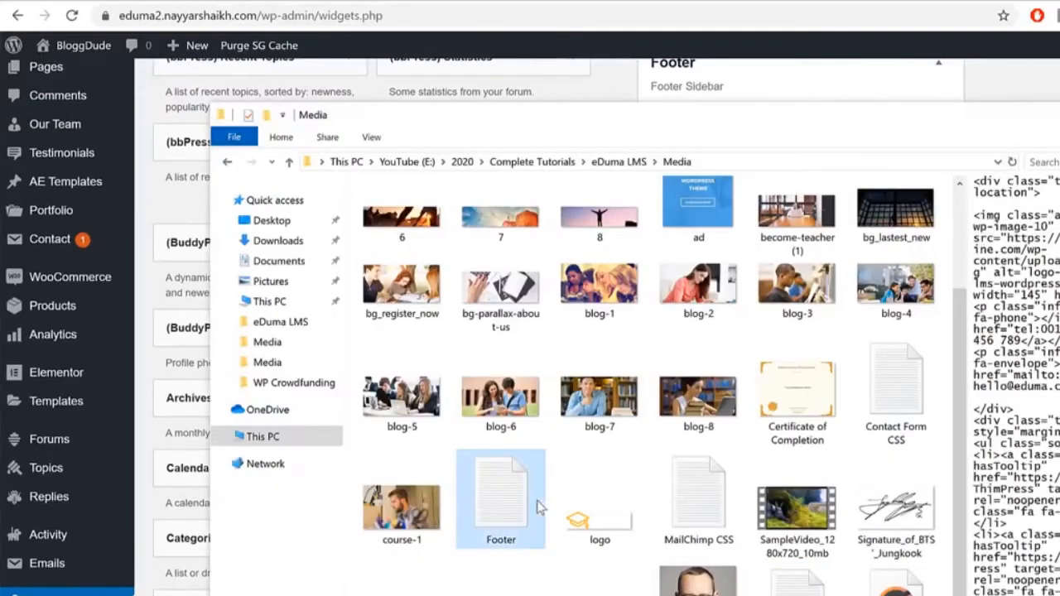
double_click(507, 512)
drag(562, 291, 437, 208)
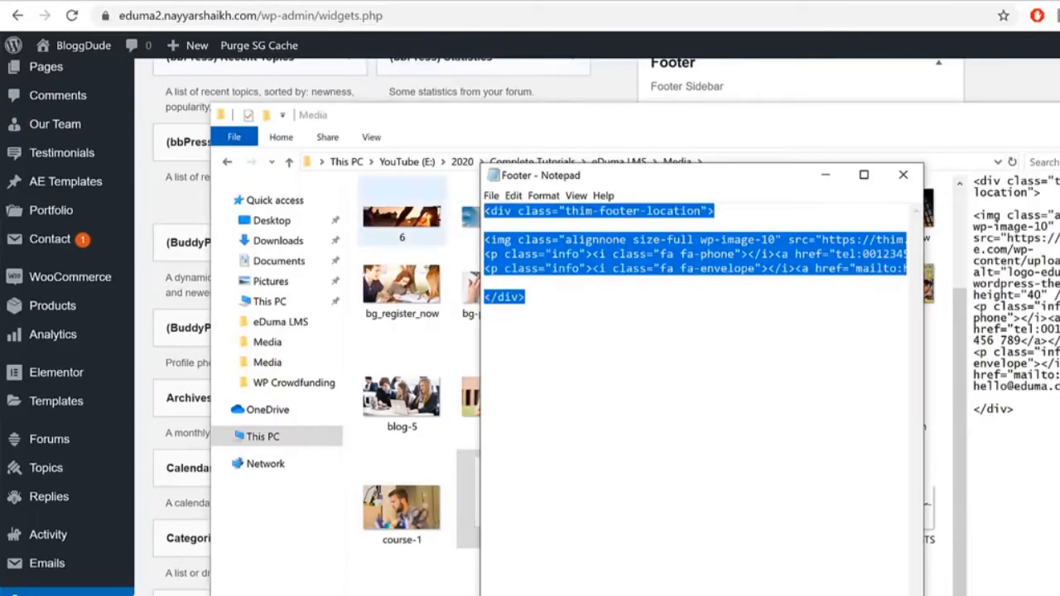
click(389, 3)
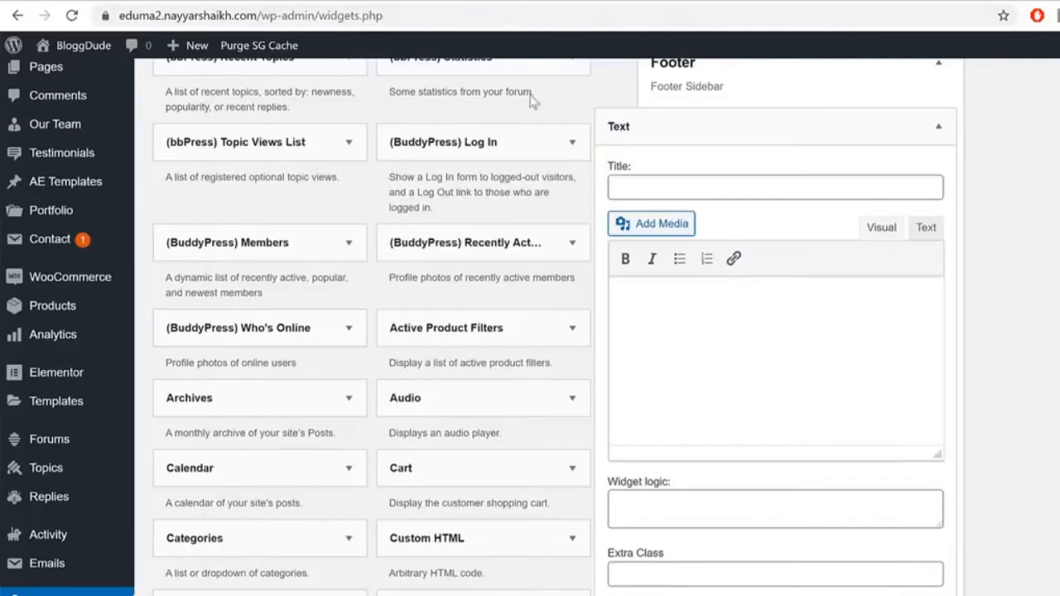
click(925, 228)
click(805, 313)
key(ctrl+v)
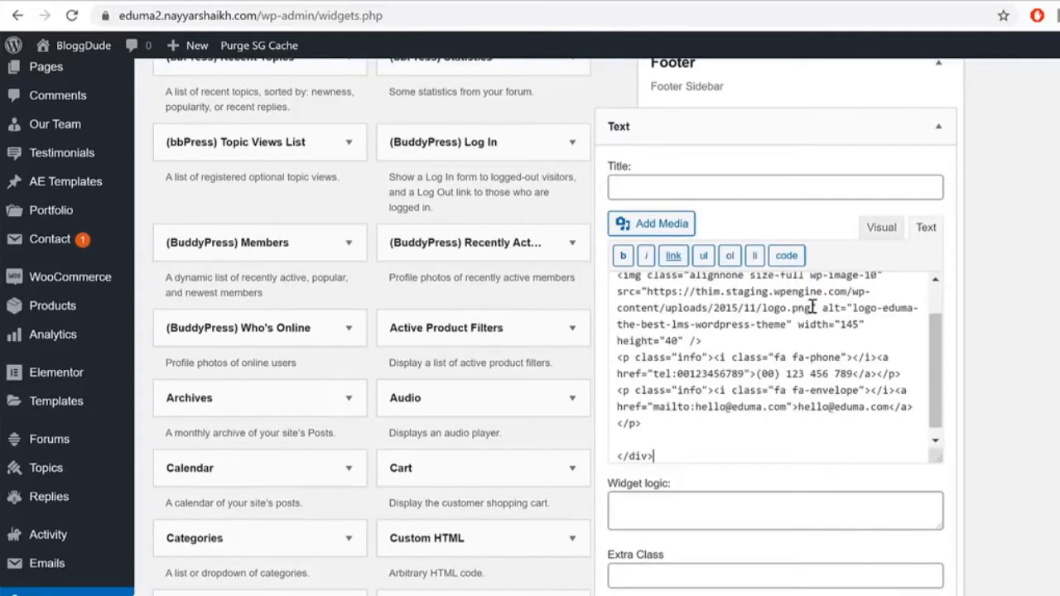
Step: Replace the broken logo image in the widget with the newly uploaded Eduma logo file
scroll(861, 364, up, 2)
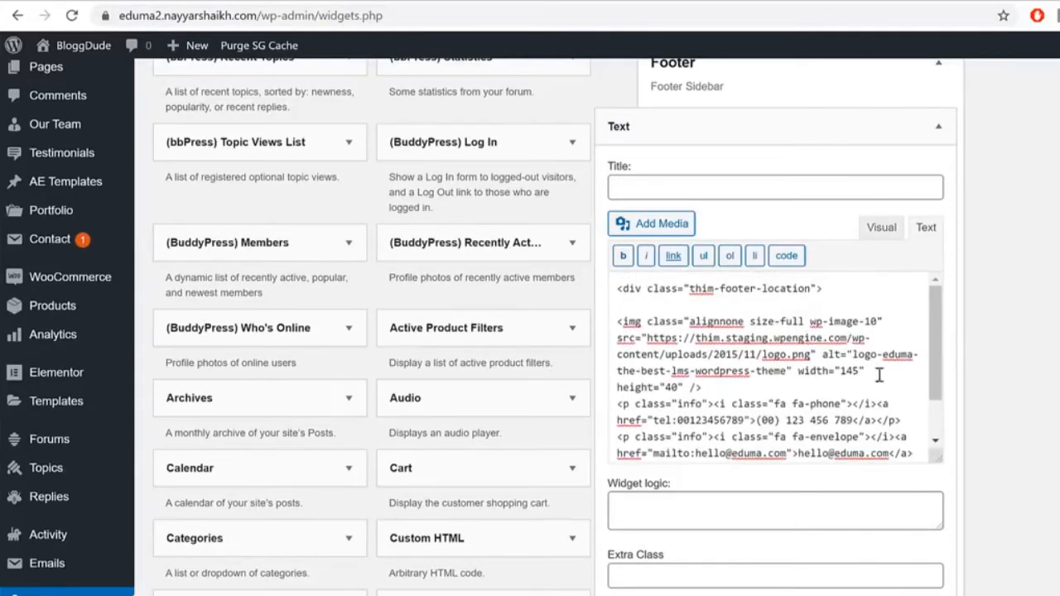
click(881, 227)
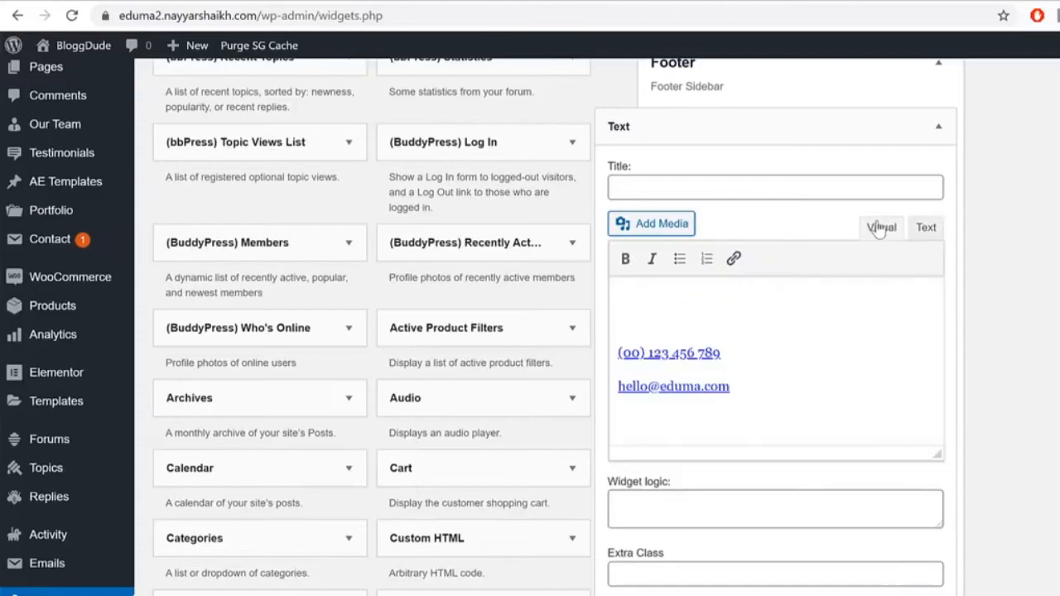
click(658, 326)
click(679, 296)
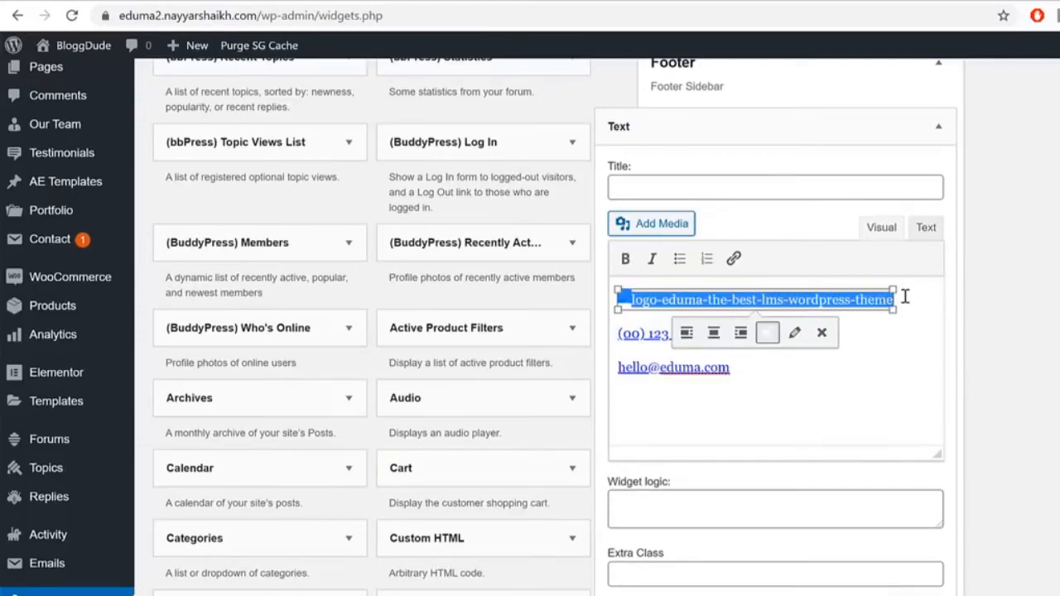
key(Delete)
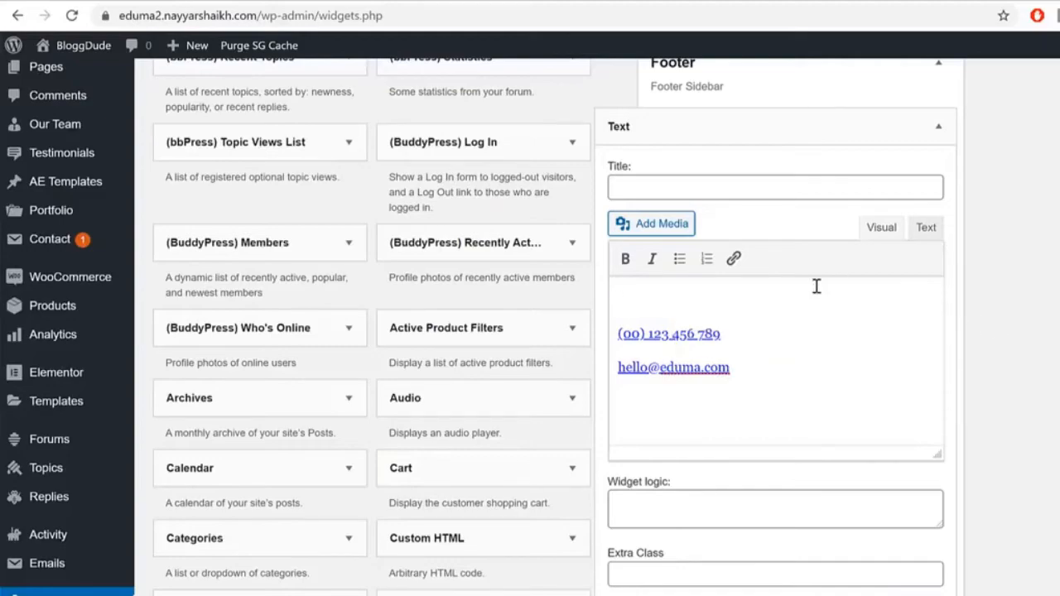
click(694, 223)
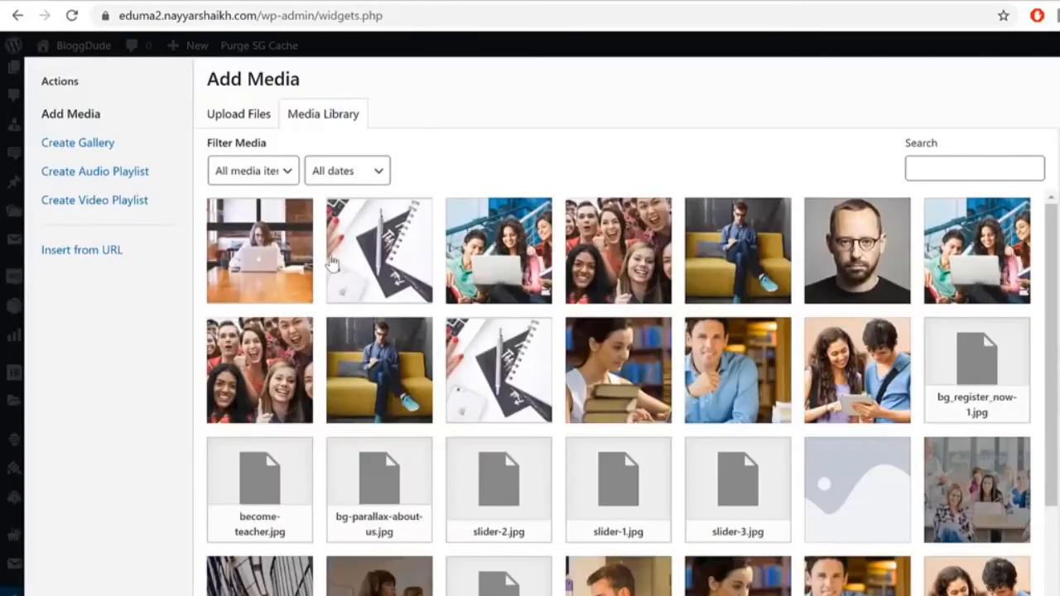
click(237, 112)
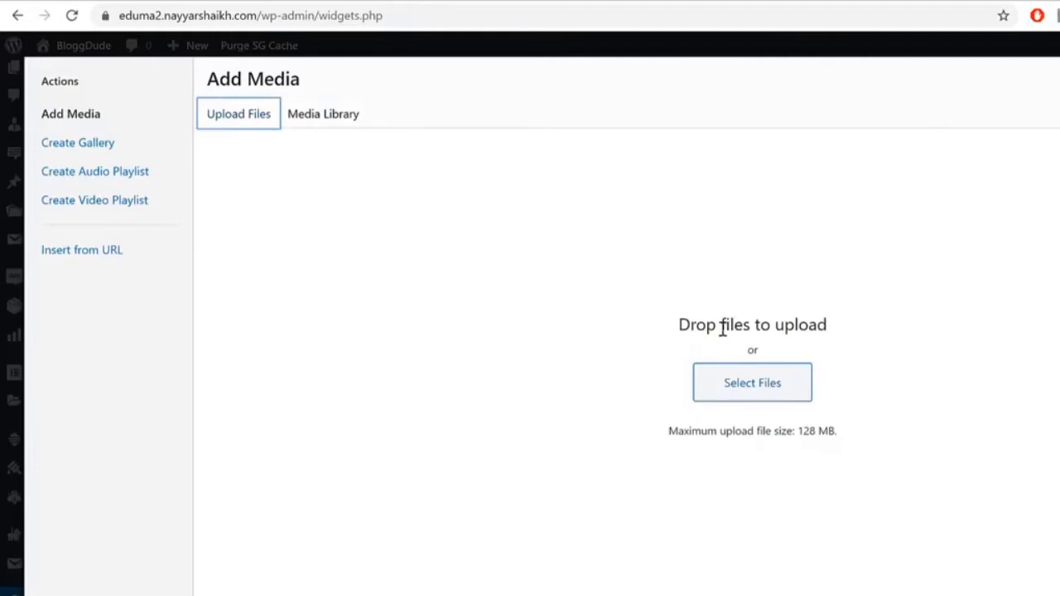
click(720, 379)
scroll(671, 252, down, 5)
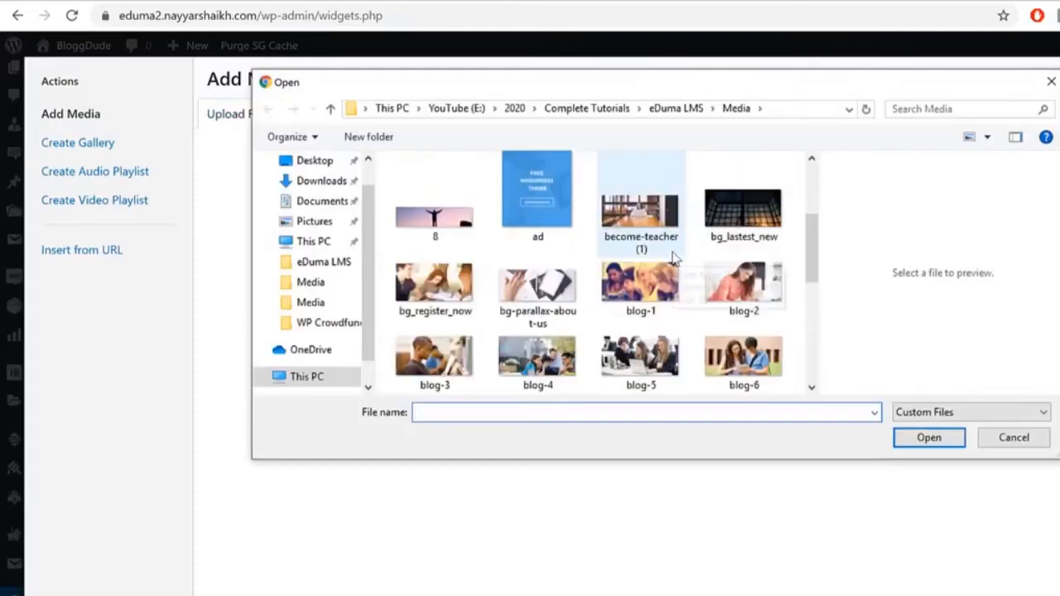
click(674, 260)
click(931, 440)
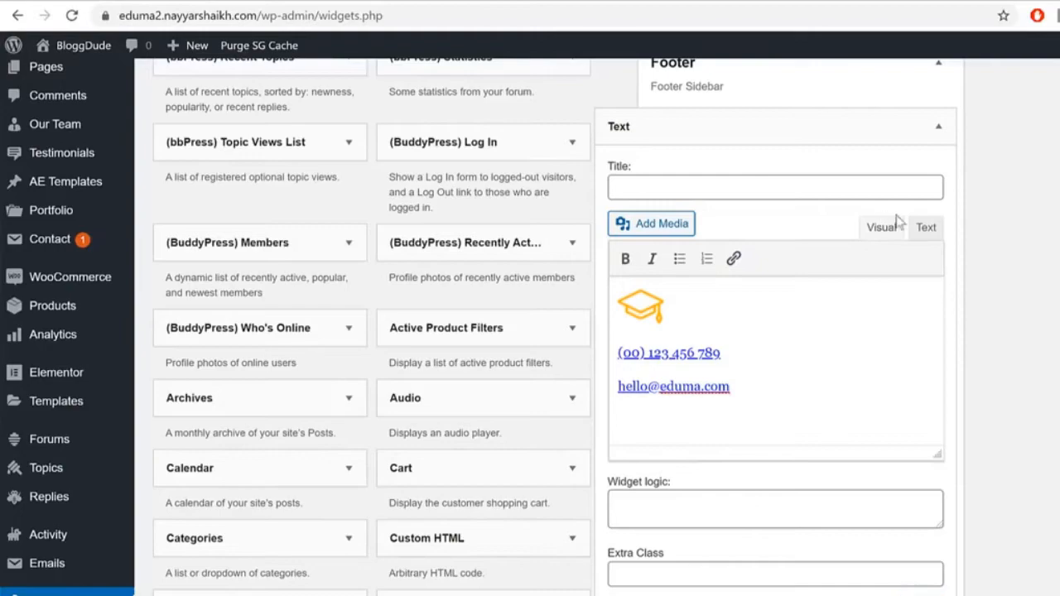
Step: Check the phone number and e-mail address in the widget's tel and mailto links, then collapse the widget
click(925, 227)
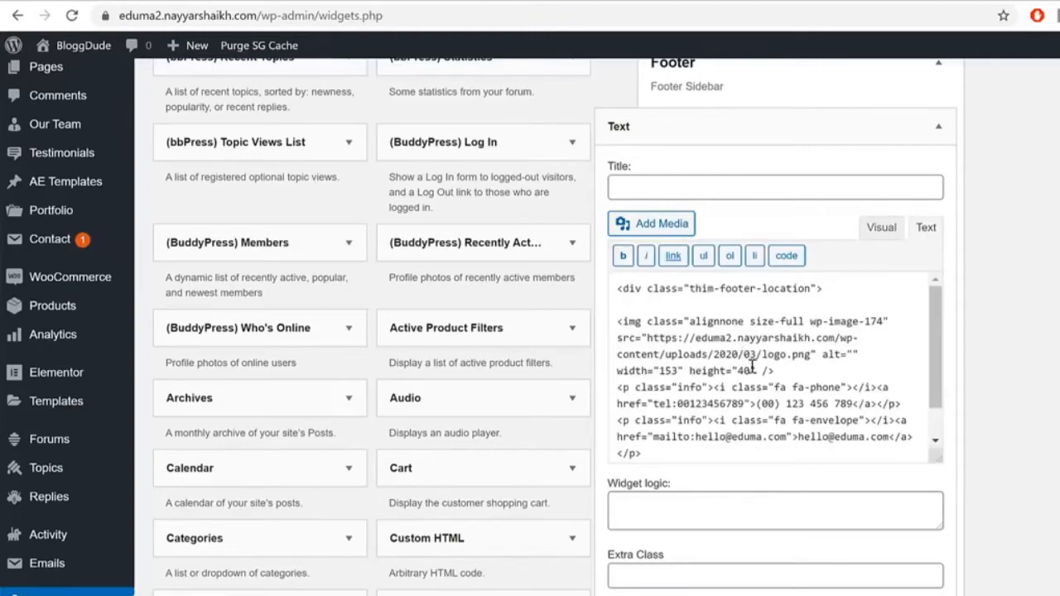
scroll(914, 423, down, 1)
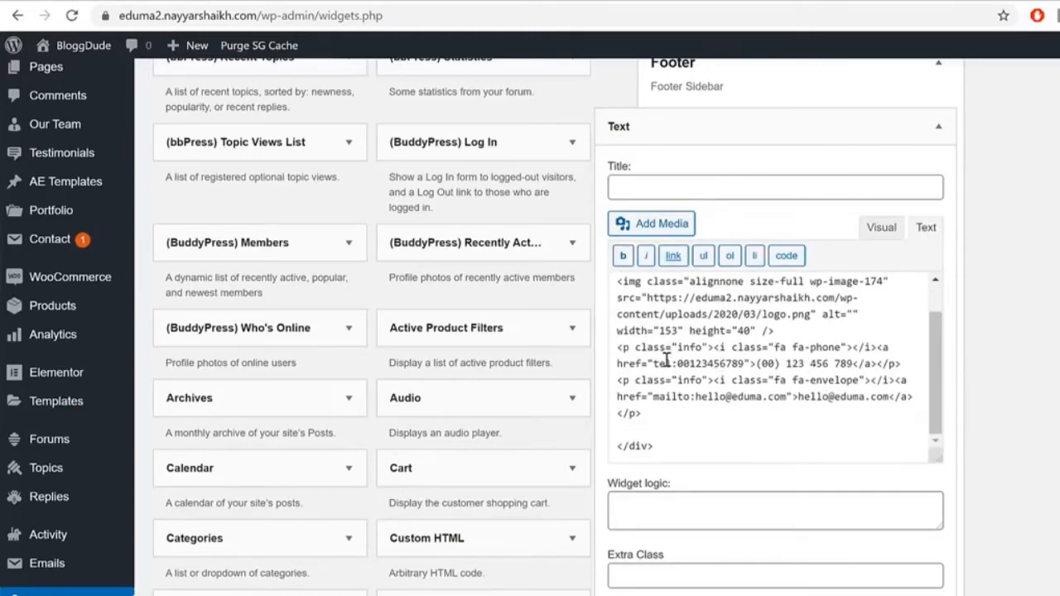
drag(675, 364, 741, 364)
drag(697, 397, 787, 389)
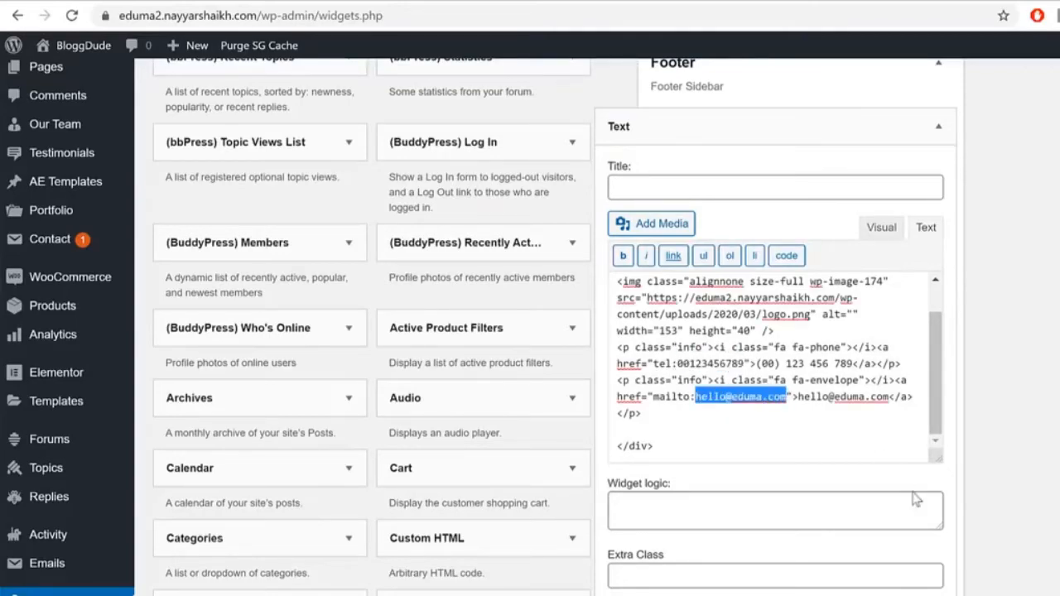
click(939, 127)
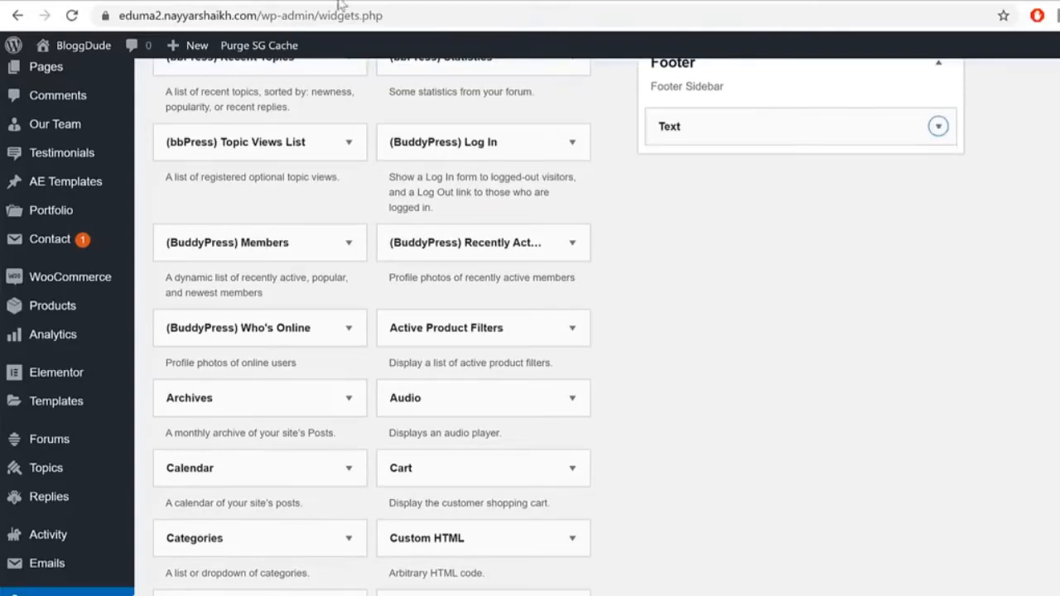
click(450, 1)
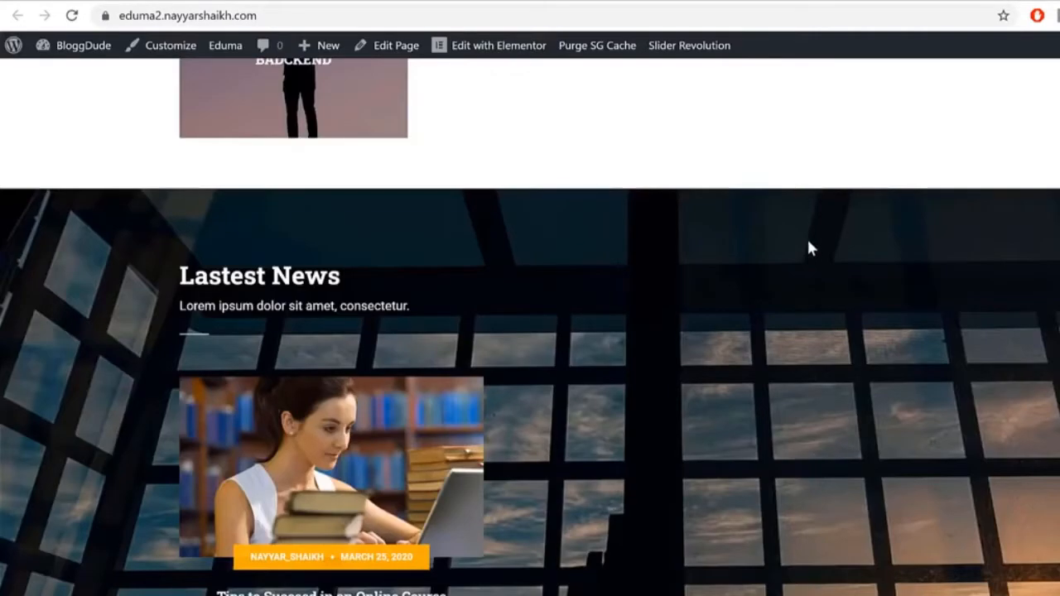
Step: Confirm the Eduma logo in the live footer and compare its phone and e-mail with the reference footer
scroll(809, 242, down, 2)
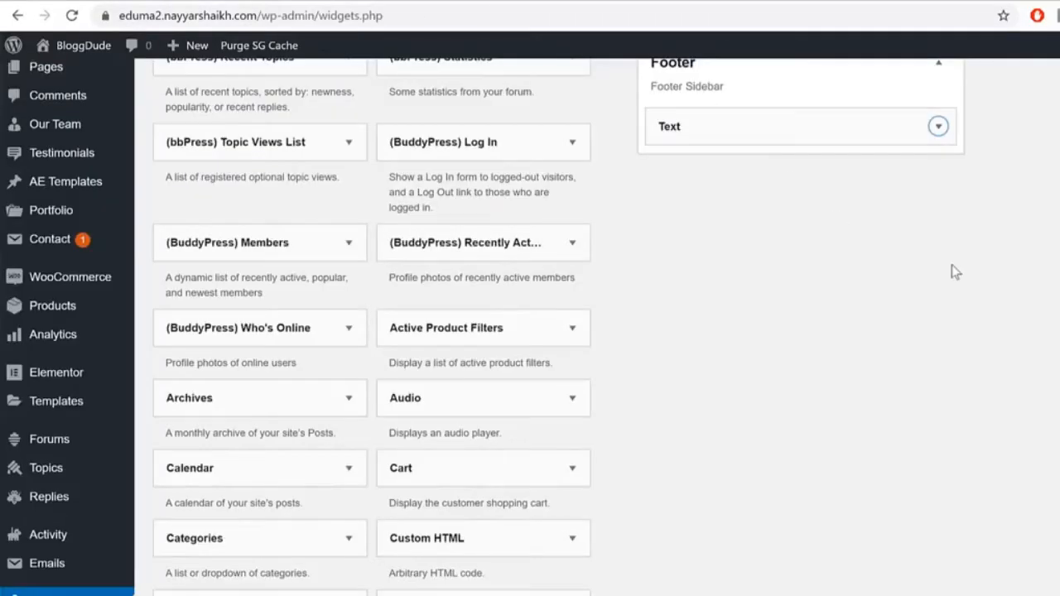
scroll(947, 267, up, 1)
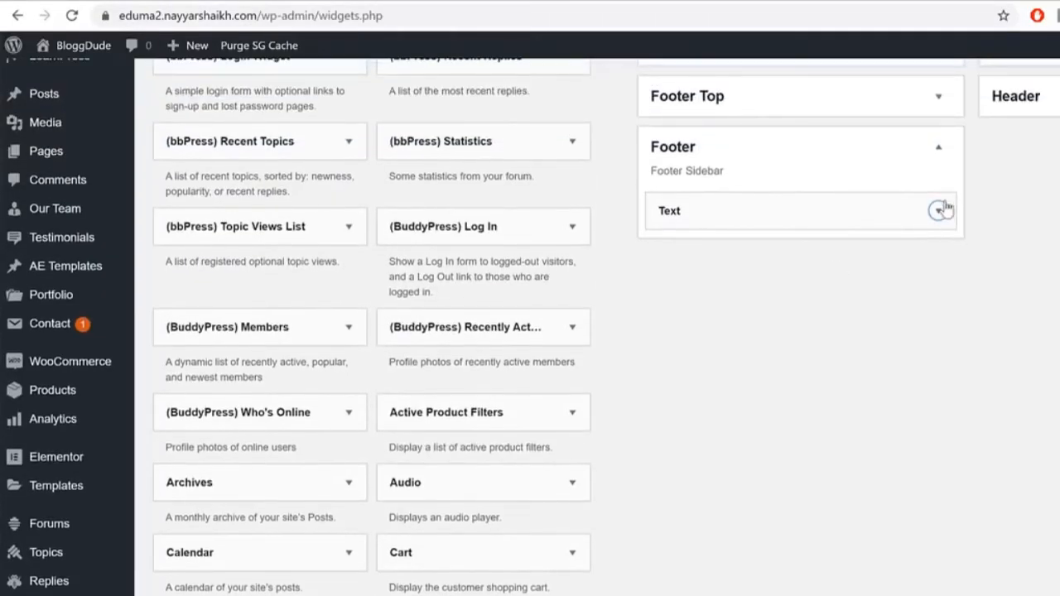
click(939, 211)
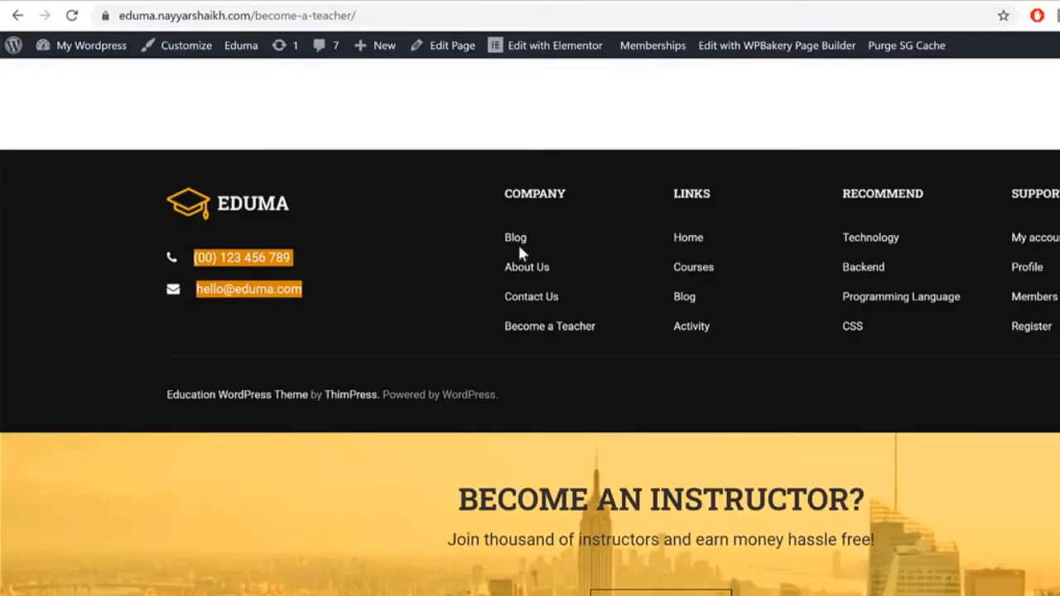
scroll(518, 248, down, 1)
scroll(518, 263, up, 1)
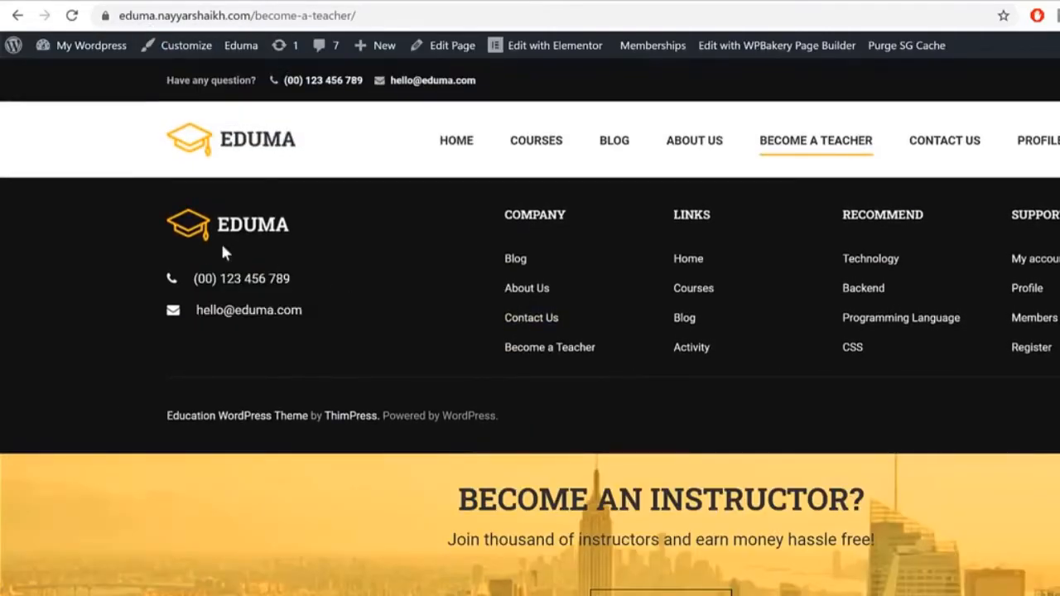
drag(163, 331, 290, 414)
click(349, 413)
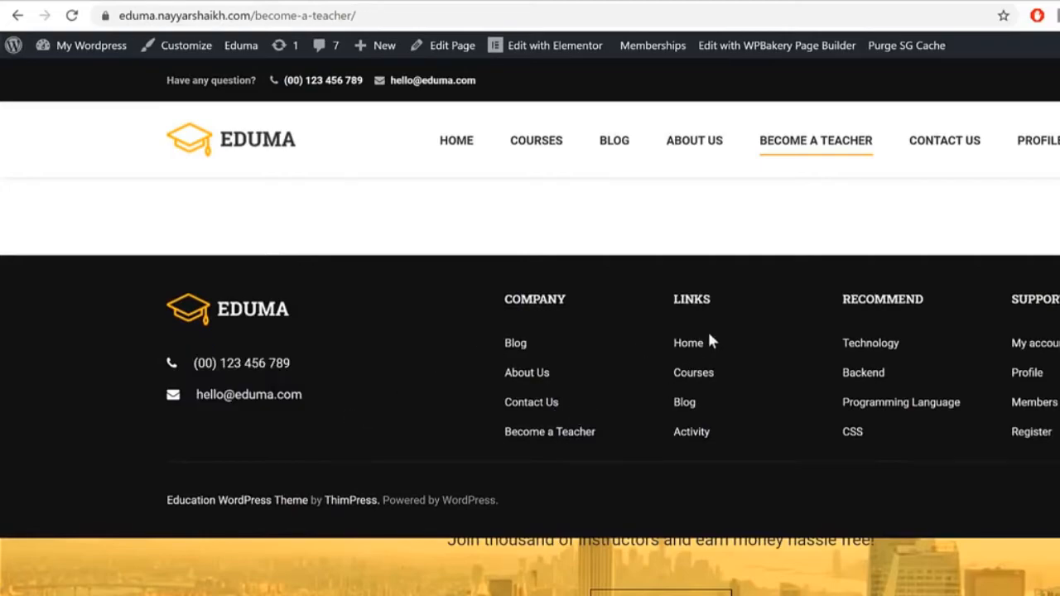
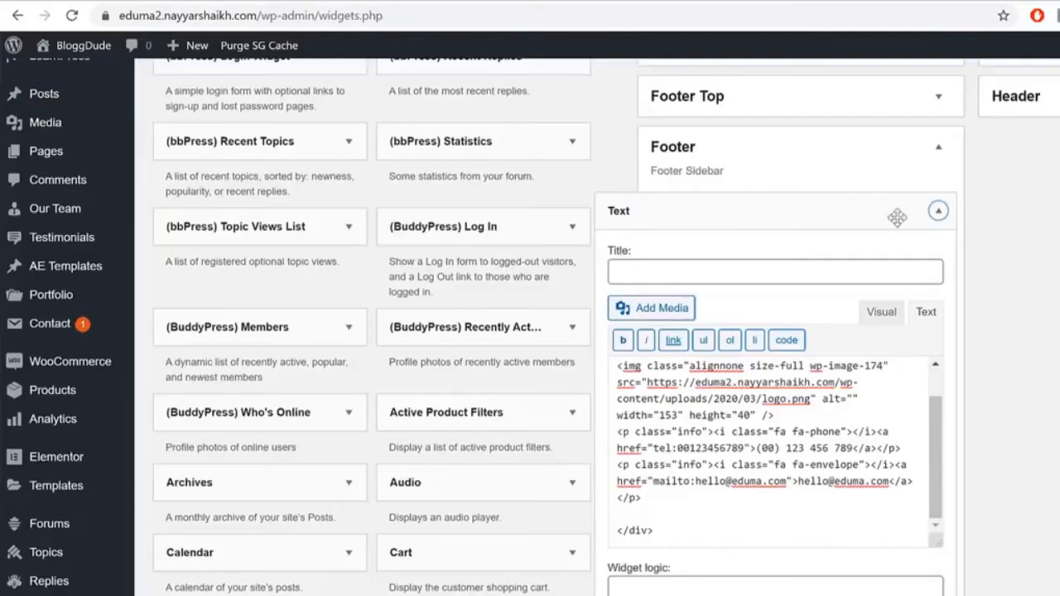
Step: Enter col-sm-4 as the footer Text widget's Extra Class and save it
scroll(998, 313, down, 4)
click(709, 404)
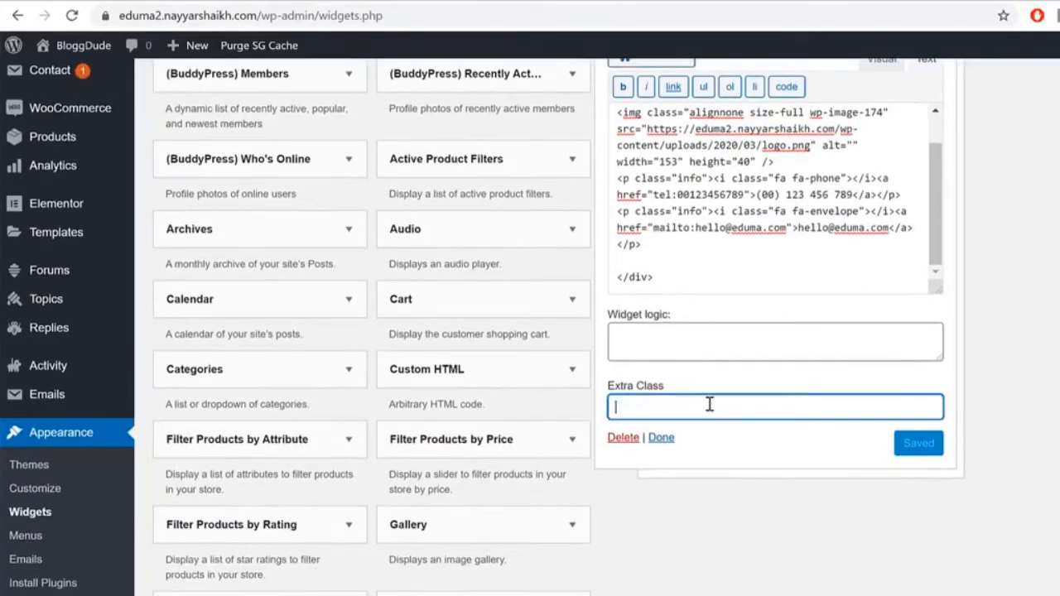
text(col-sm-4)
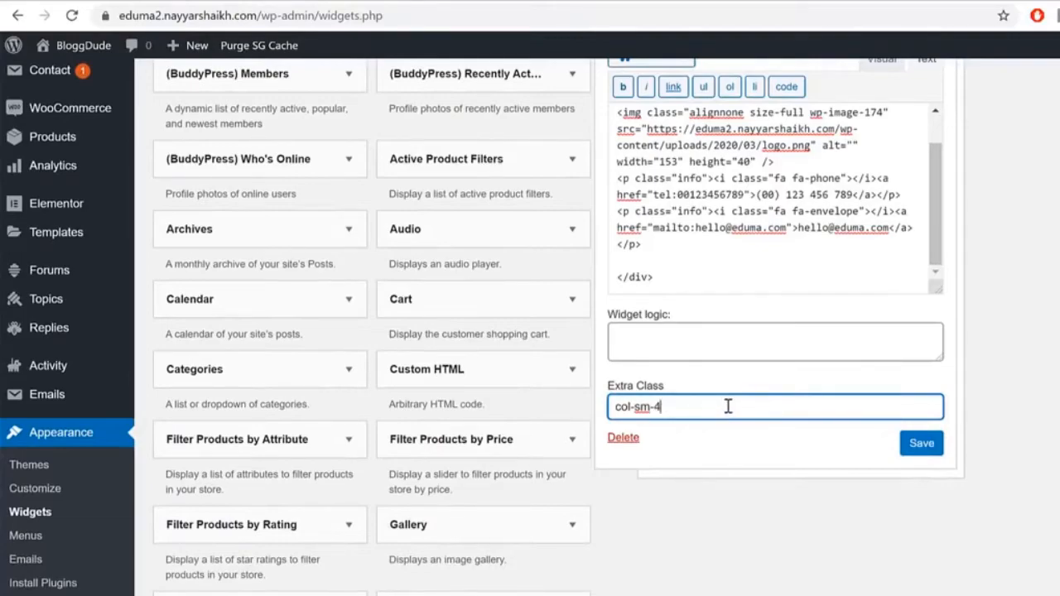
drag(695, 405, 556, 412)
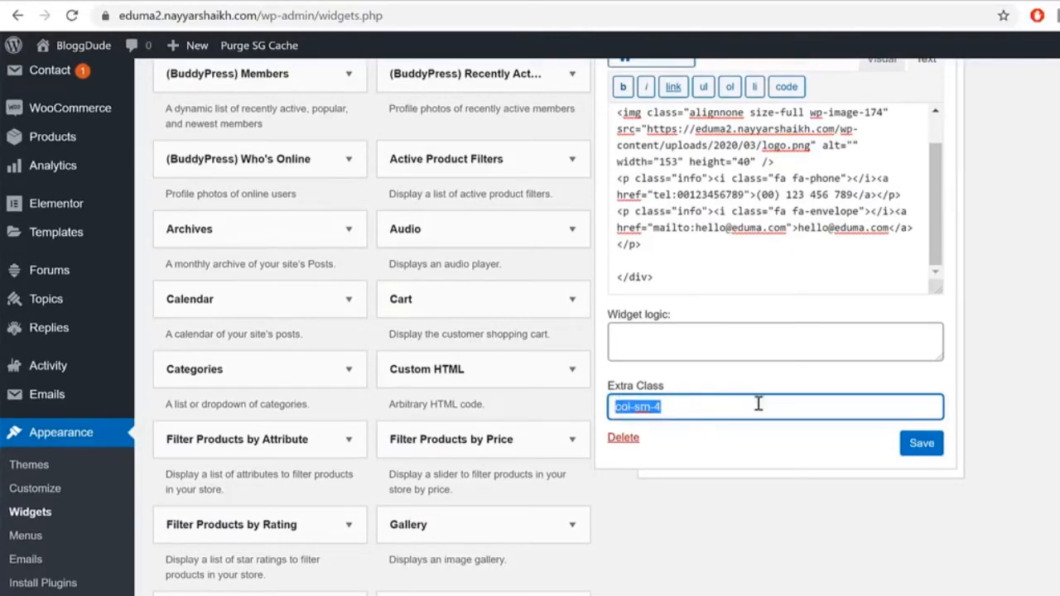
click(934, 449)
scroll(1052, 385, up, 3)
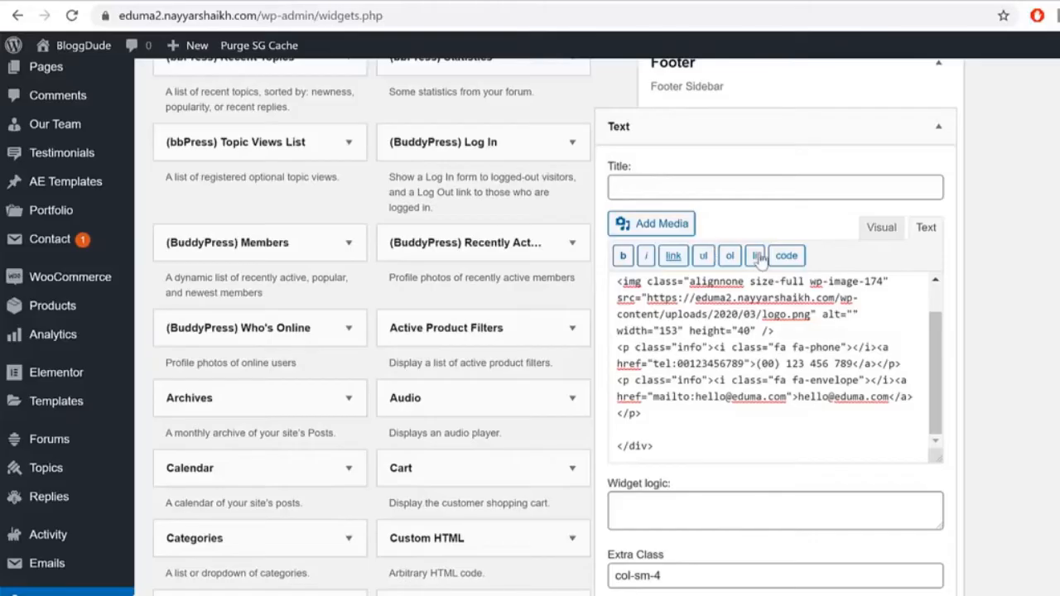
Step: Compare the col-sm-4 class with the live footer's COMPANY column, then collapse the widget
drag(690, 574, 617, 574)
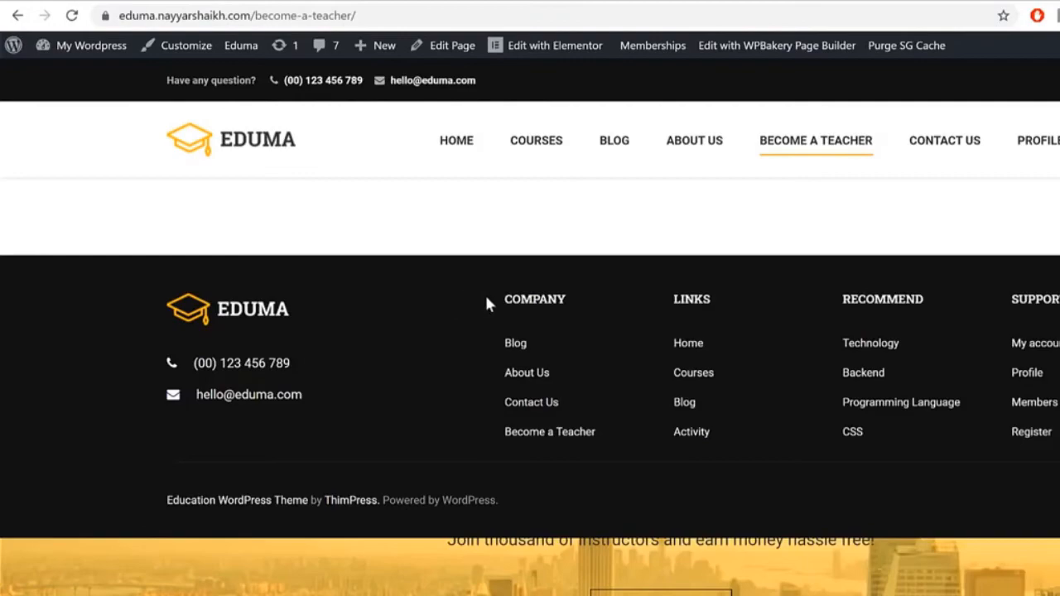
drag(507, 319, 540, 374)
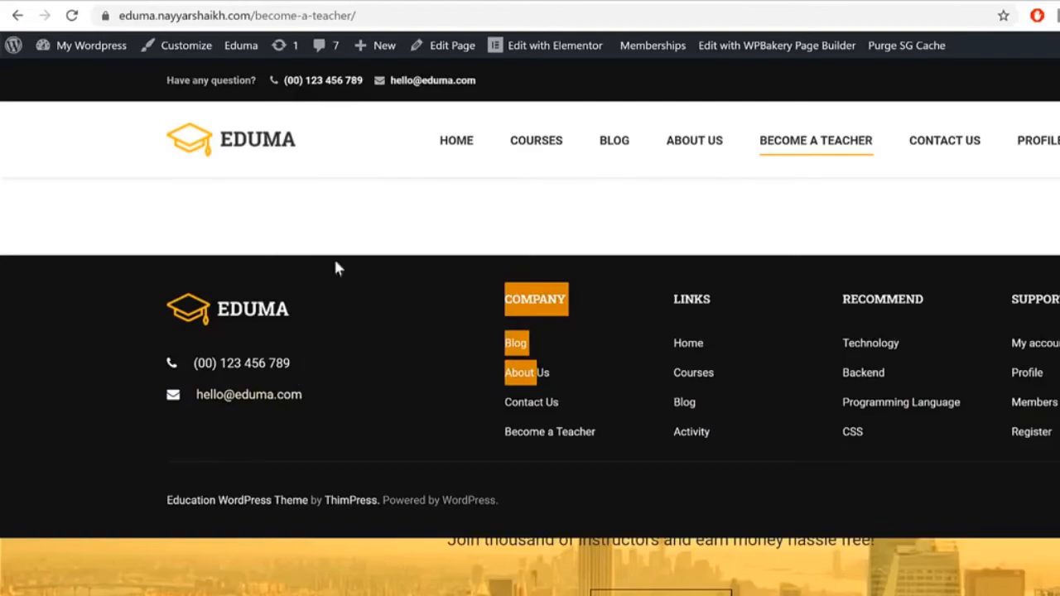
click(319, 1)
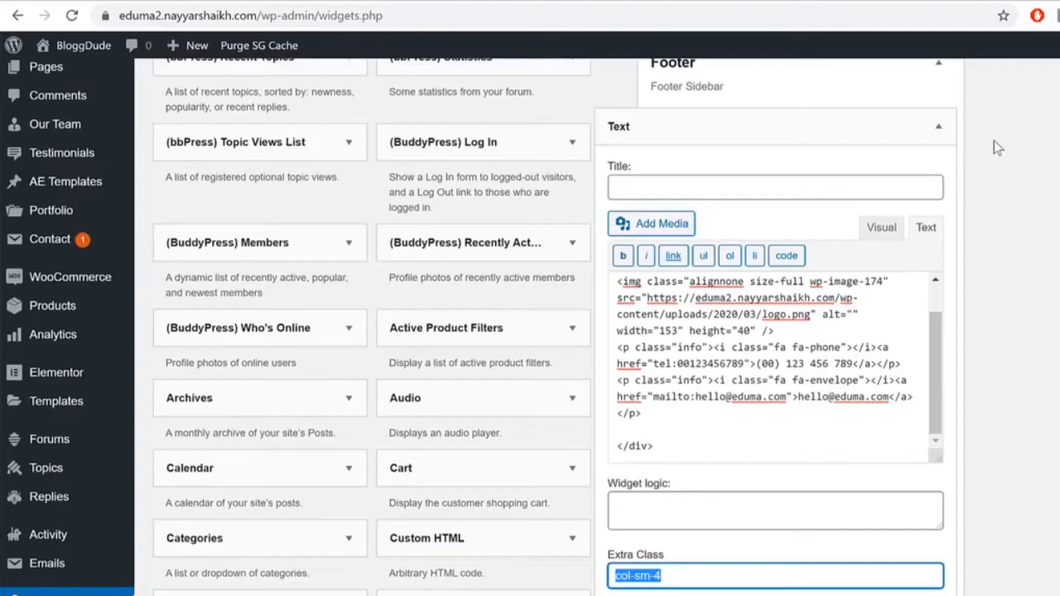
click(951, 133)
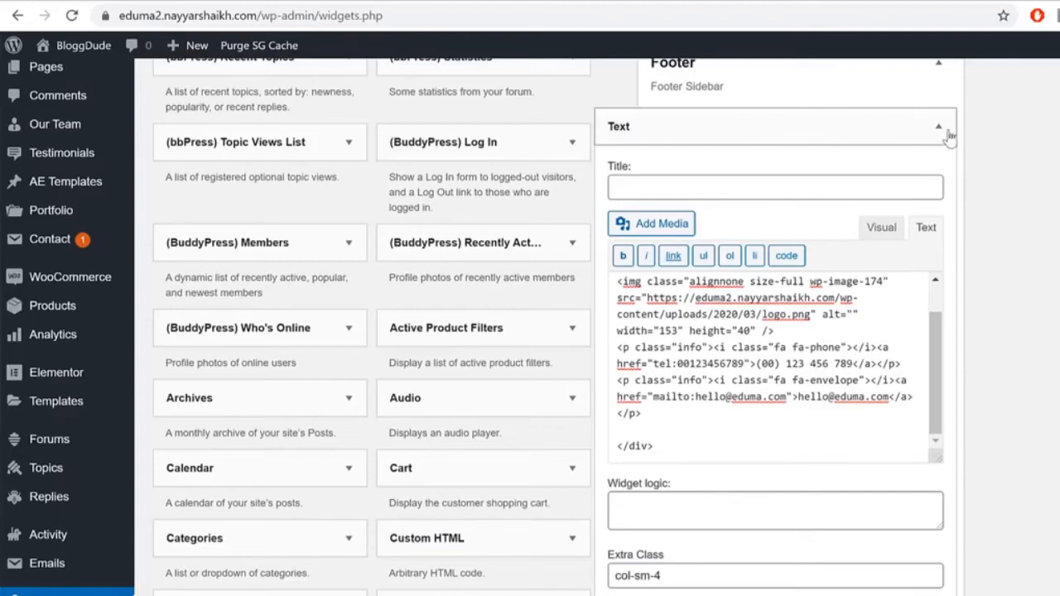
click(440, 1)
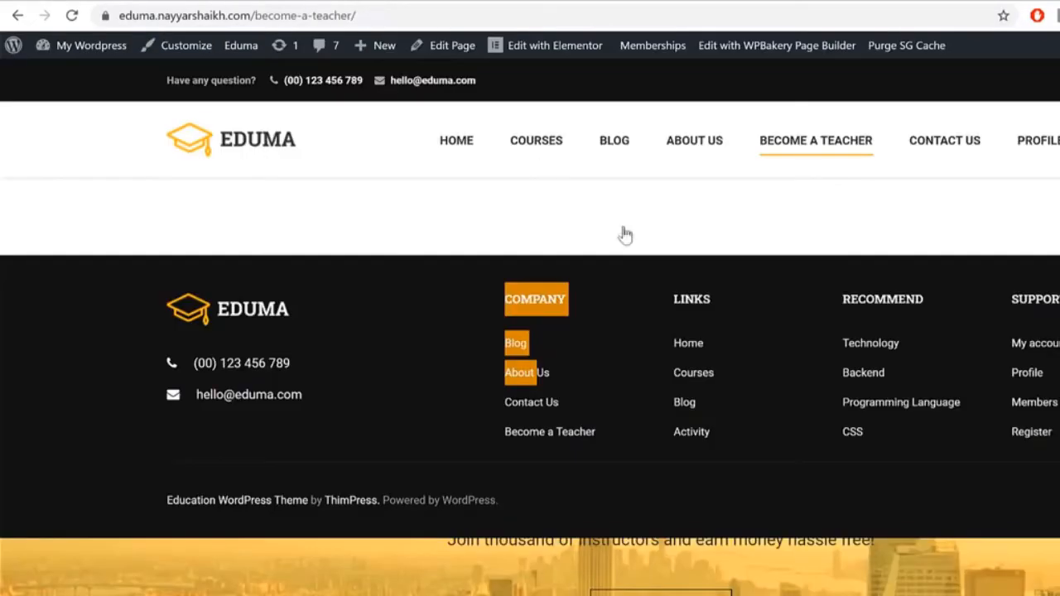
click(288, 4)
scroll(882, 304, down, 2)
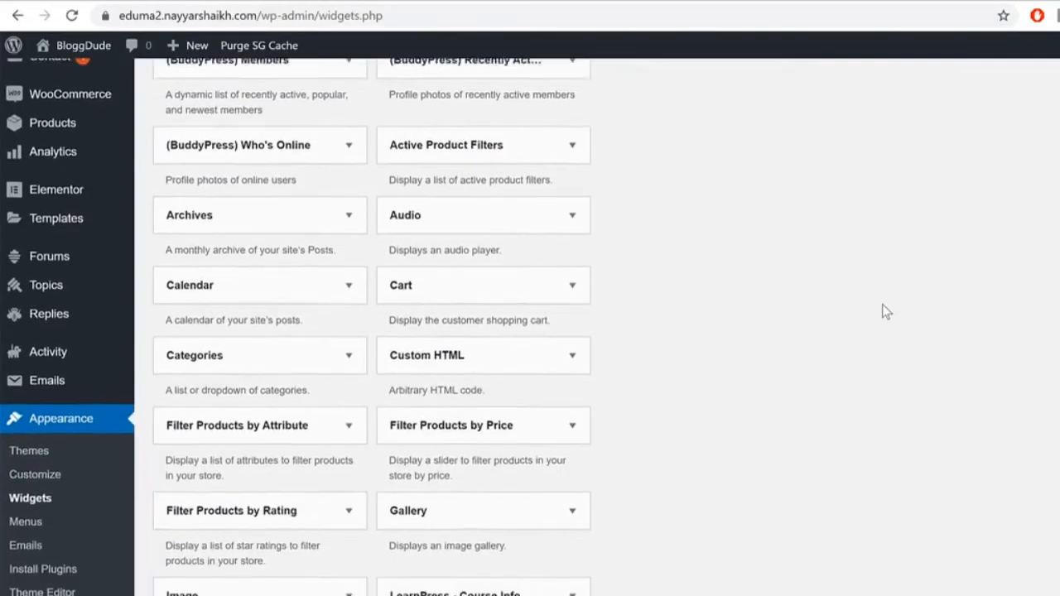
Step: Add a Navigation Menu widget to the Footer sidebar
scroll(882, 304, down, 6)
scroll(887, 311, down, 1)
scroll(887, 311, up, 6)
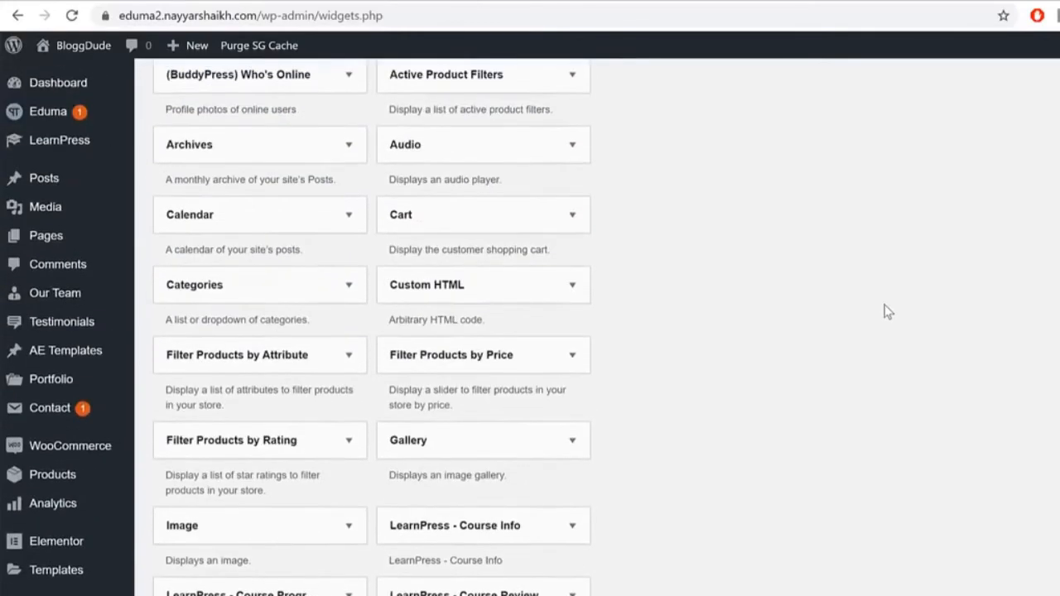
scroll(887, 312, down, 6)
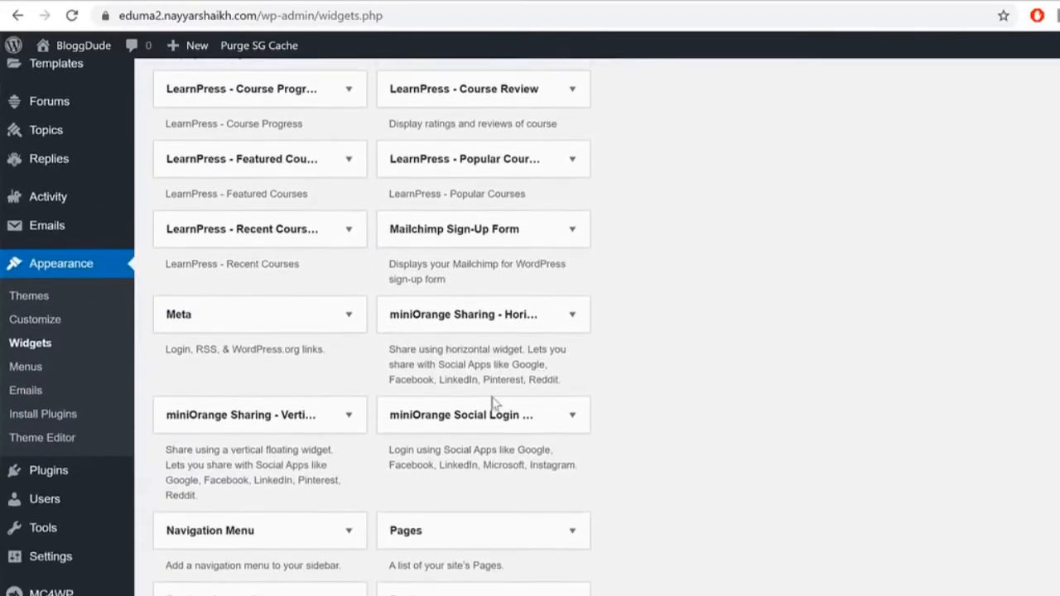
click(261, 534)
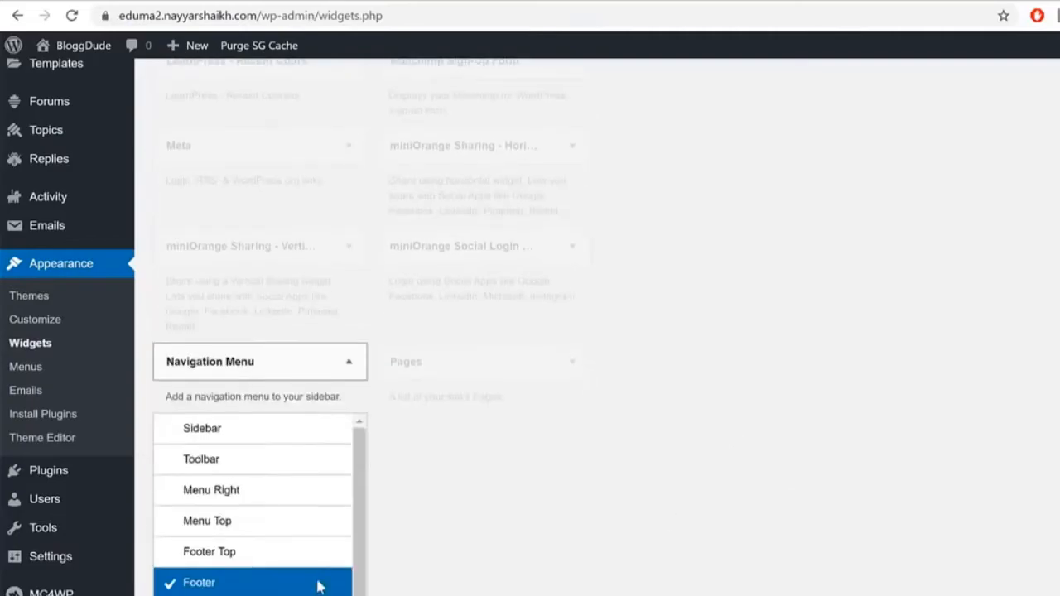
click(285, 593)
scroll(596, 327, up, 13)
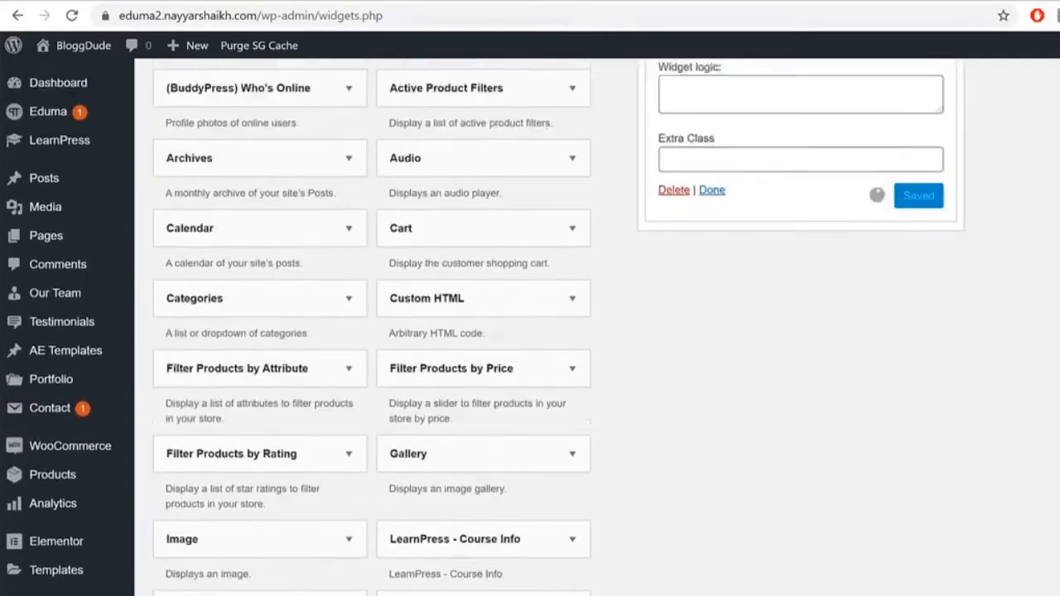
Step: Title the Navigation Menu widget COMPANY, choose the Footer1 menu, and collapse it
click(752, 434)
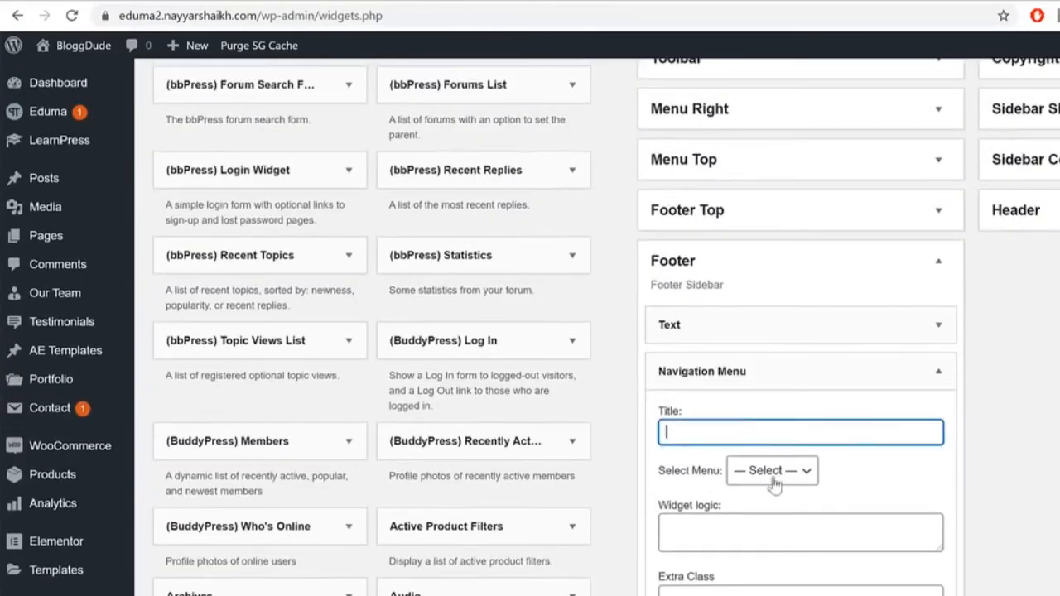
click(776, 589)
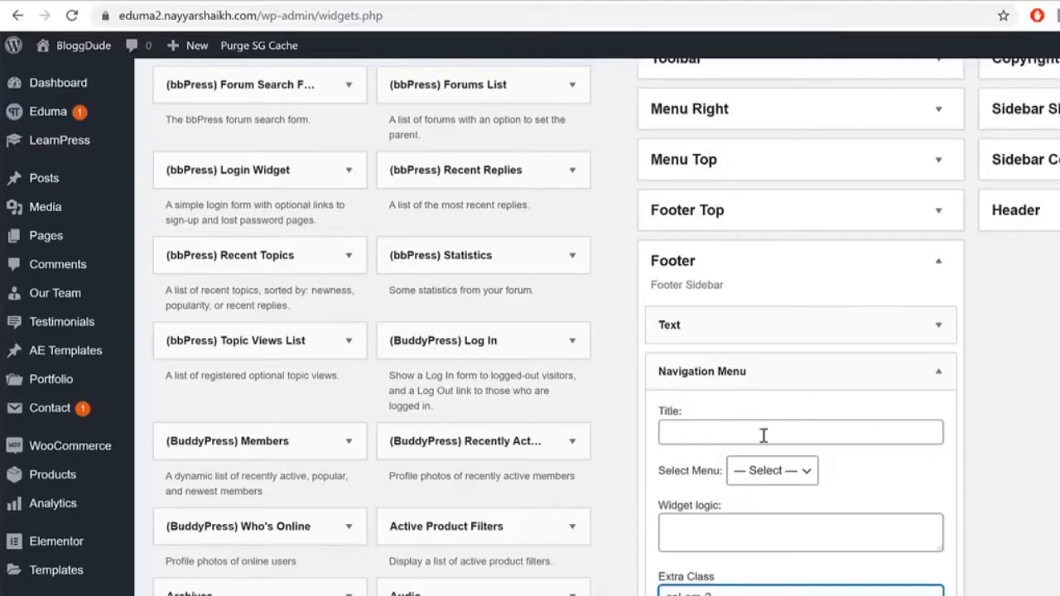
click(762, 432)
text(COMPANY)
click(771, 470)
click(766, 506)
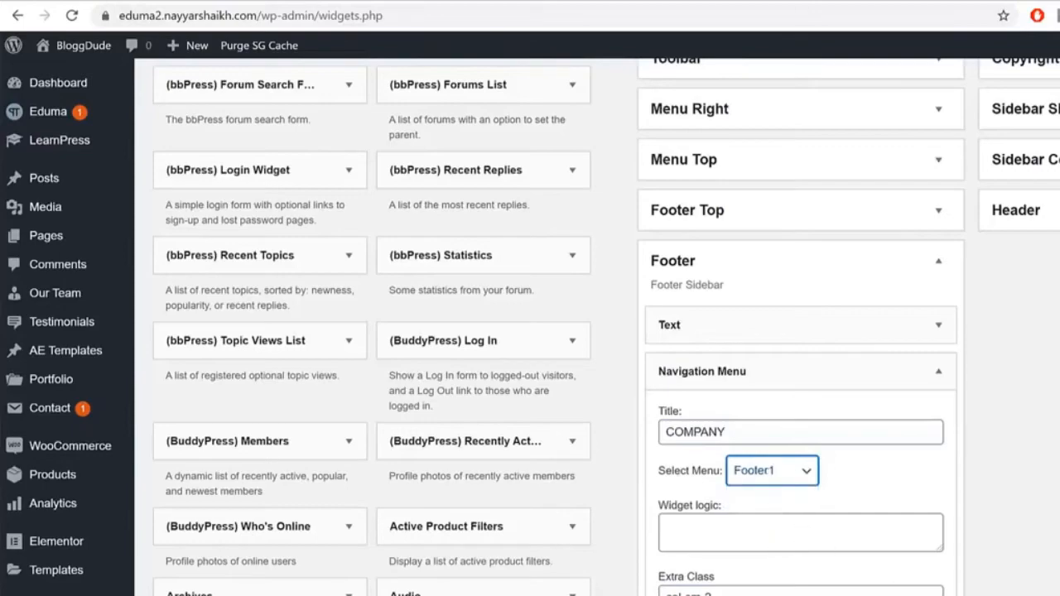
click(938, 371)
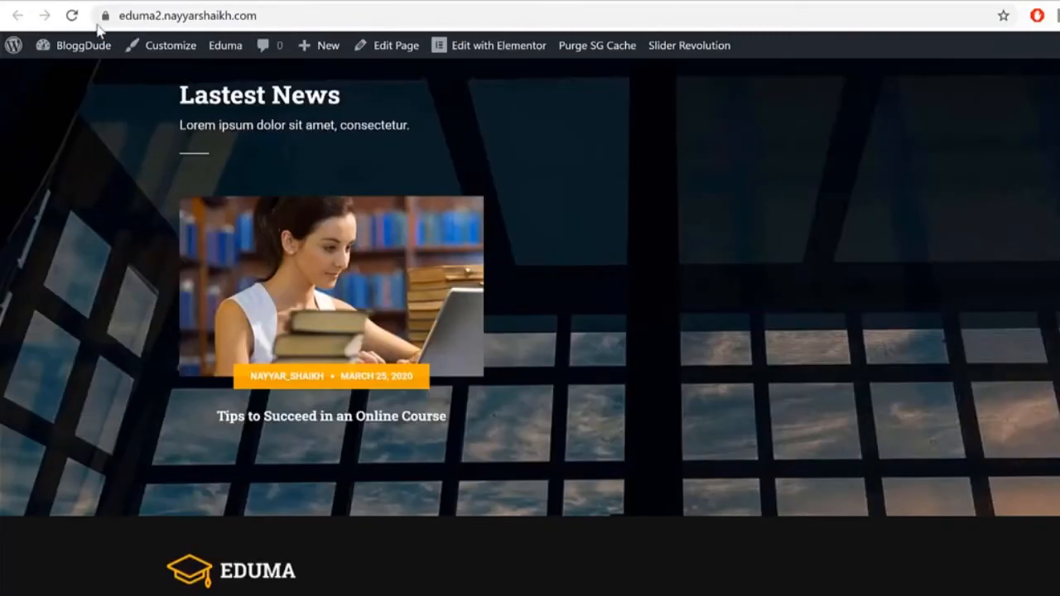
Step: Reload the live site to check the footer, then return to the Widgets page
click(72, 16)
scroll(857, 187, down, 1)
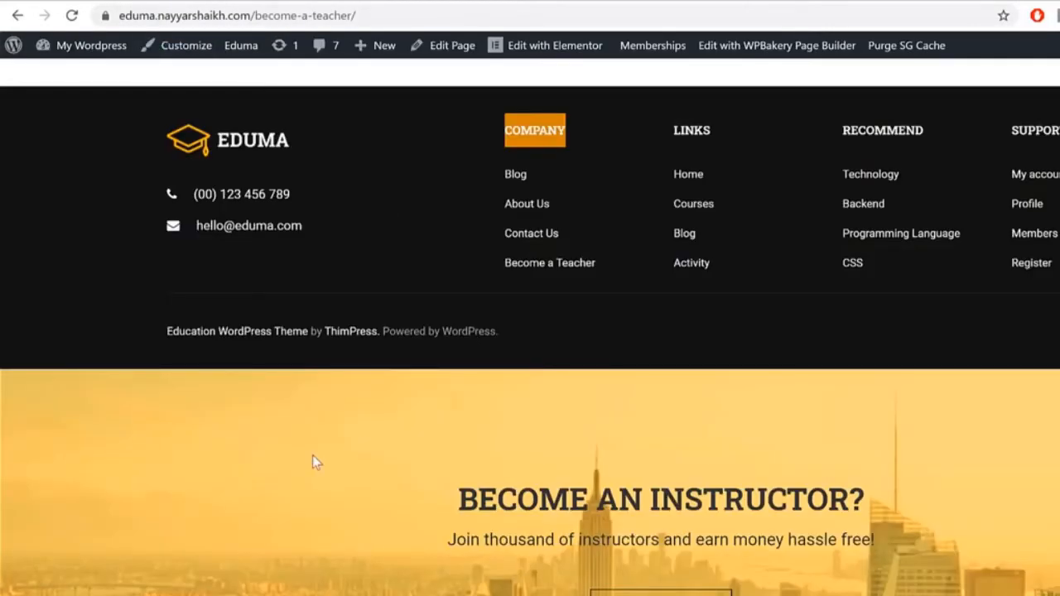
drag(312, 462, 885, 567)
click(904, 507)
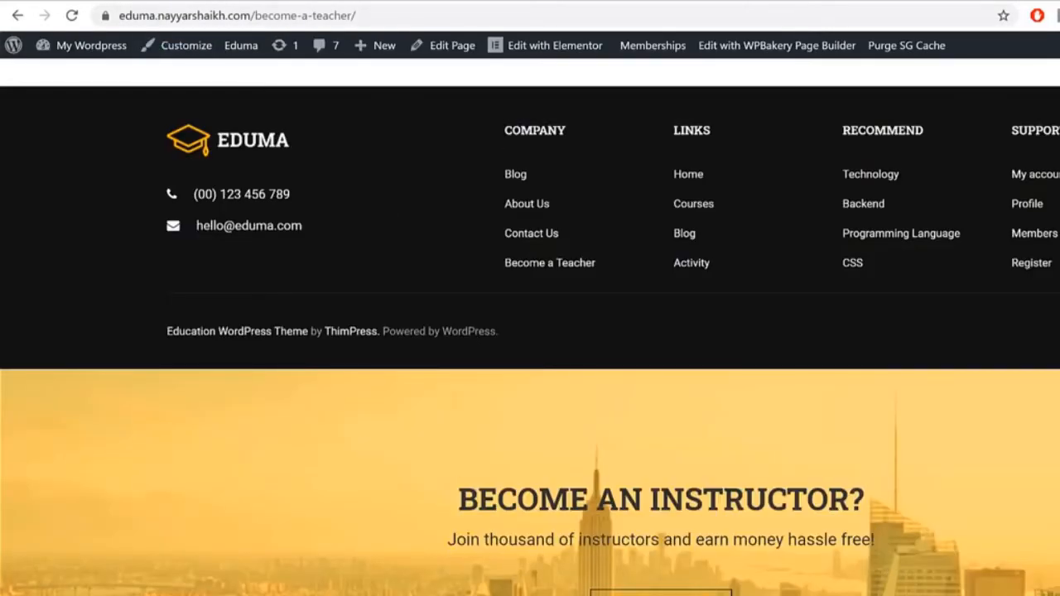
click(330, 3)
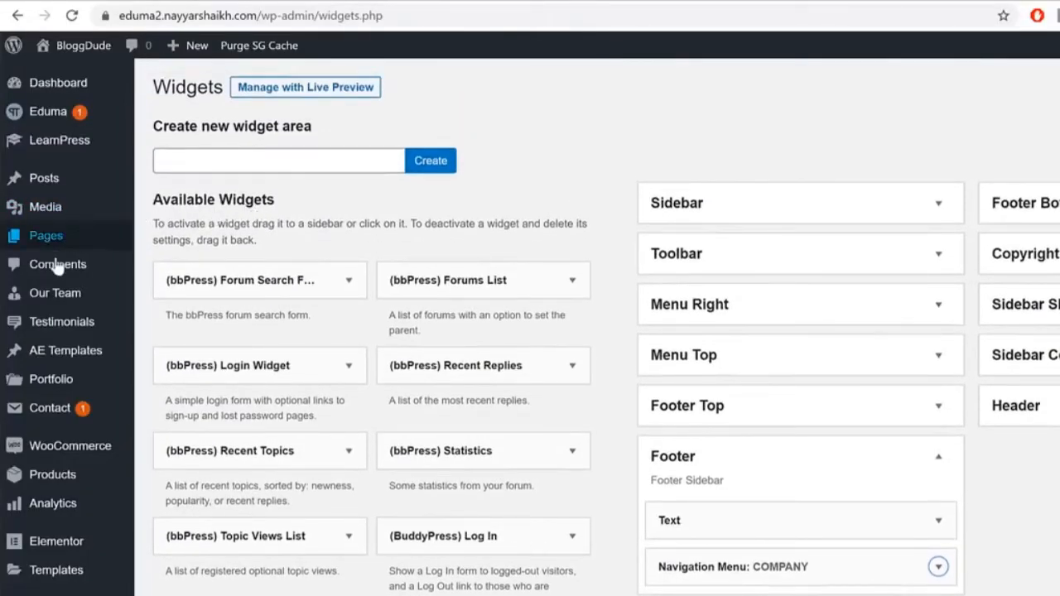
scroll(50, 249, down, 8)
Step: Add a new AE template titled 'Footer Bottom', publish it, and open it in Elementor
scroll(87, 333, up, 5)
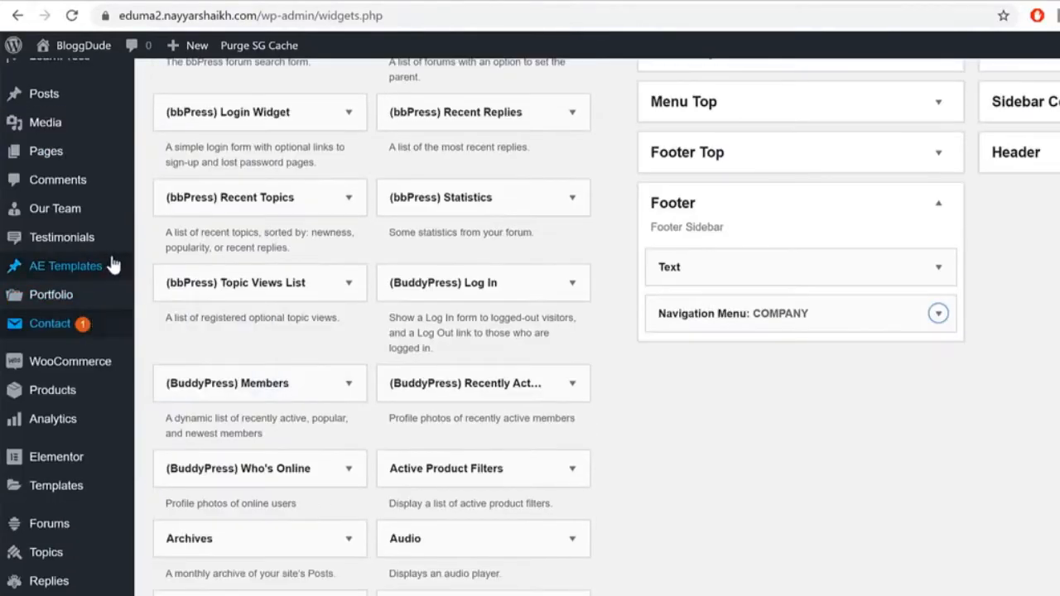
mouse_move(105, 265)
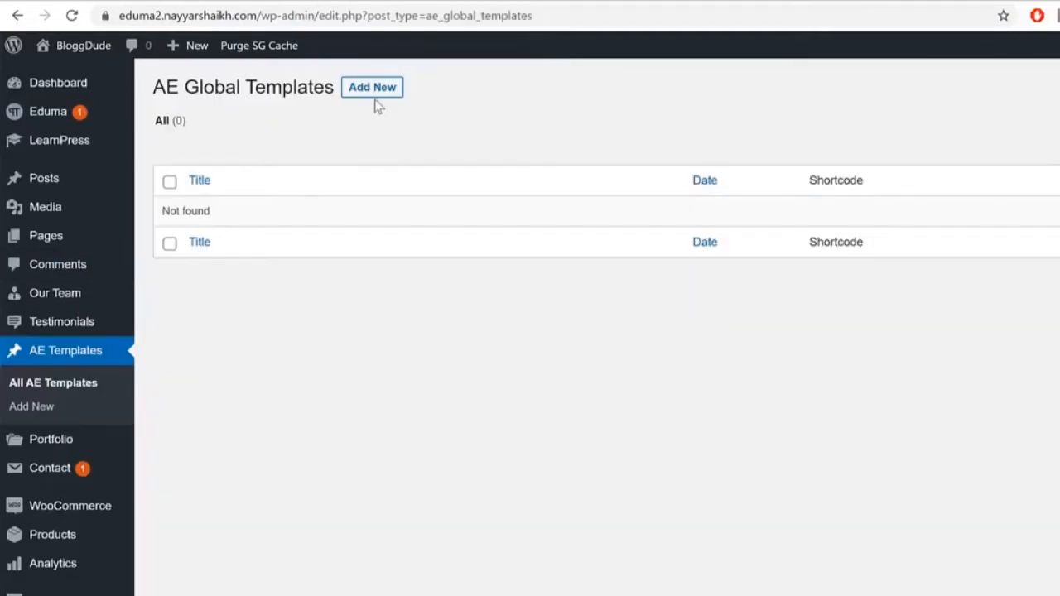
click(387, 91)
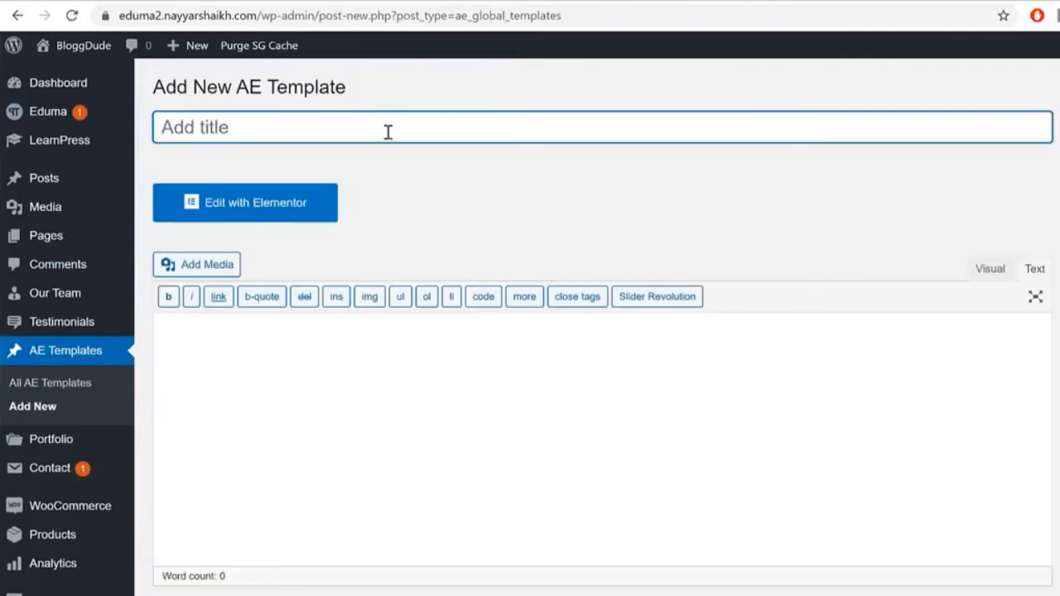
text(Footer Bottom)
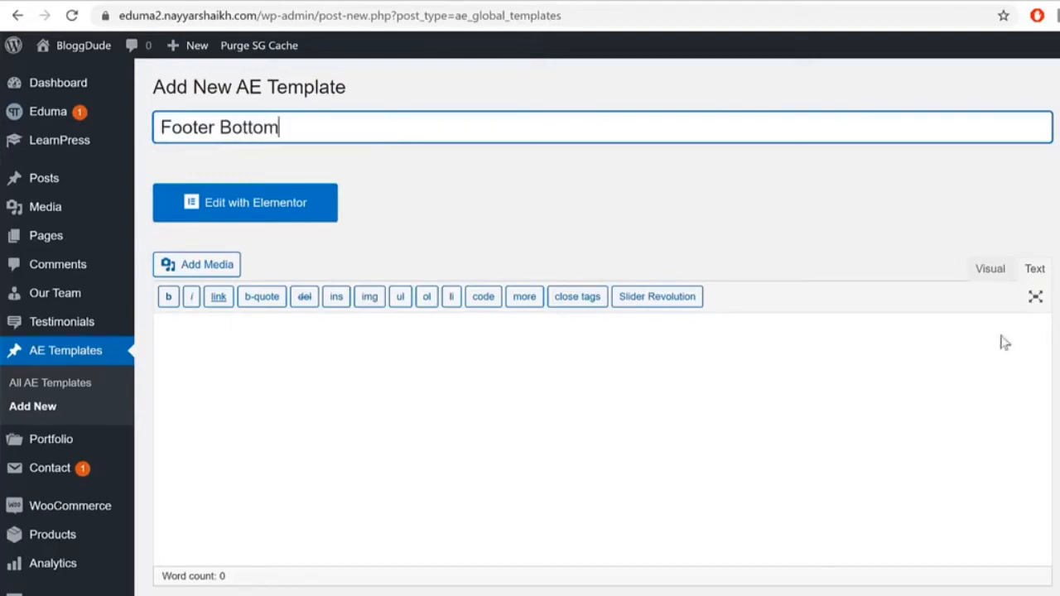
key(Tab)
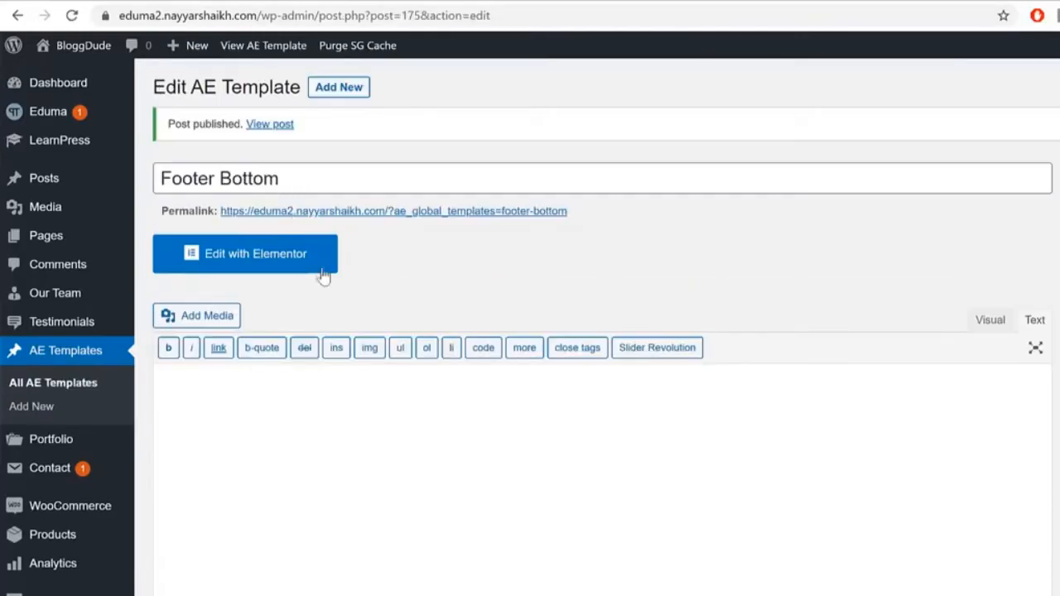
click(290, 262)
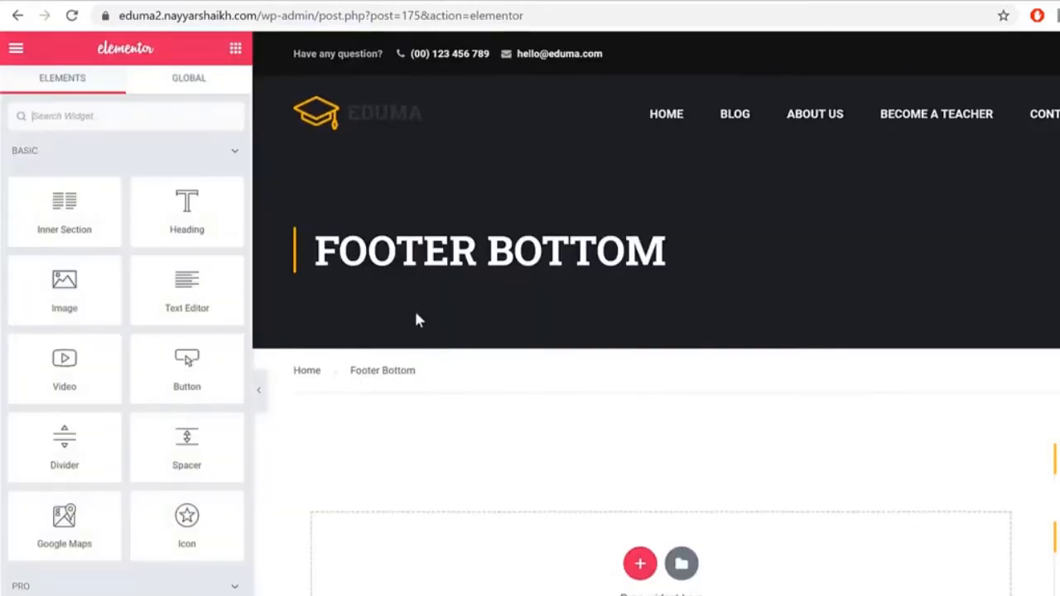
Step: Import the elementor-9020 JSON file into My Templates and insert the Bottom Footer template
scroll(736, 390, down, 4)
click(682, 247)
click(752, 91)
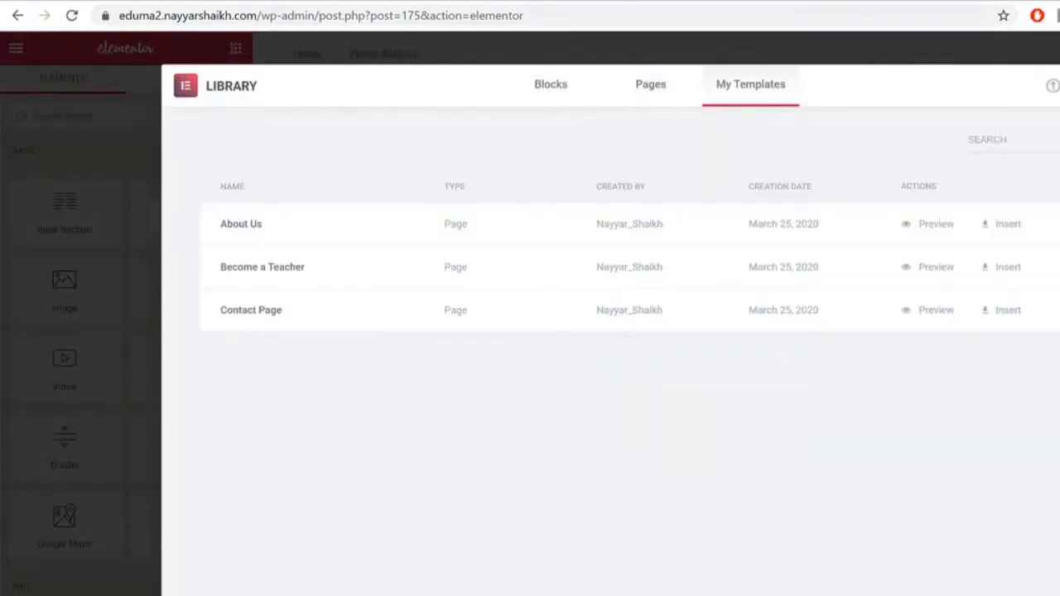
click(1045, 88)
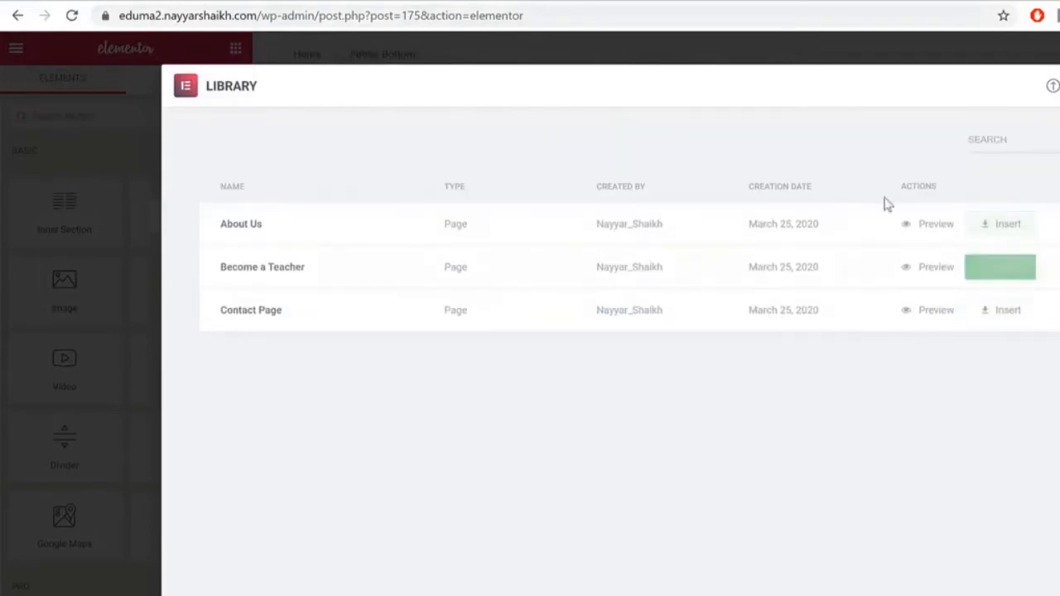
click(1052, 86)
click(701, 447)
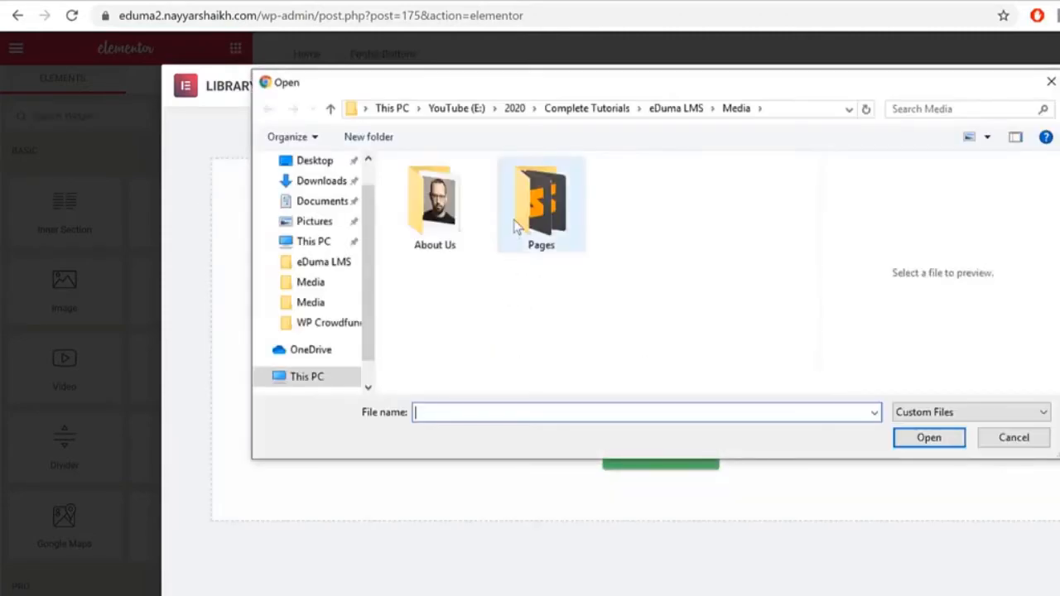
double_click(515, 227)
click(480, 239)
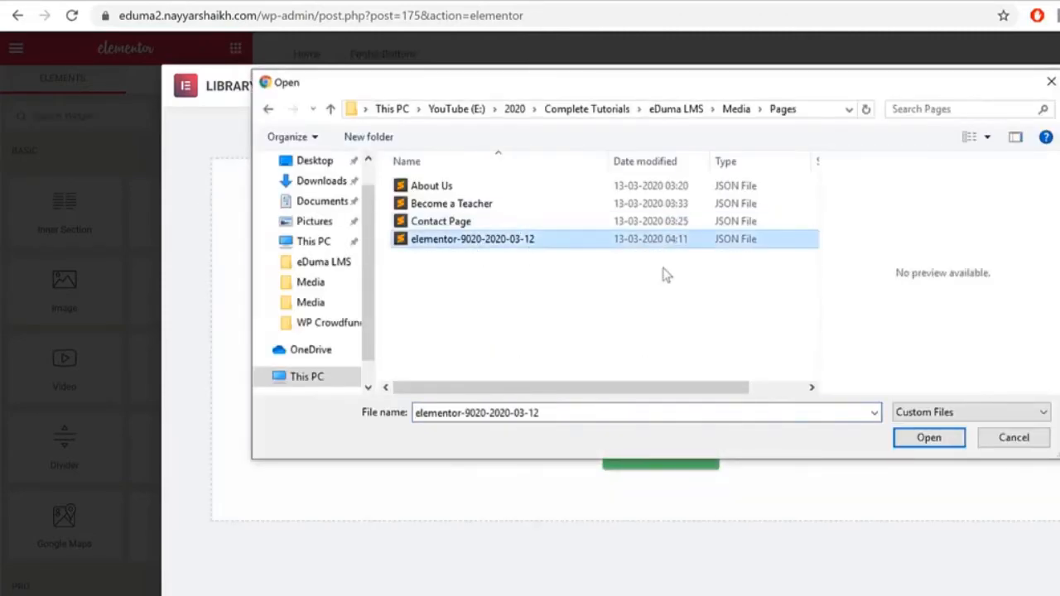
click(928, 438)
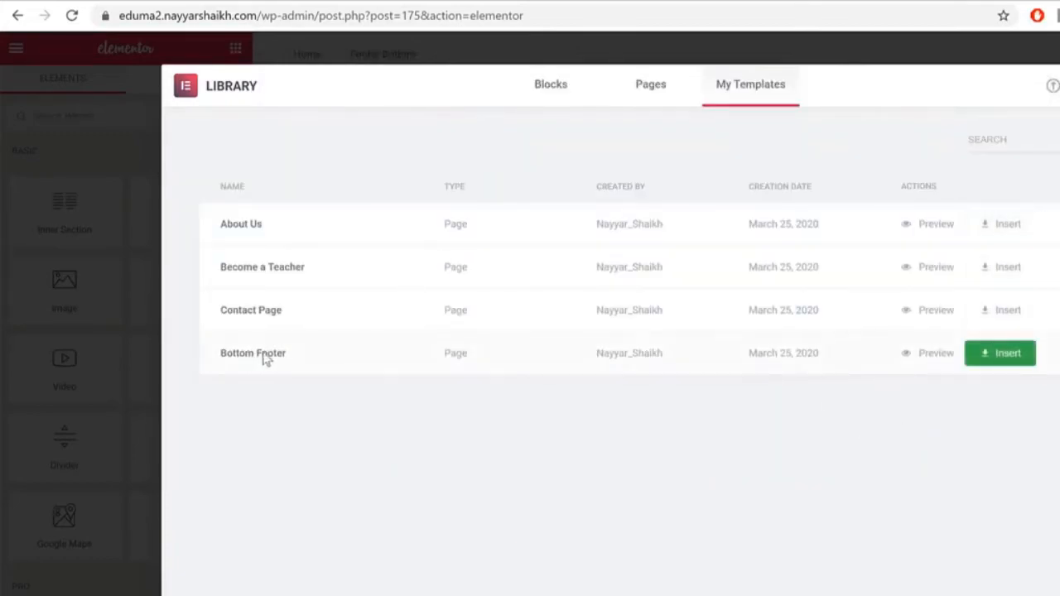
click(973, 364)
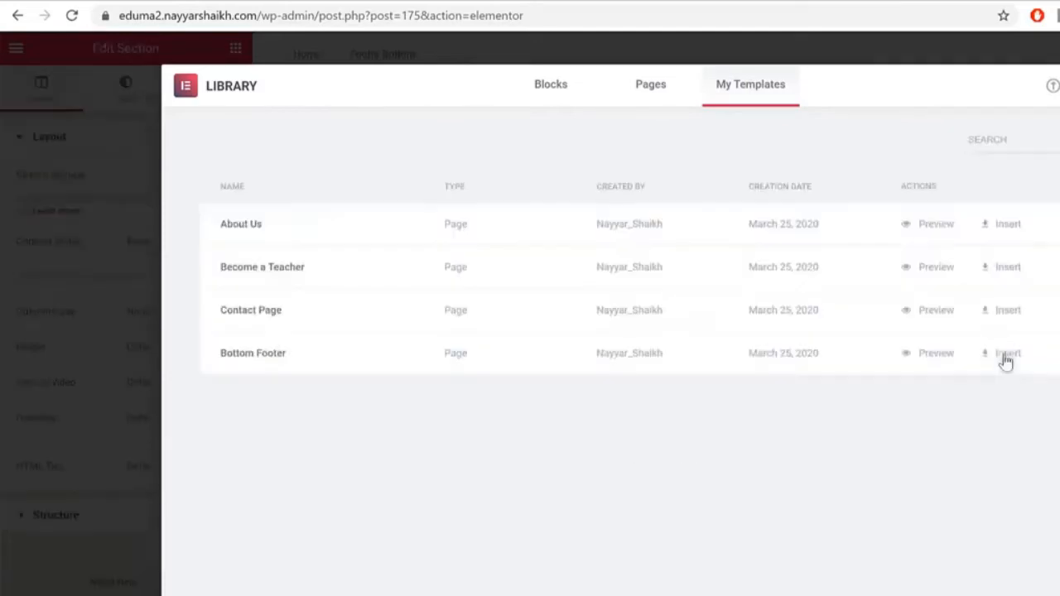
scroll(1050, 323, up, 2)
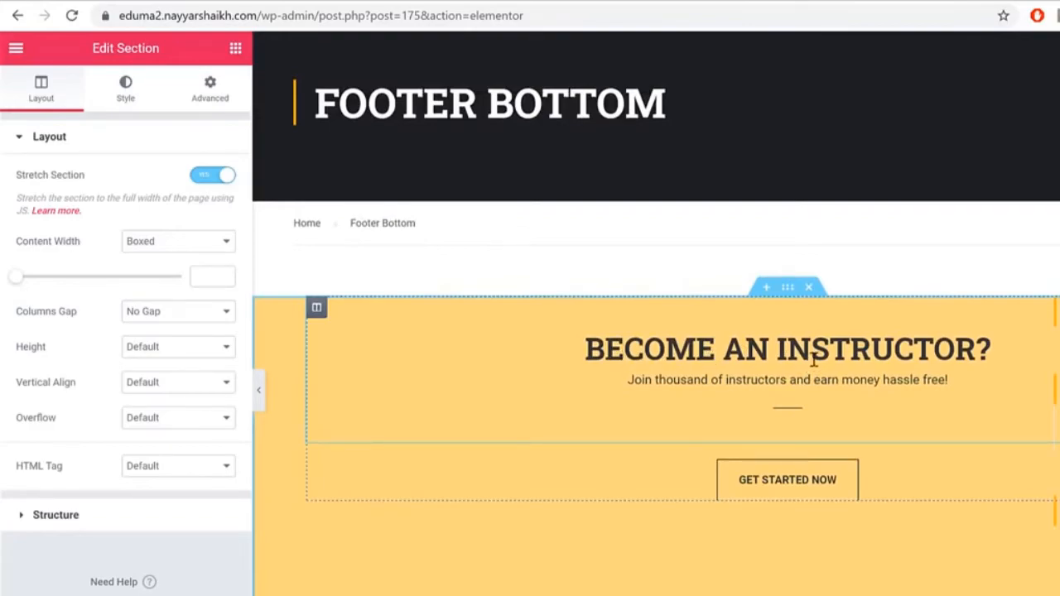
Step: Link the GET STARTED NOW button to the Become a Teacher page
click(804, 488)
double_click(22, 268)
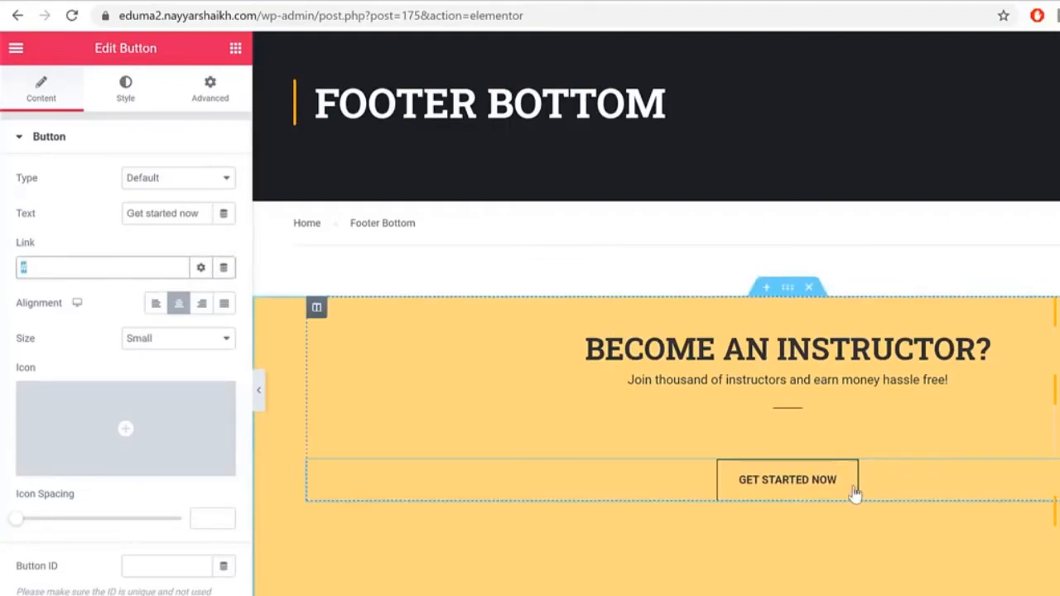
text(becom)
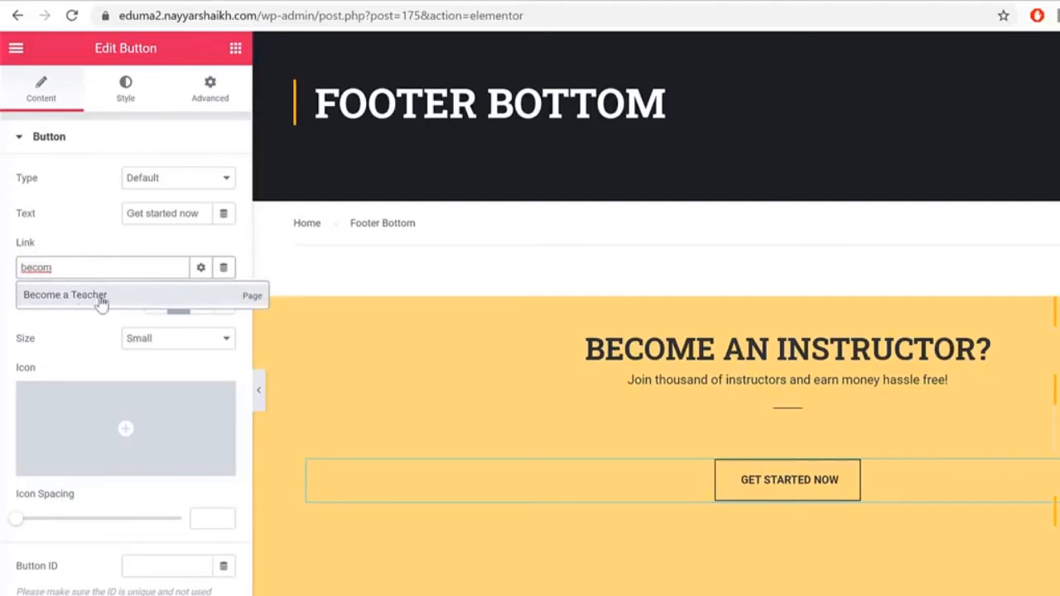
click(118, 299)
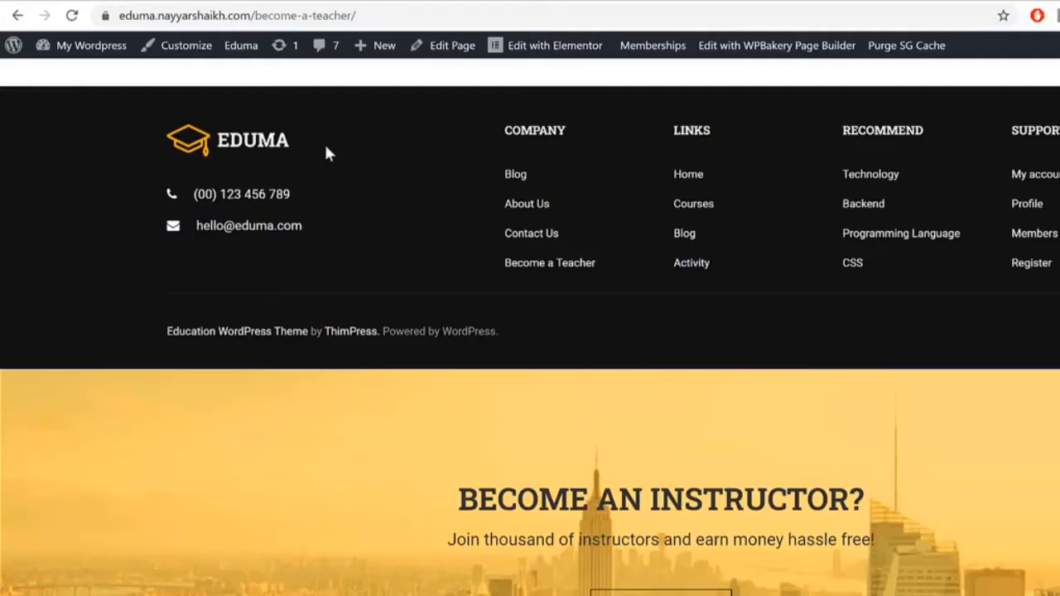
click(314, 3)
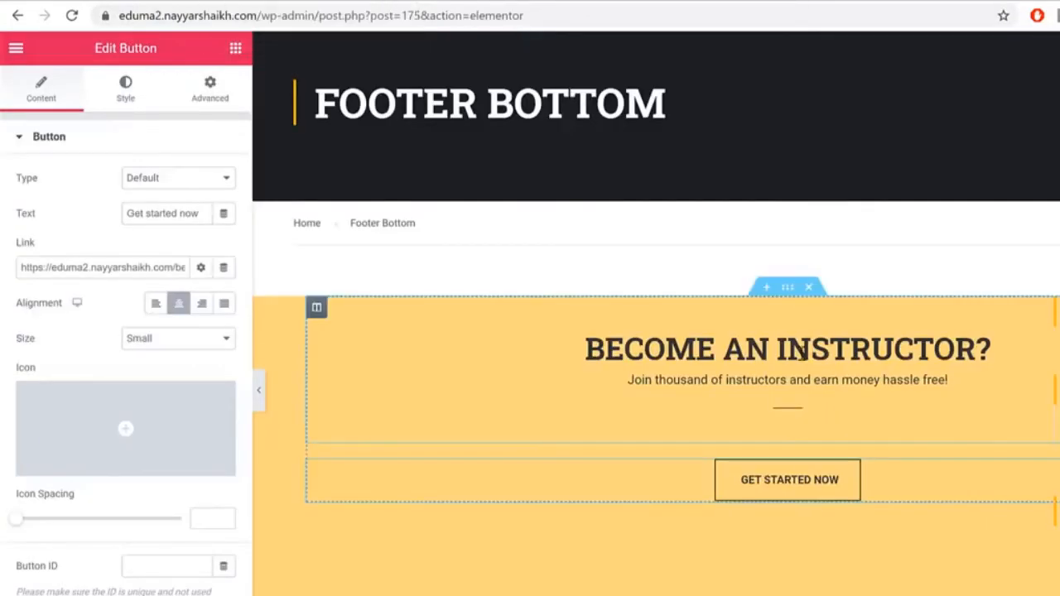
Step: Upload bg-footer.jpg and set it as the instructor section's background image
click(788, 288)
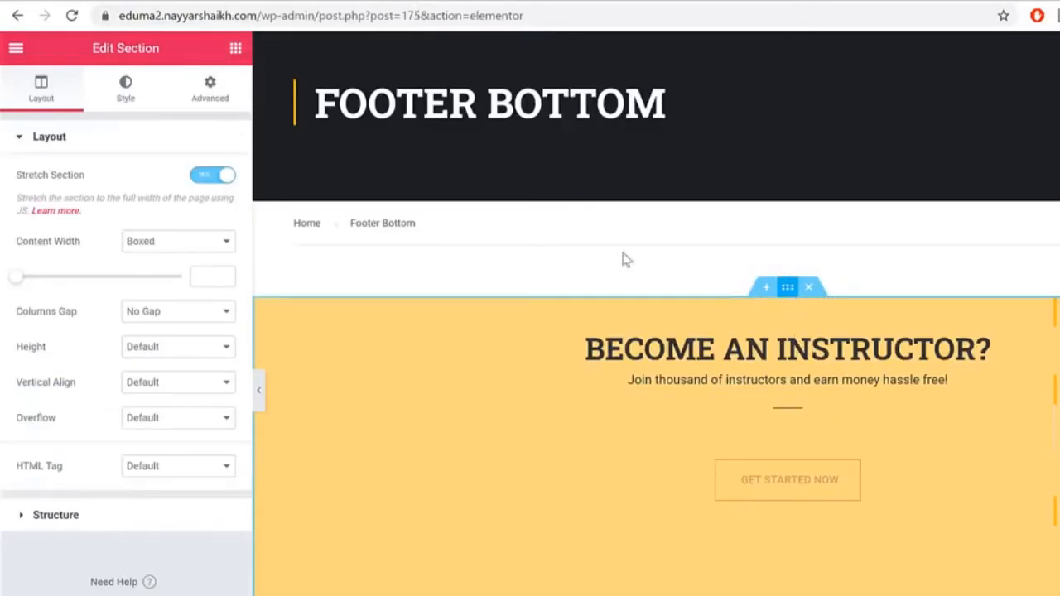
click(125, 87)
click(161, 361)
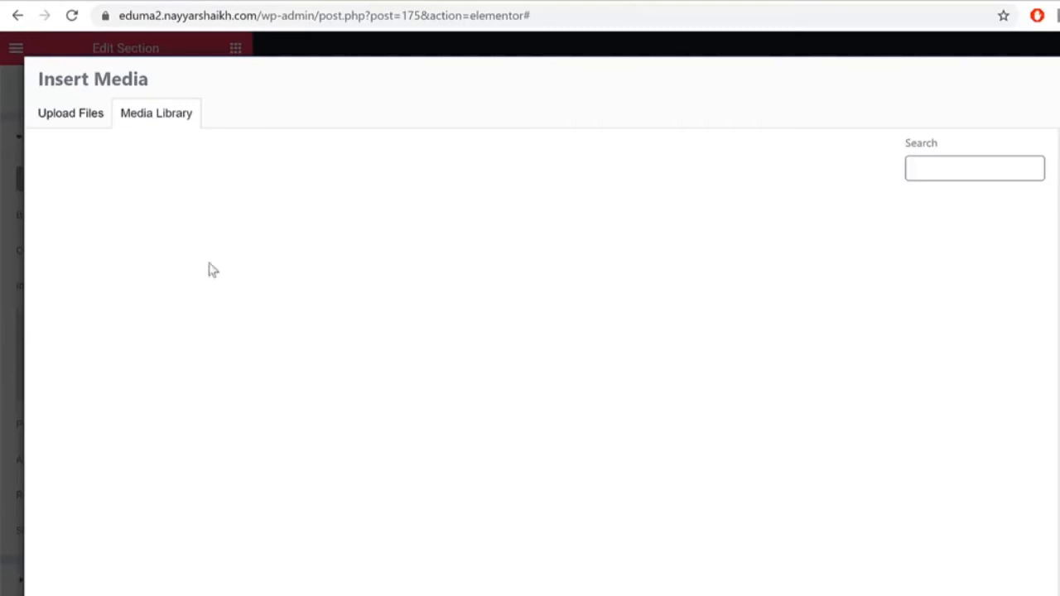
click(74, 116)
click(621, 372)
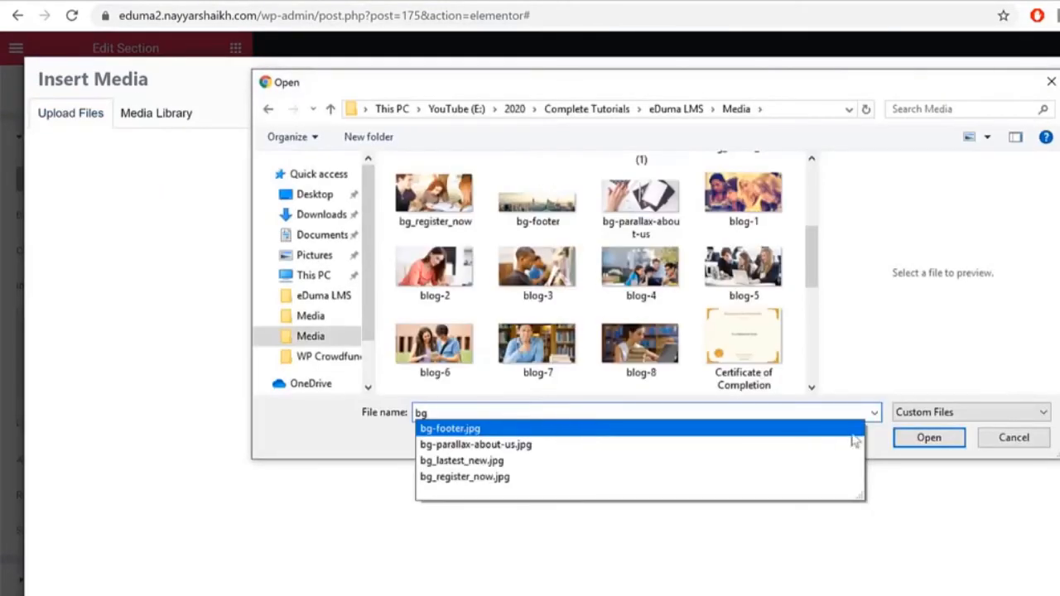
click(836, 428)
click(928, 437)
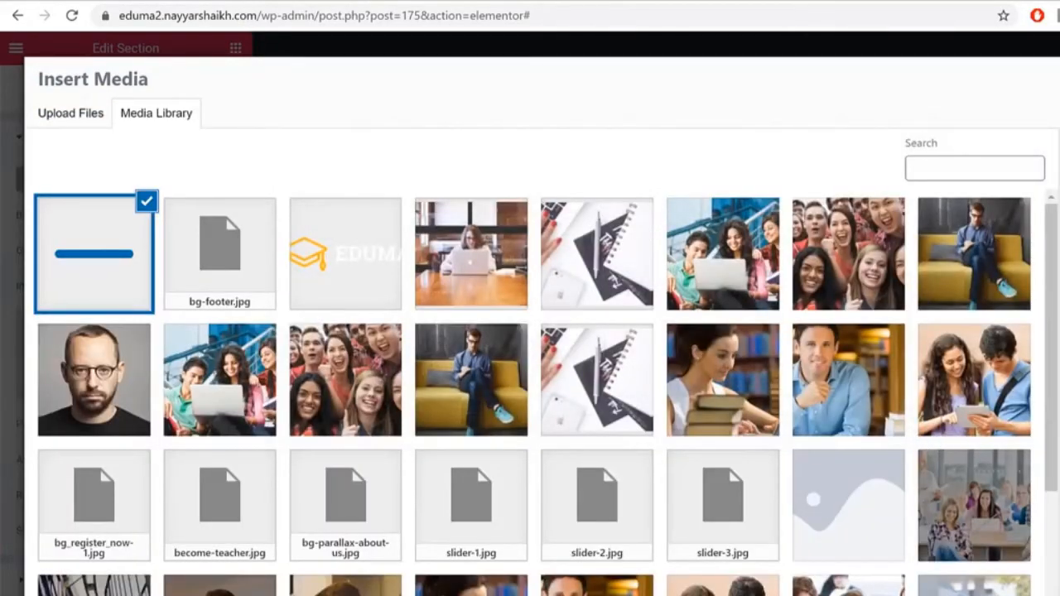
click(1055, 591)
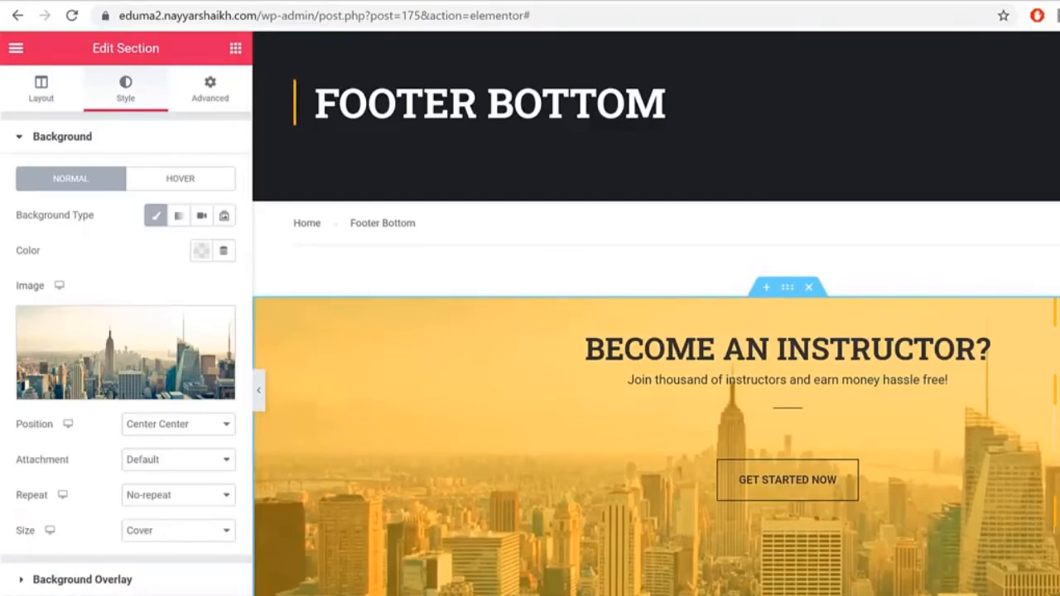
scroll(902, 426, down, 5)
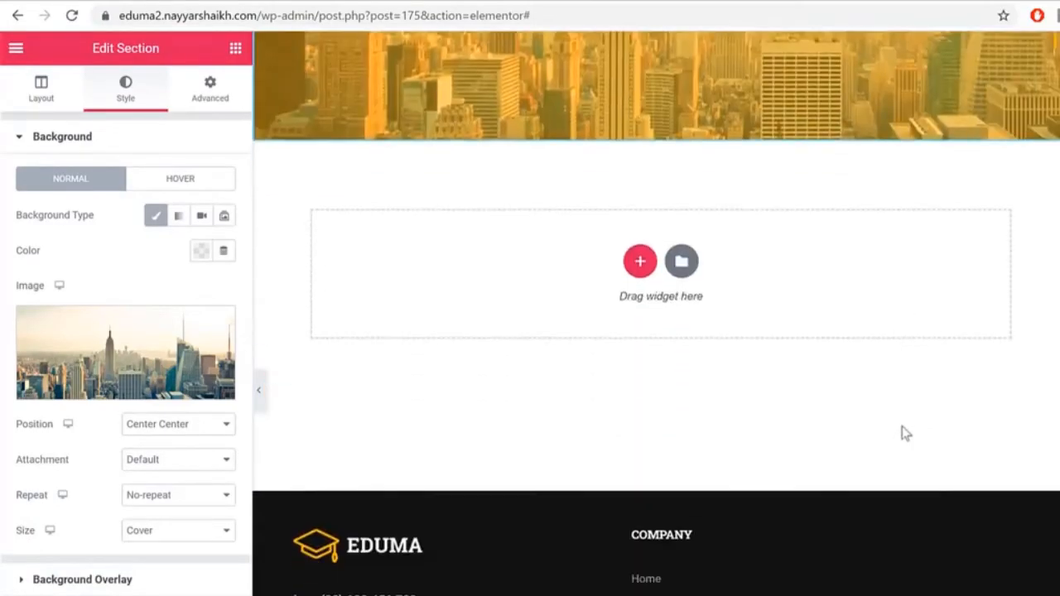
scroll(903, 431, up, 3)
scroll(905, 433, up, 3)
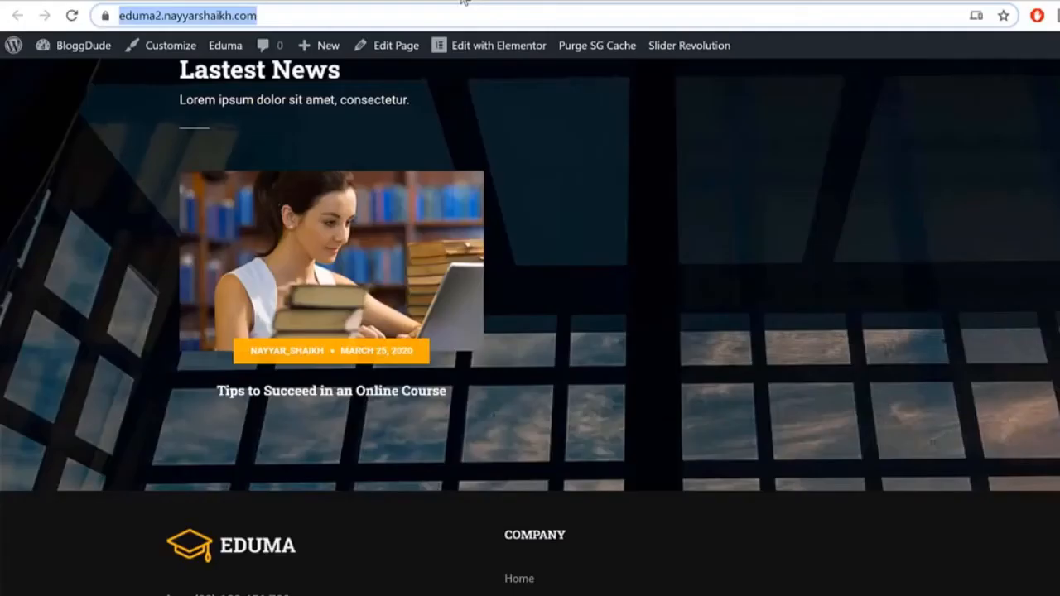
scroll(776, 422, up, 15)
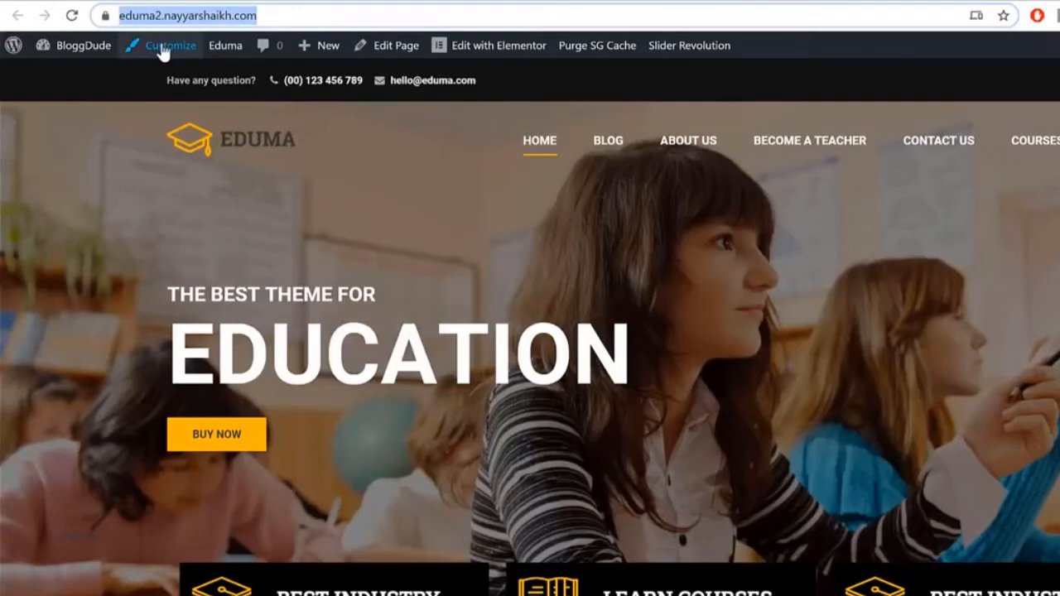
Step: Open the Eduma Customizer at General > Logo, showing a 155px logo width
click(163, 52)
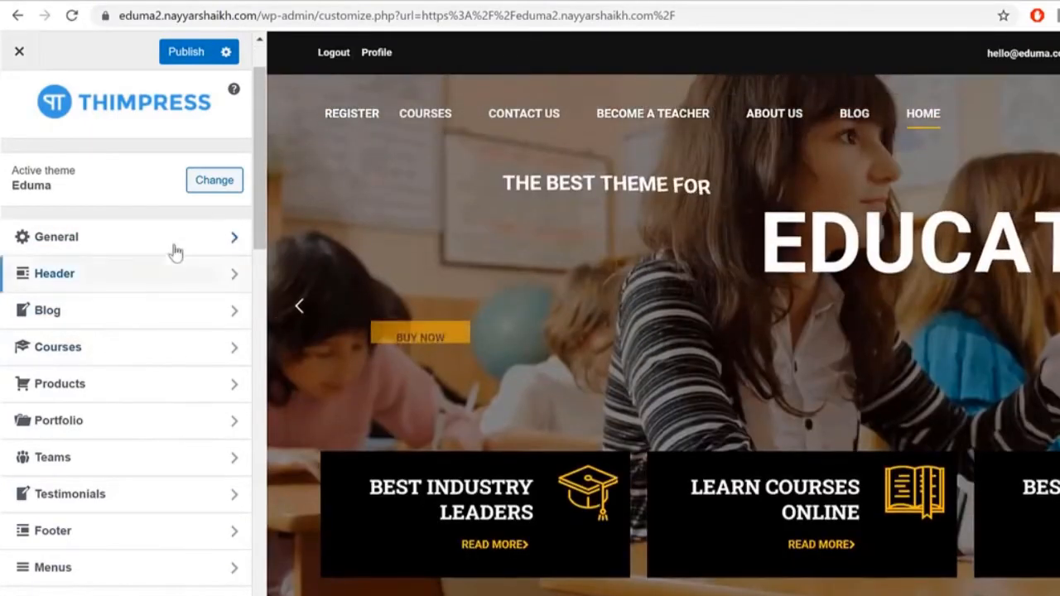
click(166, 242)
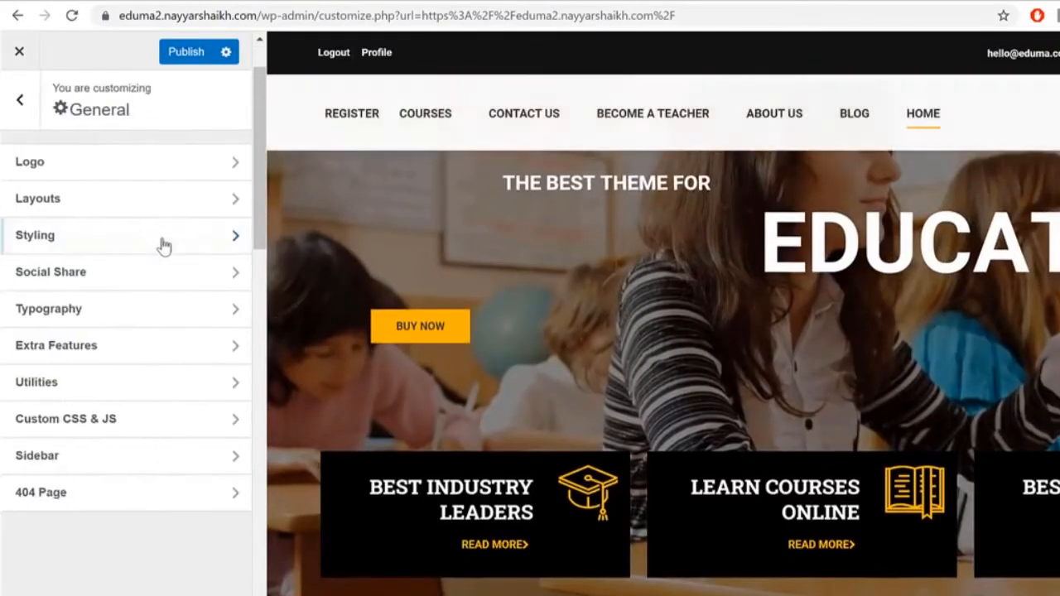
click(142, 176)
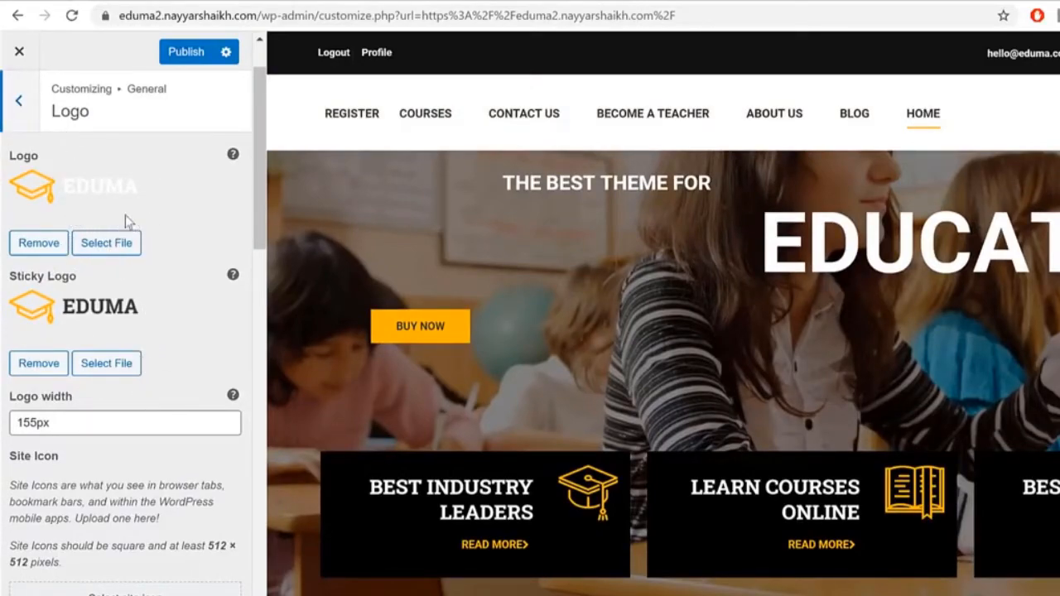
Step: Switch the Site Layout to Content Boxed
click(21, 104)
click(118, 200)
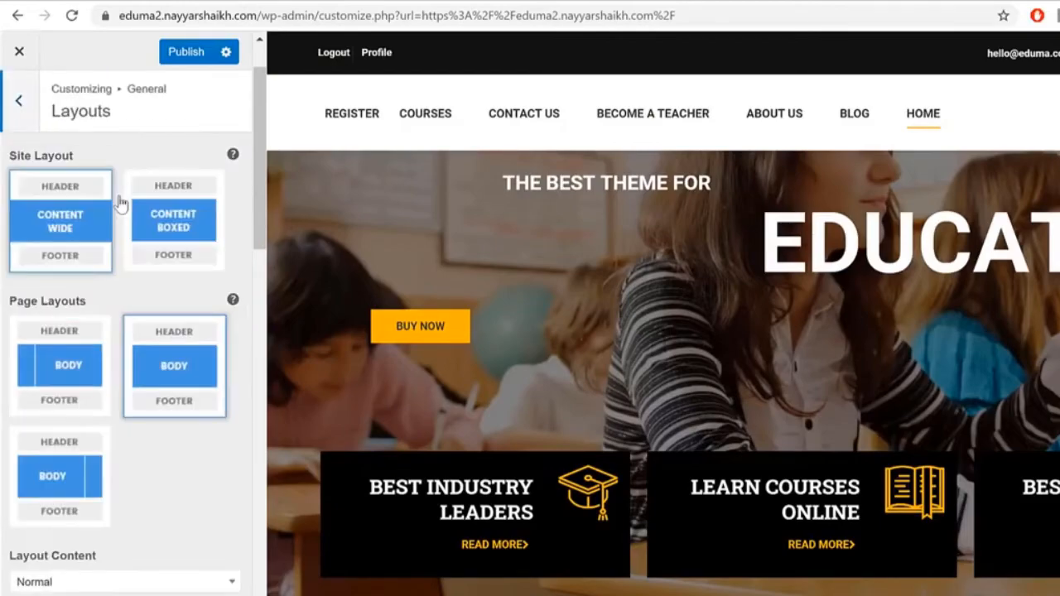
scroll(662, 467, down, 7)
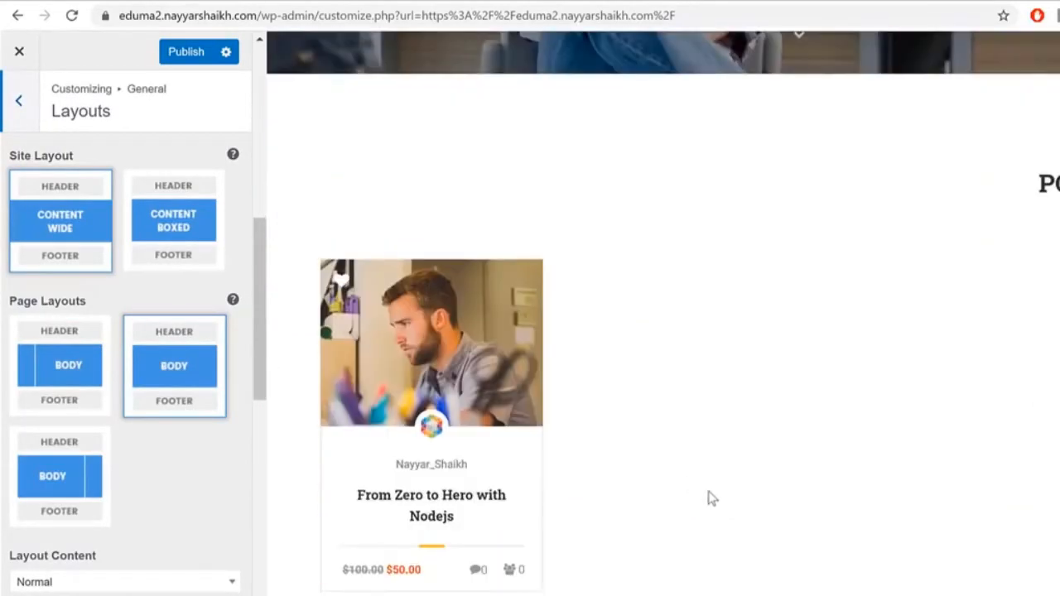
scroll(853, 508, up, 7)
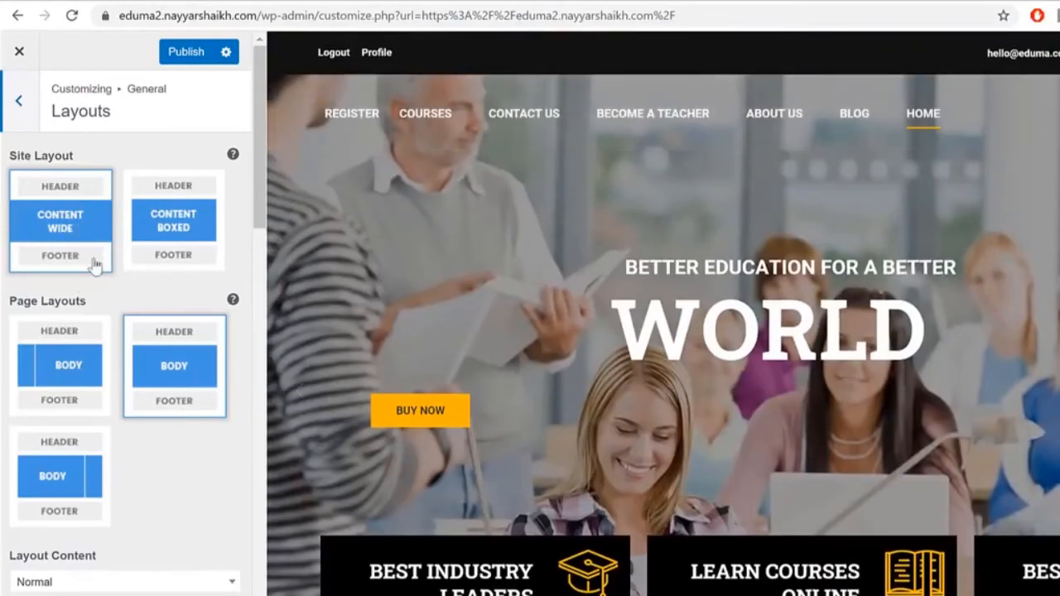
click(215, 240)
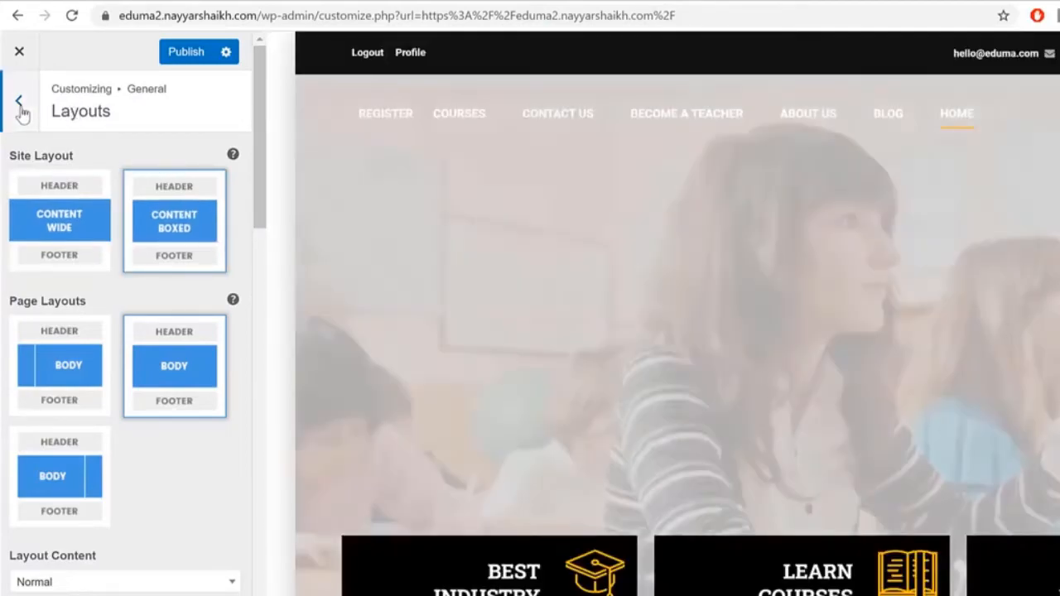
Step: Preview the boxed layout full-width, then restore Content Wide and return to General
click(22, 111)
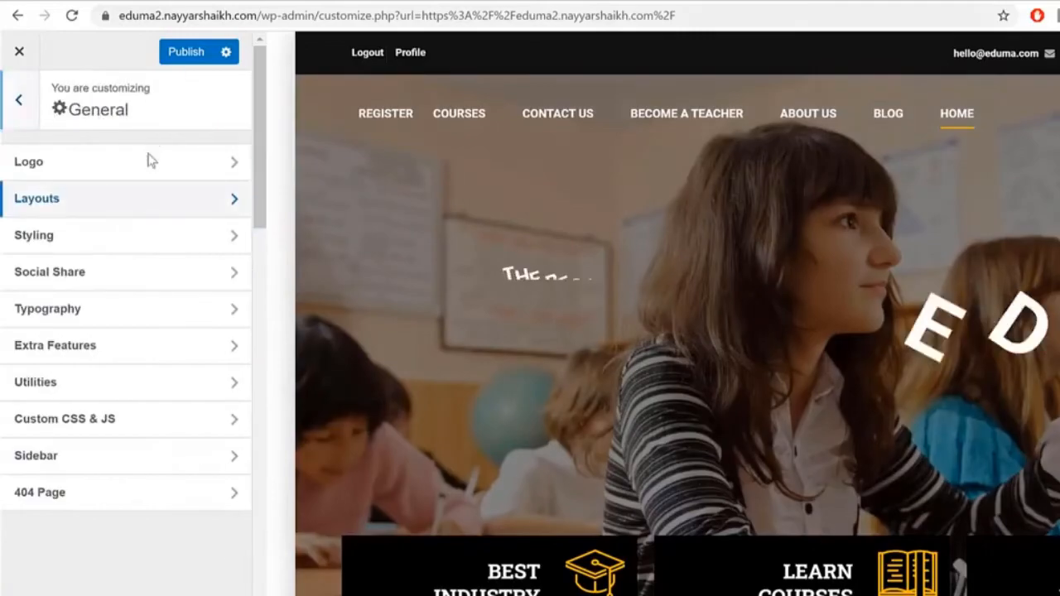
click(41, 593)
scroll(889, 497, down, 15)
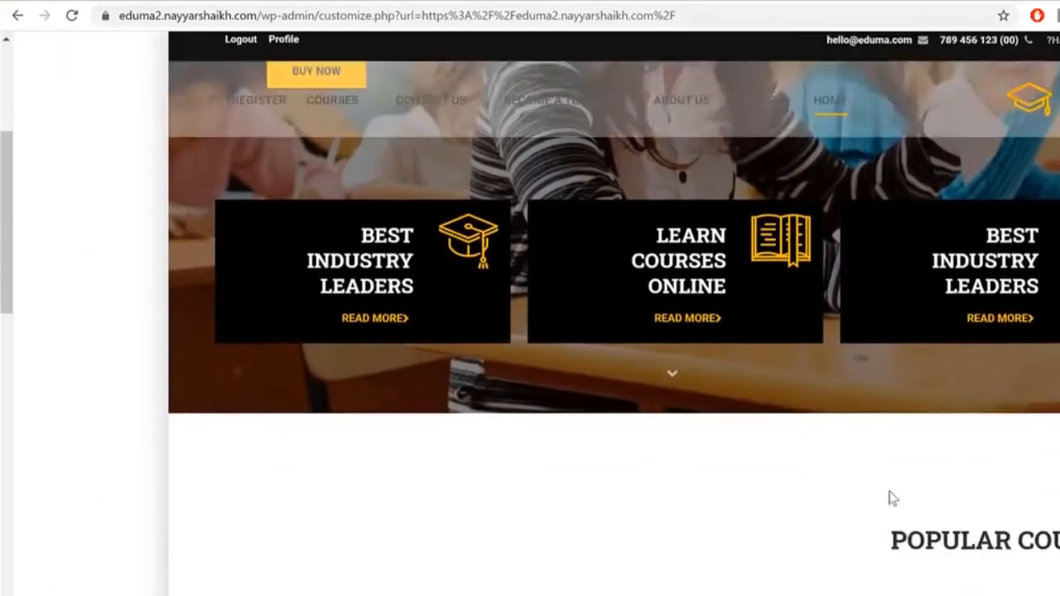
scroll(889, 497, up, 10)
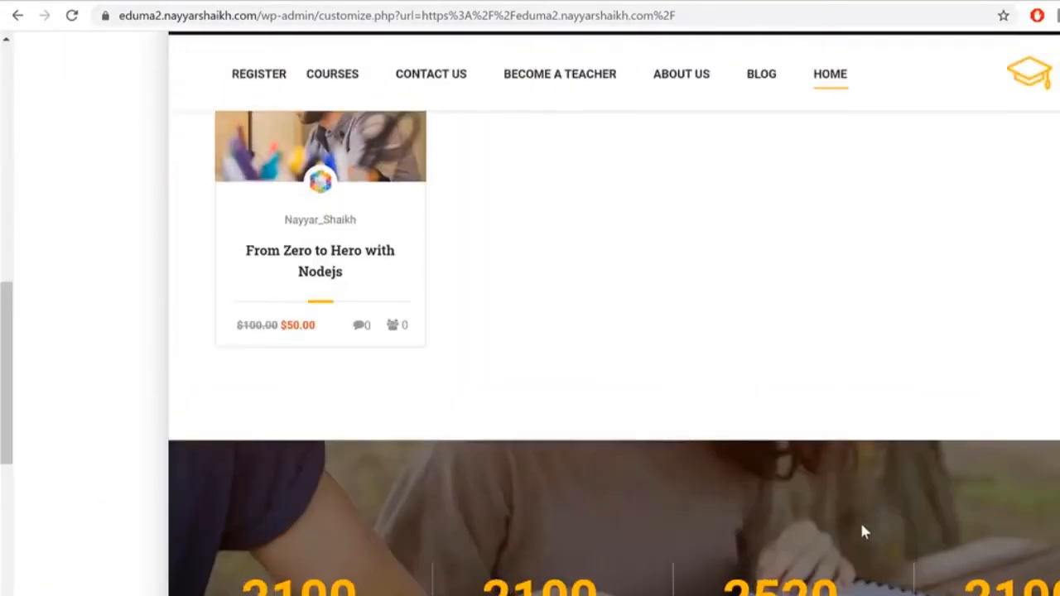
click(33, 593)
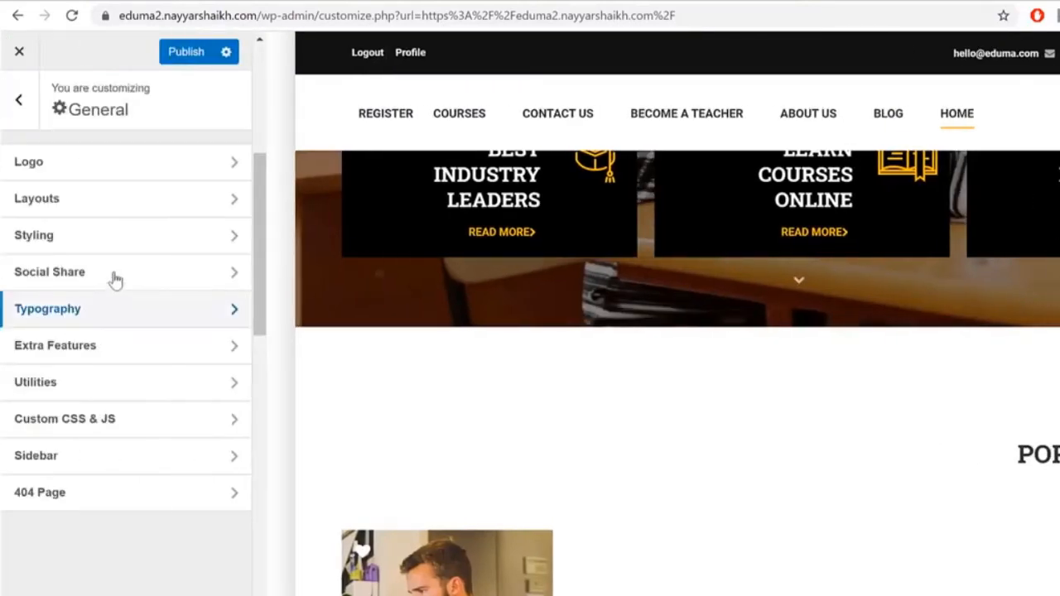
click(124, 203)
click(41, 187)
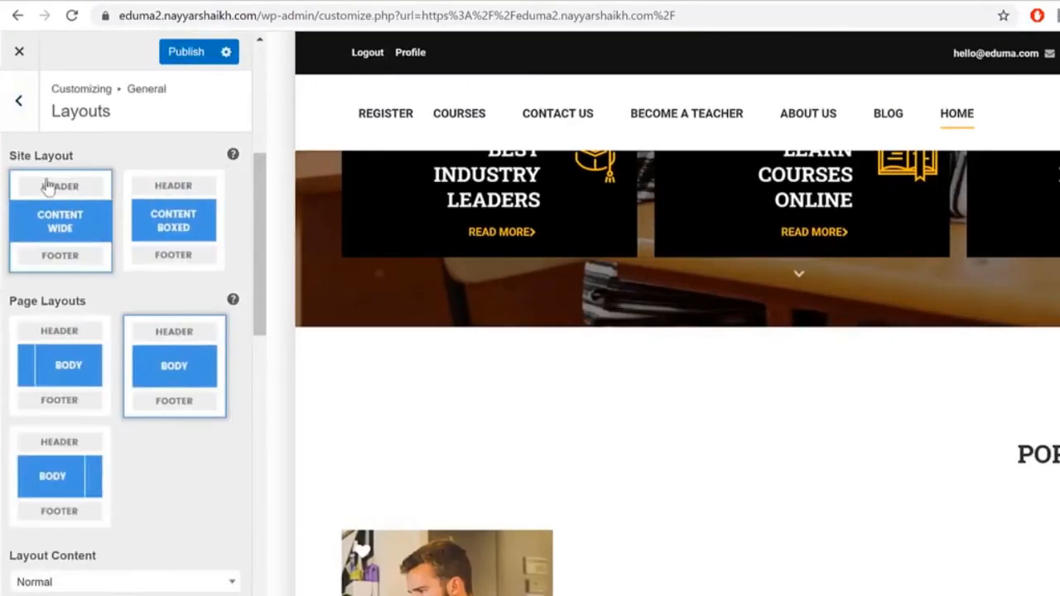
click(31, 106)
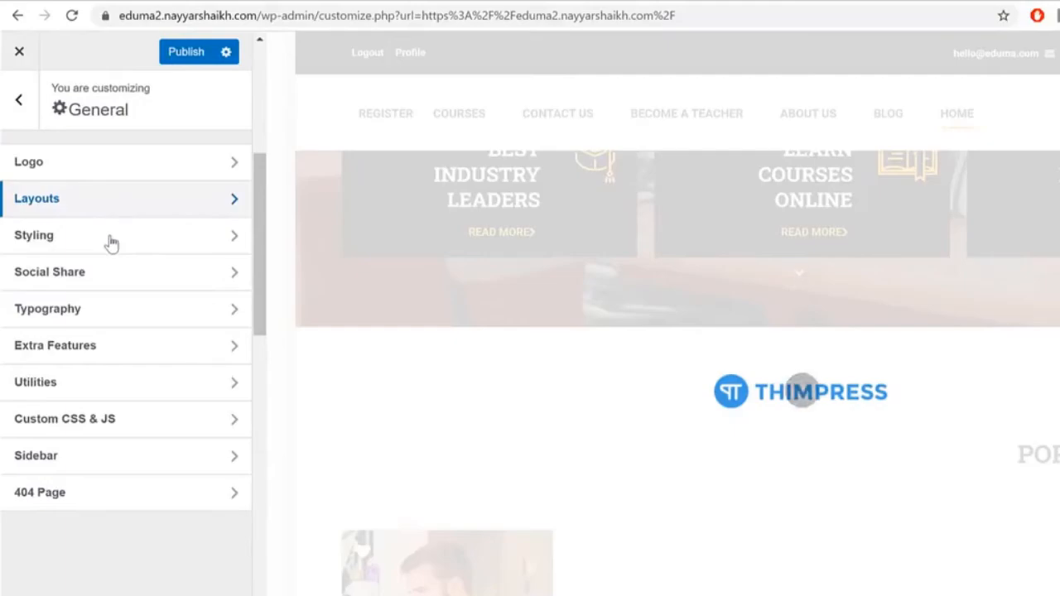
Step: Review the theme's colour styling settings
click(108, 240)
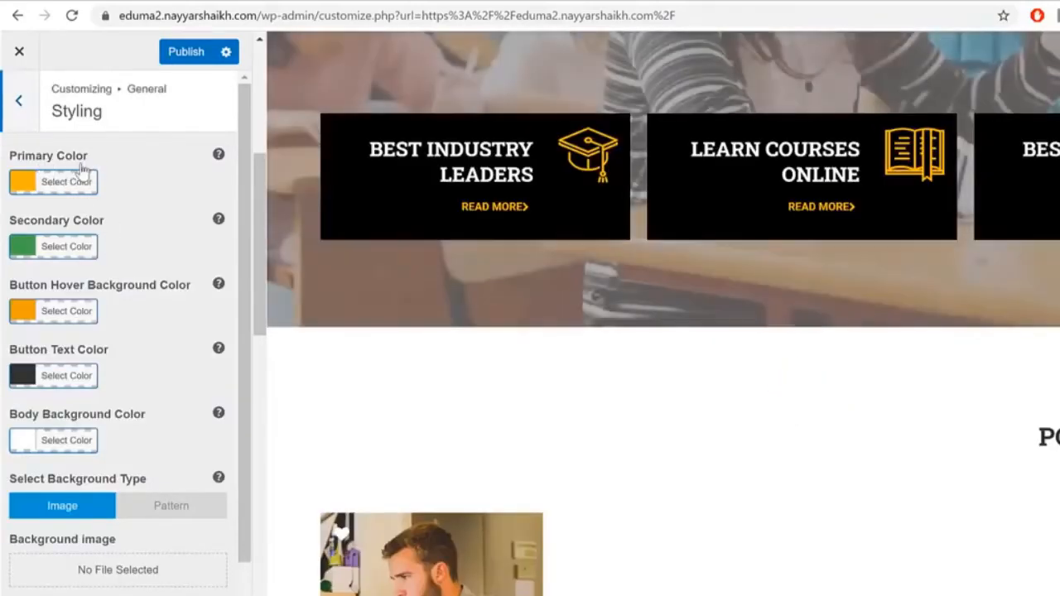
scroll(103, 485, down, 2)
scroll(103, 485, up, 2)
scroll(392, 471, up, 5)
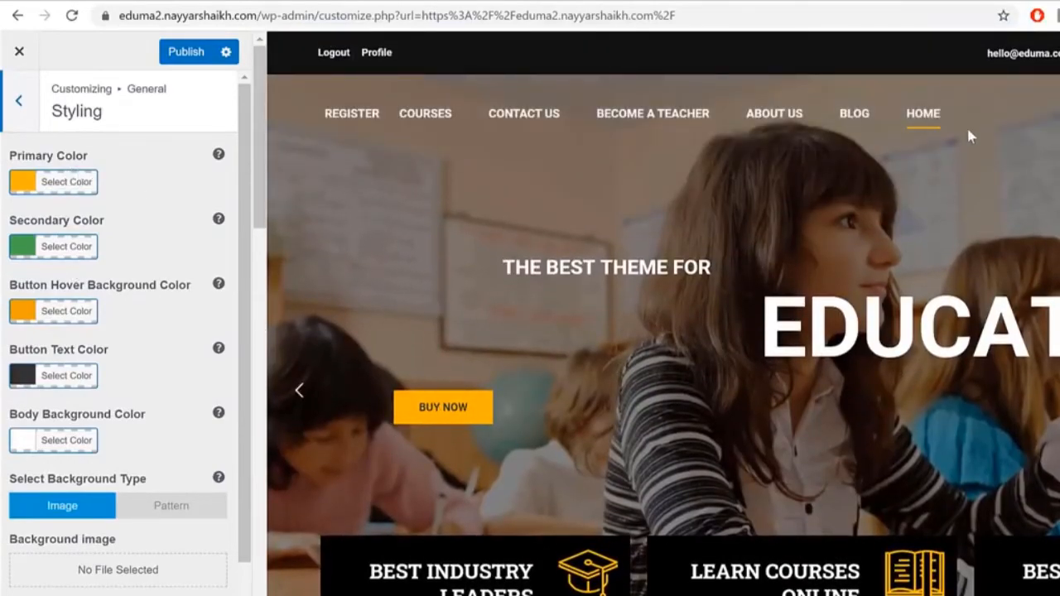
scroll(145, 303, down, 2)
scroll(191, 366, up, 3)
click(19, 166)
Step: Look over Social Share and Typography (Roboto 15px body, Roboto Slab 700 headings)
click(124, 278)
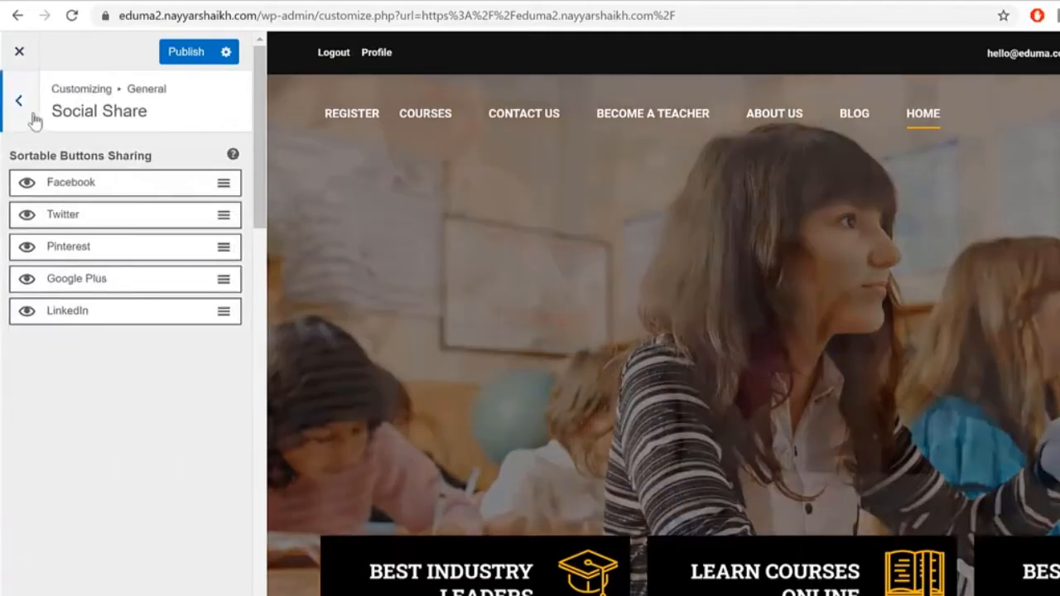
click(19, 100)
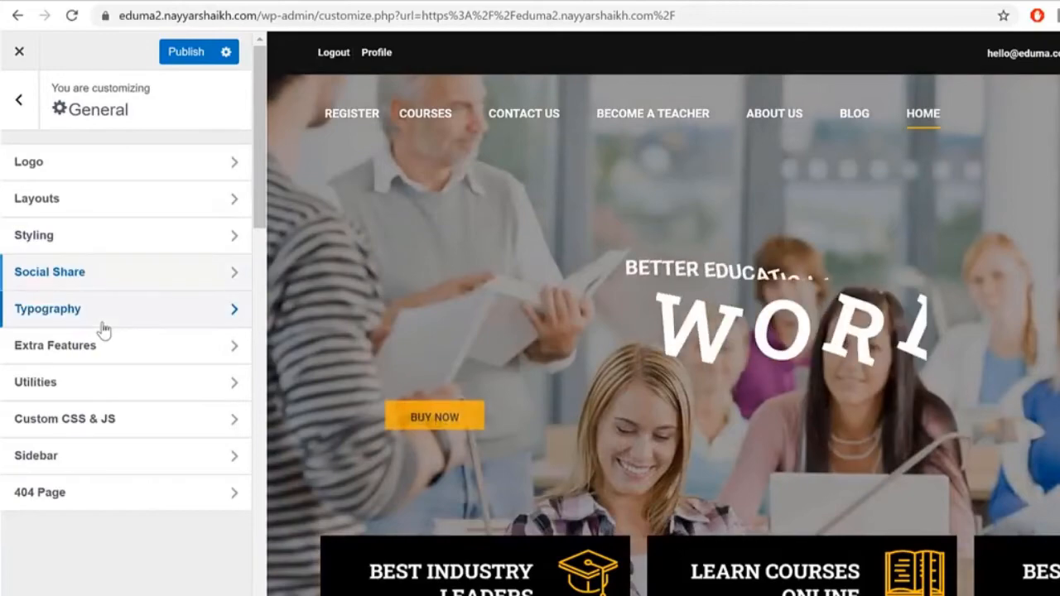
click(102, 329)
scroll(787, 358, down, 2)
drag(382, 318, 506, 343)
click(503, 346)
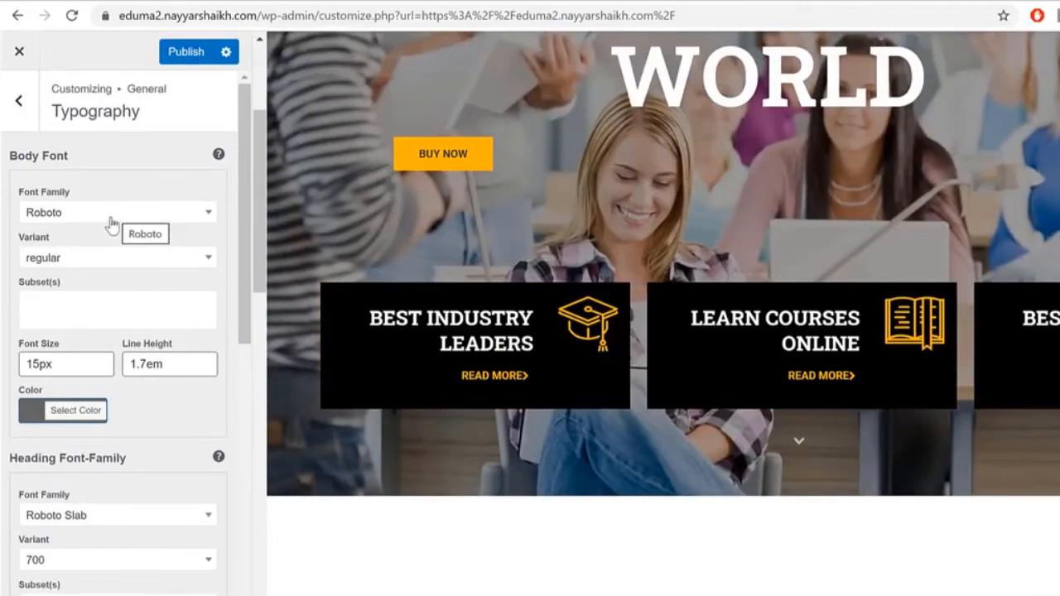
scroll(536, 371, down, 1)
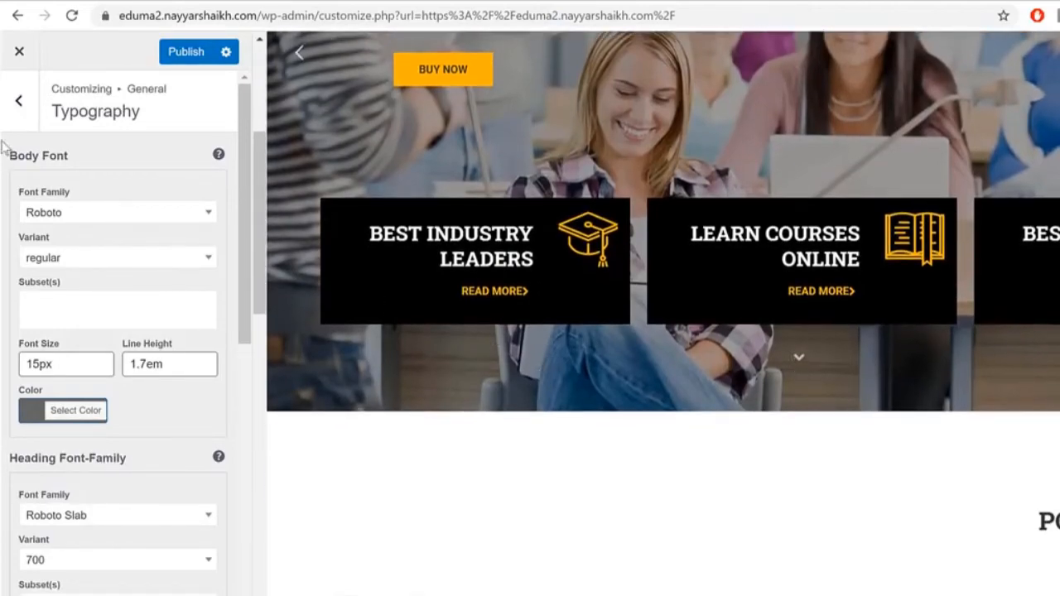
click(20, 101)
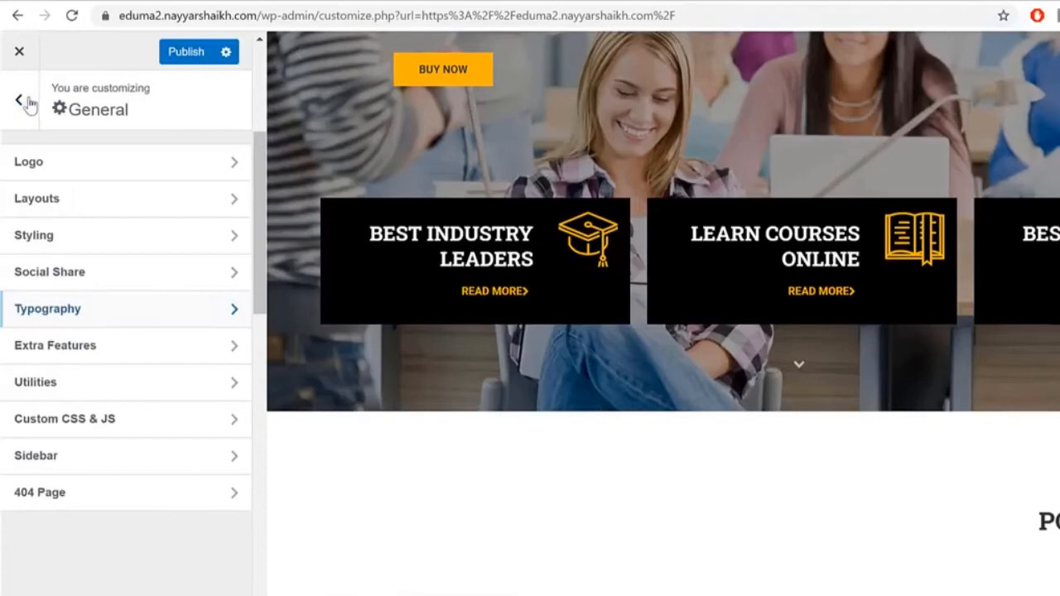
Step: Open Extra Features and set Preloading to Turn Off
click(146, 353)
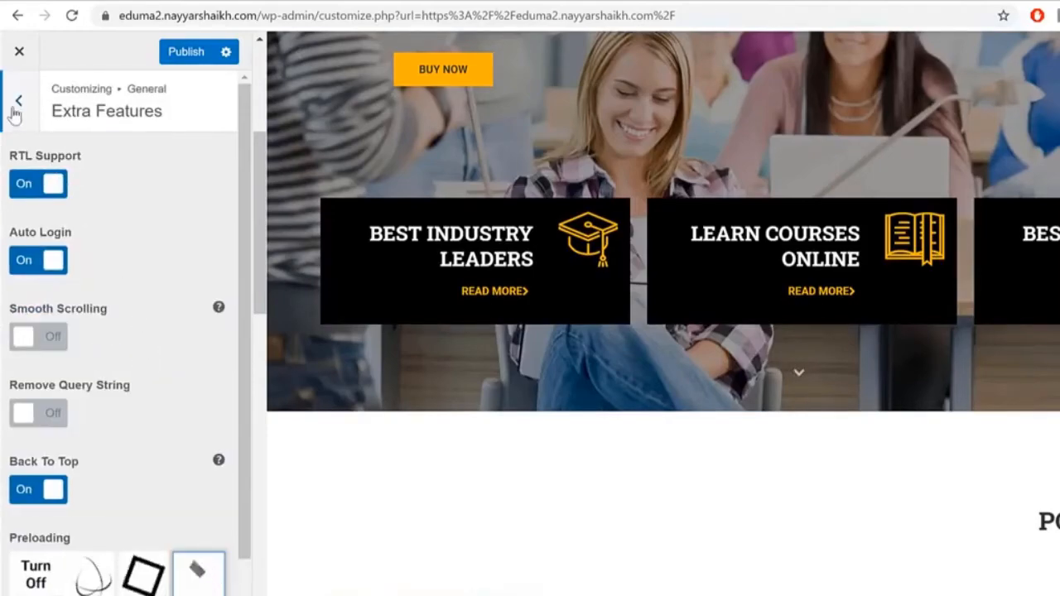
scroll(112, 246, down, 2)
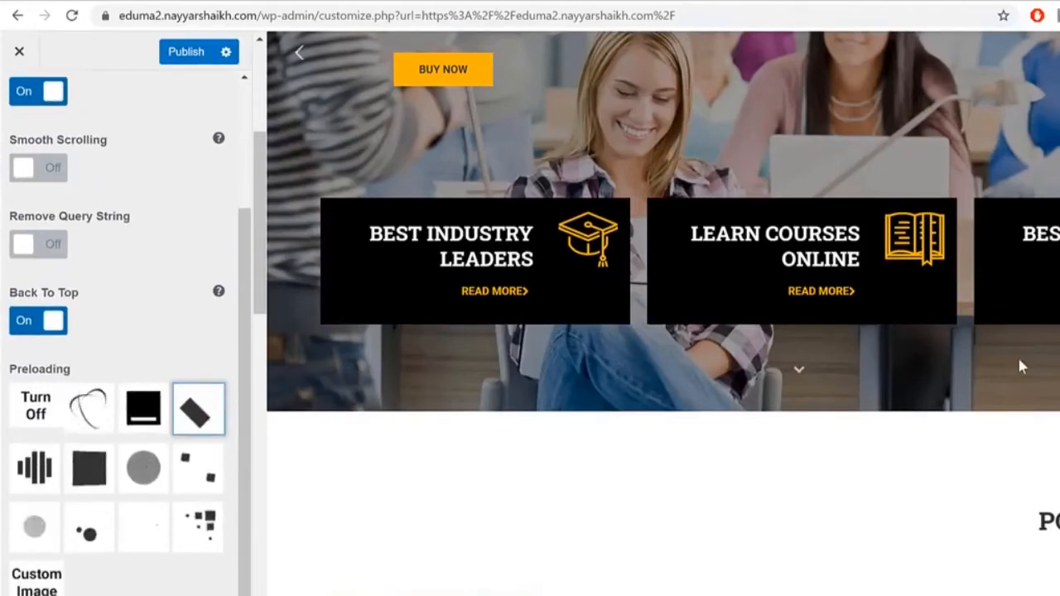
scroll(787, 468, up, 4)
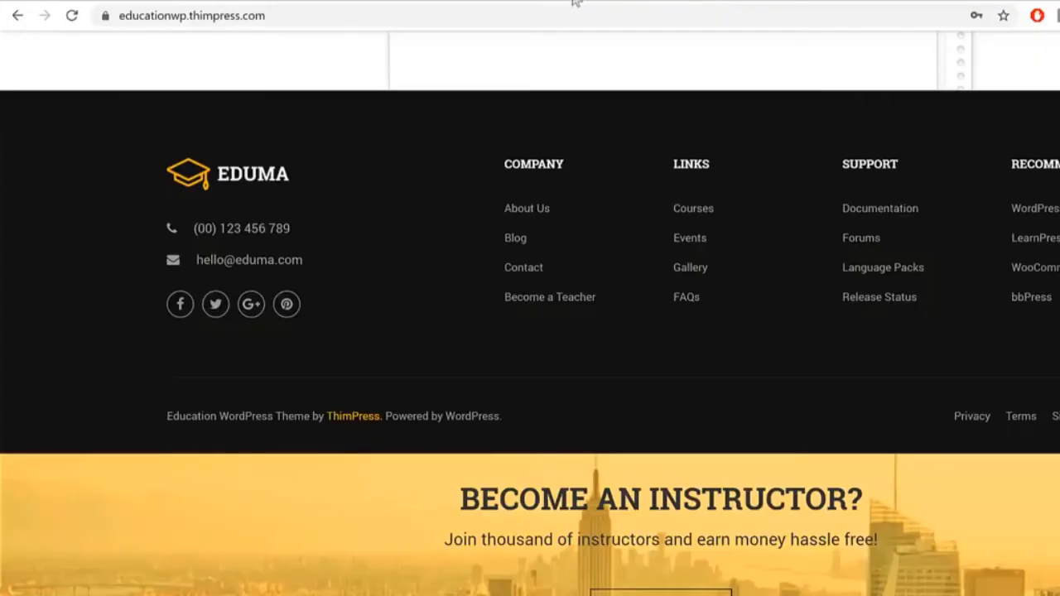
click(73, 23)
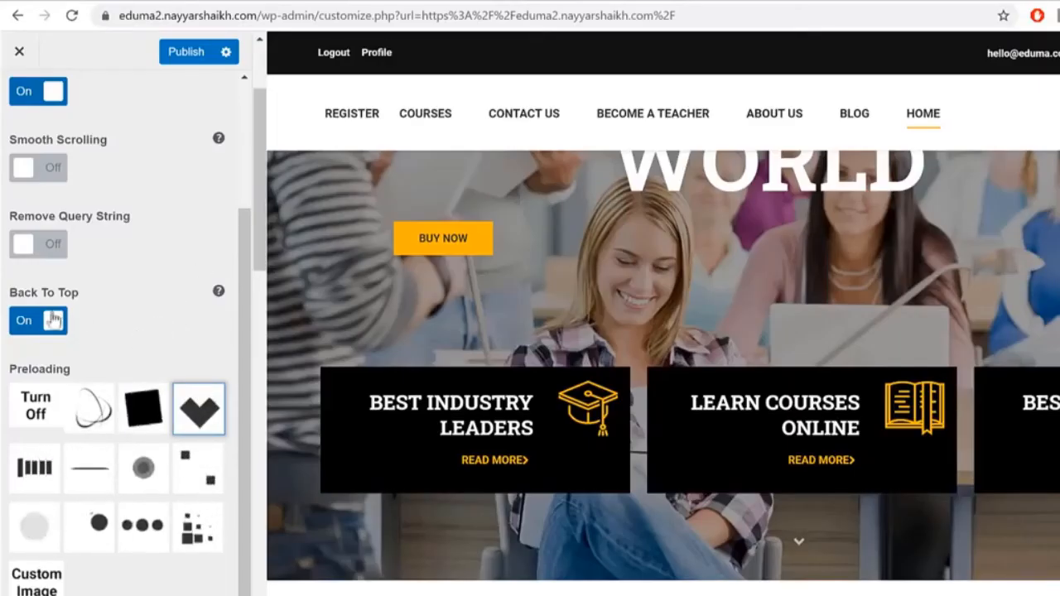
scroll(177, 300, up, 2)
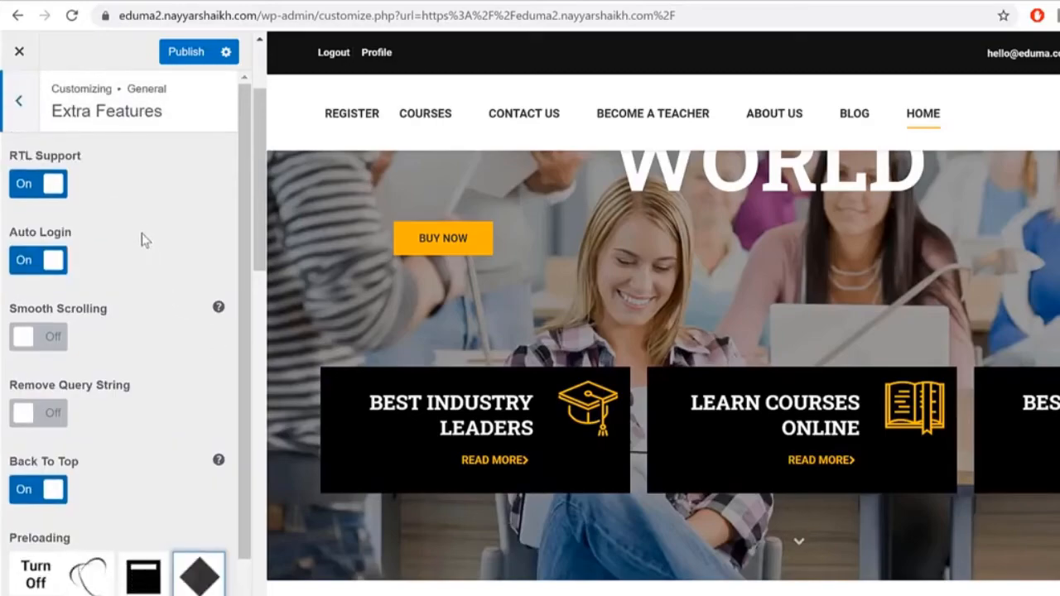
scroll(146, 256, down, 2)
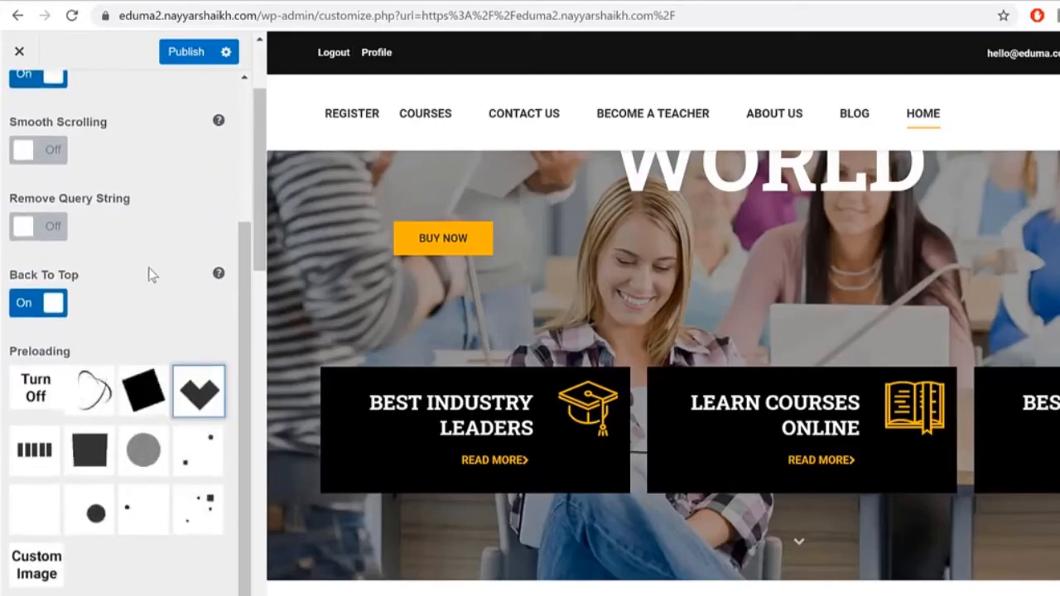
scroll(64, 390, up, 1)
click(37, 389)
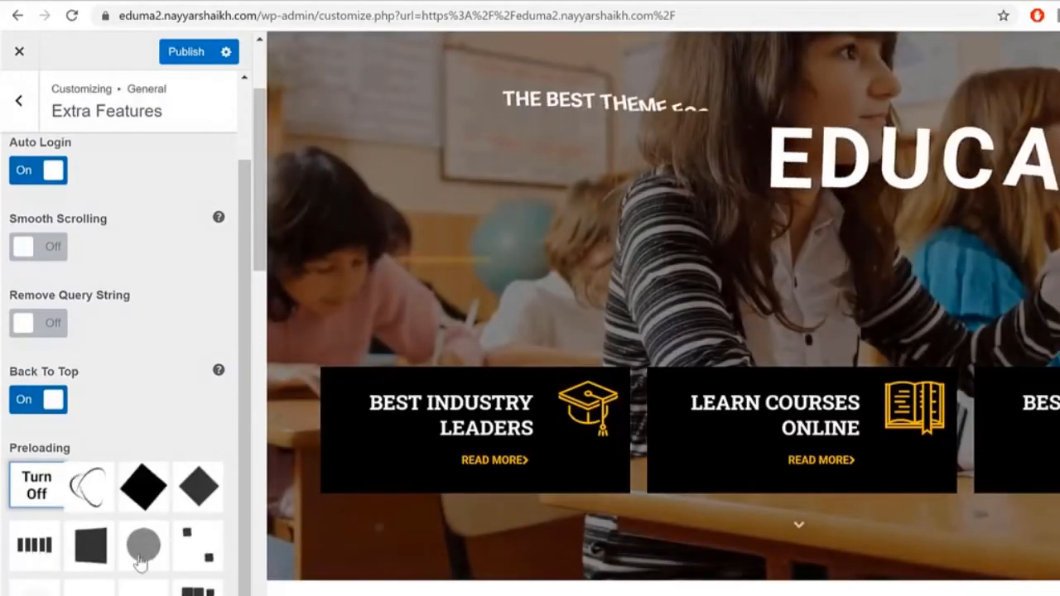
Step: Toggle Back To Top off and on again, leaving it enabled
scroll(122, 566, up, 1)
scroll(123, 565, up, 2)
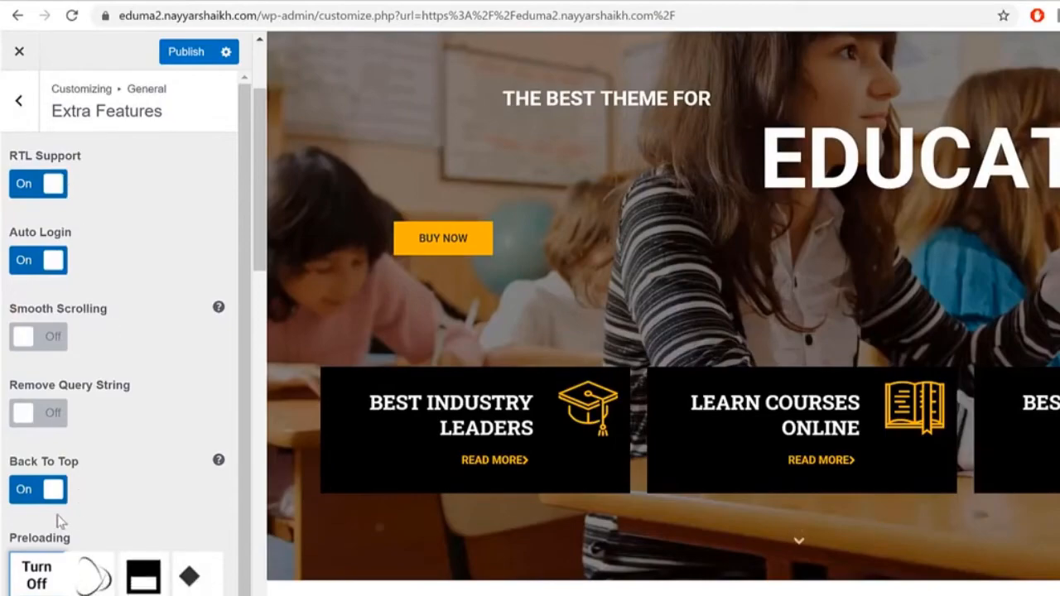
scroll(996, 501, down, 15)
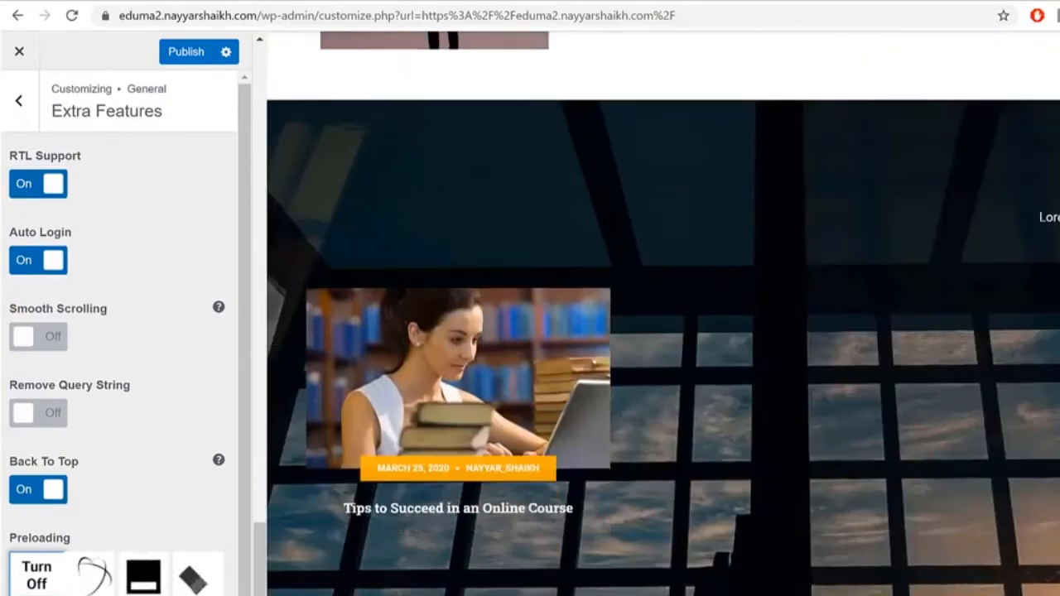
scroll(930, 578, down, 1)
click(42, 488)
click(41, 489)
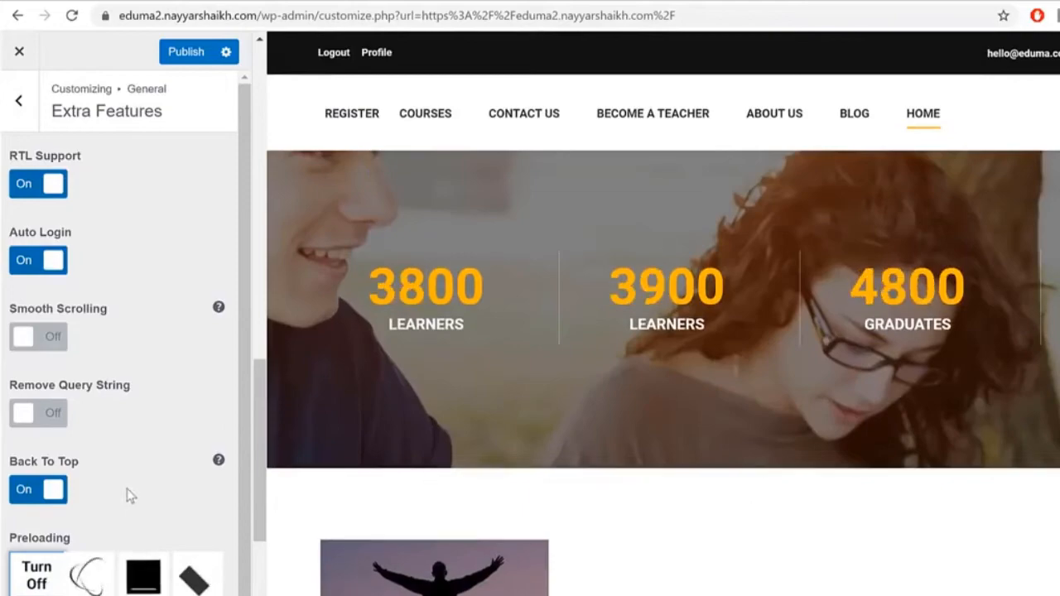
Step: Publish the Customizer changes, glance at Utilities' Google Analytics field, then open Header settings
click(185, 52)
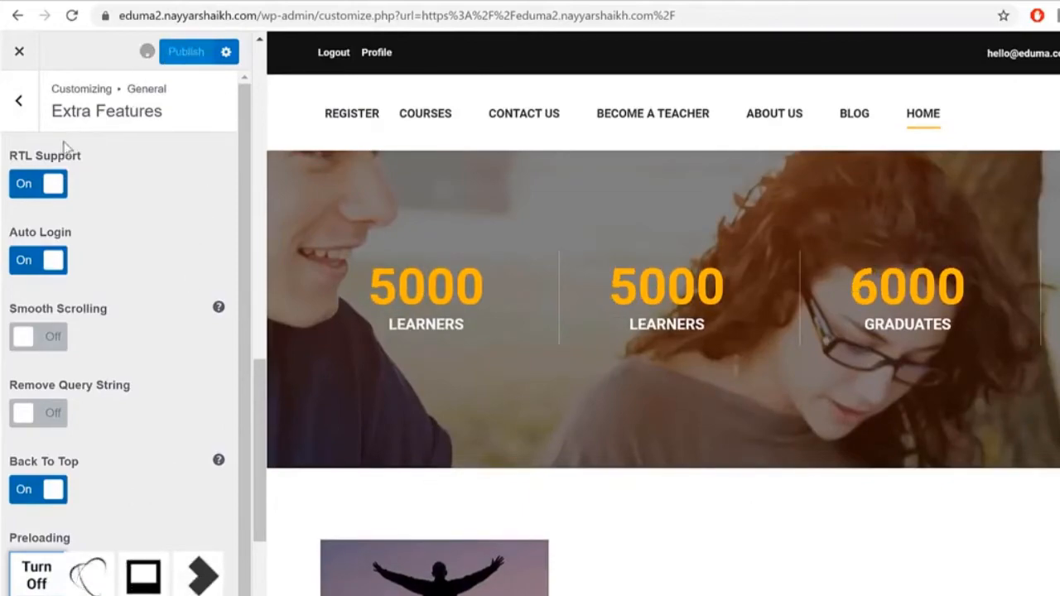
click(35, 106)
click(163, 388)
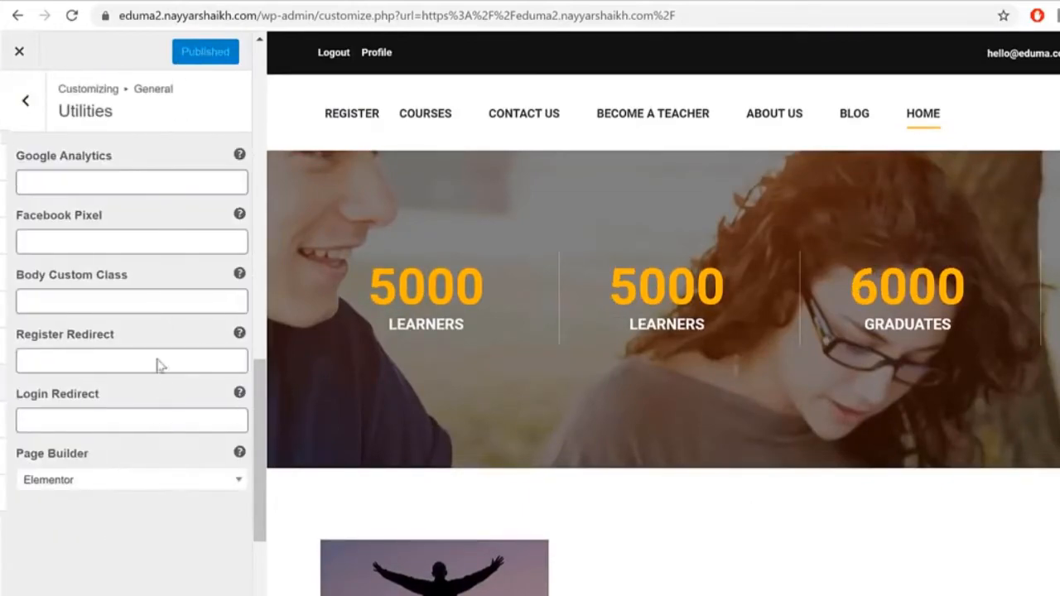
click(94, 184)
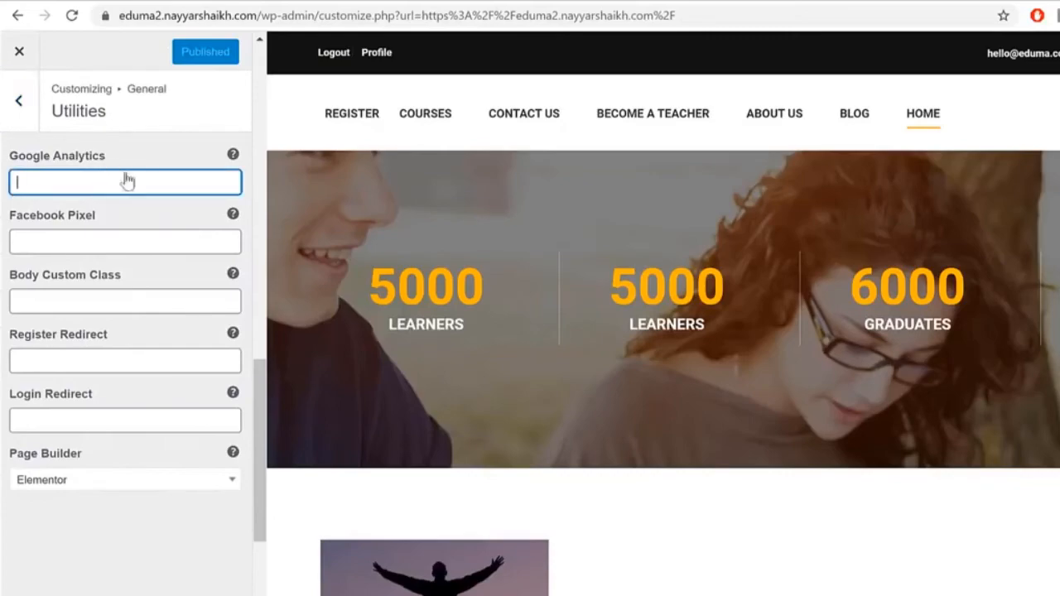
click(17, 99)
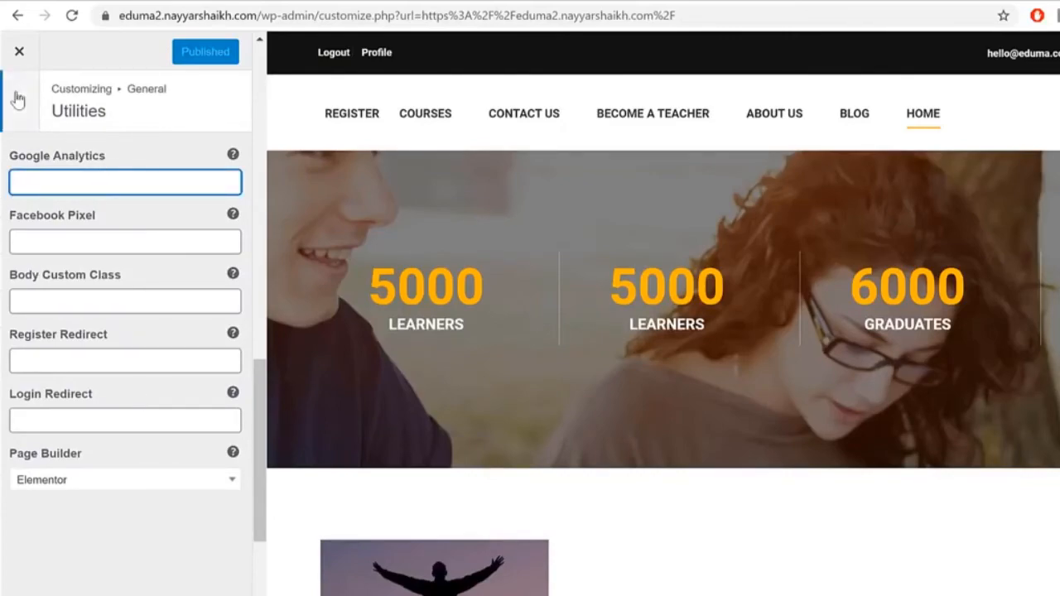
click(18, 99)
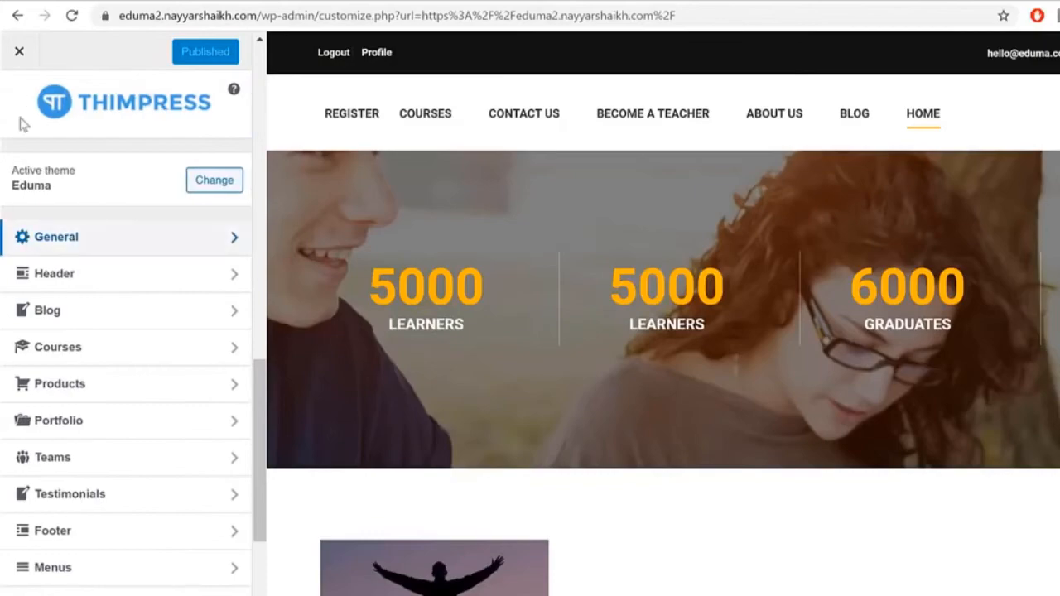
click(127, 286)
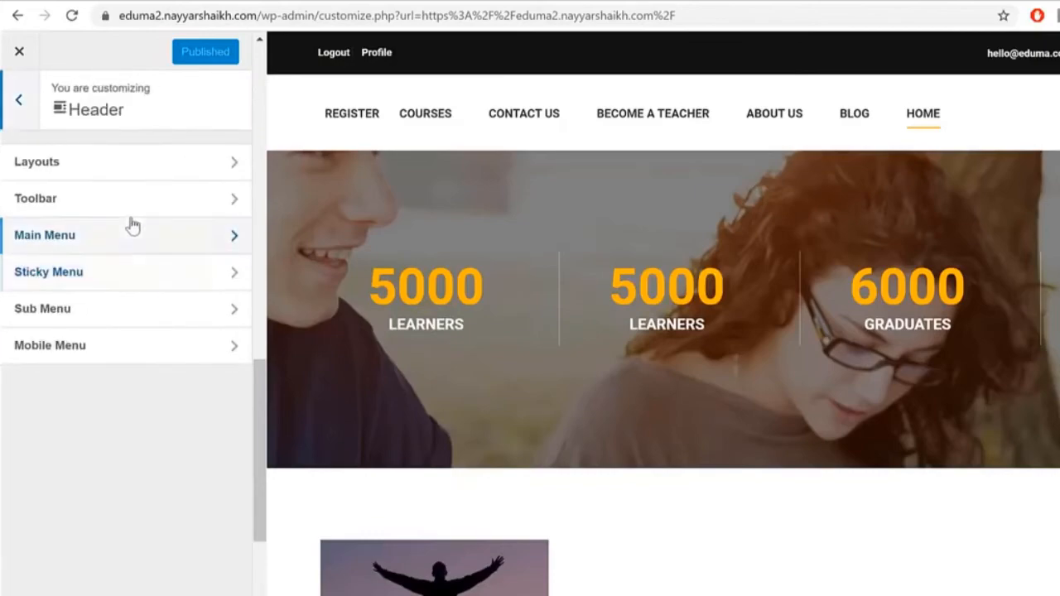
Step: Look through the Header Layout and Toolbar settings, then return to the top-level theme settings
click(133, 174)
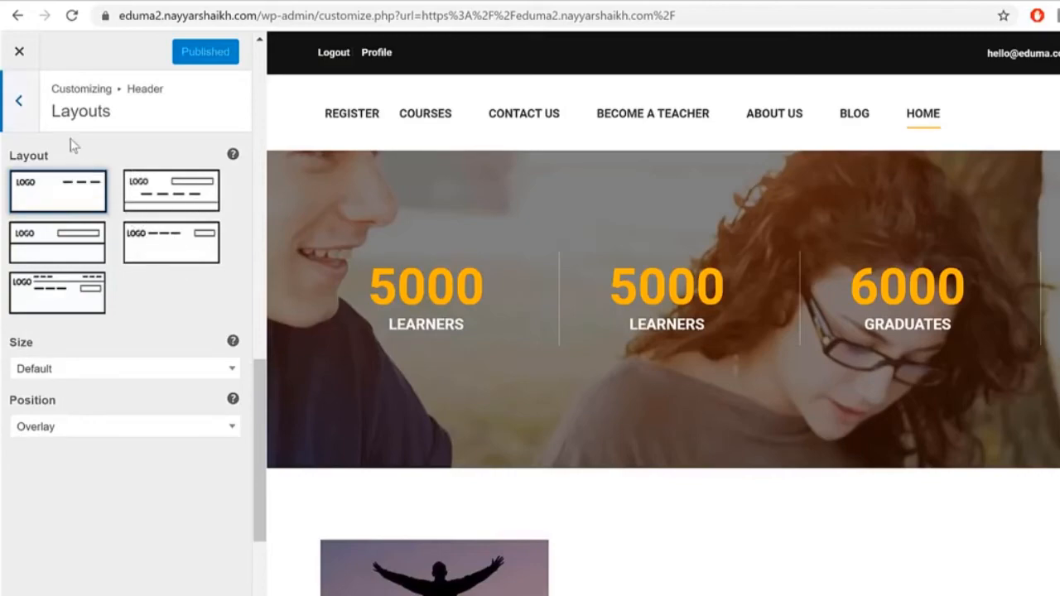
click(21, 115)
click(82, 213)
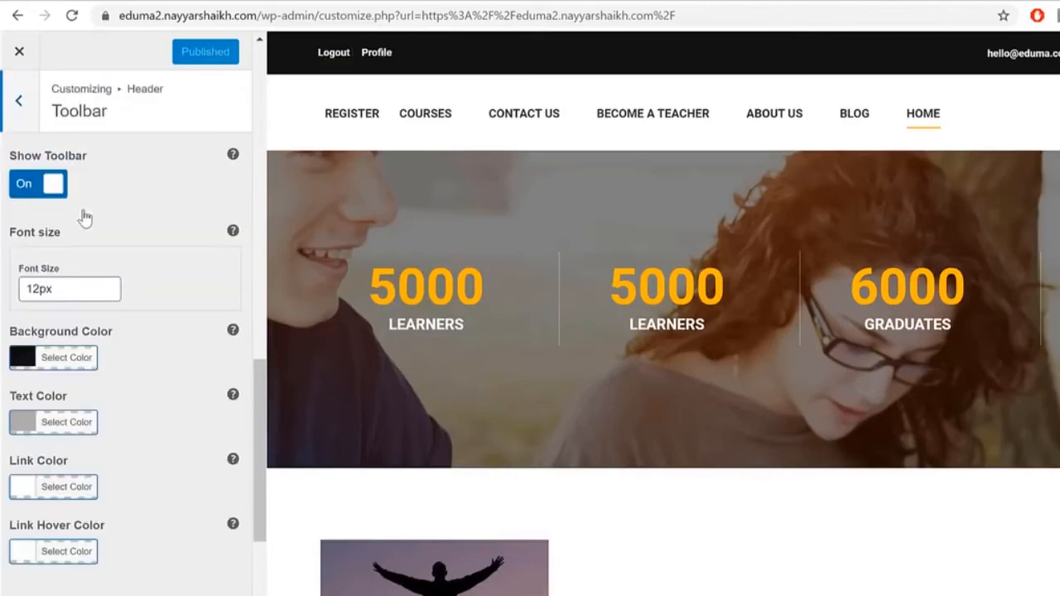
scroll(737, 251, down, 5)
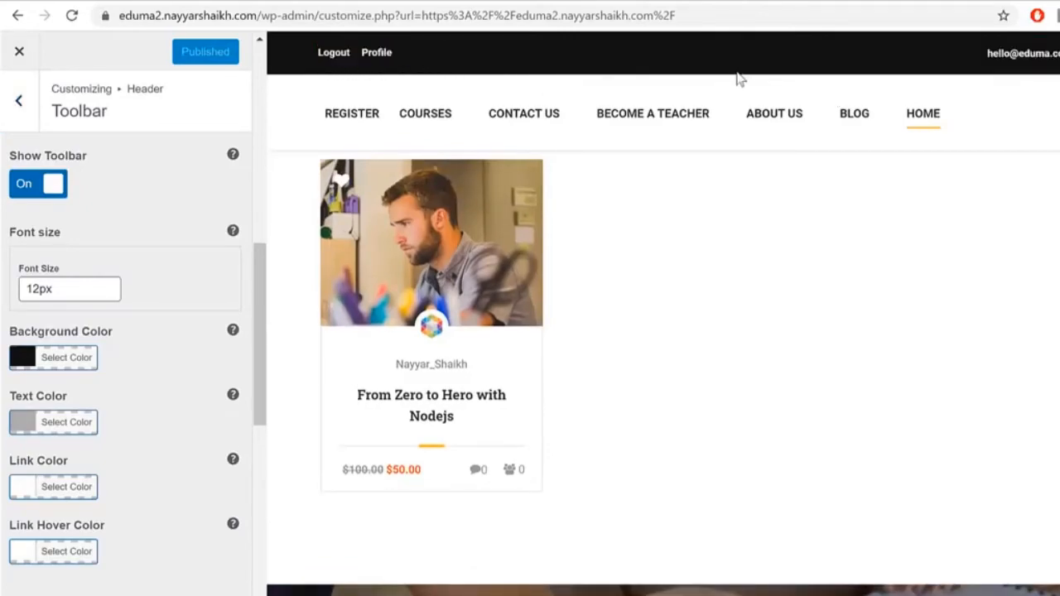
click(36, 124)
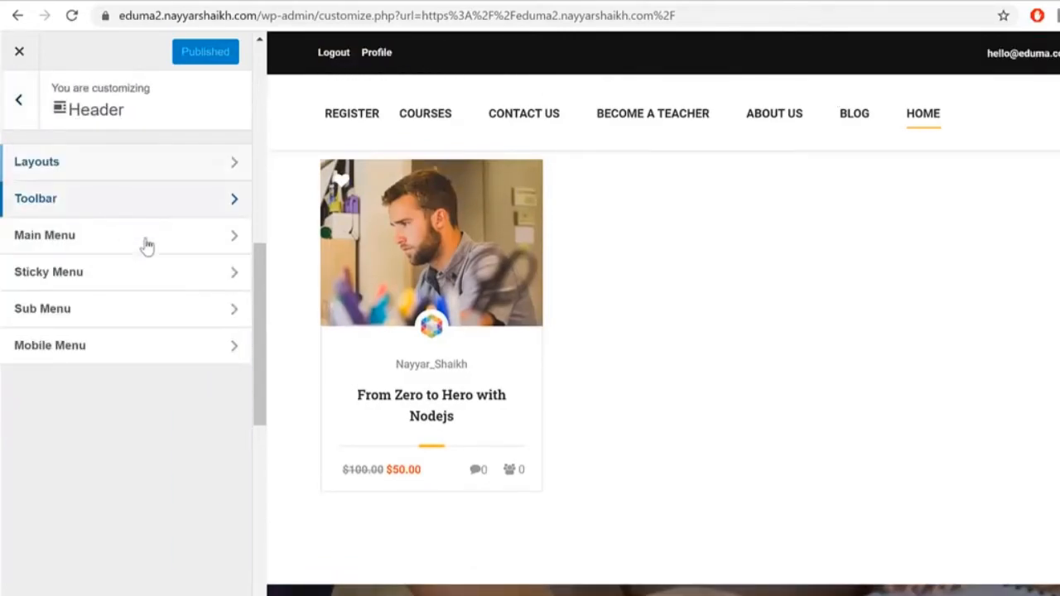
click(42, 165)
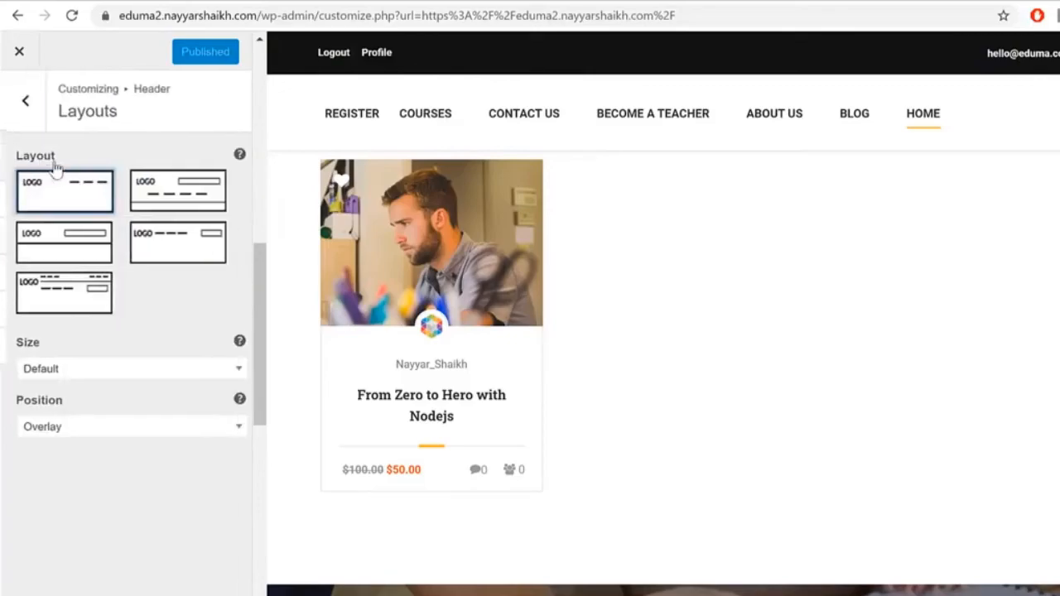
click(17, 114)
click(16, 109)
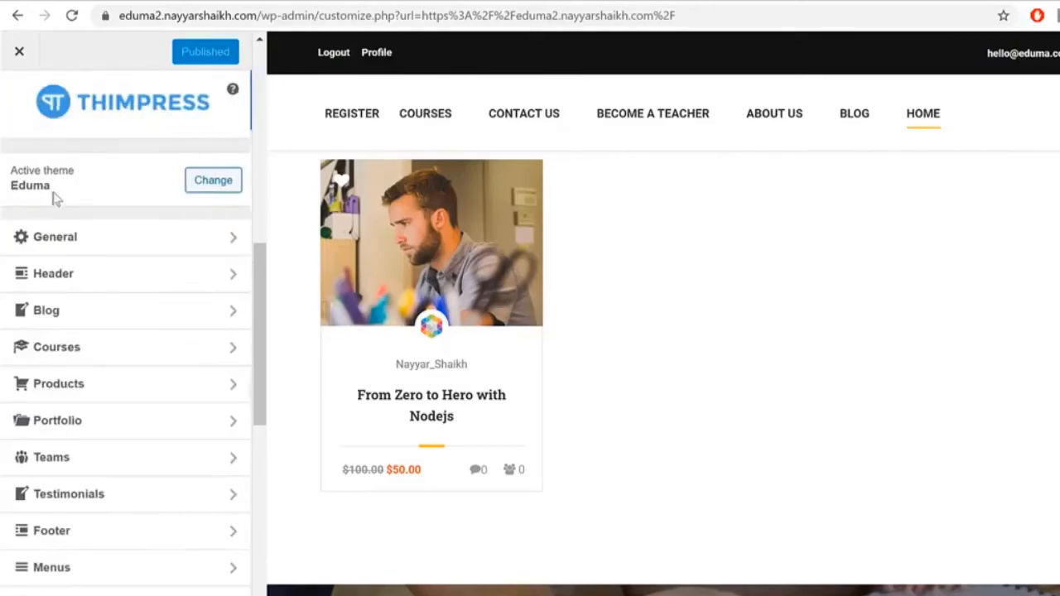
Step: Switch RTL Support to Off under General > Extra Features
click(94, 241)
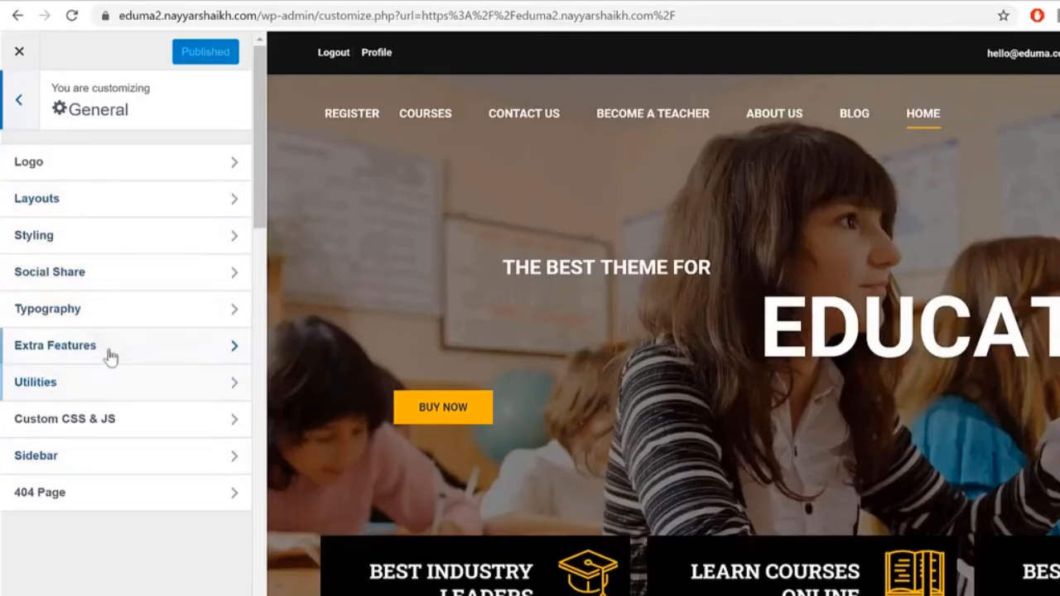
click(102, 381)
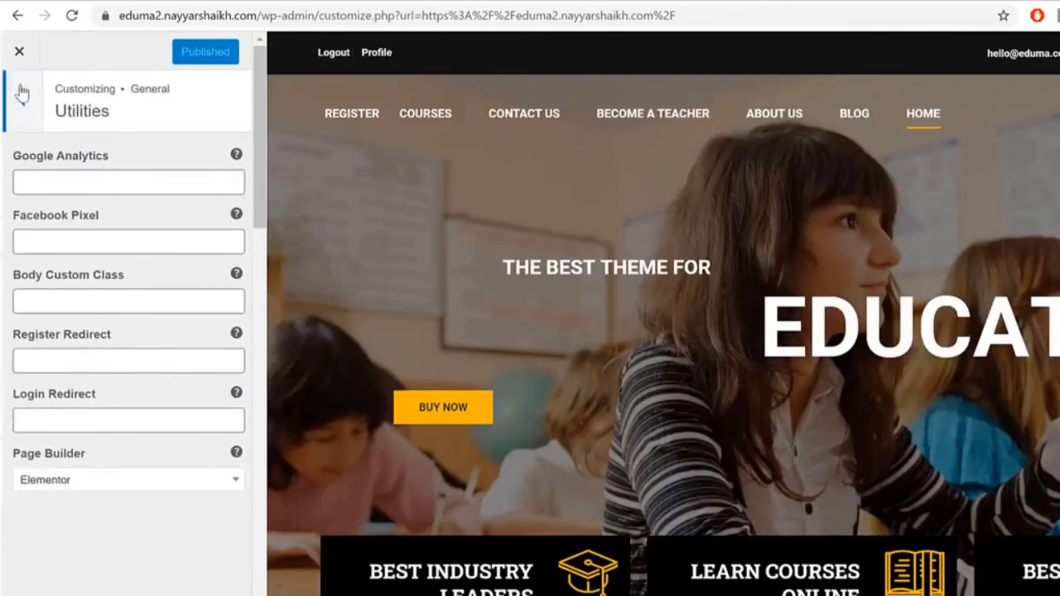
click(22, 99)
click(109, 348)
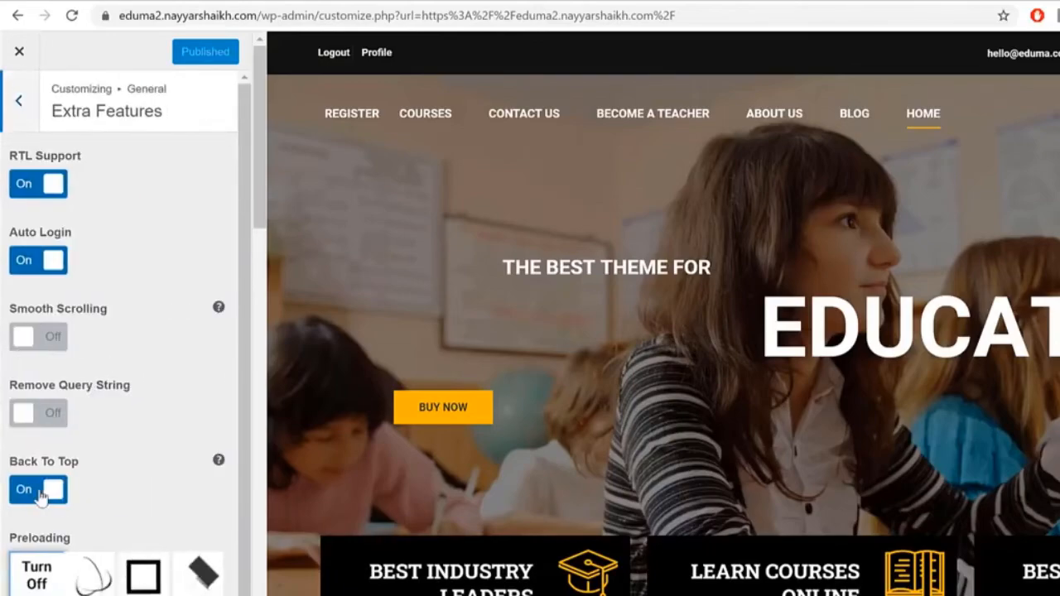
click(37, 185)
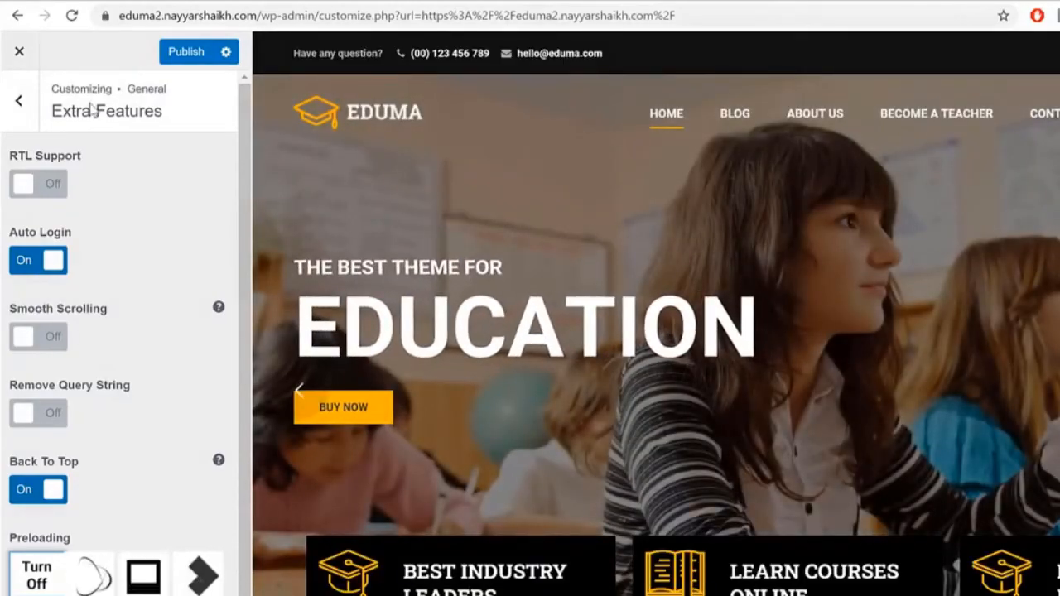
click(22, 101)
click(25, 103)
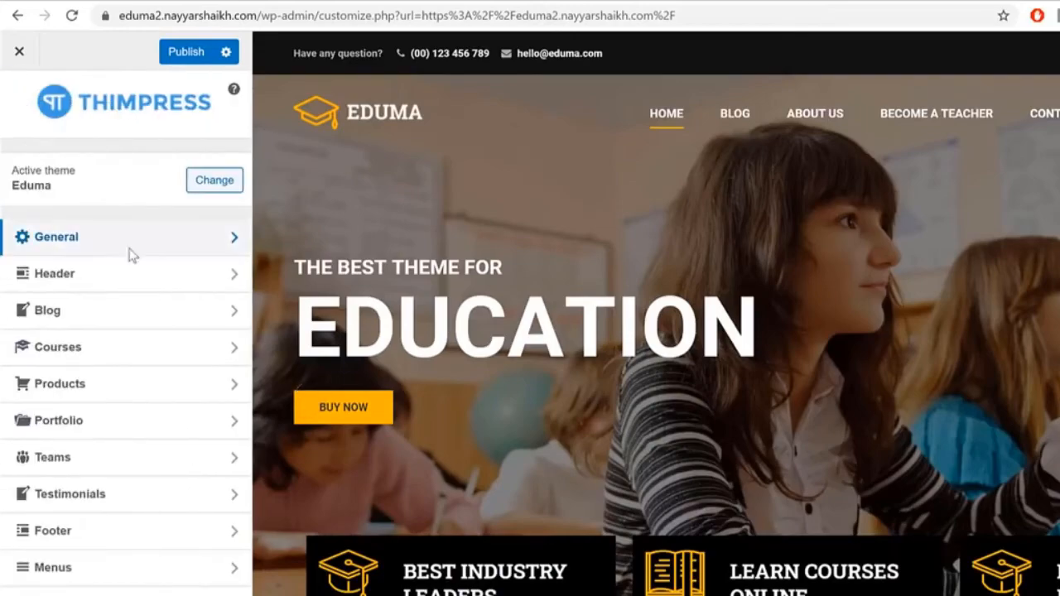
click(121, 362)
click(114, 166)
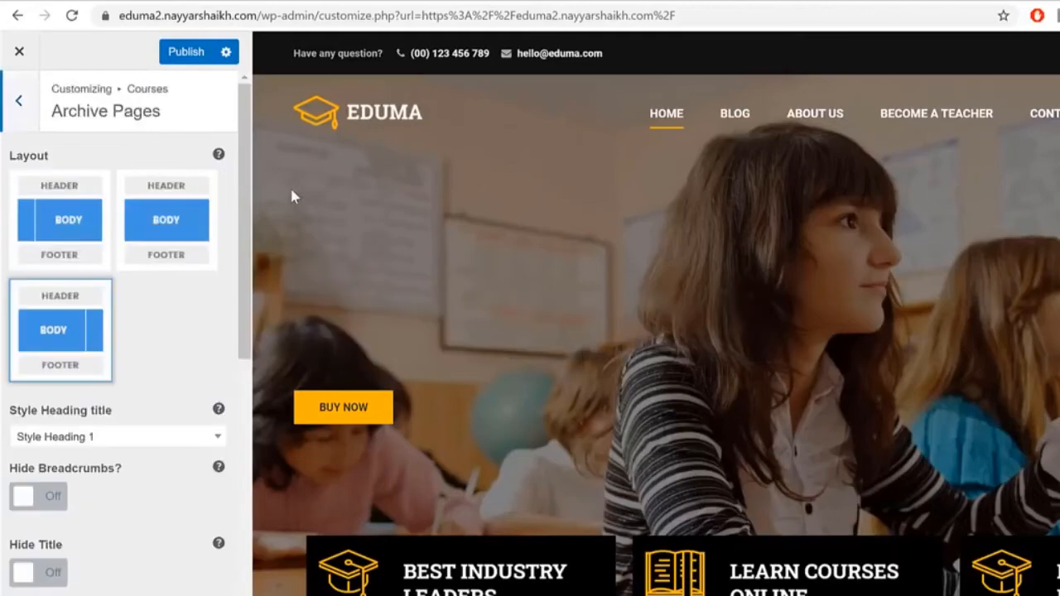
scroll(161, 301, down, 6)
scroll(176, 333, down, 4)
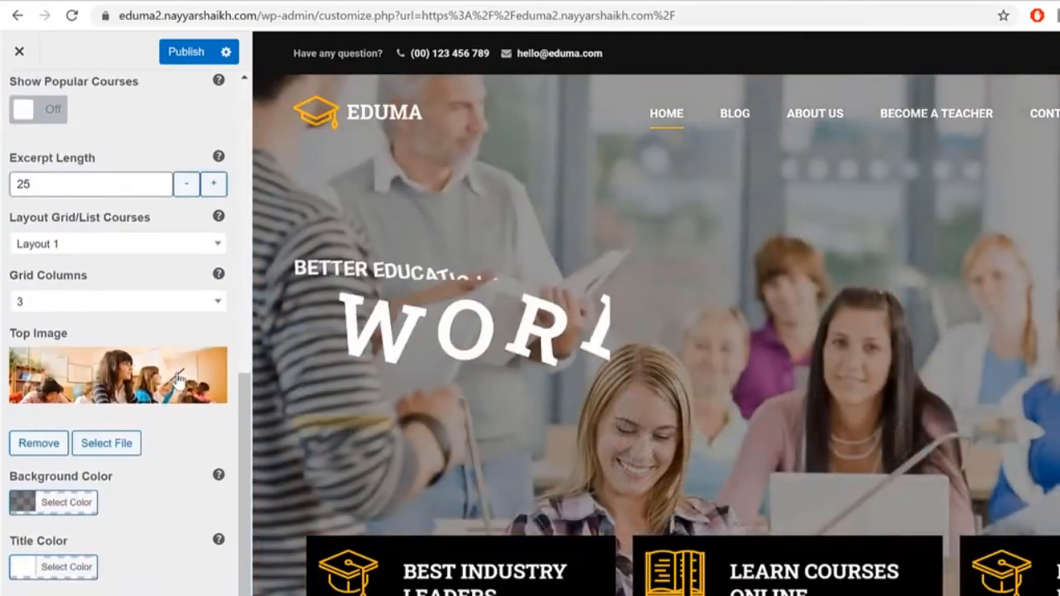
scroll(187, 431, up, 10)
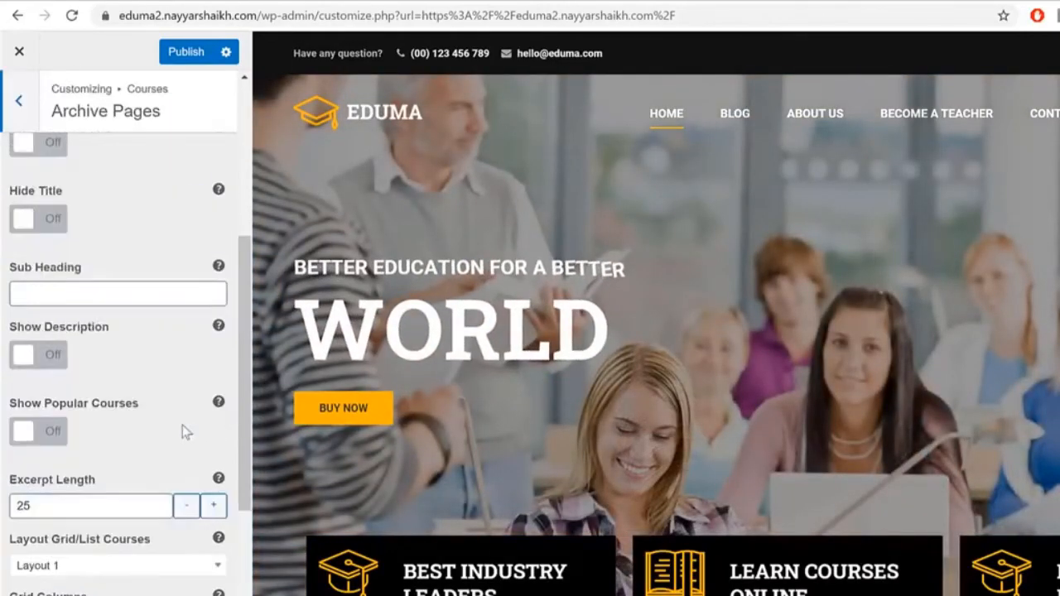
click(30, 126)
click(82, 208)
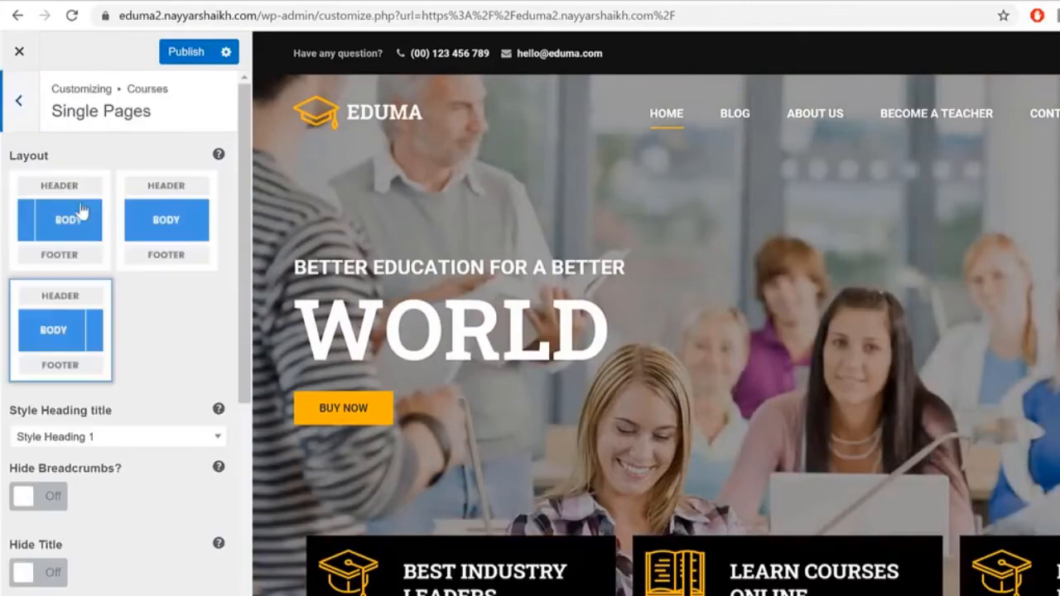
click(34, 121)
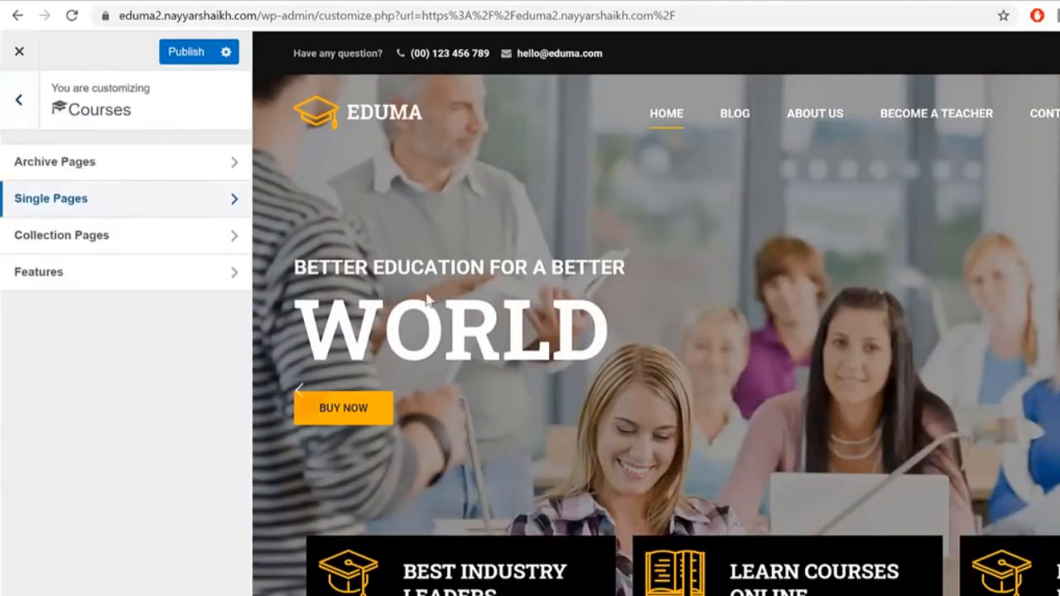
click(31, 123)
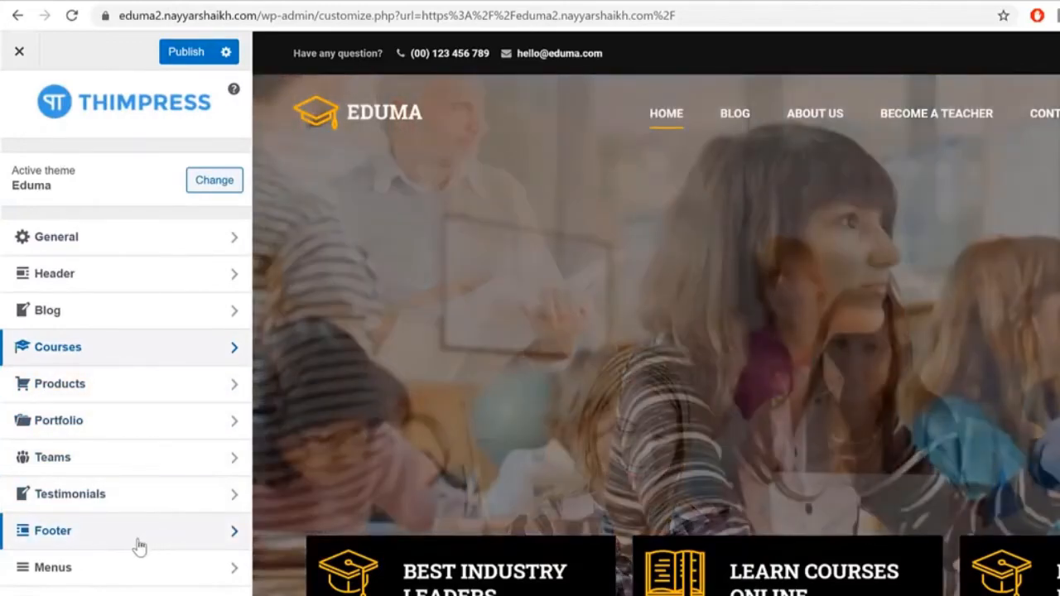
Step: Replace the Footer > Copyright text with a 'Made by' credit line and publish it
click(138, 546)
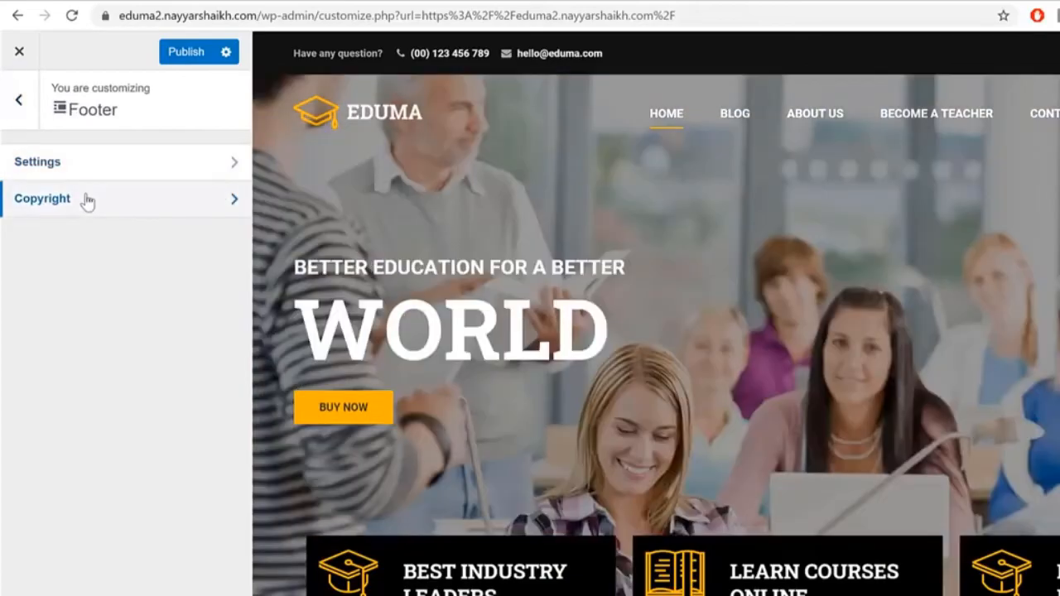
click(86, 199)
scroll(798, 381, down, 20)
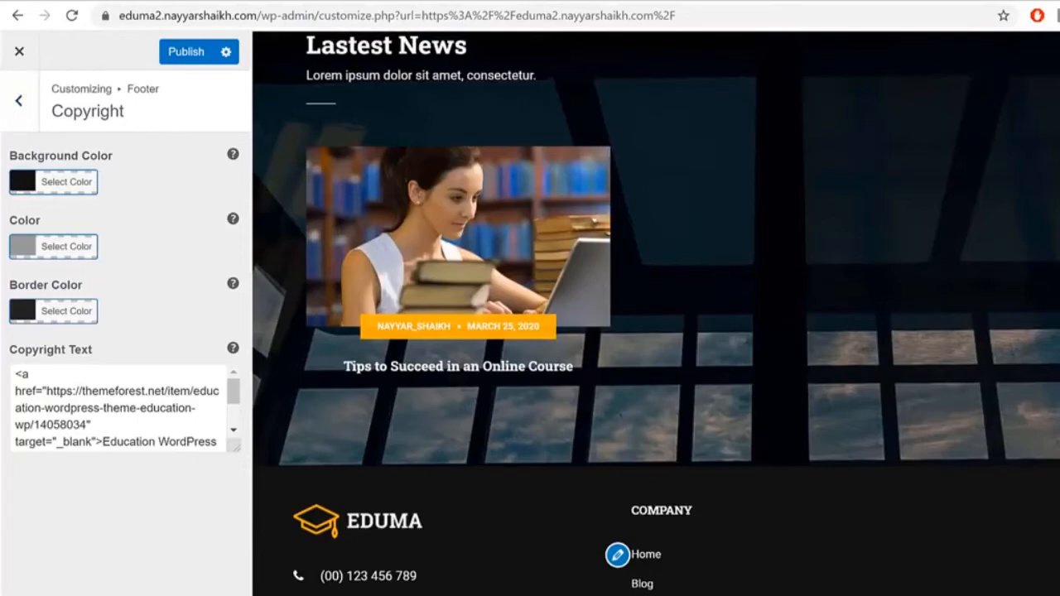
drag(235, 444, 236, 594)
drag(177, 527, 15, 371)
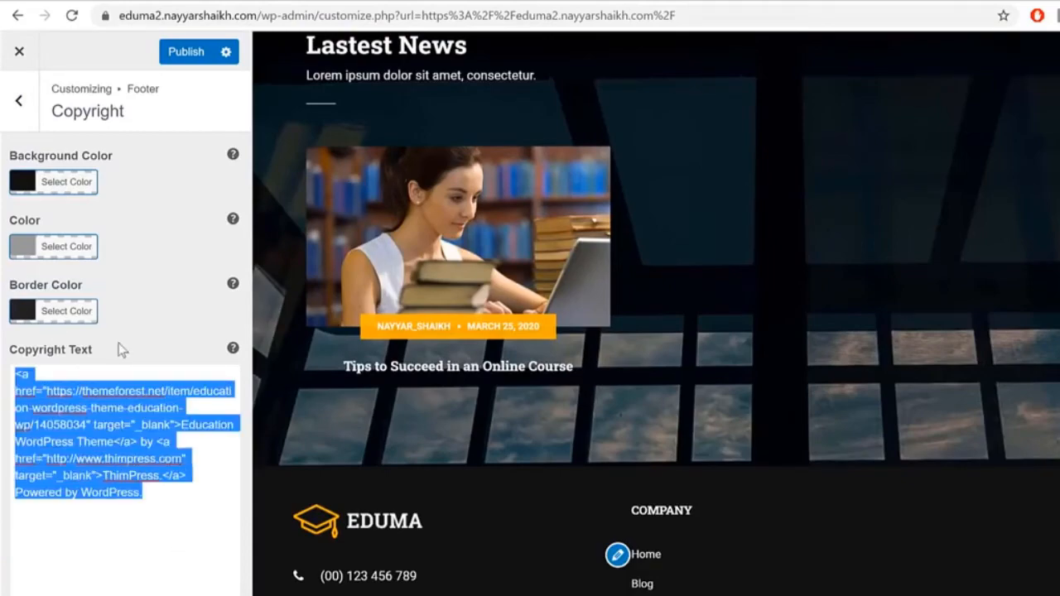
text(Made by Nayyar shaikh)
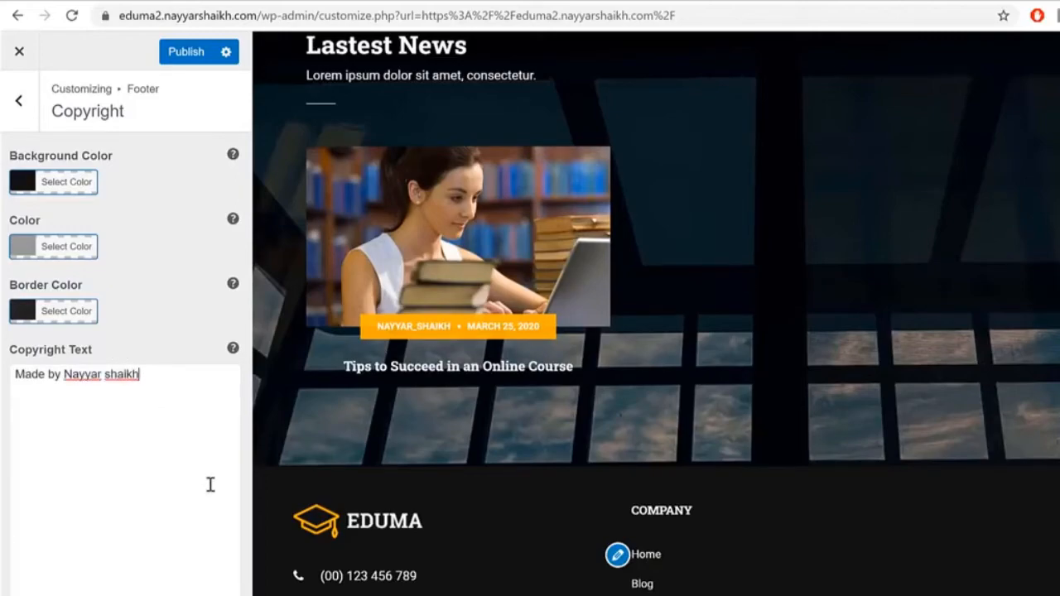
click(186, 54)
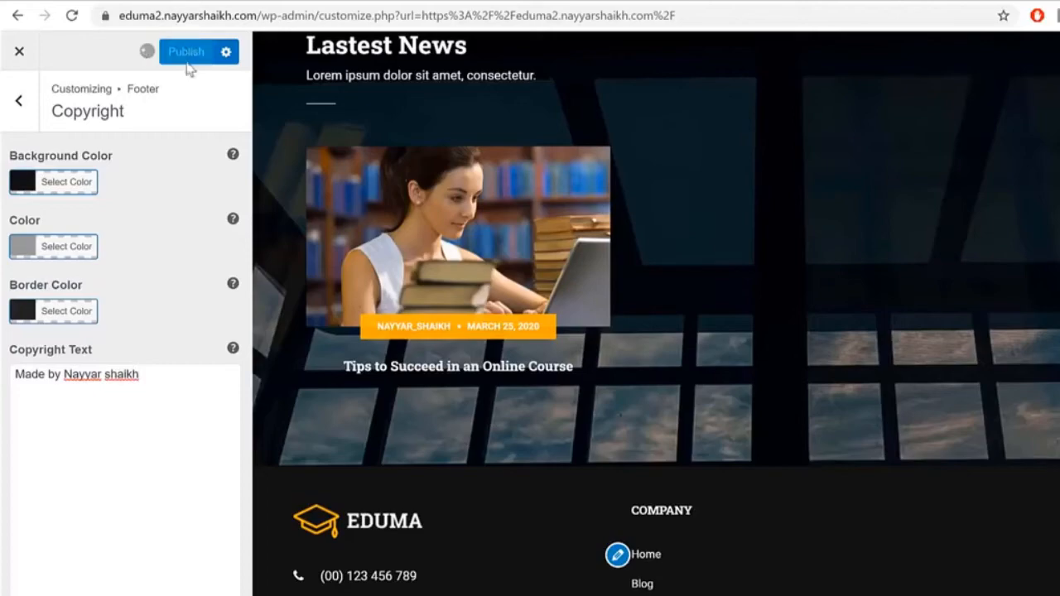
click(22, 104)
Step: Add a Text widget to the Footer Bottom widget area, searching the widget list for 'te'
click(22, 105)
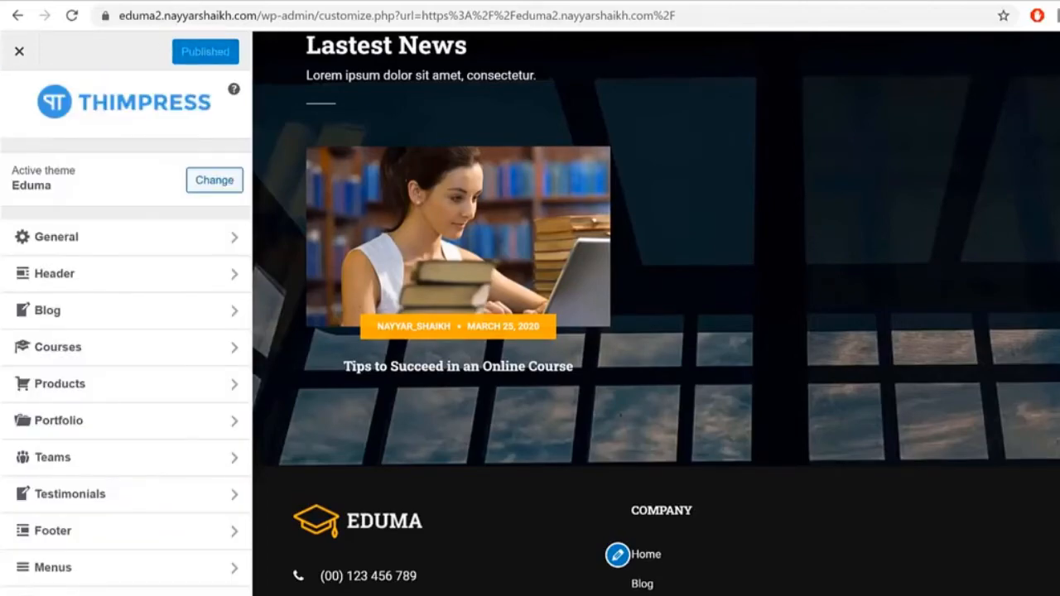
scroll(845, 587, up, 5)
scroll(844, 587, down, 5)
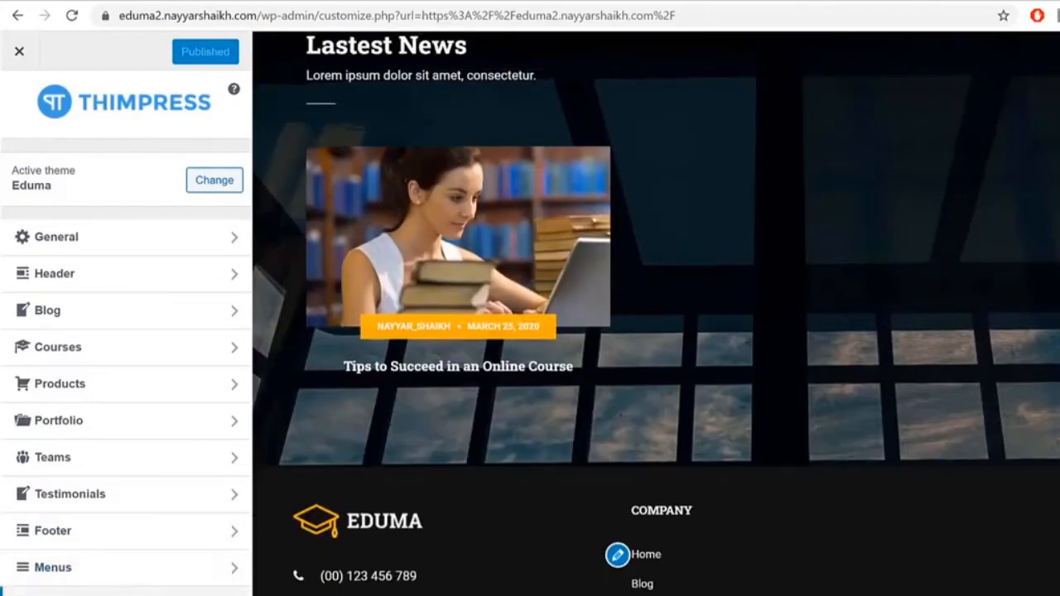
click(166, 591)
click(117, 310)
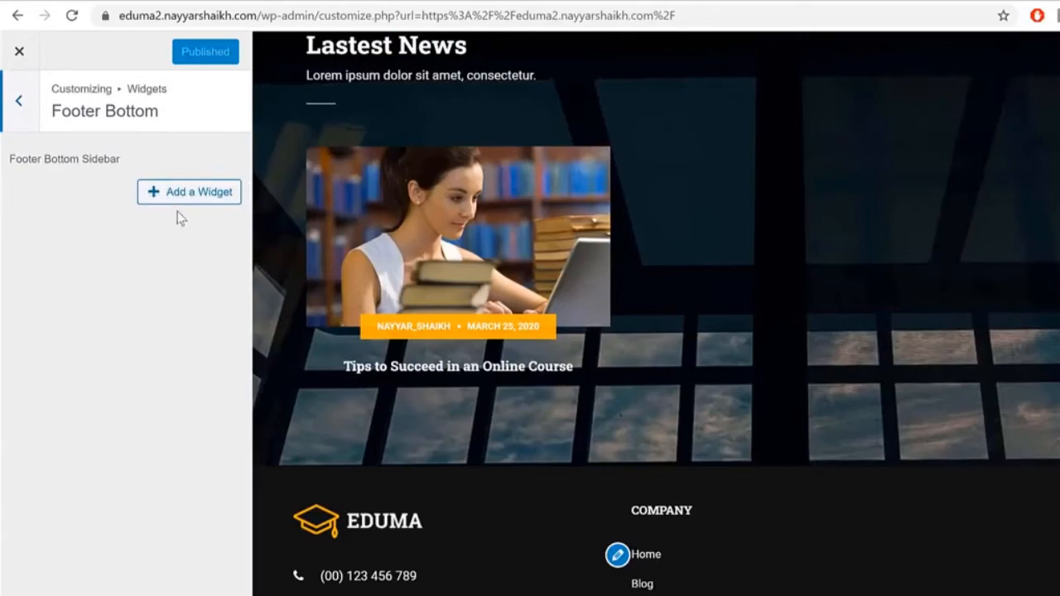
click(189, 199)
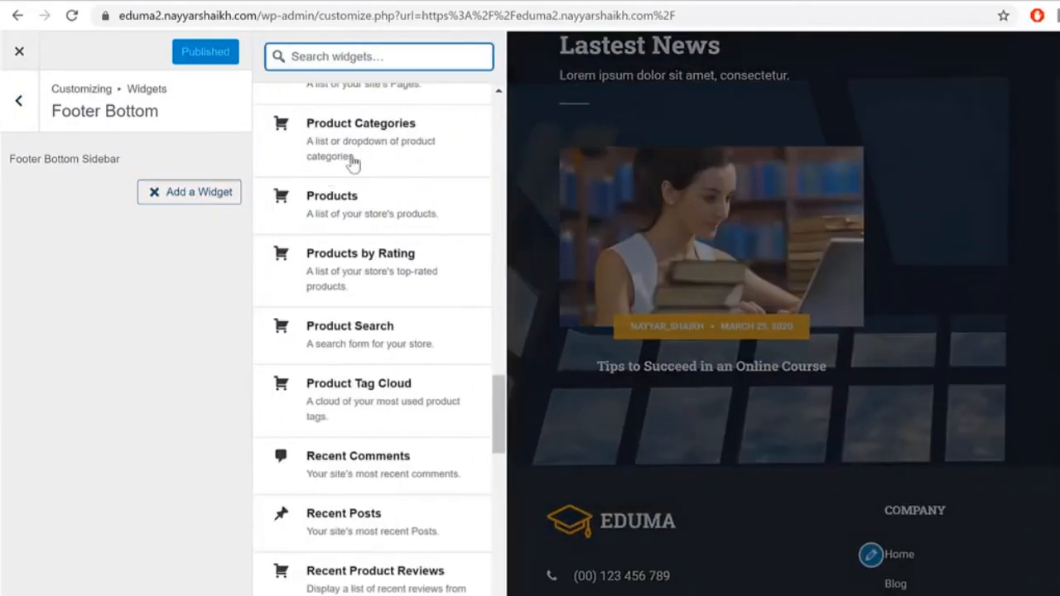
text(te)
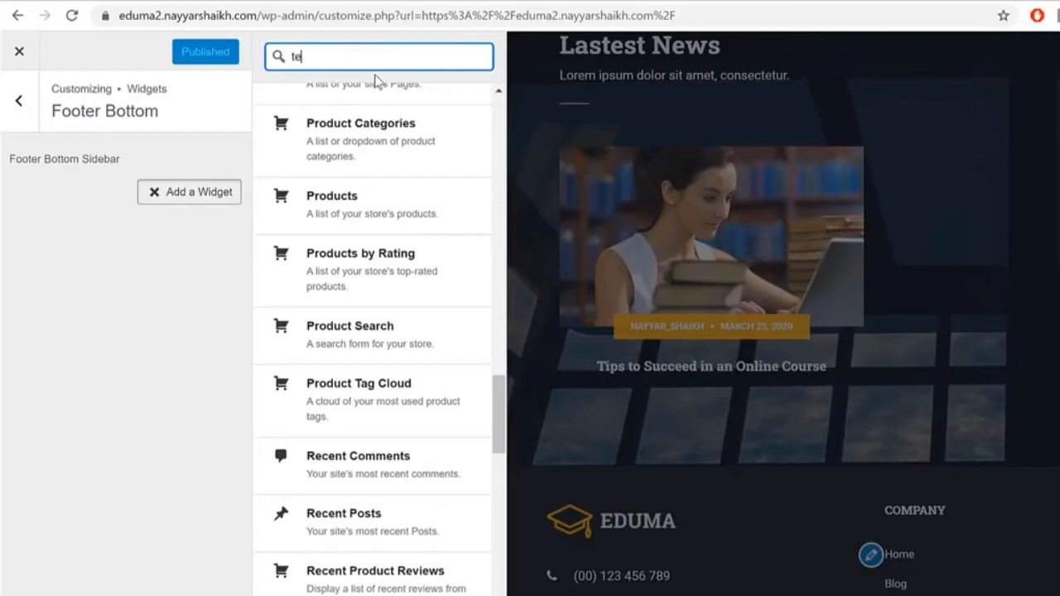
click(356, 112)
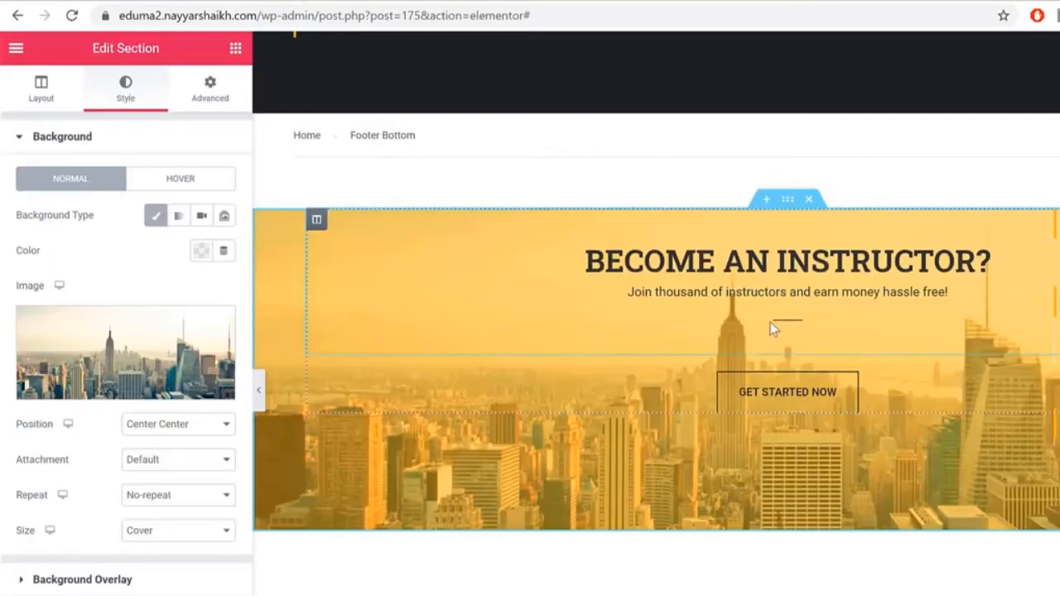
Step: Open the AE Templates list in /wp-admin and copy the Footer Bottom template's shortcode
scroll(770, 328, up, 3)
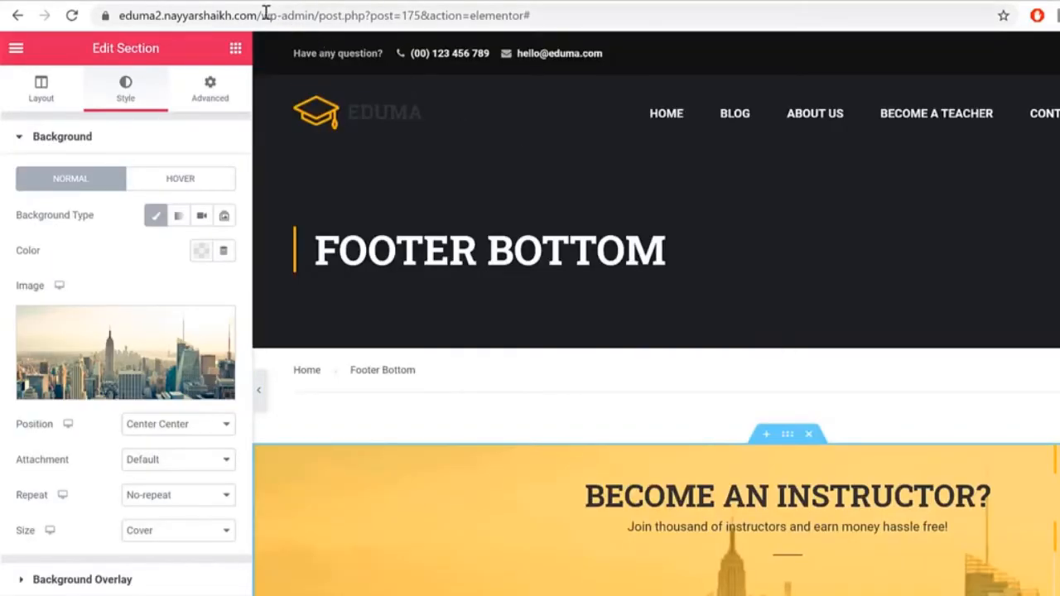
drag(323, 14, 579, 17)
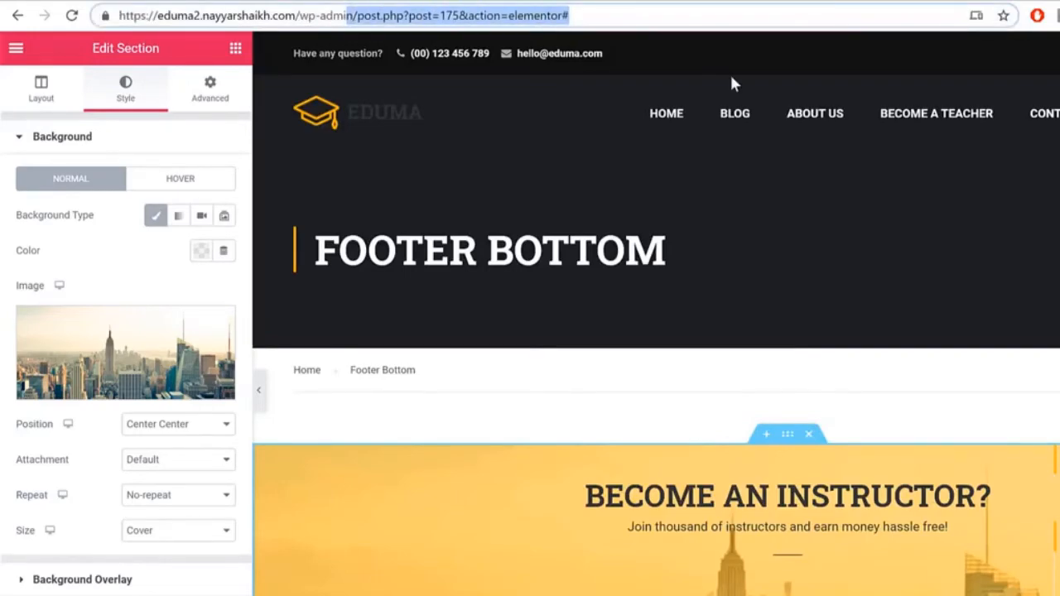
key(BackSpace)
key(Return)
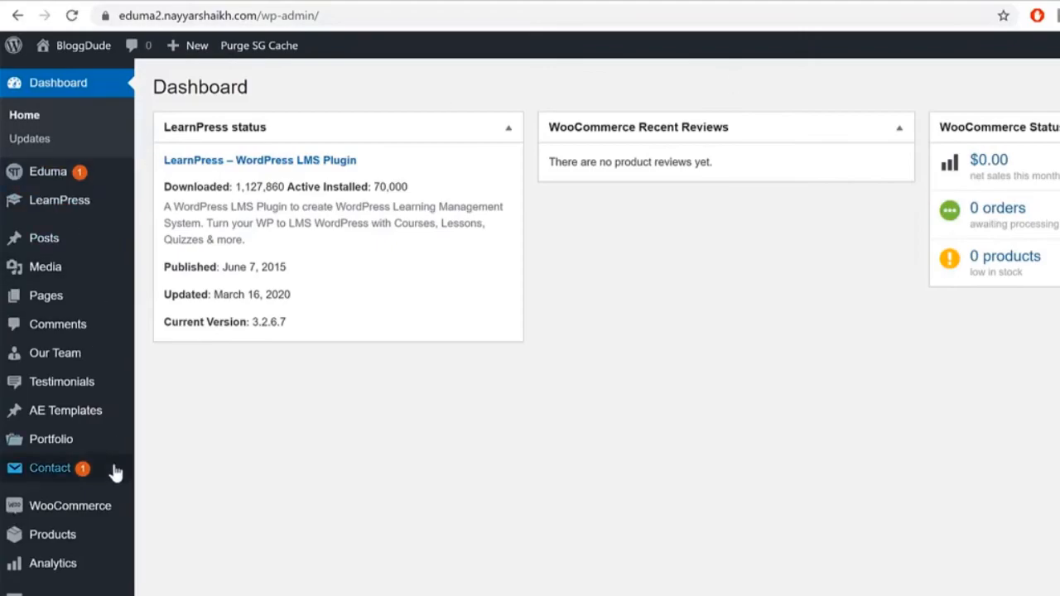
click(93, 418)
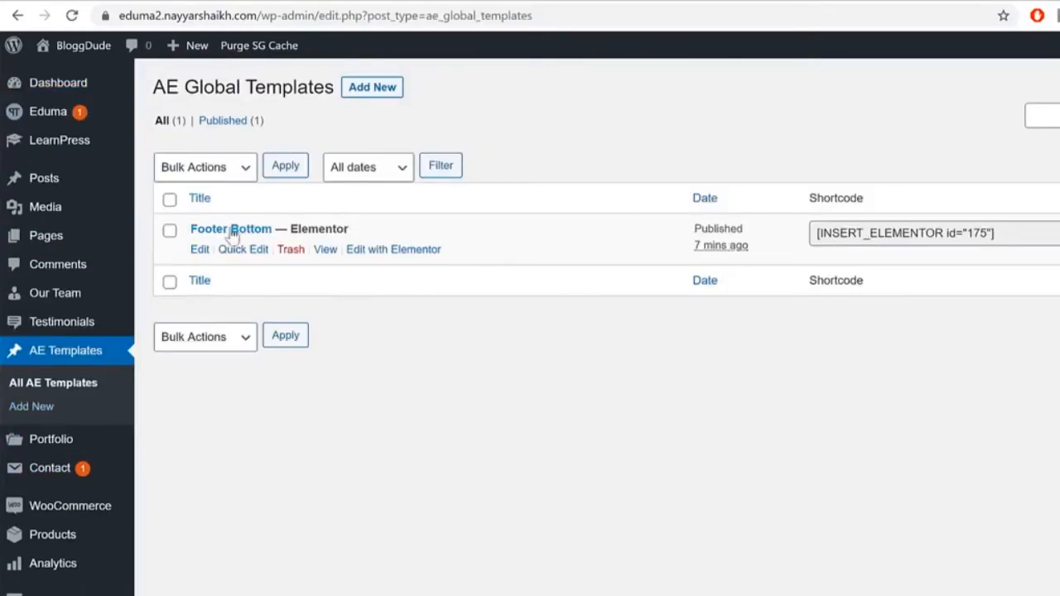
click(988, 233)
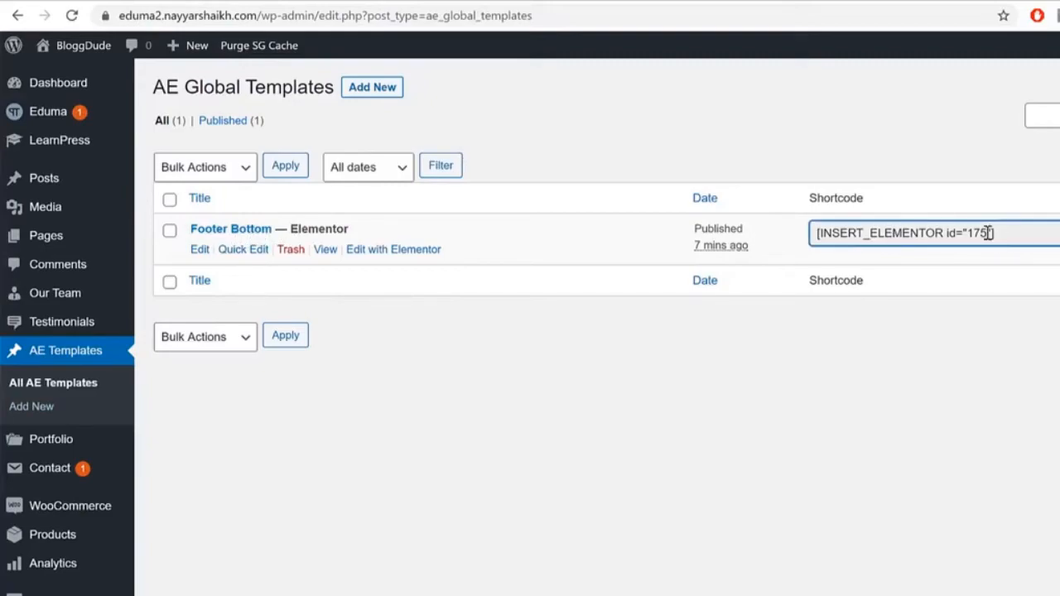
triple_click(866, 231)
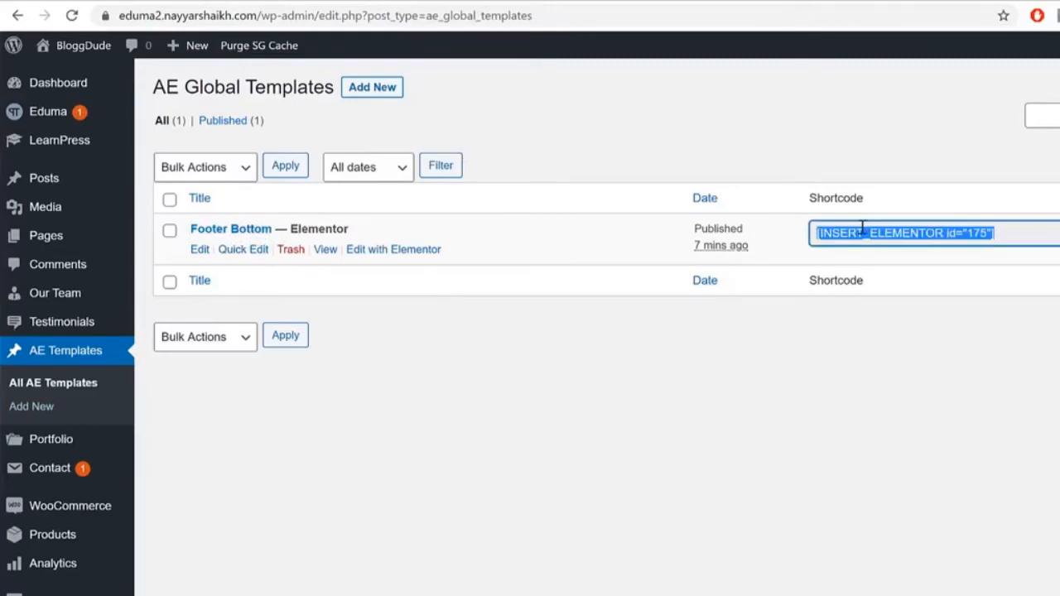
right_click(861, 232)
click(911, 240)
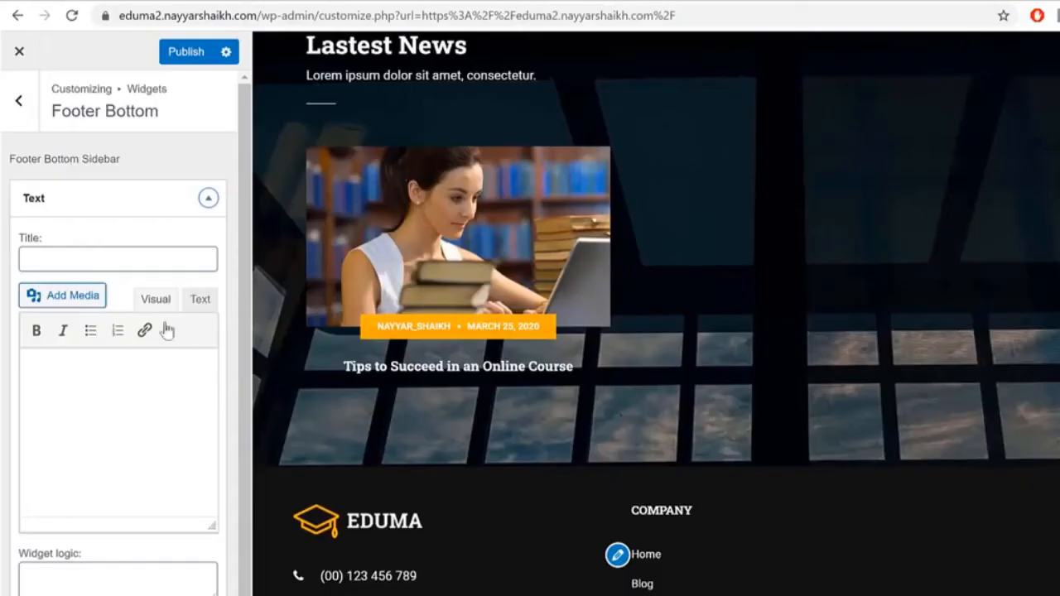
Step: Paste [INSERT_ELEMENTOR id="175"] into the Footer Bottom Text widget and publish it
key(ctrl+v)
click(187, 58)
scroll(864, 296, up, 1)
scroll(864, 295, down, 5)
scroll(864, 302, up, 8)
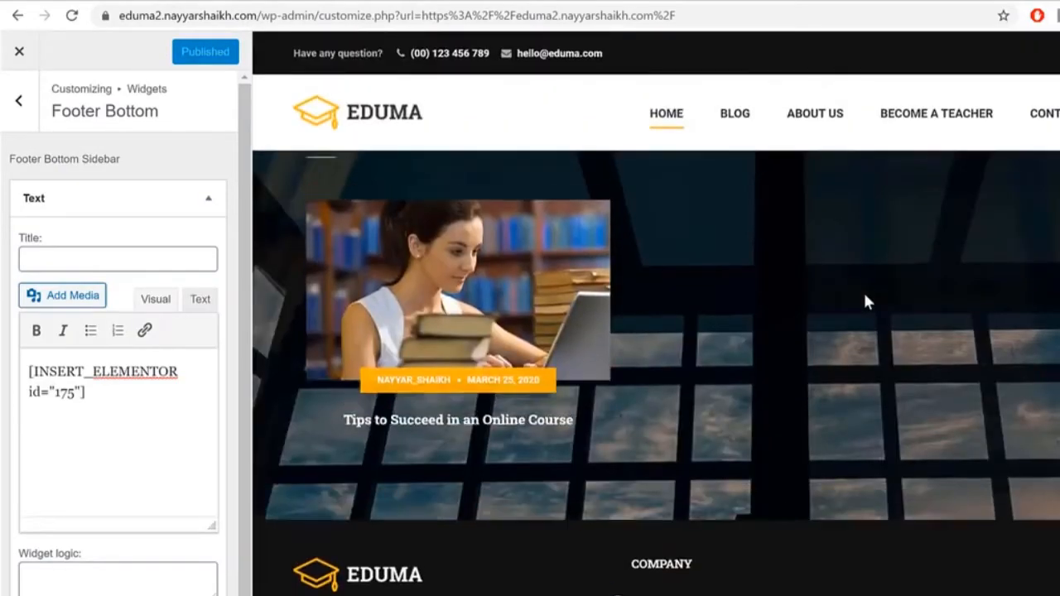
scroll(864, 303, down, 8)
scroll(865, 310, up, 10)
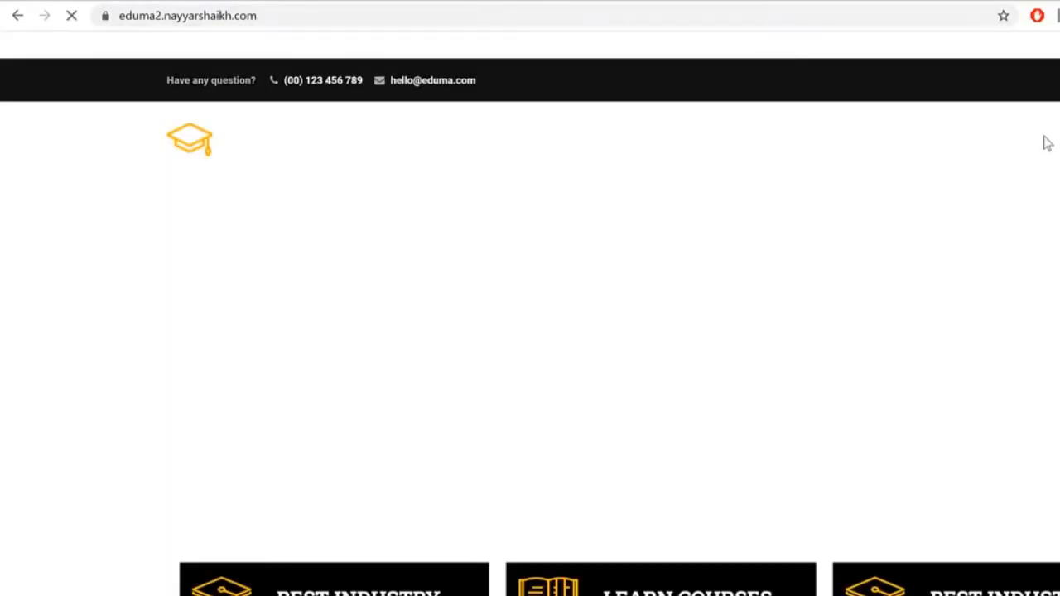
Step: Review the homepage footer and the Nodejs course page's array_keys warning, then customize that page
scroll(1043, 274, down, 15)
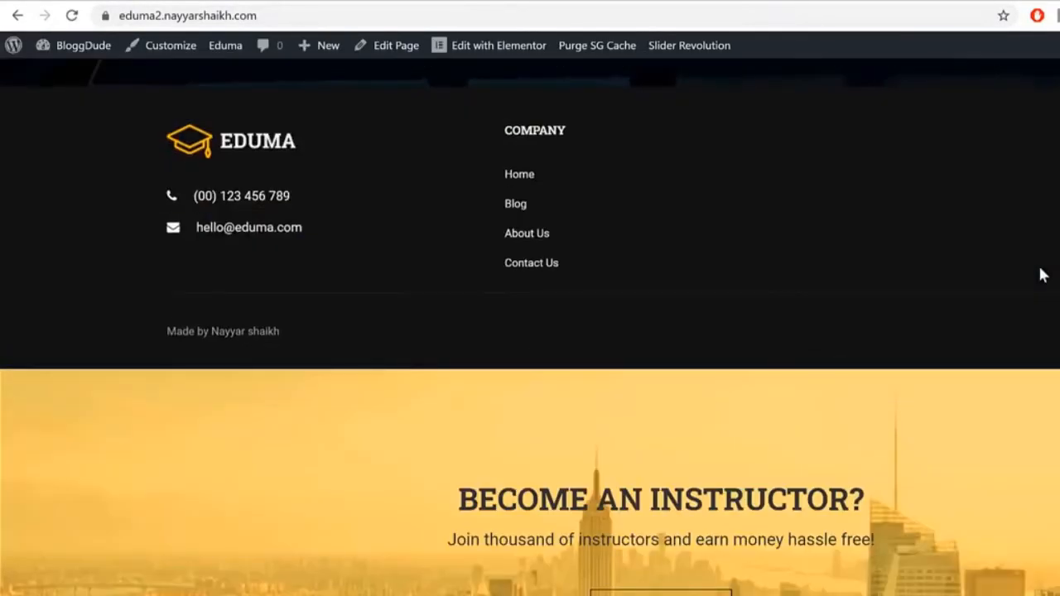
scroll(1043, 275, up, 15)
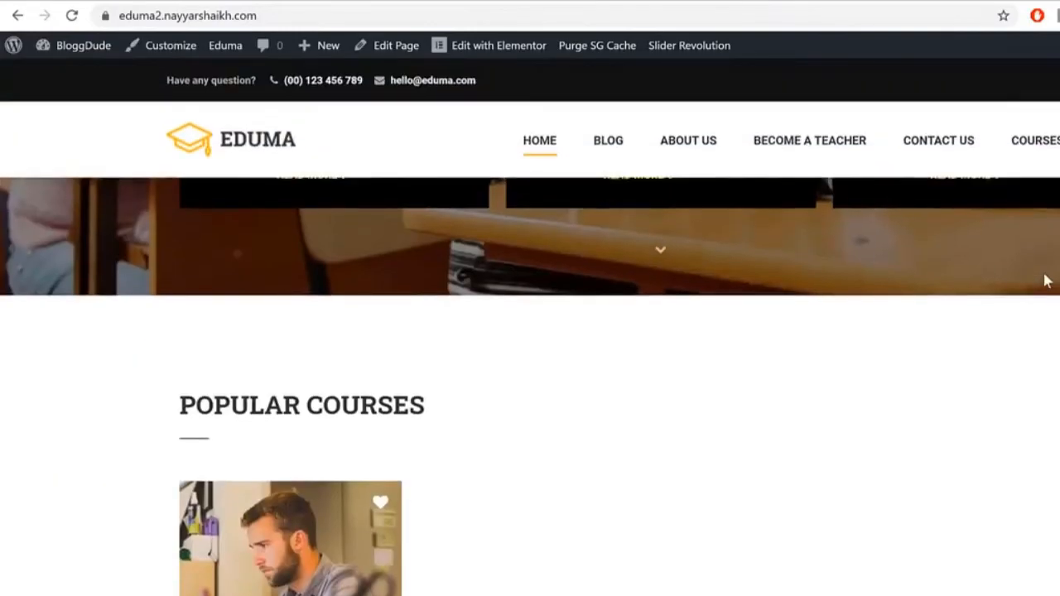
scroll(1045, 279, down, 5)
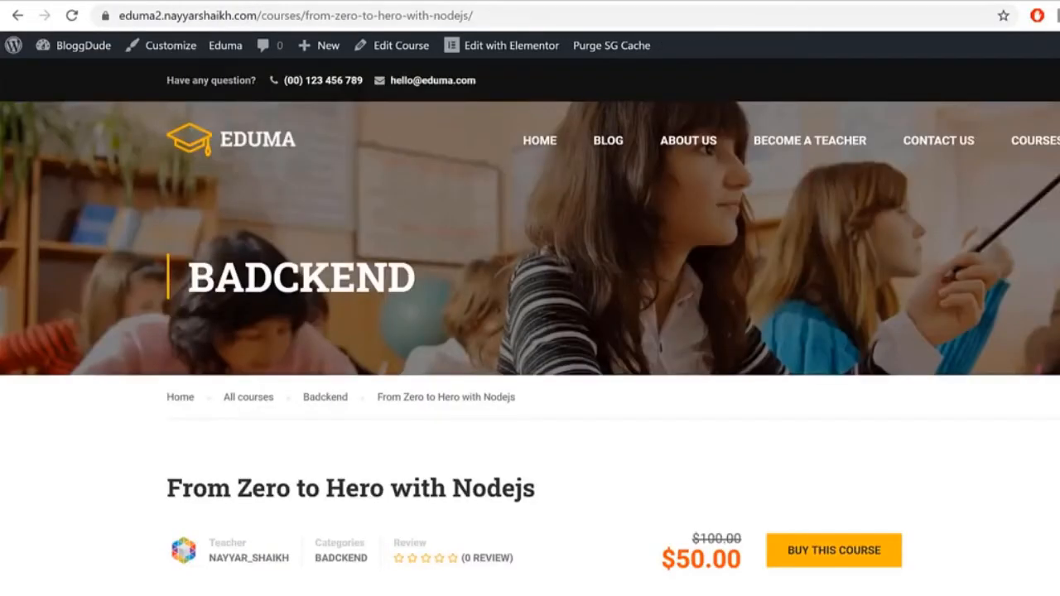
scroll(530, 327, down, 12)
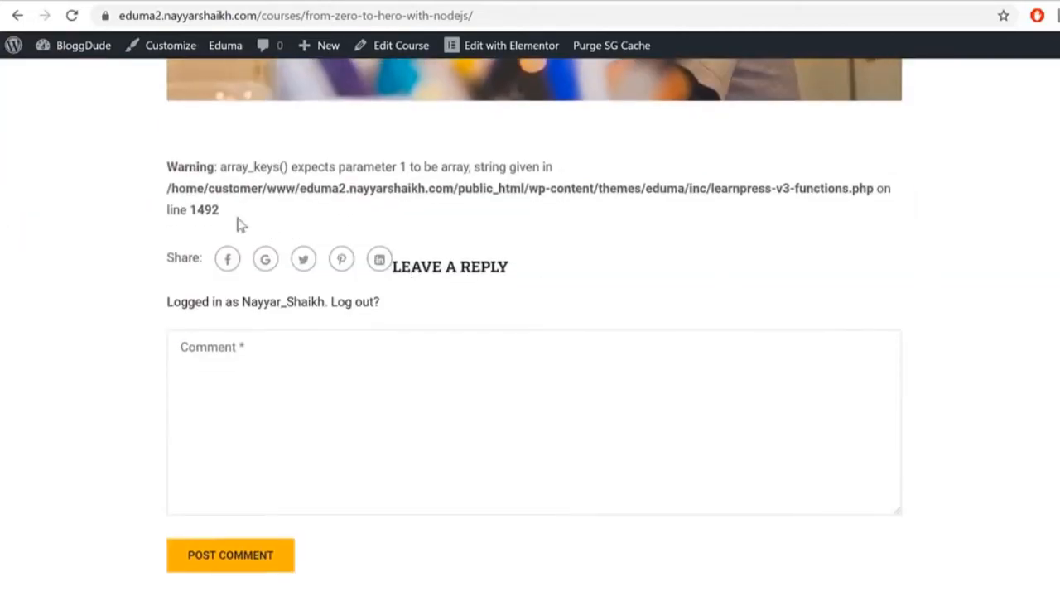
drag(166, 172, 279, 171)
click(280, 170)
click(171, 46)
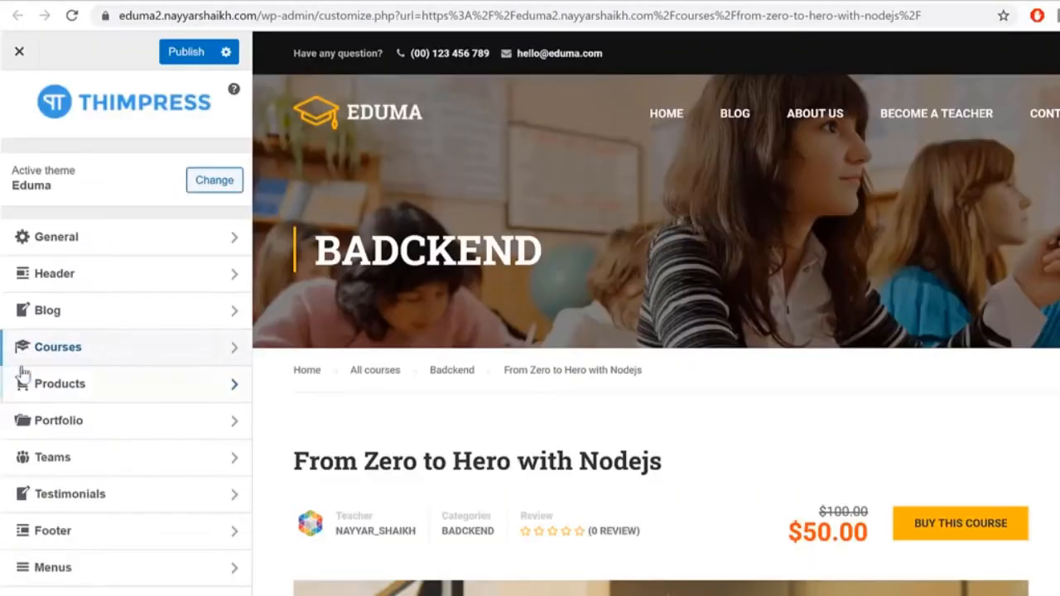
Step: In Courses > Single Pages, show the Description, Curriculum, Instructors, Announcements and Student list tabs
click(69, 347)
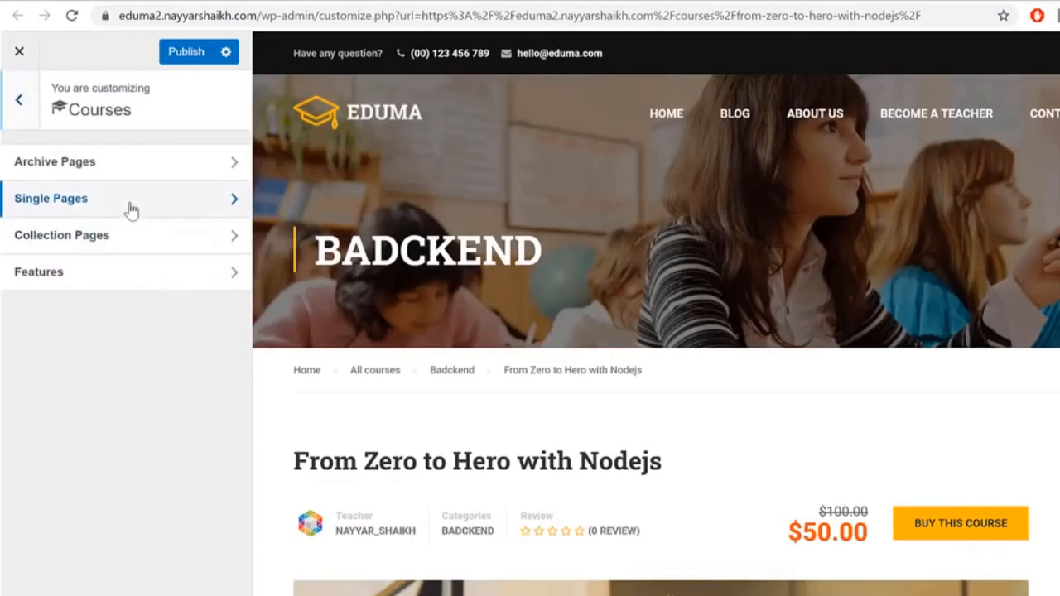
click(130, 205)
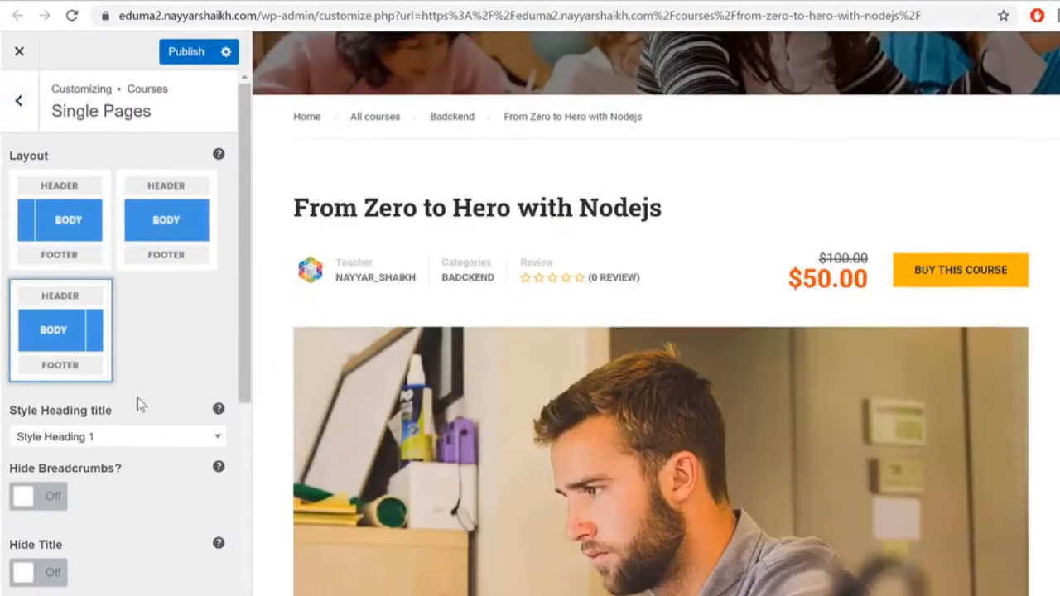
scroll(201, 362, down, 7)
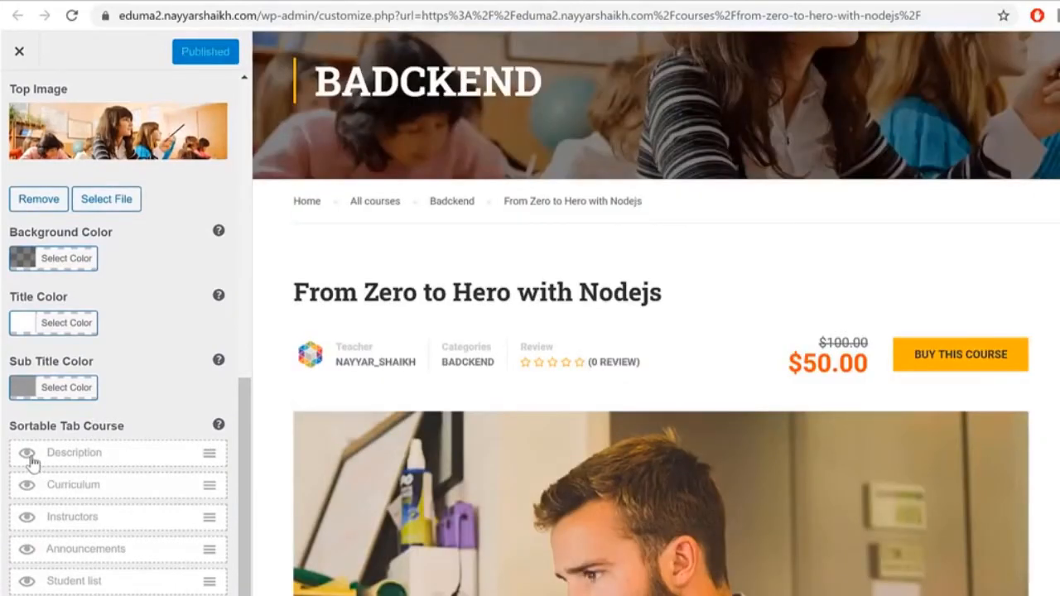
click(28, 457)
click(33, 489)
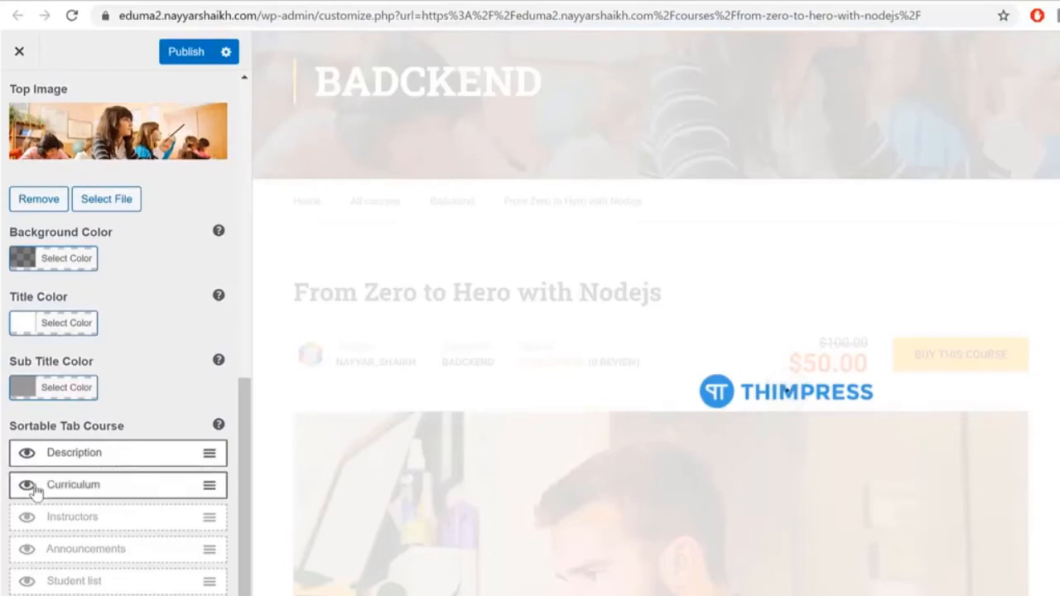
click(28, 518)
click(27, 551)
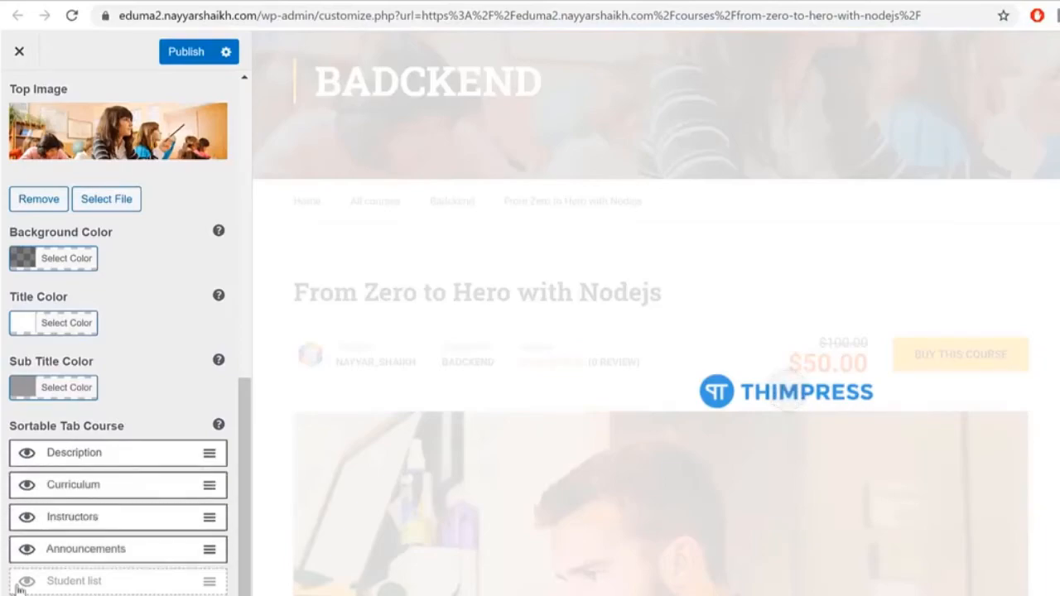
click(27, 583)
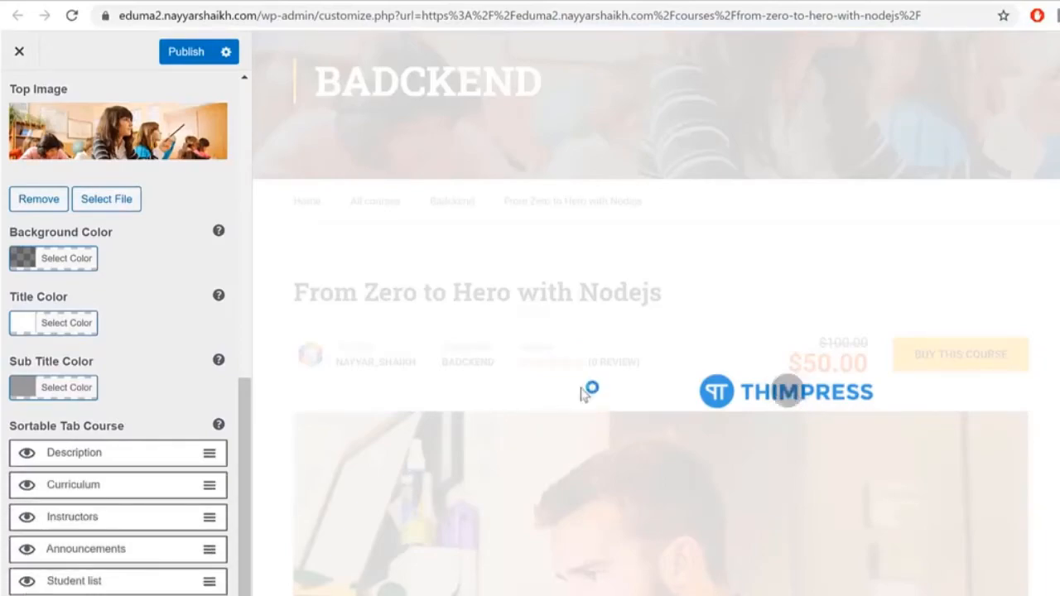
scroll(778, 418, down, 3)
scroll(808, 404, down, 5)
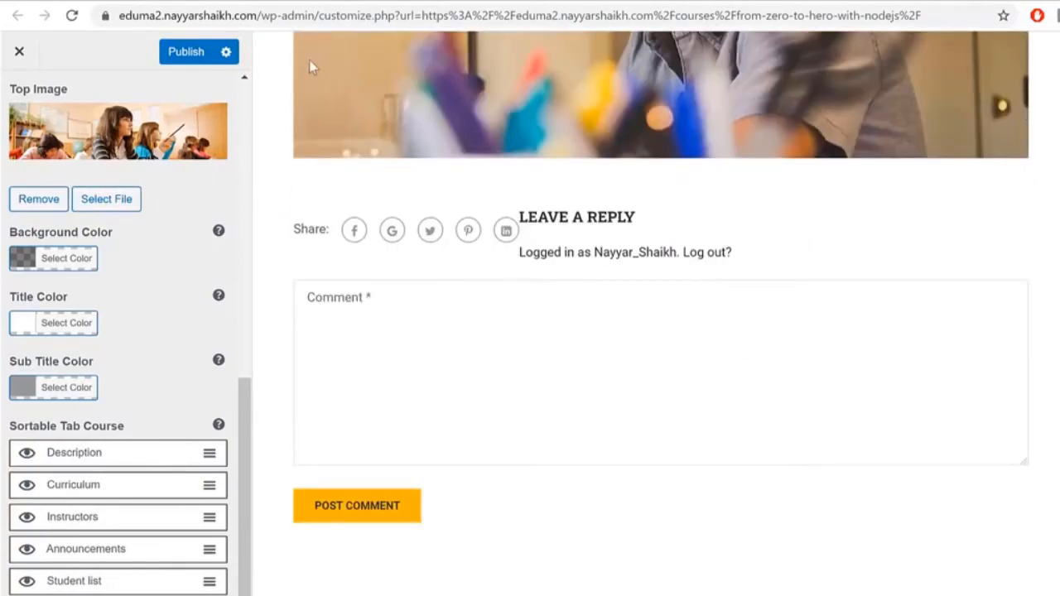
Step: Publish the tab changes and check the Nodejs course's Overview, Curriculum, Instructor and Reviews tabs
click(185, 53)
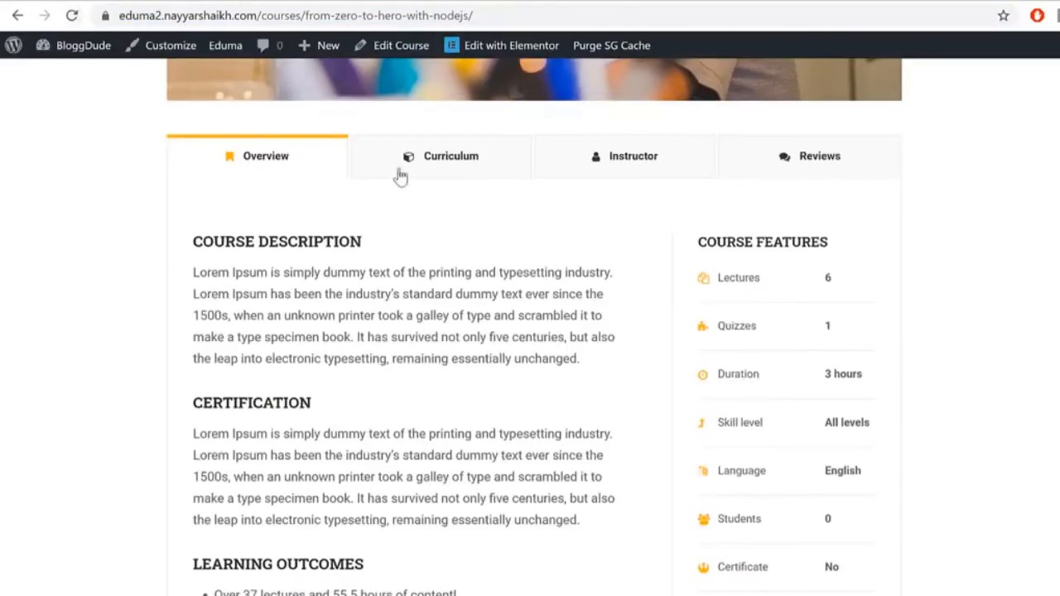
click(417, 161)
click(622, 157)
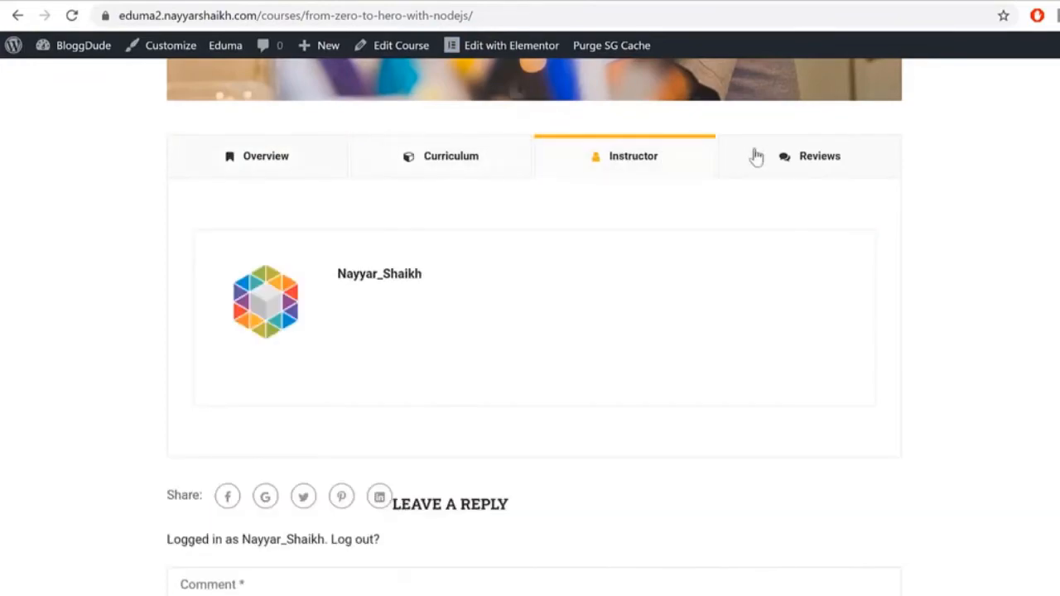
click(822, 160)
click(273, 162)
click(489, 172)
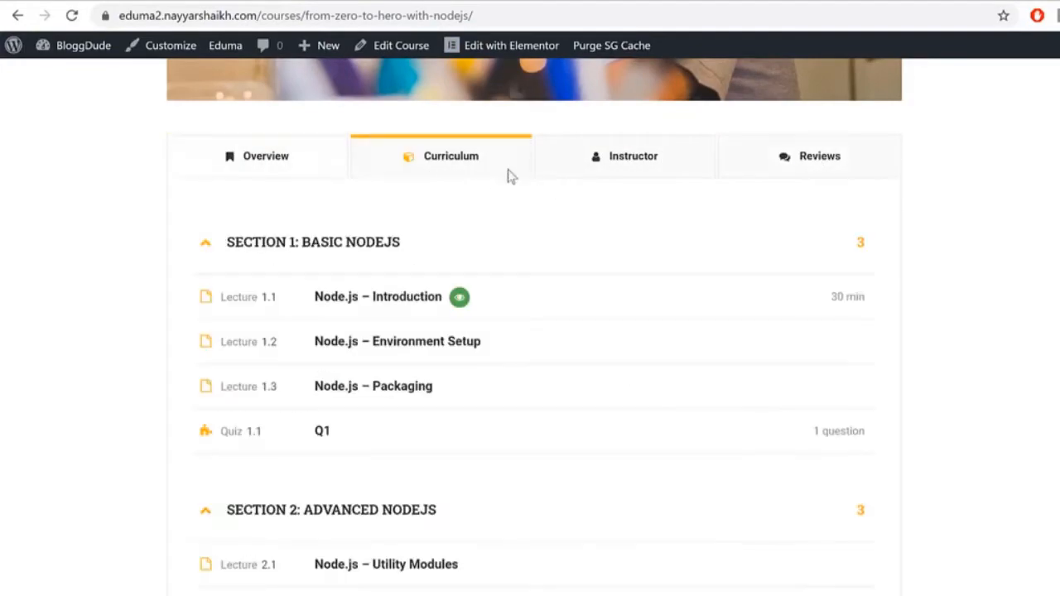
click(629, 159)
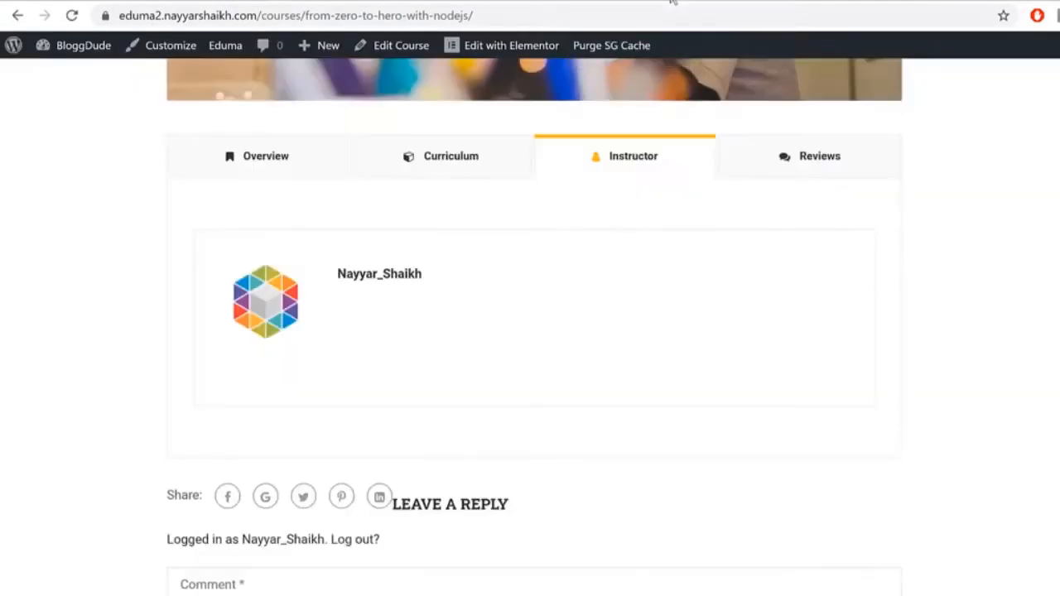
scroll(534, 327, up, 4)
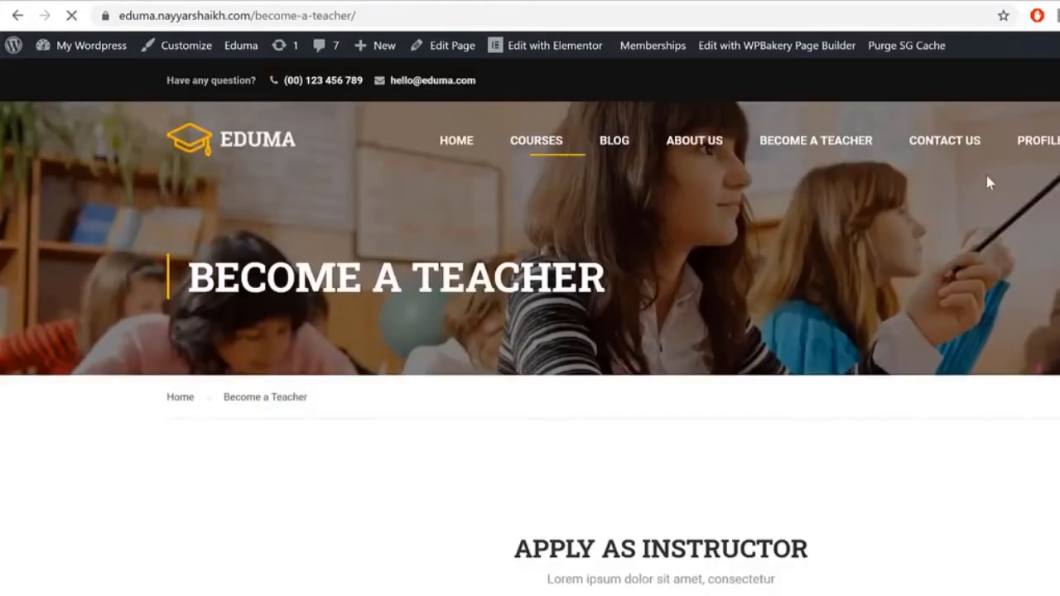
Step: Open the list of all courses and go to the Learn Python course
click(536, 140)
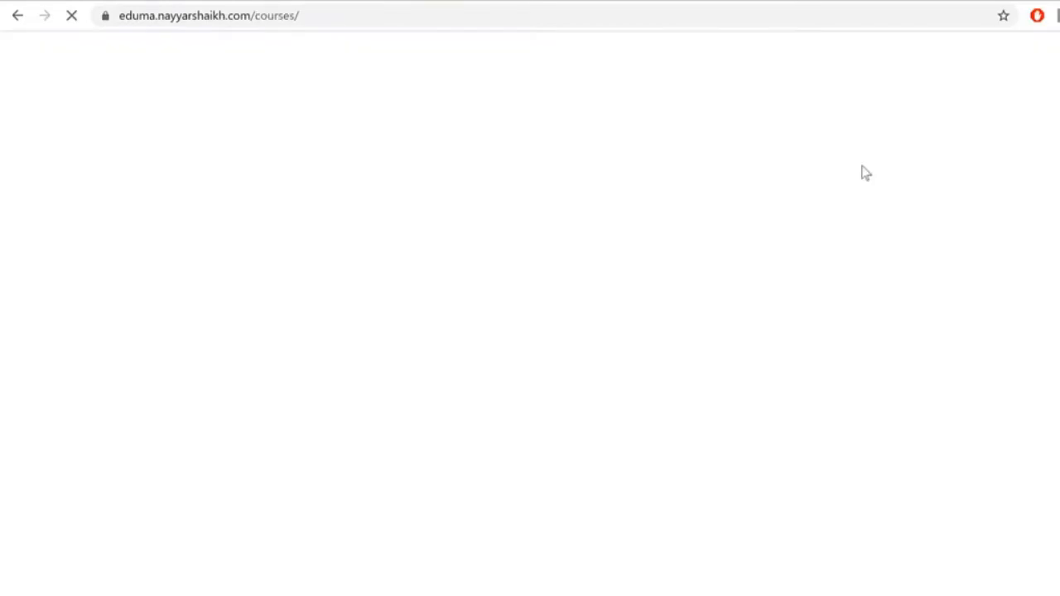
scroll(530, 331, down, 8)
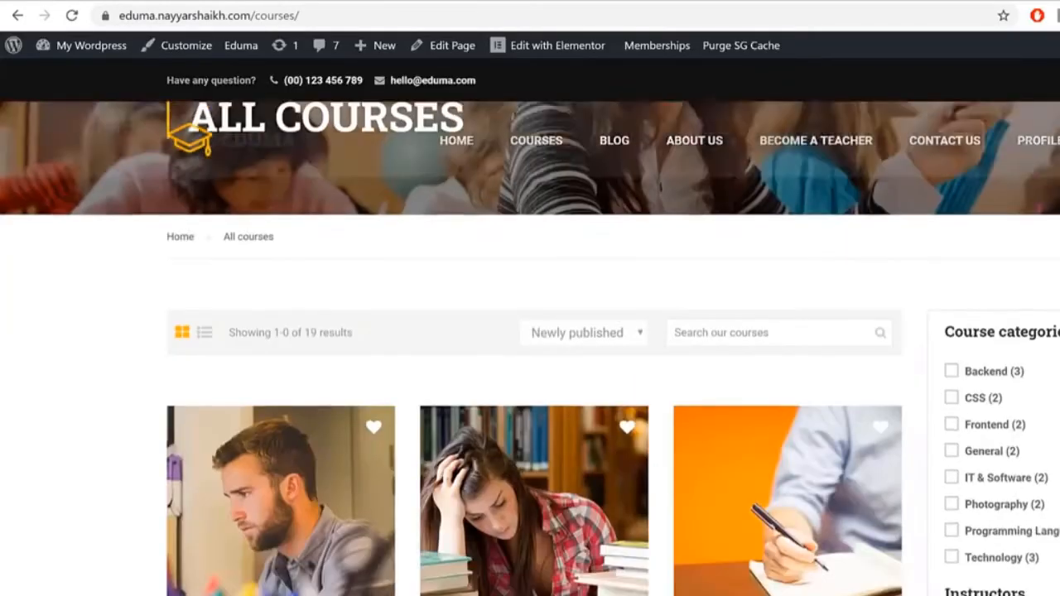
scroll(674, 307, down, 14)
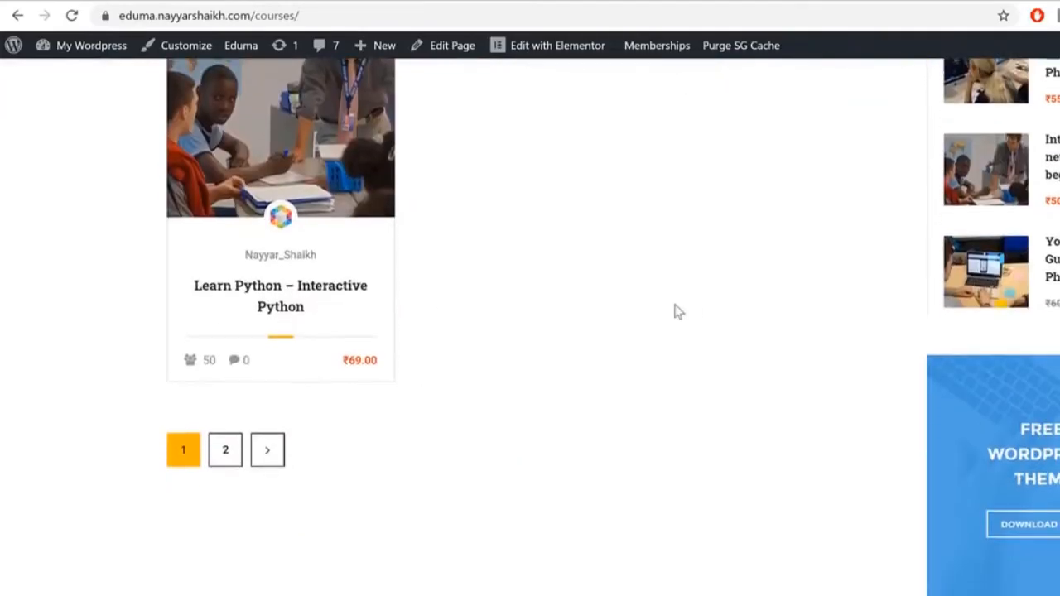
scroll(309, 382, up, 3)
mouse_move(309, 382)
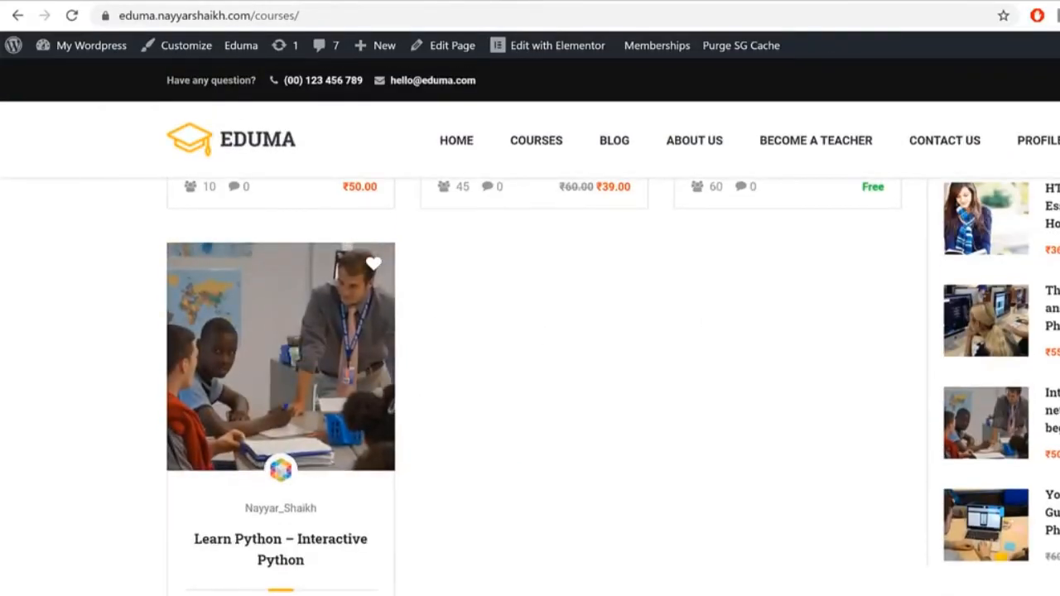
scroll(1014, 192, down, 8)
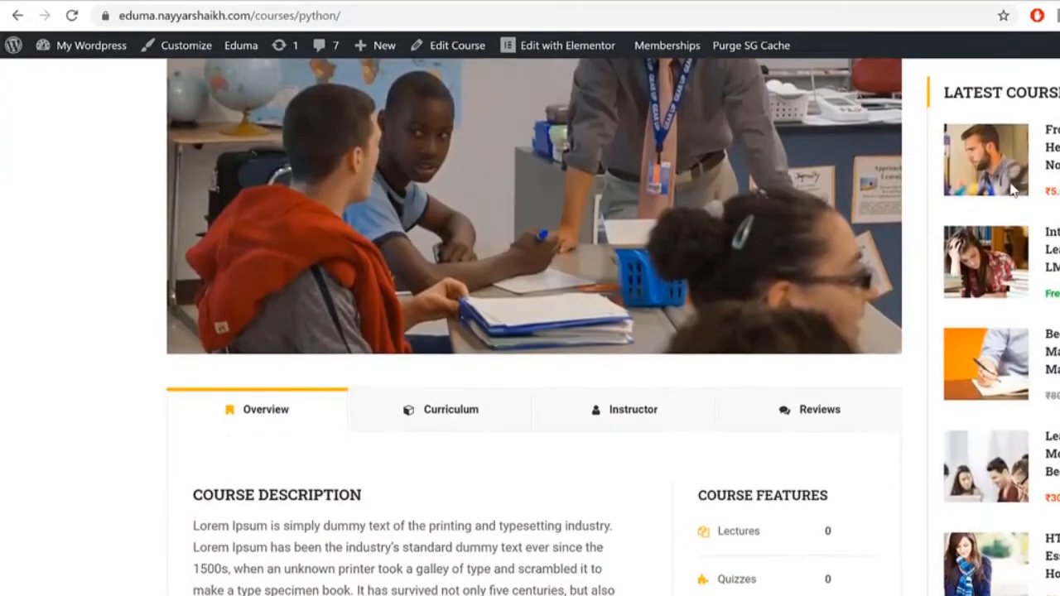
scroll(1014, 192, down, 10)
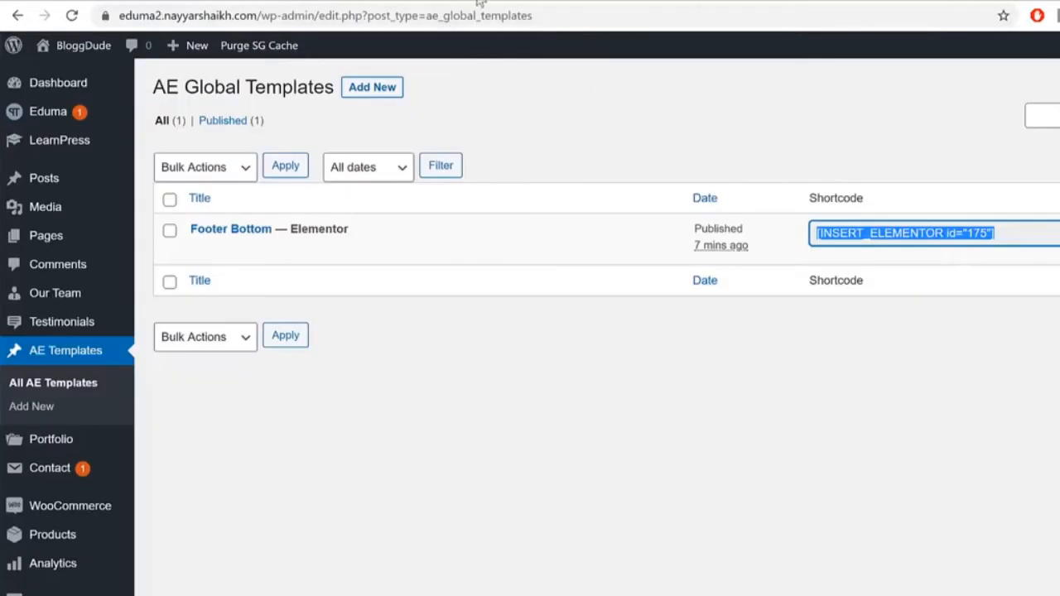
scroll(121, 334, down, 4)
mouse_move(78, 490)
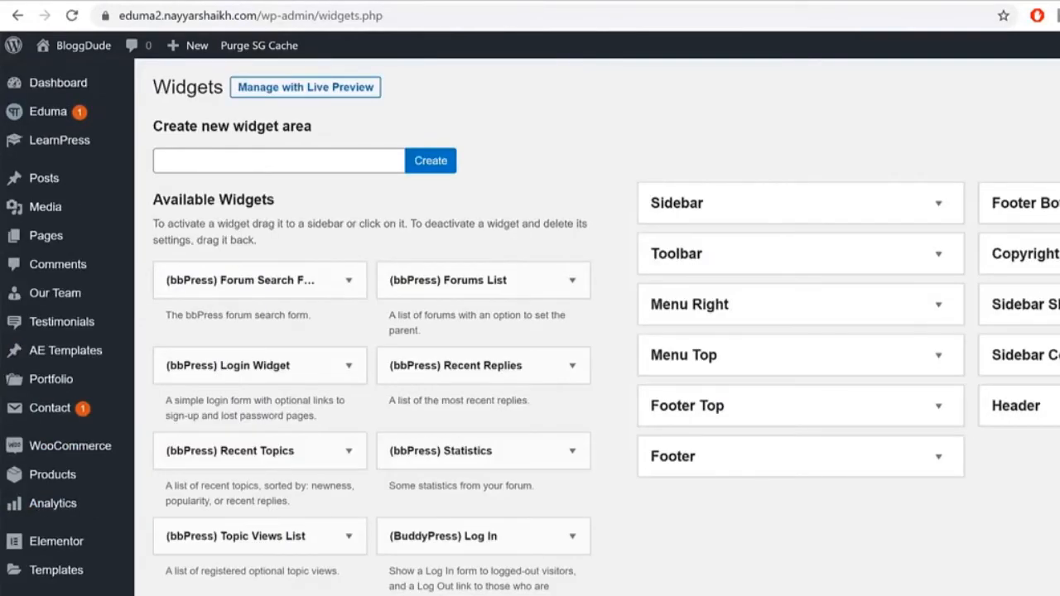
click(1027, 356)
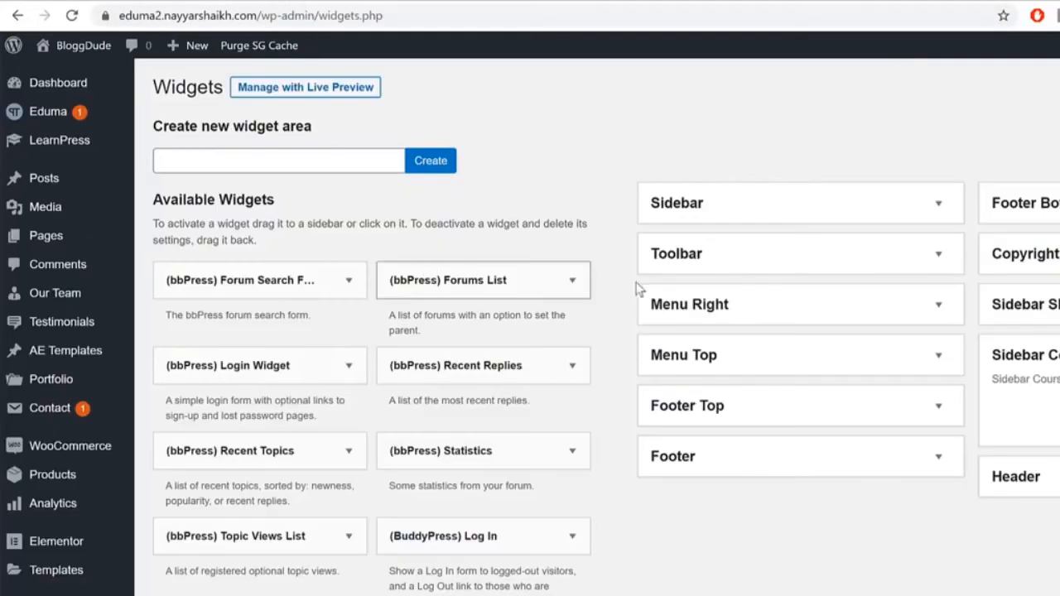
scroll(828, 422, down, 3)
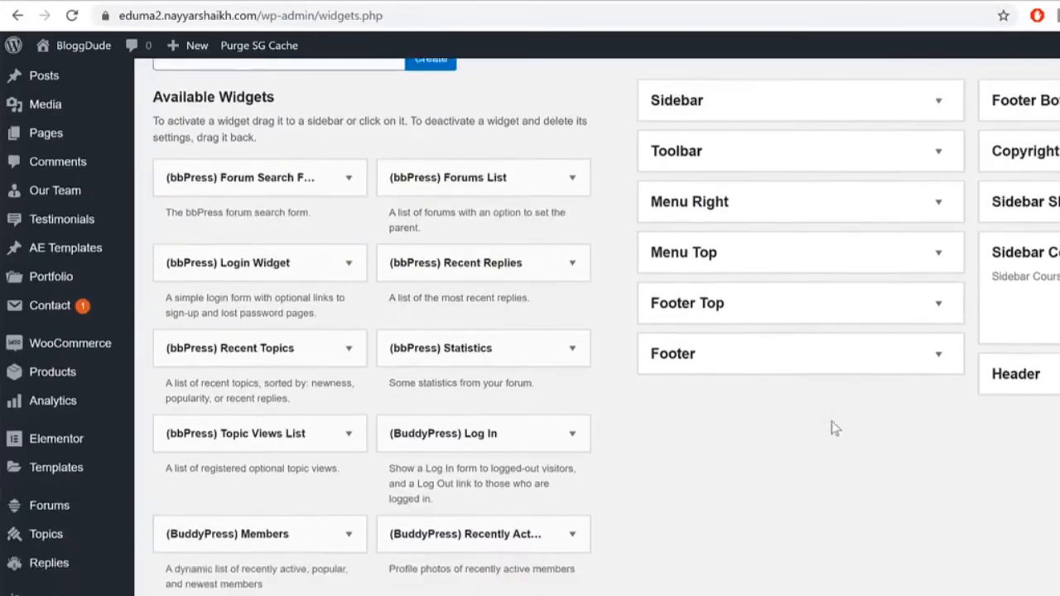
scroll(833, 440, down, 10)
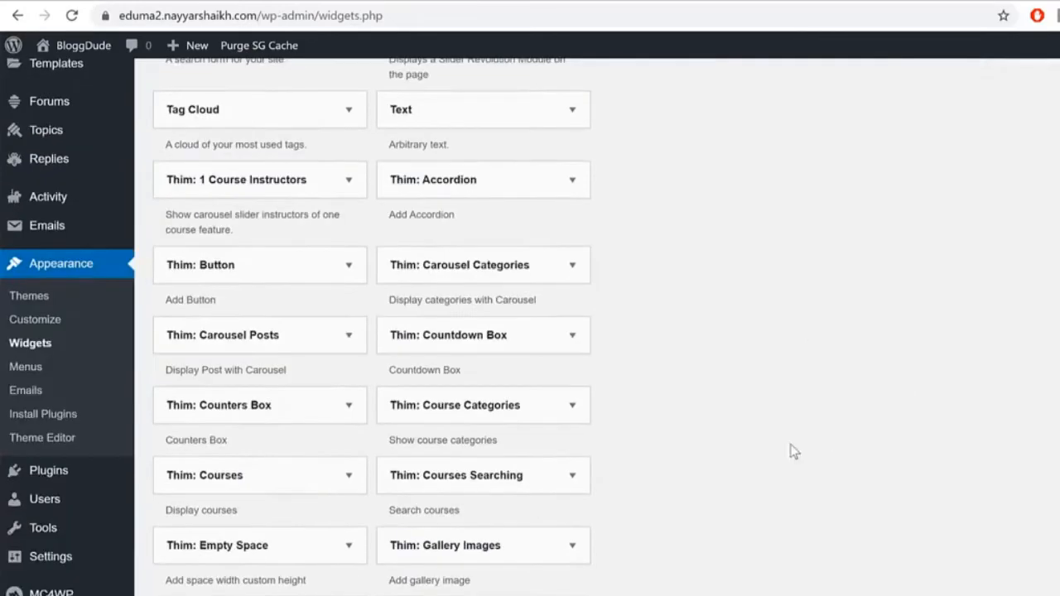
click(563, 404)
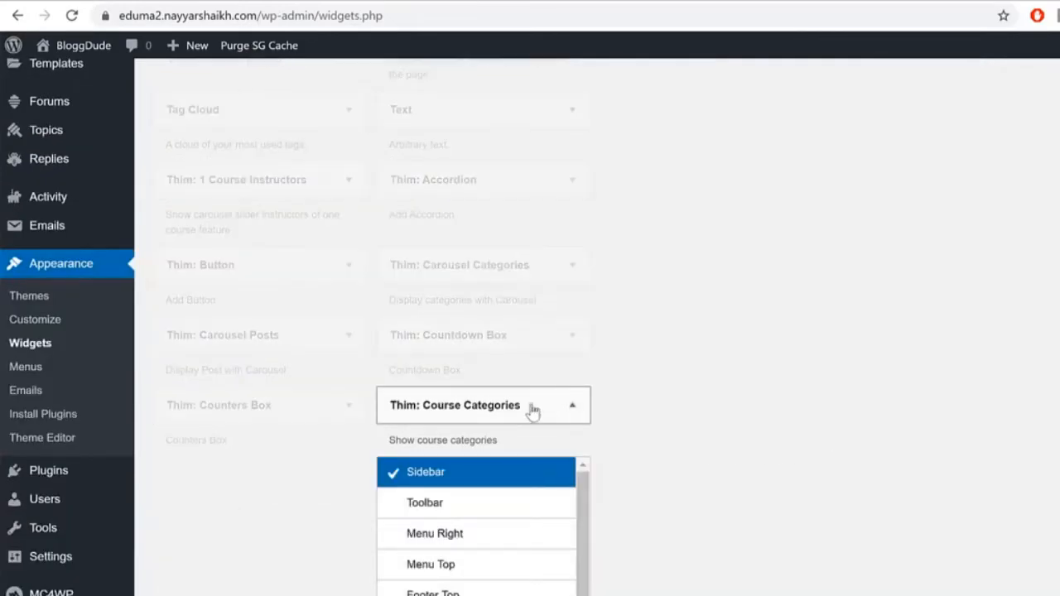
scroll(826, 397, down, 4)
scroll(506, 519, down, 1)
scroll(506, 518, down, 1)
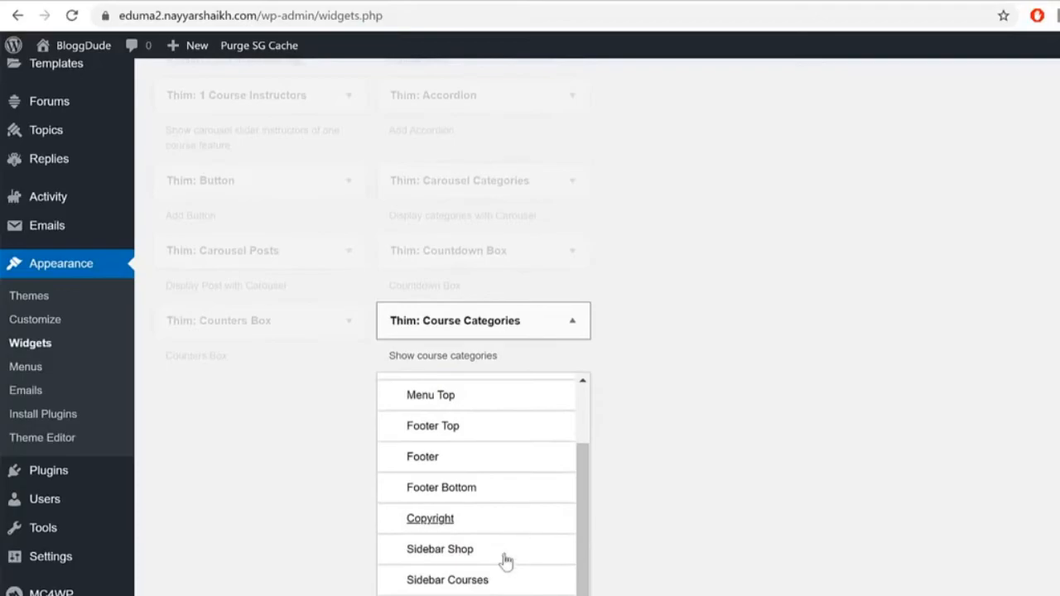
click(497, 578)
click(514, 594)
scroll(1052, 381, up, 17)
scroll(1058, 384, up, 6)
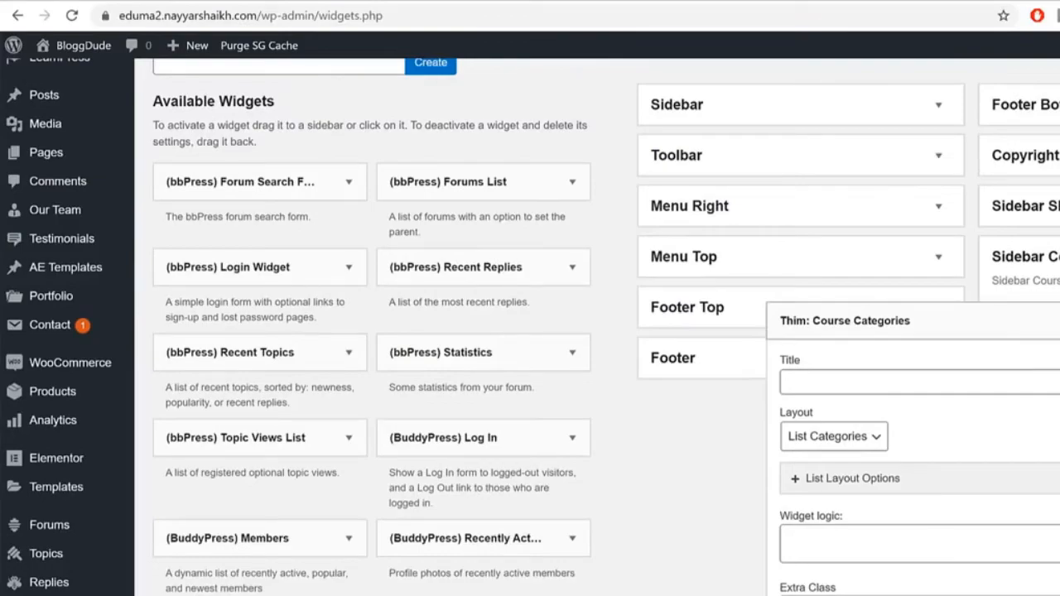
click(1053, 321)
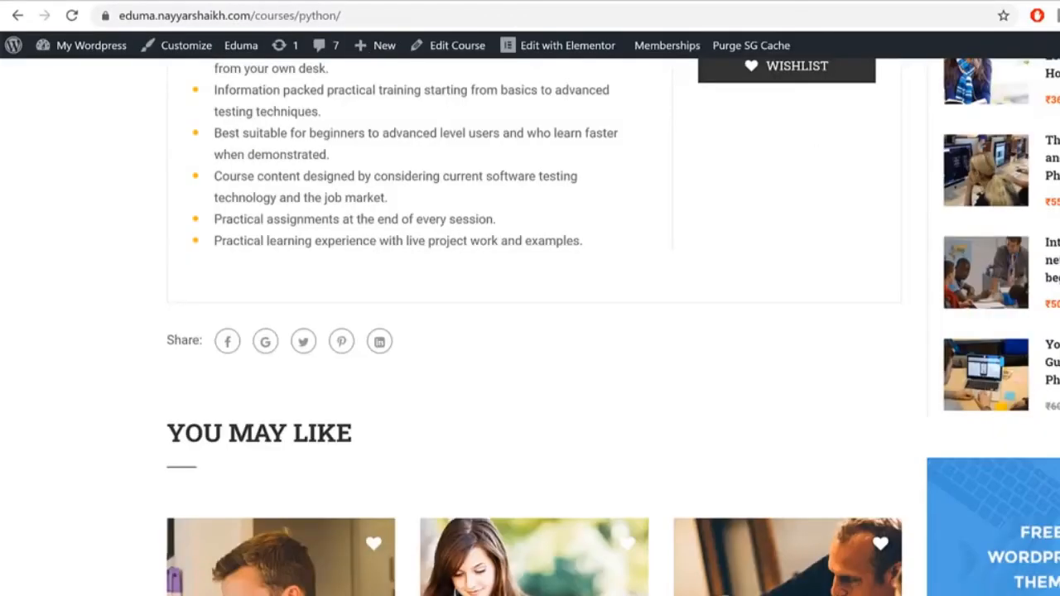
scroll(1051, 352, up, 8)
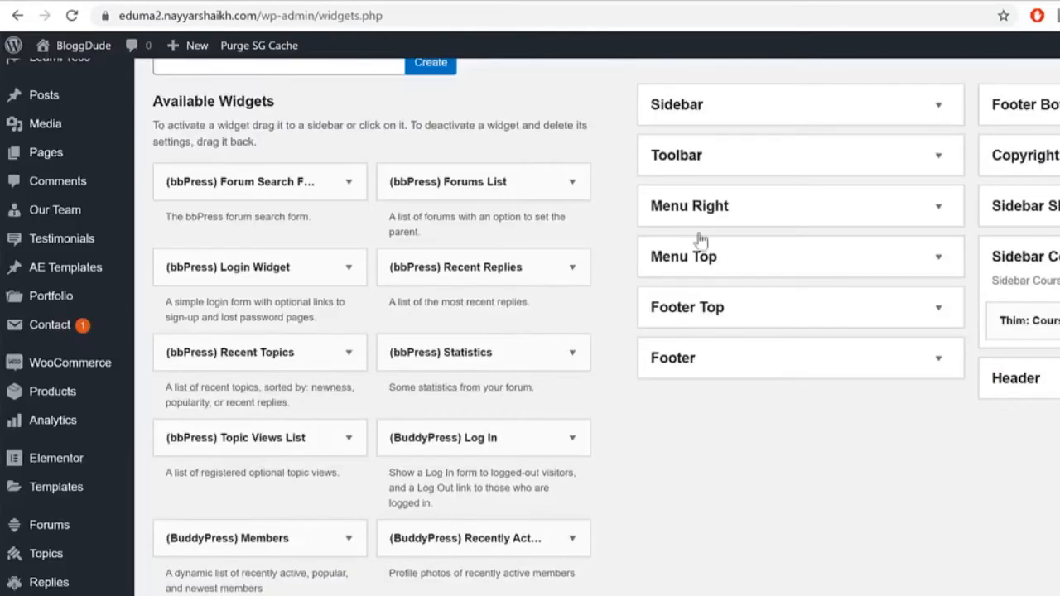
scroll(757, 307, down, 15)
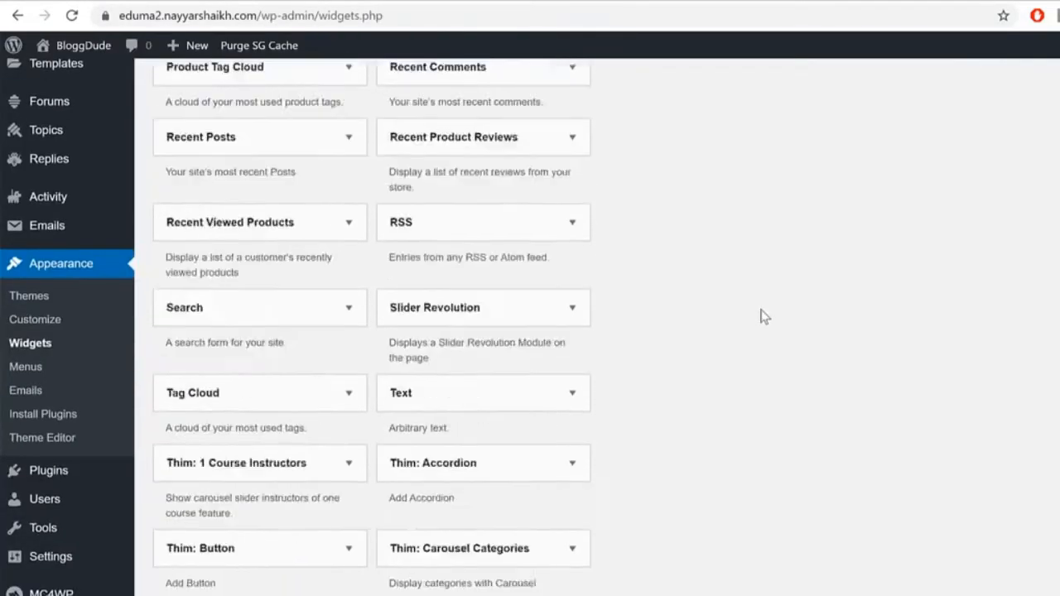
scroll(757, 251, up, 15)
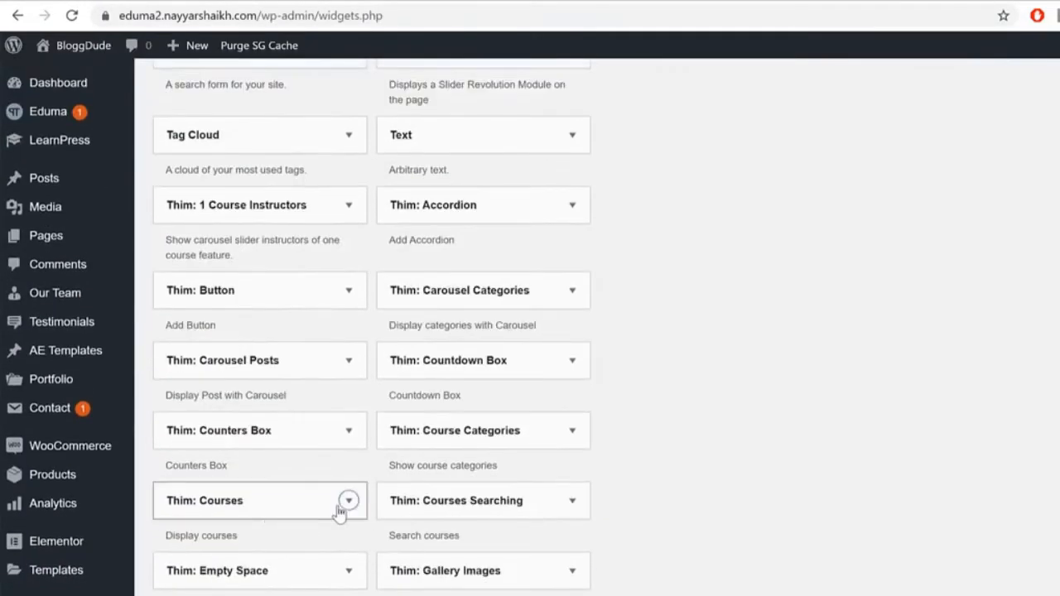
click(348, 501)
scroll(489, 477, down, 3)
scroll(298, 495, down, 2)
click(264, 500)
click(286, 574)
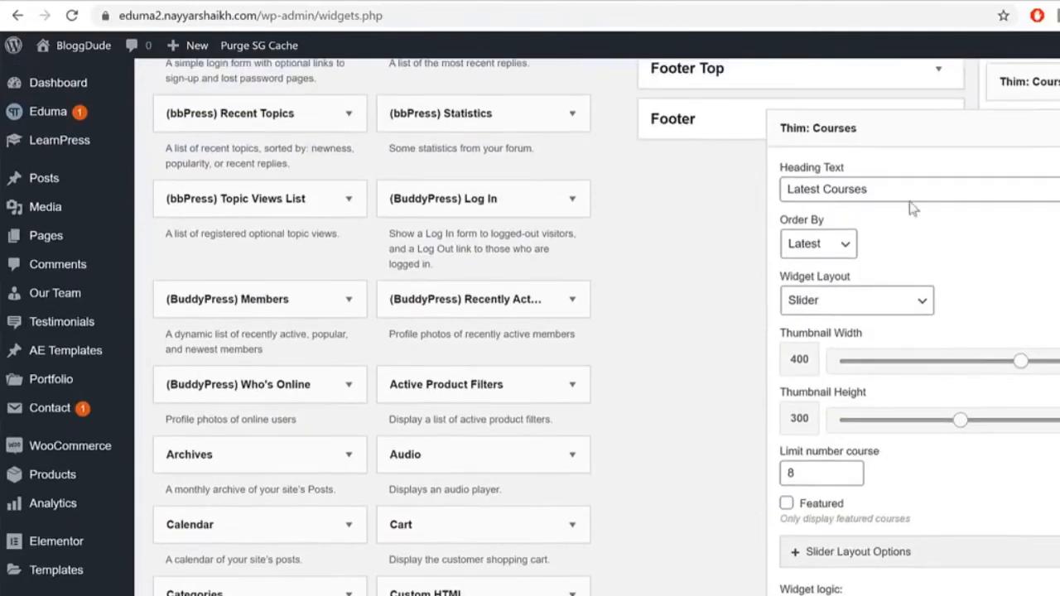
drag(909, 189, 753, 199)
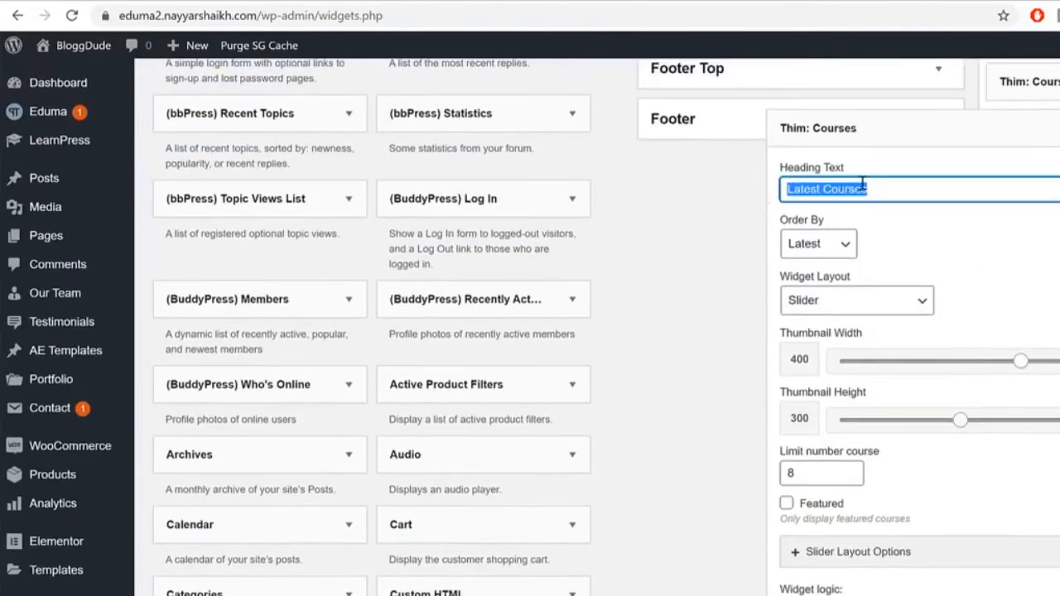
click(841, 244)
click(930, 248)
scroll(596, 327, down, 2)
scroll(597, 327, up, 4)
click(914, 296)
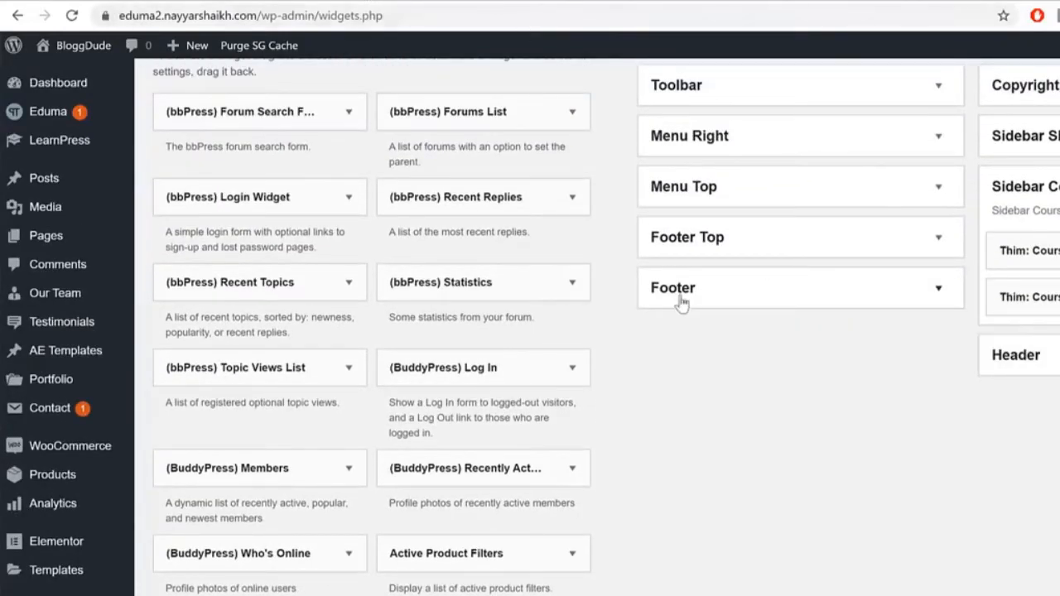
click(156, 1)
scroll(1057, 487, down, 15)
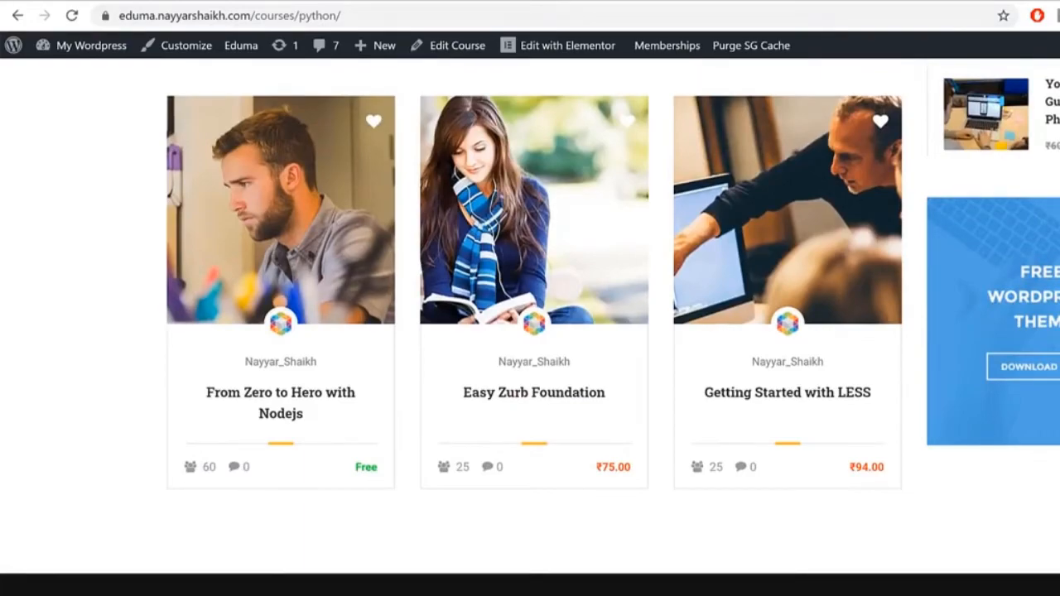
click(332, 2)
Step: Add an Image widget to the Sidebar Courses area
scroll(898, 553, down, 18)
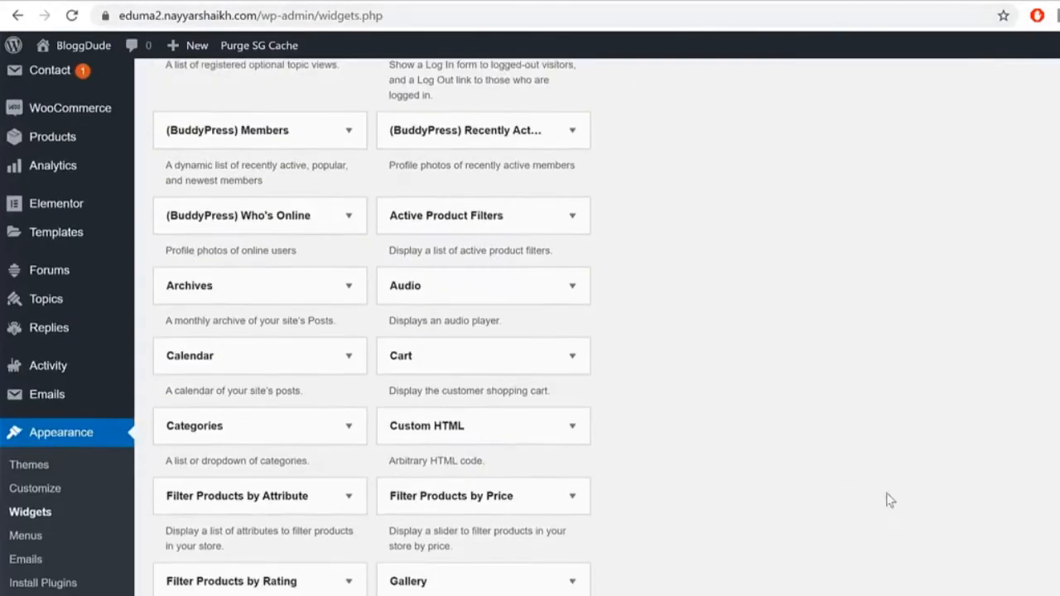
scroll(884, 456, up, 10)
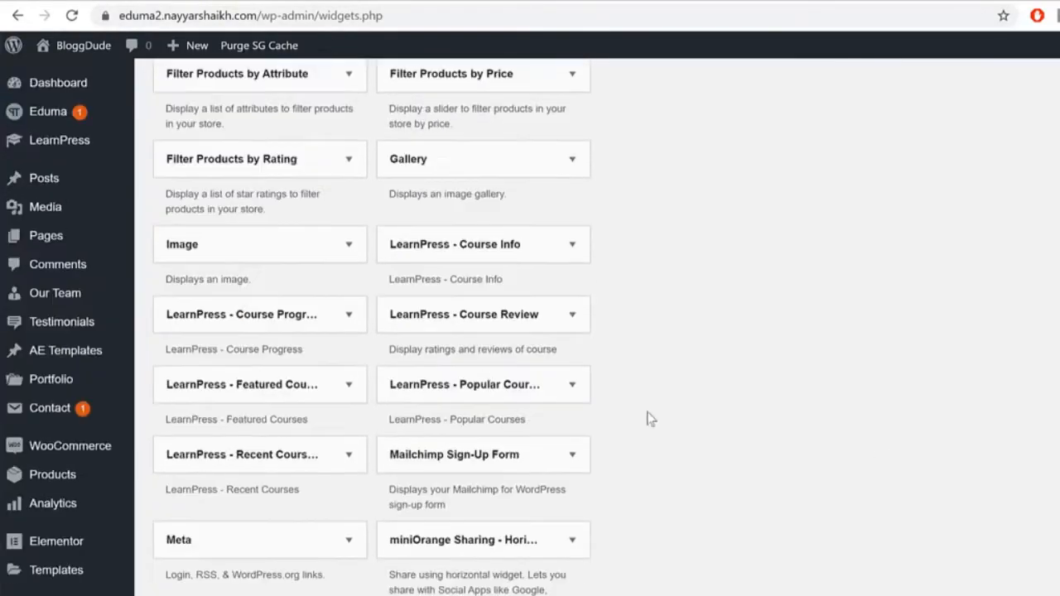
click(317, 247)
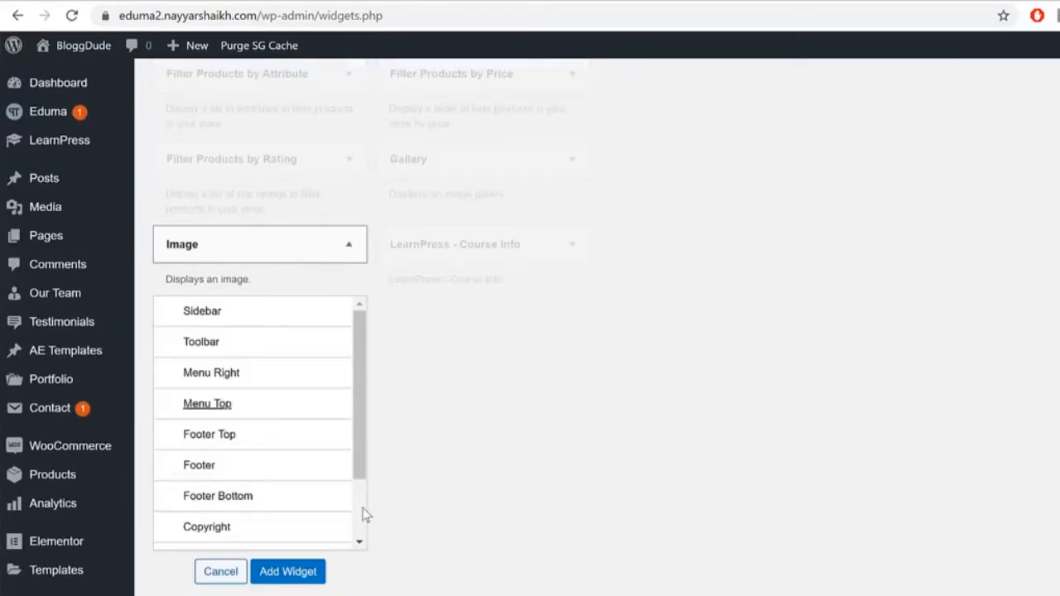
scroll(297, 530, down, 2)
click(296, 525)
click(287, 572)
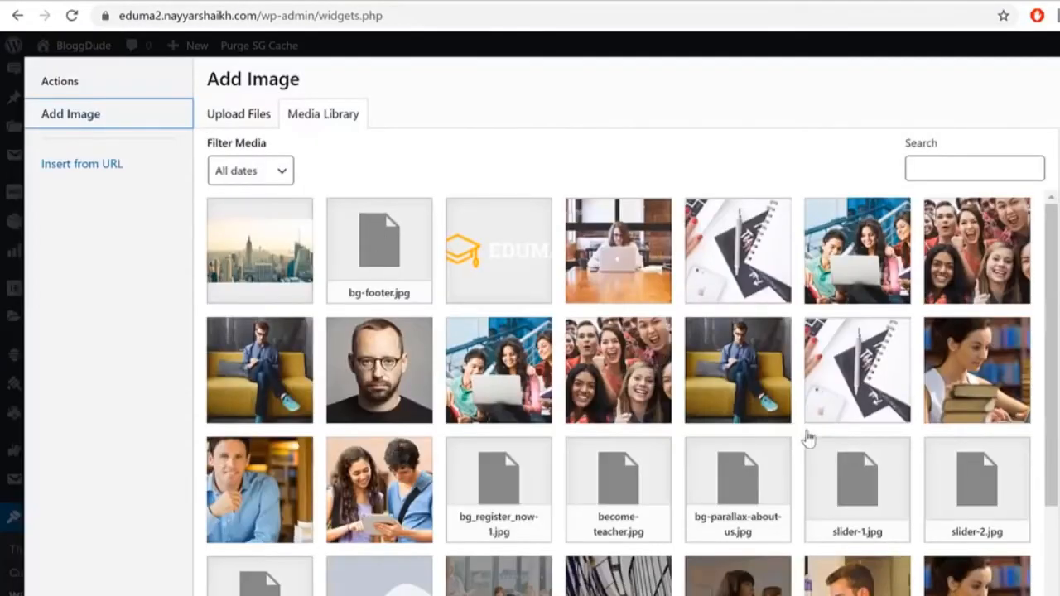
Step: Insert the blue Free WordPress Theme banner into the Image widget and save it
scroll(803, 438, down, 4)
click(448, 527)
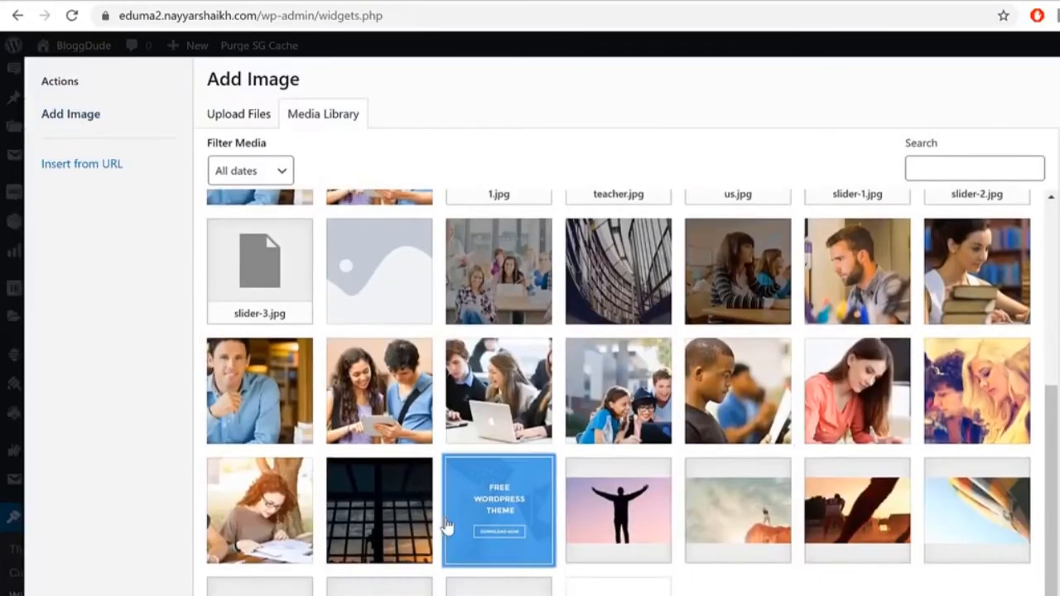
click(1059, 595)
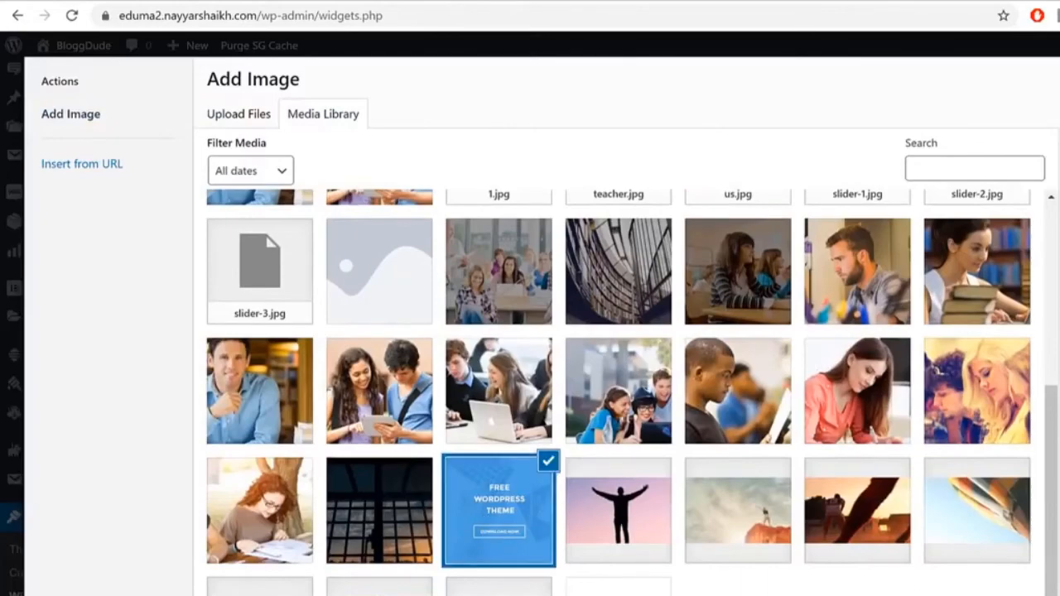
scroll(530, 326, down, 3)
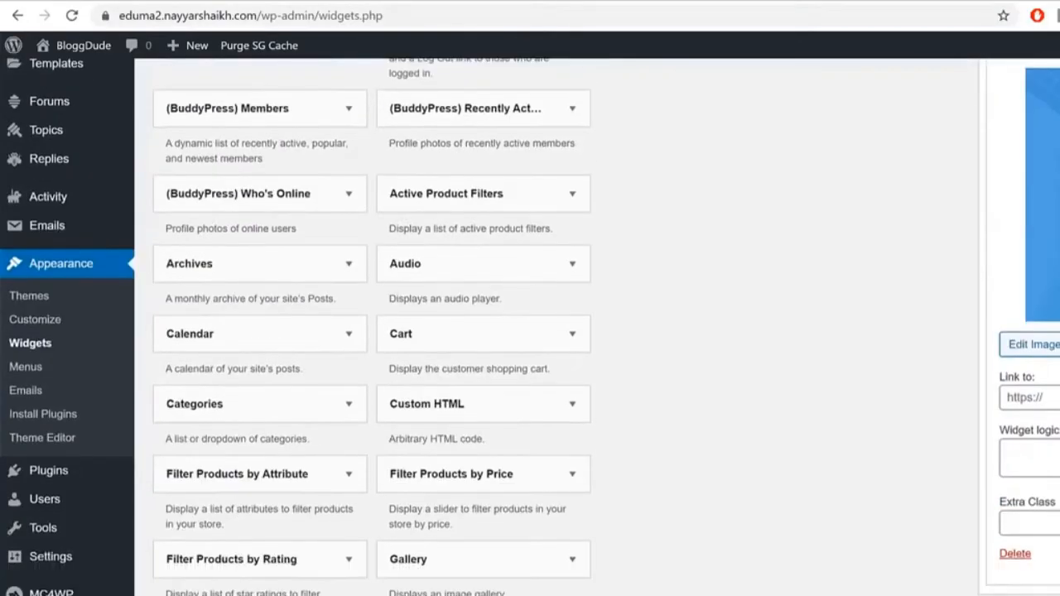
click(1031, 398)
click(1059, 553)
click(468, 4)
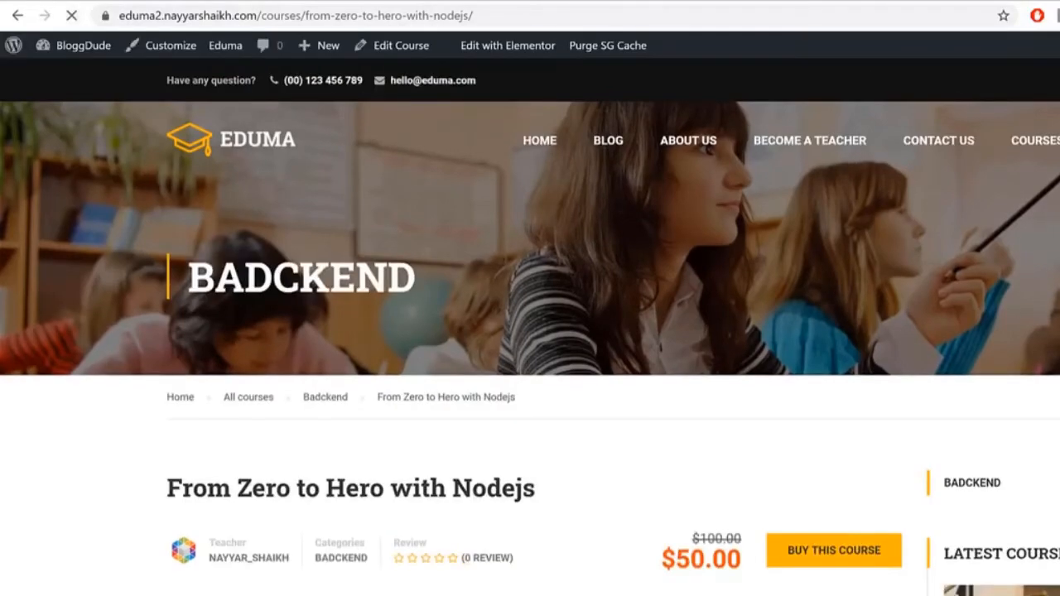
Step: Set the Latest Courses widget's layout to List Sidebar and save it
scroll(530, 327, down, 4)
scroll(529, 327, down, 1)
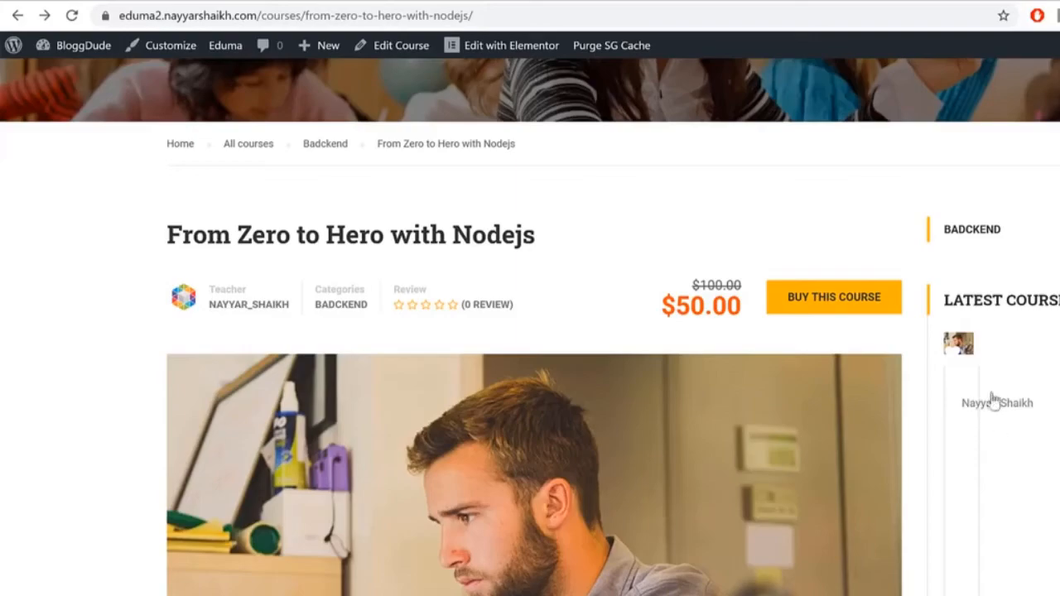
click(280, 1)
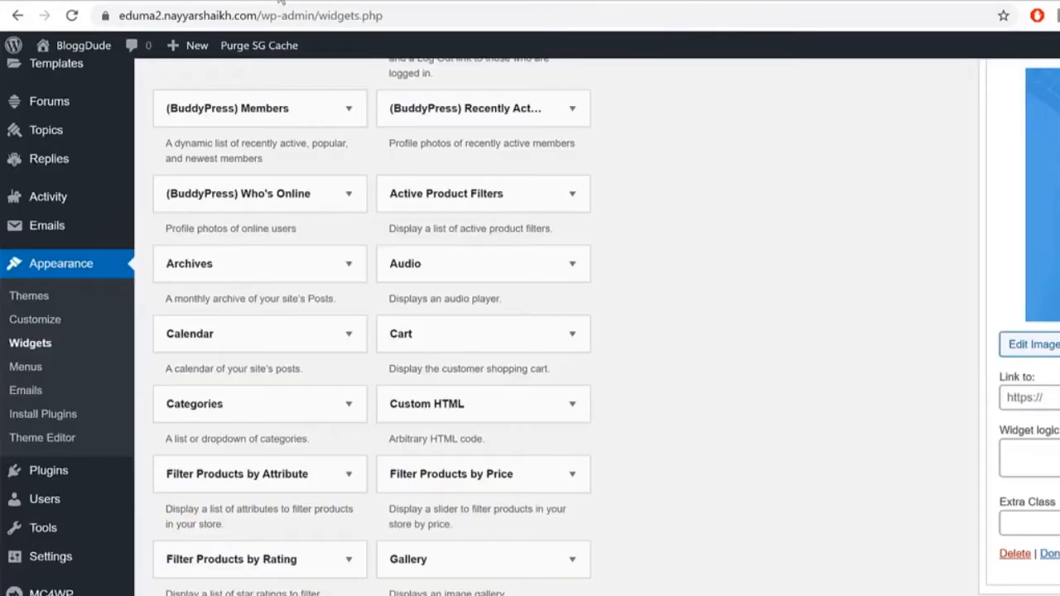
scroll(530, 327, up, 5)
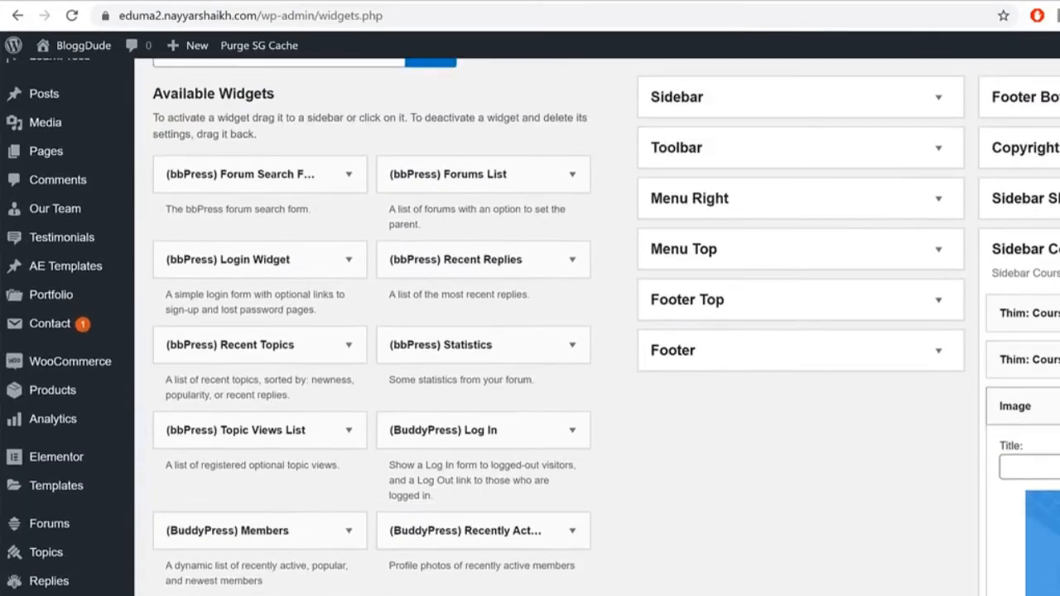
scroll(834, 369, down, 2)
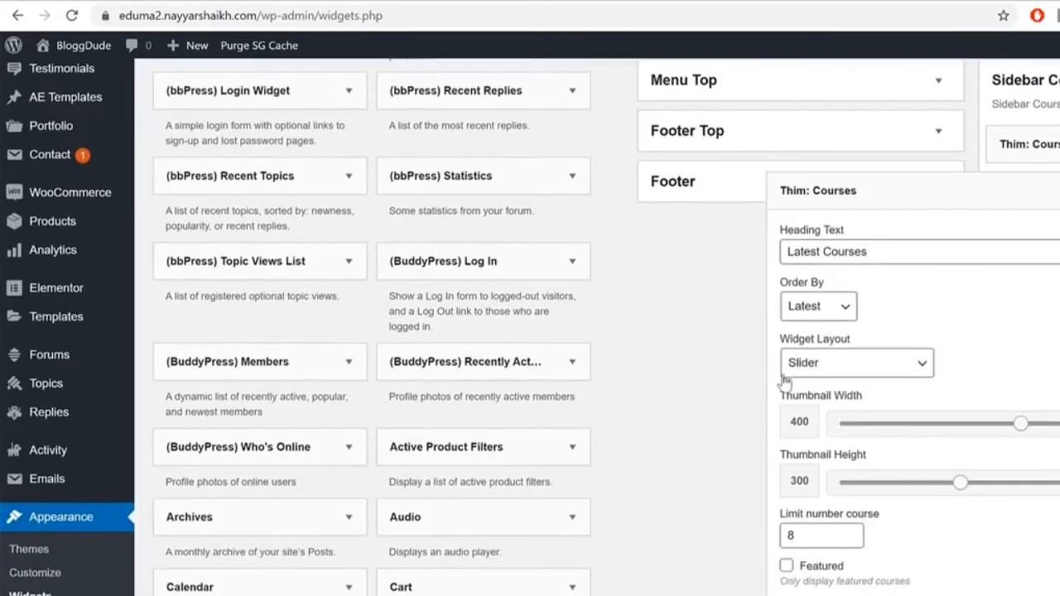
click(835, 362)
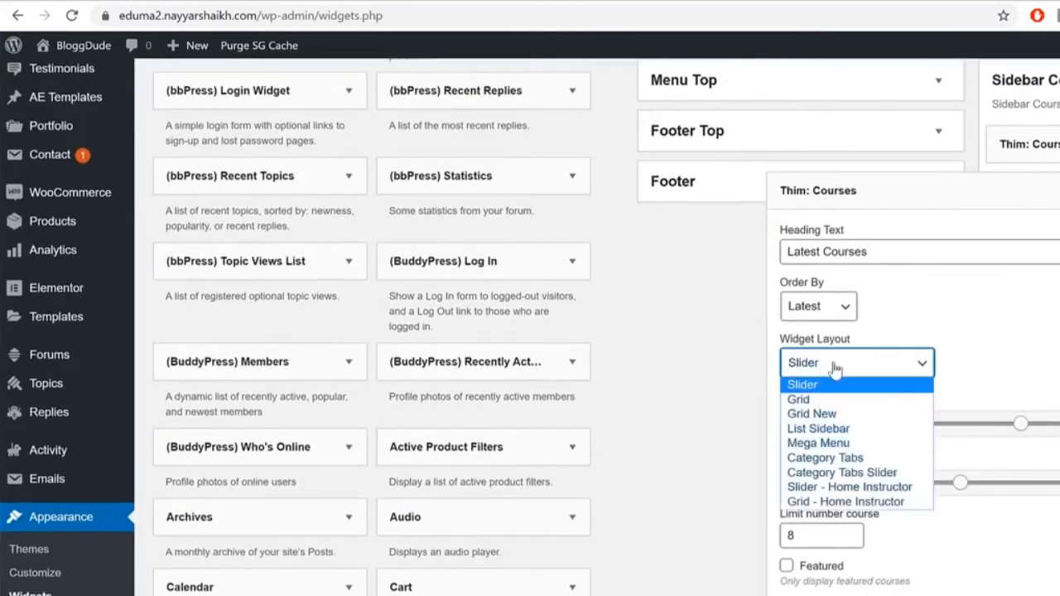
click(853, 429)
click(990, 383)
Step: Reload the Nodejs course page to check the updated sidebar
click(443, 1)
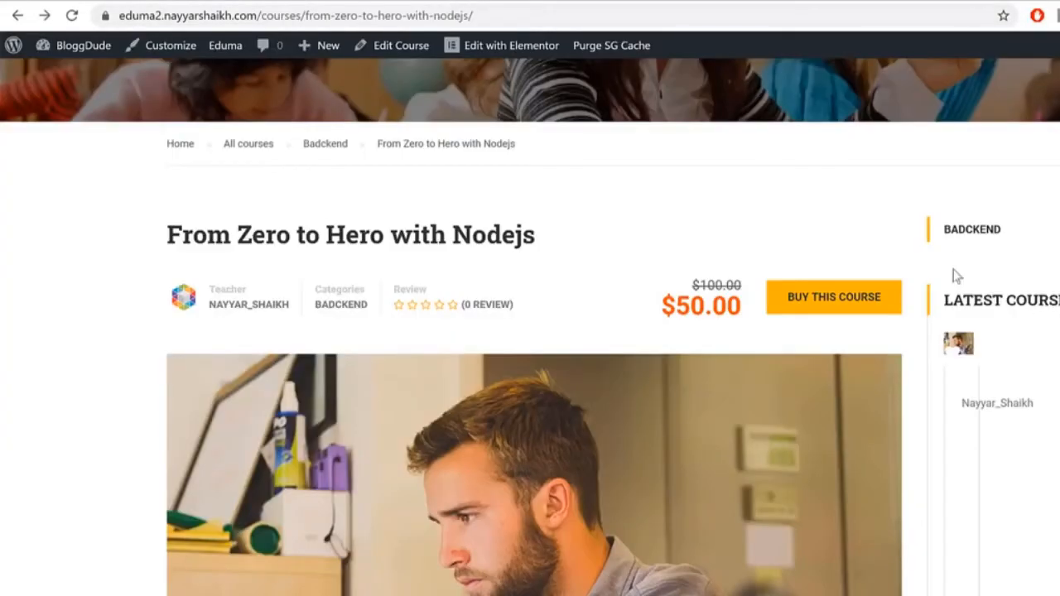
click(71, 17)
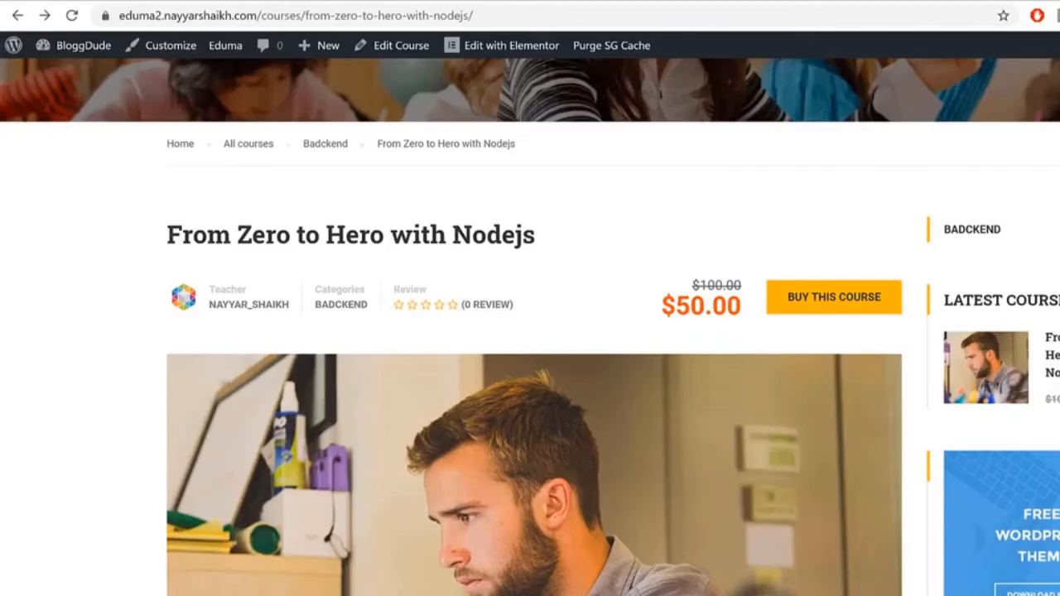
scroll(1053, 420, down, 4)
scroll(1053, 419, up, 6)
scroll(1053, 420, down, 3)
scroll(560, 281, up, 3)
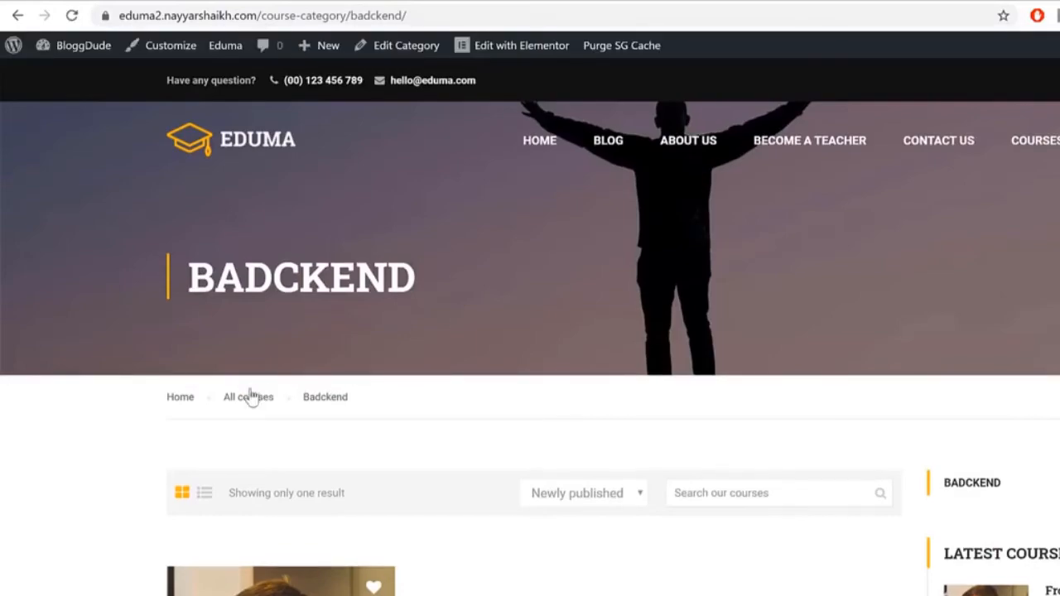
Step: Open the All courses listing and compare its Course categories filter with the reference site
click(248, 398)
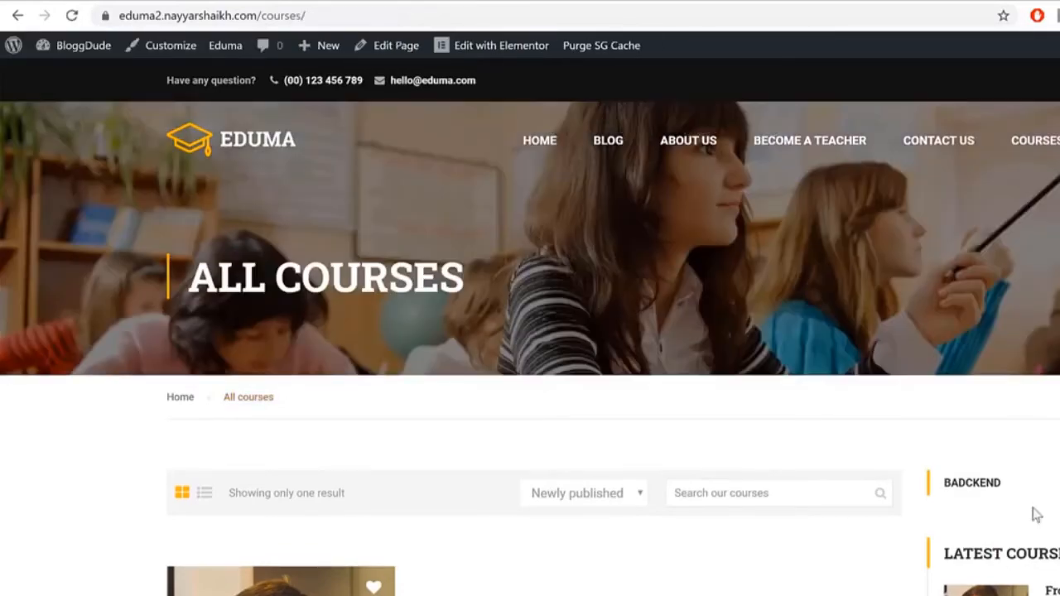
scroll(1031, 513, down, 4)
scroll(1003, 302, up, 2)
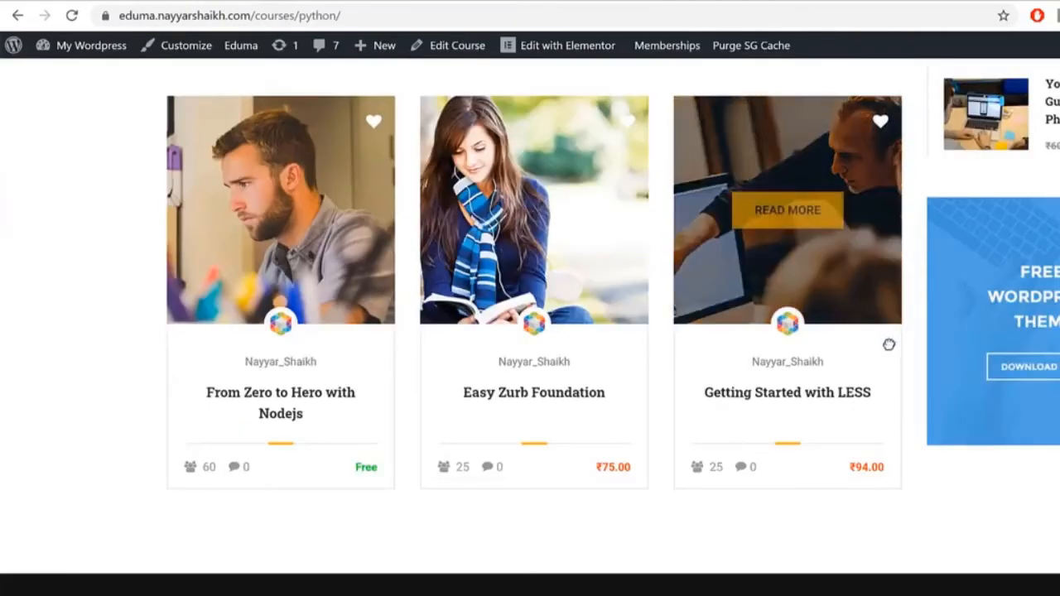
scroll(969, 391, up, 9)
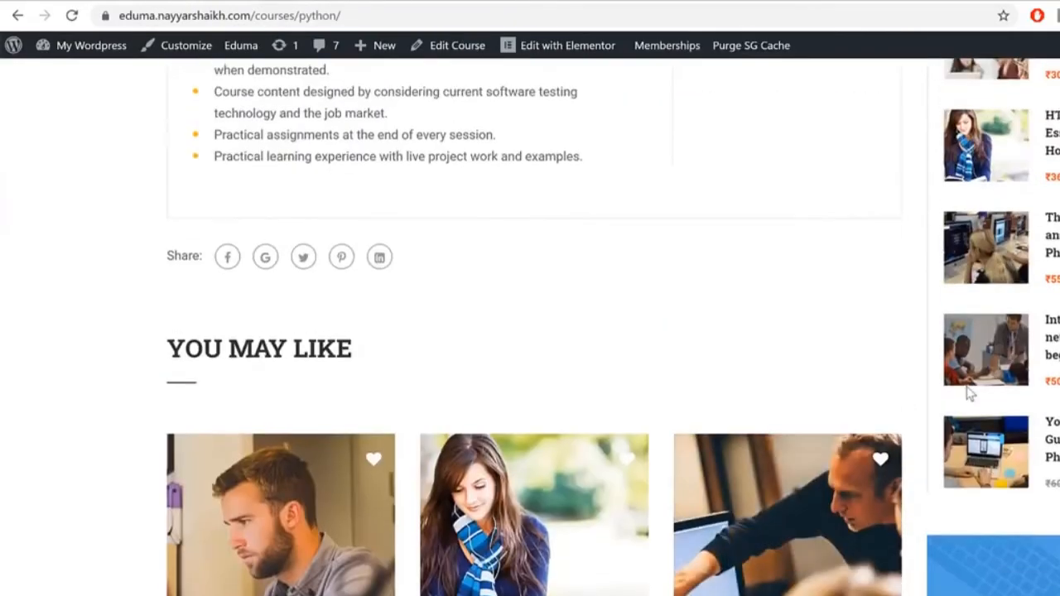
scroll(970, 394, up, 8)
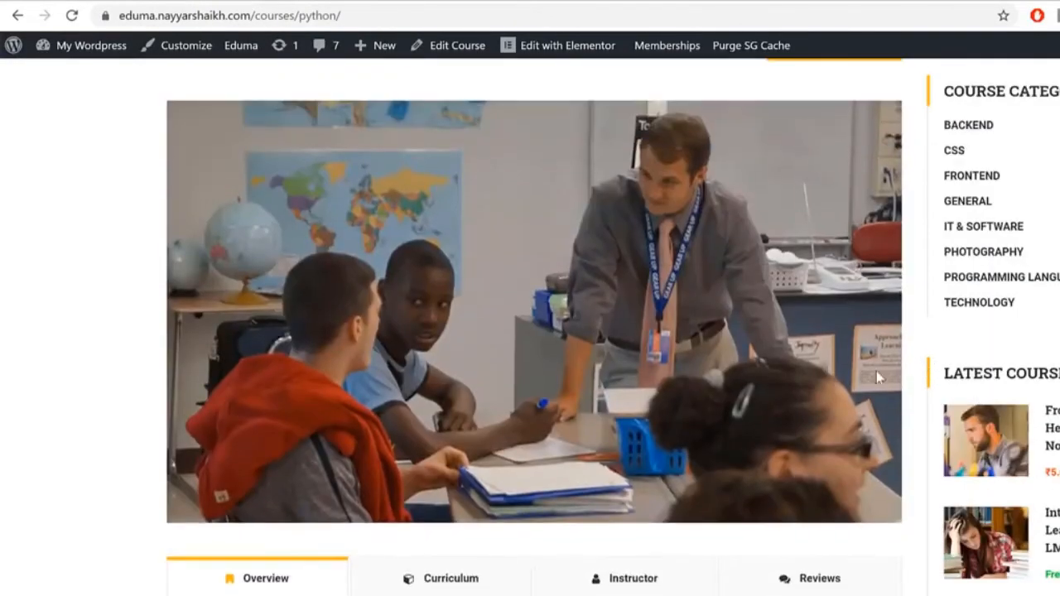
scroll(923, 370, up, 6)
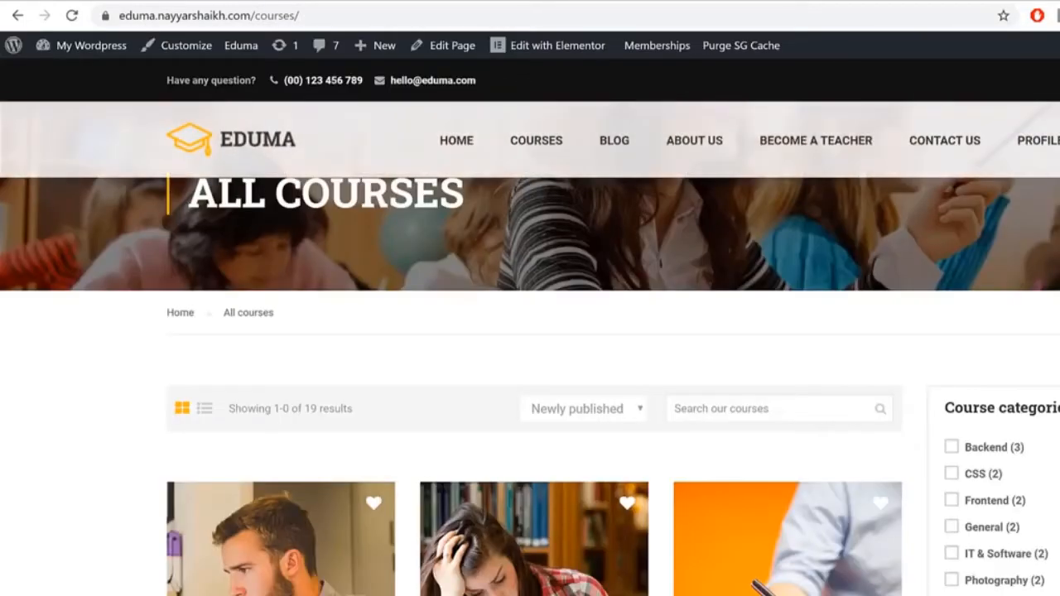
scroll(913, 324, down, 3)
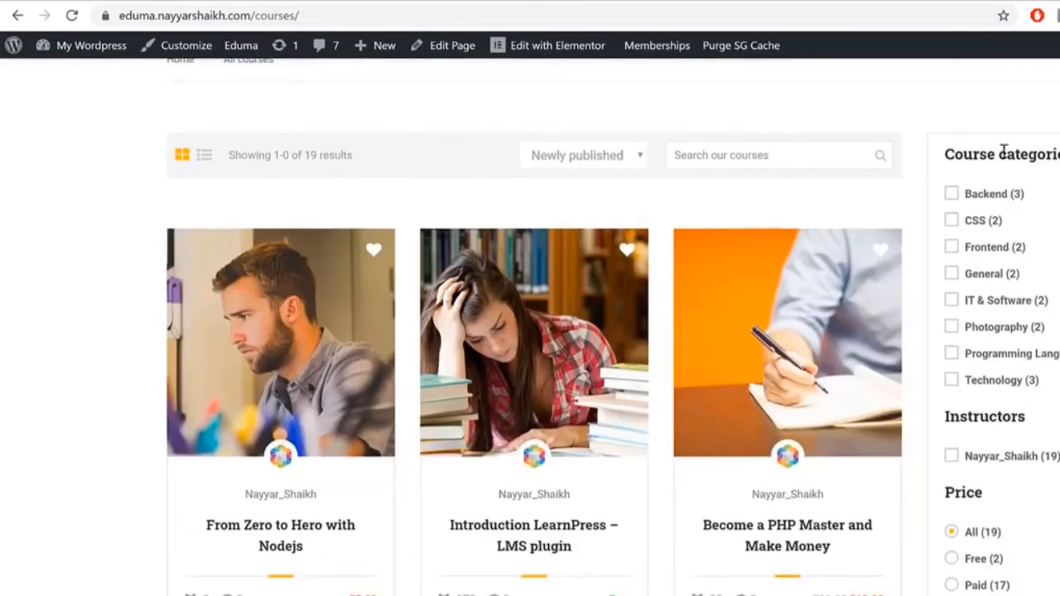
drag(960, 149, 1040, 192)
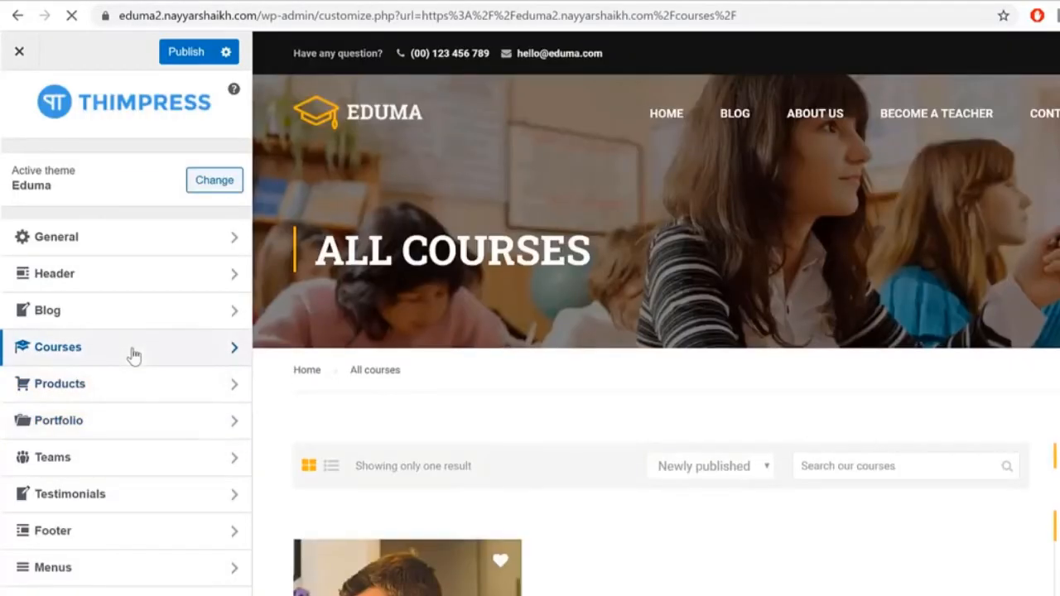
Step: Turn on the courses filter under Courses > Archive Pages in the Customizer
click(130, 348)
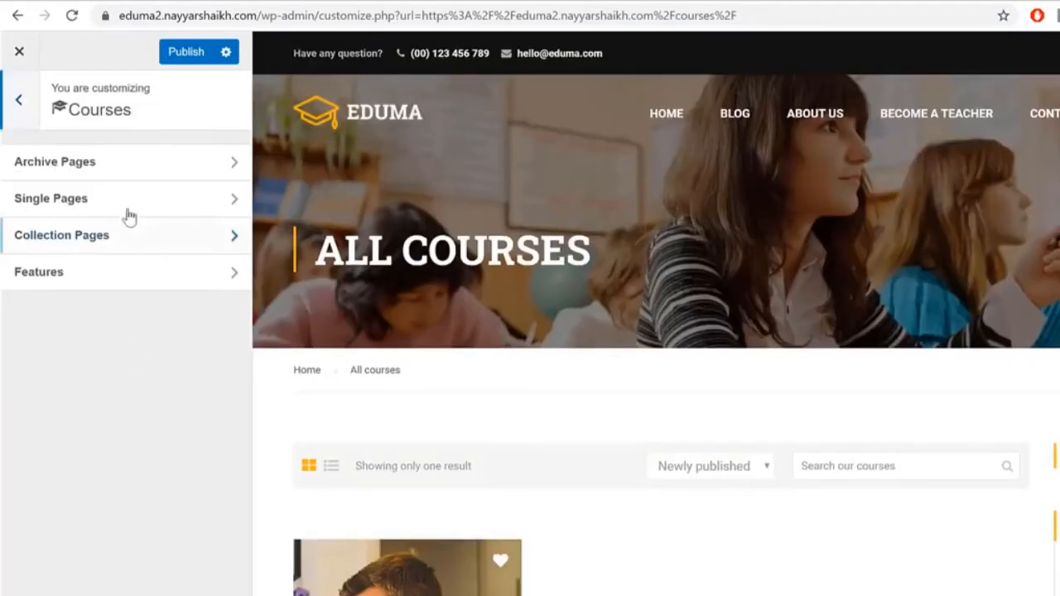
click(124, 165)
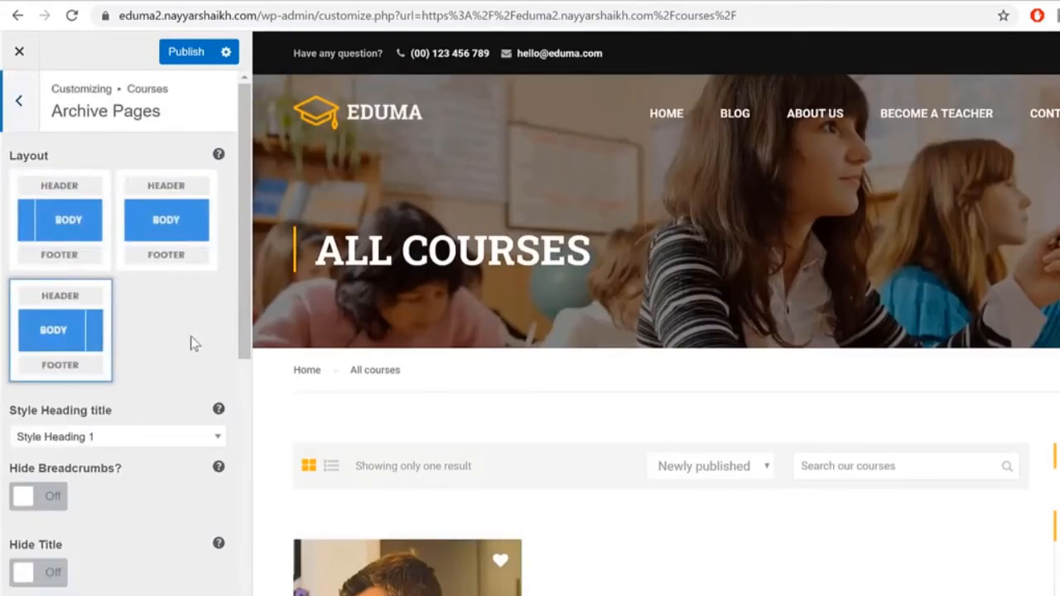
scroll(190, 342, down, 7)
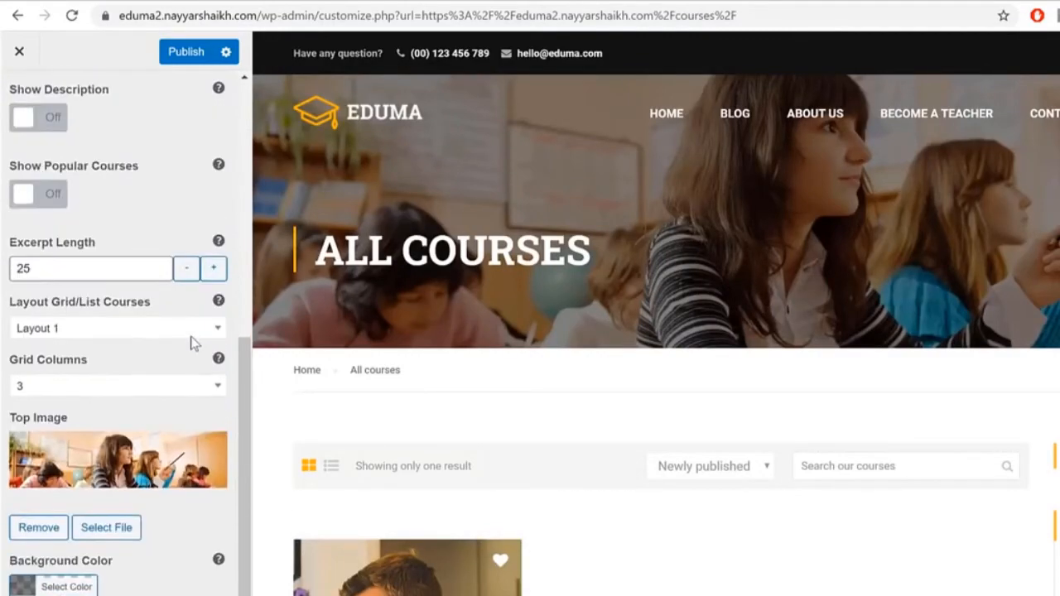
scroll(190, 343, down, 3)
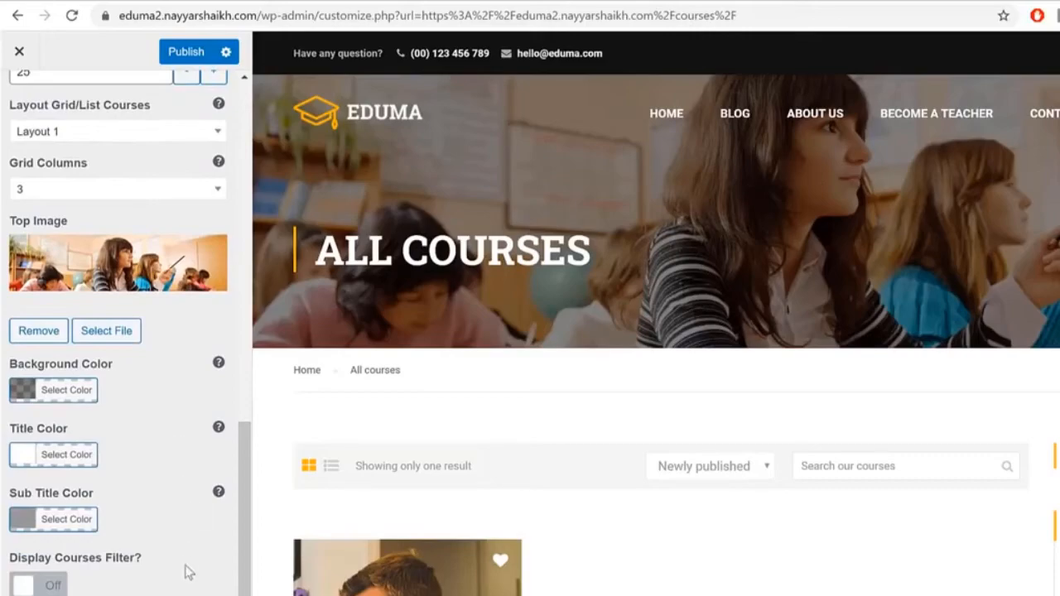
click(51, 588)
scroll(147, 580, down, 6)
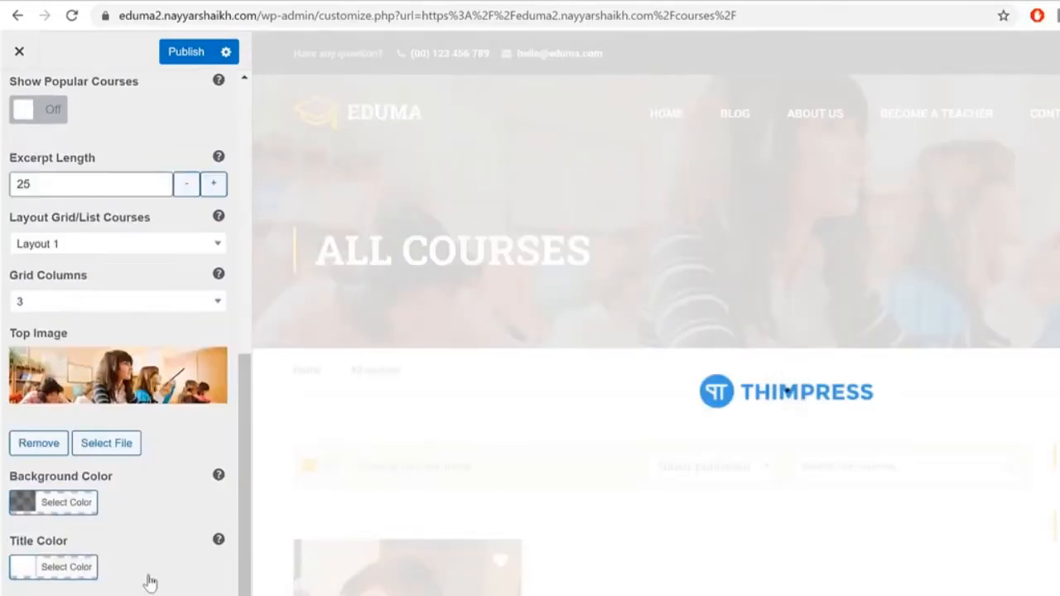
scroll(150, 582, down, 3)
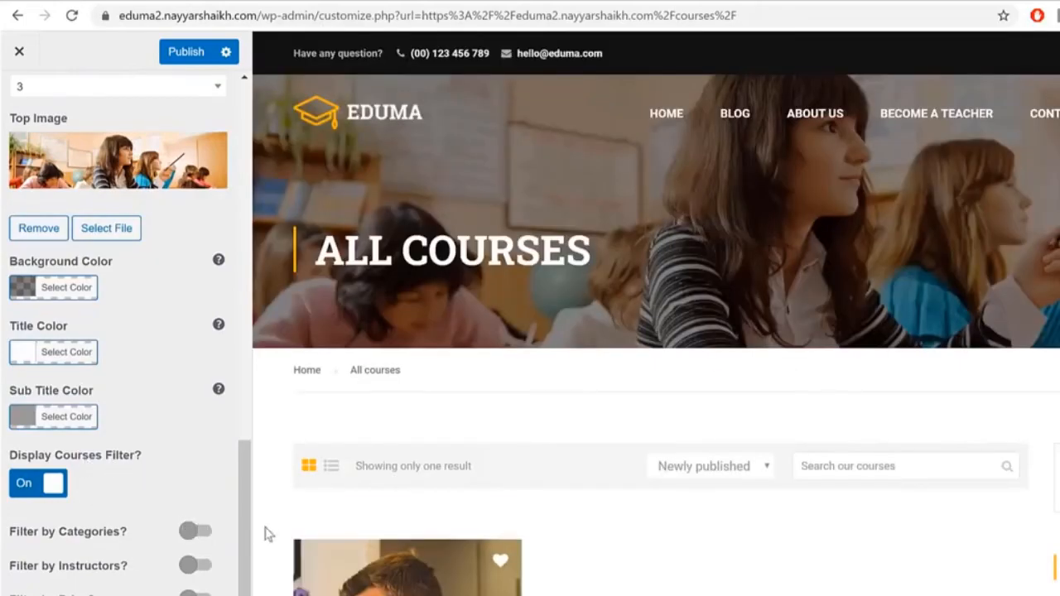
Step: Enable filtering by categories and instructors, adjust one more archive option, and publish
click(197, 533)
scroll(207, 576, down, 11)
click(204, 575)
scroll(205, 576, down, 6)
scroll(206, 580, down, 5)
click(206, 589)
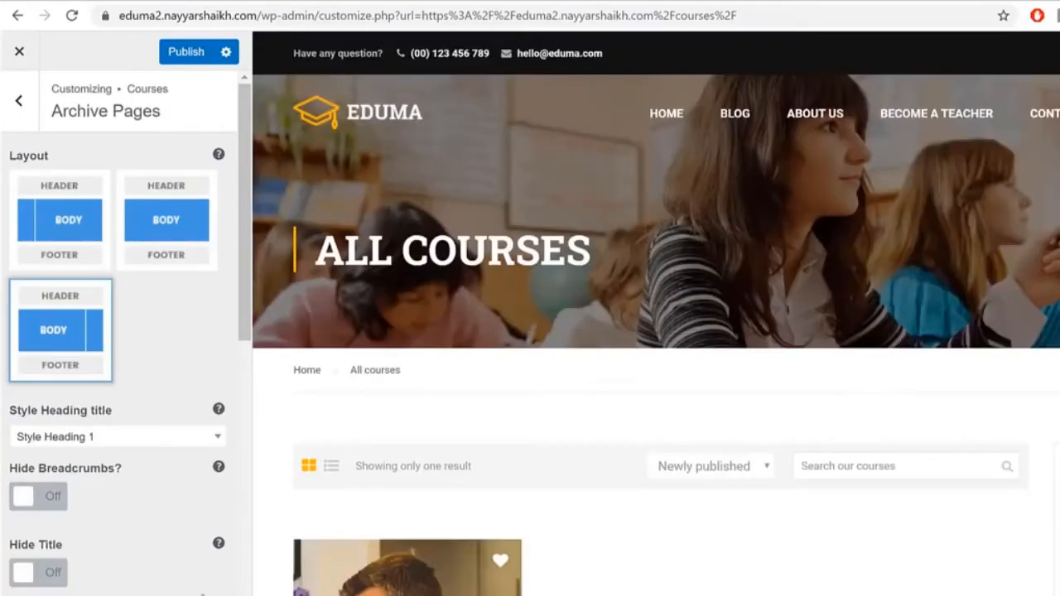
scroll(208, 571, down, 5)
click(180, 50)
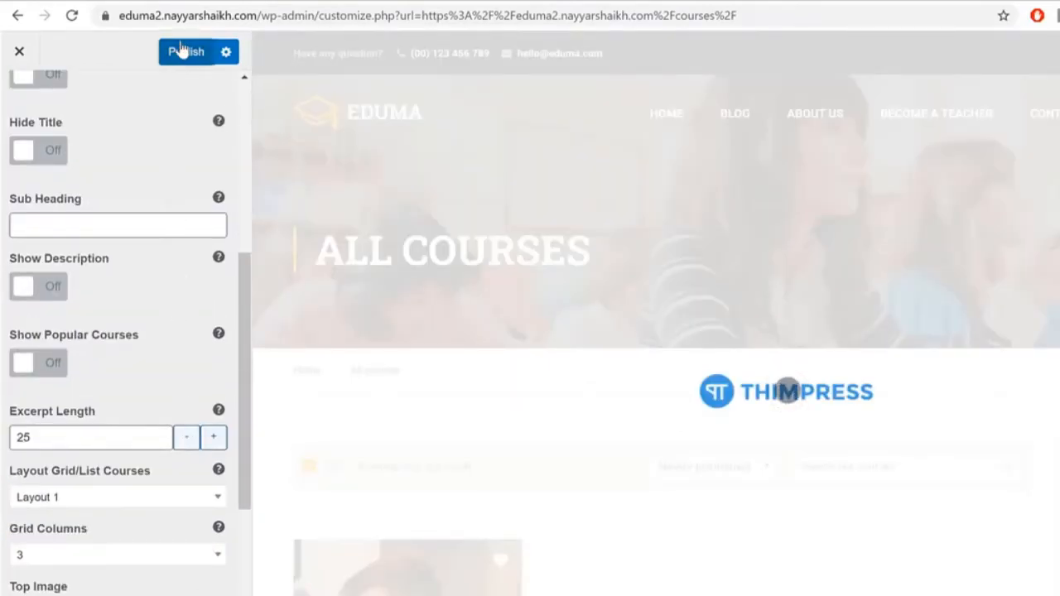
scroll(654, 314, down, 3)
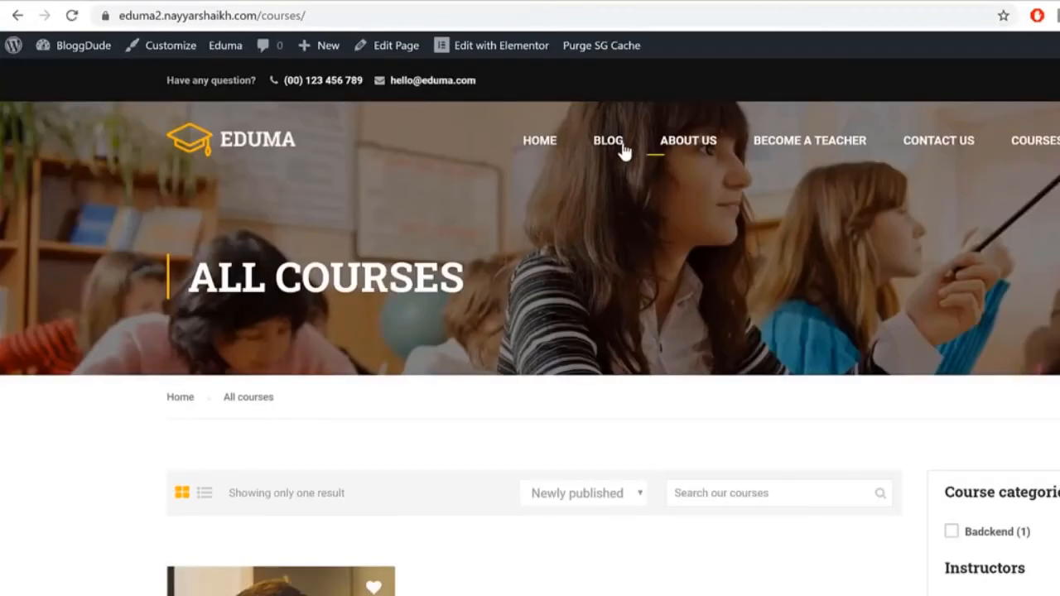
Step: Scroll the homepage to Popular Courses, showing From Zero to Hero with Nodejs at $50.00
scroll(1021, 331, down, 4)
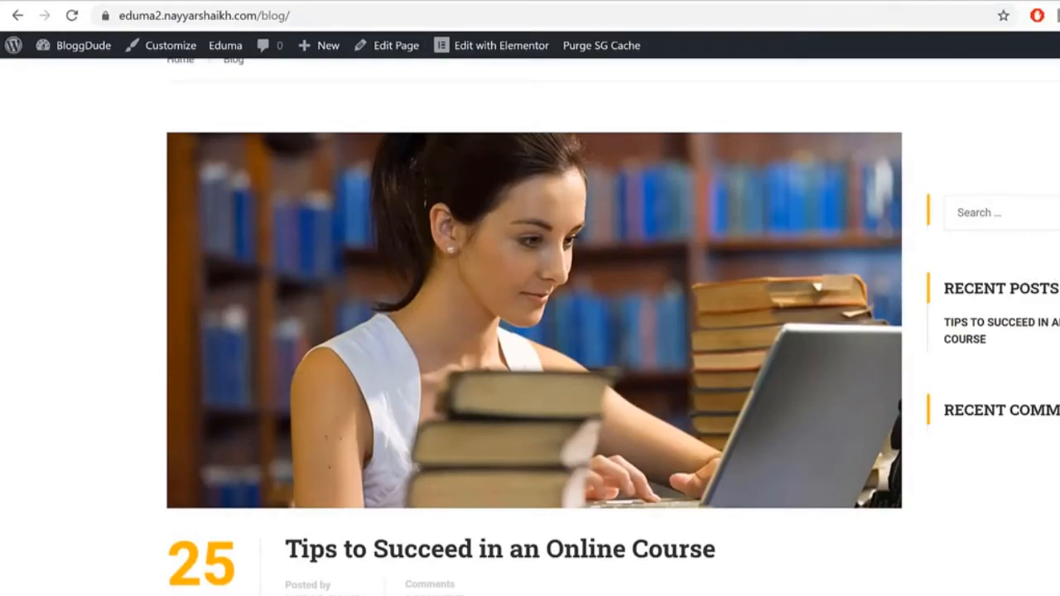
scroll(564, 281, up, 5)
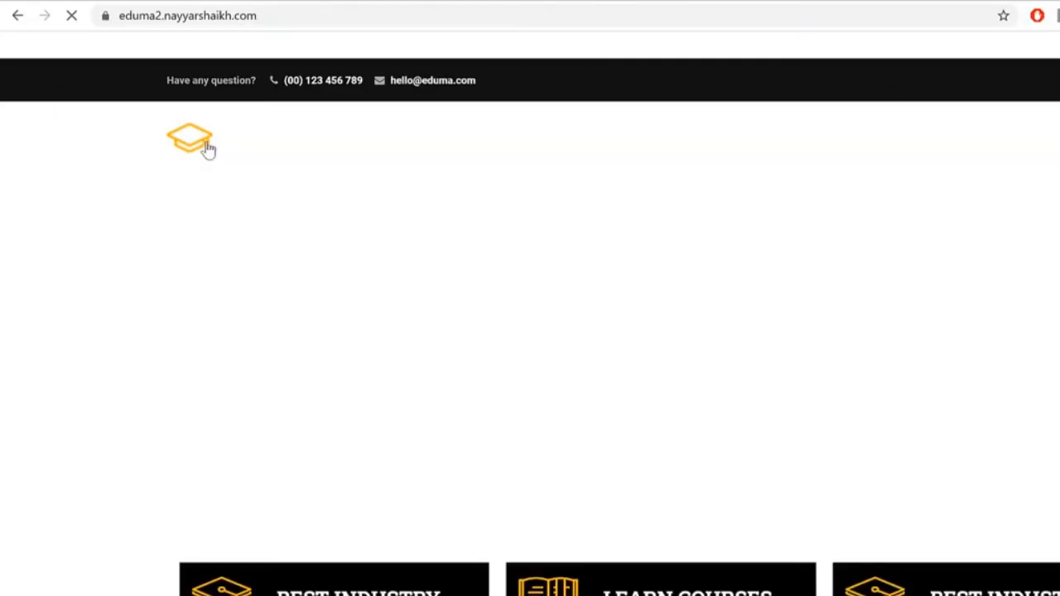
scroll(787, 341, down, 4)
scroll(787, 341, down, 2)
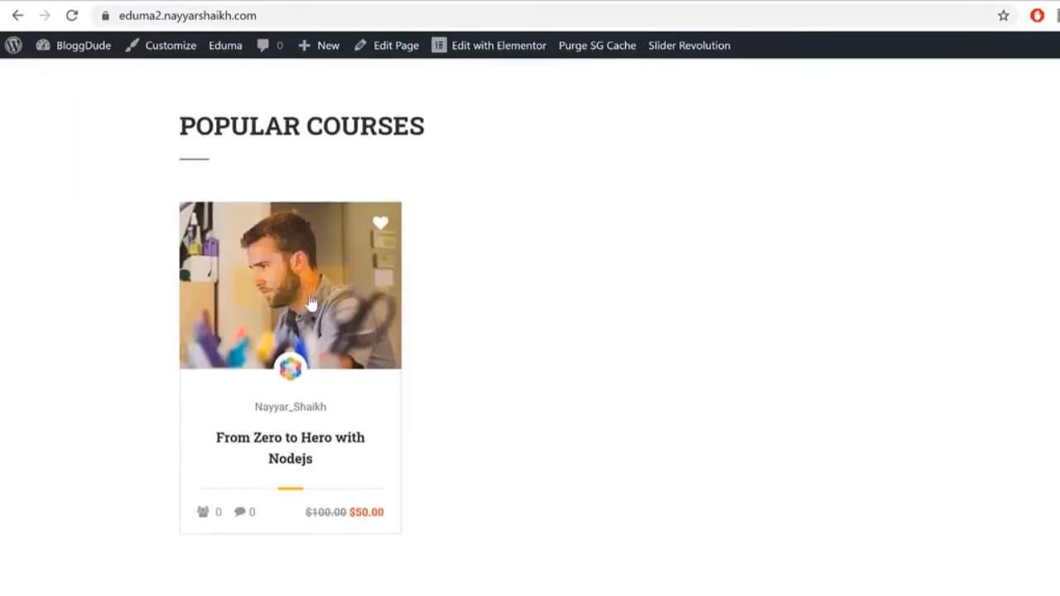
Step: Open the From Zero to Hero with Nodejs course and buy it
click(302, 298)
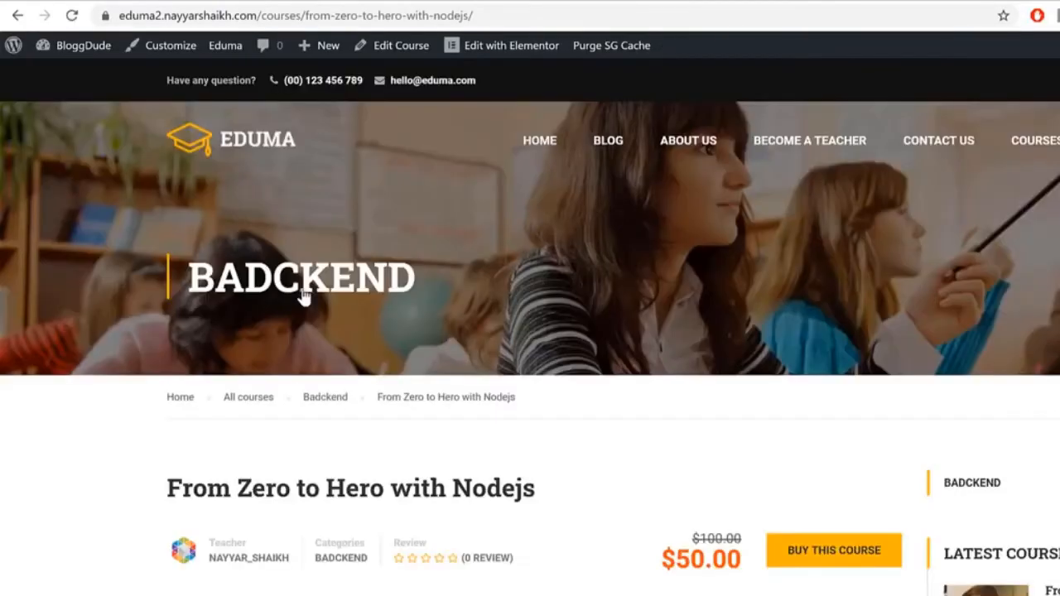
scroll(627, 372, down, 3)
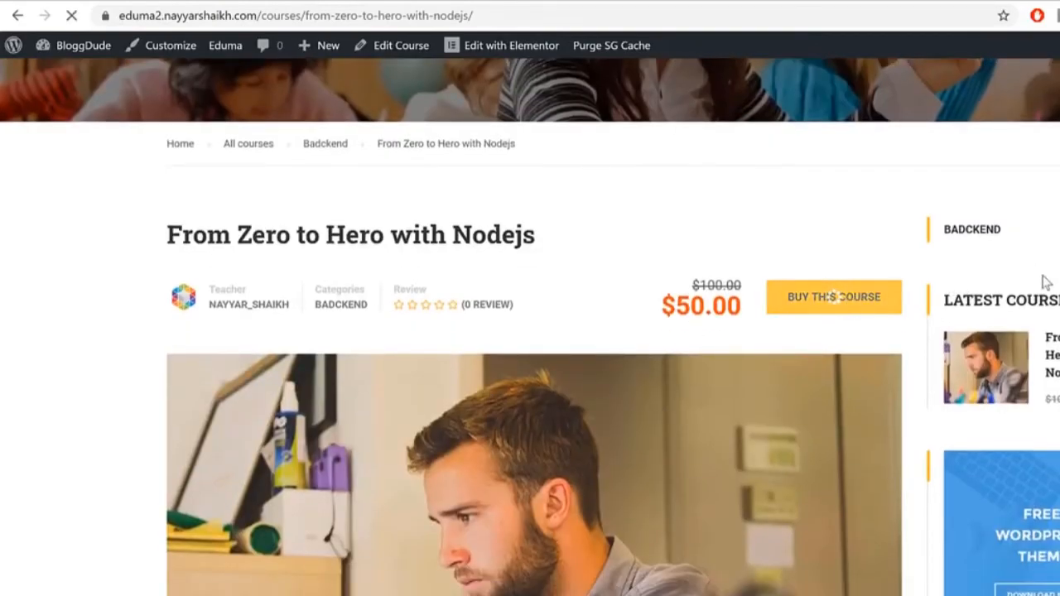
scroll(327, 364, down, 3)
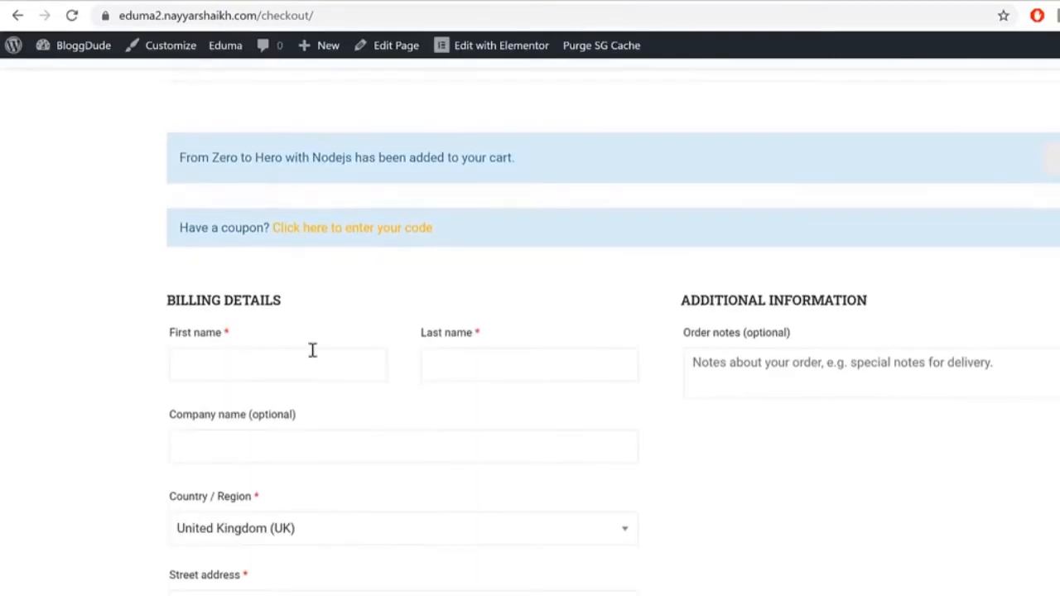
Step: Fill the checkout billing details from a saved autofill address
click(300, 351)
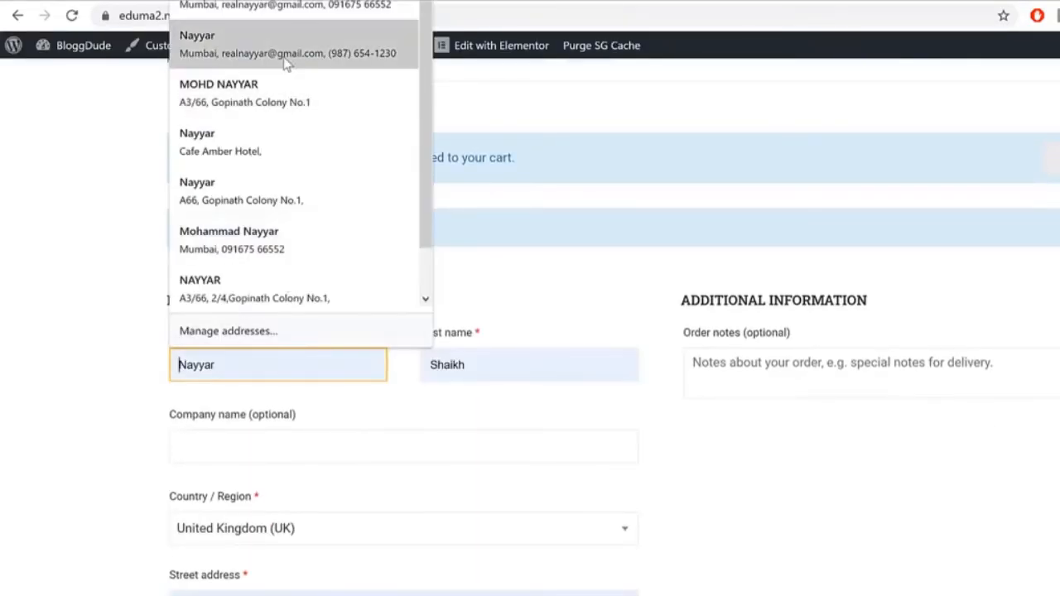
click(284, 60)
scroll(784, 389, down, 10)
scroll(785, 388, down, 3)
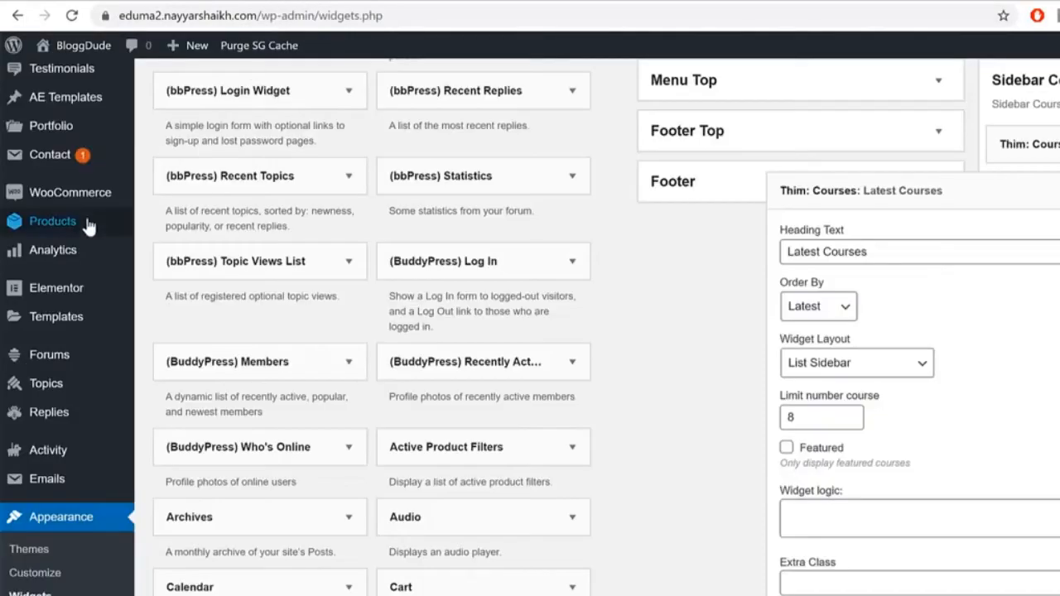
Step: Switch on Cash on delivery in WooCommerce Payments, next to PayPal, and save
scroll(90, 237, up, 4)
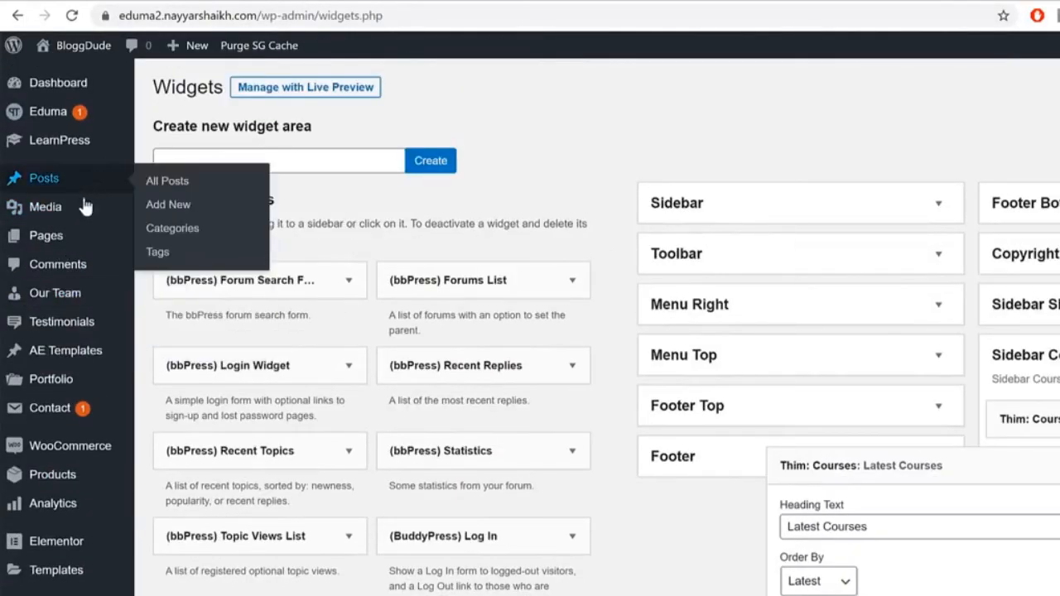
scroll(95, 450, down, 1)
mouse_move(90, 369)
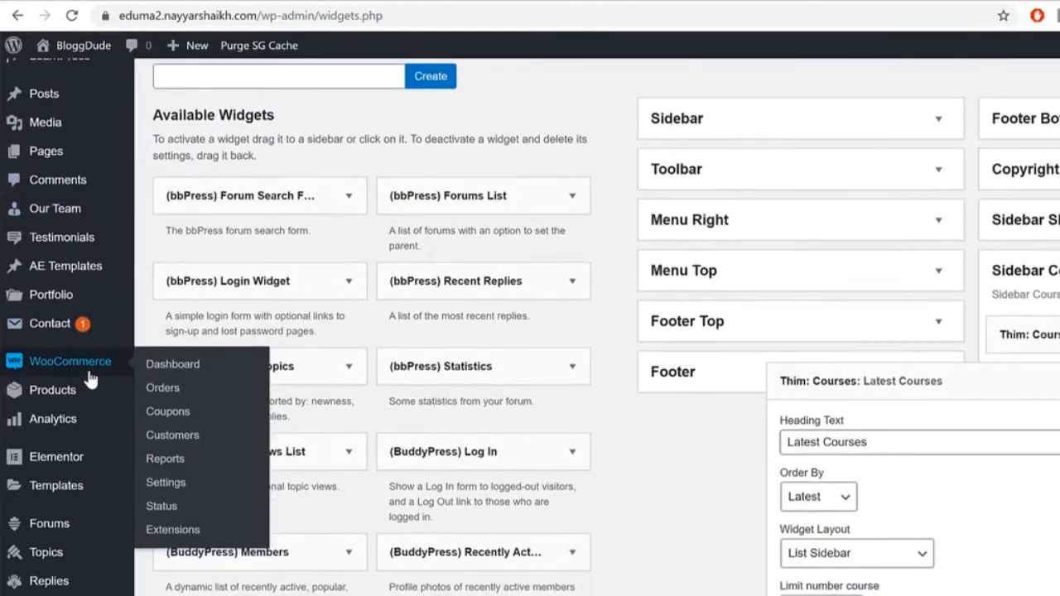
click(185, 487)
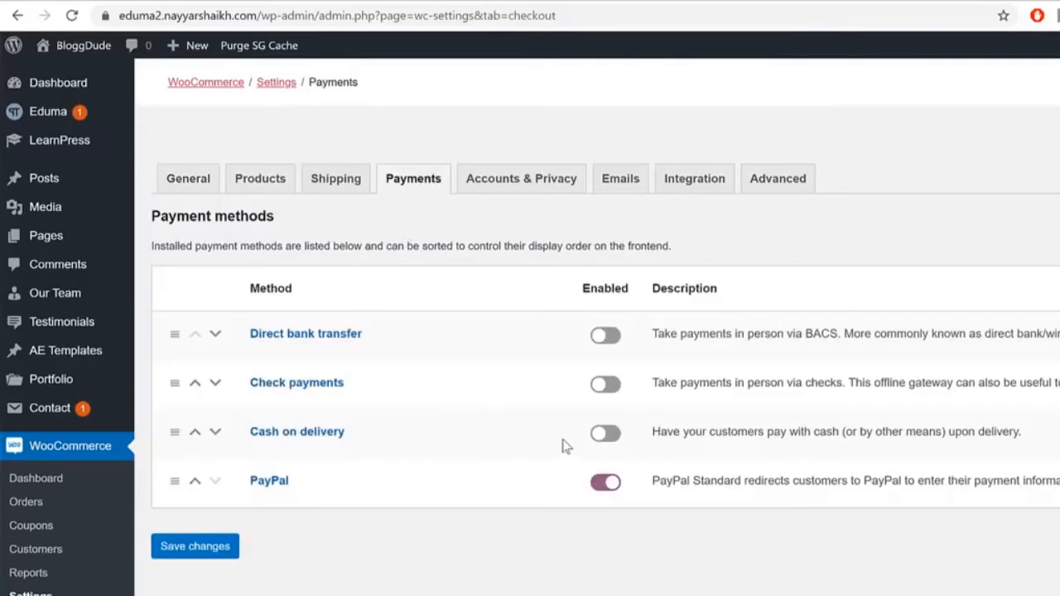
click(599, 436)
click(230, 546)
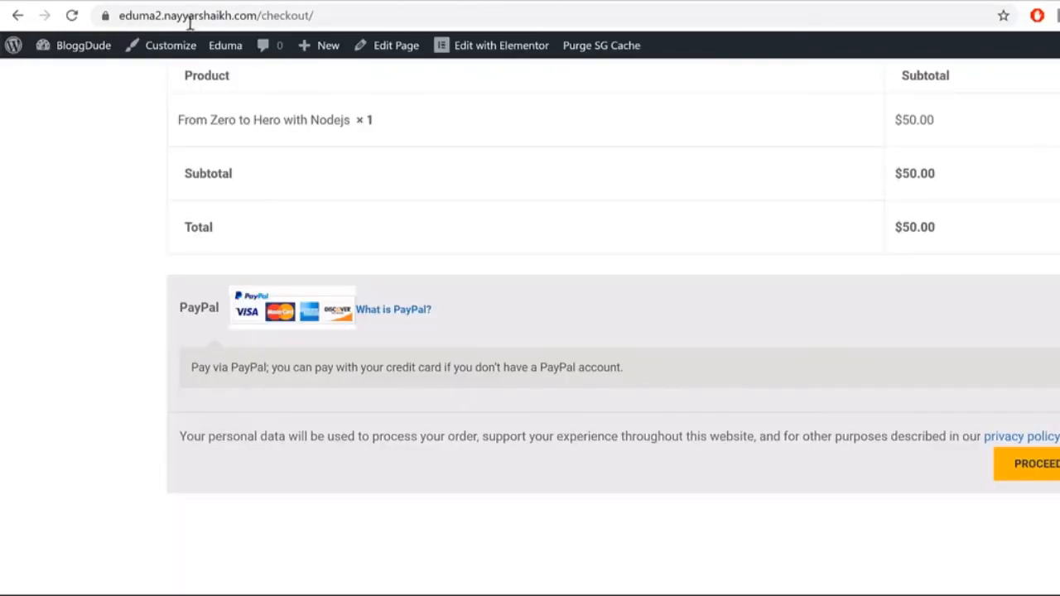
Step: Reload checkout, select Cash on delivery, and try placing the order
click(72, 17)
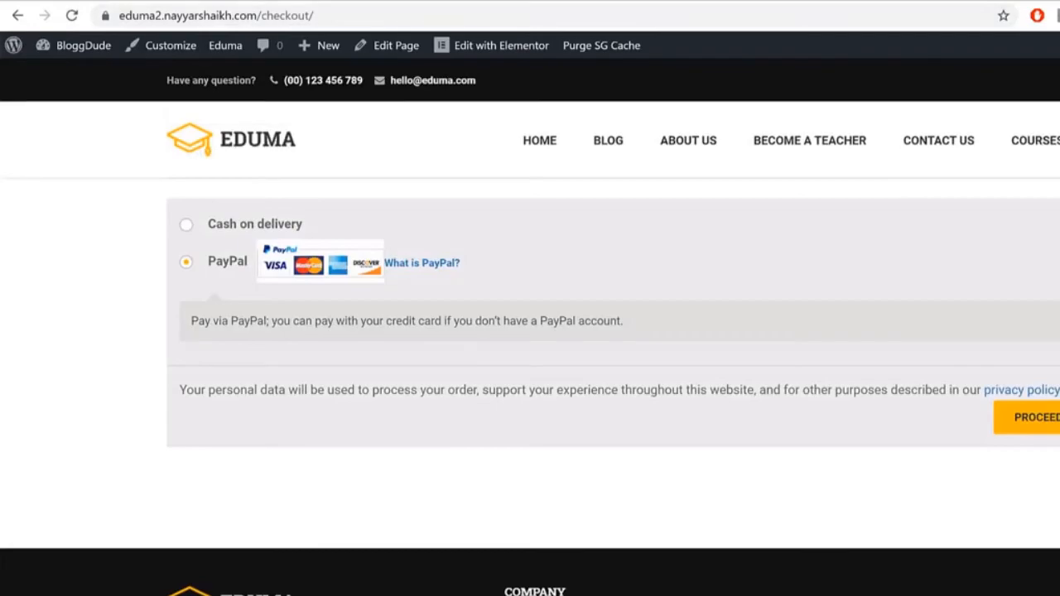
scroll(221, 287, up, 1)
click(218, 313)
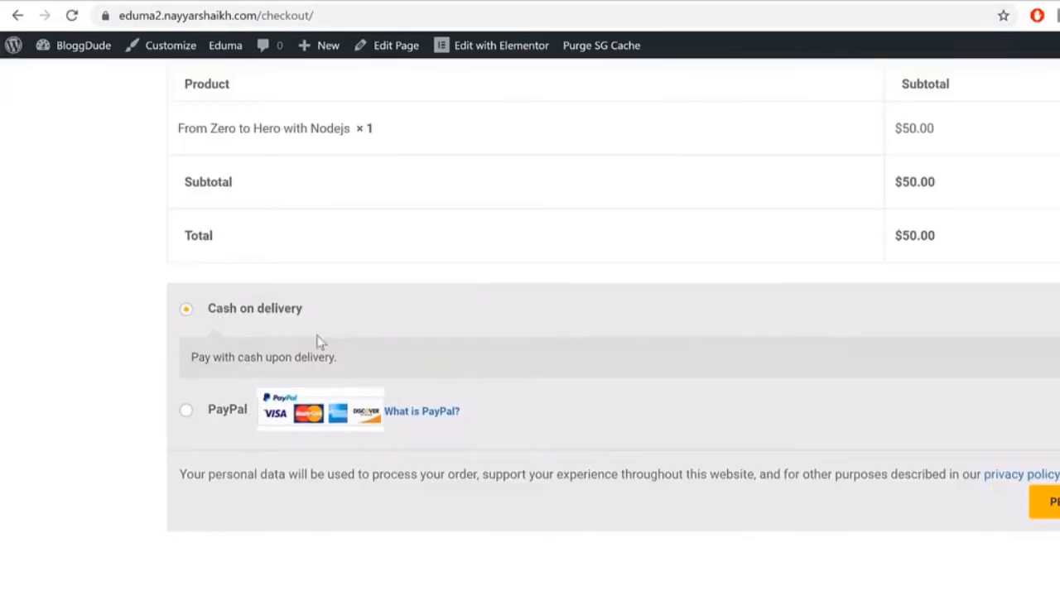
click(1045, 502)
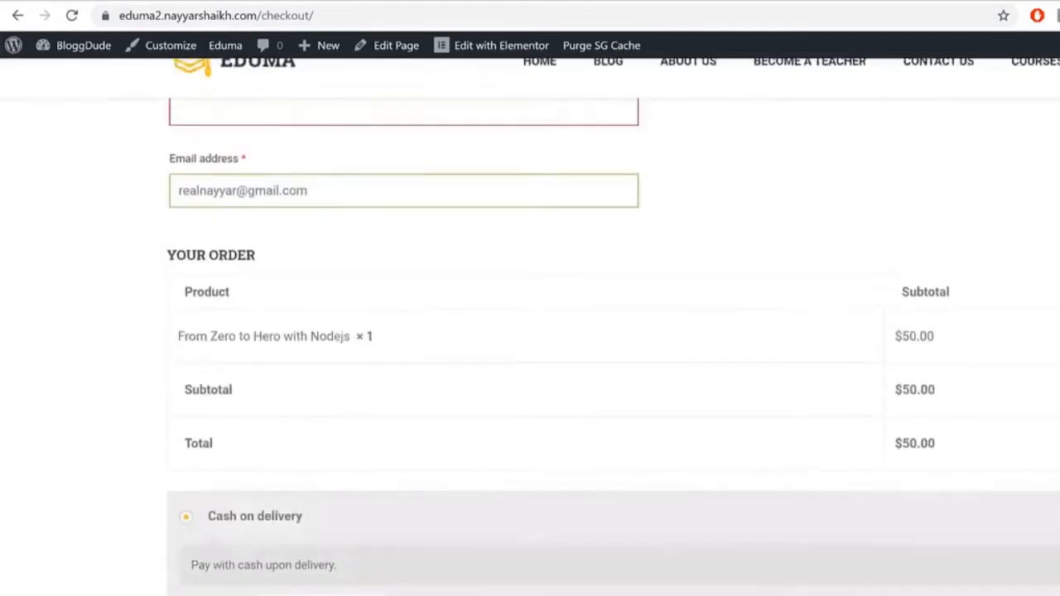
Step: Refill billing from the saved address and review the $50.00 order-received page
click(304, 356)
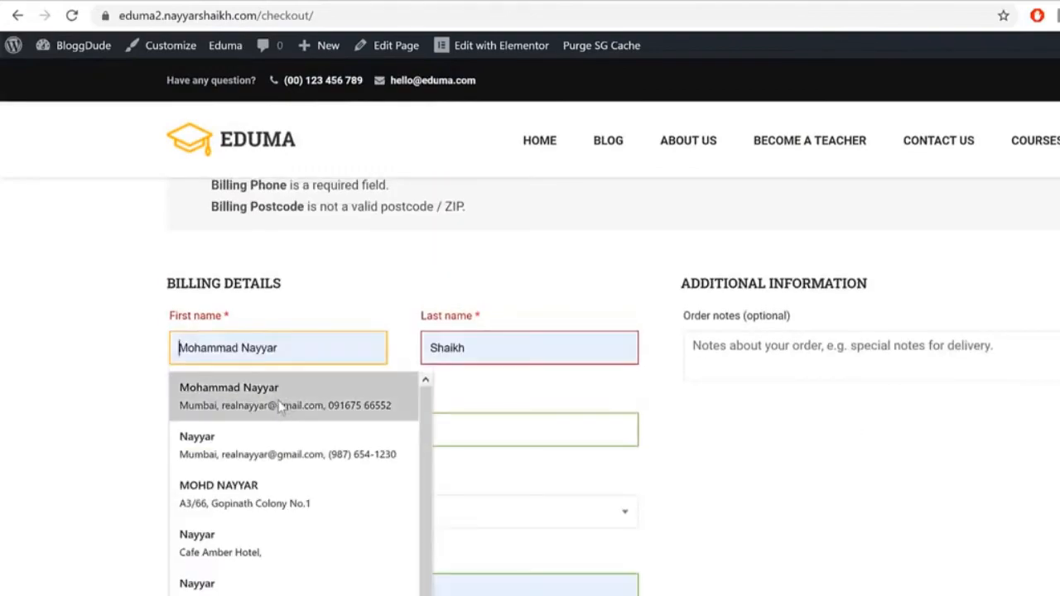
click(275, 431)
scroll(951, 502, down, 9)
scroll(951, 502, down, 5)
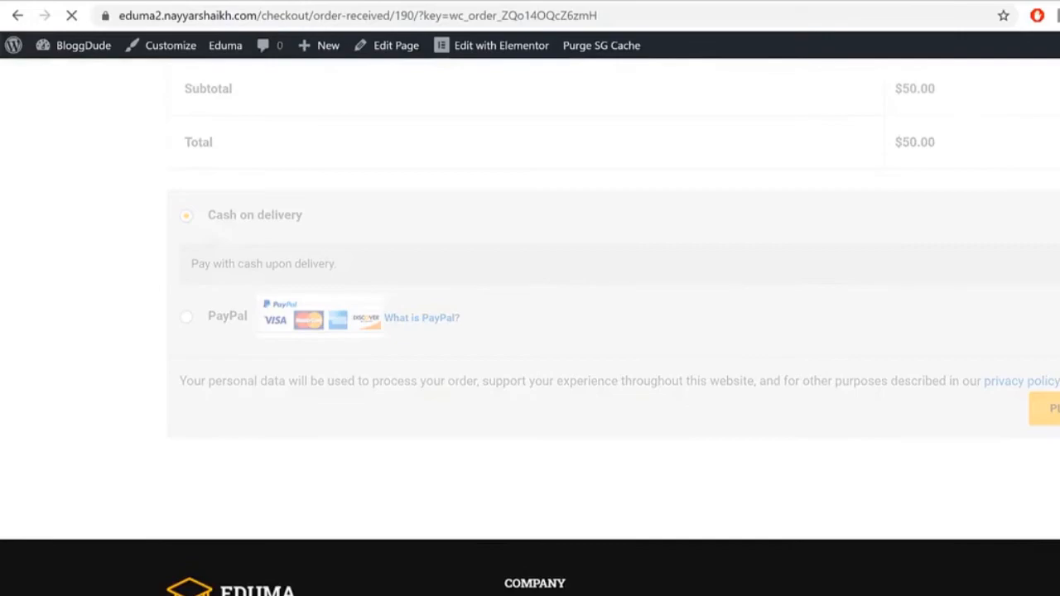
scroll(999, 370, down, 8)
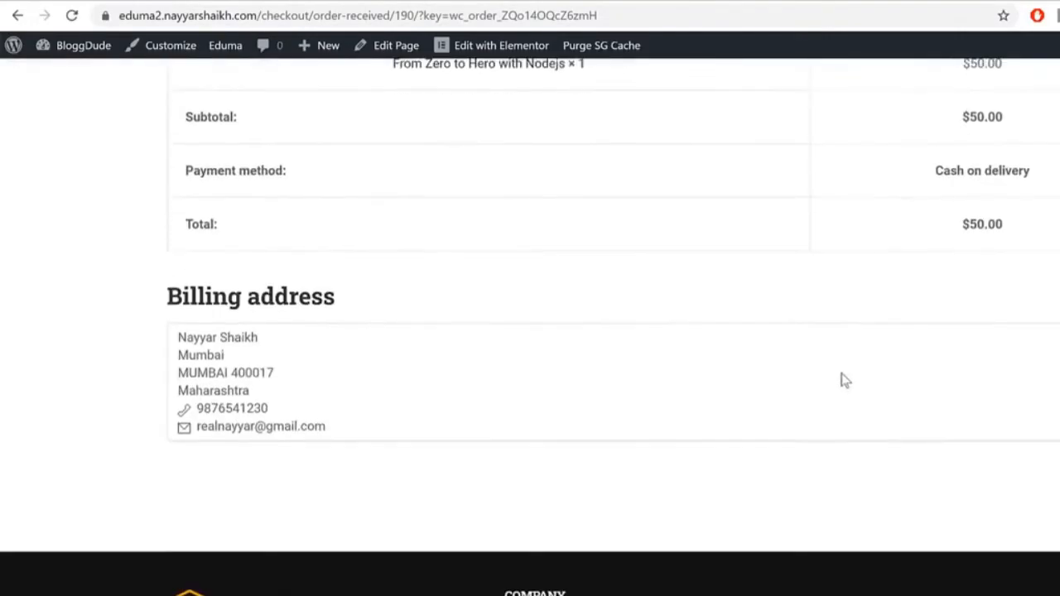
scroll(873, 312, up, 8)
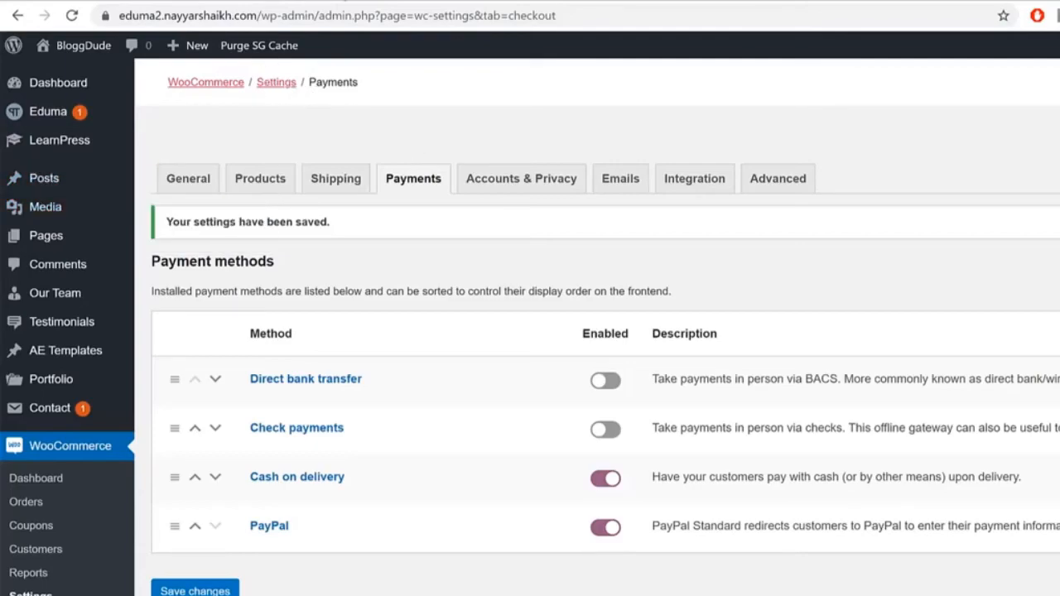
Step: Review LearnPress payment settings, then open the new Cash on delivery order from WooCommerce Orders
click(336, 184)
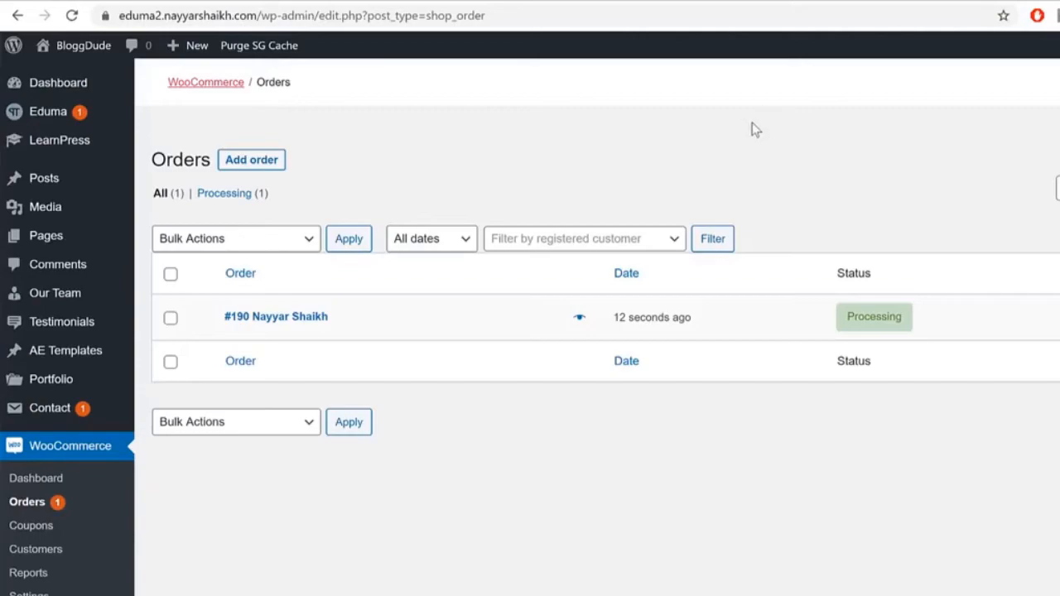
mouse_move(79, 149)
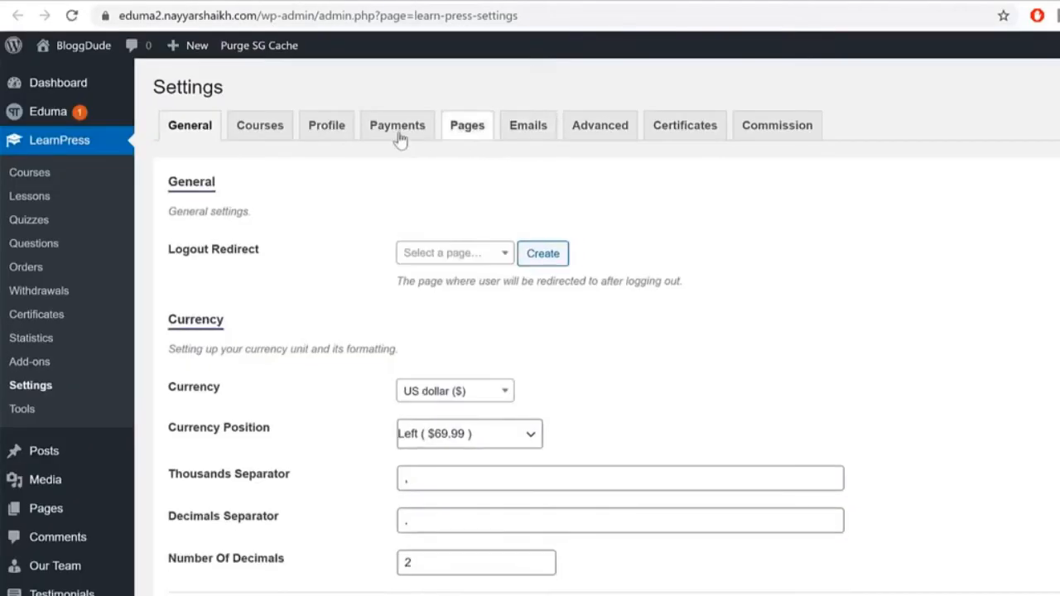
click(389, 138)
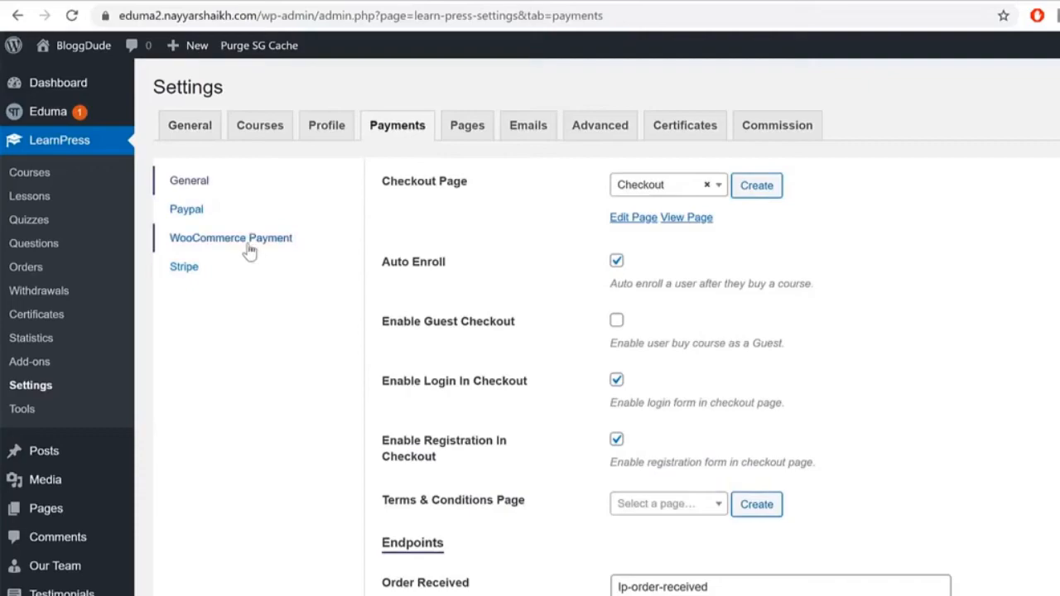
click(255, 0)
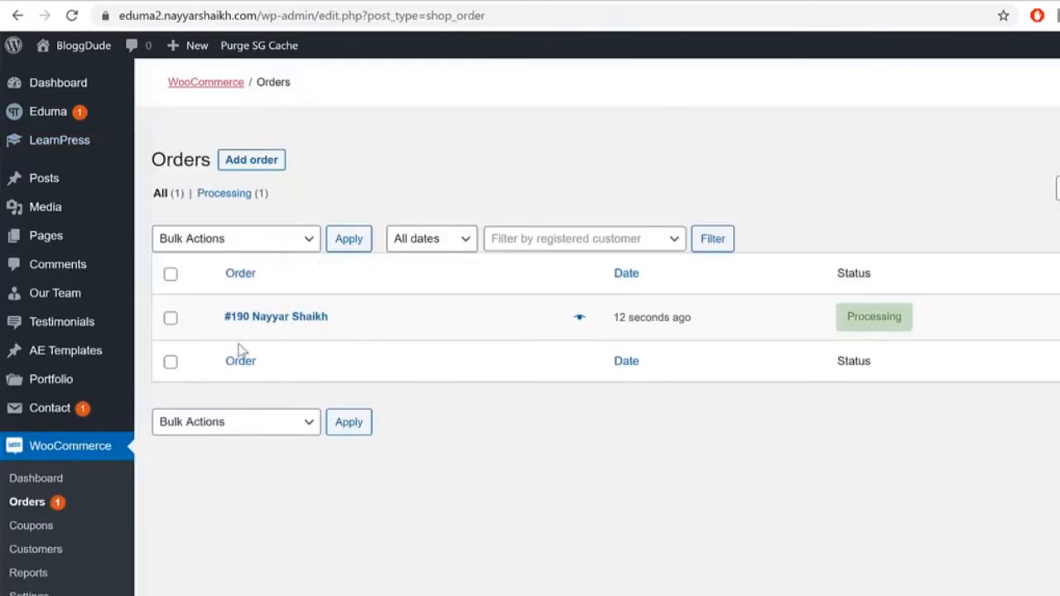
click(259, 324)
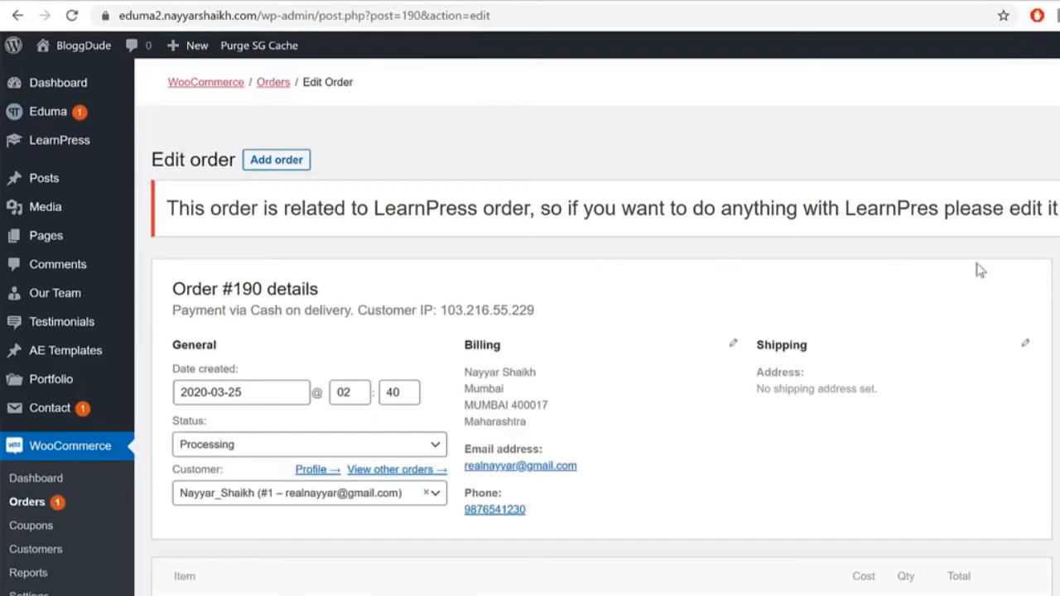
Step: Set WooCommerce order #190's status to Completed
scroll(892, 255, down, 2)
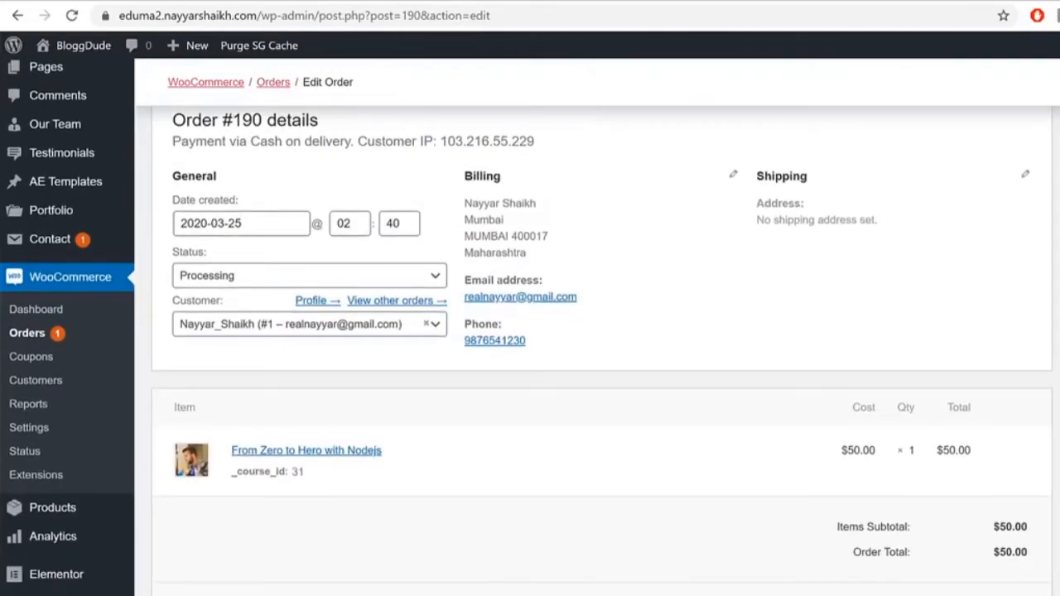
scroll(596, 331, up, 2)
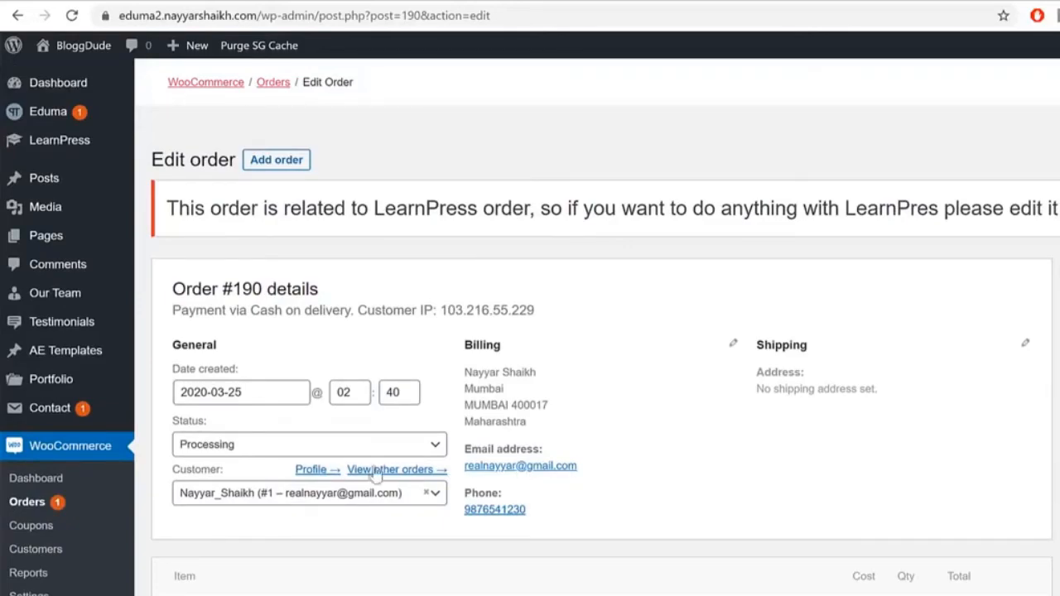
click(237, 443)
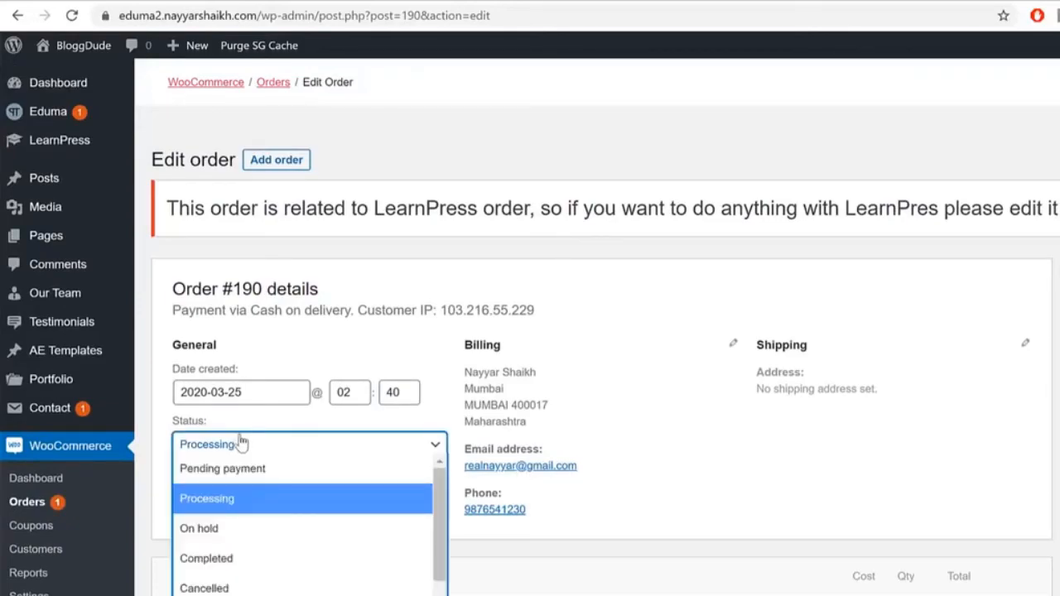
click(224, 559)
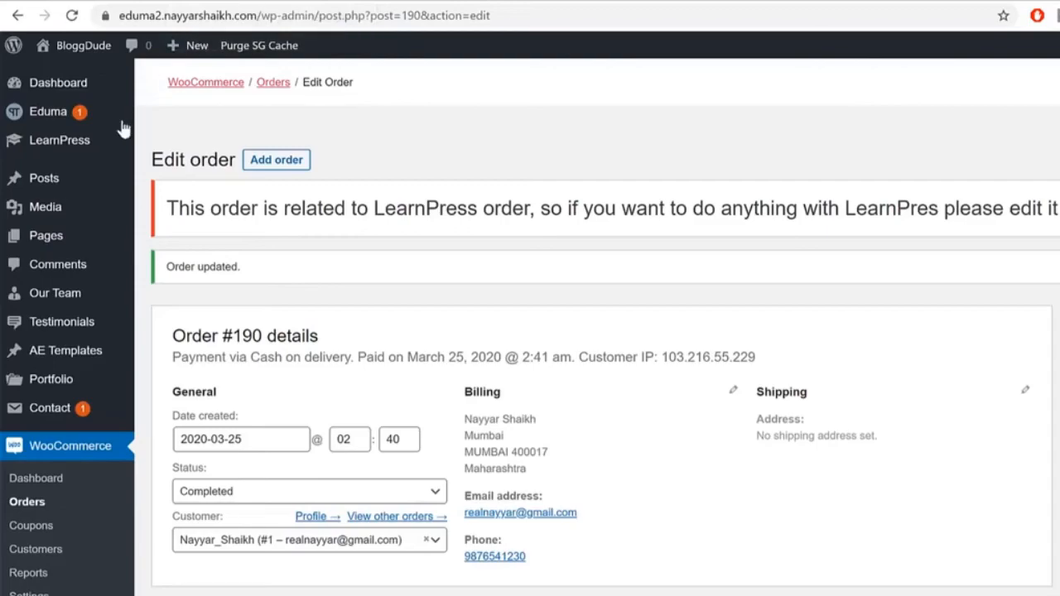
mouse_move(33, 141)
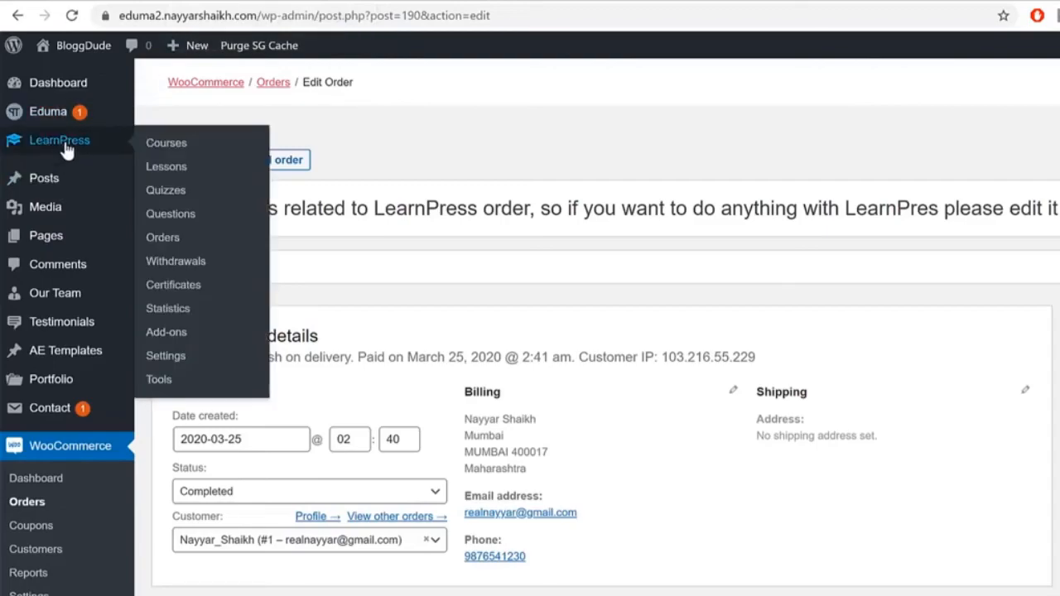
Step: Open LearnPress order #191 for the Nodejs course and keep its status Completed
click(162, 238)
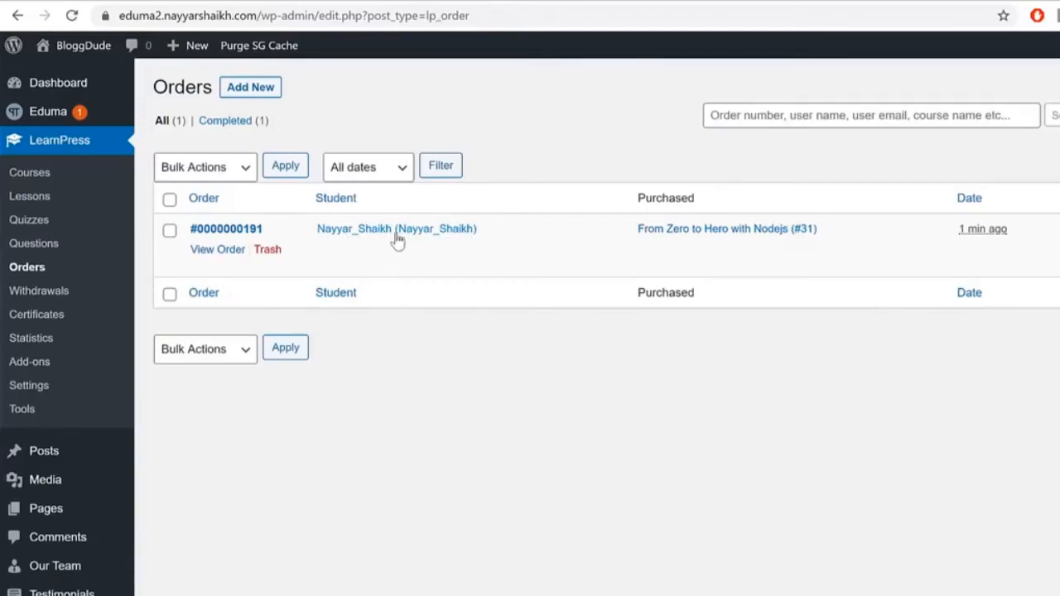
click(211, 251)
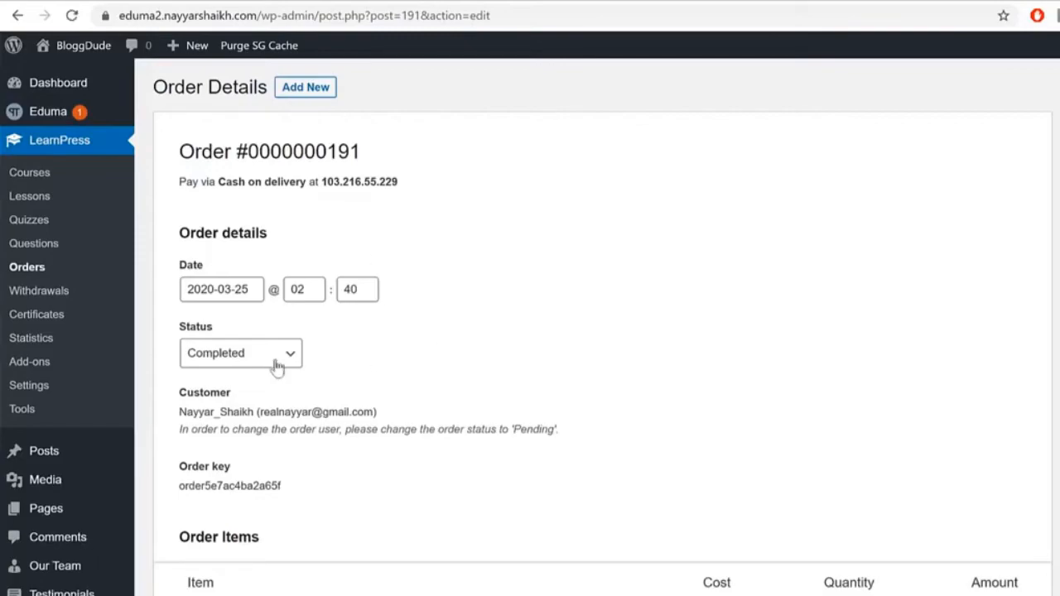
click(251, 359)
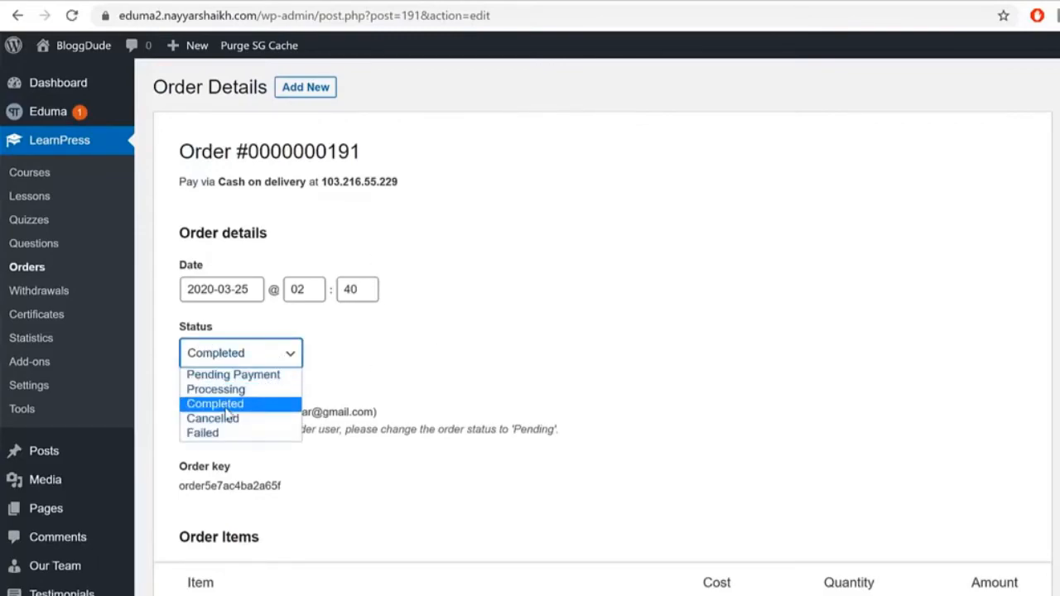
click(225, 406)
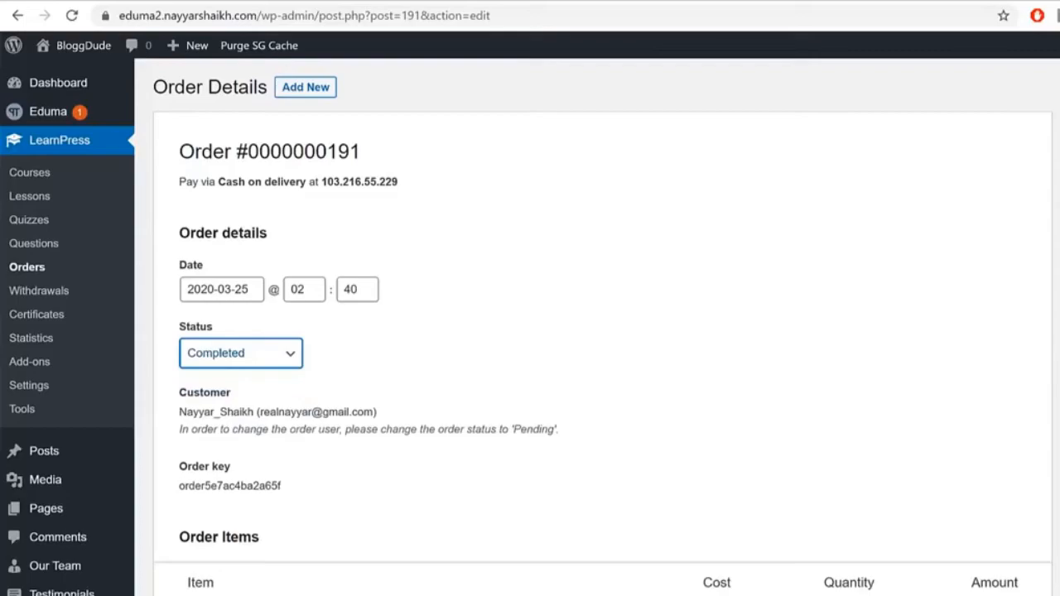
scroll(530, 332, down, 4)
scroll(530, 331, down, 4)
scroll(530, 332, up, 7)
scroll(530, 331, up, 1)
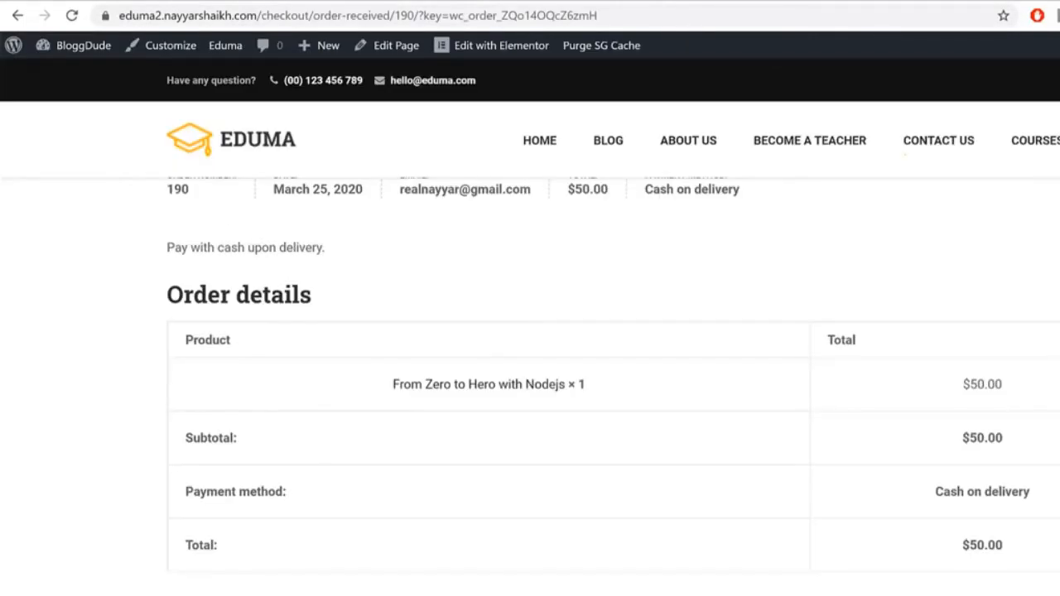
Step: Open the From Zero to Hero with Nodejs course from the student's profile
scroll(530, 331, down, 7)
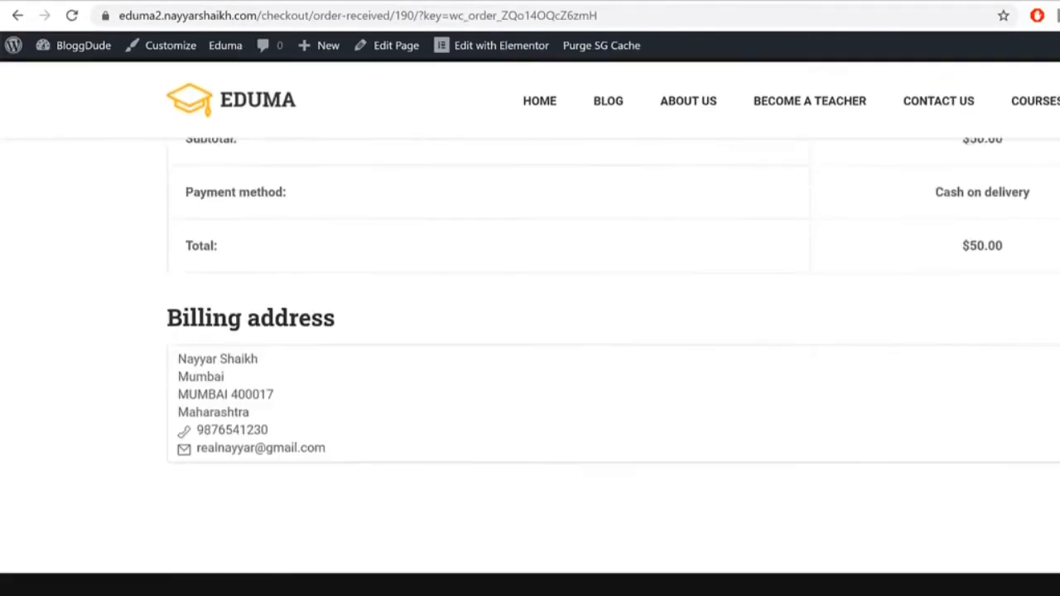
scroll(530, 332, up, 10)
scroll(738, 390, up, 2)
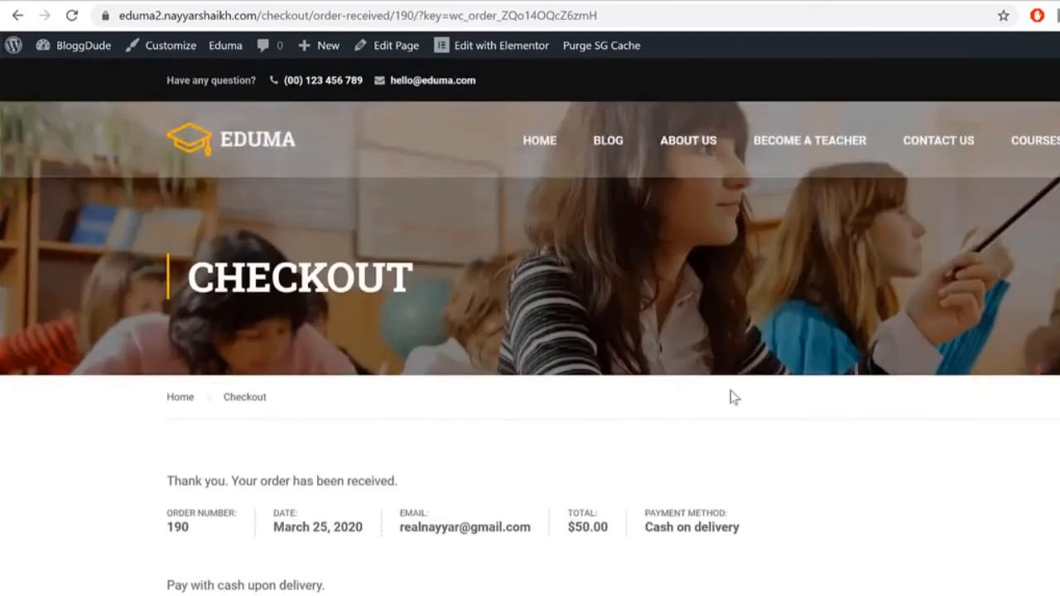
scroll(739, 390, down, 5)
scroll(739, 390, up, 5)
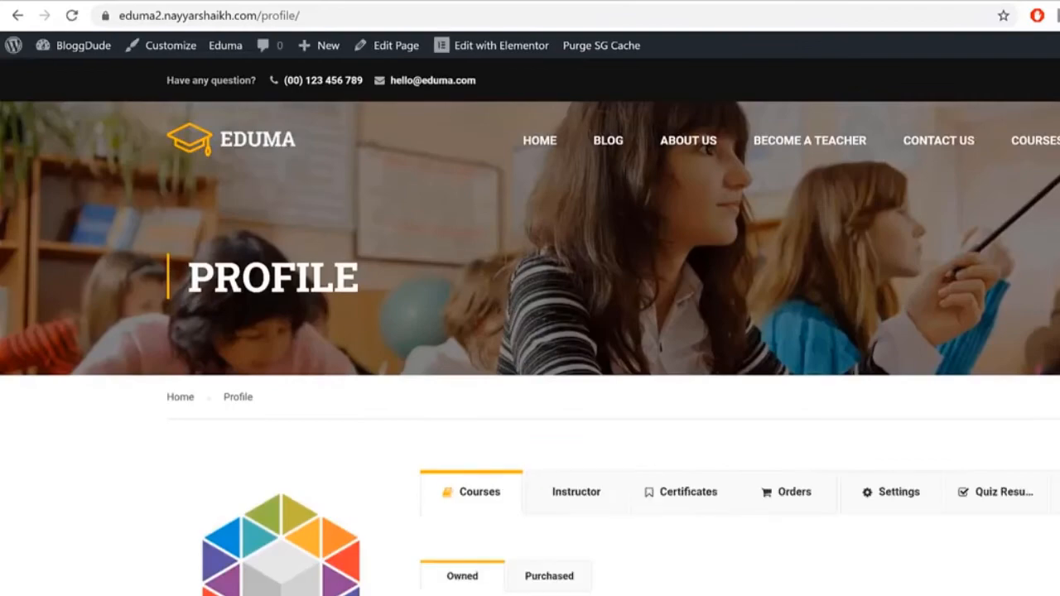
scroll(530, 331, down, 4)
scroll(627, 439, down, 3)
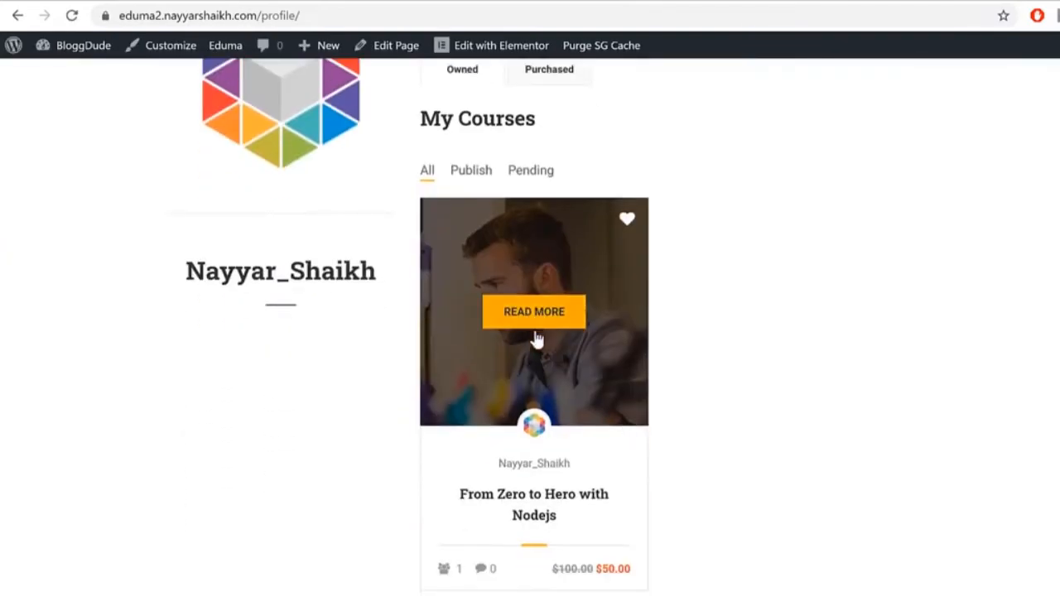
click(554, 322)
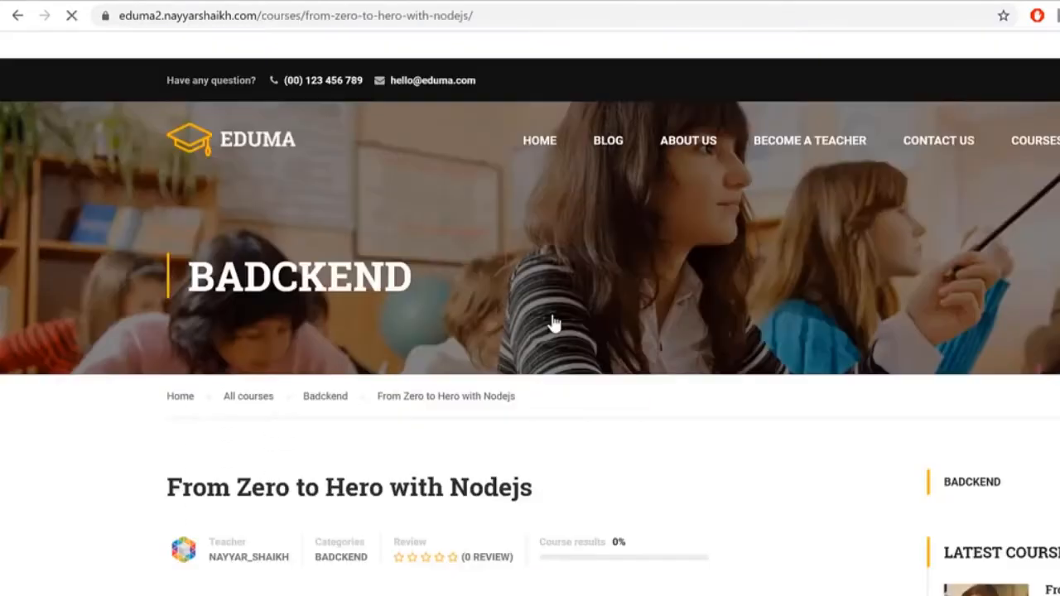
Step: Review the course's Overview description and features, then its Curriculum lesson list
scroll(824, 350, down, 3)
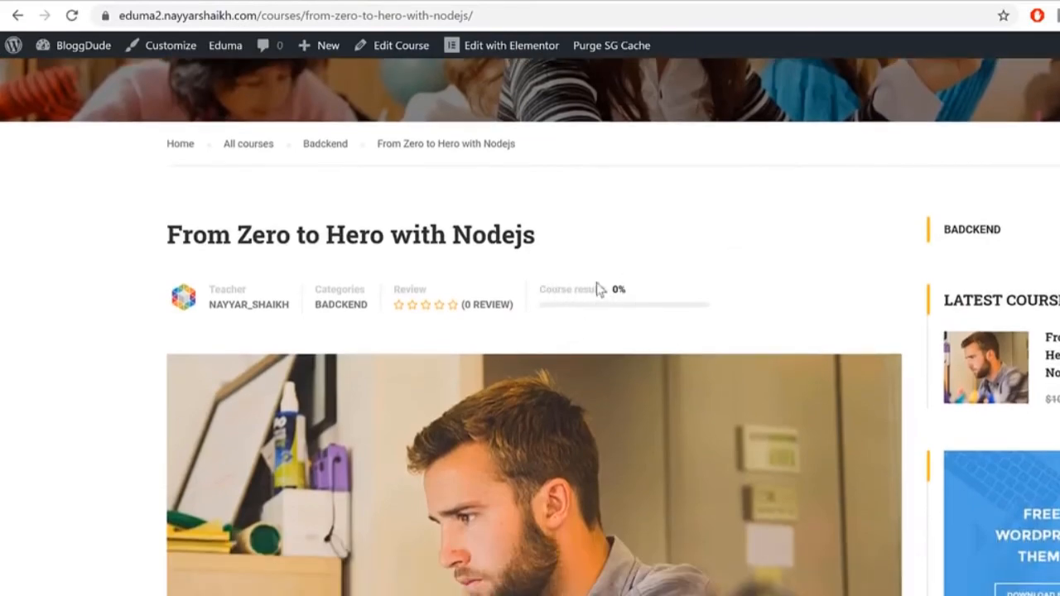
scroll(695, 287, down, 7)
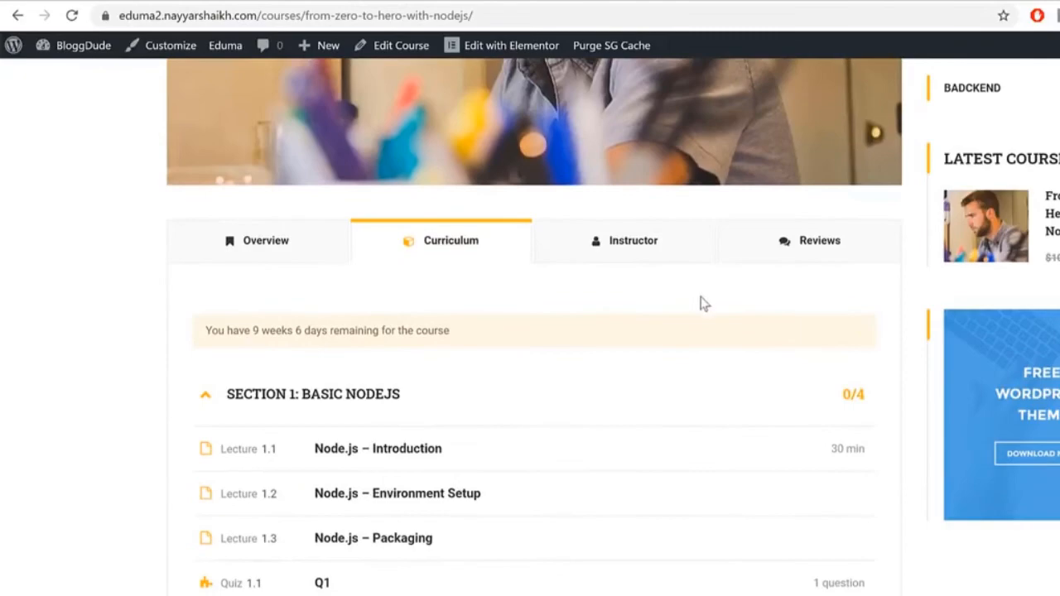
drag(232, 332, 563, 298)
scroll(461, 260, down, 3)
scroll(460, 260, up, 4)
click(307, 331)
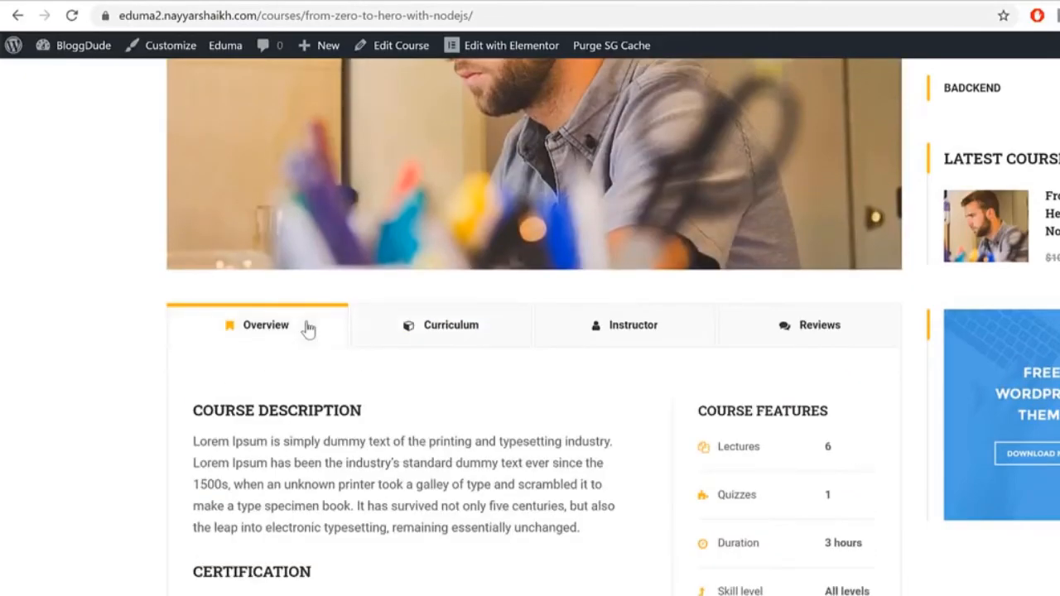
scroll(834, 349, down, 5)
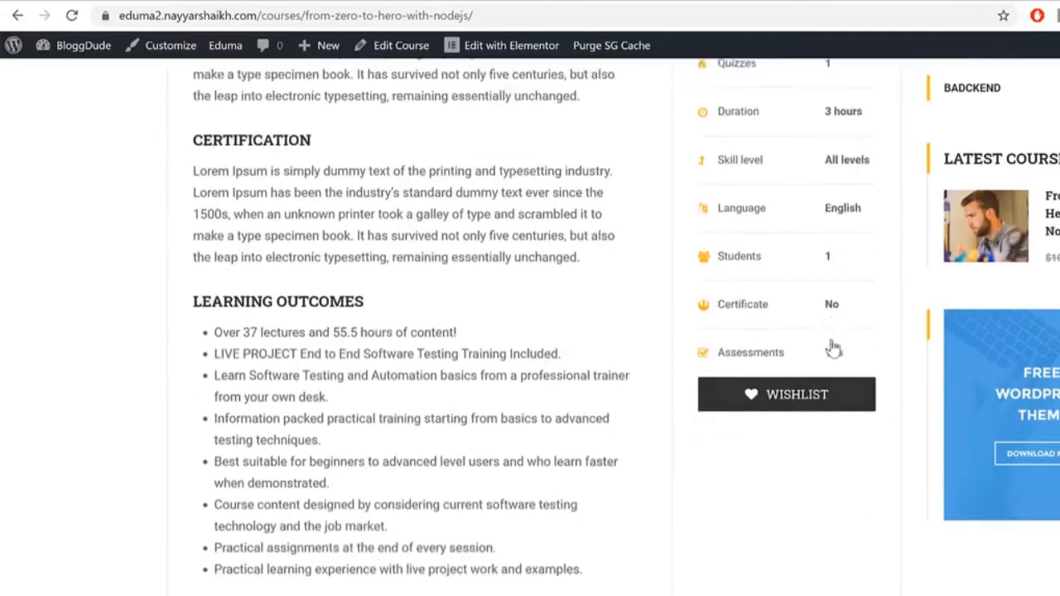
scroll(741, 455, down, 2)
scroll(740, 455, up, 8)
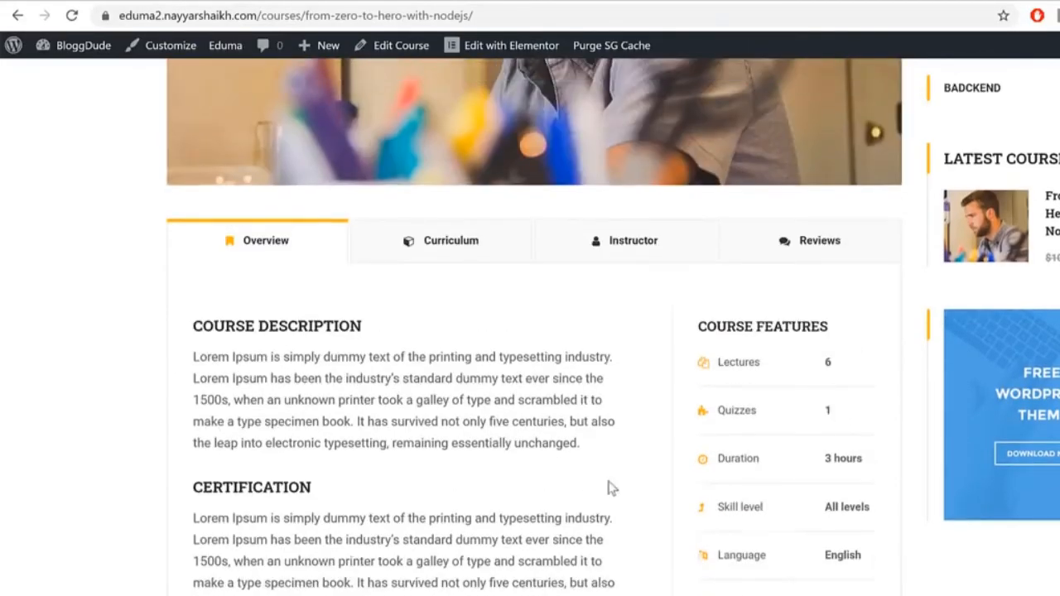
click(441, 266)
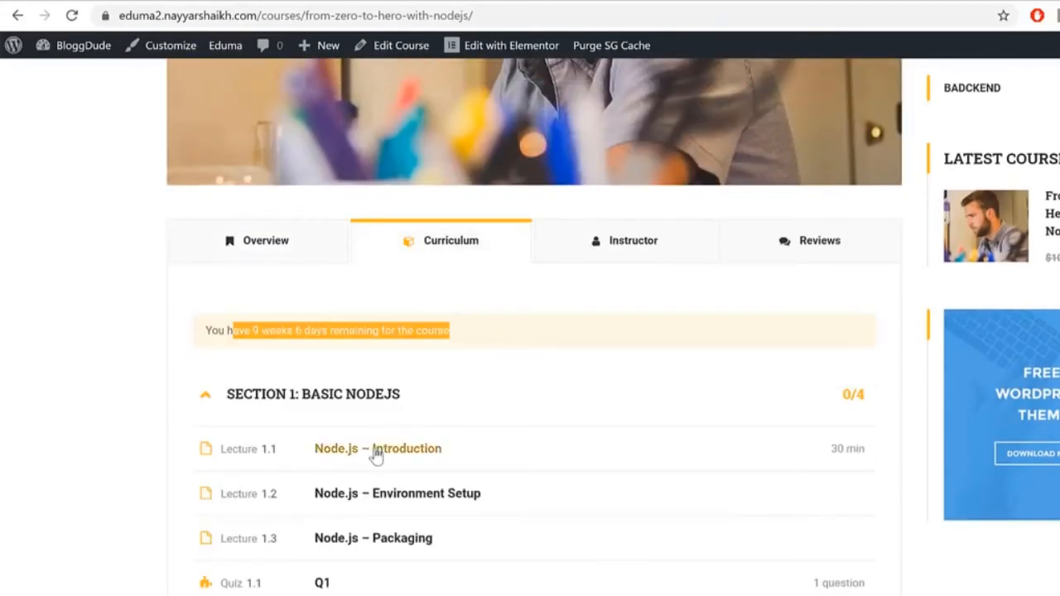
Step: Open the Node.js – Introduction lesson and mark it complete, moving on to Environment Setup
click(440, 452)
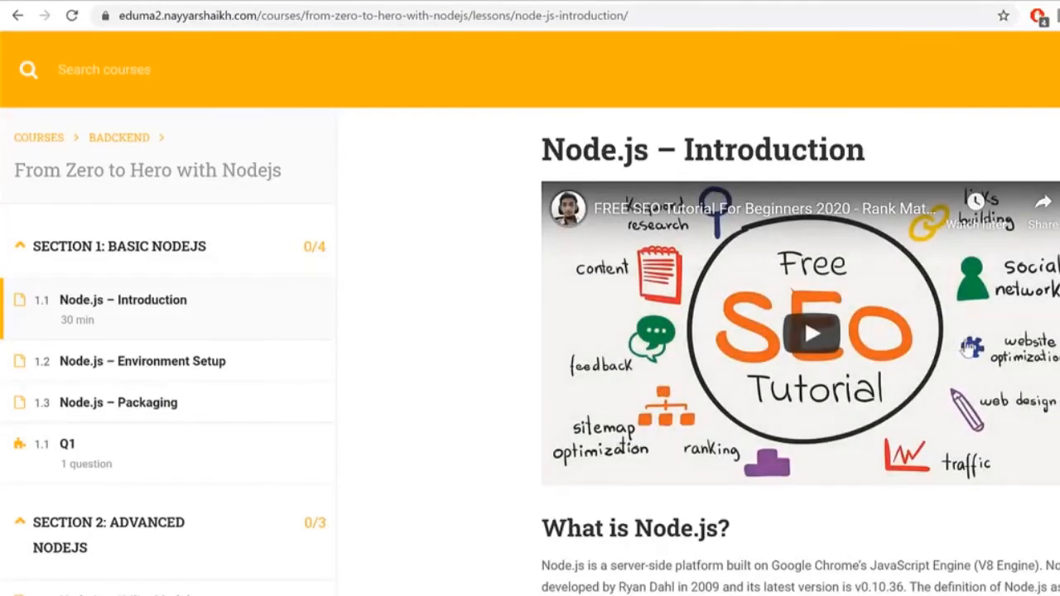
scroll(764, 313, down, 3)
scroll(1027, 336, down, 3)
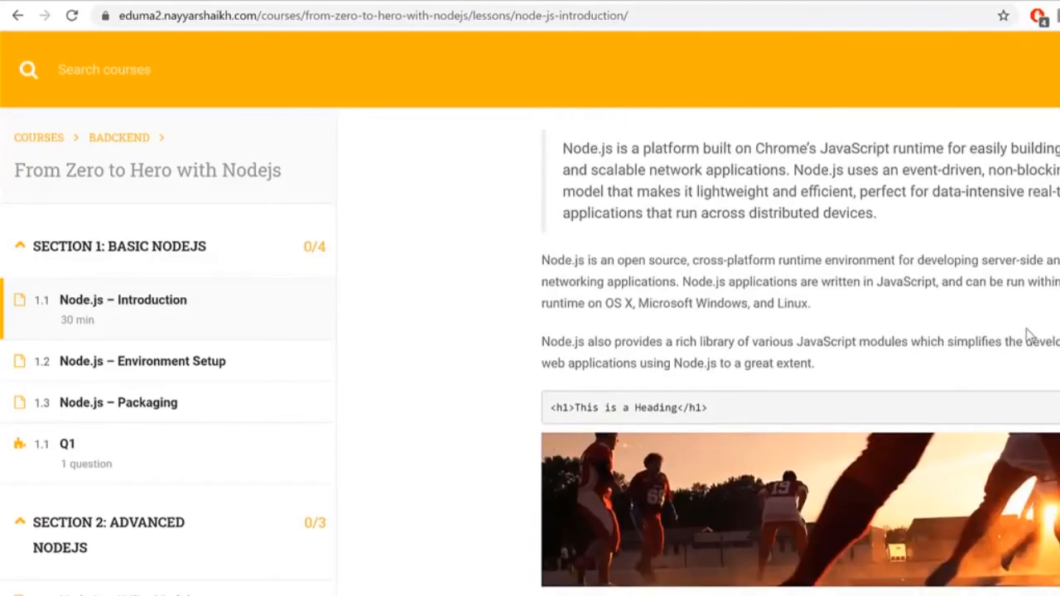
scroll(1027, 335, down, 4)
scroll(1027, 336, up, 7)
scroll(685, 555, down, 5)
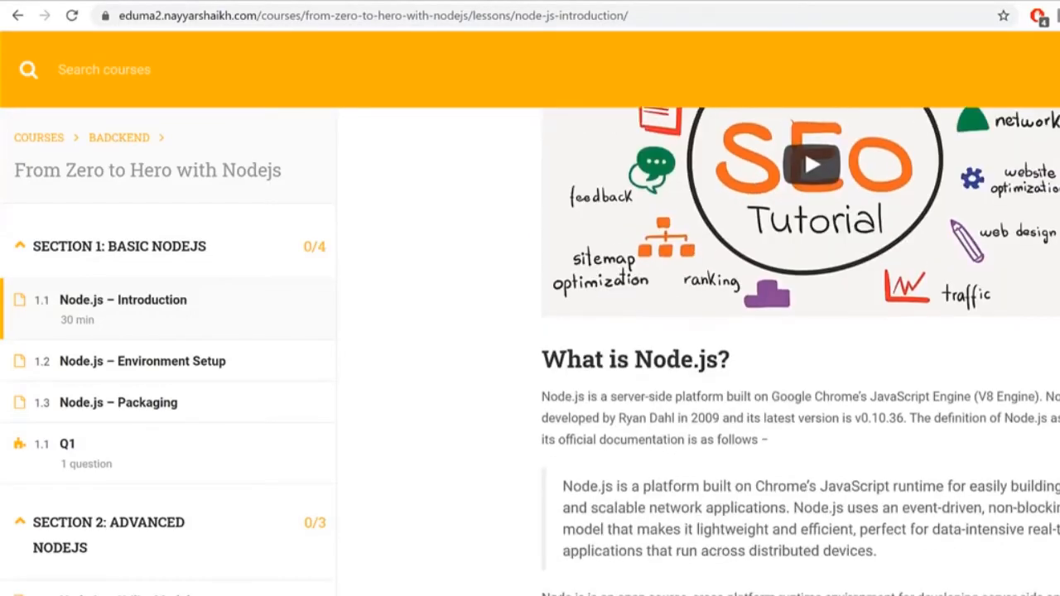
click(622, 544)
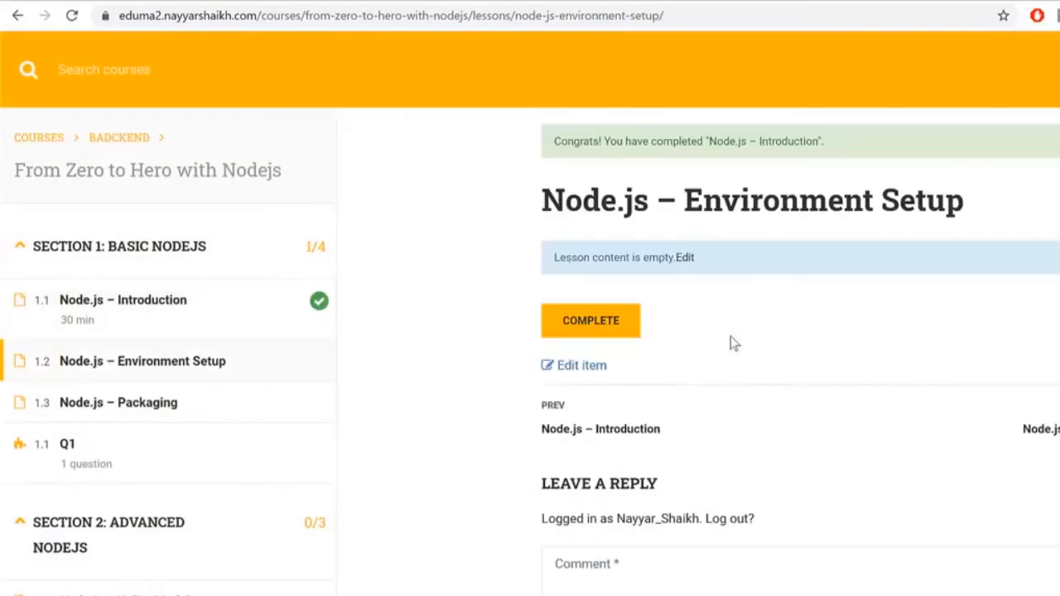
Step: Start the Q1 quiz and answer 'What is WordPress?' with CMS
click(69, 454)
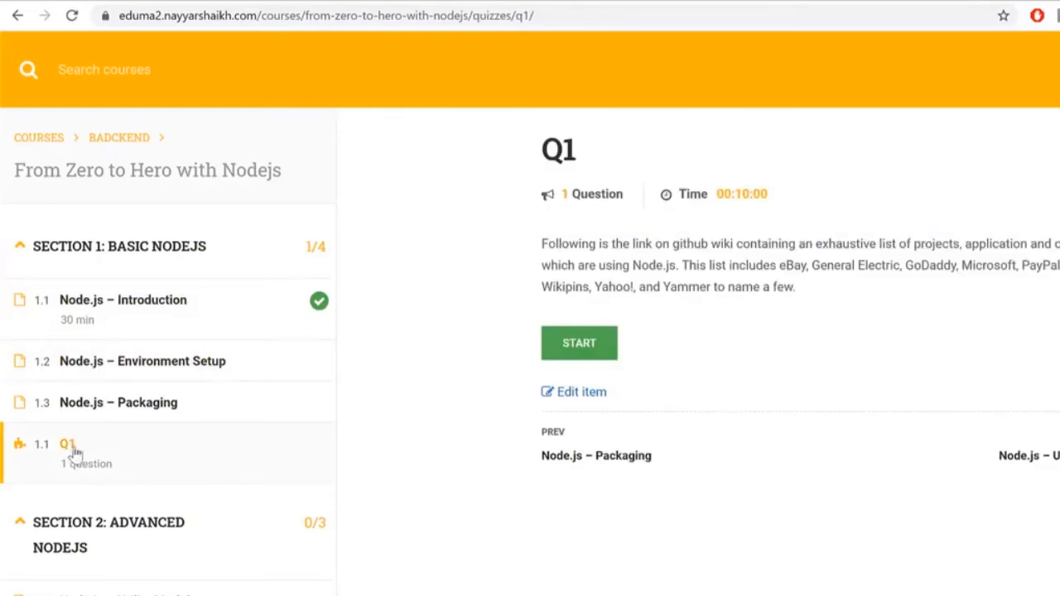
click(596, 351)
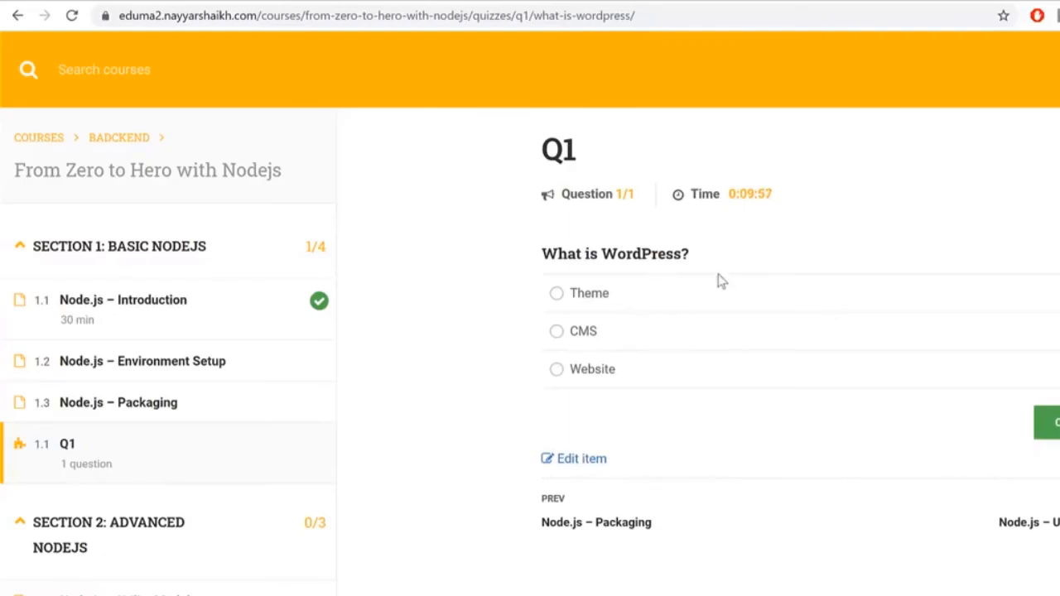
drag(558, 259, 702, 262)
click(580, 340)
Step: Submit the quiz and review the 100% result against the 80% pass requirement
drag(729, 195, 775, 204)
click(1047, 422)
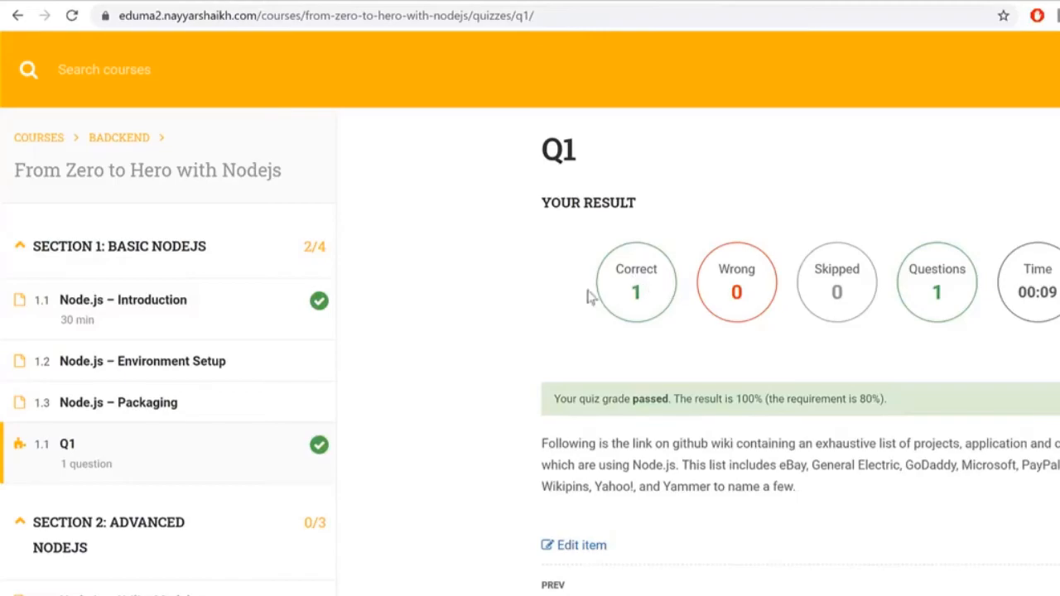
drag(673, 400, 889, 400)
click(891, 401)
drag(812, 404, 882, 403)
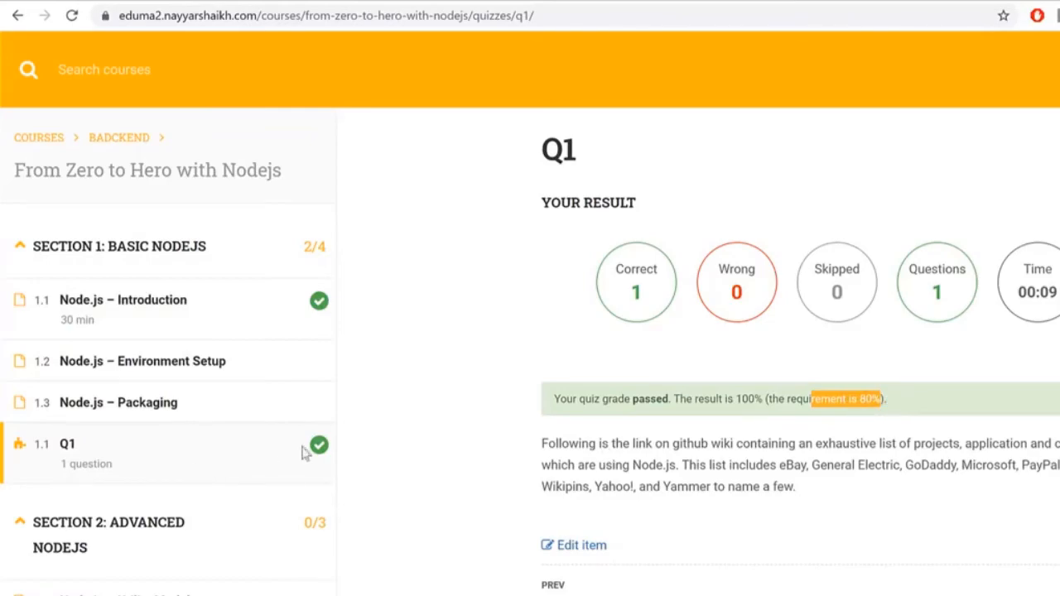
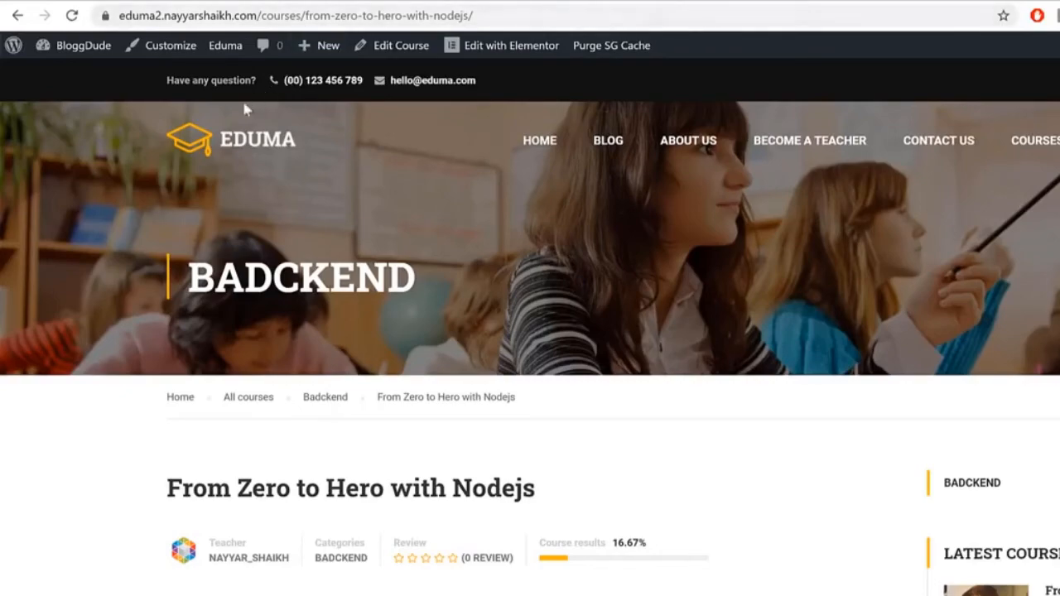
Step: Copy the EDUMA home link and open it in a new private window
right_click(230, 130)
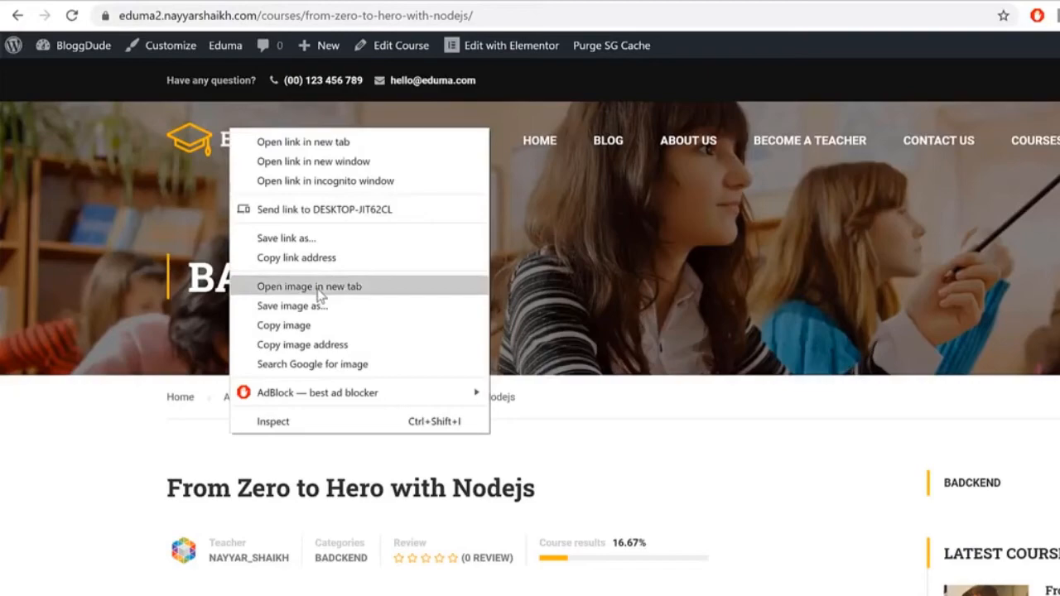
click(289, 15)
right_click(220, 129)
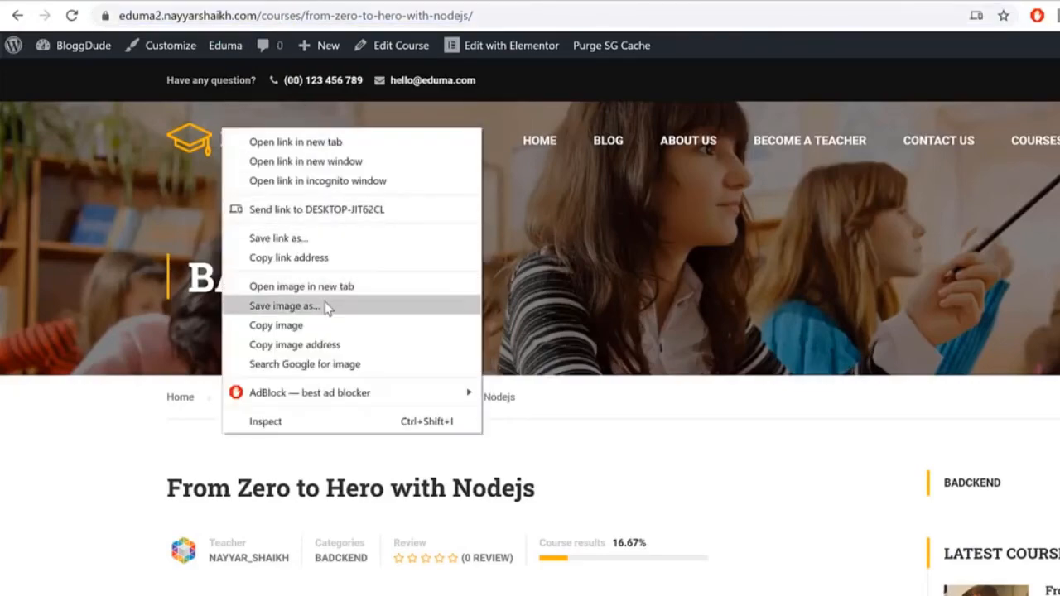
click(338, 258)
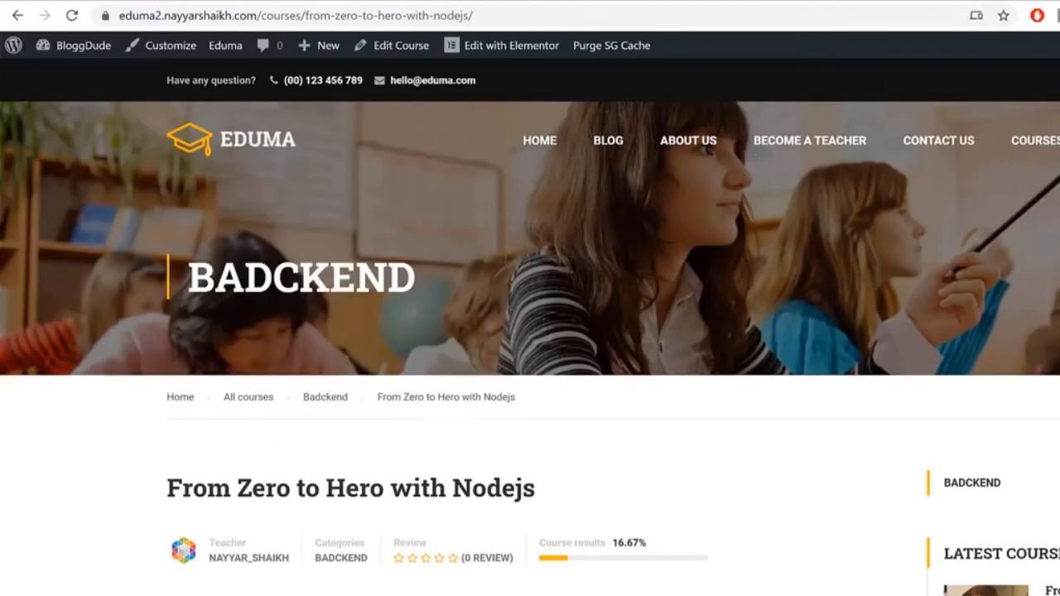
key(ctrl+shift+n)
key(ctrl+v)
key(Return)
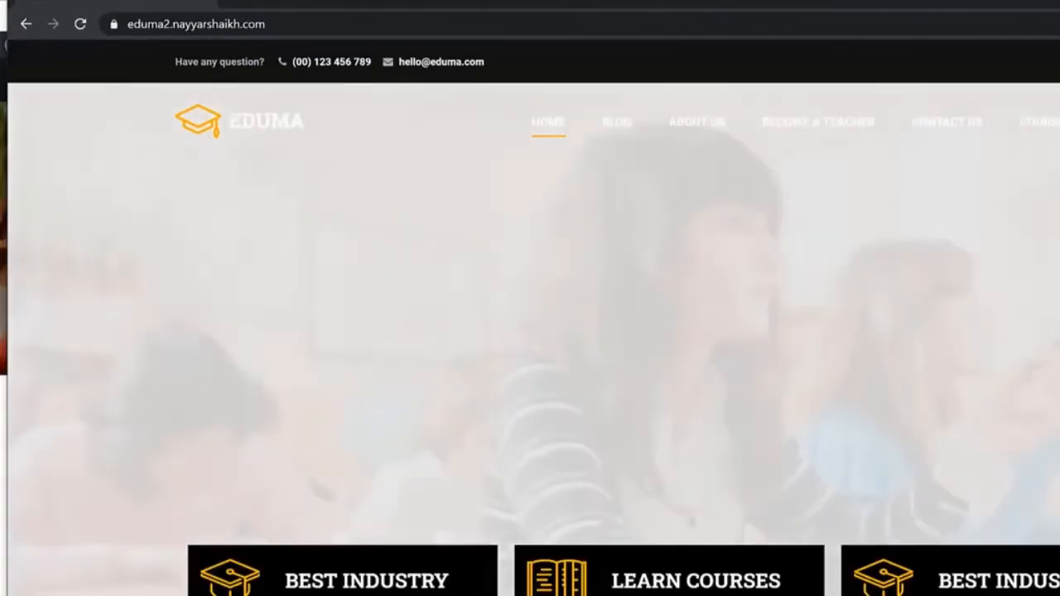
Step: Browse to the Become a Teacher page and its login-required registration notice
scroll(529, 331, down, 15)
scroll(530, 331, down, 10)
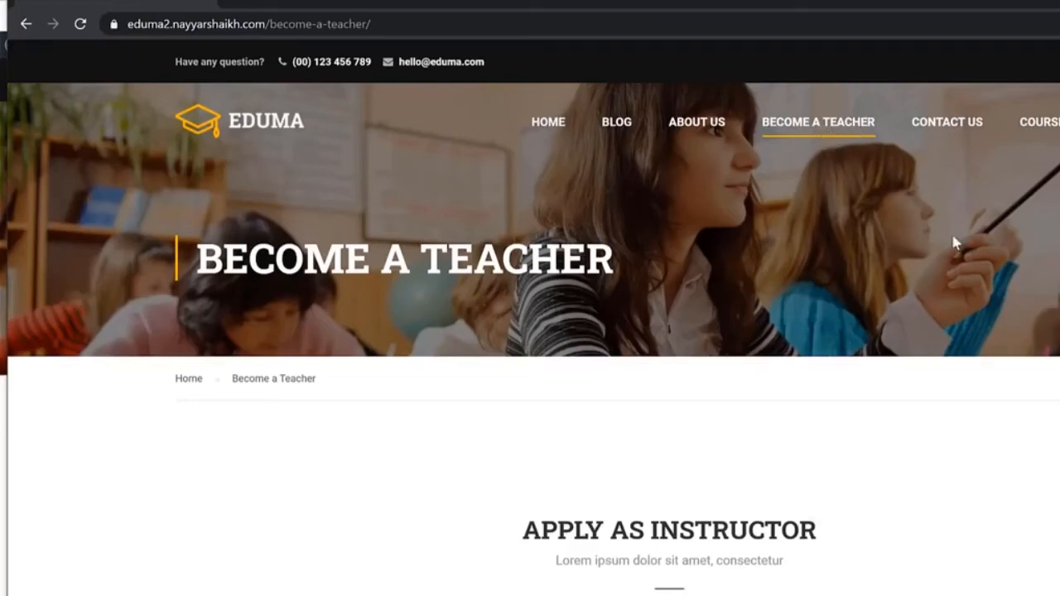
scroll(954, 242, down, 15)
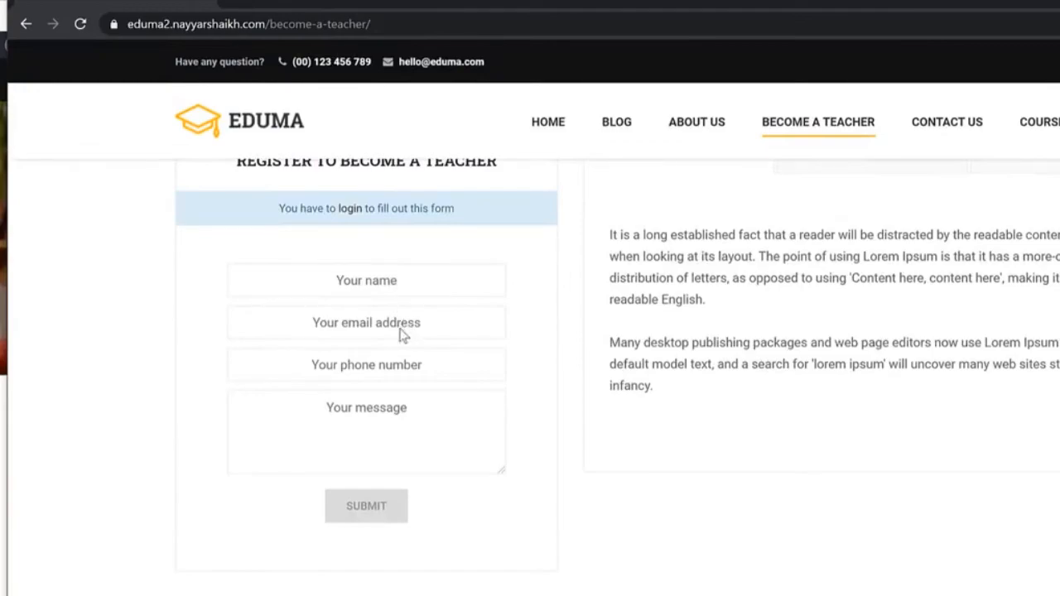
scroll(402, 334, up, 1)
drag(284, 292, 461, 292)
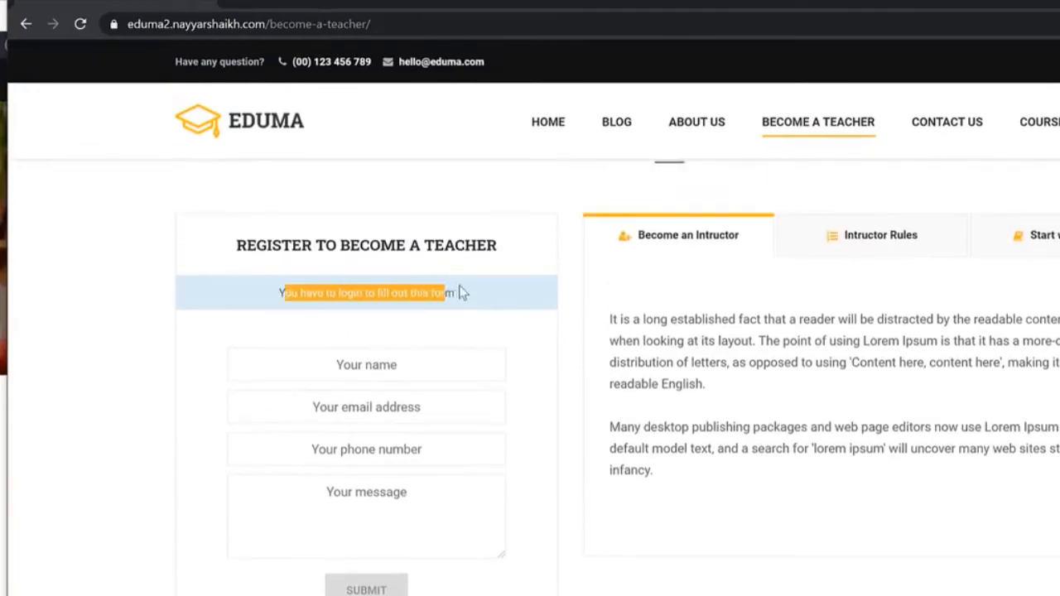
click(379, 306)
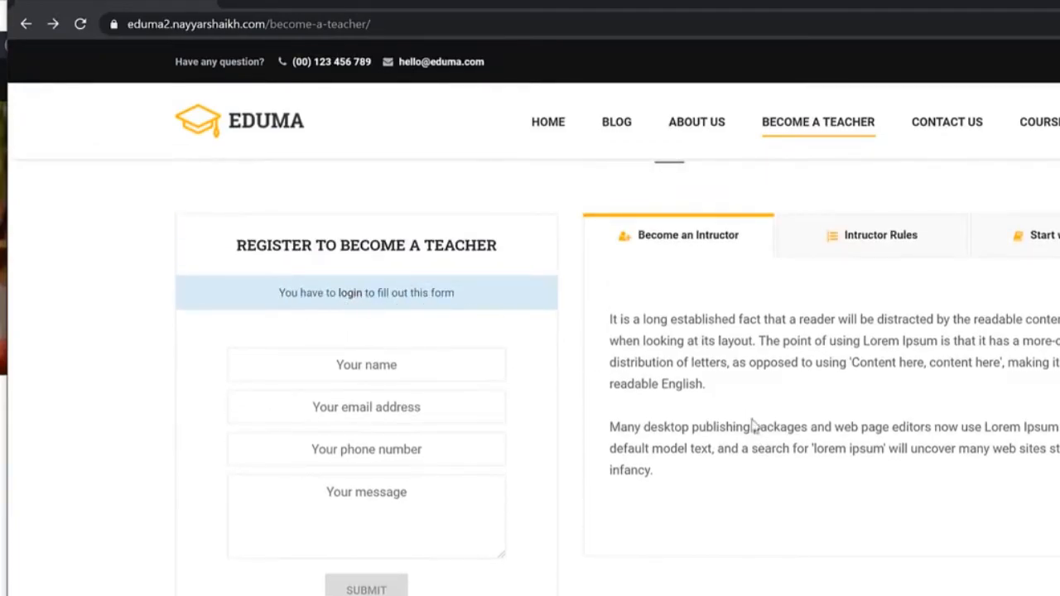
scroll(753, 427, up, 10)
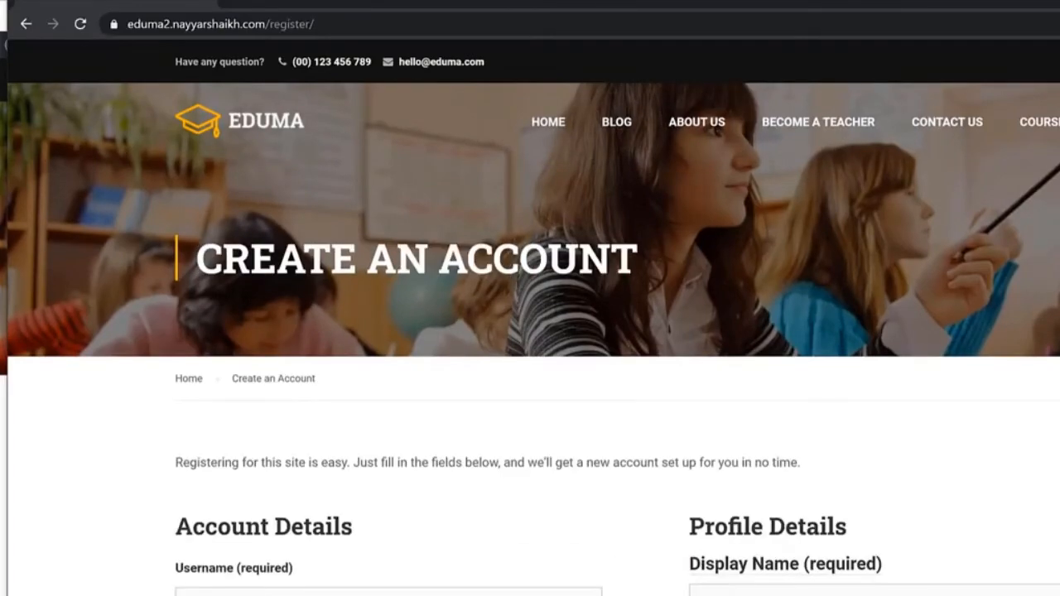
Step: Fill the sign-up form with a username, the suggested email, a matching password and display name, then submit
scroll(603, 279, down, 4)
click(428, 275)
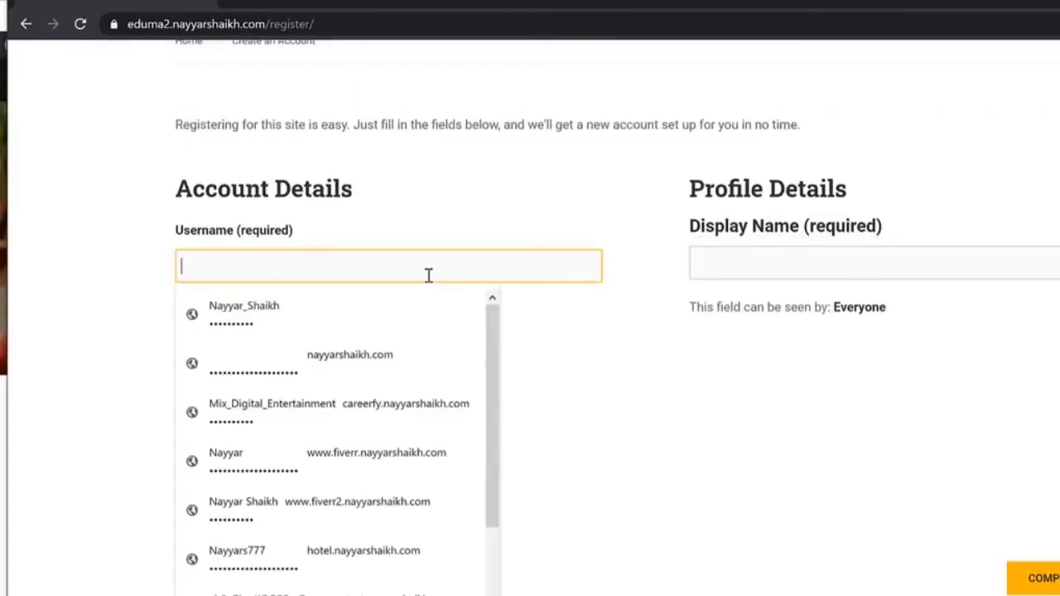
text(nayya)
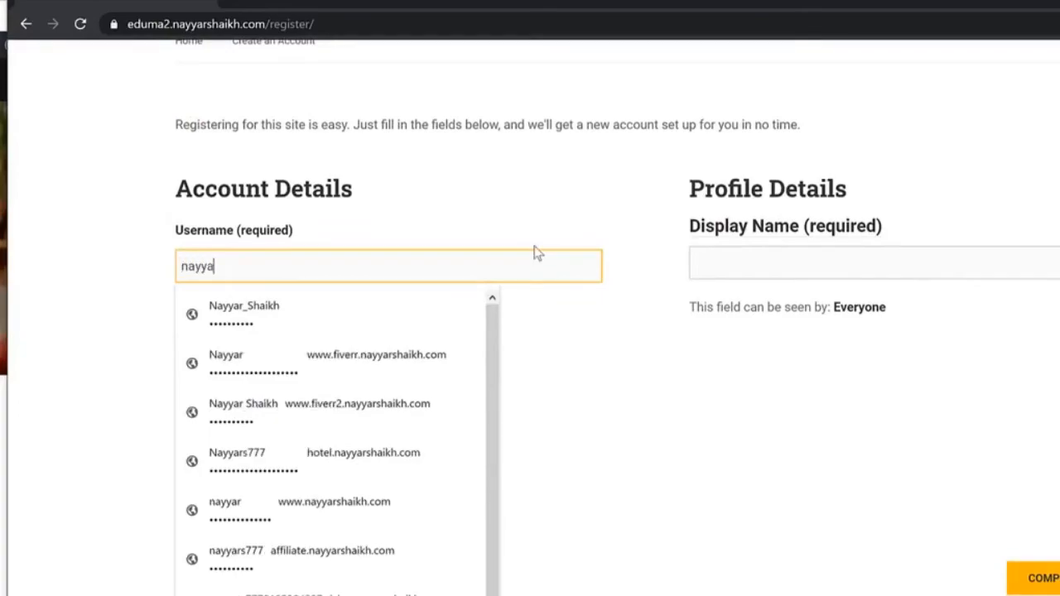
text(rs777)
key(Tab)
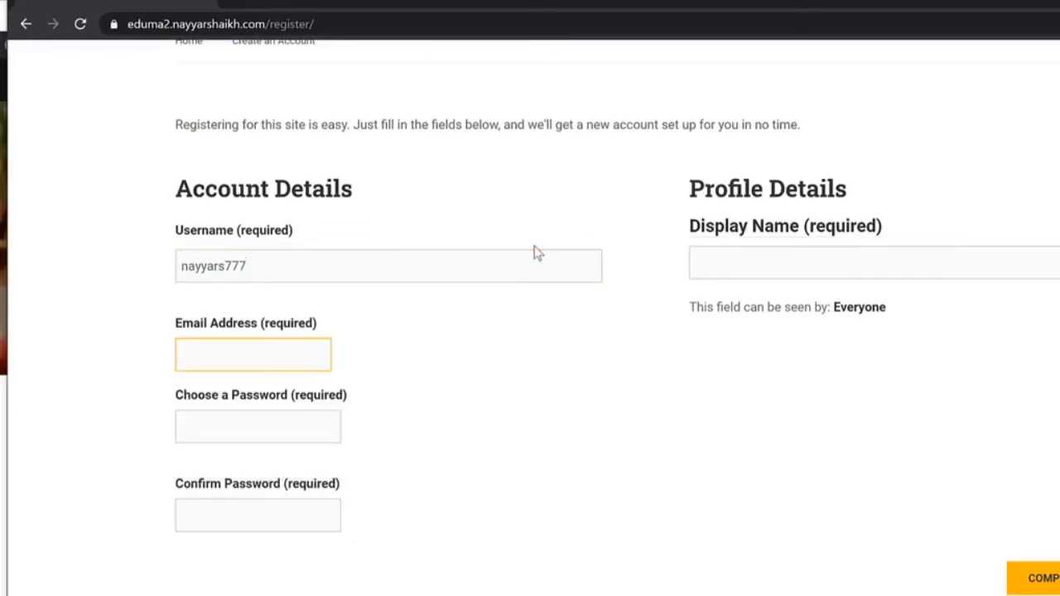
text(nay)
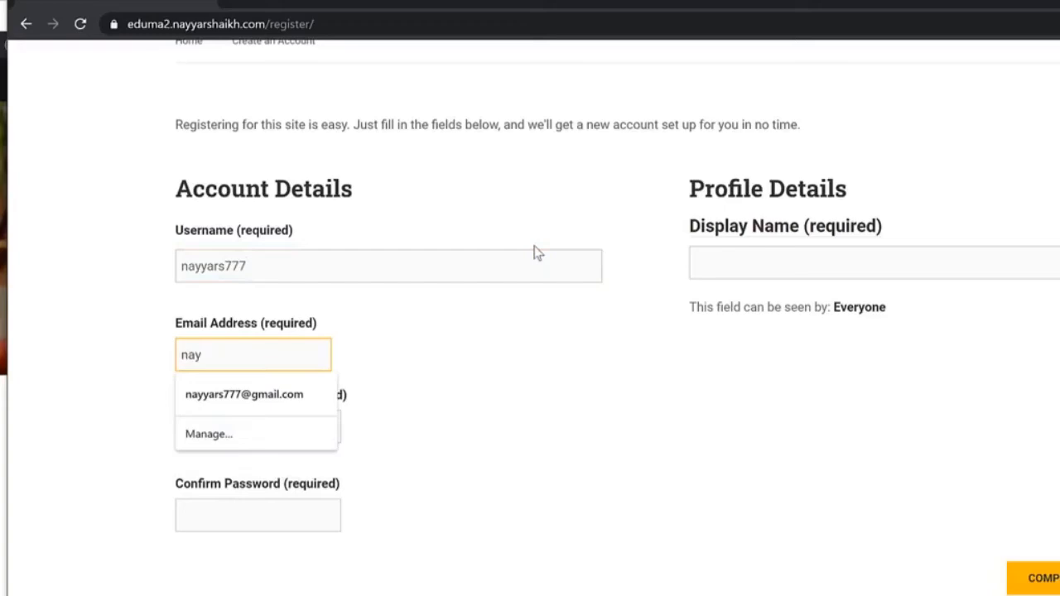
key(Down)
key(Tab)
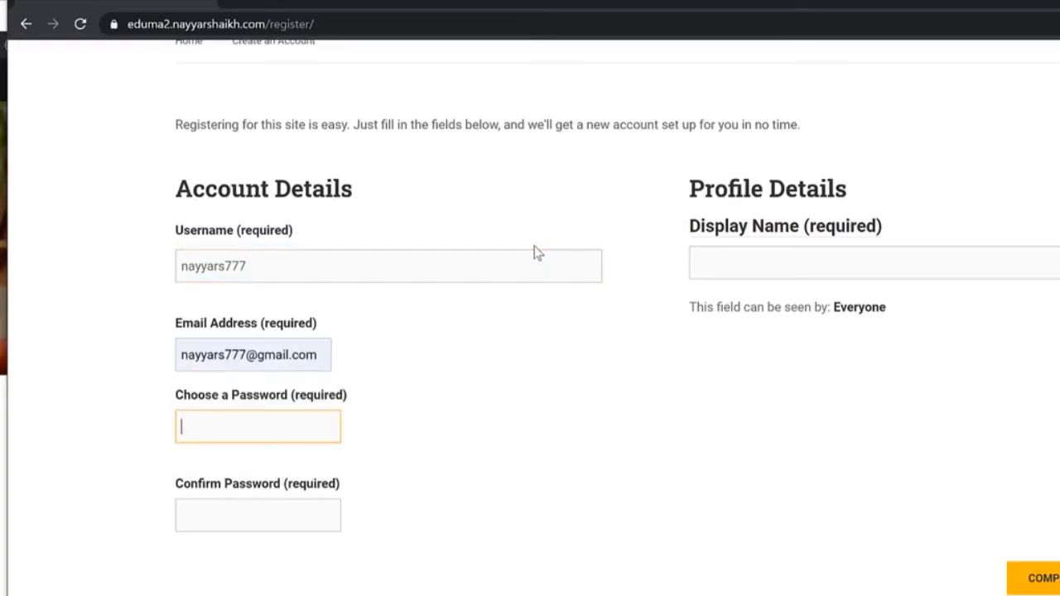
text(••••••••••)
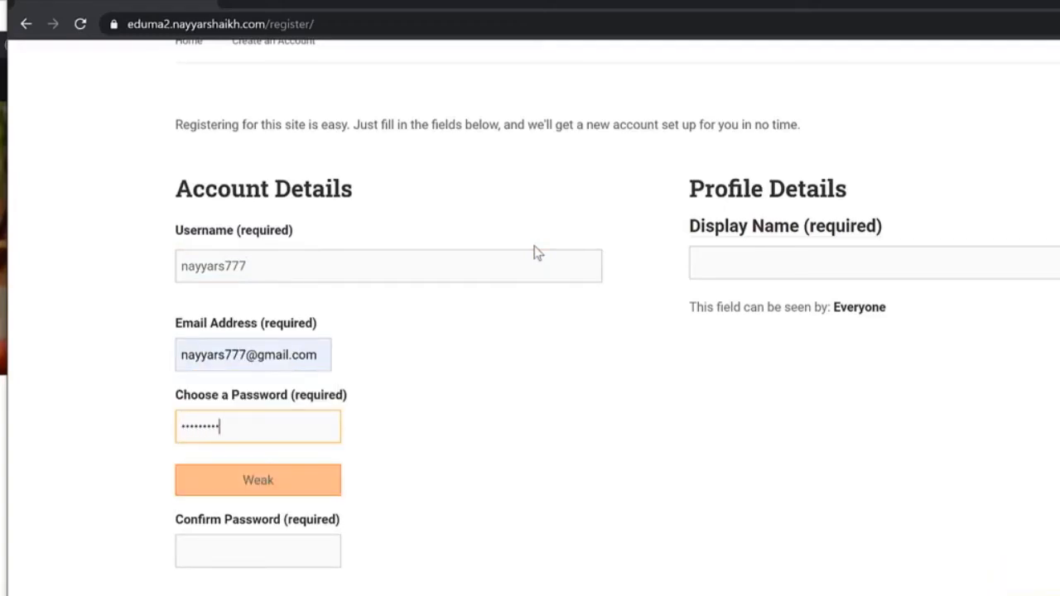
key(Tab)
text(••)
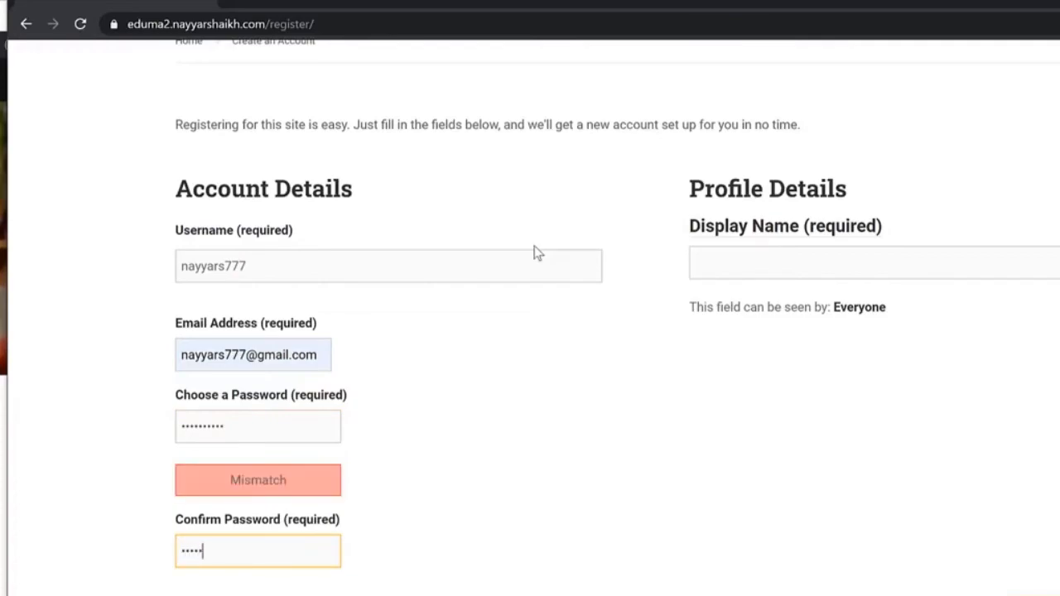
text(••••••••)
key(Tab)
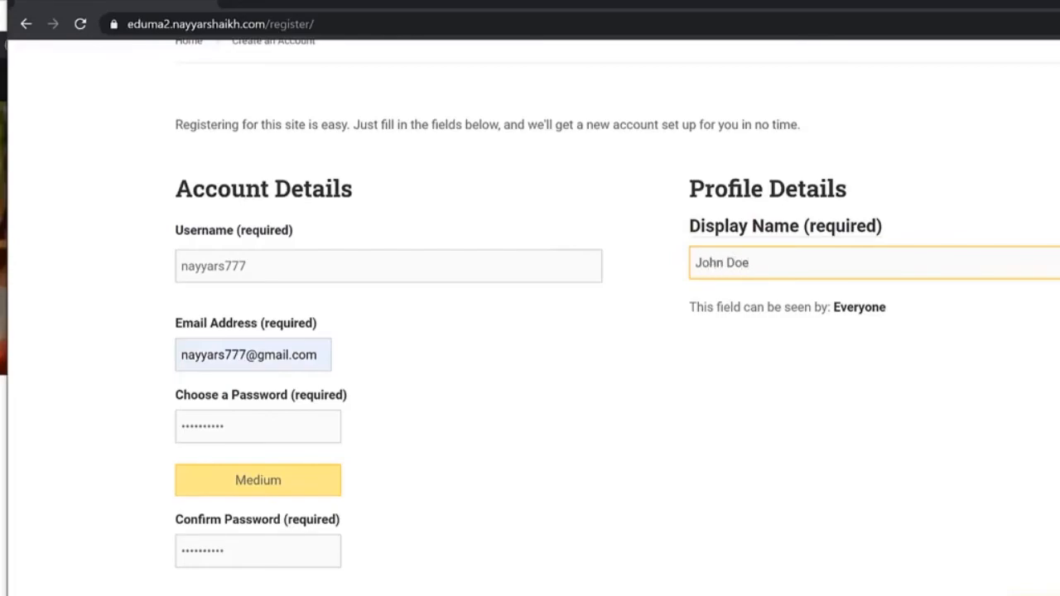
key(Tab)
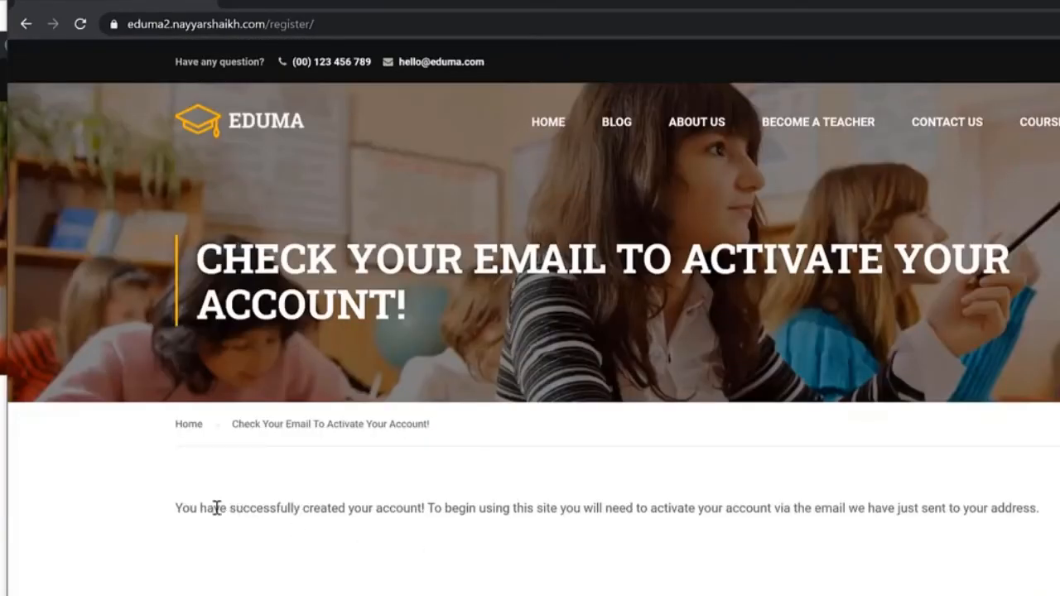
Step: Read the confirmation message asking to check email for the activation link
drag(215, 506, 817, 508)
click(588, 501)
double_click(588, 500)
click(520, 508)
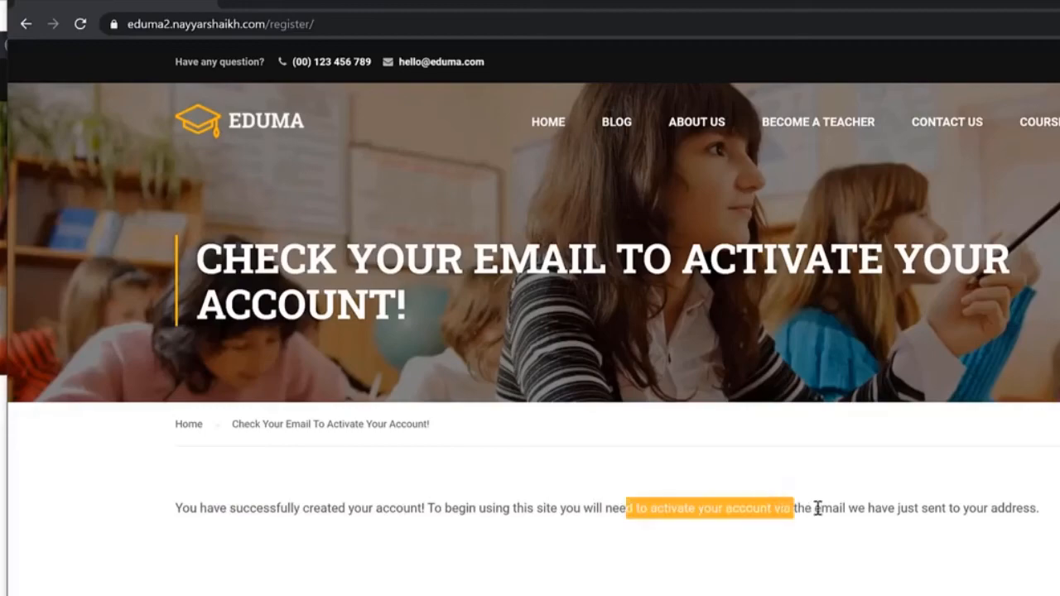
click(817, 508)
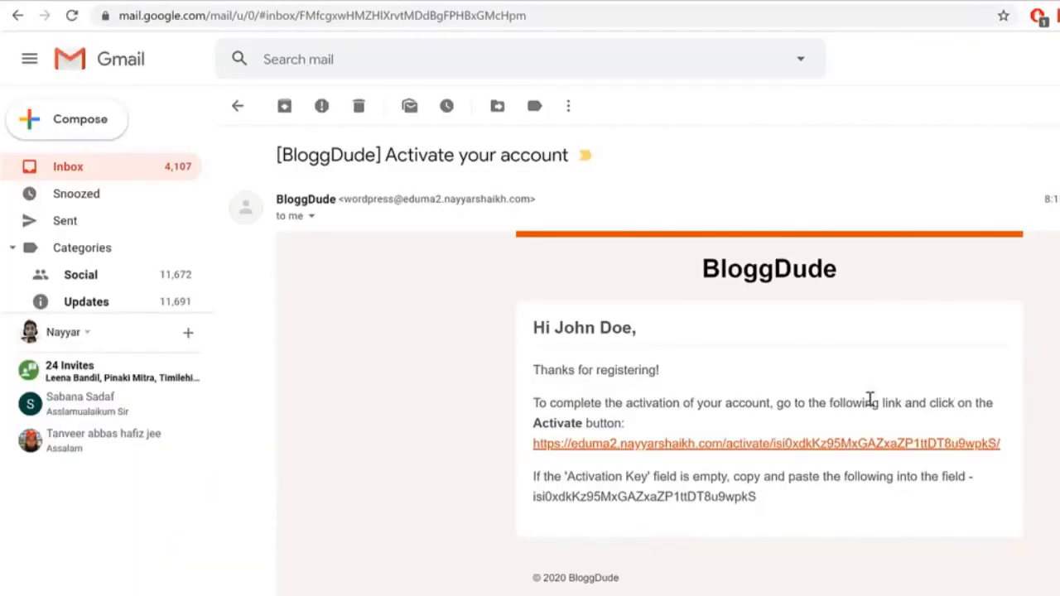
Step: Copy the activation link from the Gmail email and load it in the Eduma window
right_click(864, 456)
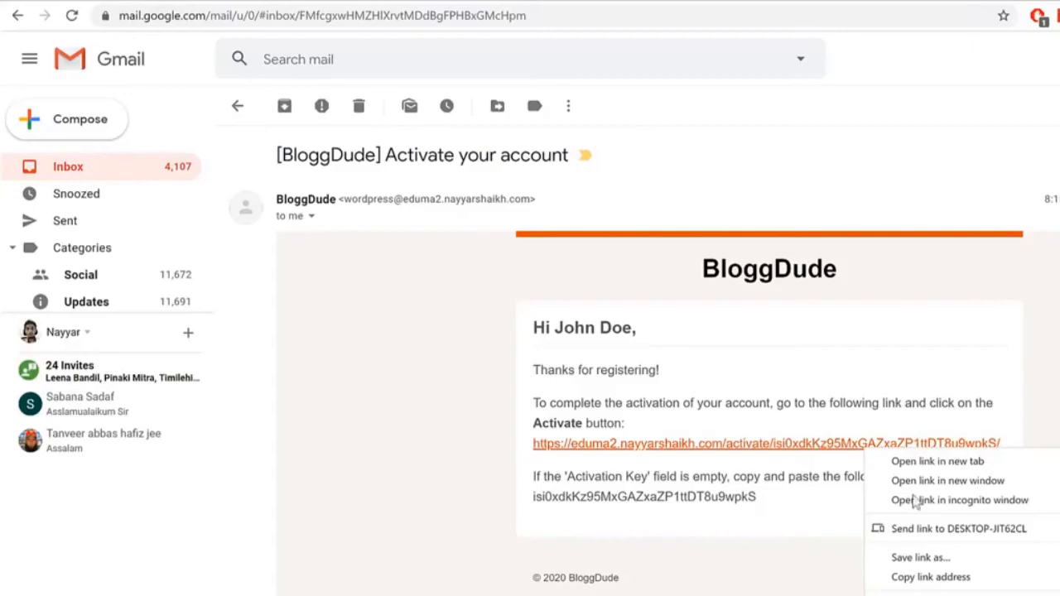
click(919, 574)
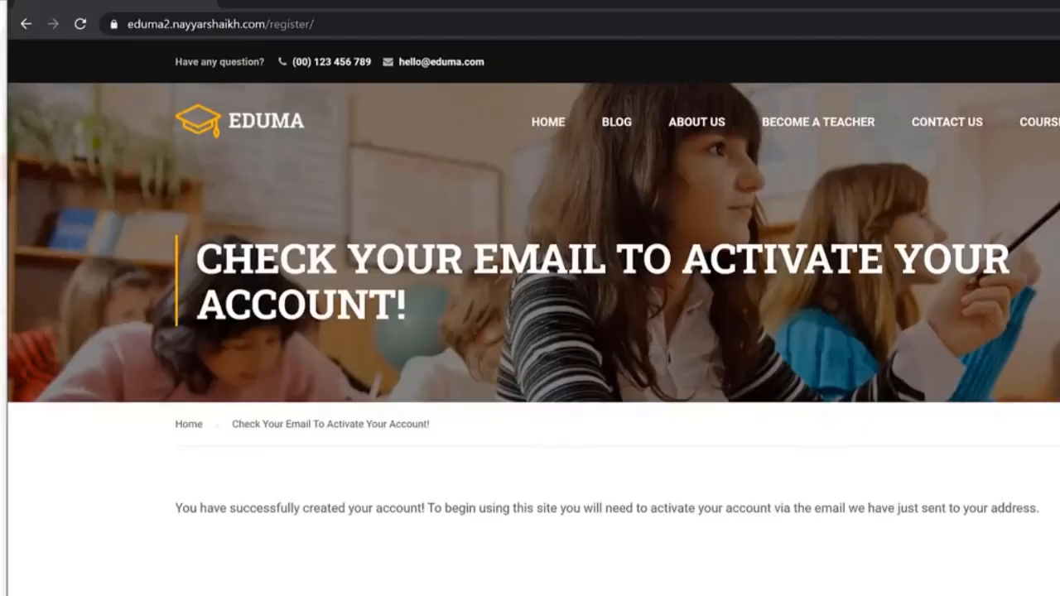
key(ctrl+l)
key(ctrl+v)
key(Return)
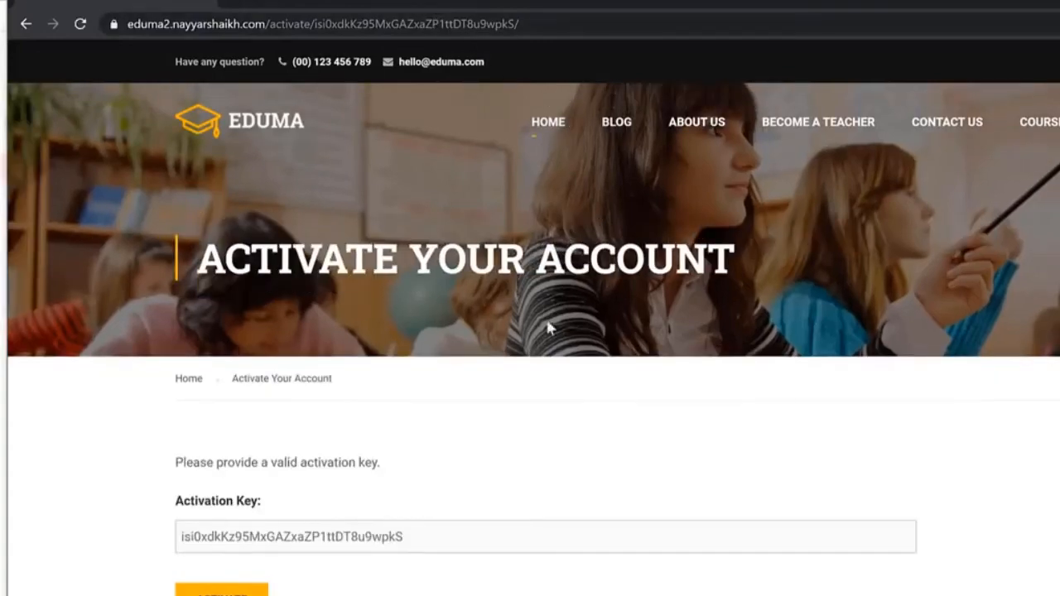
click(247, 536)
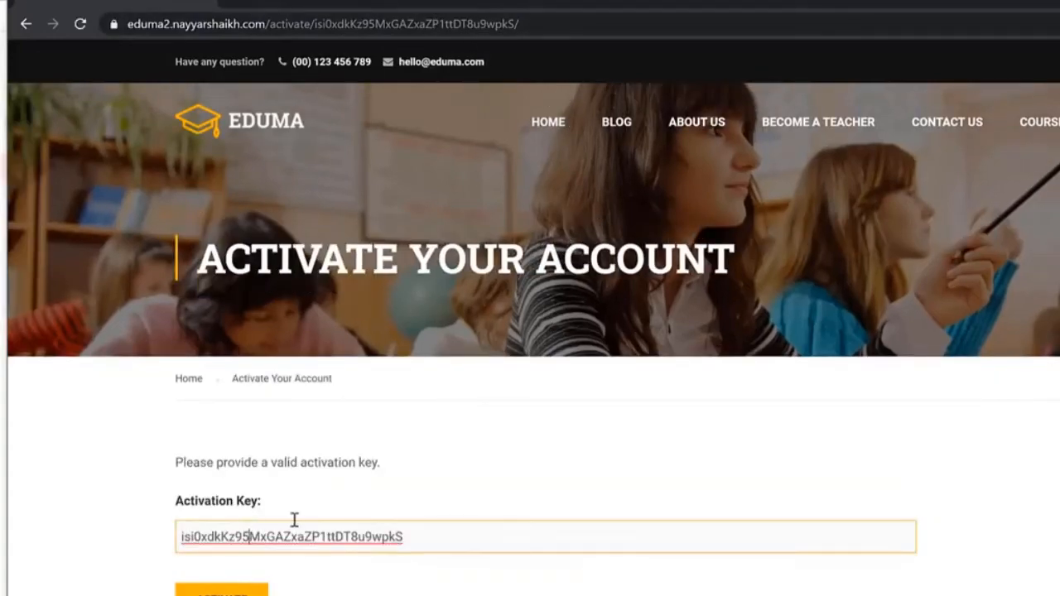
click(246, 592)
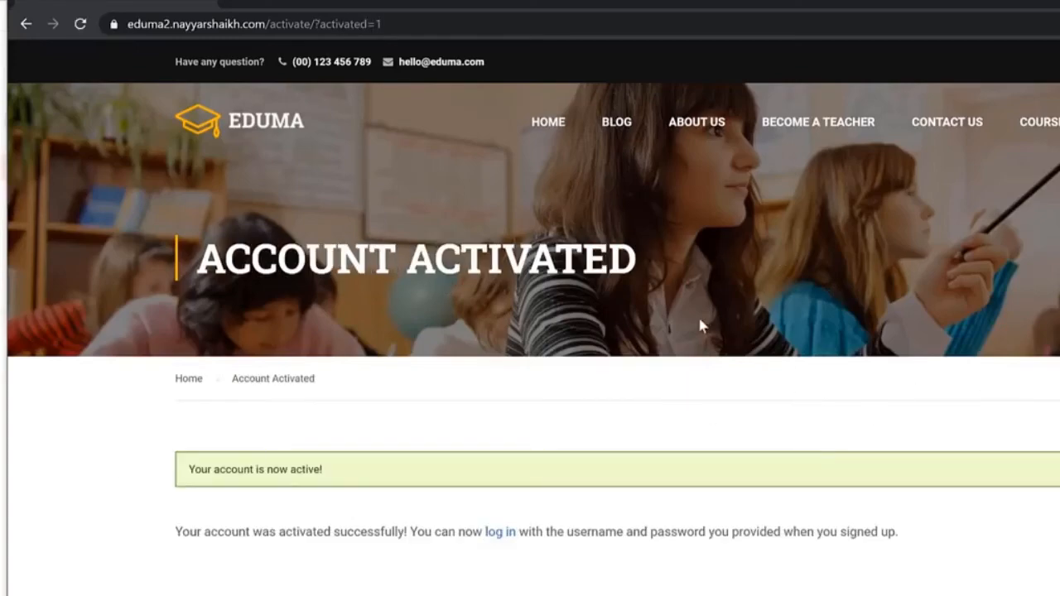
click(499, 531)
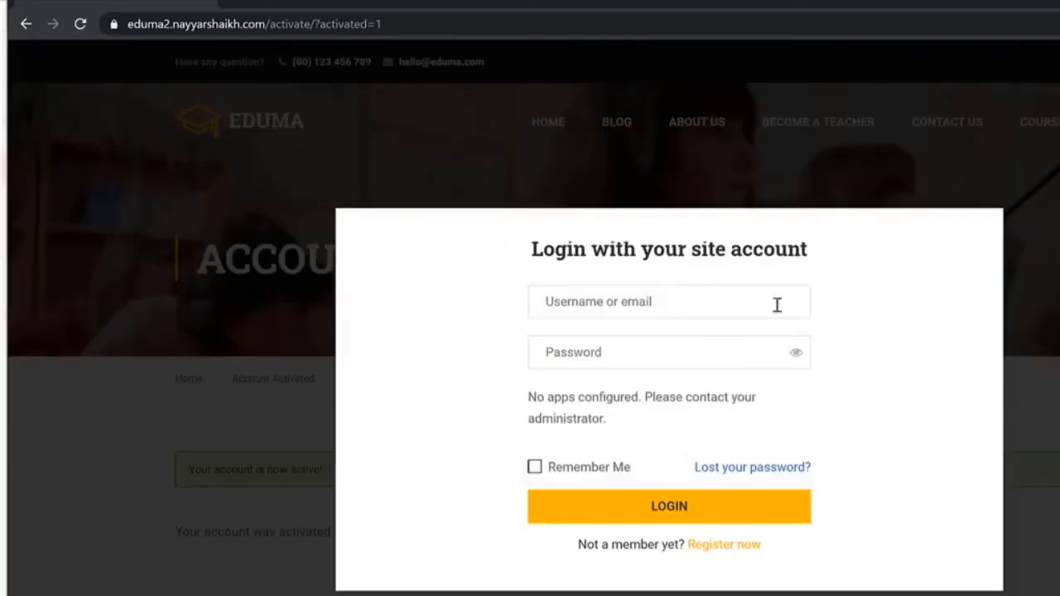
click(728, 288)
text(nayyars)
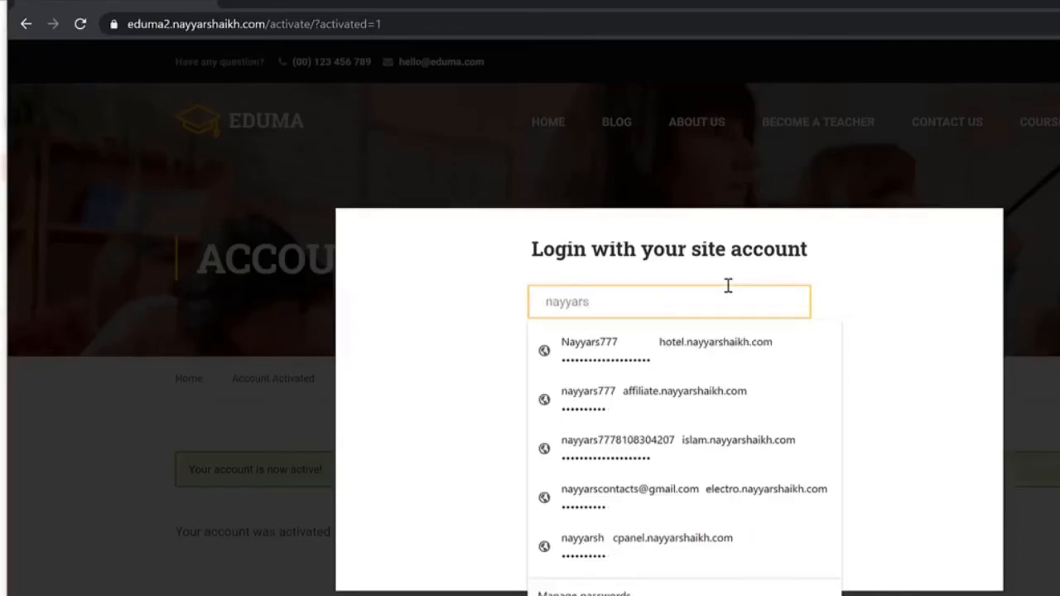
text(777)
key(Tab)
text(•)
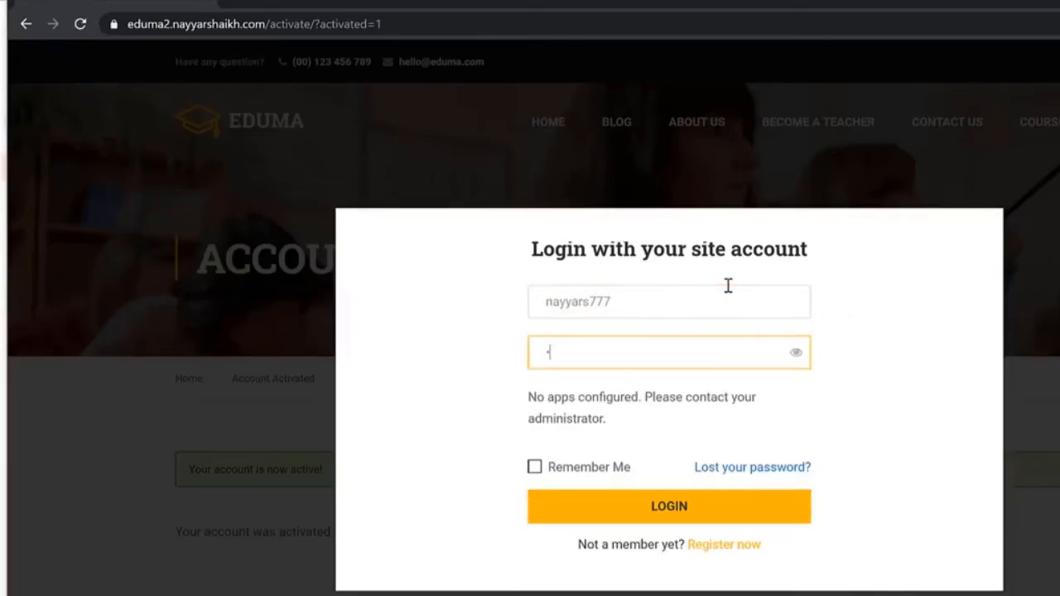
text(•••)
key(Return)
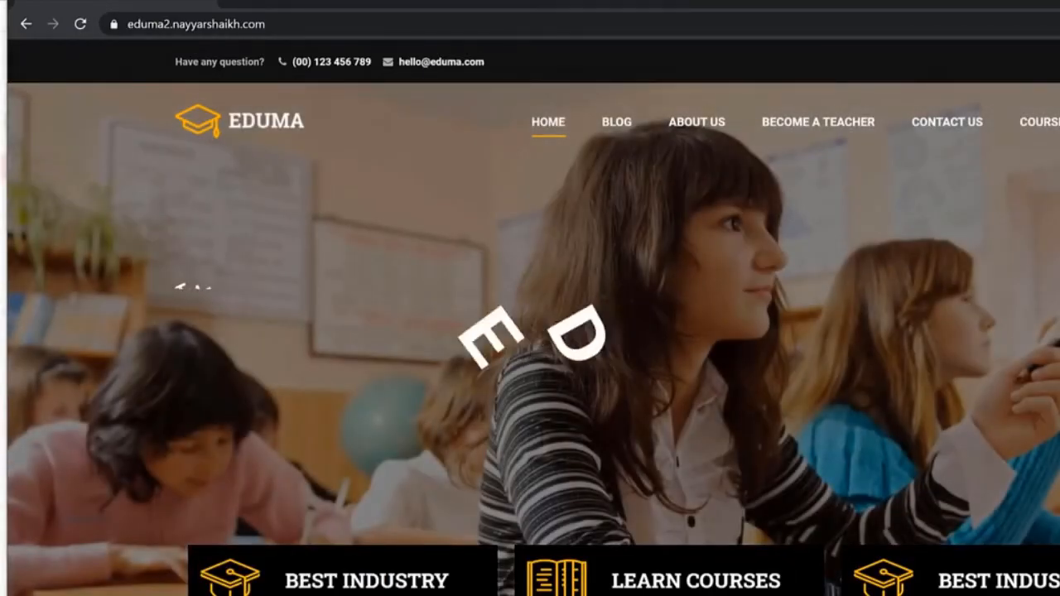
scroll(534, 319, down, 8)
scroll(534, 319, up, 11)
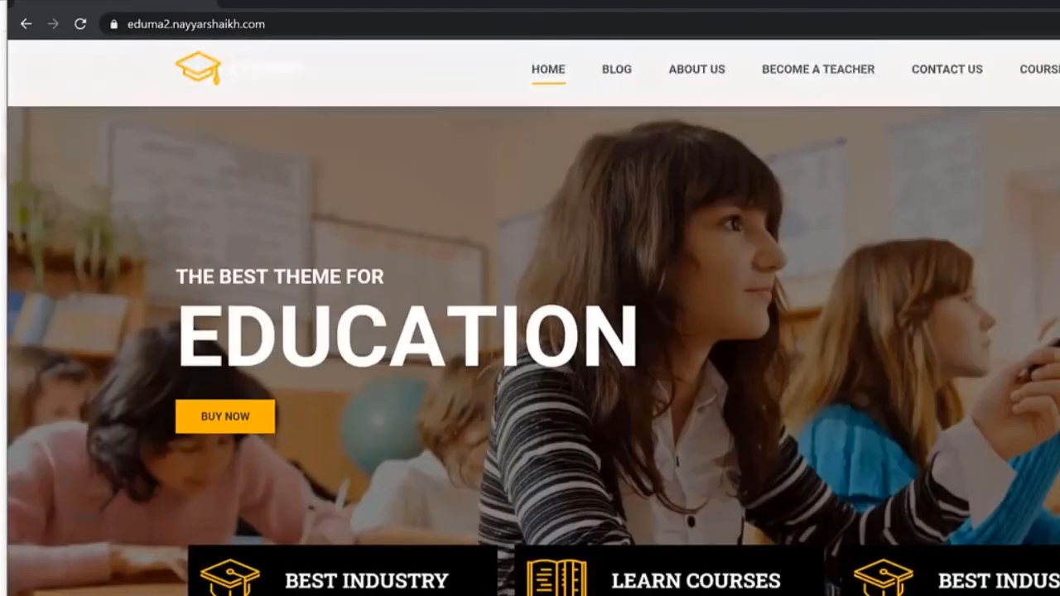
scroll(534, 319, down, 12)
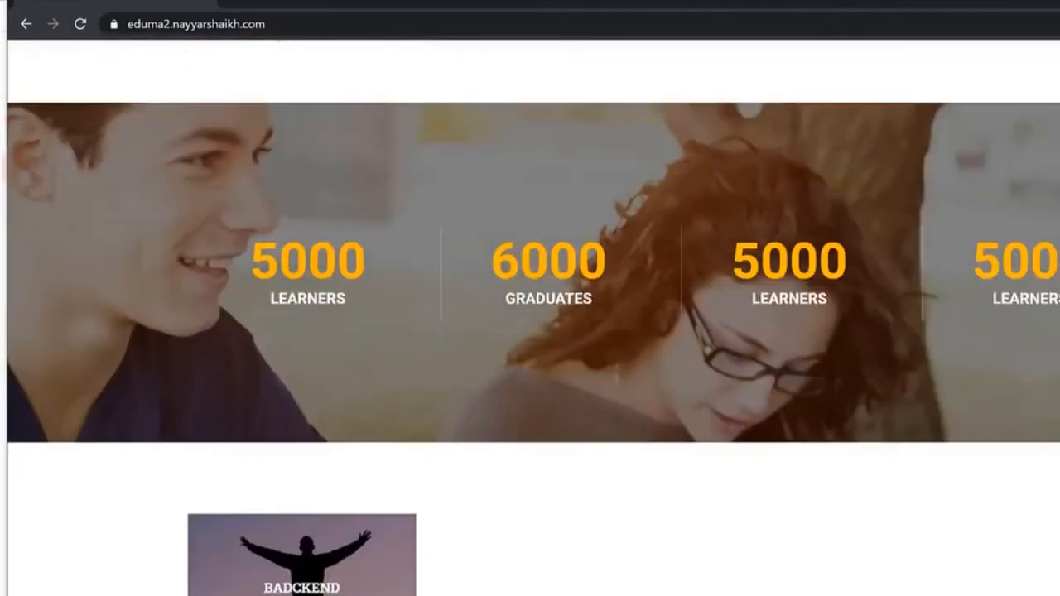
scroll(534, 319, down, 8)
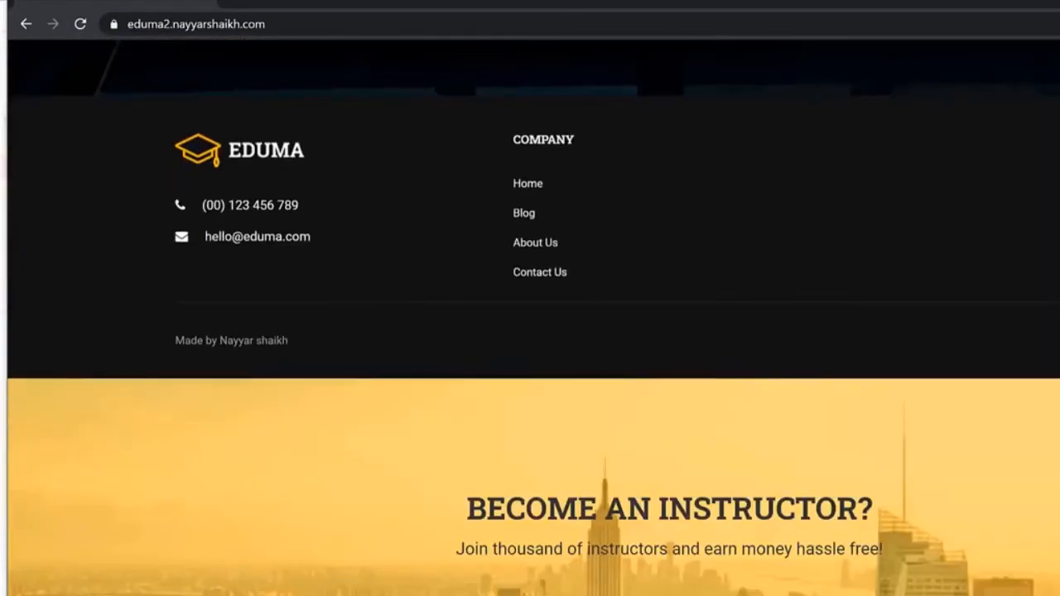
scroll(534, 319, up, 8)
scroll(764, 440, down, 8)
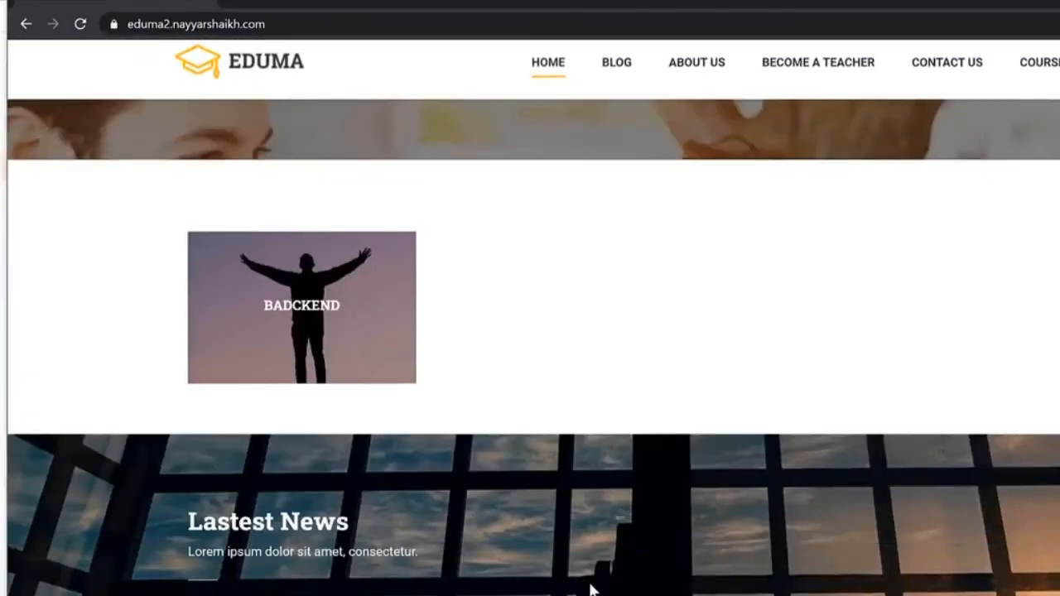
scroll(551, 468, up, 6)
scroll(925, 237, up, 8)
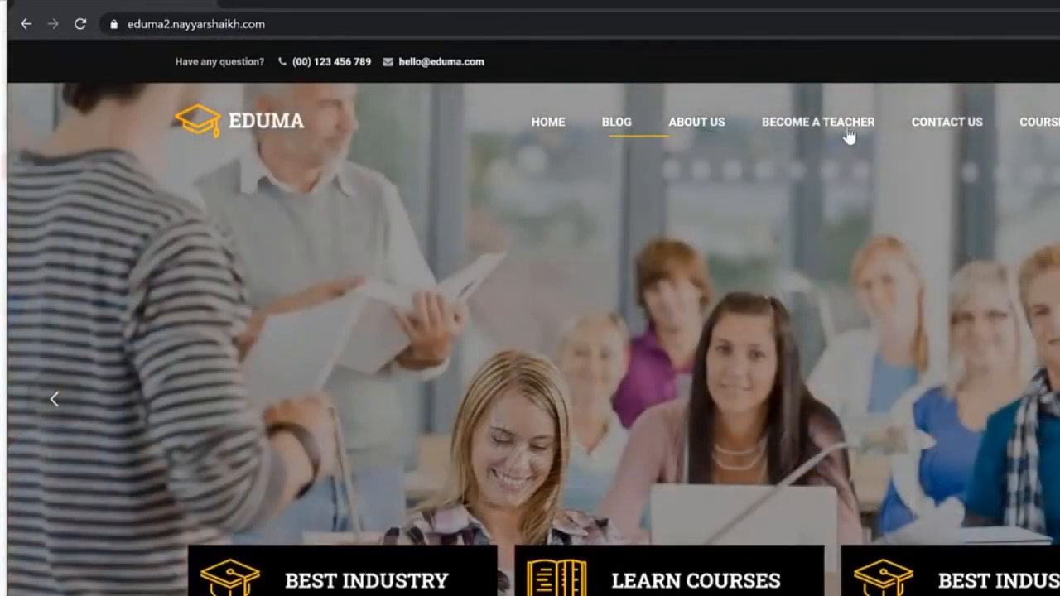
Step: Submit the Become a Teacher form with a phone number and the message 'bvoikdsfmkvoikdm'
click(847, 134)
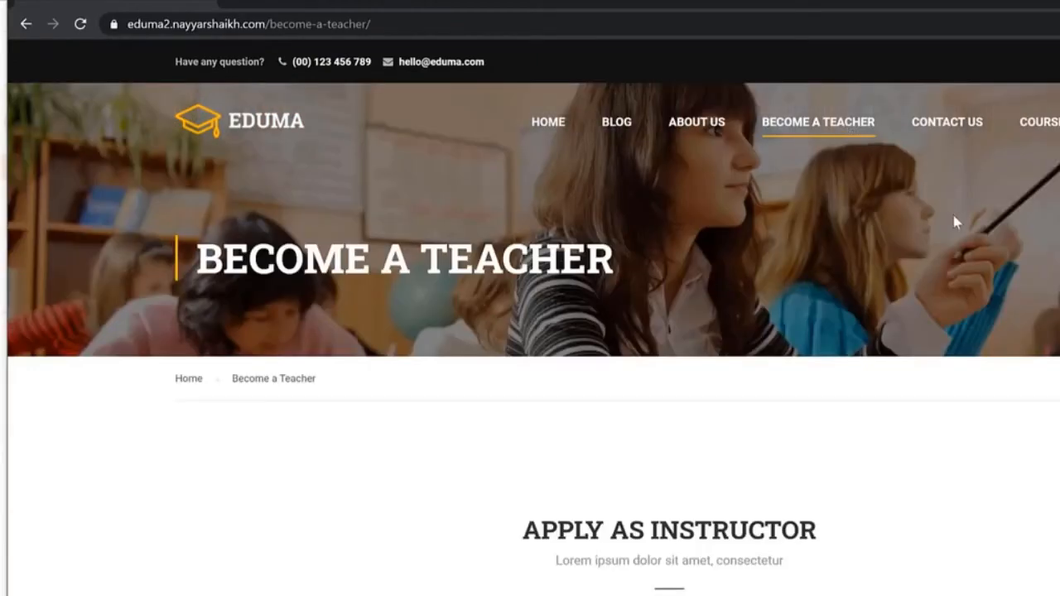
scroll(952, 210, down, 15)
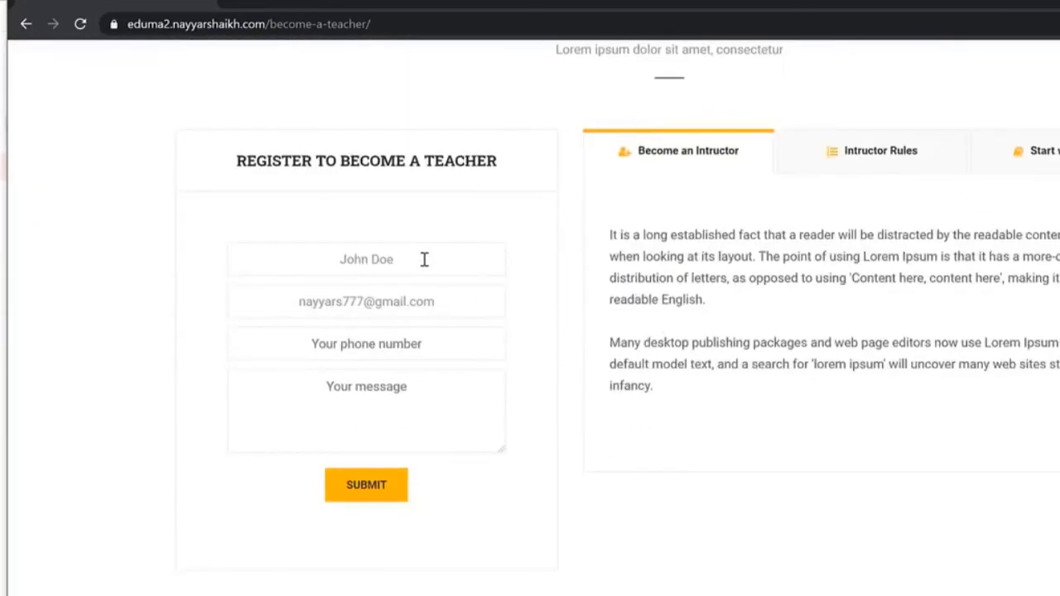
drag(424, 259, 296, 265)
click(317, 265)
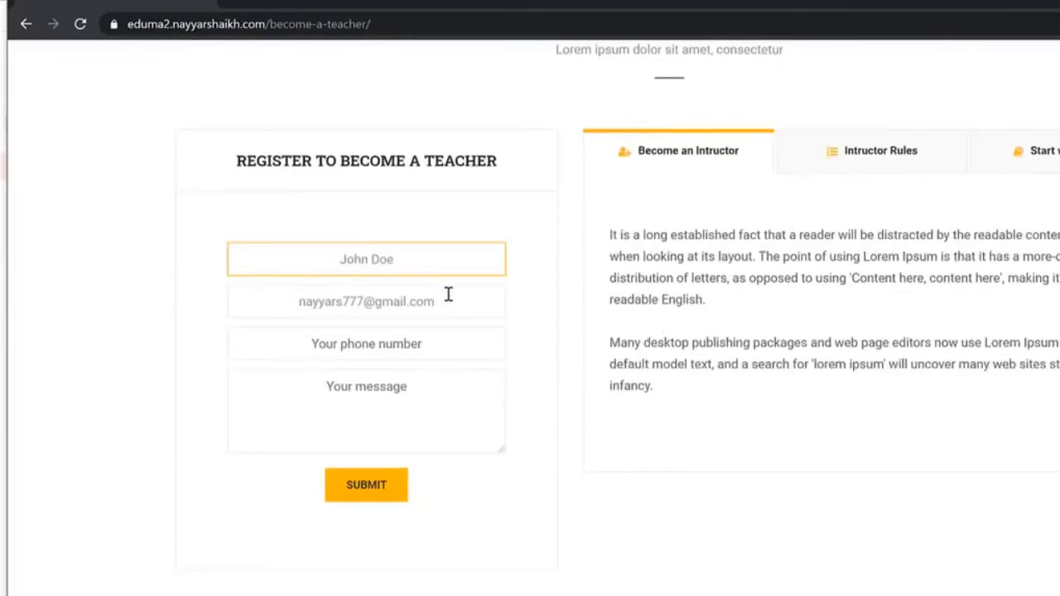
click(420, 347)
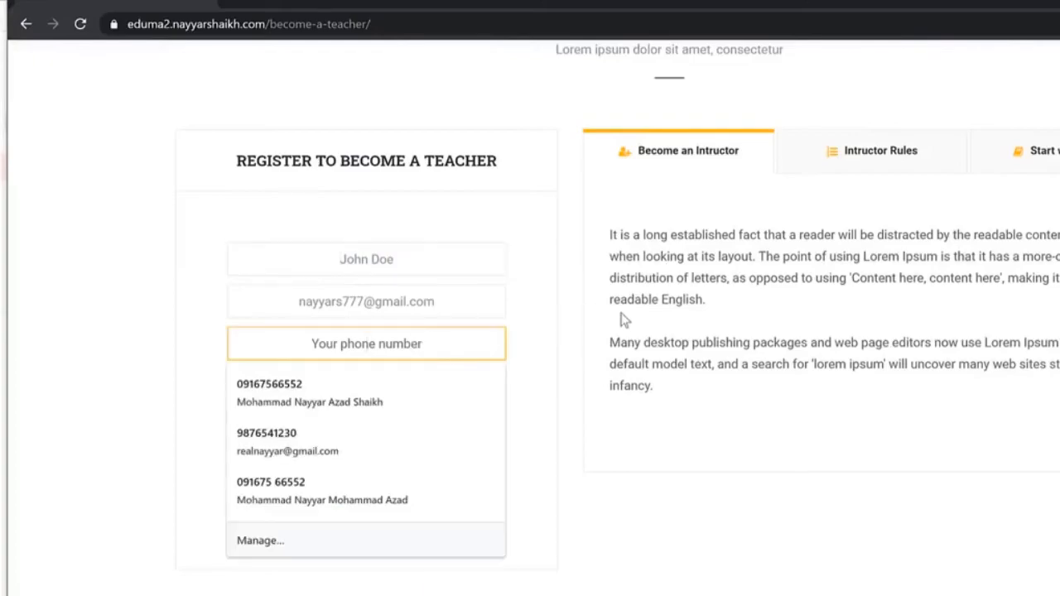
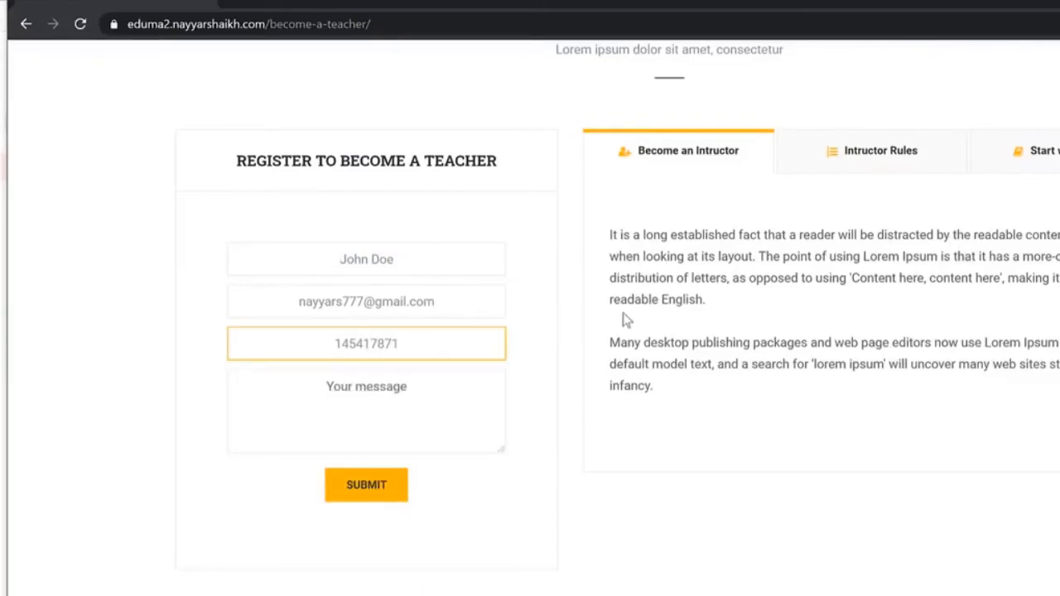
key(Tab)
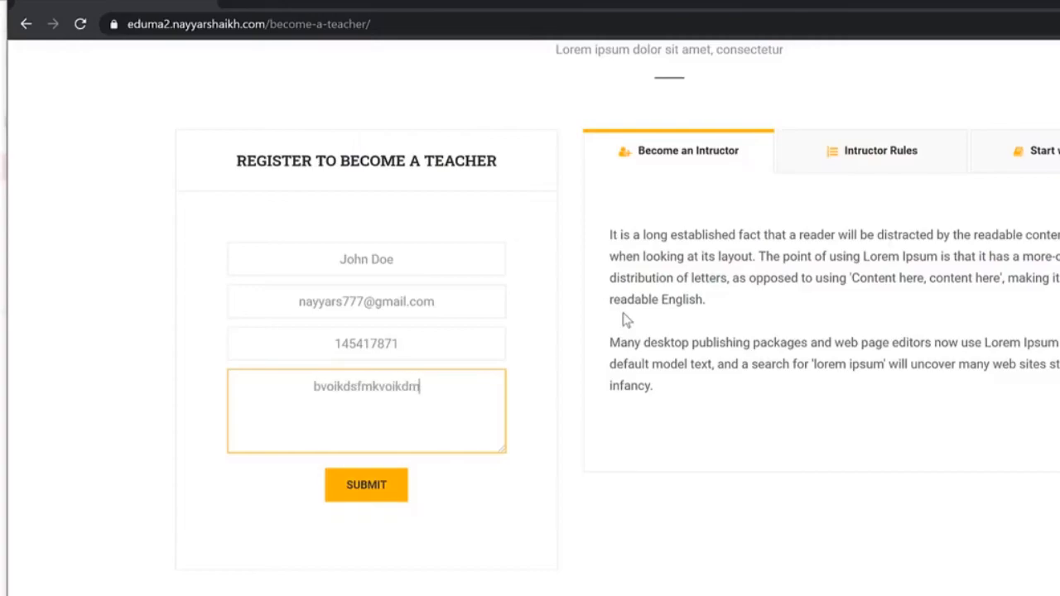
click(403, 493)
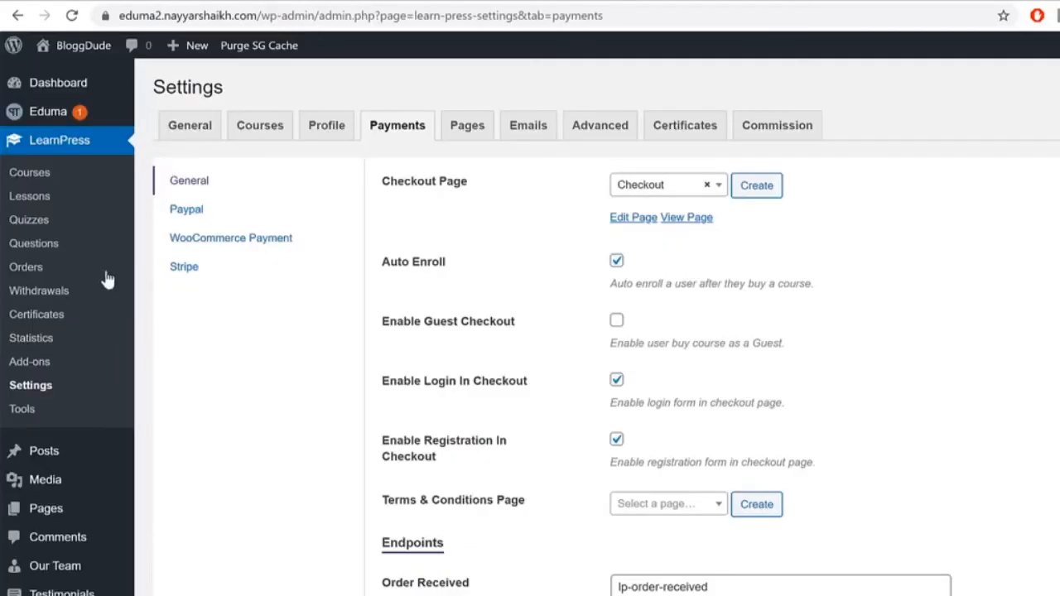
Step: Scroll the admin sidebar to the Users list showing the administrator and new subscriber
scroll(38, 497, down, 3)
mouse_move(103, 498)
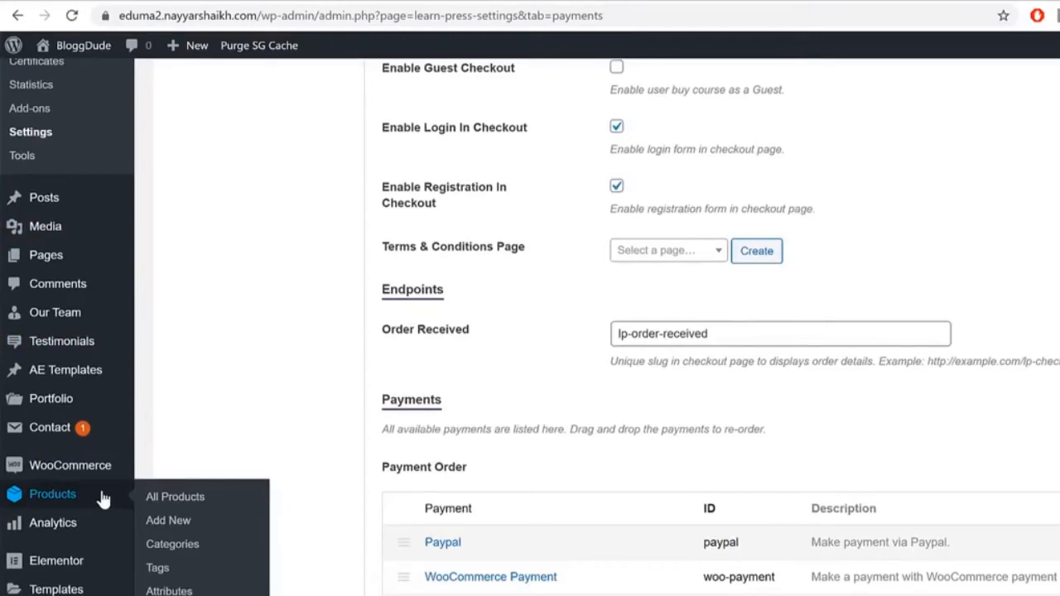
scroll(99, 501, down, 2)
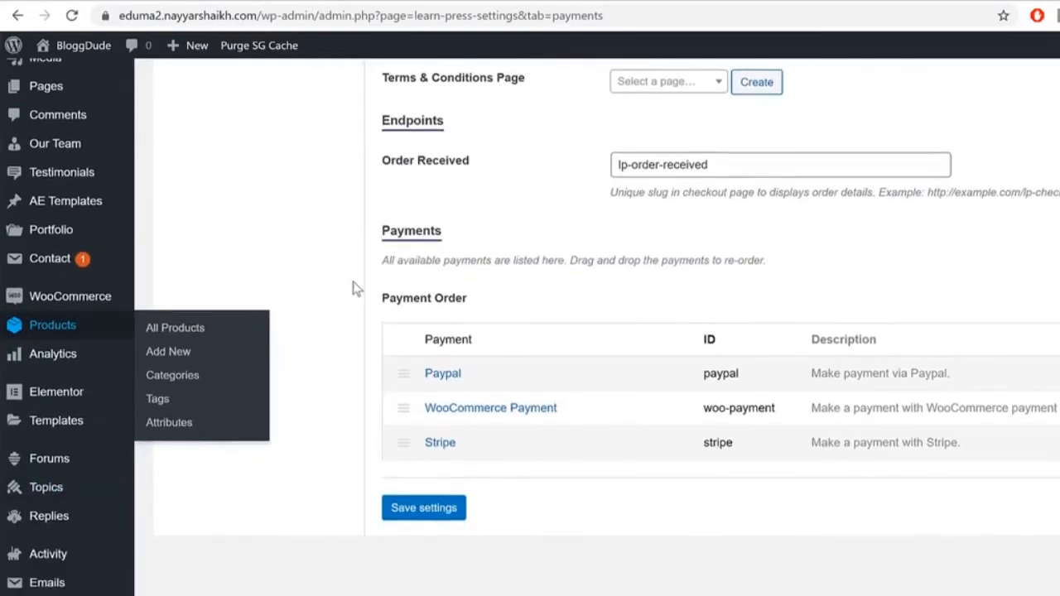
scroll(83, 379, down, 2)
scroll(78, 526, up, 4)
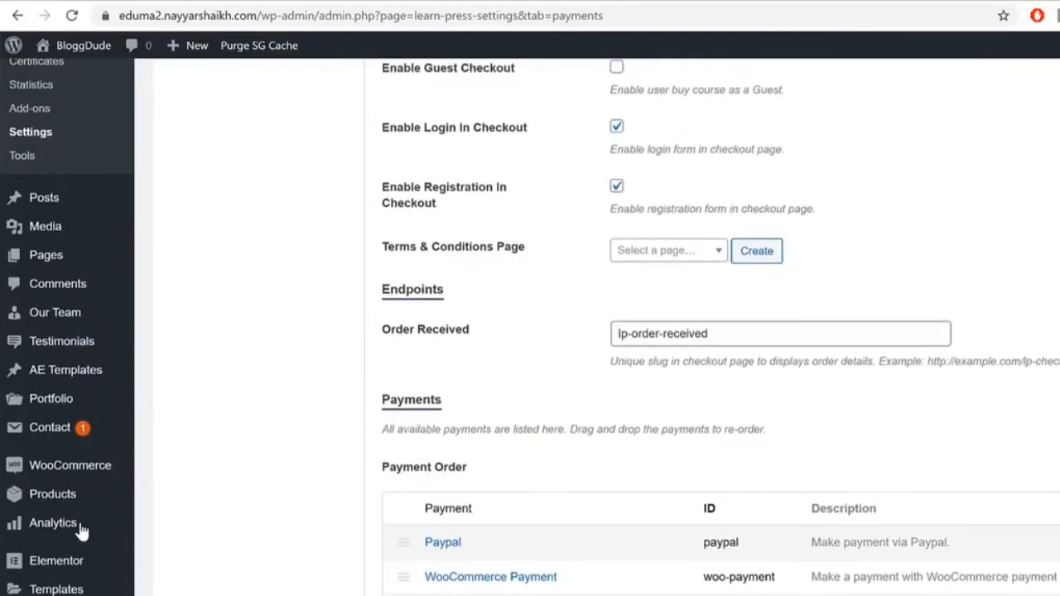
scroll(81, 471, up, 1)
scroll(83, 455, down, 5)
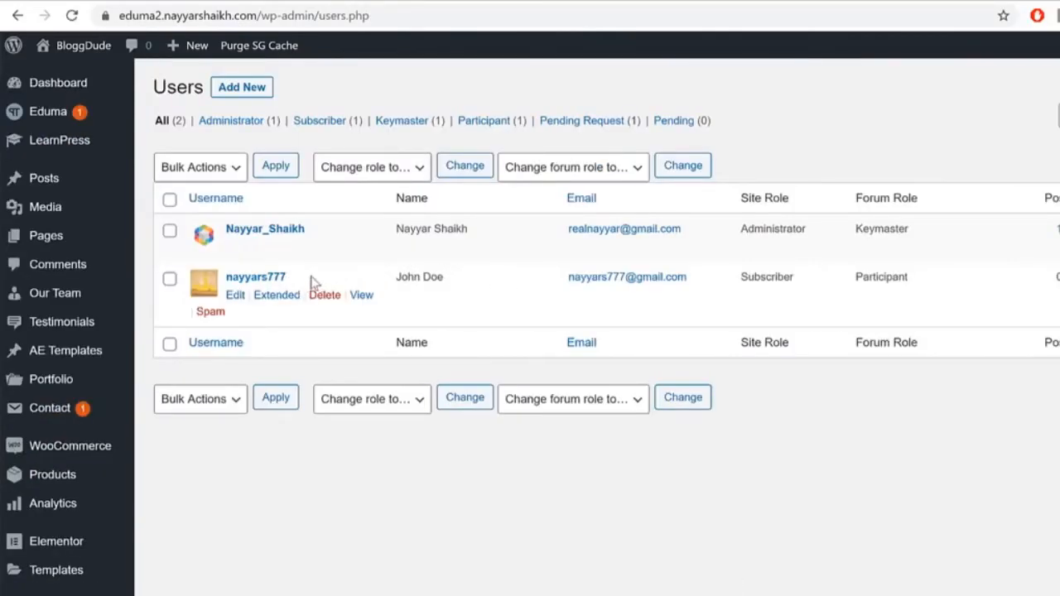
Step: Check the new user's role and filter the list to the pending teacher request
drag(318, 283, 200, 274)
drag(909, 281, 840, 279)
click(796, 280)
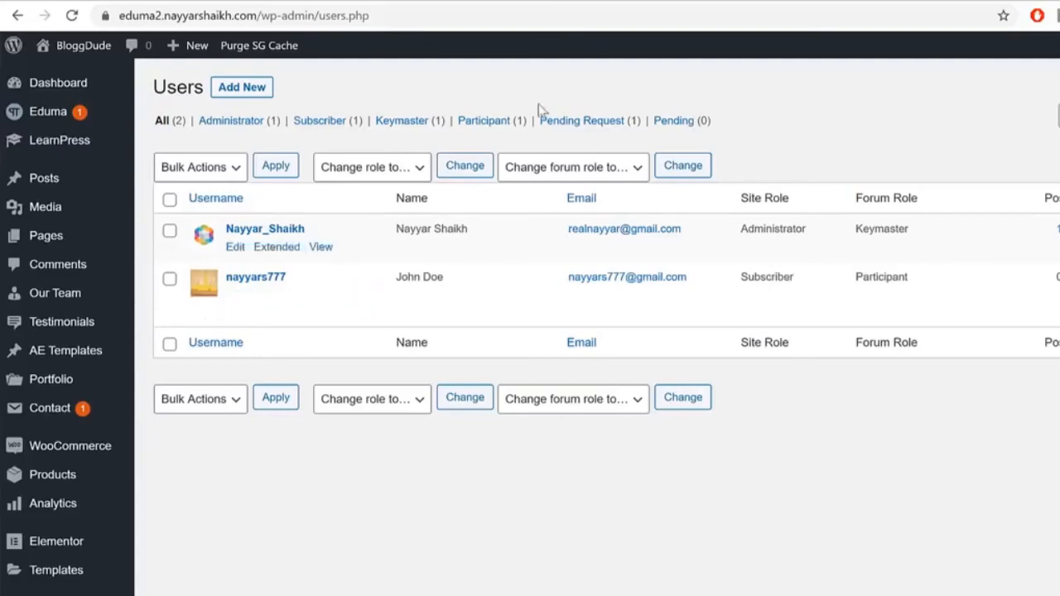
click(615, 123)
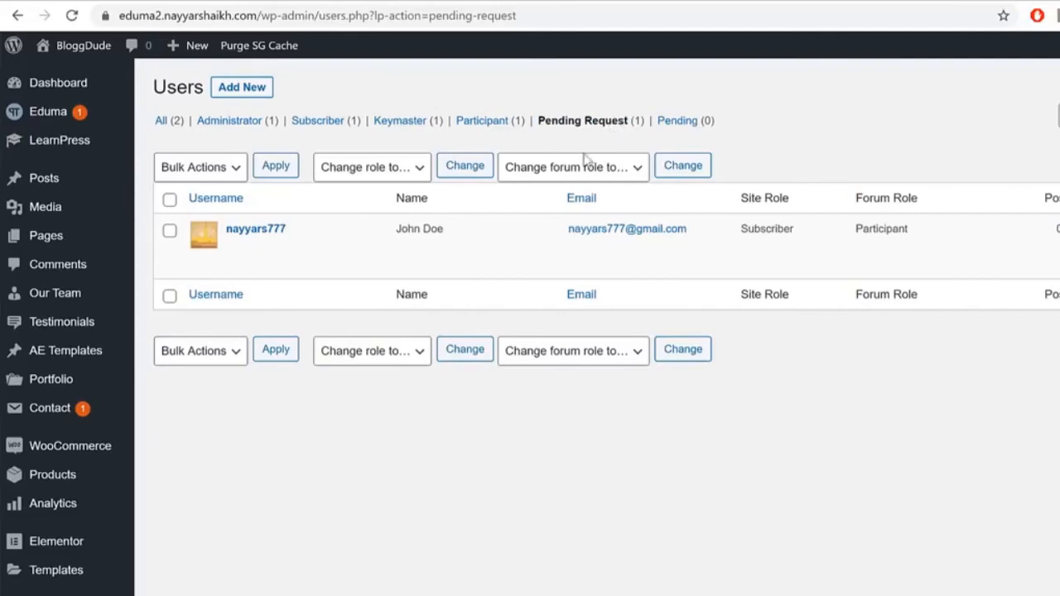
mouse_move(462, 229)
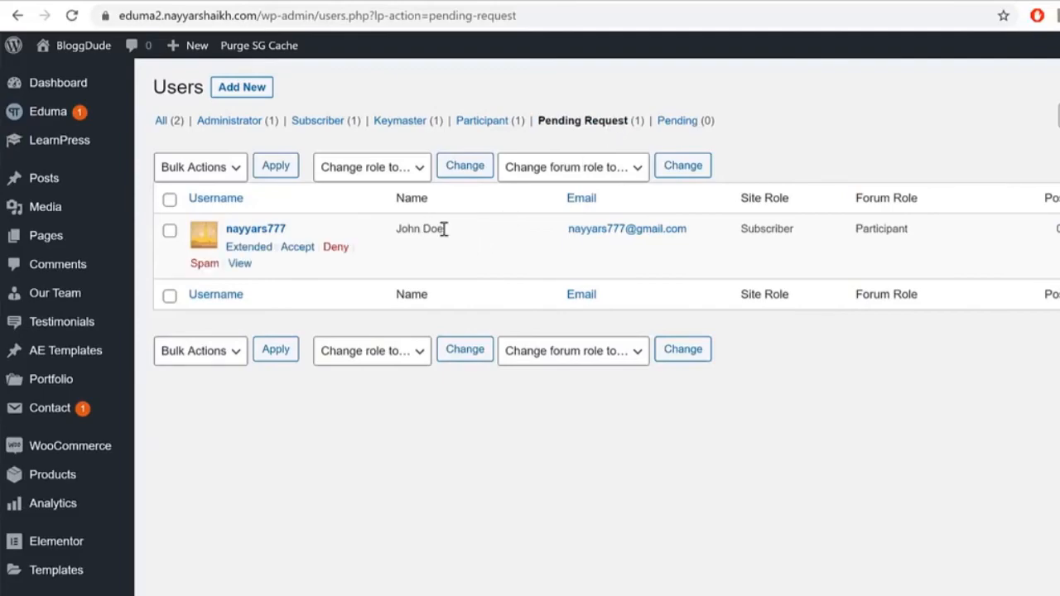
drag(444, 229, 385, 232)
click(443, 230)
Step: Accept the request and confirm the user's role is now LP Instructor
click(296, 247)
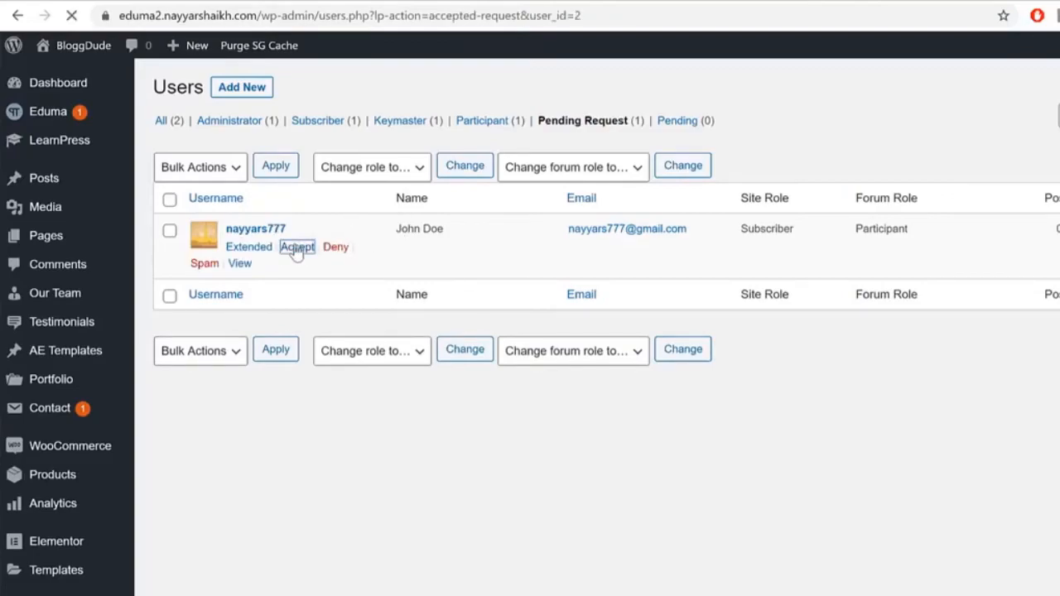
drag(818, 331, 737, 337)
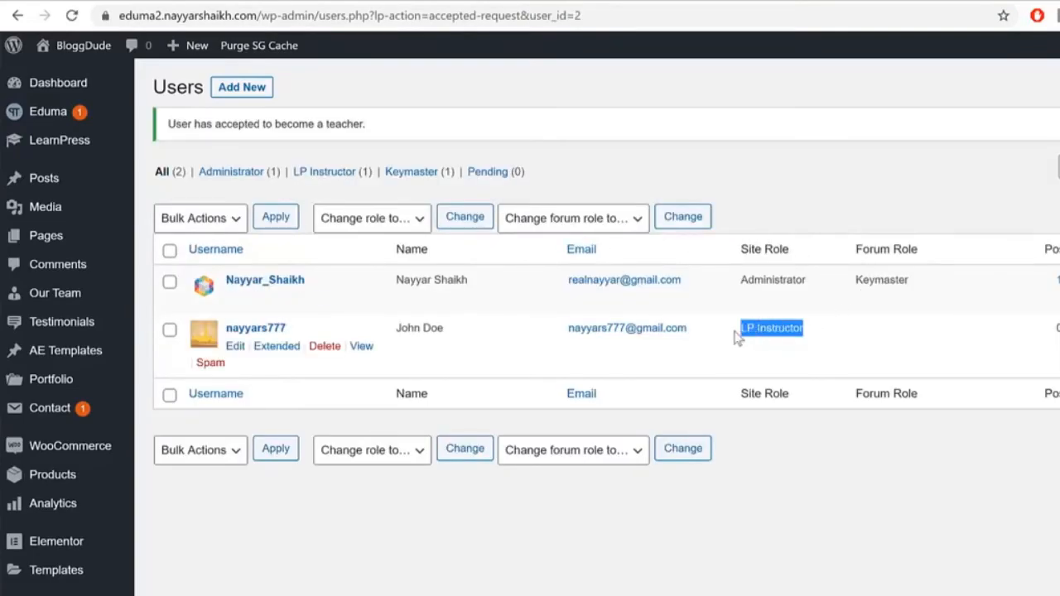
drag(819, 338, 744, 335)
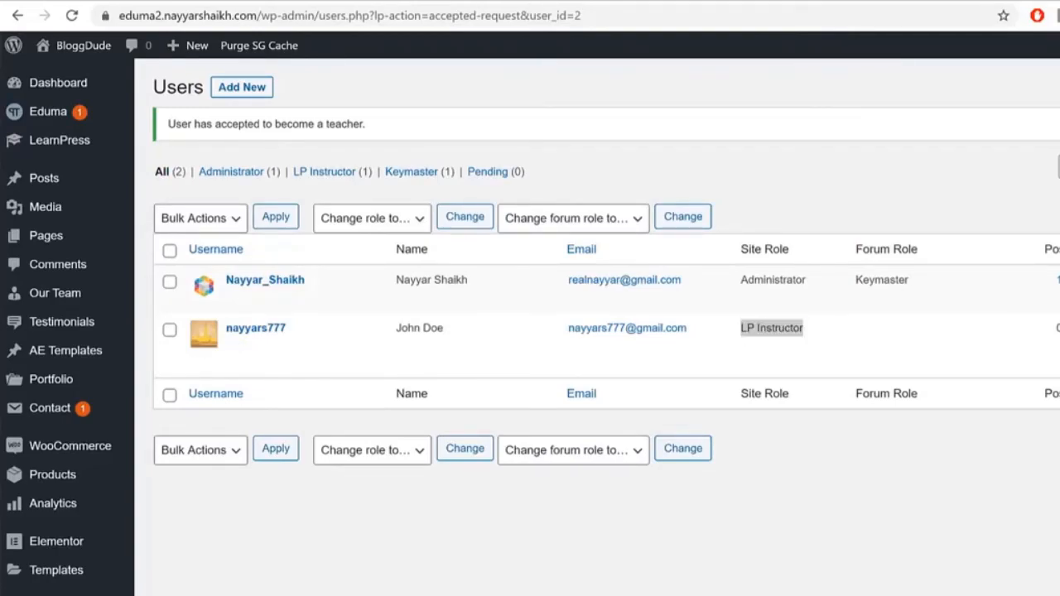
key(alt+Tab)
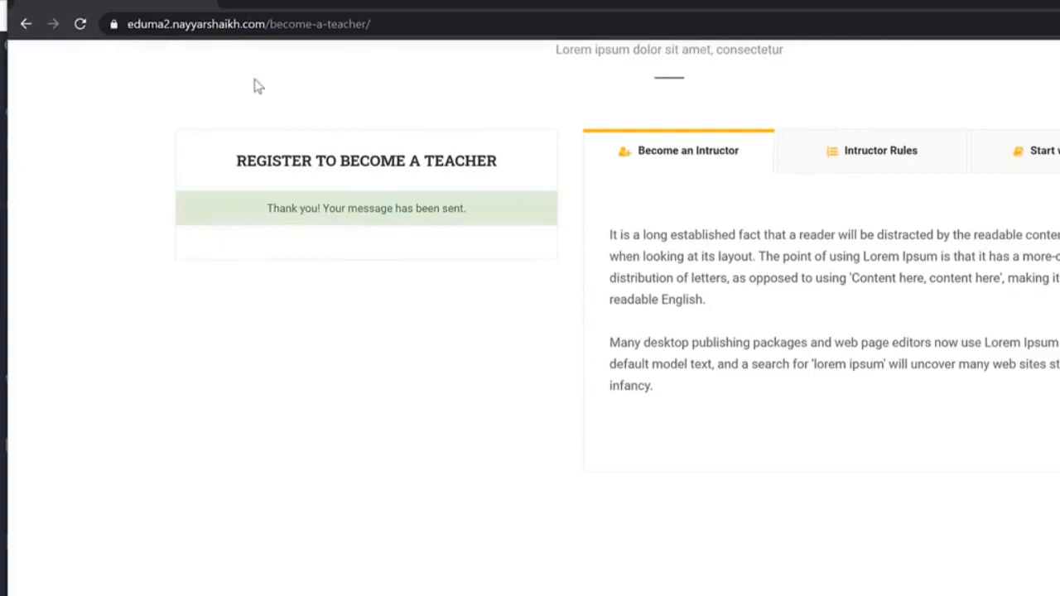
Step: Check the profile's empty Instructor, Certificates and Courses tabs, then go to the Dashboard
scroll(356, 158, up, 6)
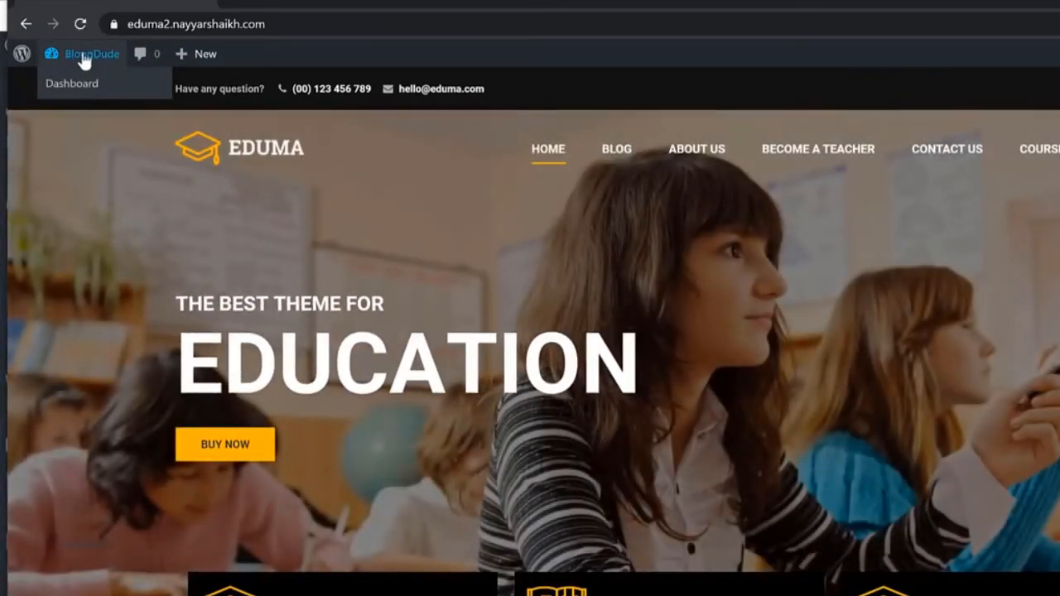
mouse_move(94, 71)
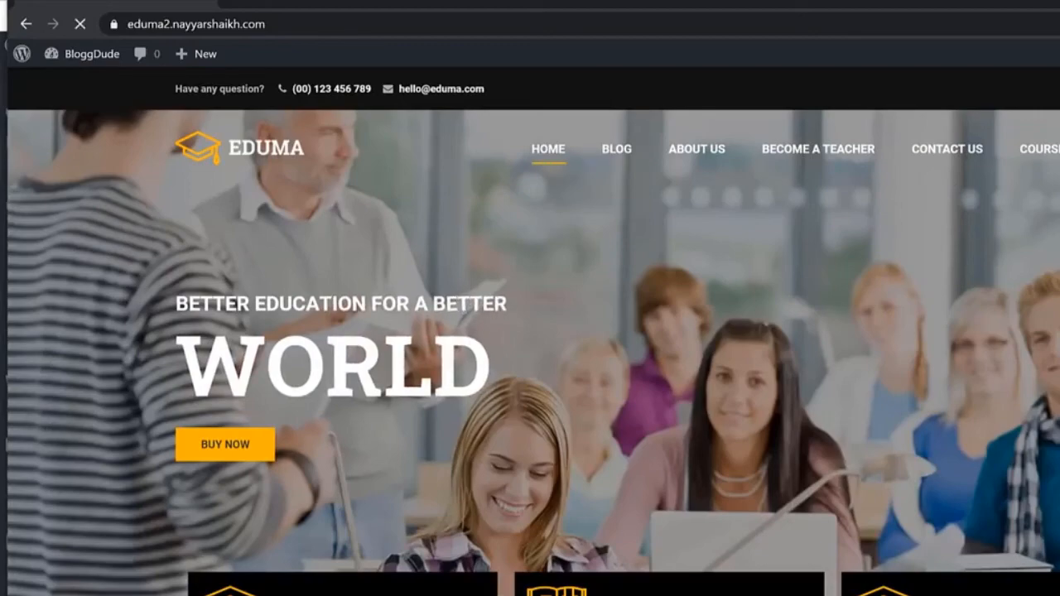
scroll(1003, 539, down, 5)
scroll(1003, 538, down, 2)
scroll(594, 496, up, 4)
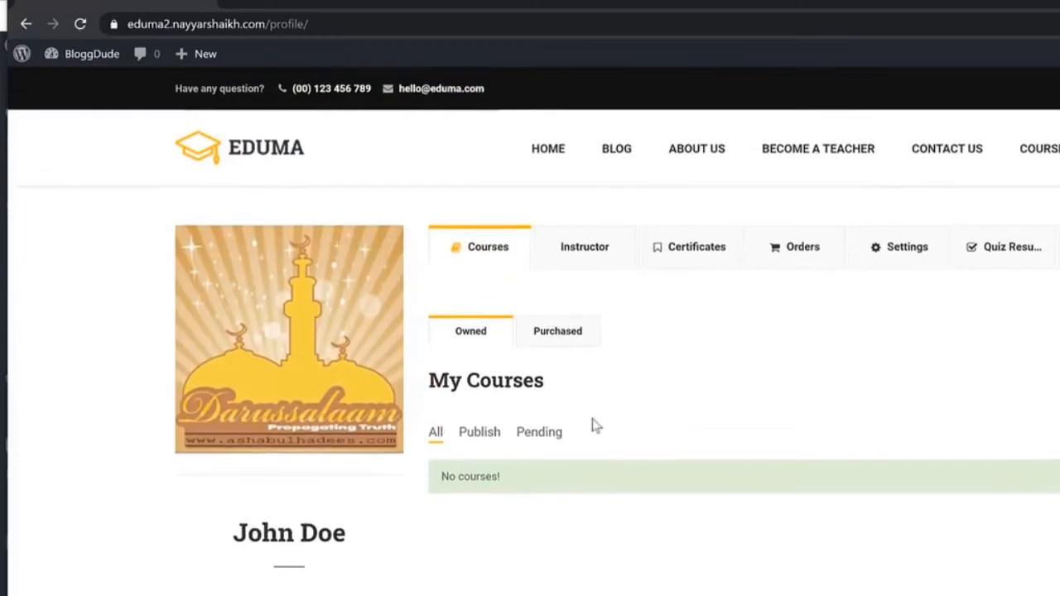
click(592, 266)
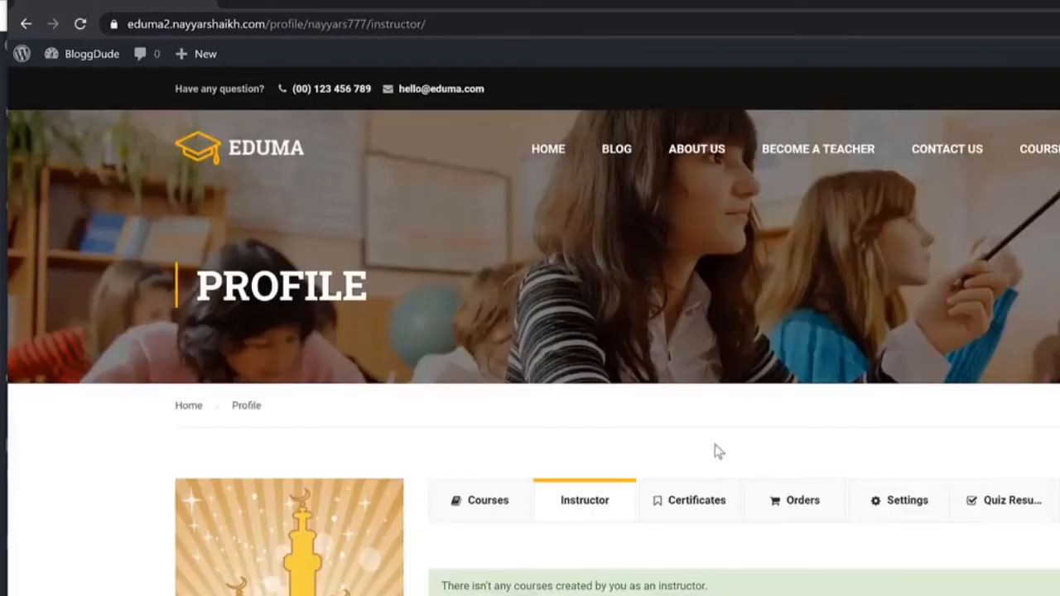
scroll(703, 482, down, 3)
click(723, 239)
scroll(865, 410, down, 3)
scroll(873, 420, up, 3)
click(484, 514)
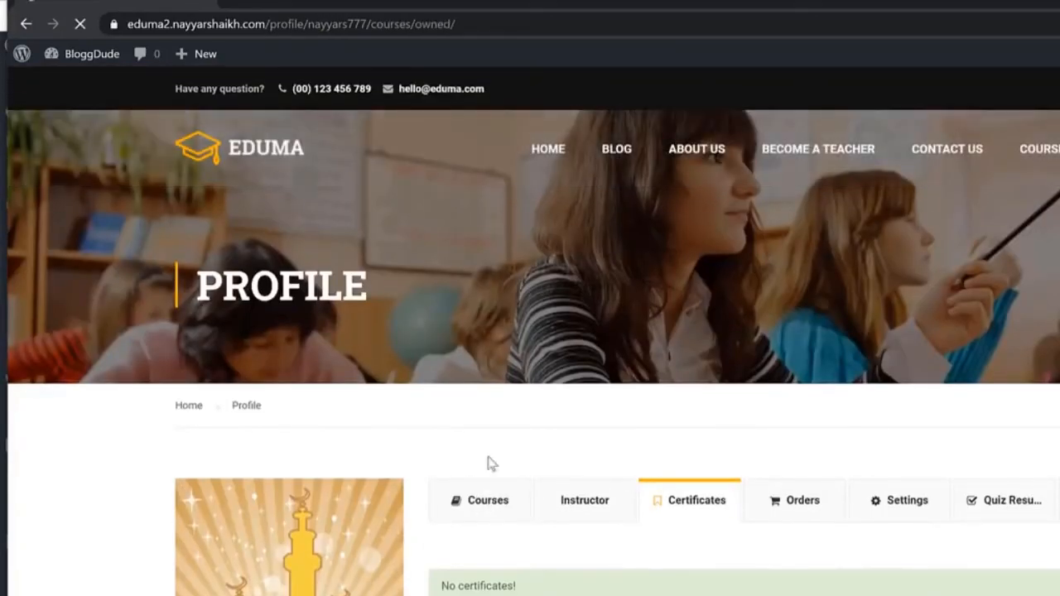
click(96, 72)
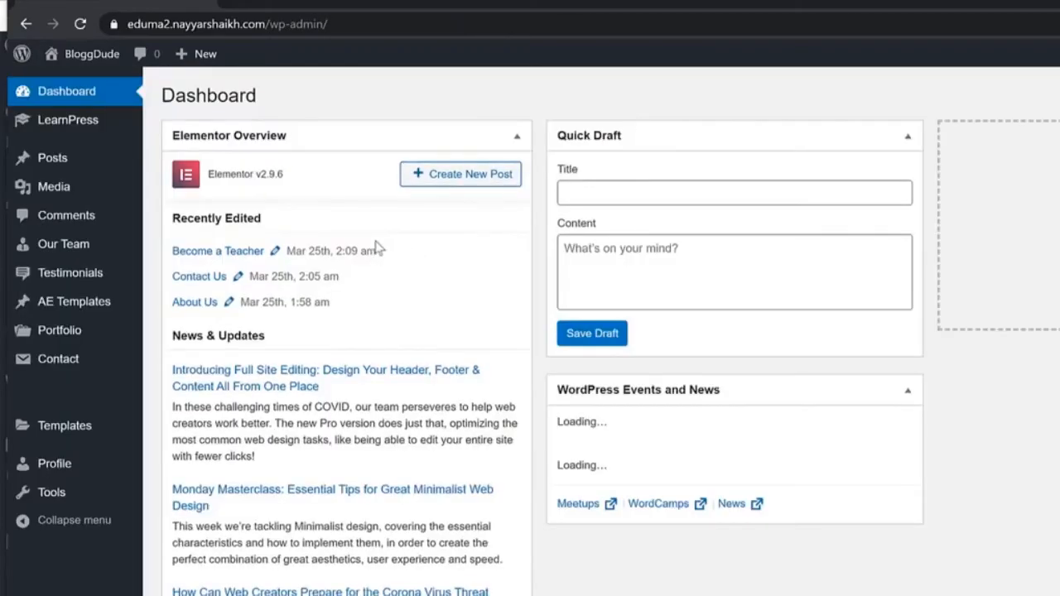
Step: Start a new LearnPress course and scroll through its Course Settings
mouse_move(78, 125)
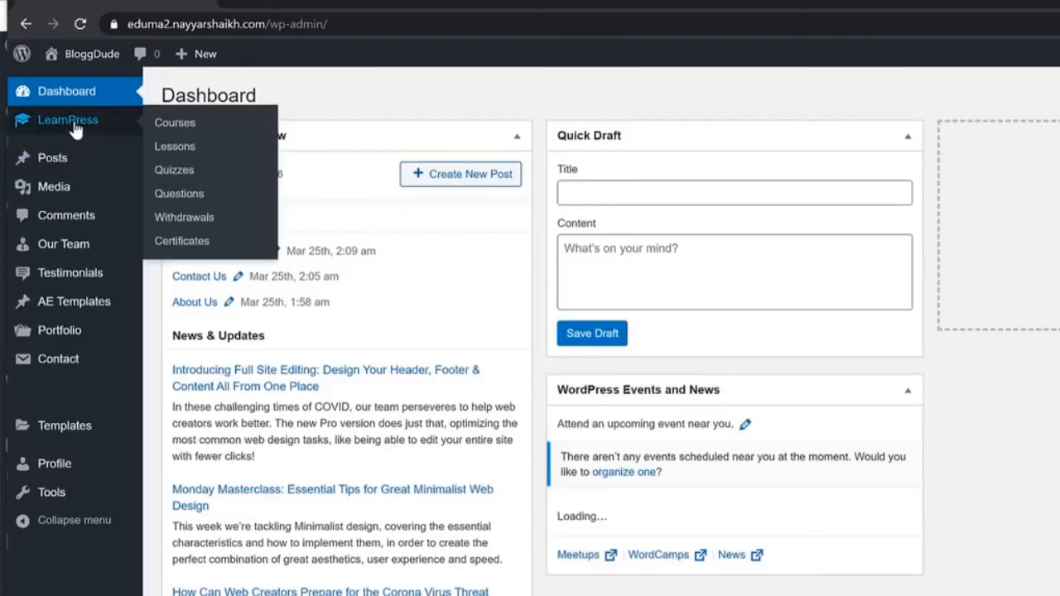
click(175, 123)
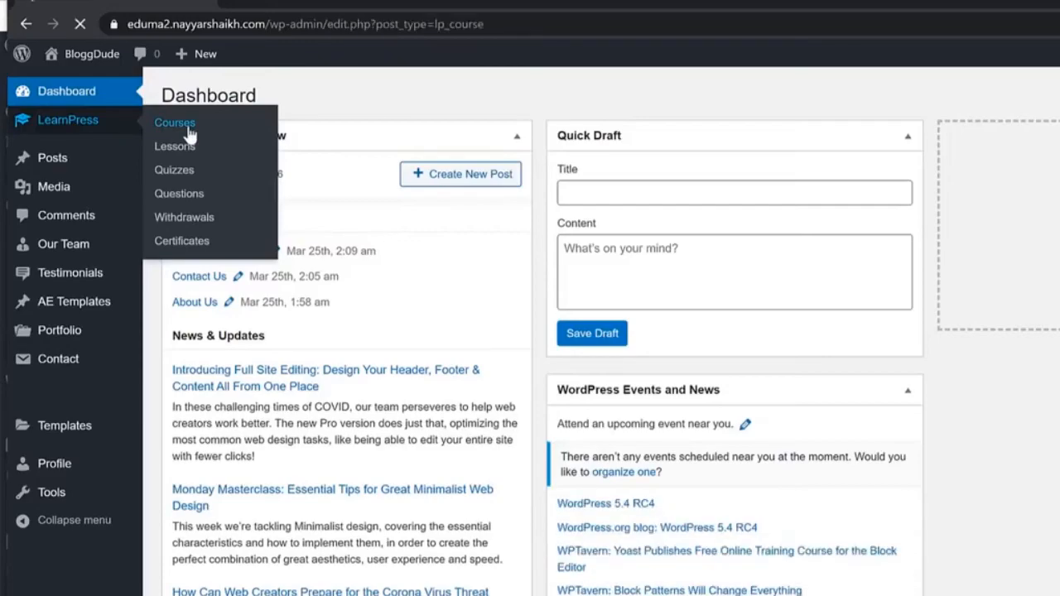
click(290, 97)
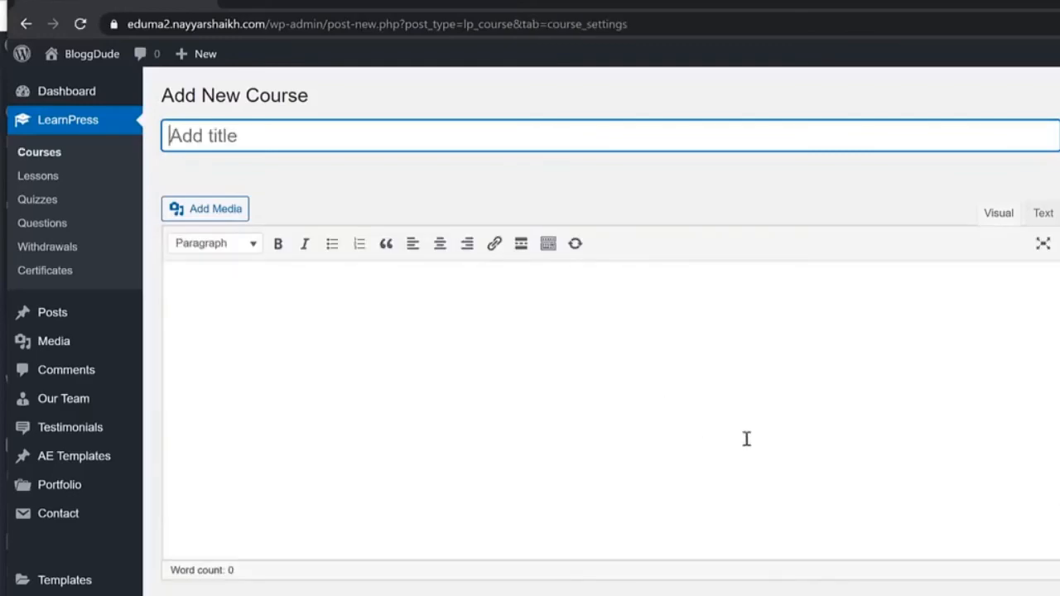
scroll(880, 475, down, 6)
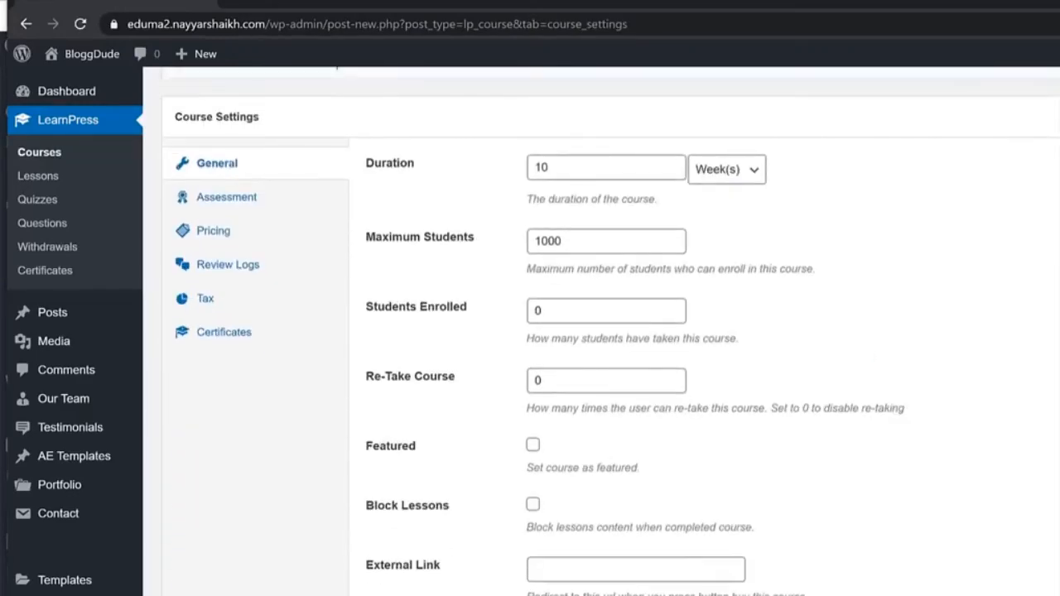
scroll(834, 459, up, 2)
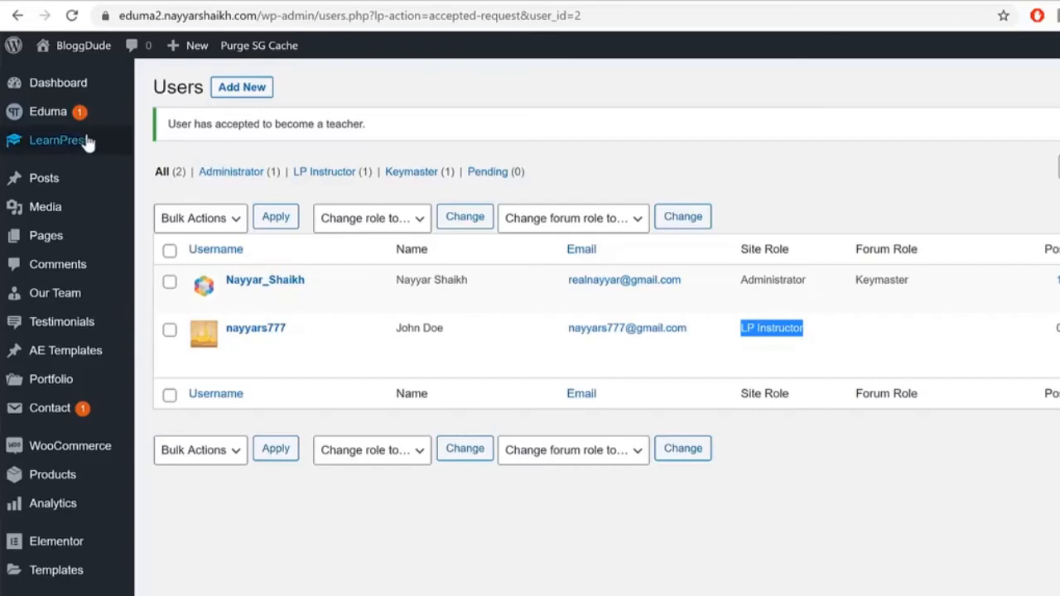
Step: Pick Become a Teacher as the teacher page, tick Instructors Registration, and save
mouse_move(85, 142)
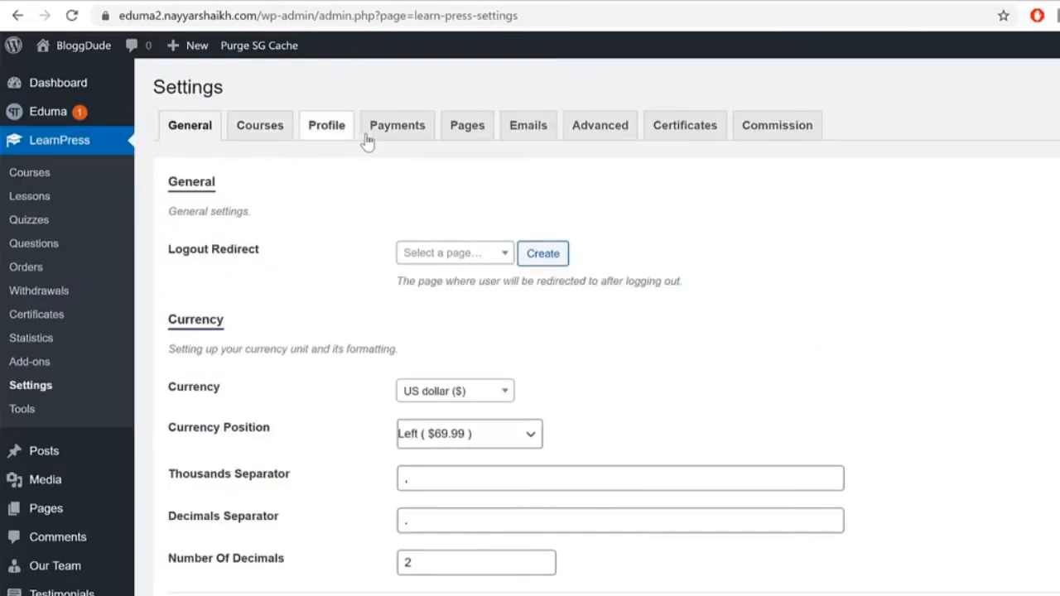
click(391, 136)
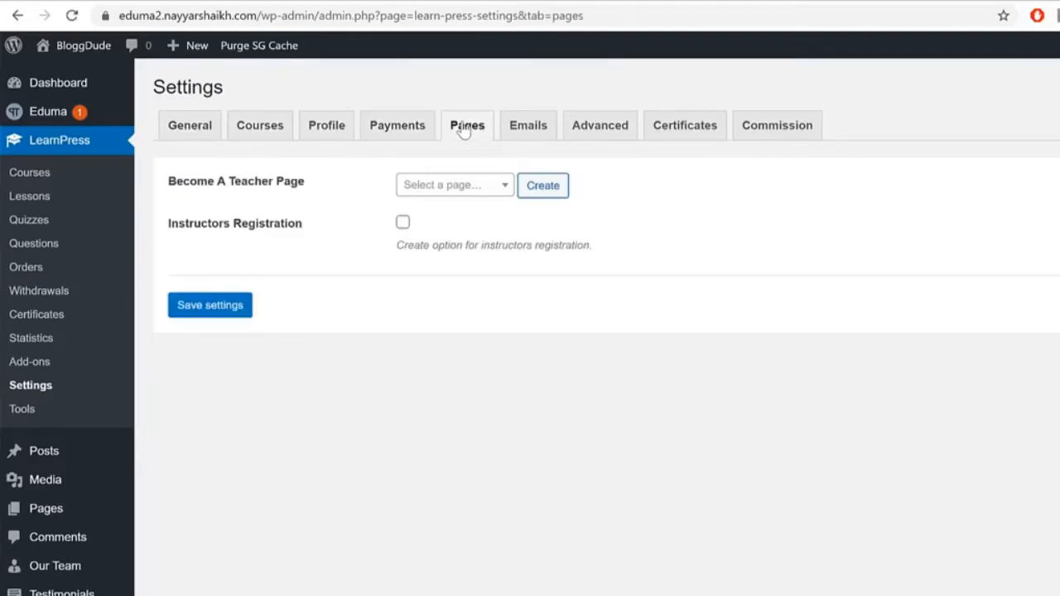
drag(175, 183, 413, 194)
click(422, 188)
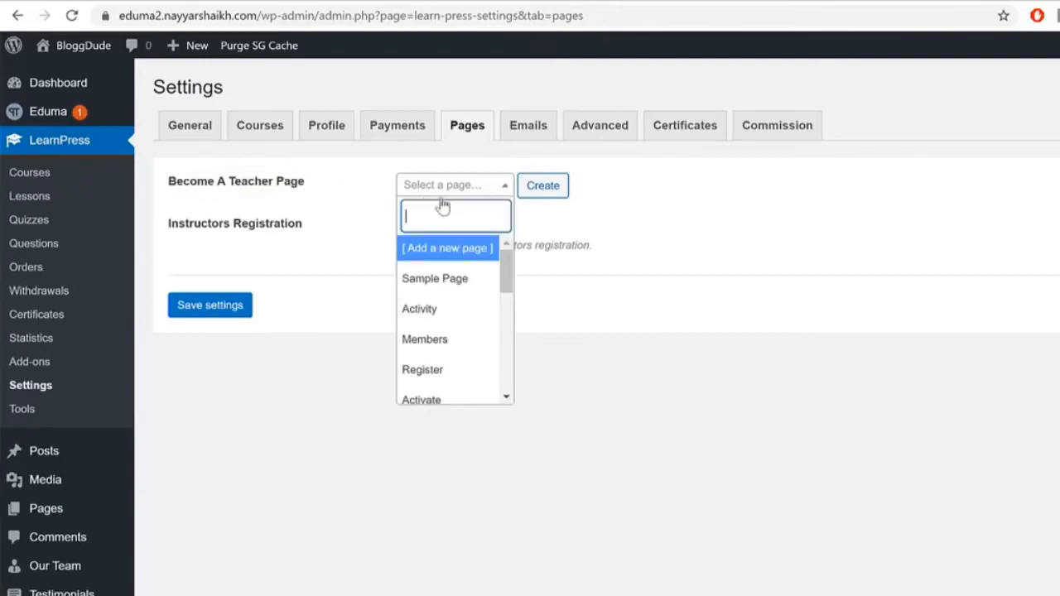
scroll(496, 356, down, 5)
scroll(496, 356, down, 3)
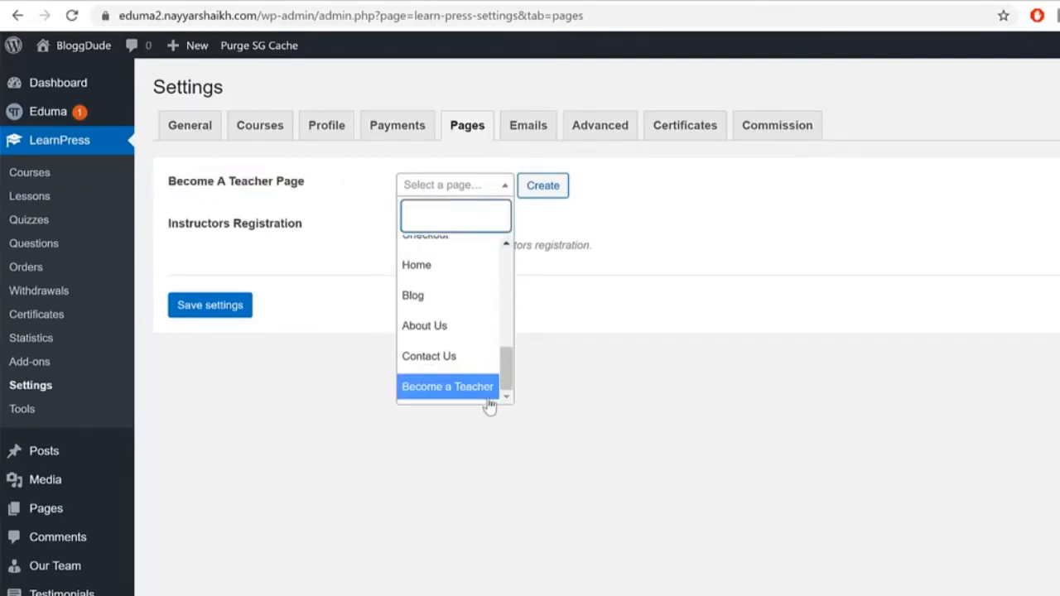
click(483, 395)
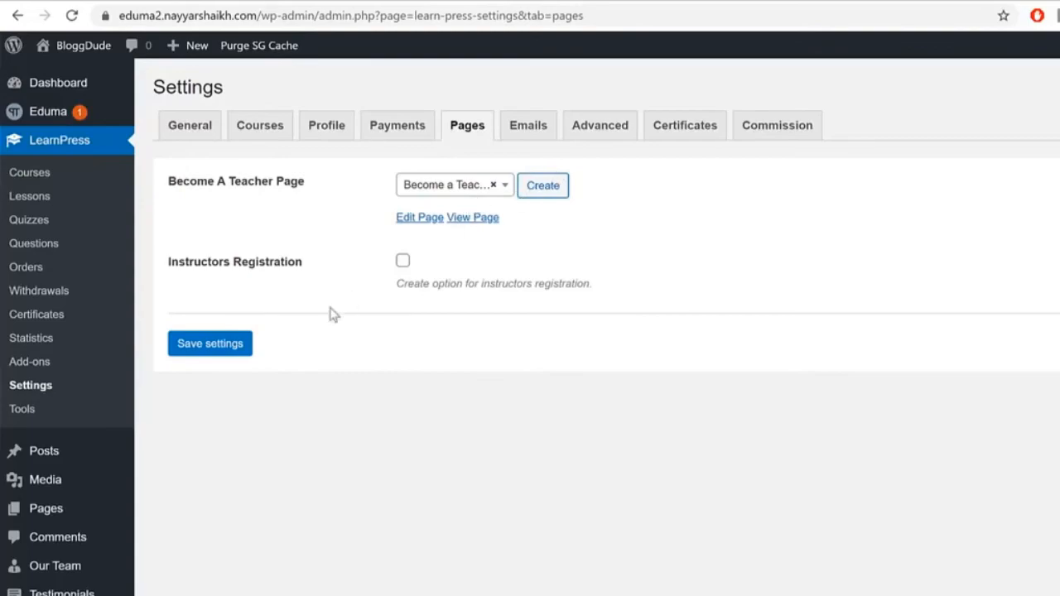
click(403, 264)
drag(166, 268, 326, 272)
click(223, 352)
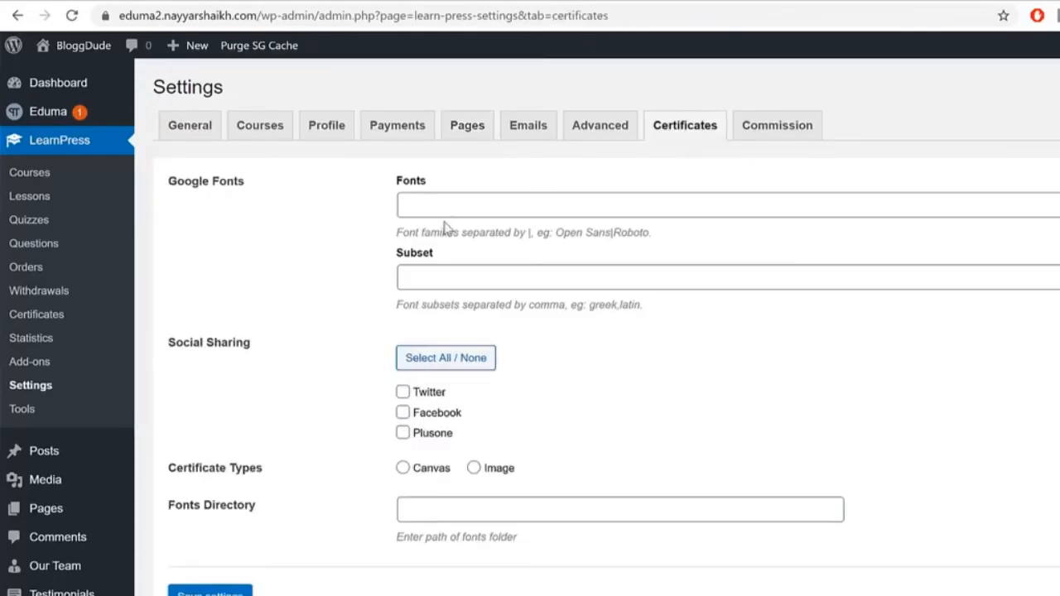
click(451, 206)
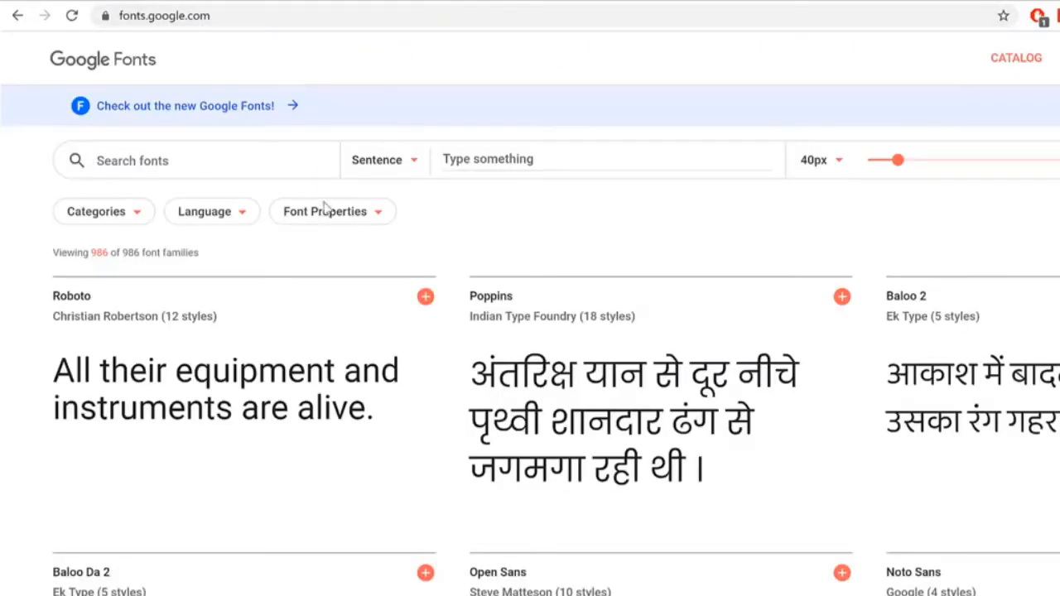
Step: Copy the Pacifico font name from the Google Fonts catalog
scroll(926, 388, down, 4)
scroll(556, 323, down, 15)
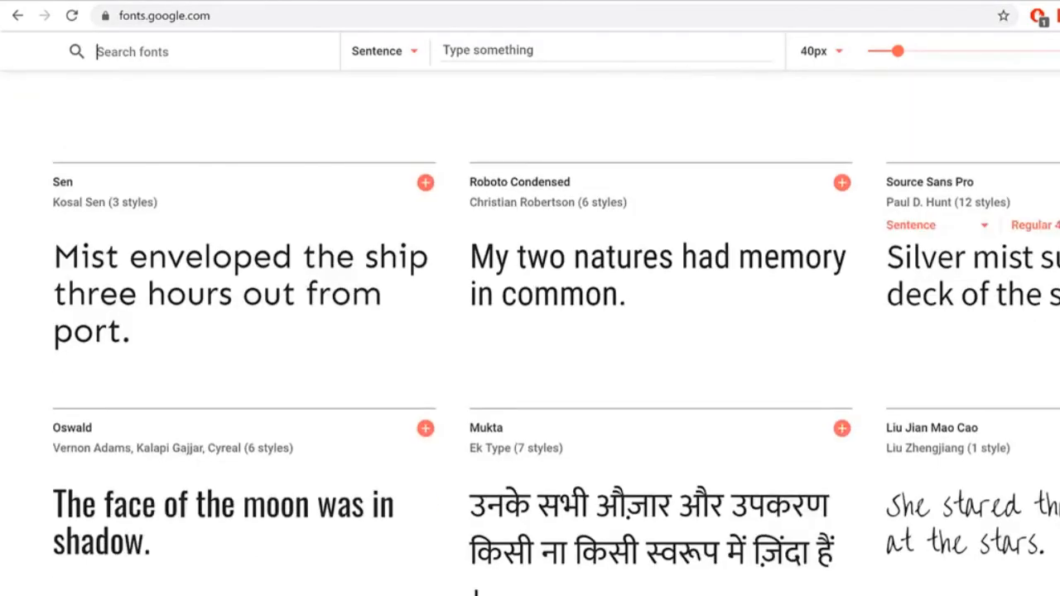
scroll(555, 323, down, 3)
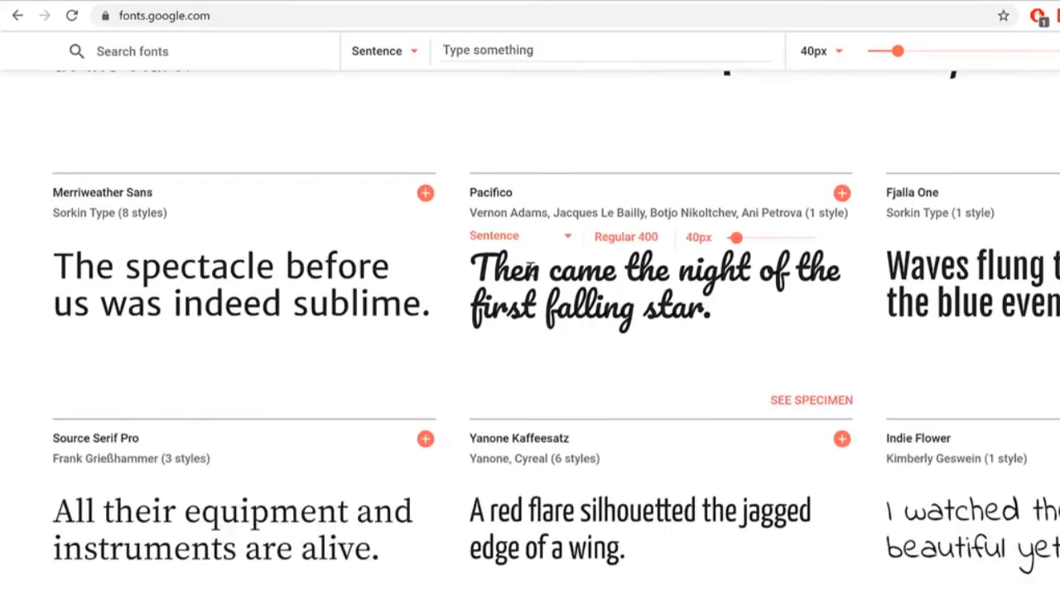
drag(544, 196, 499, 191)
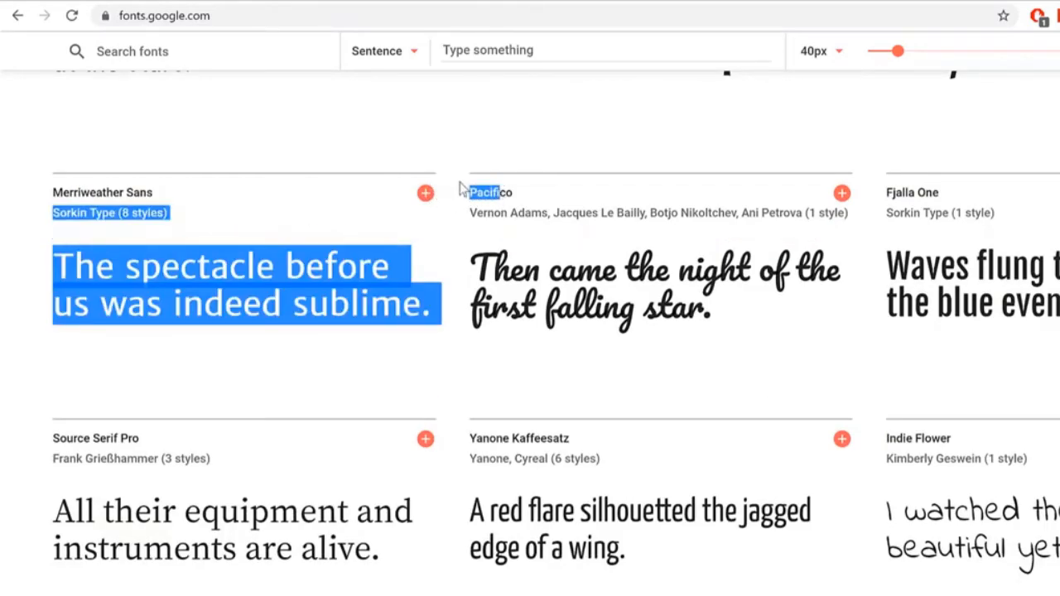
click(461, 190)
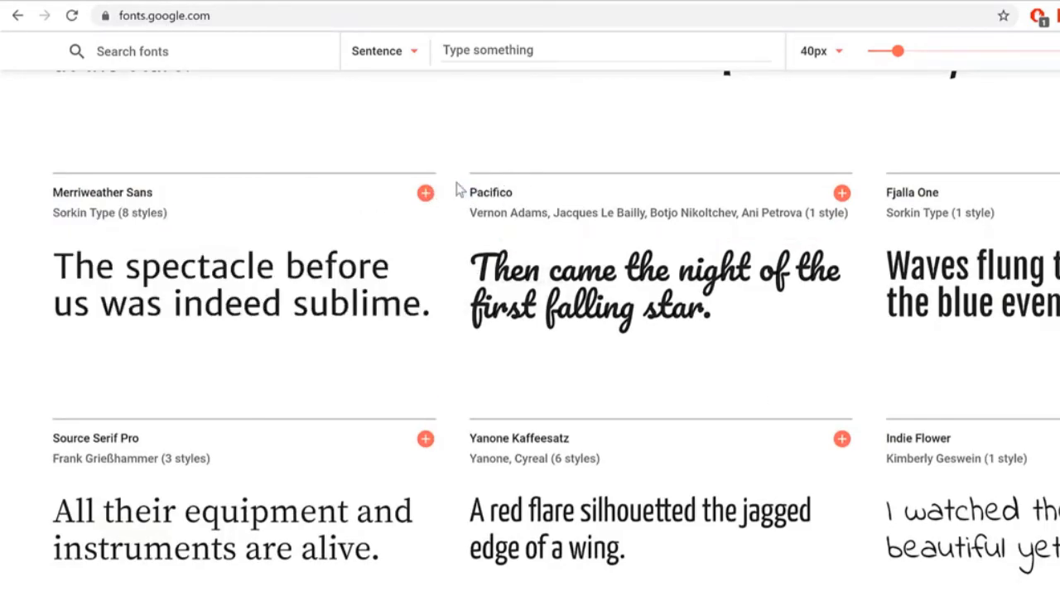
drag(465, 192, 482, 189)
click(461, 190)
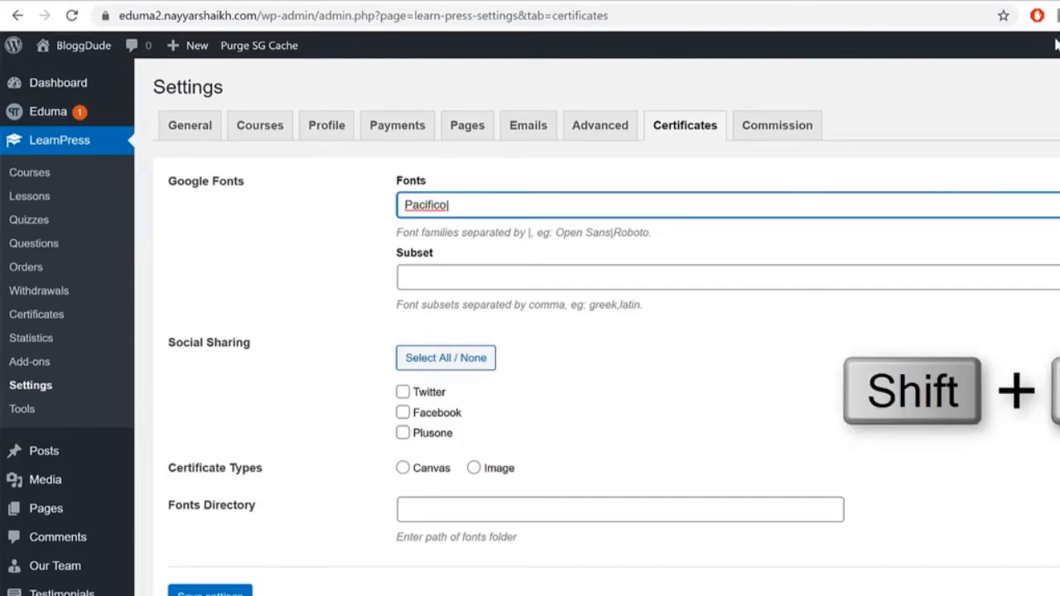
Step: Set the certificate Fonts to Pacifico|Dancing Script and save the settings
key(ctrl+Tab)
scroll(497, 214, down, 6)
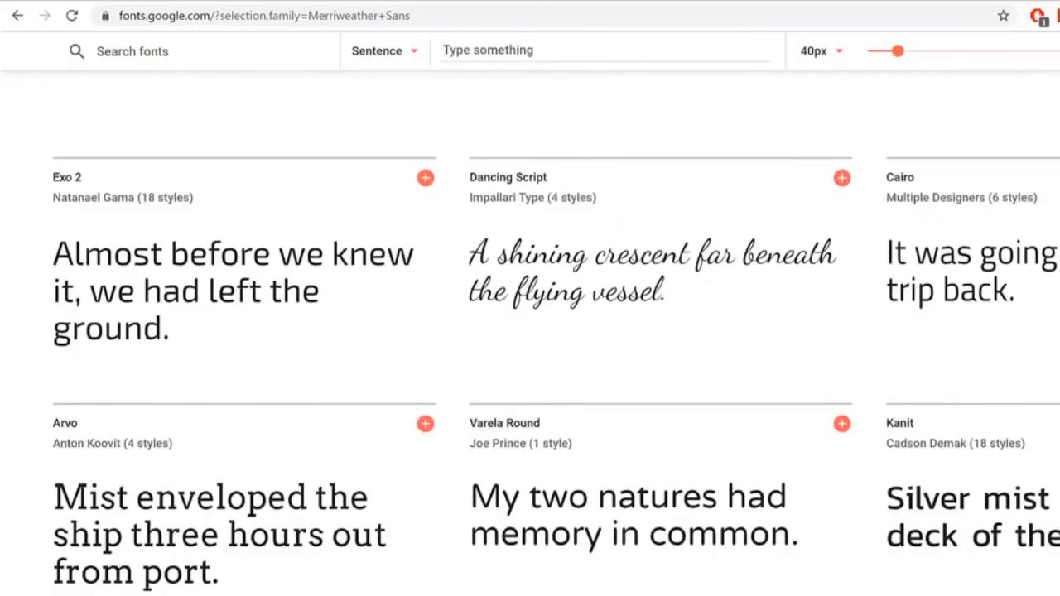
key(ctrl+shift+Tab)
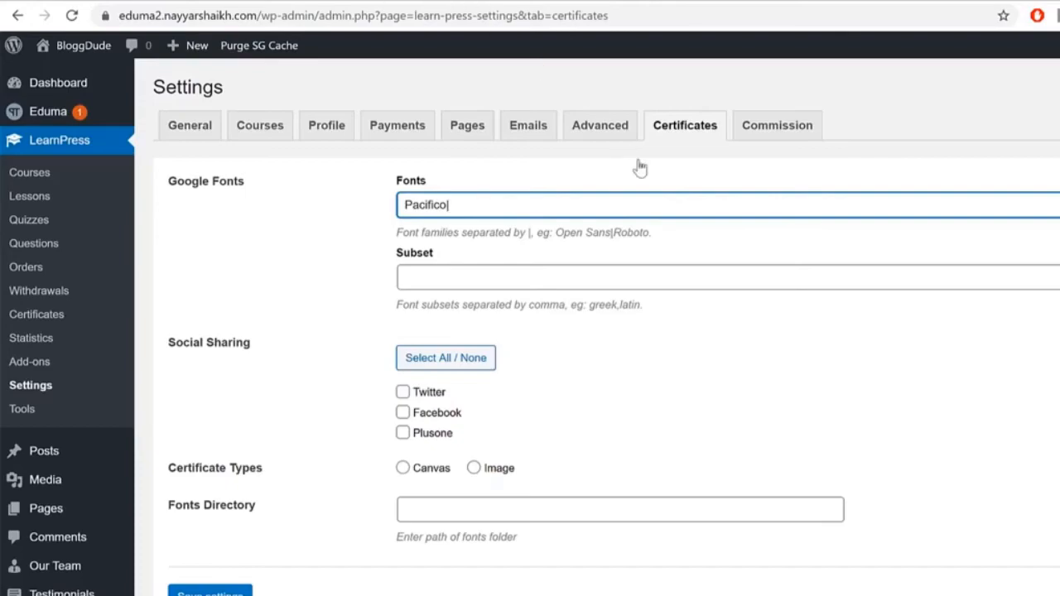
text(|Dancing Script)
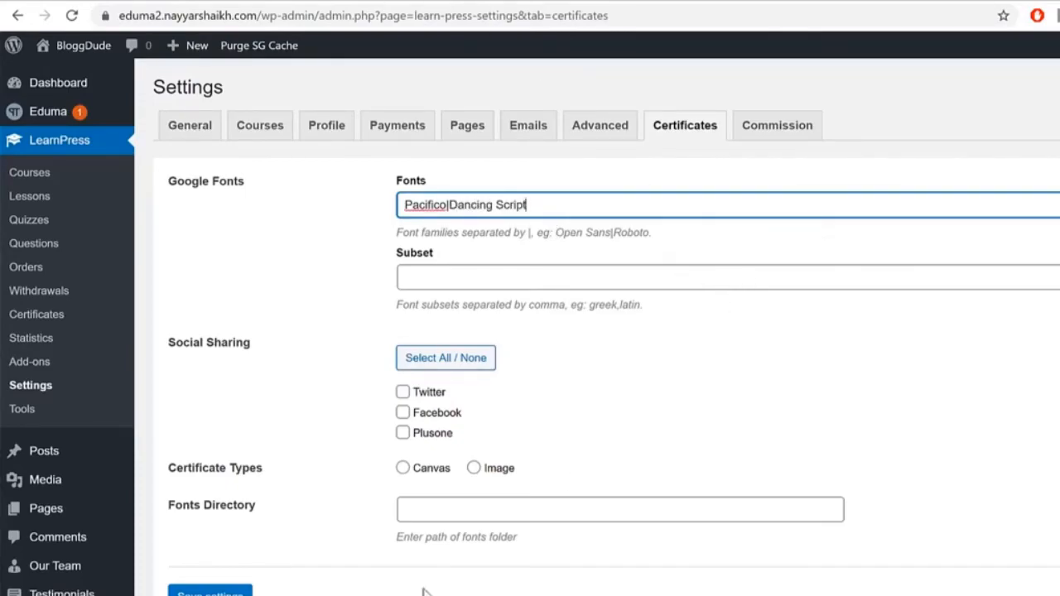
click(210, 591)
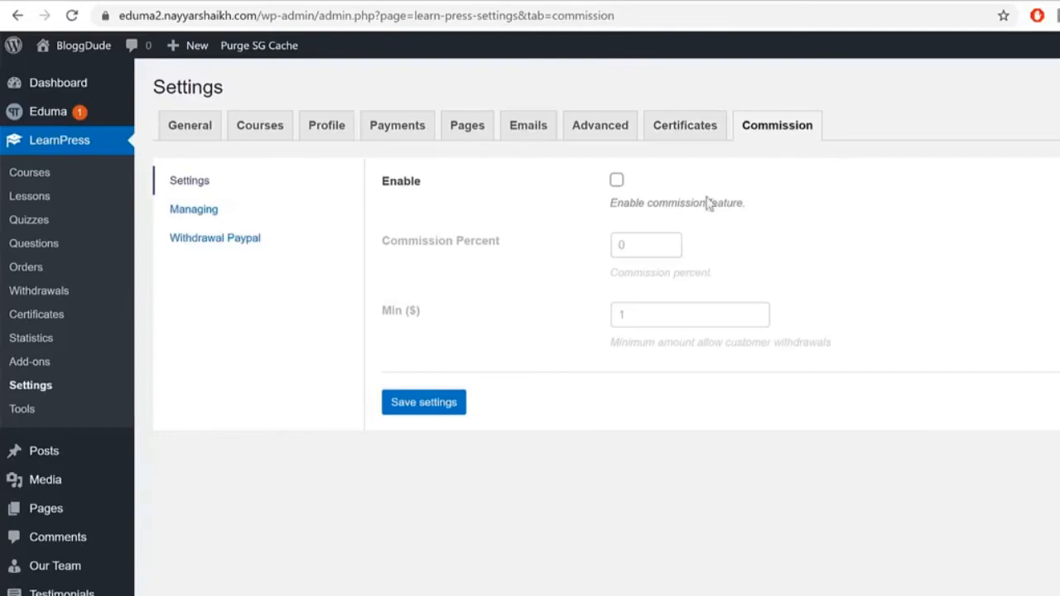
Step: Enable LearnPress commission at 10 percent with a $100 minimum withdrawal, saving the settings
click(616, 180)
double_click(638, 250)
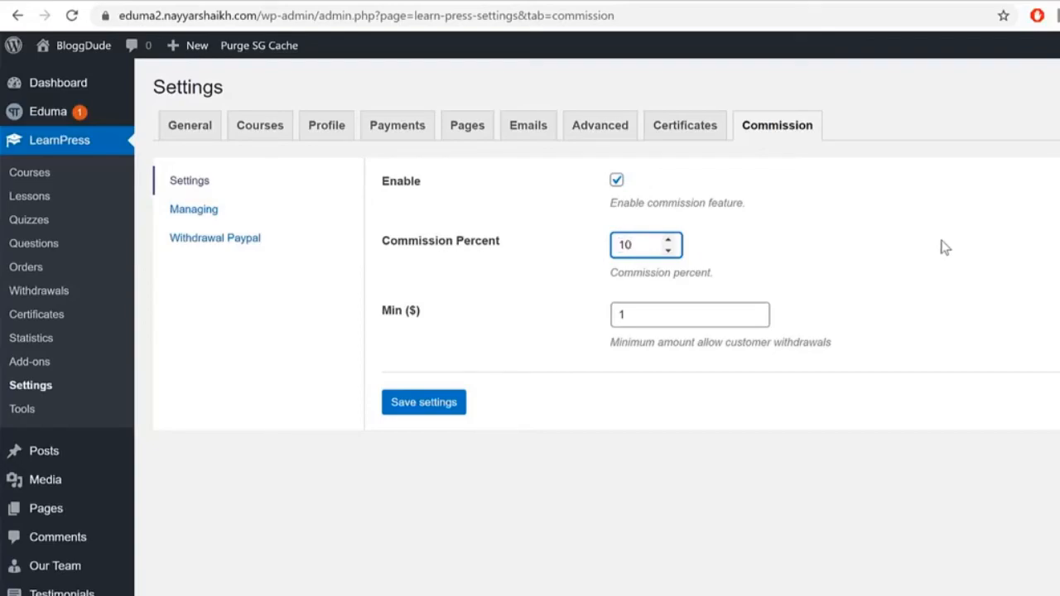
click(447, 404)
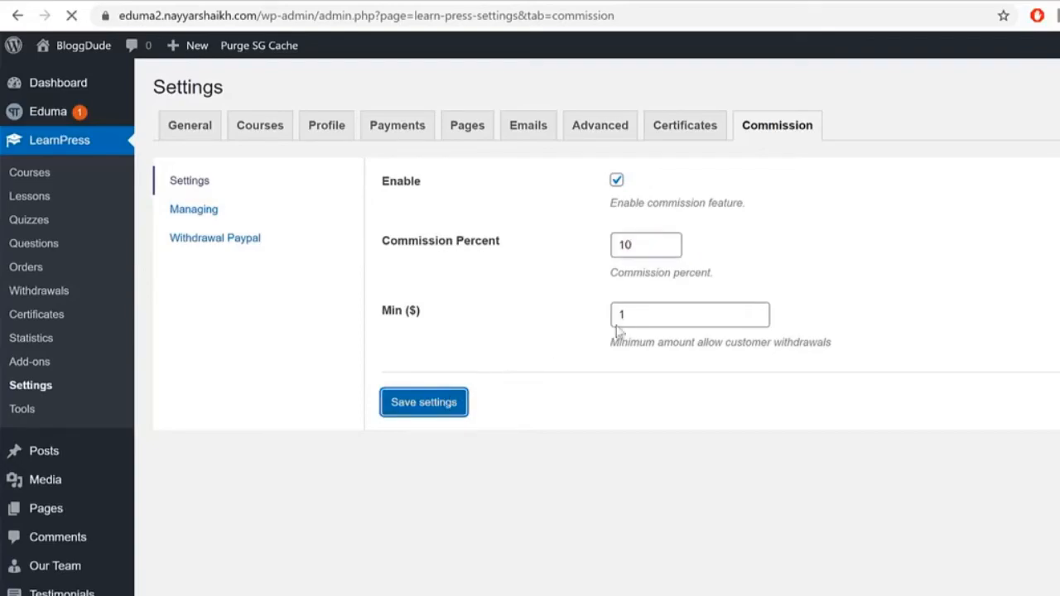
double_click(657, 314)
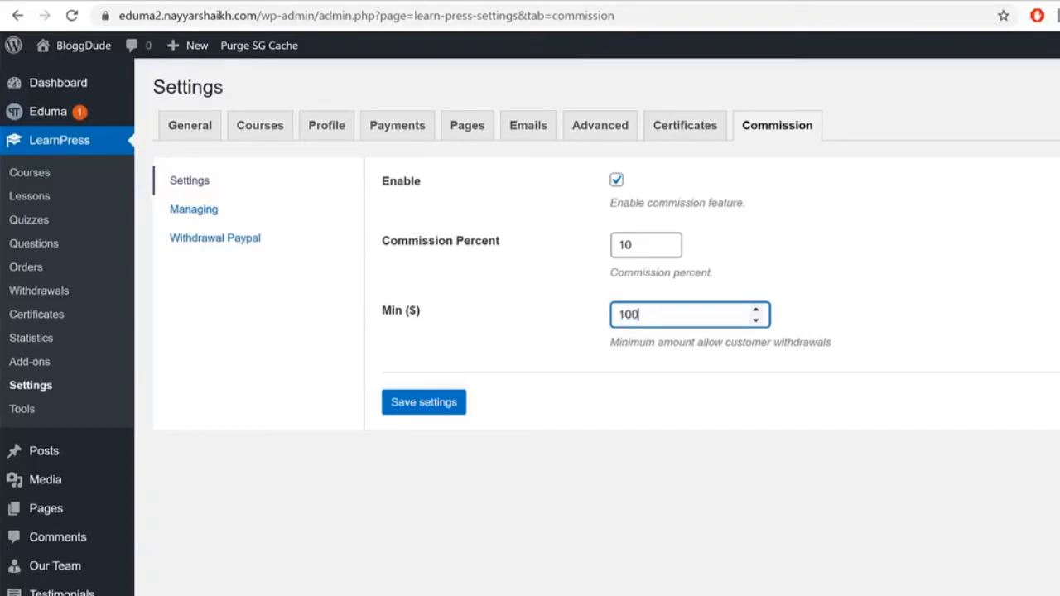
click(431, 416)
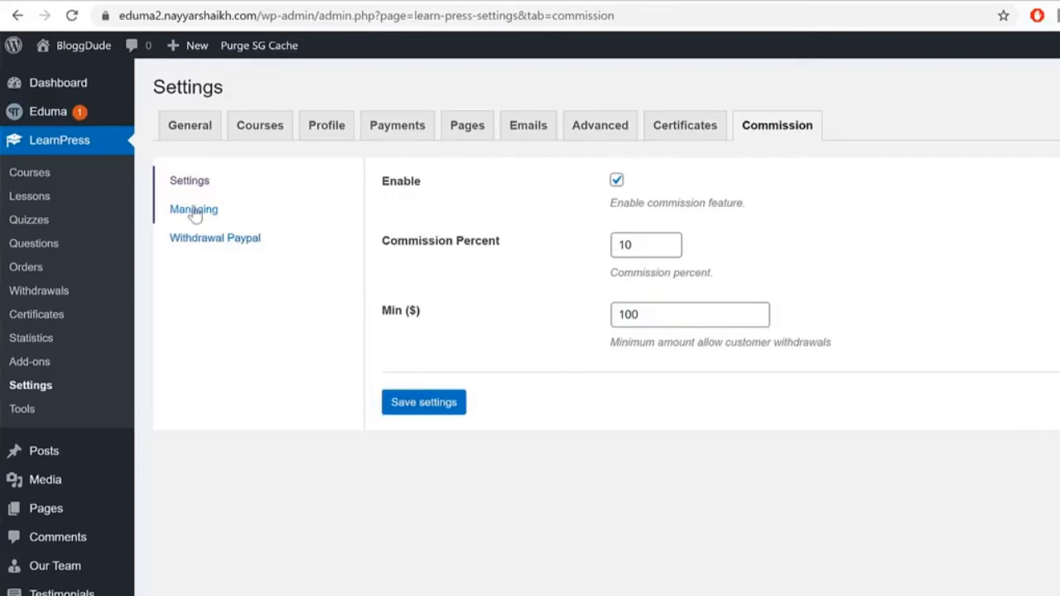
Step: Check the course's commission value of 10, then enable PayPal withdrawals and save
click(190, 210)
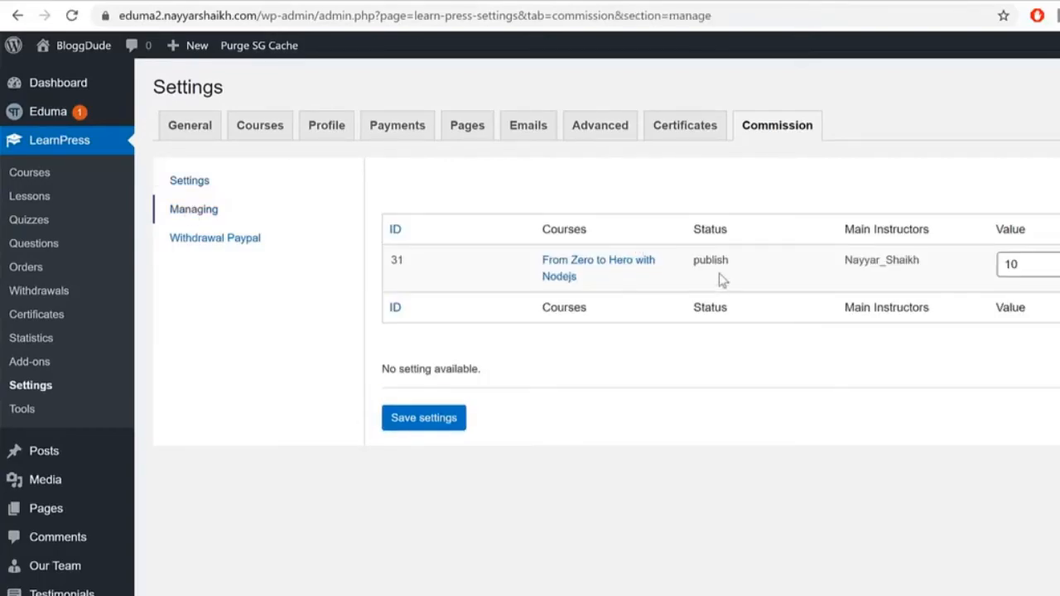
double_click(1022, 264)
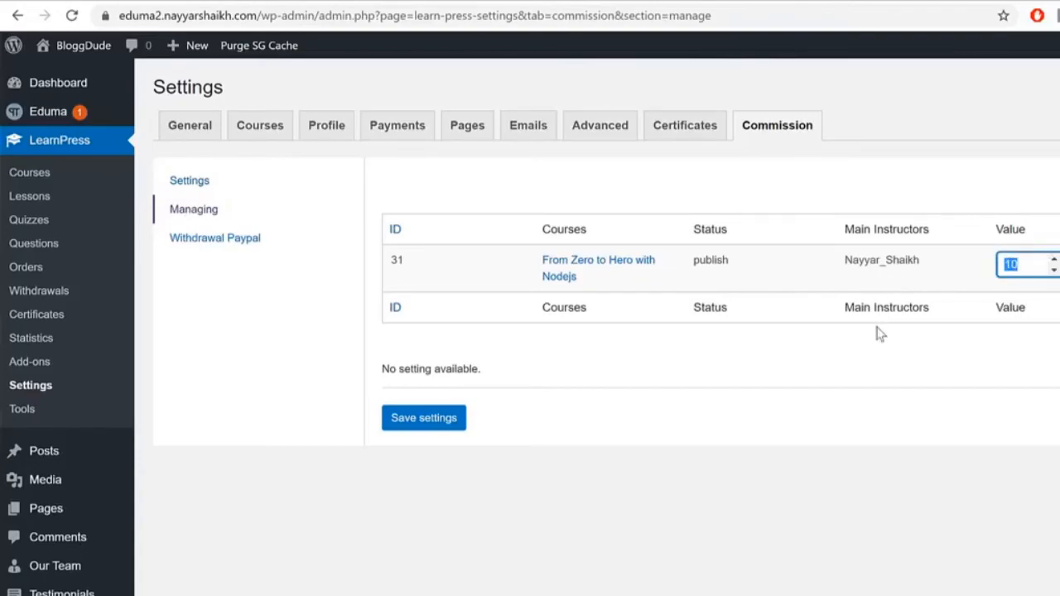
click(282, 240)
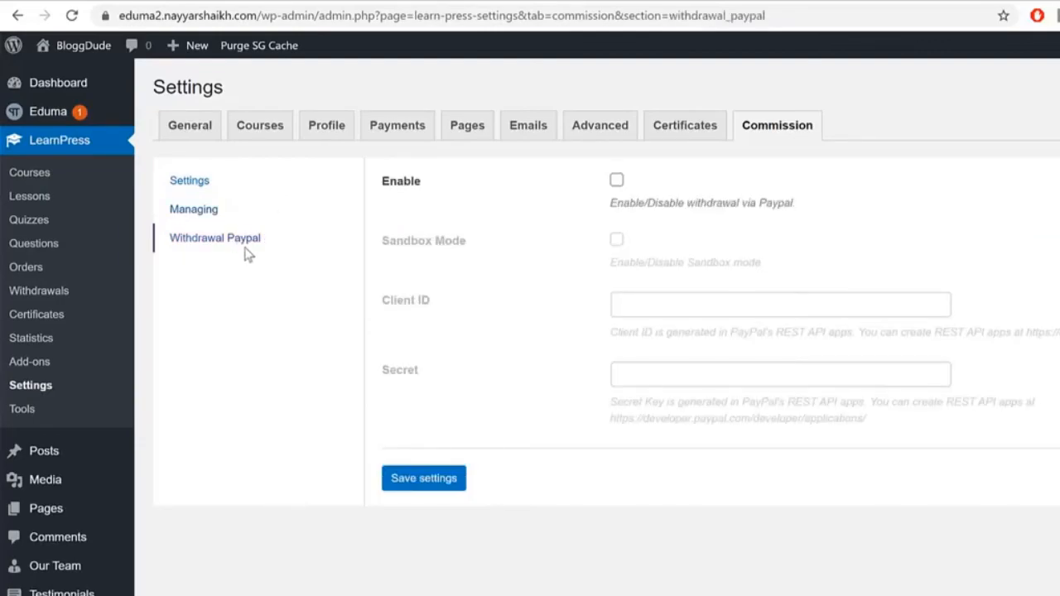
click(617, 181)
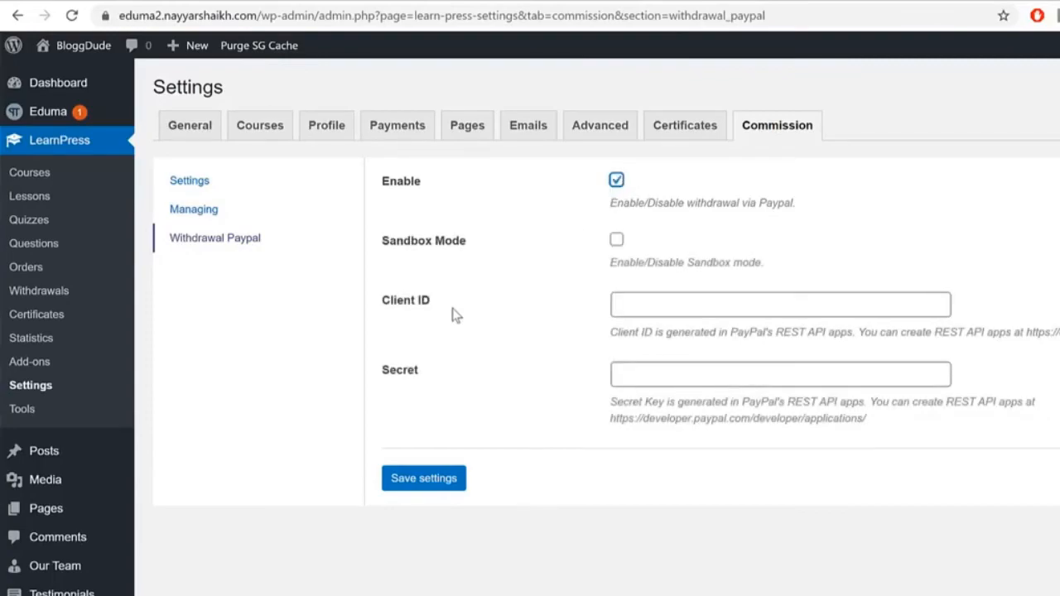
click(453, 488)
Step: Go to PayPal Developer in a new tab and log in with the saved login
key(ctrl+t)
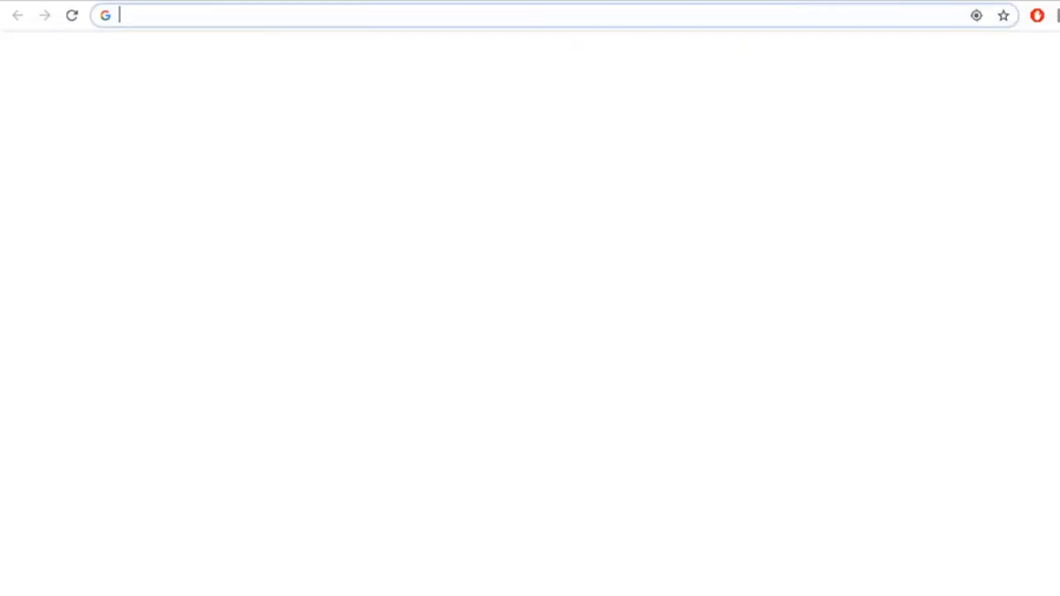
text(pau)
key(BackSpace)
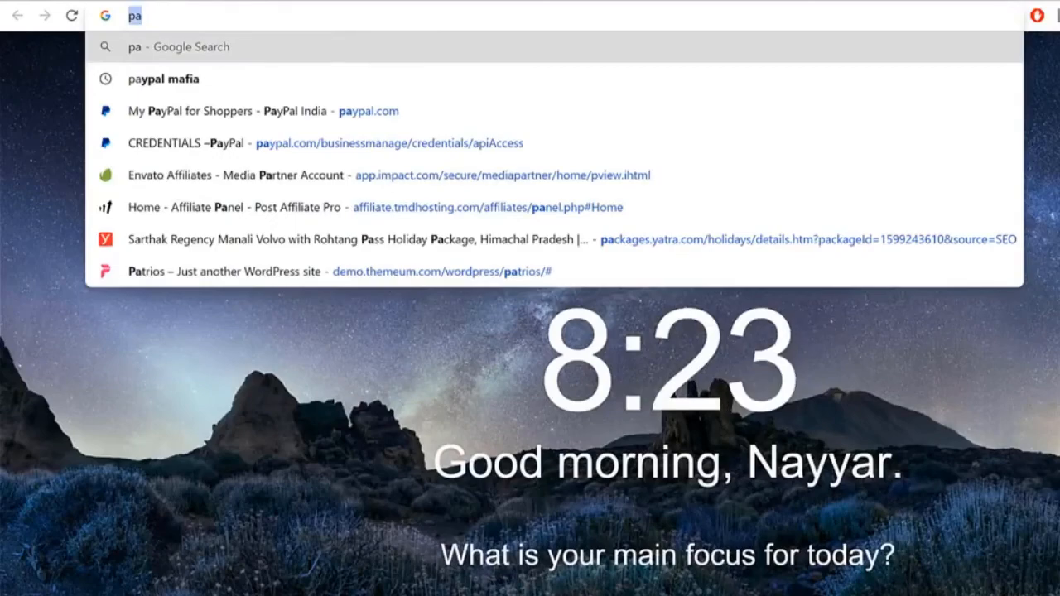
text(fr)
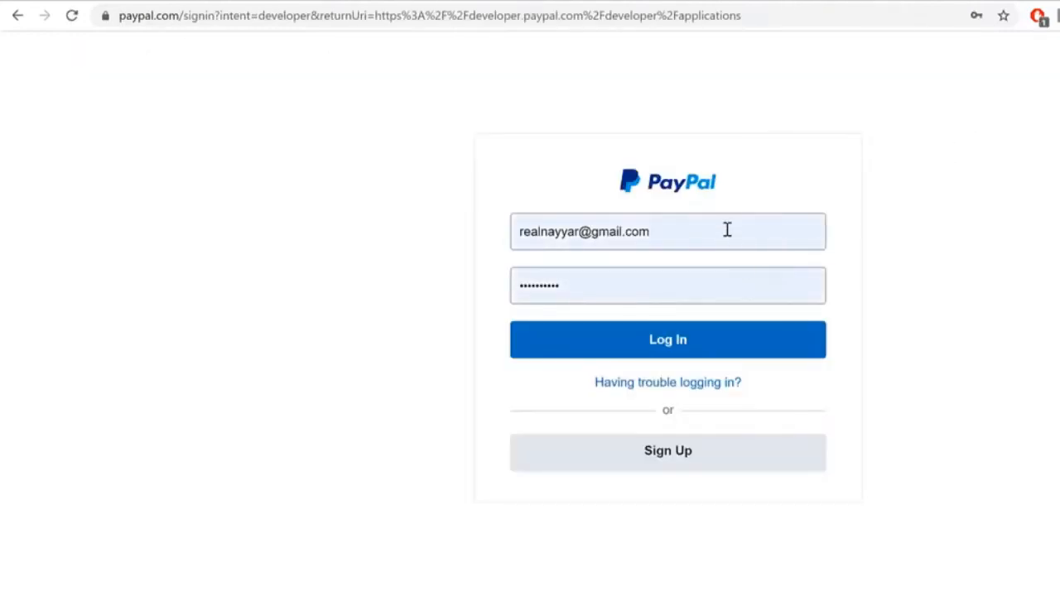
click(727, 229)
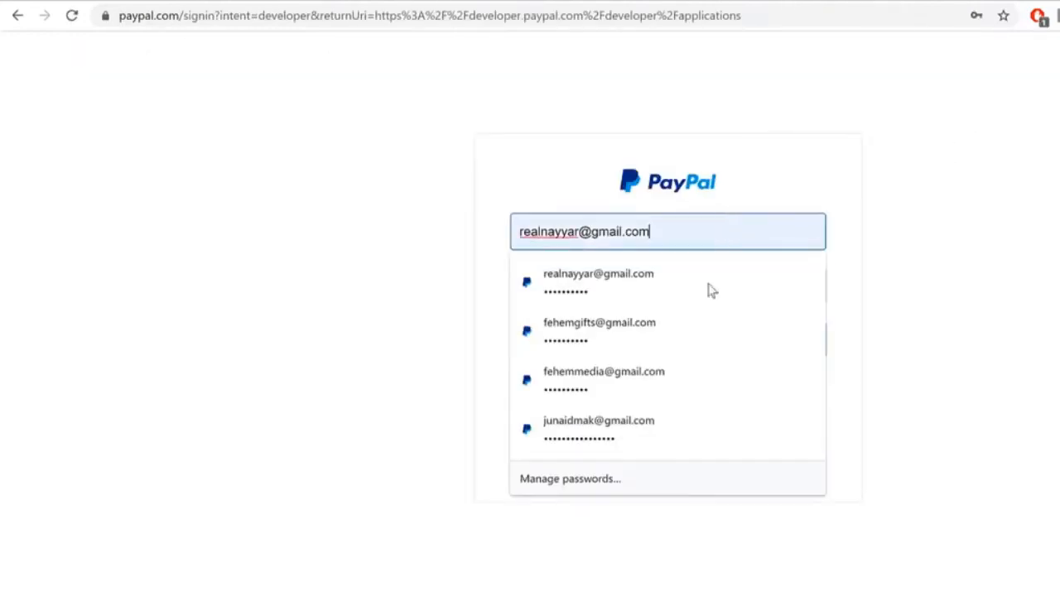
click(692, 382)
click(723, 351)
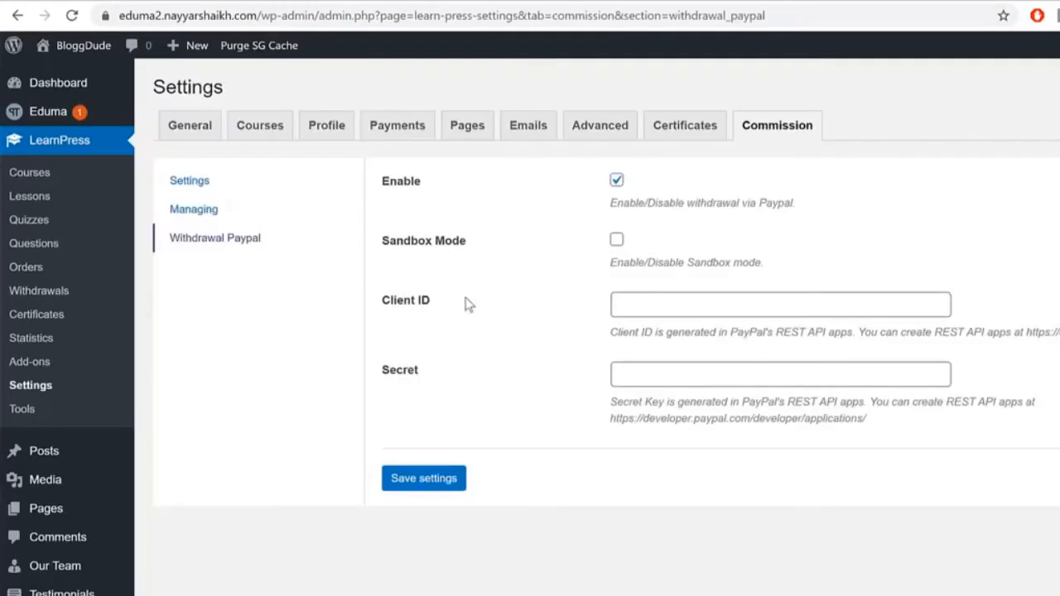
drag(468, 305, 384, 301)
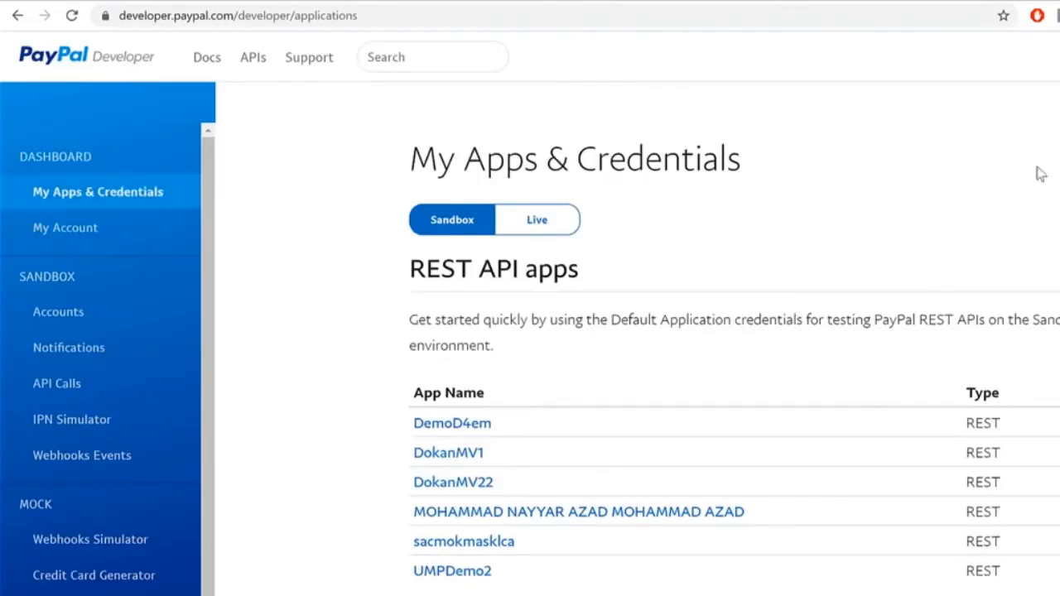
Step: Create a new Live PayPal app named 'DEdeomnioem'
click(526, 232)
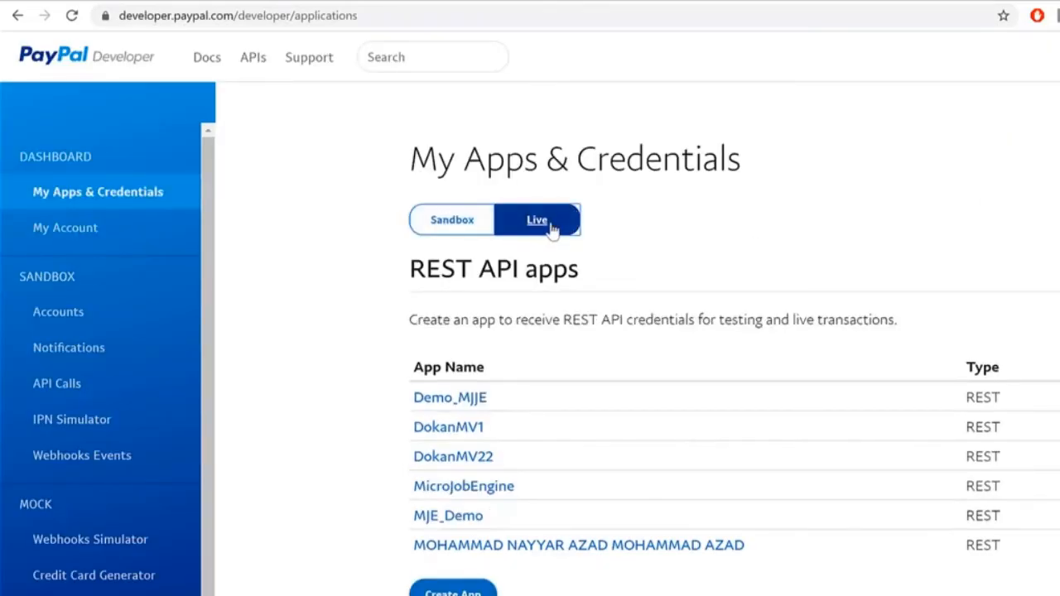
click(468, 592)
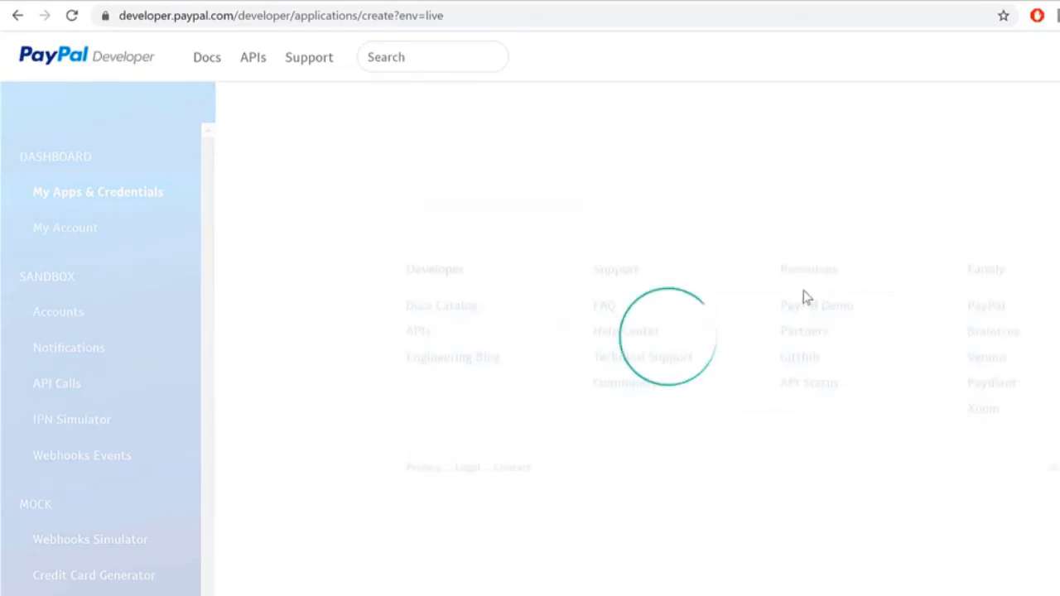
click(509, 379)
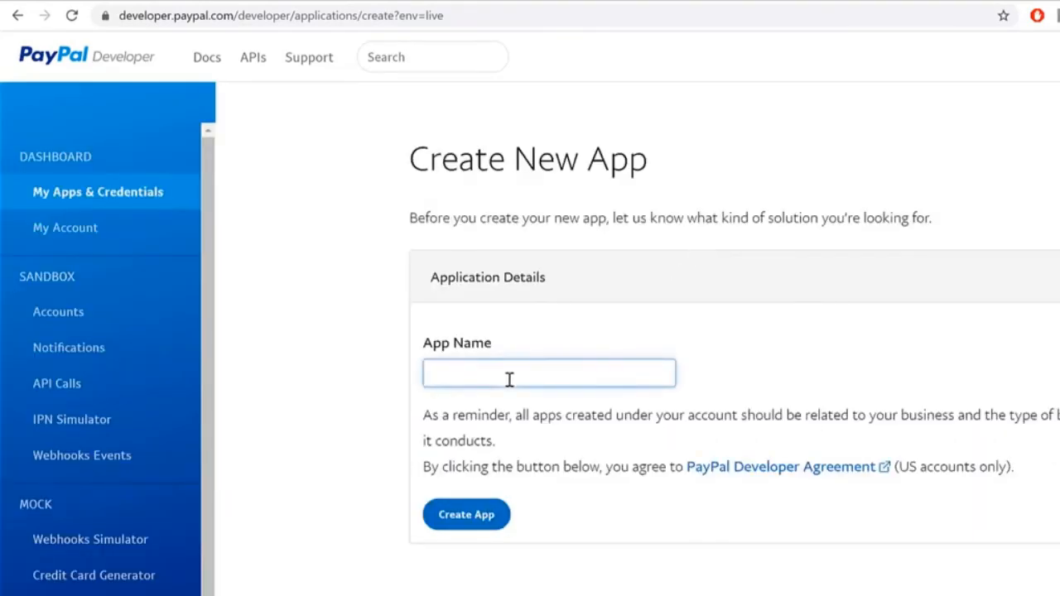
text(DEdeomnioem)
click(490, 522)
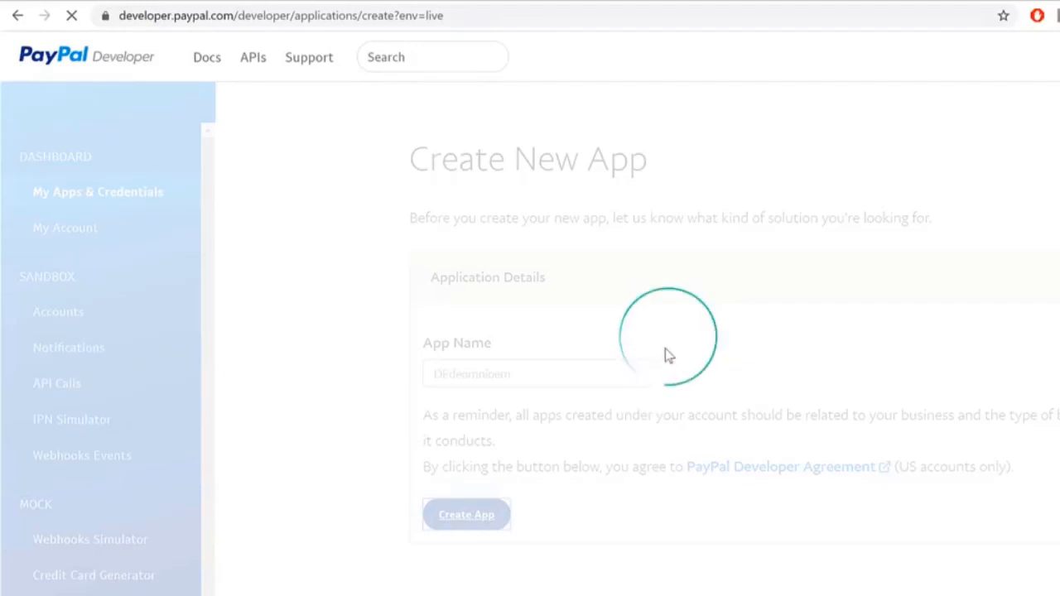
Step: Copy the app's Client ID into the LearnPress Client ID field
scroll(782, 360, down, 2)
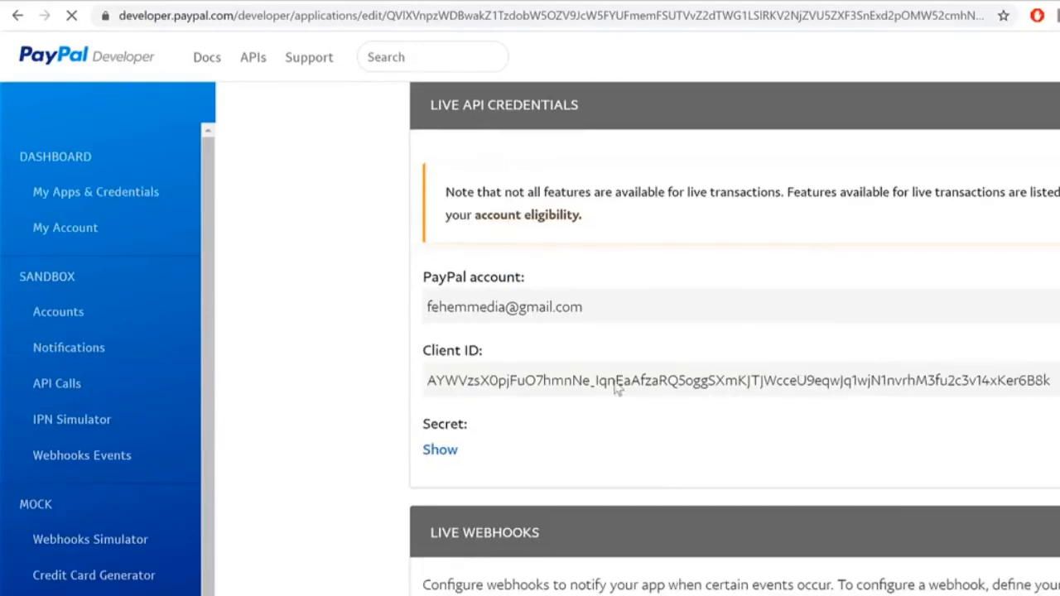
double_click(512, 380)
key(ctrl+c)
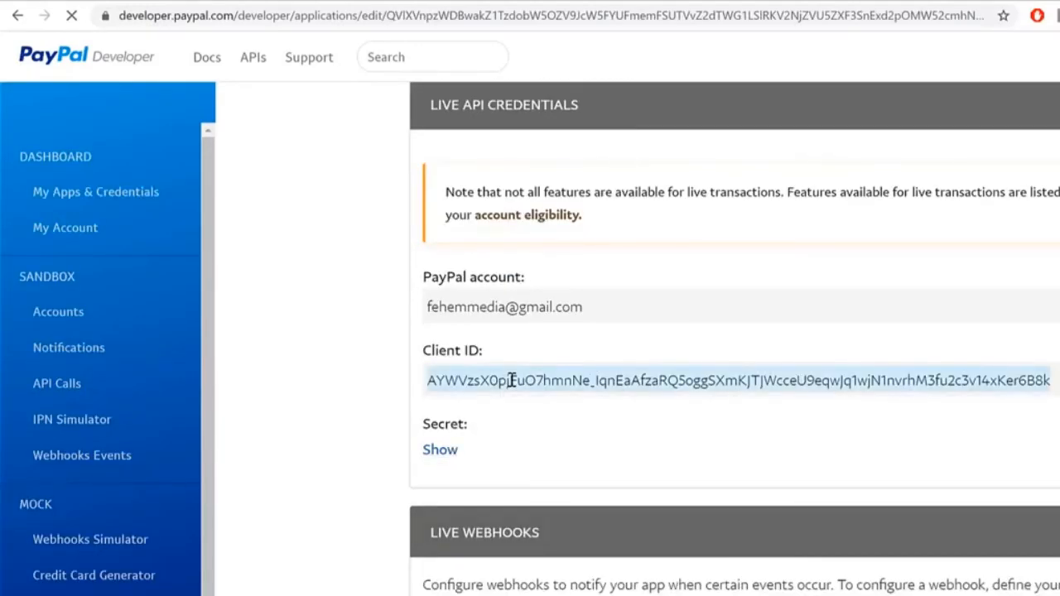
click(278, 1)
click(679, 293)
key(ctrl+v)
Step: Copy the app's Secret into the LearnPress Secret field and save the settings
key(ctrl+Tab)
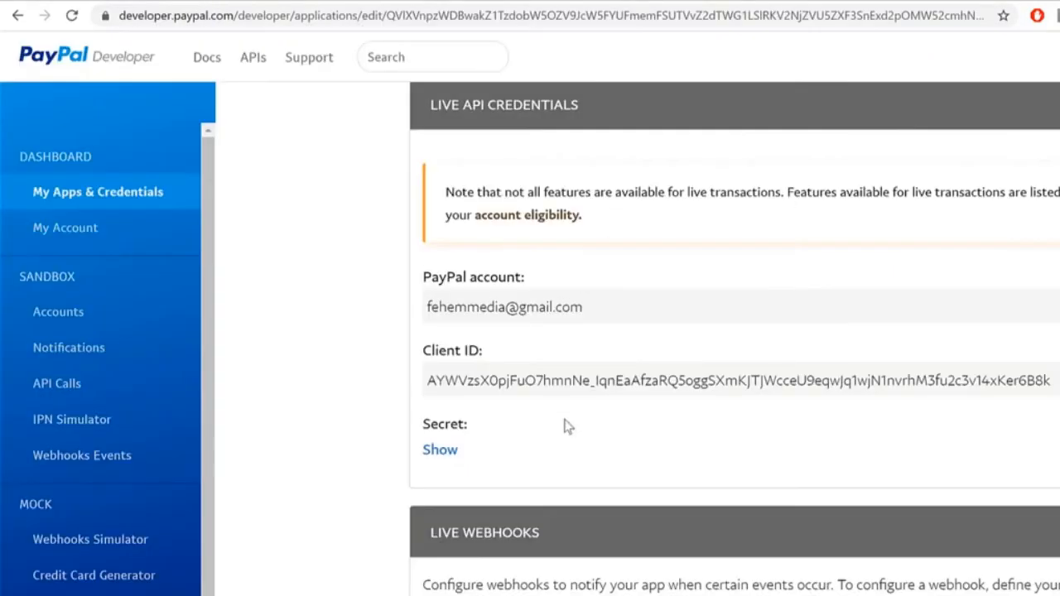
click(440, 457)
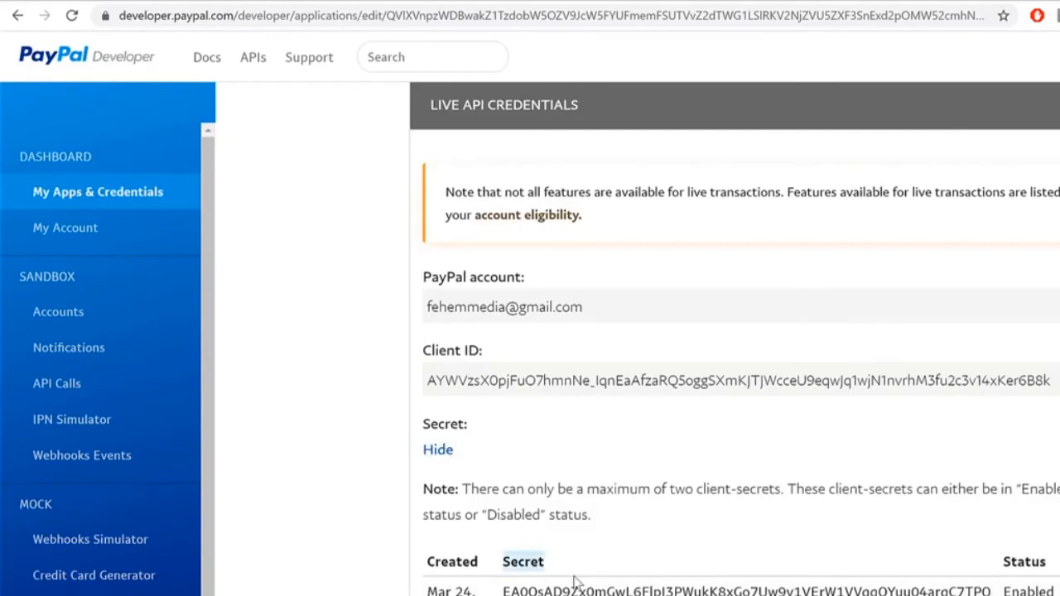
double_click(601, 590)
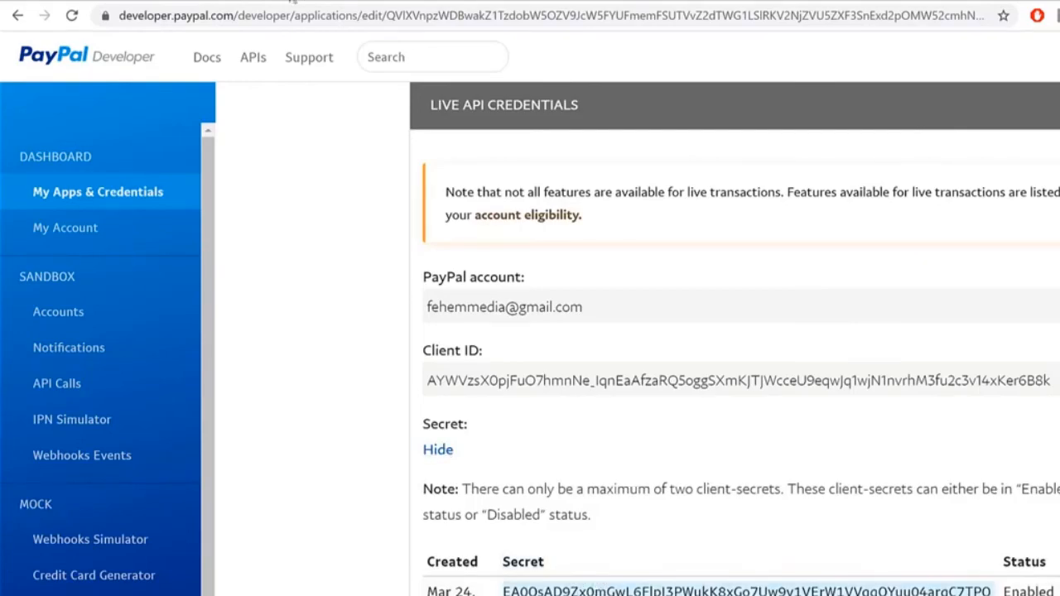
click(286, 3)
click(695, 380)
key(ctrl+v)
click(418, 484)
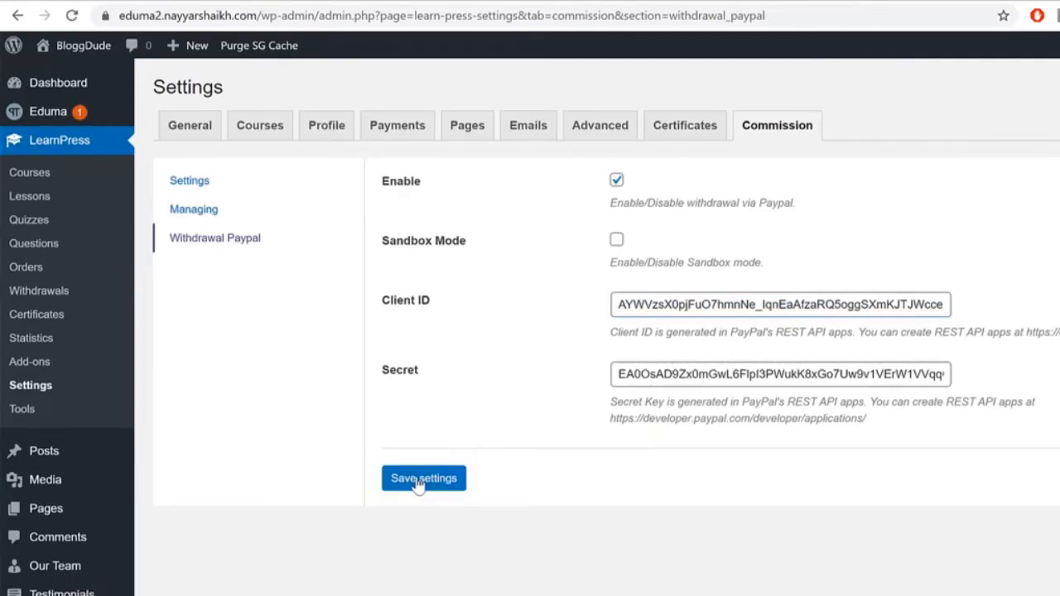
click(1056, 3)
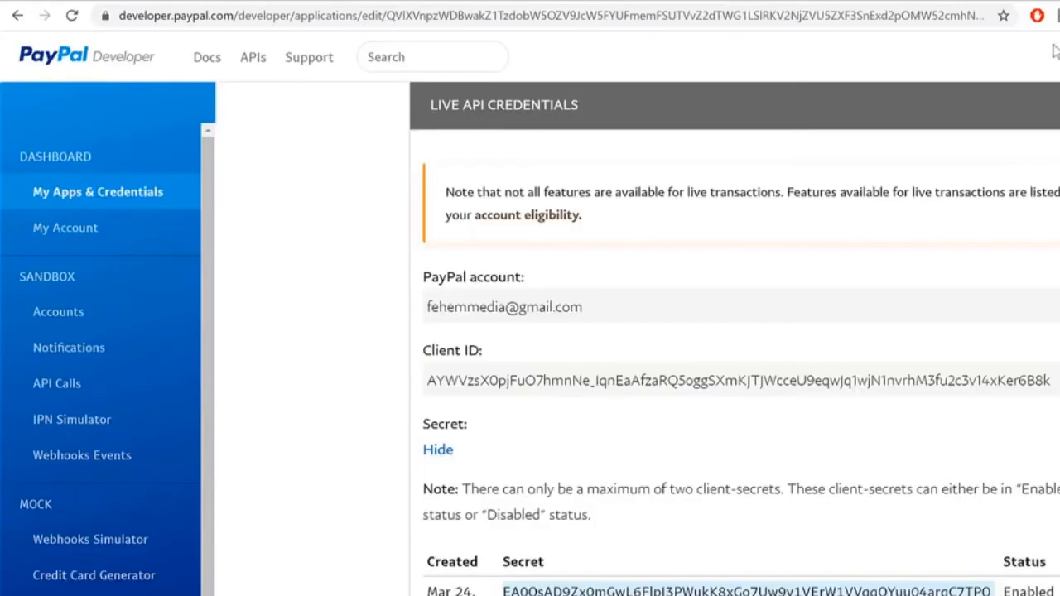
Step: Open the account eligibility page and review the Payouts permission and 500-recipients-per-call limit
click(550, 215)
scroll(551, 223, down, 10)
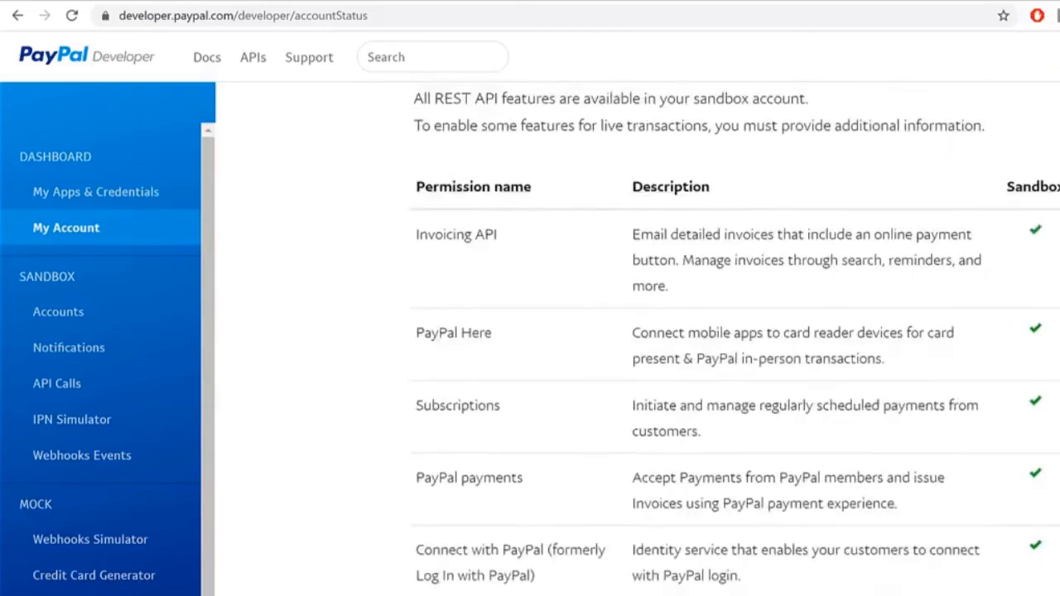
drag(425, 426, 483, 432)
click(482, 432)
drag(897, 424, 719, 428)
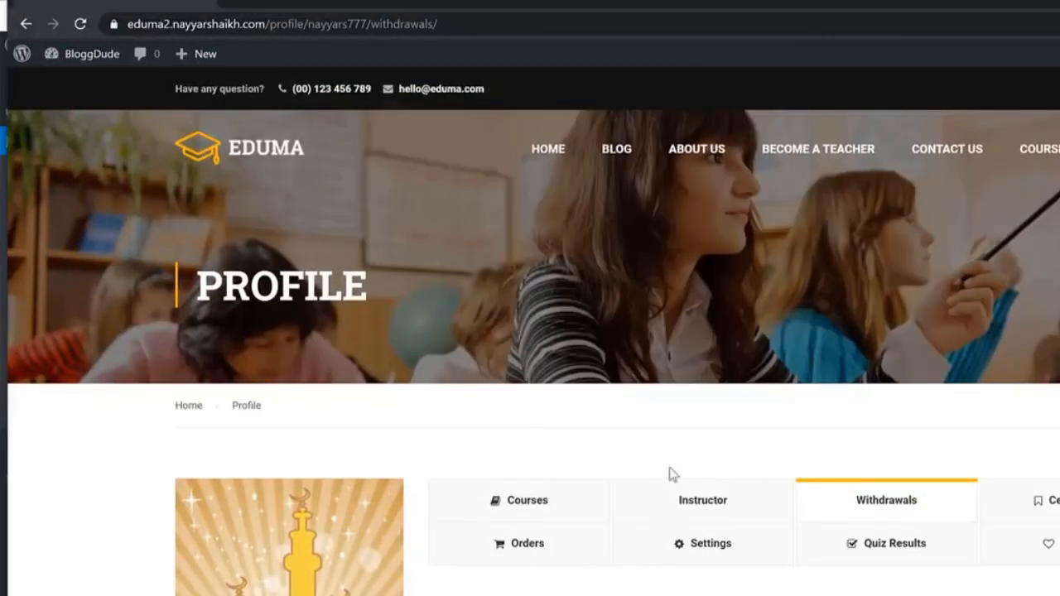
scroll(574, 489, down, 5)
drag(497, 263, 428, 262)
scroll(660, 336, up, 3)
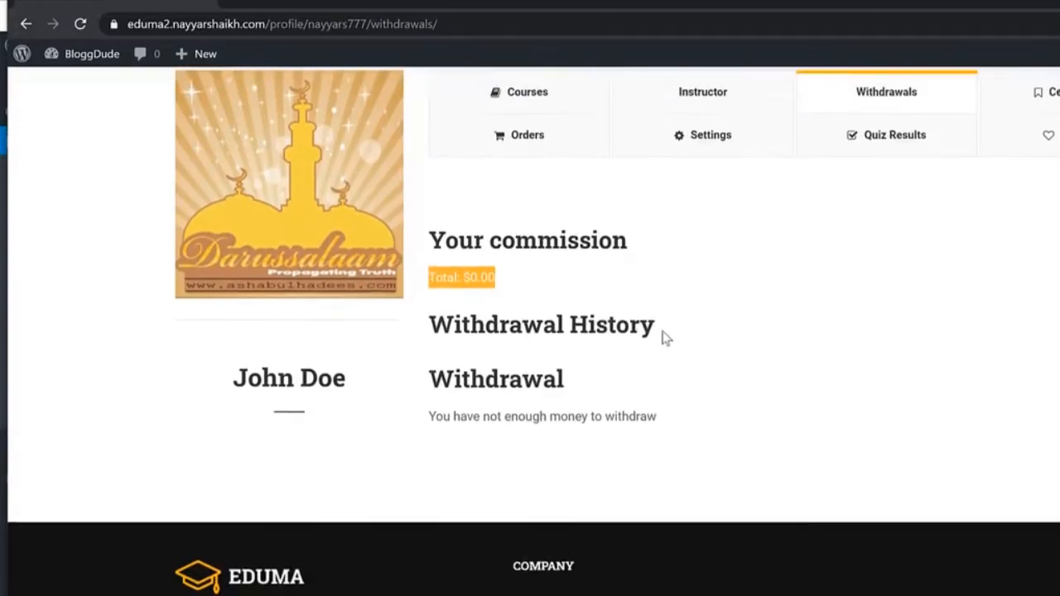
drag(500, 435, 435, 431)
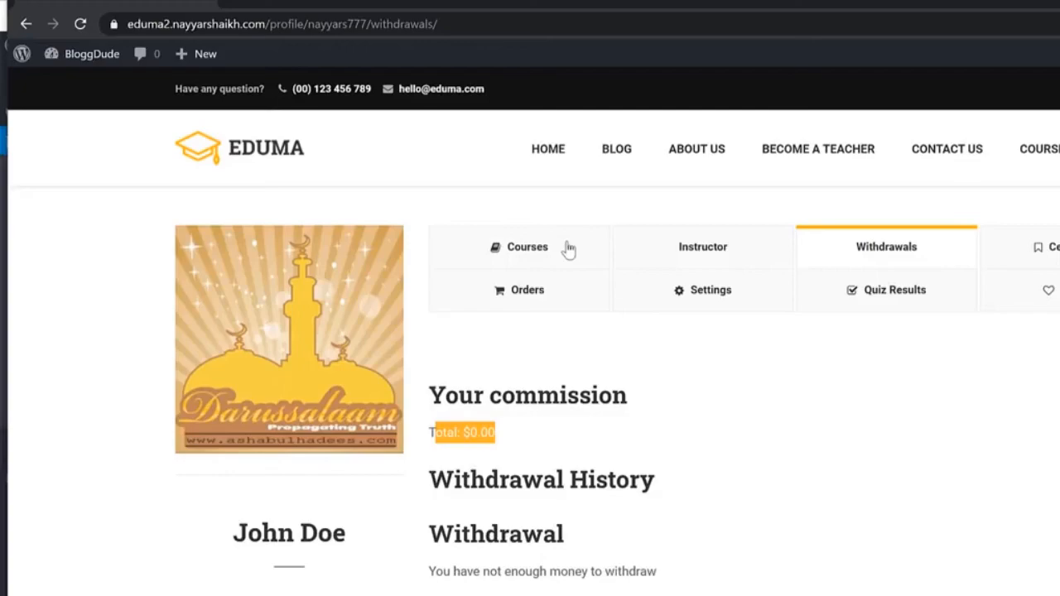
mouse_move(507, 448)
mouse_down()
mouse_move(399, 434)
mouse_move(479, 429)
mouse_move(523, 446)
mouse_up()
click(547, 463)
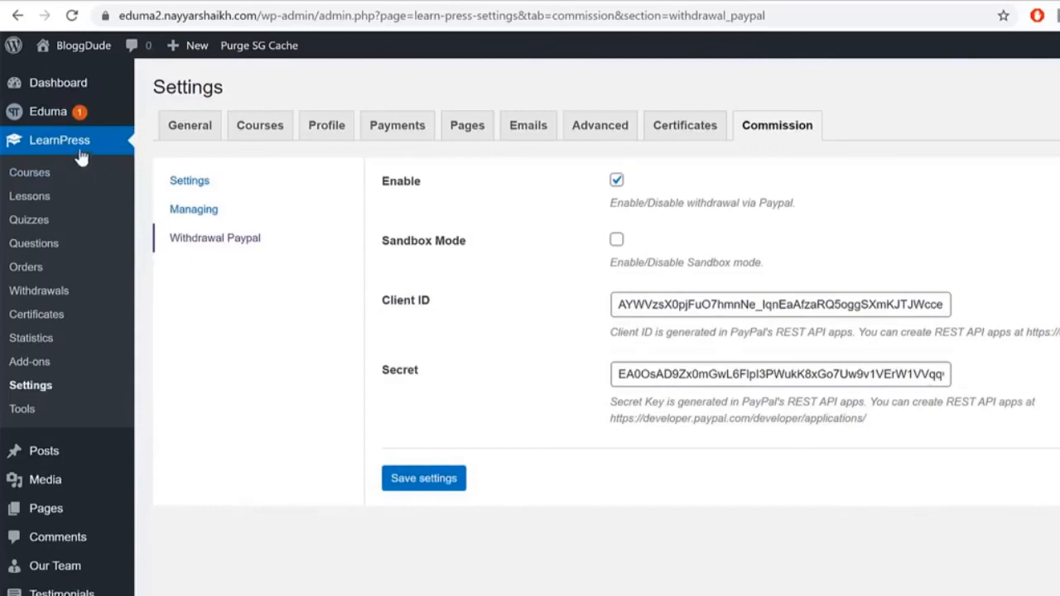
Step: Check the empty LearnPress Withdrawals list, then start a new certificate from Certificates
click(60, 300)
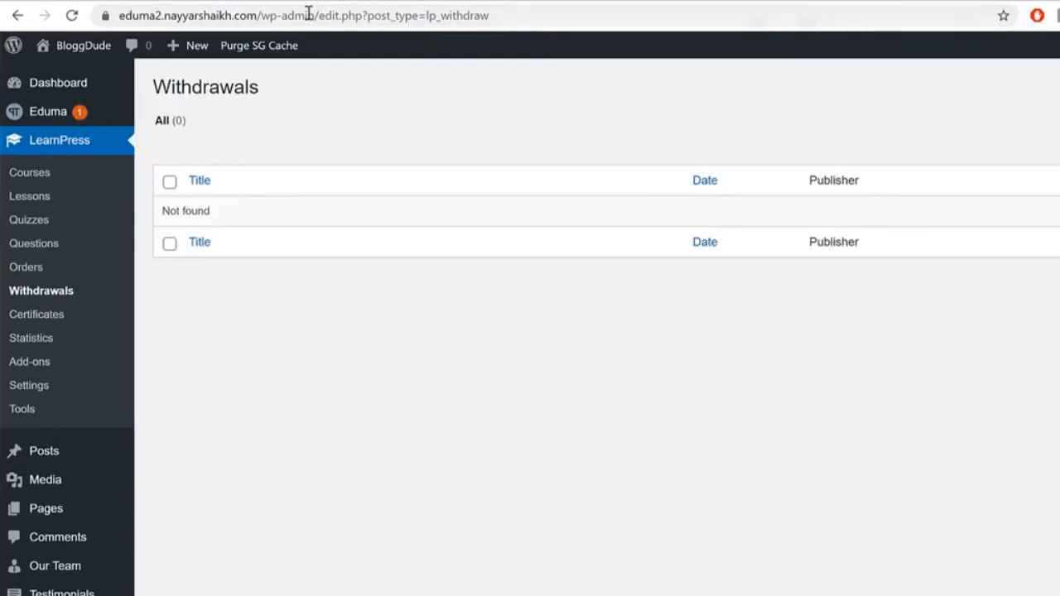
click(184, 4)
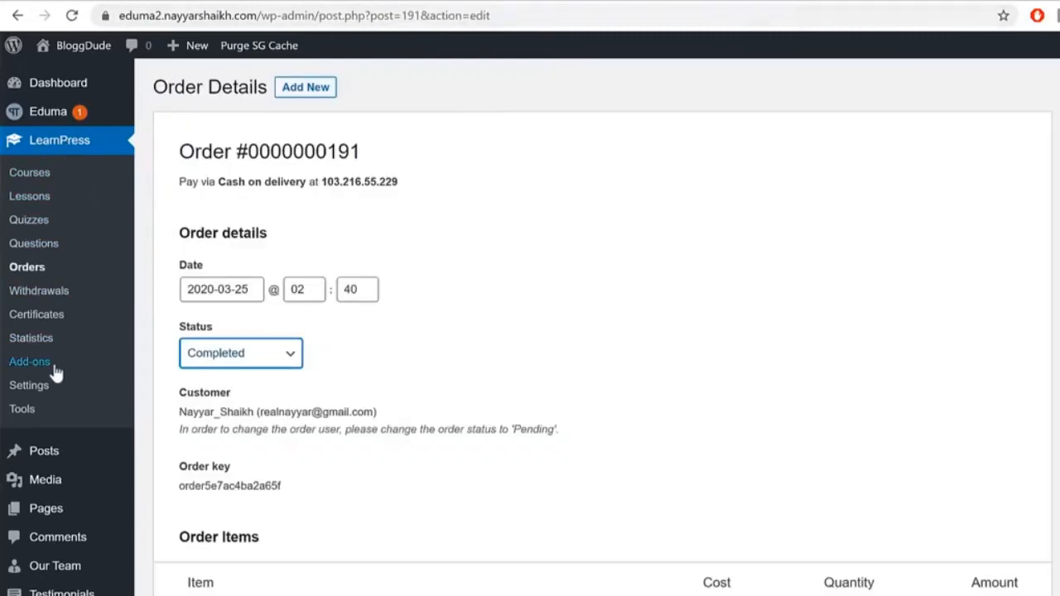
click(45, 323)
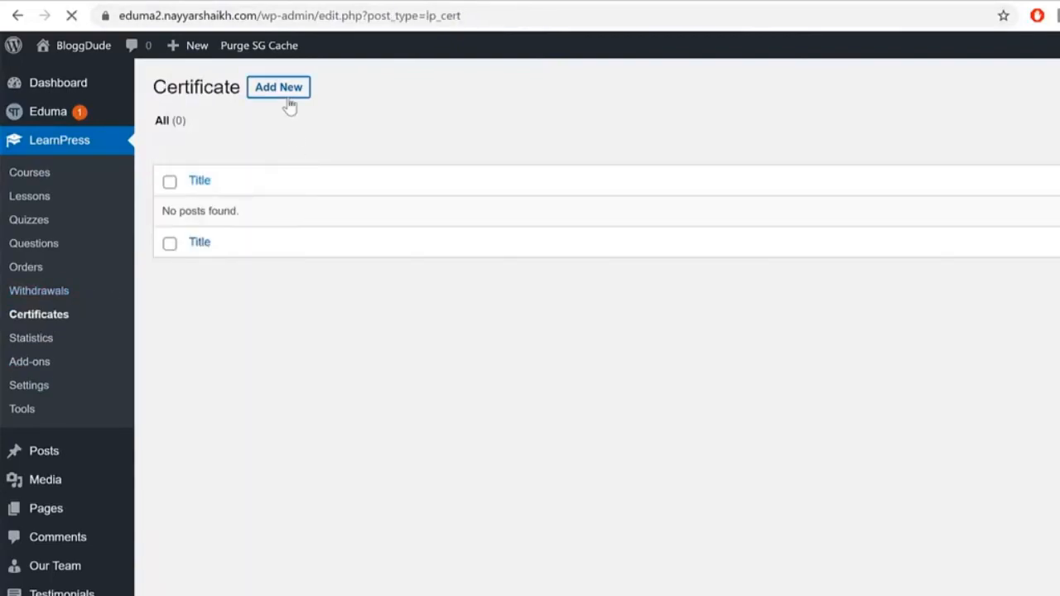
click(288, 97)
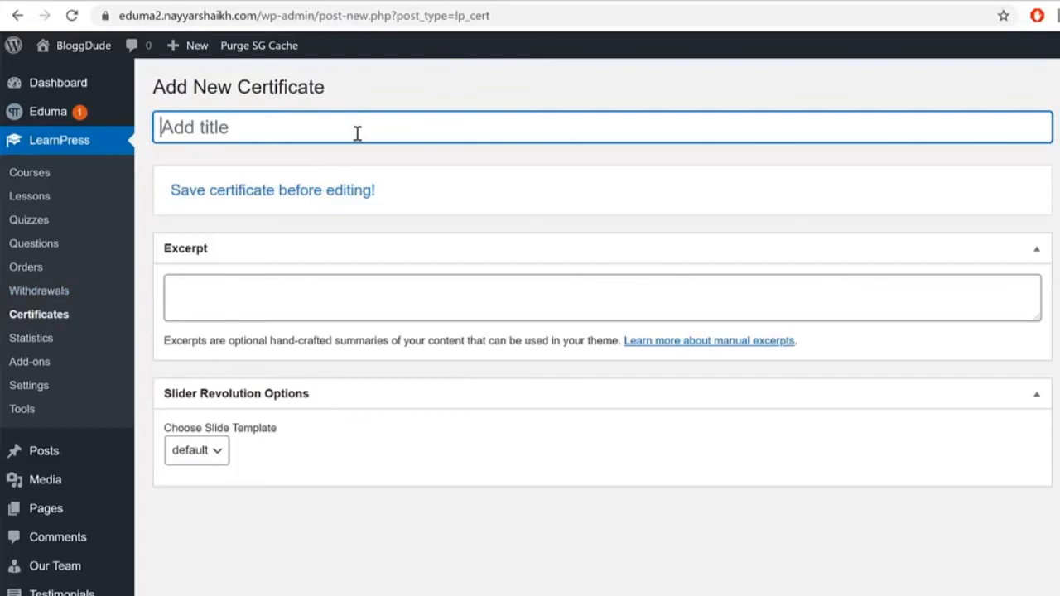
Step: Title the certificate 'Cer1' and open the media library to change its template
text(Cer11)
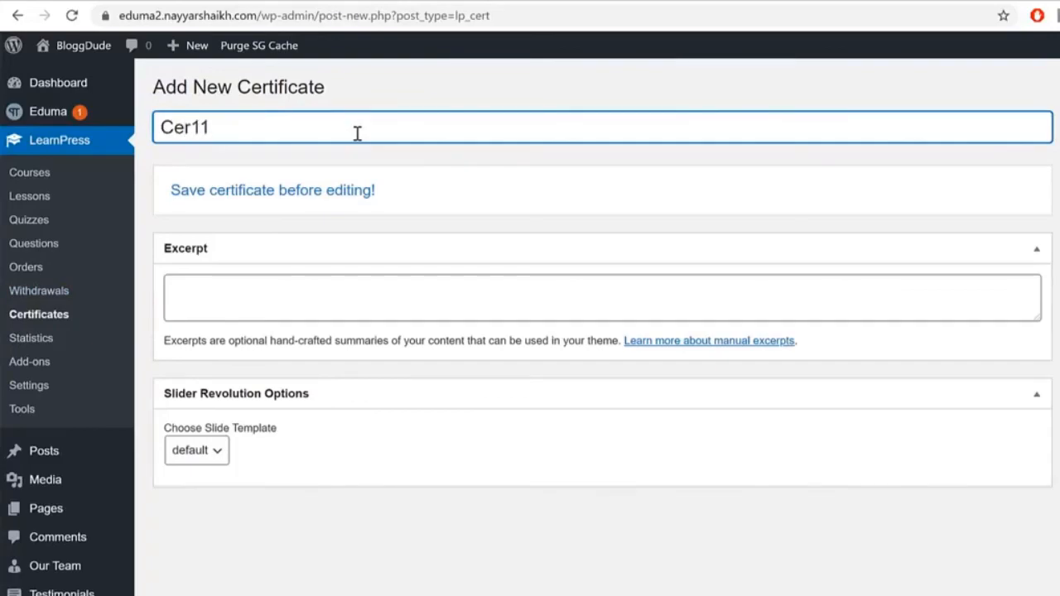
key(BackSpace)
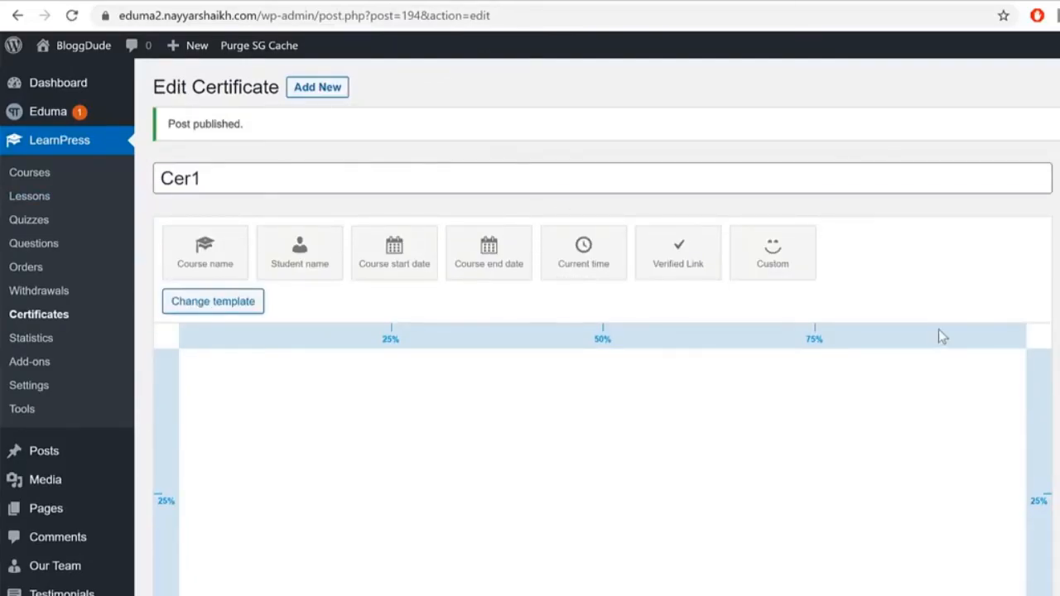
scroll(938, 331, down, 7)
scroll(939, 336, down, 2)
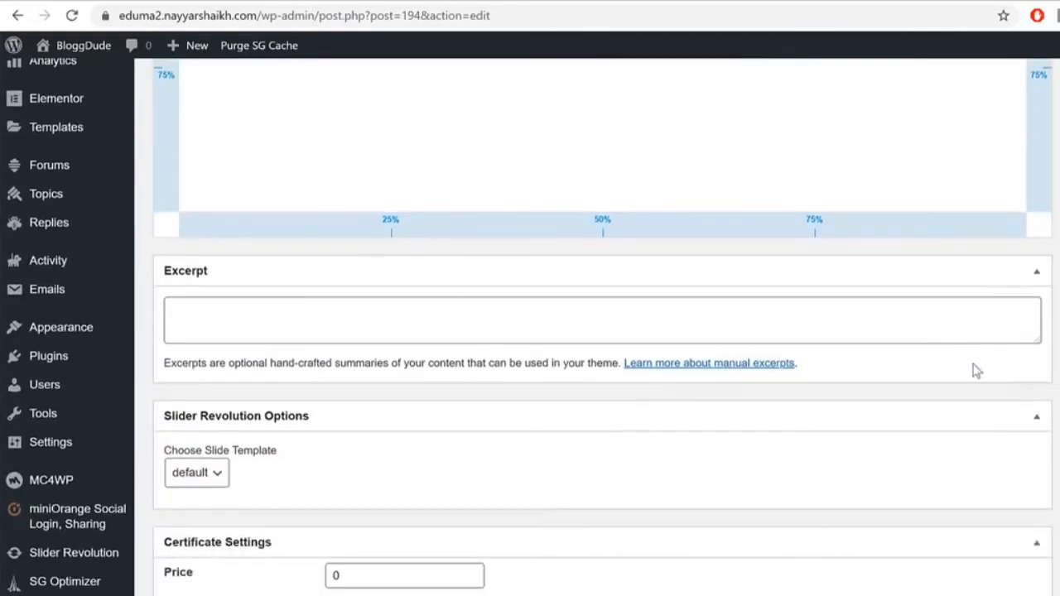
scroll(1019, 405, up, 8)
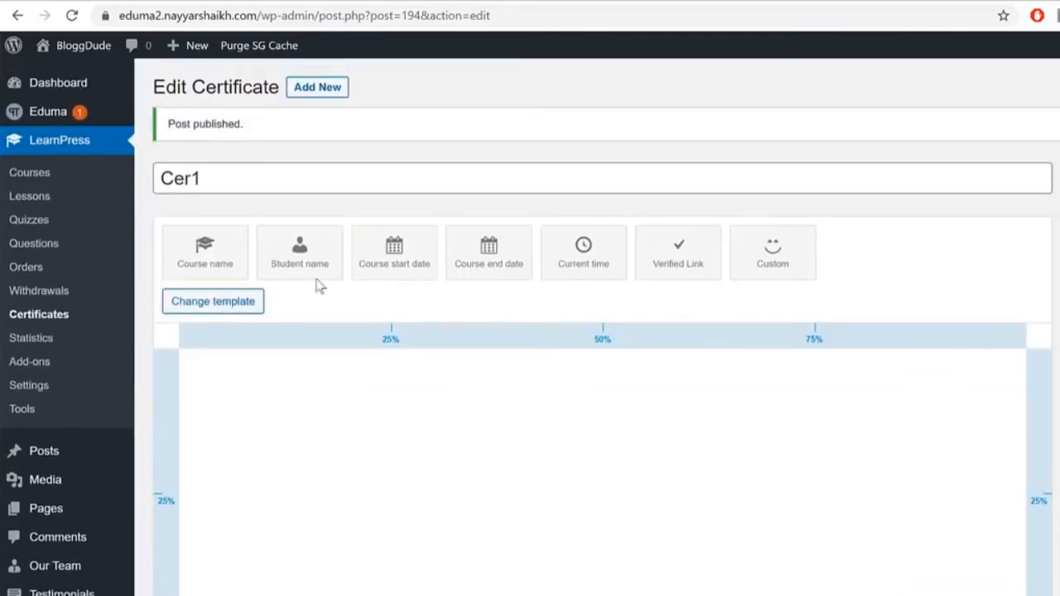
click(201, 317)
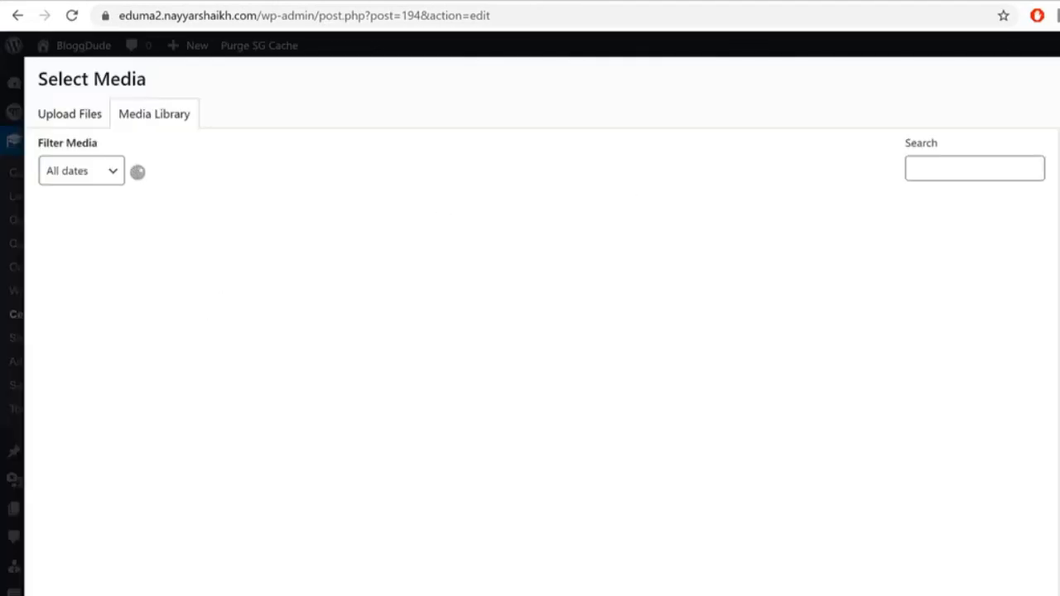
Step: Search Google for 'certificate format' in a new tab
key(ctrl+t)
text(goo)
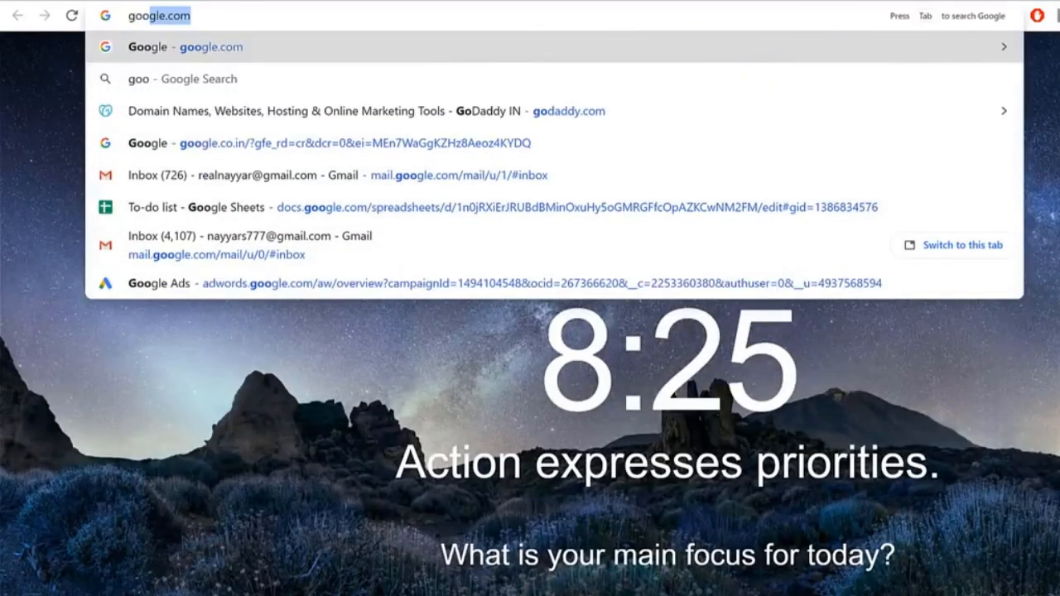
key(Return)
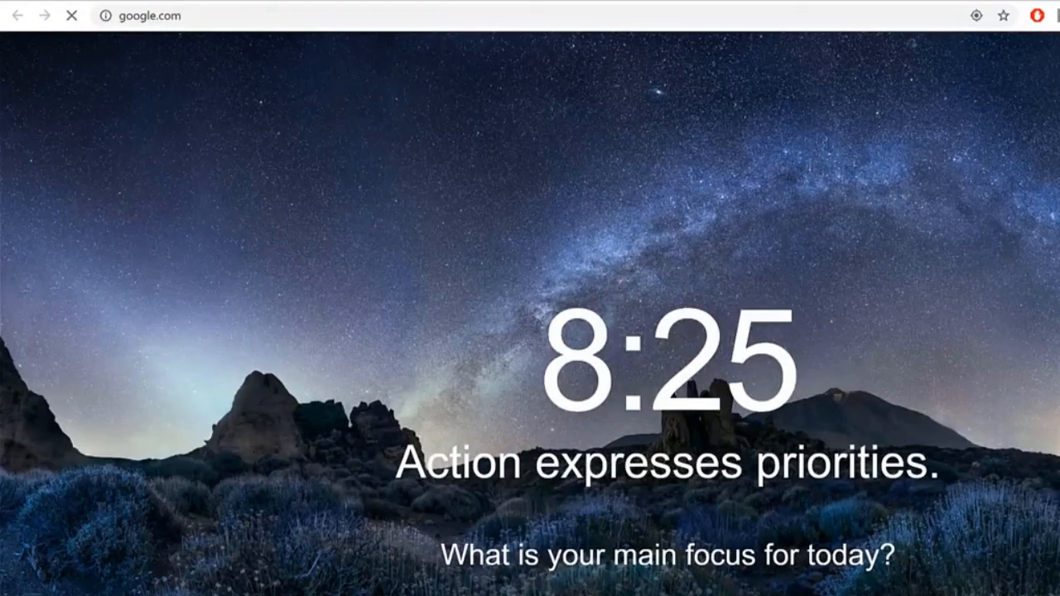
text(cert)
key(Down)
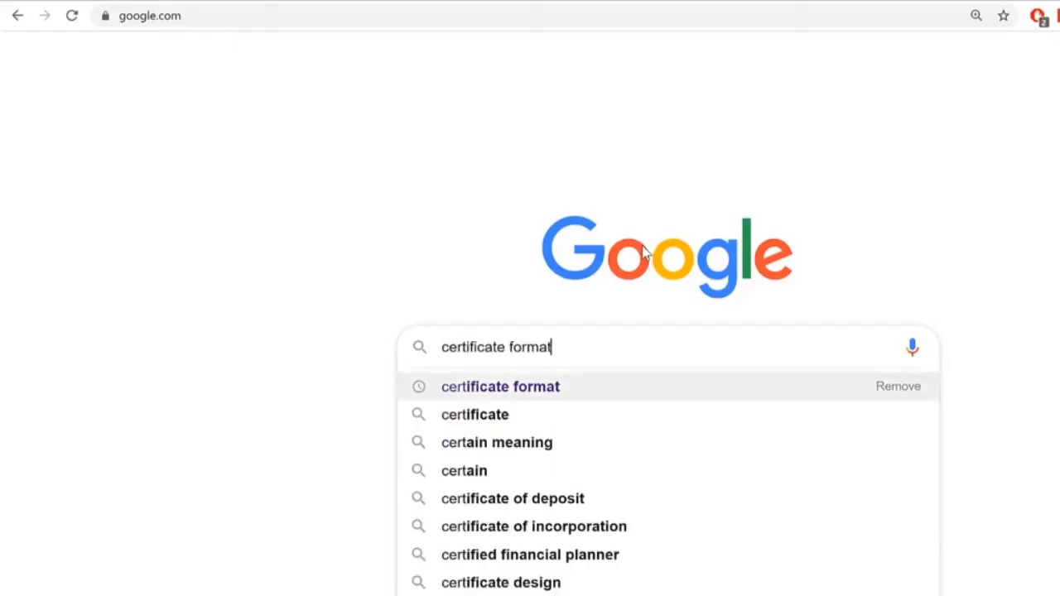
key(Return)
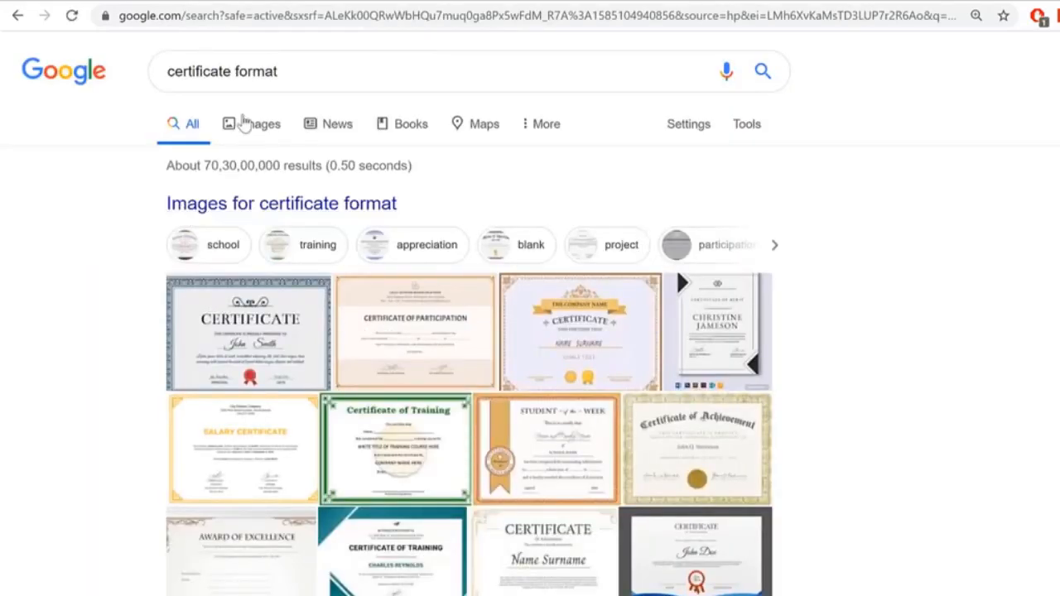
Step: Switch to image results and preview the blue Appreciation Template certificate
click(255, 121)
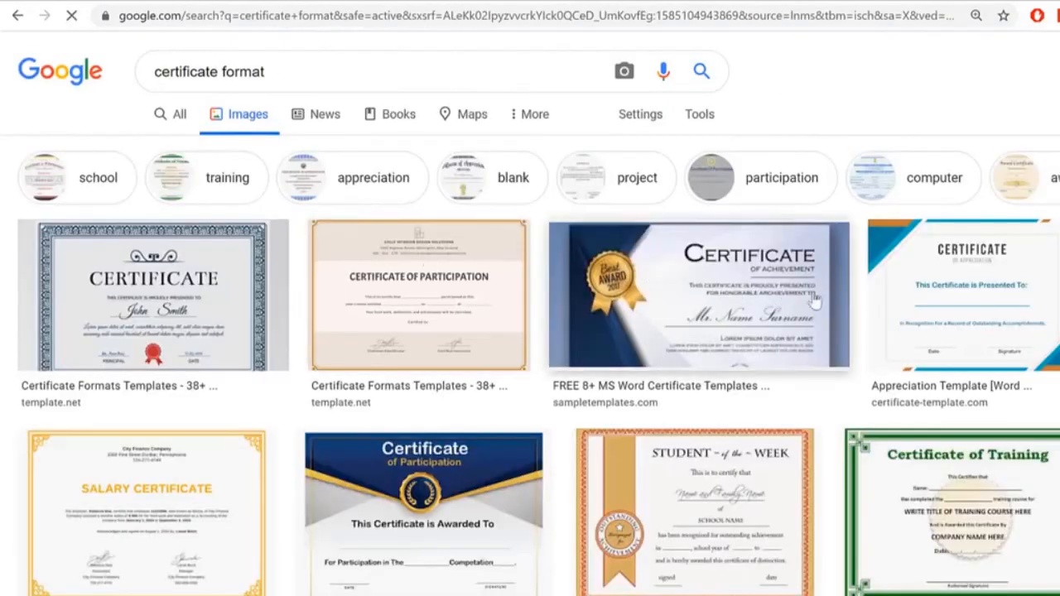
scroll(963, 244, down, 2)
scroll(963, 244, up, 1)
click(963, 244)
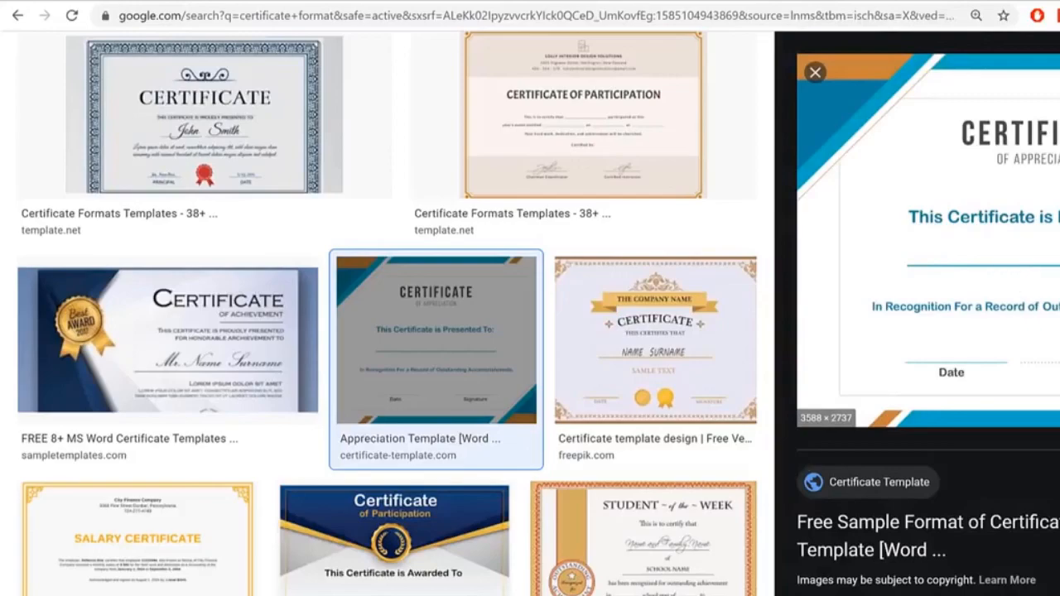
scroll(927, 315, down, 7)
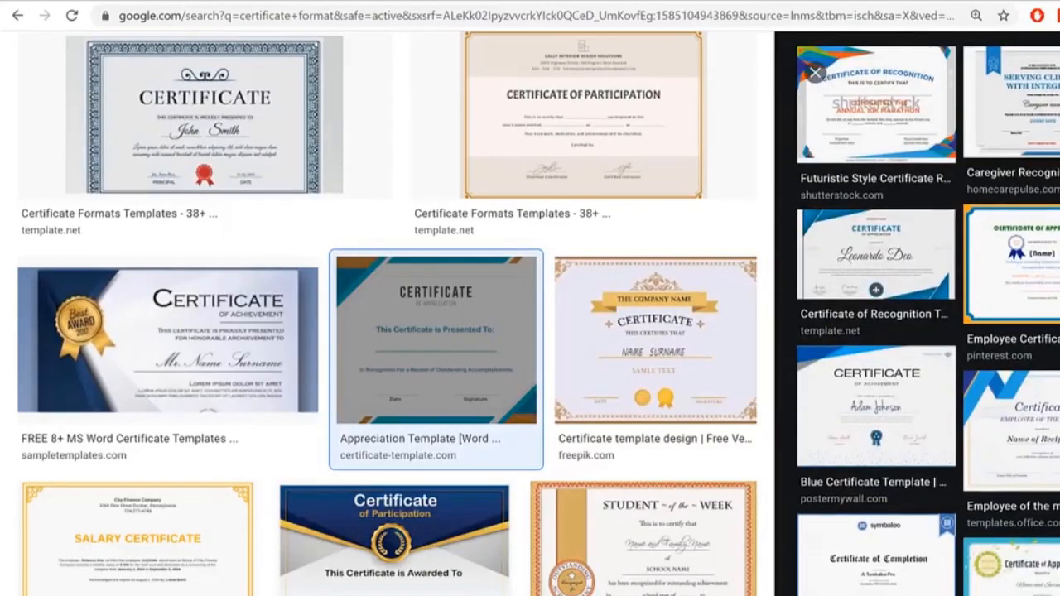
click(477, 594)
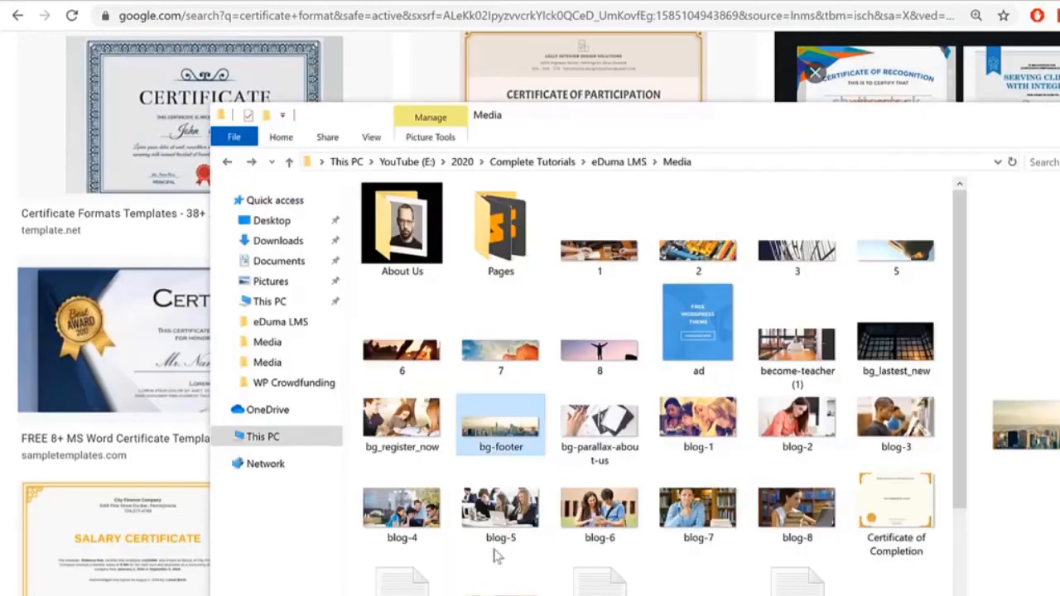
scroll(898, 364, down, 3)
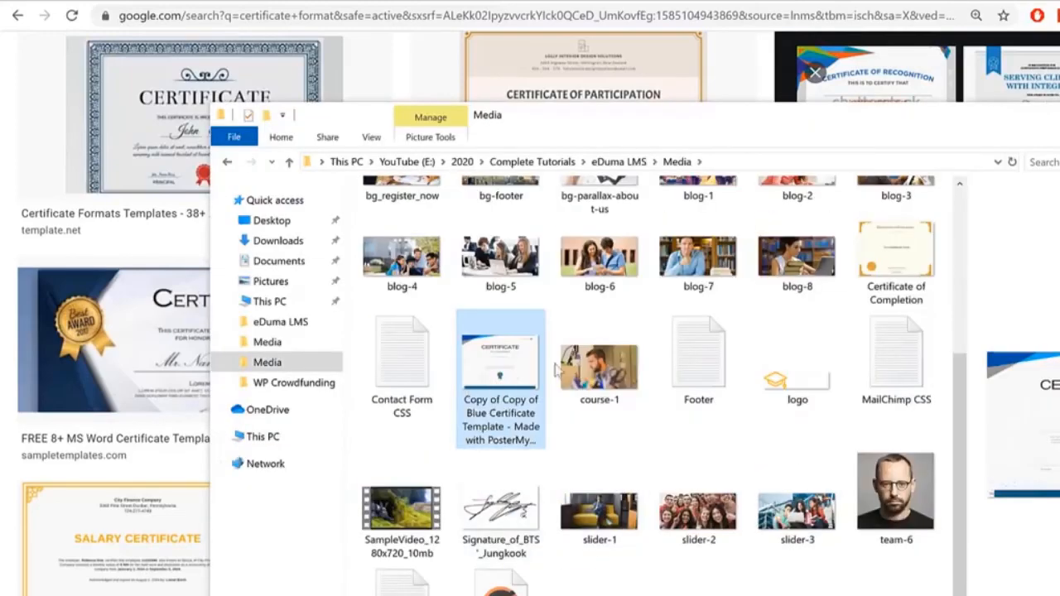
click(915, 273)
double_click(891, 271)
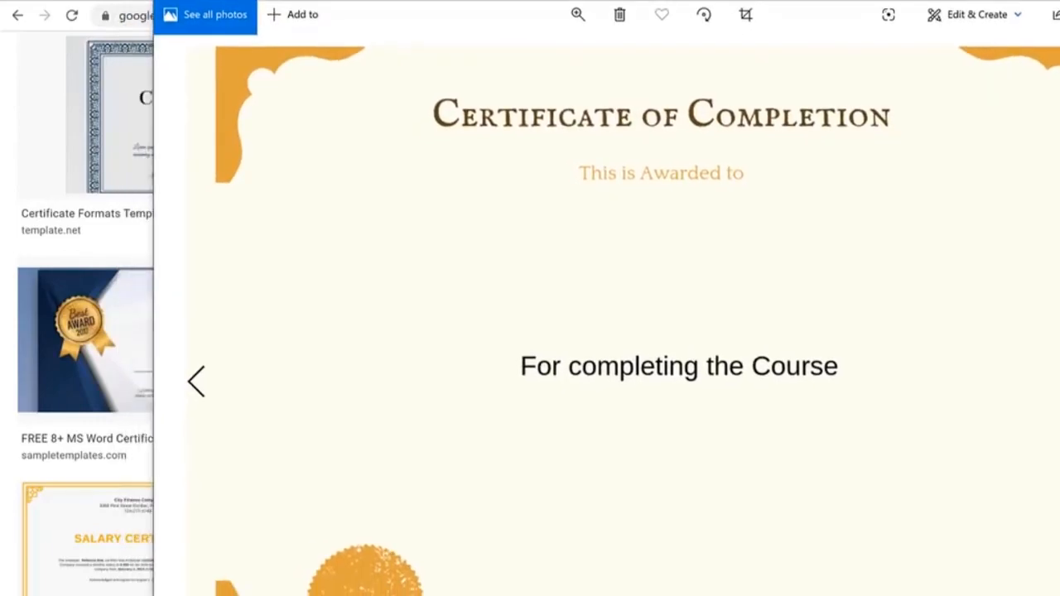
key(alt+F4)
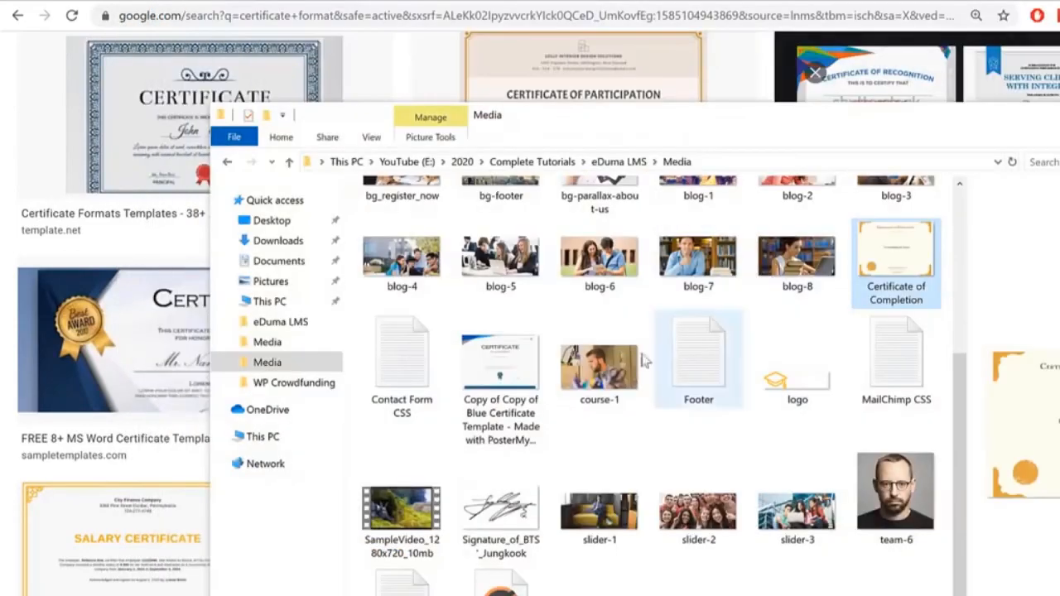
double_click(505, 375)
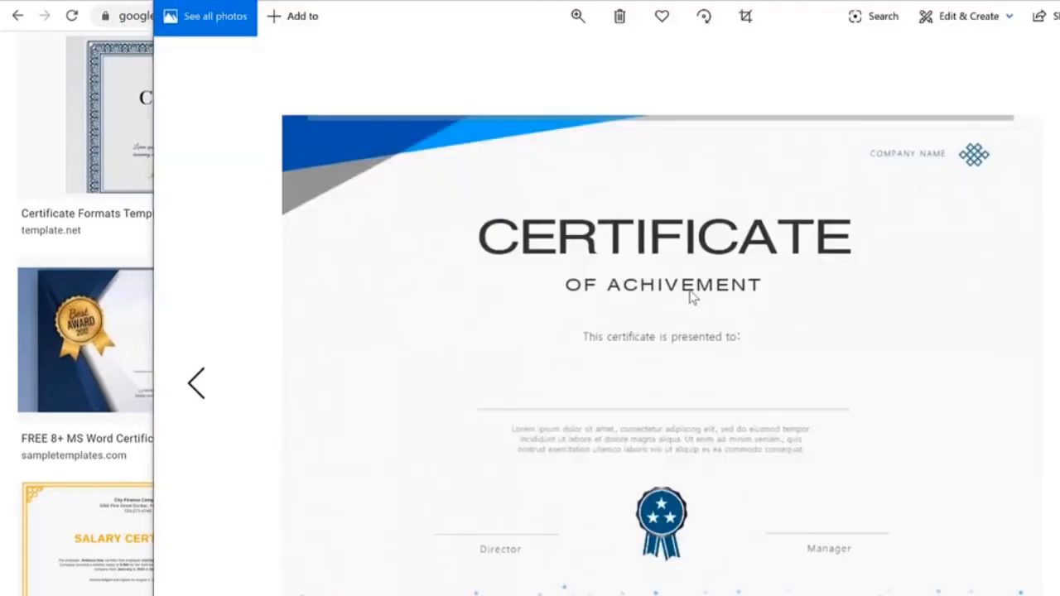
key(alt+F4)
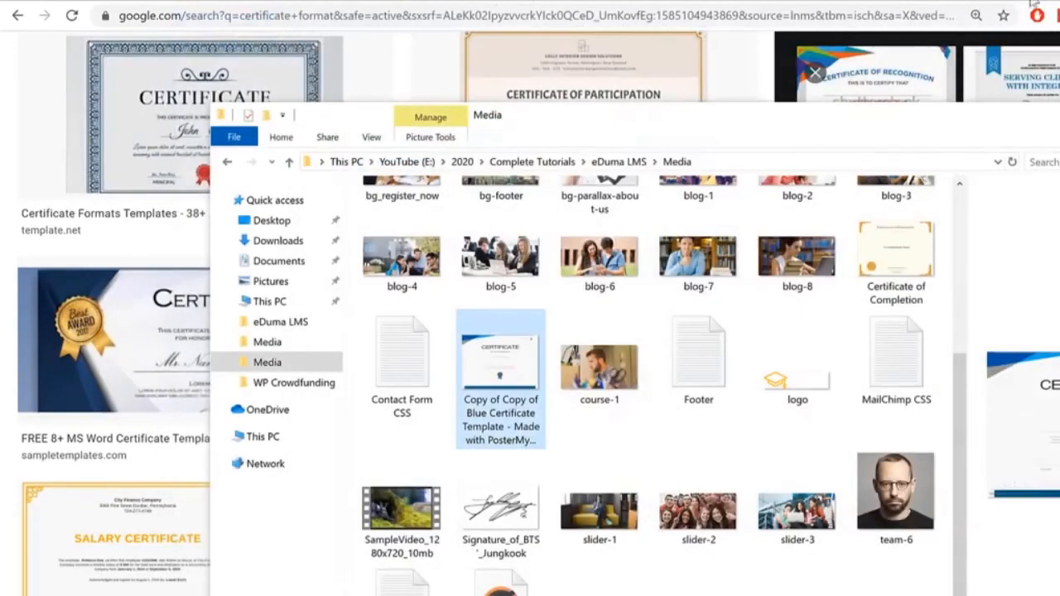
key(alt+F4)
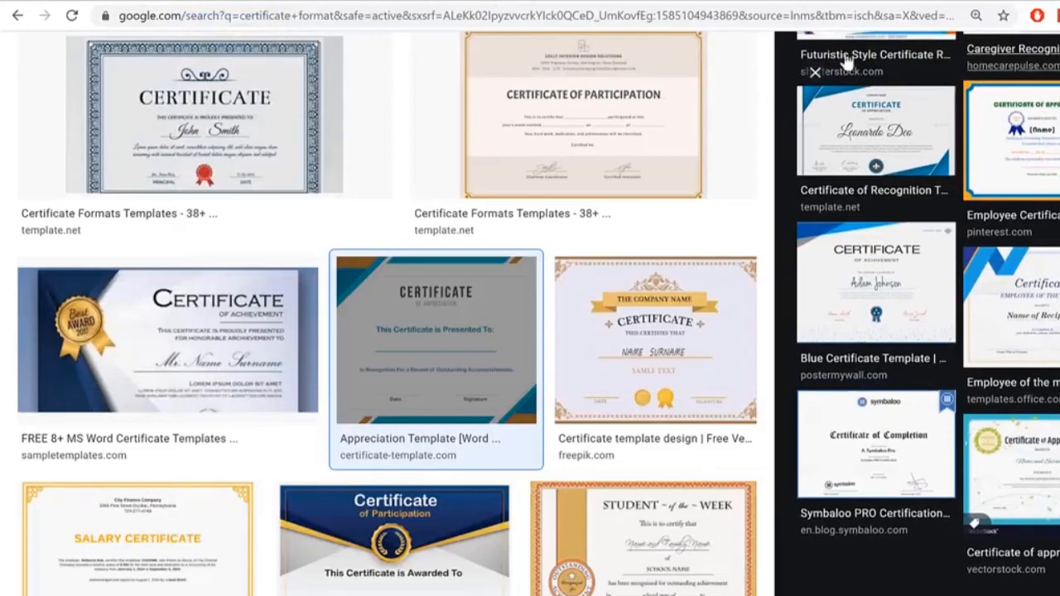
Step: Open the postermywall.com Blue Certificate Template result from the related images
click(864, 378)
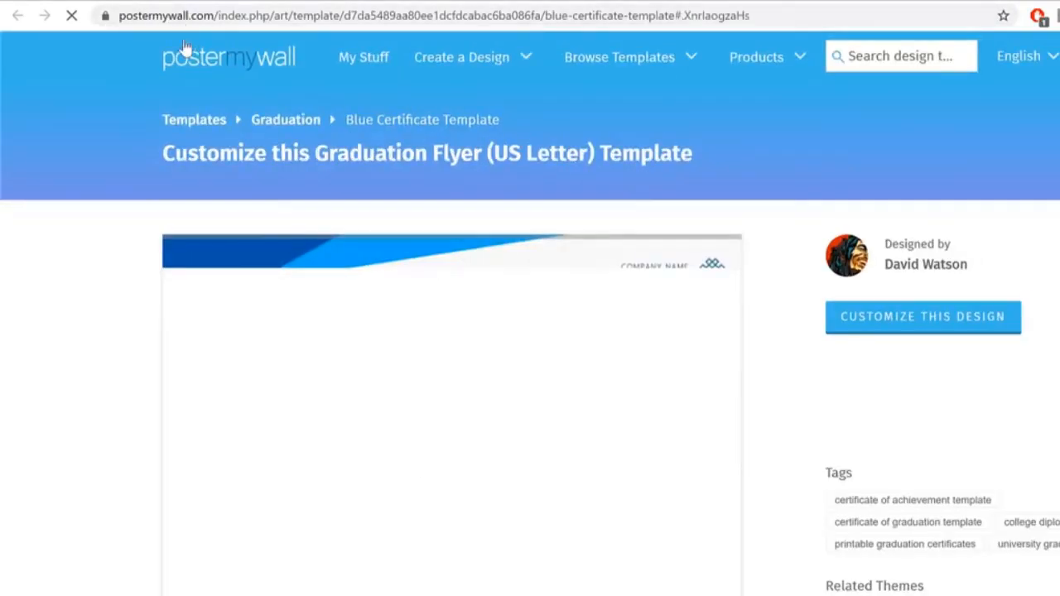
Step: Start customizing the Blue Certificate Template in the PosterMyWall editor
drag(222, 16, 80, 12)
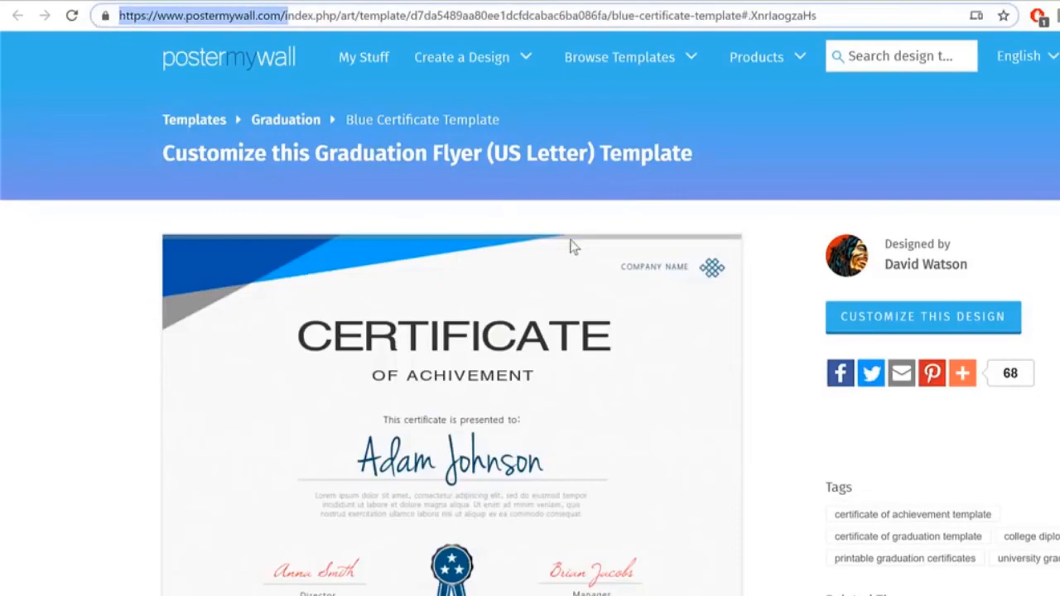
scroll(620, 439, down, 3)
scroll(620, 440, down, 6)
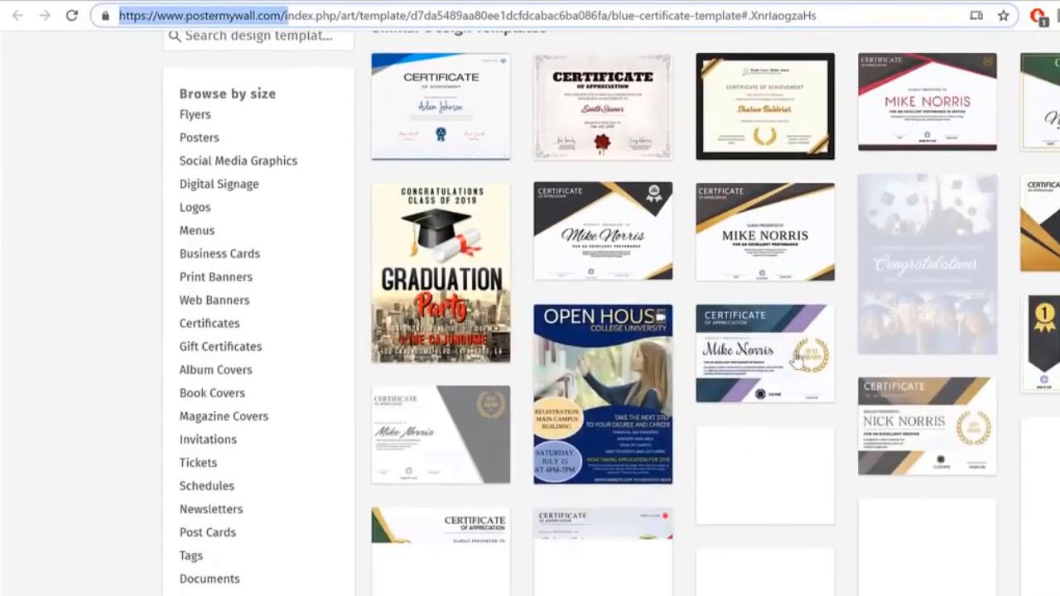
scroll(1056, 217, up, 9)
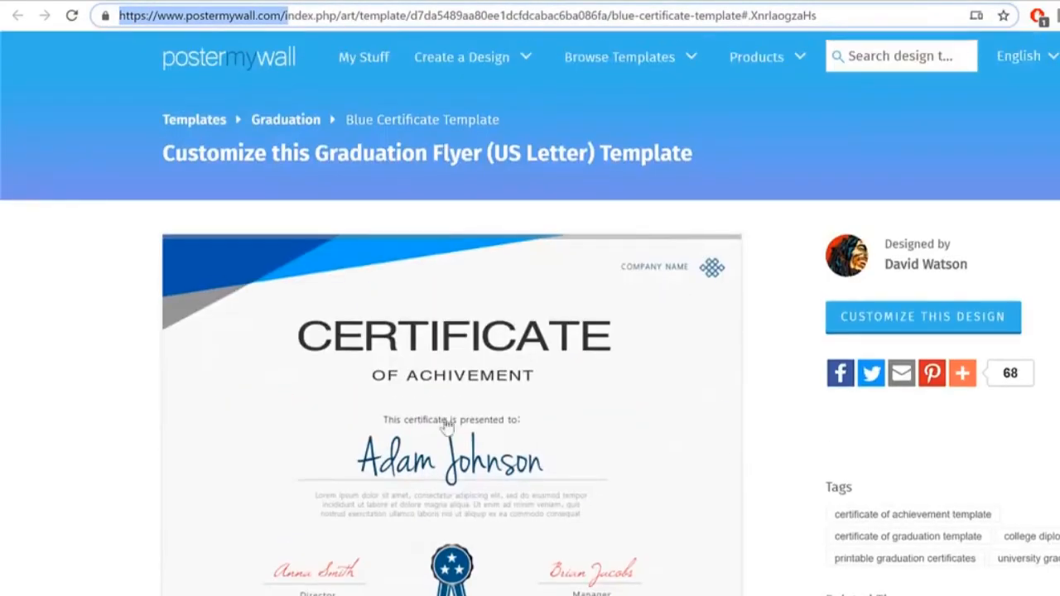
click(932, 321)
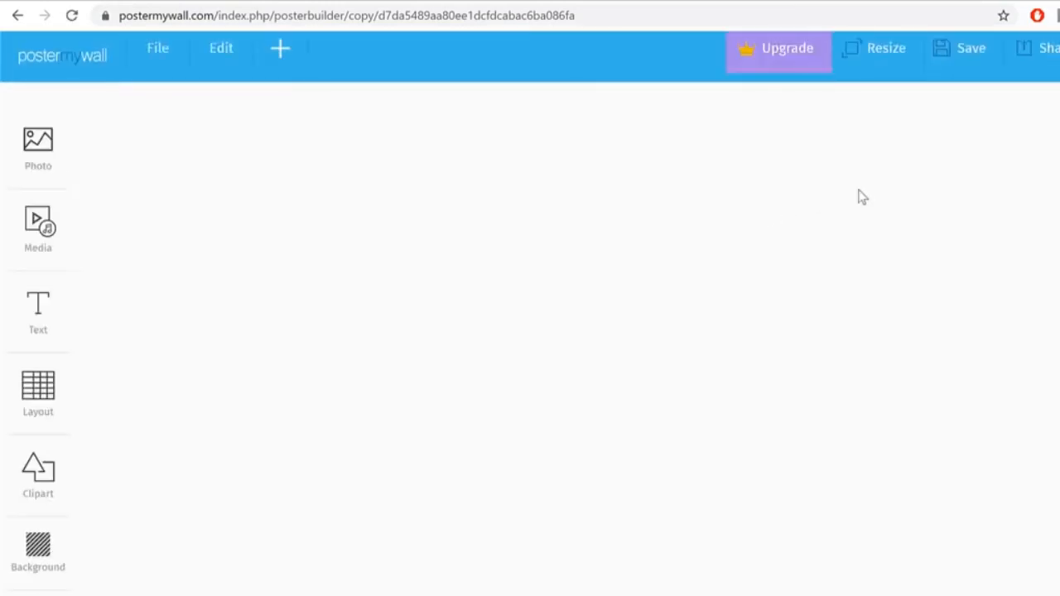
Step: Delete the sample recipient name and both signature names from the certificate
click(525, 243)
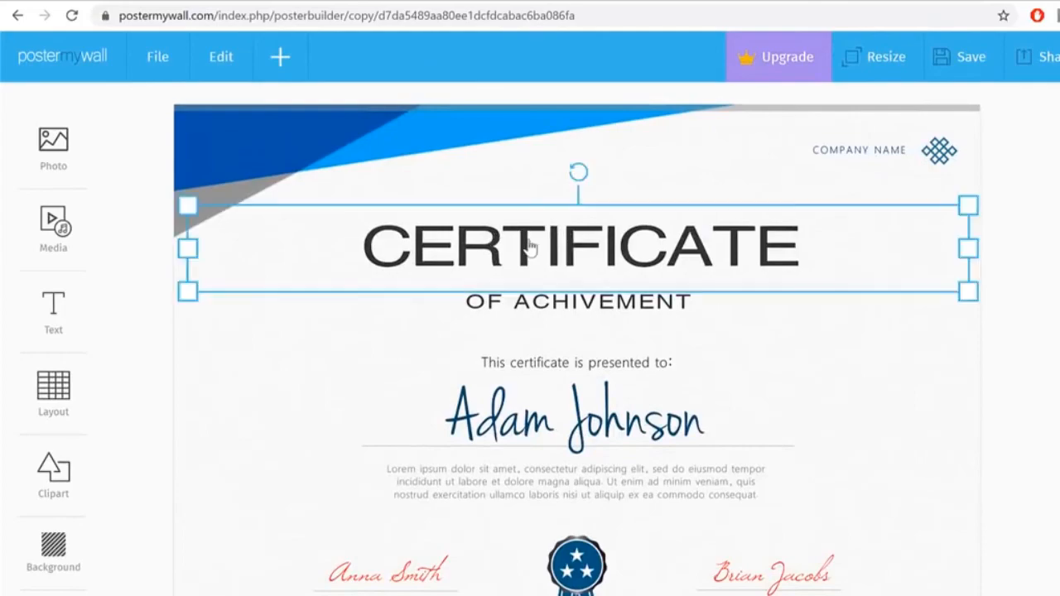
double_click(665, 246)
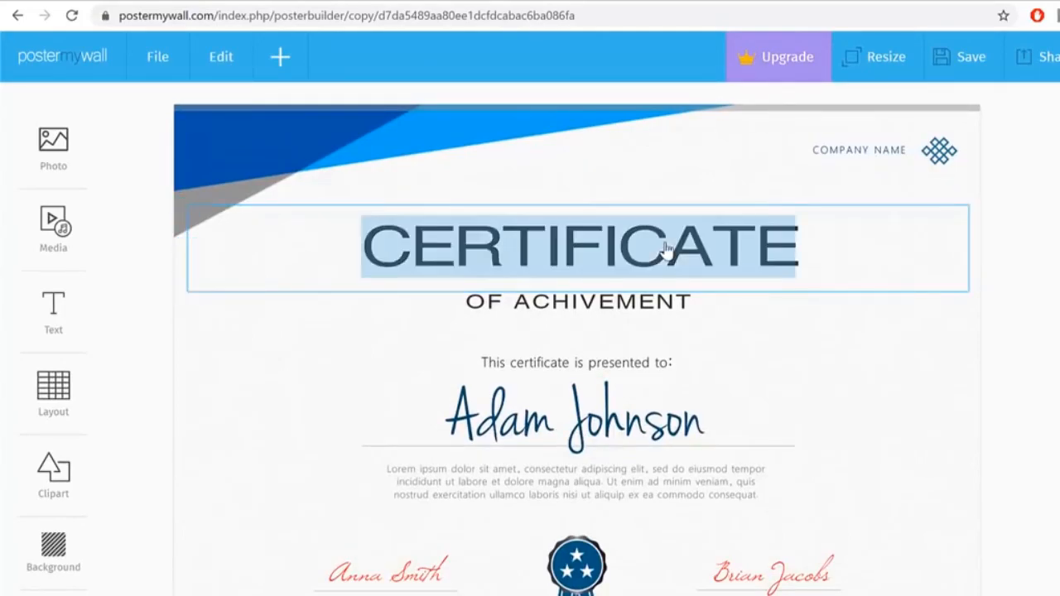
click(640, 422)
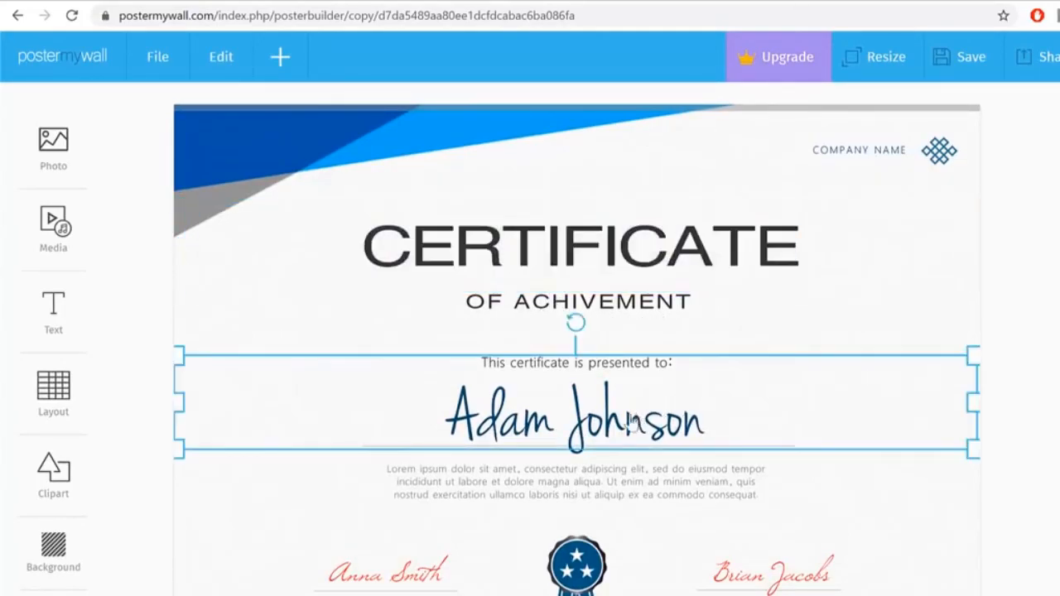
key(Delete)
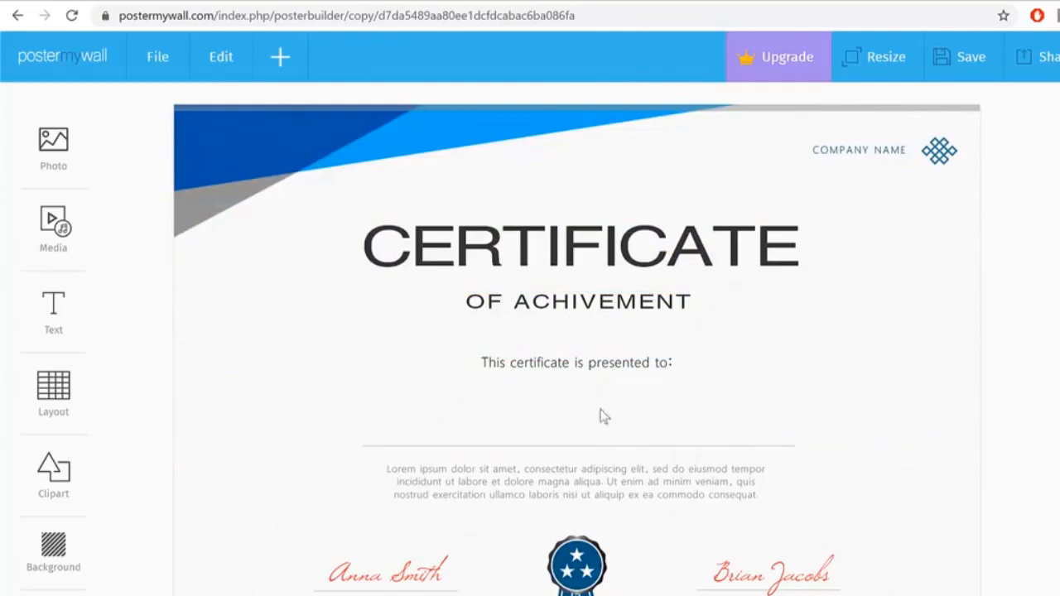
click(416, 584)
key(Delete)
click(791, 567)
key(Delete)
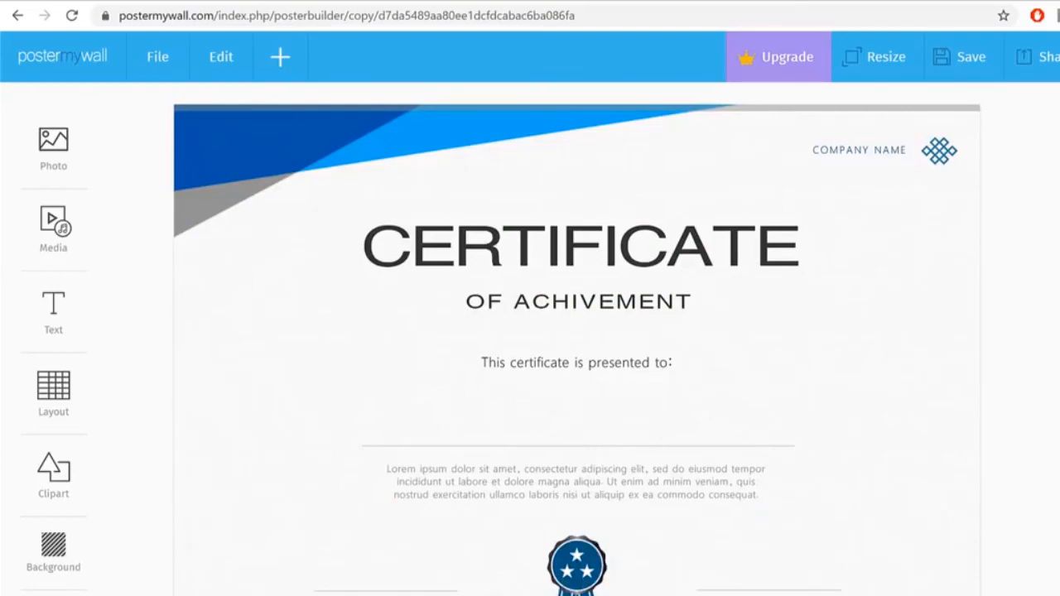
Step: Save the edited design and bring up its download options
click(949, 66)
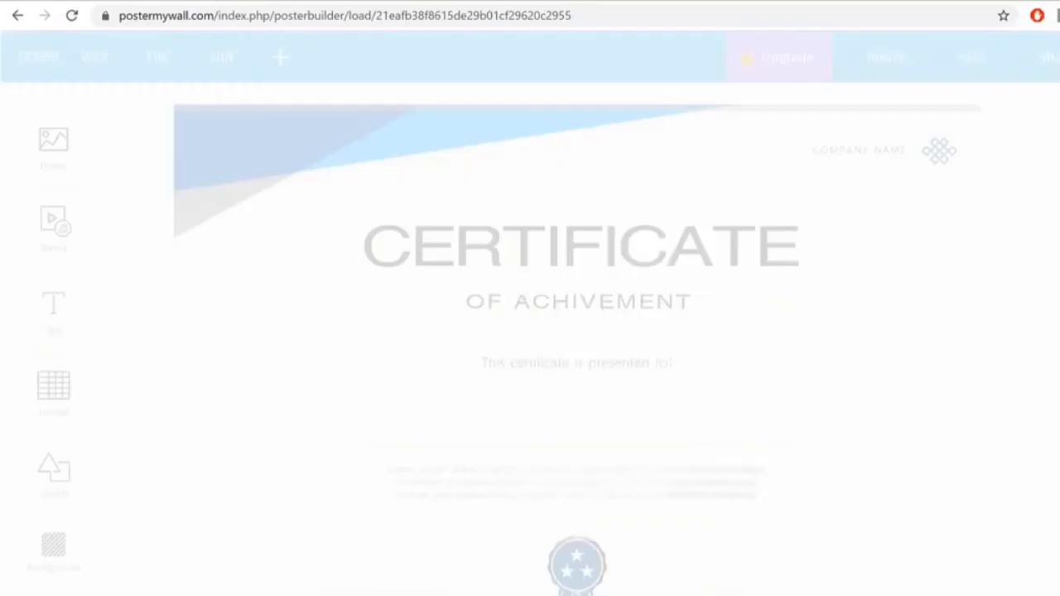
click(663, 506)
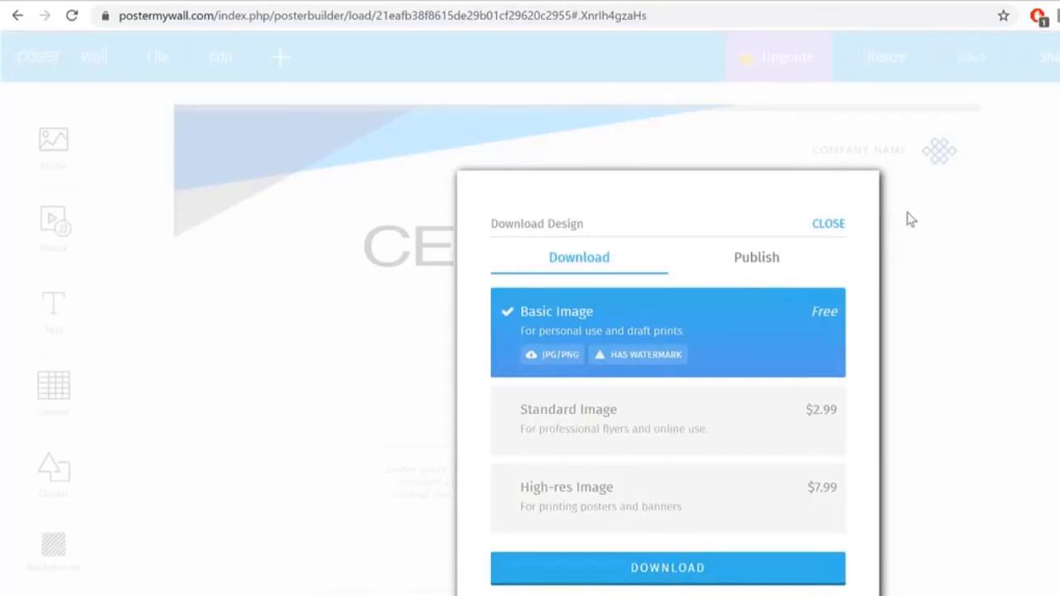
key(F1)
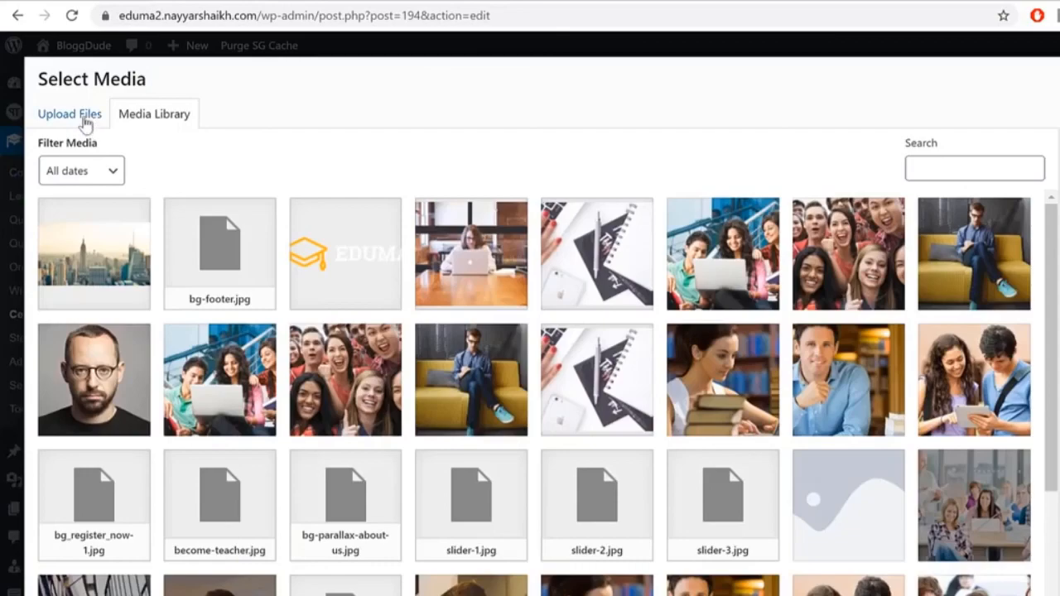
Step: Upload the blue PosterMyWall certificate image from the Media folder as Cer1's template
click(85, 118)
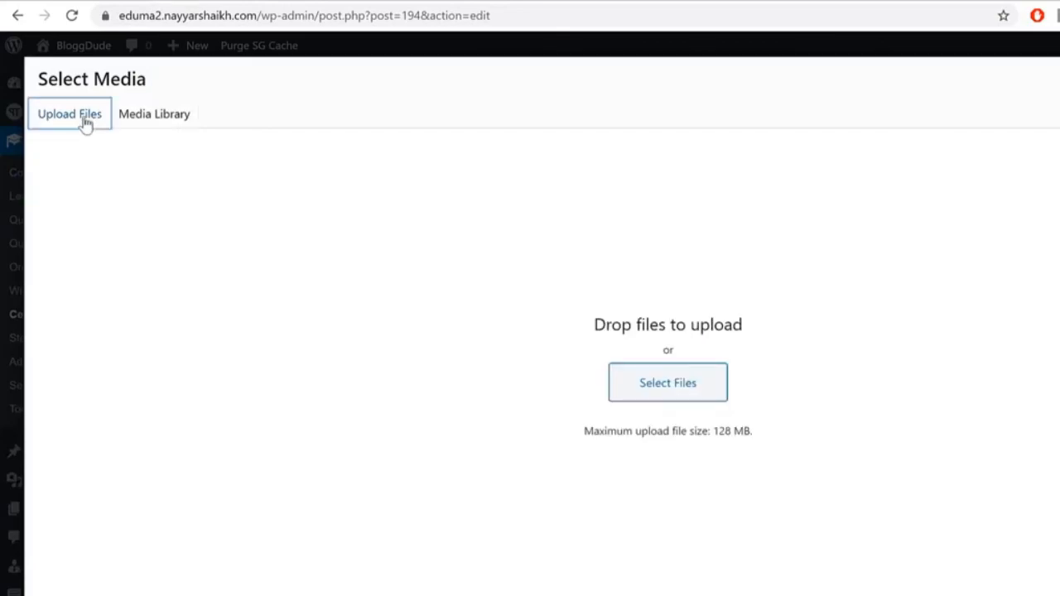
click(688, 381)
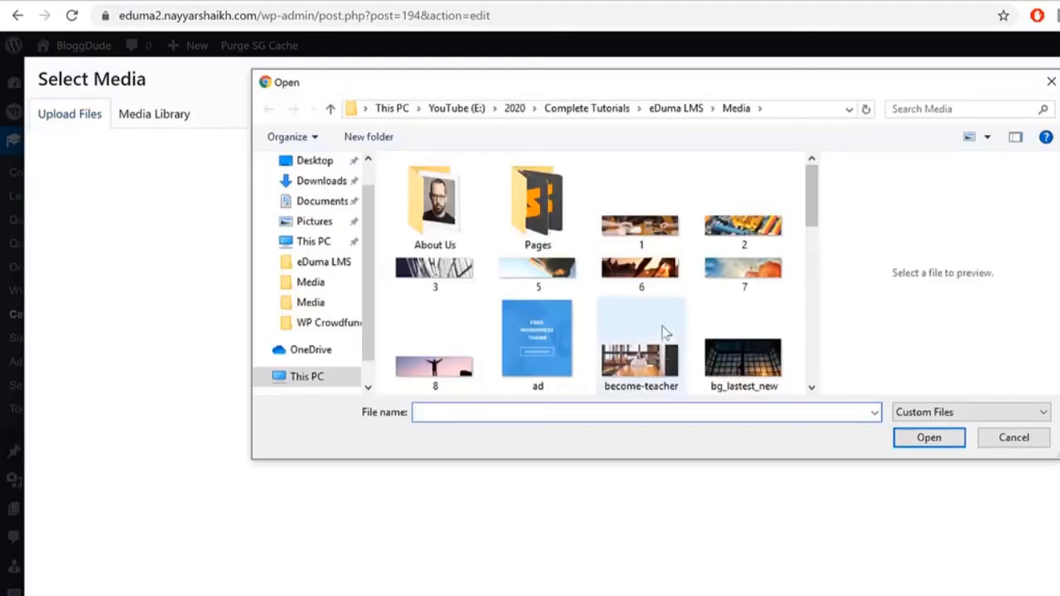
scroll(663, 334, down, 10)
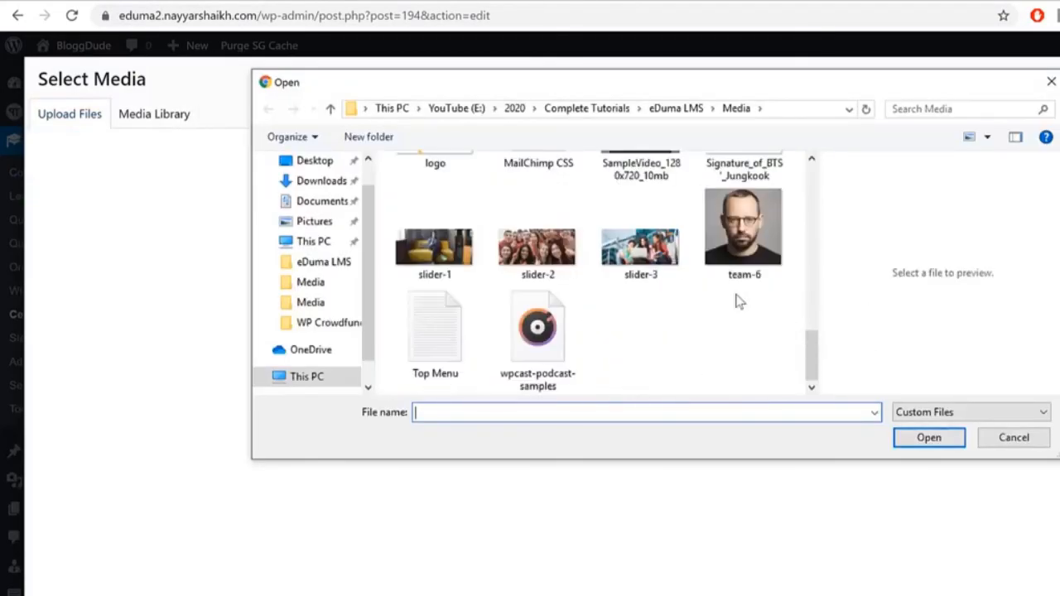
scroll(738, 301, up, 5)
scroll(505, 279, down, 3)
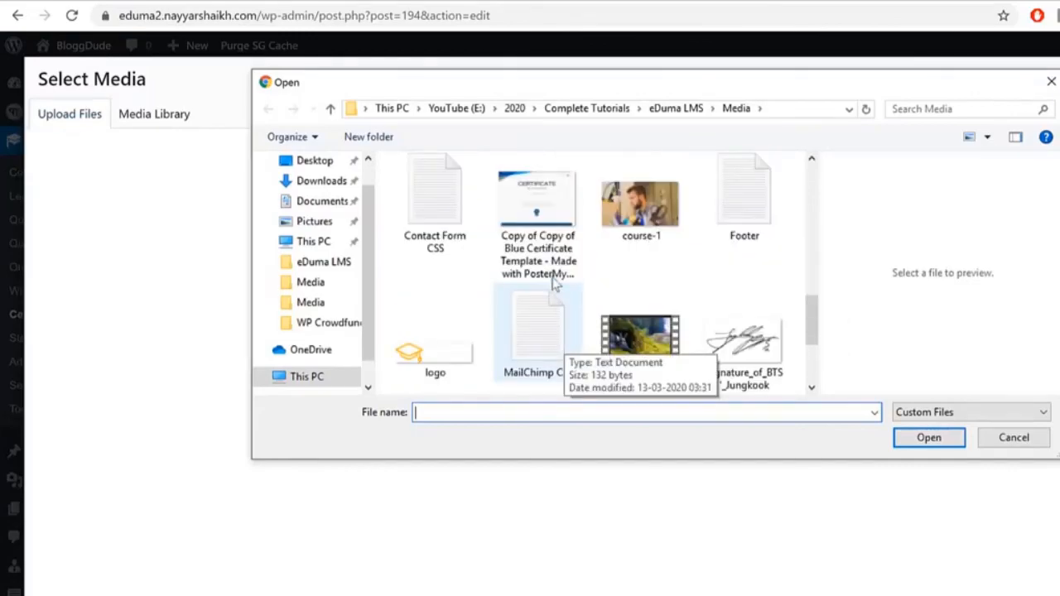
click(540, 240)
click(929, 437)
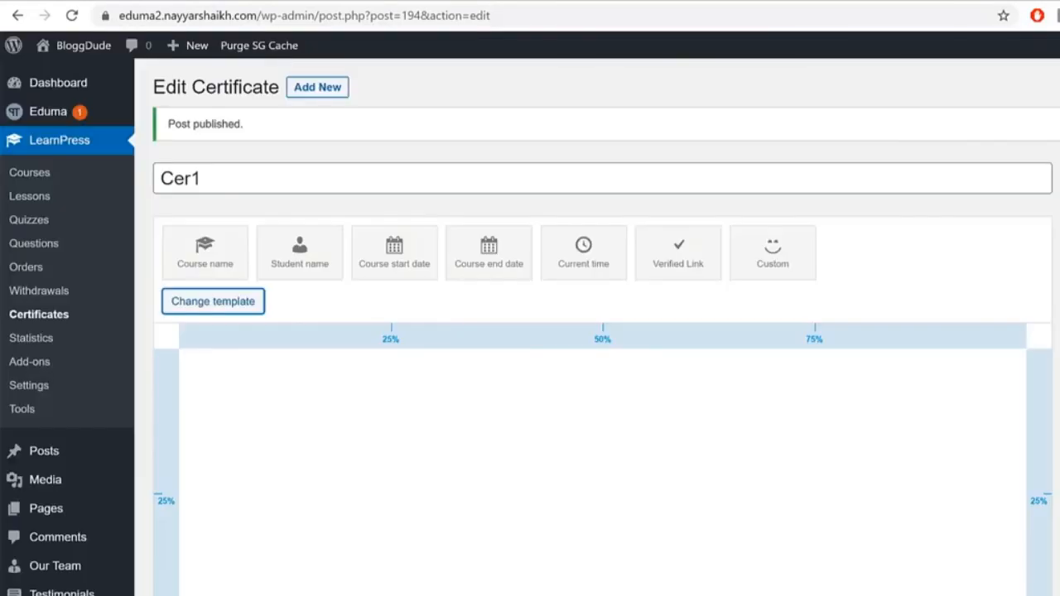
scroll(1019, 497, down, 1)
scroll(863, 385, down, 3)
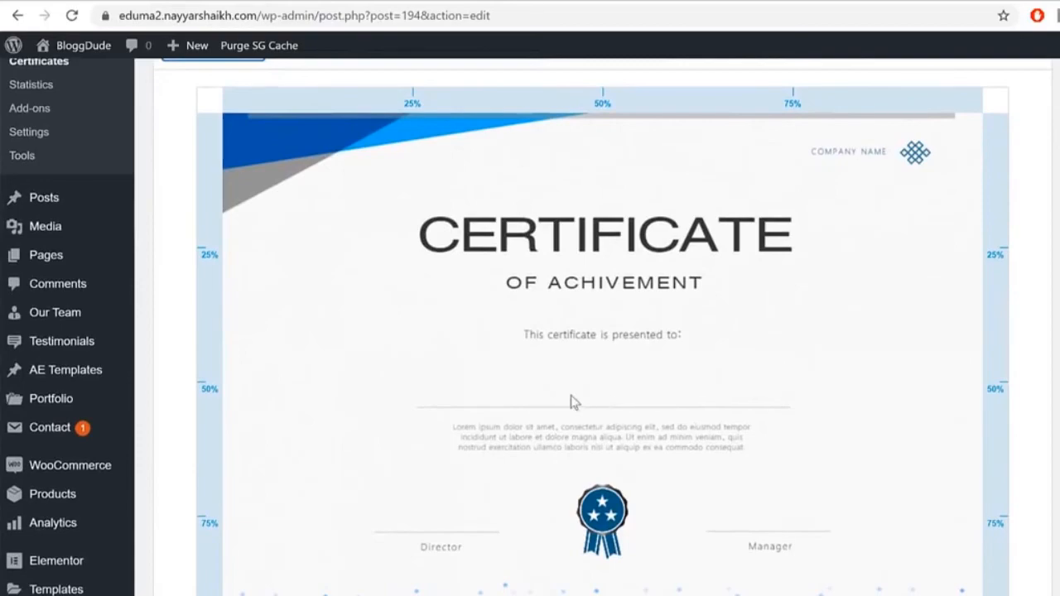
Step: Place an enlarged Student name field centred above the line on the Cer1 certificate
scroll(593, 331, up, 3)
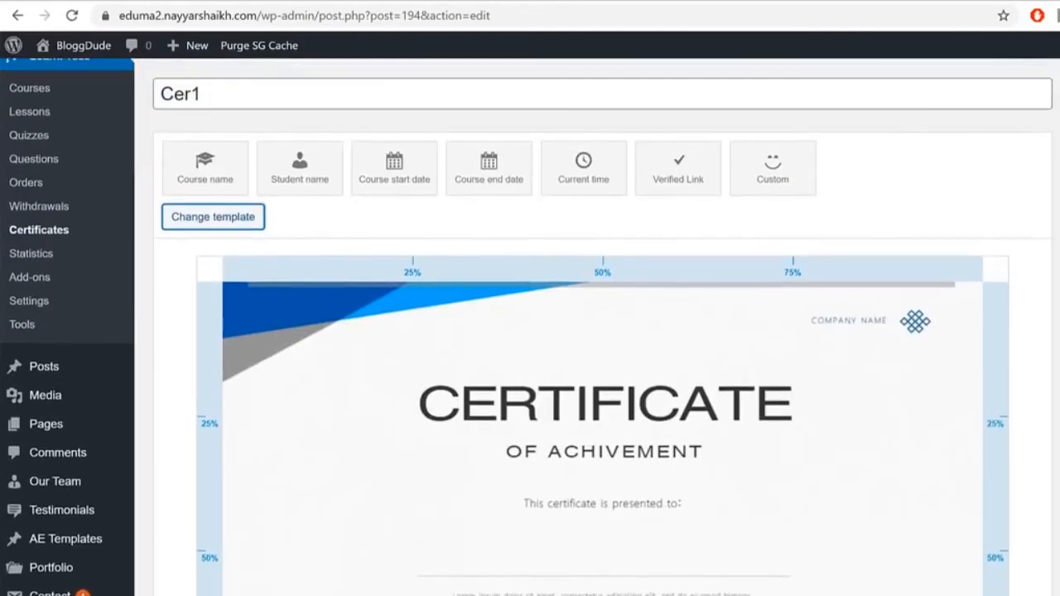
scroll(680, 346, down, 2)
scroll(324, 313, up, 2)
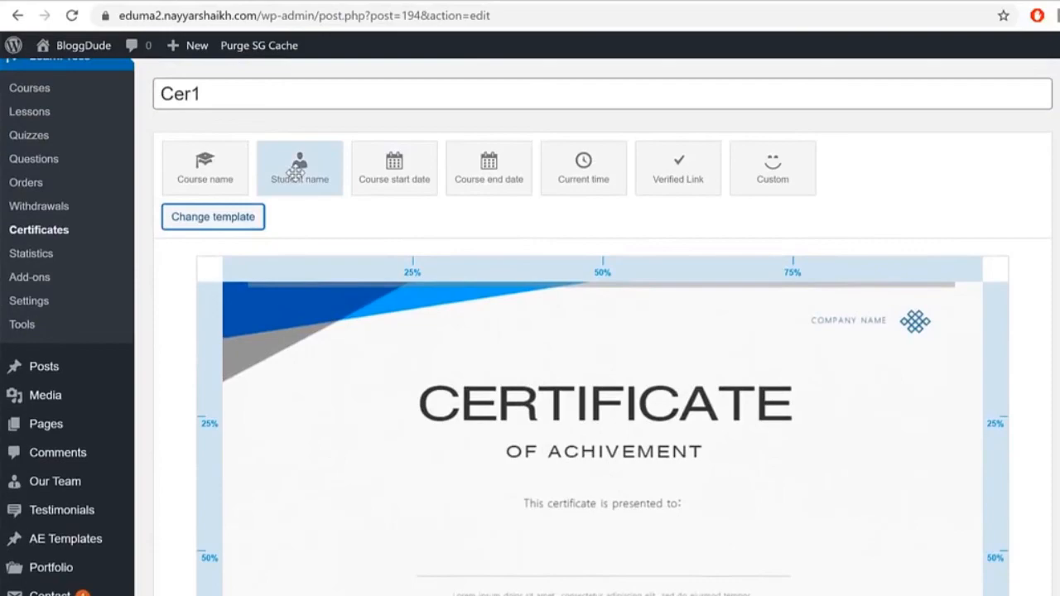
drag(295, 172, 550, 523)
scroll(1008, 375, down, 2)
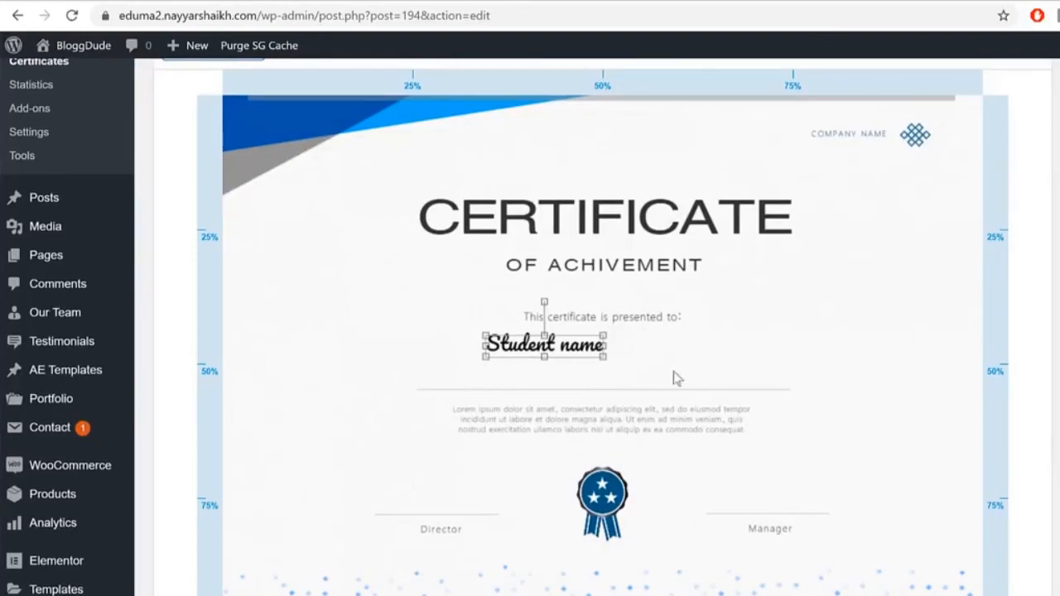
drag(603, 358, 739, 390)
mouse_move(654, 357)
mouse_down()
mouse_move(624, 361)
mouse_move(638, 365)
mouse_up()
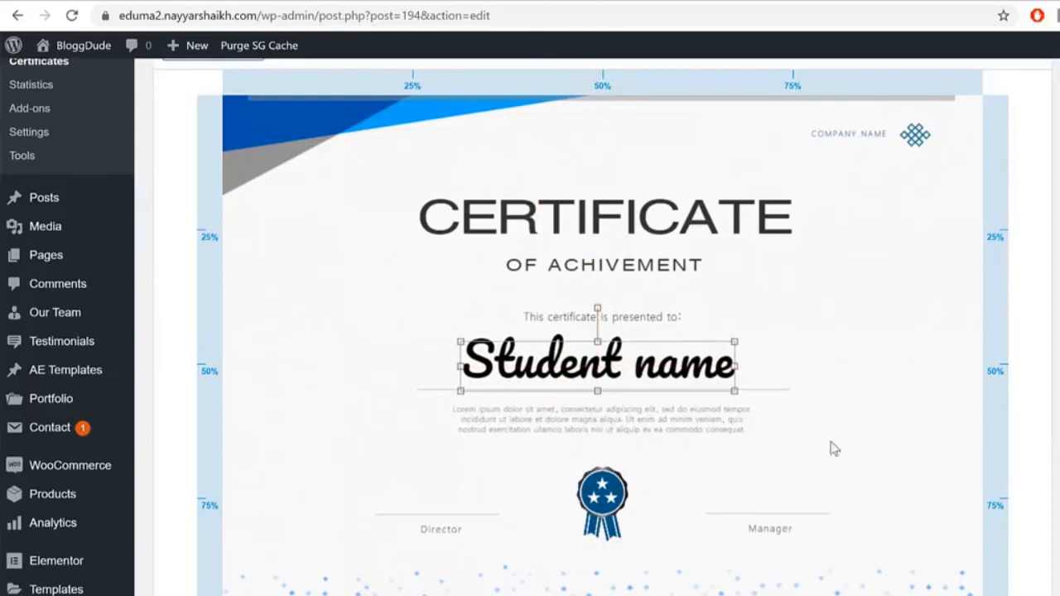
Step: Add and position a Course name field on the certificate, then update Cer1
scroll(720, 499, up, 3)
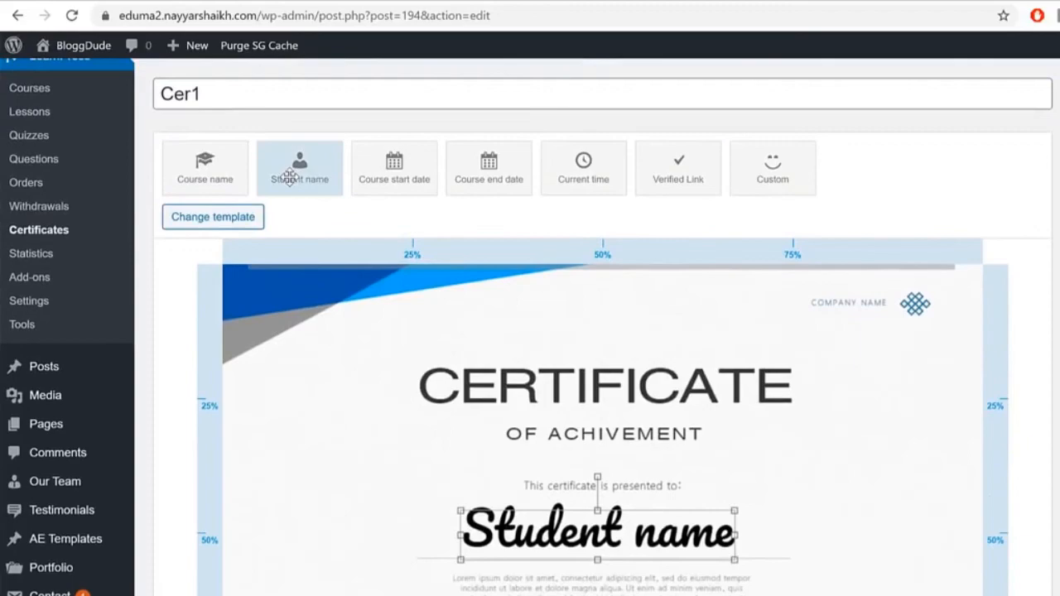
drag(225, 173, 510, 594)
scroll(741, 575, down, 2)
drag(517, 432, 544, 452)
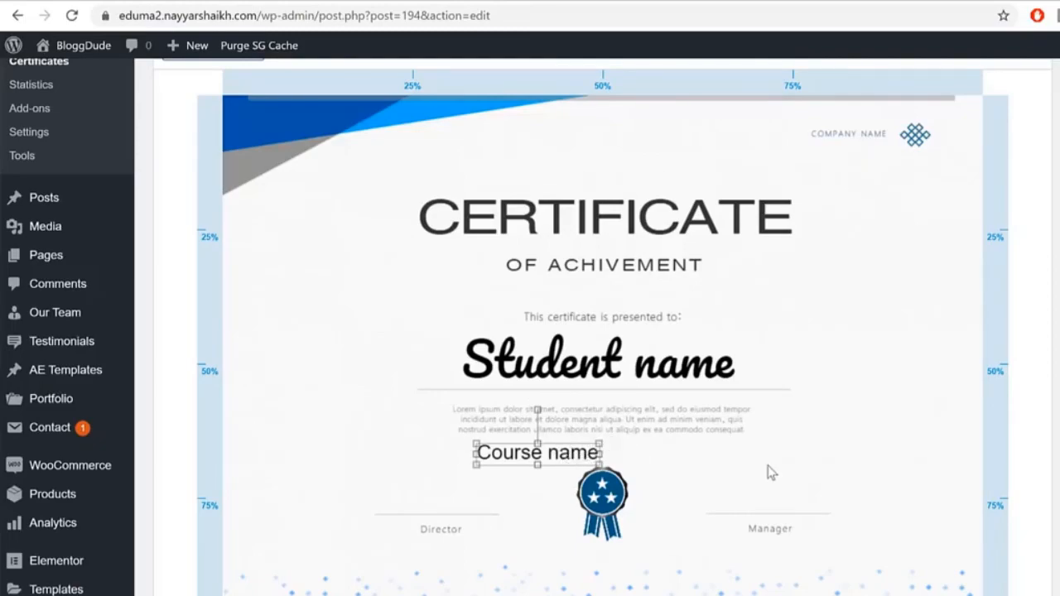
click(577, 450)
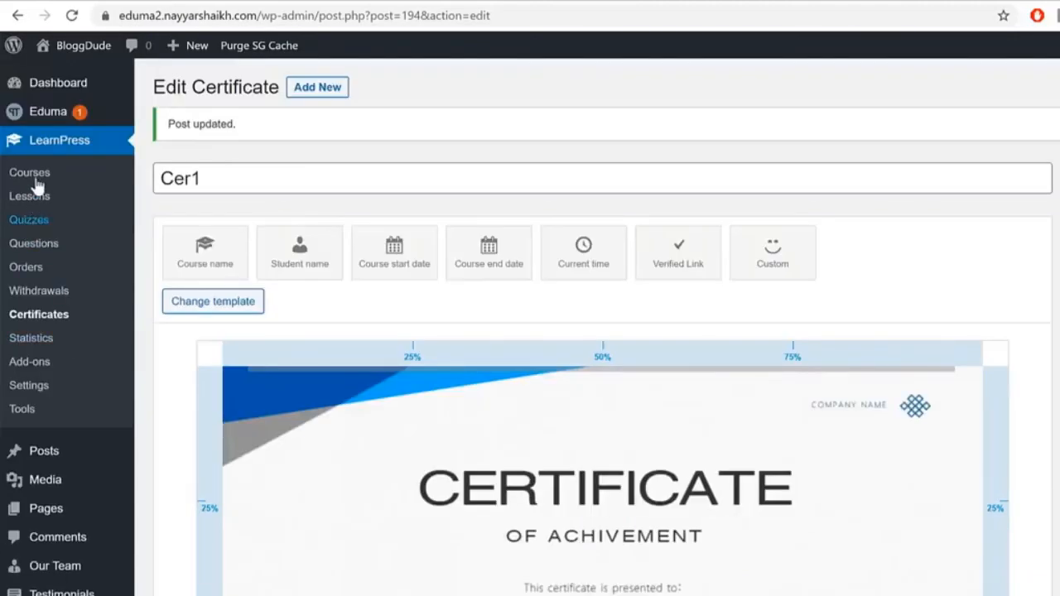
click(37, 177)
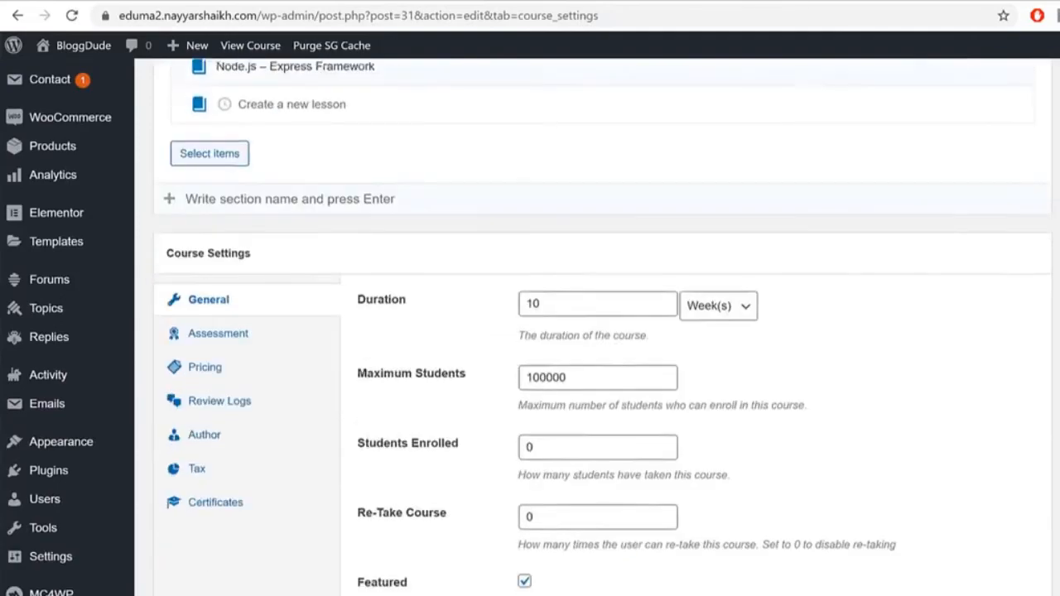
Step: Assign Cer1 as the Nodejs course's certificate in its Certificates settings
click(195, 393)
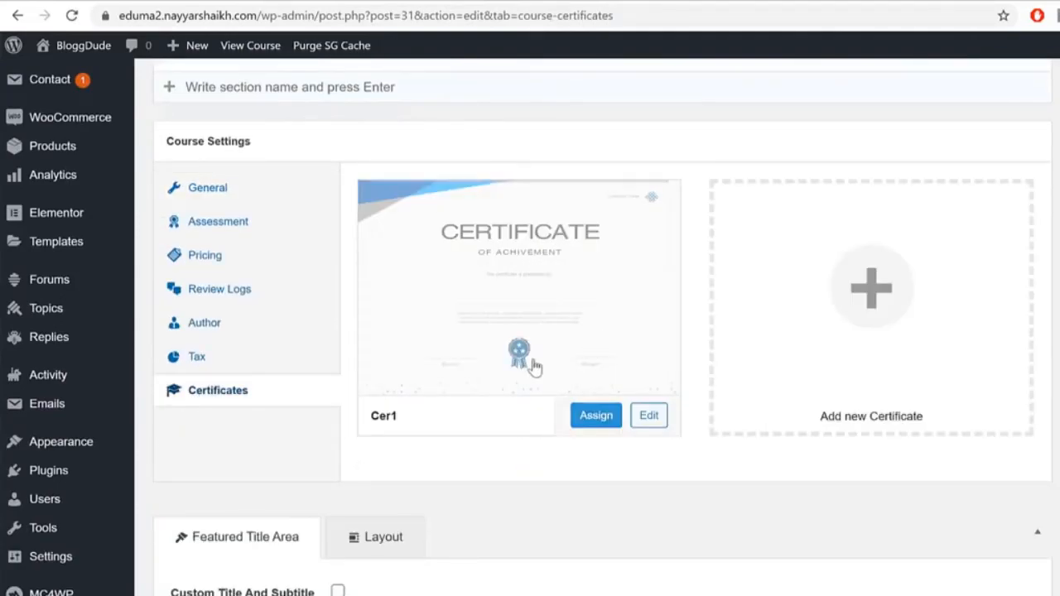
click(596, 416)
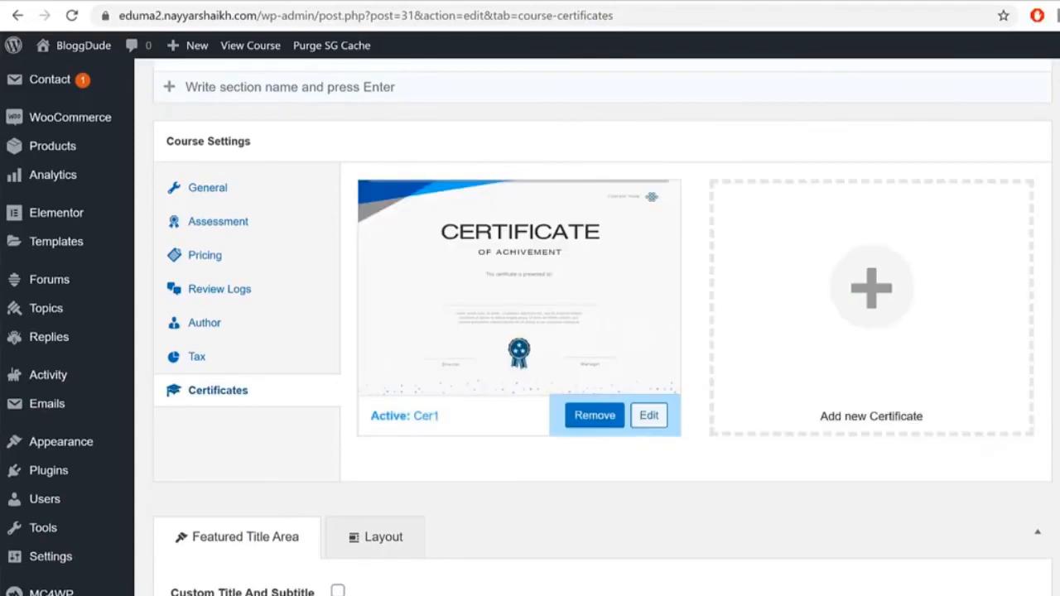
scroll(596, 421, up, 5)
scroll(596, 421, up, 10)
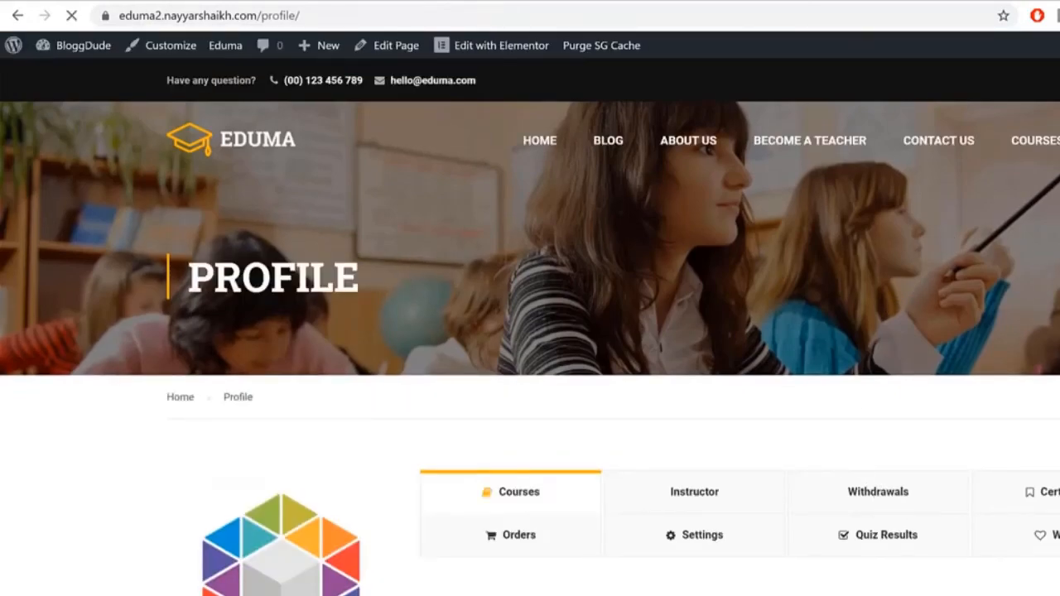
Step: Open From Zero to Hero with Nodejs from My Courses on the profile page
scroll(1044, 493, down, 2)
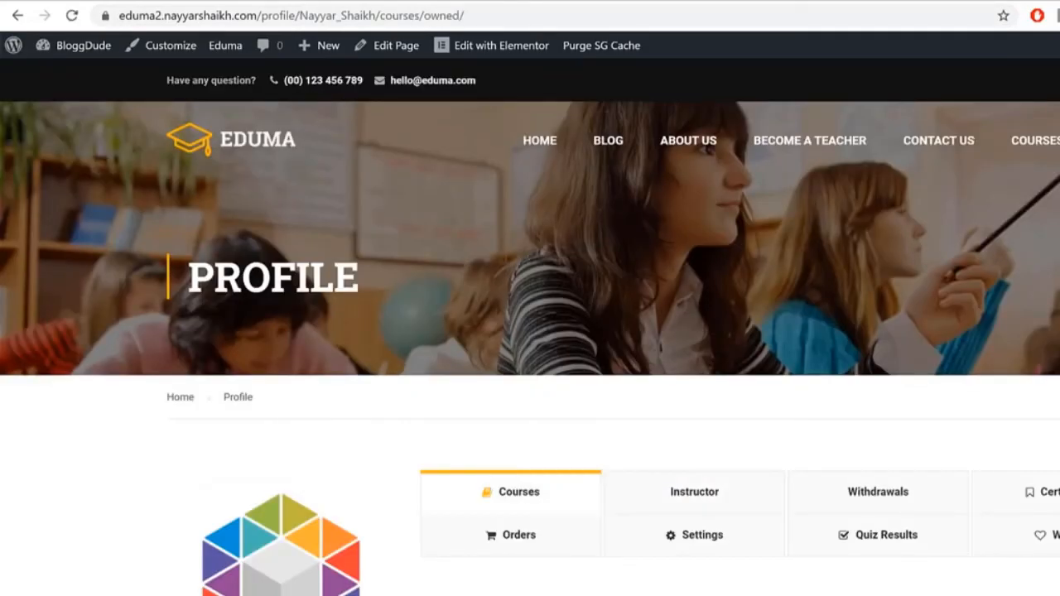
scroll(530, 332, down, 5)
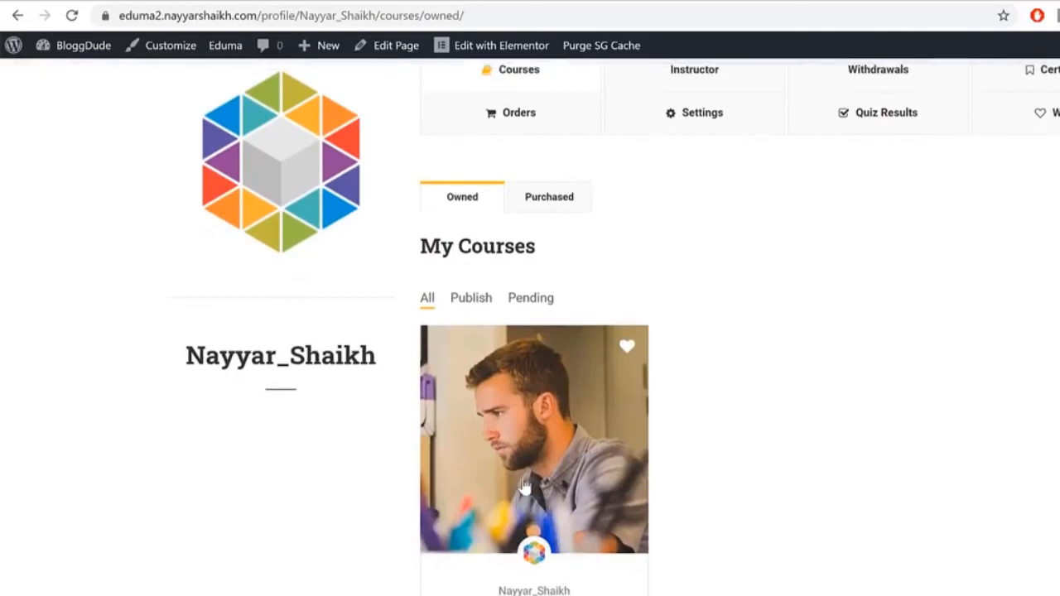
click(528, 447)
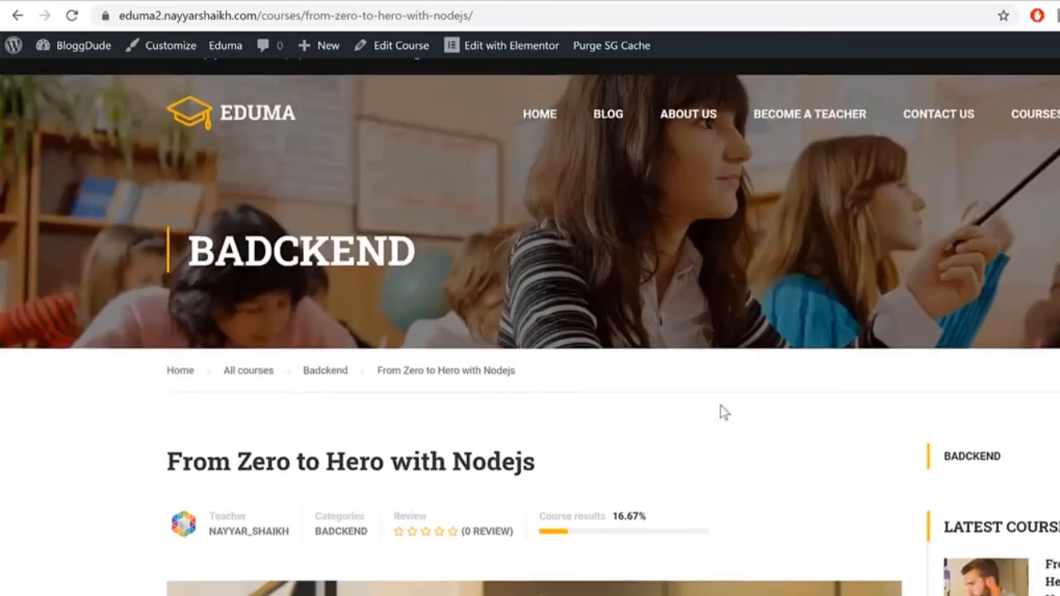
scroll(720, 411, down, 3)
drag(649, 296, 615, 298)
scroll(650, 307, down, 6)
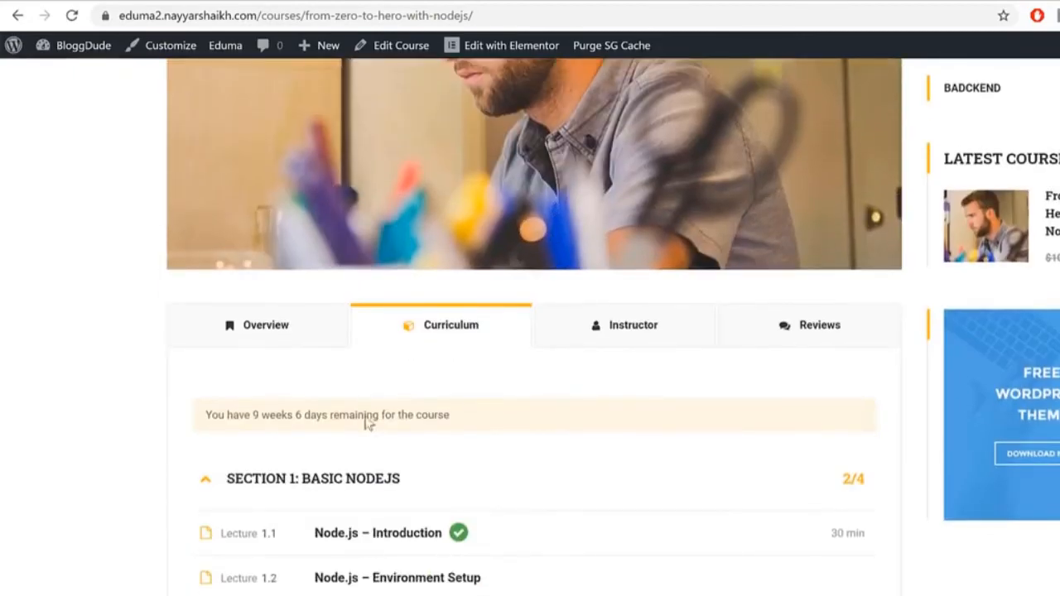
scroll(368, 424, down, 2)
Step: Mark the Node.js – Environment Setup and Packaging lessons complete
click(453, 418)
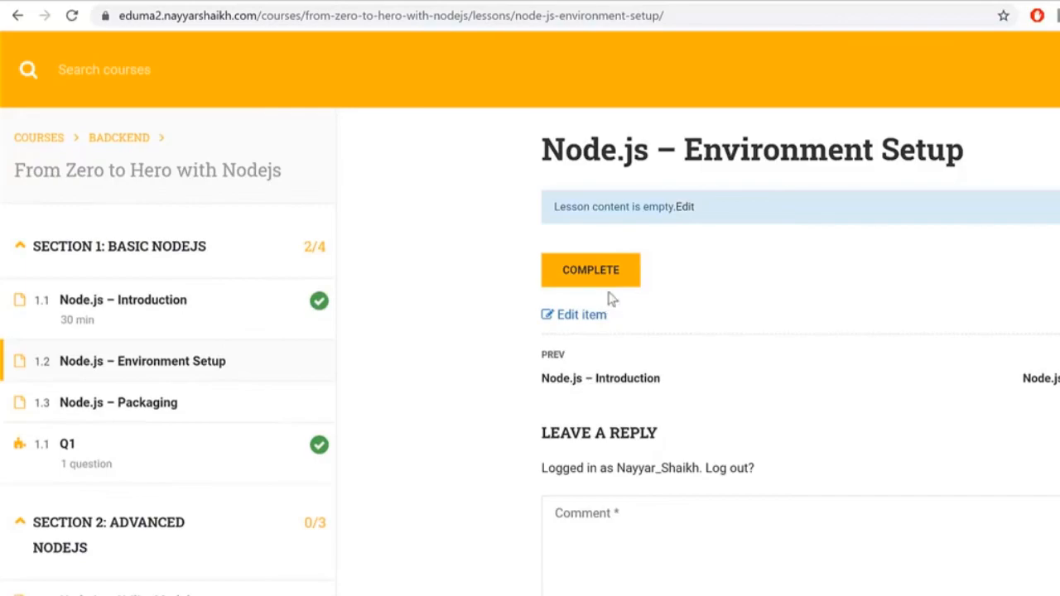
click(609, 283)
click(616, 364)
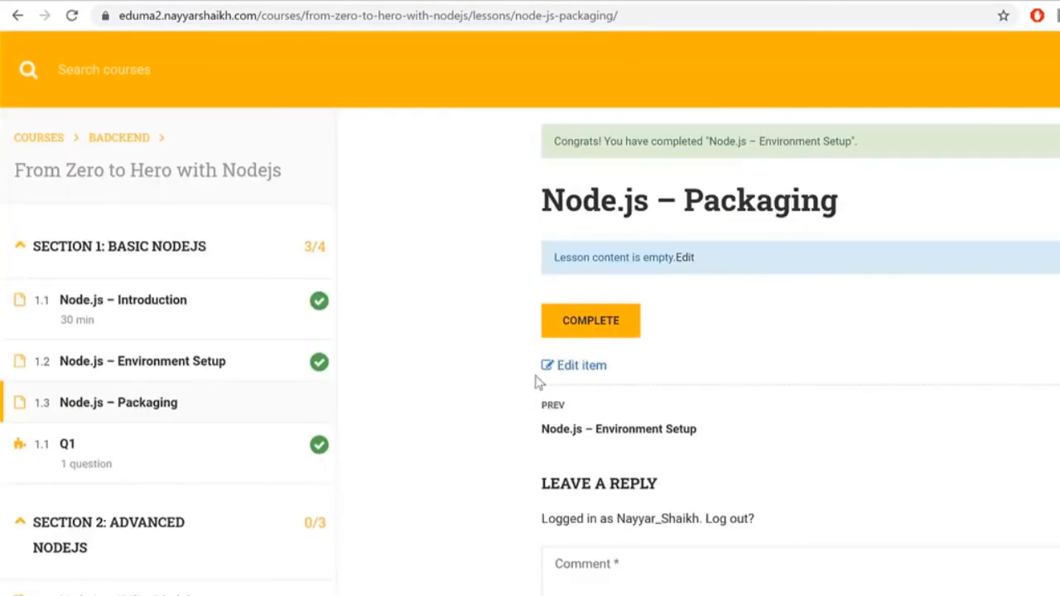
click(627, 328)
click(640, 363)
Step: Finish the Nodejs course and review its finished status
scroll(580, 413, down, 1)
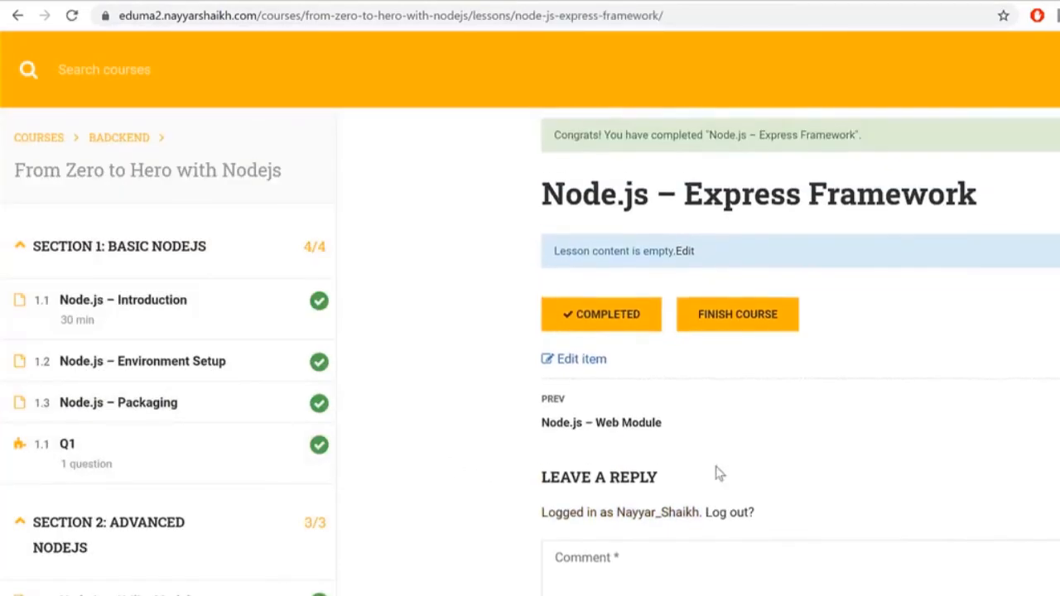
click(741, 329)
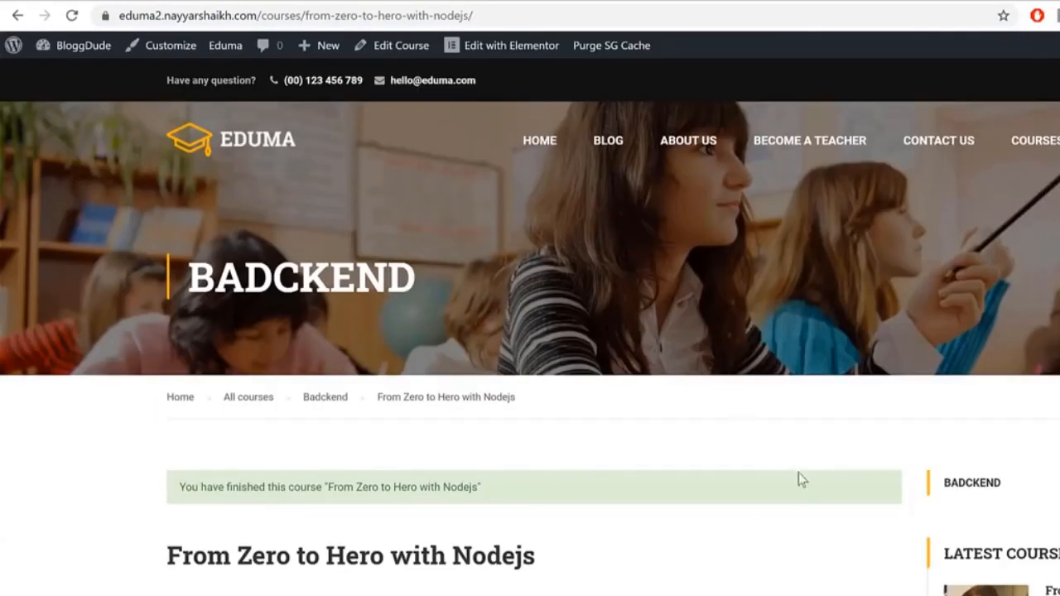
scroll(662, 480, down, 2)
scroll(835, 383, down, 1)
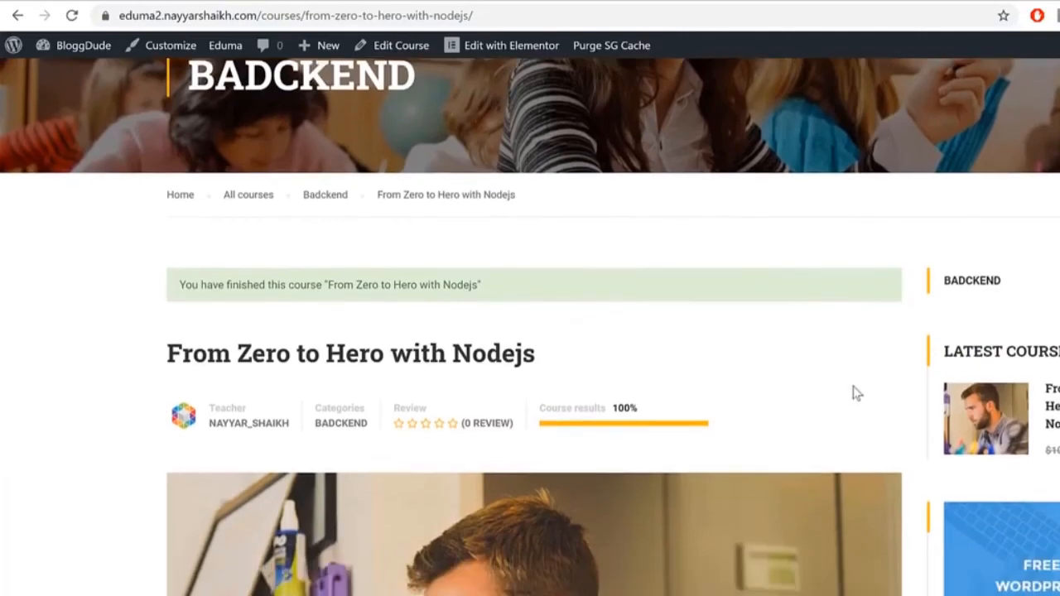
scroll(856, 394, down, 10)
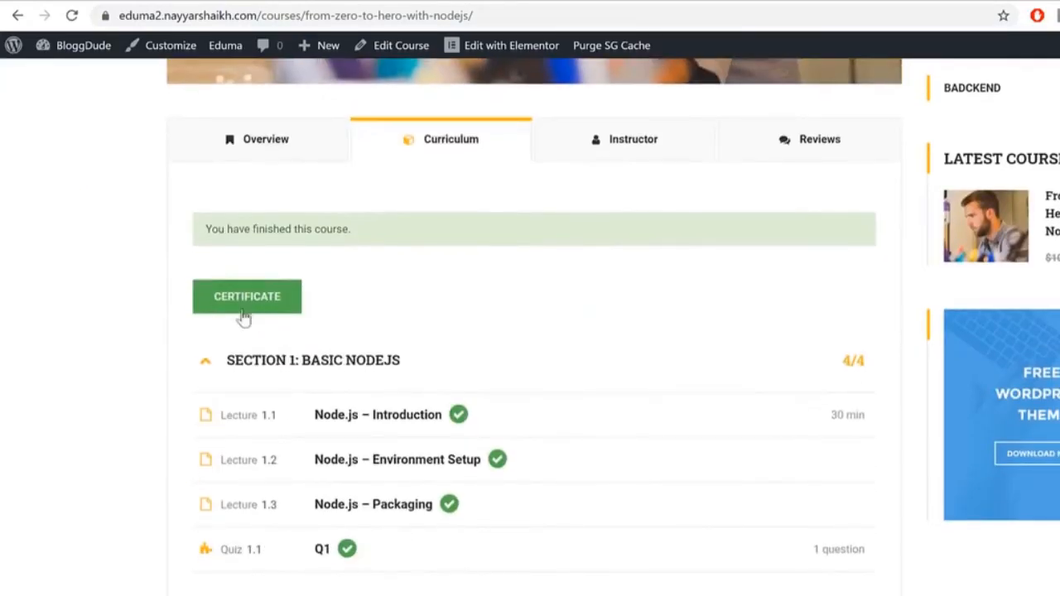
drag(206, 230, 333, 238)
Step: View the Nodejs course's Certificate of Achievement, then return to the home page
click(265, 297)
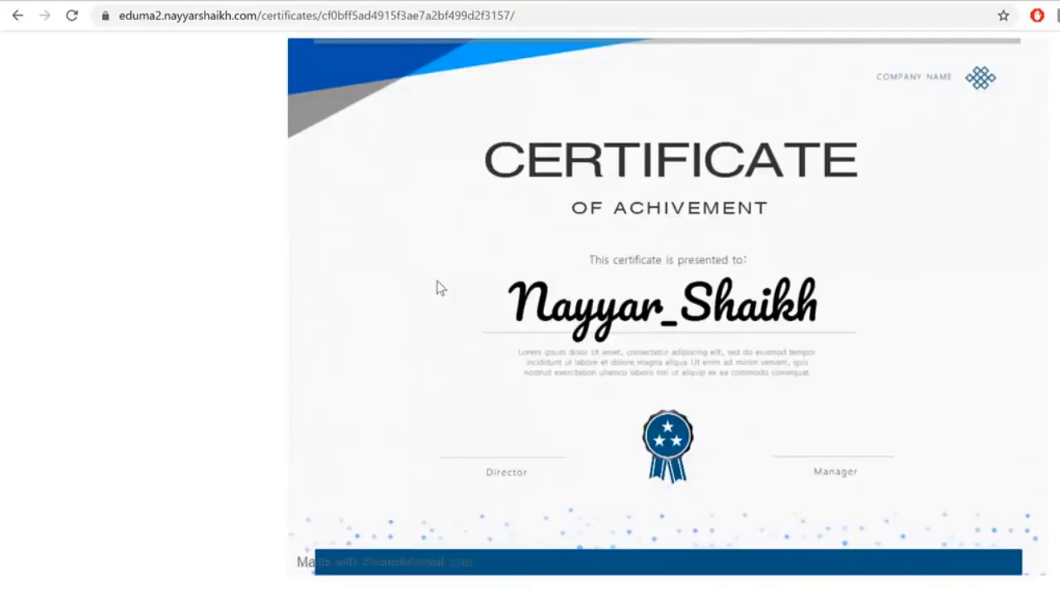
drag(530, 305, 776, 305)
click(406, 1)
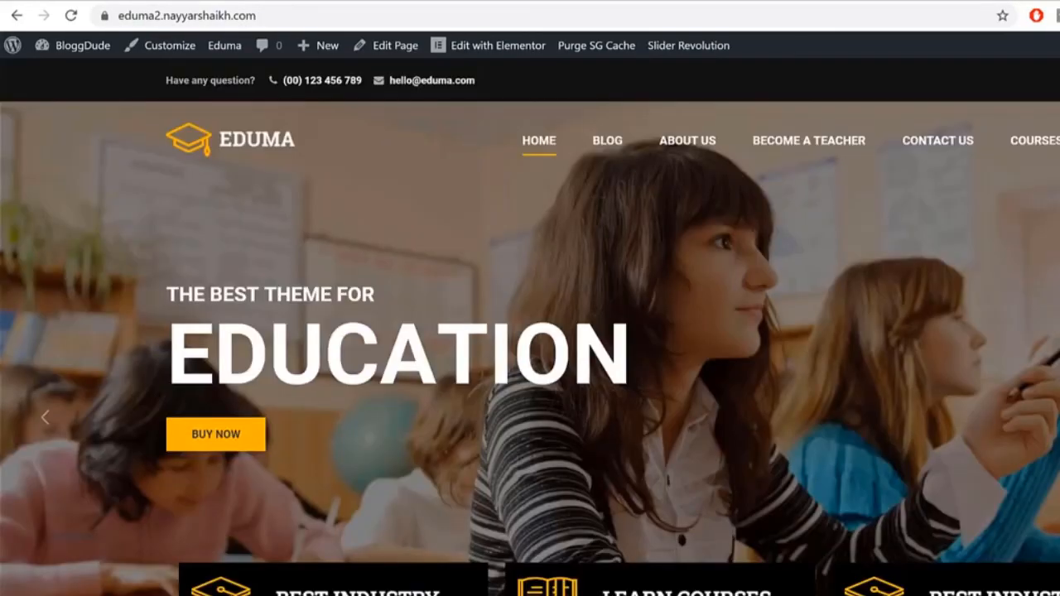